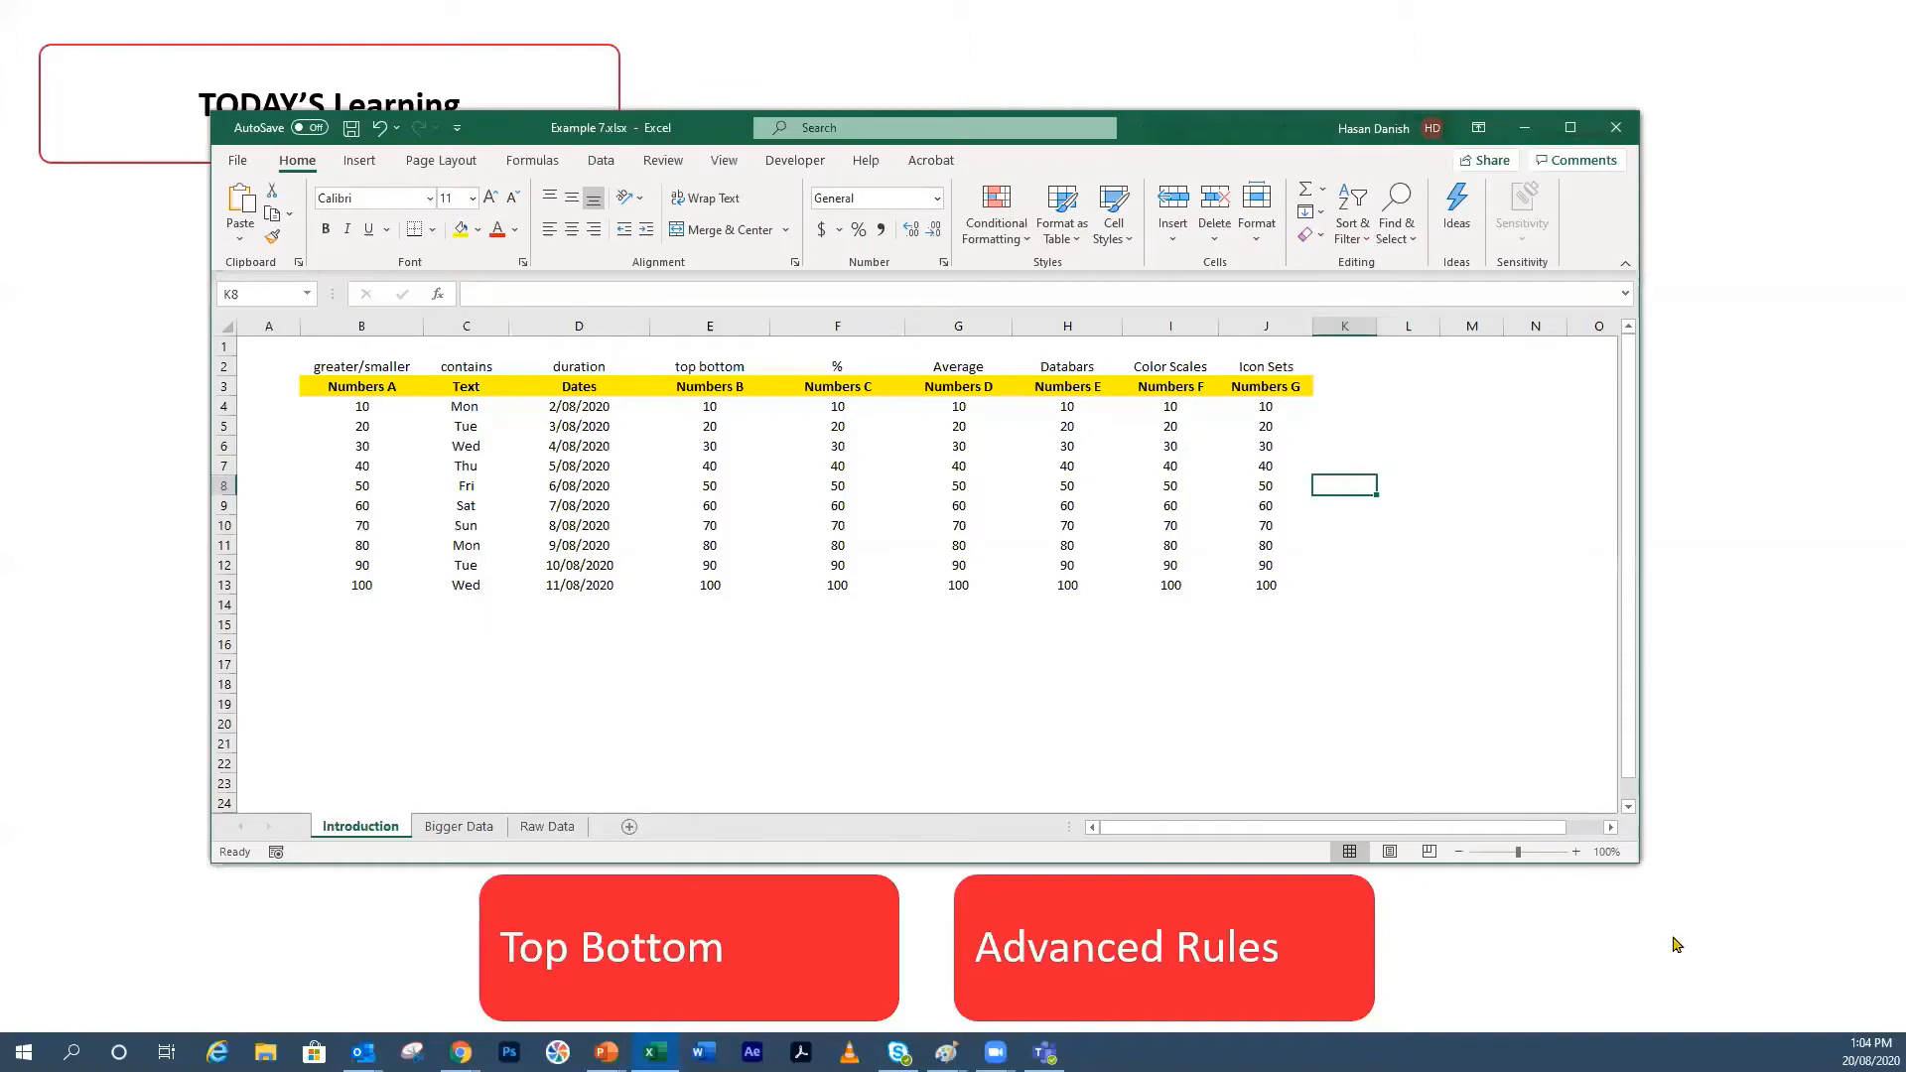
Step: Enlarge and reposition the workbook window, and zoom the Introduction sheet to 145% with its first columns in view
{"action": "left_click_drag", "start_coordinate": [1640, 860], "coordinate": [1751, 989]}
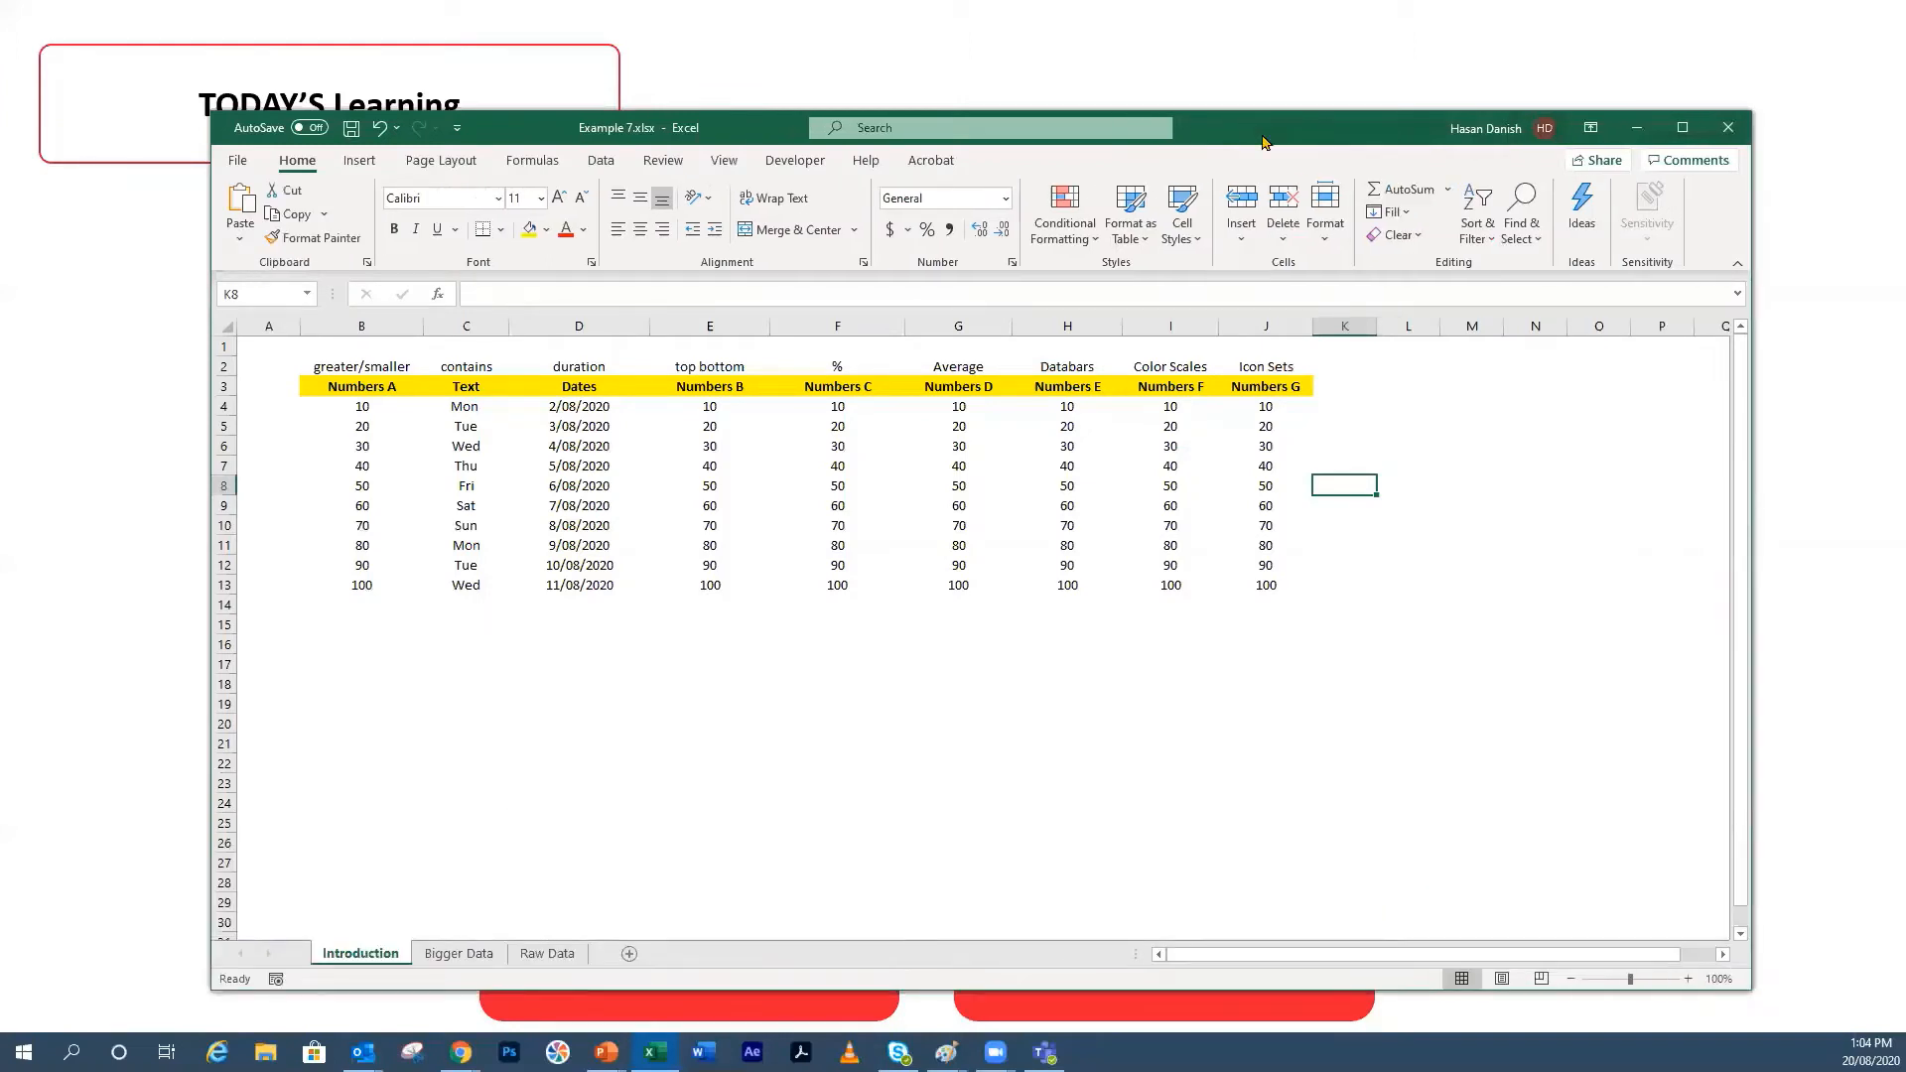
{"action": "left_click_drag", "start_coordinate": [1264, 142], "coordinate": [1190, 92]}
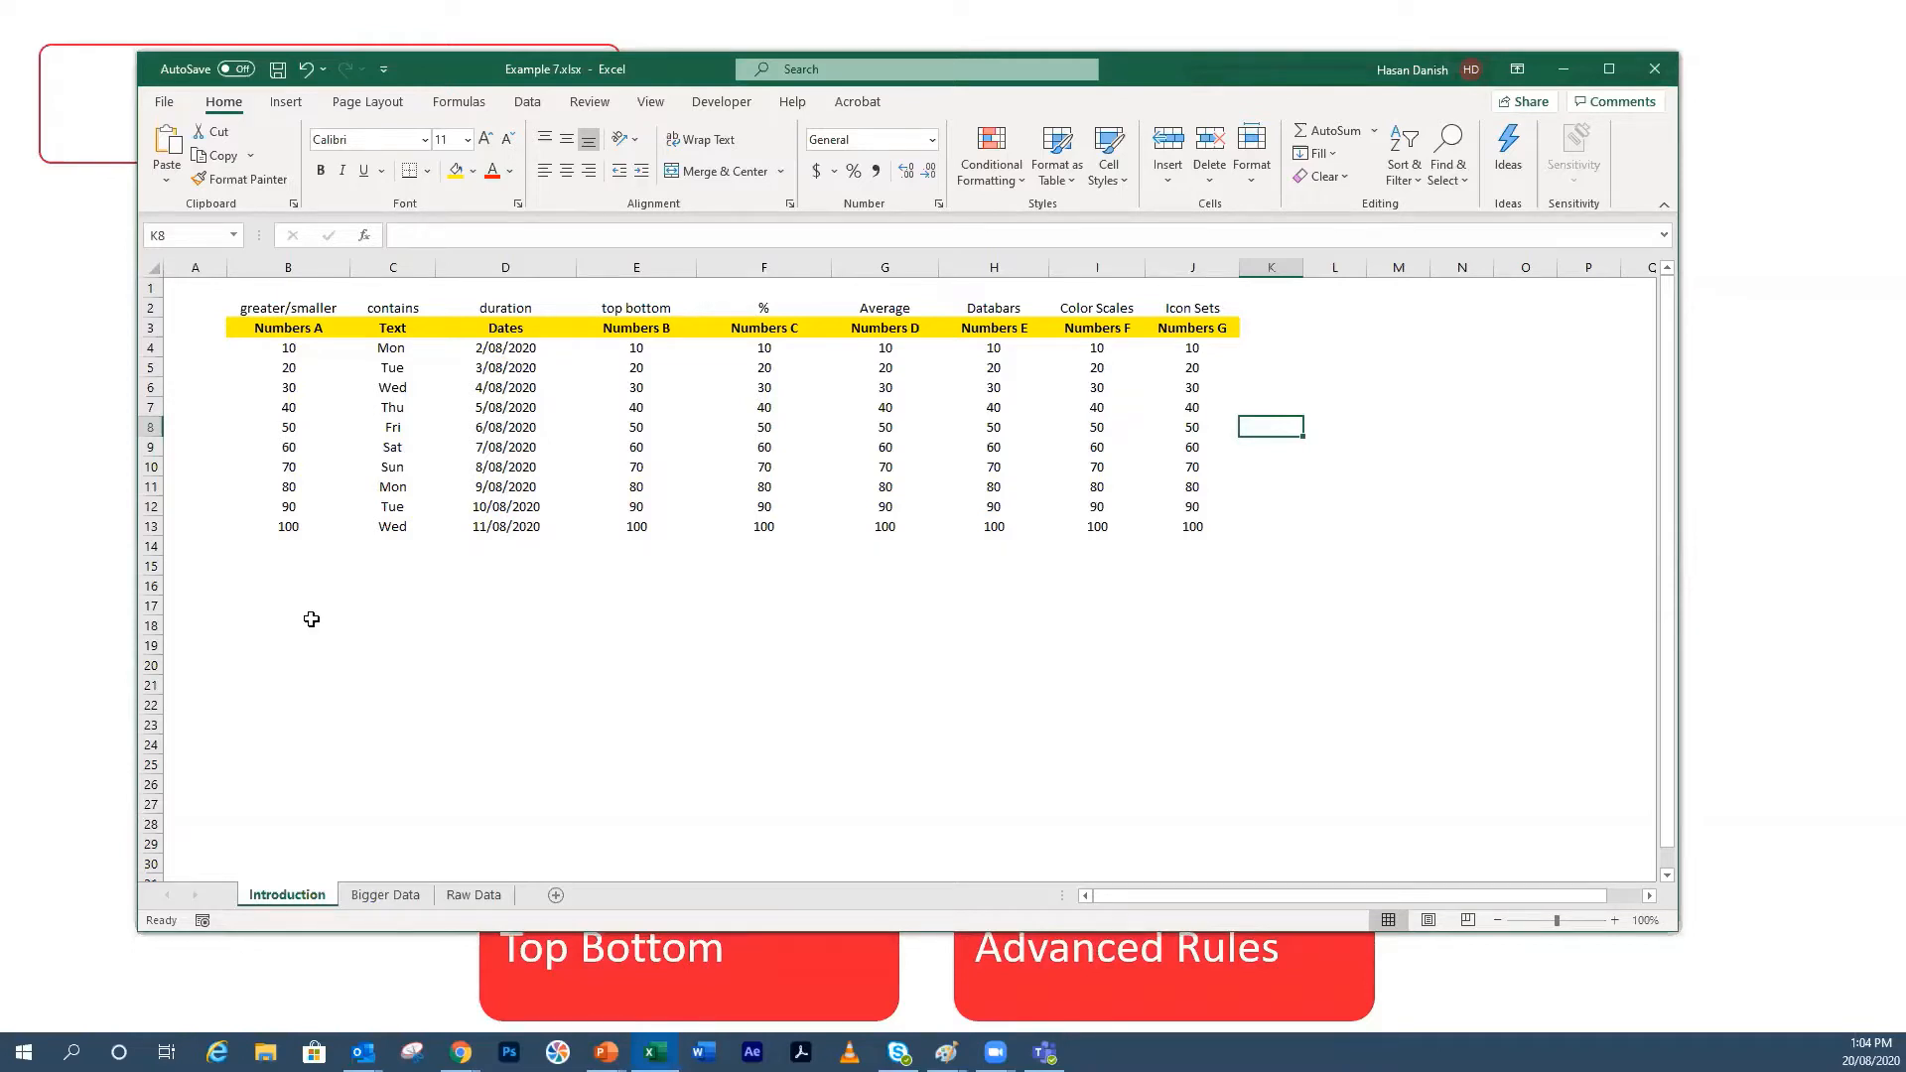
{"action": "left_click", "coordinate": [420, 574]}
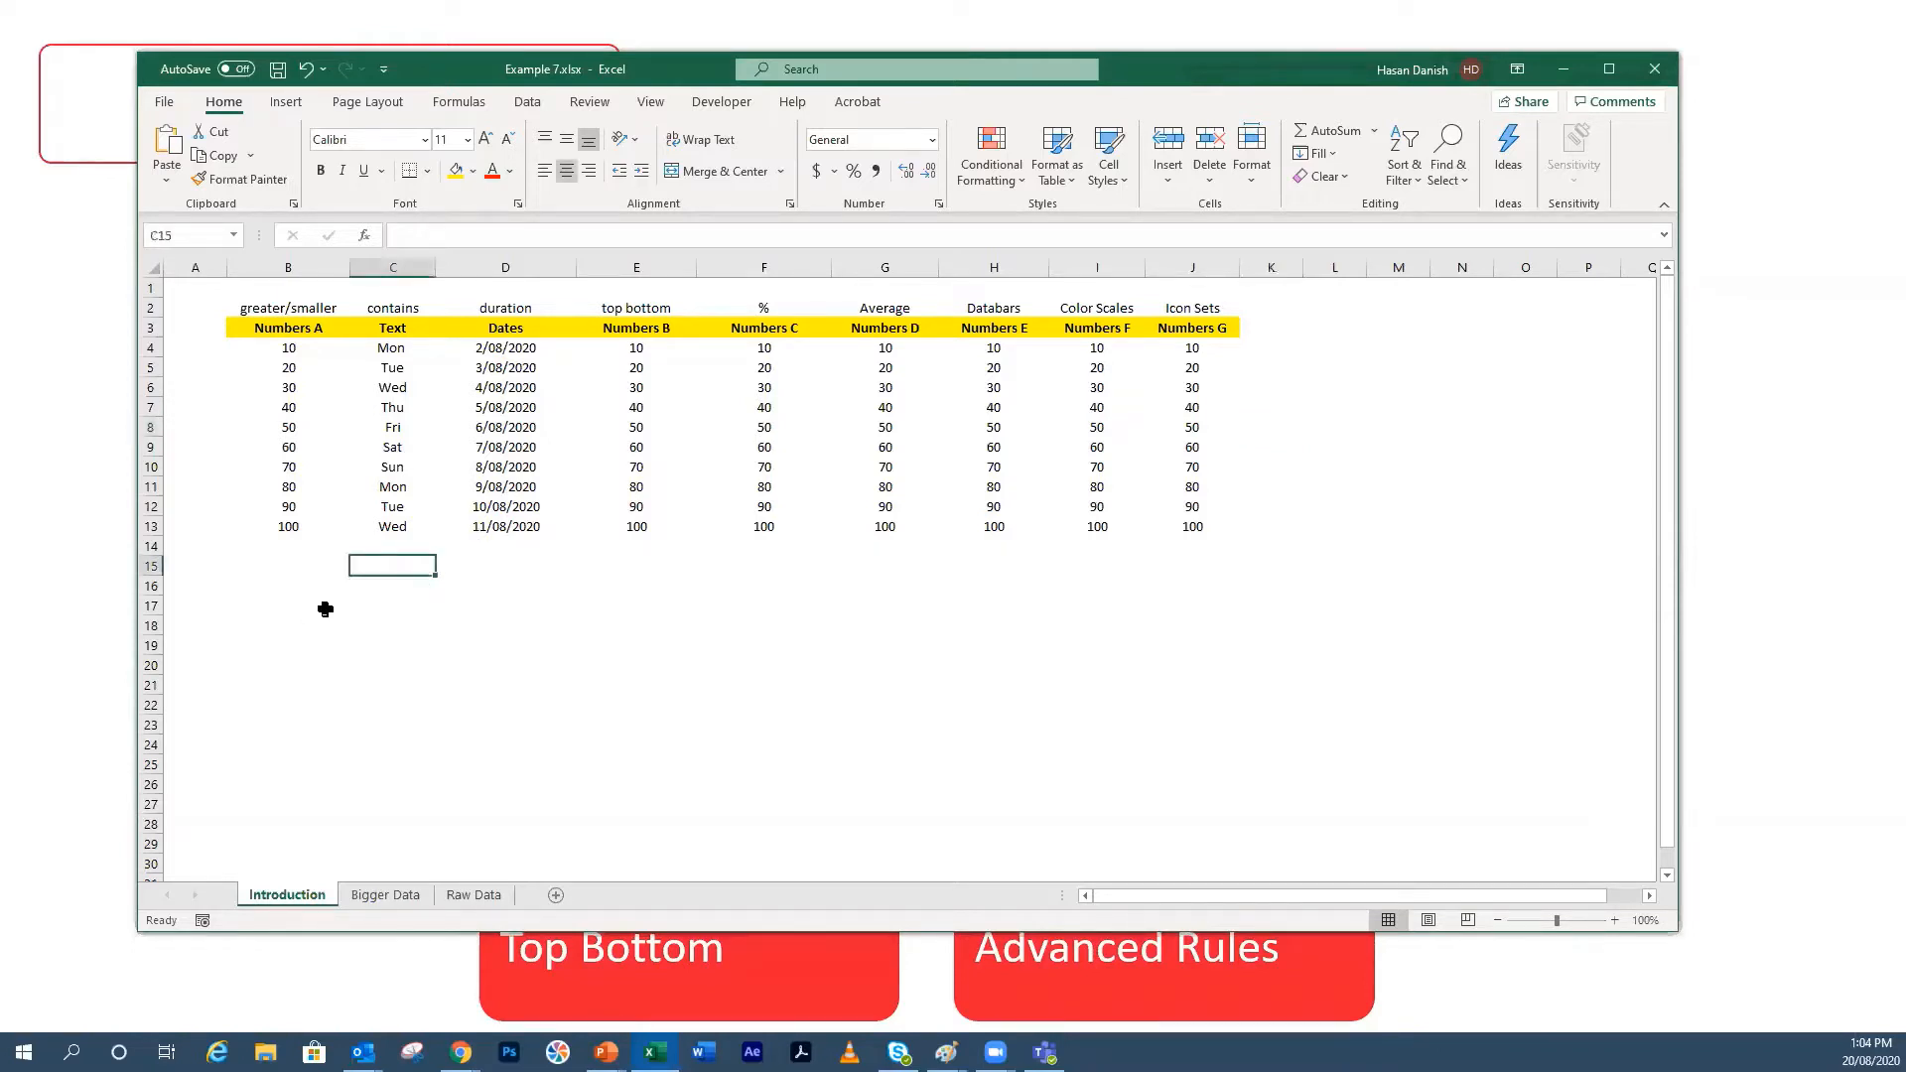
{"action": "scroll", "coordinate": [321, 597], "scroll_direction": "up", "scroll_amount": 3}
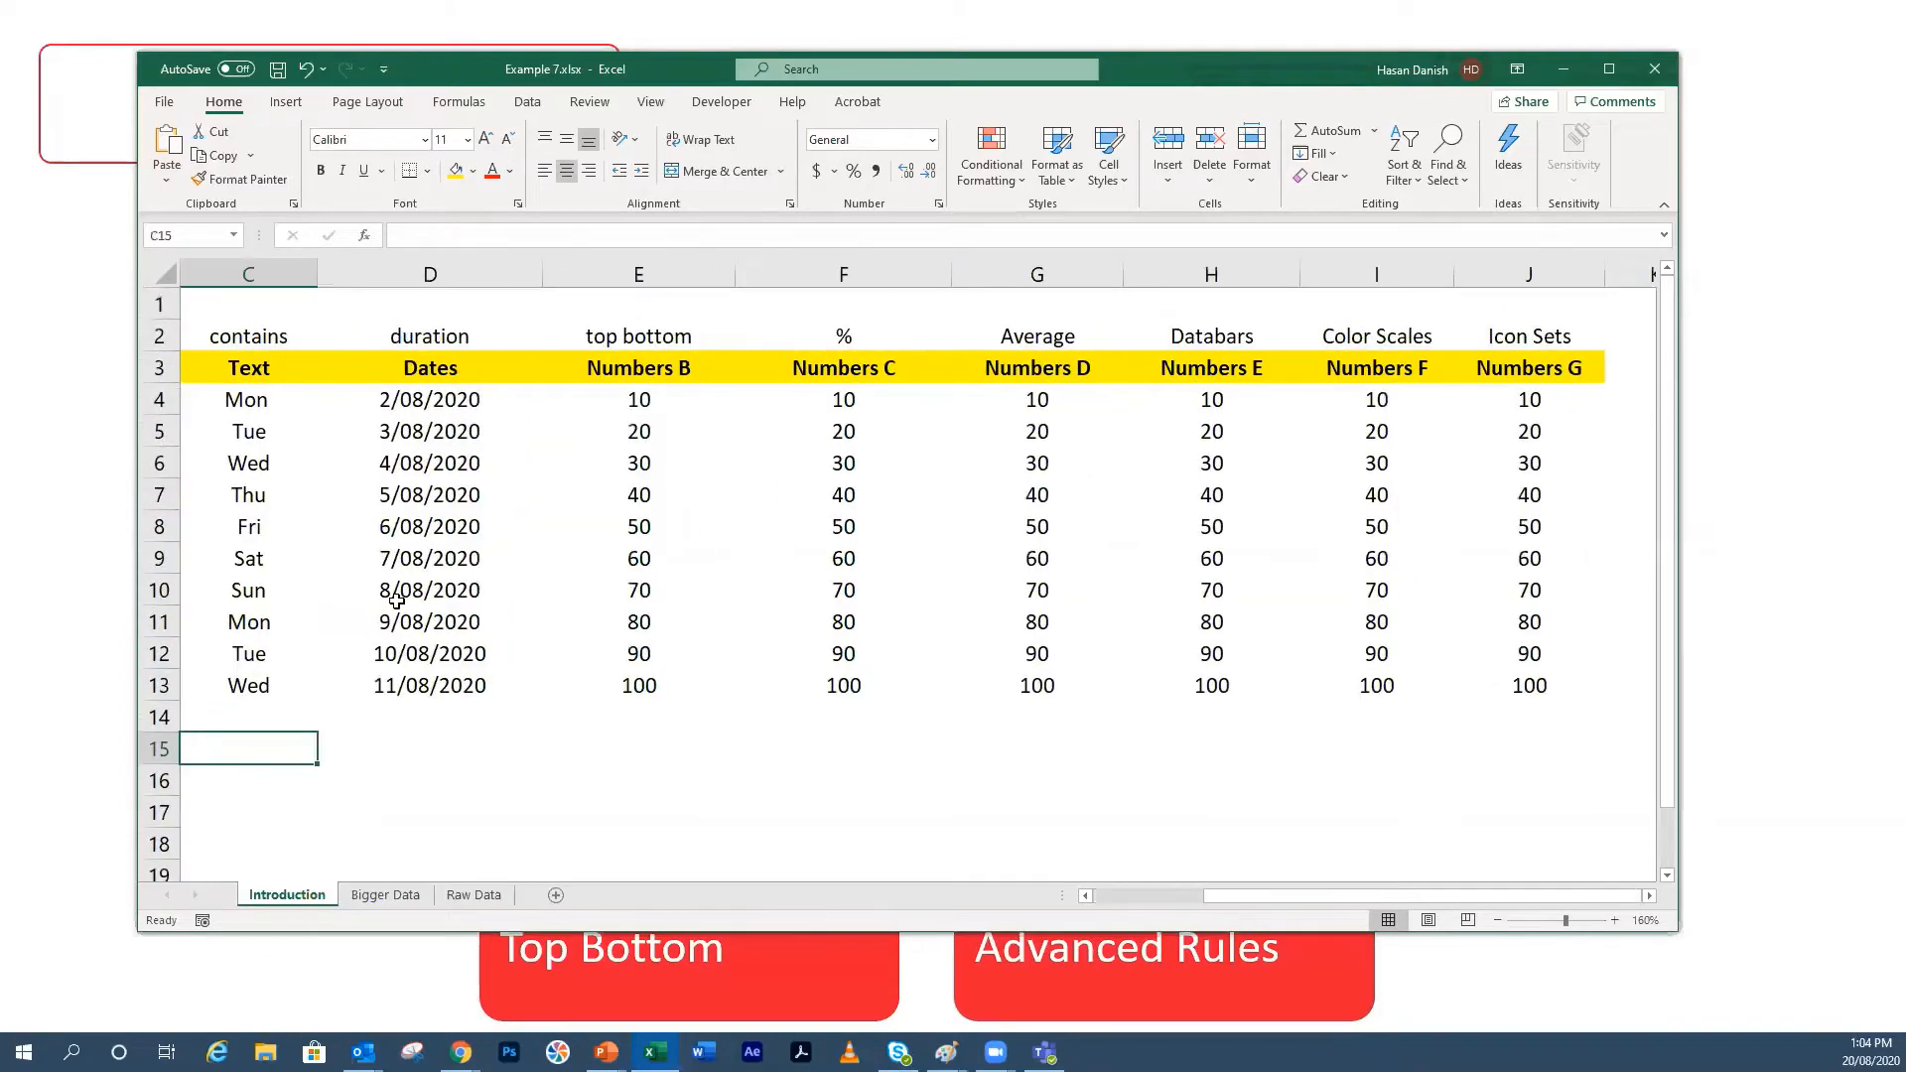
{"action": "scroll", "coordinate": [413, 608], "scroll_direction": "down", "scroll_amount": 1}
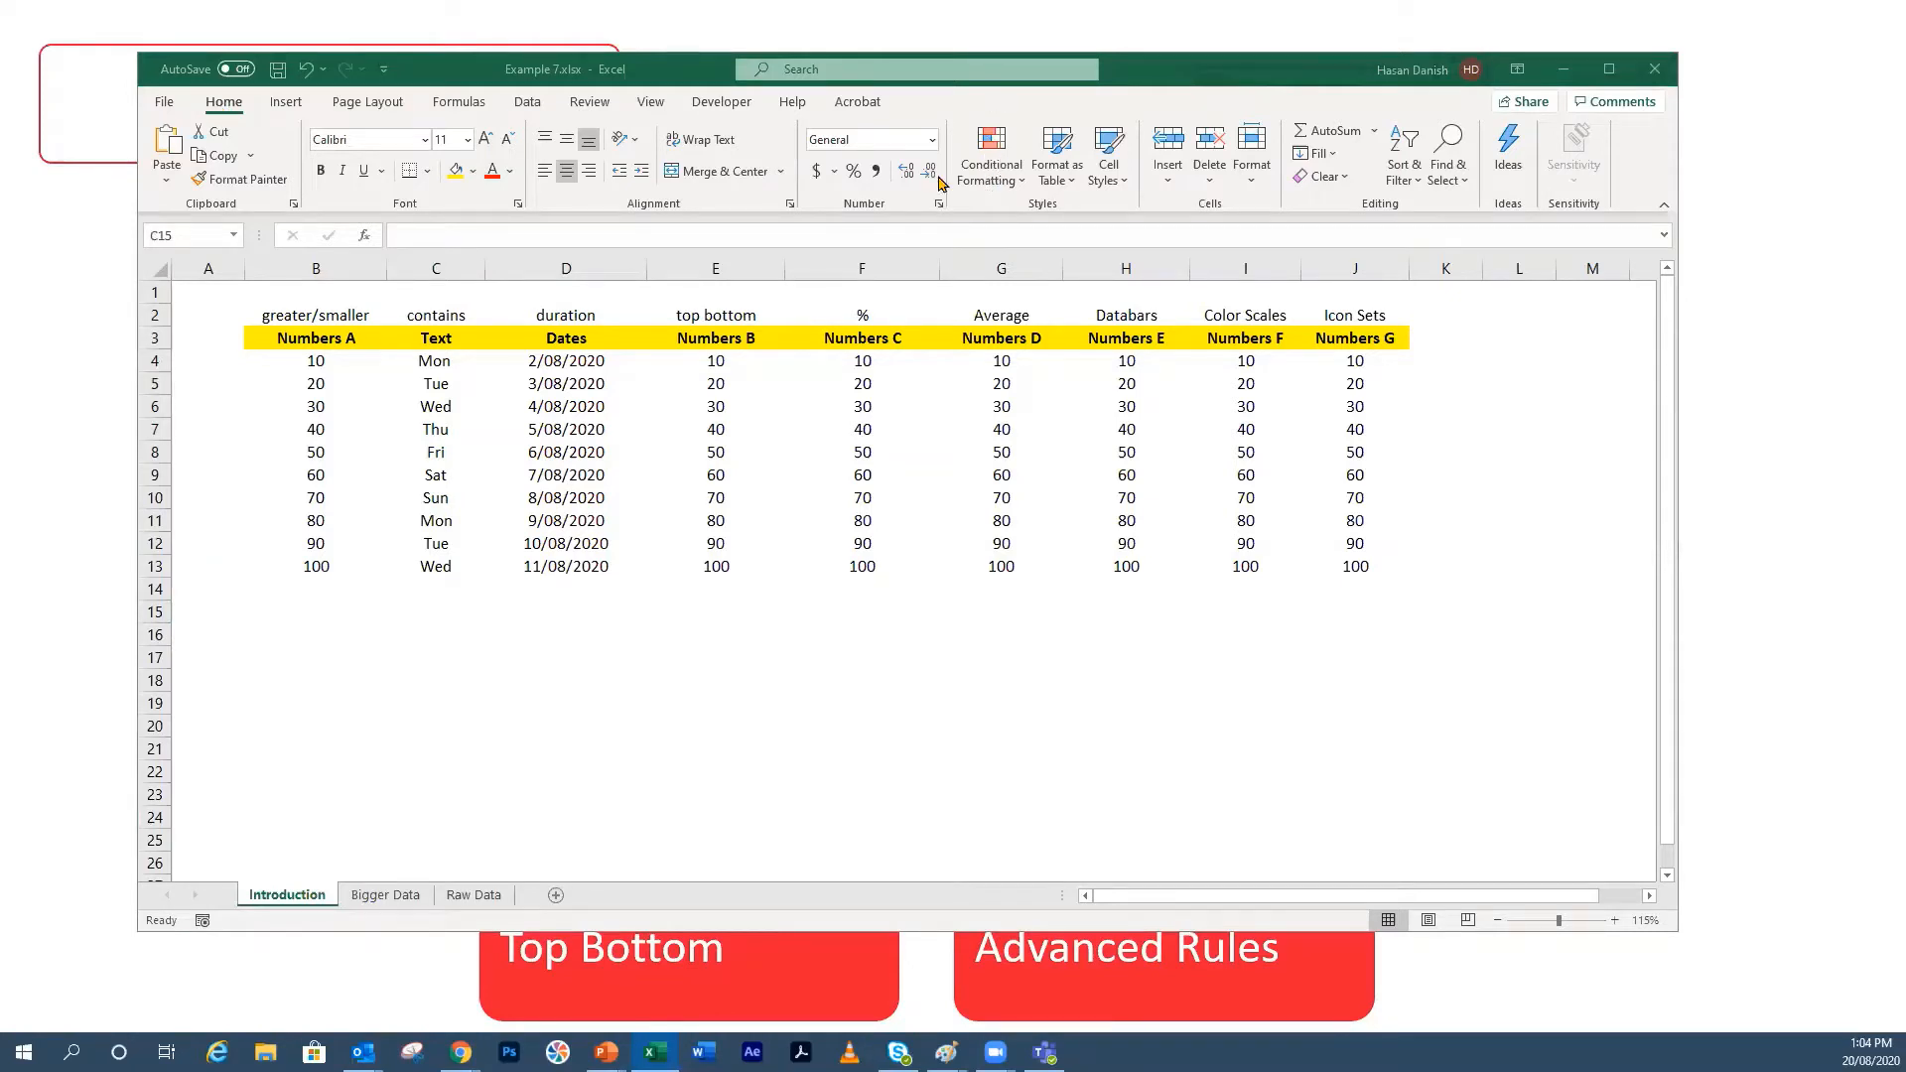
{"action": "left_click", "coordinate": [1005, 186]}
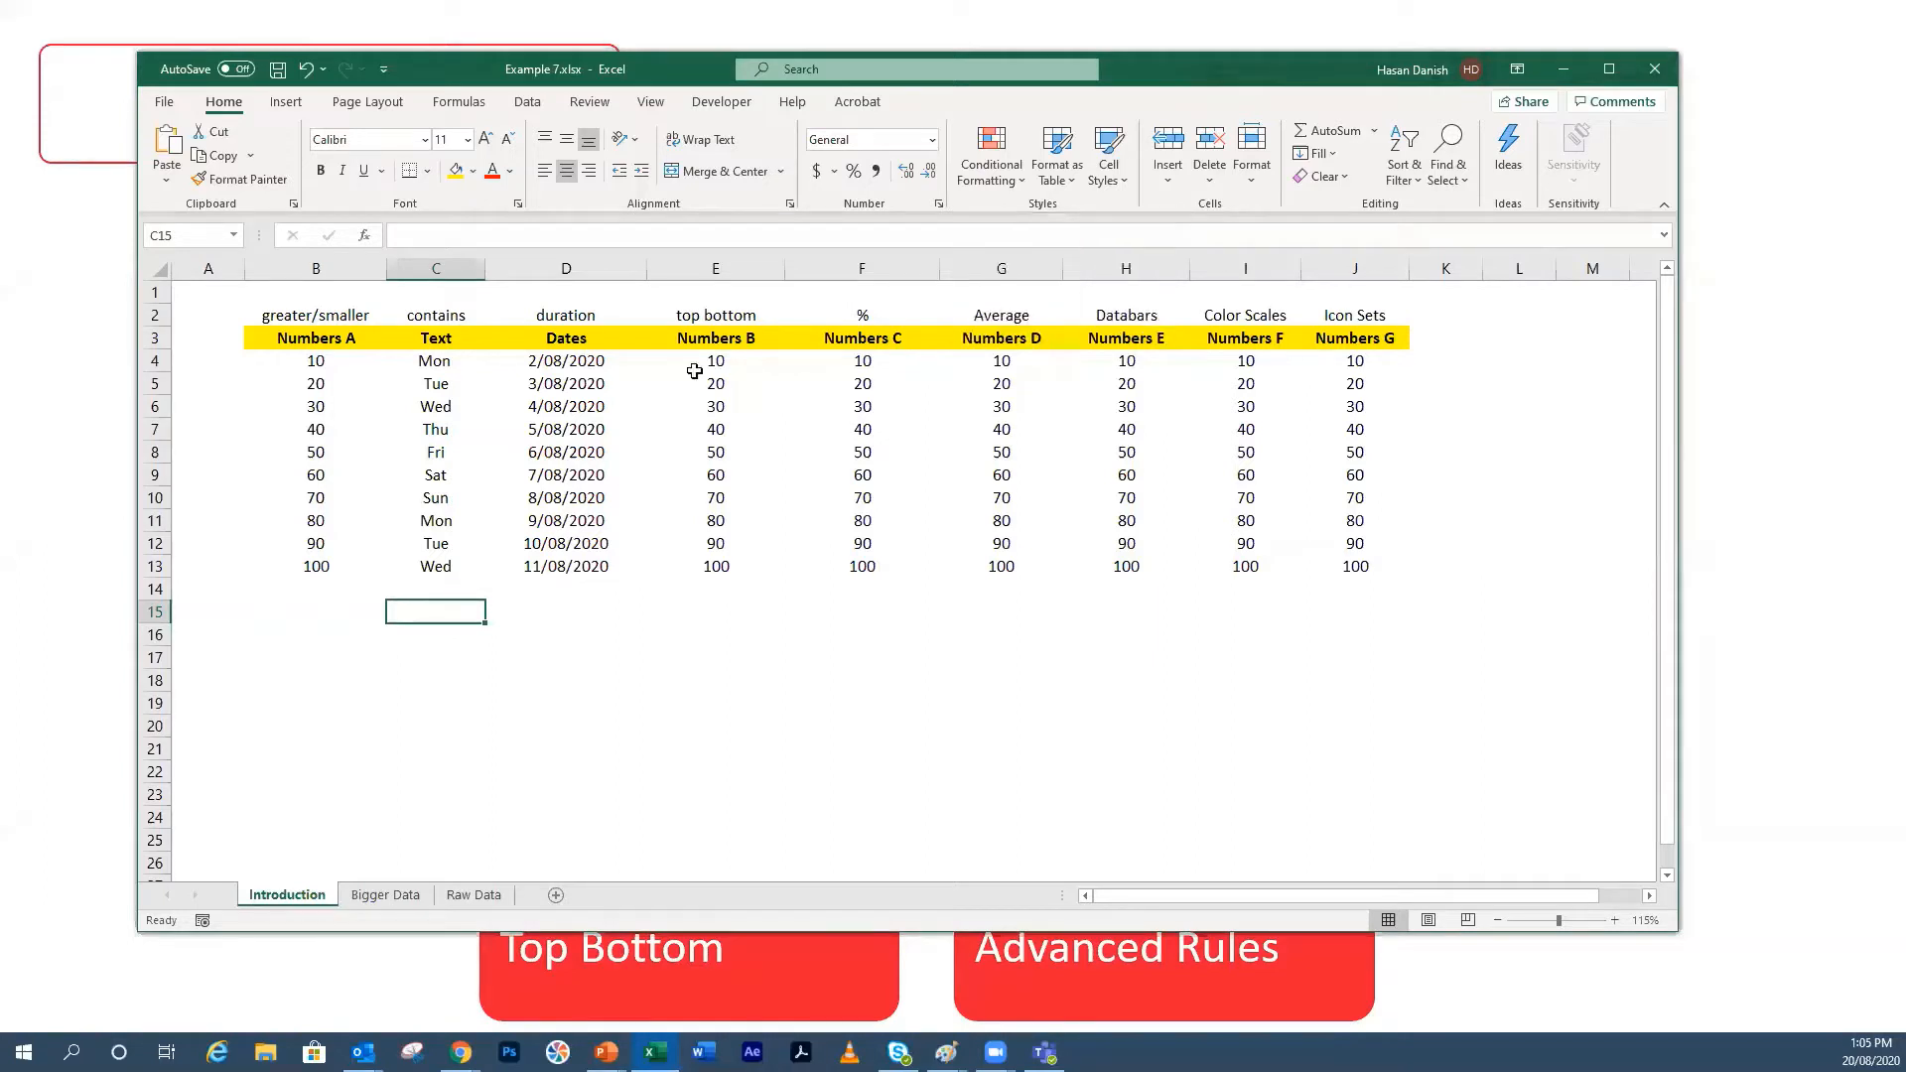
{"action": "left_click", "coordinate": [605, 450]}
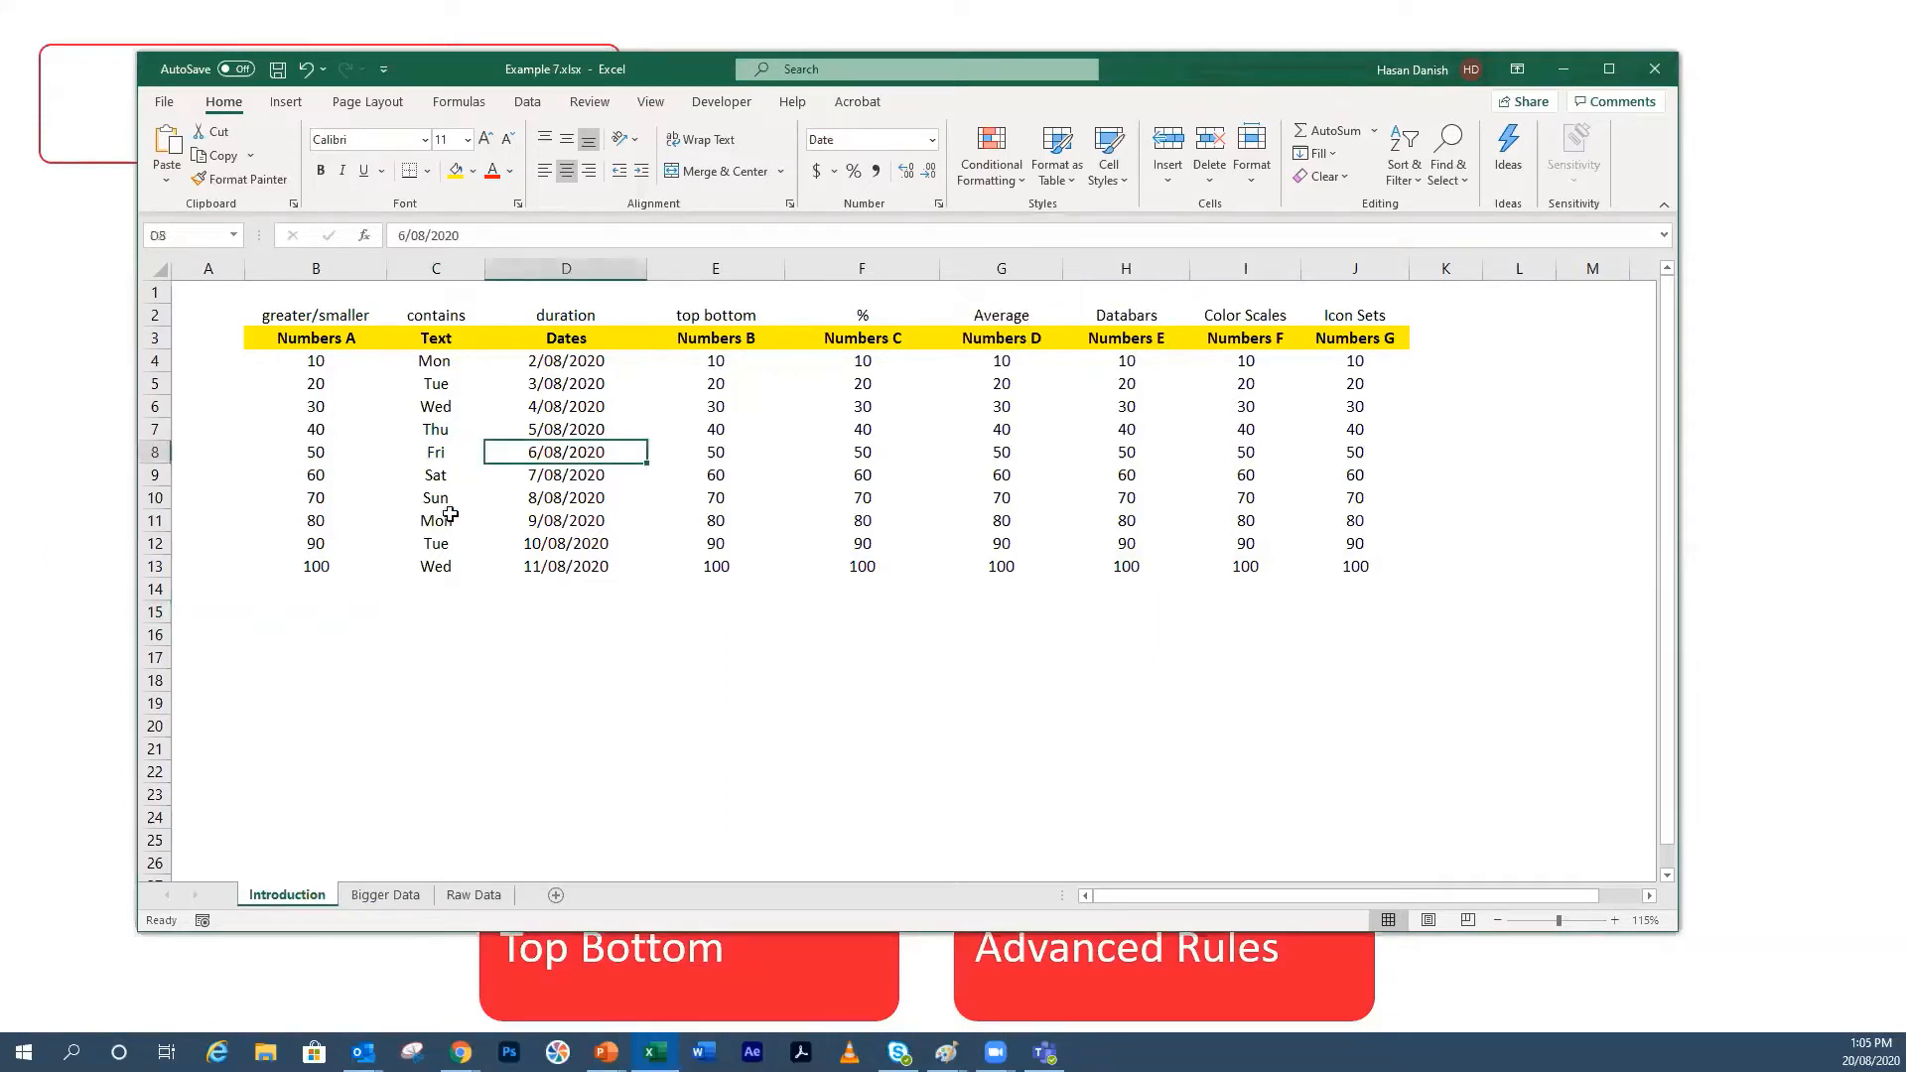
{"action": "scroll", "coordinate": [453, 519], "scroll_direction": "up", "scroll_amount": 2}
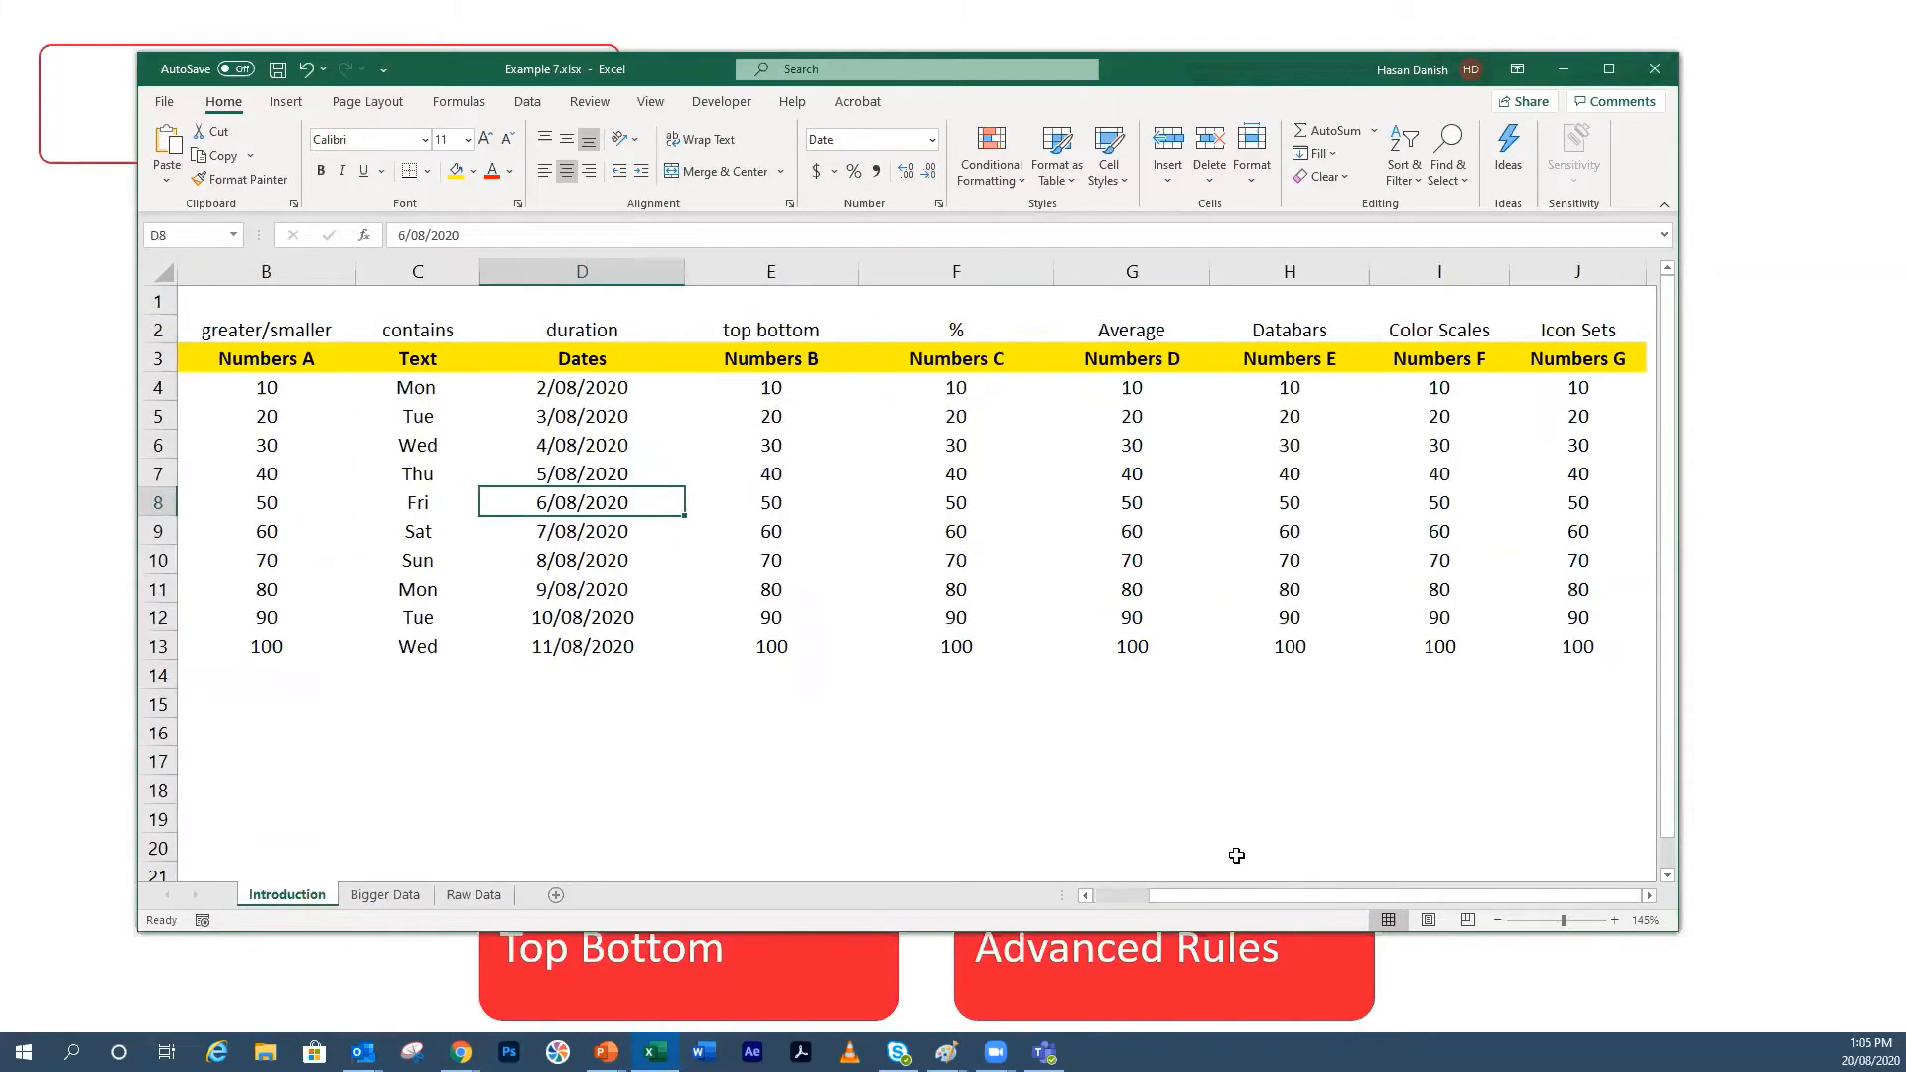
{"action": "left_click_drag", "start_coordinate": [1194, 896], "coordinate": [1141, 898]}
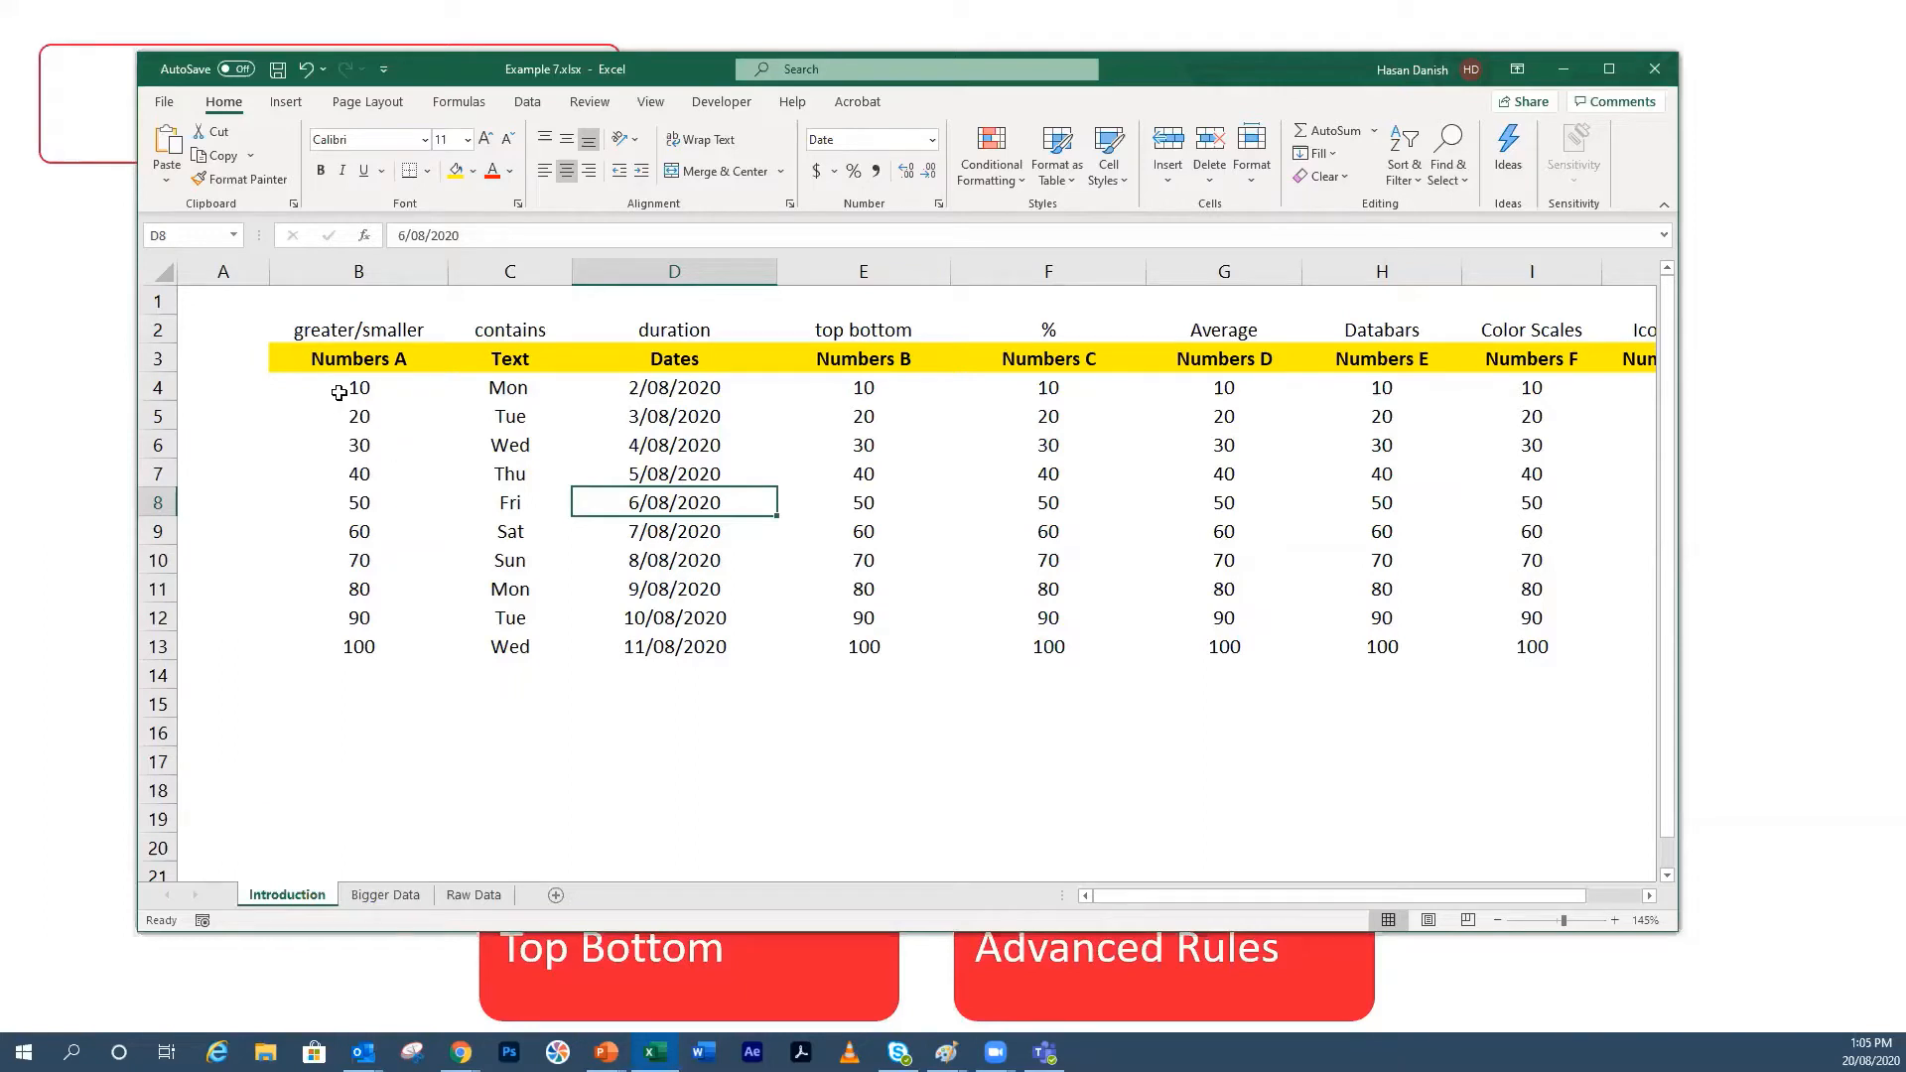
Step: Start a Greater Than highlight rule on the Numbers A values in B4:B13 of the Introduction sheet
{"action": "left_click_drag", "start_coordinate": [338, 390], "coordinate": [343, 647]}
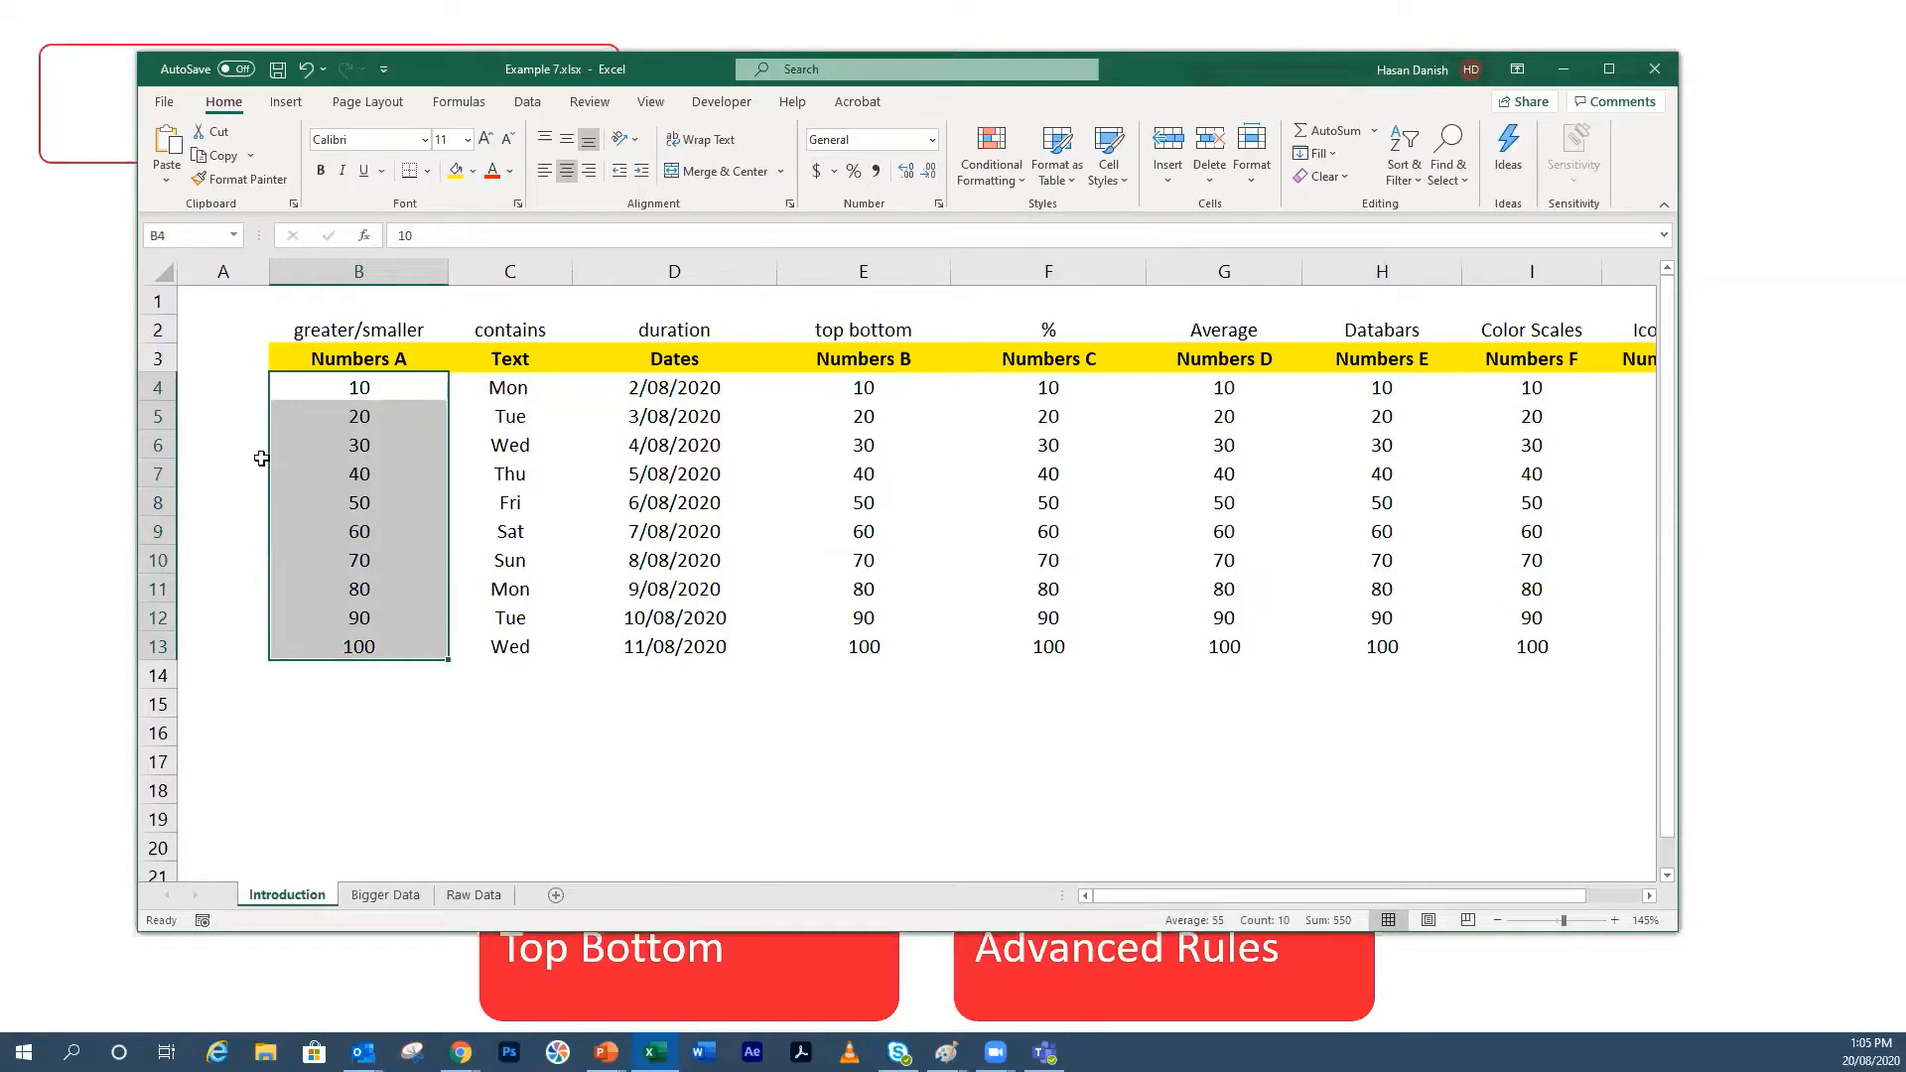
{"action": "left_click", "coordinate": [290, 275]}
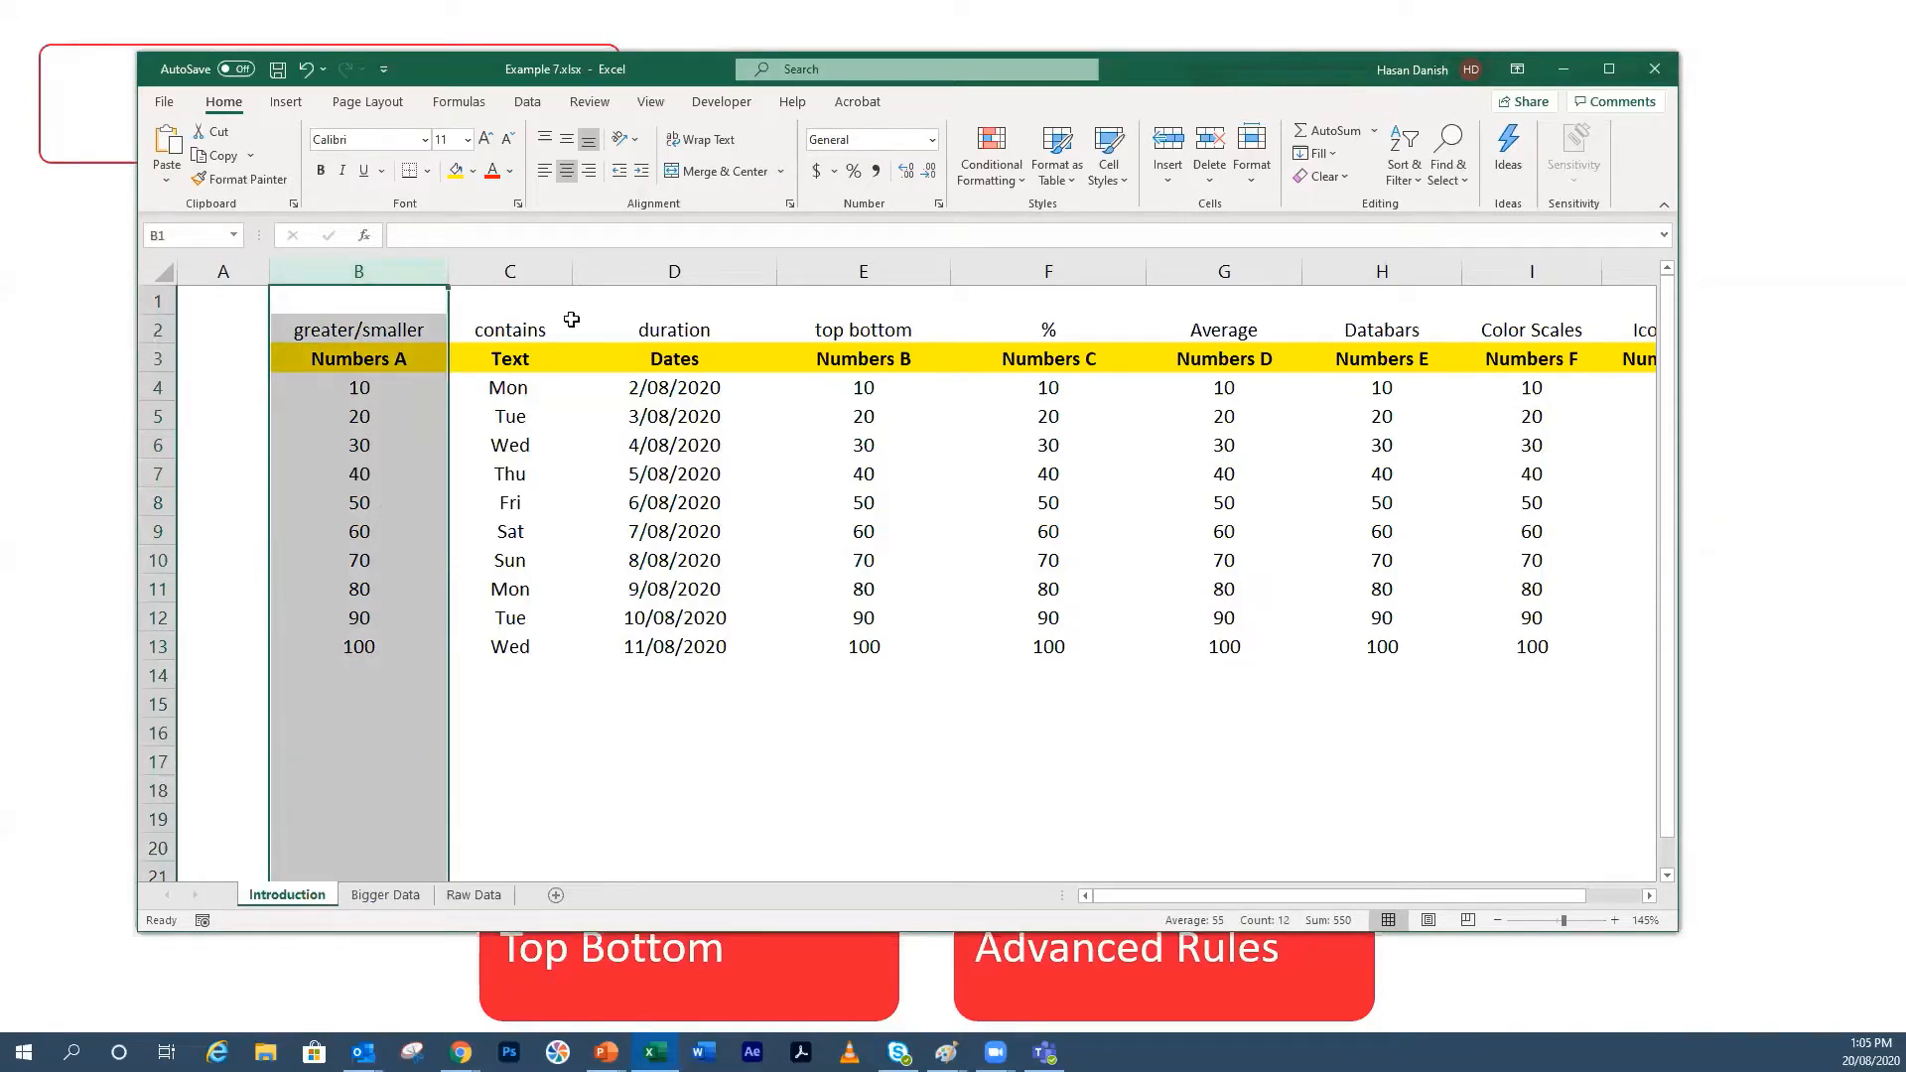
{"action": "left_click", "coordinate": [346, 320]}
{"action": "left_click_drag", "start_coordinate": [359, 389], "coordinate": [351, 649]}
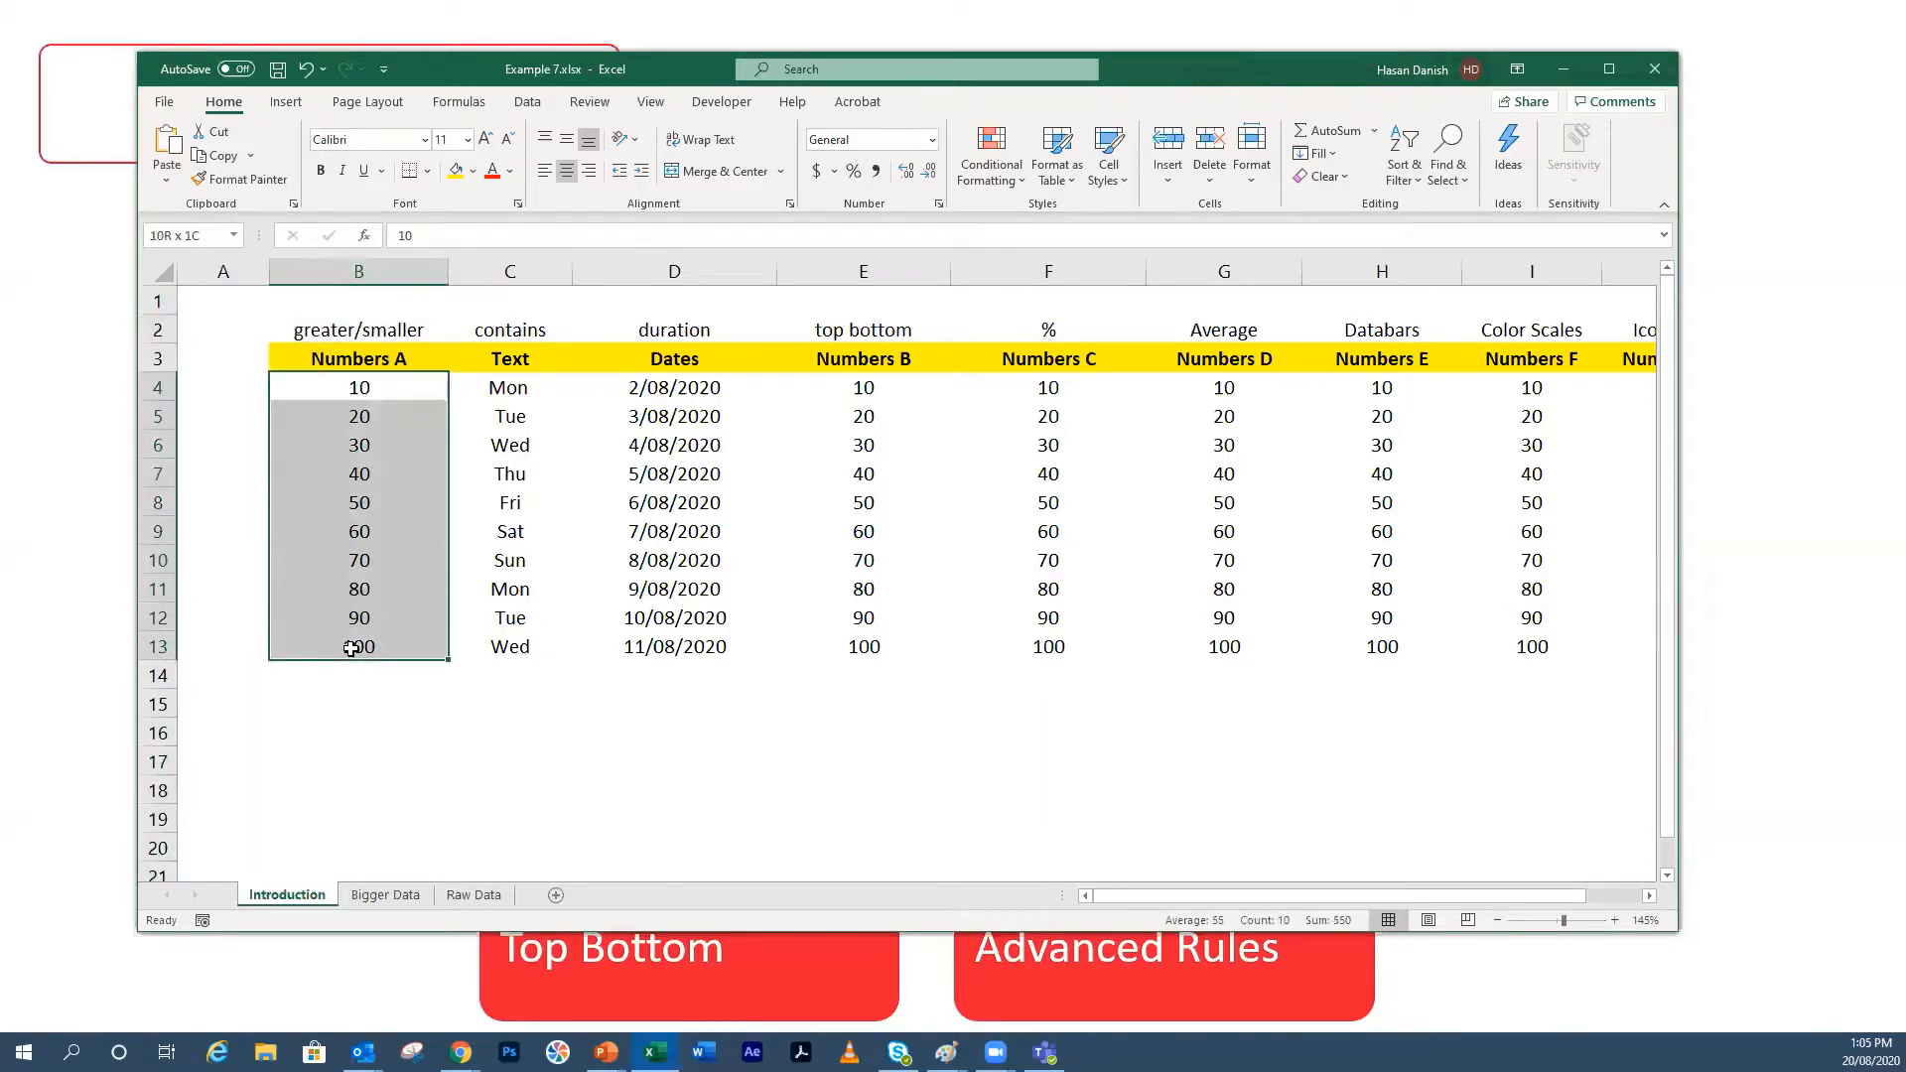
{"action": "left_click_drag", "start_coordinate": [352, 649], "coordinate": [352, 649]}
{"action": "left_click", "coordinate": [991, 159]}
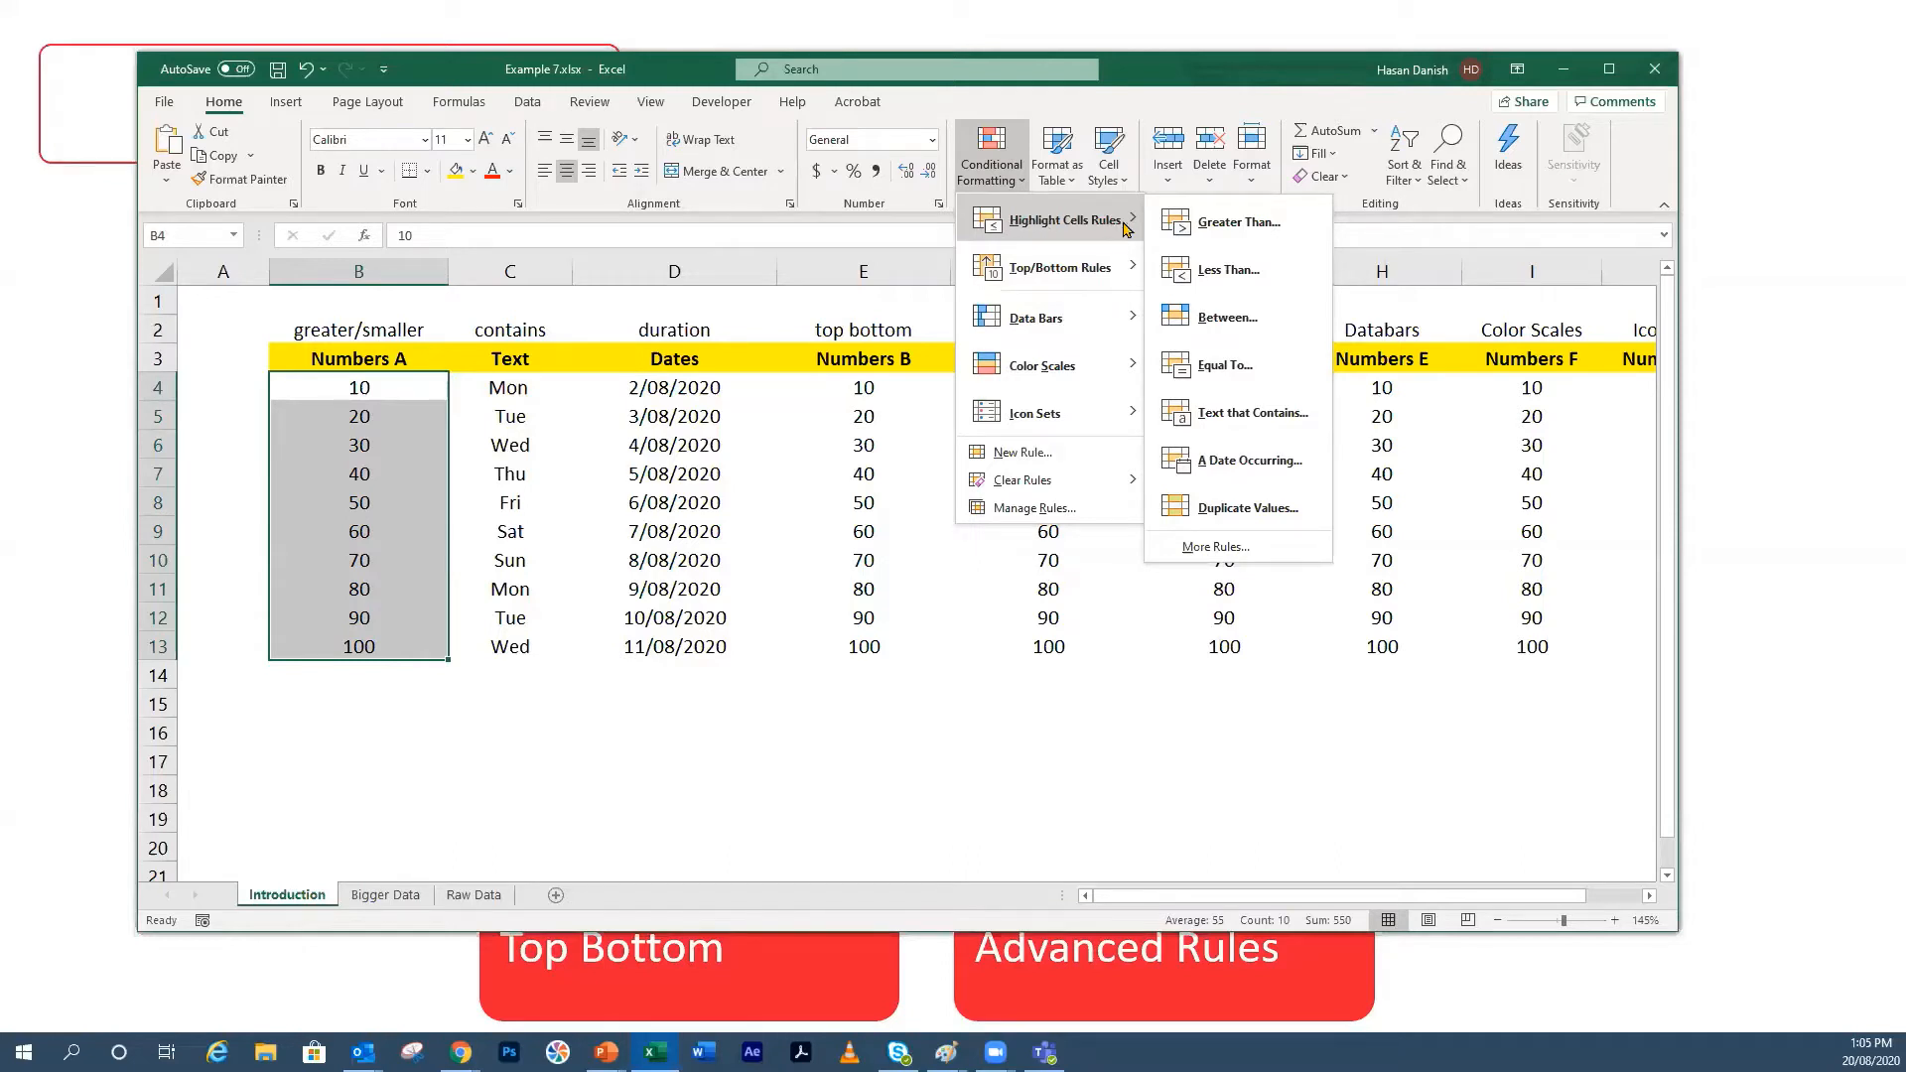
{"action": "left_click", "coordinate": [1224, 224]}
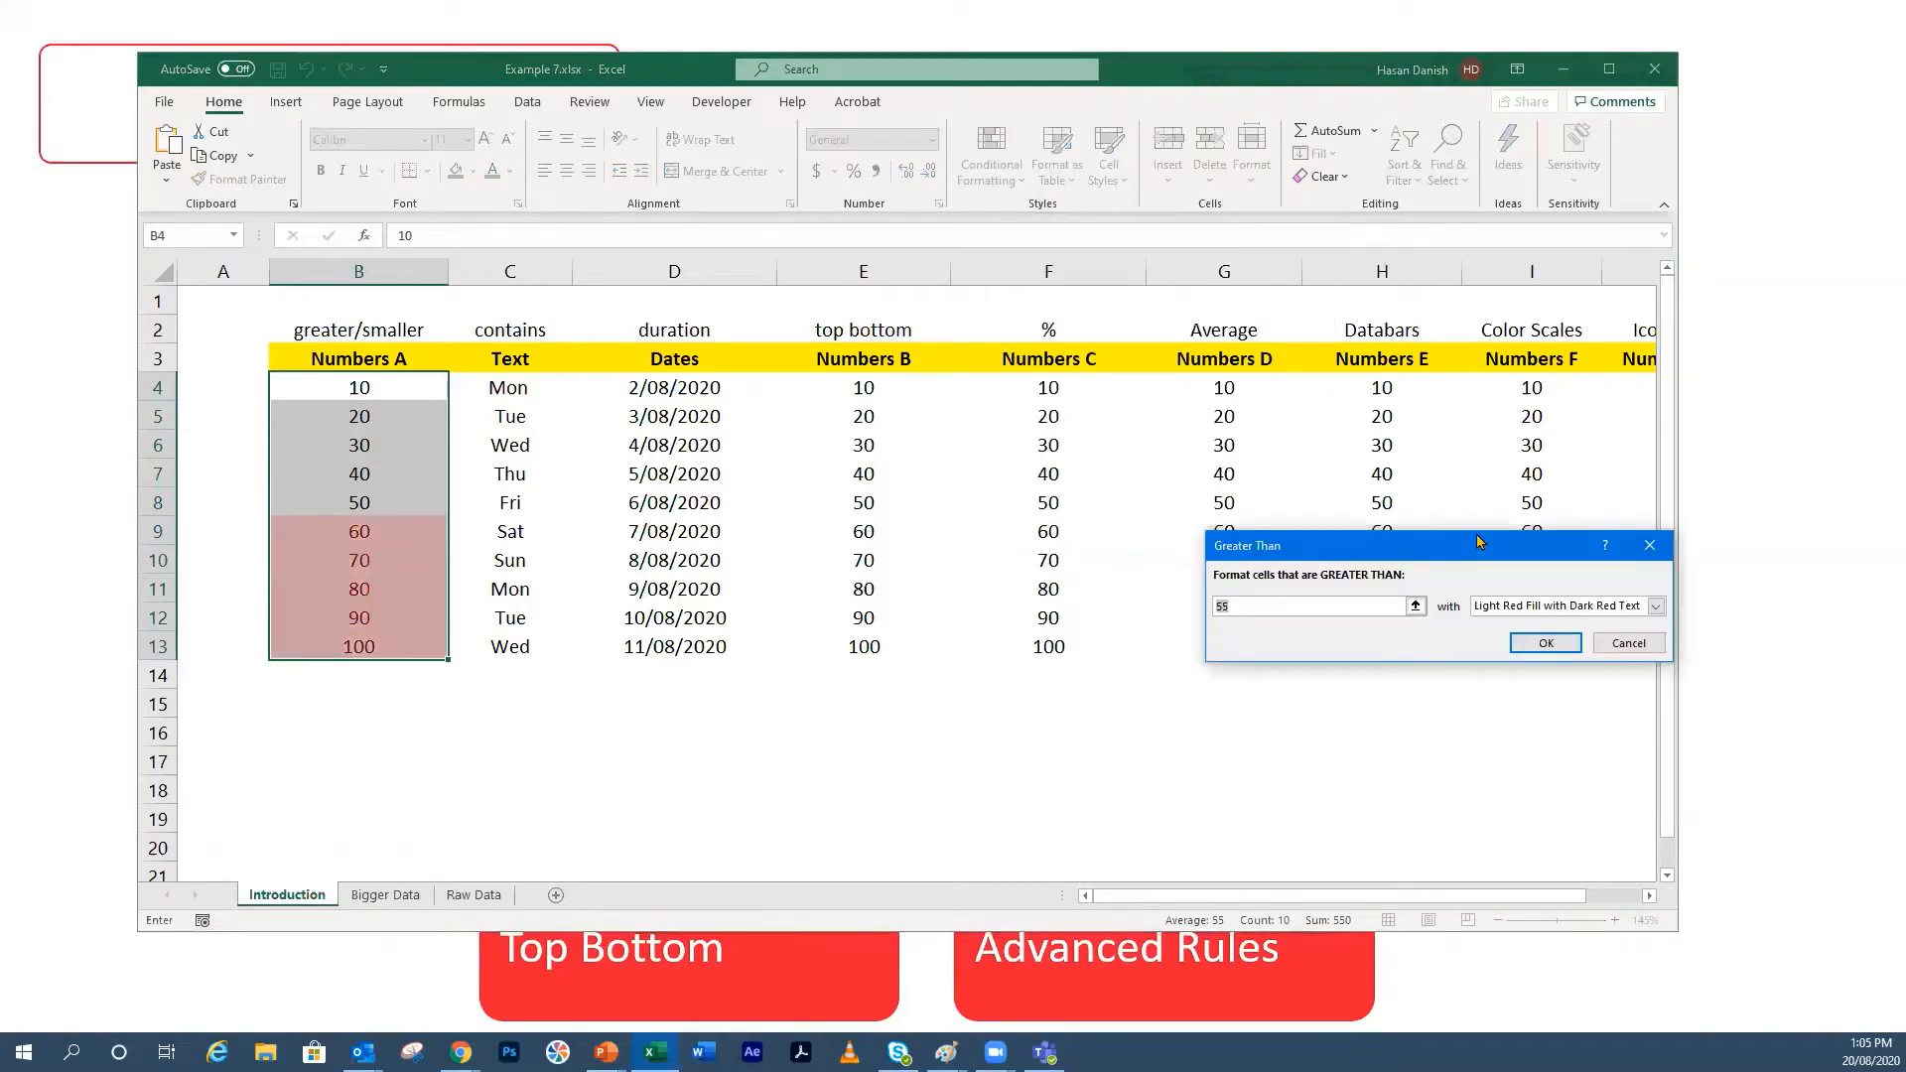
{"action": "left_click_drag", "start_coordinate": [1479, 542], "coordinate": [1078, 462]}
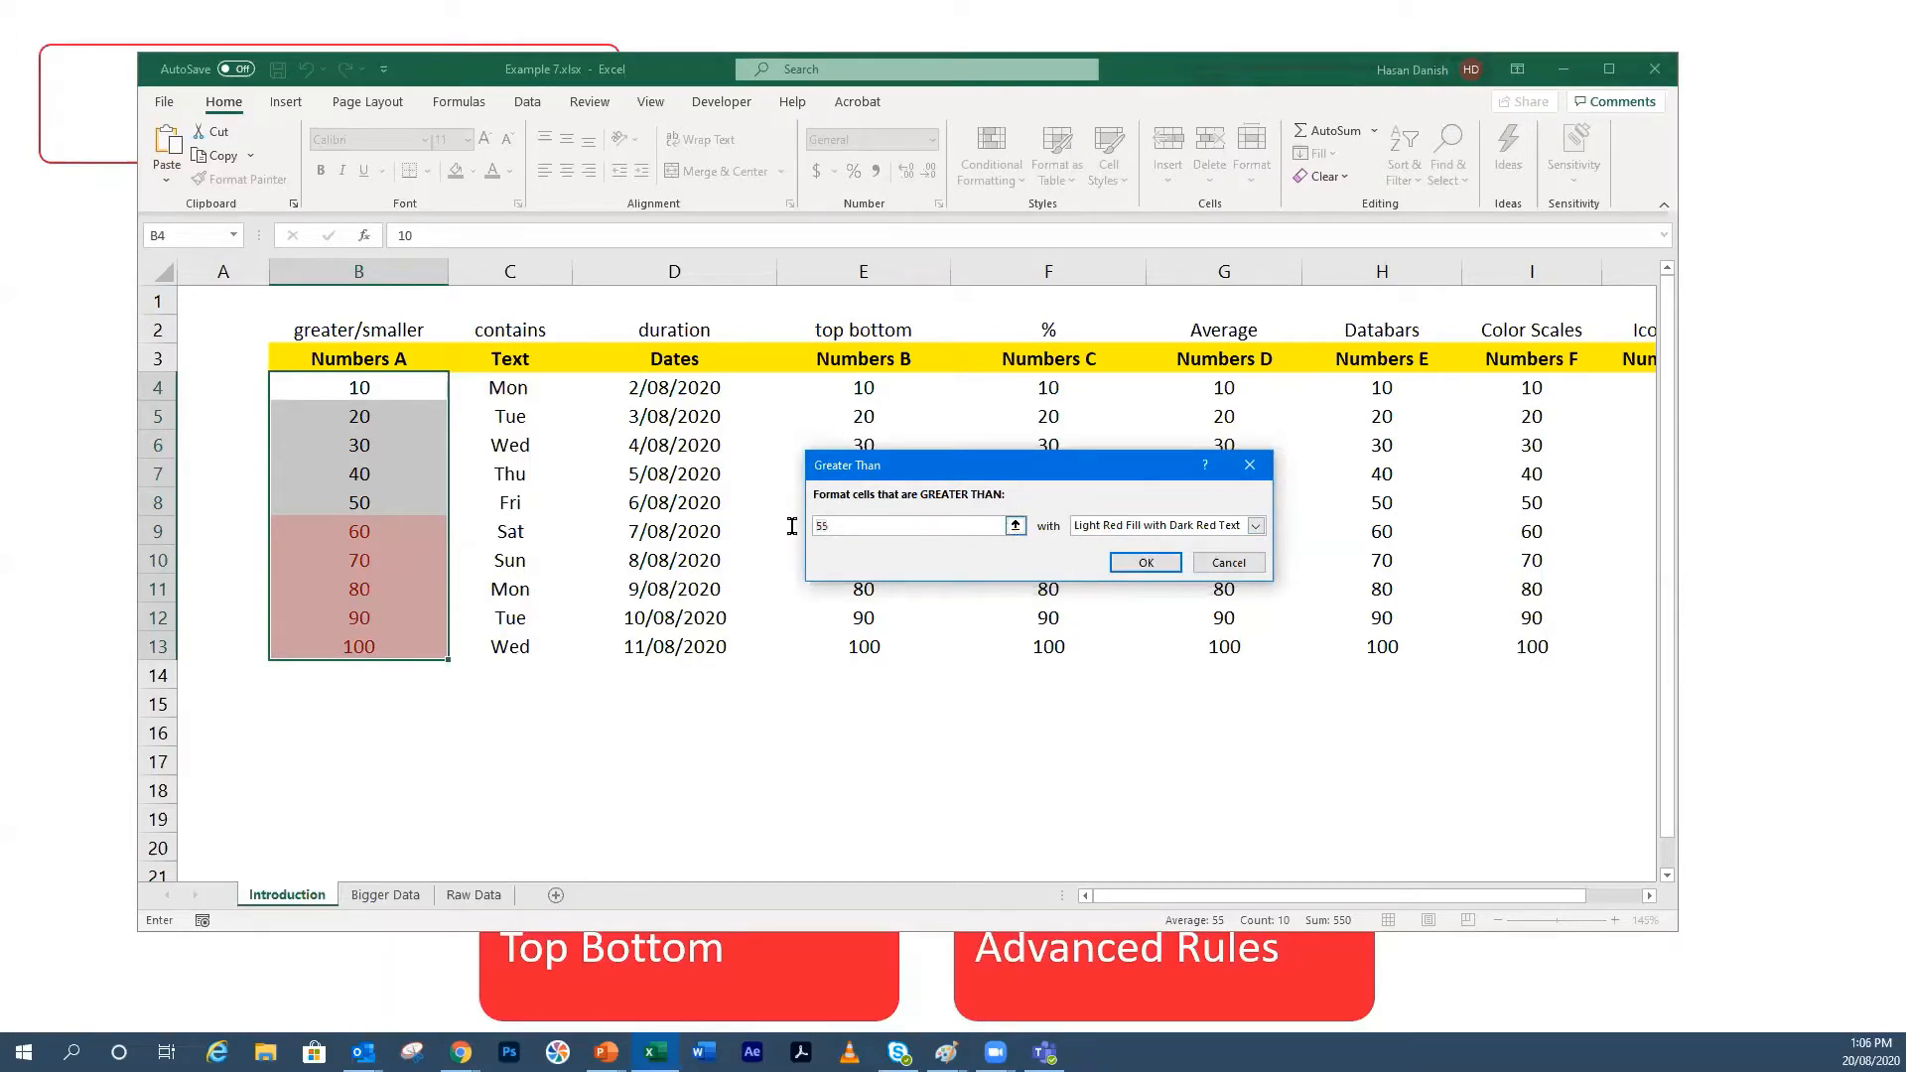
Step: Set the rule to format values greater than 25 with Green Fill with Dark Green Text, and apply it
{"action": "double_click", "coordinate": [910, 527]}
{"action": "left_click", "coordinate": [1014, 525]}
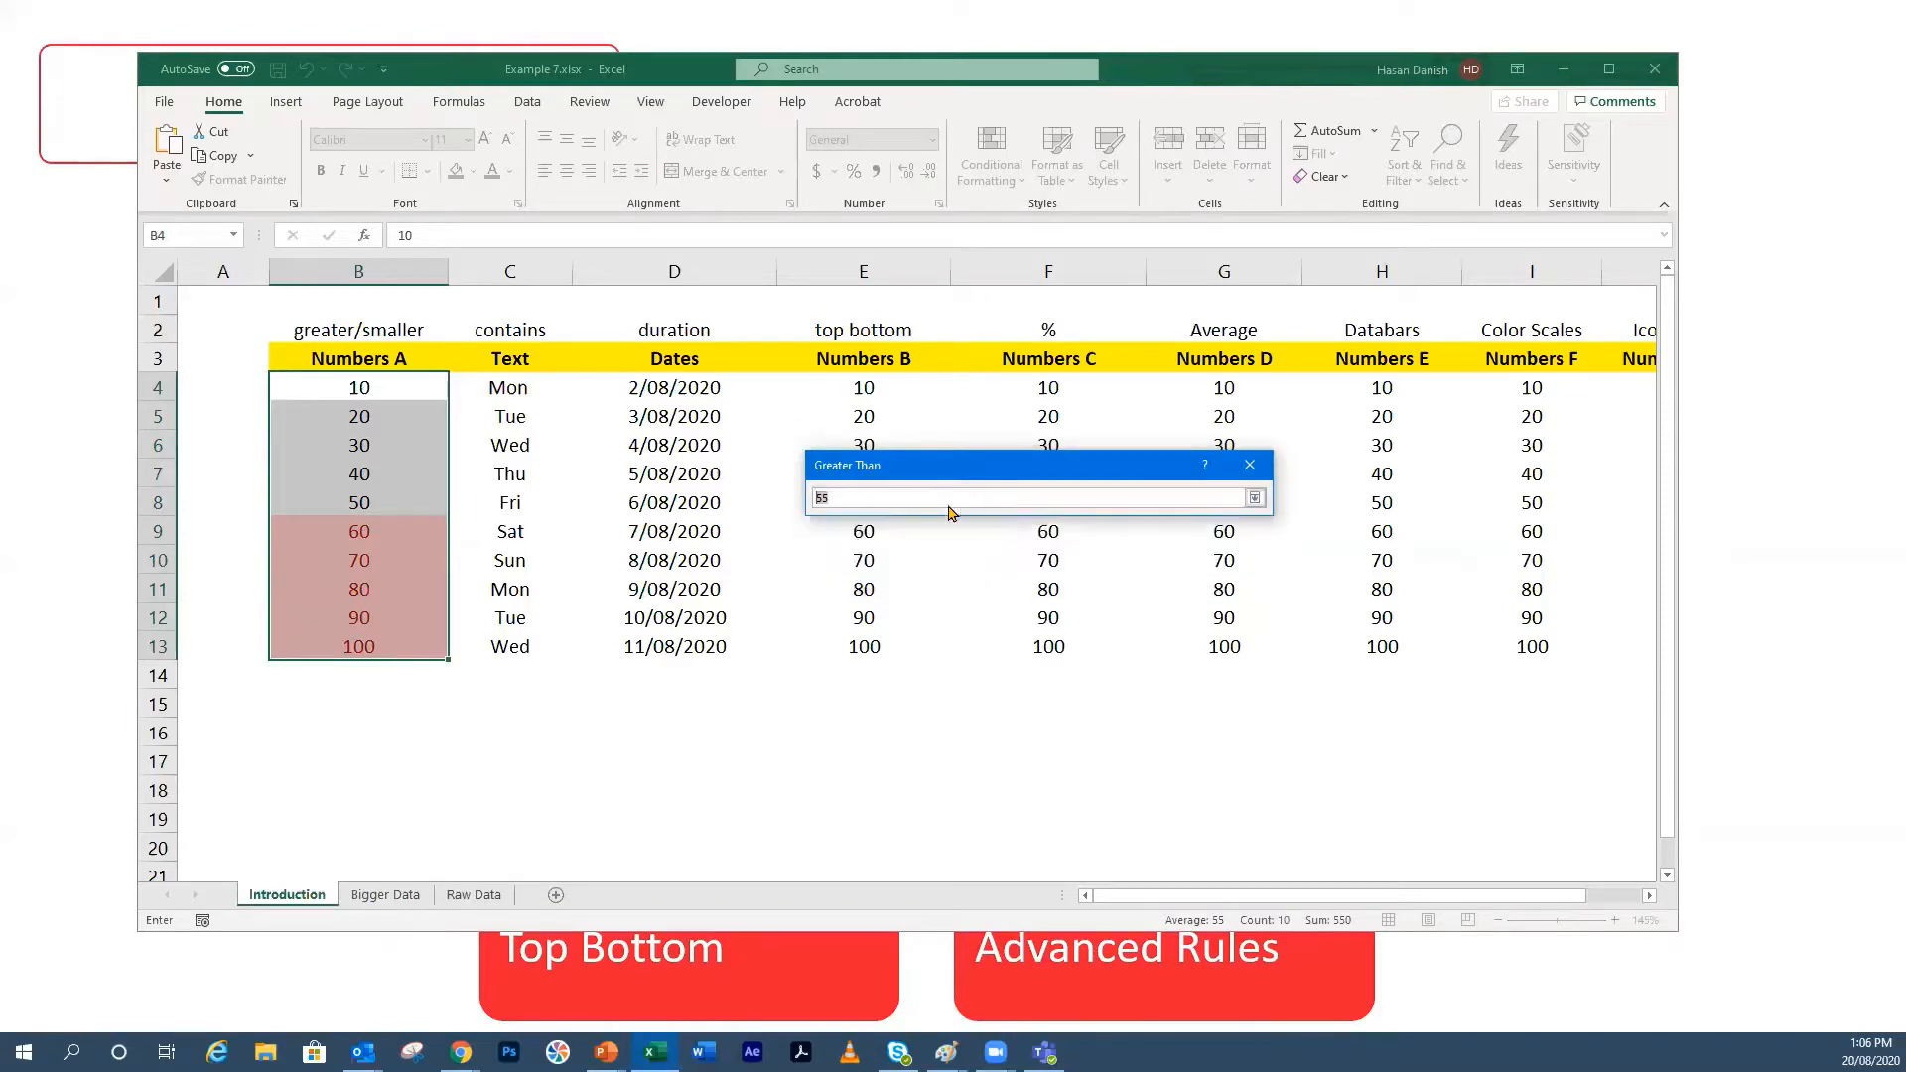
{"action": "left_click", "coordinate": [1255, 497]}
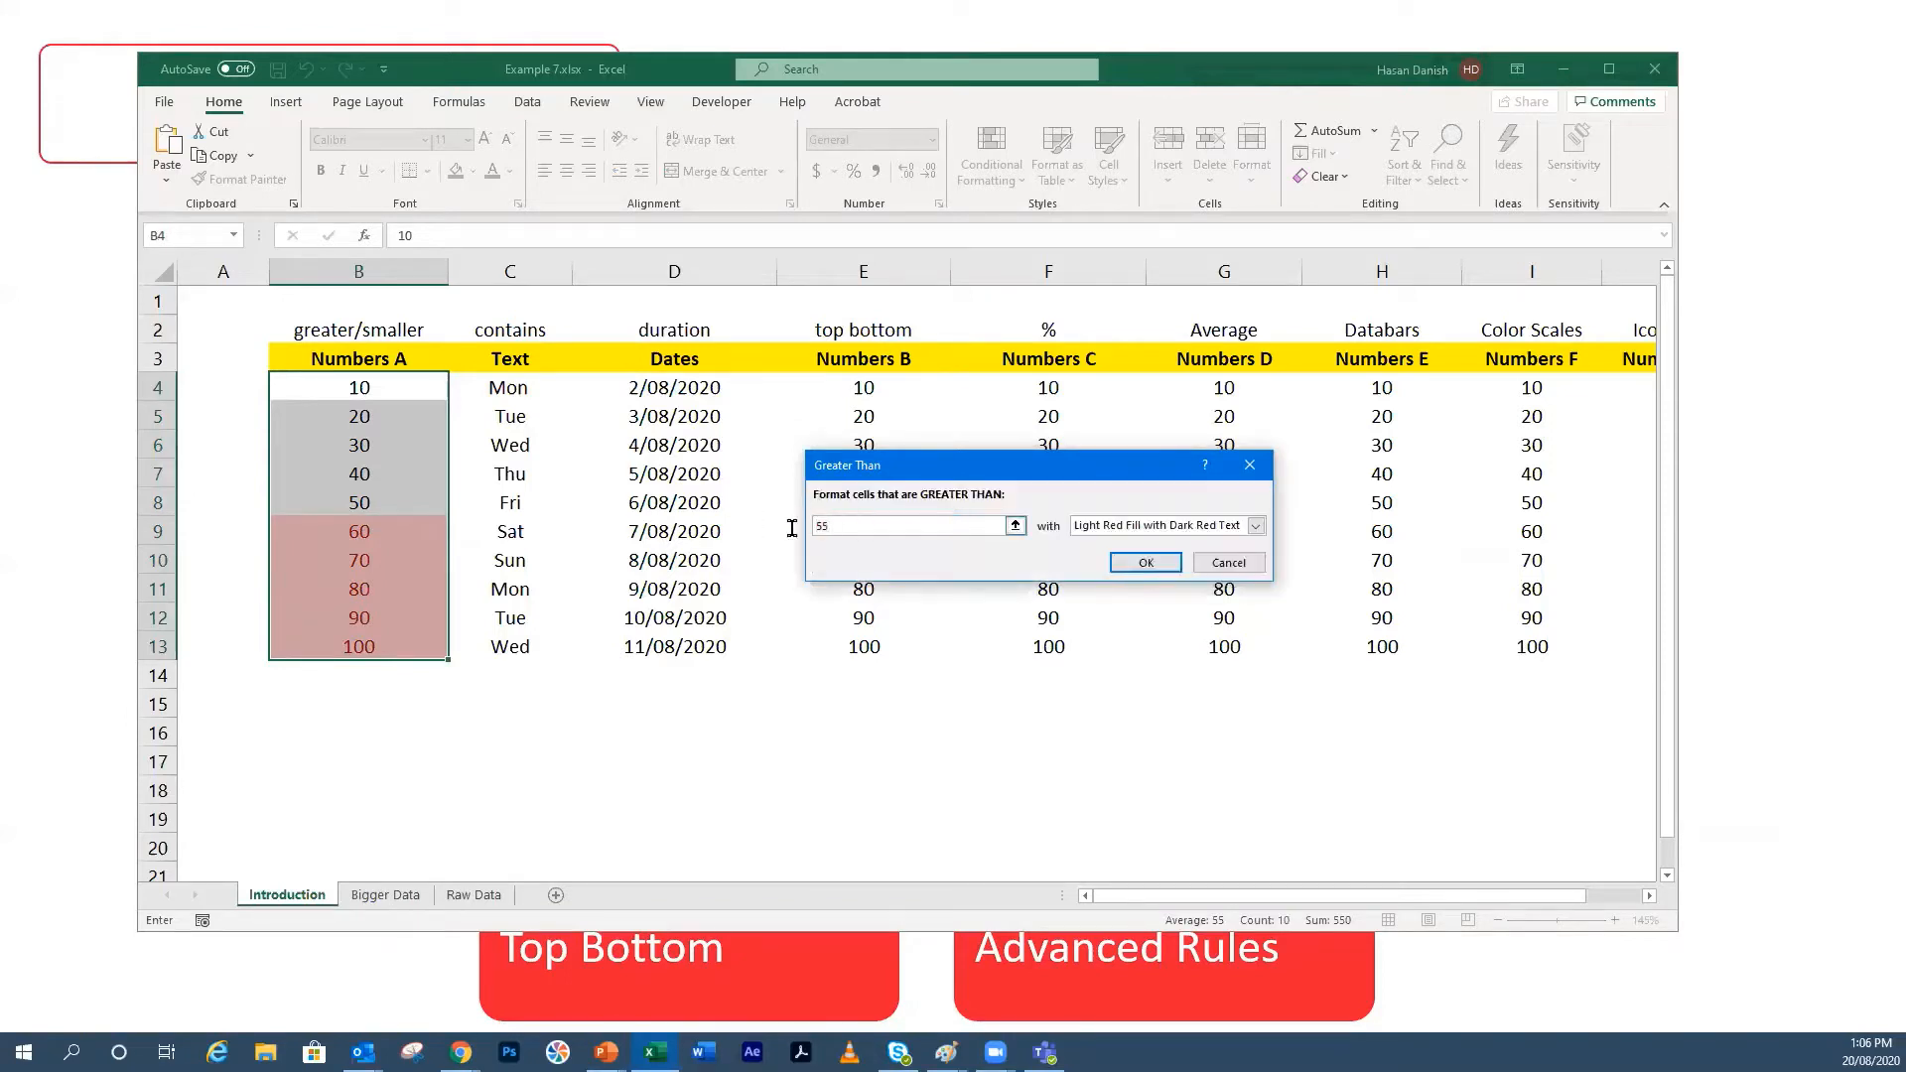
{"action": "type", "text": "25"}
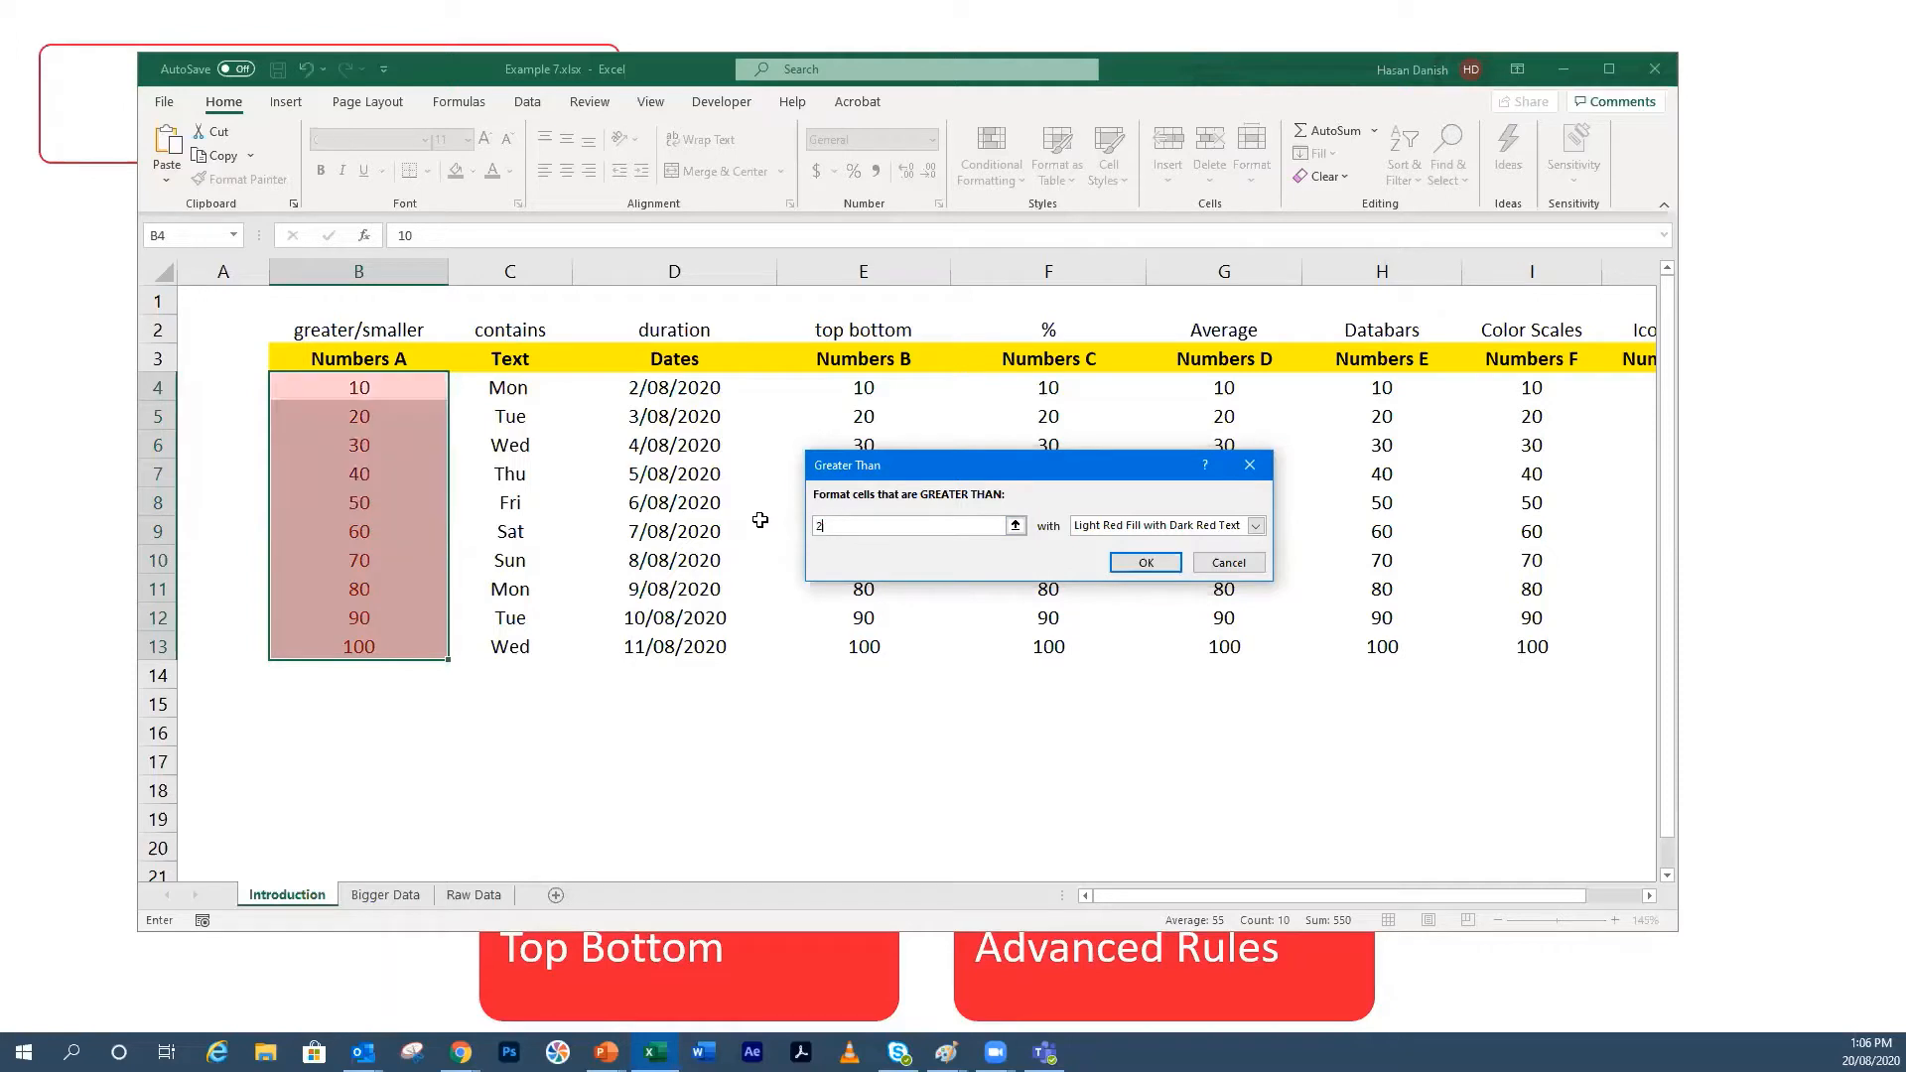
{"action": "left_click", "coordinate": [1144, 526]}
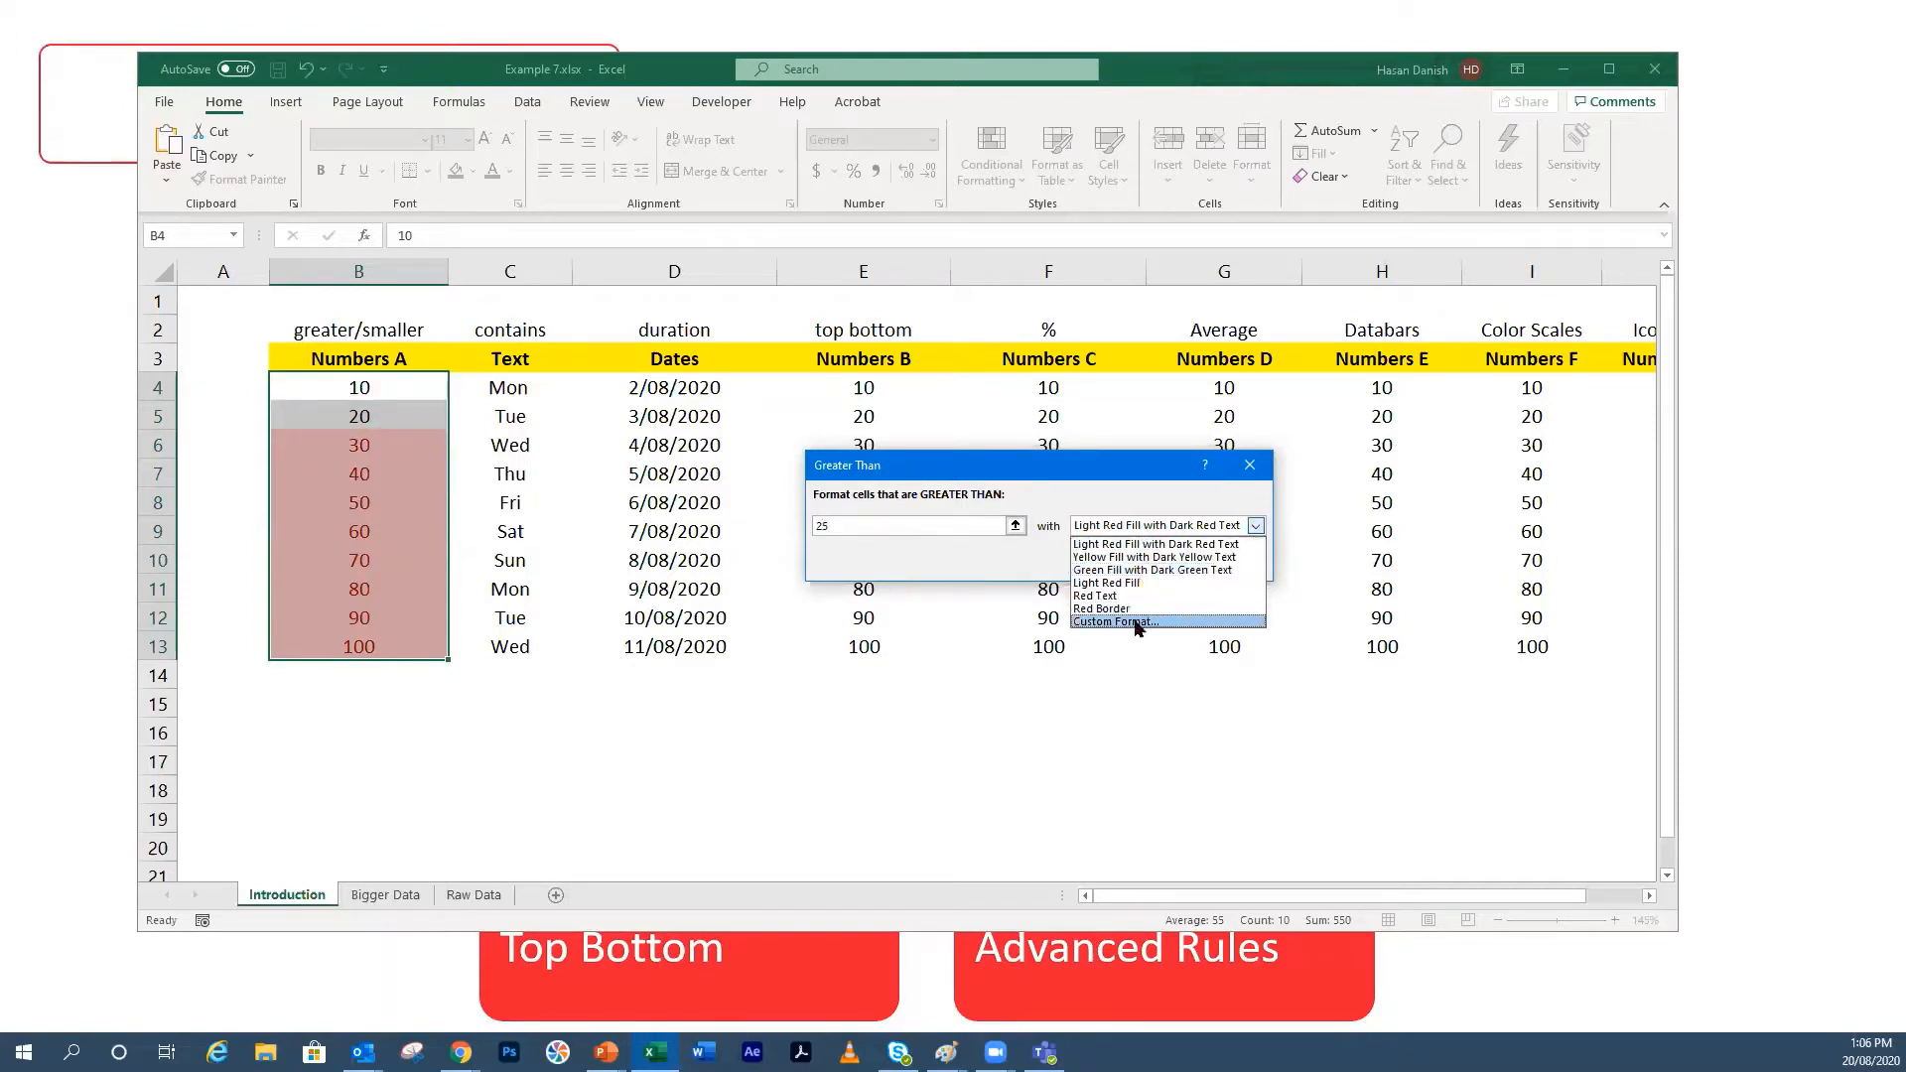
{"action": "left_click", "coordinate": [1139, 571]}
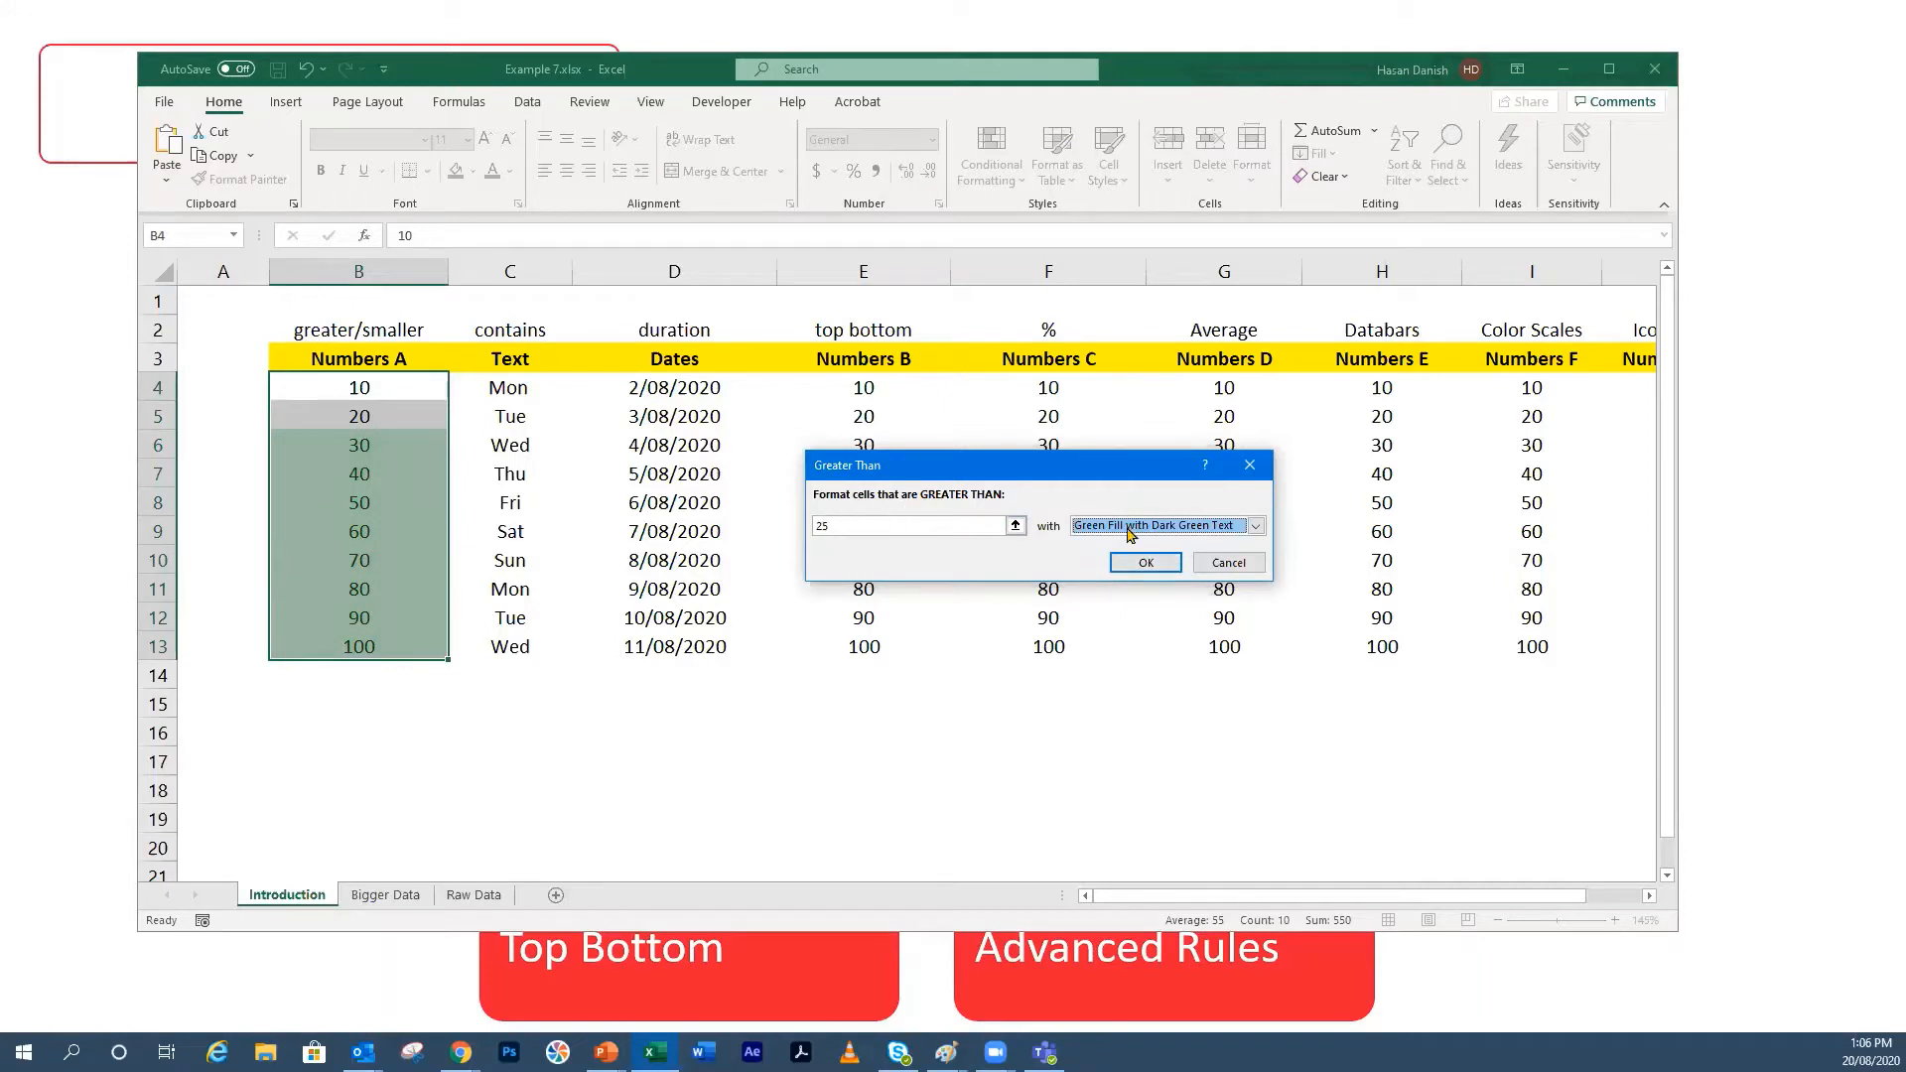
{"action": "left_click", "coordinate": [1147, 563]}
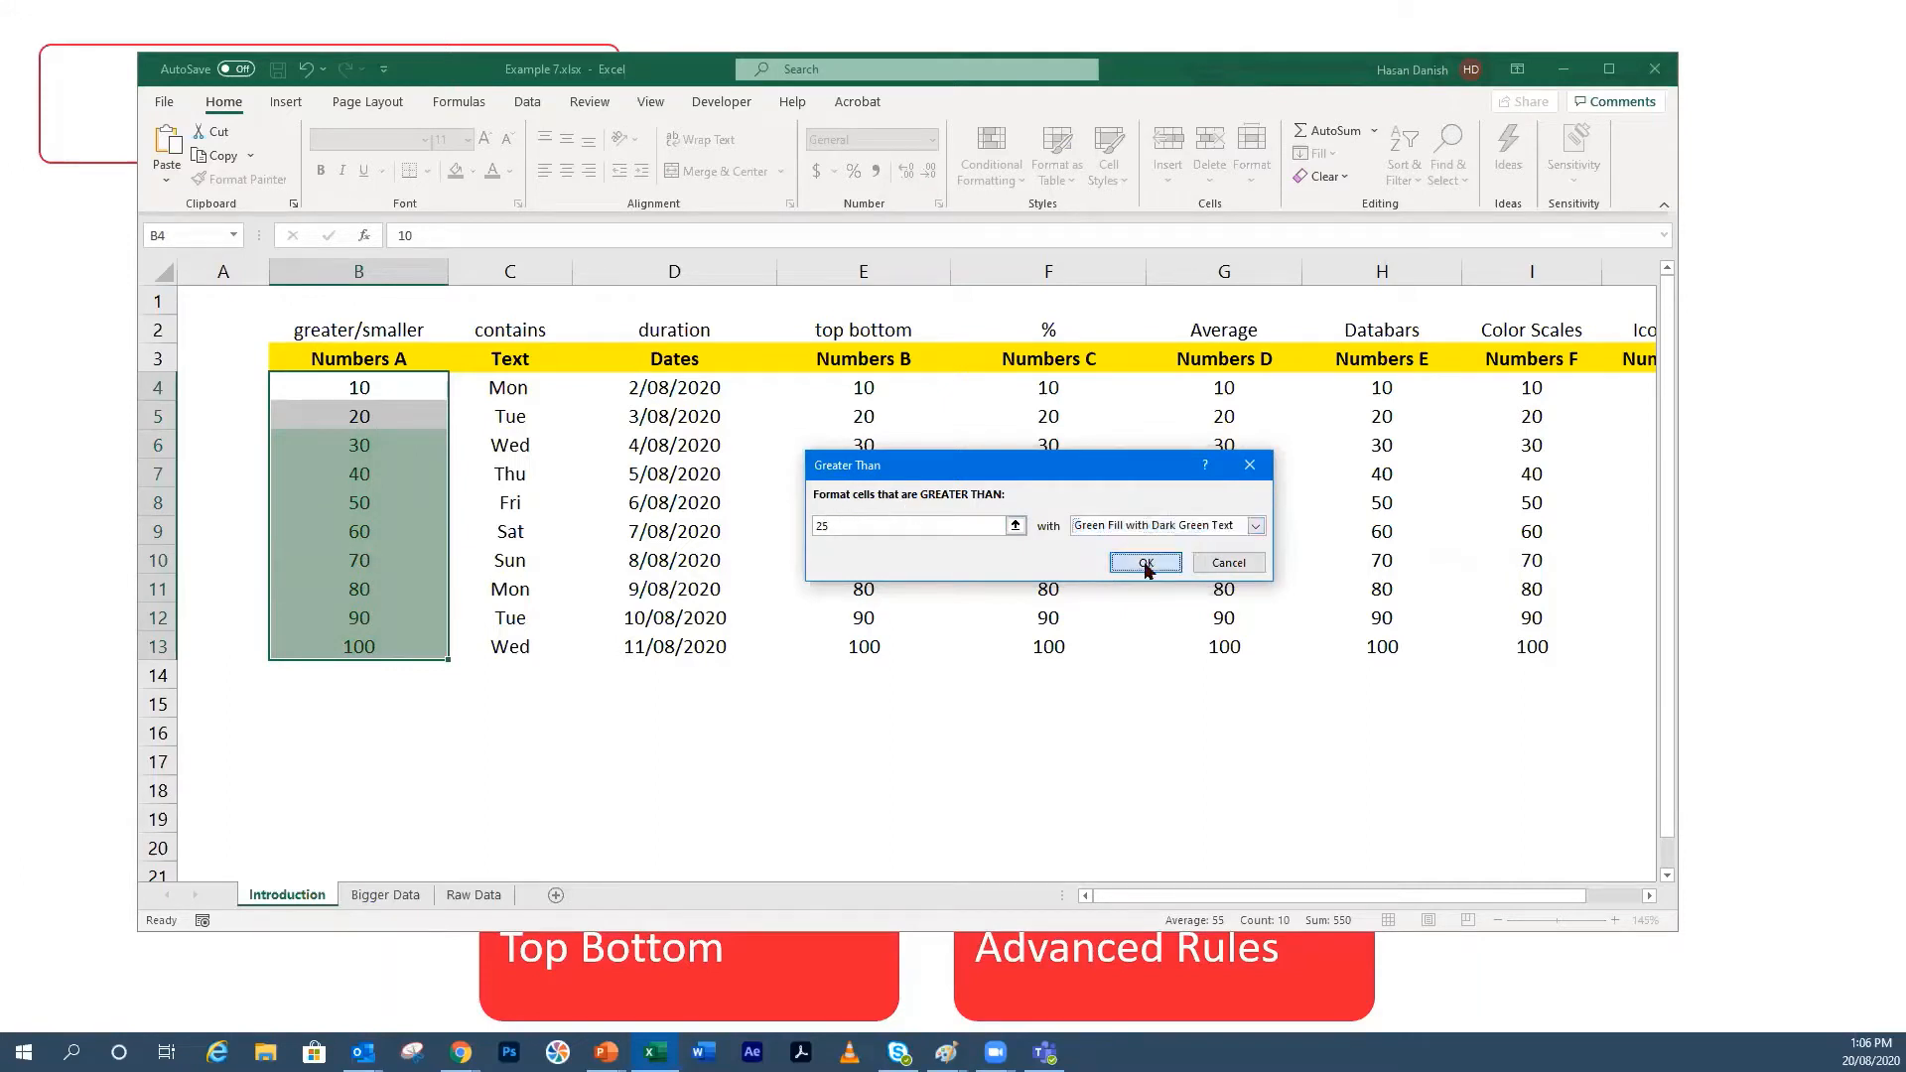
{"action": "left_click", "coordinate": [549, 499]}
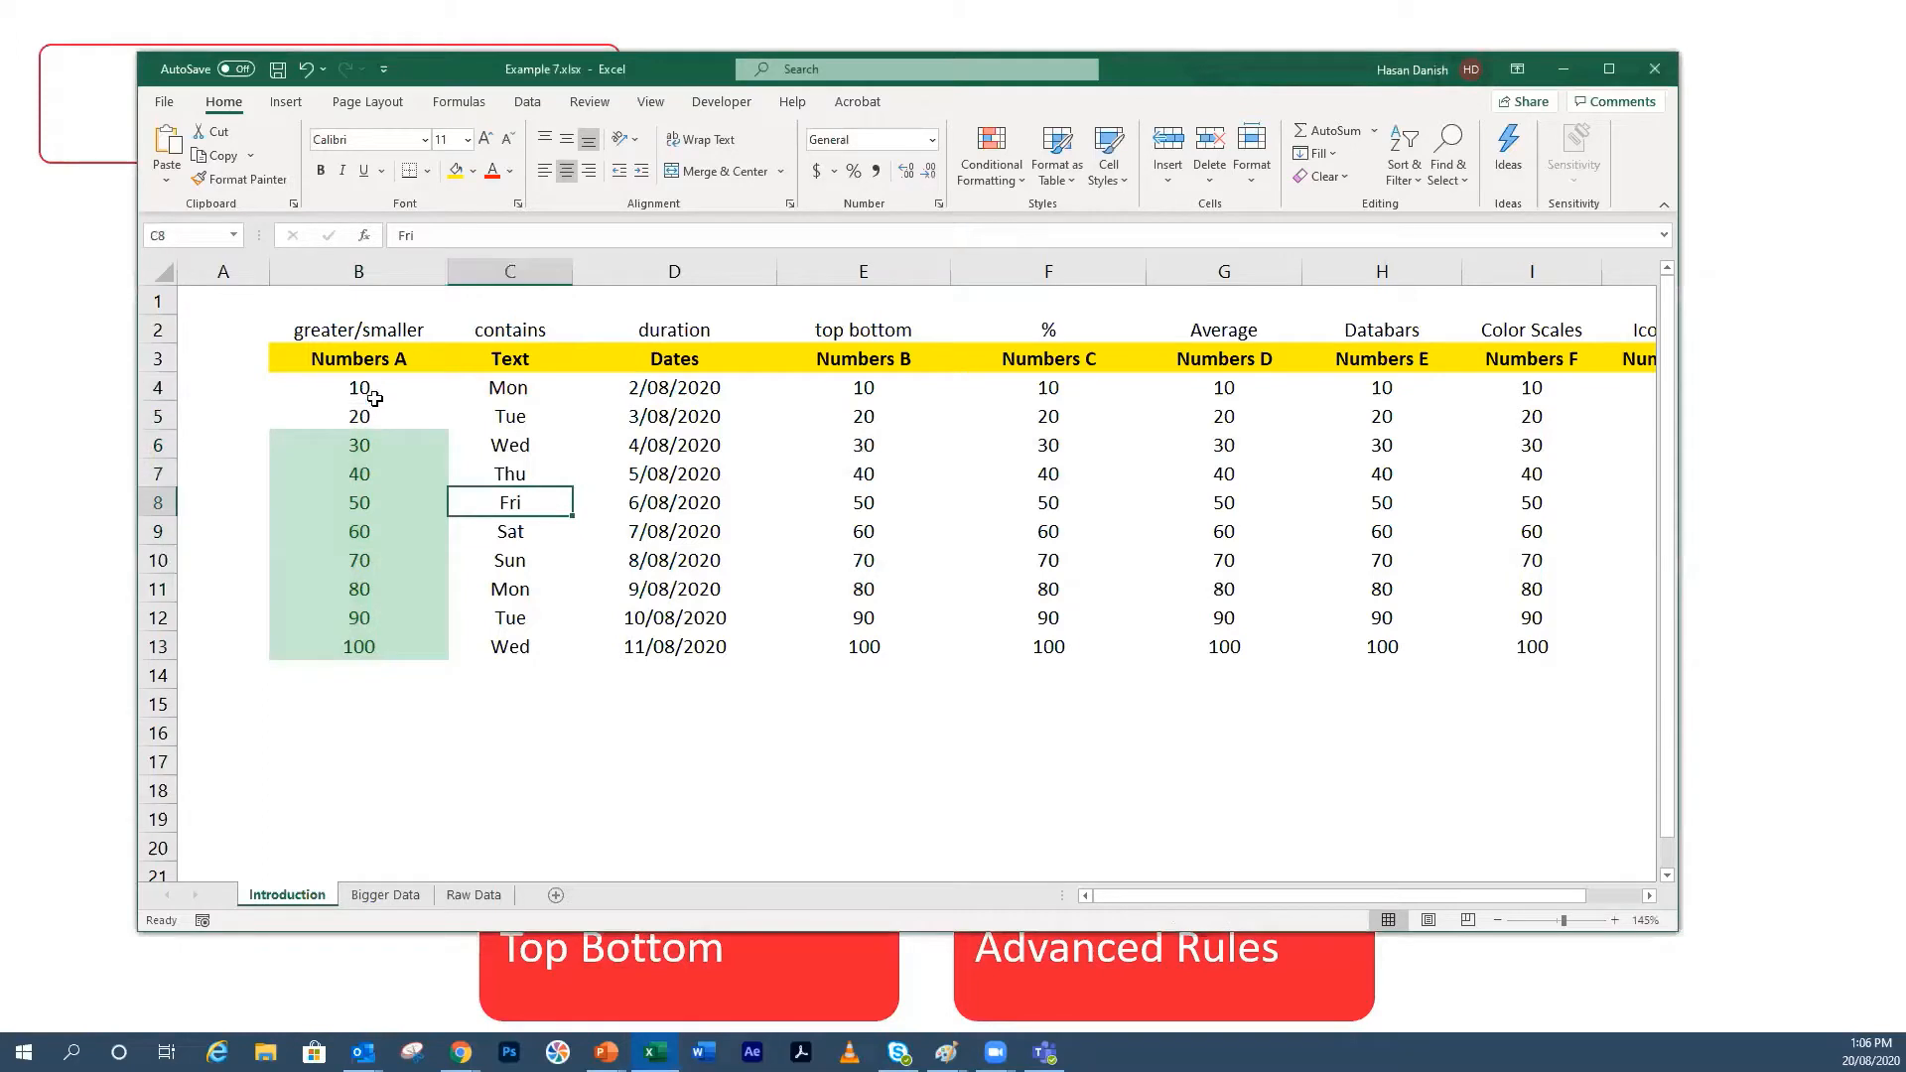
Step: Change the Numbers A value in cell B10 to 20 to test the highlight rule
{"action": "left_click", "coordinate": [384, 497]}
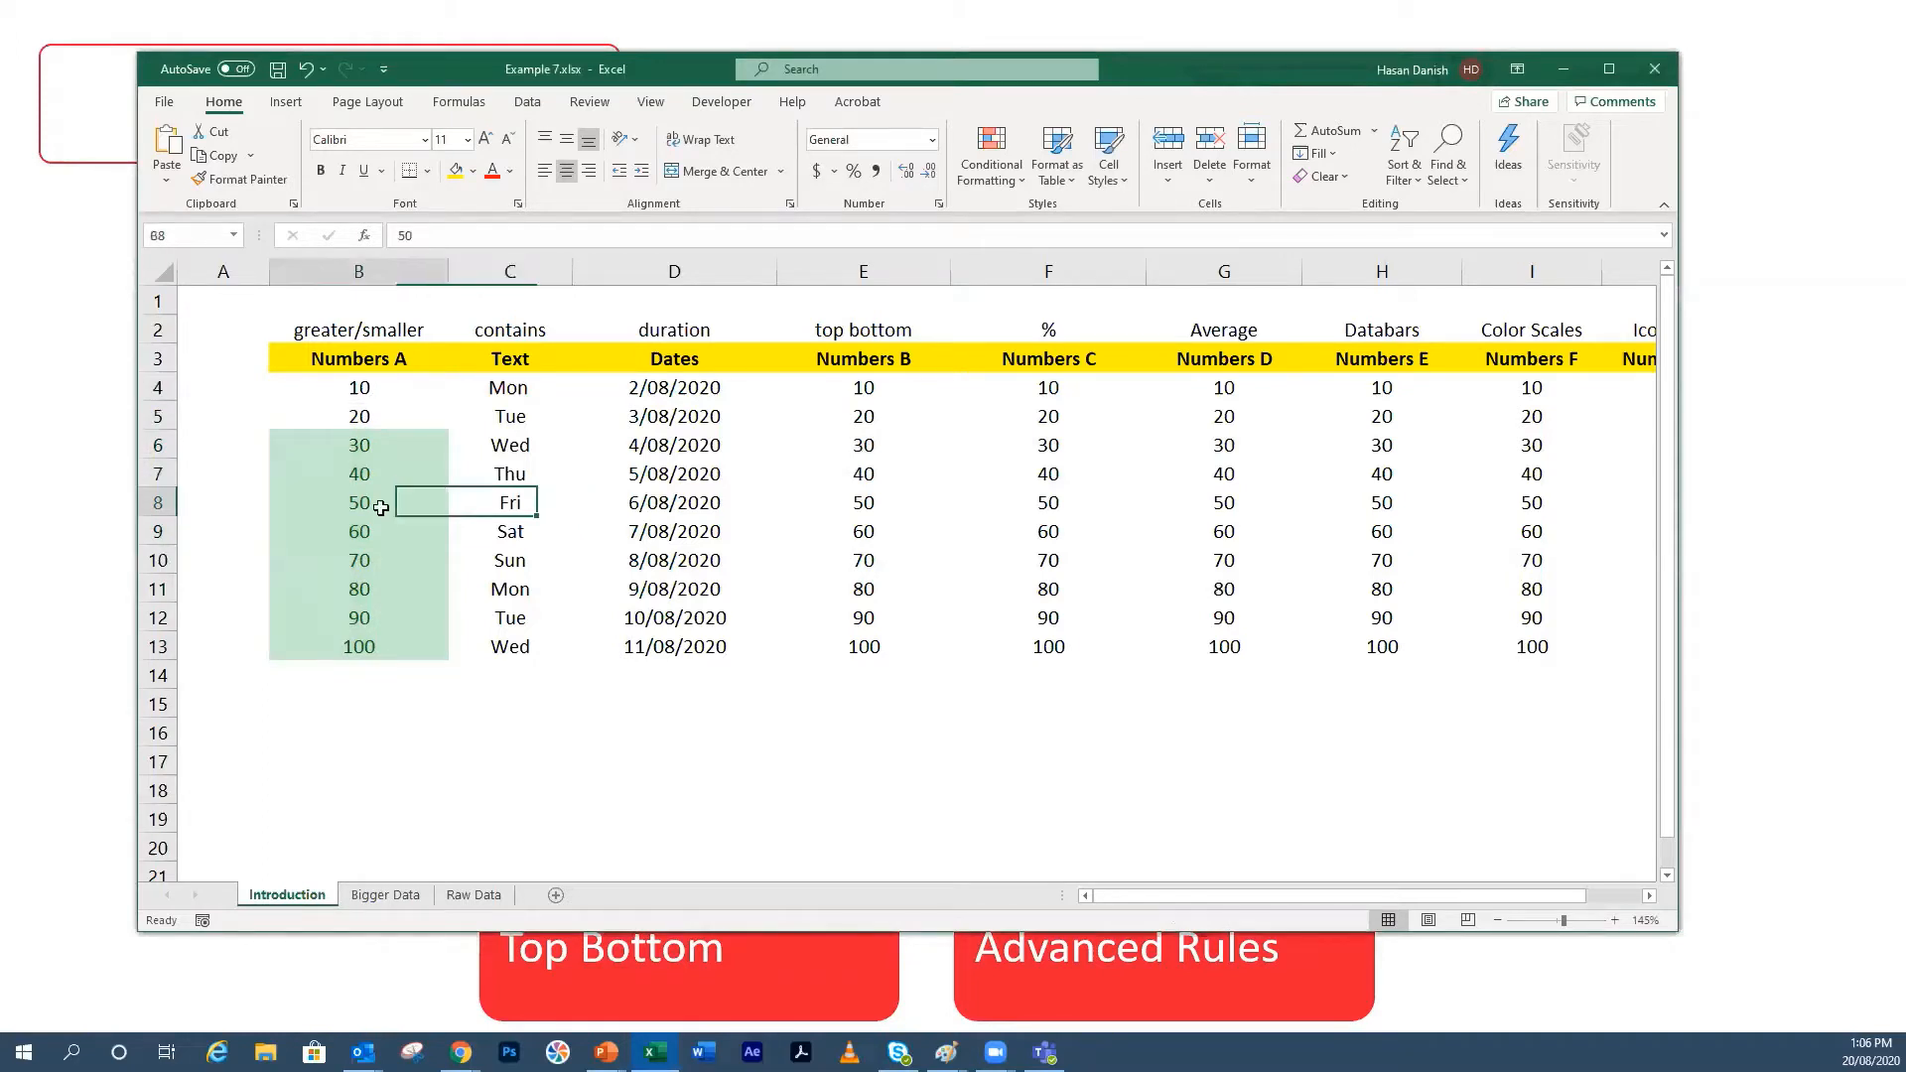
{"action": "left_click", "coordinate": [387, 564]}
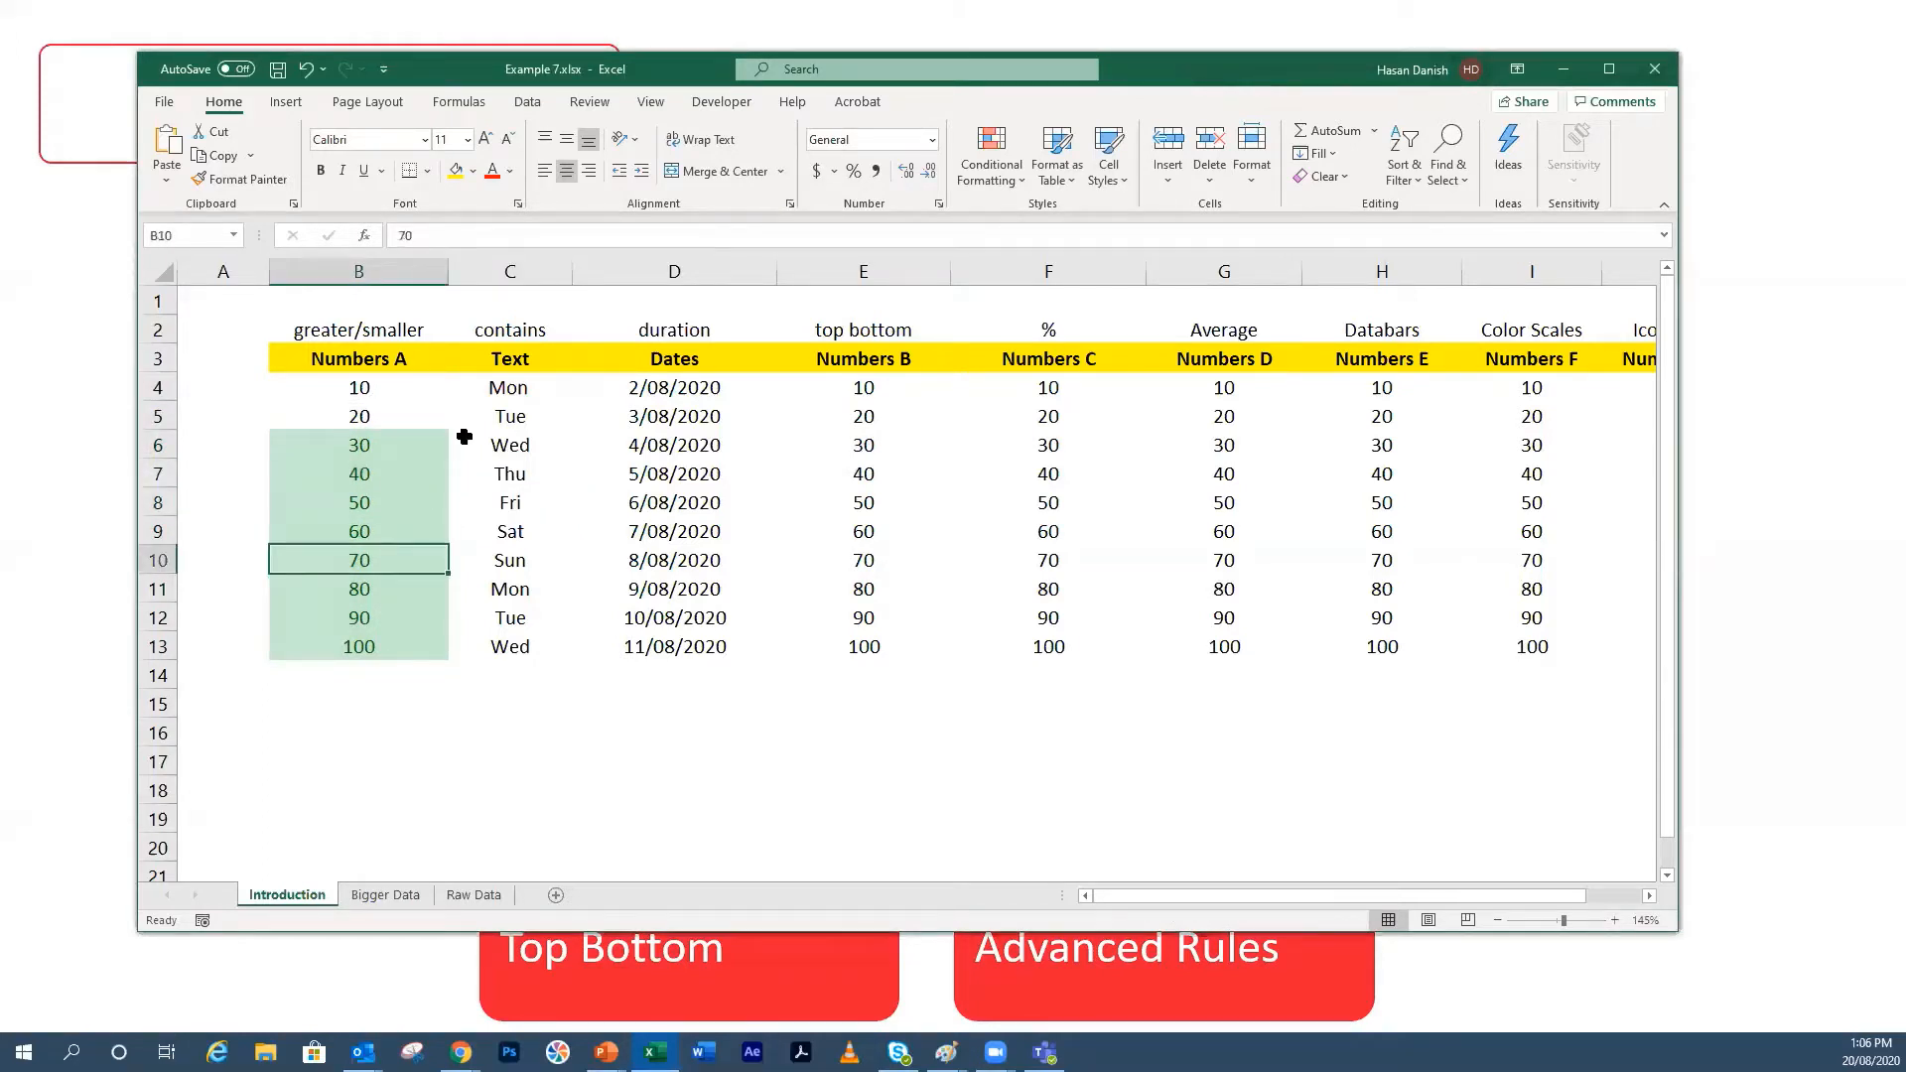
{"action": "type", "text": "3"}
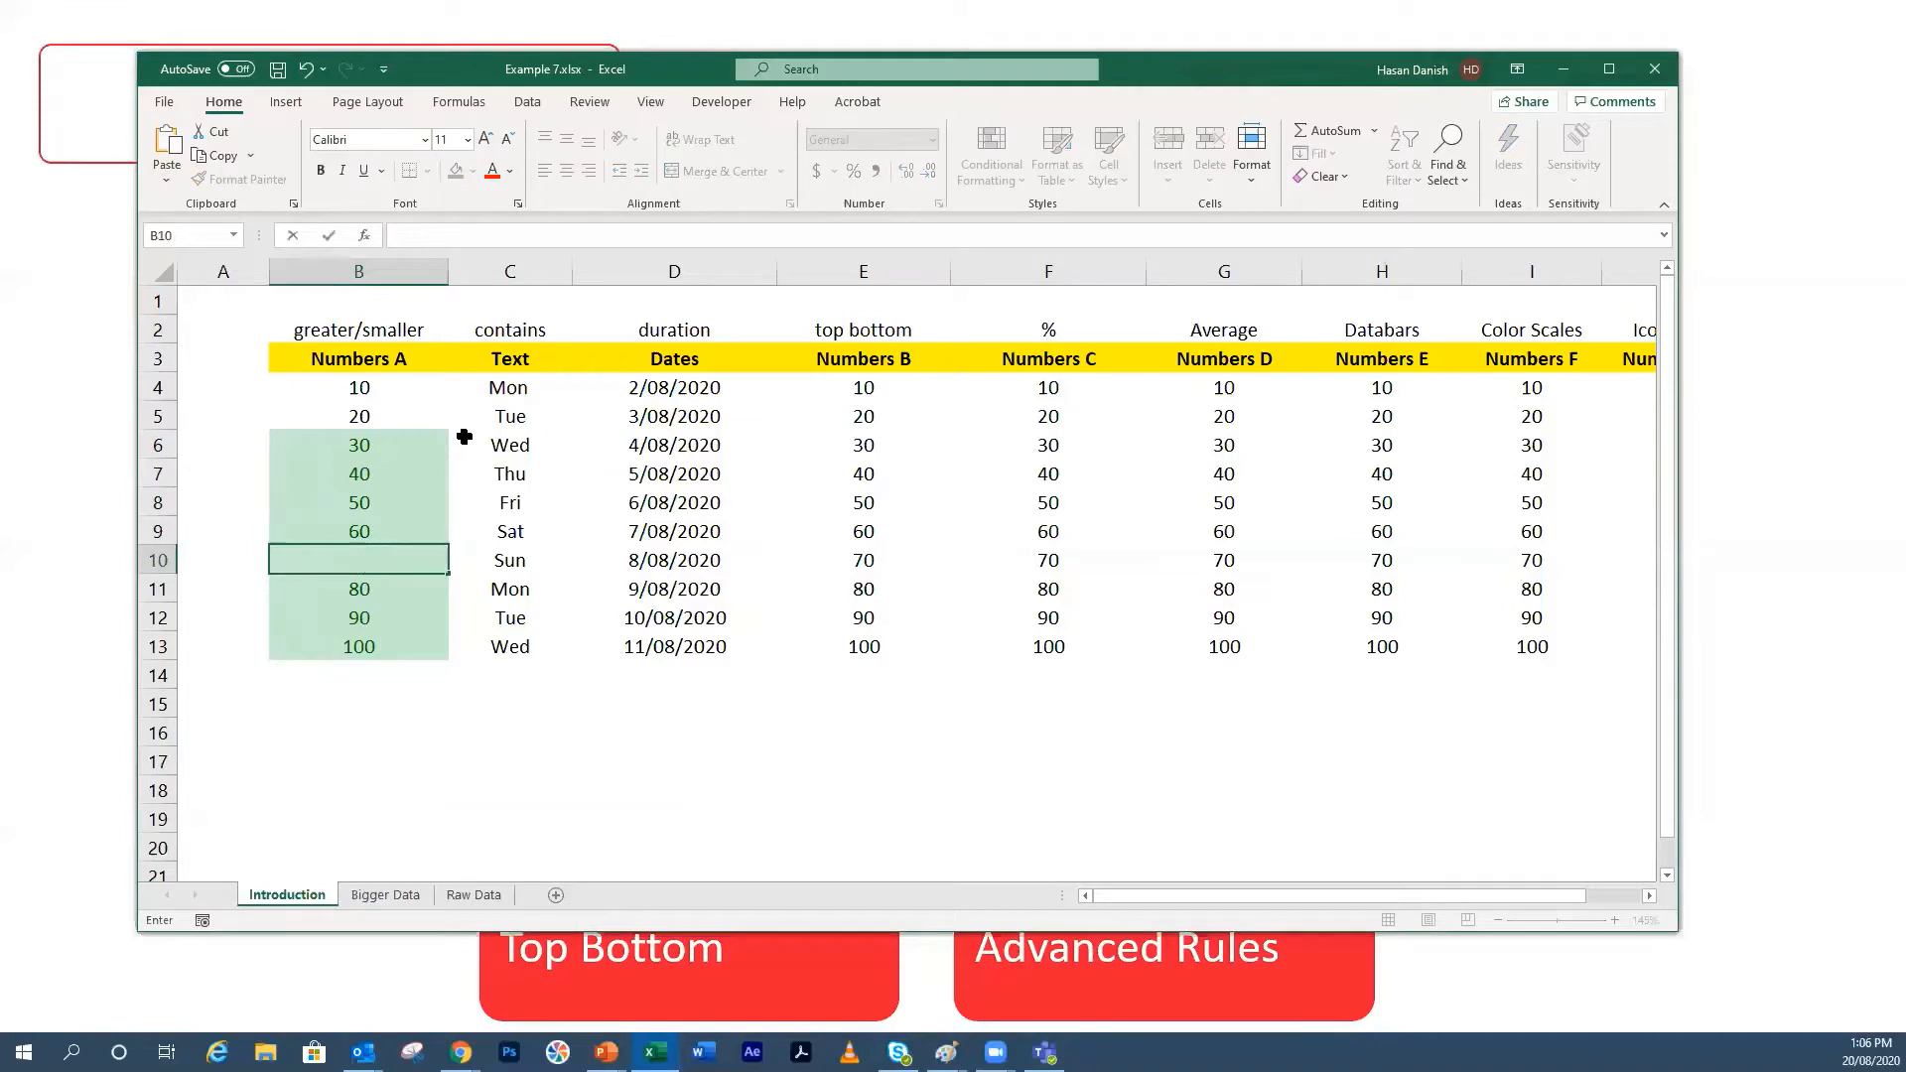
{"action": "type", "text": "9"}
{"action": "key", "text": "BackSpace"}
{"action": "type", "text": "0"}
{"action": "key", "text": "Return"}
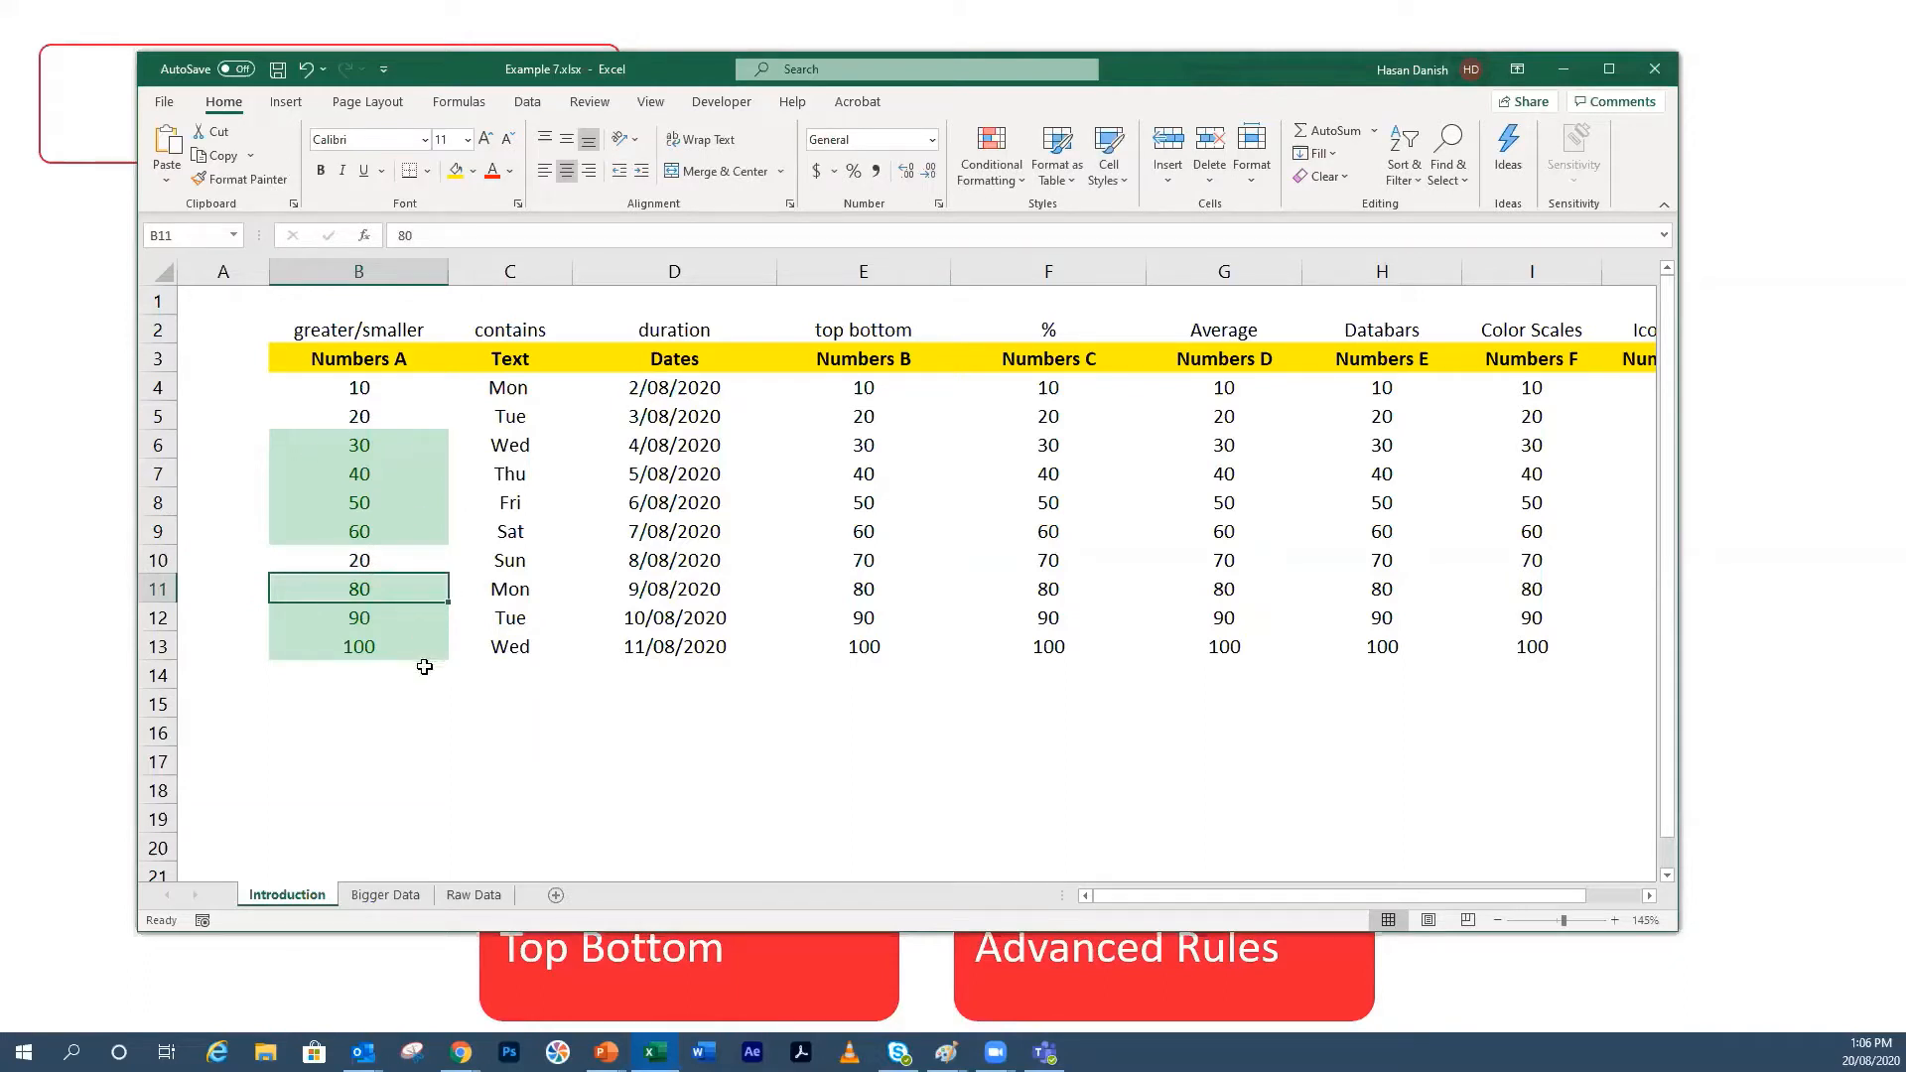
Step: On the Bigger Data sheet, start a Greater Than highlight rule on all Numbers A values from B5 down
{"action": "left_click", "coordinate": [387, 896]}
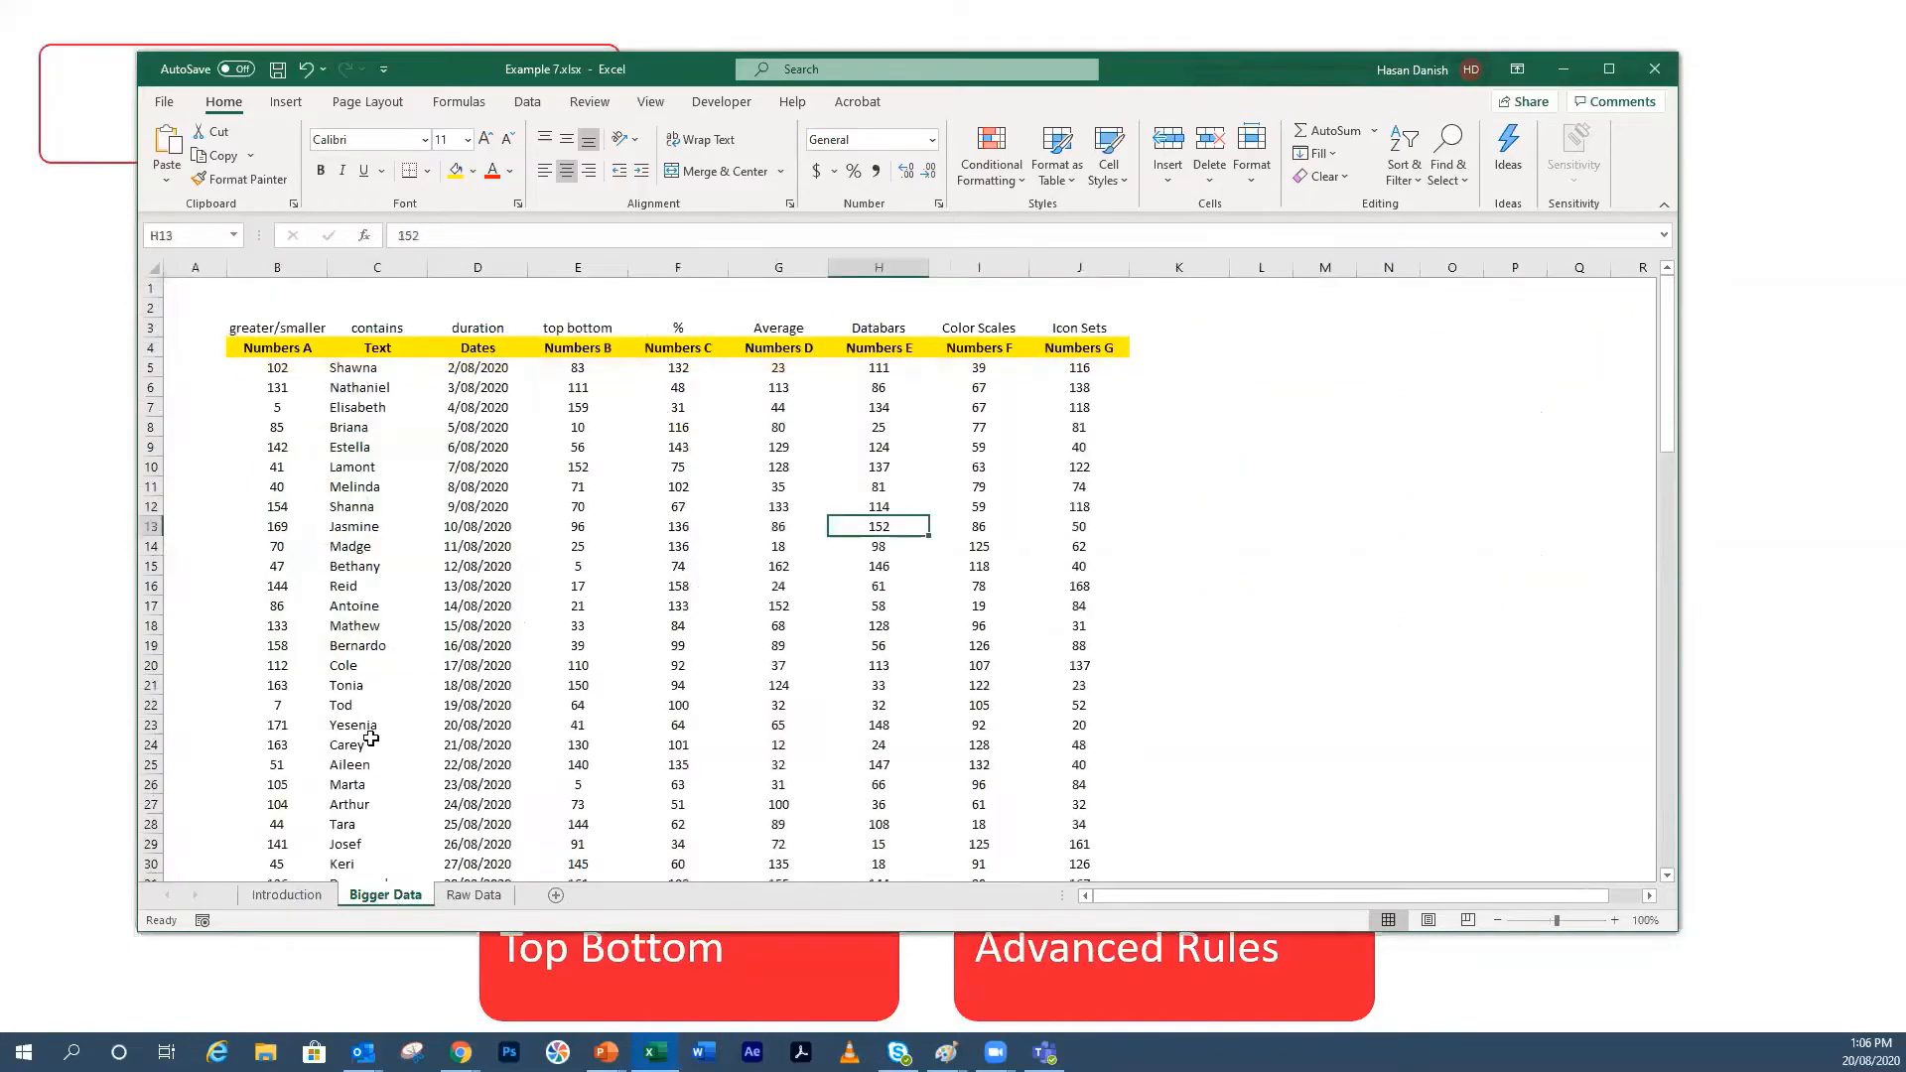
{"action": "left_click", "coordinate": [276, 365]}
{"action": "left_click_drag", "start_coordinate": [276, 365], "coordinate": [283, 760]}
{"action": "left_click_drag", "start_coordinate": [1668, 735], "coordinate": [1656, 266]}
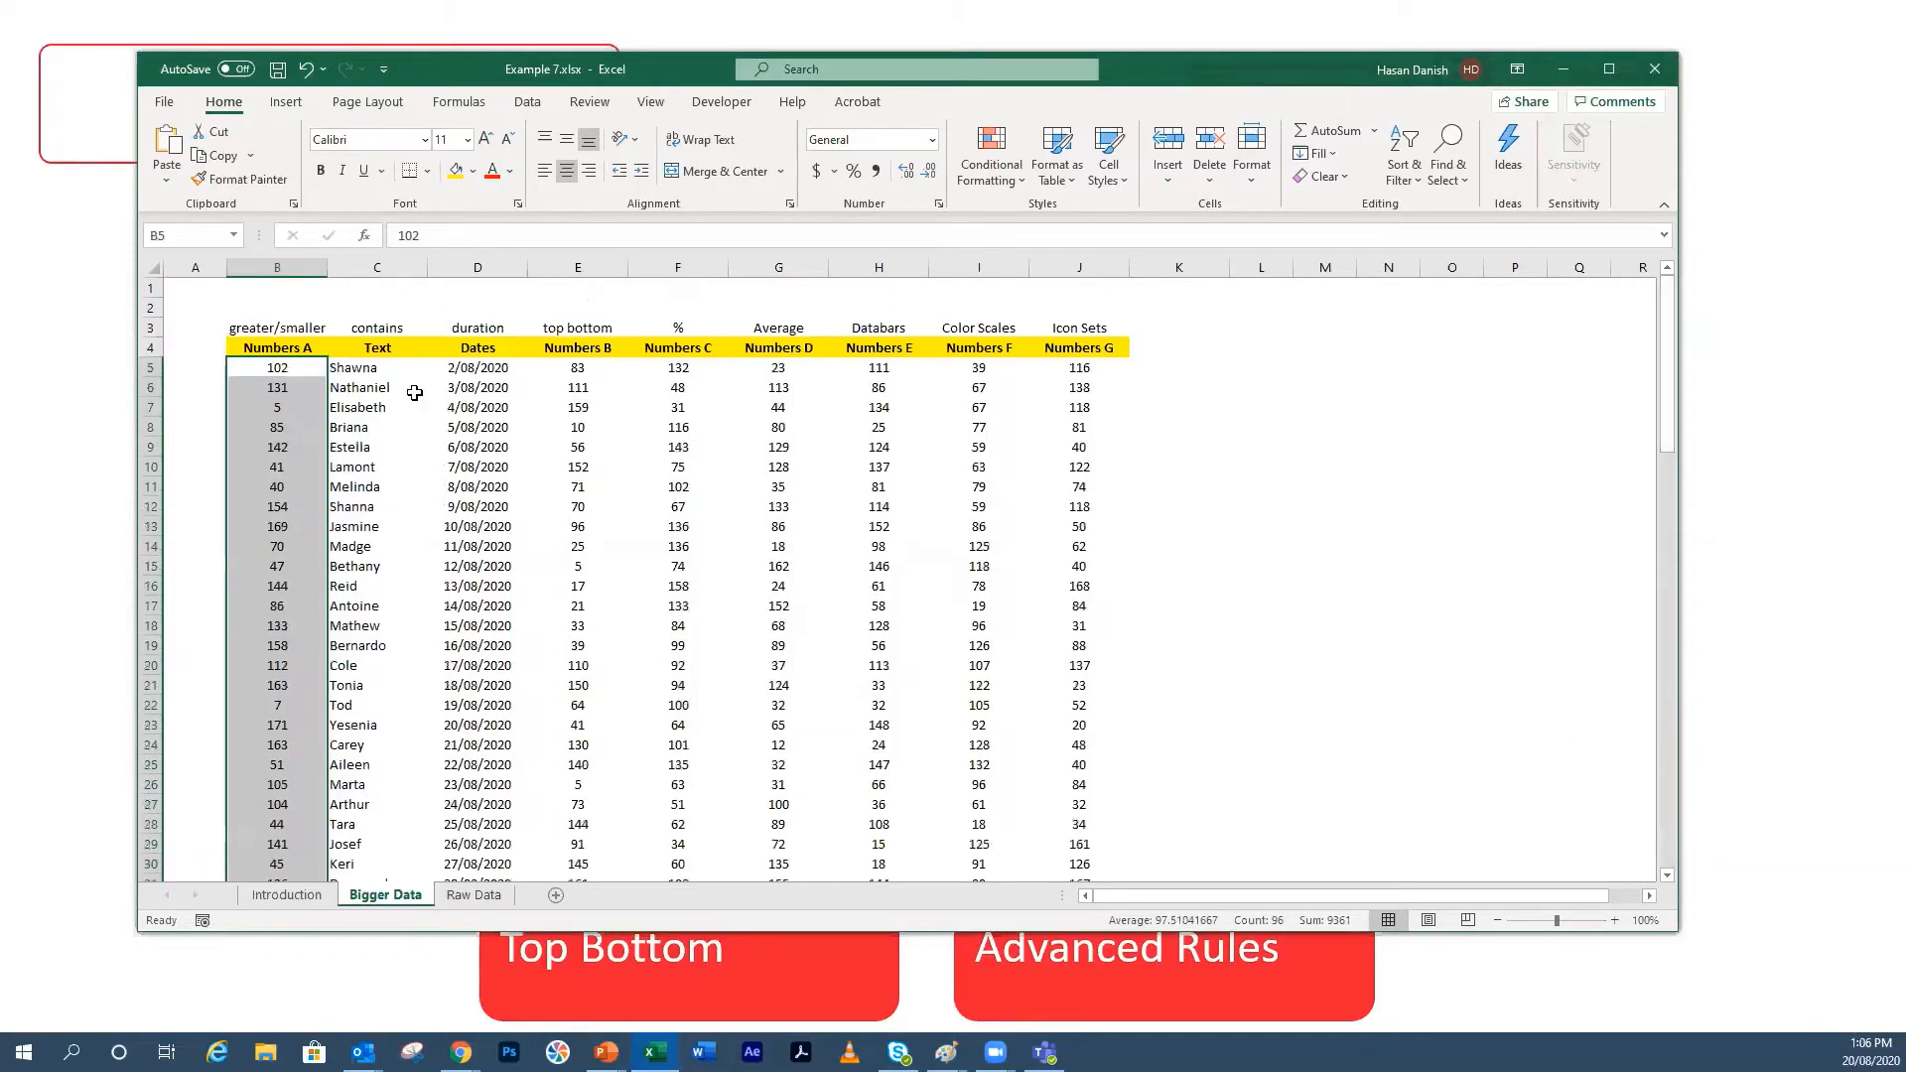
{"action": "left_click", "coordinate": [991, 159]}
{"action": "mouse_move", "coordinate": [1085, 220]}
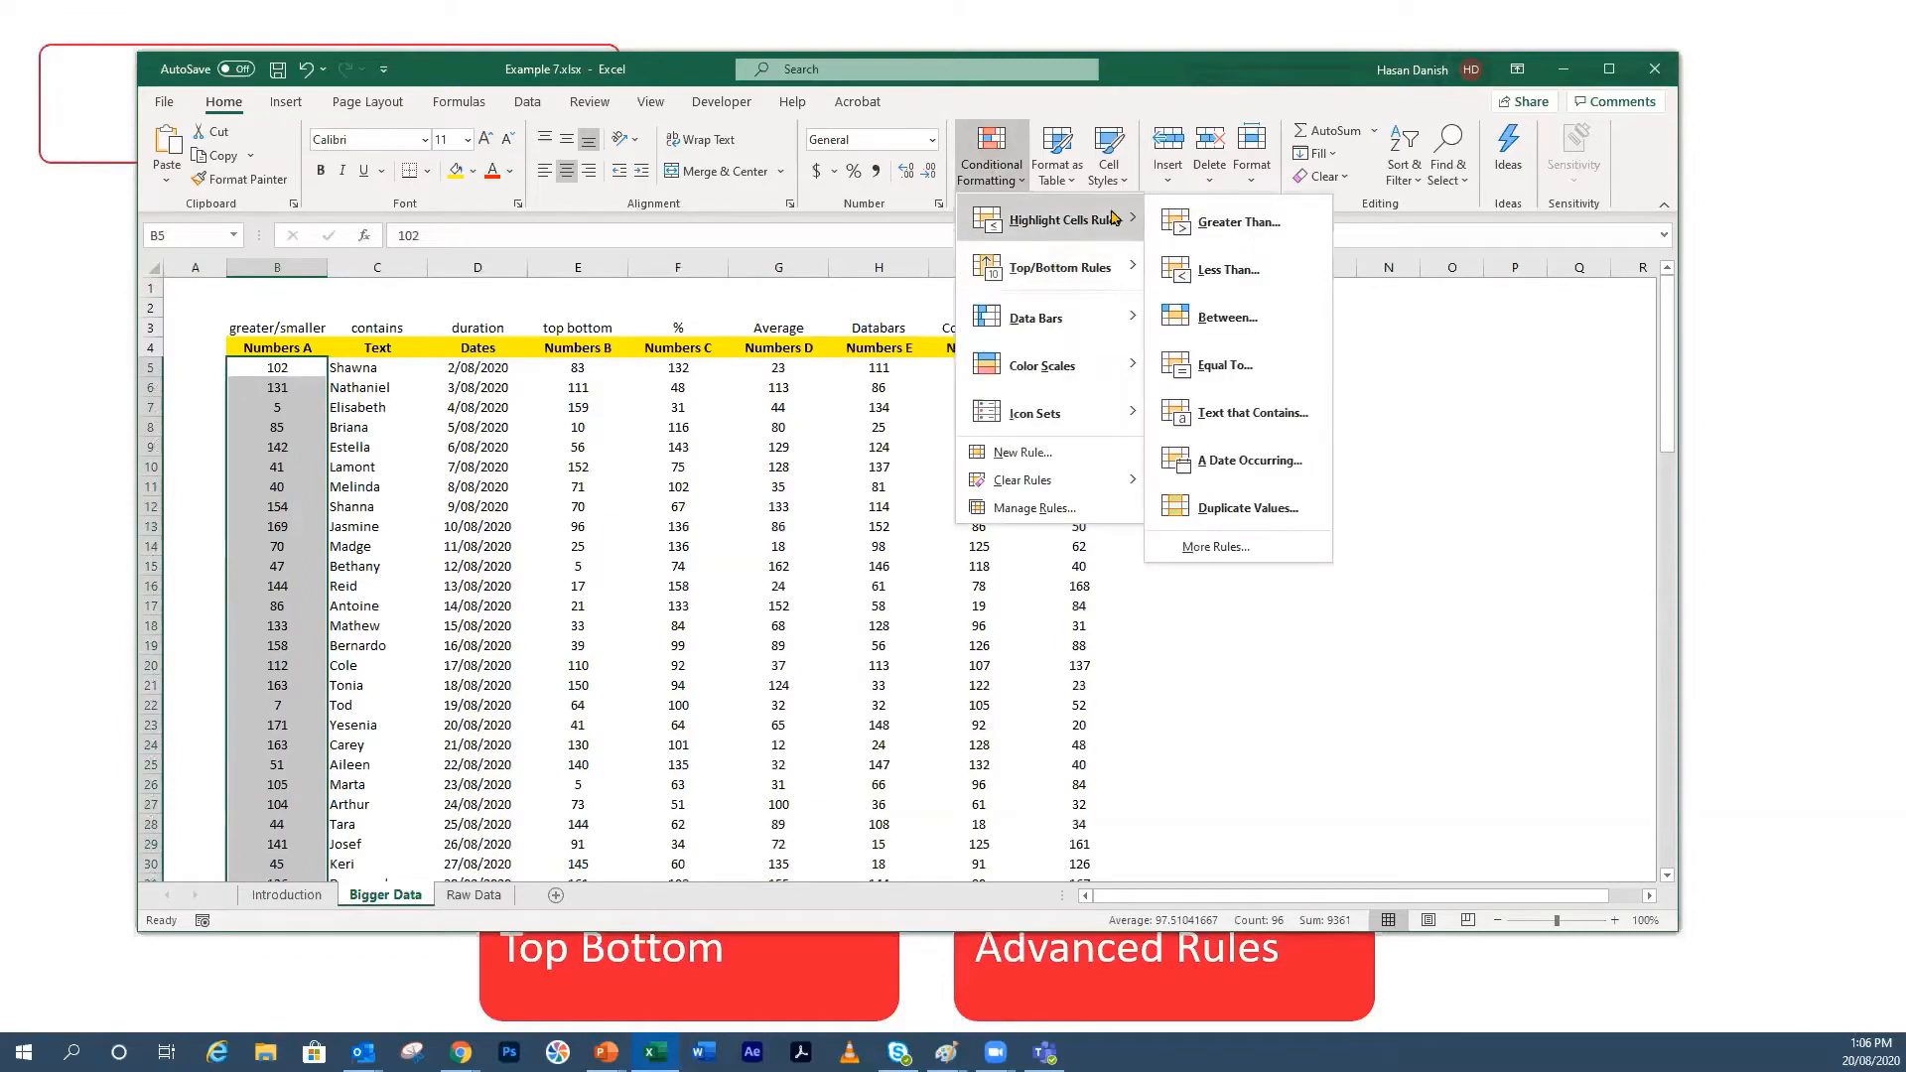
{"action": "left_click", "coordinate": [1205, 219]}
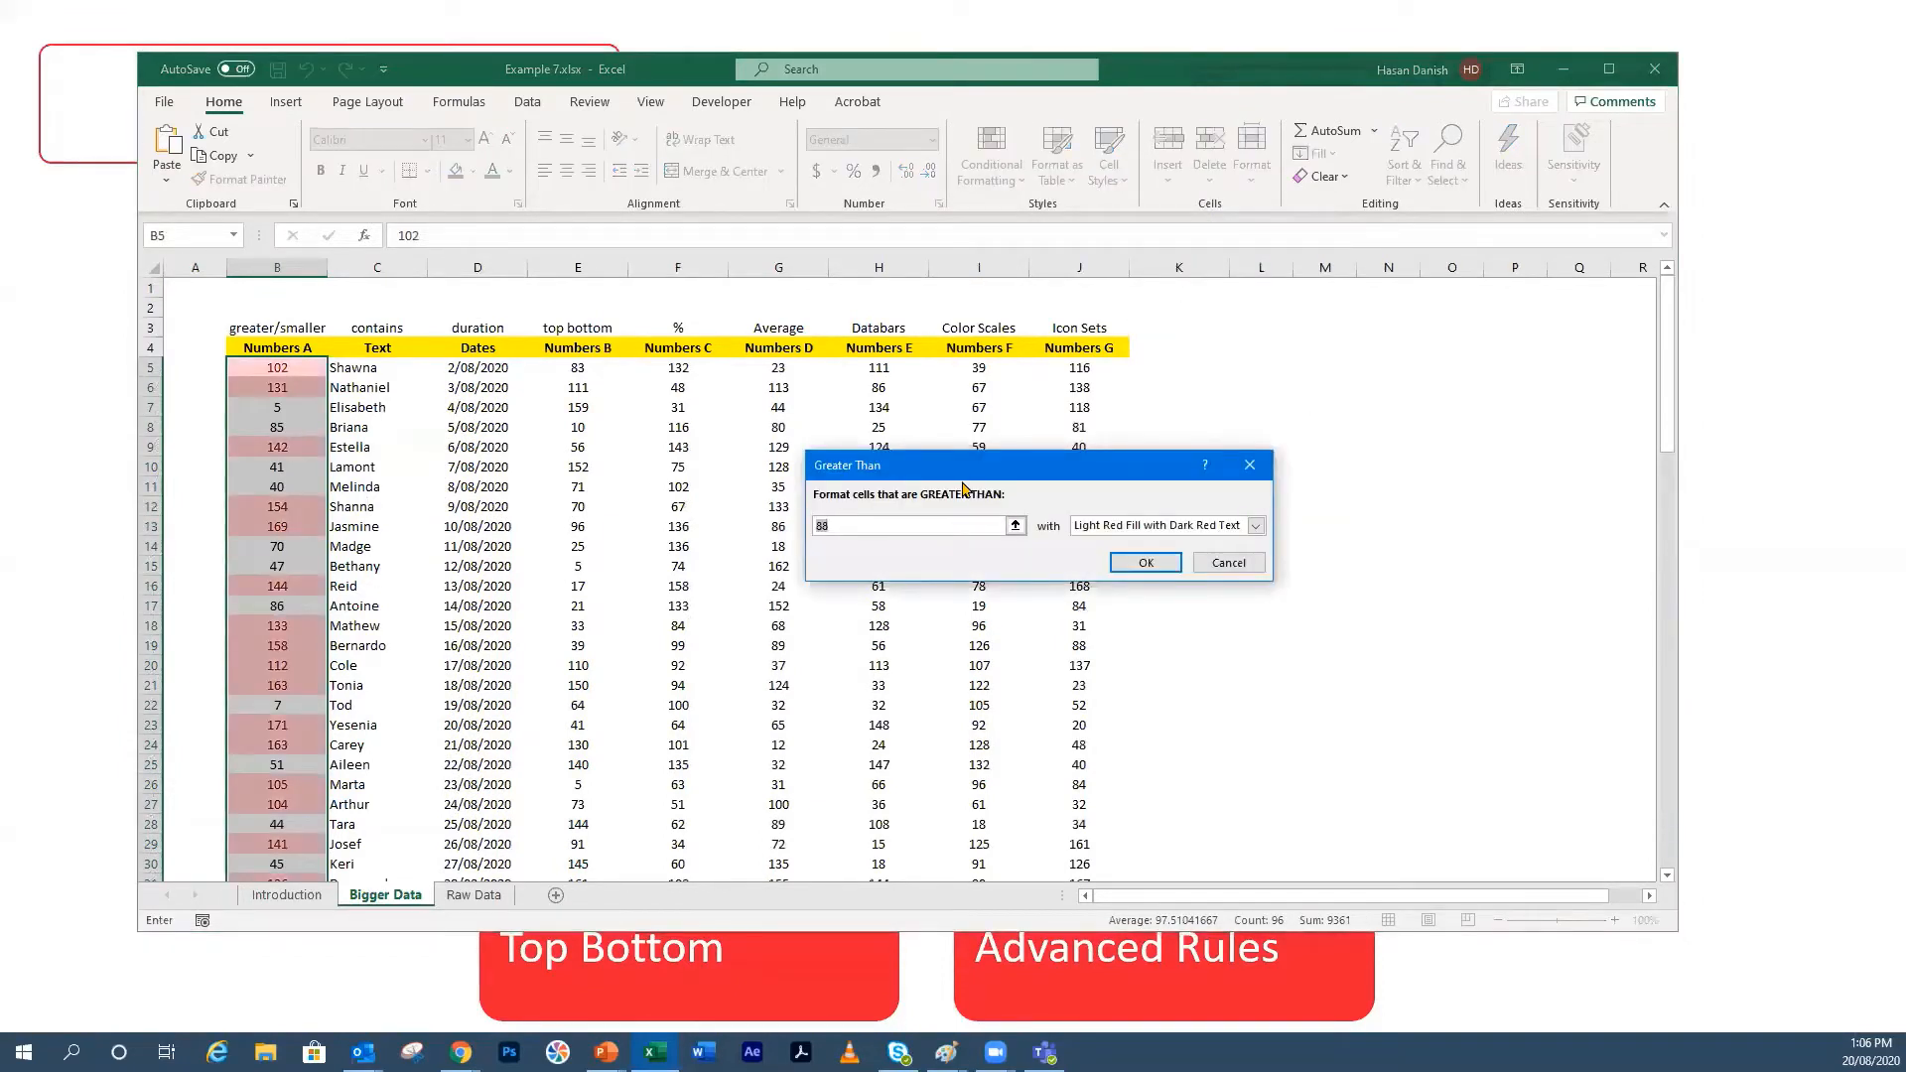
Step: Format values greater than 70 with Yellow Fill with Dark Yellow Text, apply the rule, and review the highlighted column
{"action": "type", "text": "70"}
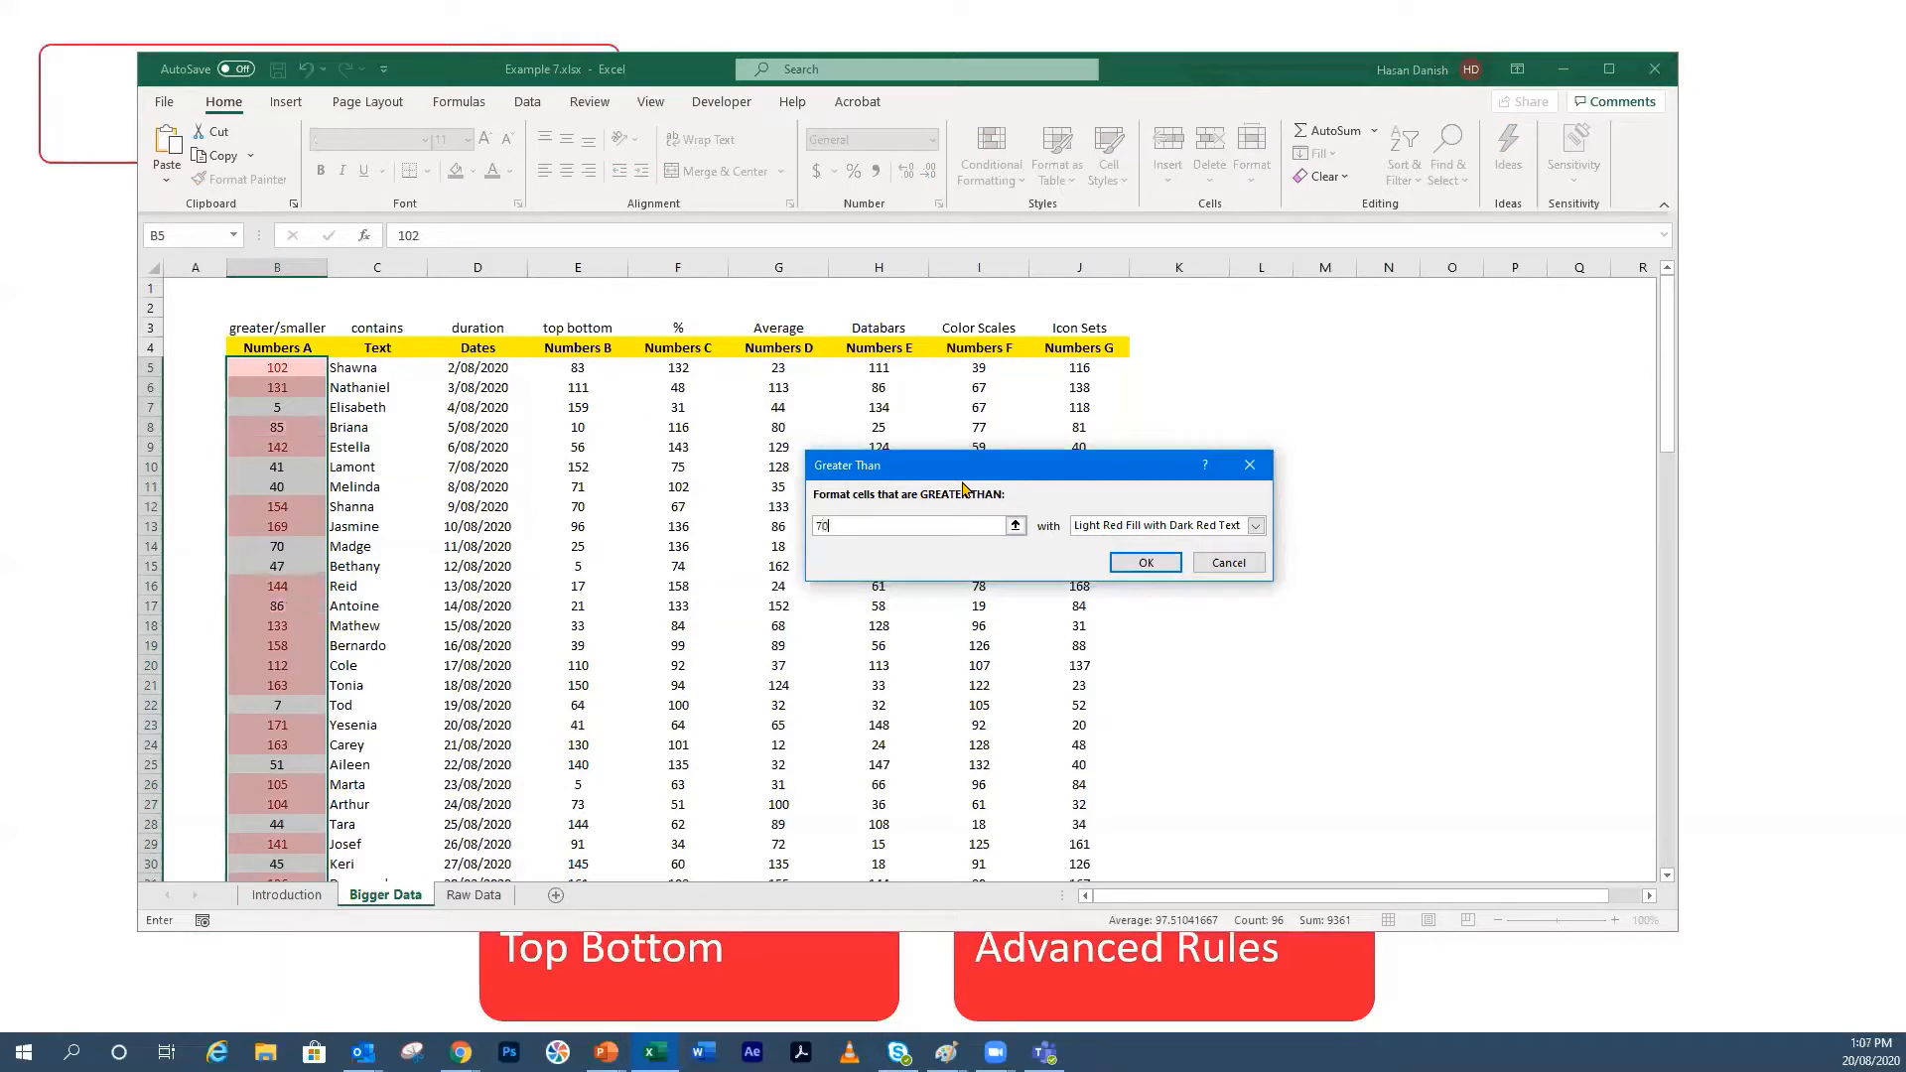
{"action": "left_click", "coordinate": [1188, 530]}
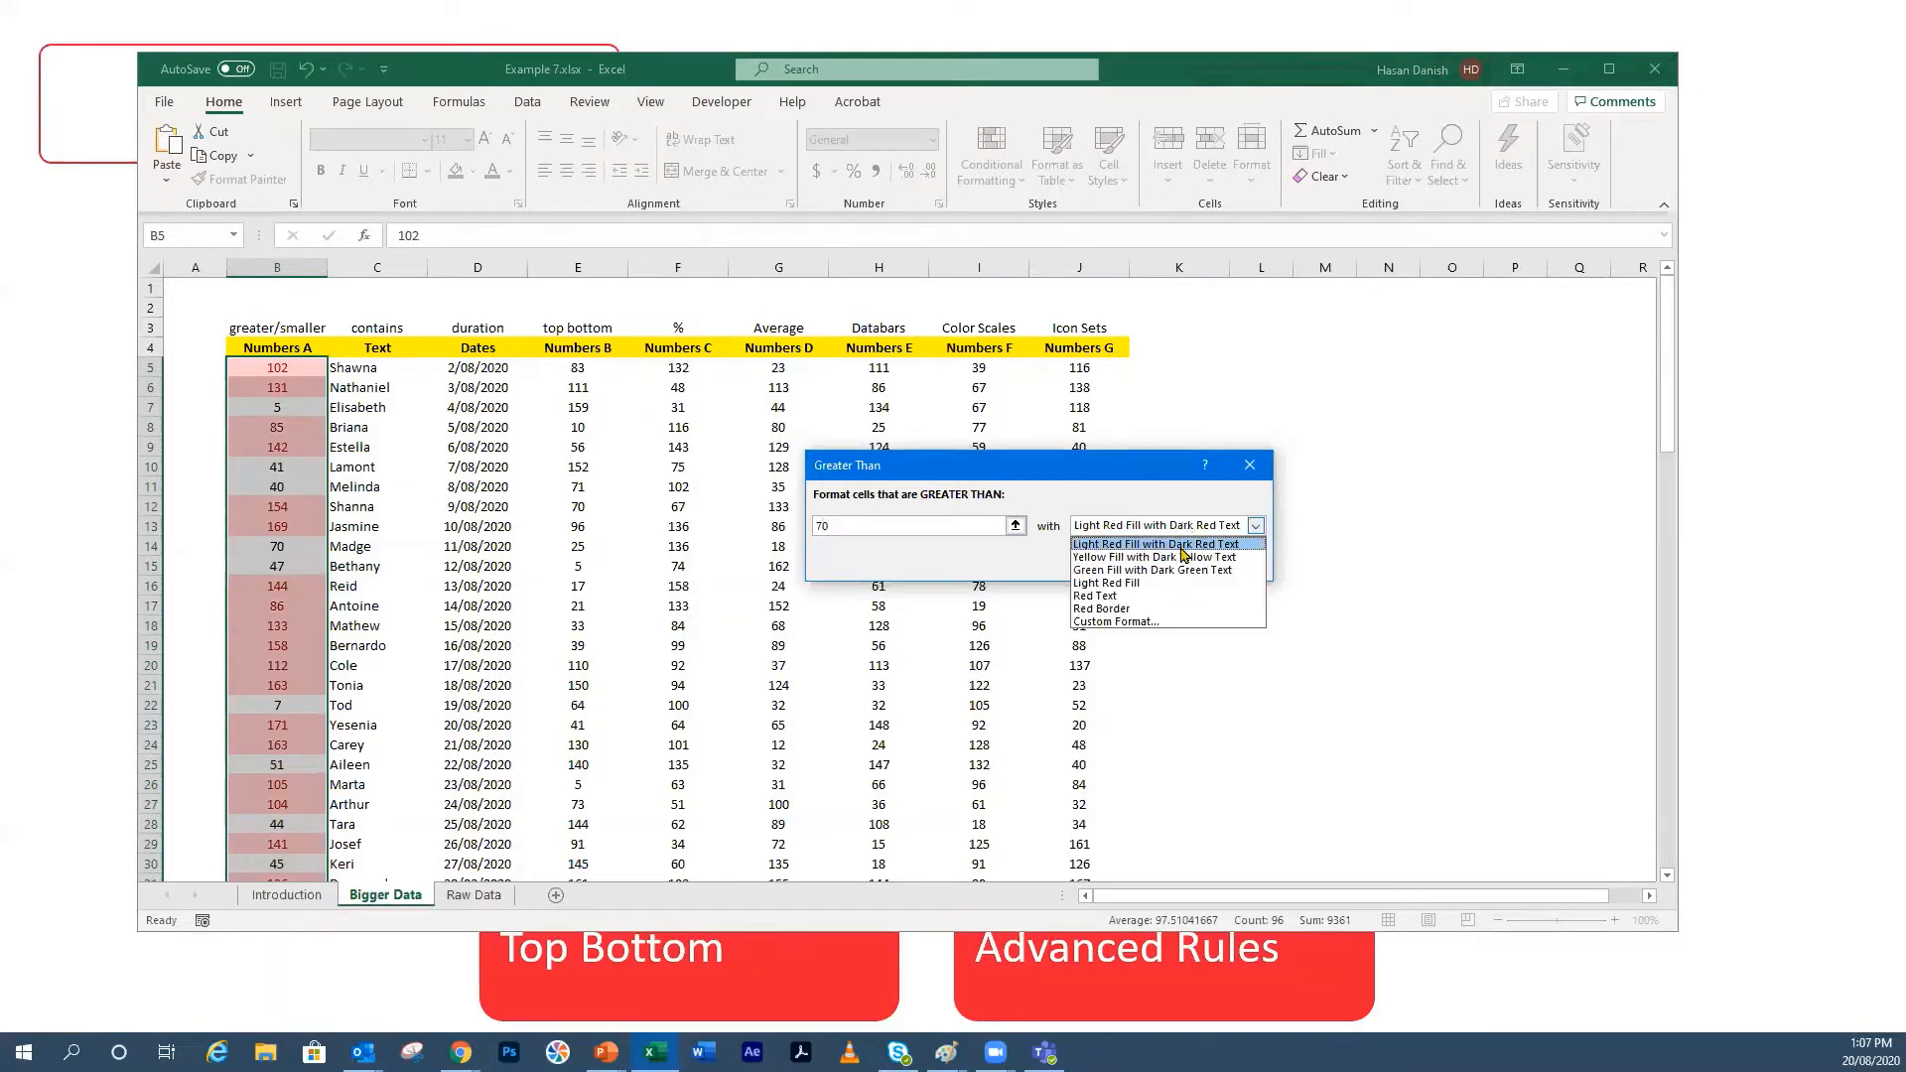
{"action": "left_click", "coordinate": [1153, 557]}
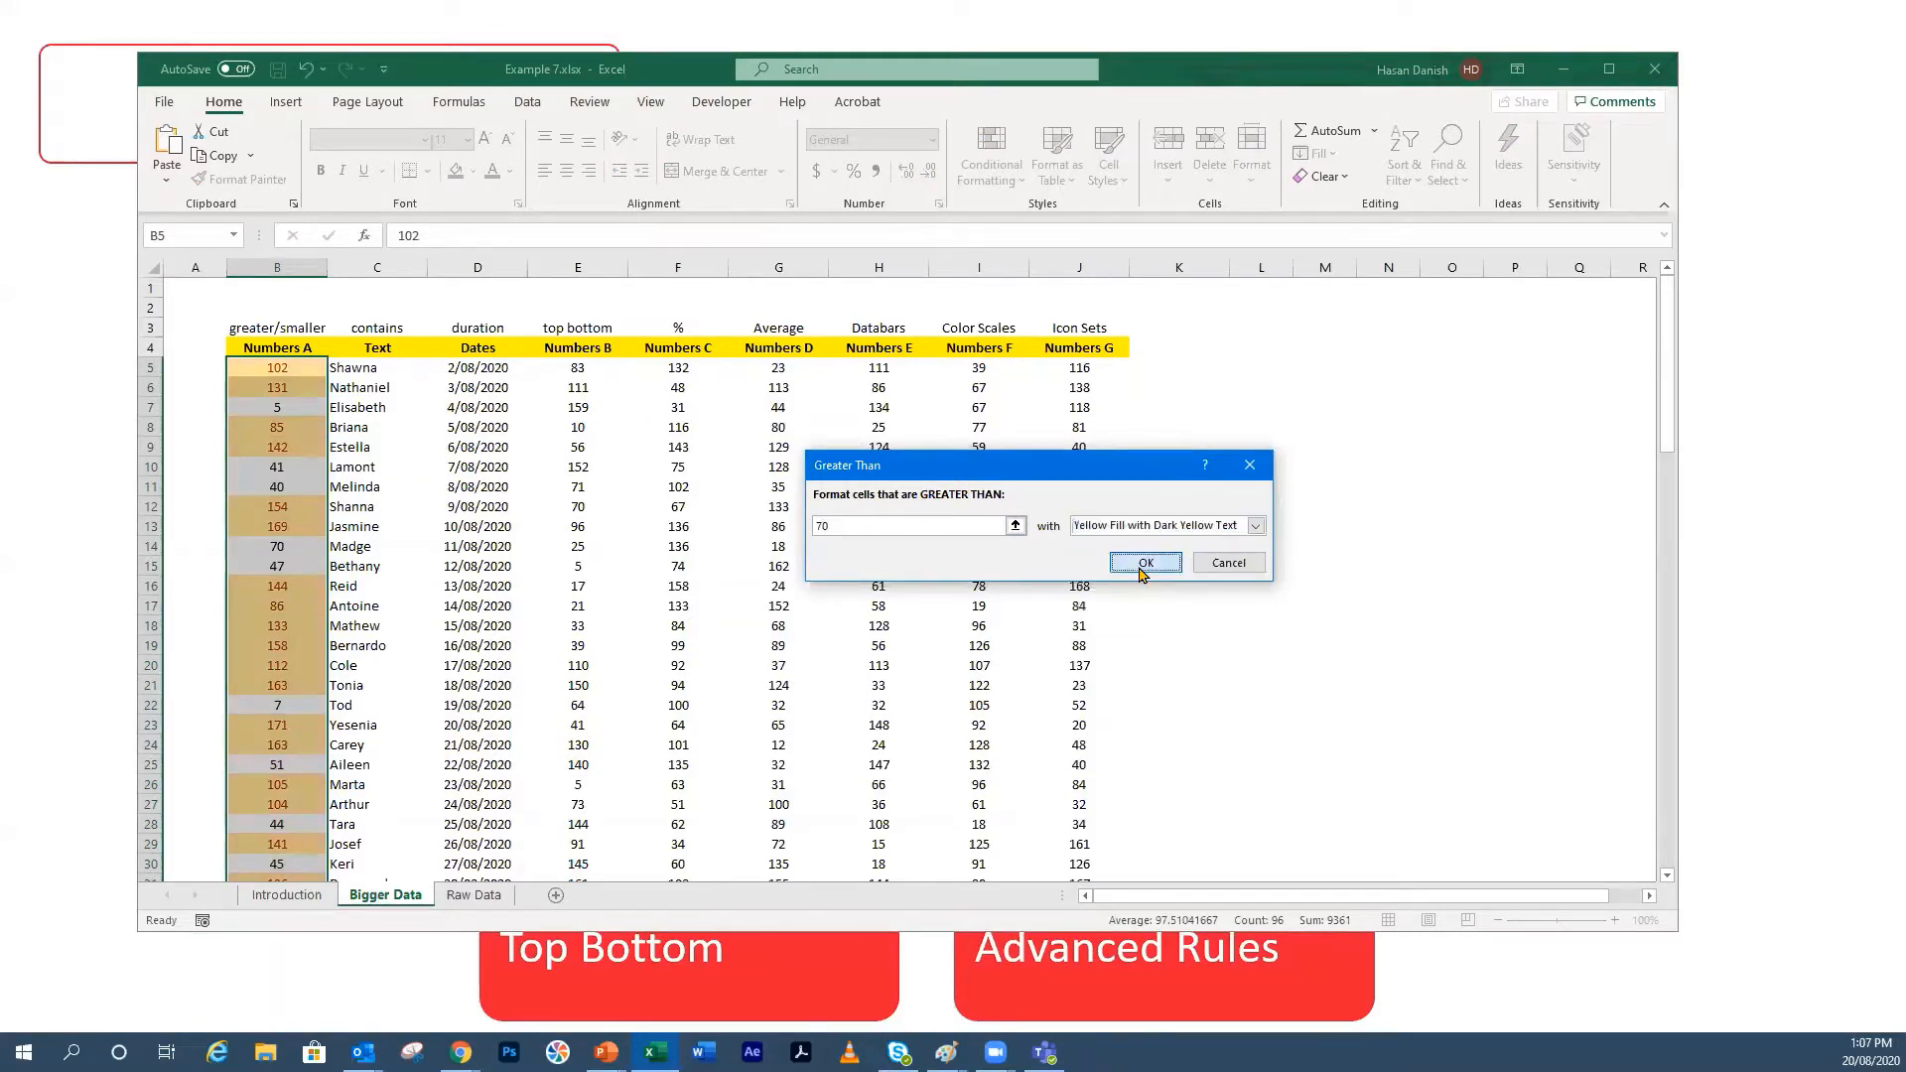
{"action": "left_click", "coordinate": [1142, 558]}
{"action": "left_click", "coordinate": [570, 486]}
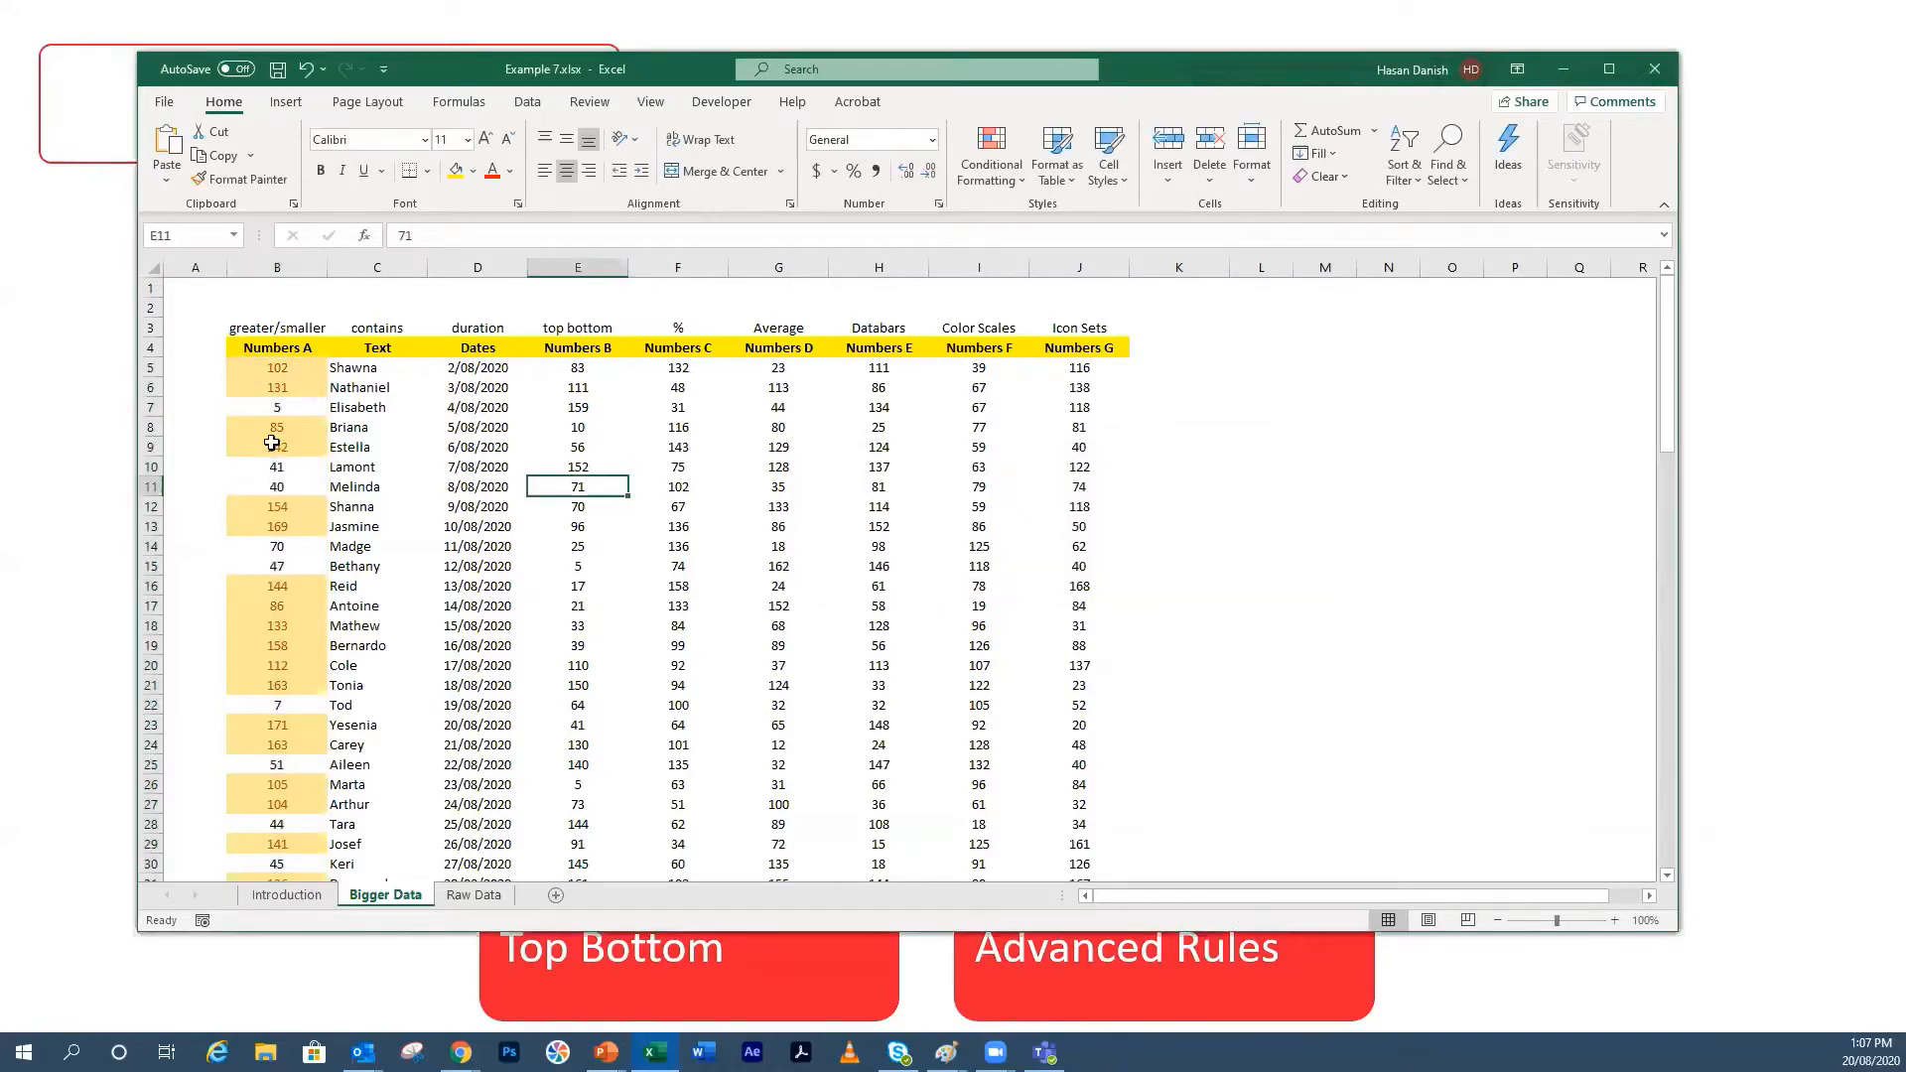
{"action": "scroll", "coordinate": [274, 451], "scroll_direction": "down", "scroll_amount": 2}
{"action": "scroll", "coordinate": [285, 602], "scroll_direction": "down", "scroll_amount": 15}
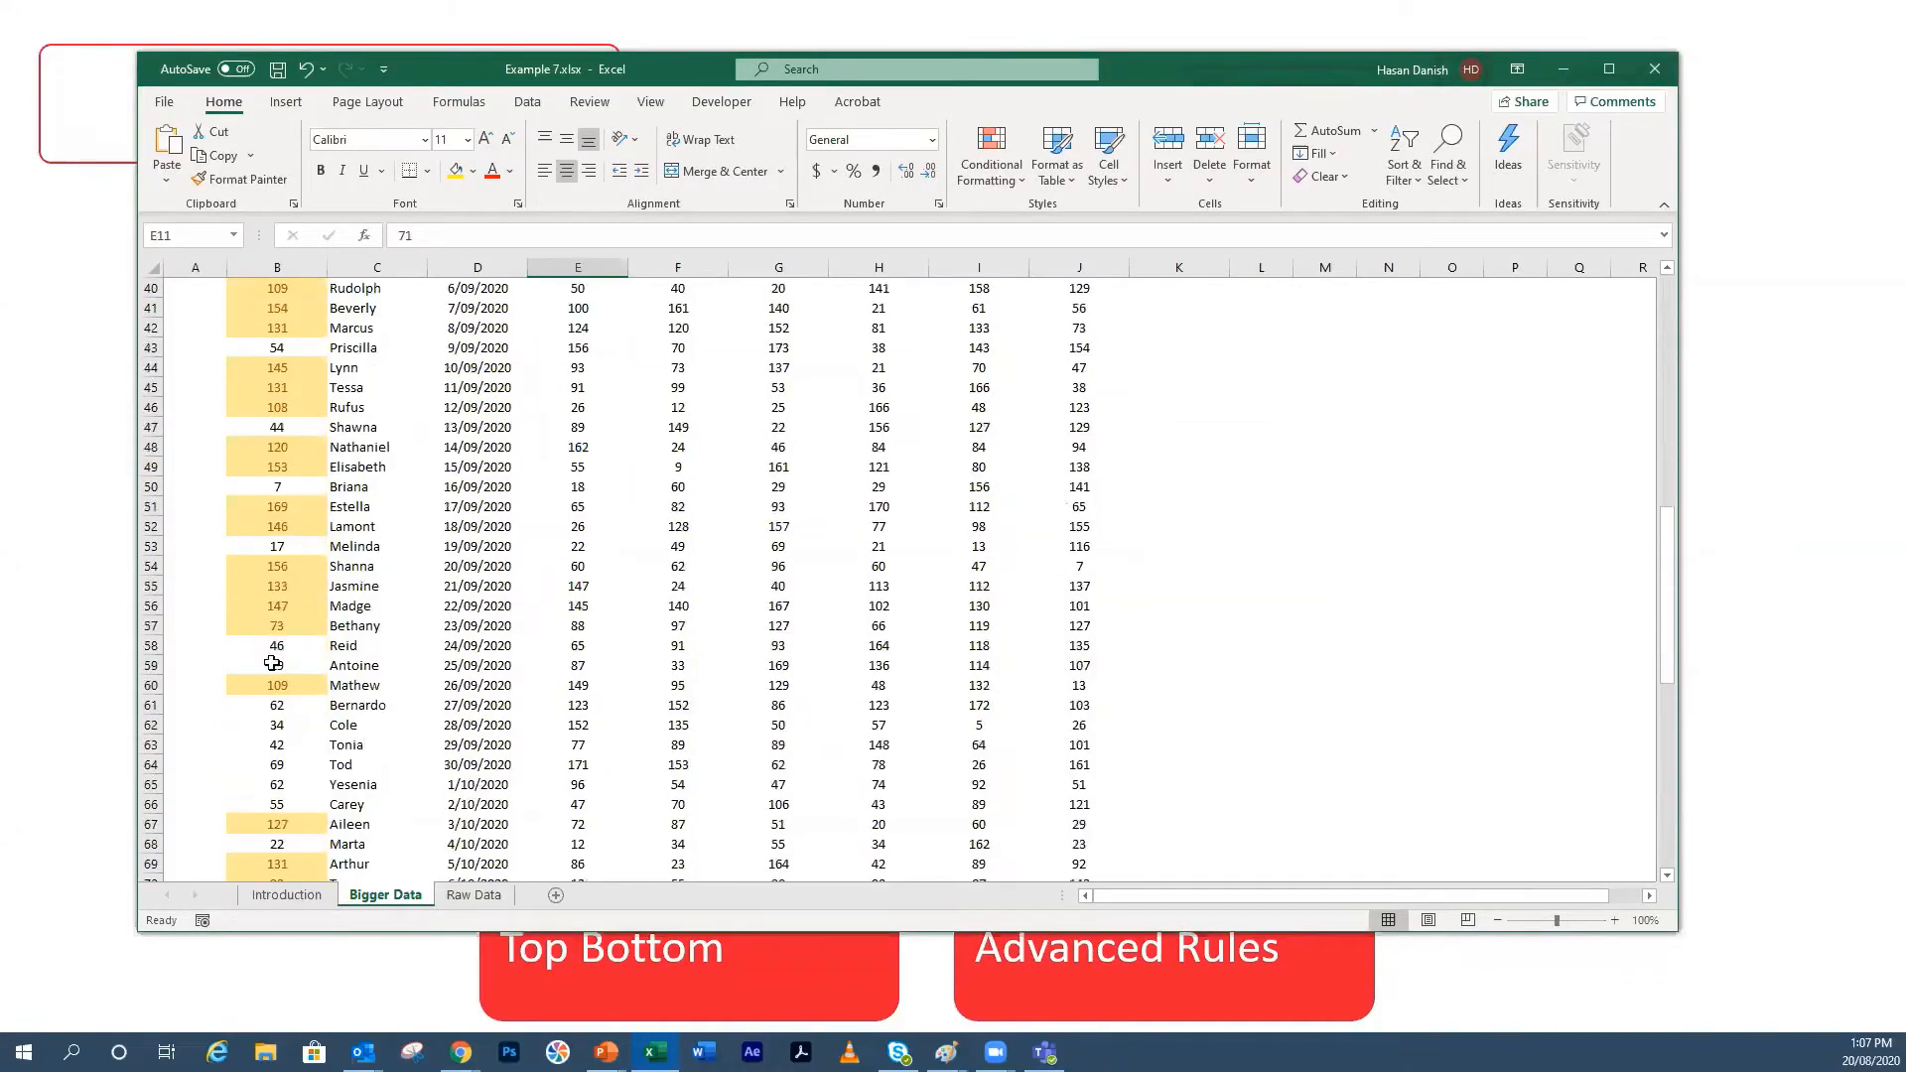
Step: Return to the Introduction sheet and clear the conditional formatting rules from the Numbers A values in B4:B13
{"action": "scroll", "coordinate": [271, 665], "scroll_direction": "down", "scroll_amount": 8}
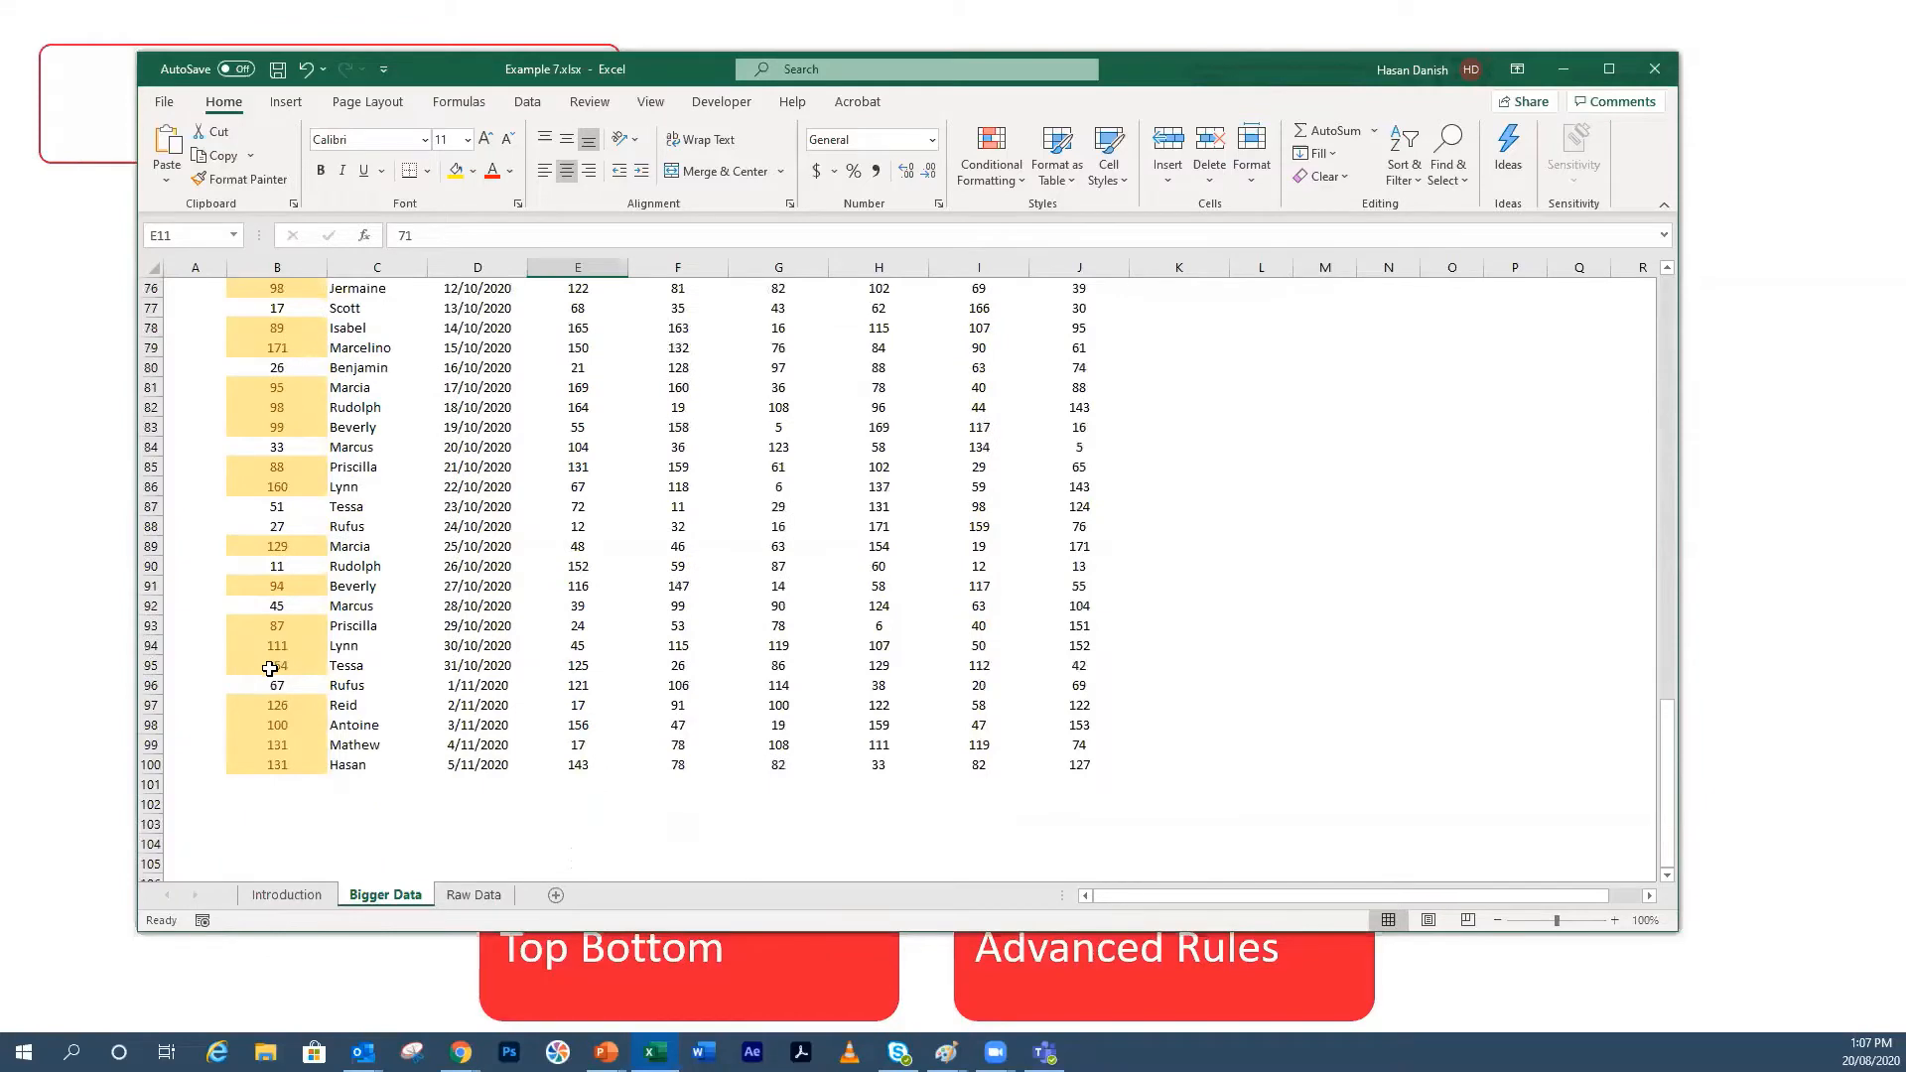
{"action": "scroll", "coordinate": [269, 668], "scroll_direction": "up", "scroll_amount": 2}
{"action": "left_click", "coordinate": [286, 896]}
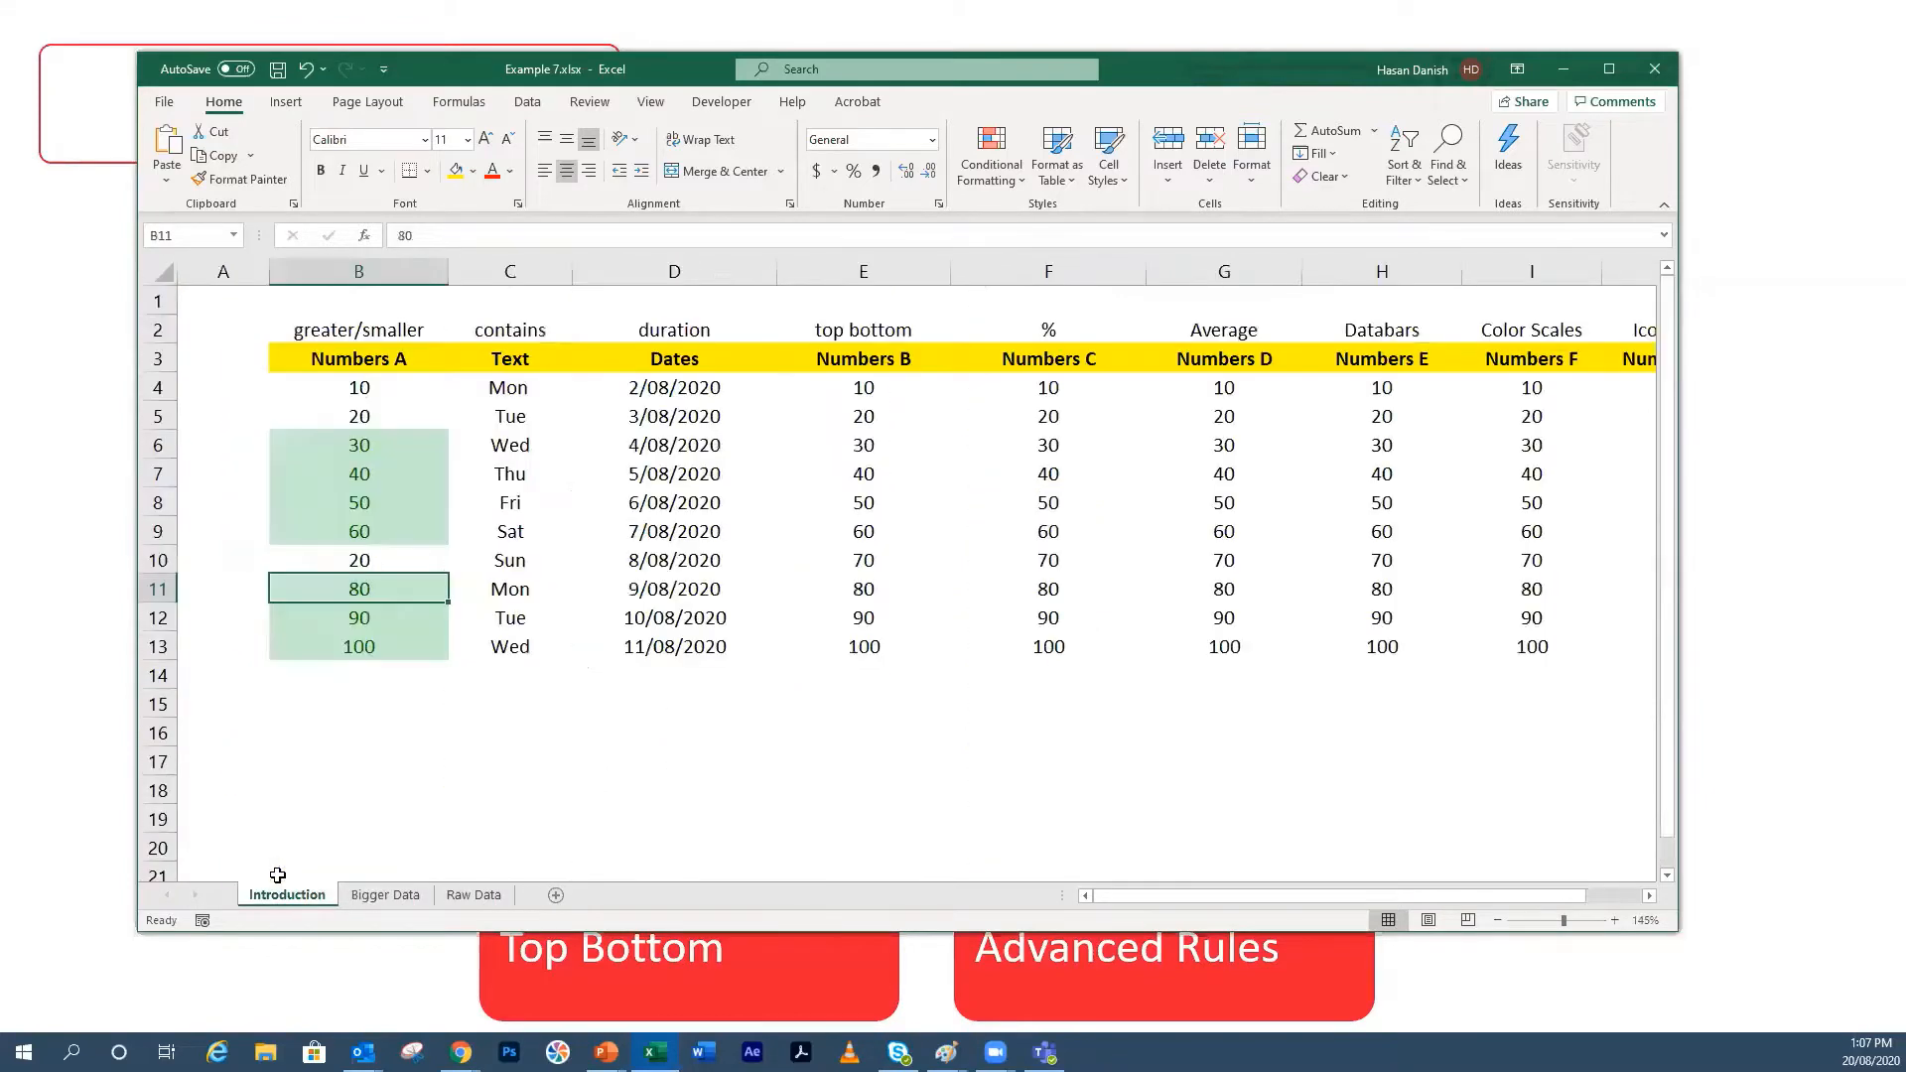
{"action": "left_click_drag", "start_coordinate": [398, 388], "coordinate": [397, 647]}
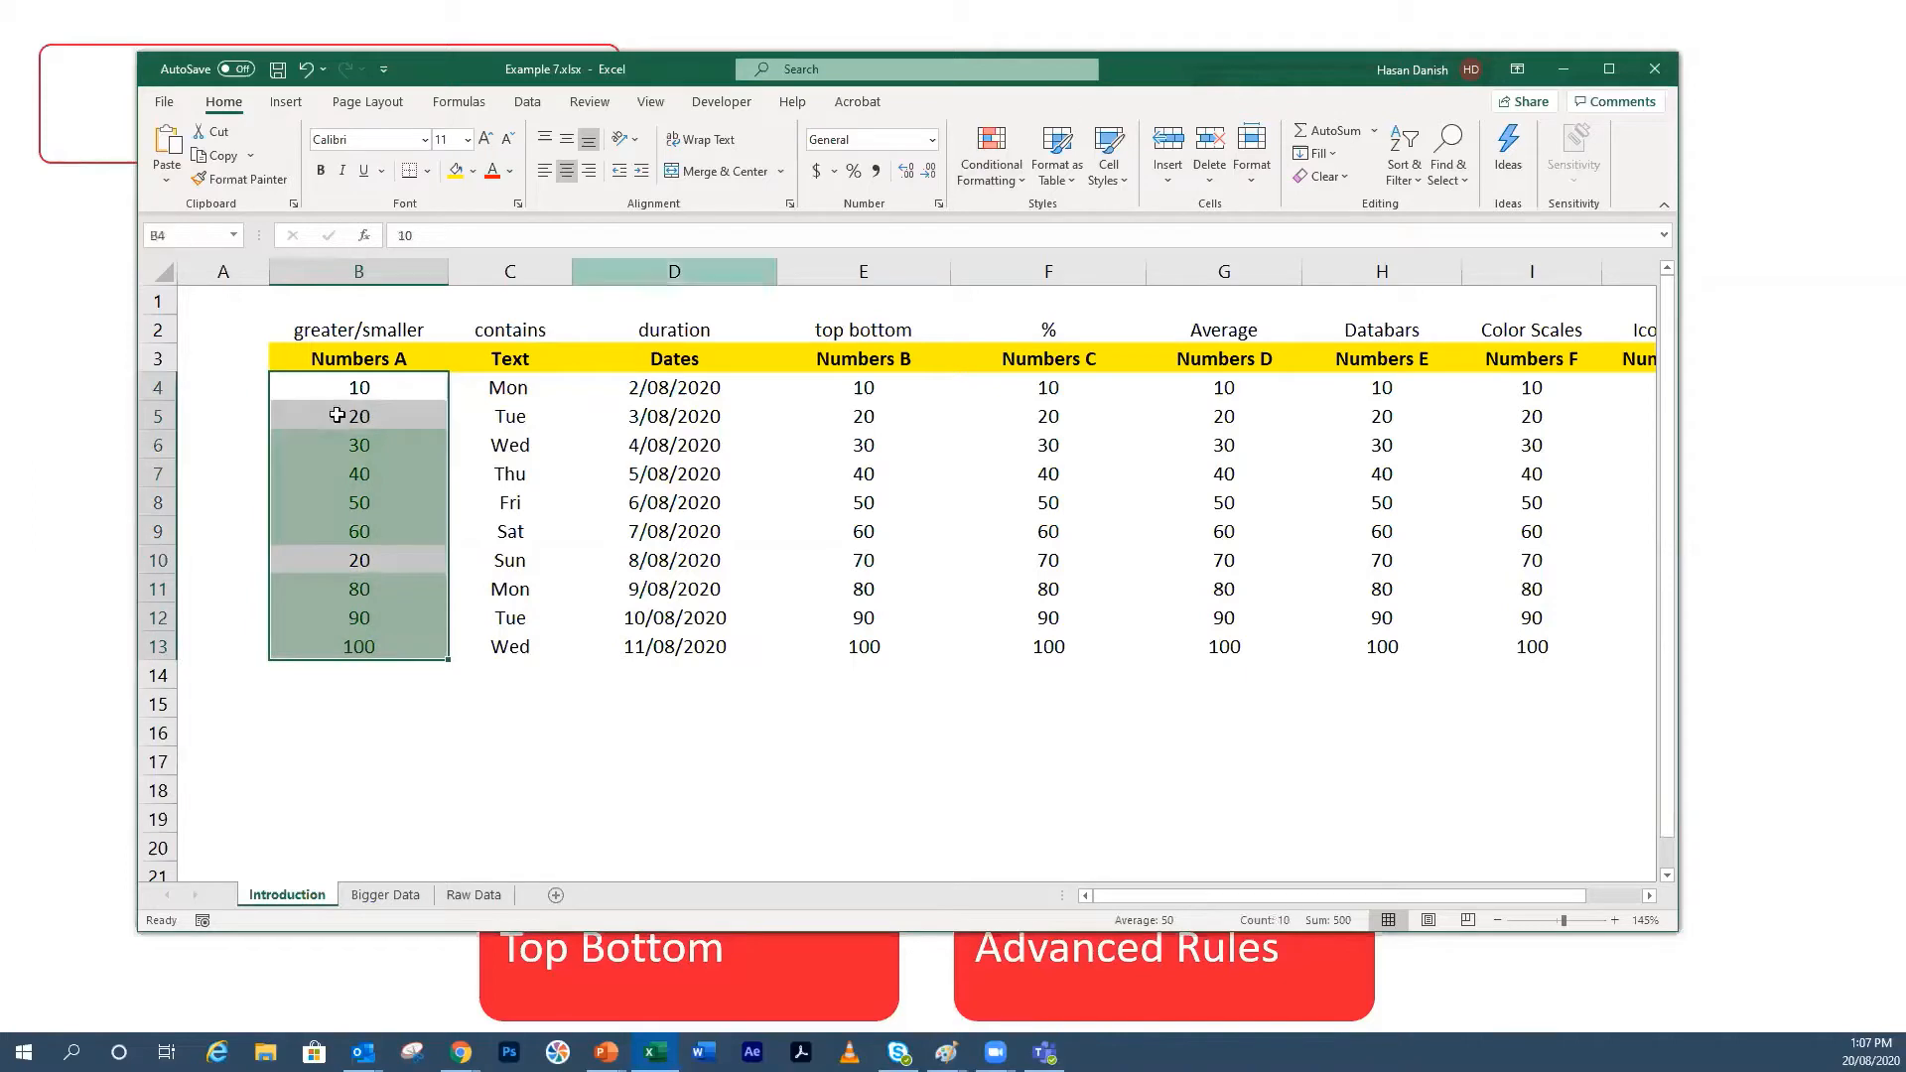
{"action": "left_click", "coordinate": [360, 440]}
{"action": "left_click_drag", "start_coordinate": [369, 384], "coordinate": [351, 648]}
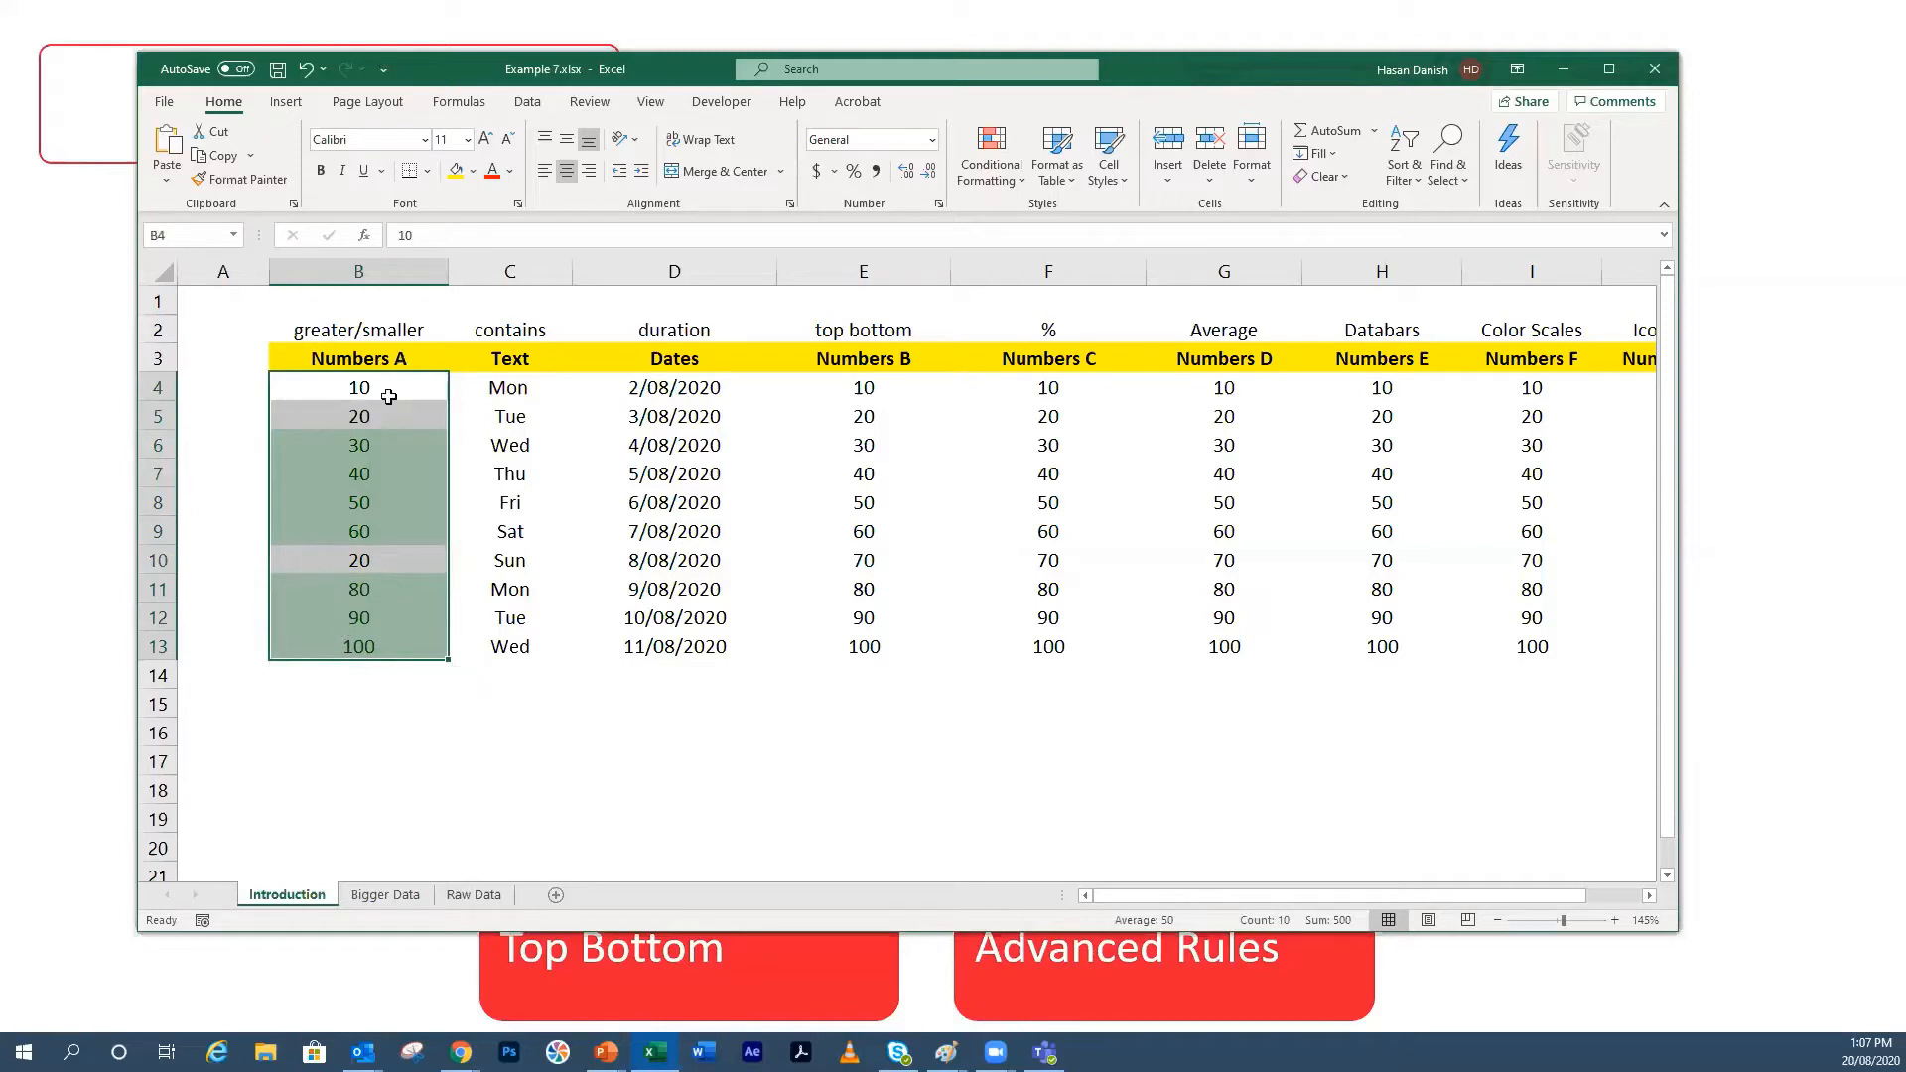
{"action": "left_click_drag", "start_coordinate": [385, 392], "coordinate": [375, 644]}
{"action": "left_click", "coordinate": [971, 172]}
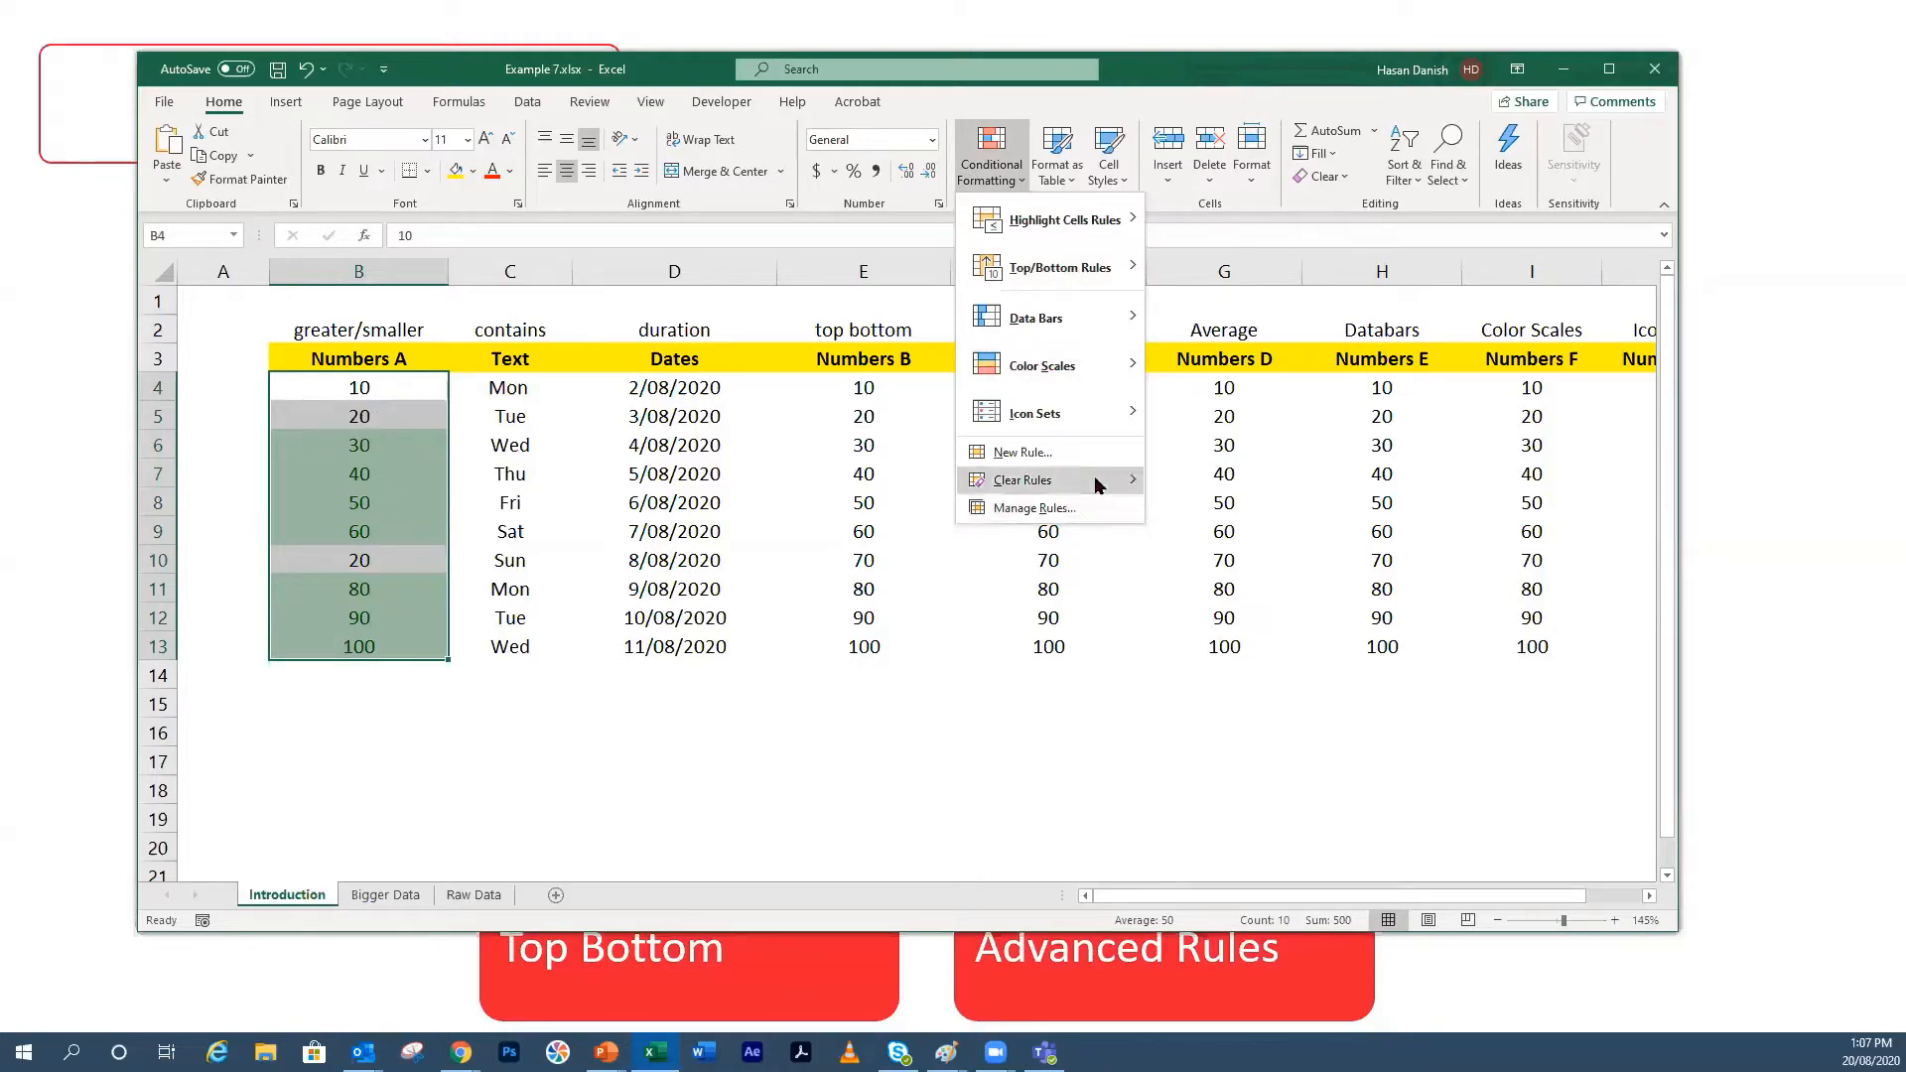
{"action": "mouse_move", "coordinate": [1100, 481]}
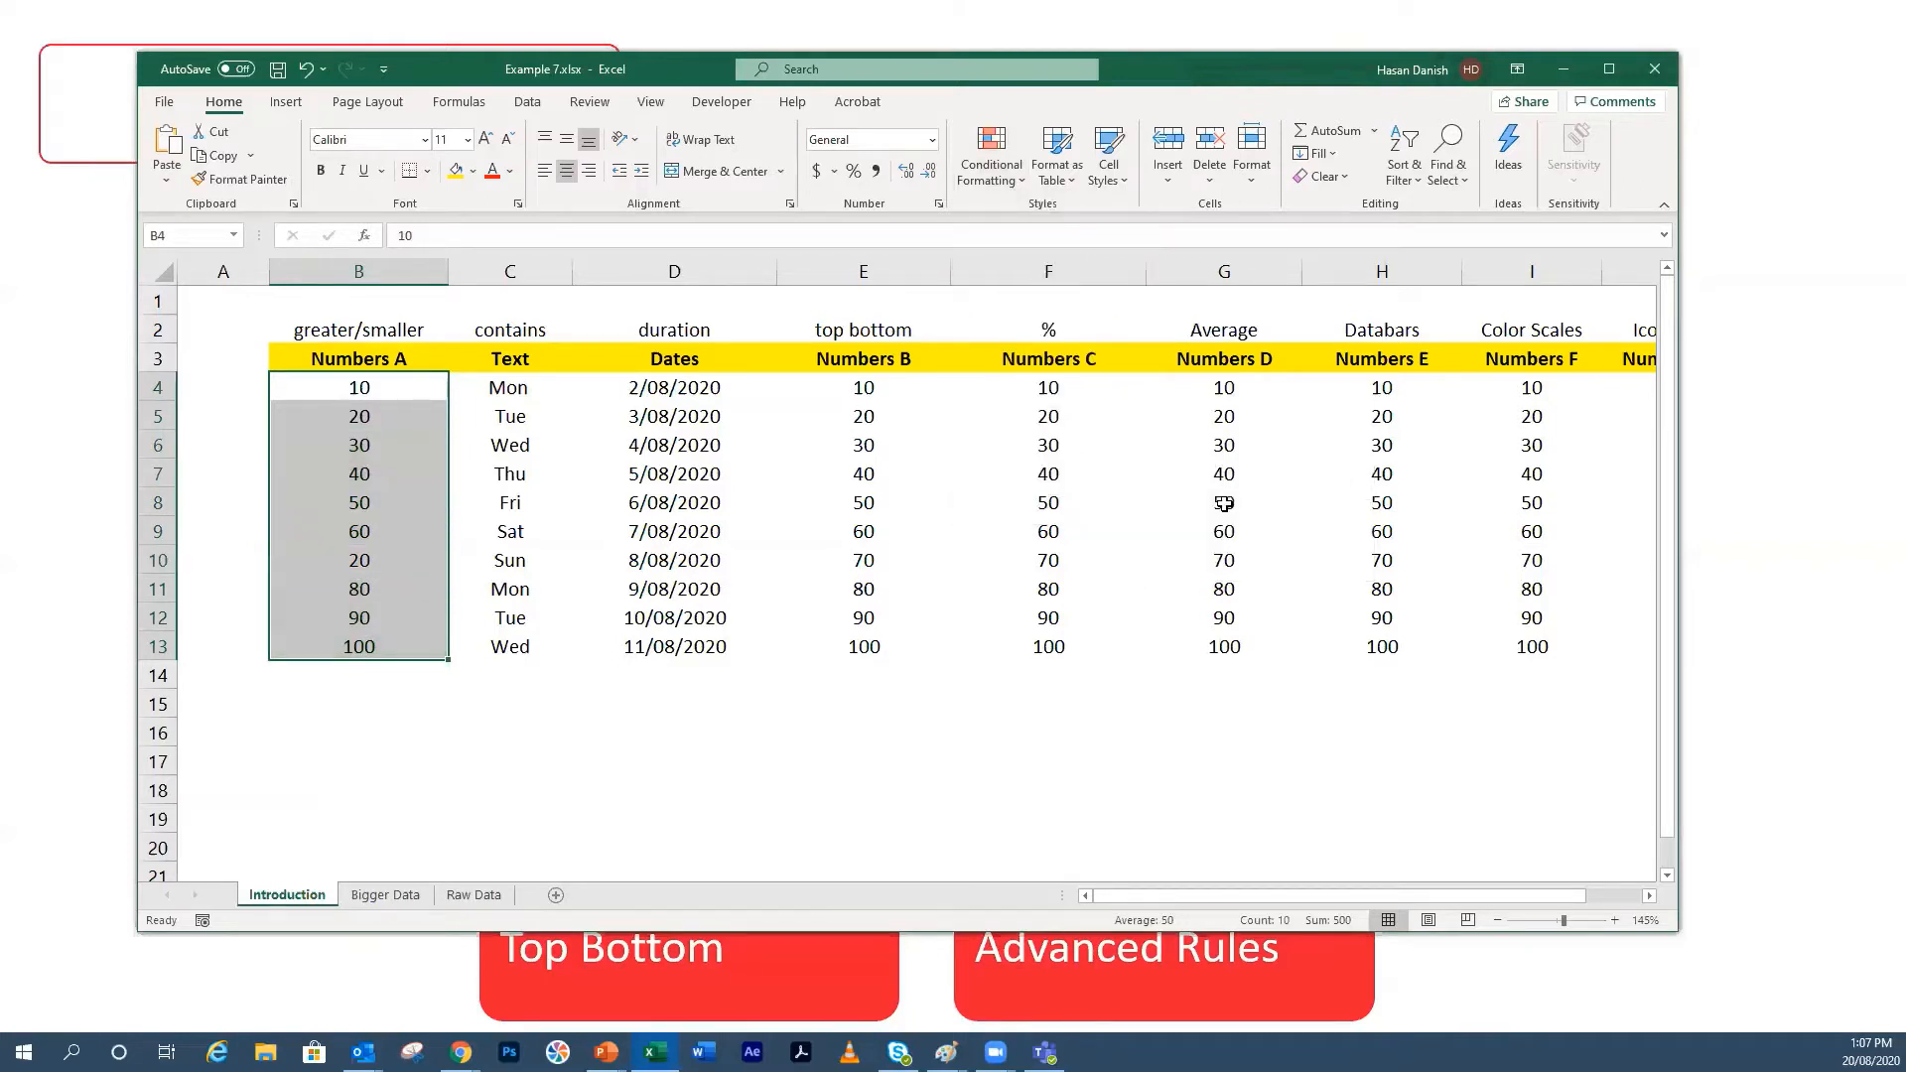
Step: Highlight the Numbers A values in B4:B13 that are less than 60 with Light Red Fill with Dark Red Text
{"action": "left_click_drag", "start_coordinate": [390, 417], "coordinate": [402, 646]}
{"action": "left_click", "coordinate": [998, 171]}
{"action": "mouse_move", "coordinate": [1032, 221]}
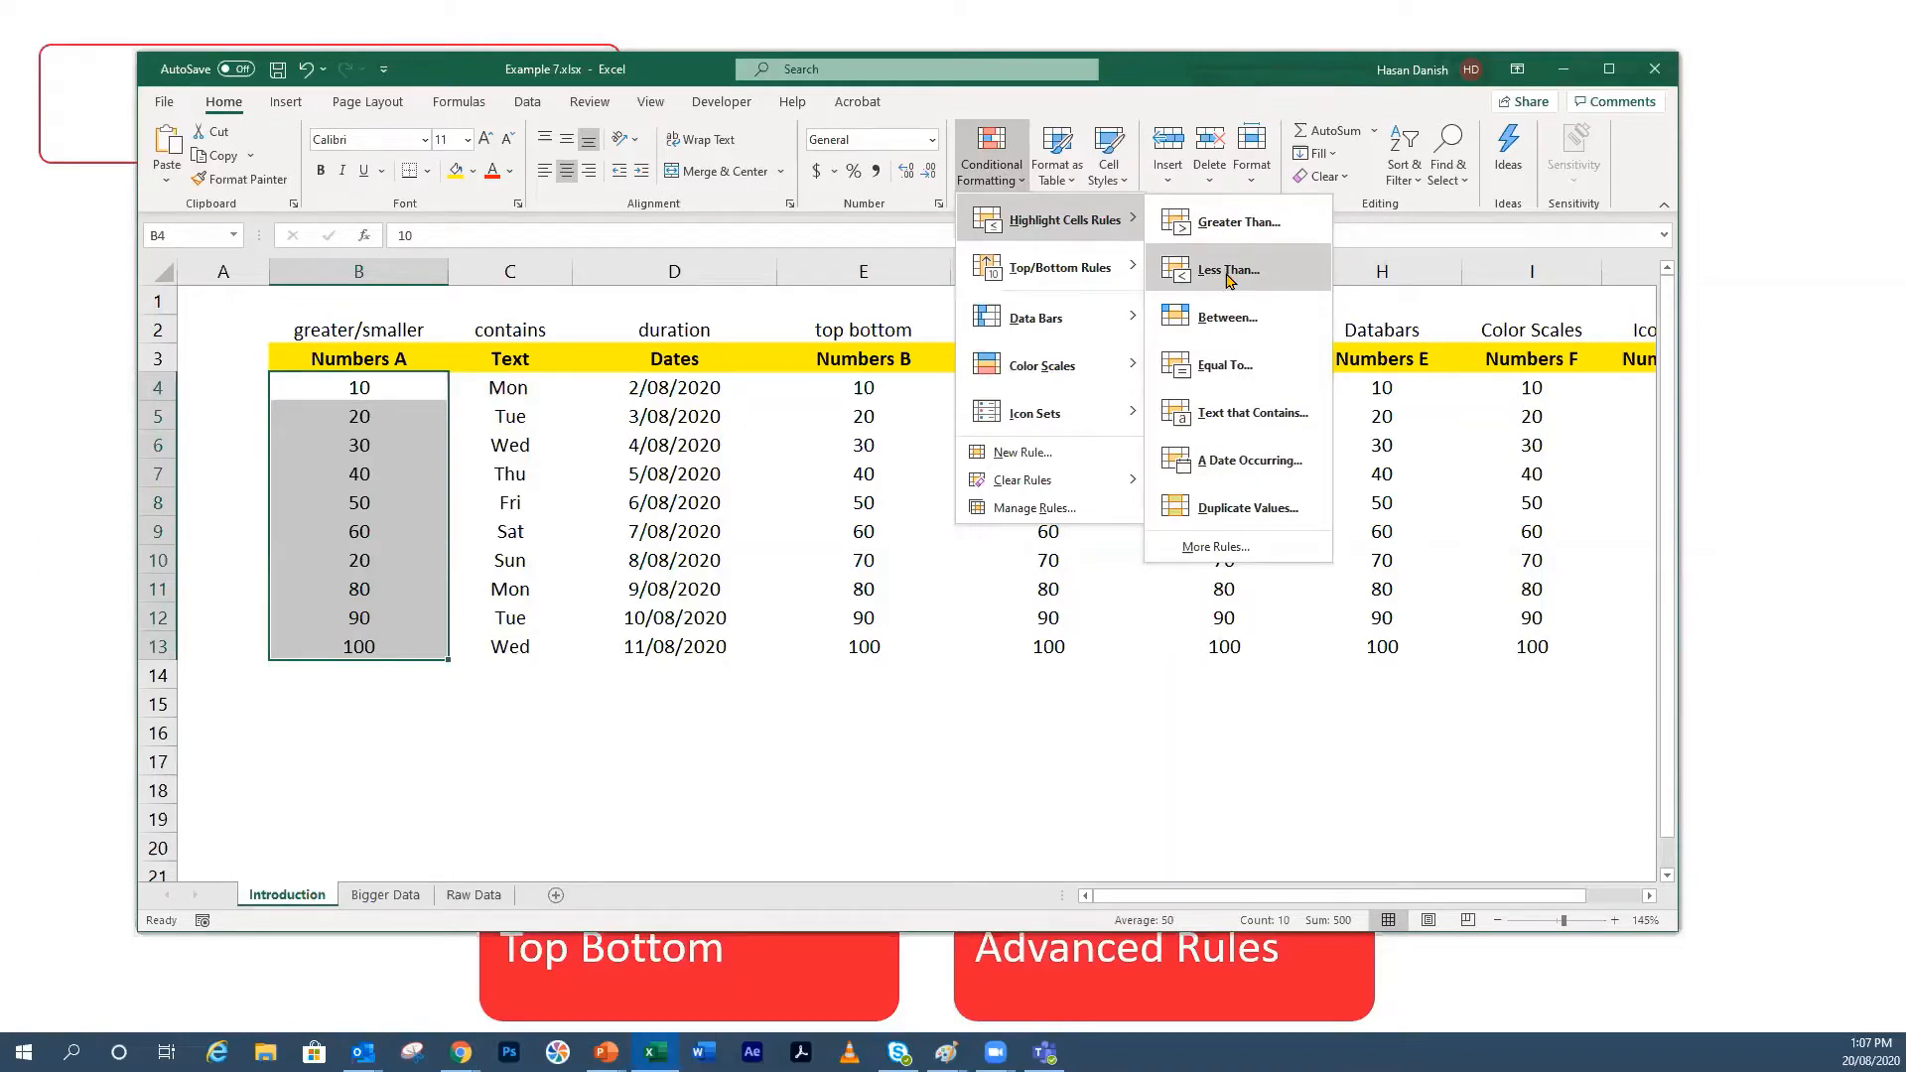
{"action": "left_click", "coordinate": [1229, 270]}
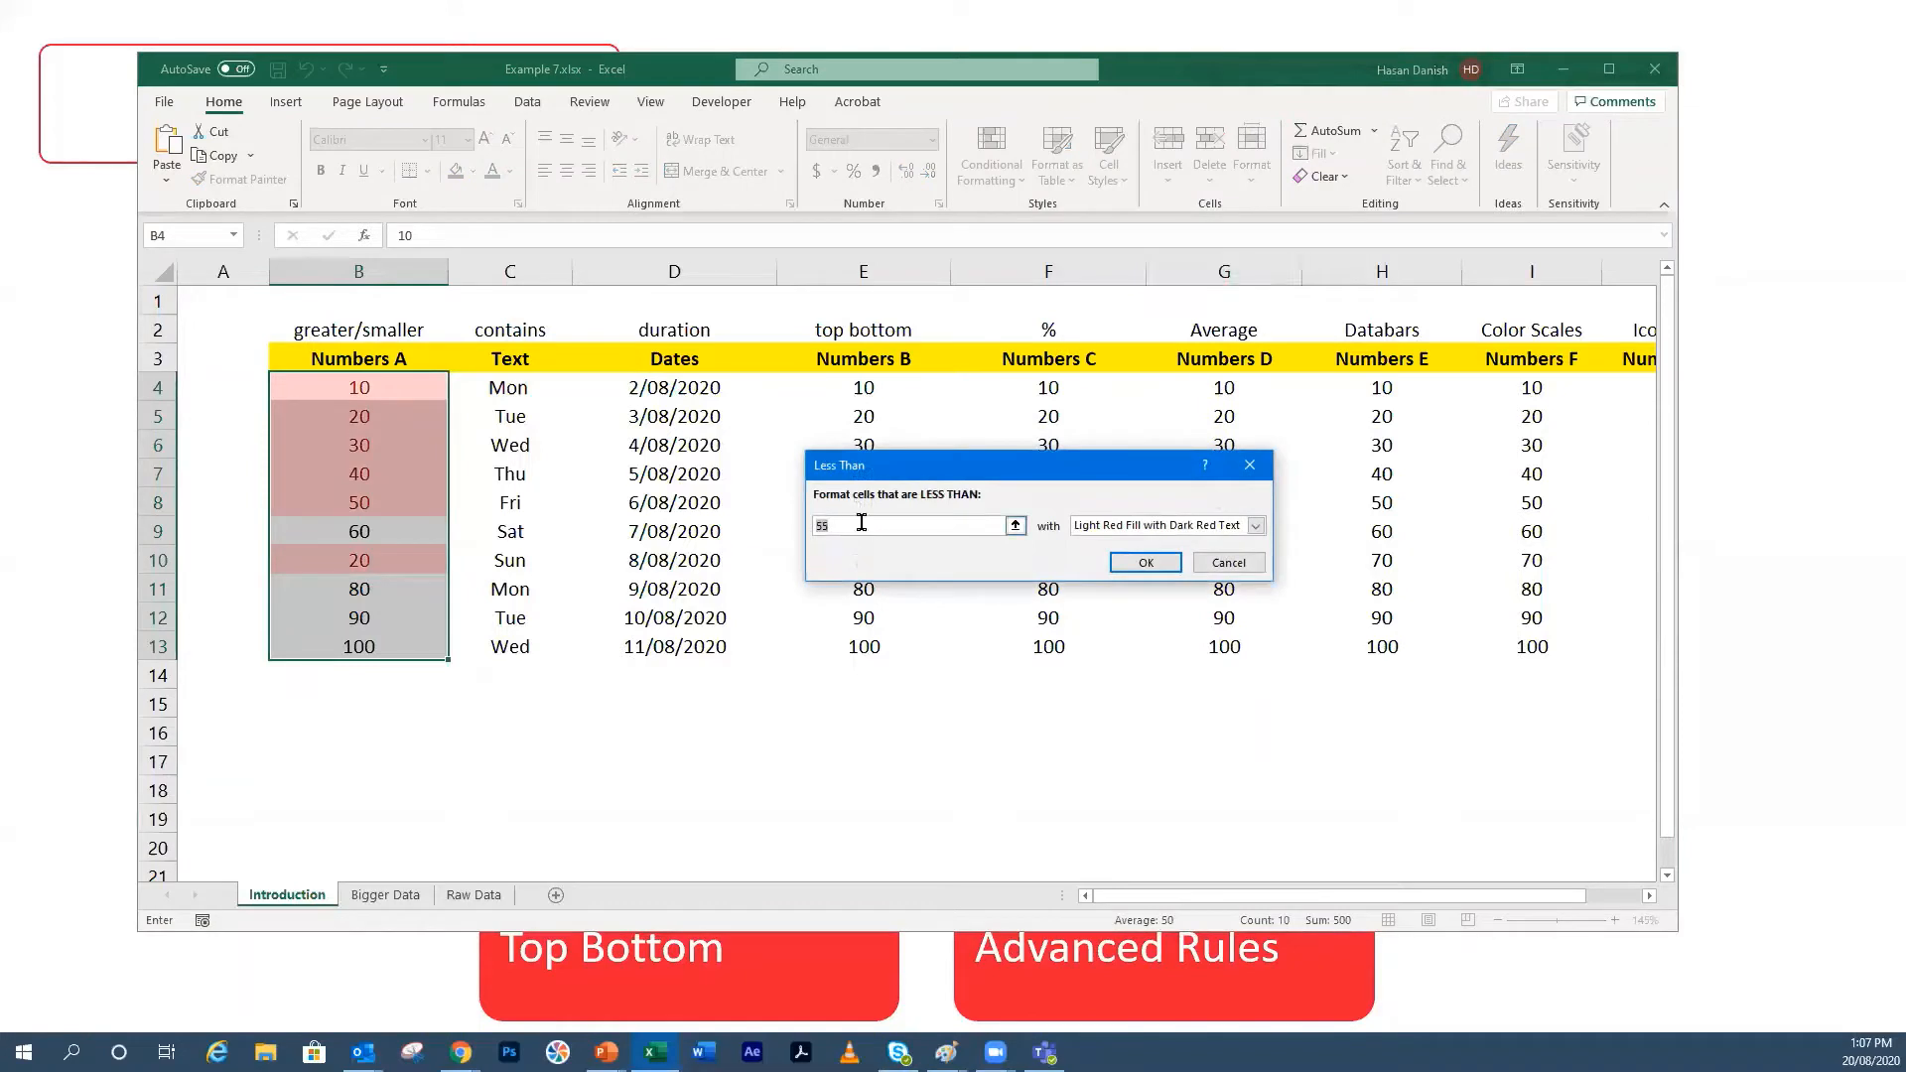
{"action": "type", "text": "6"}
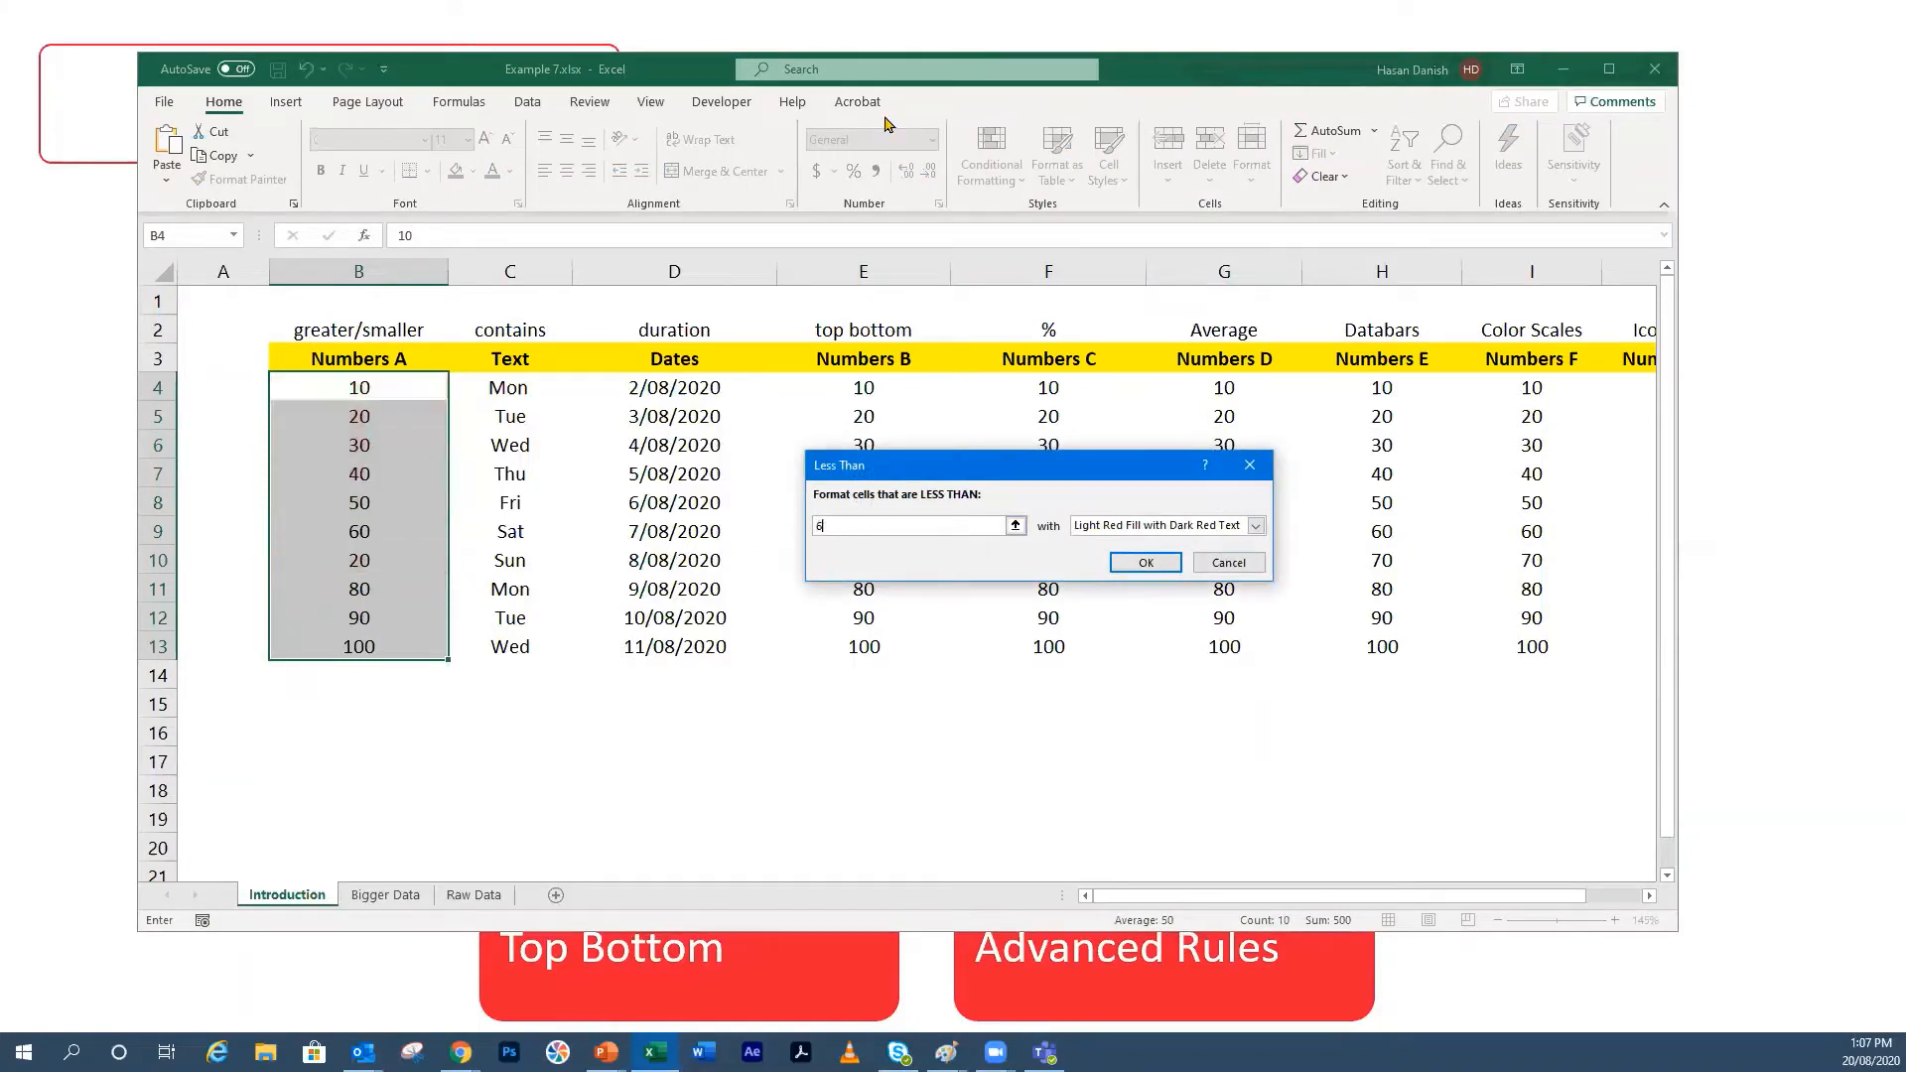
{"action": "type", "text": "0"}
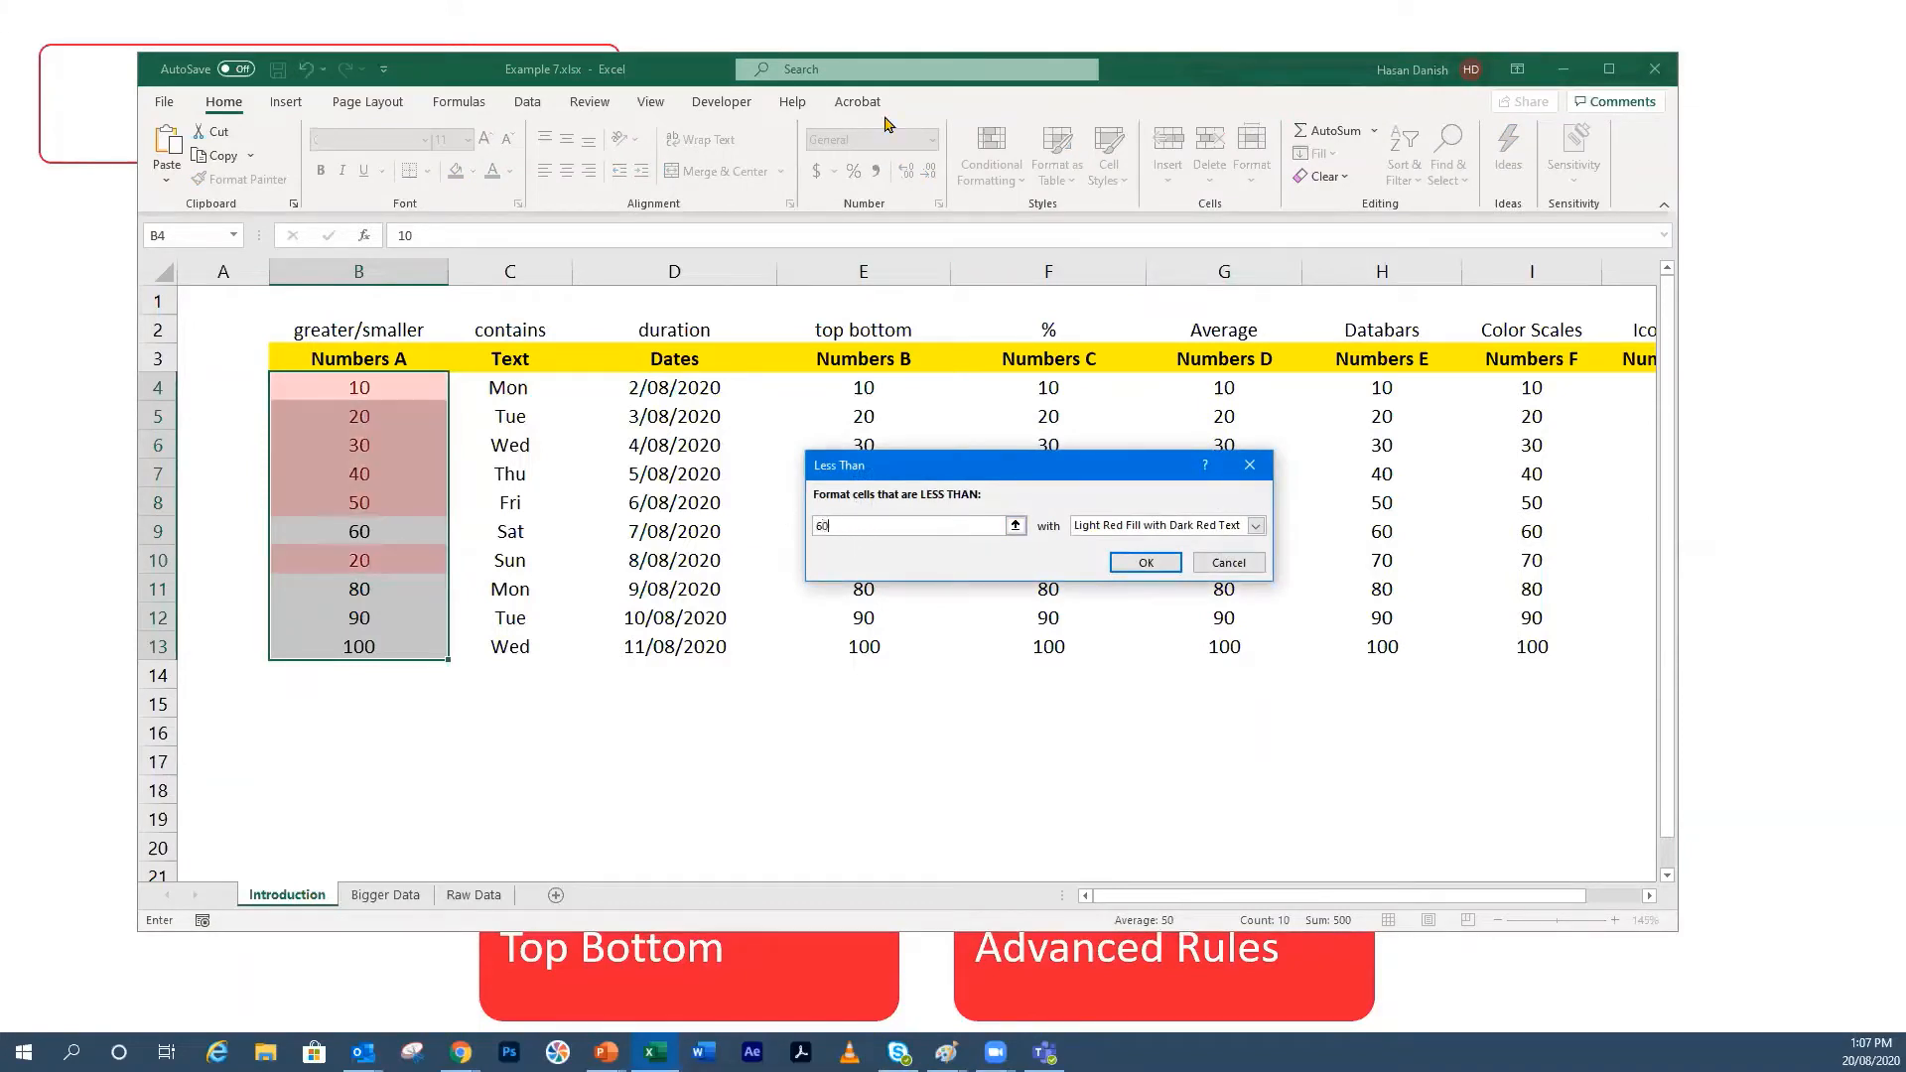
{"action": "left_click", "coordinate": [1145, 562]}
{"action": "left_click", "coordinate": [703, 533]}
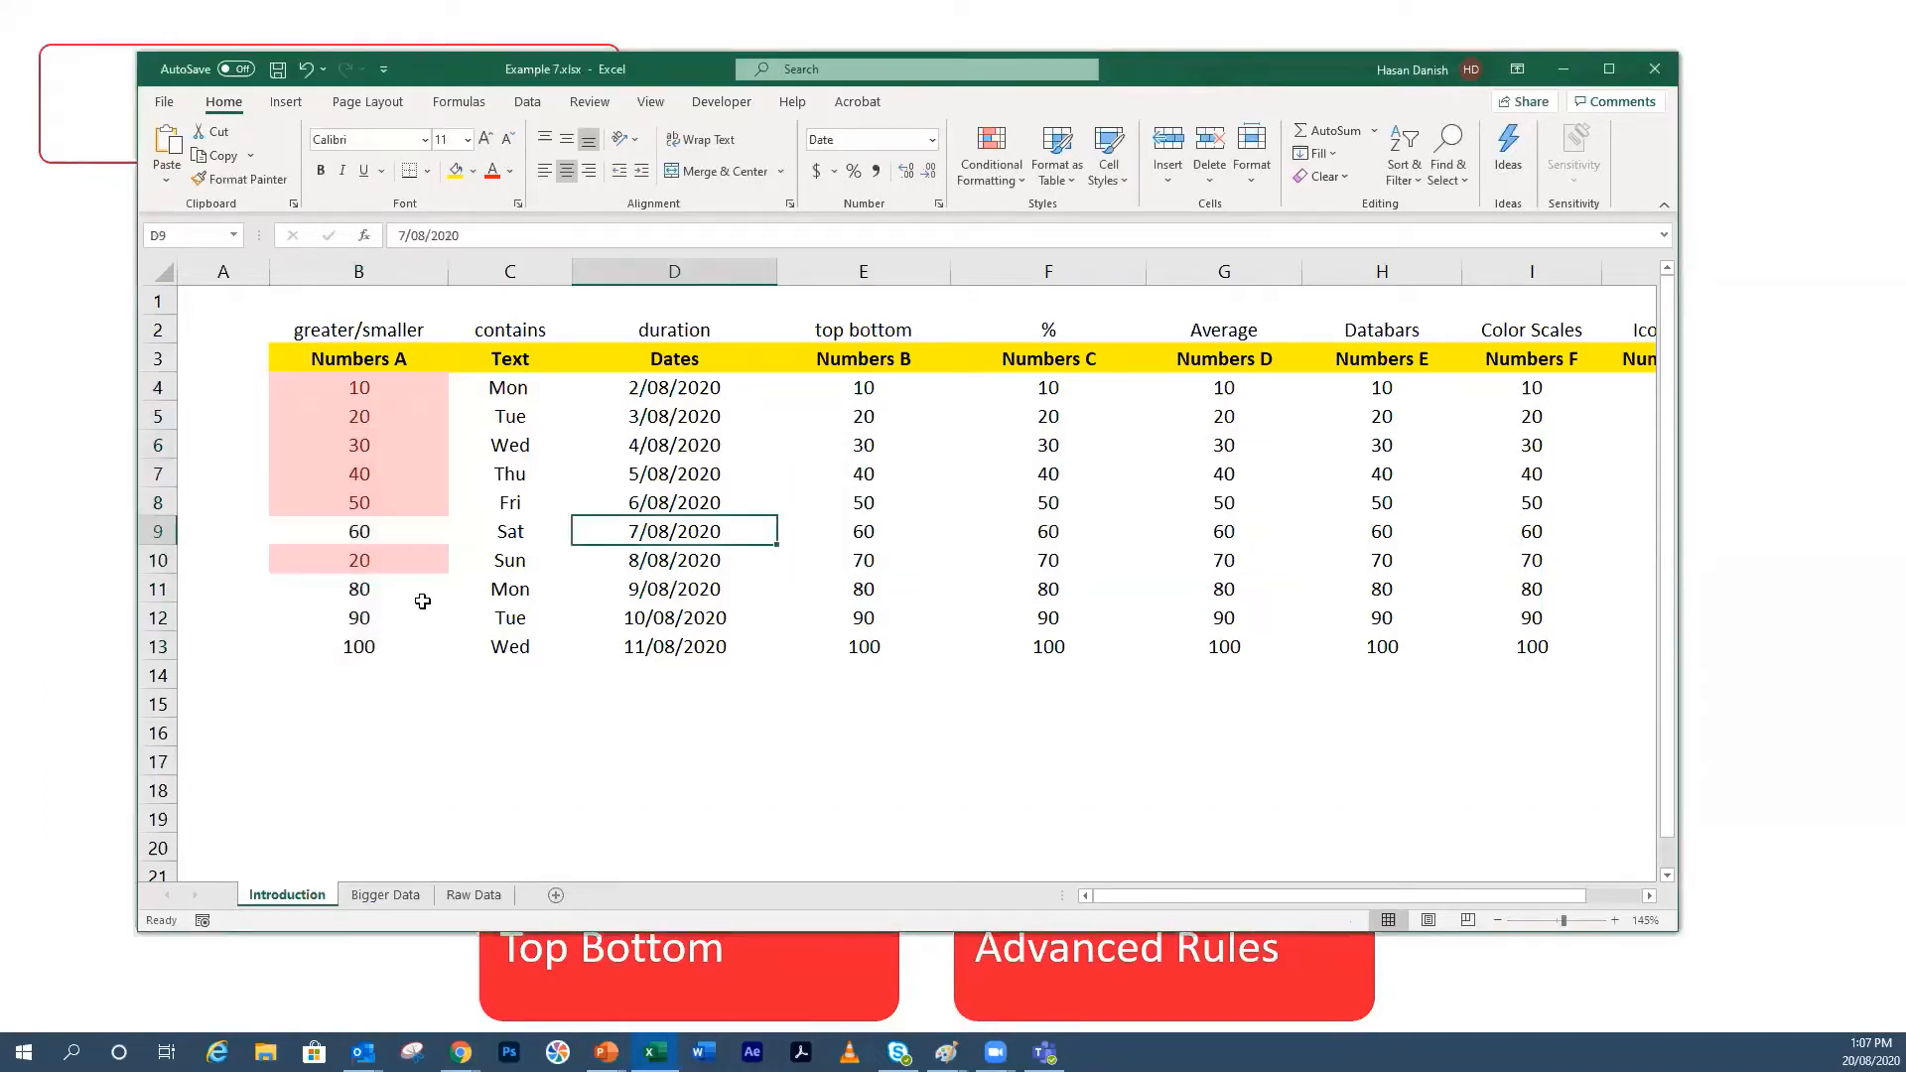
Step: Change the Numbers A values to 100 in cell B6 and 80 in cell B5 to test the Less Than rule
{"action": "left_click", "coordinate": [391, 435]}
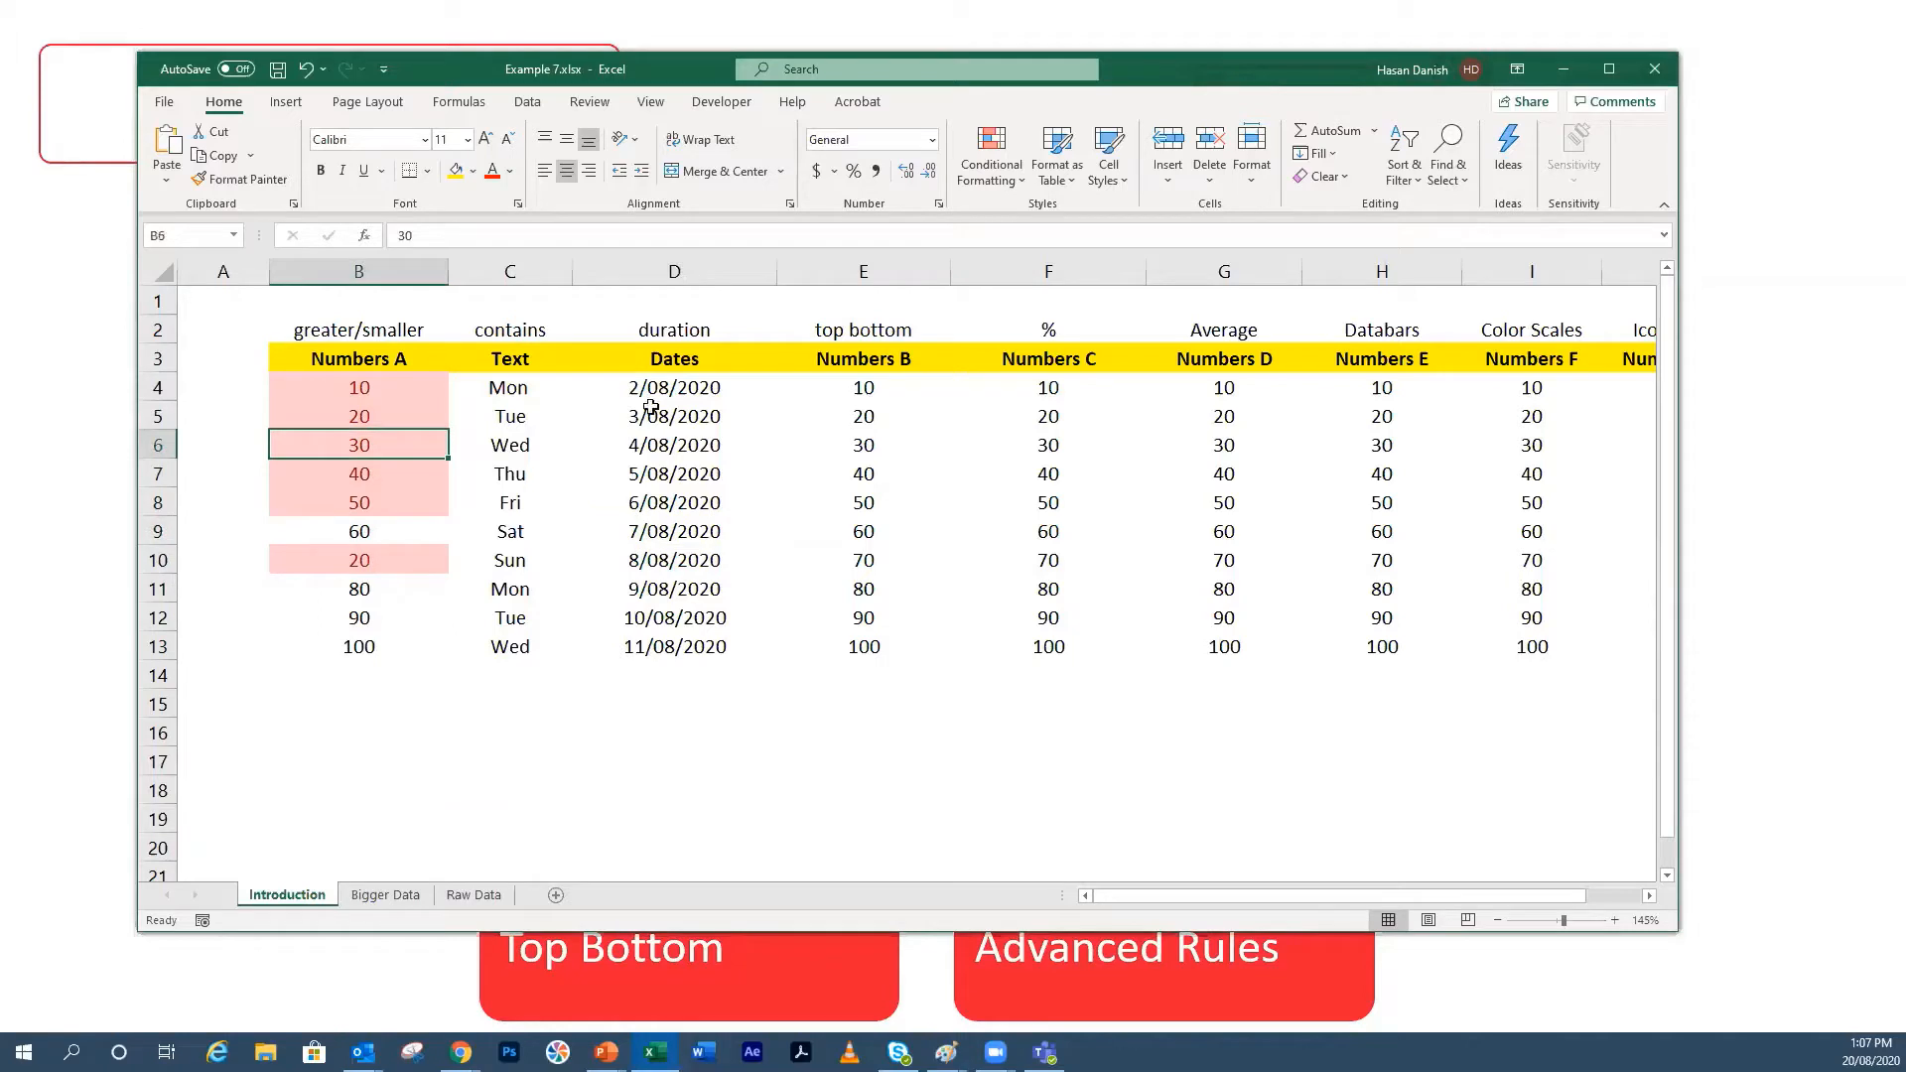
{"action": "type", "text": "100"}
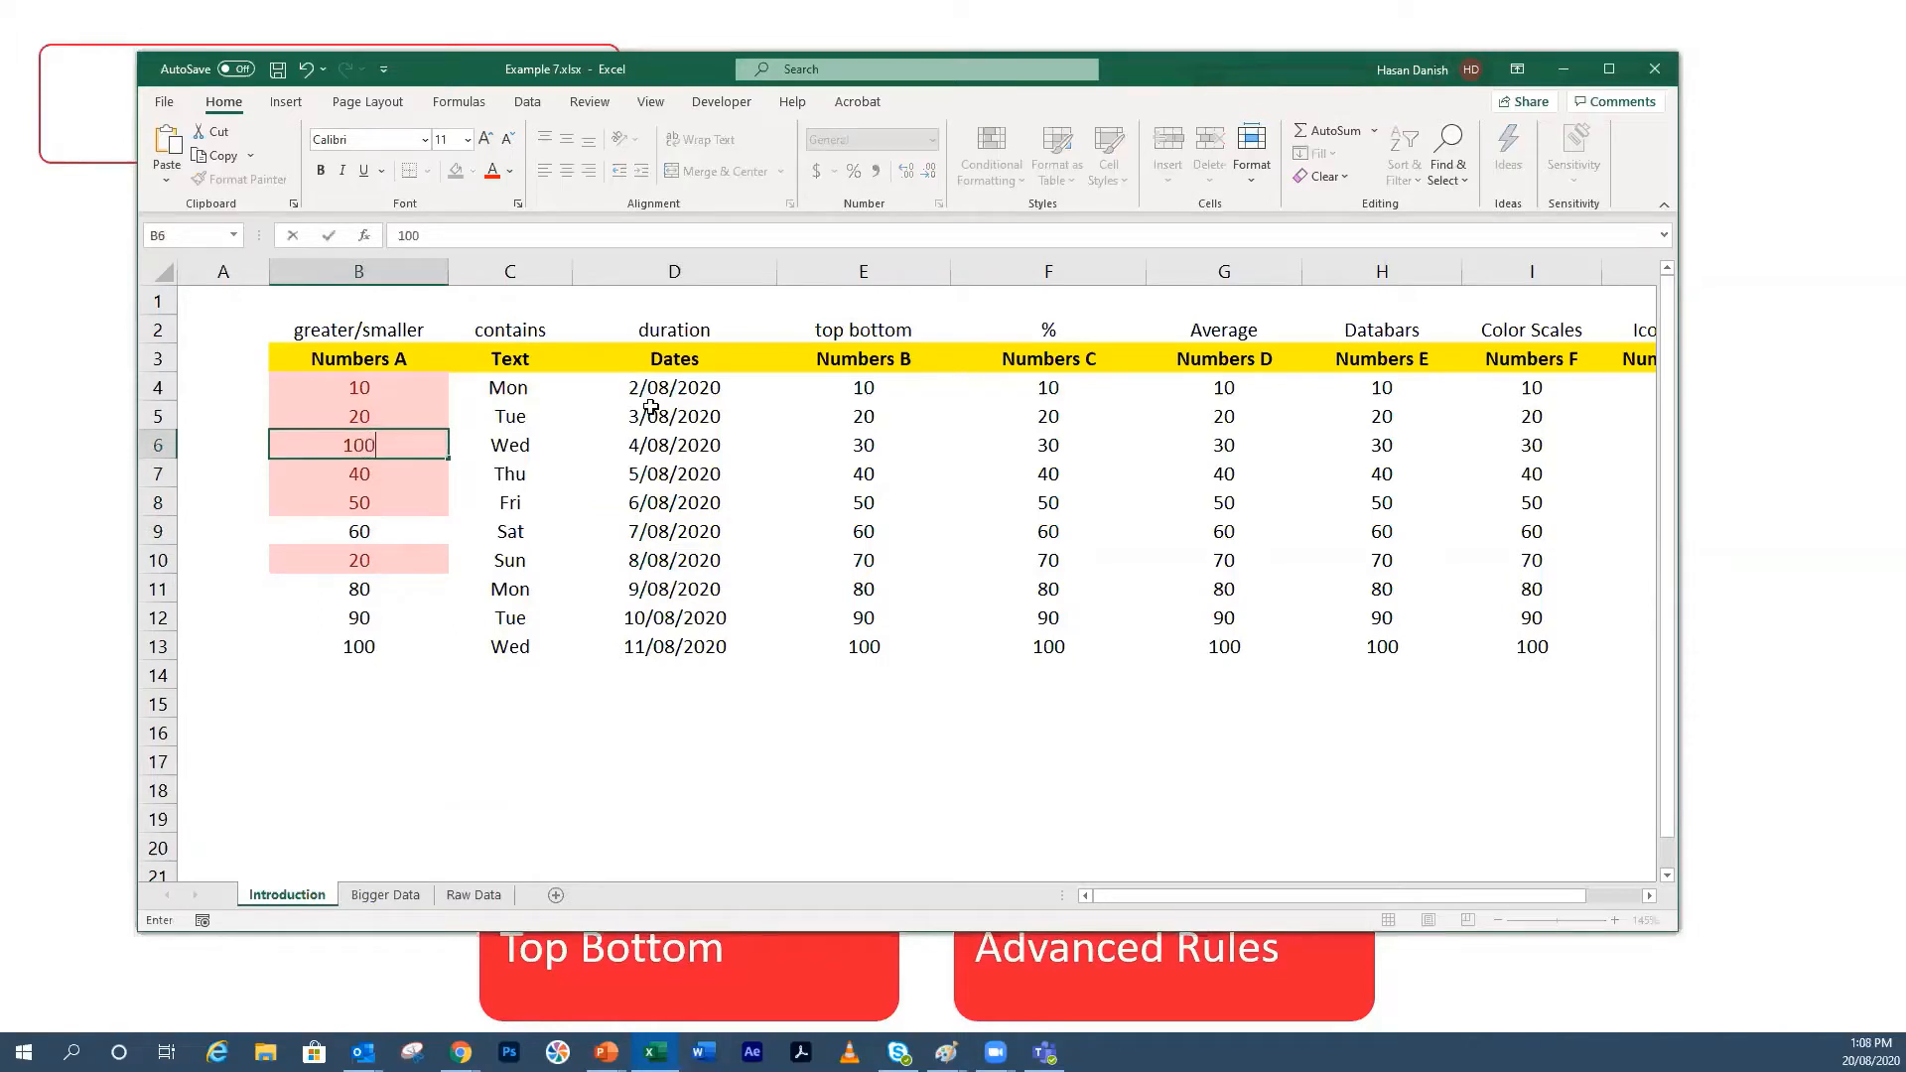
{"action": "key", "text": "Return"}
{"action": "left_click", "coordinate": [408, 414]}
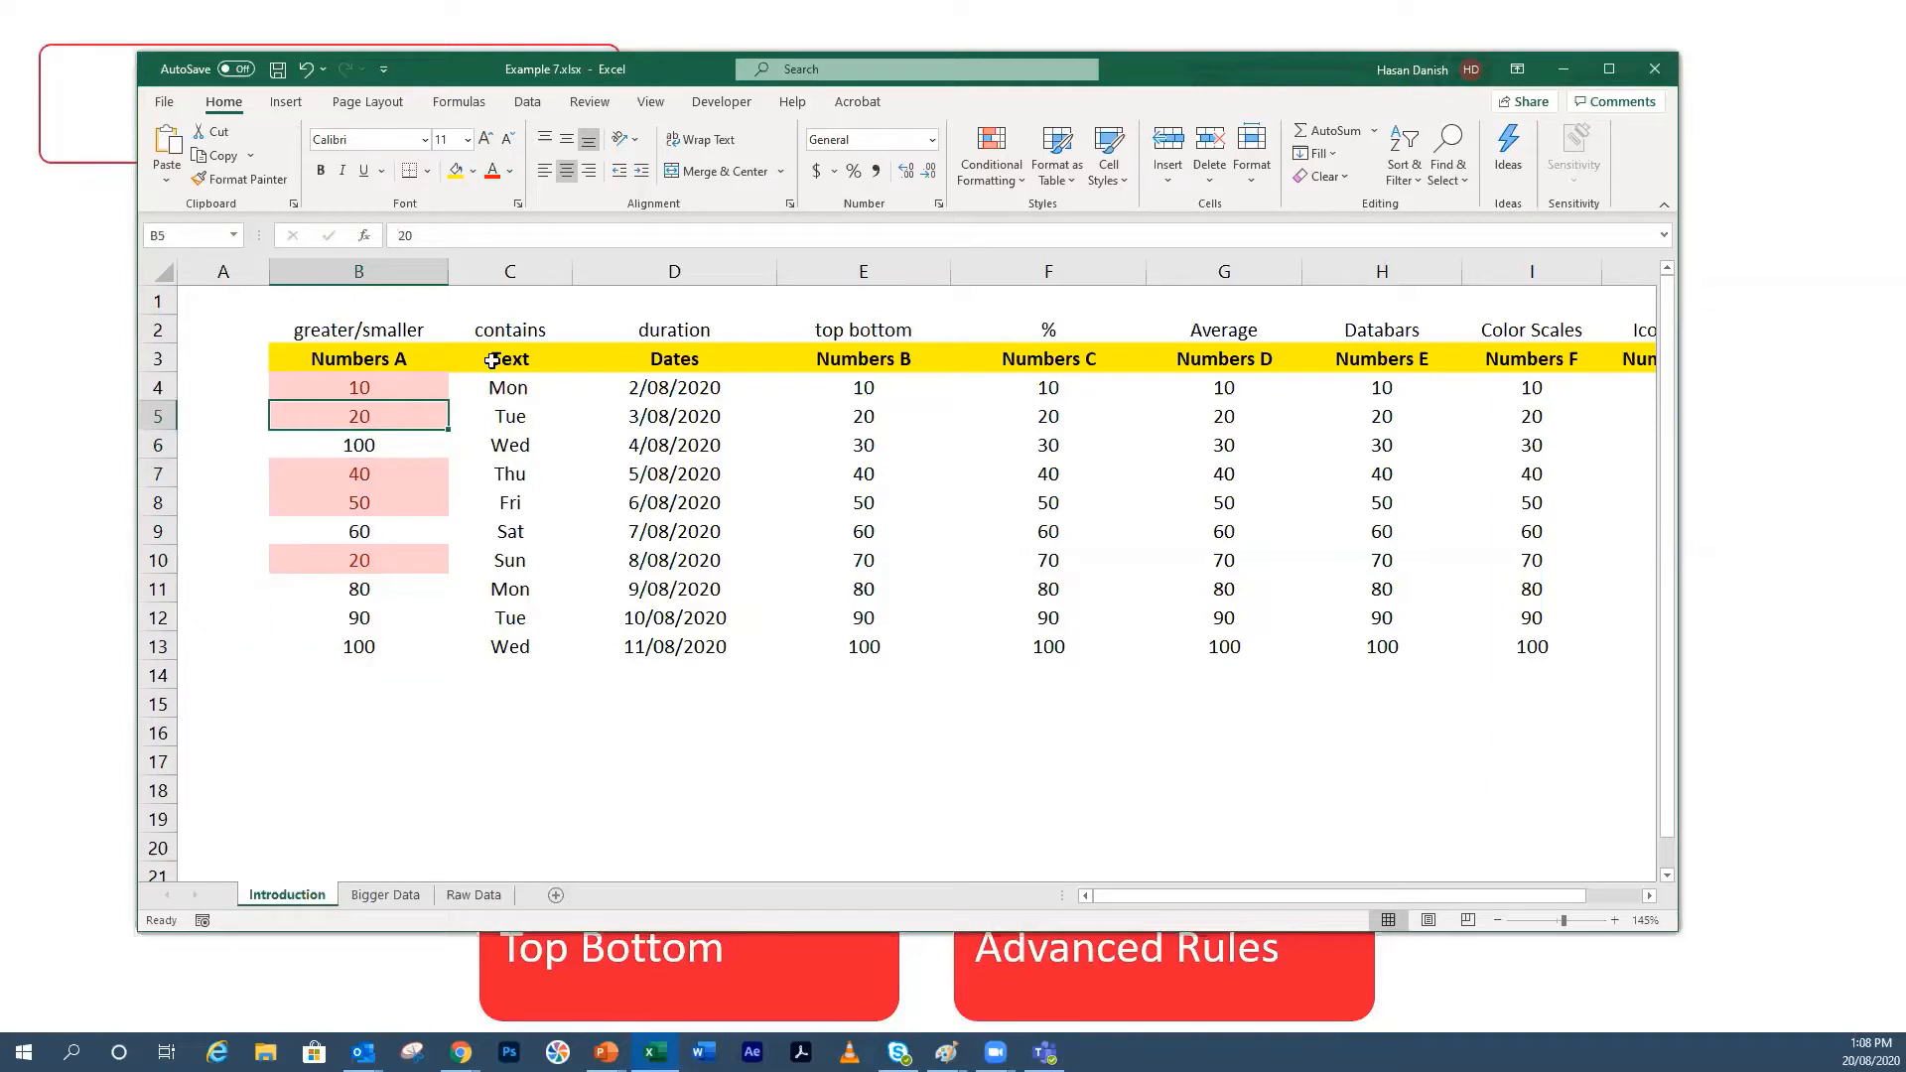
{"action": "type", "text": "80"}
{"action": "key", "text": "Return"}
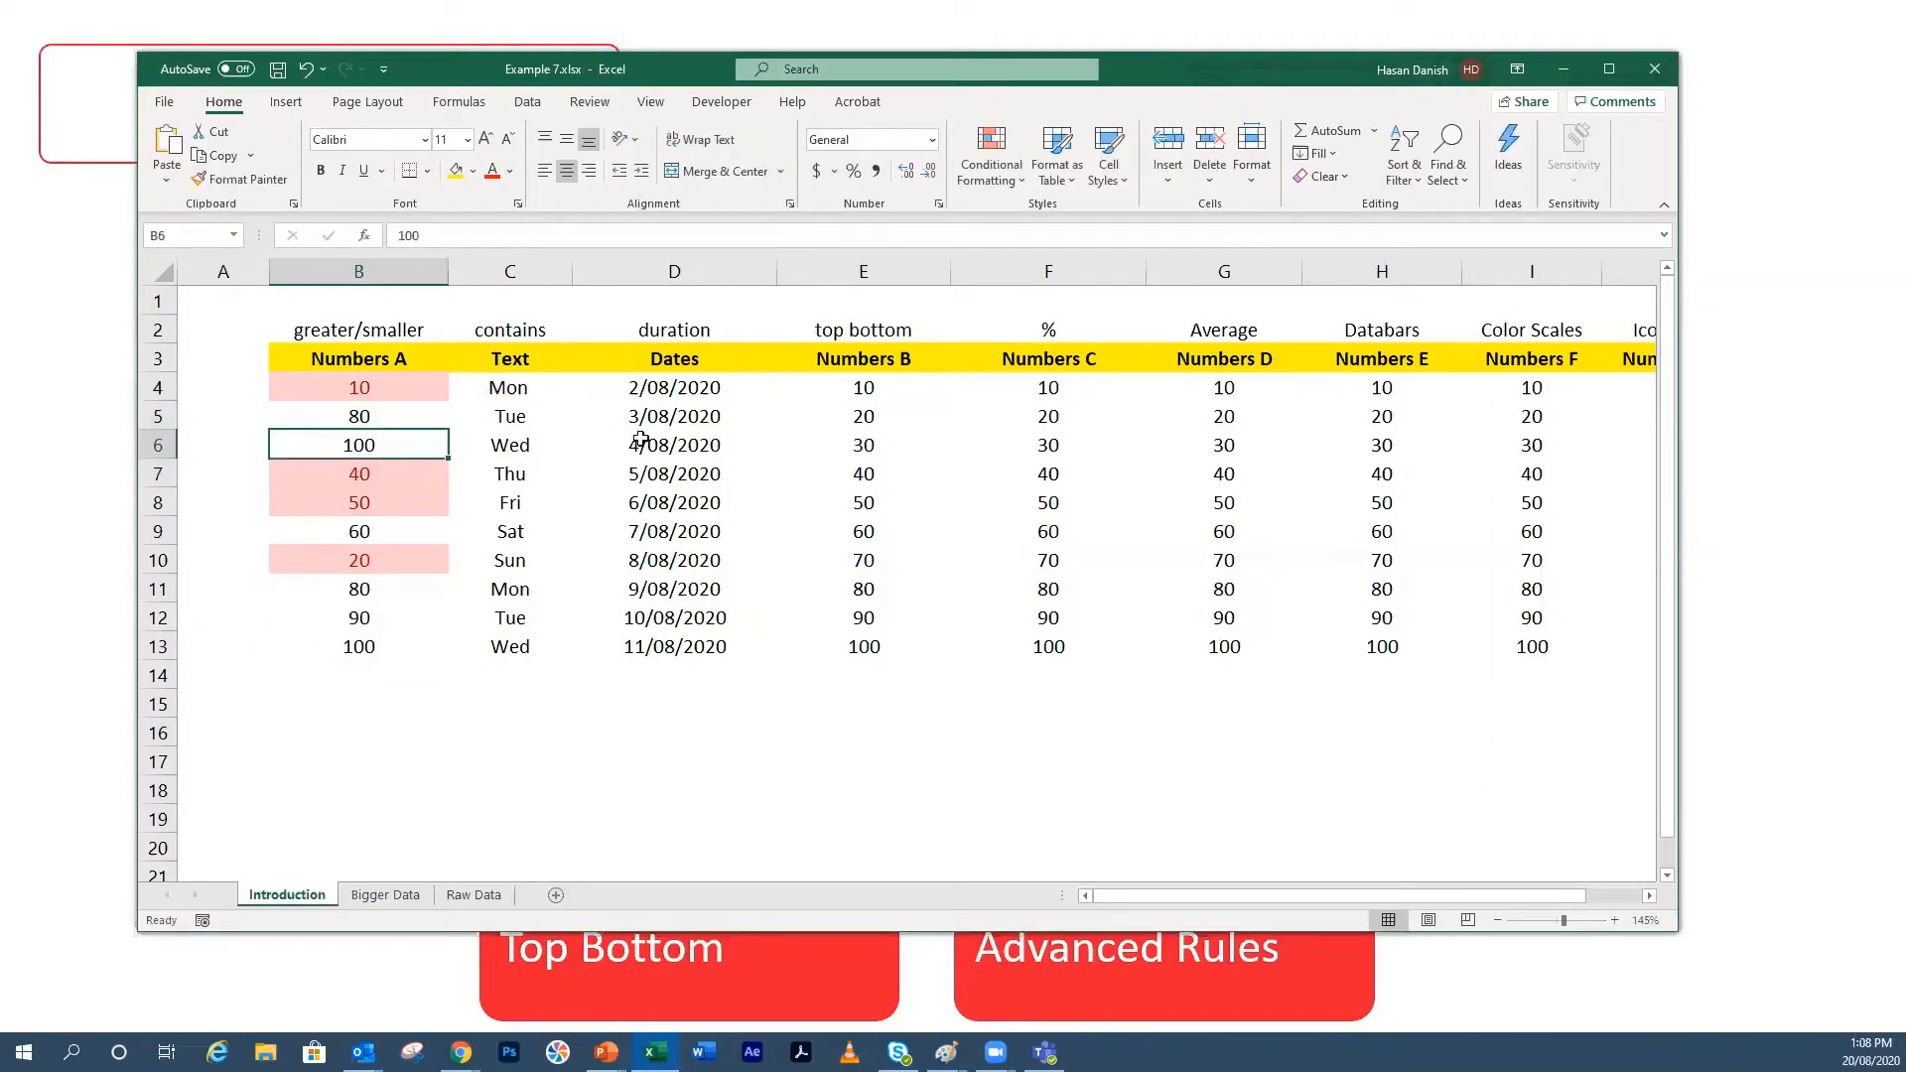
Step: Clear the conditional formatting rules from the entire Introduction sheet
{"action": "left_click_drag", "start_coordinate": [409, 390], "coordinate": [409, 647]}
{"action": "left_click", "coordinate": [991, 159]}
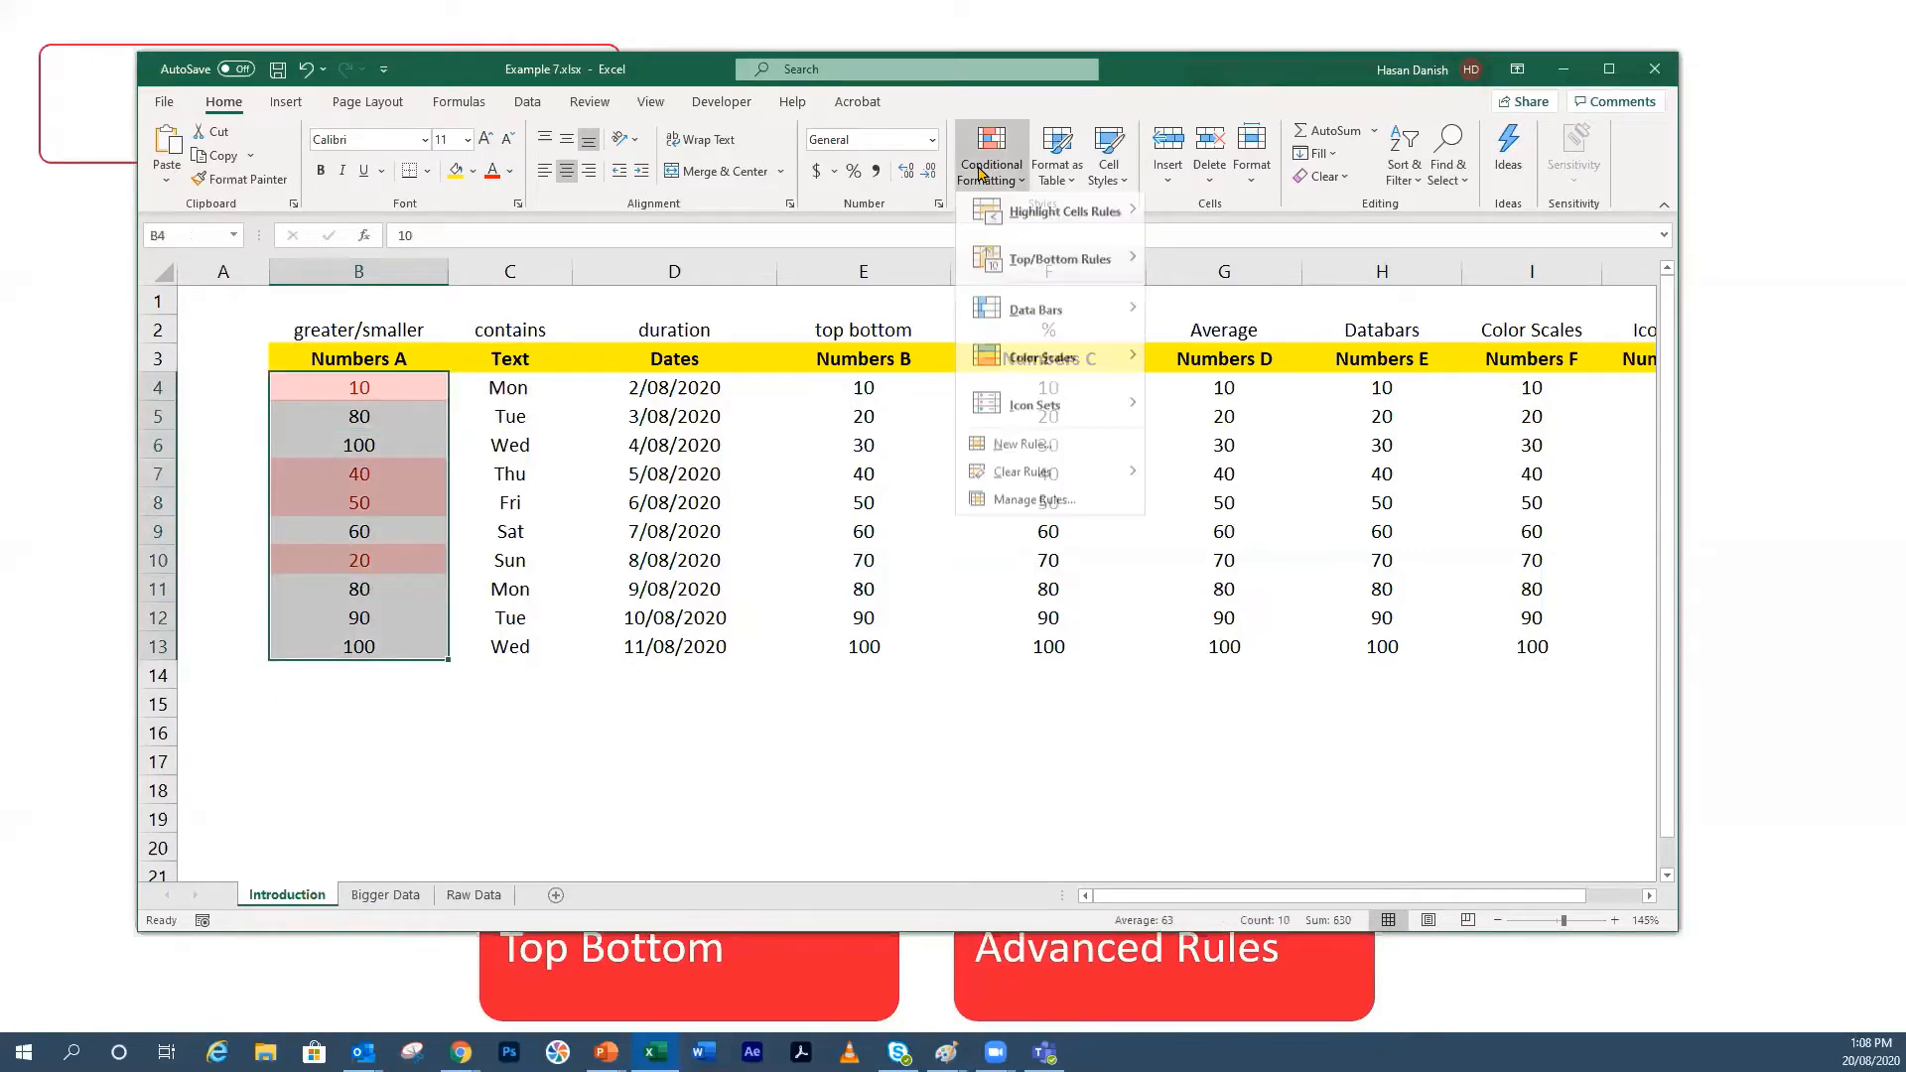
{"action": "mouse_move", "coordinate": [1040, 483]}
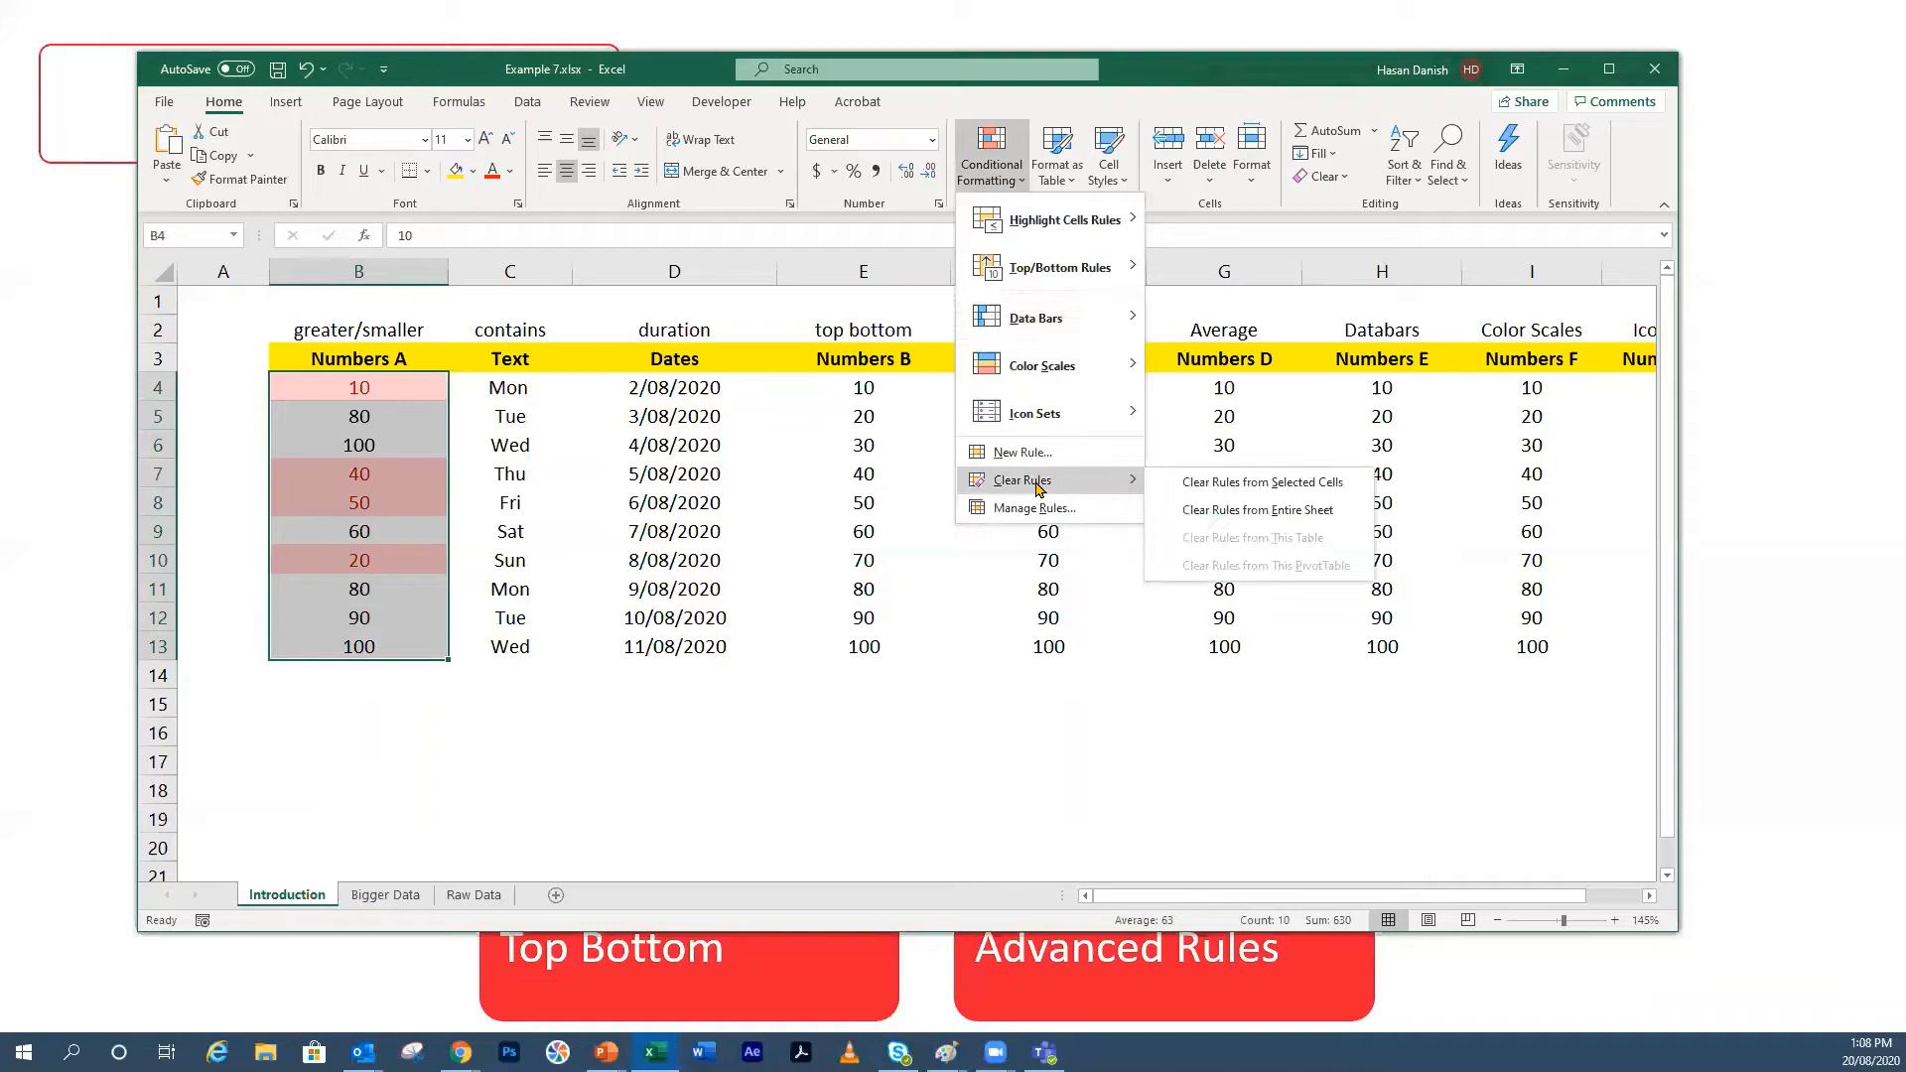
{"action": "left_click", "coordinate": [1209, 515]}
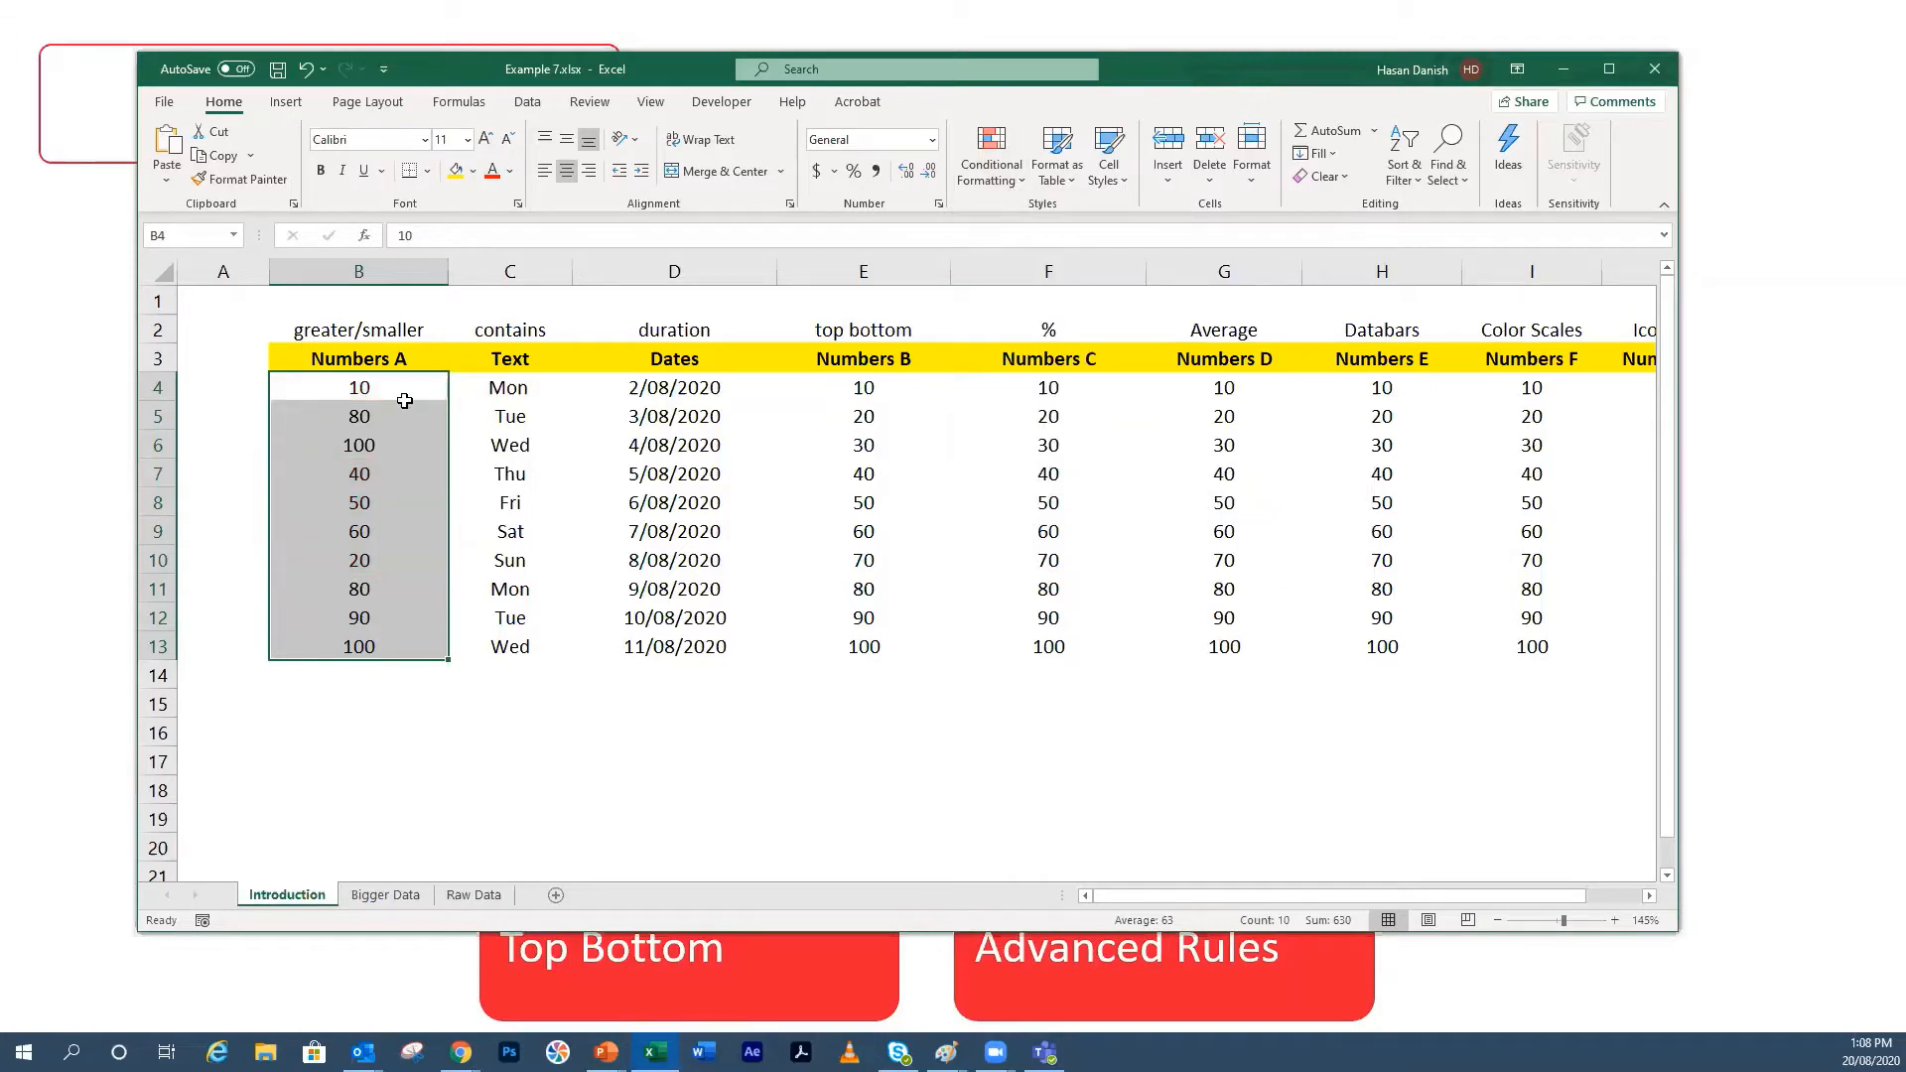
Step: Start a Between highlight rule on the Numbers A values in B4:B13, with limits of 20 and 90
{"action": "left_click_drag", "start_coordinate": [409, 398], "coordinate": [366, 651]}
{"action": "left_click", "coordinate": [988, 163]}
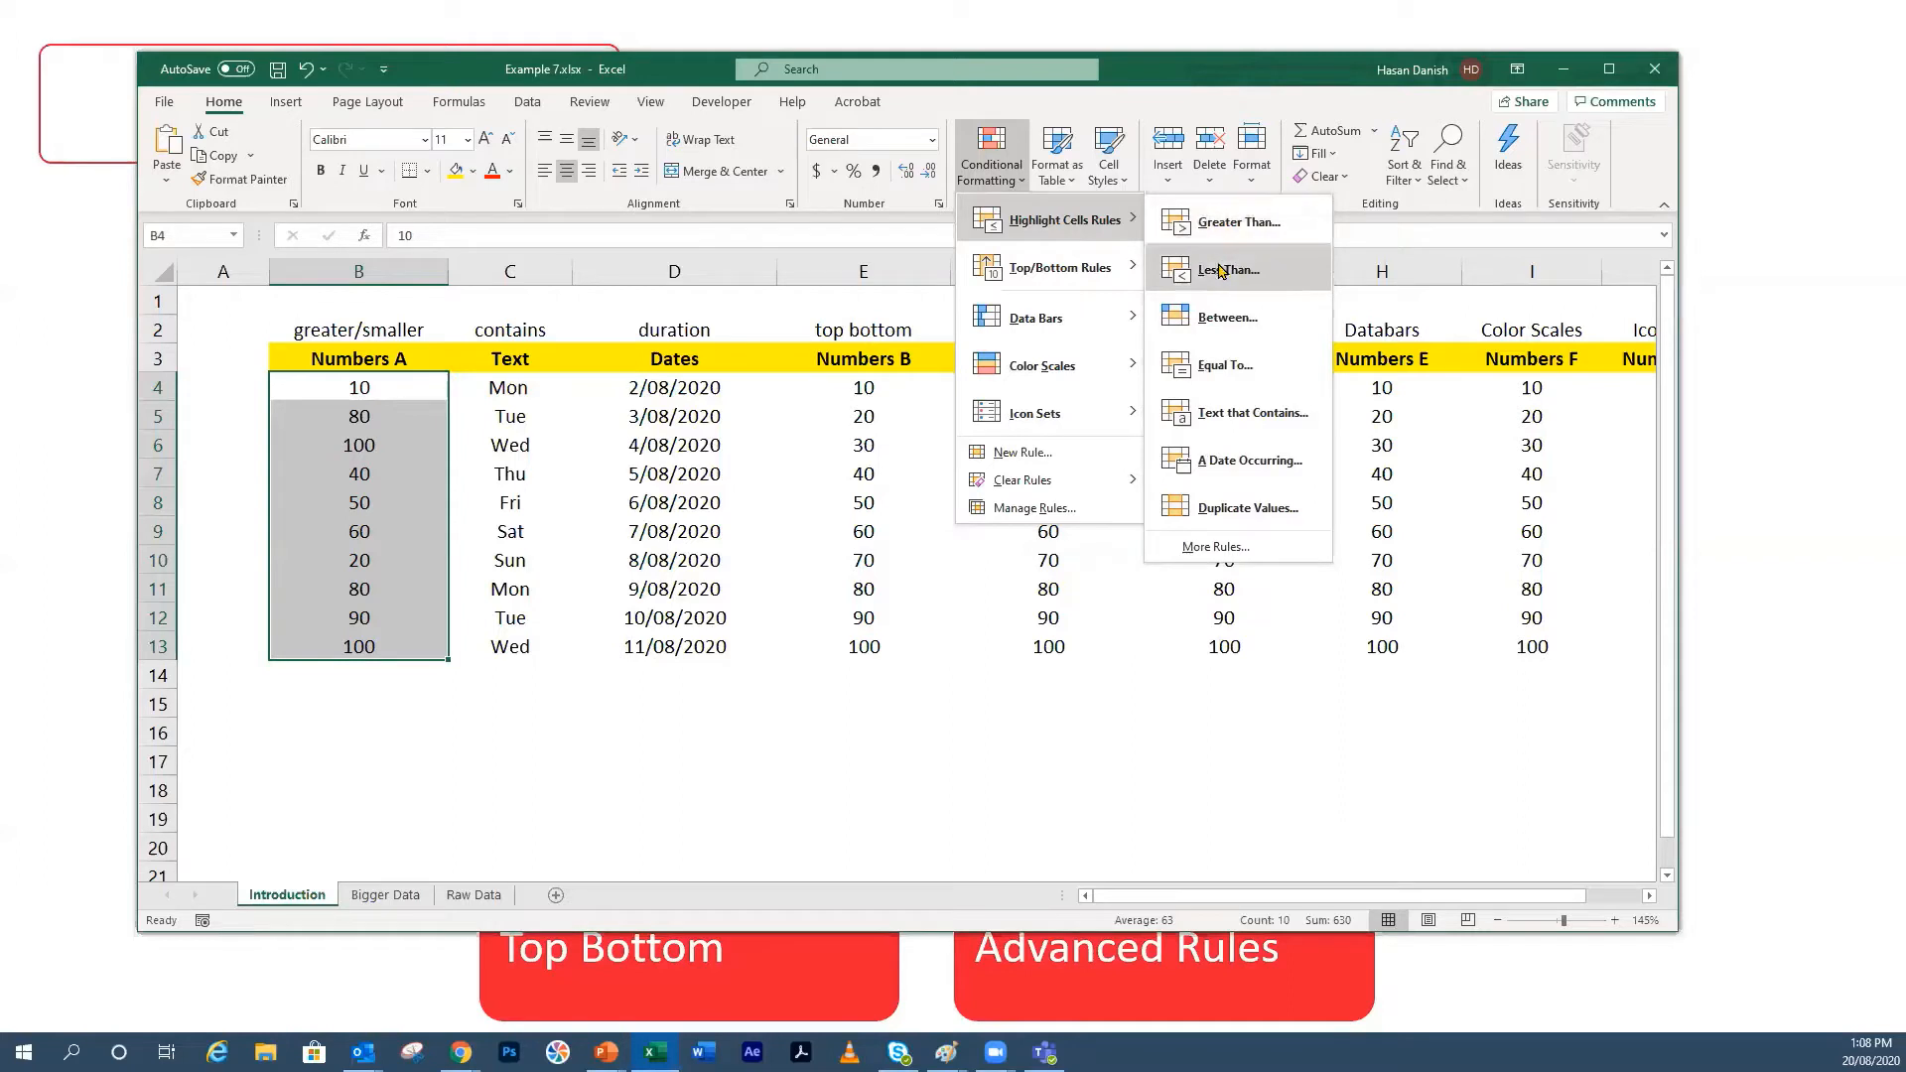
{"action": "left_click", "coordinate": [1225, 317]}
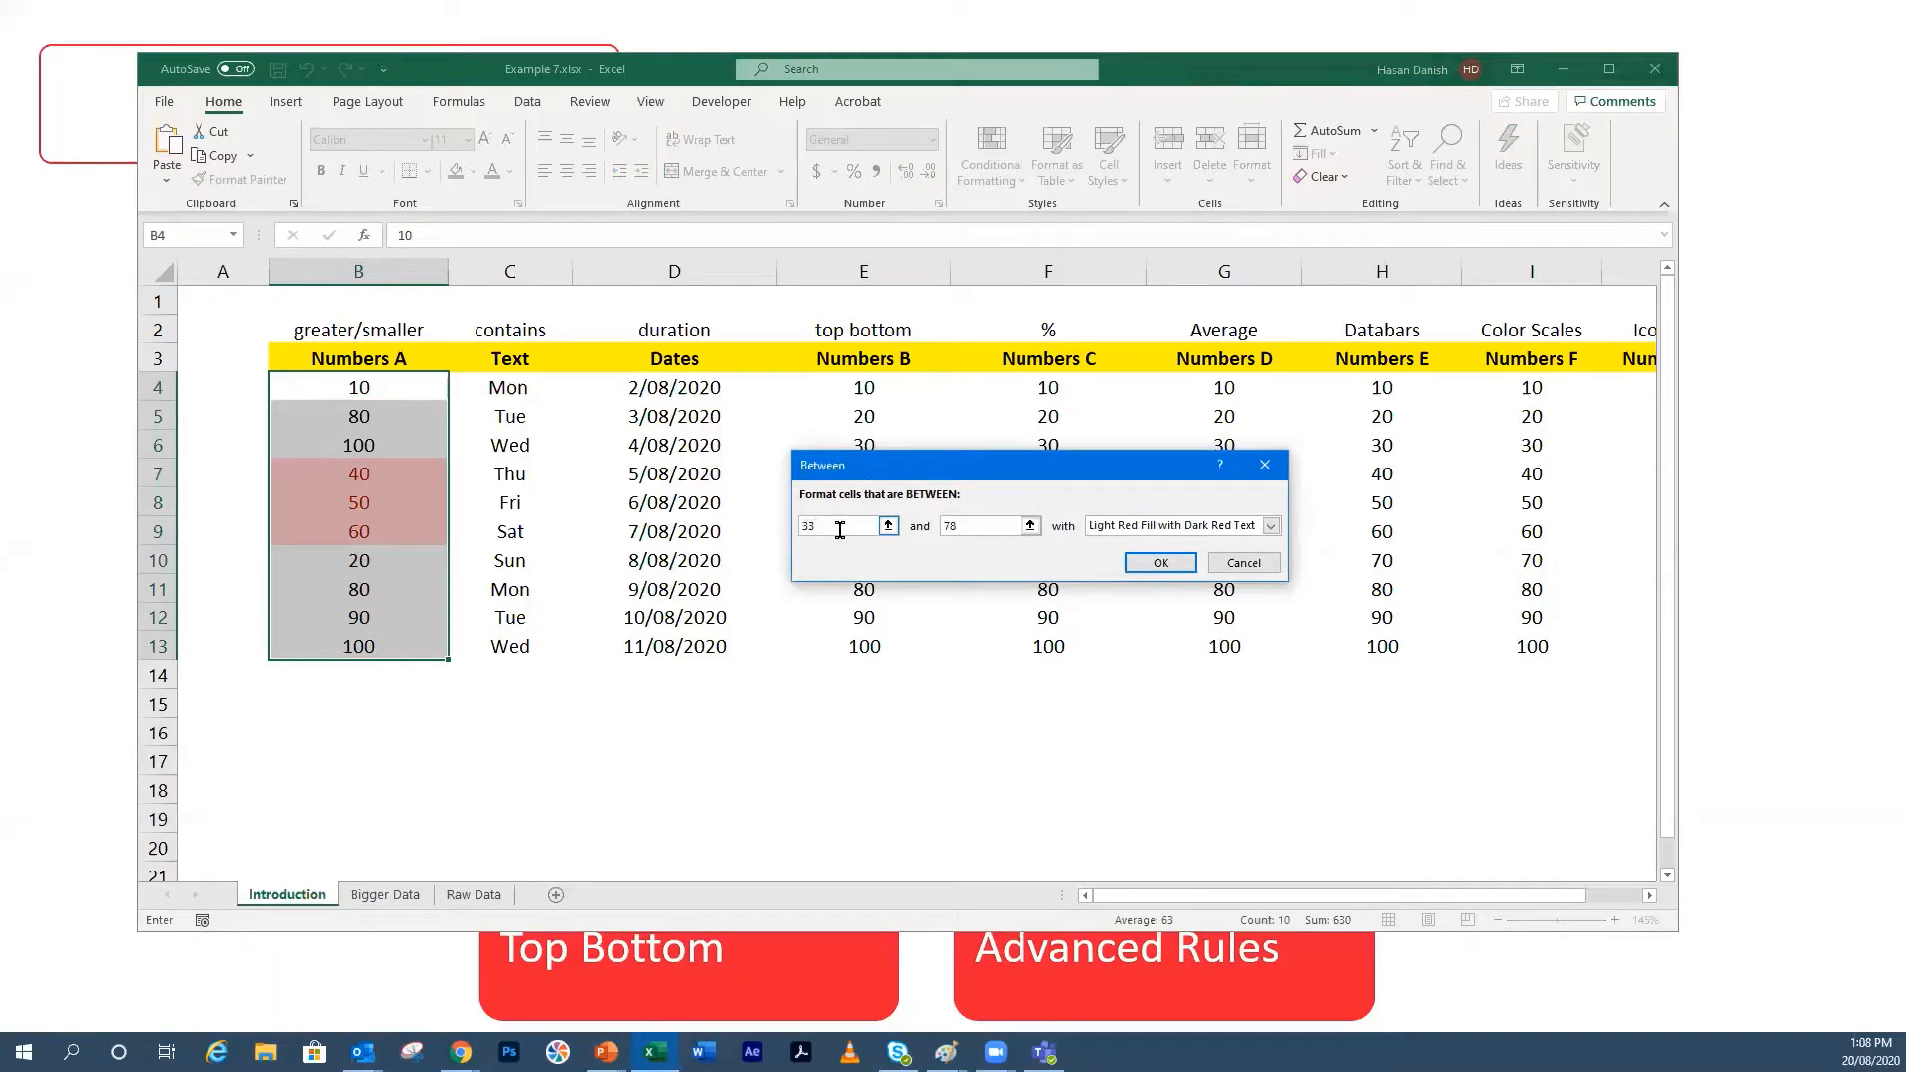
{"action": "left_click", "coordinate": [987, 520]}
{"action": "left_click", "coordinate": [818, 523]}
{"action": "left_click_drag", "start_coordinate": [798, 523], "coordinate": [824, 523]}
{"action": "type", "text": "20"}
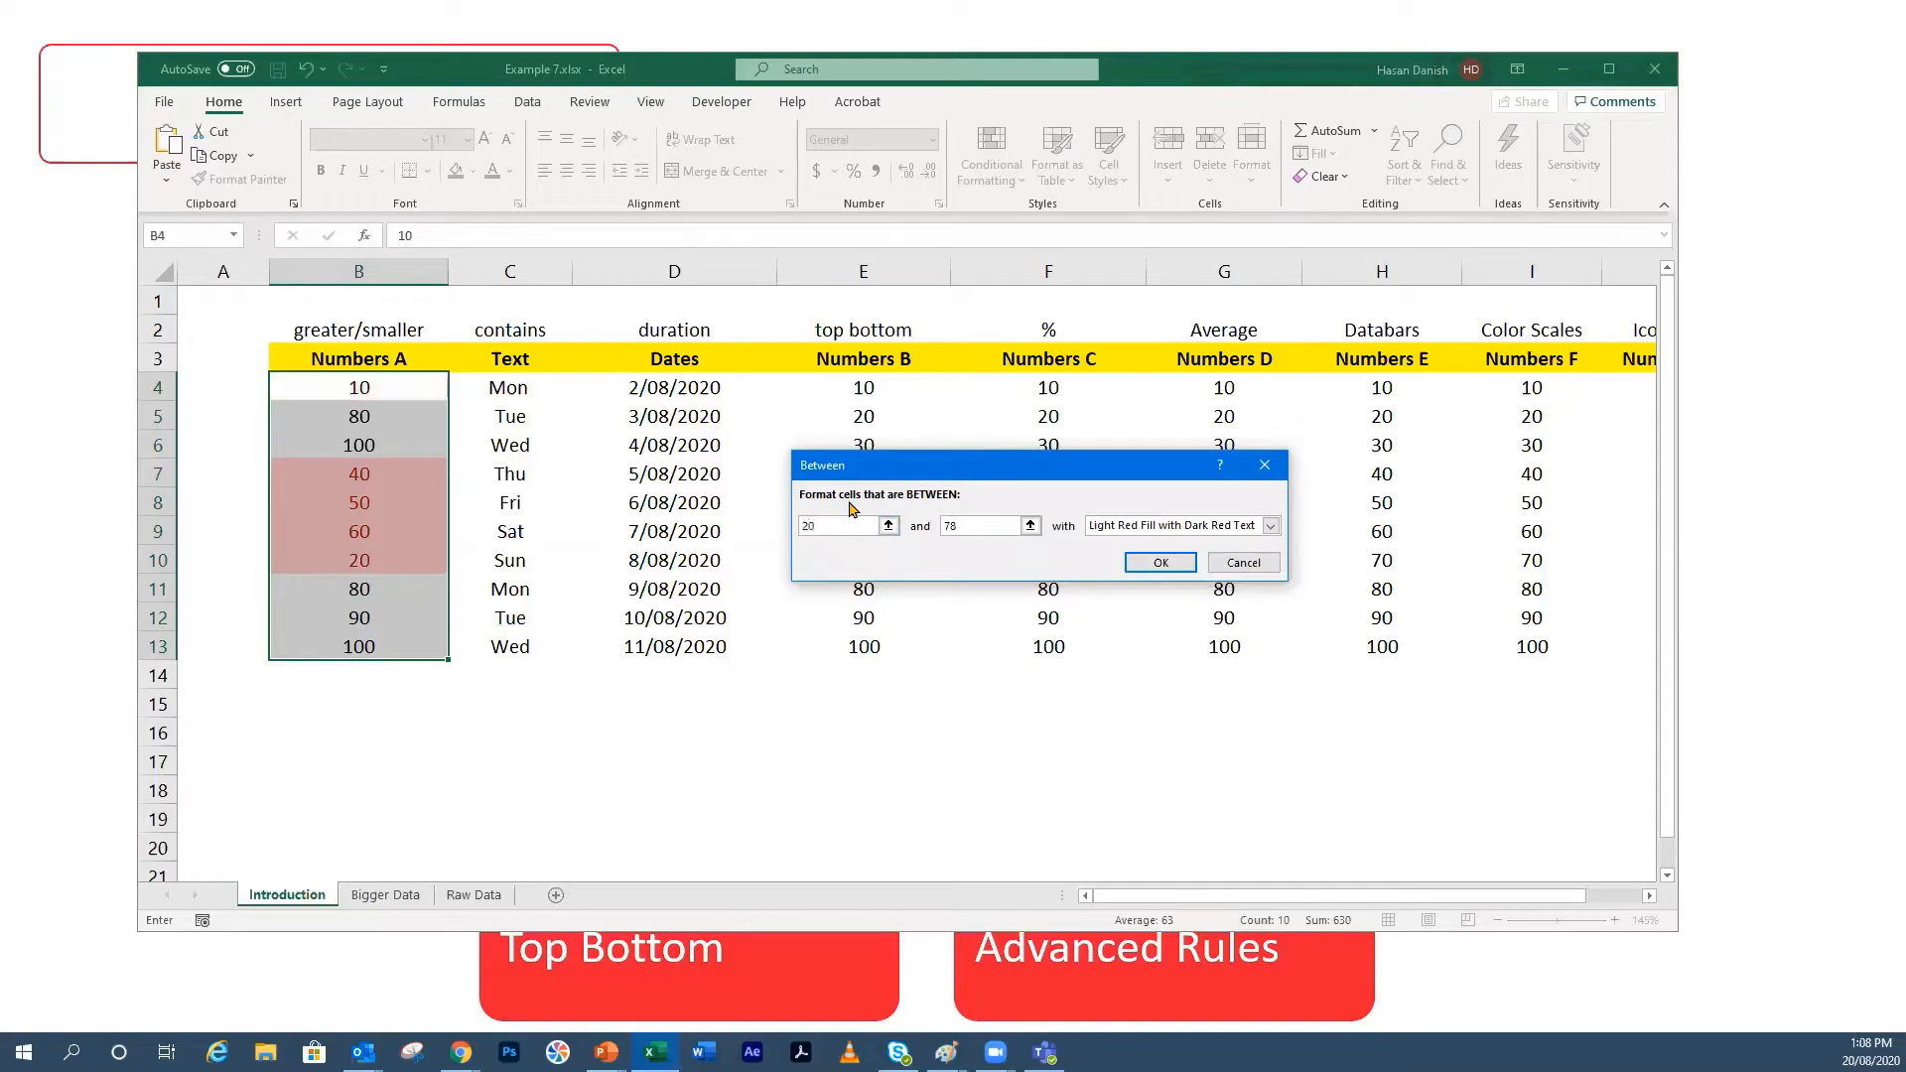
{"action": "left_click_drag", "start_coordinate": [973, 525], "coordinate": [920, 531]}
{"action": "type", "text": "90"}
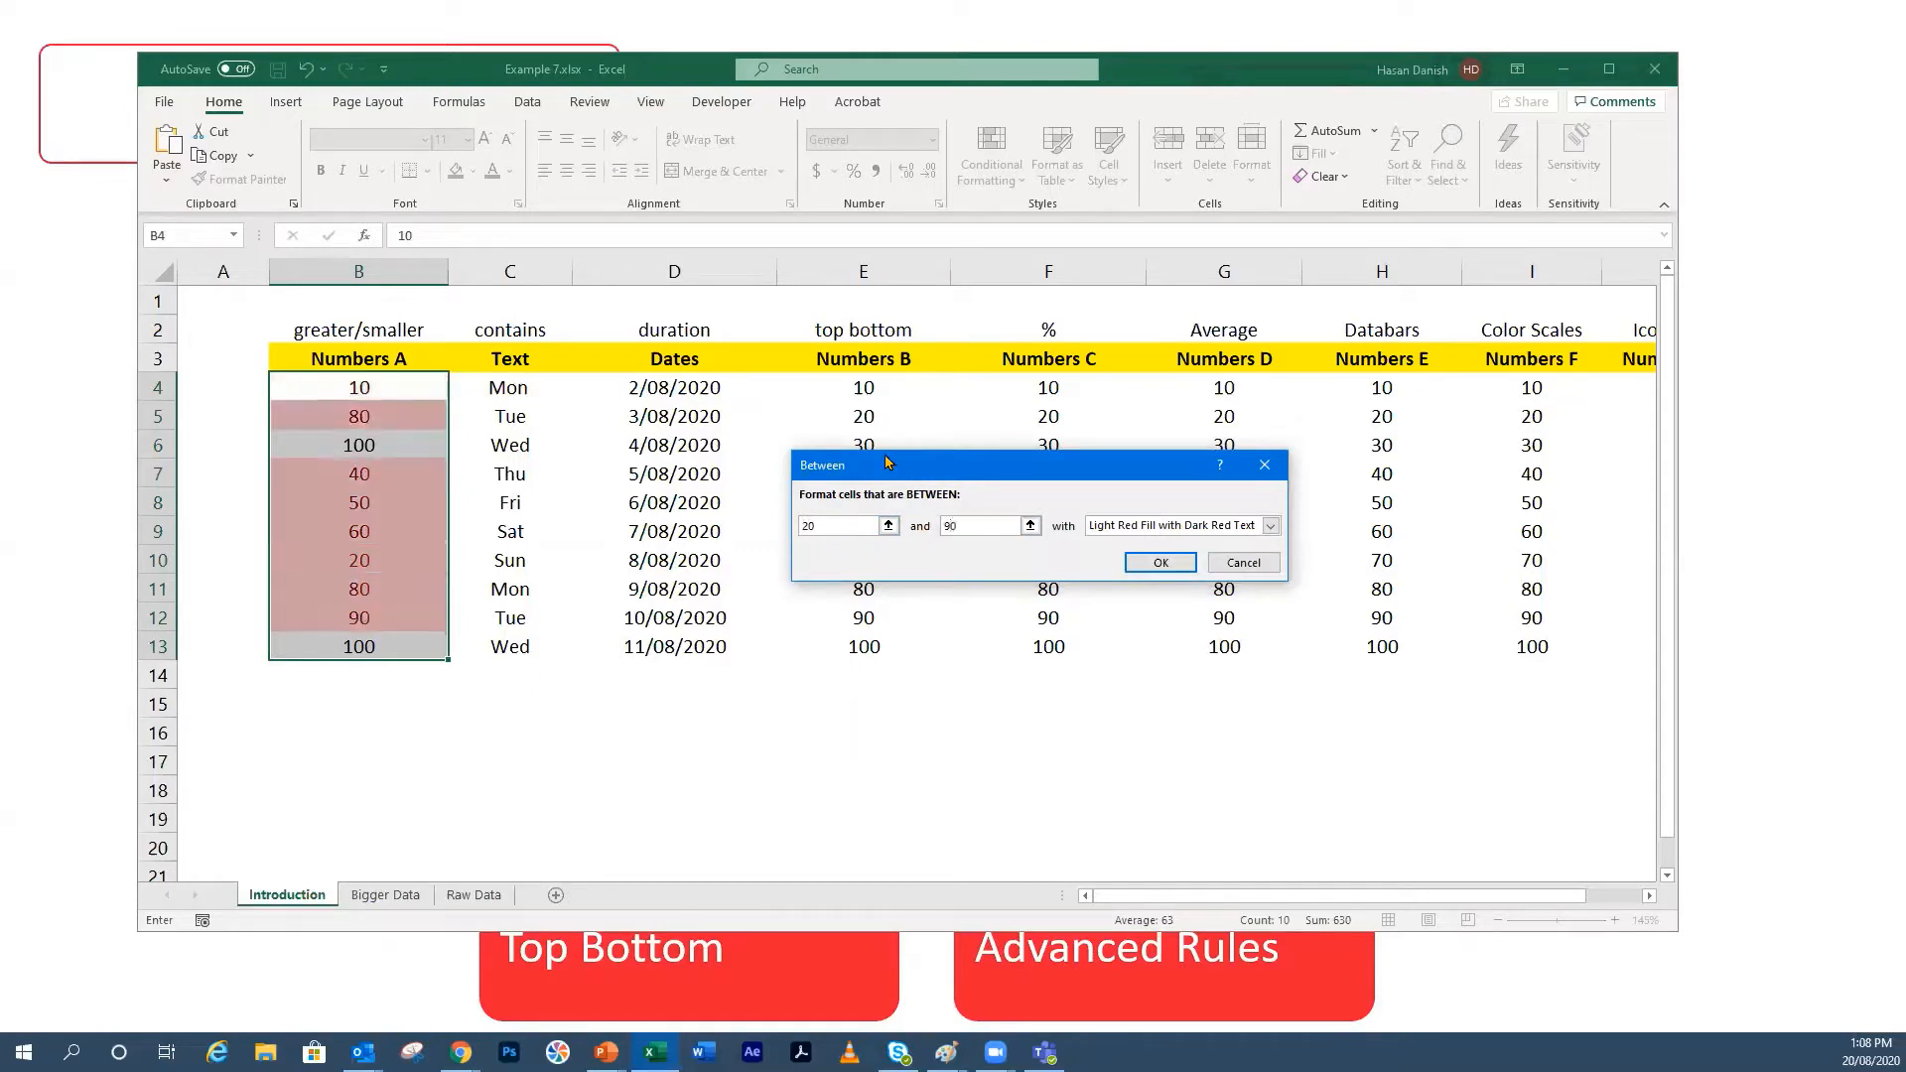
Step: Set the Between rule's format to Red Text, apply it, and review which Numbers A values are formatted
{"action": "left_click", "coordinate": [1271, 525]}
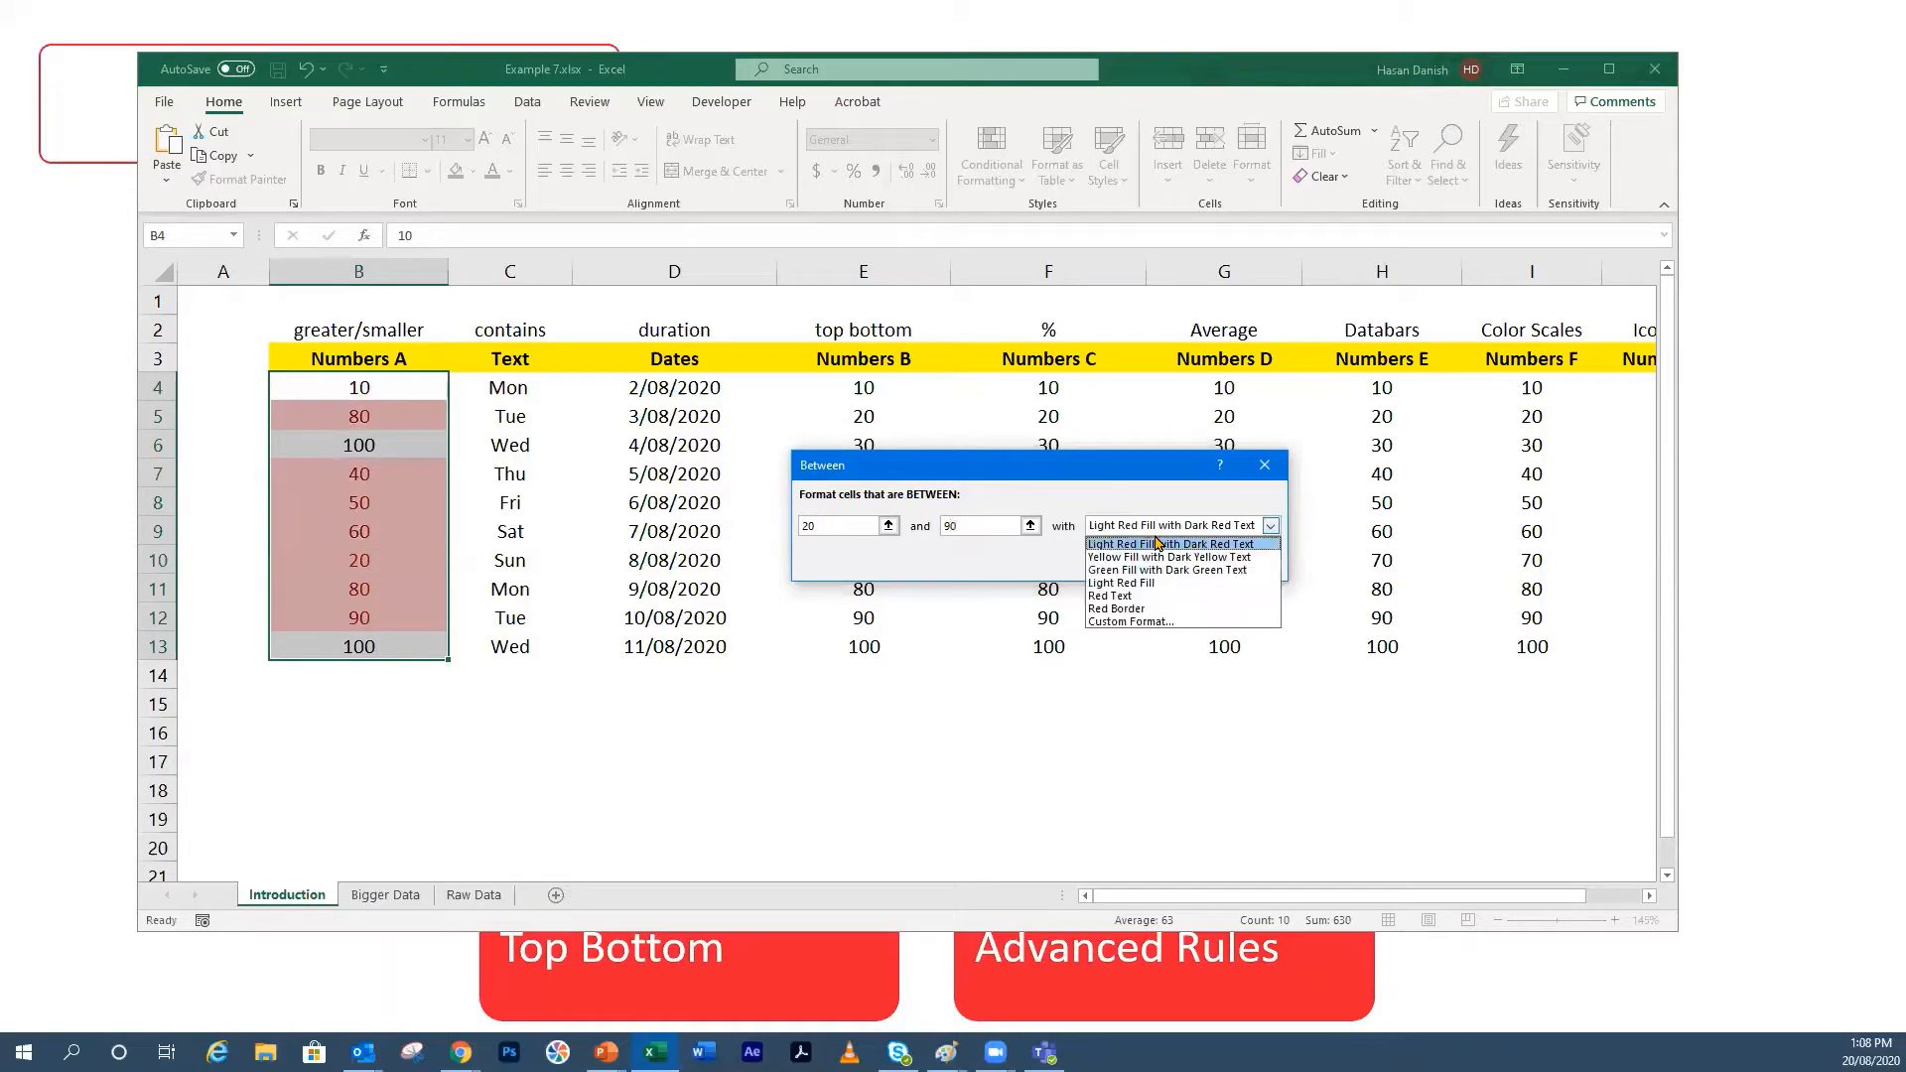
{"action": "left_click", "coordinate": [1158, 595]}
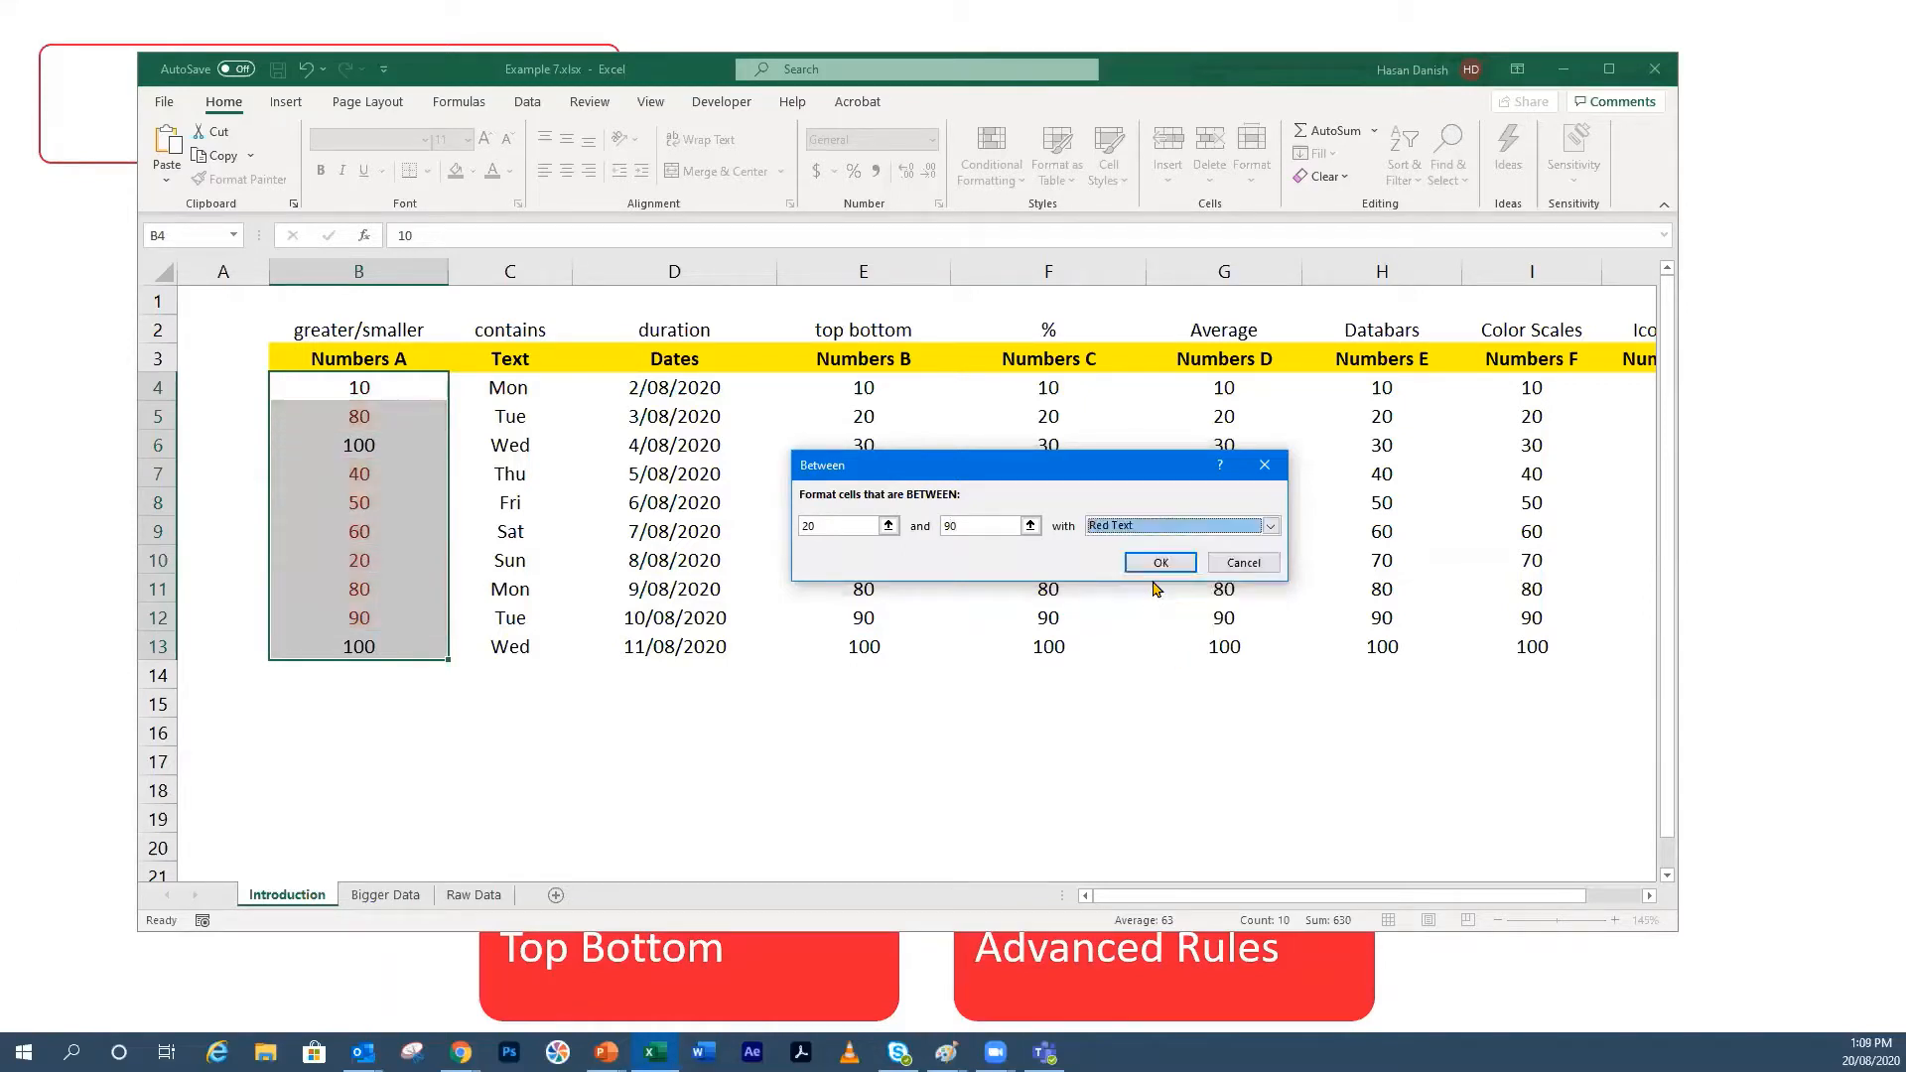
{"action": "left_click", "coordinate": [1161, 562]}
{"action": "left_click", "coordinate": [586, 536]}
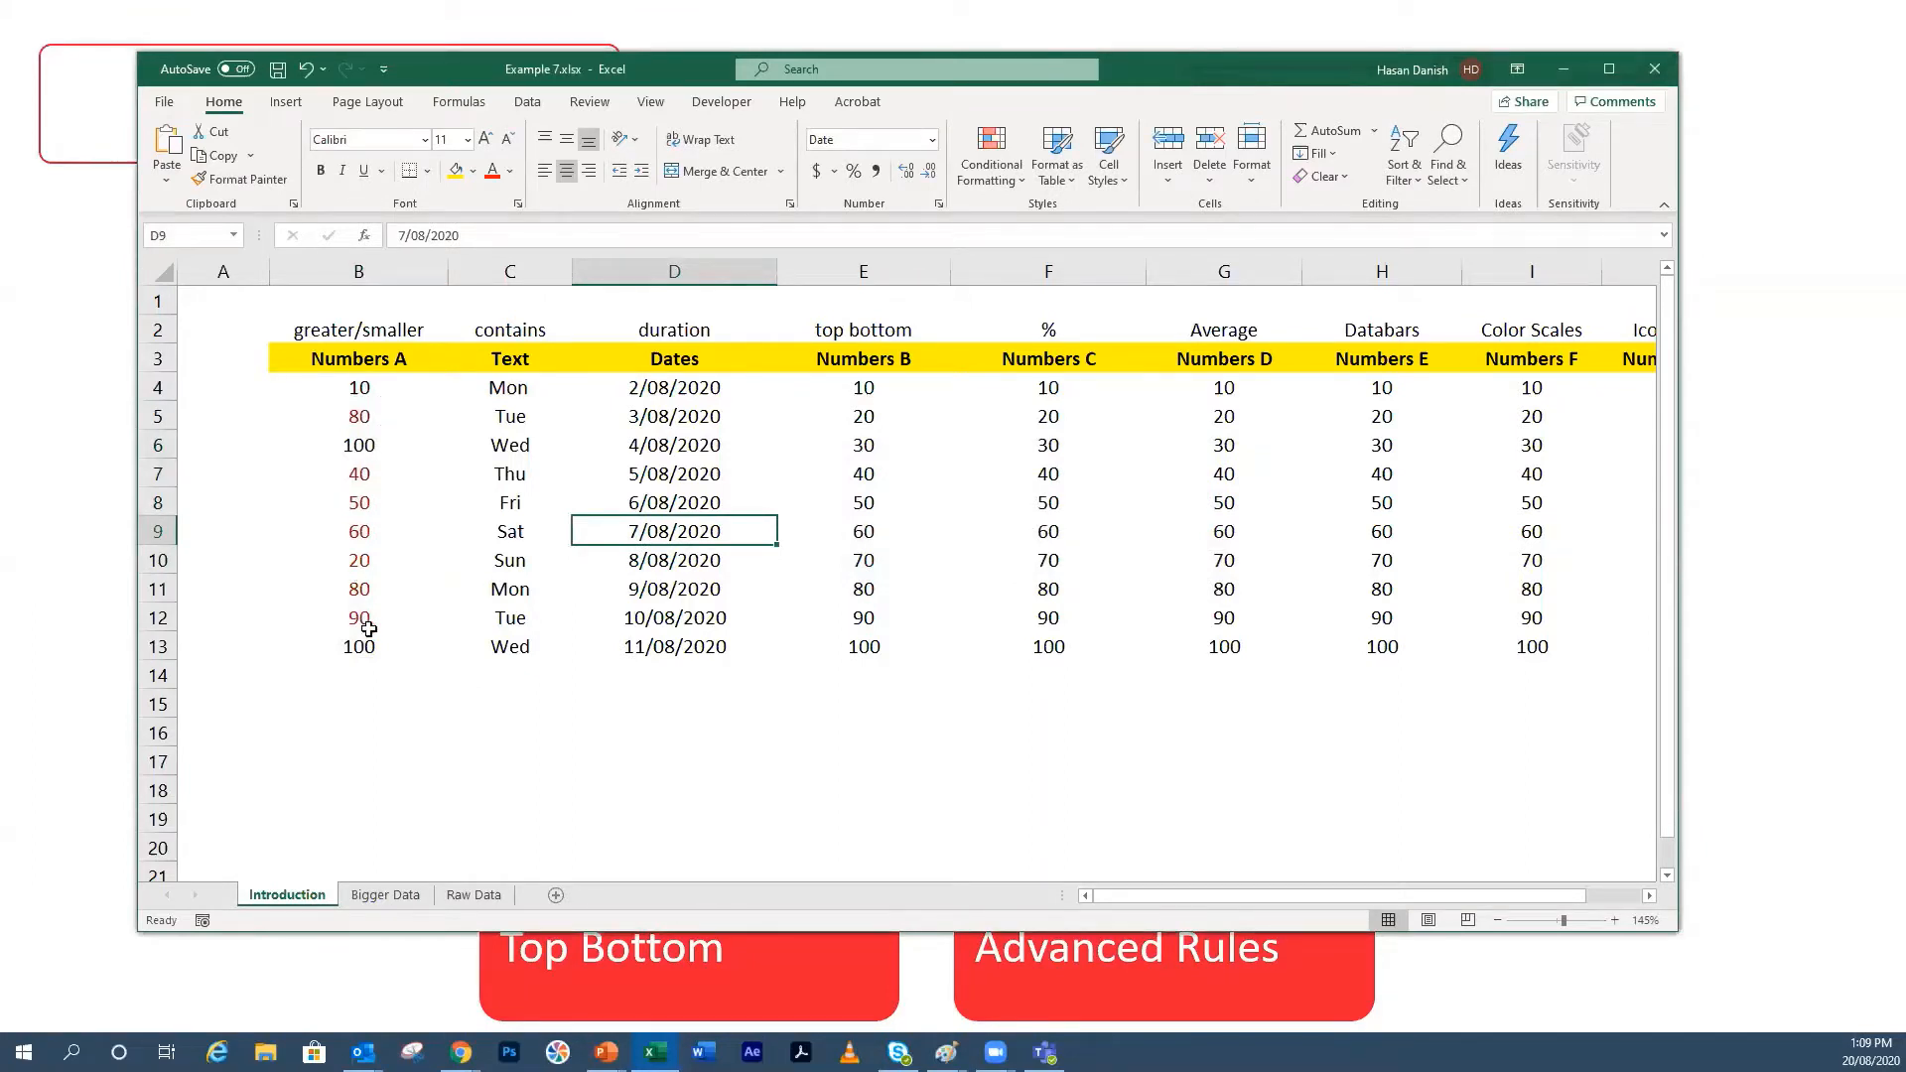
{"action": "left_click_drag", "start_coordinate": [354, 474], "coordinate": [363, 618]}
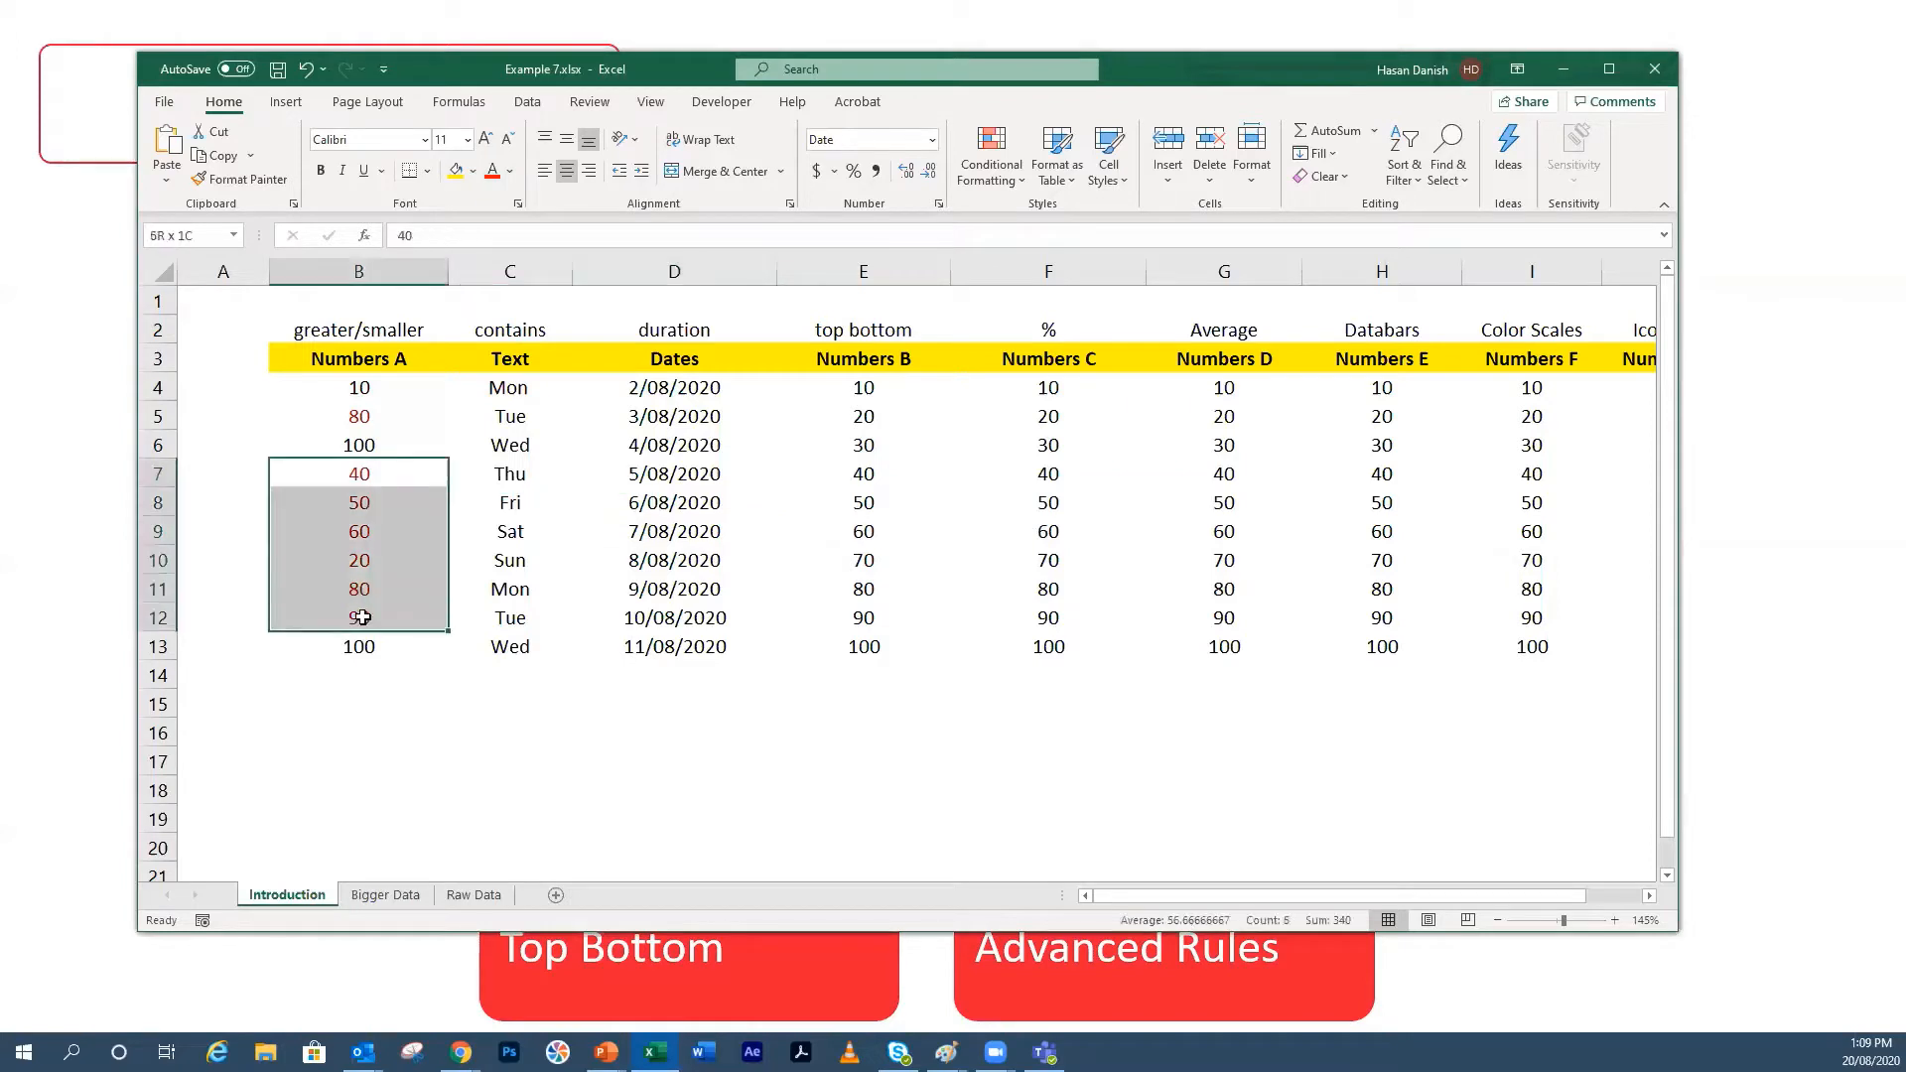
{"action": "left_click", "coordinate": [363, 643]}
{"action": "left_click", "coordinate": [363, 449]}
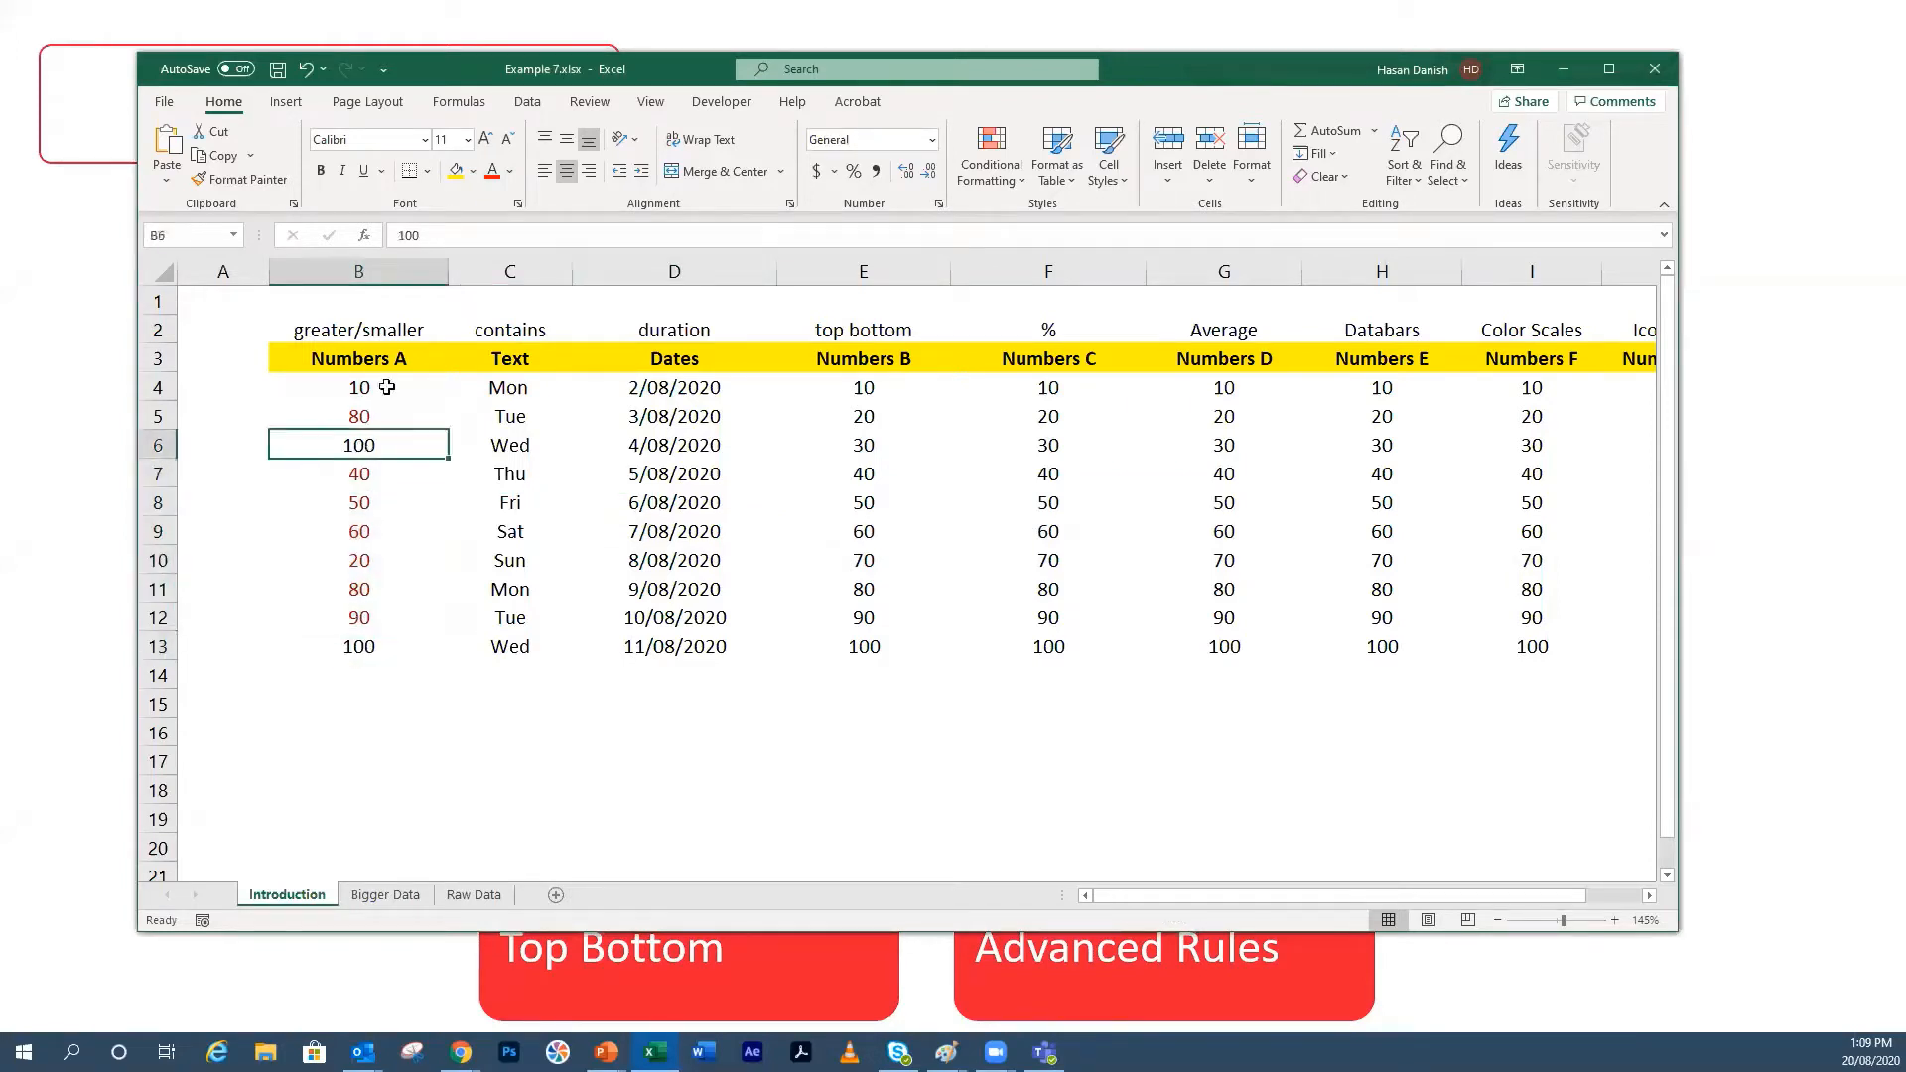
{"action": "left_click", "coordinate": [386, 387]}
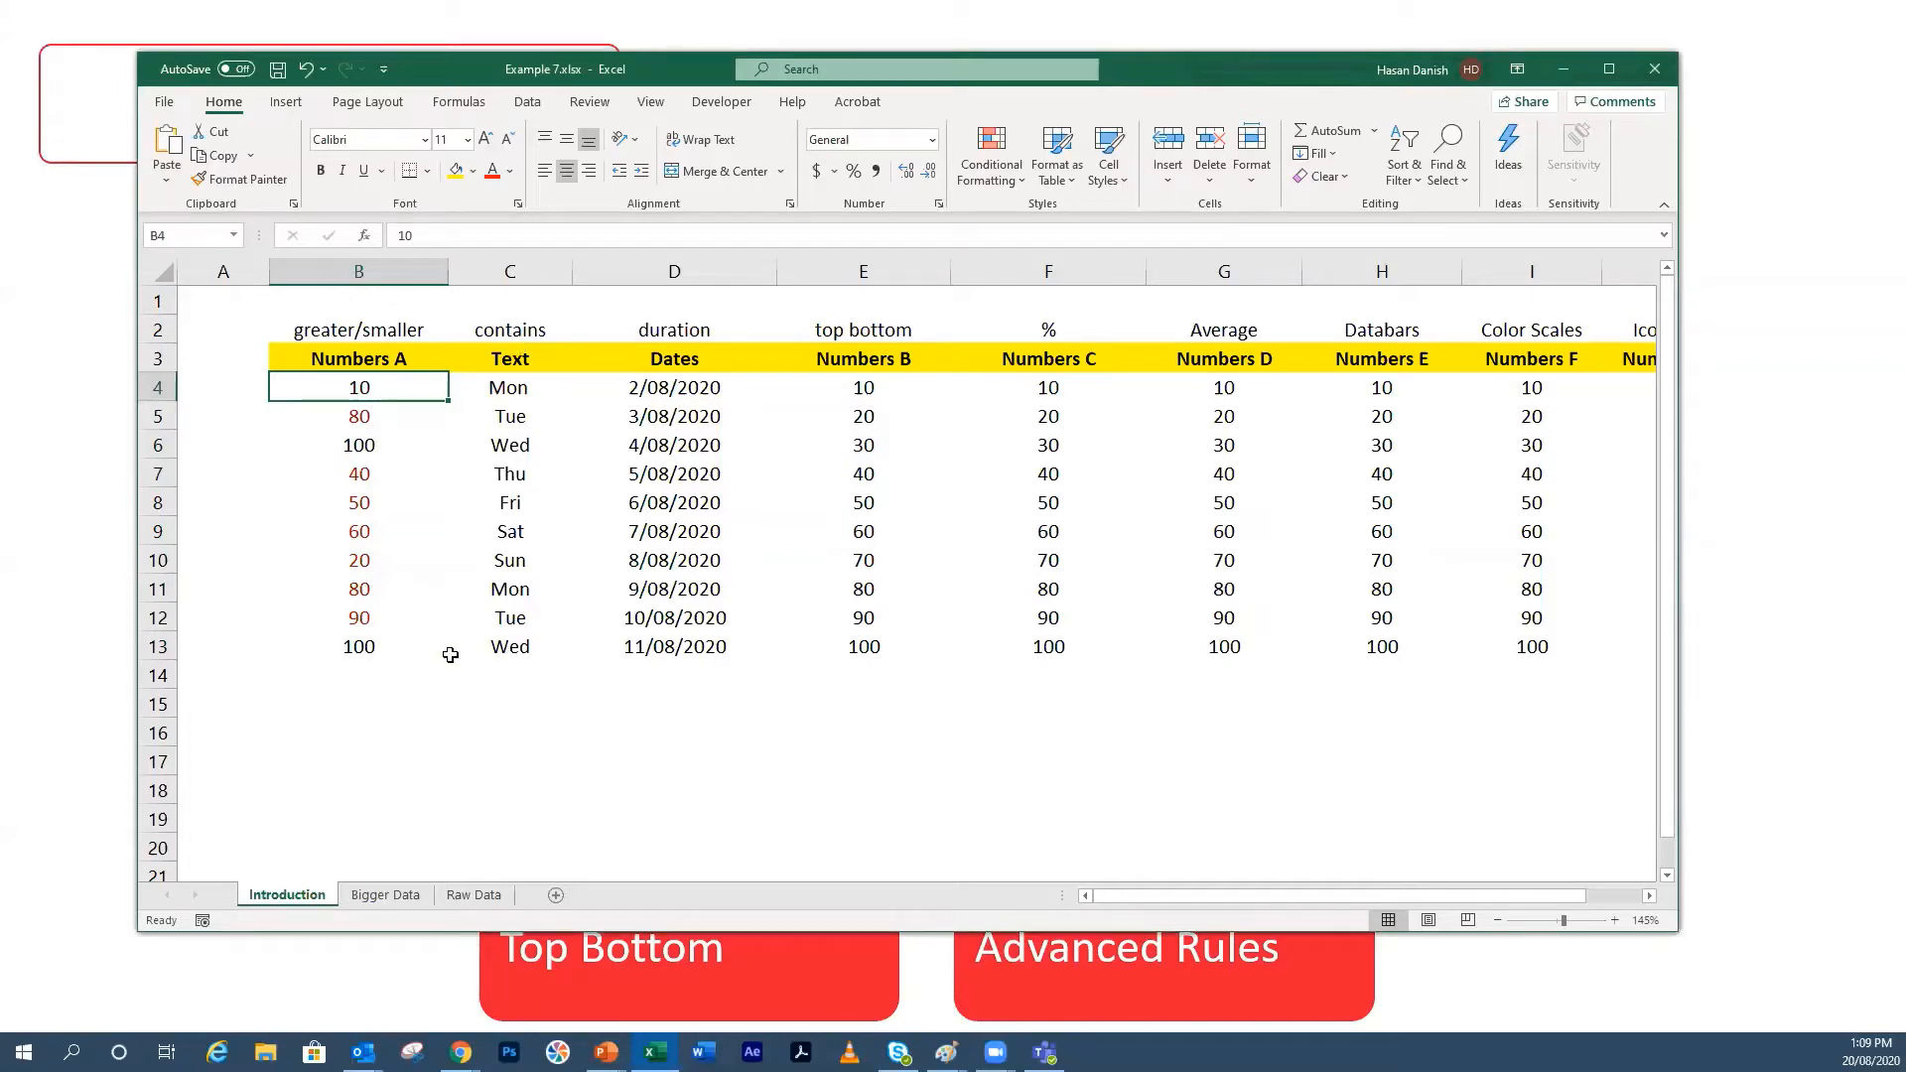
Step: Clear the conditional formatting rules from the entire Bigger Data sheet
{"action": "left_click", "coordinate": [385, 895]}
{"action": "scroll", "coordinate": [372, 487], "scroll_direction": "up", "scroll_amount": 18}
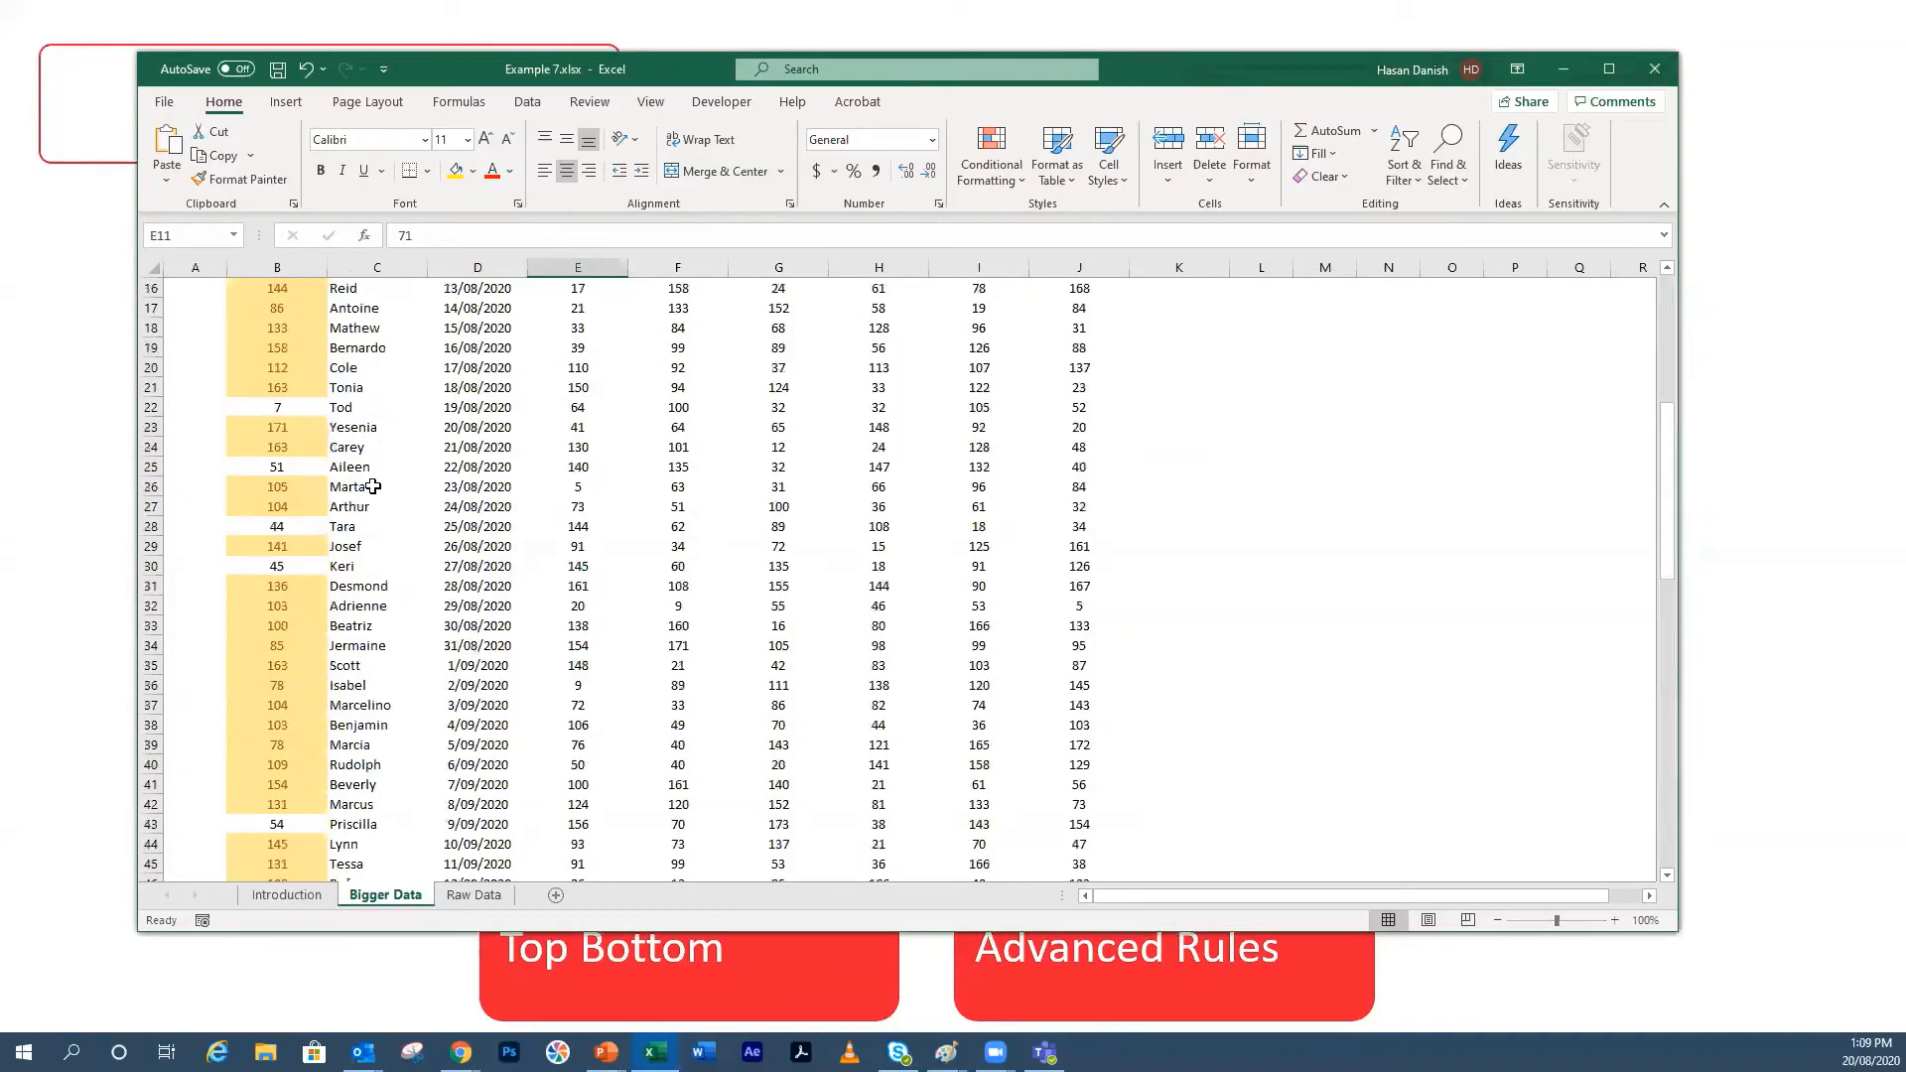
{"action": "scroll", "coordinate": [372, 487], "scroll_direction": "up", "scroll_amount": 5}
{"action": "left_click", "coordinate": [978, 171]}
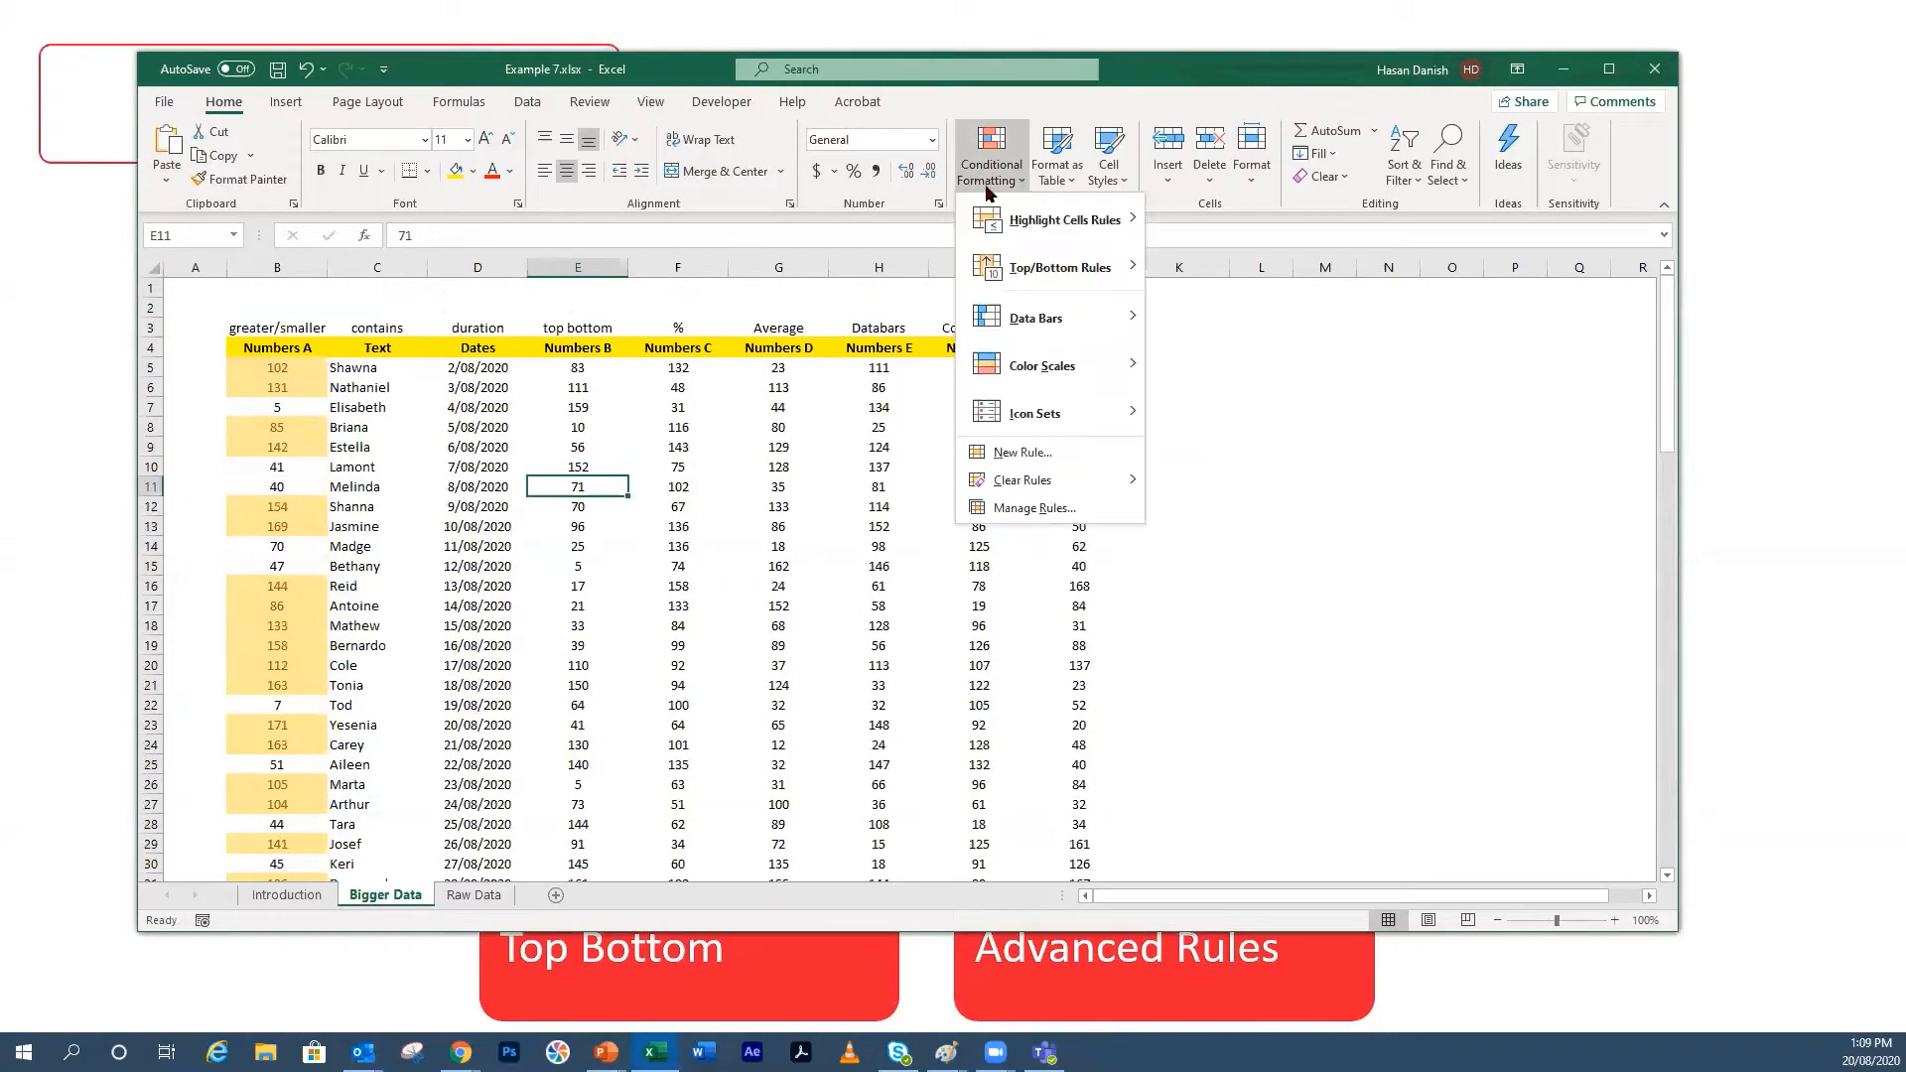
{"action": "mouse_move", "coordinate": [1032, 480]}
{"action": "left_click", "coordinate": [1213, 508]}
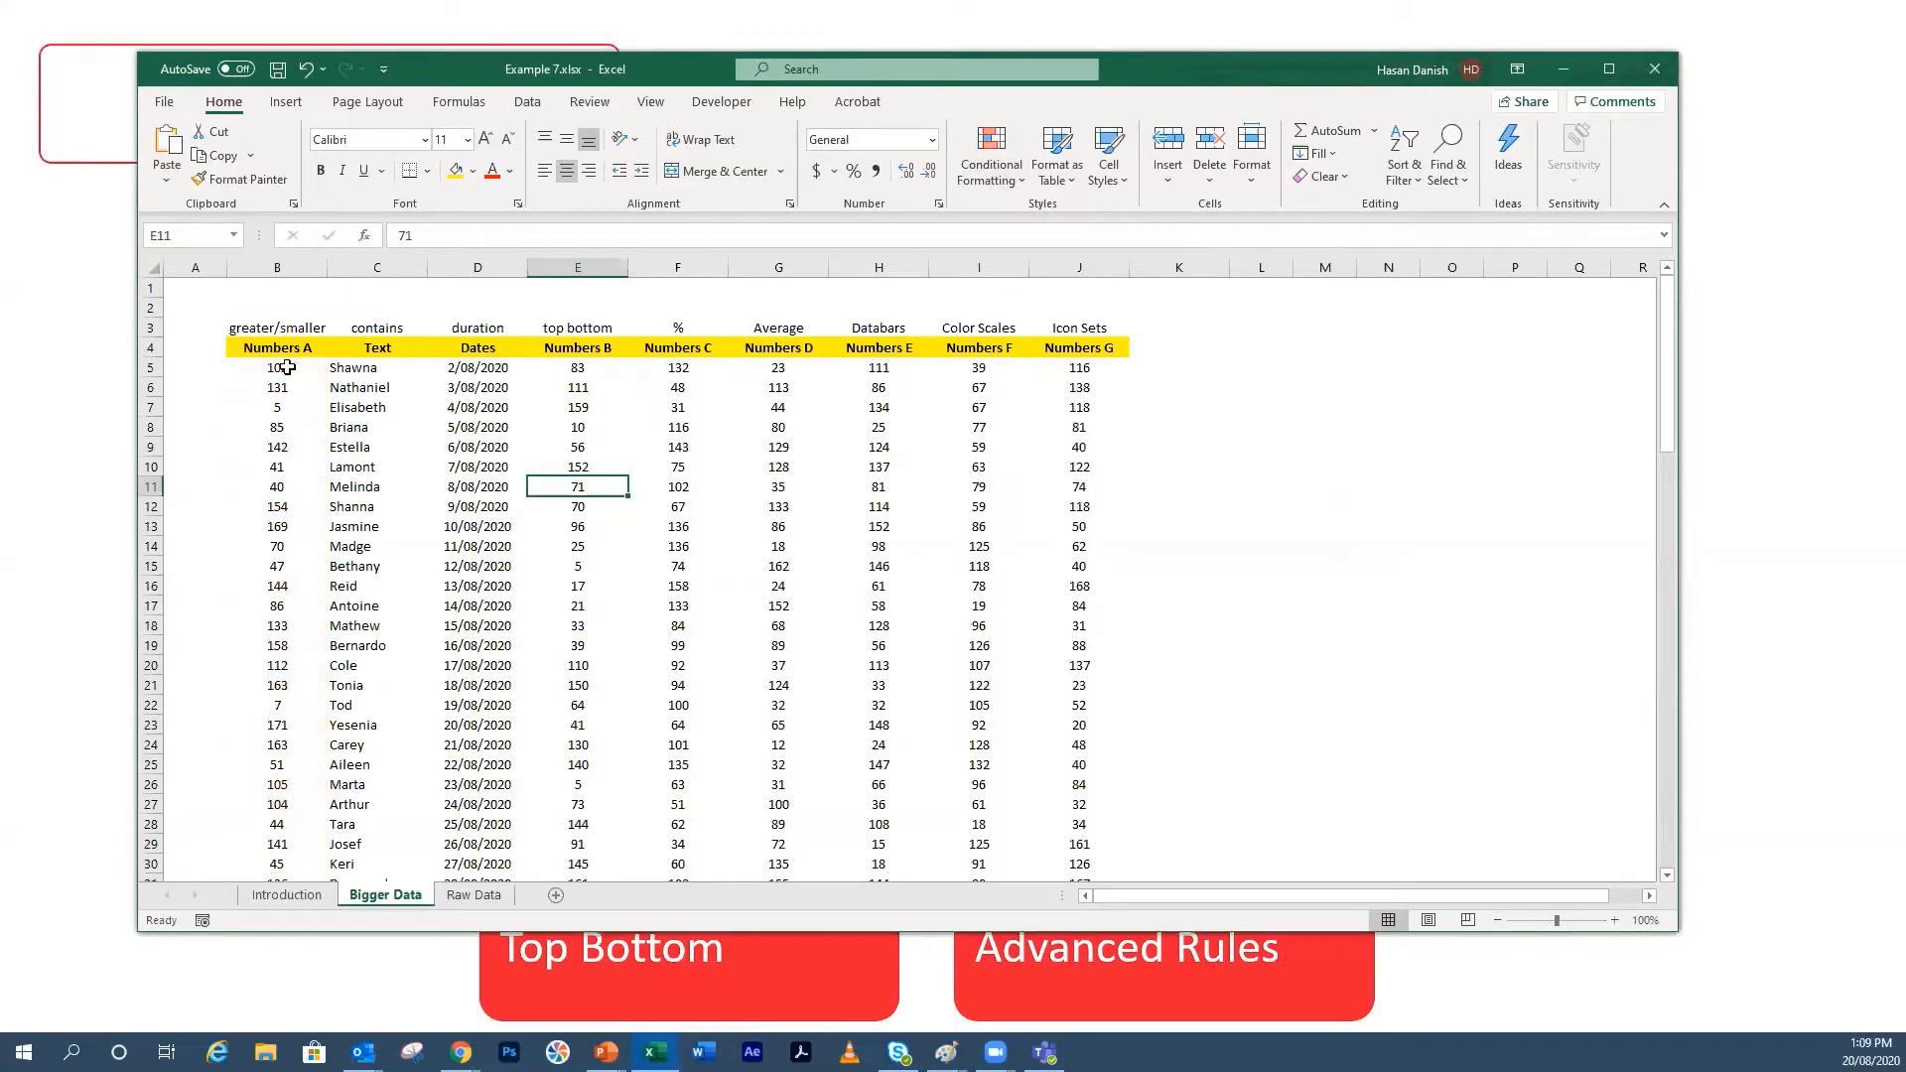
Step: Start a Between highlight rule on the Numbers A values in B5:B100 of Bigger Data, with limits of 50 and 100
{"action": "left_click_drag", "start_coordinate": [287, 367], "coordinate": [268, 843]}
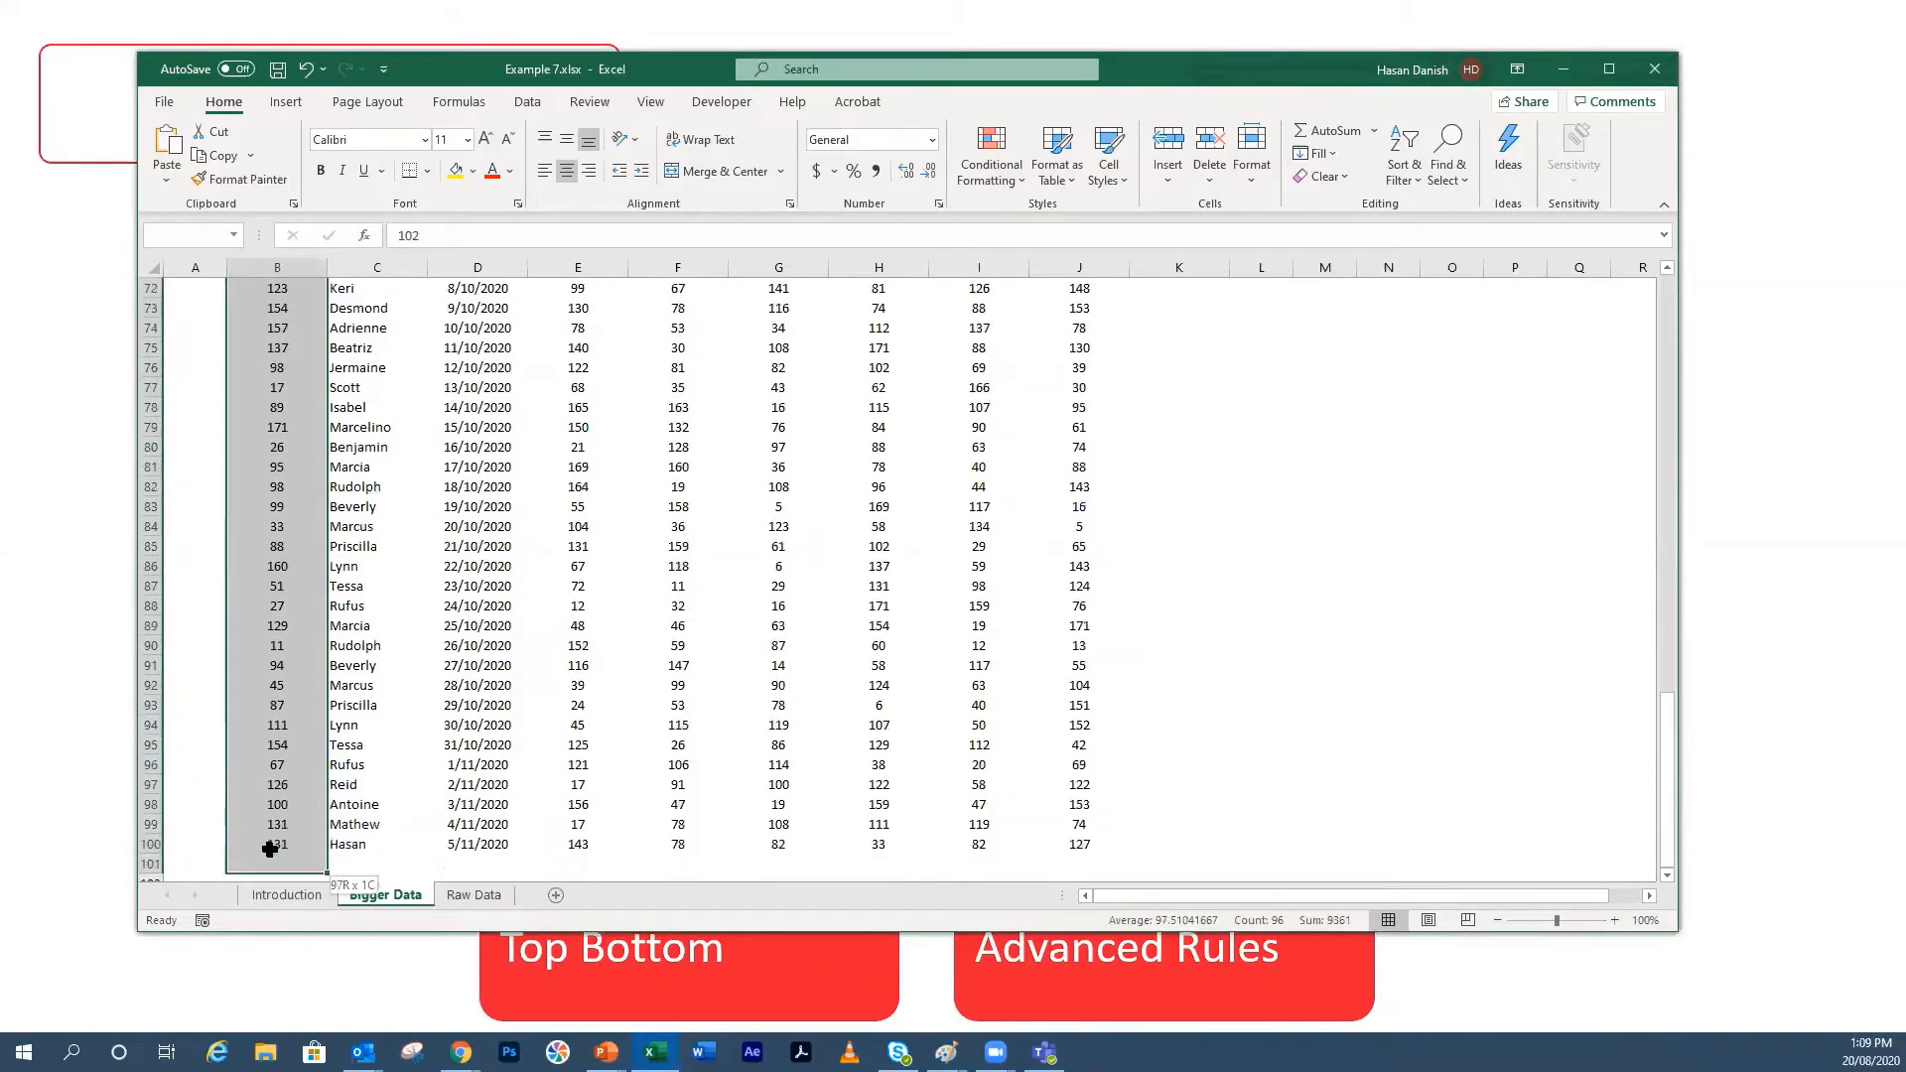
{"action": "left_click", "coordinate": [992, 183]}
{"action": "mouse_move", "coordinate": [1087, 220]}
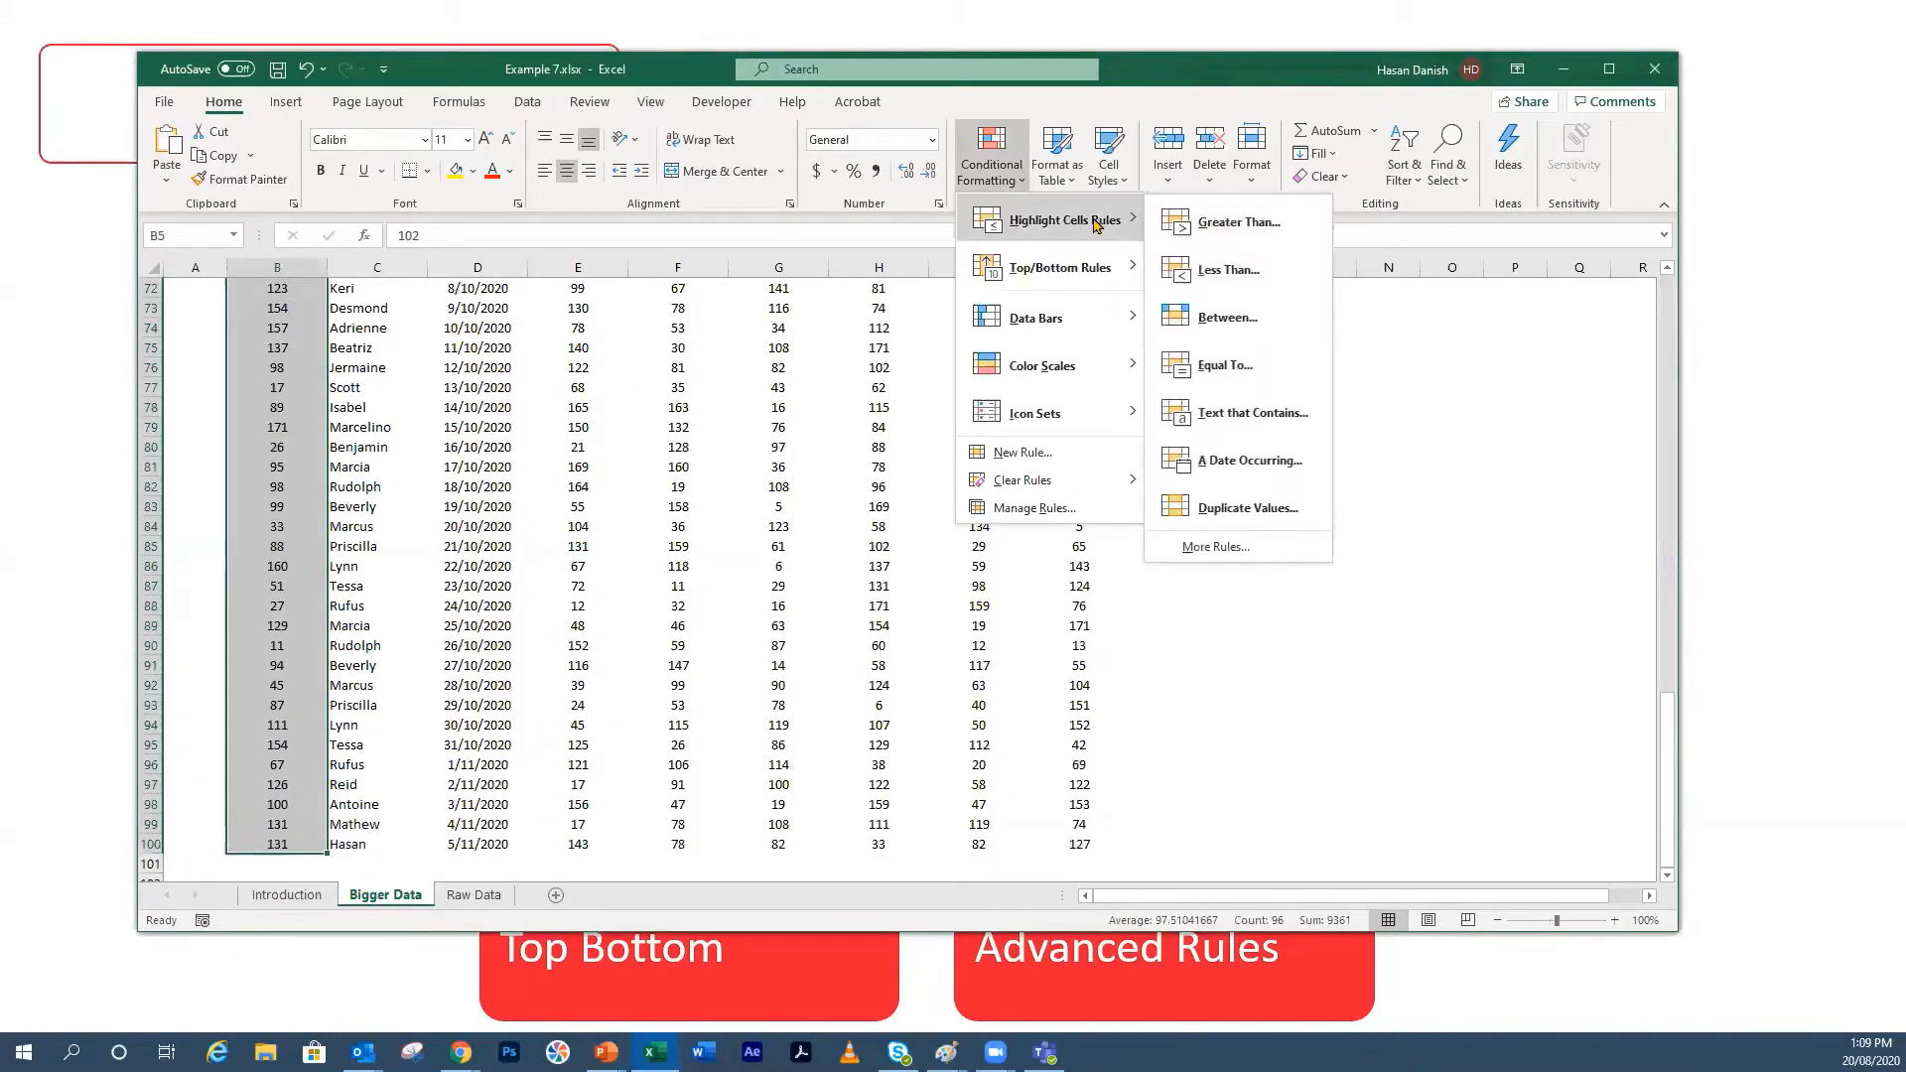
{"action": "left_click", "coordinate": [1223, 317]}
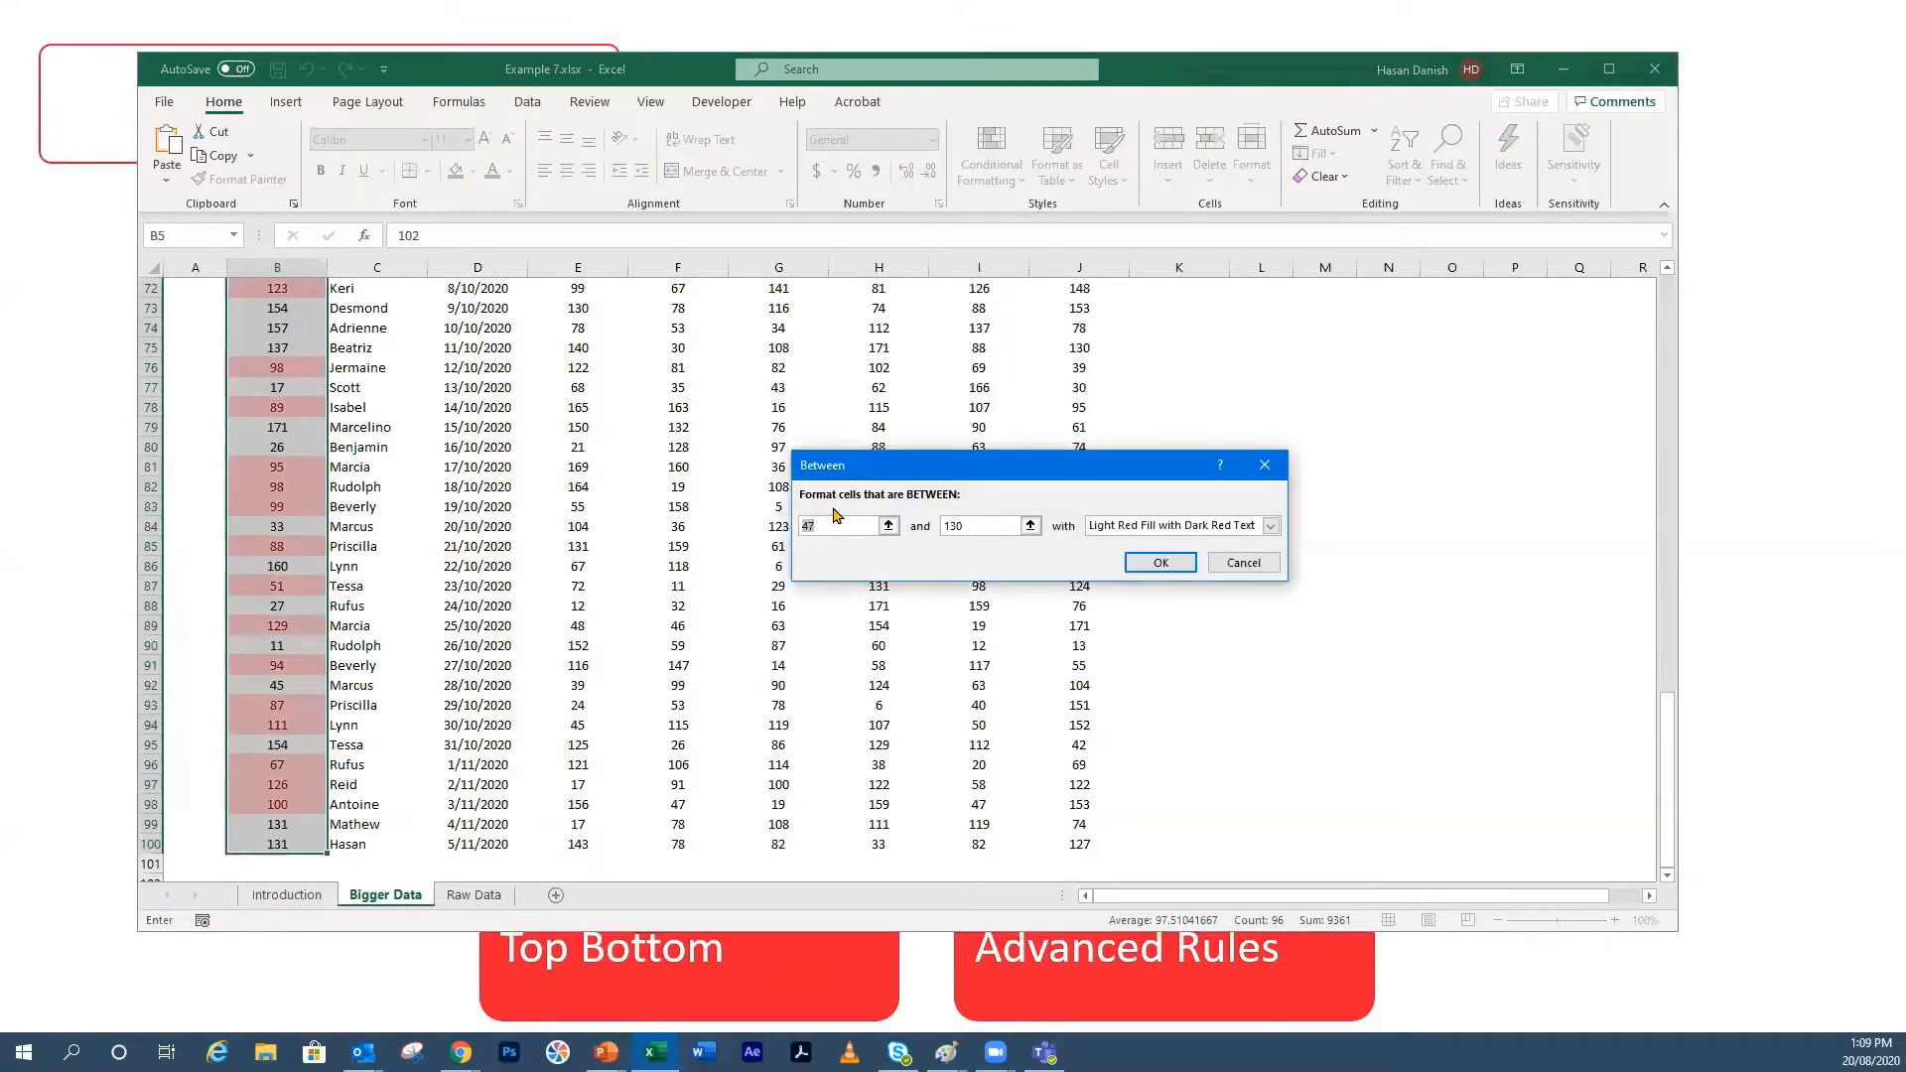
{"action": "type", "text": "50"}
{"action": "key", "text": "Tab"}
{"action": "type", "text": "10"}
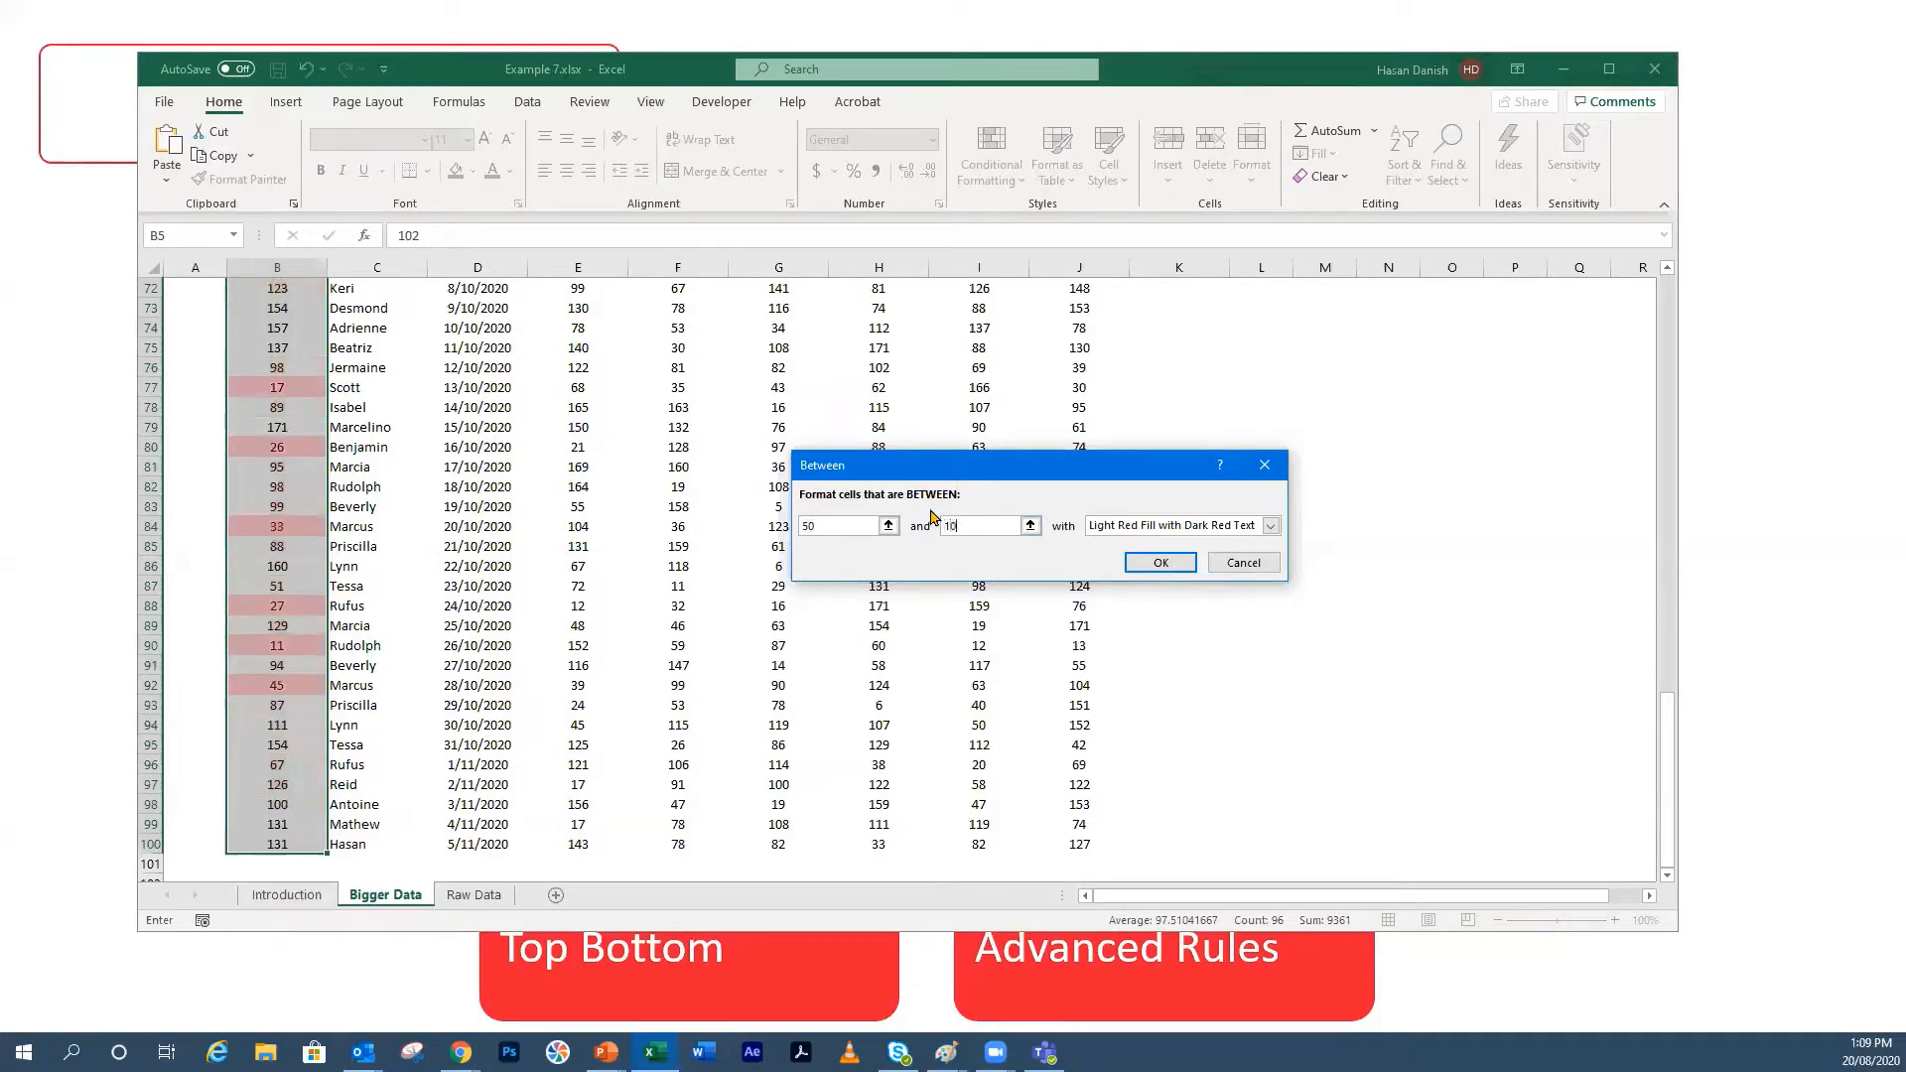
{"action": "type", "text": "0"}
Step: Apply the Between rule with Green Fill with Dark Green Text and review which Numbers A values are highlighted
{"action": "left_click", "coordinate": [1253, 526]}
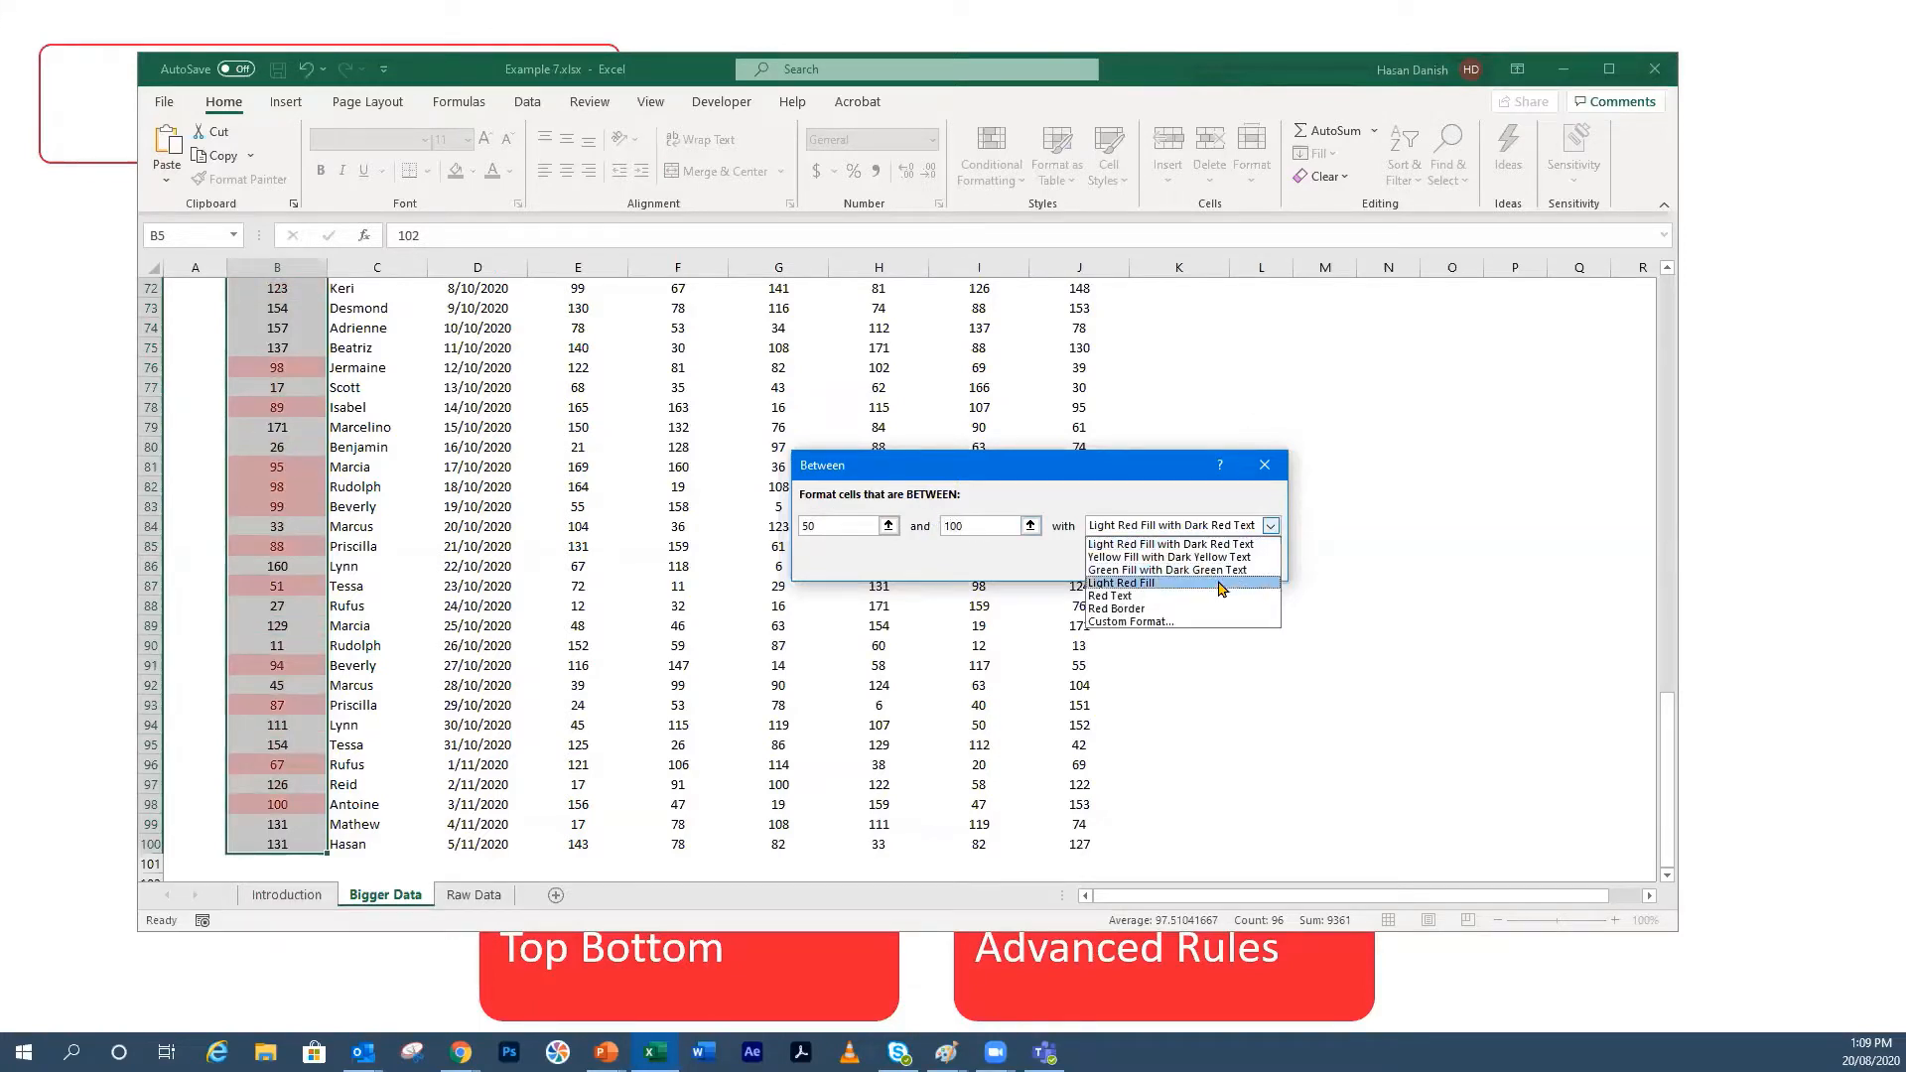
{"action": "left_click", "coordinate": [1168, 572]}
{"action": "left_click", "coordinate": [1150, 557]}
{"action": "left_click", "coordinate": [501, 466]}
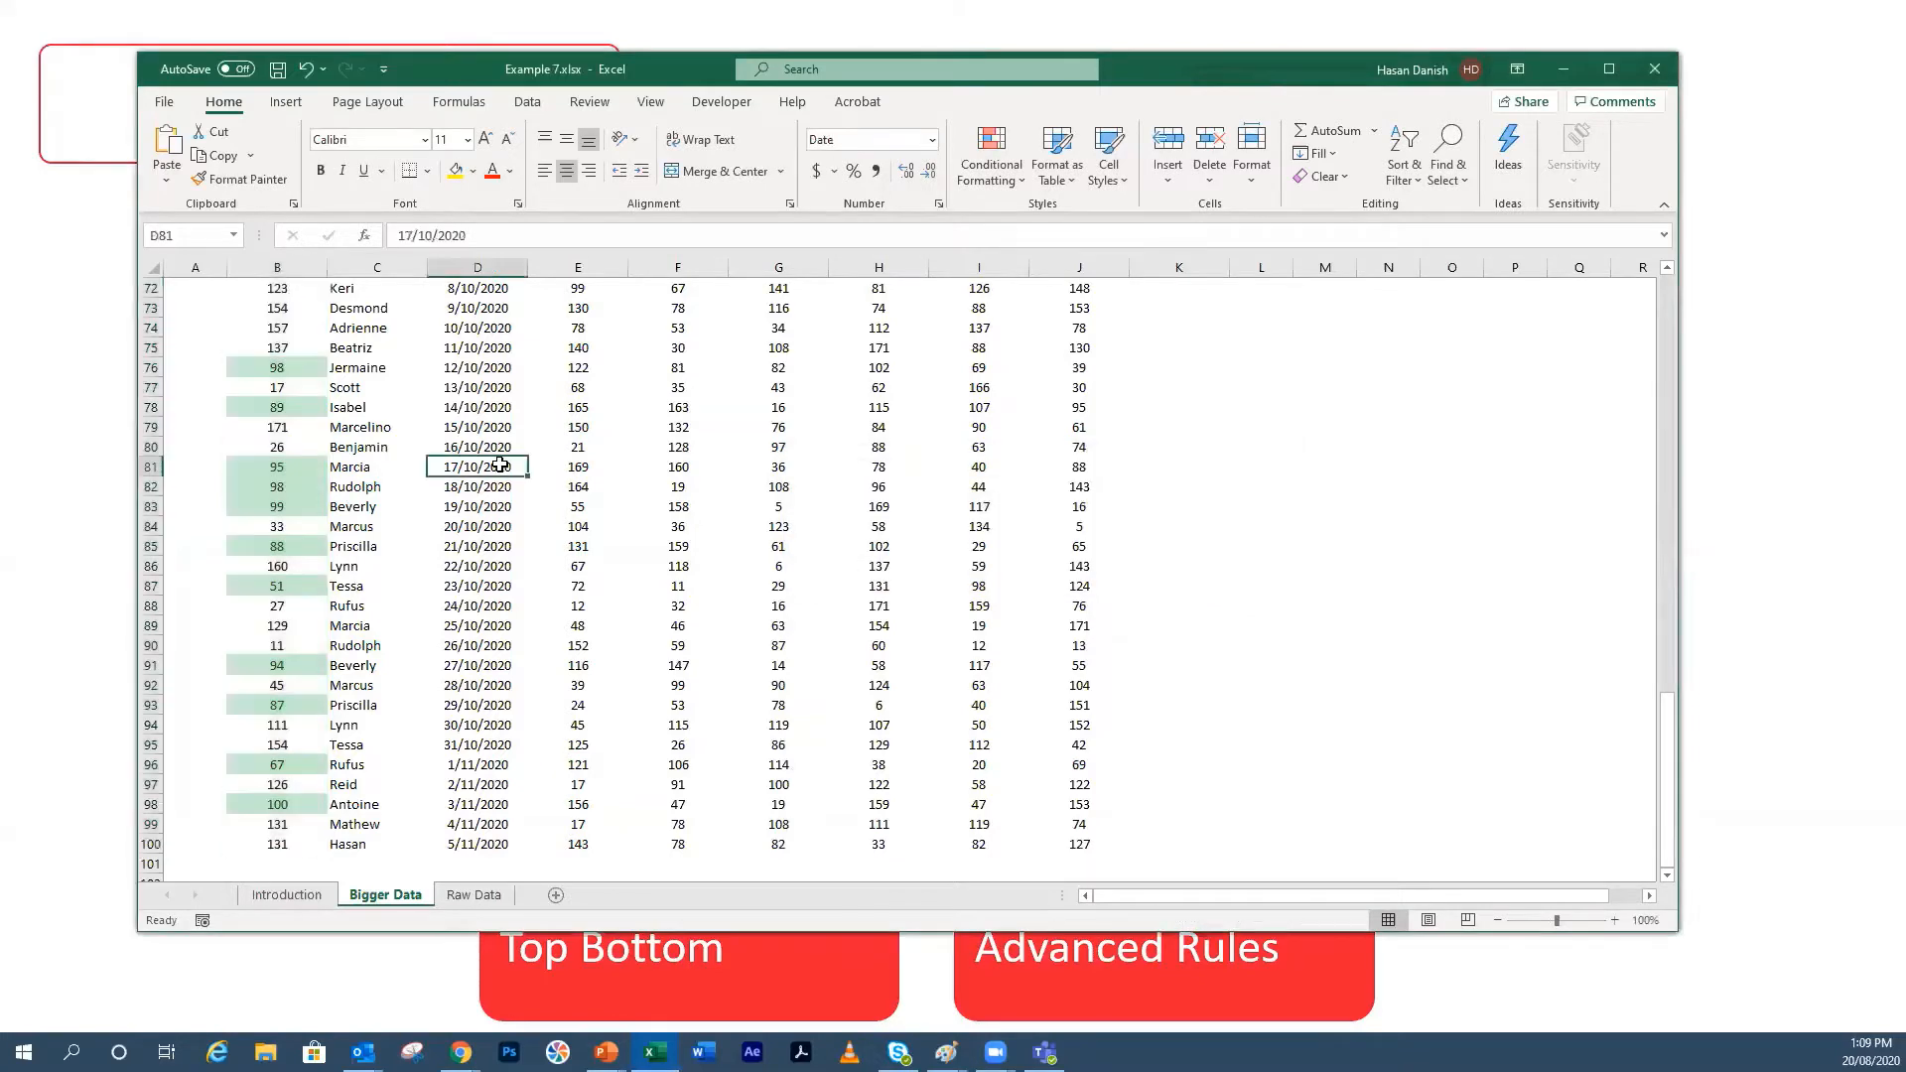
{"action": "scroll", "coordinate": [501, 465], "scroll_direction": "up", "scroll_amount": 20}
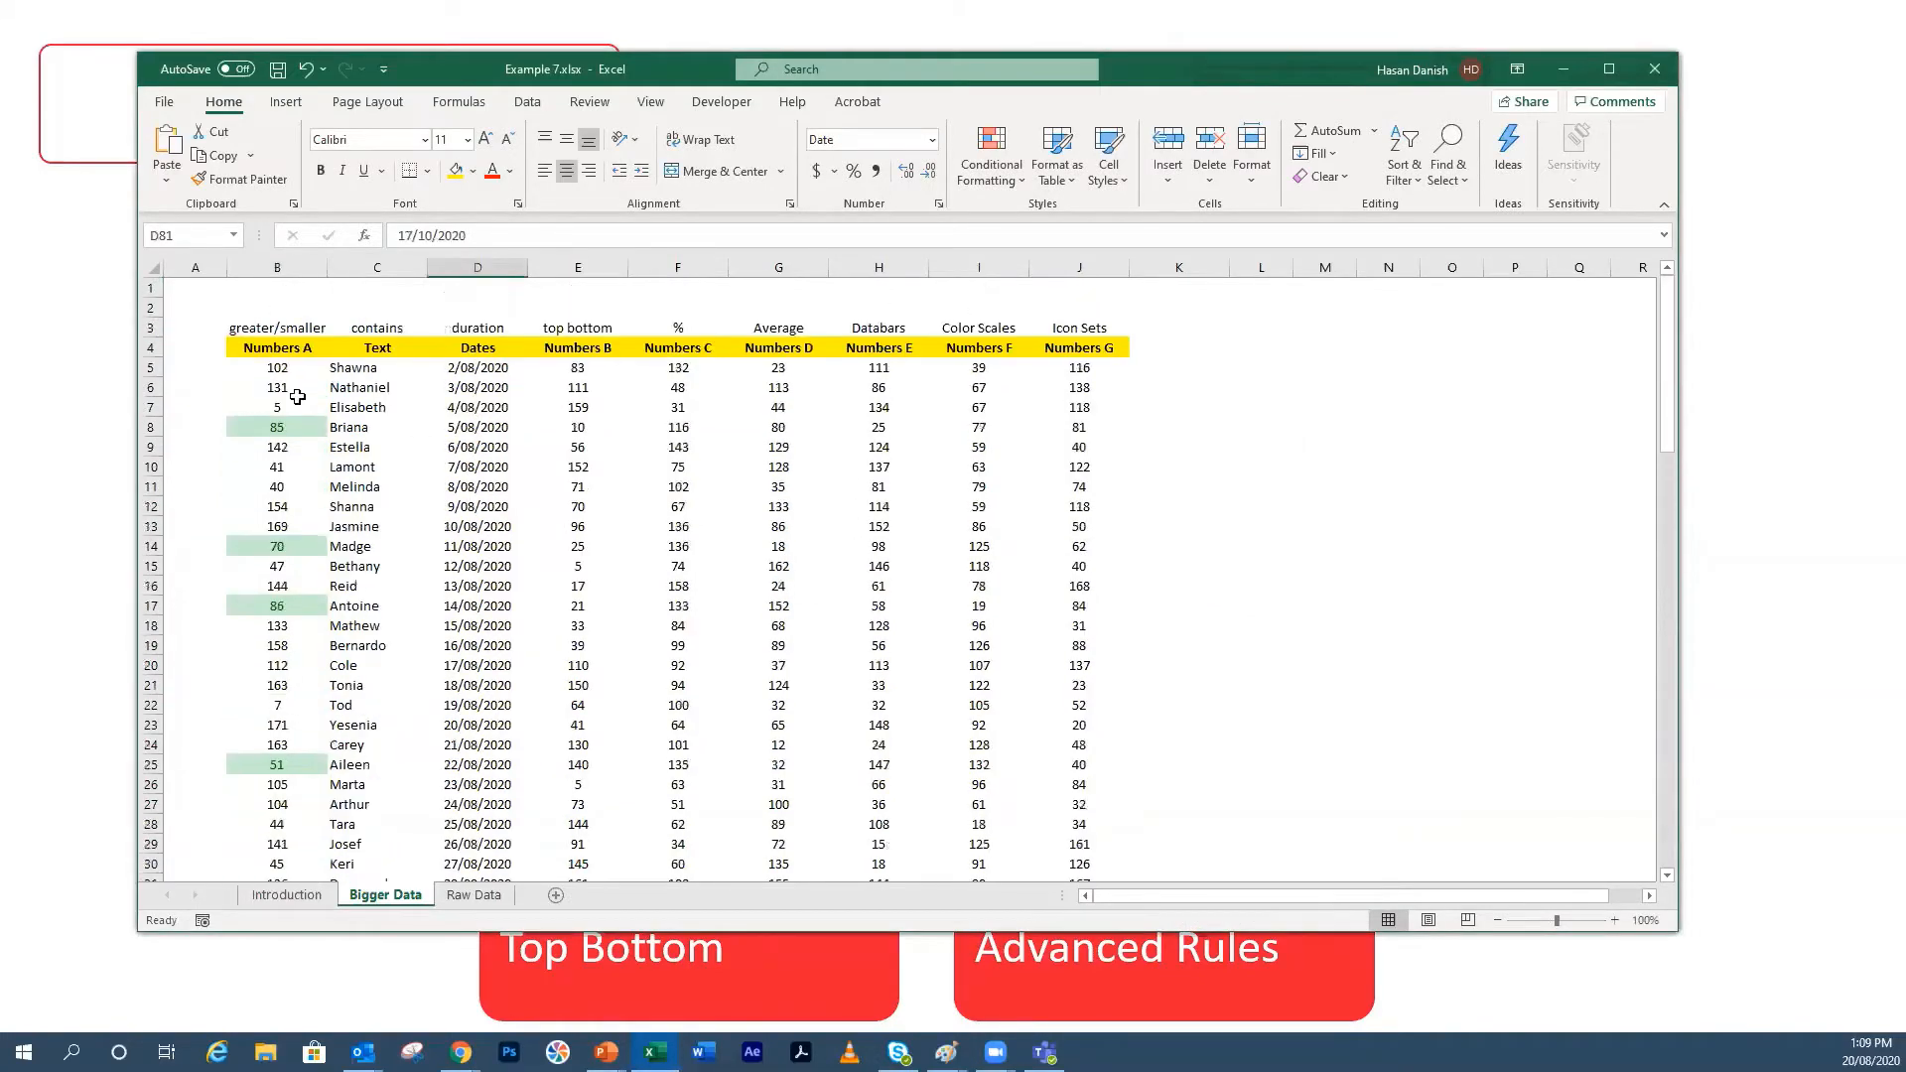
{"action": "scroll", "coordinate": [298, 417], "scroll_direction": "down", "scroll_amount": 2}
{"action": "scroll", "coordinate": [327, 397], "scroll_direction": "up", "scroll_amount": 2}
{"action": "scroll", "coordinate": [223, 507], "scroll_direction": "down", "scroll_amount": 2}
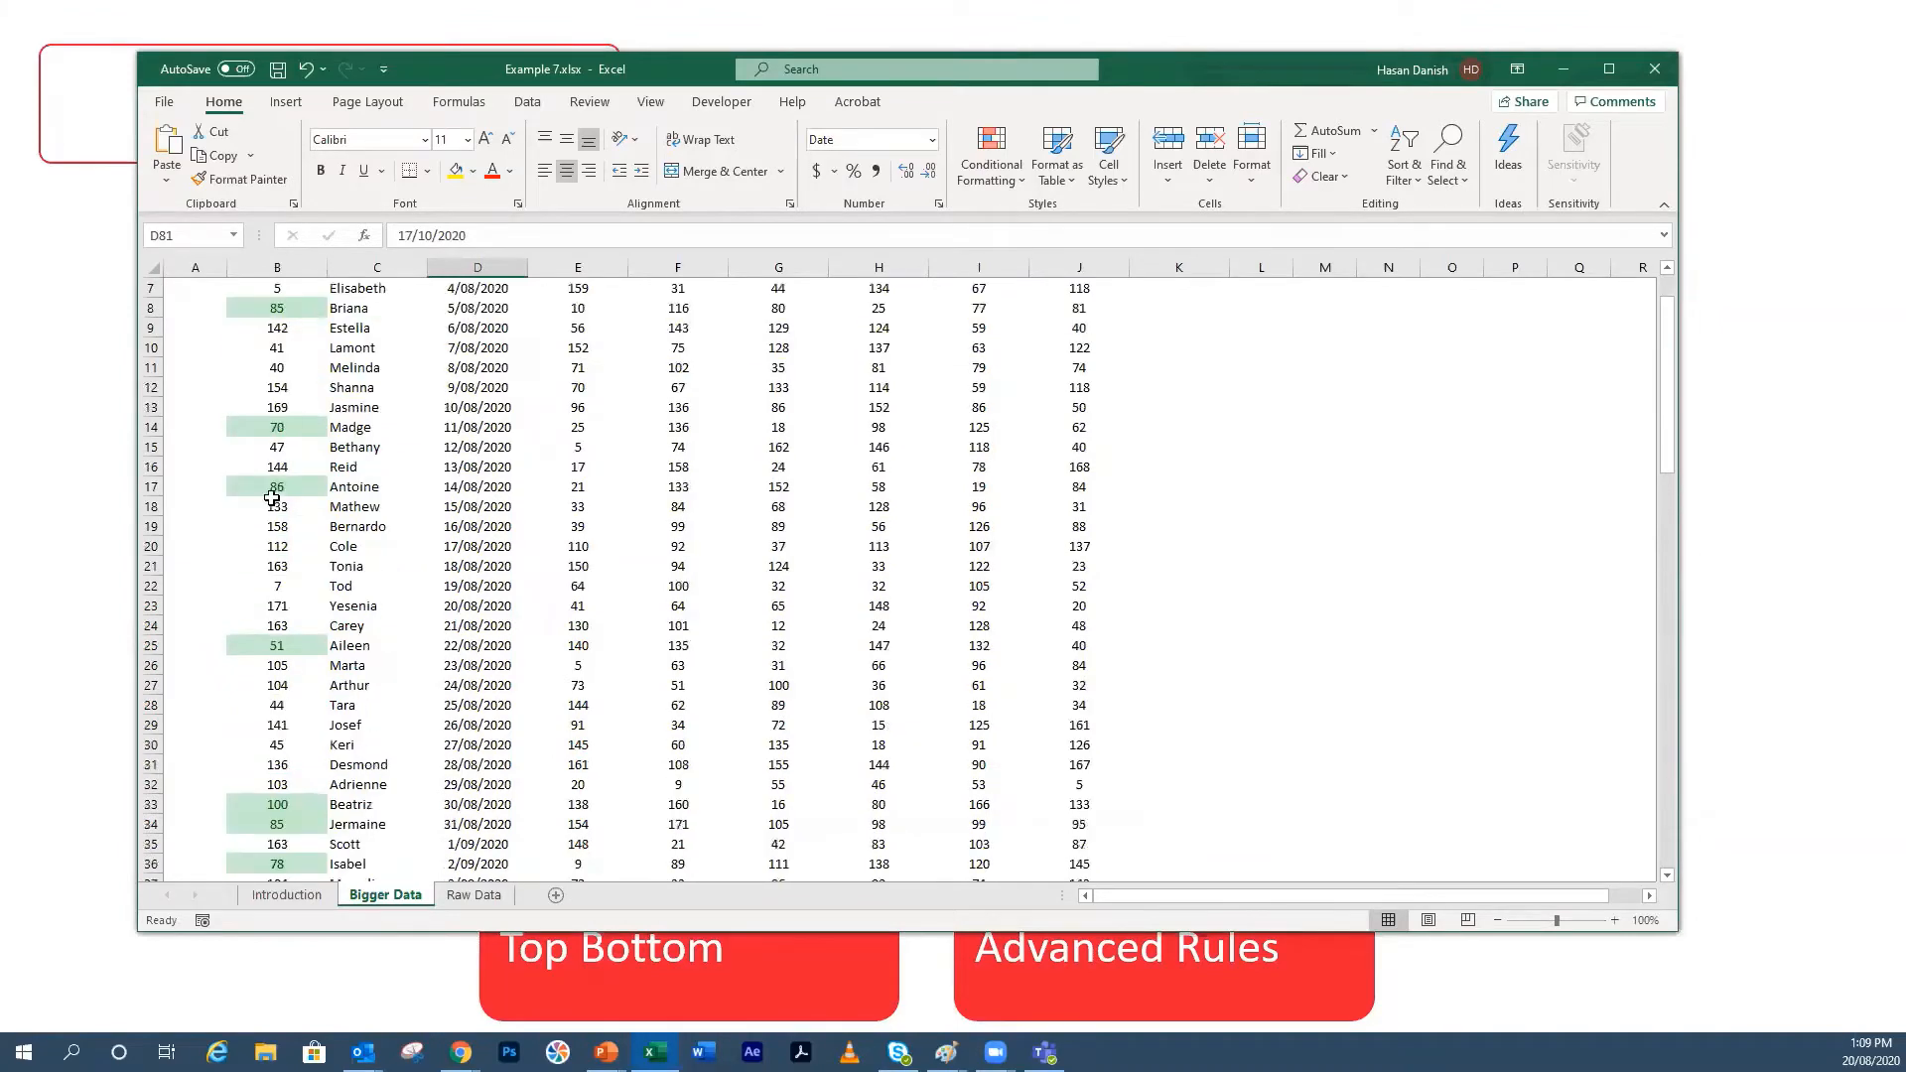
{"action": "scroll", "coordinate": [268, 506], "scroll_direction": "down", "scroll_amount": 14}
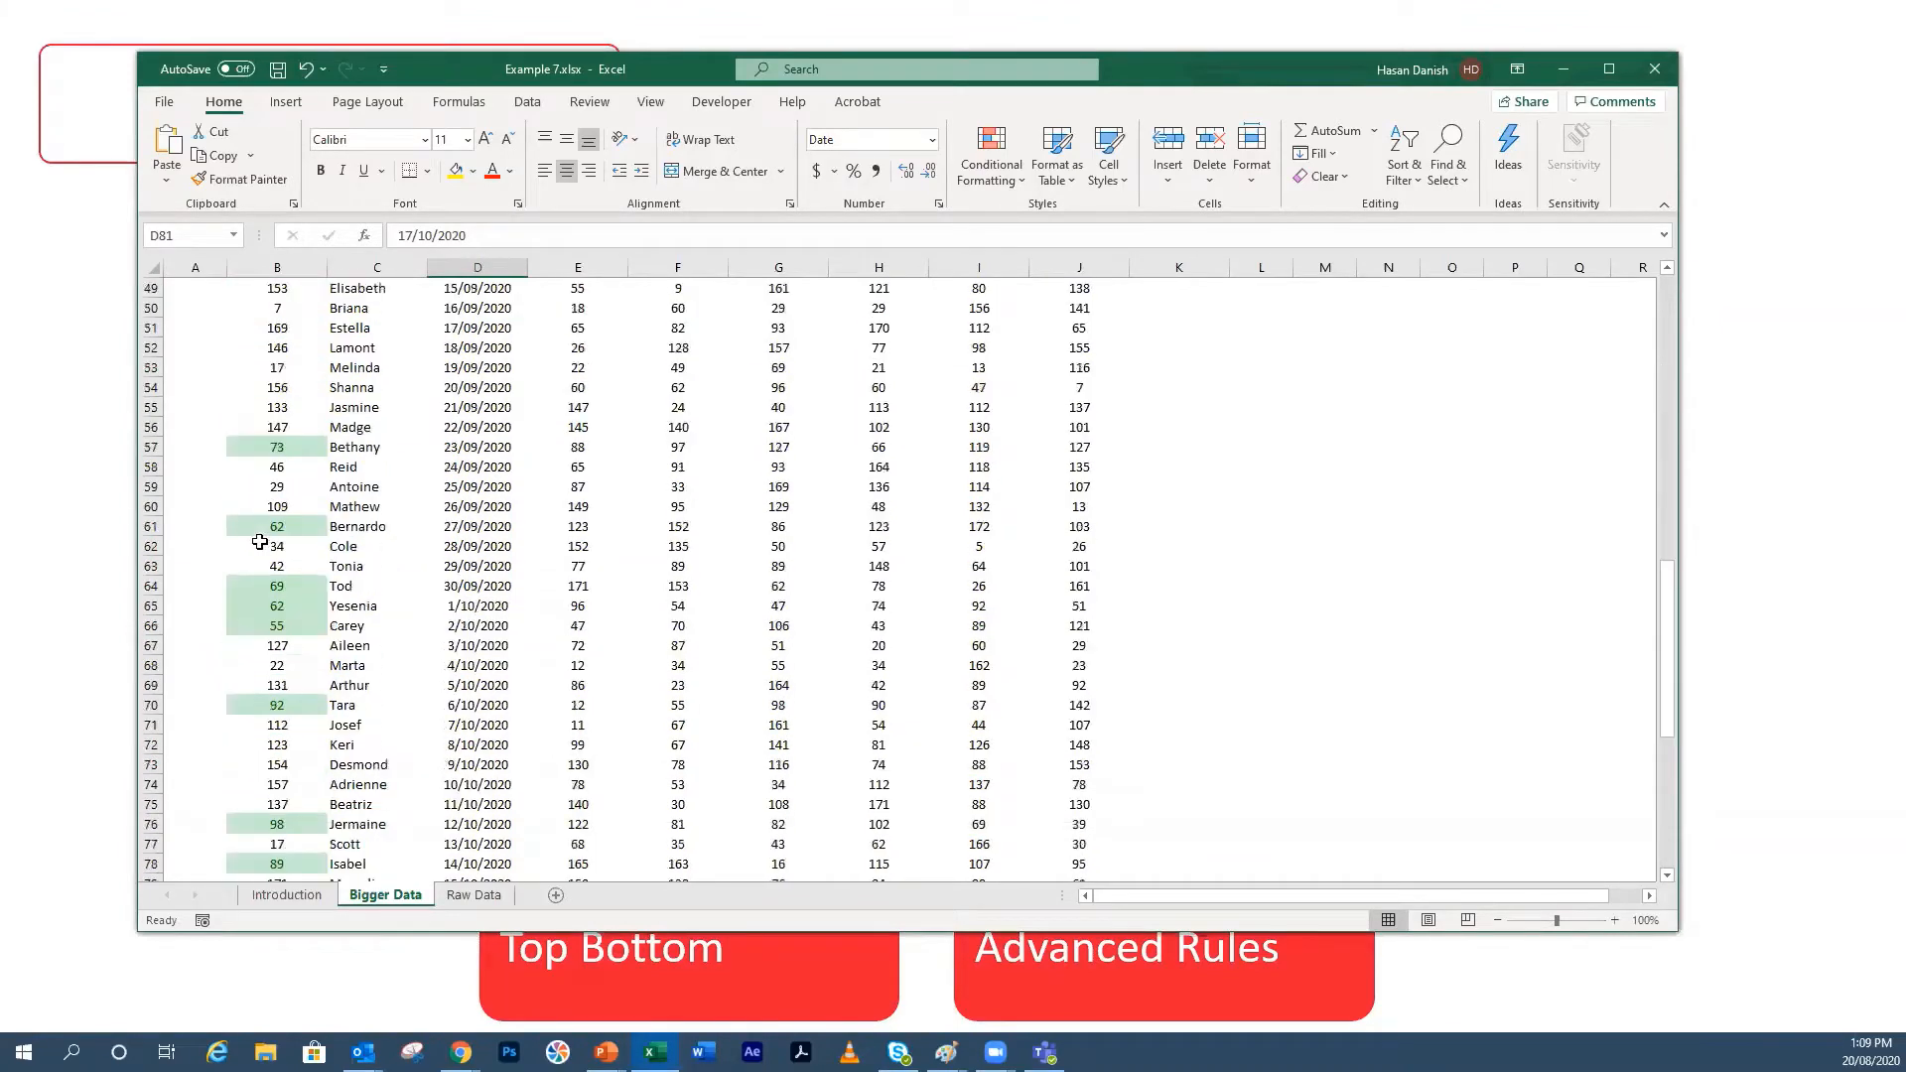
{"action": "scroll", "coordinate": [260, 542], "scroll_direction": "down", "scroll_amount": 8}
Step: Open the Introduction sheet, then advance the PowerPoint topic slide to Text and return to the Excel workbook
{"action": "left_click", "coordinate": [298, 894]}
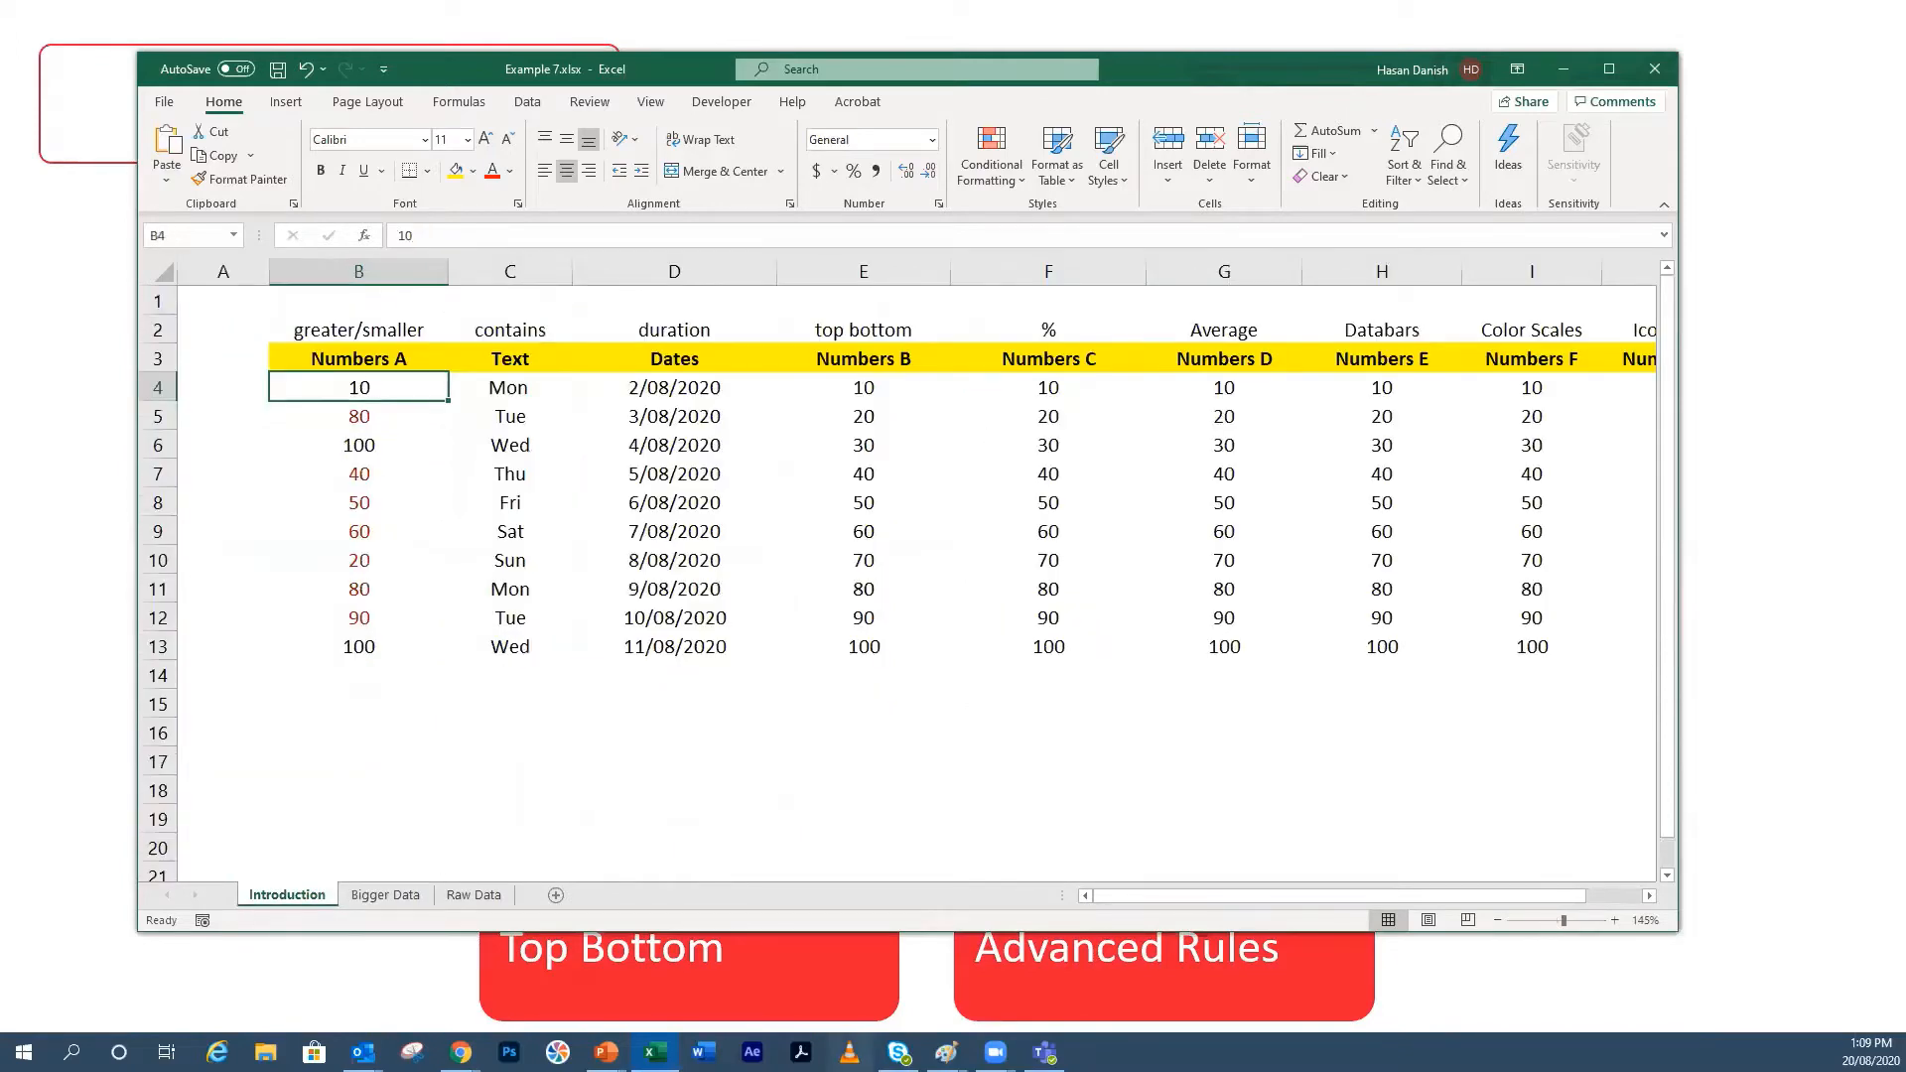
{"action": "left_click", "coordinate": [1506, 958]}
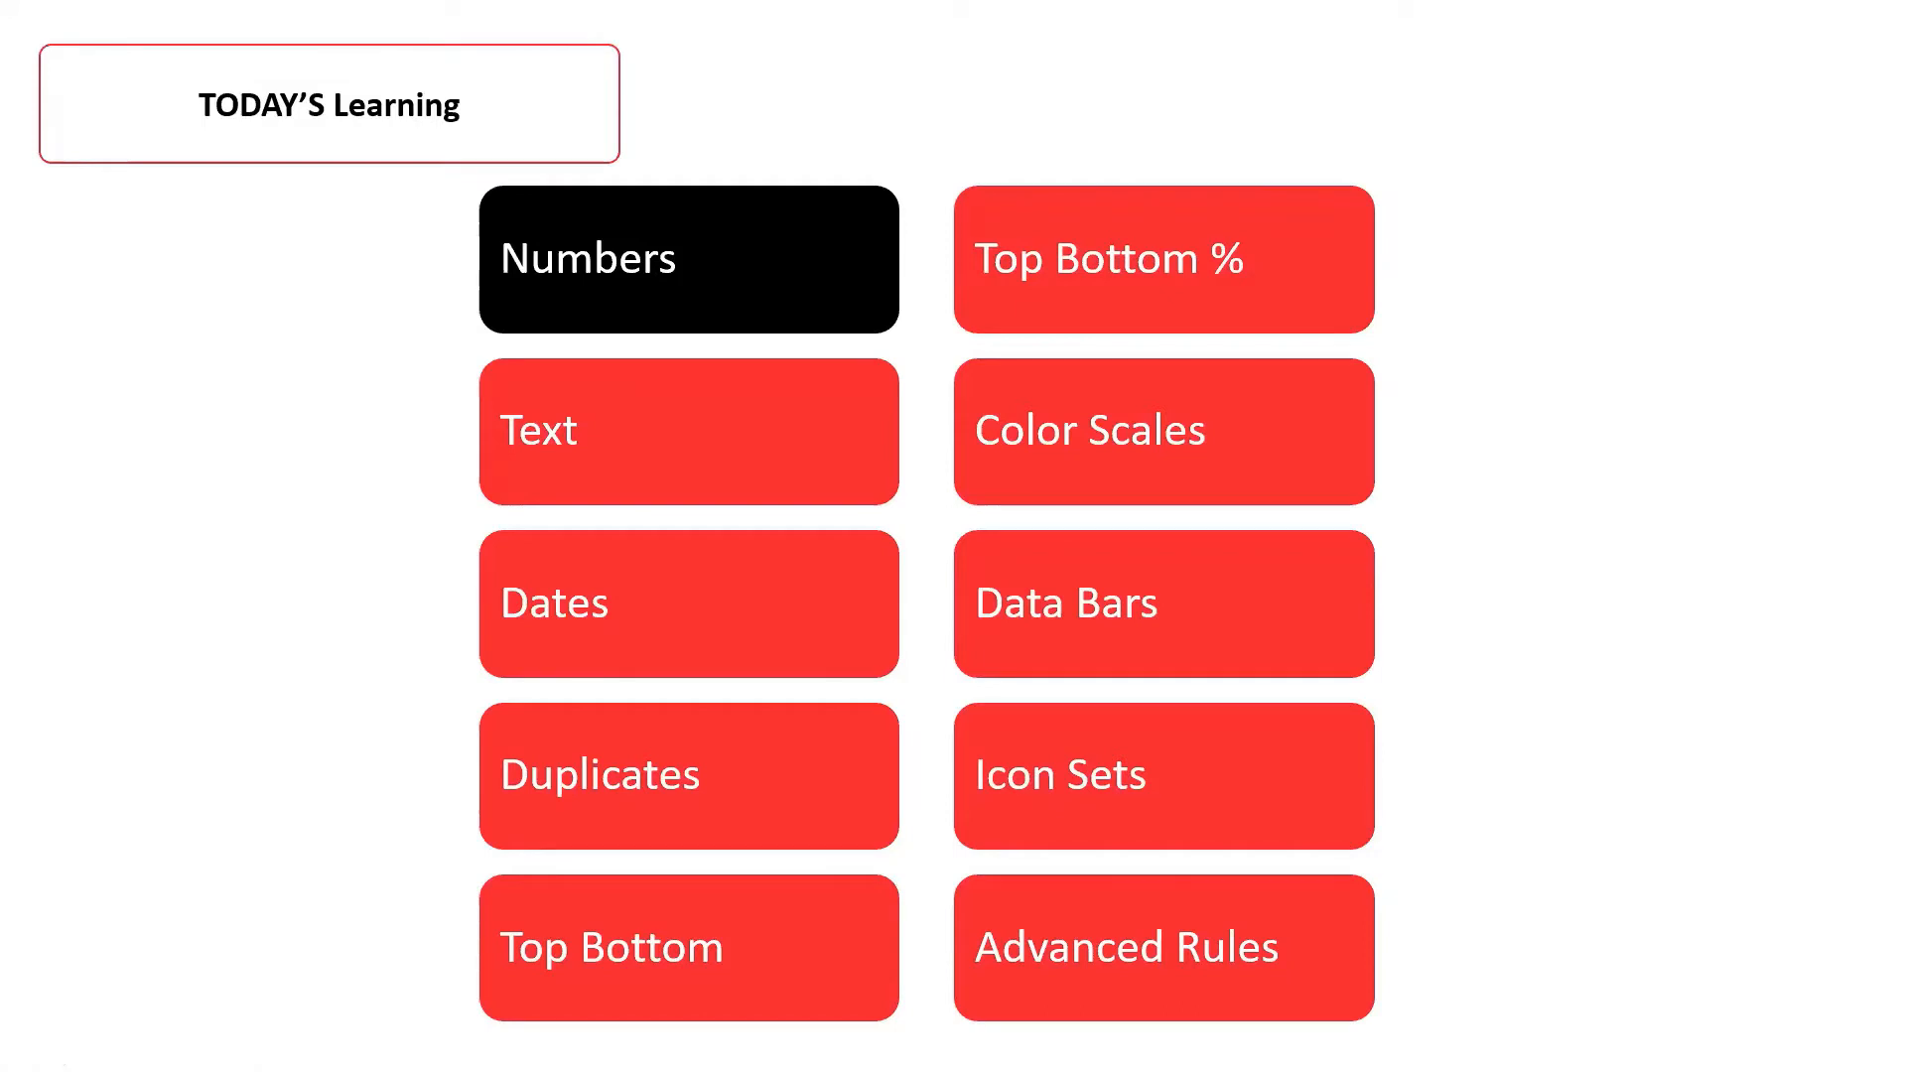
{"action": "key", "text": "Right"}
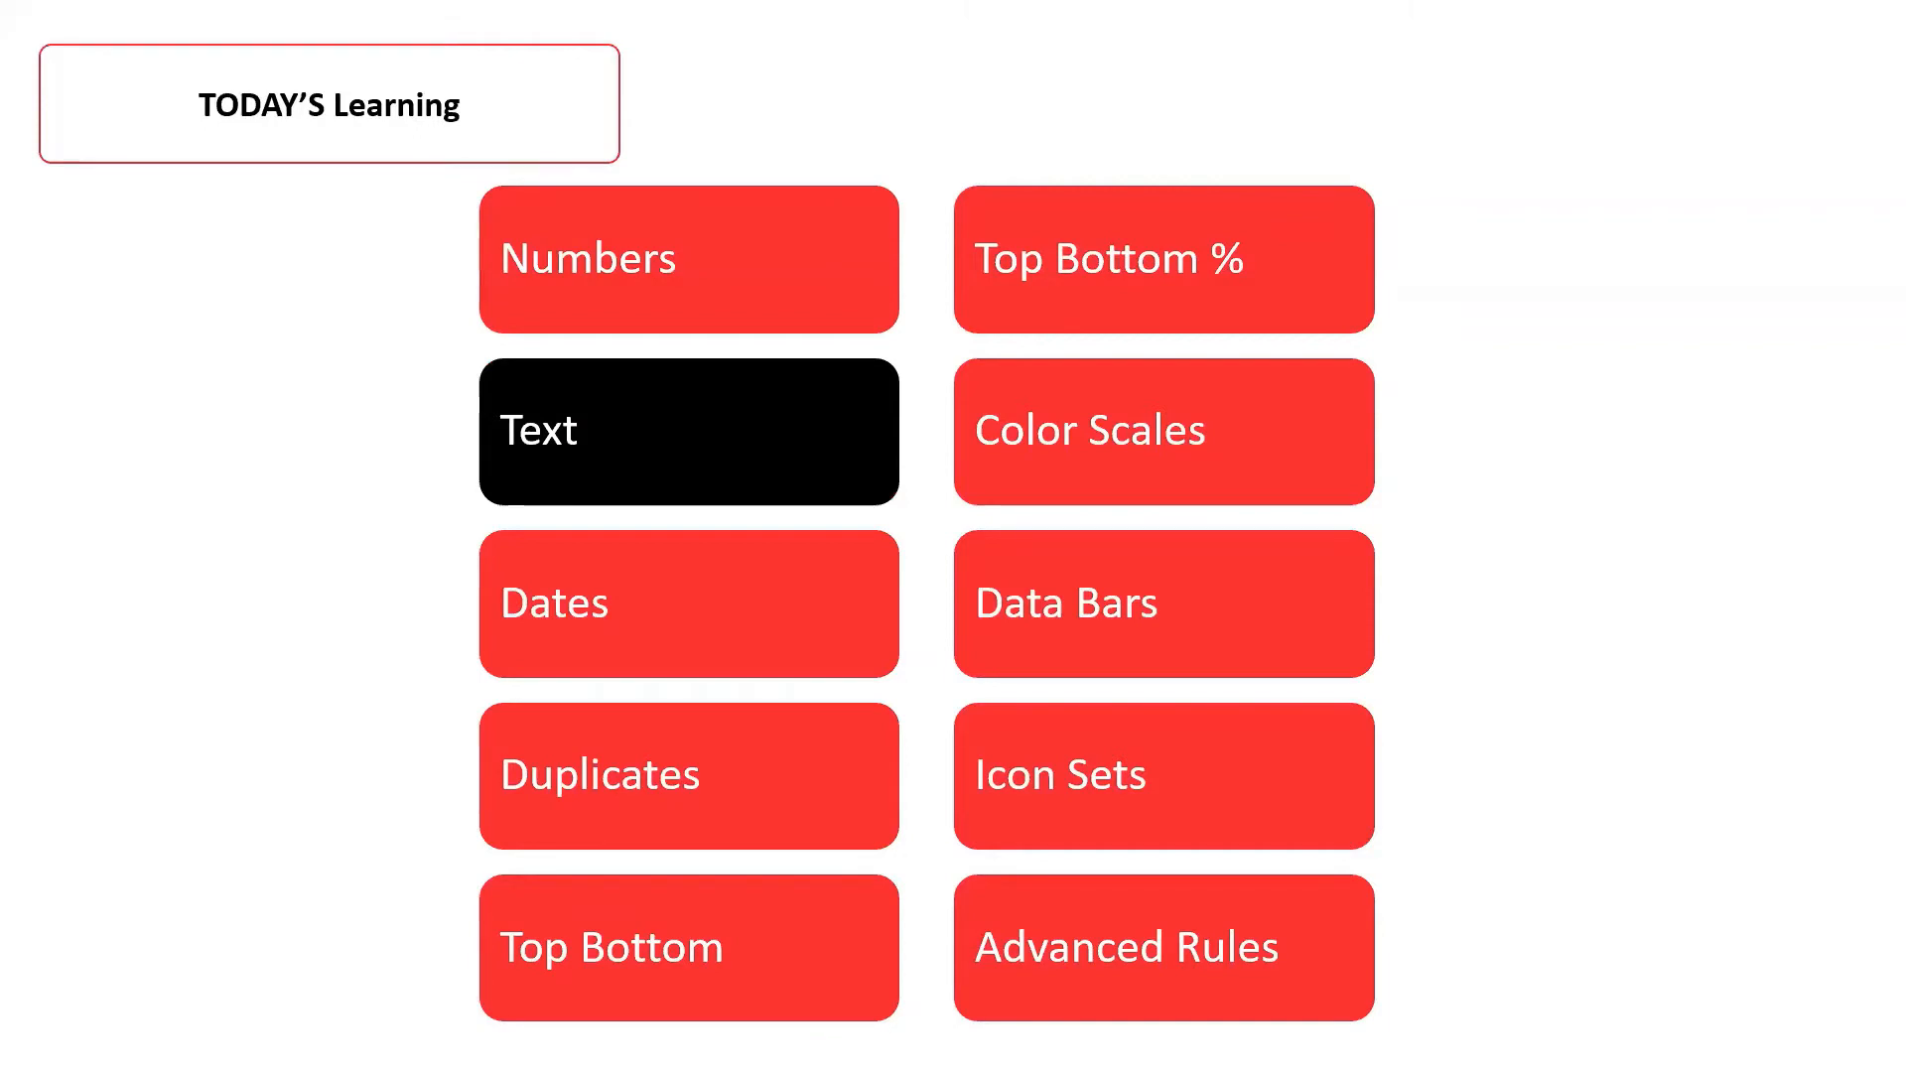
{"action": "key", "text": "alt+Tab"}
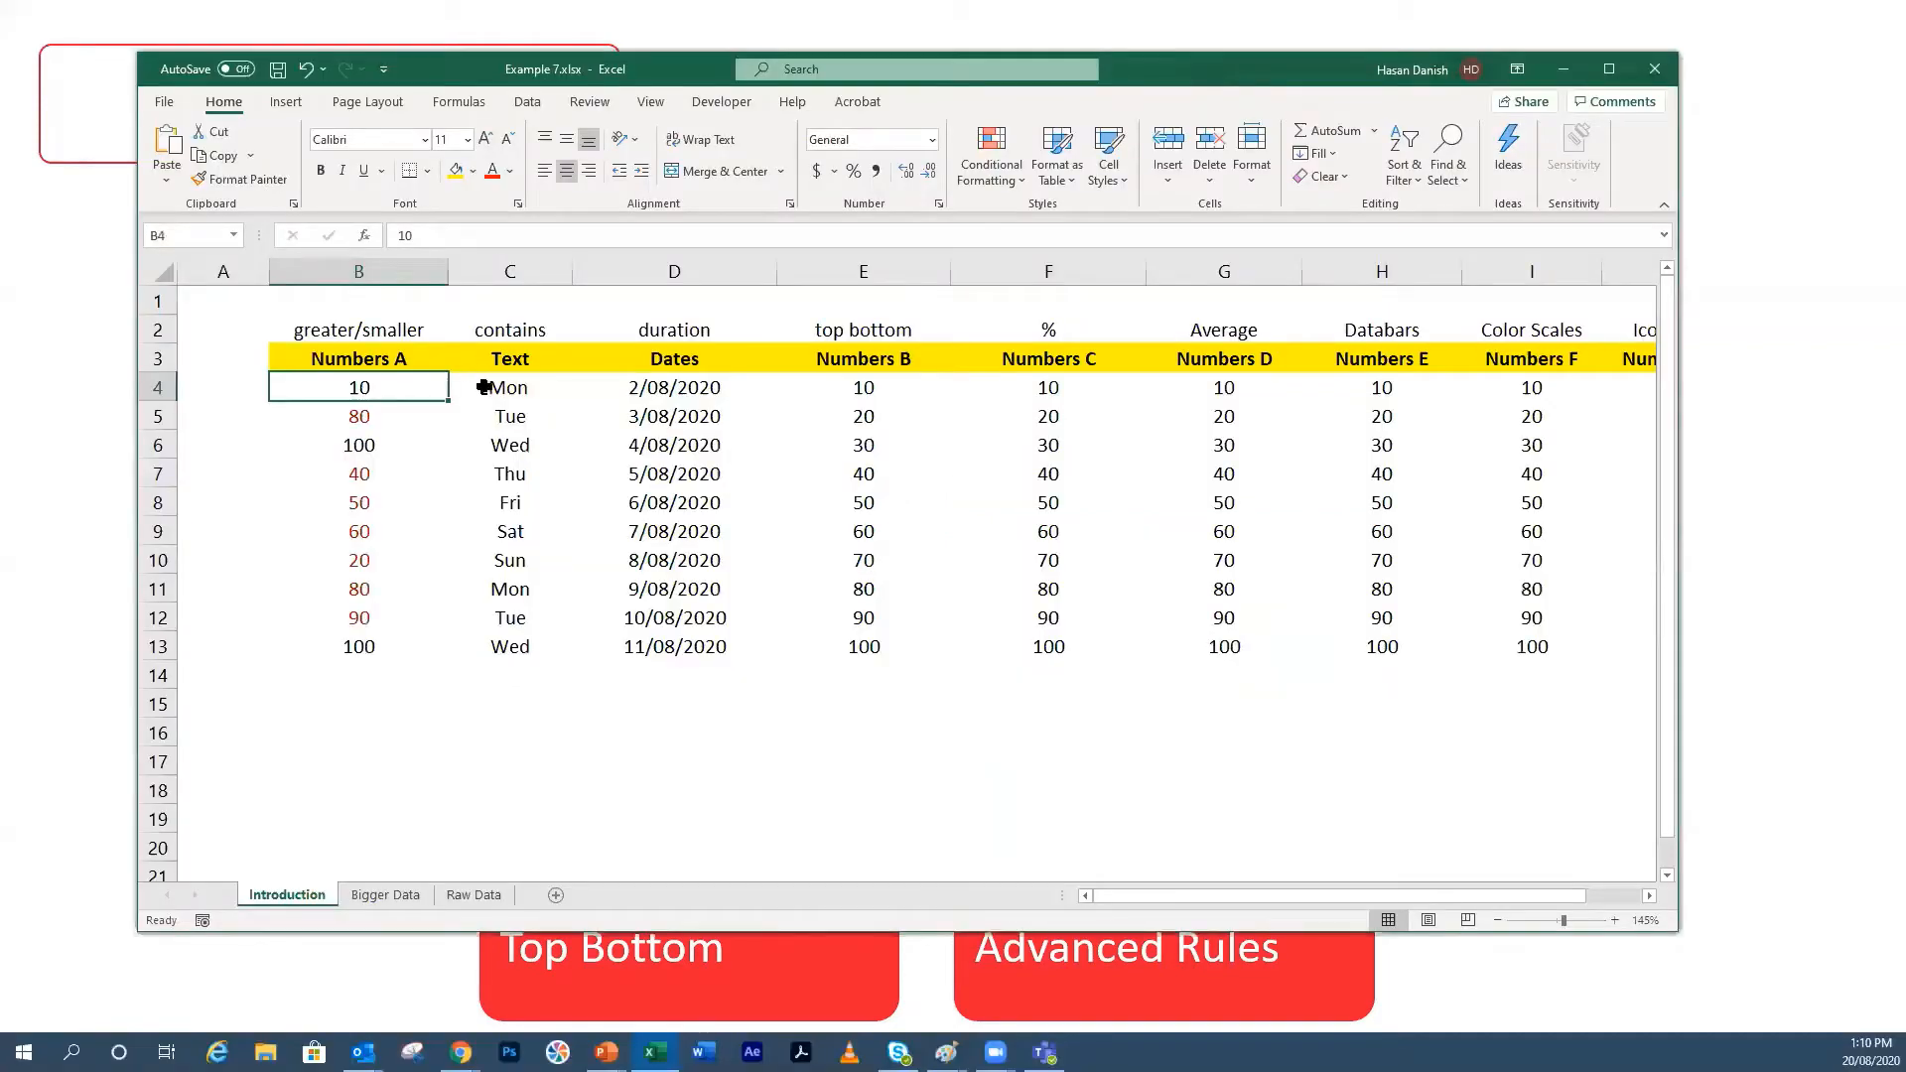
Step: Clear the conditional formatting rules from the whole Introduction sheet before working on the Text column
{"action": "left_click_drag", "start_coordinate": [511, 385], "coordinate": [532, 648]}
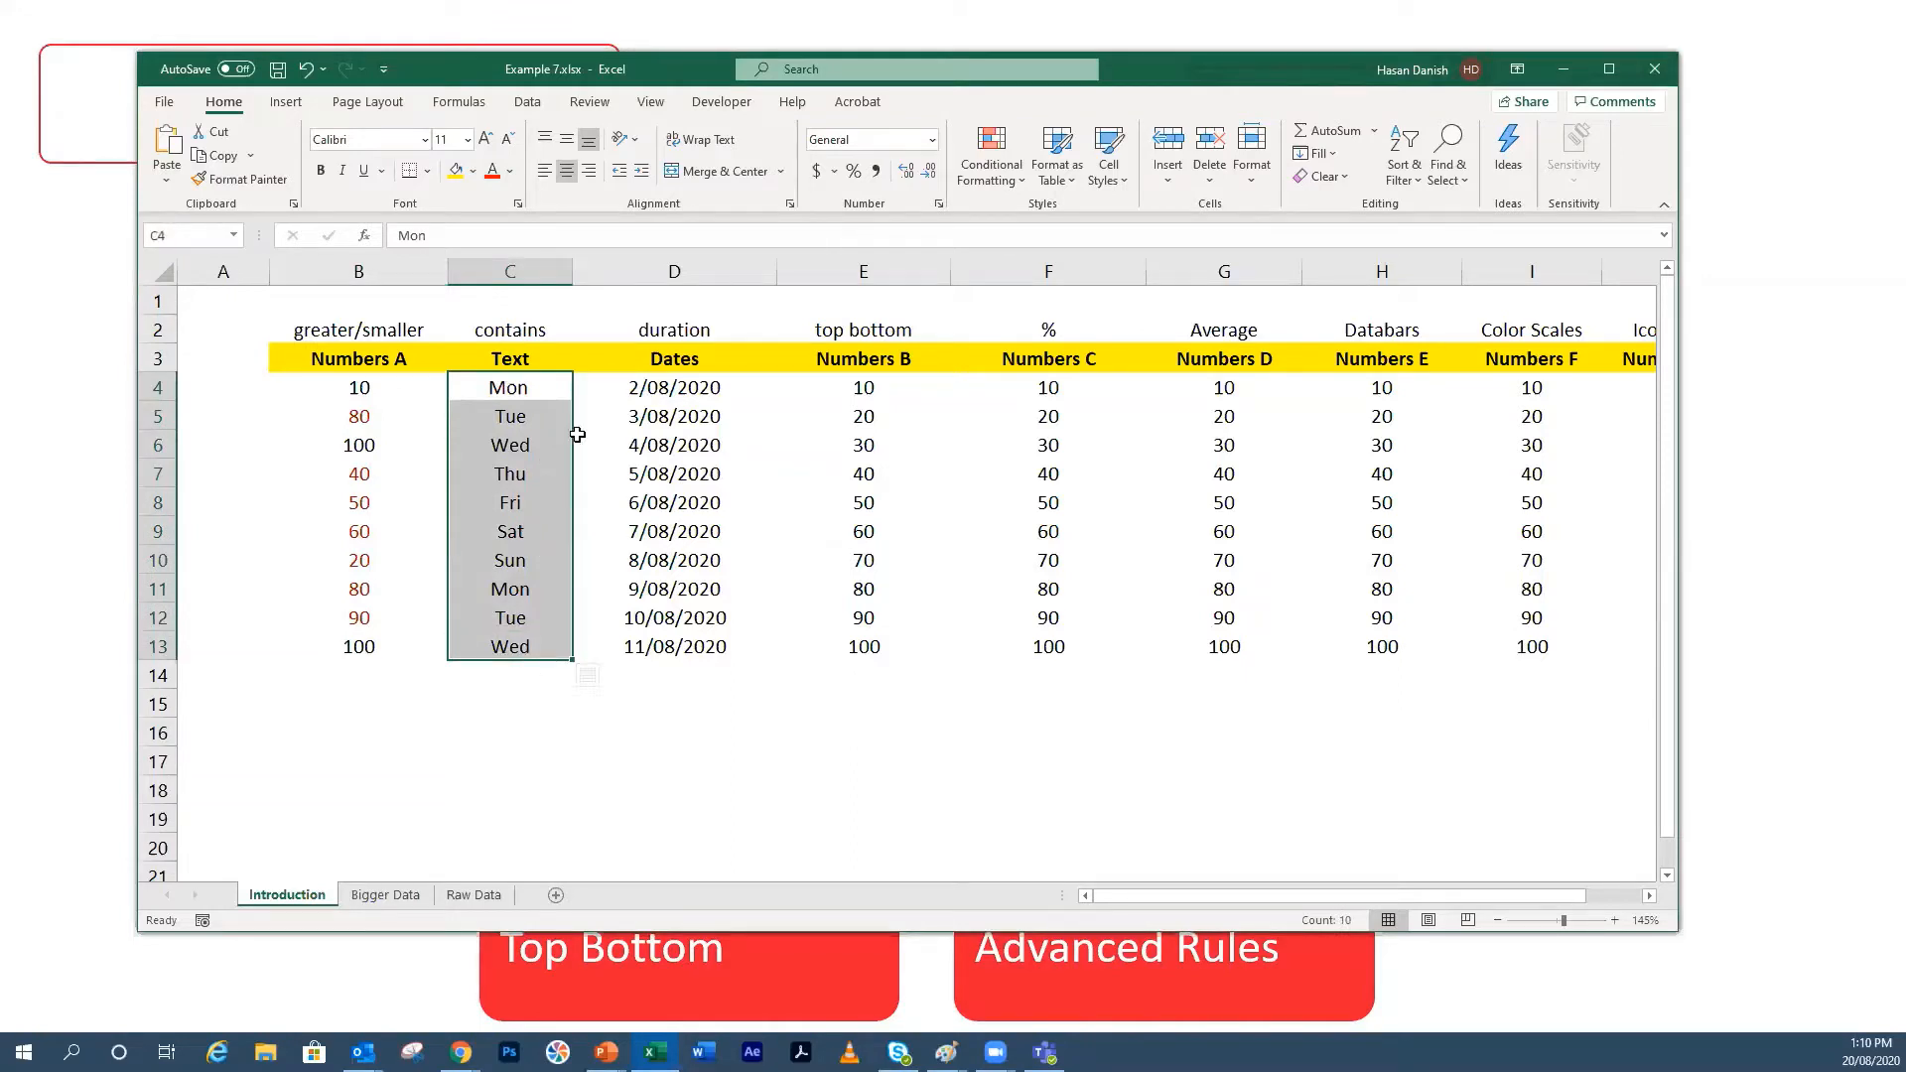
{"action": "left_click", "coordinate": [548, 418]}
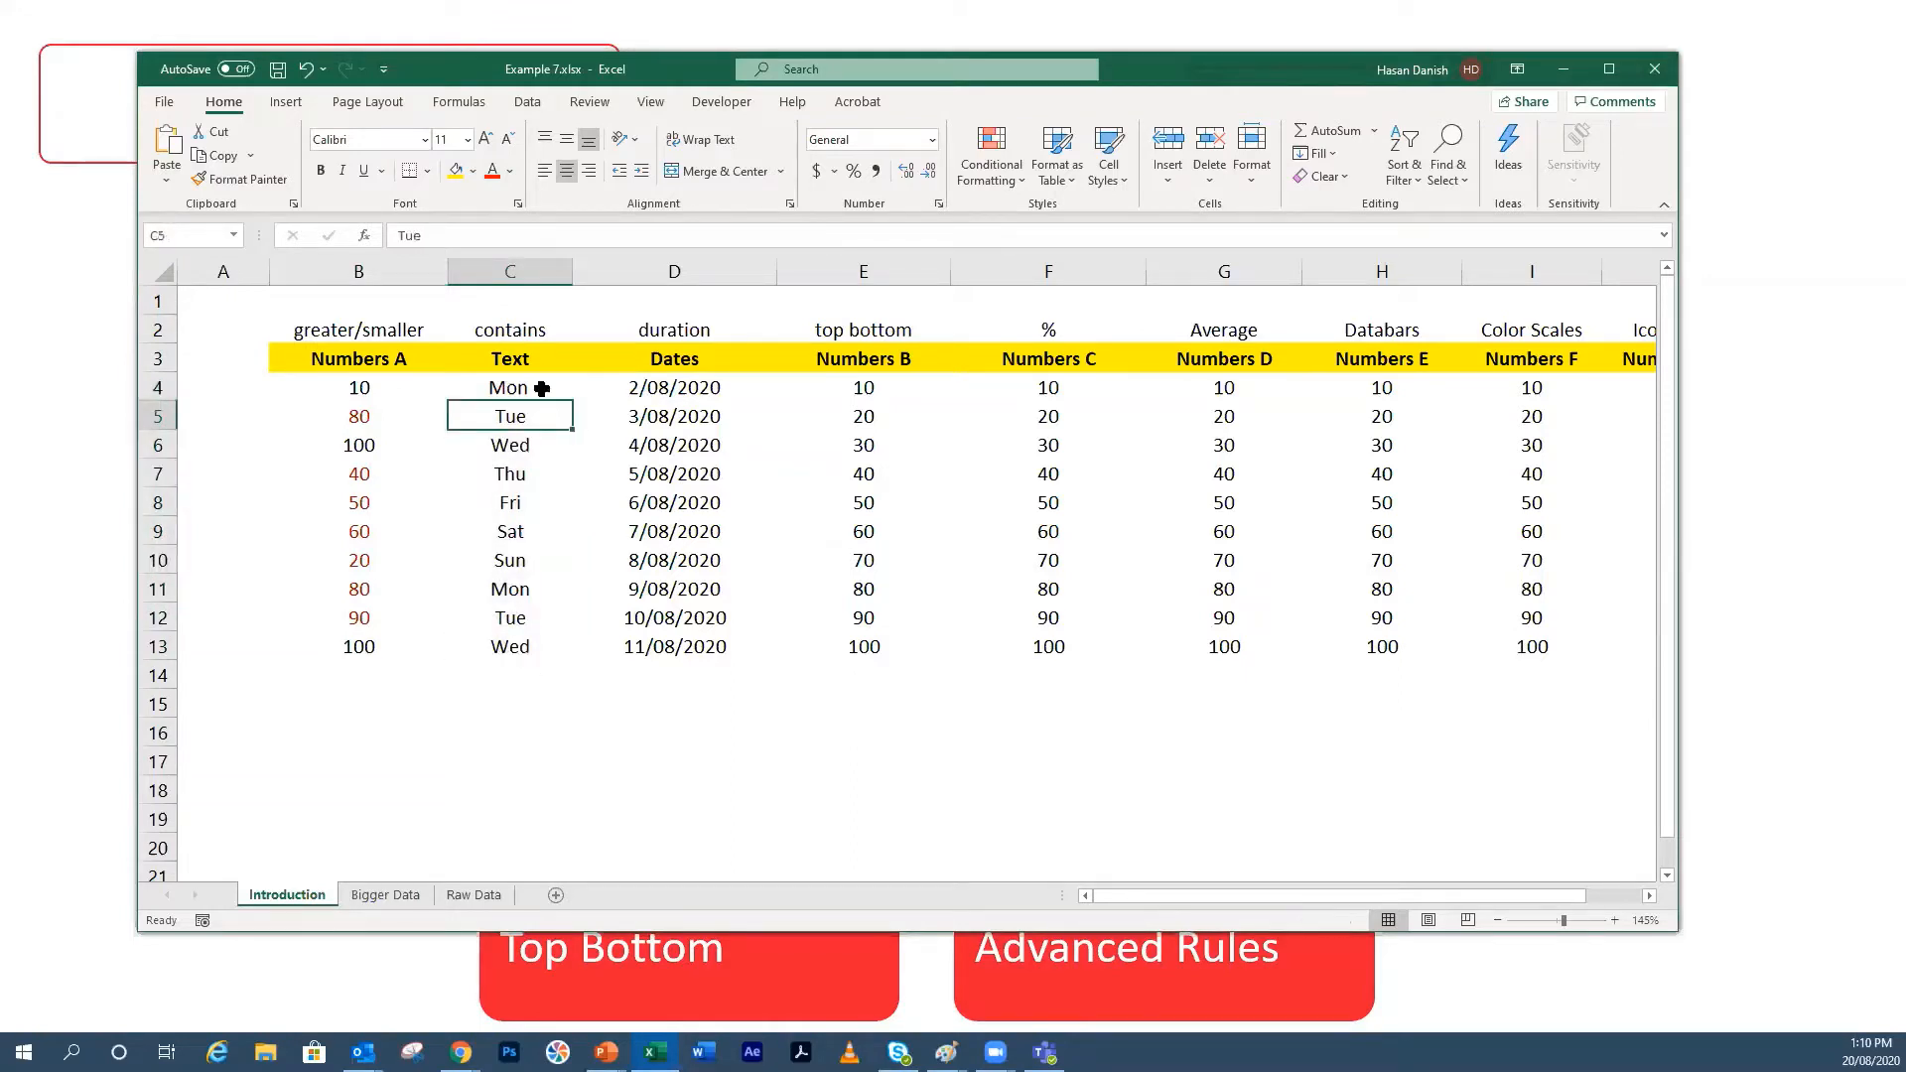
{"action": "left_click", "coordinate": [990, 164]}
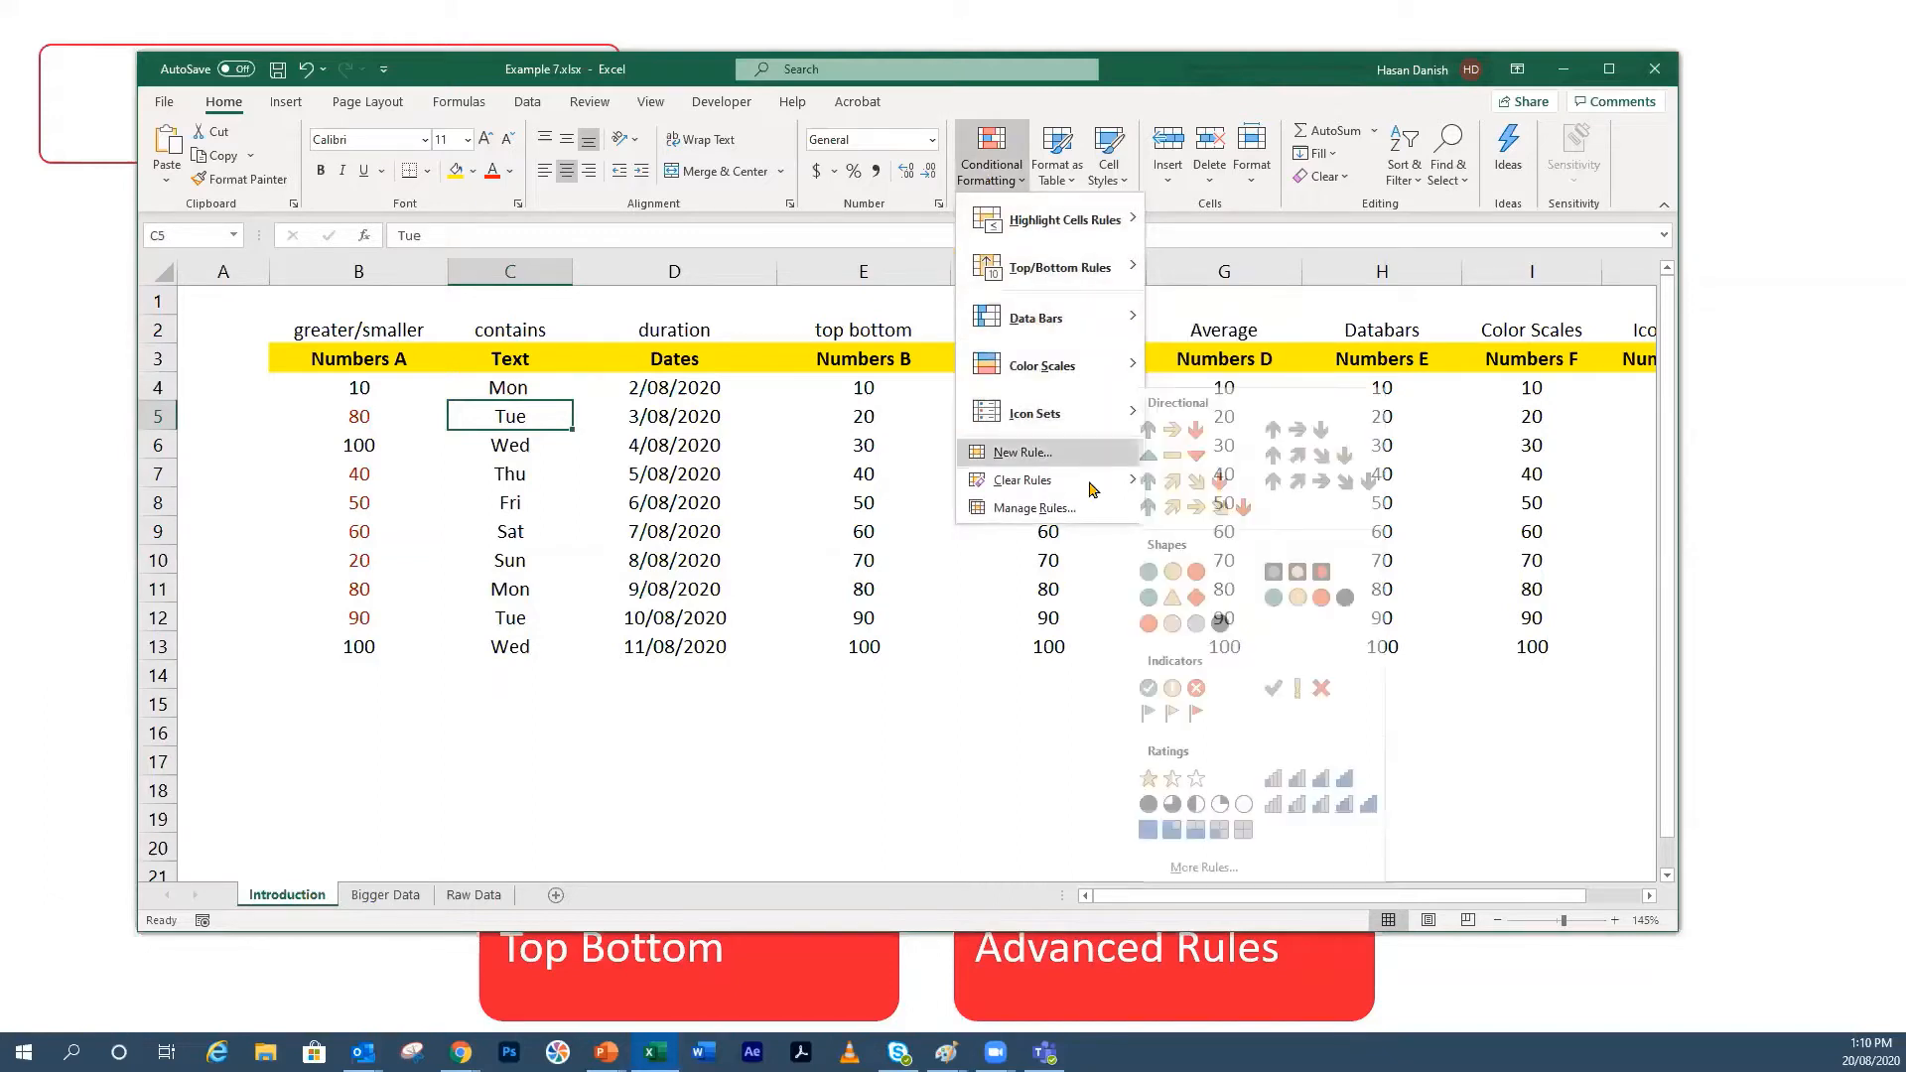
{"action": "mouse_move", "coordinate": [1143, 487]}
{"action": "left_click", "coordinate": [1202, 509]}
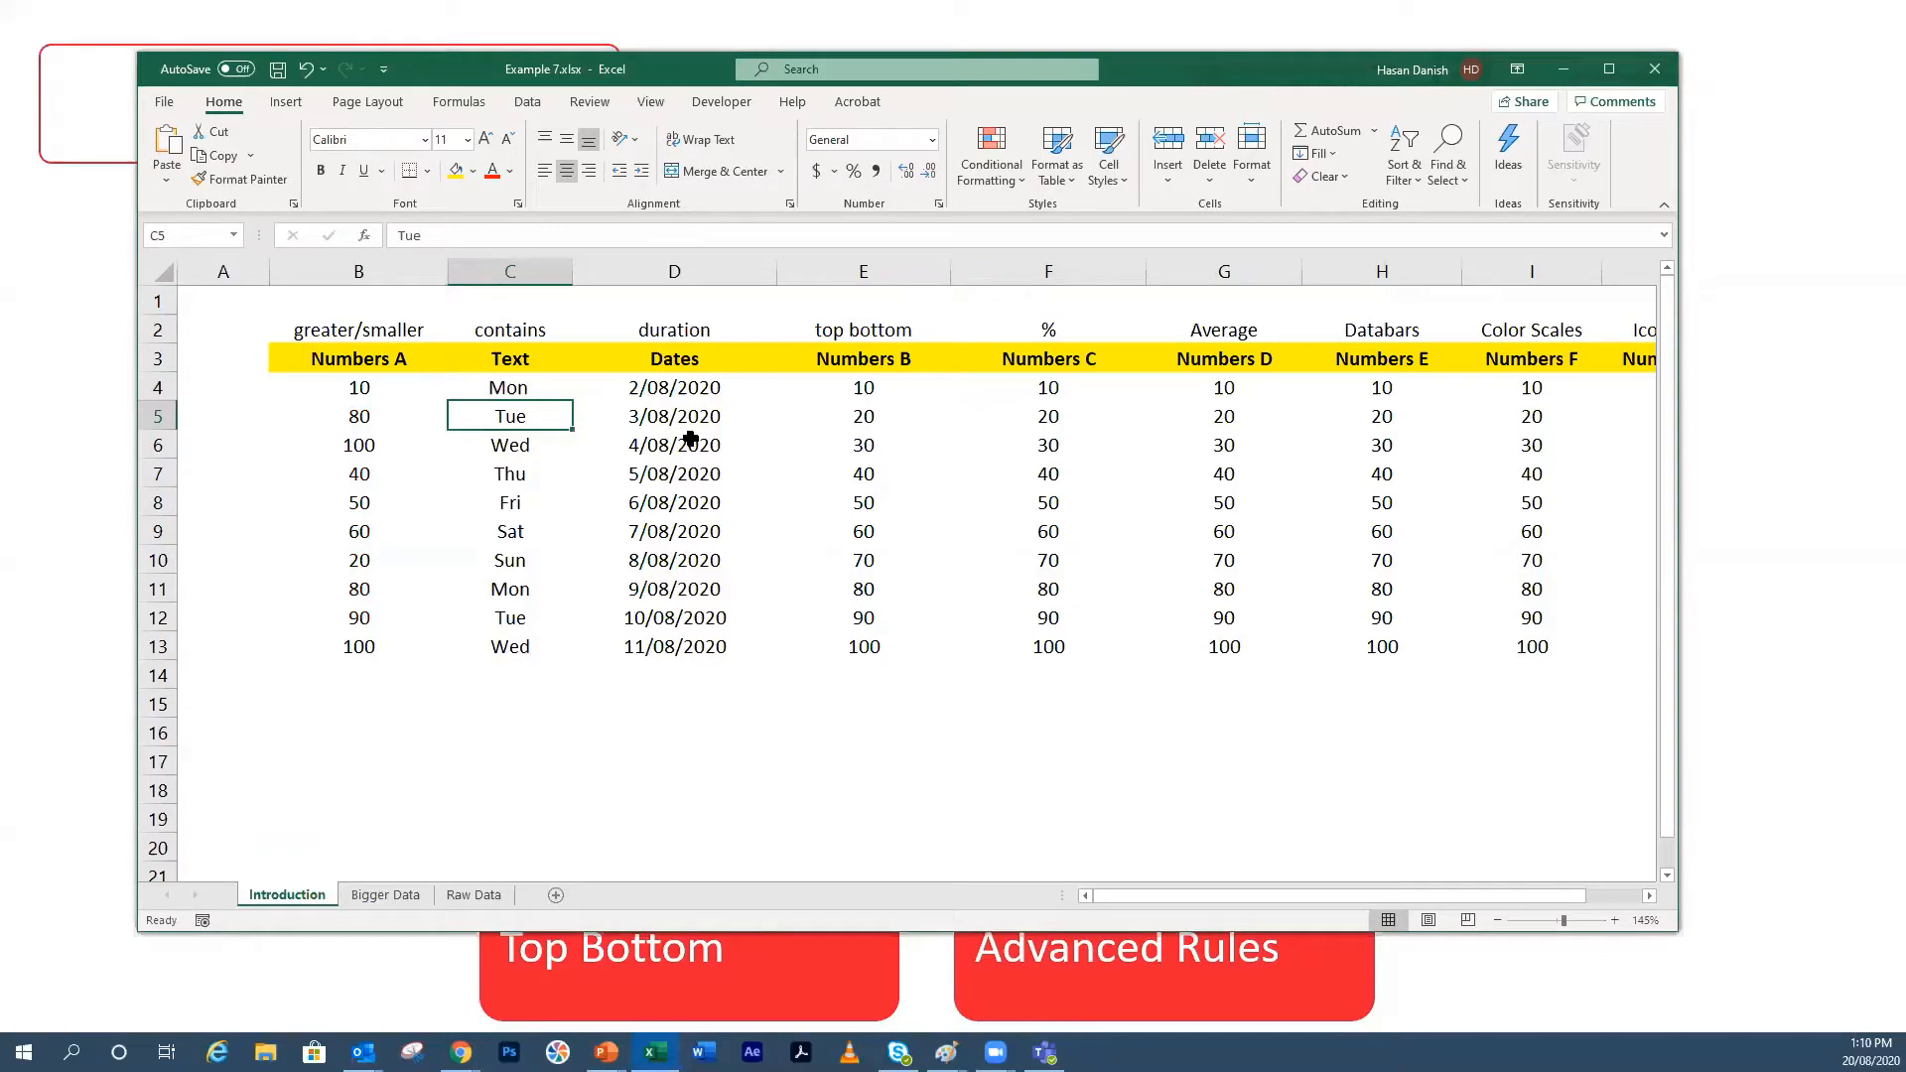
Step: Apply a Text That Contains rule for "Sat" to C4:C13, using Light Red Fill with Dark Red Text
{"action": "left_click_drag", "start_coordinate": [536, 388], "coordinate": [534, 643]}
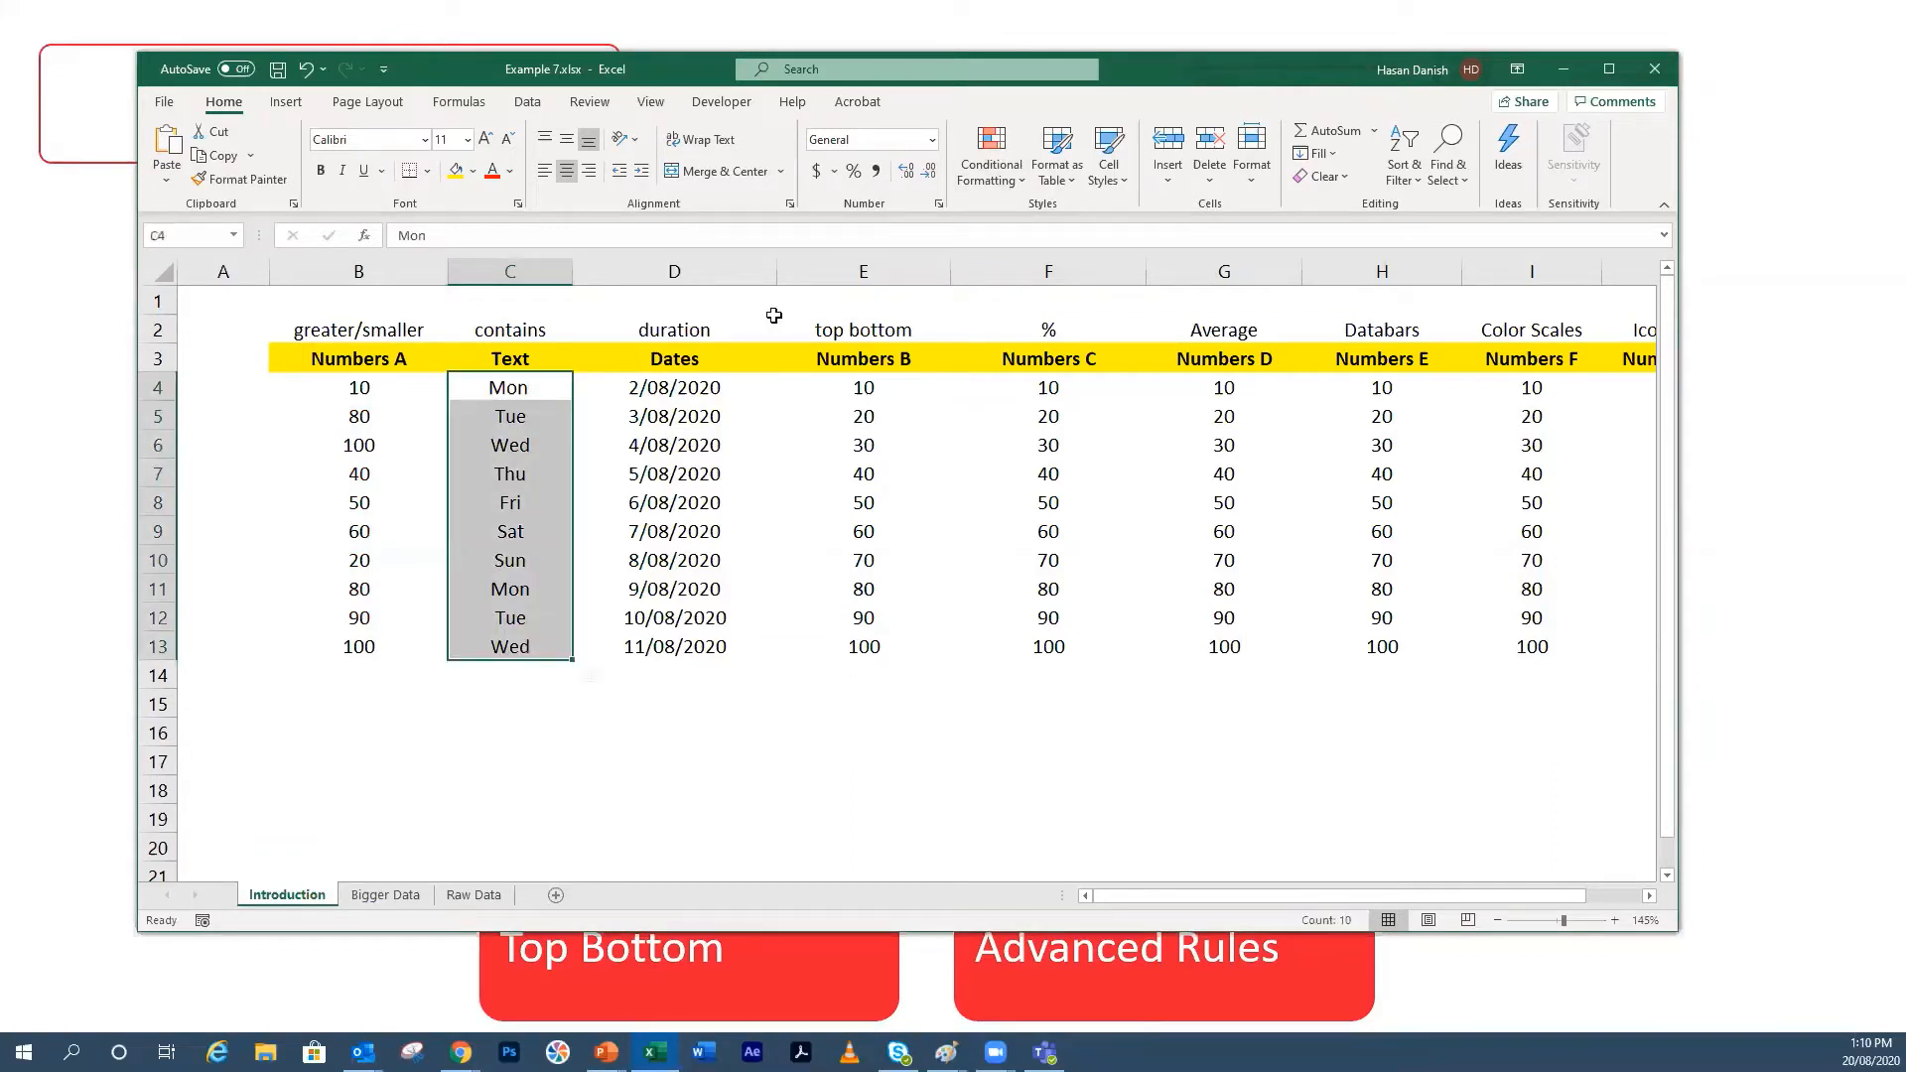
{"action": "left_click", "coordinate": [990, 159]}
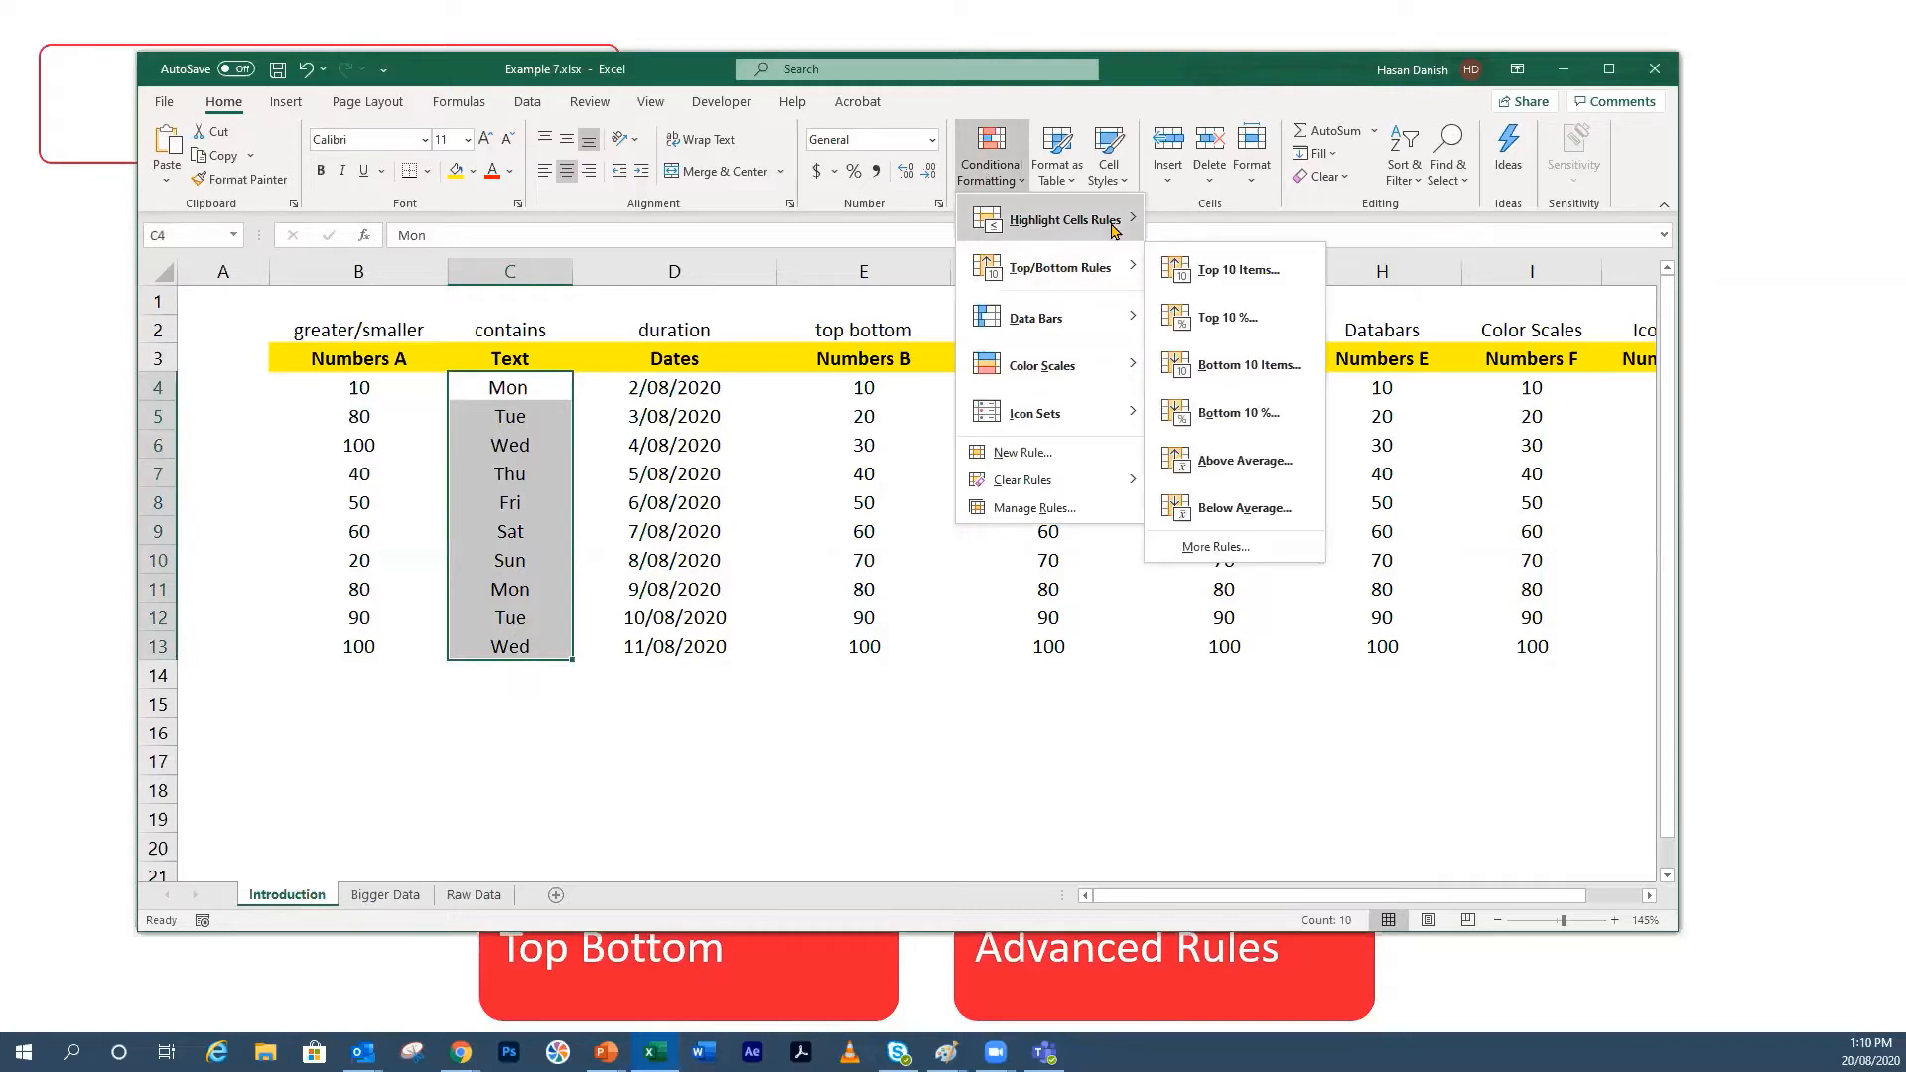
{"action": "mouse_move", "coordinate": [1115, 227]}
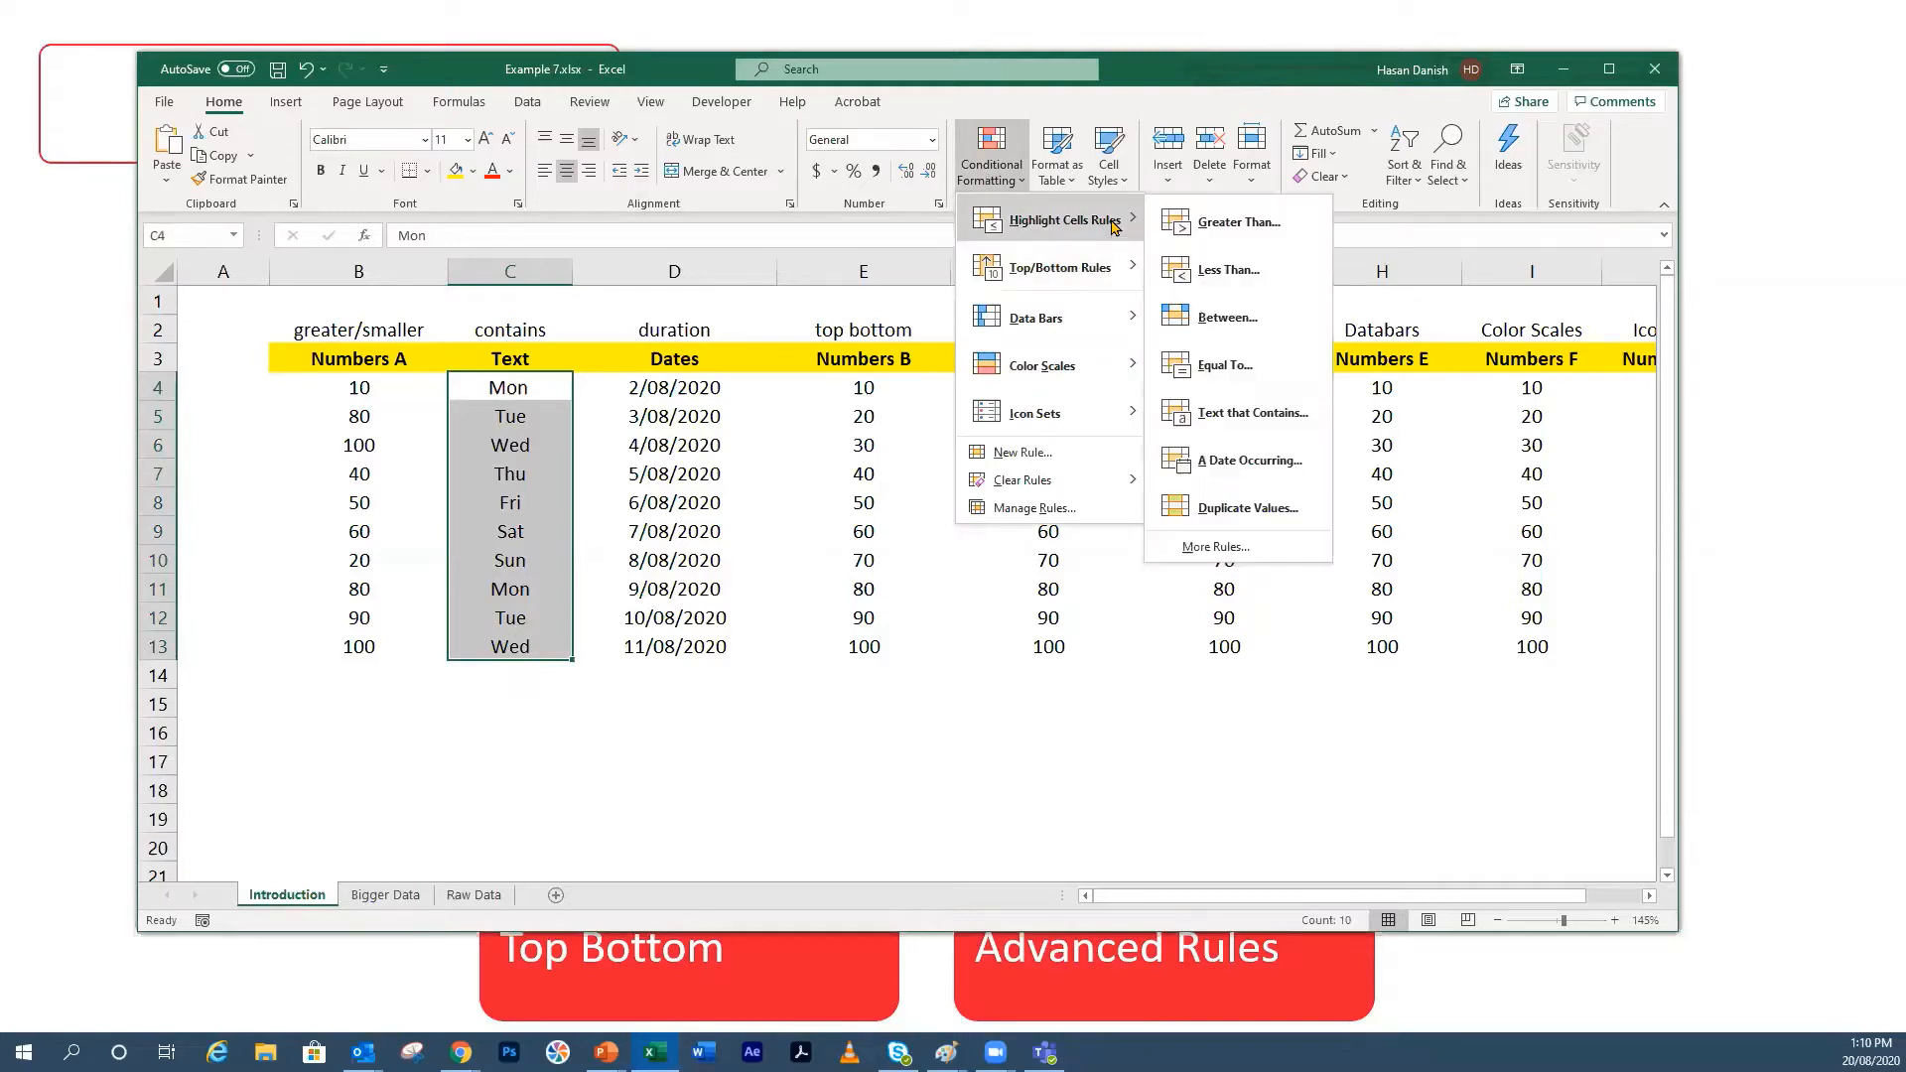
{"action": "left_click", "coordinate": [1234, 415]}
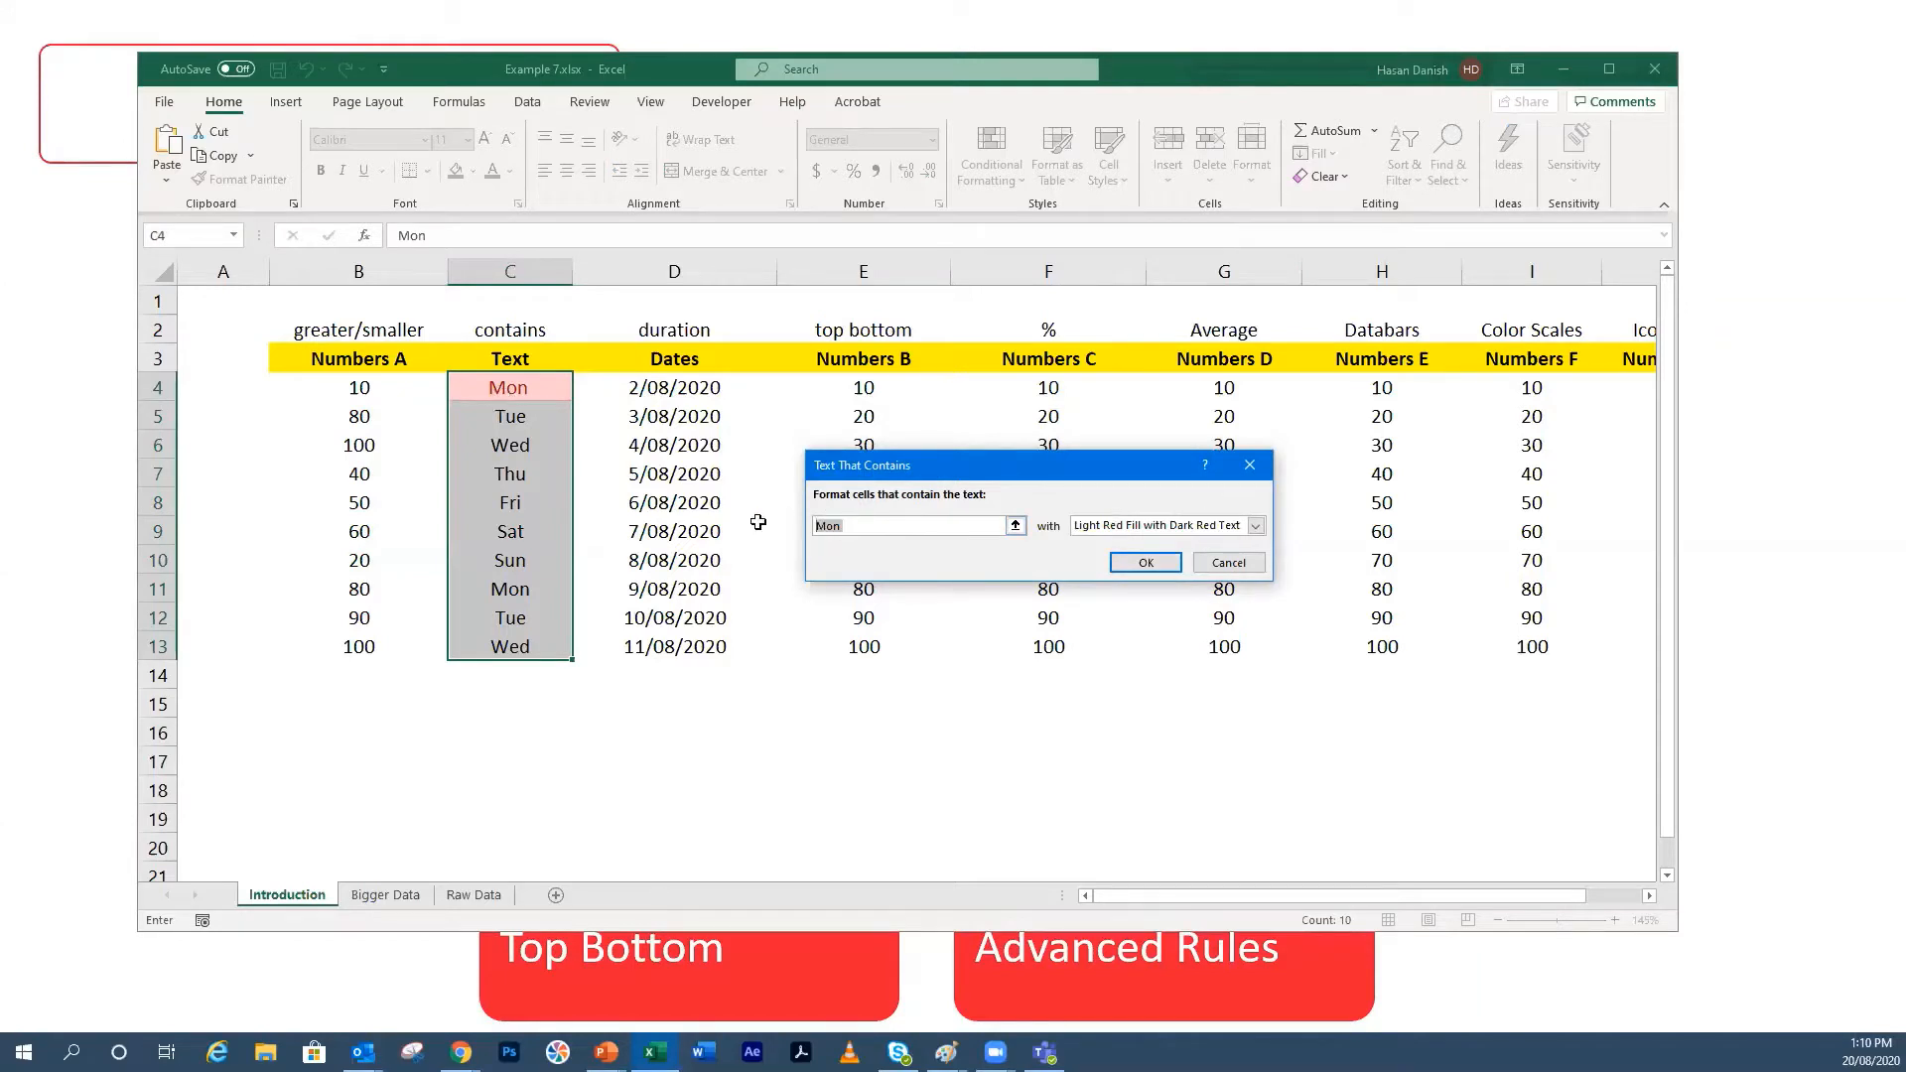
{"action": "type", "text": "Sat"}
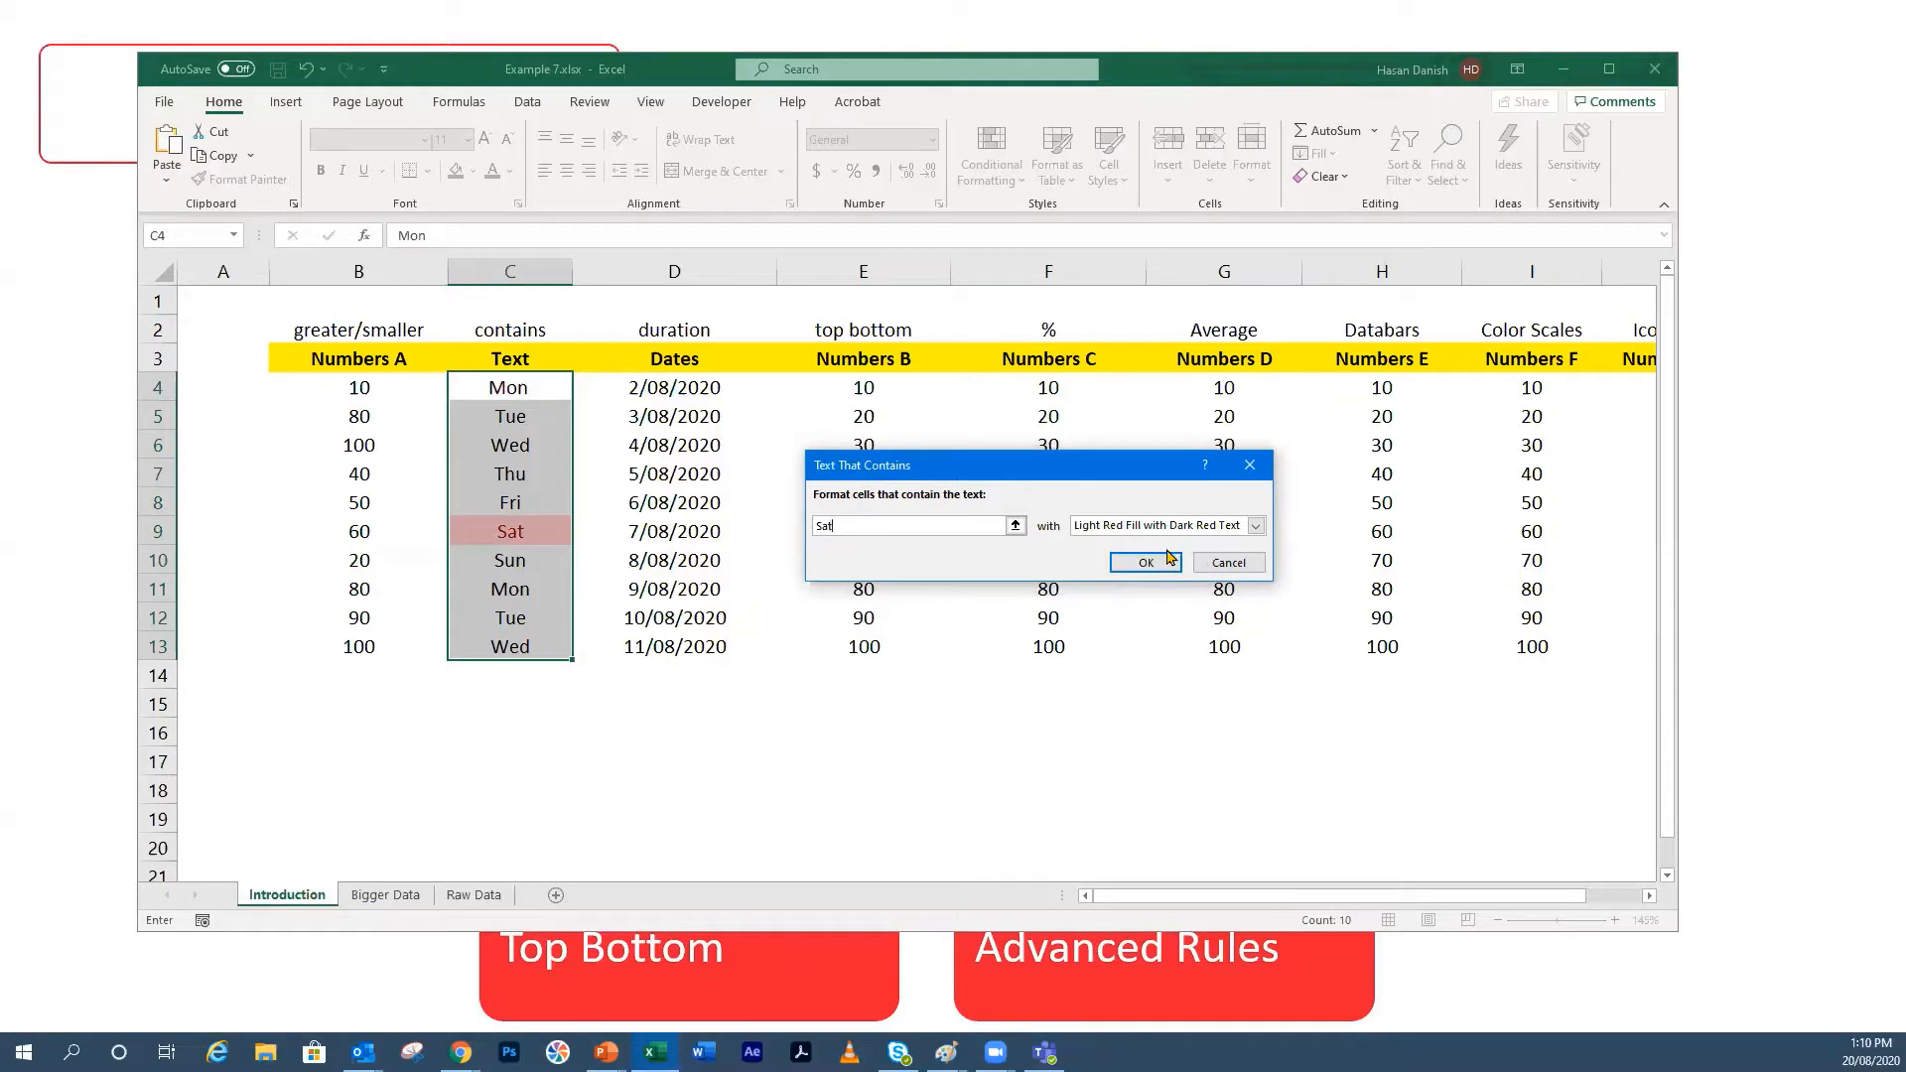
{"action": "left_click", "coordinate": [1146, 563]}
{"action": "left_click", "coordinate": [1060, 564]}
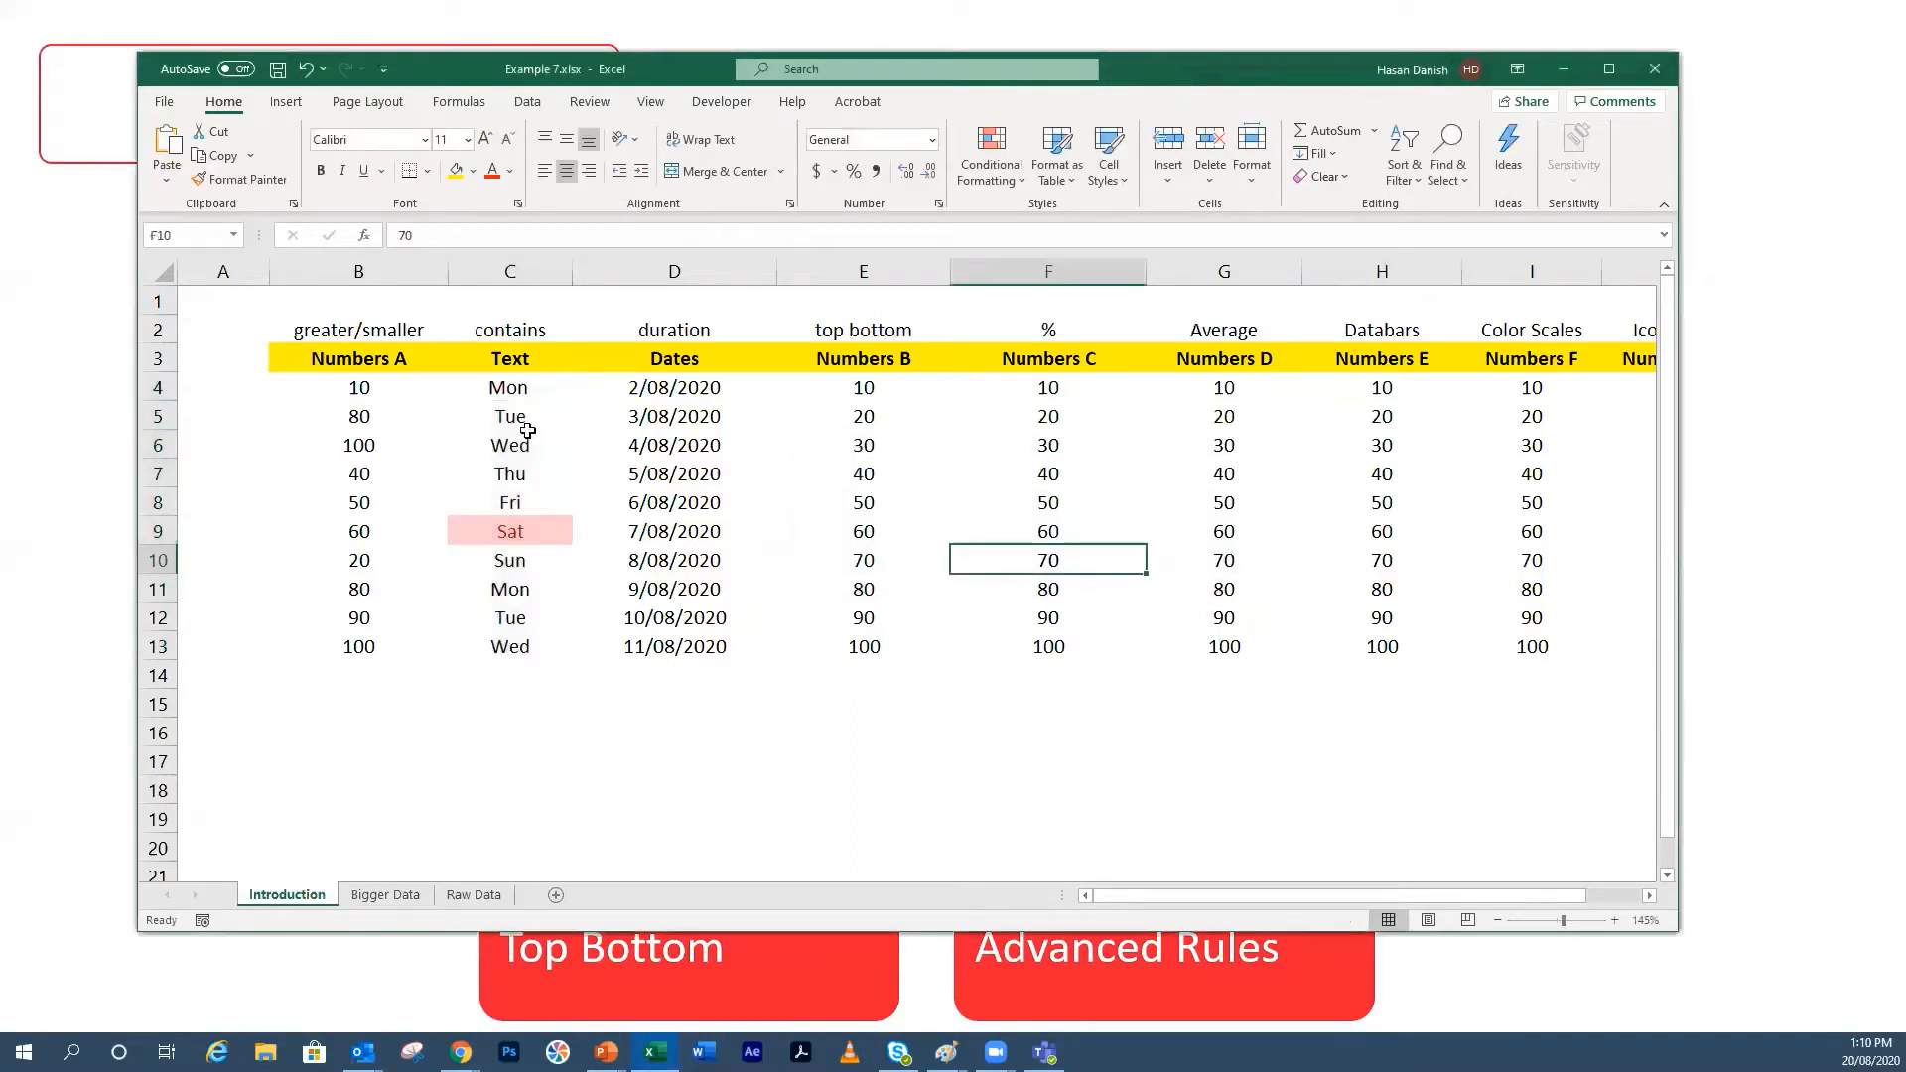
Step: Test the text rule by replacing the last weekday in C13 with "Sat"
{"action": "left_click", "coordinate": [515, 647]}
{"action": "type", "text": "Sat"}
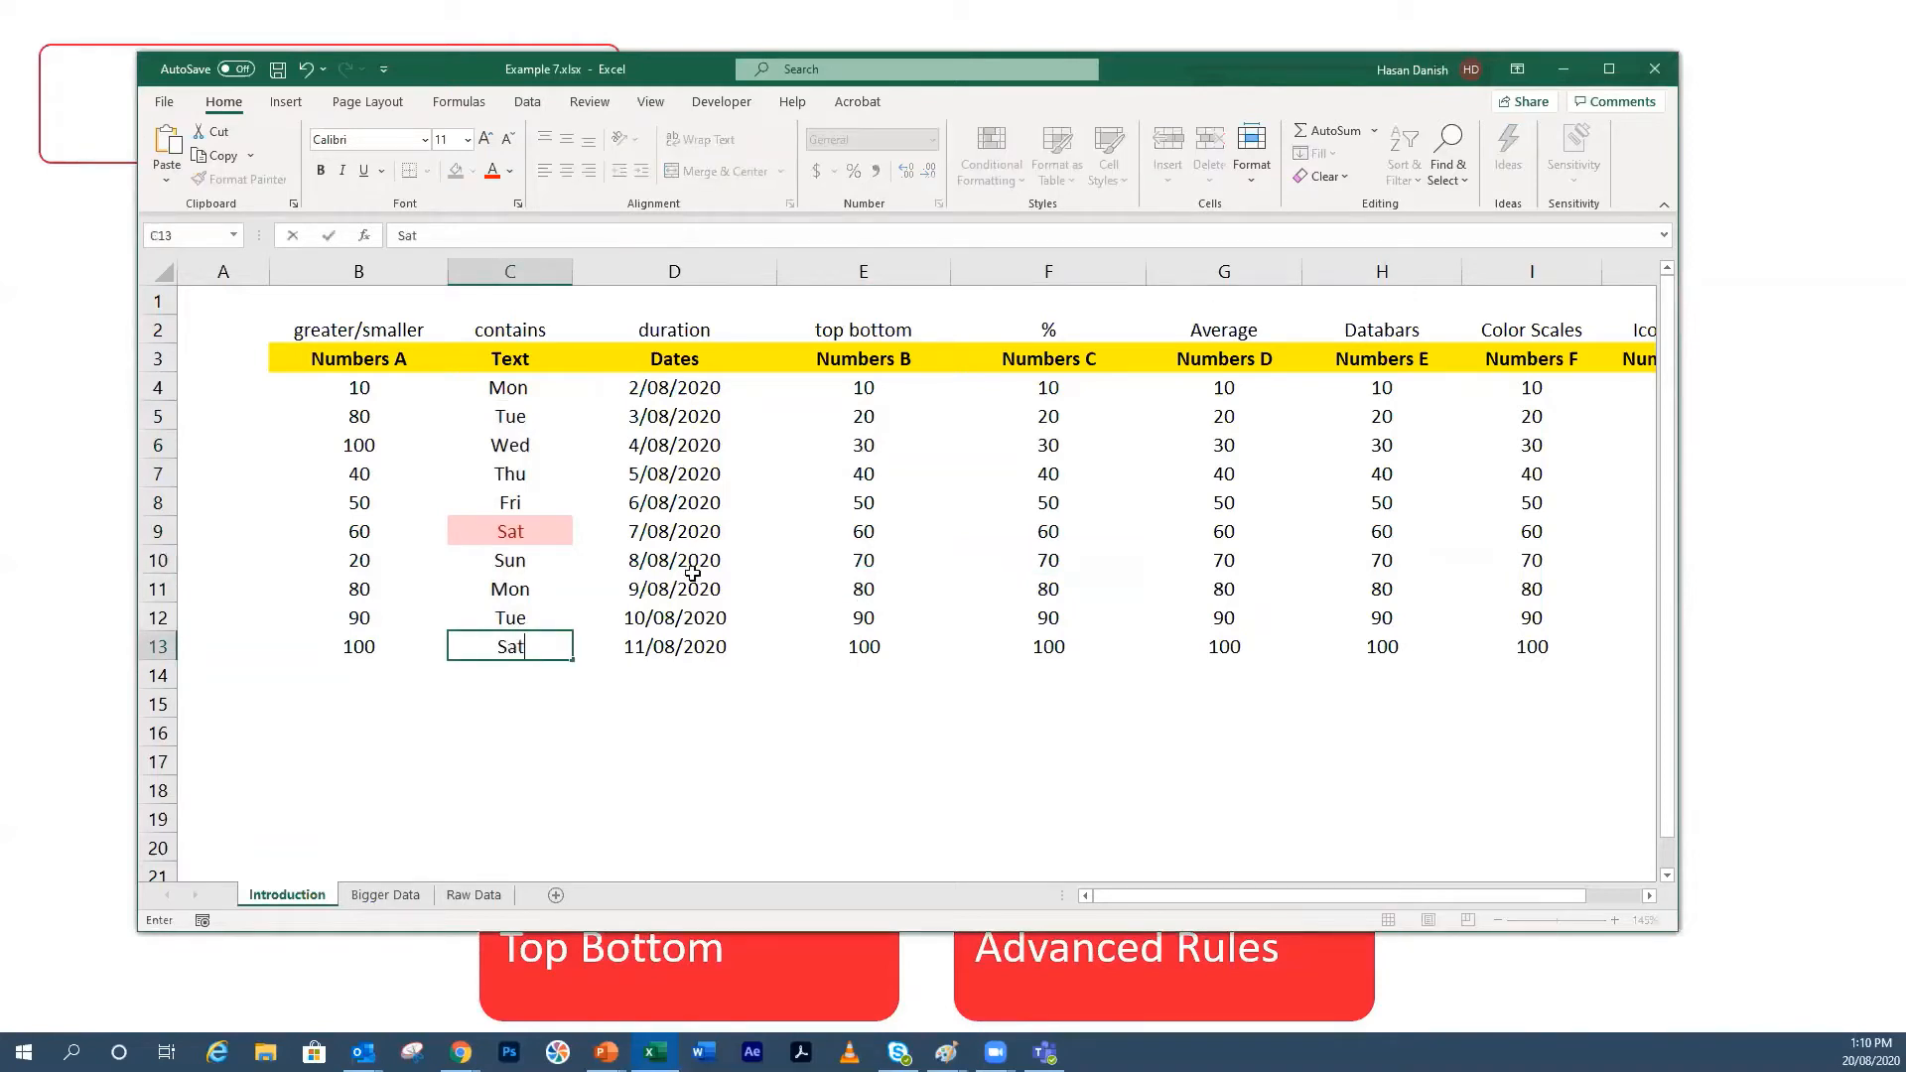
{"action": "key", "text": "Return"}
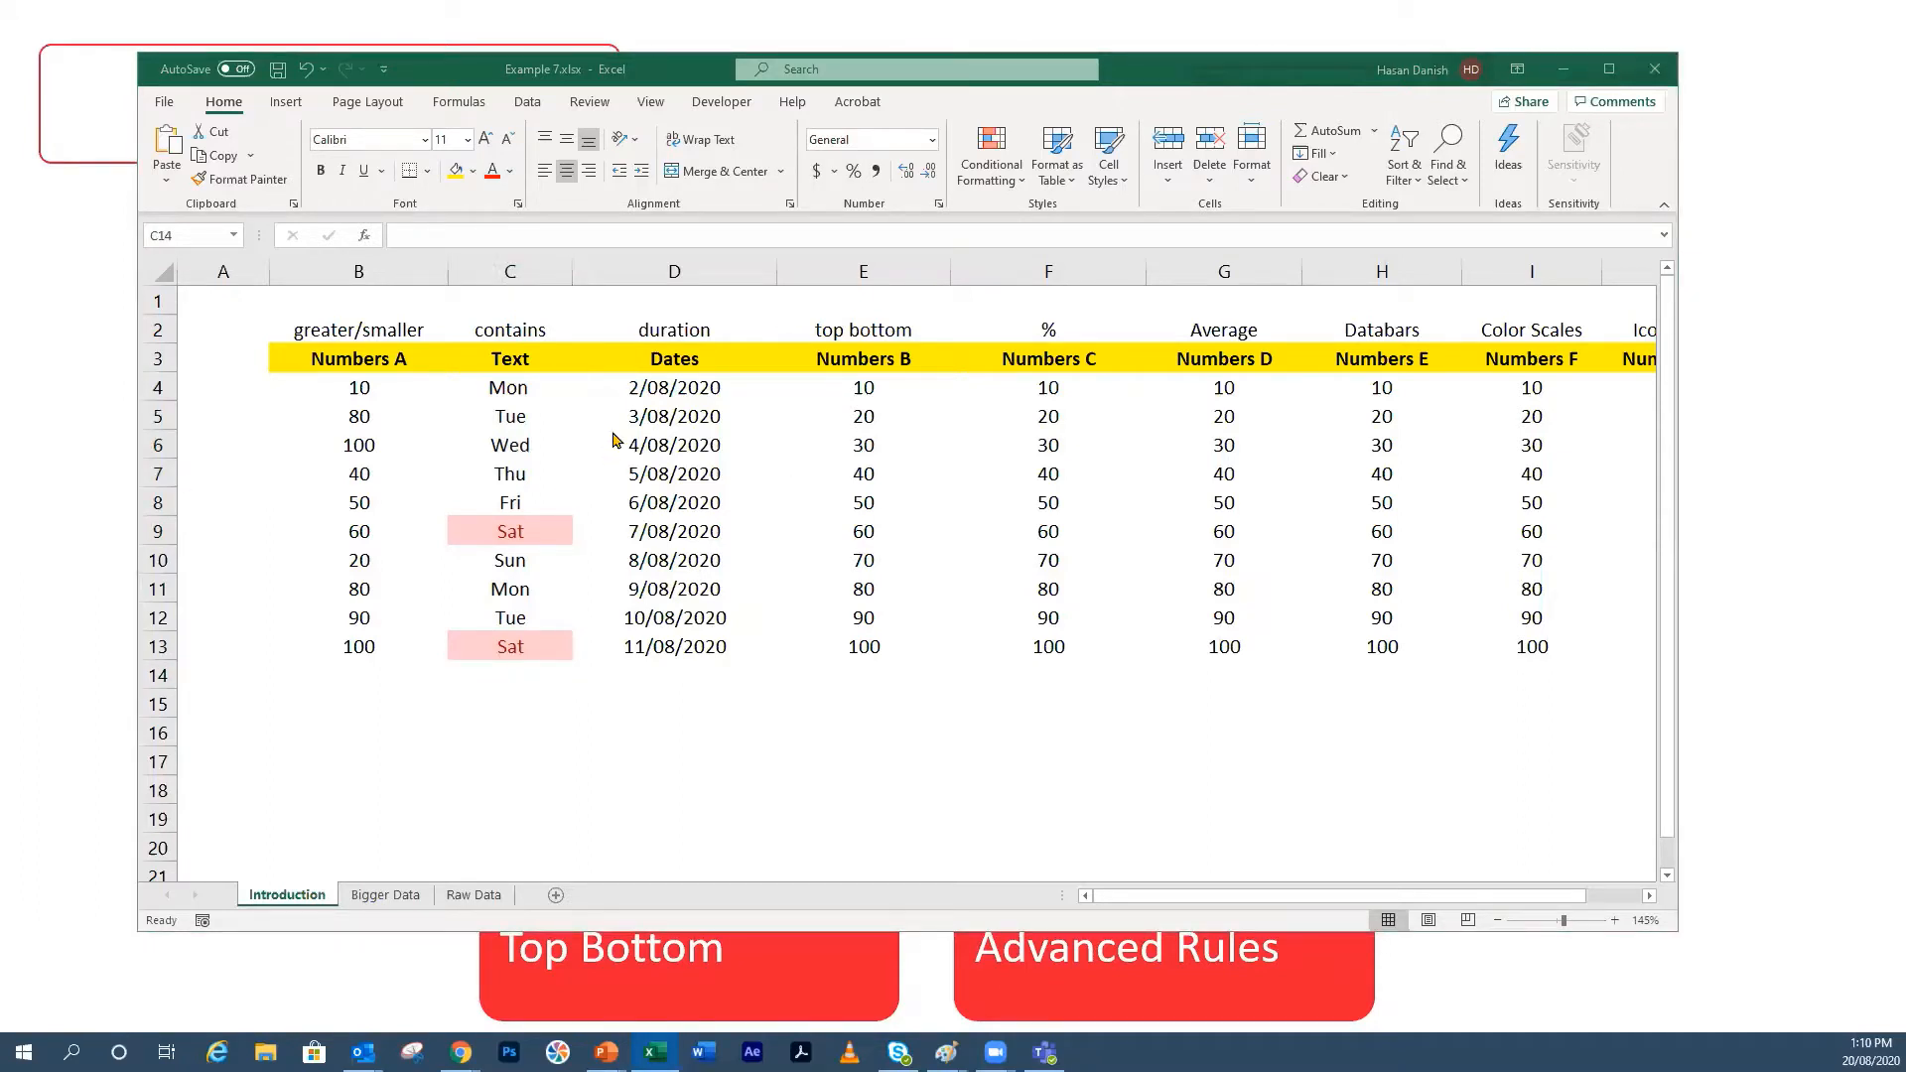
{"action": "left_click", "coordinate": [524, 403]}
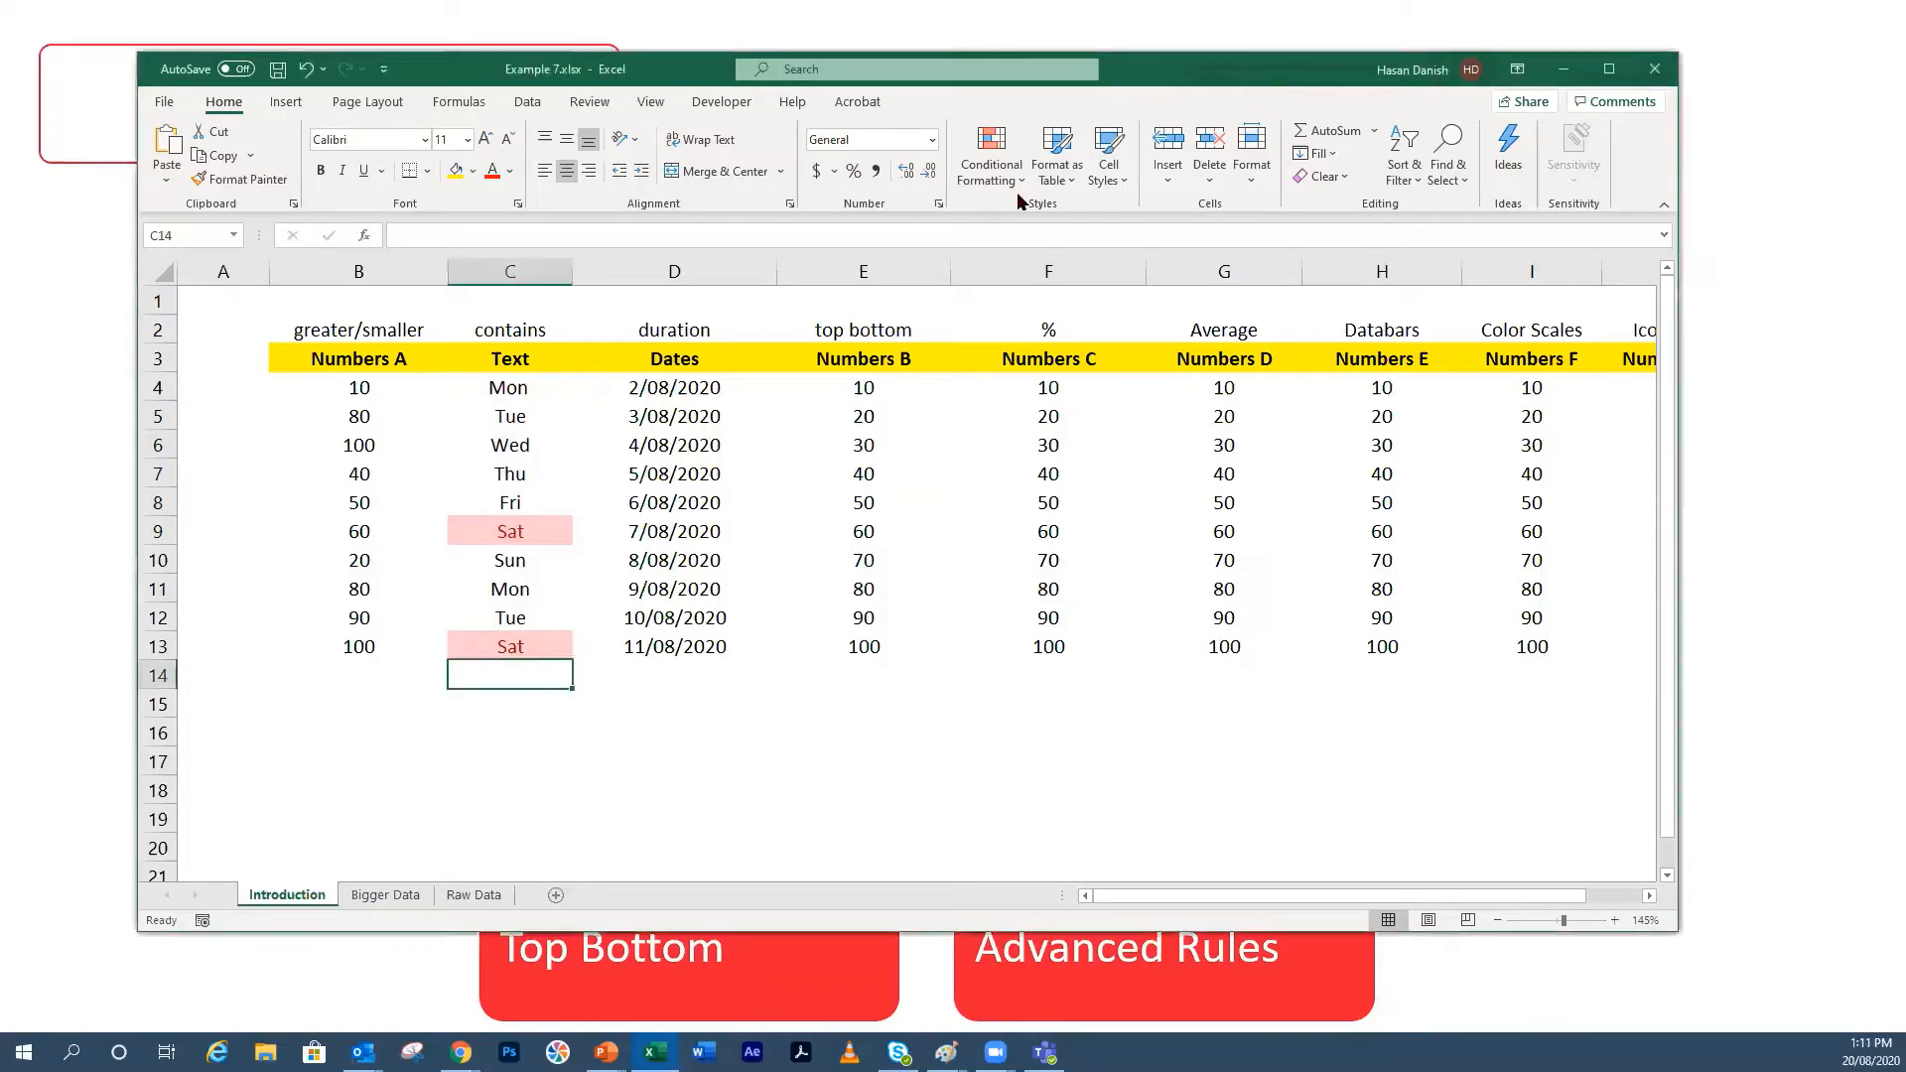
Step: Switch to the Bigger Data sheet and select the Text column names in C5:C100
{"action": "left_click", "coordinate": [405, 894]}
{"action": "scroll", "coordinate": [781, 484], "scroll_direction": "up", "scroll_amount": 18}
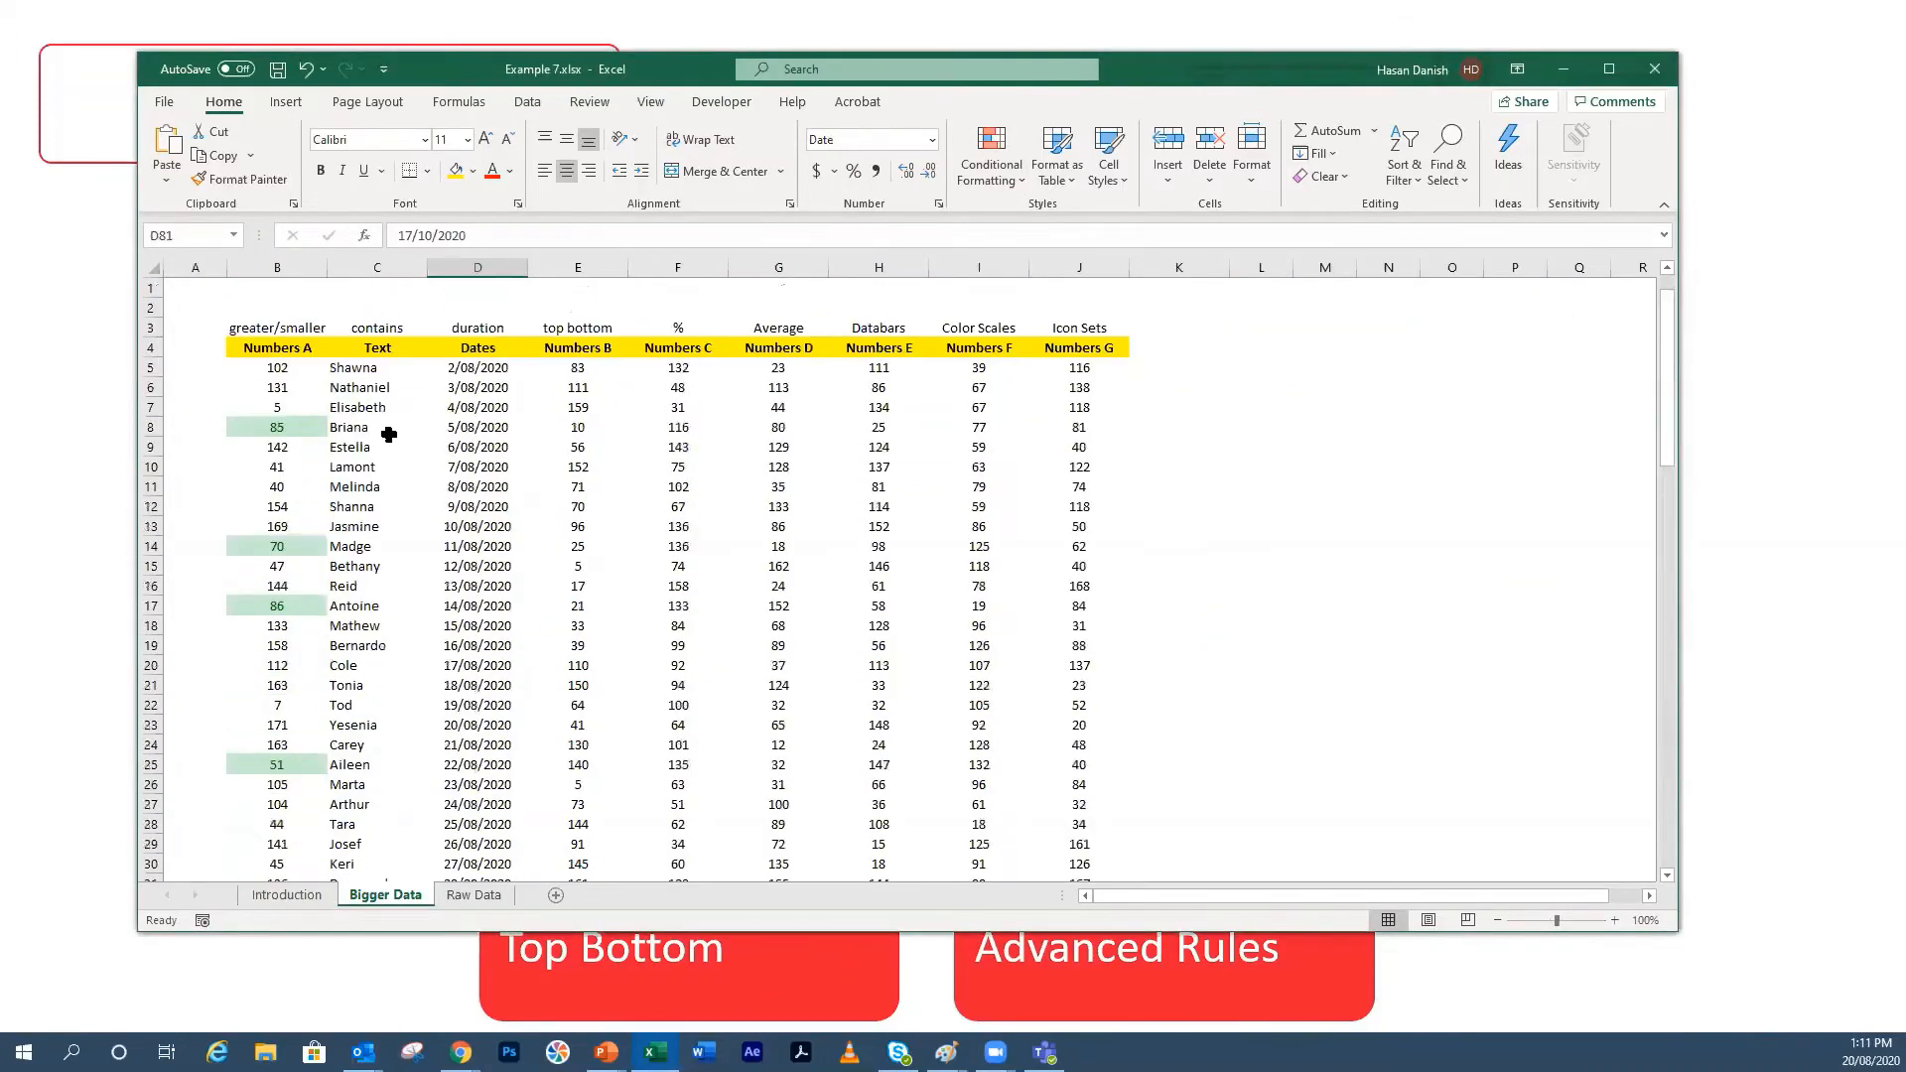
{"action": "left_click_drag", "start_coordinate": [375, 374], "coordinate": [374, 843]}
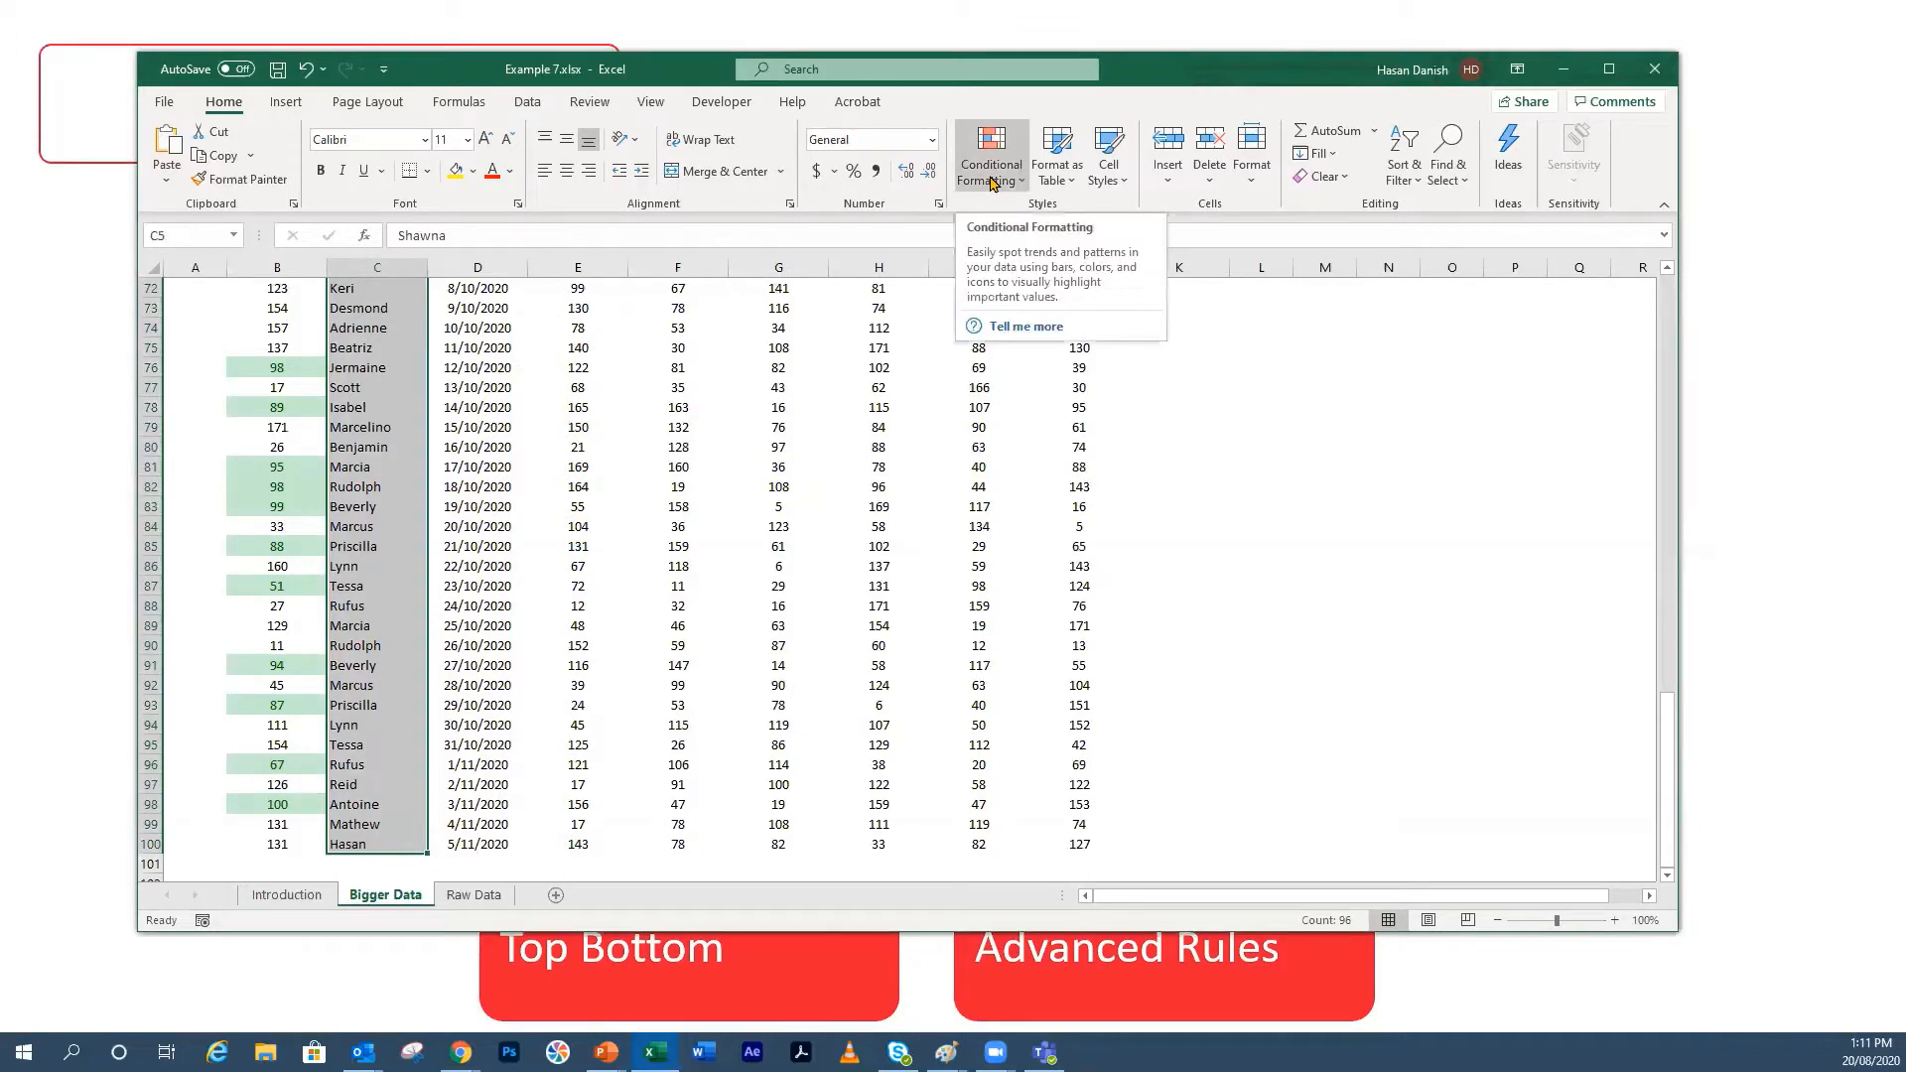
{"action": "left_click", "coordinate": [394, 542]}
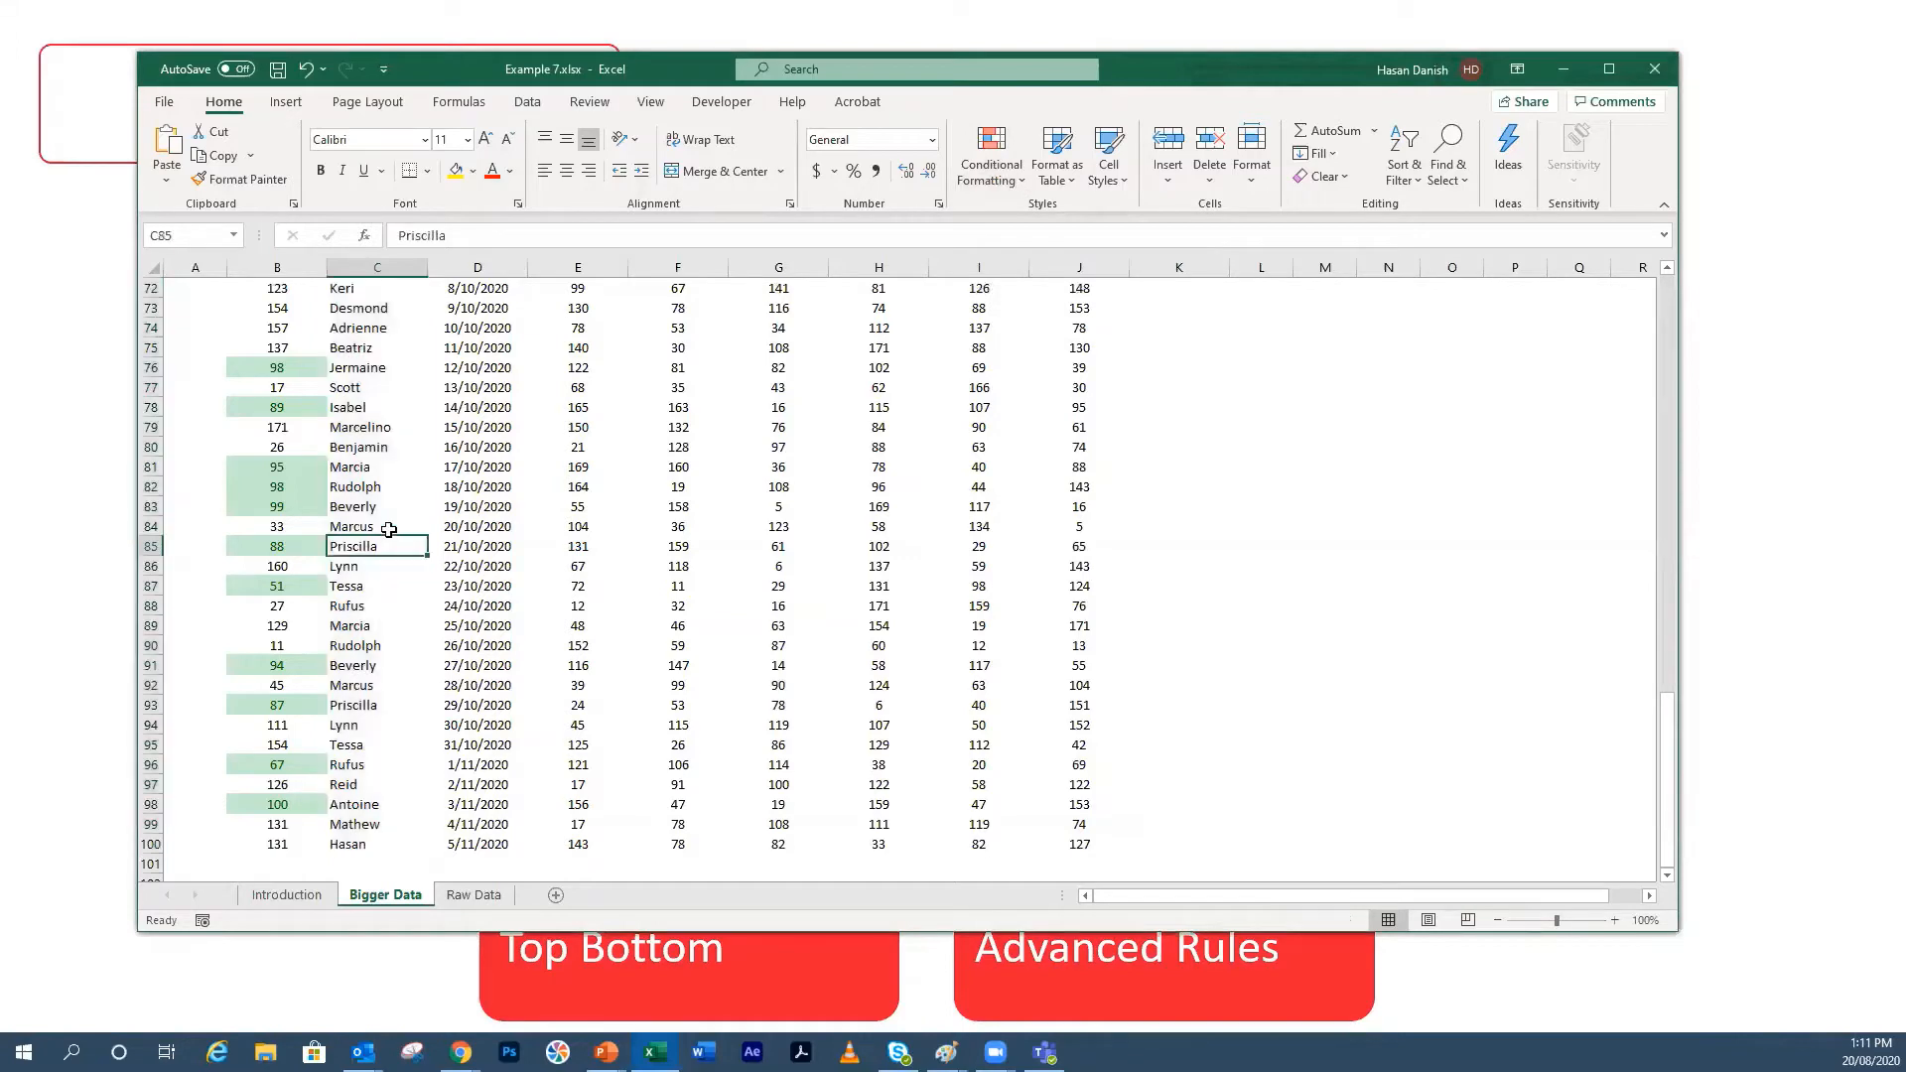
Step: Replace the first name in C20 with the name from C19 minus its final letter
{"action": "scroll", "coordinate": [382, 487], "scroll_direction": "up", "scroll_amount": 19}
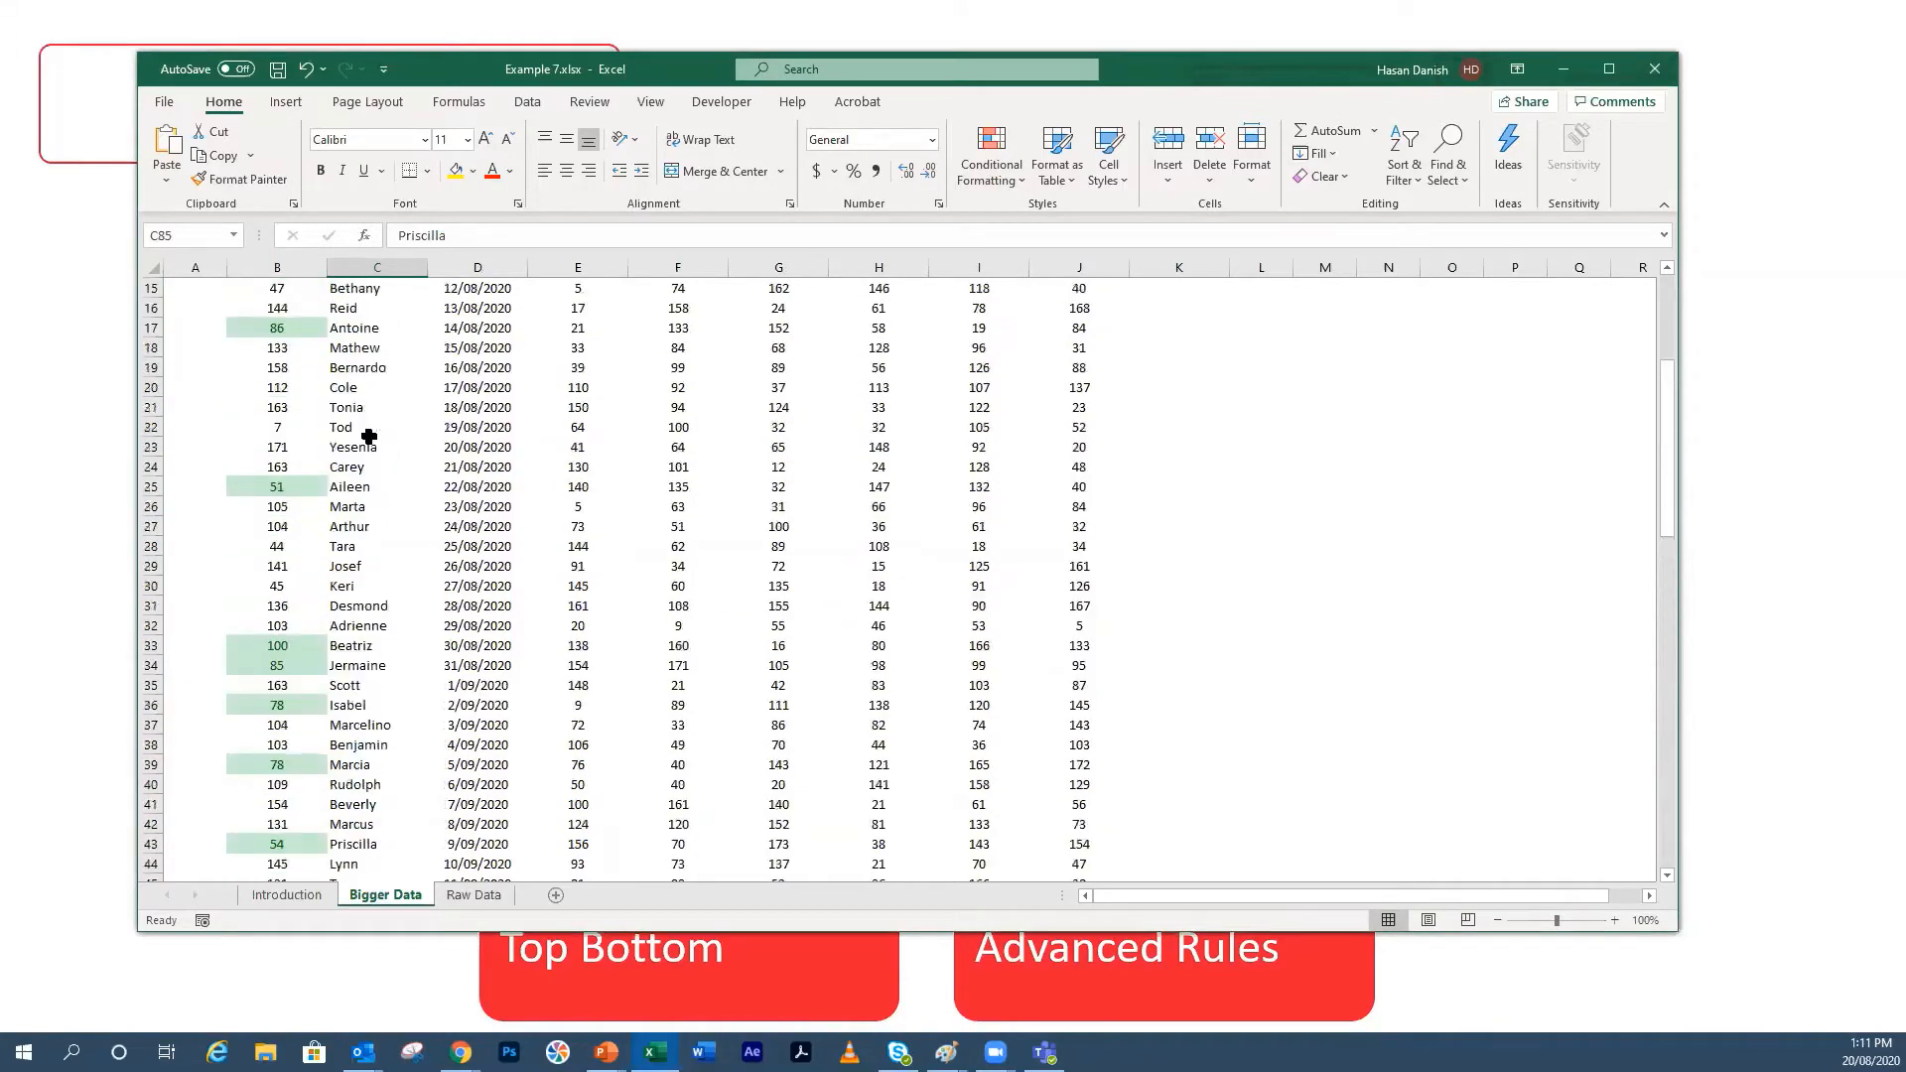
{"action": "scroll", "coordinate": [383, 427], "scroll_direction": "up", "scroll_amount": 2}
{"action": "left_click", "coordinate": [375, 488]}
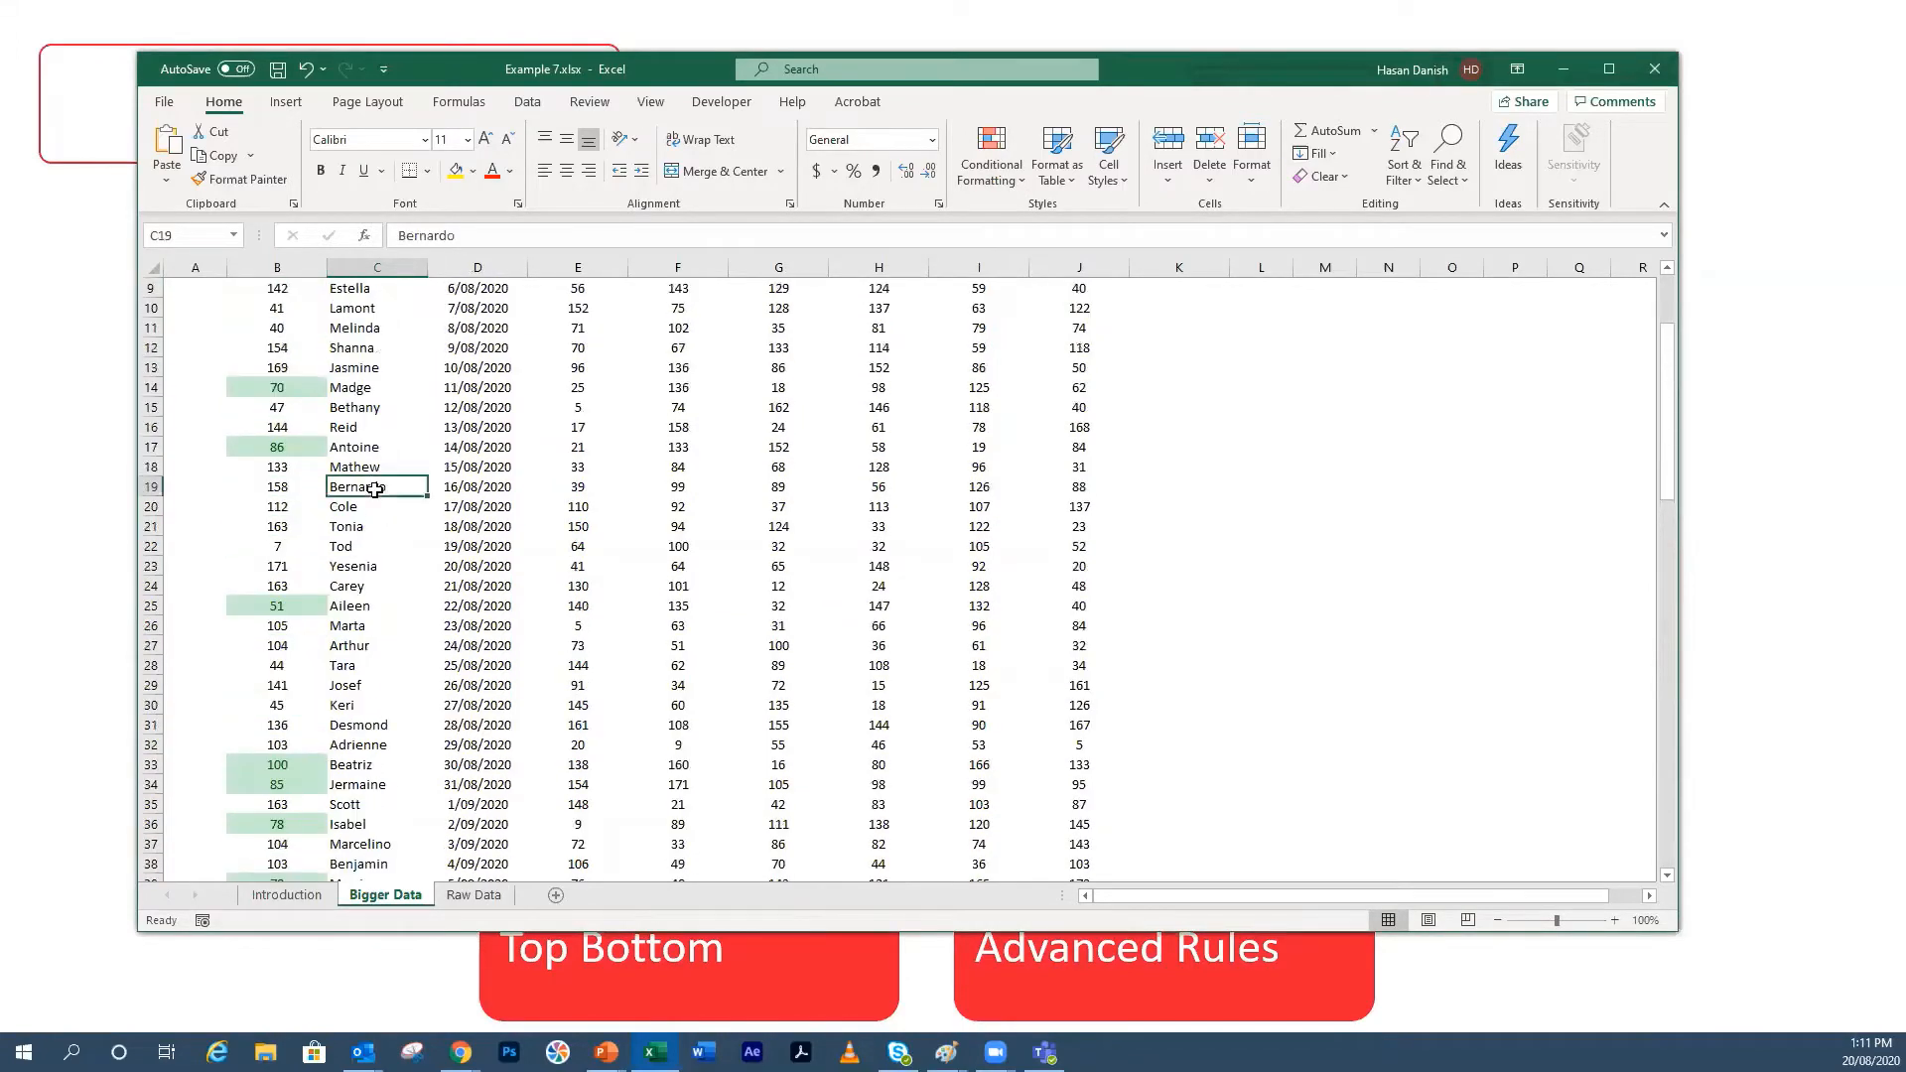
{"action": "left_click", "coordinate": [406, 508]}
{"action": "type", "text": "Be"}
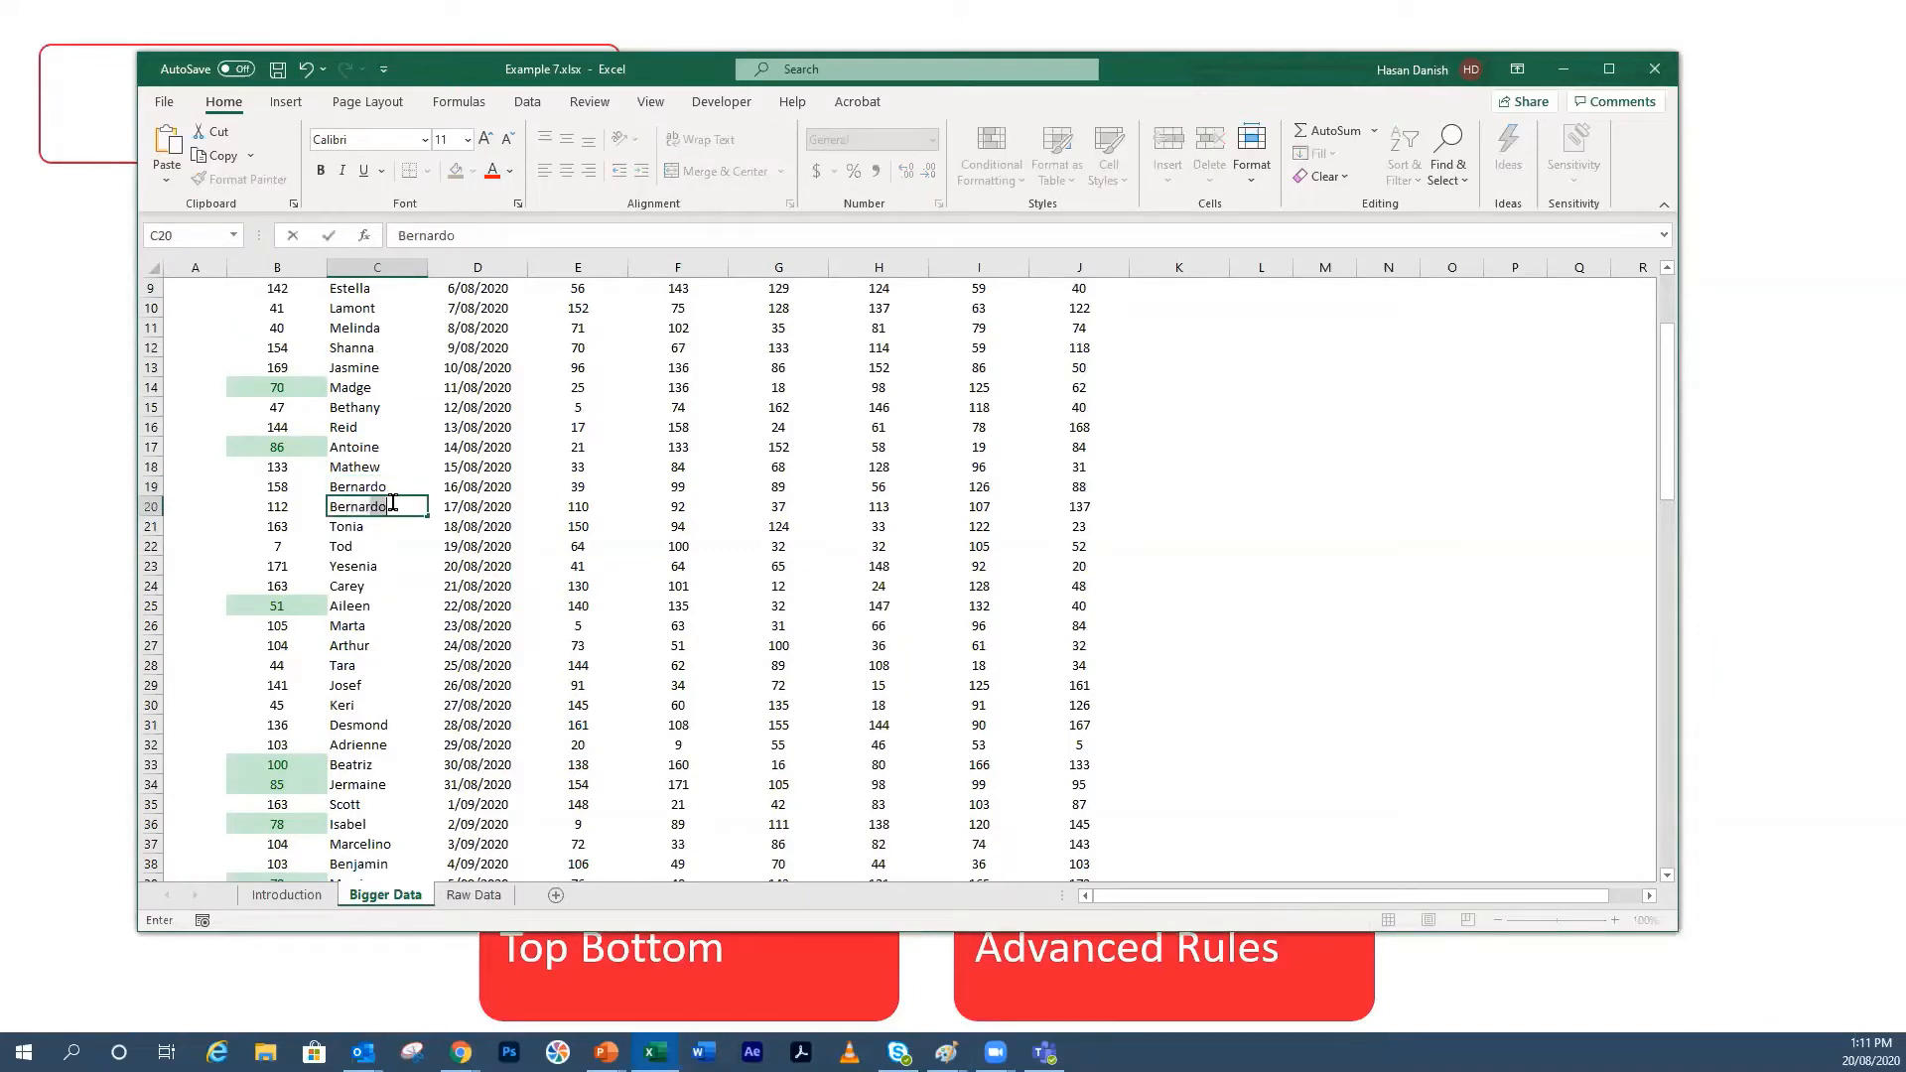
{"action": "type", "text": "rnard"}
{"action": "left_click", "coordinate": [455, 545]}
Step: Replace the first name in C21 with a feminine variant of the name in C20
{"action": "left_click", "coordinate": [369, 529]}
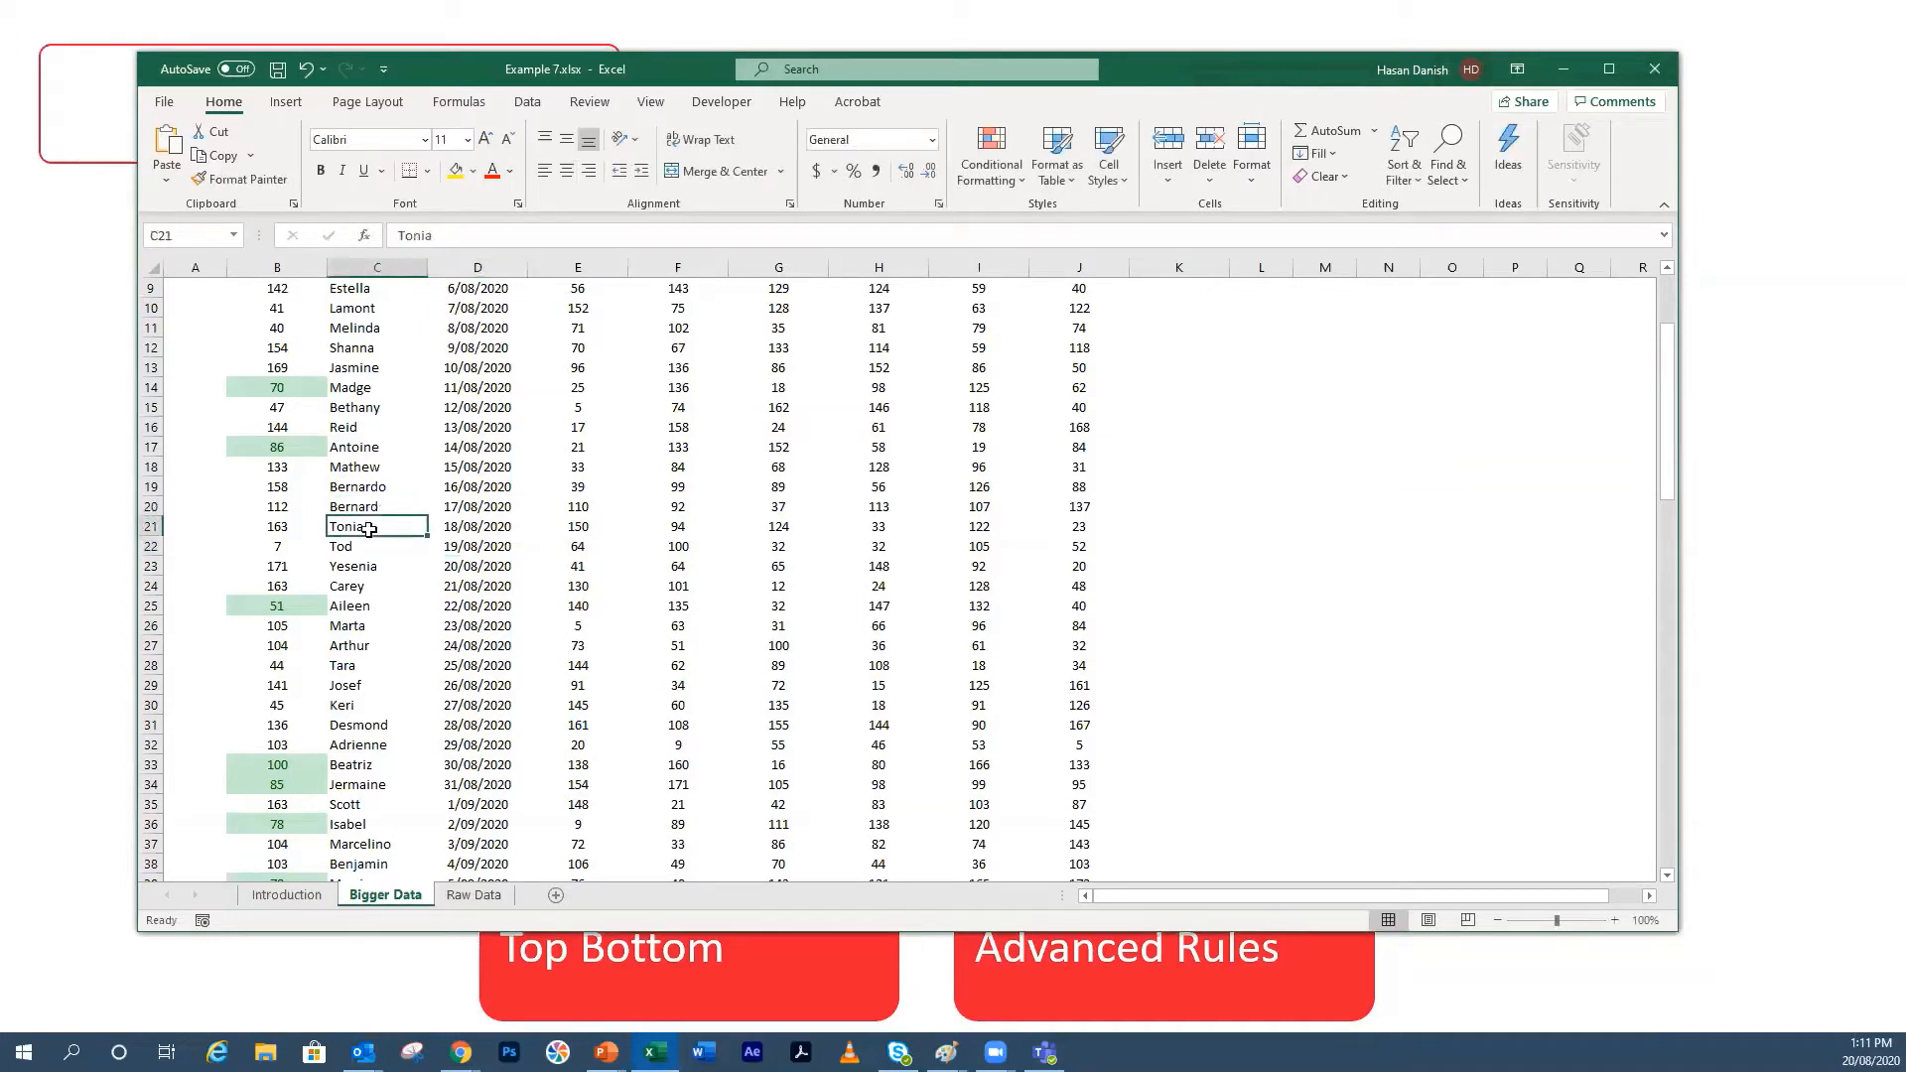
{"action": "type", "text": "Be"}
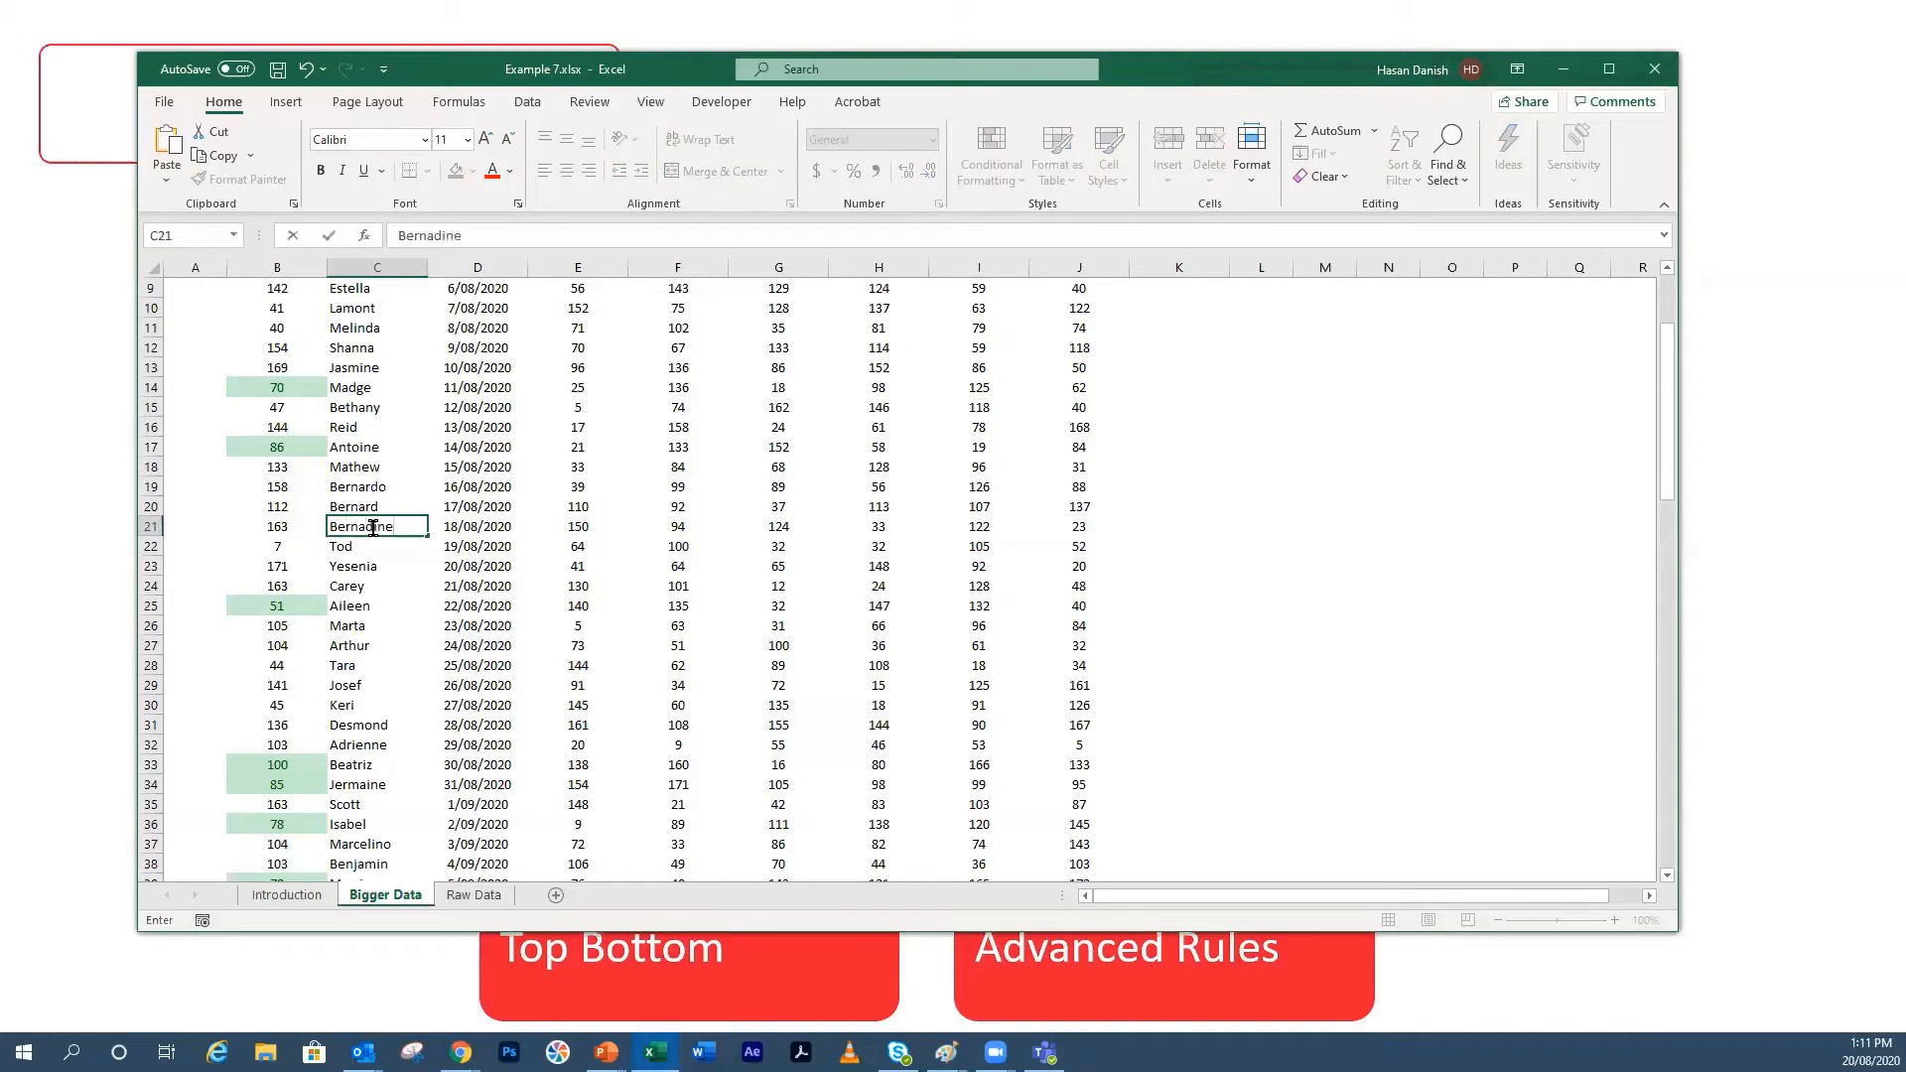
{"action": "type", "text": "rnadine"}
{"action": "left_click", "coordinate": [470, 490]}
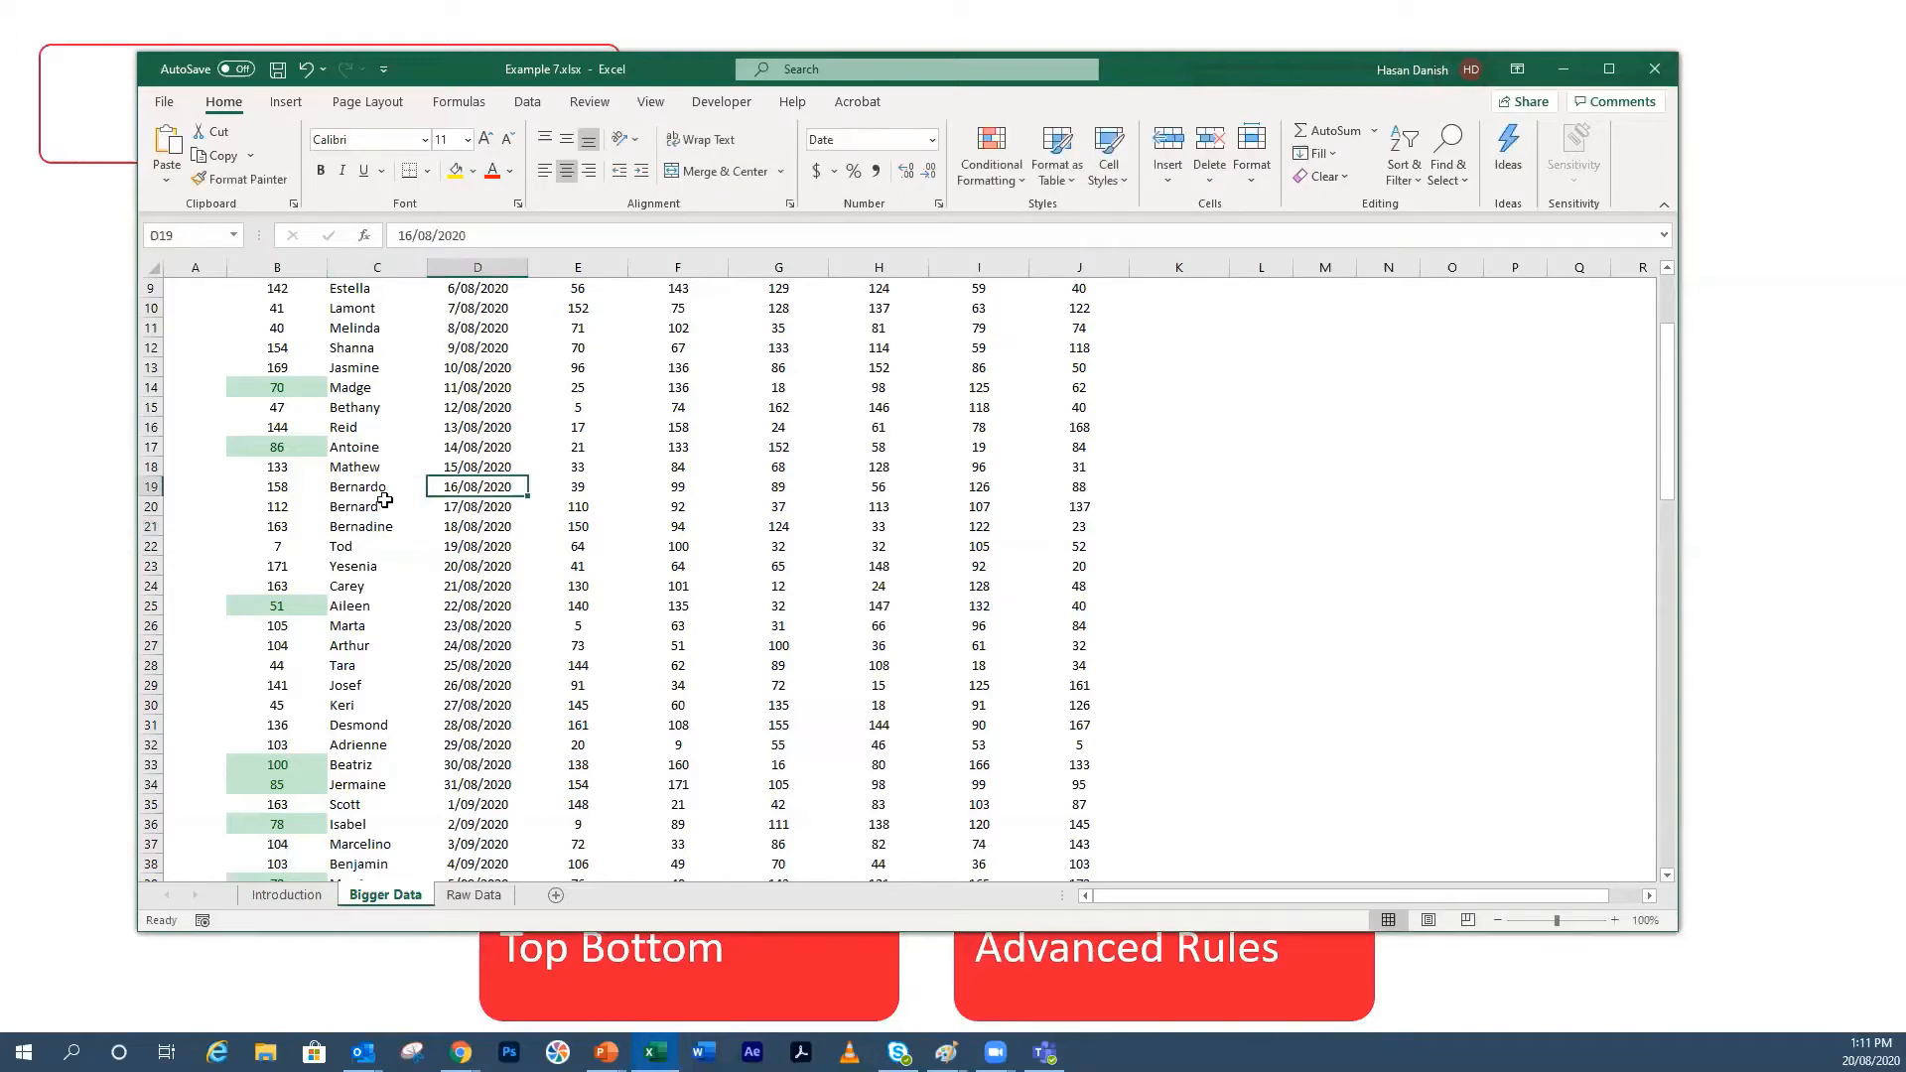
{"action": "left_click_drag", "start_coordinate": [385, 492], "coordinate": [382, 527]}
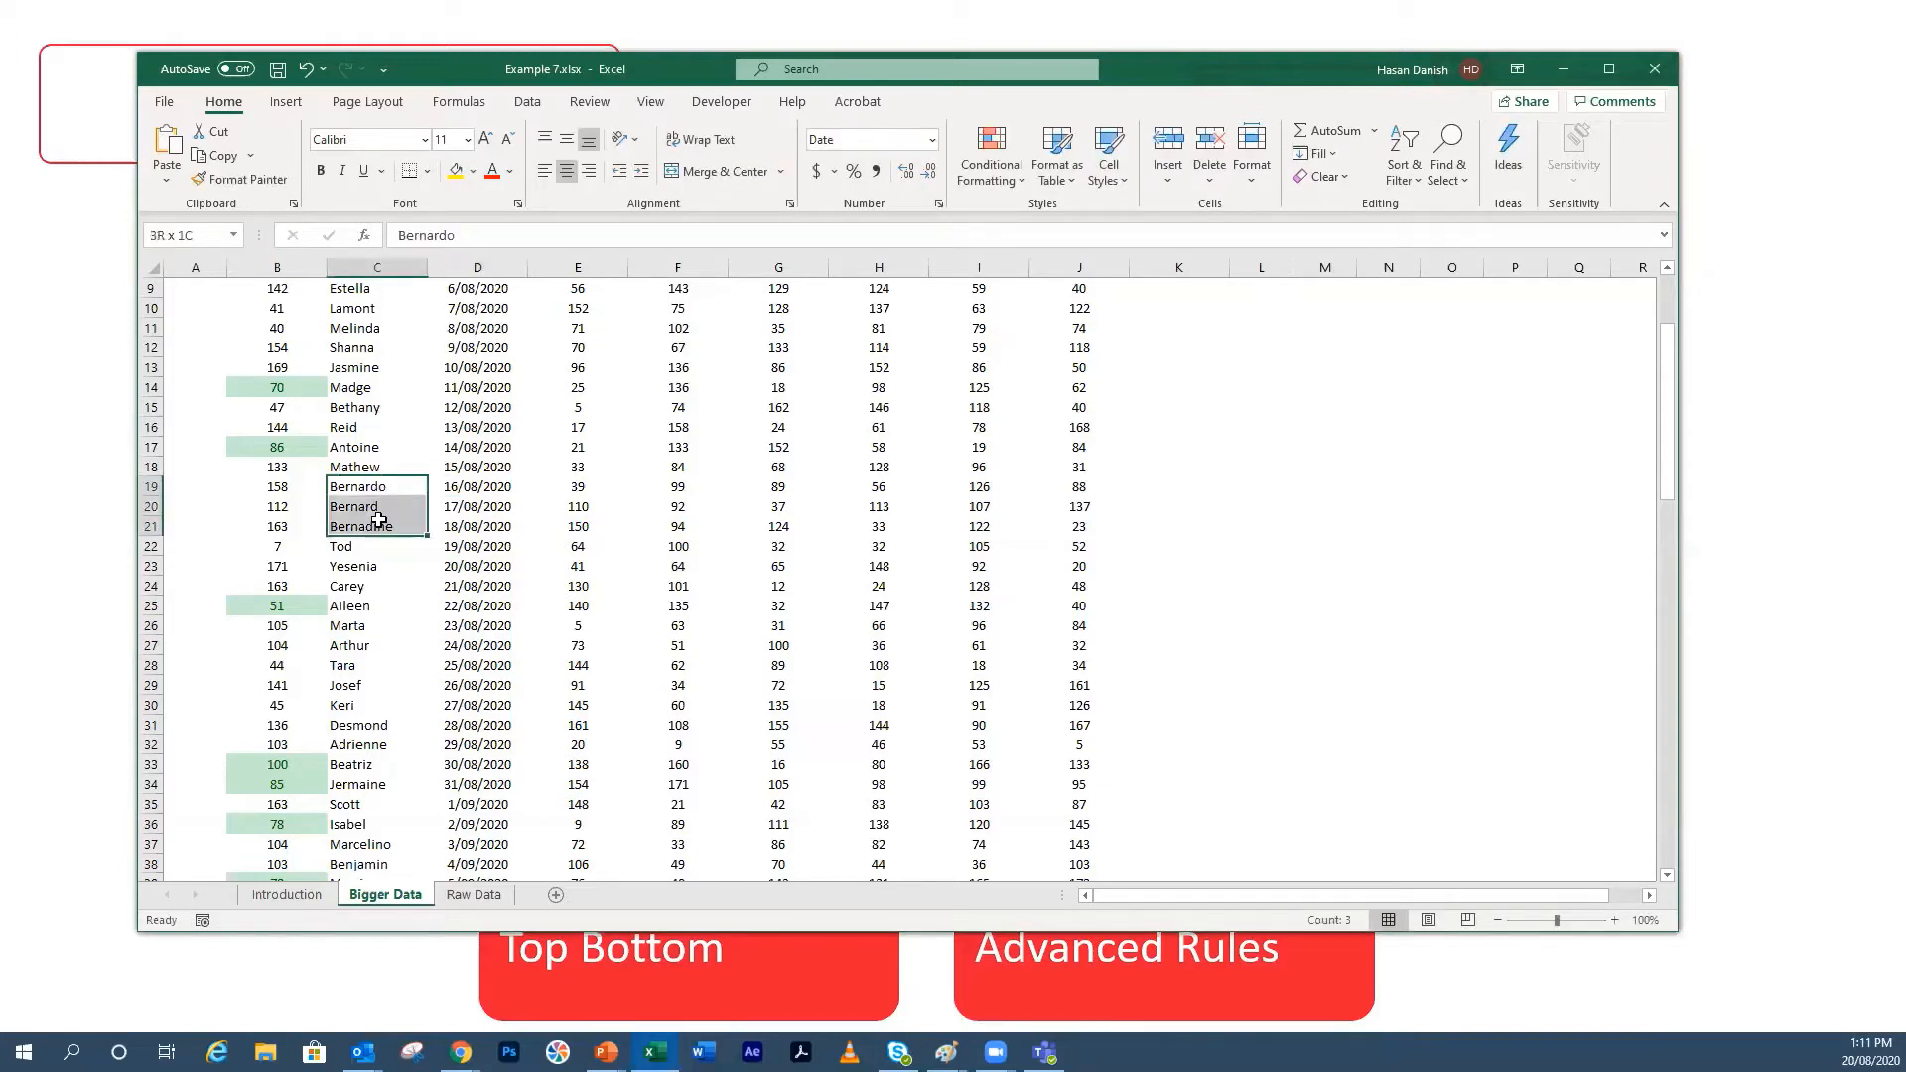
{"action": "left_click", "coordinate": [380, 430]}
{"action": "scroll", "coordinate": [382, 397], "scroll_direction": "up", "scroll_amount": 3}
{"action": "left_click_drag", "start_coordinate": [383, 371], "coordinate": [404, 791]}
Step: Clear all conditional formatting rules from the entire Bigger Data sheet
{"action": "left_click", "coordinate": [282, 646]}
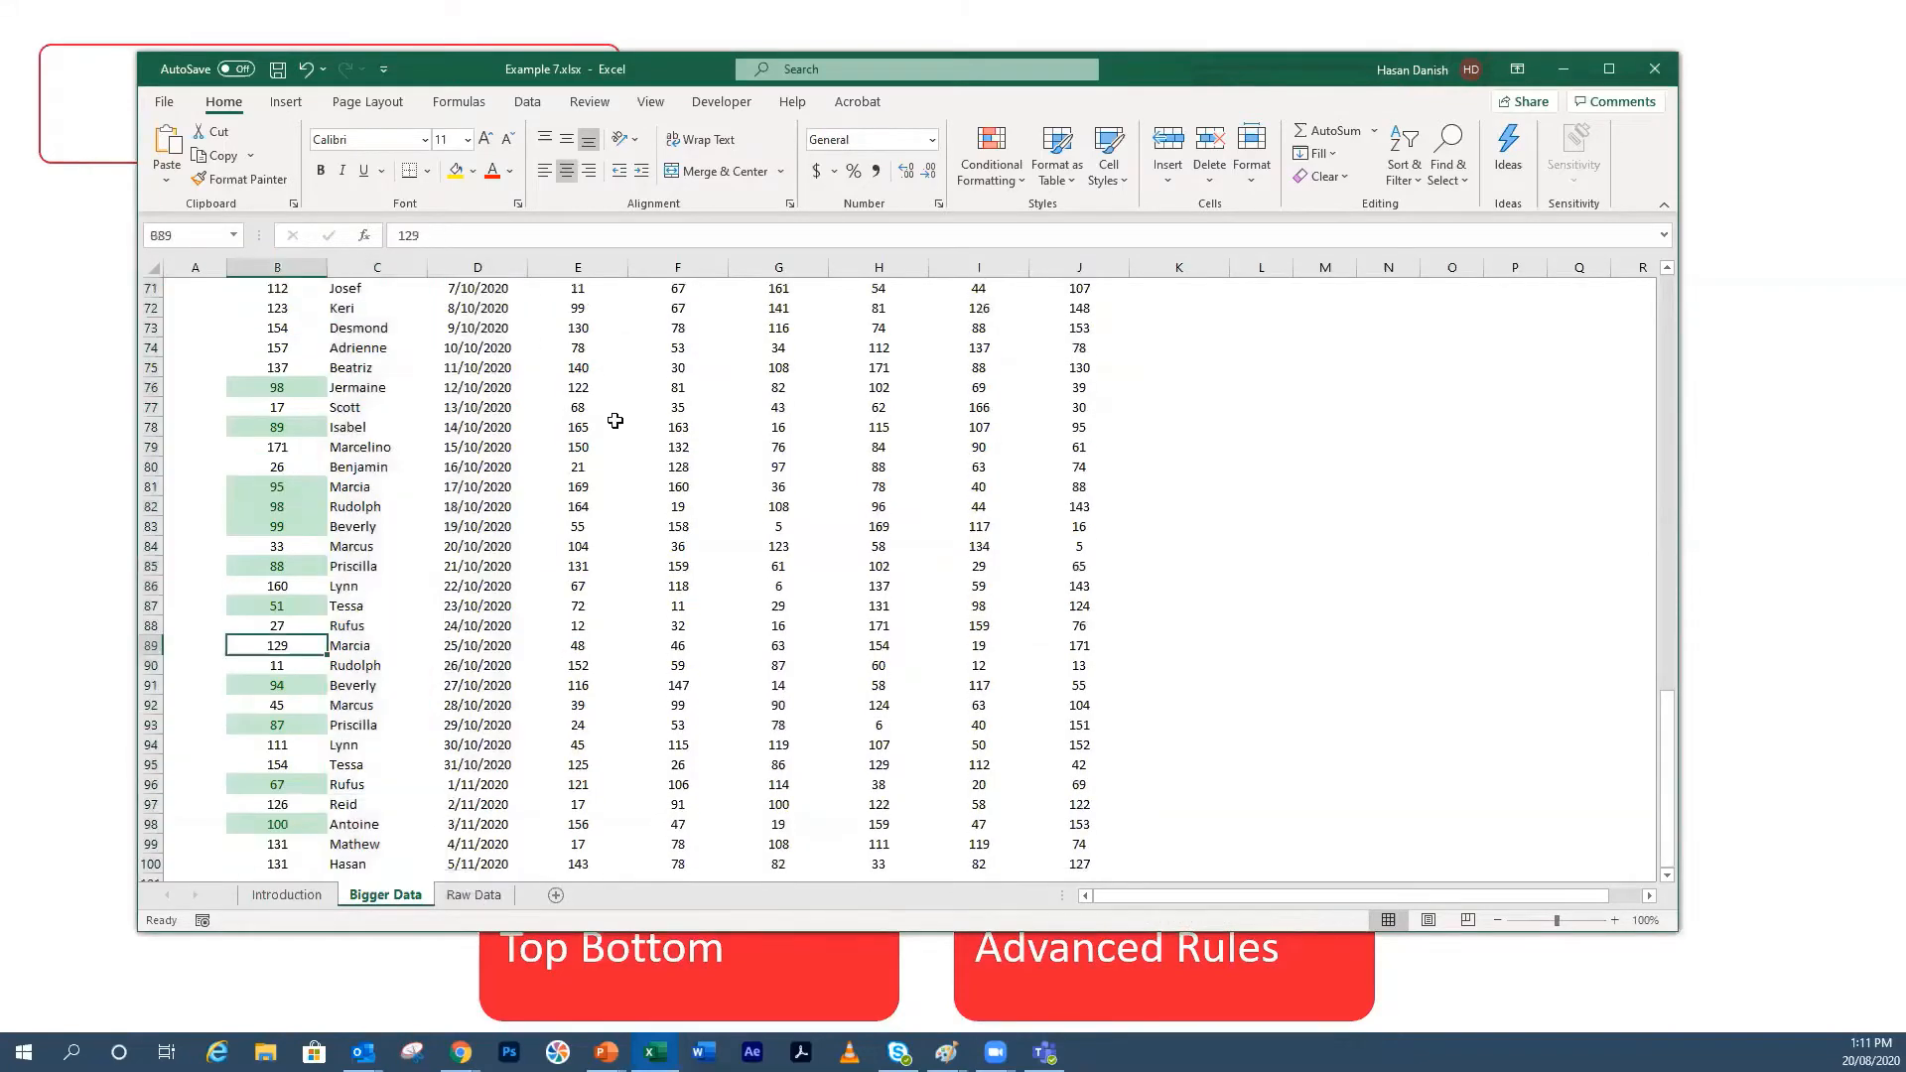
{"action": "left_click", "coordinate": [993, 159]}
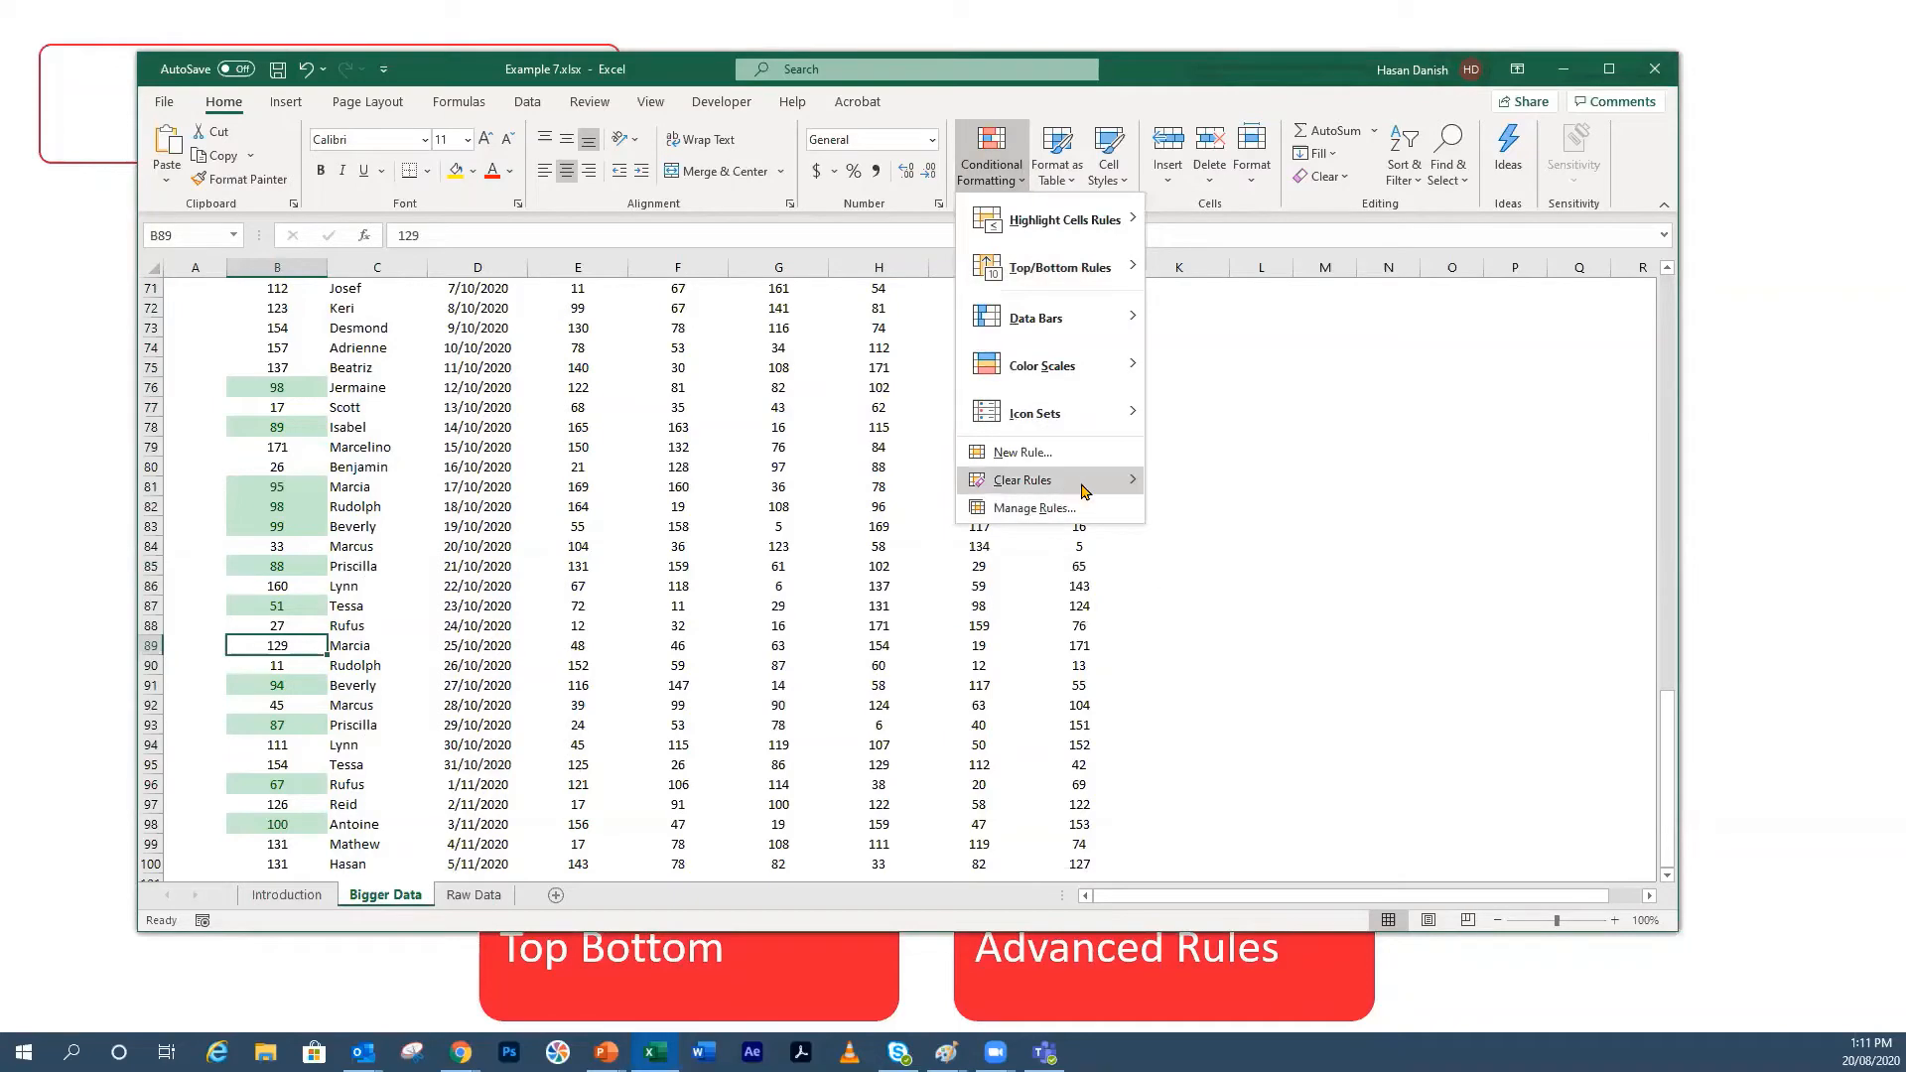
{"action": "mouse_move", "coordinate": [1082, 484]}
{"action": "left_click", "coordinate": [1162, 505]}
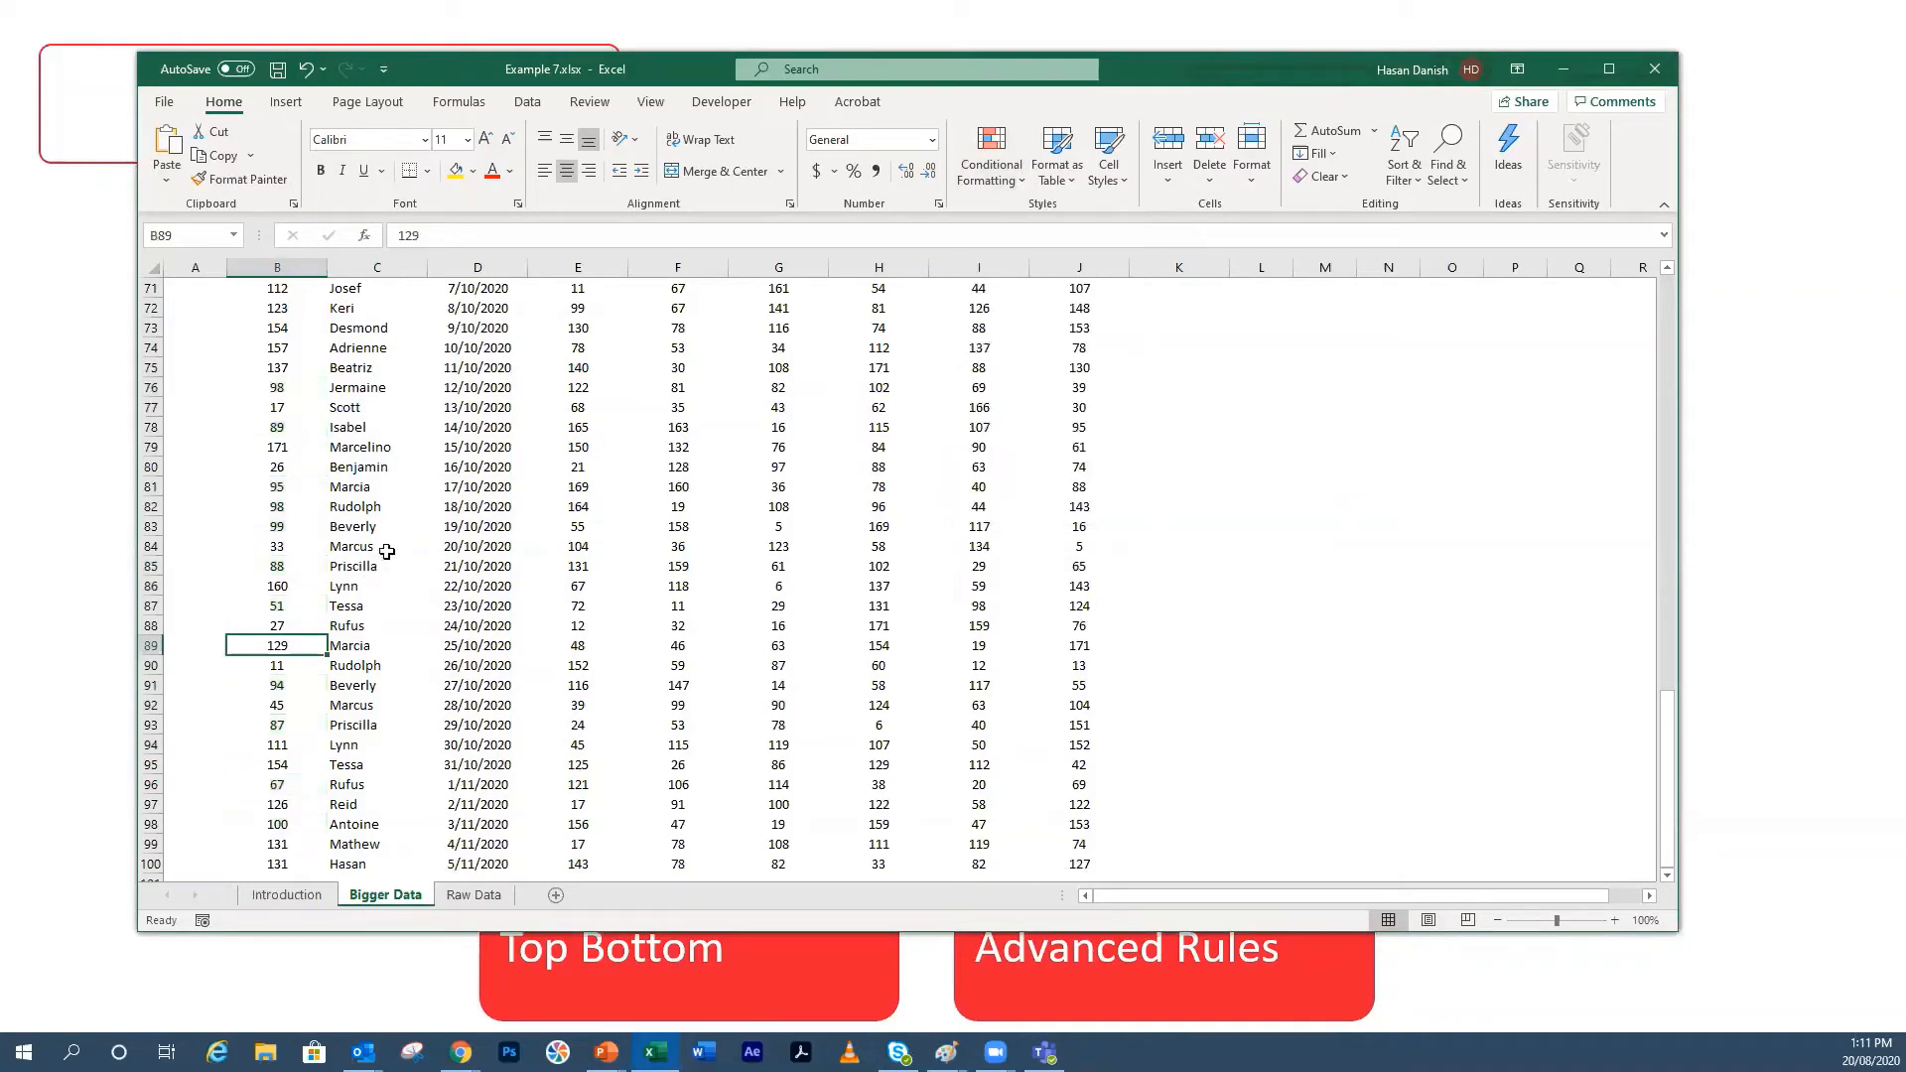
Step: Highlight cells in the Text column C5:C100 that contain the text "berna" with Light Red Fill with Dark Red Text
{"action": "scroll", "coordinate": [383, 544], "scroll_direction": "up", "scroll_amount": 20}
{"action": "left_click_drag", "start_coordinate": [370, 372], "coordinate": [376, 846]}
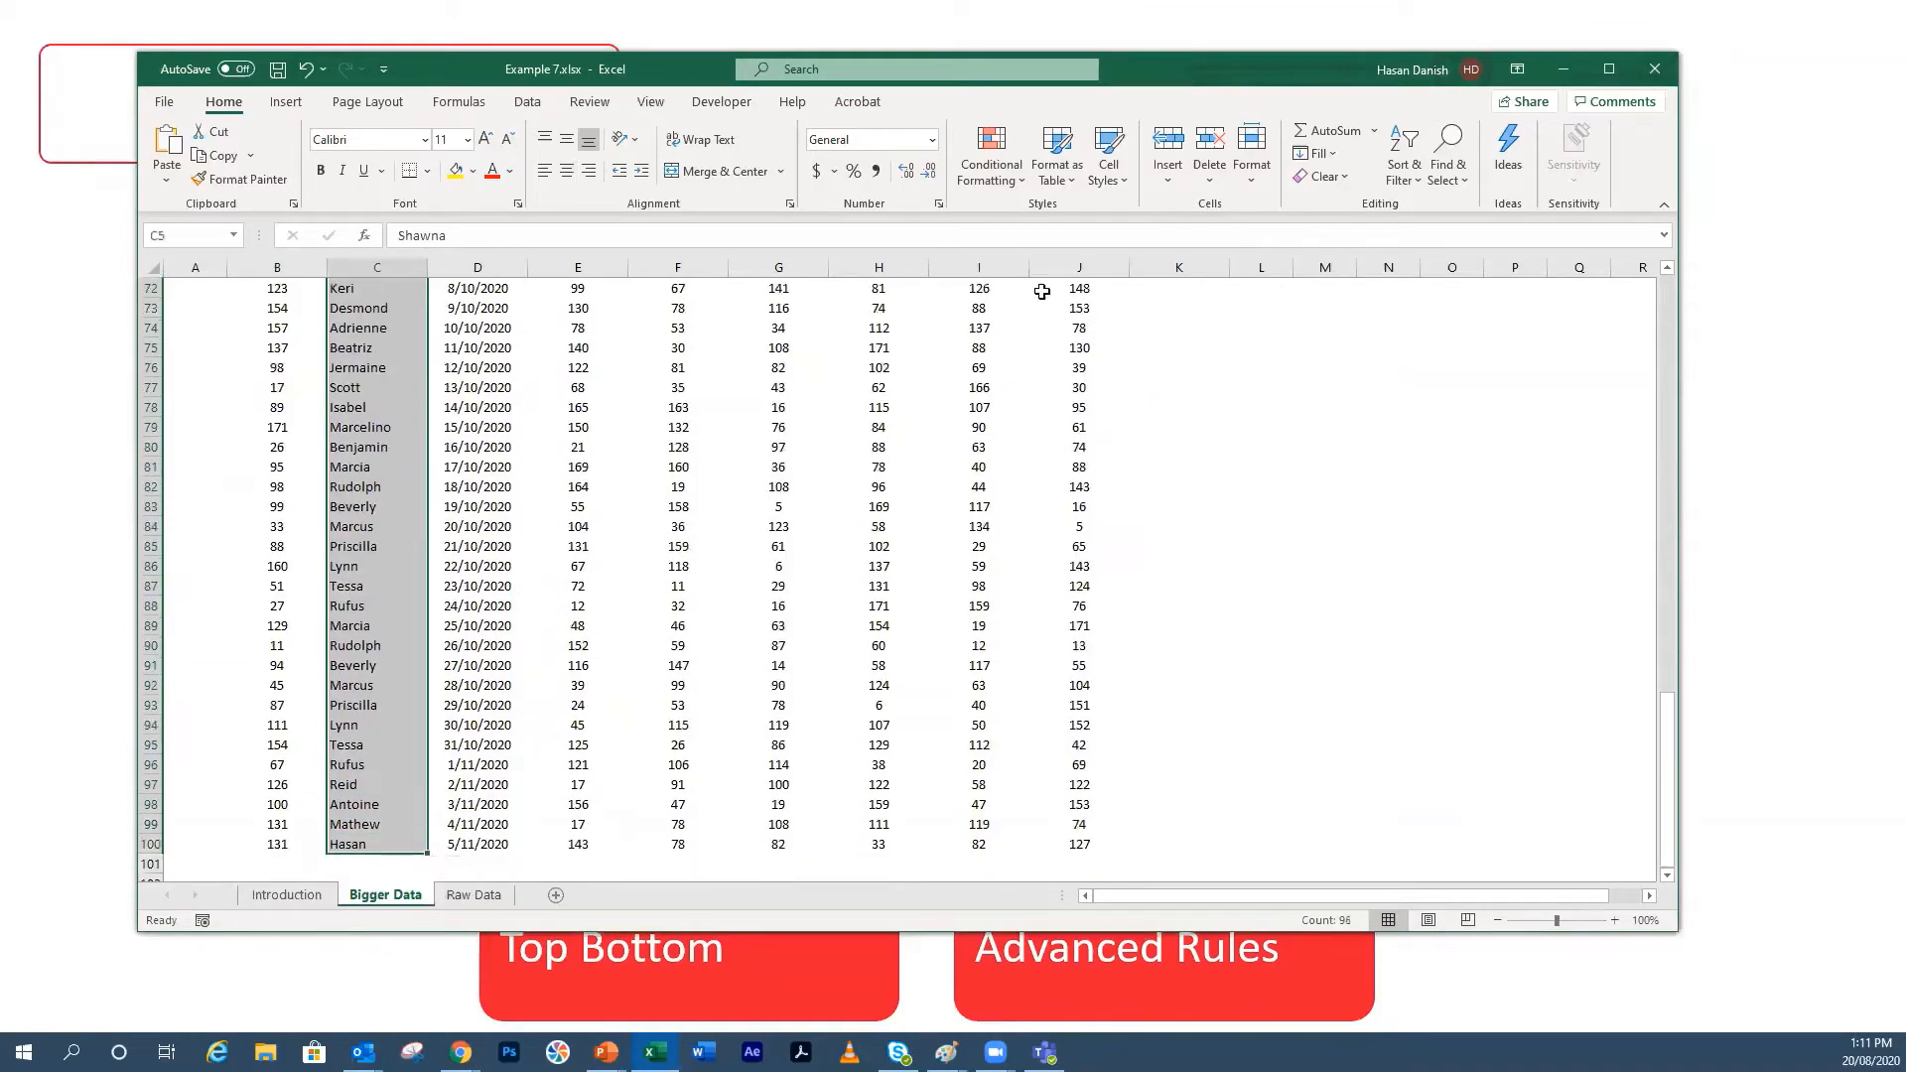
{"action": "left_click", "coordinate": [991, 157]}
{"action": "mouse_move", "coordinate": [1140, 228]}
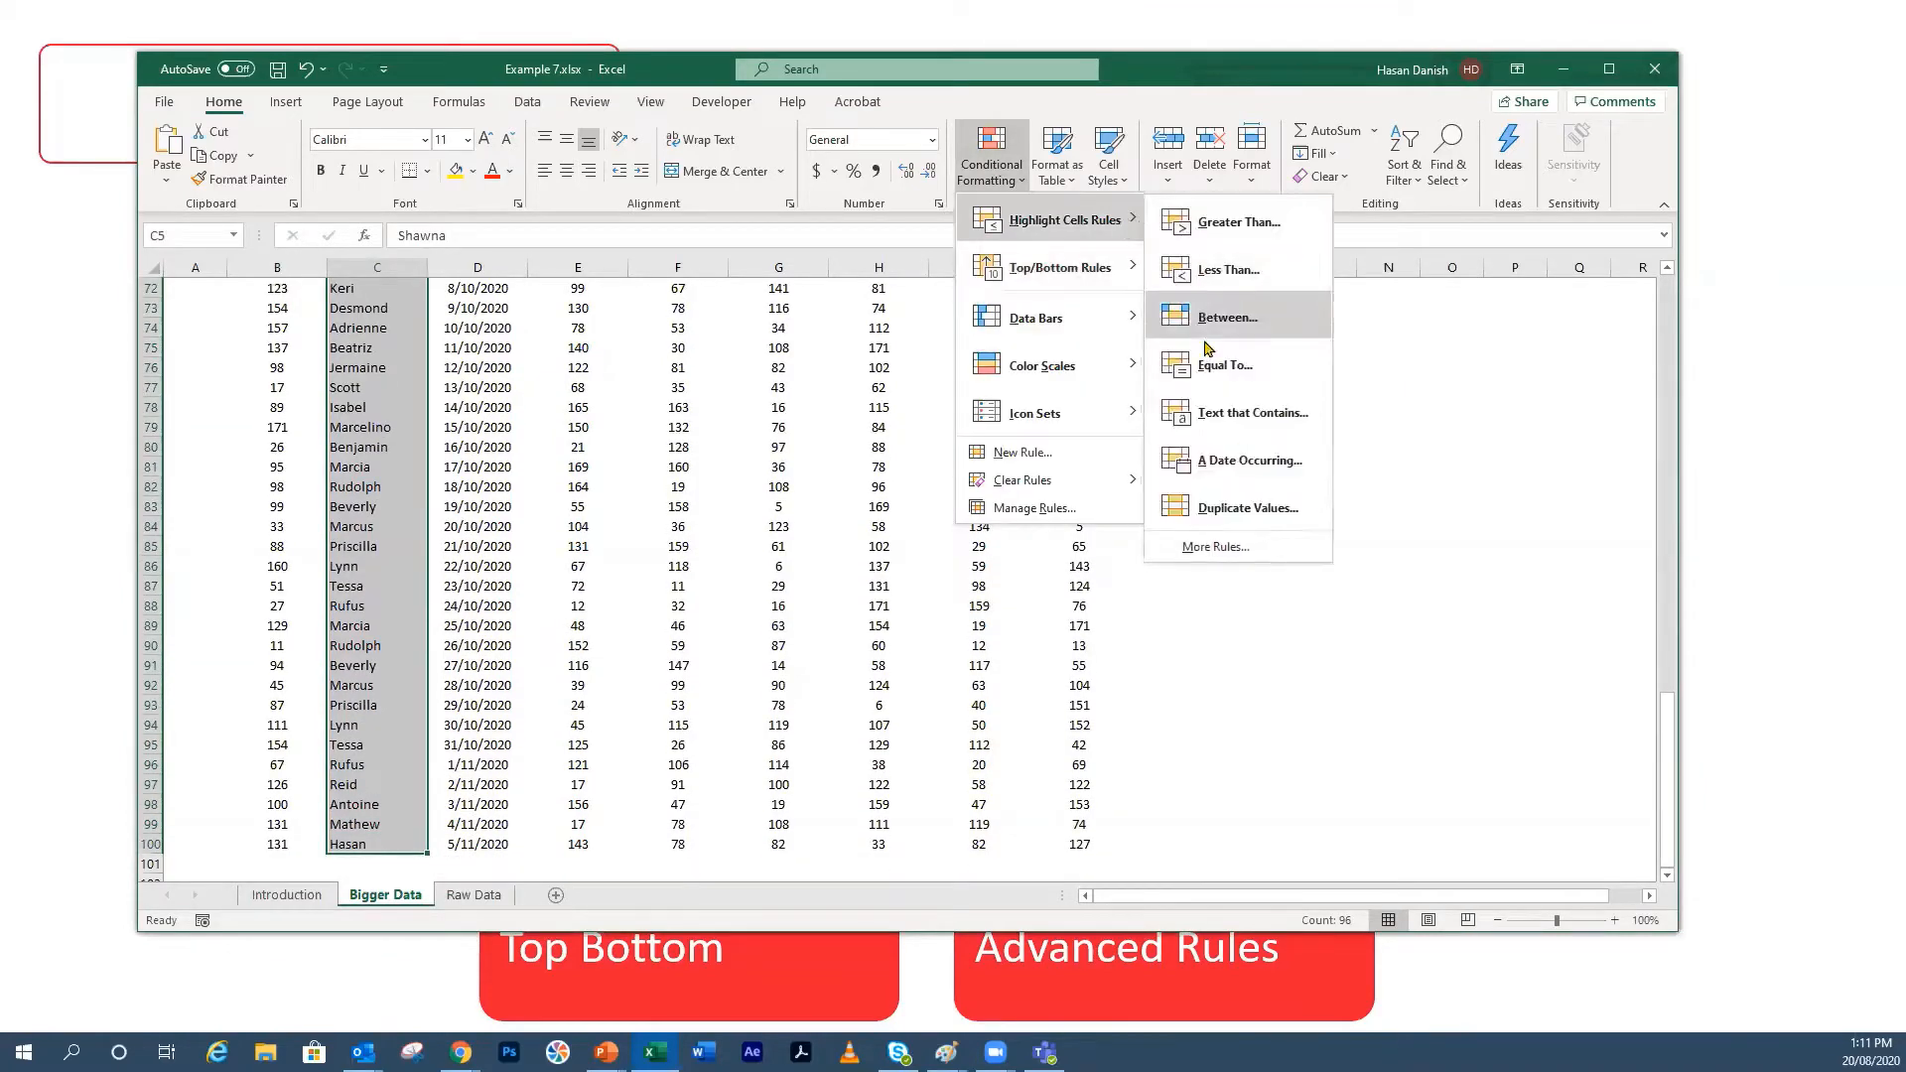
{"action": "left_click", "coordinate": [1232, 412]}
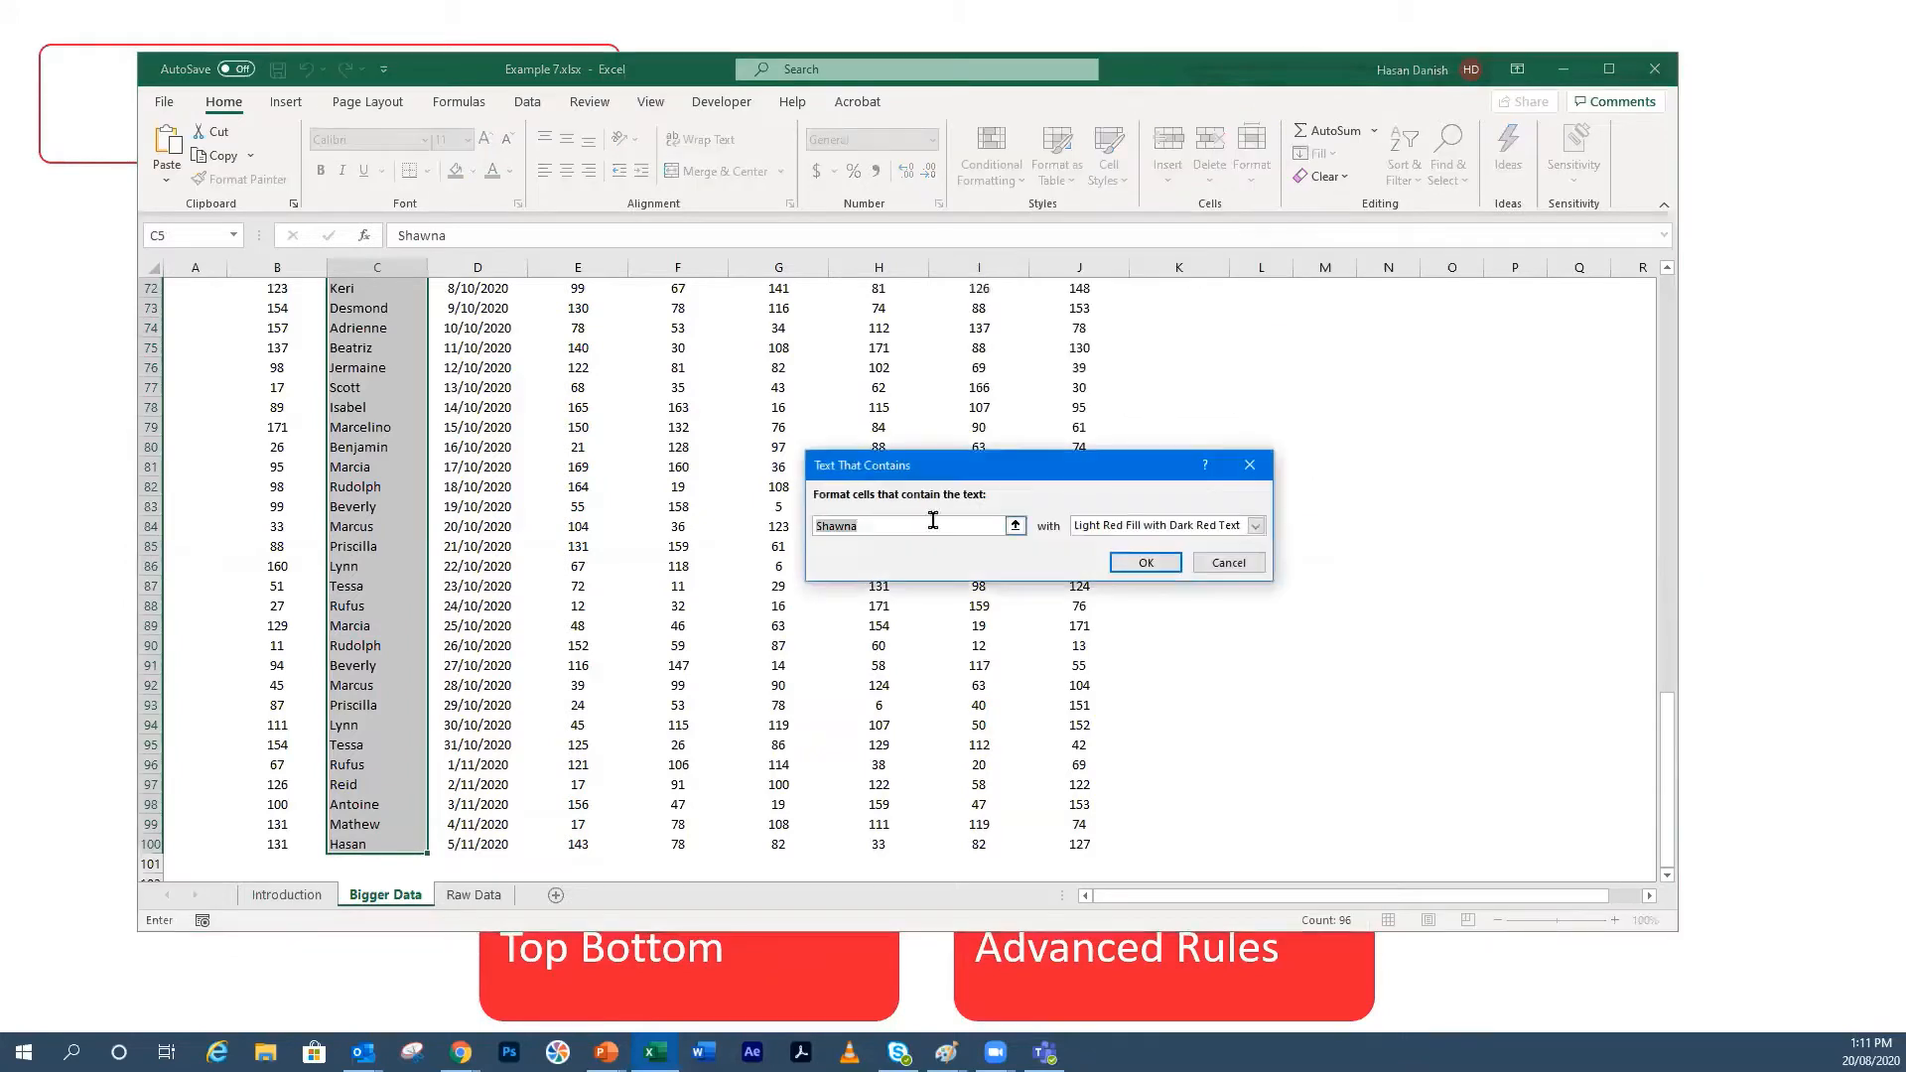
{"action": "type", "text": "ber"}
{"action": "left_click", "coordinate": [1145, 562]}
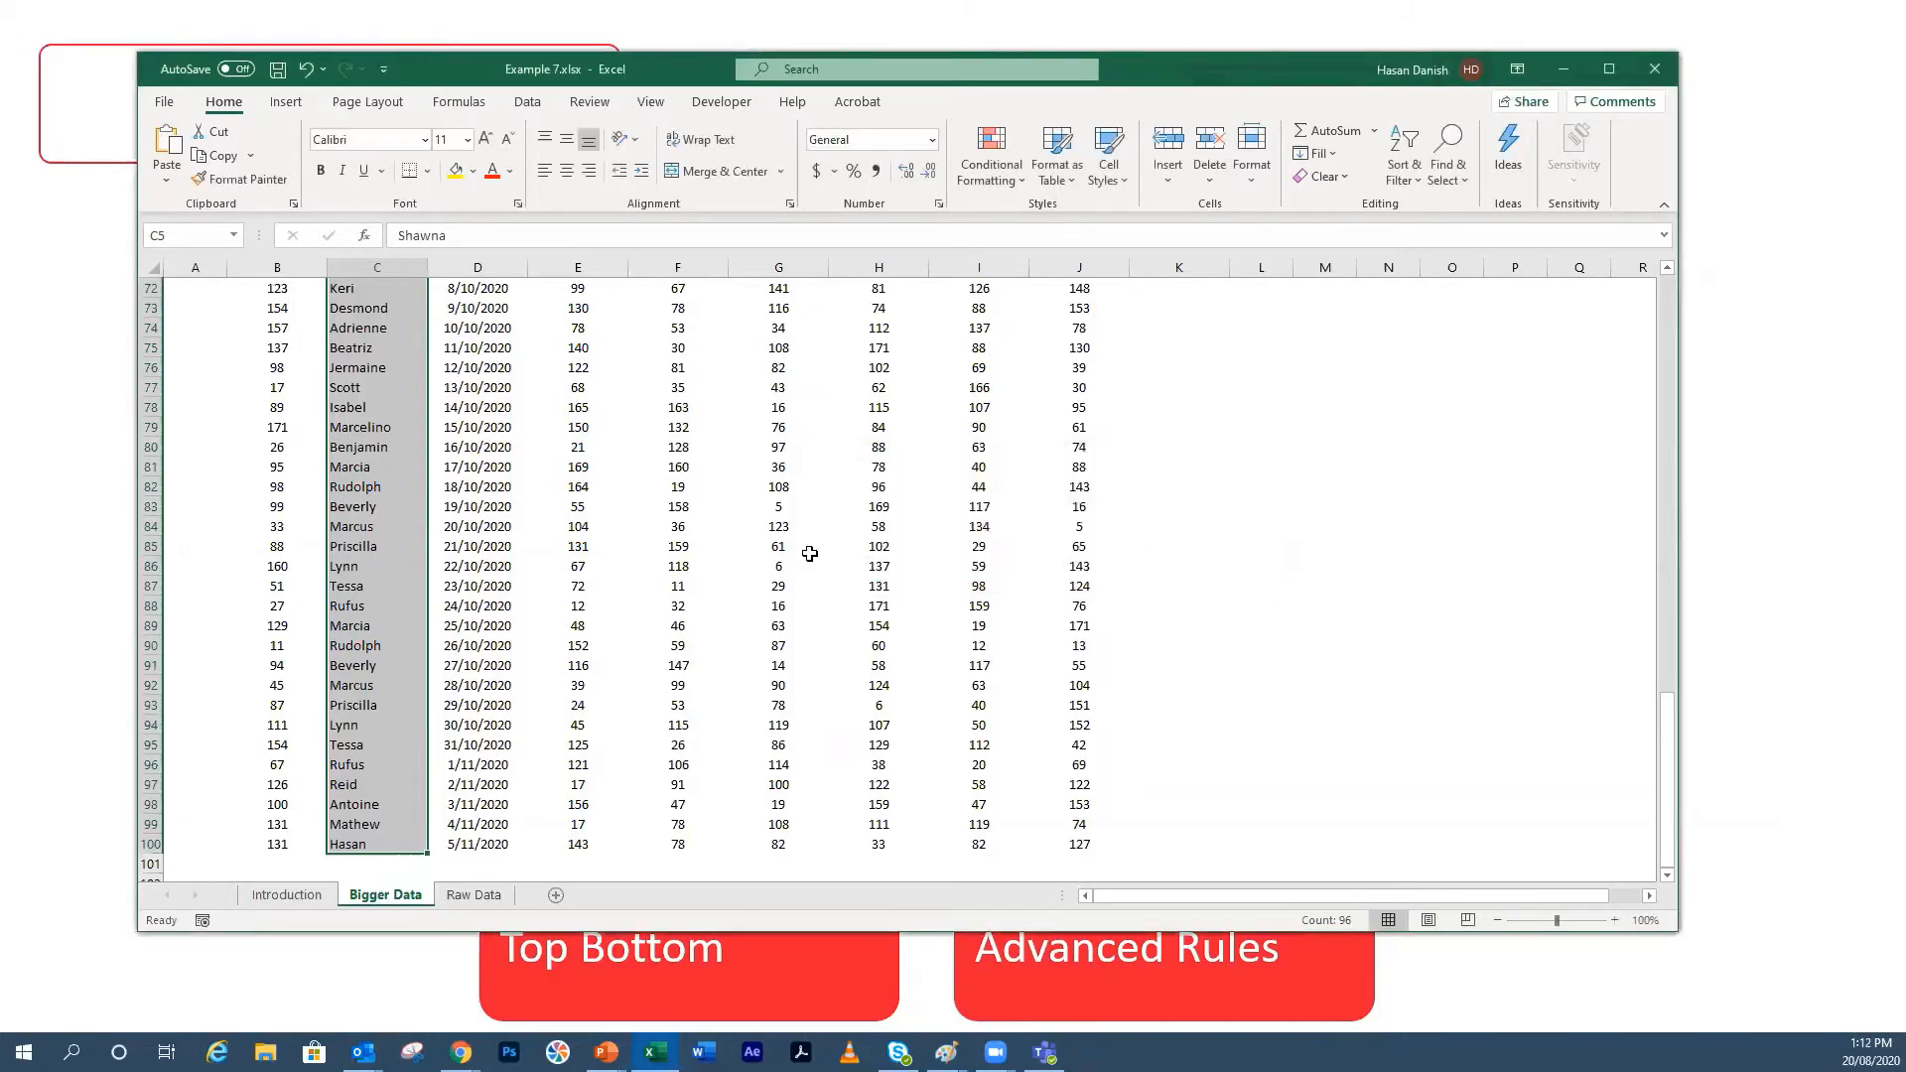
Step: Examine the names matched in the Text column and the definition of the rule covering C20 in the Conditional Formatting Rules Manager
{"action": "scroll", "coordinate": [811, 553], "scroll_direction": "up", "scroll_amount": 13}
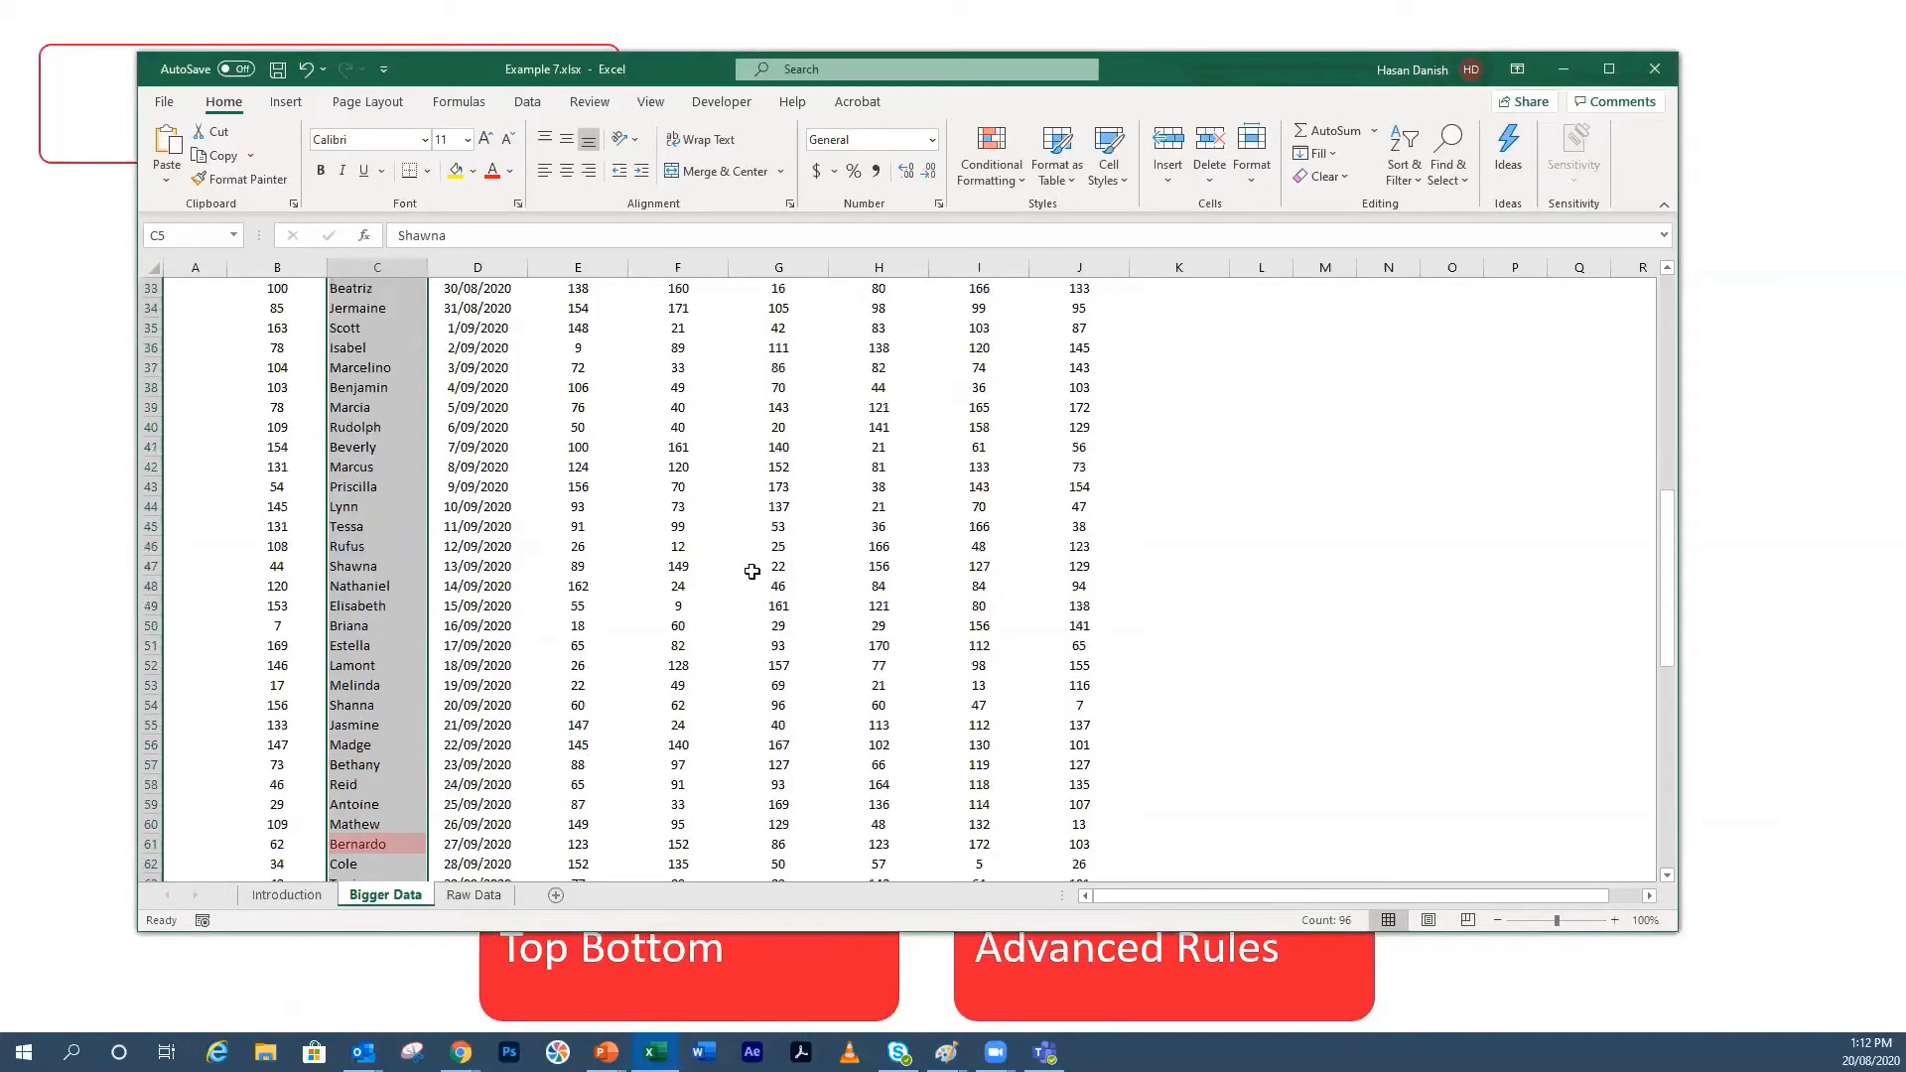
{"action": "scroll", "coordinate": [752, 572], "scroll_direction": "up", "scroll_amount": 10}
{"action": "left_click", "coordinate": [383, 623]}
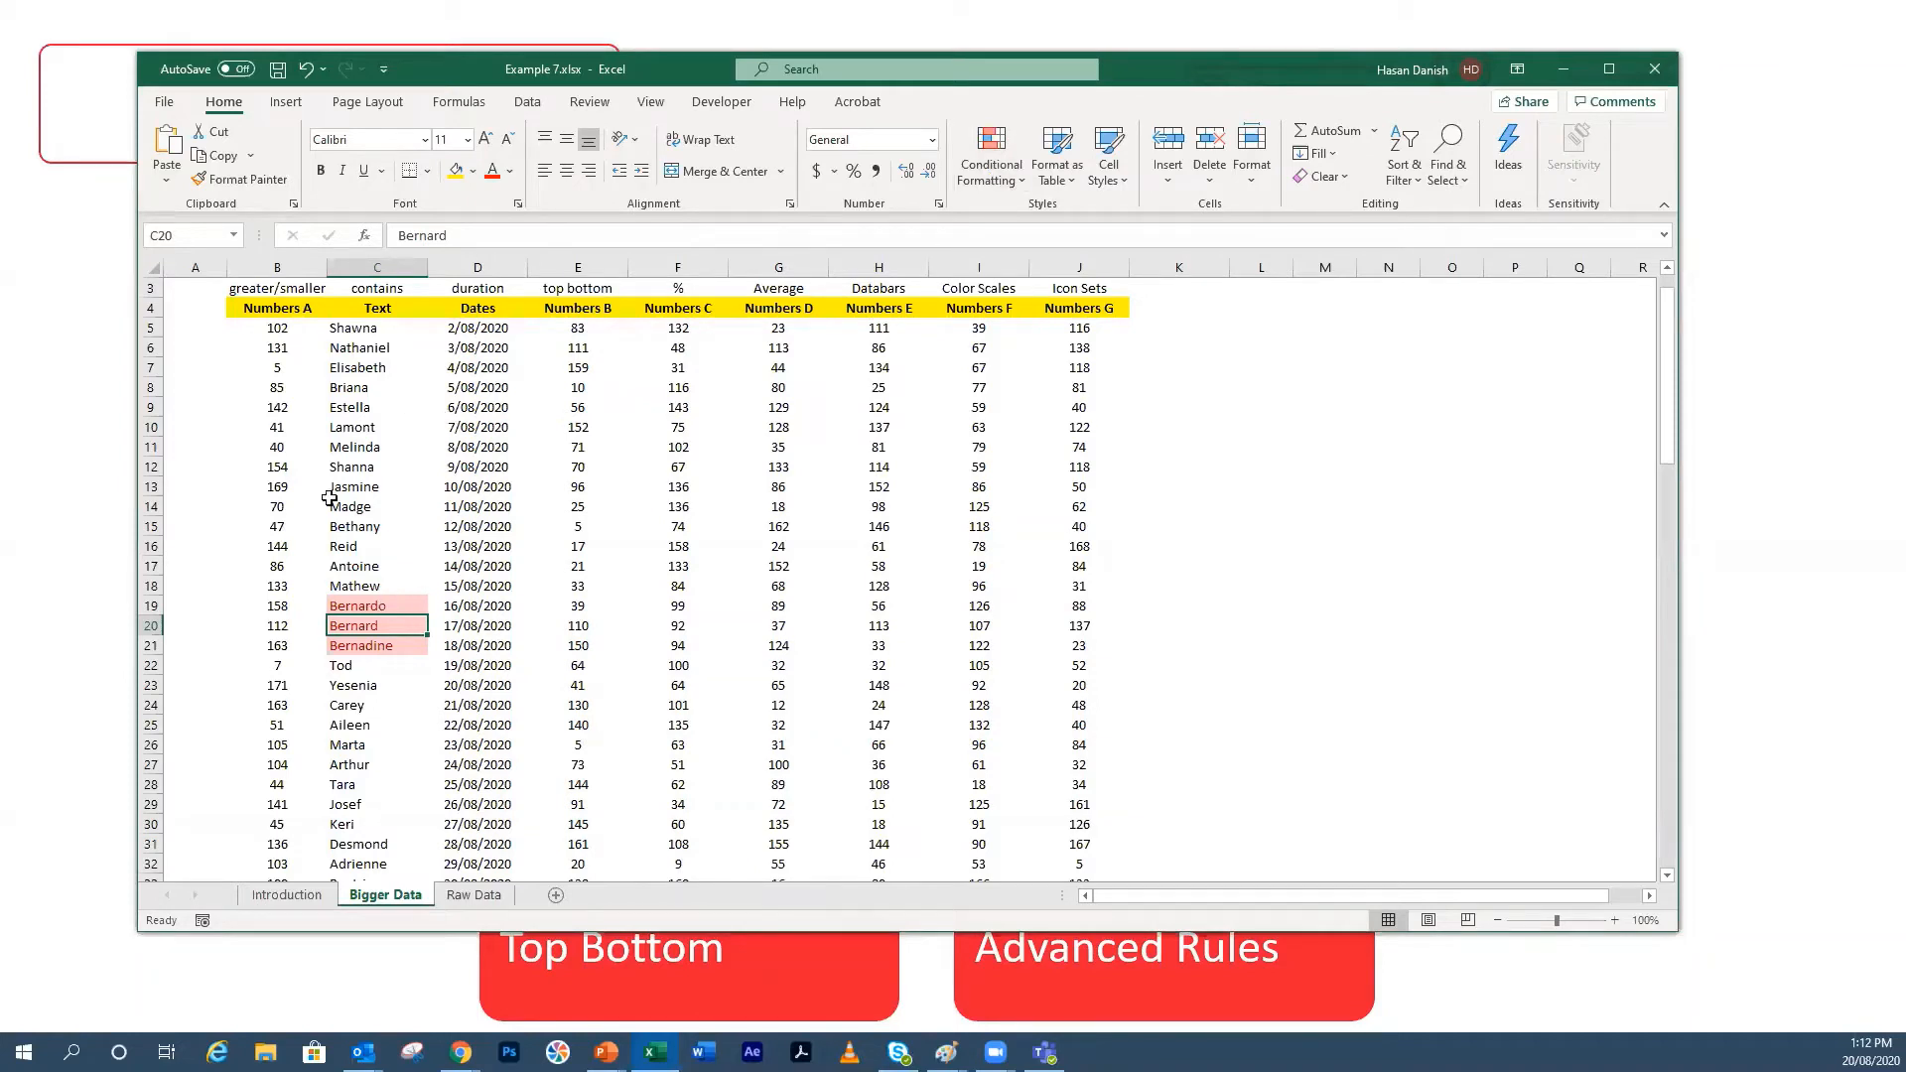
{"action": "left_click", "coordinate": [964, 180]}
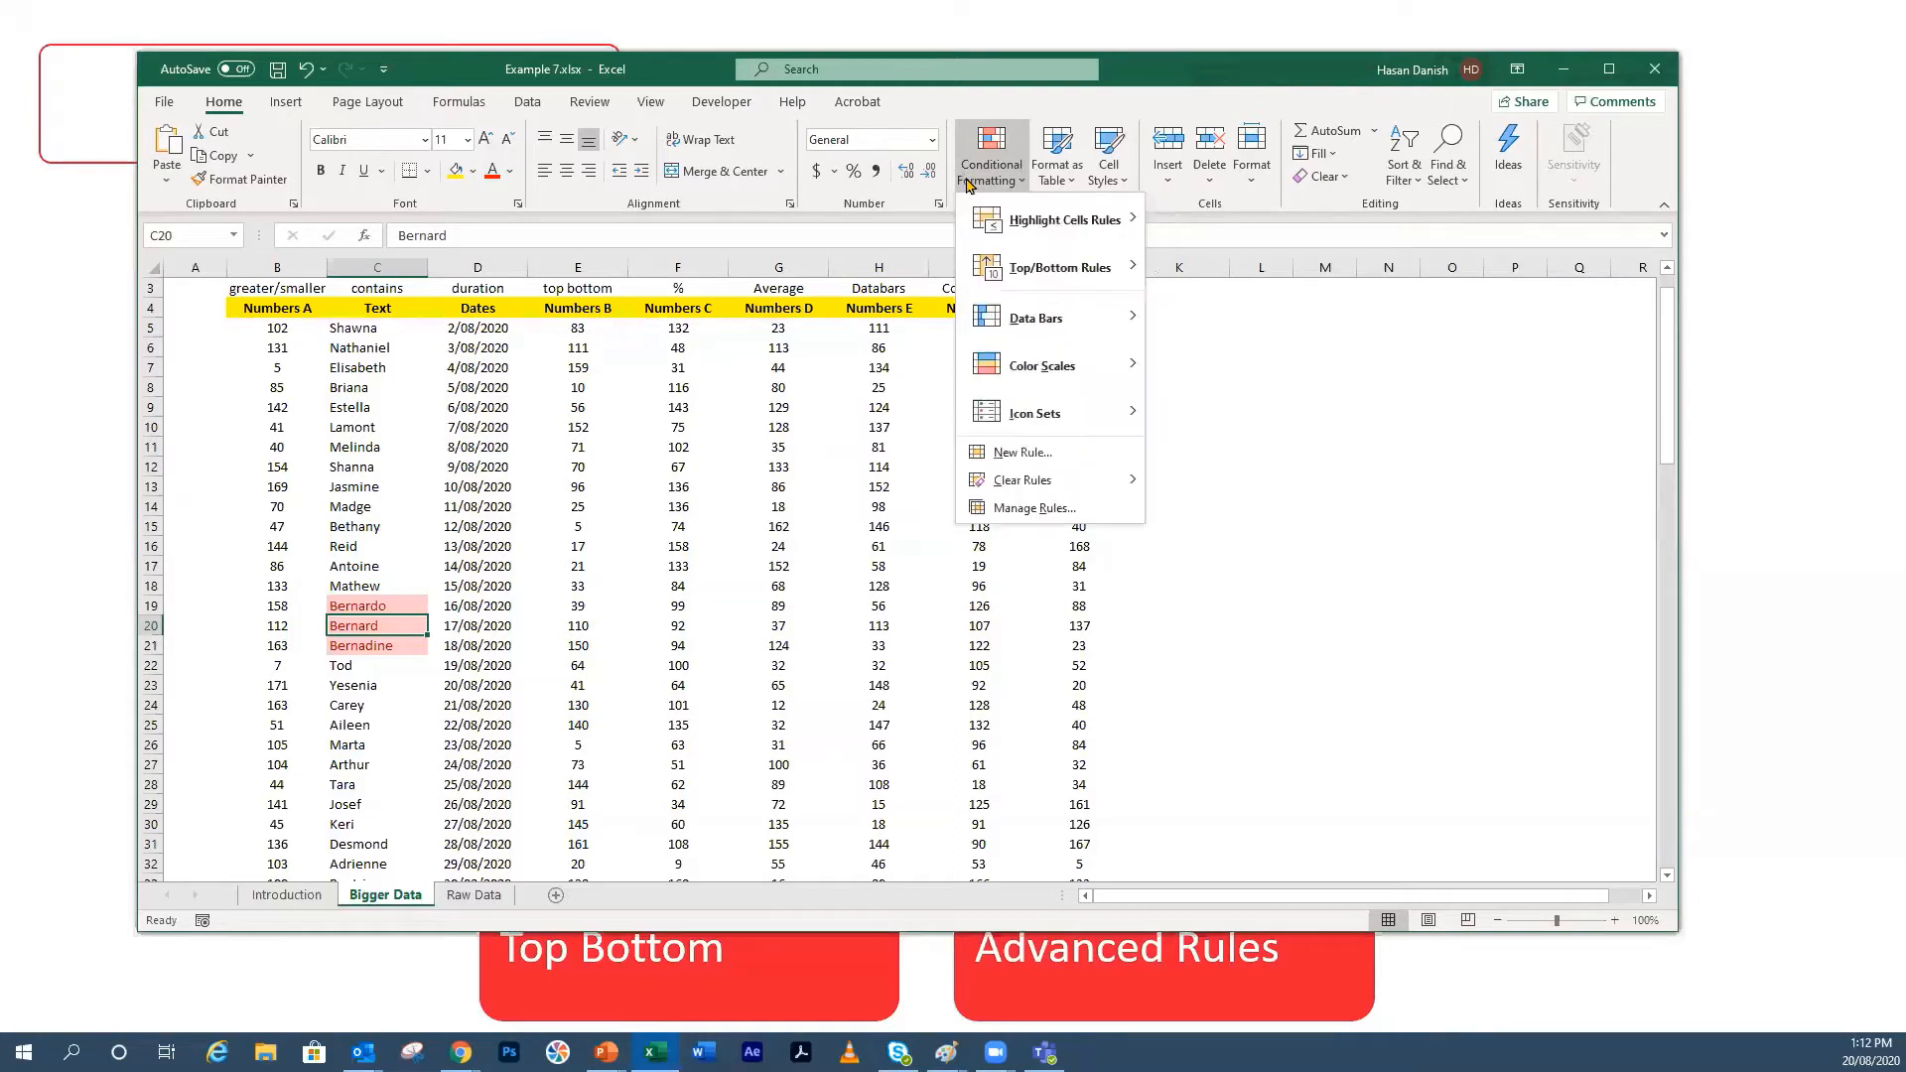
{"action": "left_click", "coordinate": [1034, 509]}
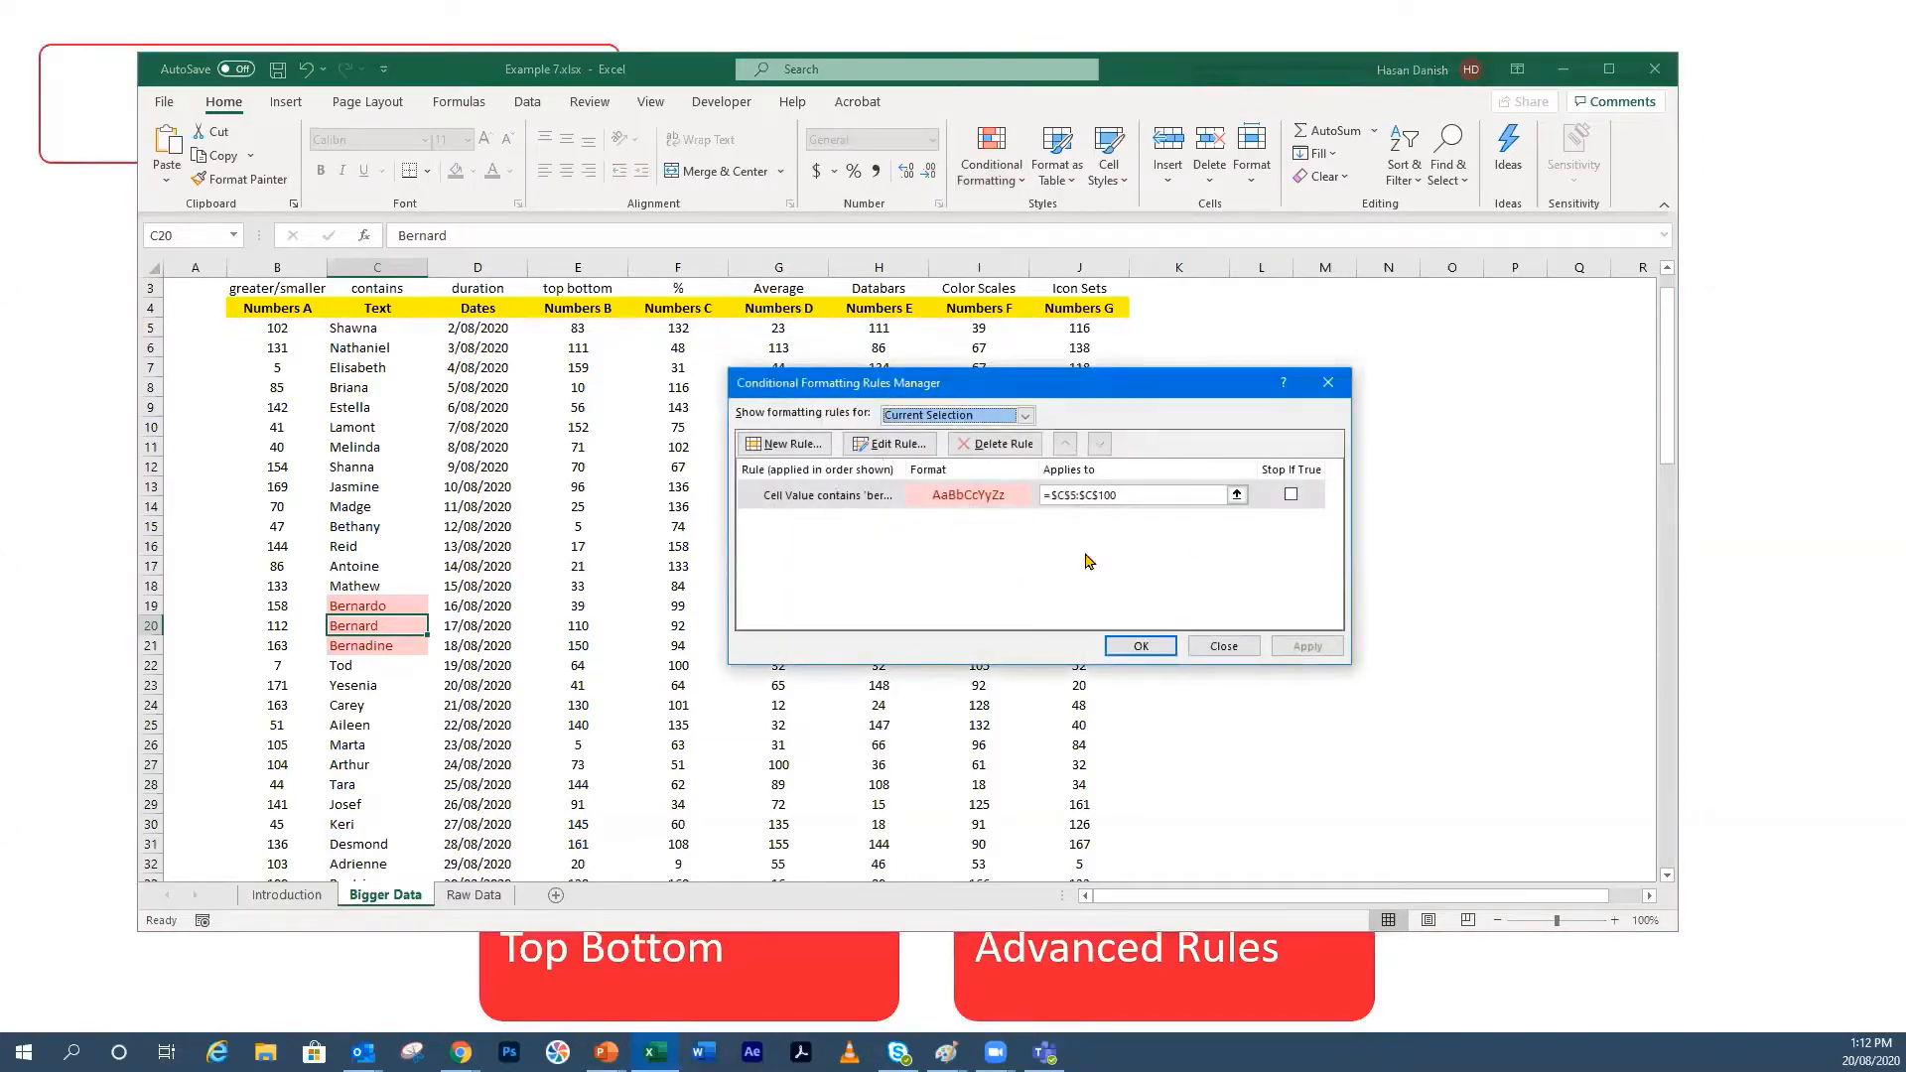
{"action": "double_click", "coordinate": [838, 502]}
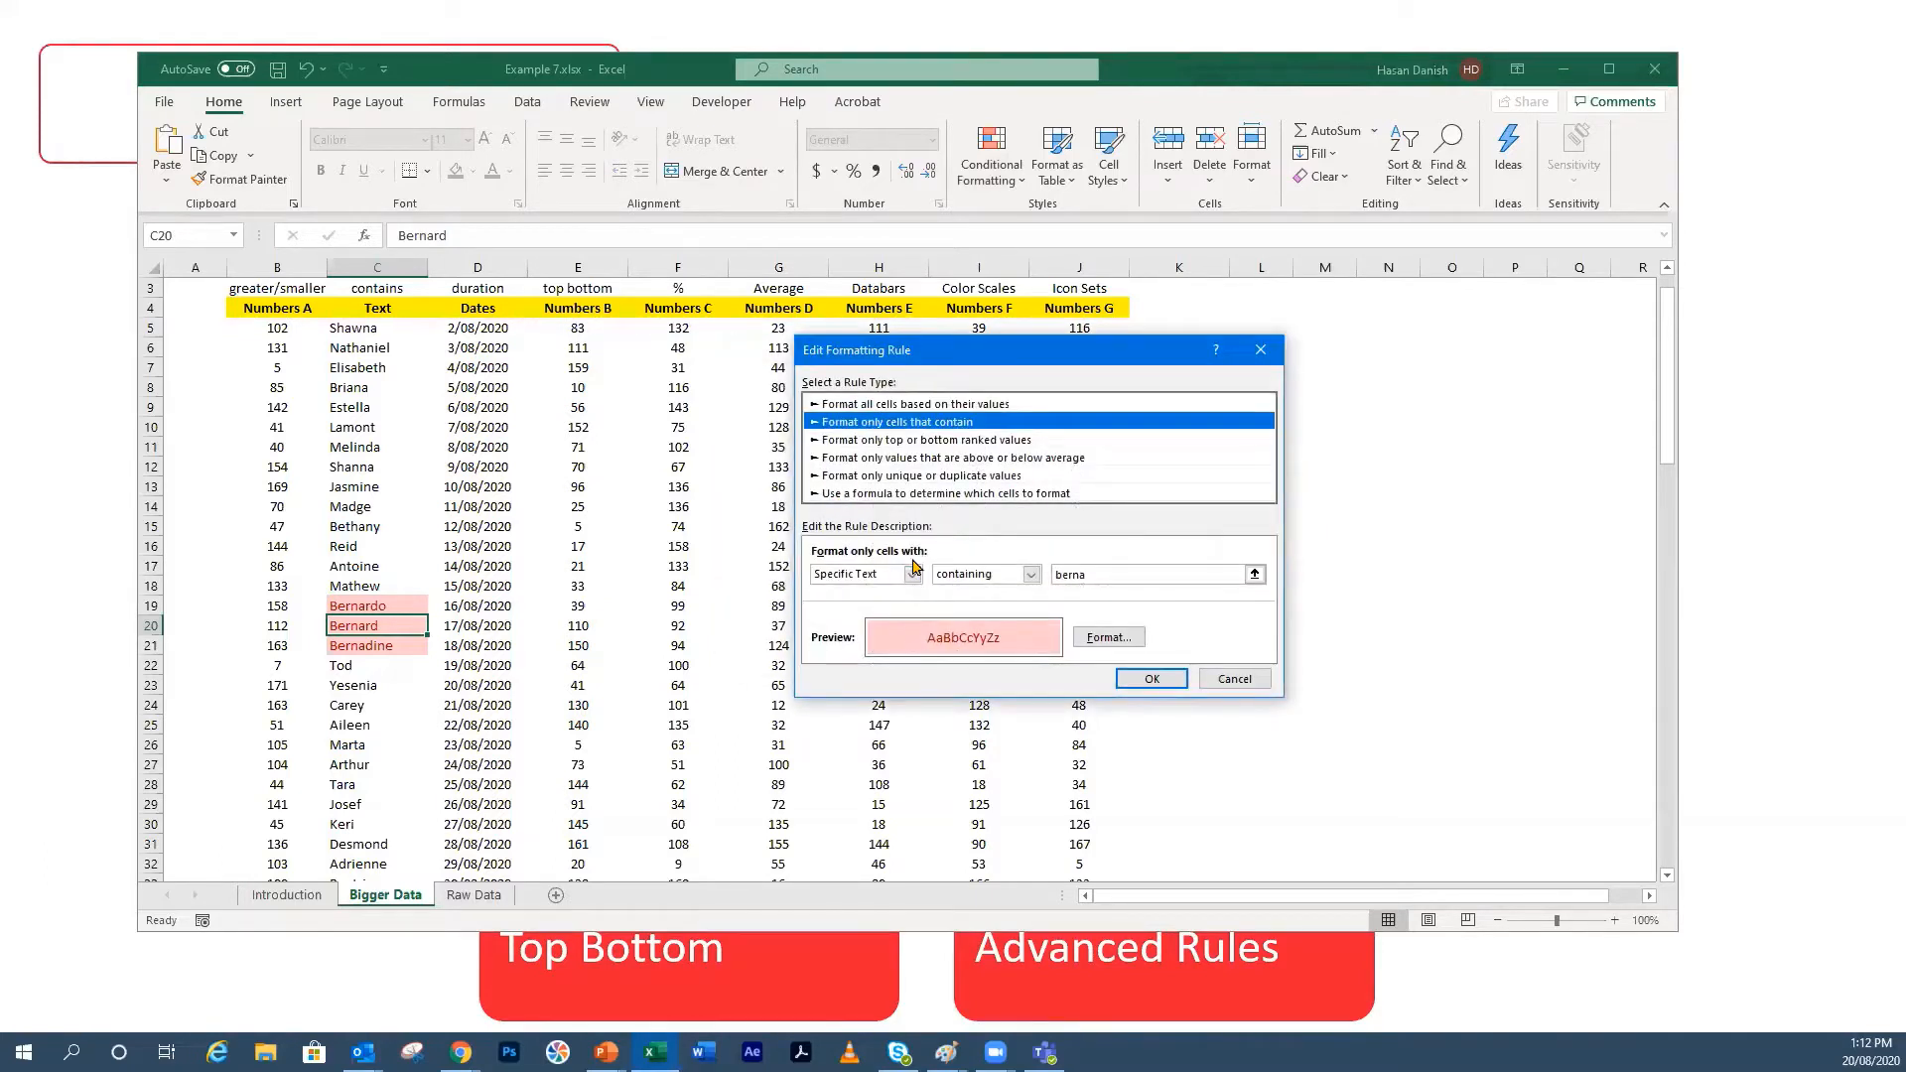
{"action": "left_click", "coordinate": [927, 496]}
{"action": "left_click", "coordinate": [1116, 678]}
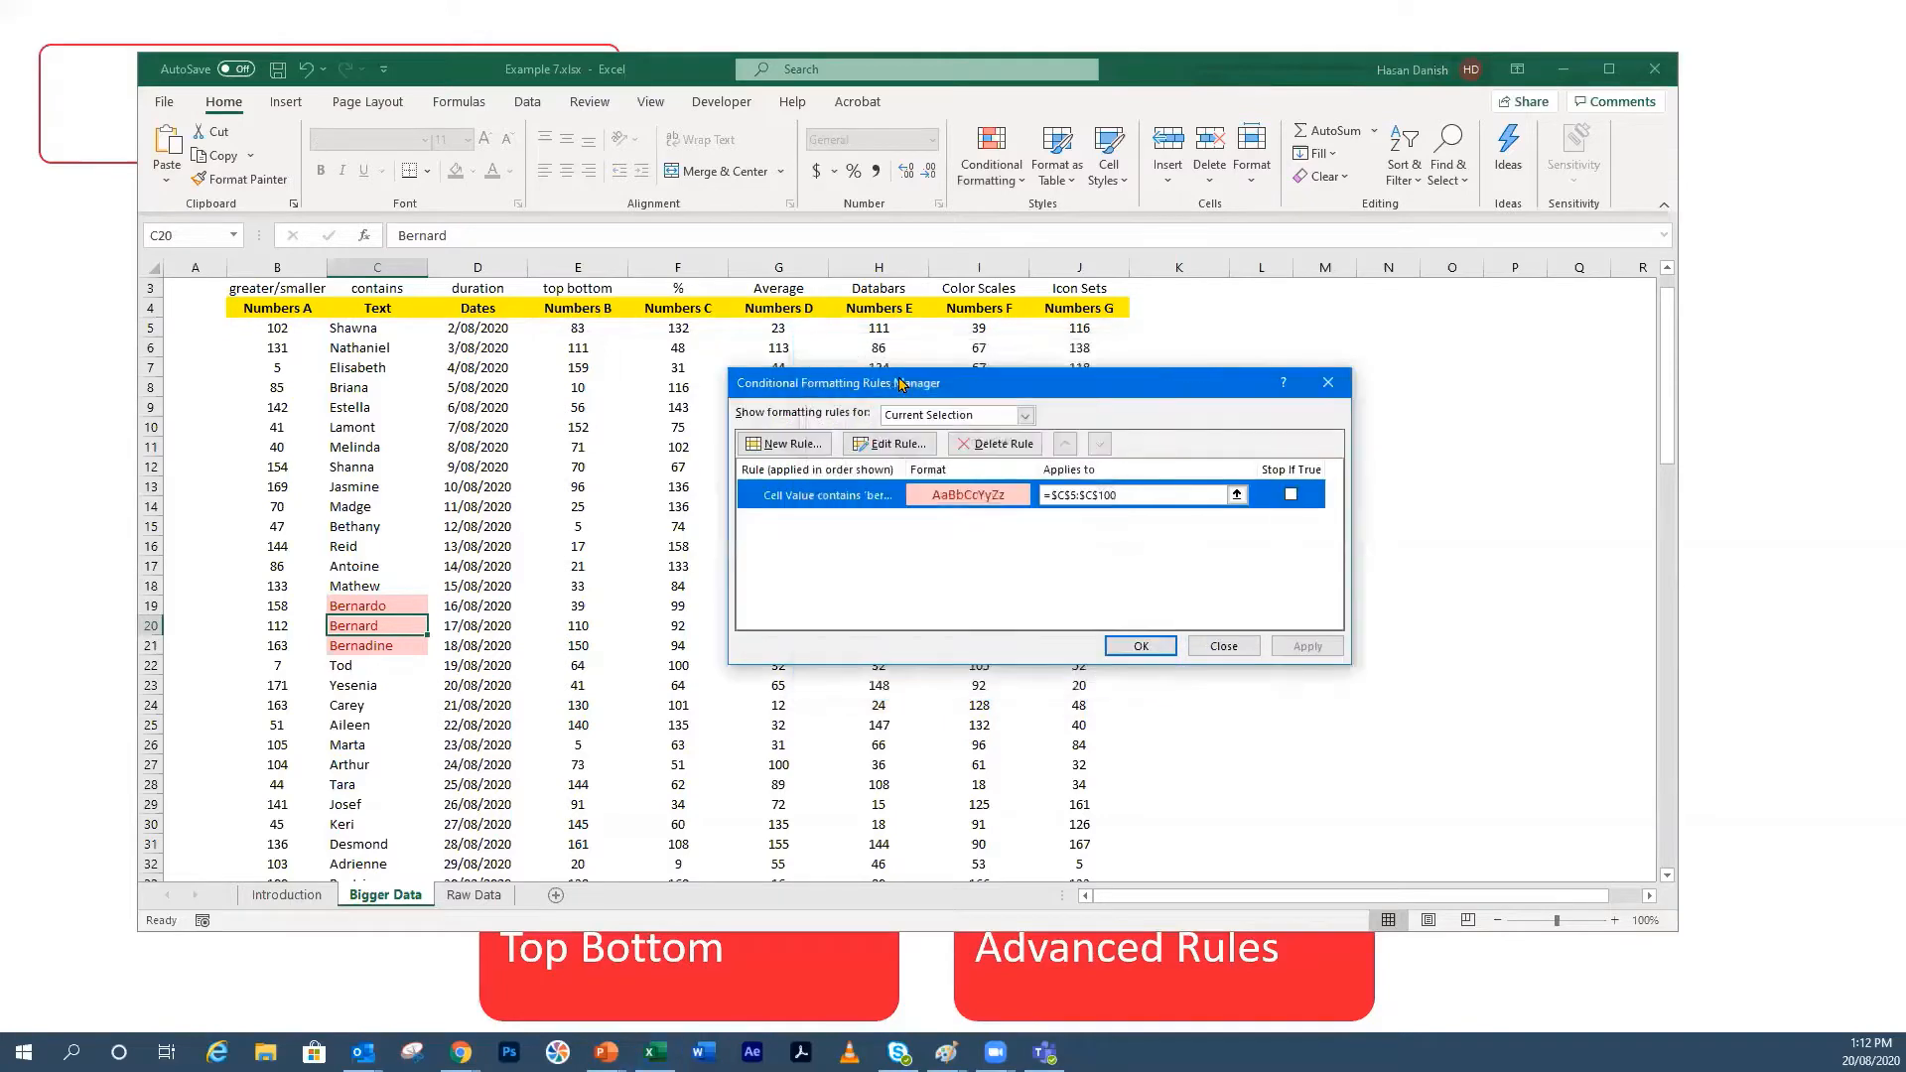
{"action": "double_click", "coordinate": [915, 504]}
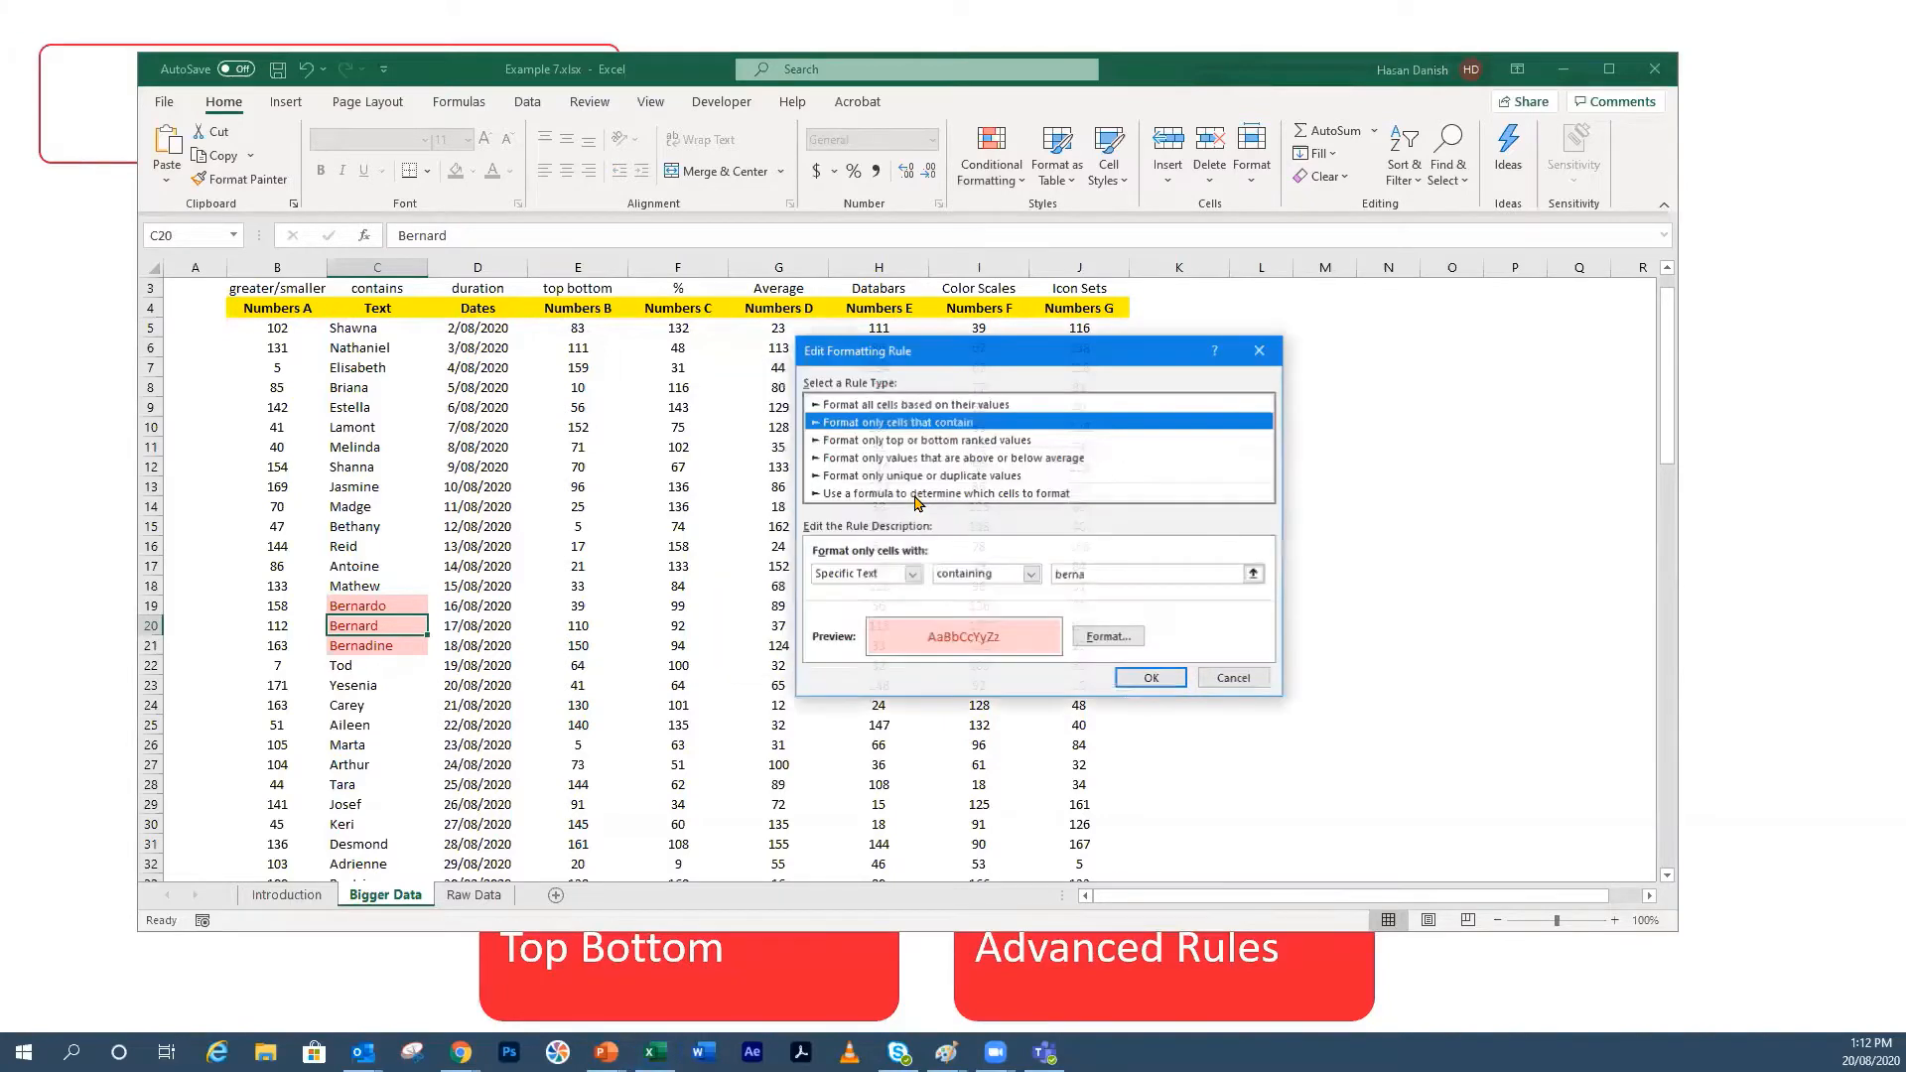
{"action": "left_click", "coordinate": [1253, 678]}
Step: Edit the Text column's rule so it formats cells containing "erna" and apply the change
{"action": "left_click", "coordinate": [881, 445]}
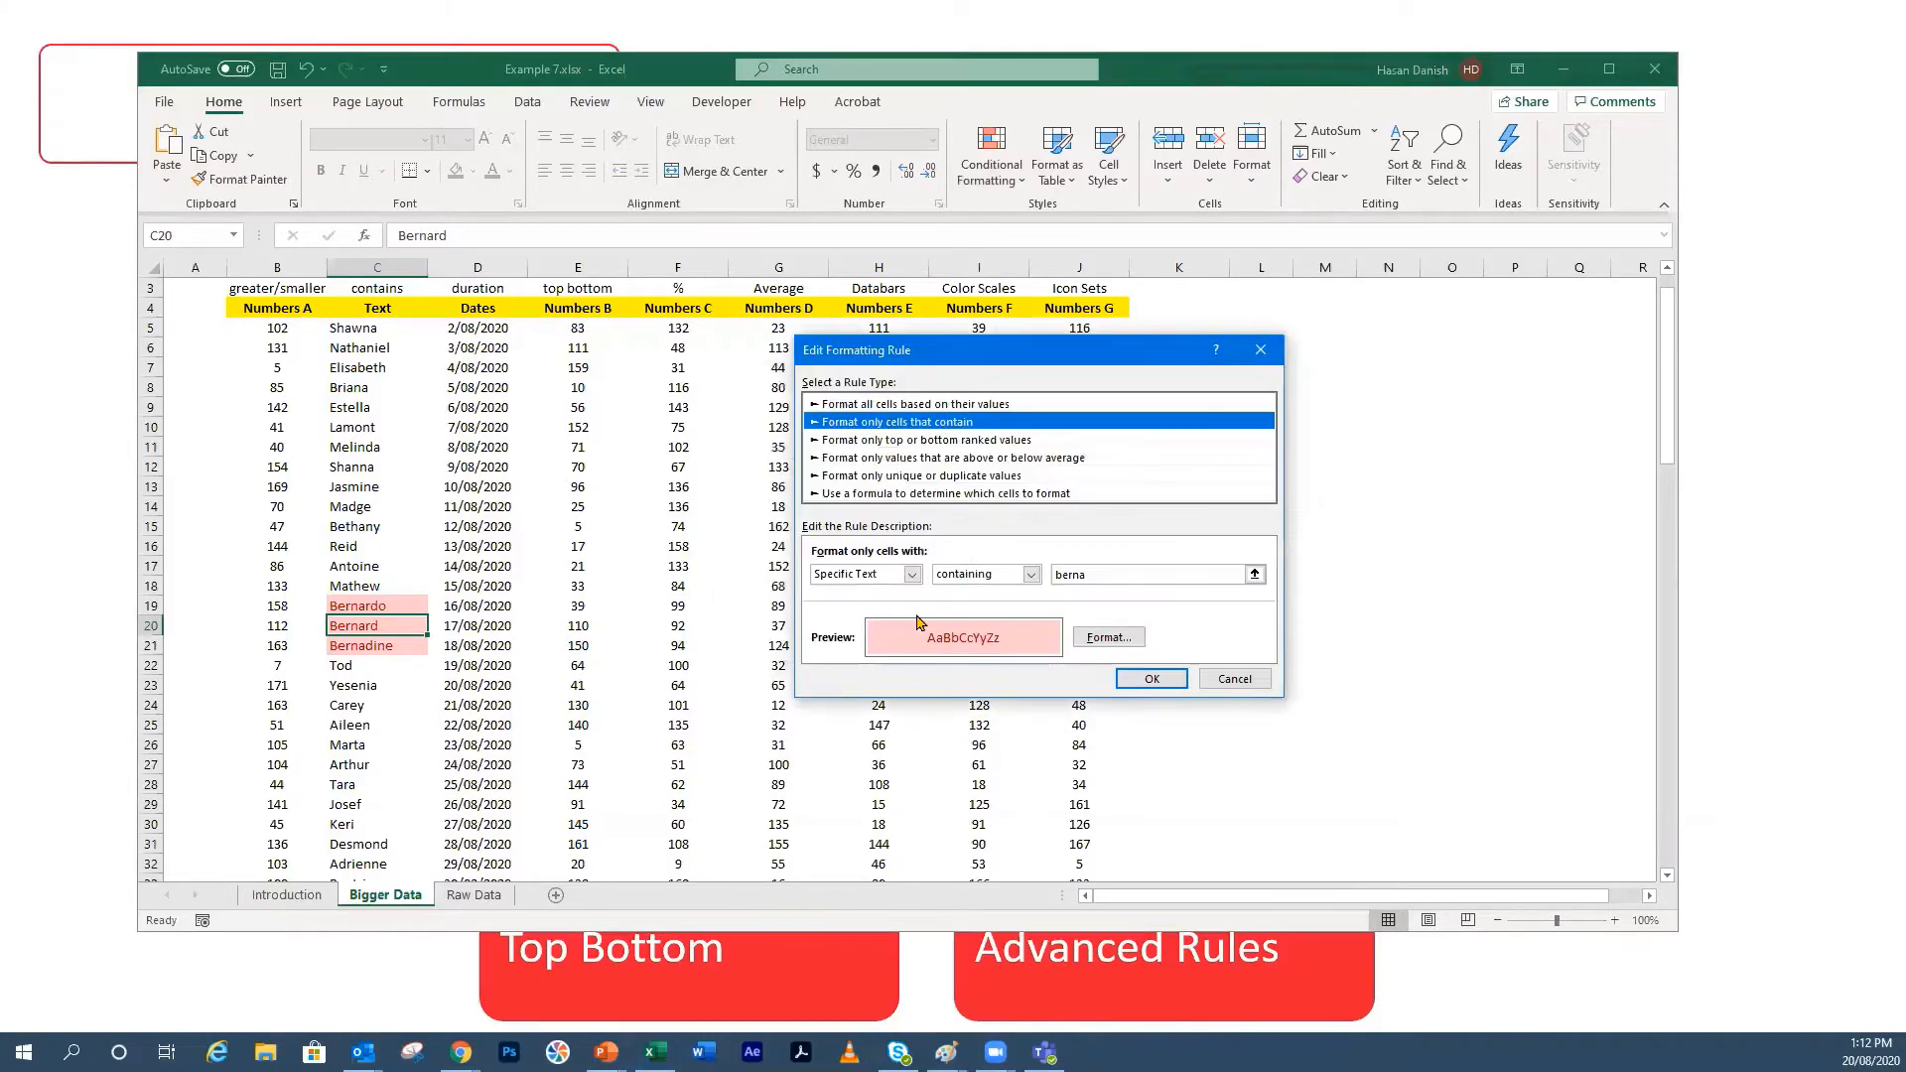
{"action": "left_click", "coordinate": [1124, 574]}
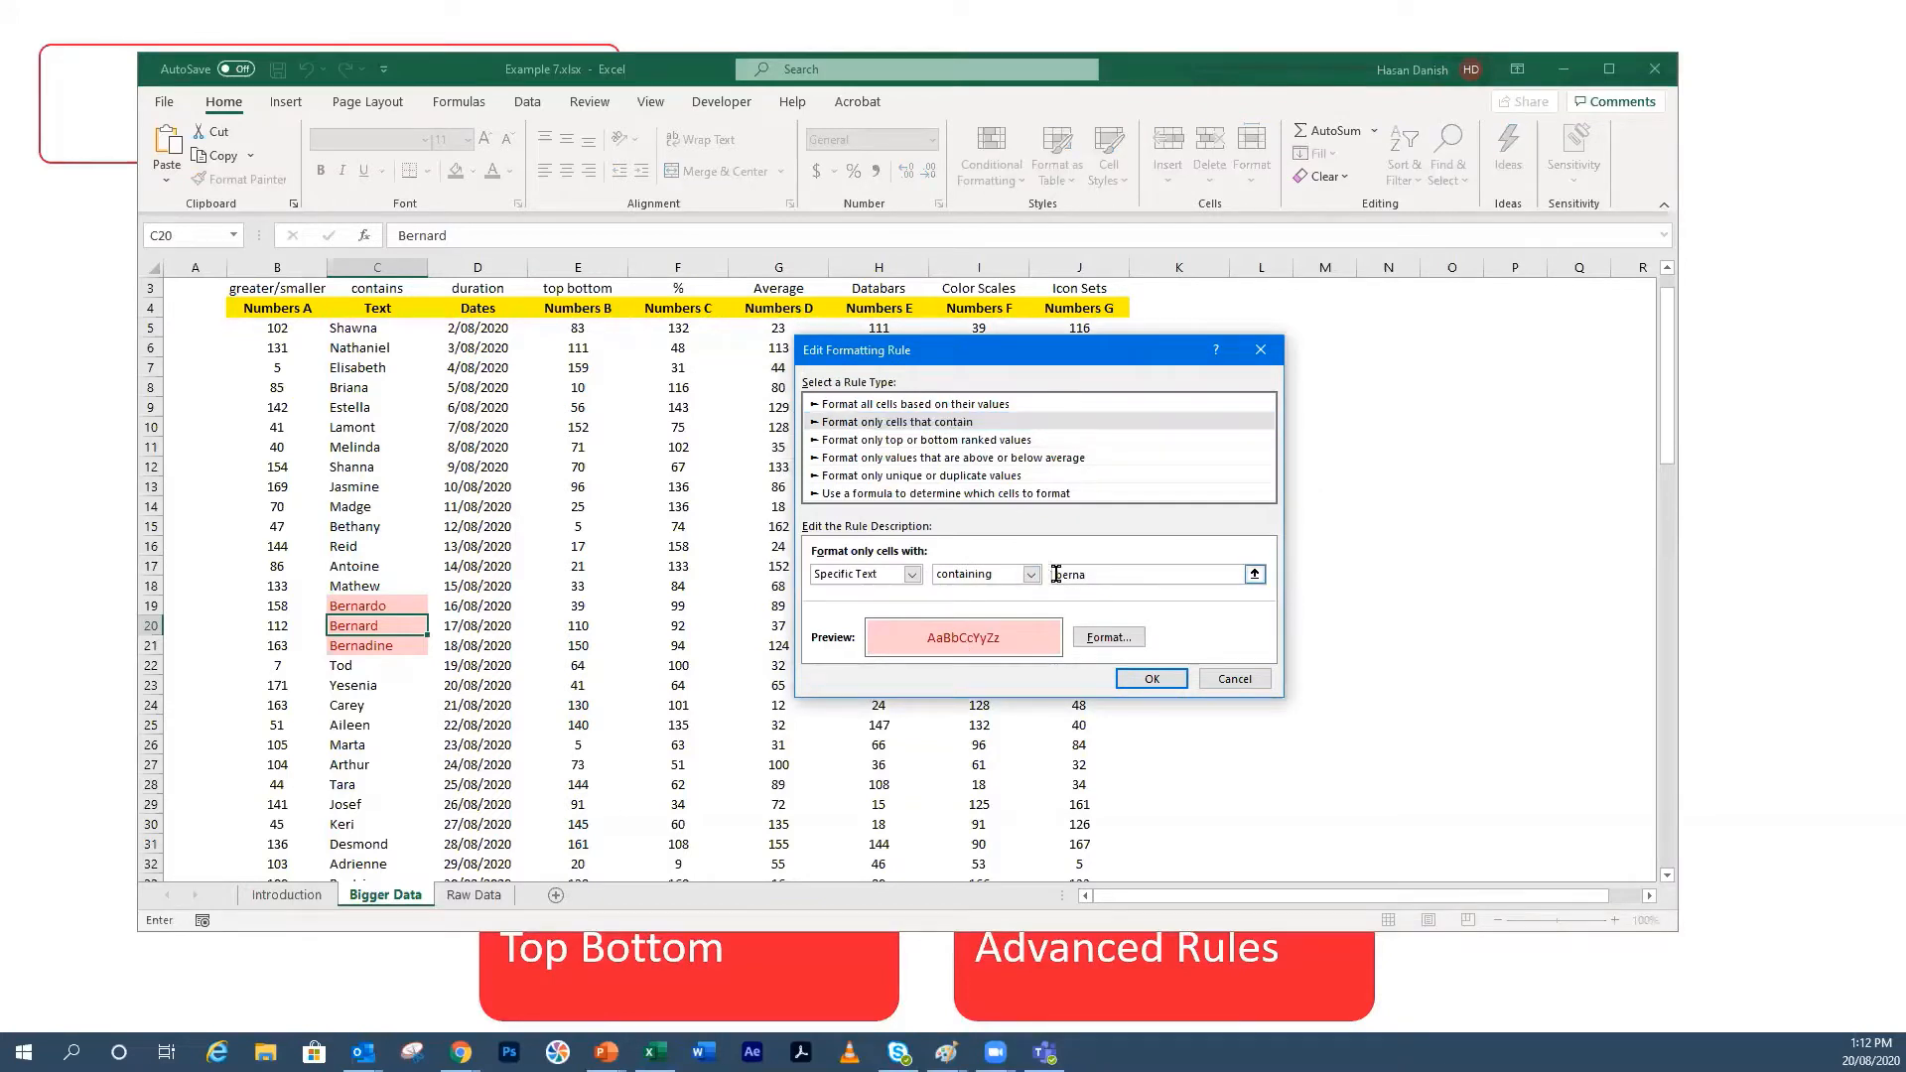
{"action": "key", "text": "Delete"}
{"action": "left_click", "coordinate": [1149, 681]}
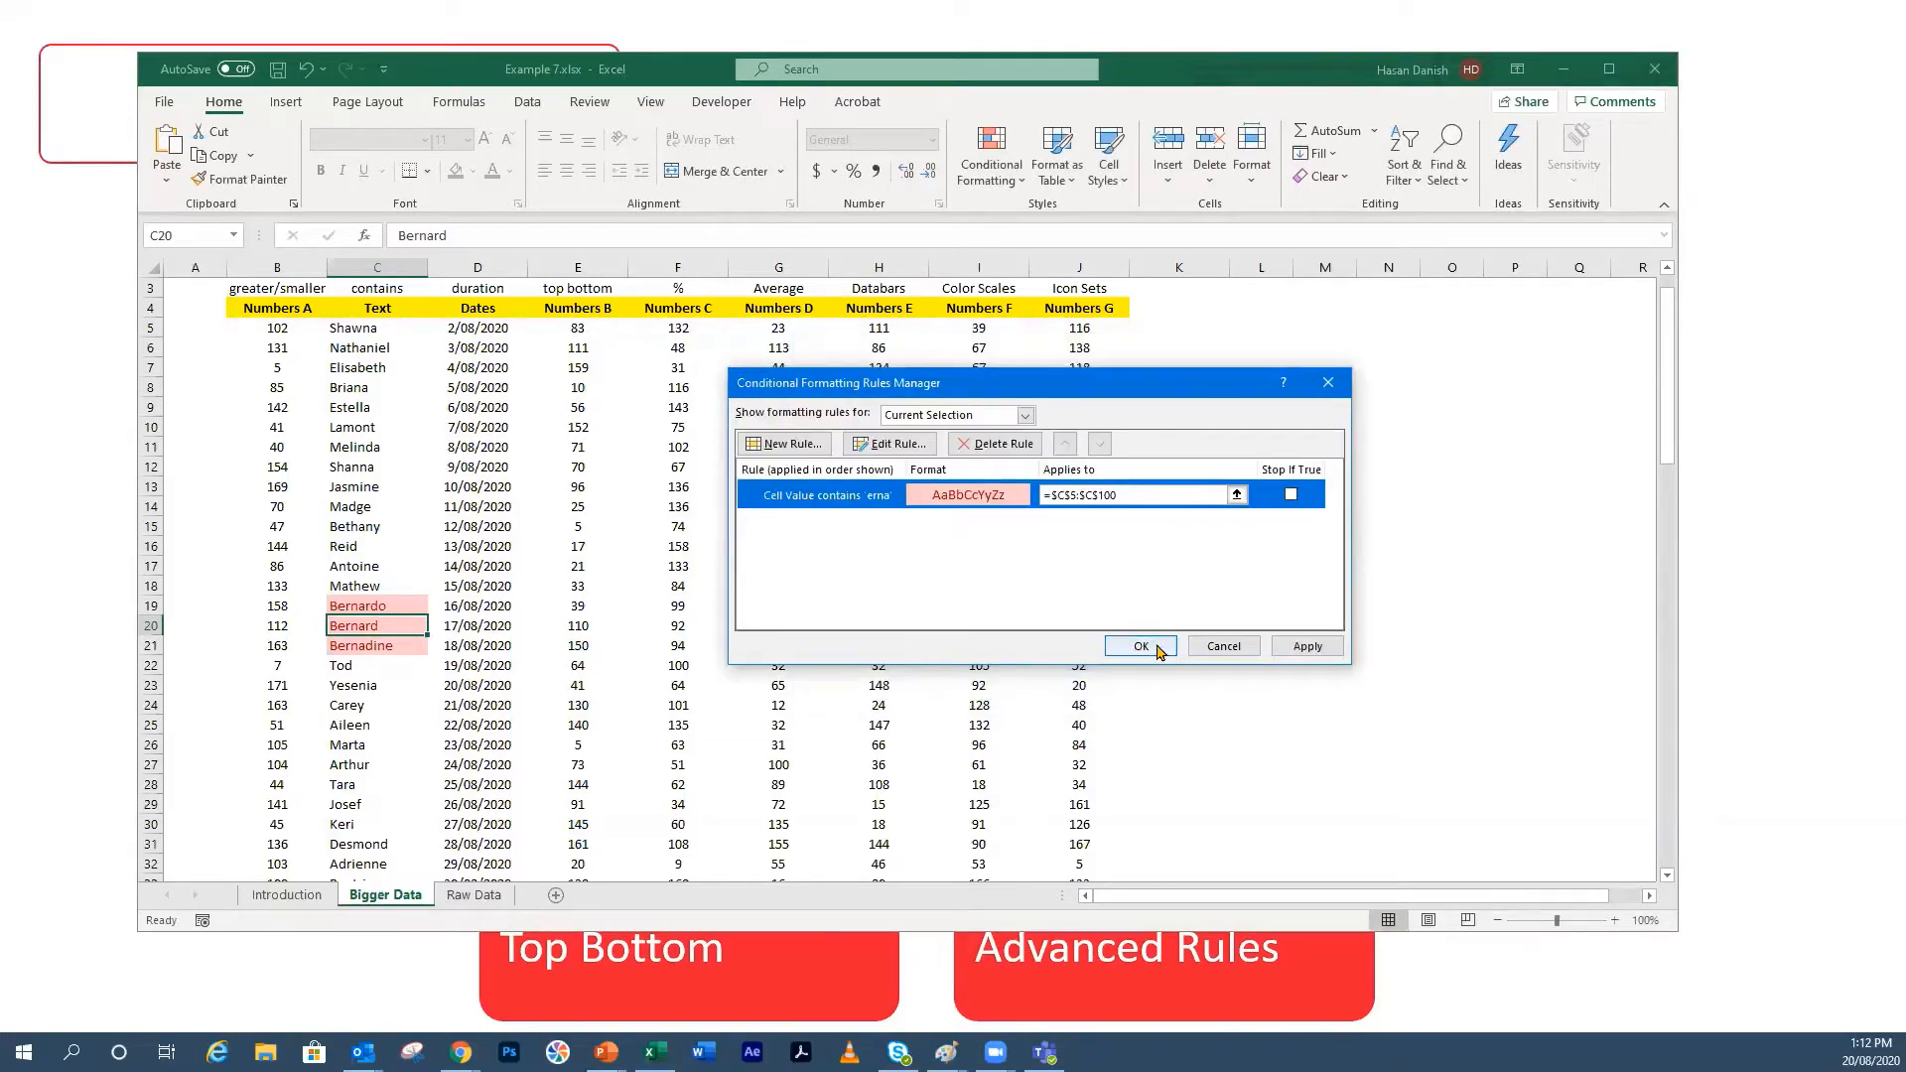
{"action": "left_click", "coordinate": [1316, 651]}
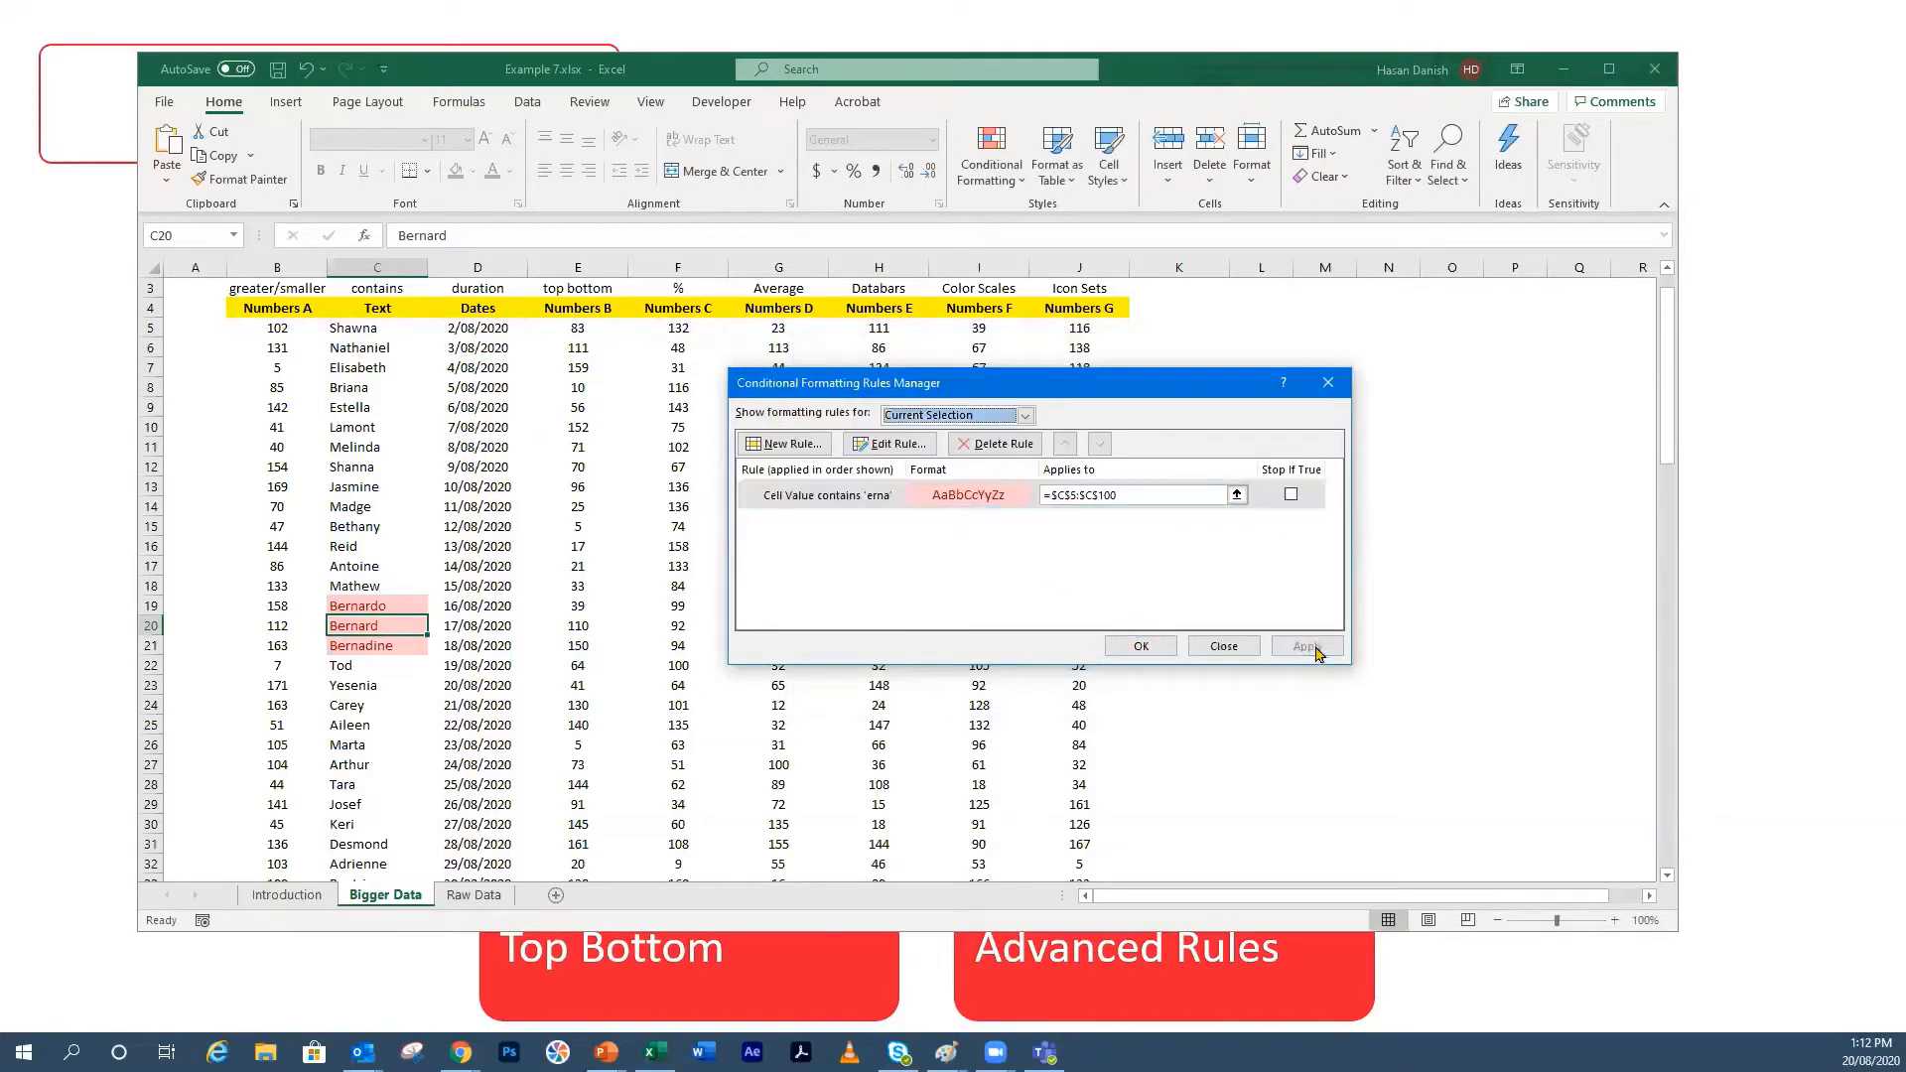
{"action": "left_click", "coordinate": [1141, 646]}
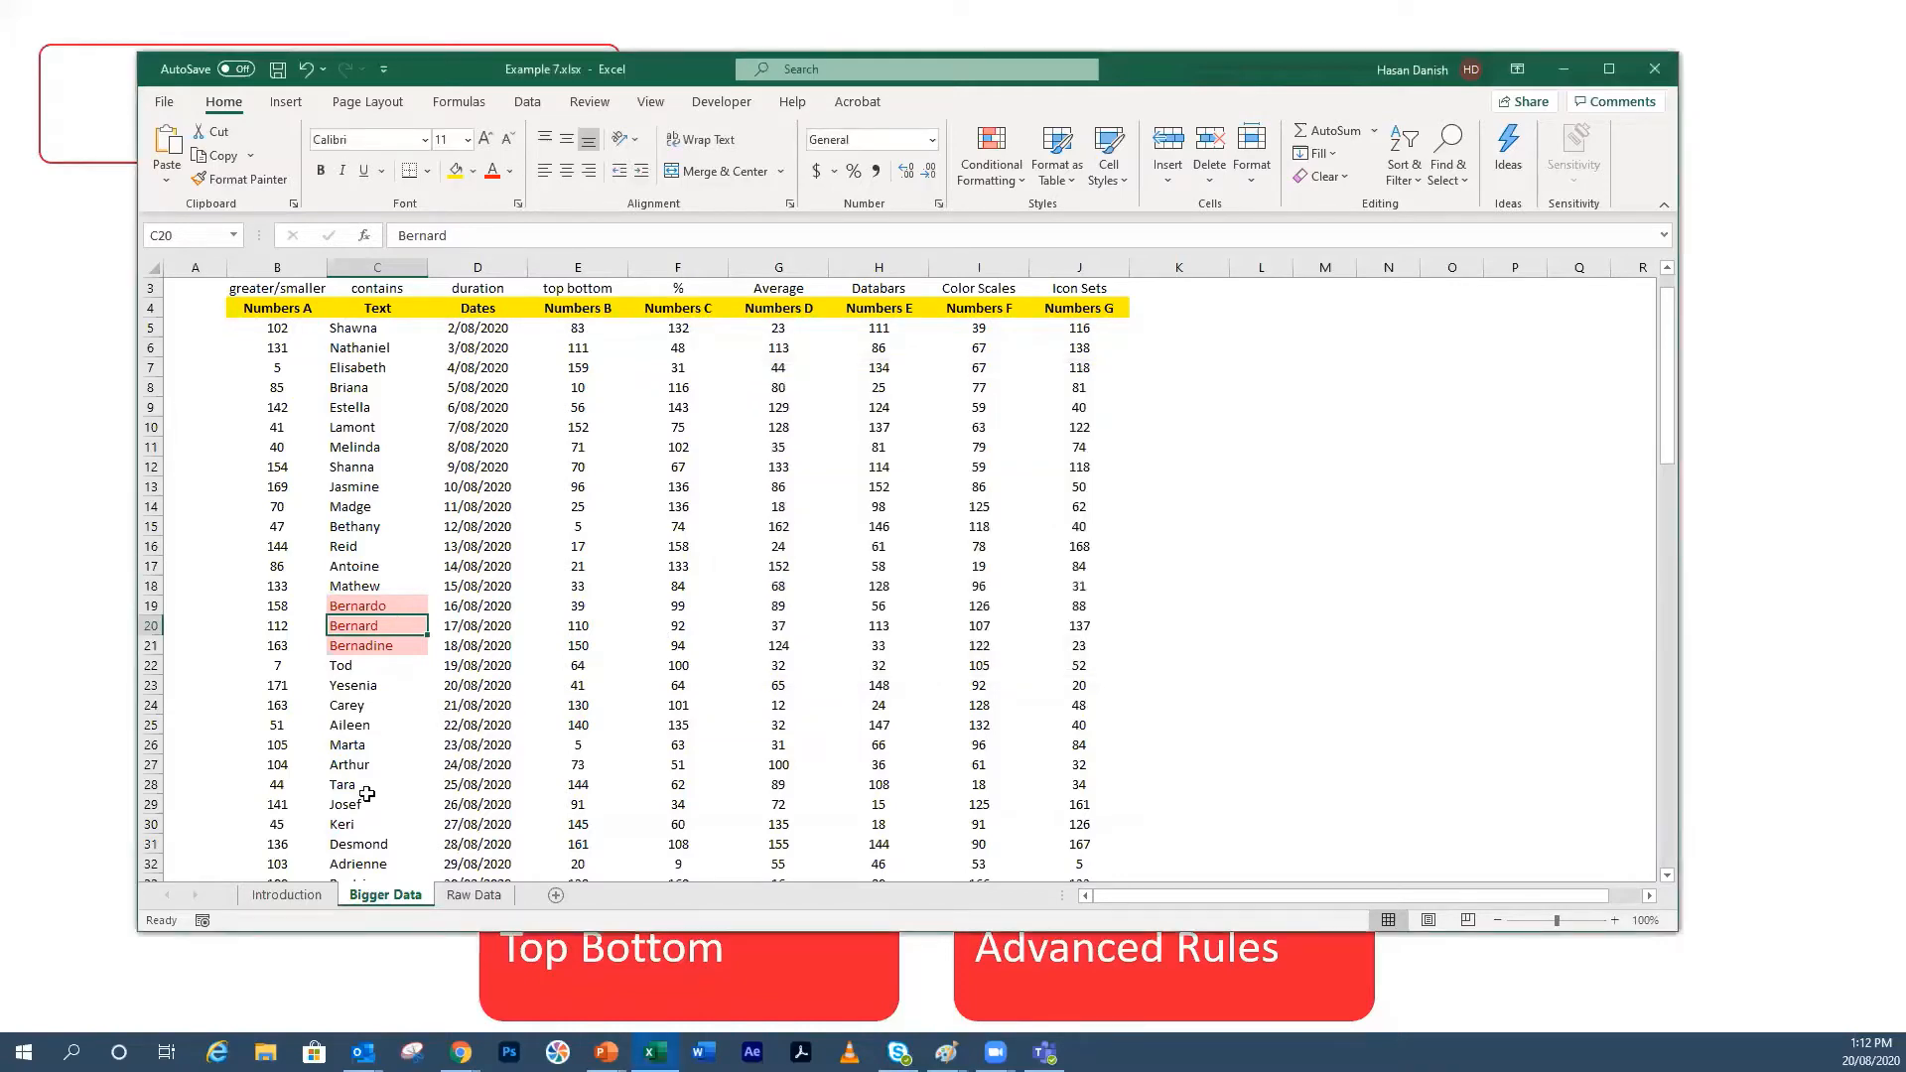
Step: Test the edited text rule by replacing the name in C25 with "Tern"
{"action": "scroll", "coordinate": [368, 794], "scroll_direction": "down", "scroll_amount": 2}
{"action": "key", "text": "Down"}
{"action": "key", "text": "Down"}
{"action": "key", "text": "Down"}
{"action": "key", "text": "Down"}
{"action": "key", "text": "Down"}
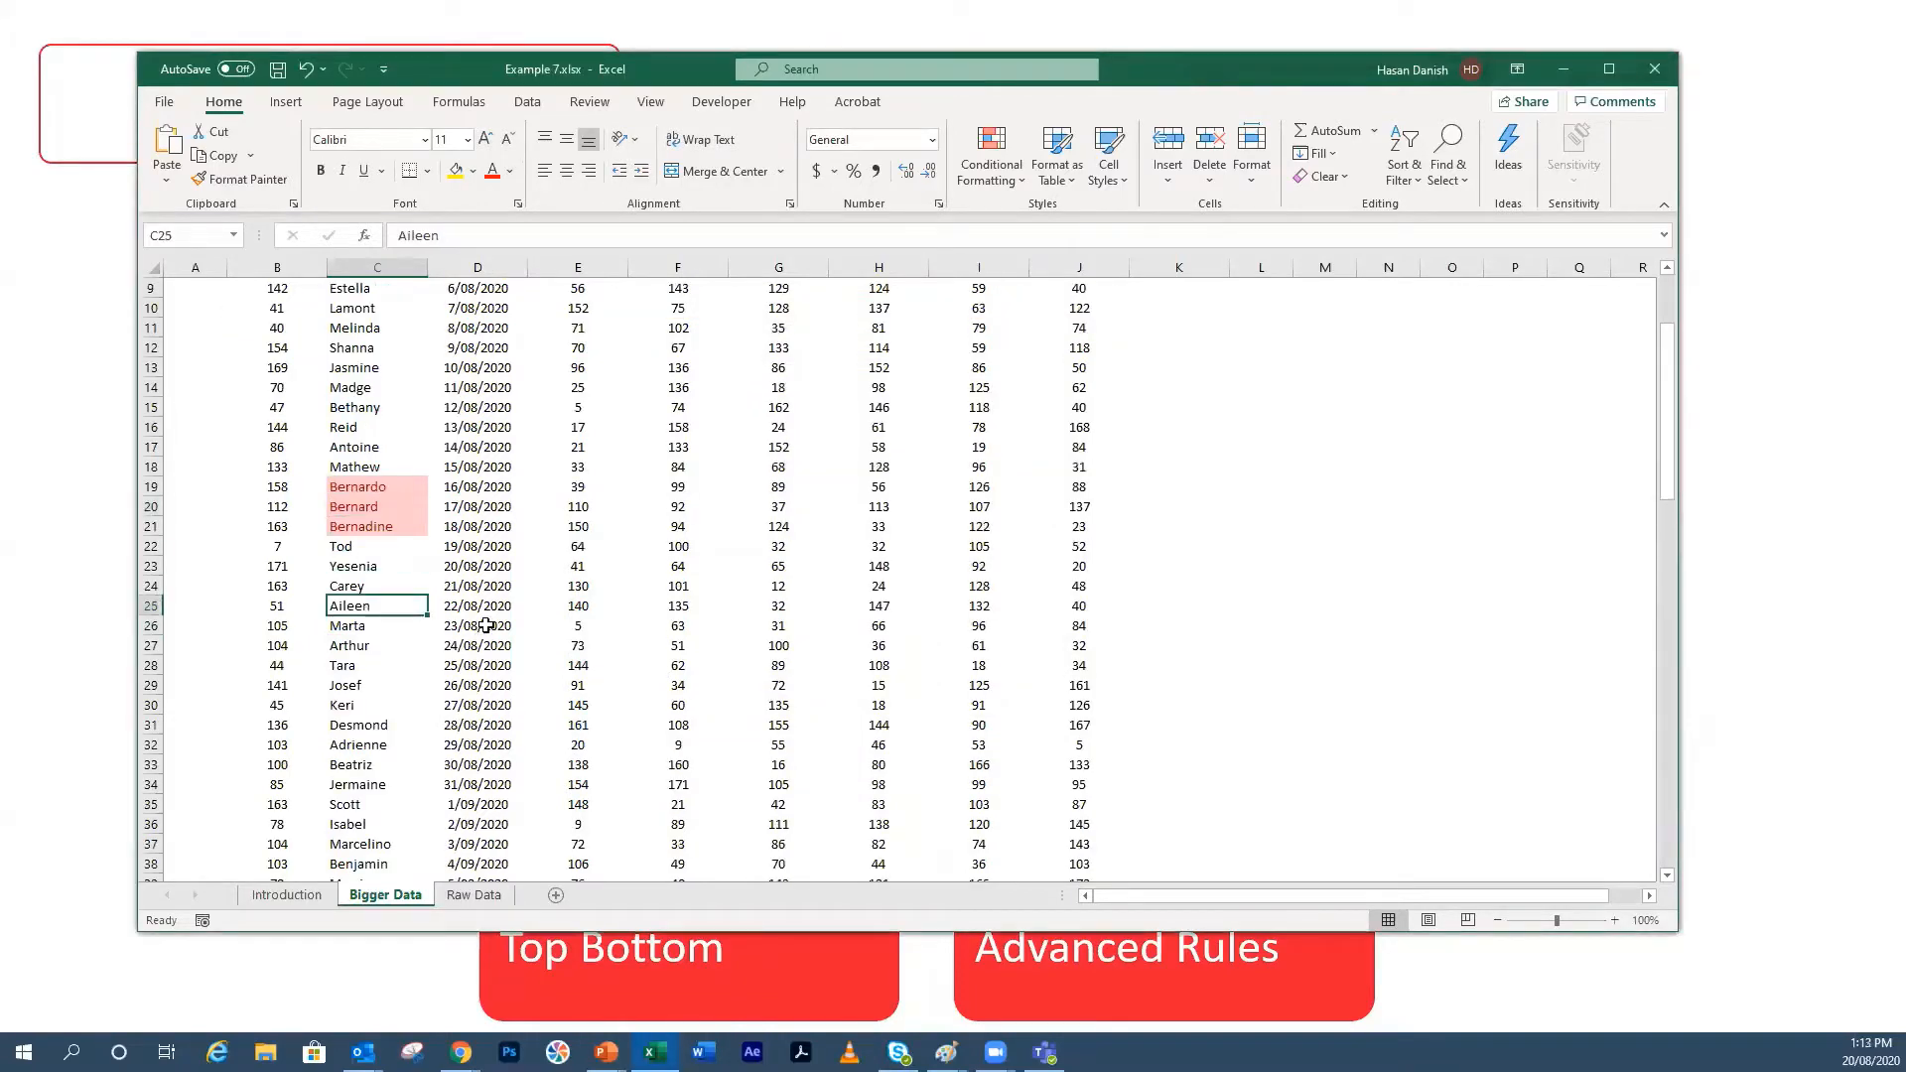
{"action": "type", "text": "Tern"}
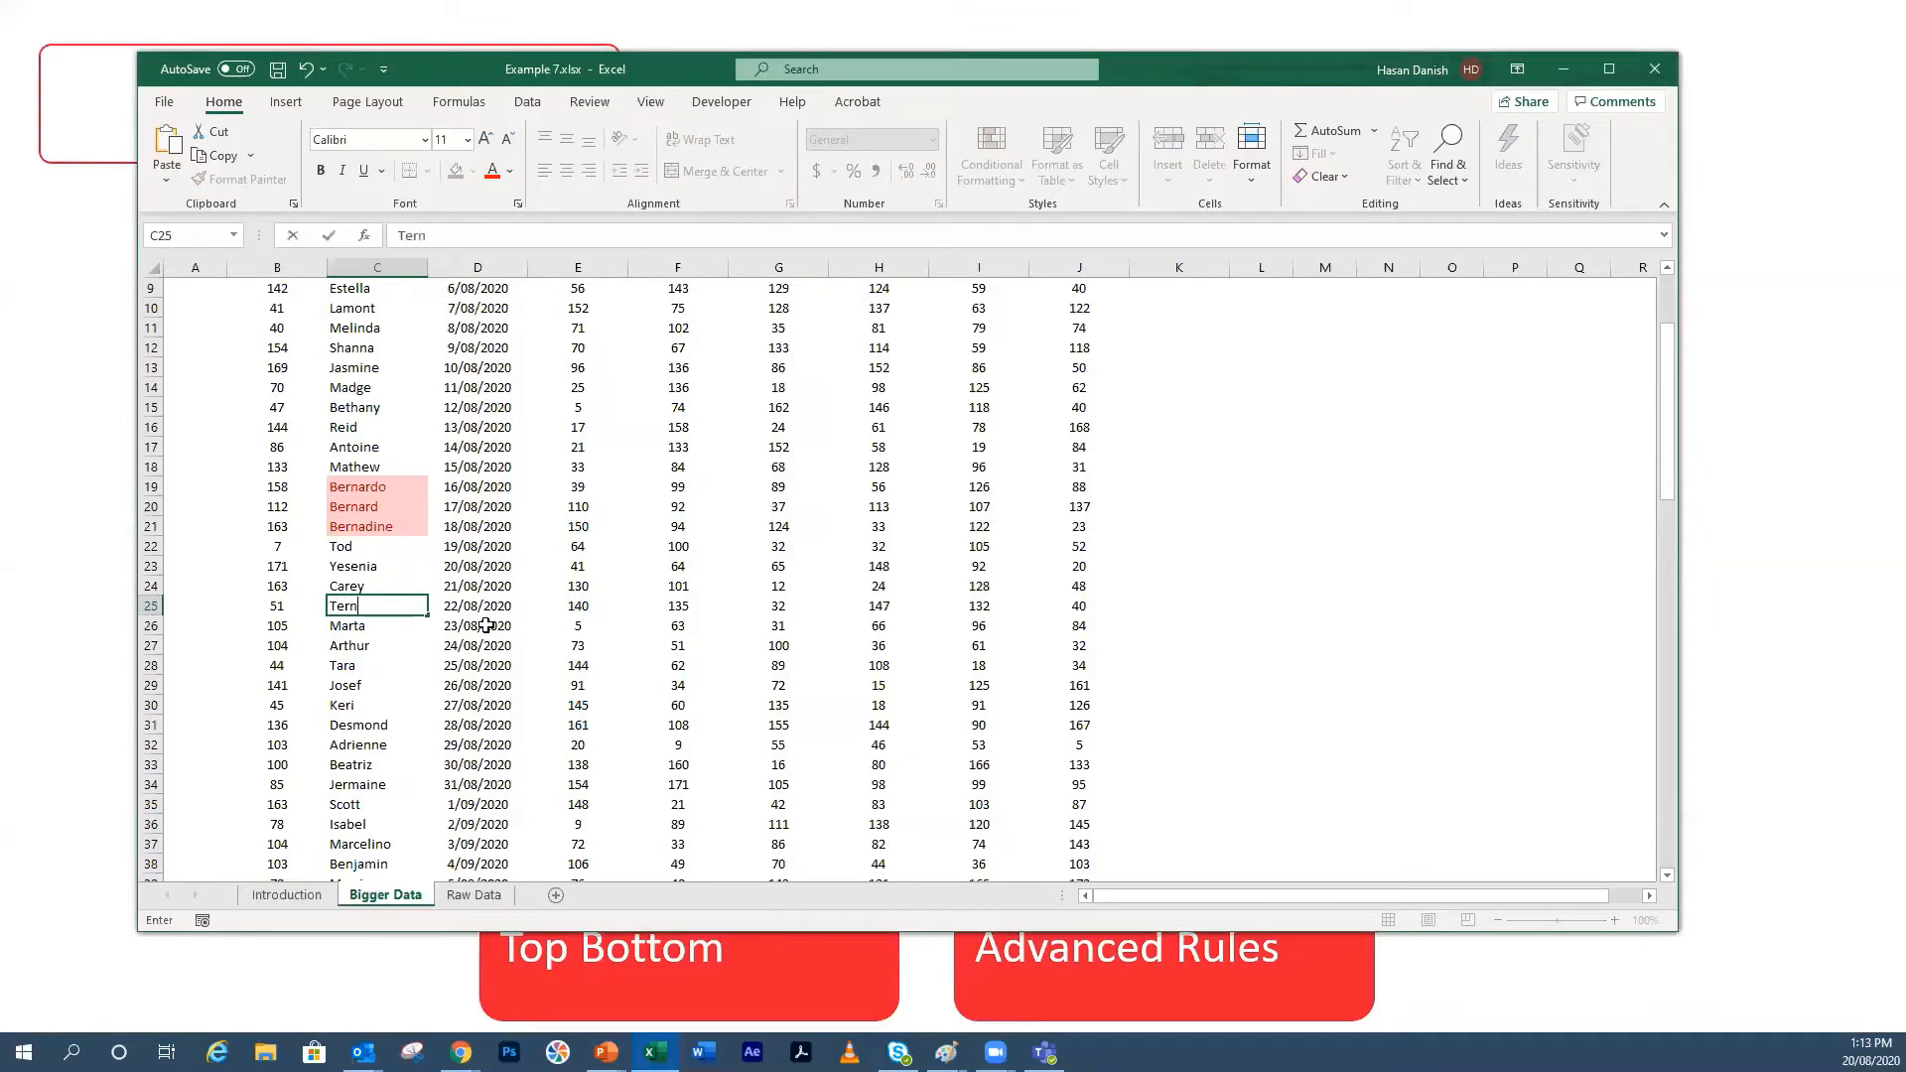
{"action": "key", "text": "Return"}
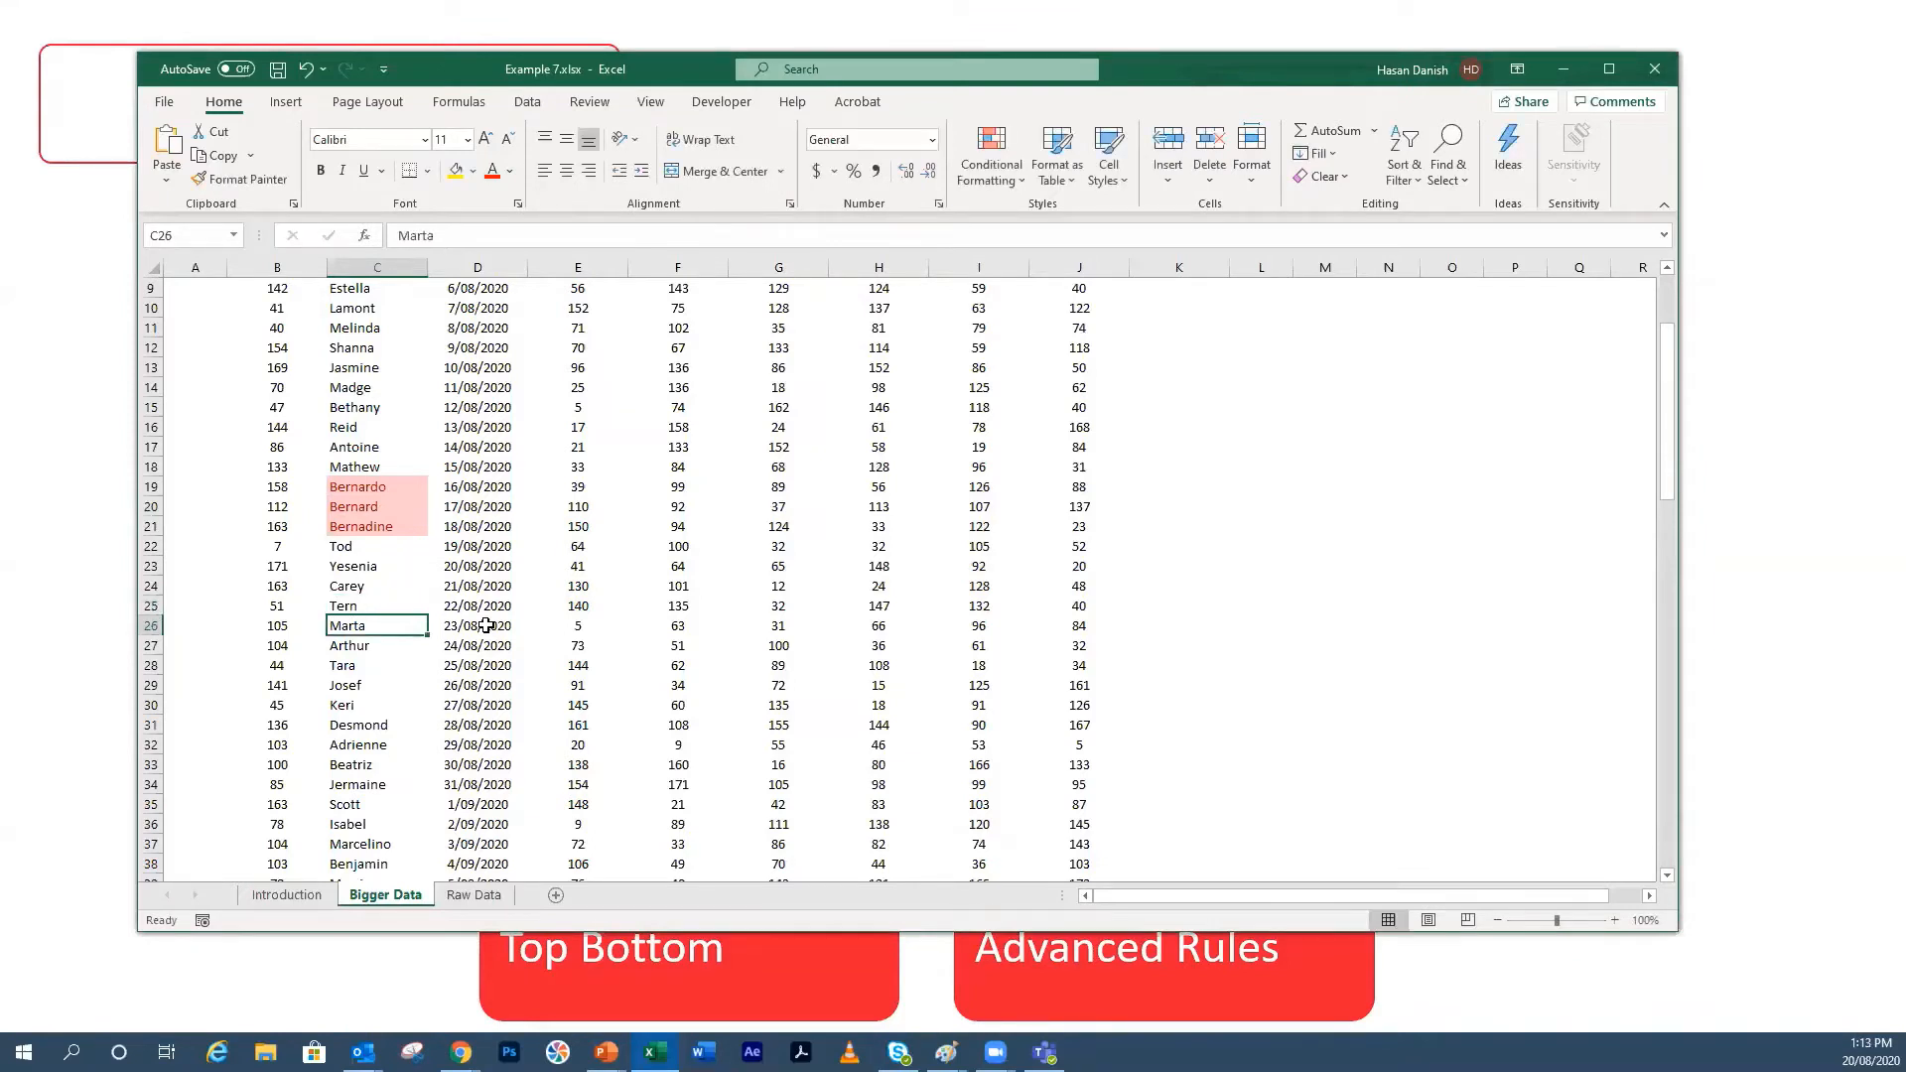
Step: Inspect the text criterion of the rule covering C25 in the Conditional Formatting Rules Manager, leaving the rule as it is
{"action": "key", "text": "Up"}
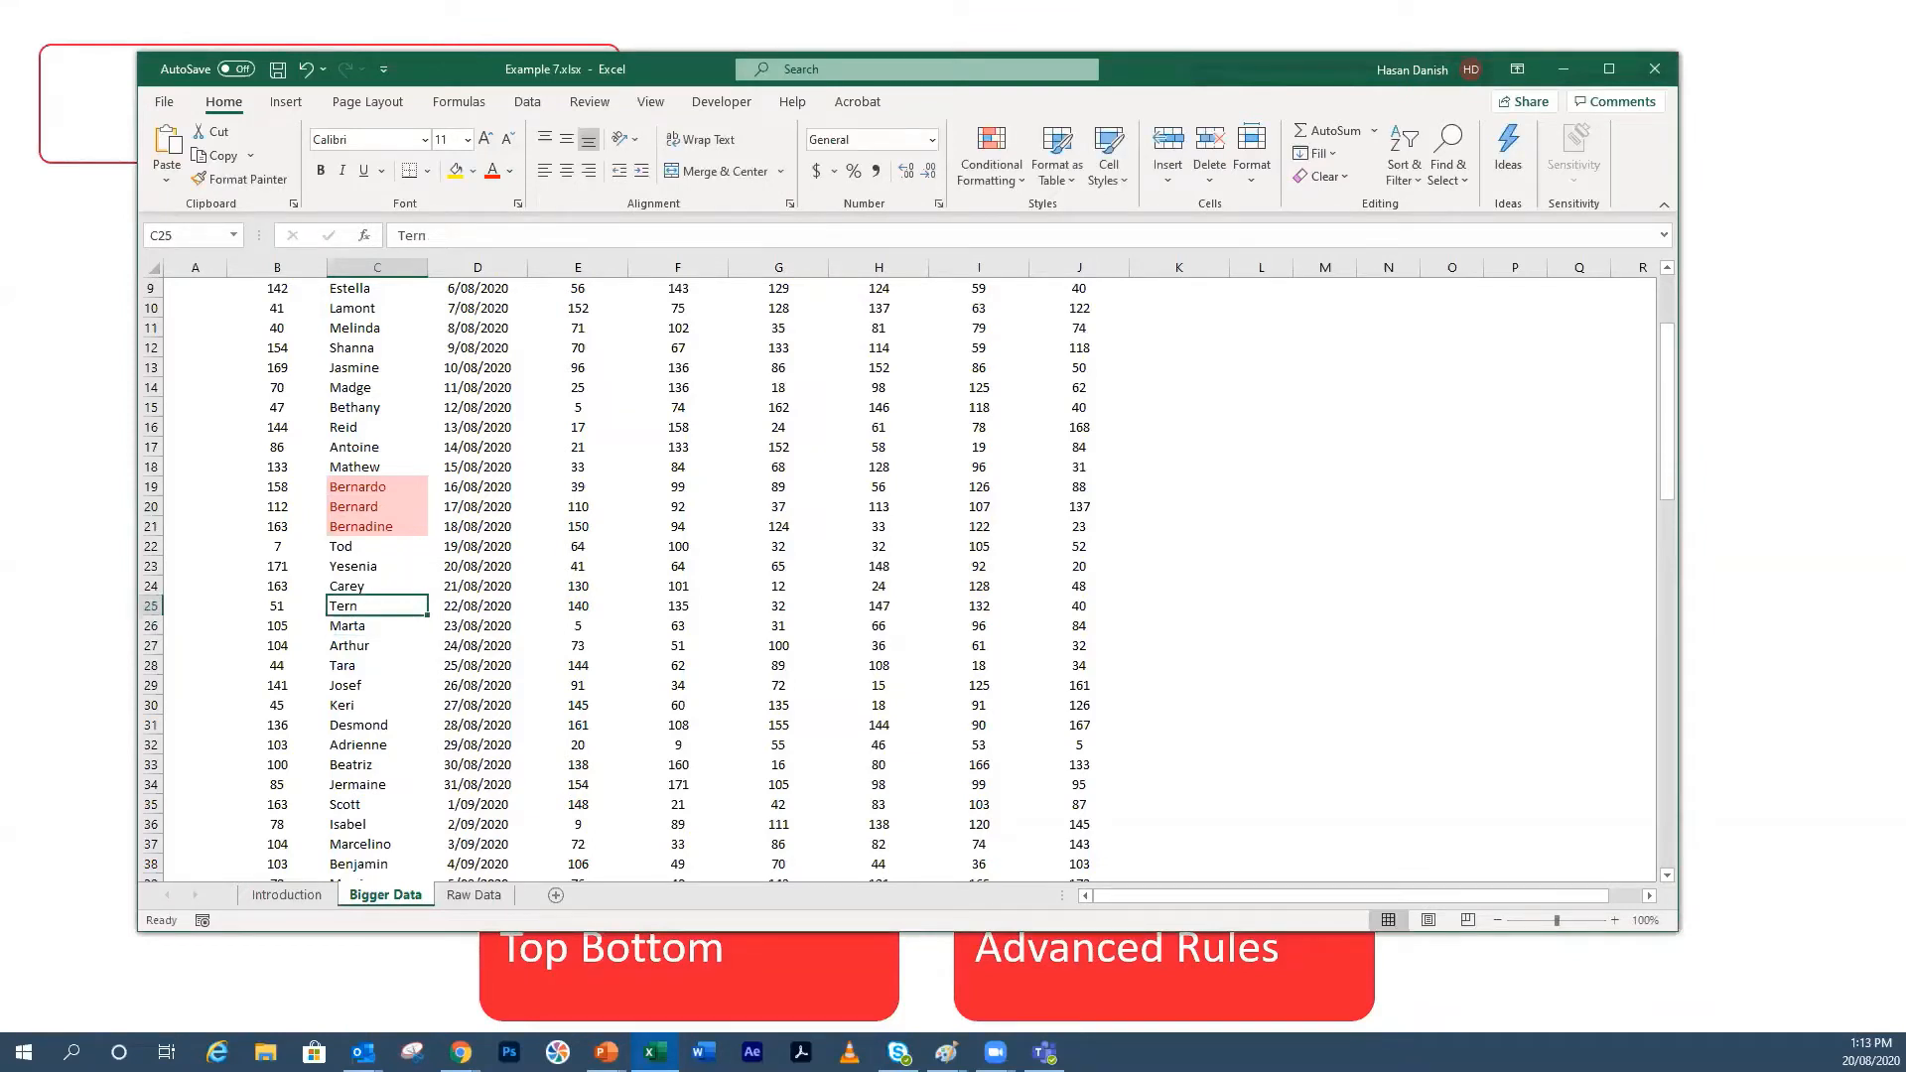
{"action": "left_click", "coordinate": [988, 157]}
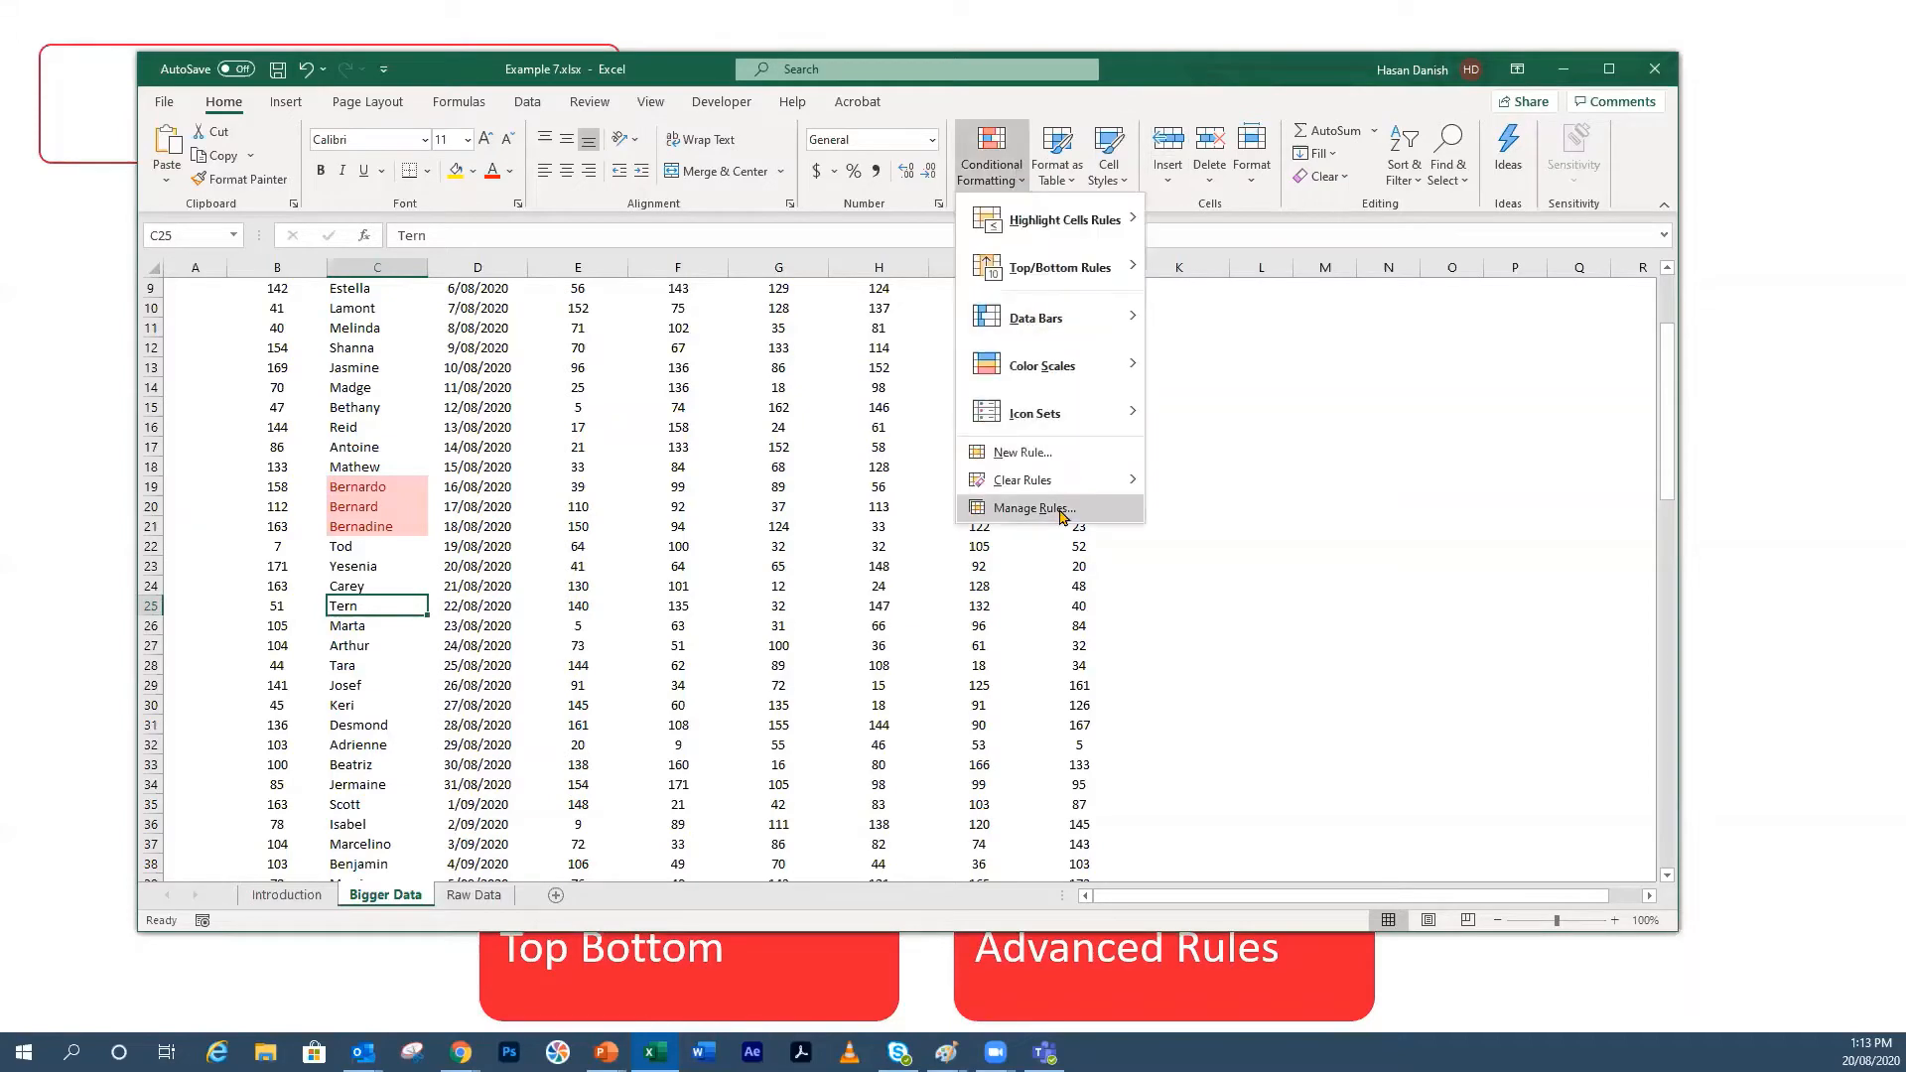
{"action": "left_click", "coordinate": [1047, 515]}
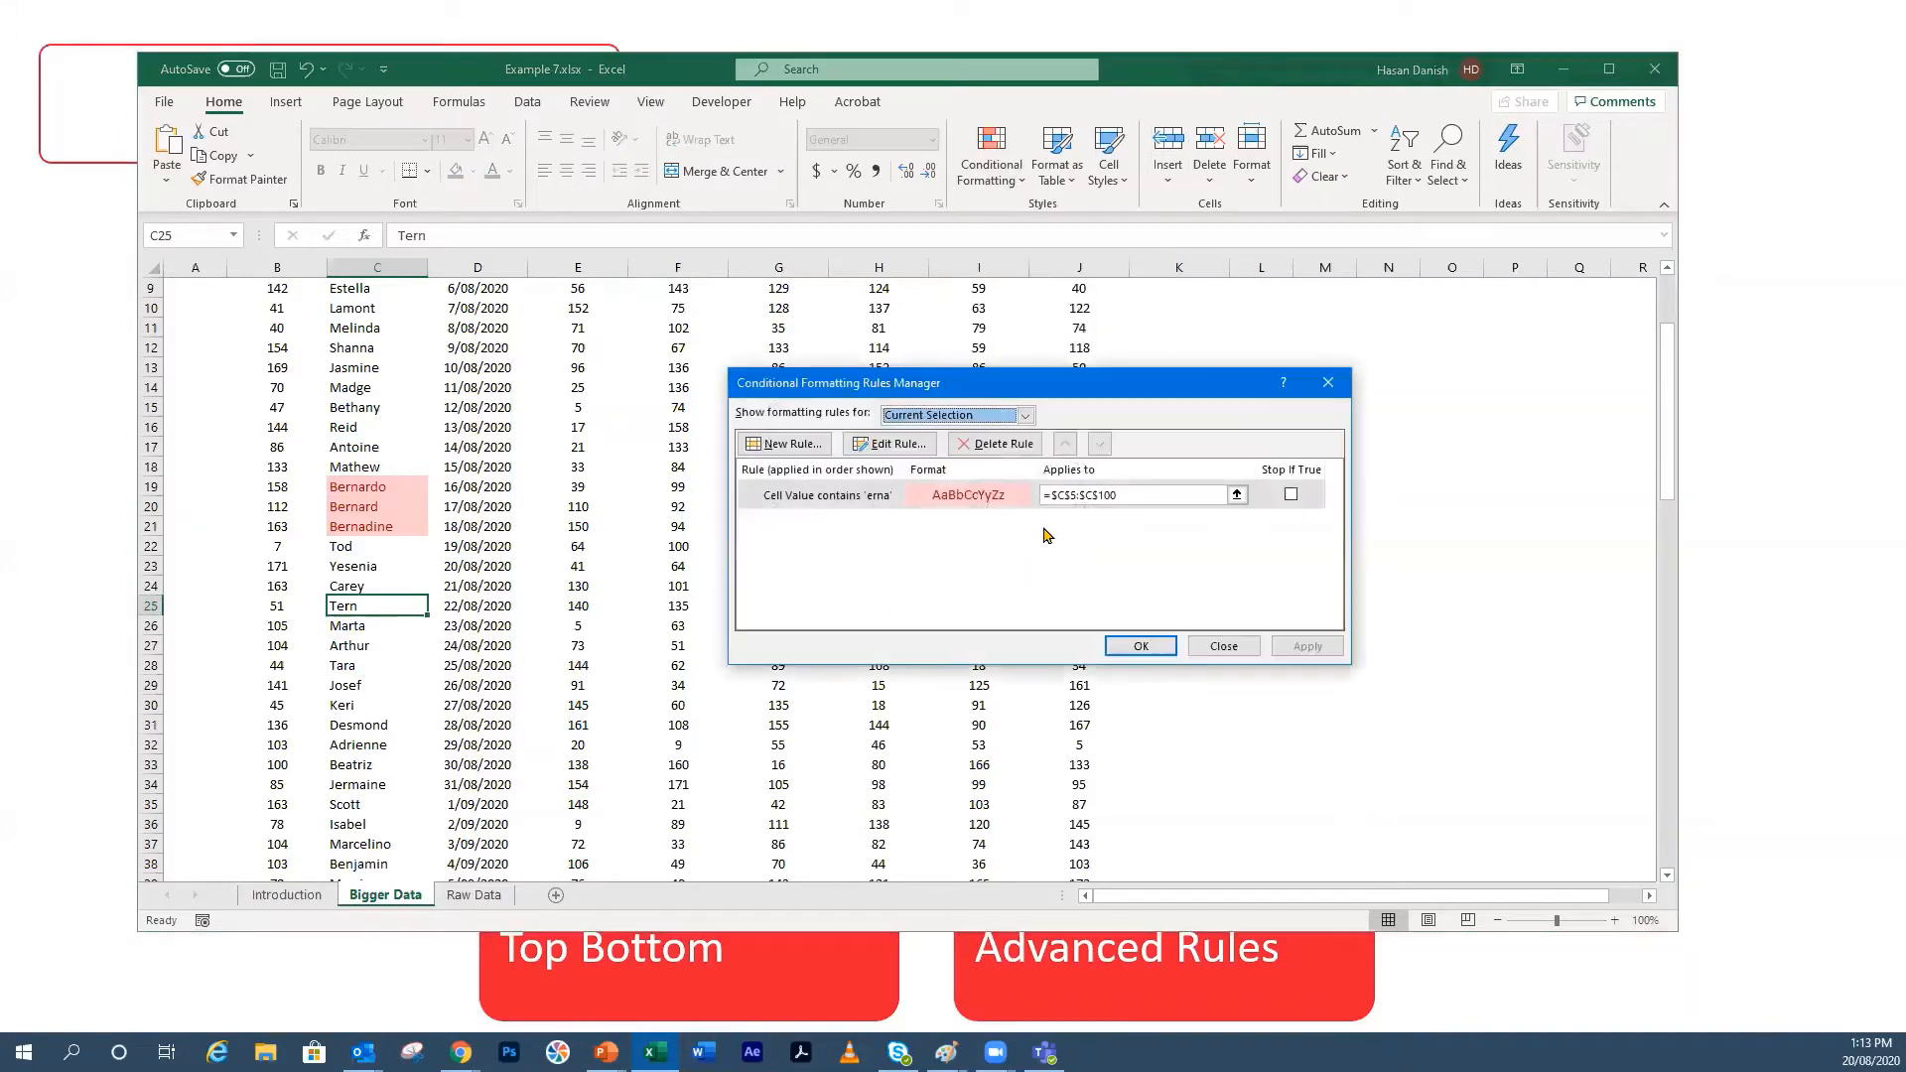
{"action": "left_click", "coordinate": [888, 444]}
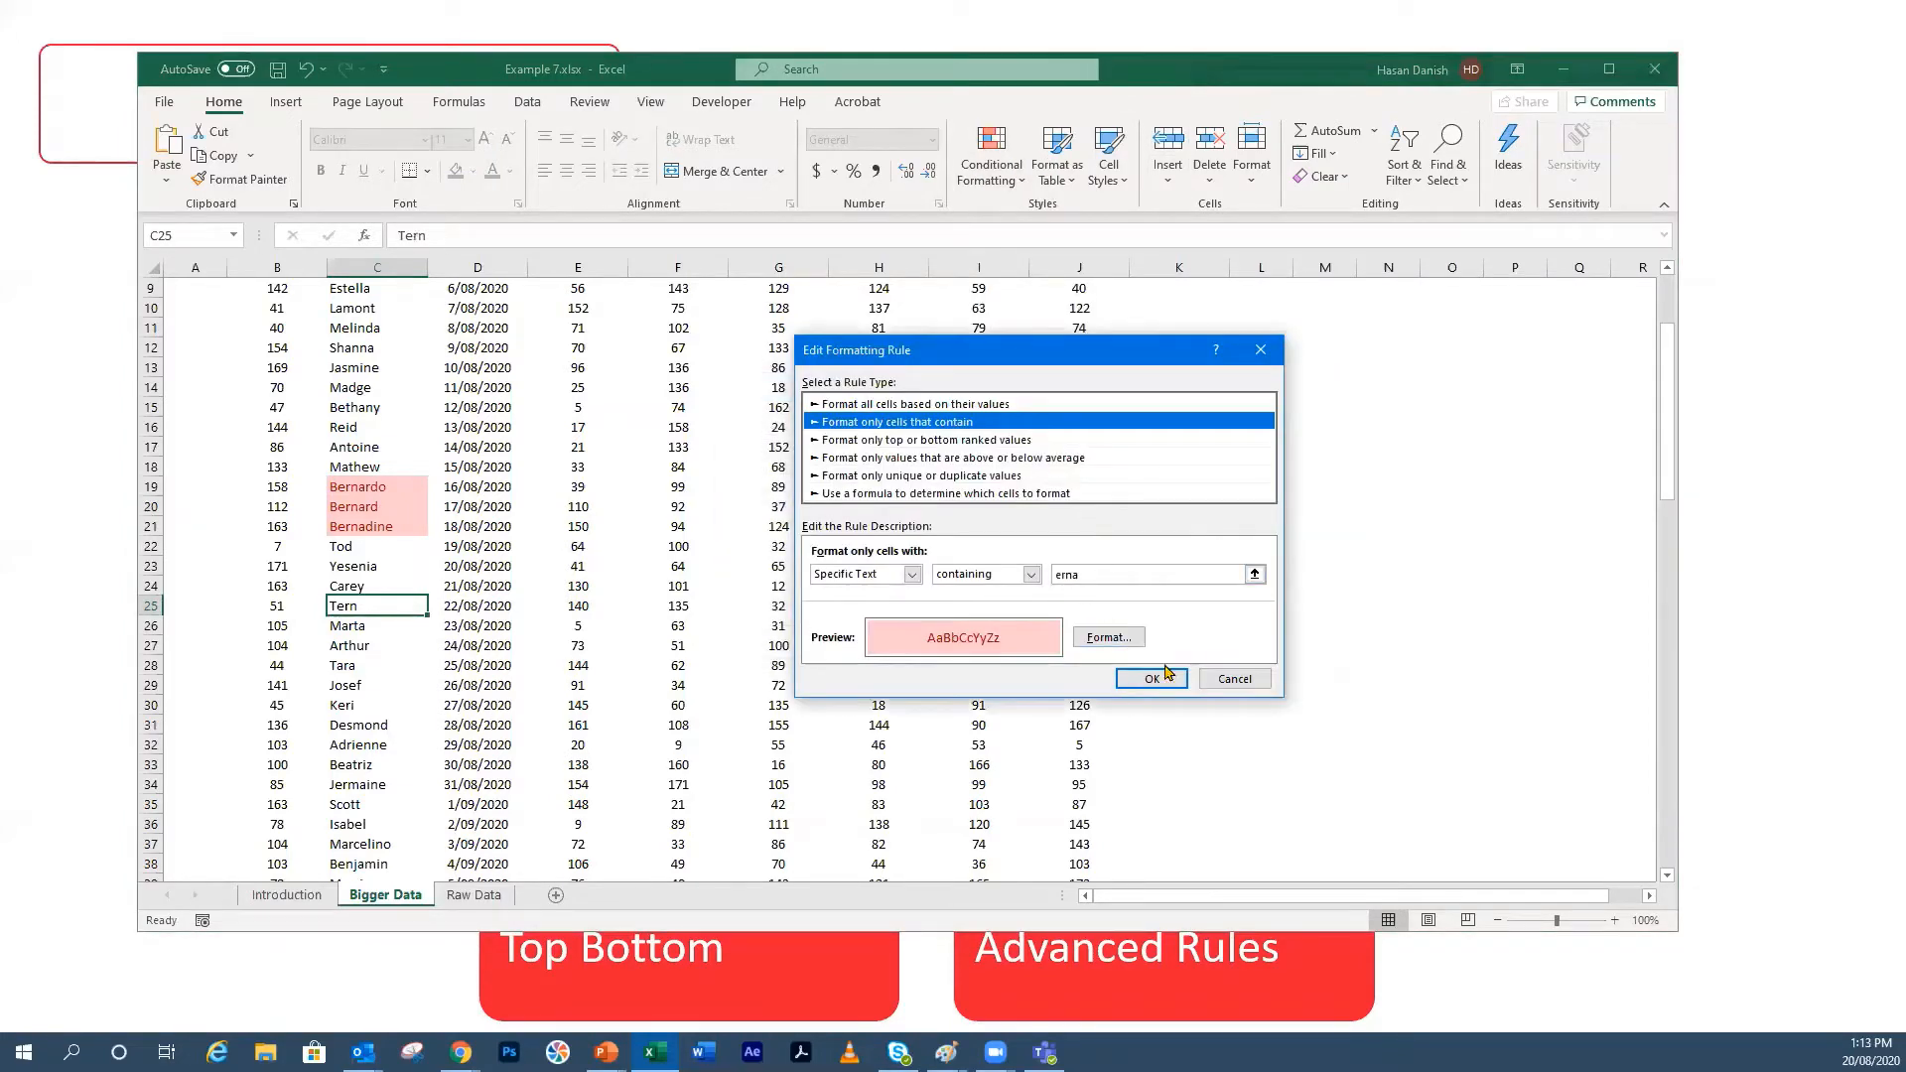
{"action": "left_click", "coordinate": [1234, 680]}
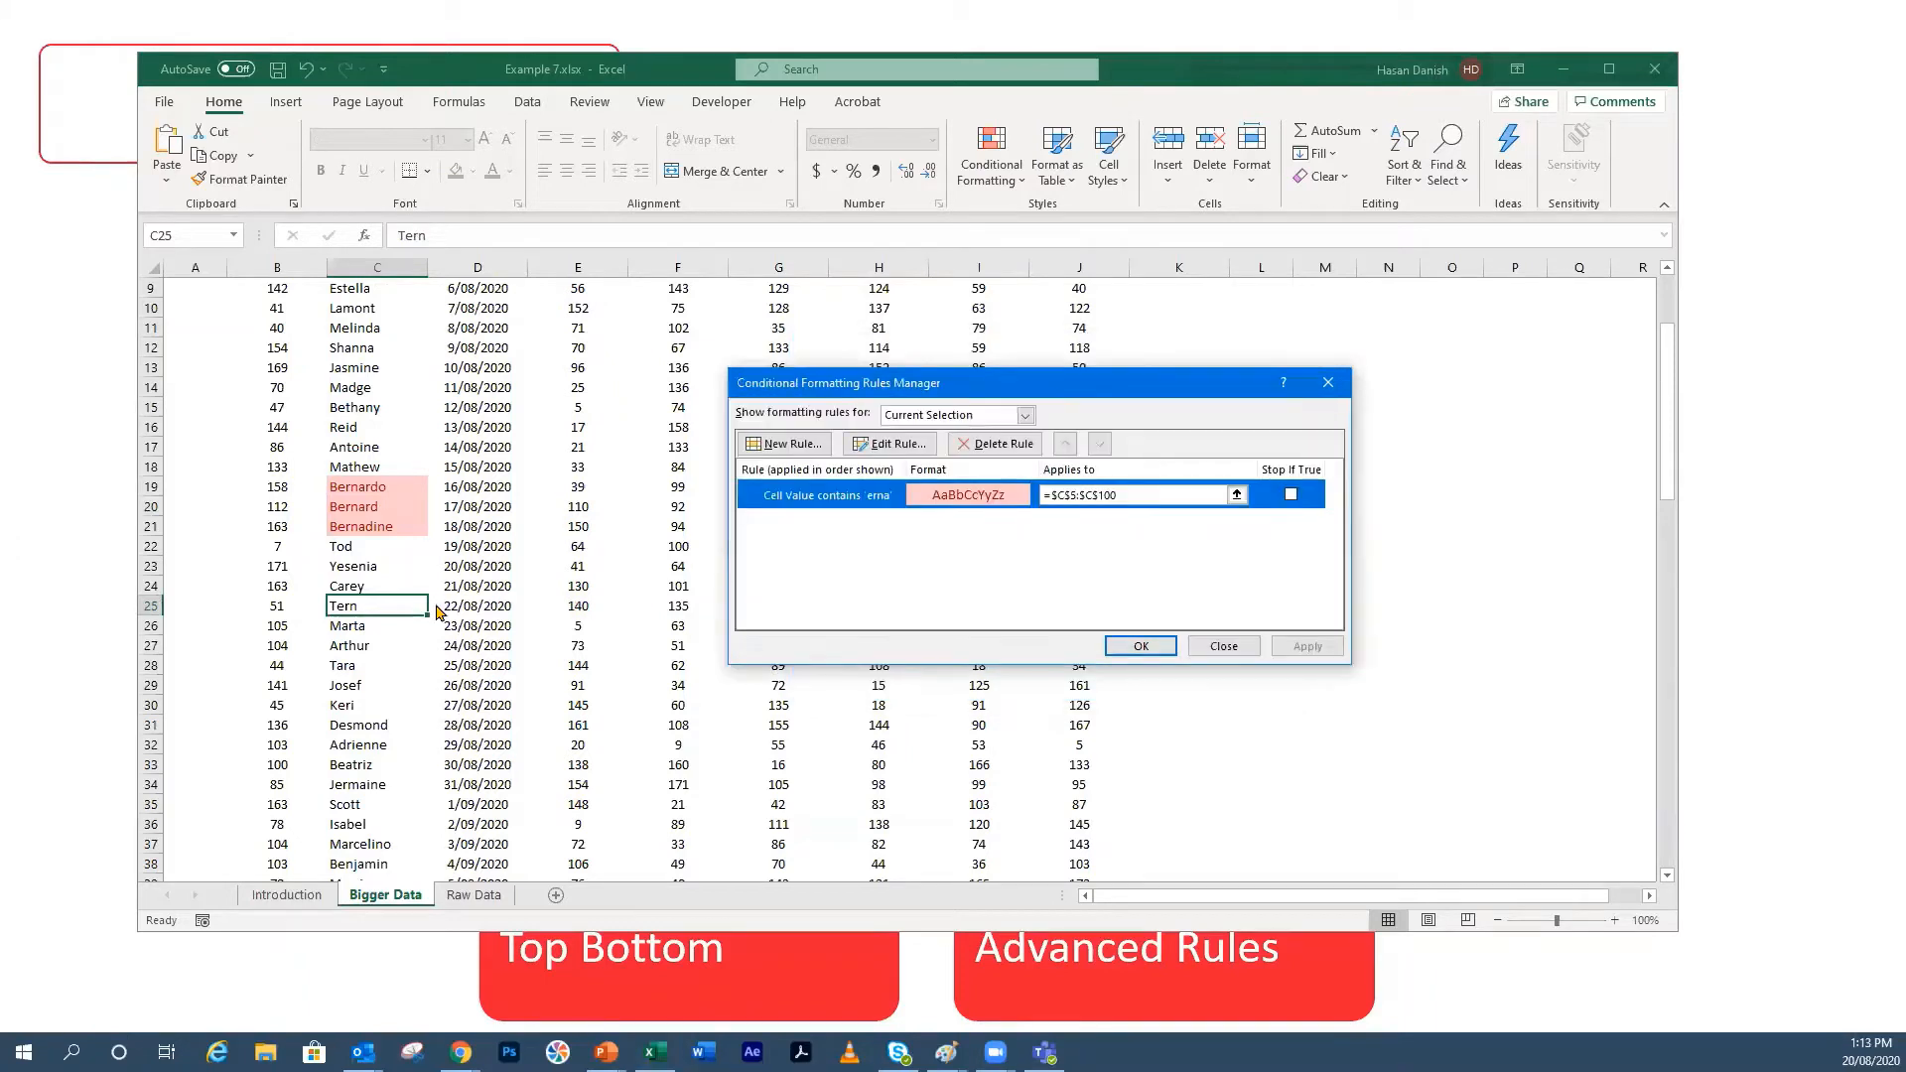
{"action": "left_click", "coordinate": [1222, 646]}
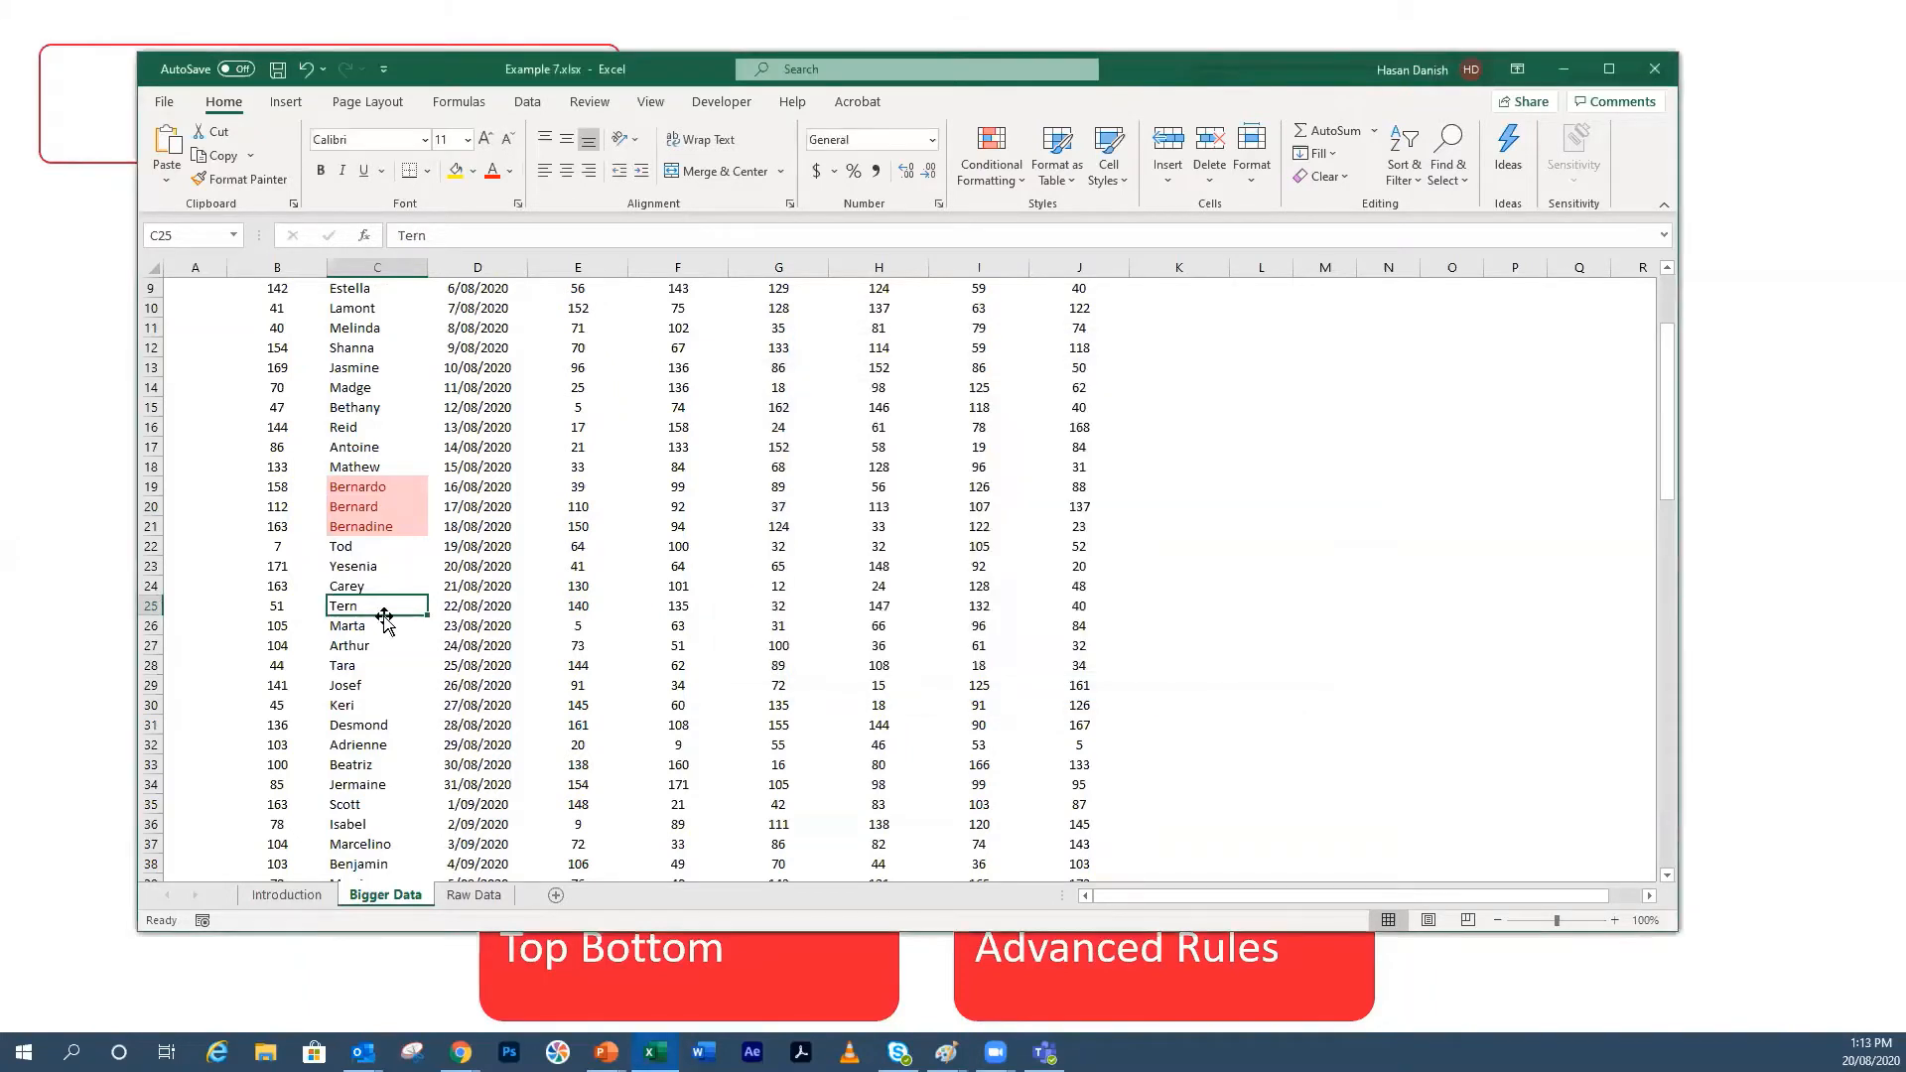
Step: Extend the text in C25 to "Terna" to match the rule
{"action": "type", "text": "a"}
{"action": "left_click_drag", "start_coordinate": [779, 665], "coordinate": [778, 685]}
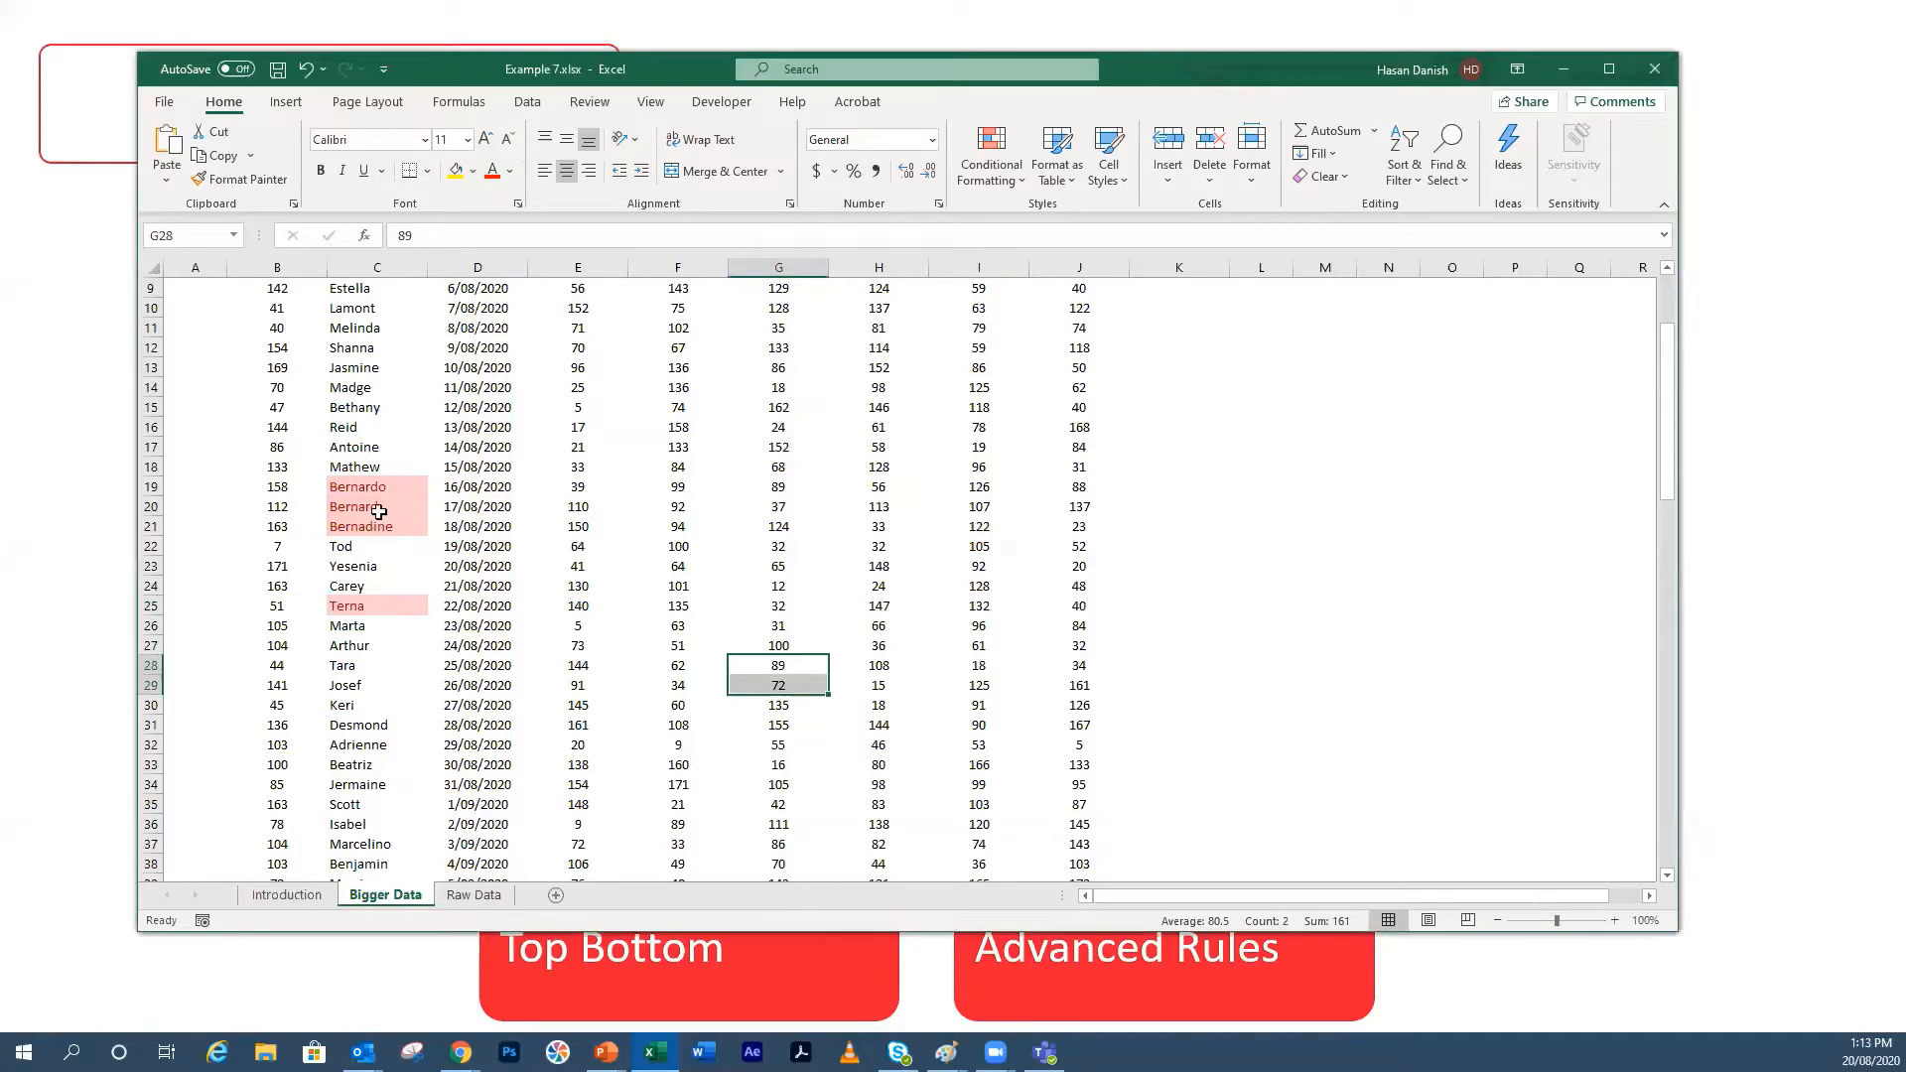
Step: Review the Text column's formatting down to row 100 and return to the Introduction sheet
{"action": "scroll", "coordinate": [392, 710], "scroll_direction": "down", "scroll_amount": 2}
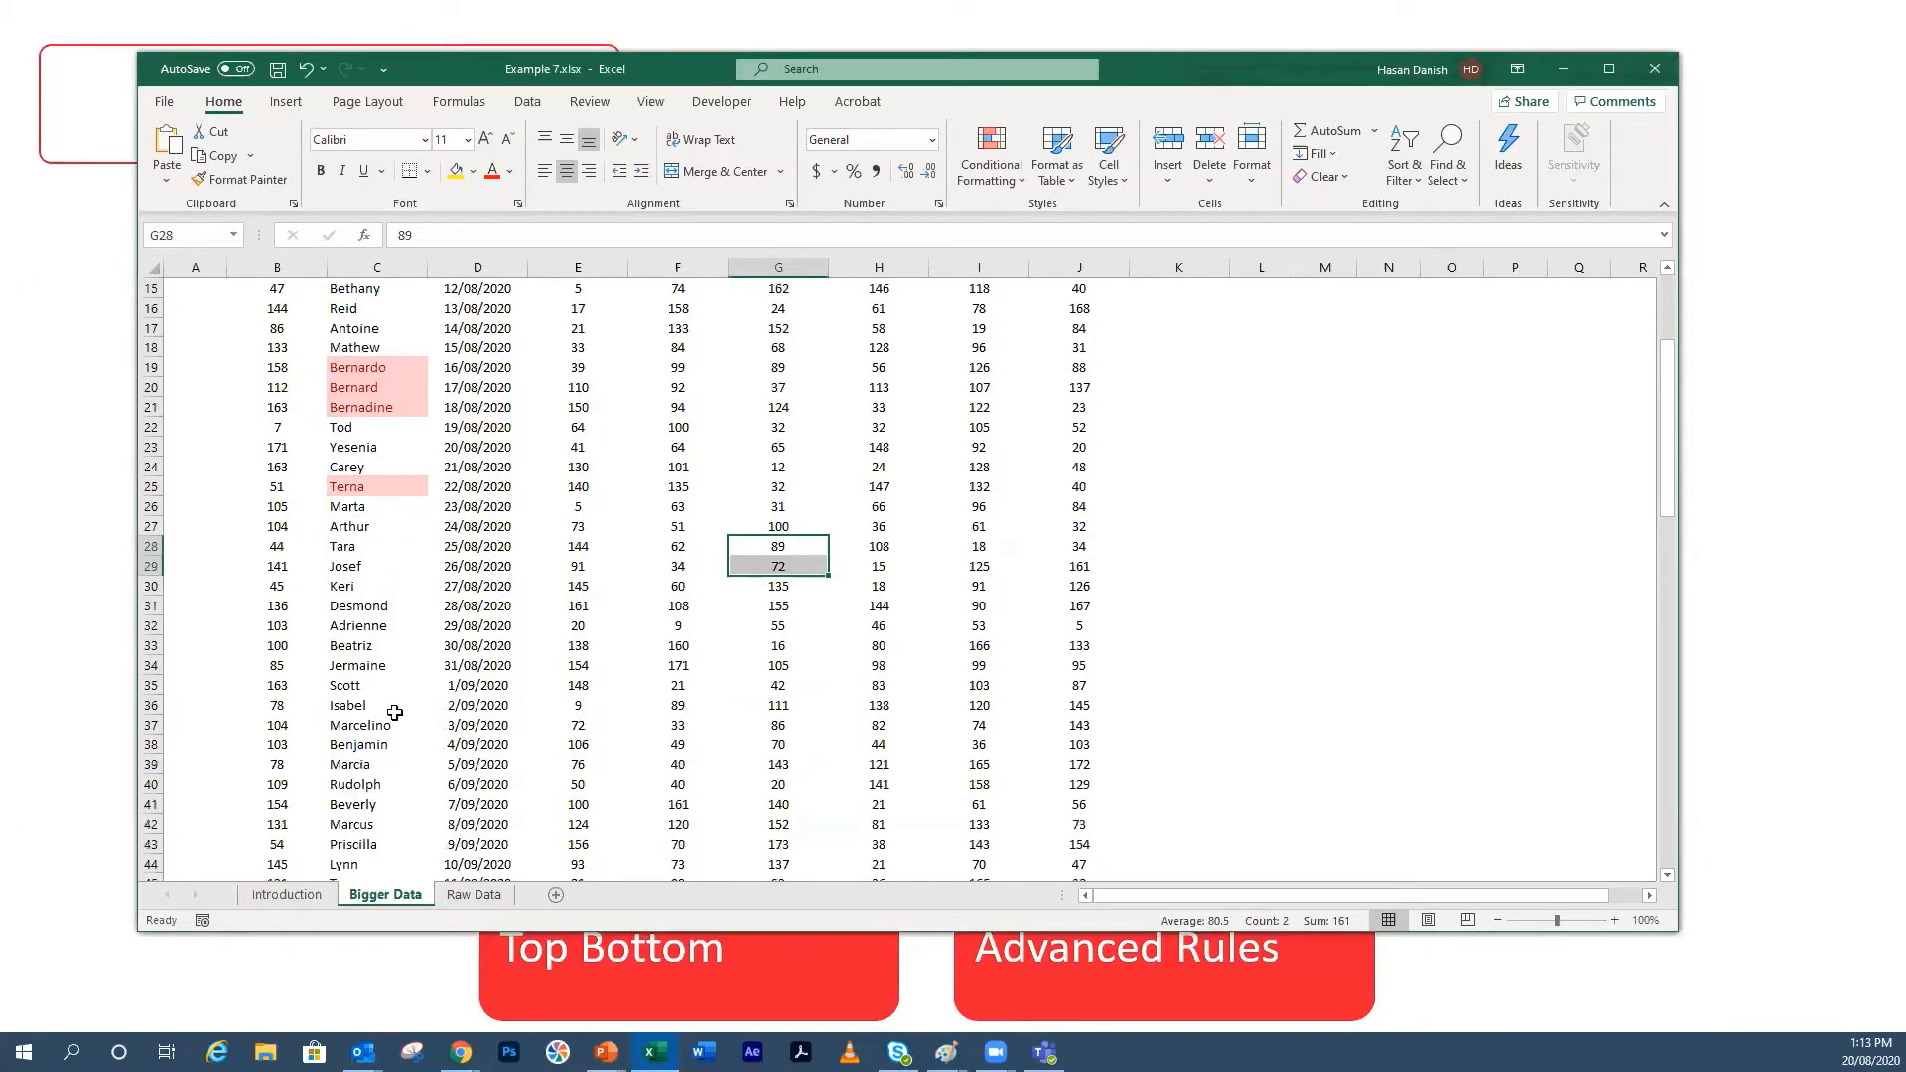
{"action": "scroll", "coordinate": [387, 715], "scroll_direction": "up", "scroll_amount": 5}
{"action": "scroll", "coordinate": [365, 814], "scroll_direction": "down", "scroll_amount": 2}
{"action": "scroll", "coordinate": [365, 814], "scroll_direction": "down", "scroll_amount": 16}
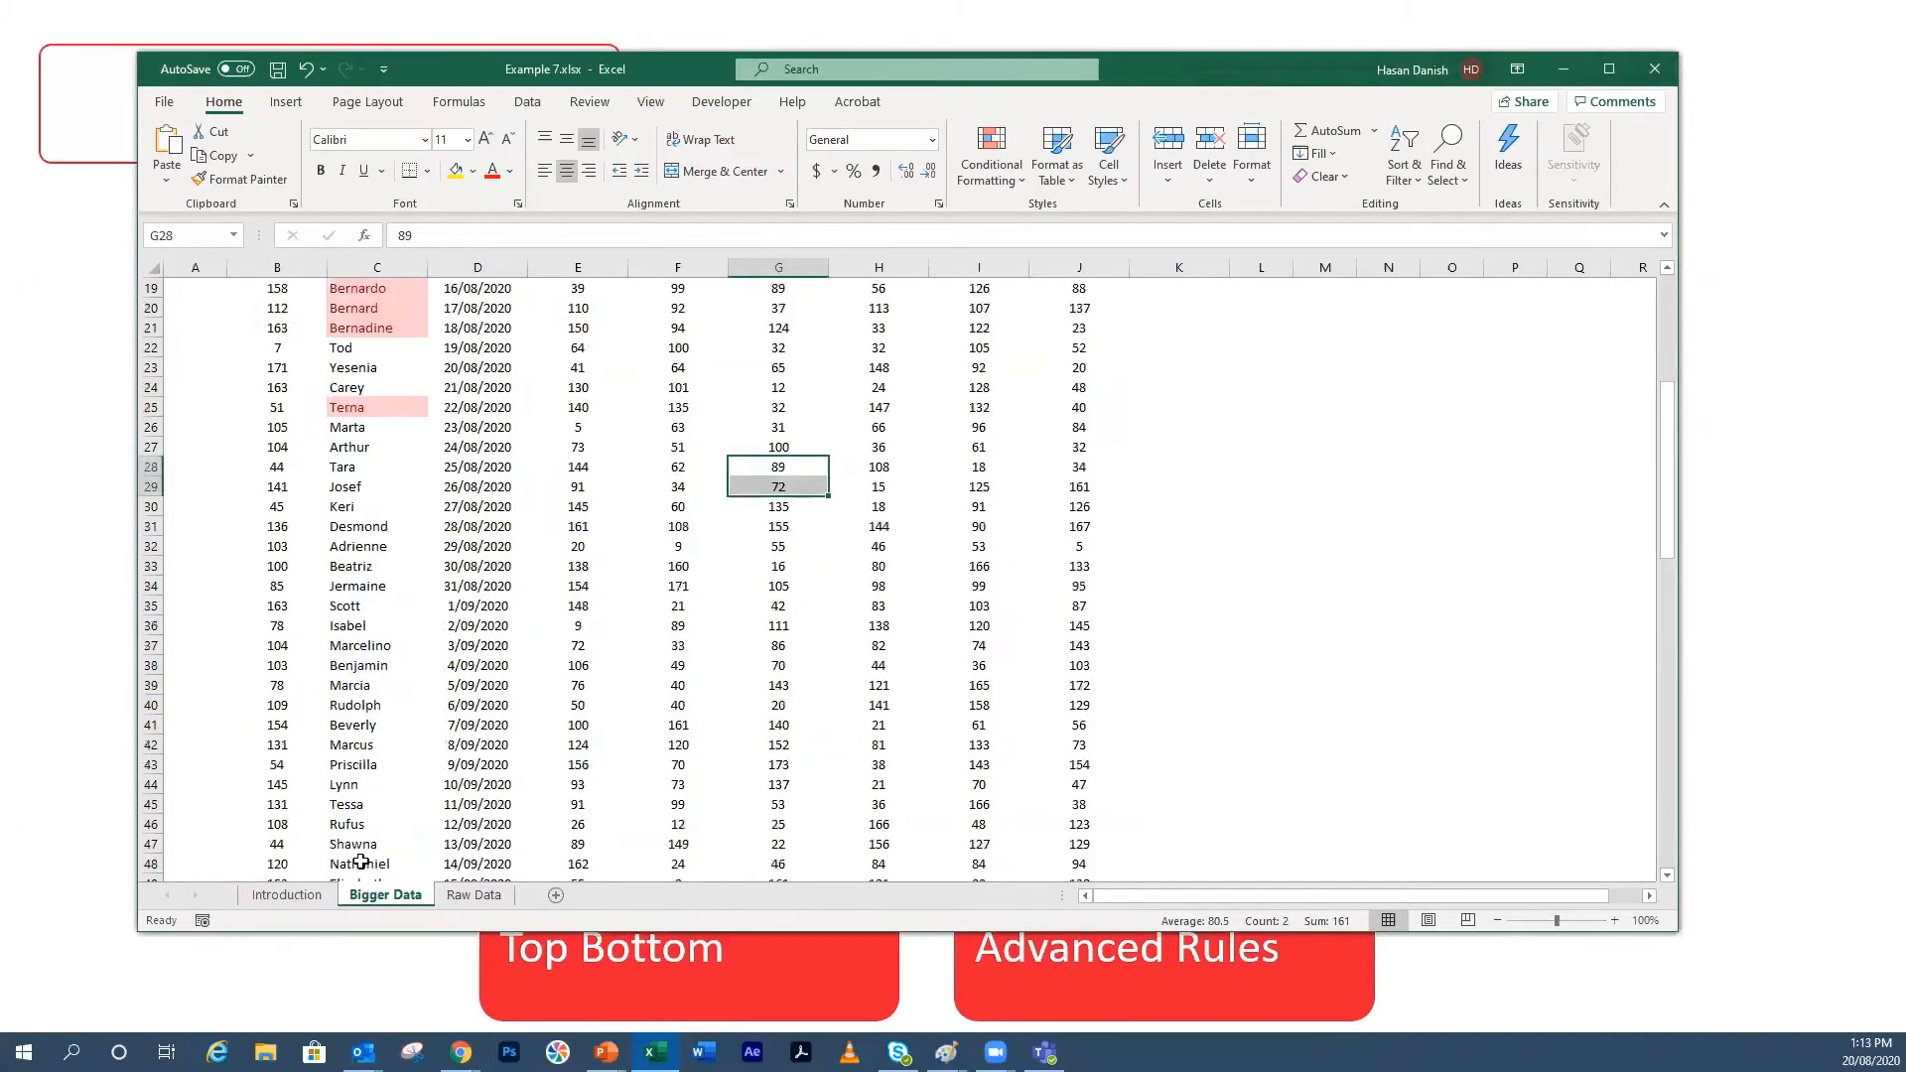
{"action": "scroll", "coordinate": [356, 839], "scroll_direction": "down", "scroll_amount": 7}
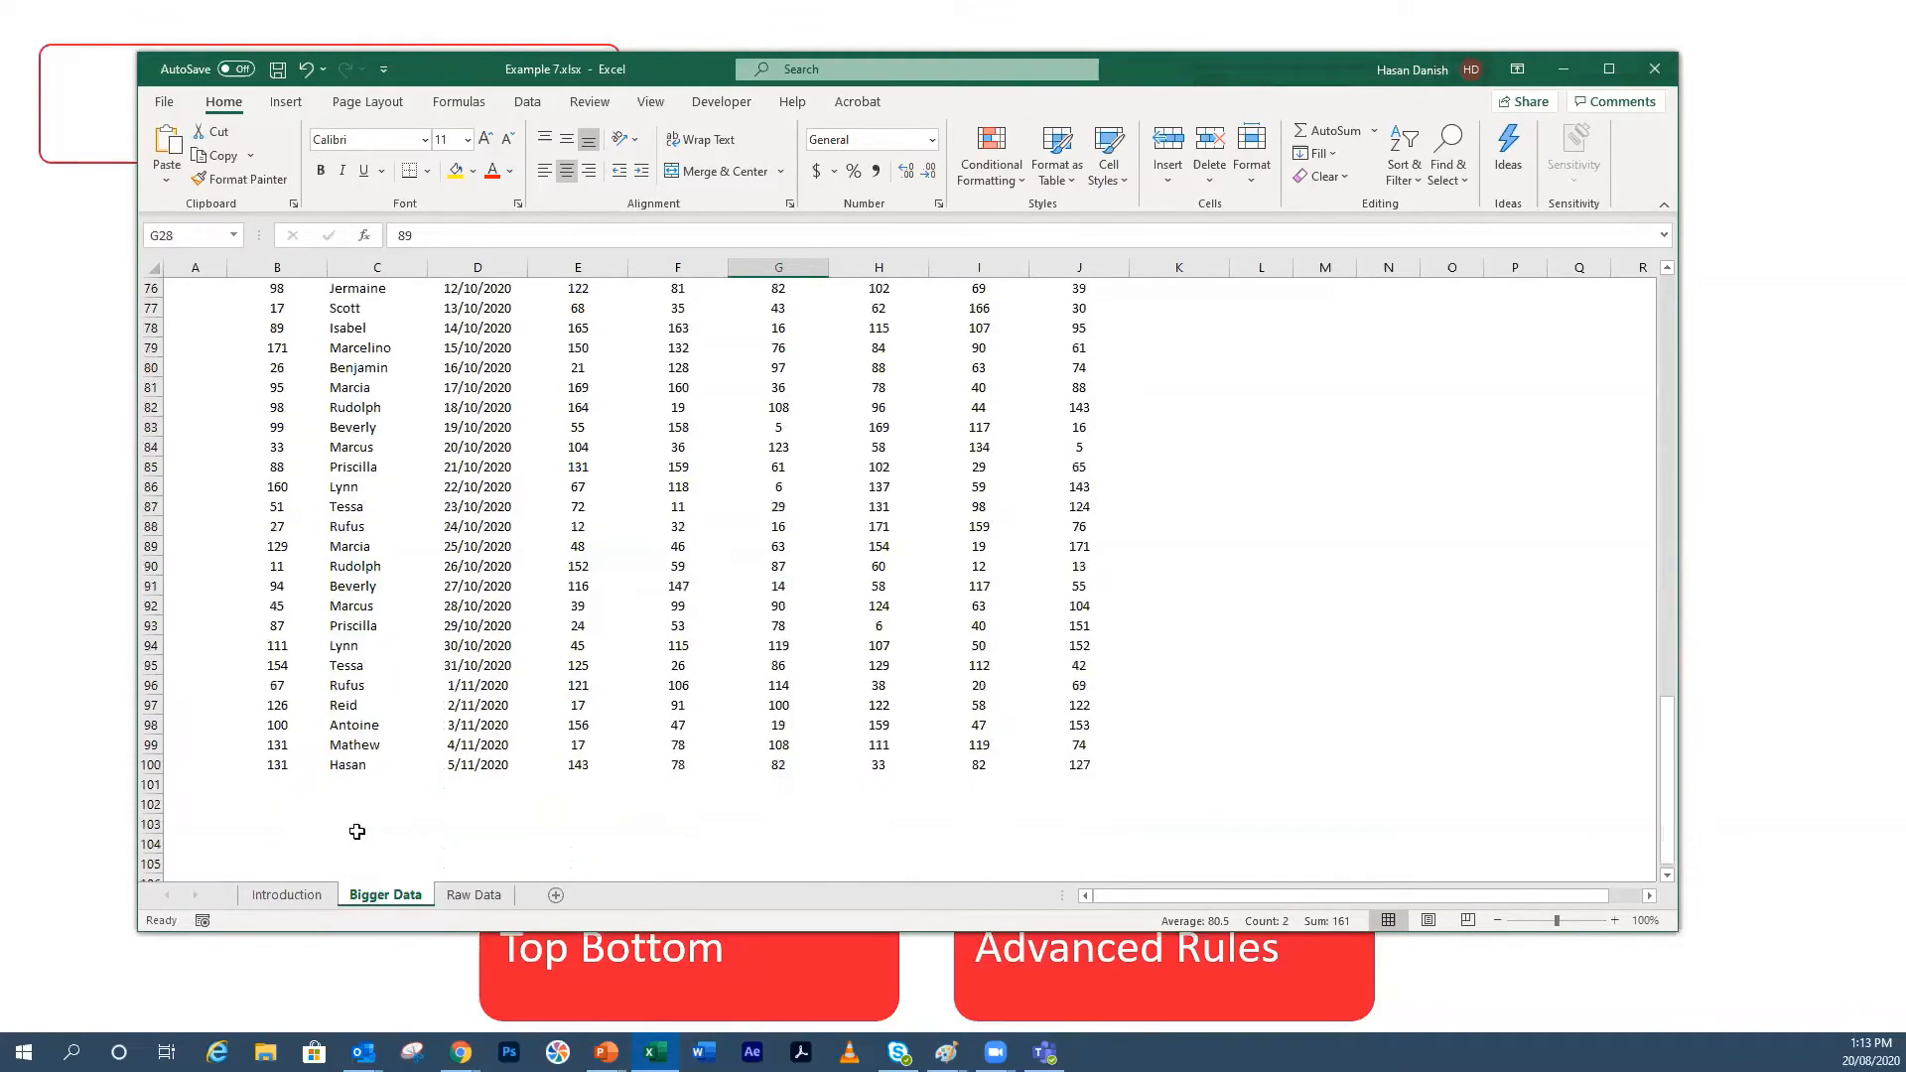
{"action": "scroll", "coordinate": [358, 832], "scroll_direction": "up", "scroll_amount": 20}
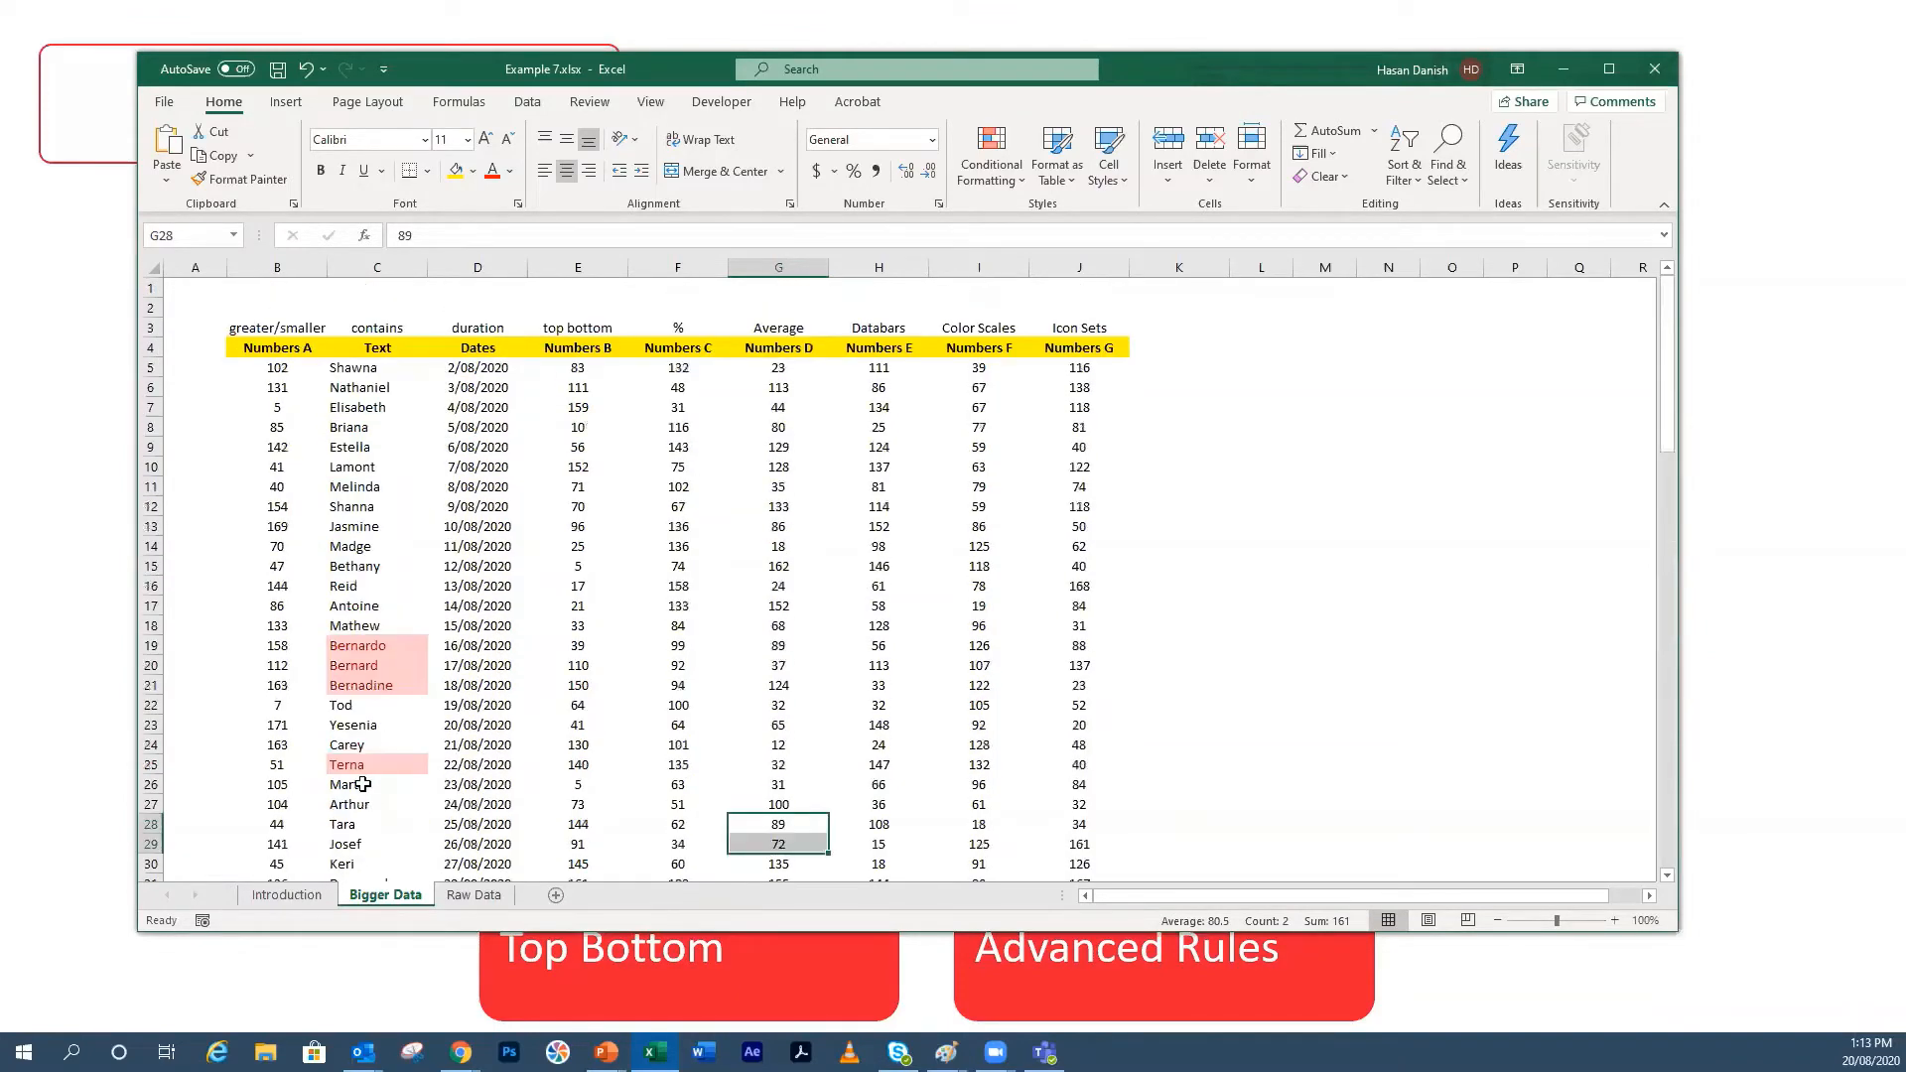
{"action": "left_click", "coordinate": [334, 895]}
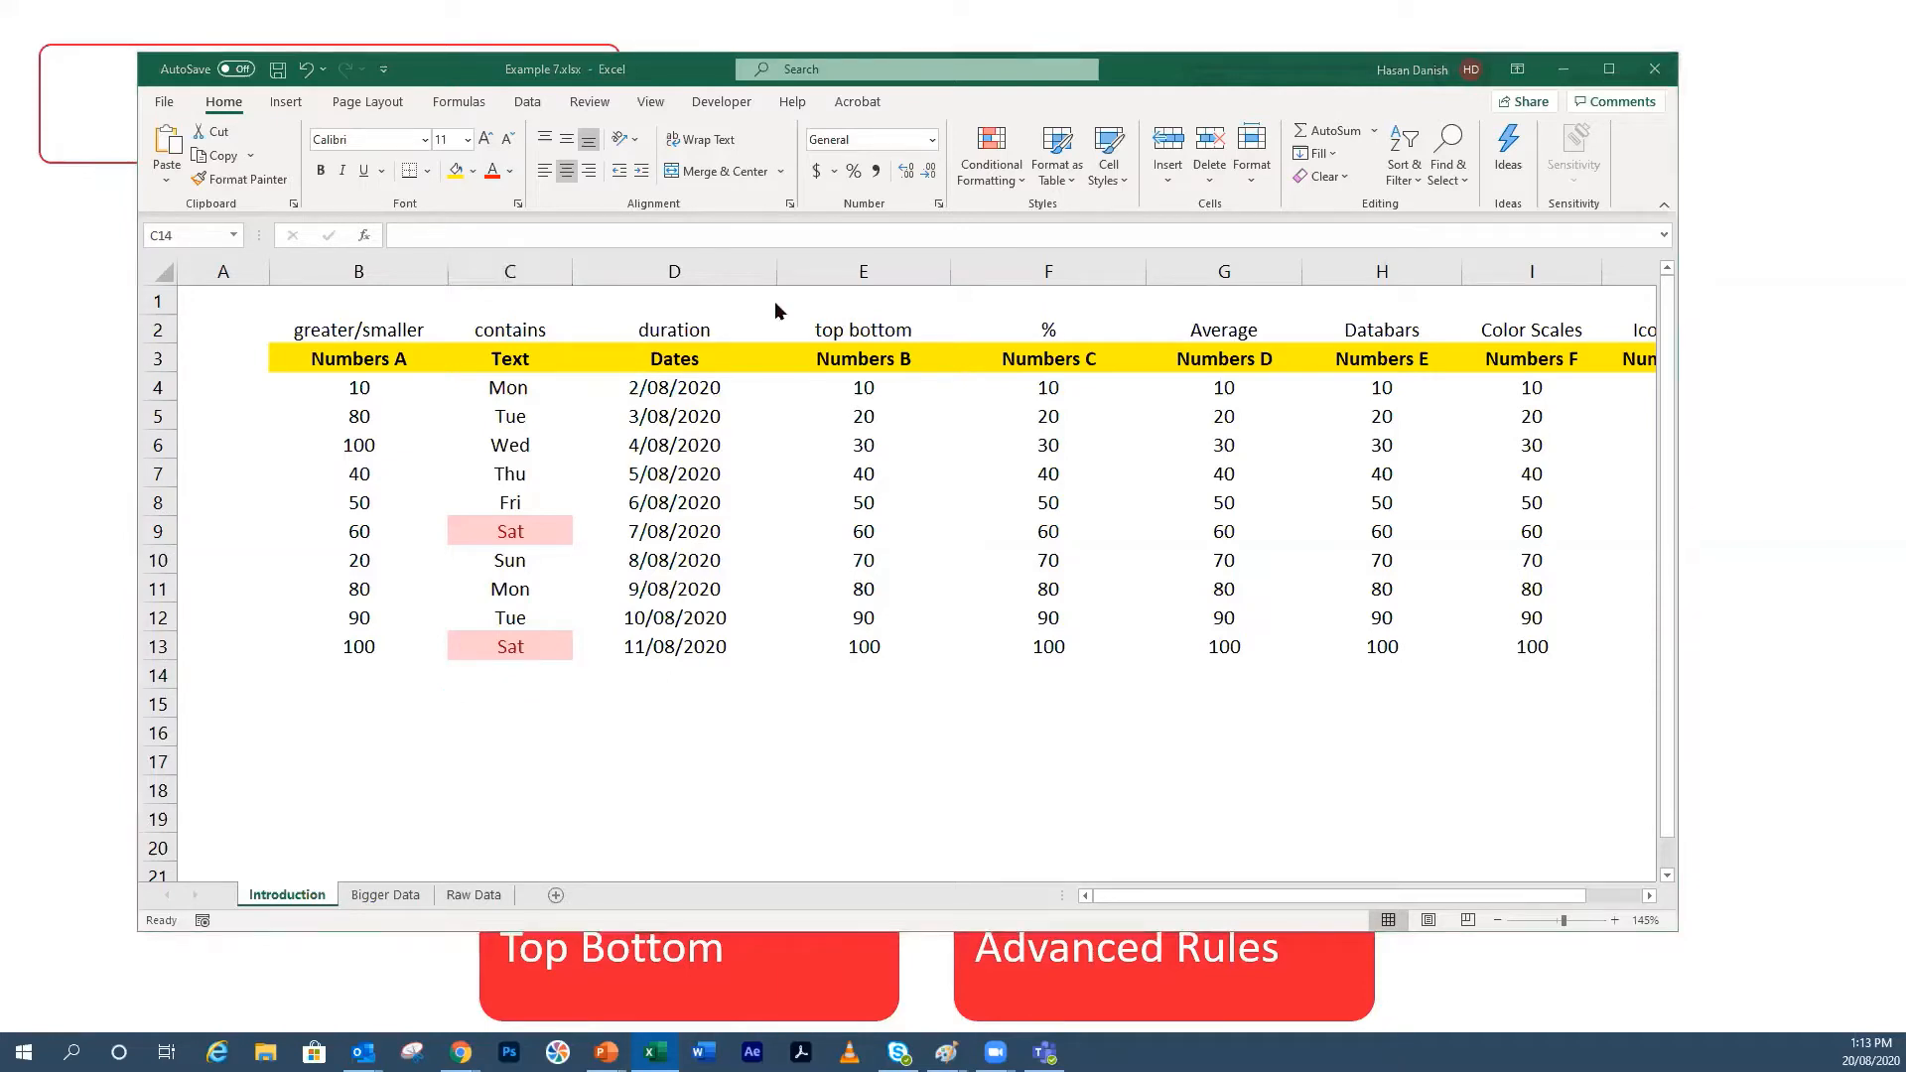
Step: Show the Dates topic on the presentation's agenda slide and return to the Excel workbook
{"action": "left_click", "coordinate": [1720, 508]}
{"action": "left_click", "coordinate": [1605, 552]}
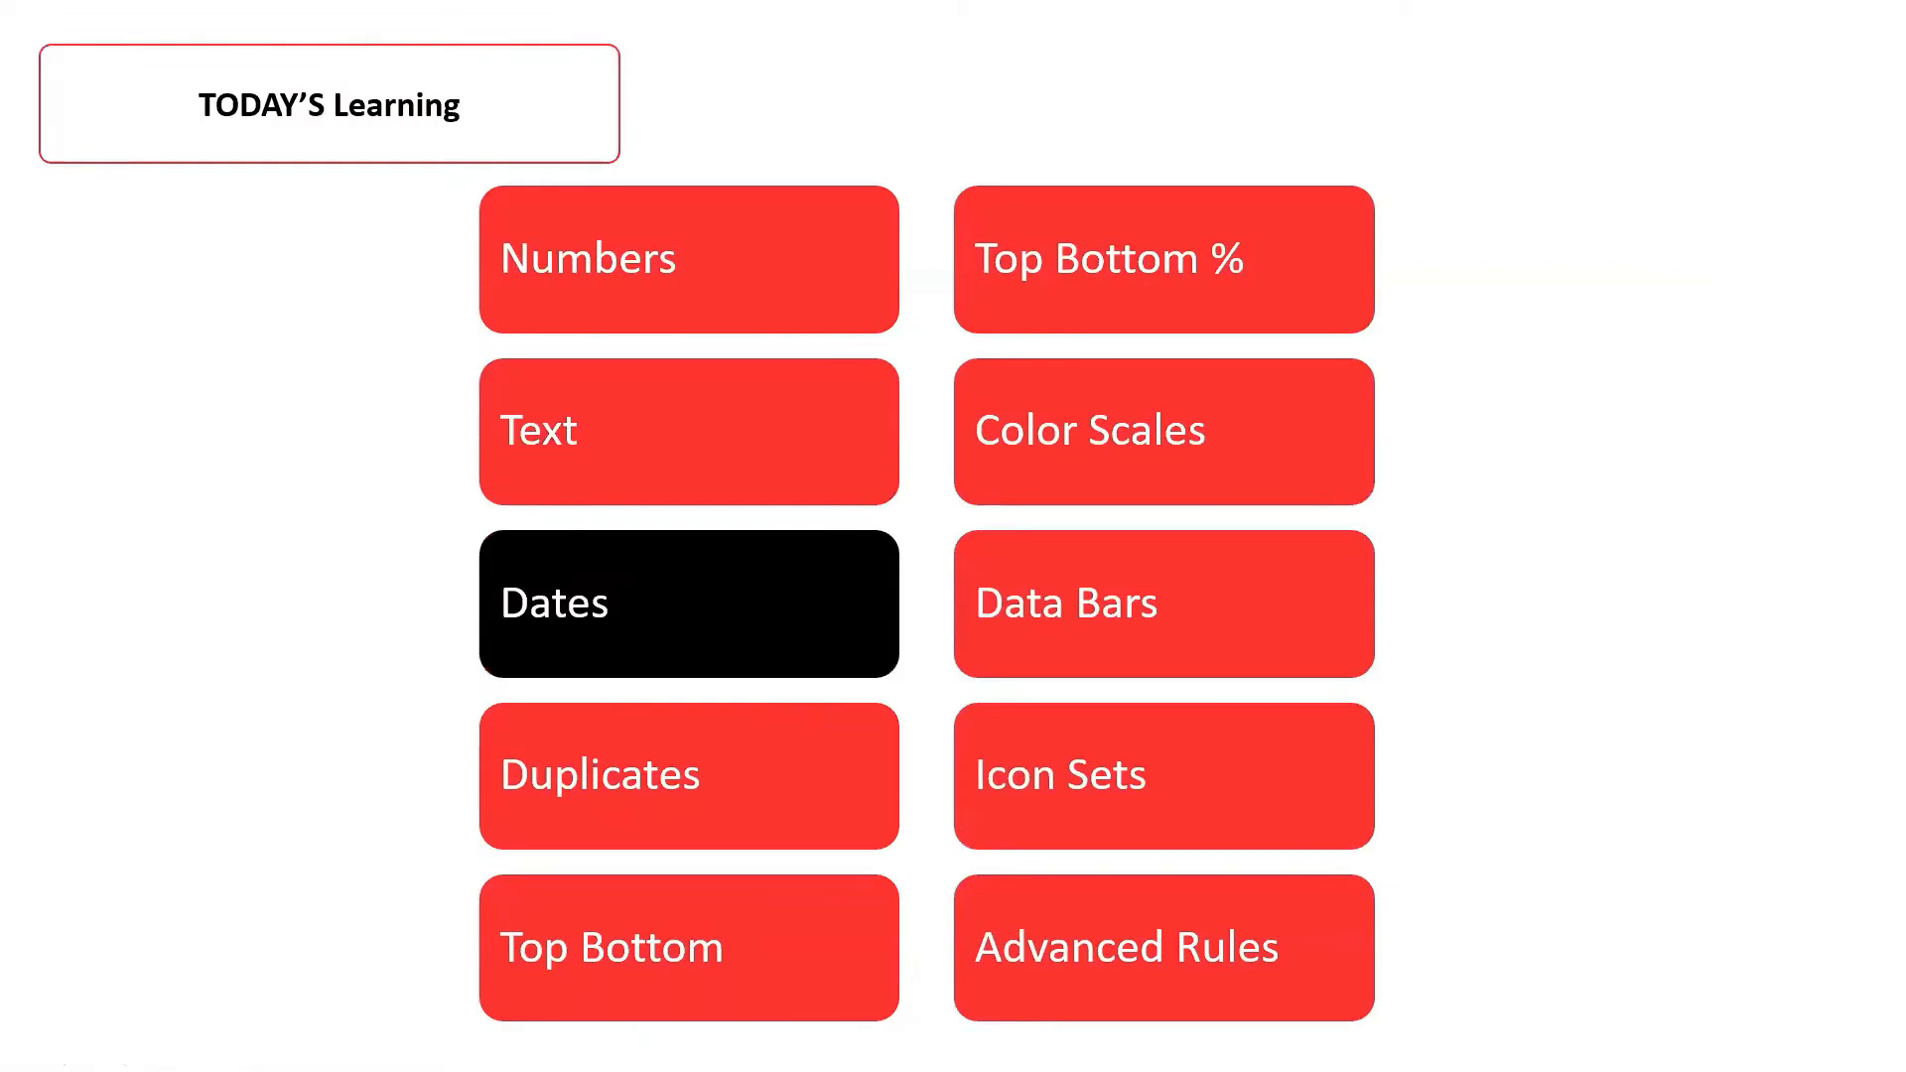
{"action": "key", "text": "alt+Tab"}
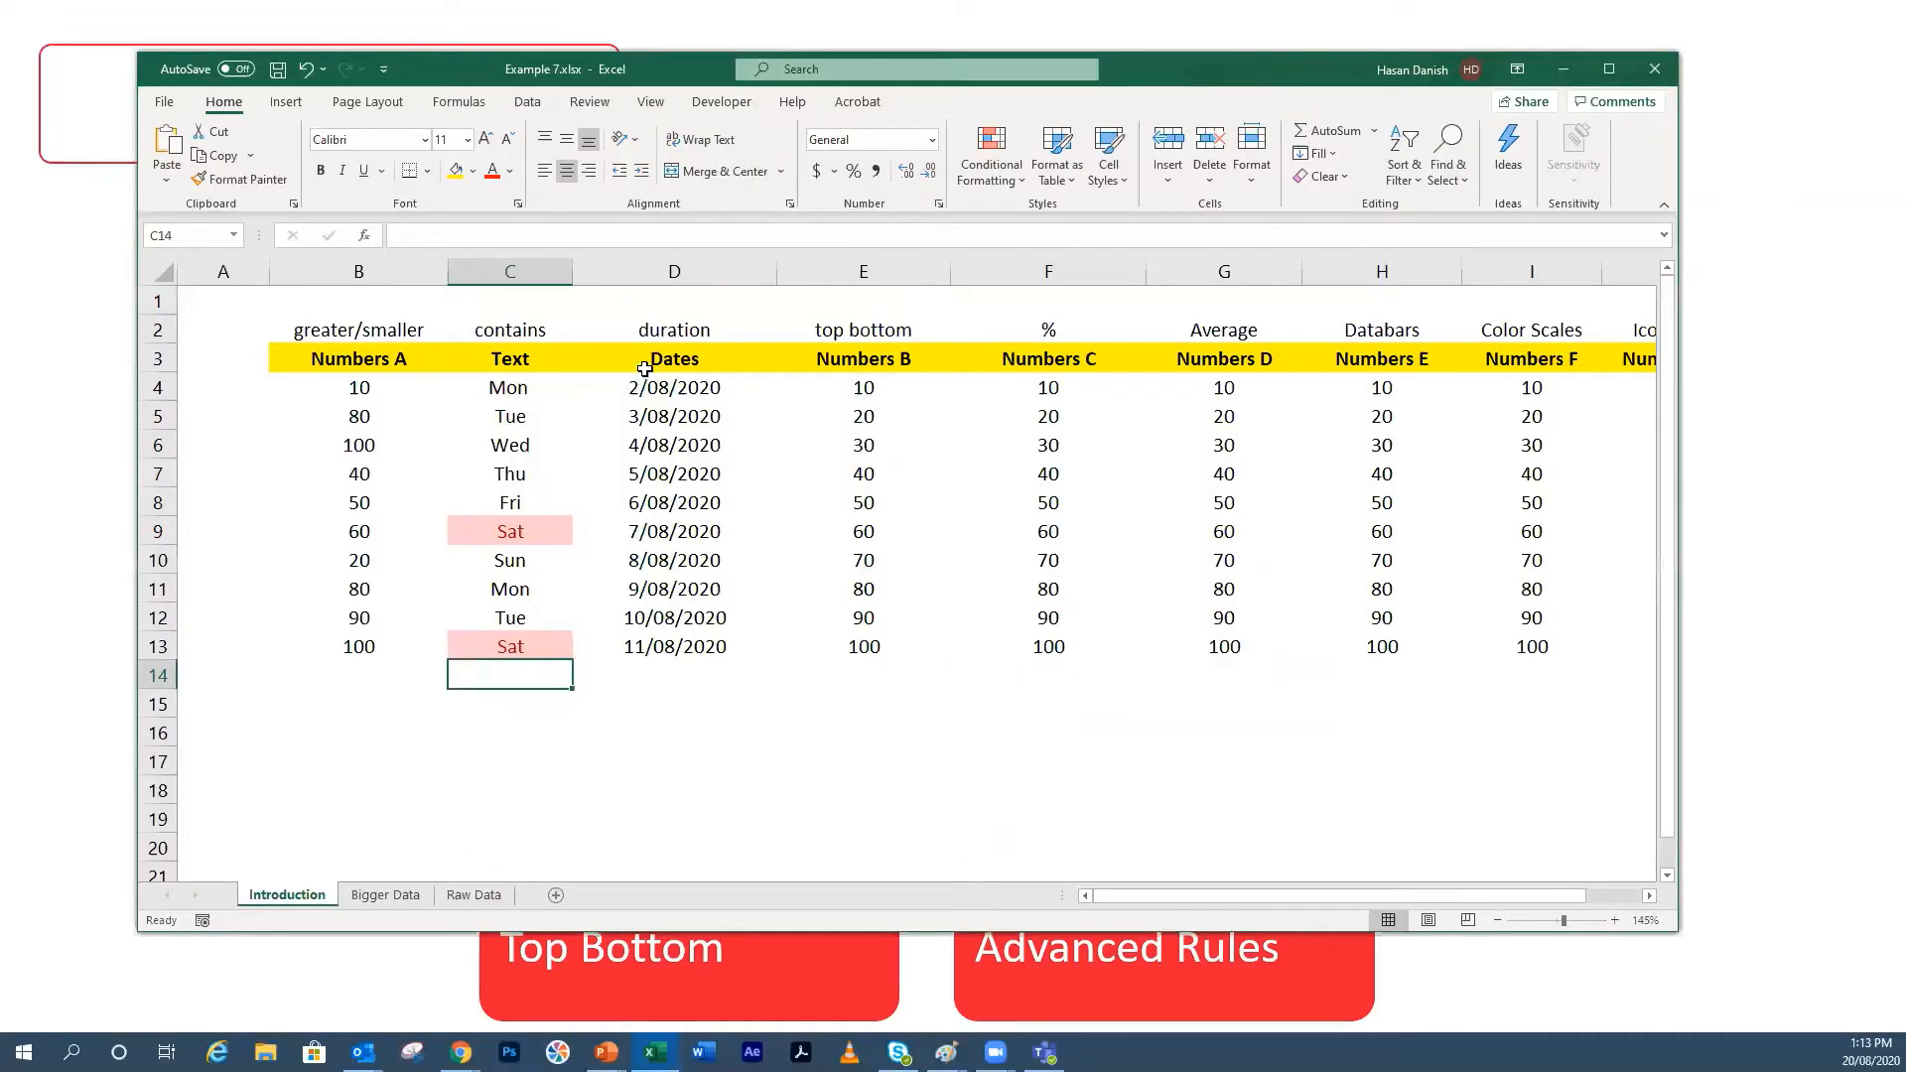
Step: Clear the conditional formatting rules from the entire Introduction sheet
{"action": "left_click", "coordinate": [1027, 167]}
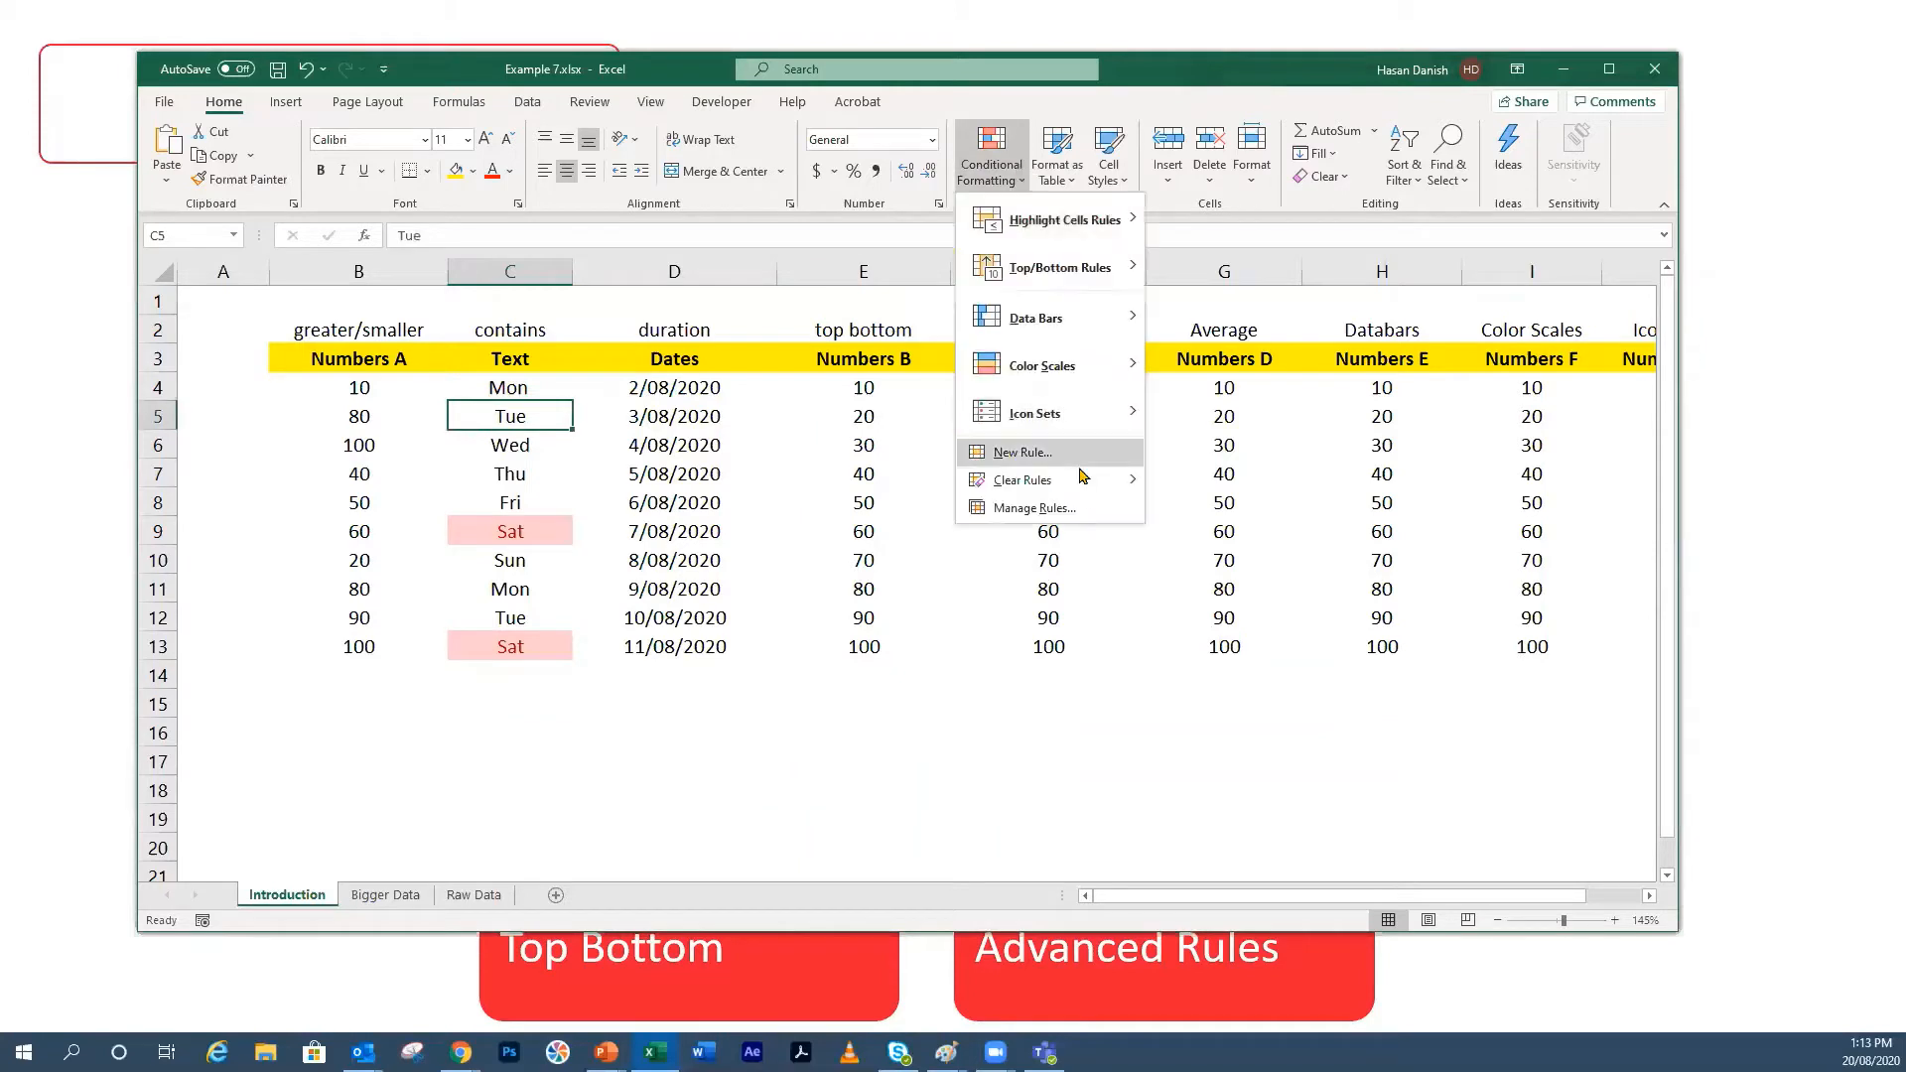
{"action": "mouse_move", "coordinate": [1112, 480]}
{"action": "left_click", "coordinate": [1199, 510]}
Step: Check the number format of the cells in the Dates column on the Introduction sheet
{"action": "left_click", "coordinate": [675, 502]}
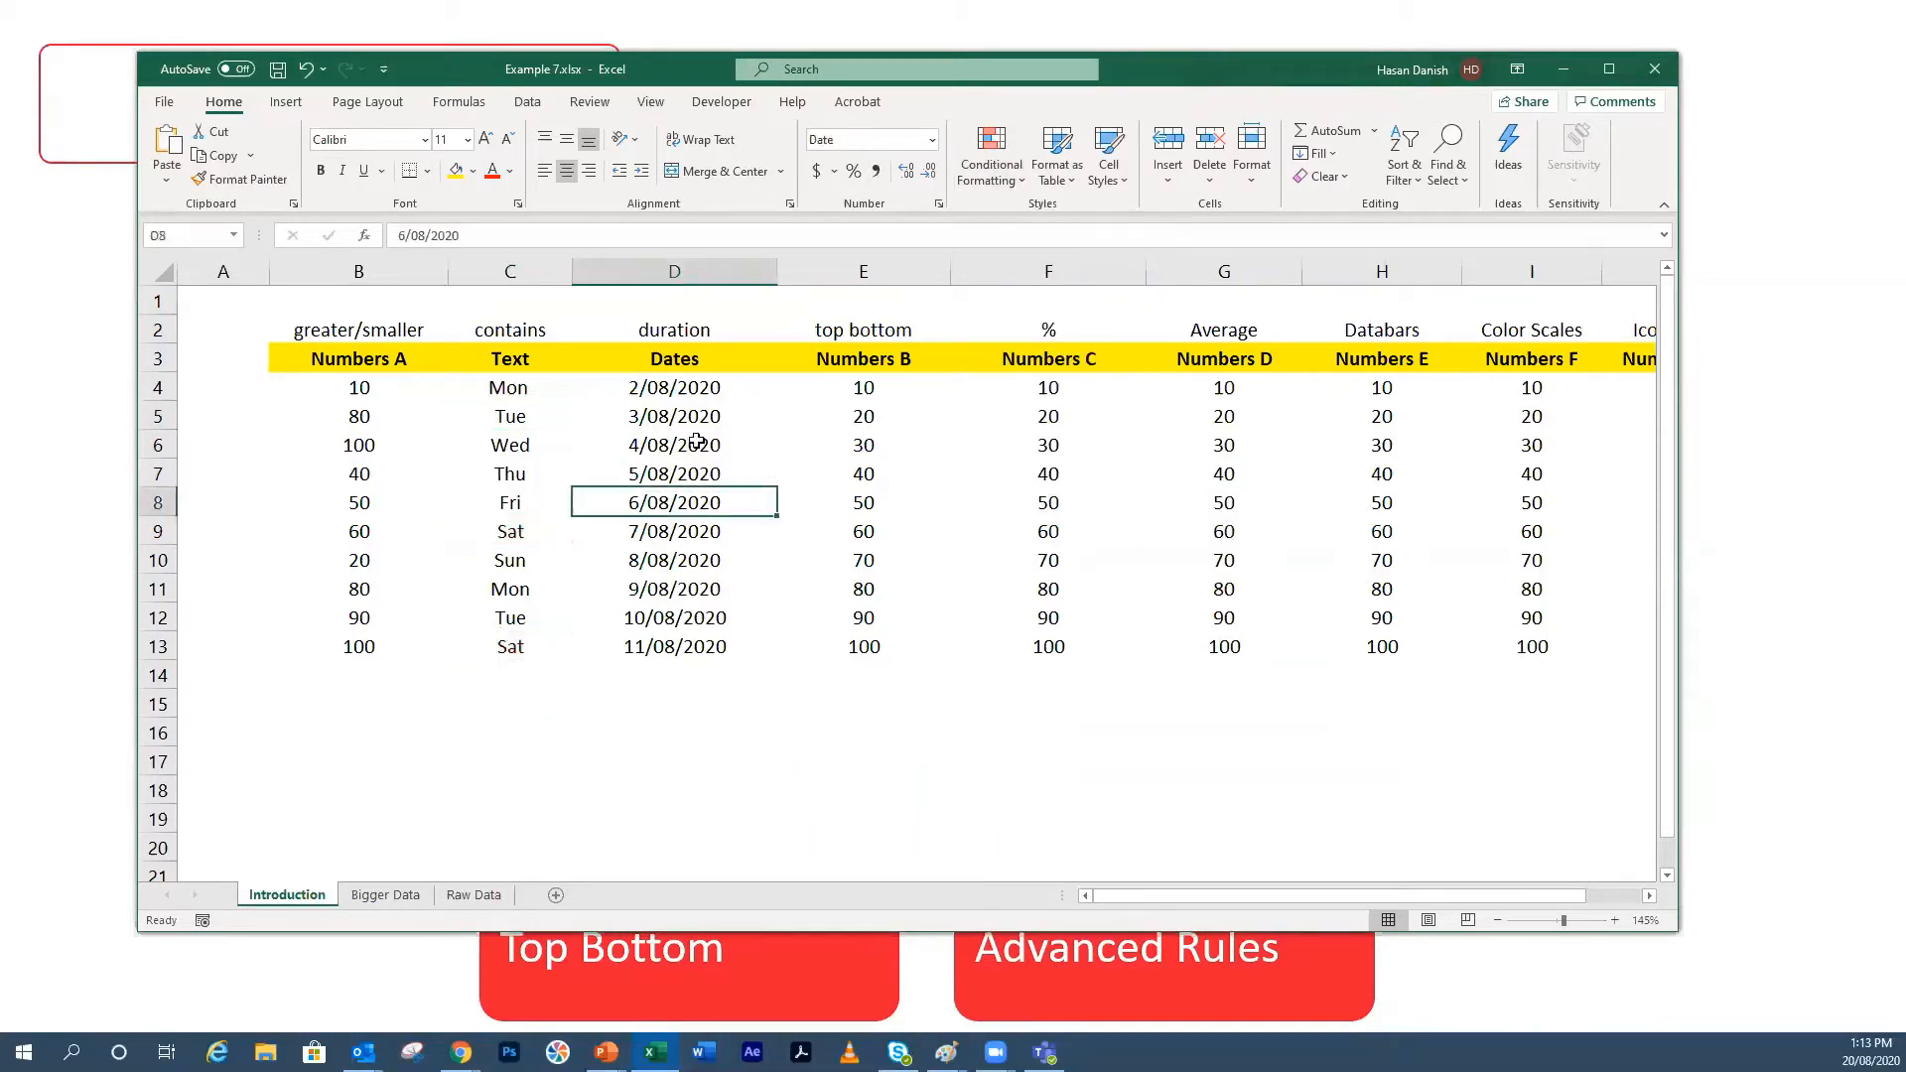
{"action": "left_click_drag", "start_coordinate": [695, 389], "coordinate": [693, 641]}
{"action": "left_click", "coordinate": [683, 422]}
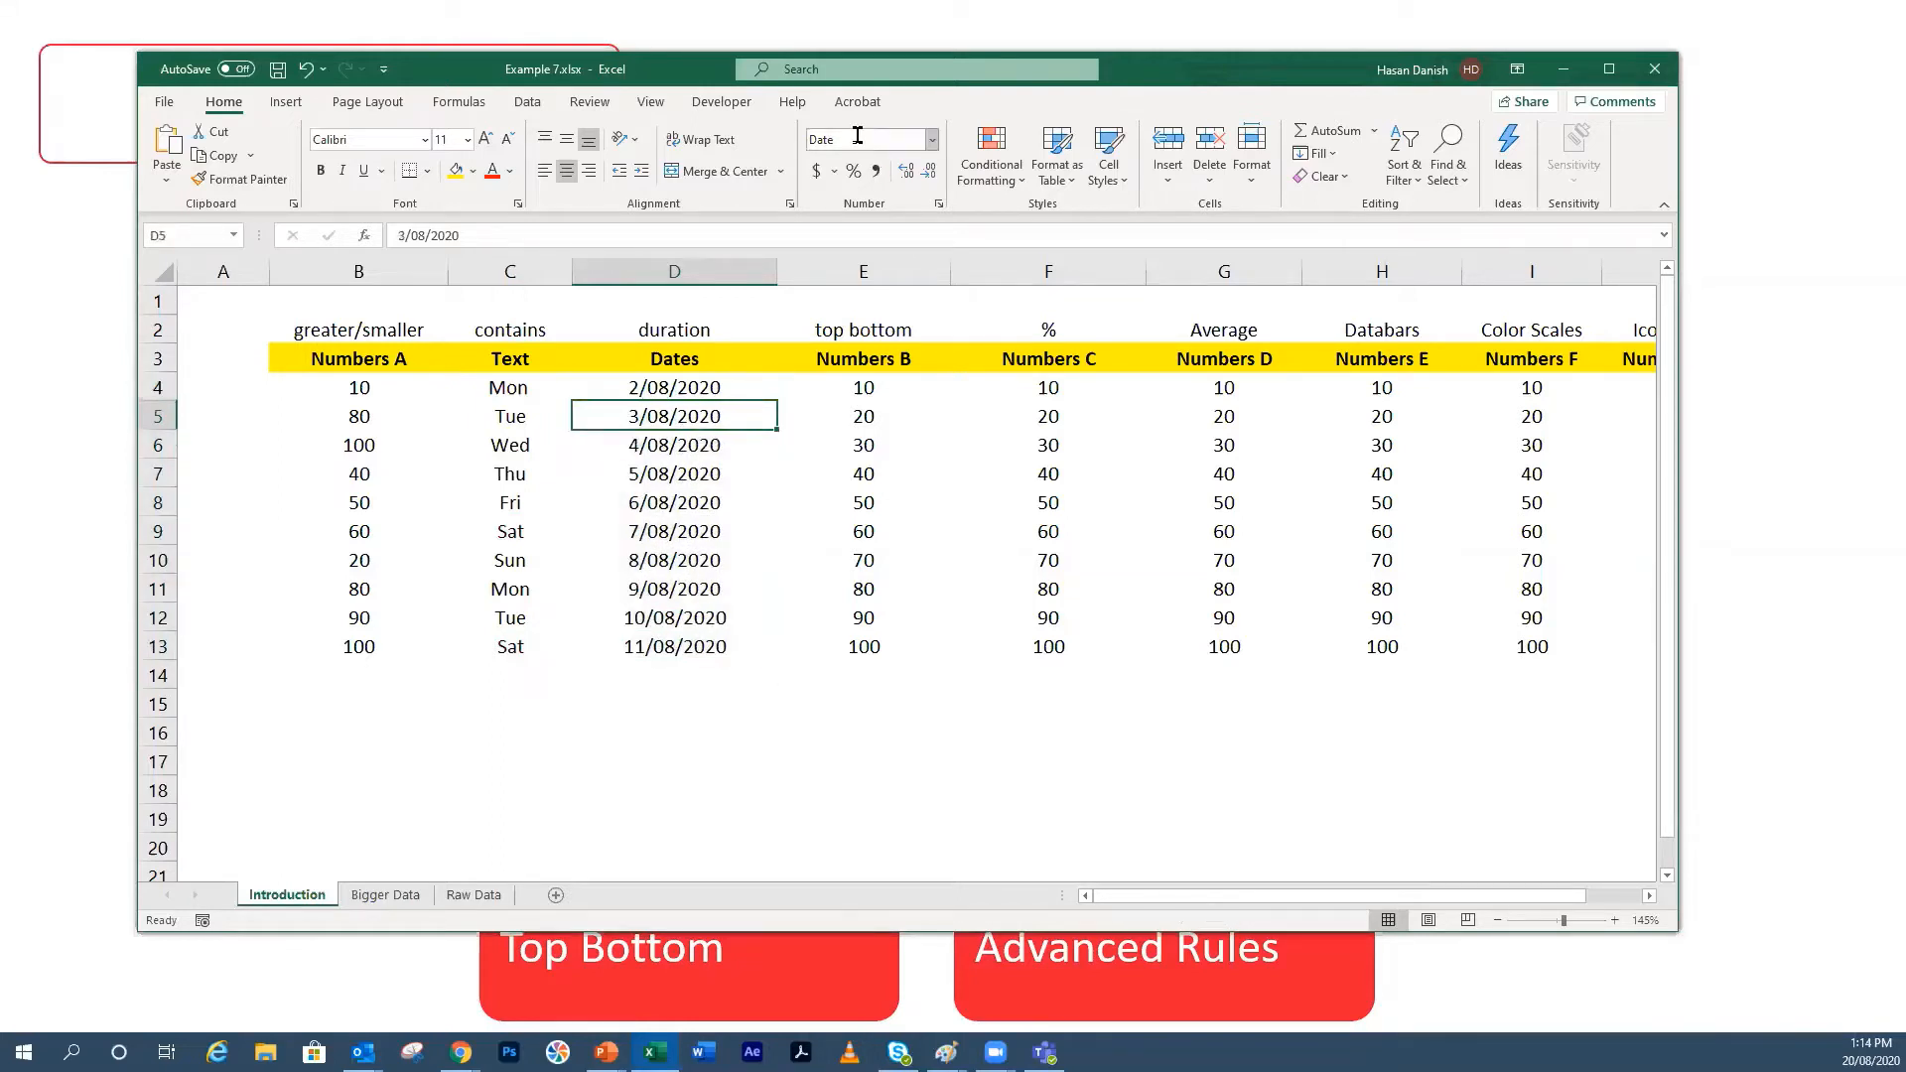
{"action": "left_click", "coordinate": [687, 483]}
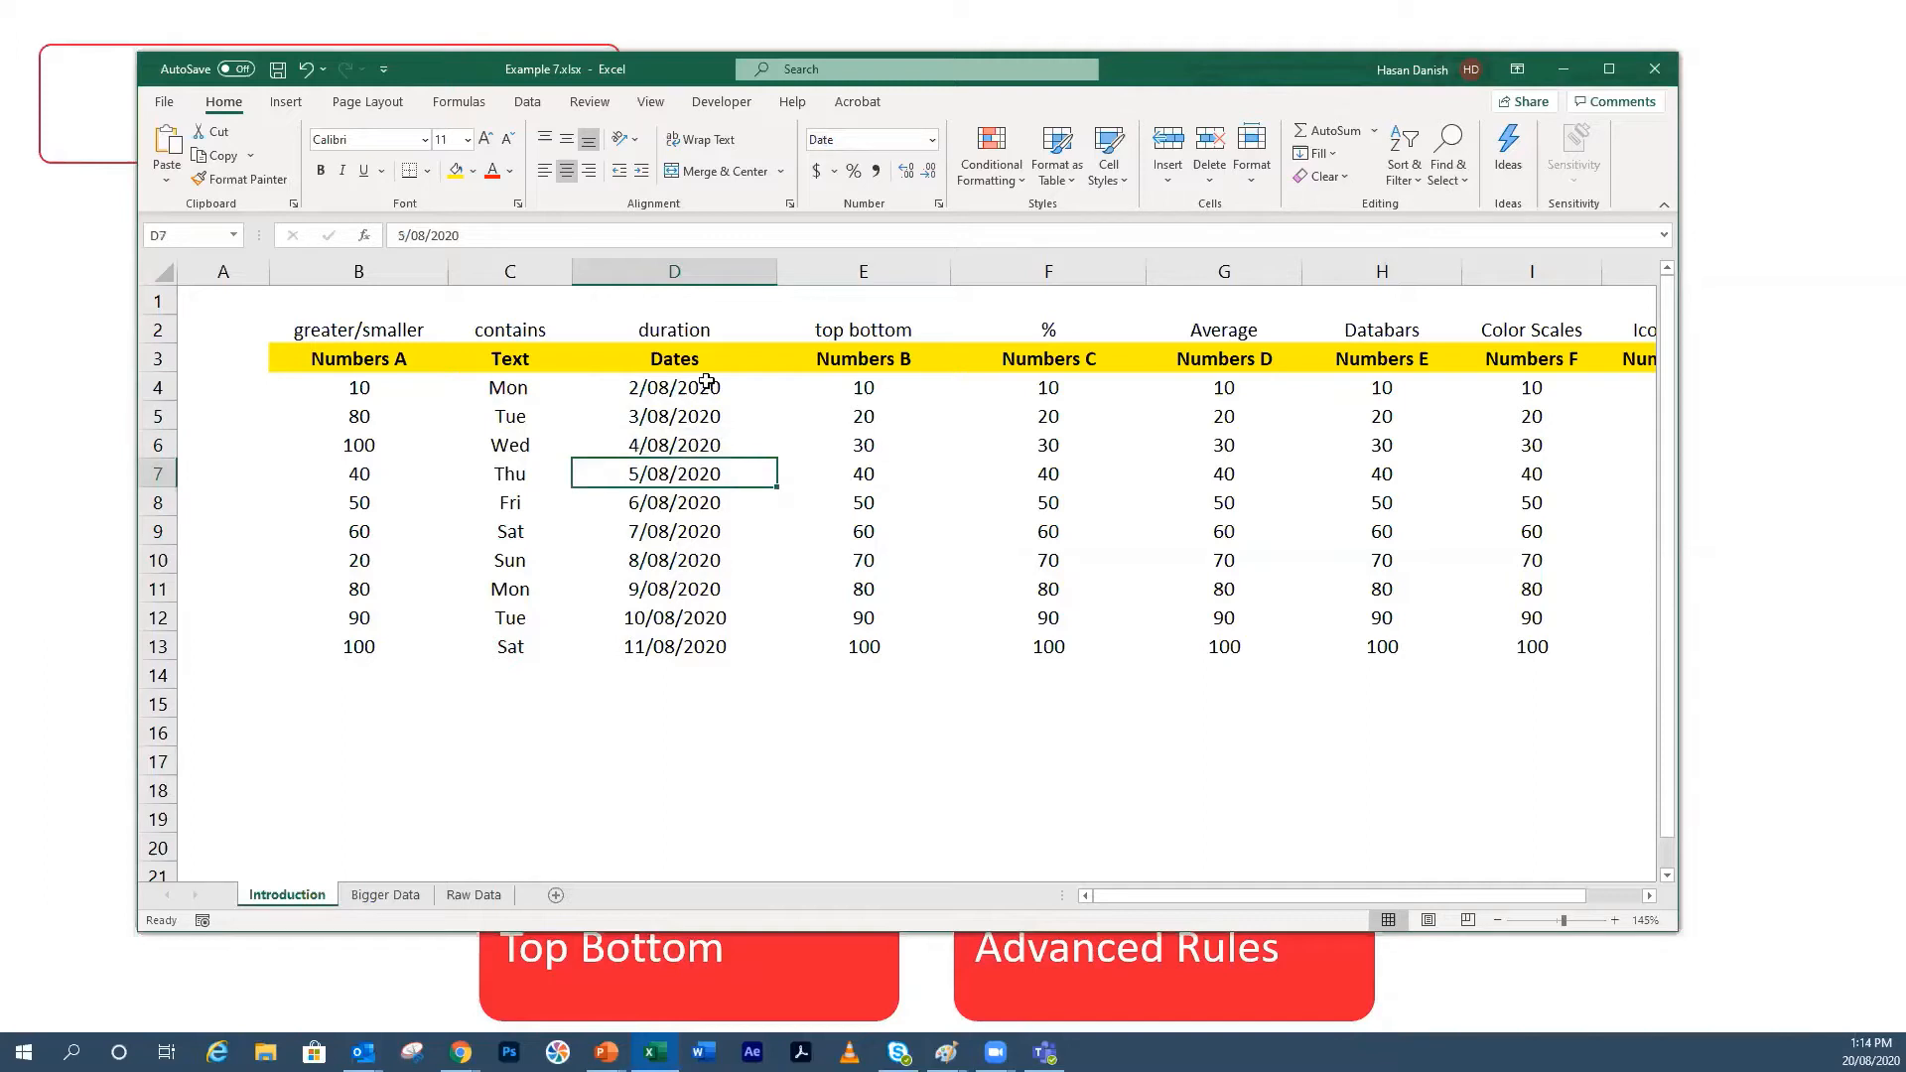
Step: Highlight dates in D4:D13 occurring in the last 7 days with Green Fill with Dark Green Text
{"action": "left_click_drag", "start_coordinate": [706, 382], "coordinate": [721, 634]}
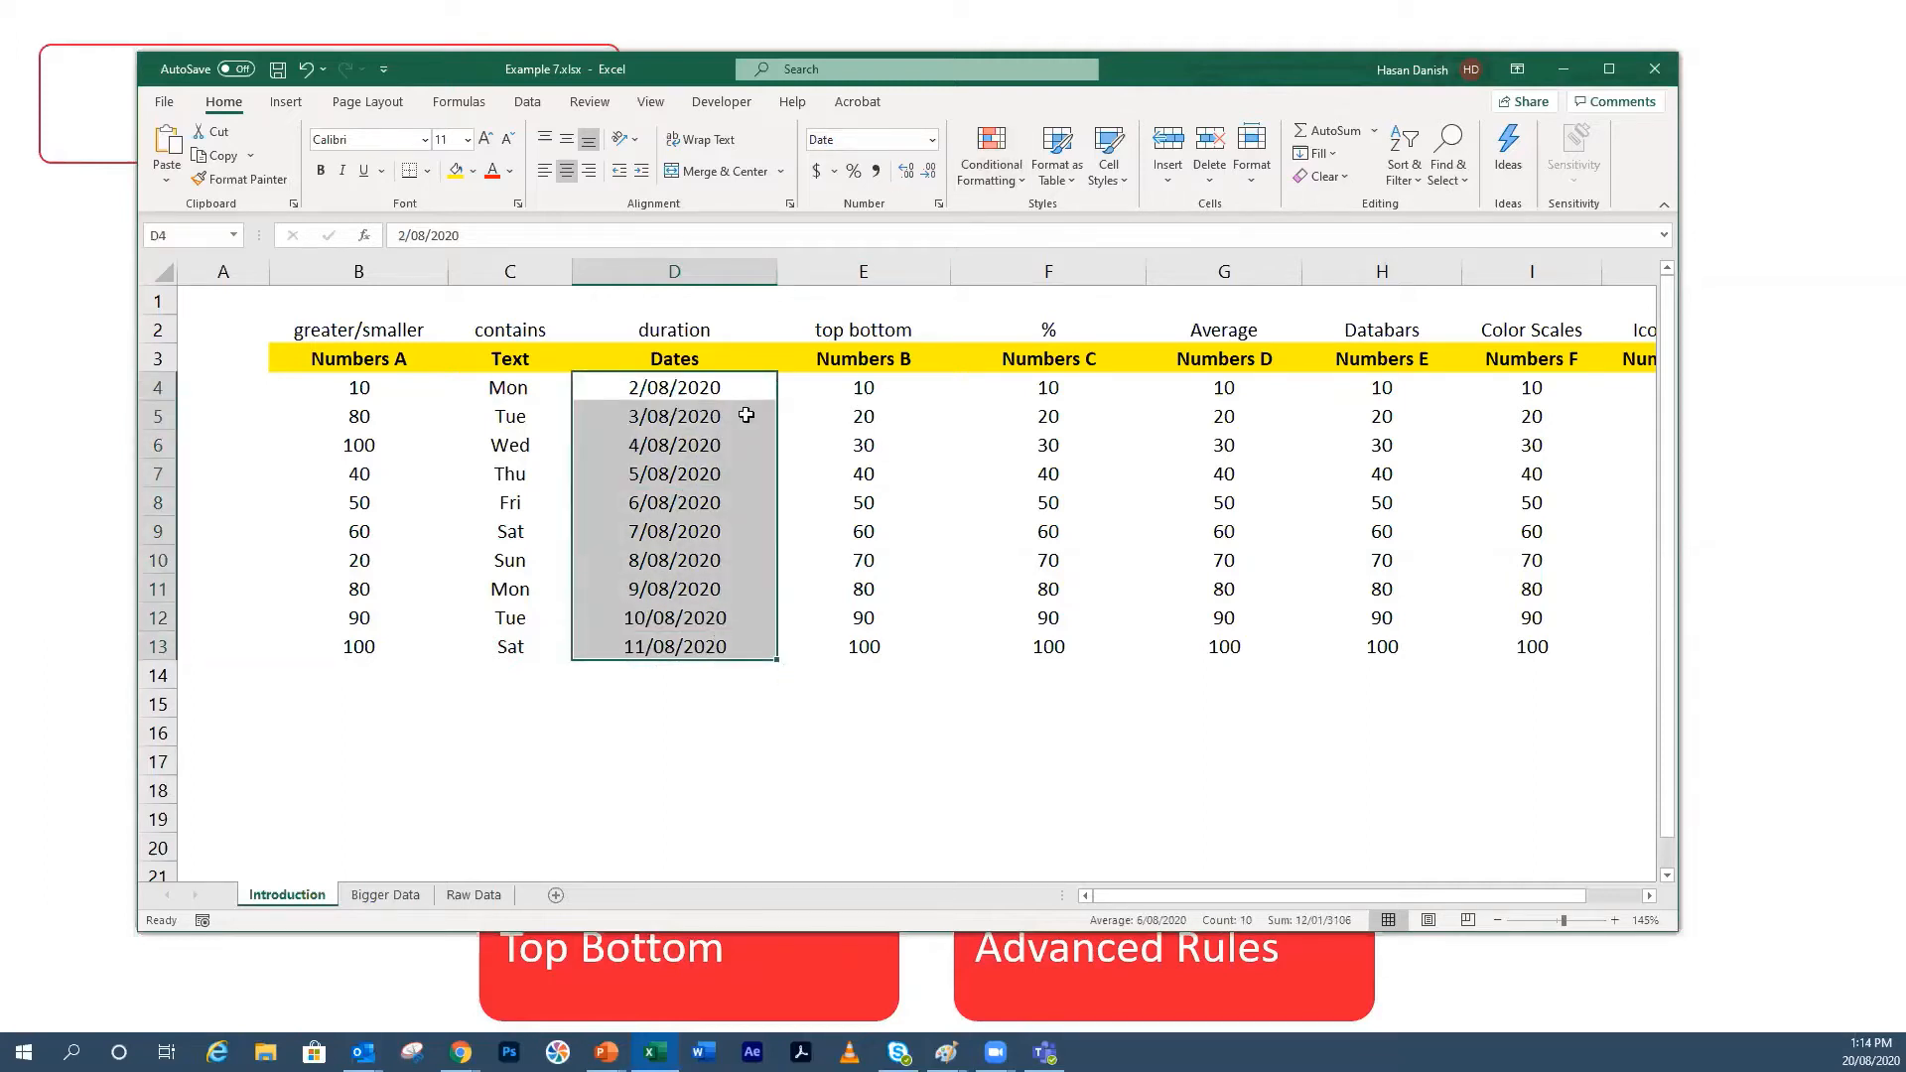
{"action": "left_click", "coordinate": [991, 161]}
{"action": "mouse_move", "coordinate": [1060, 227]}
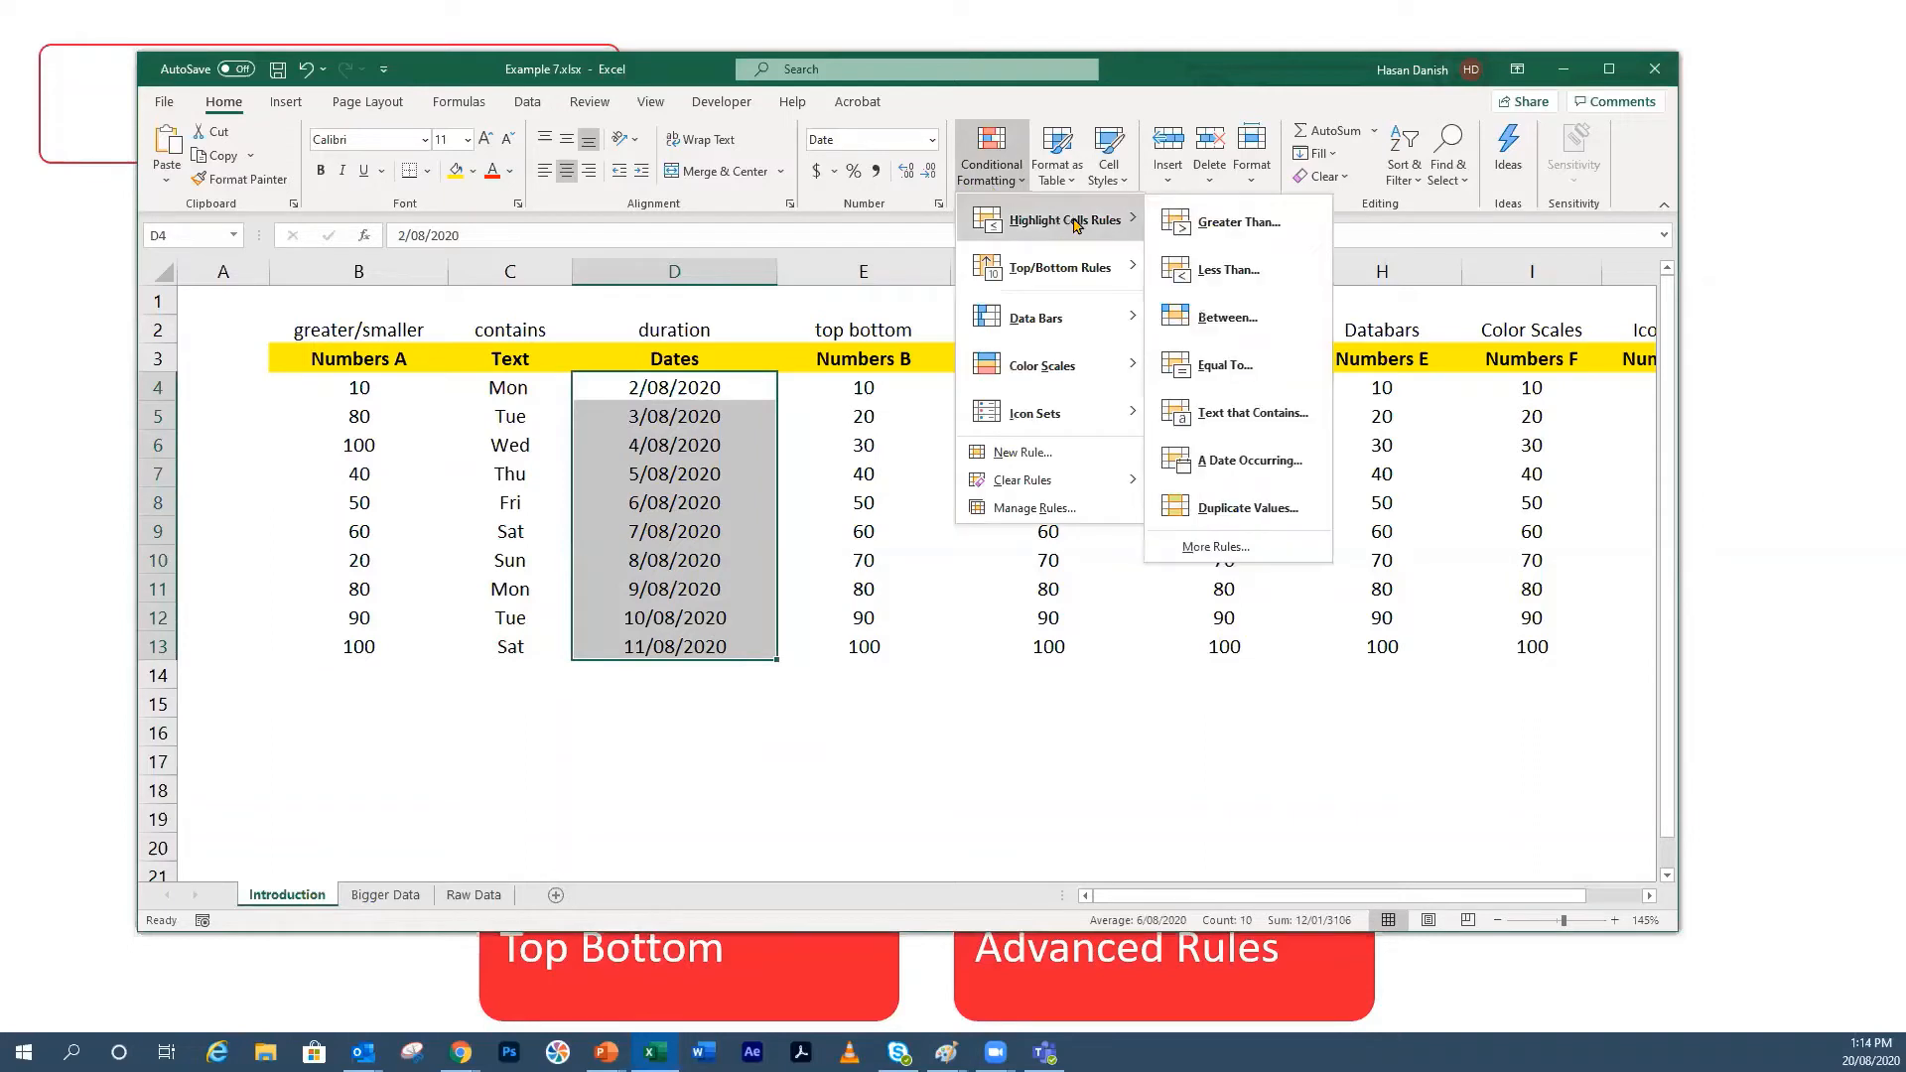
{"action": "left_click", "coordinate": [1249, 462]}
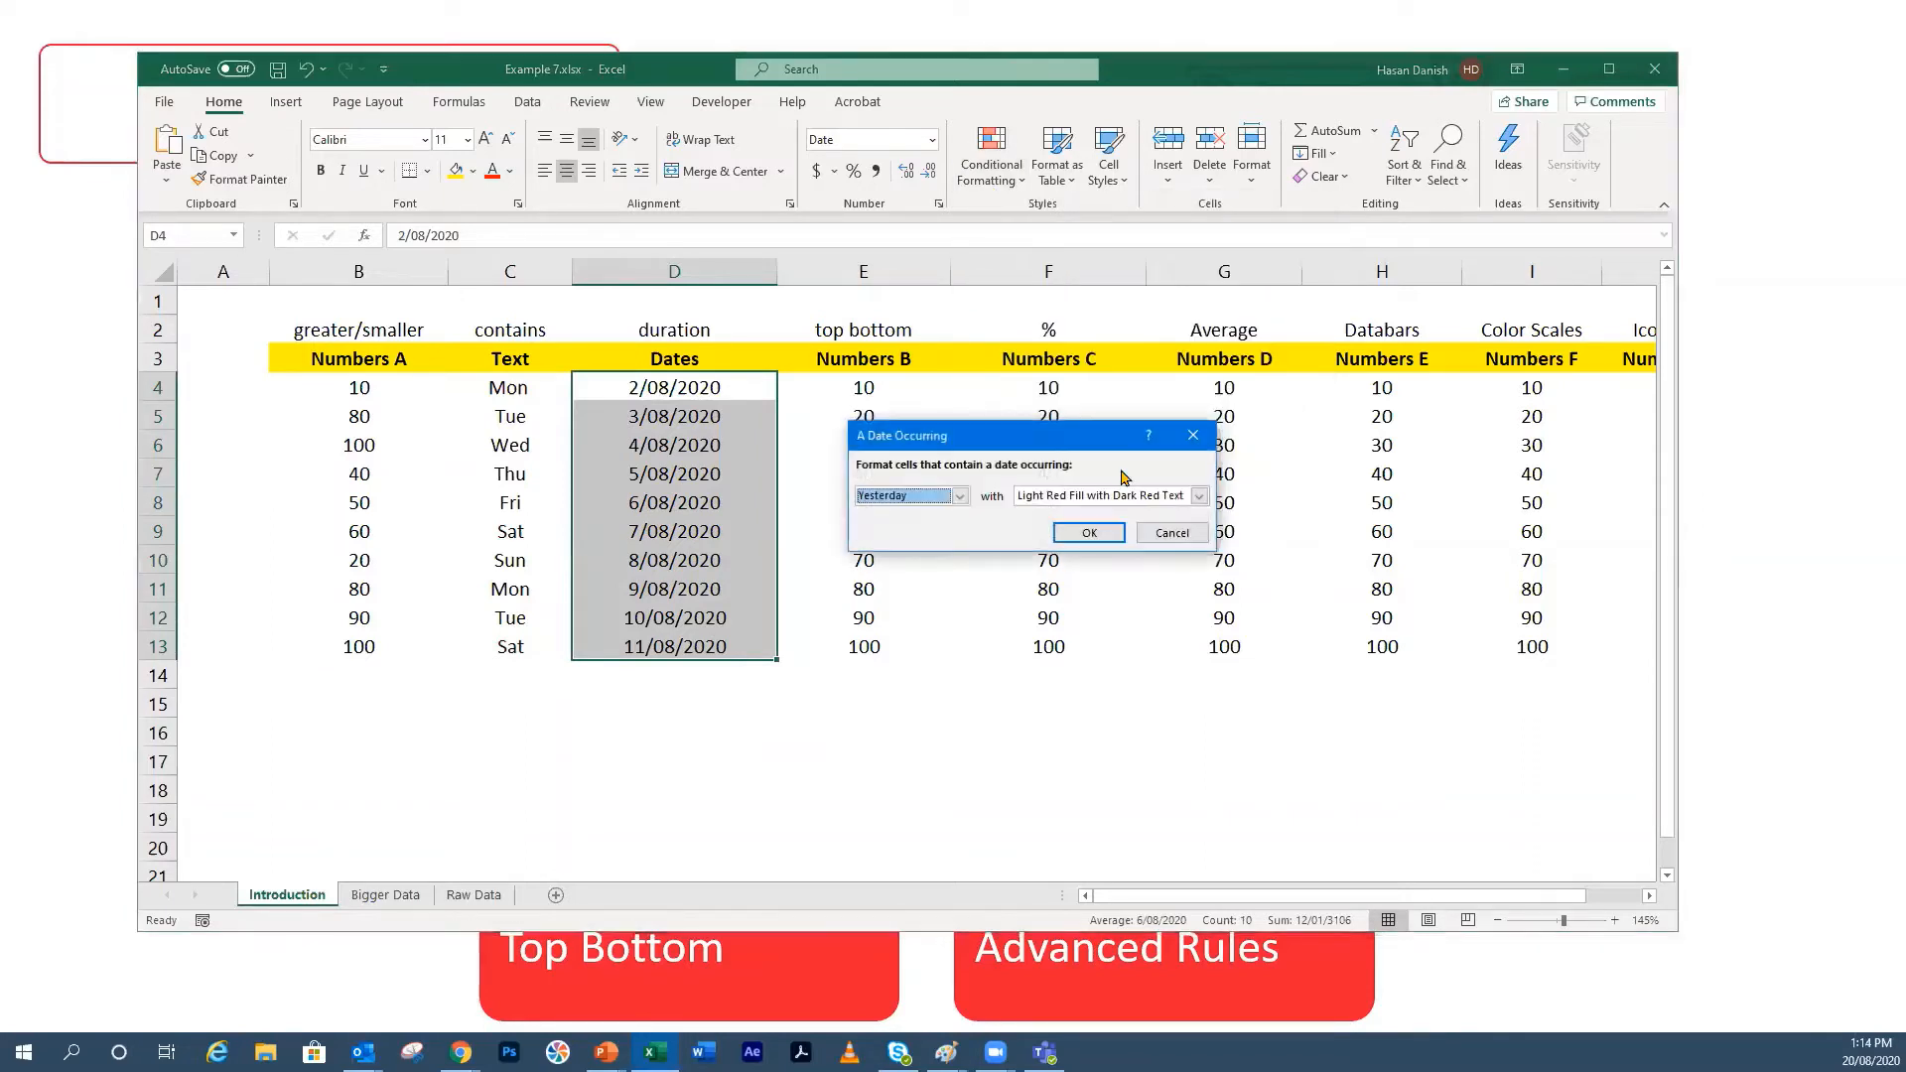
{"action": "left_click_drag", "start_coordinate": [1052, 435], "coordinate": [1223, 440]}
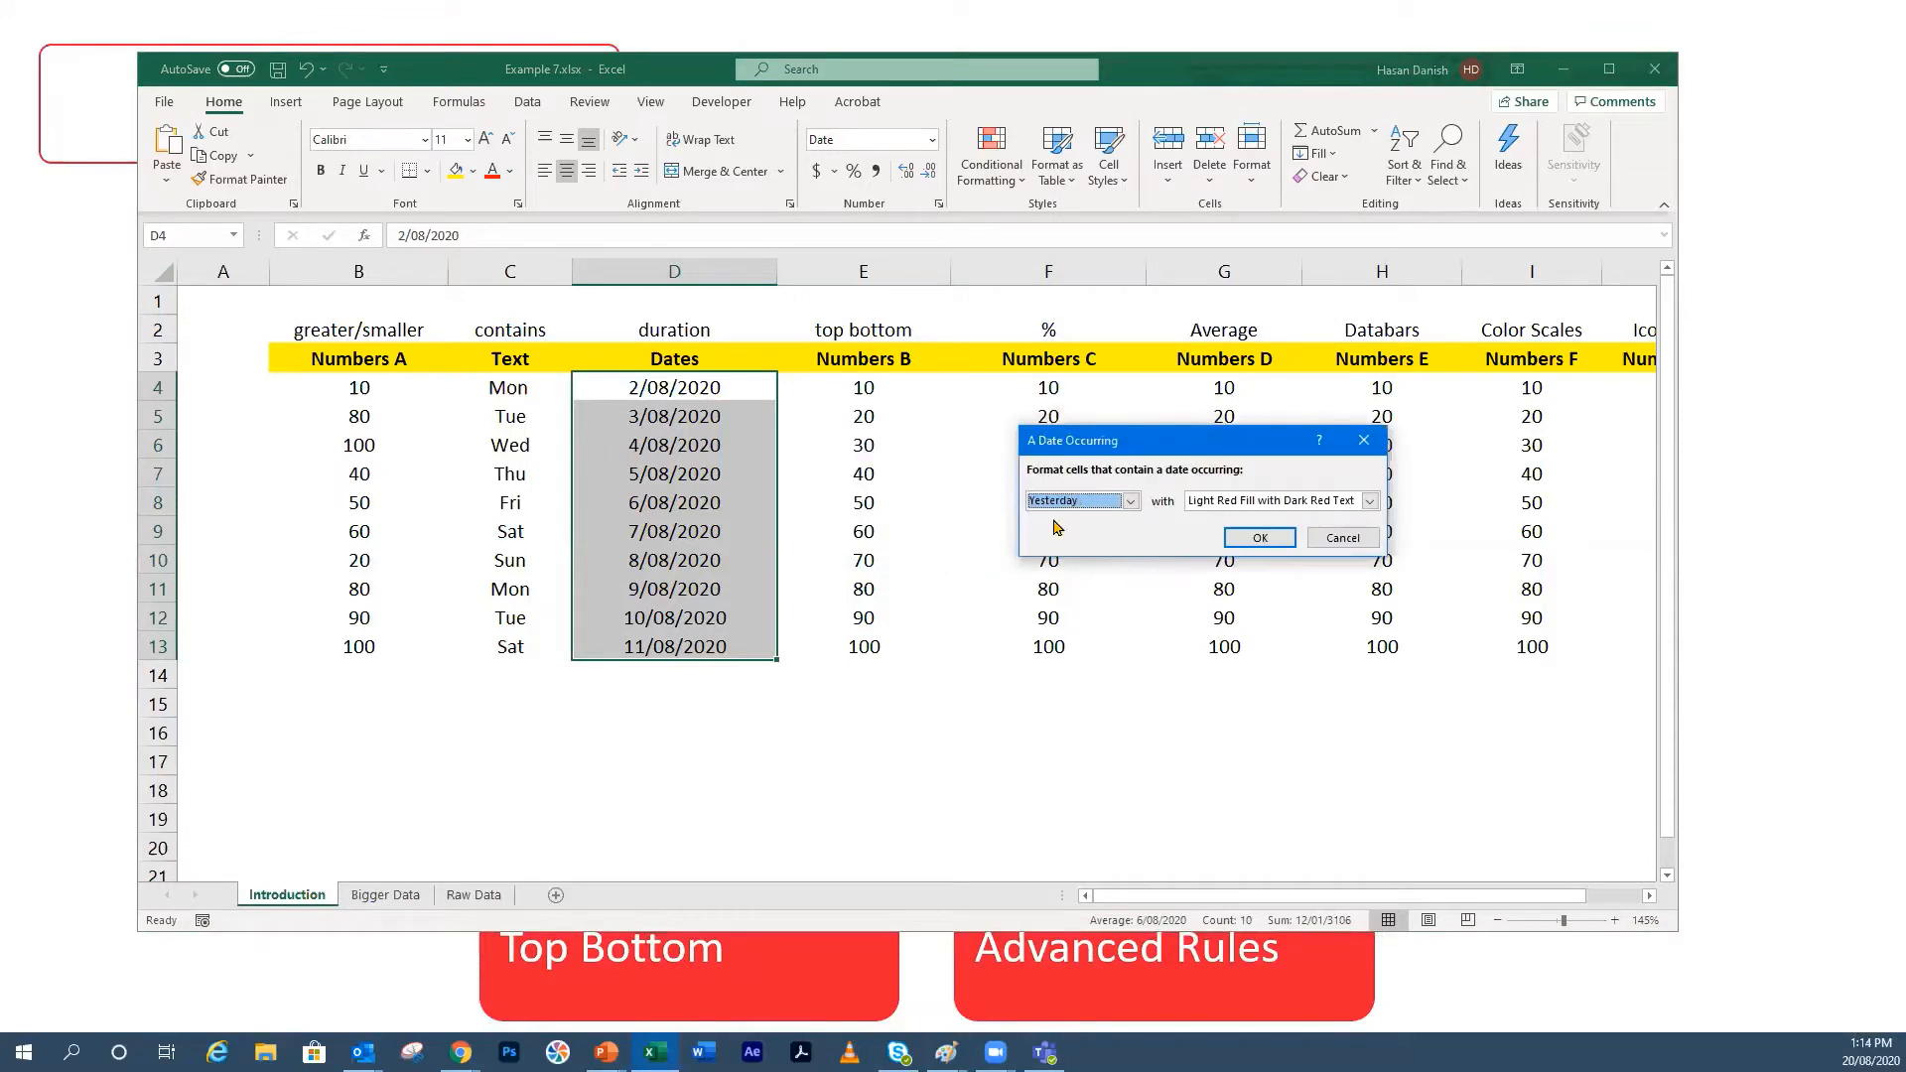
{"action": "left_click", "coordinate": [1132, 501]}
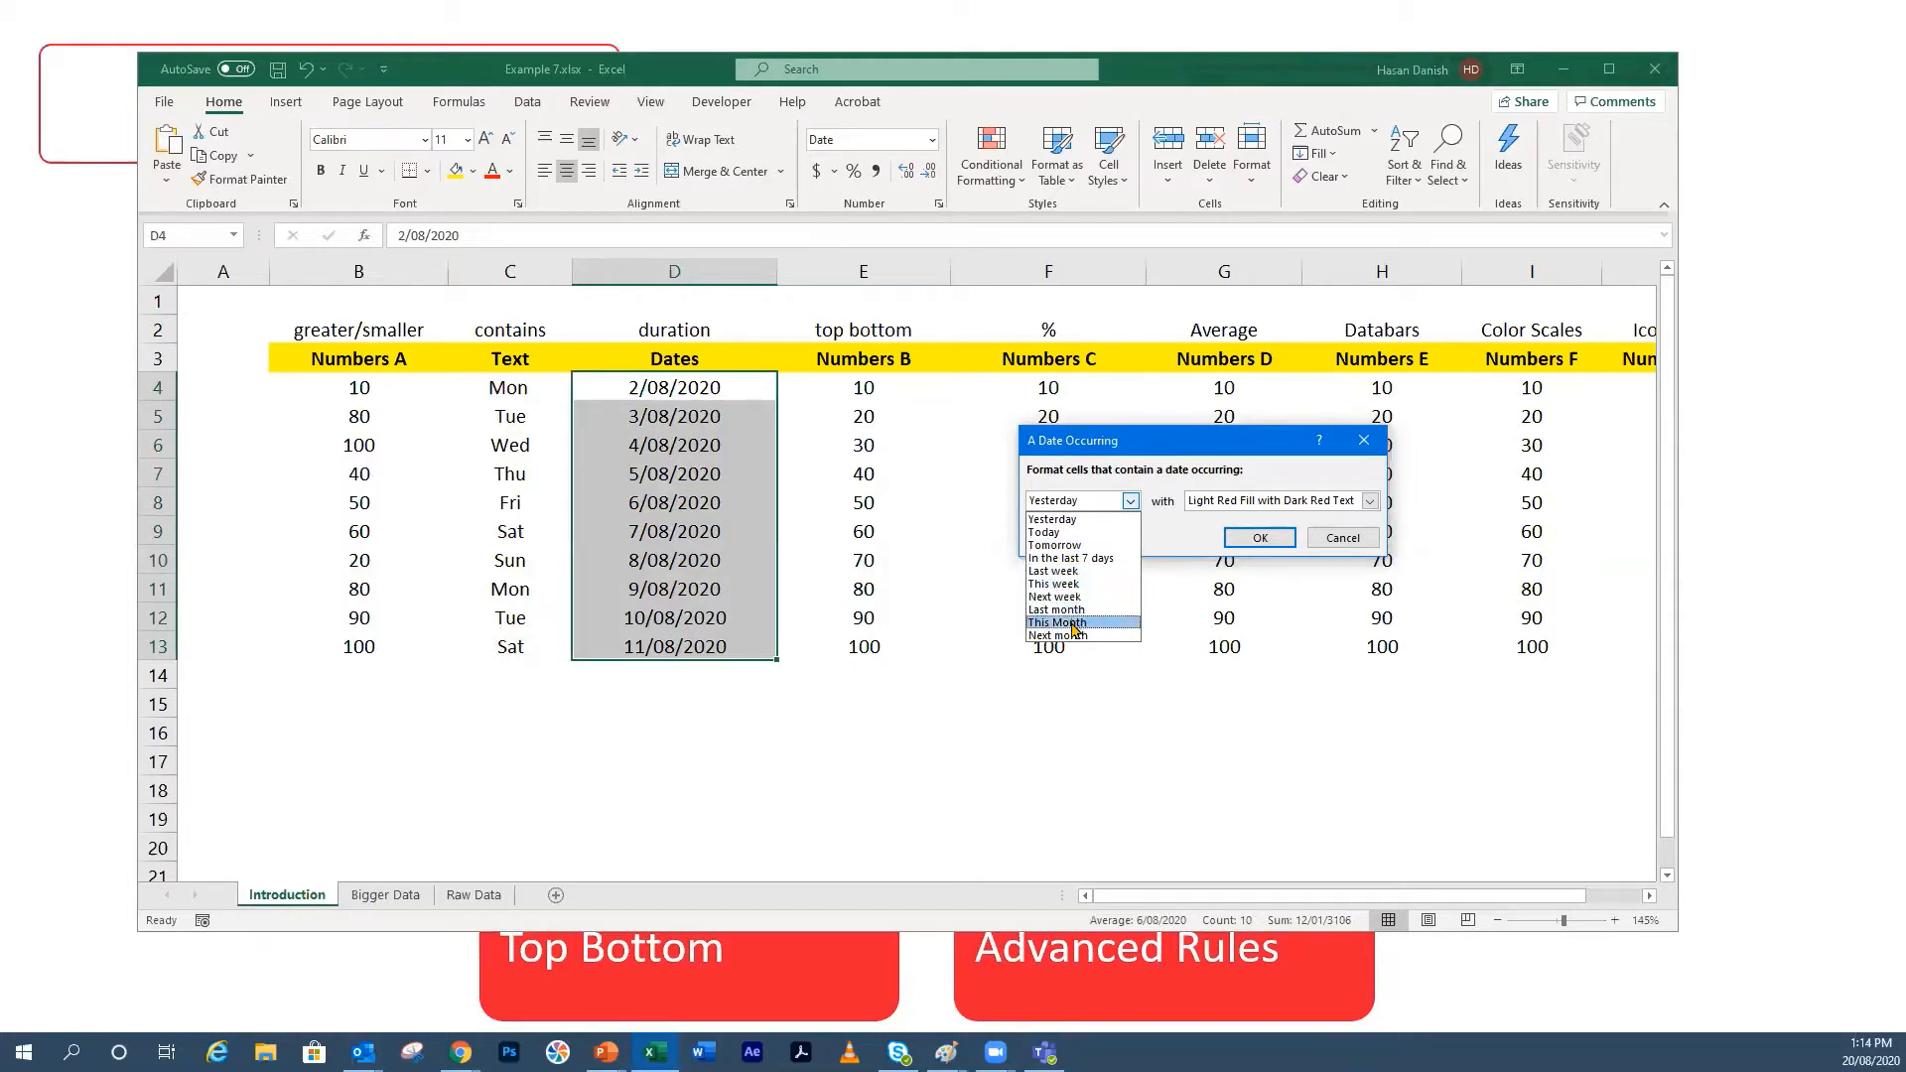
{"action": "left_click", "coordinate": [1091, 559]}
{"action": "left_click", "coordinate": [1370, 501]}
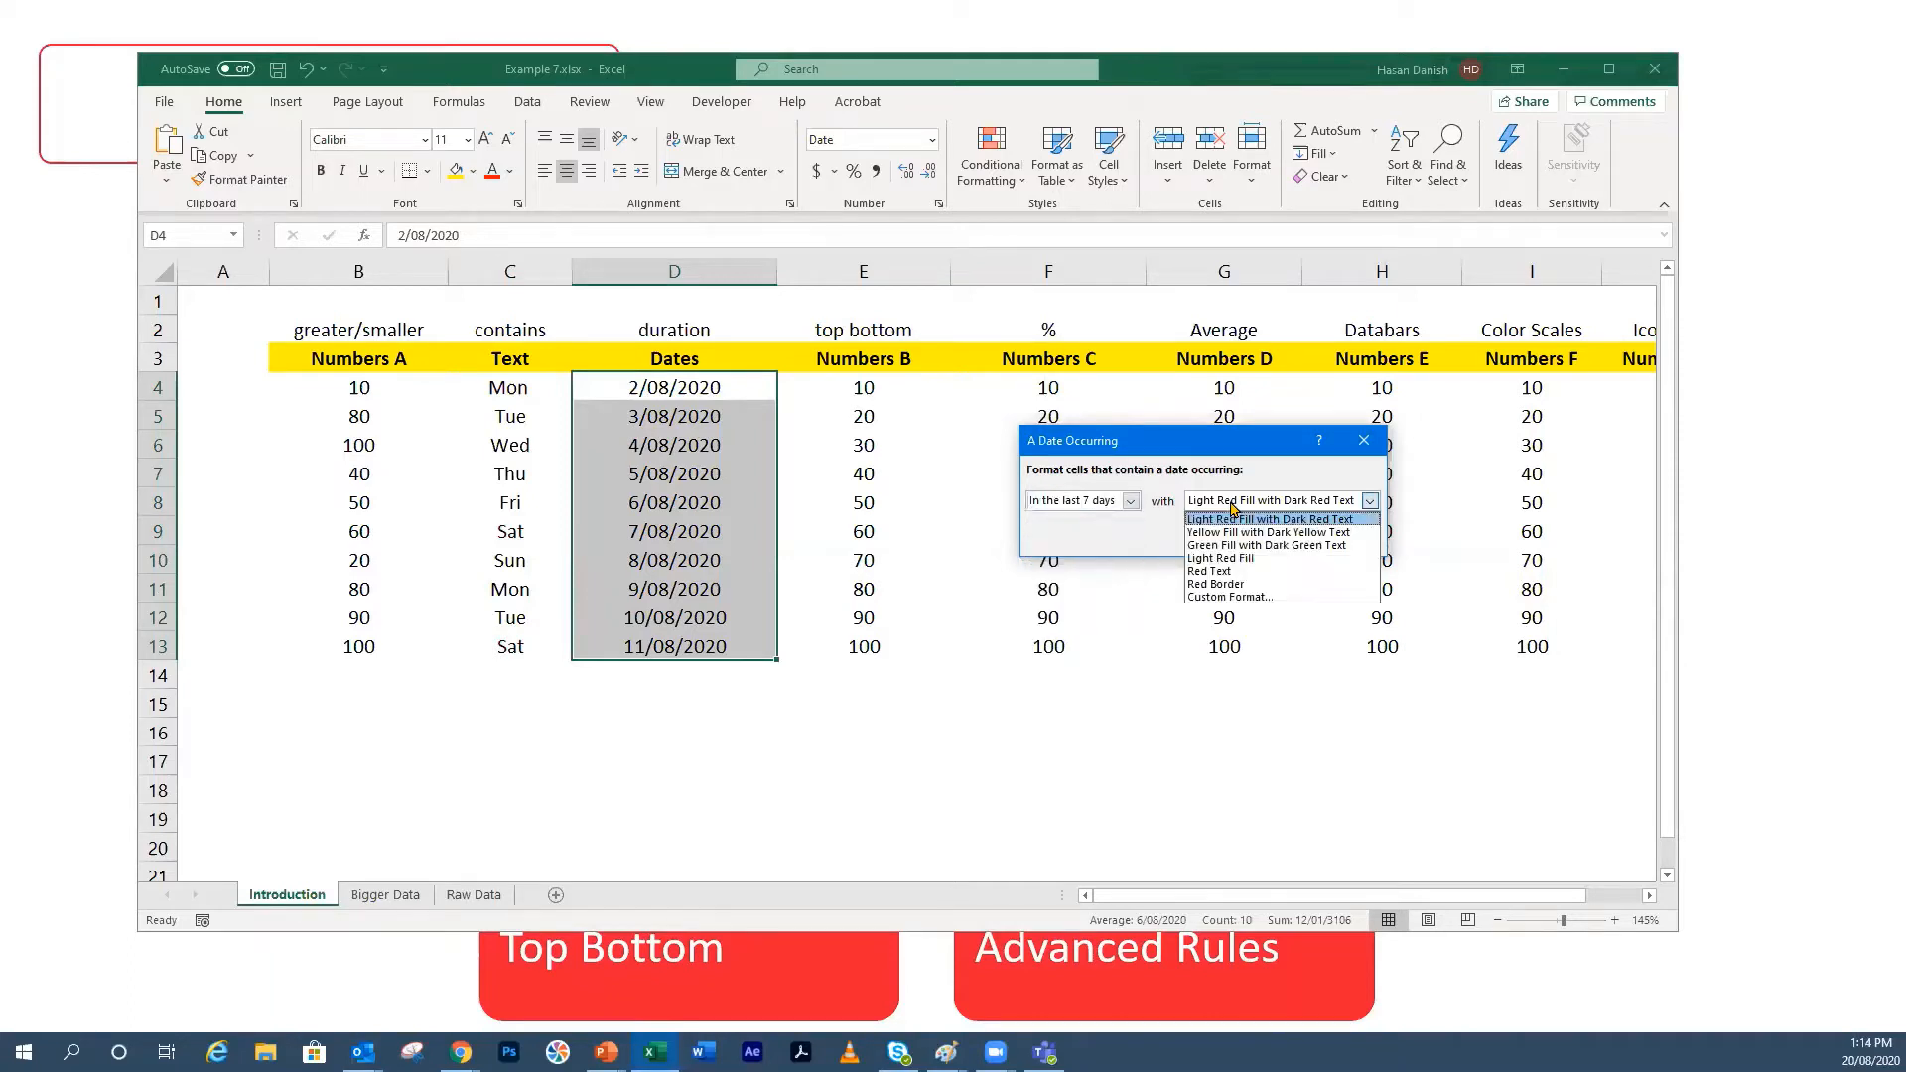
{"action": "left_click", "coordinate": [1240, 566]}
{"action": "left_click", "coordinate": [1253, 544]}
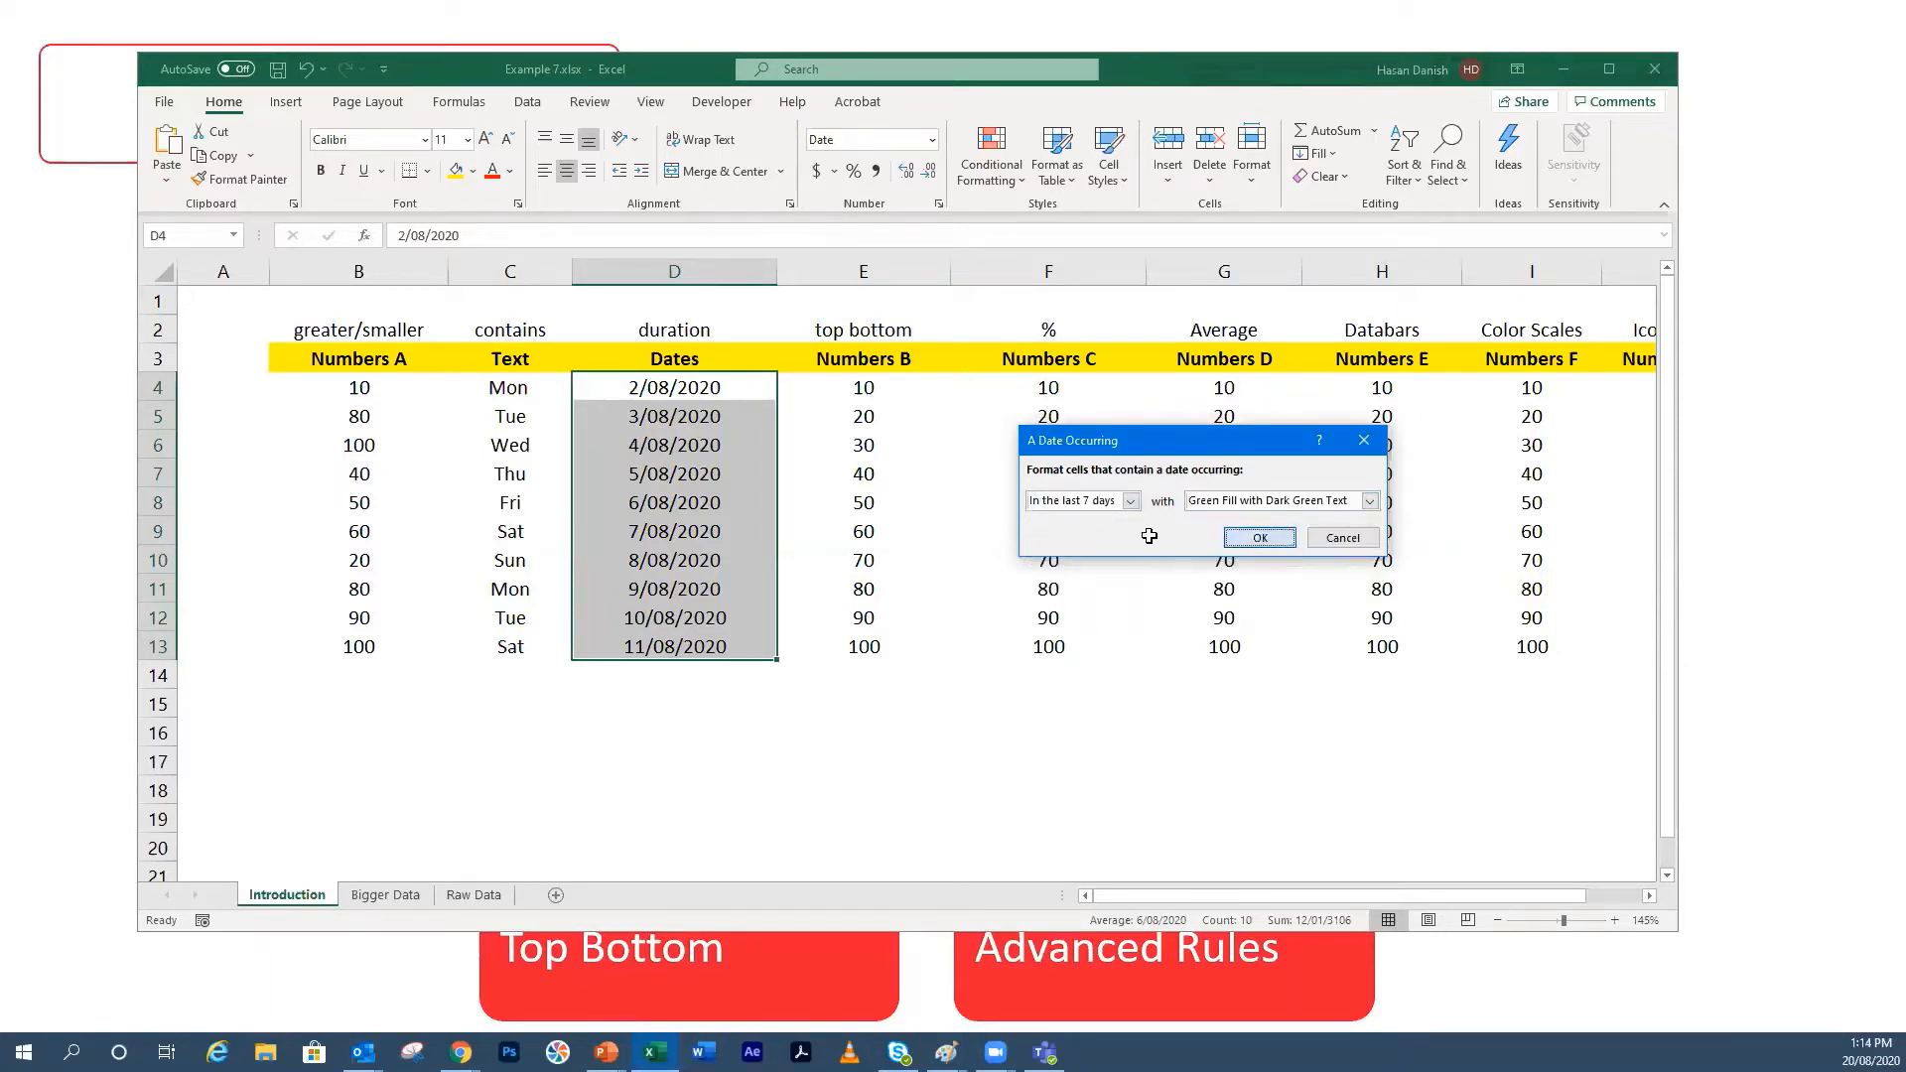
{"action": "left_click", "coordinate": [899, 506]}
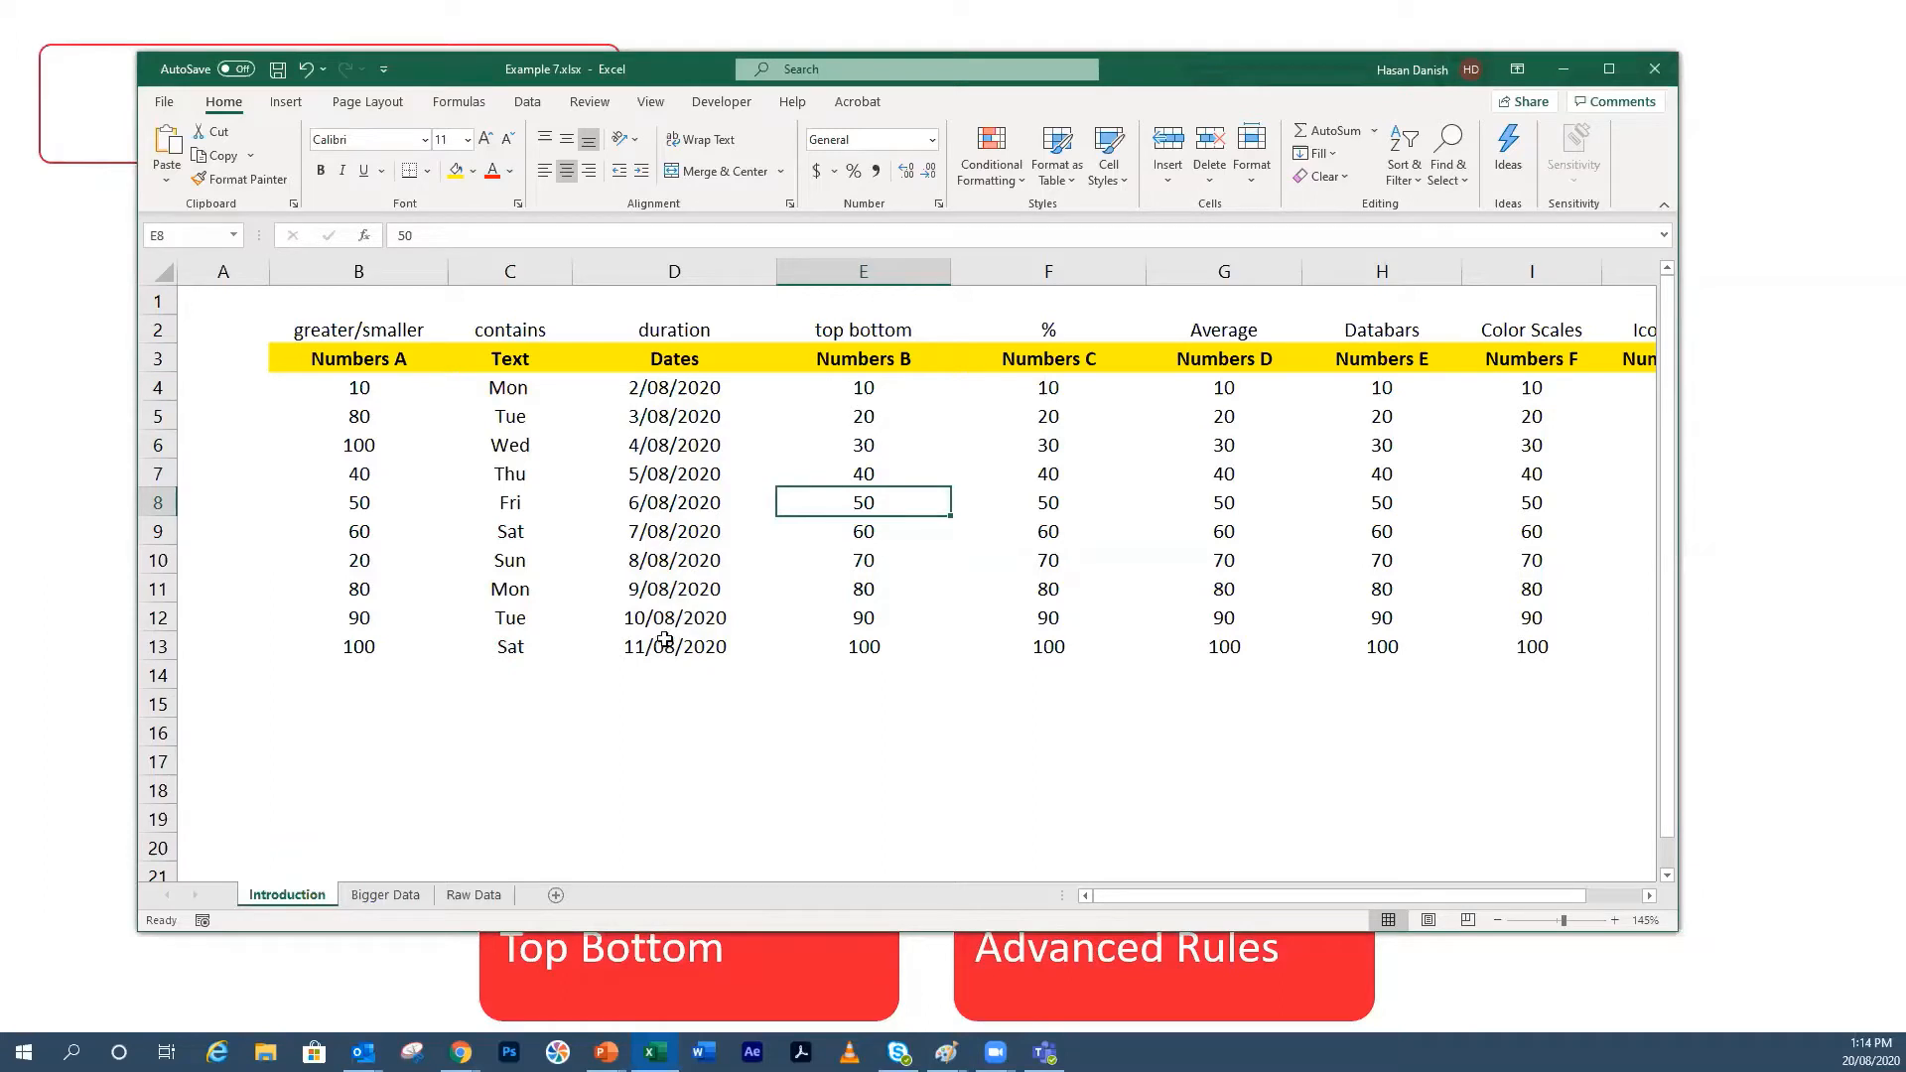
Step: Test the date rule by changing the date in D4 to 20/08/2020
{"action": "left_click", "coordinate": [645, 387]}
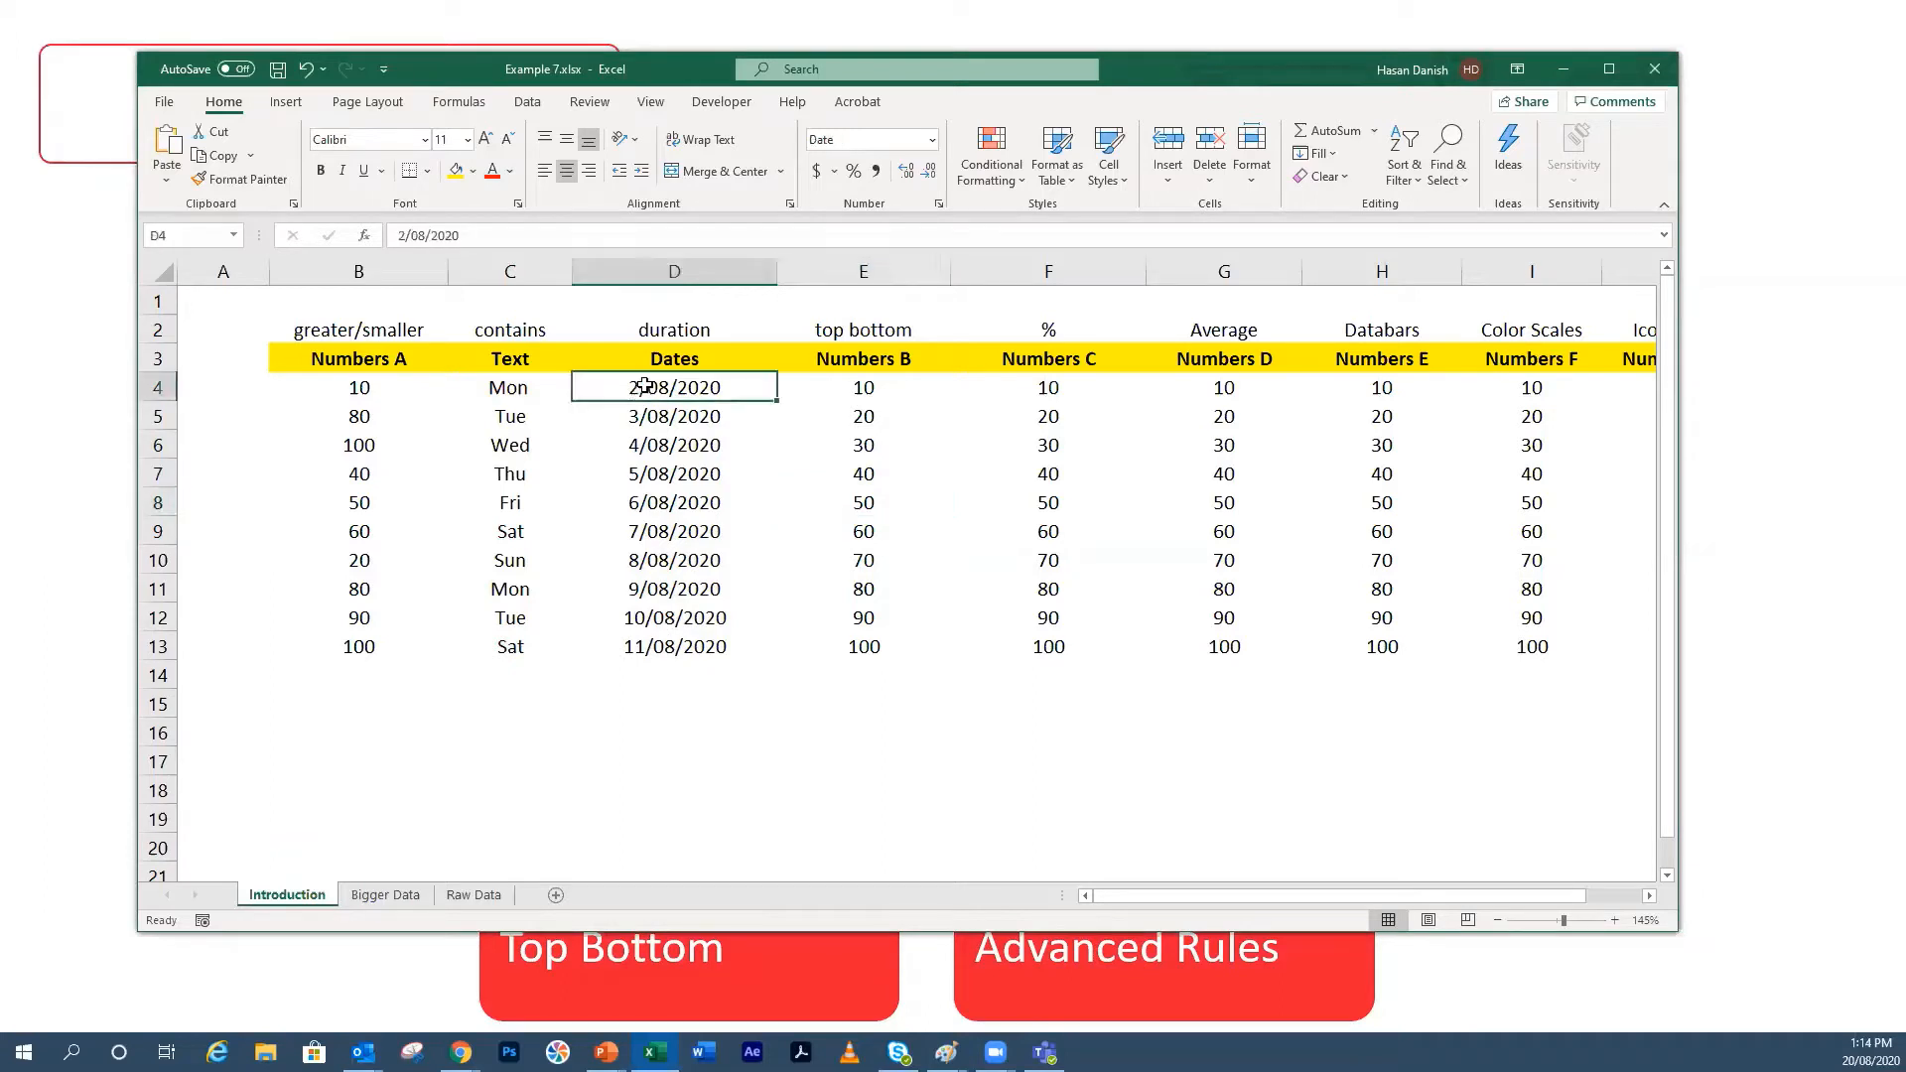
{"action": "left_click", "coordinate": [400, 236]}
{"action": "type", "text": "2"}
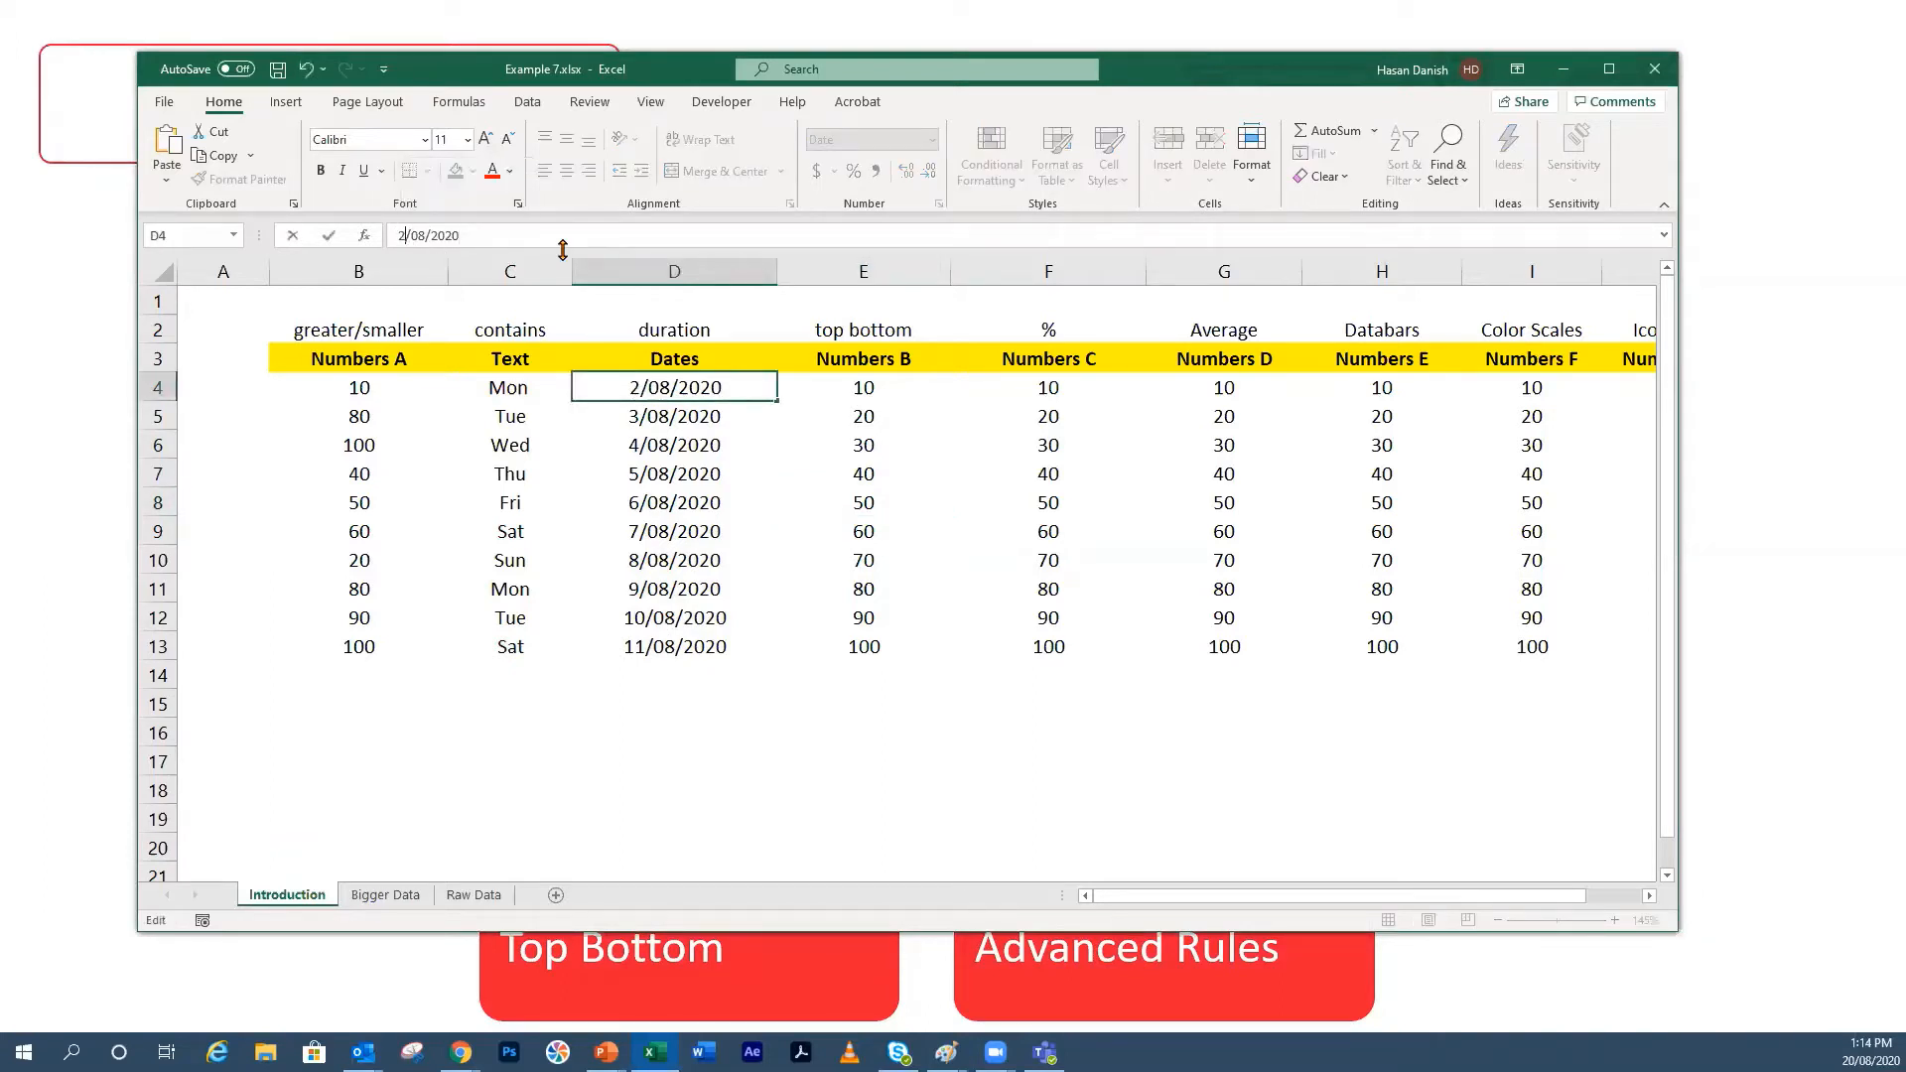
{"action": "type", "text": "0"}
{"action": "key", "text": "Return"}
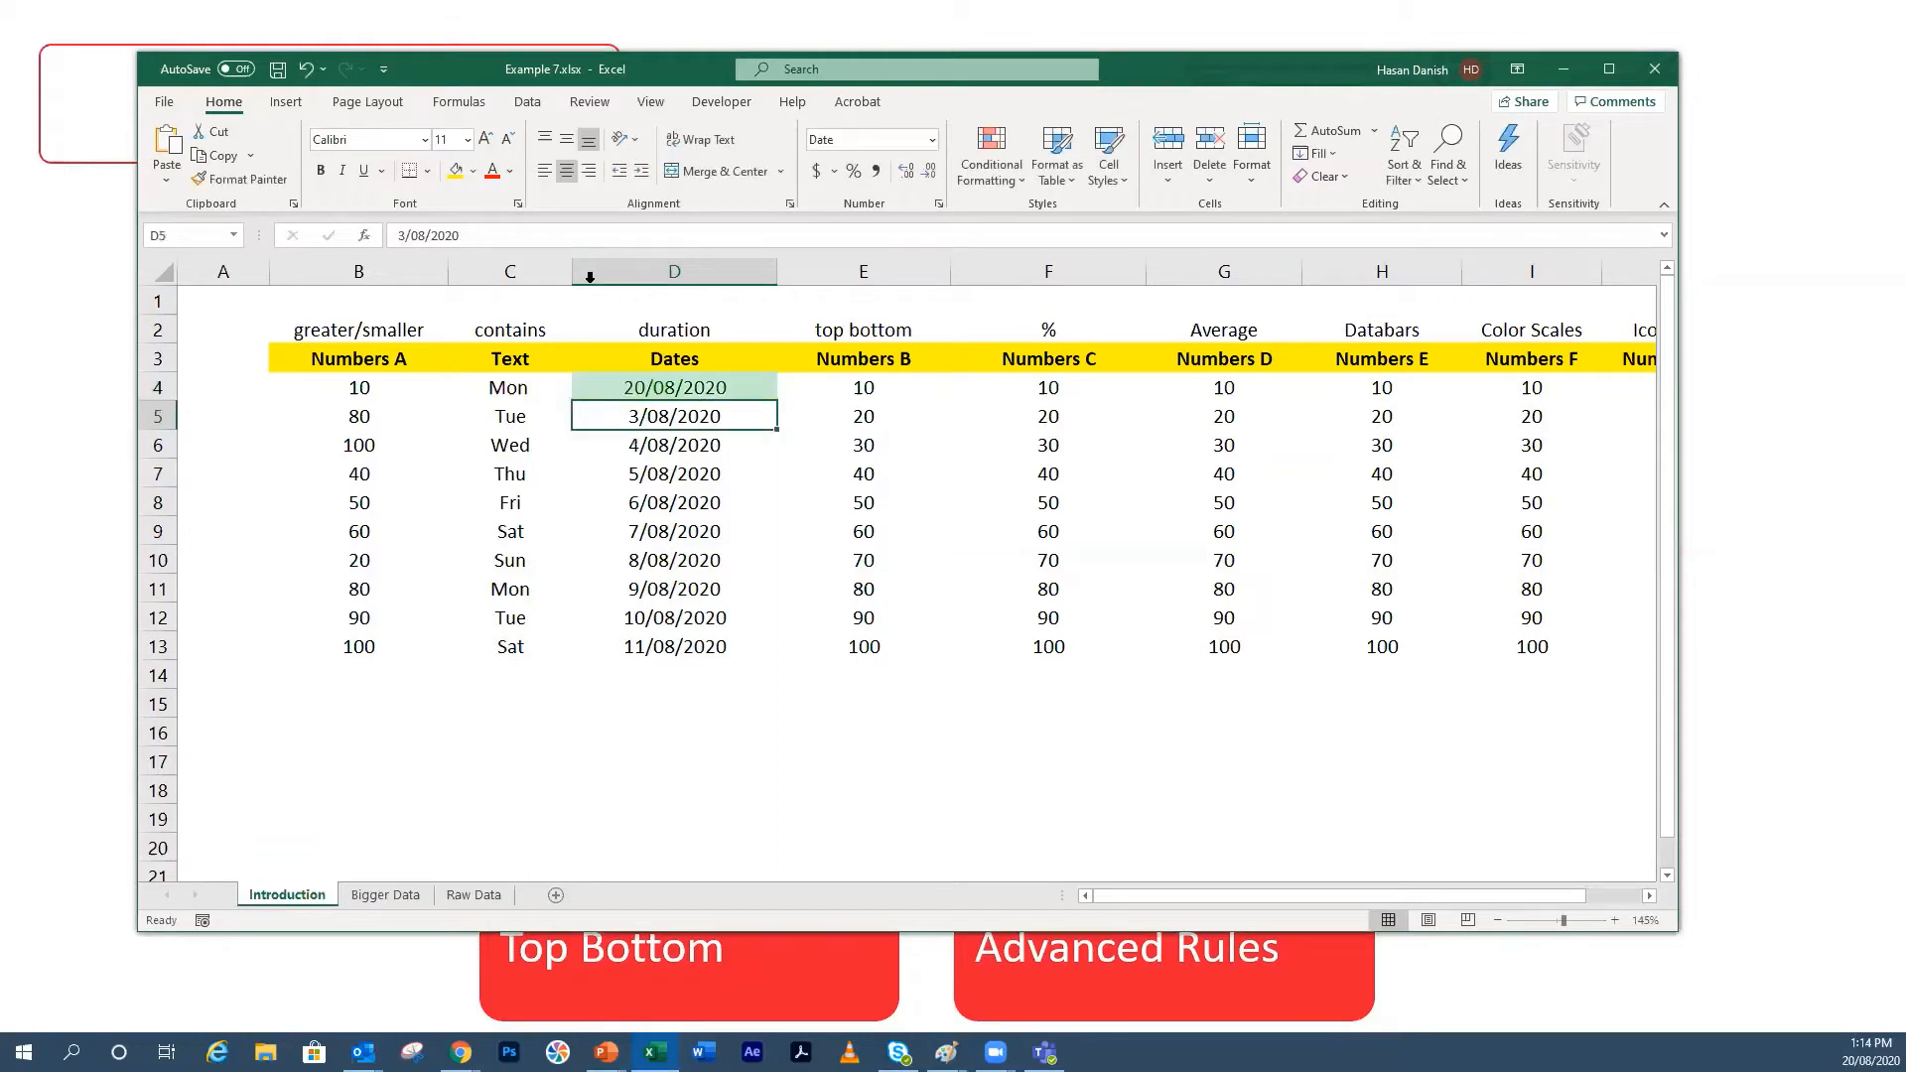
Step: Test the date rule with a future date by setting D9 to 23/08/2020
{"action": "left_click", "coordinate": [680, 533]}
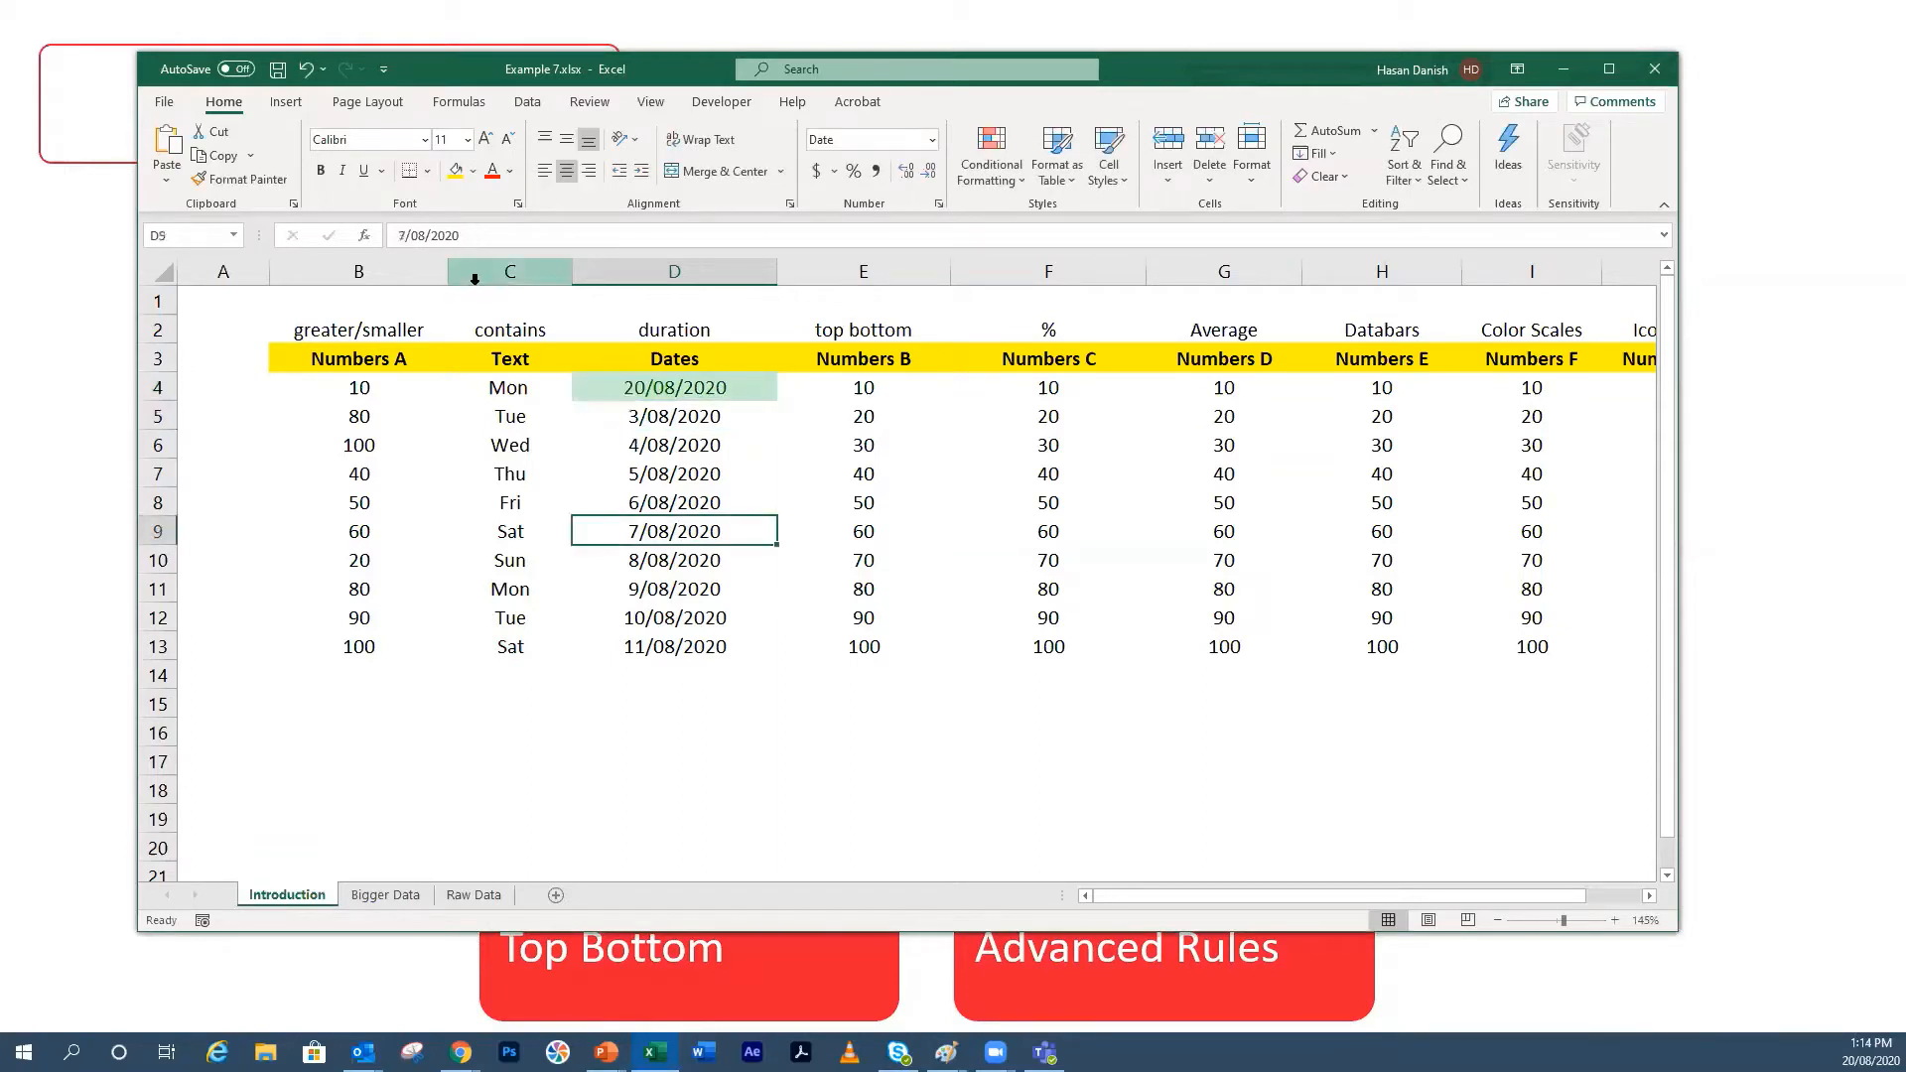
{"action": "double_click", "coordinate": [400, 236]}
{"action": "type", "text": "23"}
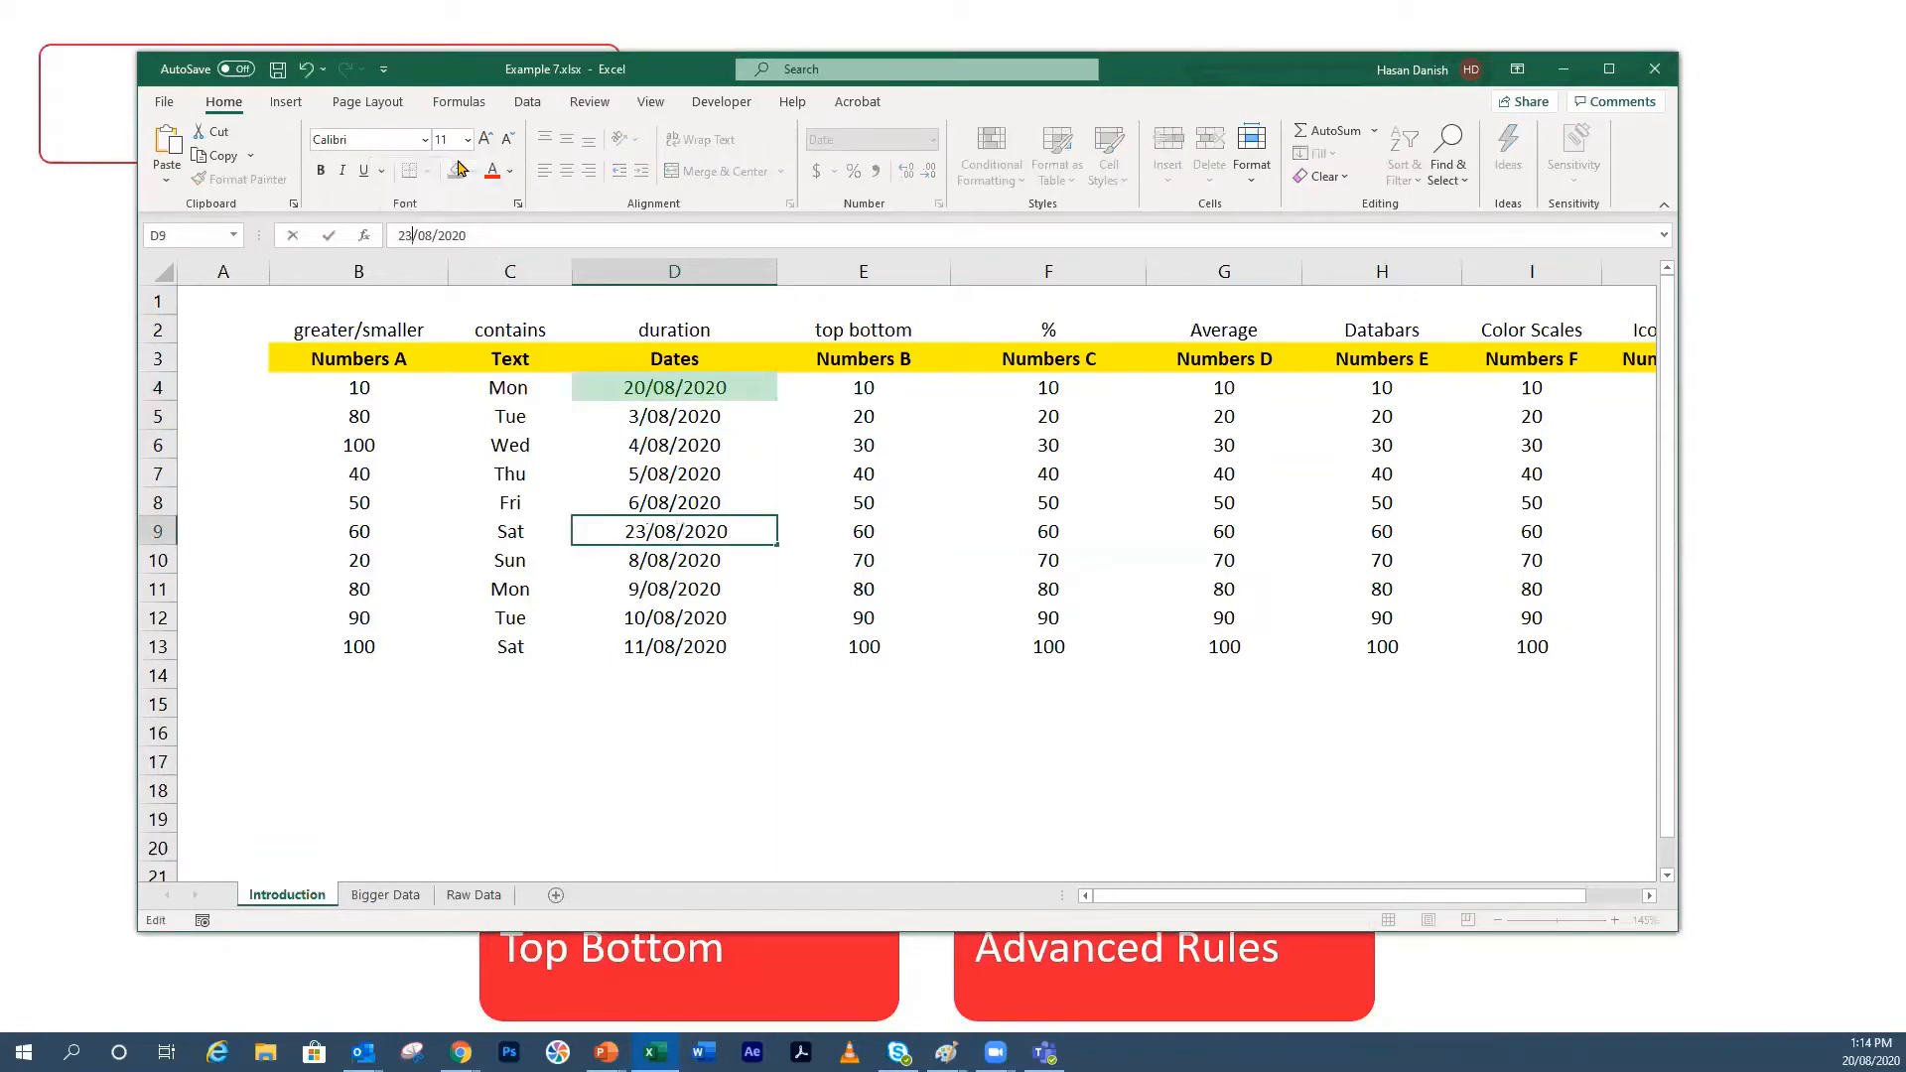
{"action": "key", "text": "Return"}
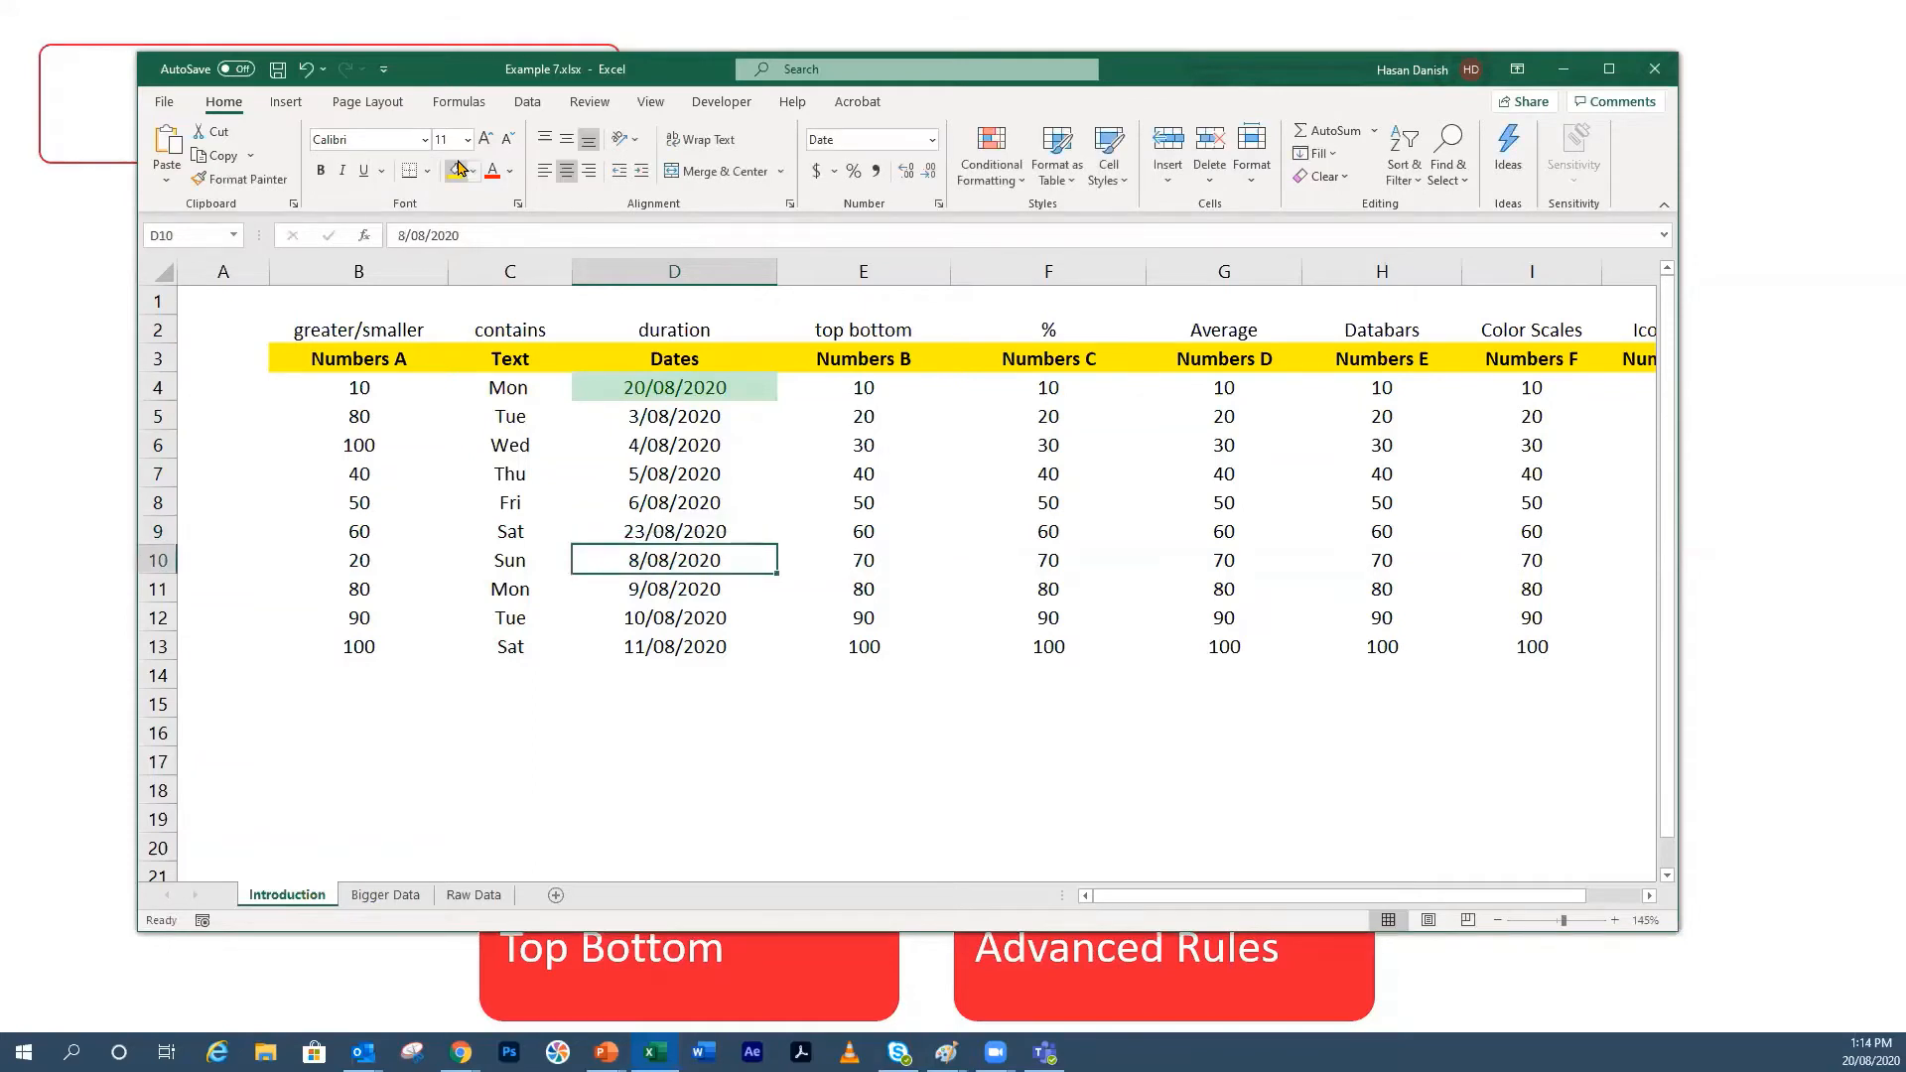
Step: Change the date in D9 to 18/08/2020 to test a recent past date
{"action": "left_click", "coordinate": [639, 534]}
{"action": "double_click", "coordinate": [407, 238]}
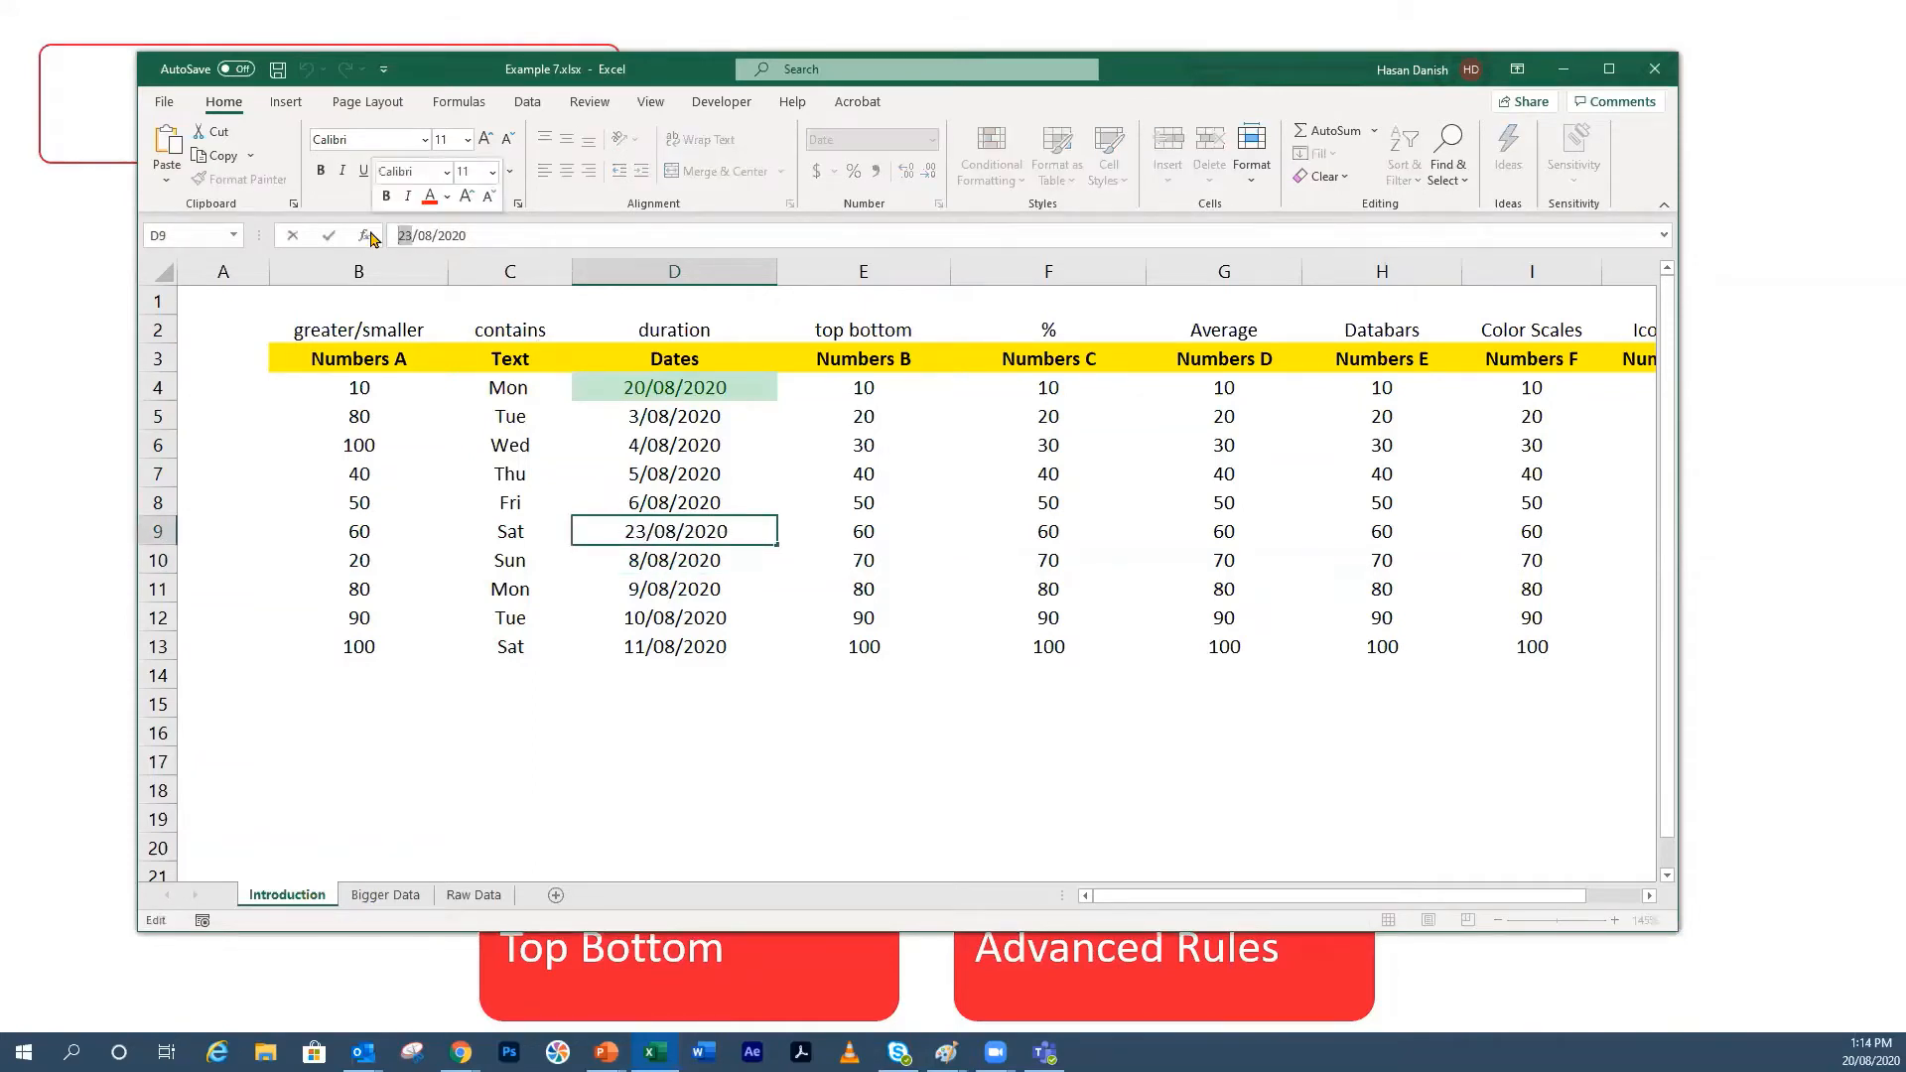
{"action": "type", "text": "18"}
{"action": "key", "text": "Return"}
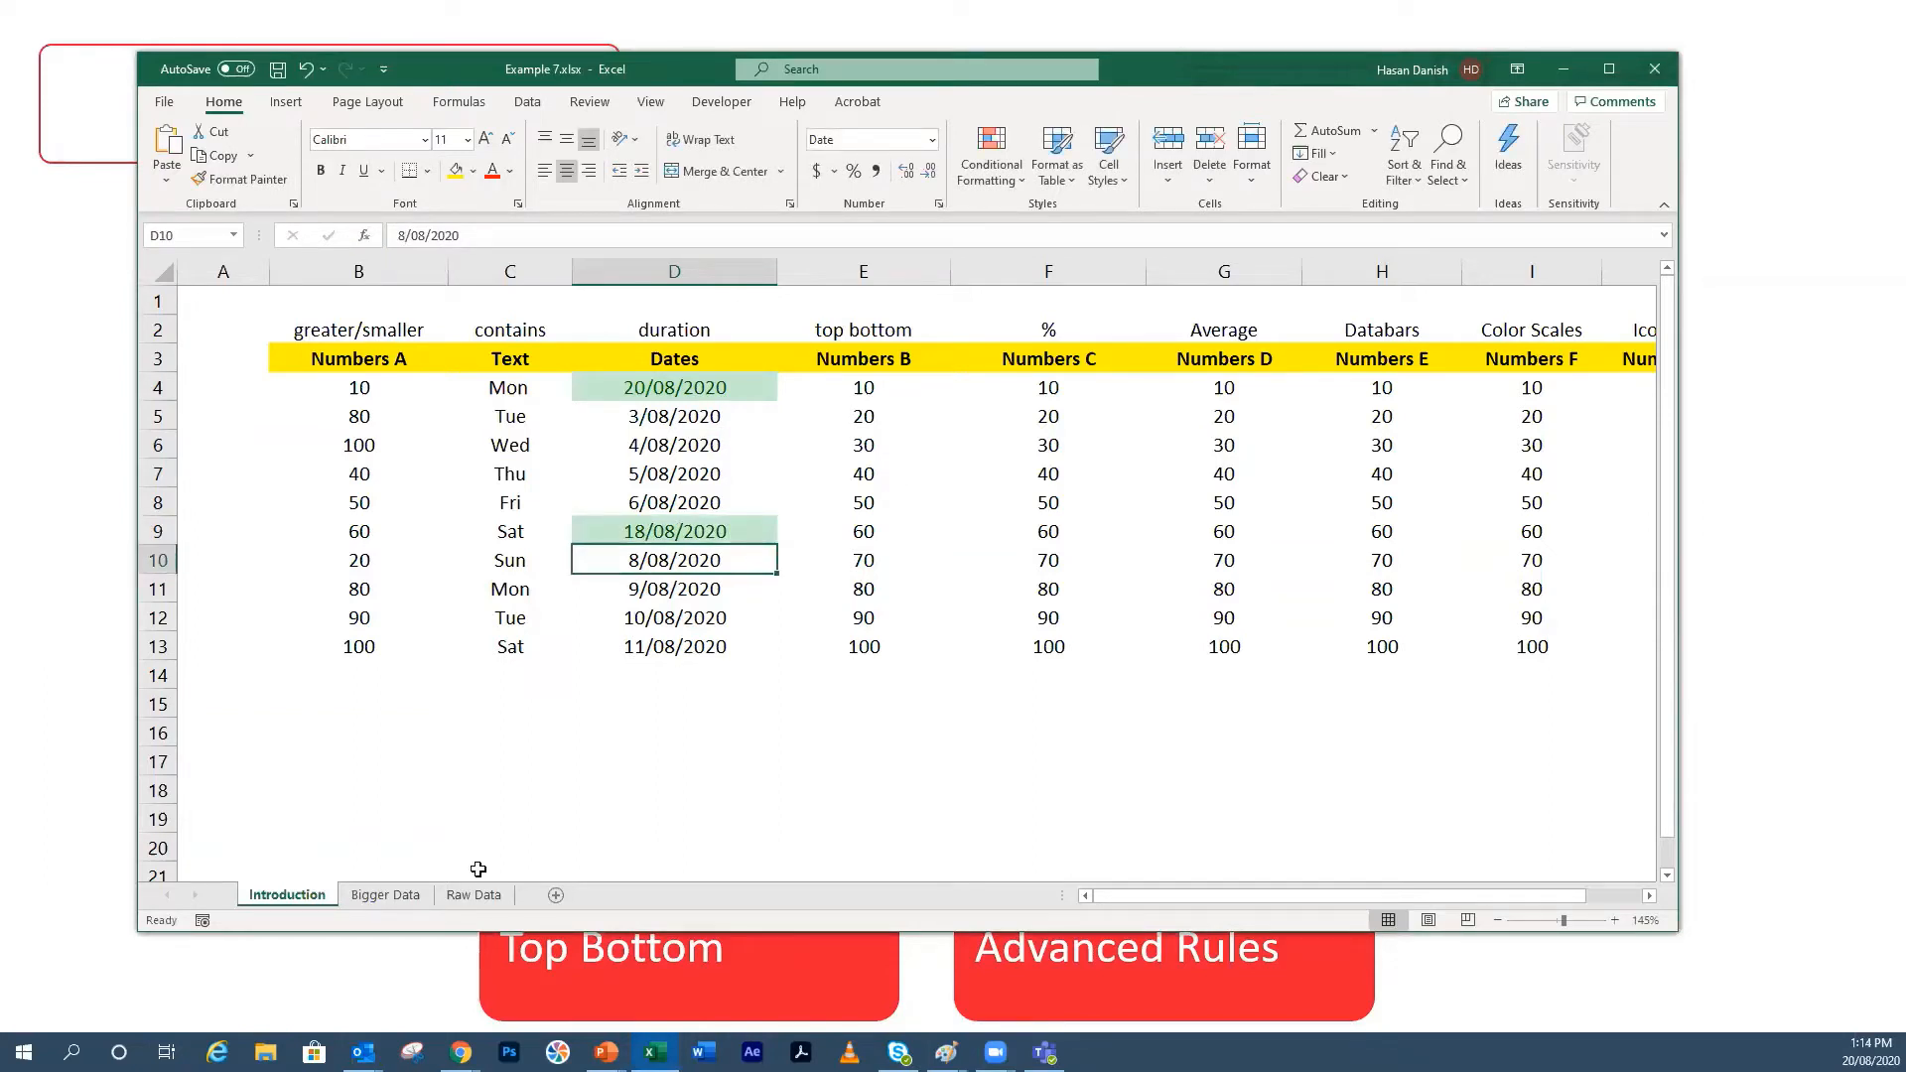
Step: Set up a date-occurring highlight rule for Next month on D5:D100 of the Bigger Data sheet
{"action": "left_click", "coordinate": [404, 897]}
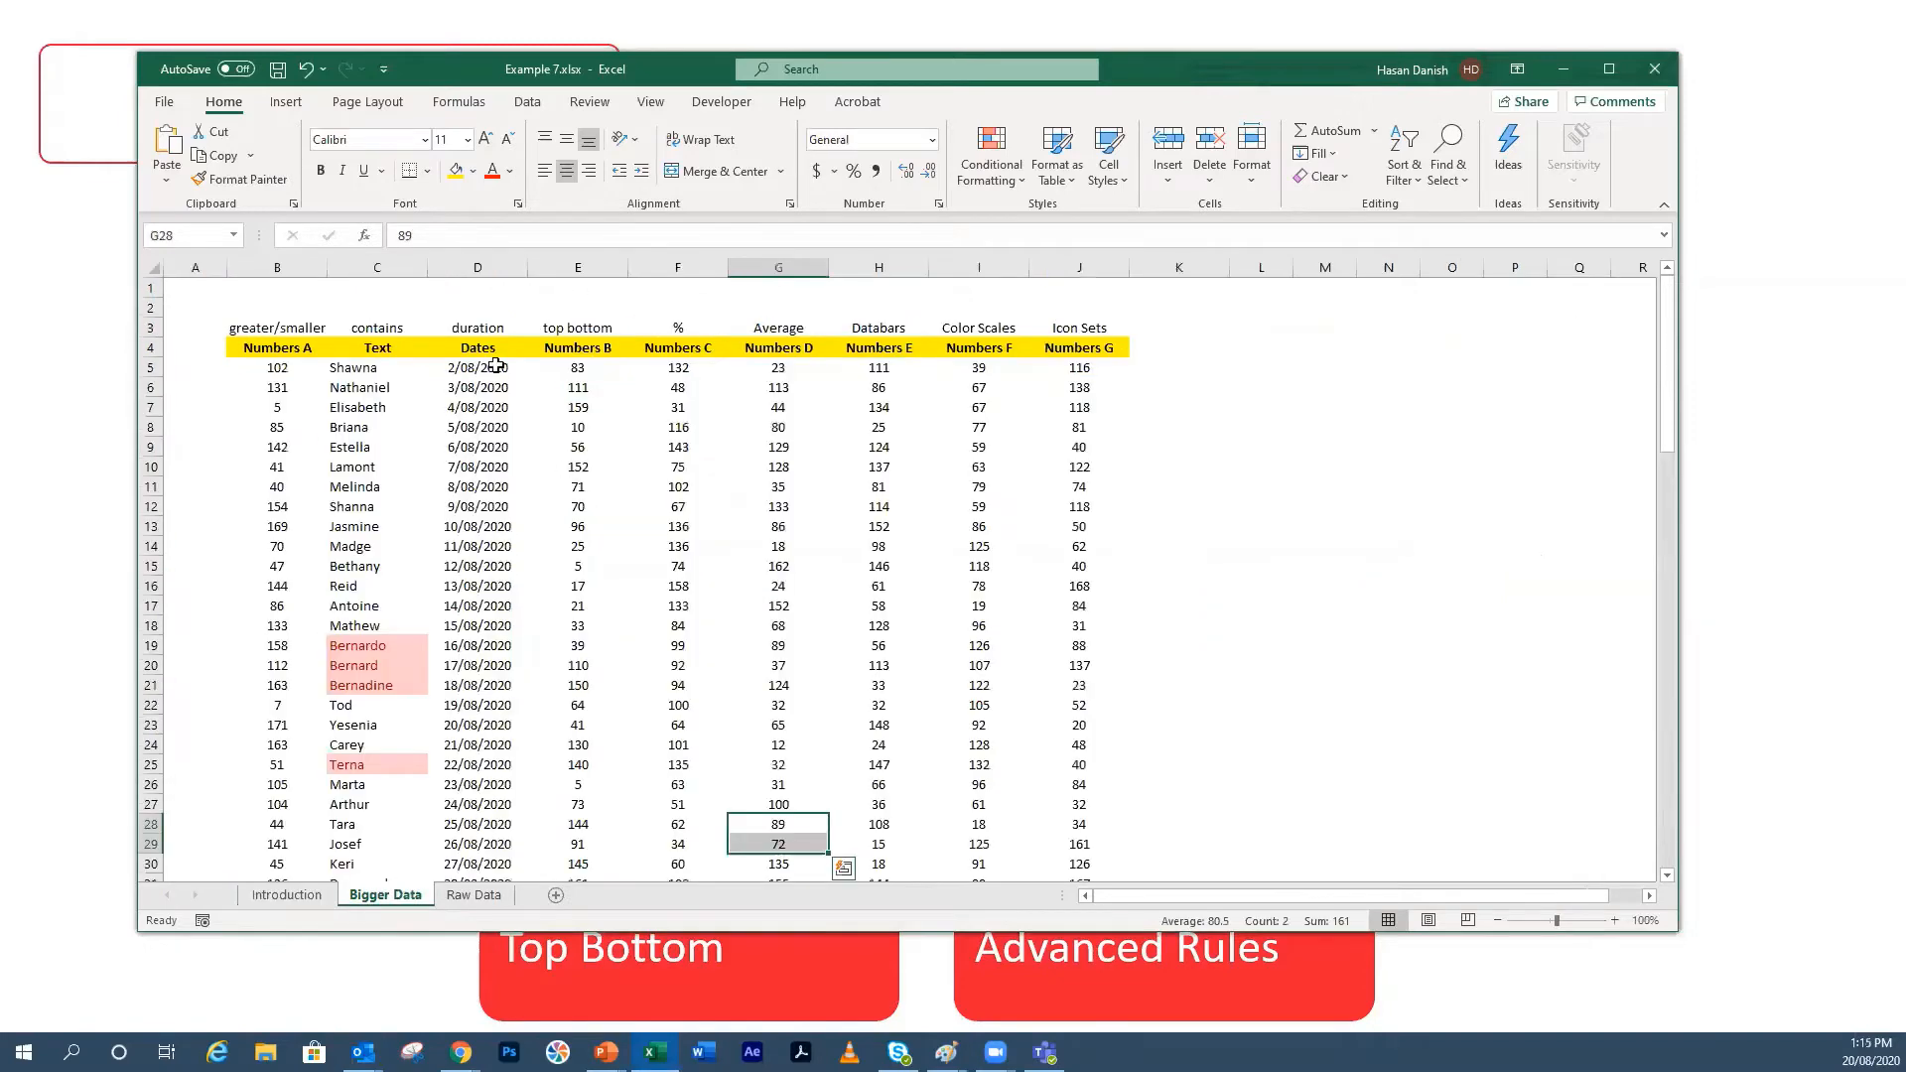
{"action": "left_click_drag", "start_coordinate": [497, 372], "coordinate": [487, 856]}
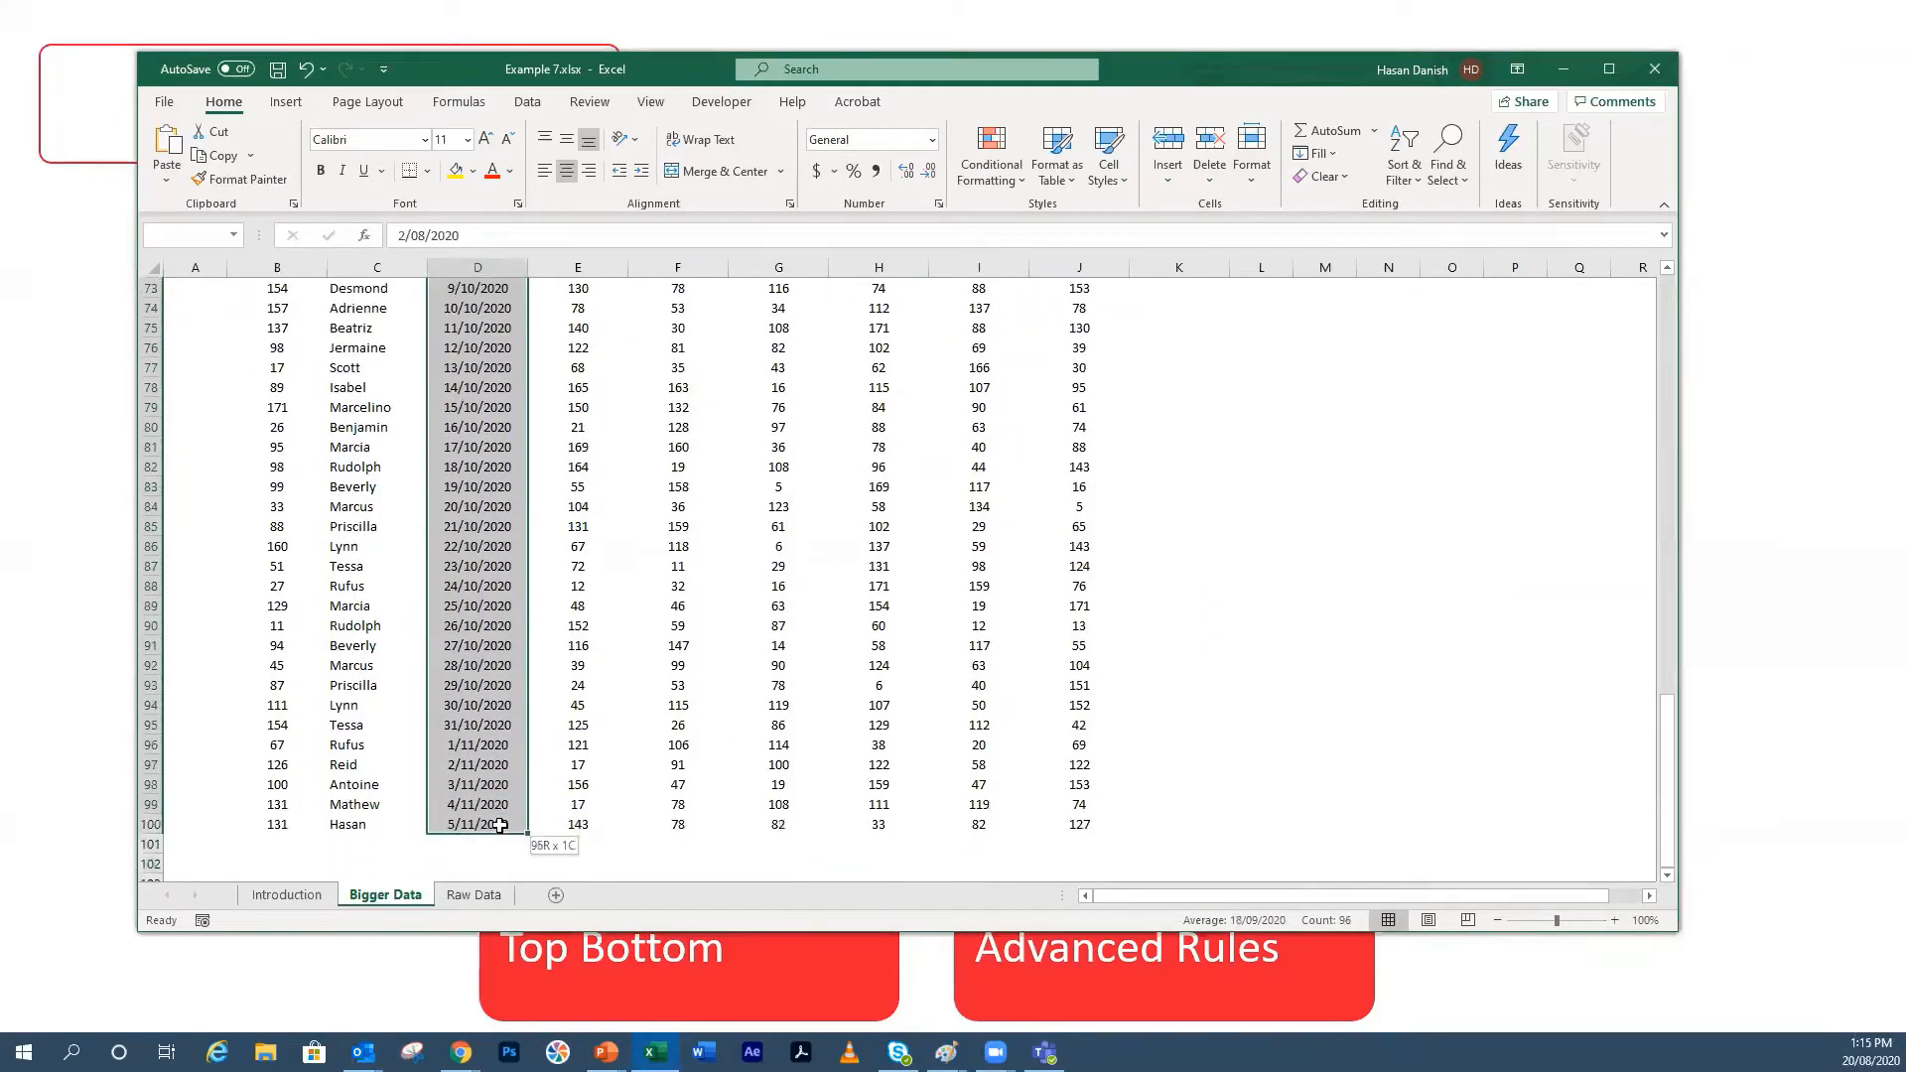
{"action": "left_click", "coordinate": [1008, 181]}
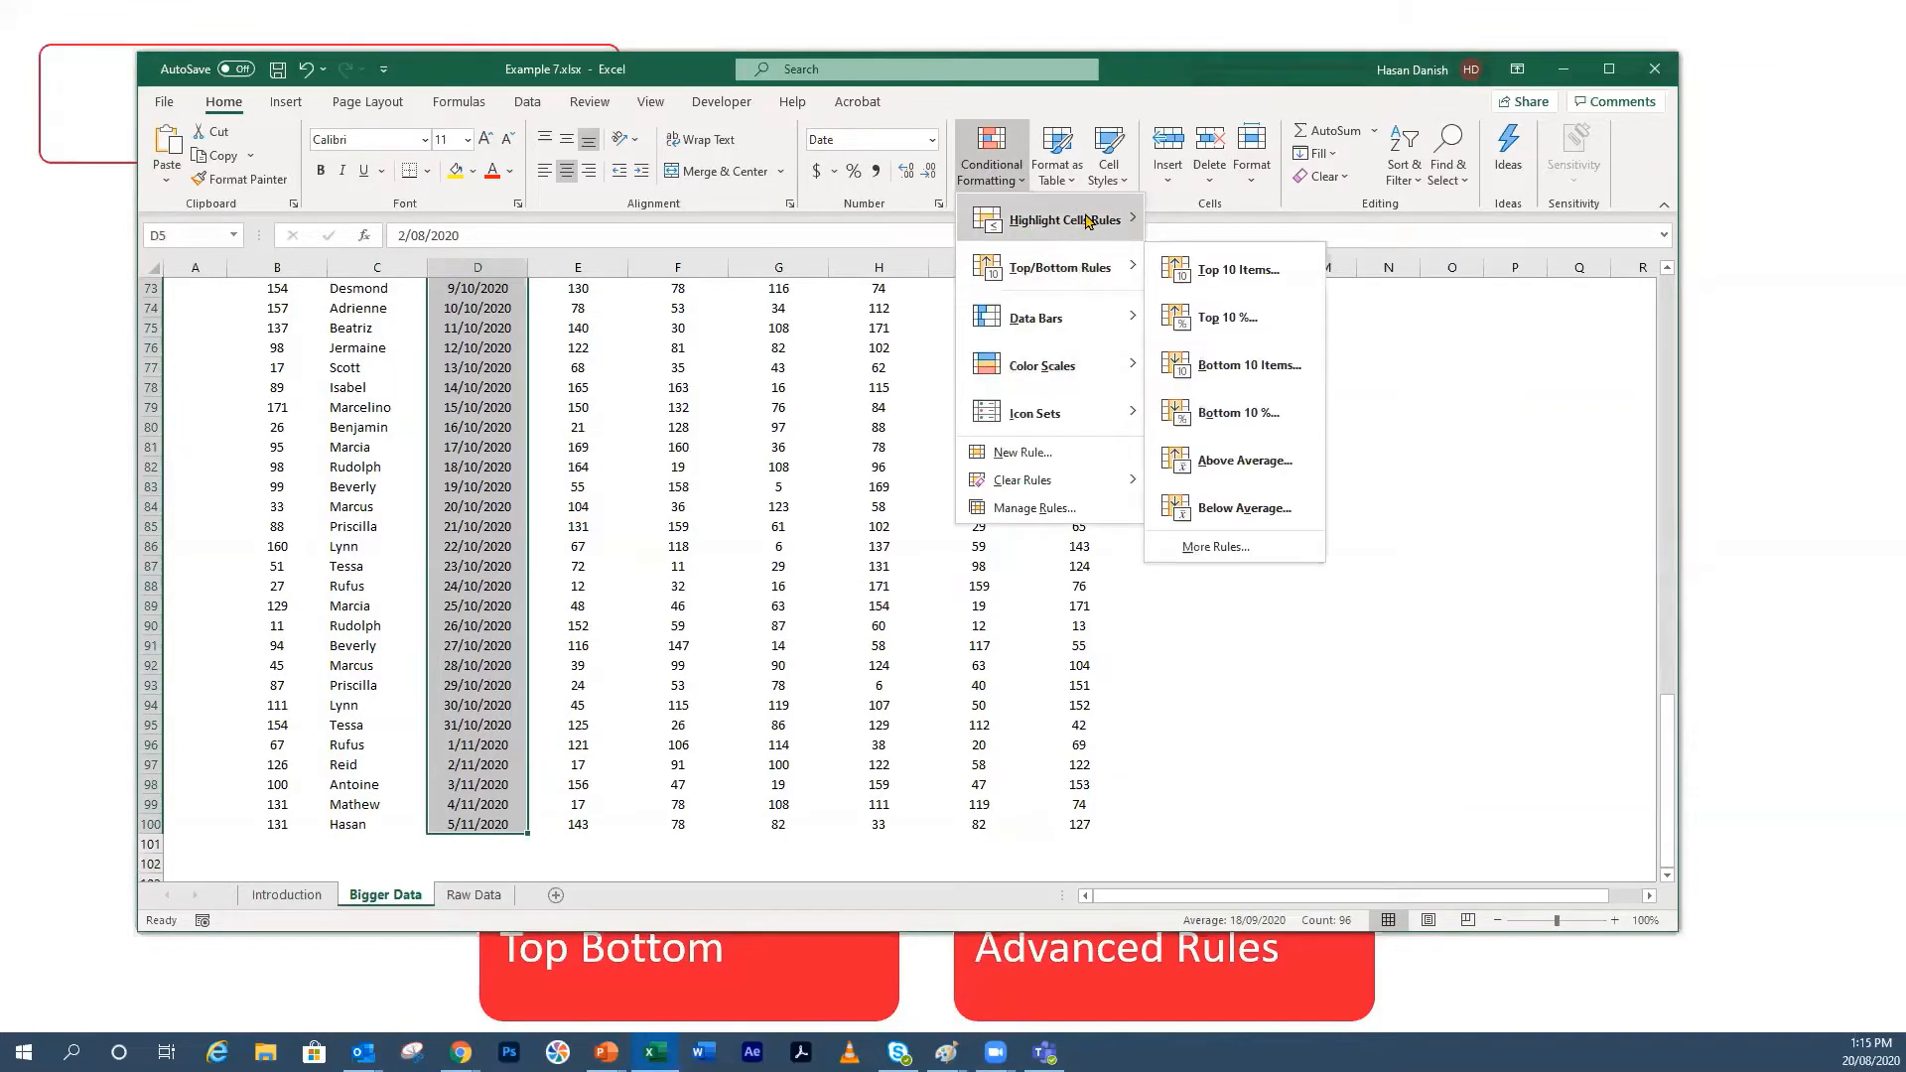
{"action": "mouse_move", "coordinate": [1088, 222]}
{"action": "left_click", "coordinate": [1182, 459]}
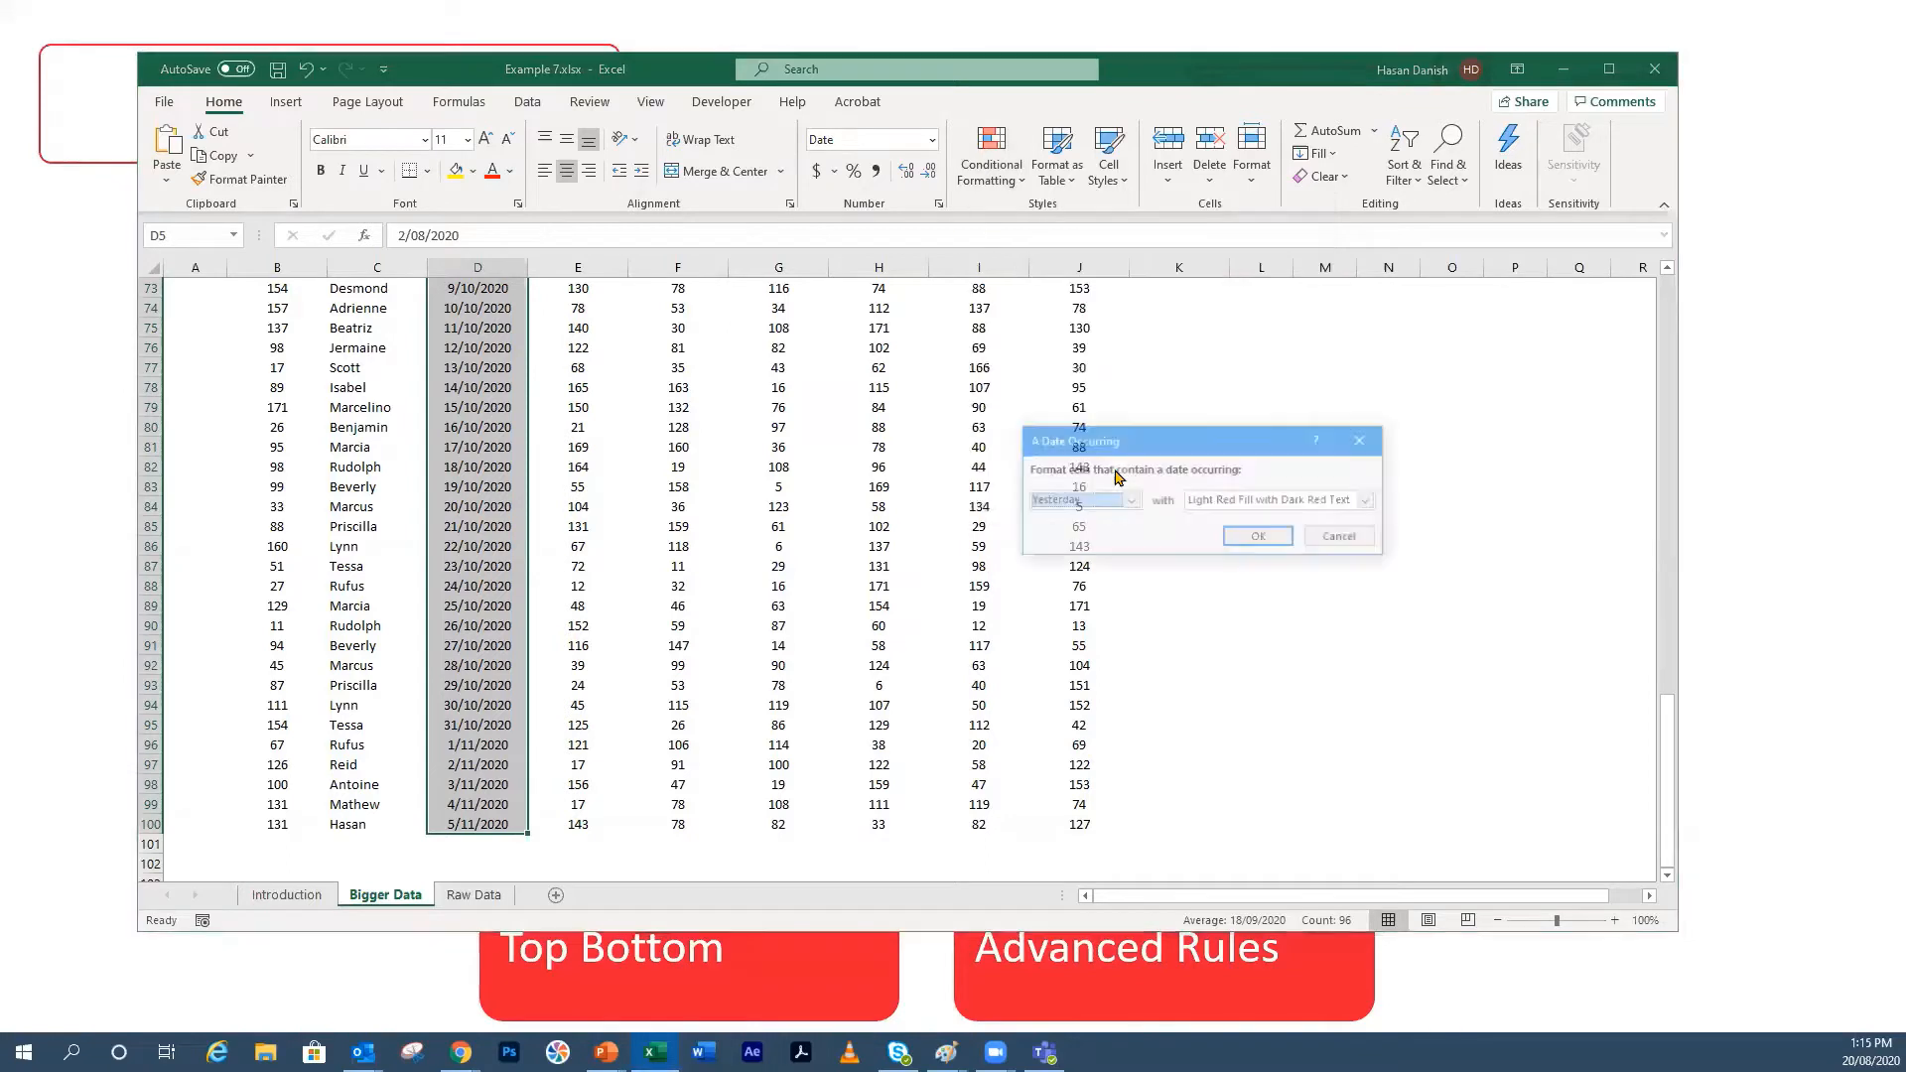
{"action": "left_click", "coordinate": [1224, 508]}
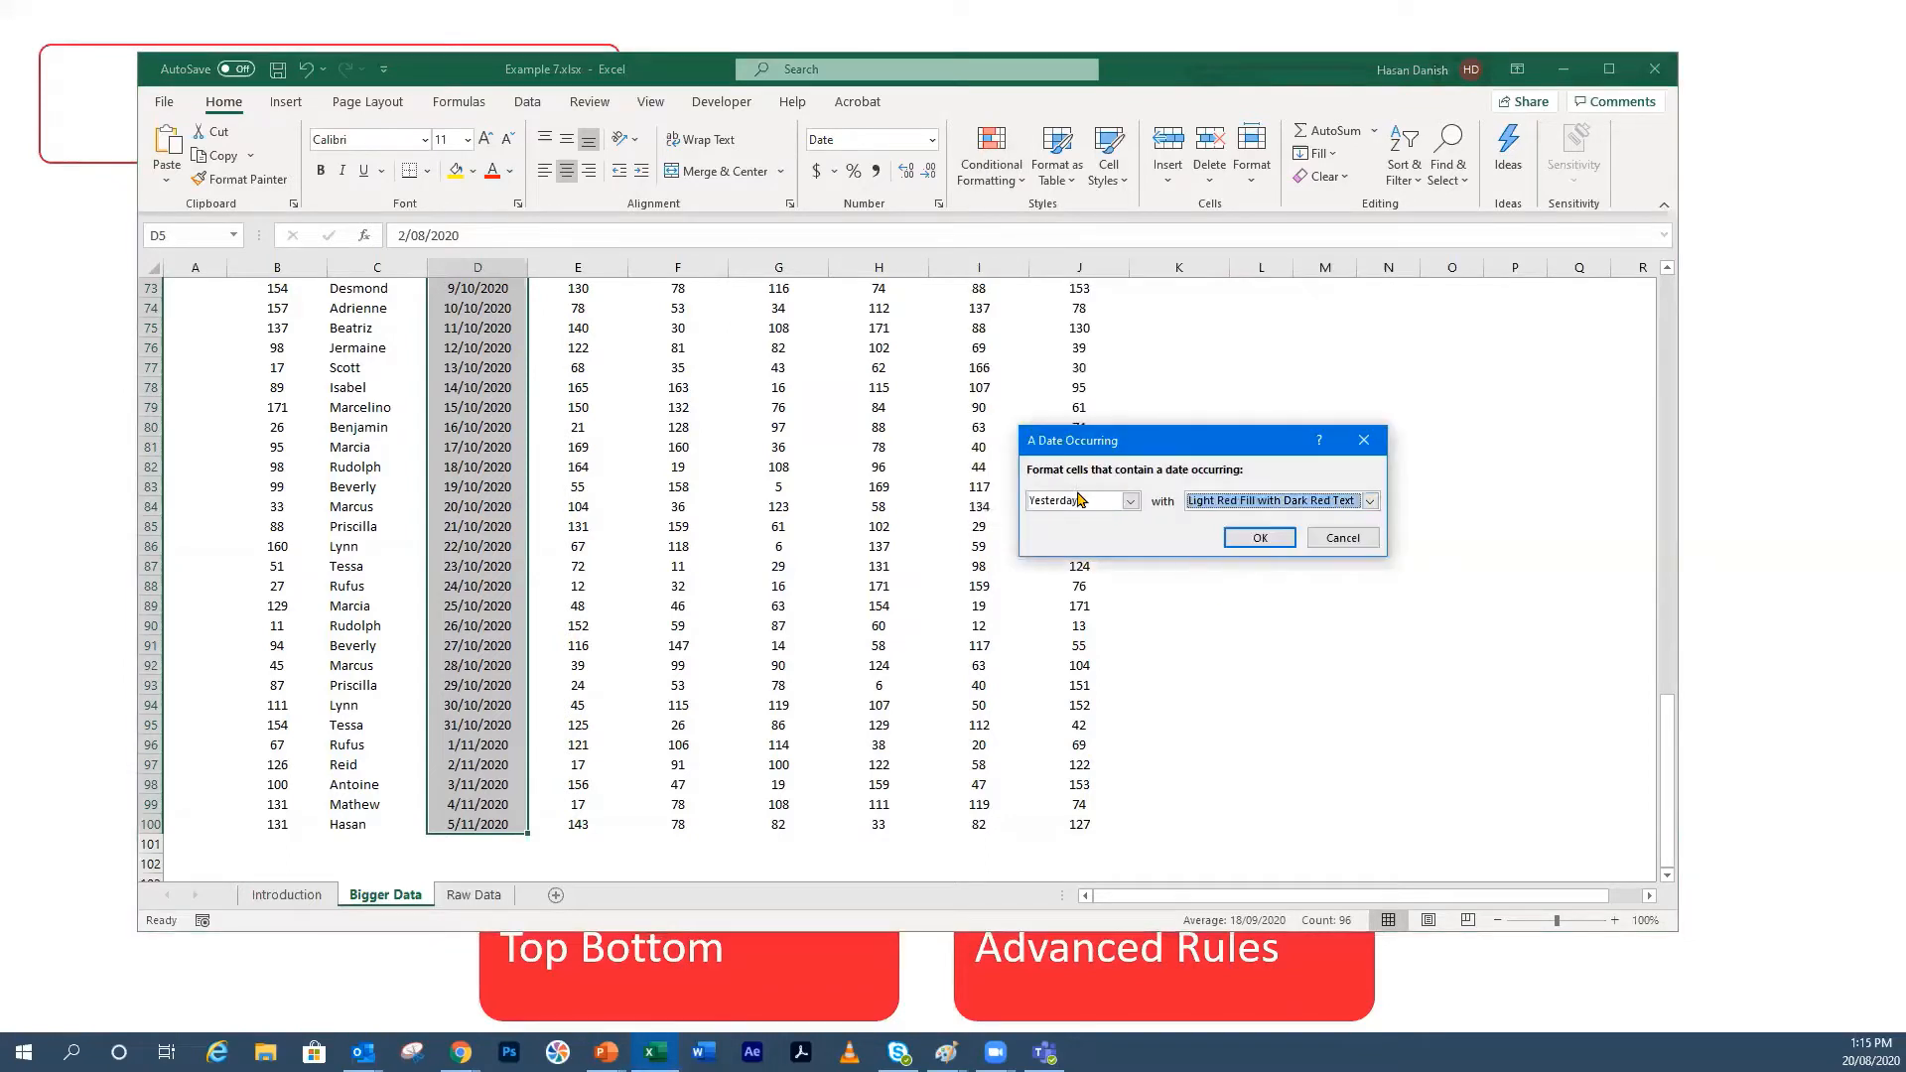
{"action": "left_click", "coordinate": [1082, 501]}
{"action": "left_click", "coordinate": [1089, 599]}
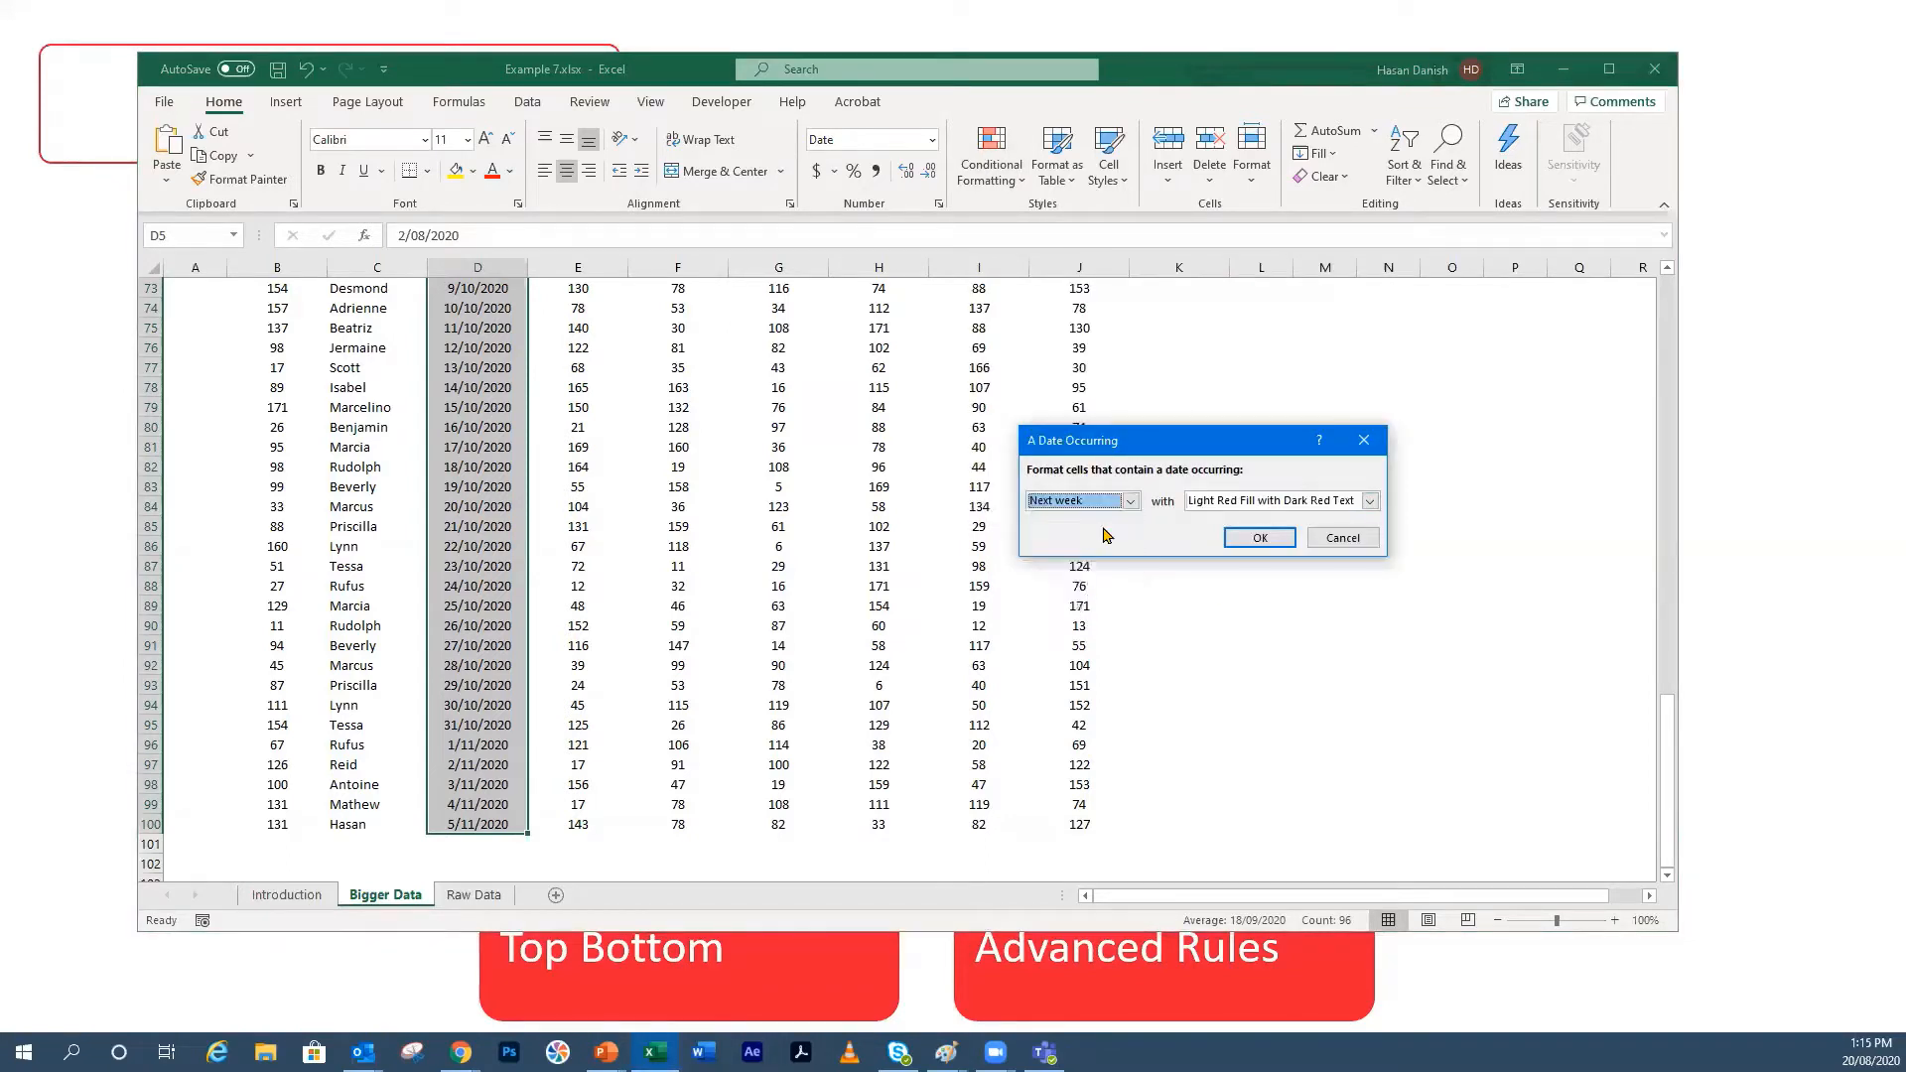
{"action": "left_click", "coordinate": [1130, 501]}
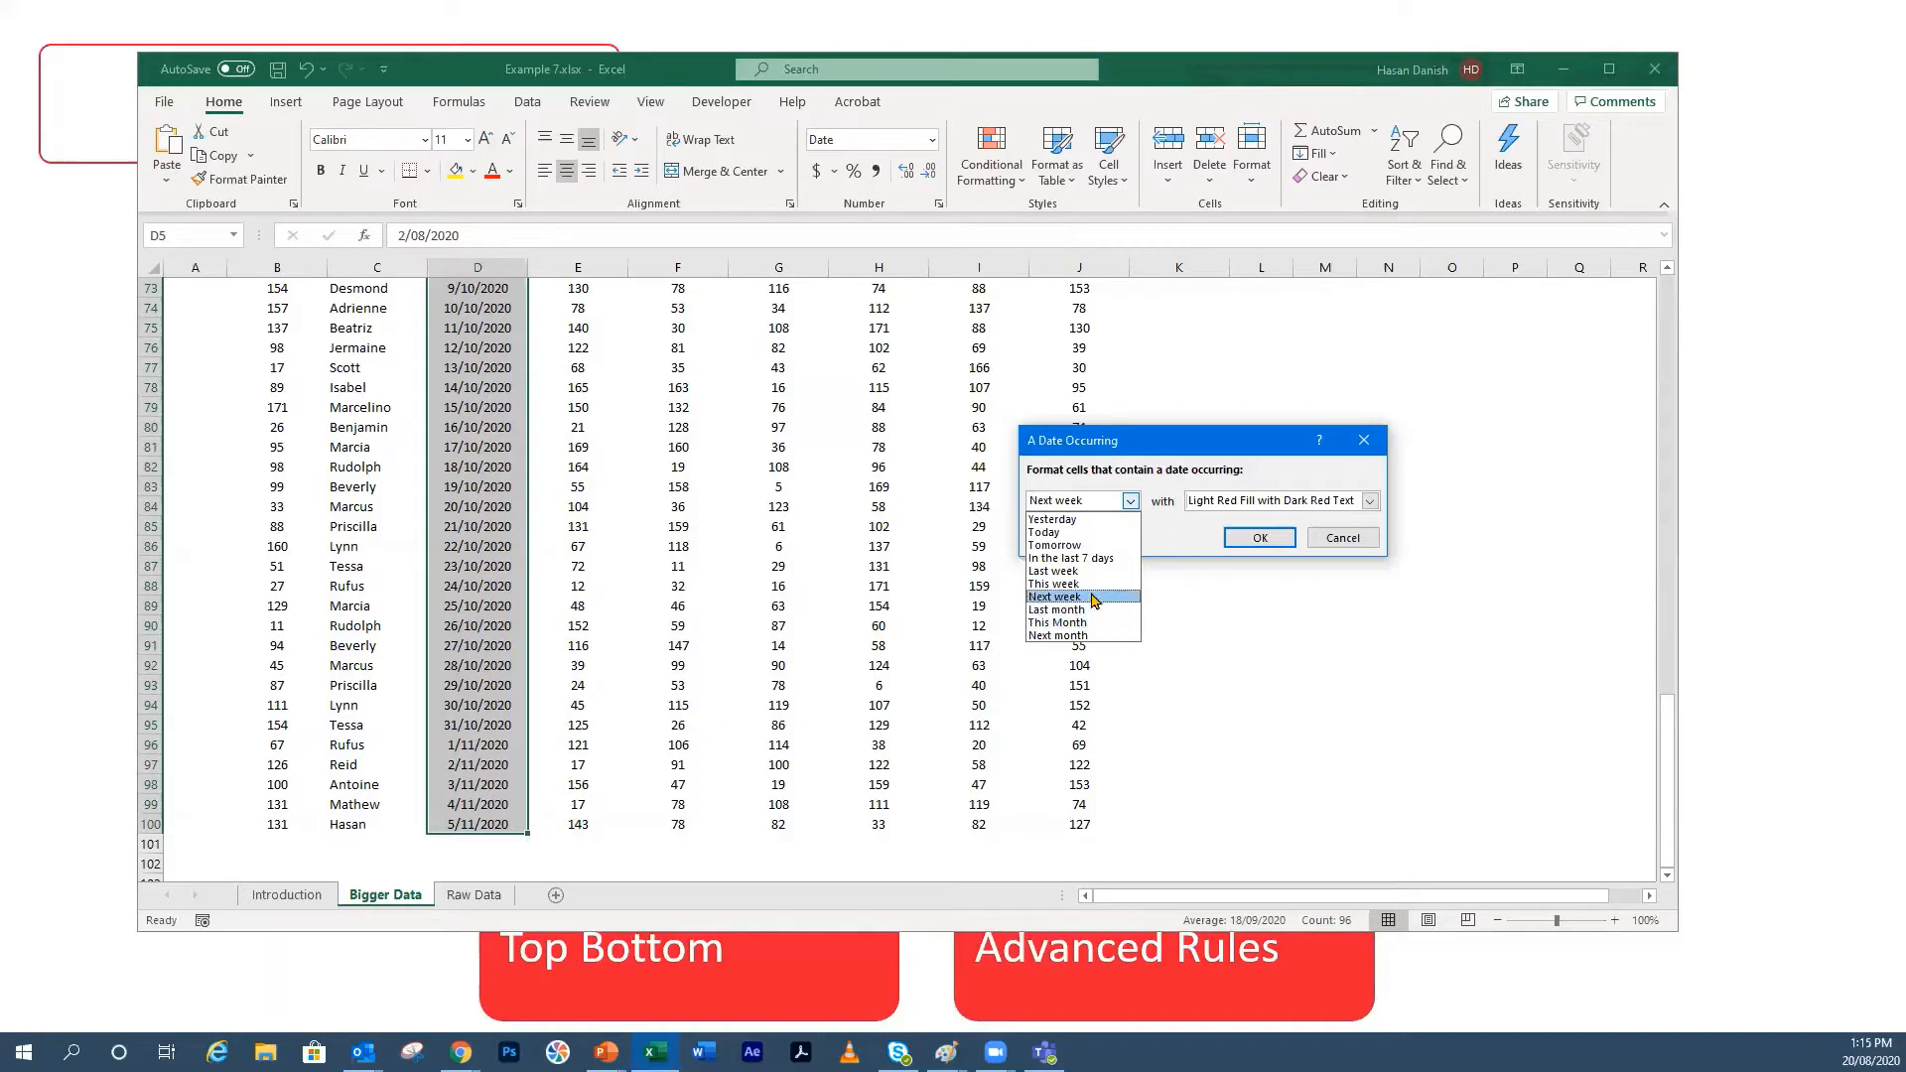
{"action": "left_click", "coordinate": [1096, 637]}
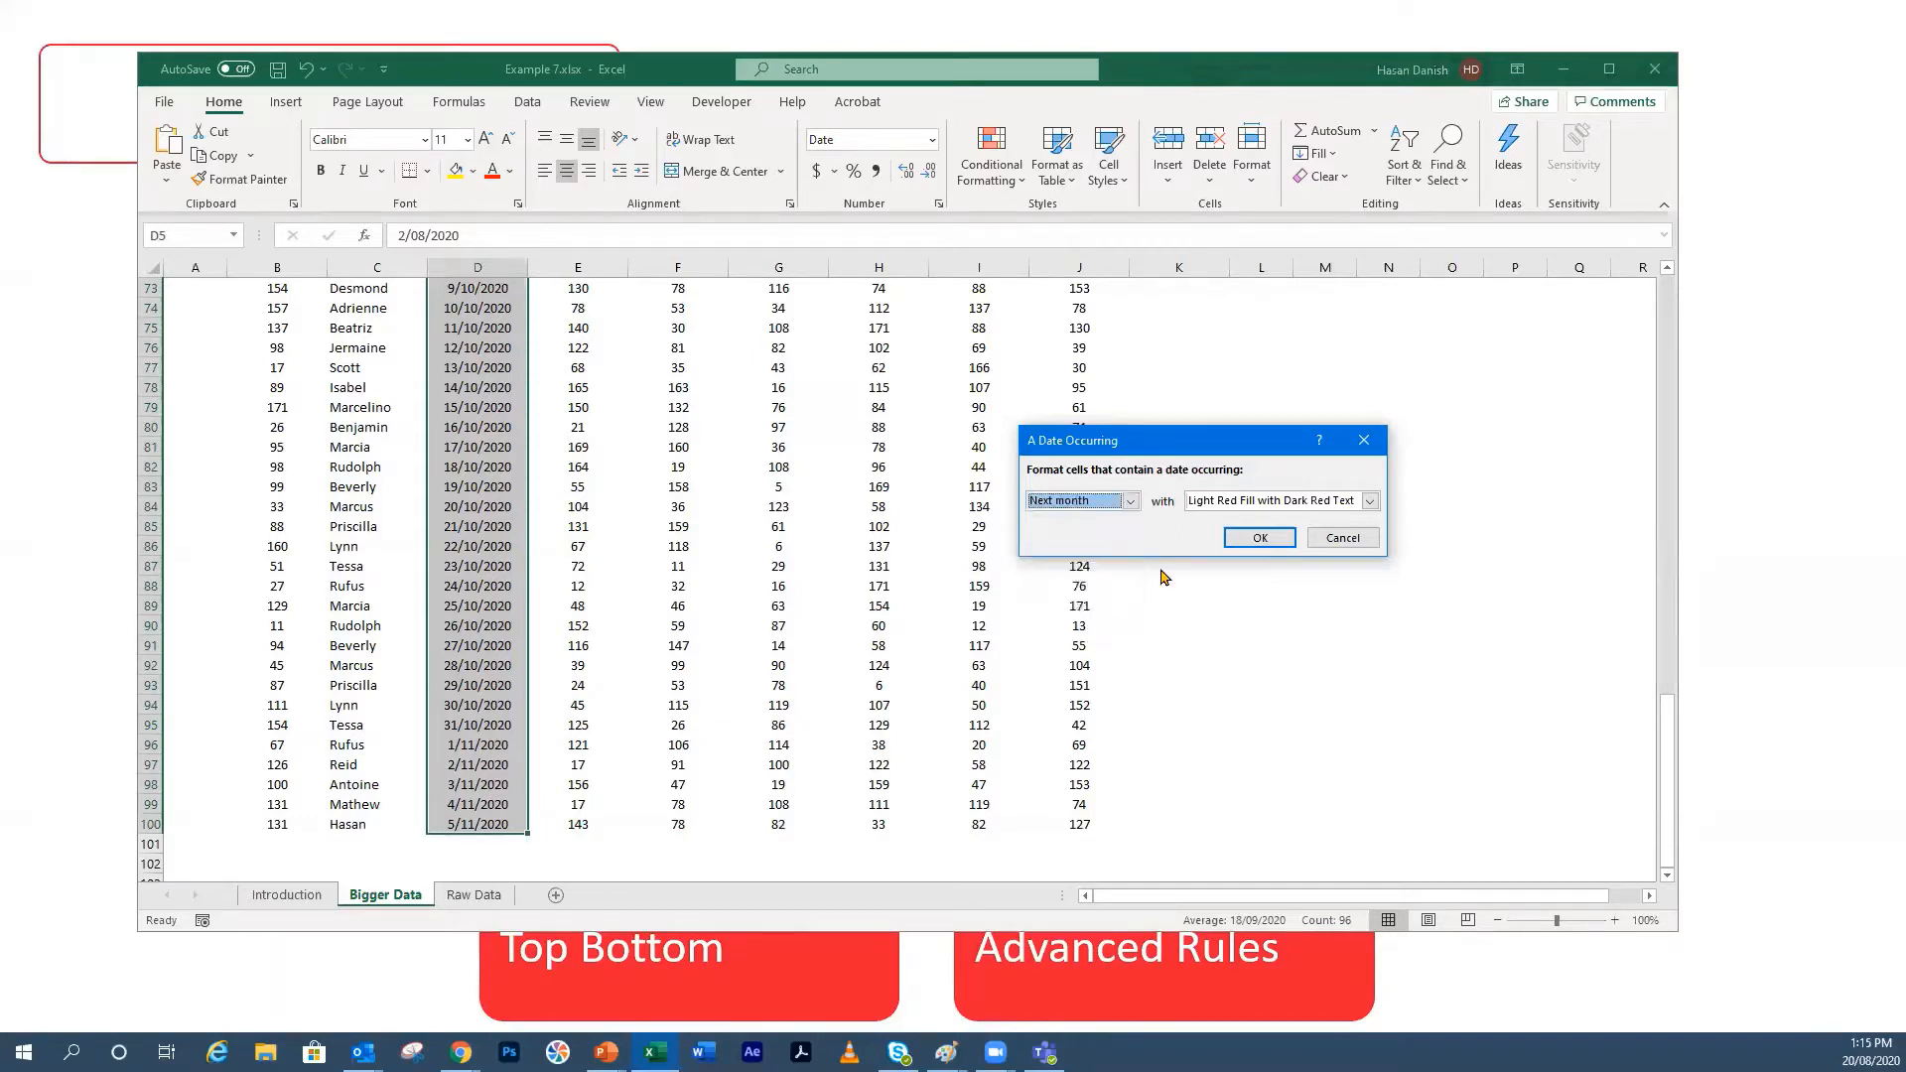
Step: Give the Next month date rule a custom format with an orange background fill and apply it
{"action": "left_click", "coordinate": [1281, 502]}
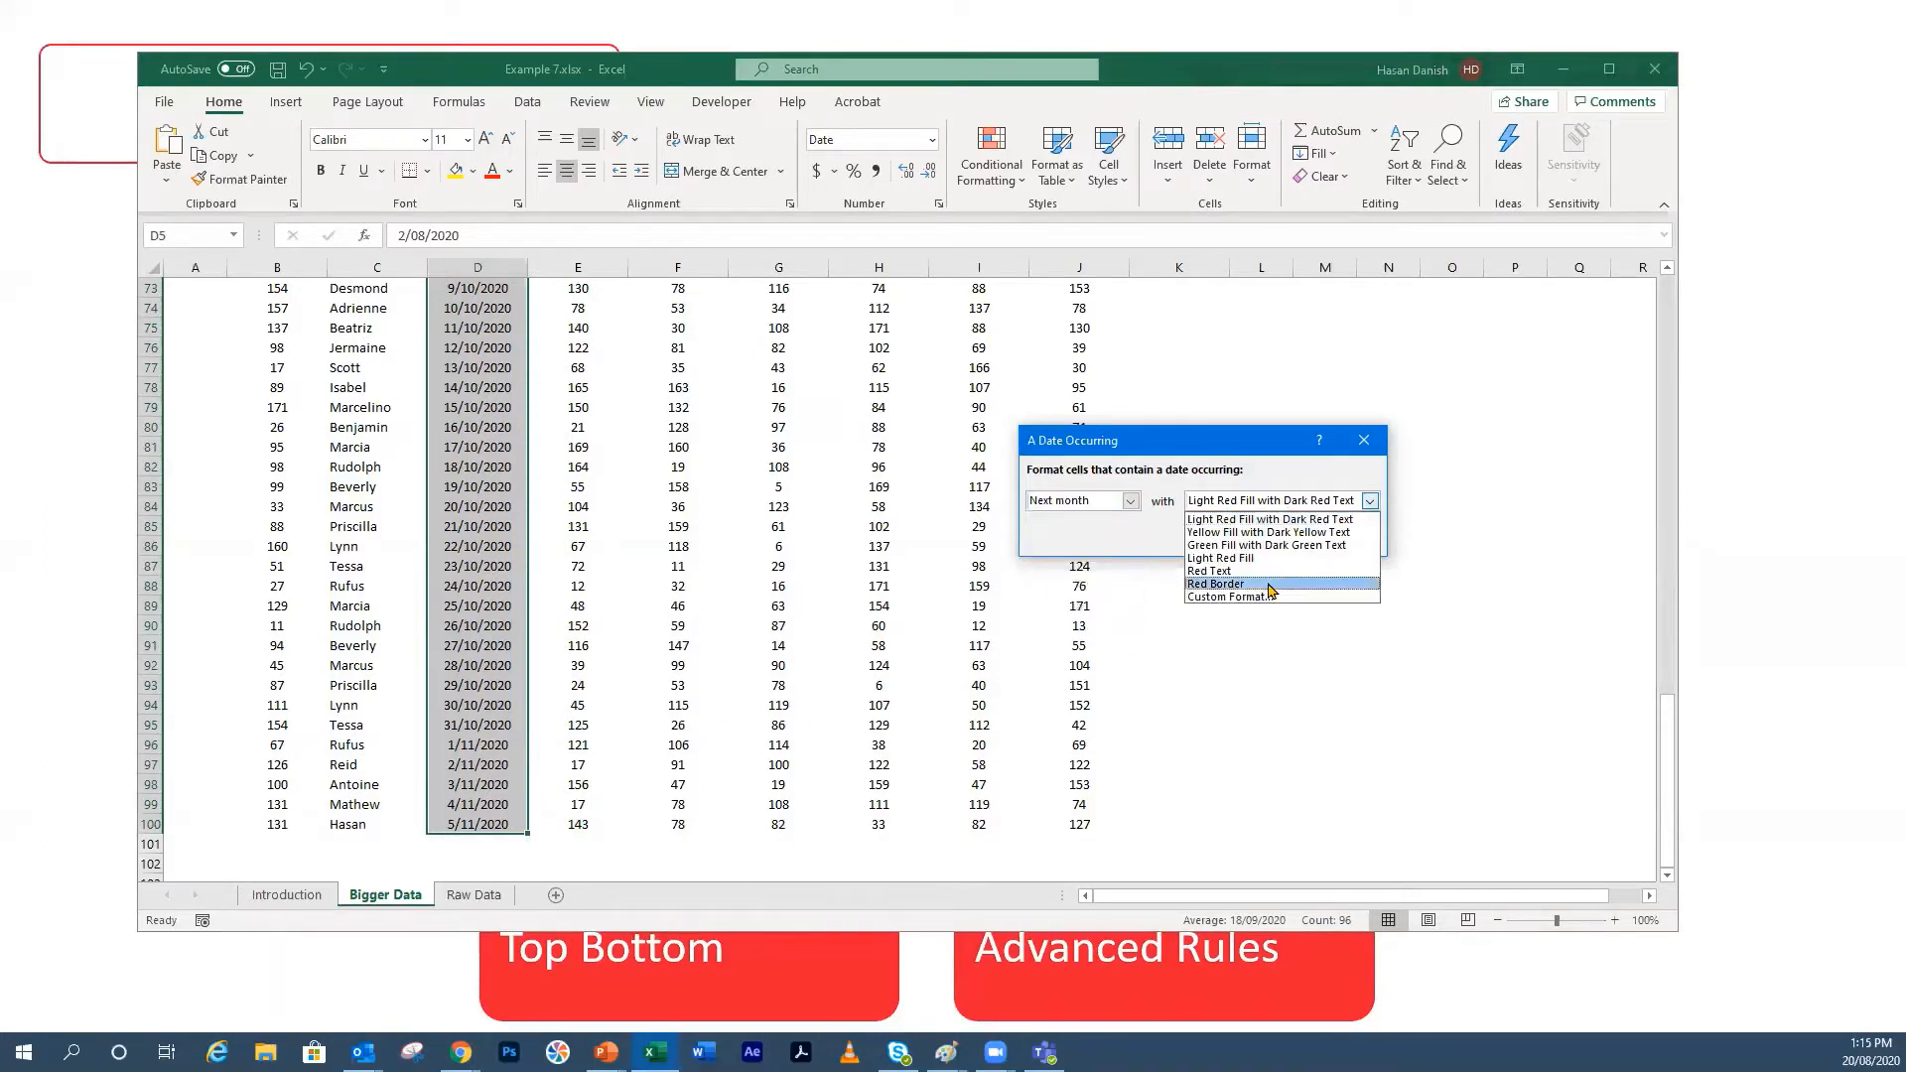
{"action": "left_click", "coordinate": [1267, 532]}
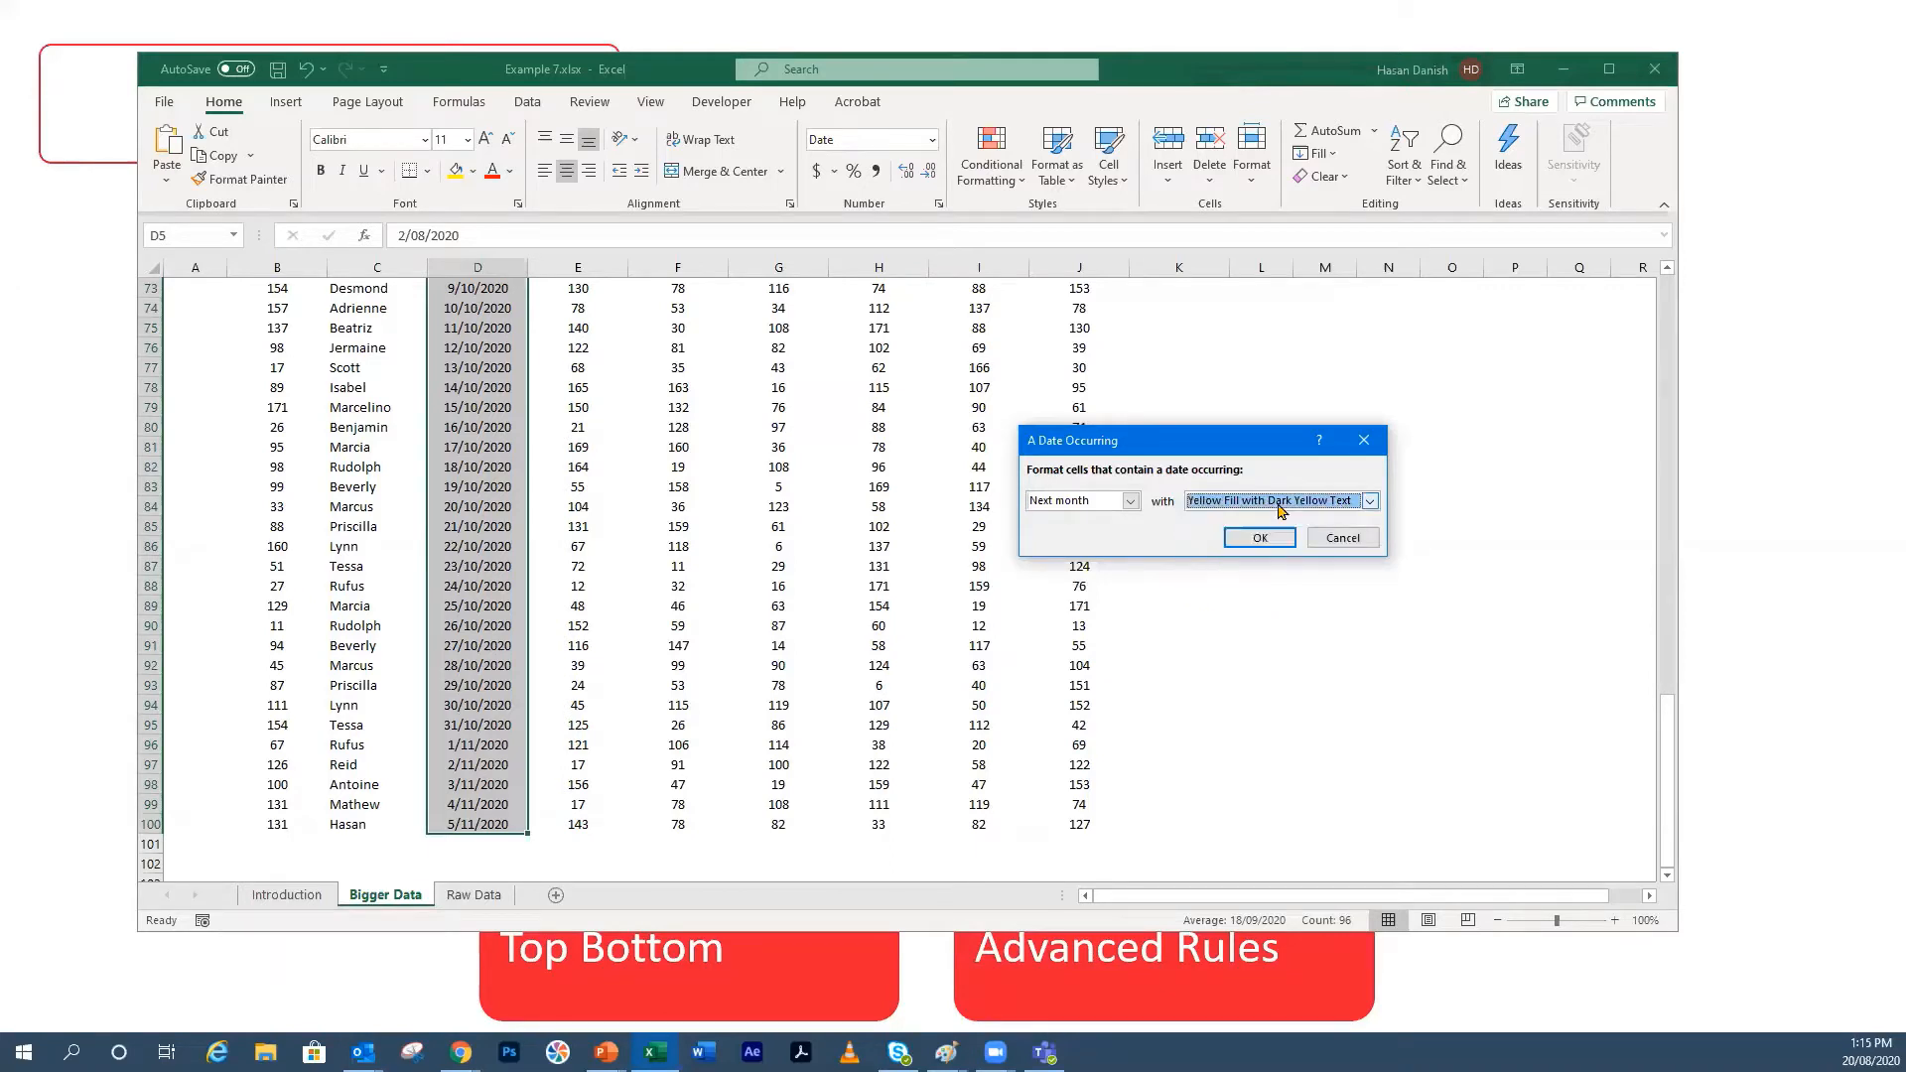
{"action": "left_click", "coordinate": [1281, 501]}
{"action": "left_click", "coordinate": [1279, 598]}
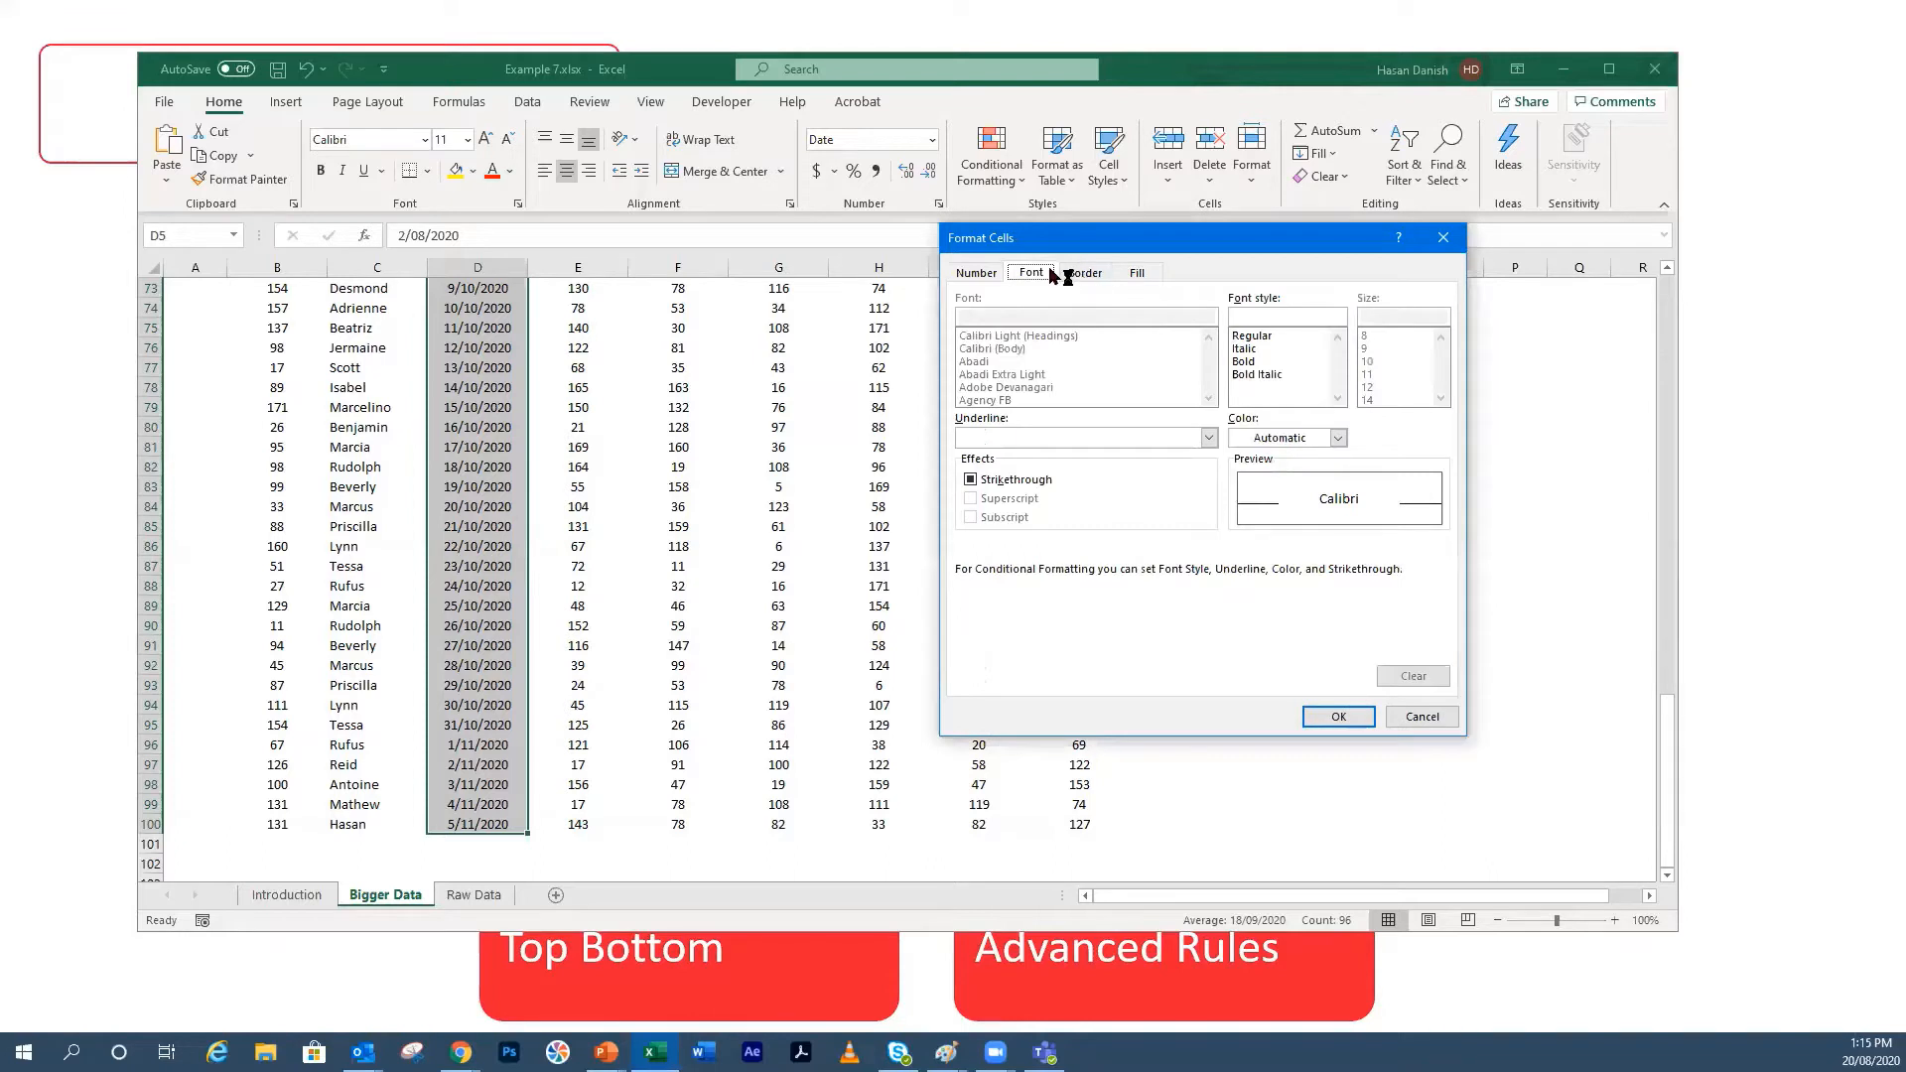
{"action": "left_click", "coordinate": [1137, 272]}
{"action": "left_click", "coordinate": [1011, 468]}
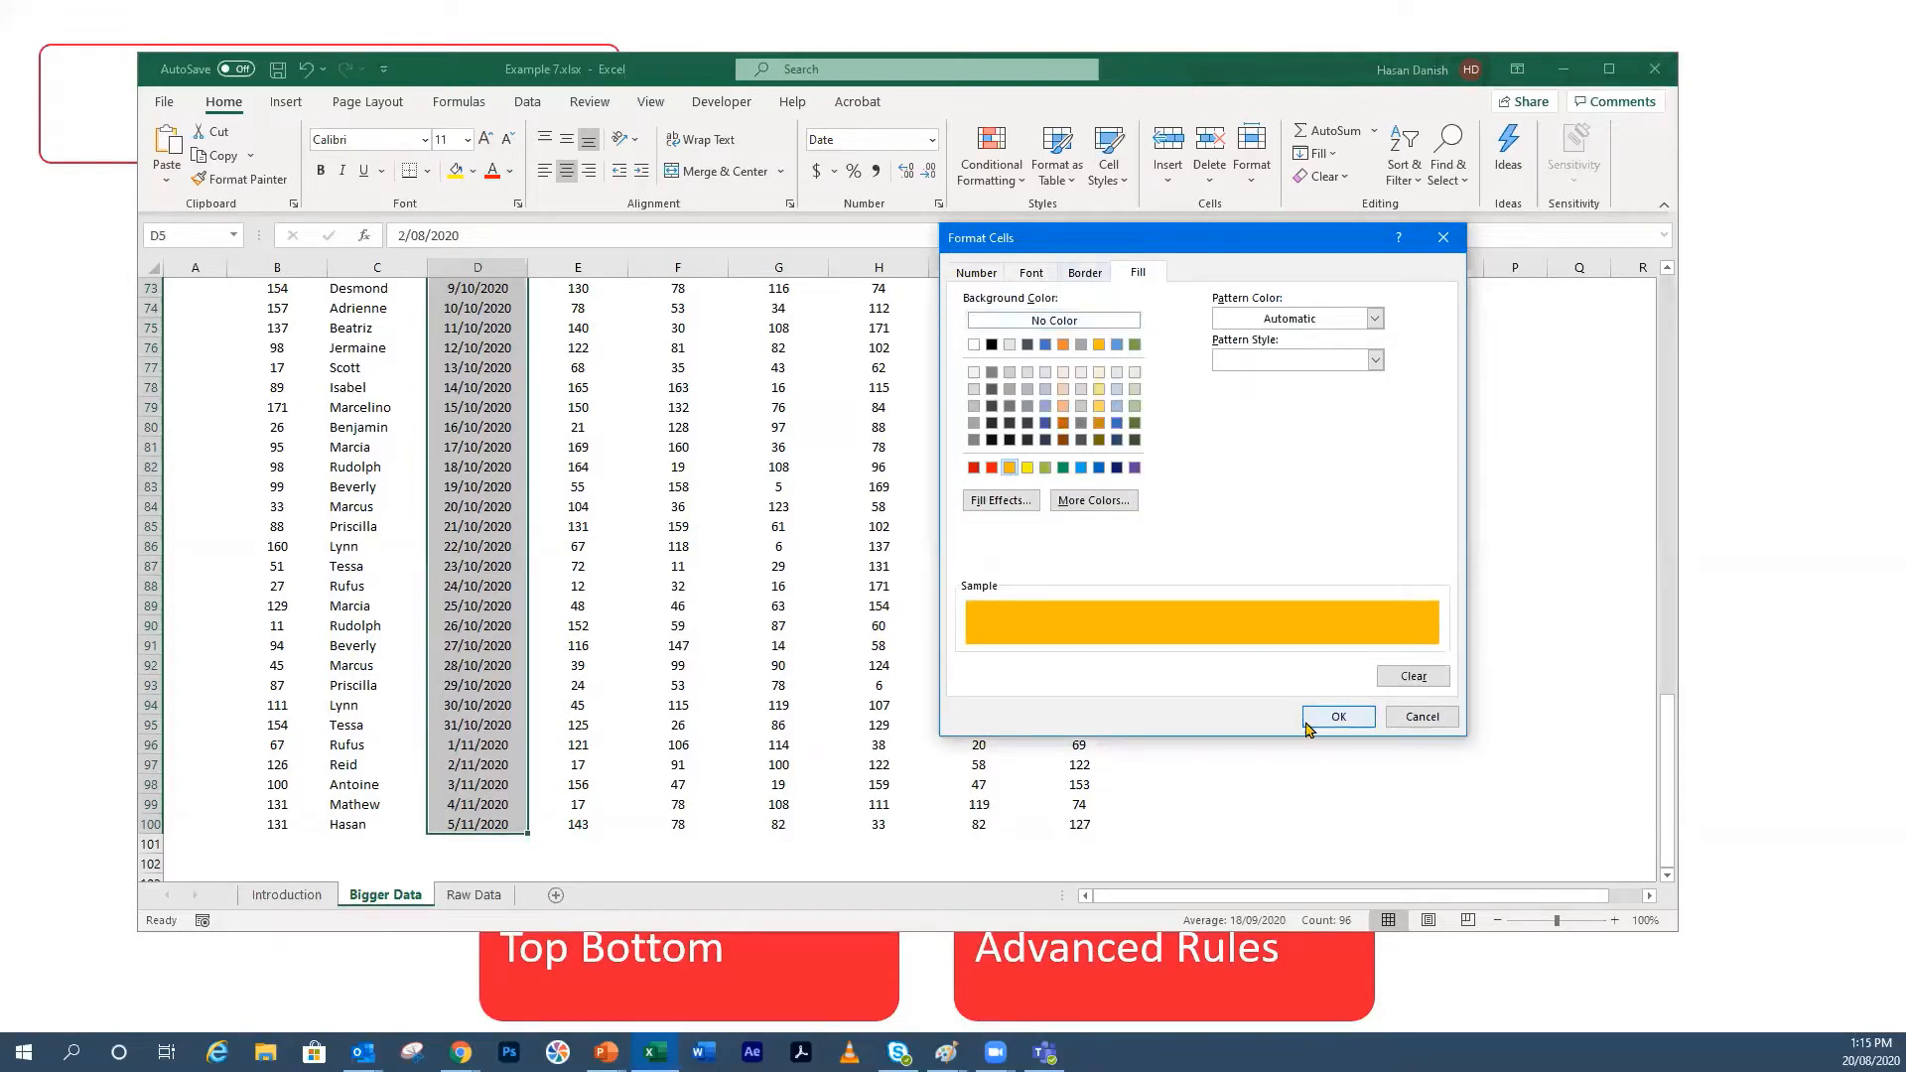
{"action": "left_click", "coordinate": [1337, 716]}
{"action": "left_click", "coordinate": [1269, 539]}
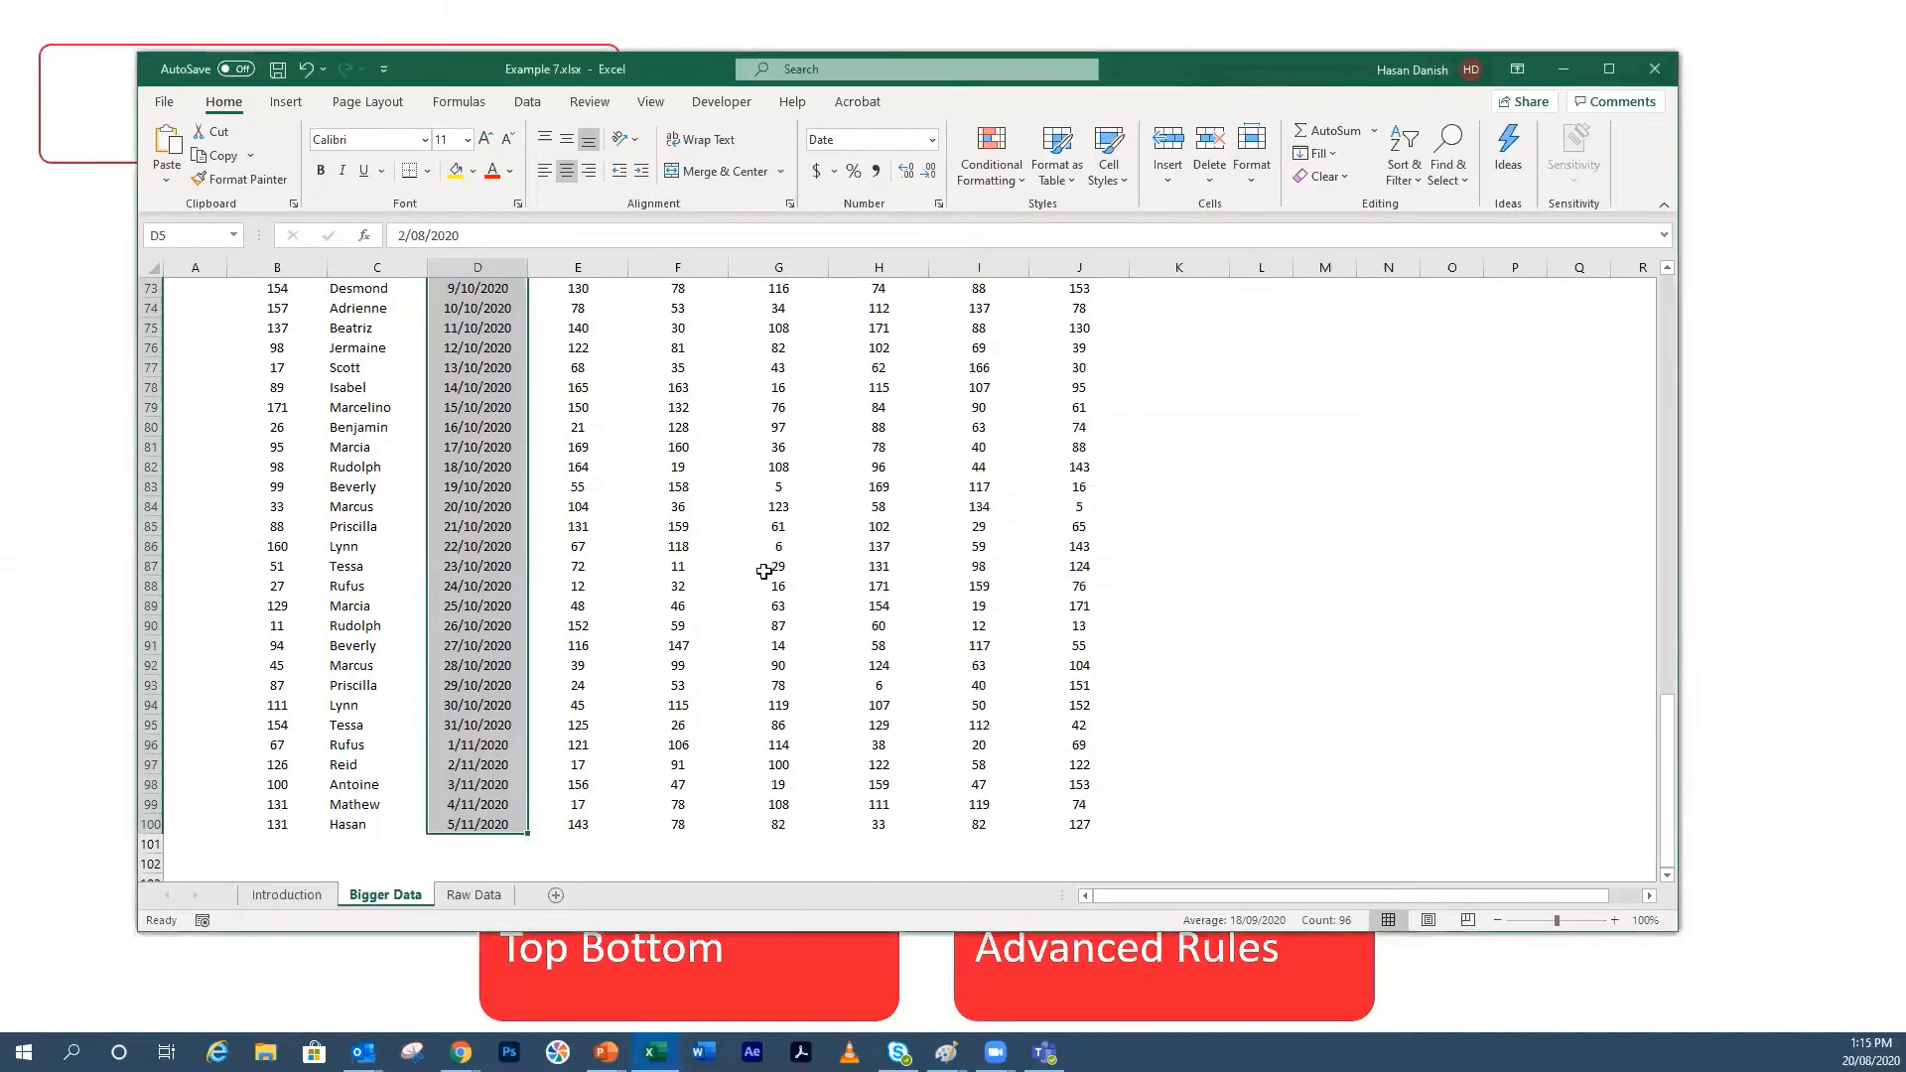
Step: Examine which dates in column D of the Bigger Data sheet the Next month rule highlights
{"action": "scroll", "coordinate": [577, 569], "scroll_direction": "up", "scroll_amount": 11}
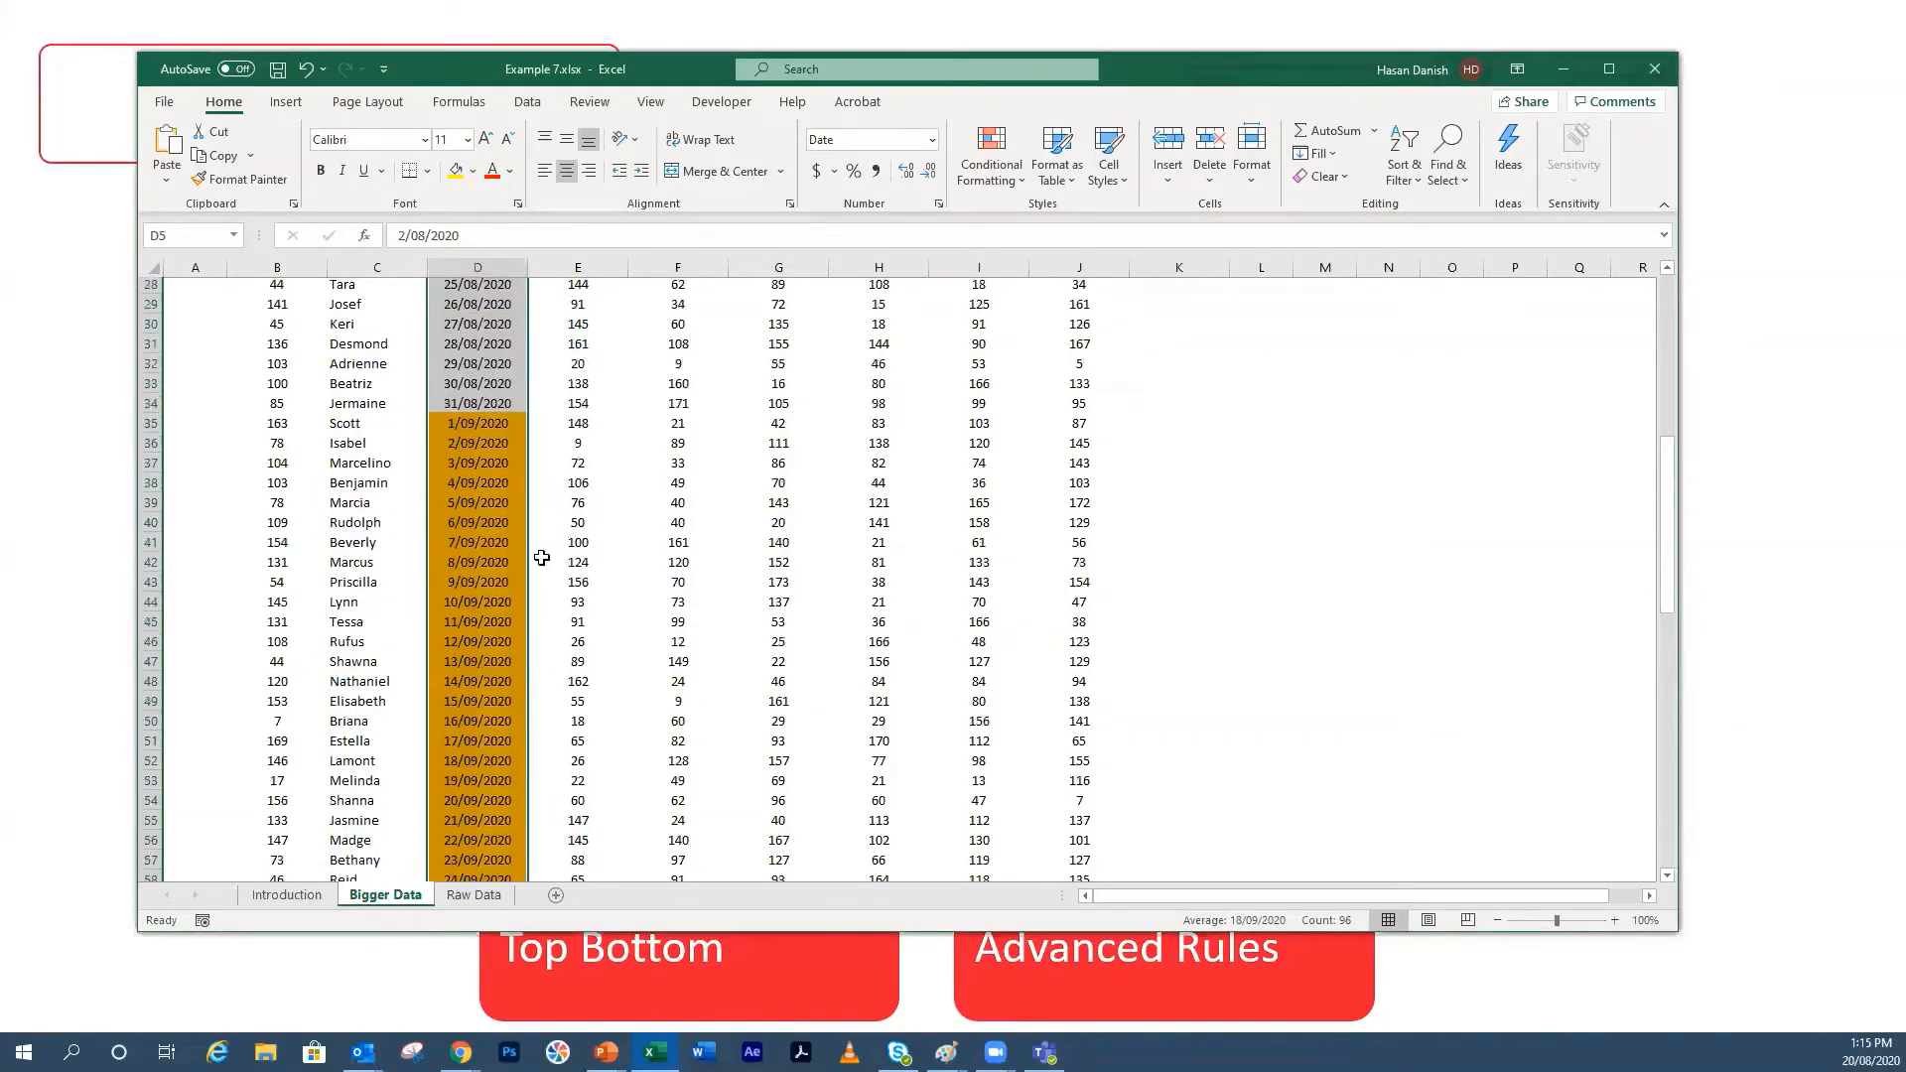
{"action": "scroll", "coordinate": [513, 410], "scroll_direction": "up", "scroll_amount": 2}
{"action": "left_click_drag", "start_coordinate": [497, 310], "coordinate": [509, 736]}
{"action": "scroll", "coordinate": [502, 730], "scroll_direction": "up", "scroll_amount": 4}
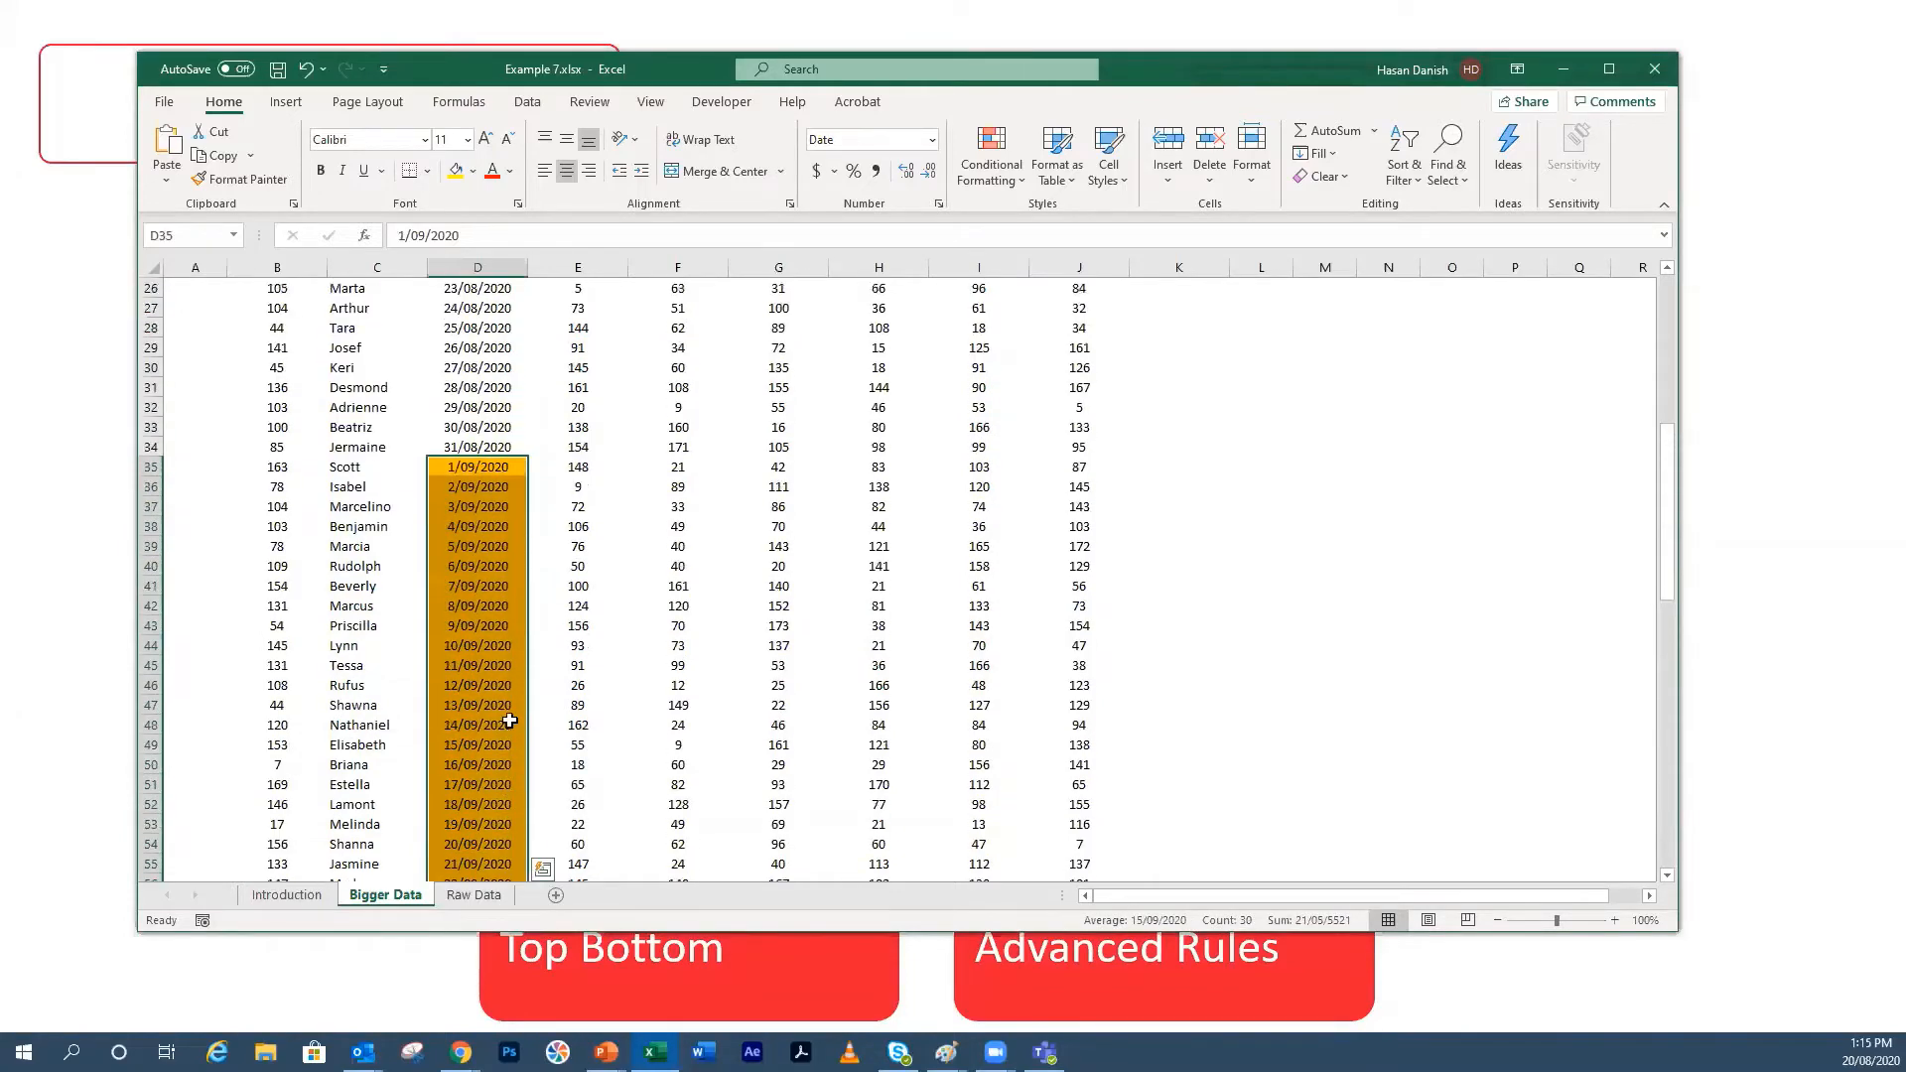
{"action": "scroll", "coordinate": [509, 695], "scroll_direction": "down", "scroll_amount": 1}
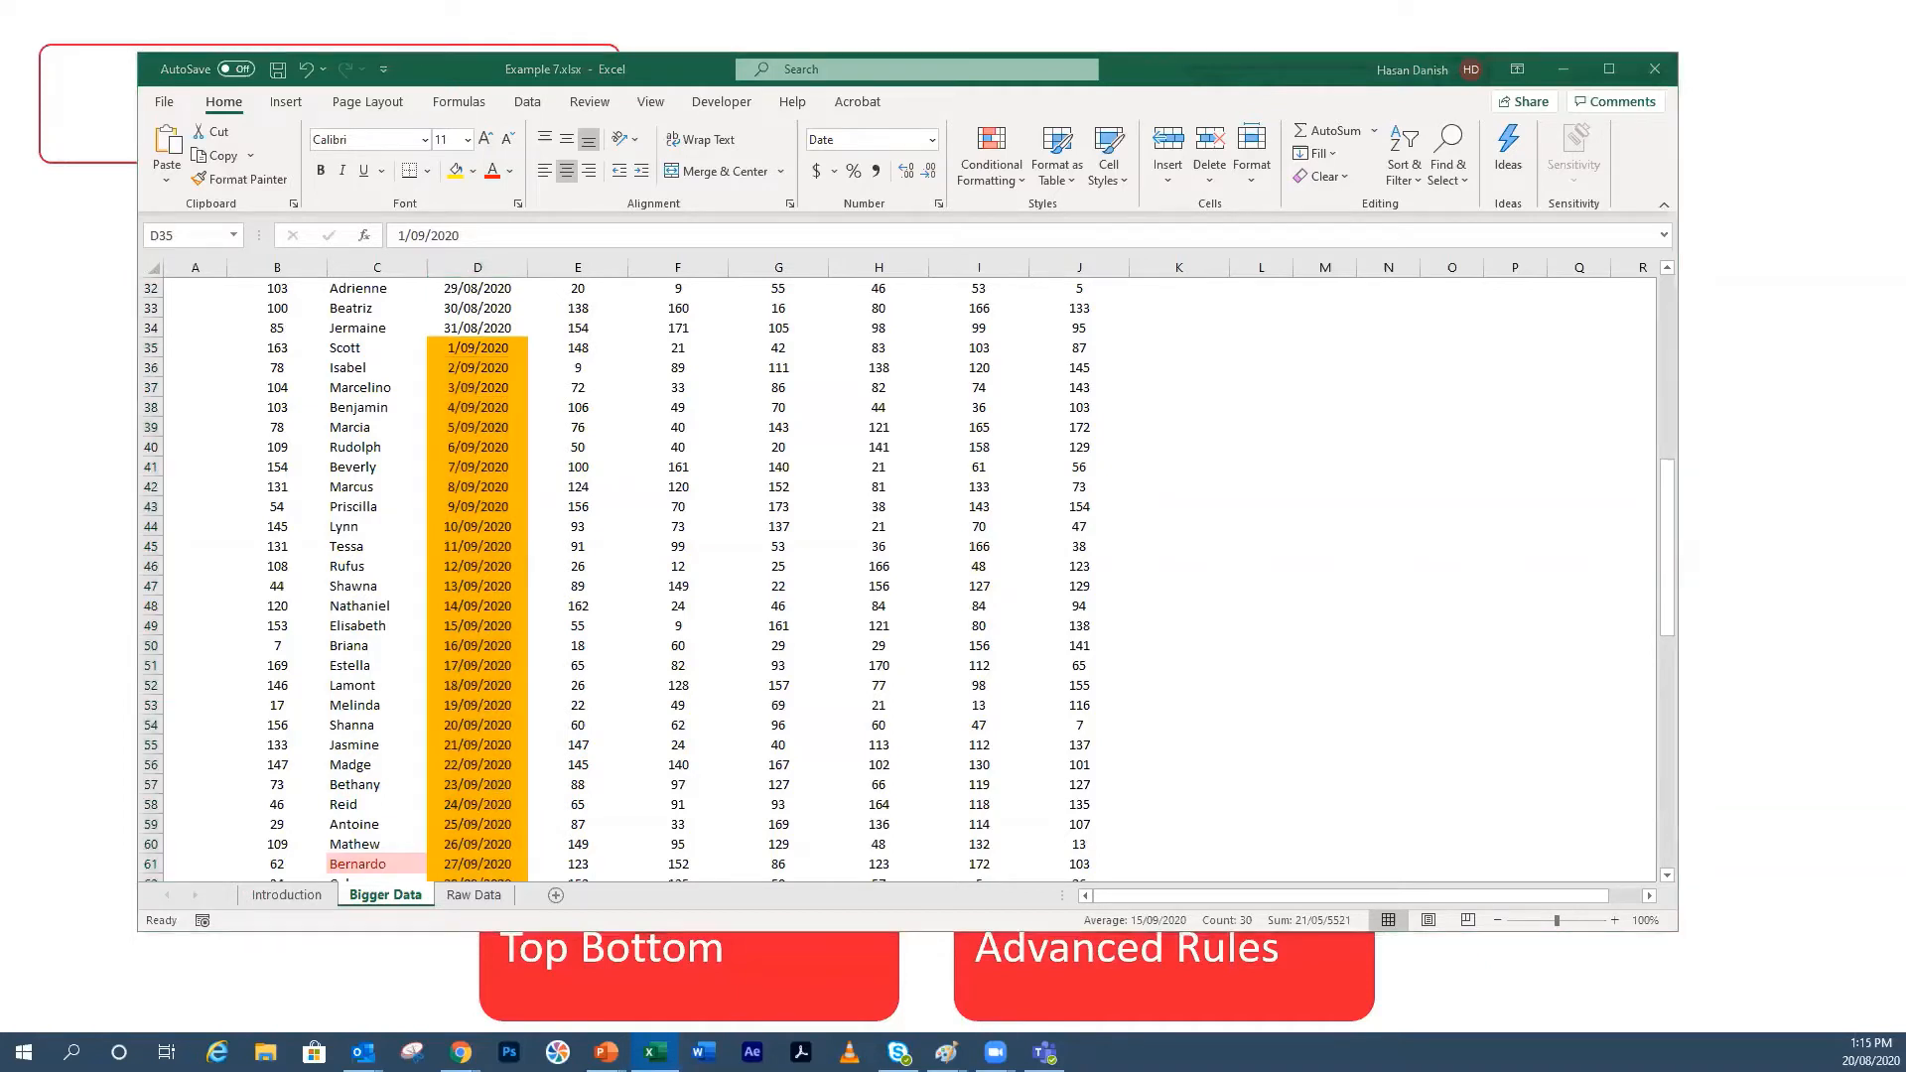
Step: Clear all conditional formatting rules from the entire Introduction sheet
{"action": "left_click", "coordinate": [291, 892]}
{"action": "left_click", "coordinate": [291, 896]}
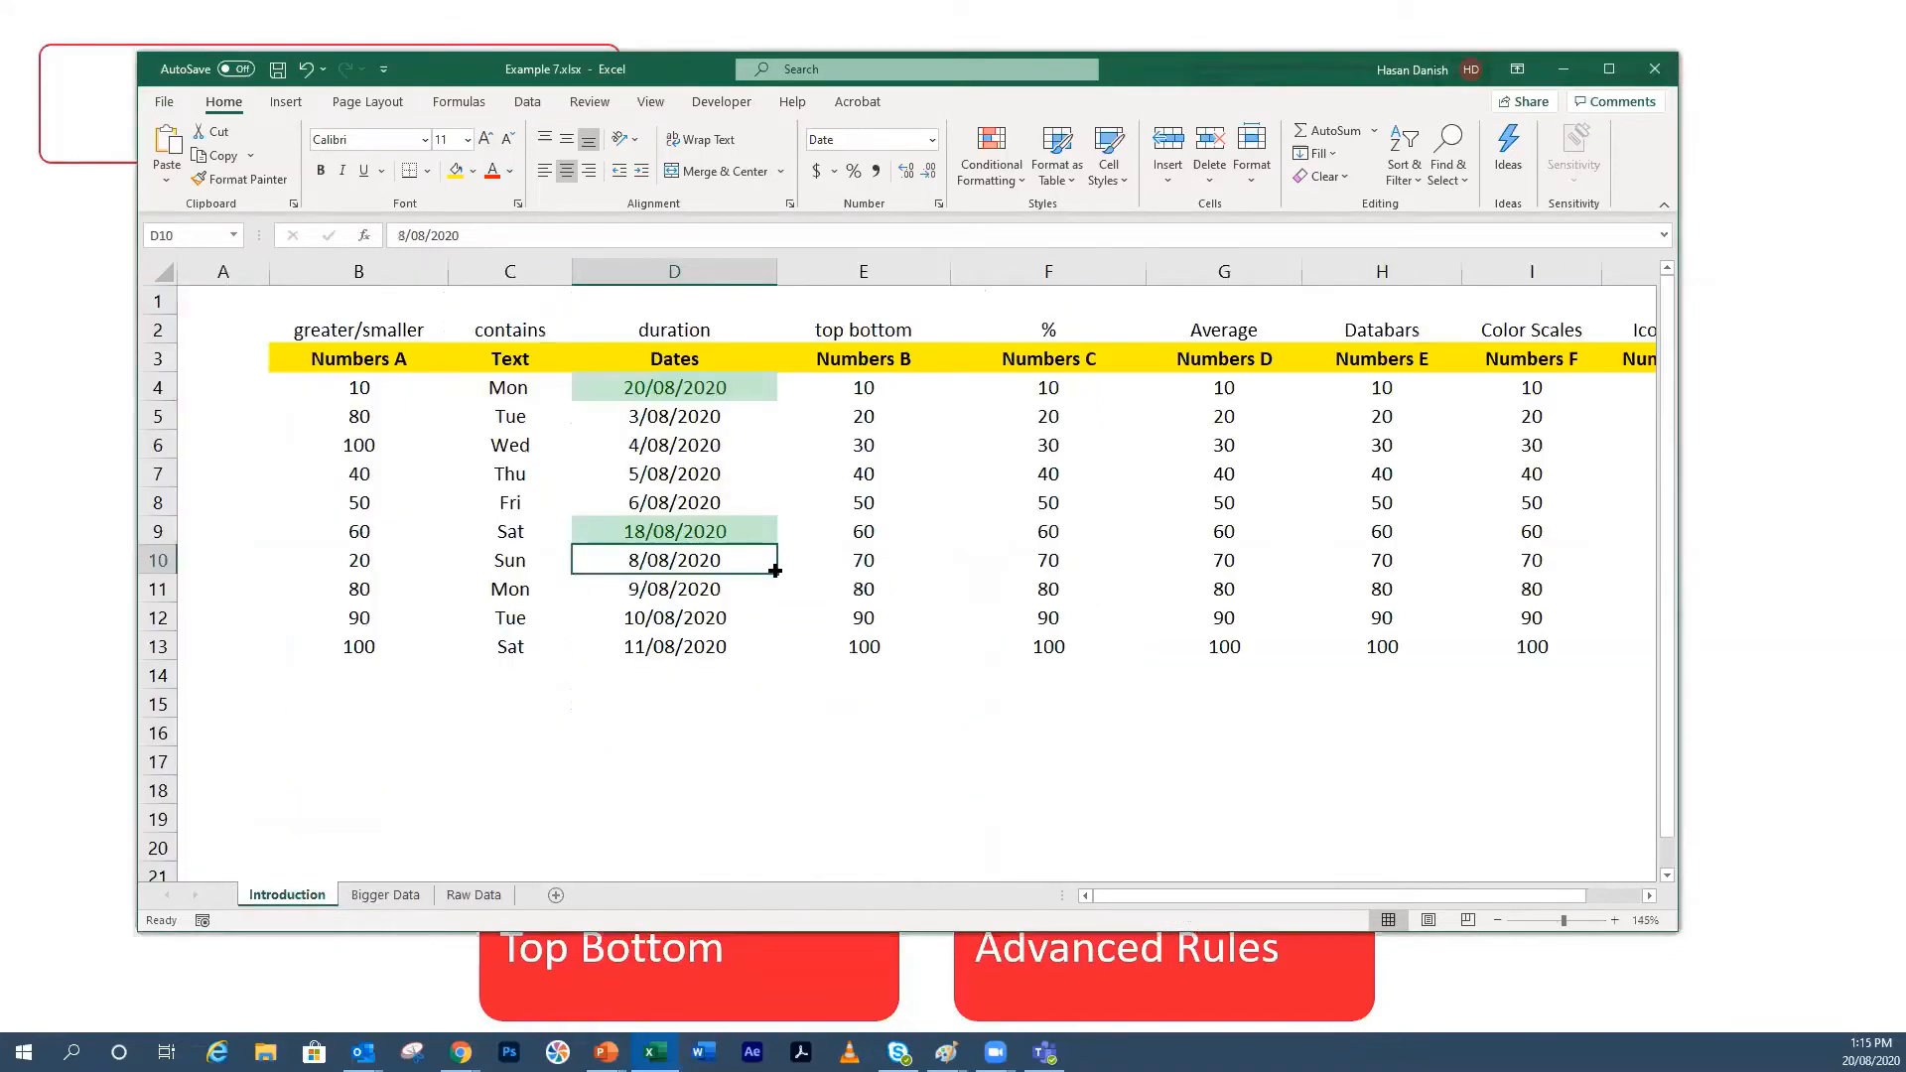
{"action": "left_click_drag", "start_coordinate": [752, 389], "coordinate": [726, 635]}
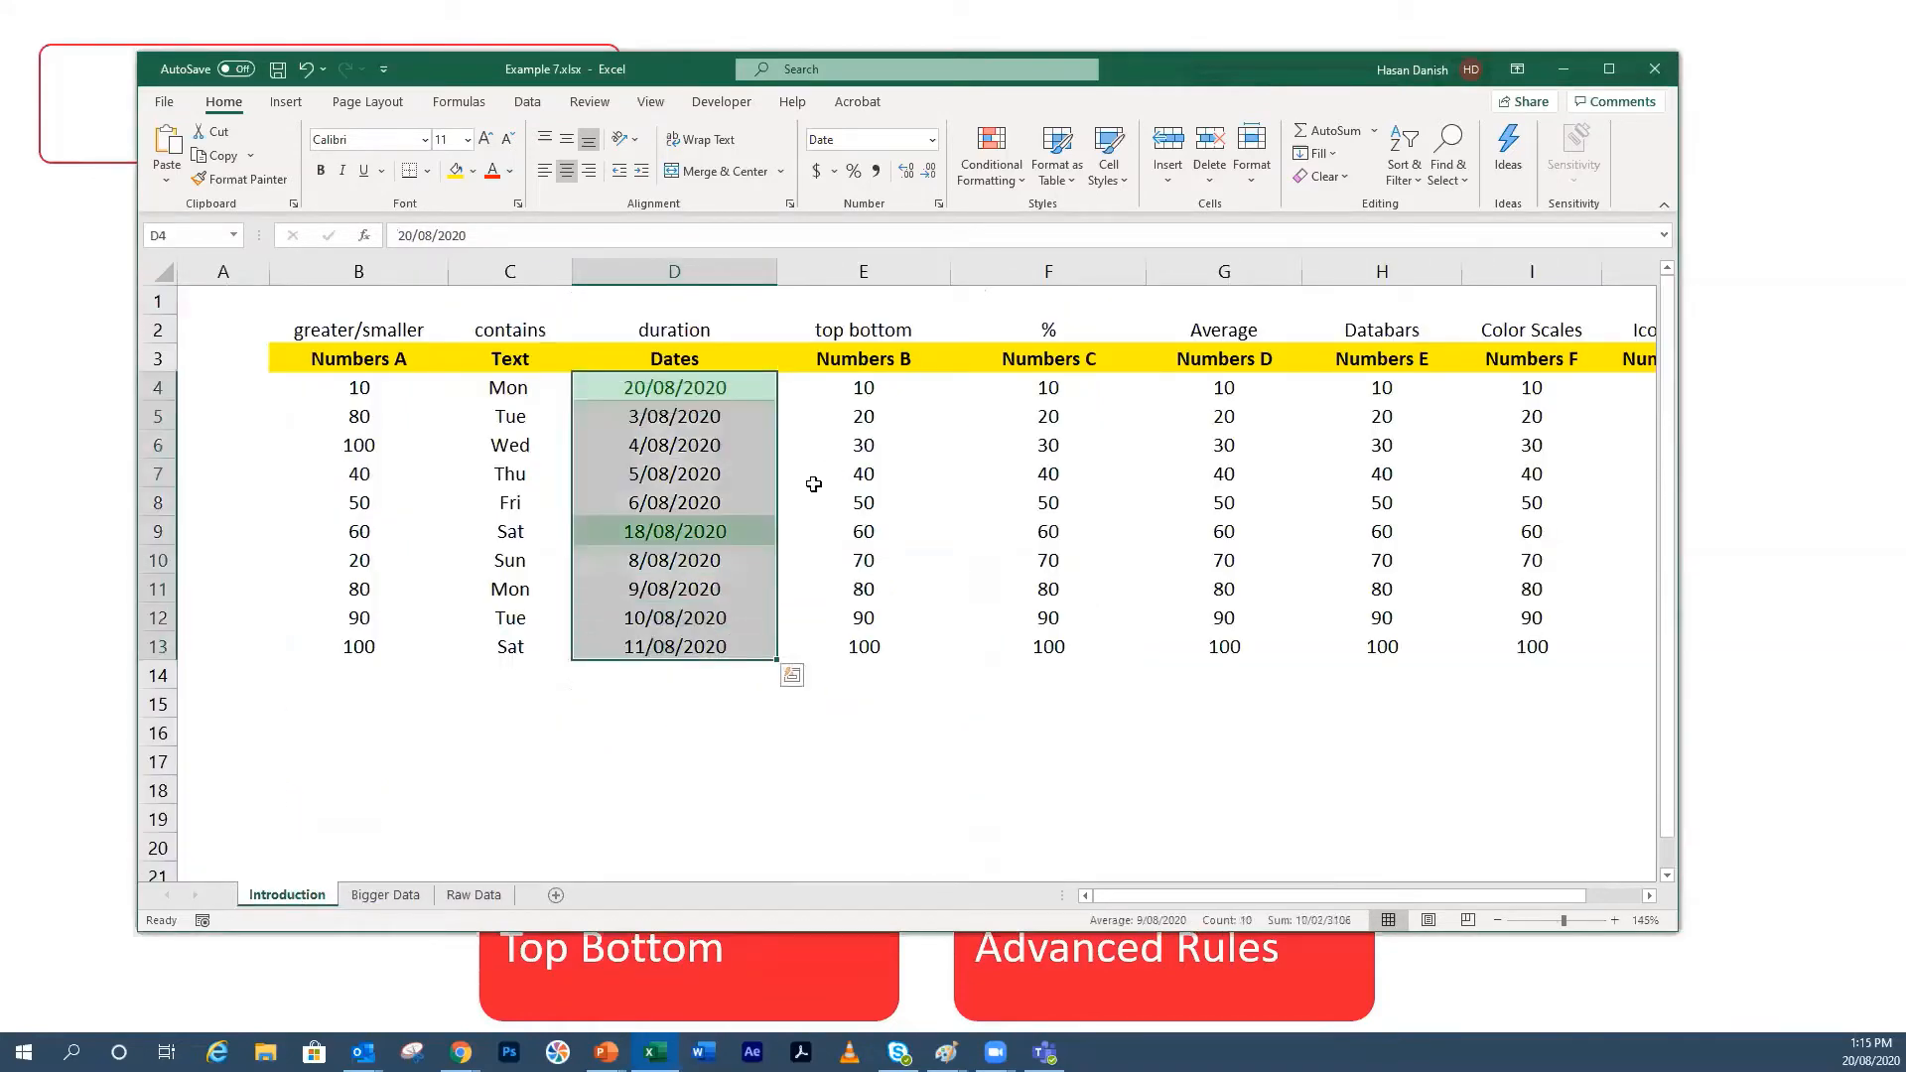
{"action": "left_click", "coordinate": [1000, 189]}
{"action": "mouse_move", "coordinate": [1088, 487]}
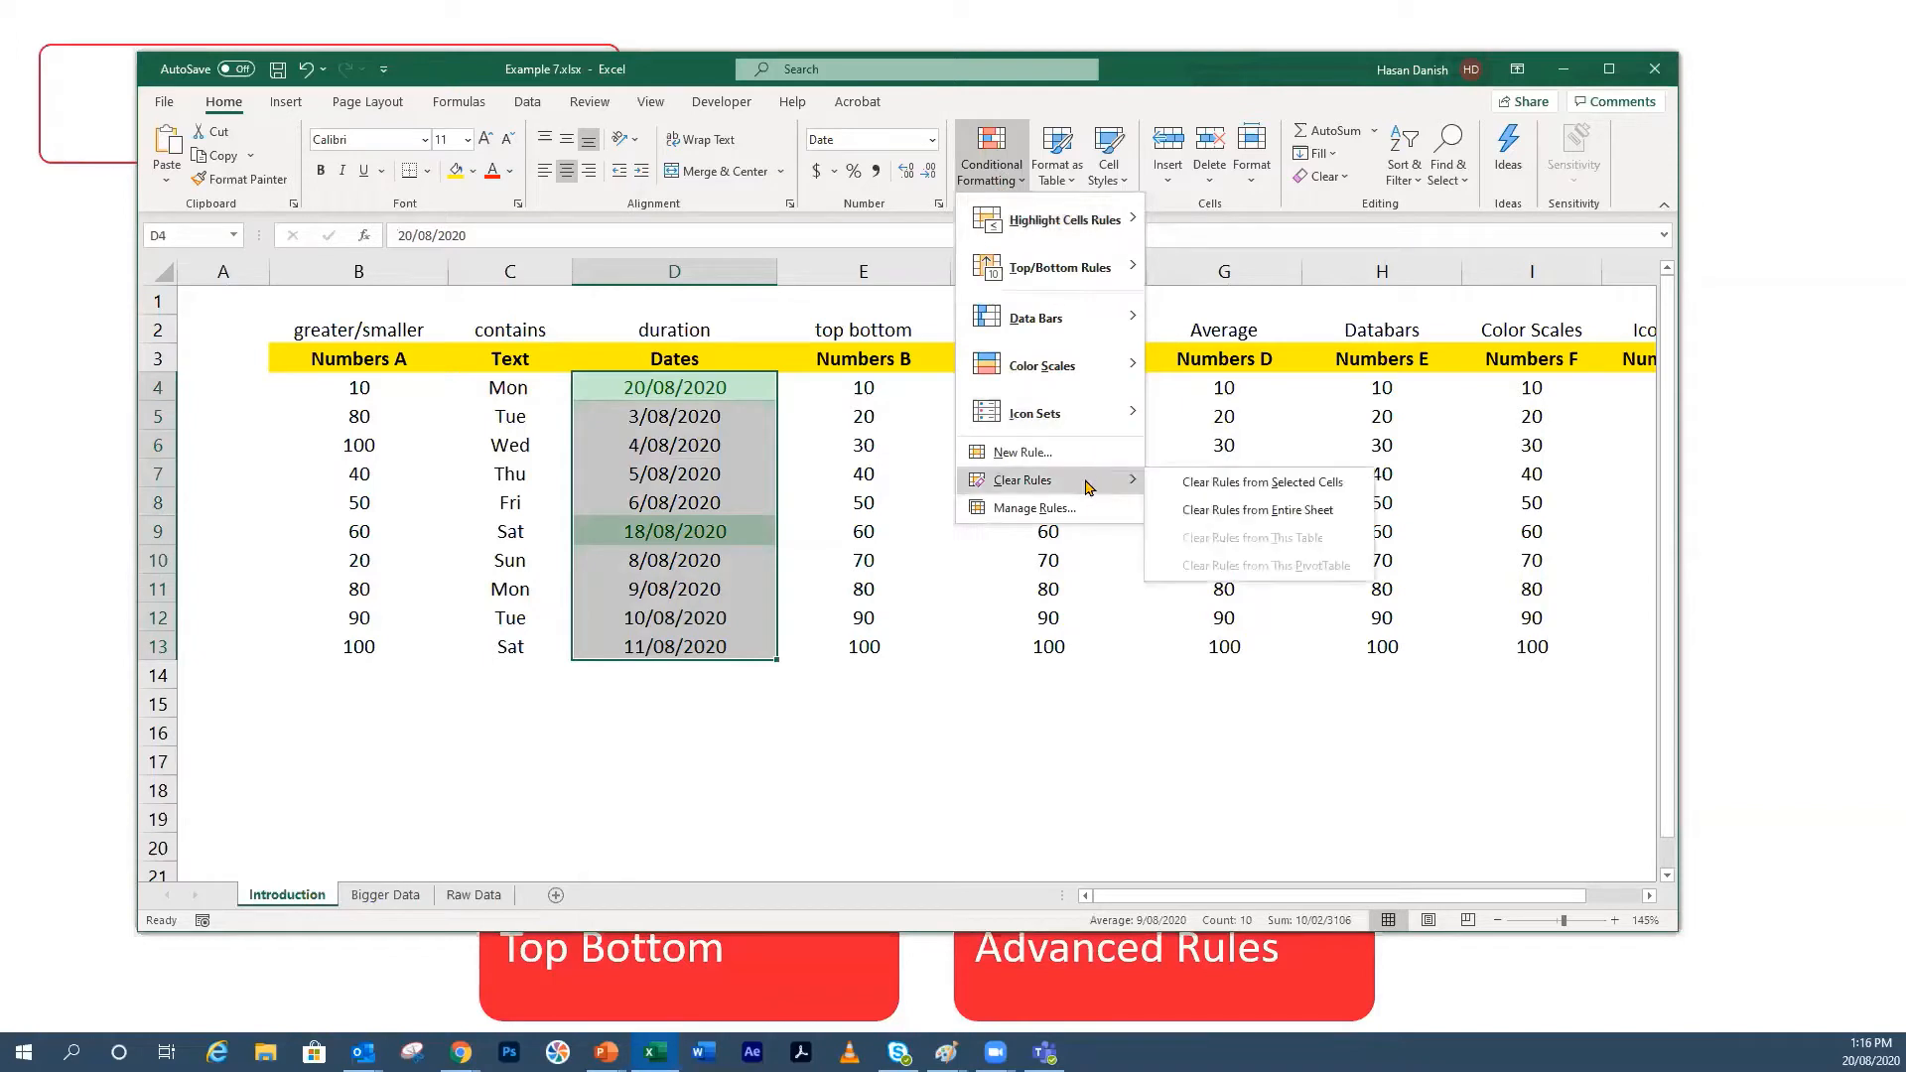
{"action": "left_click", "coordinate": [1204, 511]}
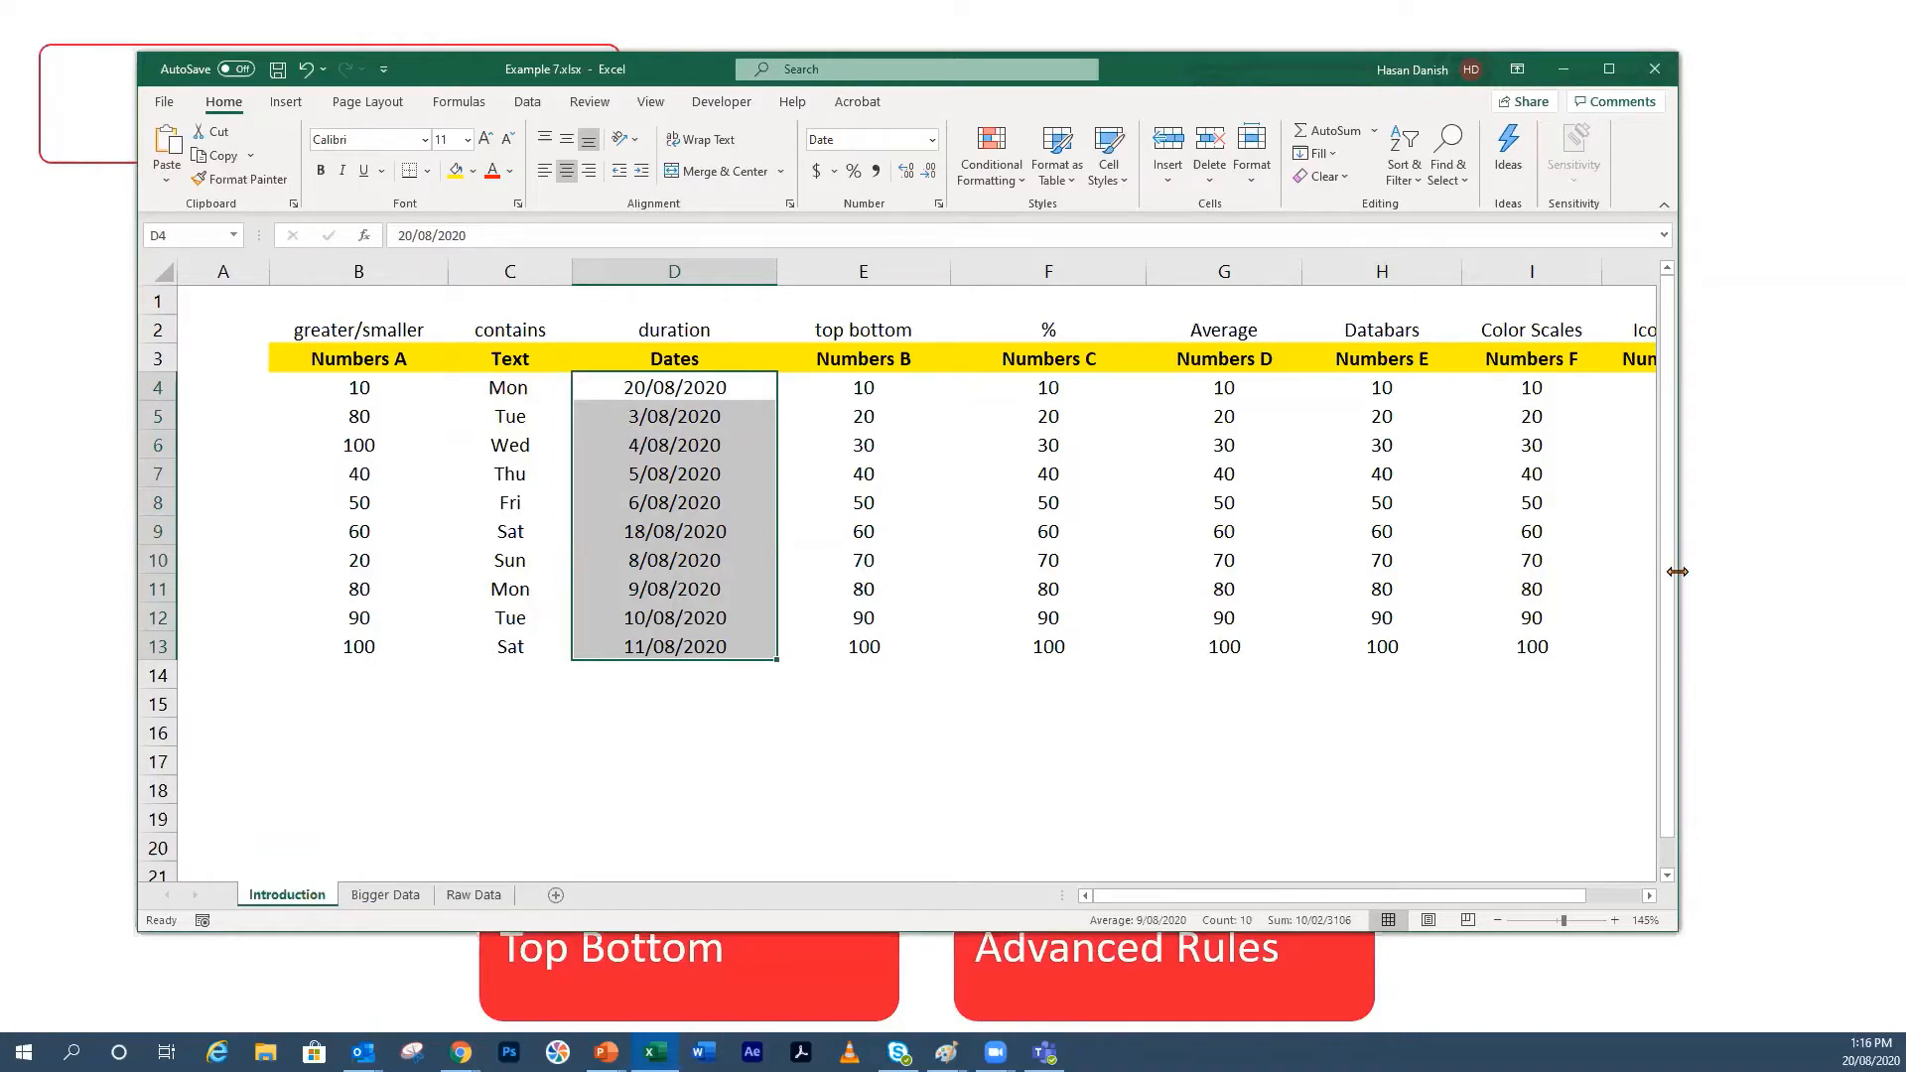
Step: Switch to the PowerPoint slideshow, advance it to the Duplicates topic, and return to the Excel workbook
{"action": "key", "text": "alt+Tab"}
{"action": "key", "text": "Right"}
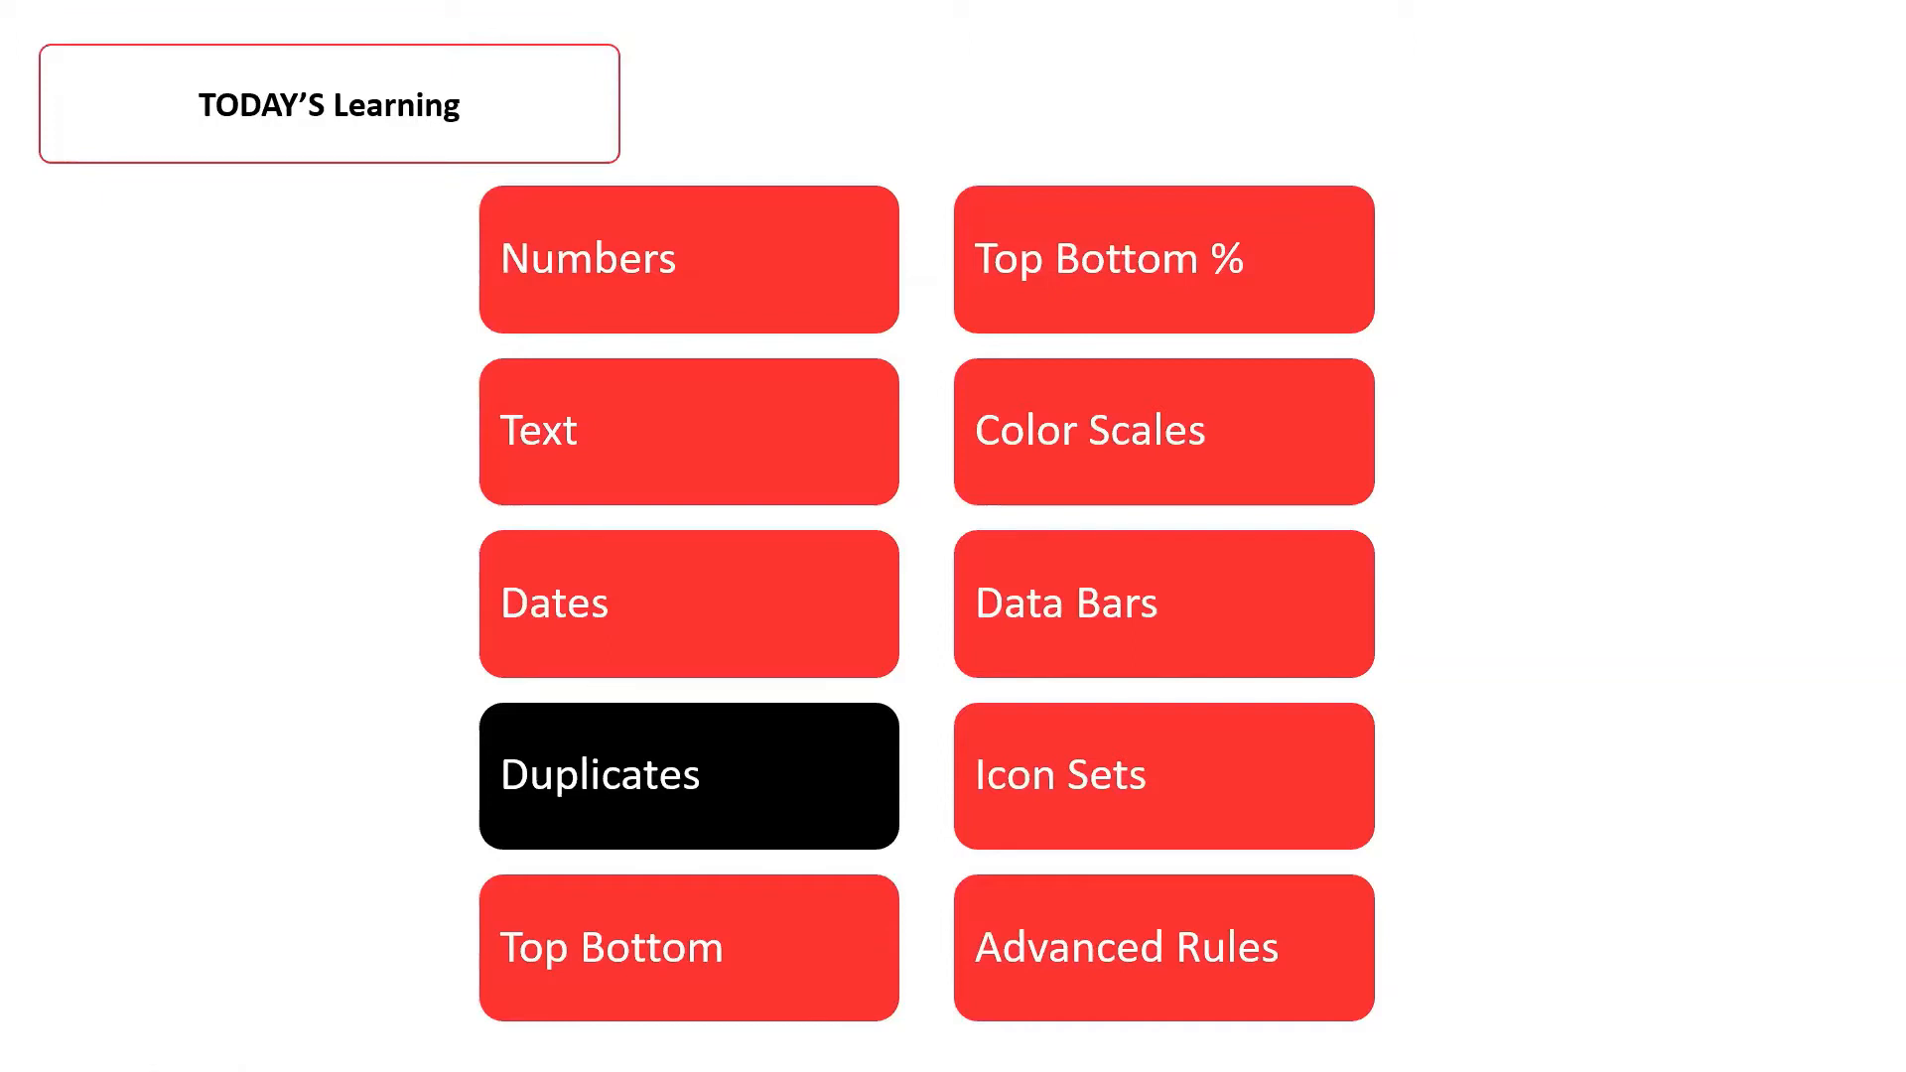
{"action": "key", "text": "alt+Tab"}
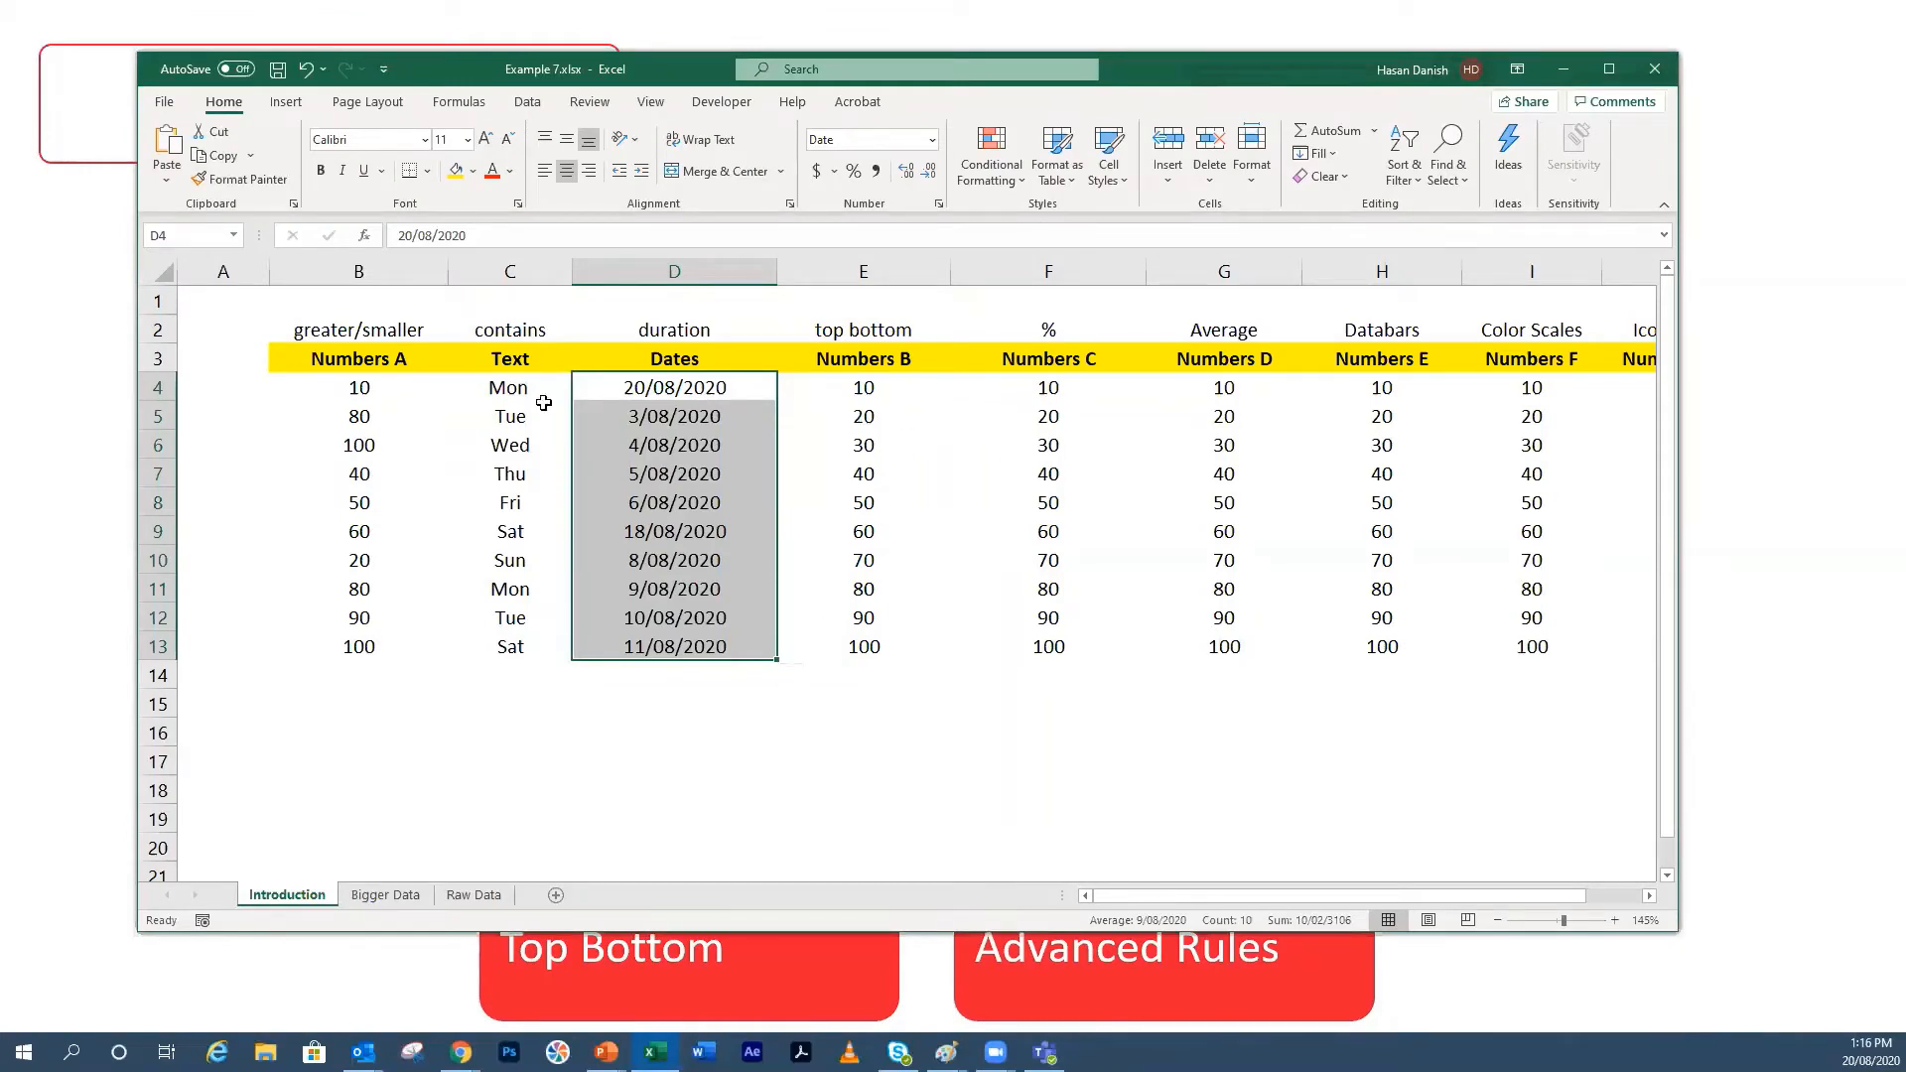
{"action": "left_click_drag", "start_coordinate": [532, 393], "coordinate": [510, 645]}
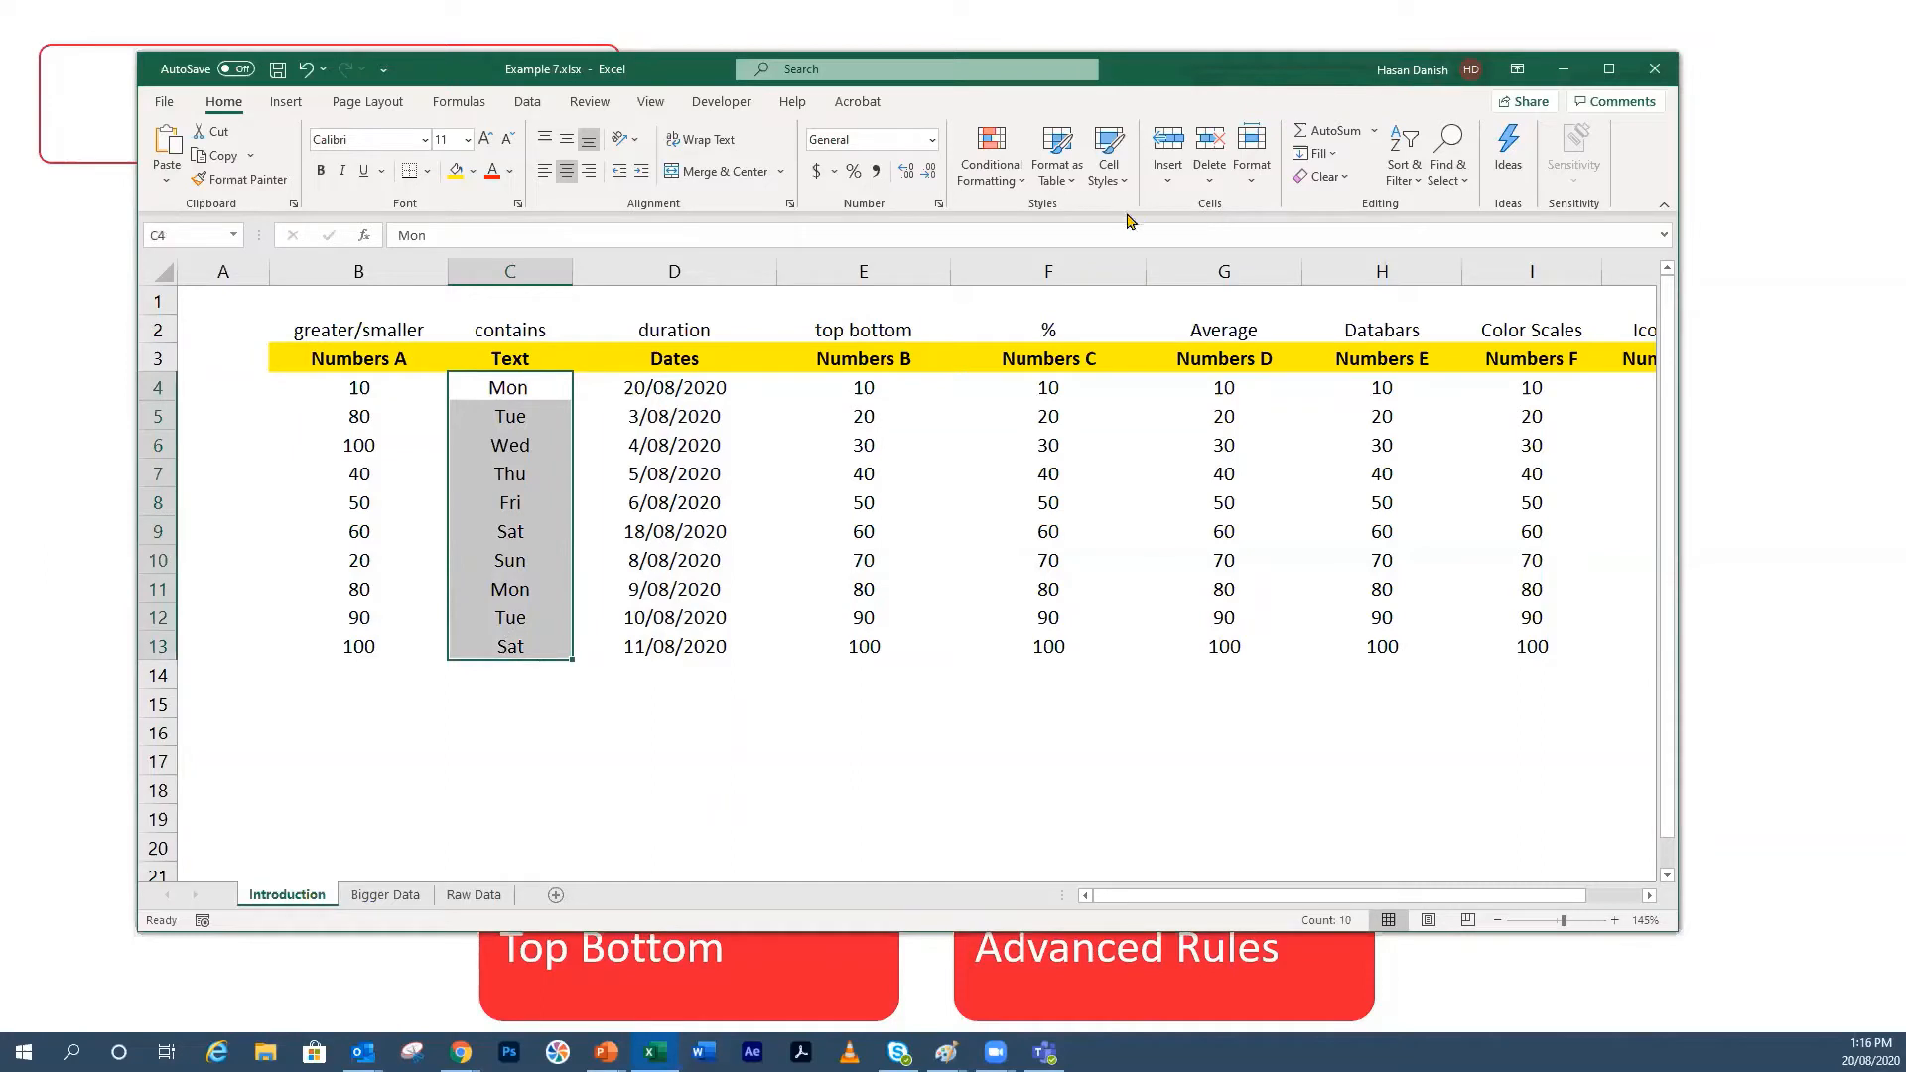
{"action": "left_click", "coordinate": [525, 102]}
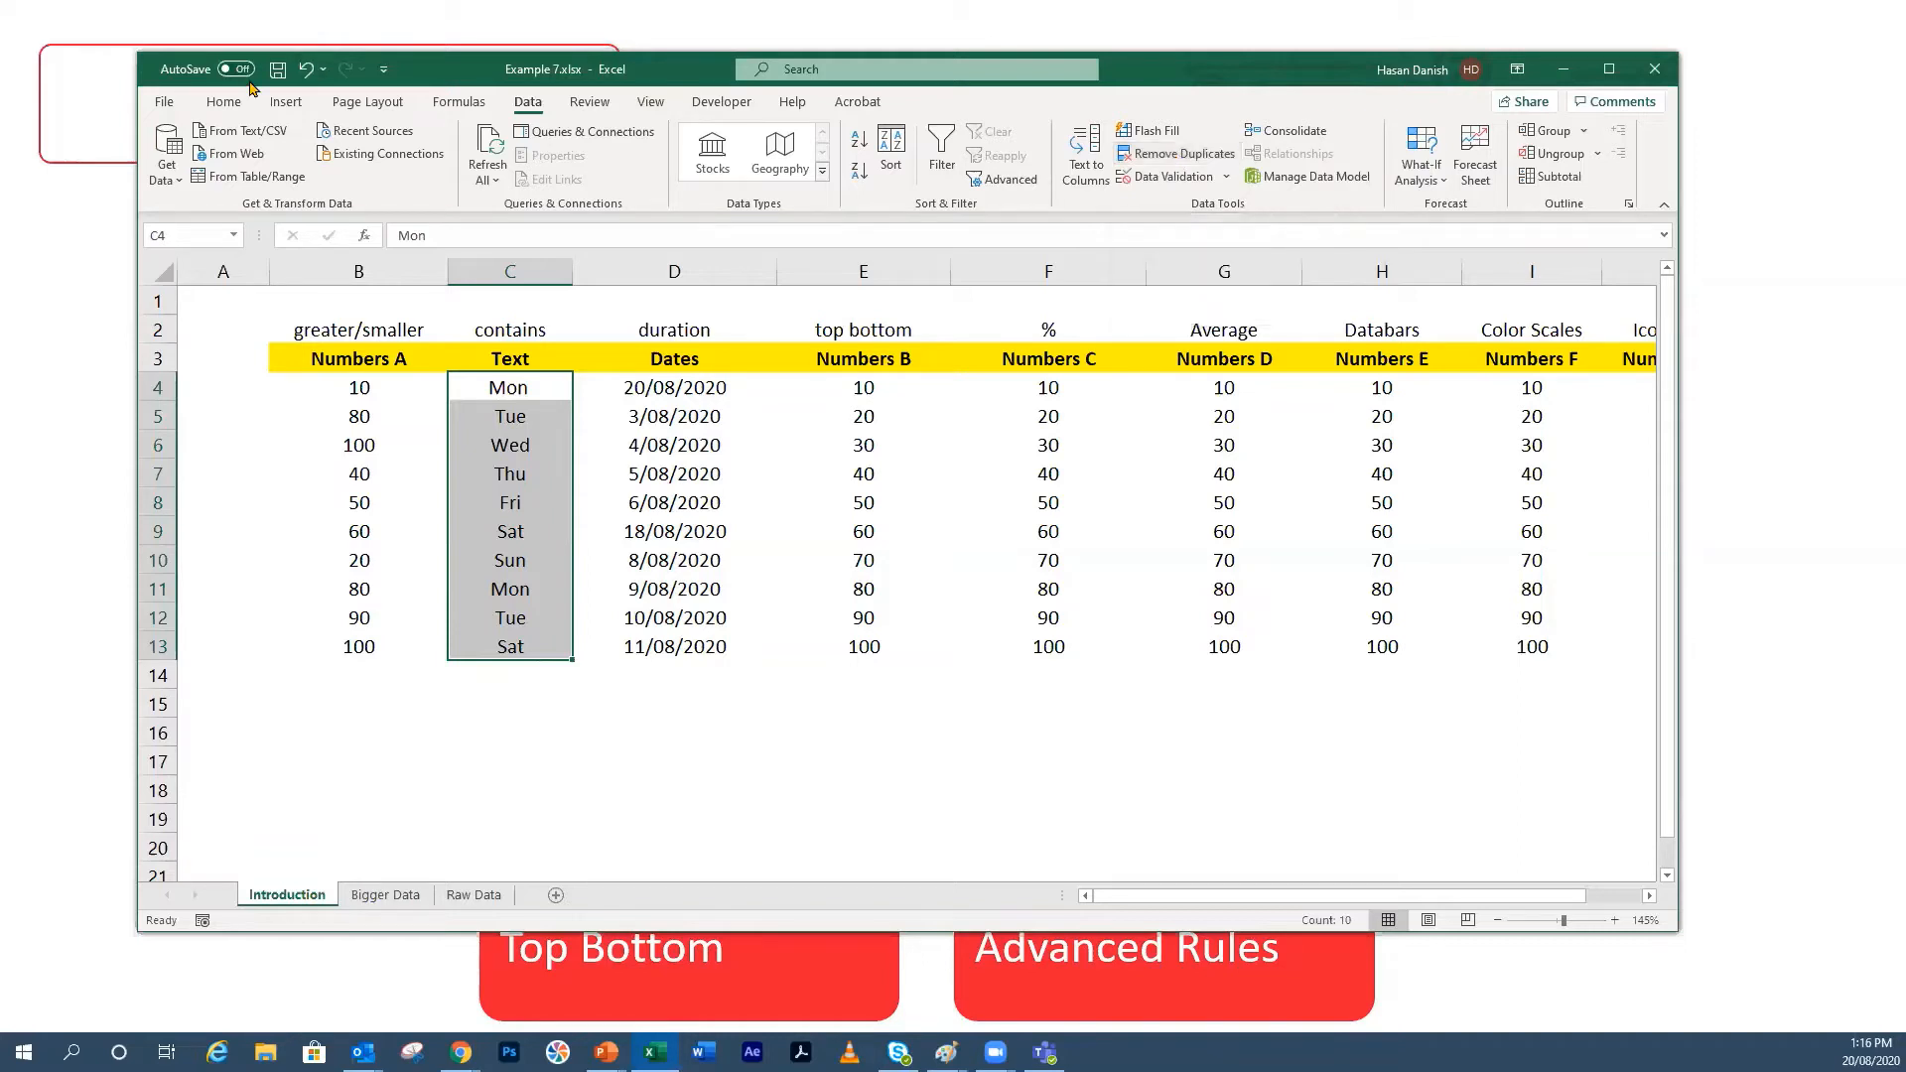
{"action": "left_click", "coordinate": [224, 101]}
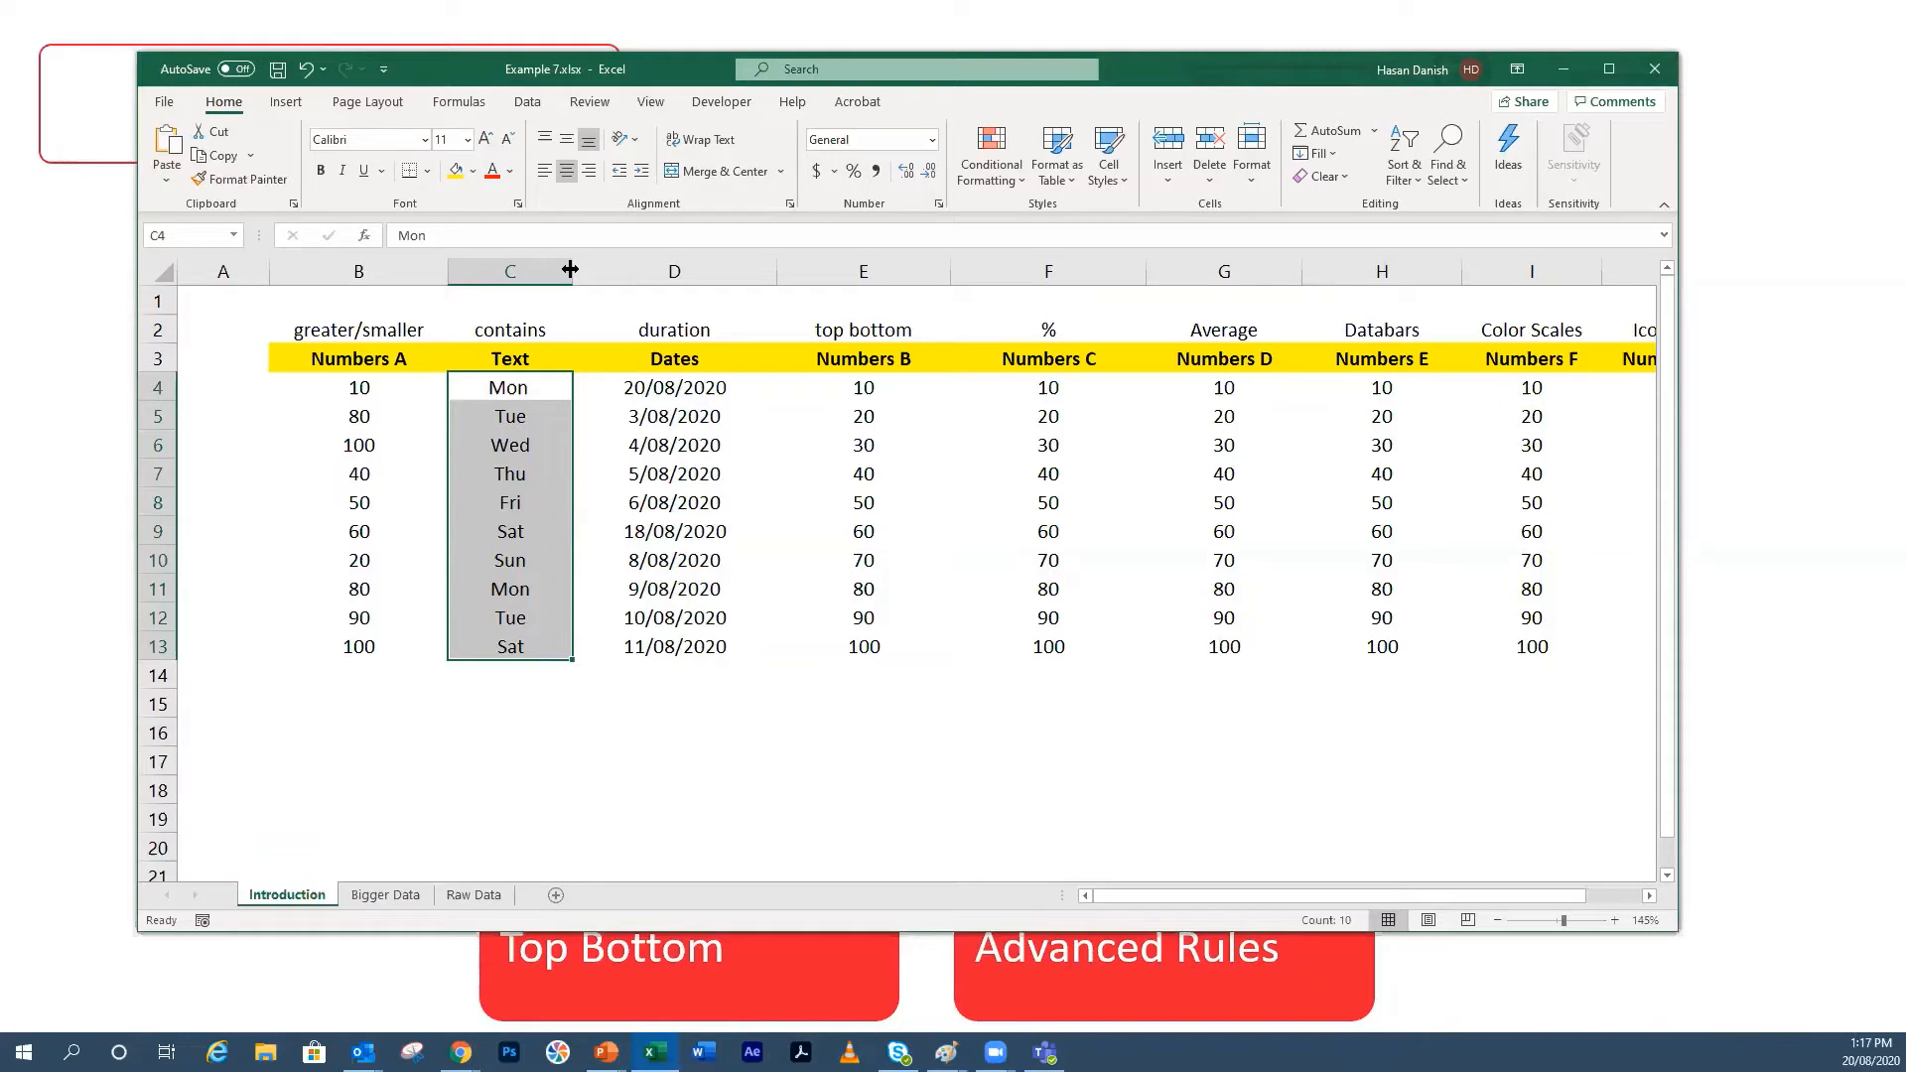
{"action": "left_click", "coordinate": [510, 473]}
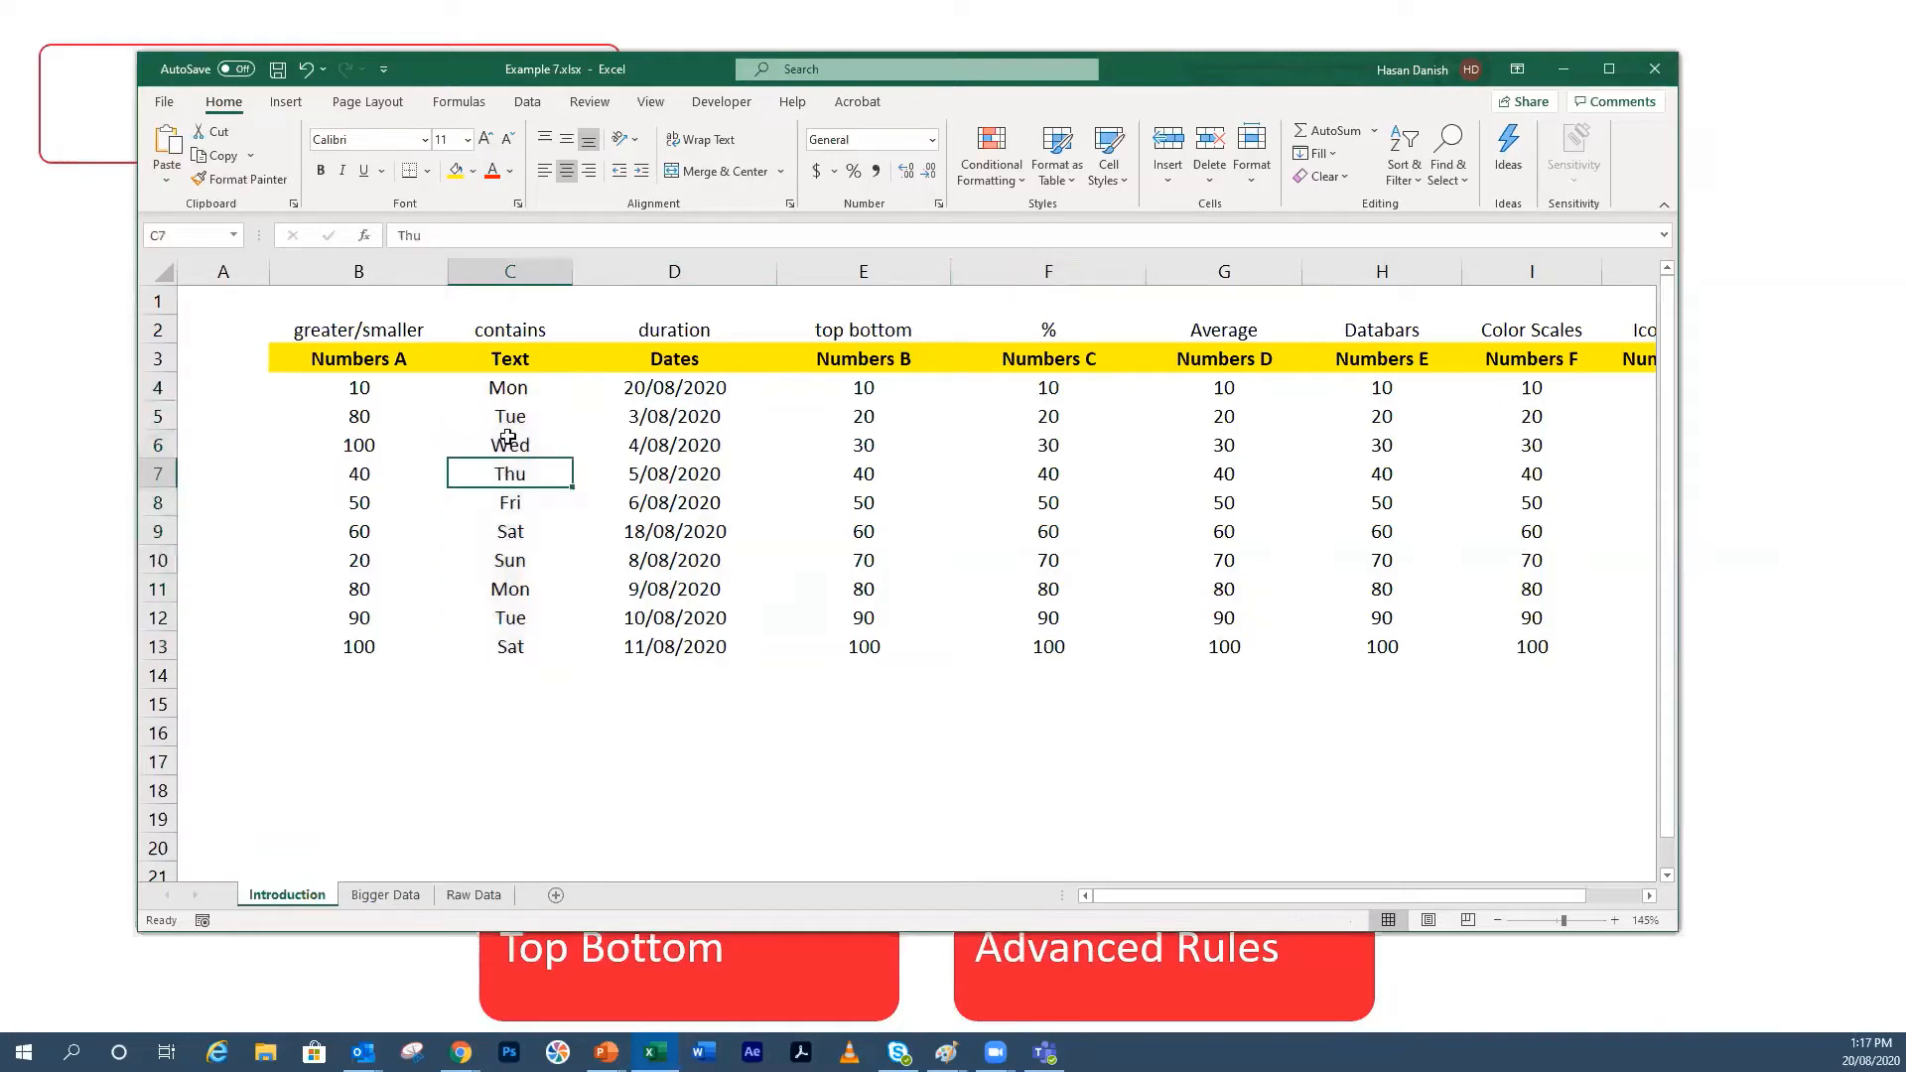
Step: Highlight duplicate values in C4:C13 of the Introduction sheet with Light Red Fill with Dark Red Text
{"action": "left_click_drag", "start_coordinate": [510, 389], "coordinate": [512, 646]}
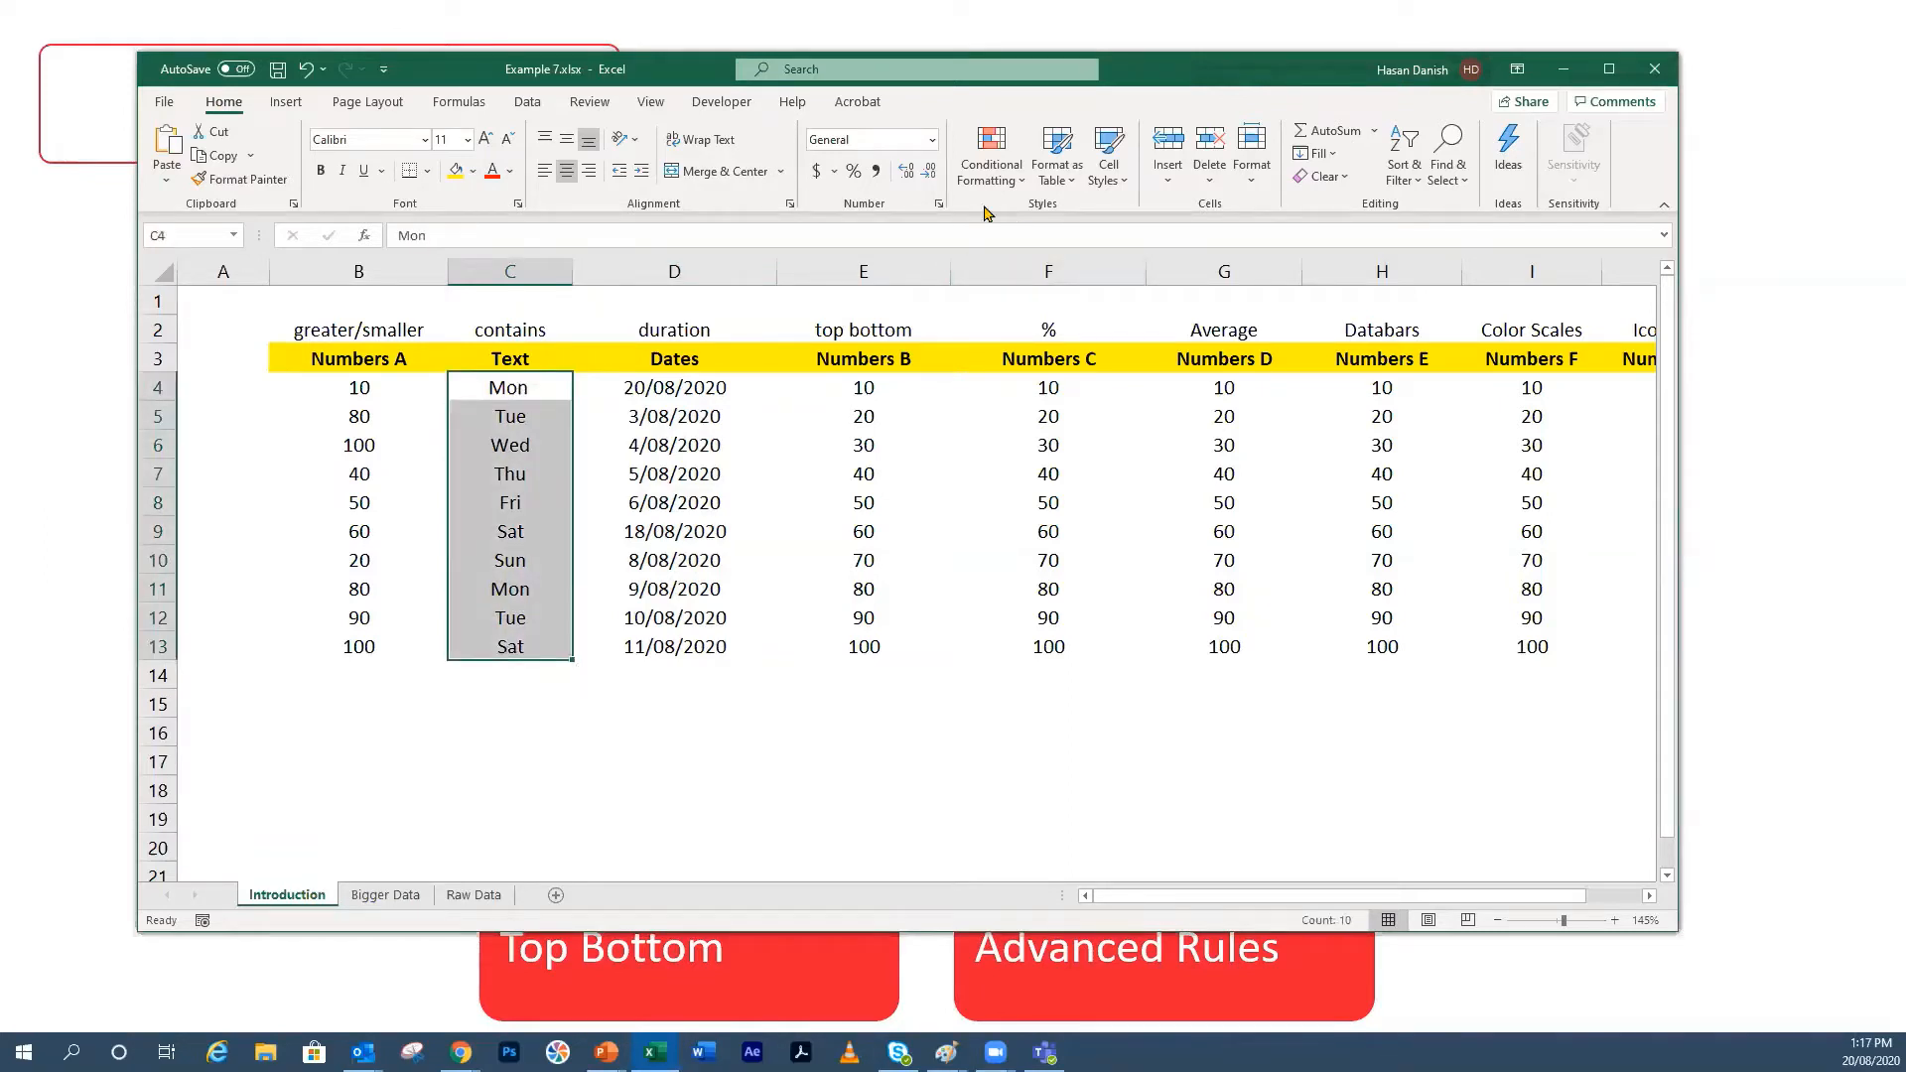
{"action": "left_click", "coordinate": [991, 171]}
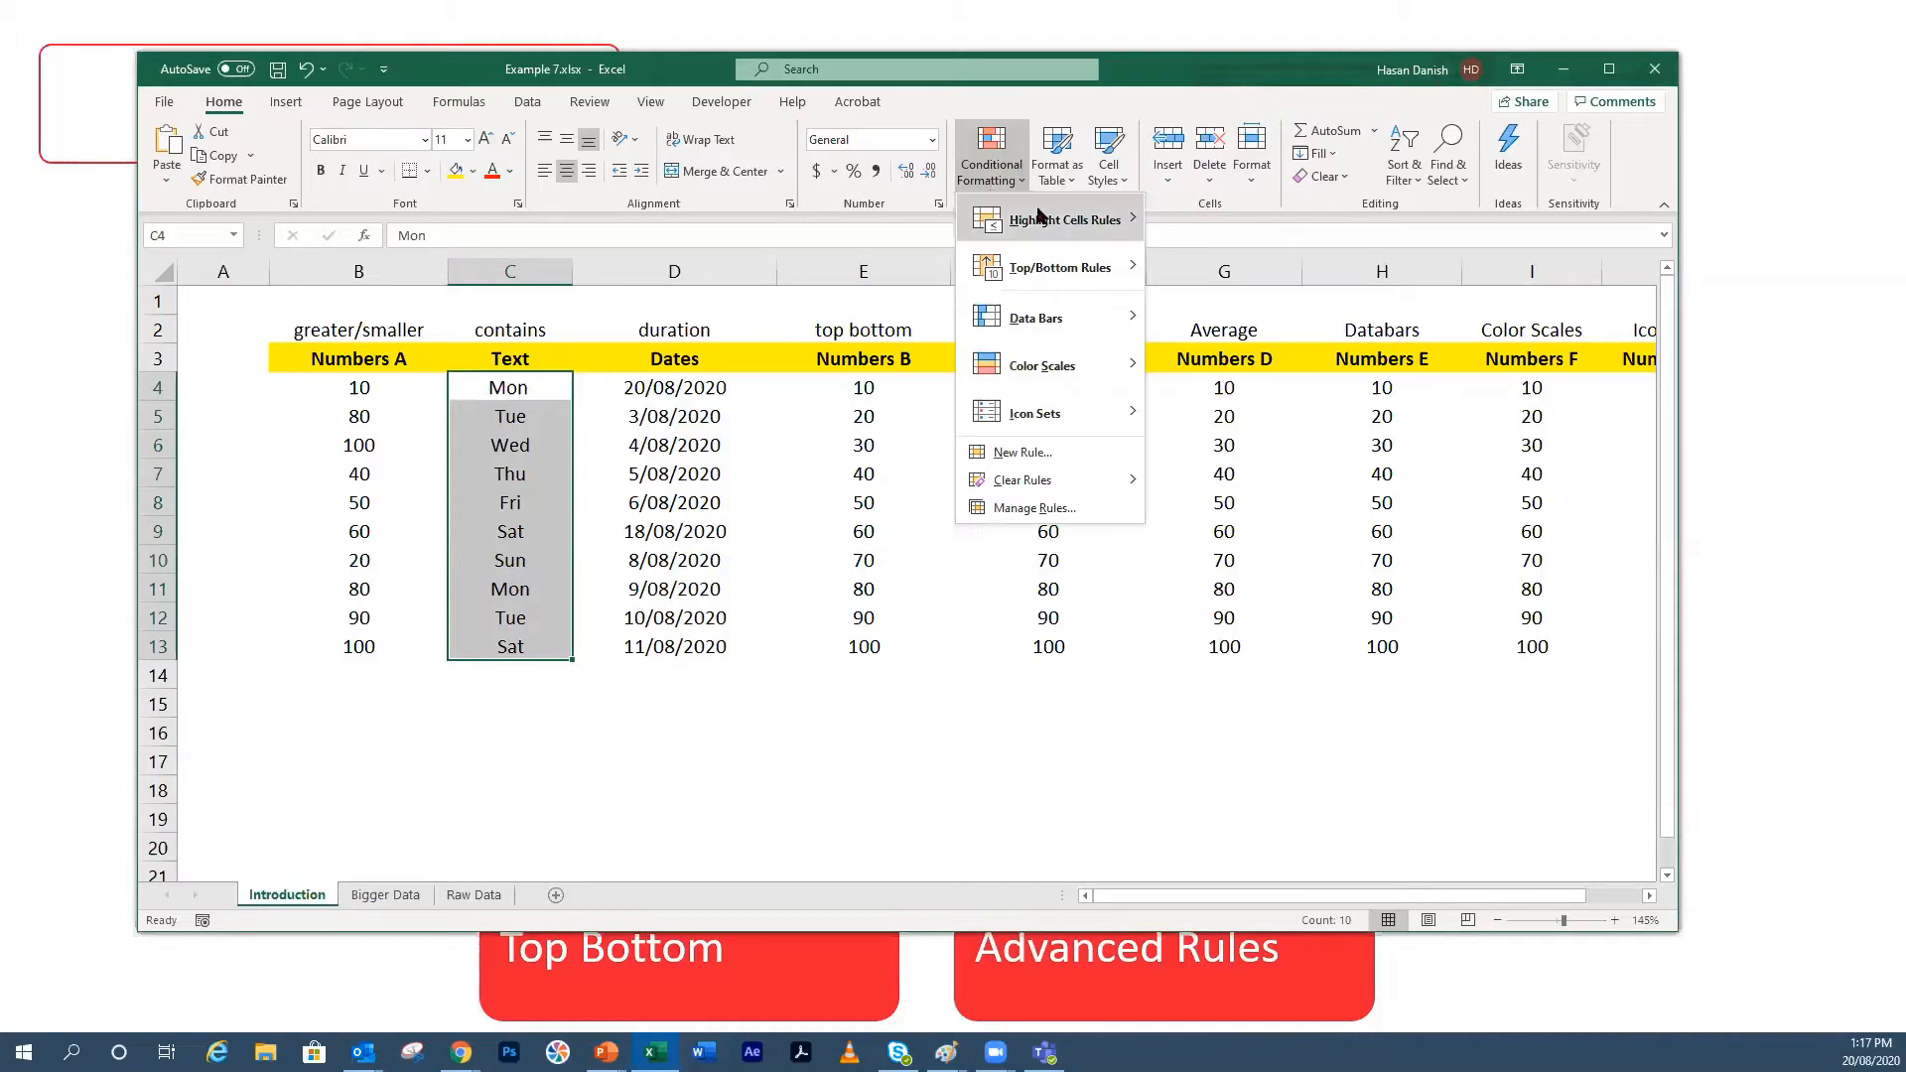
{"action": "mouse_move", "coordinate": [1085, 222]}
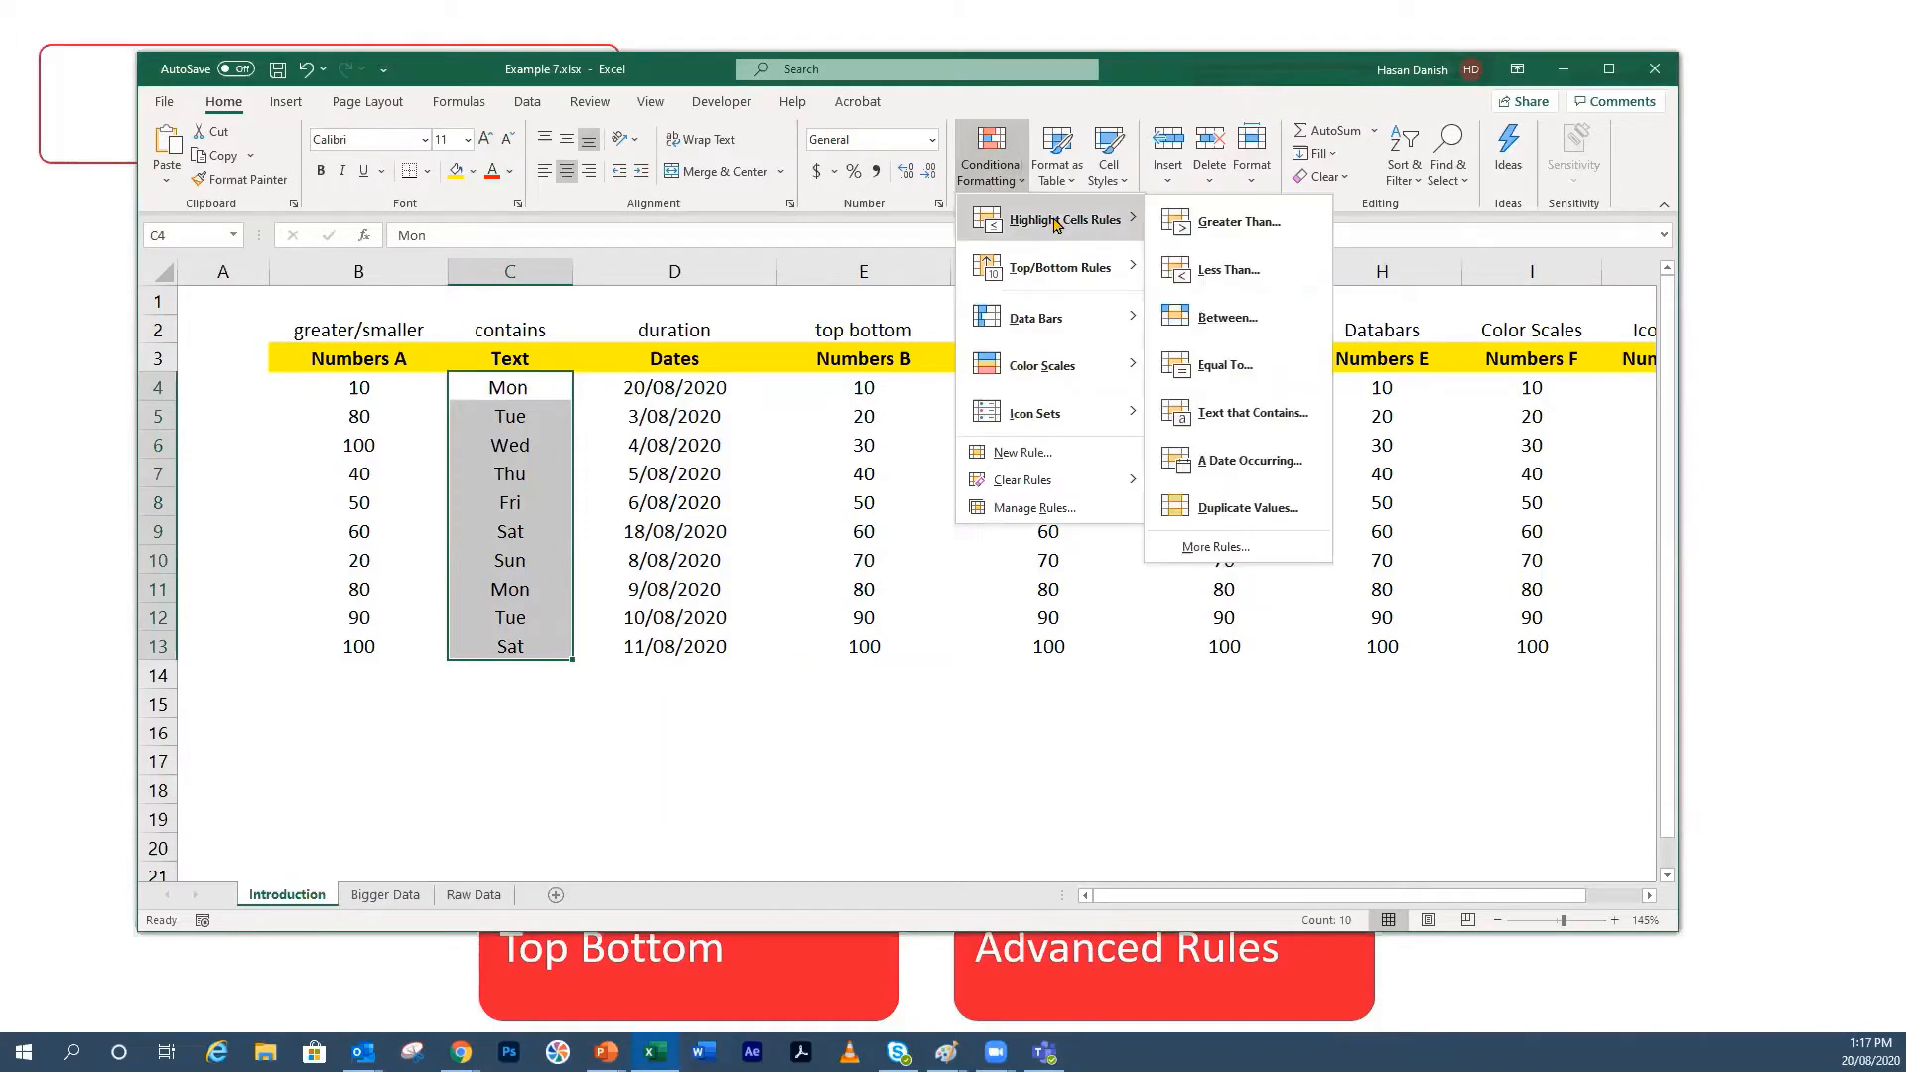
{"action": "left_click", "coordinate": [1259, 515]}
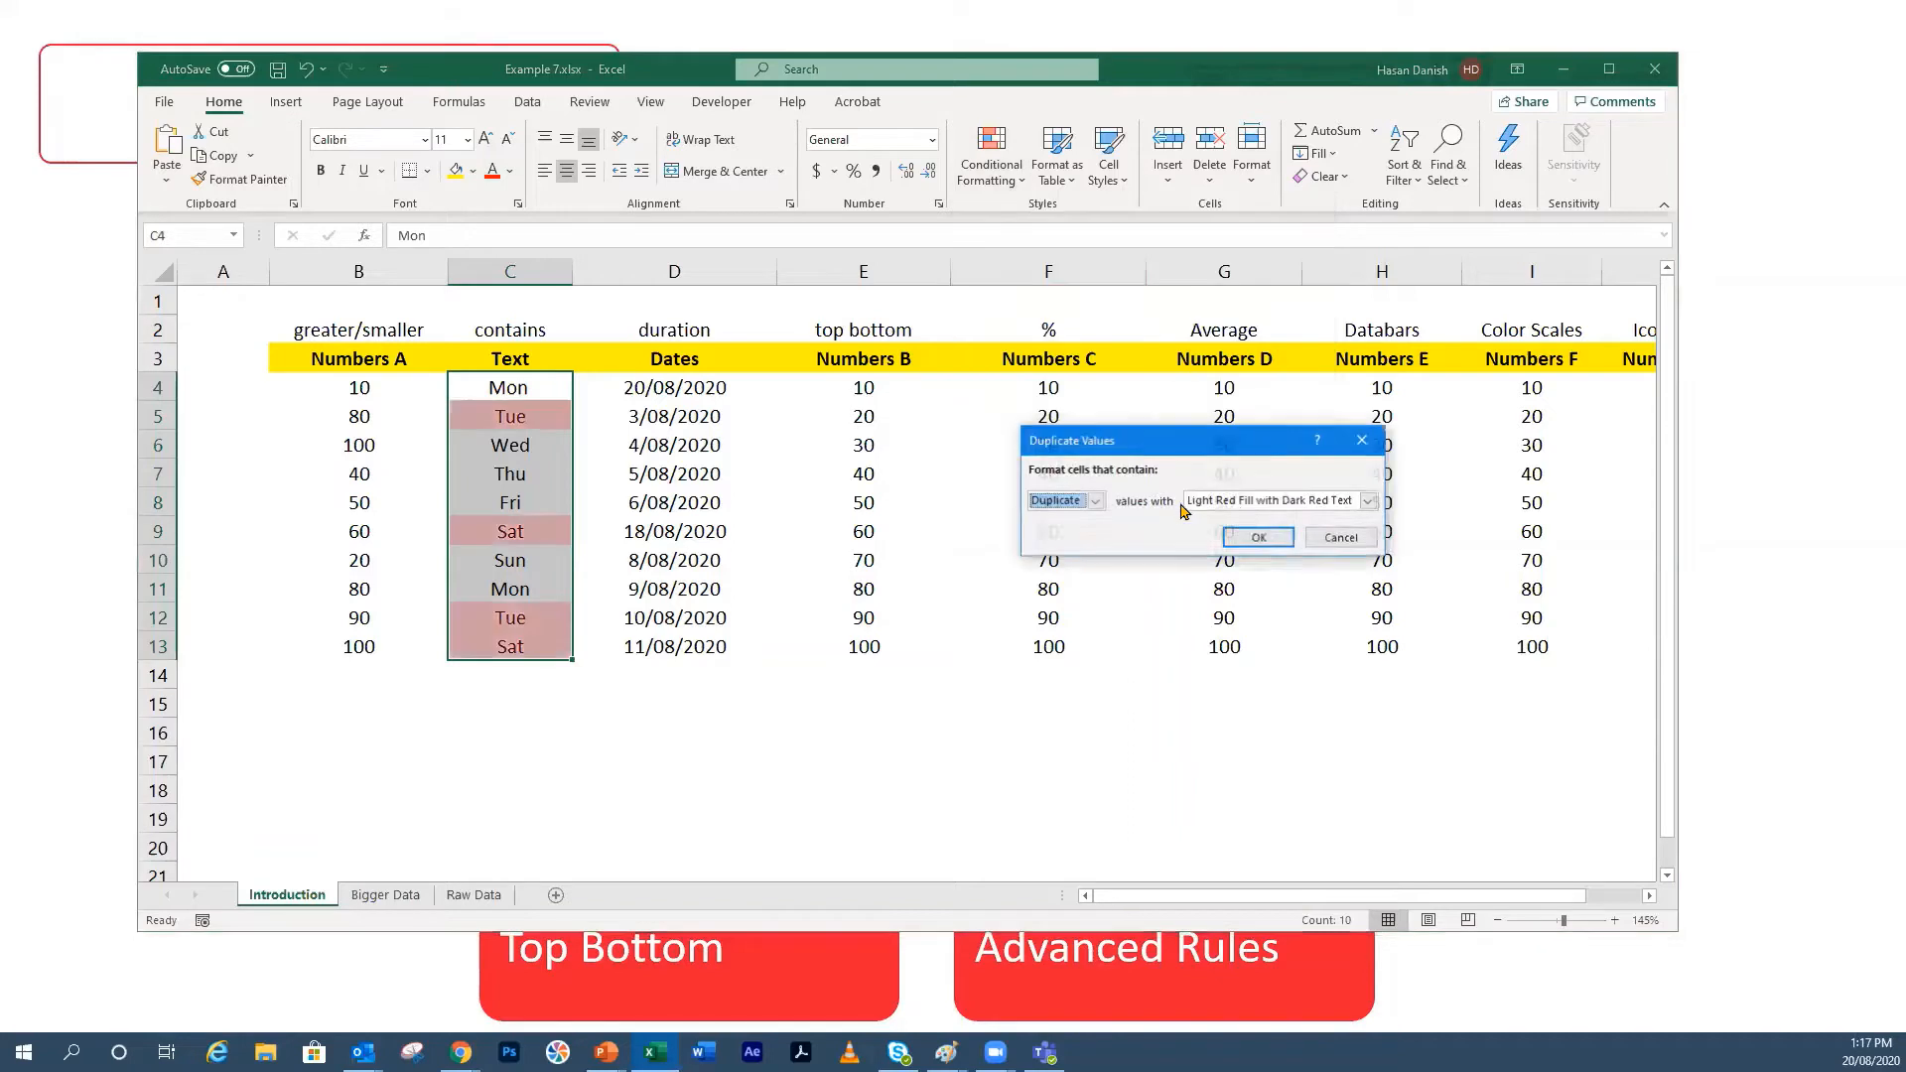
{"action": "left_click", "coordinate": [1256, 538]}
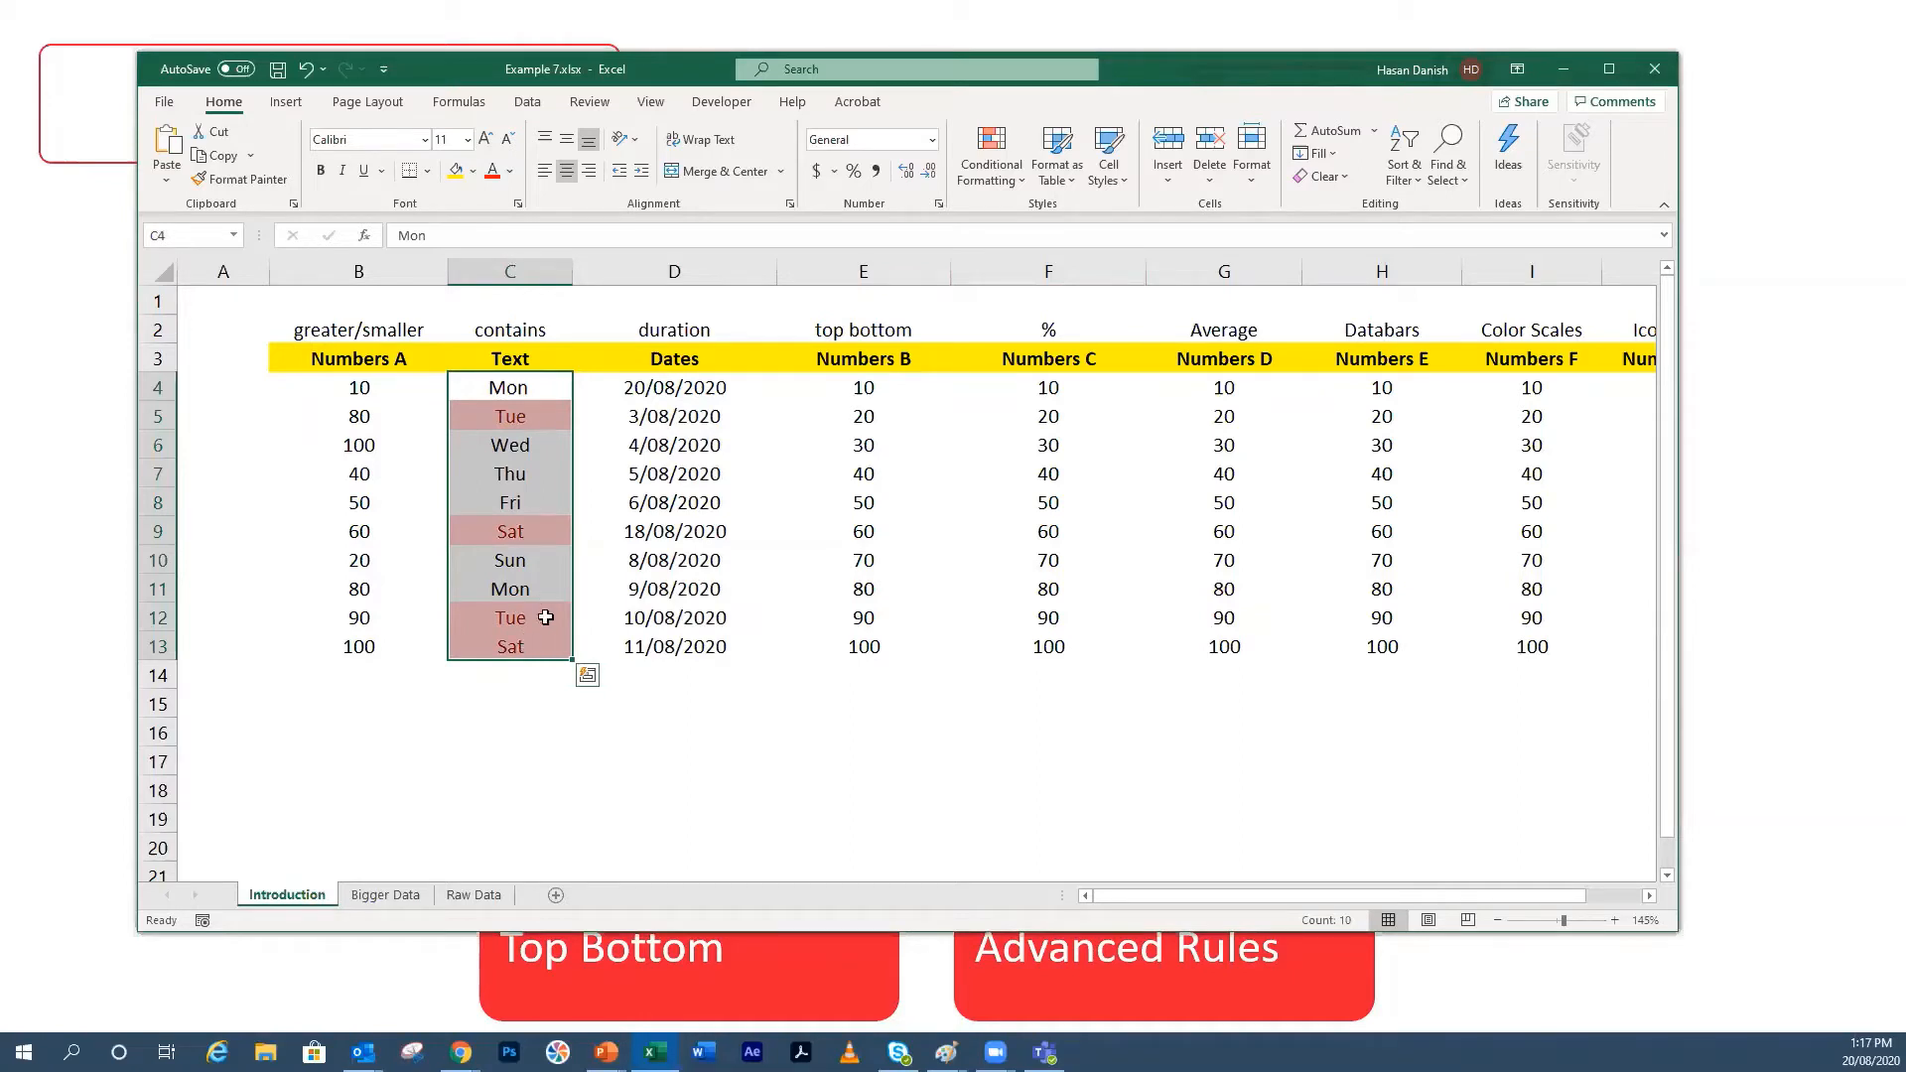
Step: Test the duplicate rule by replacing the text in C9 with a first name that is unique in the column
{"action": "left_click", "coordinate": [542, 556]}
{"action": "left_click", "coordinate": [561, 530]}
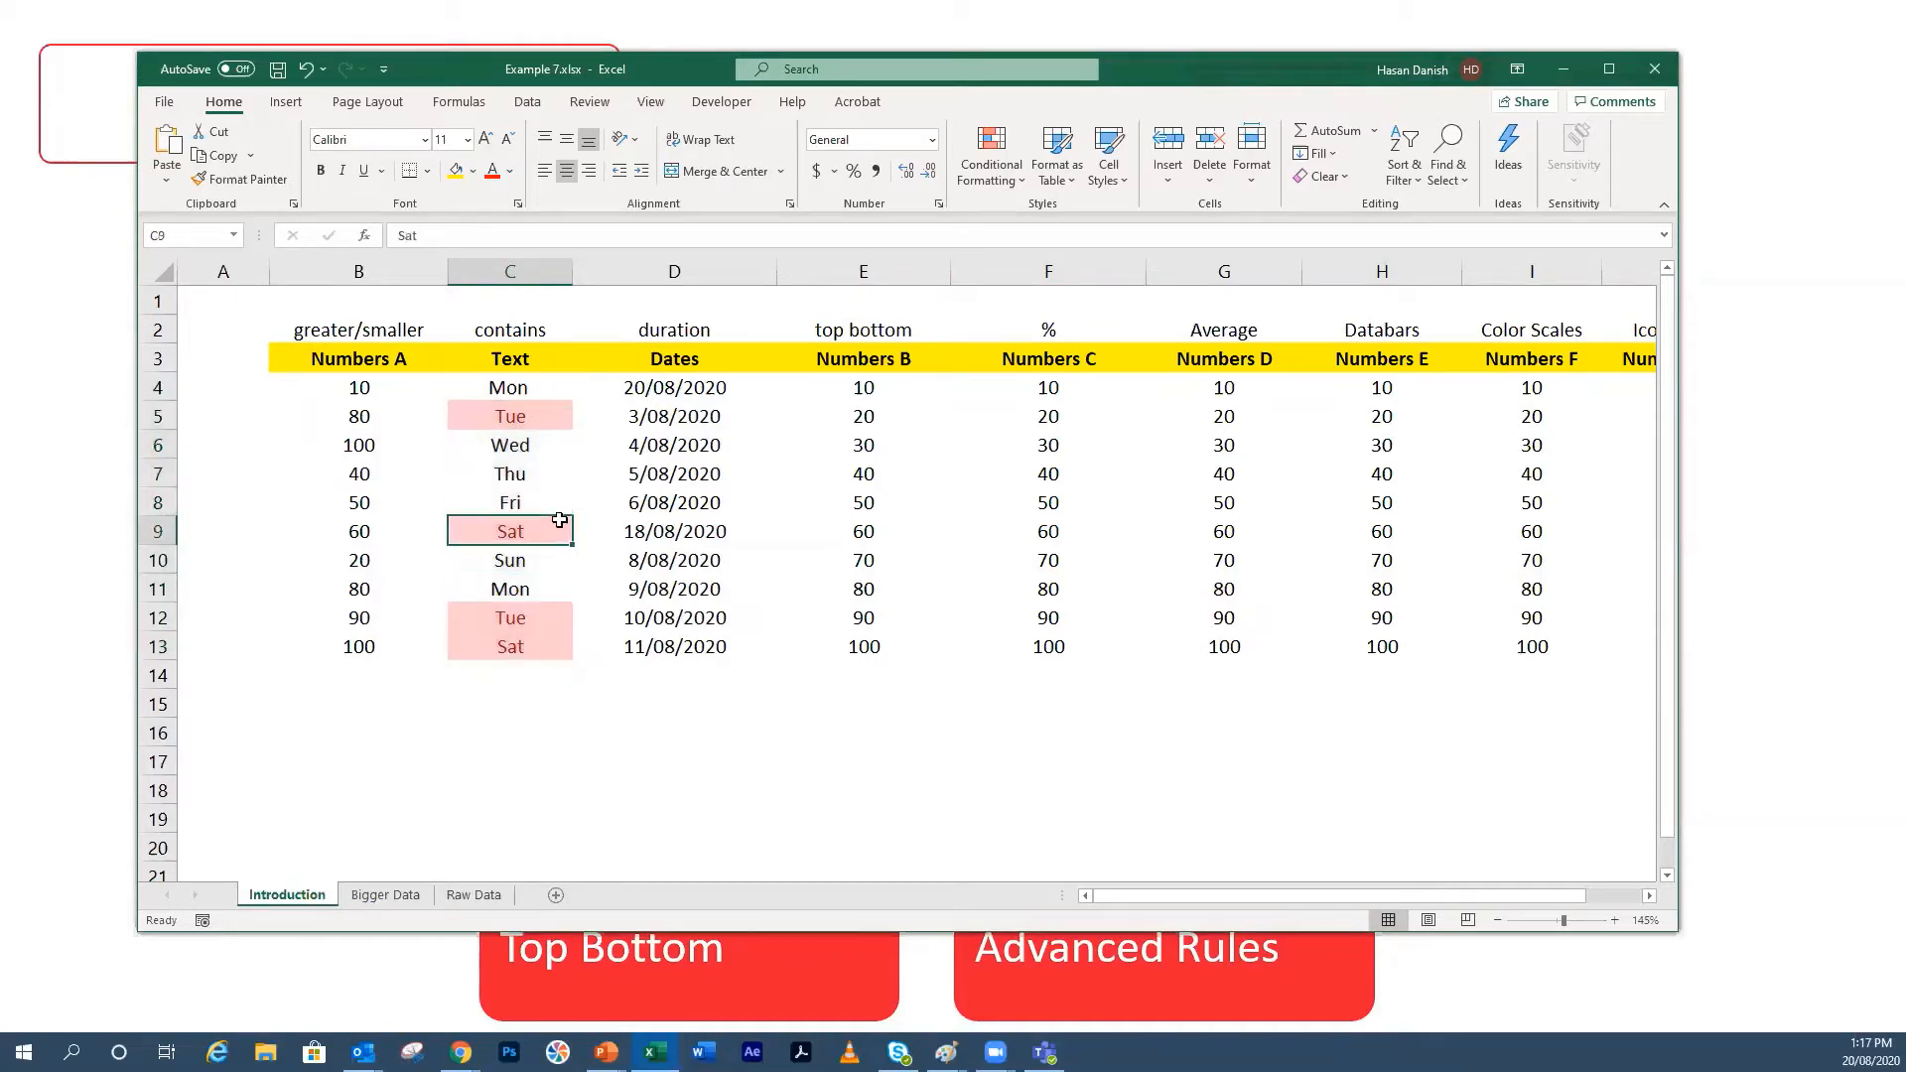
{"action": "type", "text": "Fri"}
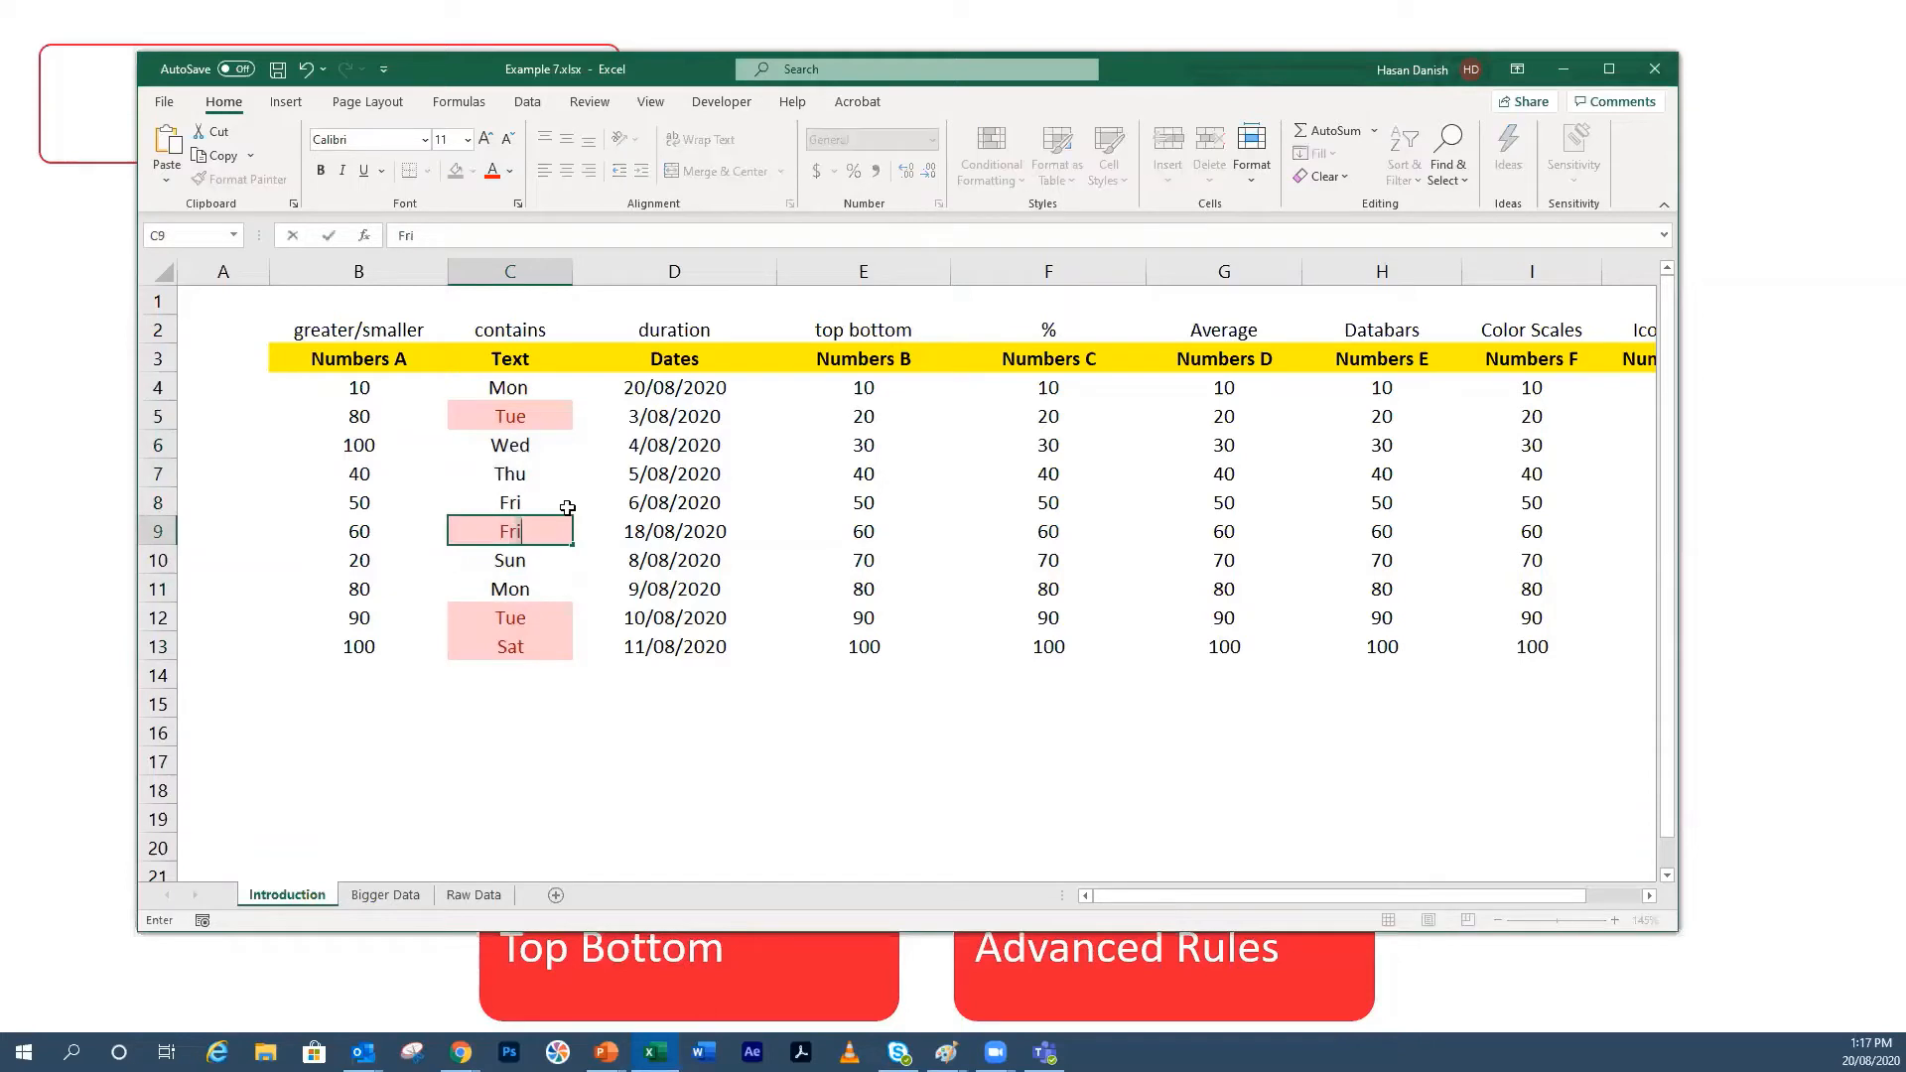
{"action": "key", "text": "BackSpace"}
{"action": "key", "text": "BackSpace"}
{"action": "type", "text": "Hasan"}
{"action": "key", "text": "Return"}
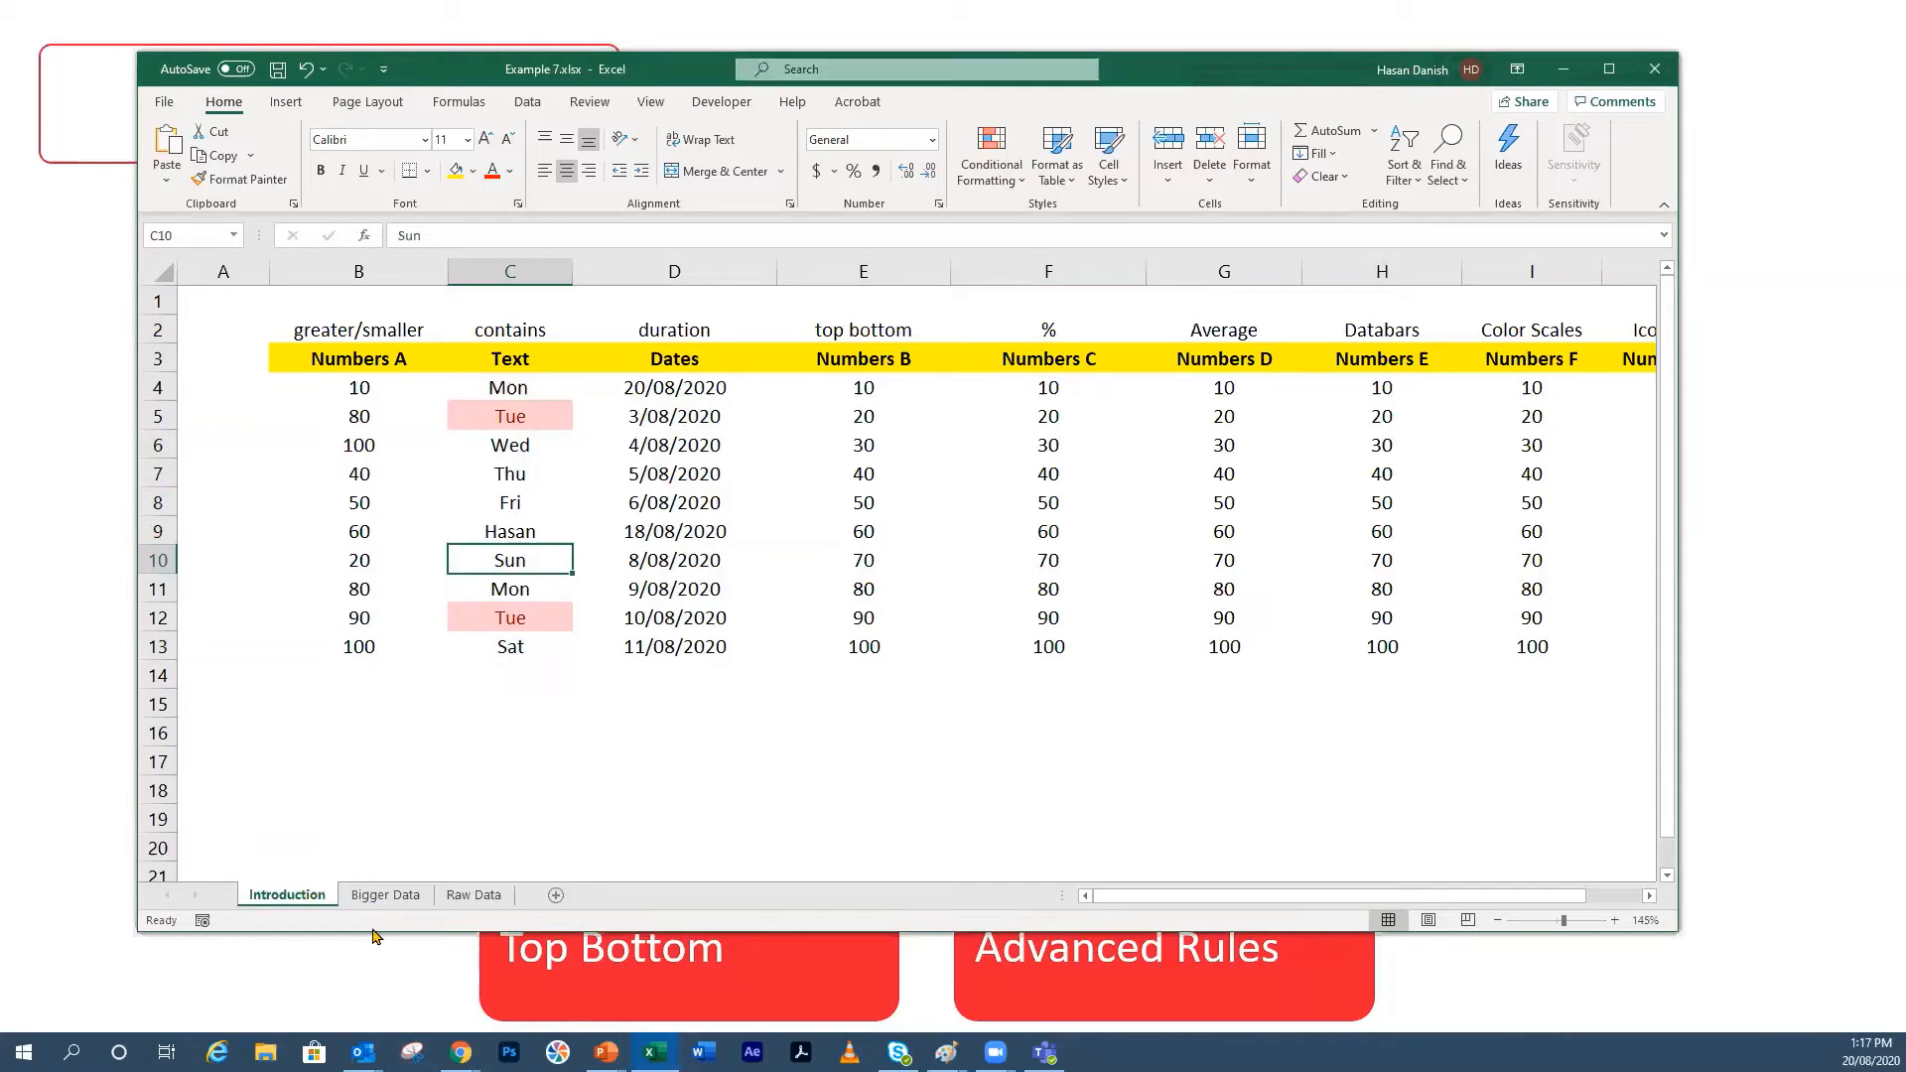
Step: Maximize the workbook window and clear all conditional formatting rules from the entire Bigger Data sheet
{"action": "left_click", "coordinate": [402, 897]}
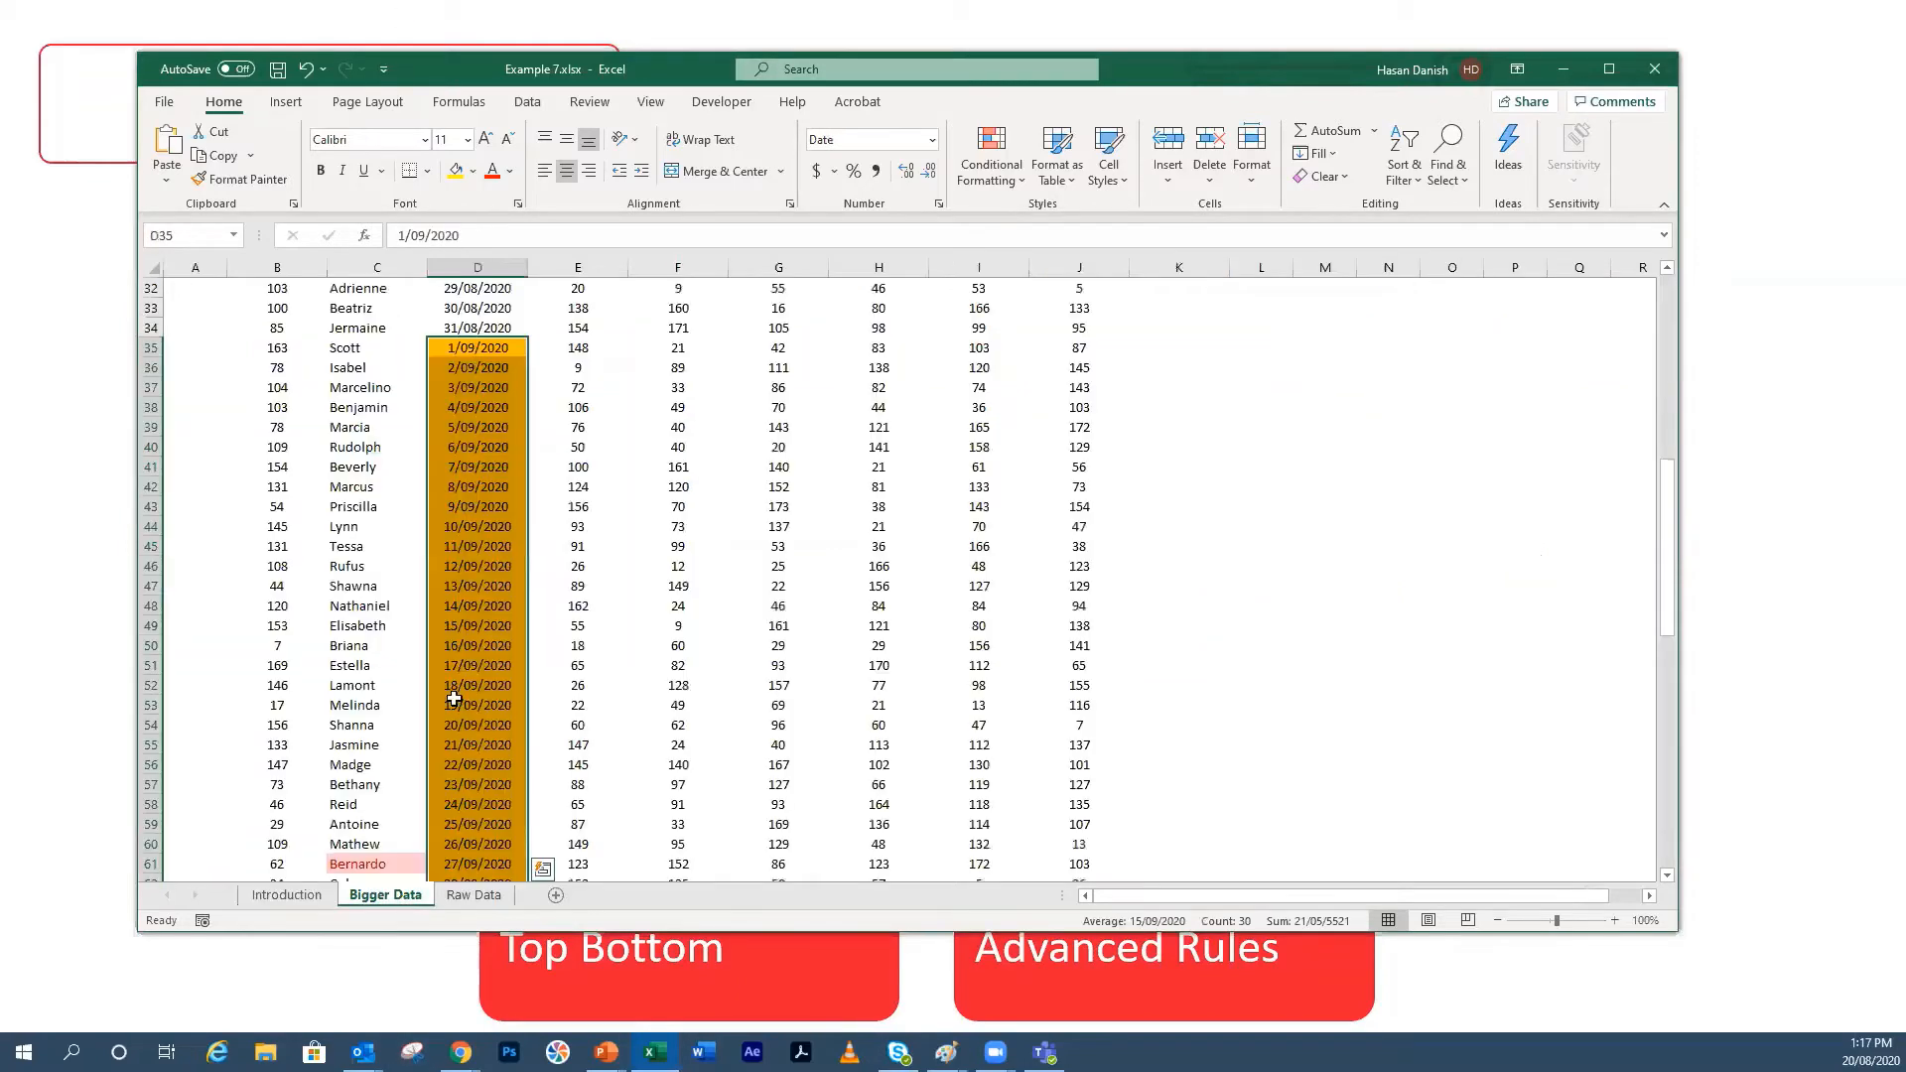
{"action": "double_click", "coordinate": [1164, 67]}
{"action": "left_click", "coordinate": [854, 105]}
{"action": "mouse_move", "coordinate": [914, 437]}
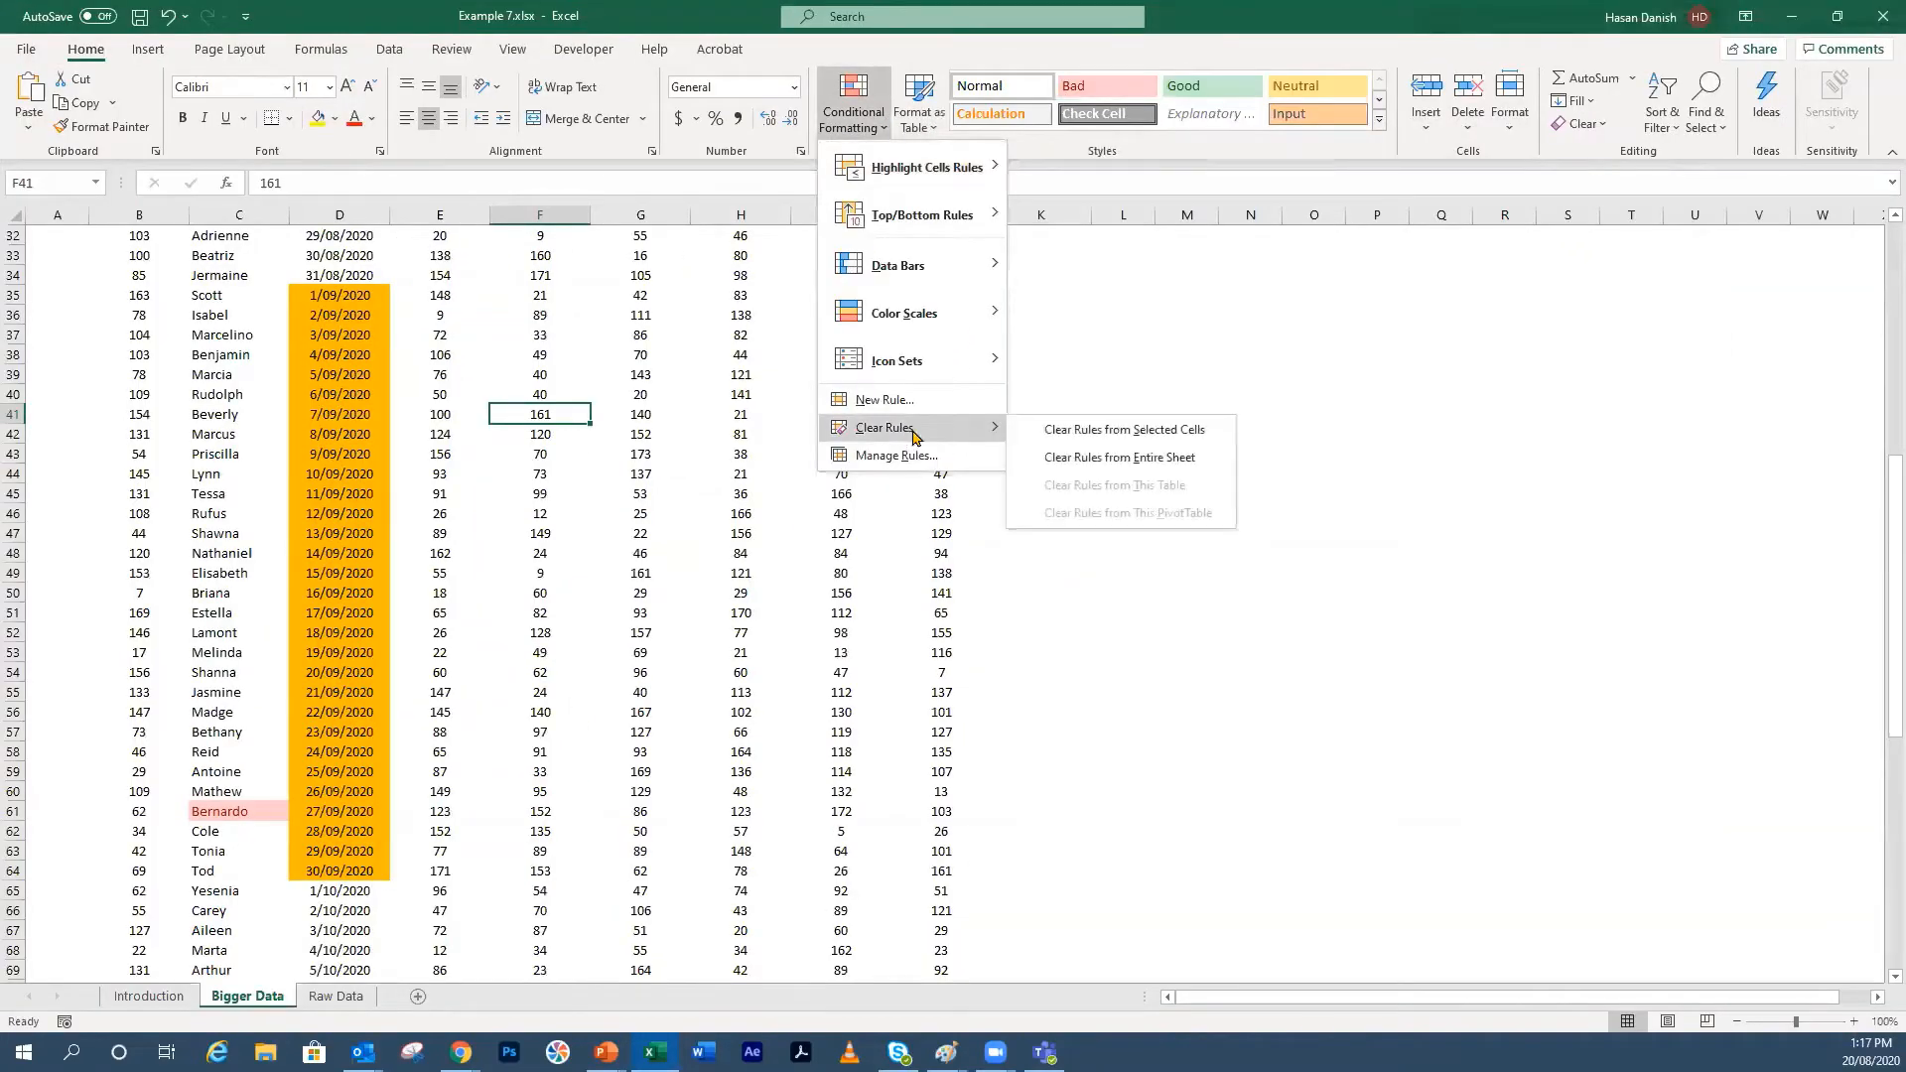
{"action": "left_click", "coordinate": [1092, 457]}
{"action": "left_click", "coordinate": [539, 334]}
Step: Highlight duplicate values in C5:C100 of the Bigger Data sheet with Light Red Fill with Dark Red Text
{"action": "scroll", "coordinate": [172, 299], "scroll_direction": "up", "scroll_amount": 10}
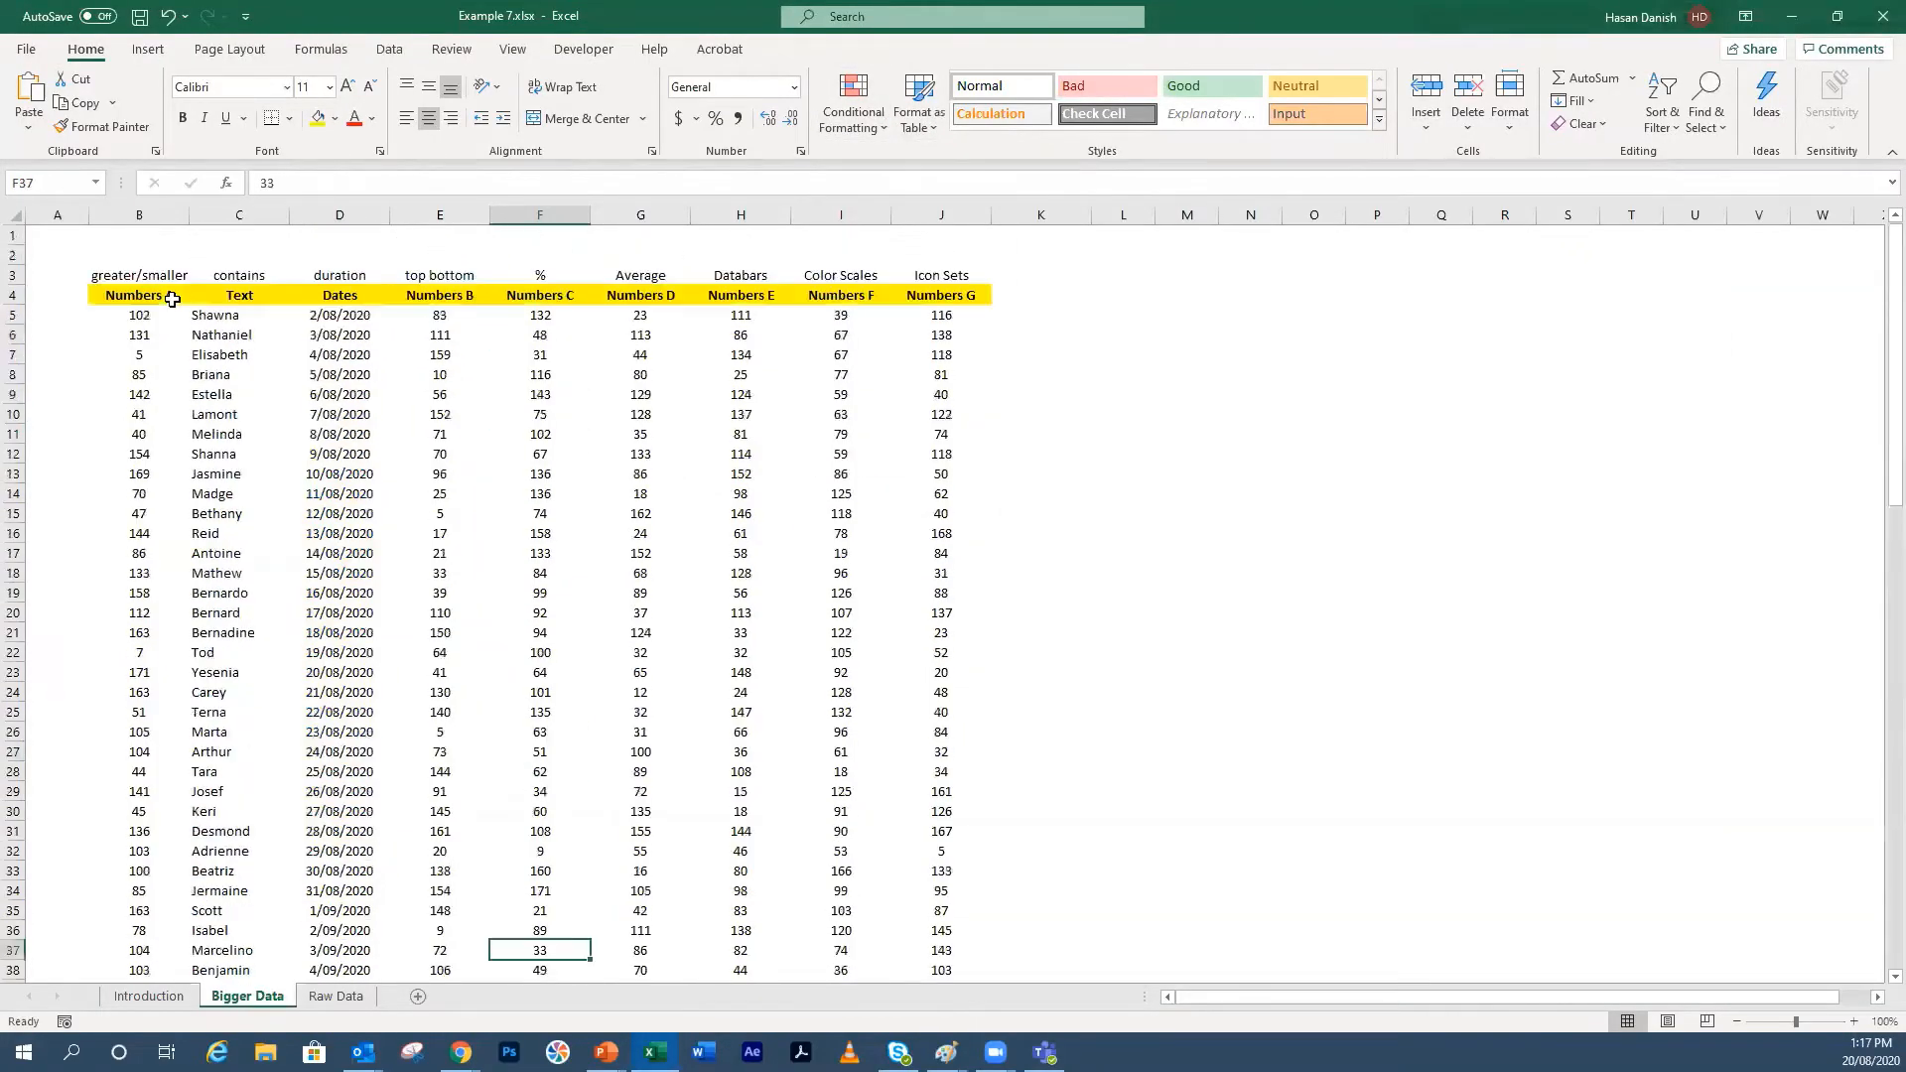
{"action": "left_click_drag", "start_coordinate": [235, 318], "coordinate": [218, 948]}
{"action": "left_click", "coordinate": [853, 99]}
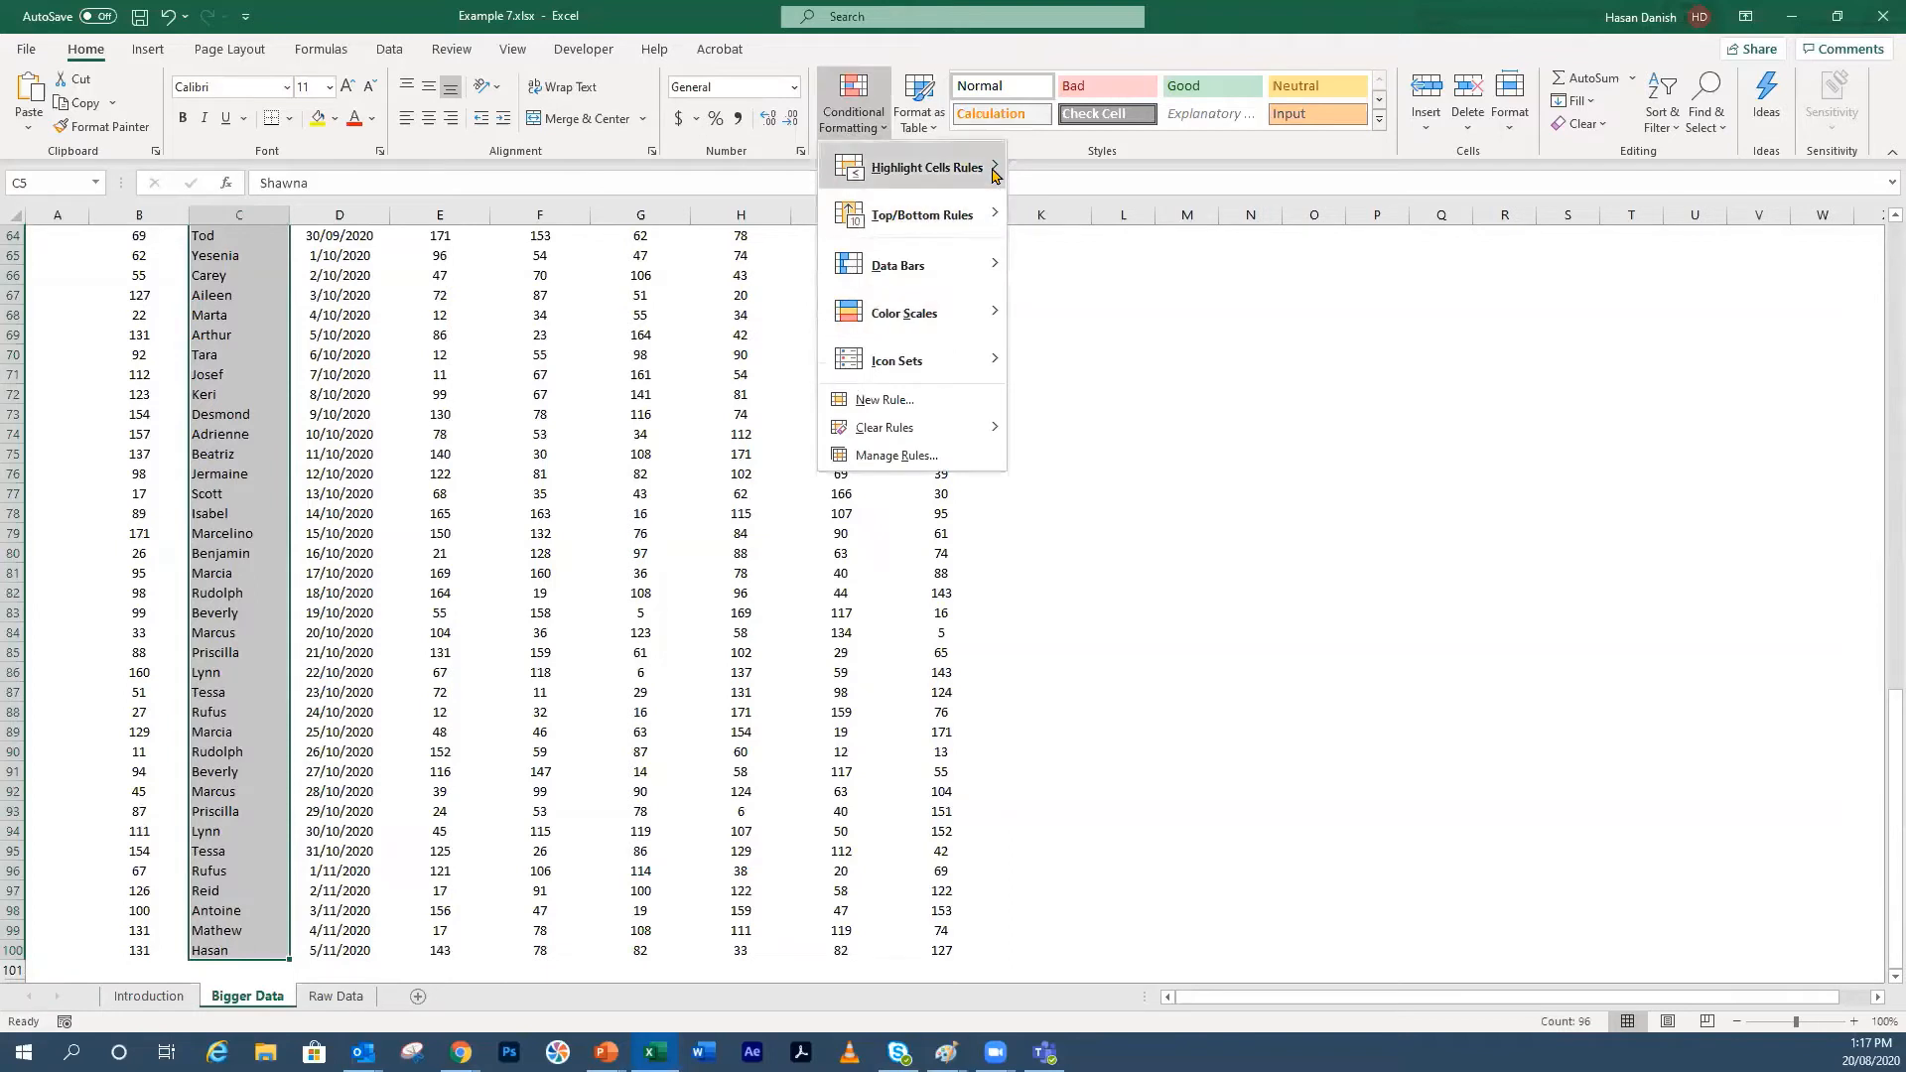
{"action": "mouse_move", "coordinate": [995, 176]}
{"action": "left_click", "coordinate": [1098, 442]}
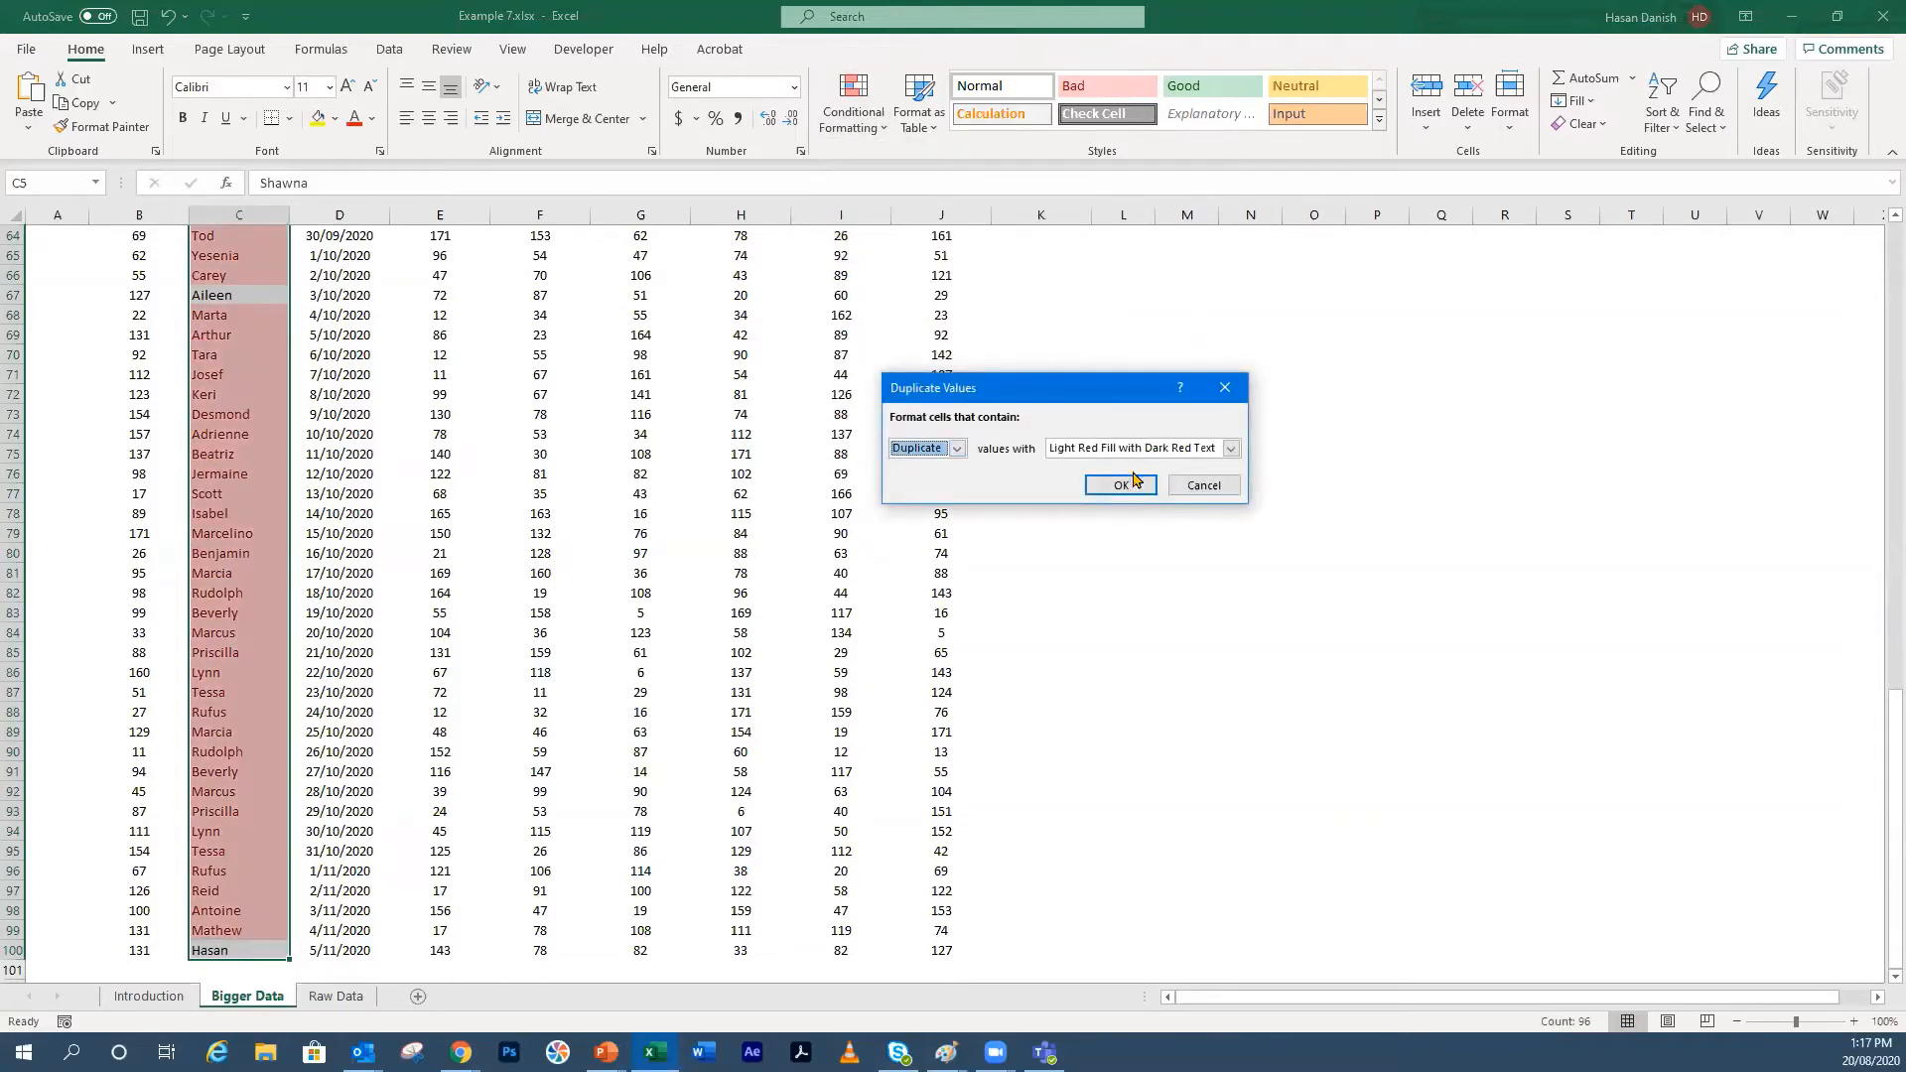
{"action": "left_click", "coordinate": [948, 450]}
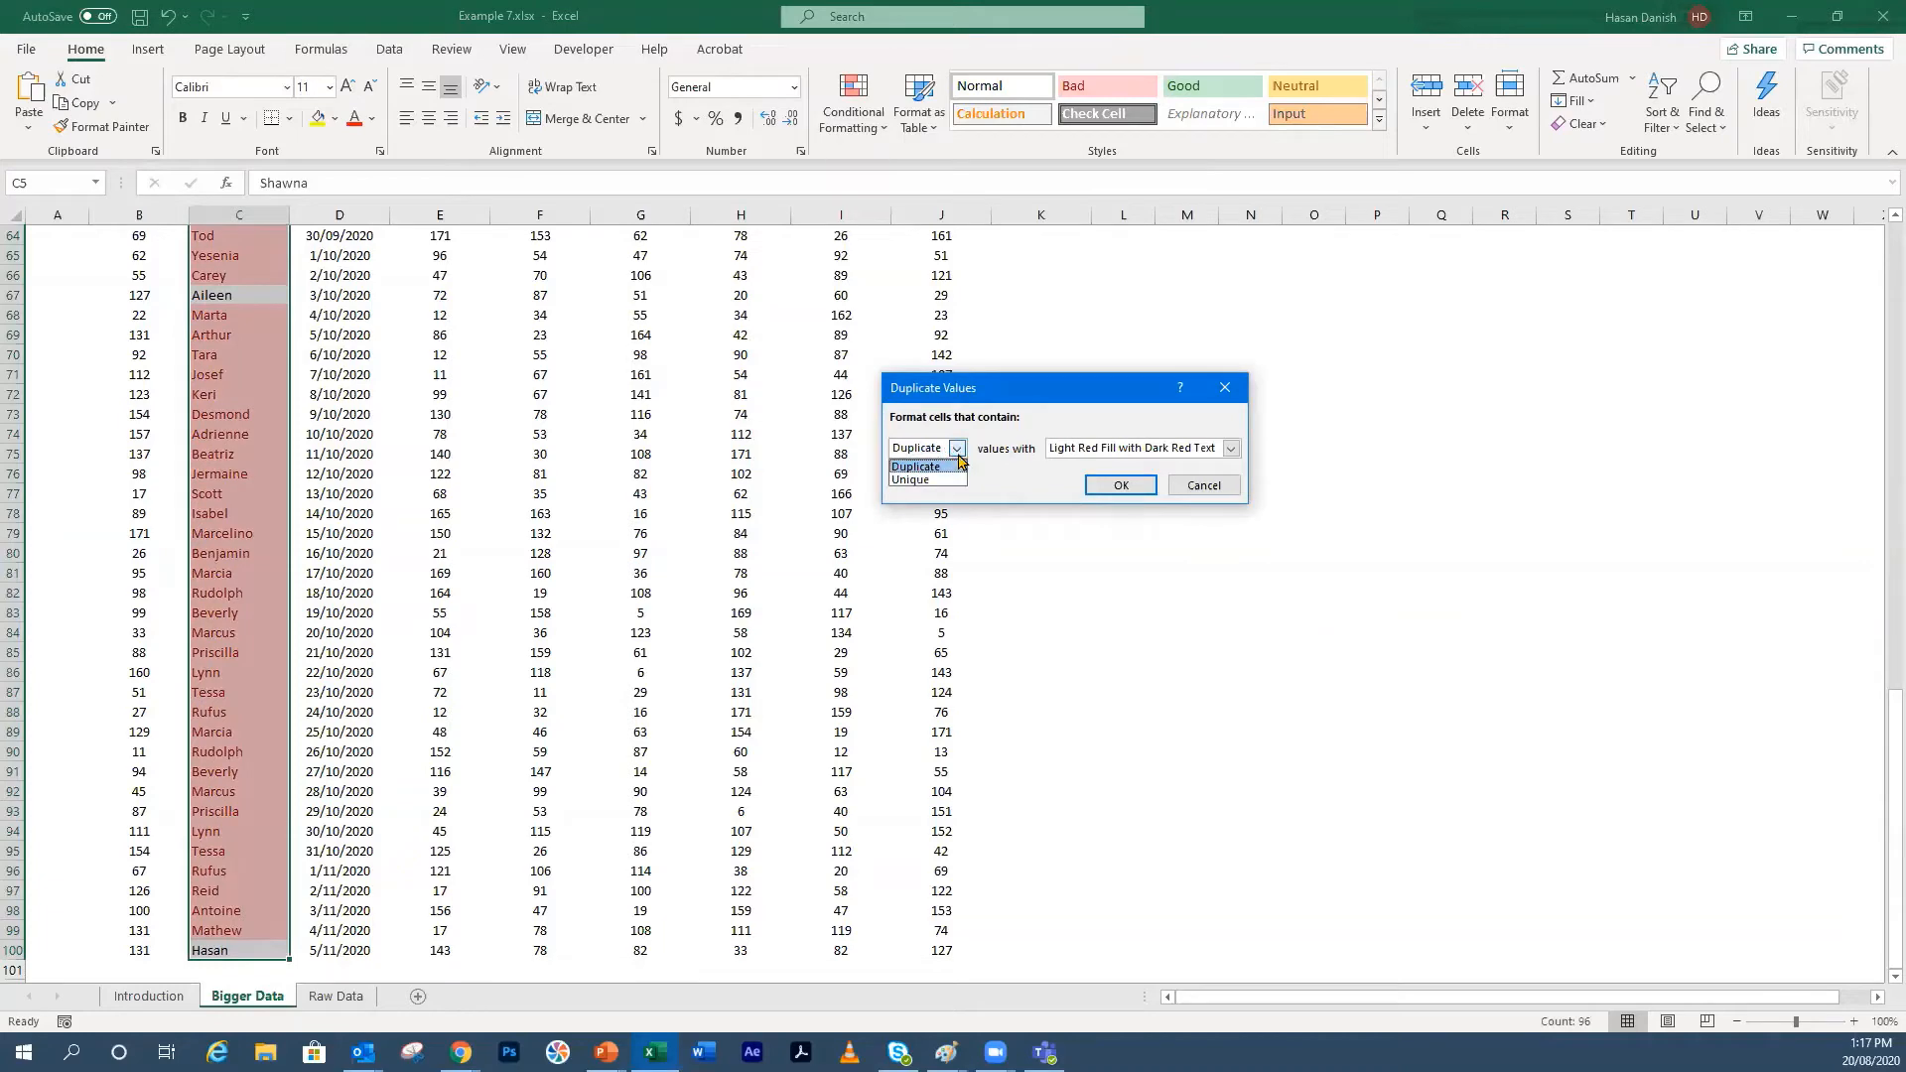
{"action": "left_click", "coordinate": [943, 467]}
{"action": "left_click", "coordinate": [1117, 485]}
{"action": "left_click", "coordinate": [642, 413]}
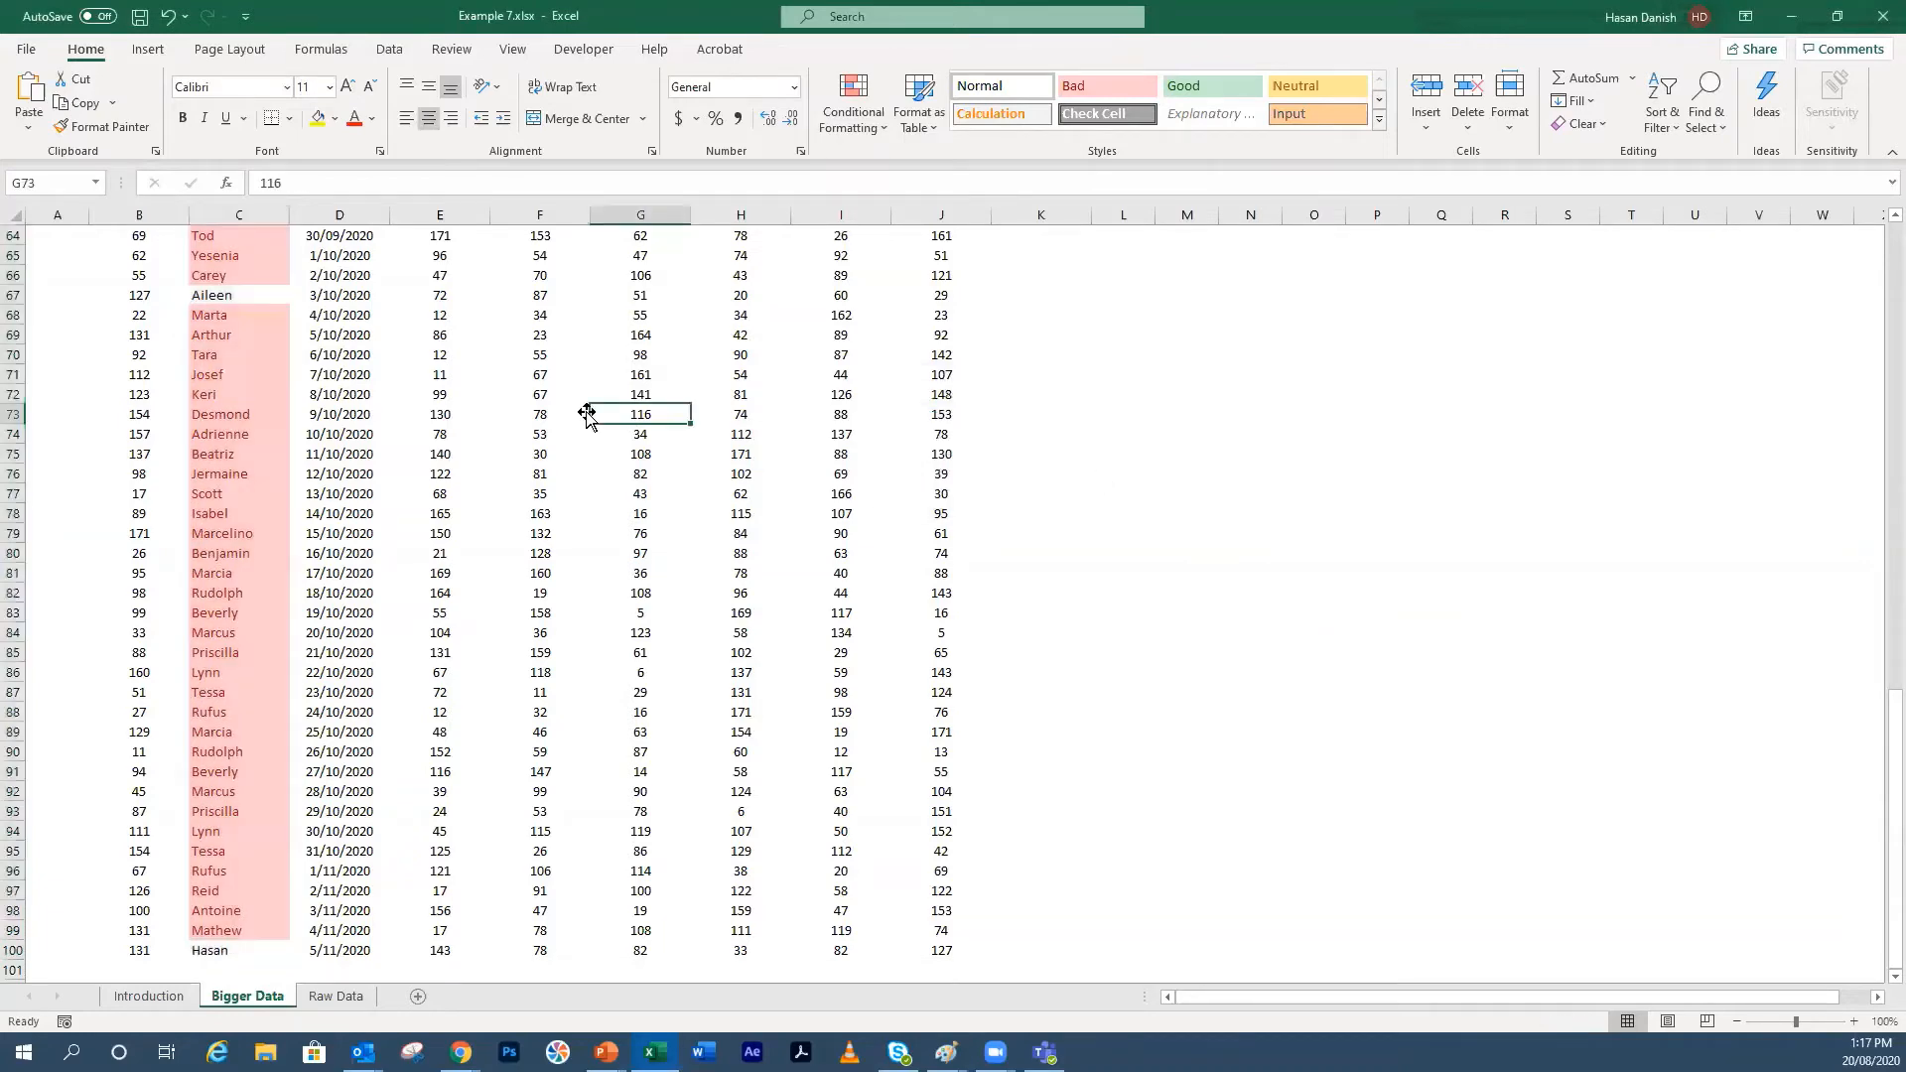
Step: Examine the Text column of the Bigger Data sheet for highlighted duplicate names and unhighlighted unique ones
{"action": "scroll", "coordinate": [243, 355], "scroll_direction": "up", "scroll_amount": 20}
{"action": "scroll", "coordinate": [245, 355], "scroll_direction": "down", "scroll_amount": 12}
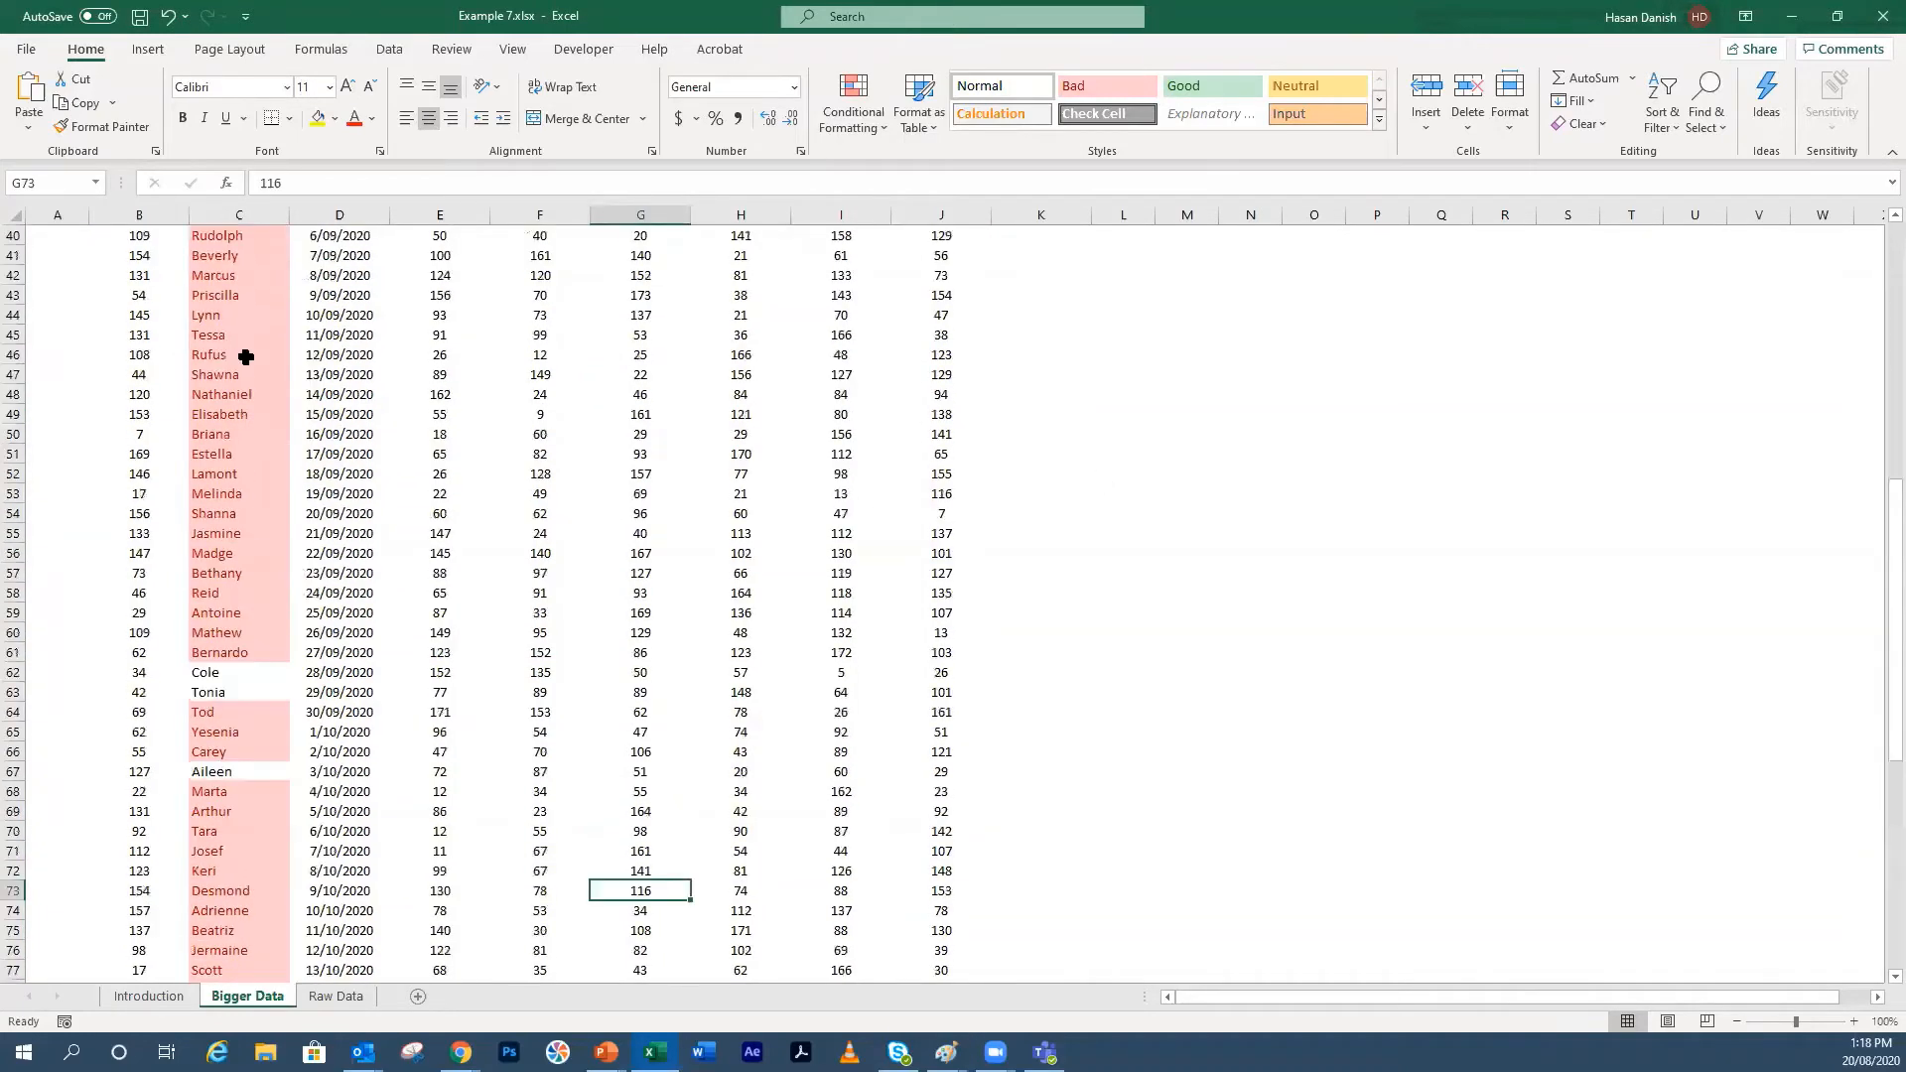
{"action": "scroll", "coordinate": [243, 357], "scroll_direction": "up", "scroll_amount": 9}
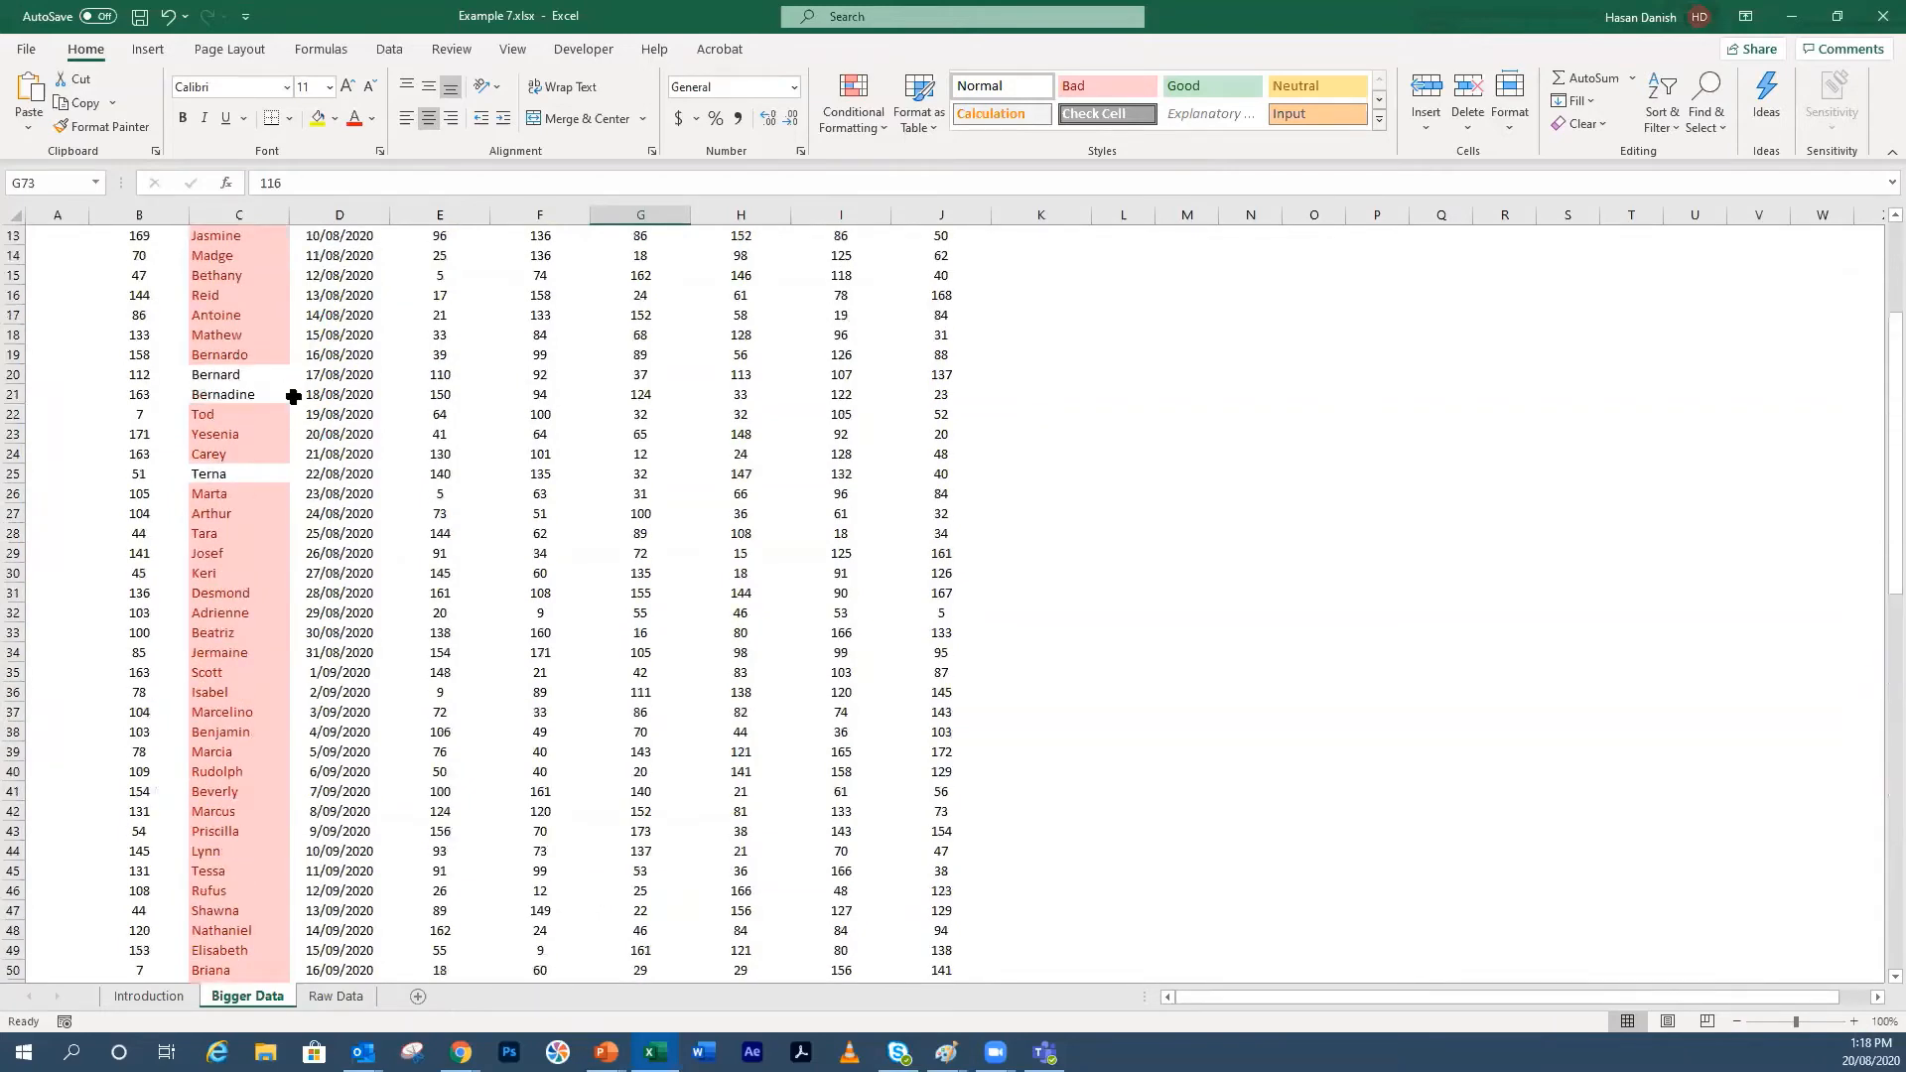
{"action": "scroll", "coordinate": [258, 482], "scroll_direction": "down", "scroll_amount": 10}
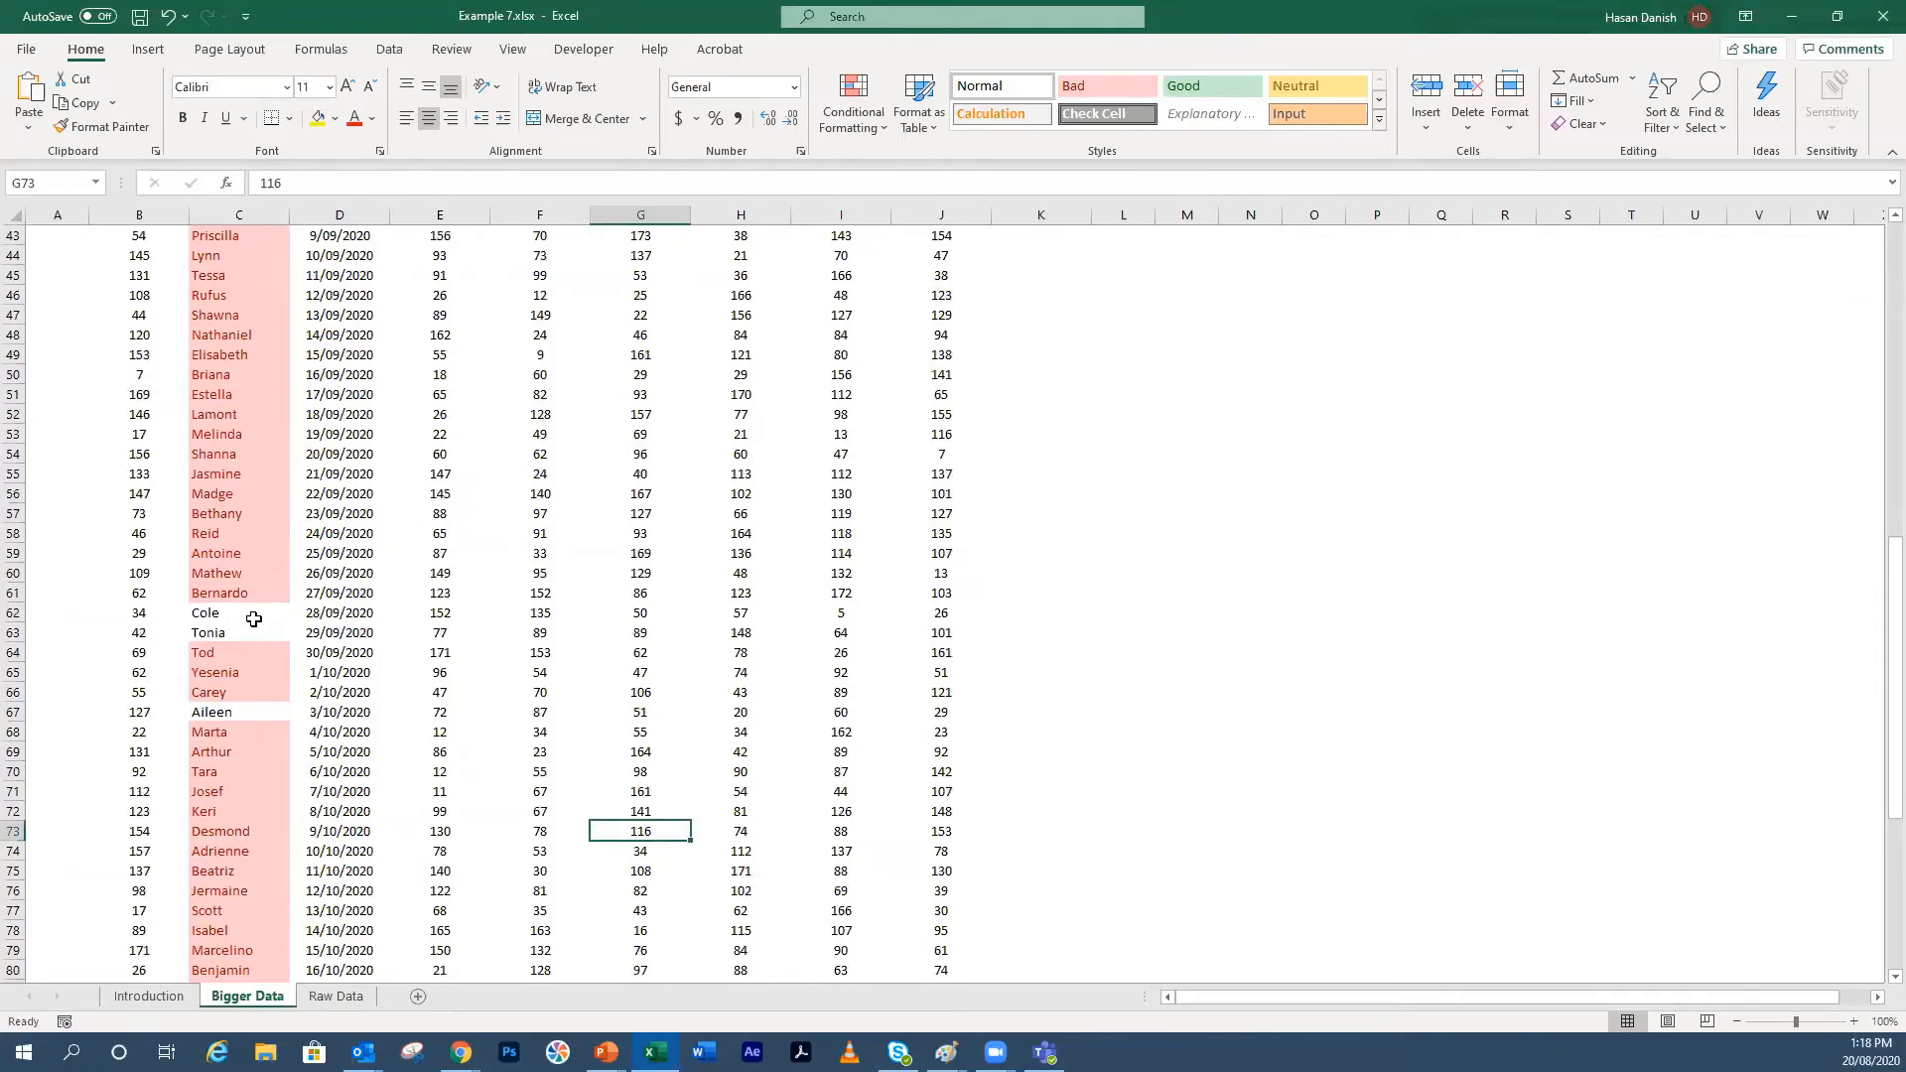
{"action": "scroll", "coordinate": [253, 645], "scroll_direction": "down", "scroll_amount": 13}
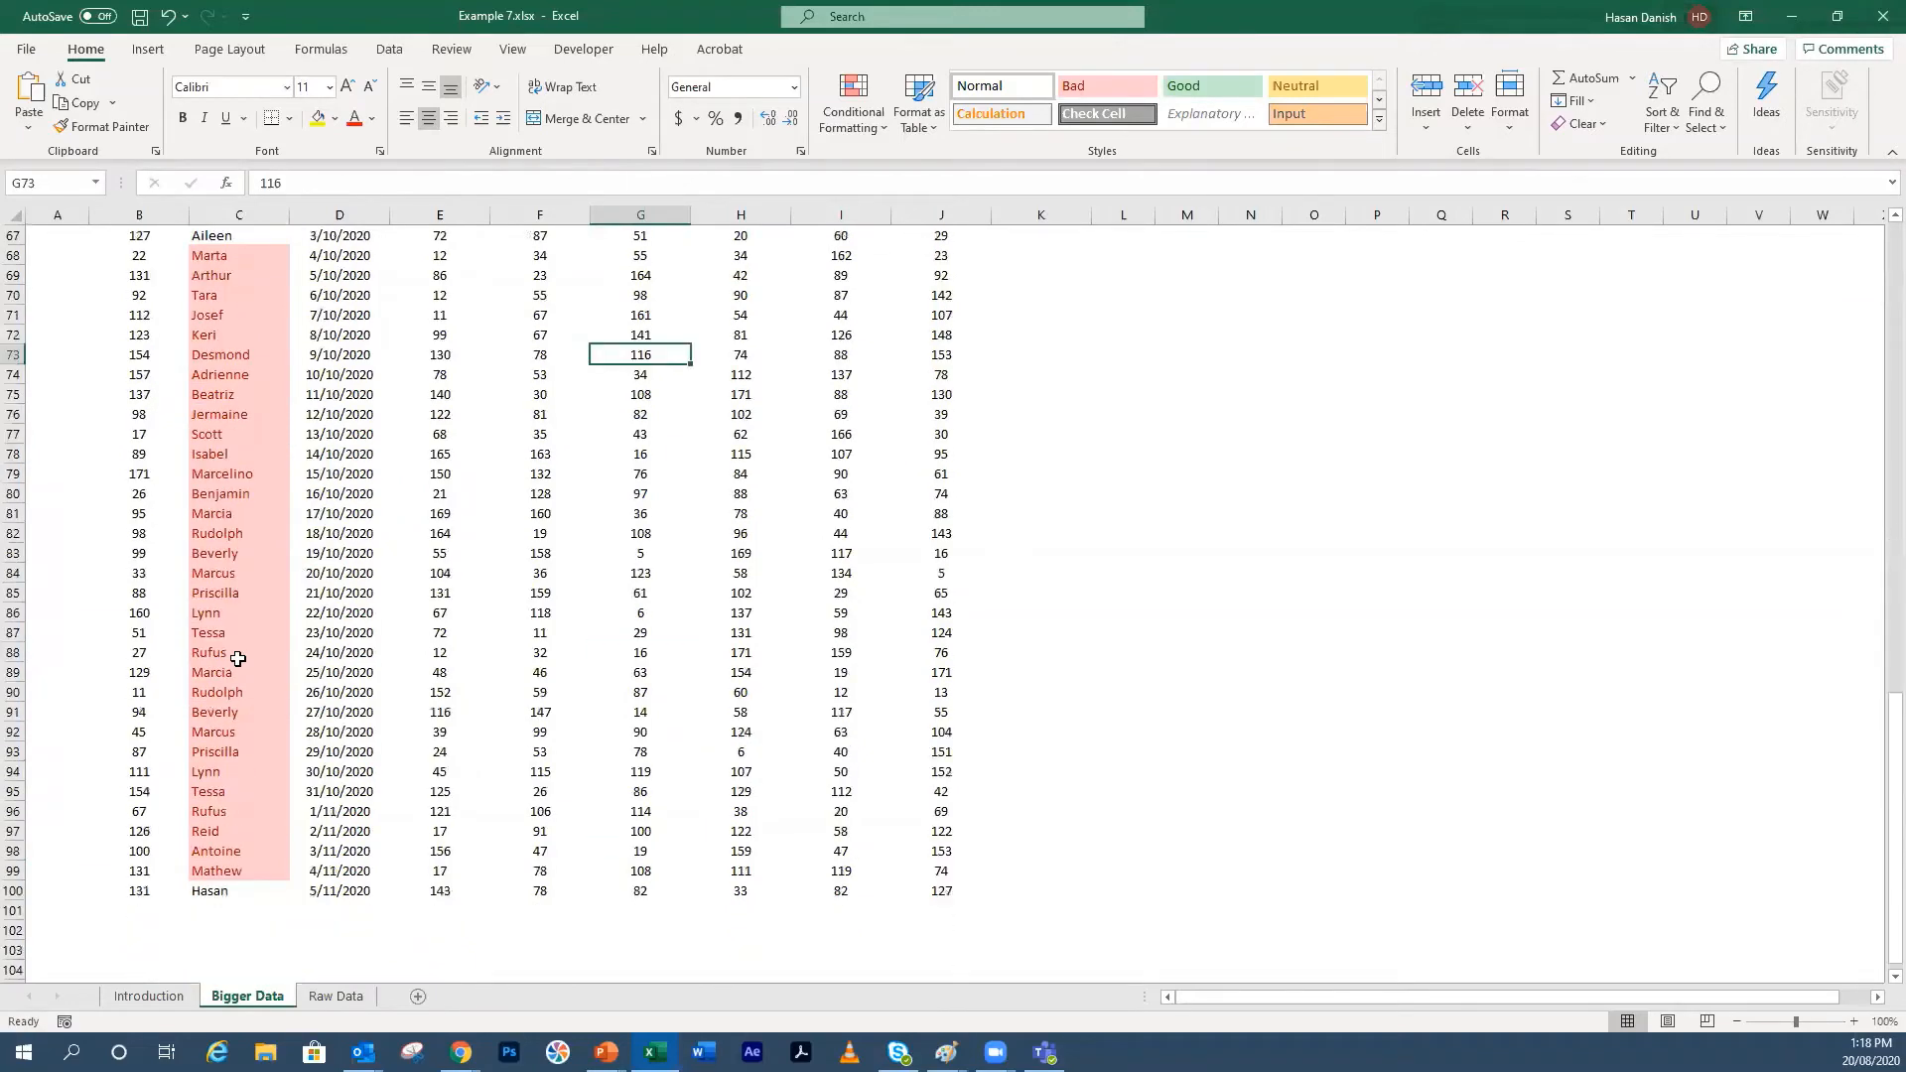
{"action": "scroll", "coordinate": [246, 589], "scroll_direction": "up", "scroll_amount": 20}
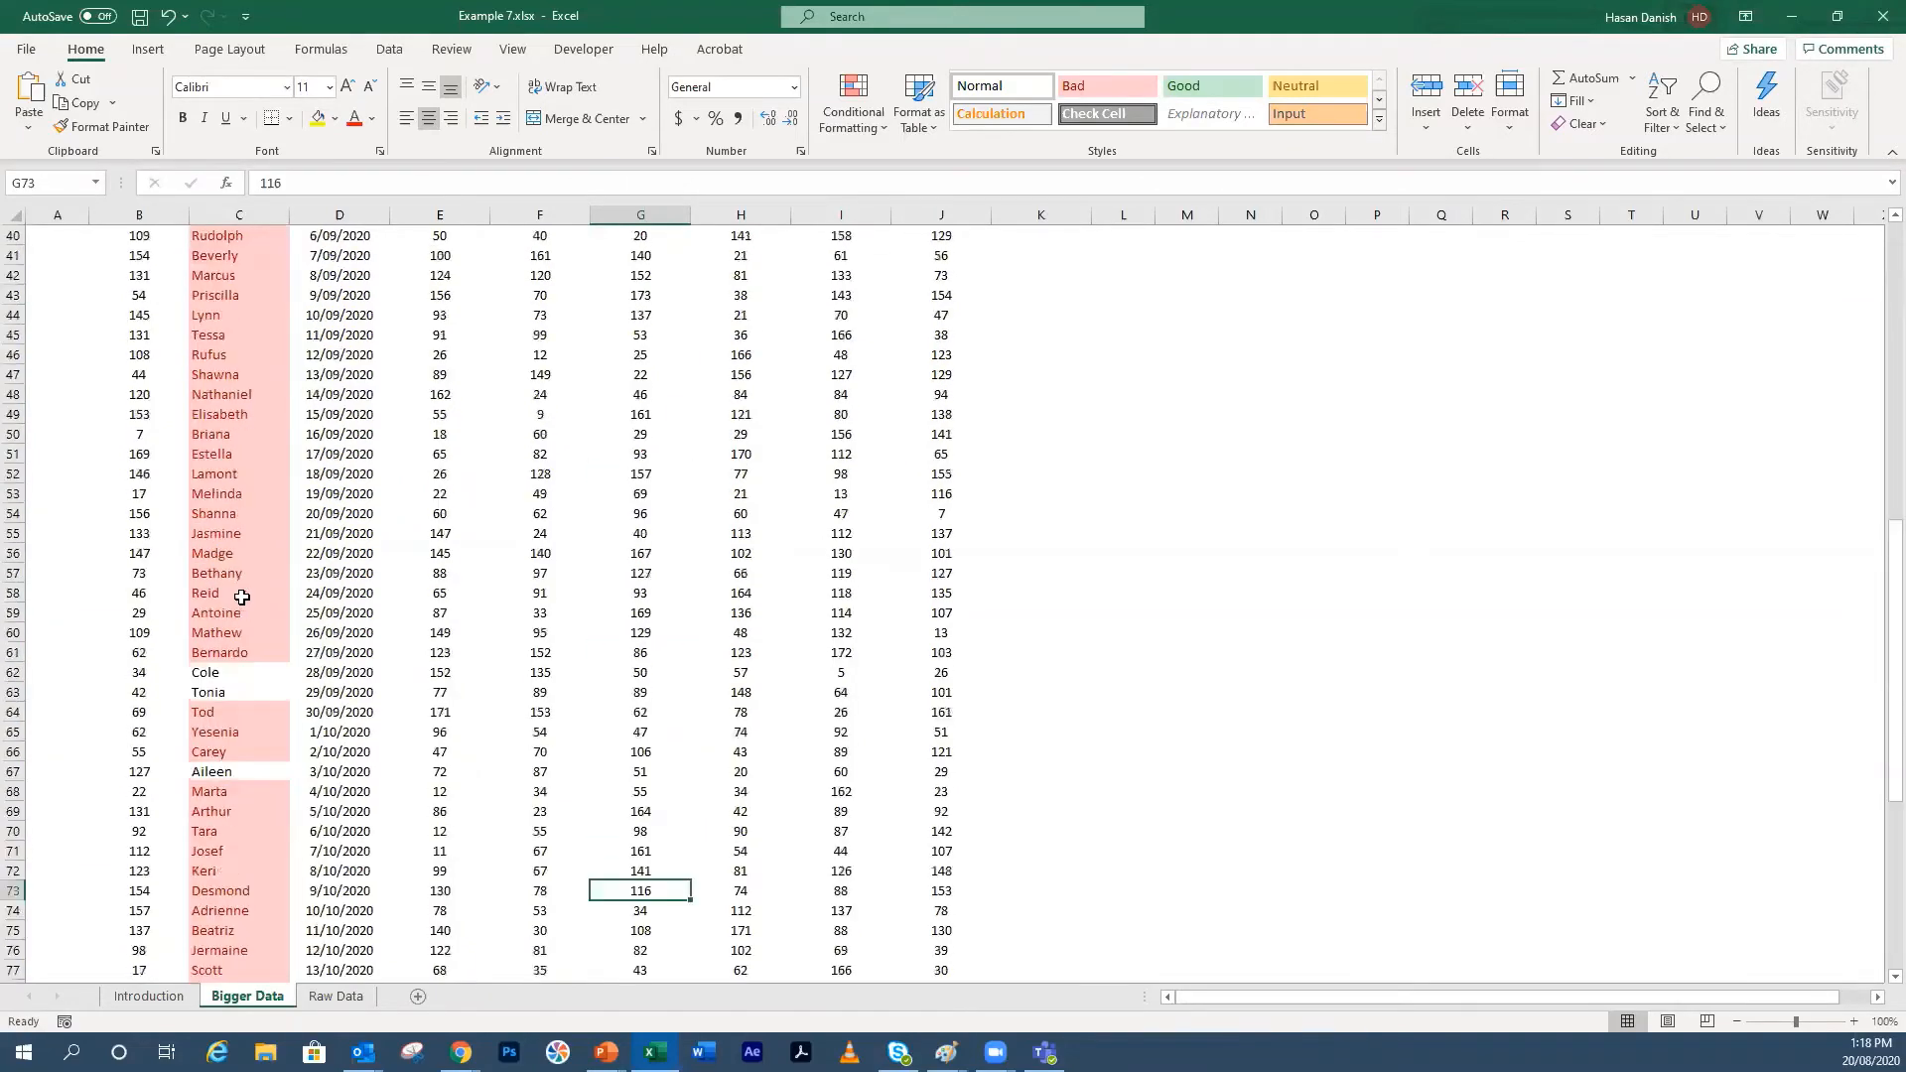
{"action": "scroll", "coordinate": [246, 593], "scroll_direction": "up", "scroll_amount": 6}
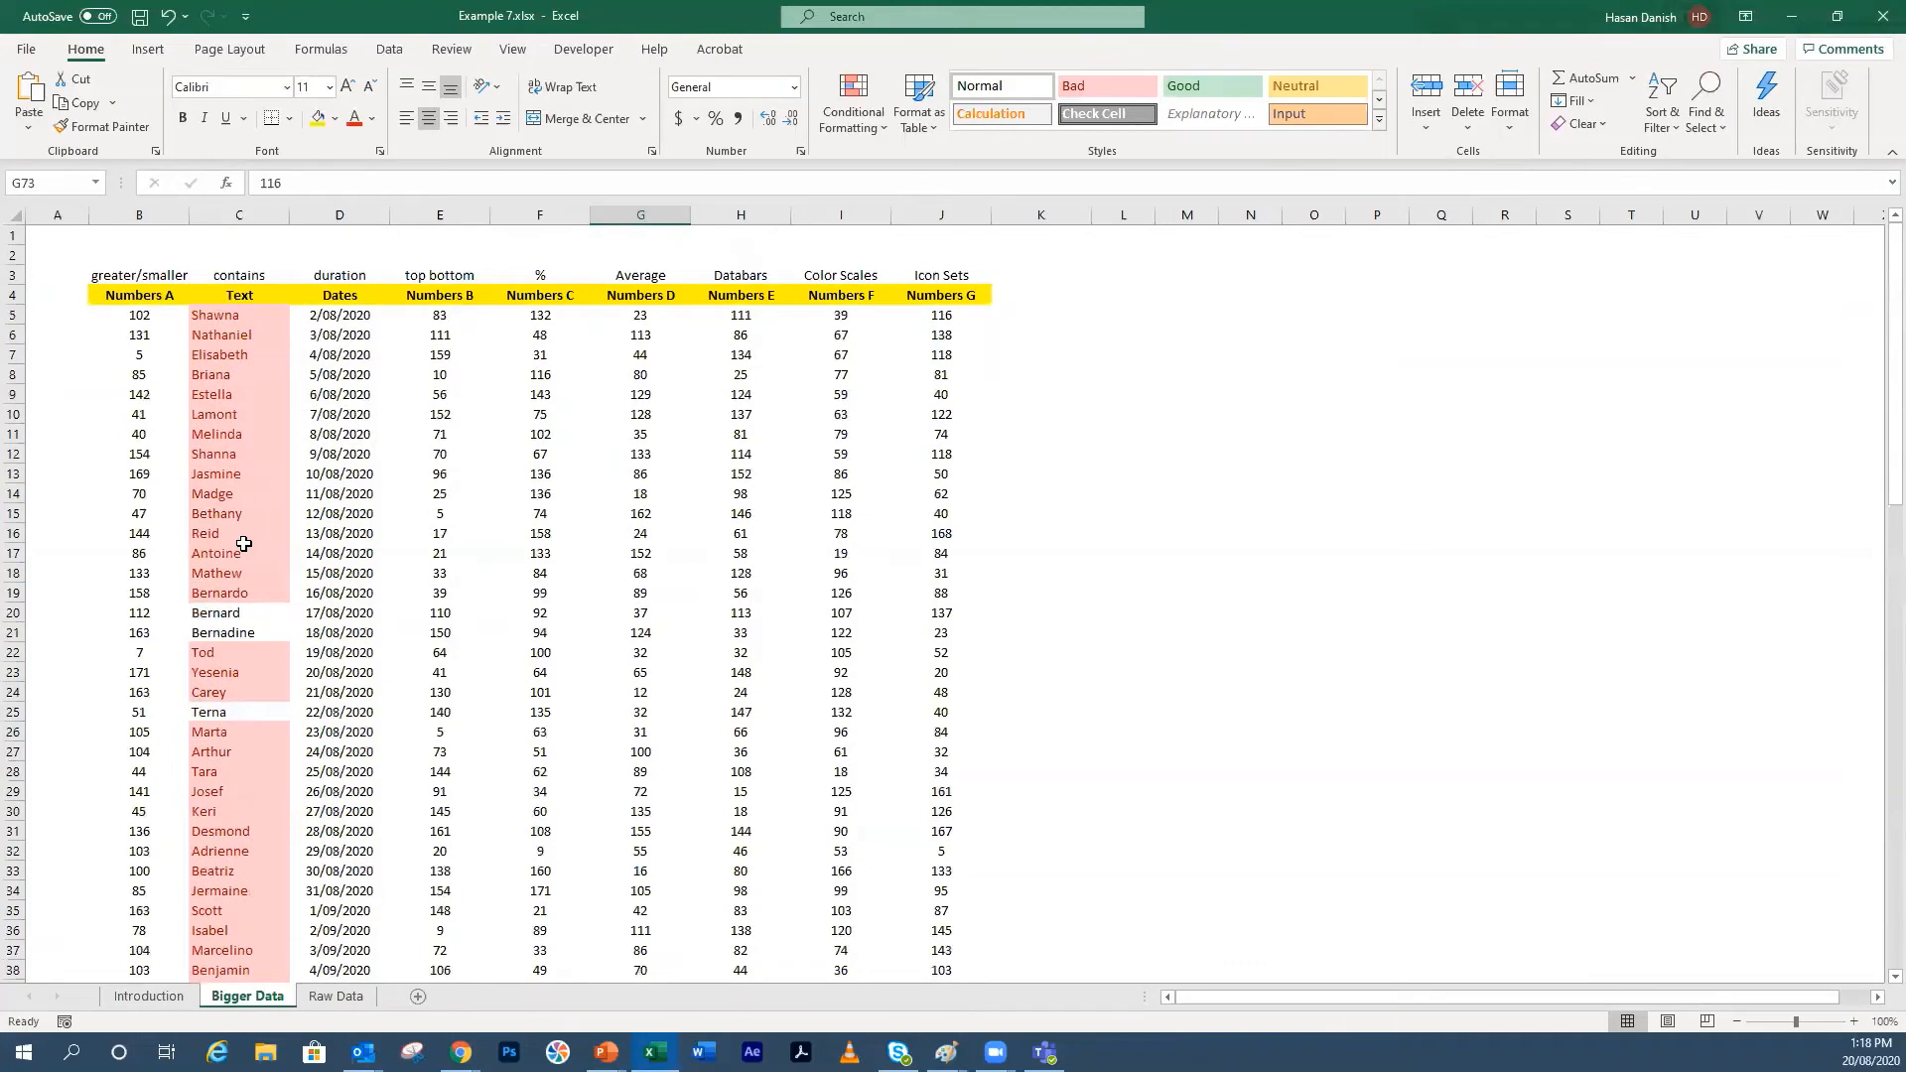
{"action": "left_click", "coordinate": [253, 453]}
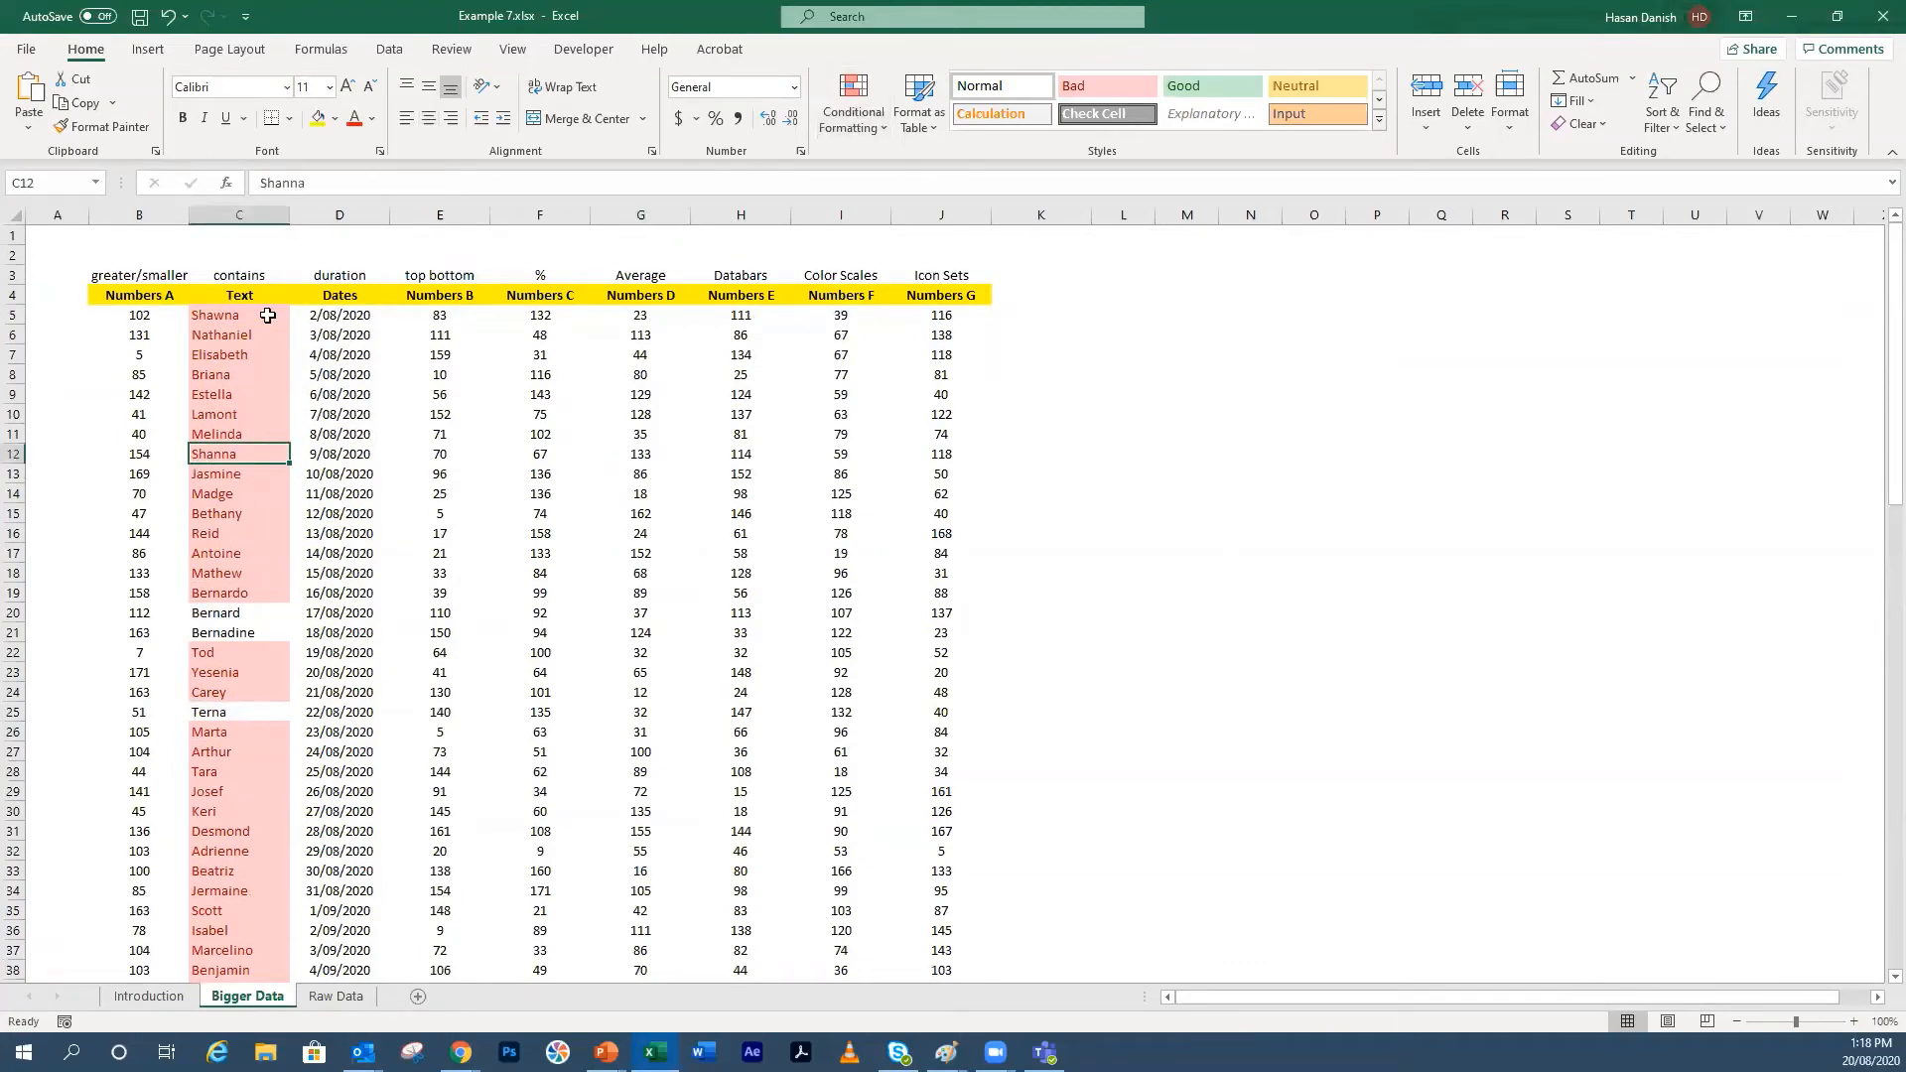
Step: Clear the conditional formatting rules from only the selected Text column cells C5:C100 of the Bigger Data sheet
{"action": "left_click_drag", "start_coordinate": [259, 315], "coordinate": [279, 610]}
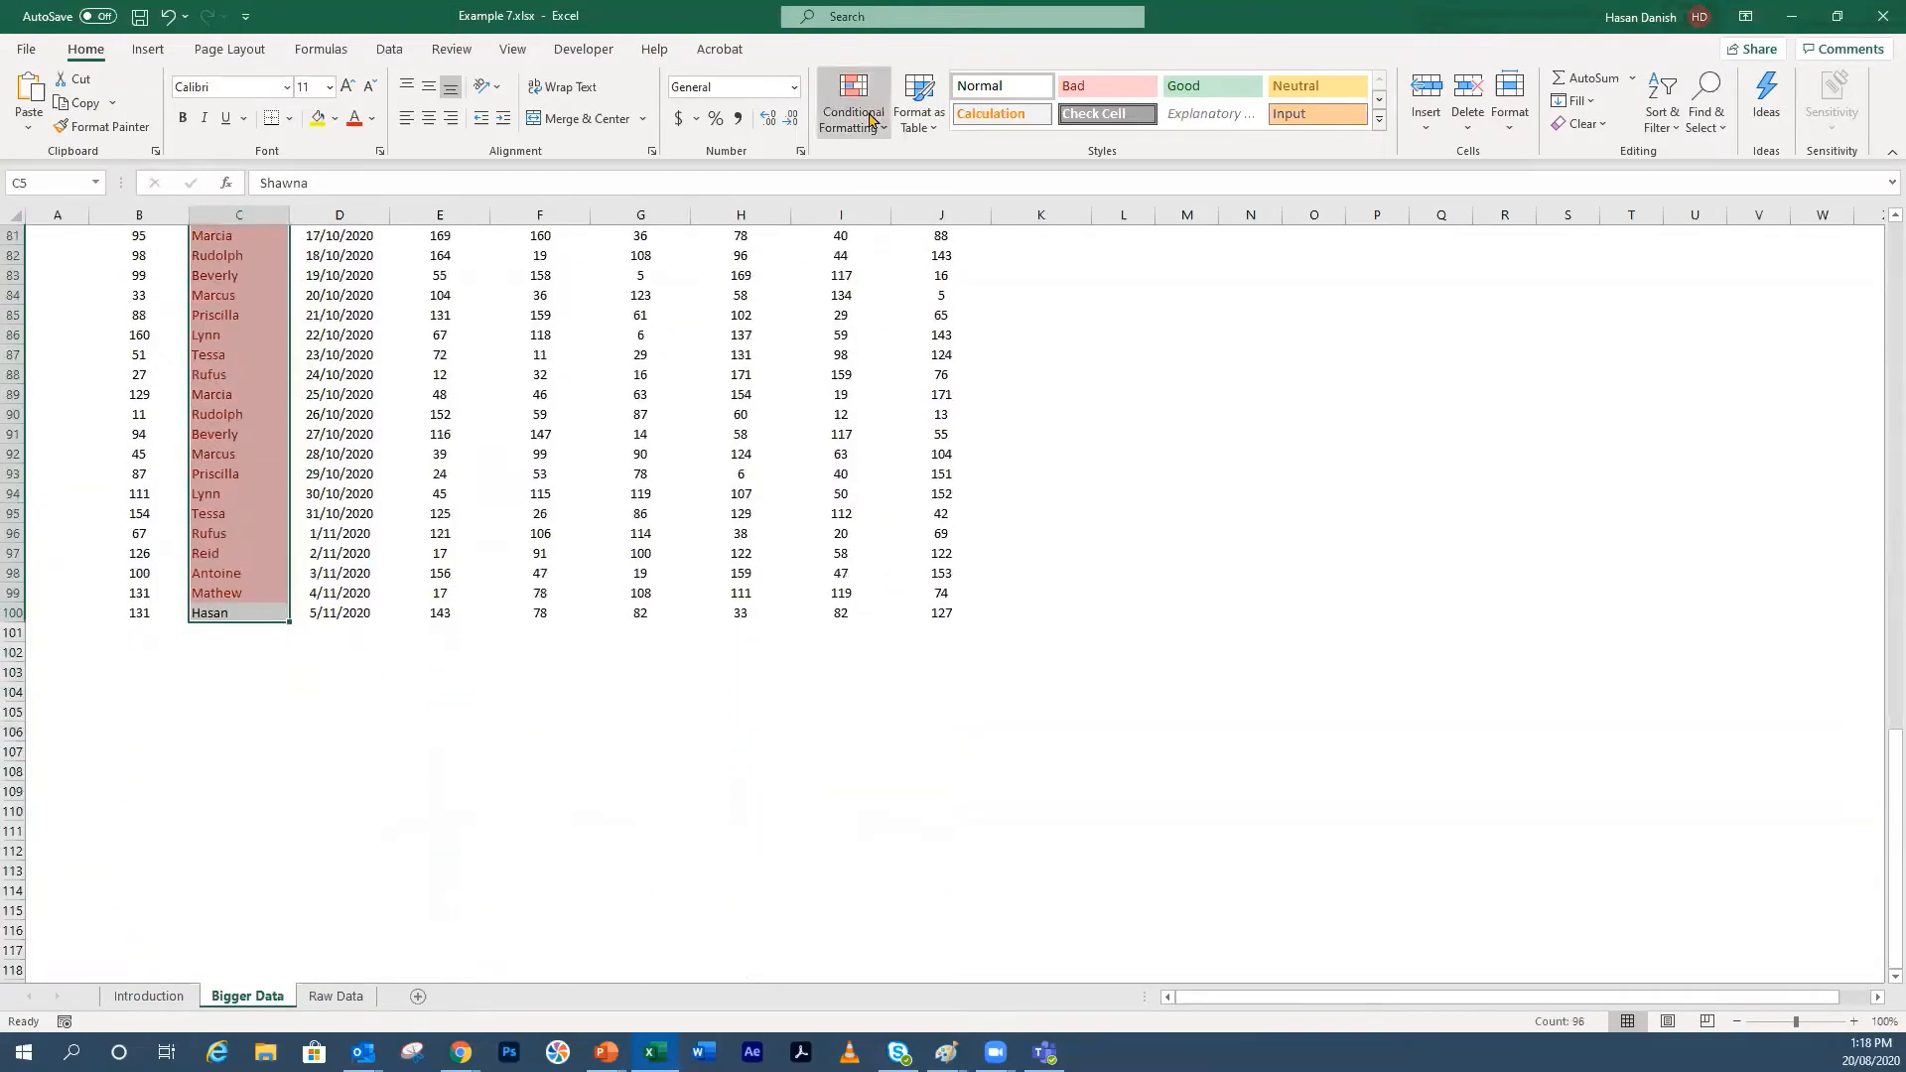
{"action": "left_click", "coordinate": [852, 103]}
{"action": "left_click", "coordinate": [1064, 434]}
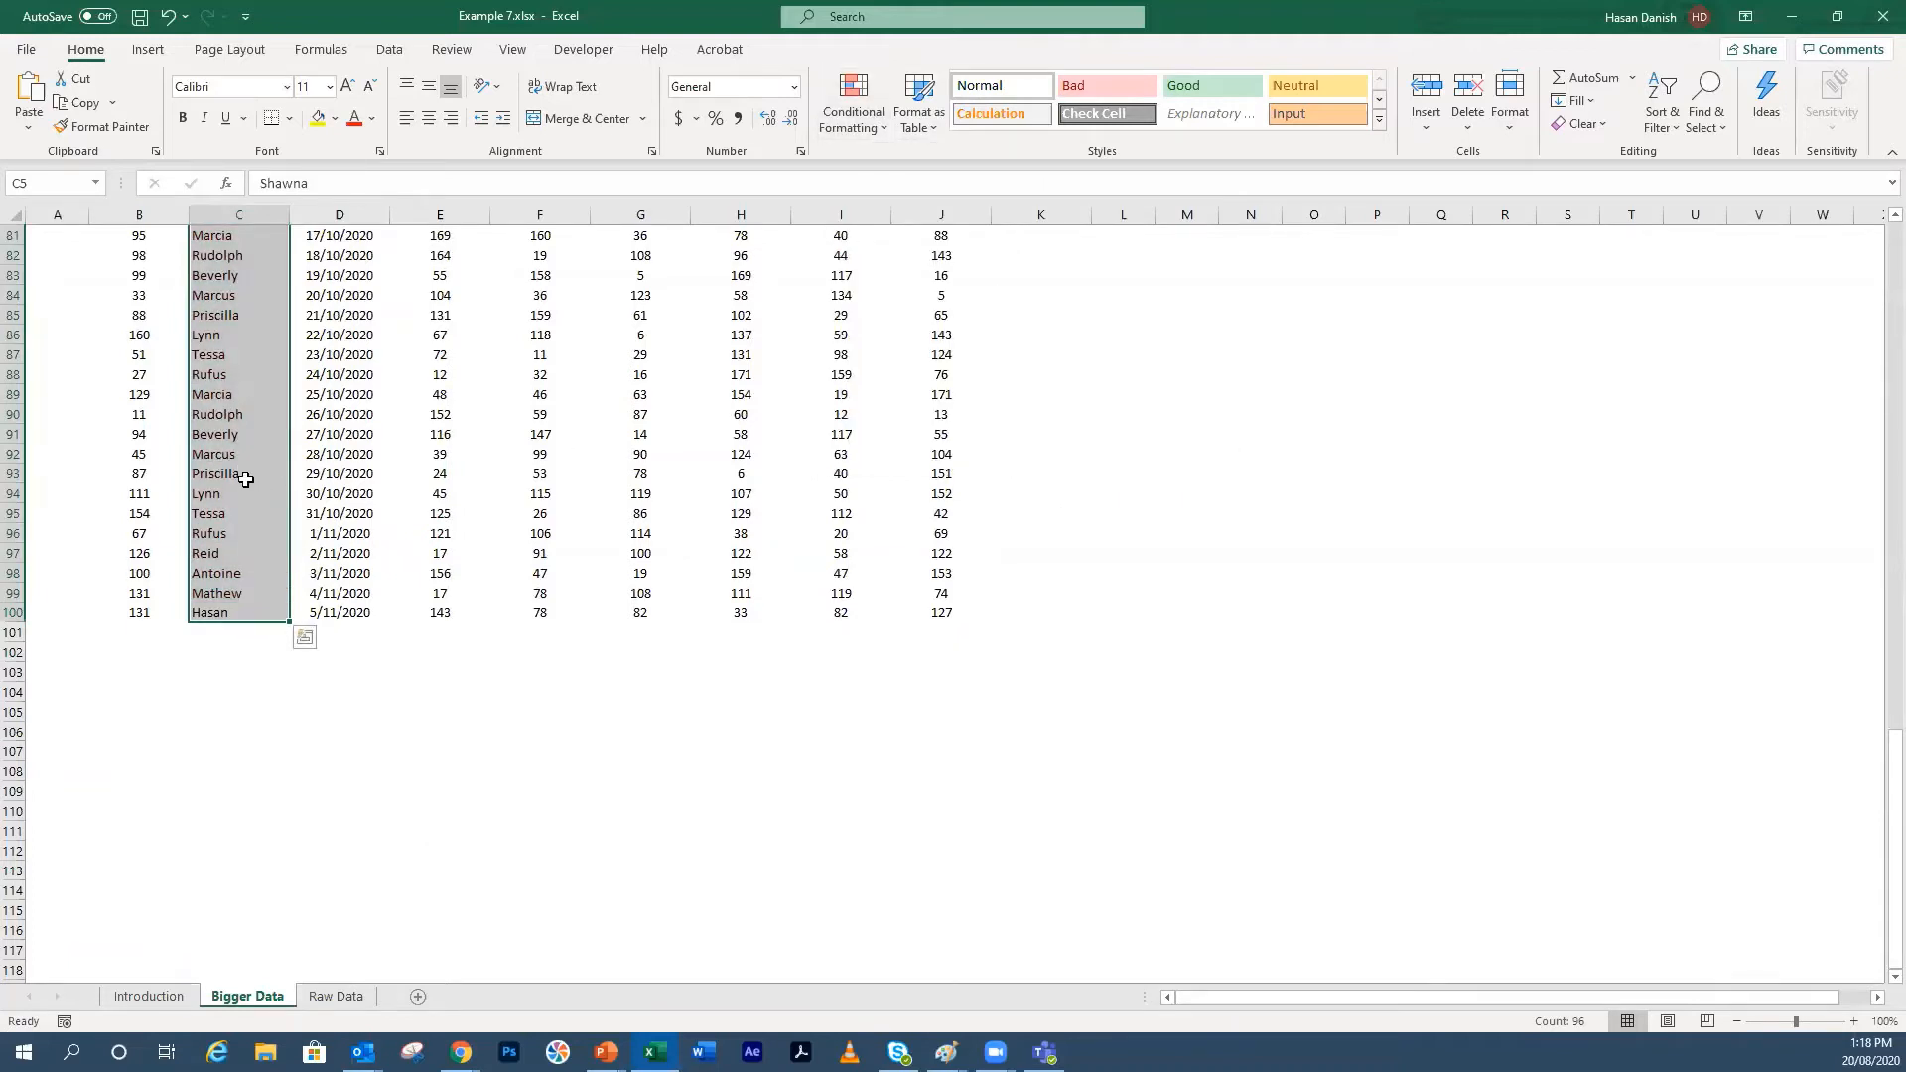
Step: Highlight the unique values in C5:C100 with Light Red Fill with Dark Red Text, and review the column up to its header
{"action": "left_click", "coordinate": [854, 116]}
{"action": "mouse_move", "coordinate": [929, 169]}
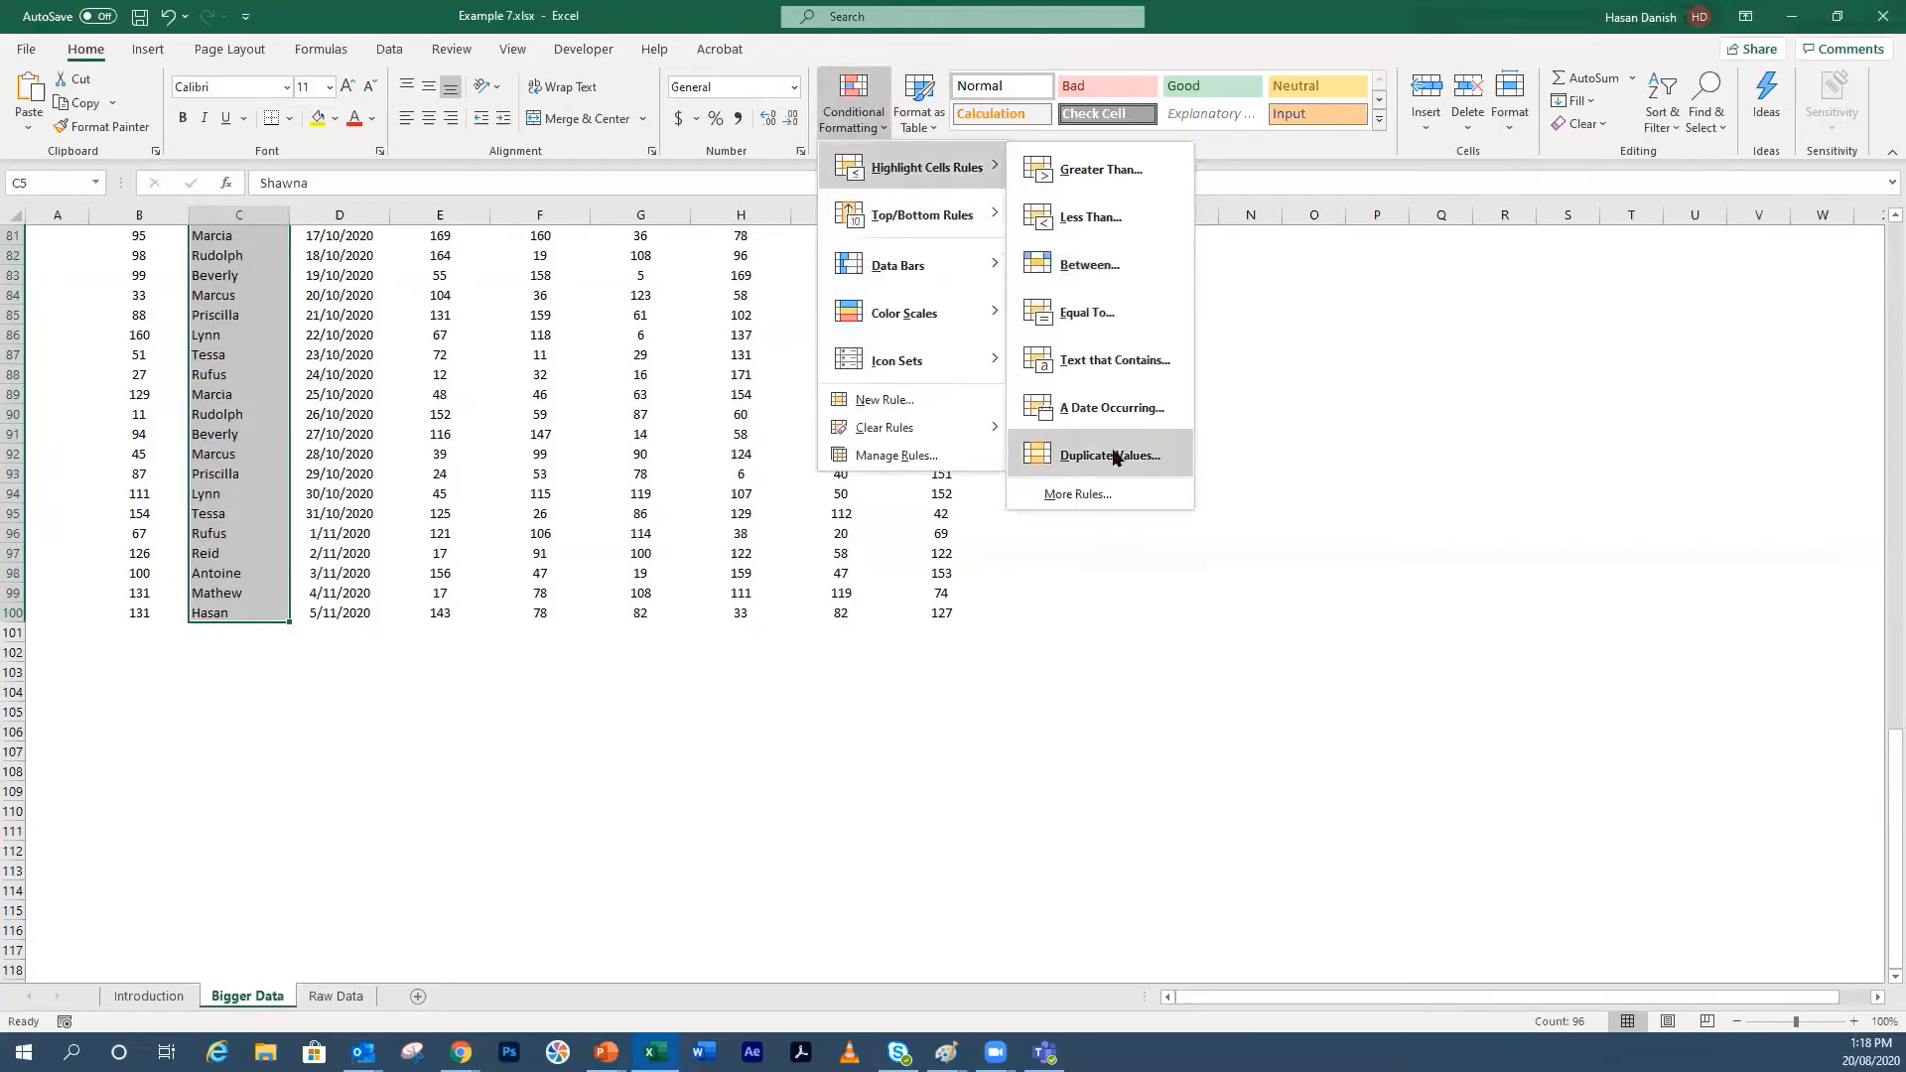
{"action": "left_click", "coordinate": [1110, 456]}
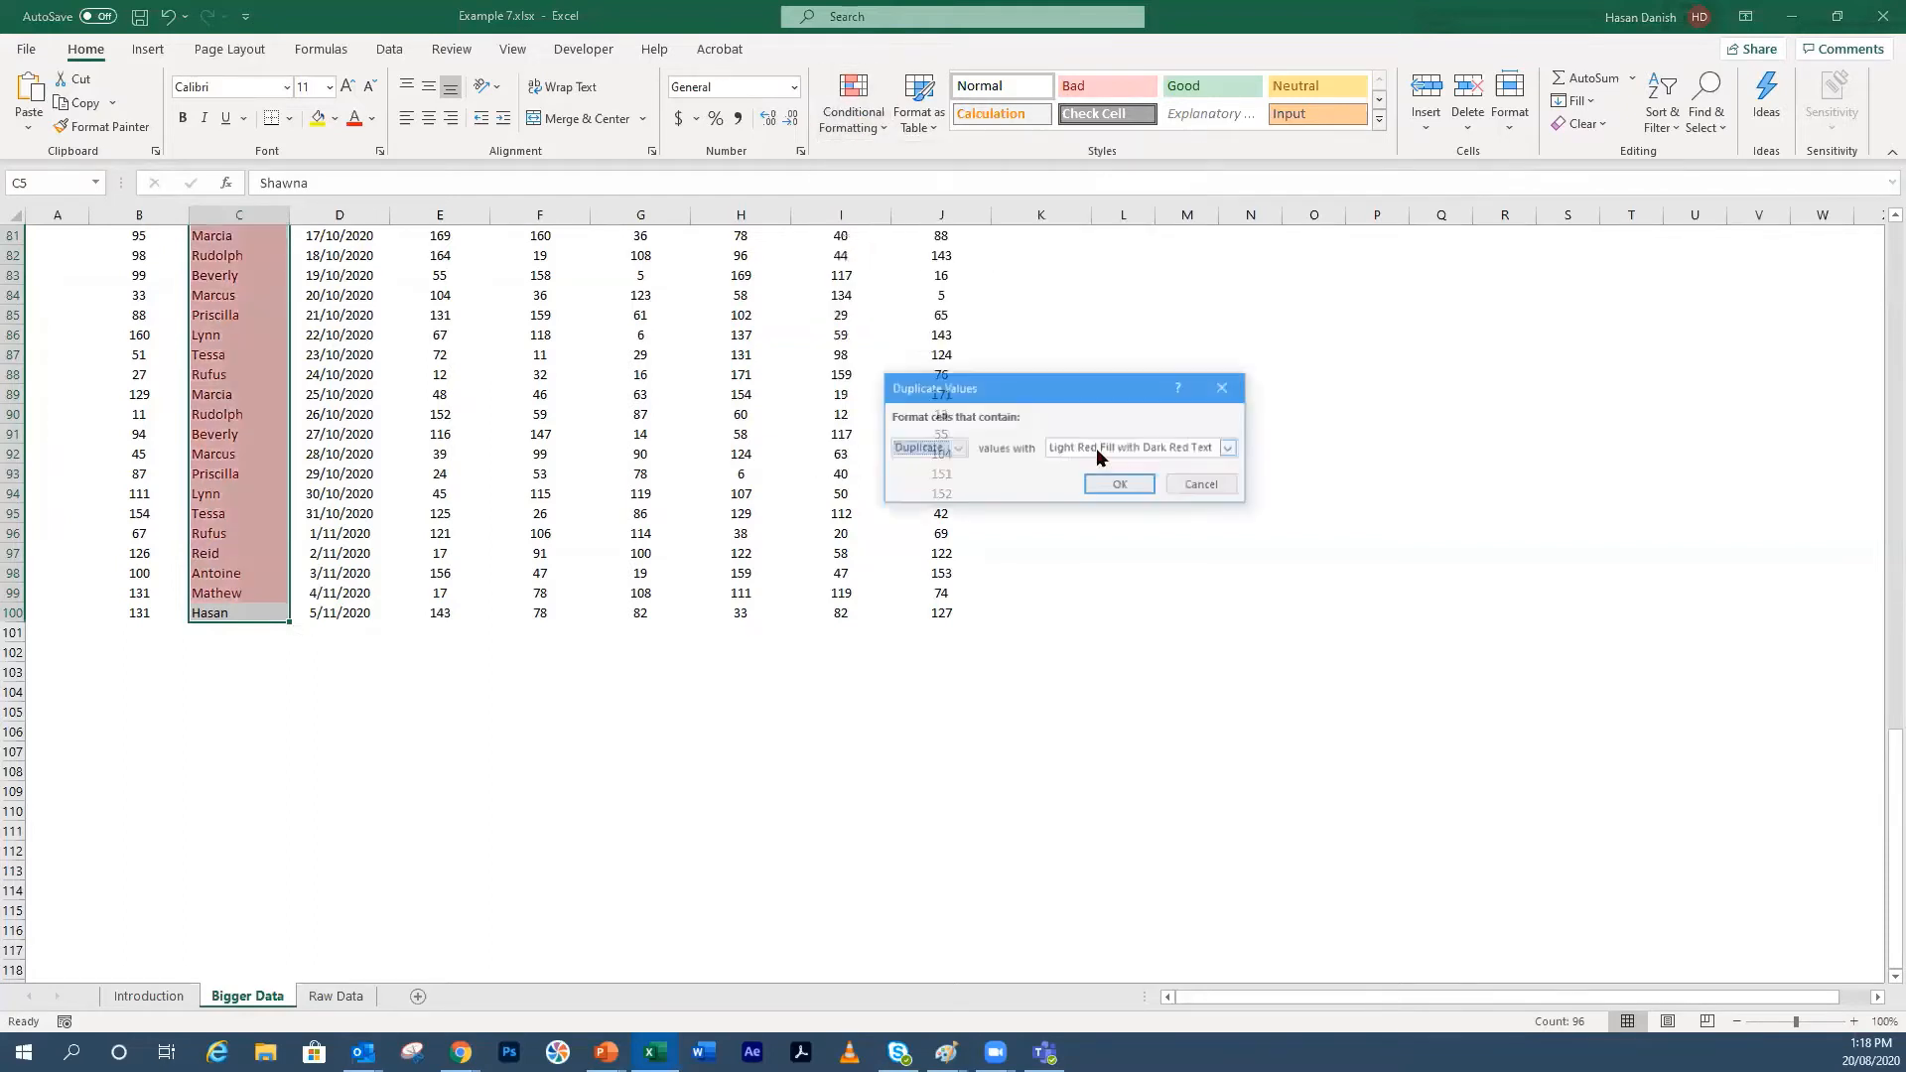
{"action": "left_click", "coordinate": [956, 448]}
{"action": "left_click", "coordinate": [936, 481]}
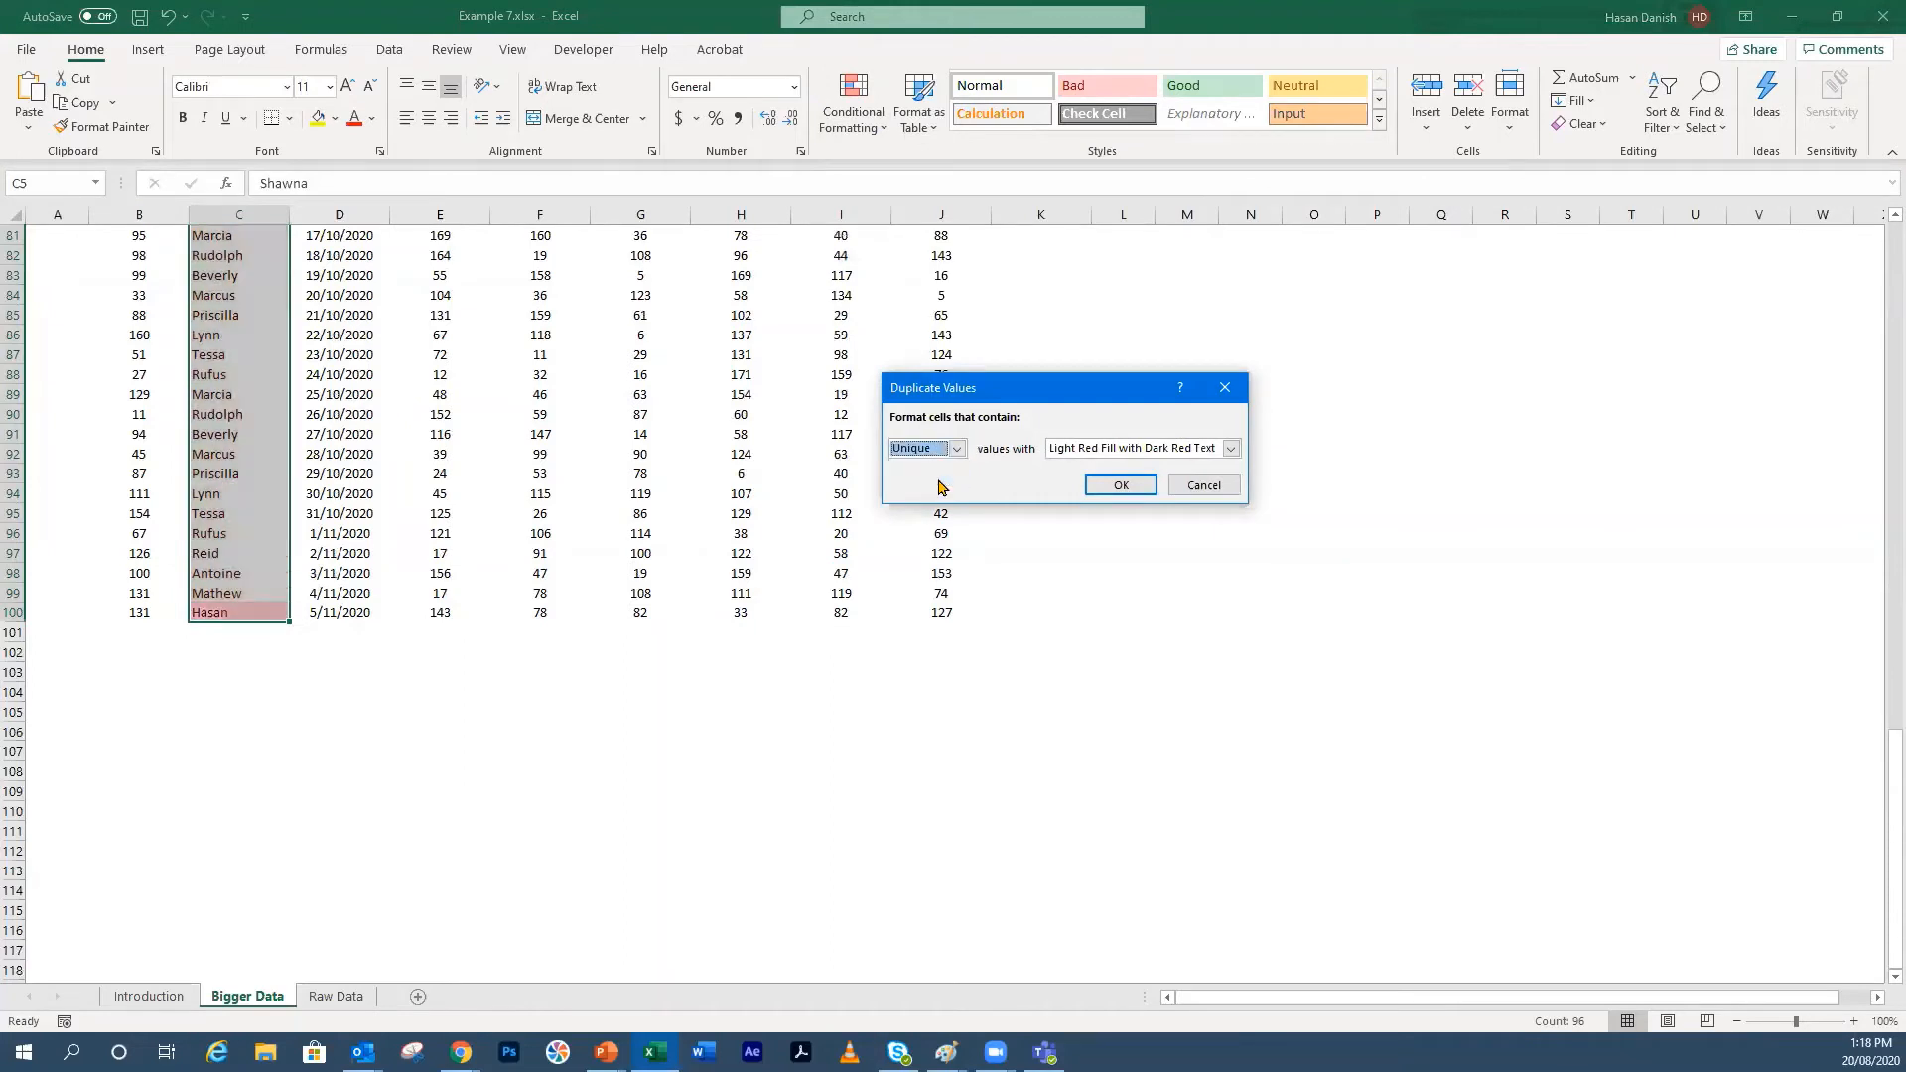
{"action": "left_click", "coordinate": [1123, 484]}
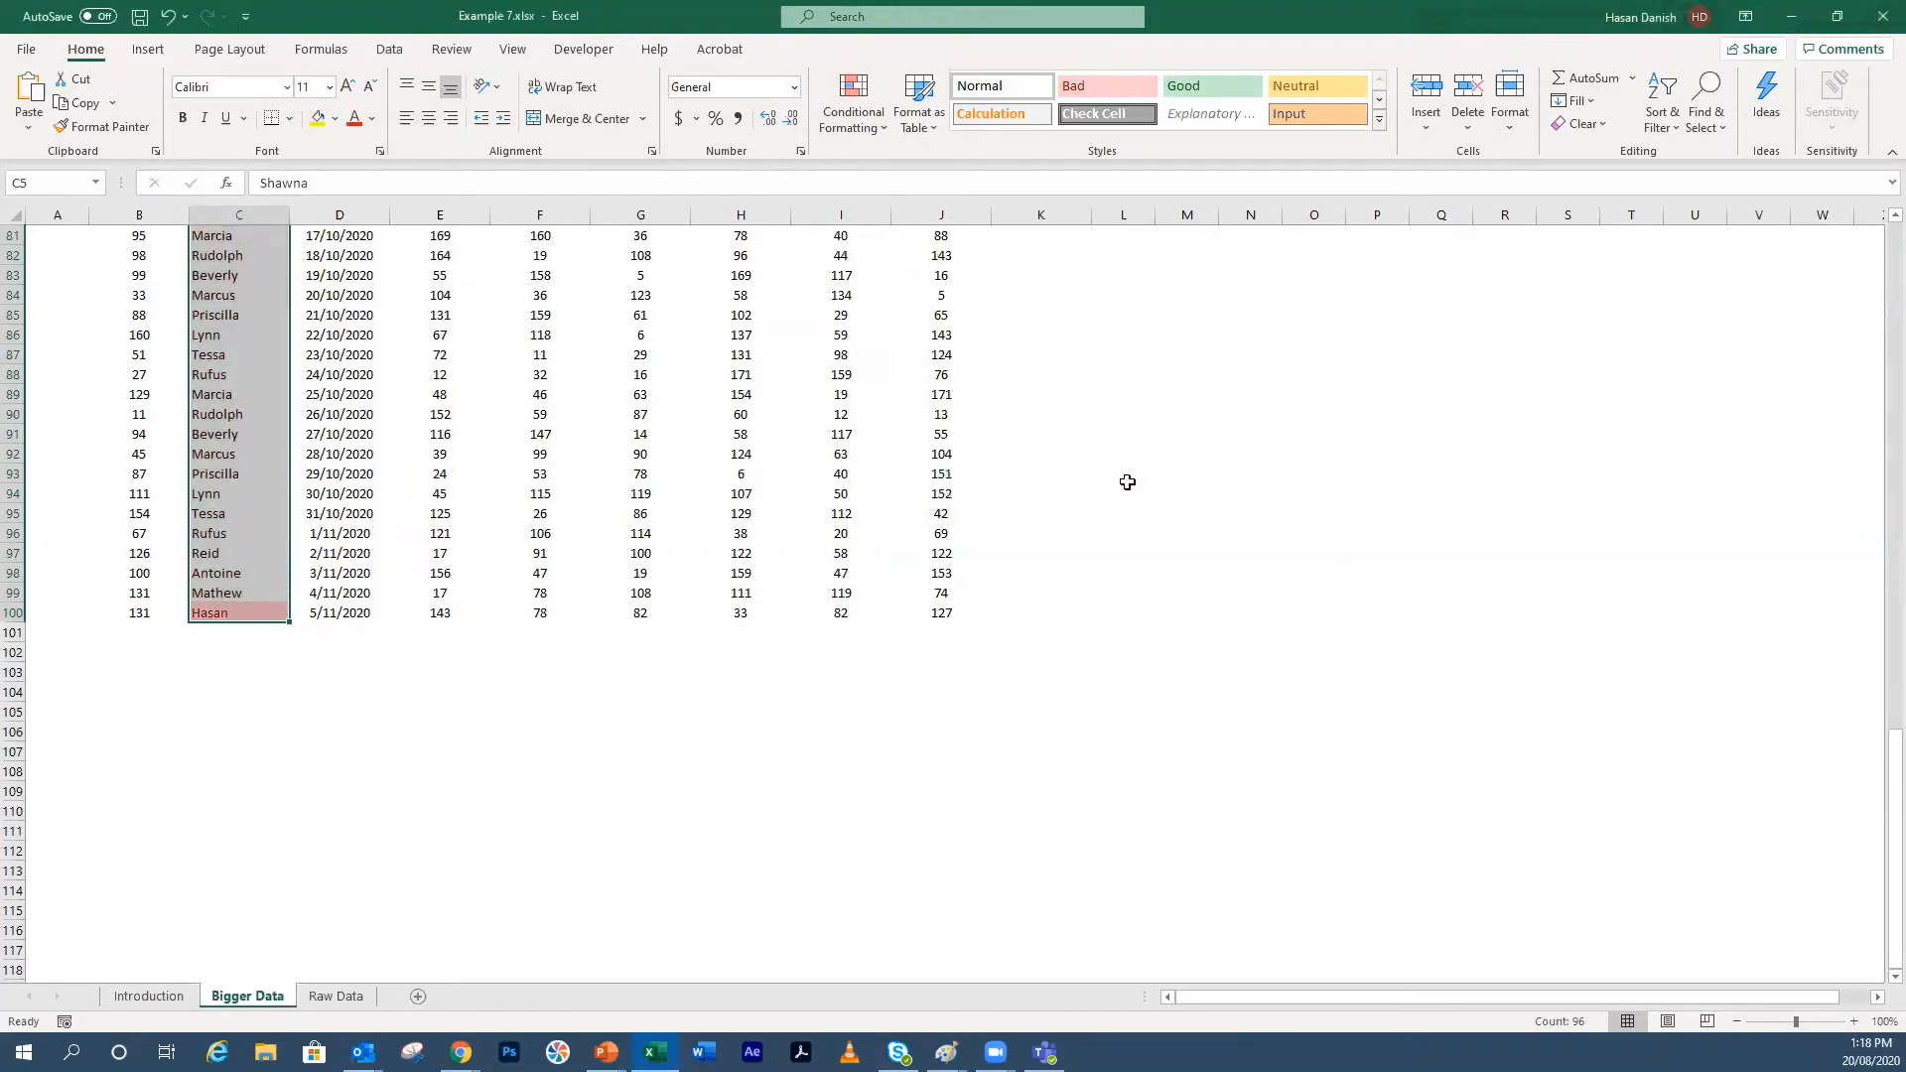
{"action": "left_click", "coordinate": [365, 432]}
{"action": "scroll", "coordinate": [264, 566], "scroll_direction": "up", "scroll_amount": 3}
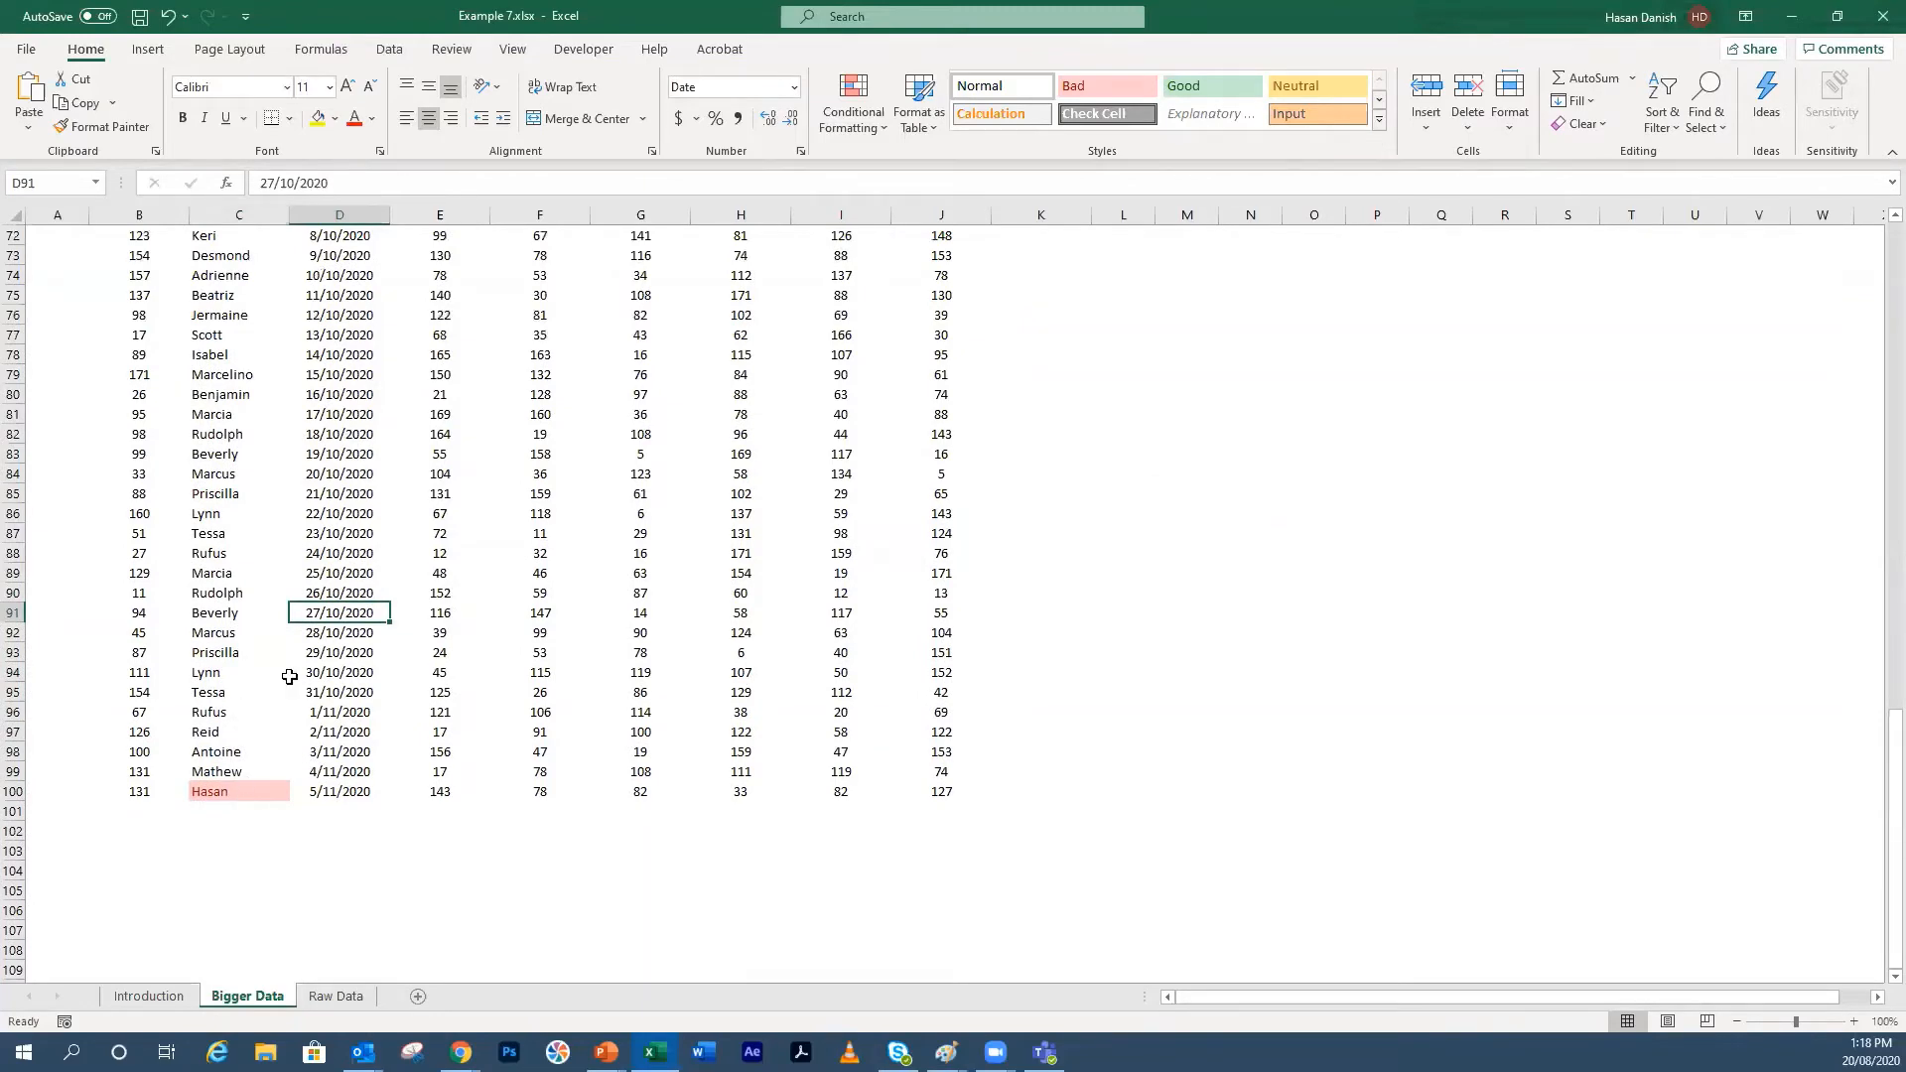
{"action": "scroll", "coordinate": [283, 556], "scroll_direction": "up", "scroll_amount": 7}
{"action": "scroll", "coordinate": [261, 436], "scroll_direction": "up", "scroll_amount": 14}
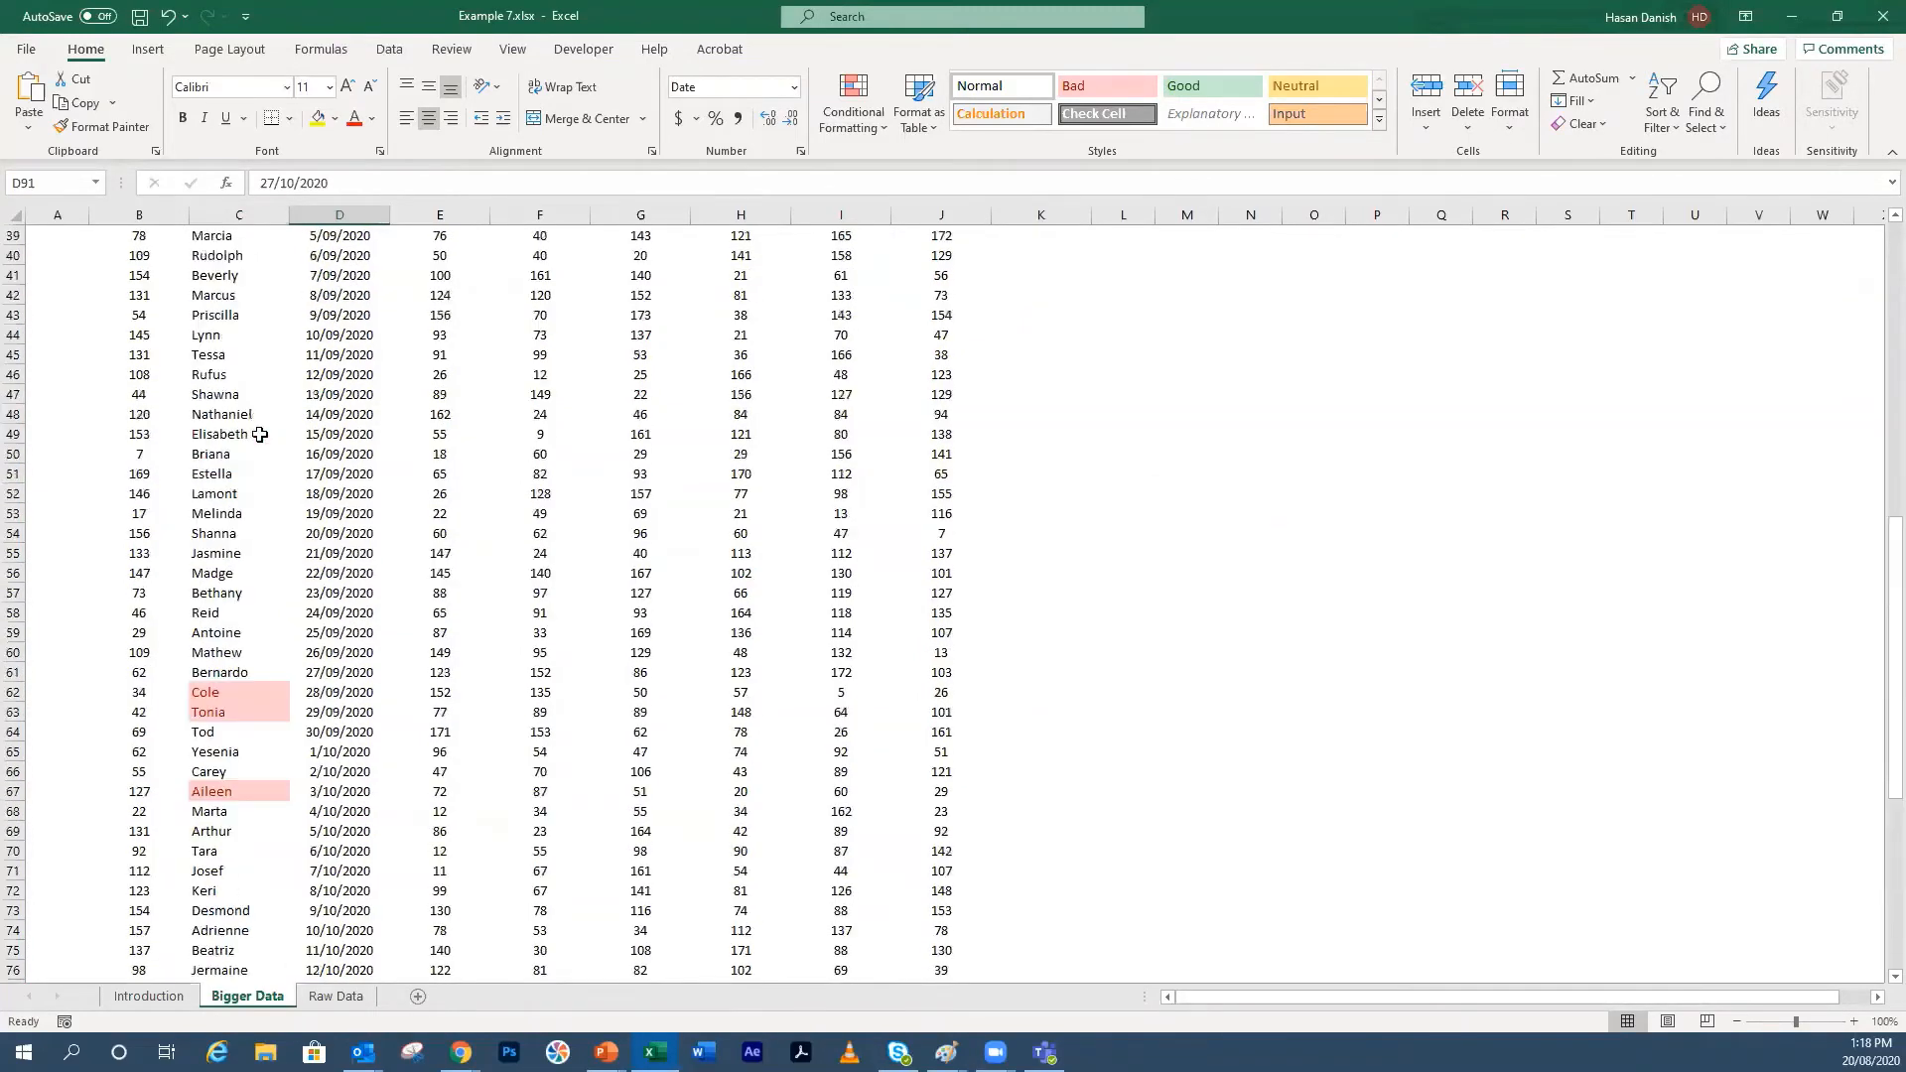
{"action": "scroll", "coordinate": [258, 421], "scroll_direction": "up", "scroll_amount": 2}
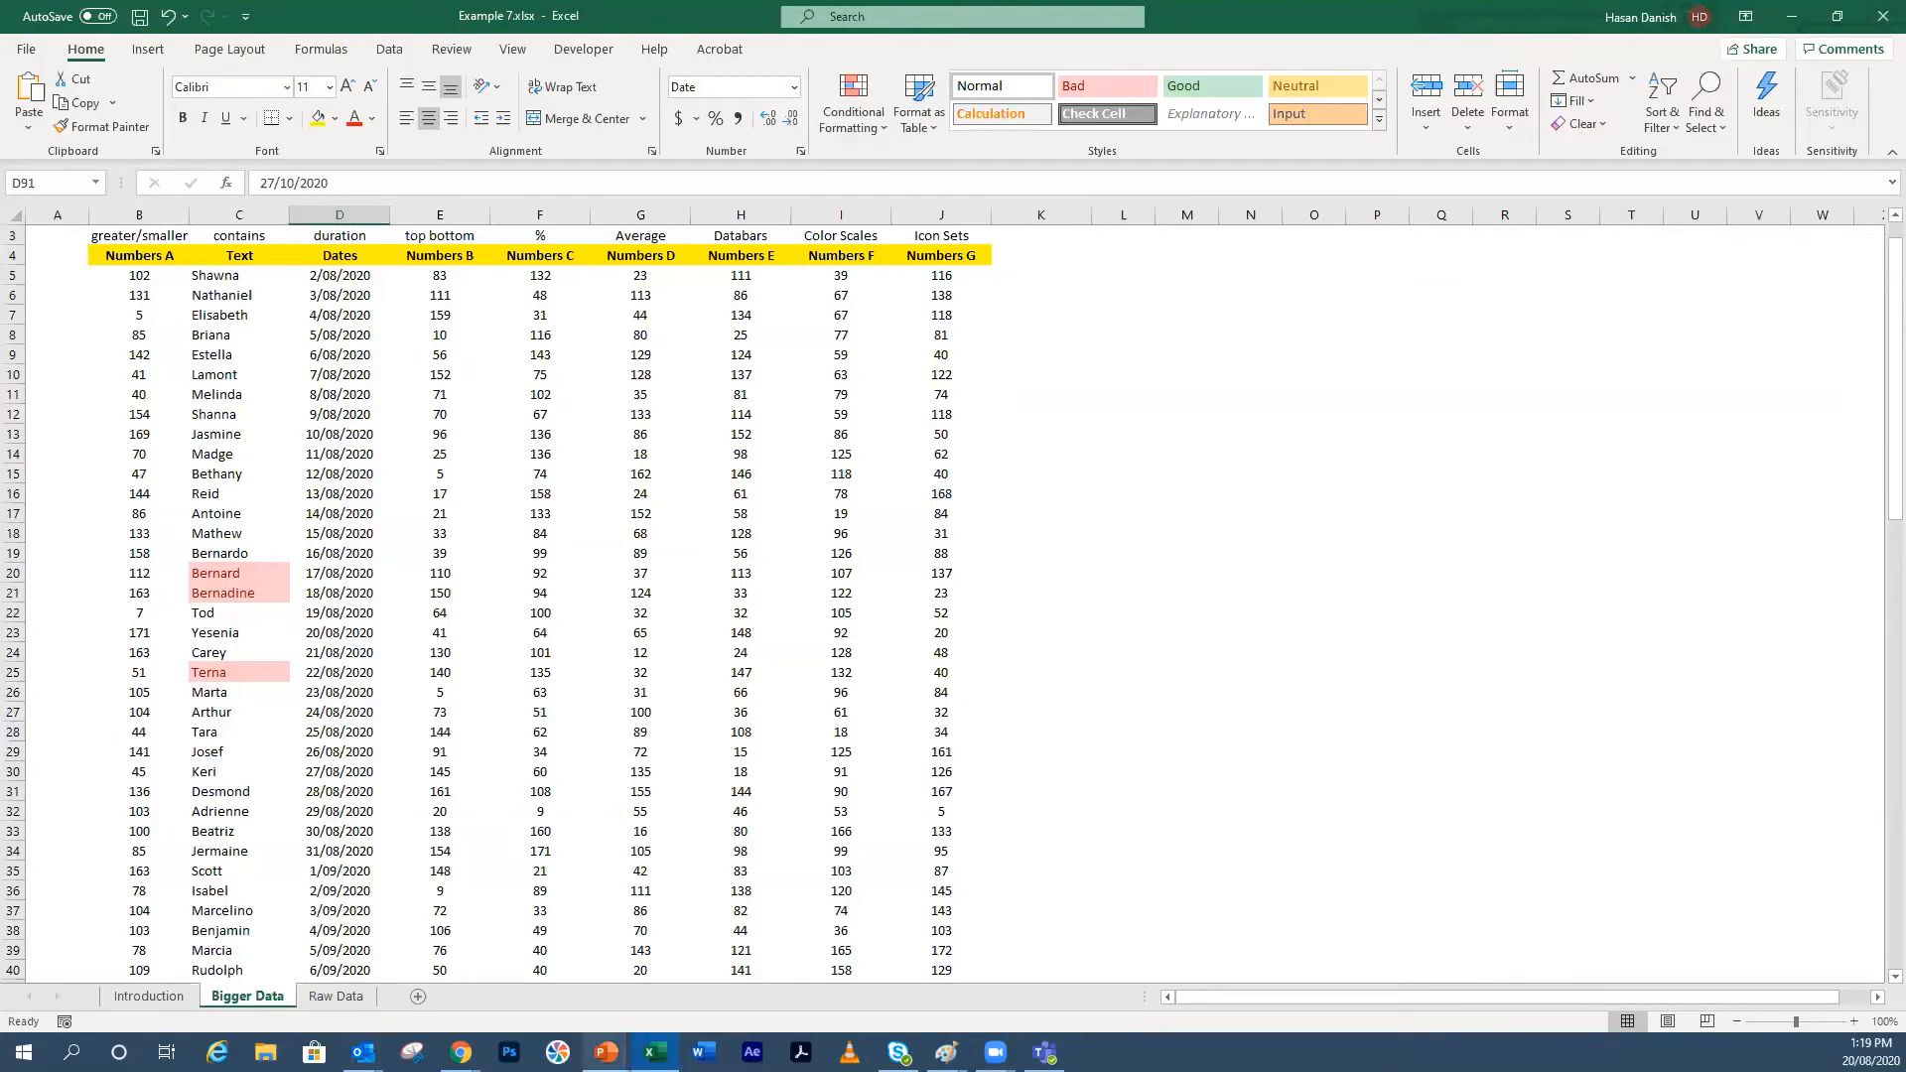
Step: Switch to the PowerPoint slide show and review the topics on the TODAY'S Learning slide
{"action": "mouse_move", "coordinate": [606, 1053]}
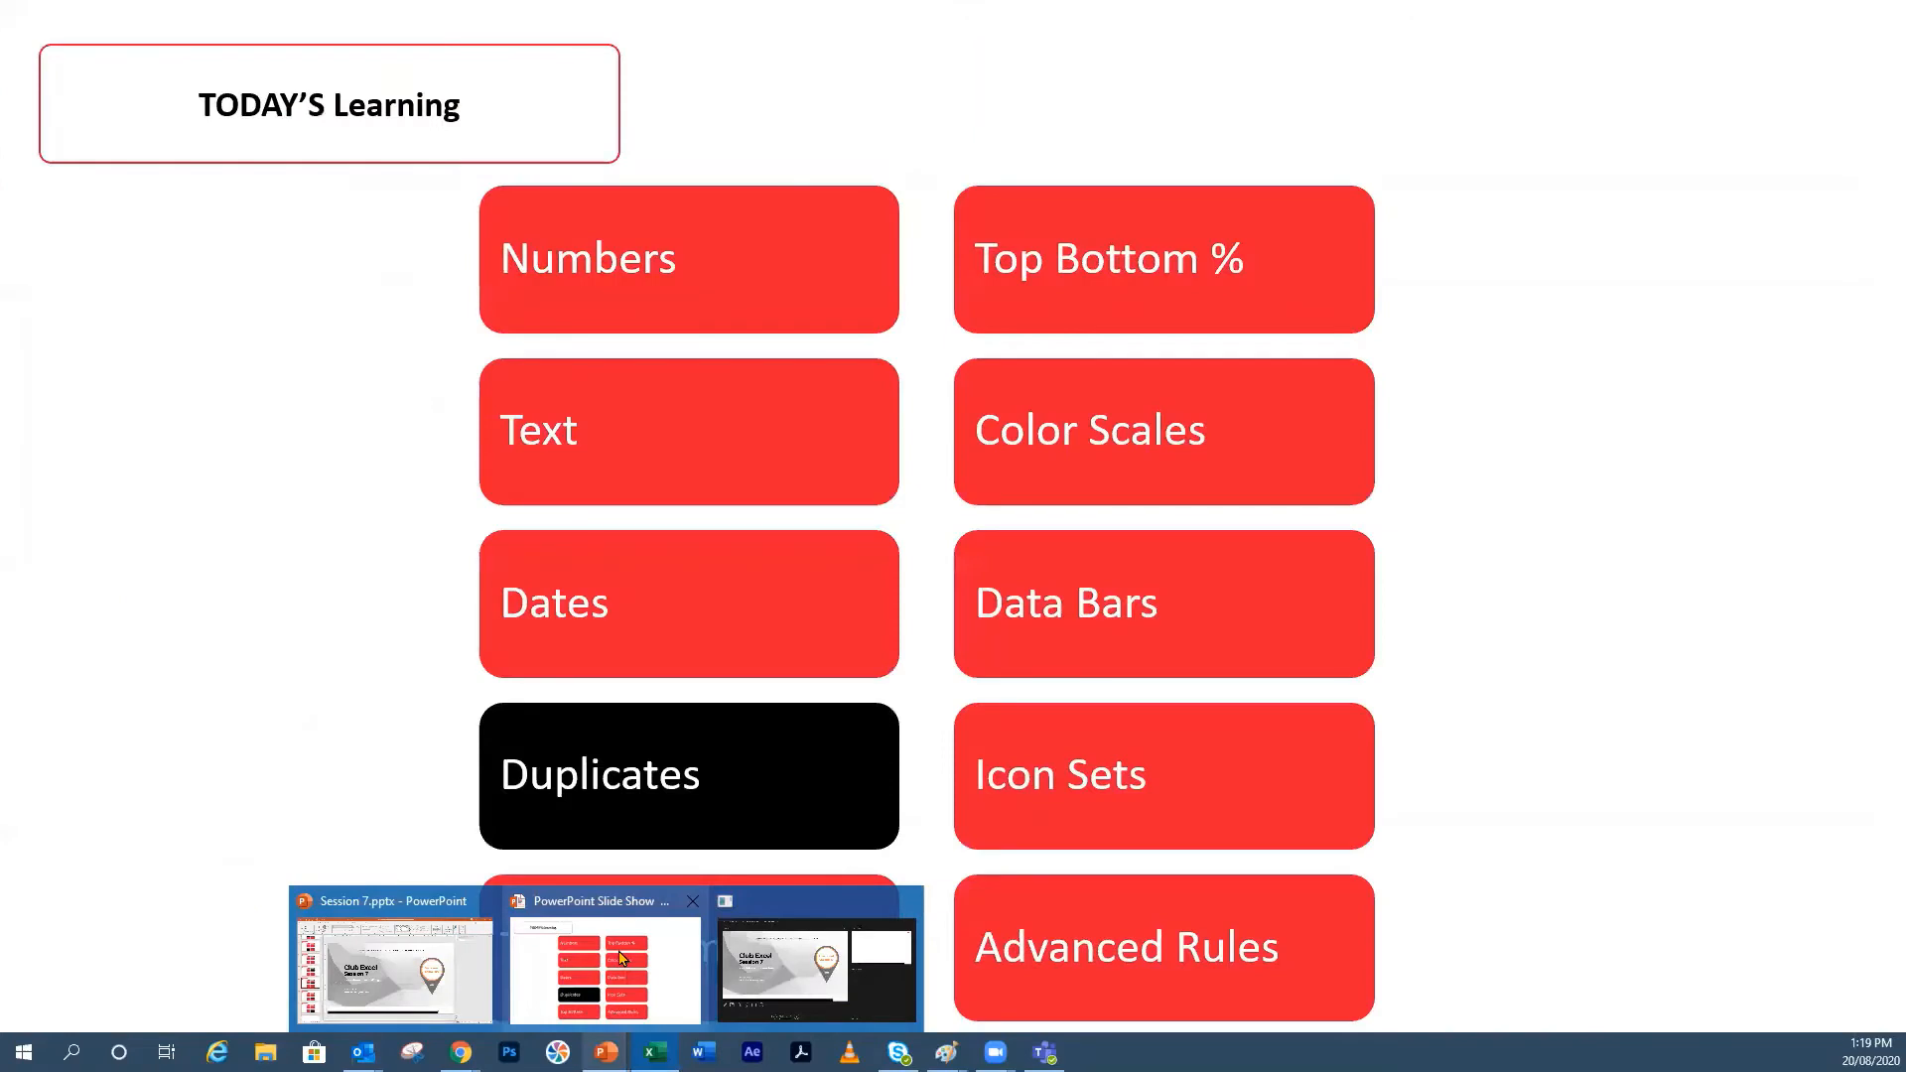
{"action": "left_click", "coordinate": [622, 958]}
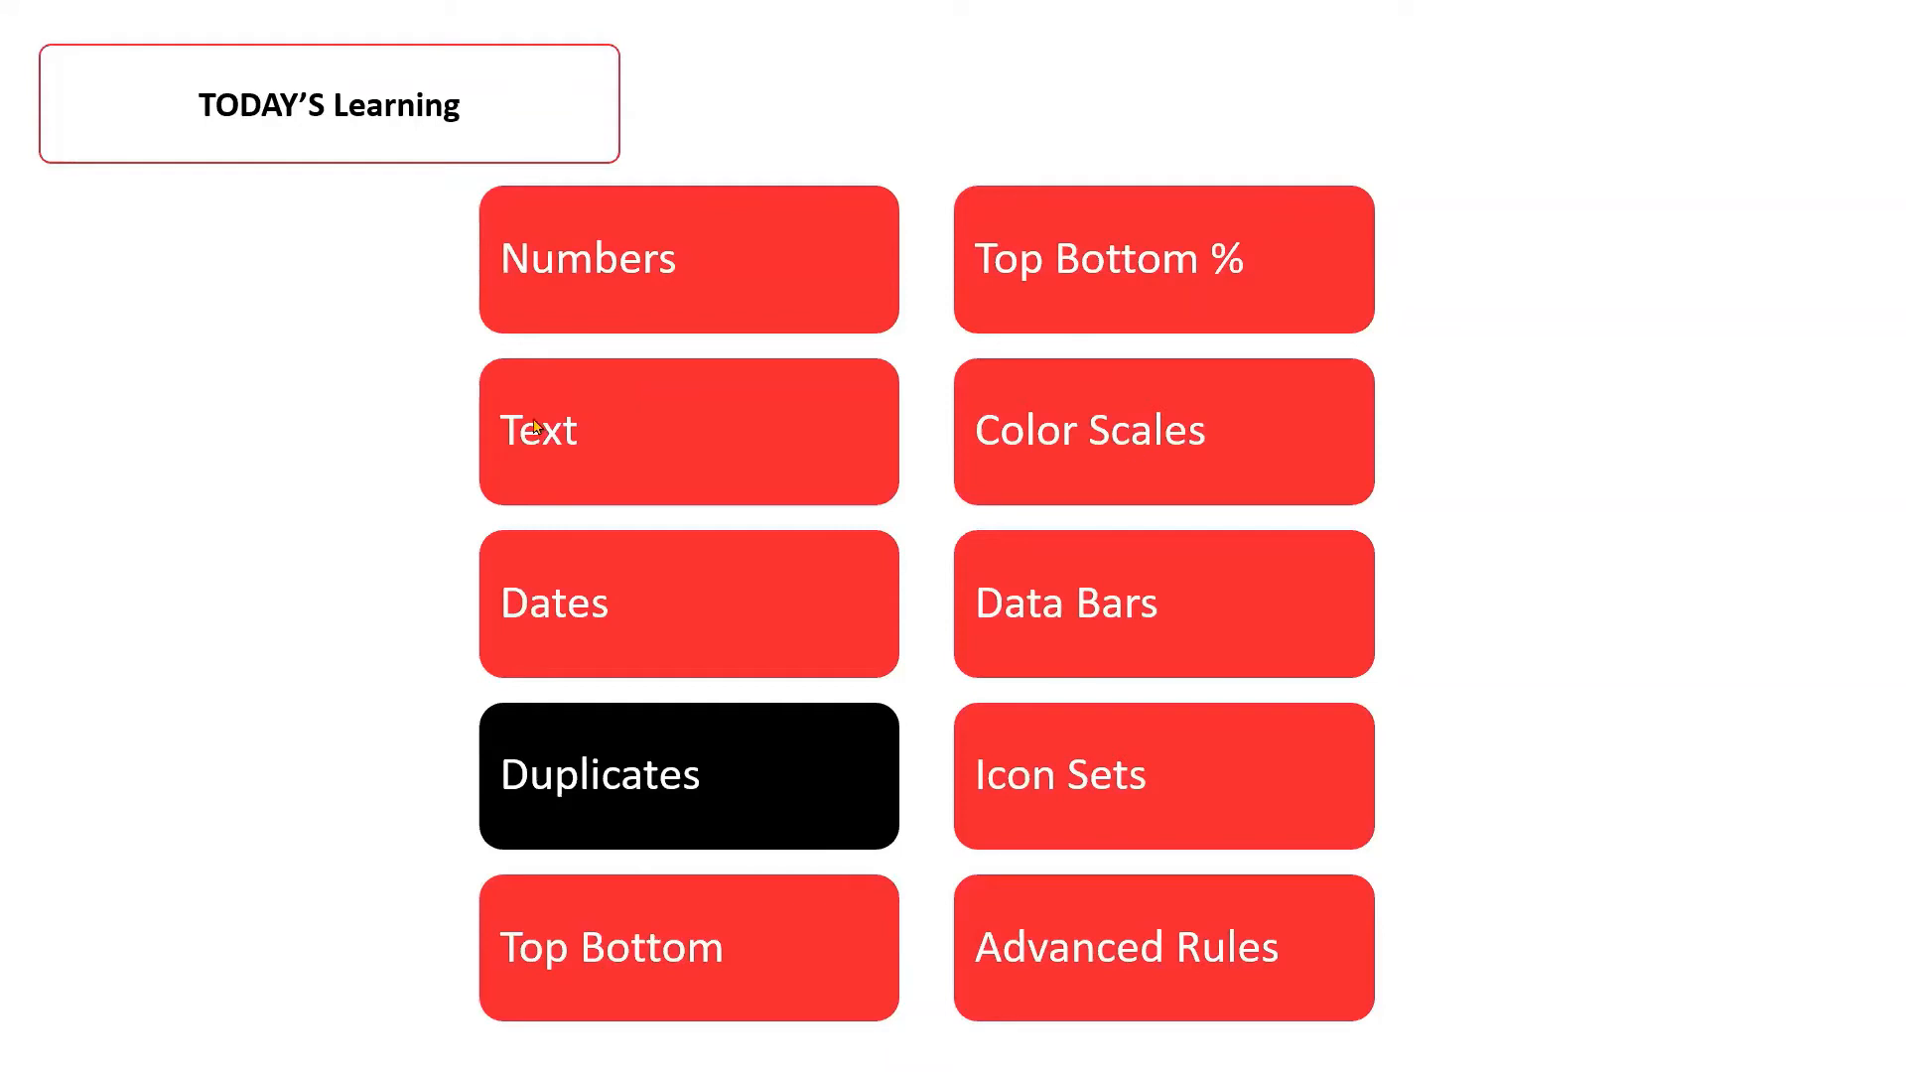
{"action": "left_click", "coordinate": [400, 435]}
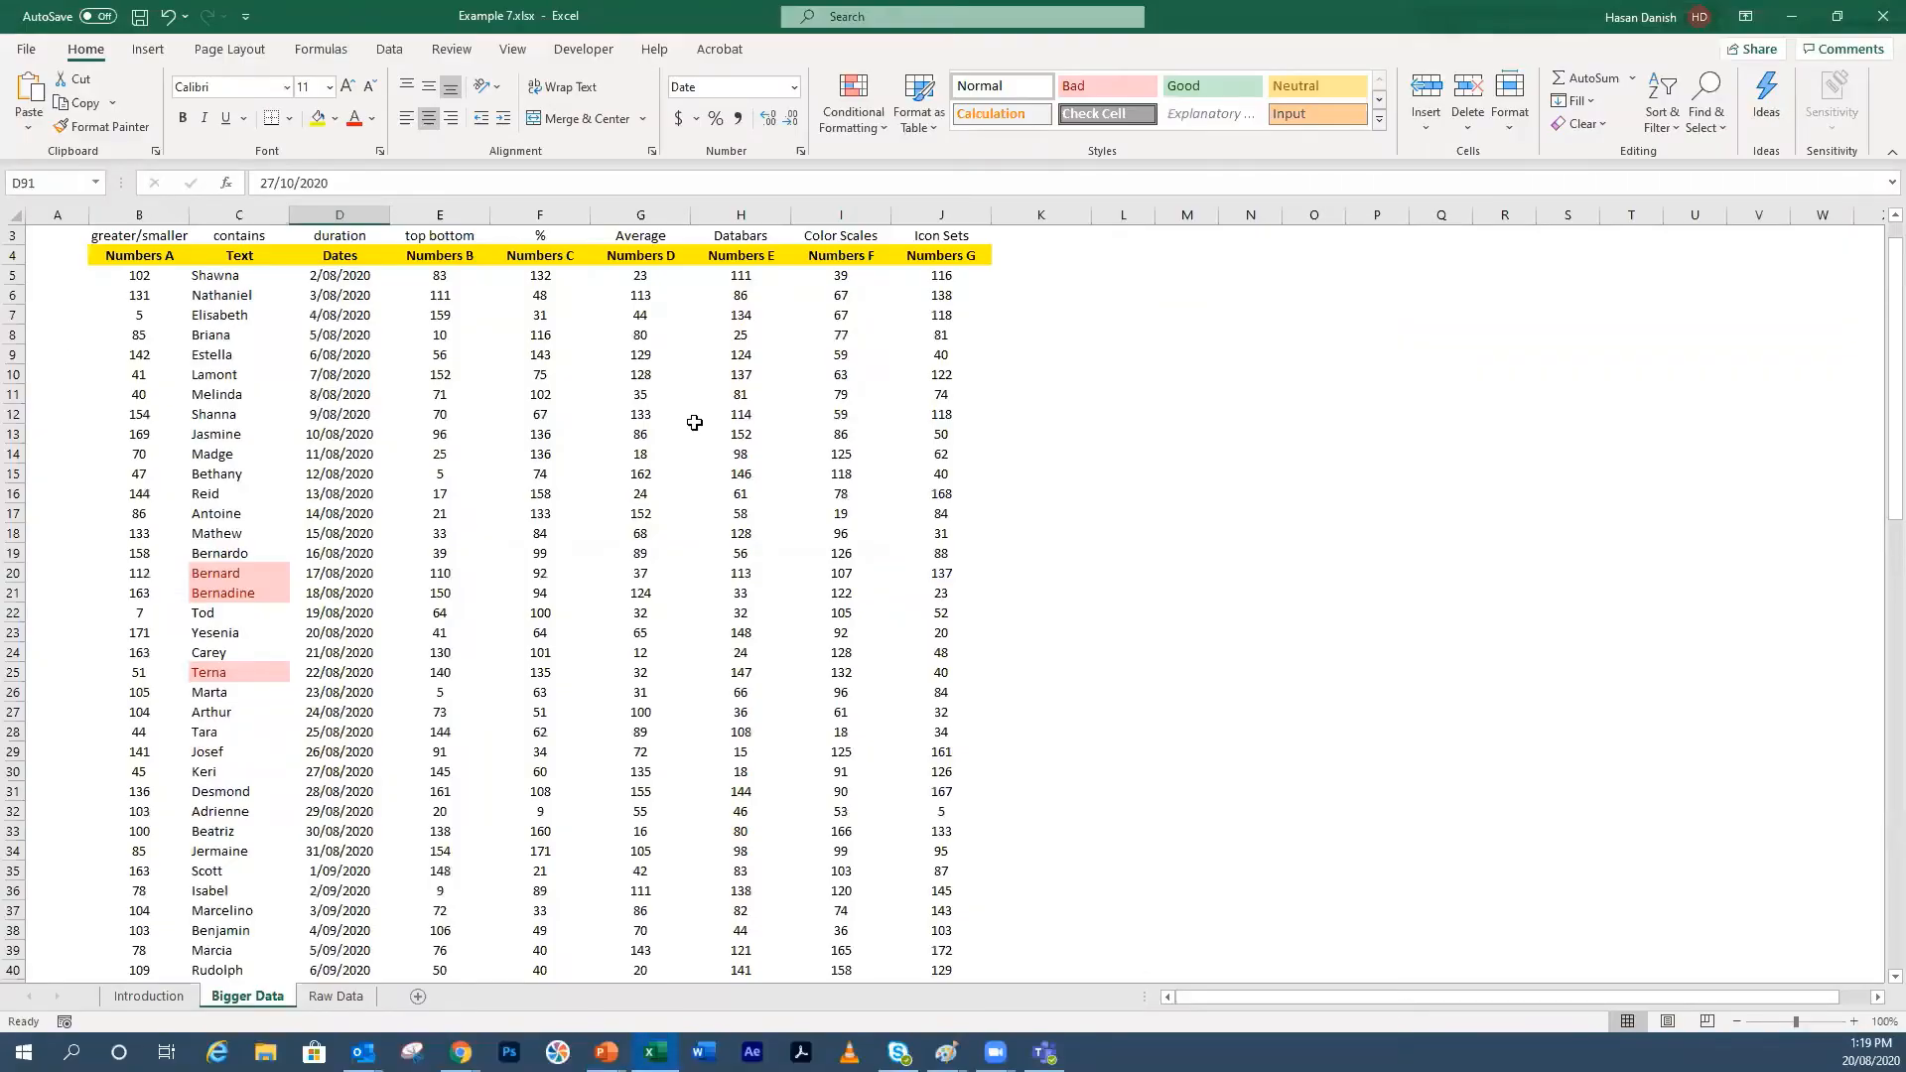
Step: Clear all conditional formatting rules from the entire Bigger Data sheet in Excel
{"action": "left_click", "coordinate": [695, 414]}
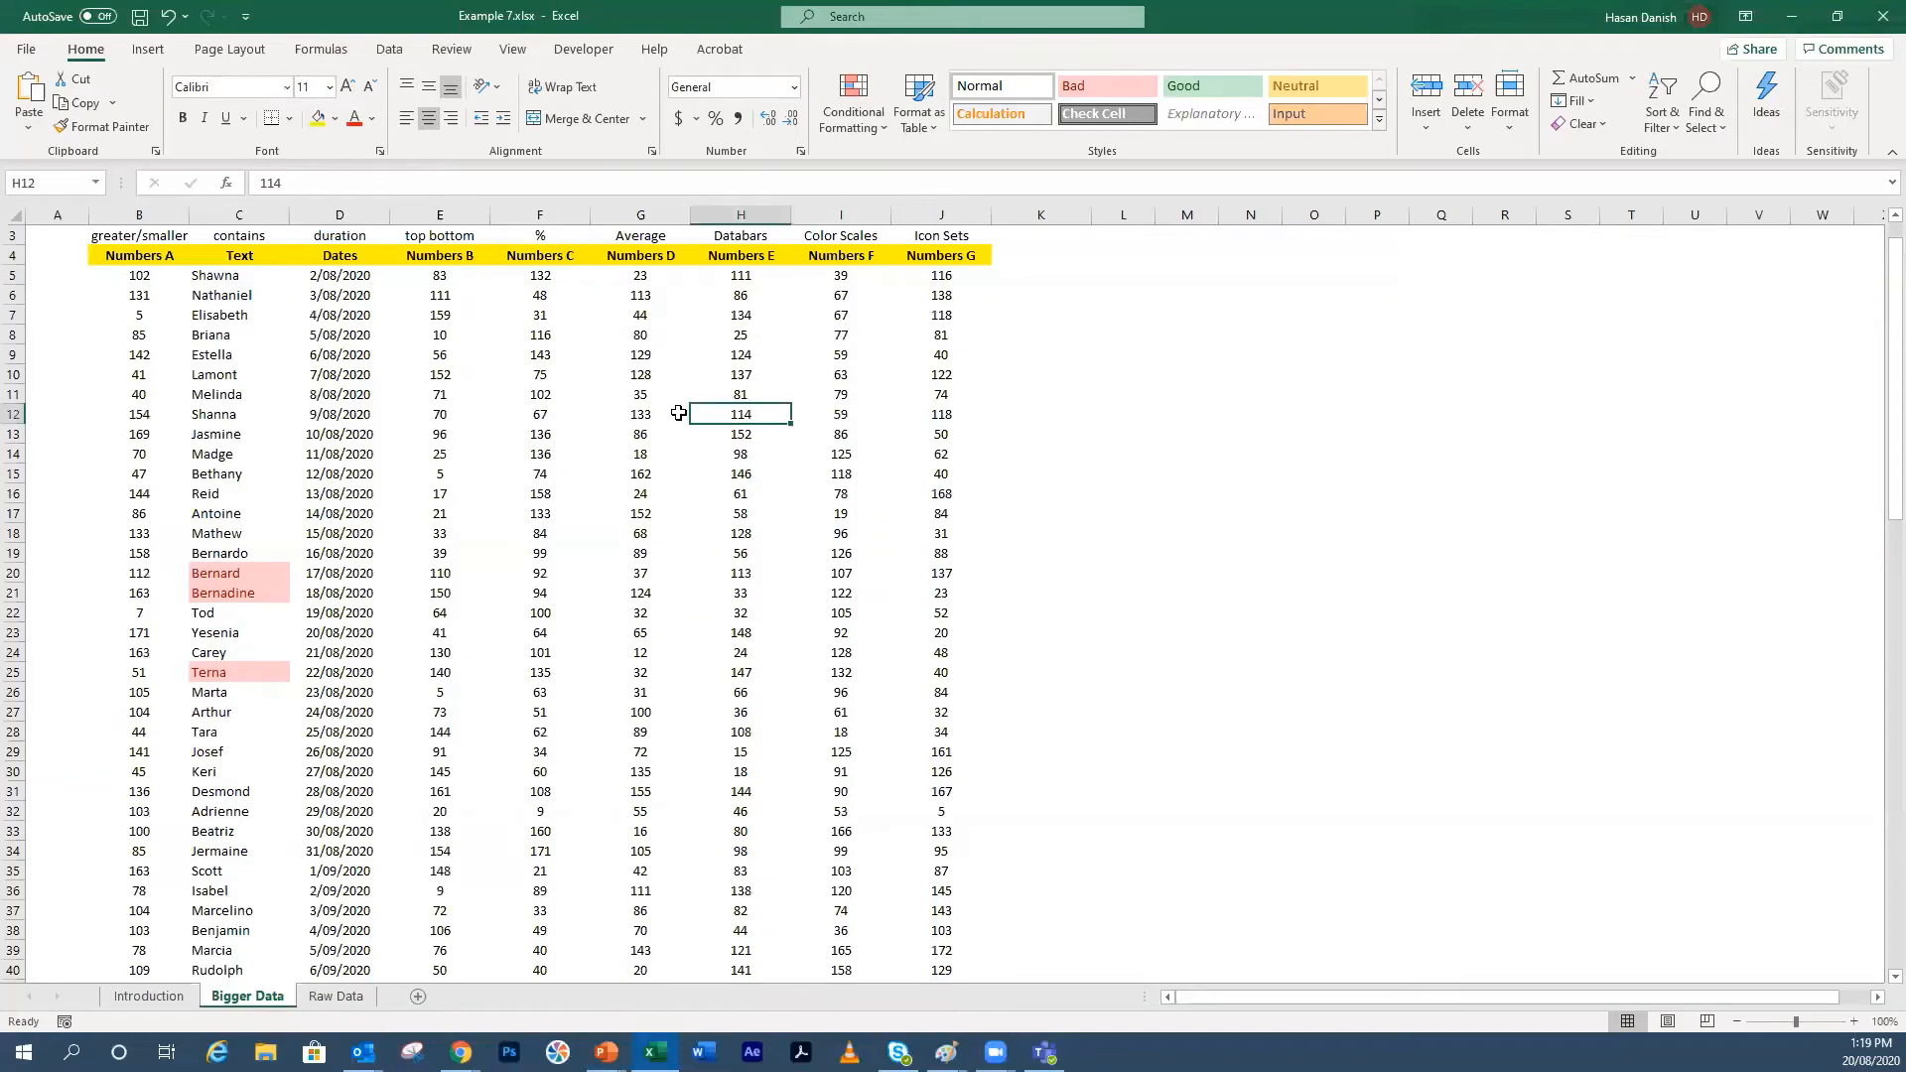
{"action": "left_click", "coordinate": [212, 336]}
{"action": "left_click", "coordinate": [853, 104]}
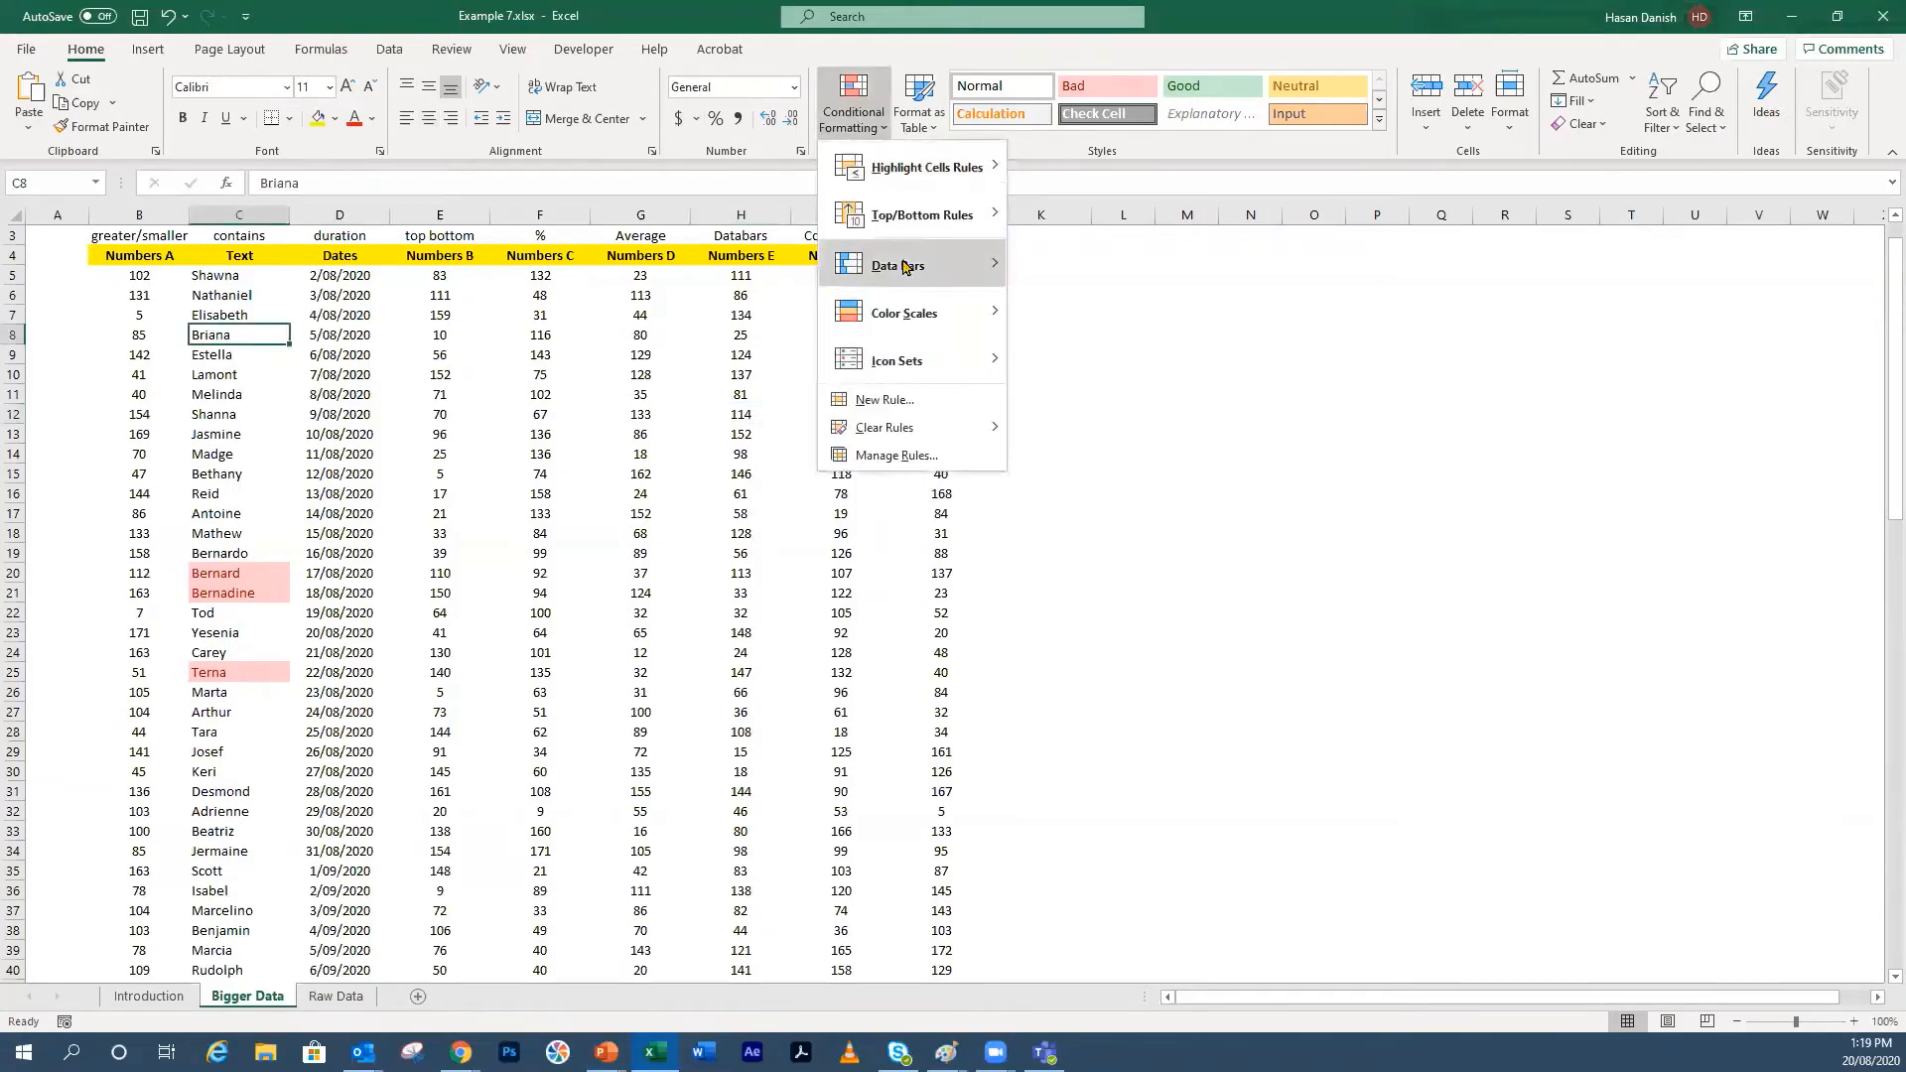
{"action": "mouse_move", "coordinate": [919, 306]}
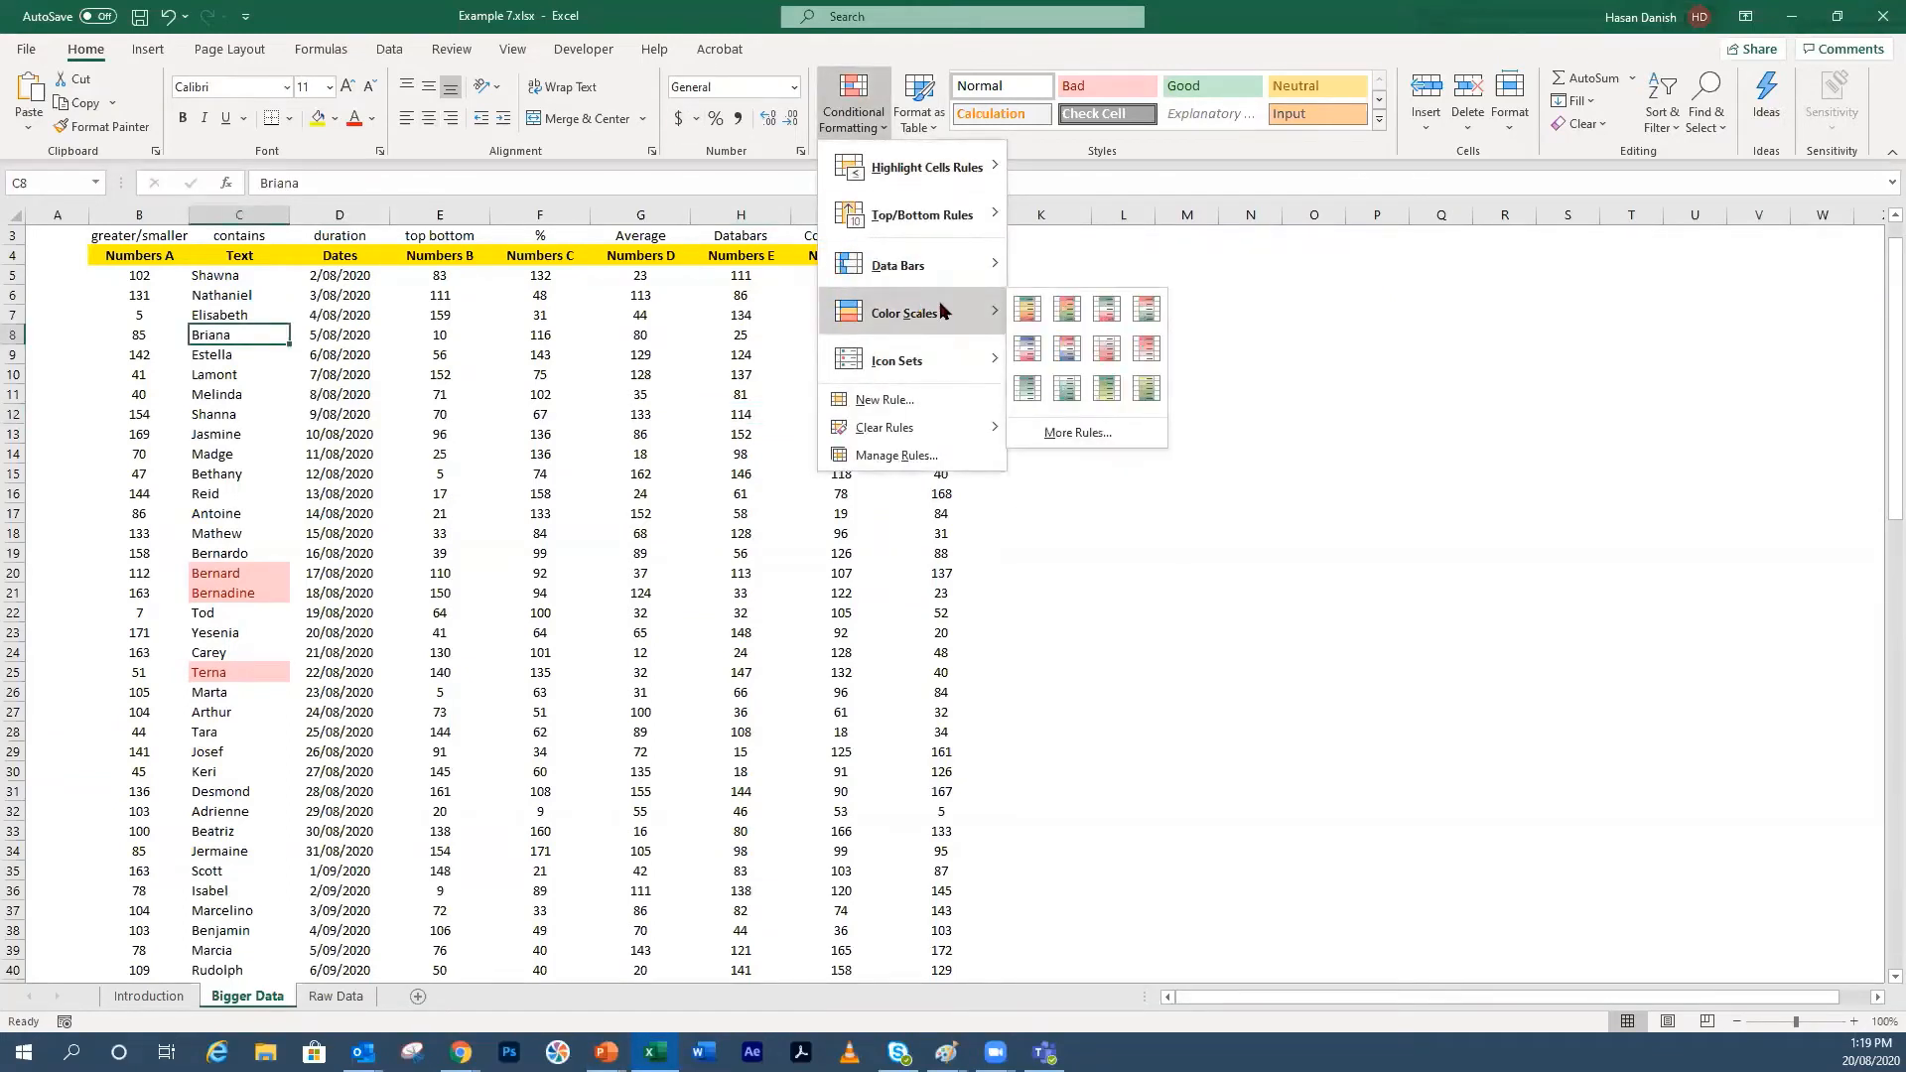
{"action": "mouse_move", "coordinate": [953, 427]}
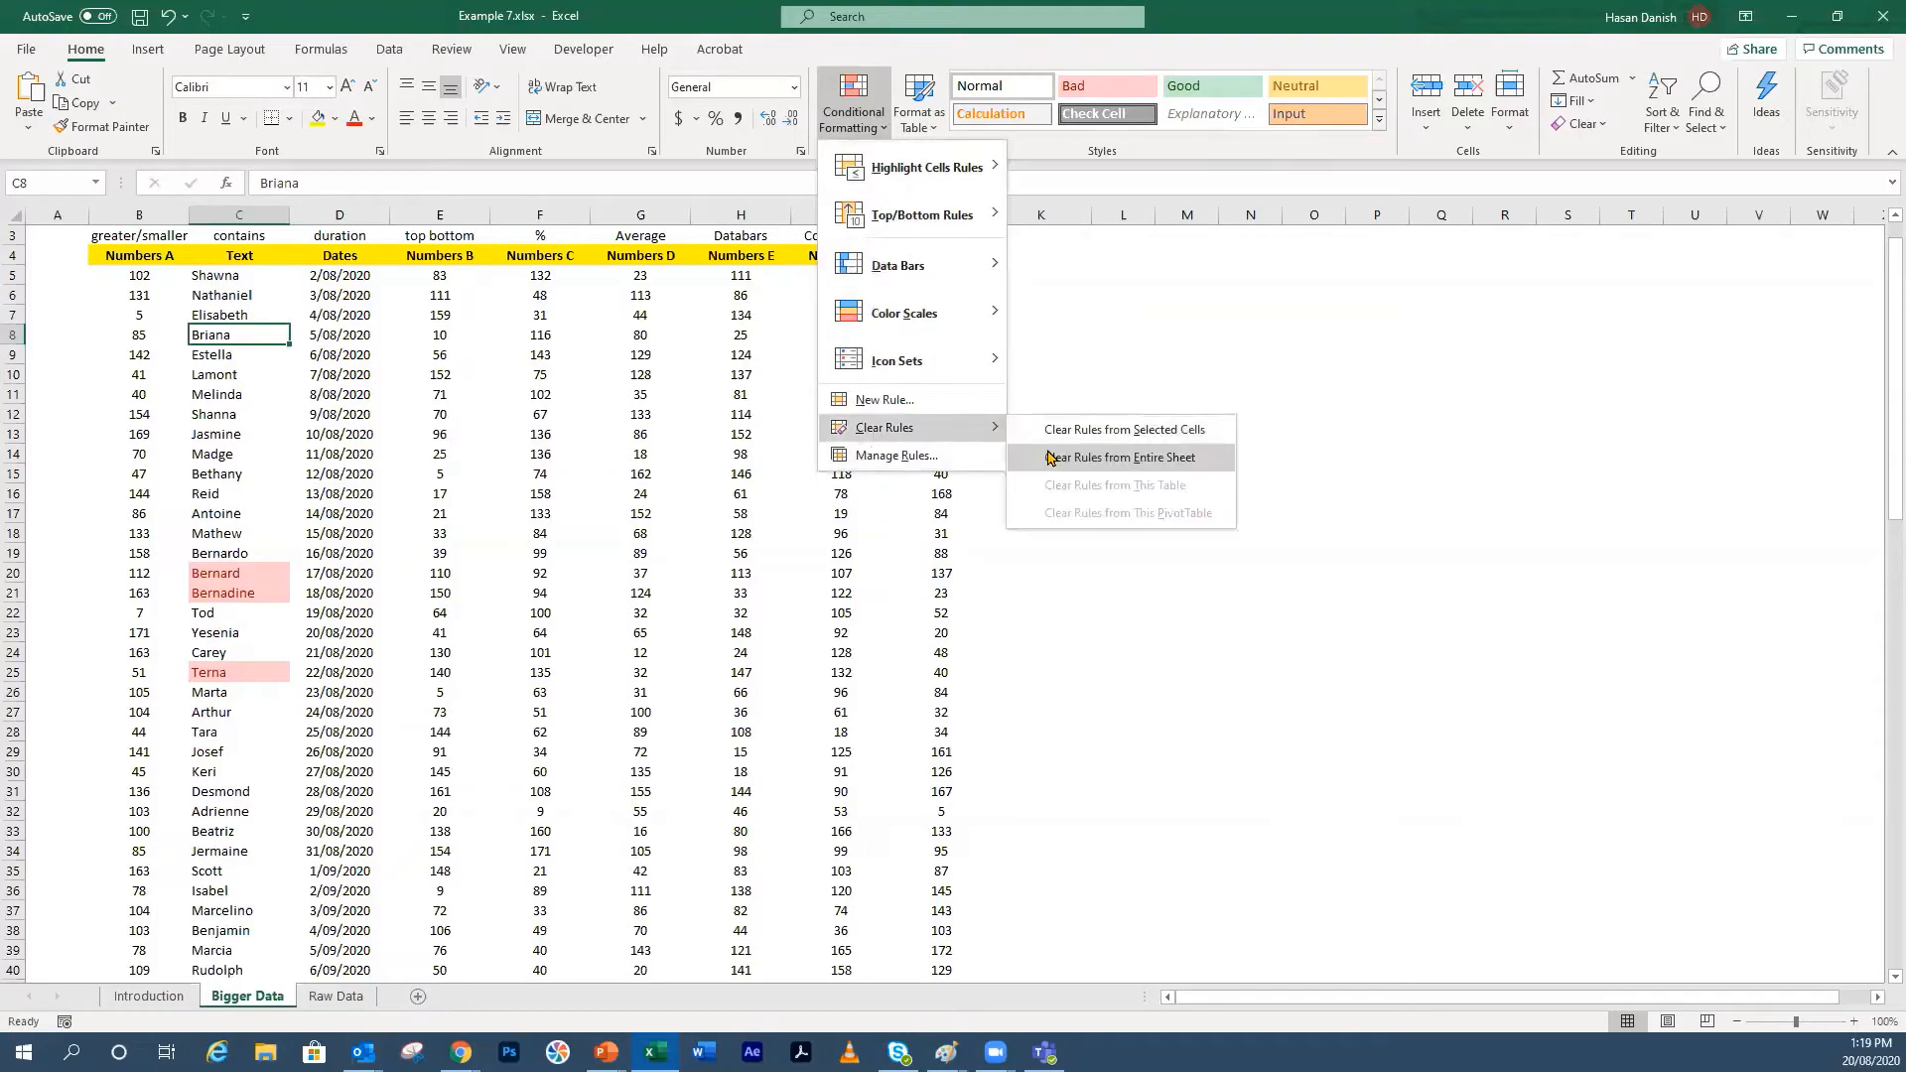
{"action": "left_click", "coordinate": [1050, 458]}
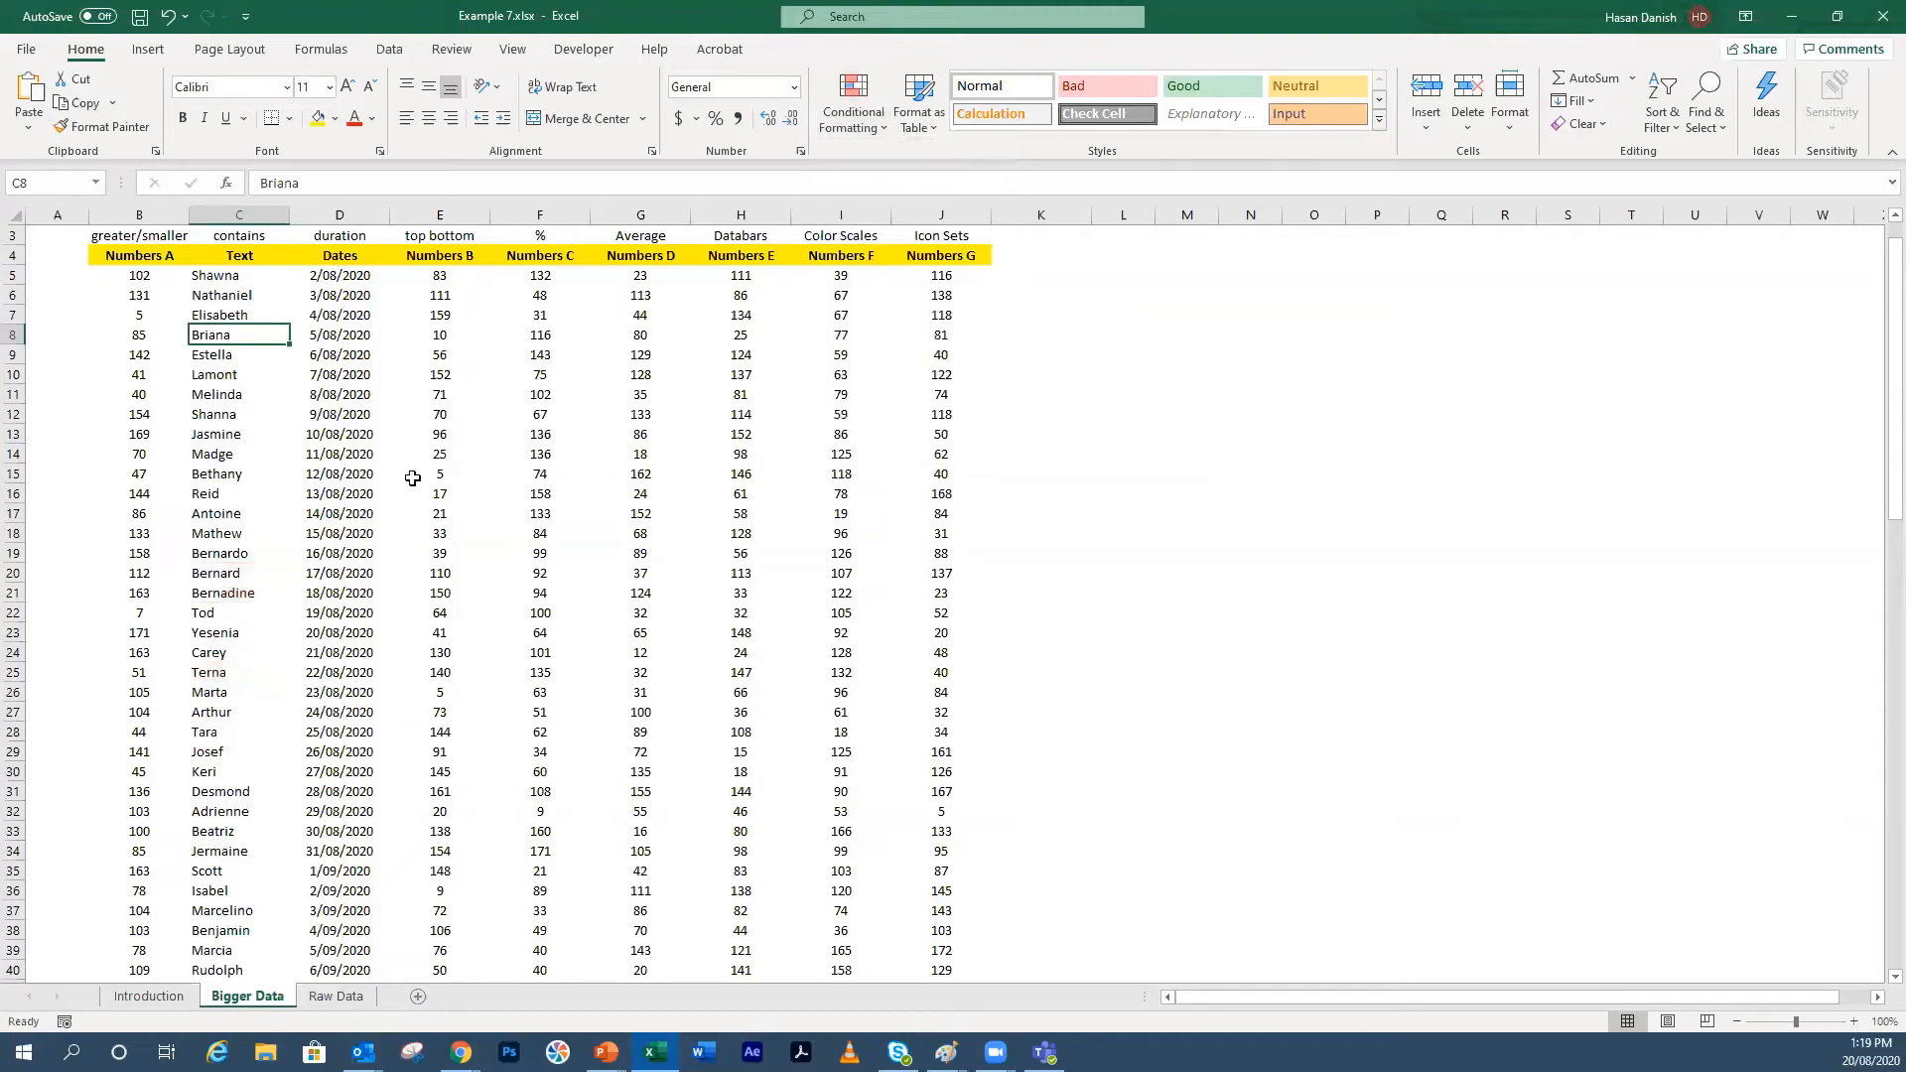
Step: Clear all conditional formatting rules from the entire Introduction sheet
{"action": "left_click", "coordinate": [158, 1001]}
{"action": "left_click", "coordinate": [413, 371]}
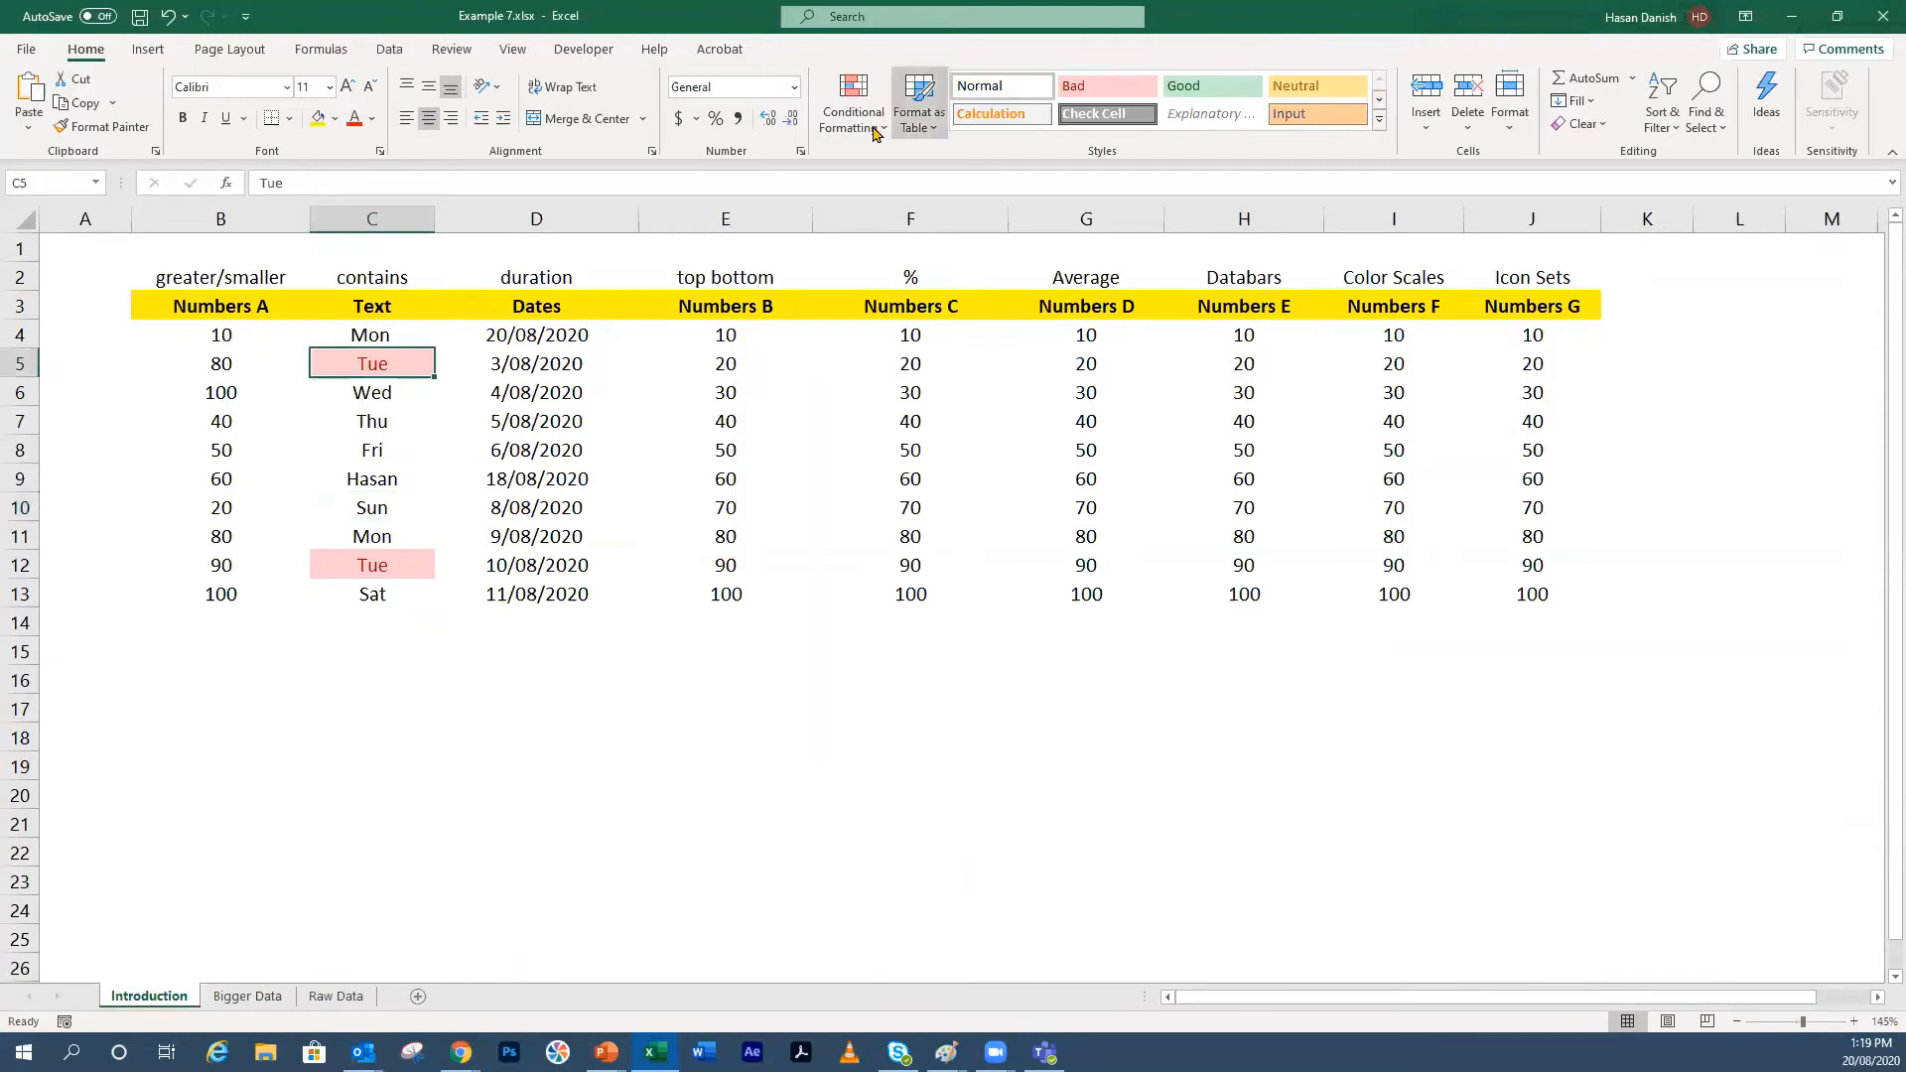
{"action": "left_click", "coordinate": [875, 132]}
{"action": "mouse_move", "coordinate": [893, 427]}
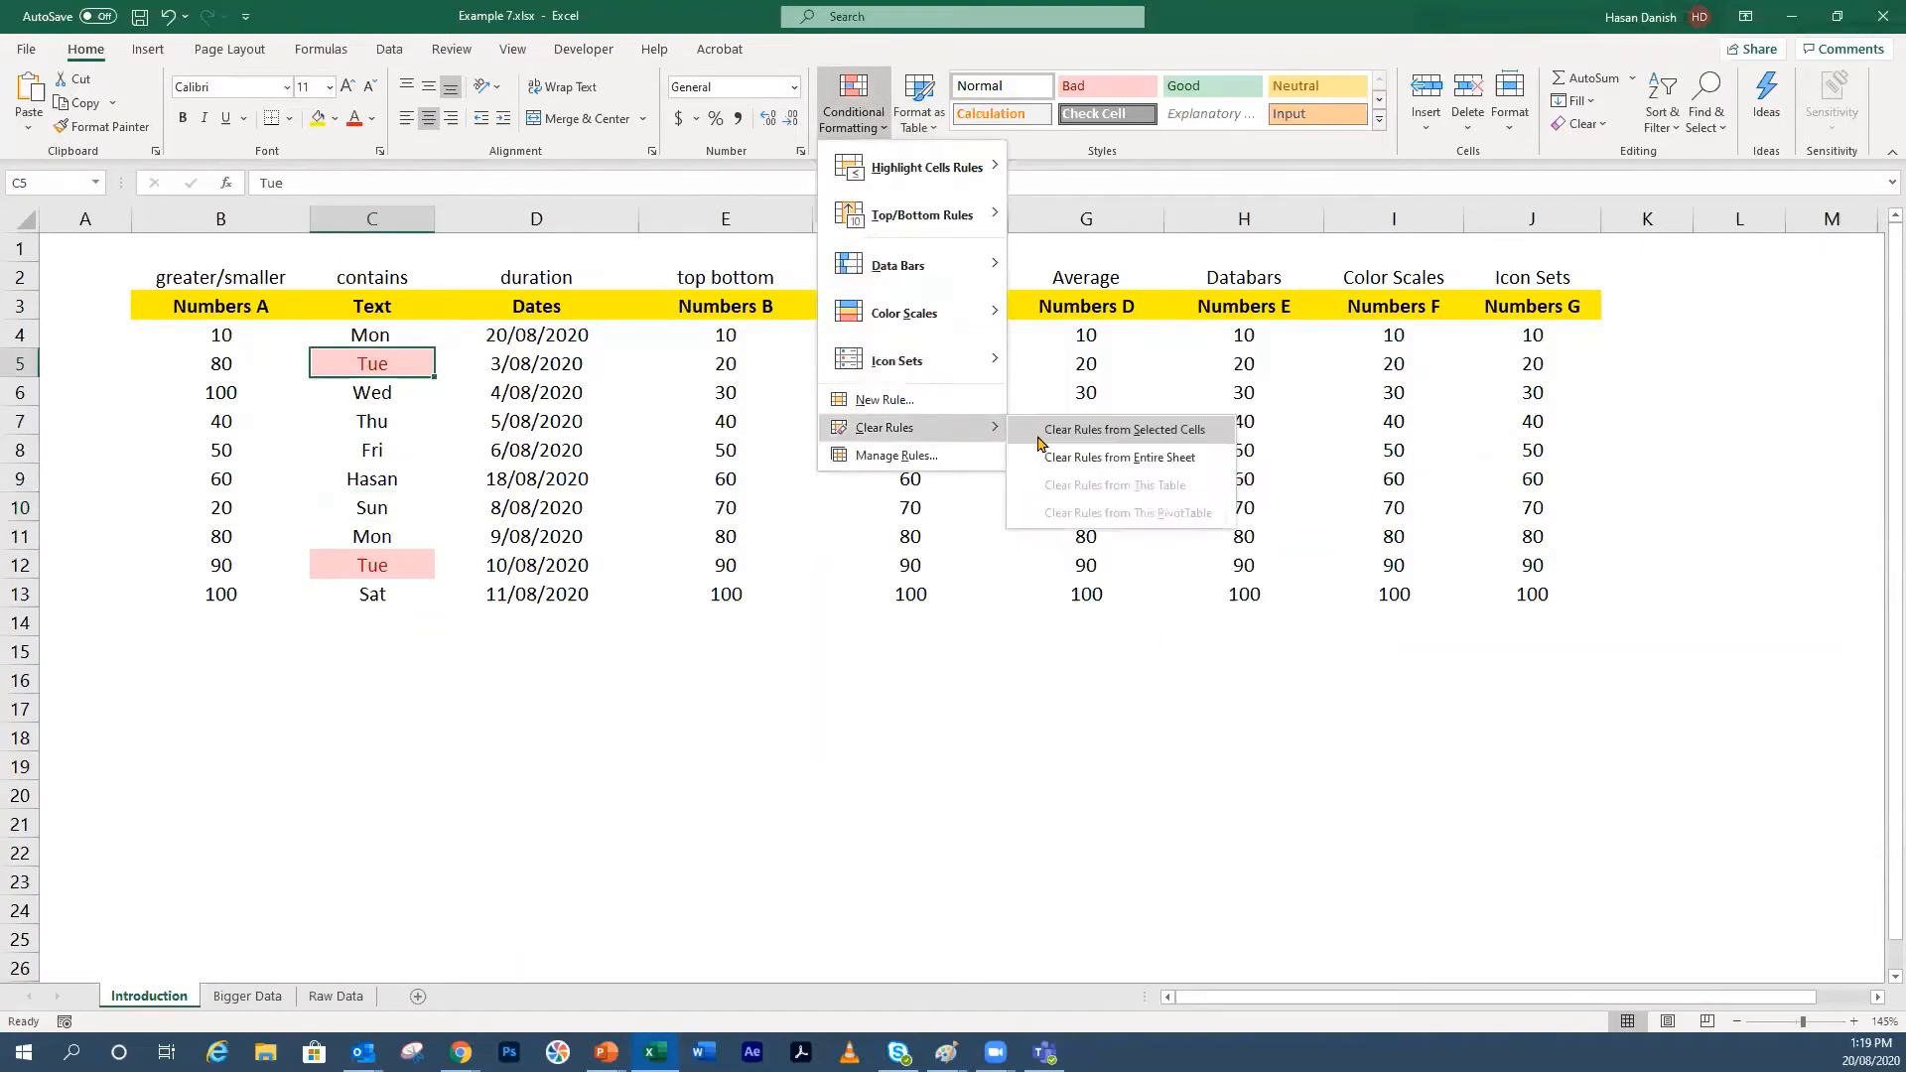
{"action": "left_click", "coordinate": [1051, 457]}
{"action": "left_click", "coordinate": [911, 508]}
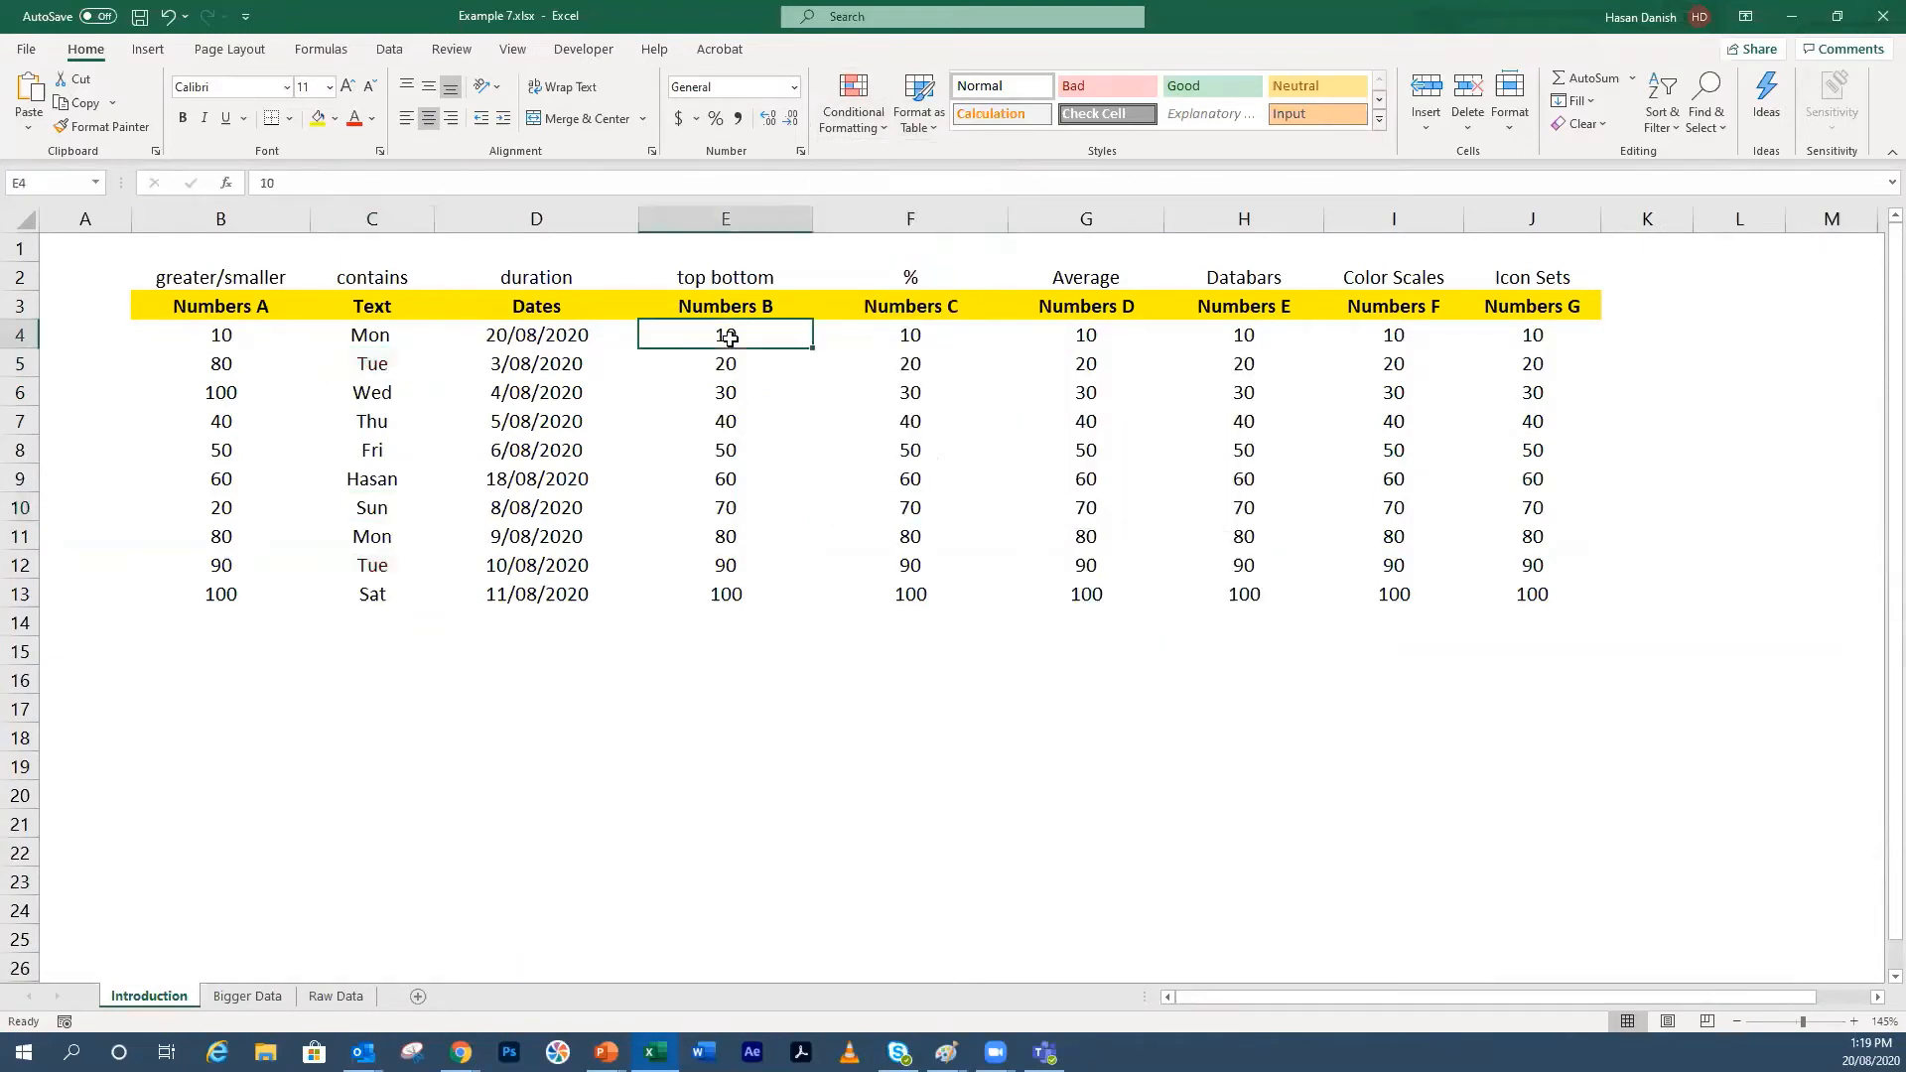
Step: Set up a Top 10 Items rule for the Numbers B values in E4:E13, reduced to the top 3 items
{"action": "left_click_drag", "start_coordinate": [726, 337], "coordinate": [741, 592]}
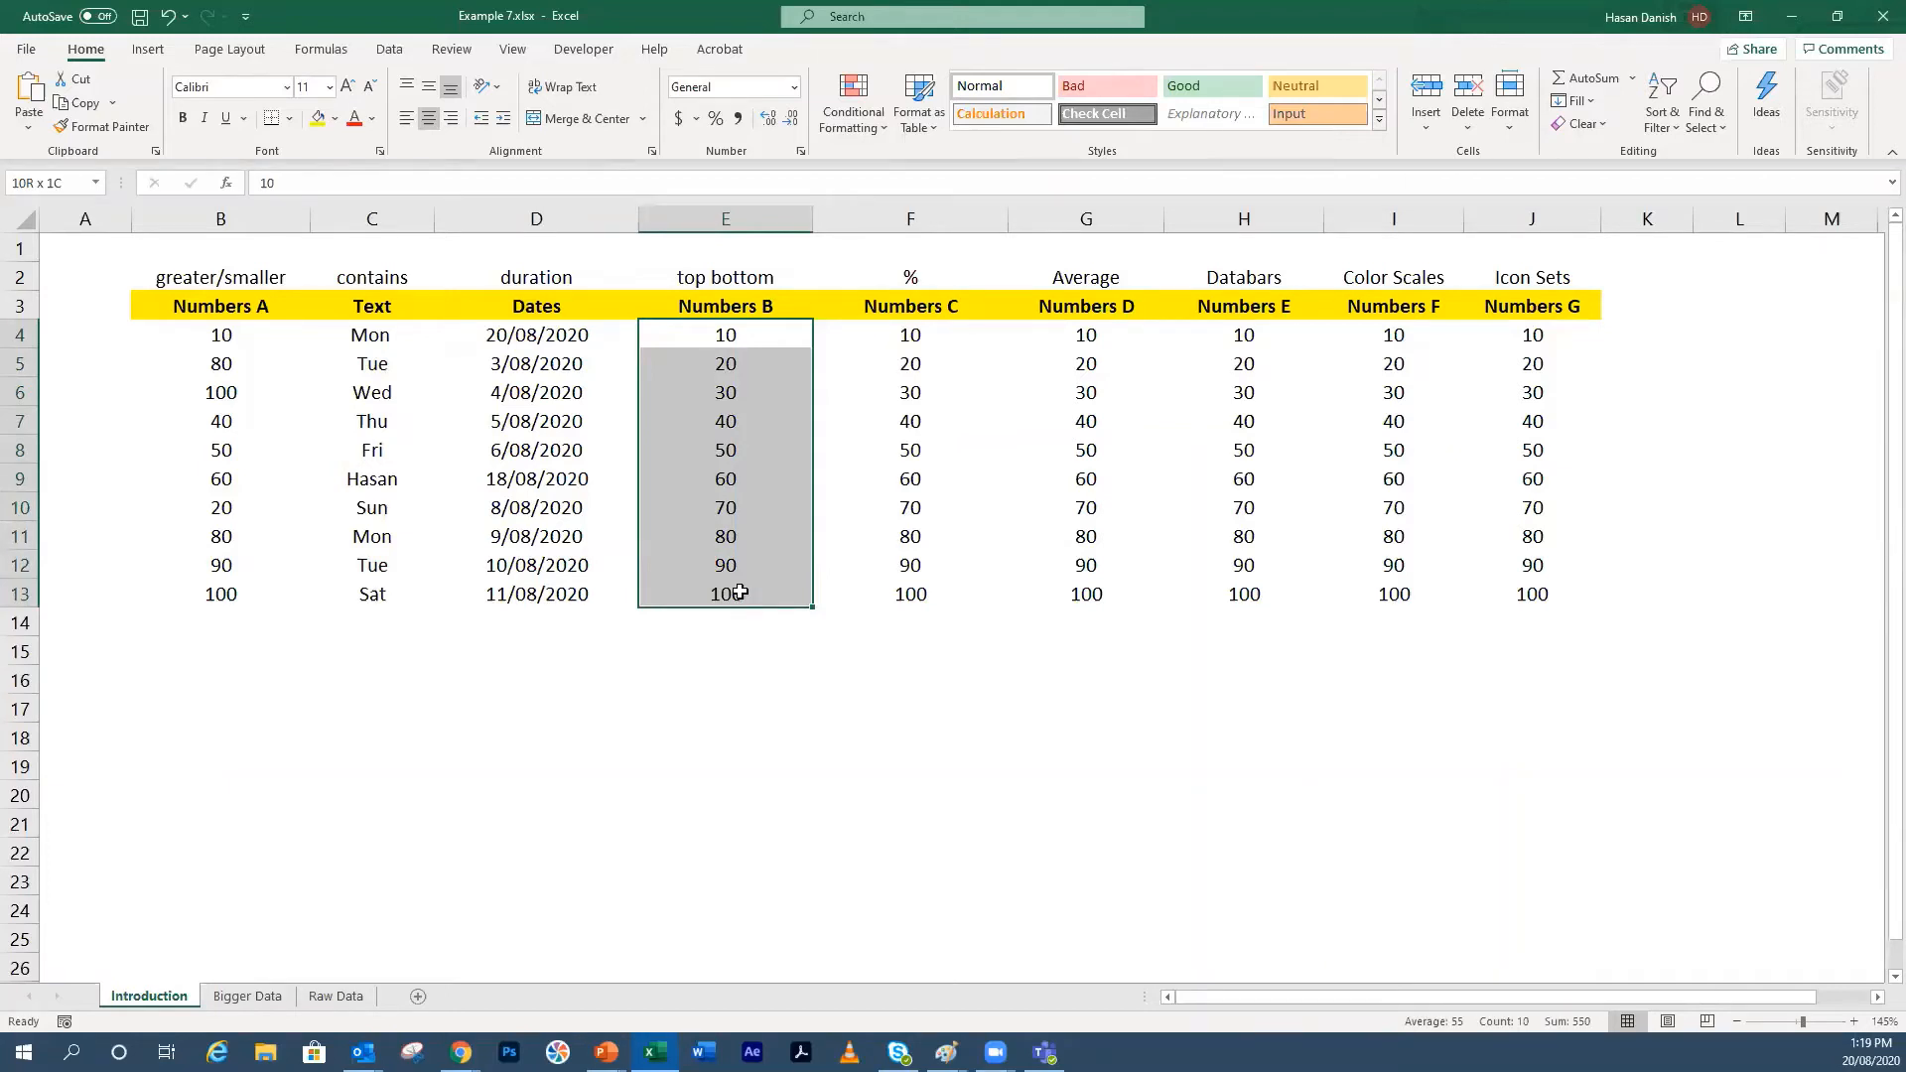
{"action": "left_click_drag", "start_coordinate": [740, 592], "coordinate": [741, 592]}
{"action": "left_click", "coordinate": [856, 123]}
{"action": "mouse_move", "coordinate": [879, 164]}
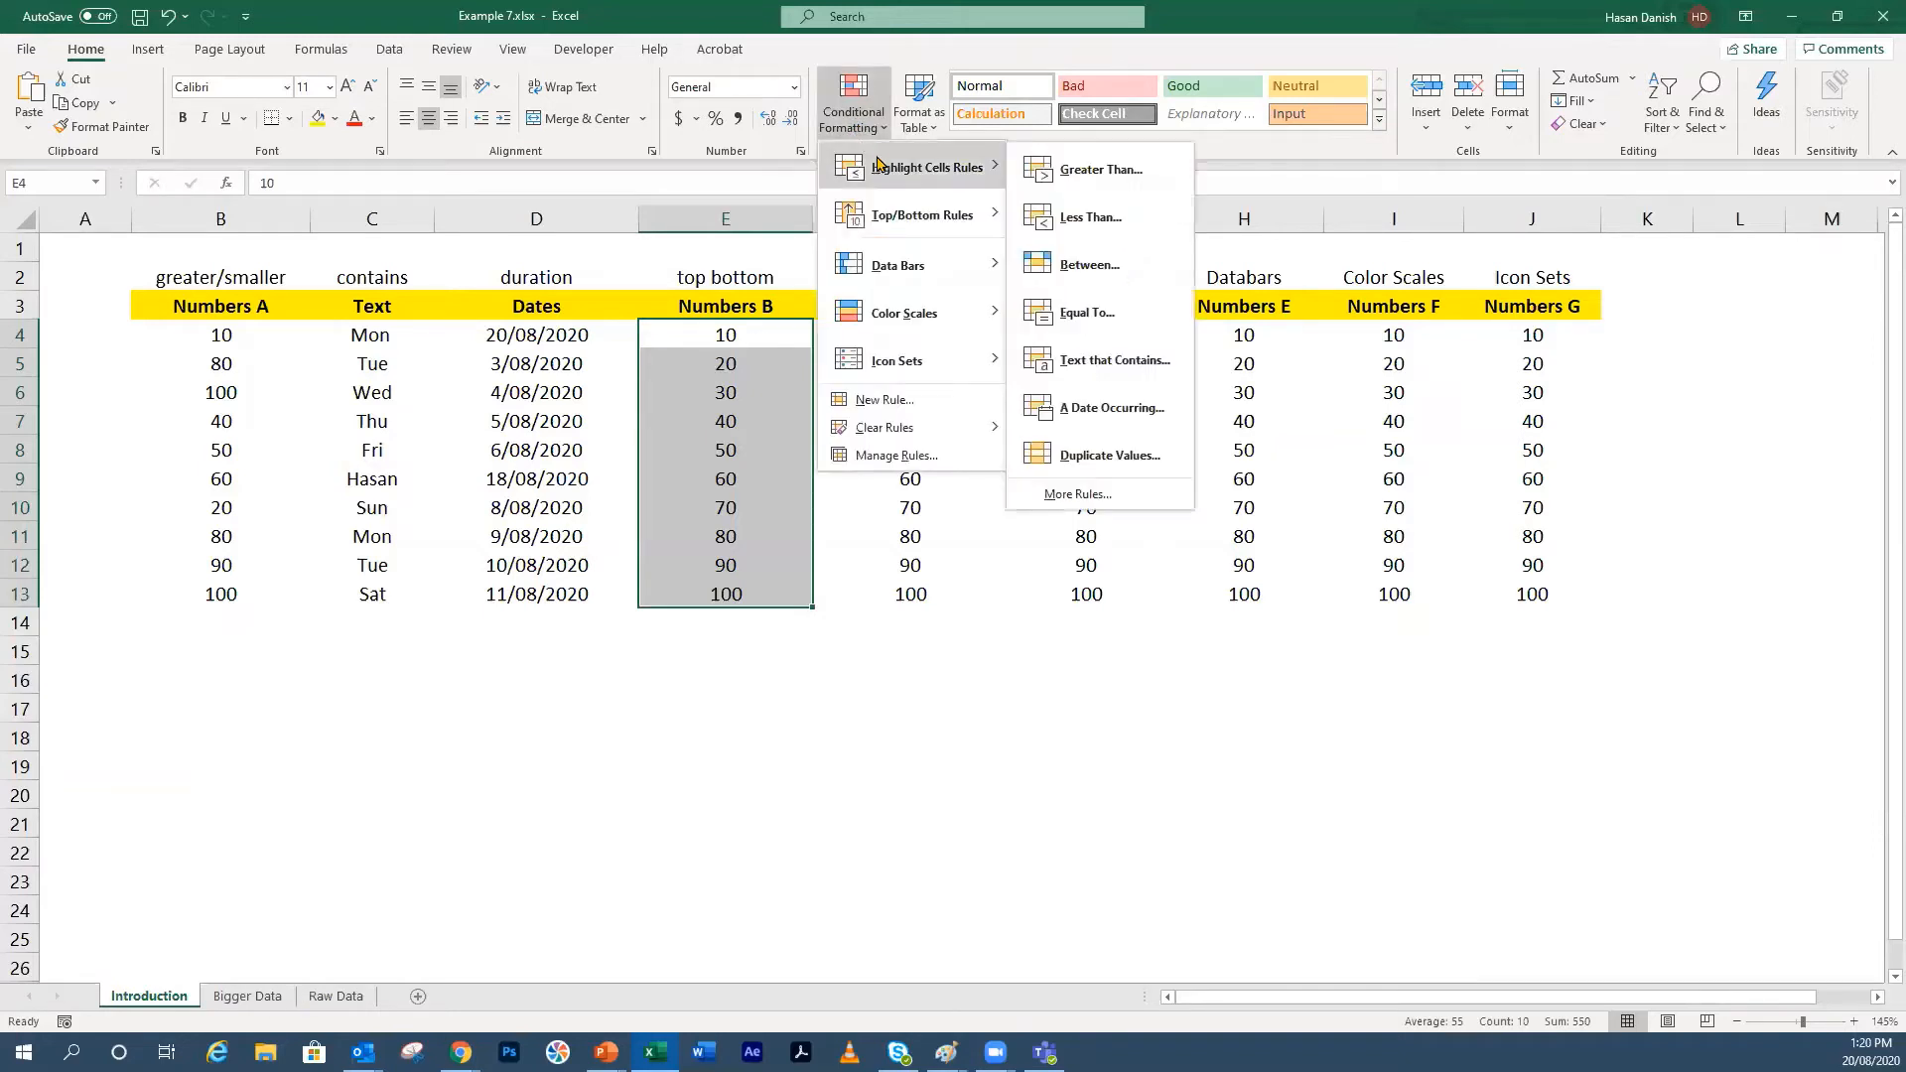
{"action": "mouse_move", "coordinate": [885, 218]}
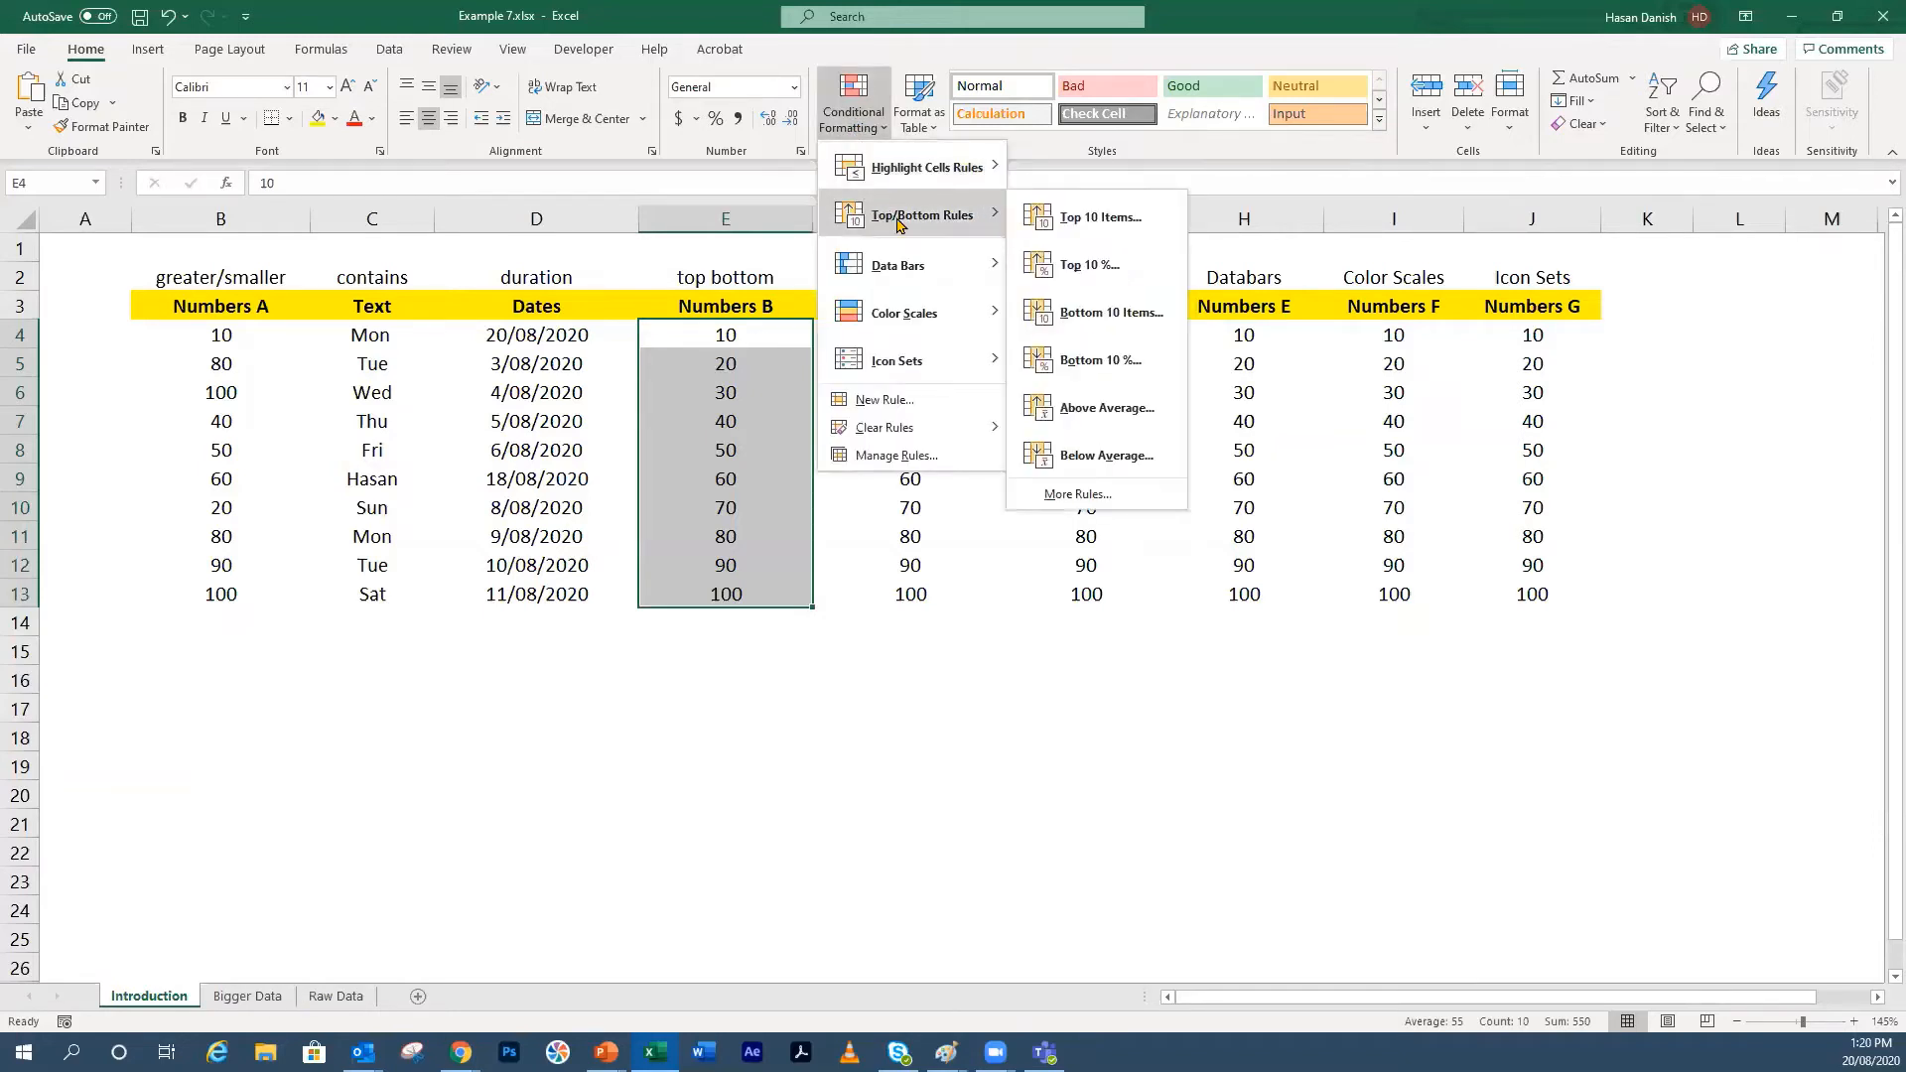
{"action": "left_click", "coordinate": [1127, 221]}
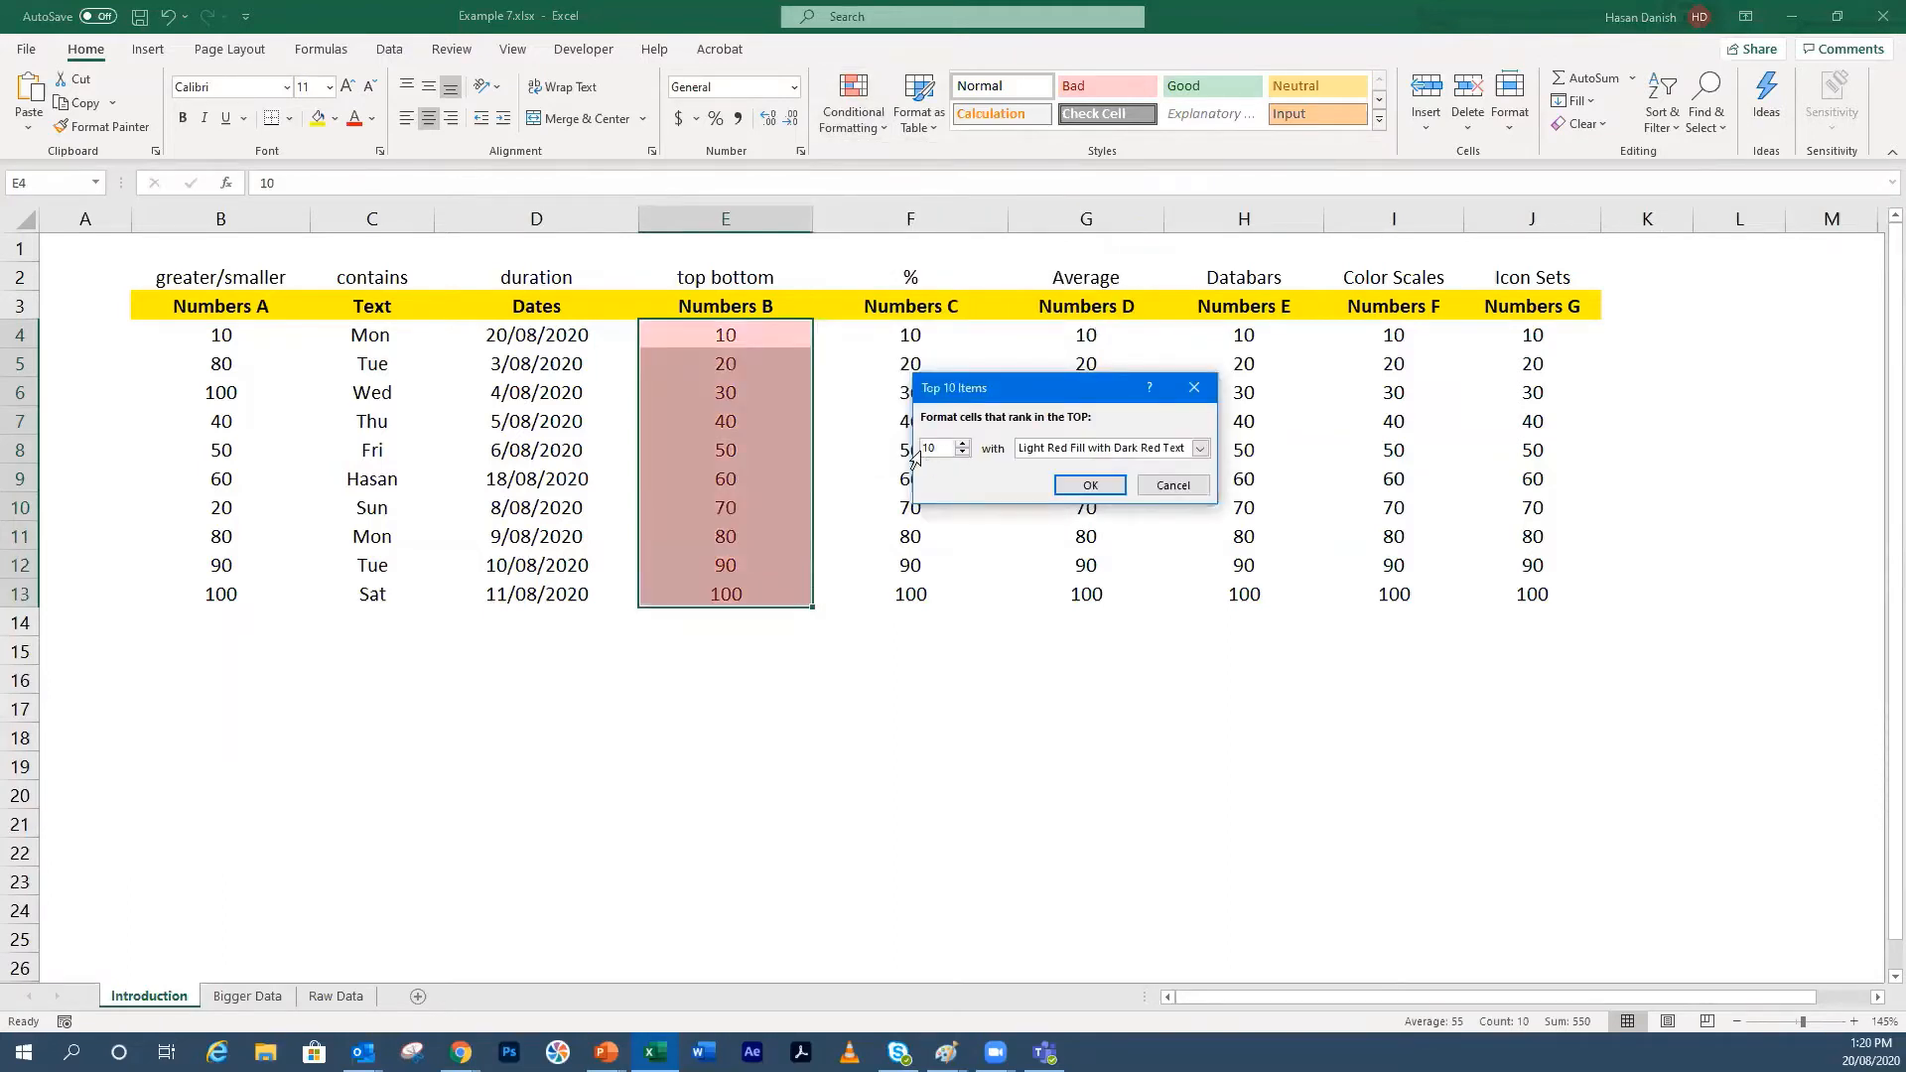
{"action": "left_click", "coordinate": [962, 454]}
{"action": "left_click", "coordinate": [962, 454]}
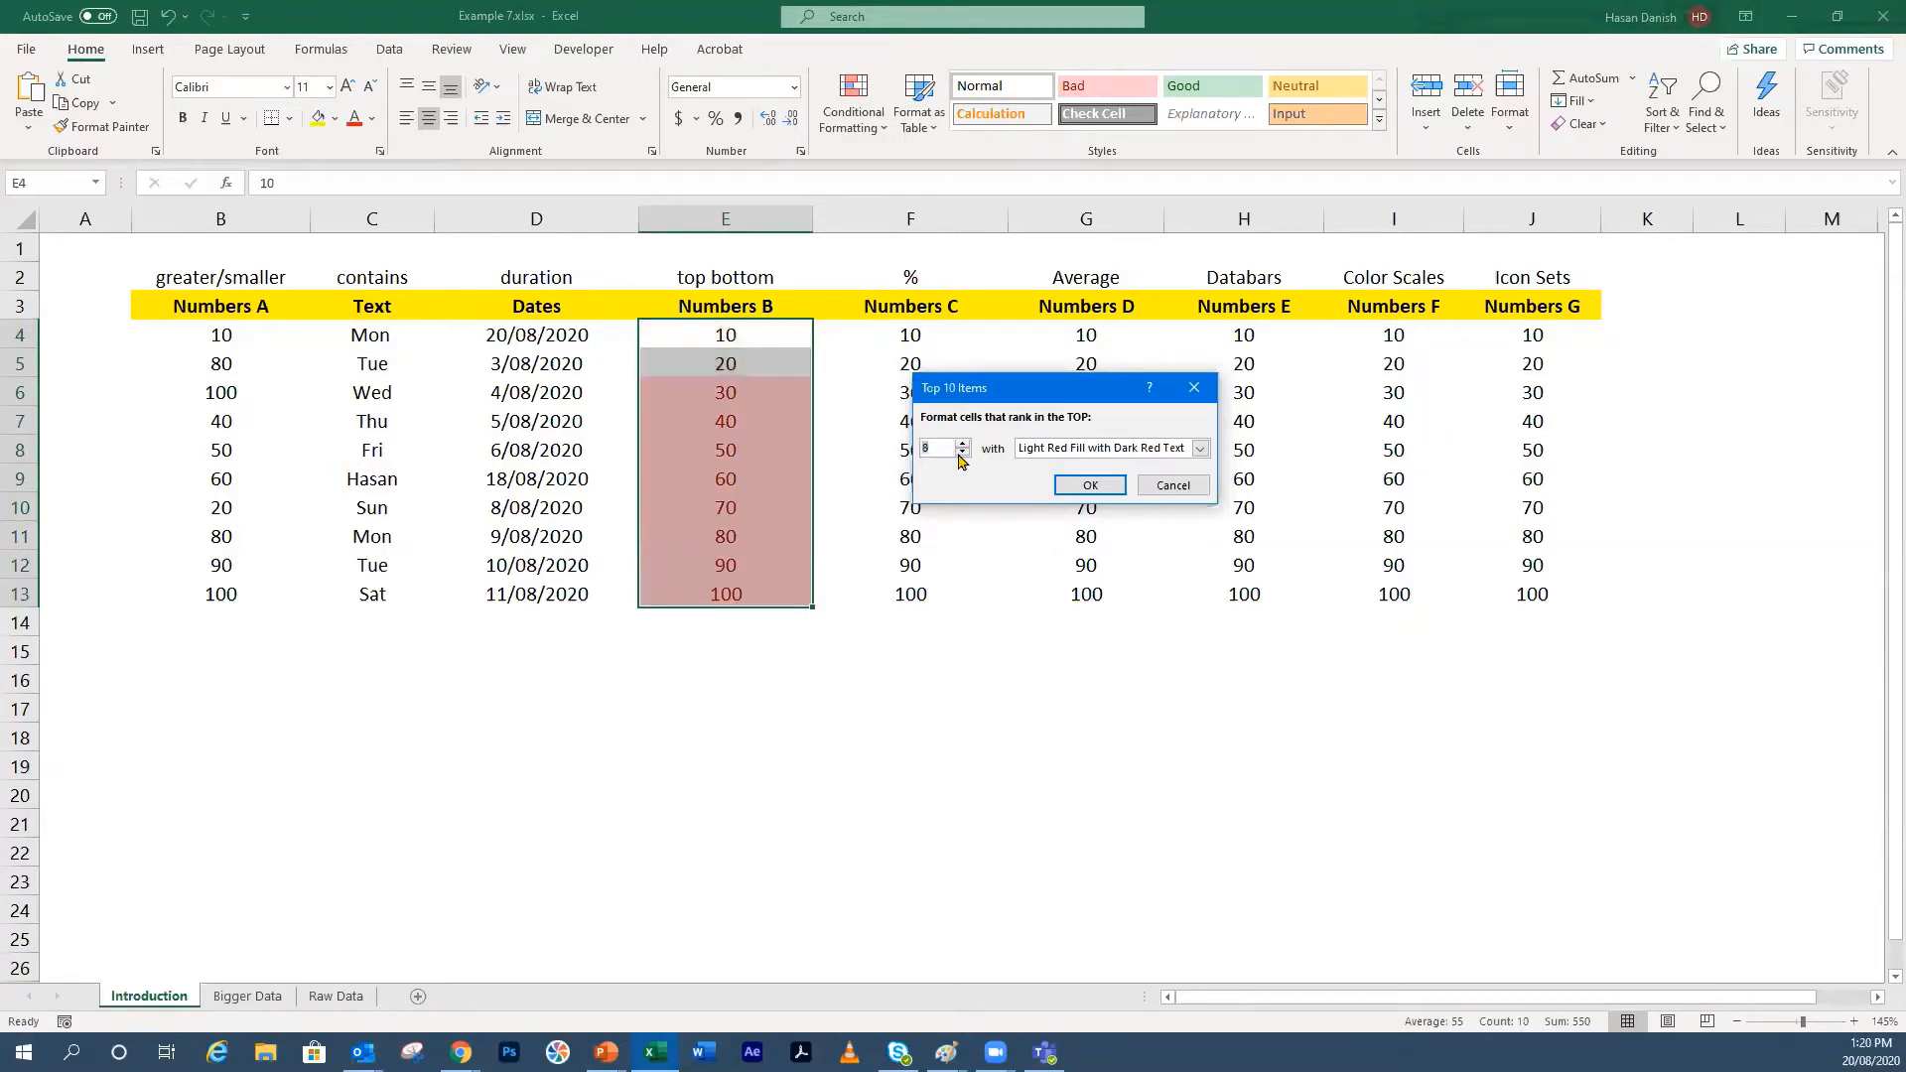
{"action": "left_click", "coordinate": [962, 453]}
{"action": "left_click", "coordinate": [962, 454]}
{"action": "left_click", "coordinate": [962, 454]}
{"action": "left_click", "coordinate": [962, 454]}
{"action": "left_click", "coordinate": [962, 454]}
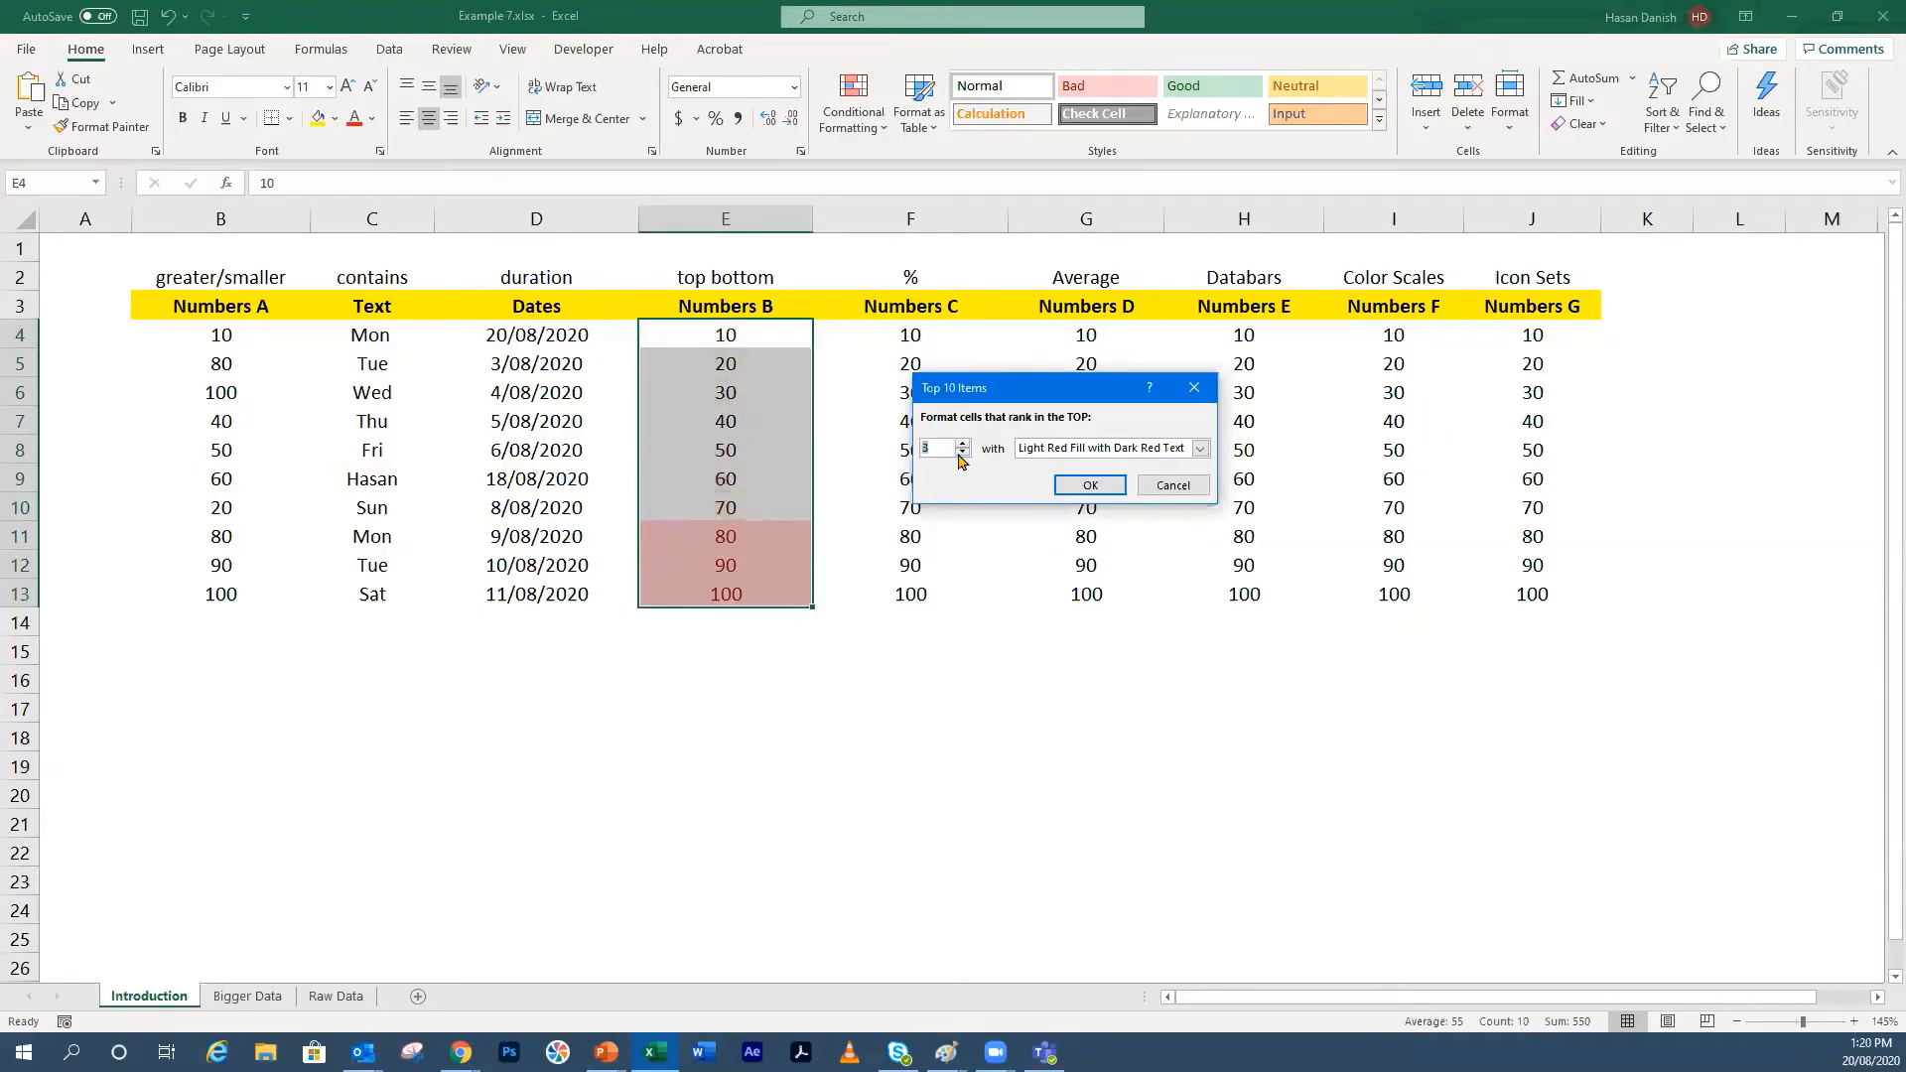
Step: Format the top-ranking cells with Green Fill with Dark Green Text and apply the rule
{"action": "left_click", "coordinate": [1109, 449]}
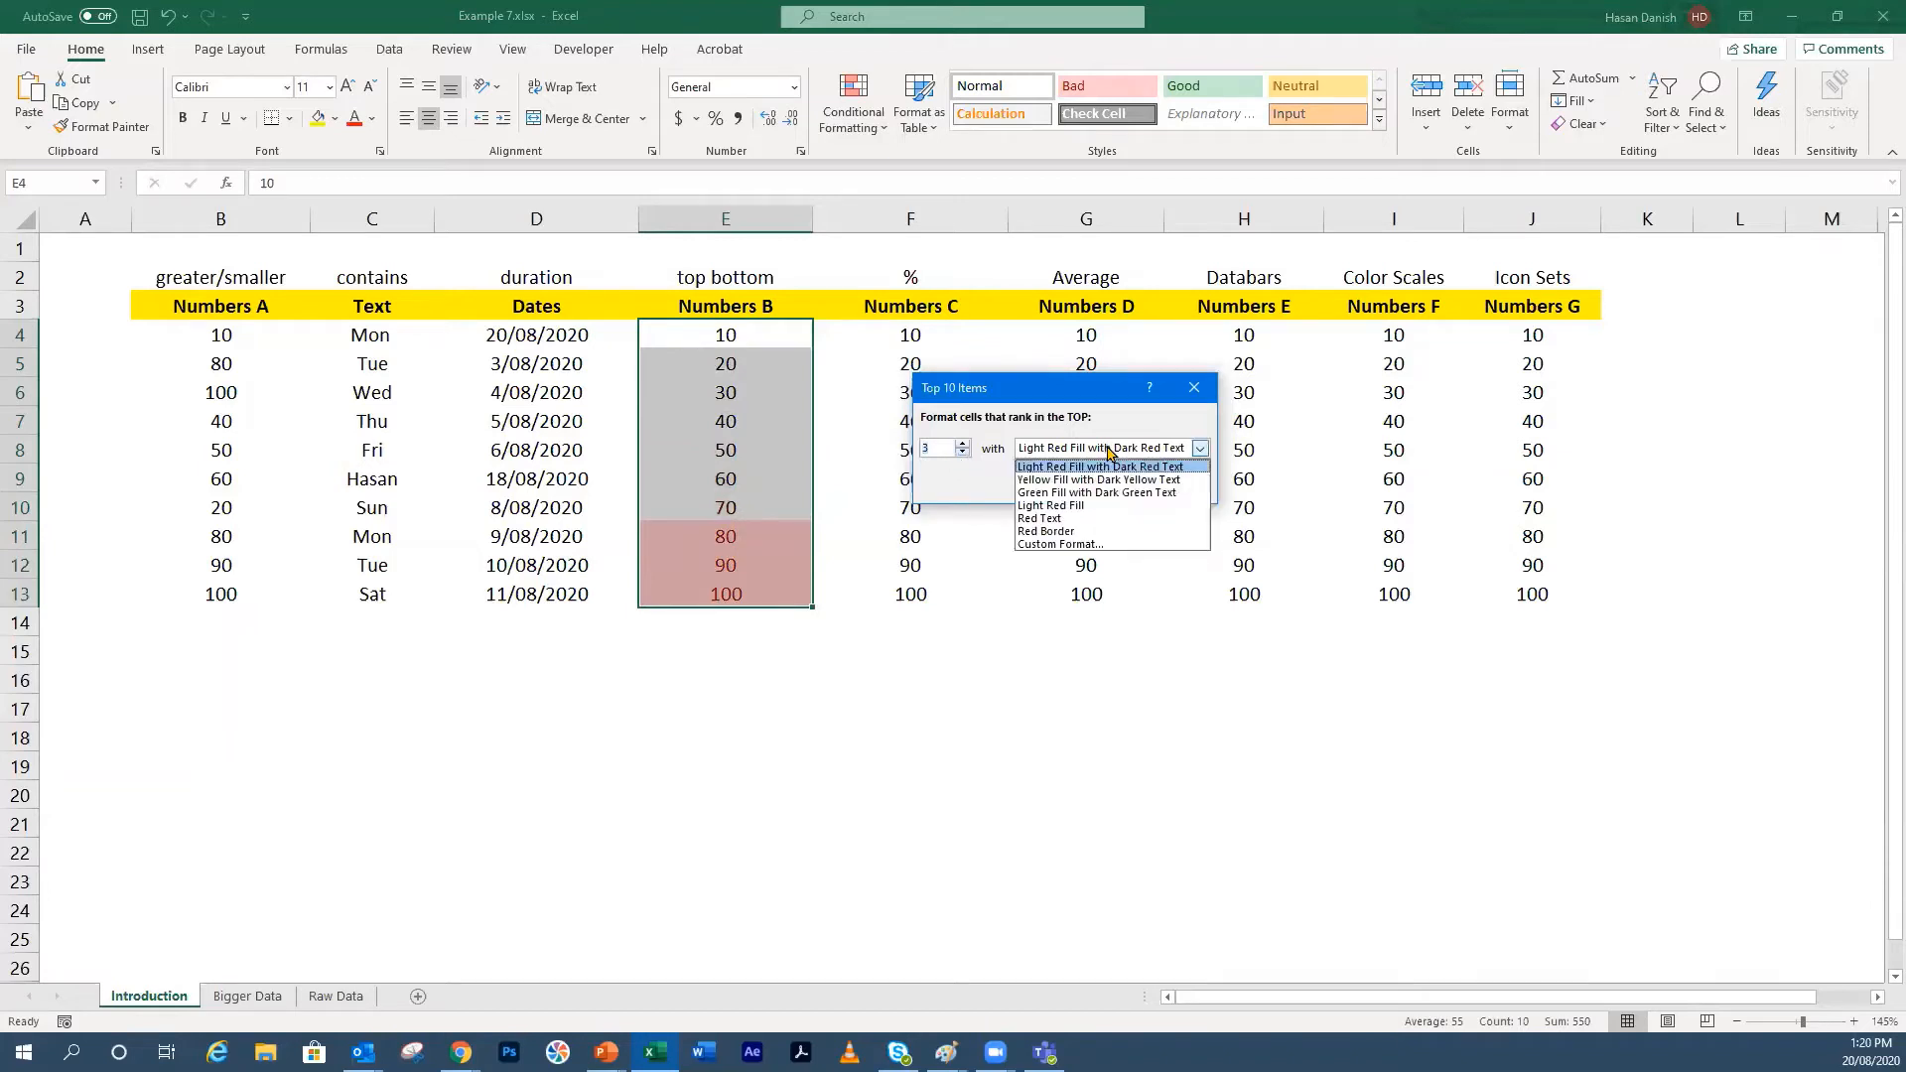
{"action": "left_click", "coordinate": [1092, 489]}
{"action": "left_click", "coordinate": [1091, 486]}
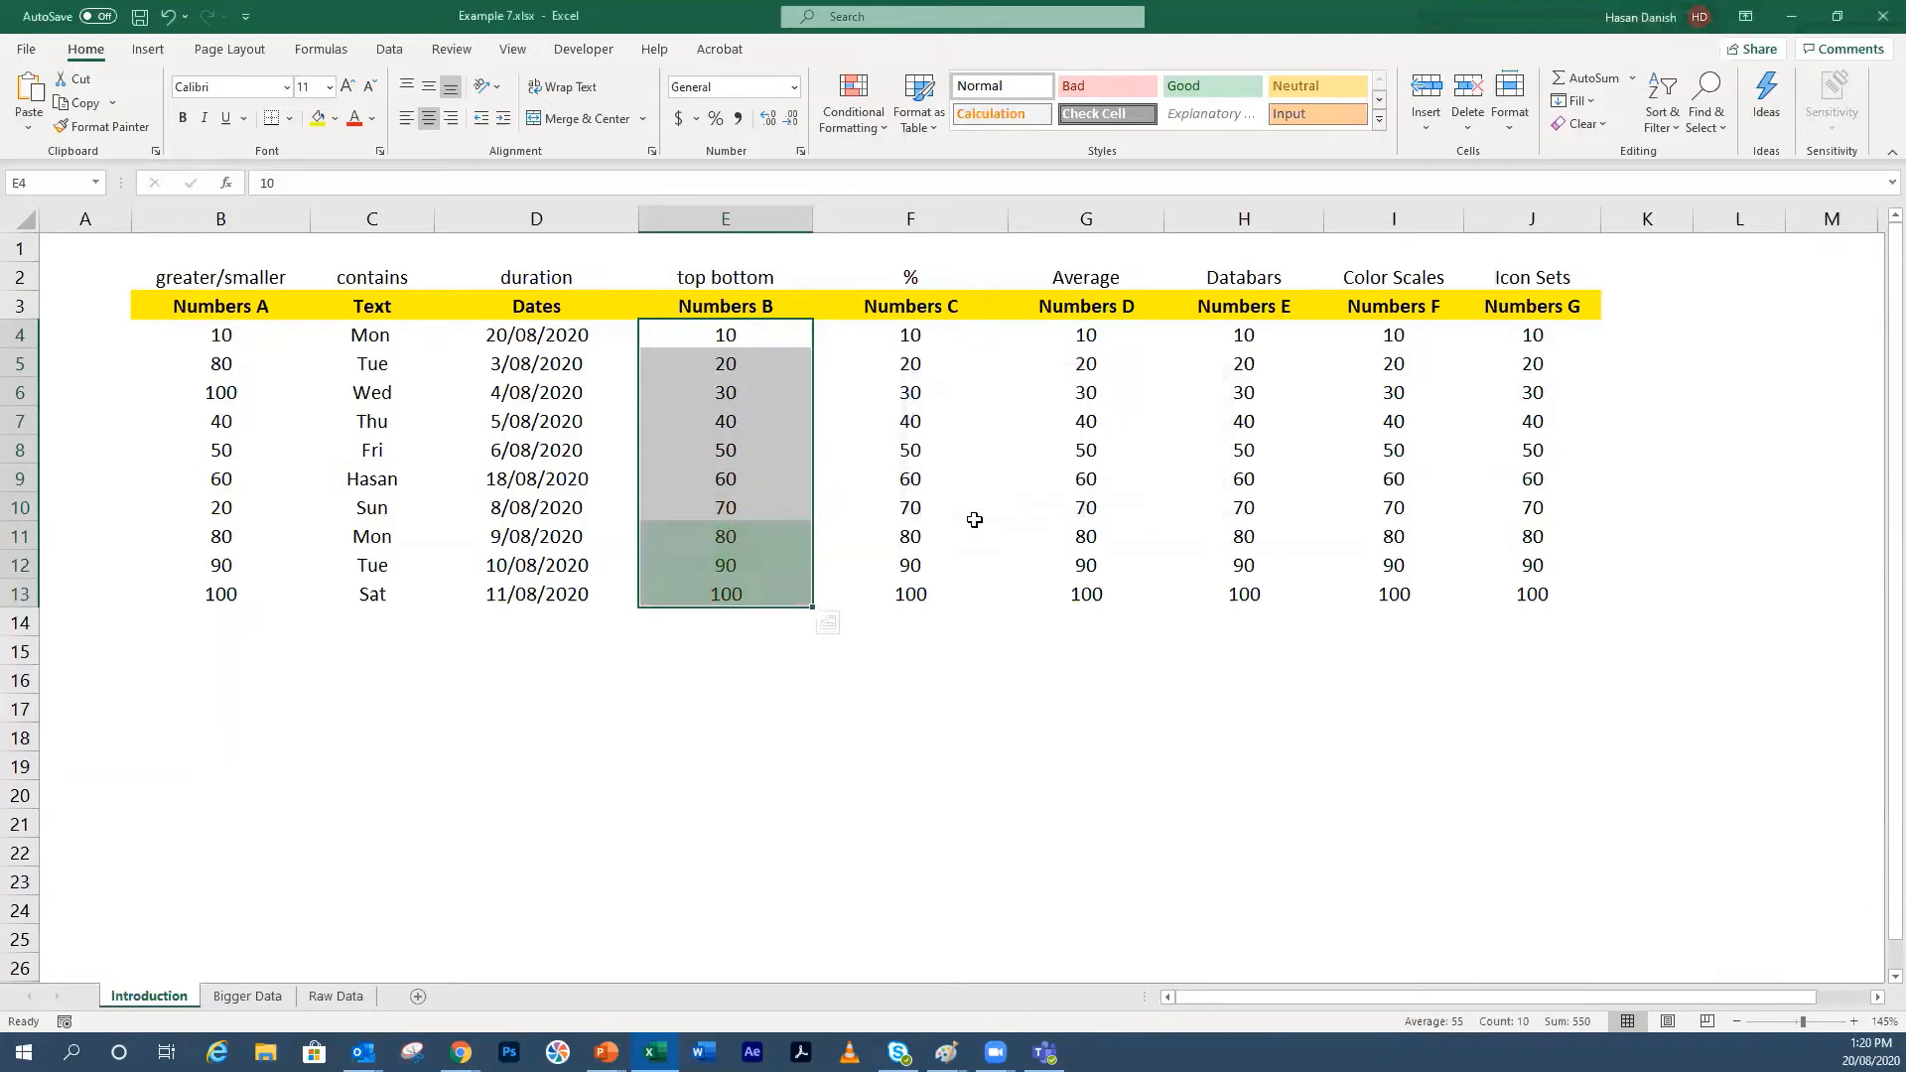
{"action": "left_click", "coordinate": [864, 566]}
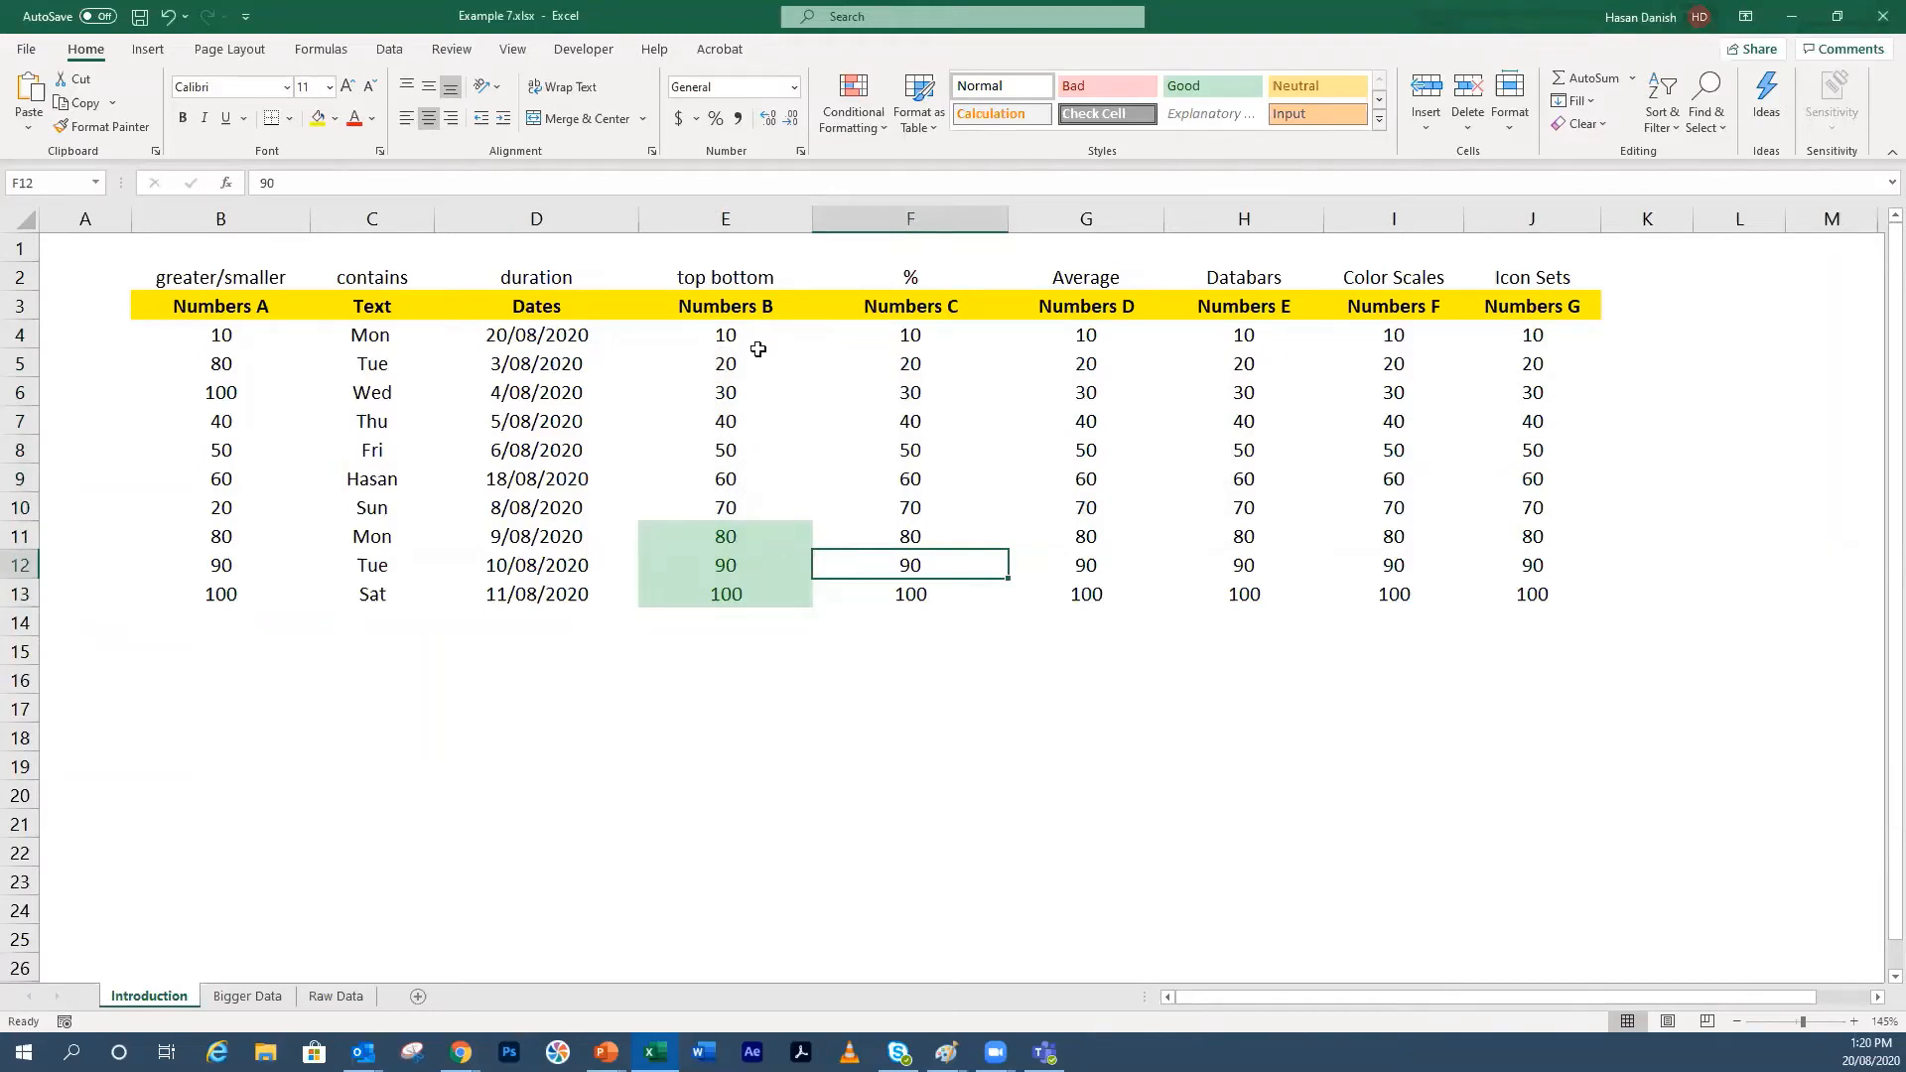
Step: Test the top 3 rule by changing the value in E6 to 95
{"action": "left_click", "coordinate": [754, 342]}
{"action": "left_click", "coordinate": [745, 392]}
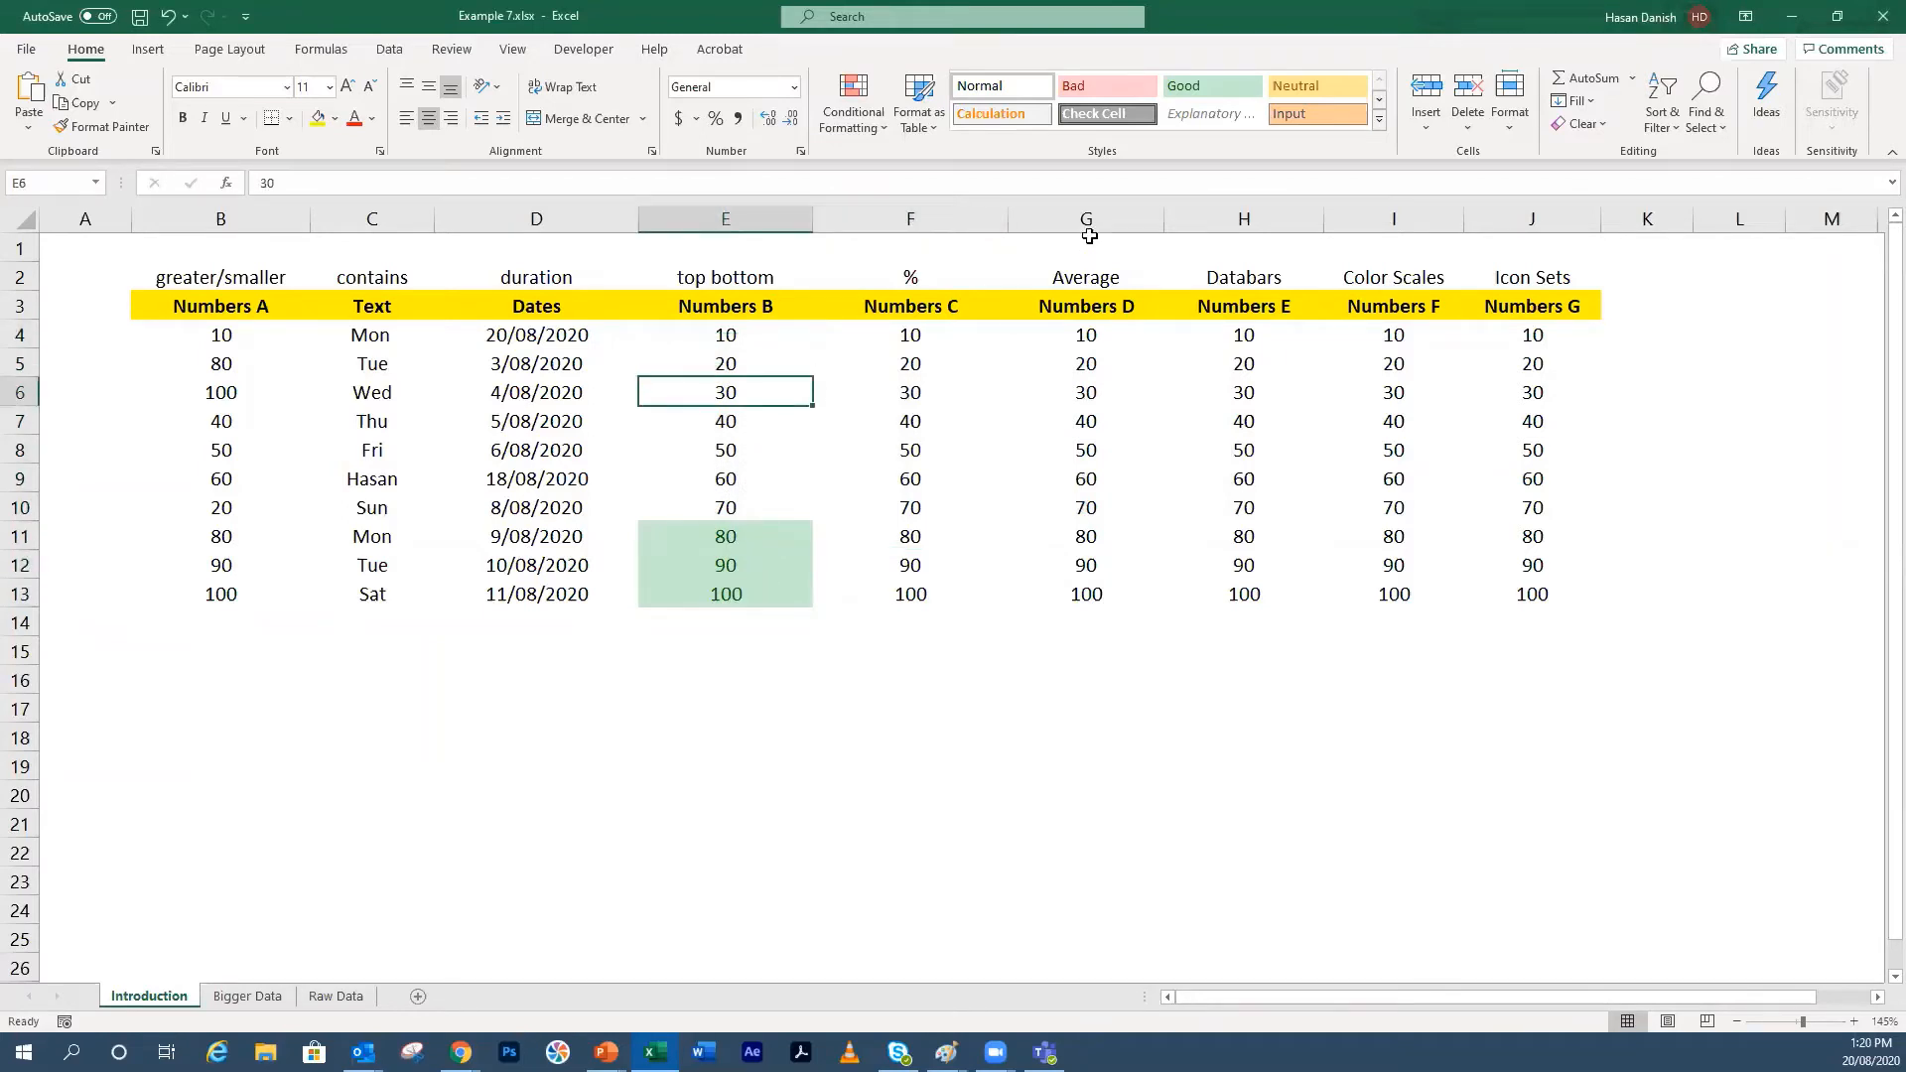
{"action": "type", "text": "95"}
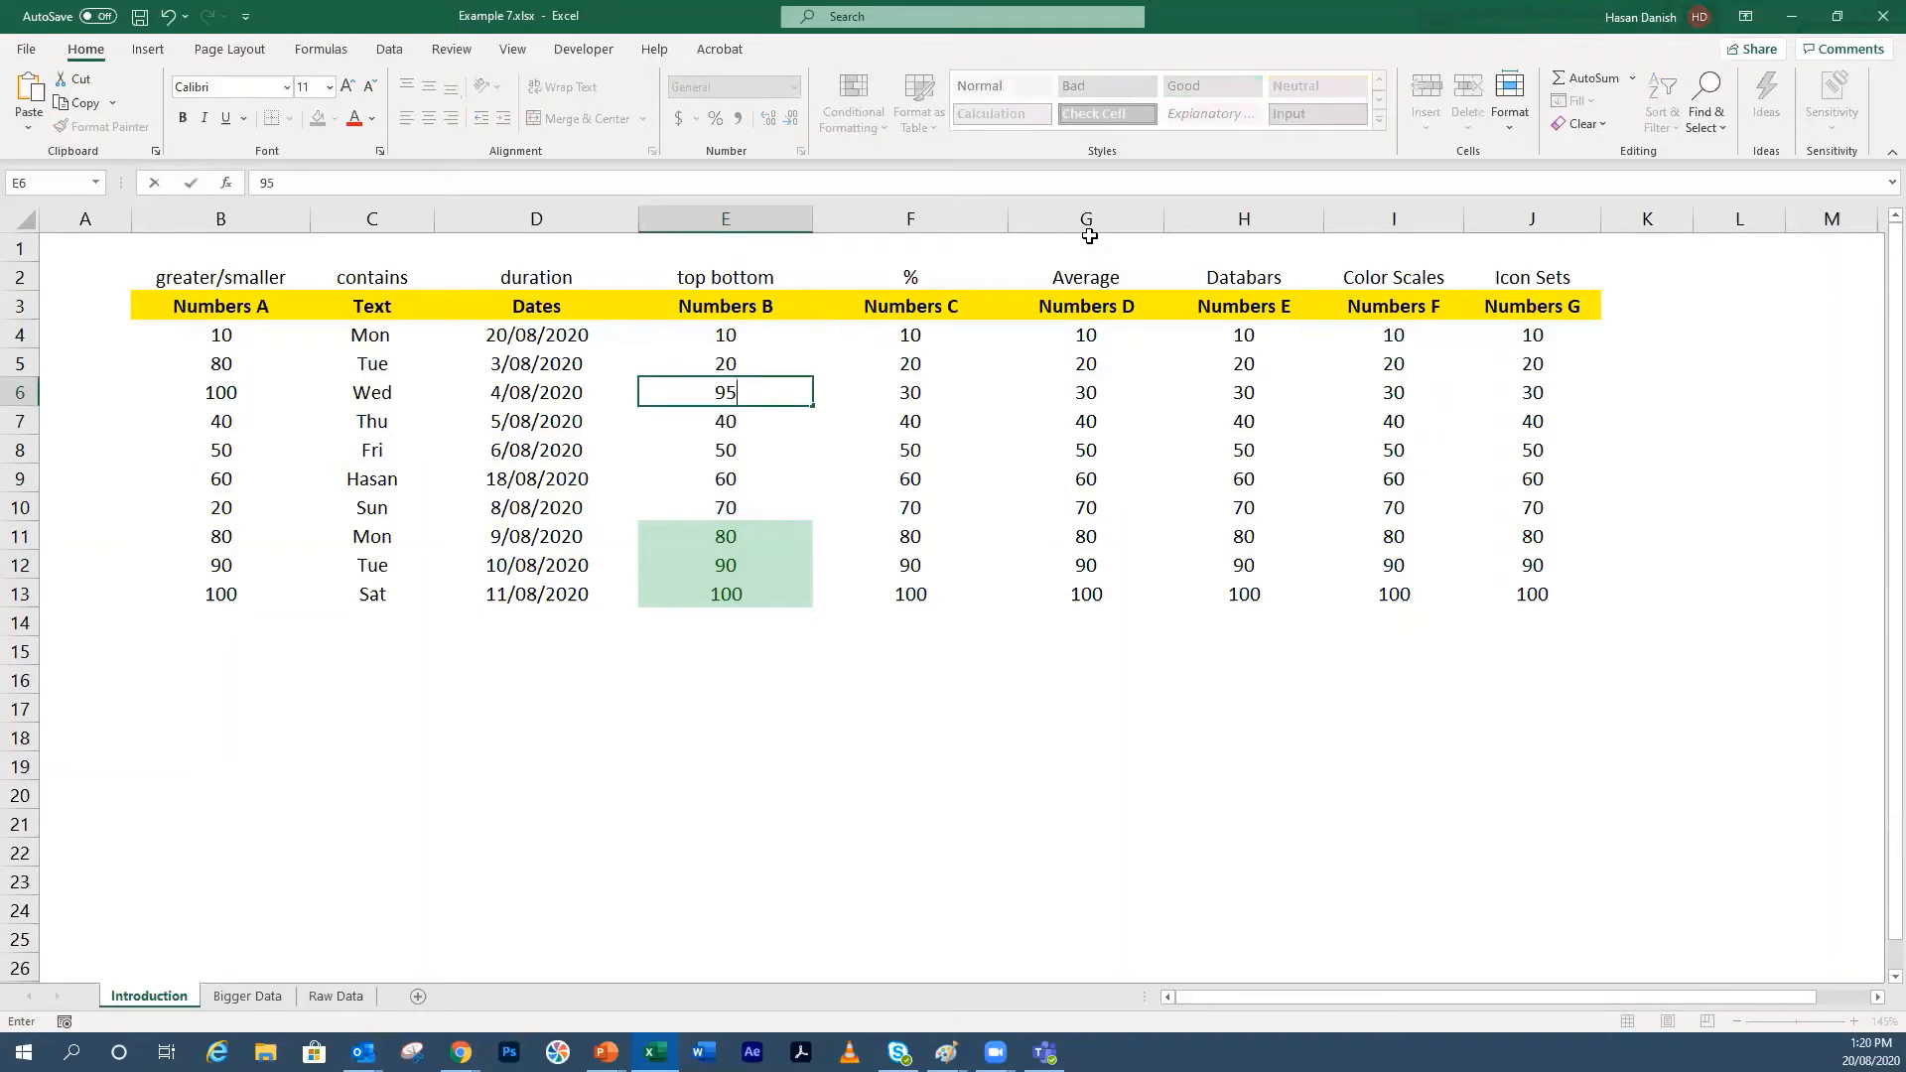
{"action": "key", "text": "Return"}
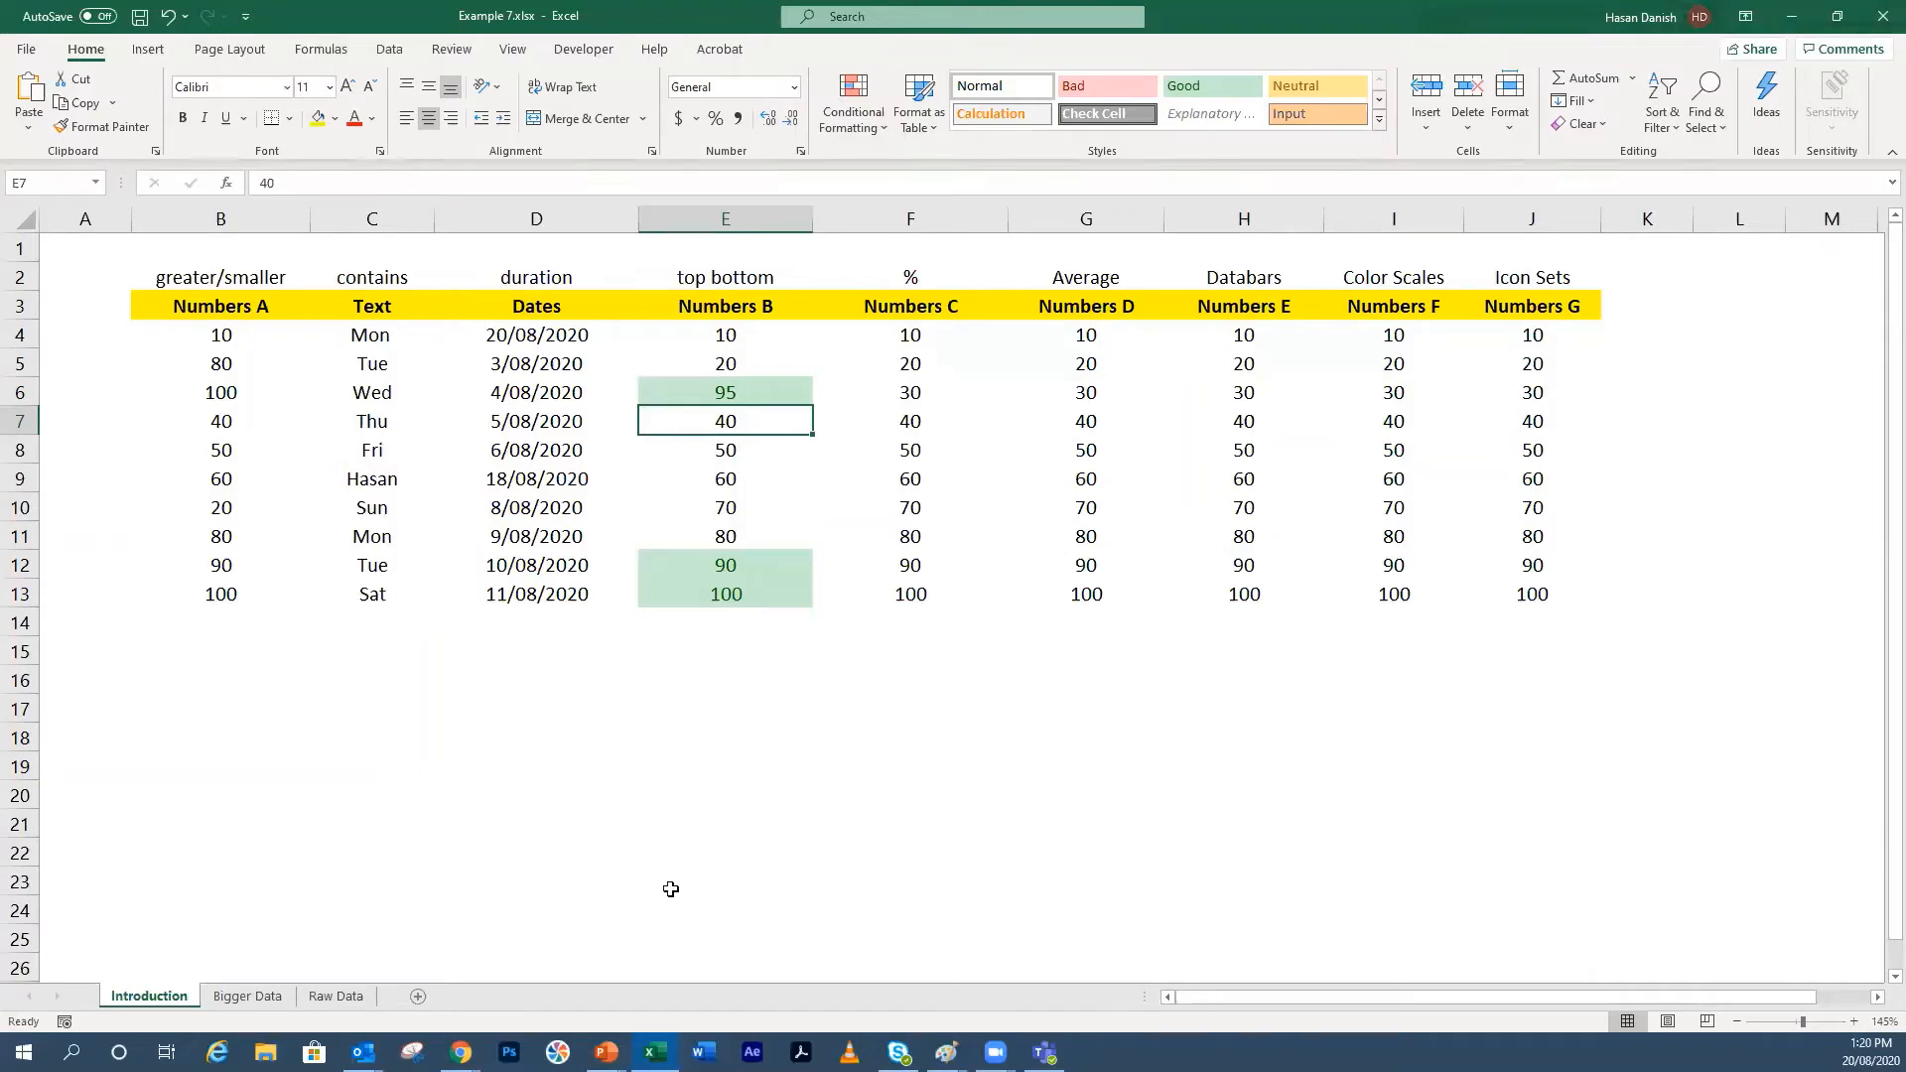
Step: On the Bigger Data sheet, set up a Top 10 Items rule for the Numbers B values in E5:E100, reduced to the top 3 items
{"action": "left_click", "coordinate": [247, 995]}
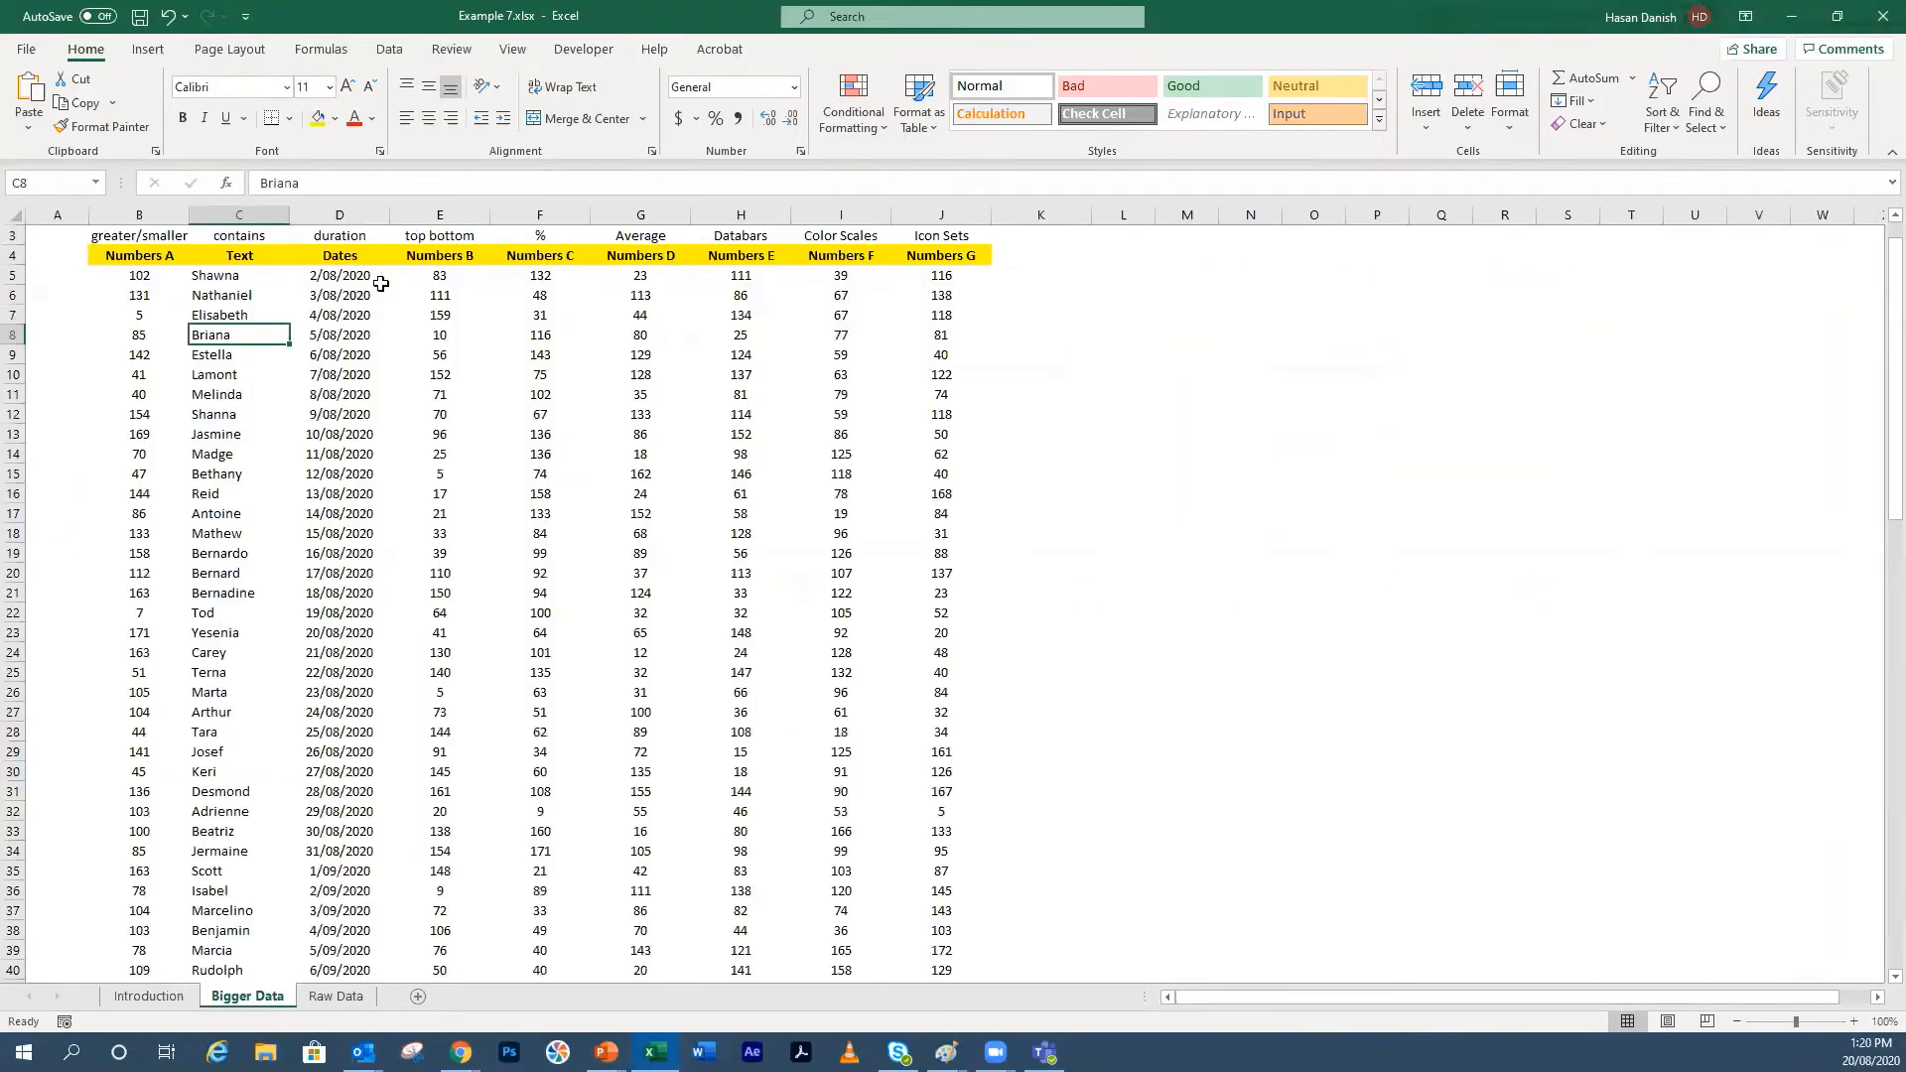
{"action": "left_click_drag", "start_coordinate": [429, 277], "coordinate": [437, 374]}
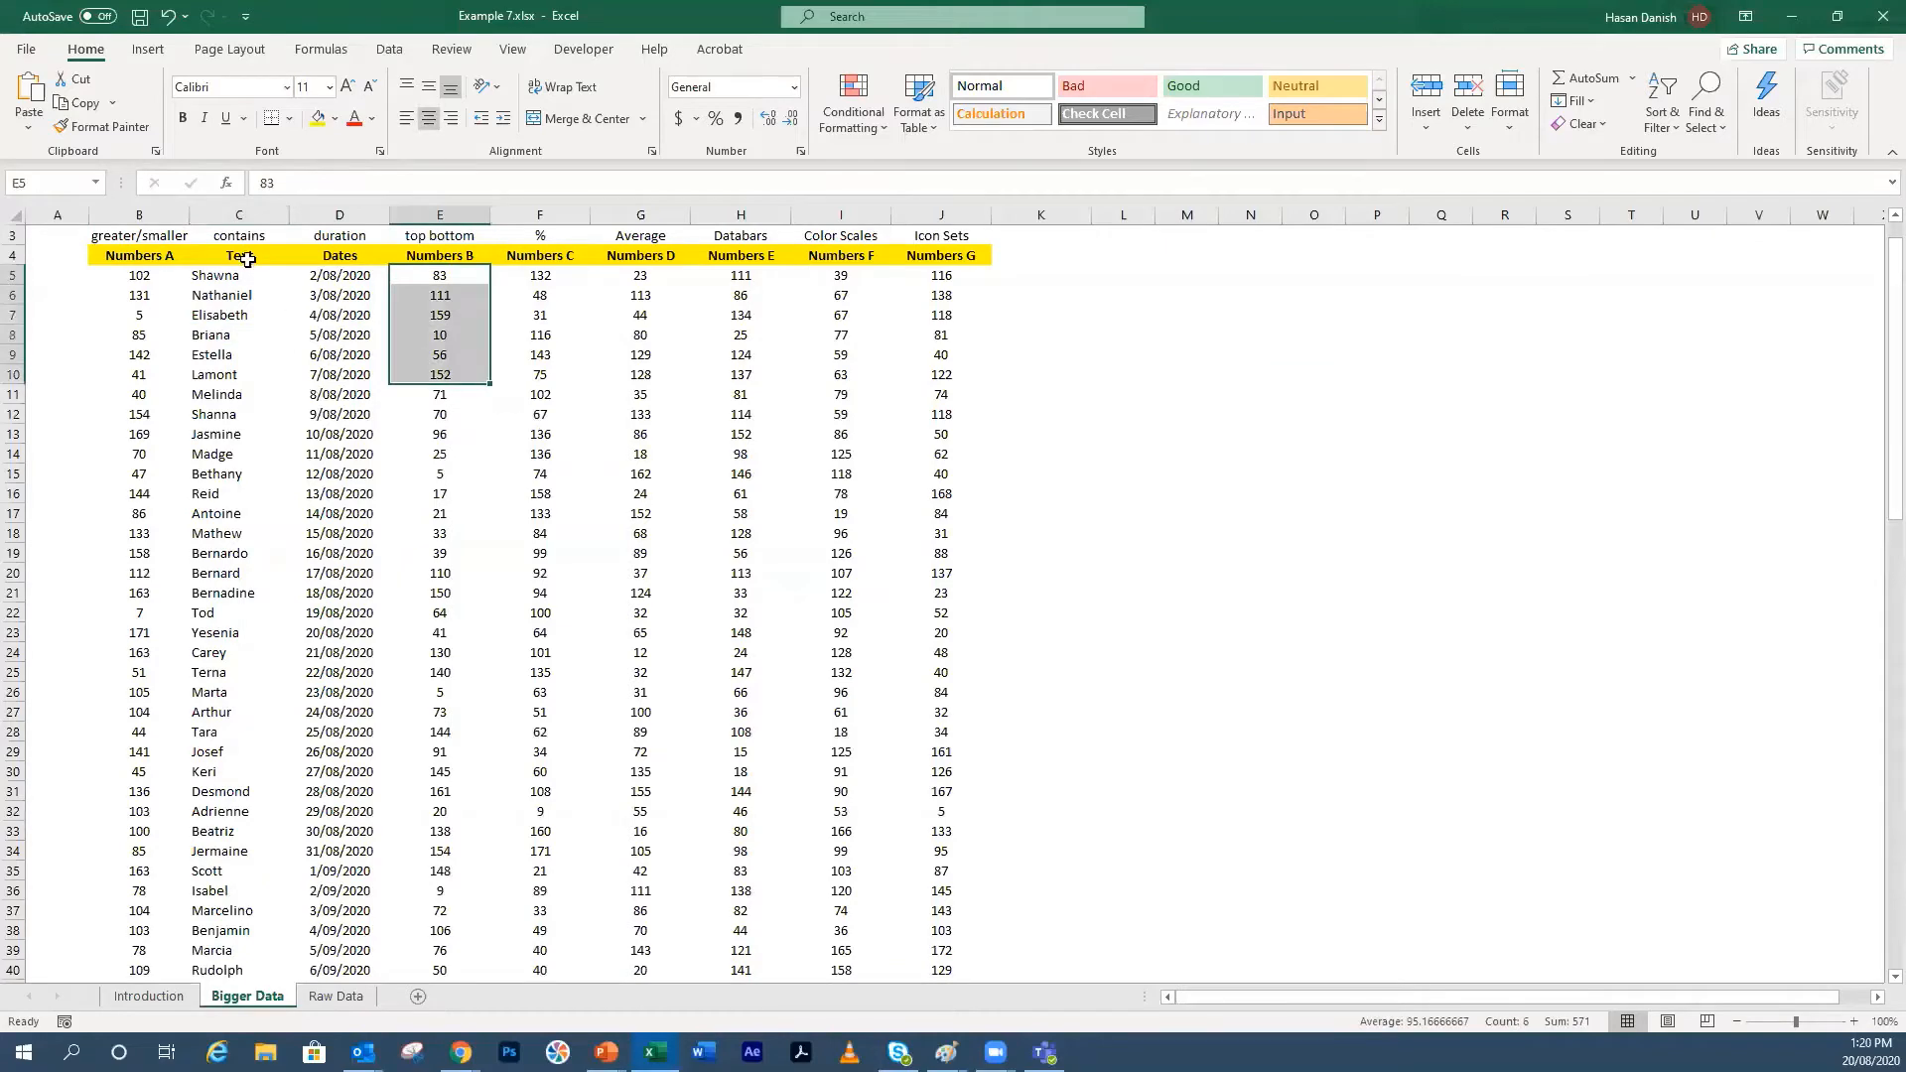
{"action": "left_click_drag", "start_coordinate": [241, 291], "coordinate": [244, 474]}
{"action": "left_click_drag", "start_coordinate": [443, 275], "coordinate": [449, 950]}
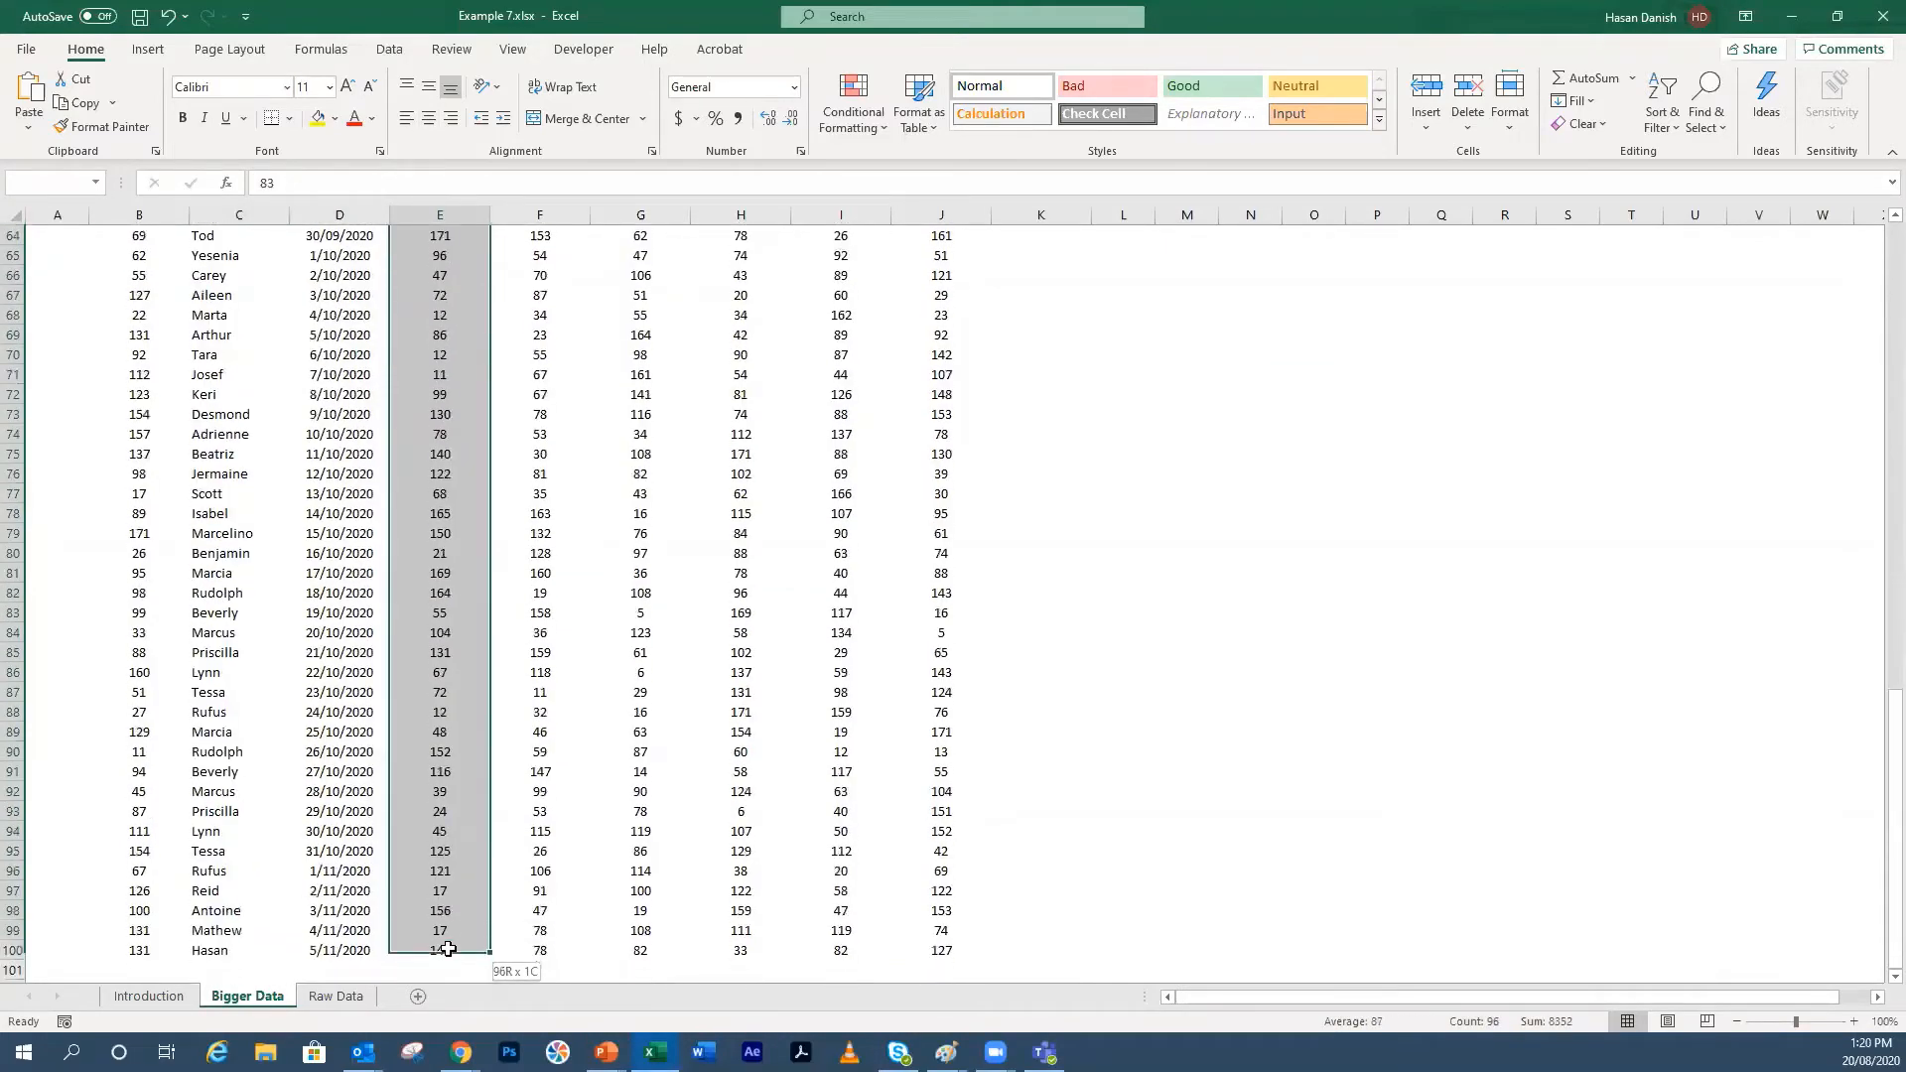
{"action": "left_click", "coordinate": [832, 117]}
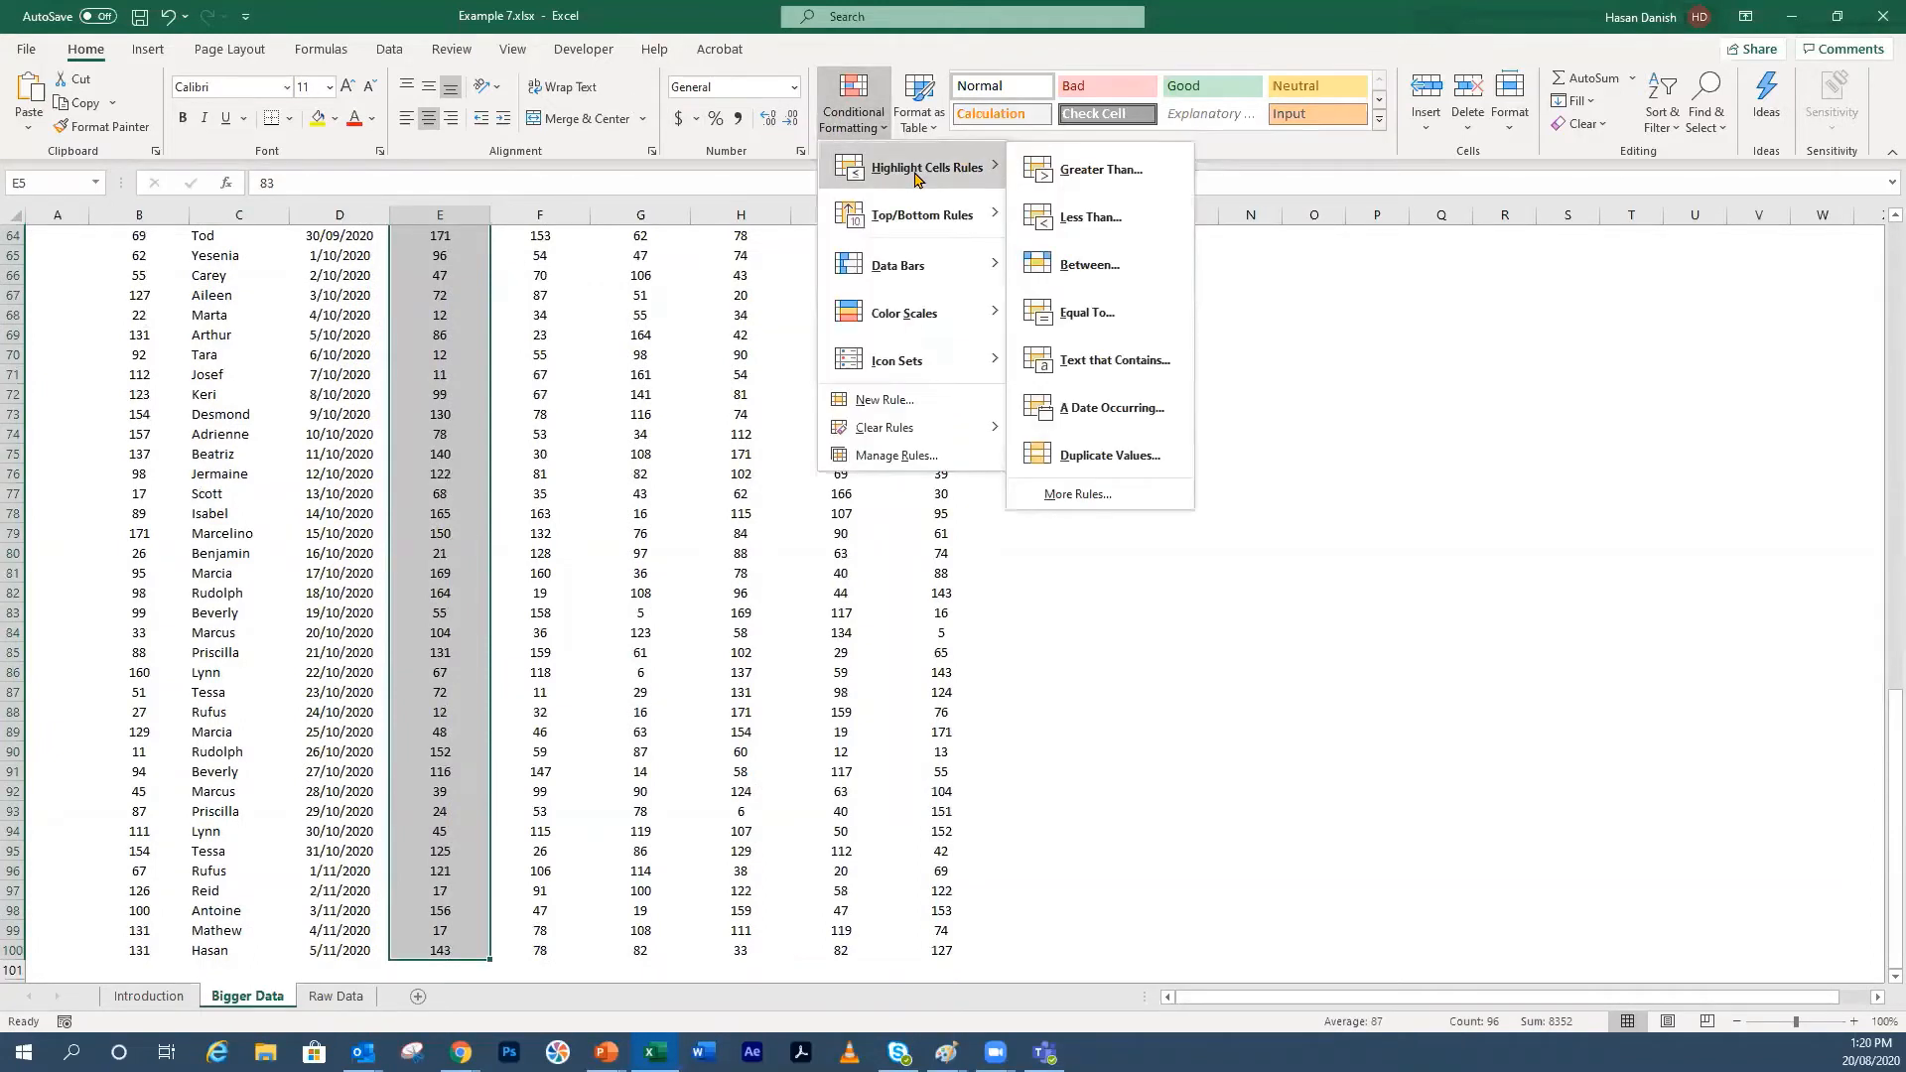
{"action": "mouse_move", "coordinate": [929, 215]}
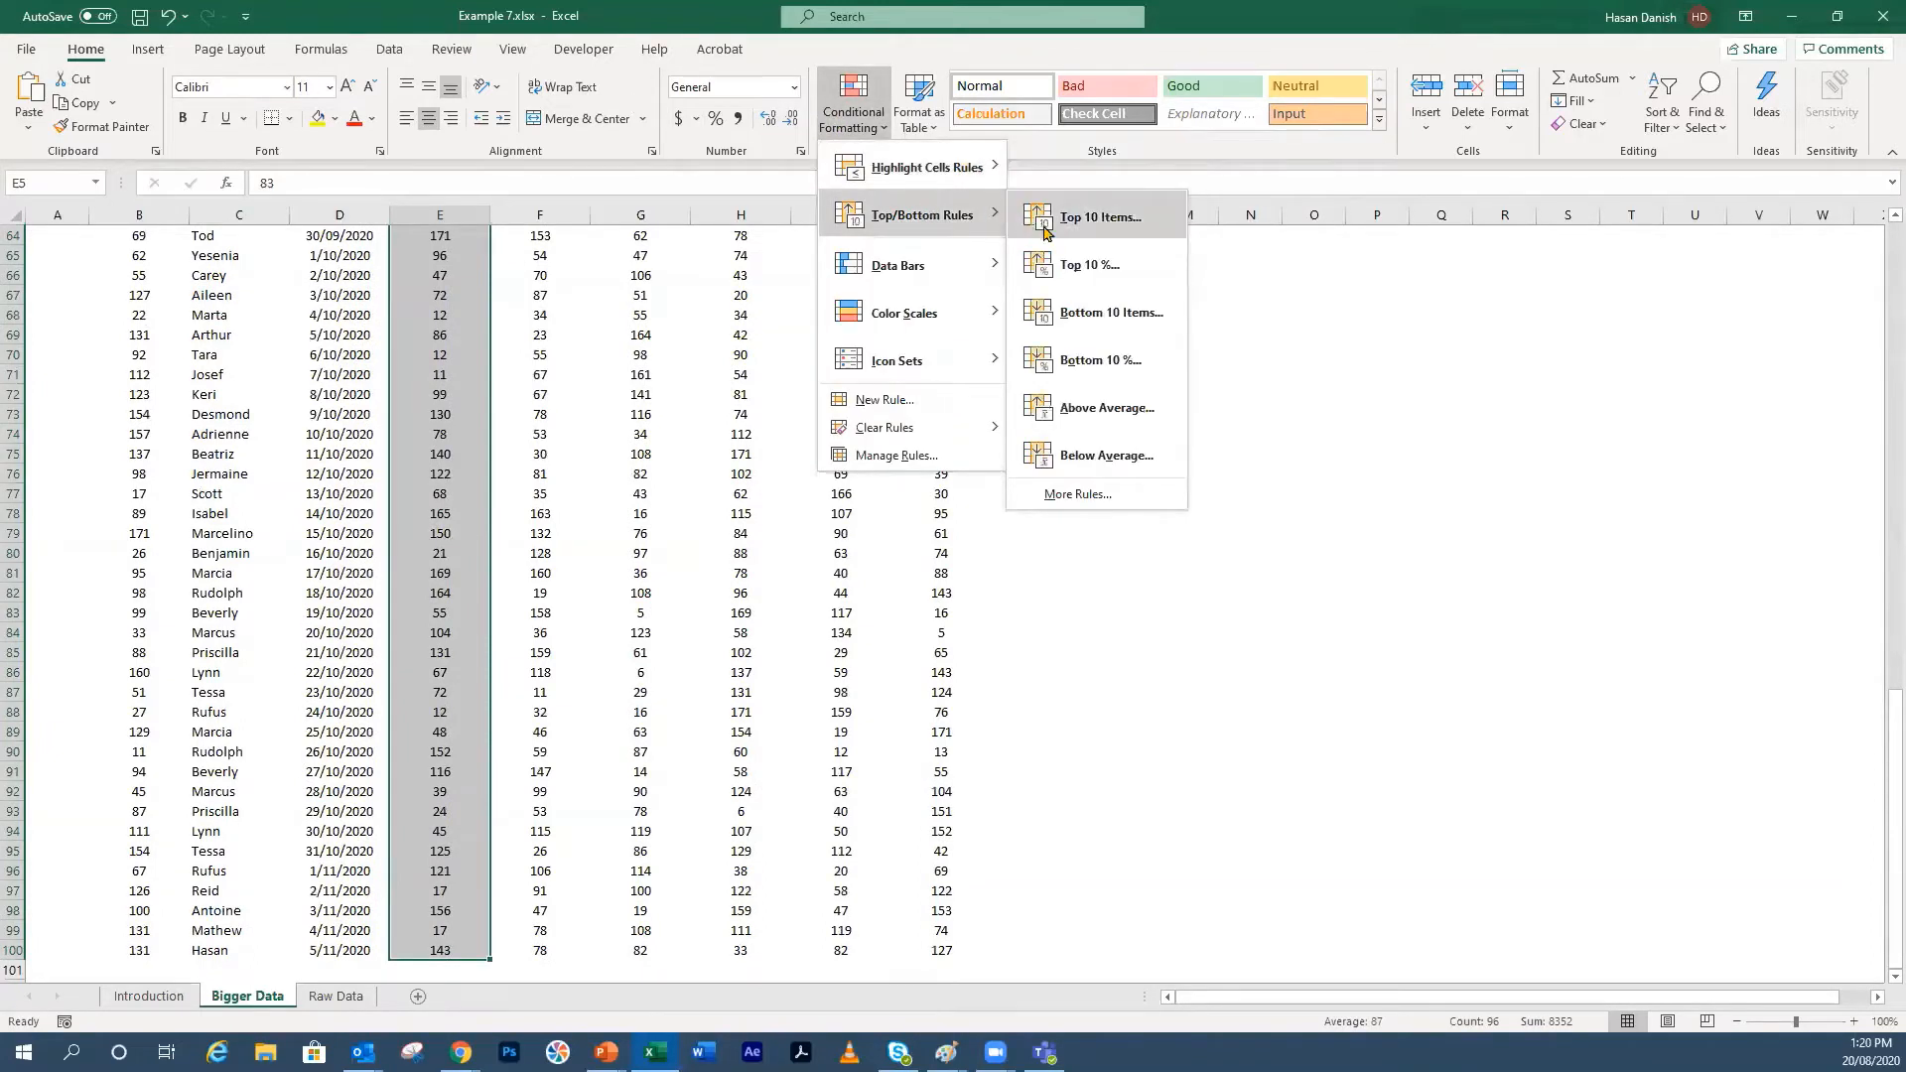
{"action": "left_click", "coordinate": [1092, 217]}
{"action": "left_click", "coordinate": [962, 453]}
{"action": "left_click", "coordinate": [962, 452]}
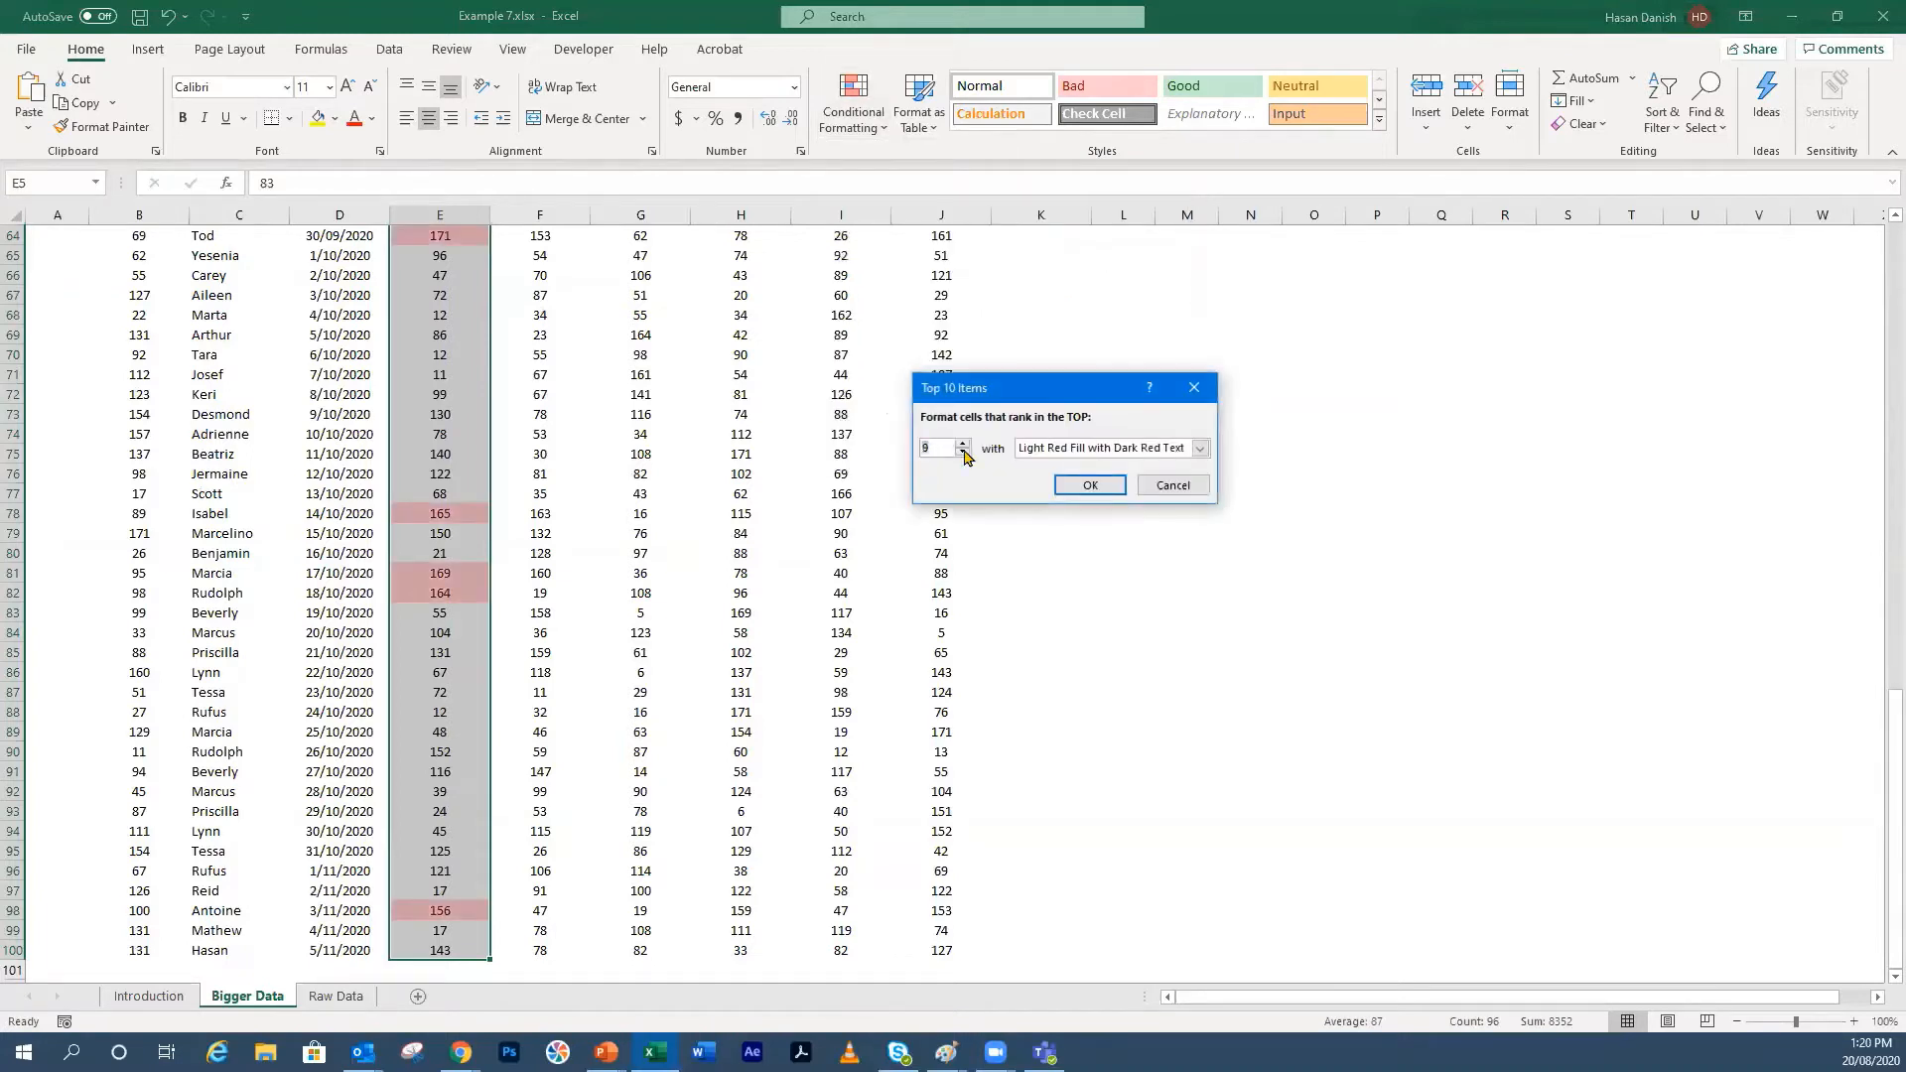
{"action": "left_click", "coordinate": [962, 453]}
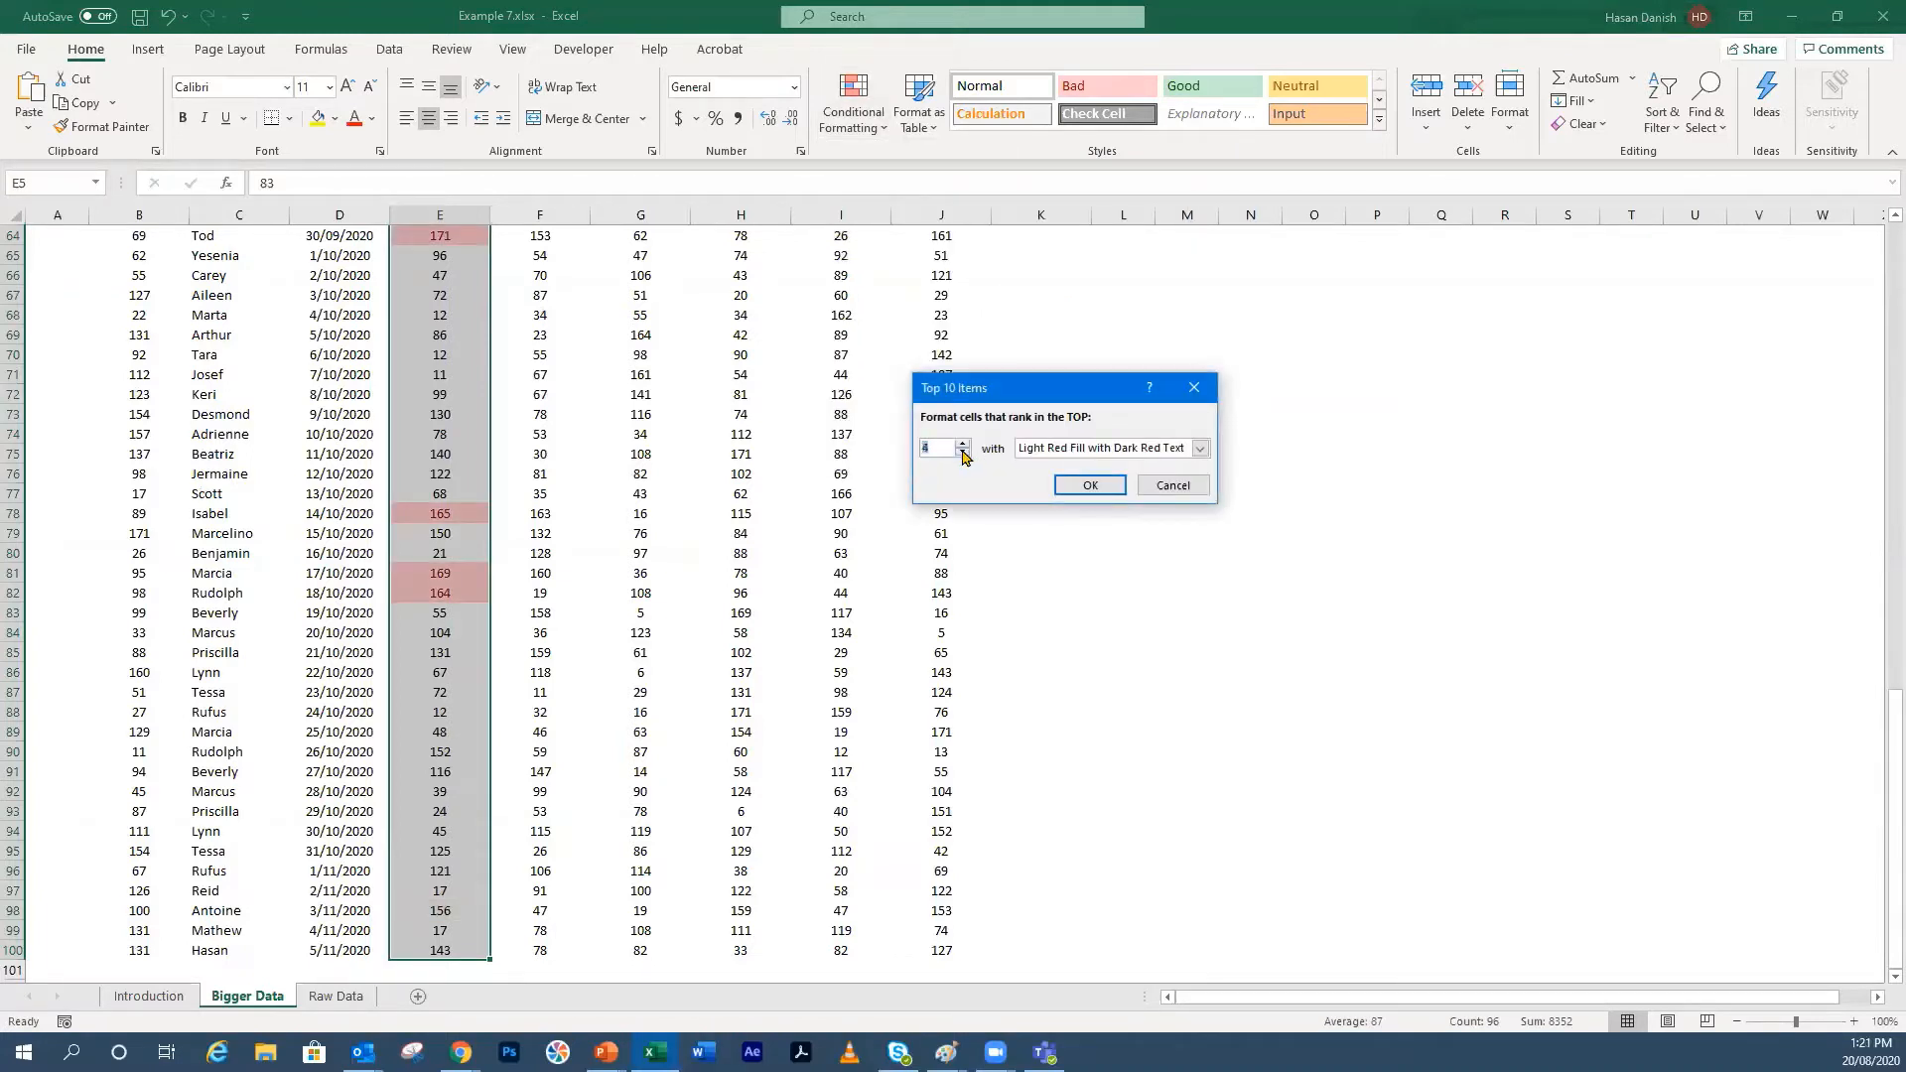
{"action": "left_click", "coordinate": [962, 452]}
Step: Give the top 3 rule the Green Fill with Dark Green Text format and apply it to the Numbers B values
{"action": "left_click", "coordinate": [1056, 448]}
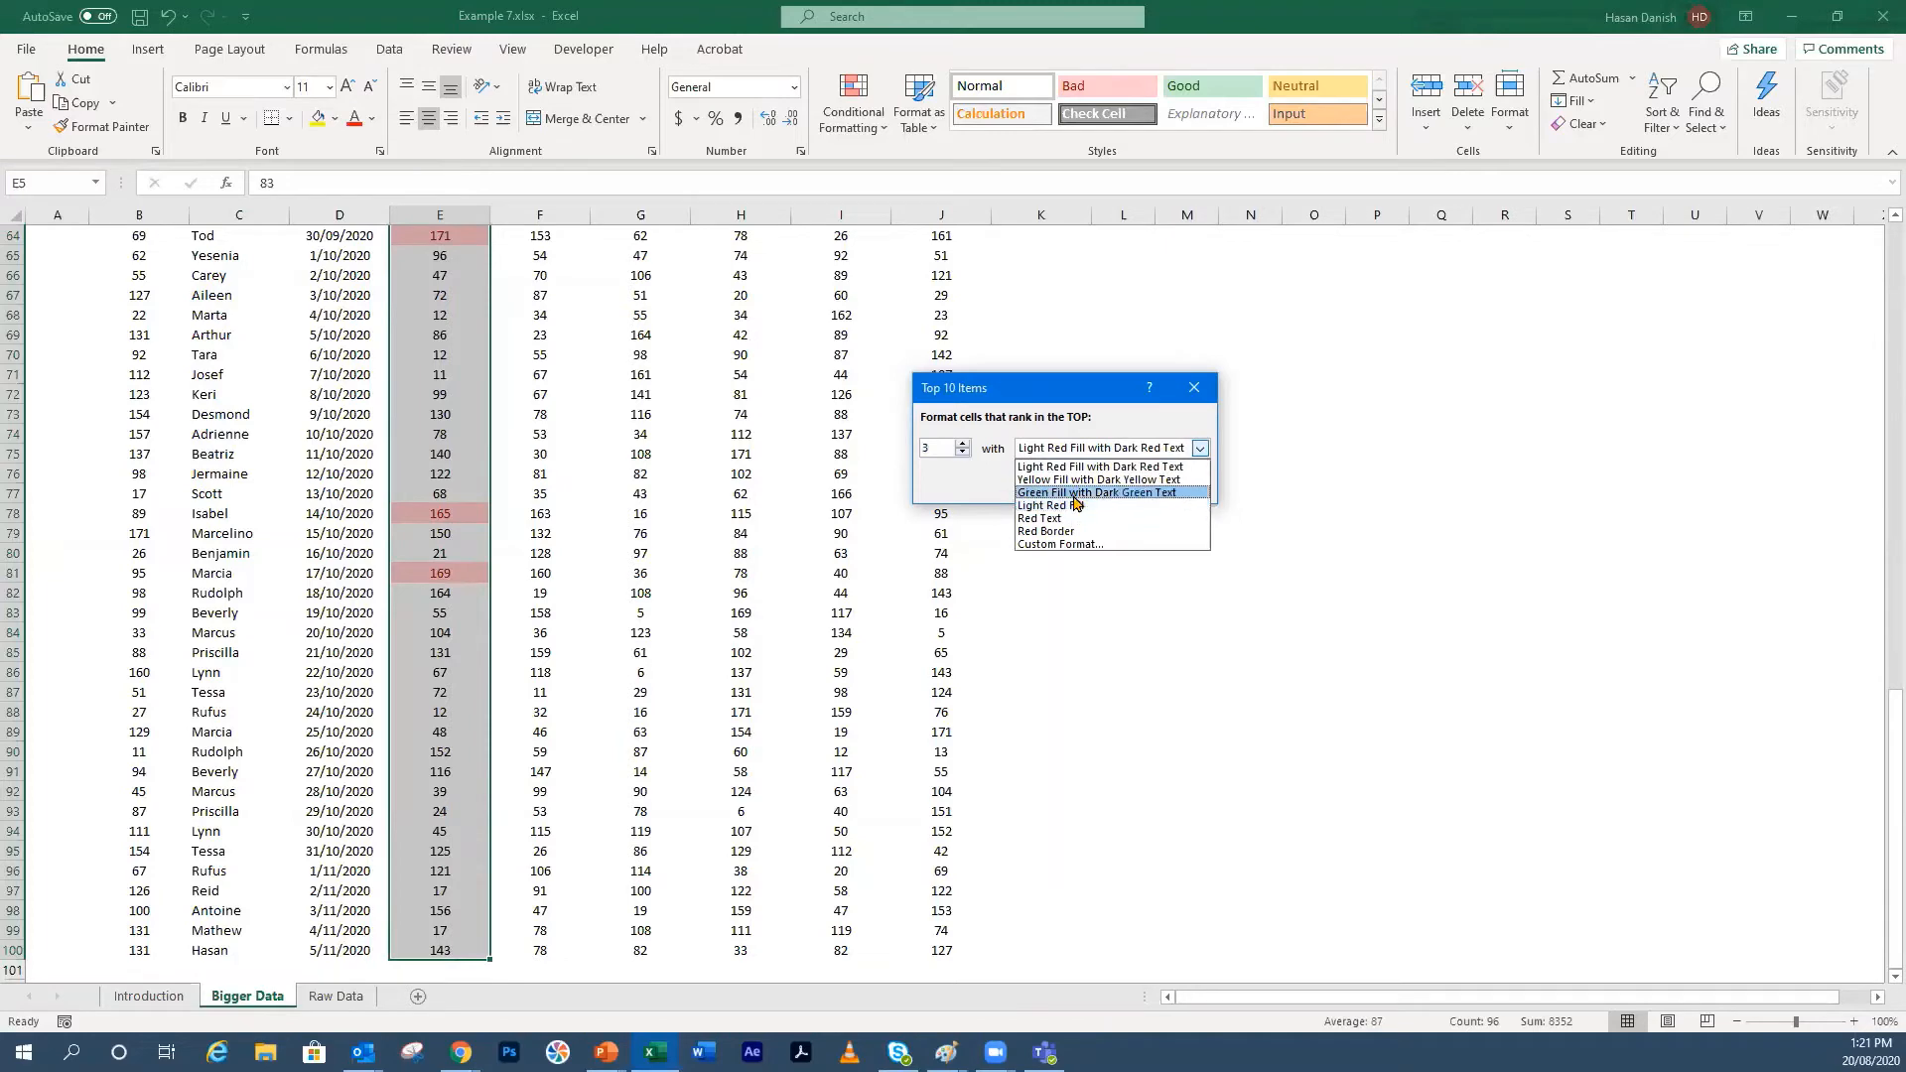
{"action": "left_click", "coordinate": [1077, 492]}
{"action": "left_click", "coordinate": [1093, 486]}
{"action": "left_click", "coordinate": [540, 454]}
Step: Look through the whole Numbers B column on the Bigger Data sheet for the cells highlighted by the top 3 rule
{"action": "scroll", "coordinate": [545, 466], "scroll_direction": "up", "scroll_amount": 6}
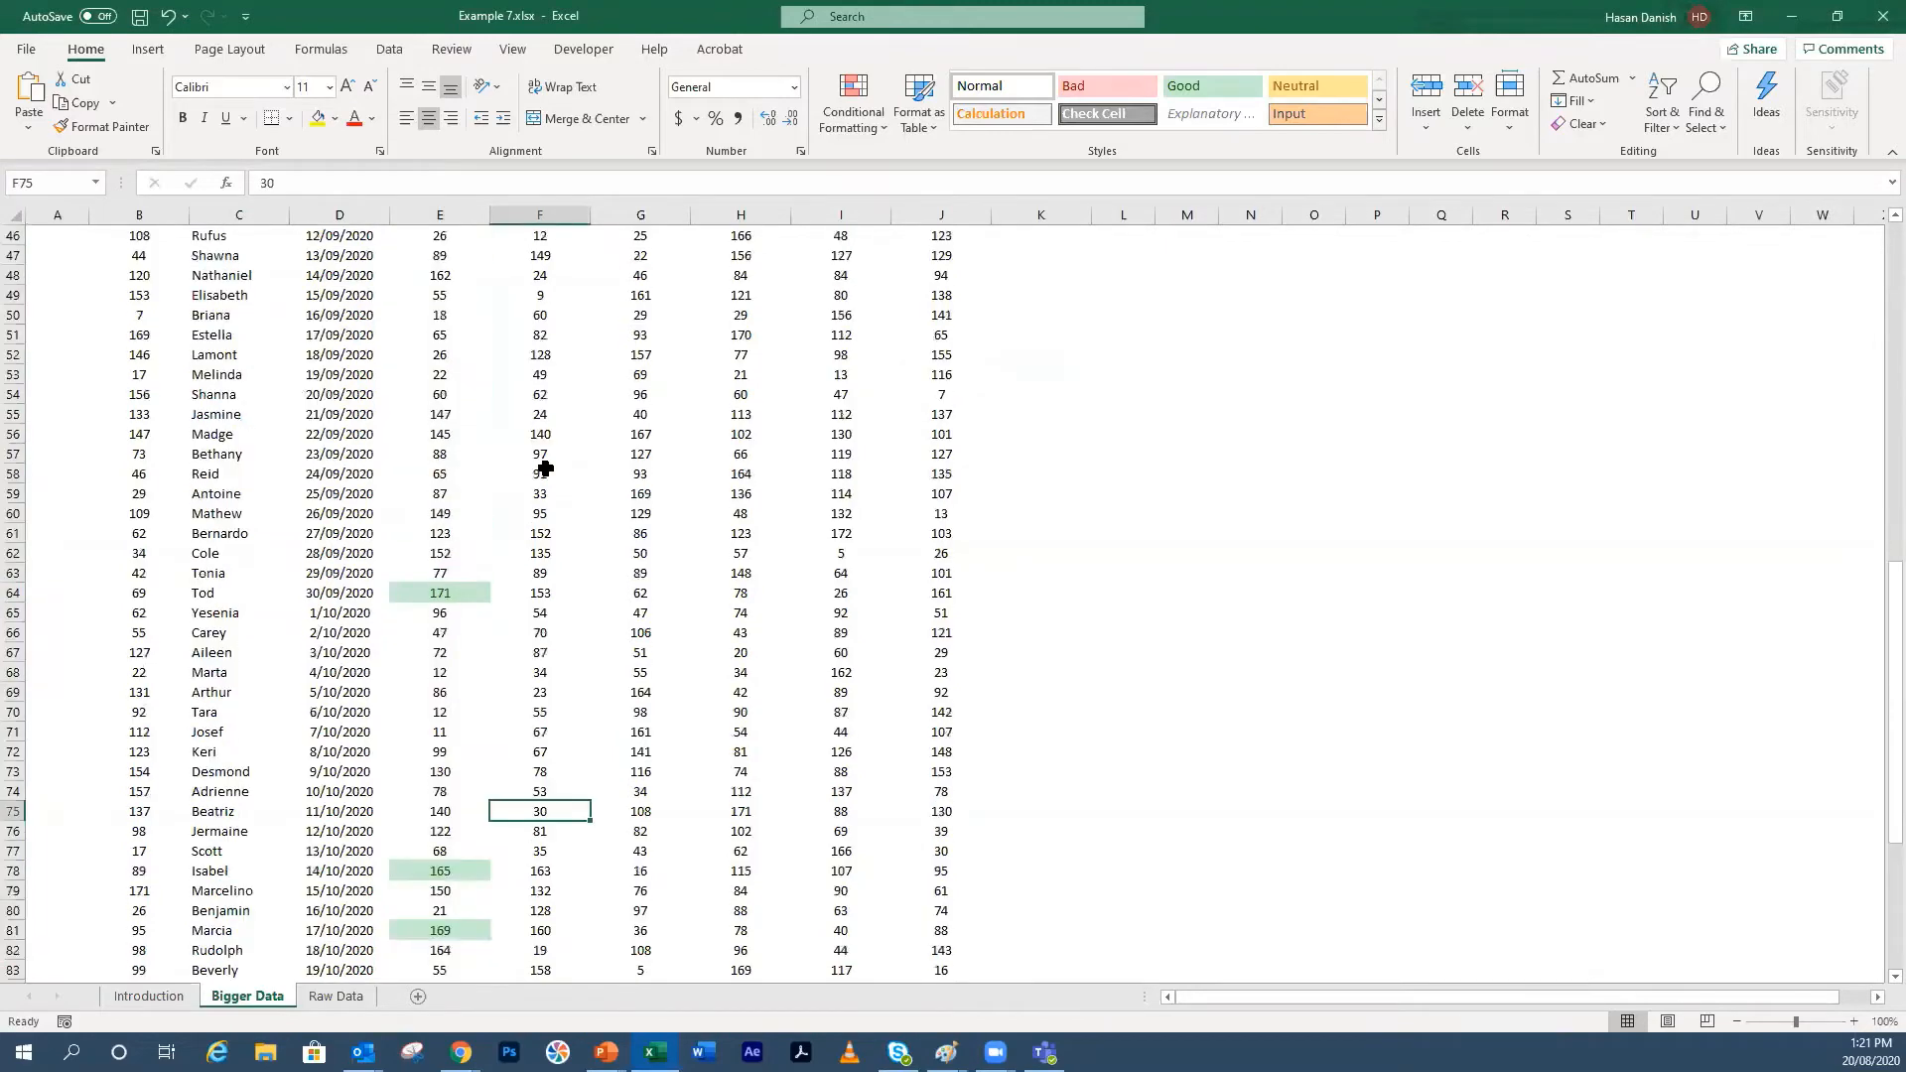
{"action": "scroll", "coordinate": [545, 468], "scroll_direction": "down", "scroll_amount": 2}
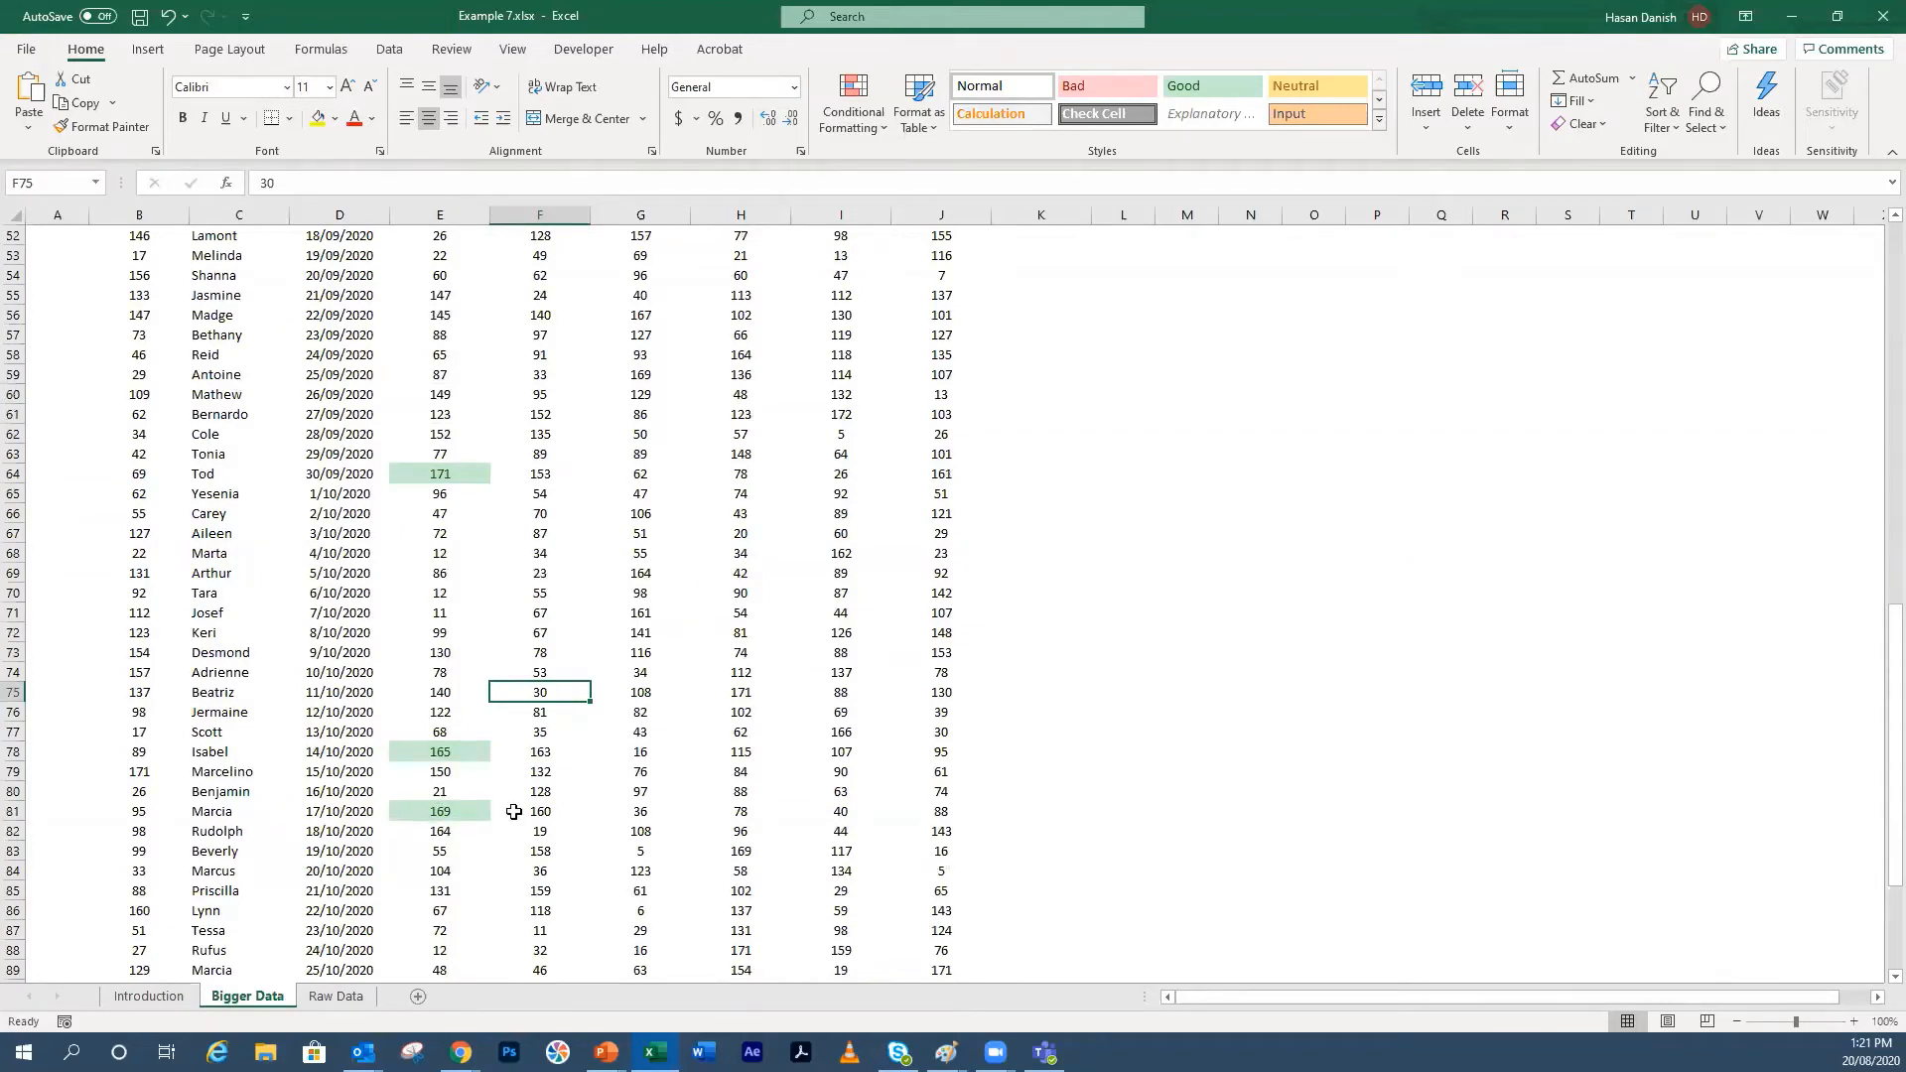
{"action": "scroll", "coordinate": [513, 806], "scroll_direction": "up", "scroll_amount": 17}
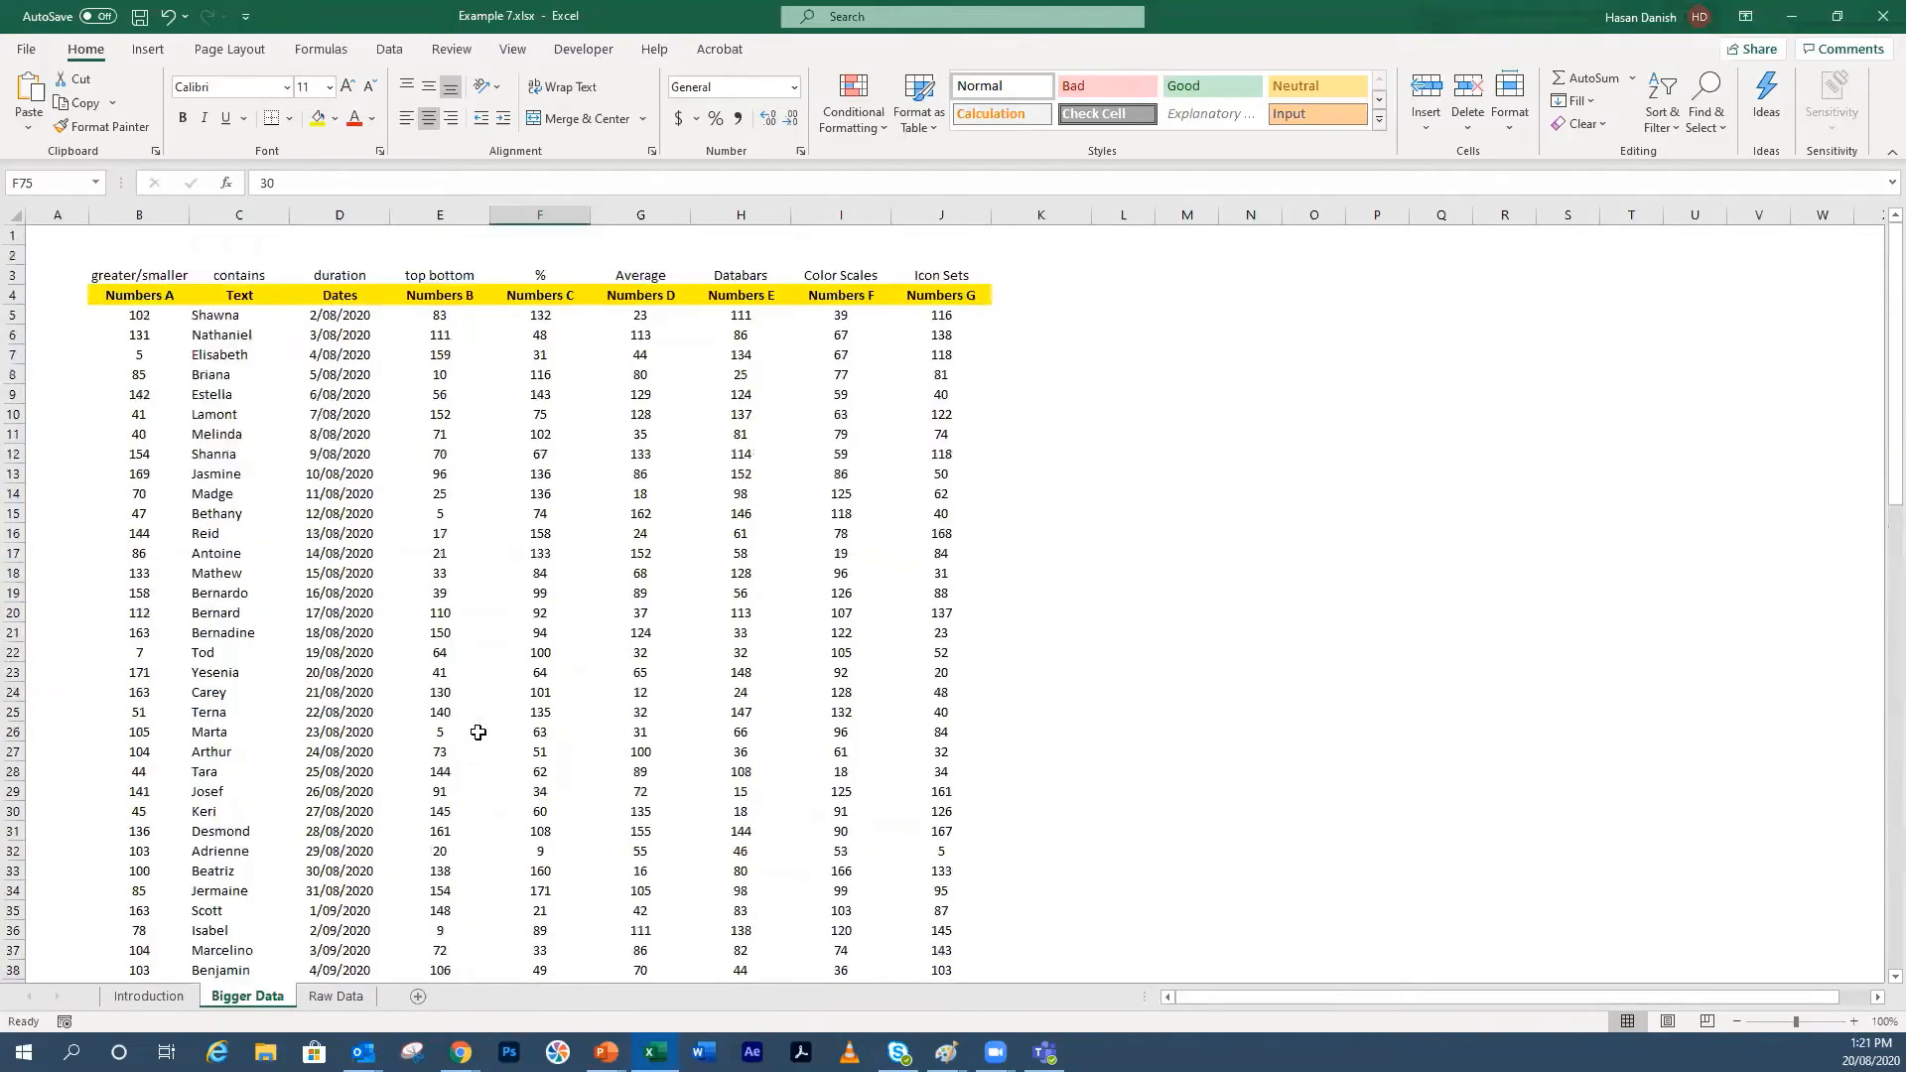
{"action": "scroll", "coordinate": [481, 732], "scroll_direction": "down", "scroll_amount": 16}
{"action": "scroll", "coordinate": [313, 612], "scroll_direction": "down", "scroll_amount": 8}
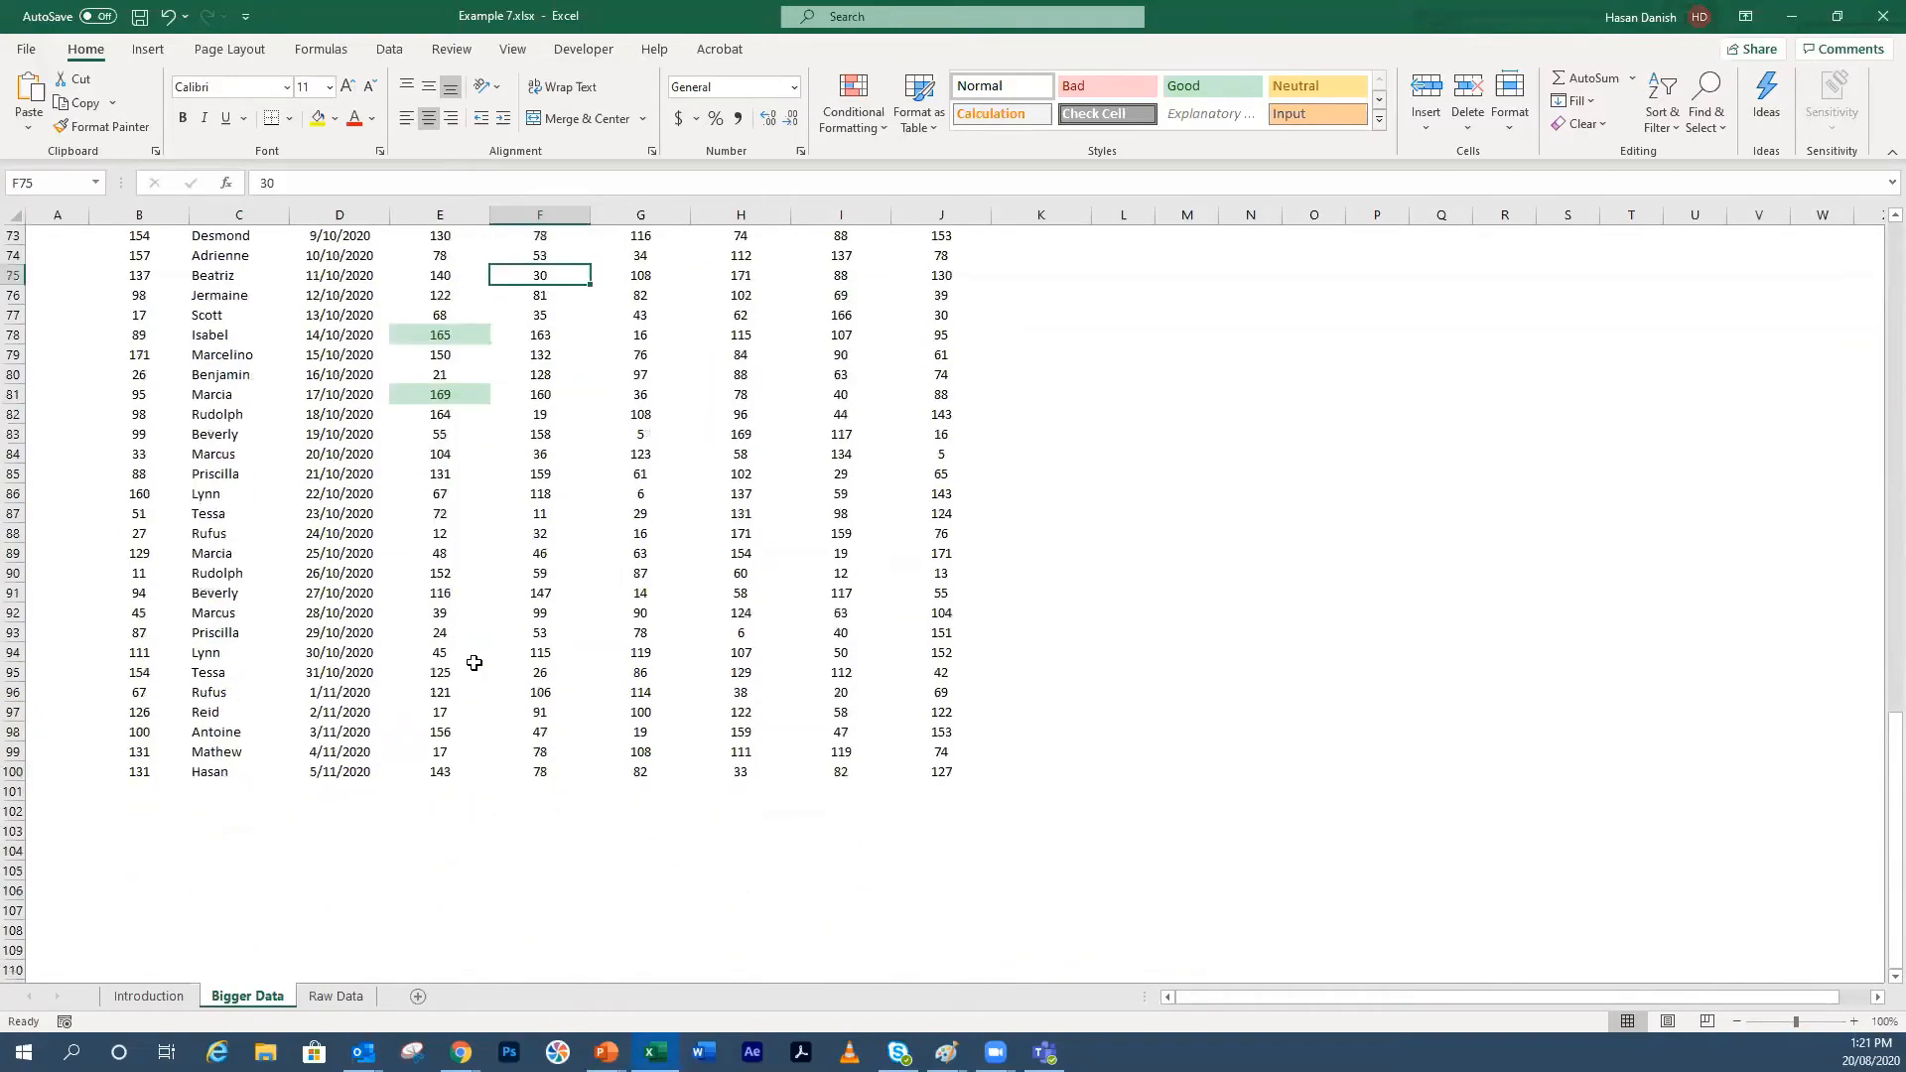
{"action": "scroll", "coordinate": [477, 668], "scroll_direction": "up", "scroll_amount": 7}
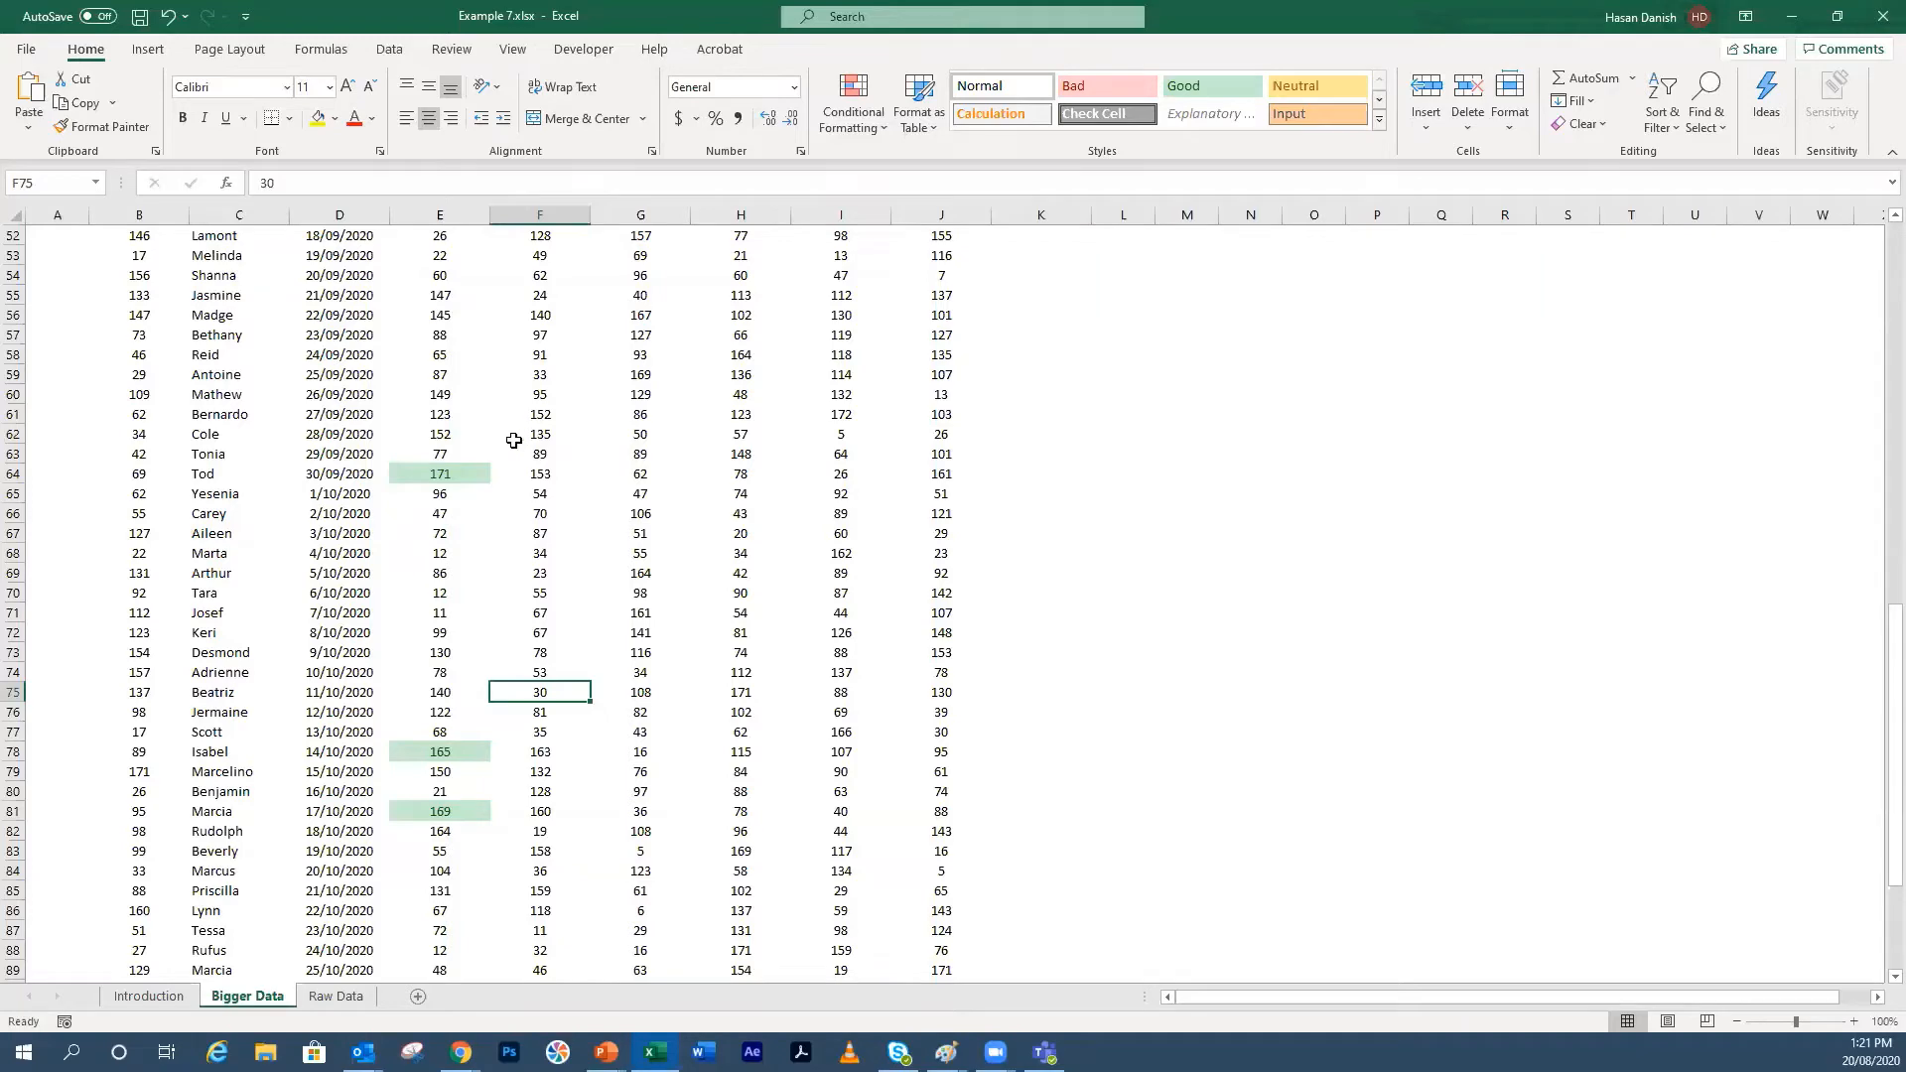
{"action": "scroll", "coordinate": [466, 474], "scroll_direction": "up", "scroll_amount": 7}
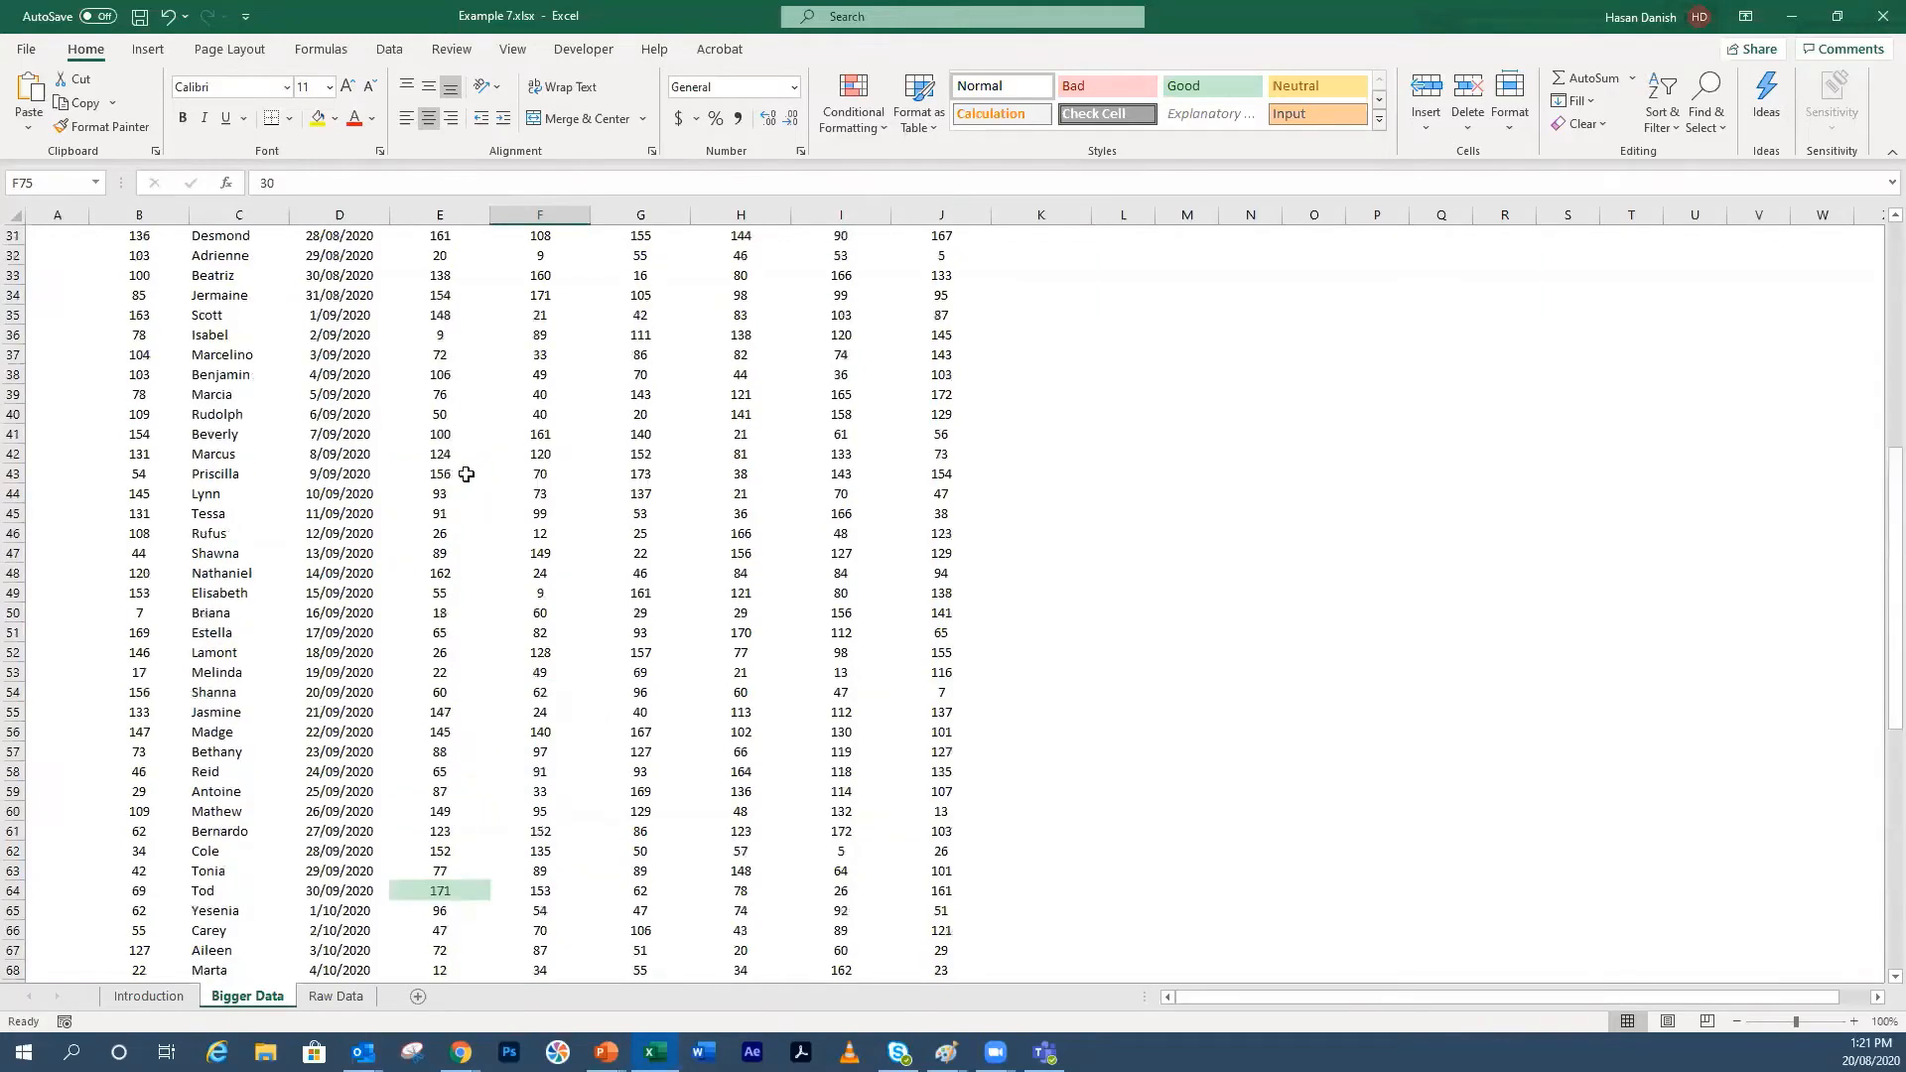
{"action": "scroll", "coordinate": [466, 474], "scroll_direction": "up", "scroll_amount": 10}
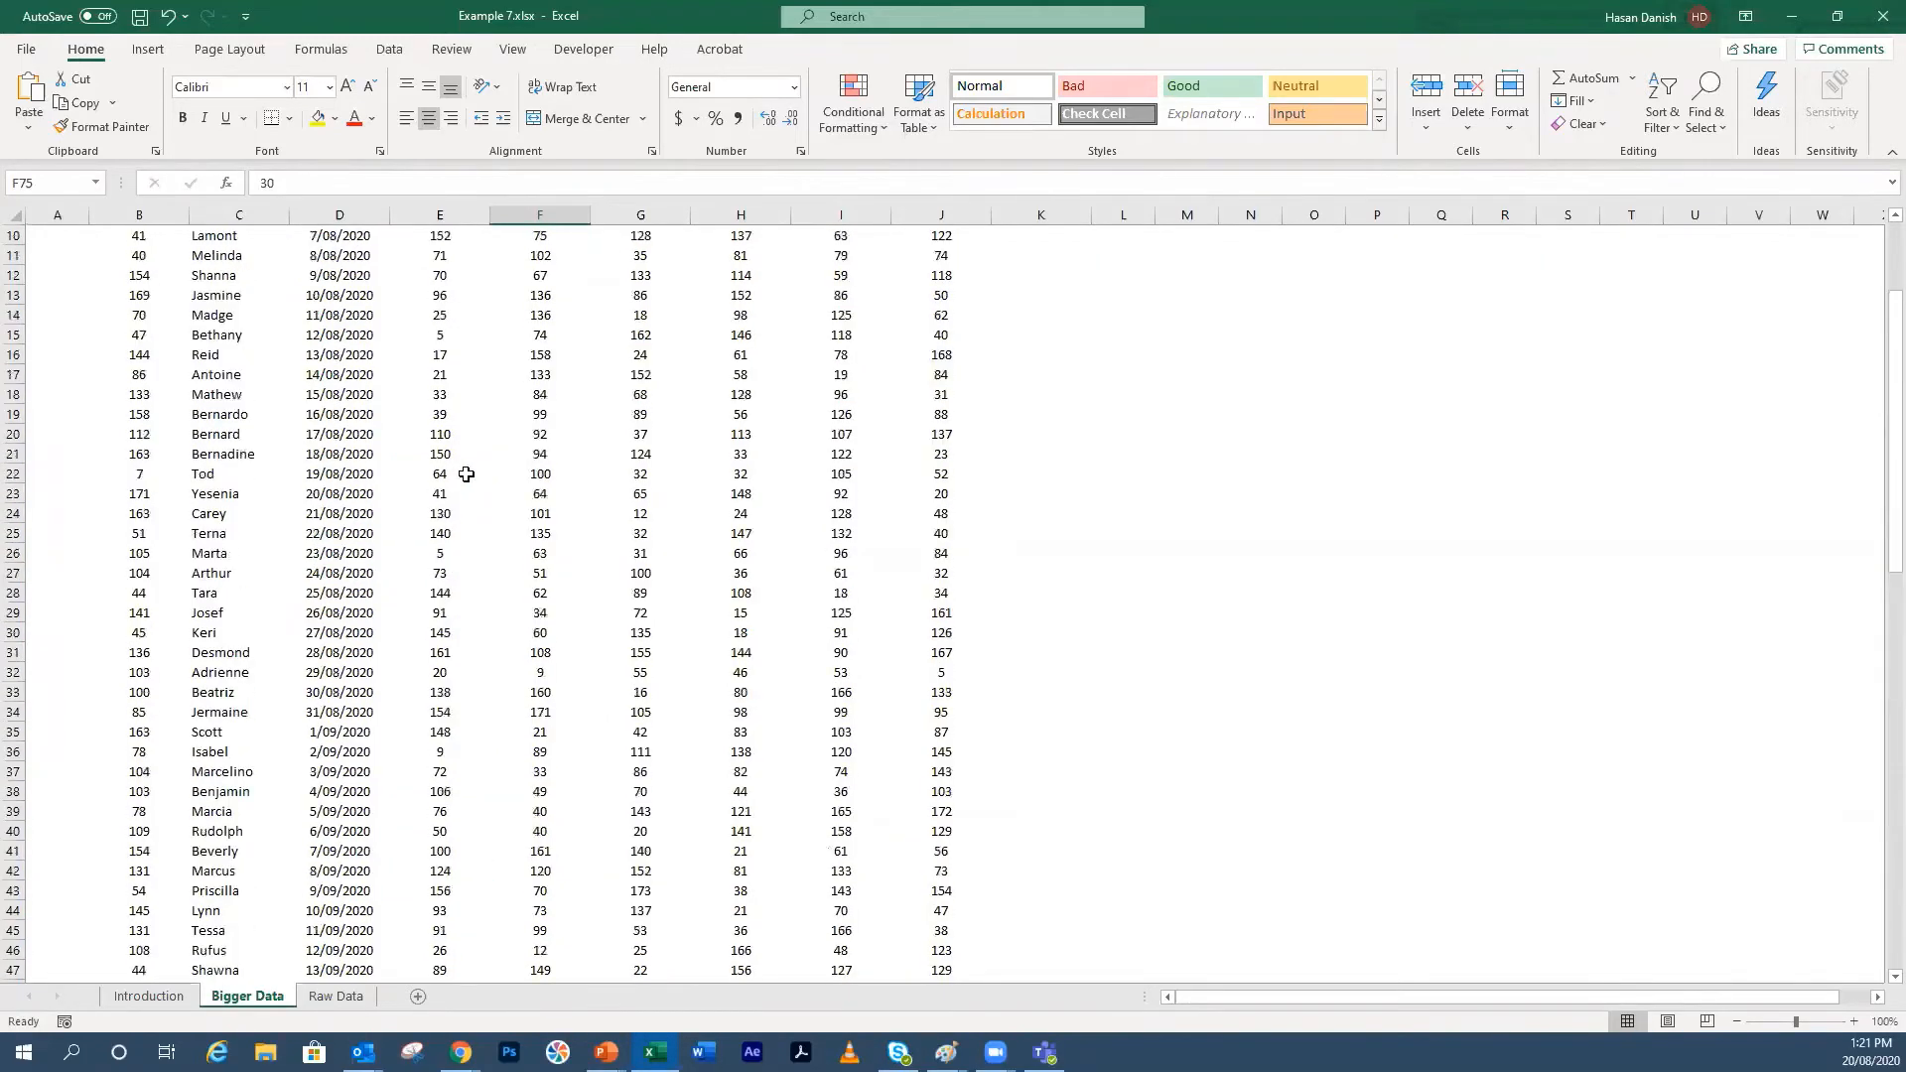
Step: Clear the top 3 rule and any other conditional formatting from the entire Bigger Data sheet
{"action": "left_click", "coordinate": [849, 122]}
{"action": "mouse_move", "coordinate": [905, 429]}
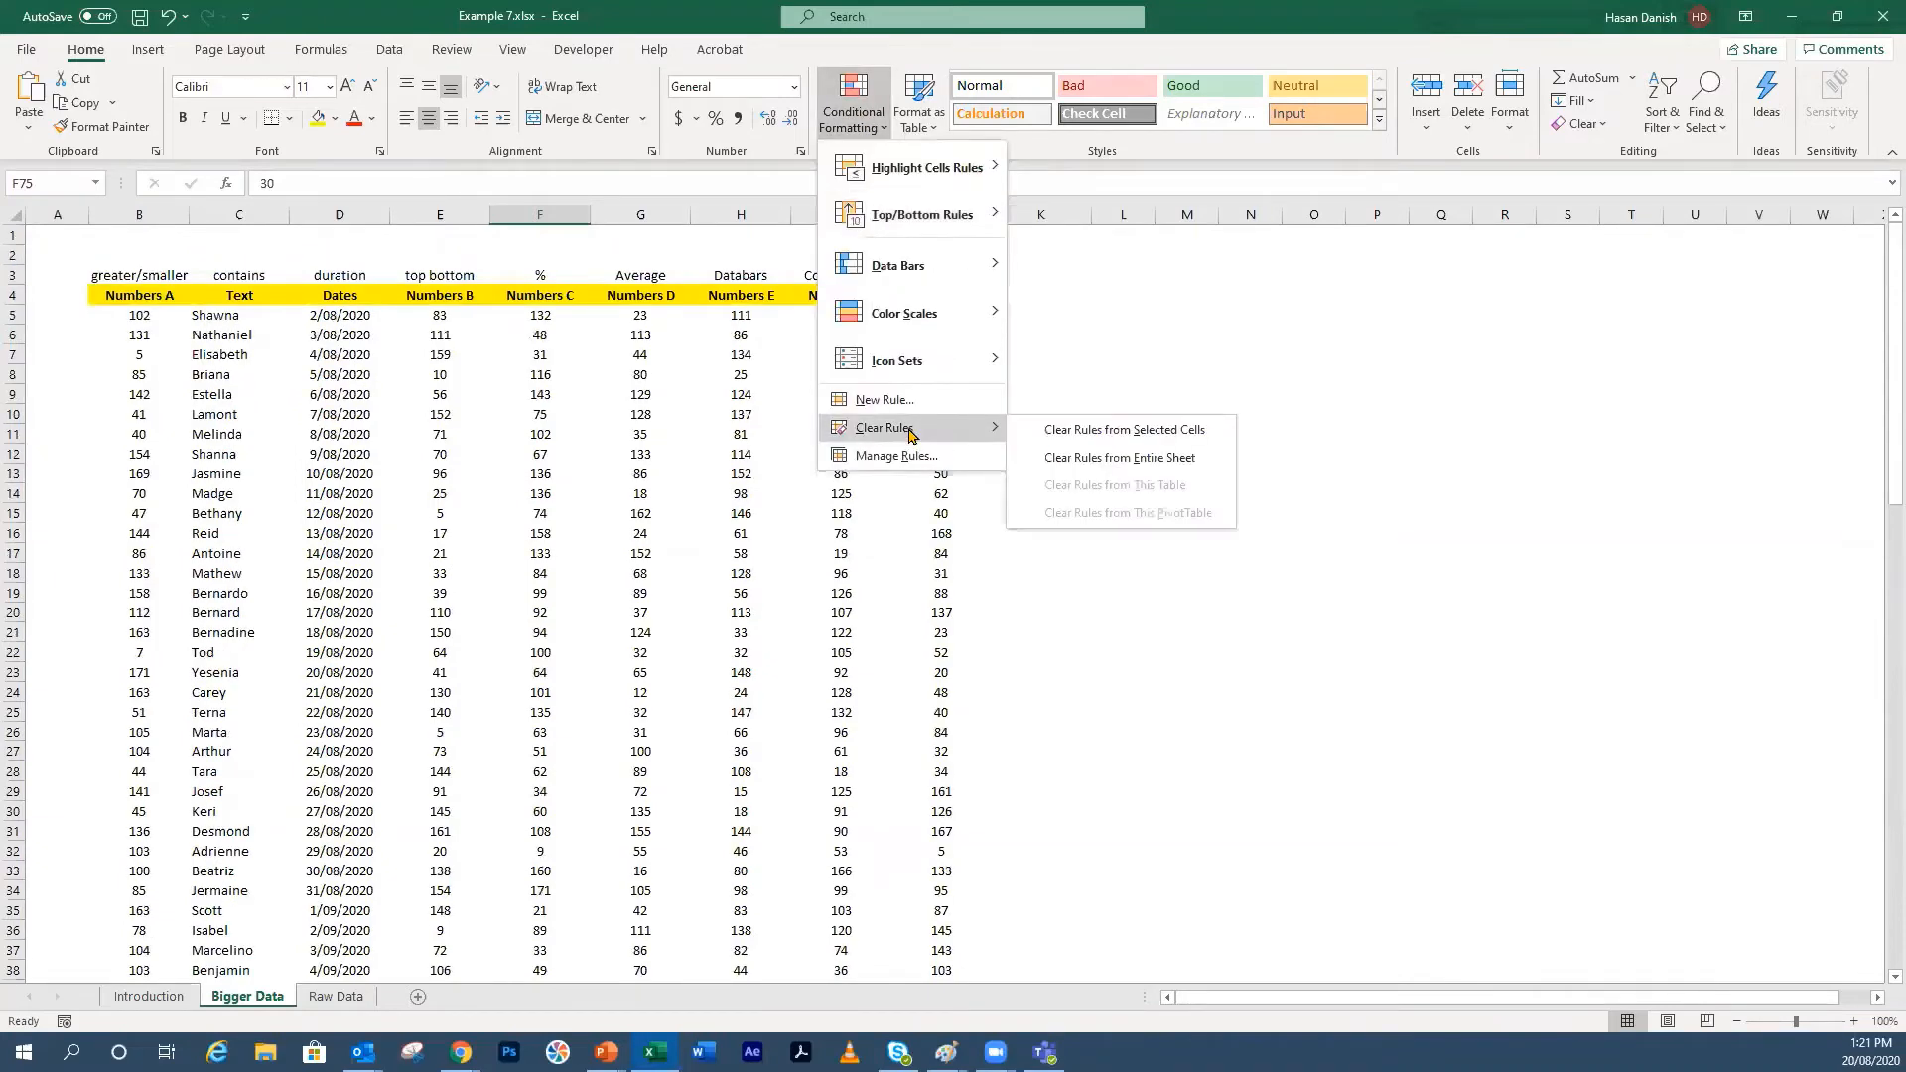
{"action": "left_click", "coordinate": [1056, 457]}
Step: Apply a Bottom 10 Items rule reduced to 5 items to E5:E100, using Light Red Fill with Dark Red Text
{"action": "left_click_drag", "start_coordinate": [456, 315], "coordinate": [453, 950]}
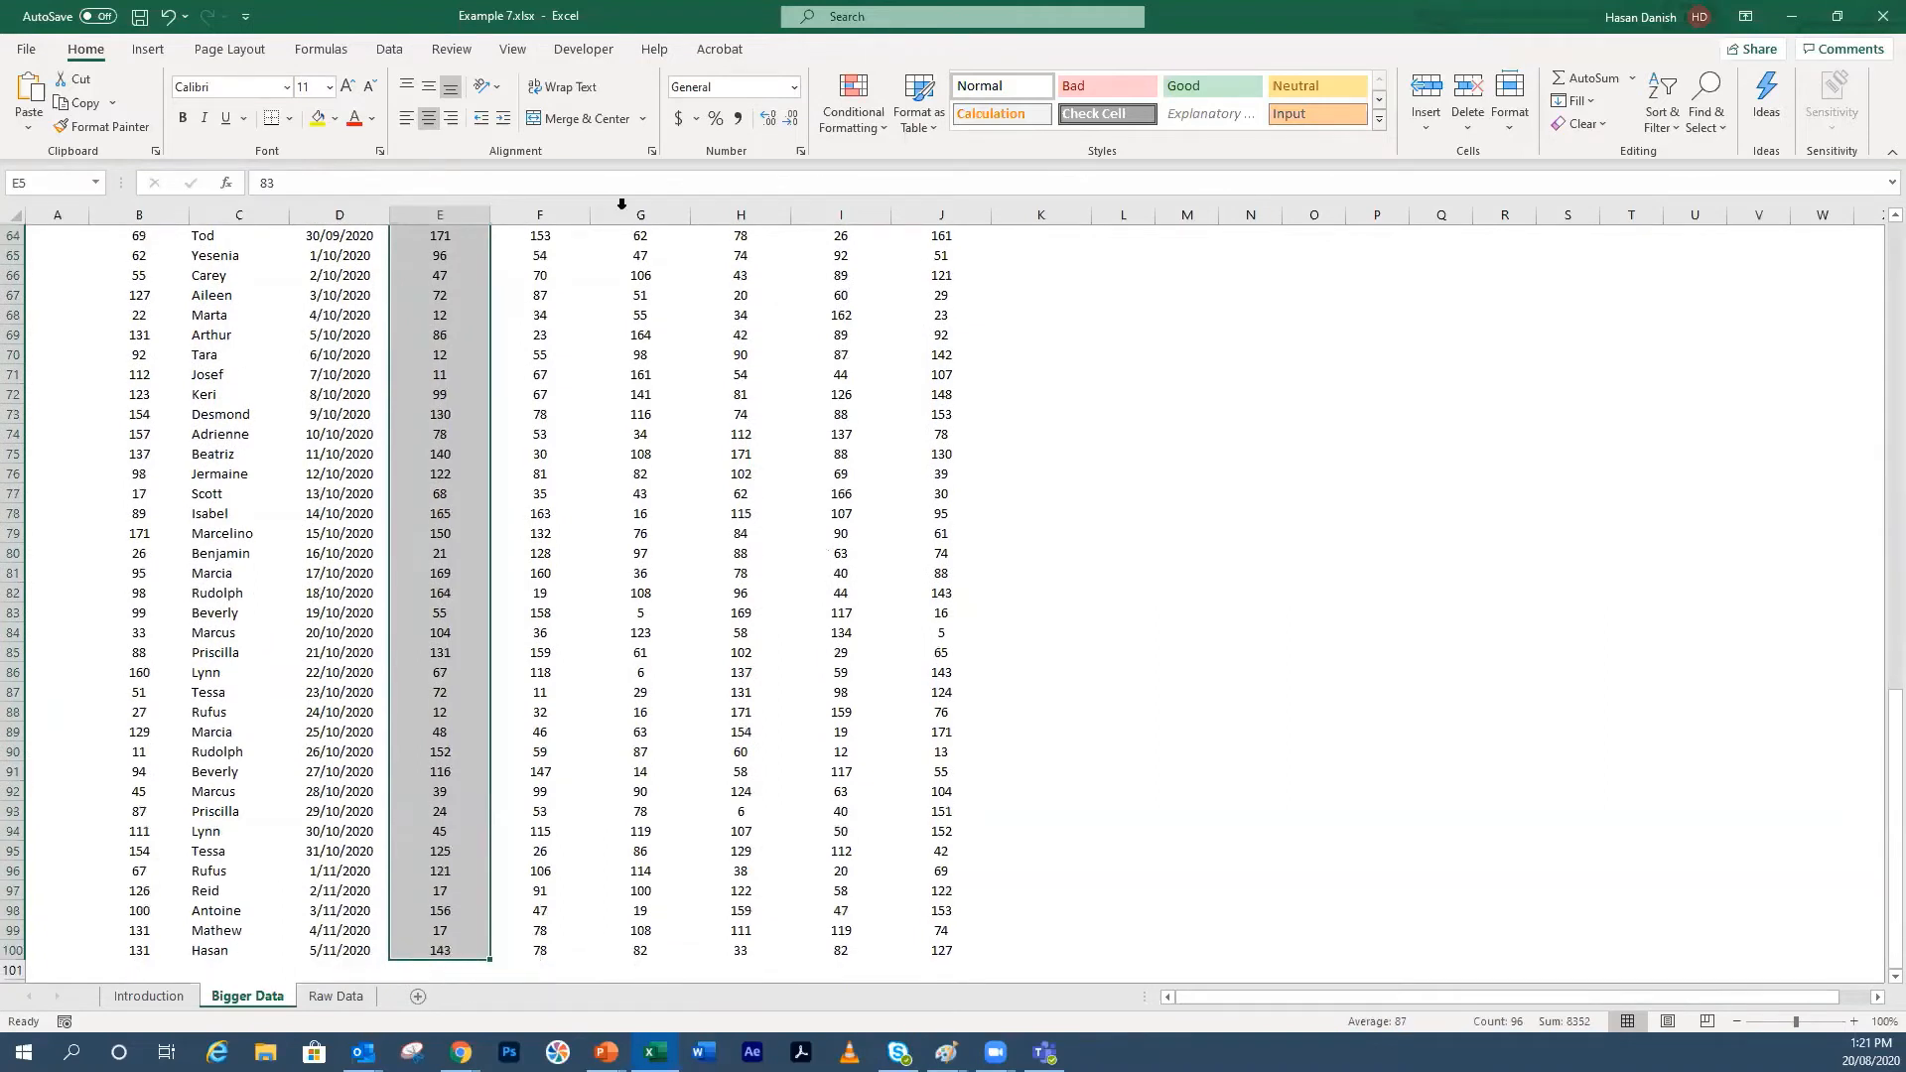
{"action": "left_click", "coordinate": [870, 127]}
{"action": "mouse_move", "coordinate": [949, 226]}
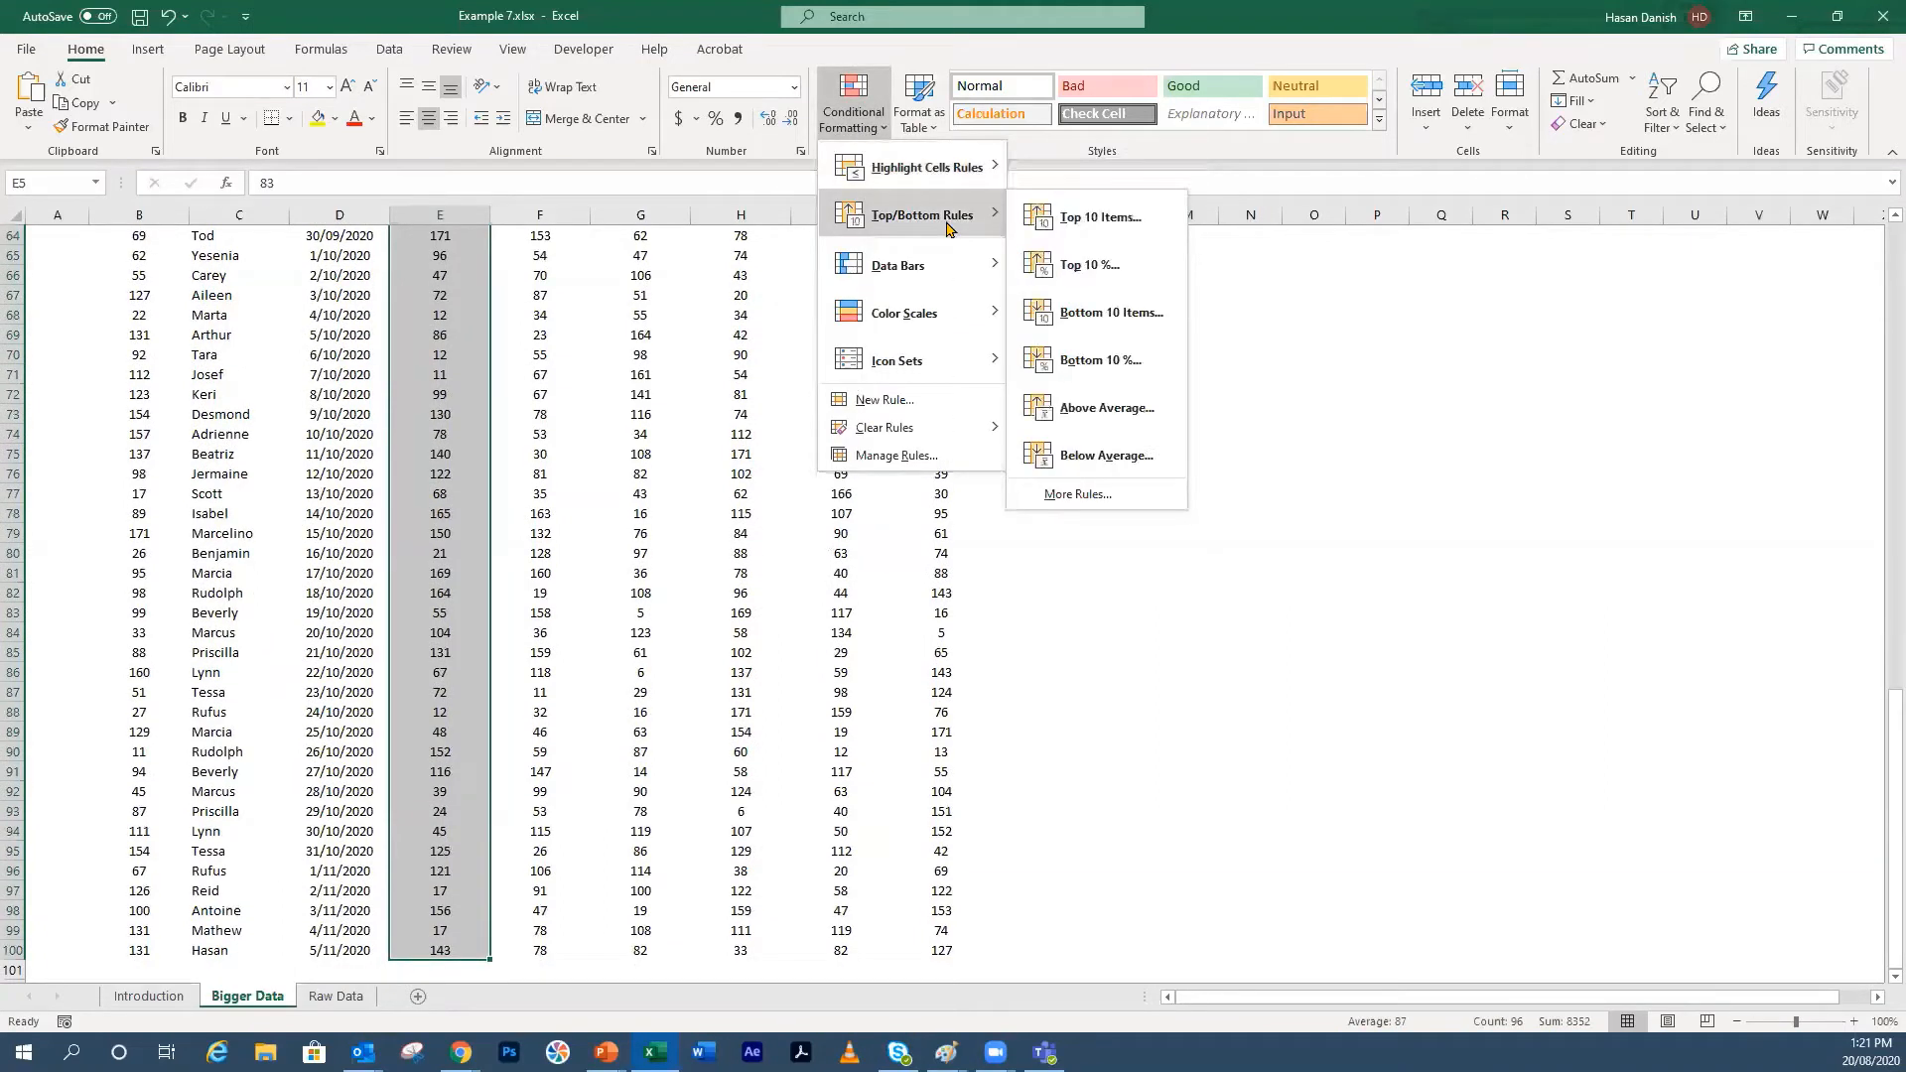
{"action": "left_click", "coordinate": [1110, 313]}
{"action": "left_click", "coordinate": [962, 455]}
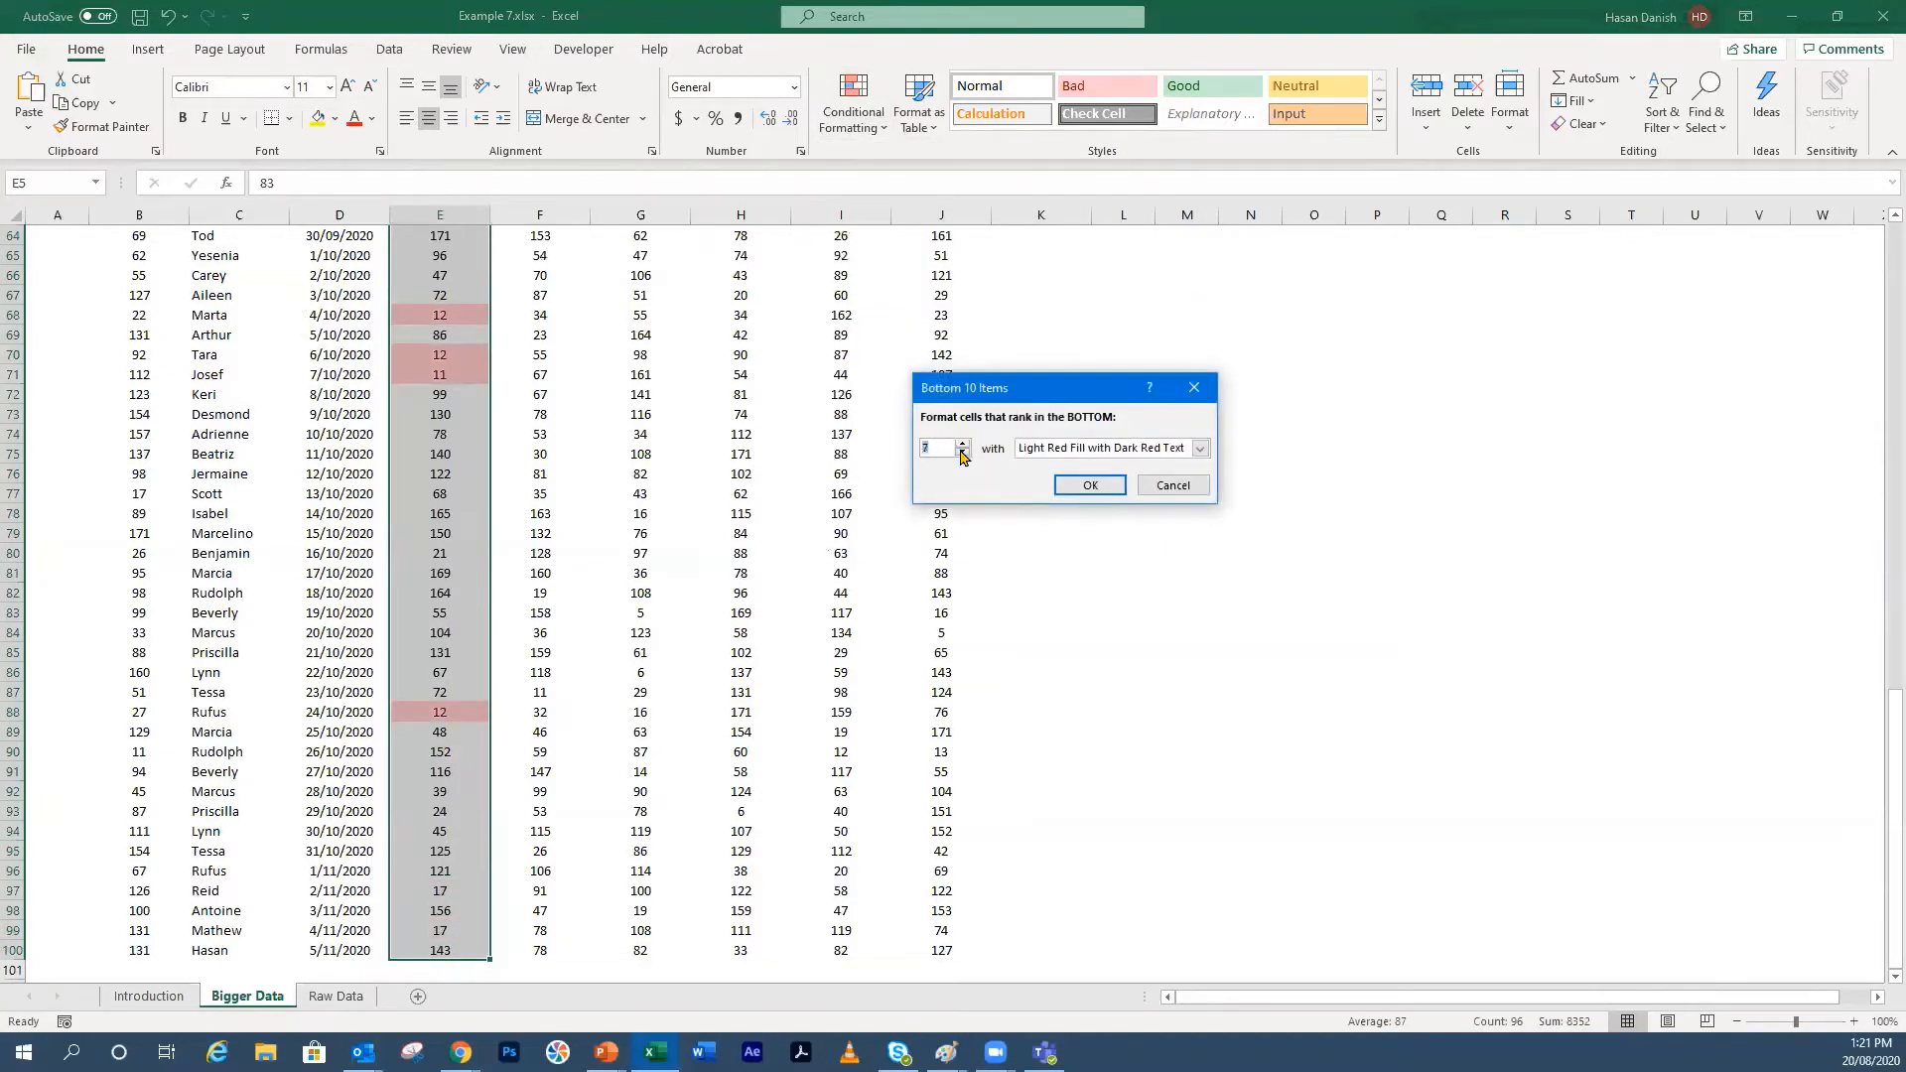
{"action": "left_click", "coordinate": [962, 454]}
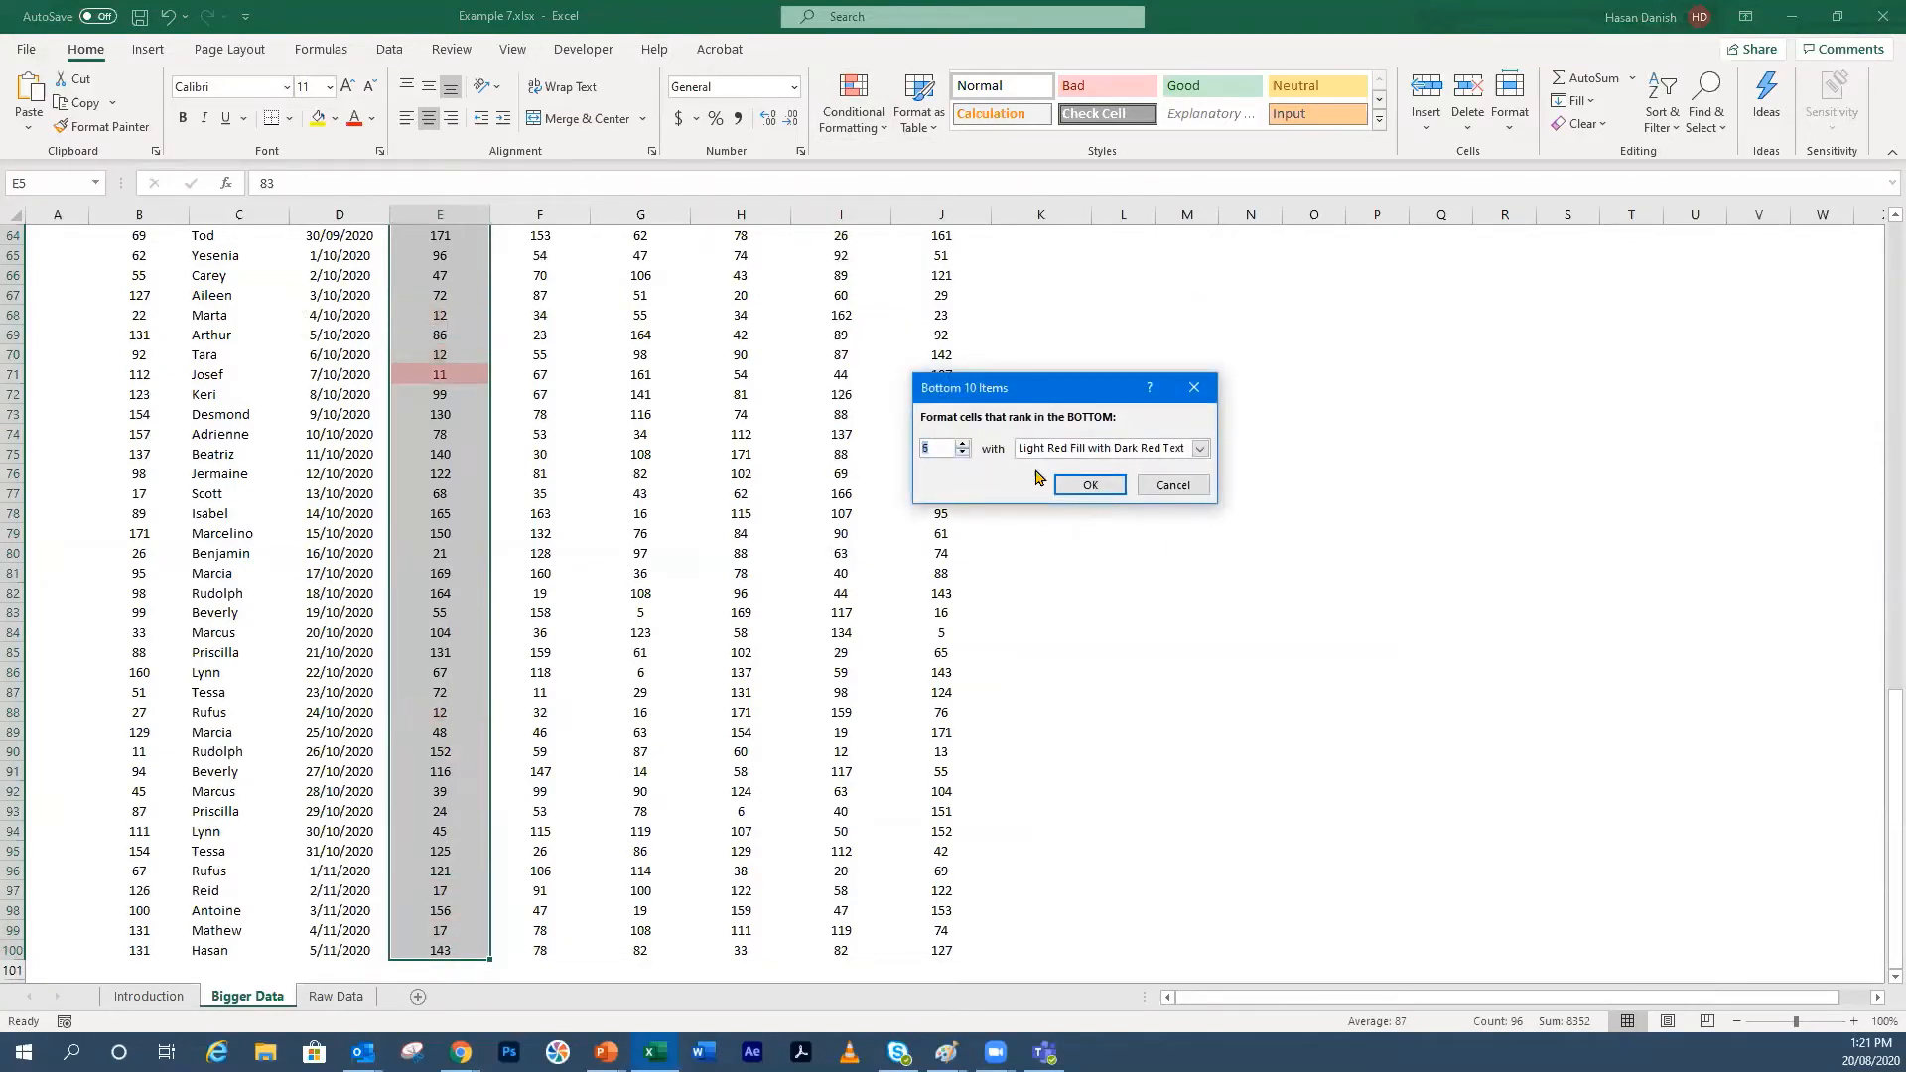
{"action": "left_click", "coordinate": [1069, 484]}
{"action": "left_click", "coordinate": [546, 374]}
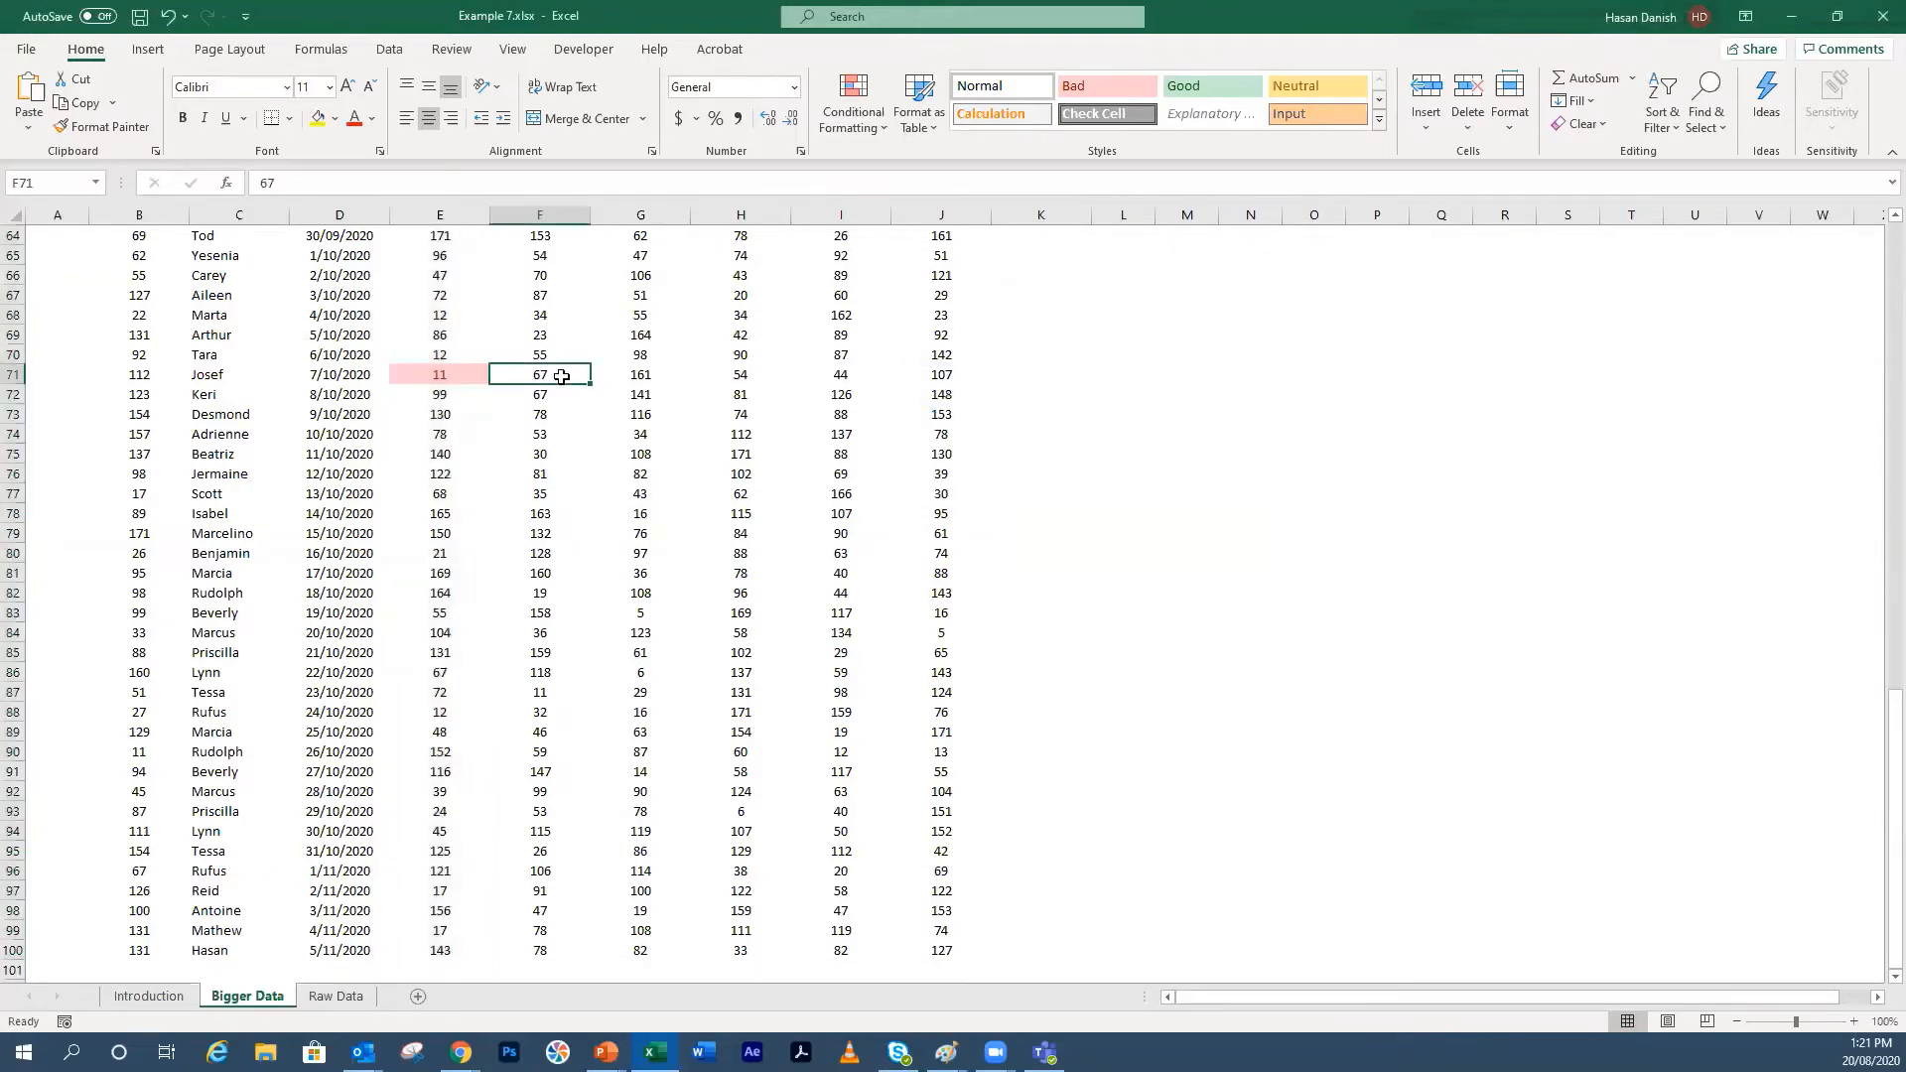
Step: Examine the Numbers B column from start to end for the cells highlighted by the bottom 5 rule
{"action": "scroll", "coordinate": [545, 378], "scroll_direction": "up", "scroll_amount": 14}
{"action": "scroll", "coordinate": [545, 380], "scroll_direction": "up", "scroll_amount": 7}
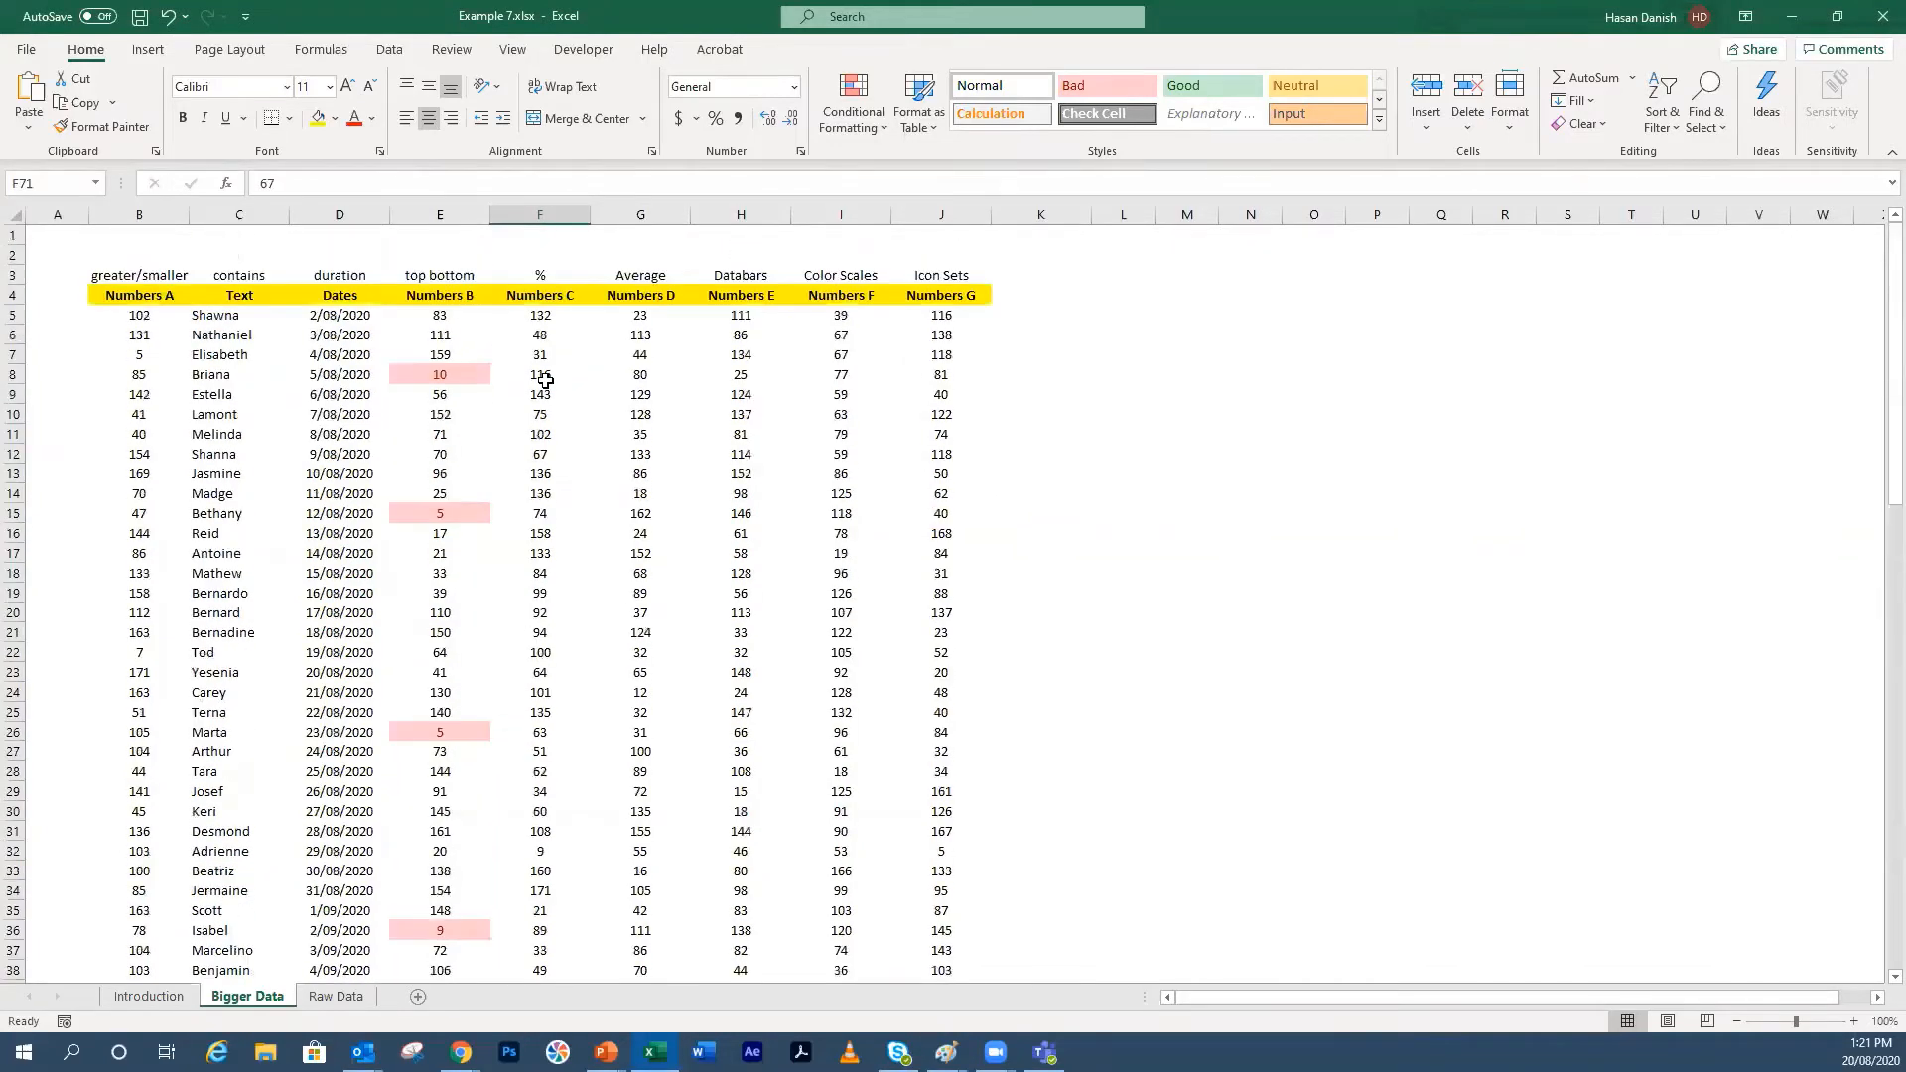
{"action": "scroll", "coordinate": [545, 380], "scroll_direction": "down", "scroll_amount": 4}
{"action": "scroll", "coordinate": [545, 380], "scroll_direction": "down", "scroll_amount": 3}
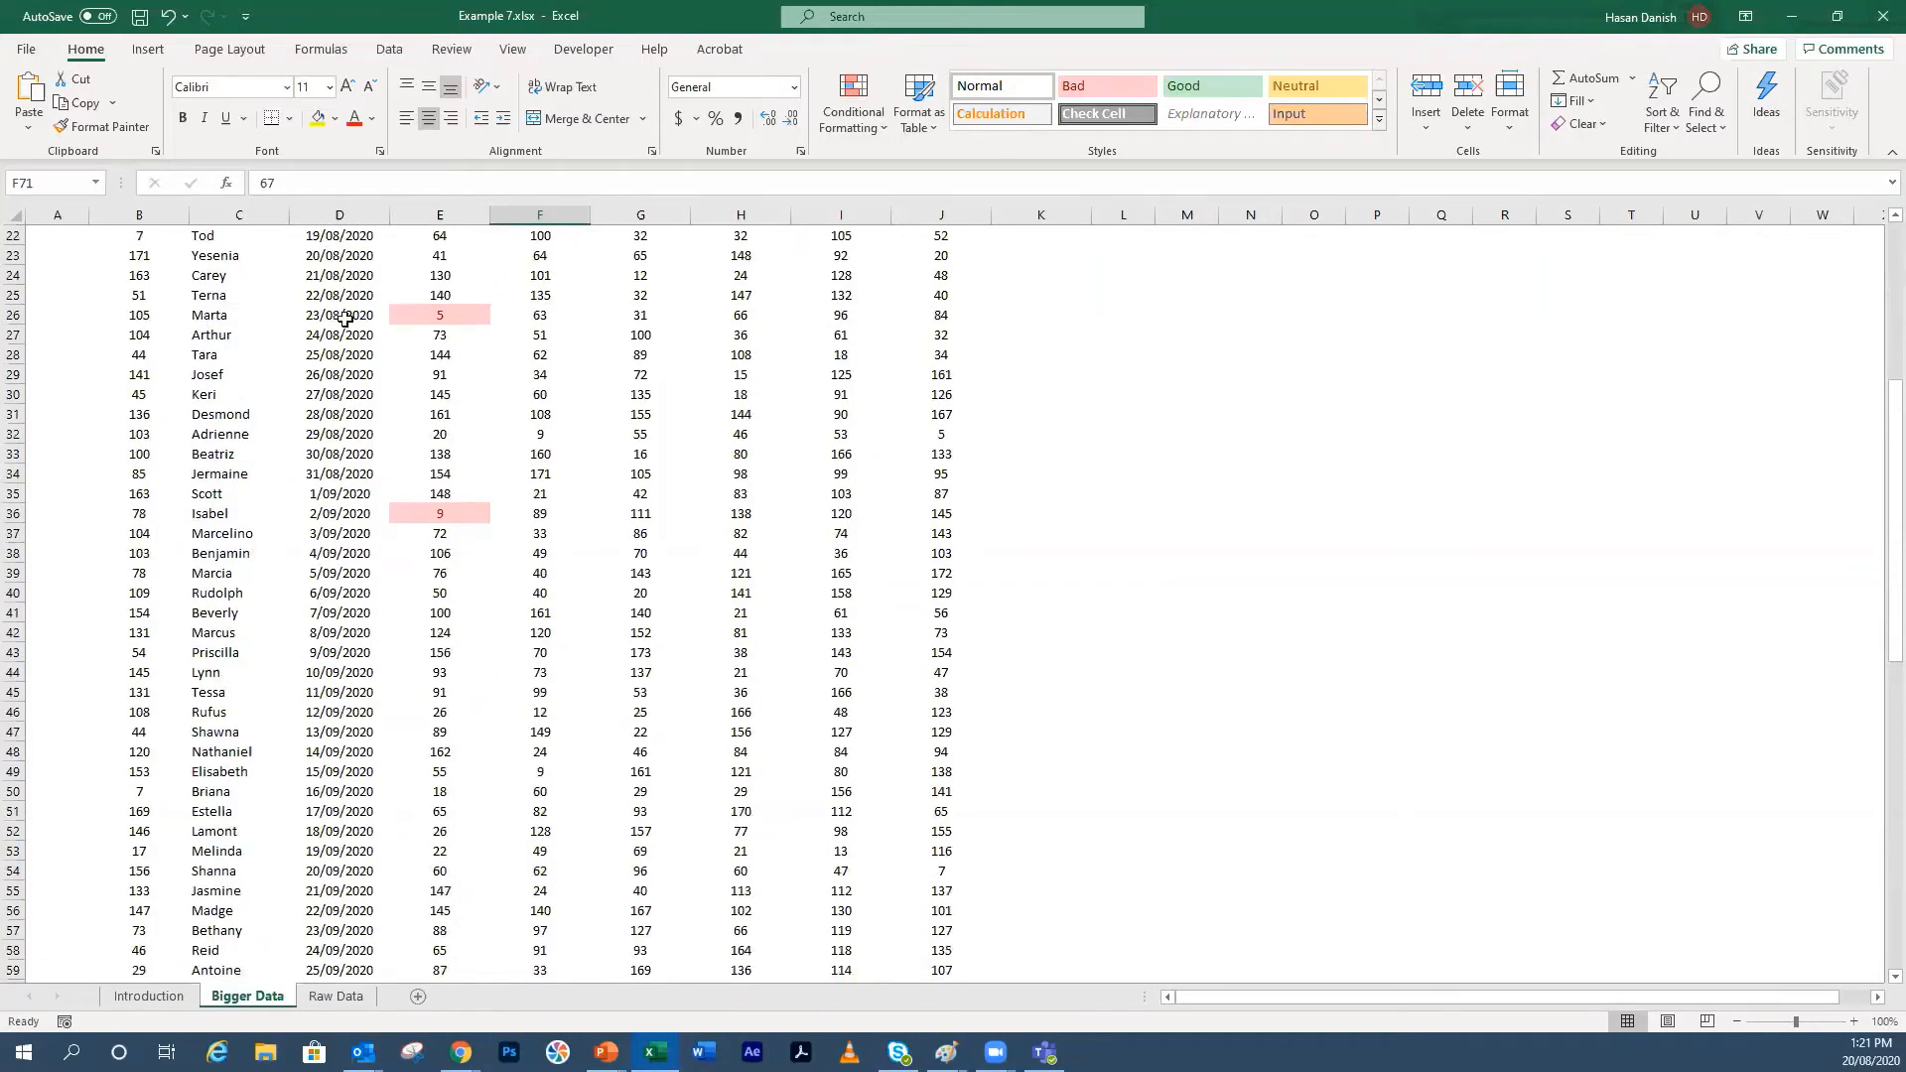
{"action": "scroll", "coordinate": [344, 316], "scroll_direction": "up", "scroll_amount": 6}
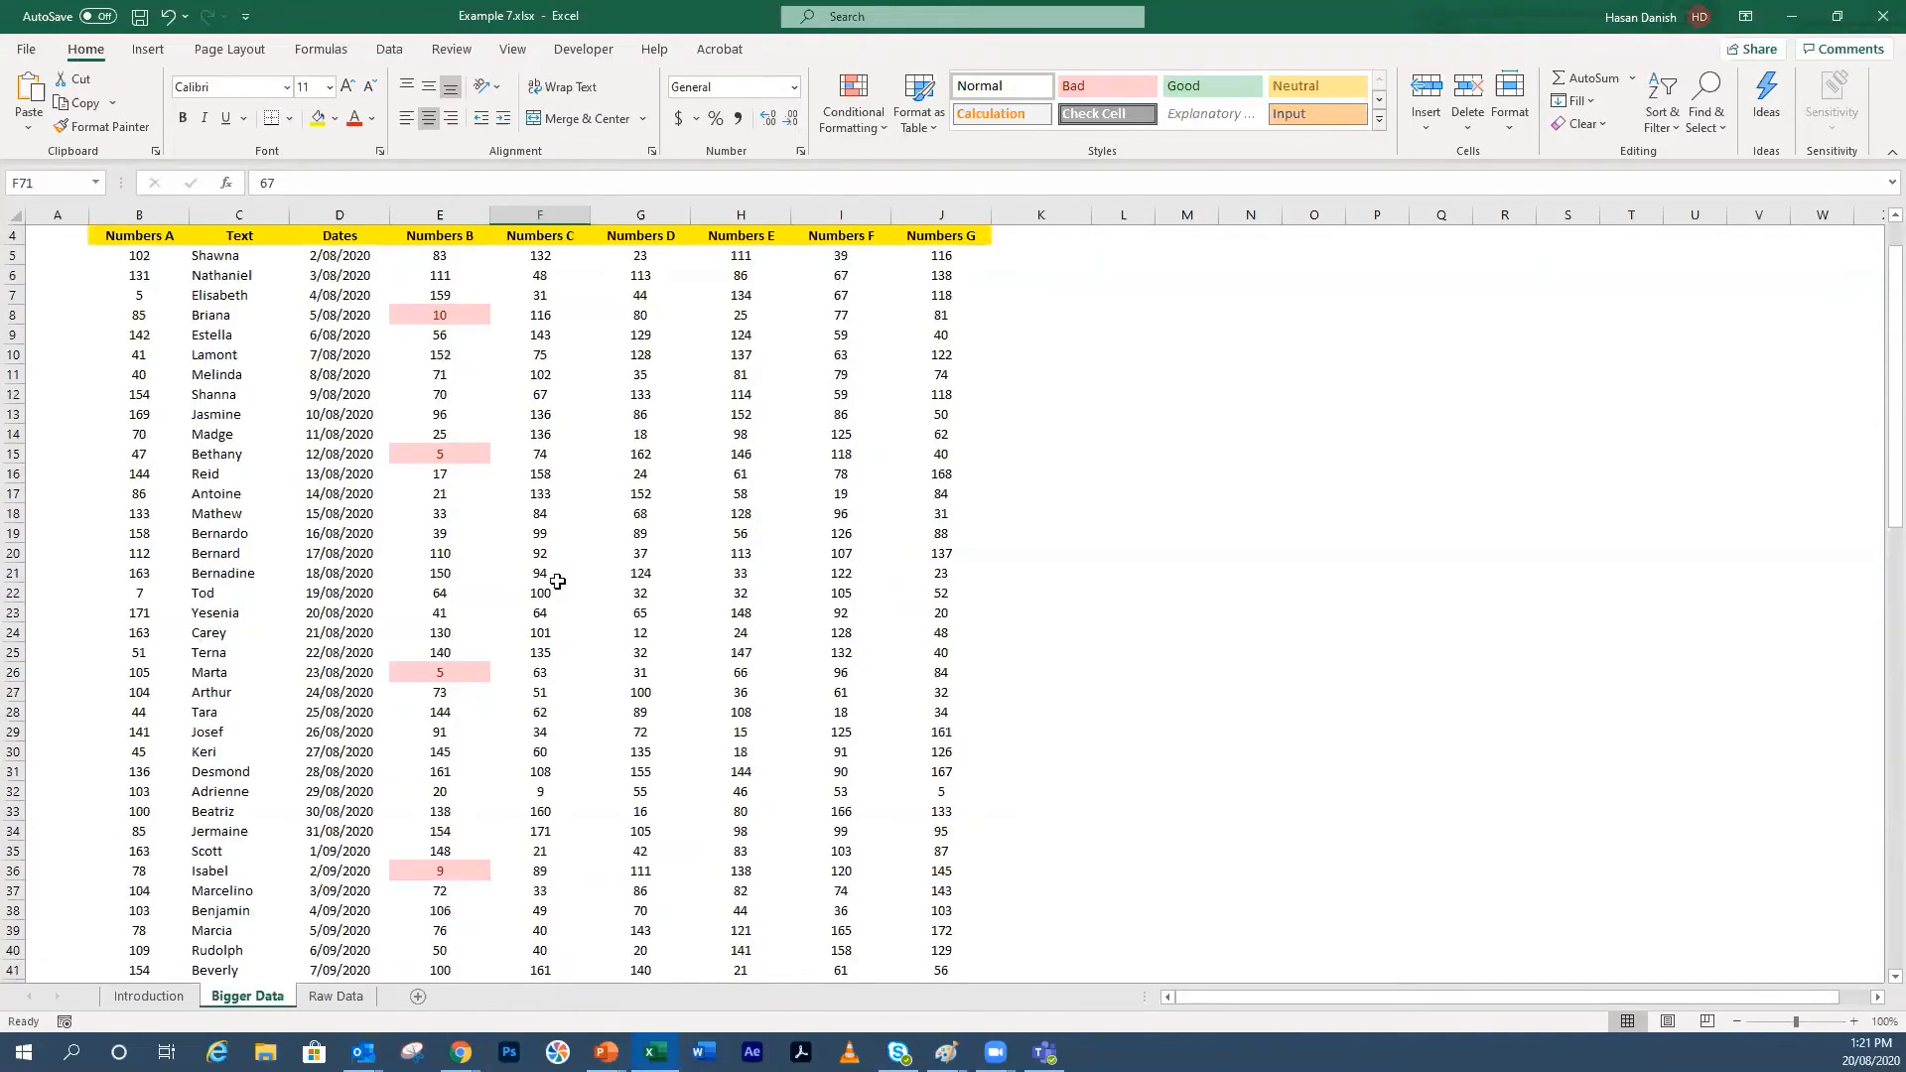
{"action": "scroll", "coordinate": [457, 687], "scroll_direction": "down", "scroll_amount": 13}
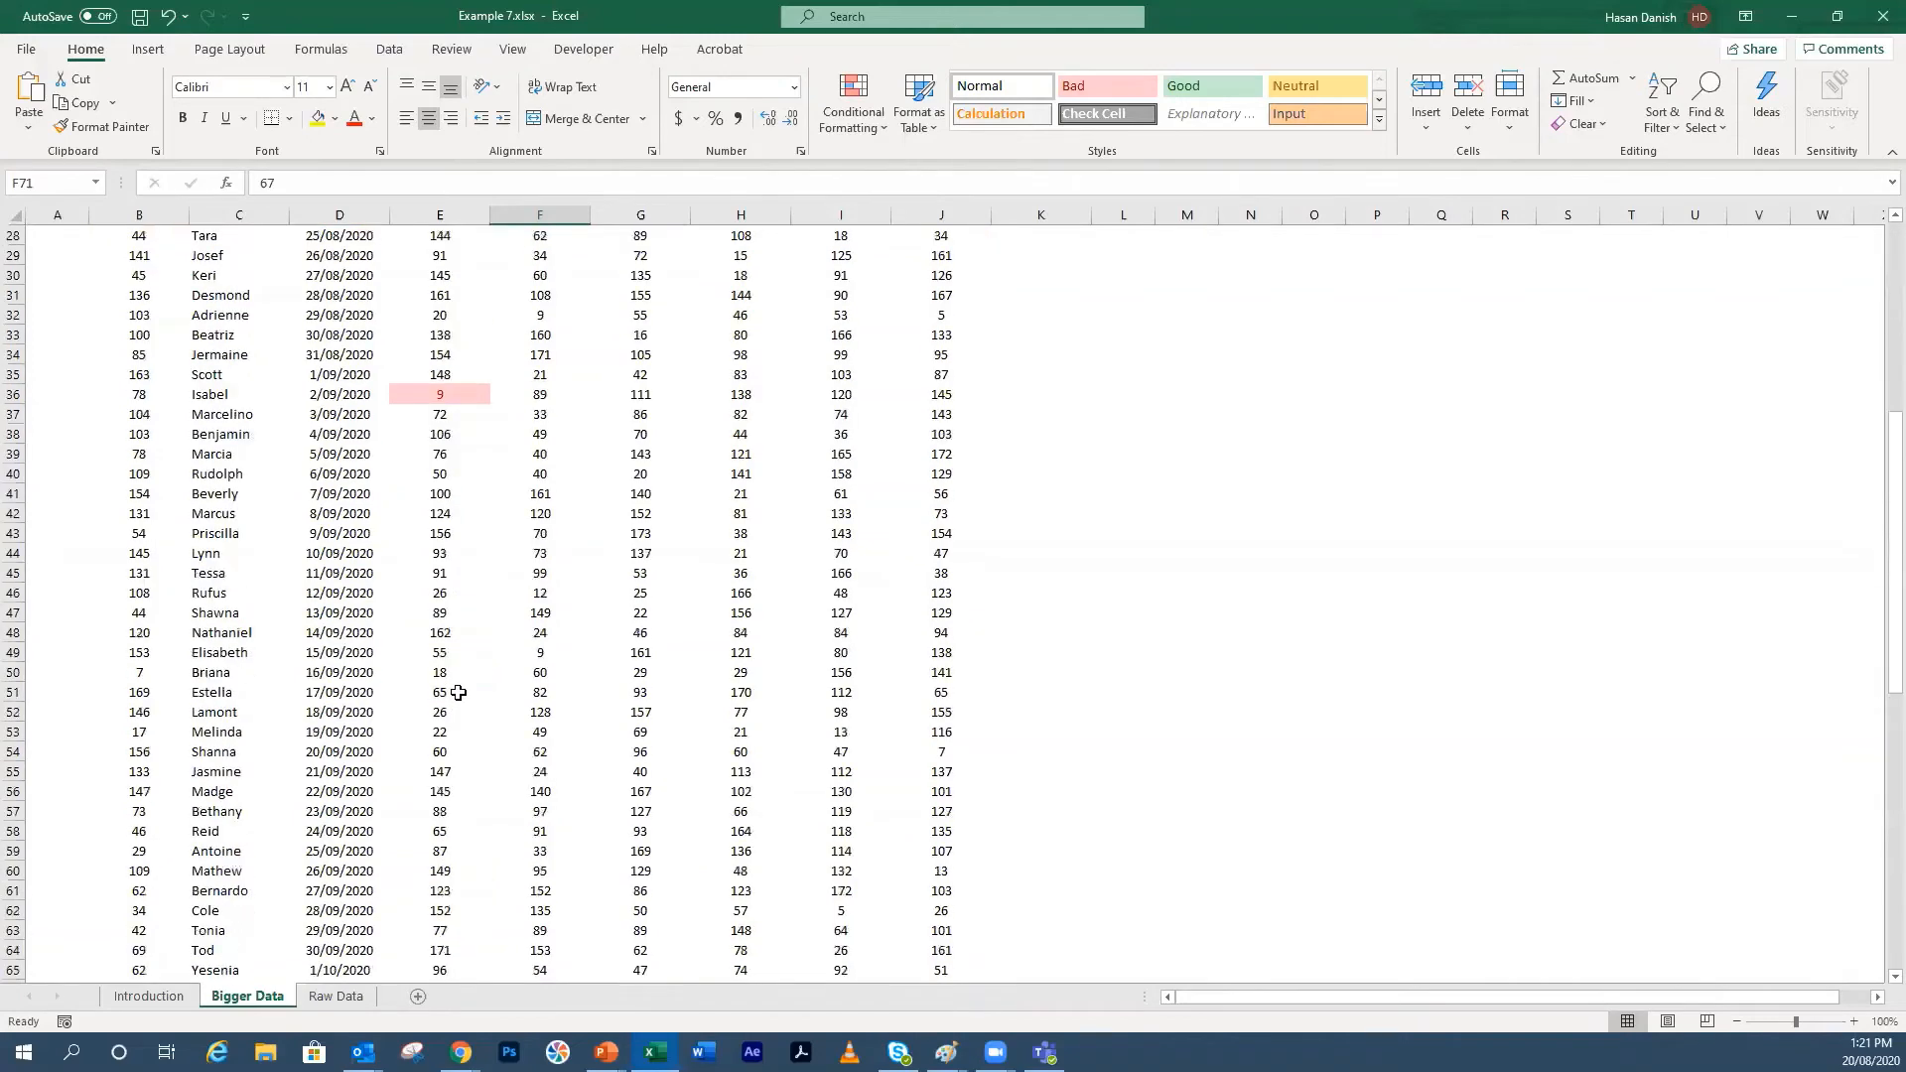
{"action": "scroll", "coordinate": [457, 687], "scroll_direction": "down", "scroll_amount": 2}
{"action": "scroll", "coordinate": [456, 687], "scroll_direction": "down", "scroll_amount": 7}
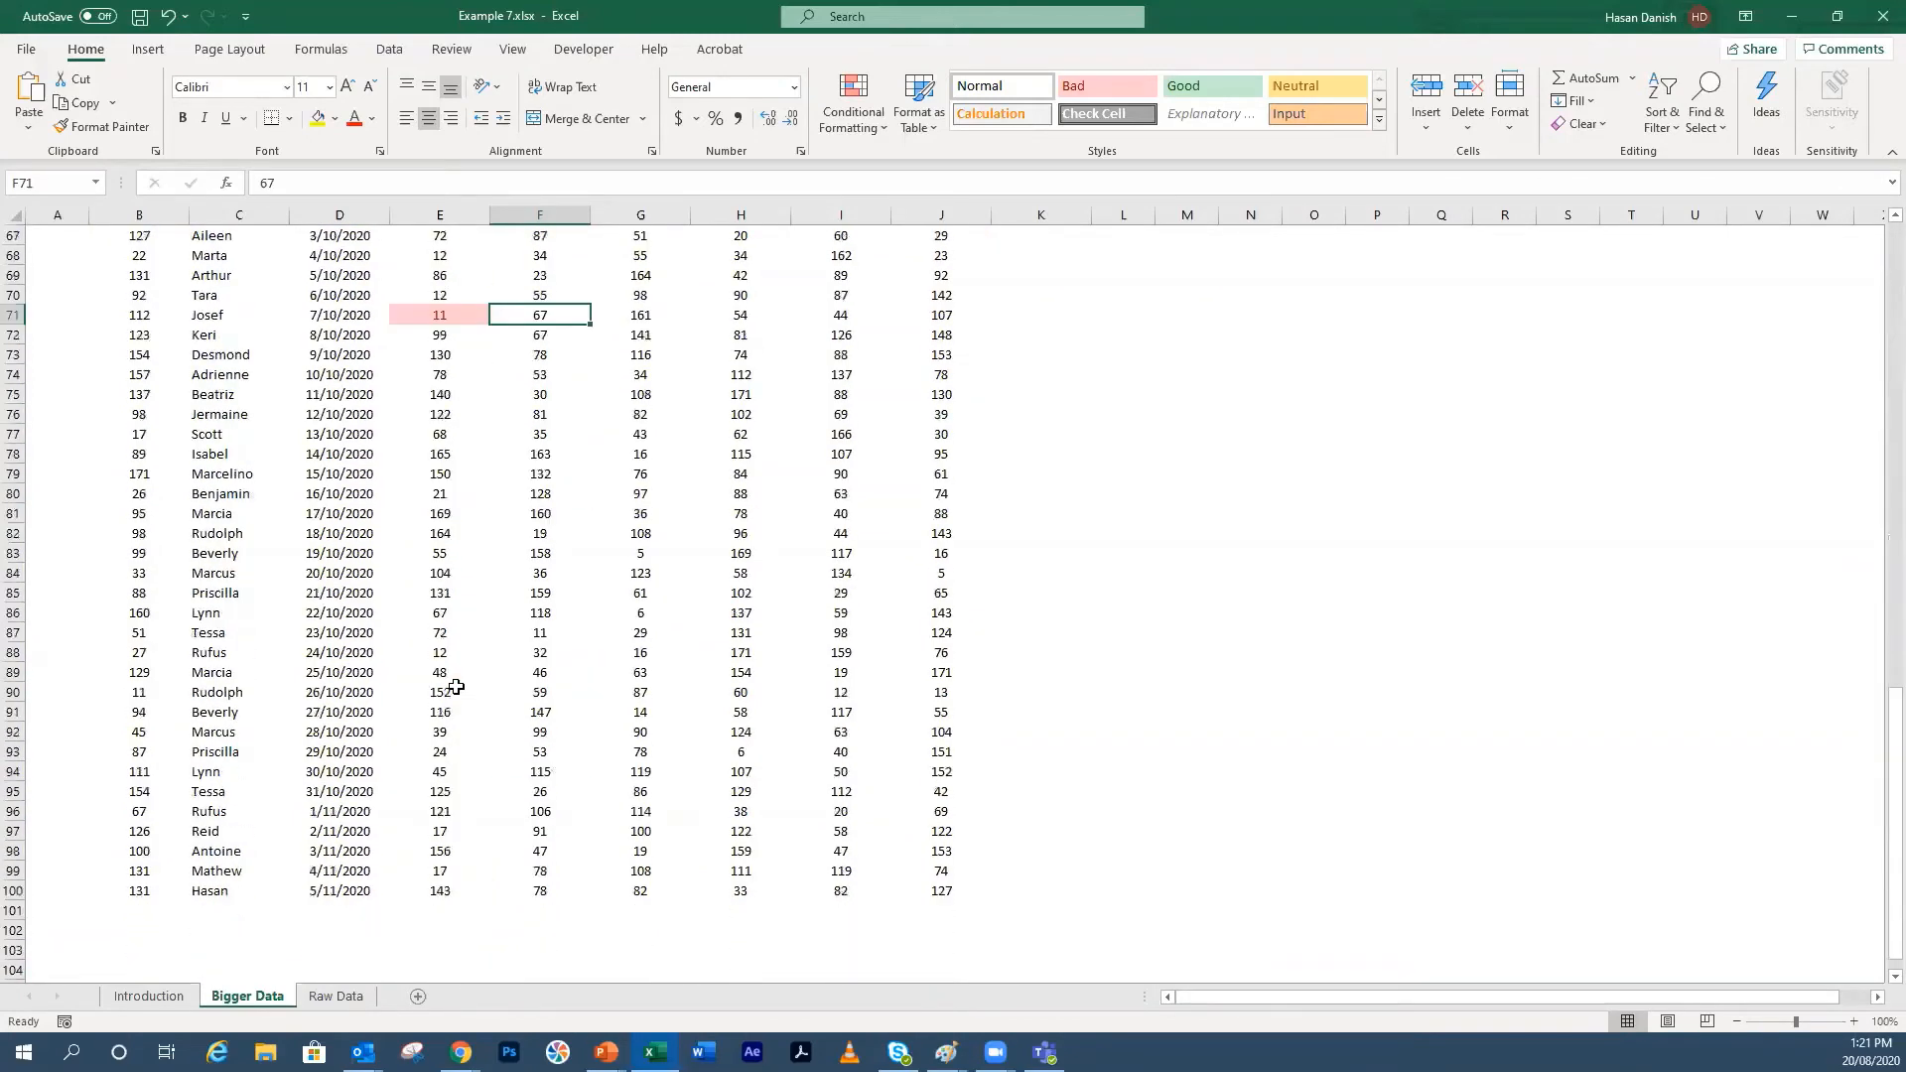
{"action": "scroll", "coordinate": [456, 687], "scroll_direction": "up", "scroll_amount": 11}
{"action": "scroll", "coordinate": [466, 664], "scroll_direction": "up", "scroll_amount": 6}
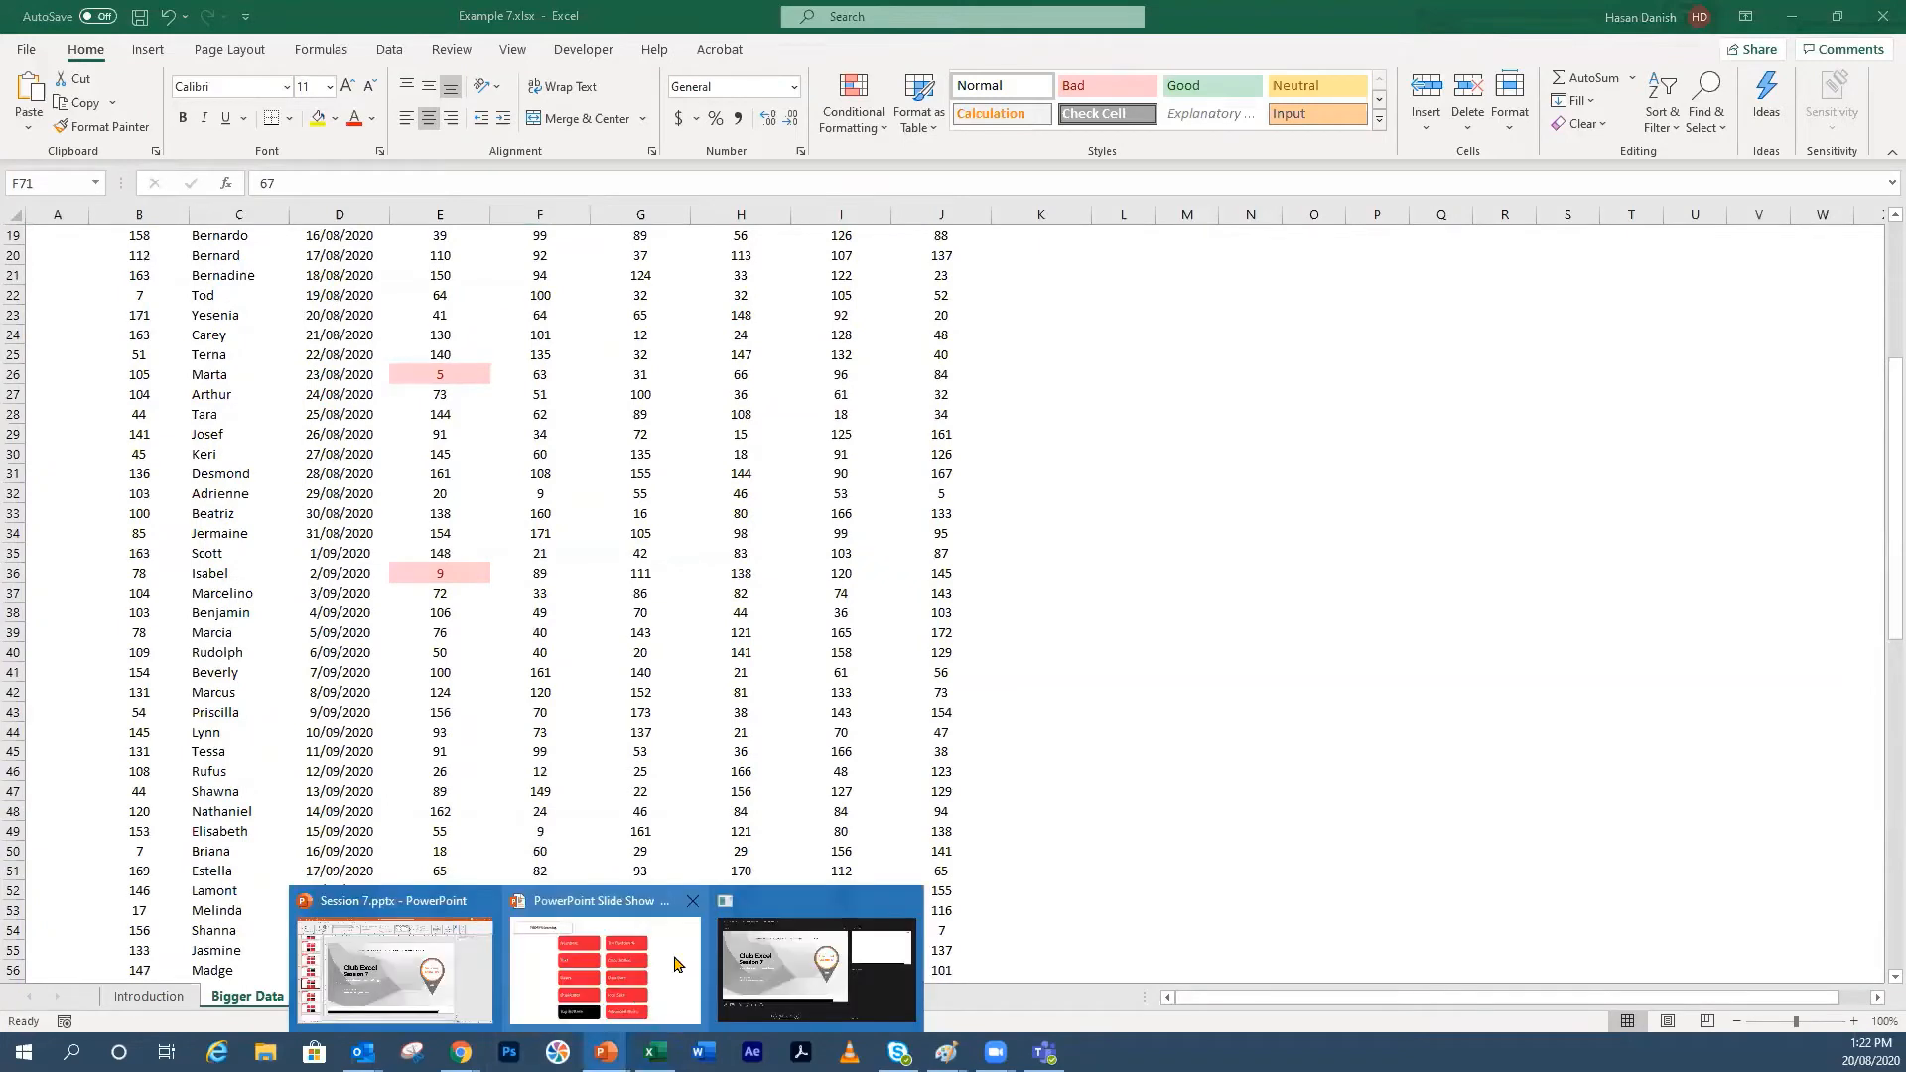
Step: Switch to the PowerPoint slide show to view the Today's Learning slide and return to the Excel workbook
{"action": "left_click", "coordinate": [680, 965]}
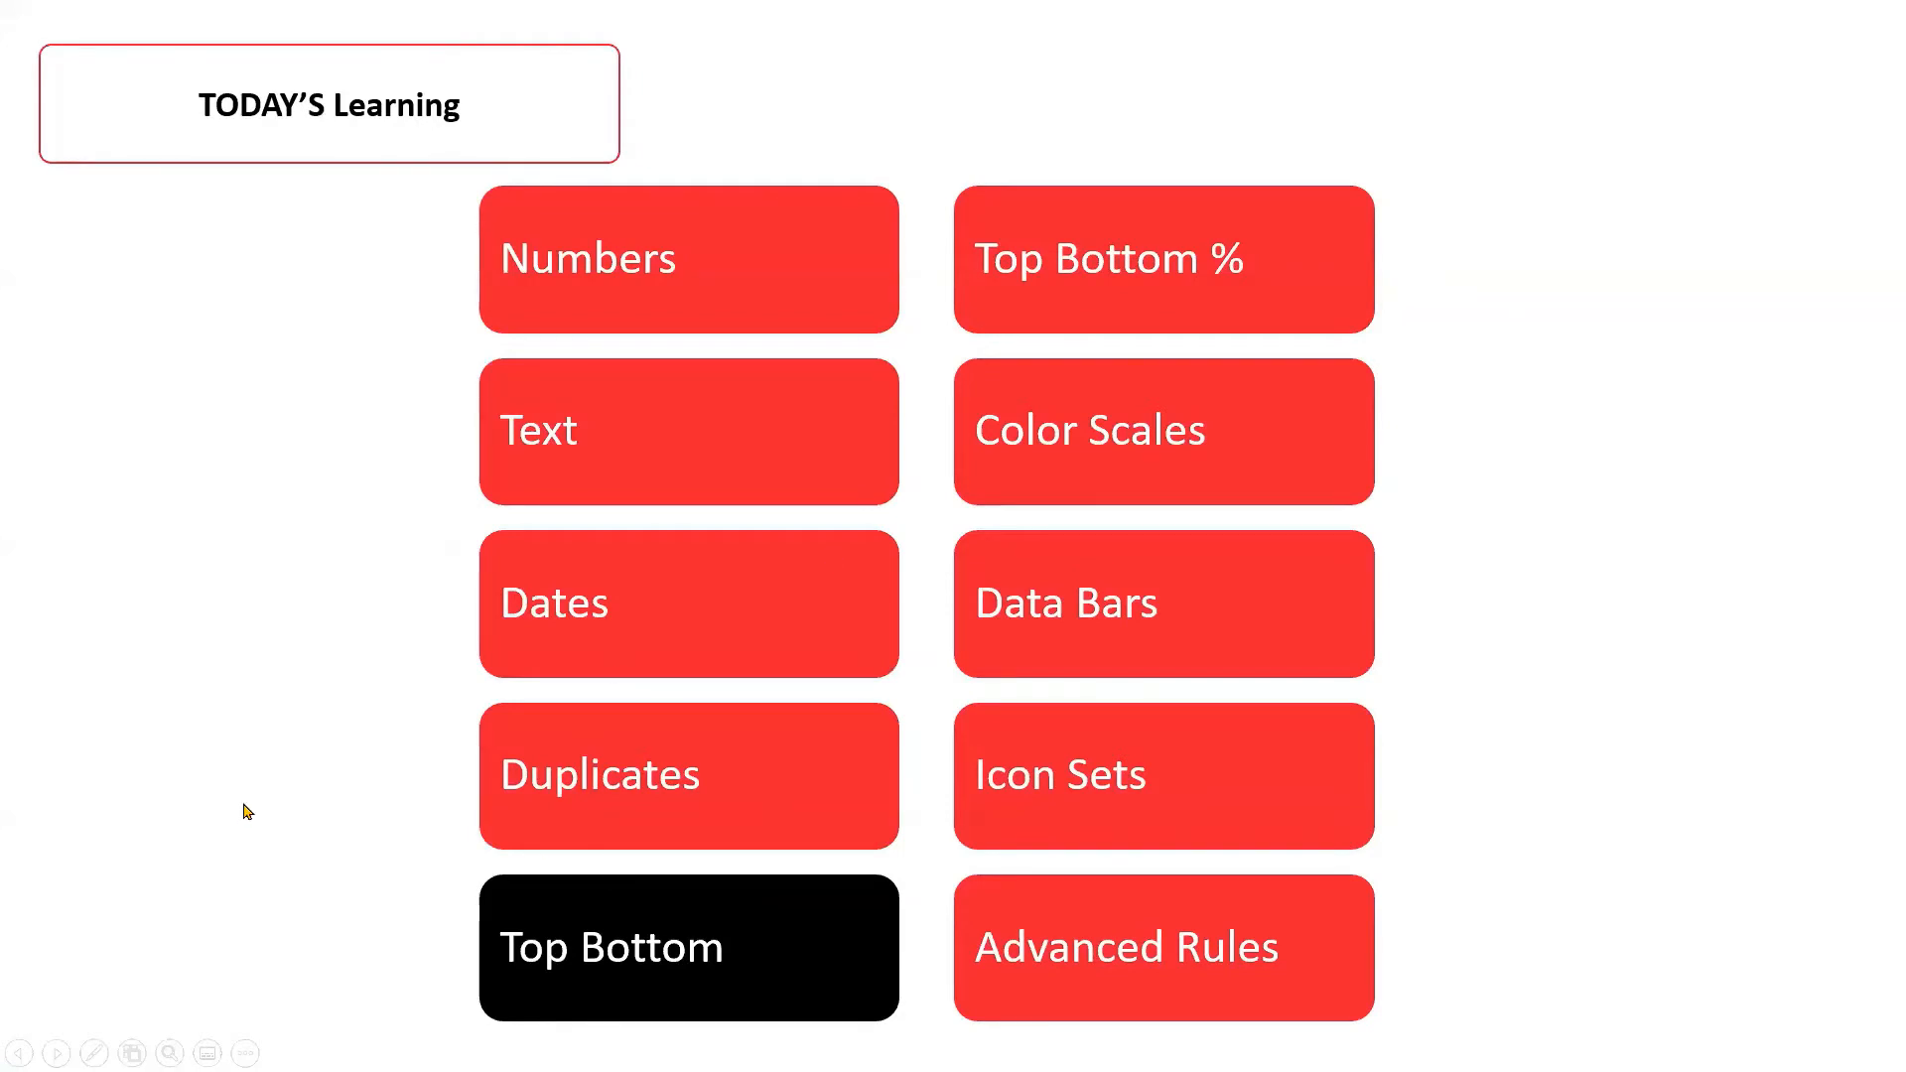
{"action": "key", "text": "alt+Tab"}
{"action": "left_click", "coordinate": [527, 552]}
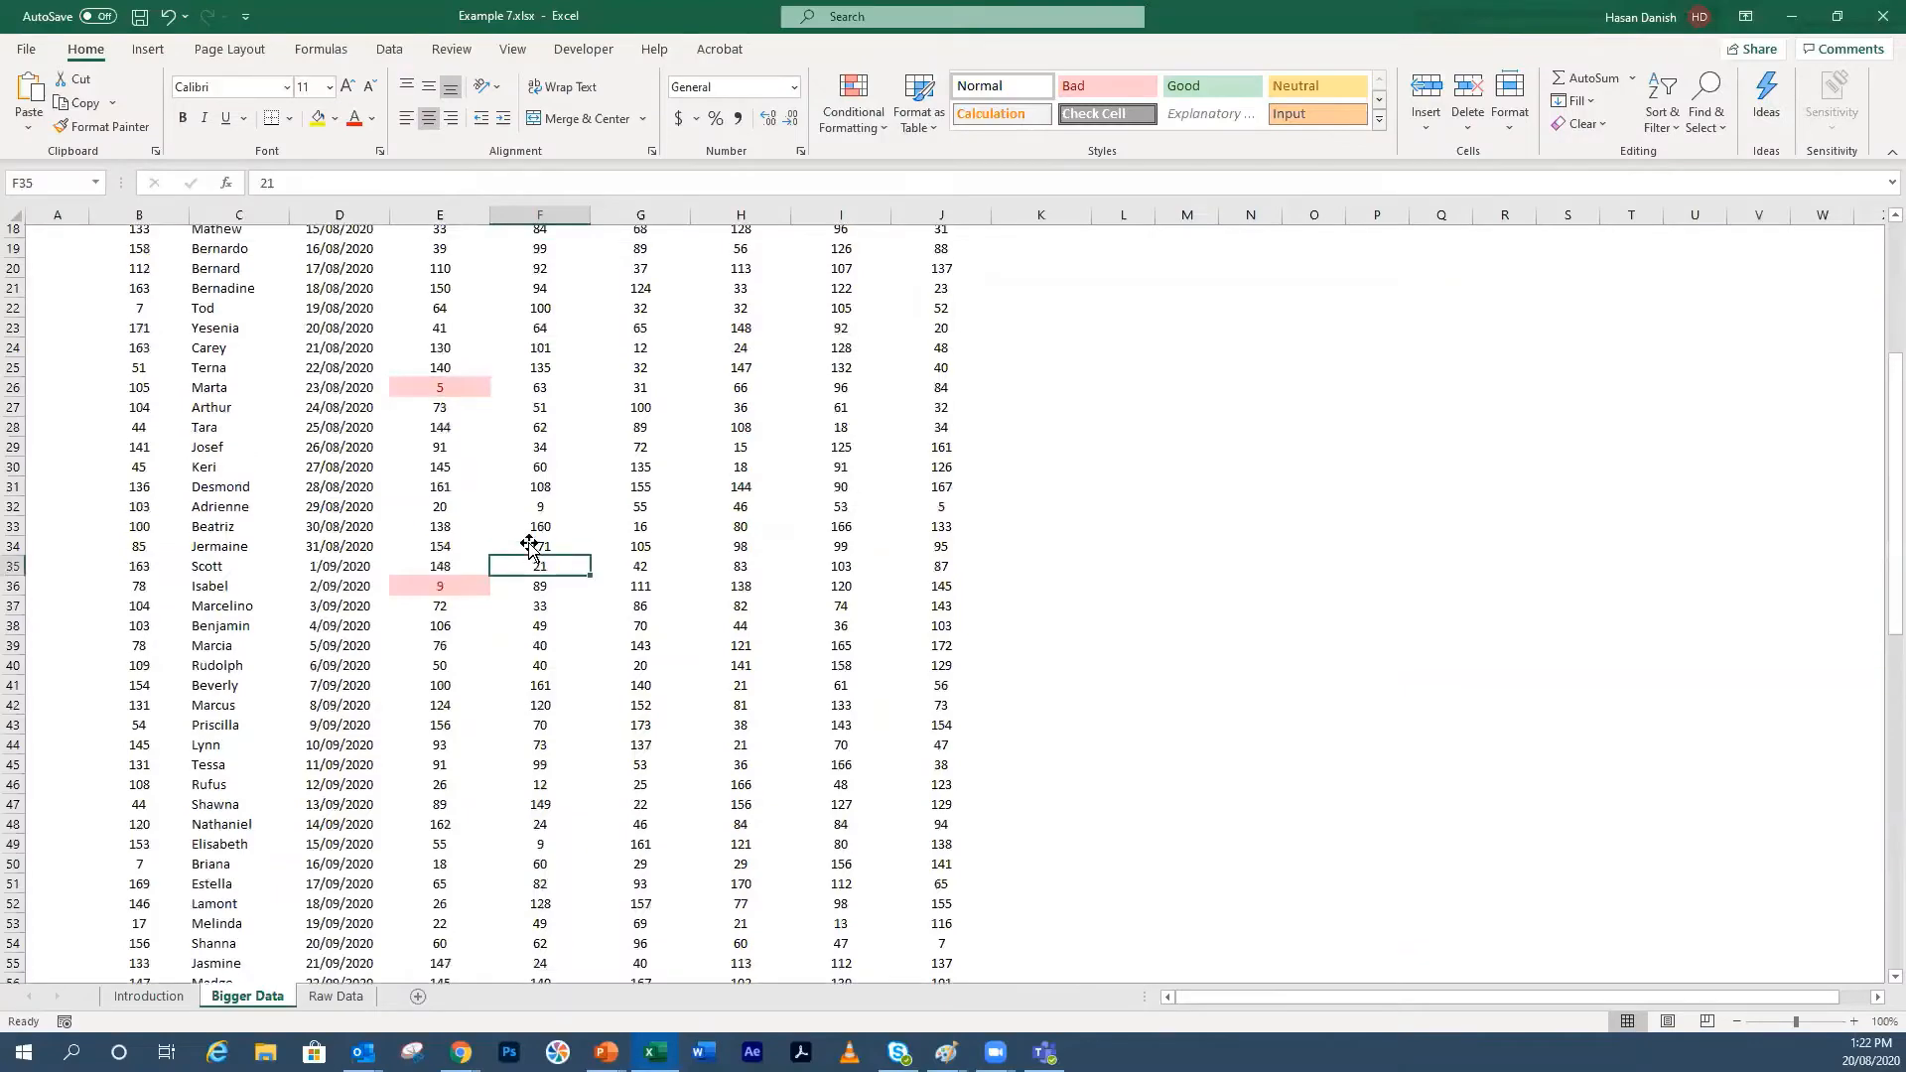
{"action": "scroll", "coordinate": [527, 546], "scroll_direction": "up", "scroll_amount": 6}
{"action": "left_click", "coordinate": [149, 996]}
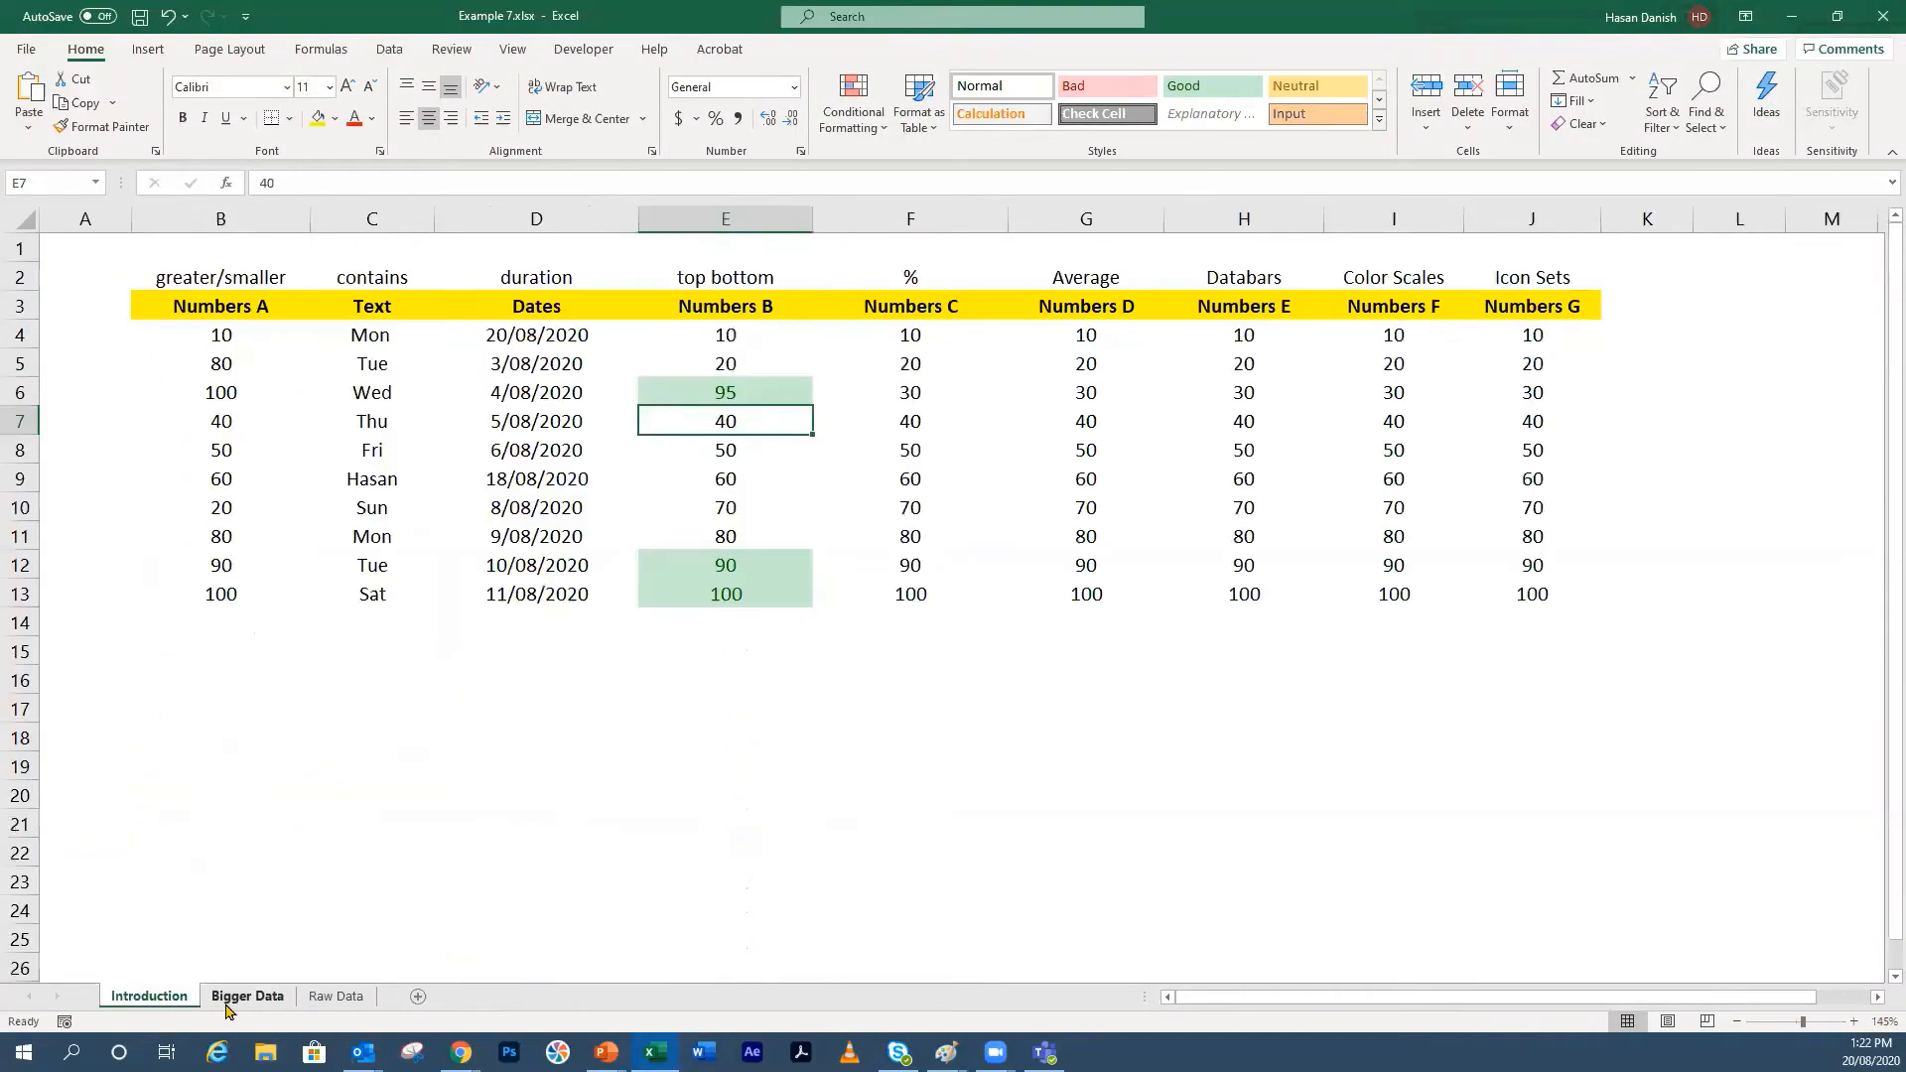
{"action": "left_click", "coordinate": [234, 998]}
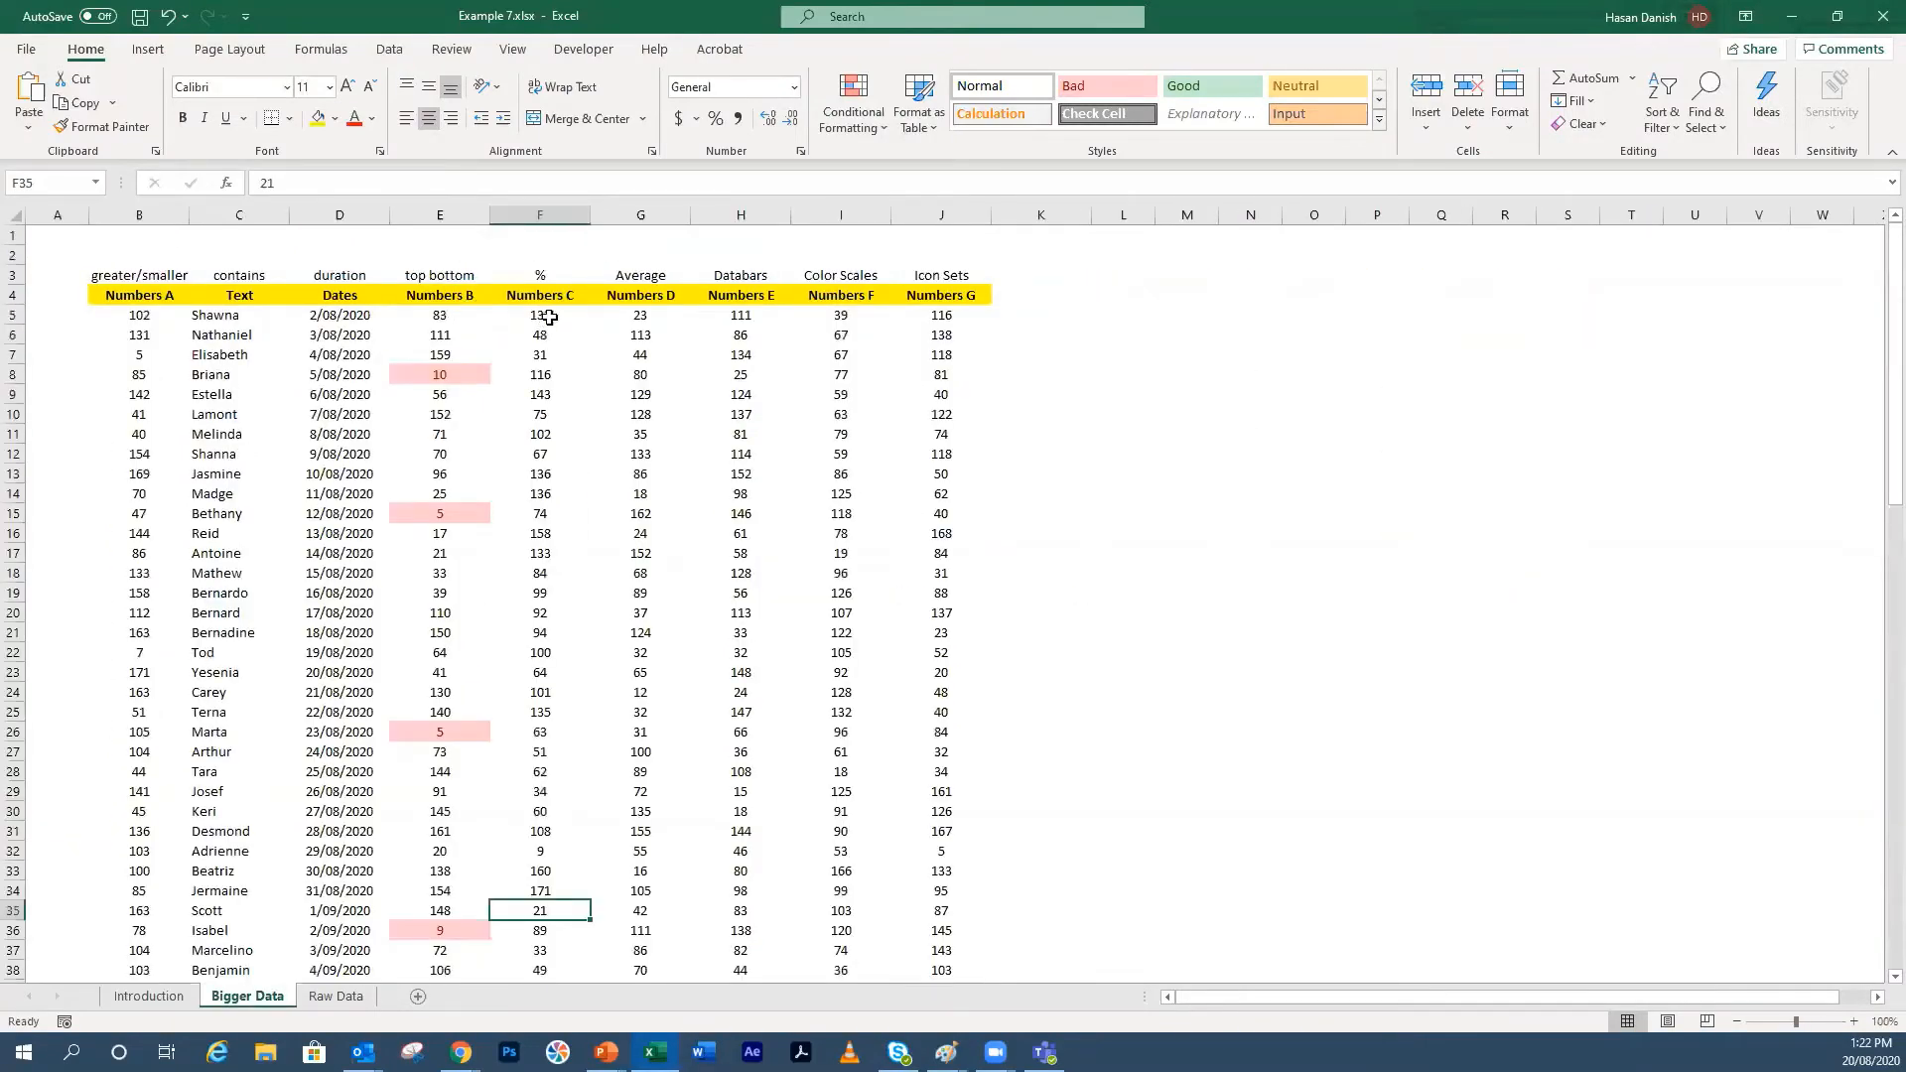
{"action": "left_click_drag", "start_coordinate": [549, 316], "coordinate": [548, 434]}
{"action": "left_click", "coordinate": [435, 371]}
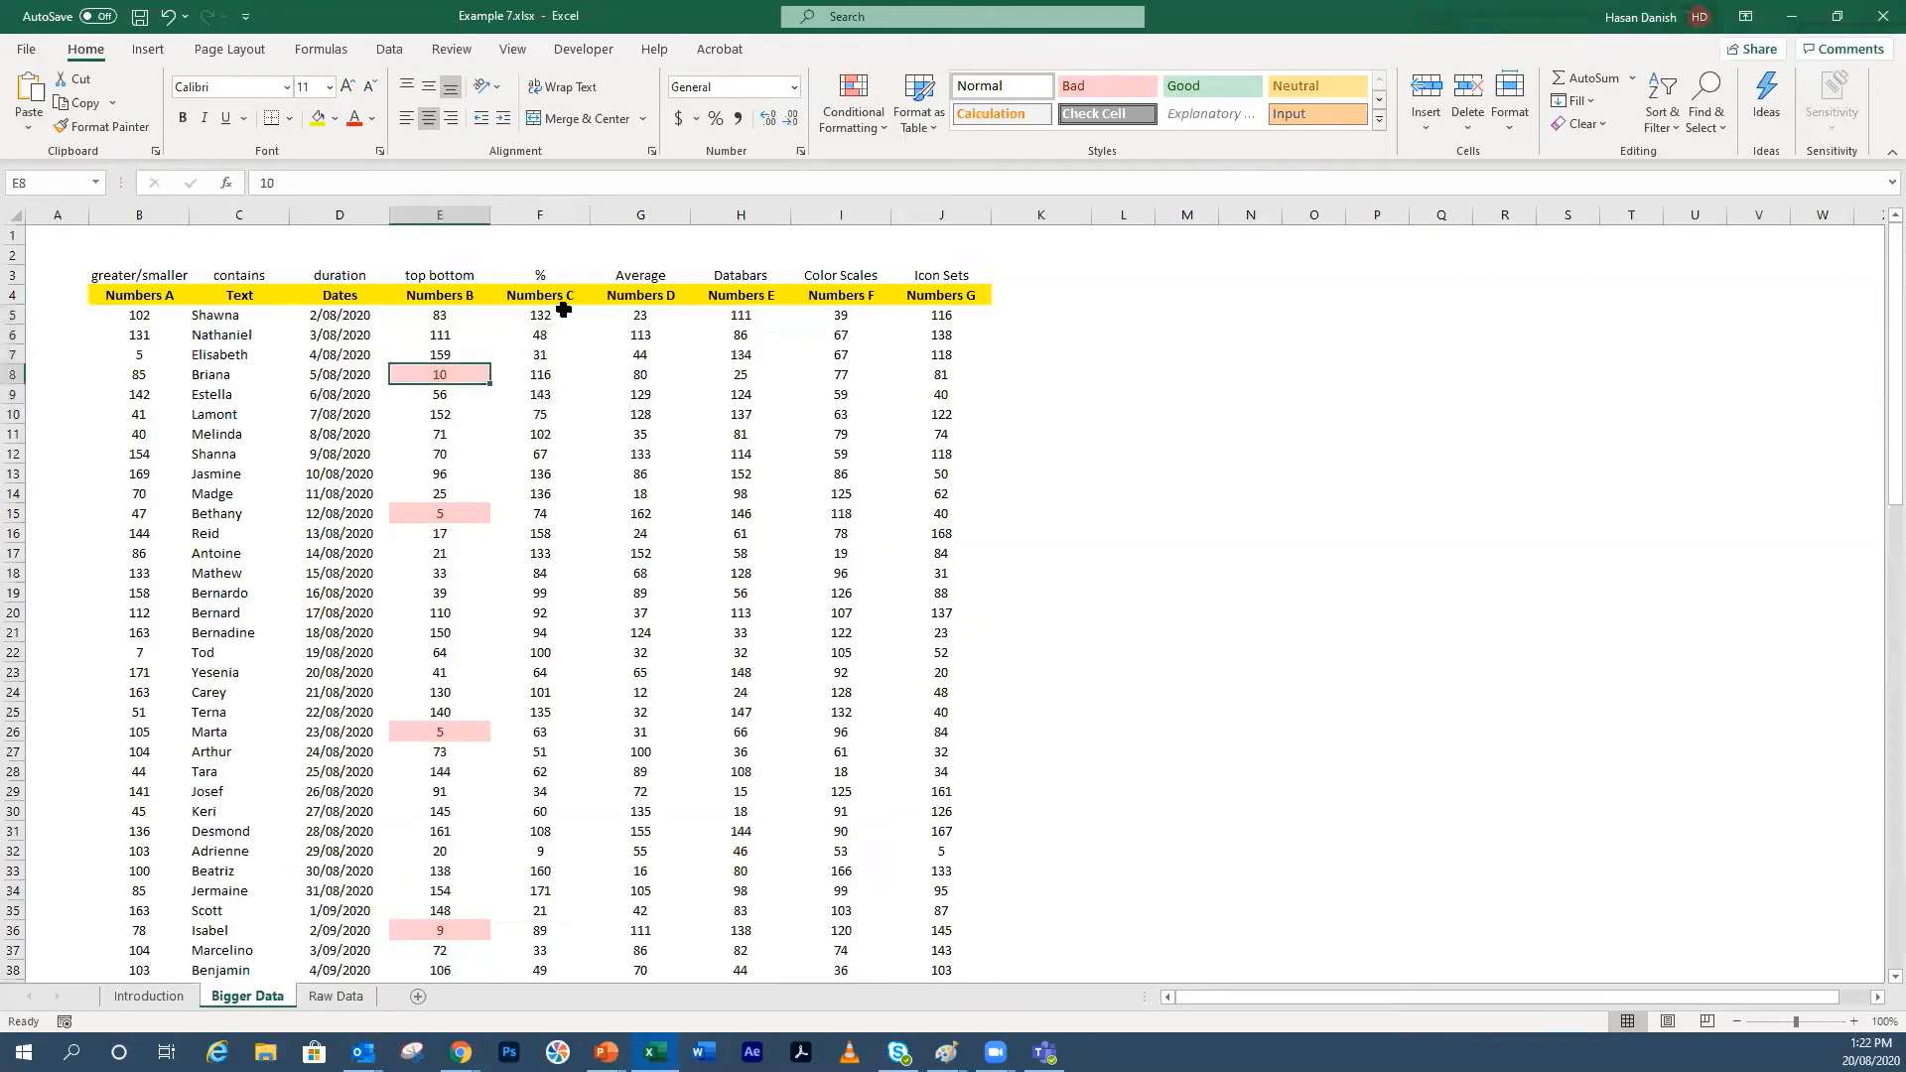
Step: Clear the bottom 5 rule by removing all conditional formatting from the entire Bigger Data sheet
{"action": "left_click", "coordinate": [886, 114]}
{"action": "mouse_move", "coordinate": [946, 427]}
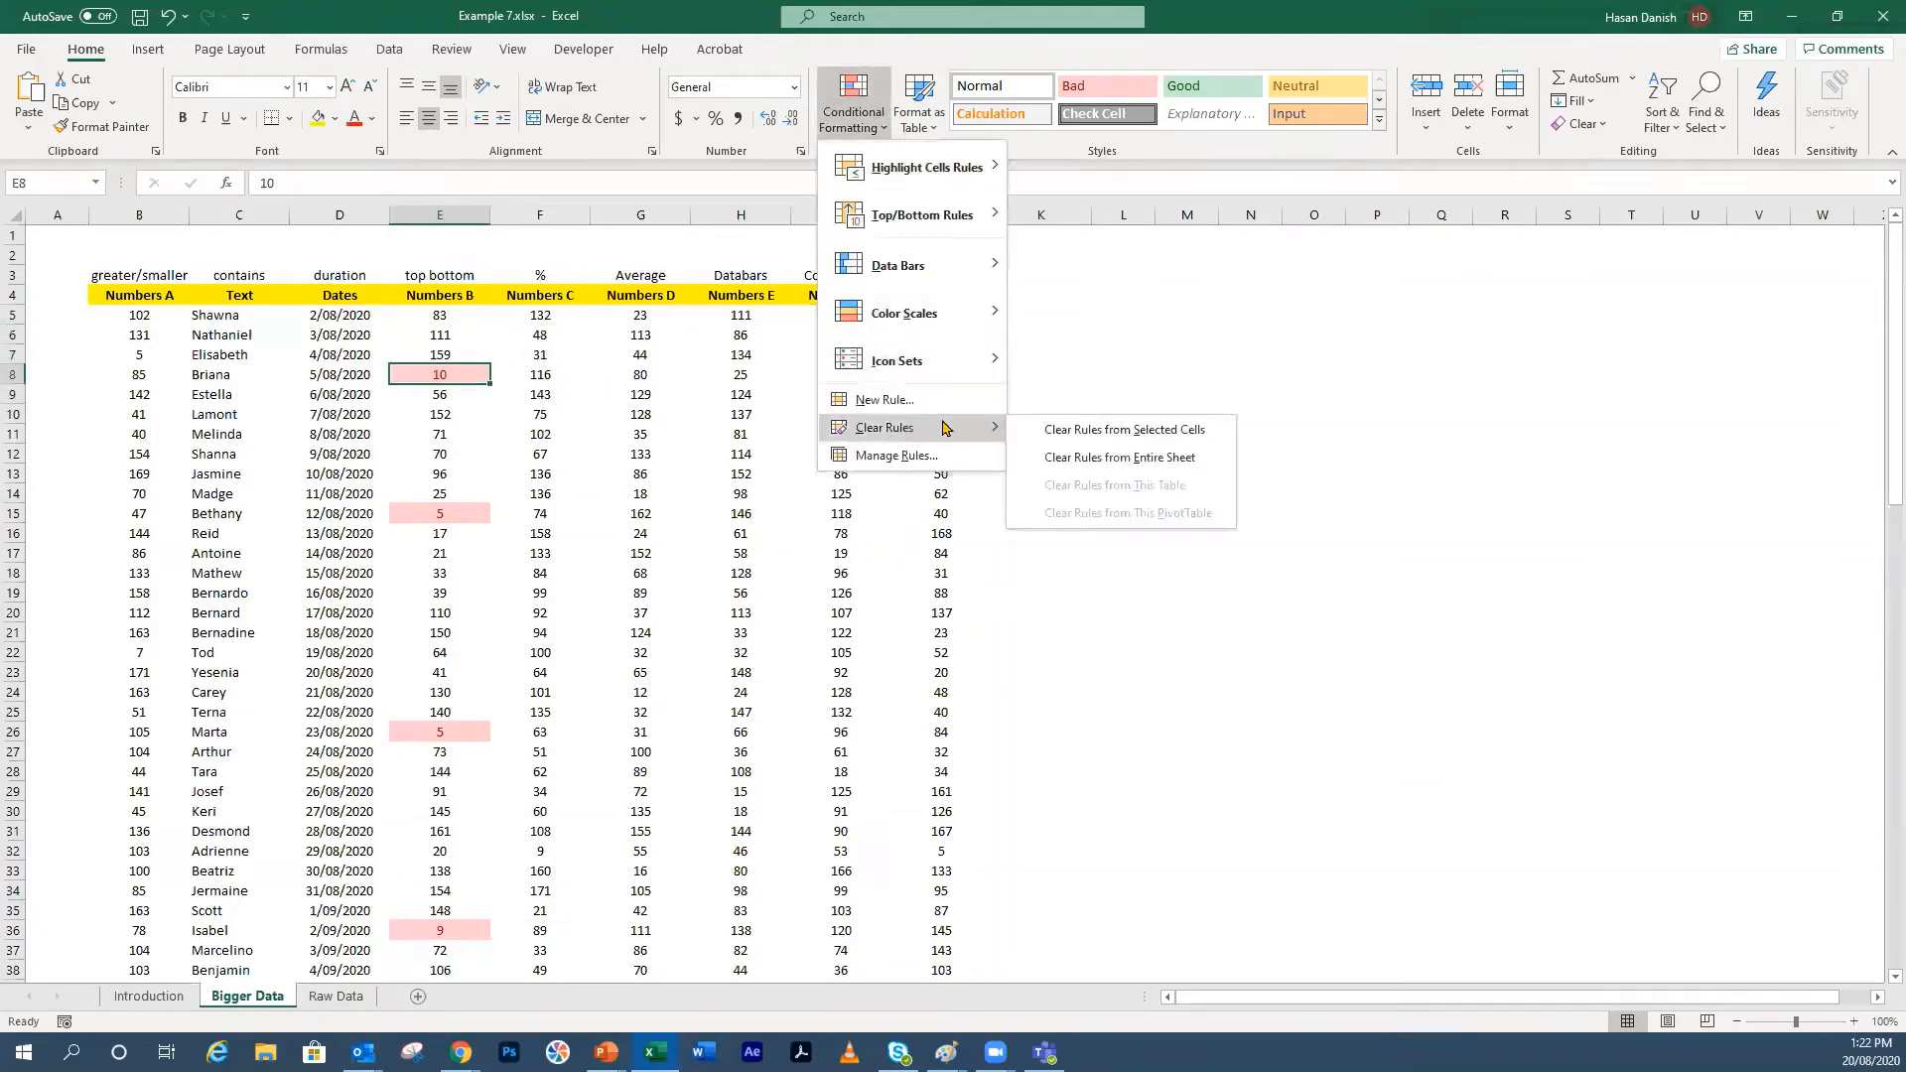
{"action": "left_click", "coordinate": [1119, 458]}
Step: Apply a Top 10% rule reduced to 5% to F5:F100, using Green Fill with Dark Green Text
{"action": "left_click_drag", "start_coordinate": [549, 317], "coordinate": [576, 958]}
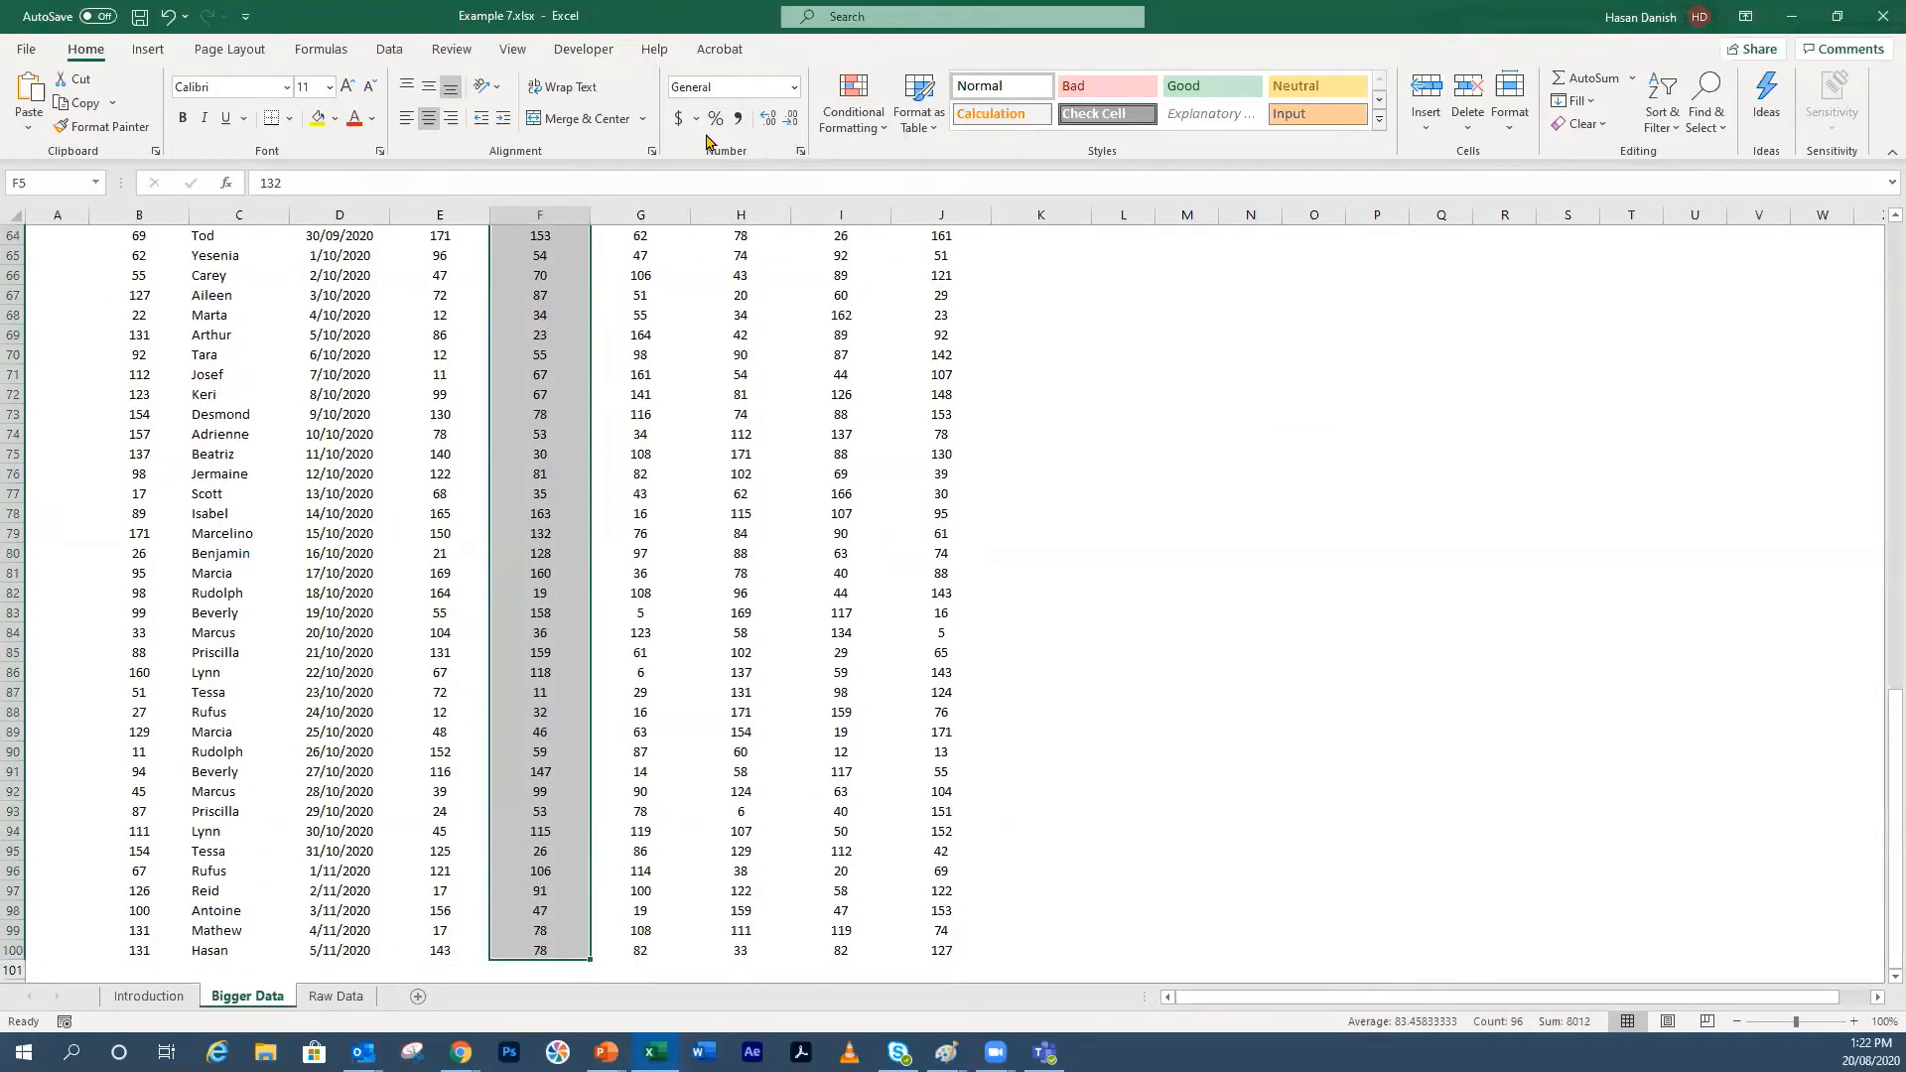
{"action": "left_click", "coordinate": [850, 124]}
{"action": "mouse_move", "coordinate": [951, 220]}
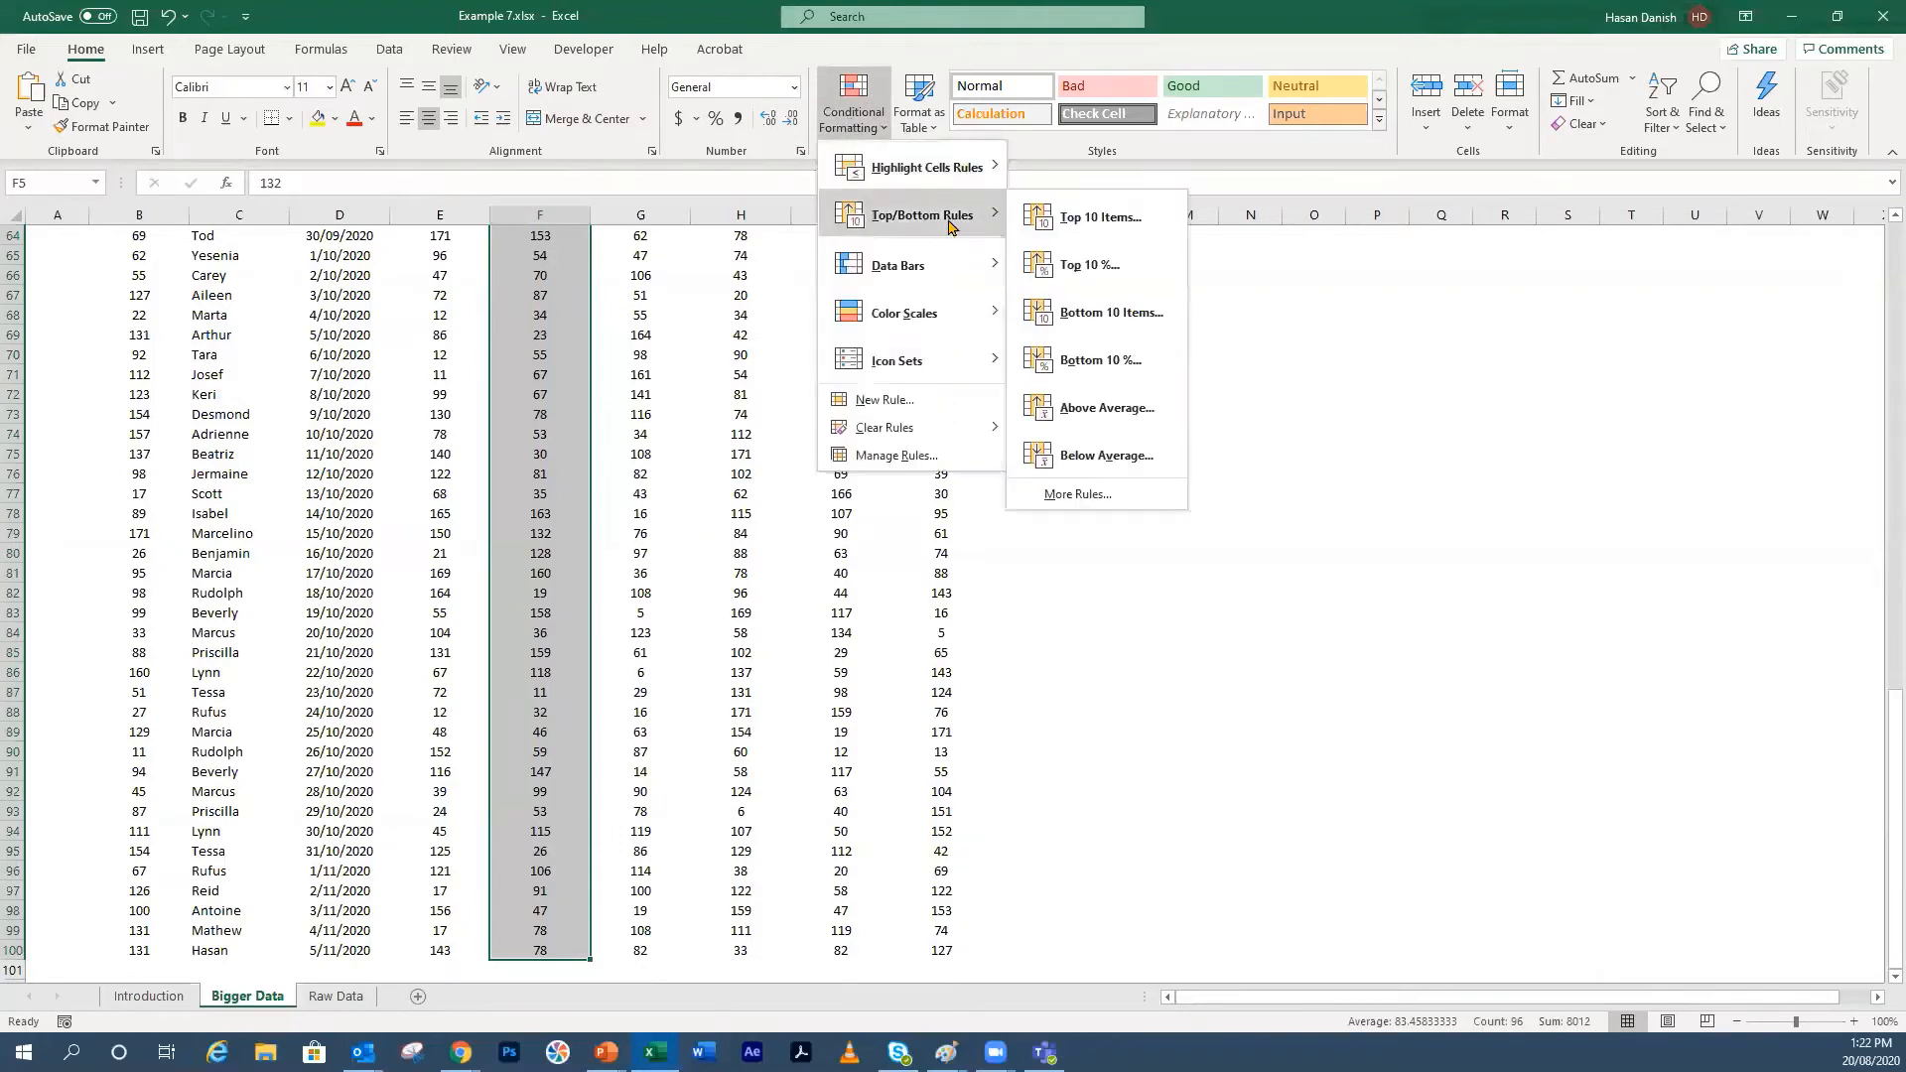
{"action": "left_click", "coordinate": [1072, 265]}
{"action": "left_click", "coordinate": [953, 452]}
{"action": "left_click", "coordinate": [953, 452]}
{"action": "left_click", "coordinate": [953, 453]}
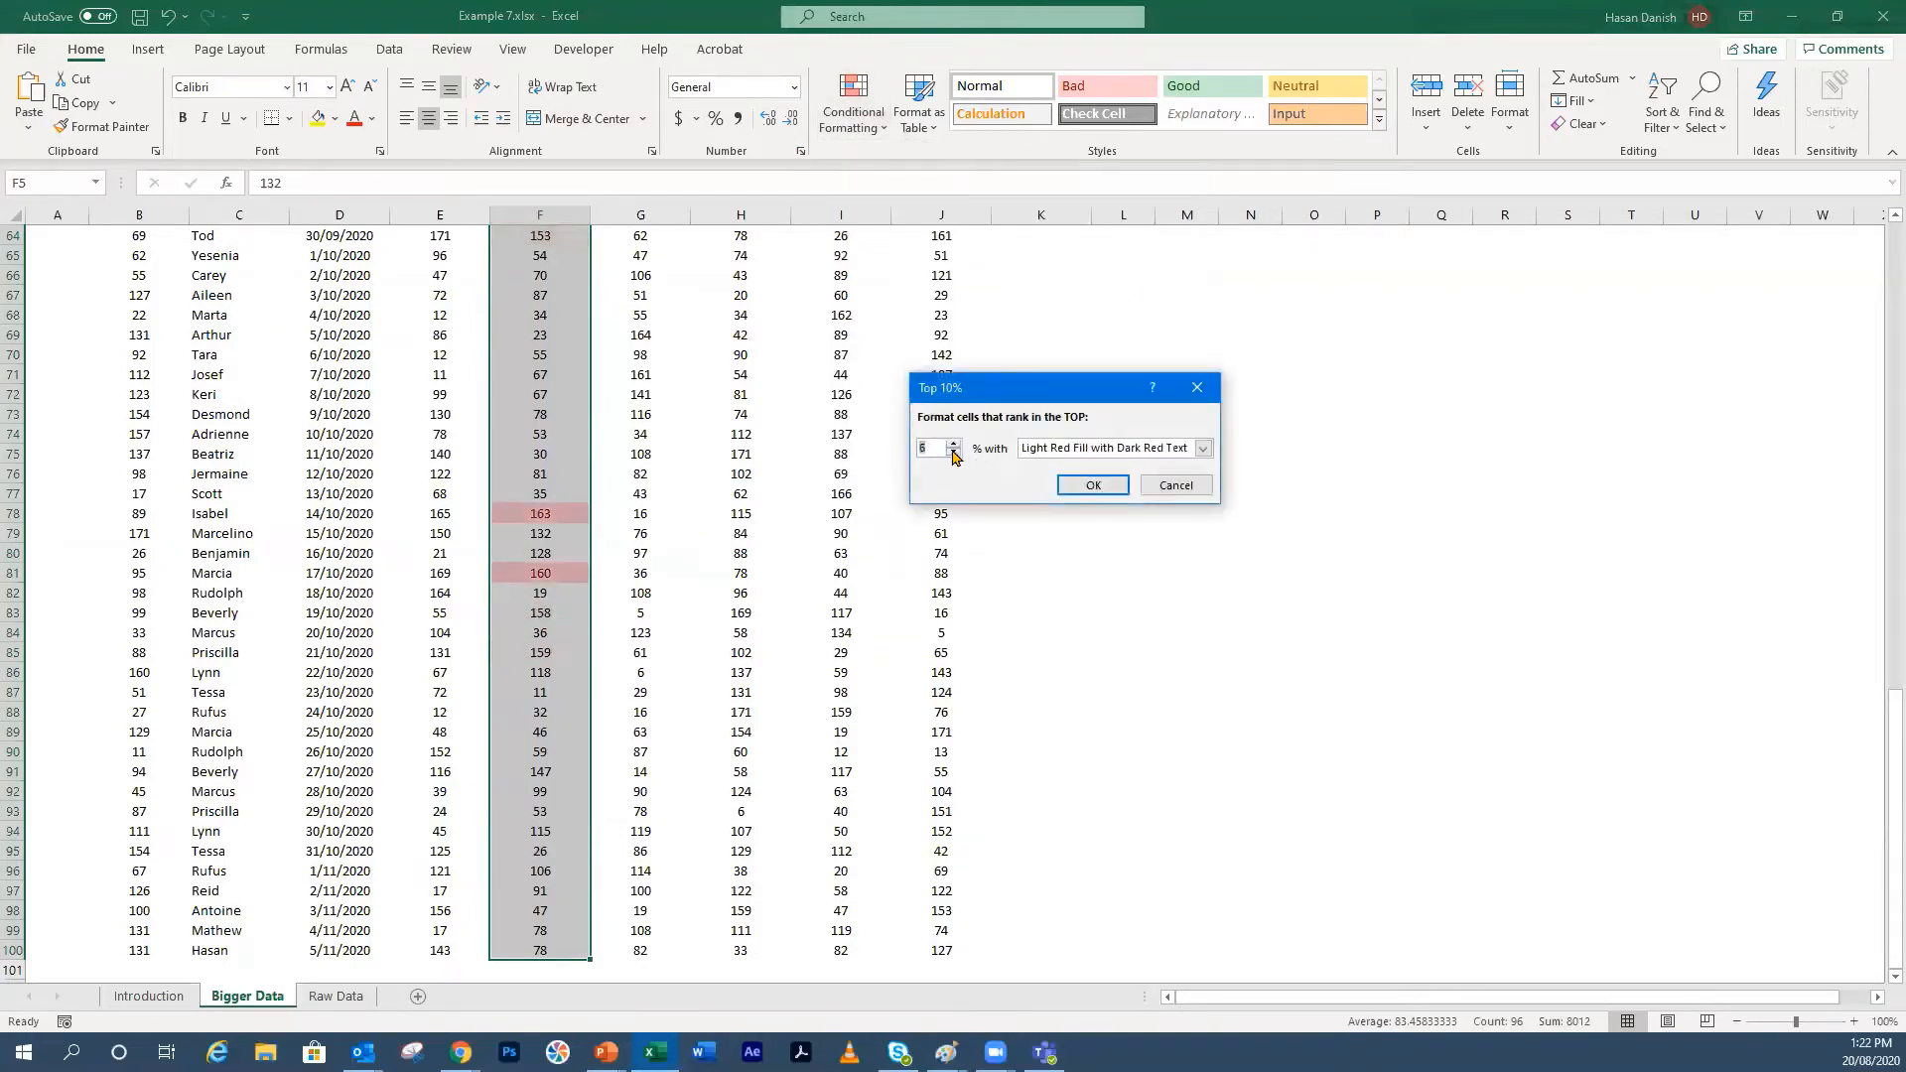
{"action": "left_click", "coordinate": [1107, 447]}
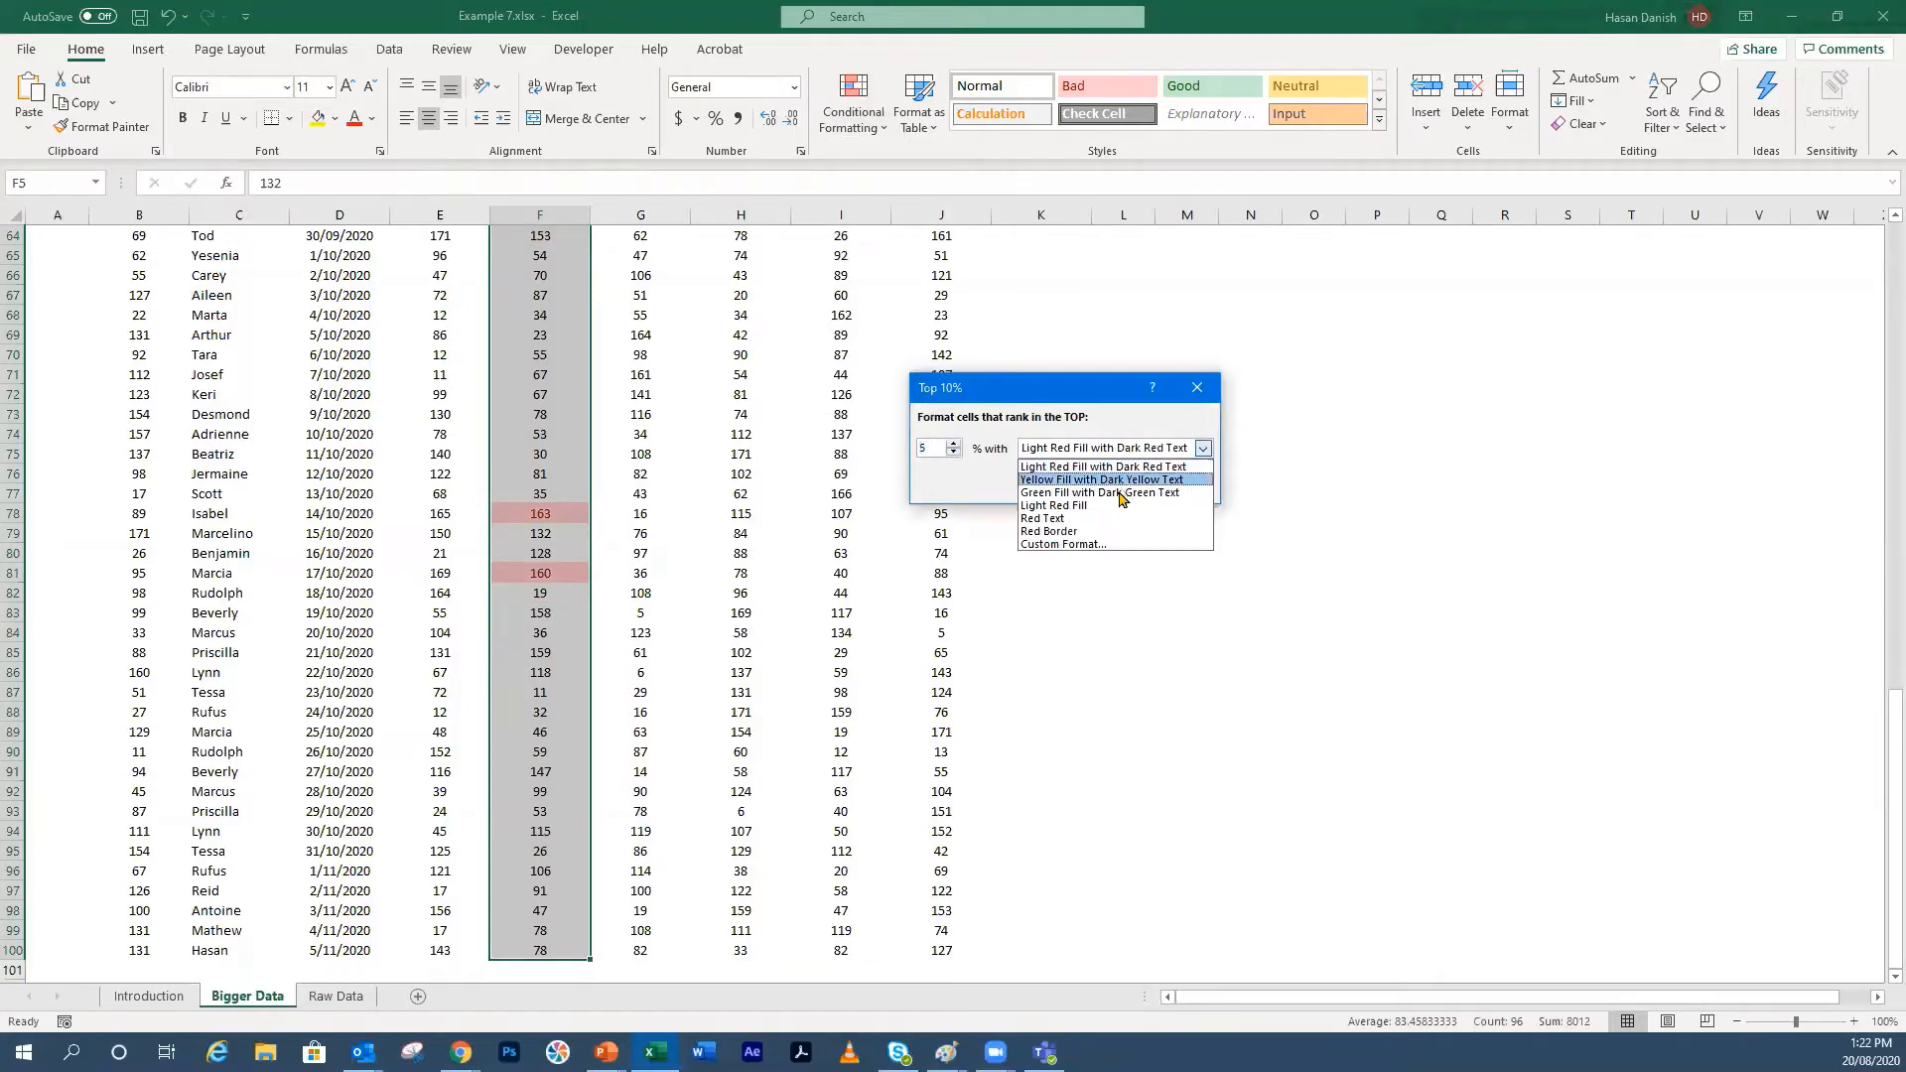
{"action": "left_click", "coordinate": [1117, 493]}
{"action": "left_click", "coordinate": [1093, 485]}
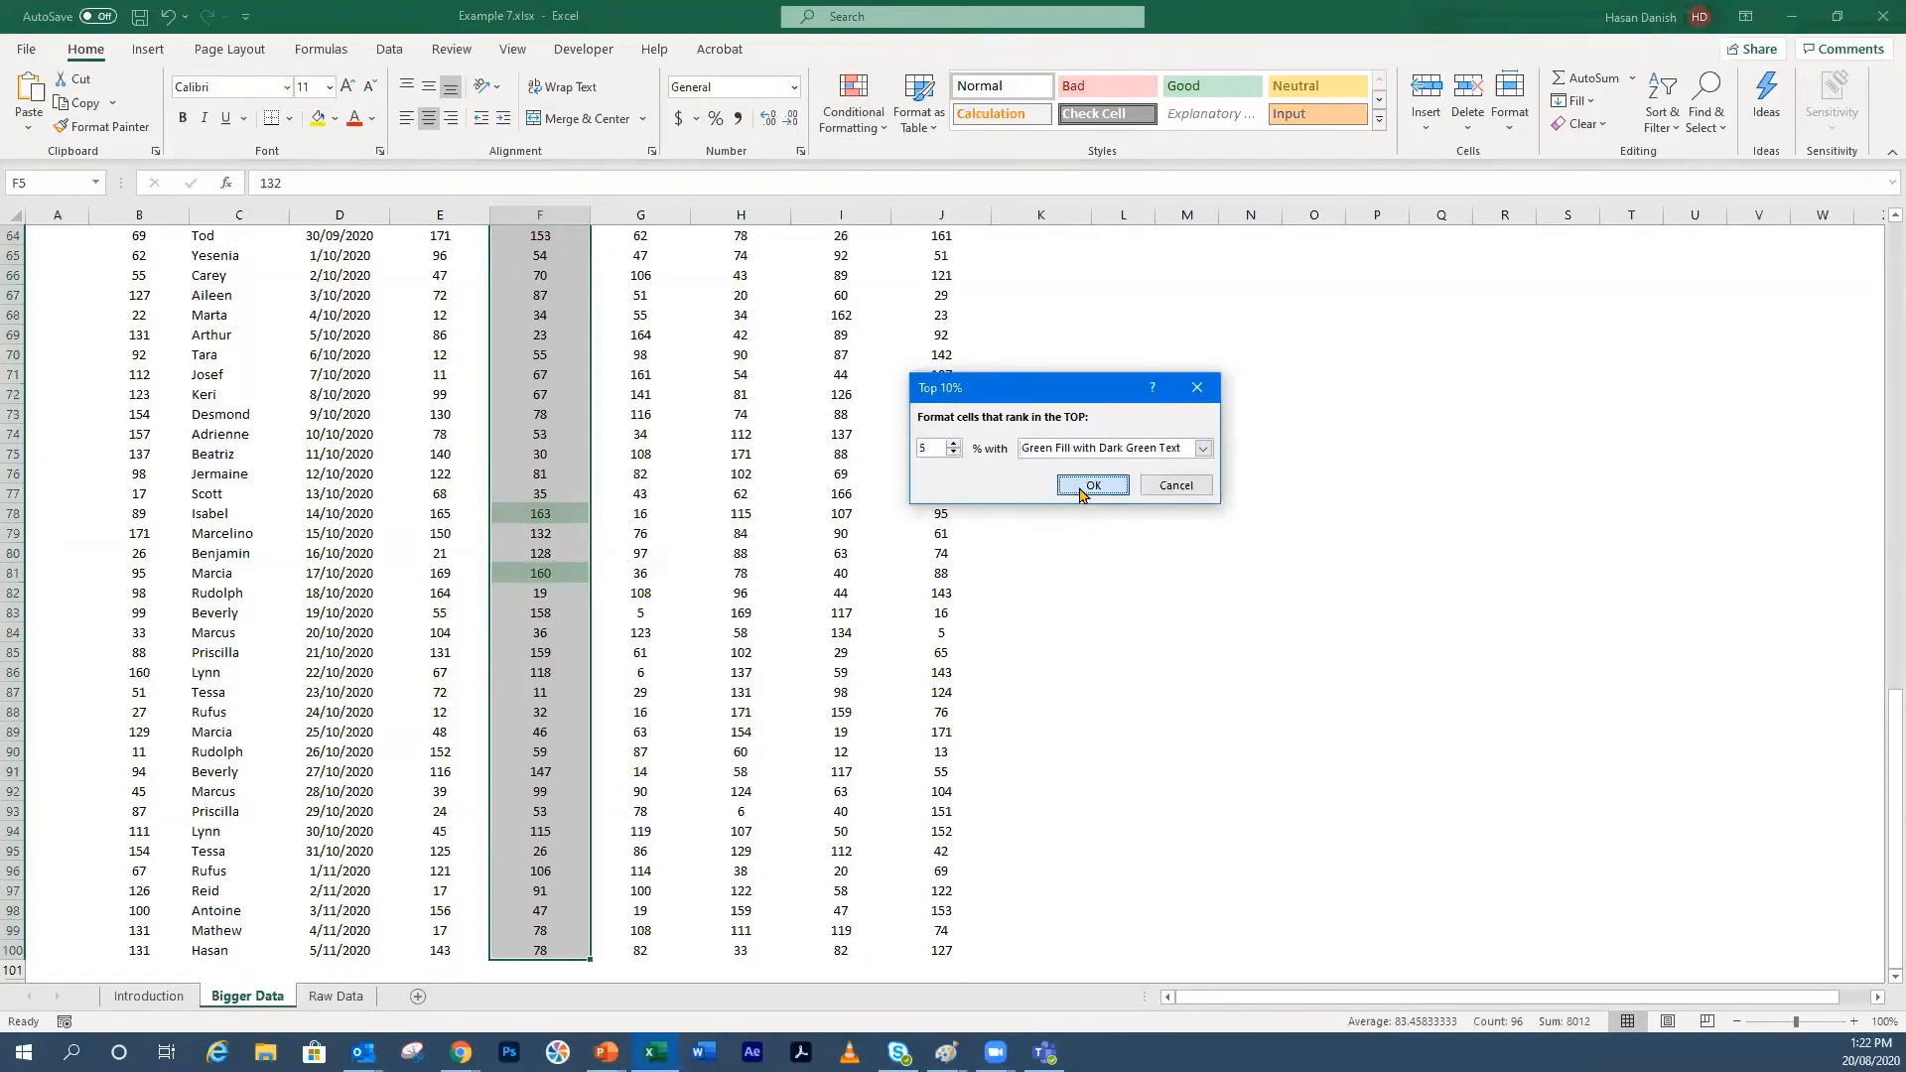
Step: Examine the Numbers C column for the cells highlighted by the top 5% rule
{"action": "scroll", "coordinate": [516, 452], "scroll_direction": "up", "scroll_amount": 14}
{"action": "scroll", "coordinate": [523, 456], "scroll_direction": "up", "scroll_amount": 6}
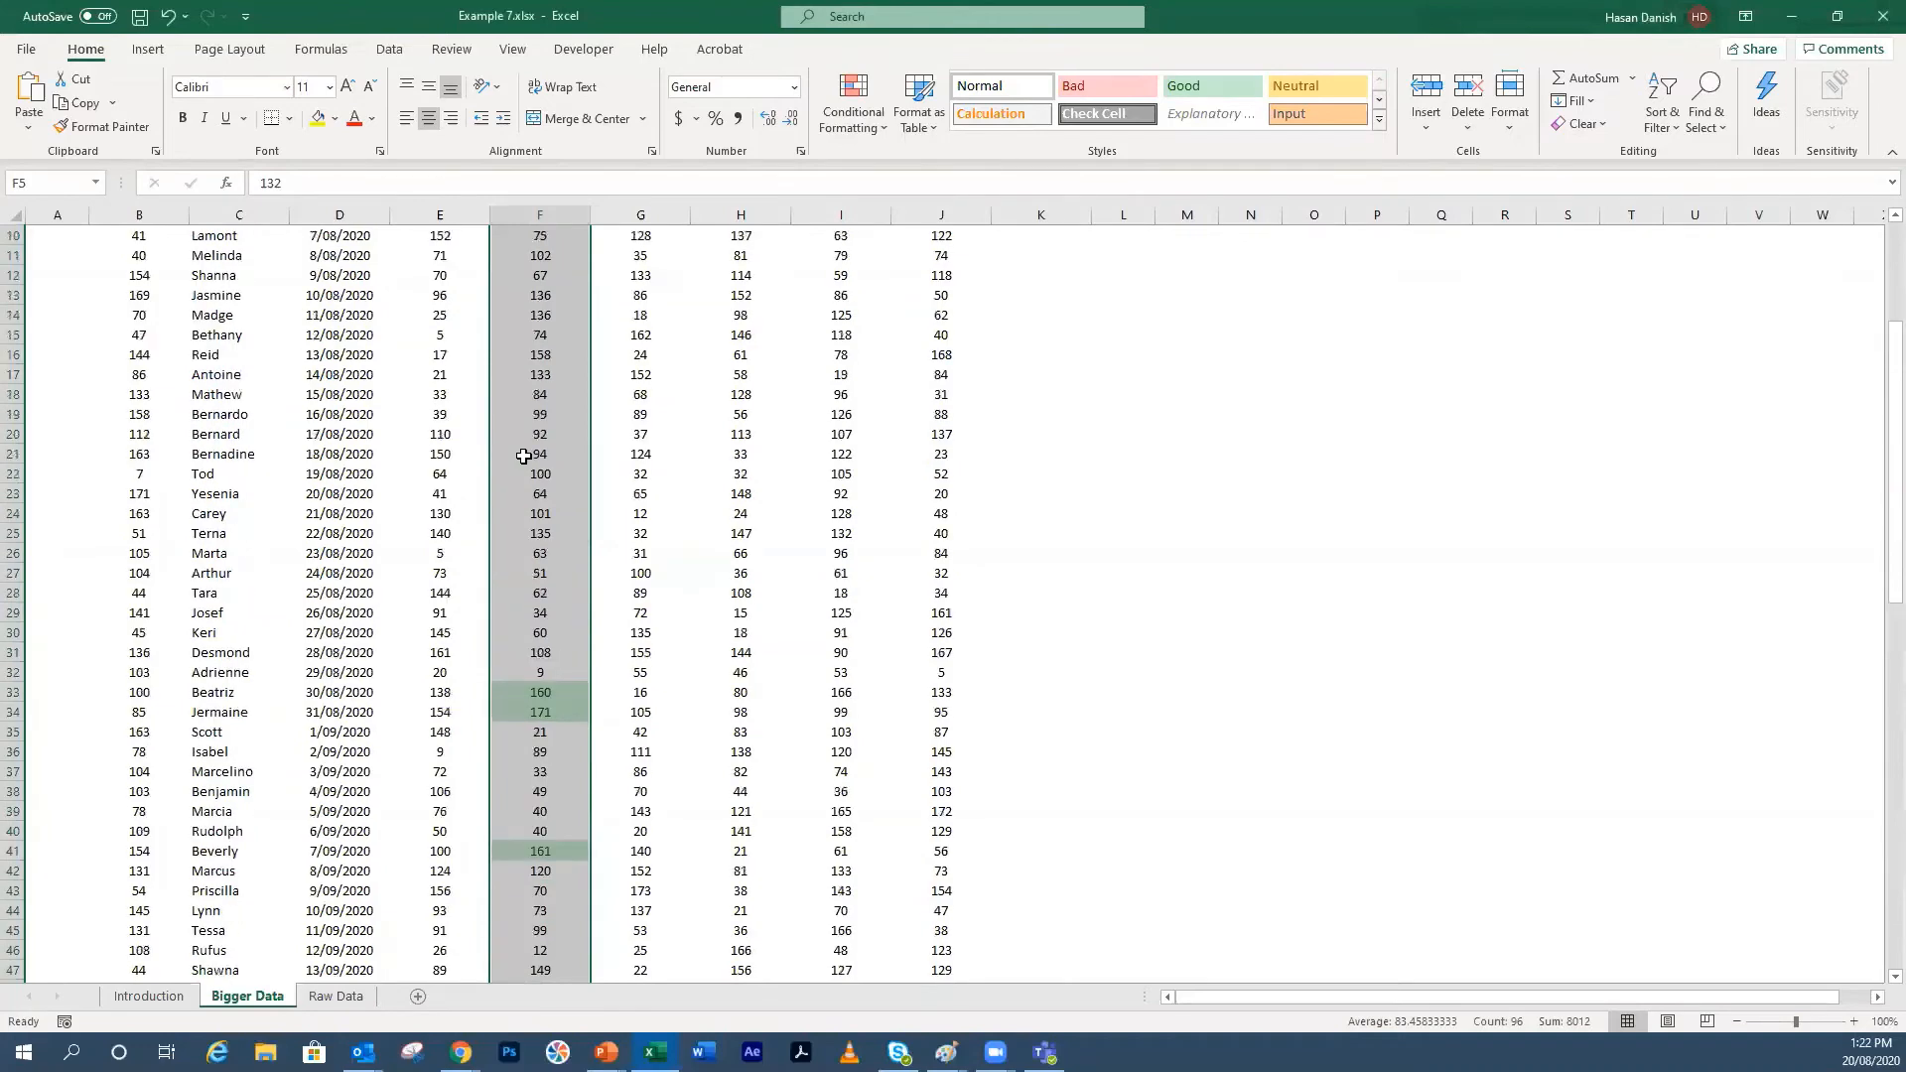
{"action": "scroll", "coordinate": [523, 455], "scroll_direction": "down", "scroll_amount": 6}
{"action": "scroll", "coordinate": [523, 456], "scroll_direction": "down", "scroll_amount": 9}
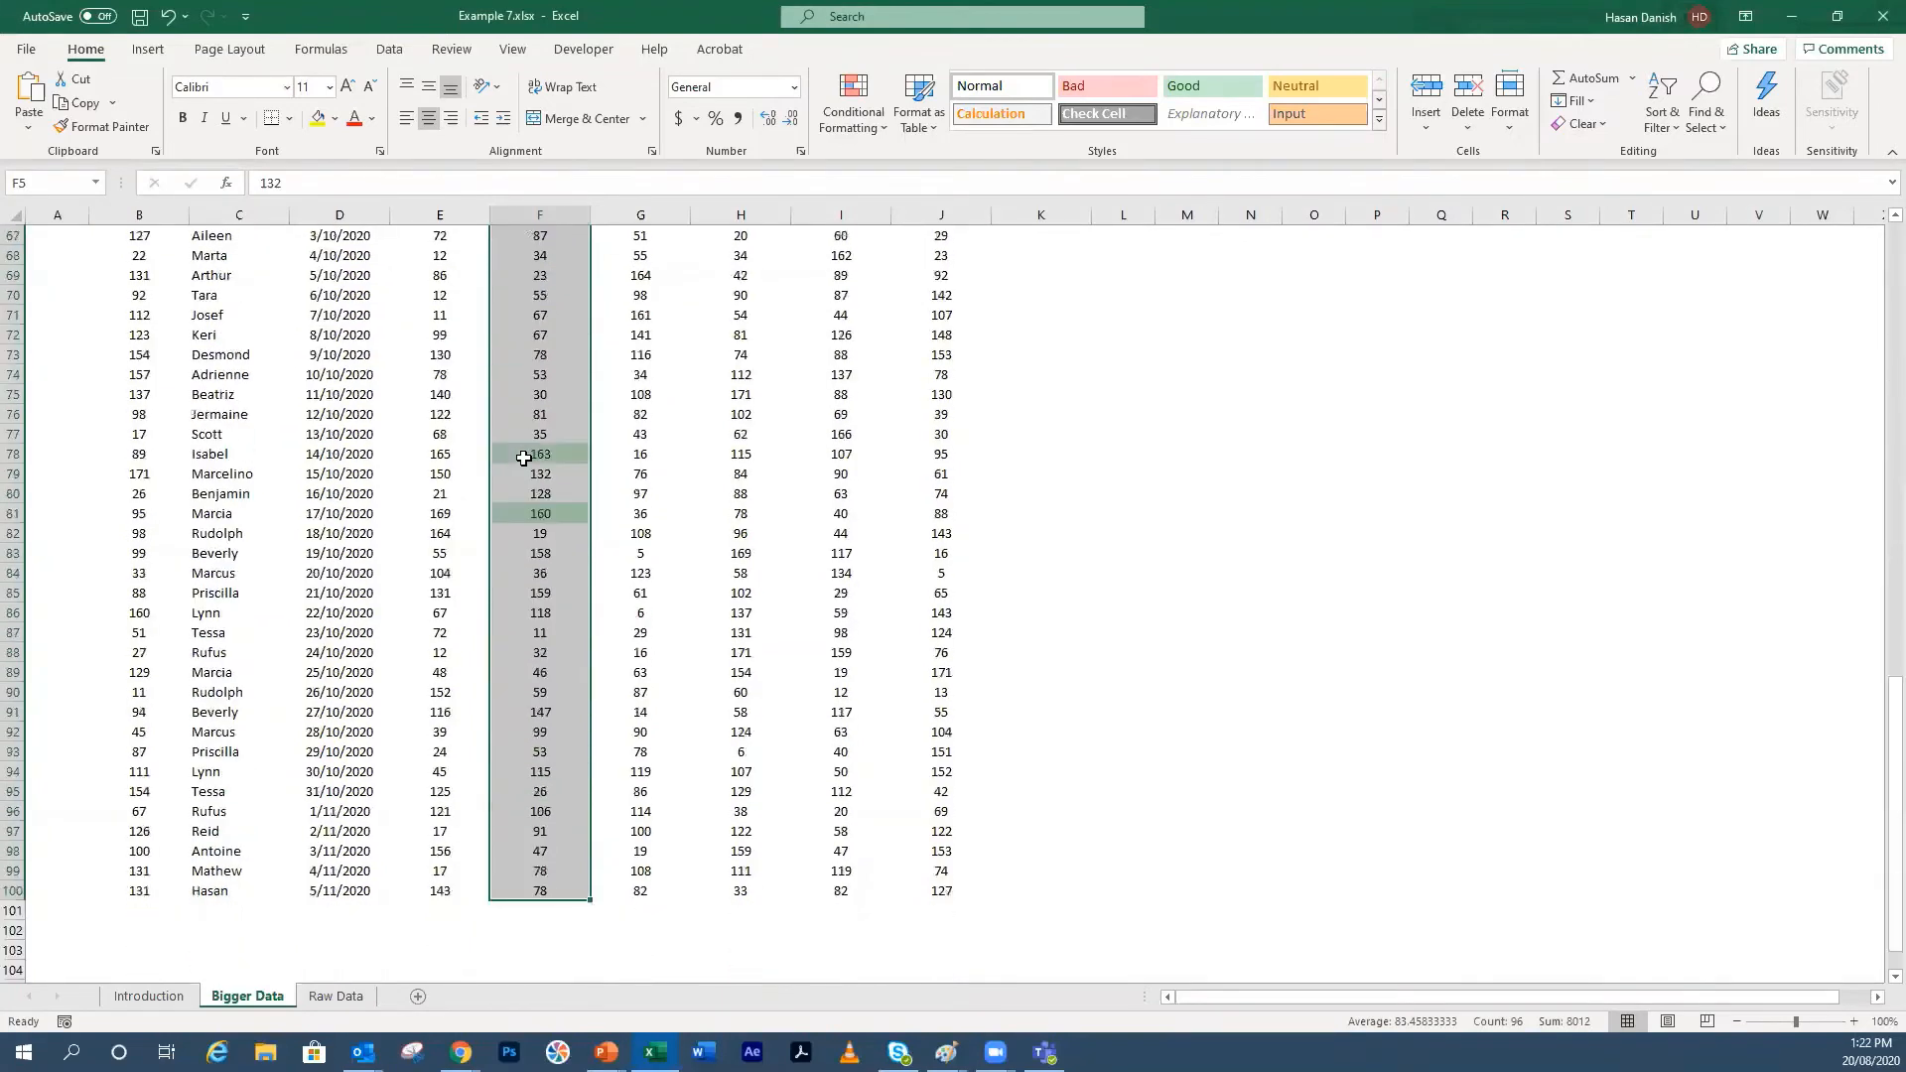
{"action": "scroll", "coordinate": [523, 458], "scroll_direction": "up", "scroll_amount": 5}
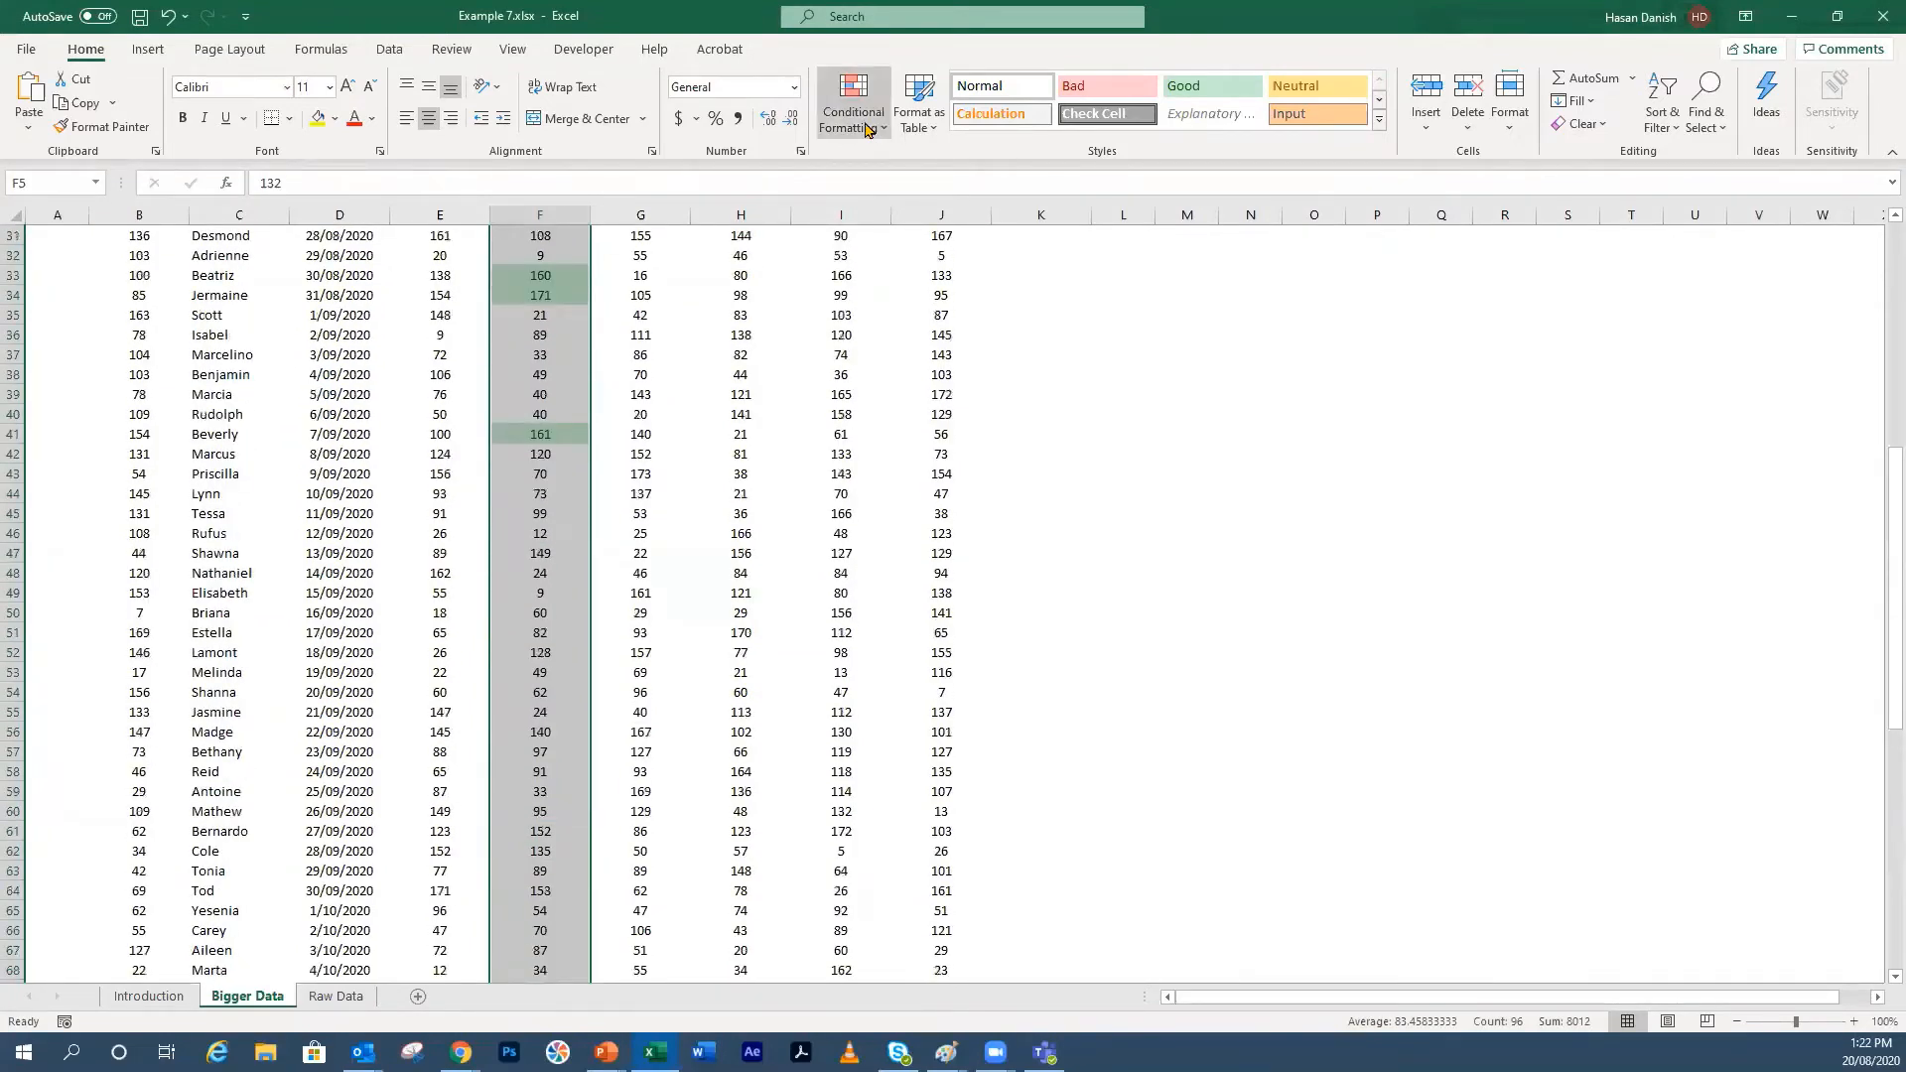
Step: Edit the existing Numbers C rule so that it formats the top 50% of the selected range
{"action": "left_click", "coordinate": [853, 109]}
{"action": "left_click", "coordinate": [948, 463]}
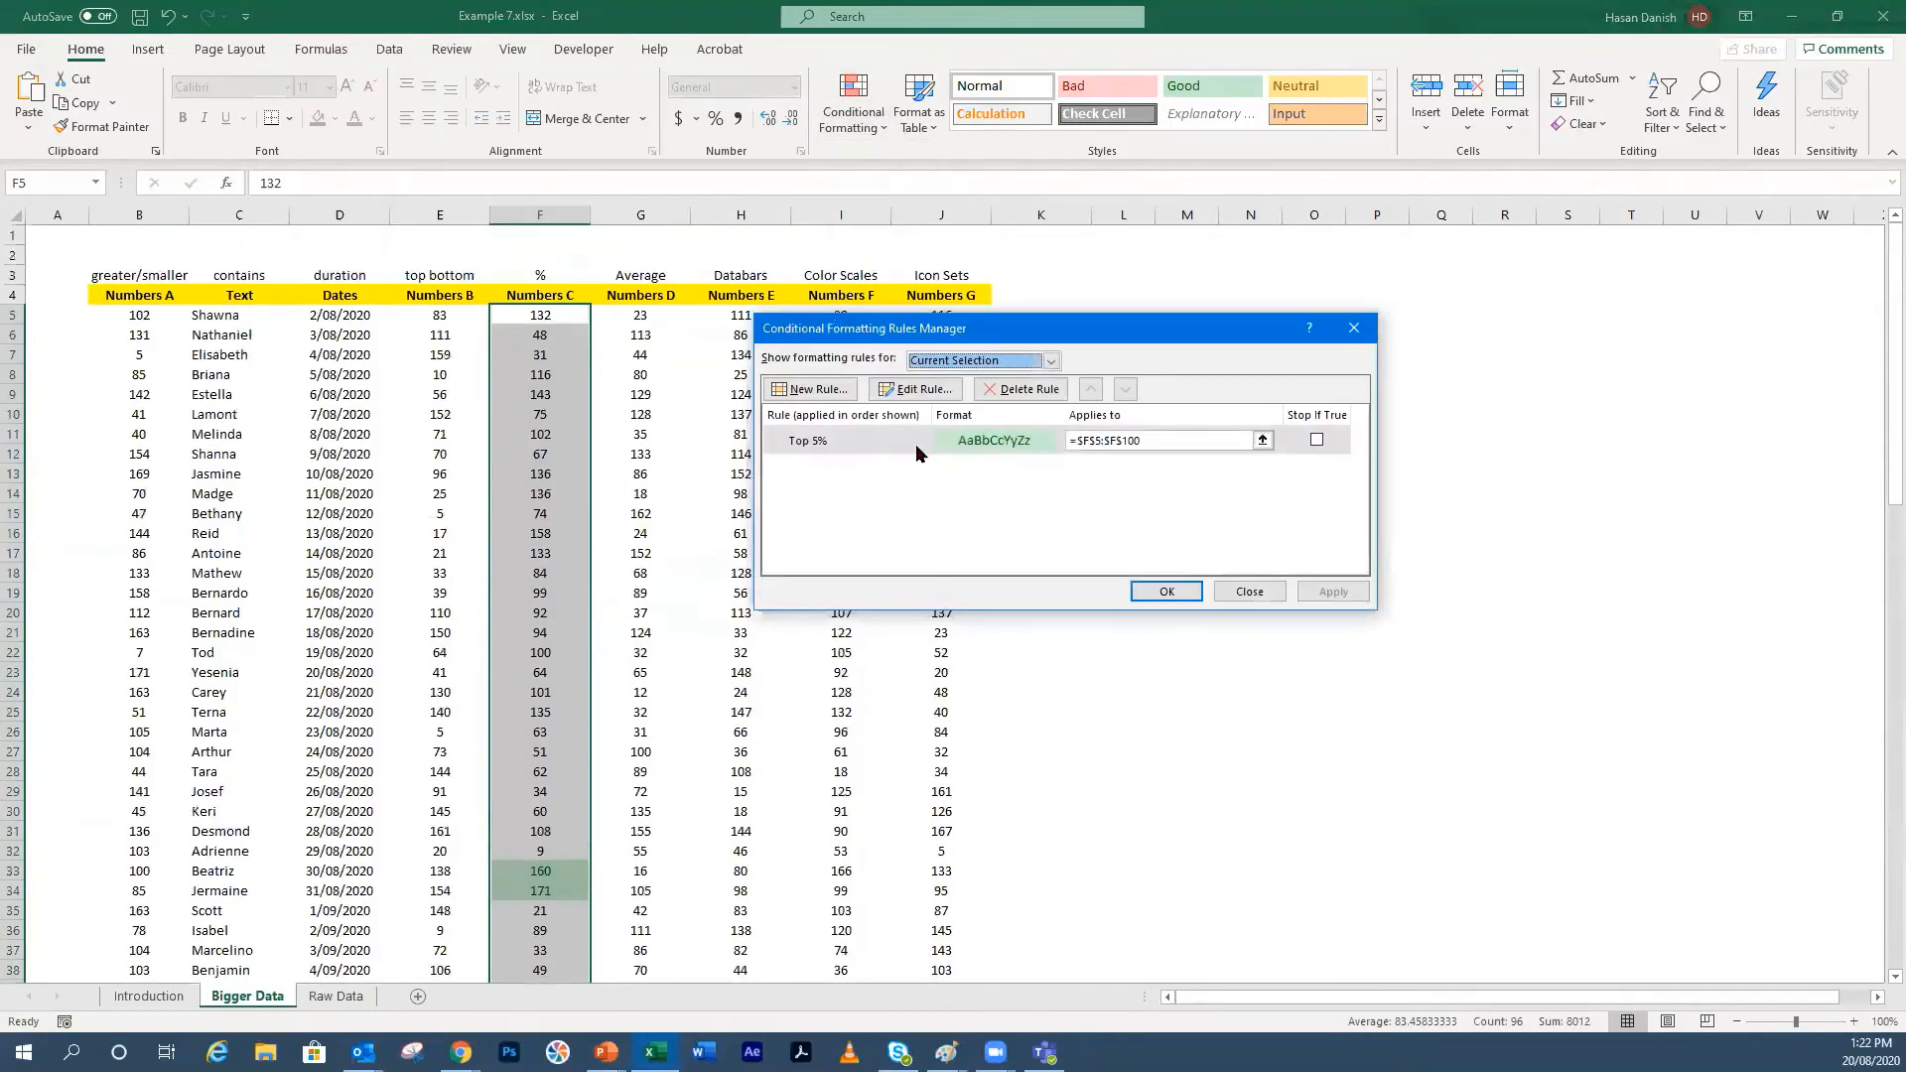
{"action": "left_click", "coordinate": [918, 389]}
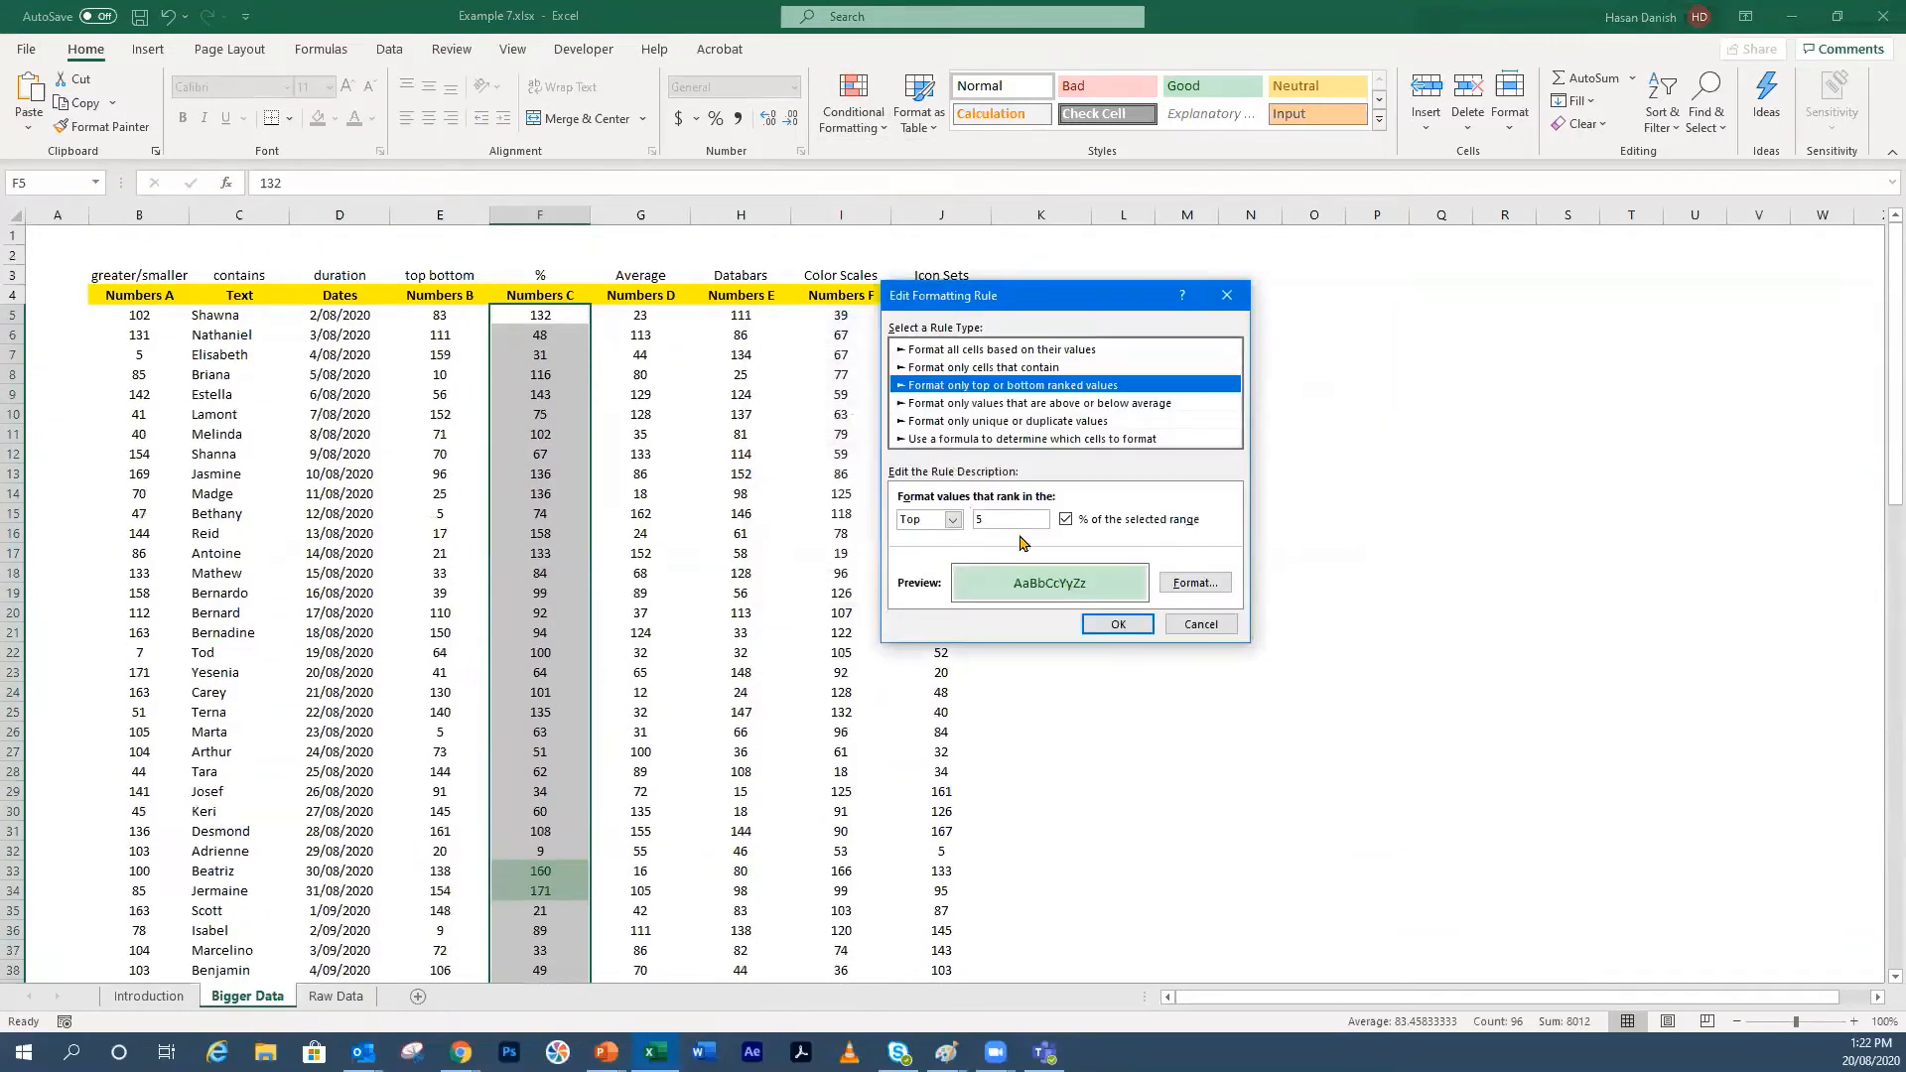
{"action": "left_click_drag", "start_coordinate": [989, 518], "coordinate": [956, 508]}
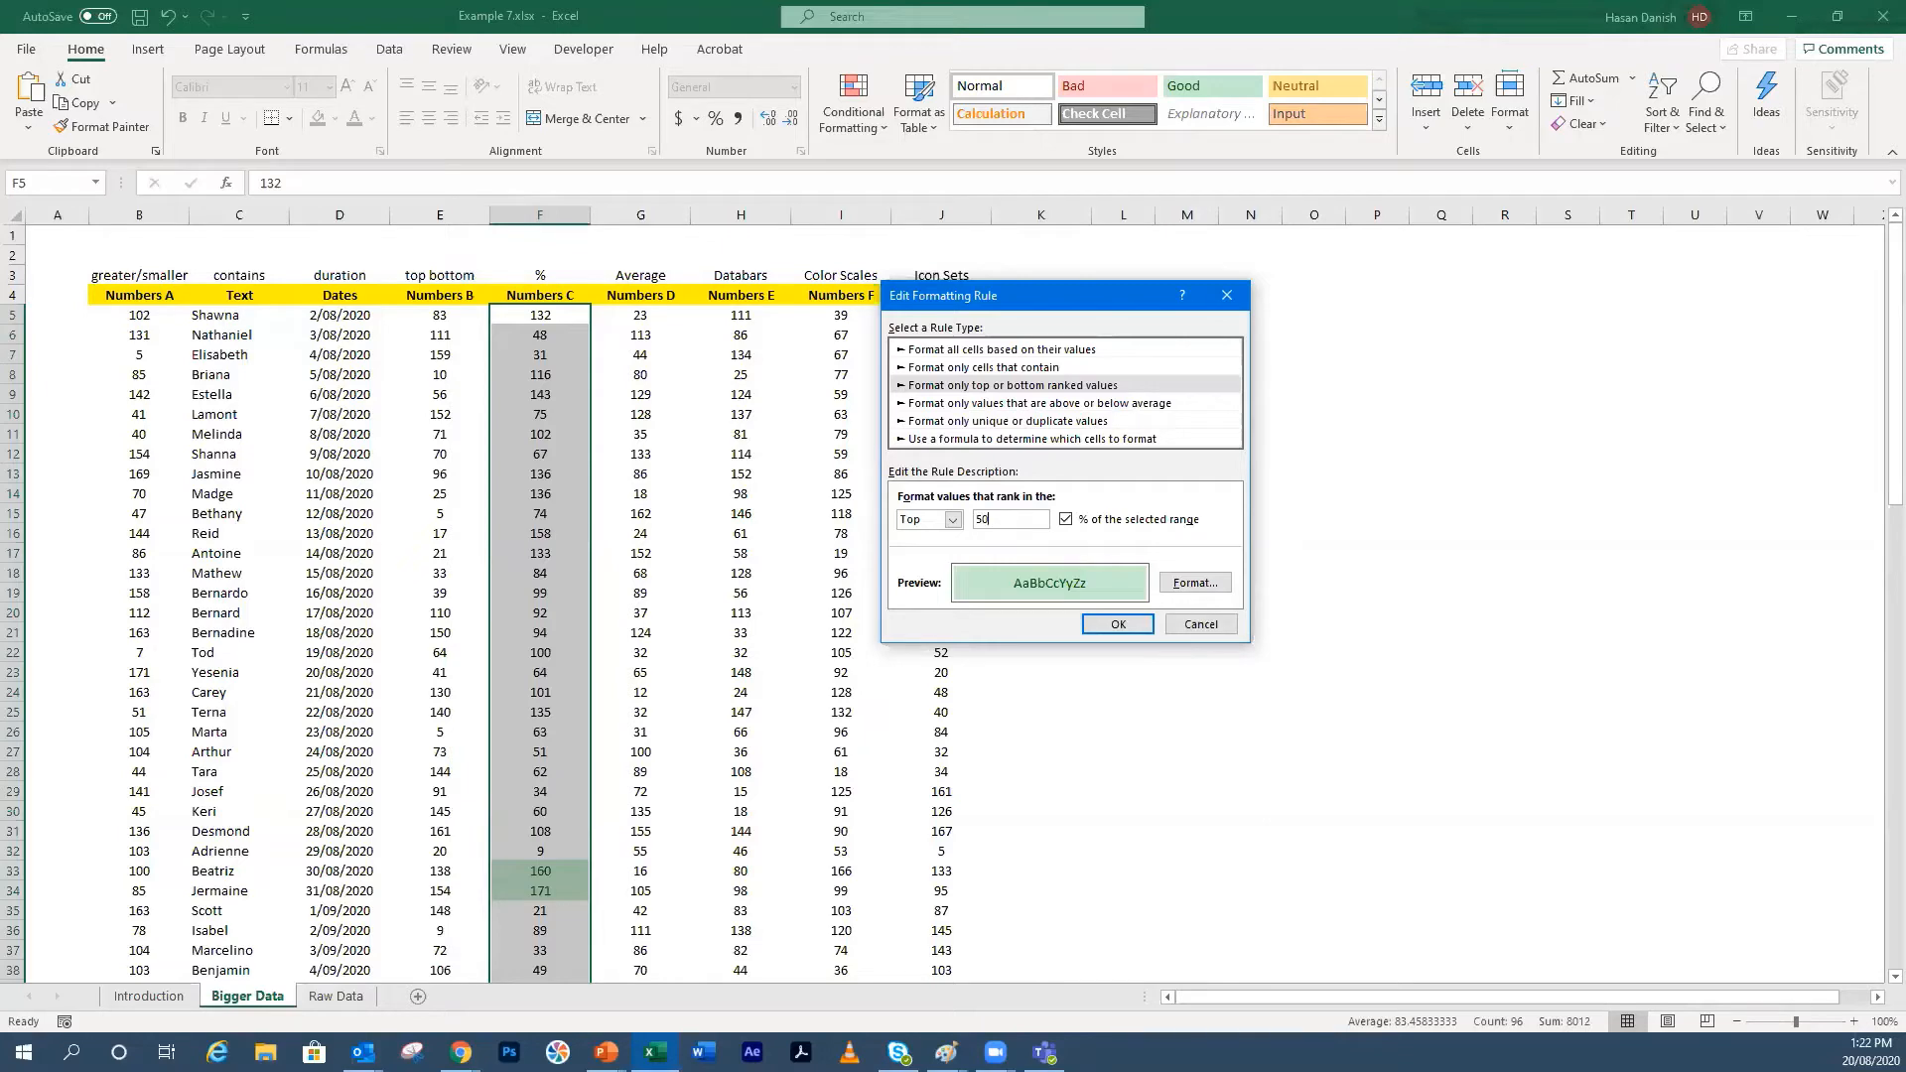
{"action": "type", "text": "50"}
{"action": "key", "text": "Return"}
{"action": "left_click", "coordinate": [1153, 592]}
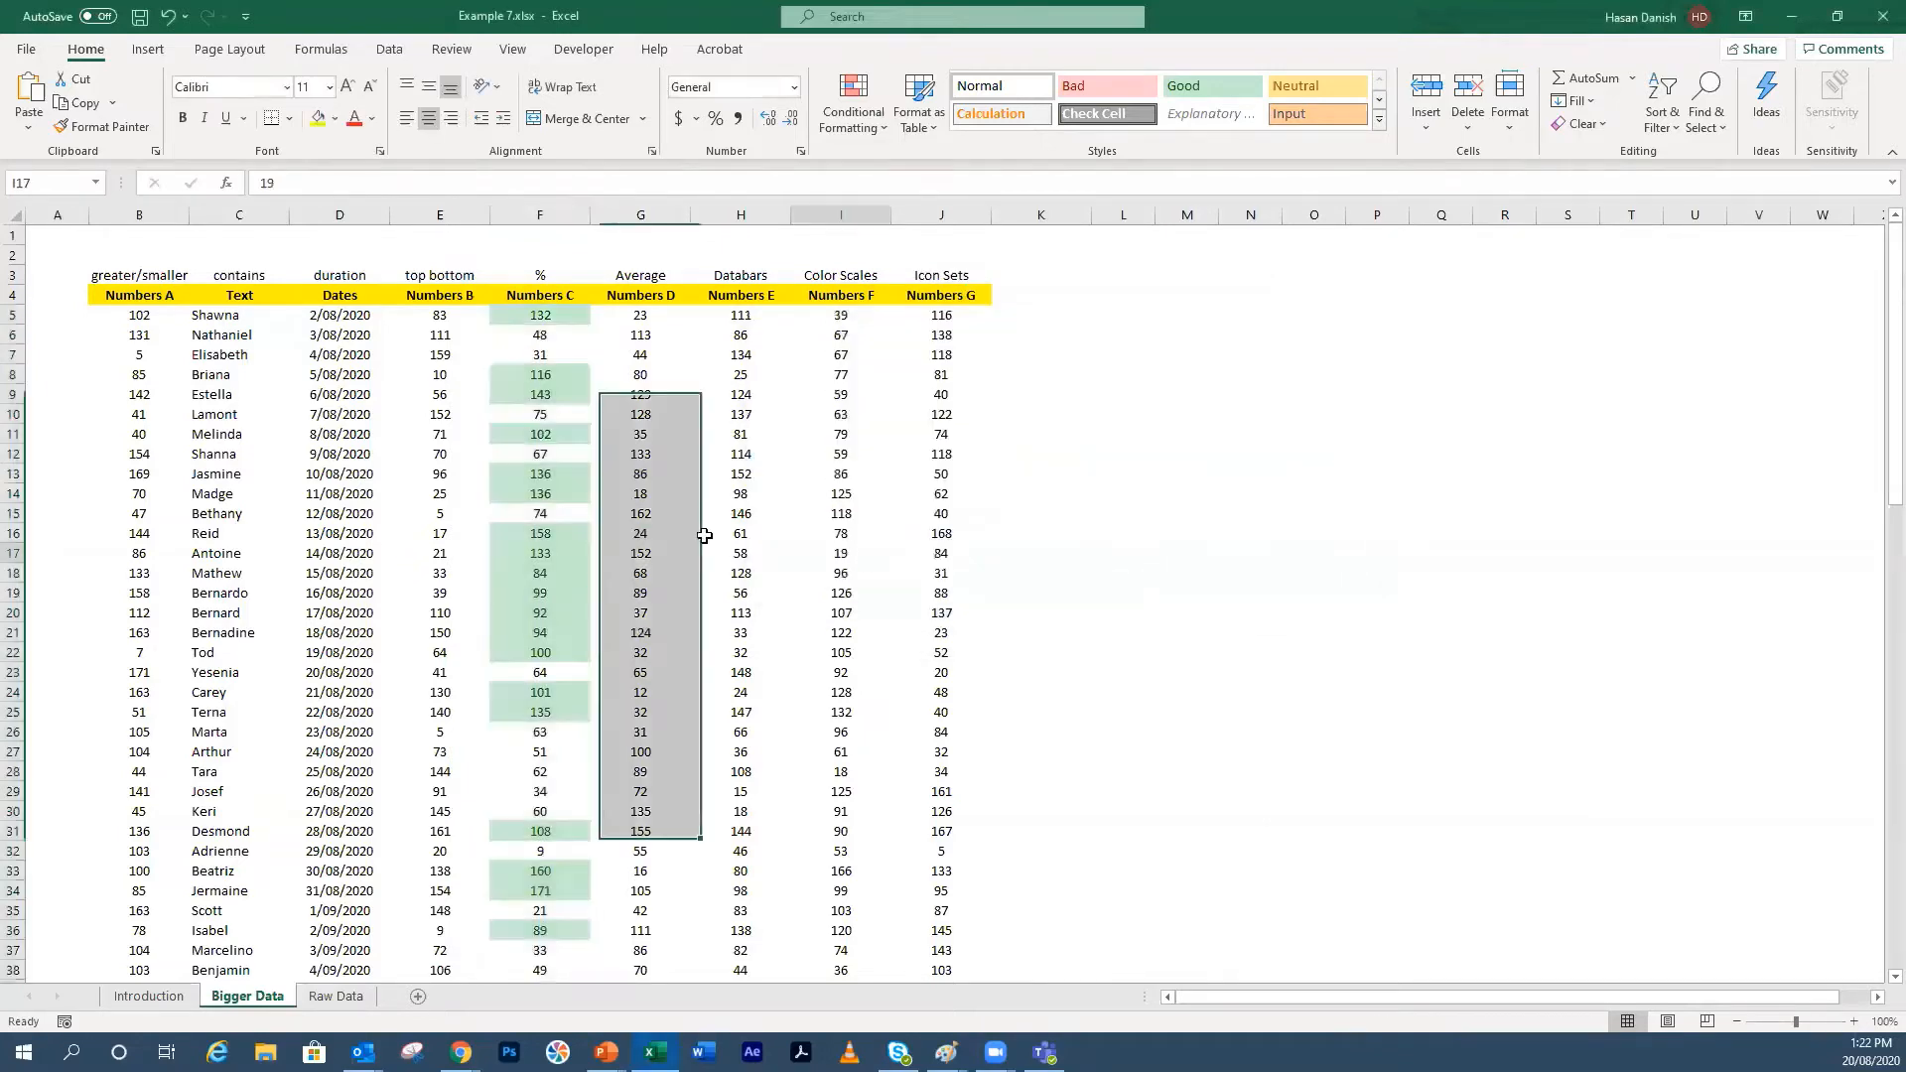
Step: Examine the Numbers C column down to its last row for the cells highlighted by the top 50% rule
{"action": "scroll", "coordinate": [703, 535], "scroll_direction": "down", "scroll_amount": 20}
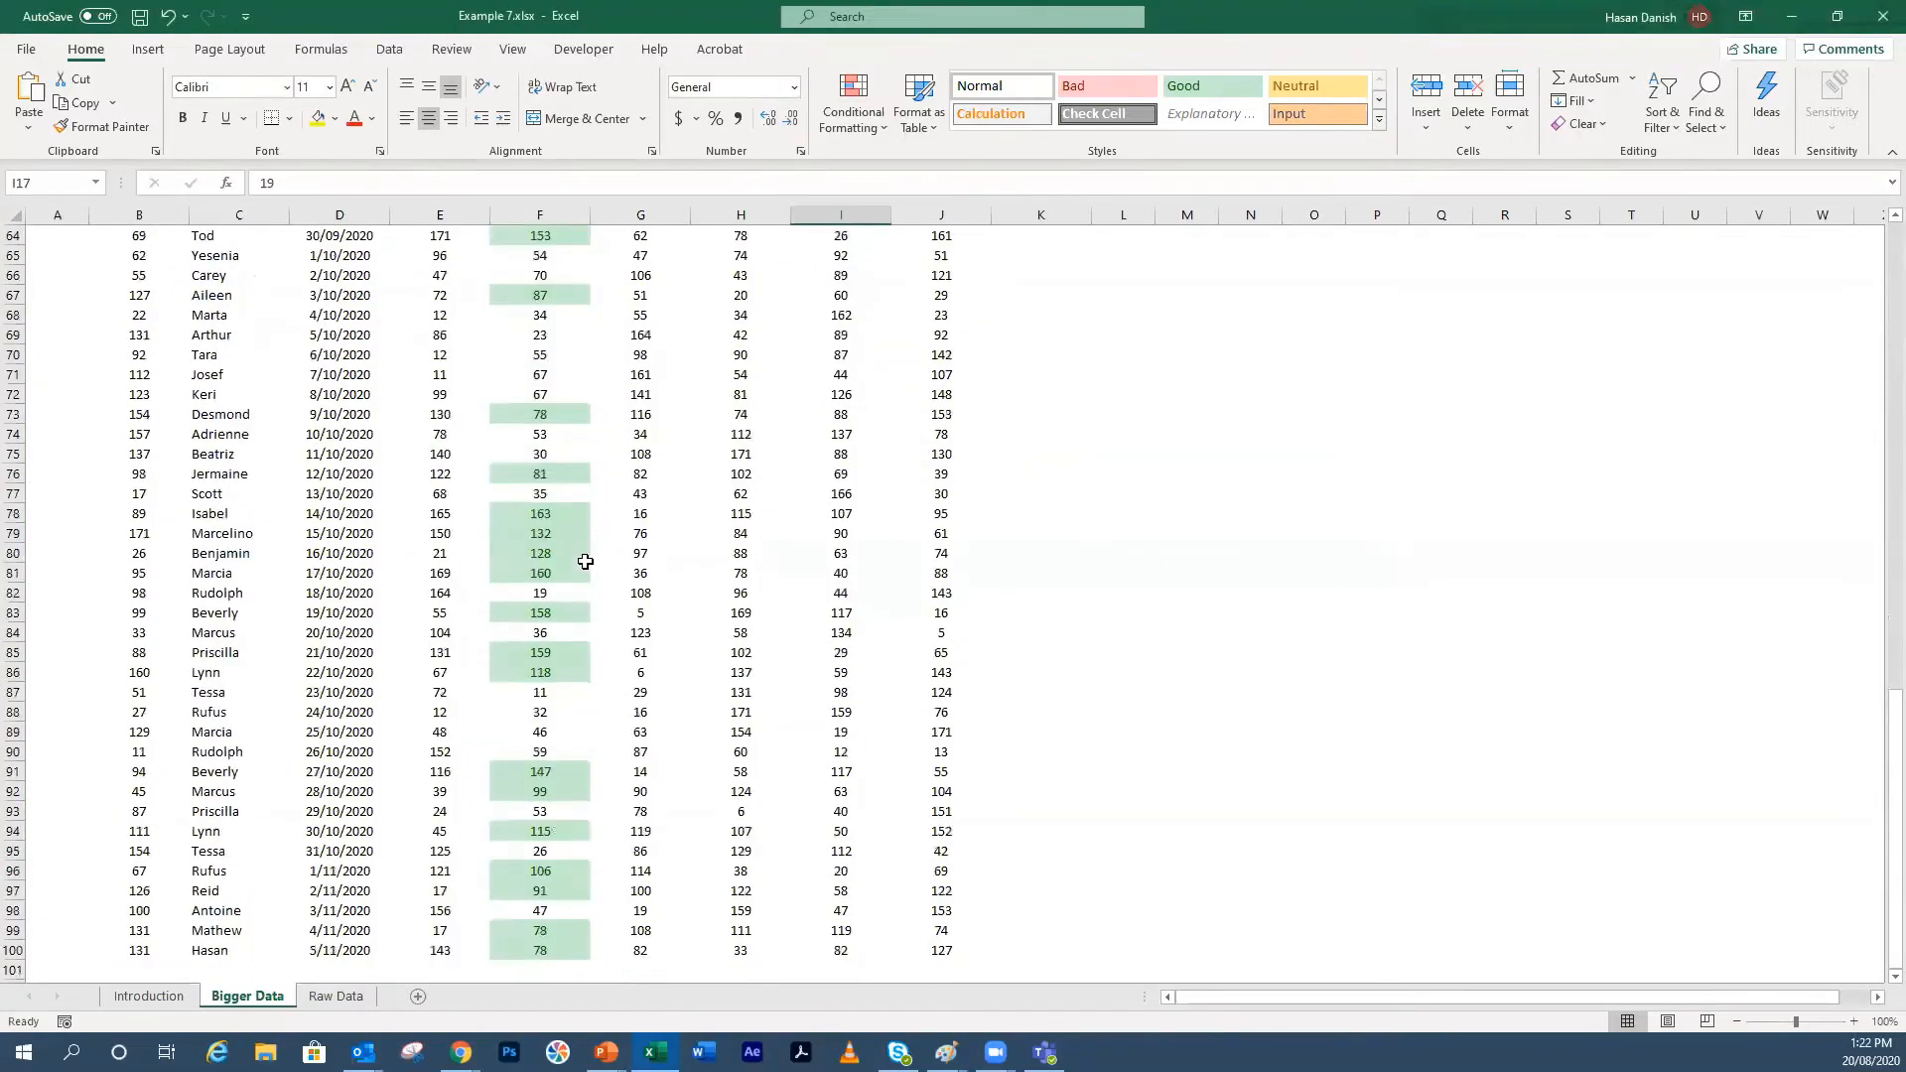
{"action": "scroll", "coordinate": [586, 561], "scroll_direction": "down", "scroll_amount": 4}
{"action": "scroll", "coordinate": [583, 548], "scroll_direction": "up", "scroll_amount": 17}
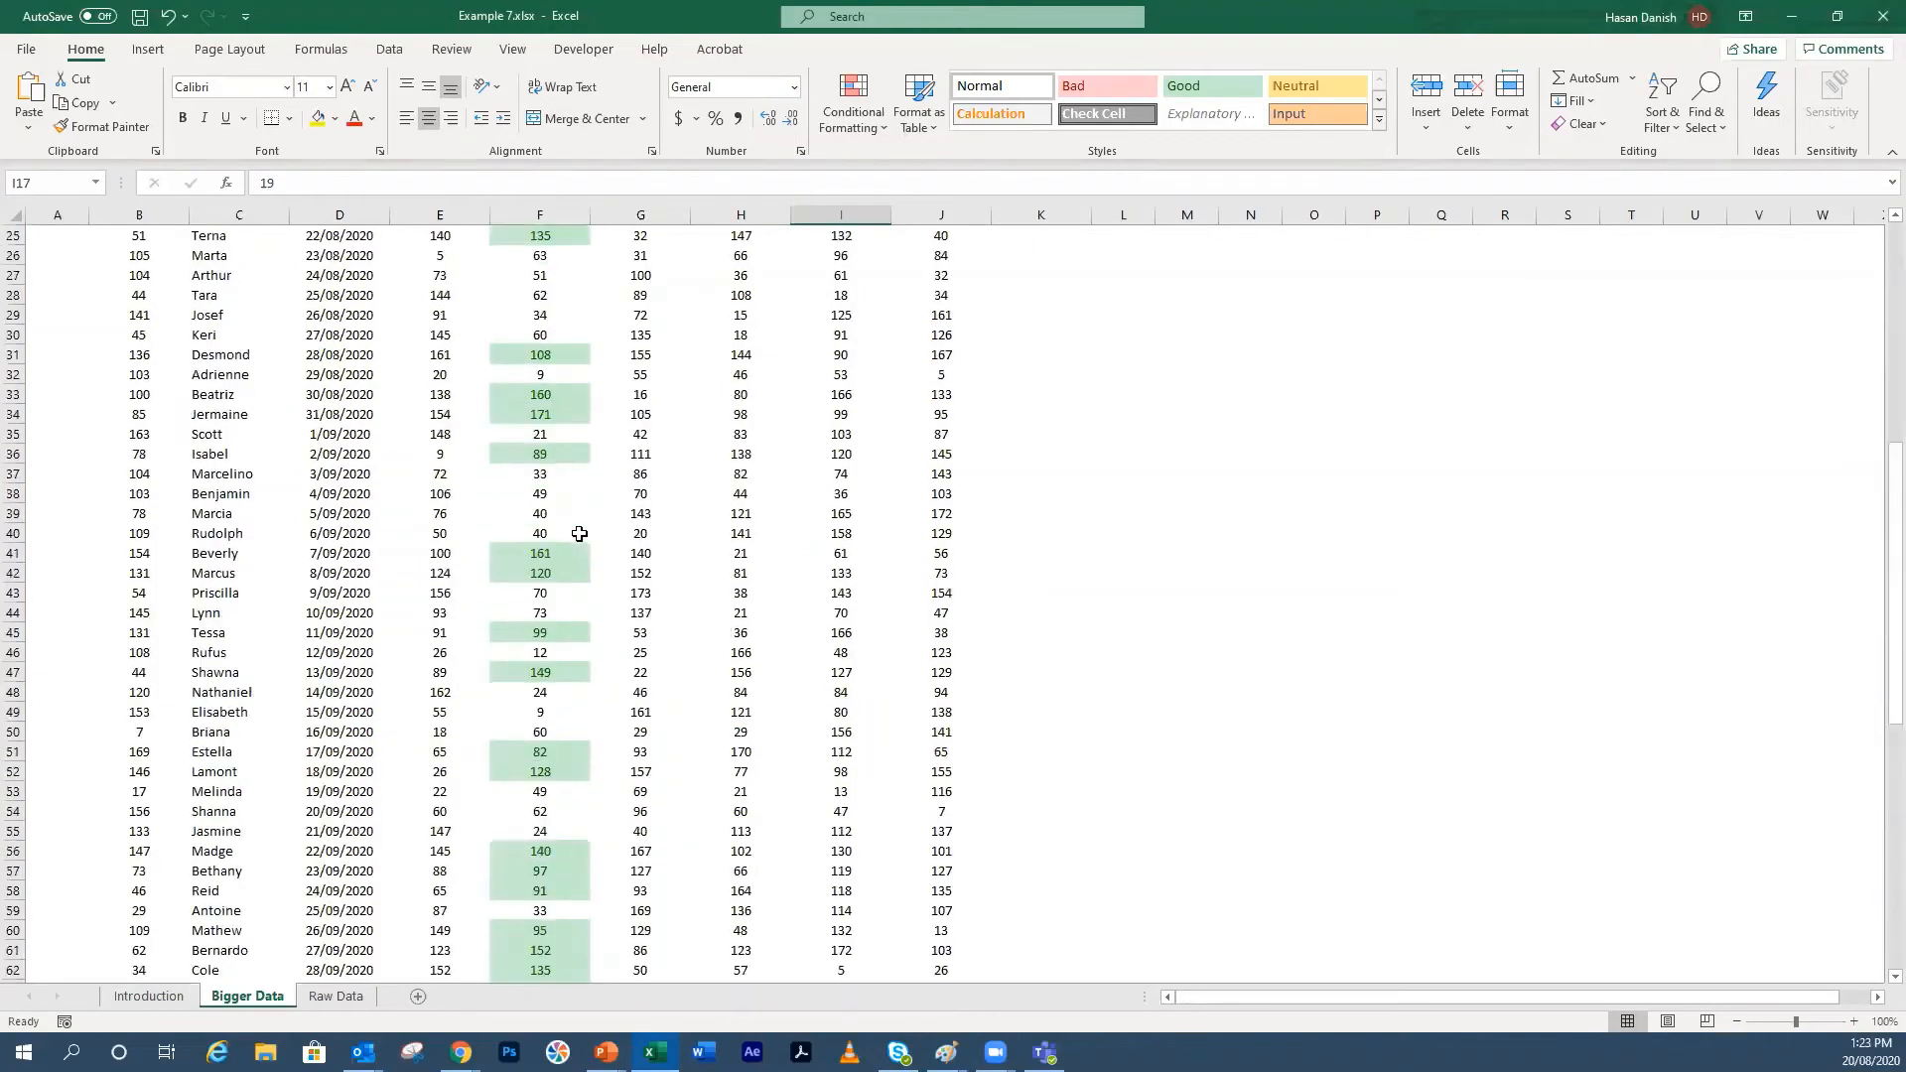
{"action": "scroll", "coordinate": [579, 533], "scroll_direction": "up", "scroll_amount": 8}
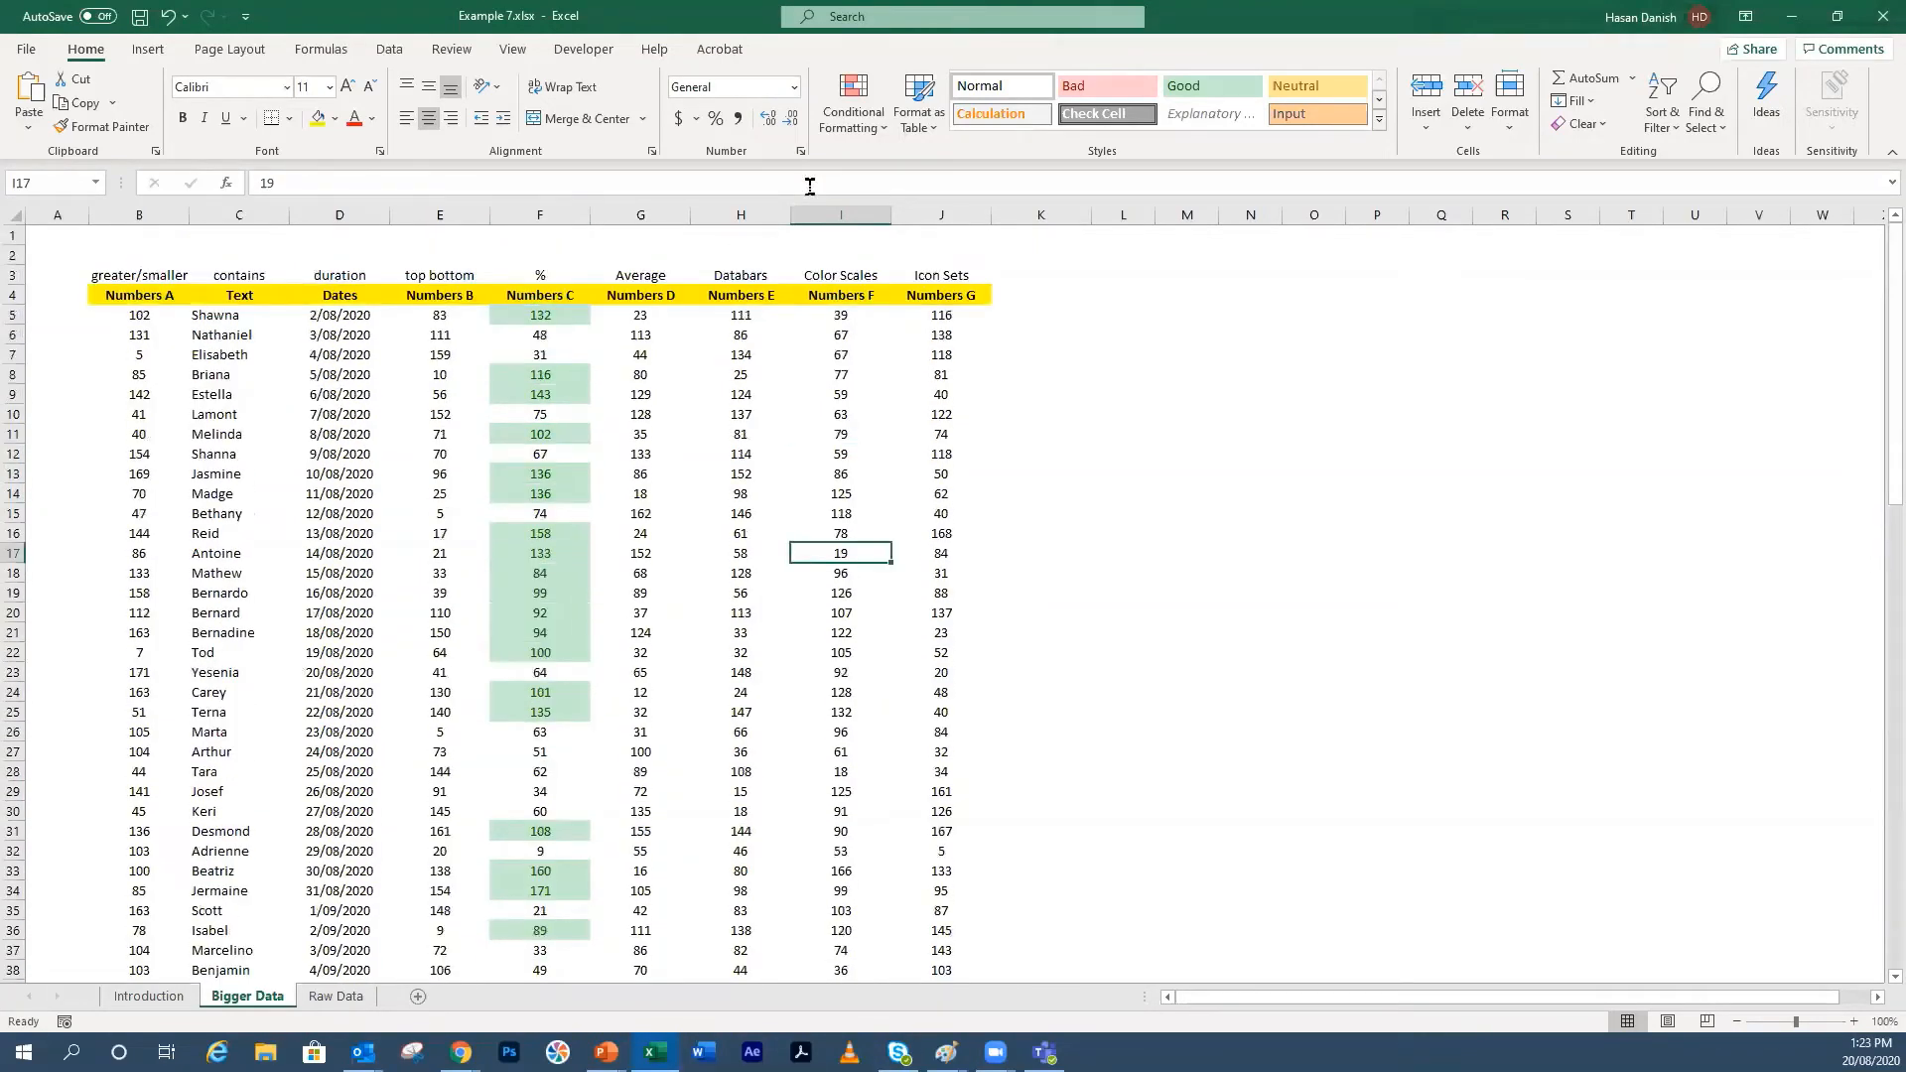
{"action": "left_click", "coordinate": [853, 114]}
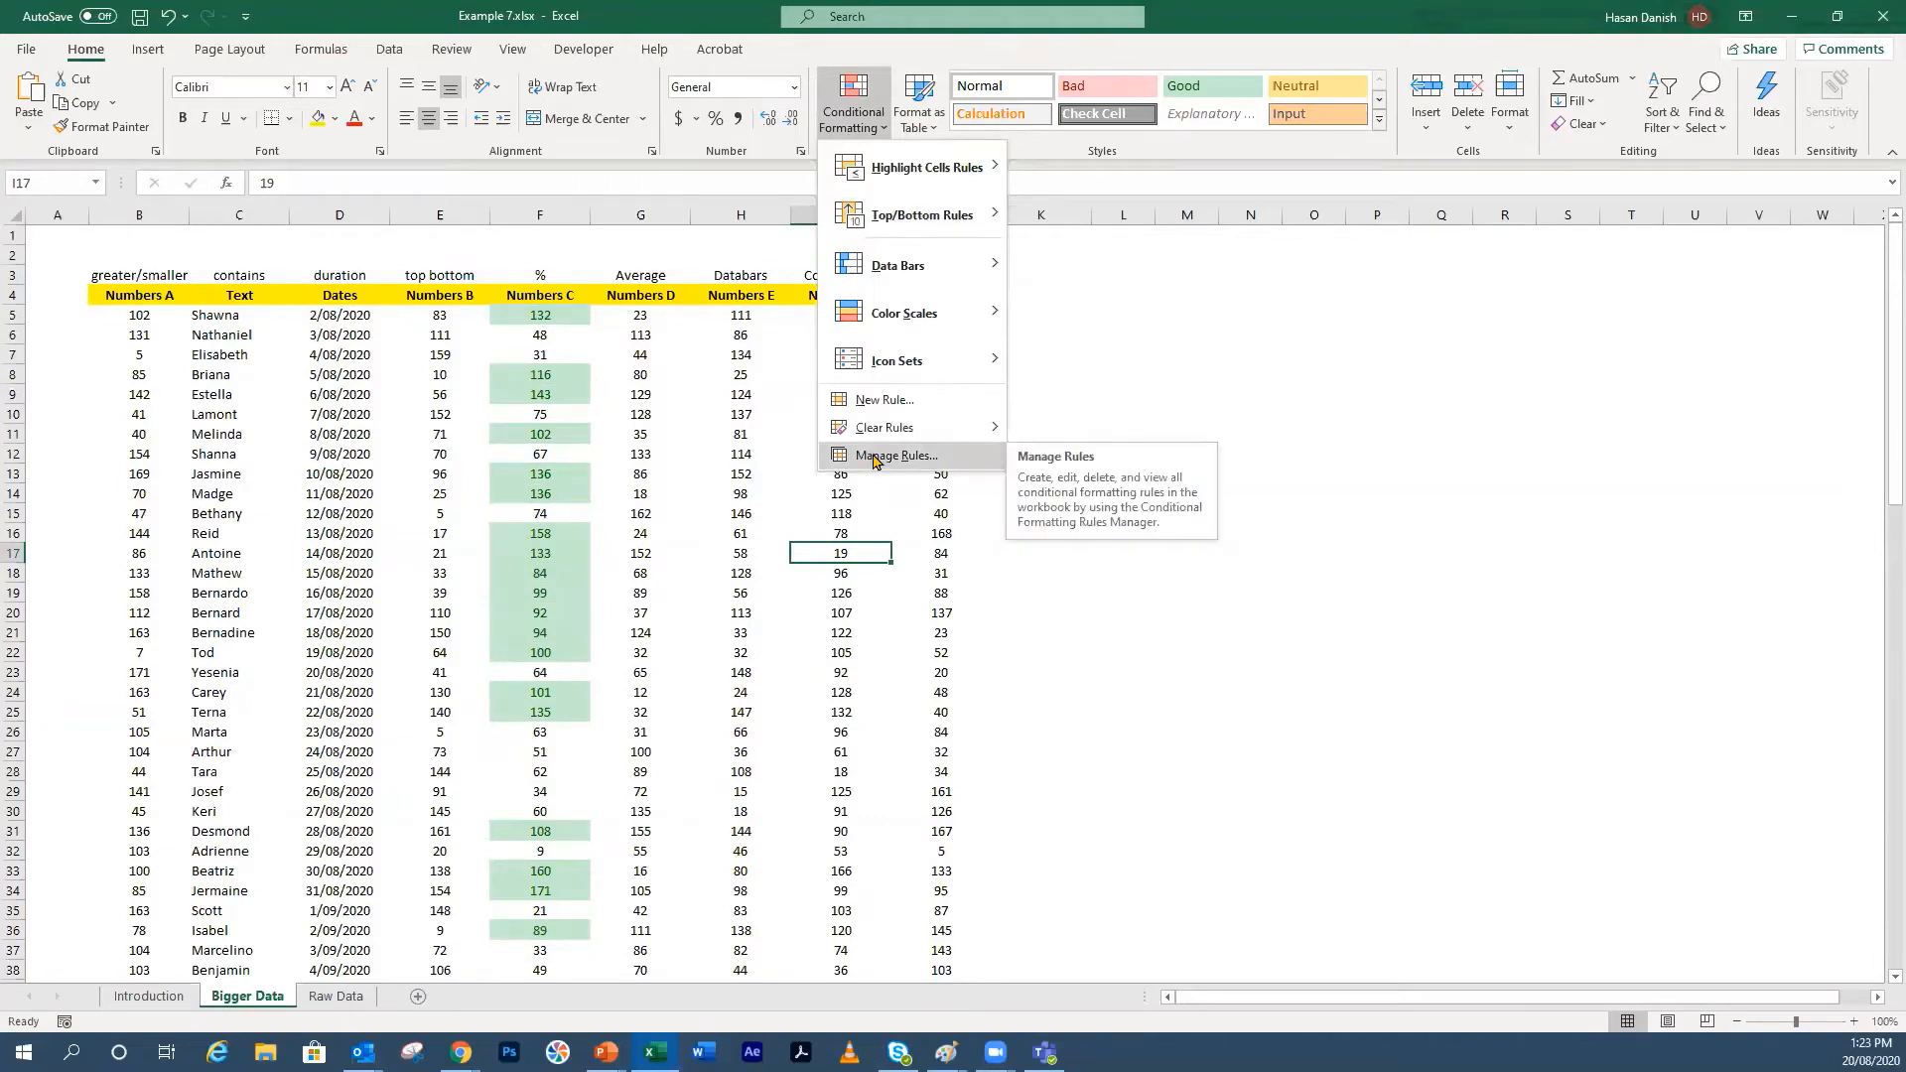
{"action": "left_click", "coordinate": [877, 459]}
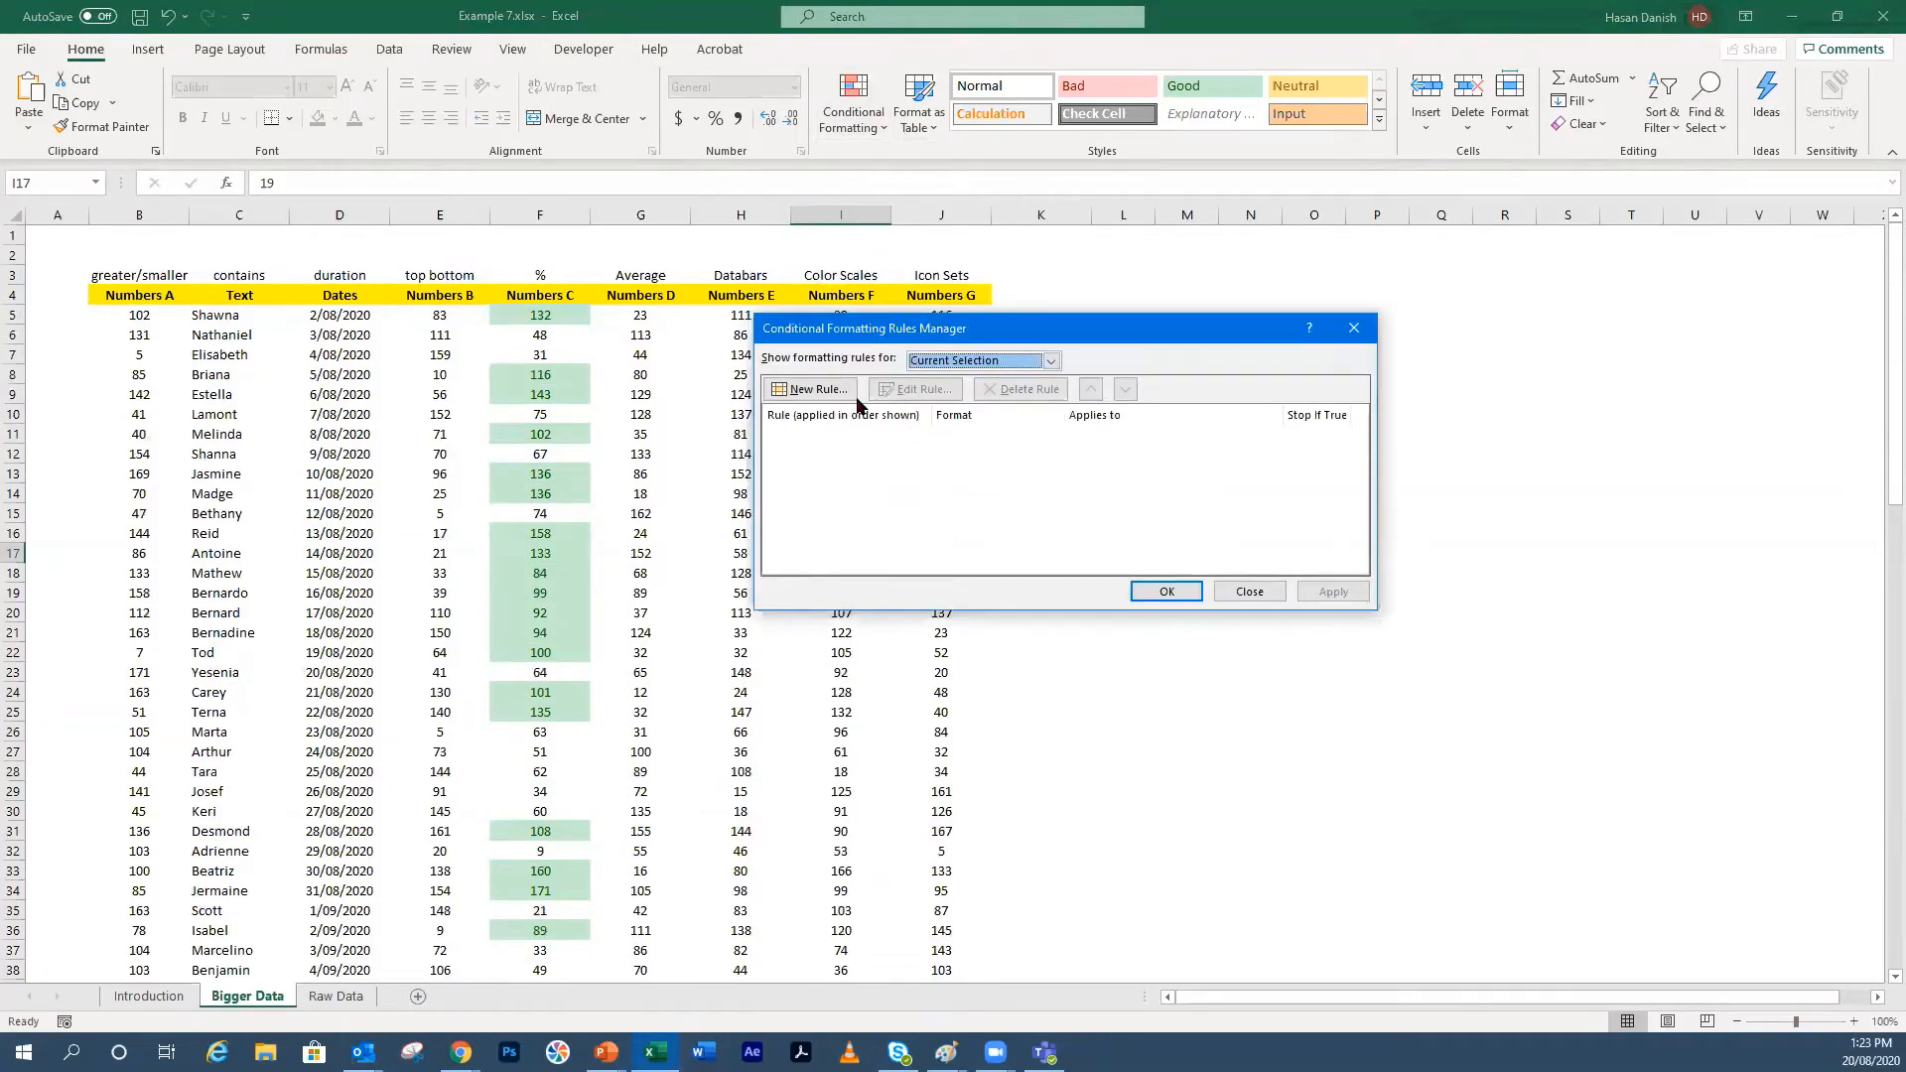
{"action": "left_click", "coordinate": [1249, 590]}
Step: Edit the Numbers C rule from cell F12 so that it ranks Bottom instead of Top, keeping 50% of the range
{"action": "left_click", "coordinate": [516, 456]}
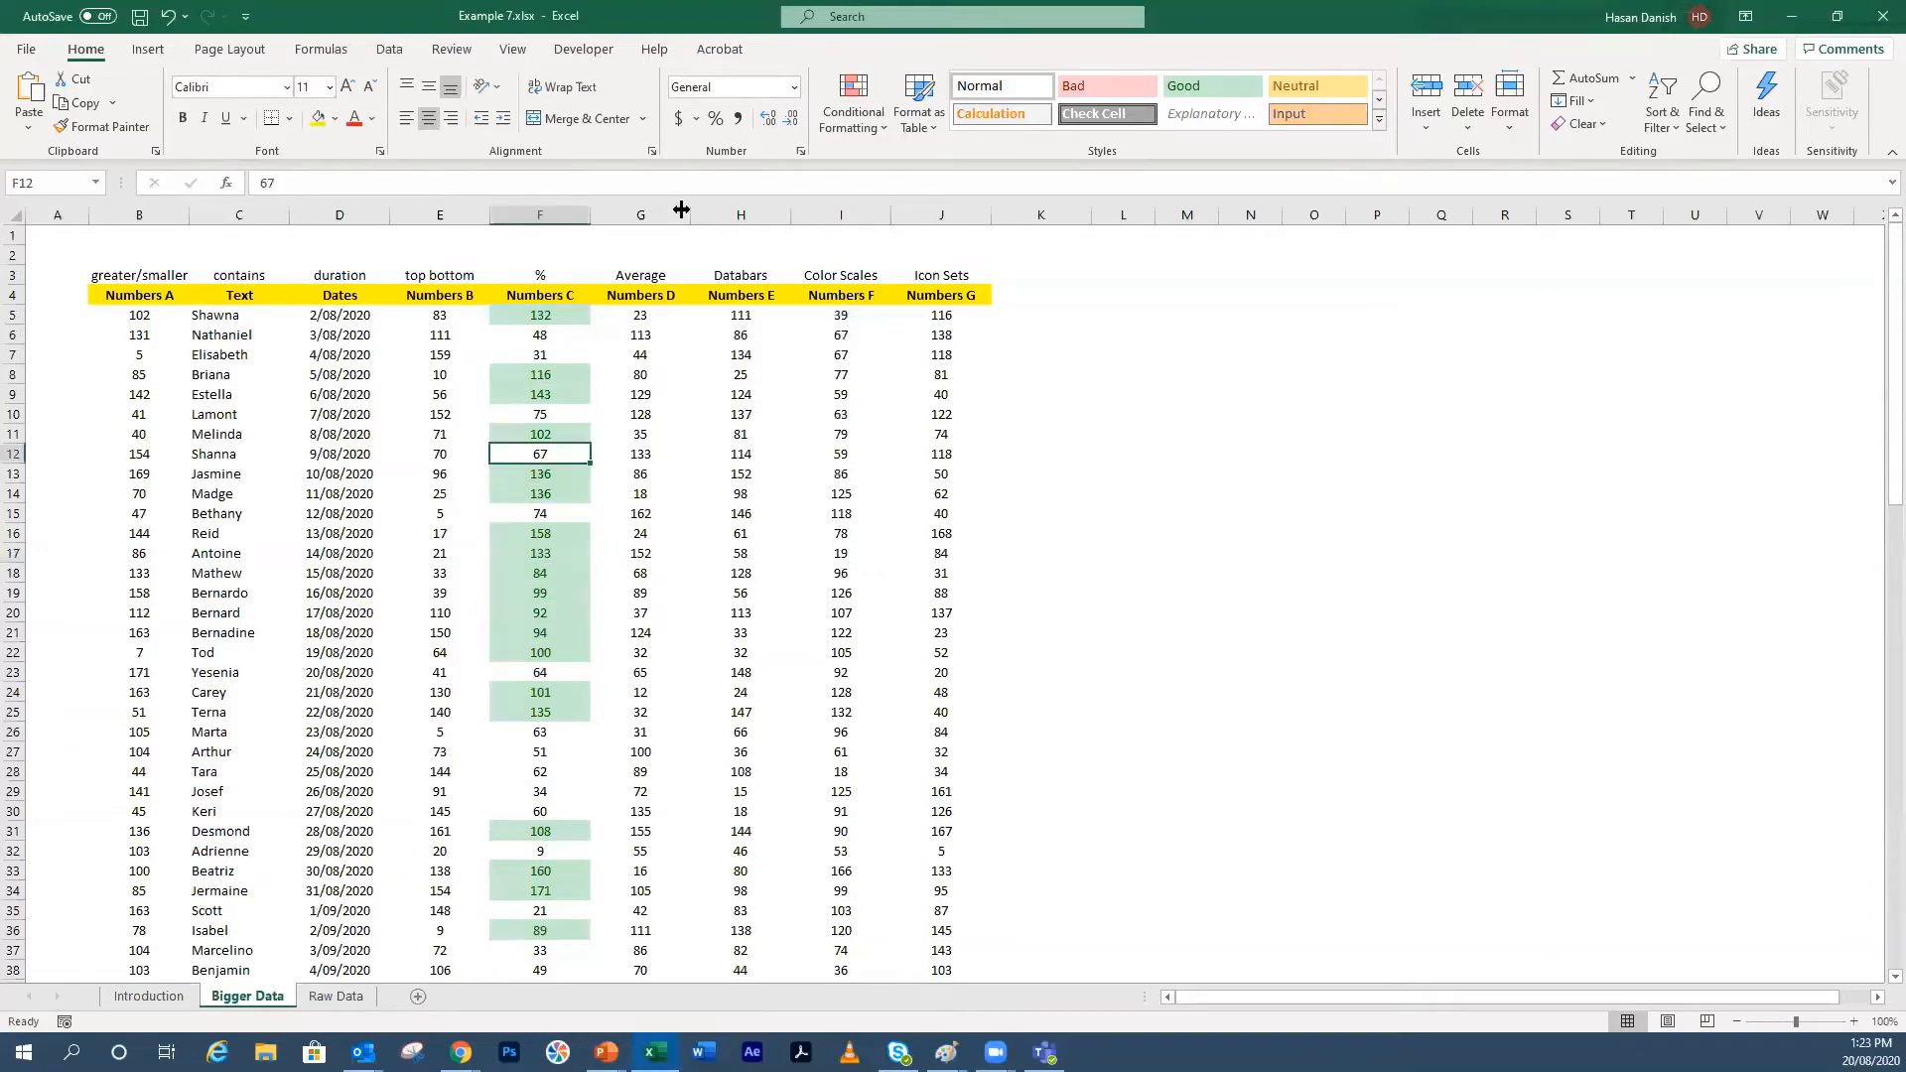
{"action": "left_click", "coordinate": [853, 111]}
{"action": "left_click", "coordinate": [936, 458]}
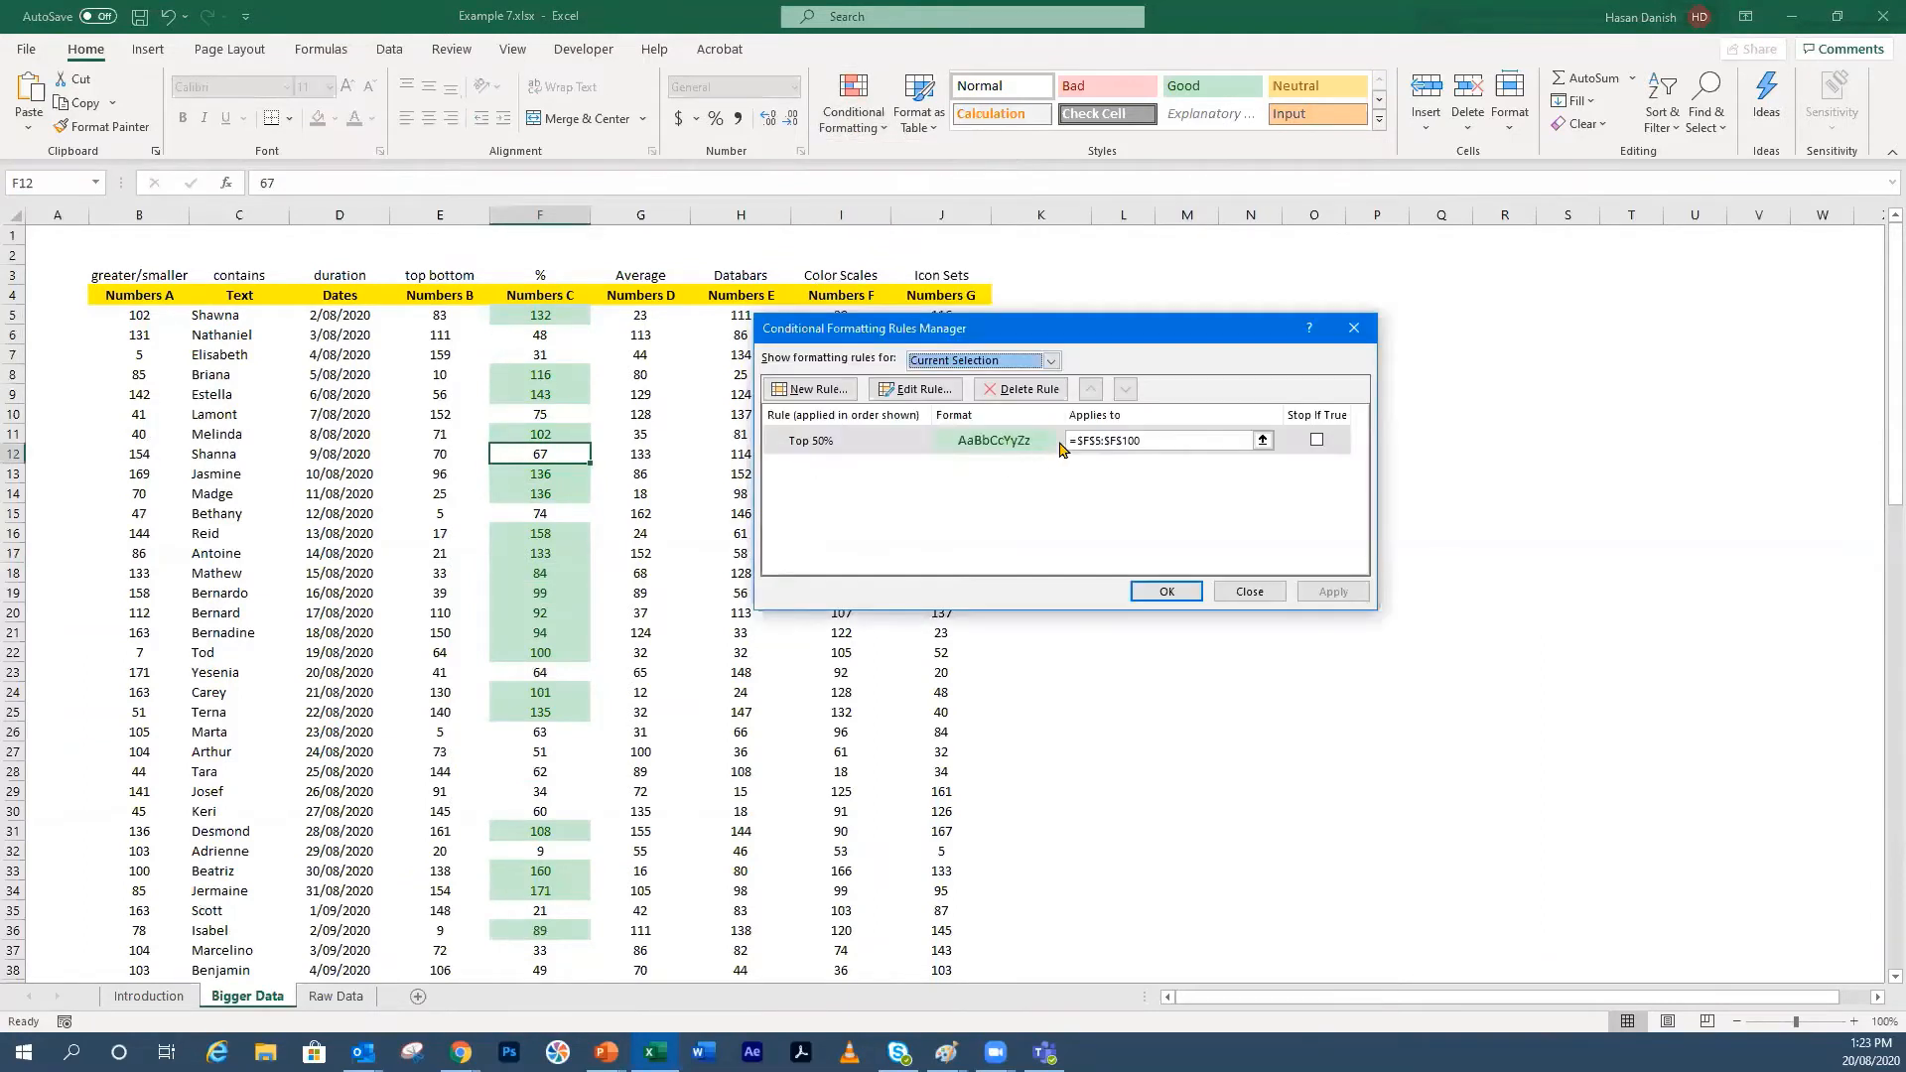
{"action": "left_click", "coordinate": [911, 389]}
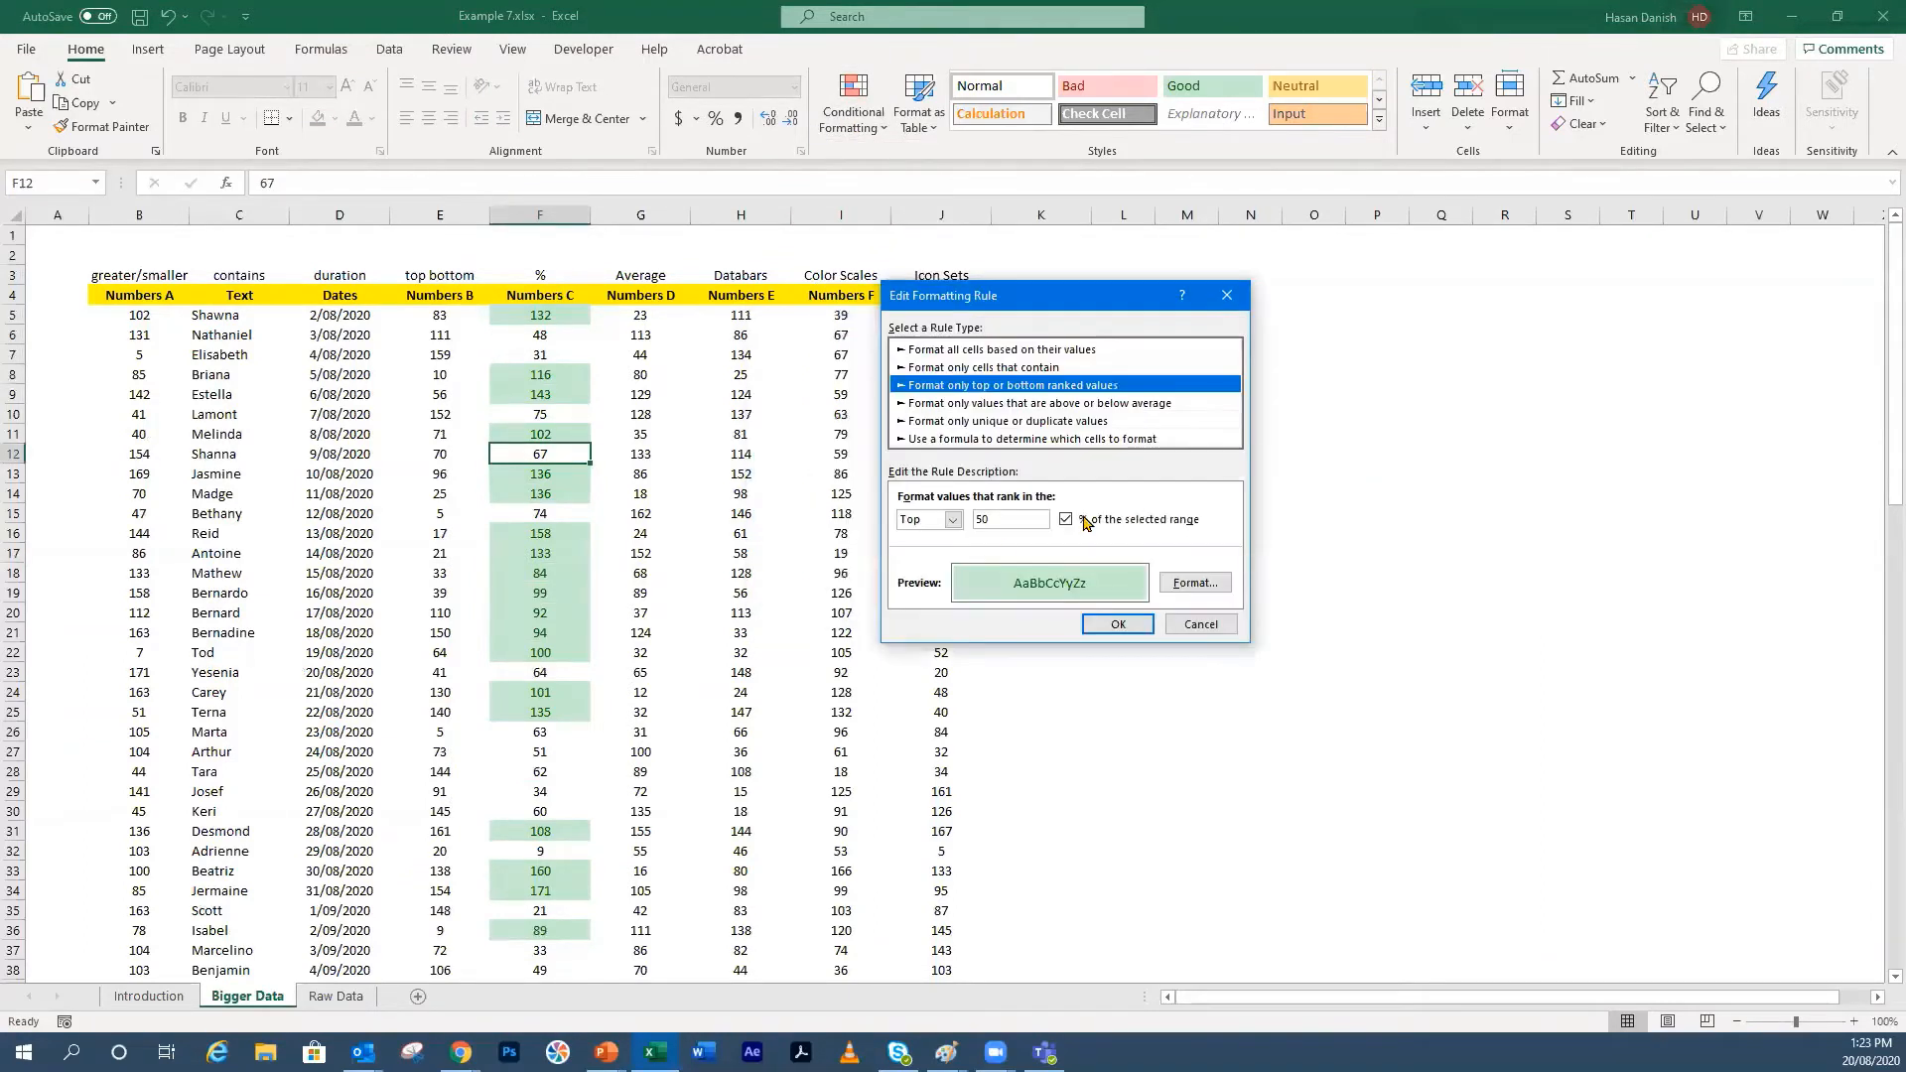
{"action": "left_click", "coordinate": [953, 519]}
{"action": "left_click", "coordinate": [946, 551]}
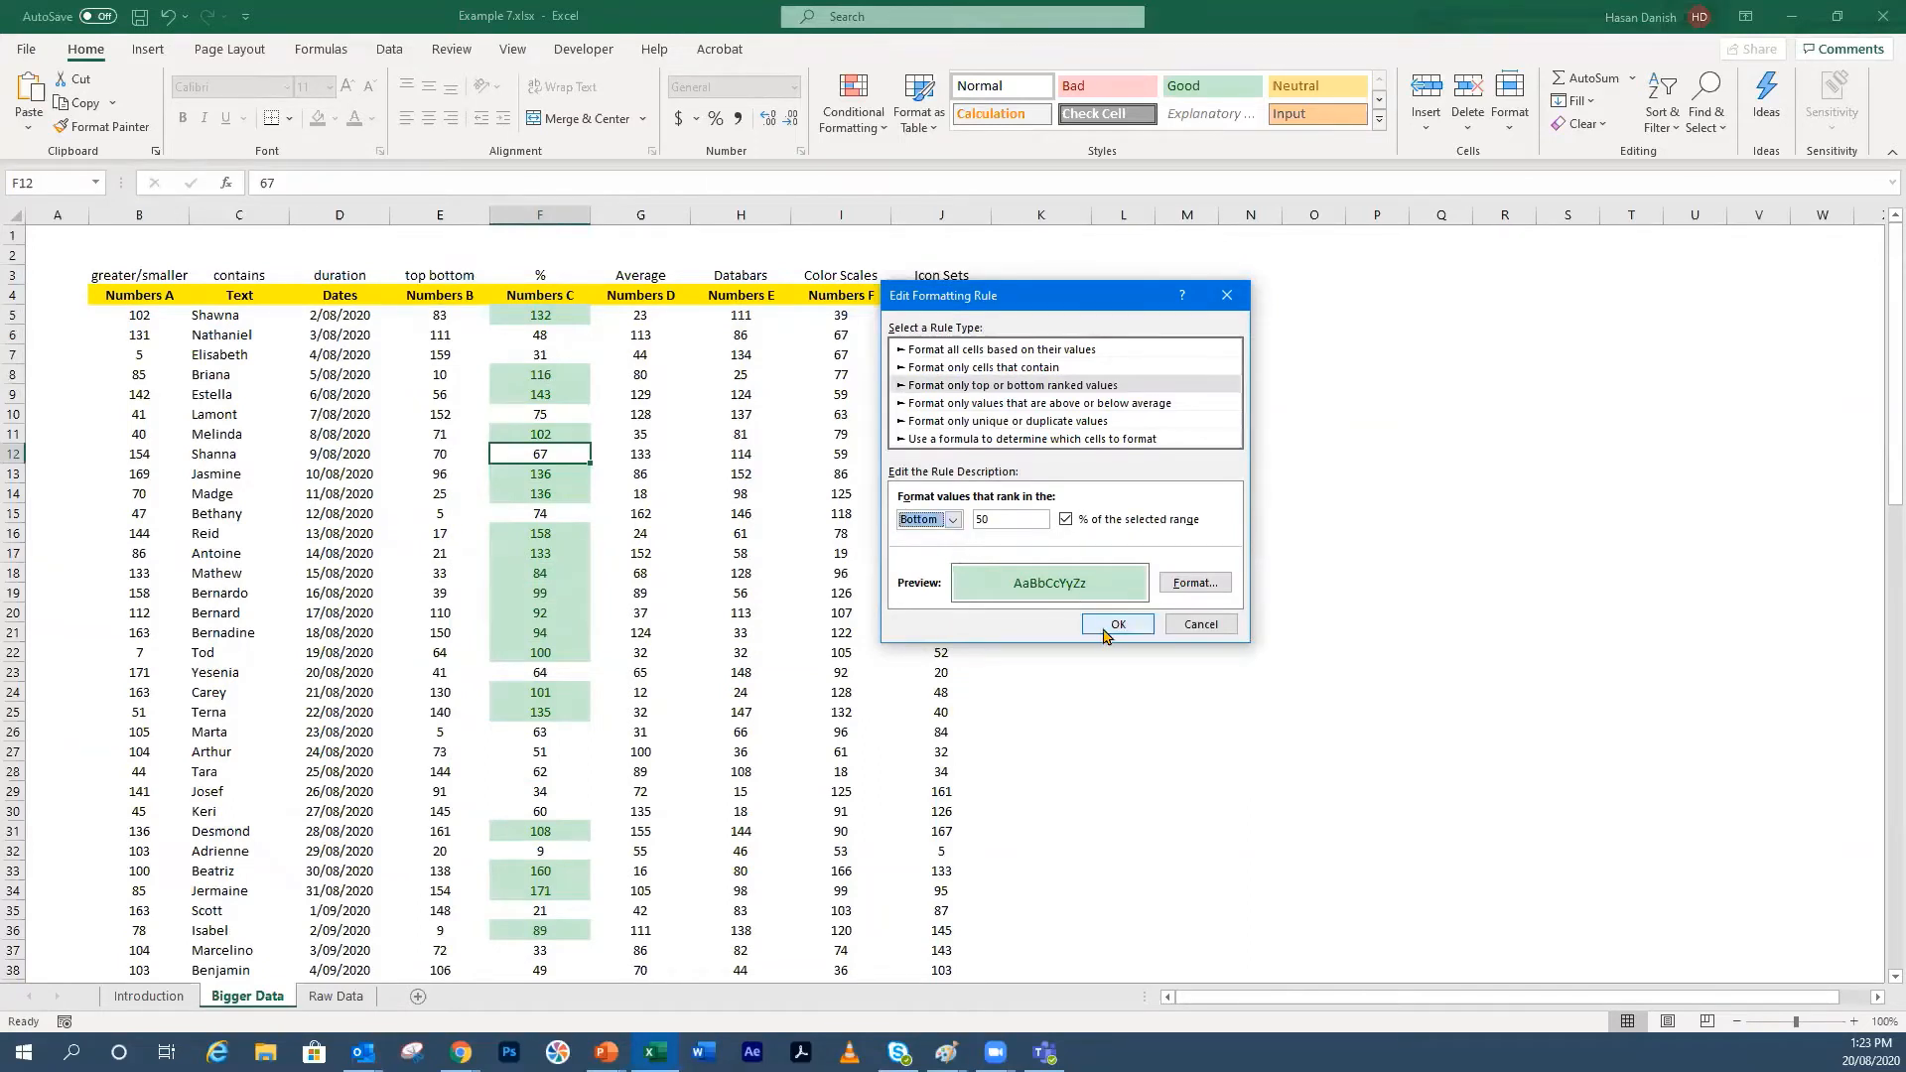
Step: Give the bottom 50% rule a bright red background fill and apply the edited rule to the sheet
{"action": "left_click", "coordinate": [1195, 583]}
{"action": "left_click", "coordinate": [854, 415]}
{"action": "left_click", "coordinate": [1183, 664]}
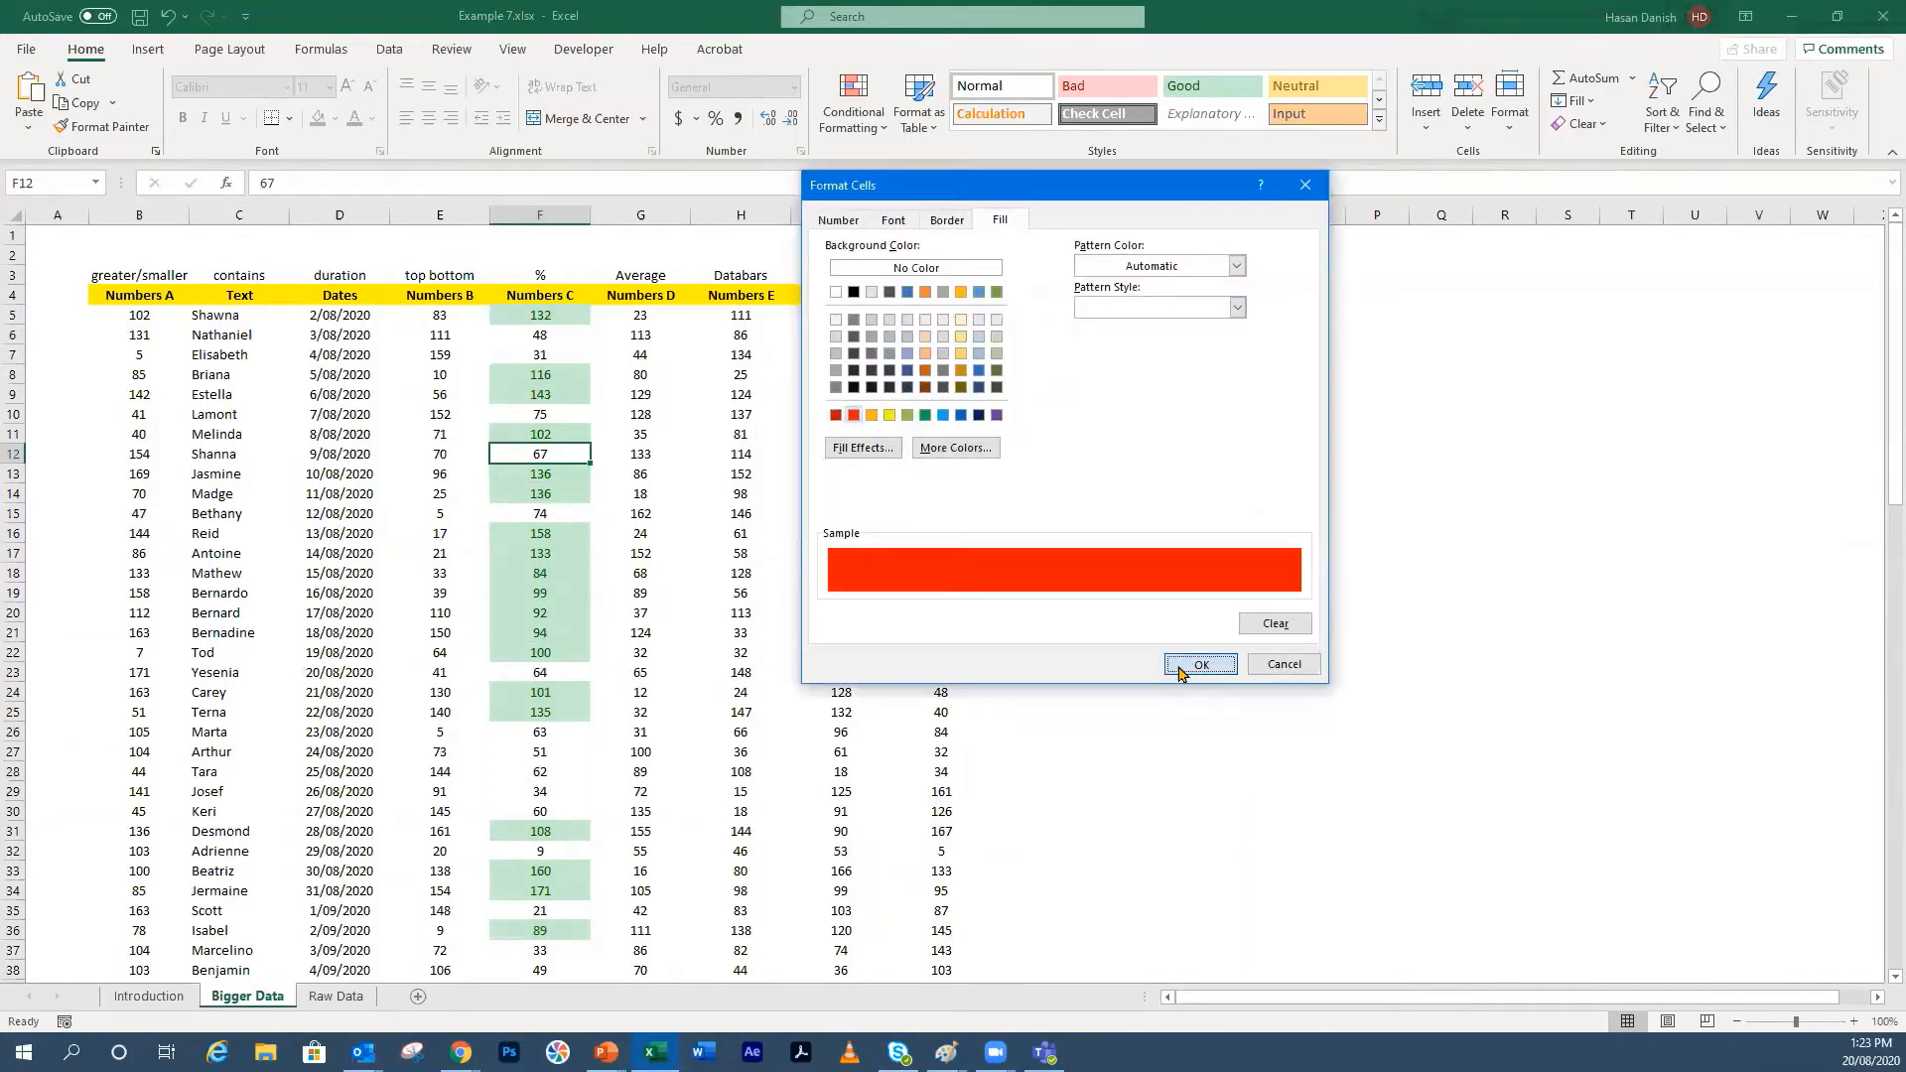
{"action": "left_click", "coordinate": [1119, 623]}
{"action": "left_click", "coordinate": [1142, 590]}
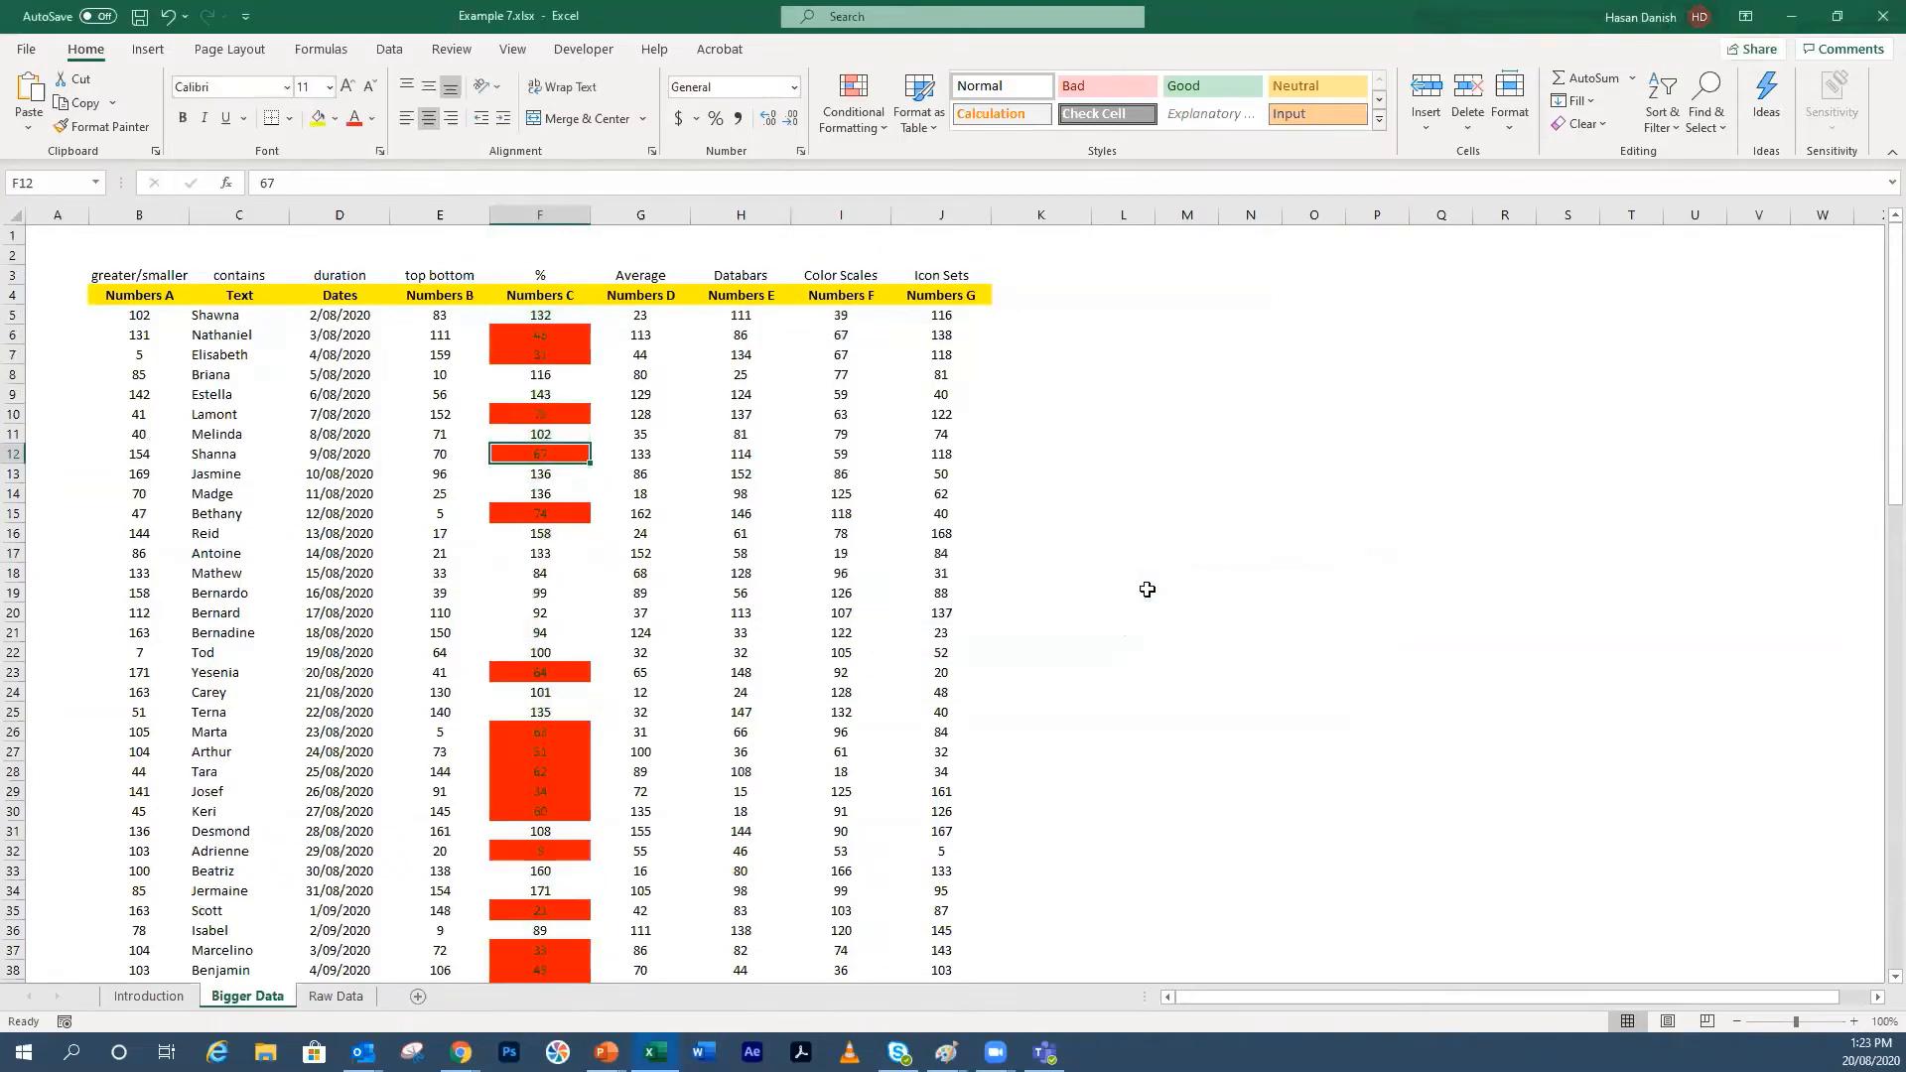
Step: Examine the Numbers C column for the red cells highlighted by the bottom 50% rule
{"action": "left_click", "coordinate": [1147, 589]}
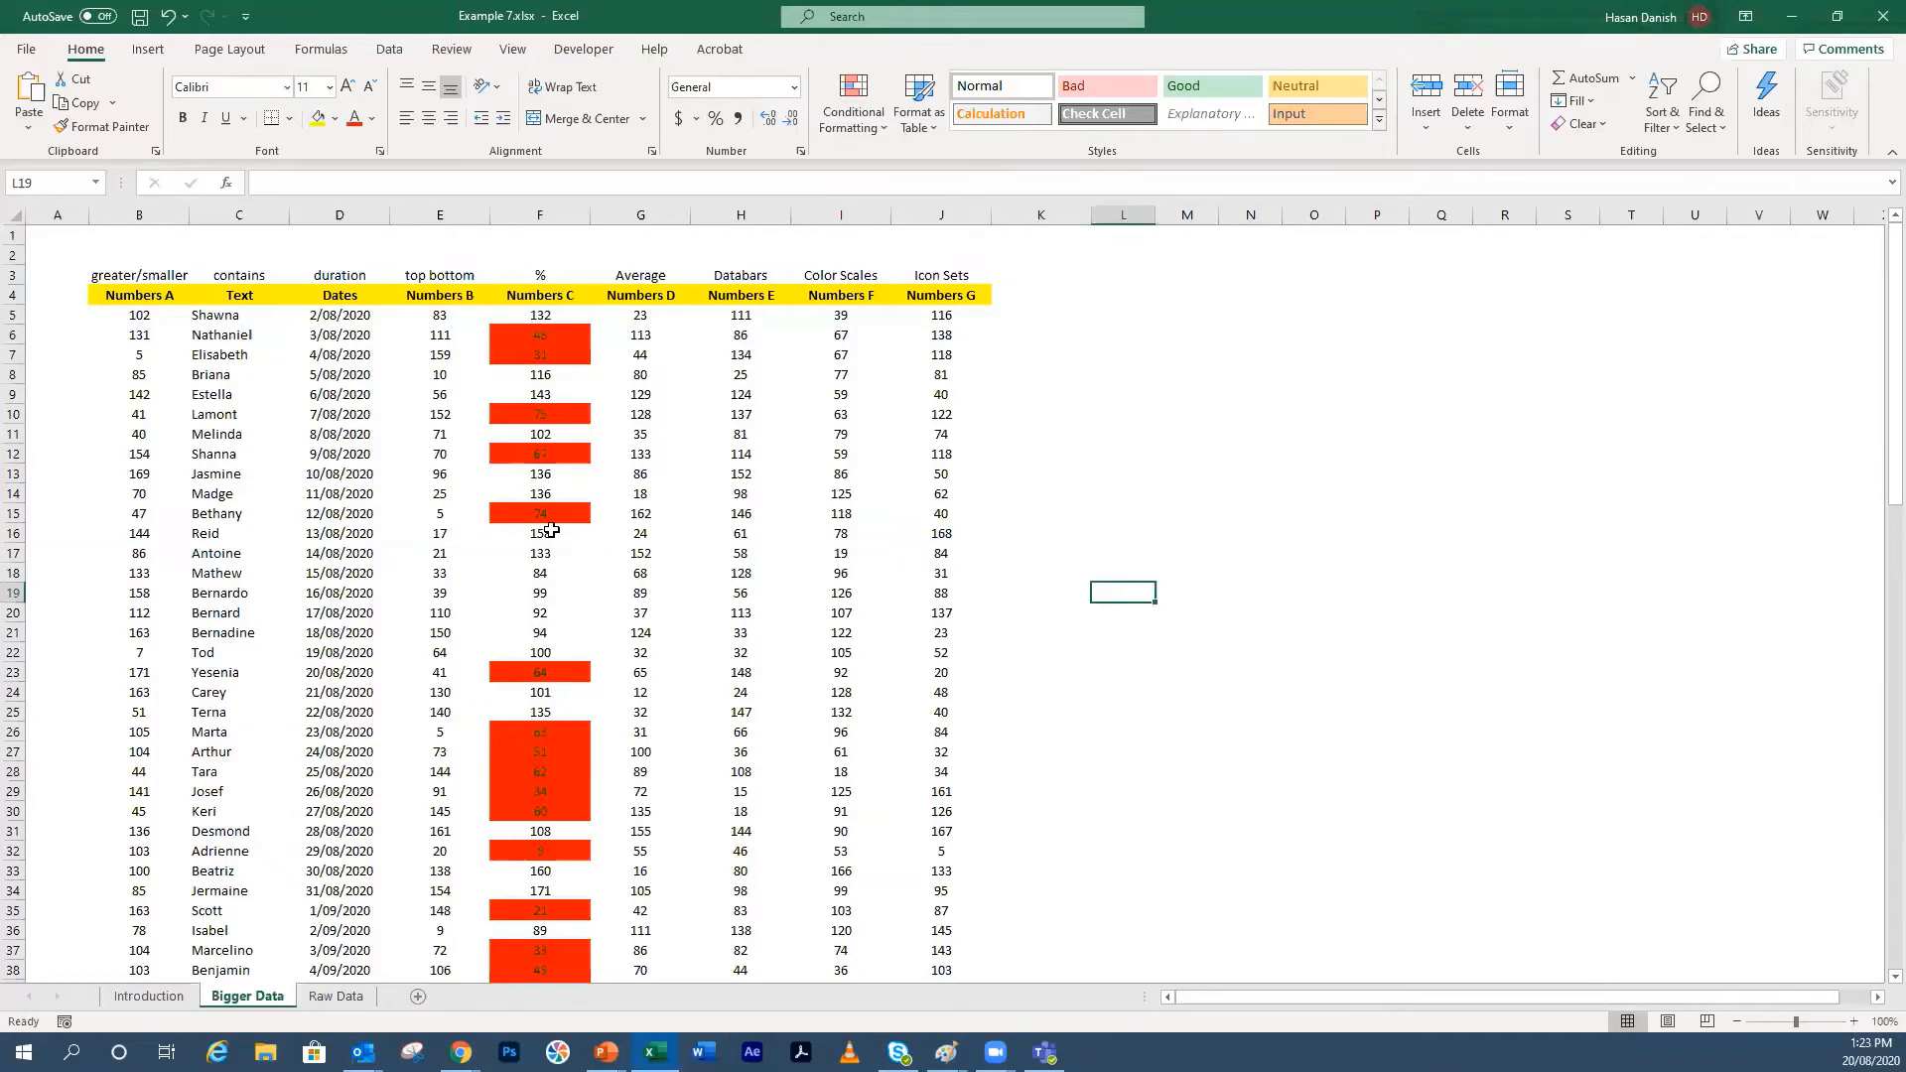
{"action": "scroll", "coordinate": [524, 786], "scroll_direction": "down", "scroll_amount": 5}
{"action": "scroll", "coordinate": [526, 747], "scroll_direction": "down", "scroll_amount": 7}
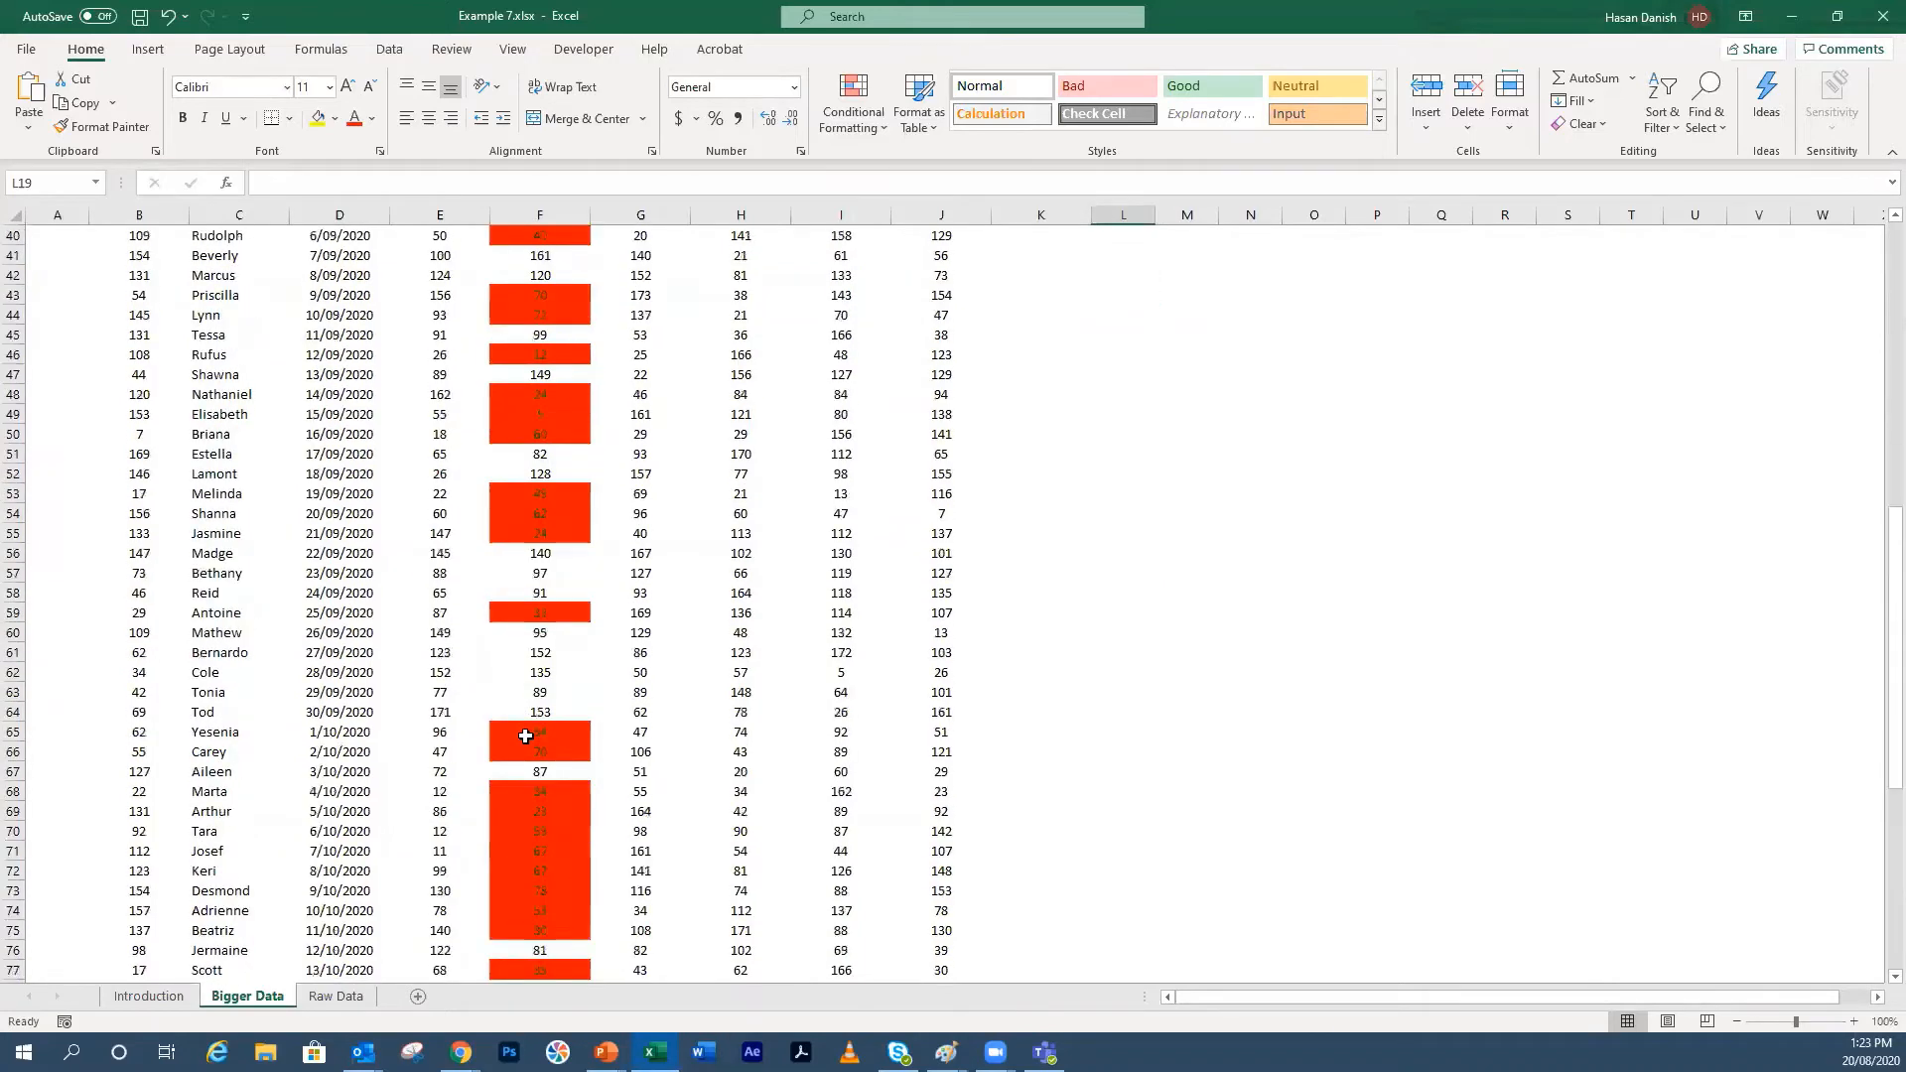
{"action": "scroll", "coordinate": [532, 764], "scroll_direction": "down", "scroll_amount": 7}
{"action": "scroll", "coordinate": [537, 779], "scroll_direction": "up", "scroll_amount": 18}
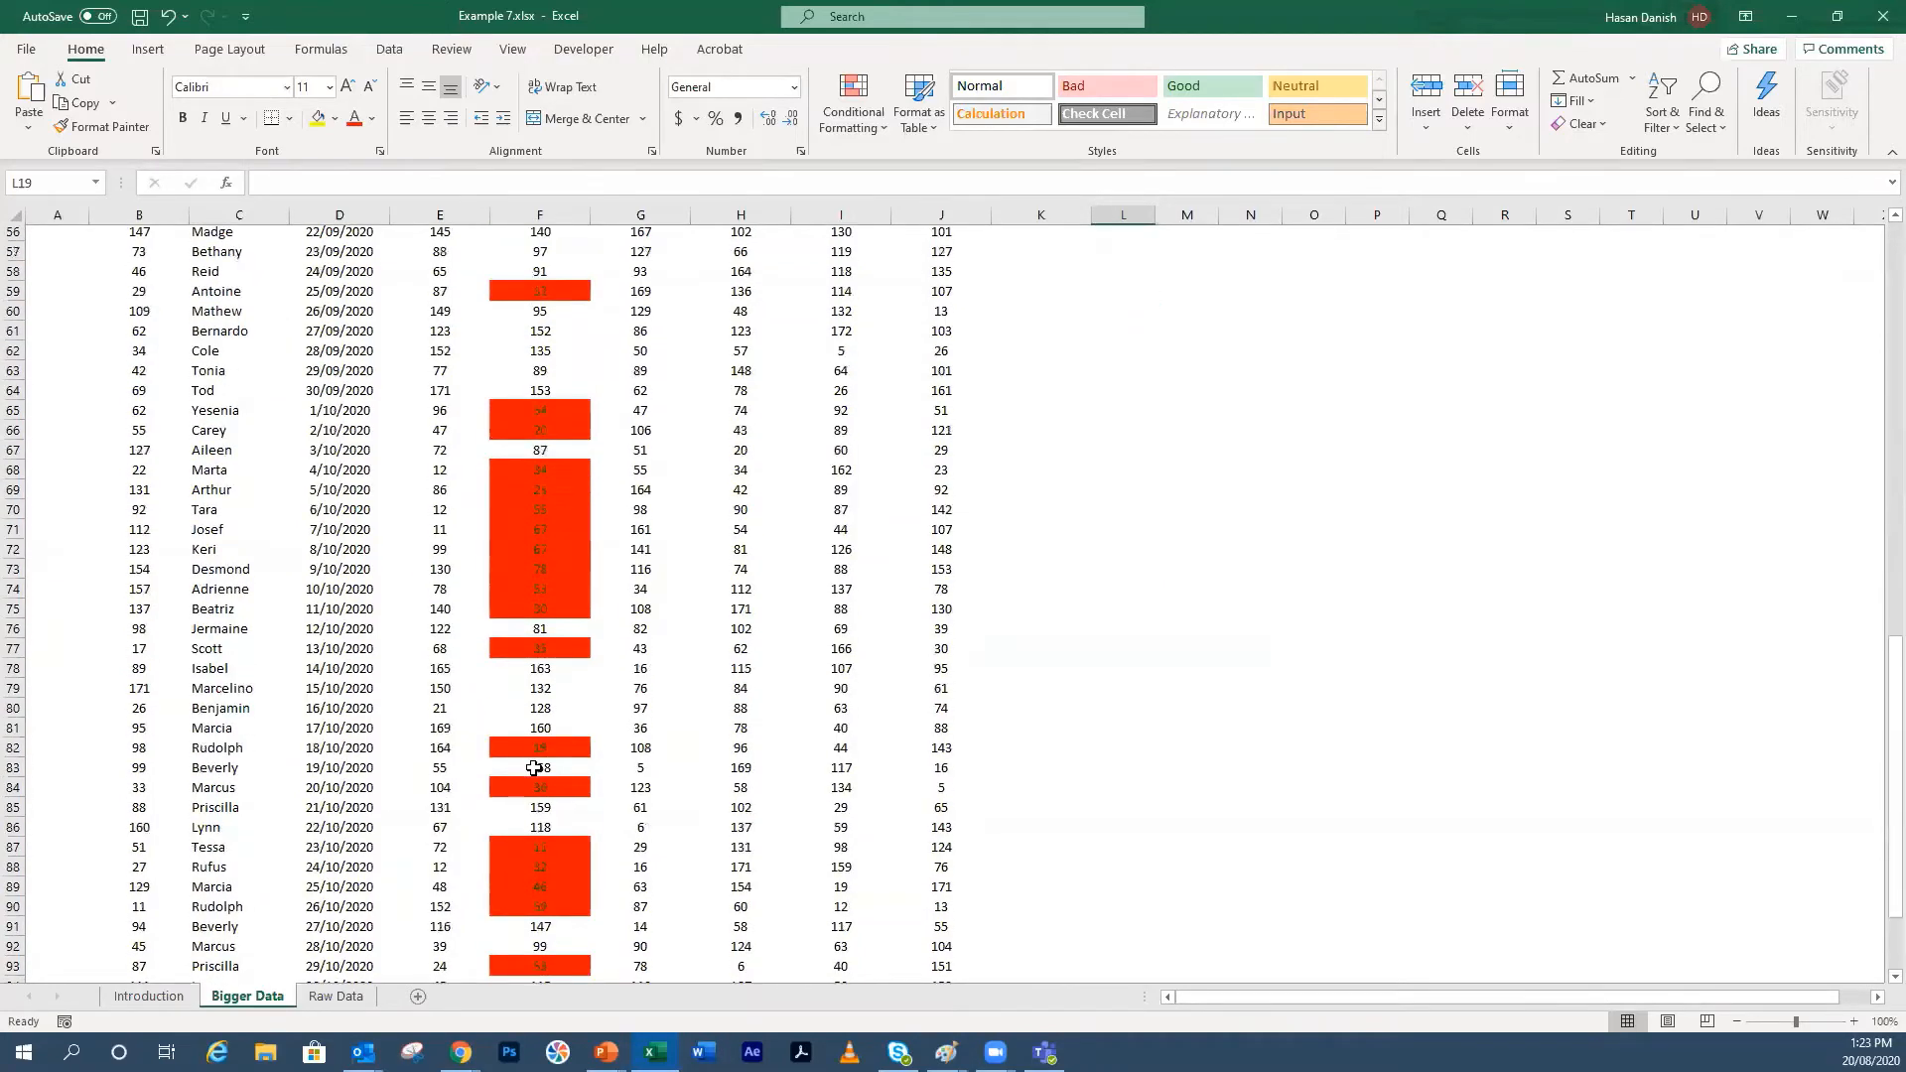
{"action": "scroll", "coordinate": [536, 746], "scroll_direction": "up", "scroll_amount": 1}
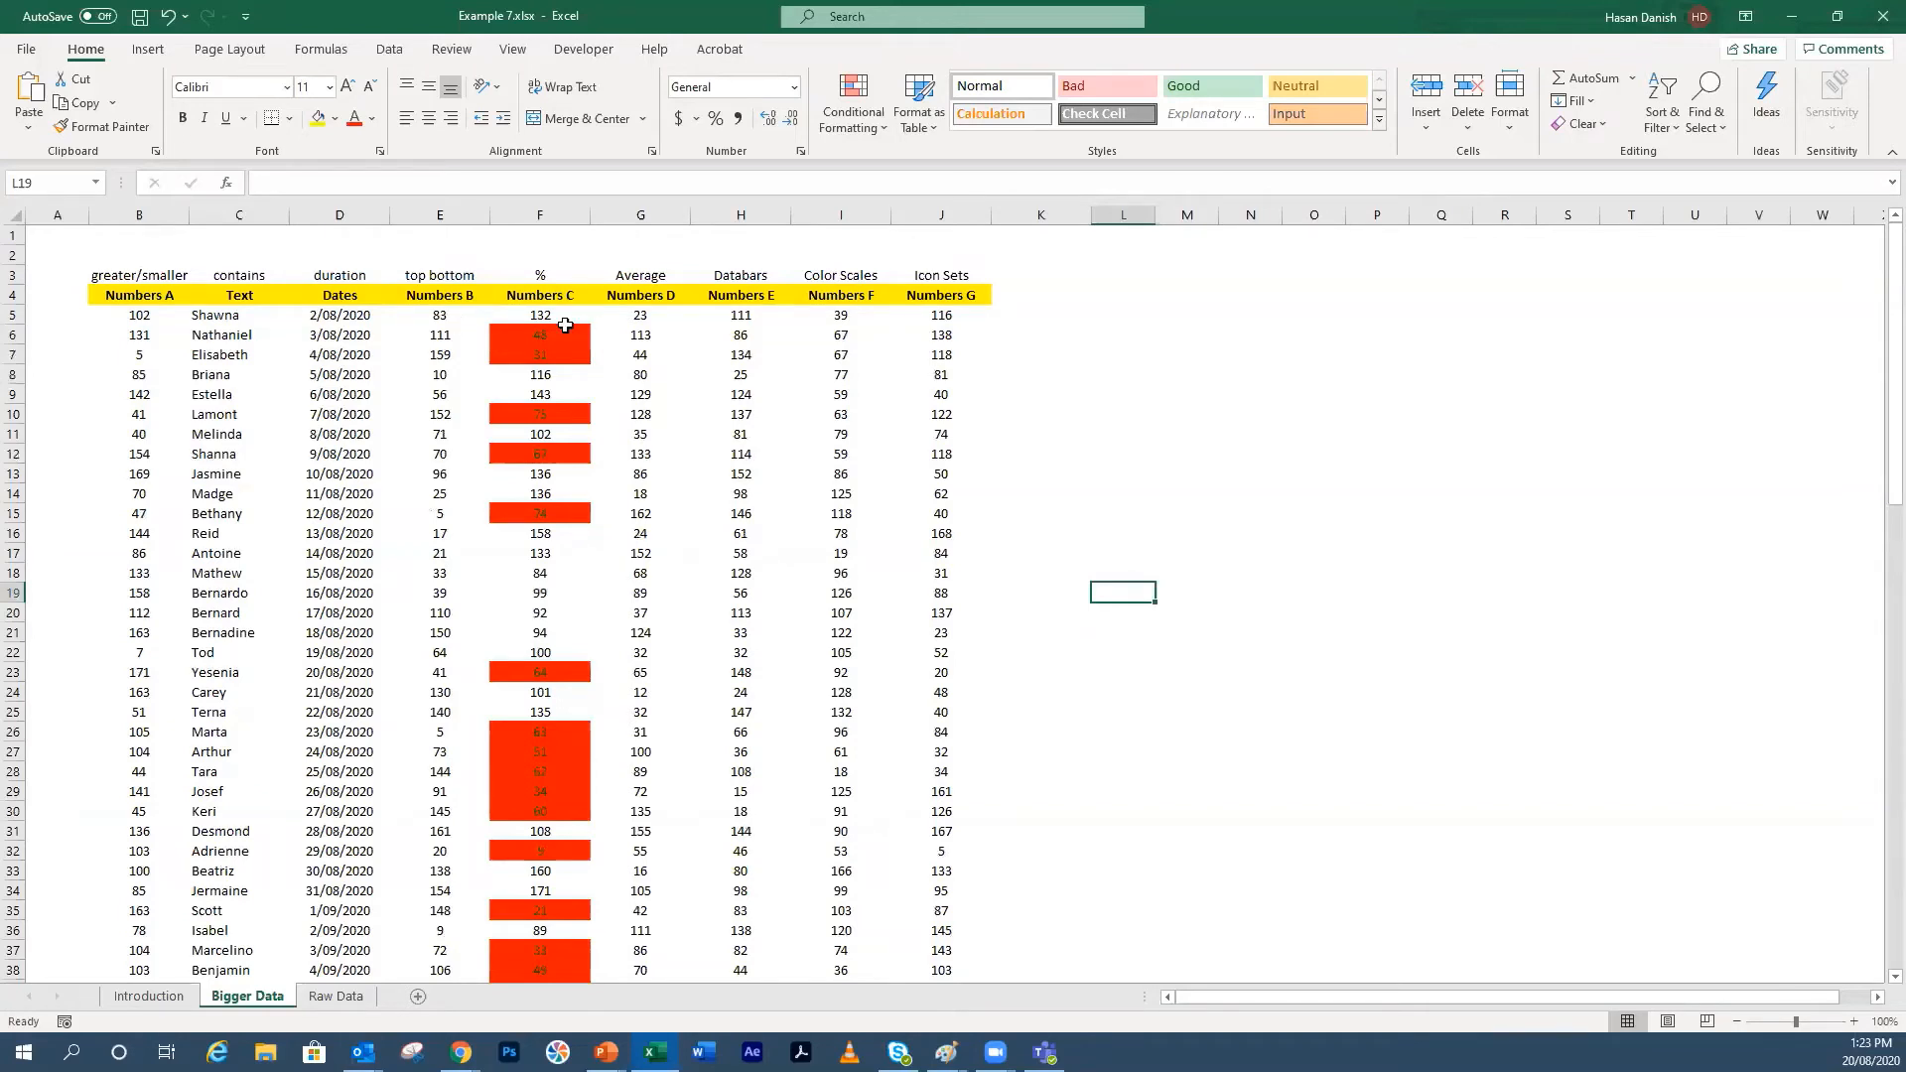
{"action": "left_click_drag", "start_coordinate": [575, 303], "coordinate": [576, 891]}
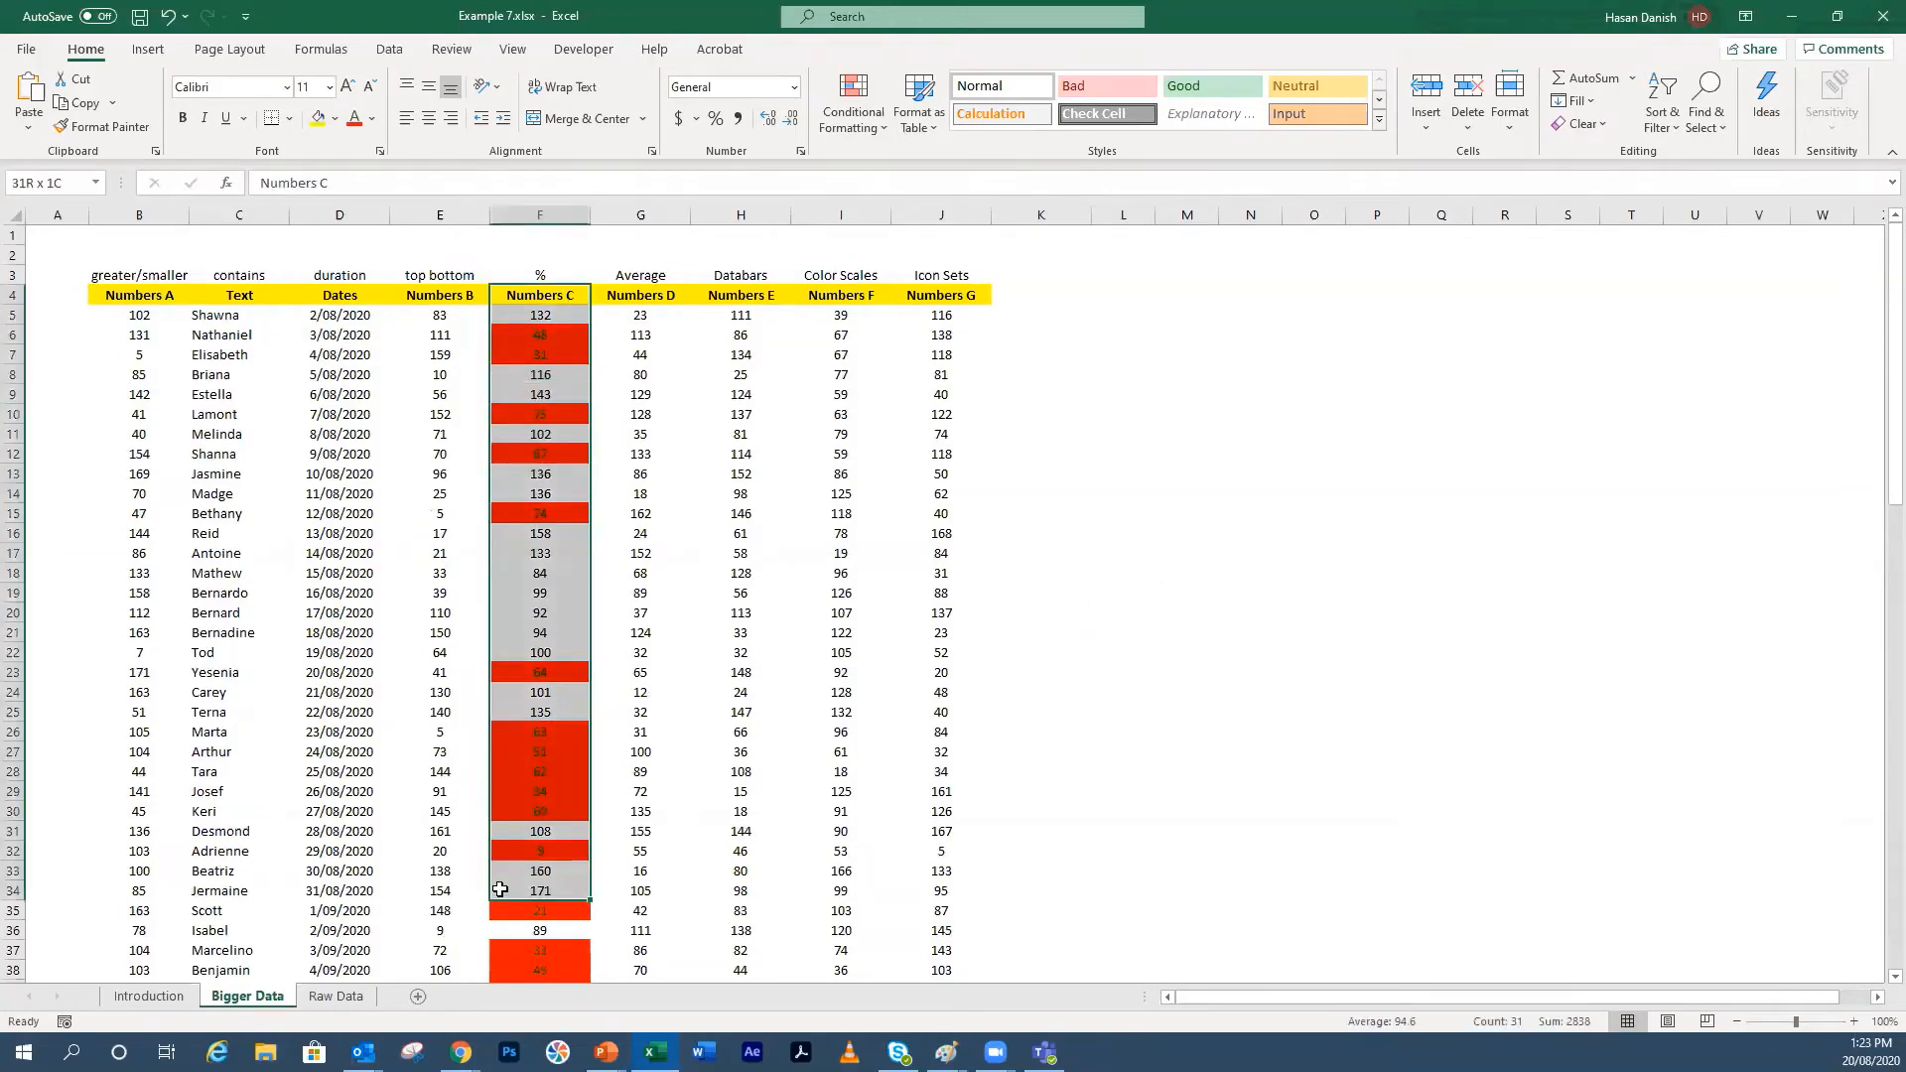
{"action": "left_click", "coordinate": [576, 429]}
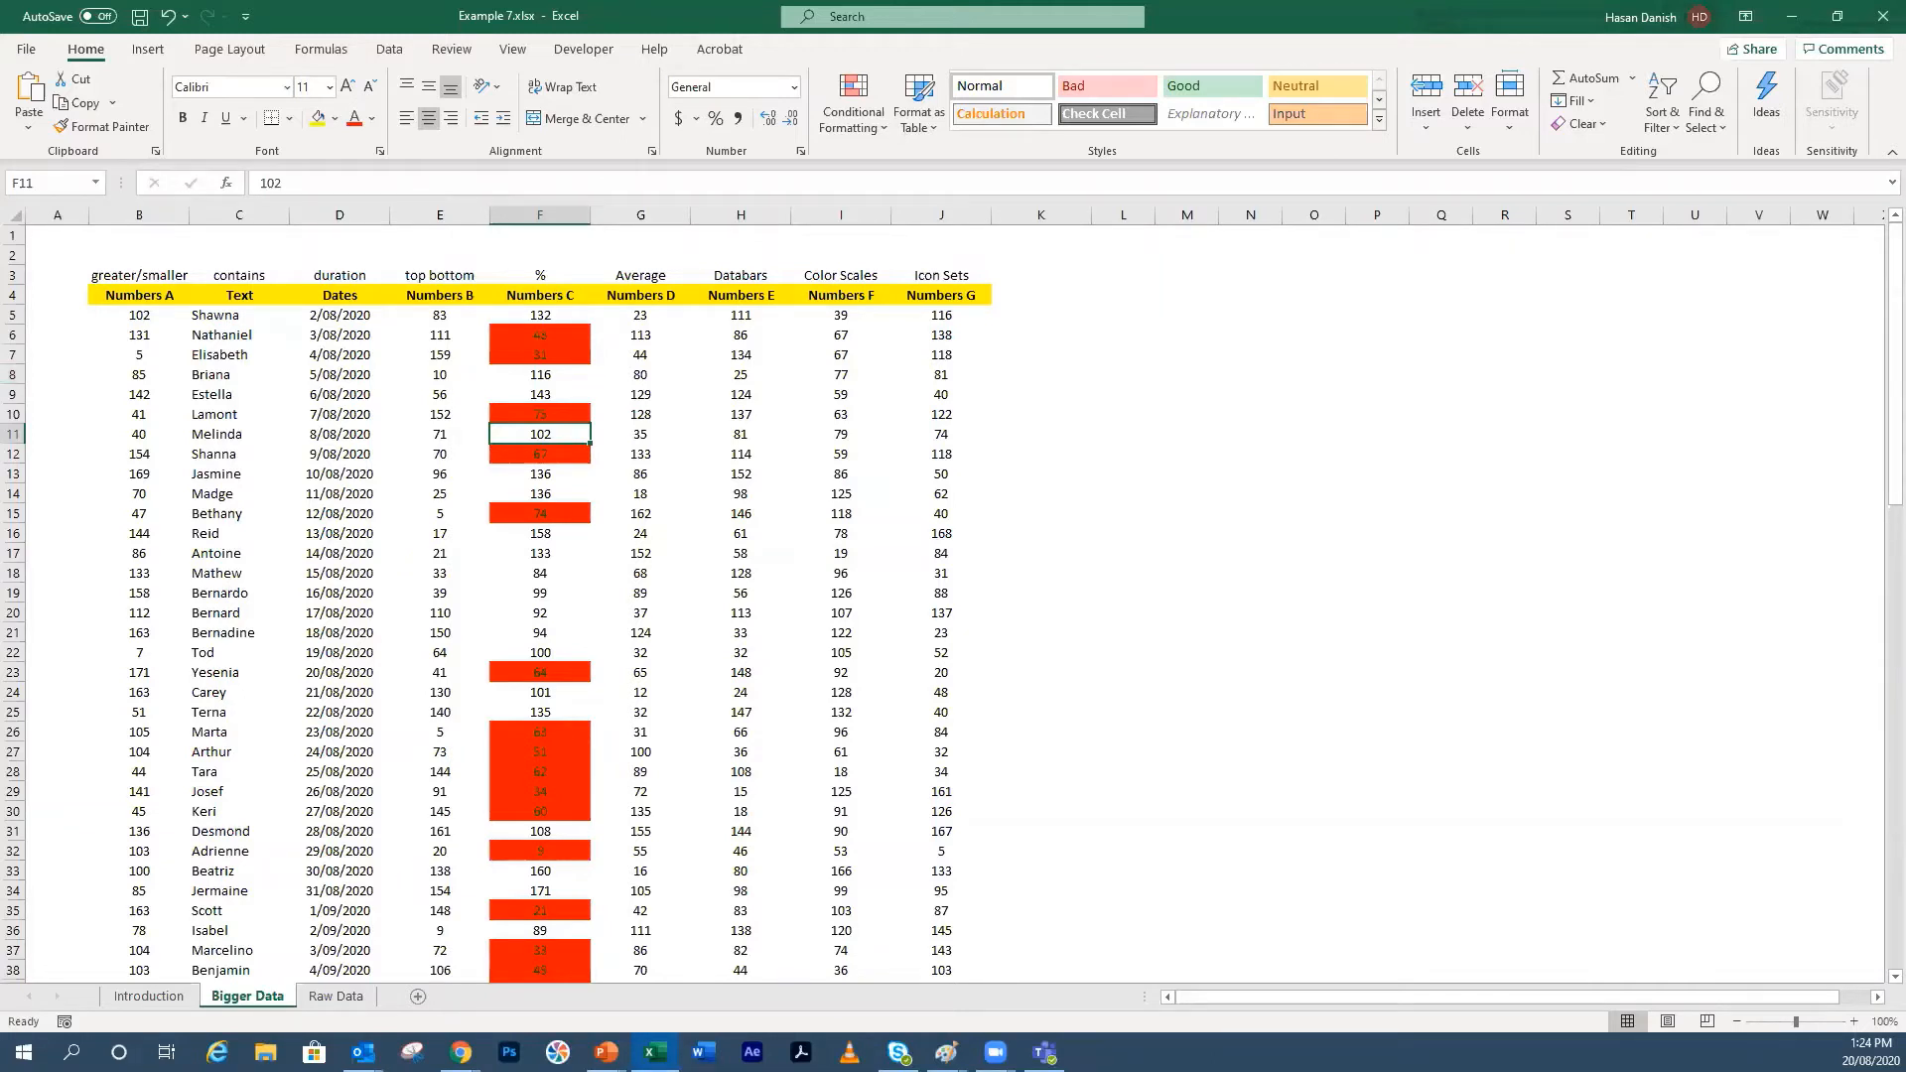
{"action": "left_click", "coordinate": [599, 414]}
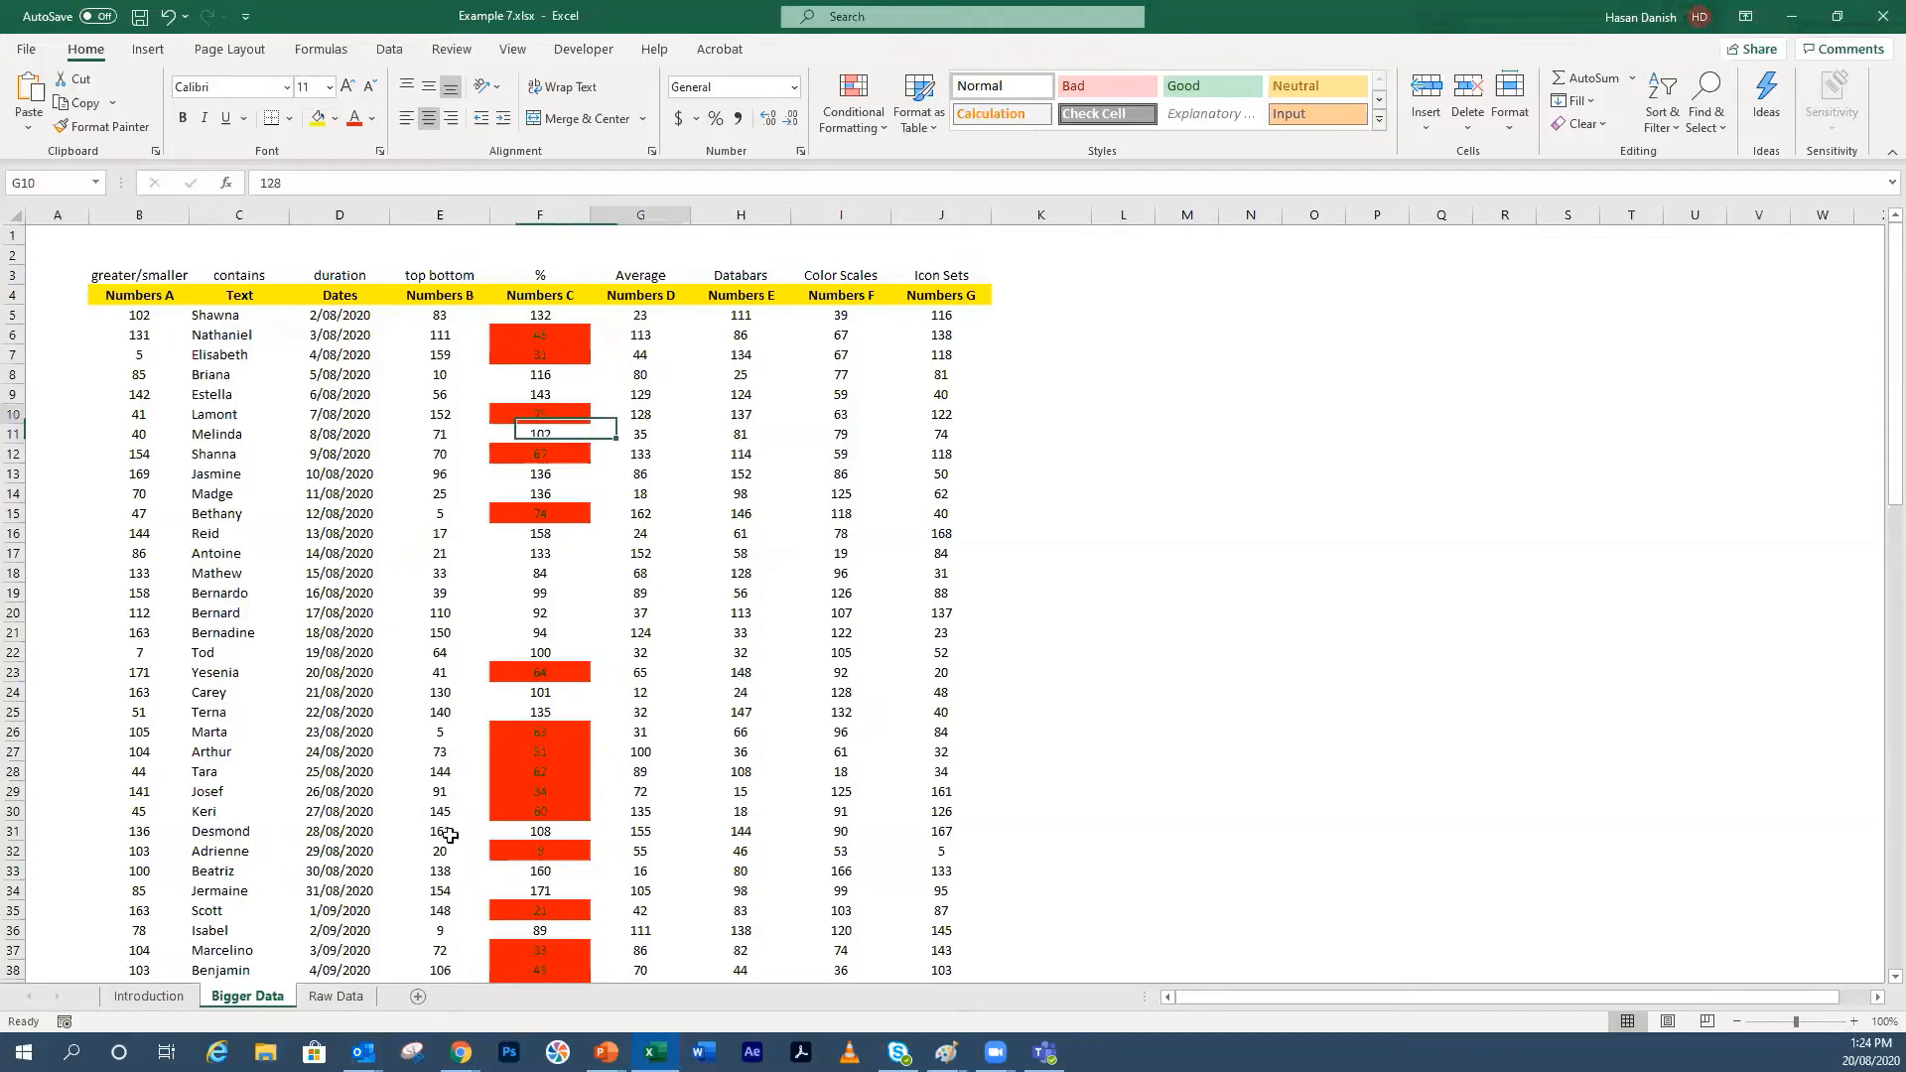
Step: Open the Introduction sheet, and in the PowerPoint slide show advance the learning agenda's highlight to Color Scales
{"action": "left_click", "coordinate": [149, 996]}
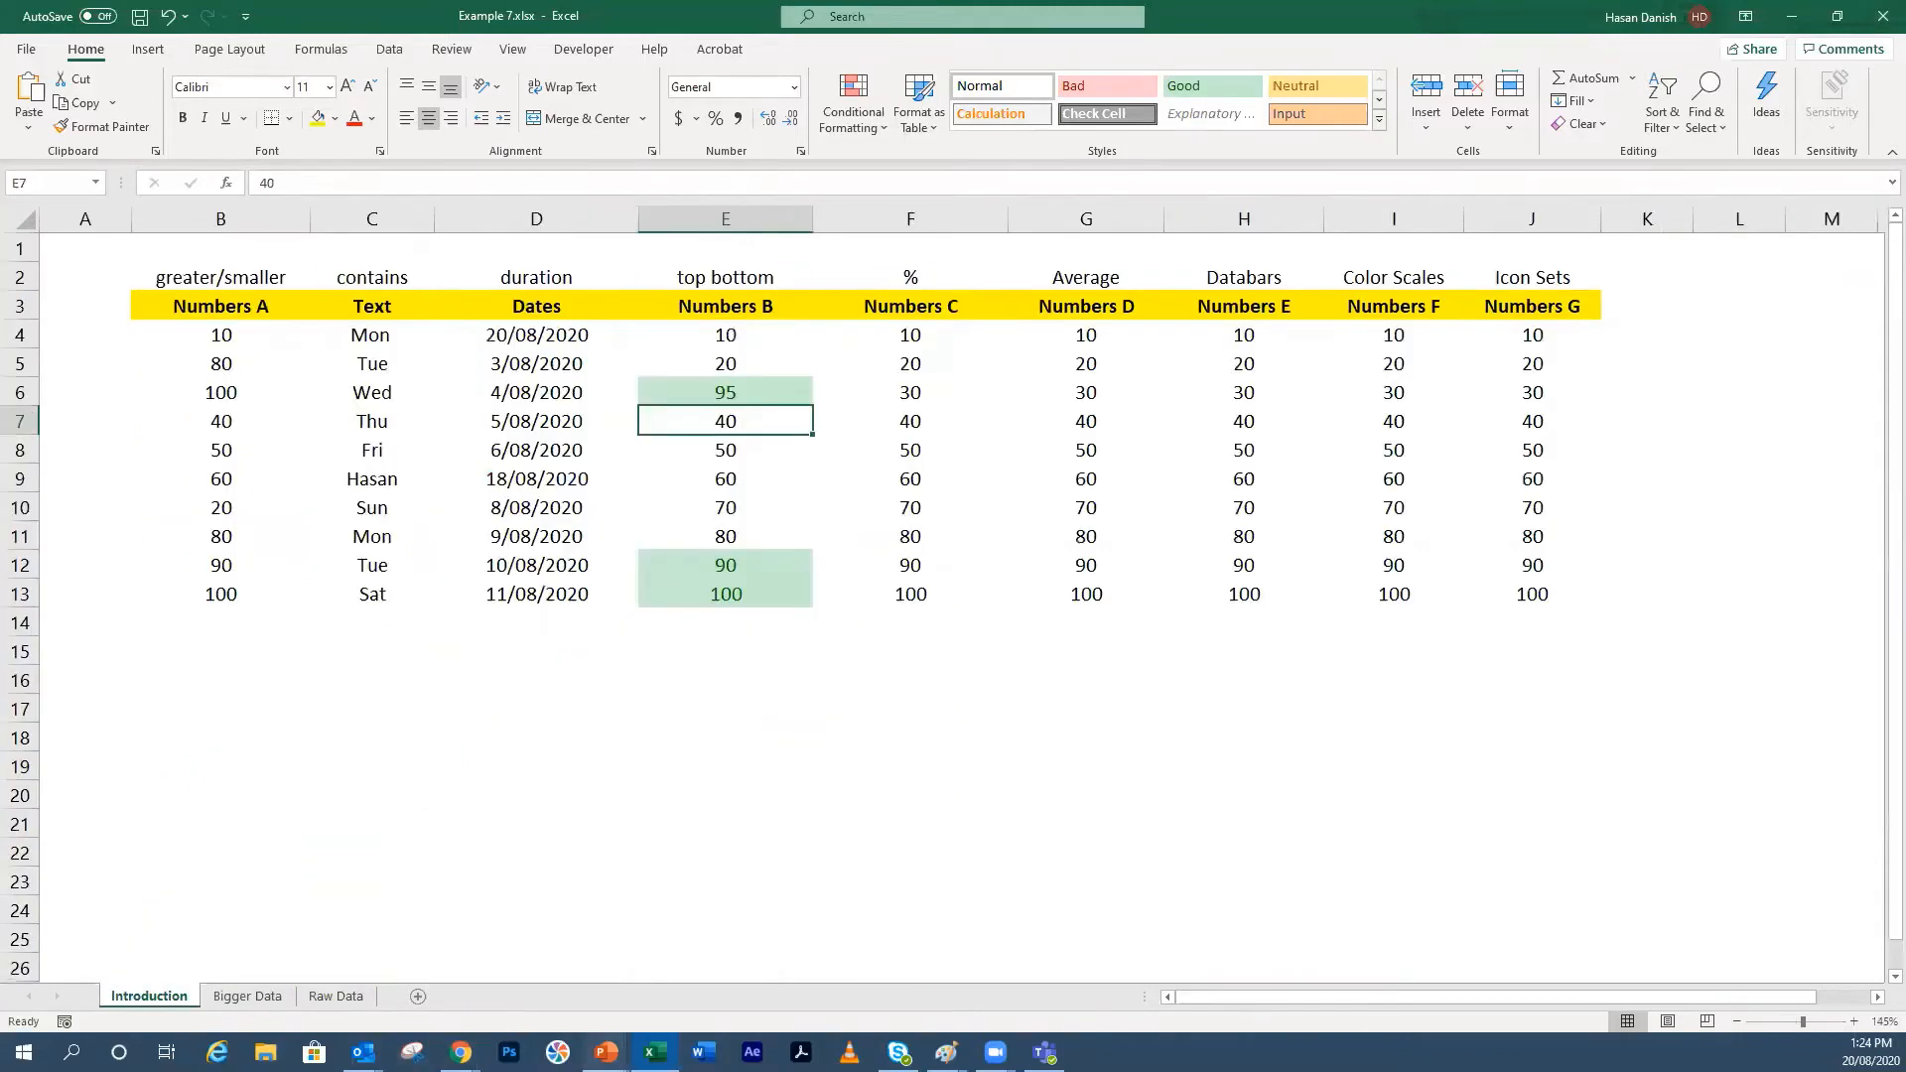
{"action": "mouse_move", "coordinate": [606, 1053]}
{"action": "left_click", "coordinate": [680, 973]}
{"action": "left_click", "coordinate": [1390, 644]}
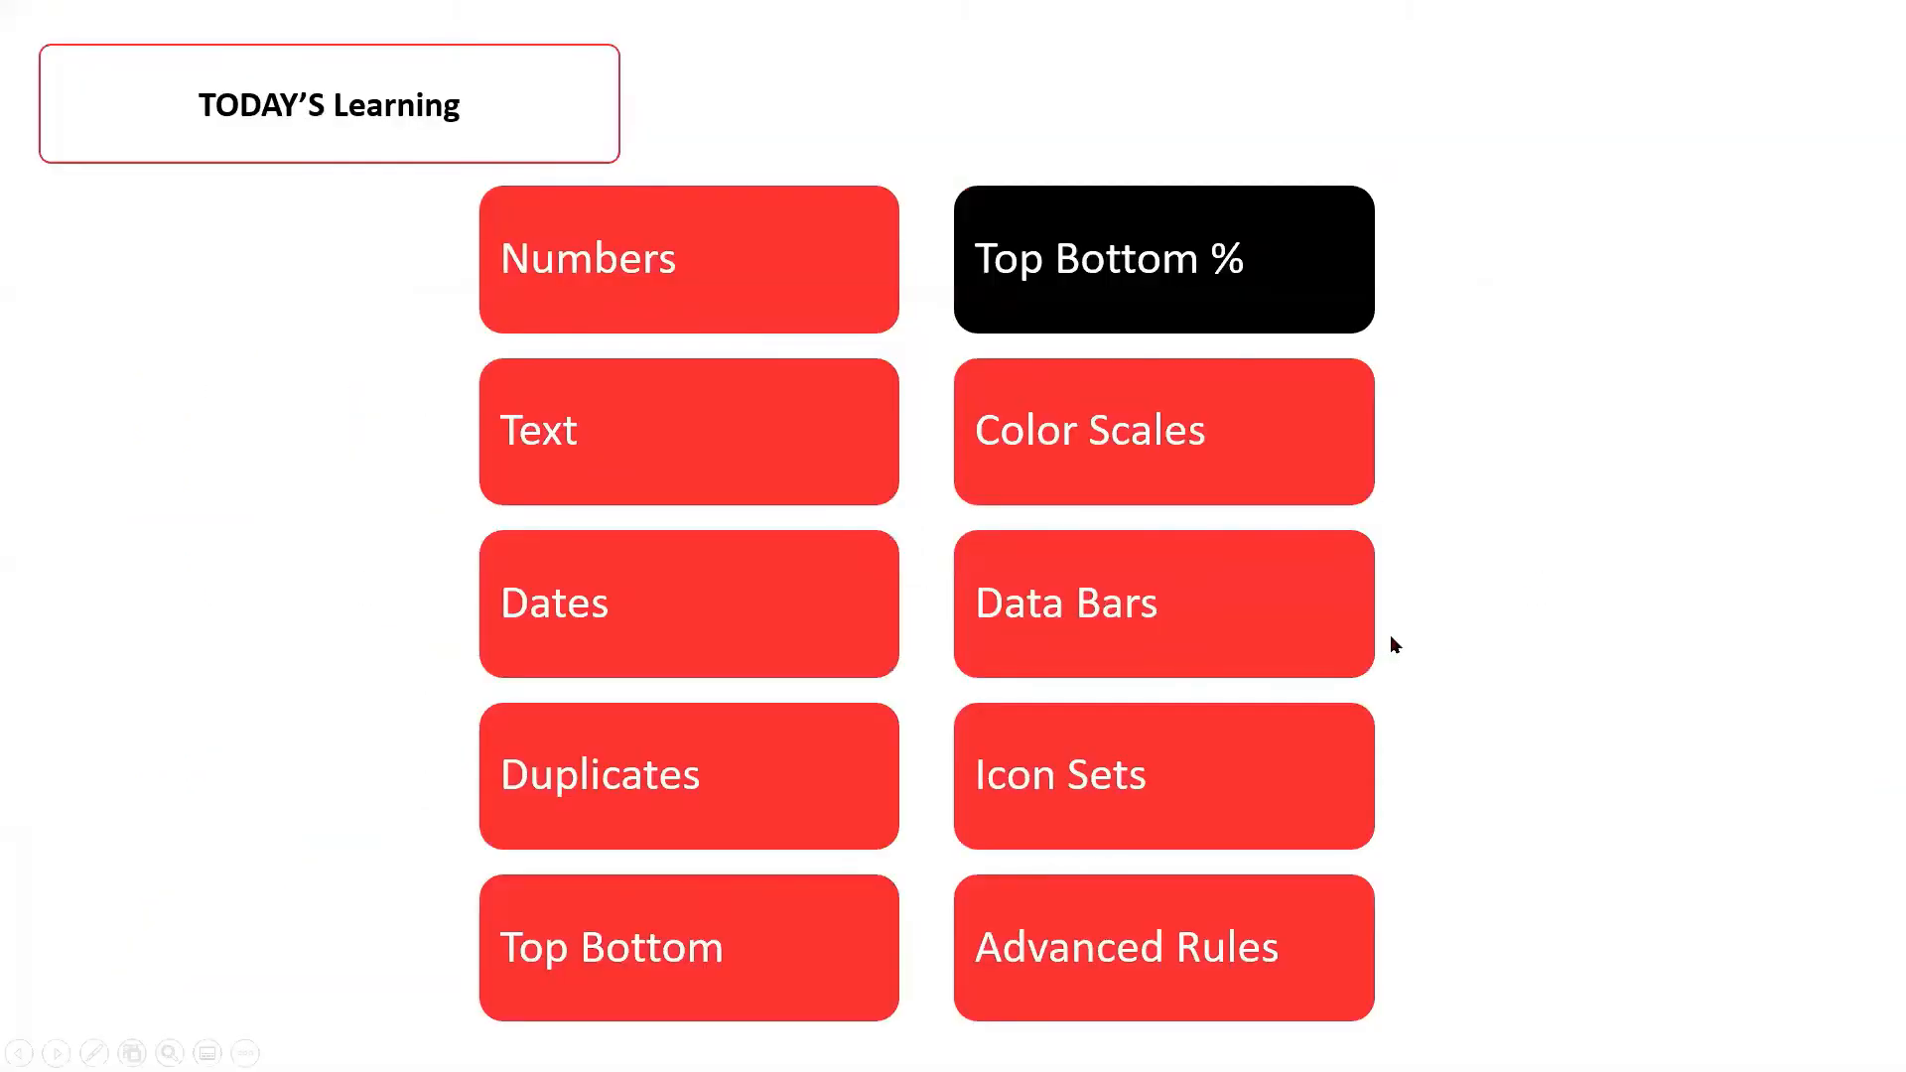
{"action": "left_click", "coordinate": [1441, 660]}
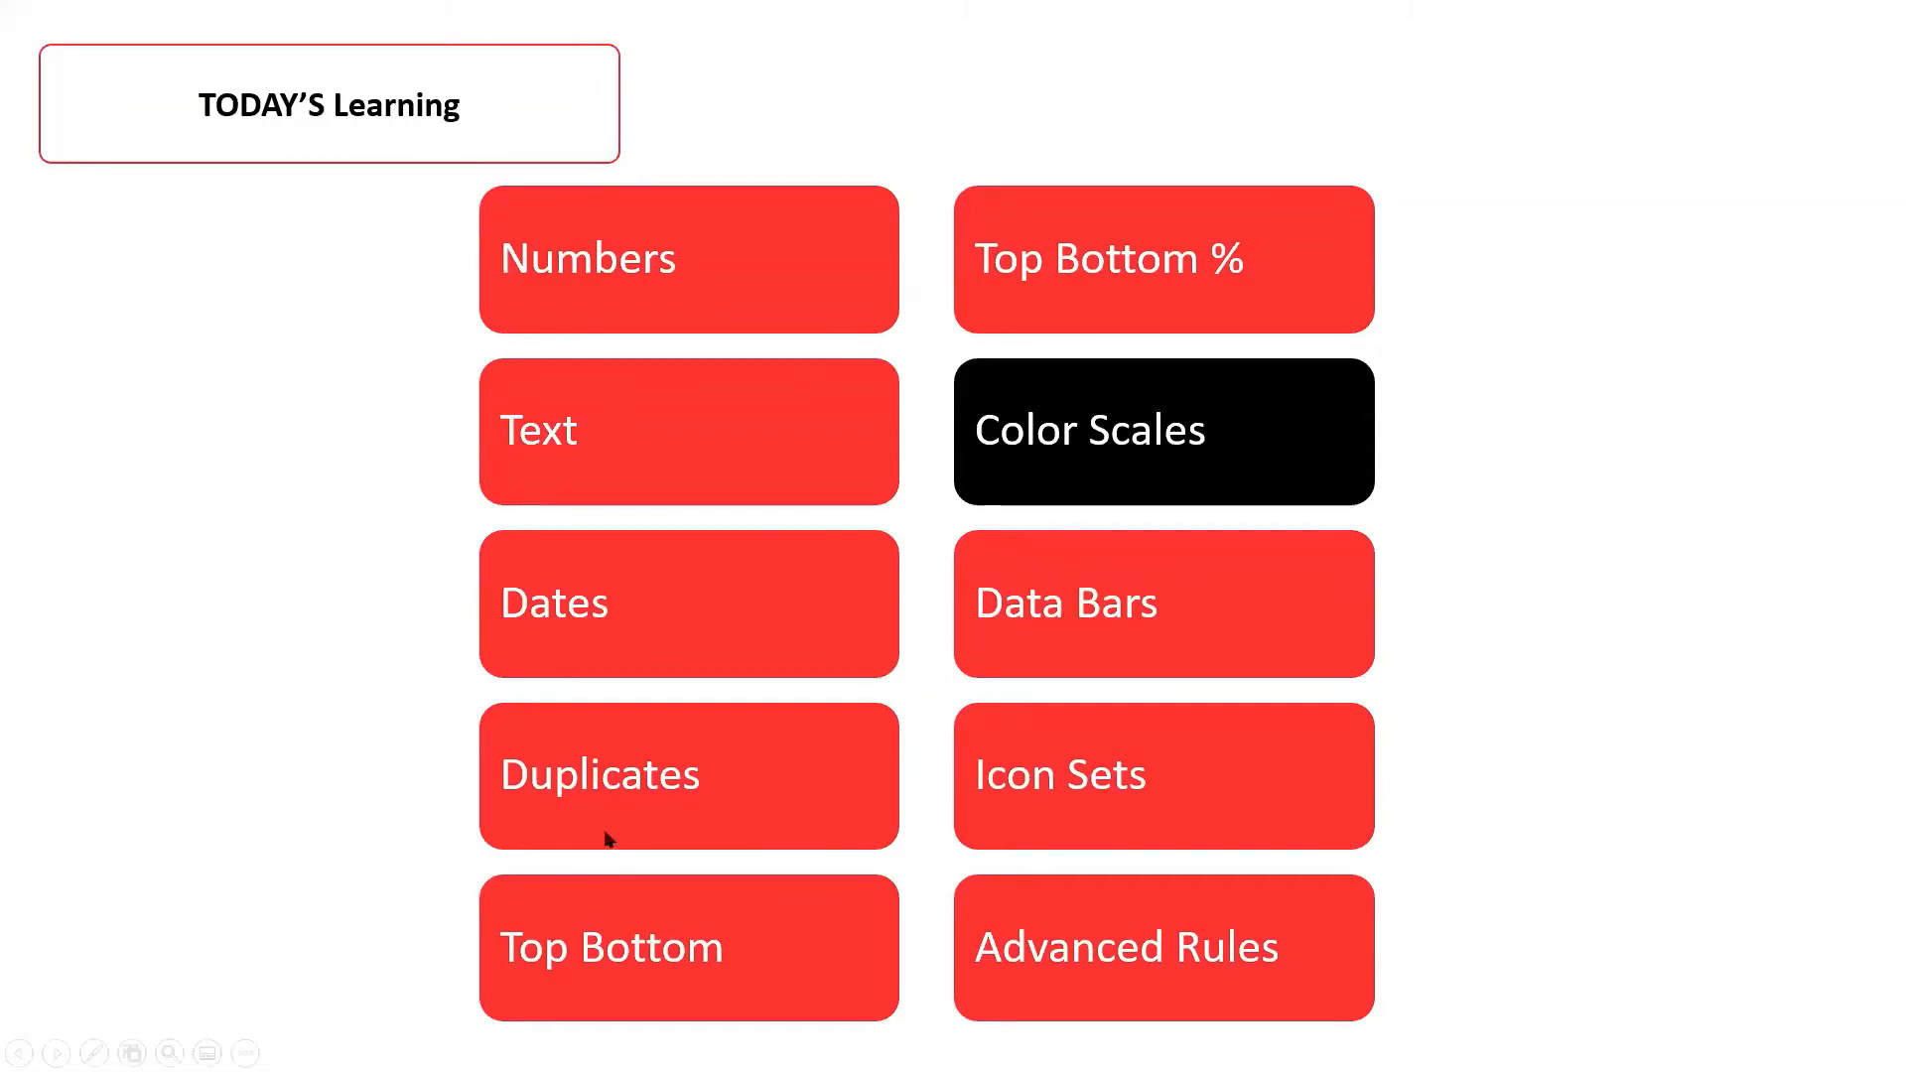
Step: Return to the Excel workbook and clear the conditional formatting rules from the entire Introduction sheet
{"action": "key", "text": "alt+Tab"}
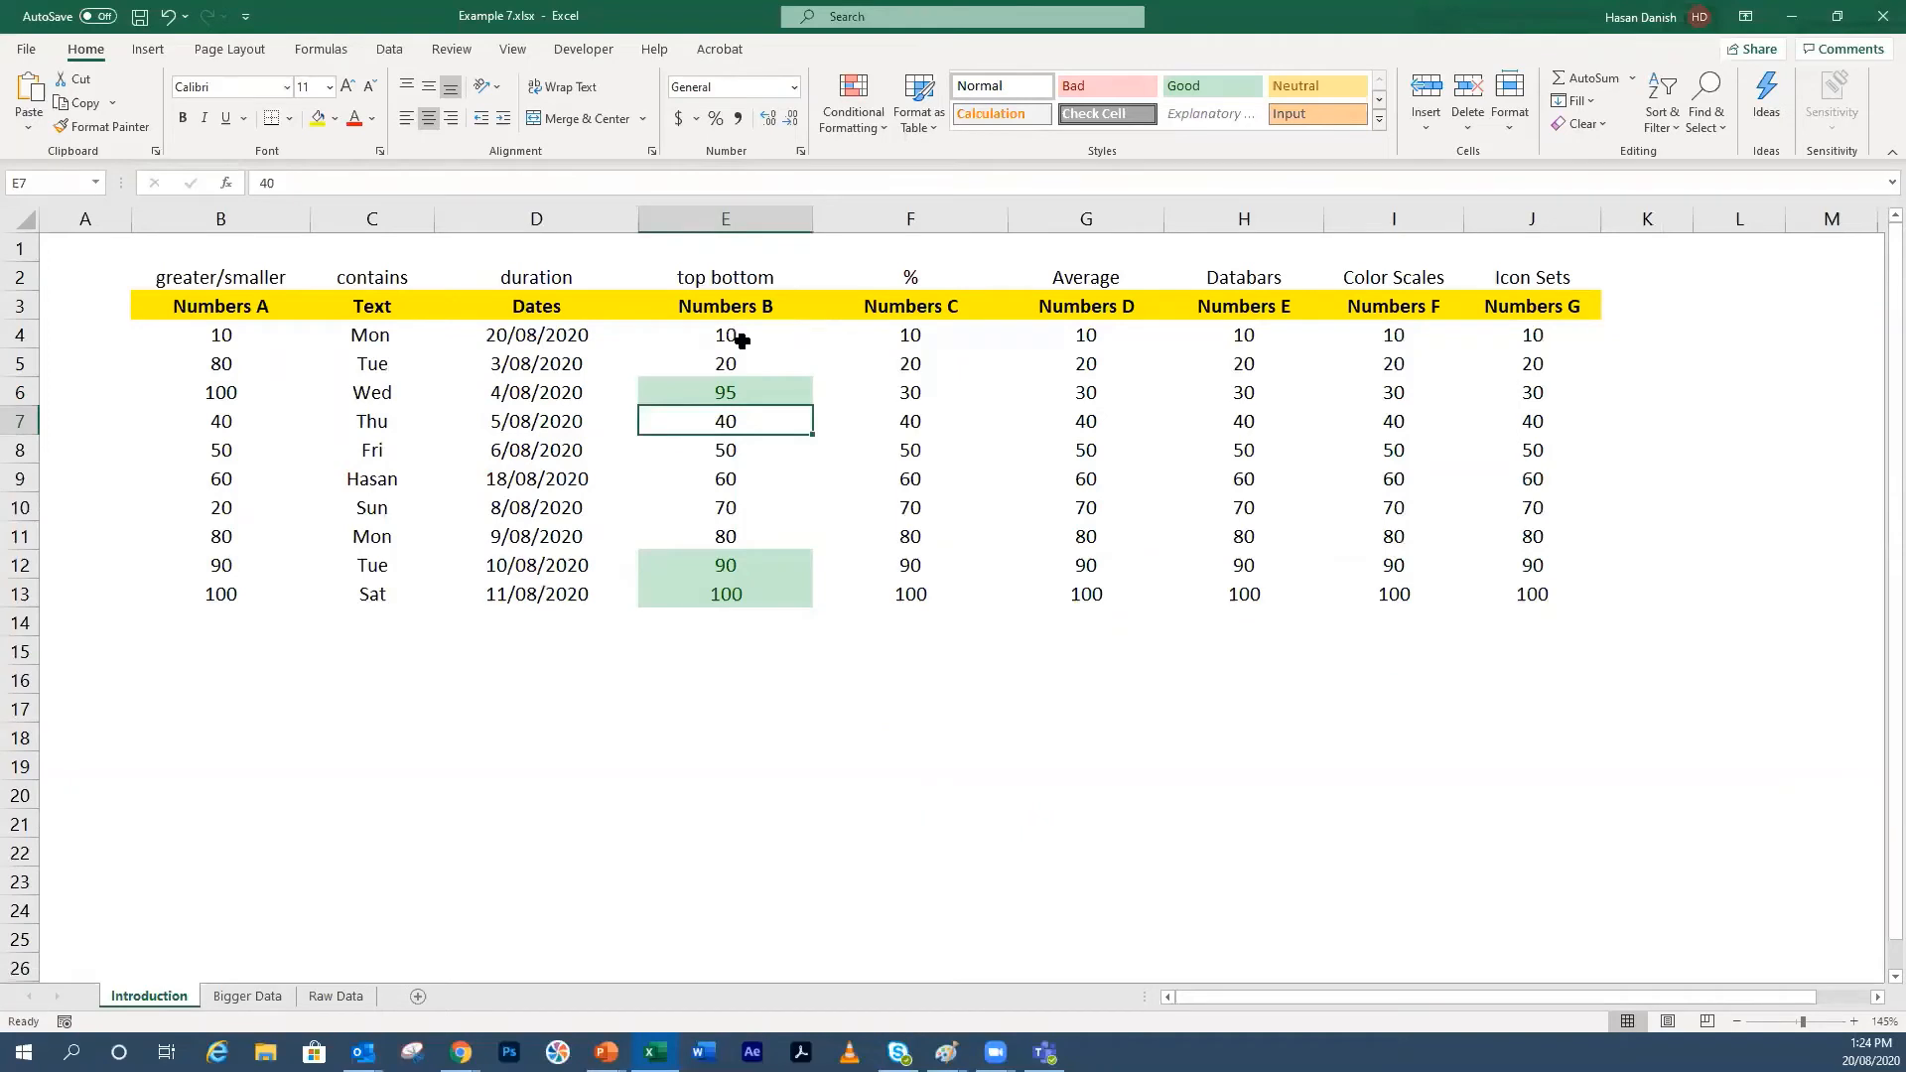
{"action": "left_click_drag", "start_coordinate": [743, 341], "coordinate": [777, 593]}
{"action": "left_click", "coordinate": [854, 110]}
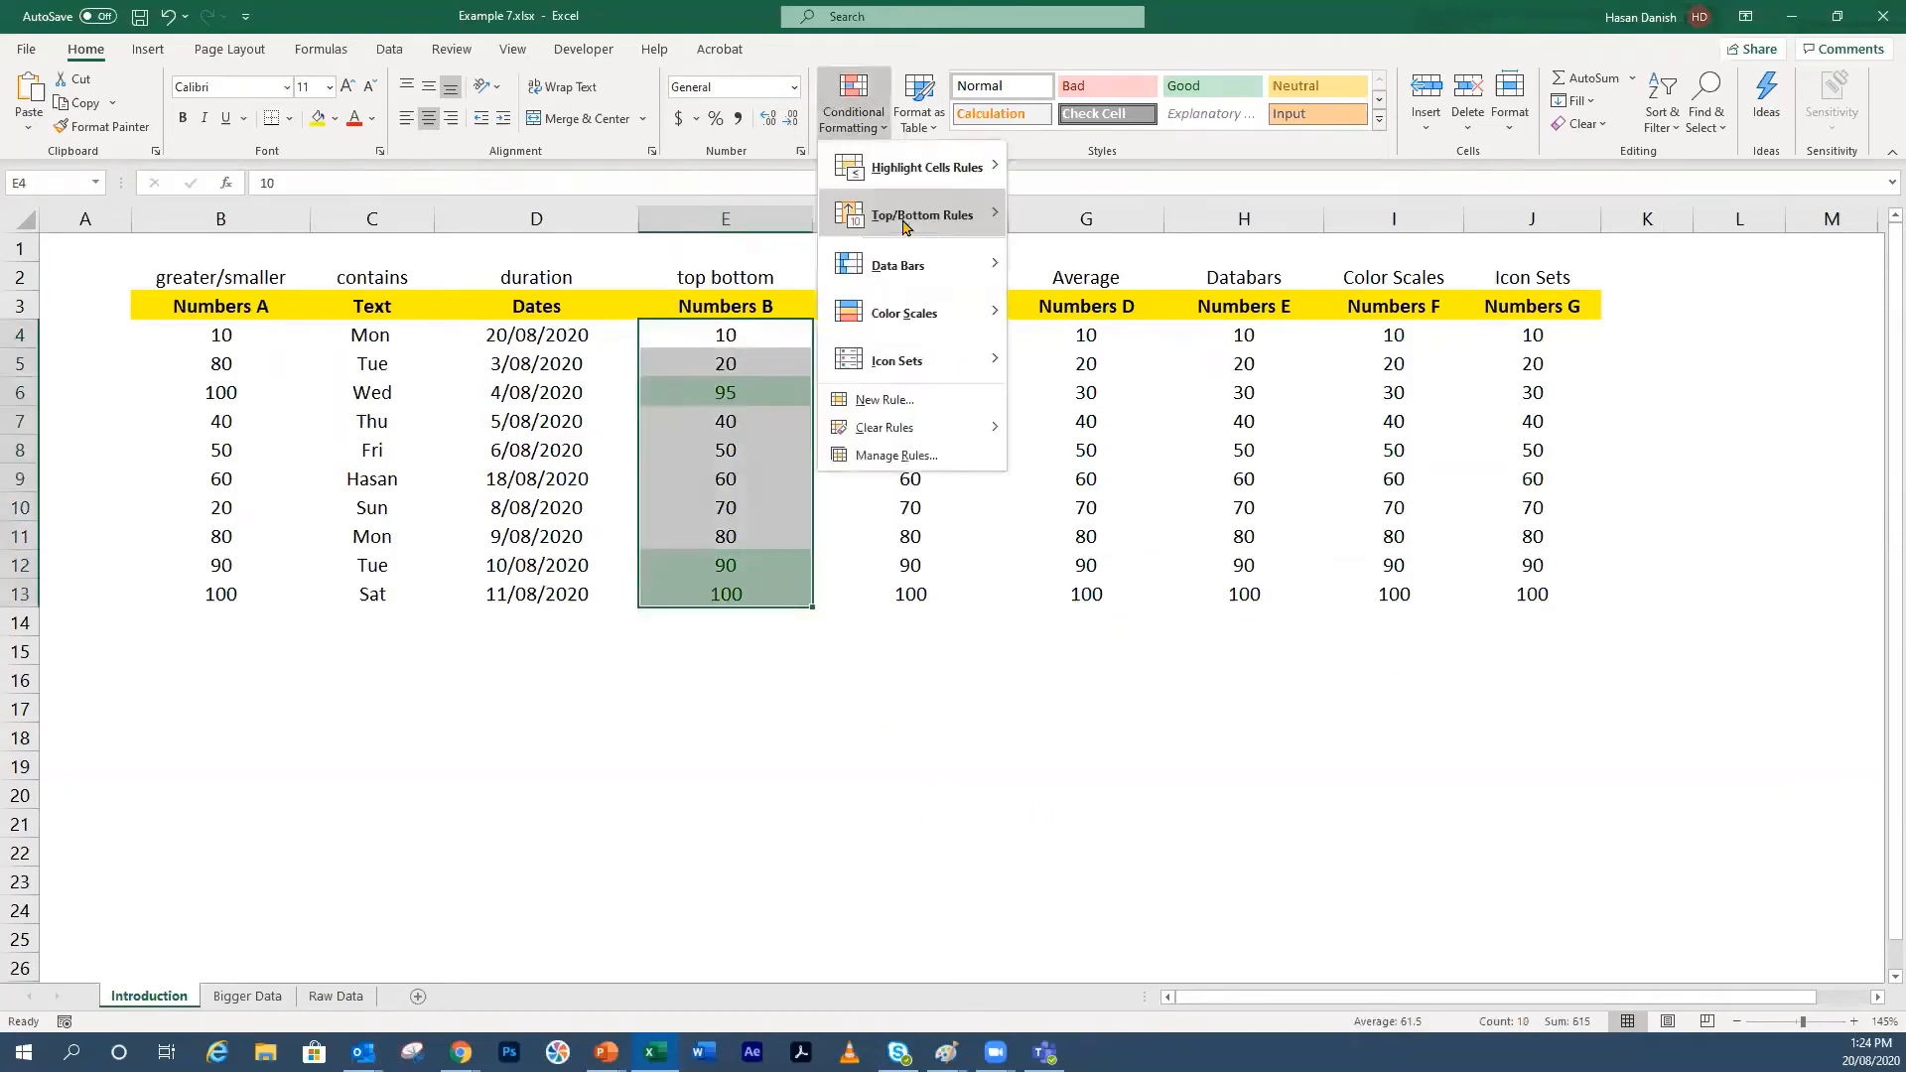
{"action": "mouse_move", "coordinate": [944, 429]}
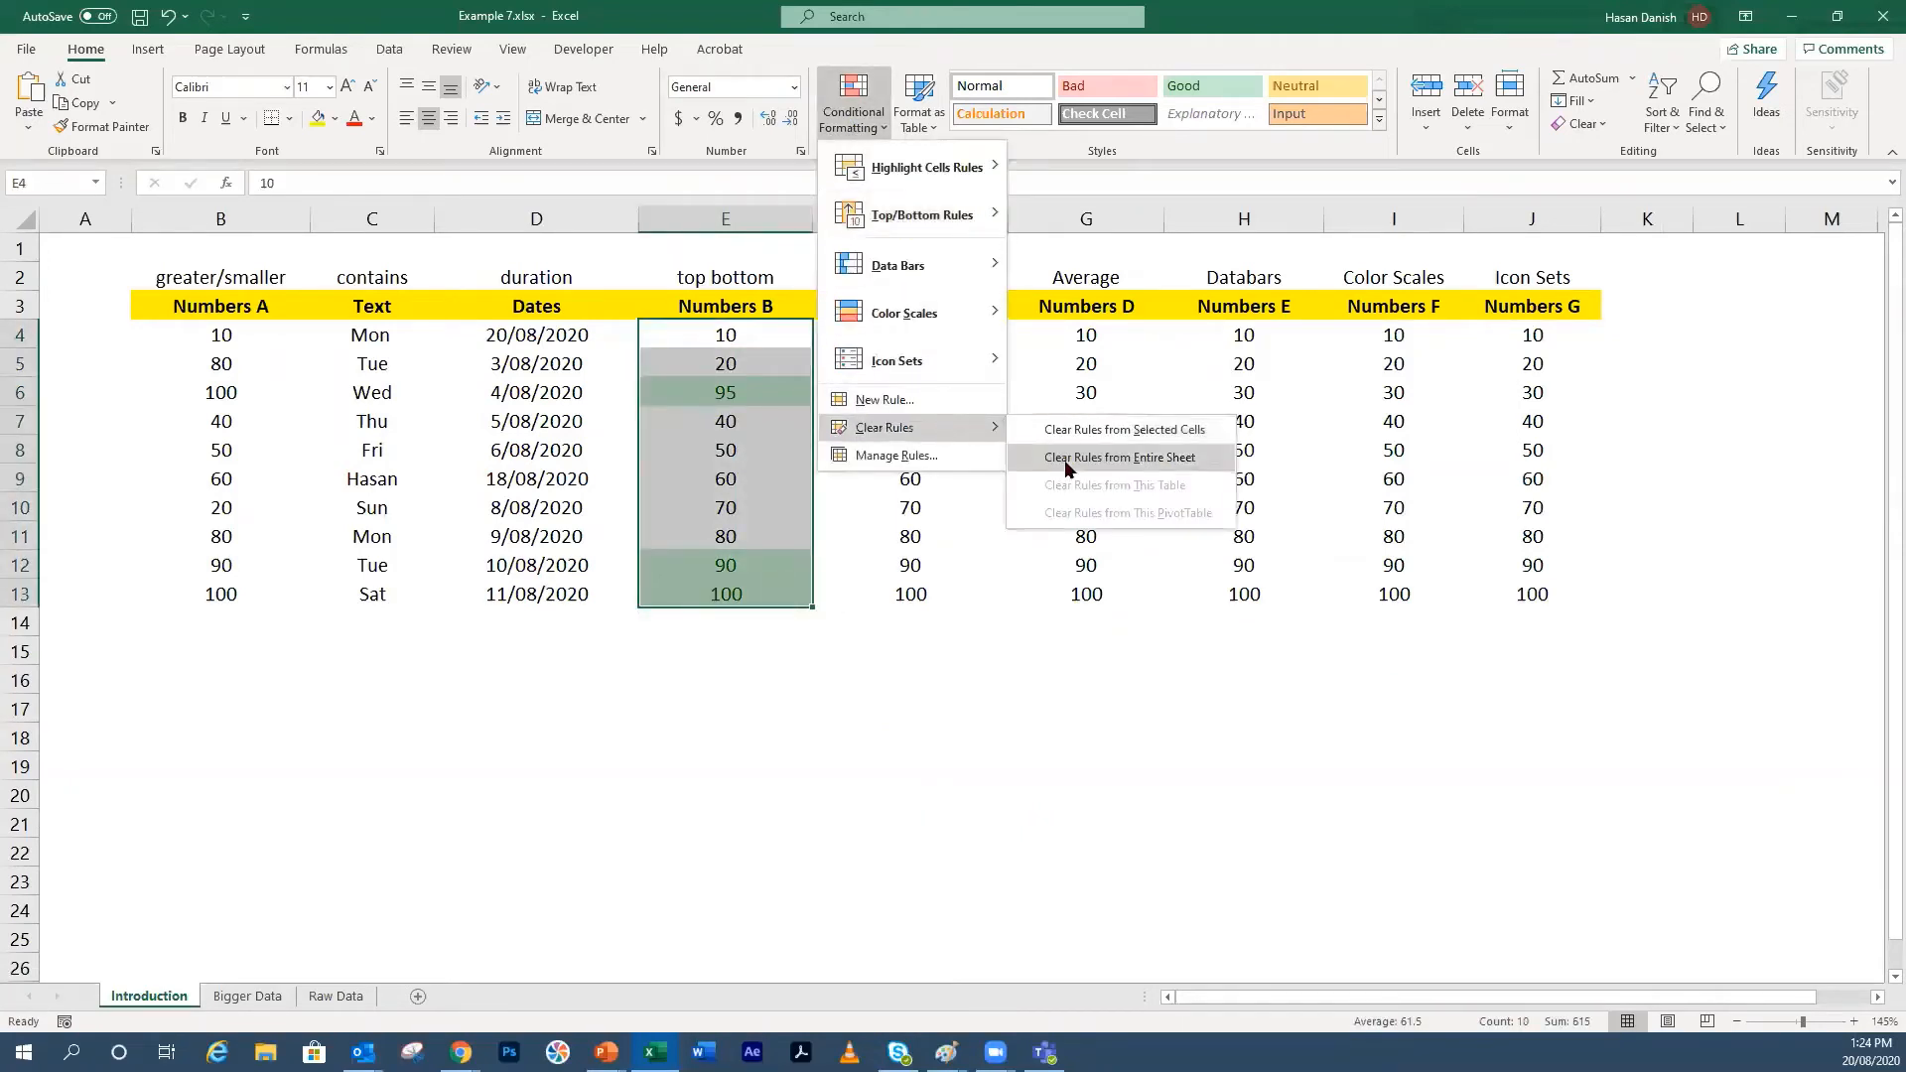
{"action": "left_click", "coordinate": [1067, 459]}
{"action": "left_click", "coordinate": [1077, 508]}
{"action": "left_click_drag", "start_coordinate": [1082, 341], "coordinate": [1260, 384]}
{"action": "left_click", "coordinate": [1248, 385]}
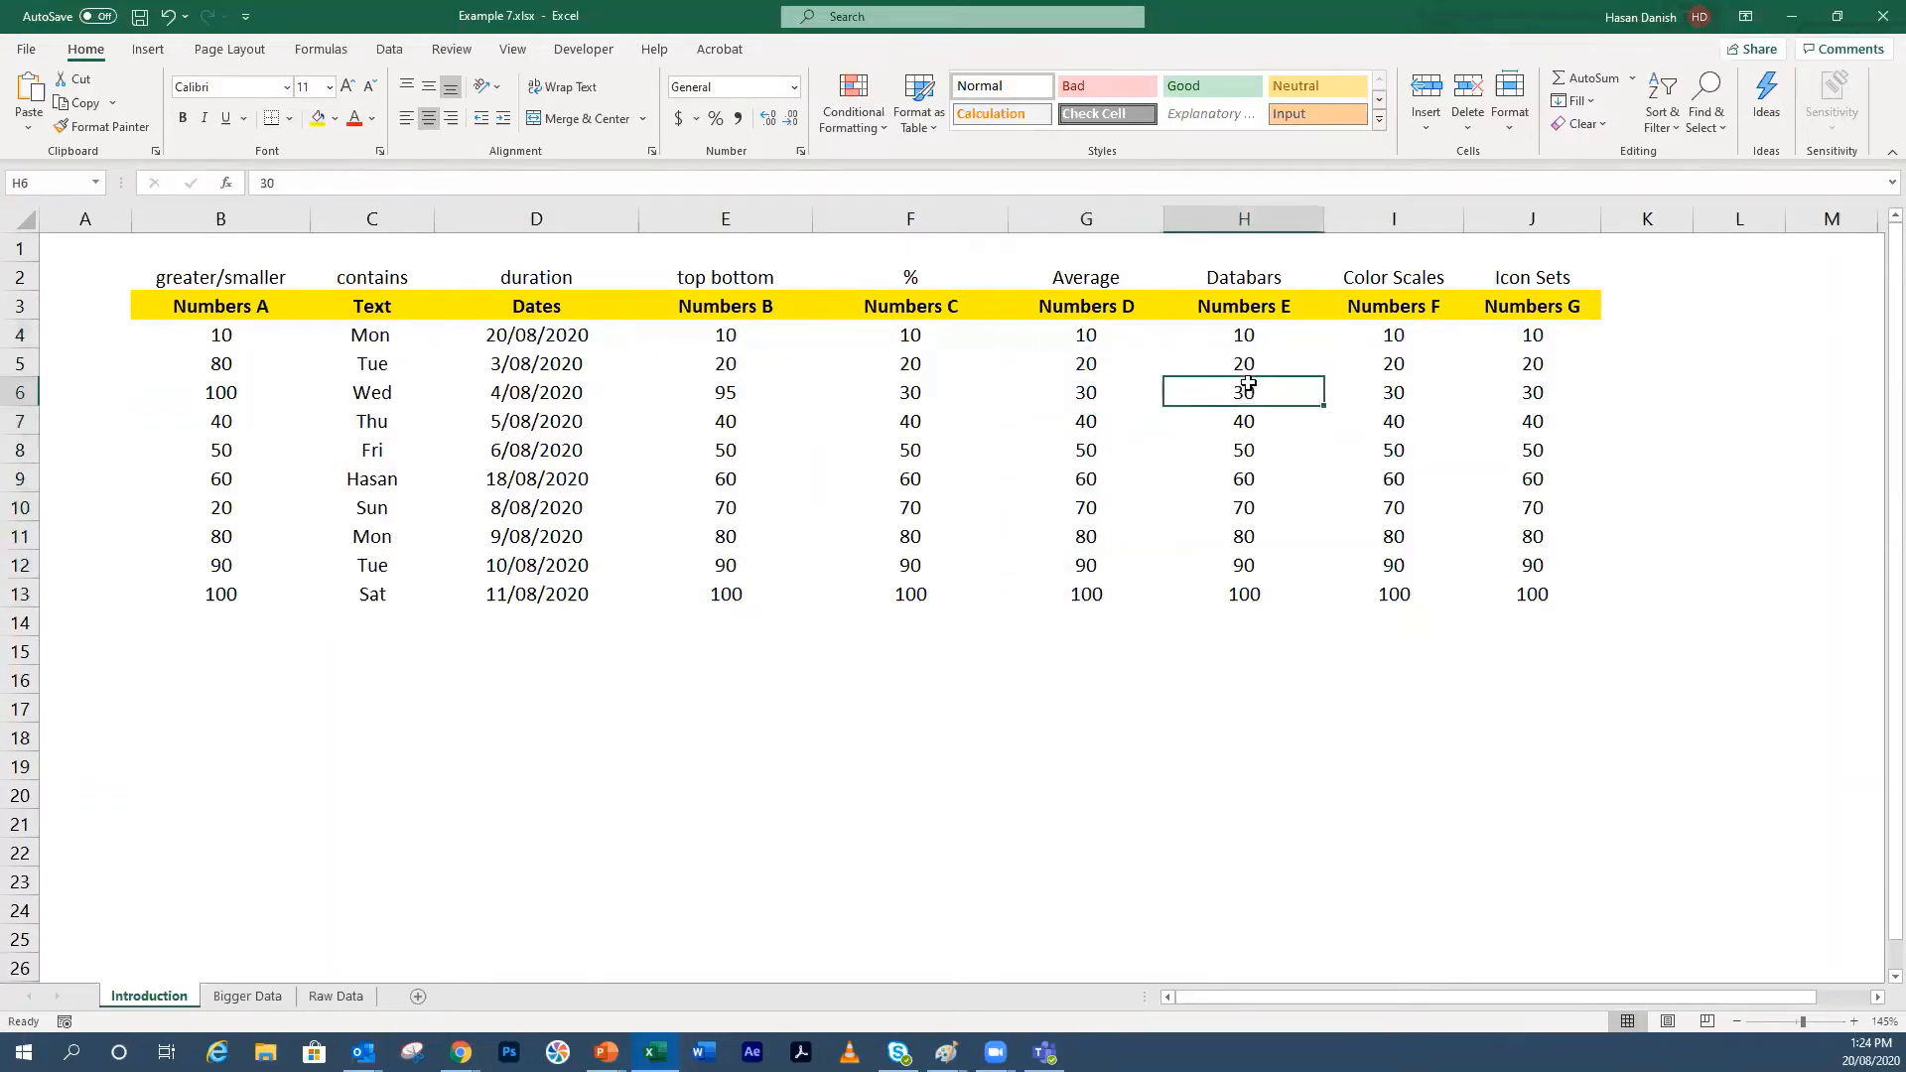
{"action": "left_click_drag", "start_coordinate": [1062, 339], "coordinate": [1097, 592]}
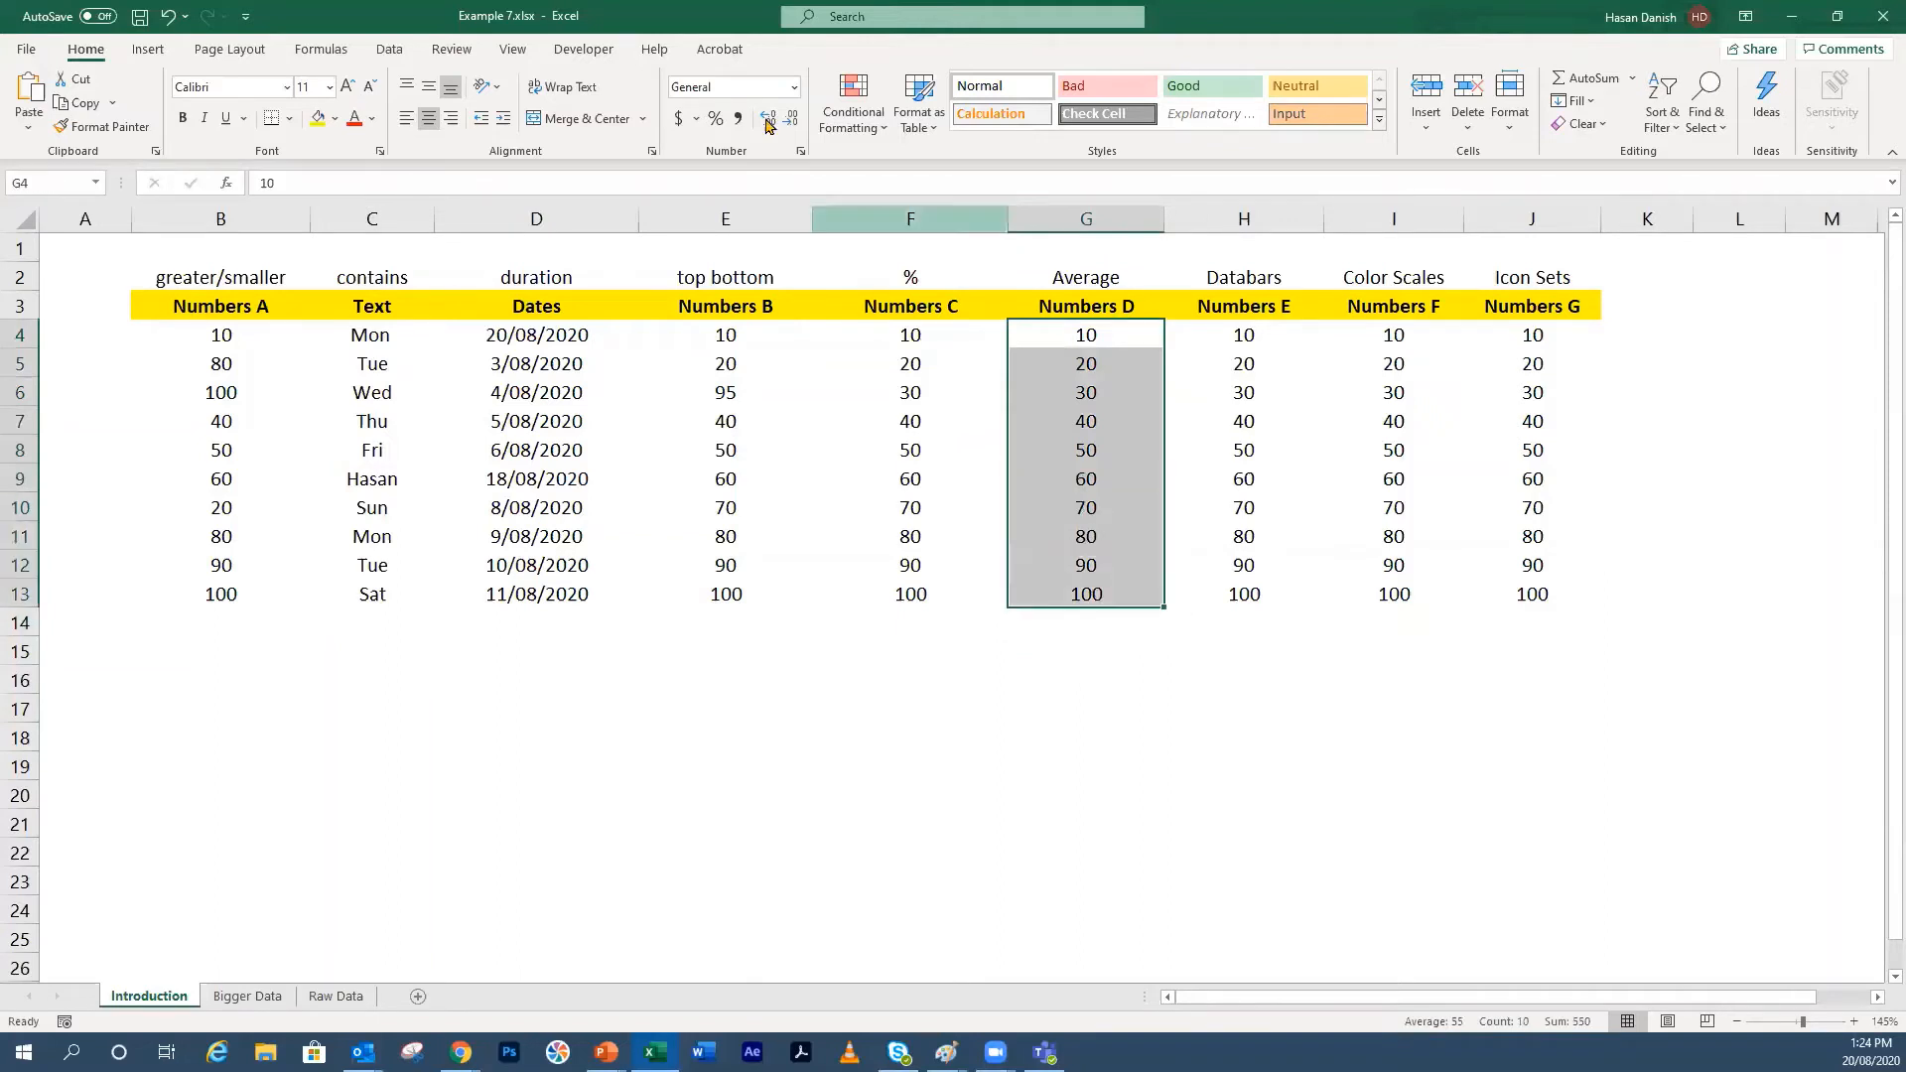
{"action": "left_click", "coordinate": [849, 135]}
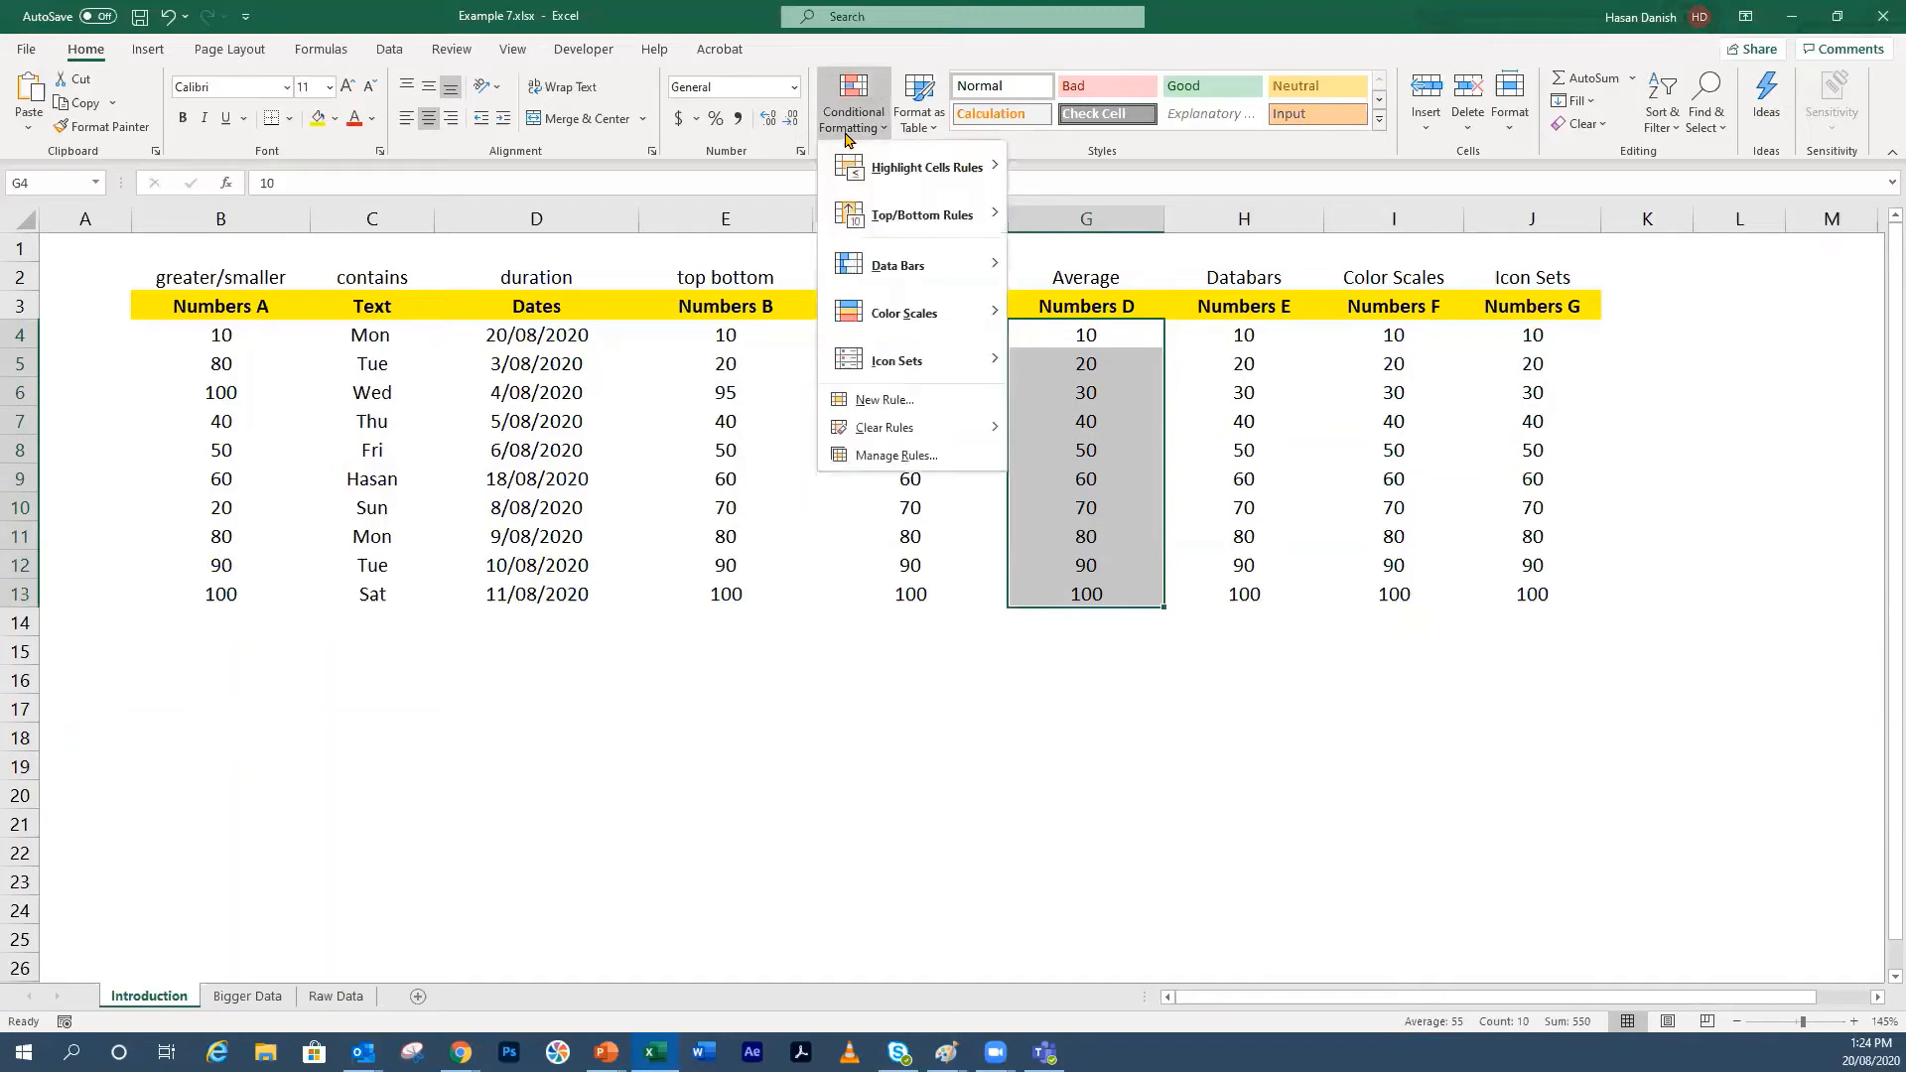
{"action": "left_click", "coordinate": [1140, 340]}
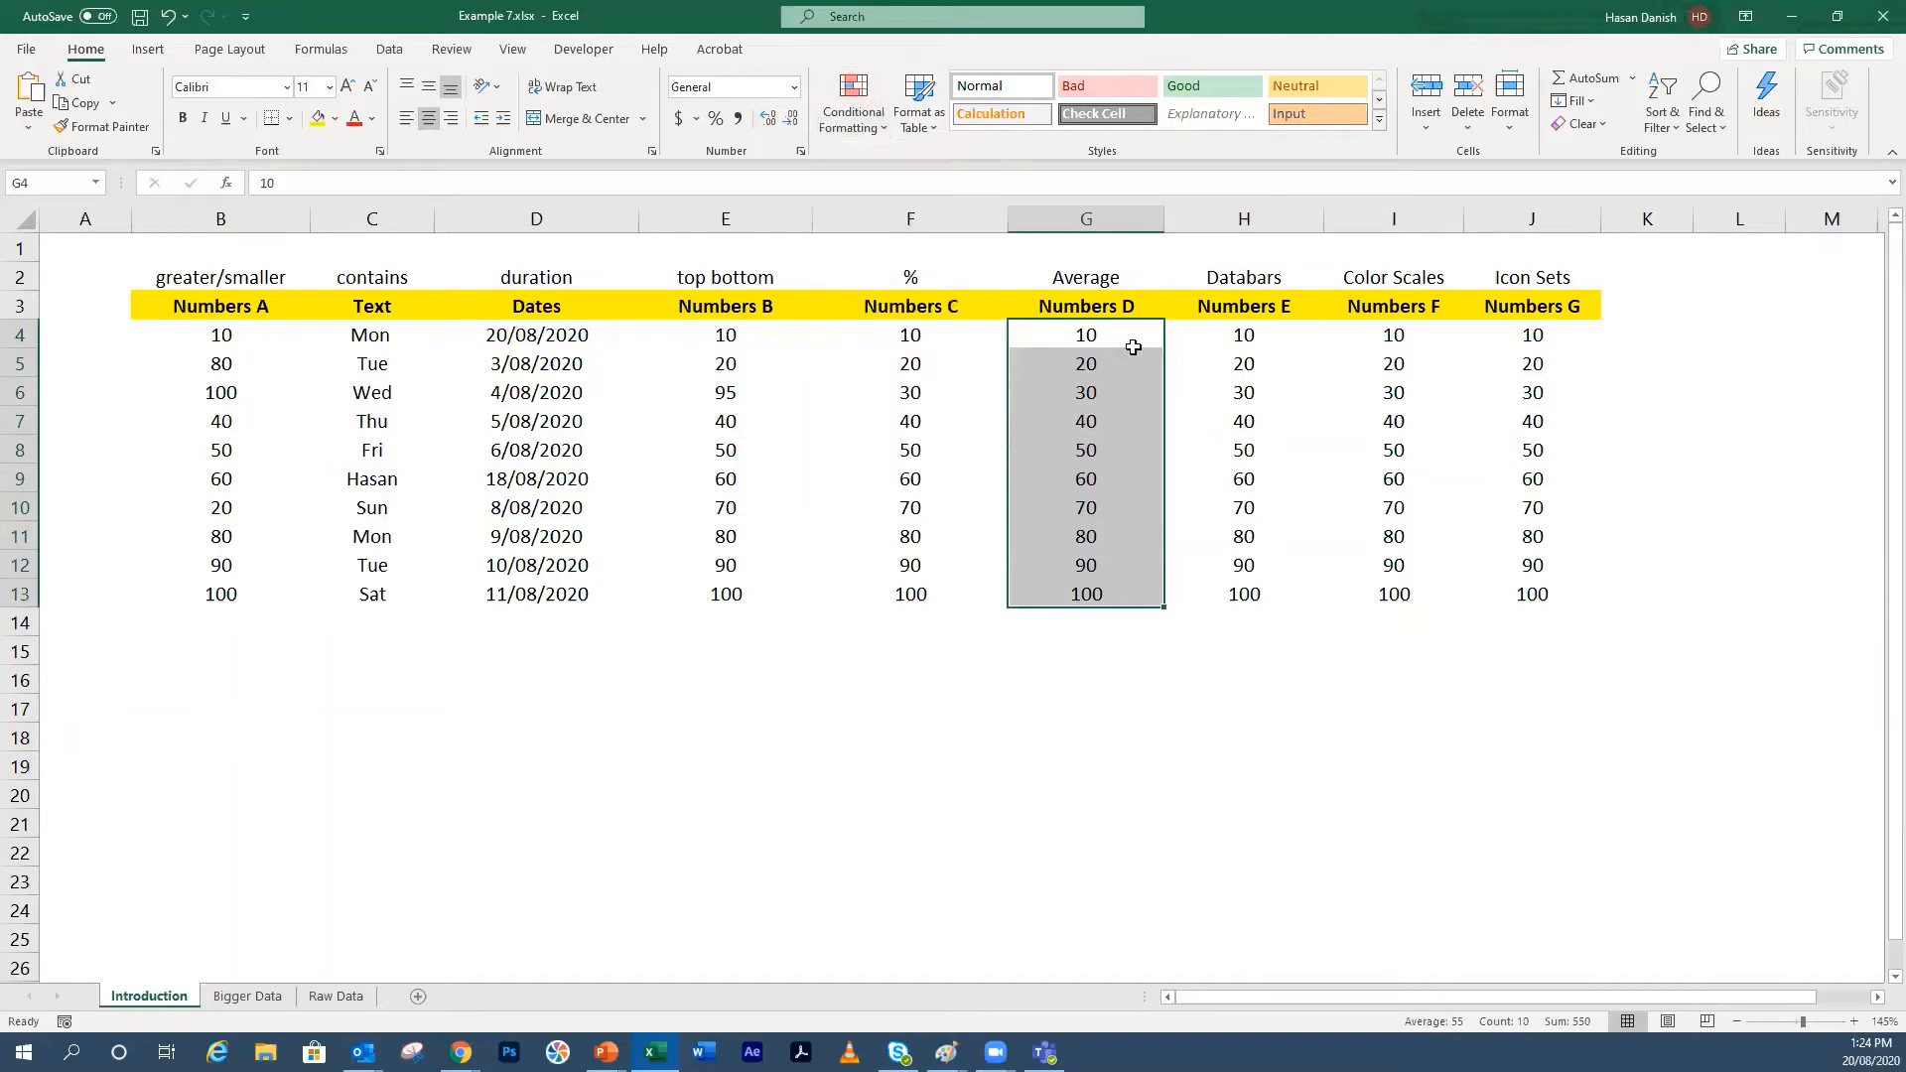
{"action": "double_click", "coordinate": [1125, 334]}
{"action": "left_click", "coordinate": [1128, 493]}
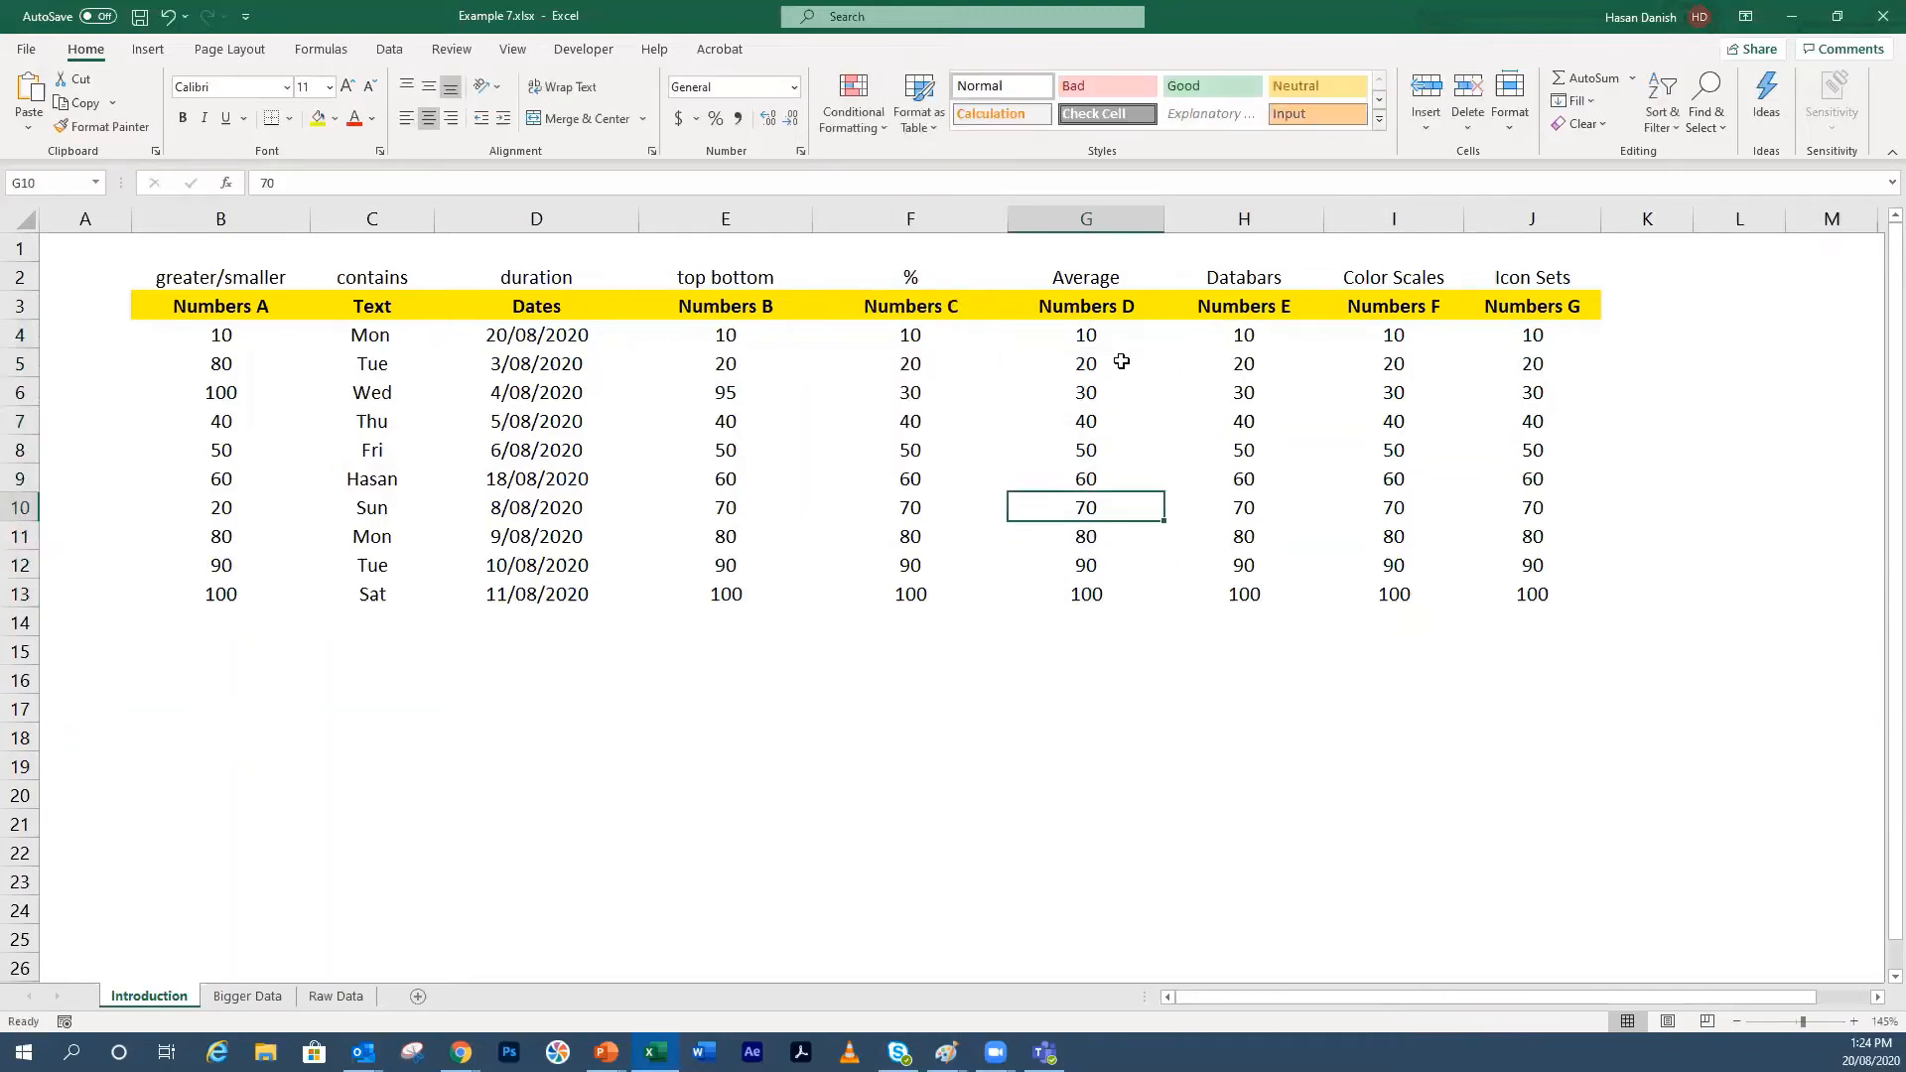
{"action": "left_click_drag", "start_coordinate": [1132, 338], "coordinate": [1128, 593]}
{"action": "left_click", "coordinate": [873, 127]}
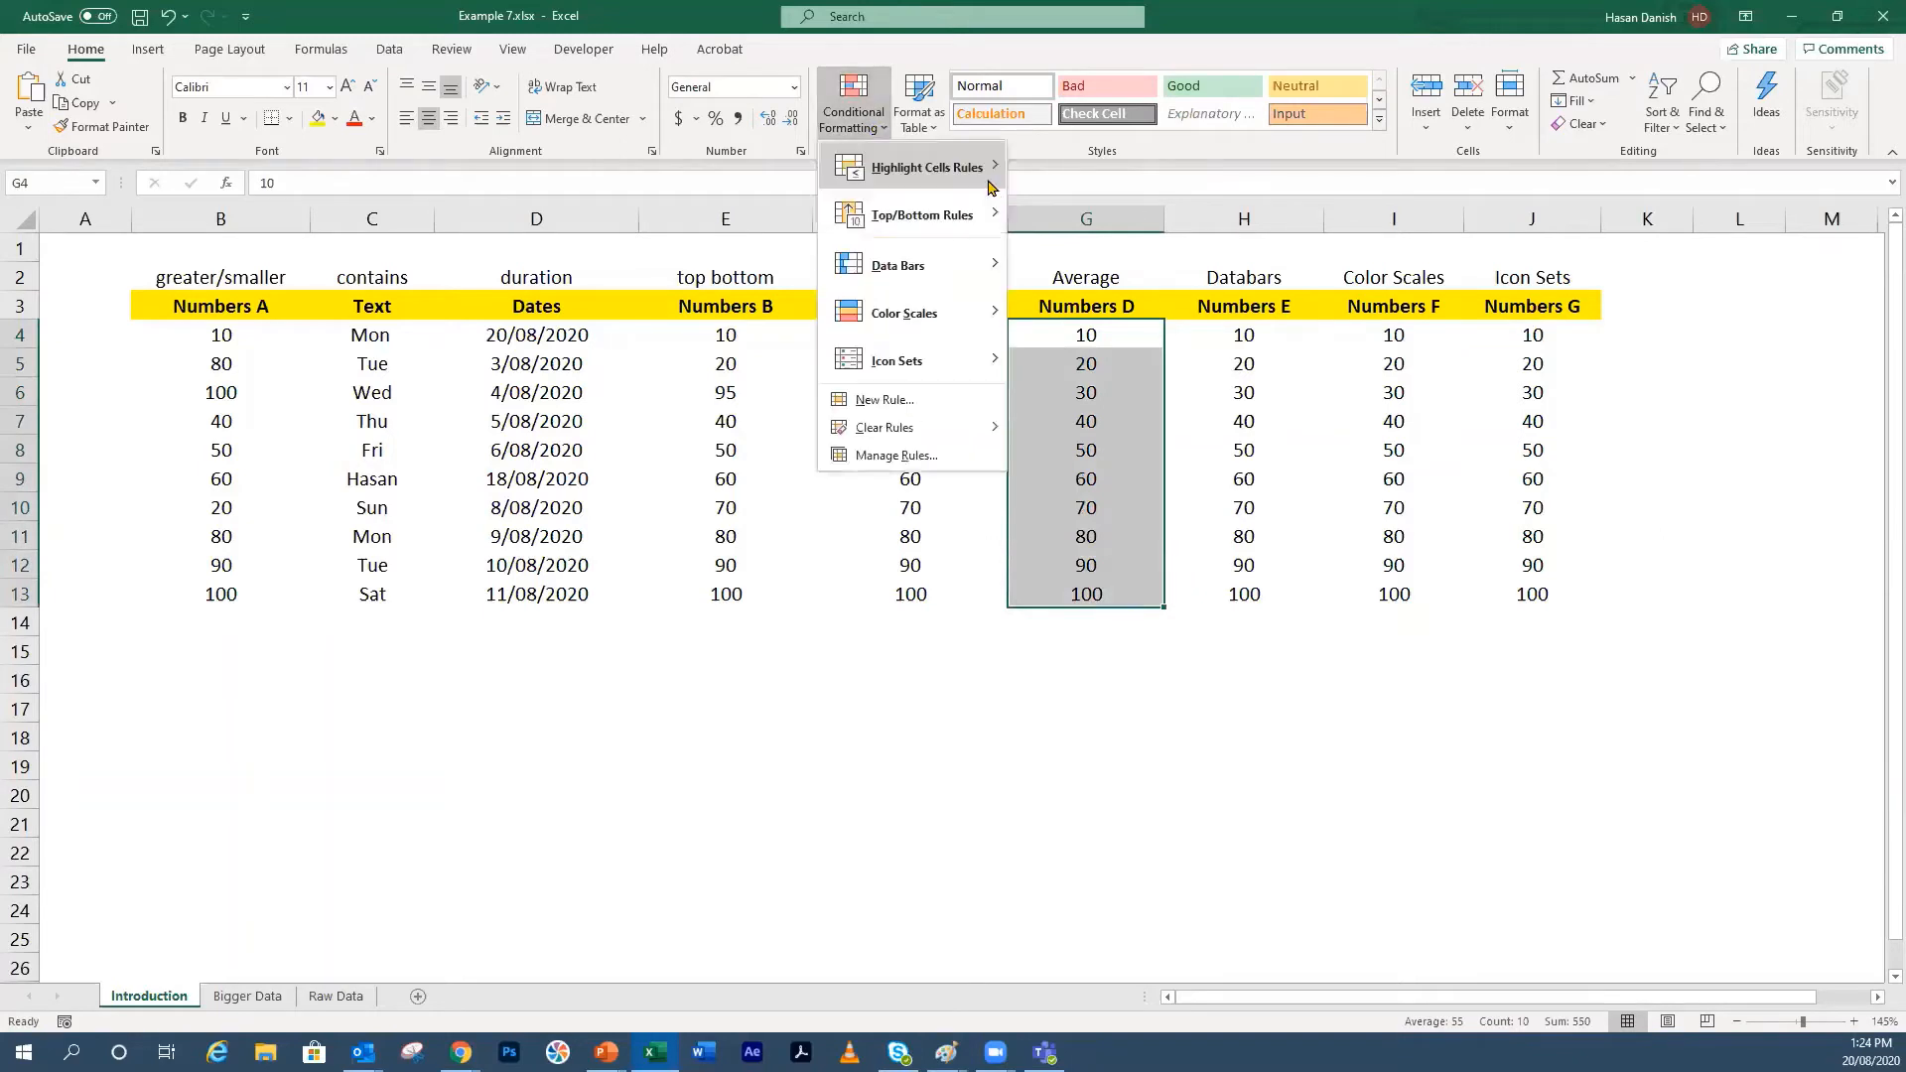
{"action": "mouse_move", "coordinate": [983, 213]}
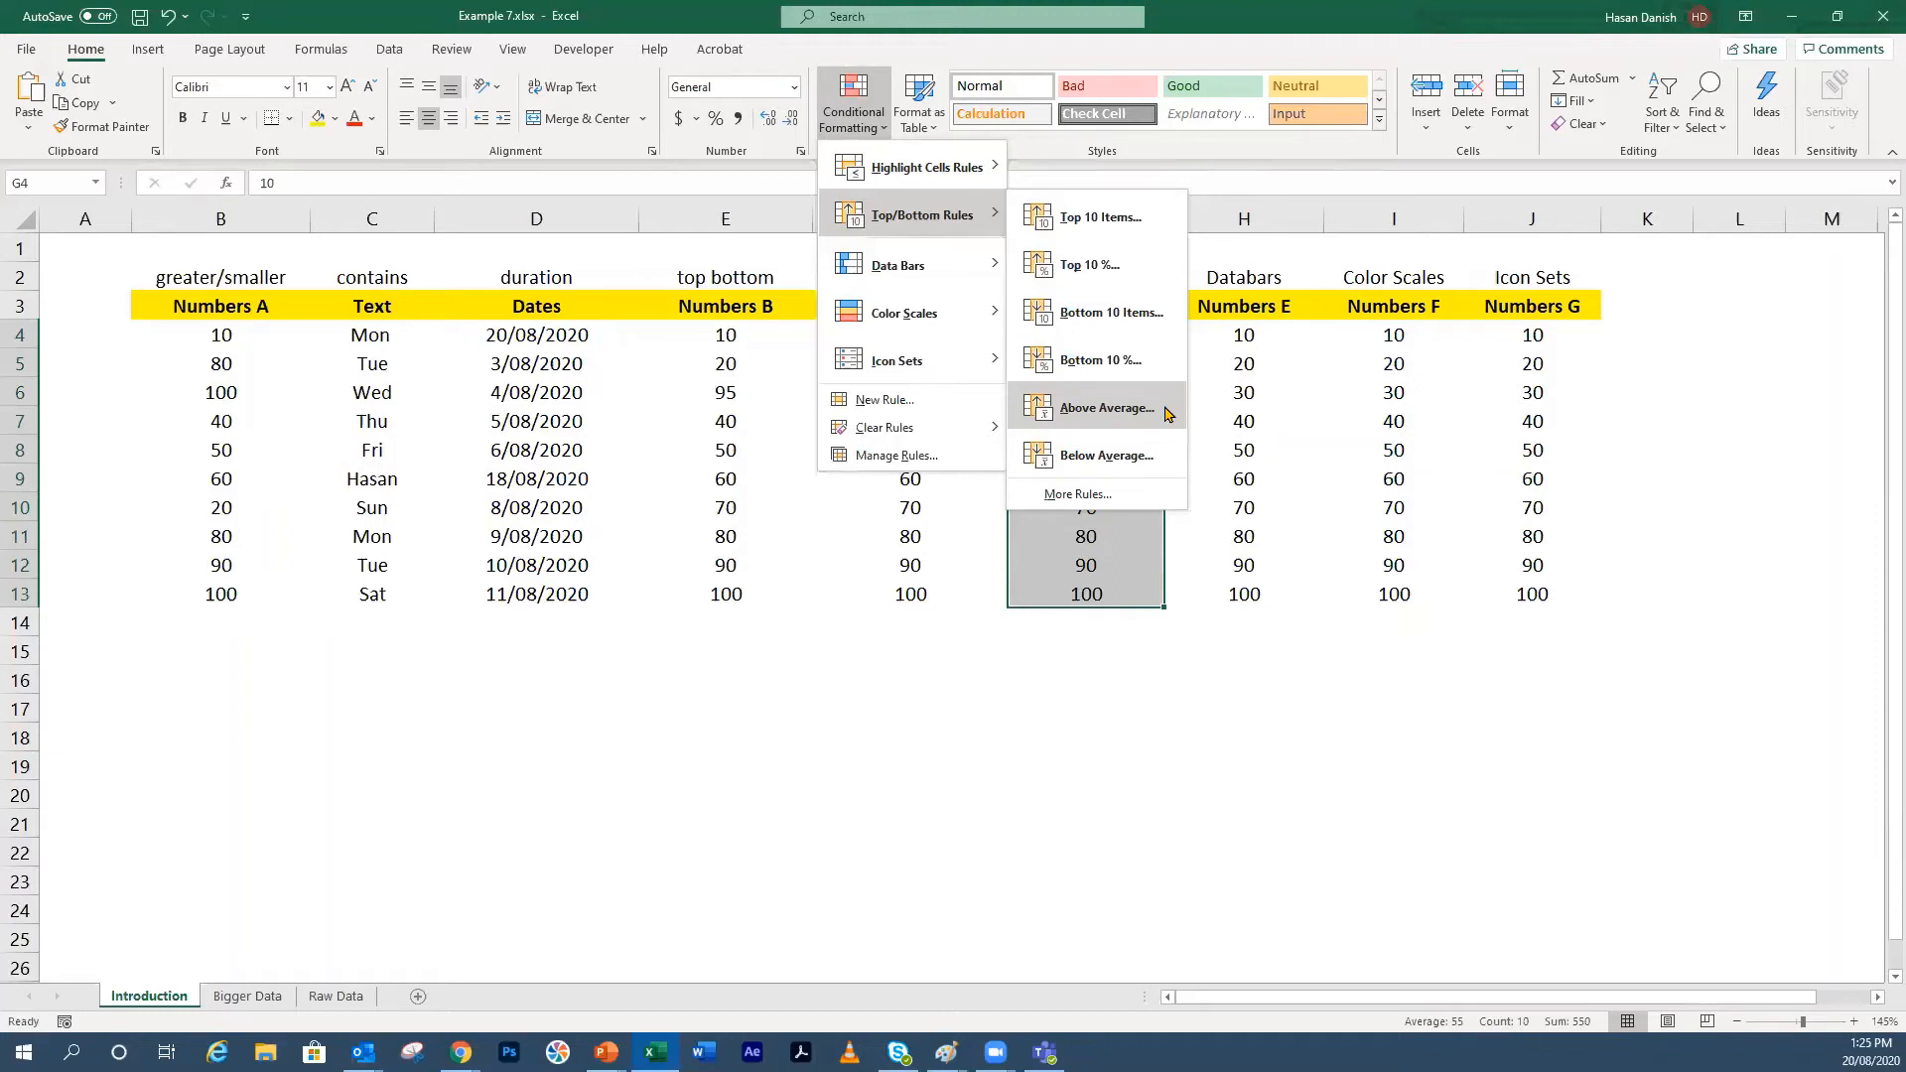
{"action": "left_click", "coordinate": [1210, 443]}
Step: Apply an Above Average conditional formatting rule with light red fill and dark red text to the Numbers D values in G4:G13
{"action": "left_click_drag", "start_coordinate": [1085, 338], "coordinate": [1085, 599]}
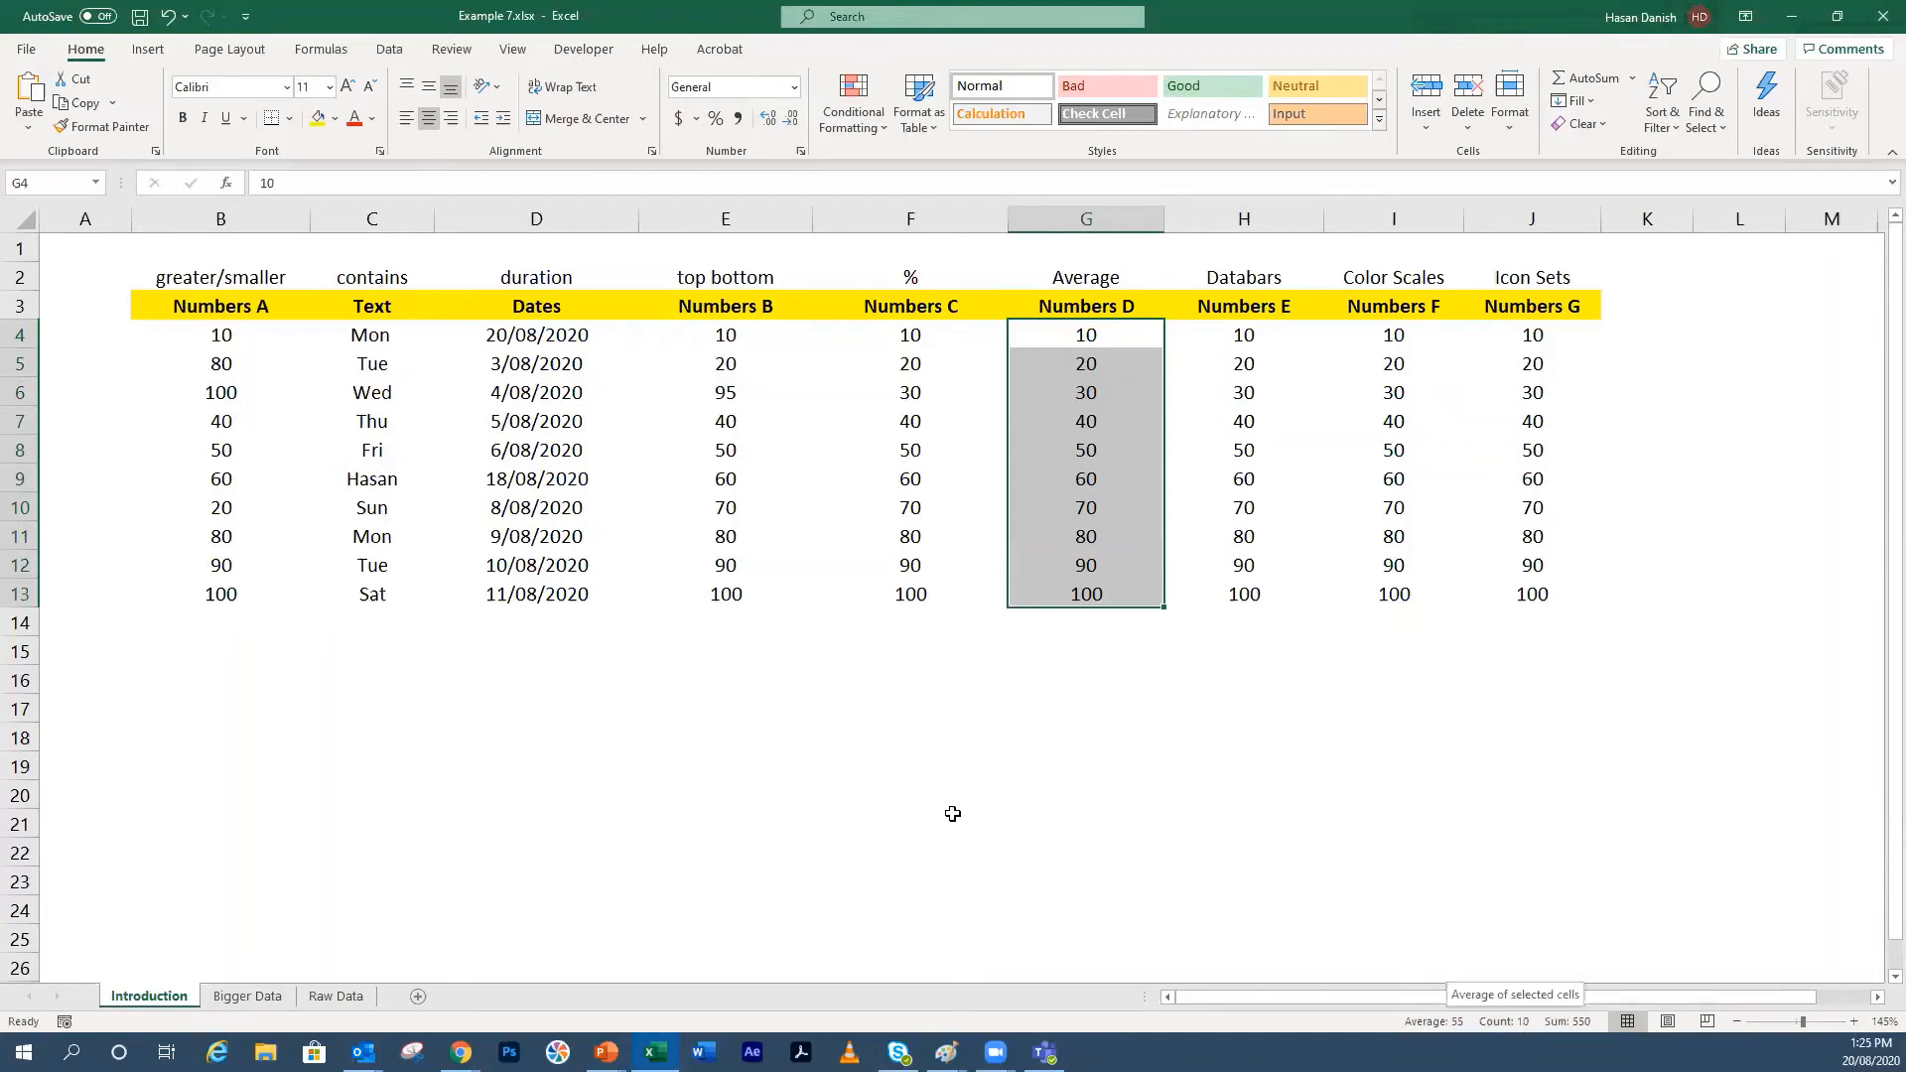
{"action": "left_click", "coordinate": [867, 107]}
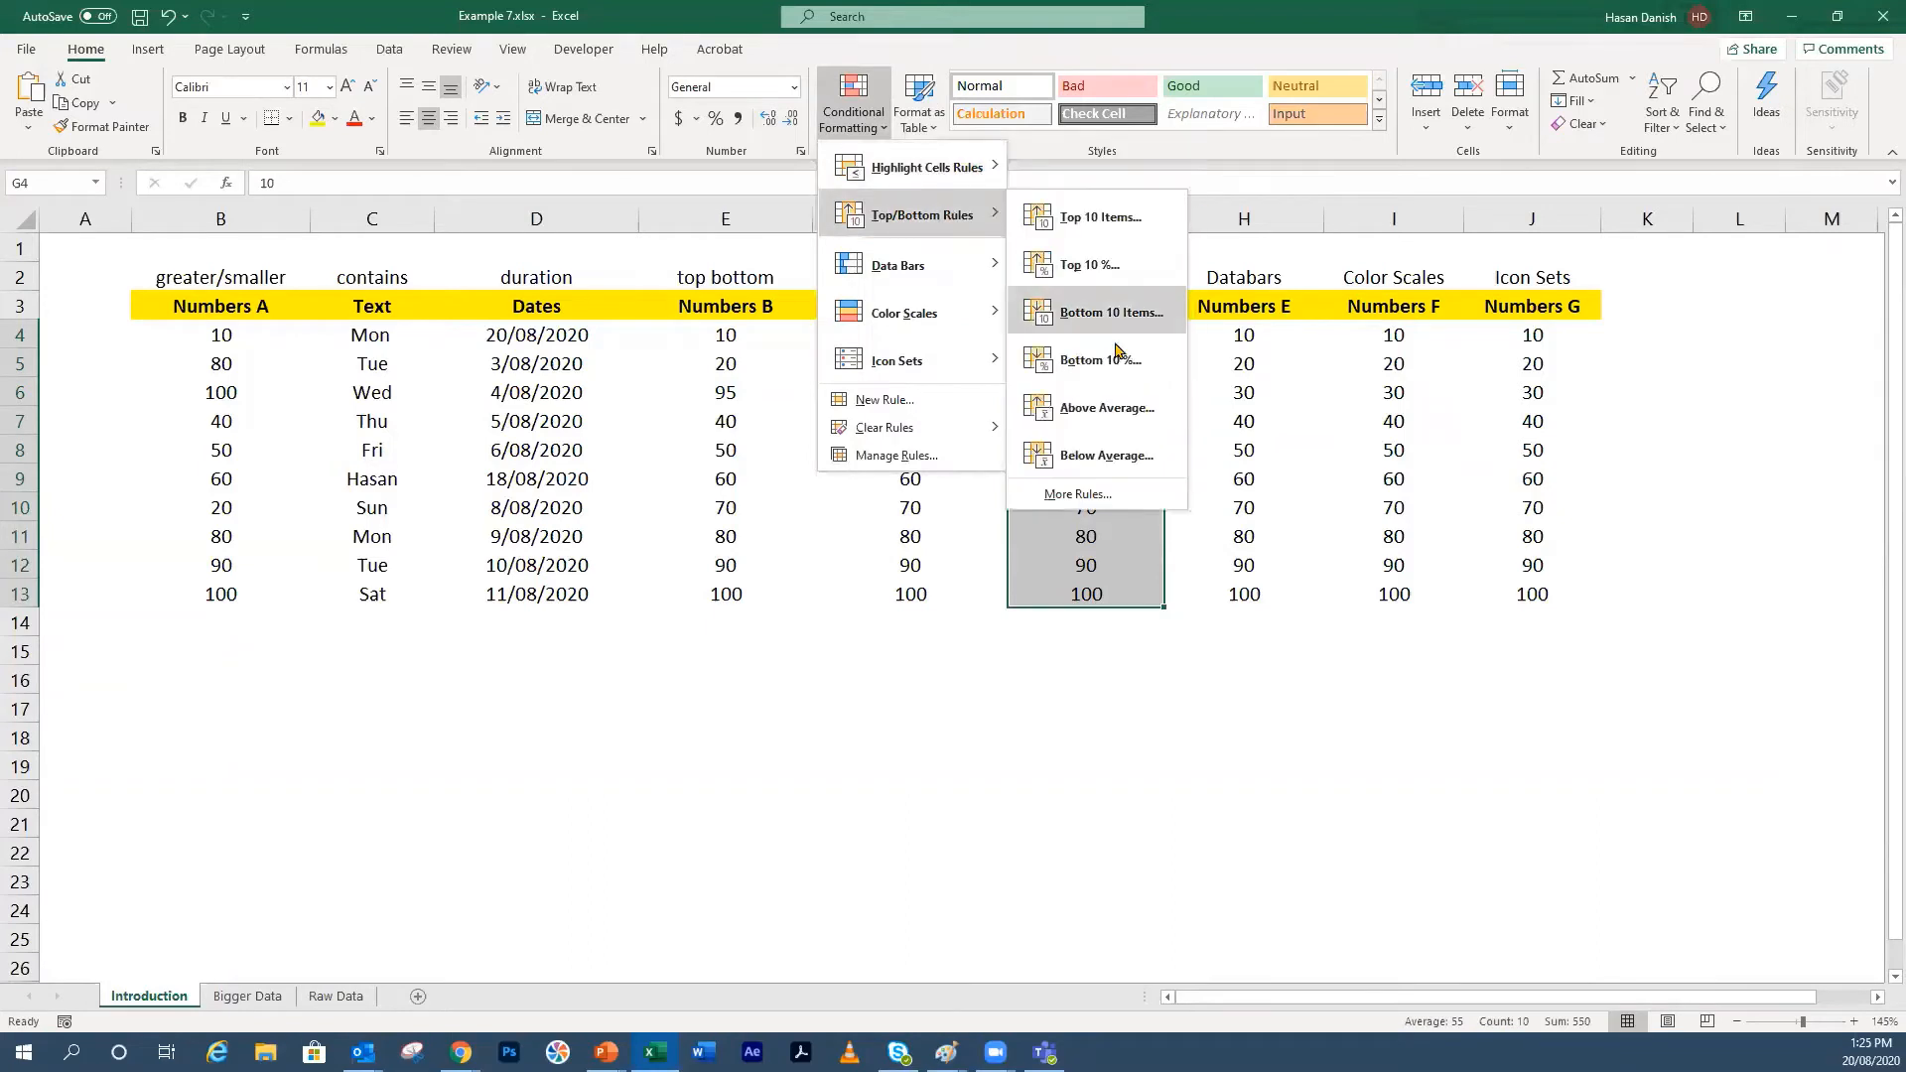
{"action": "left_click", "coordinate": [1089, 417]}
{"action": "left_click", "coordinate": [1133, 494]}
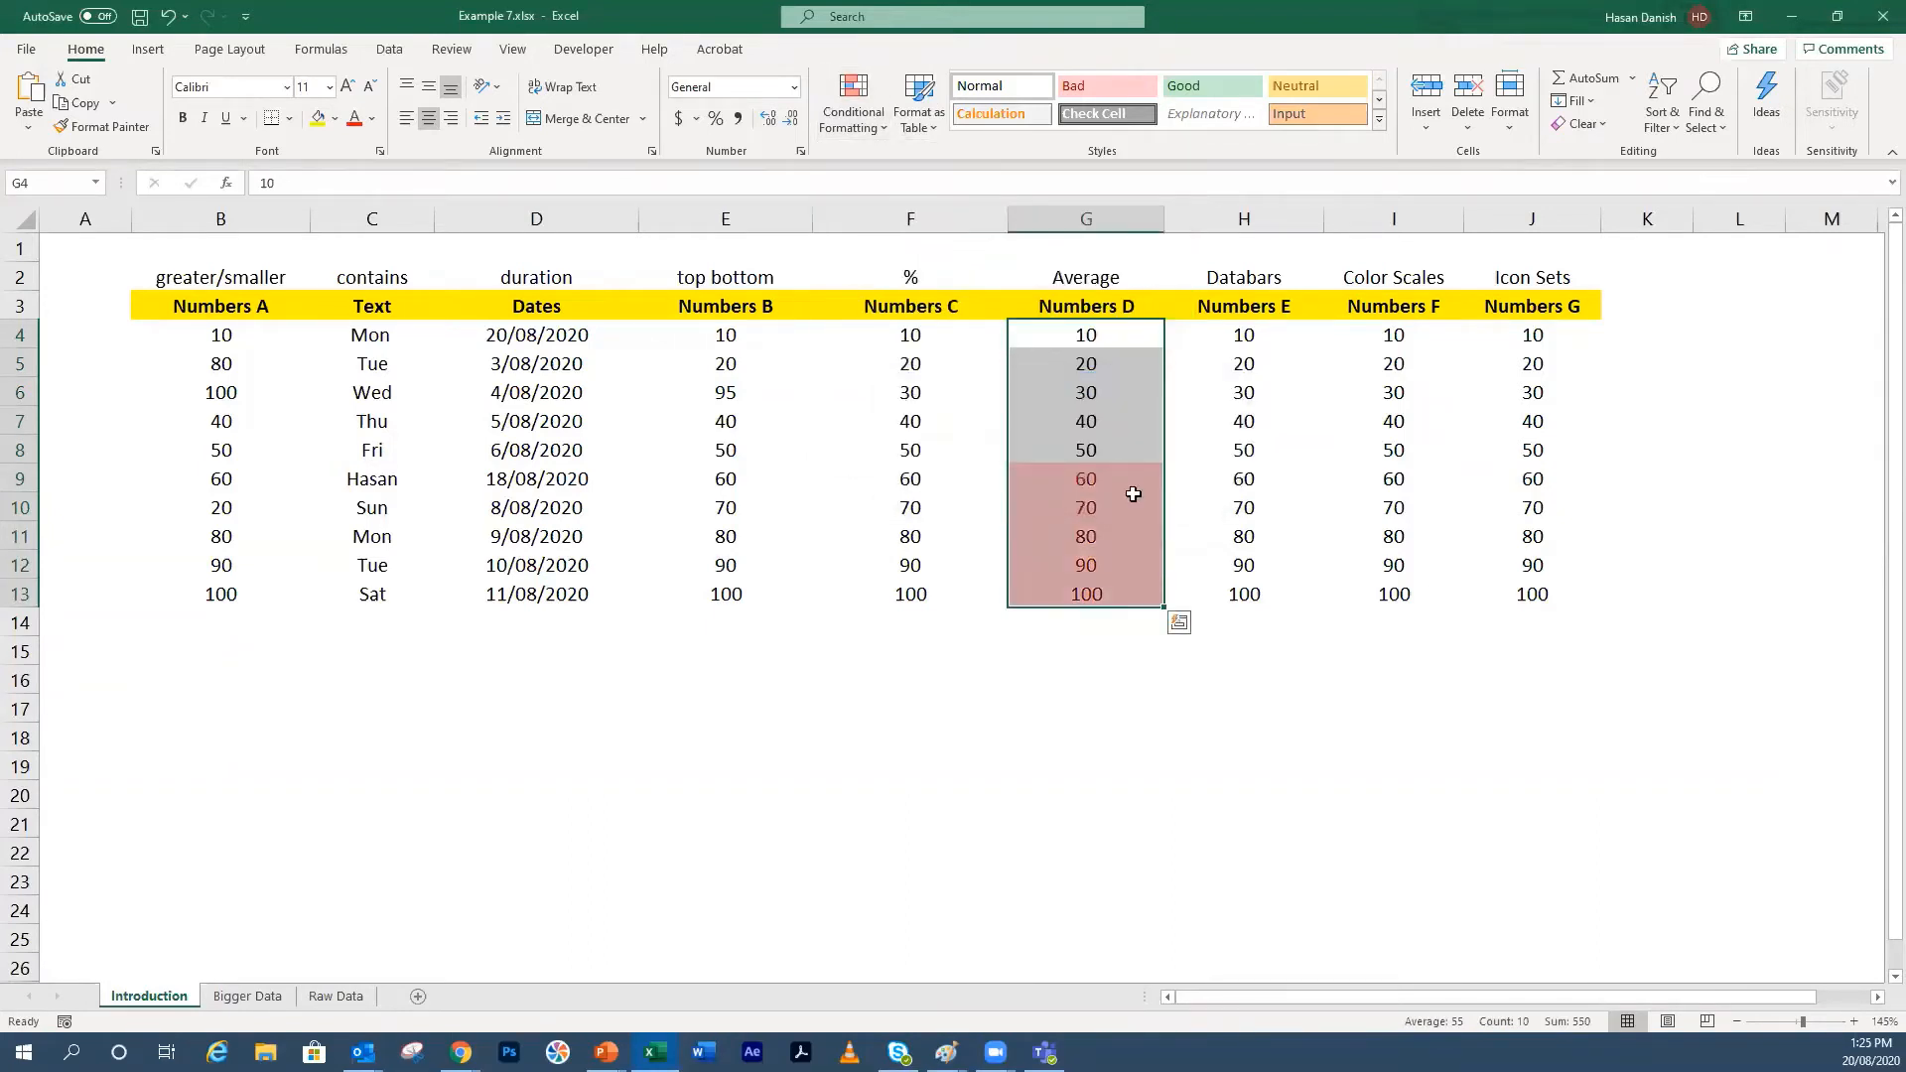
{"action": "left_click_drag", "start_coordinate": [1133, 493], "coordinate": [1116, 337]}
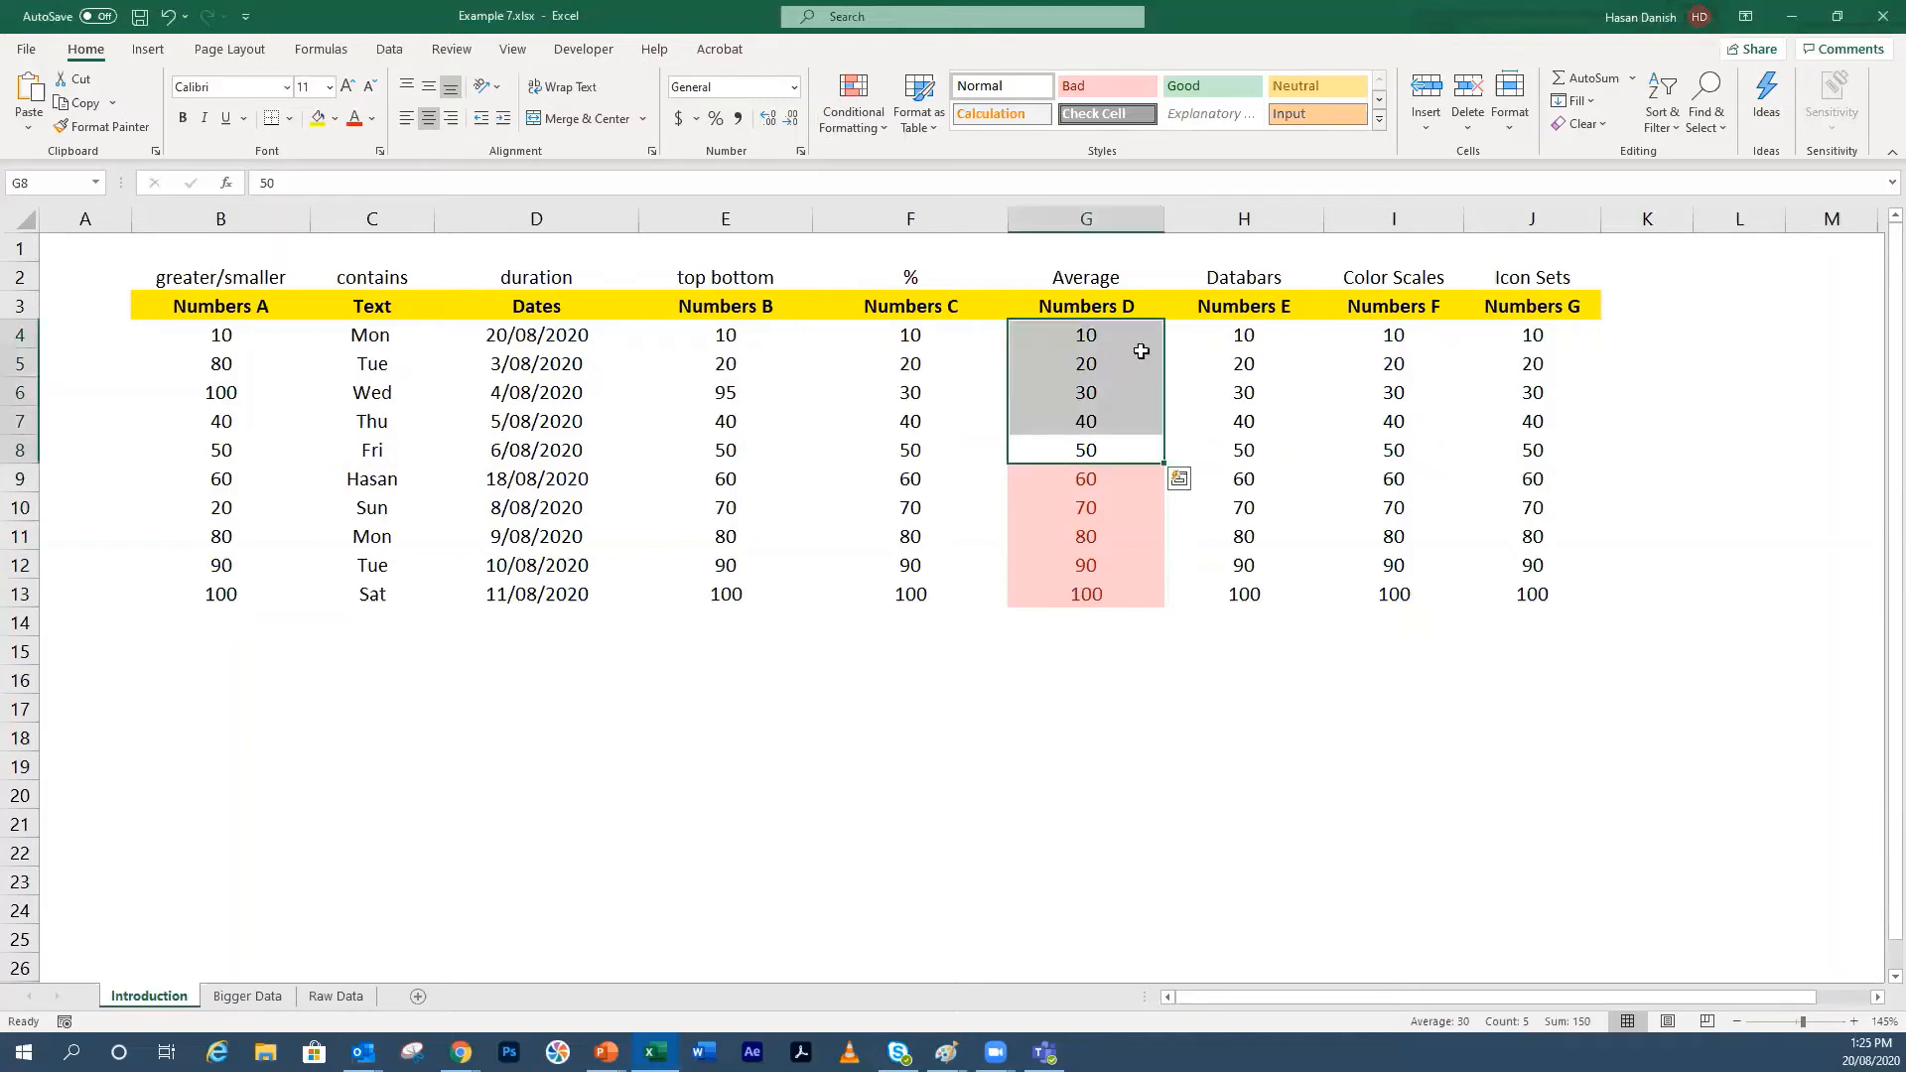
{"action": "left_click", "coordinate": [1137, 389]}
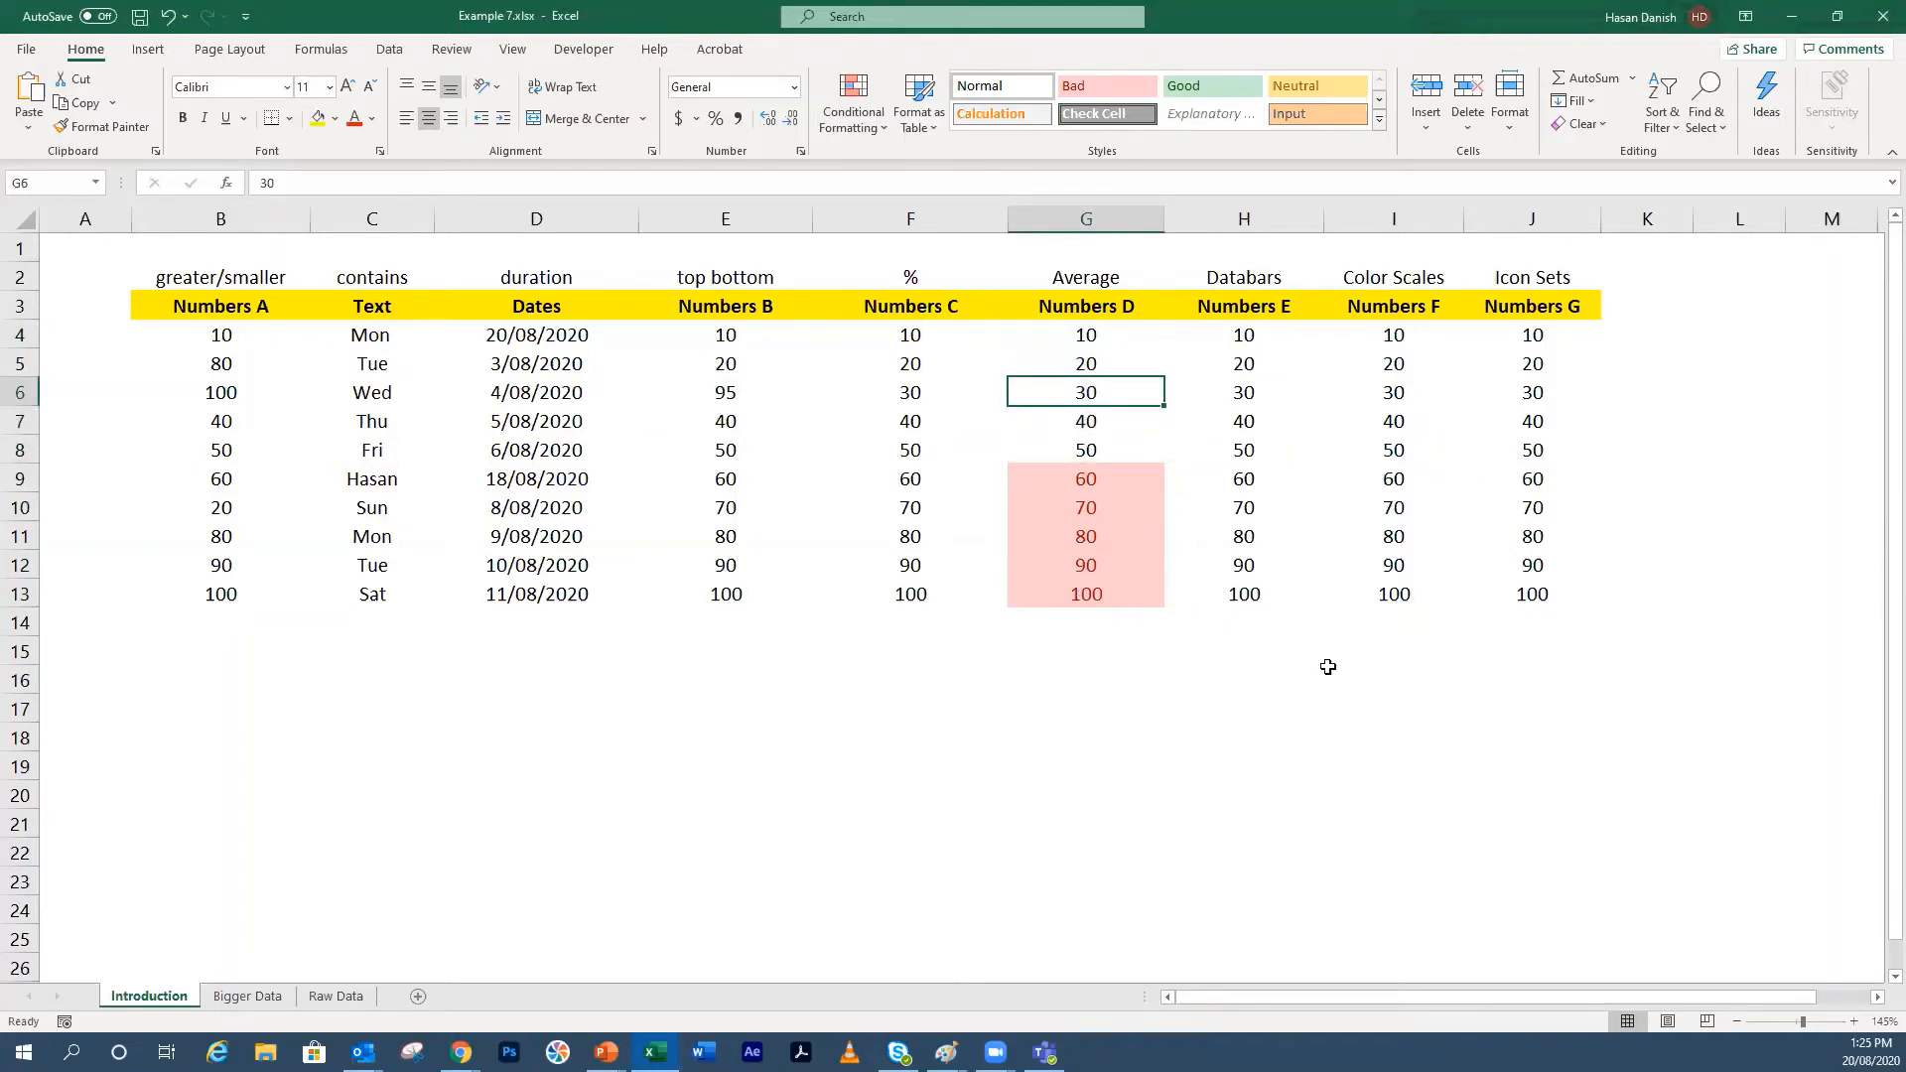
{"action": "left_click", "coordinate": [1400, 340]}
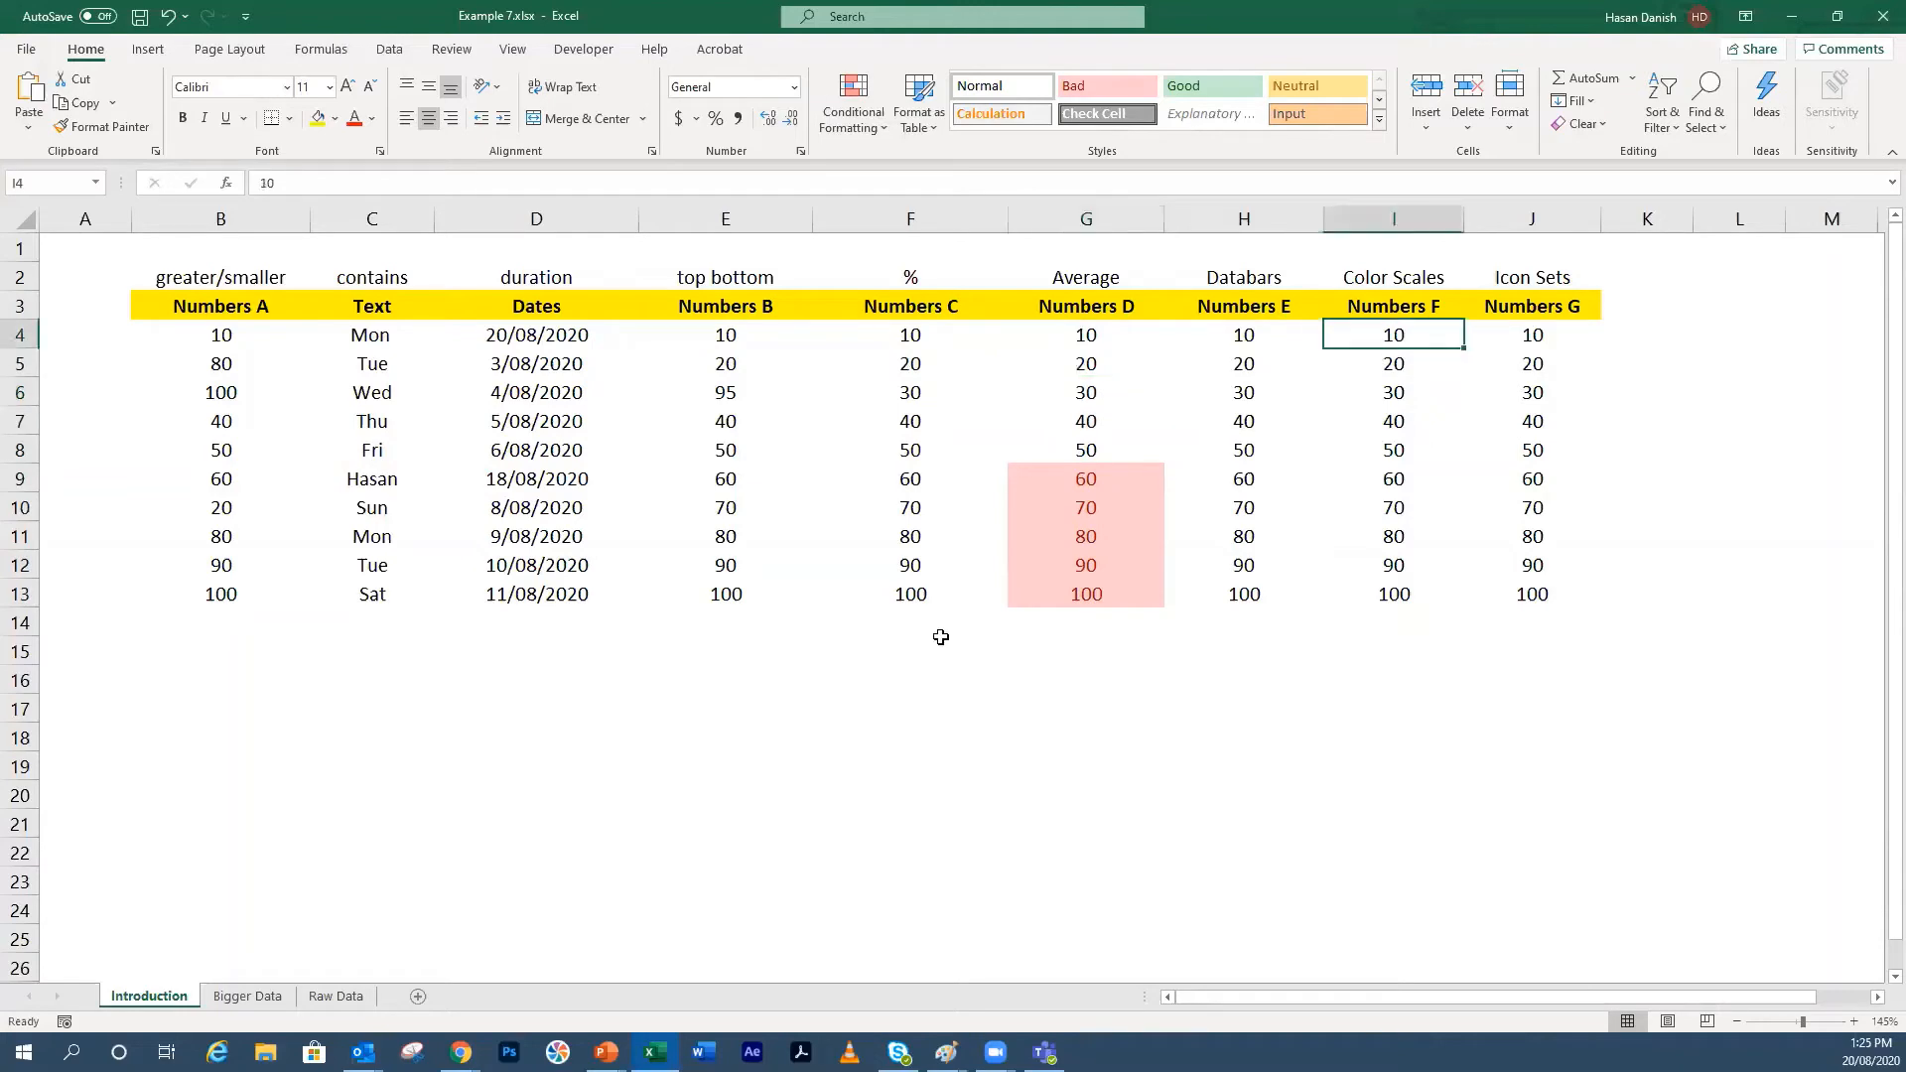
Step: Clear the conditional formatting rules from the entire Bigger Data sheet
{"action": "left_click", "coordinate": [282, 992]}
{"action": "left_click", "coordinate": [540, 394]}
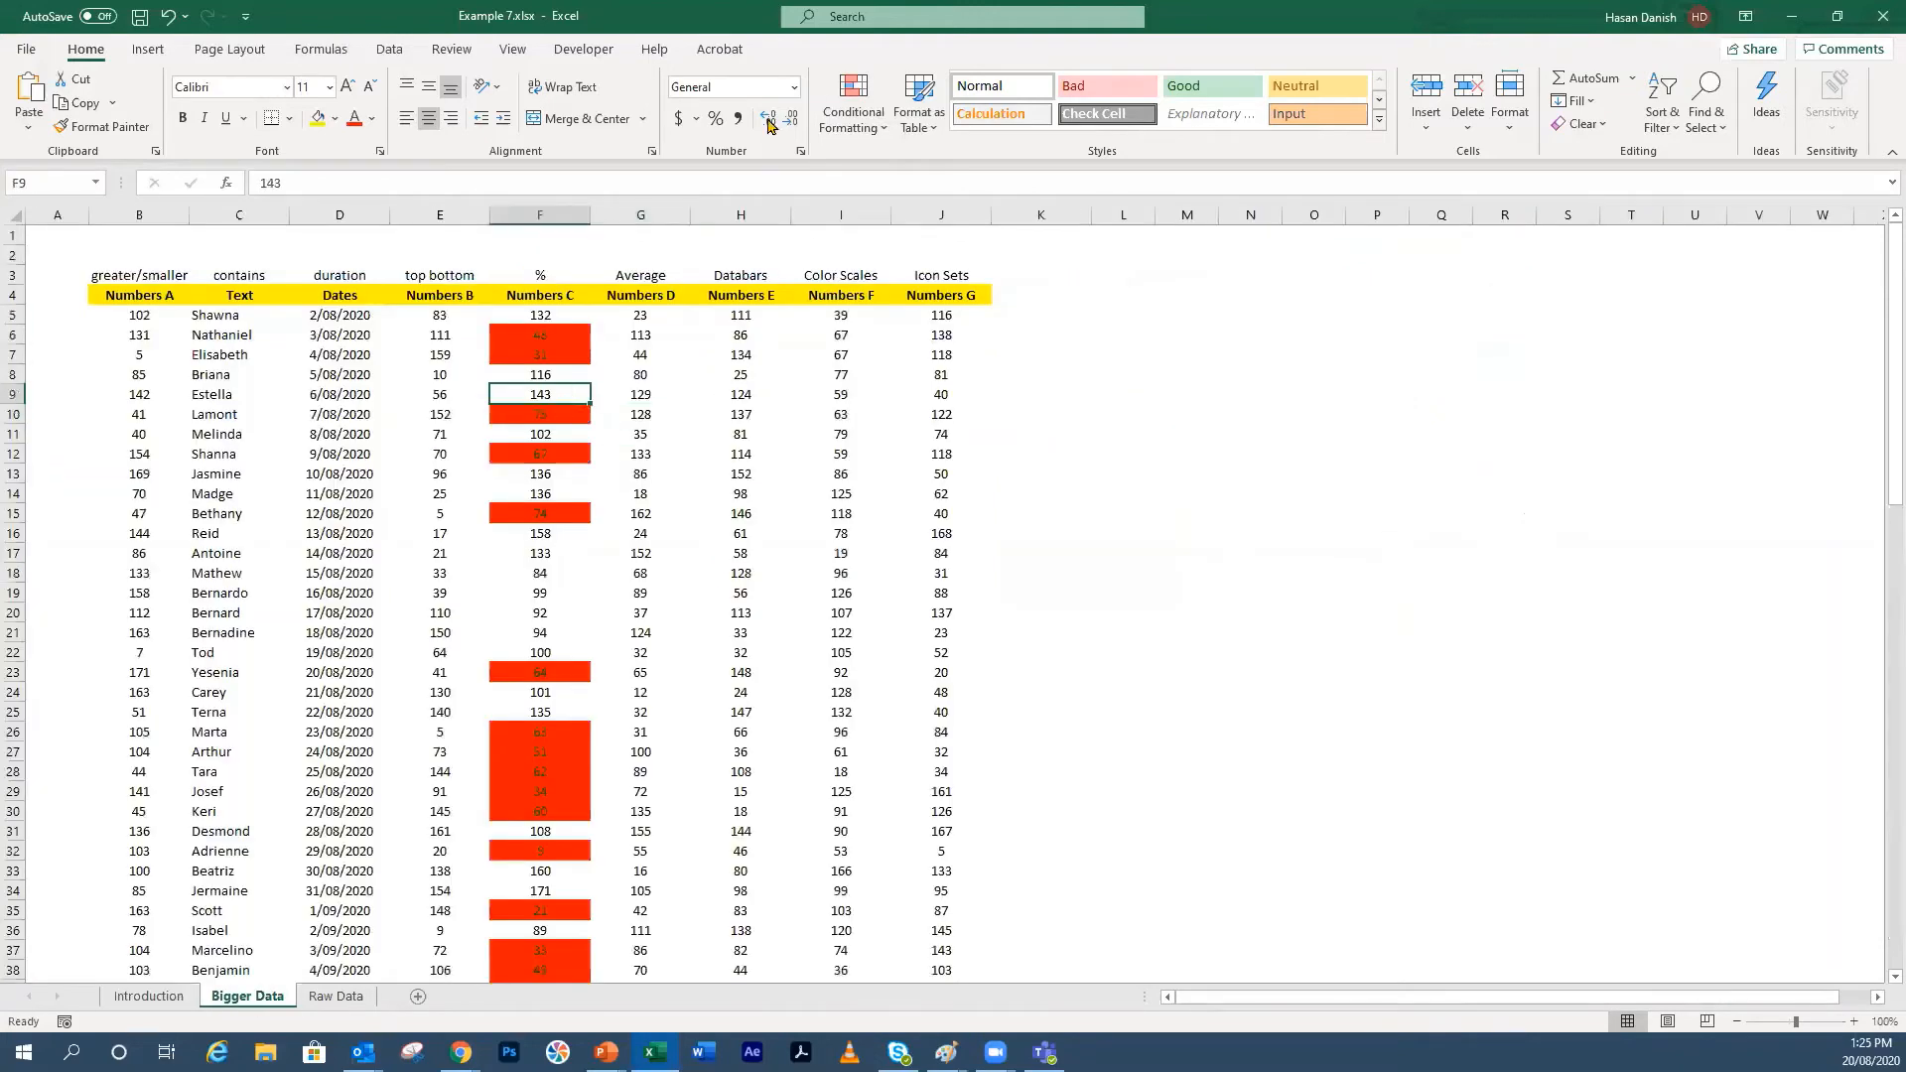
{"action": "left_click", "coordinate": [820, 121]}
{"action": "mouse_move", "coordinate": [894, 427]}
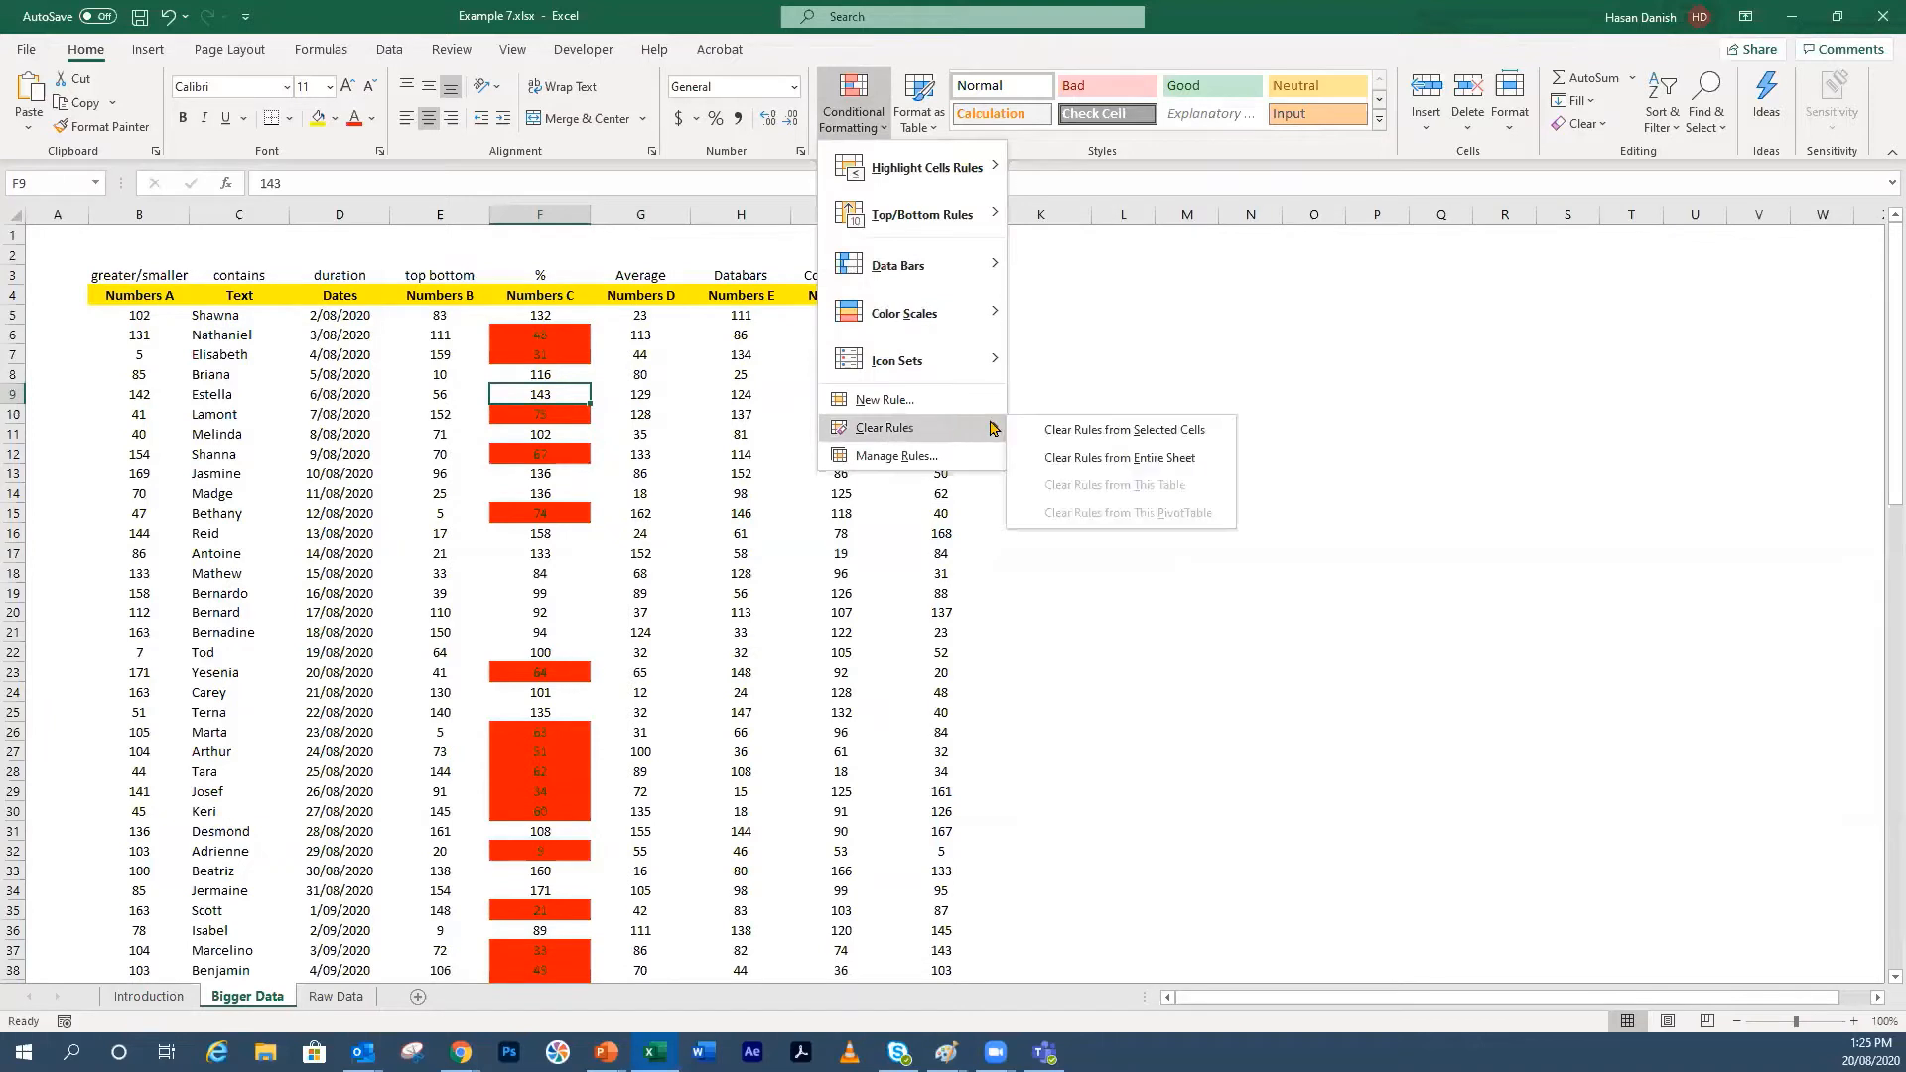
{"action": "left_click", "coordinate": [1036, 457]}
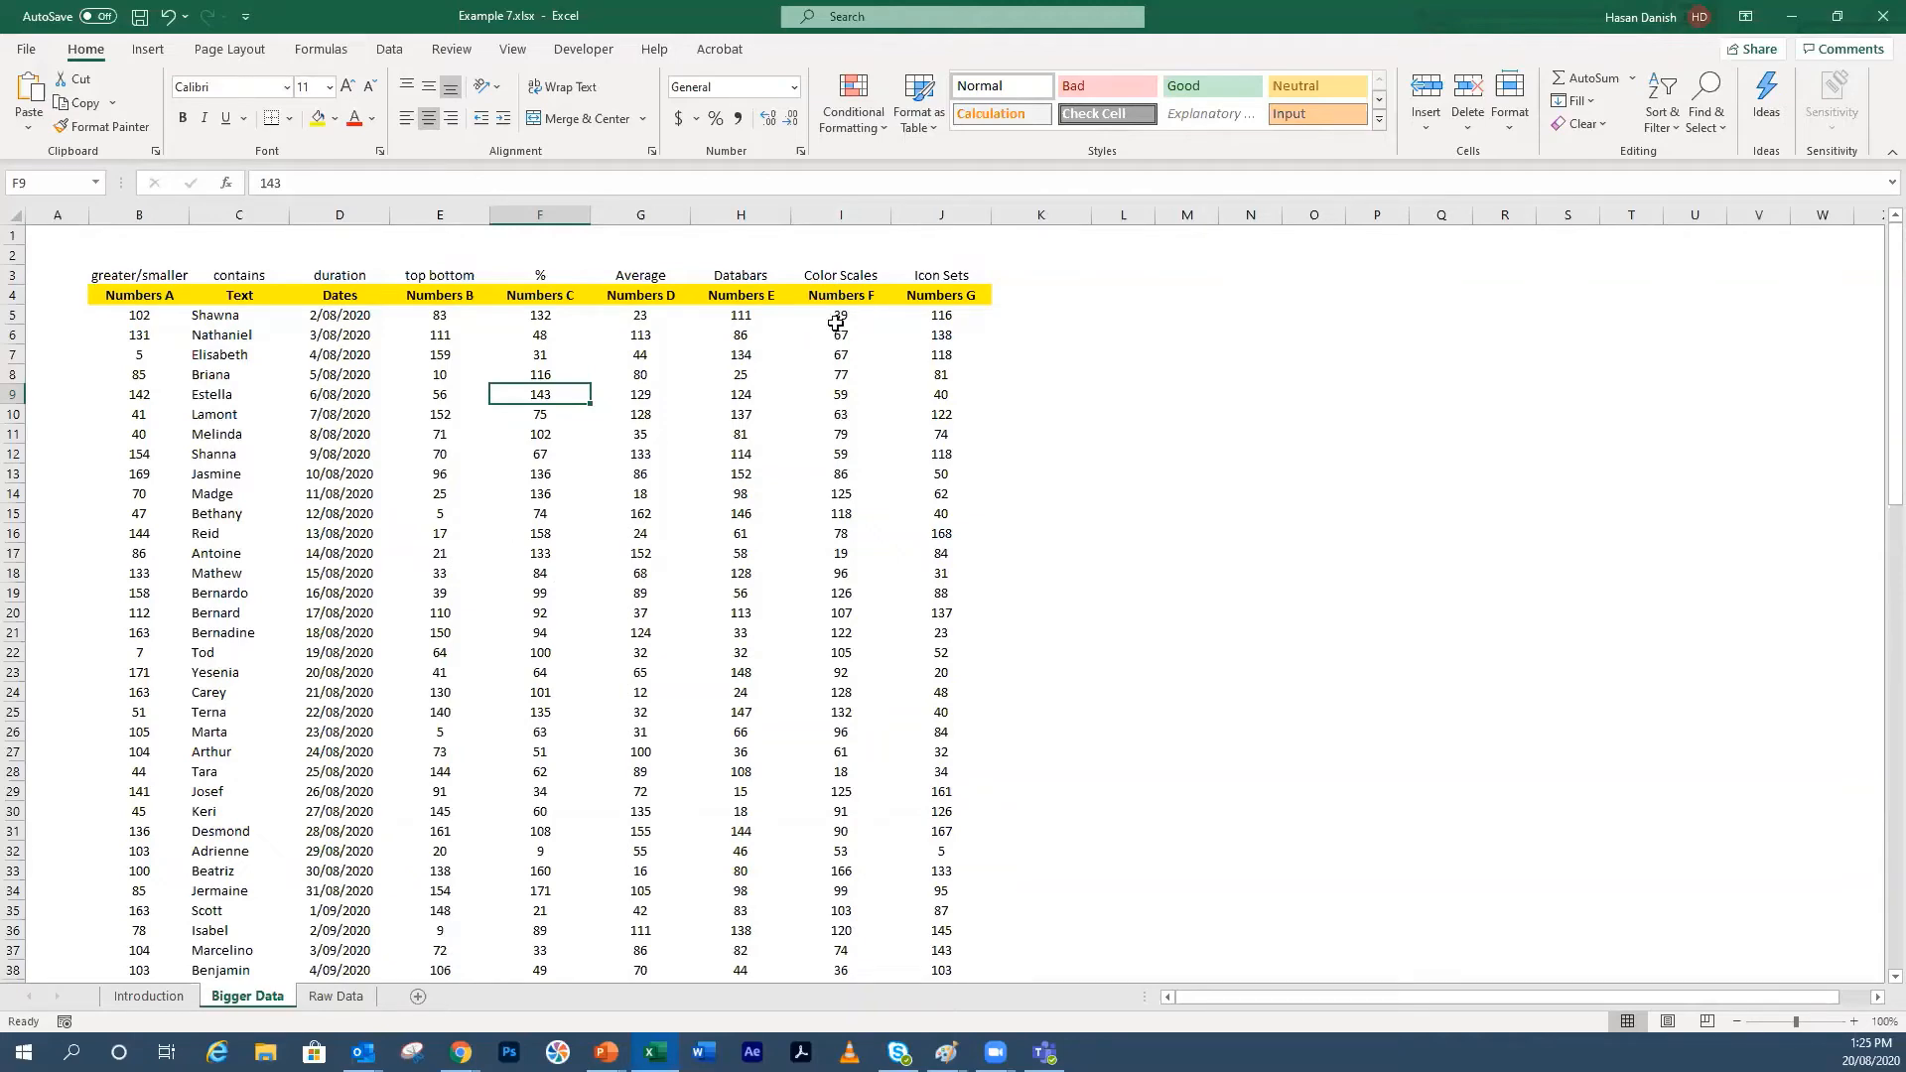
Step: Apply the Green-Yellow-Red color scale to the Numbers F values in I5:I100 on the Bigger Data sheet
{"action": "left_click_drag", "start_coordinate": [849, 314], "coordinate": [842, 951]}
{"action": "left_click", "coordinate": [854, 111]}
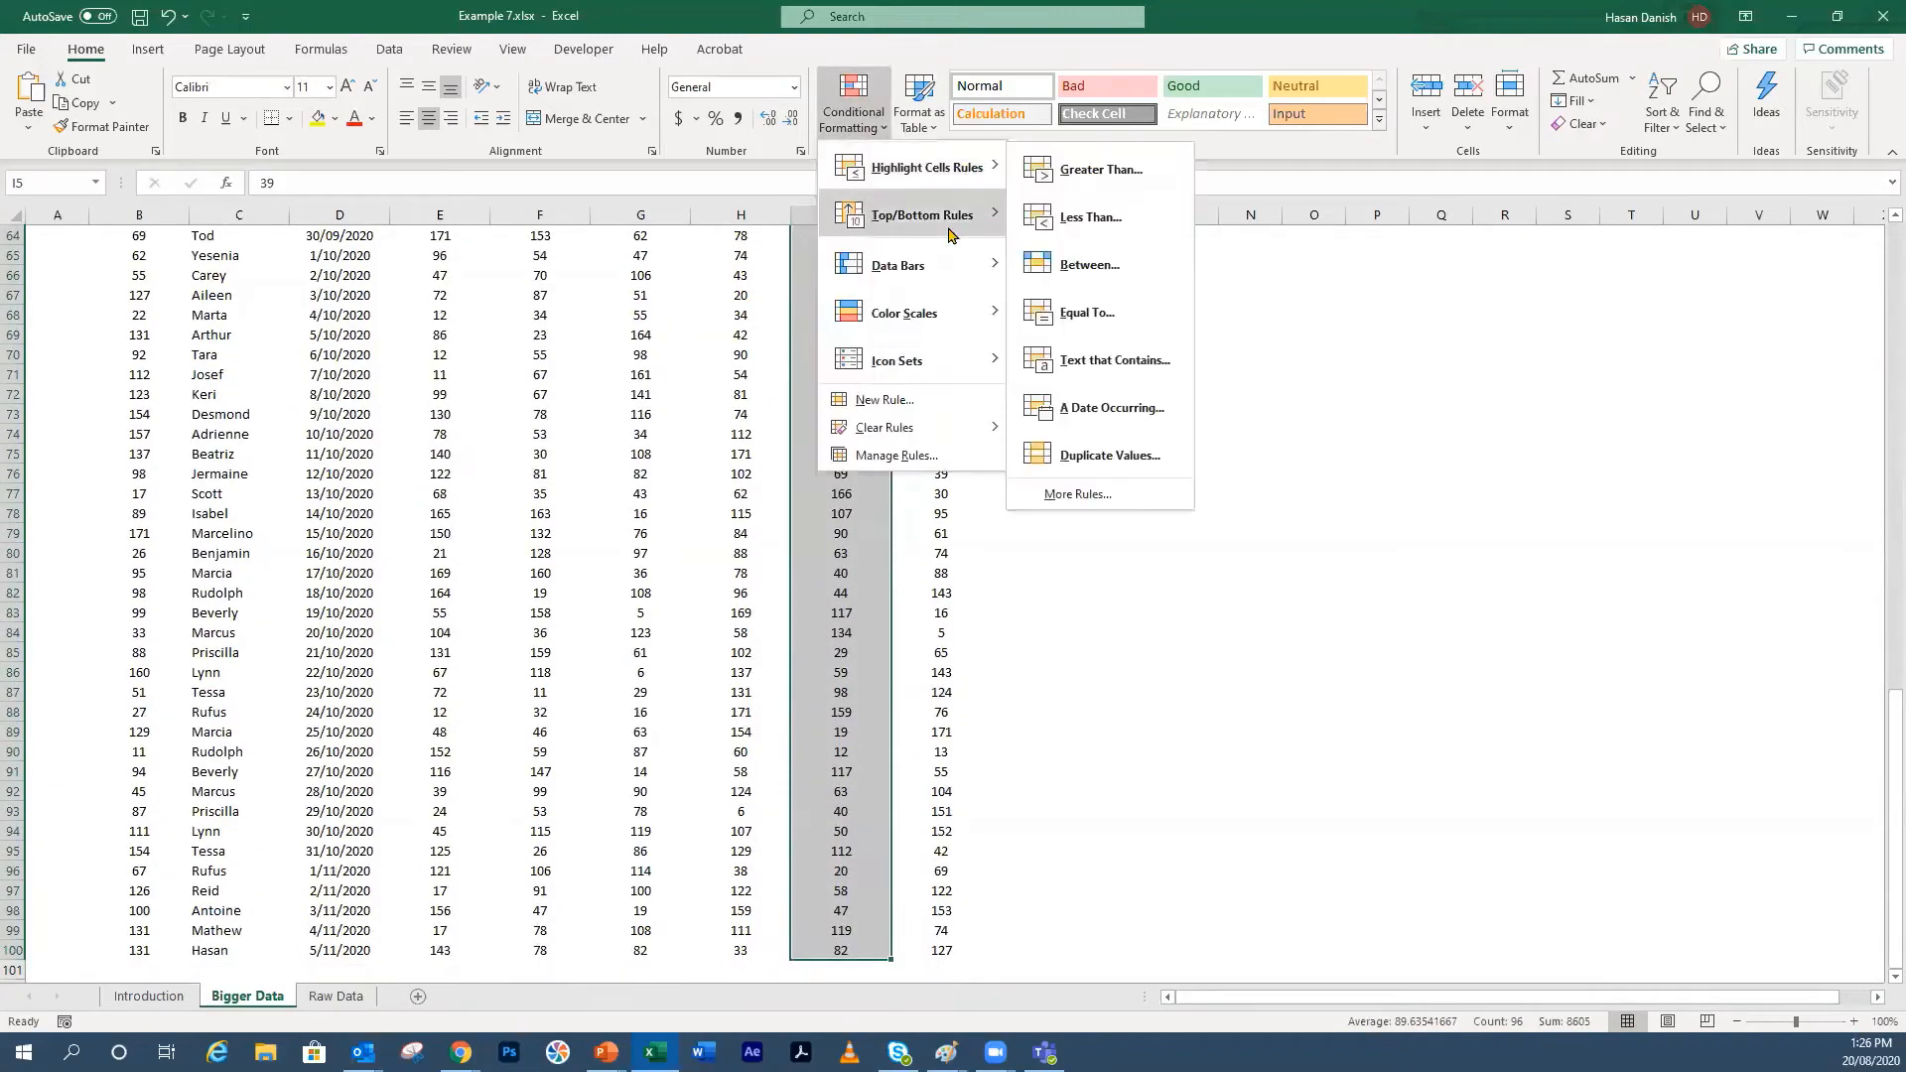
{"action": "mouse_move", "coordinate": [894, 315]}
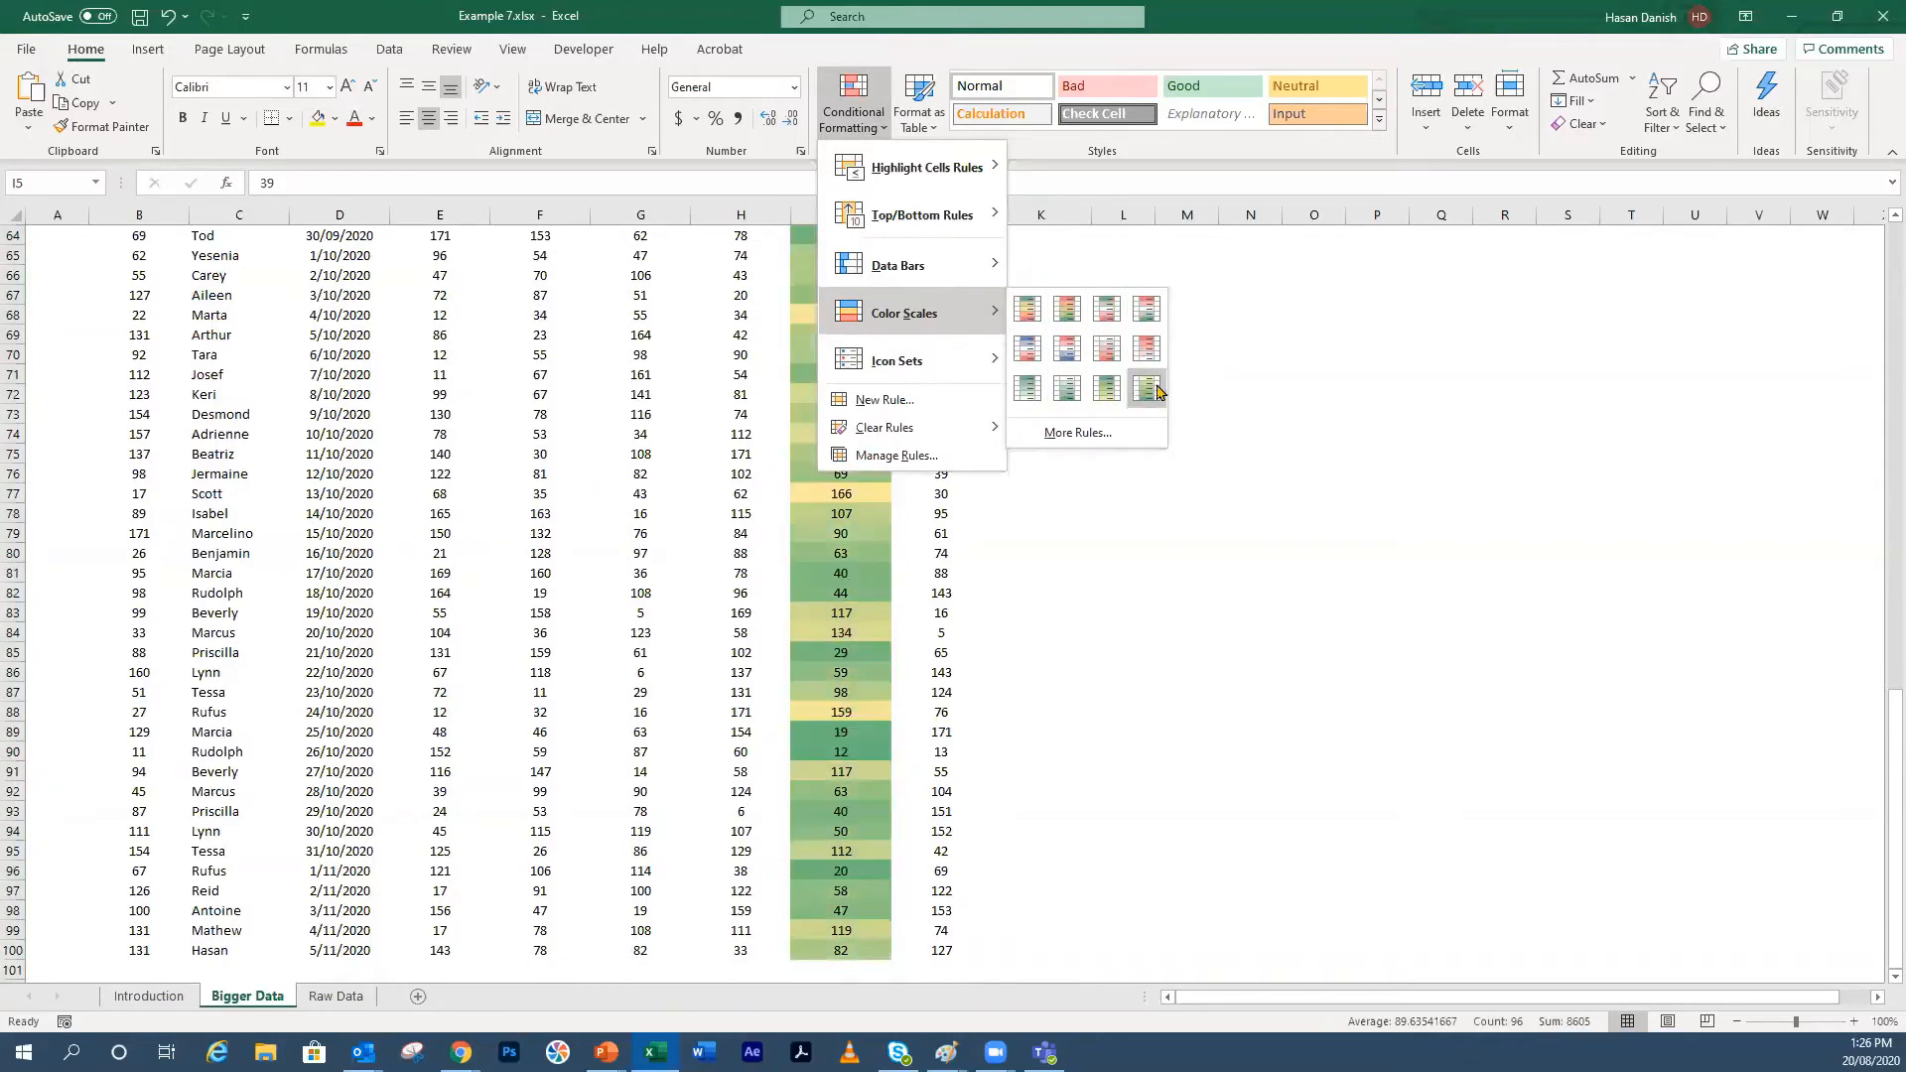
{"action": "left_click", "coordinate": [1029, 314]}
Step: Examine how the color scale shades the low, middle and high values throughout the Numbers F column
{"action": "scroll", "coordinate": [996, 345], "scroll_direction": "up", "scroll_amount": 20}
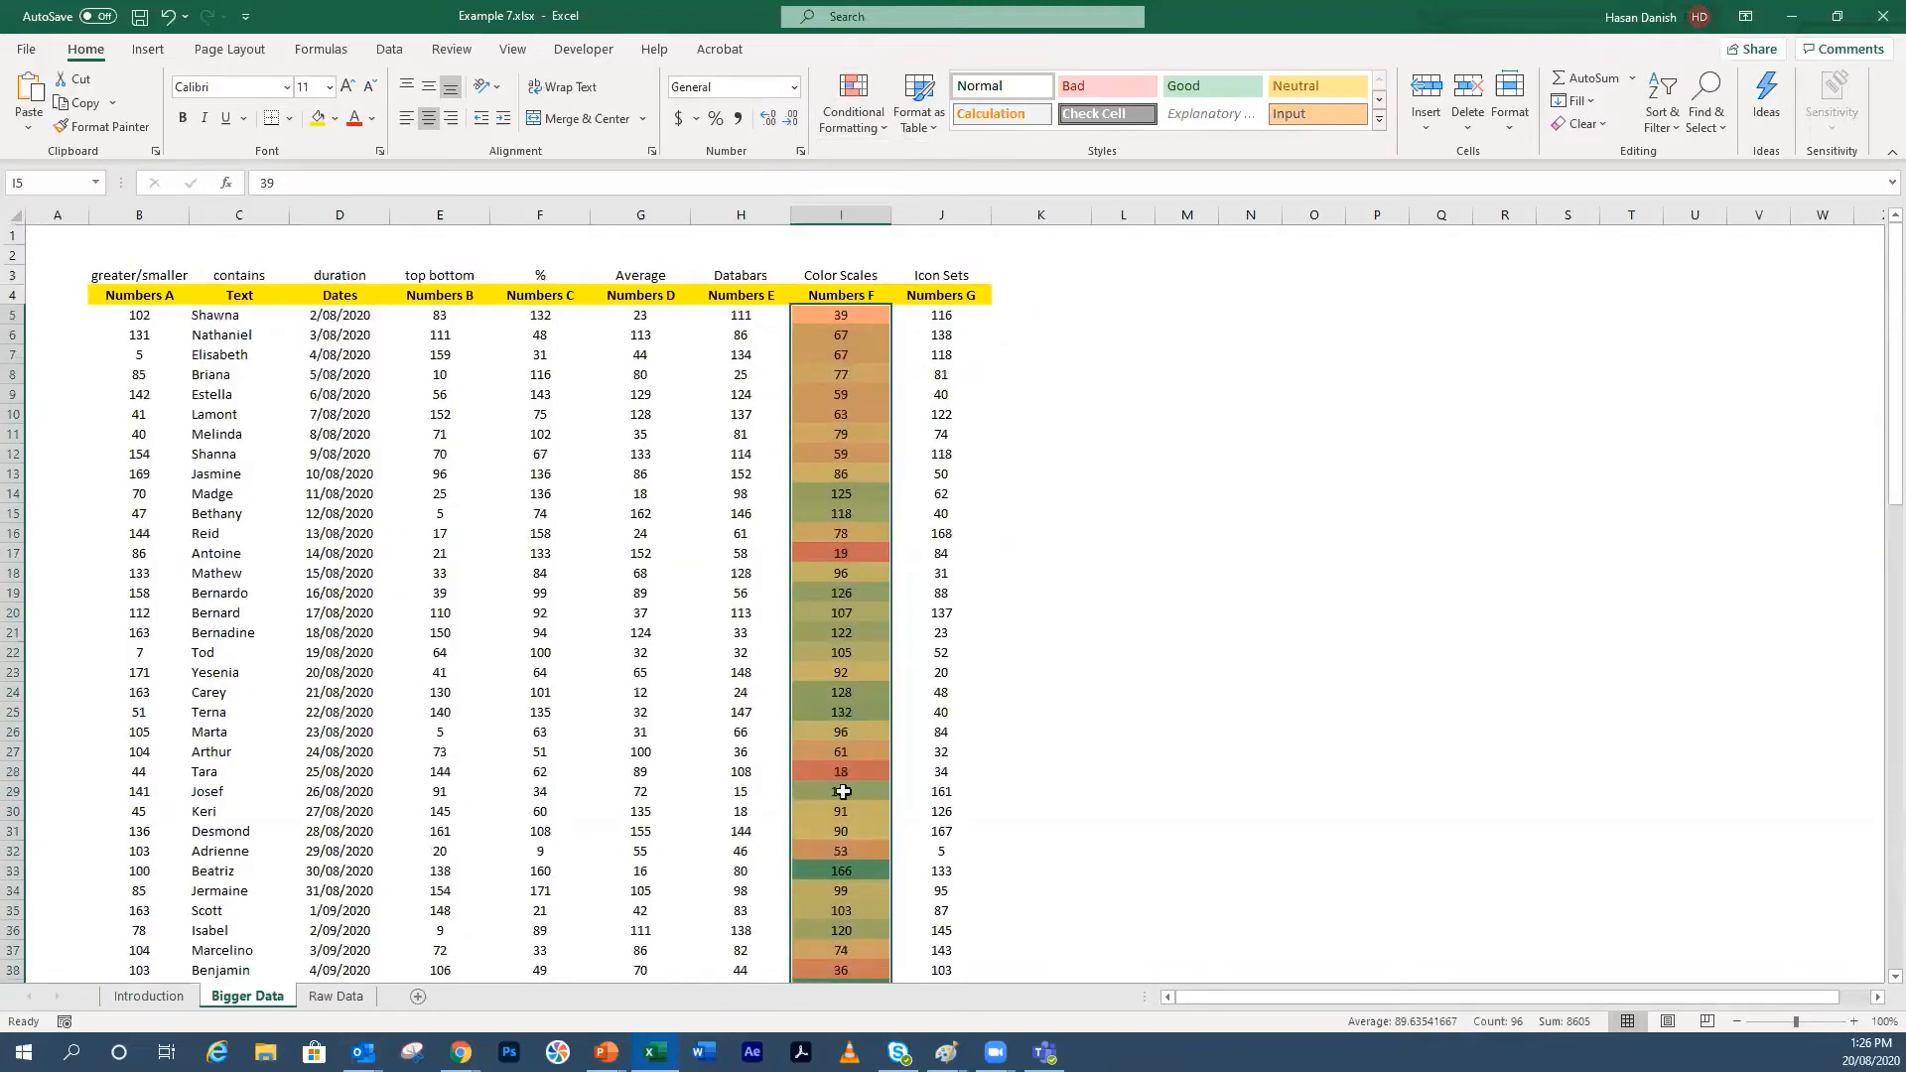
{"action": "scroll", "coordinate": [868, 891], "scroll_direction": "down", "scroll_amount": 4}
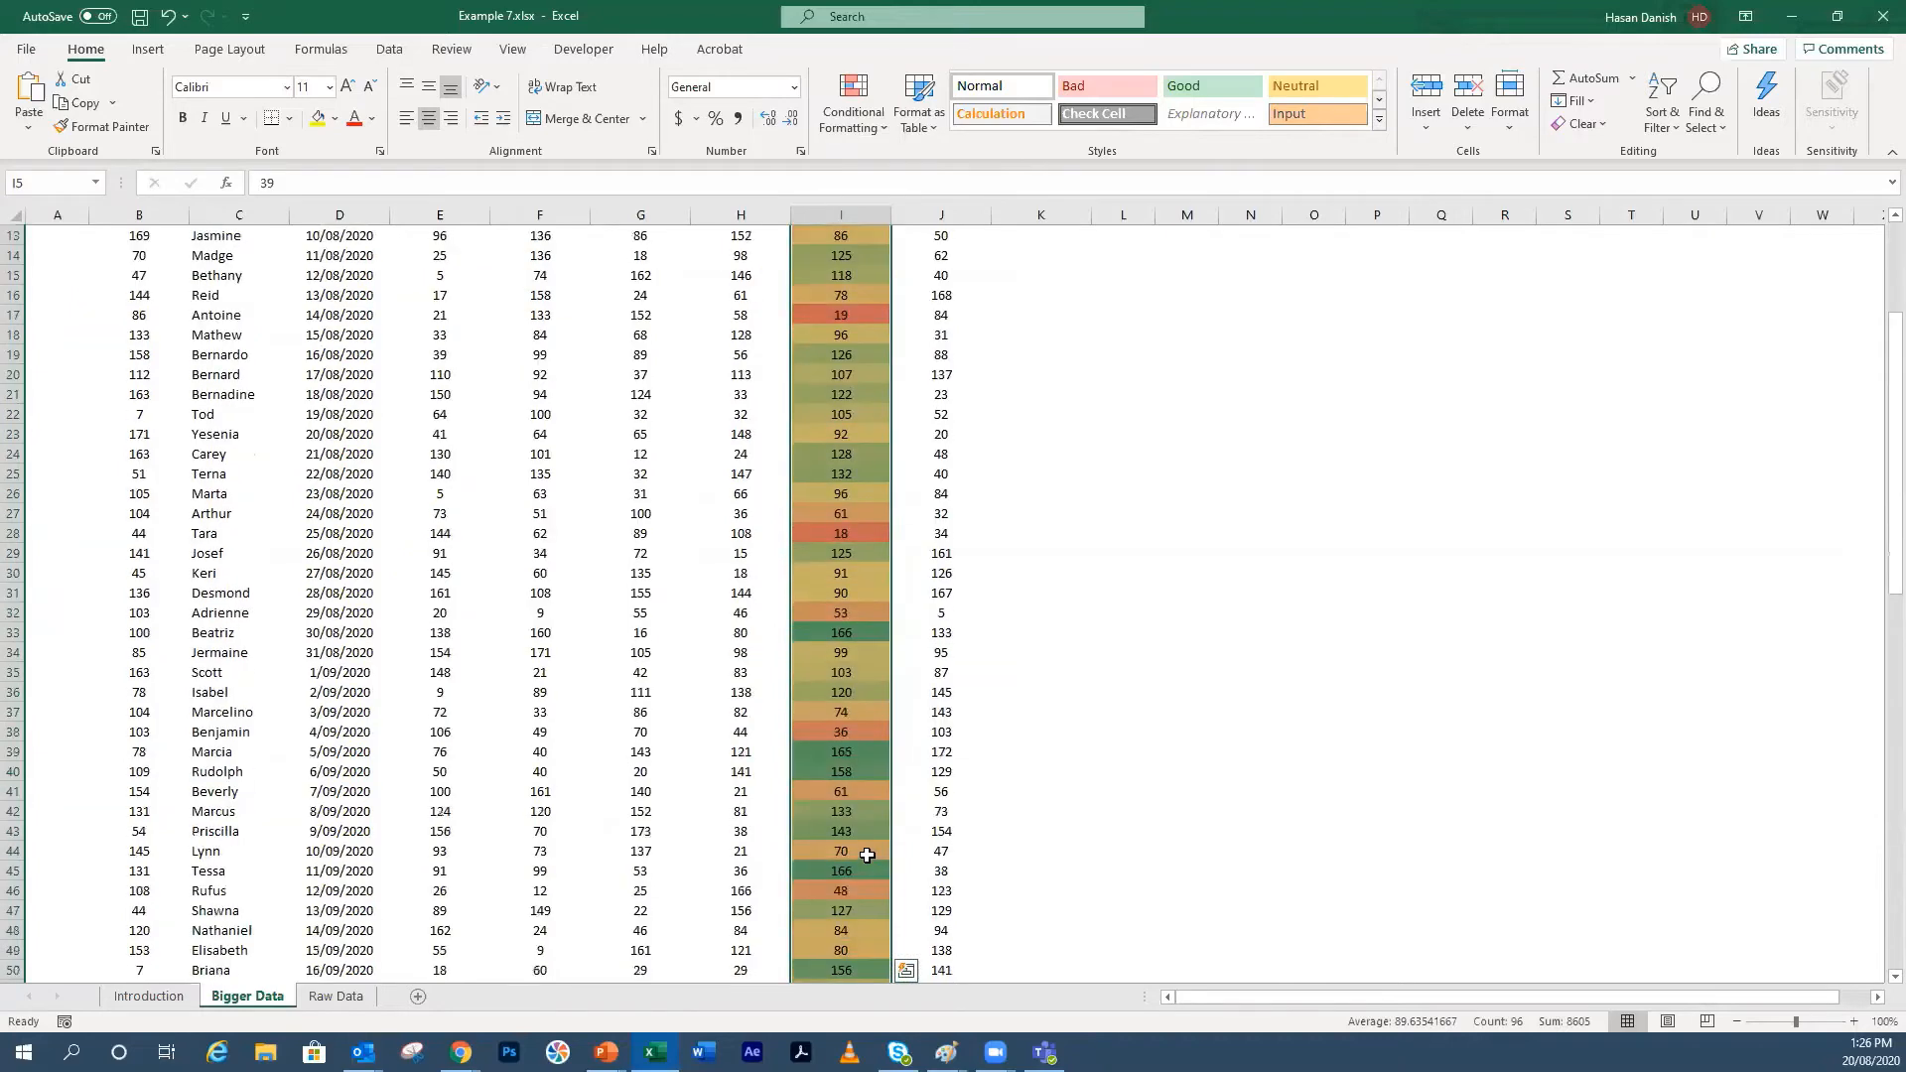
{"action": "scroll", "coordinate": [855, 738], "scroll_direction": "up", "scroll_amount": 3}
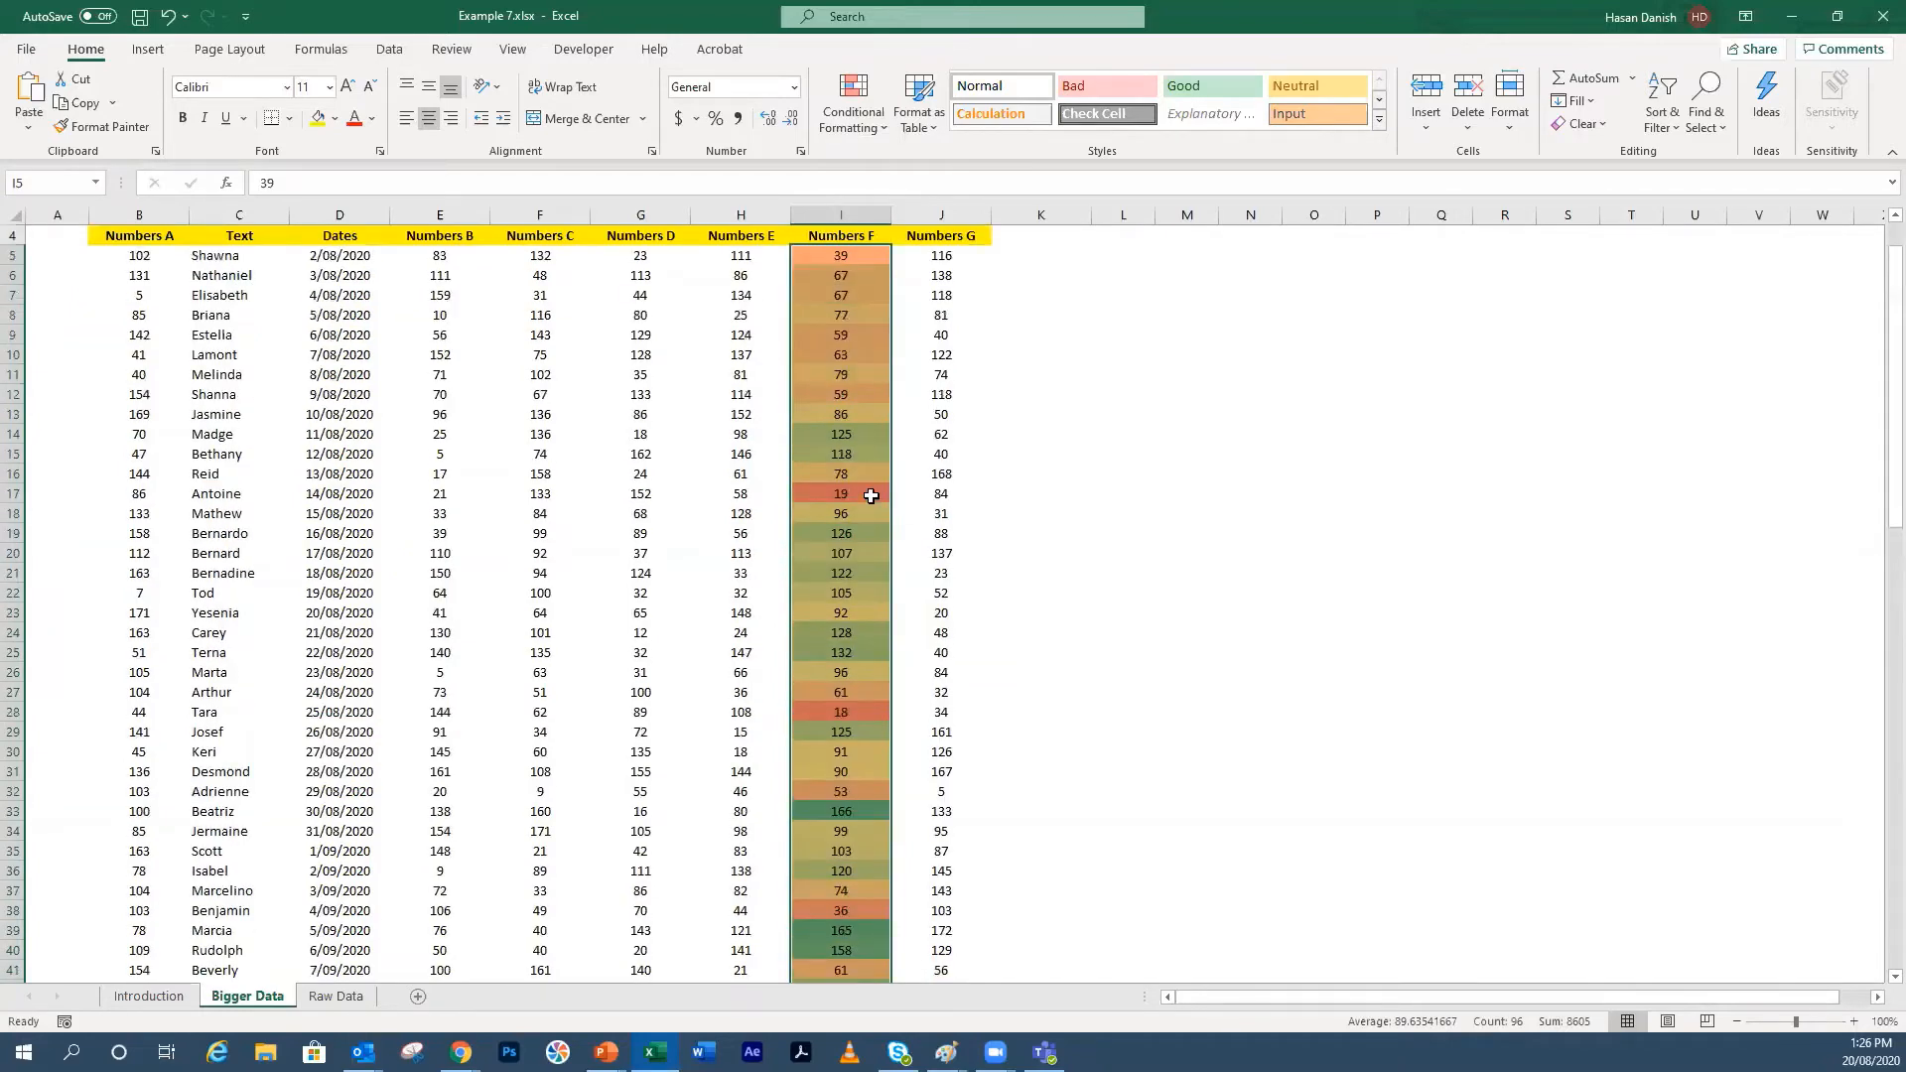
{"action": "left_click", "coordinate": [871, 496]}
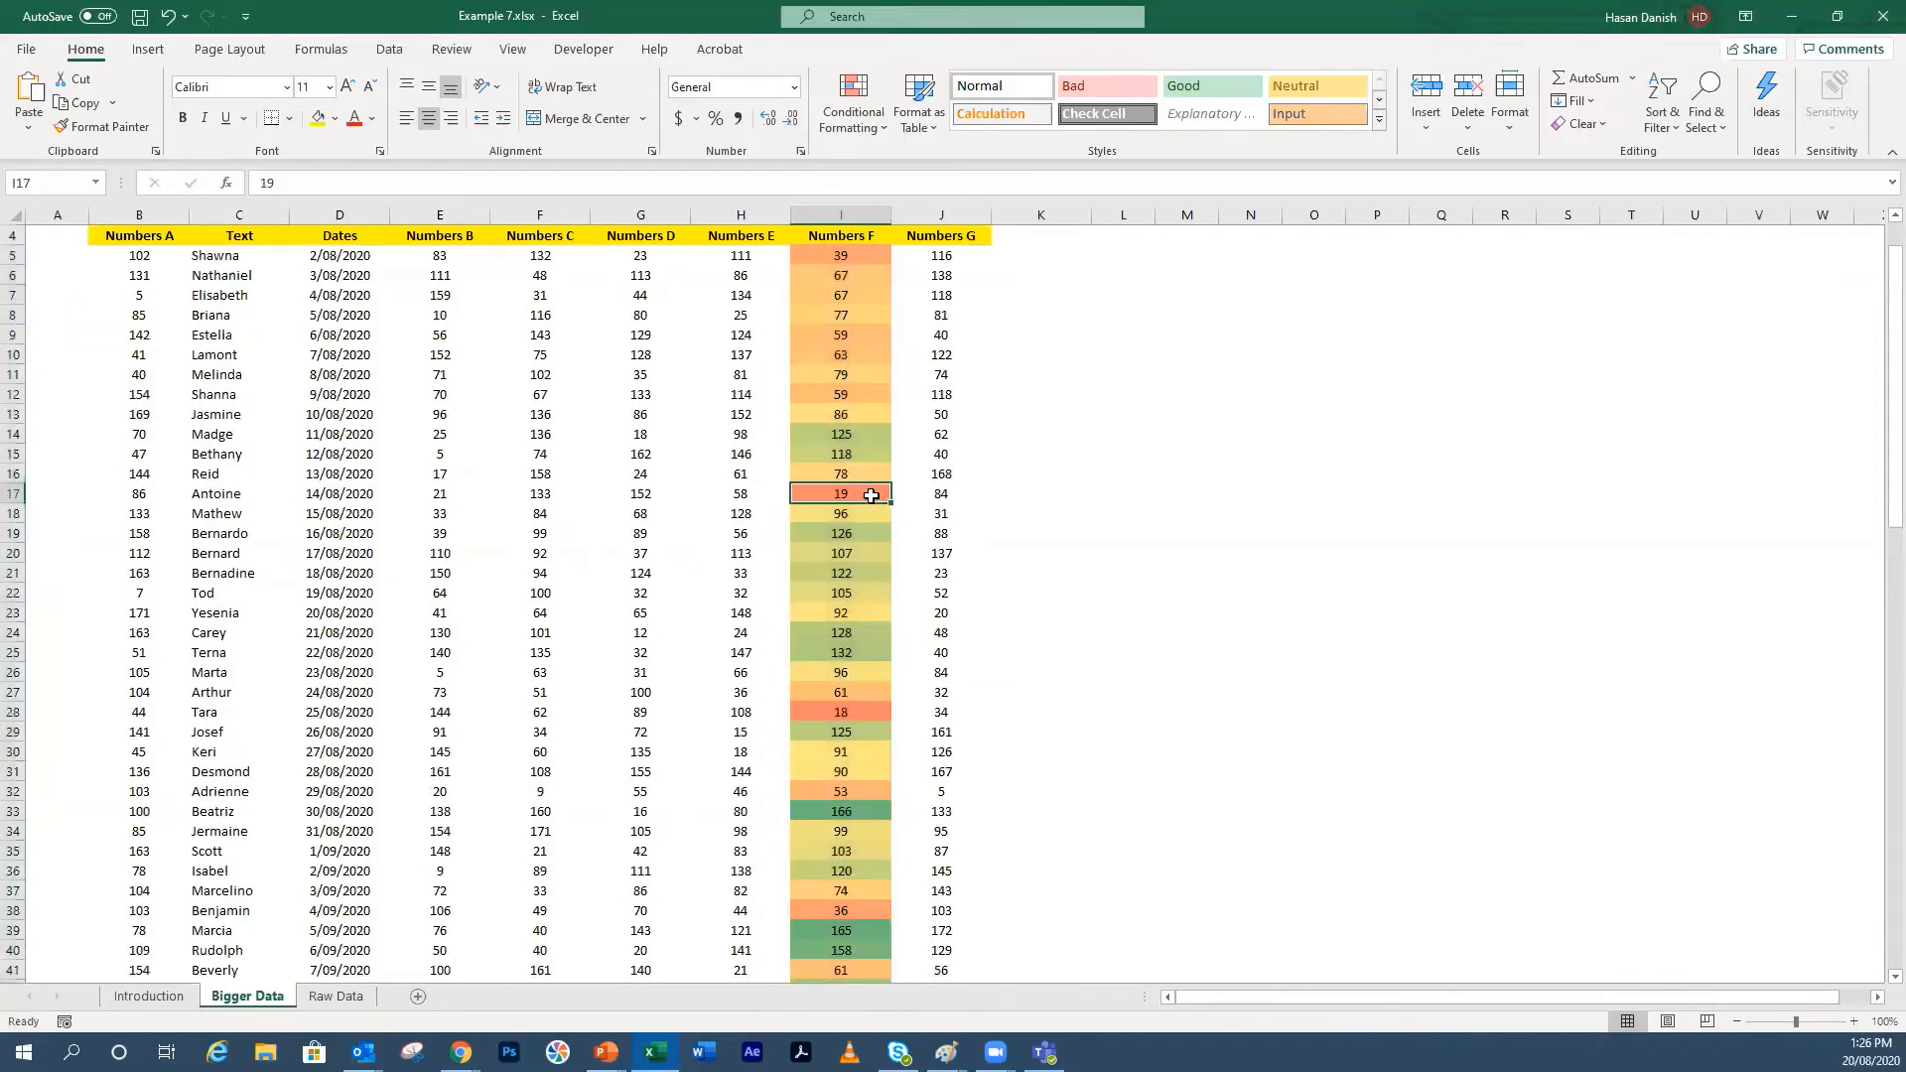
{"action": "left_click", "coordinate": [866, 810]}
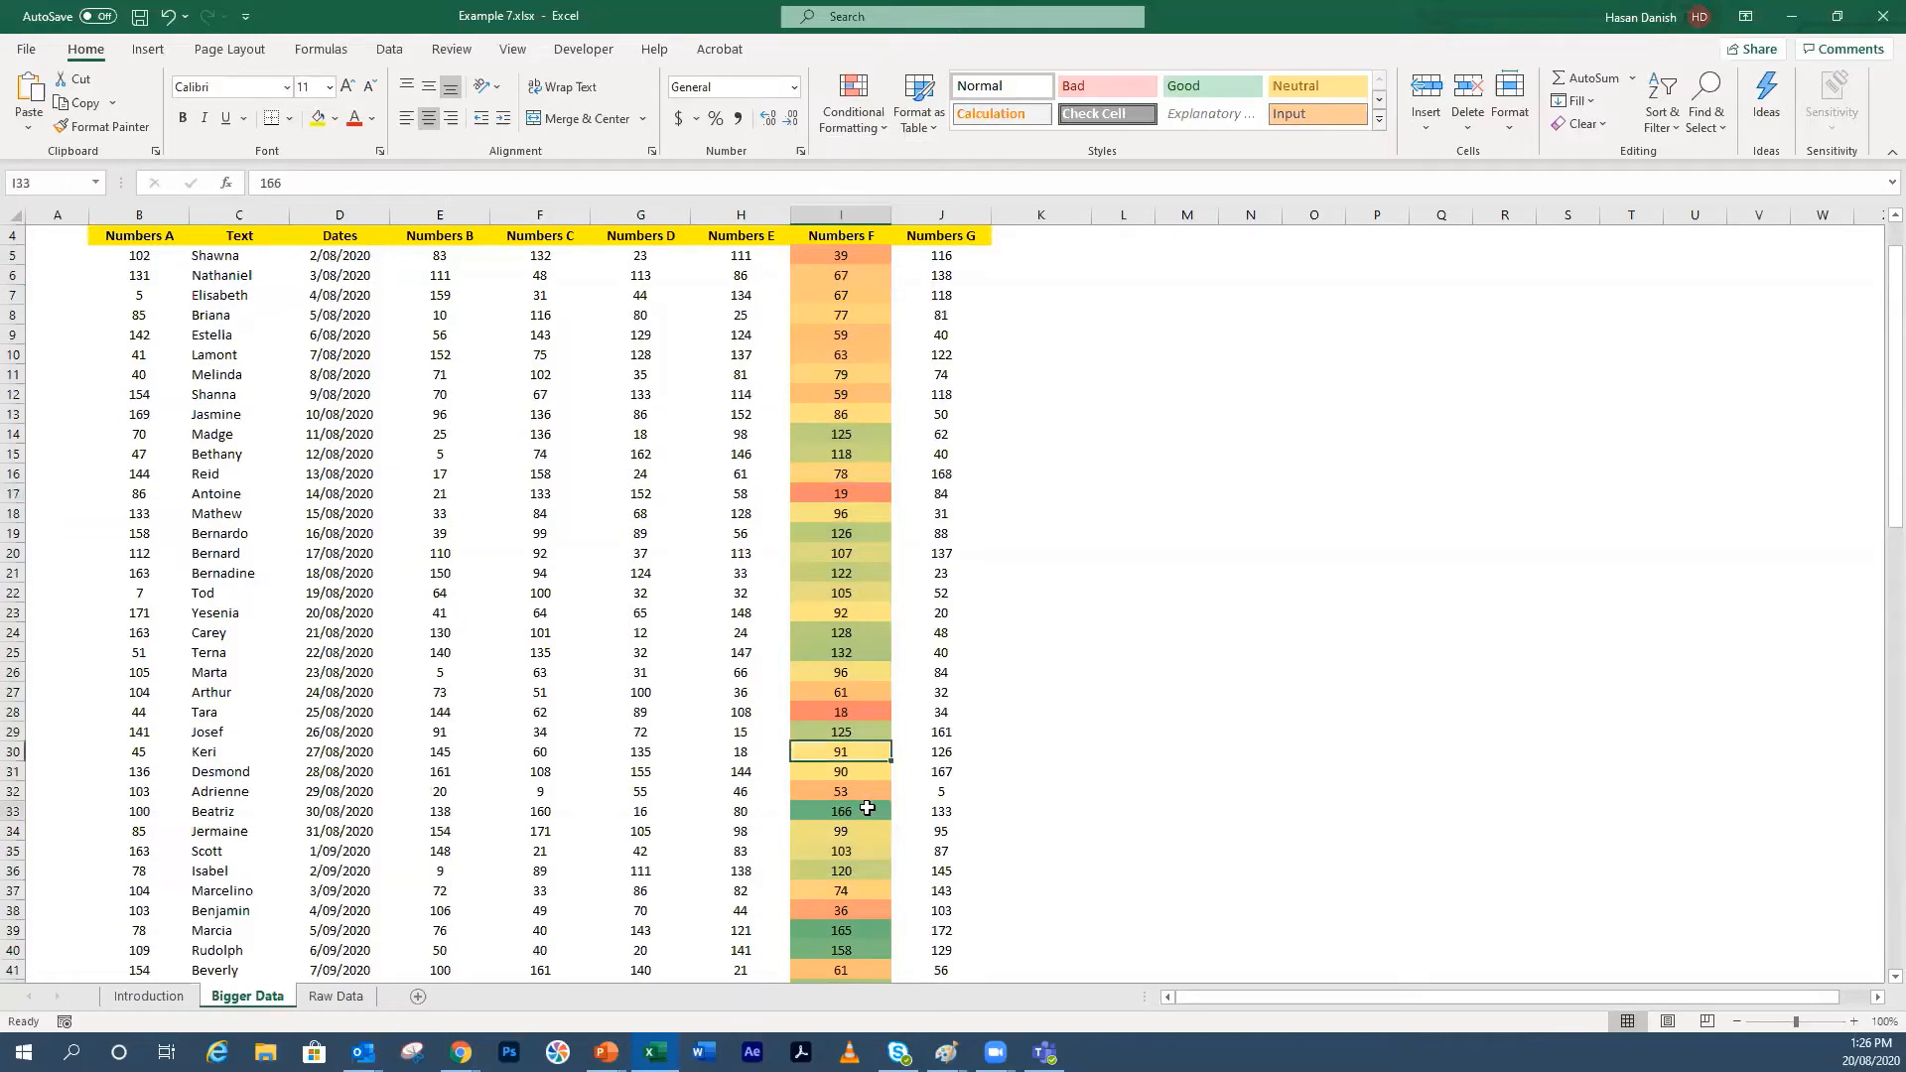
{"action": "left_click", "coordinate": [872, 708]}
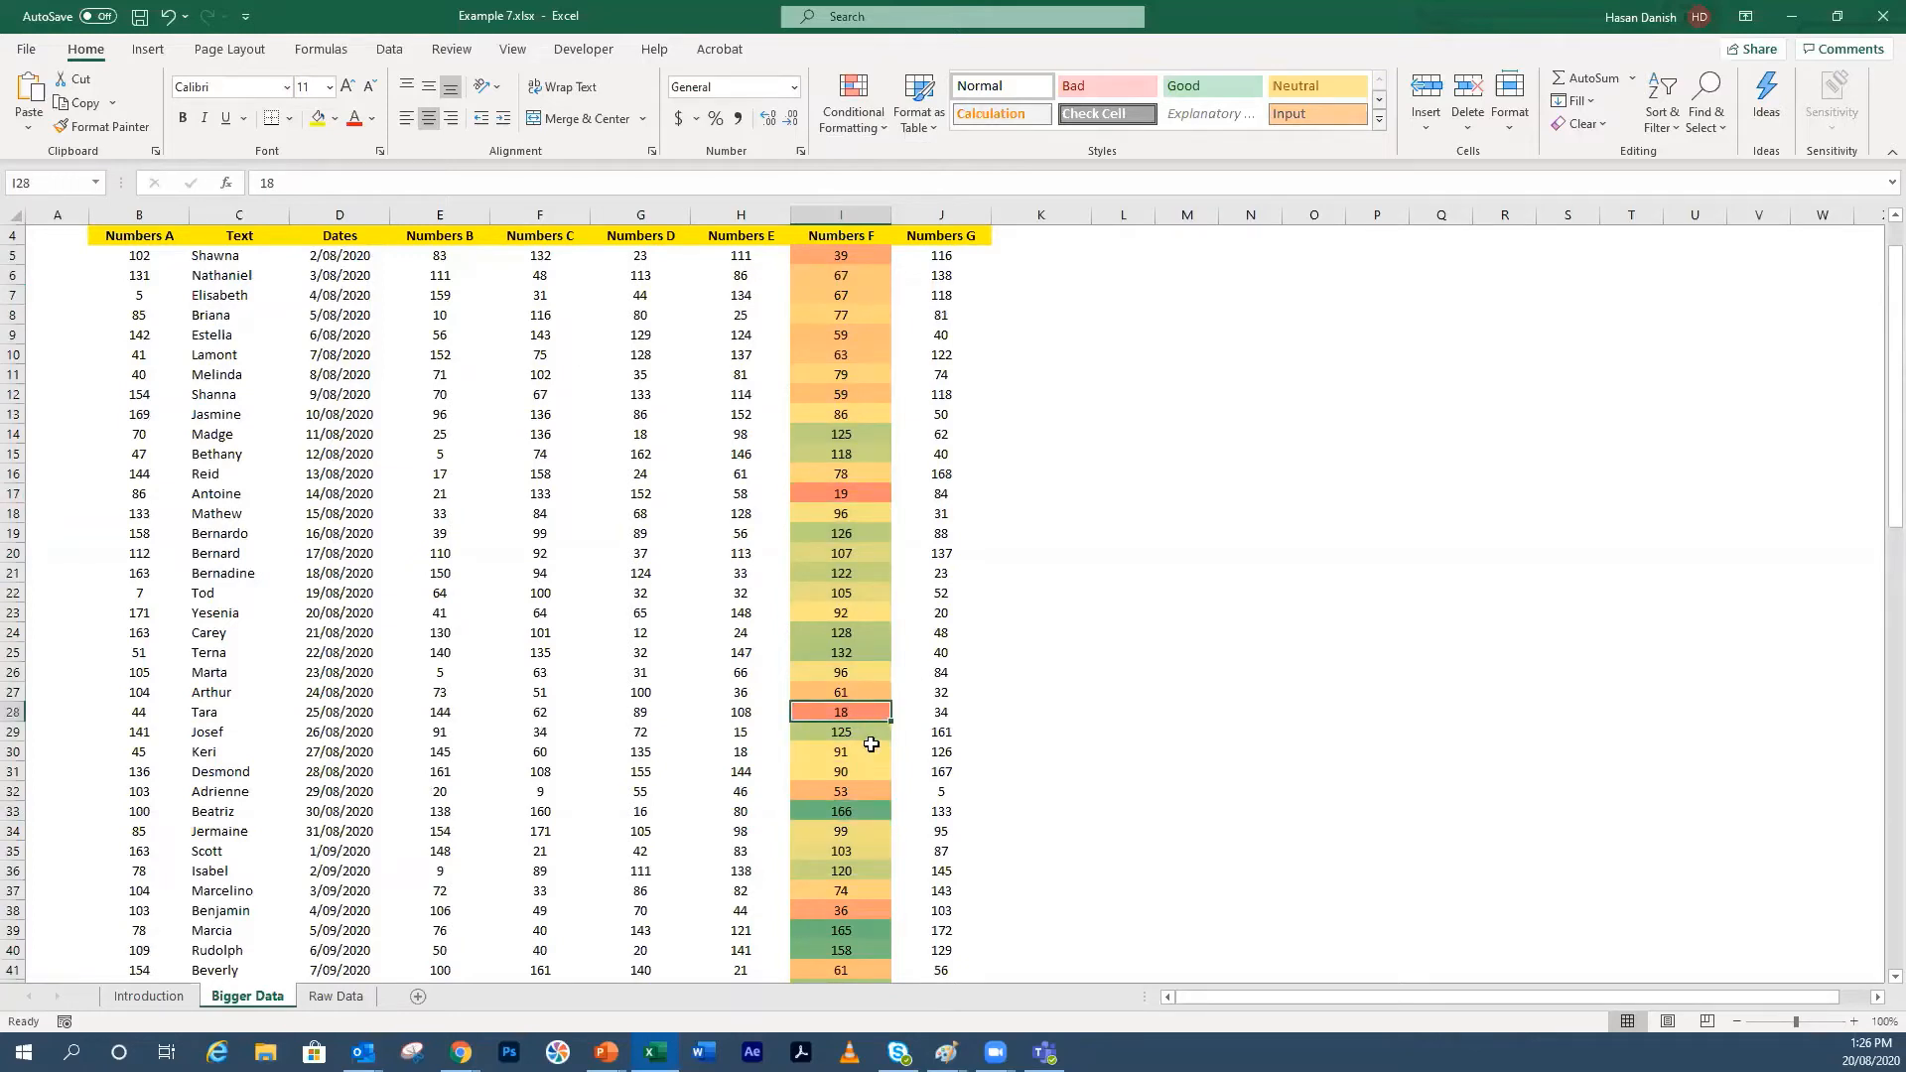
{"action": "scroll", "coordinate": [867, 391], "scroll_direction": "down", "scroll_amount": 4}
{"action": "scroll", "coordinate": [893, 389], "scroll_direction": "down", "scroll_amount": 11}
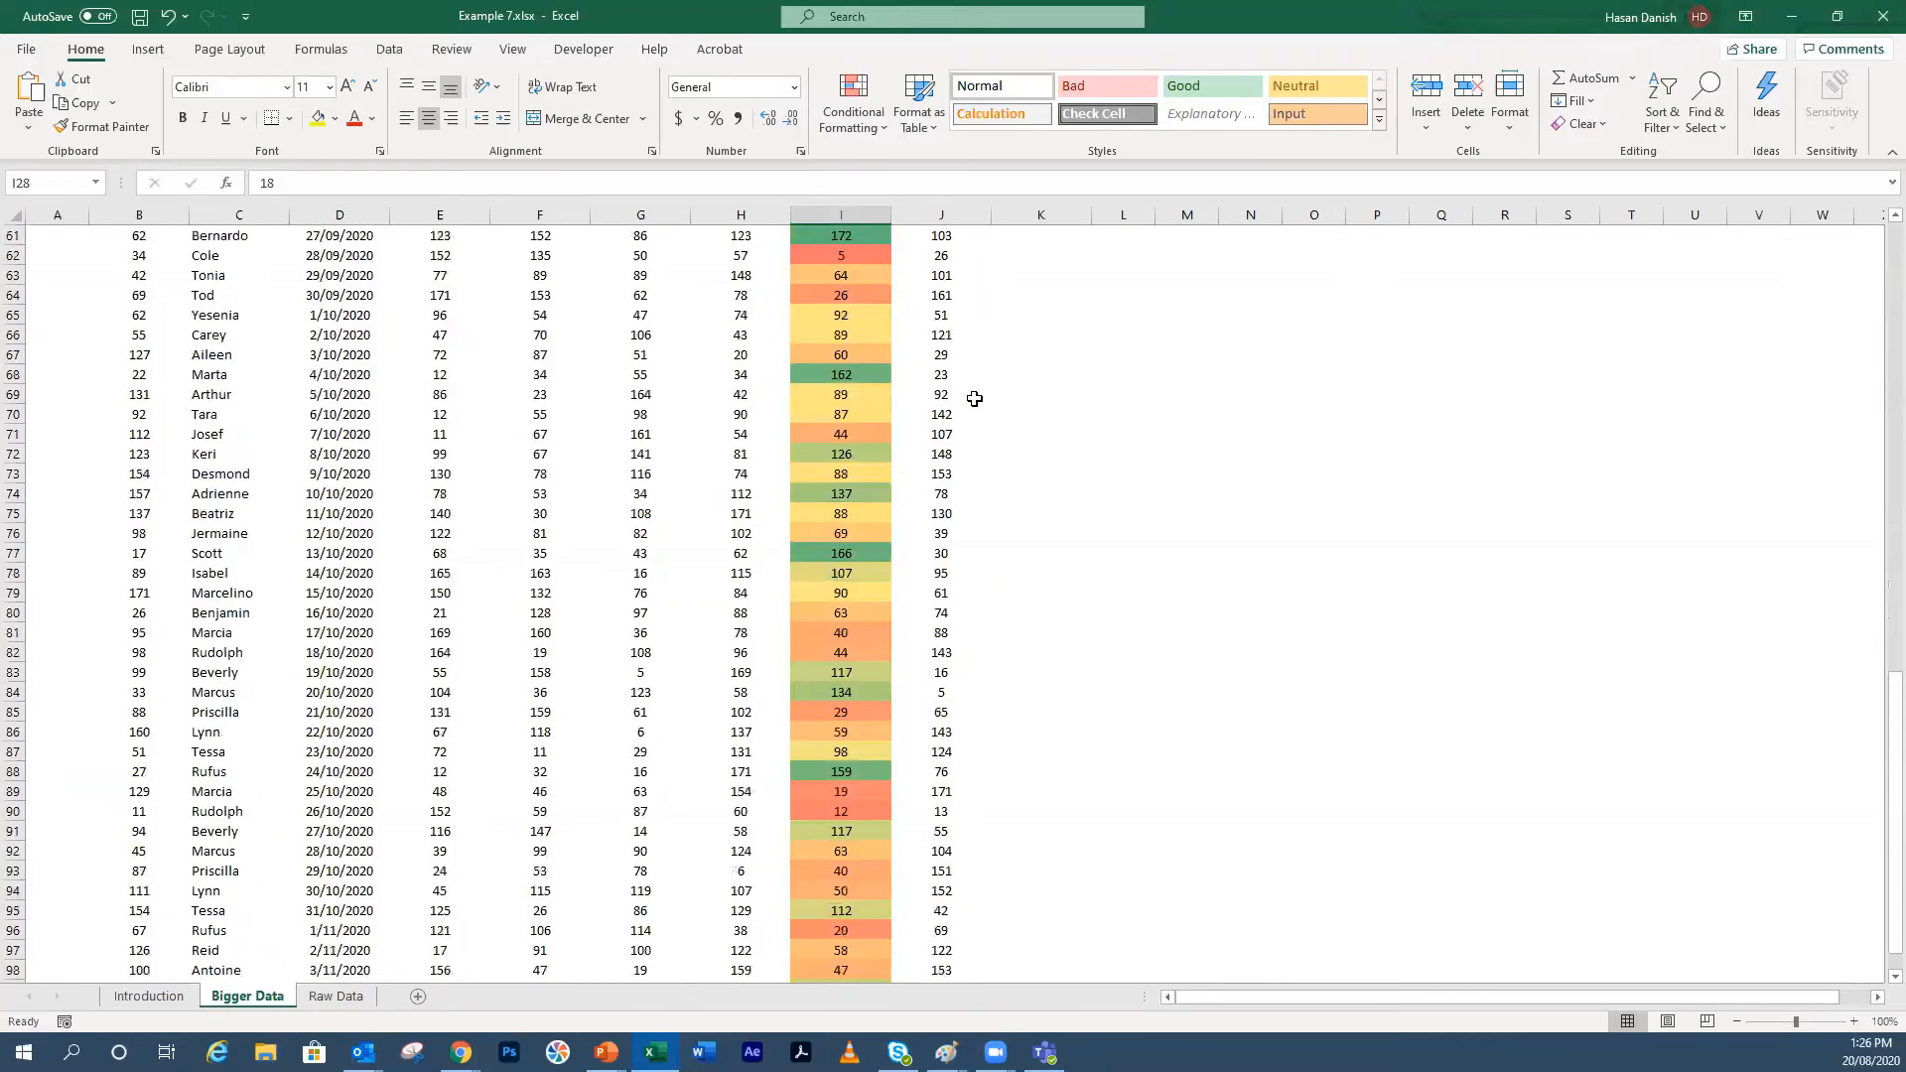
Step: Clear the conditional formatting rules from the entire Bigger Data sheet to remove the Numbers F color scale
{"action": "scroll", "coordinate": [978, 389], "scroll_direction": "down", "scroll_amount": 3}
{"action": "scroll", "coordinate": [971, 393], "scroll_direction": "up", "scroll_amount": 19}
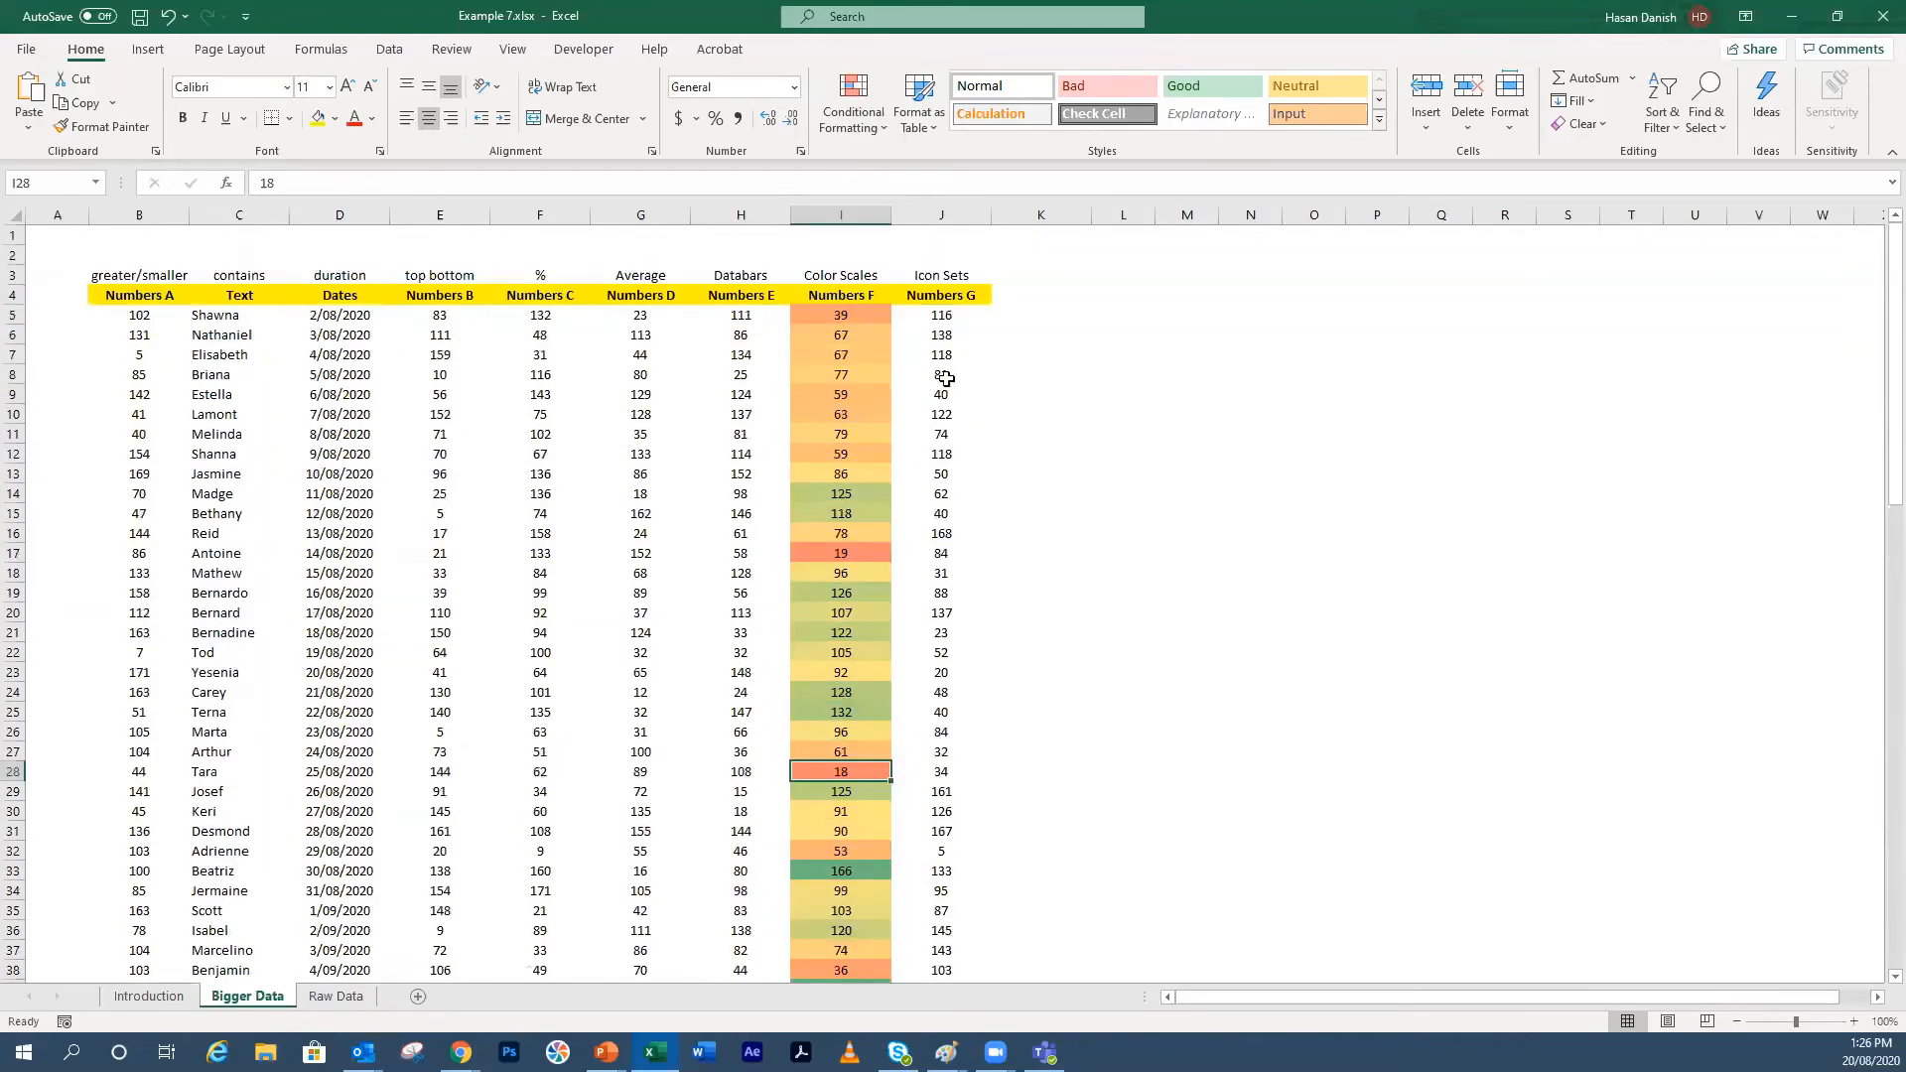
{"action": "left_click", "coordinate": [847, 121]}
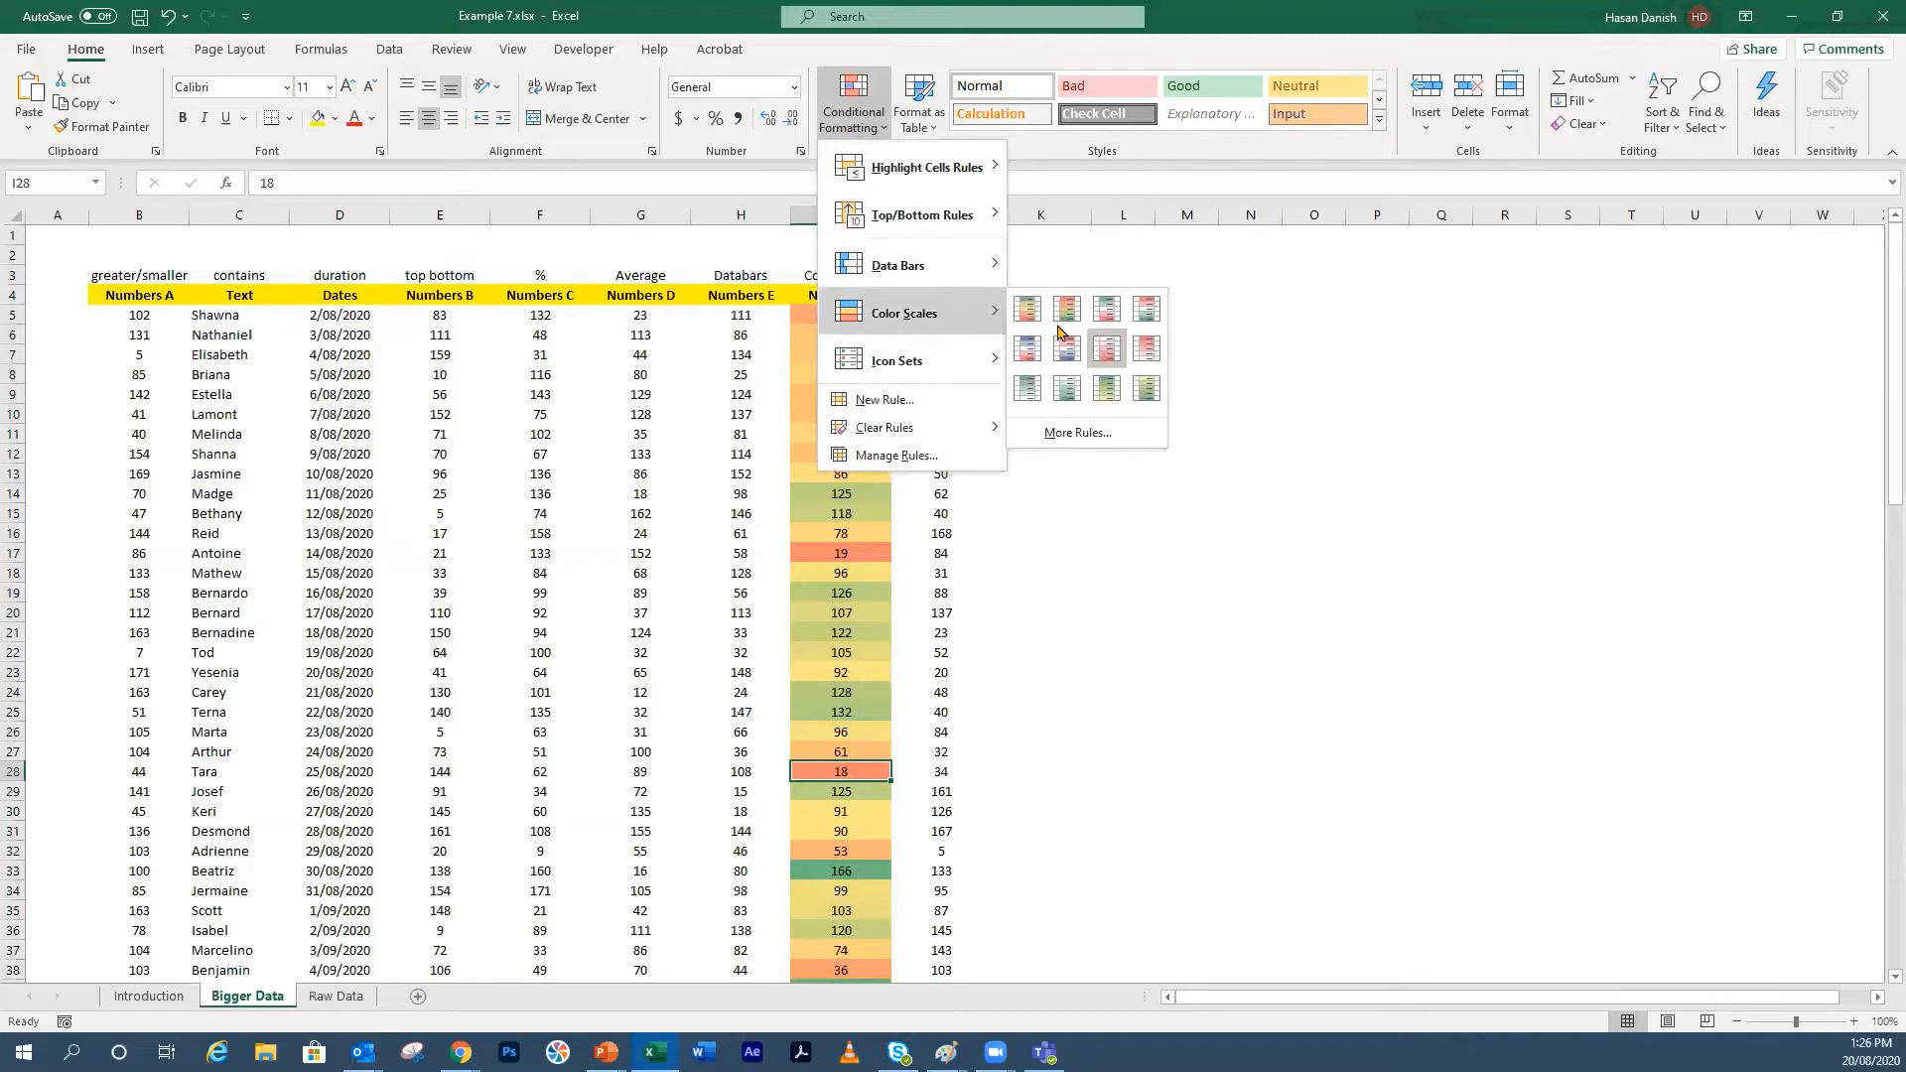
{"action": "left_click", "coordinate": [1385, 562]}
{"action": "left_click_drag", "start_coordinate": [854, 315], "coordinate": [872, 958]}
{"action": "left_click", "coordinate": [862, 117]}
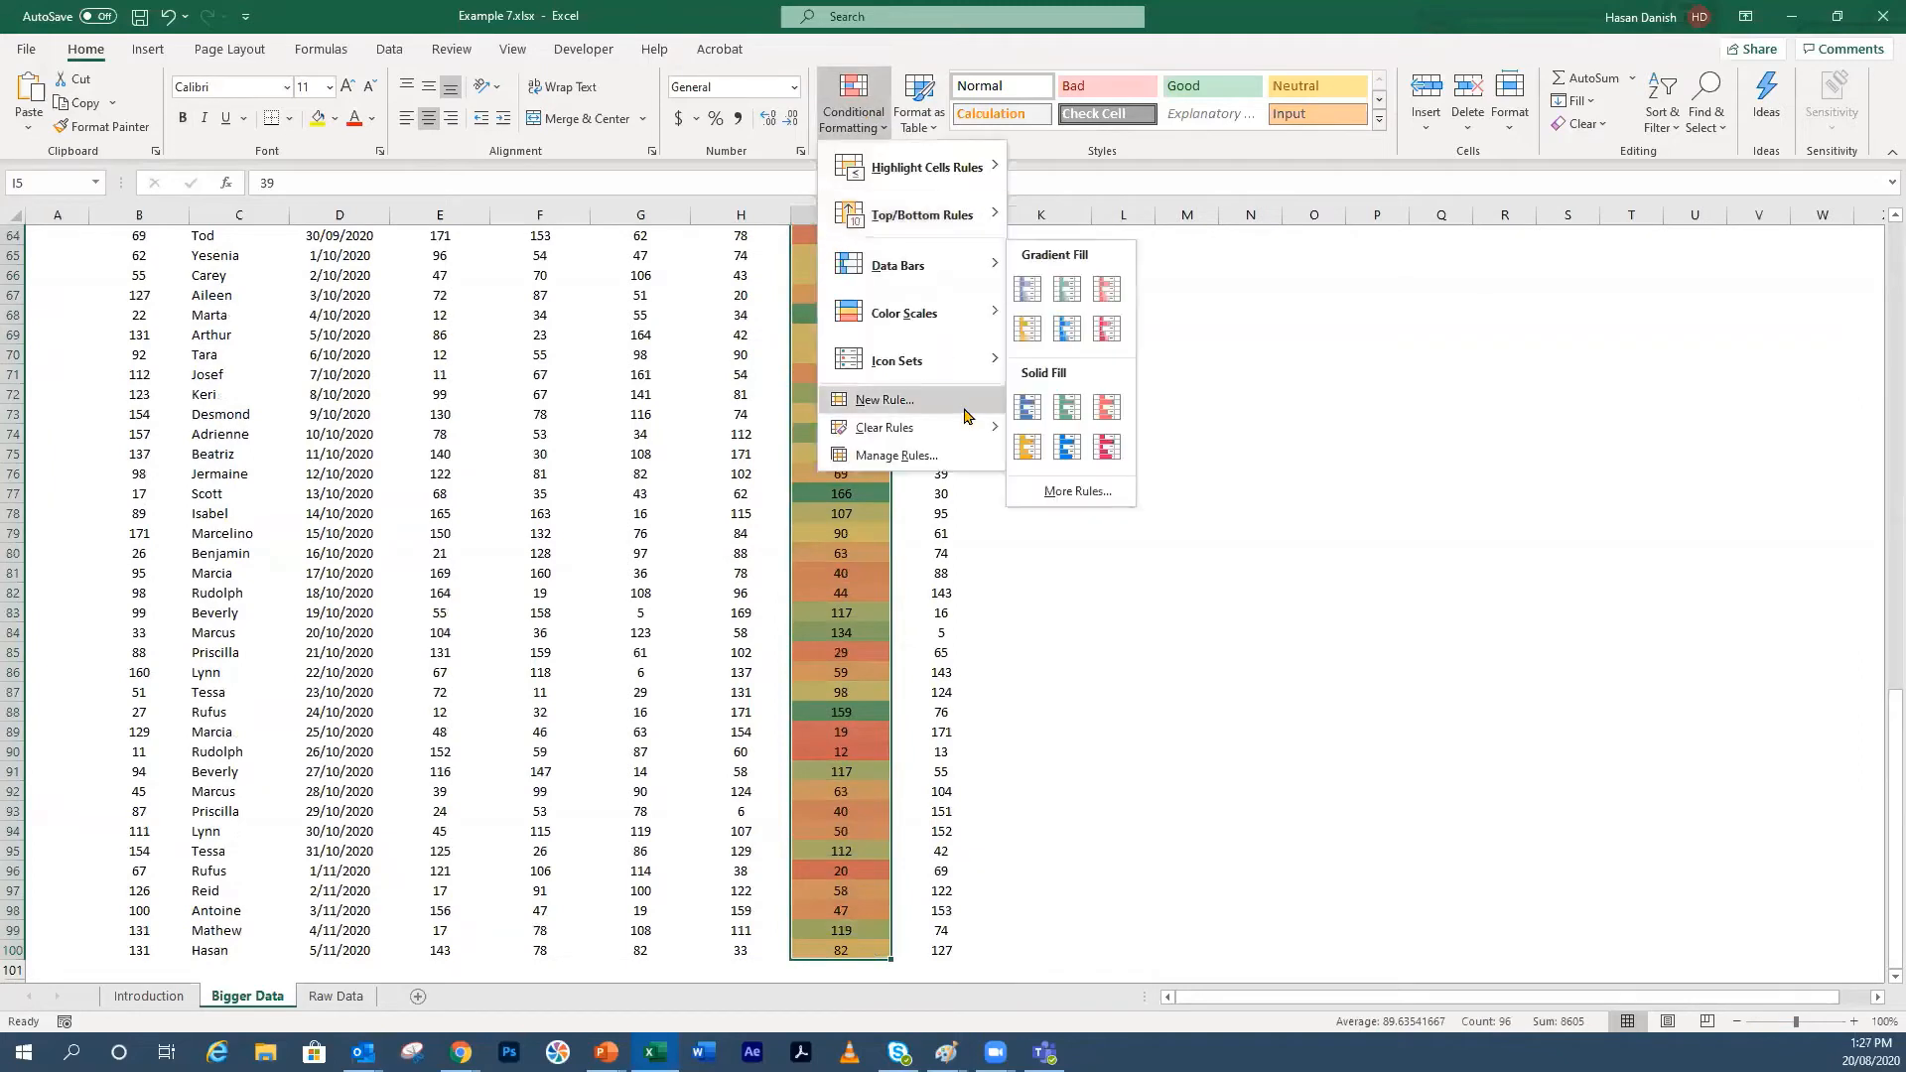
{"action": "mouse_move", "coordinate": [965, 428]}
{"action": "left_click", "coordinate": [1048, 457]}
Step: Switch to the PowerPoint slide show, advance the agenda highlight to Data Bars, and return to the Excel workbook
{"action": "left_click", "coordinate": [862, 114]}
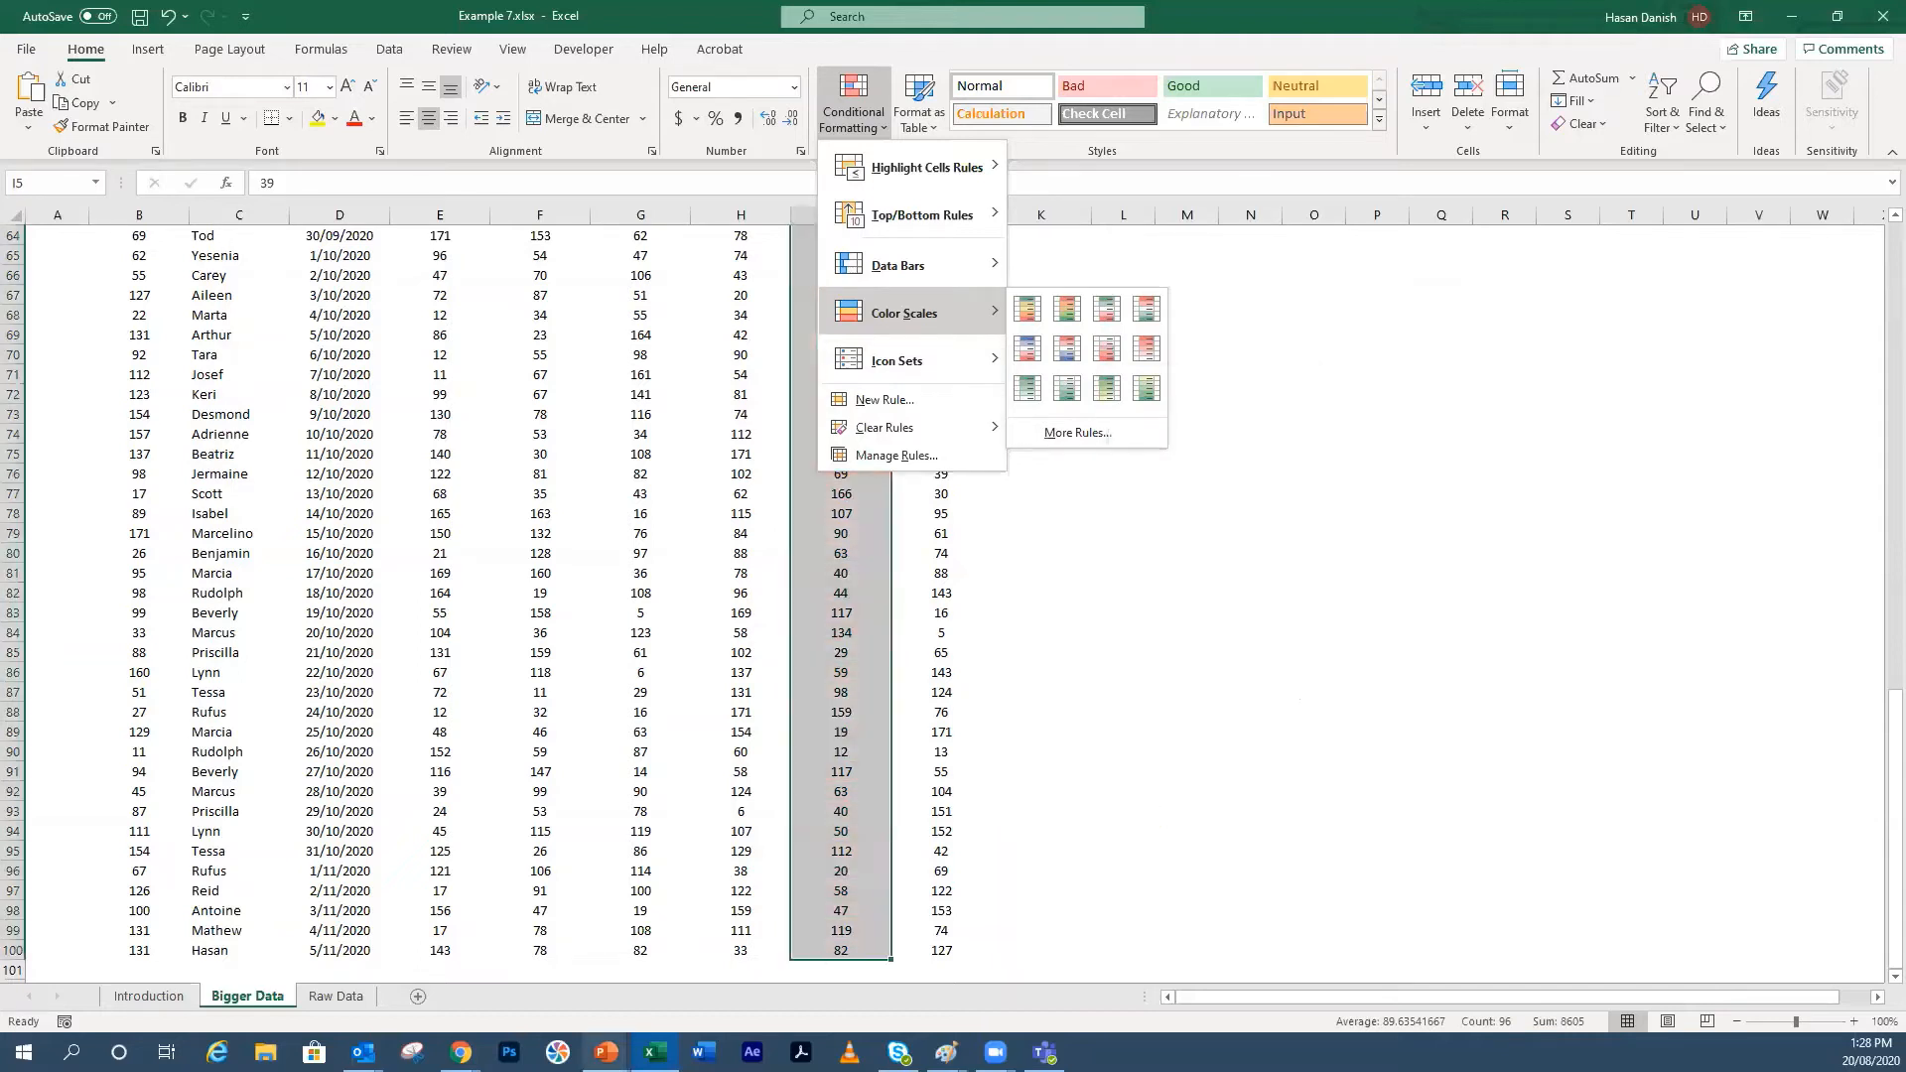
{"action": "left_click", "coordinate": [605, 1052]}
{"action": "left_click", "coordinate": [644, 988]}
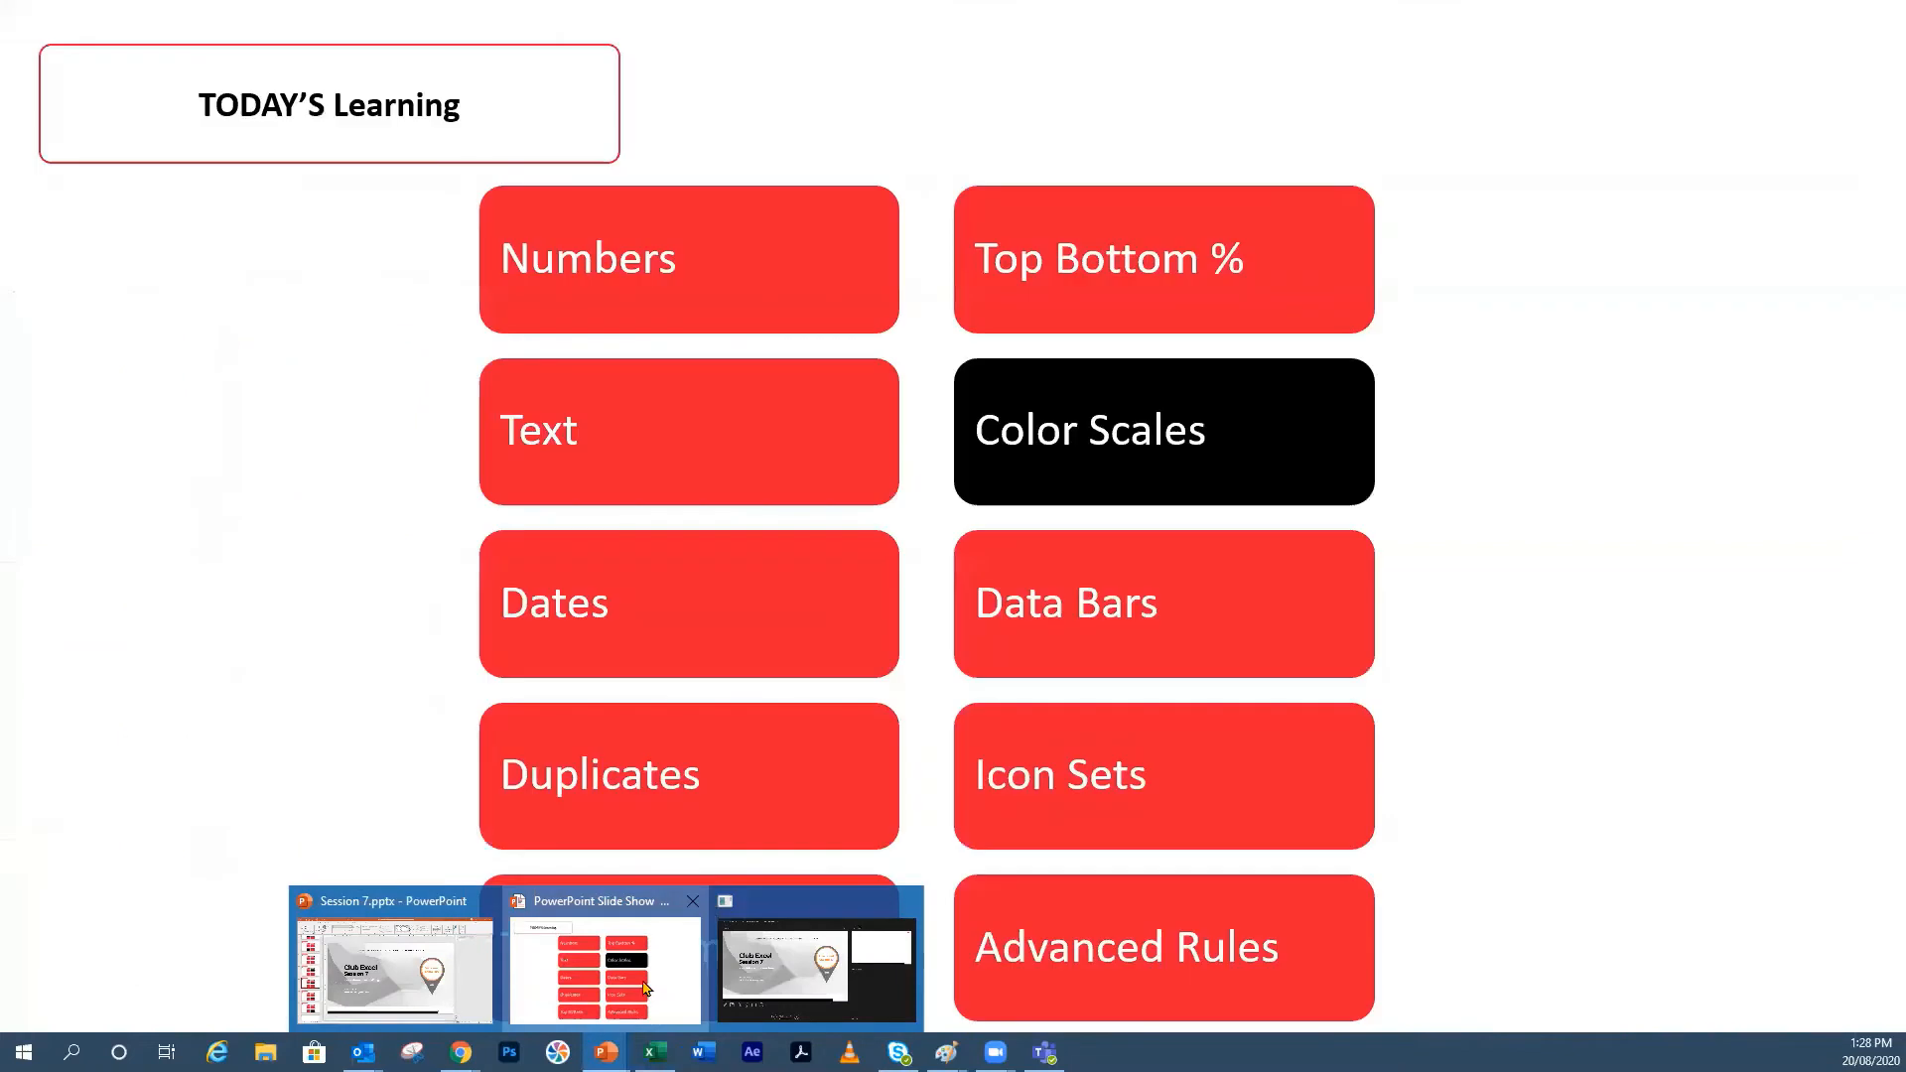
{"action": "left_click", "coordinate": [1588, 661]}
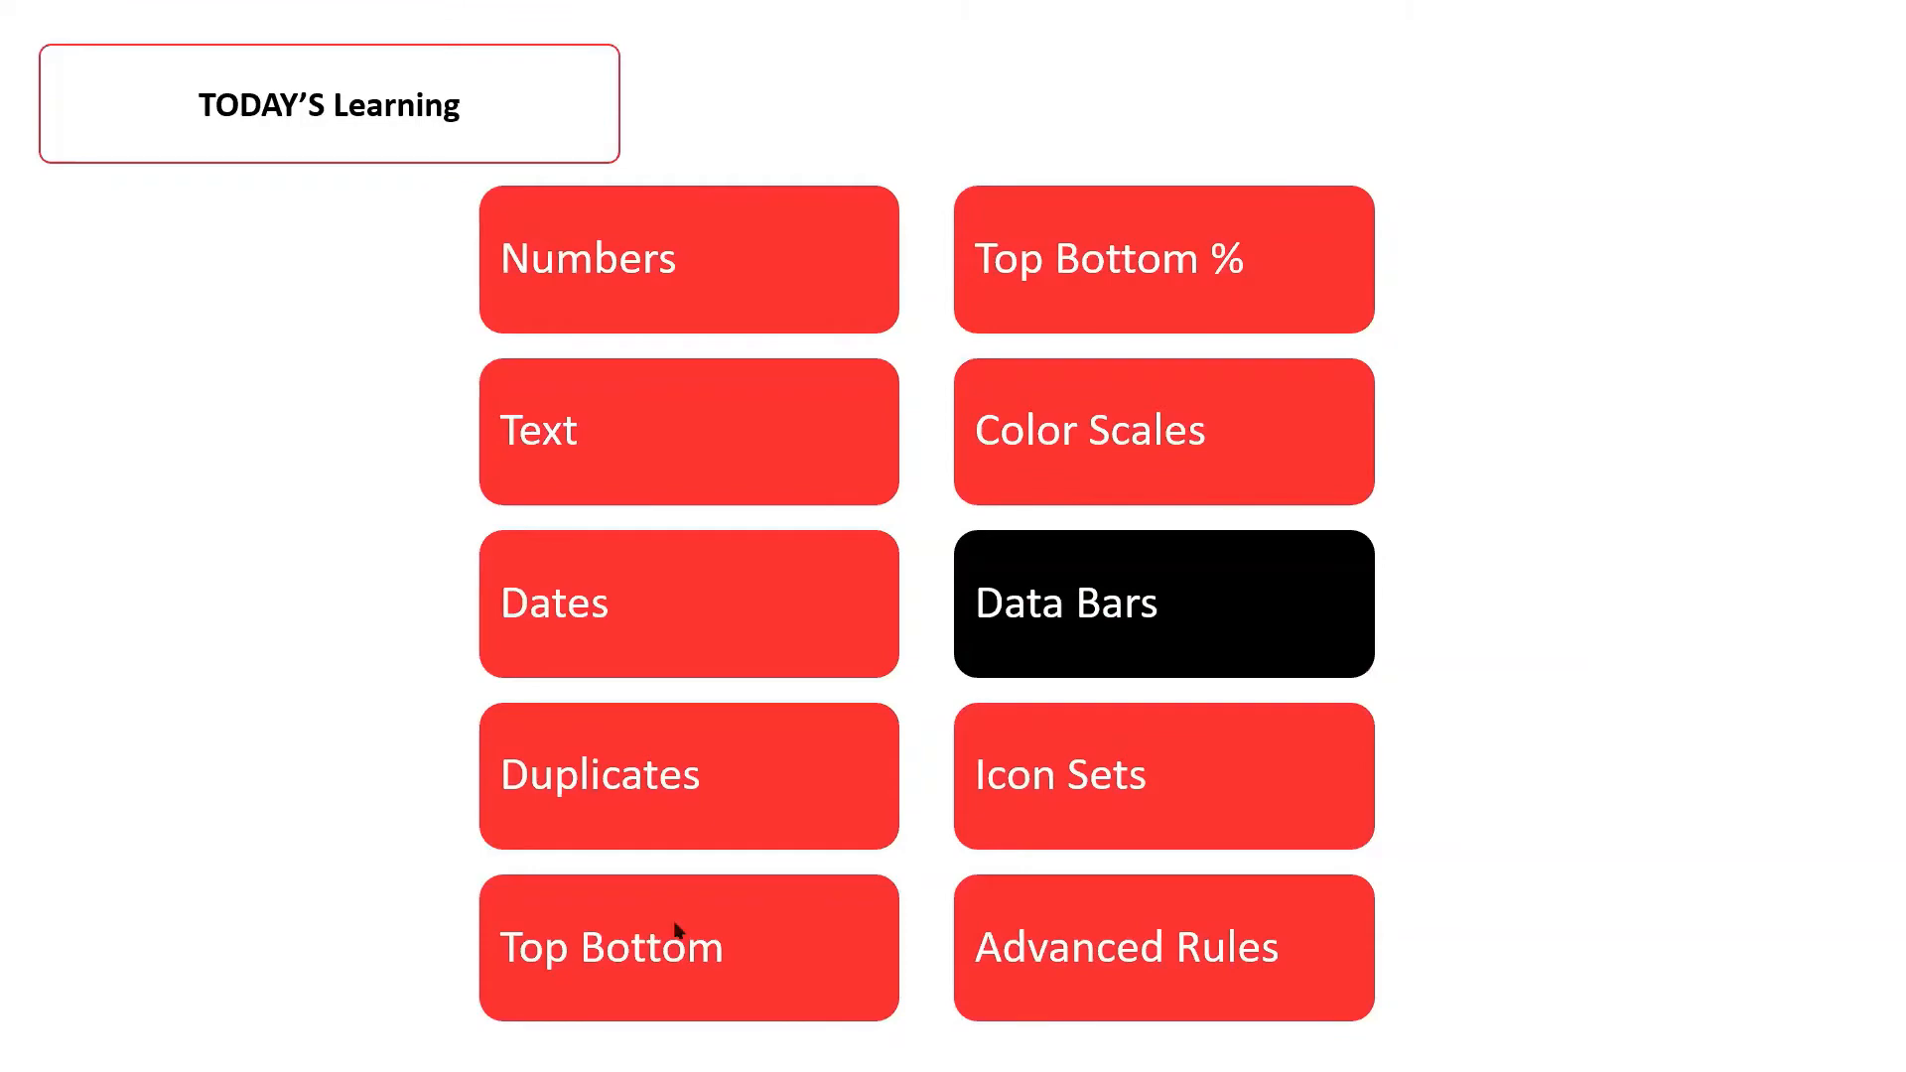
{"action": "key", "text": "alt+Tab"}
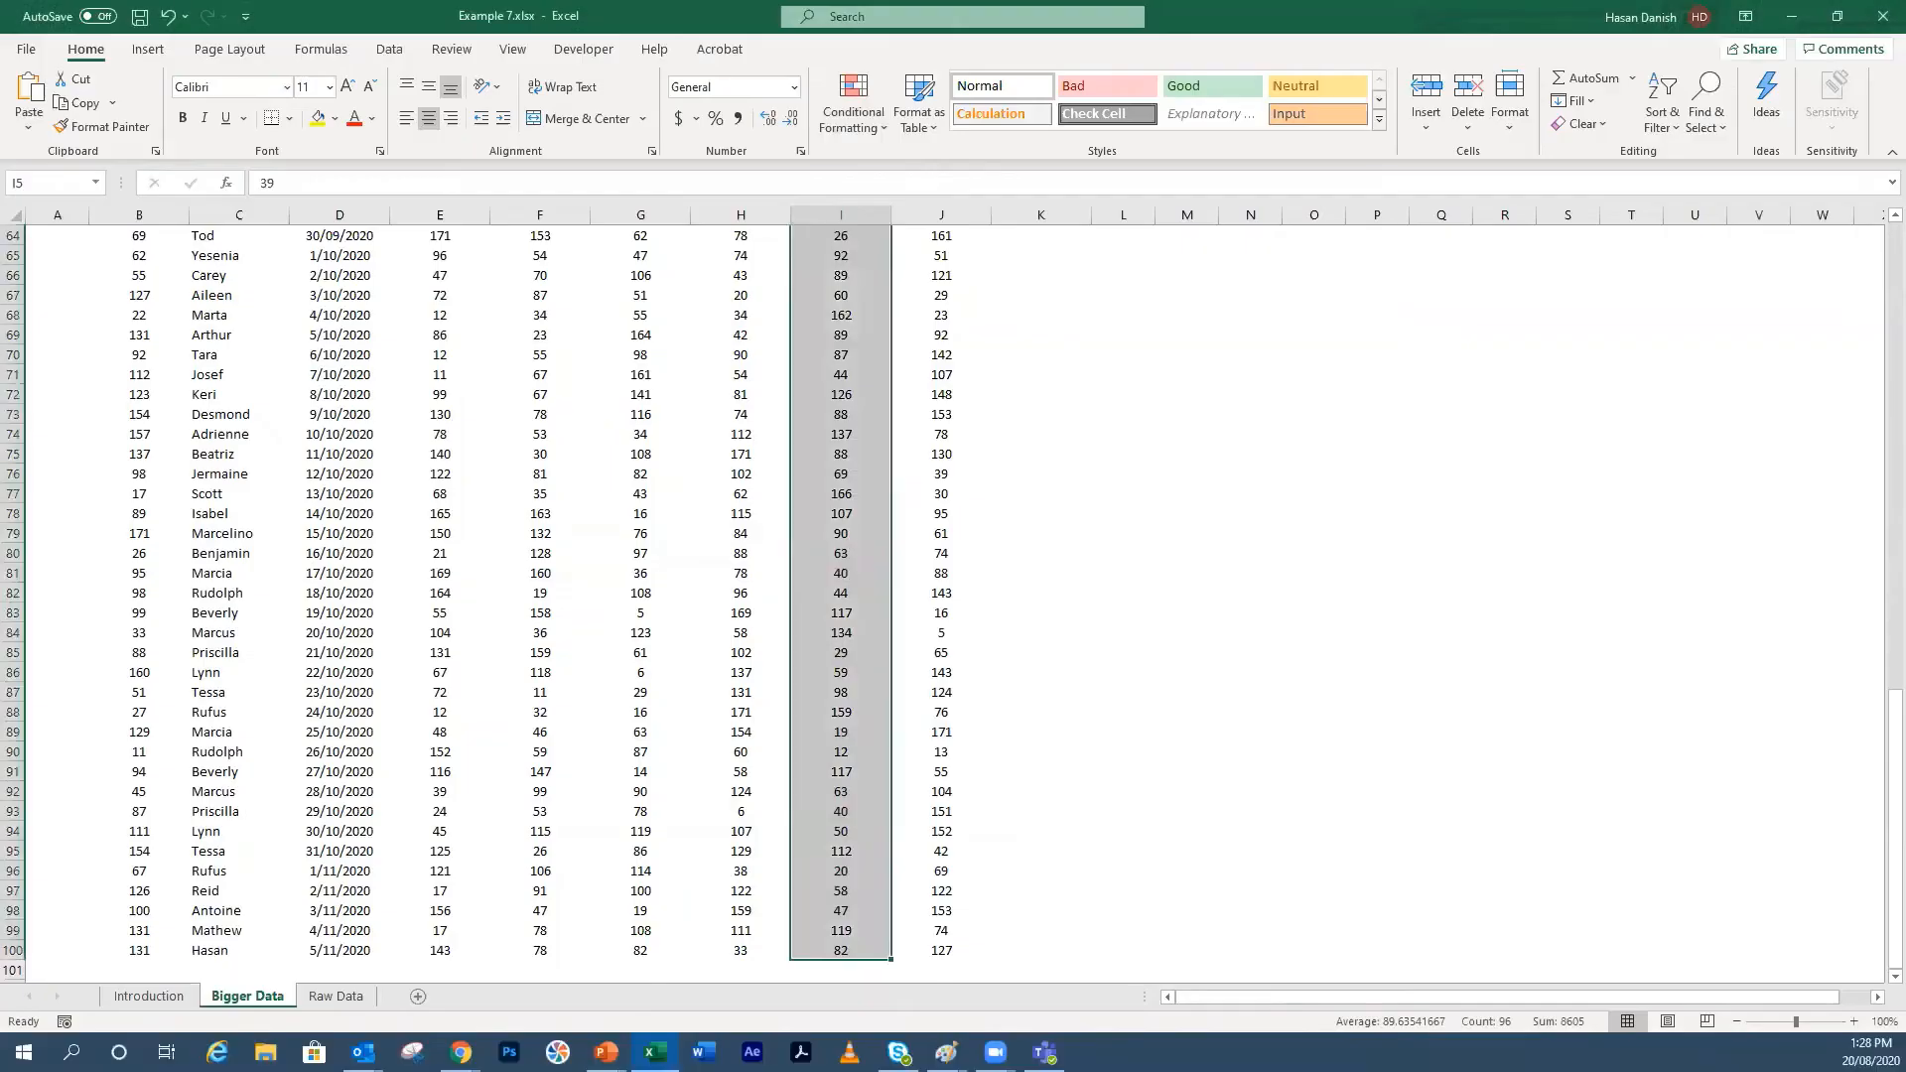
Step: Apply solid-fill Green Data Bars to the Numbers E values in H5:H100
{"action": "left_click", "coordinate": [965, 553]}
{"action": "scroll", "coordinate": [943, 541], "scroll_direction": "up", "scroll_amount": 20}
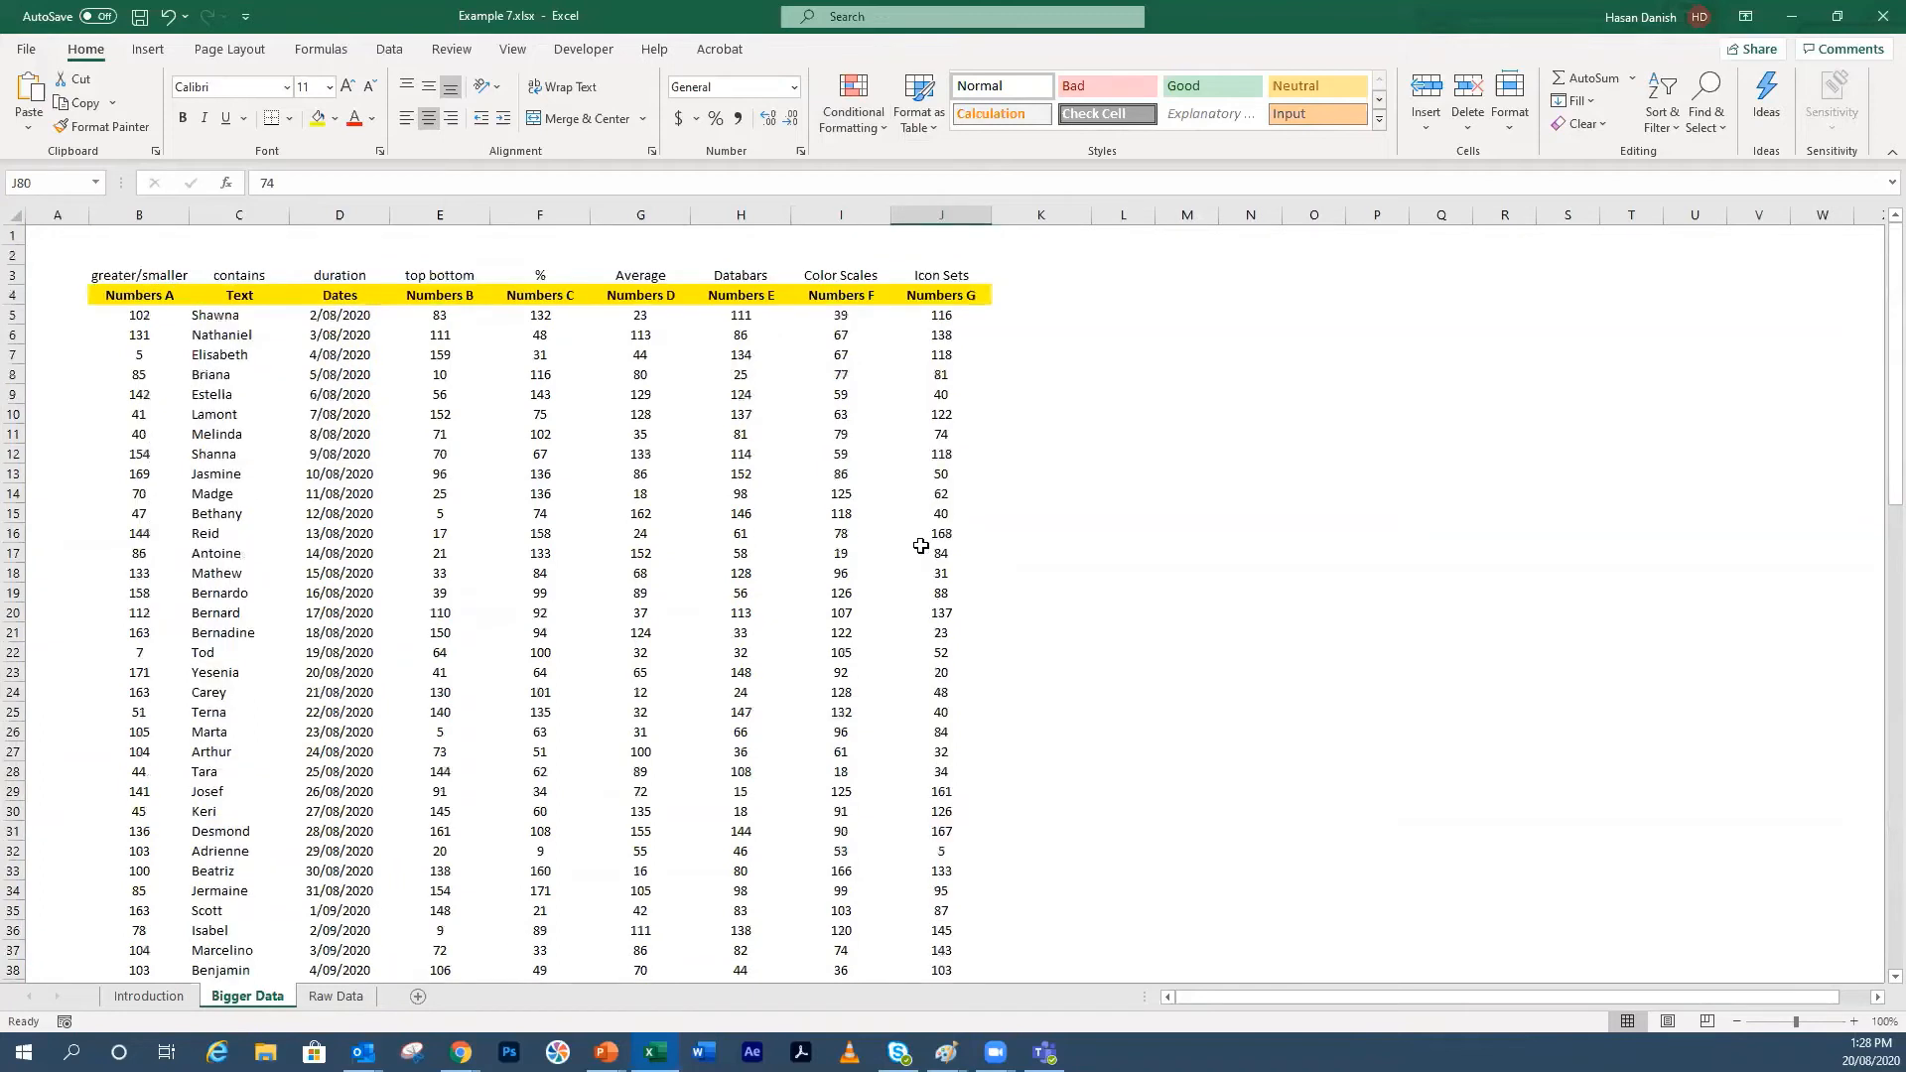
{"action": "left_click", "coordinate": [754, 310]}
{"action": "left_click_drag", "start_coordinate": [754, 307], "coordinate": [741, 959]}
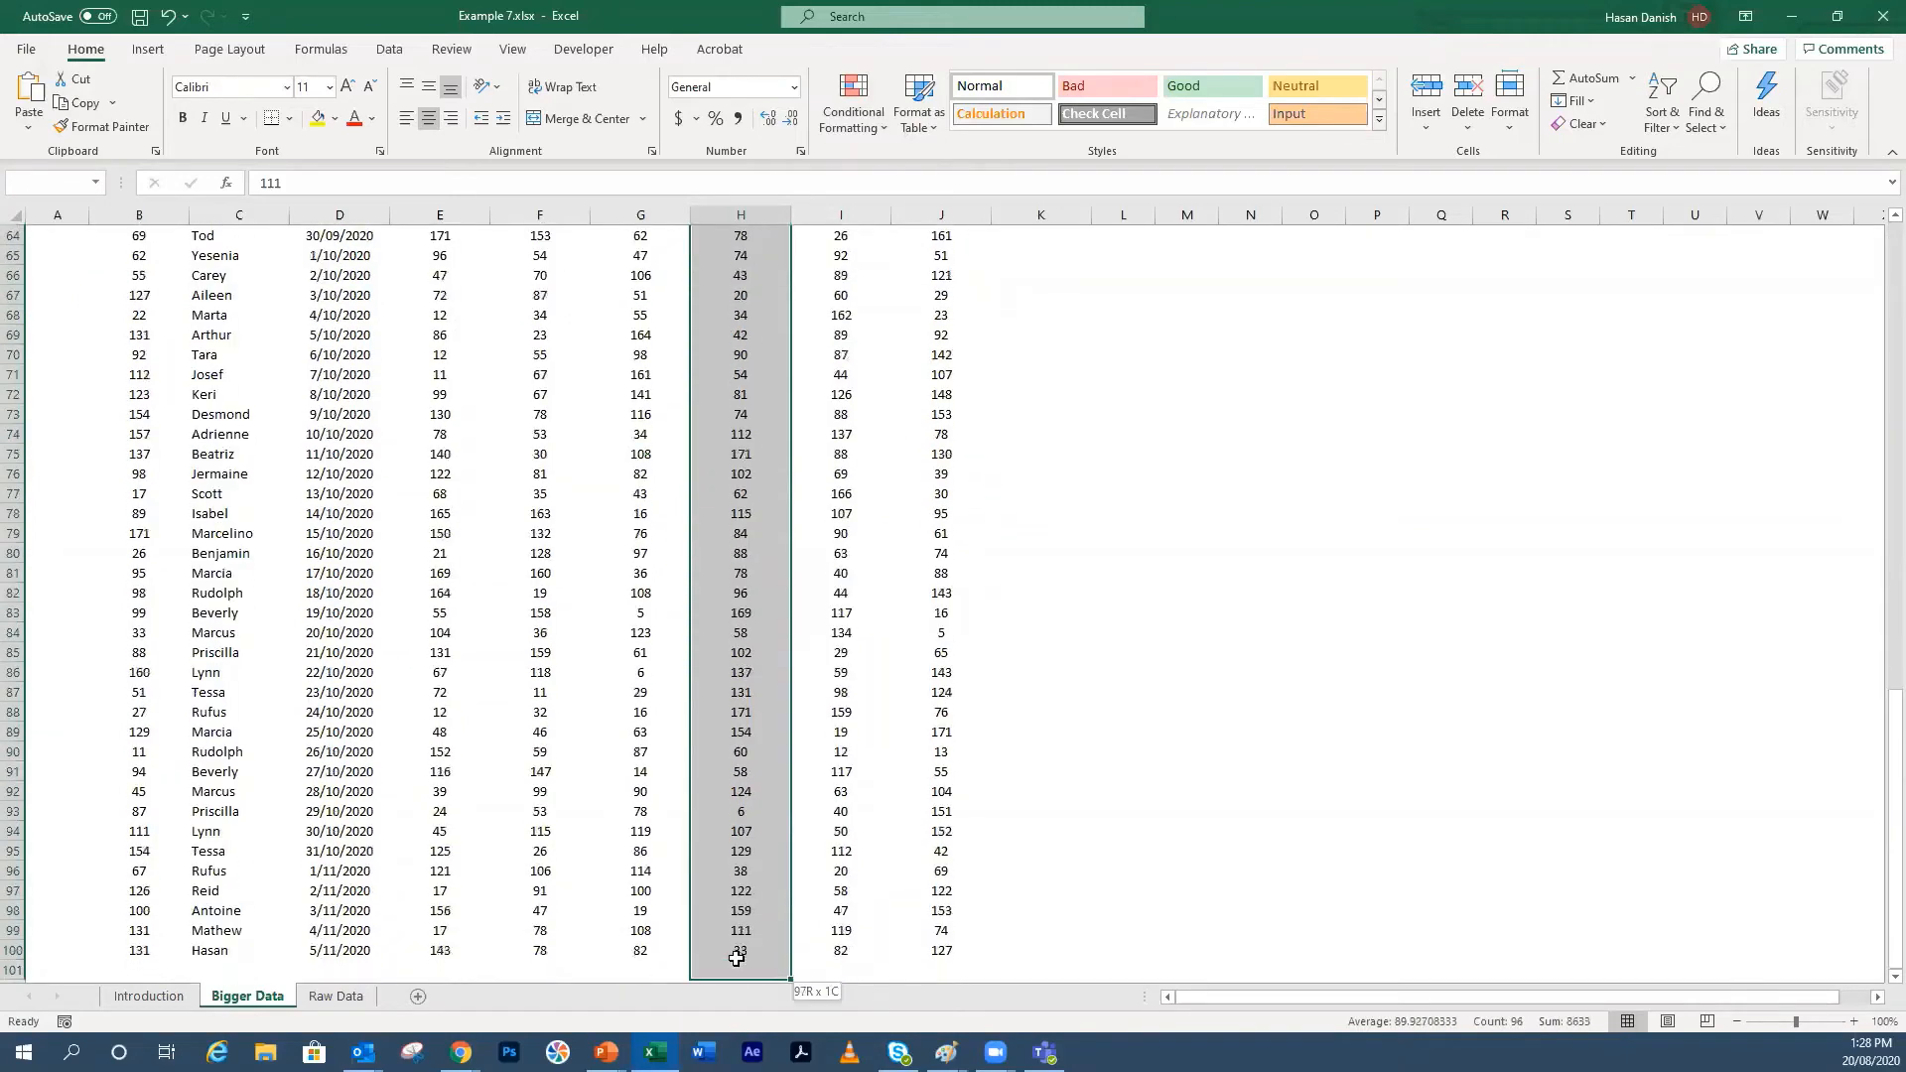
{"action": "left_click", "coordinate": [854, 112]}
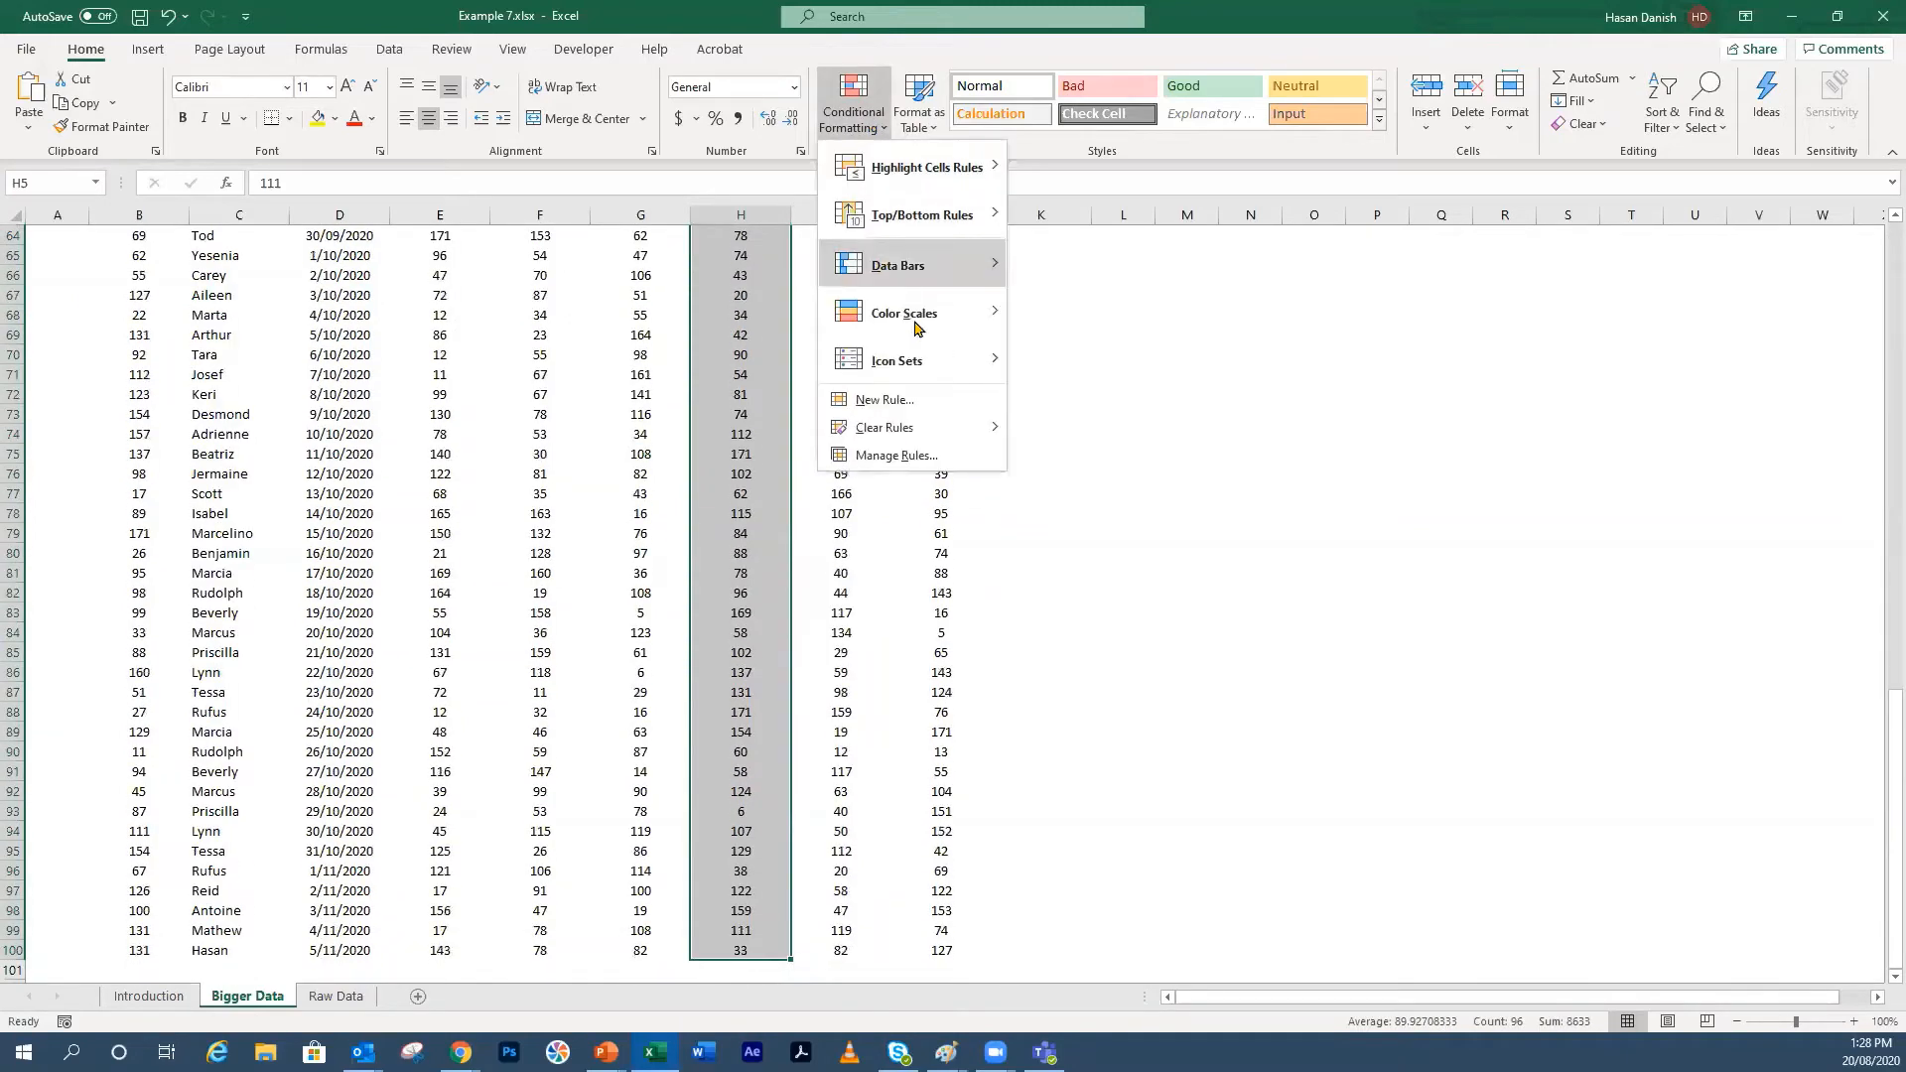
{"action": "mouse_move", "coordinate": [942, 276]}
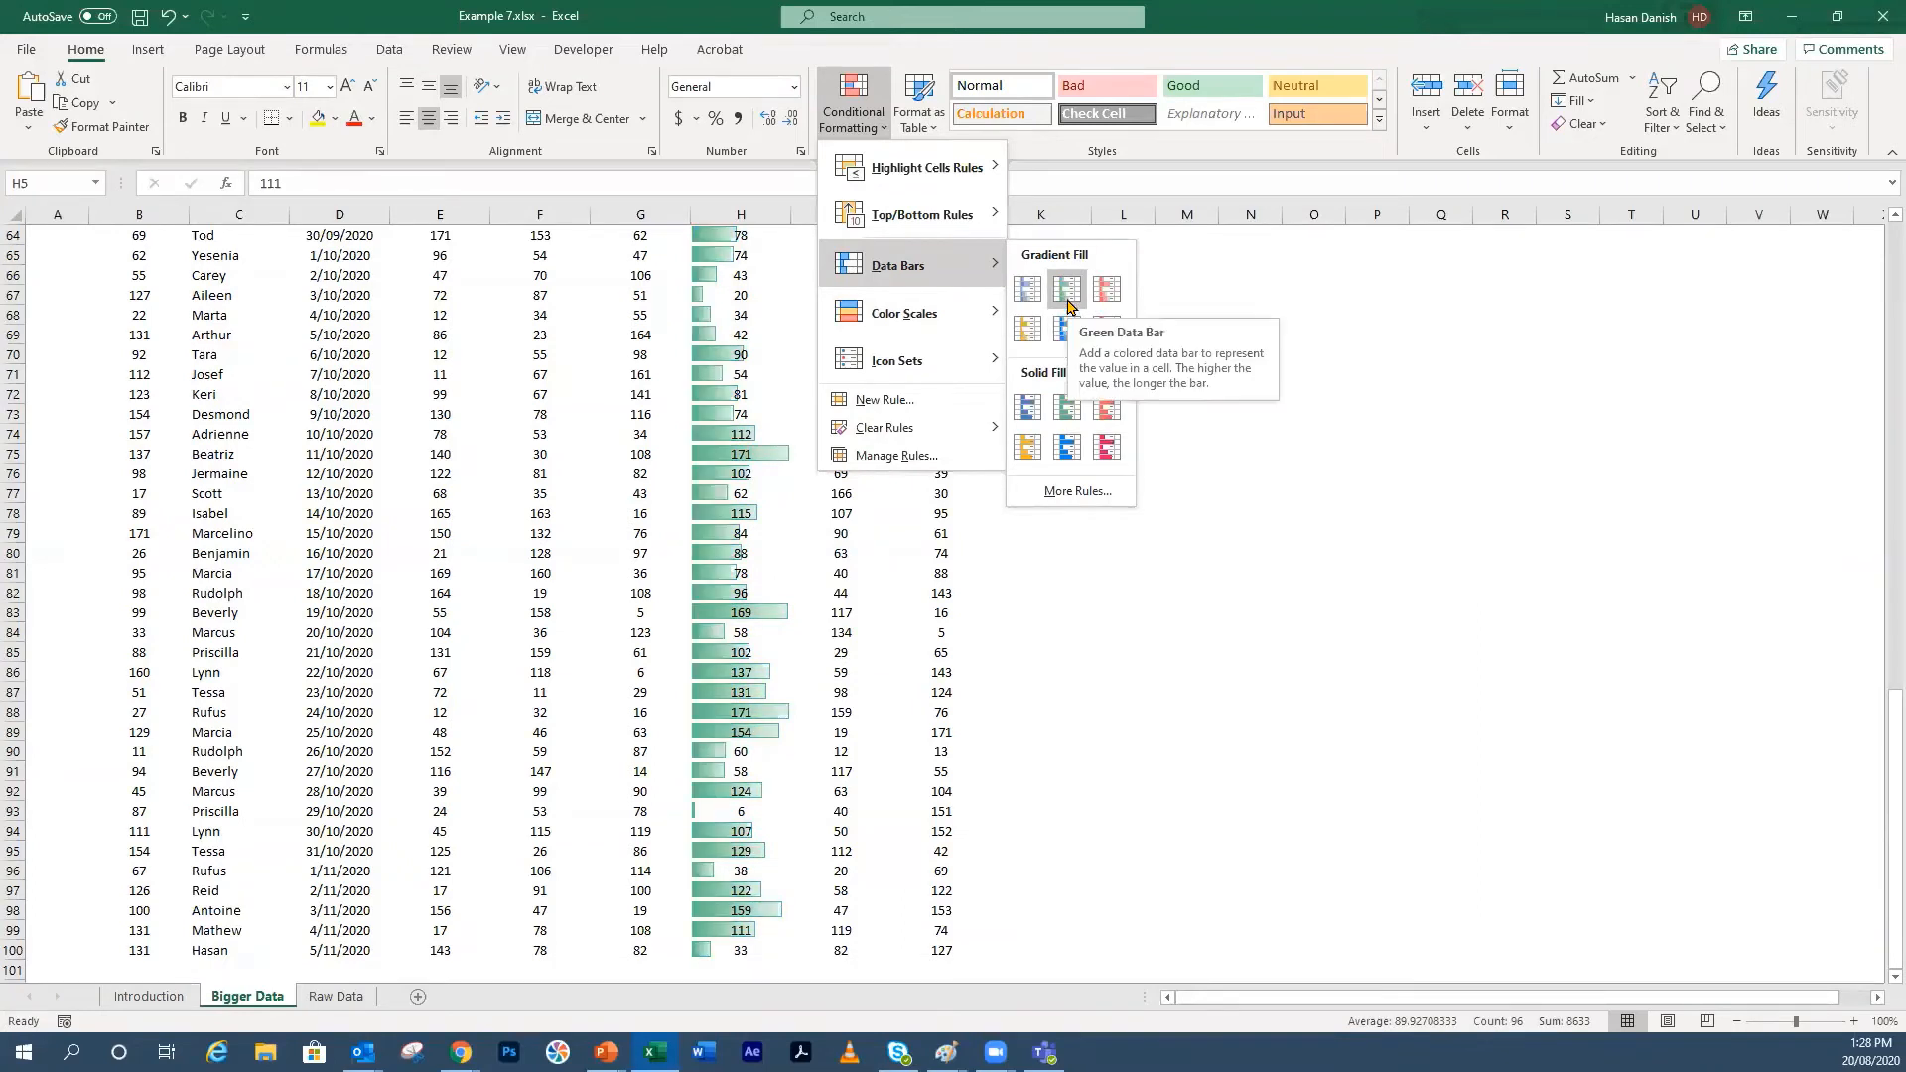
{"action": "left_click", "coordinate": [1068, 407]}
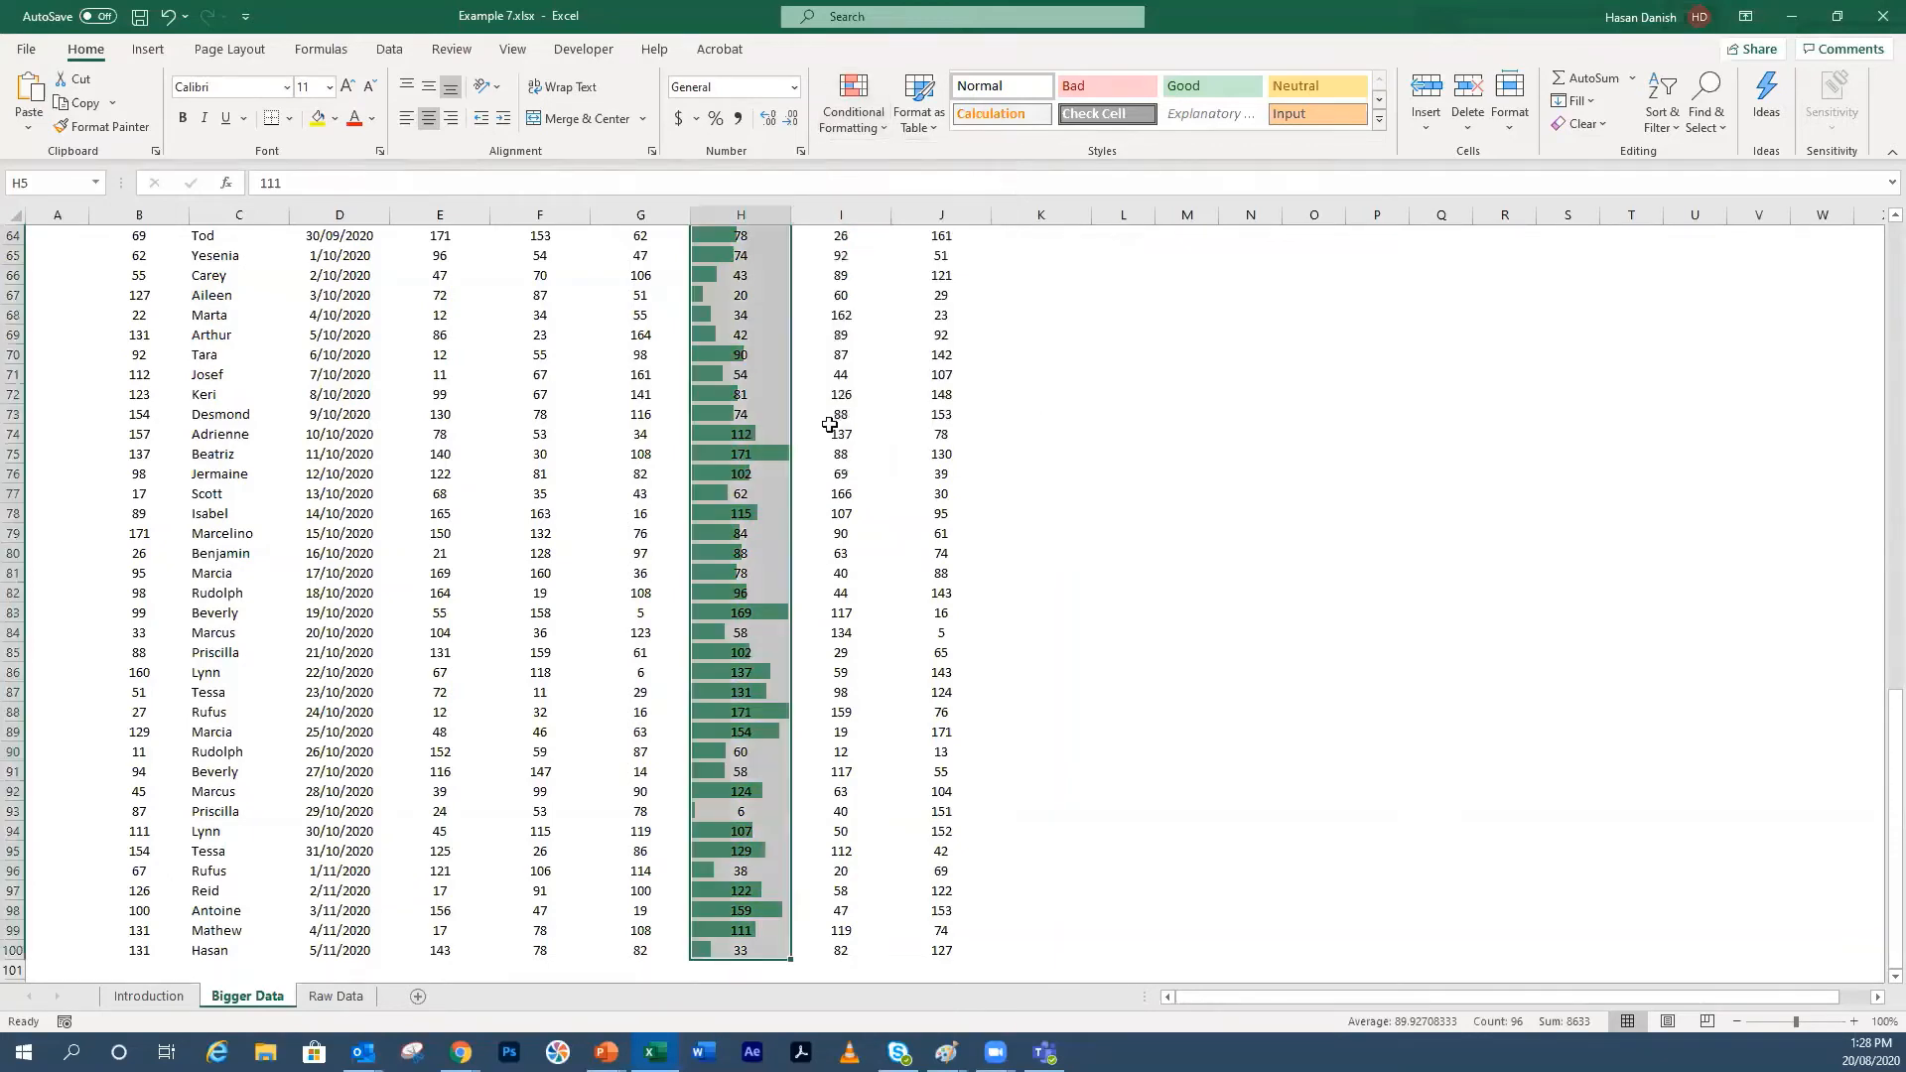
Step: Zoom the sheet out to 55% and widen the Numbers E column to several times its width for comparing the data bars
{"action": "scroll", "coordinate": [830, 425], "scroll_direction": "up", "scroll_amount": 11}
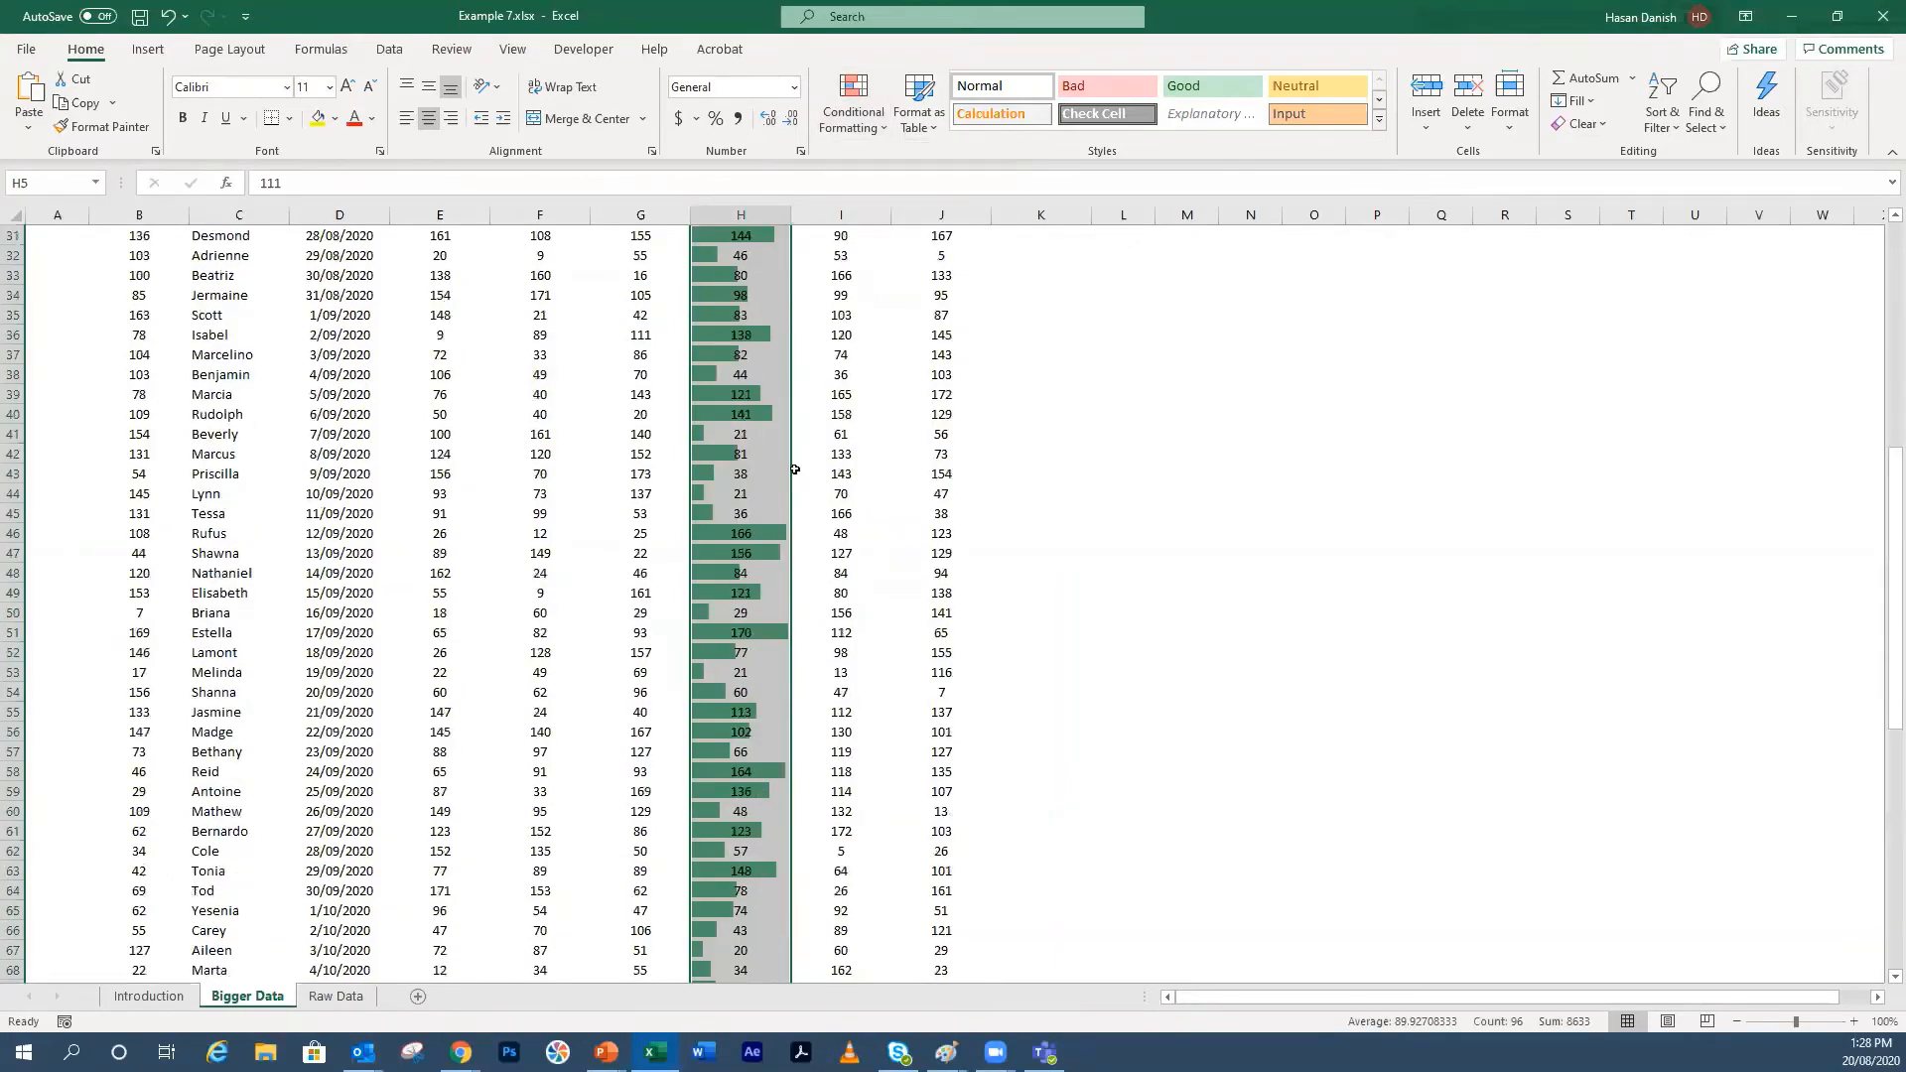
{"action": "scroll", "coordinate": [795, 470], "scroll_direction": "down", "scroll_amount": 5}
{"action": "scroll", "coordinate": [477, 447], "scroll_direction": "up", "scroll_amount": 2}
{"action": "scroll", "coordinate": [491, 450], "scroll_direction": "up", "scroll_amount": 7}
{"action": "left_click", "coordinate": [599, 421]}
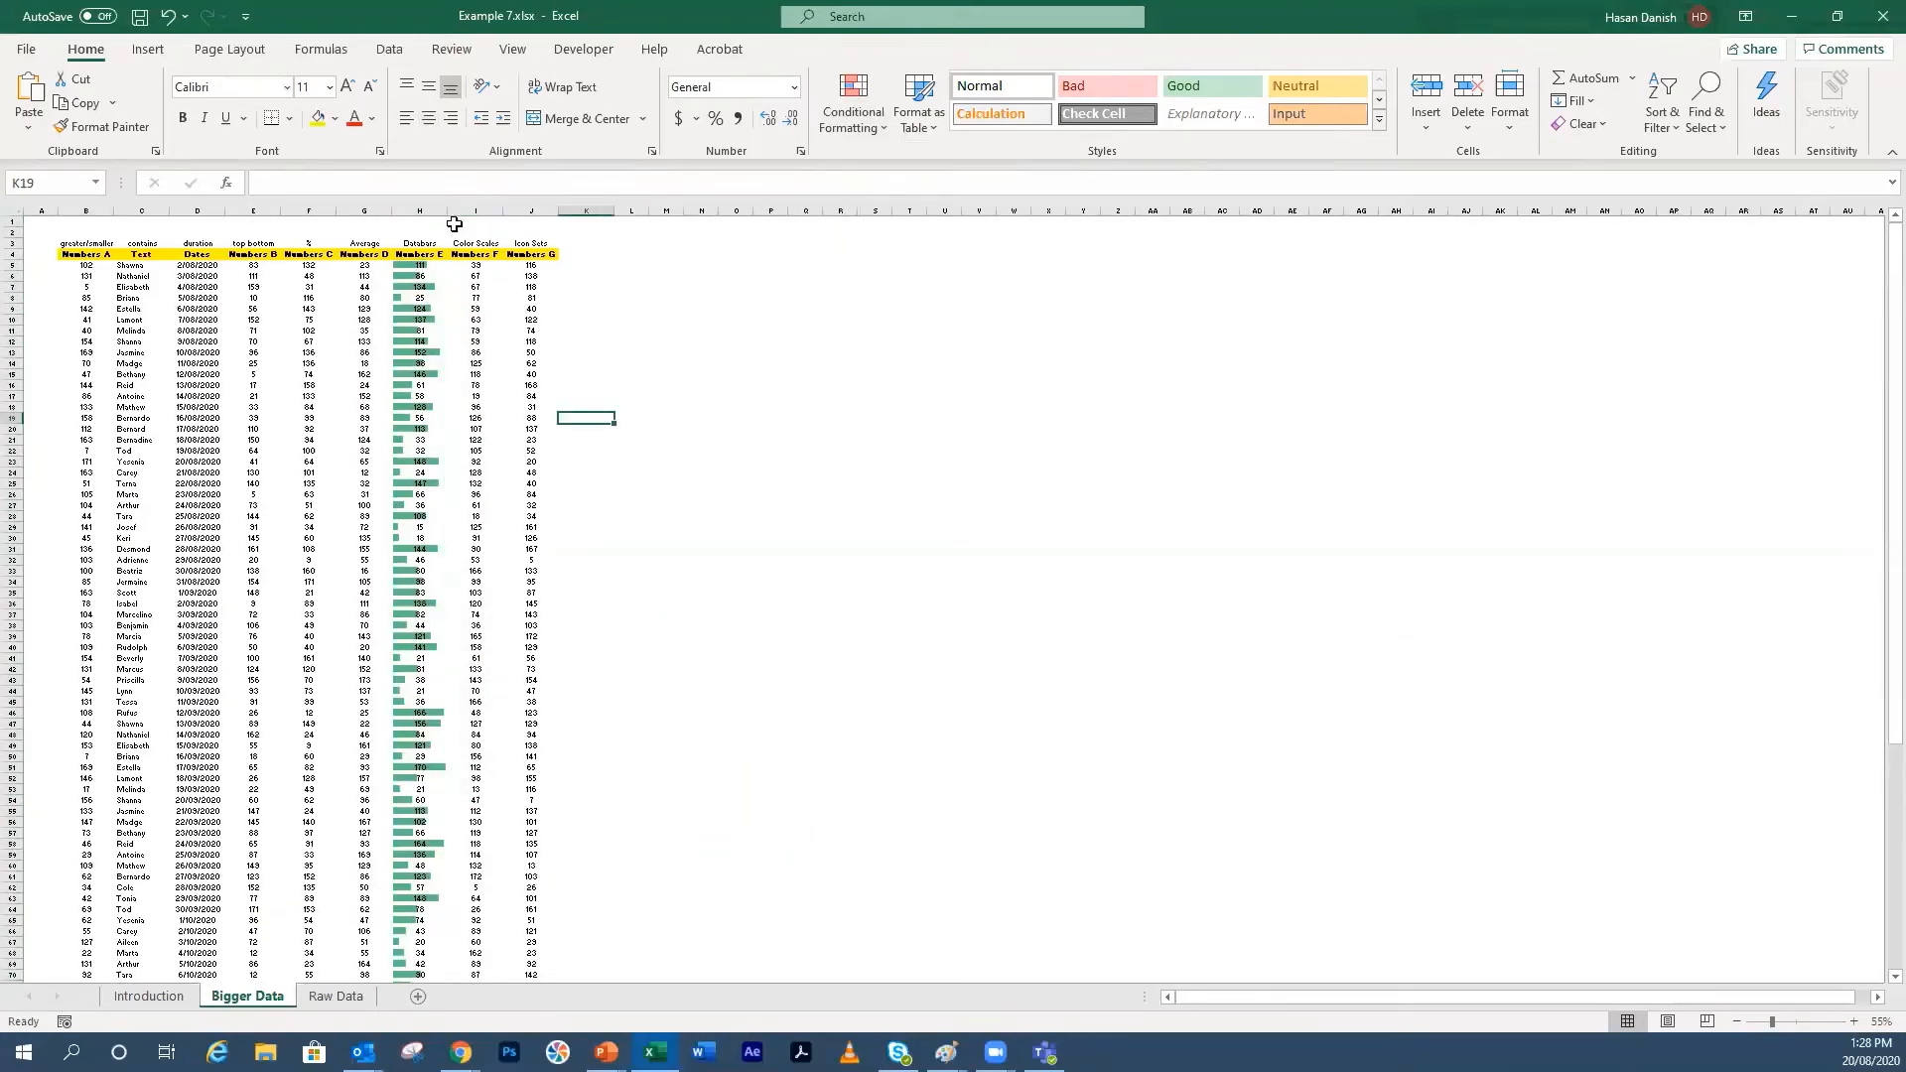
{"action": "left_click_drag", "start_coordinate": [447, 210], "coordinate": [801, 200]}
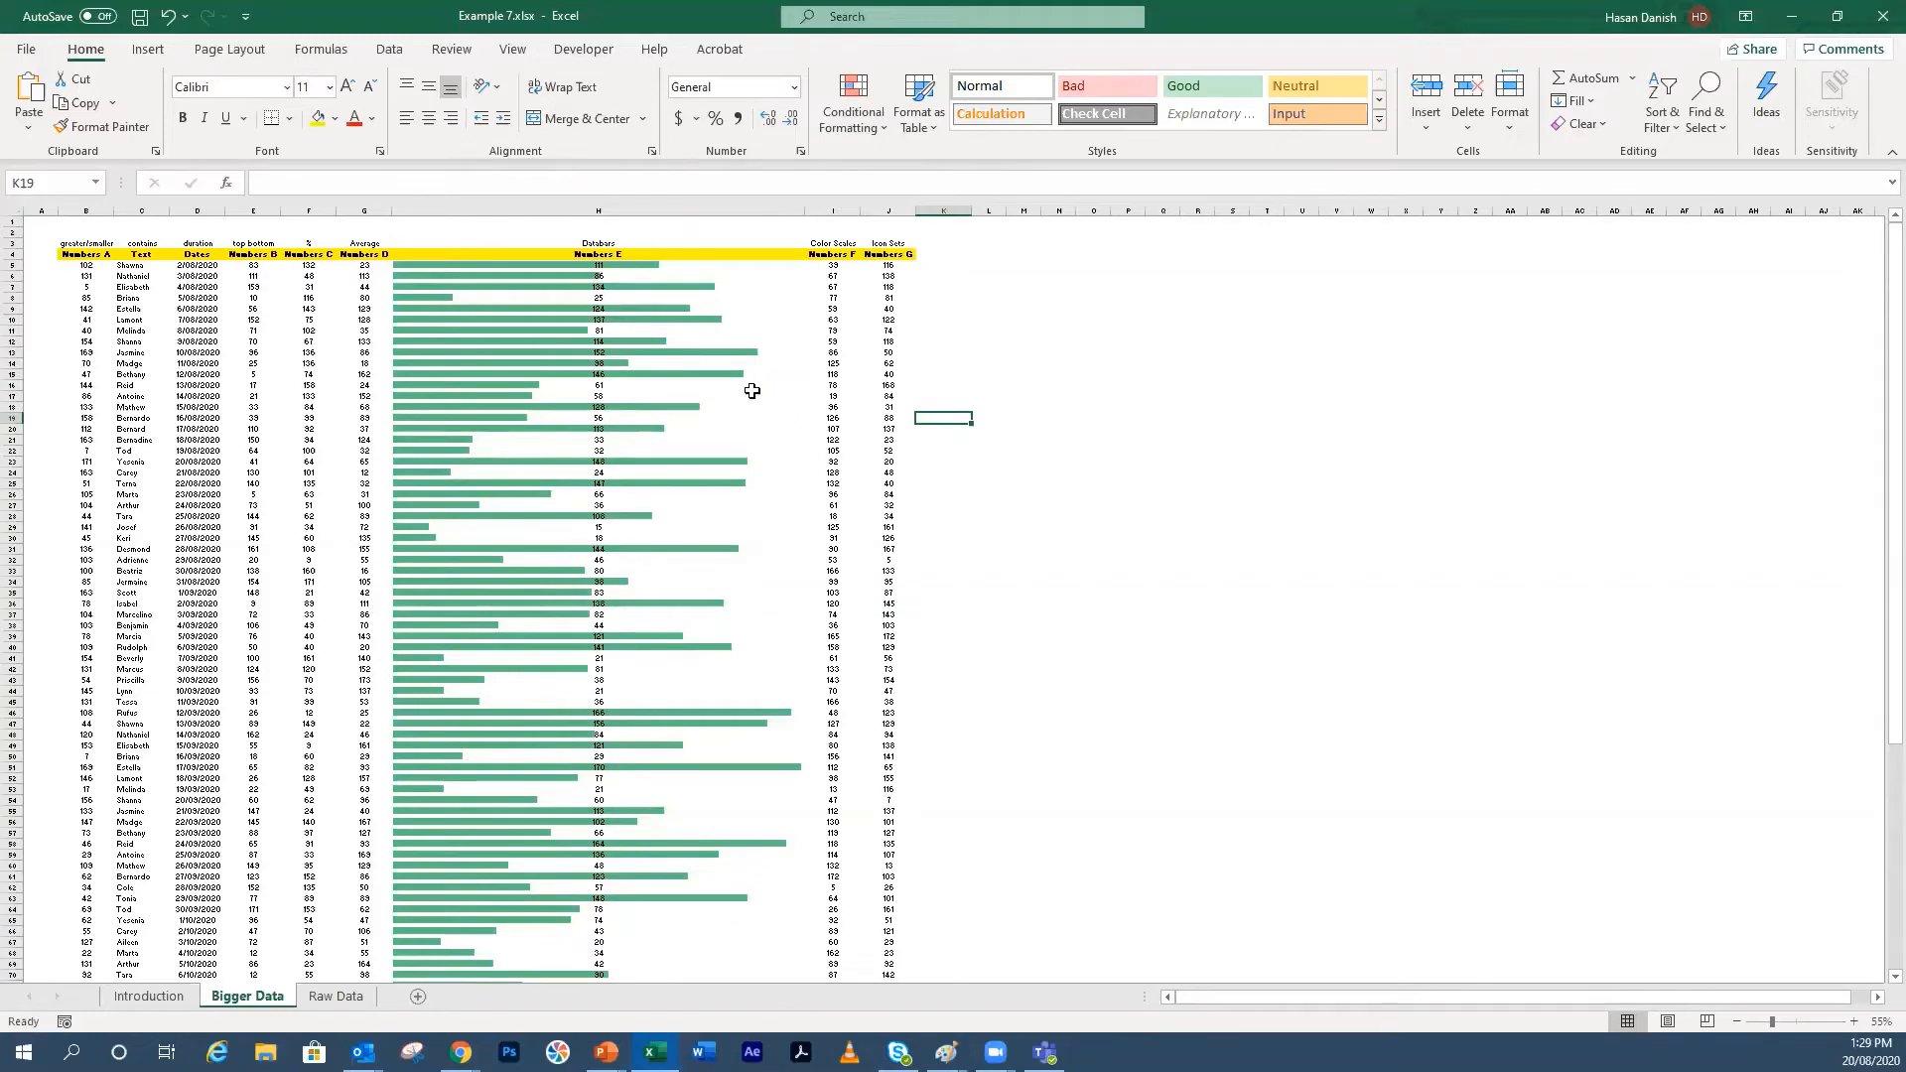
{"action": "scroll", "coordinate": [752, 391], "scroll_direction": "down", "scroll_amount": 12}
{"action": "scroll", "coordinate": [753, 391], "scroll_direction": "up", "scroll_amount": 12}
Step: Enter 1000 in H12 to test how the Numbers E data bars rescale, and undo the entry
{"action": "left_click", "coordinate": [572, 341]}
{"action": "type", "text": "1000"}
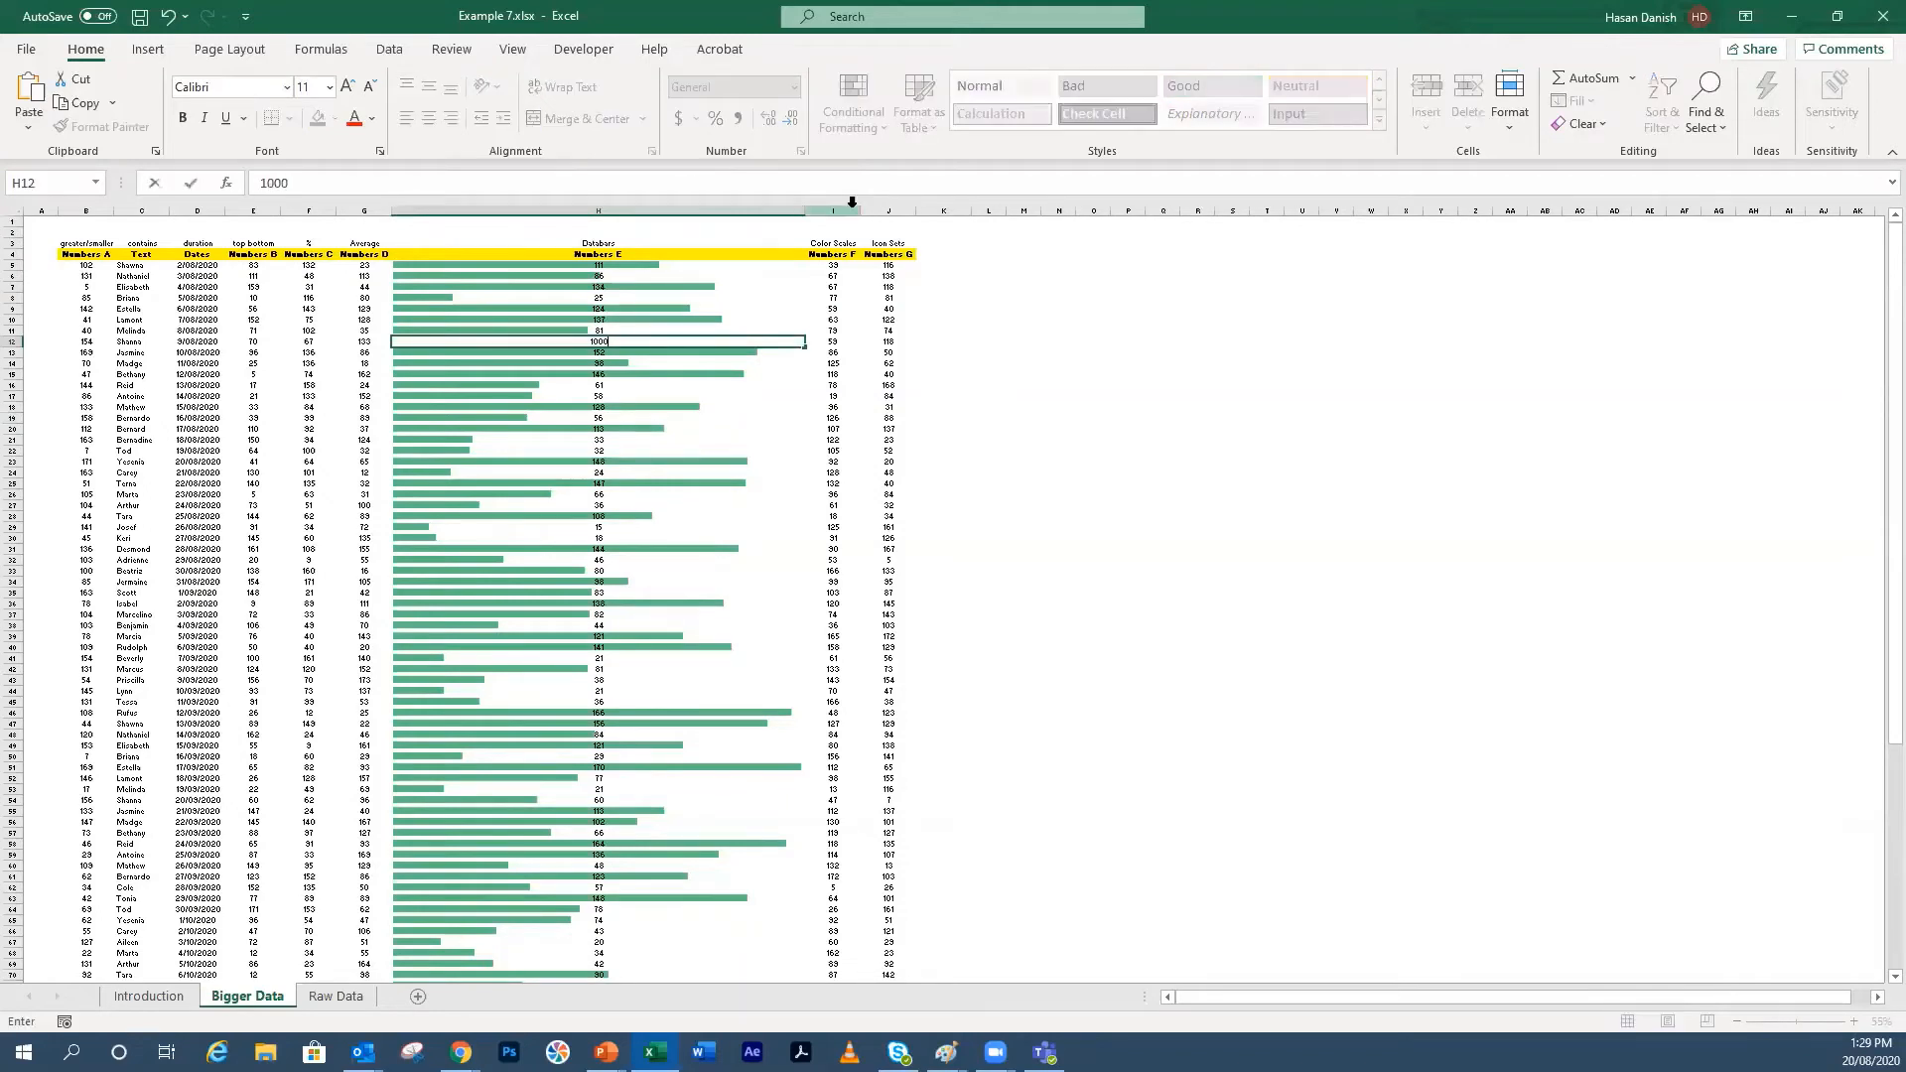
{"action": "key", "text": "Return"}
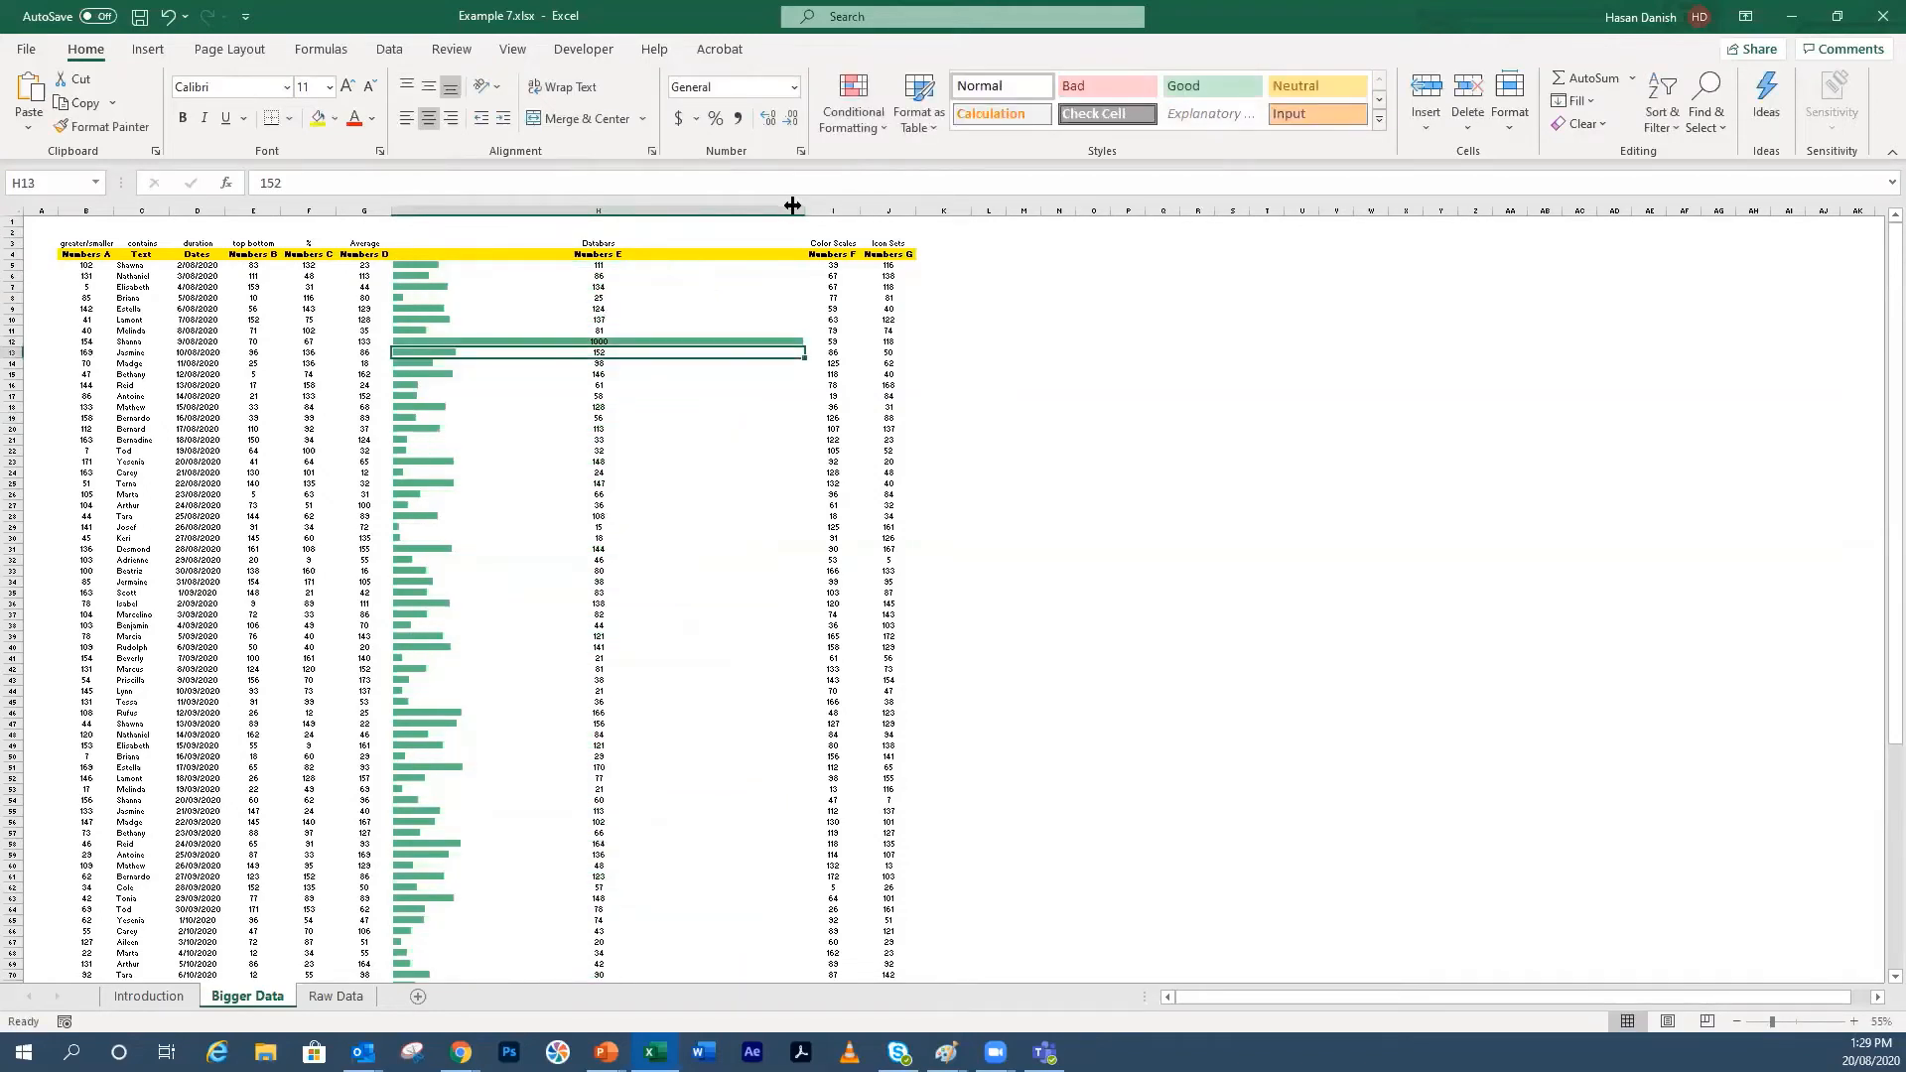
{"action": "left_click", "coordinate": [960, 554]}
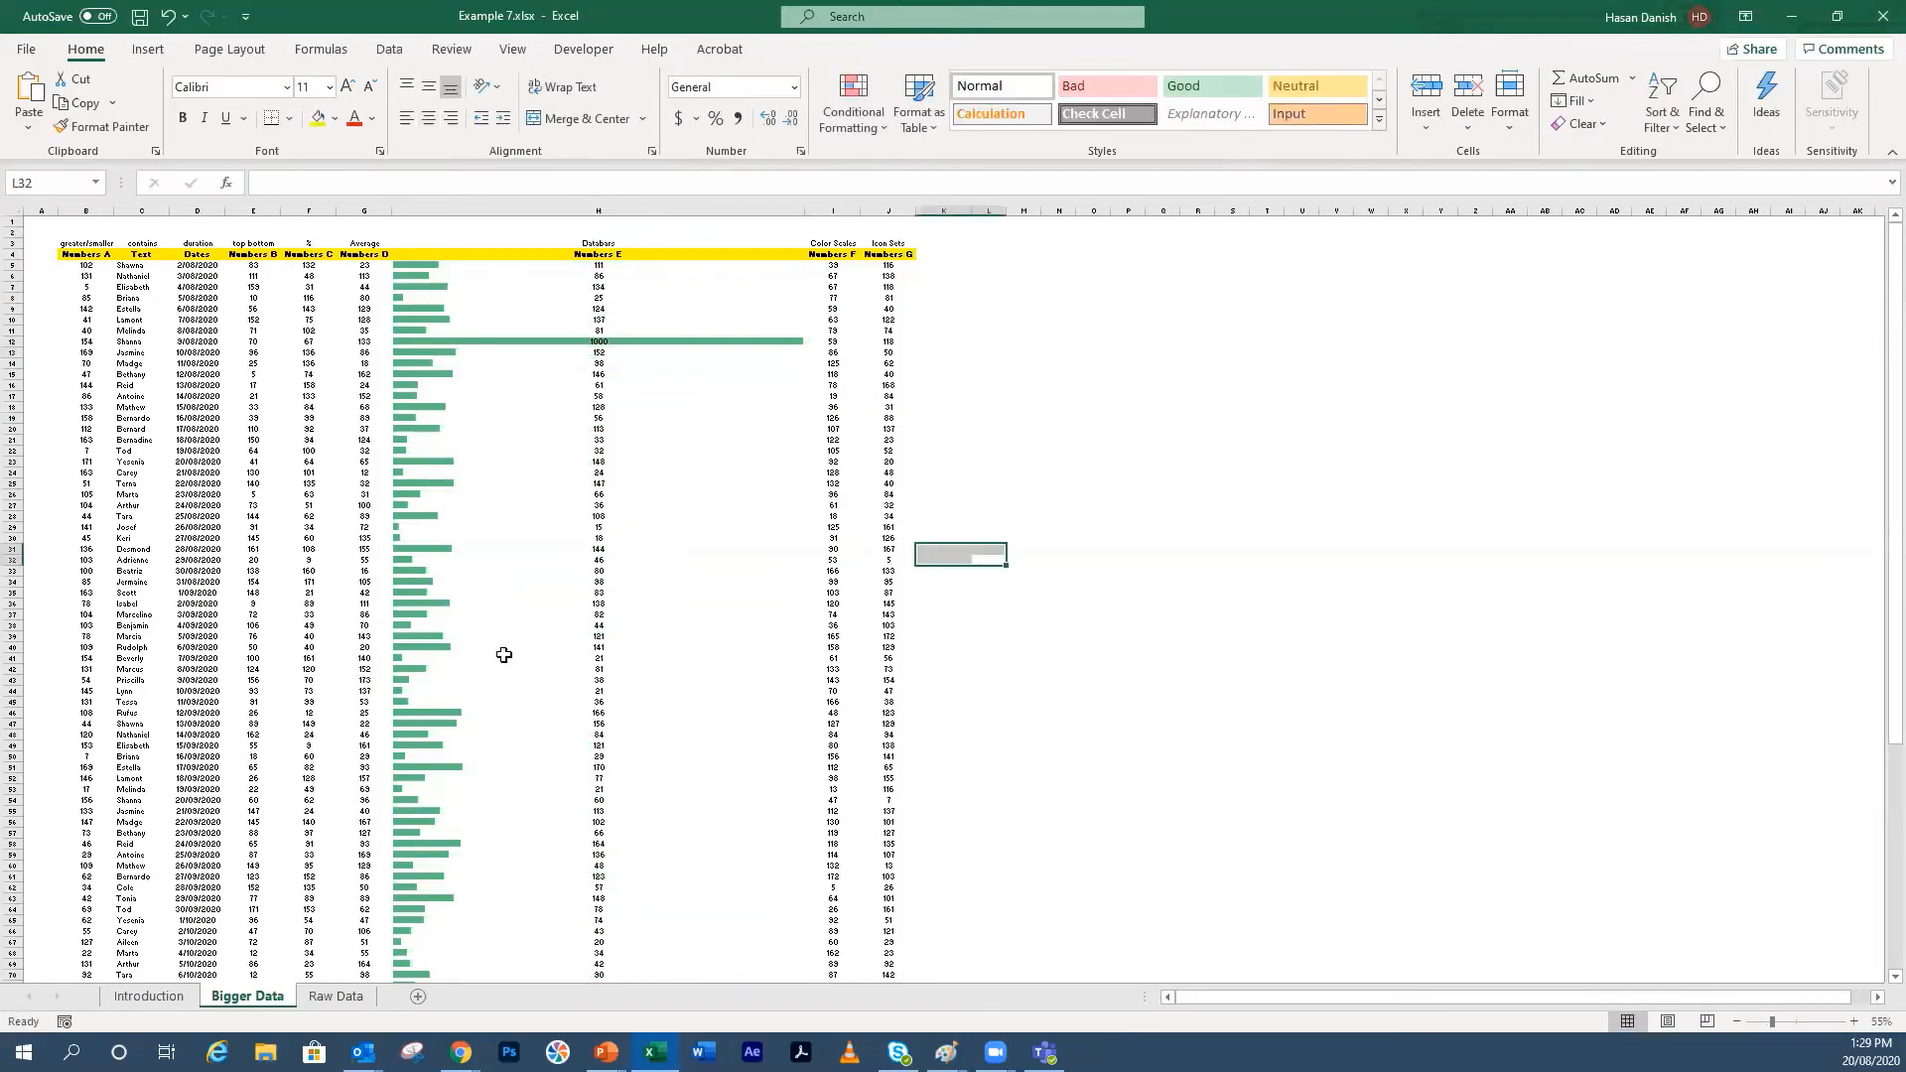
{"action": "scroll", "coordinate": [504, 655], "scroll_direction": "down", "scroll_amount": 7}
{"action": "scroll", "coordinate": [494, 621], "scroll_direction": "up", "scroll_amount": 7}
{"action": "left_click", "coordinate": [529, 341]}
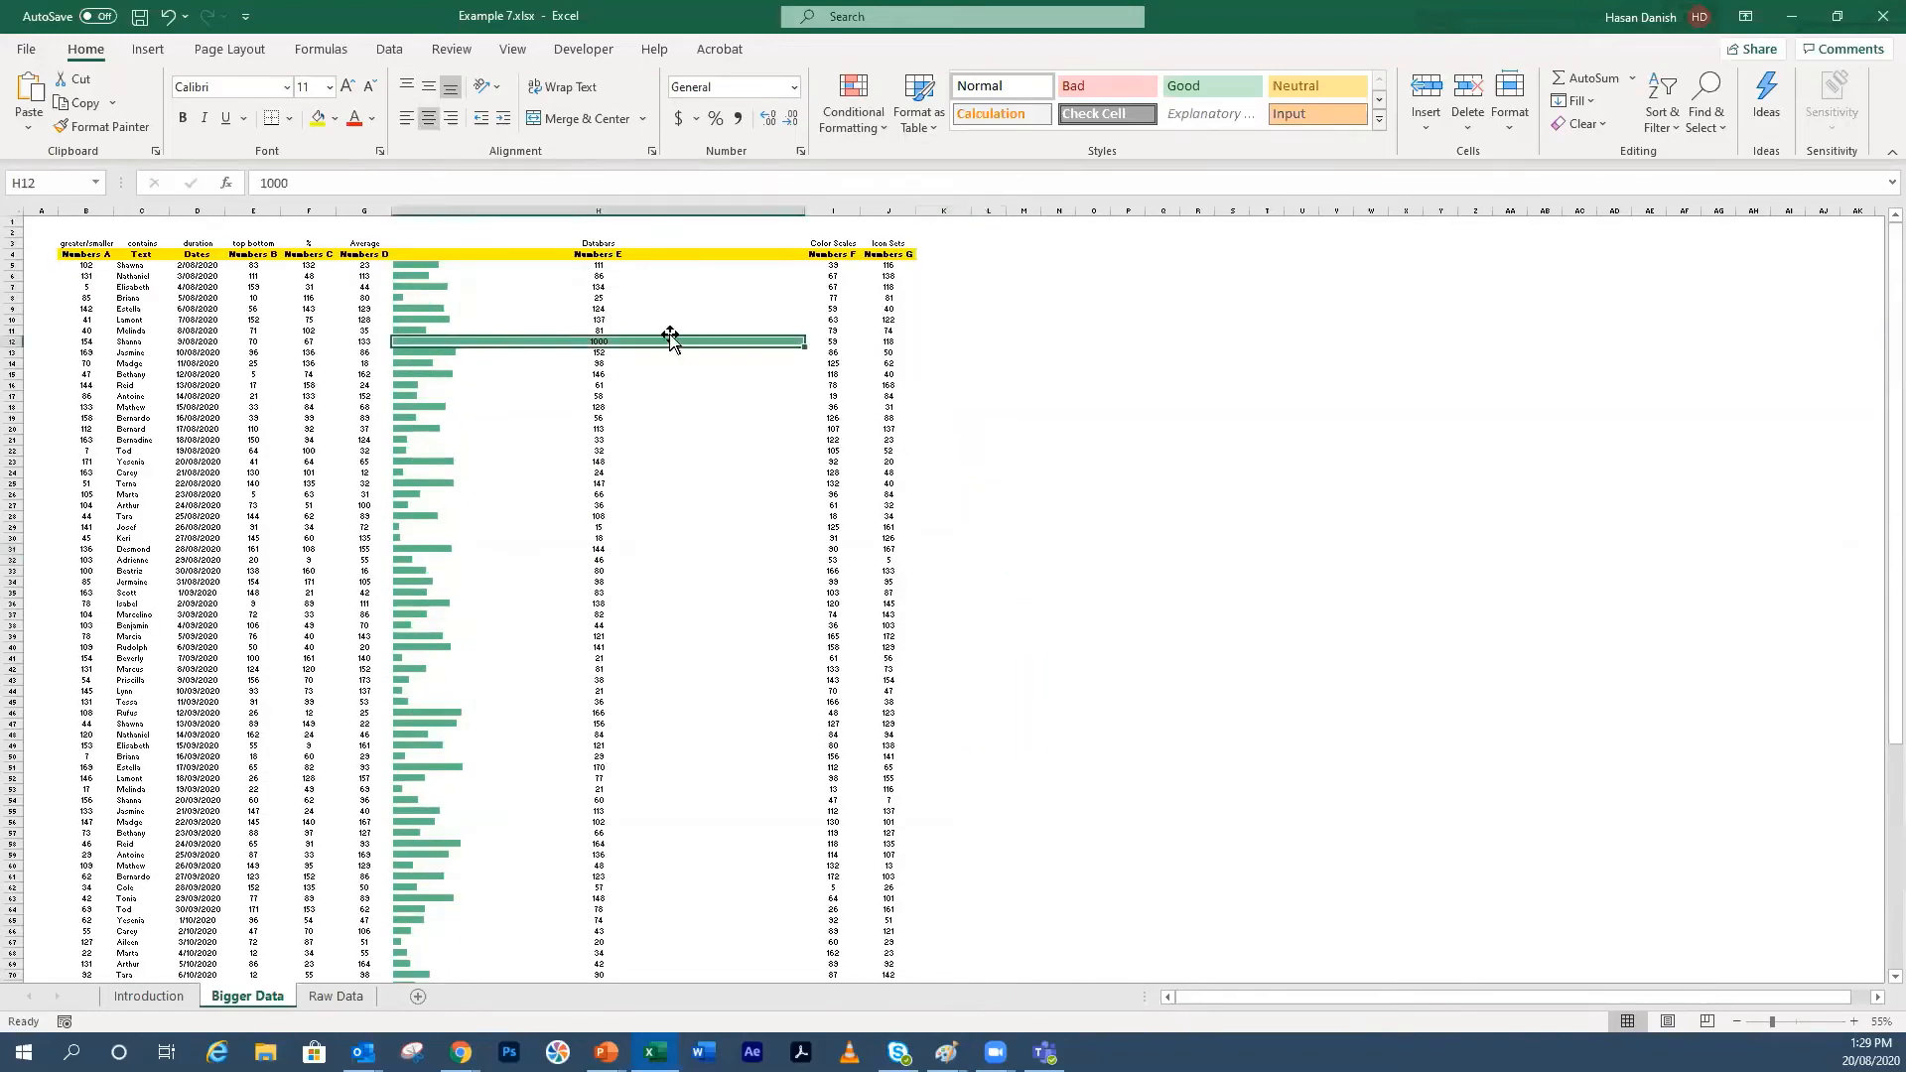
{"action": "key", "text": "ctrl+z"}
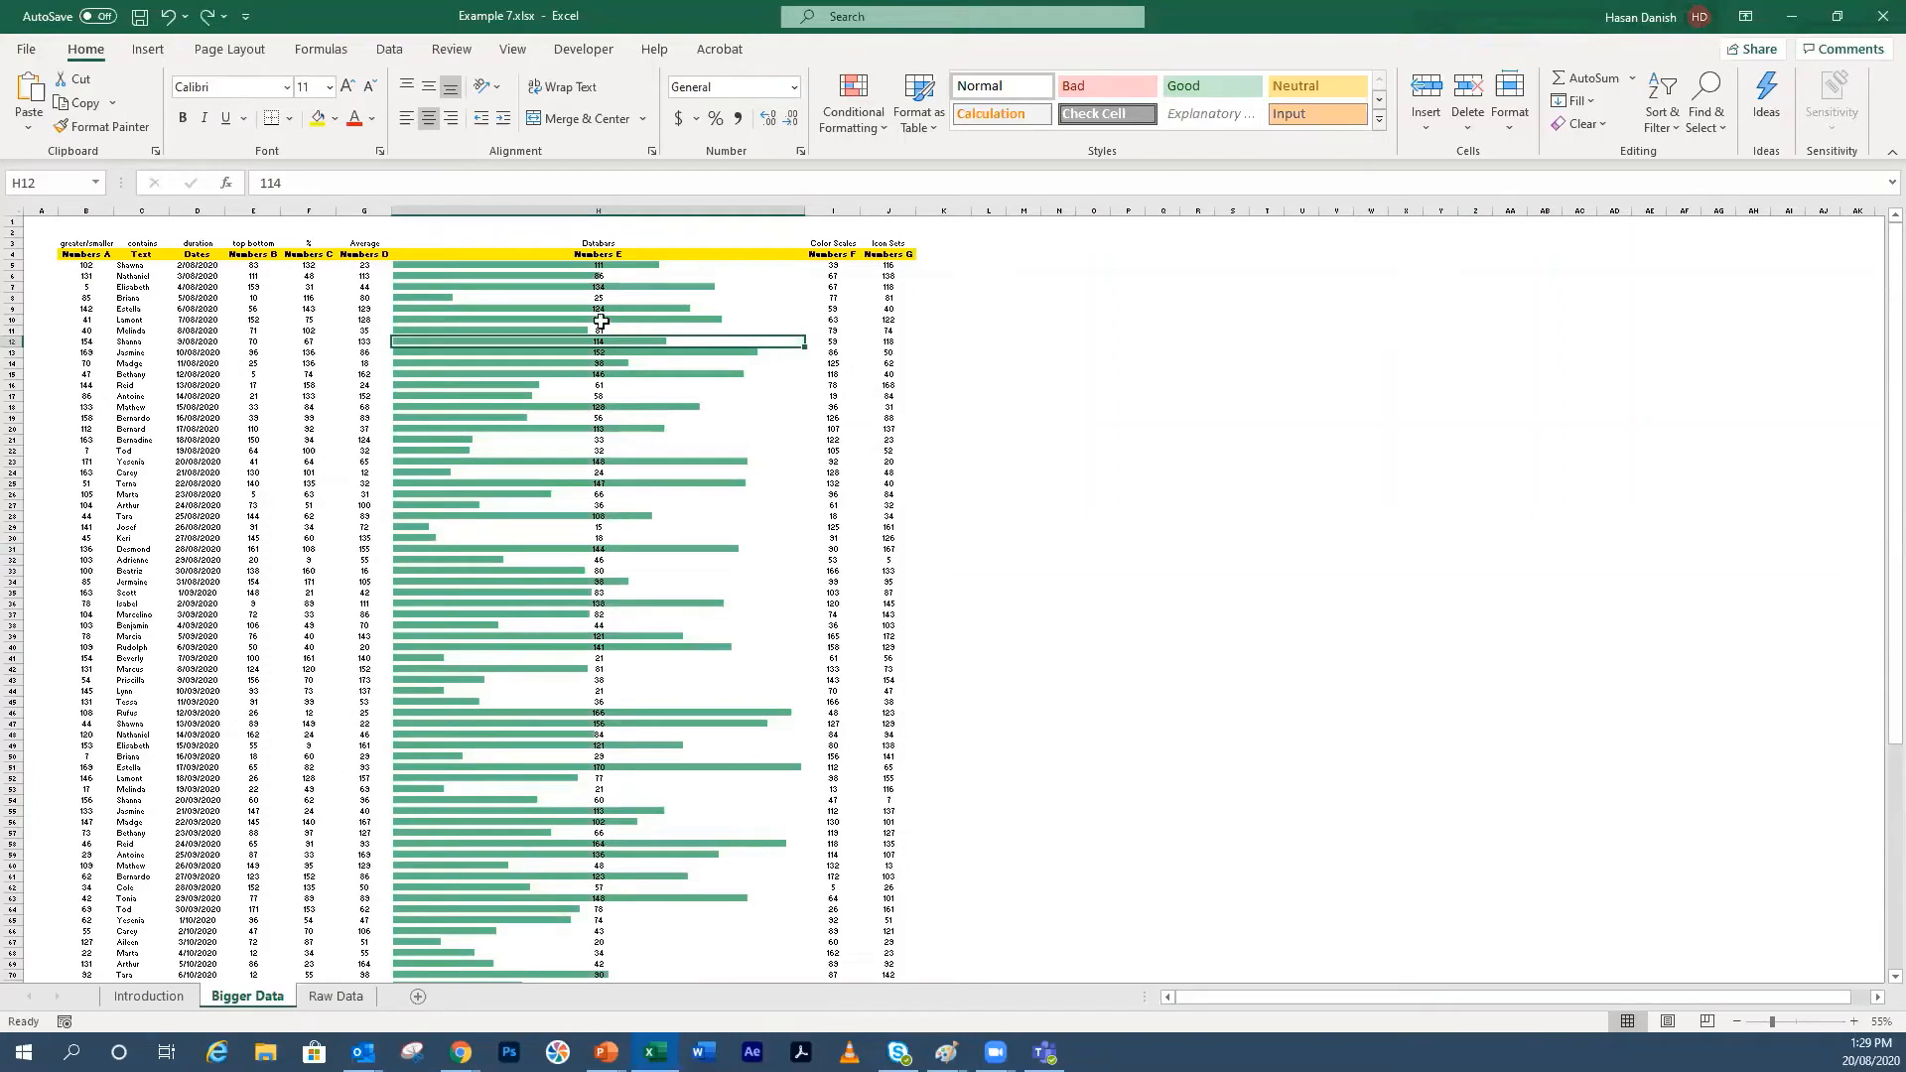
Step: Set H8 in the Numbers E column to 1 and compare its data bar with the rest of the column
{"action": "left_click", "coordinate": [544, 299]}
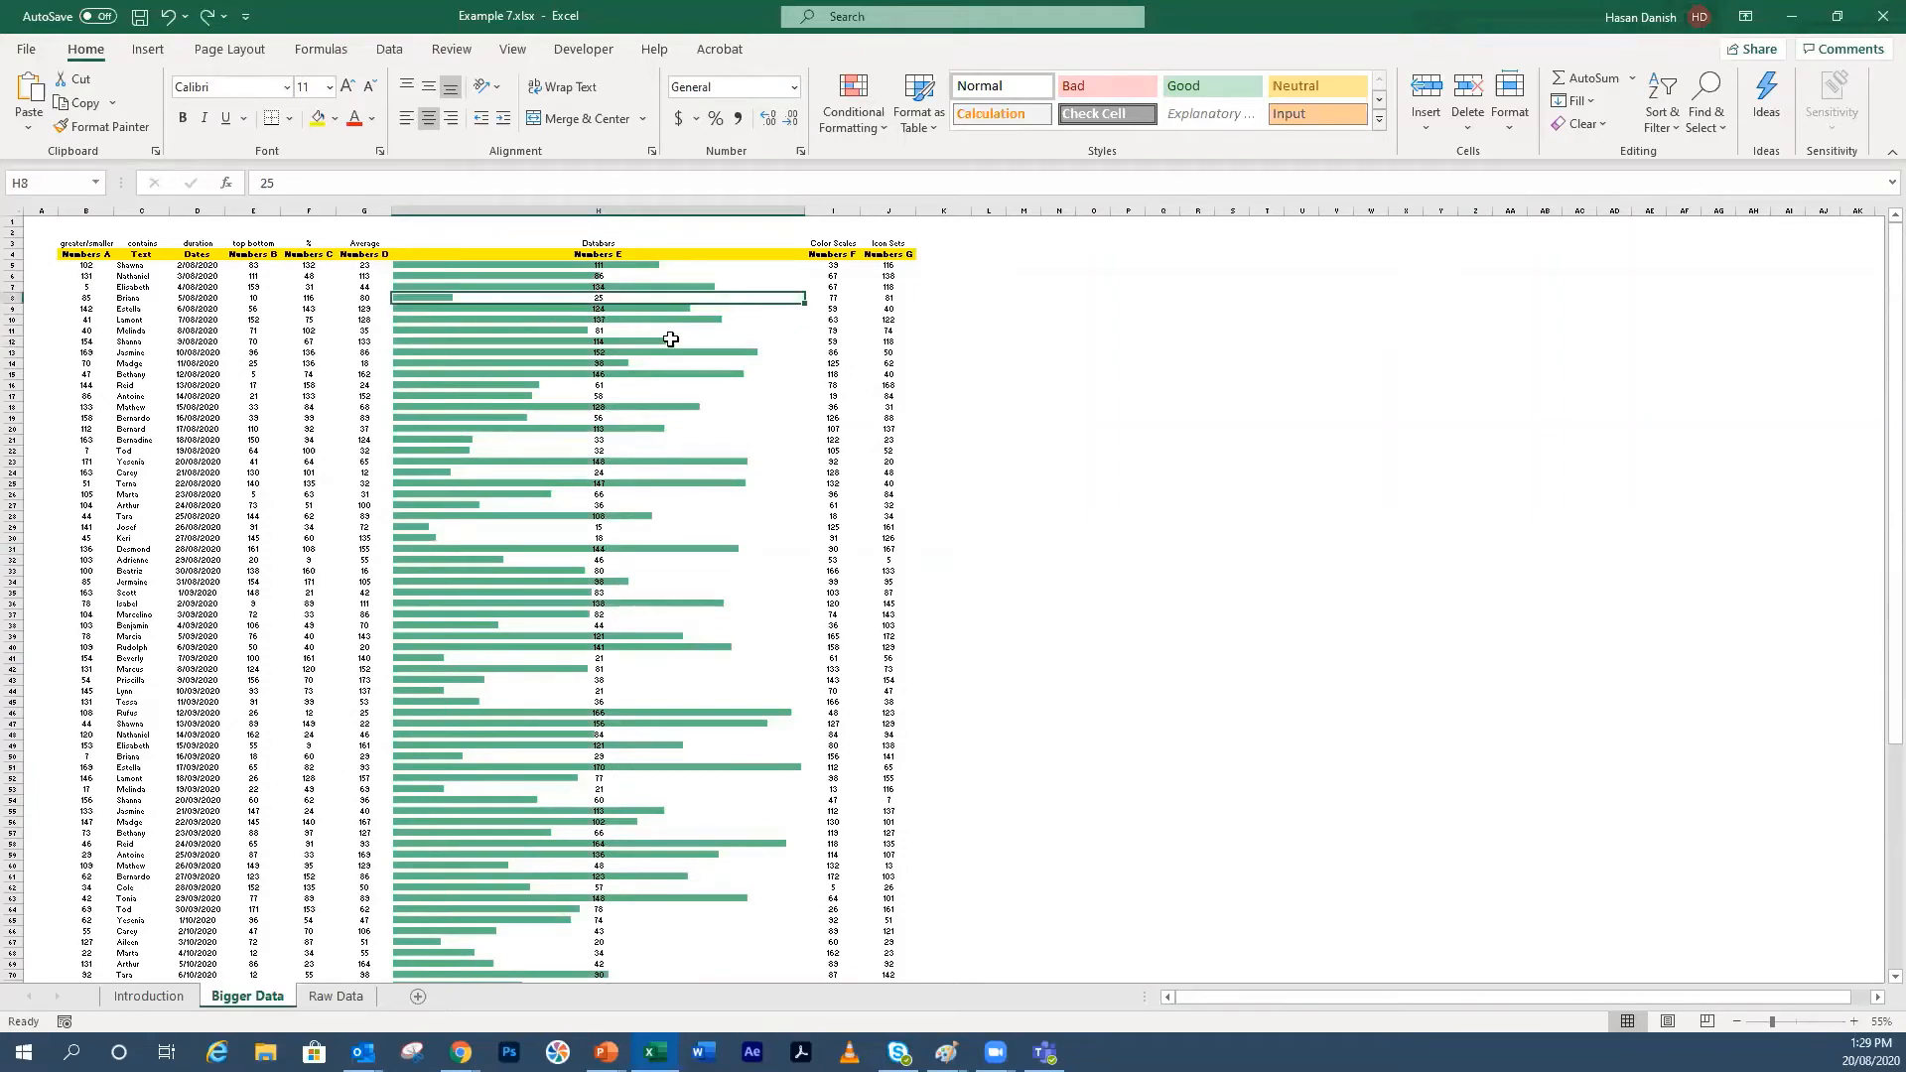
{"action": "type", "text": "1"}
{"action": "left_click", "coordinate": [990, 427]}
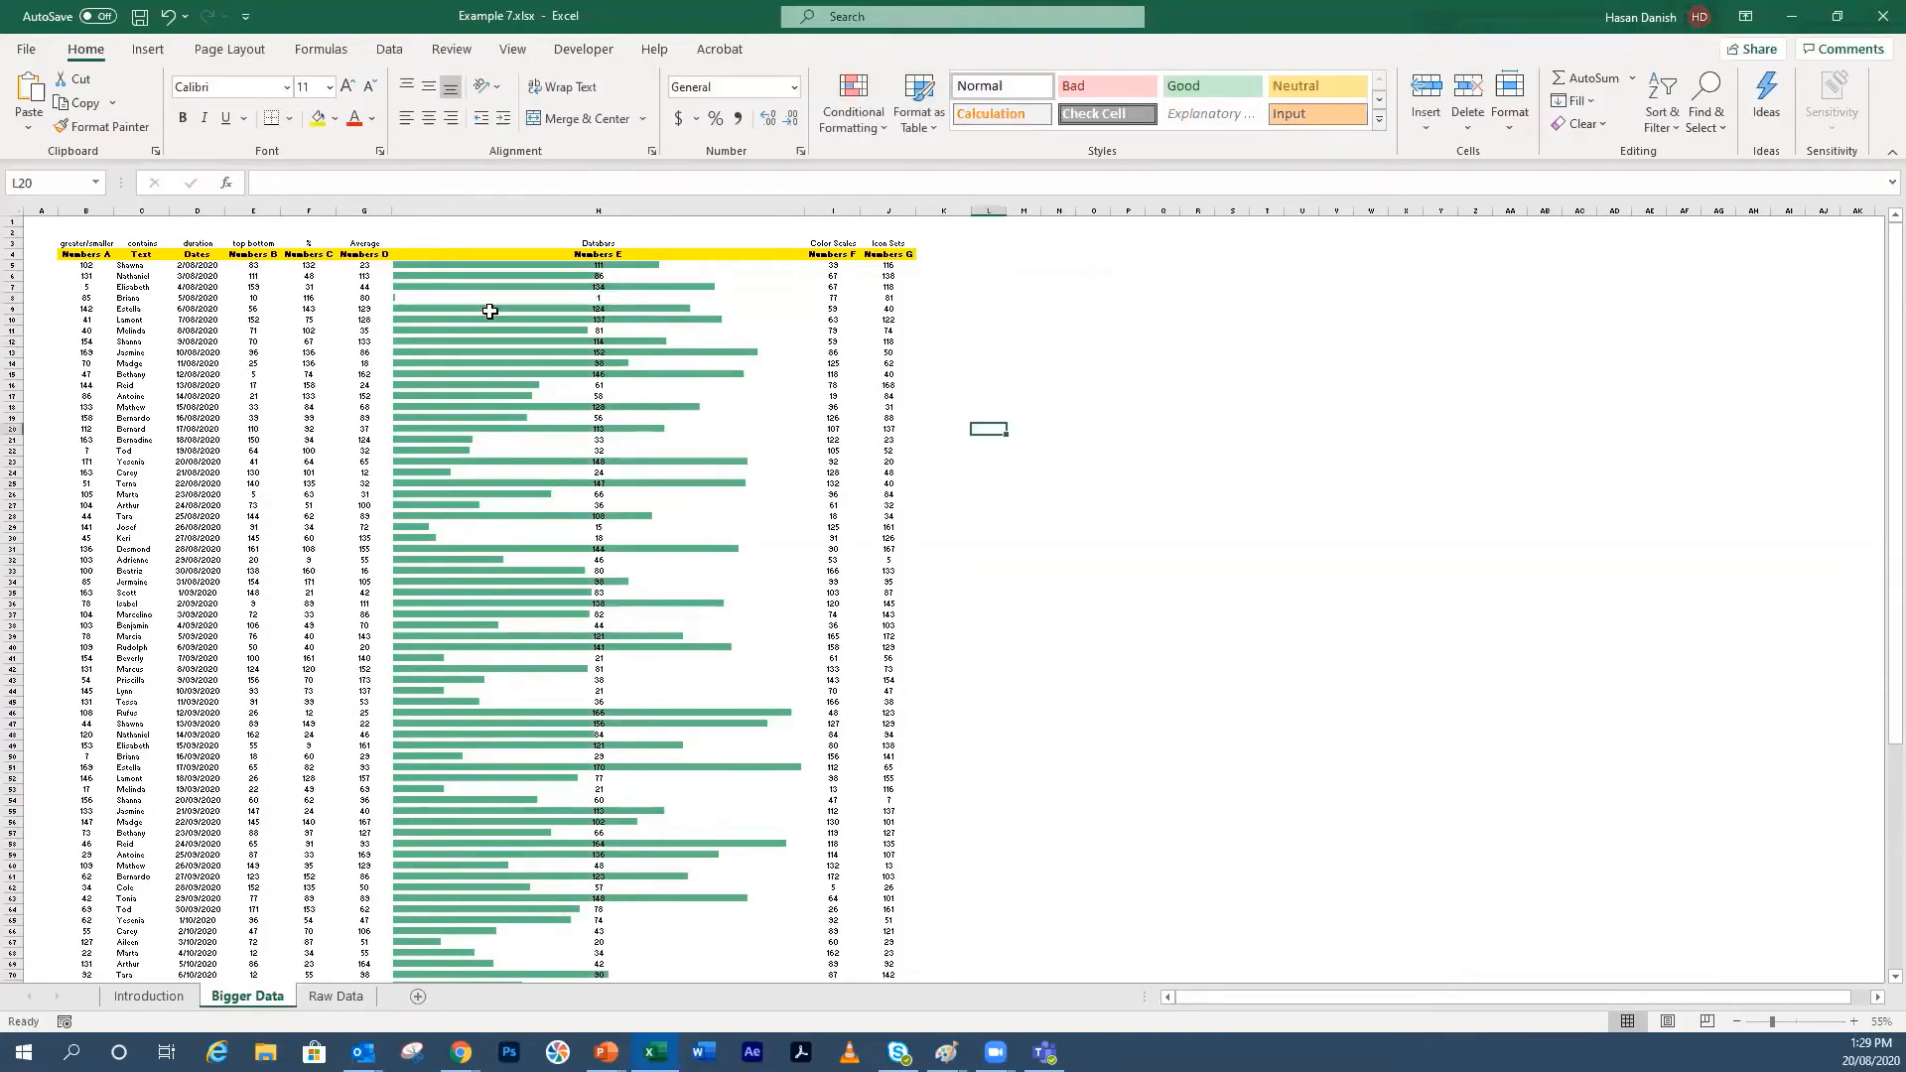
{"action": "left_click", "coordinate": [416, 297]}
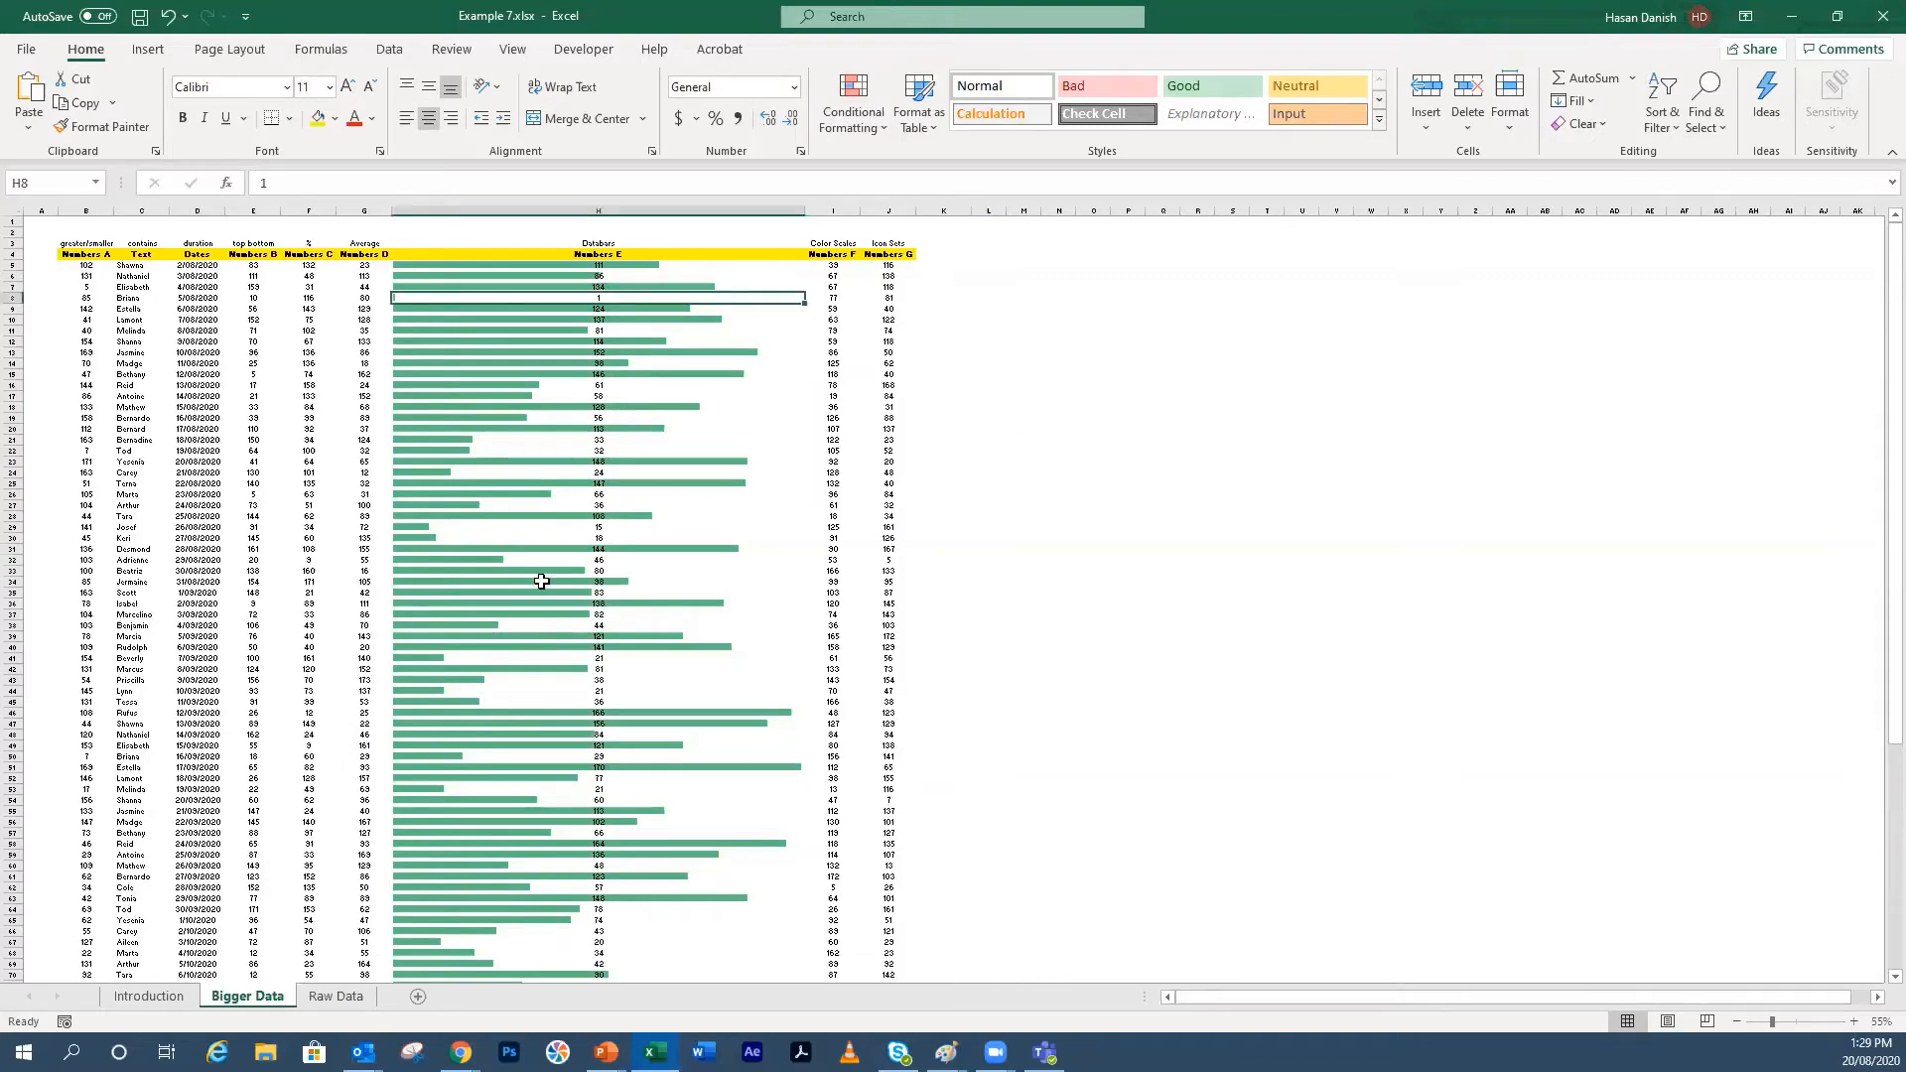
{"action": "scroll", "coordinate": [528, 576], "scroll_direction": "down", "scroll_amount": 13}
{"action": "scroll", "coordinate": [525, 569], "scroll_direction": "up", "scroll_amount": 13}
Step: Clear the rules from H5:H100 and apply gradient-fill Green Data Bars to those Numbers E values
{"action": "left_click_drag", "start_coordinate": [711, 266], "coordinate": [706, 953]}
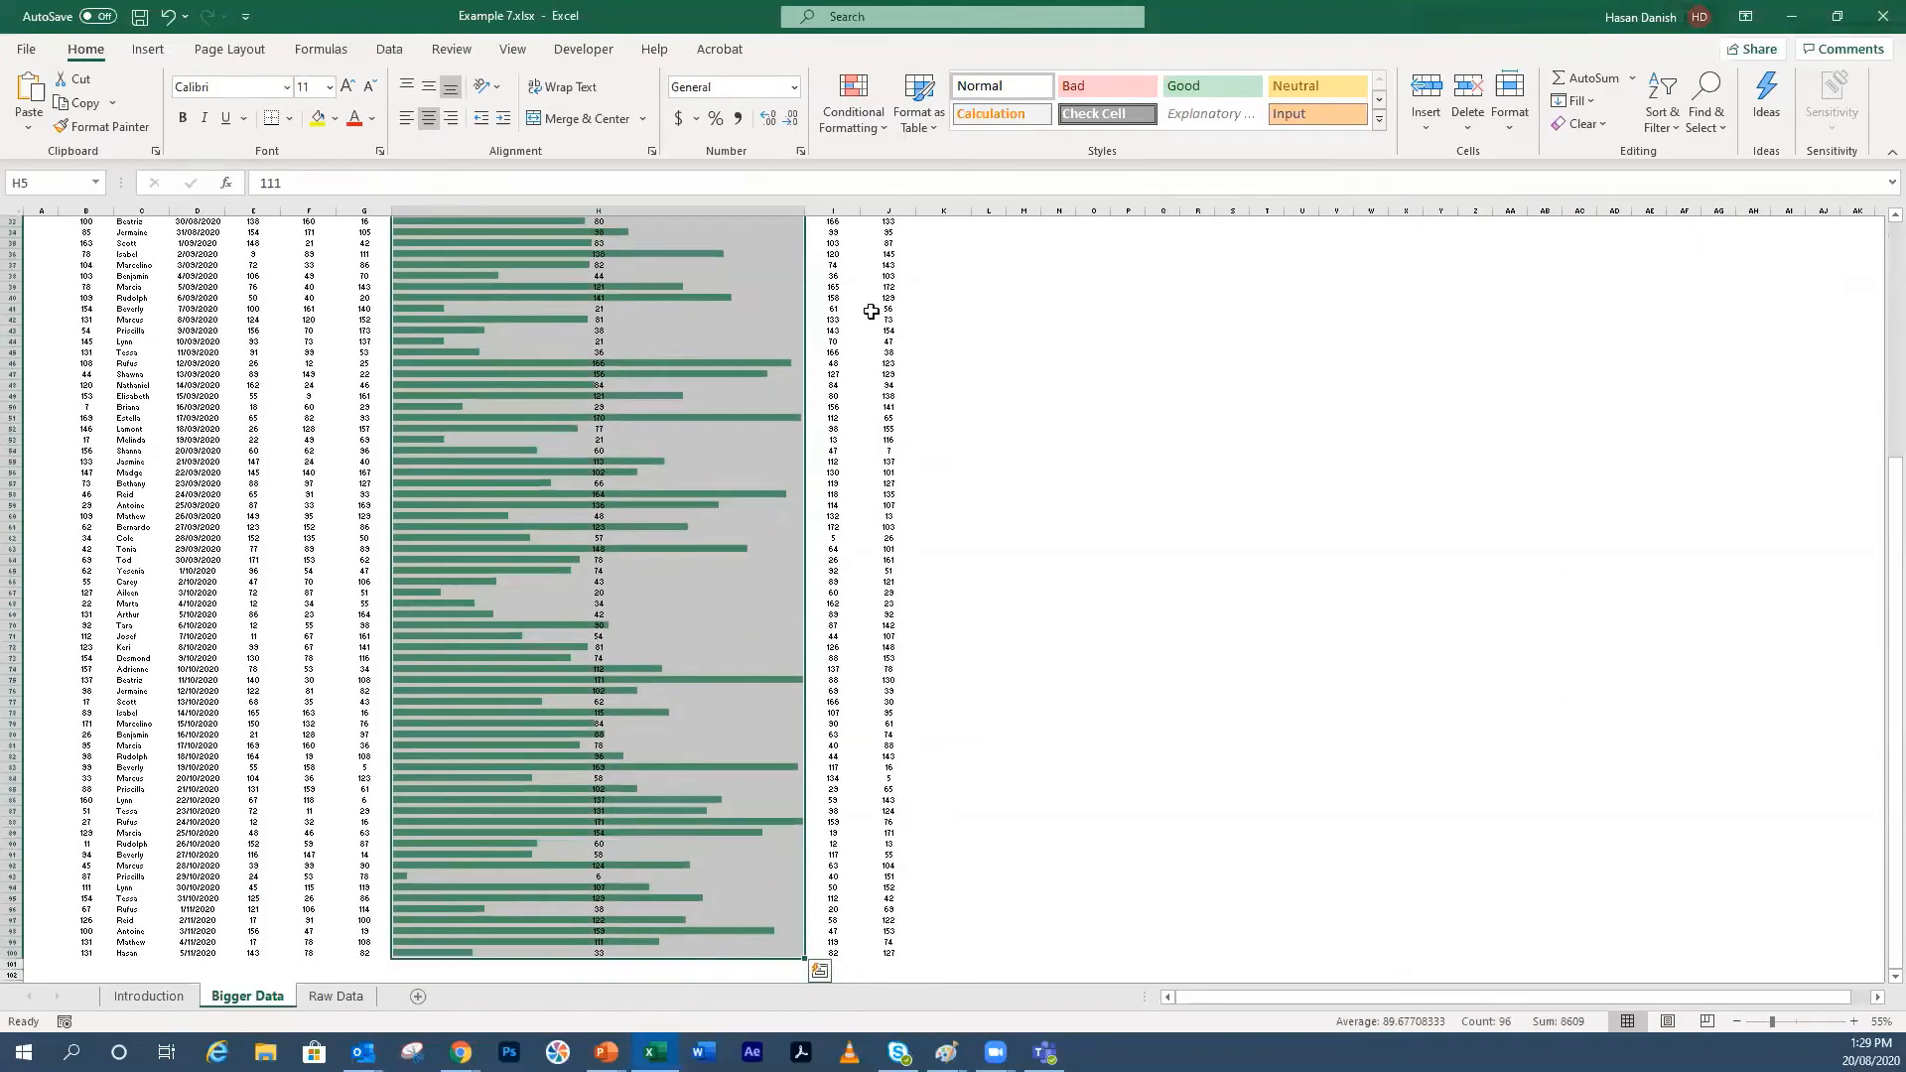
{"action": "left_click", "coordinate": [852, 104]}
{"action": "mouse_move", "coordinate": [923, 429]}
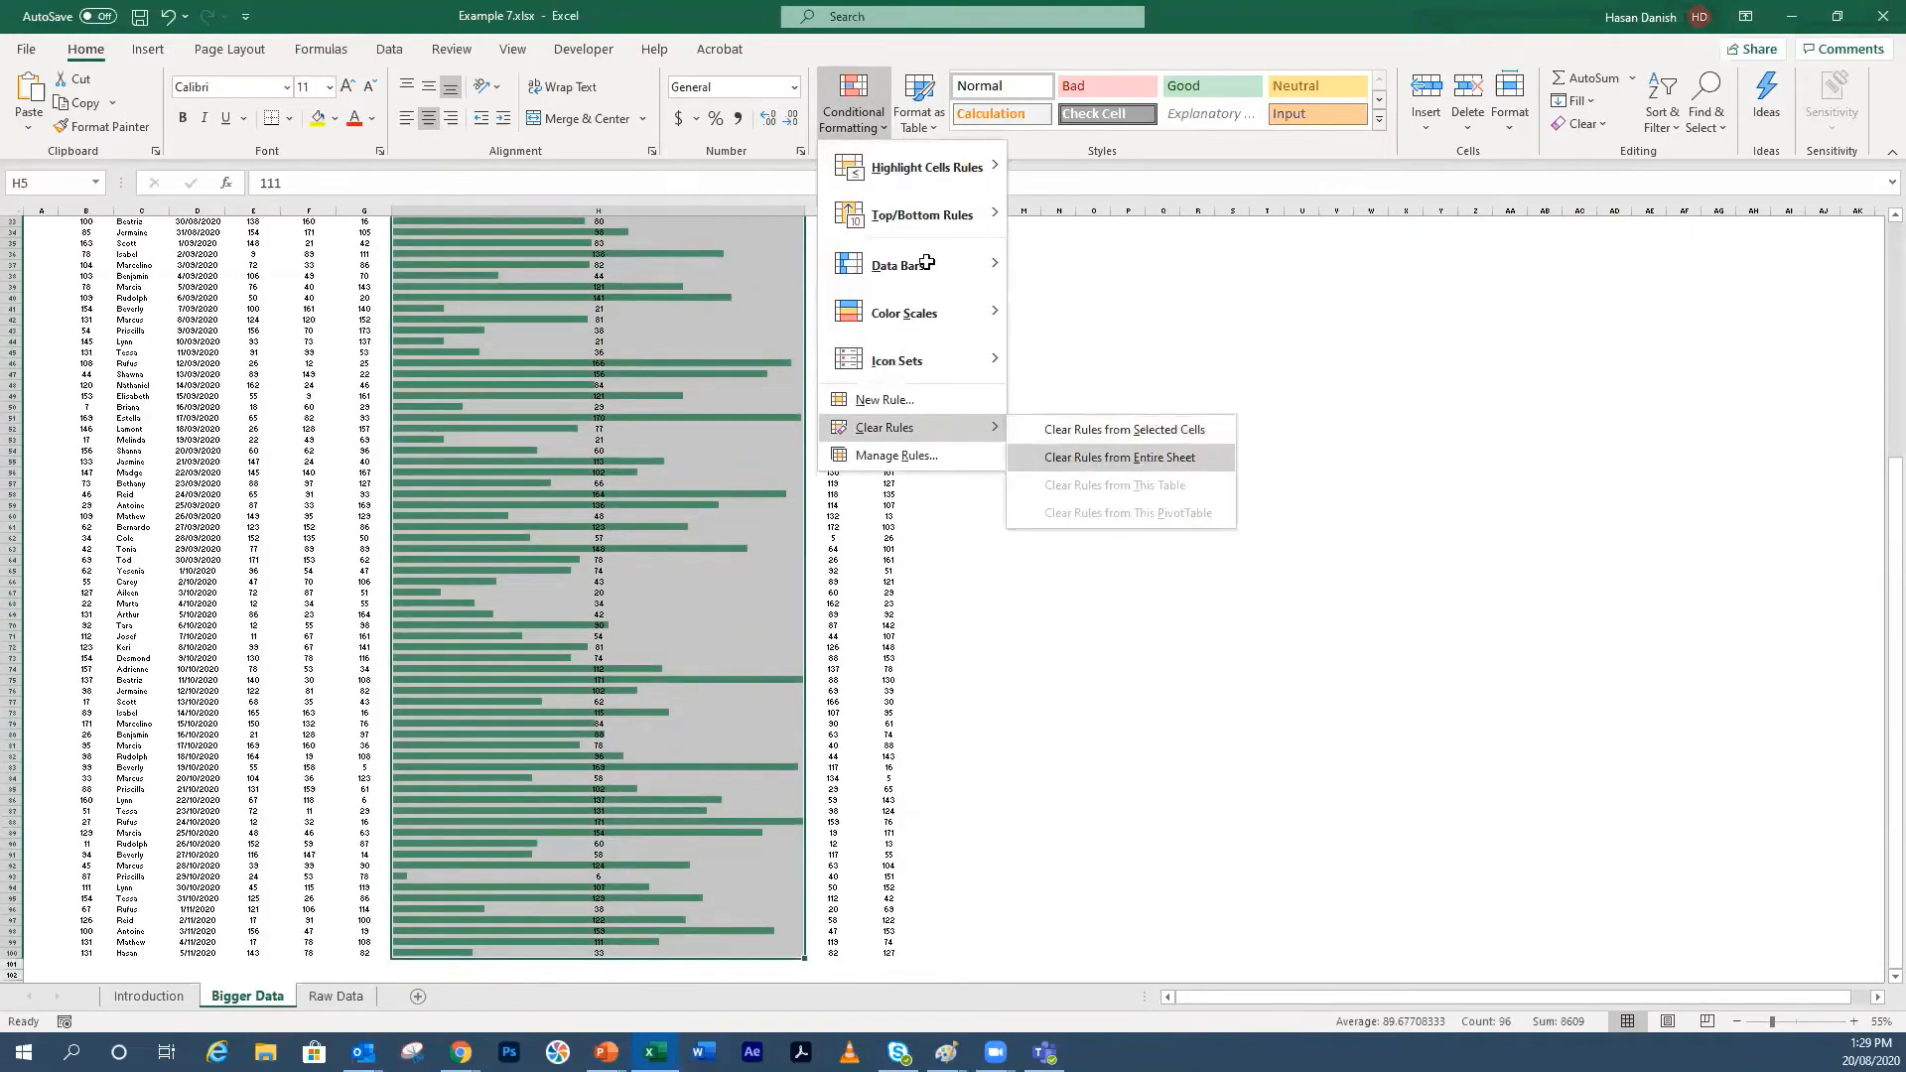
{"action": "left_click", "coordinate": [1070, 433]}
{"action": "left_click", "coordinate": [852, 109]}
{"action": "mouse_move", "coordinate": [935, 283]}
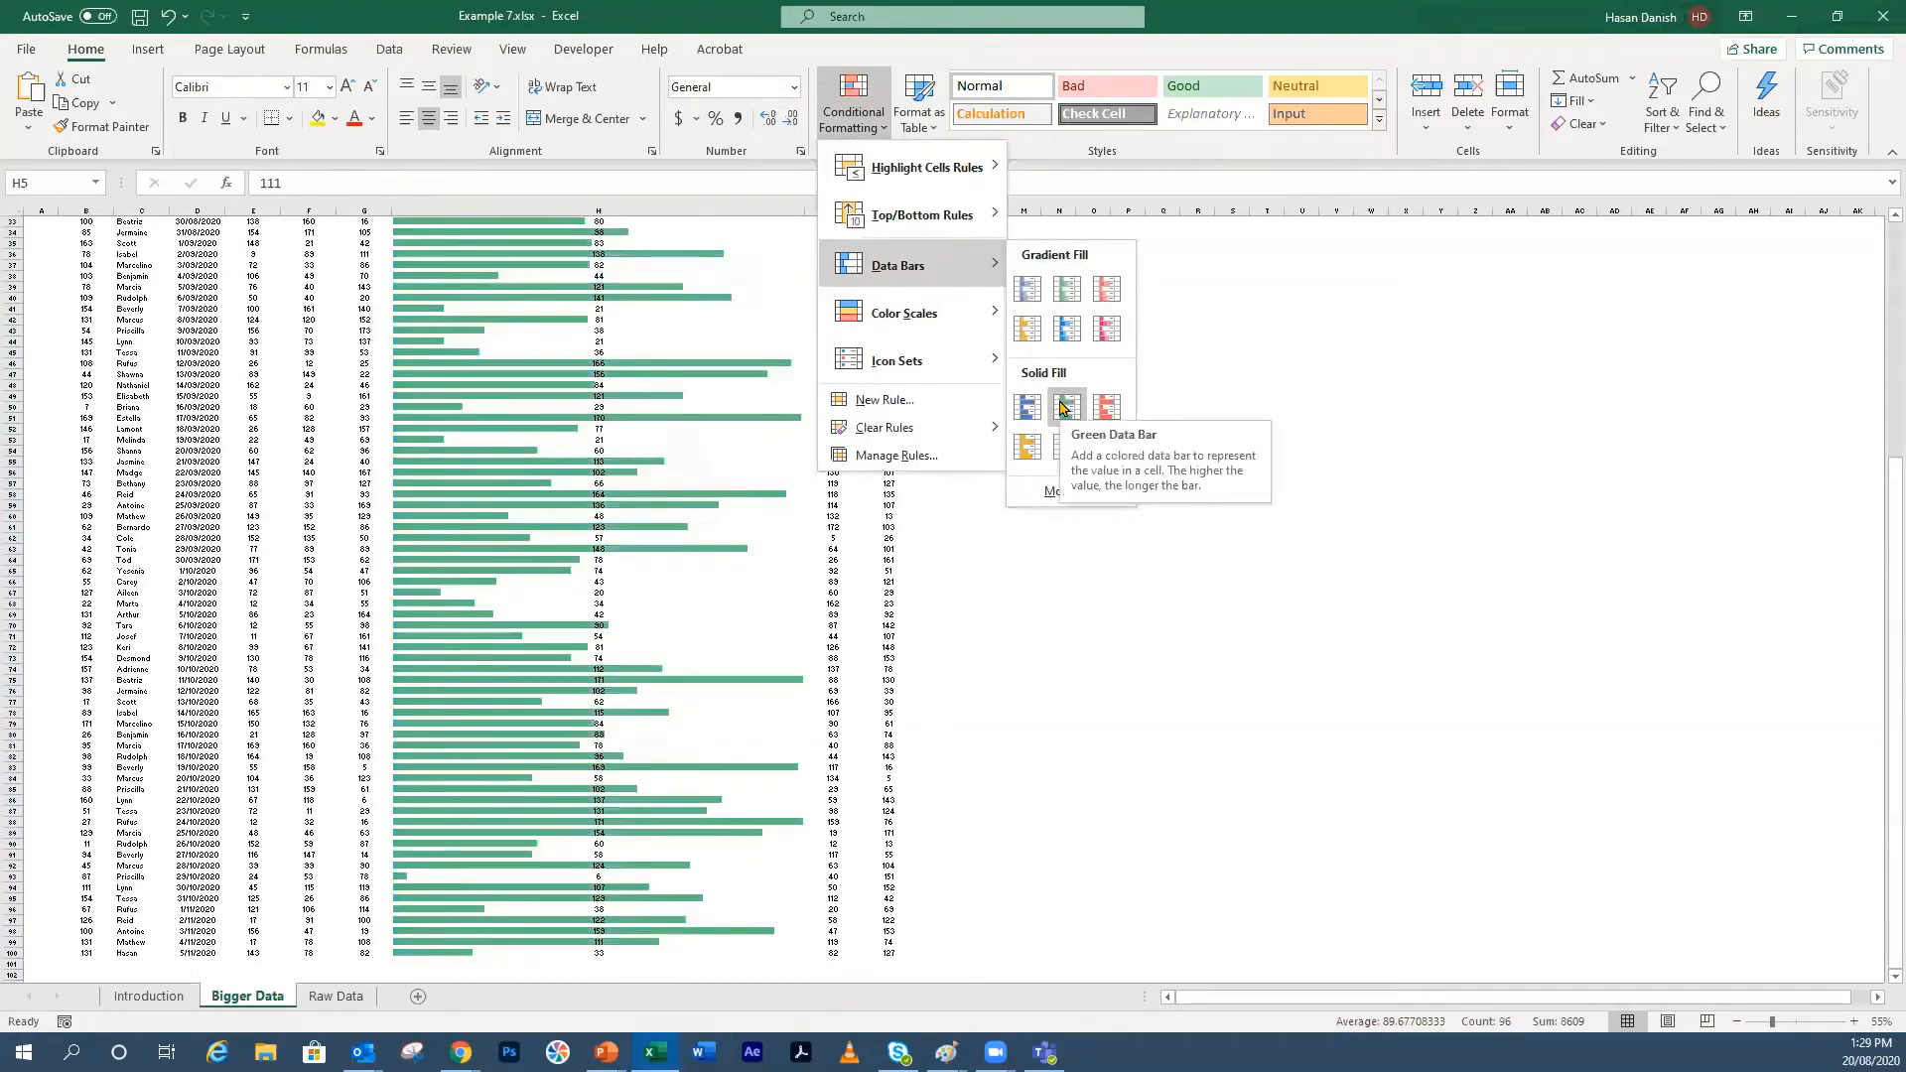
{"action": "left_click", "coordinate": [1067, 289]}
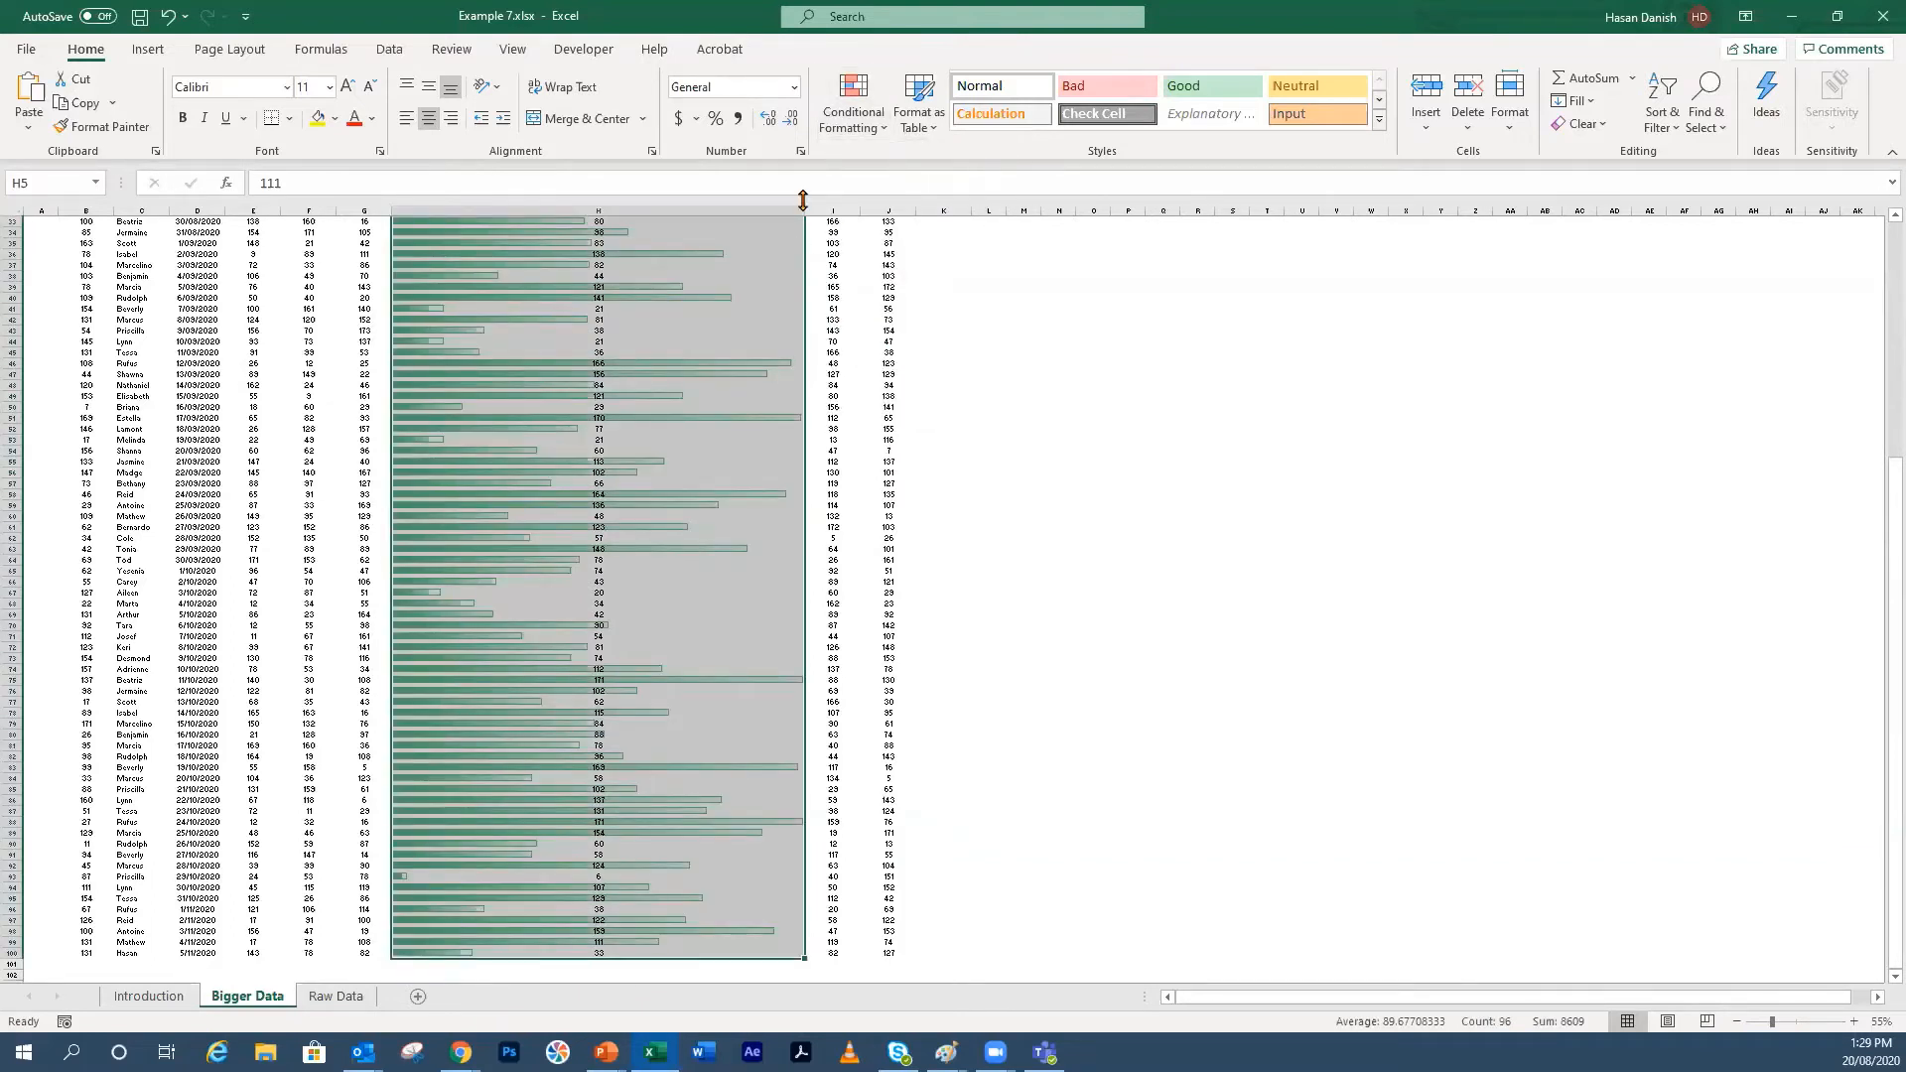
Step: Narrow the Numbers E column to a little over half its width and review its gradient data bars down to row 100
{"action": "left_click_drag", "start_coordinate": [805, 210], "coordinate": [625, 210]}
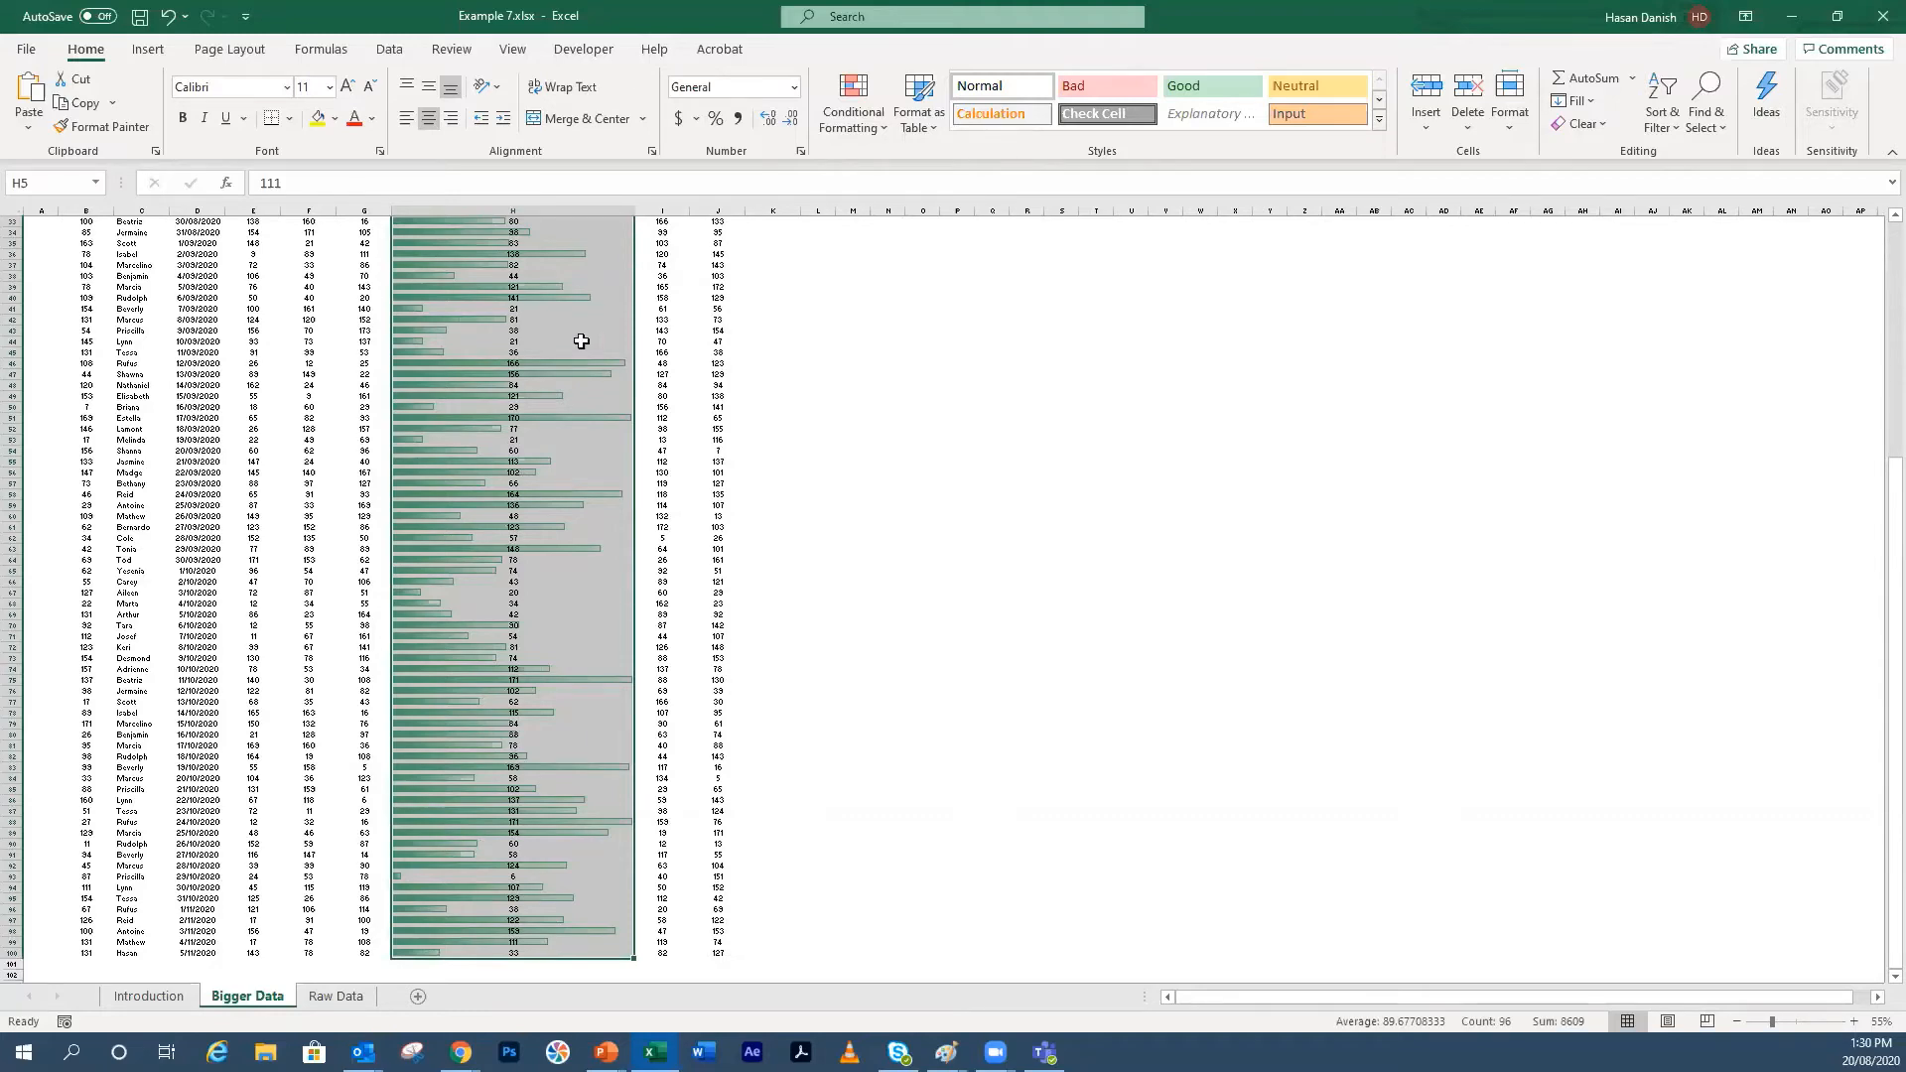
{"action": "scroll", "coordinate": [566, 651], "scroll_direction": "up", "scroll_amount": 4}
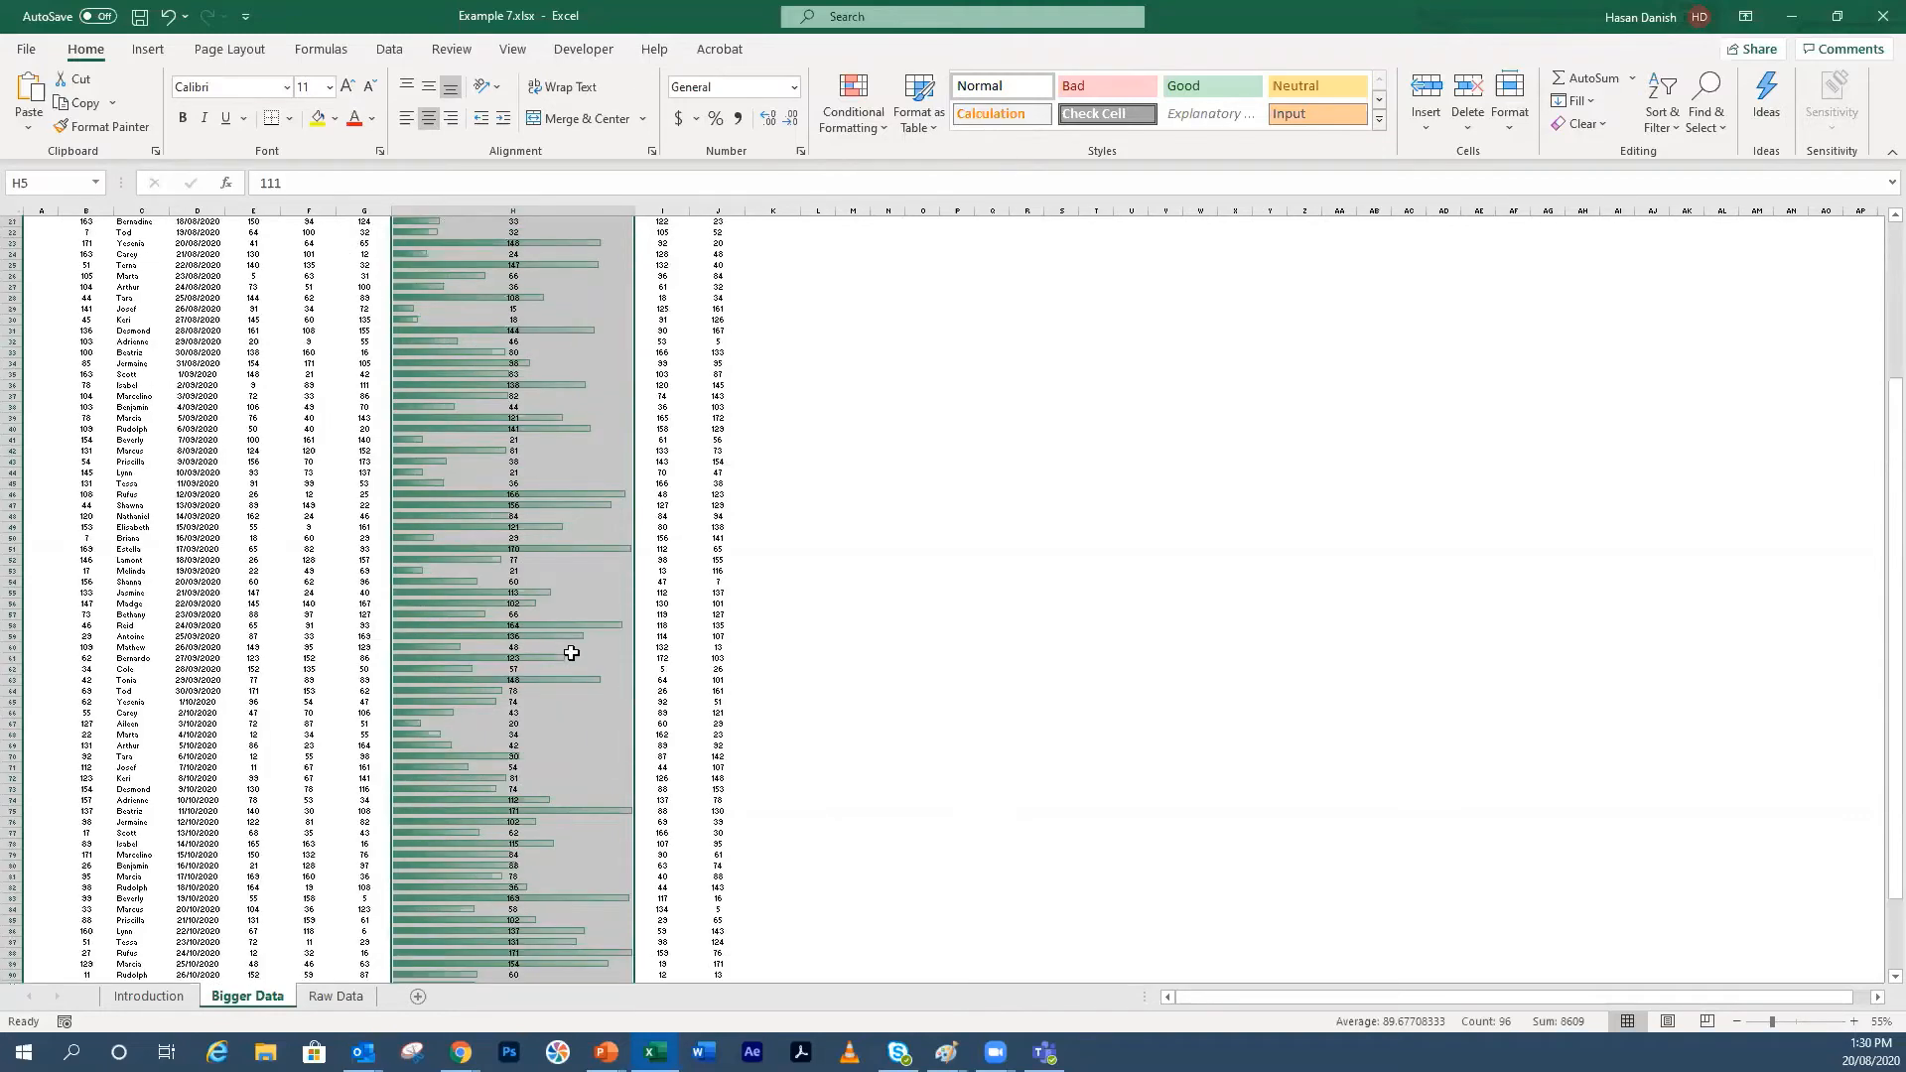
{"action": "left_click", "coordinate": [570, 649]}
{"action": "scroll", "coordinate": [873, 588], "scroll_direction": "up", "scroll_amount": 7}
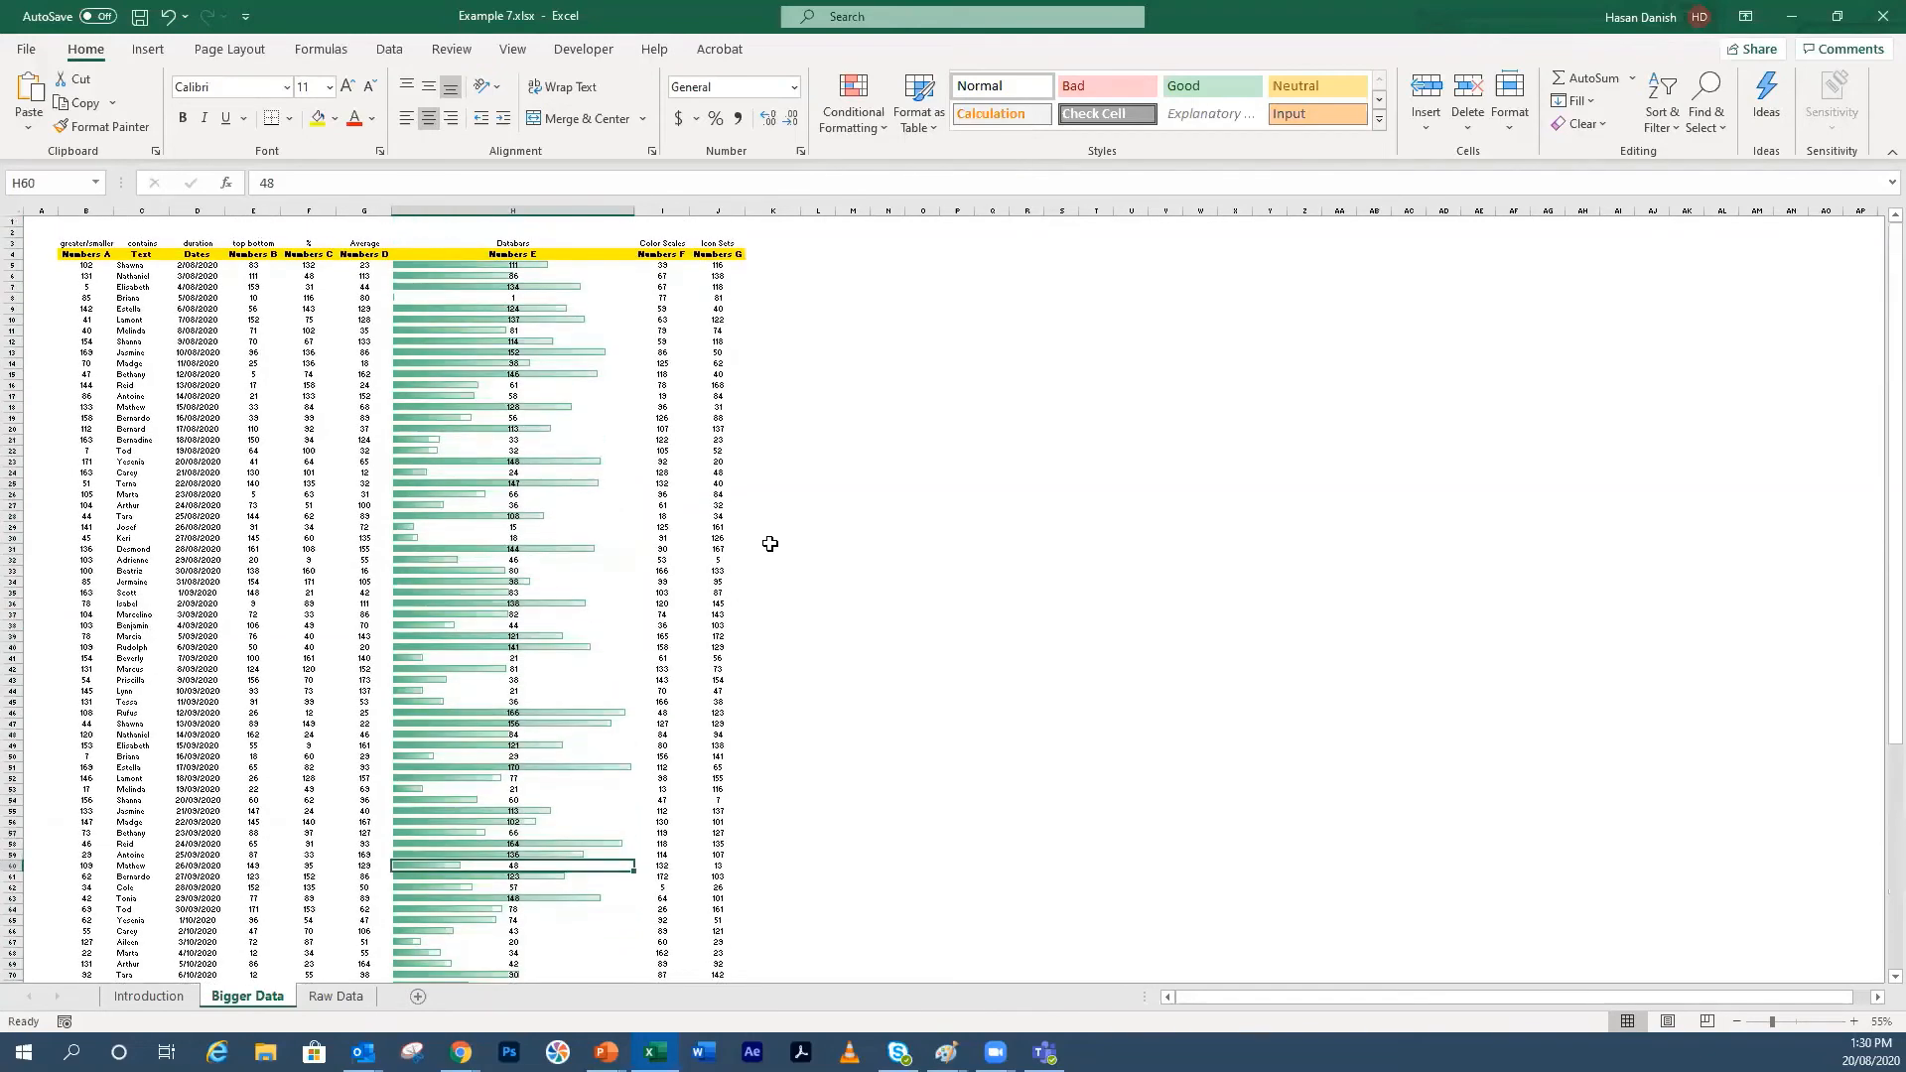
{"action": "scroll", "coordinate": [492, 447], "scroll_direction": "down", "scroll_amount": 14}
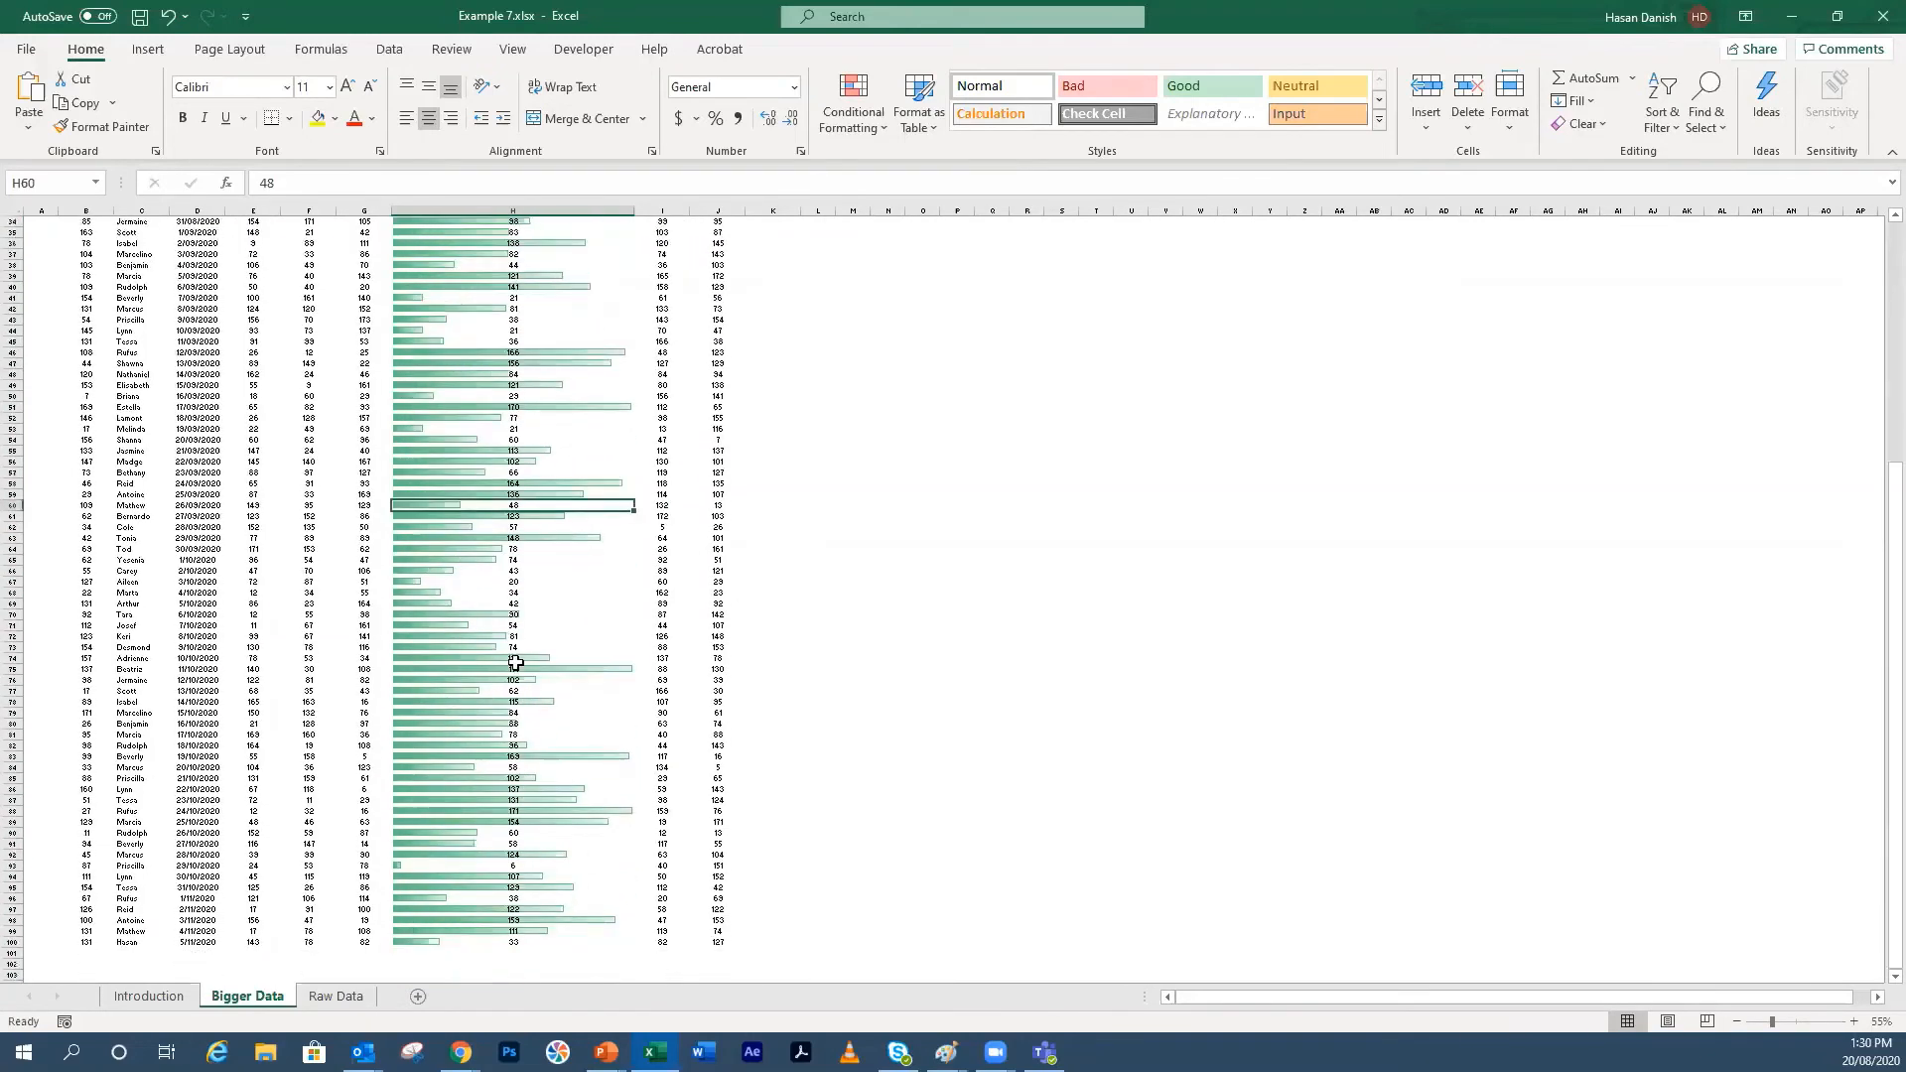
{"action": "scroll", "coordinate": [514, 652], "scroll_direction": "down", "scroll_amount": 6}
{"action": "scroll", "coordinate": [520, 665], "scroll_direction": "up", "scroll_amount": 20}
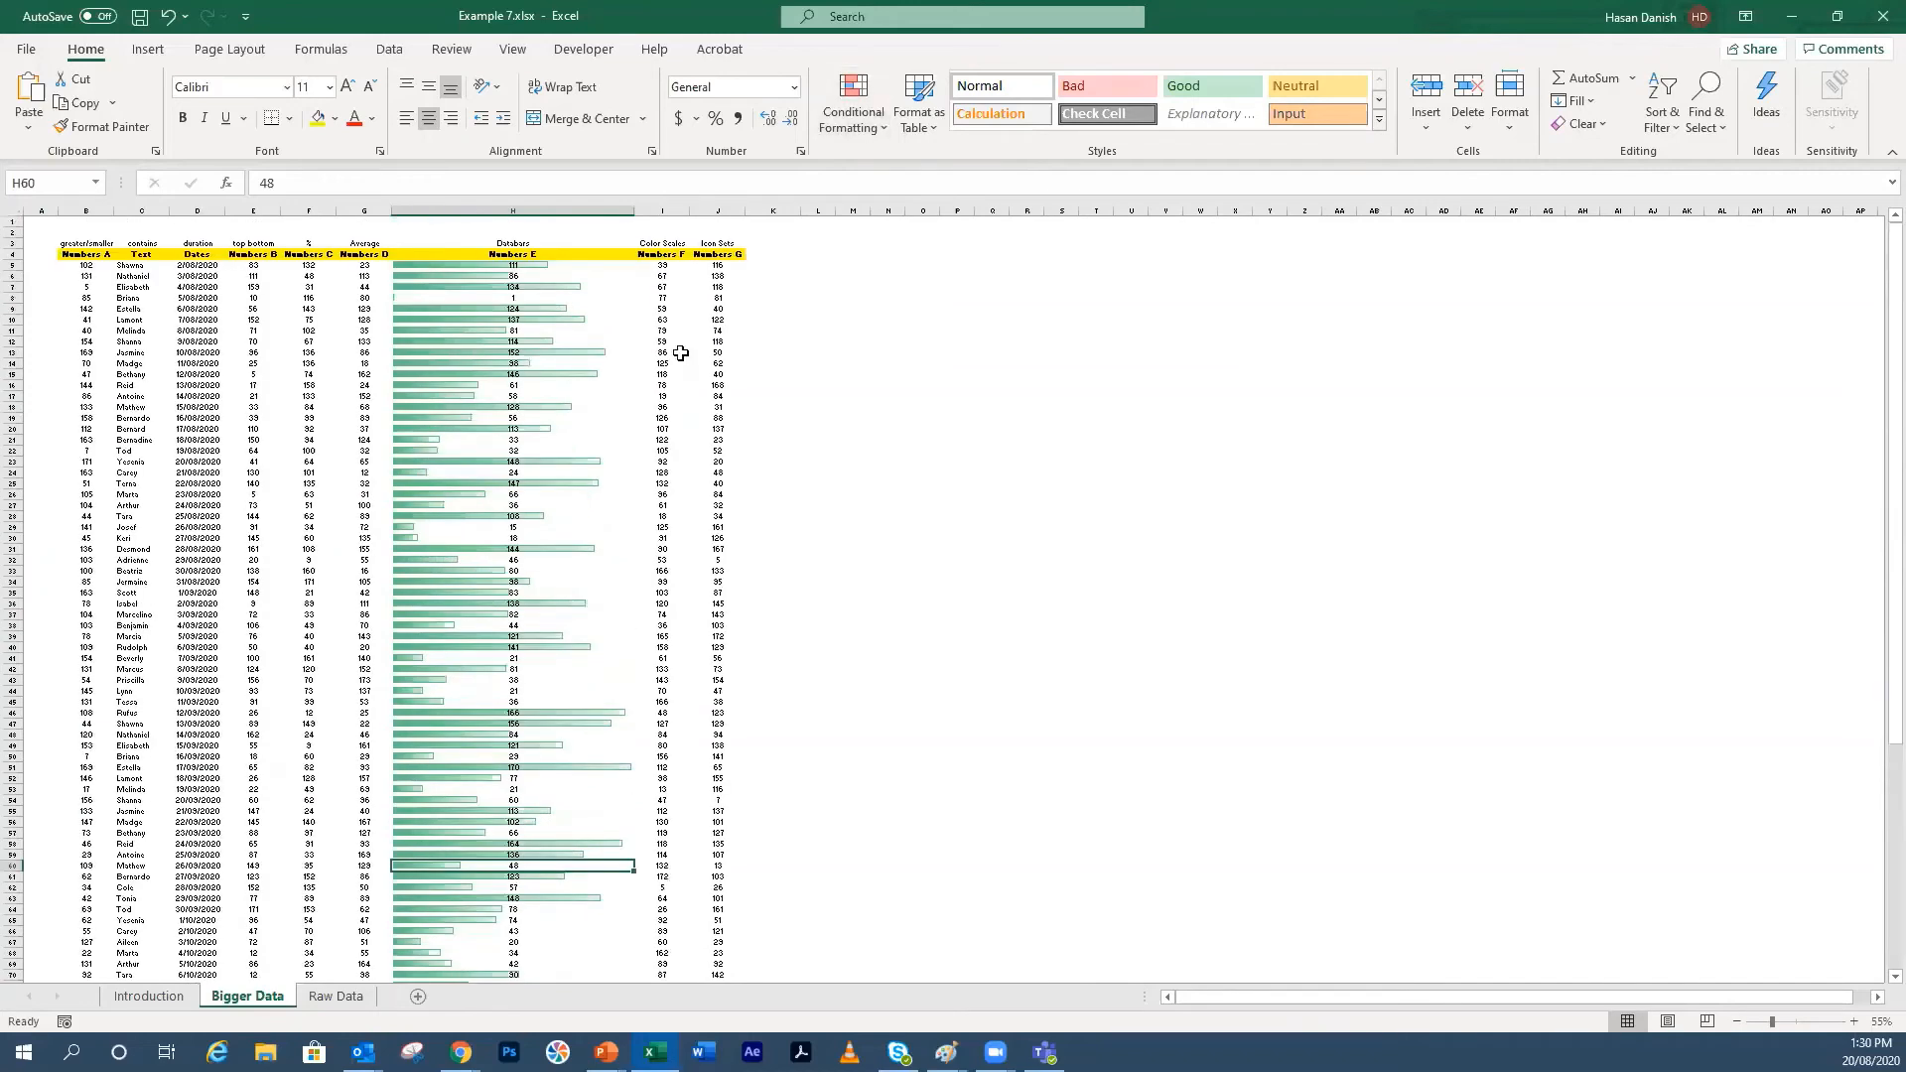
Step: Check the session agenda in the PowerPoint slide show and return to the Excel workbook
{"action": "mouse_move", "coordinate": [606, 1051]}
{"action": "left_click", "coordinate": [608, 957]}
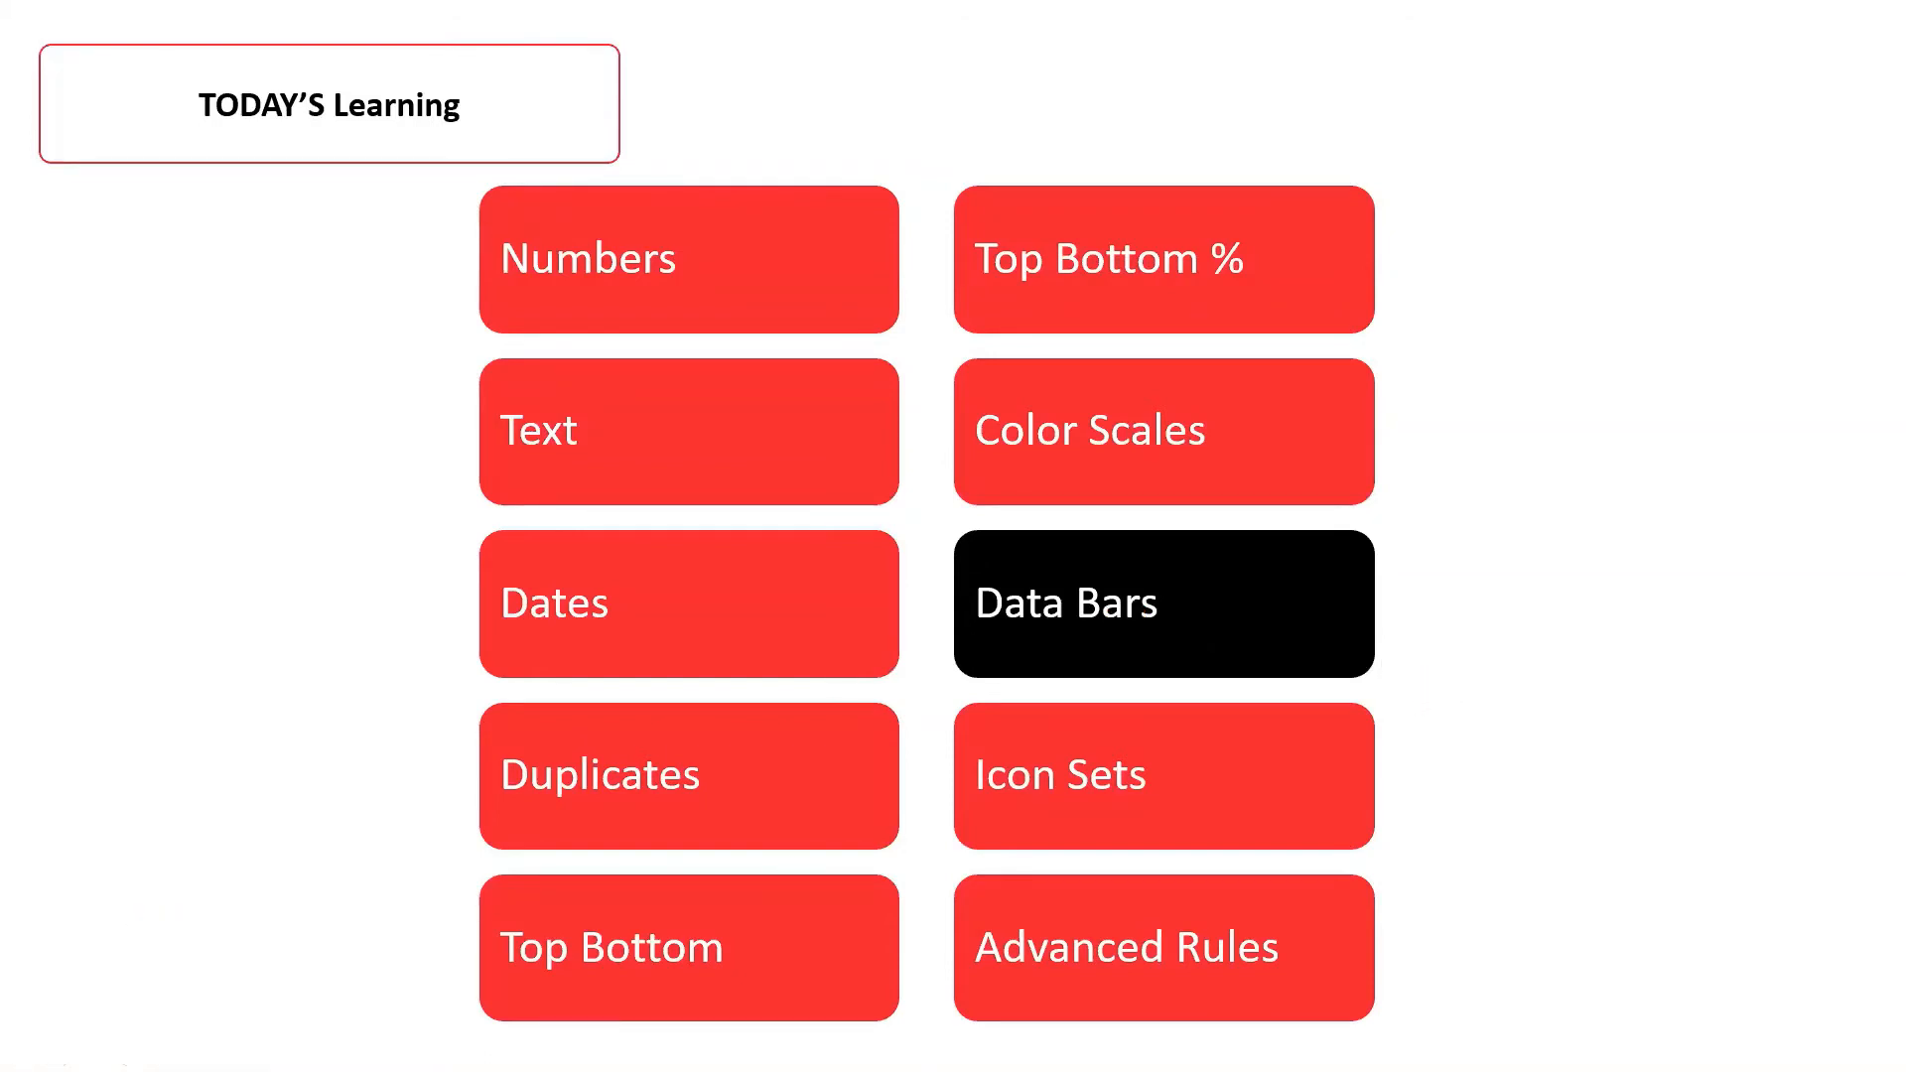
{"action": "key", "text": "alt+Tab"}
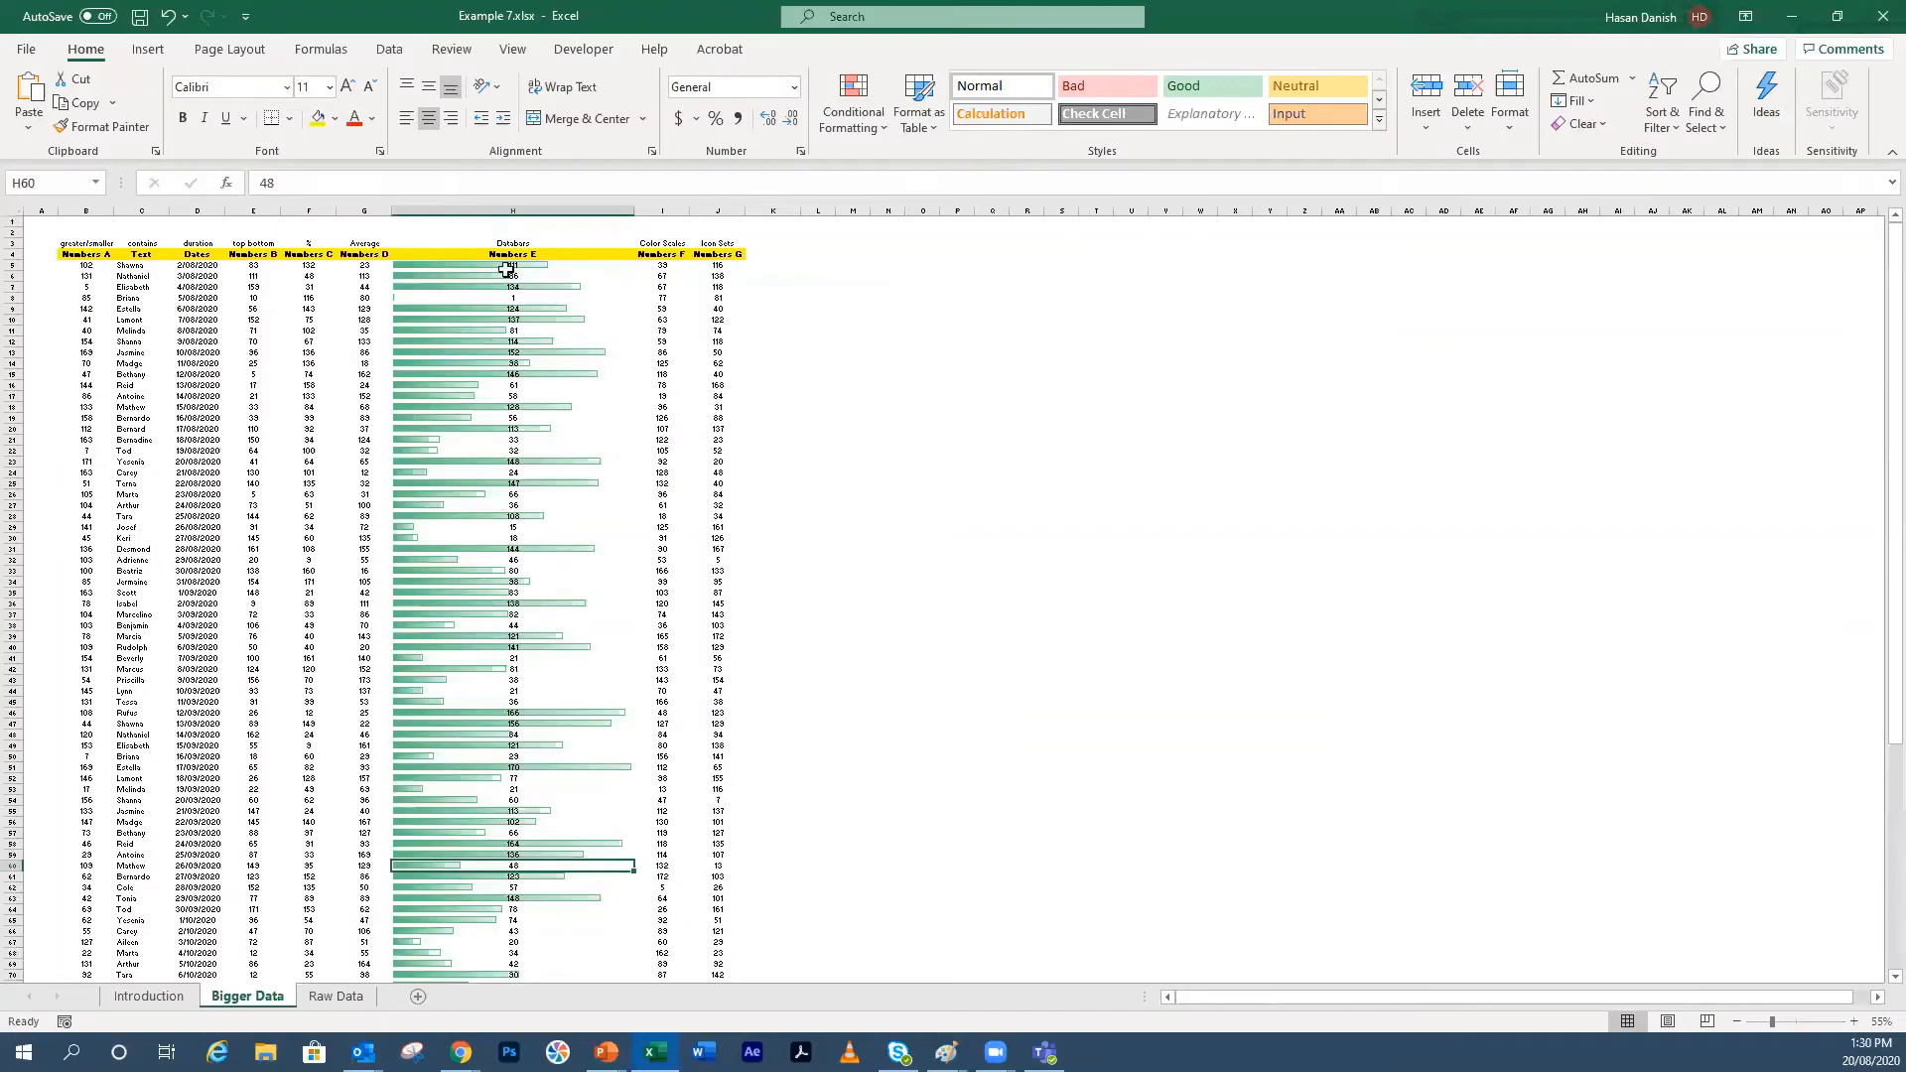
Step: Clear the conditional formatting rules from the entire Bigger Data sheet and auto-fit the width of the Numbers E column
{"action": "left_click", "coordinate": [852, 107]}
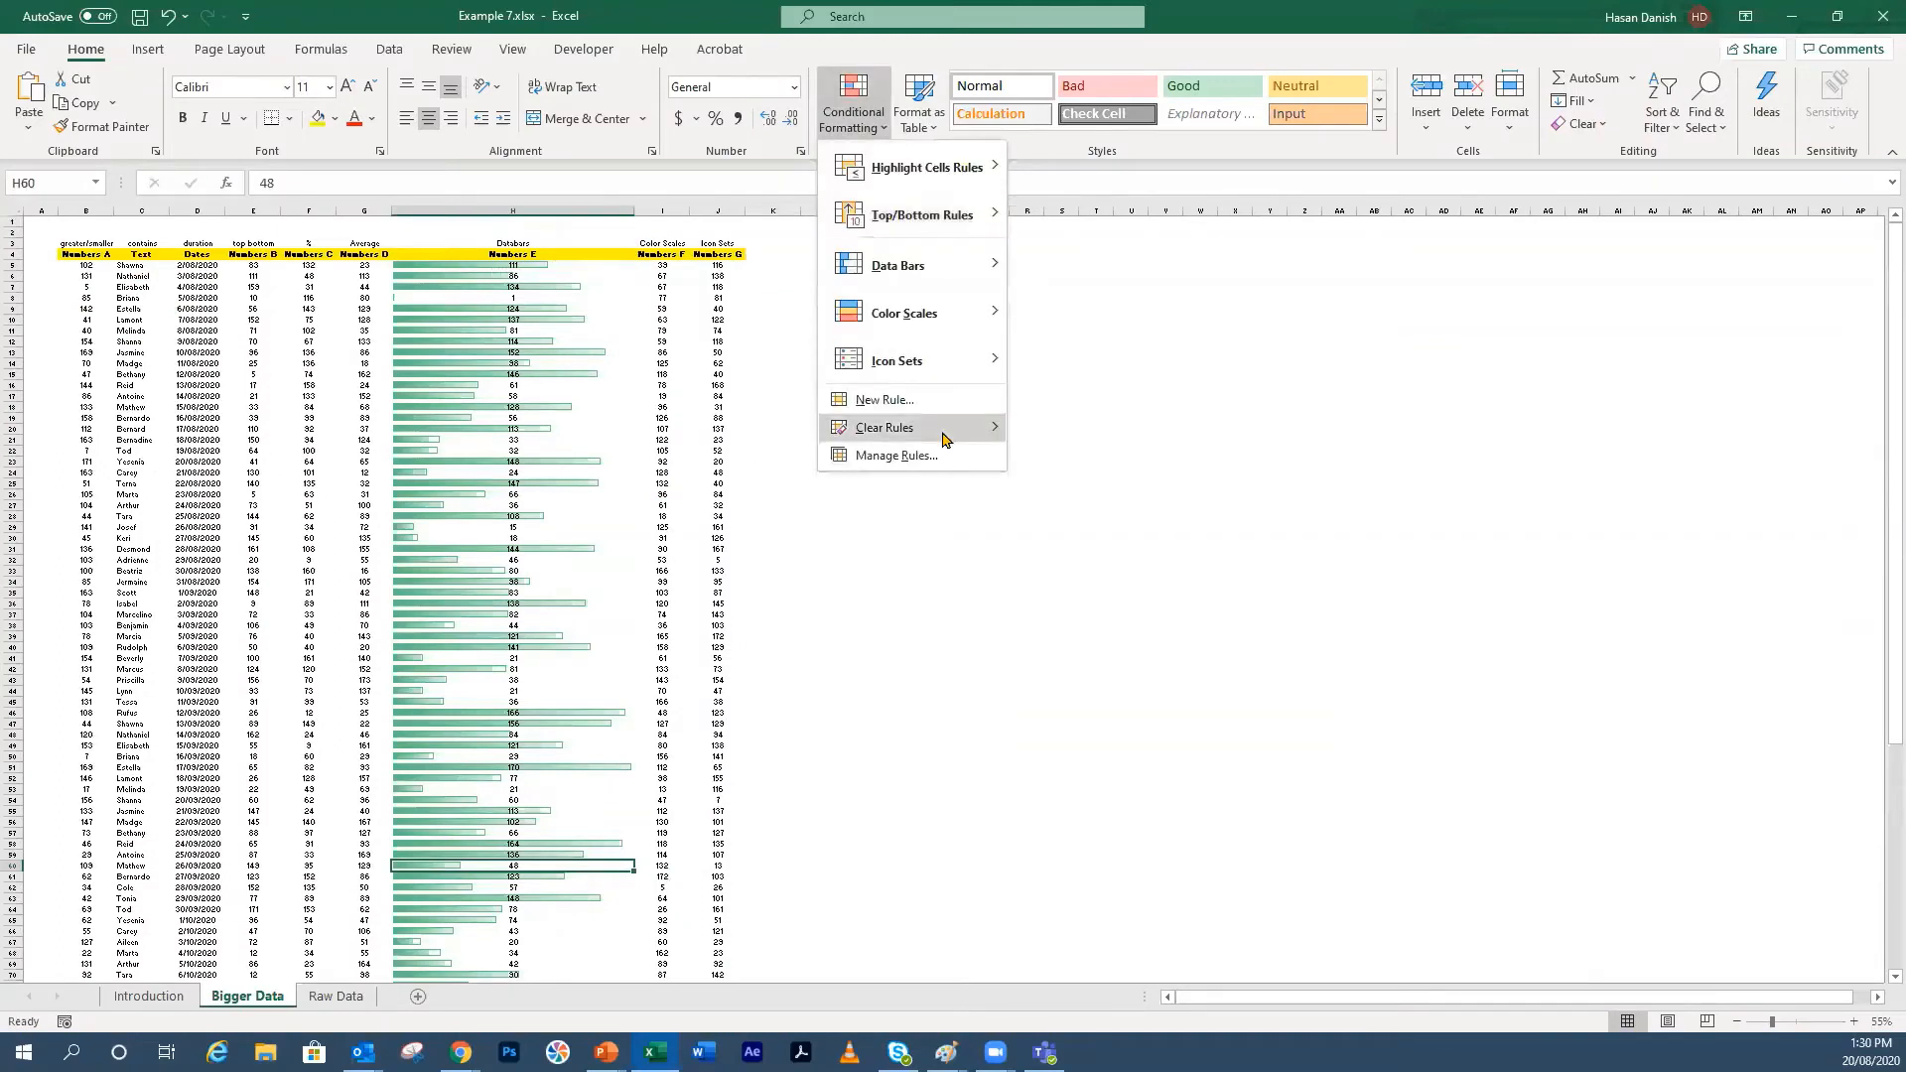
{"action": "mouse_move", "coordinate": [942, 438]}
{"action": "left_click", "coordinate": [1112, 453]}
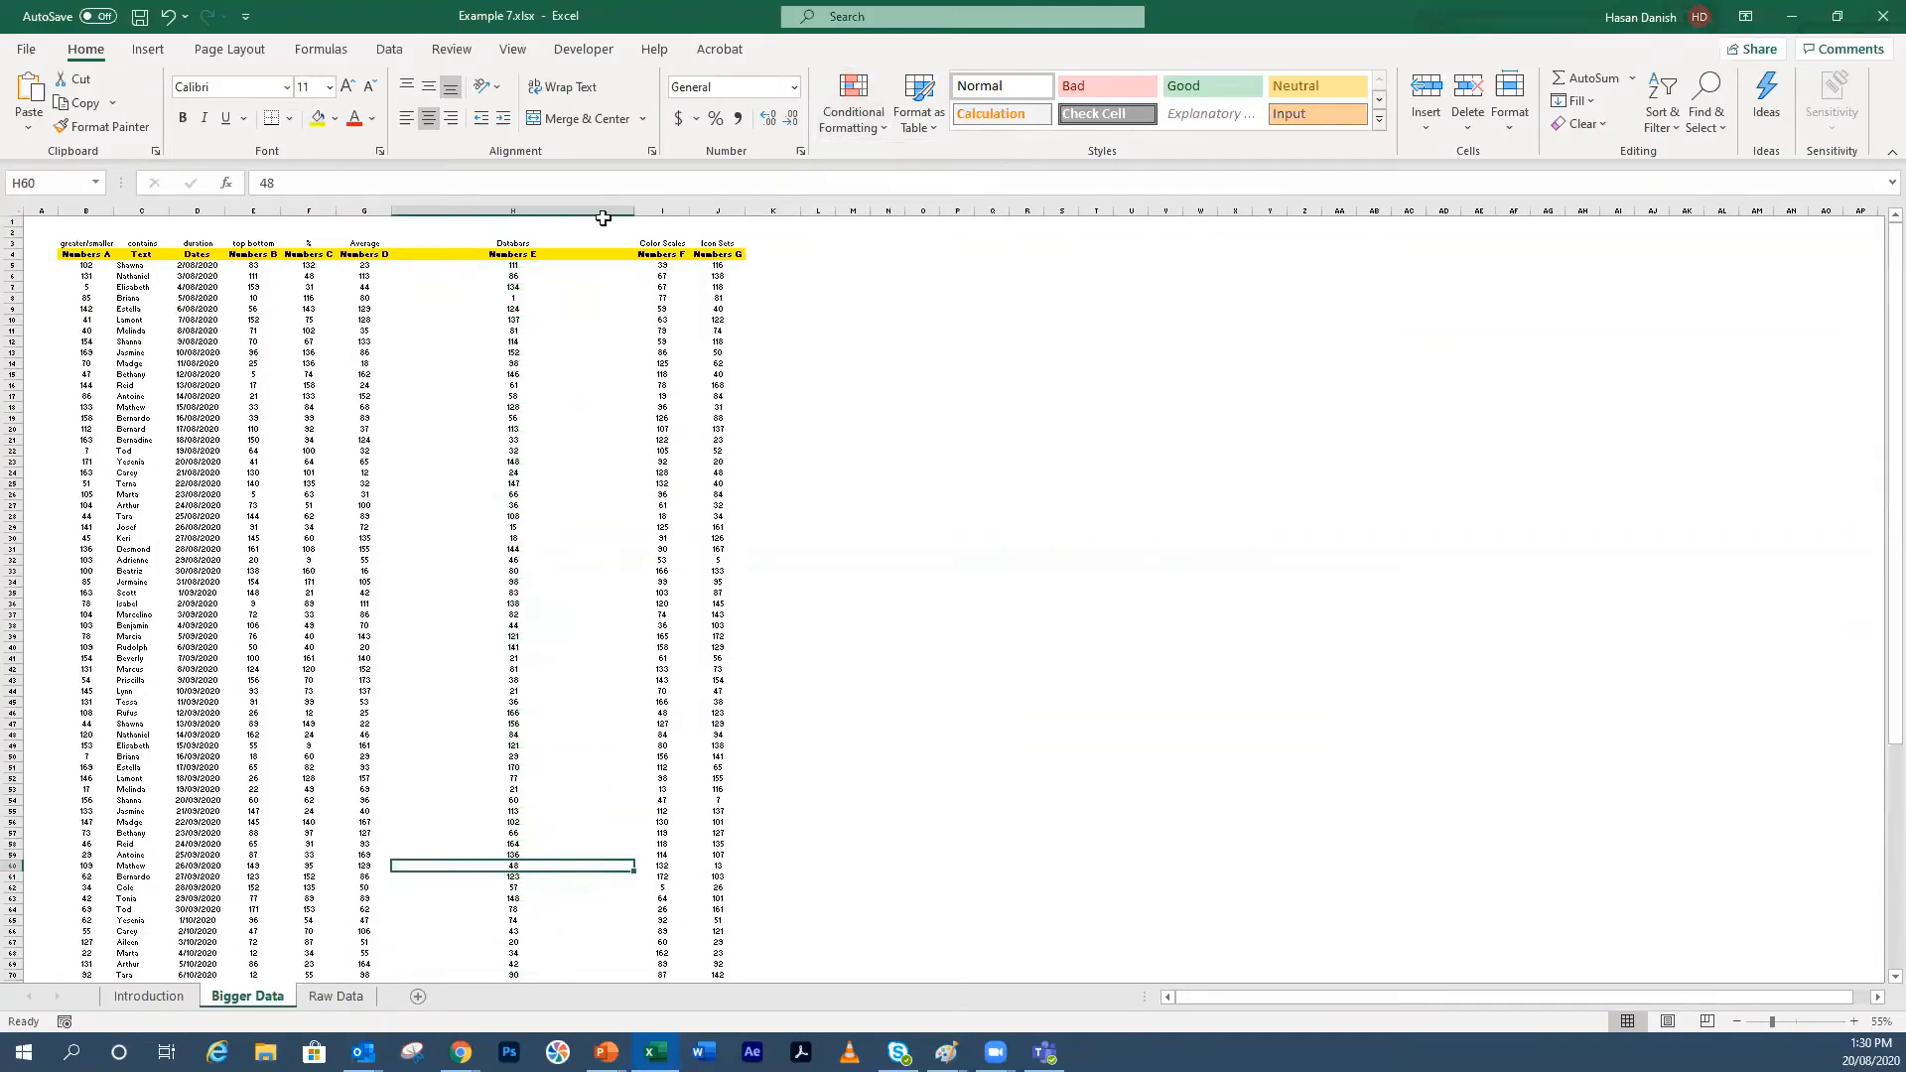
{"action": "double_click", "coordinate": [635, 211]}
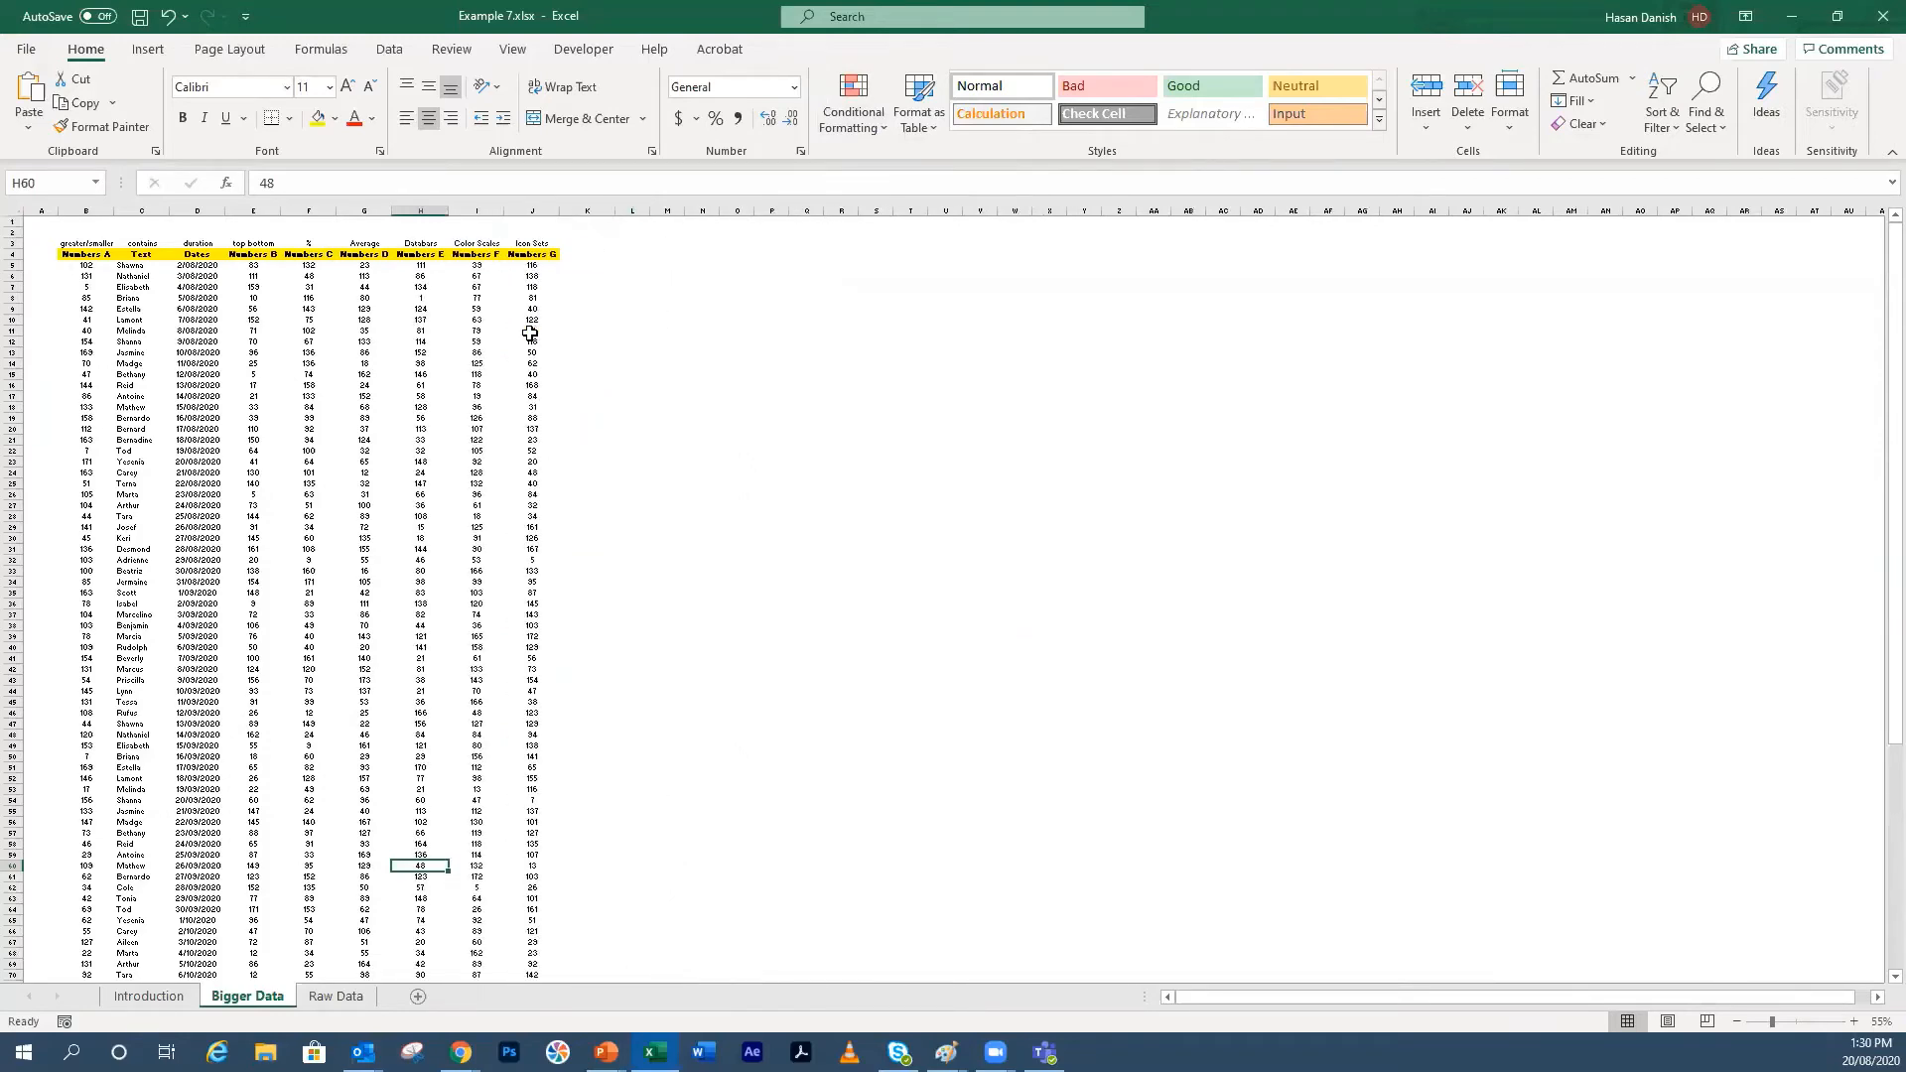
Step: Apply the directional icon set of three colored arrows (green, yellow, red) to the Numbers G values in J5:J100
{"action": "scroll", "coordinate": [497, 405], "scroll_direction": "up", "scroll_amount": 3}
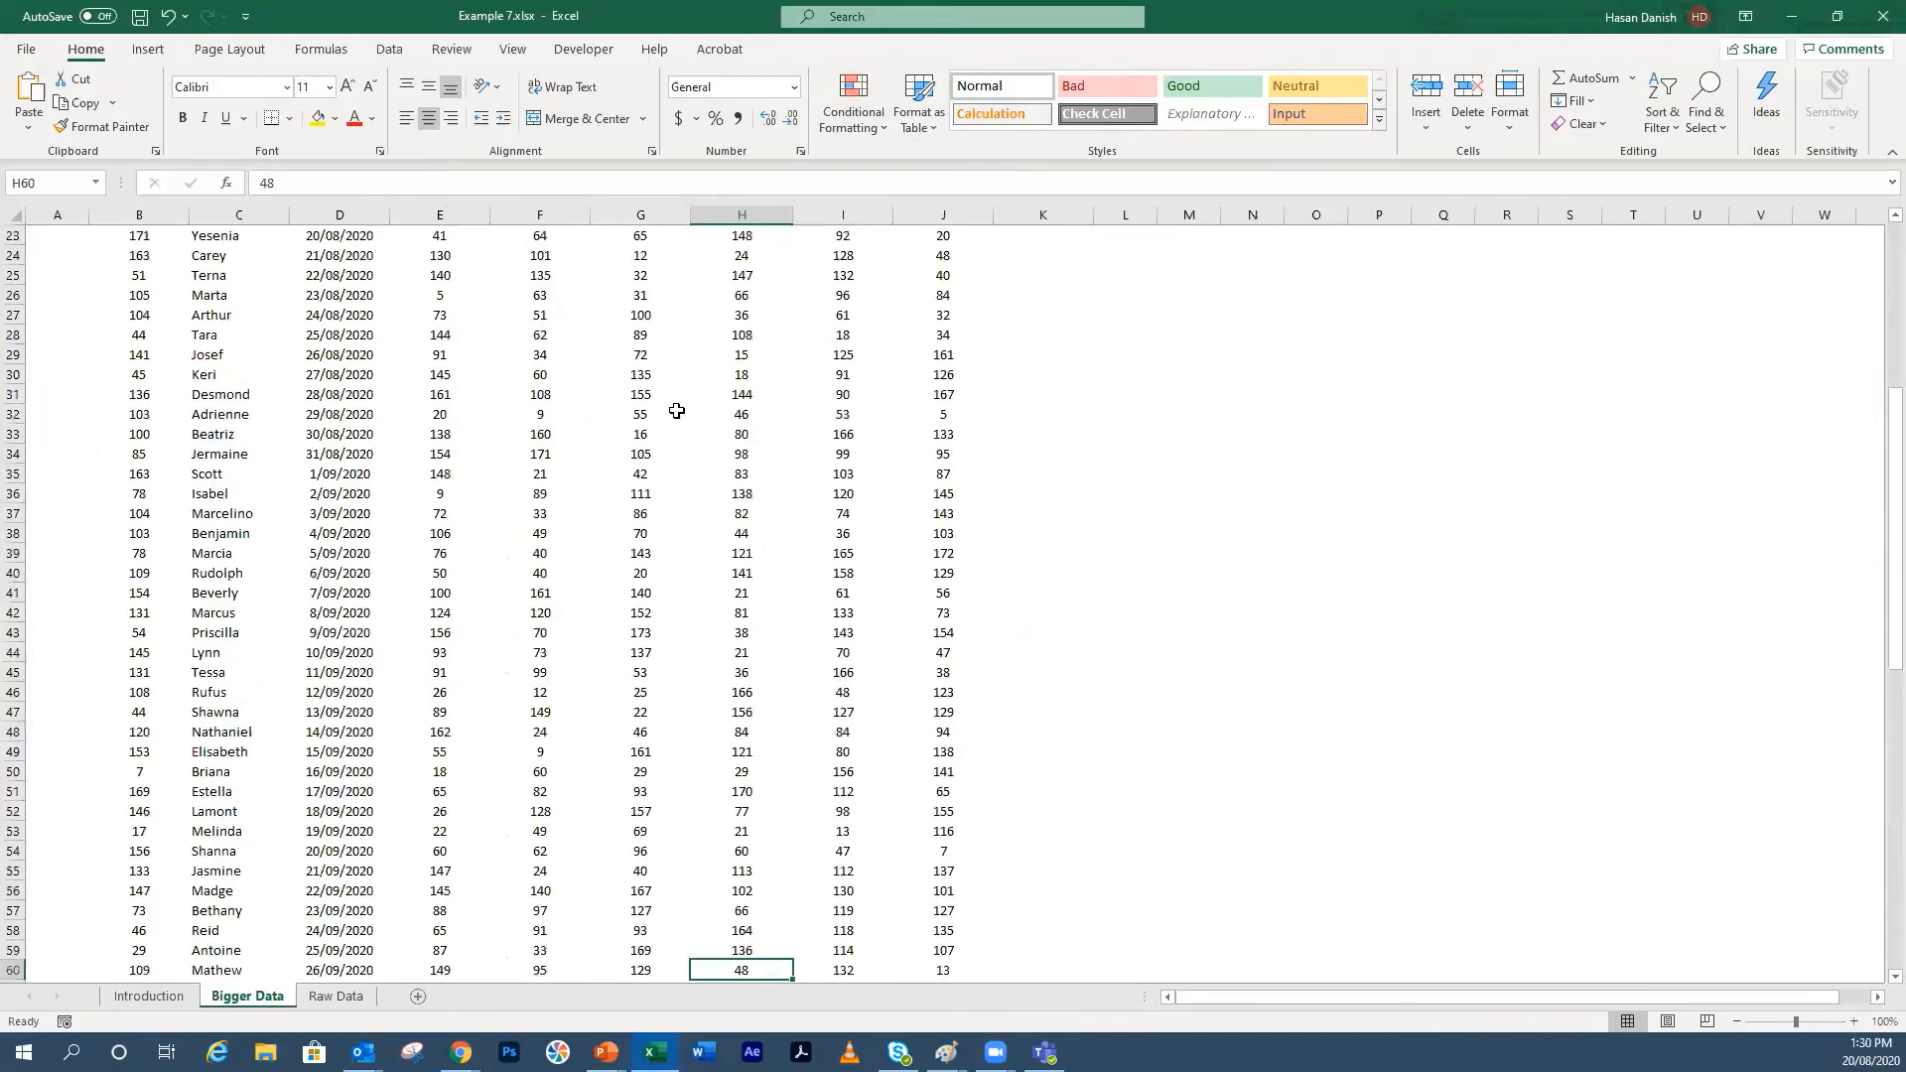
{"action": "scroll", "coordinate": [677, 411], "scroll_direction": "up", "scroll_amount": 7}
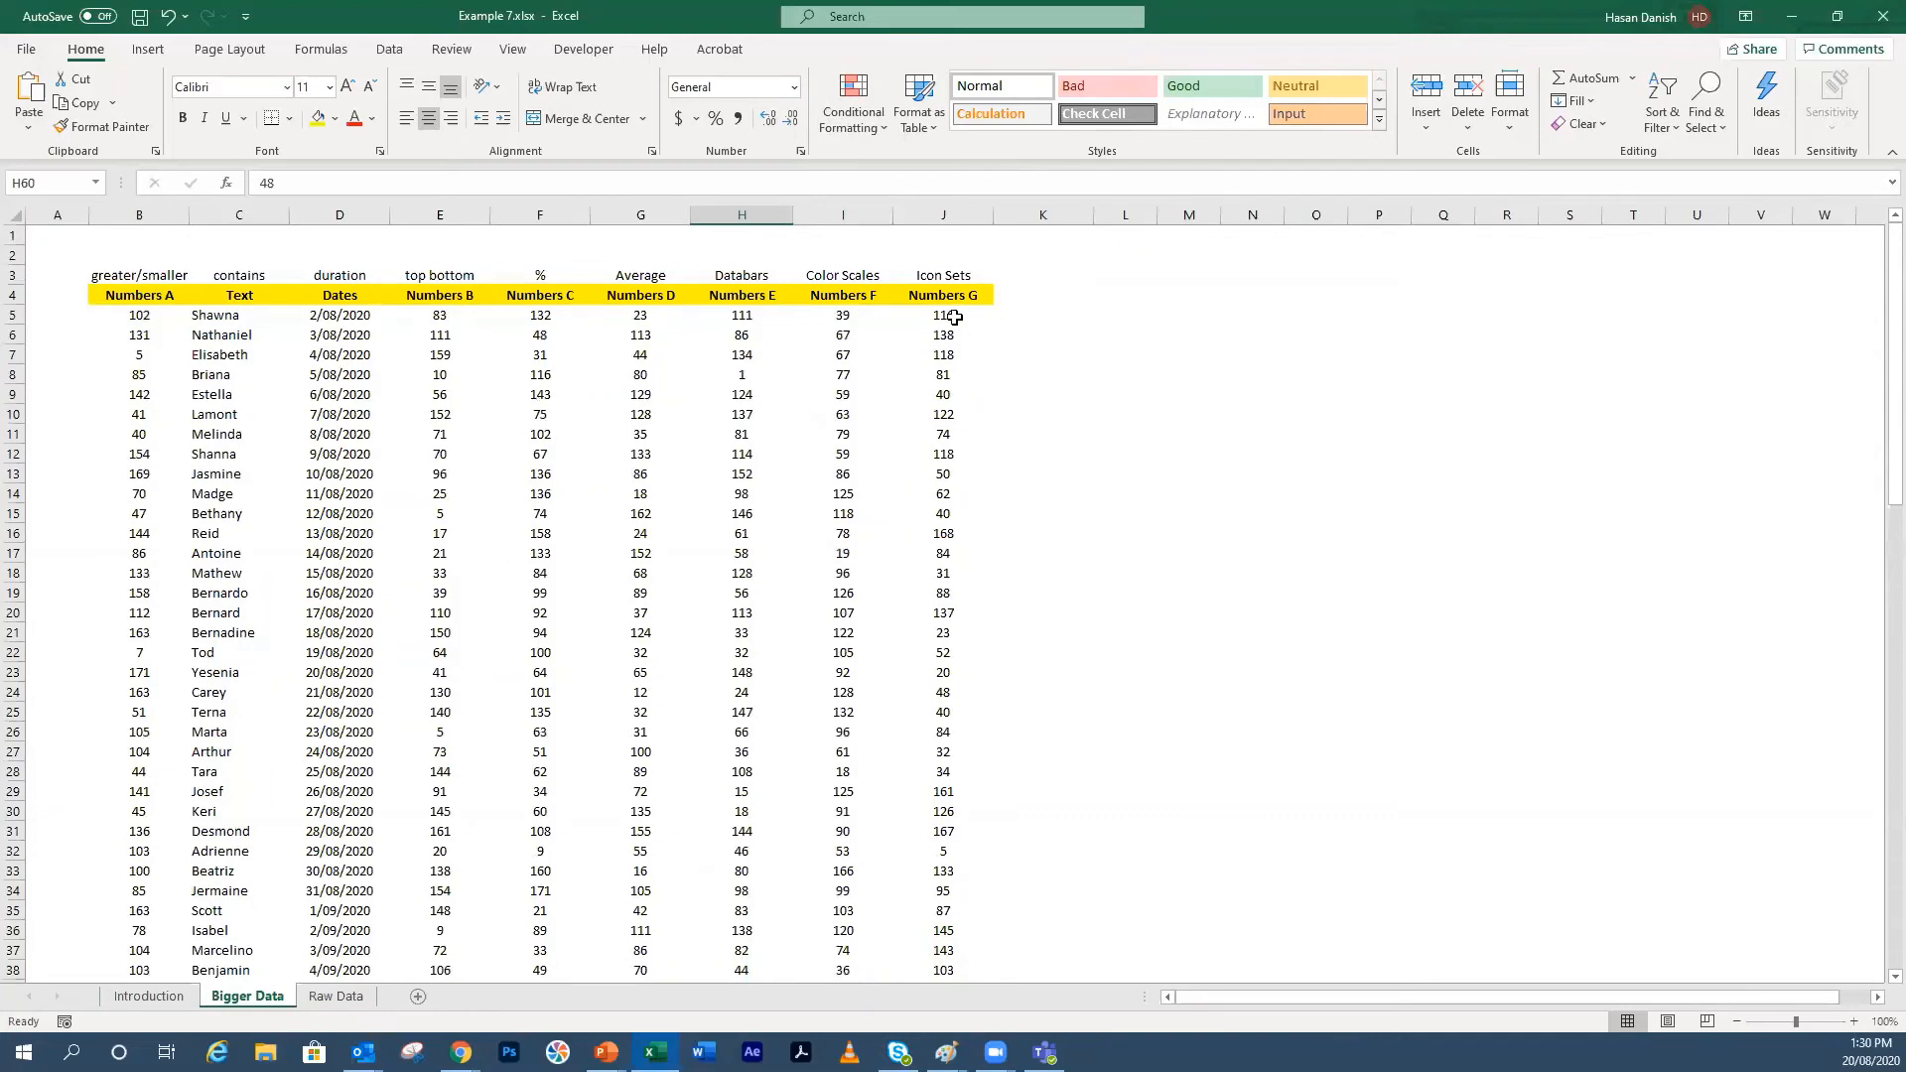
{"action": "left_click_drag", "start_coordinate": [954, 317], "coordinate": [959, 940]}
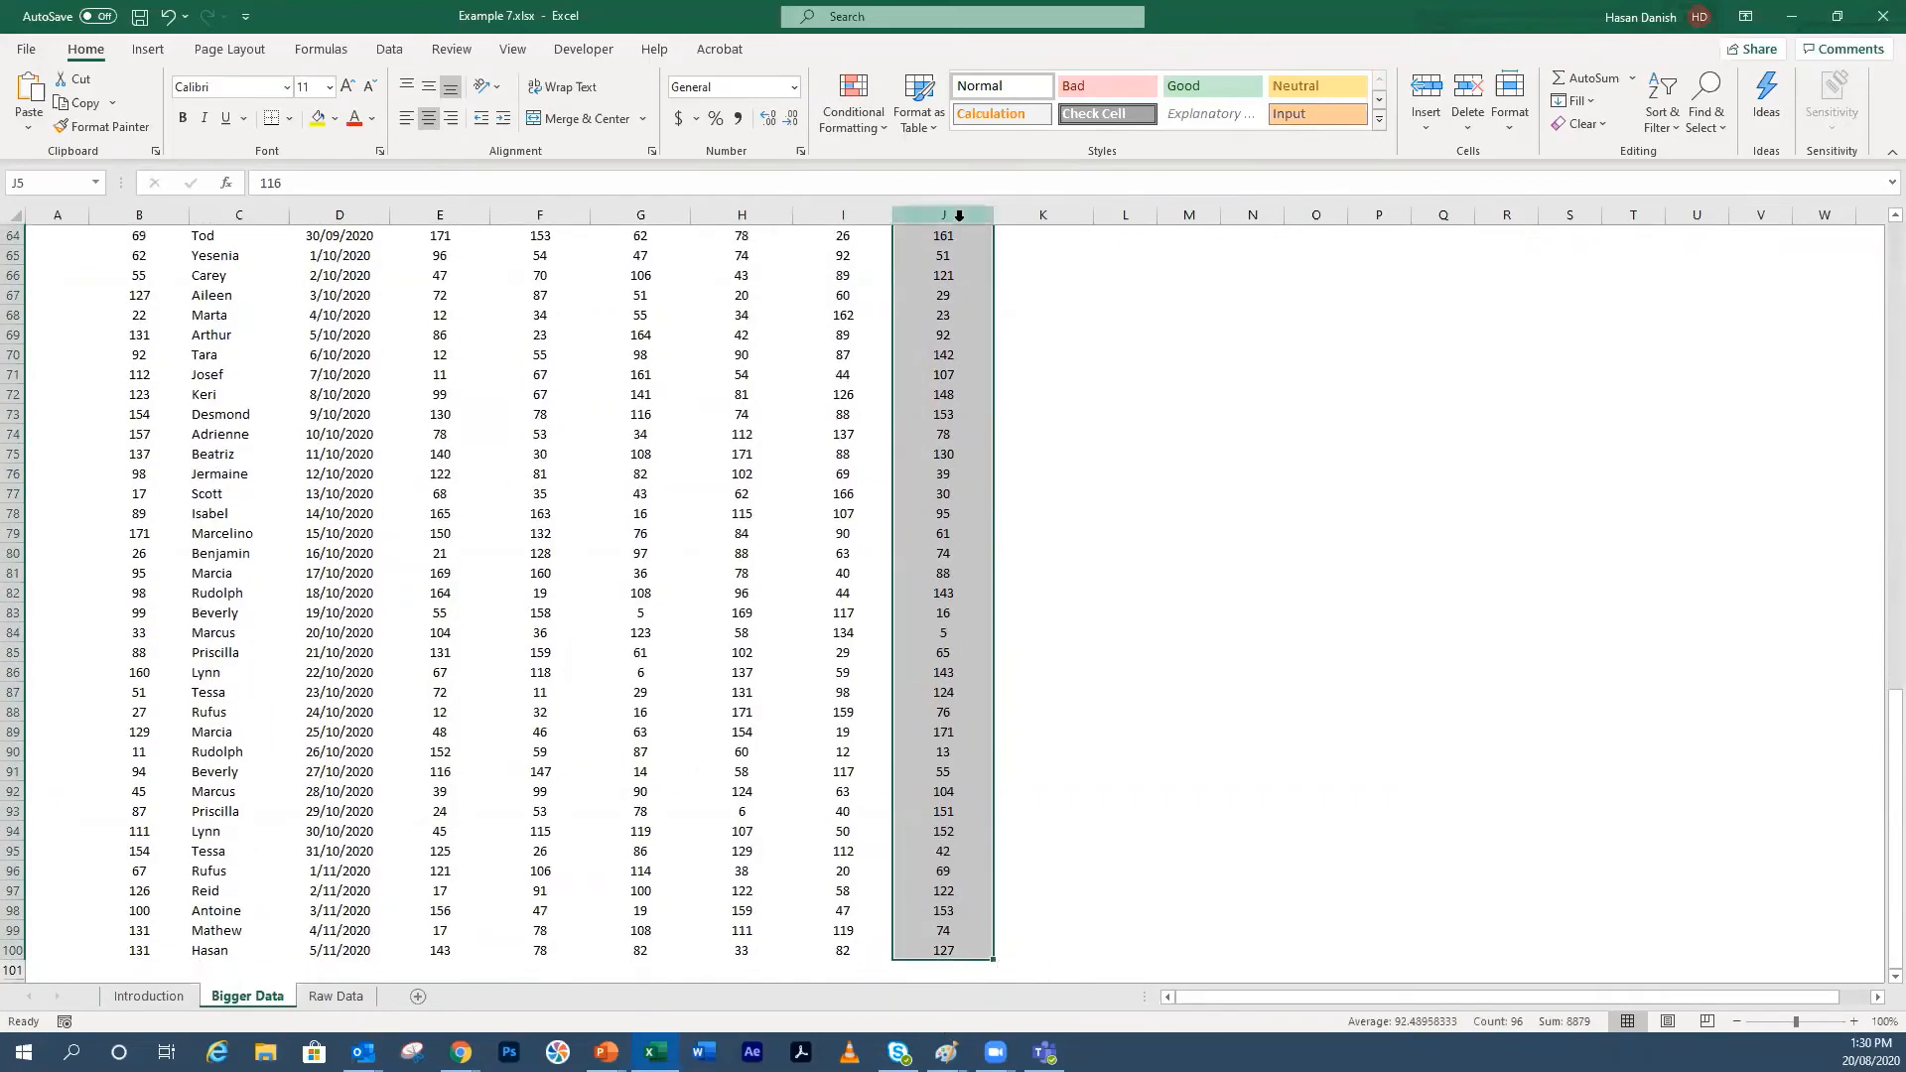
{"action": "left_click", "coordinate": [853, 99]}
{"action": "mouse_move", "coordinate": [945, 363]}
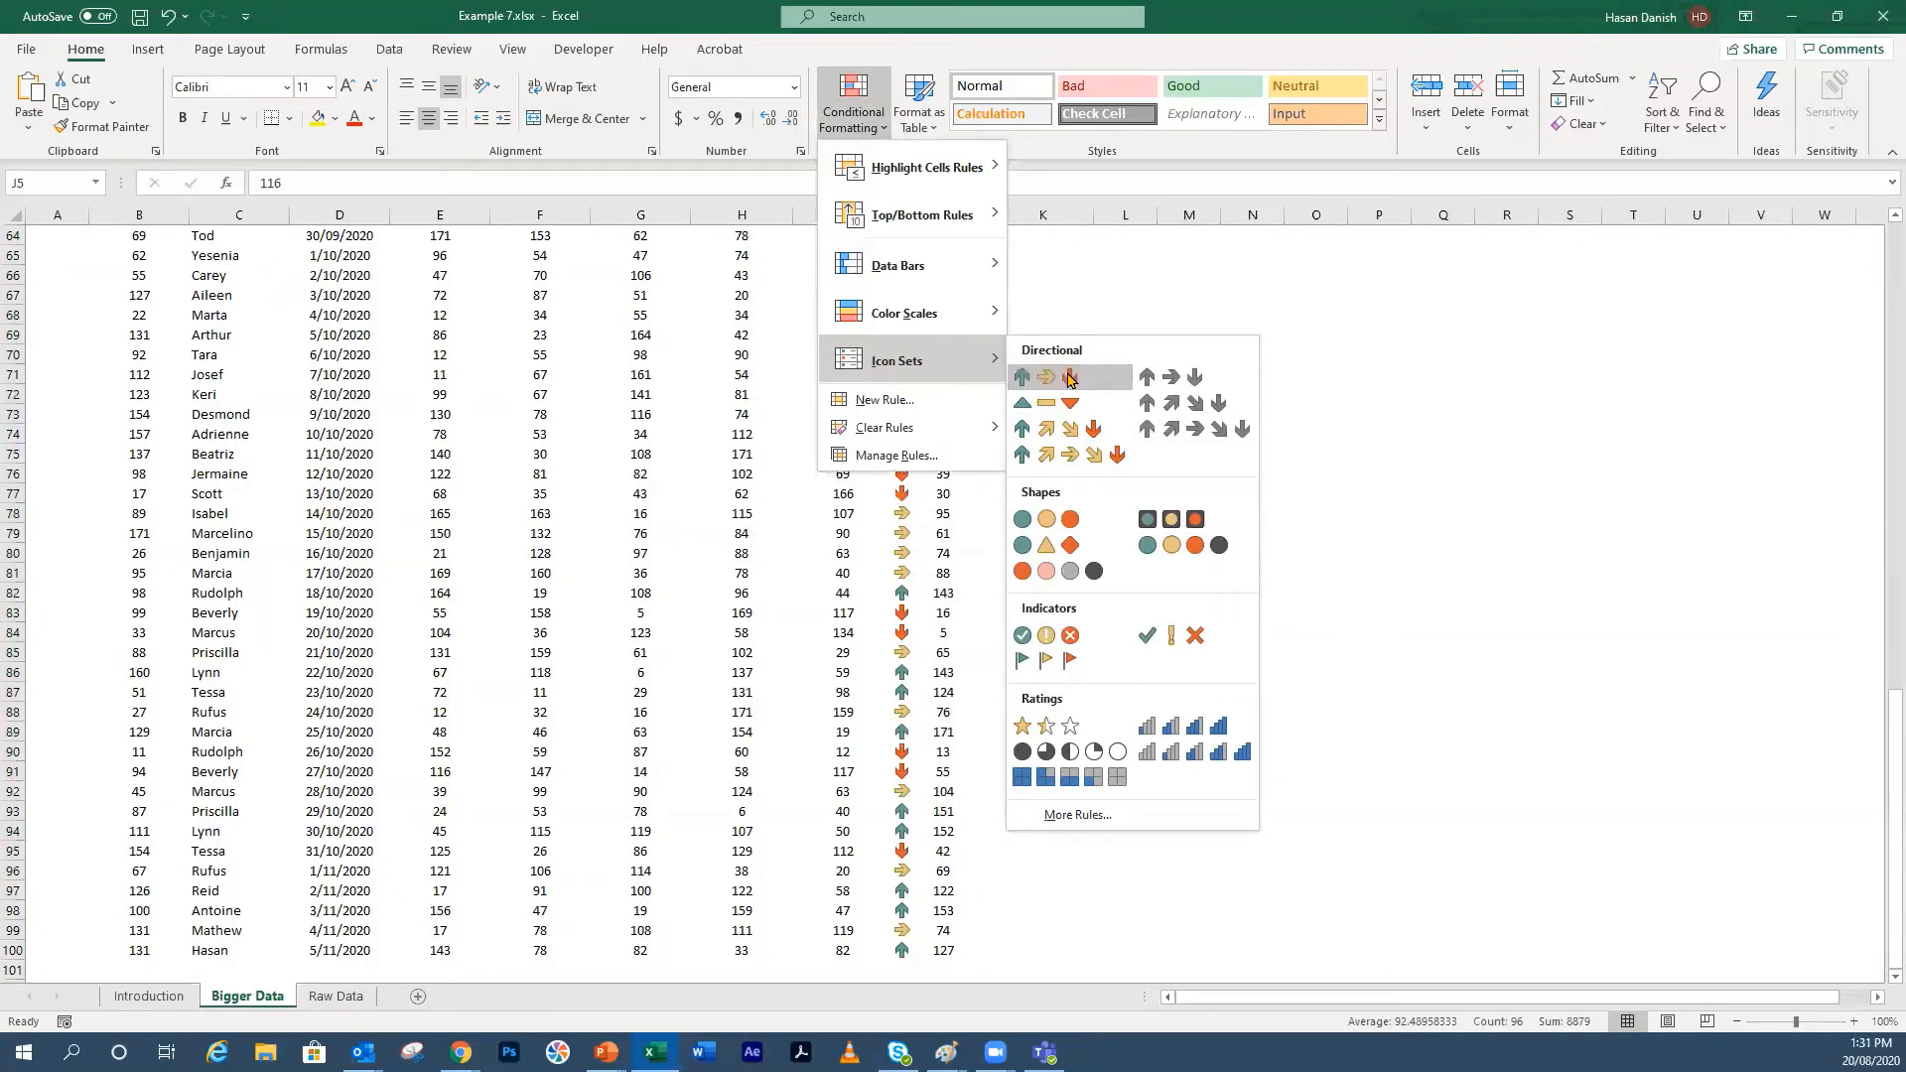
{"action": "left_click", "coordinate": [1057, 380]}
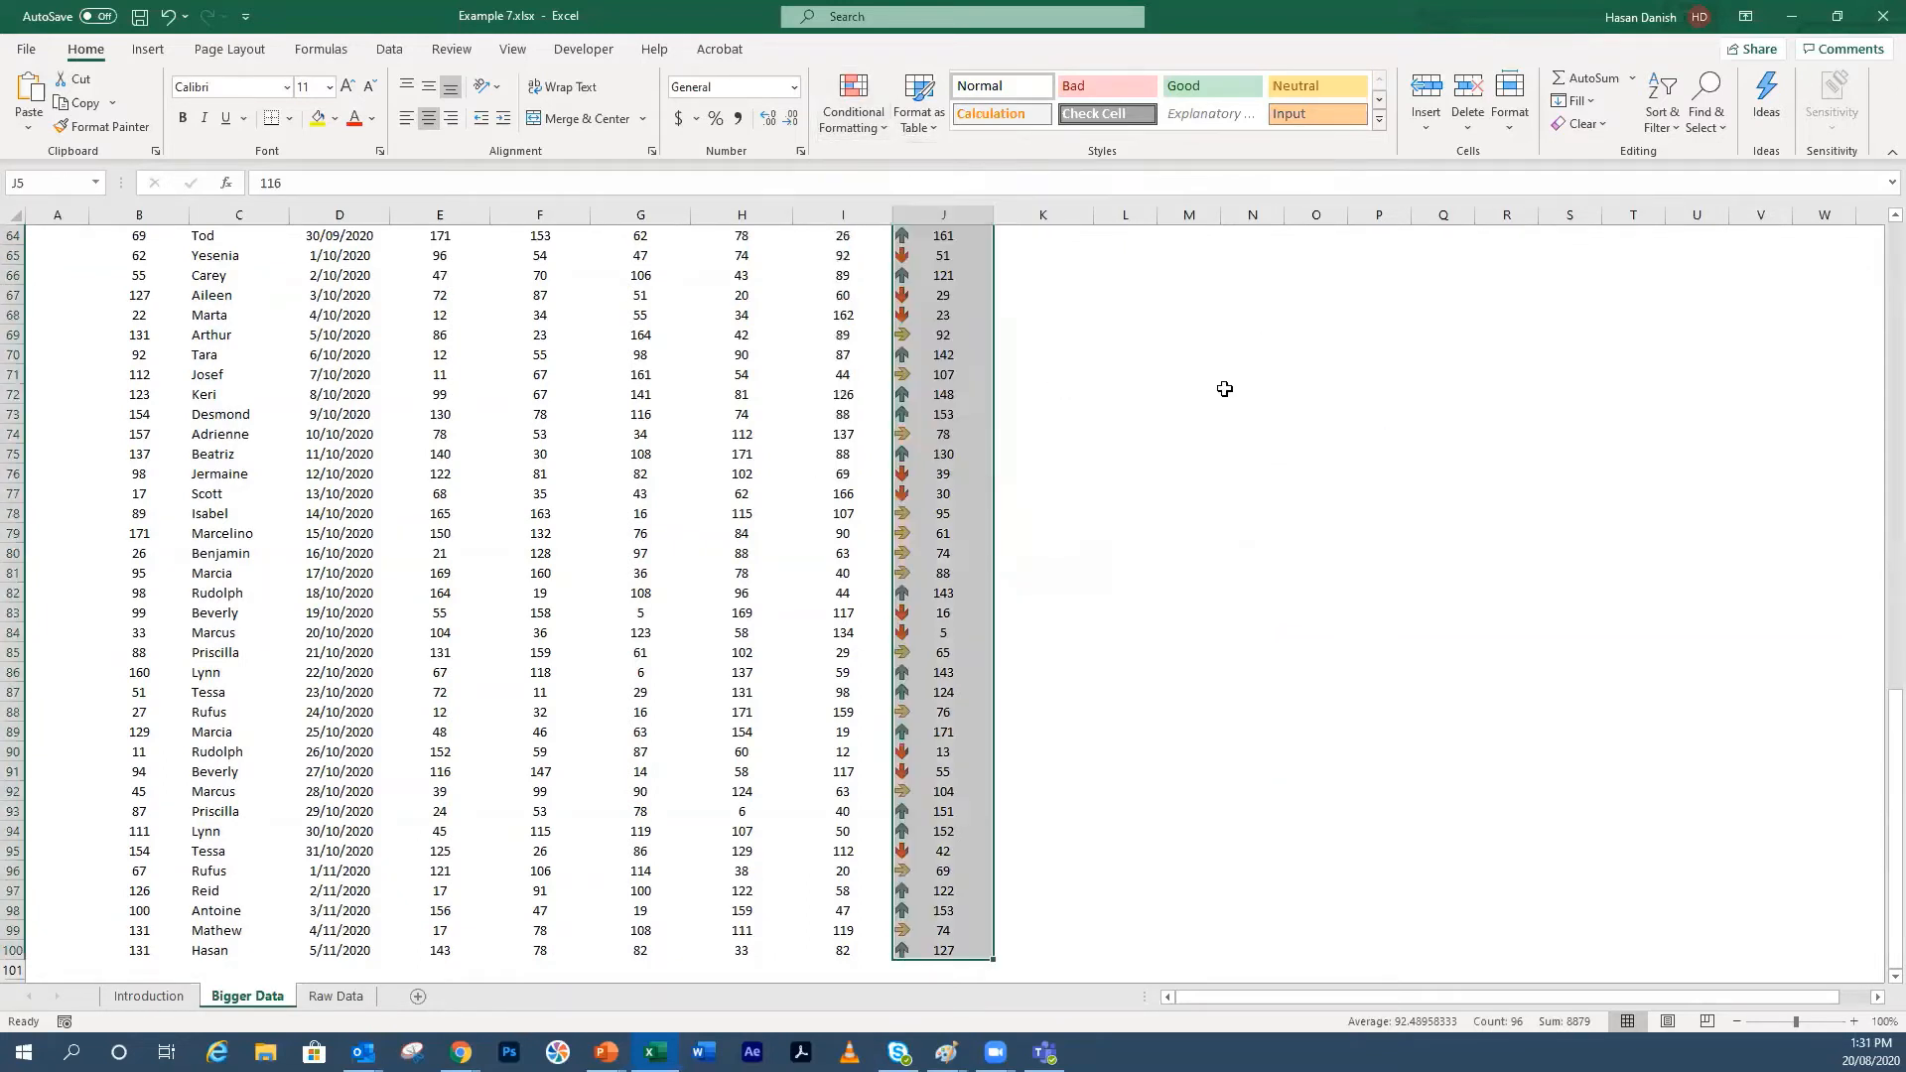
{"action": "left_click", "coordinate": [1225, 390]}
Step: Edit the icon set rule on J5:J100, setting the yellow arrow's threshold to 50 percent and raising the green arrow's threshold
{"action": "scroll", "coordinate": [1075, 395], "scroll_direction": "up", "scroll_amount": 20}
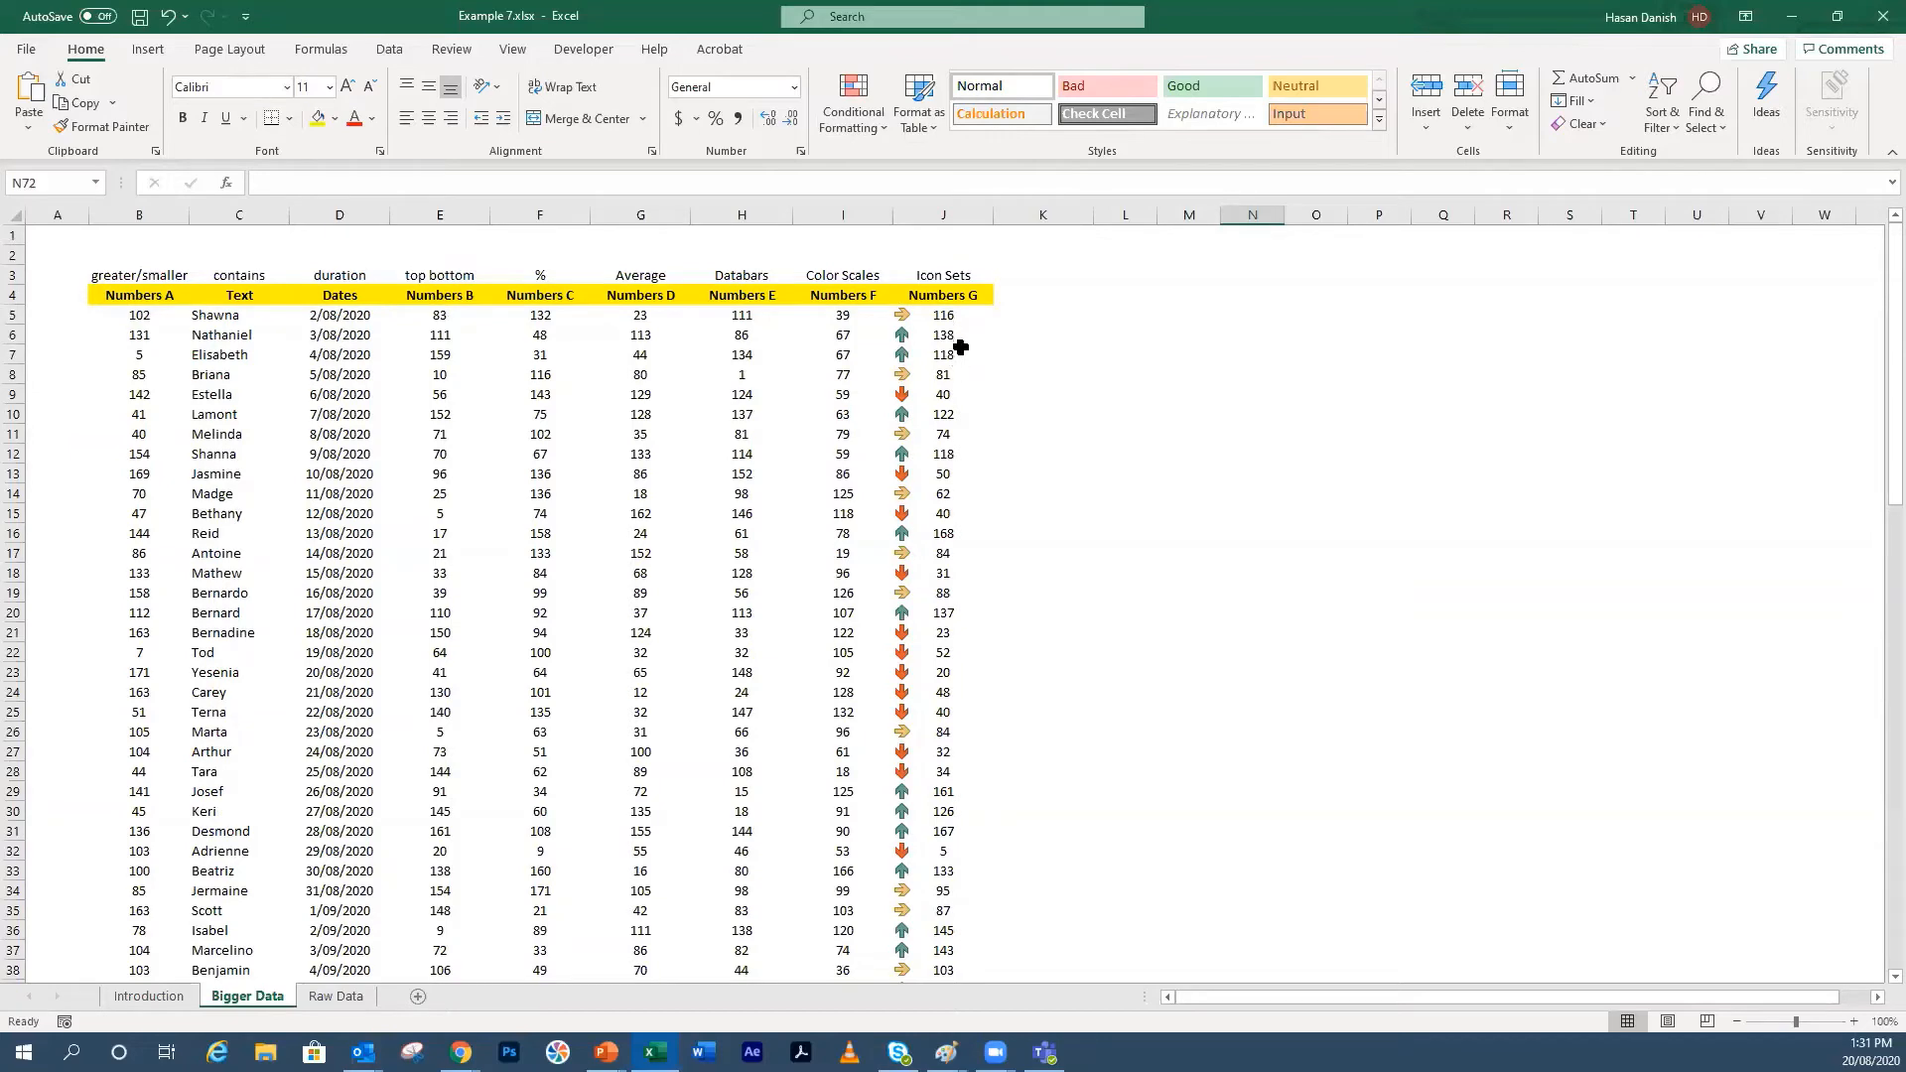
{"action": "left_click_drag", "start_coordinate": [943, 315], "coordinate": [943, 907]}
{"action": "left_click", "coordinate": [853, 110]}
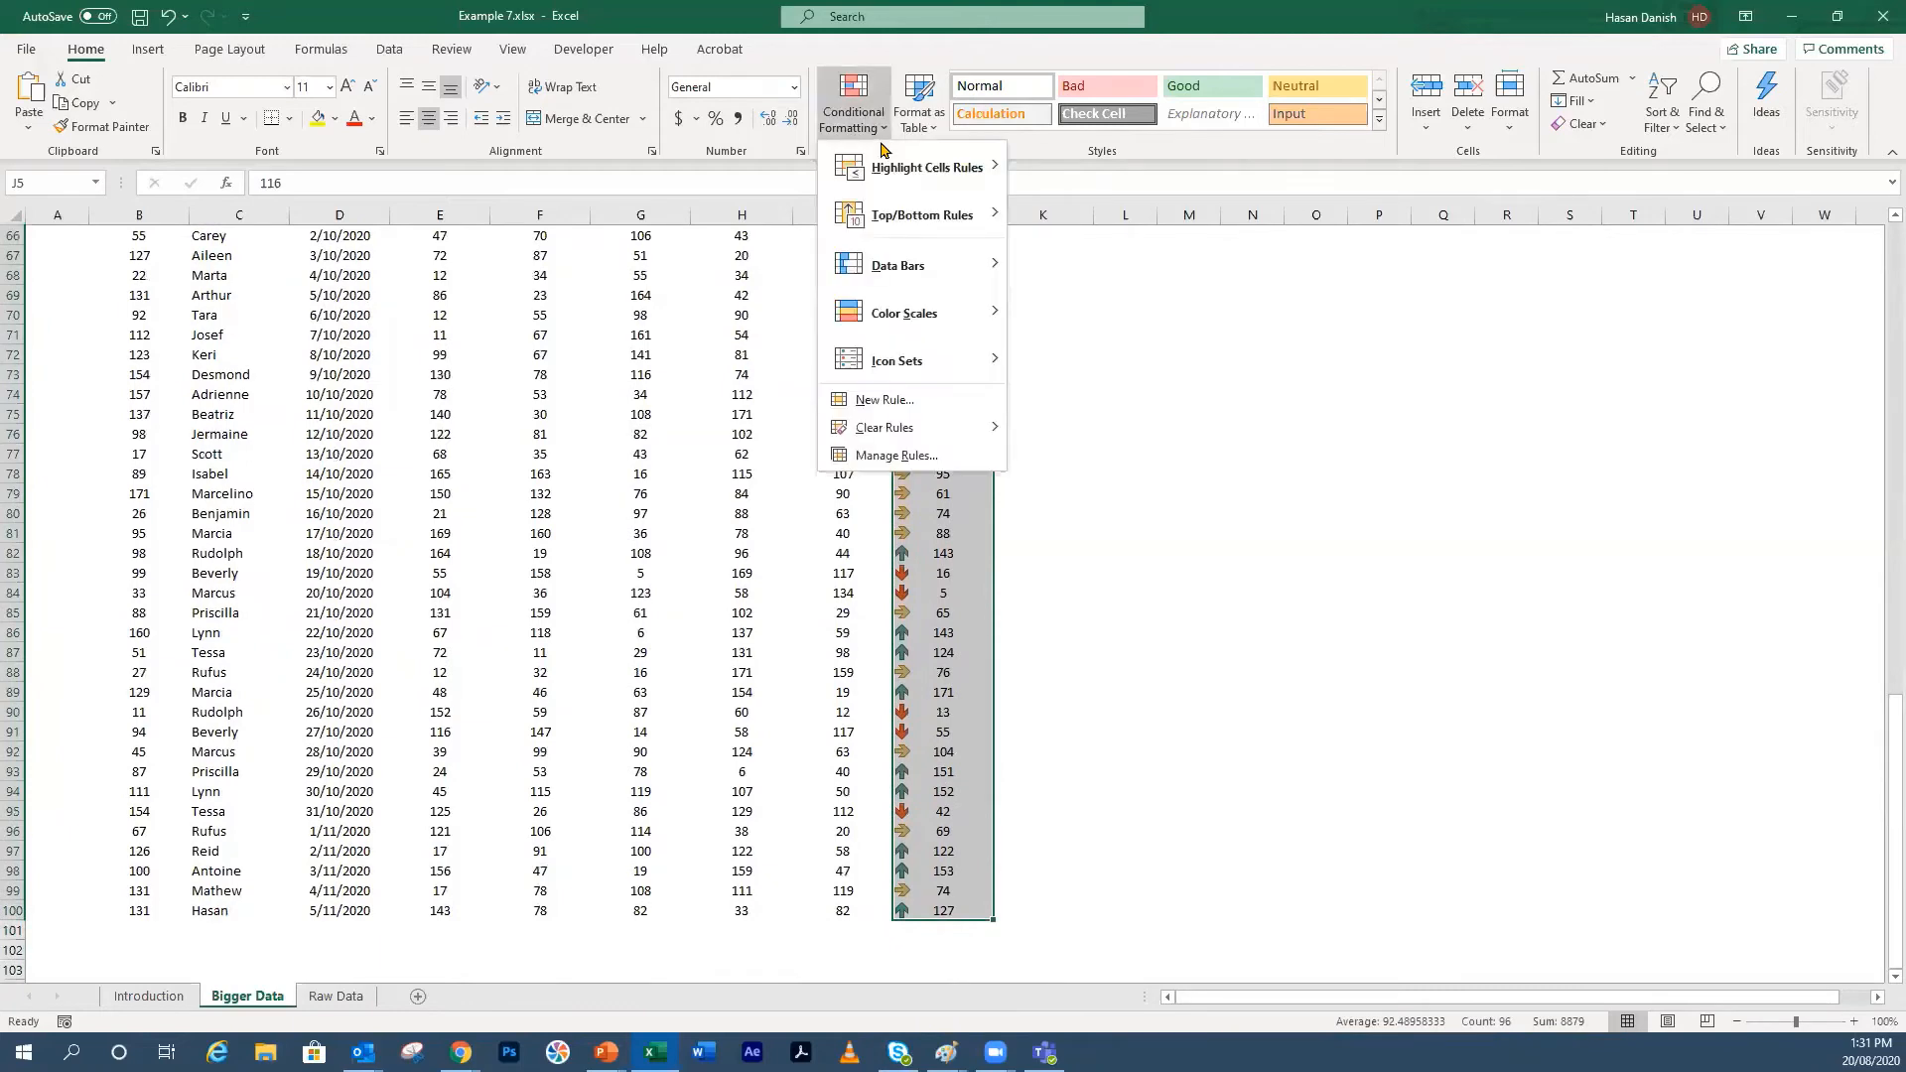
{"action": "left_click", "coordinate": [915, 456]}
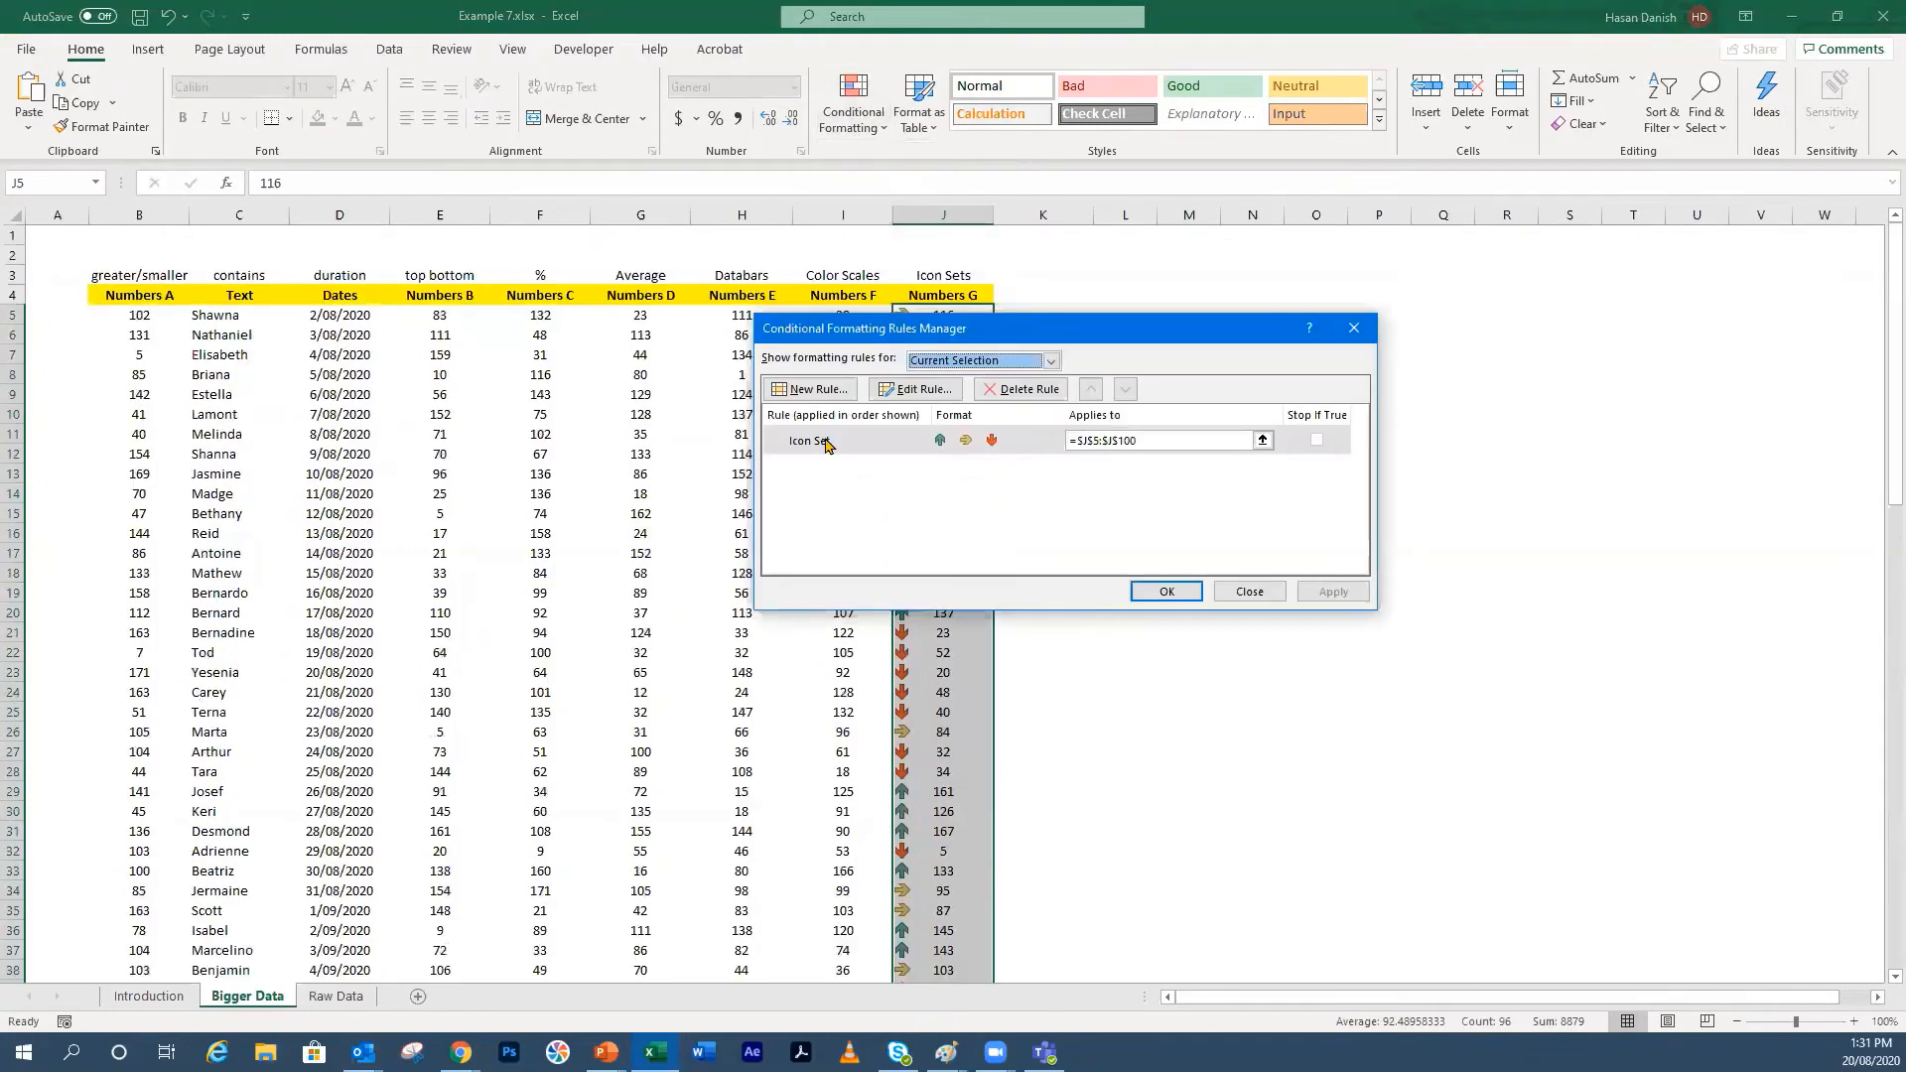
{"action": "double_click", "coordinate": [1003, 447]}
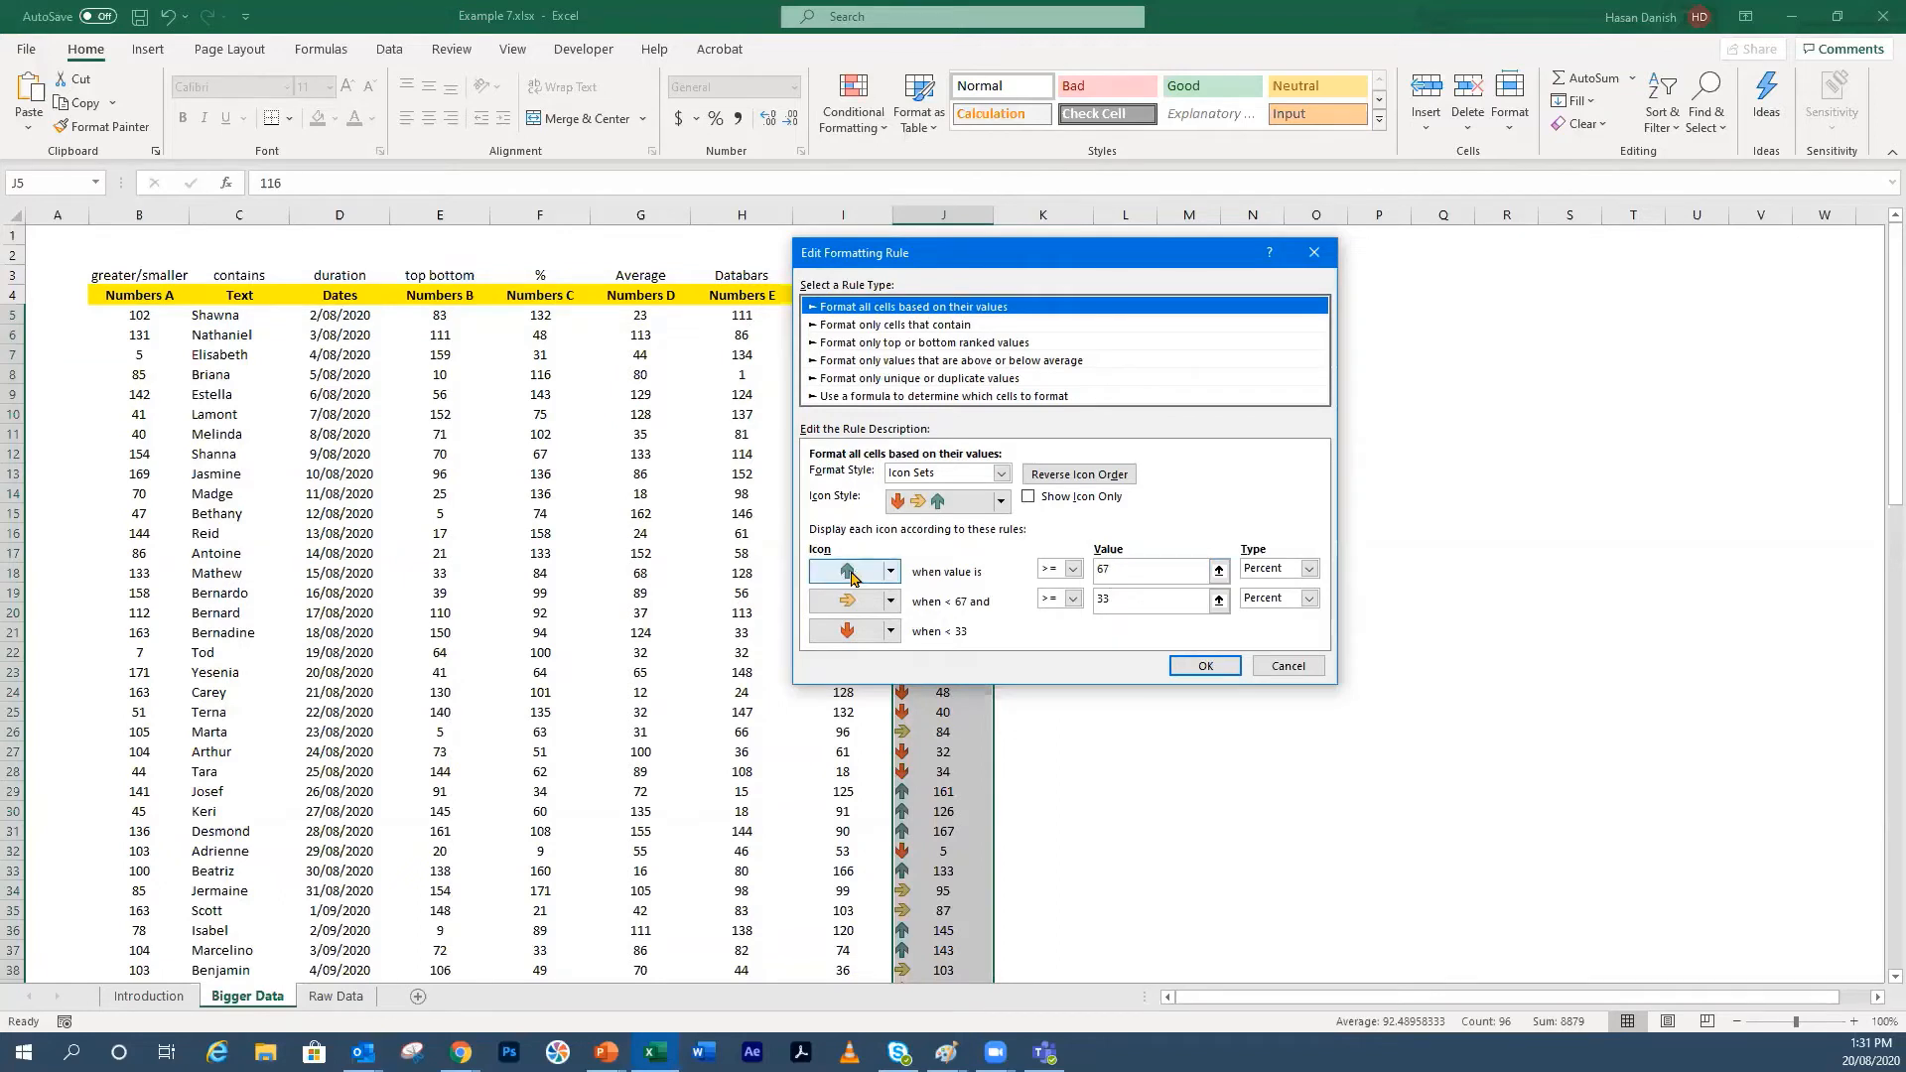
{"action": "left_click", "coordinate": [1115, 605]}
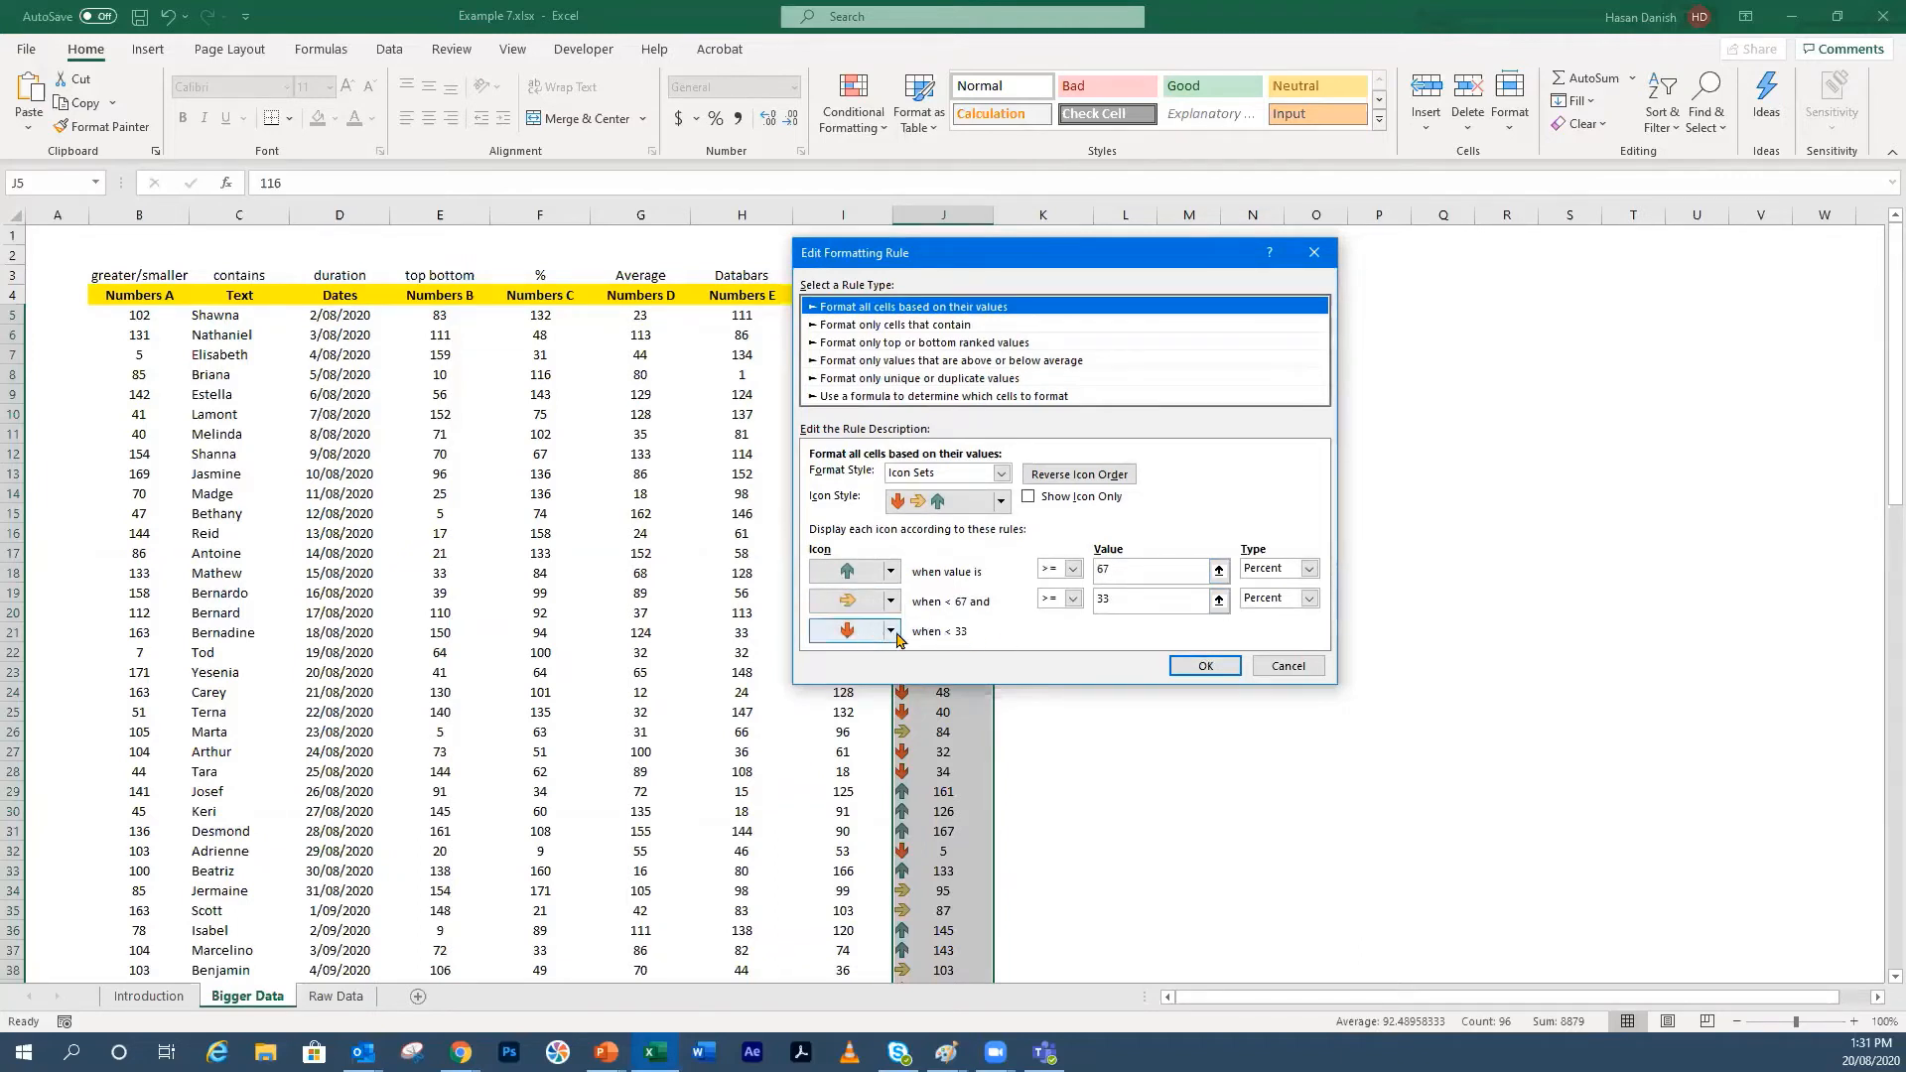
{"action": "left_click", "coordinate": [1090, 603]}
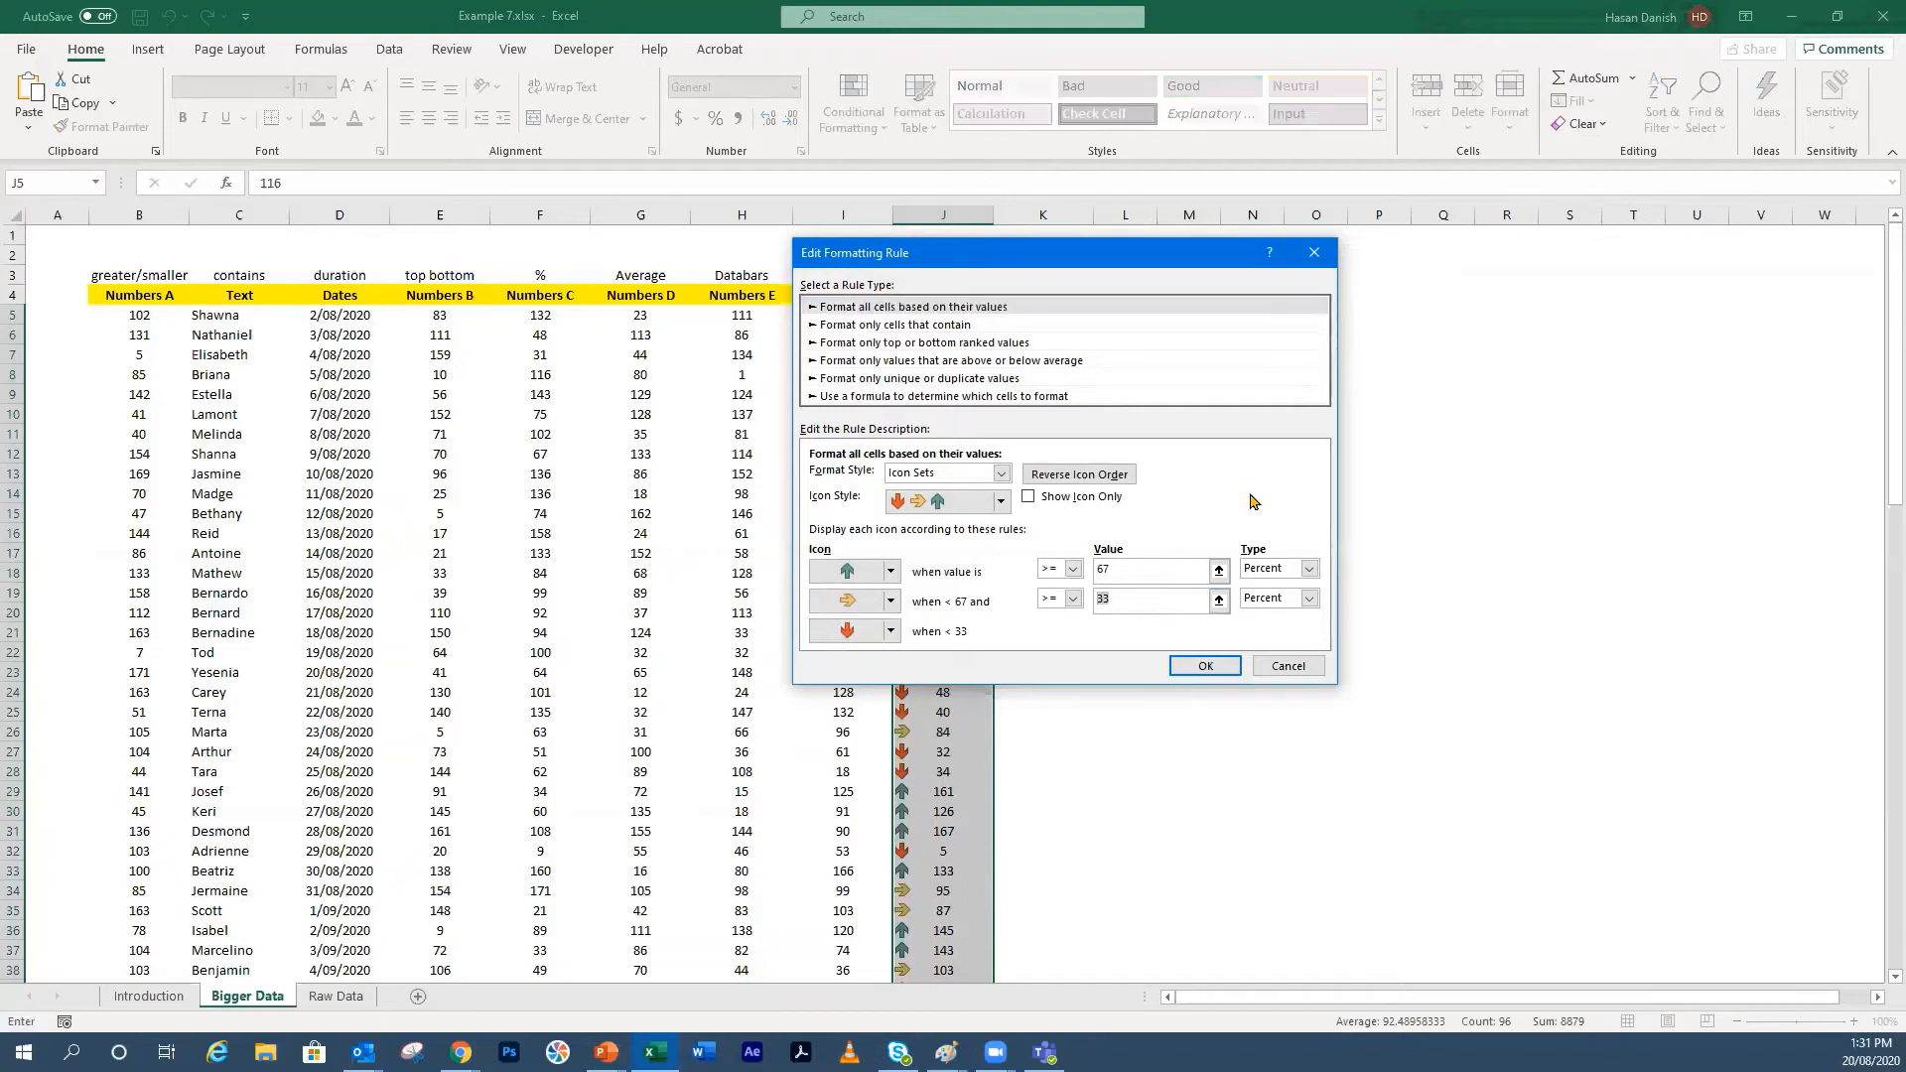
{"action": "type", "text": "50"}
{"action": "left_click_drag", "start_coordinate": [1130, 569], "coordinate": [1080, 575]}
{"action": "left_click", "coordinate": [1217, 668]}
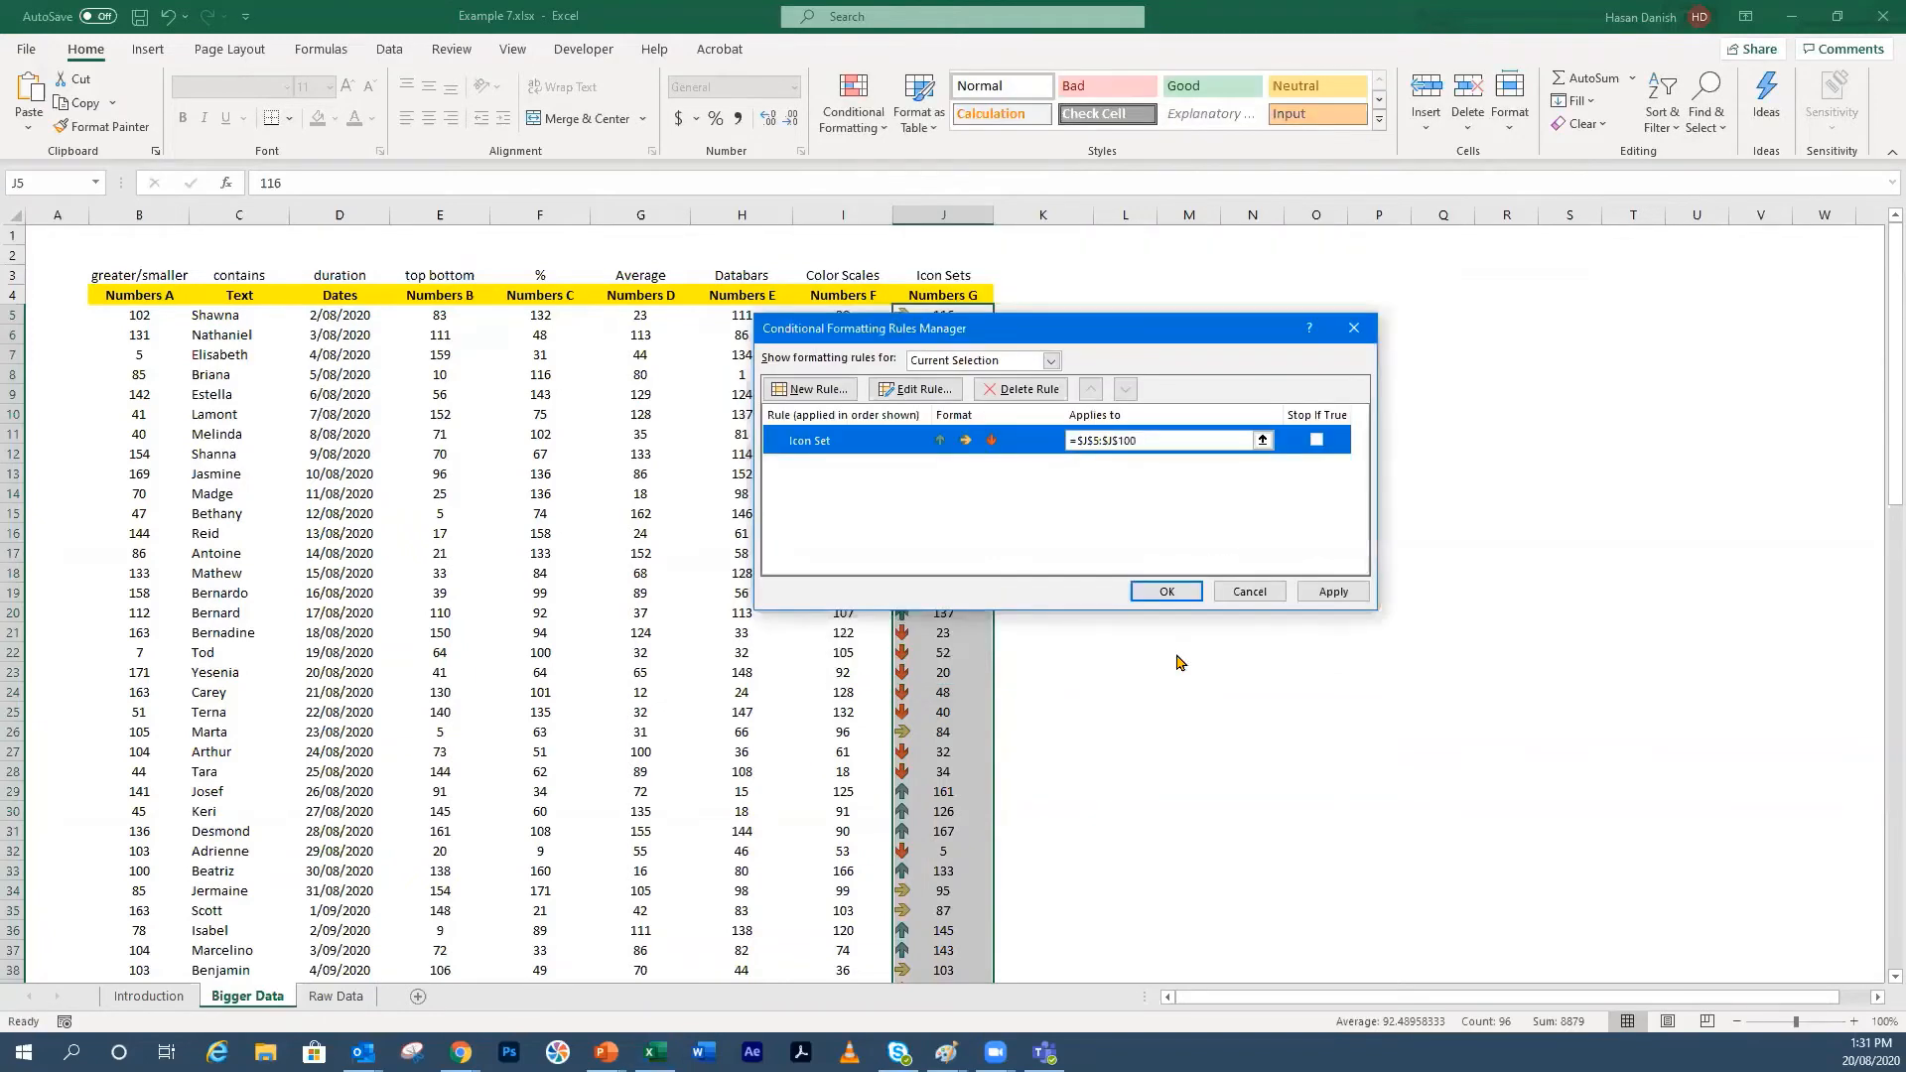
{"action": "left_click", "coordinate": [1301, 594]}
{"action": "left_click", "coordinate": [1163, 592]}
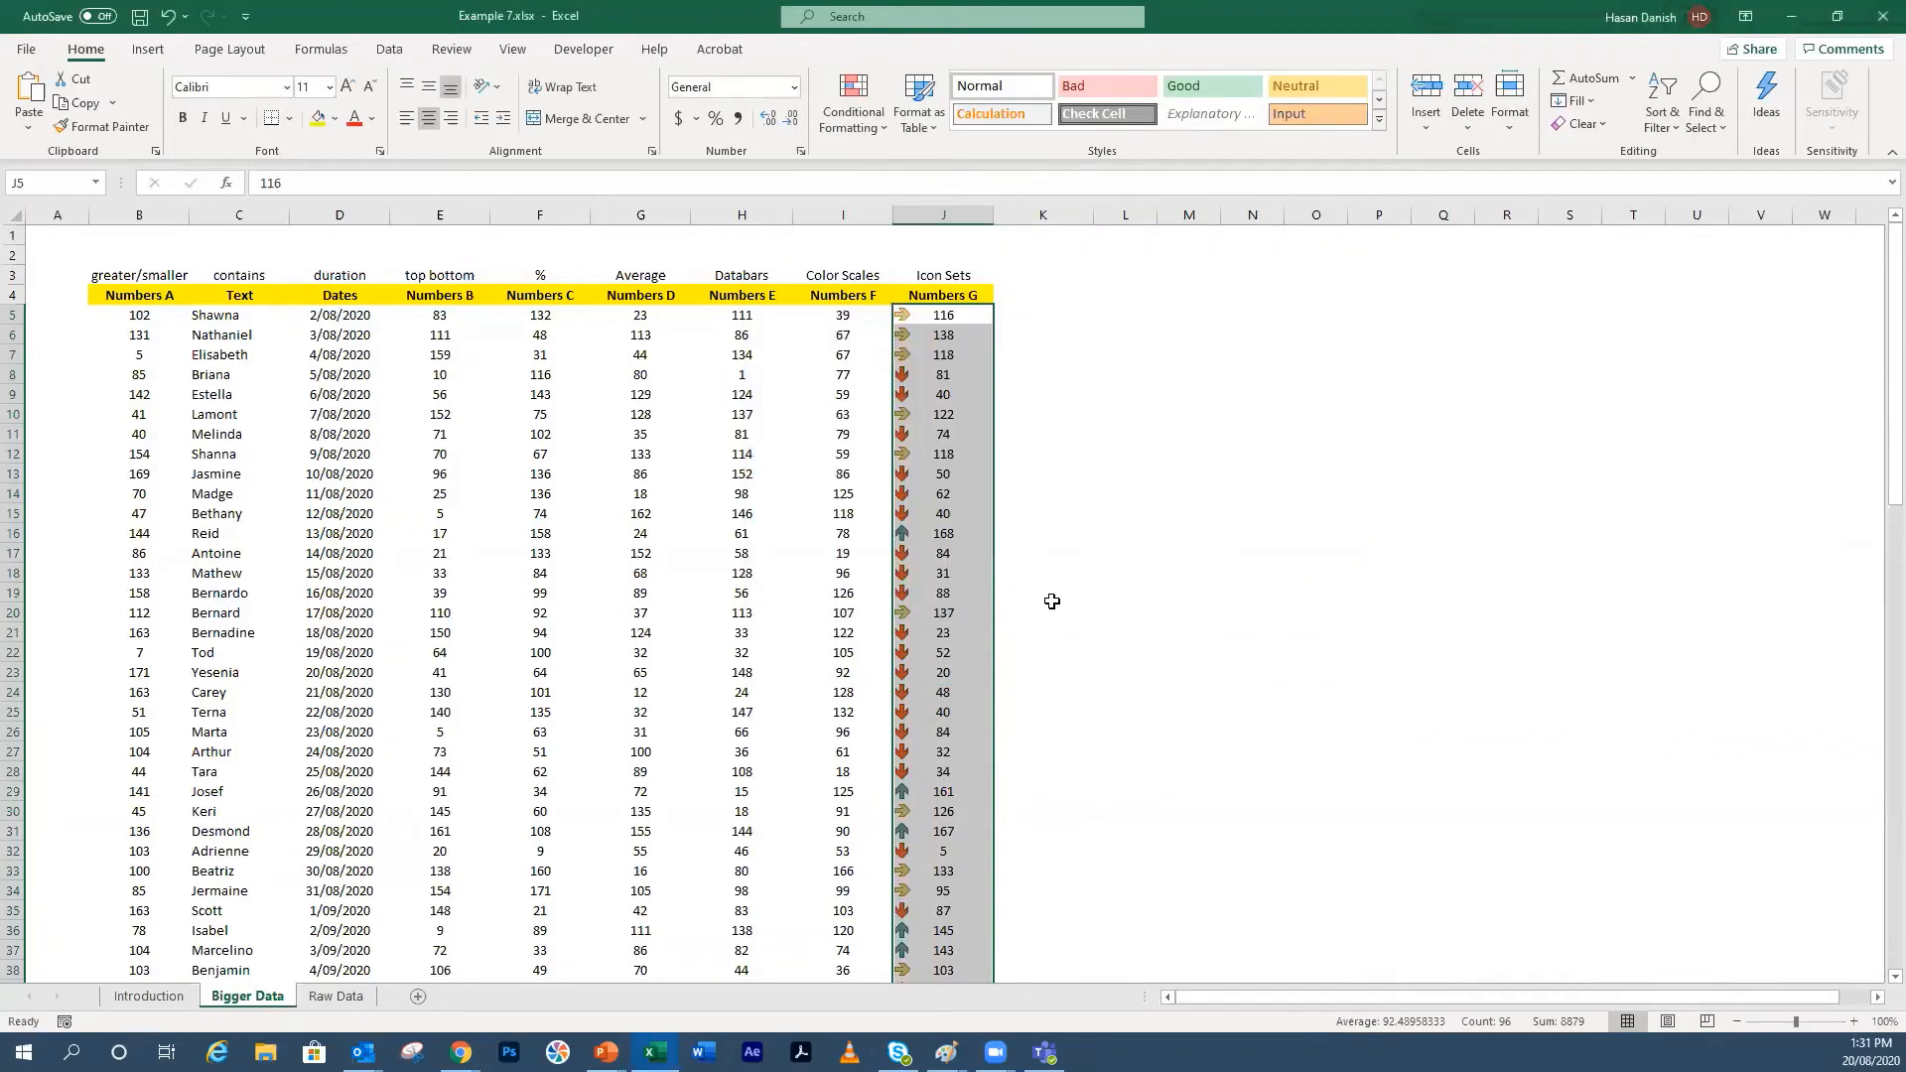
Step: Review the updated arrows in Numbers G and add filters to the header row B4:J4
{"action": "scroll", "coordinate": [1051, 601], "scroll_direction": "down", "scroll_amount": 9}
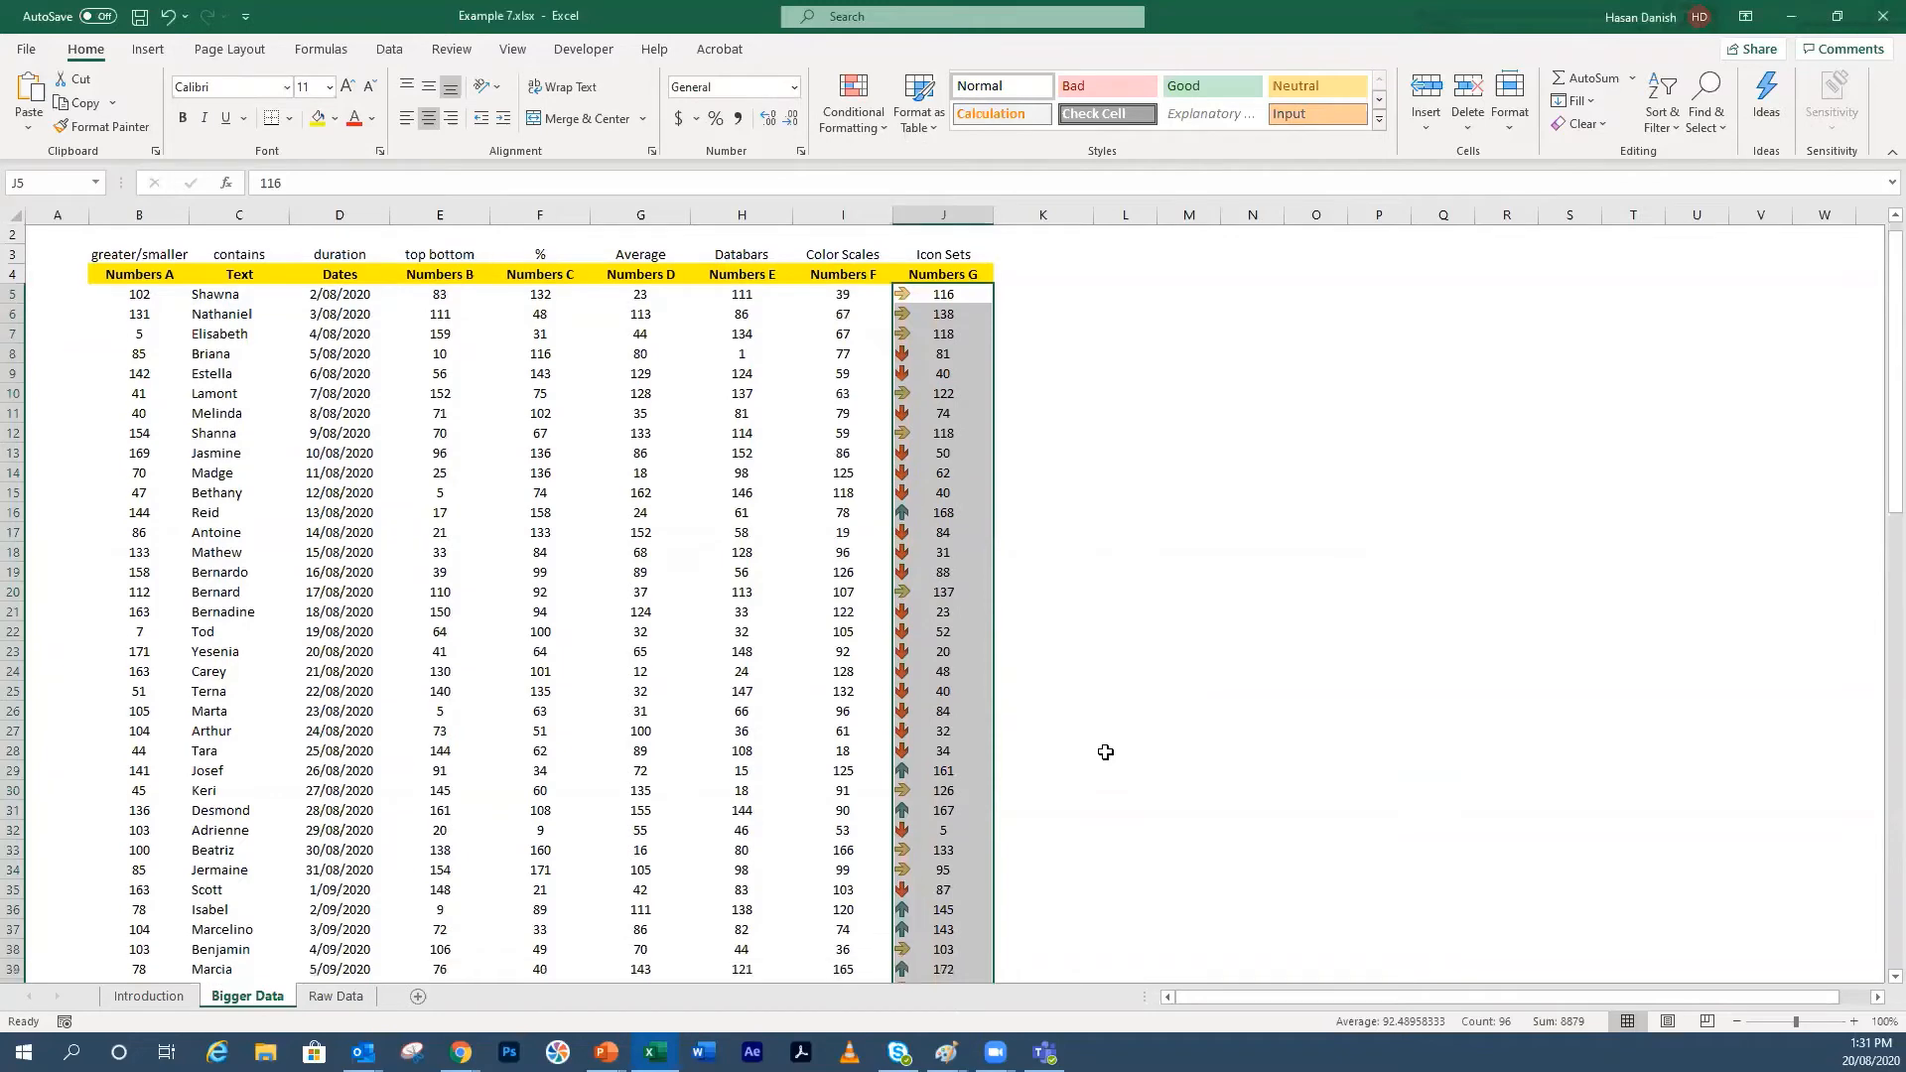
{"action": "left_click", "coordinate": [1067, 397]}
{"action": "scroll", "coordinate": [964, 758], "scroll_direction": "down", "scroll_amount": 3}
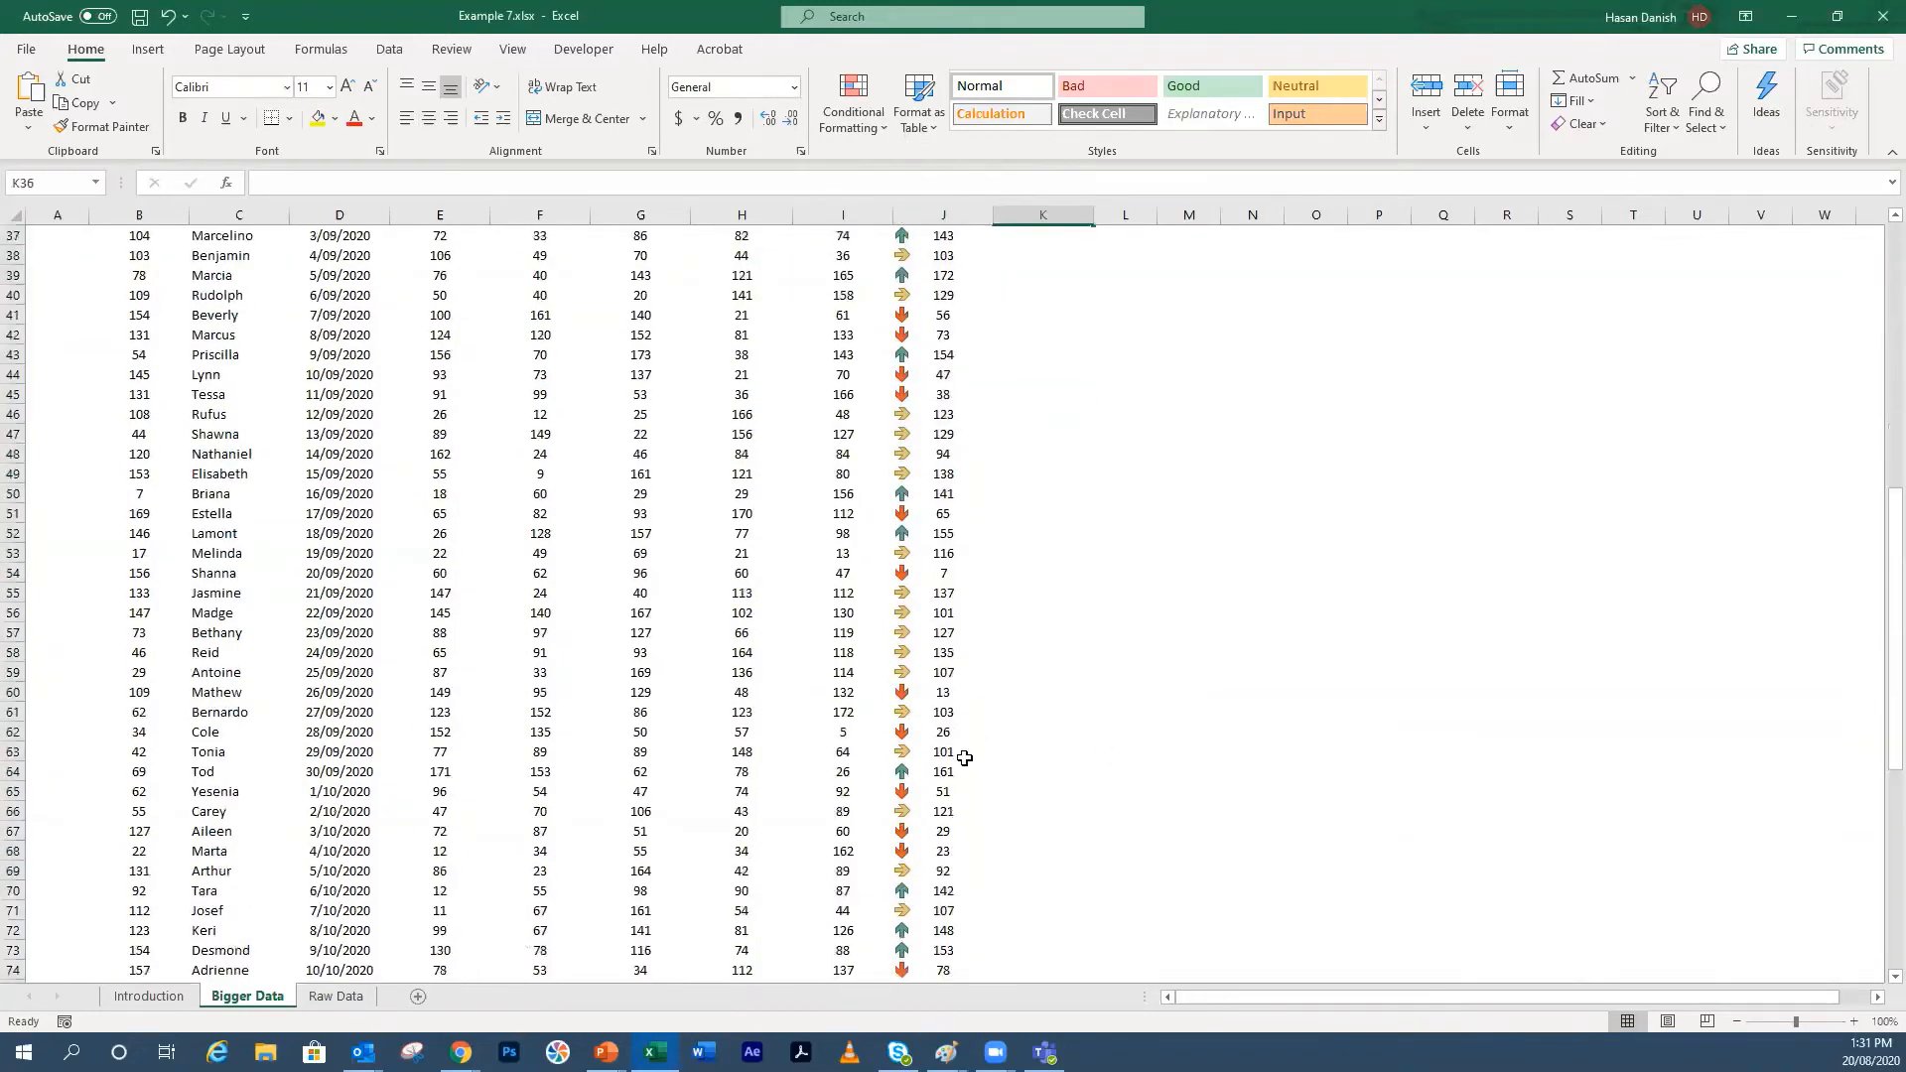
{"action": "scroll", "coordinate": [964, 758], "scroll_direction": "up", "scroll_amount": 12}
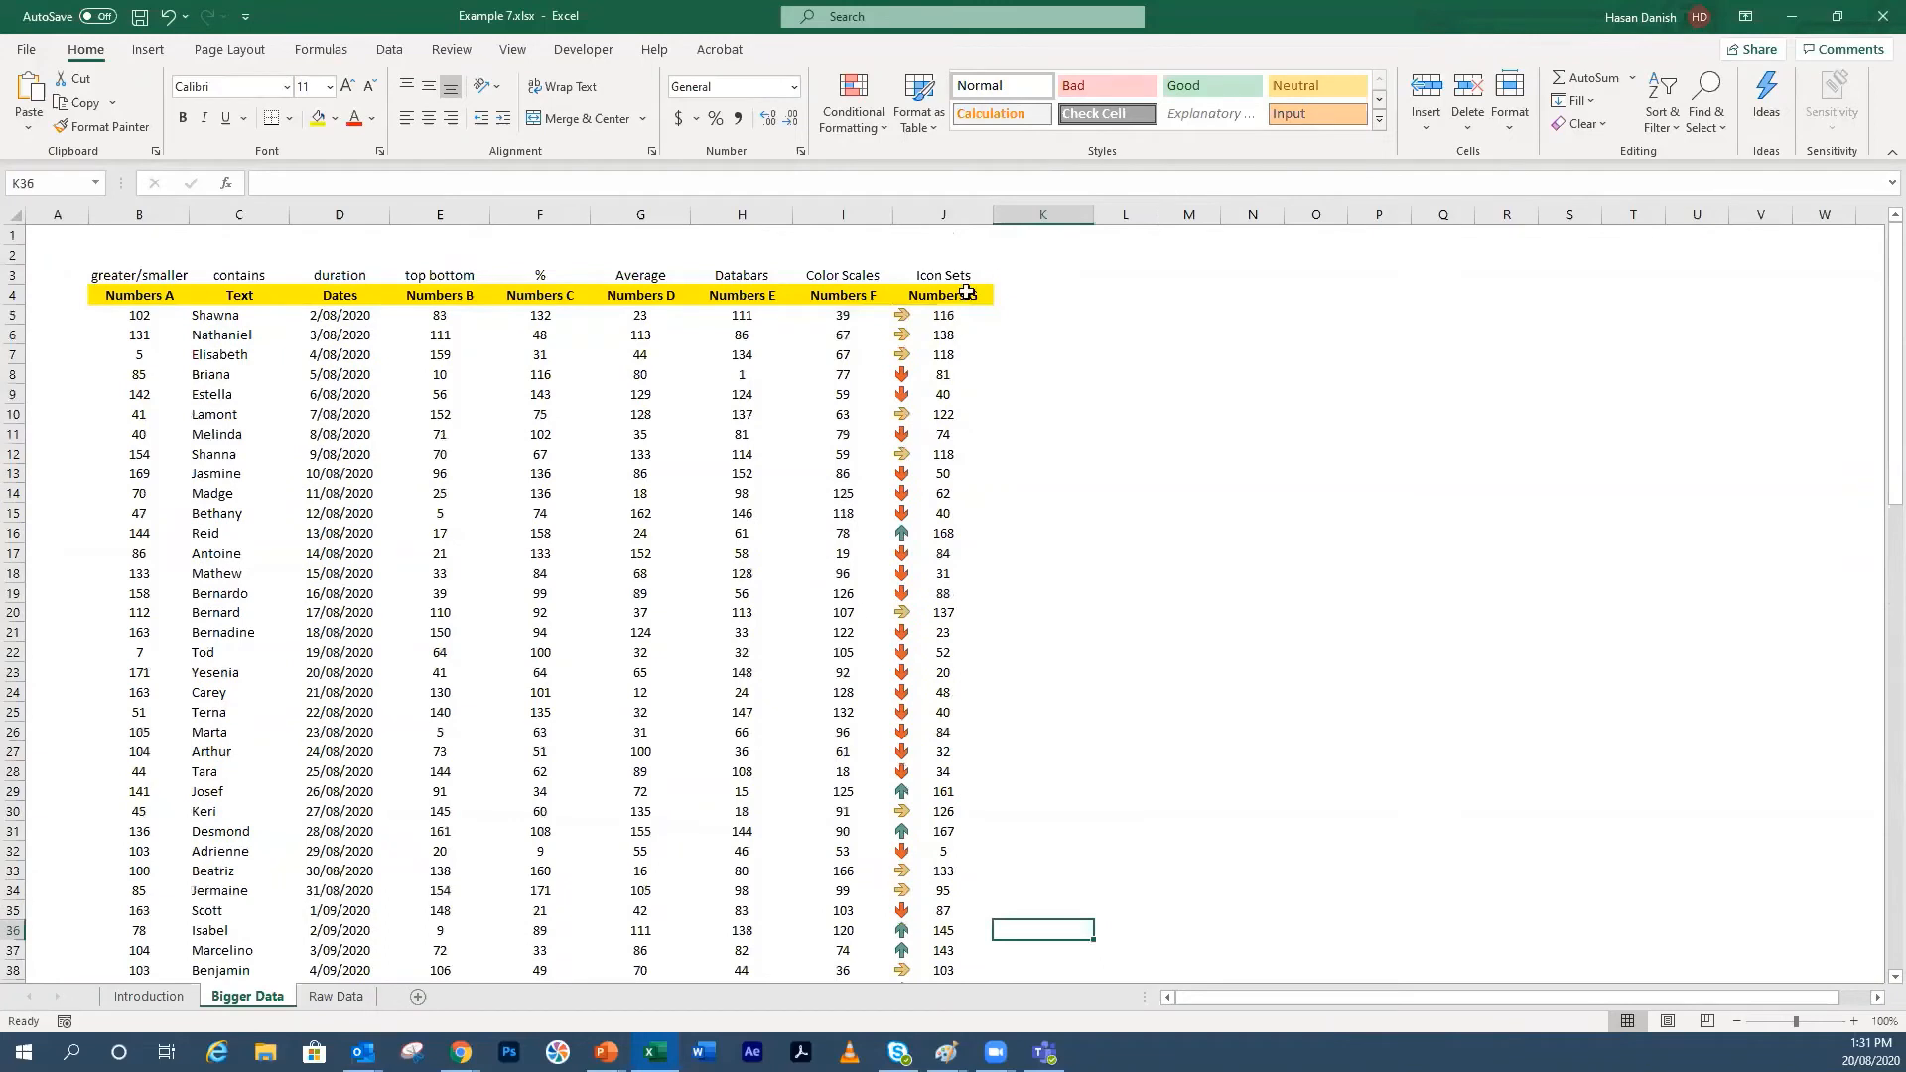
{"action": "left_click_drag", "start_coordinate": [966, 291], "coordinate": [139, 295]}
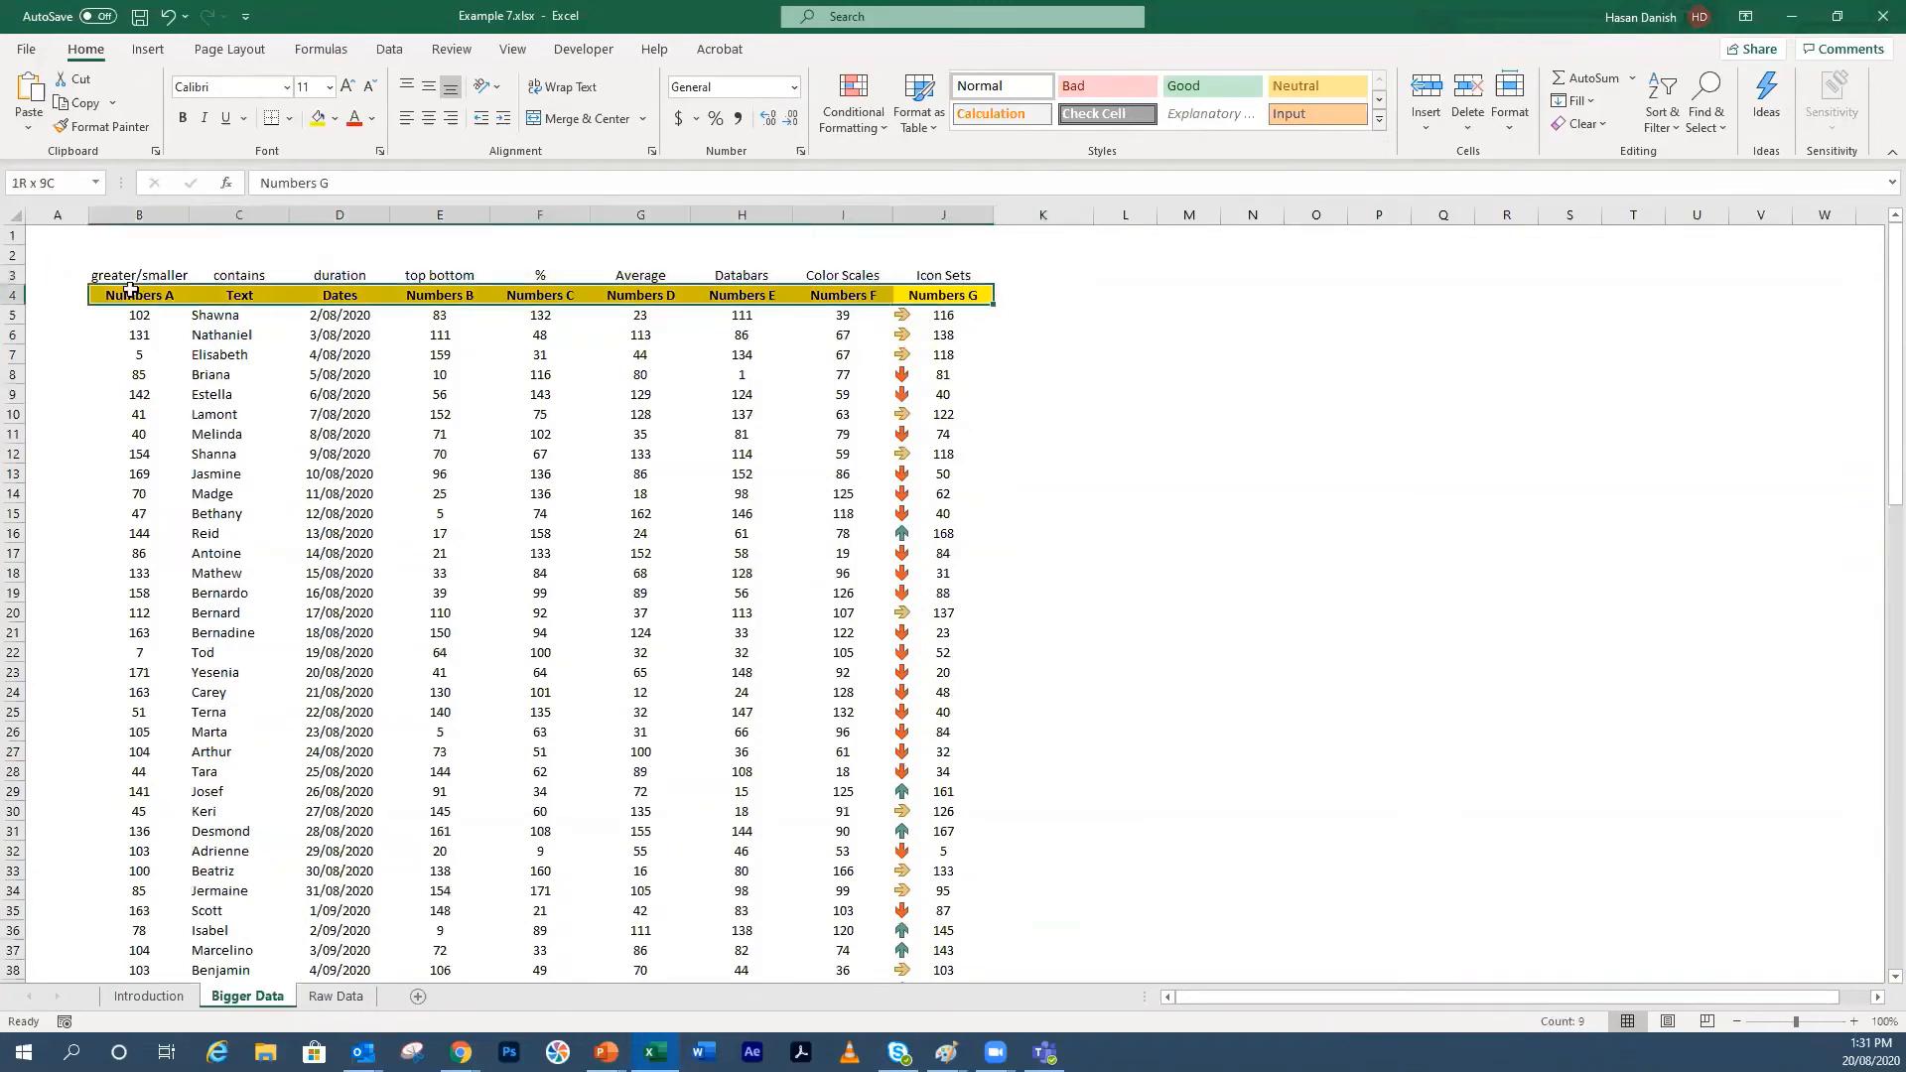
{"action": "left_click", "coordinate": [1656, 114]}
{"action": "left_click", "coordinate": [1694, 243]}
{"action": "left_click", "coordinate": [1135, 416]}
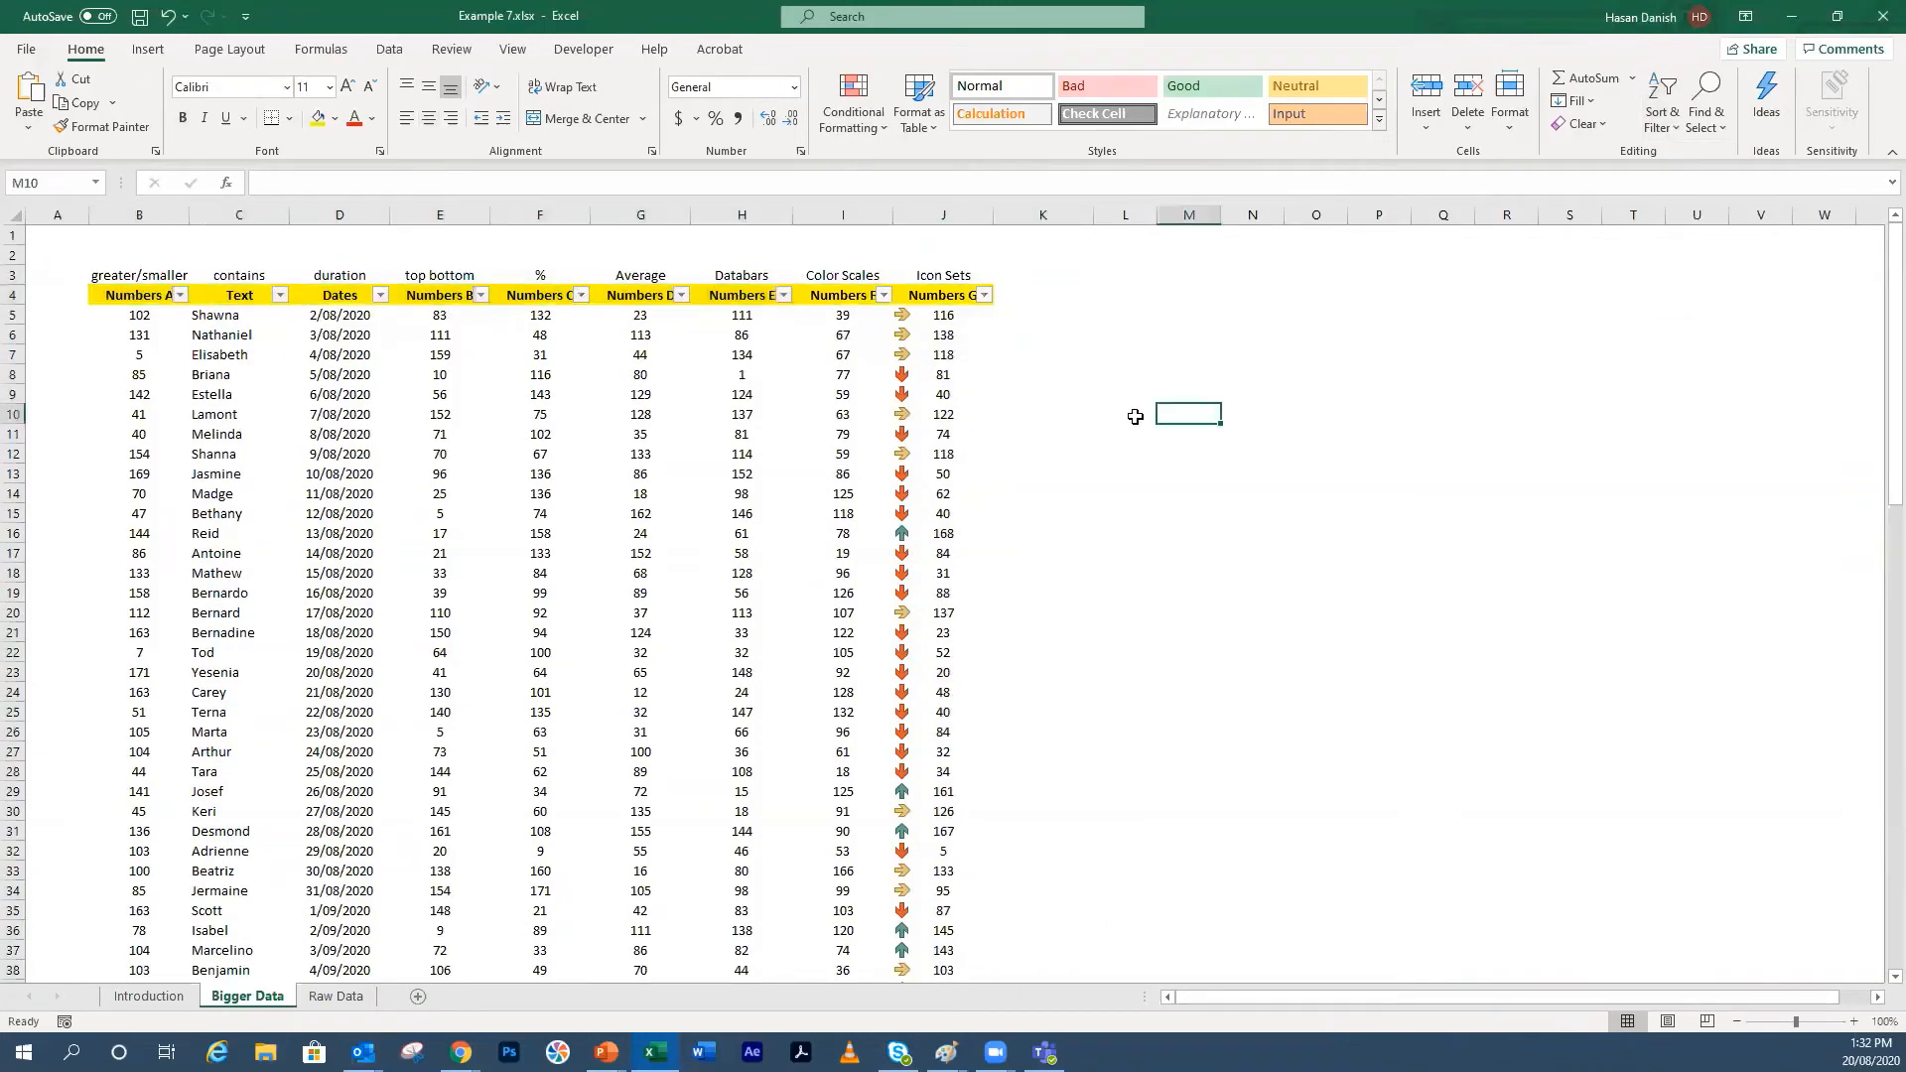
{"action": "left_click", "coordinate": [983, 296]}
{"action": "mouse_move", "coordinate": [950, 476]}
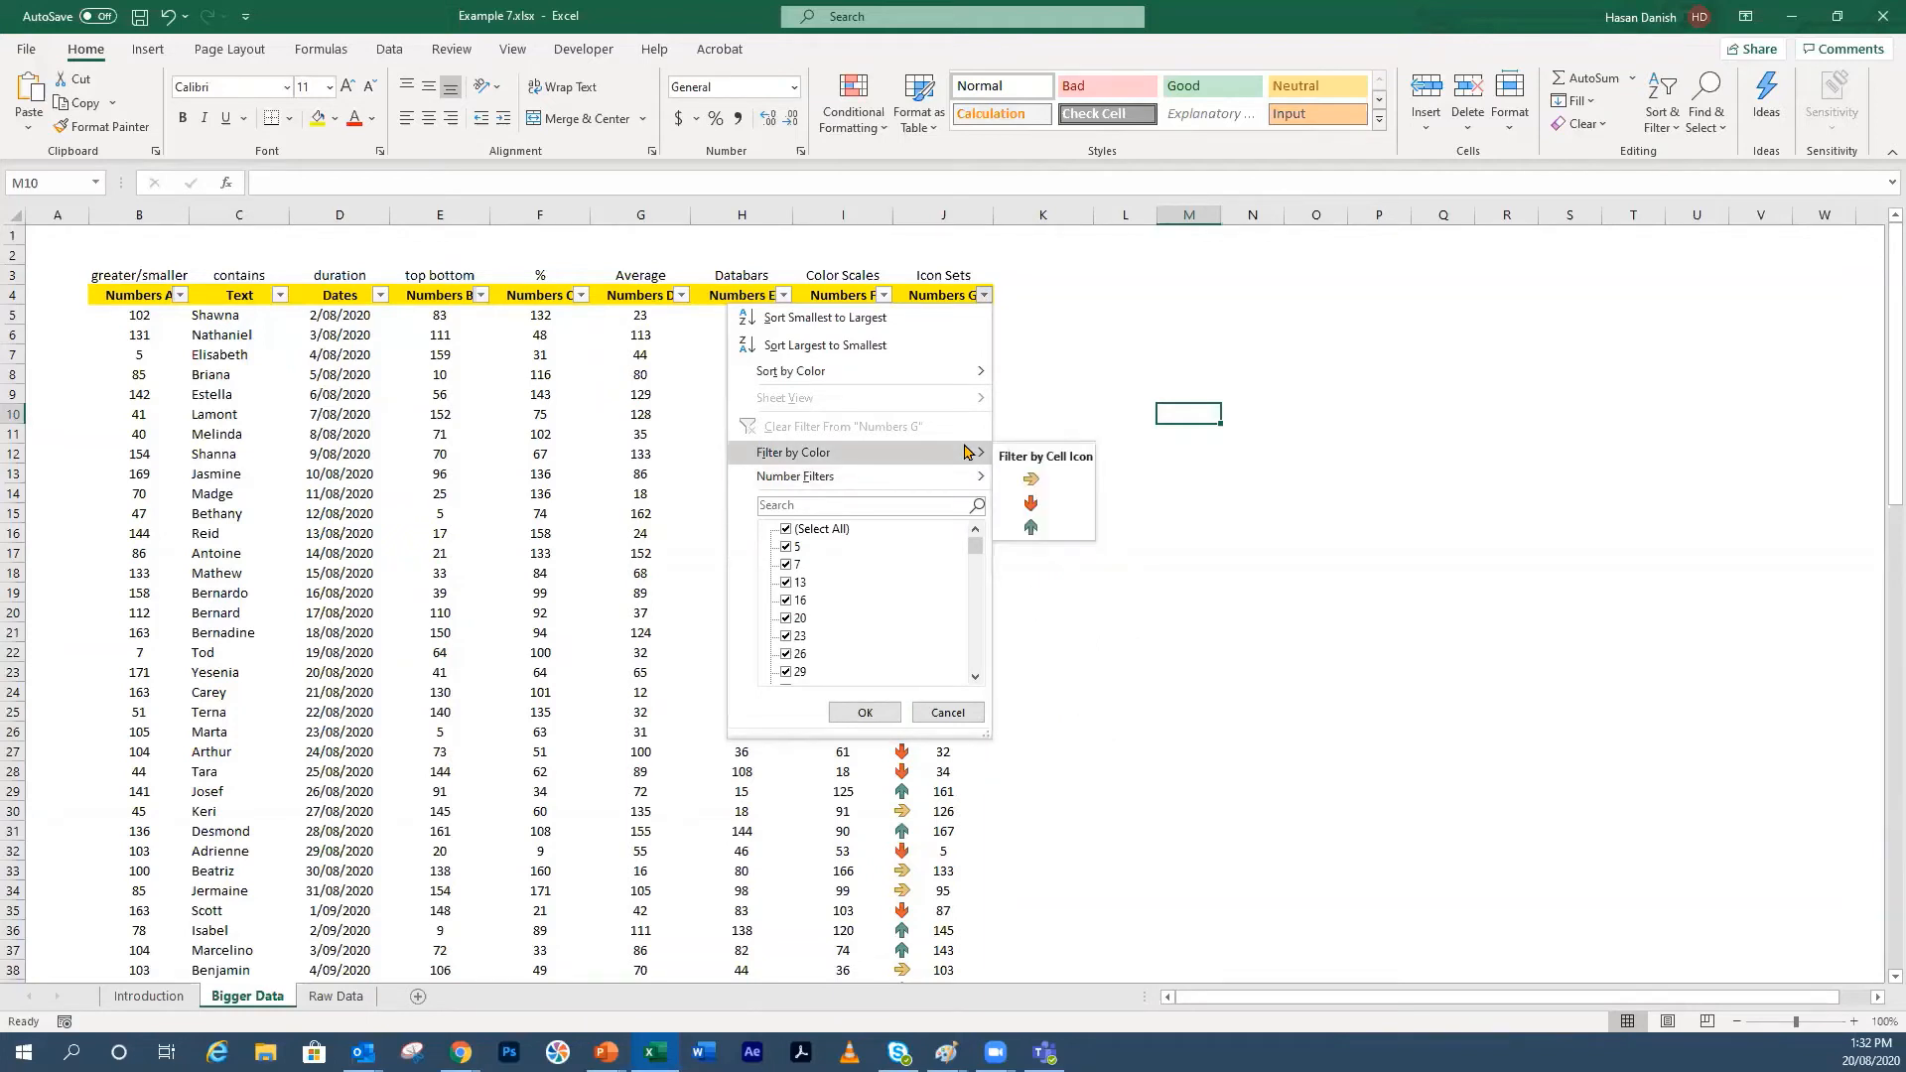
{"action": "key", "text": "Escape"}
Step: Sort the table by the Numbers G conditional formatting icon with the green up arrows on top, and review the order
{"action": "left_click_drag", "start_coordinate": [958, 296], "coordinate": [139, 294]}
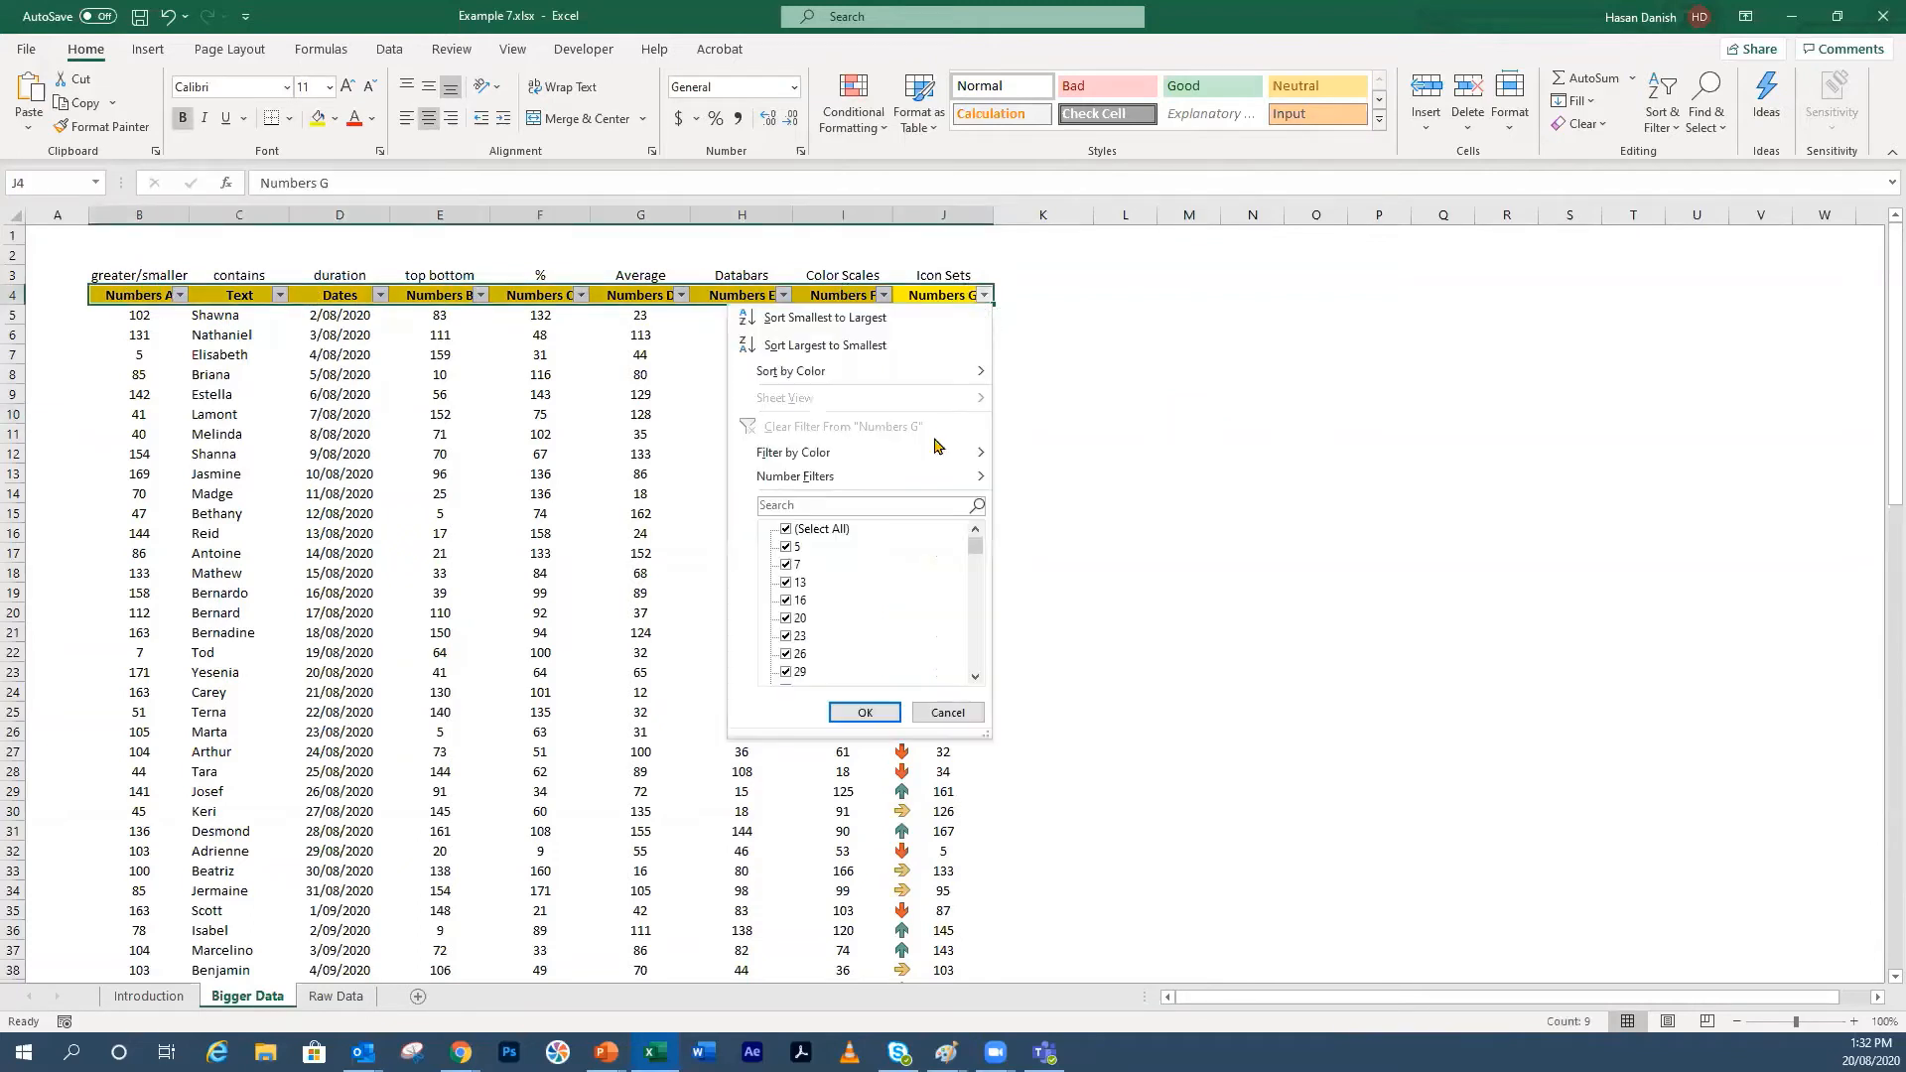
{"action": "left_click", "coordinate": [984, 296]}
{"action": "mouse_move", "coordinate": [963, 373]}
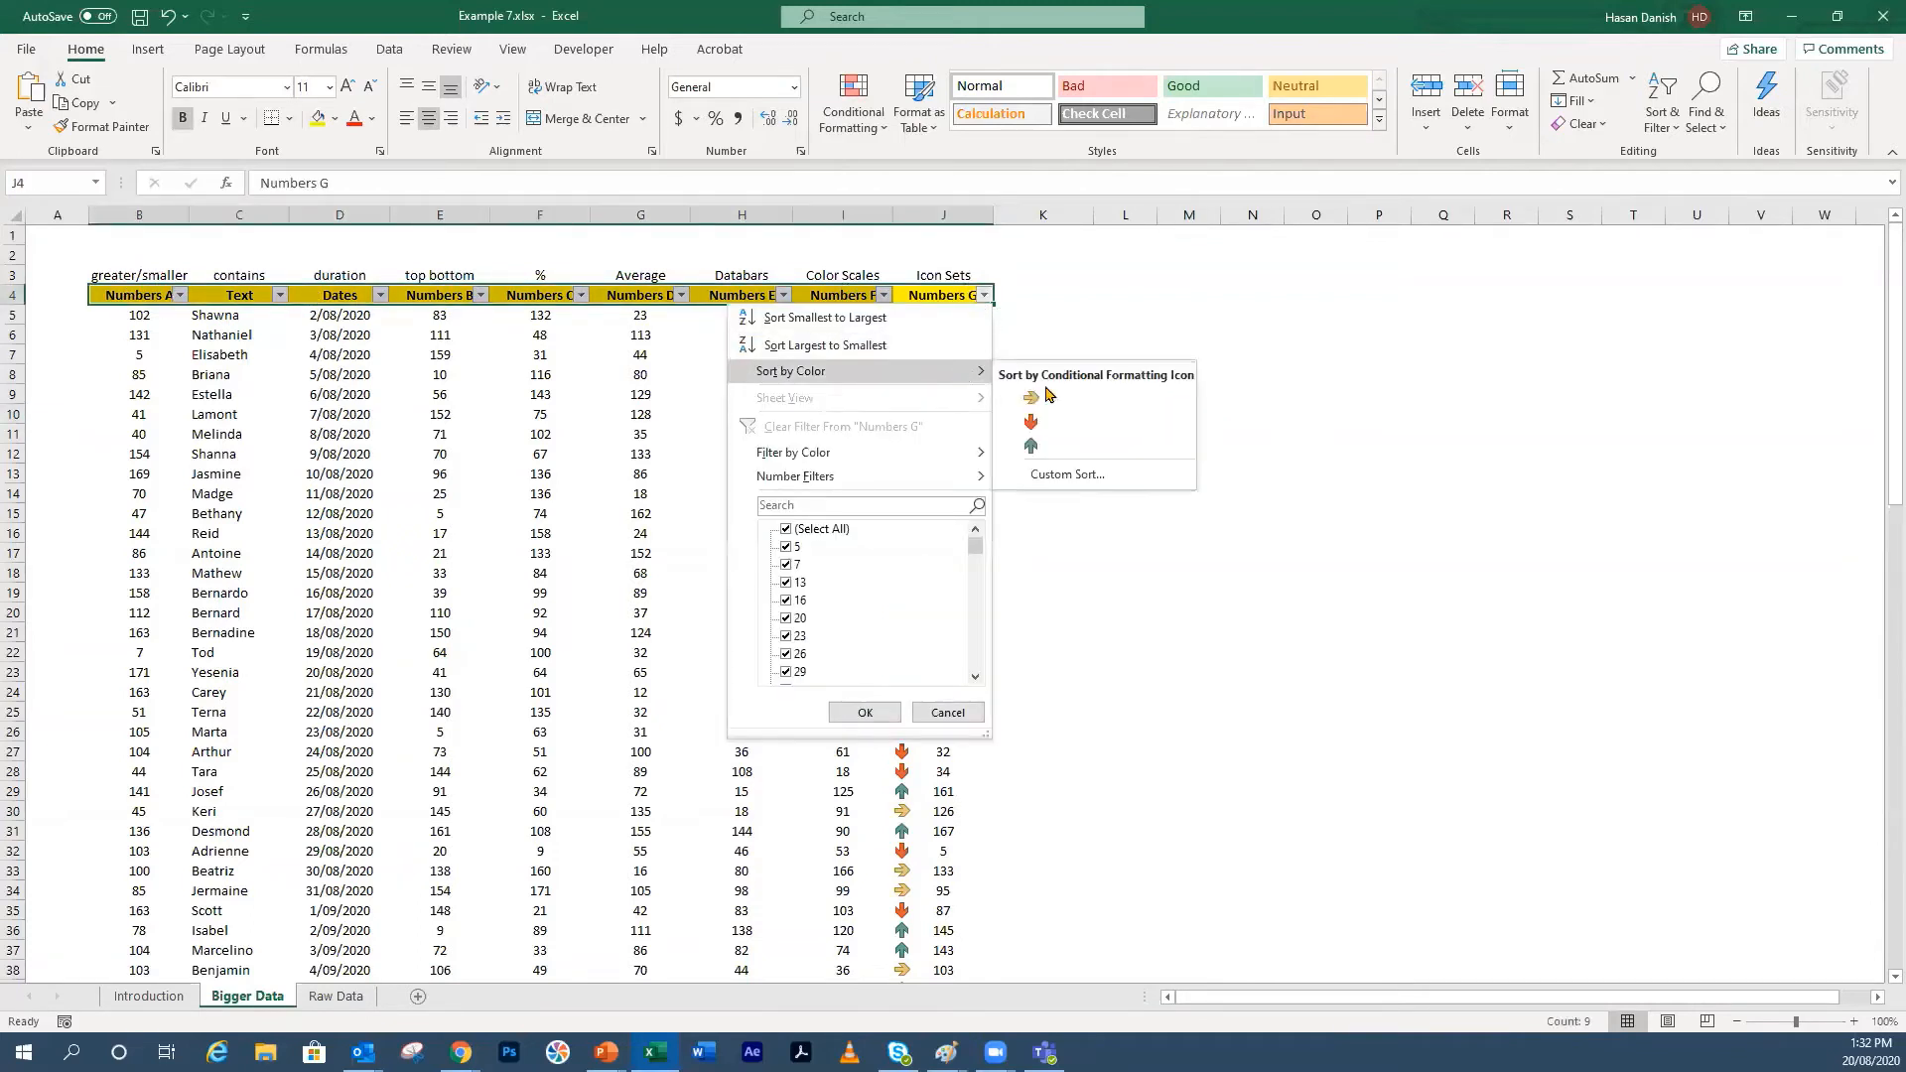
{"action": "left_click", "coordinate": [1034, 449]}
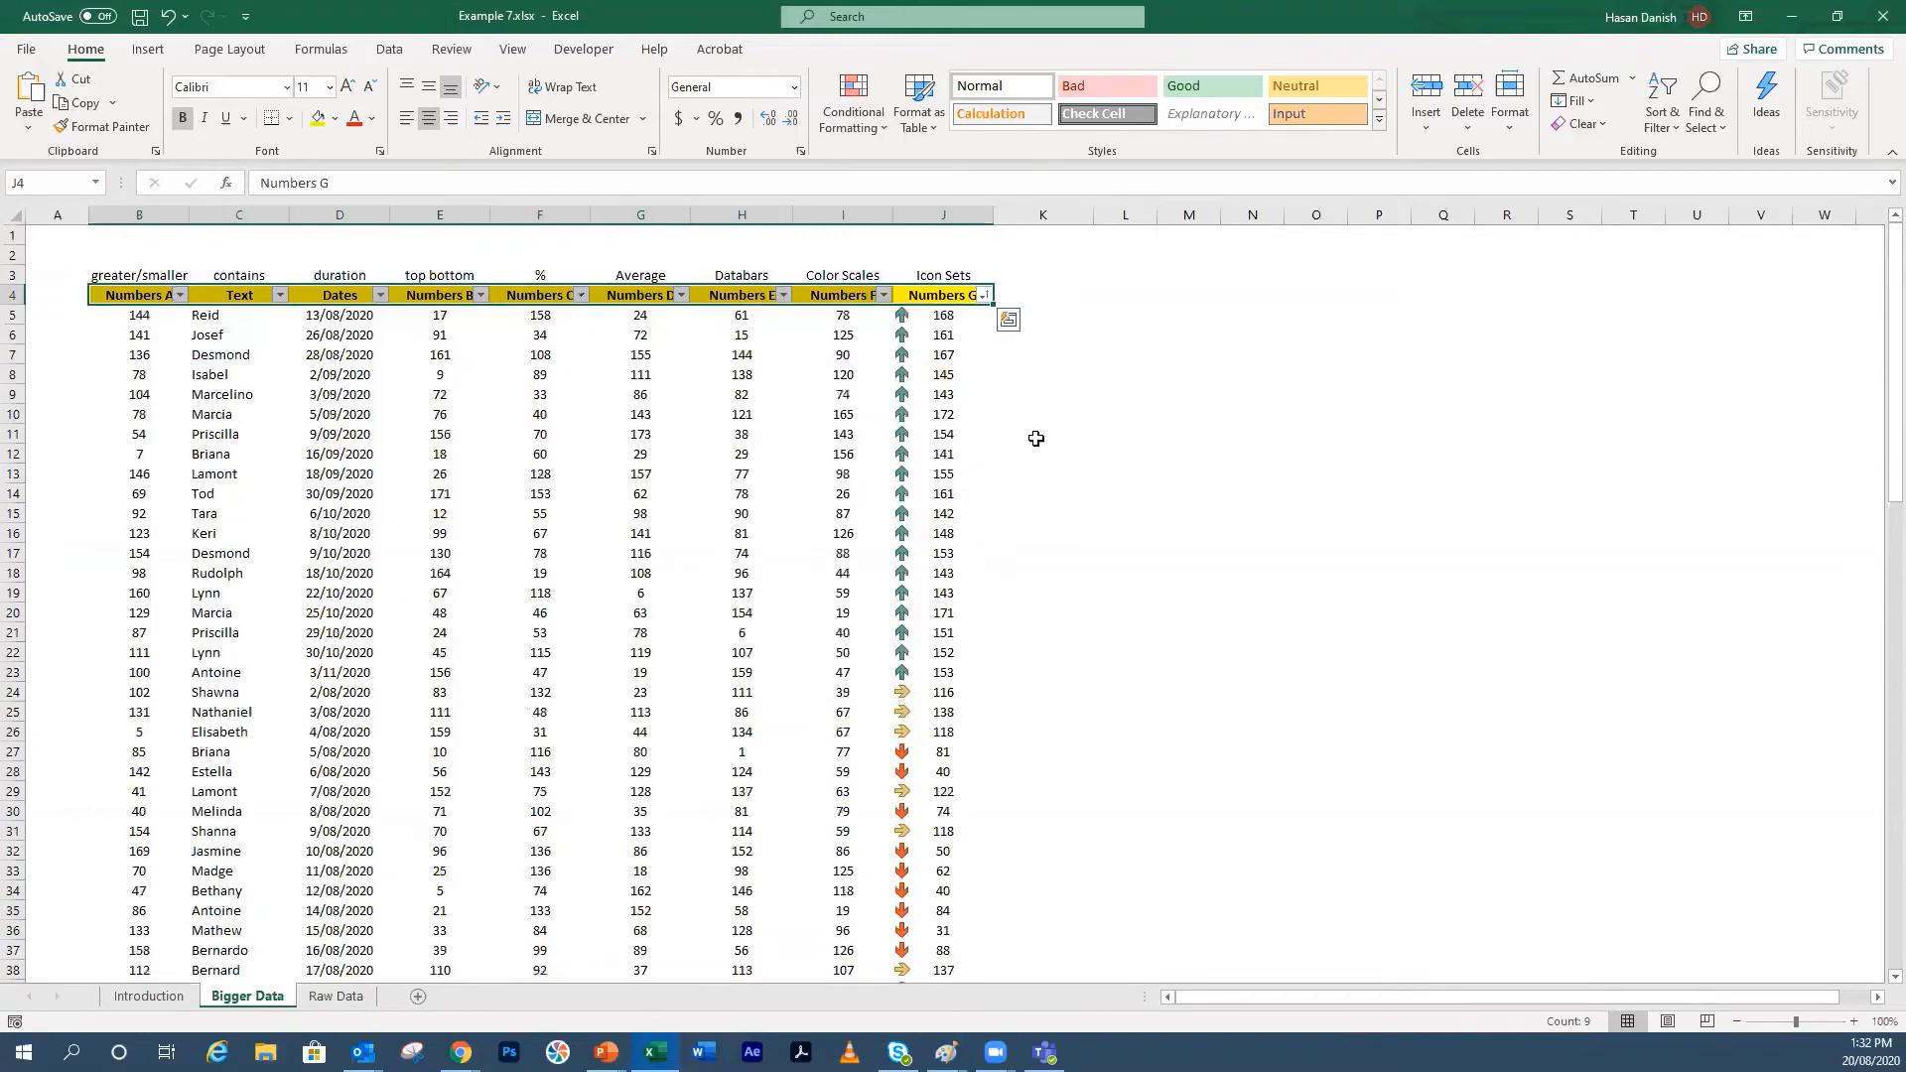
{"action": "scroll", "coordinate": [1078, 423], "scroll_direction": "down", "scroll_amount": 12}
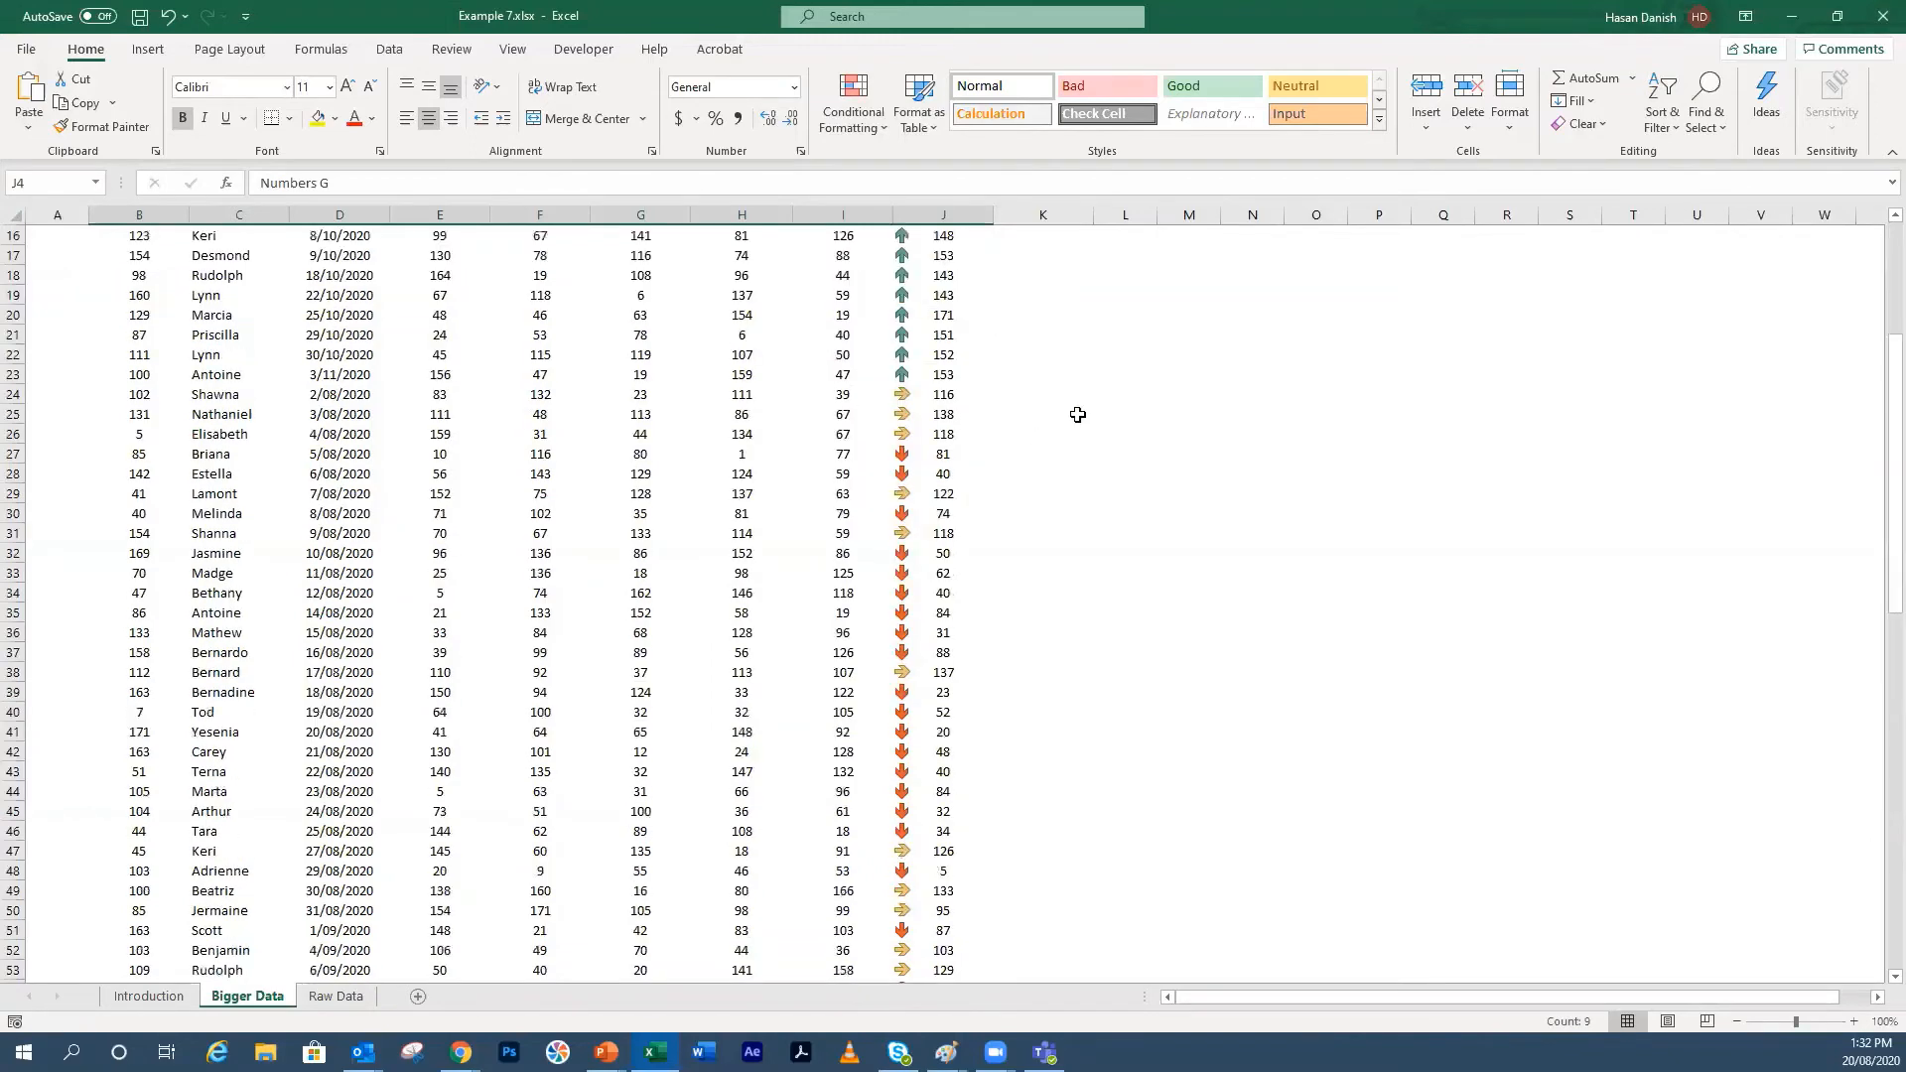
Step: Filter Numbers G by cell icon to show only the rows with red down arrows and look through them
{"action": "scroll", "coordinate": [1078, 423], "scroll_direction": "up", "scroll_amount": 12}
{"action": "left_click", "coordinate": [984, 296]}
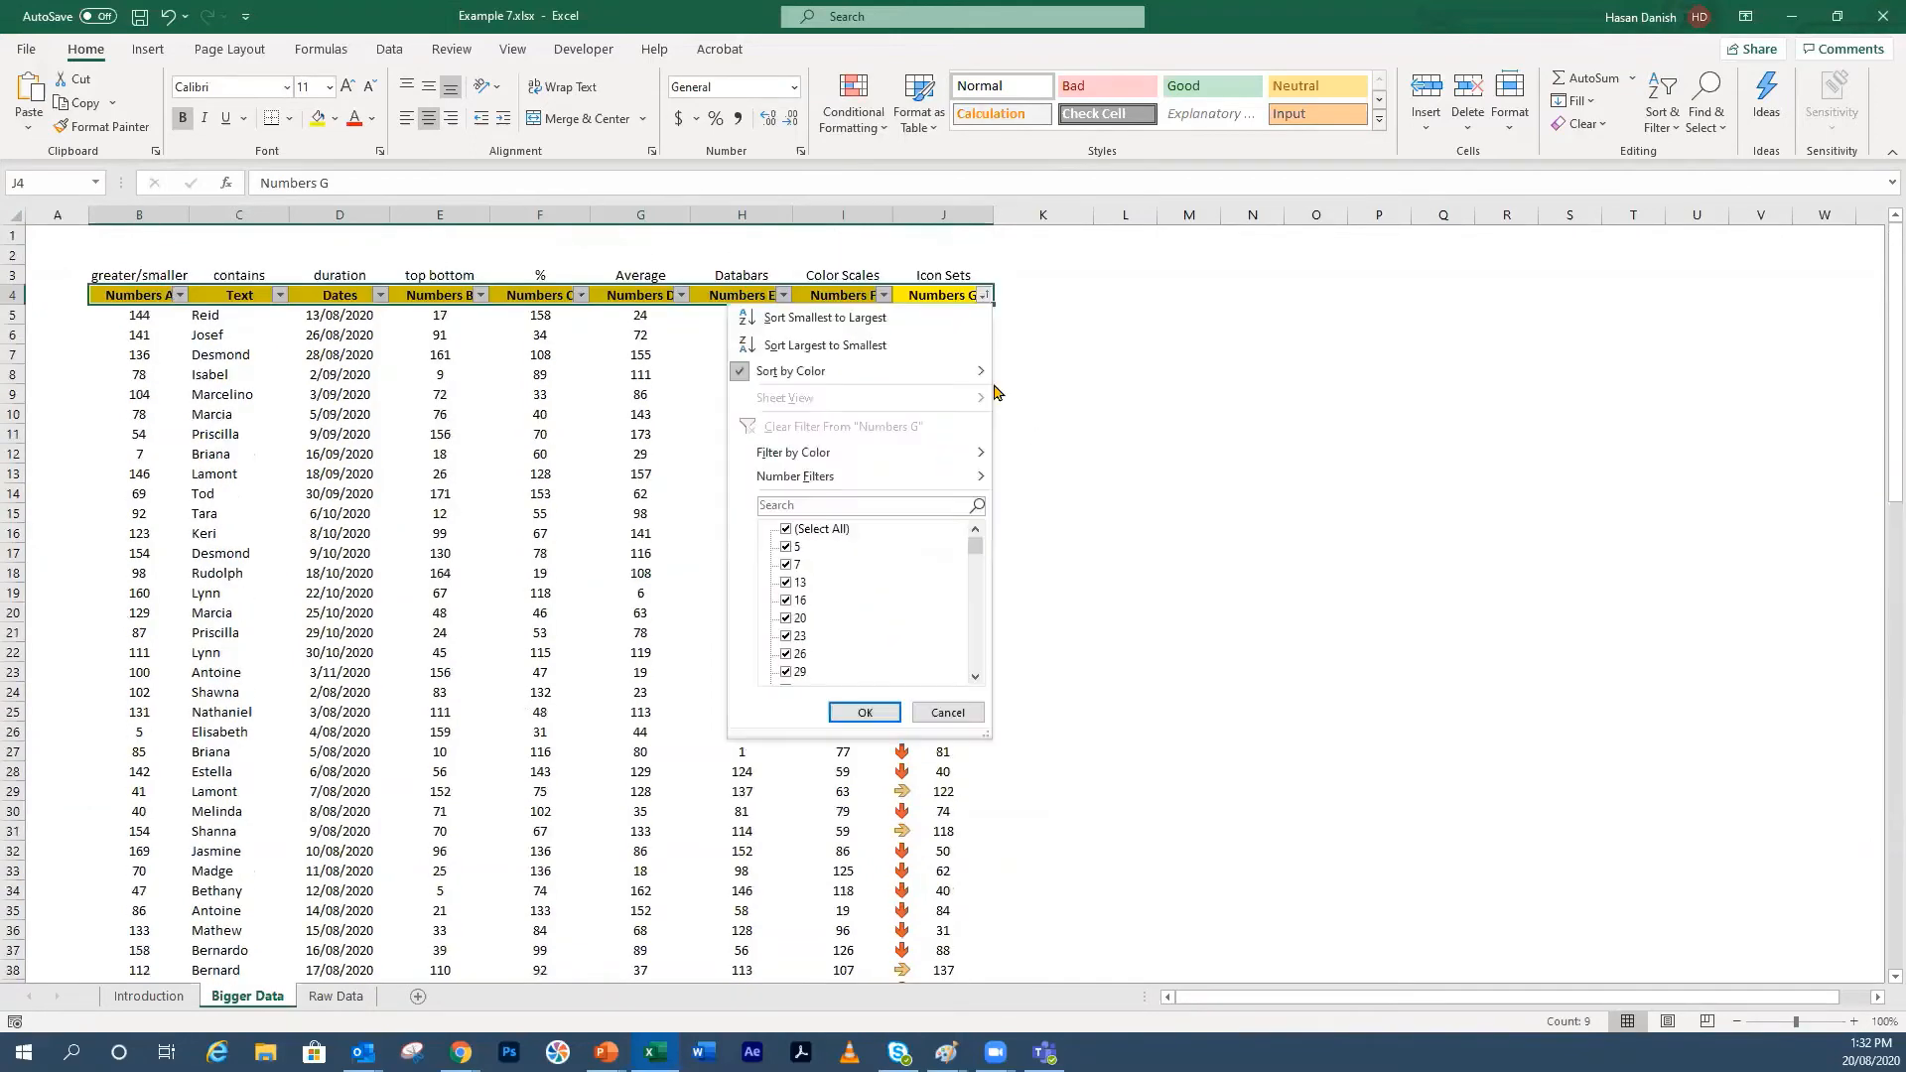
{"action": "mouse_move", "coordinate": [943, 454]}
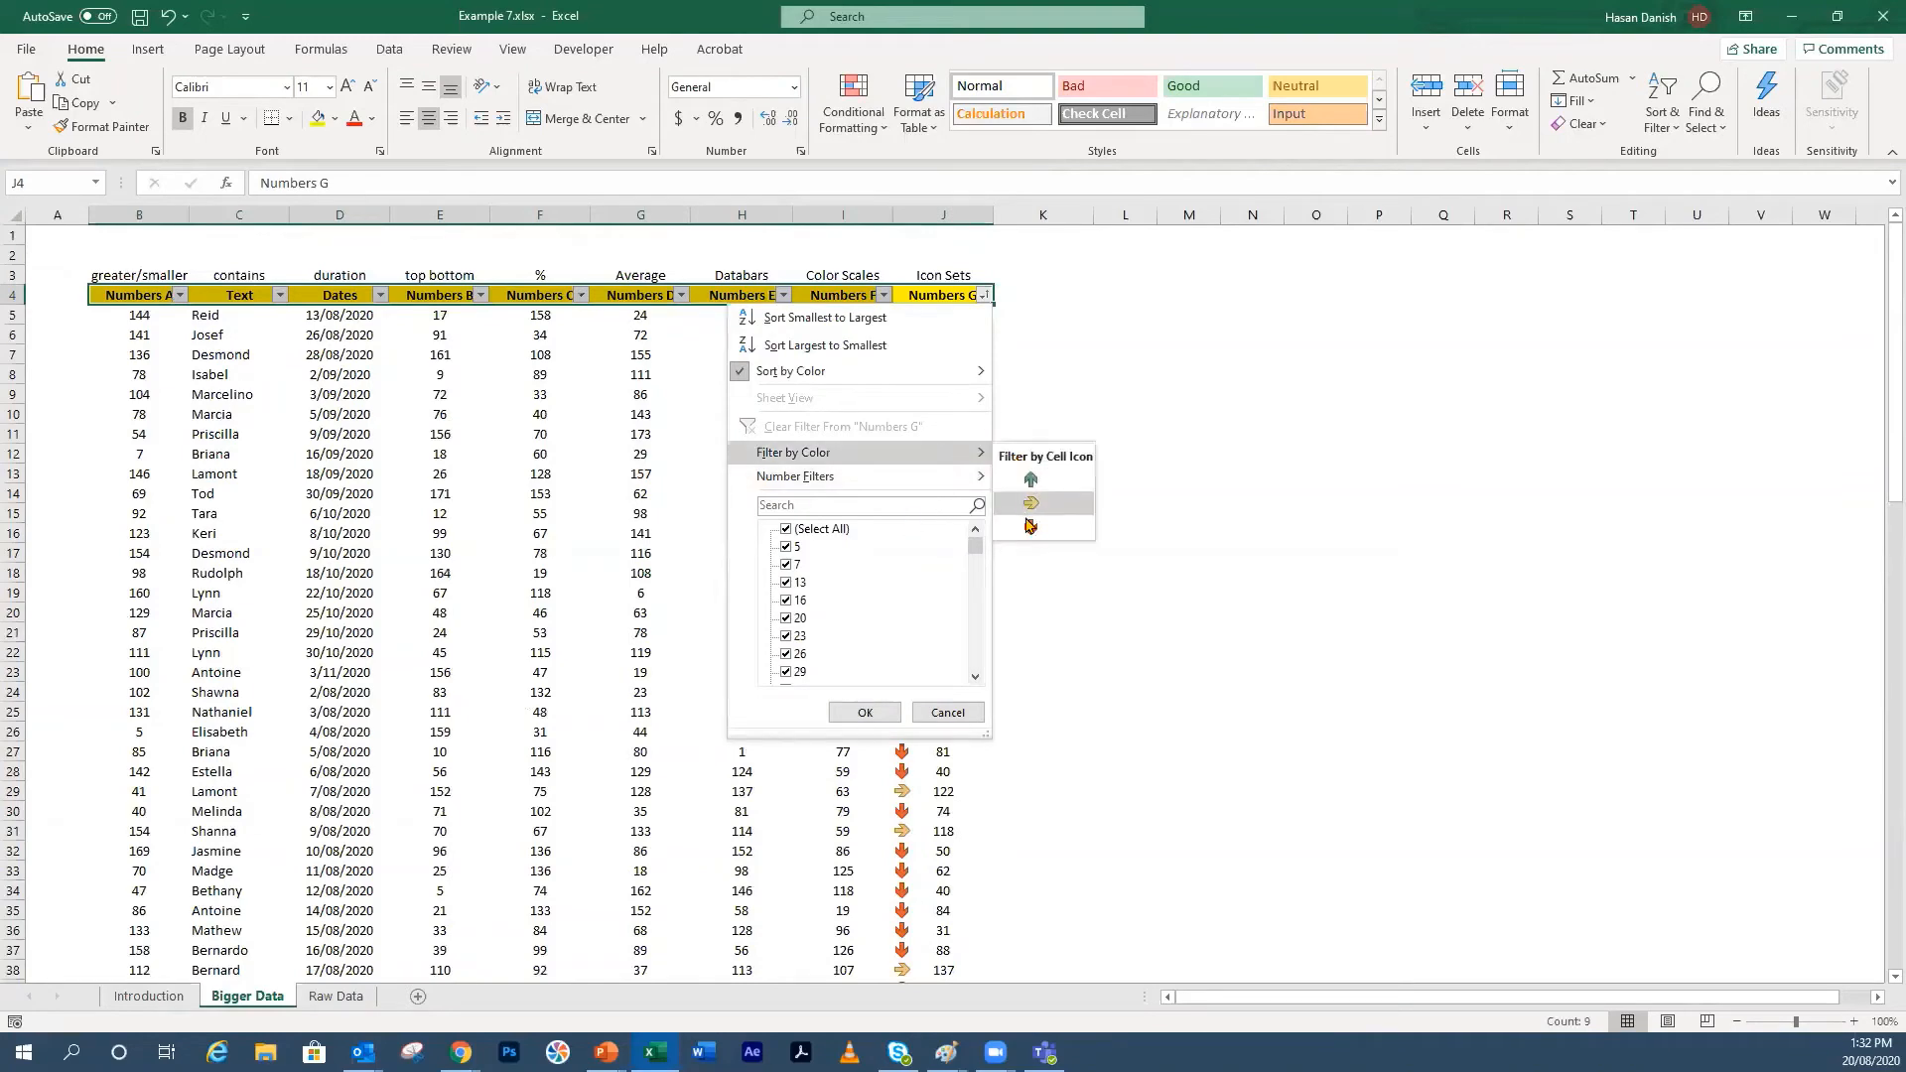
{"action": "left_click", "coordinate": [1031, 525]}
{"action": "scroll", "coordinate": [1030, 502], "scroll_direction": "down", "scroll_amount": 5}
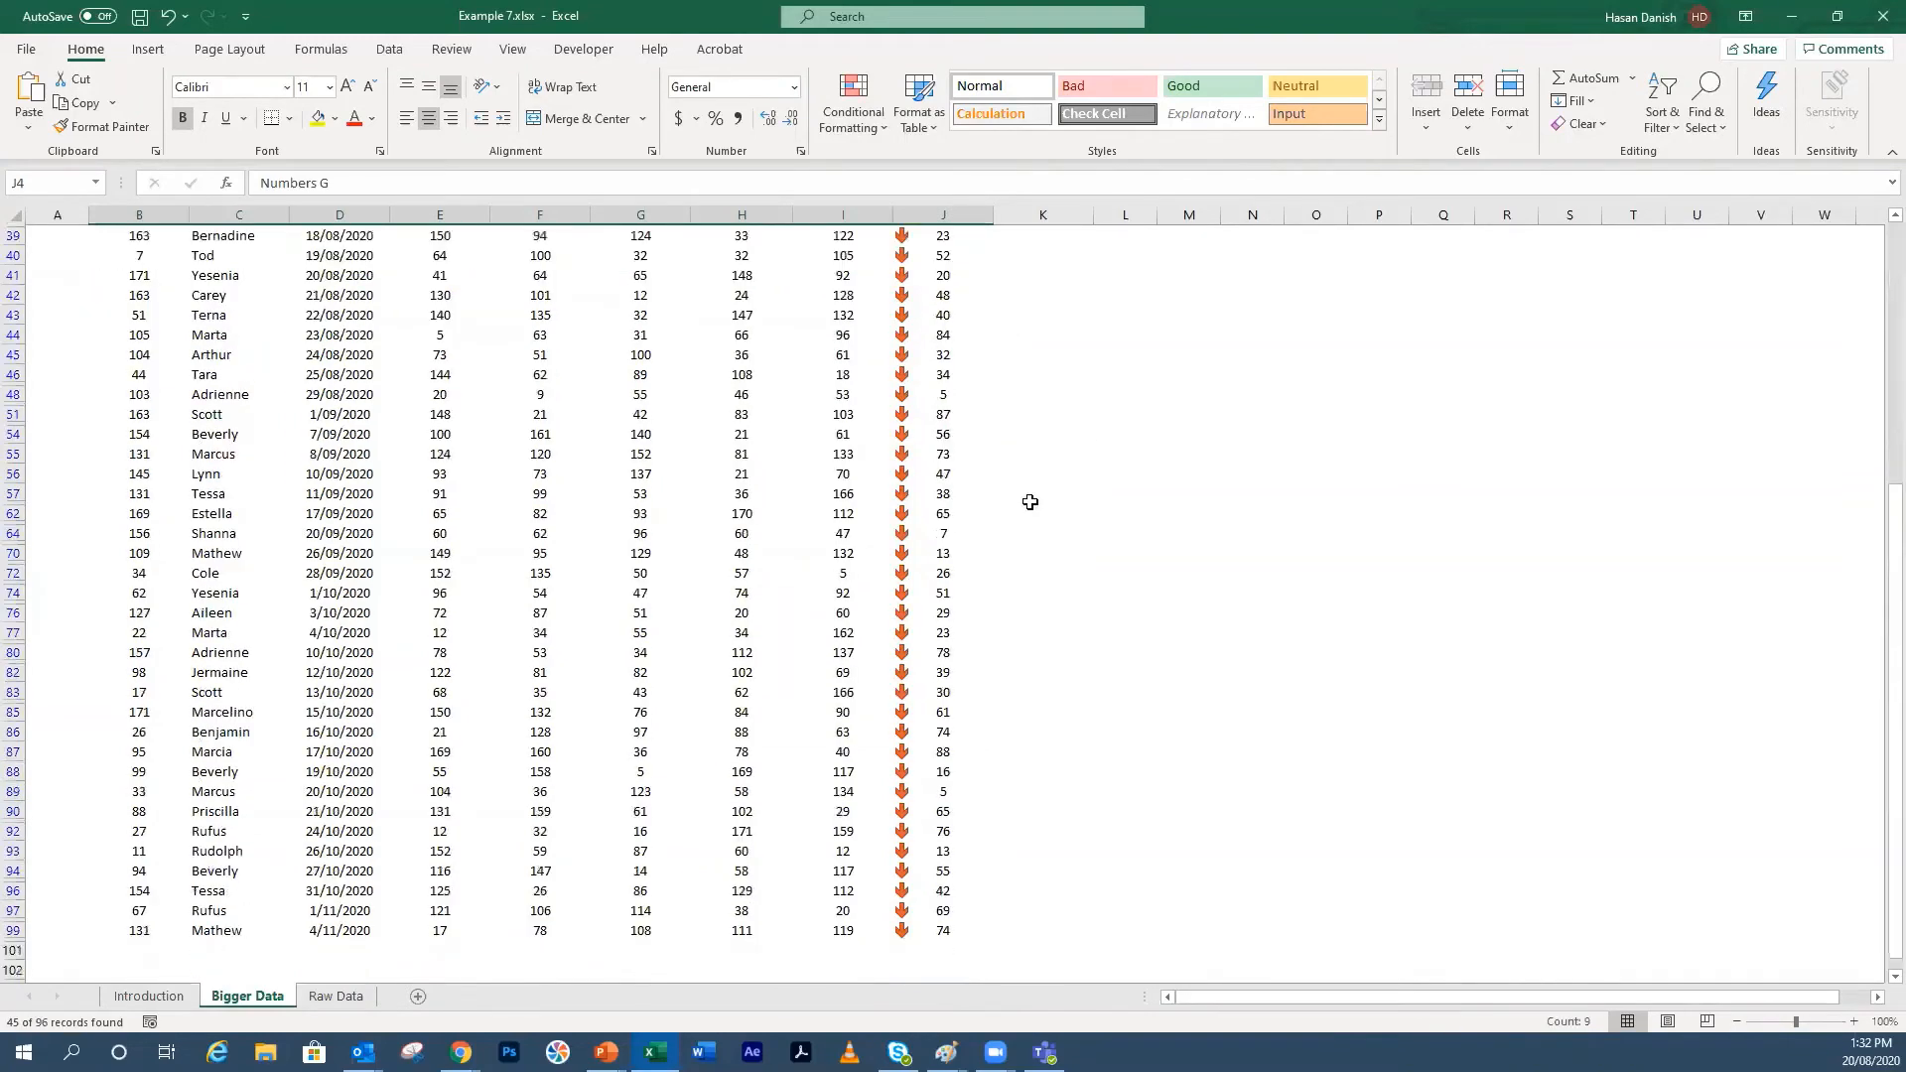
Step: Switch the Numbers G icon filter to the green up arrows and try sorting the filtered rows by icon
{"action": "scroll", "coordinate": [1030, 502], "scroll_direction": "up", "scroll_amount": 5}
{"action": "left_click", "coordinate": [983, 296]}
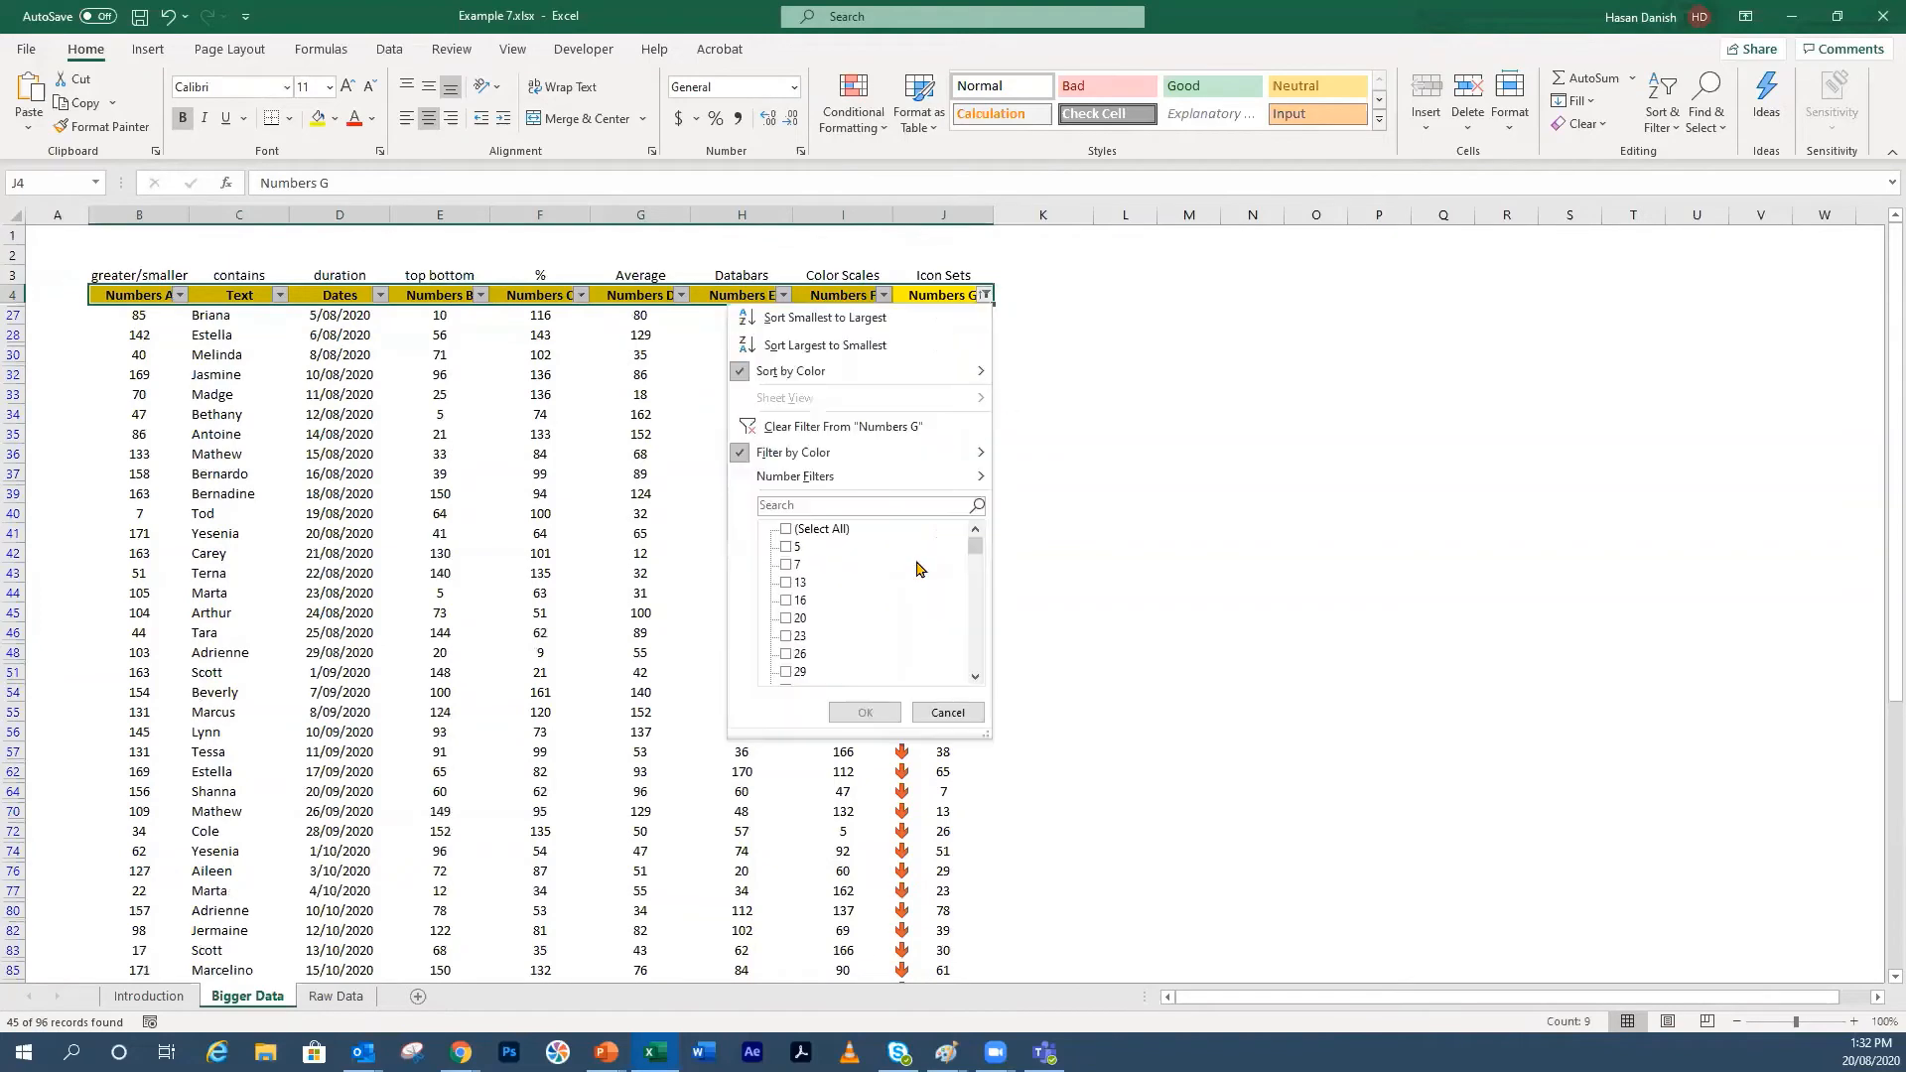
{"action": "mouse_move", "coordinate": [959, 460]}
{"action": "left_click", "coordinate": [1018, 486]}
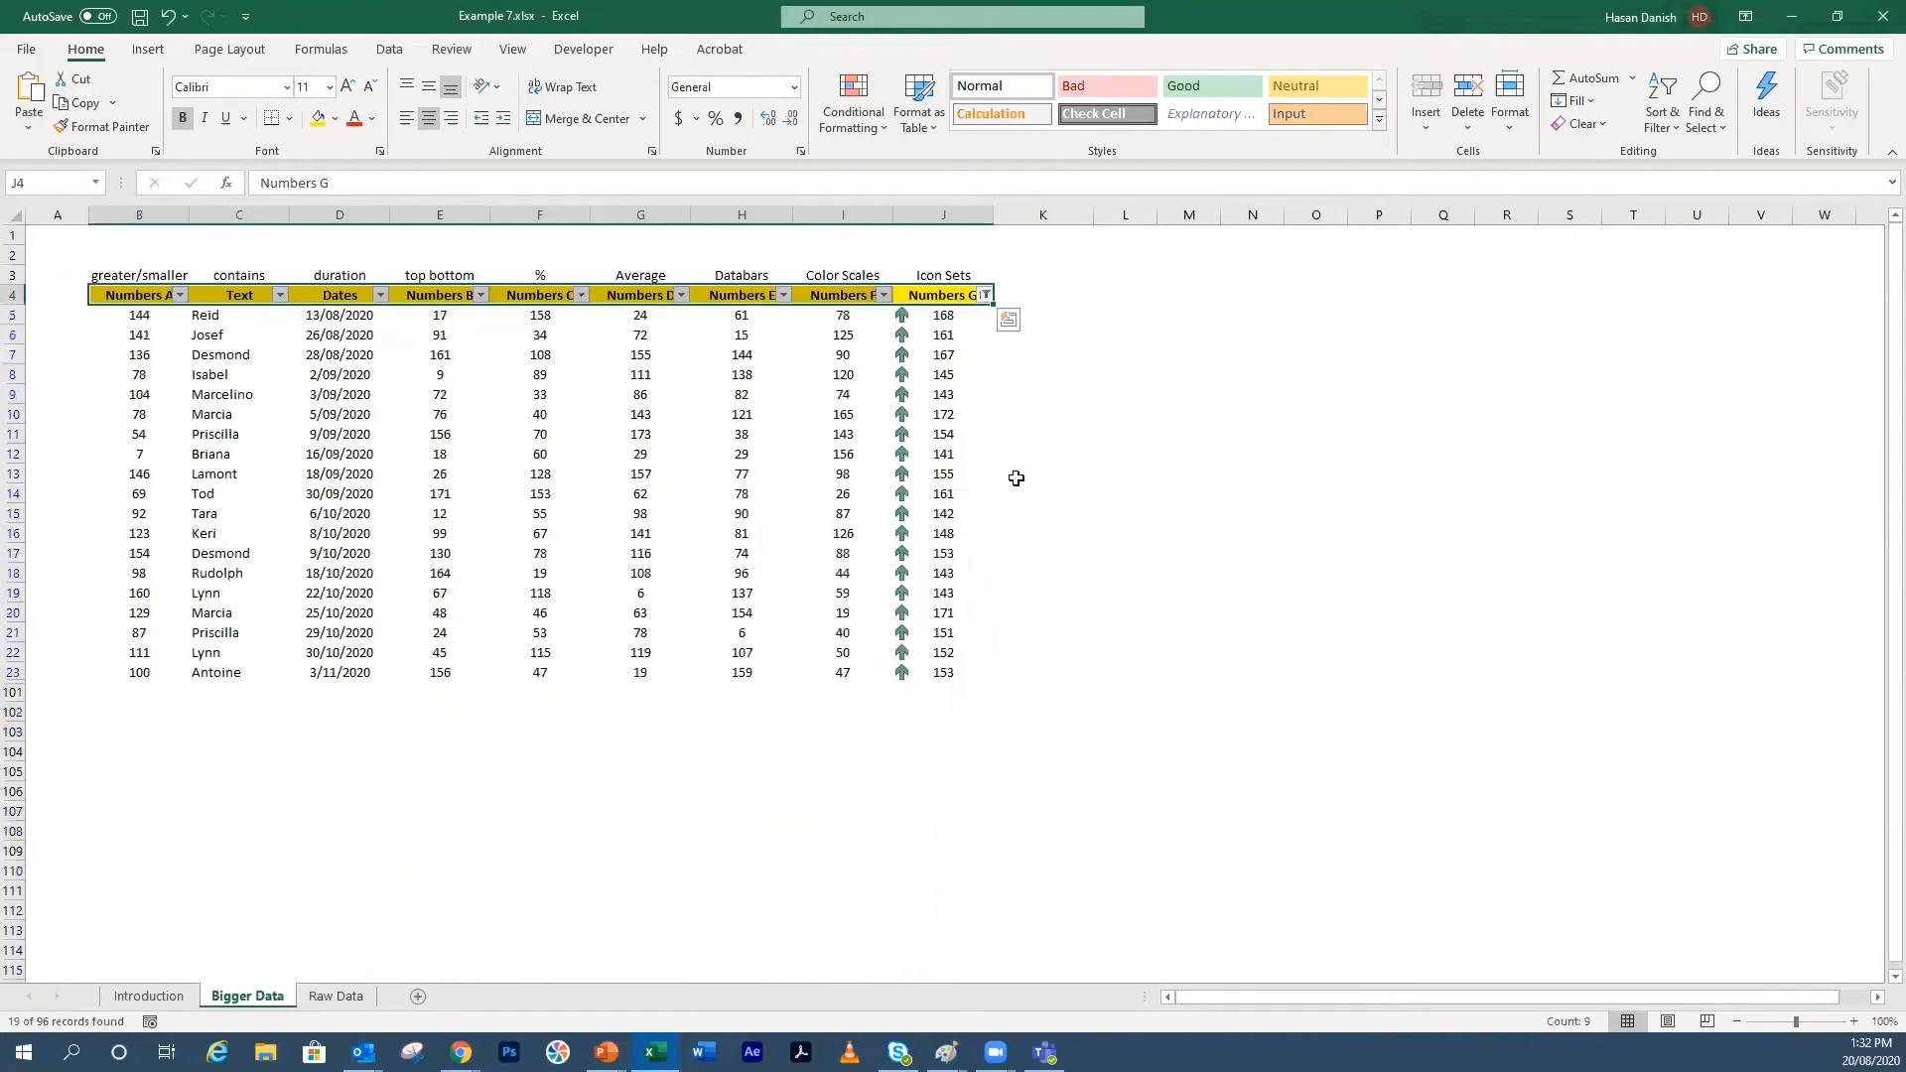
{"action": "left_click", "coordinate": [985, 295]}
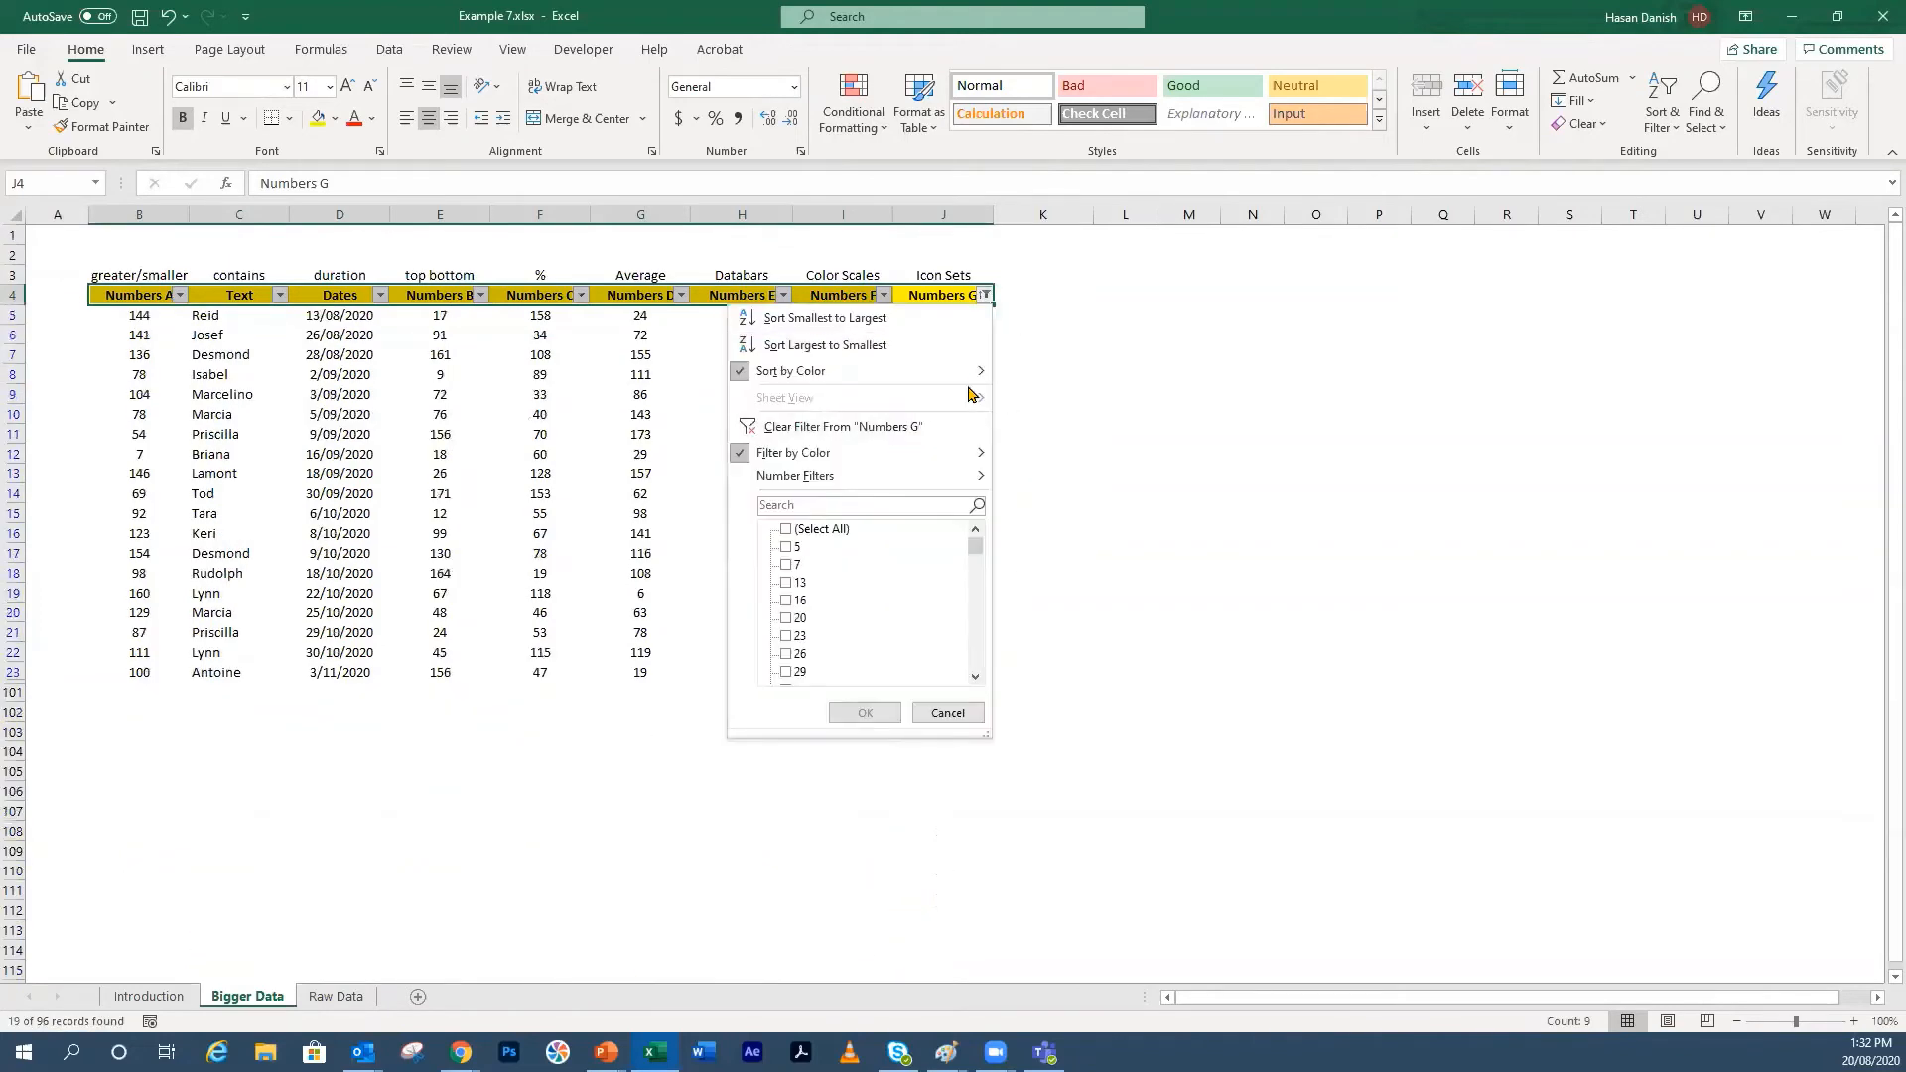
{"action": "mouse_move", "coordinate": [981, 376]}
{"action": "left_click", "coordinate": [1037, 425]}
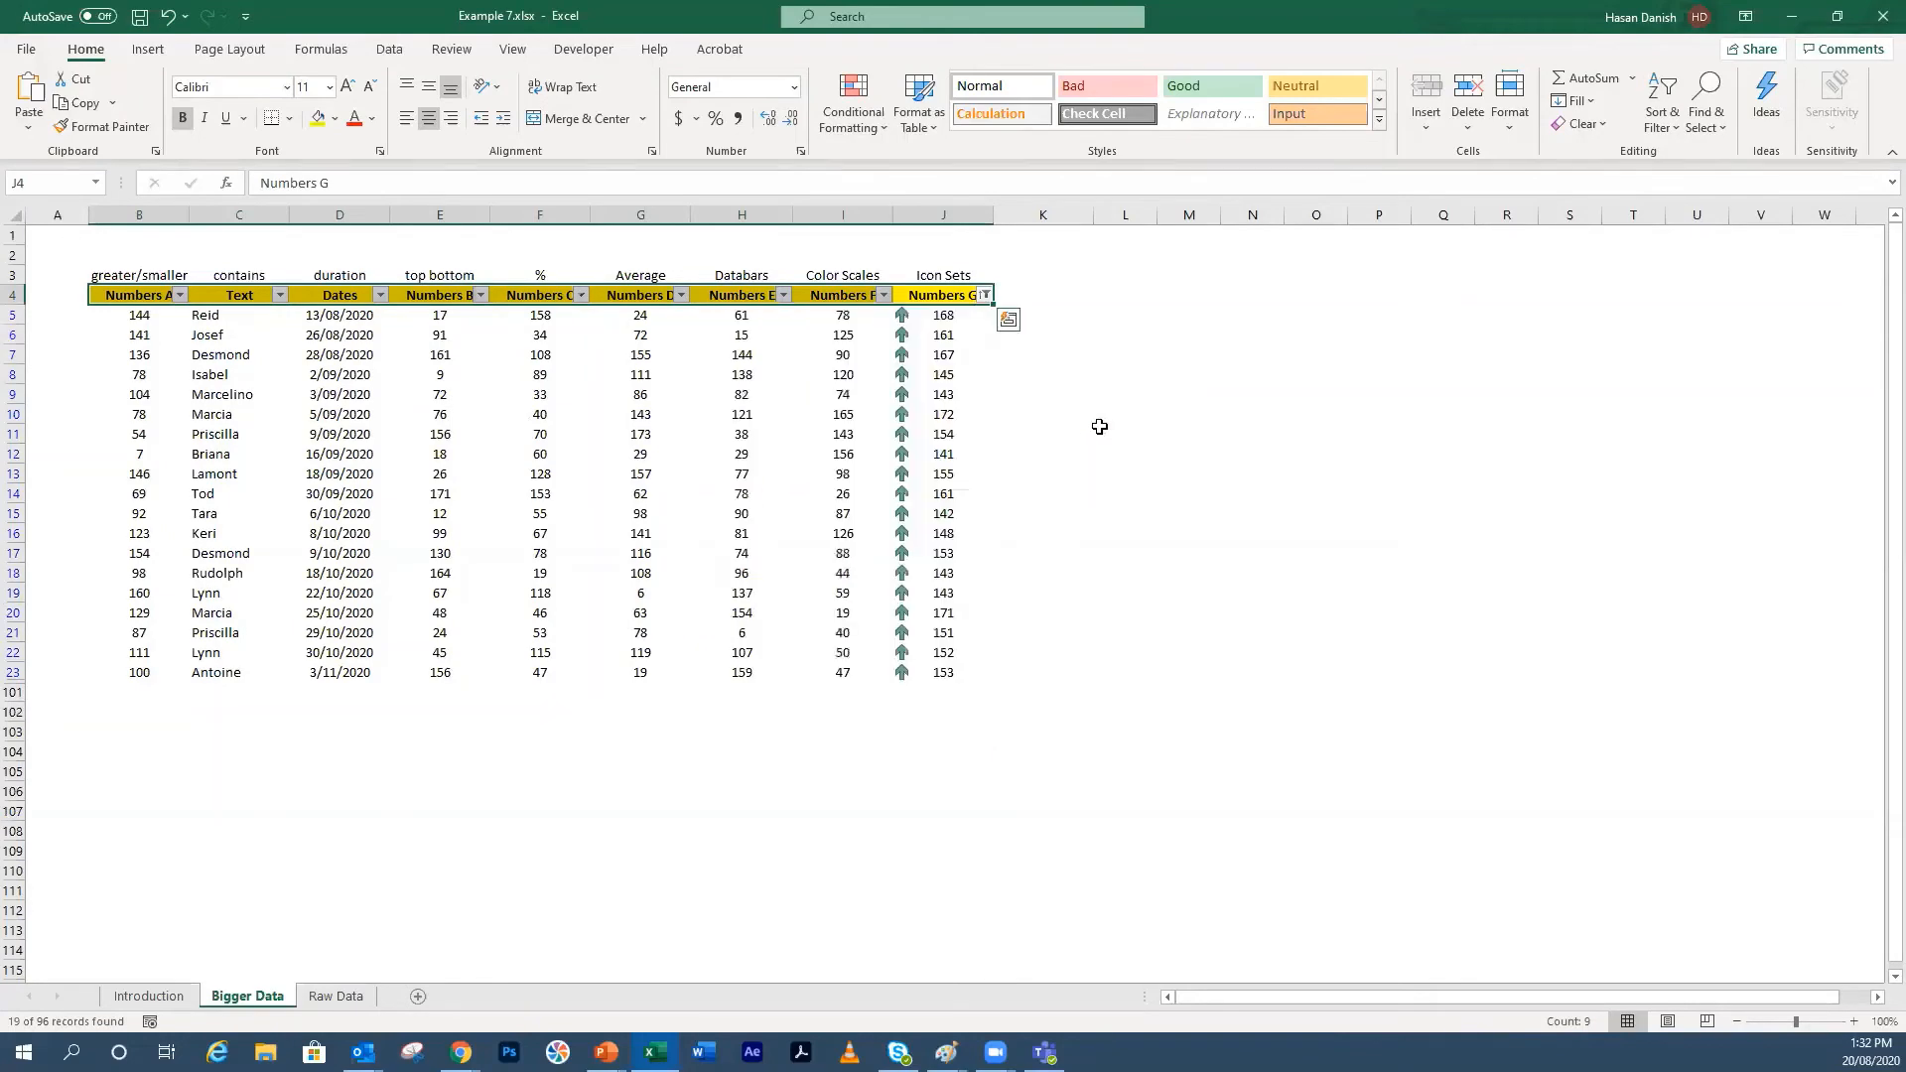
Step: Switch the Numbers G icon filter to show only the rows with yellow sideways arrows
{"action": "left_click", "coordinate": [984, 295]}
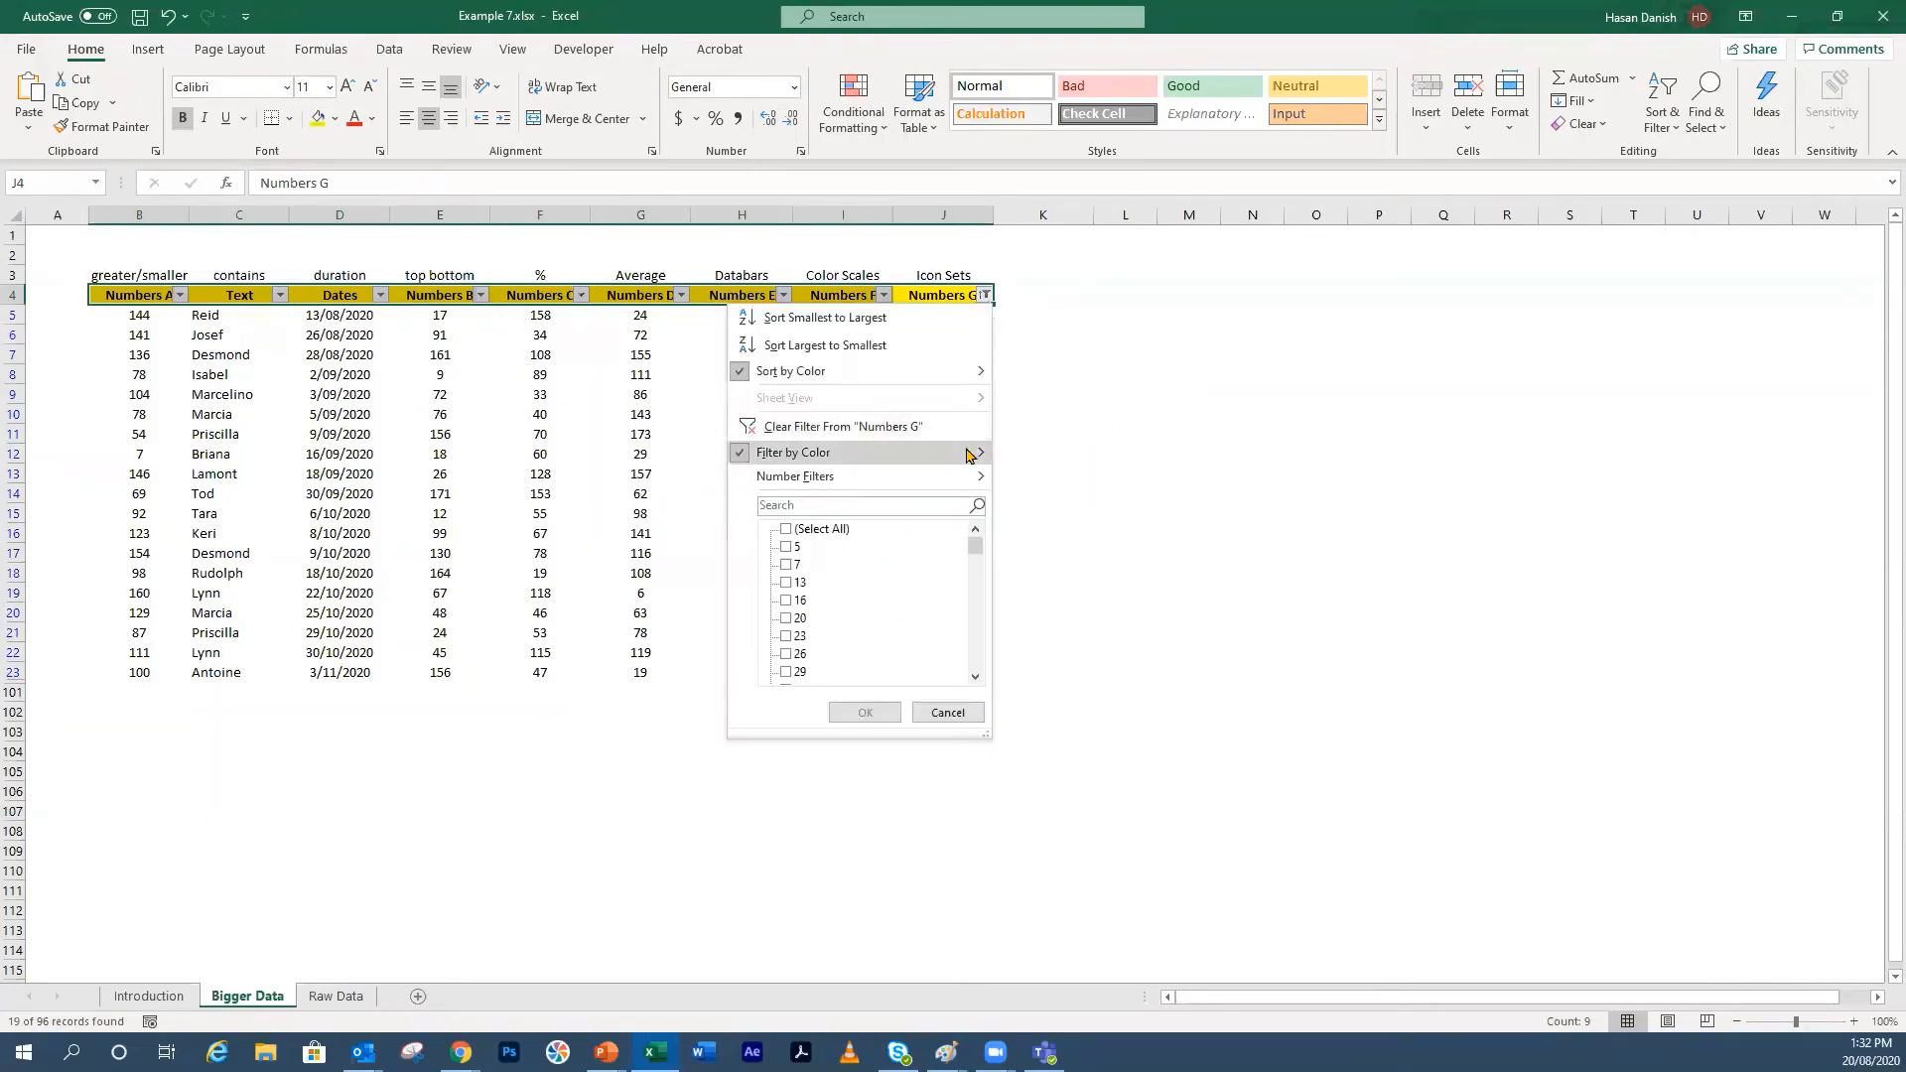
{"action": "mouse_move", "coordinate": [978, 453]}
{"action": "left_click", "coordinate": [1011, 494]}
{"action": "left_click", "coordinate": [1009, 475]}
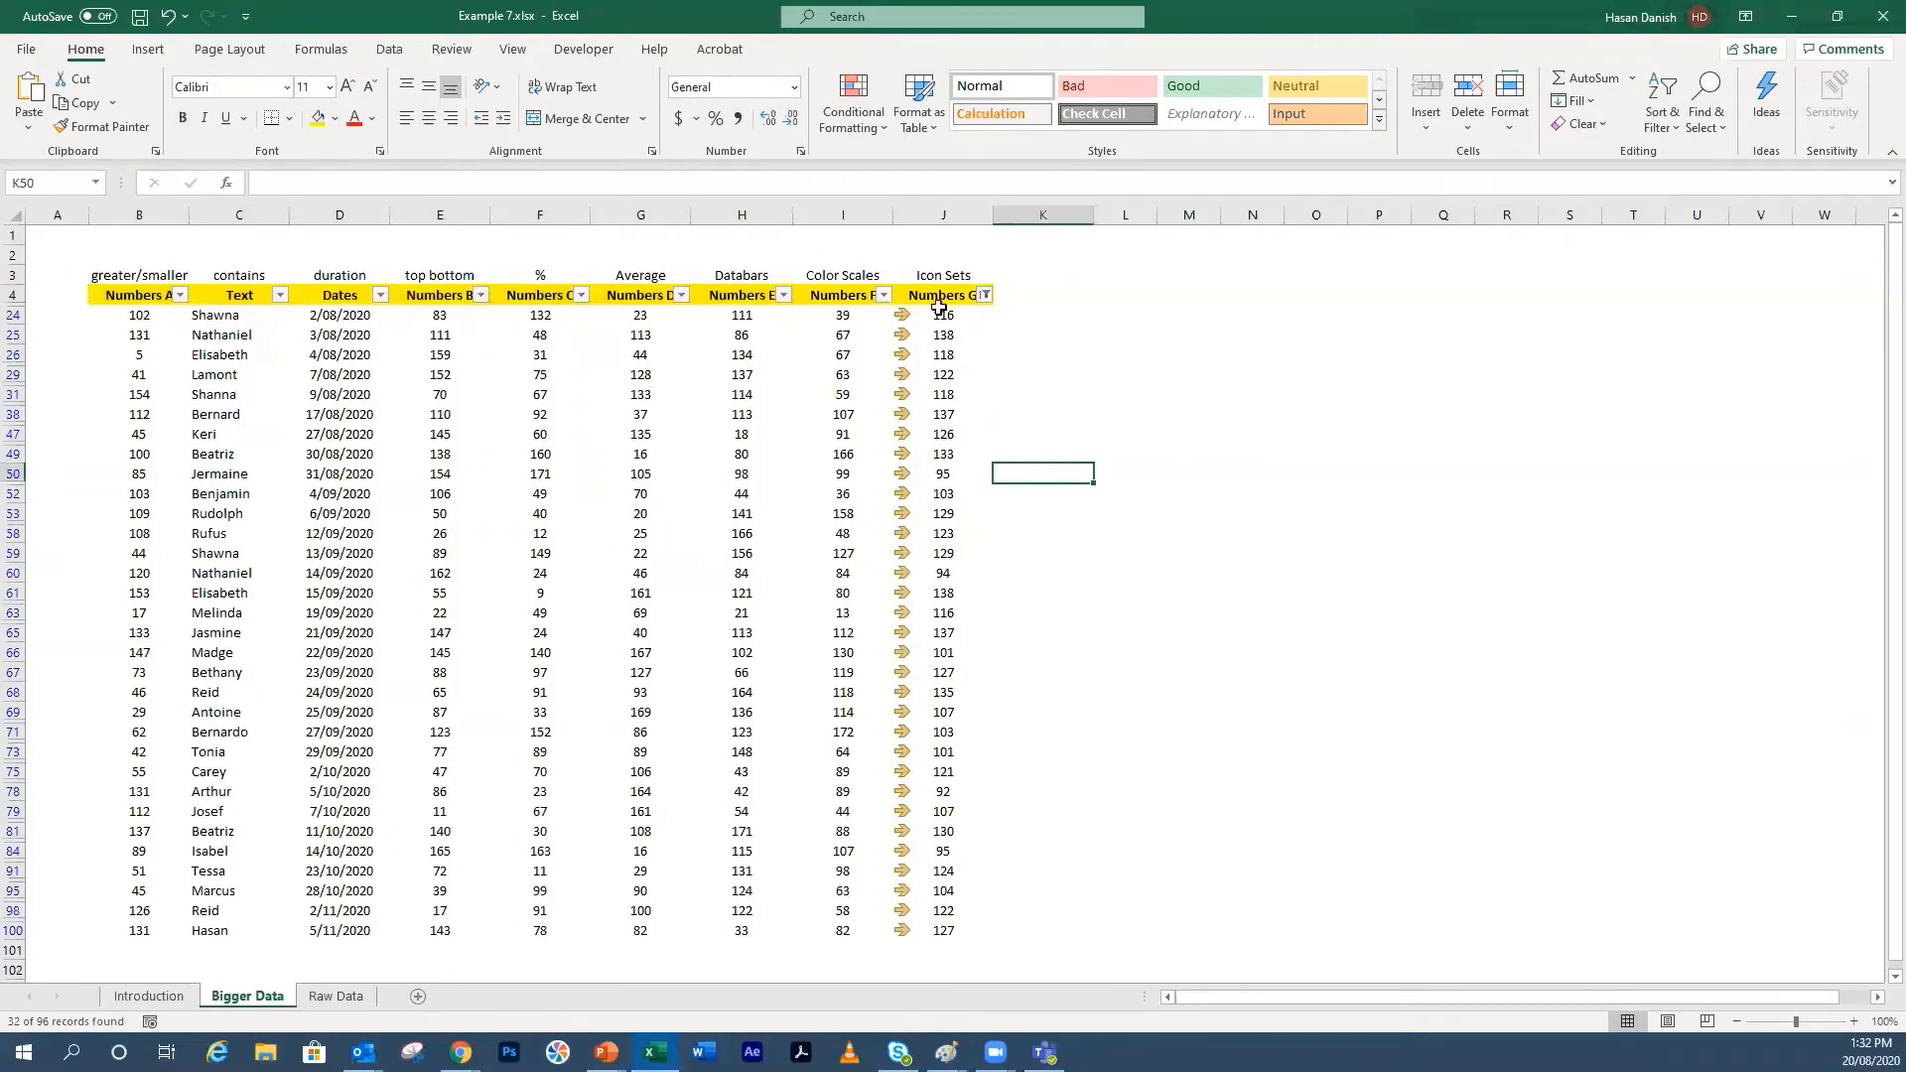
Step: Clear the Numbers G icon filter to bring back all rows of the table
{"action": "left_click_drag", "start_coordinate": [941, 316], "coordinate": [943, 752]}
{"action": "left_click", "coordinate": [968, 414]}
{"action": "left_click", "coordinate": [1676, 127]}
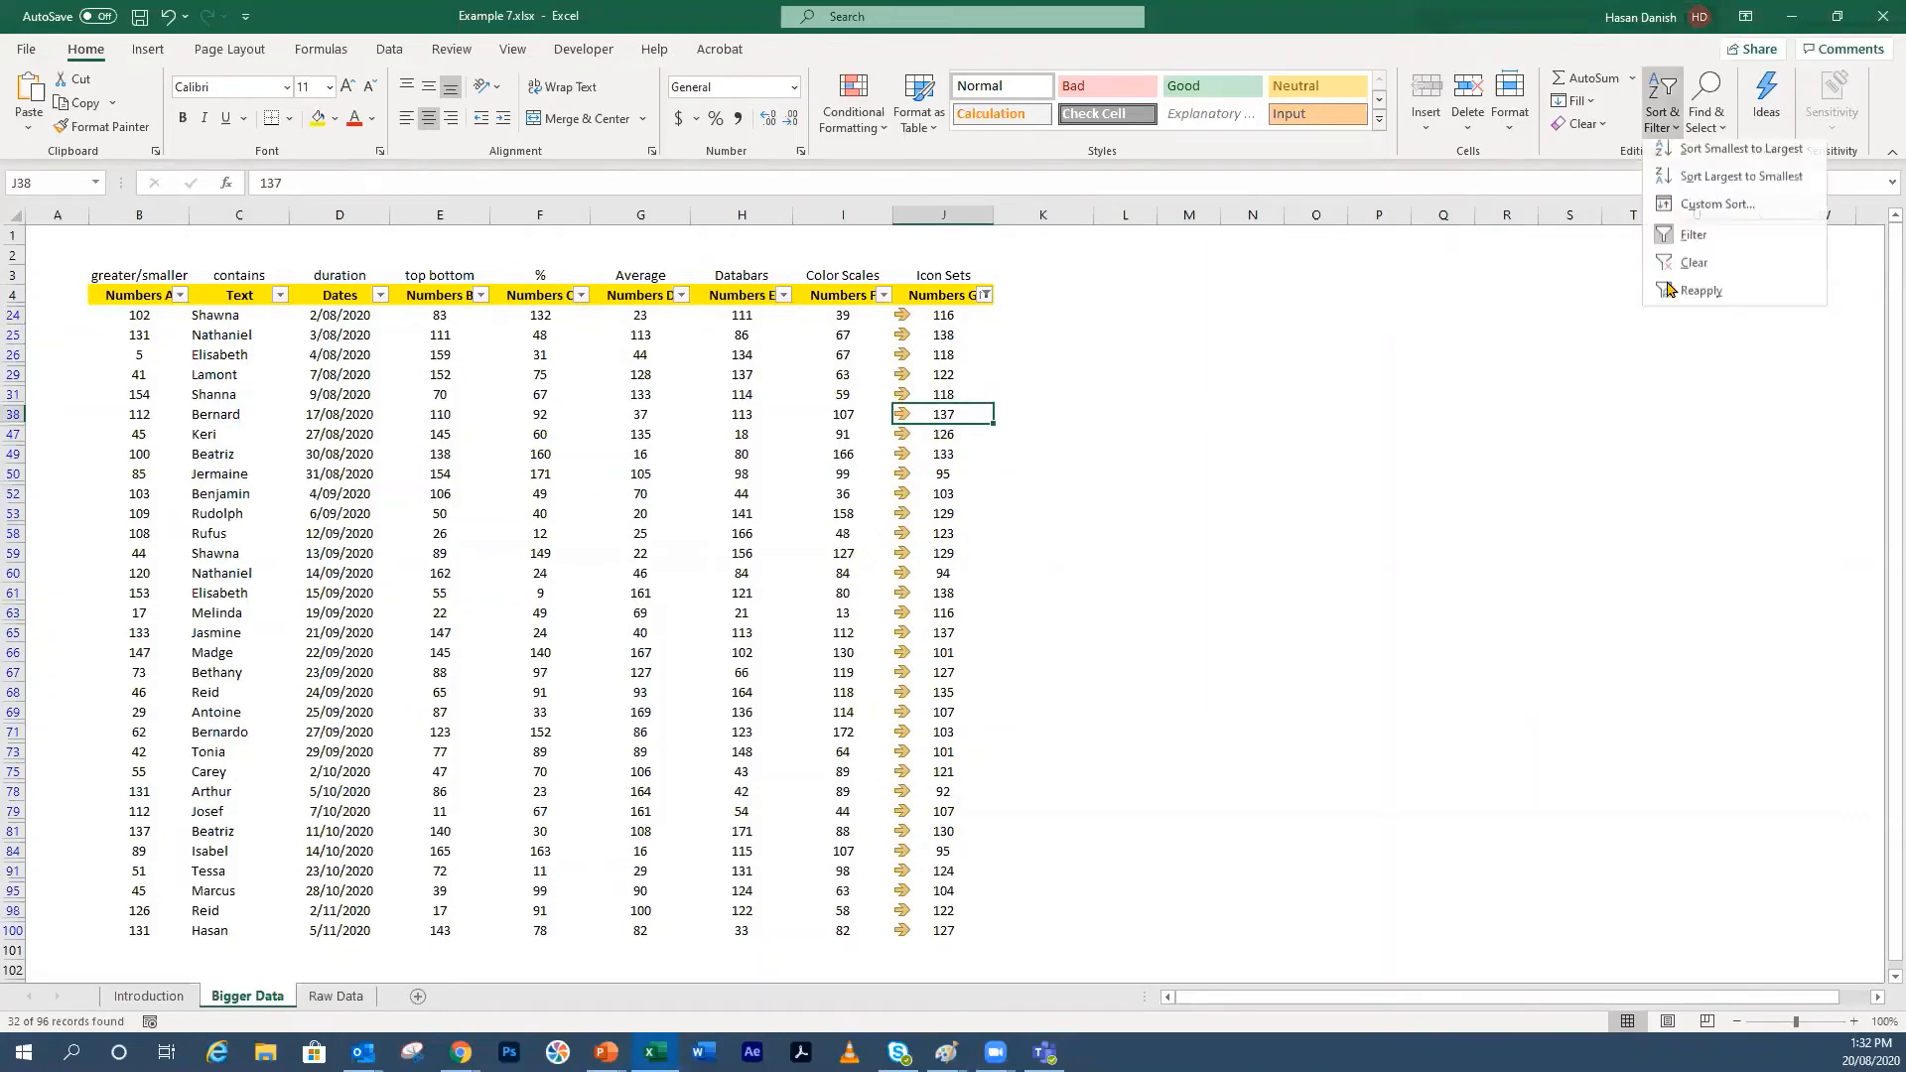
{"action": "left_click", "coordinate": [1675, 274]}
Step: Select the Numbers G values down to row 100 and clear their conditional formatting rules
{"action": "left_click_drag", "start_coordinate": [944, 315], "coordinate": [956, 950]}
{"action": "left_click", "coordinate": [855, 109]}
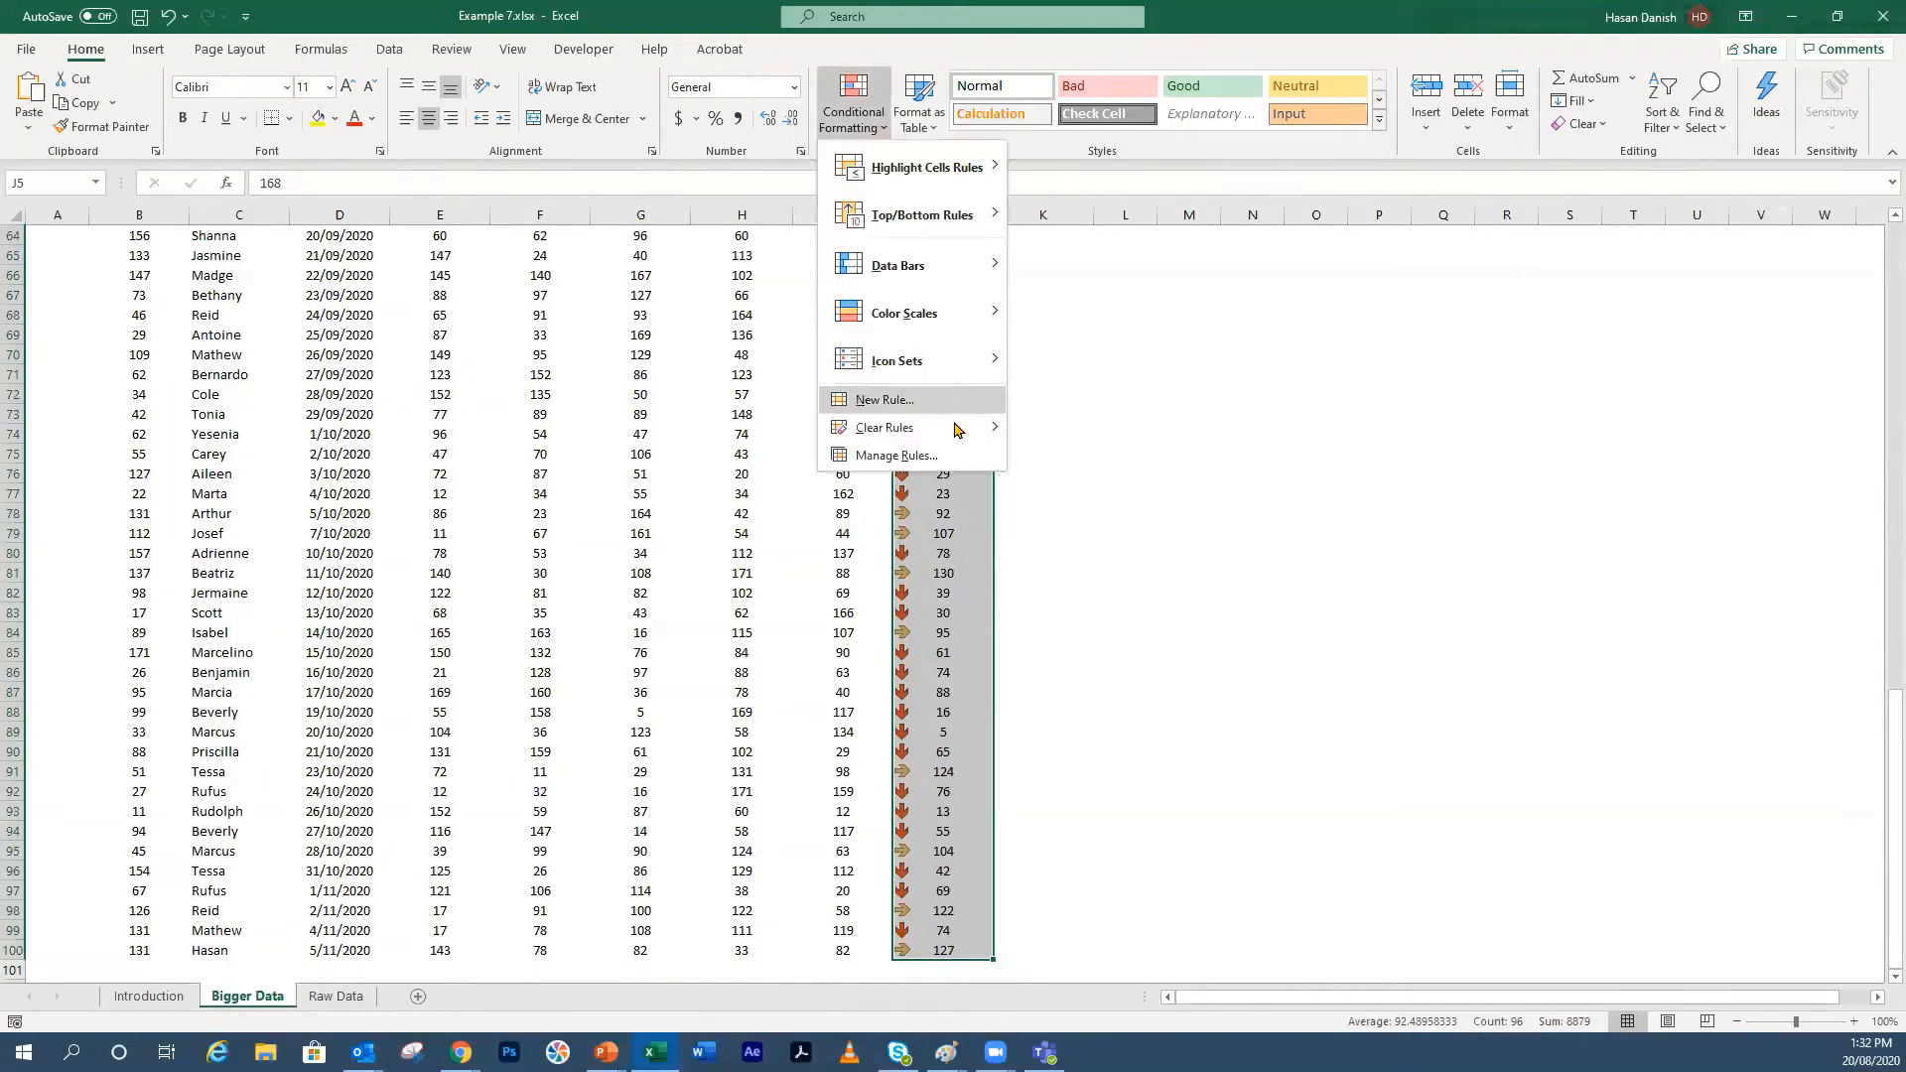
{"action": "mouse_move", "coordinate": [962, 427]}
{"action": "left_click", "coordinate": [1053, 455]}
Step: Look through the available conditional formatting icon sets without applying one to Numbers G
{"action": "left_click", "coordinate": [877, 134]}
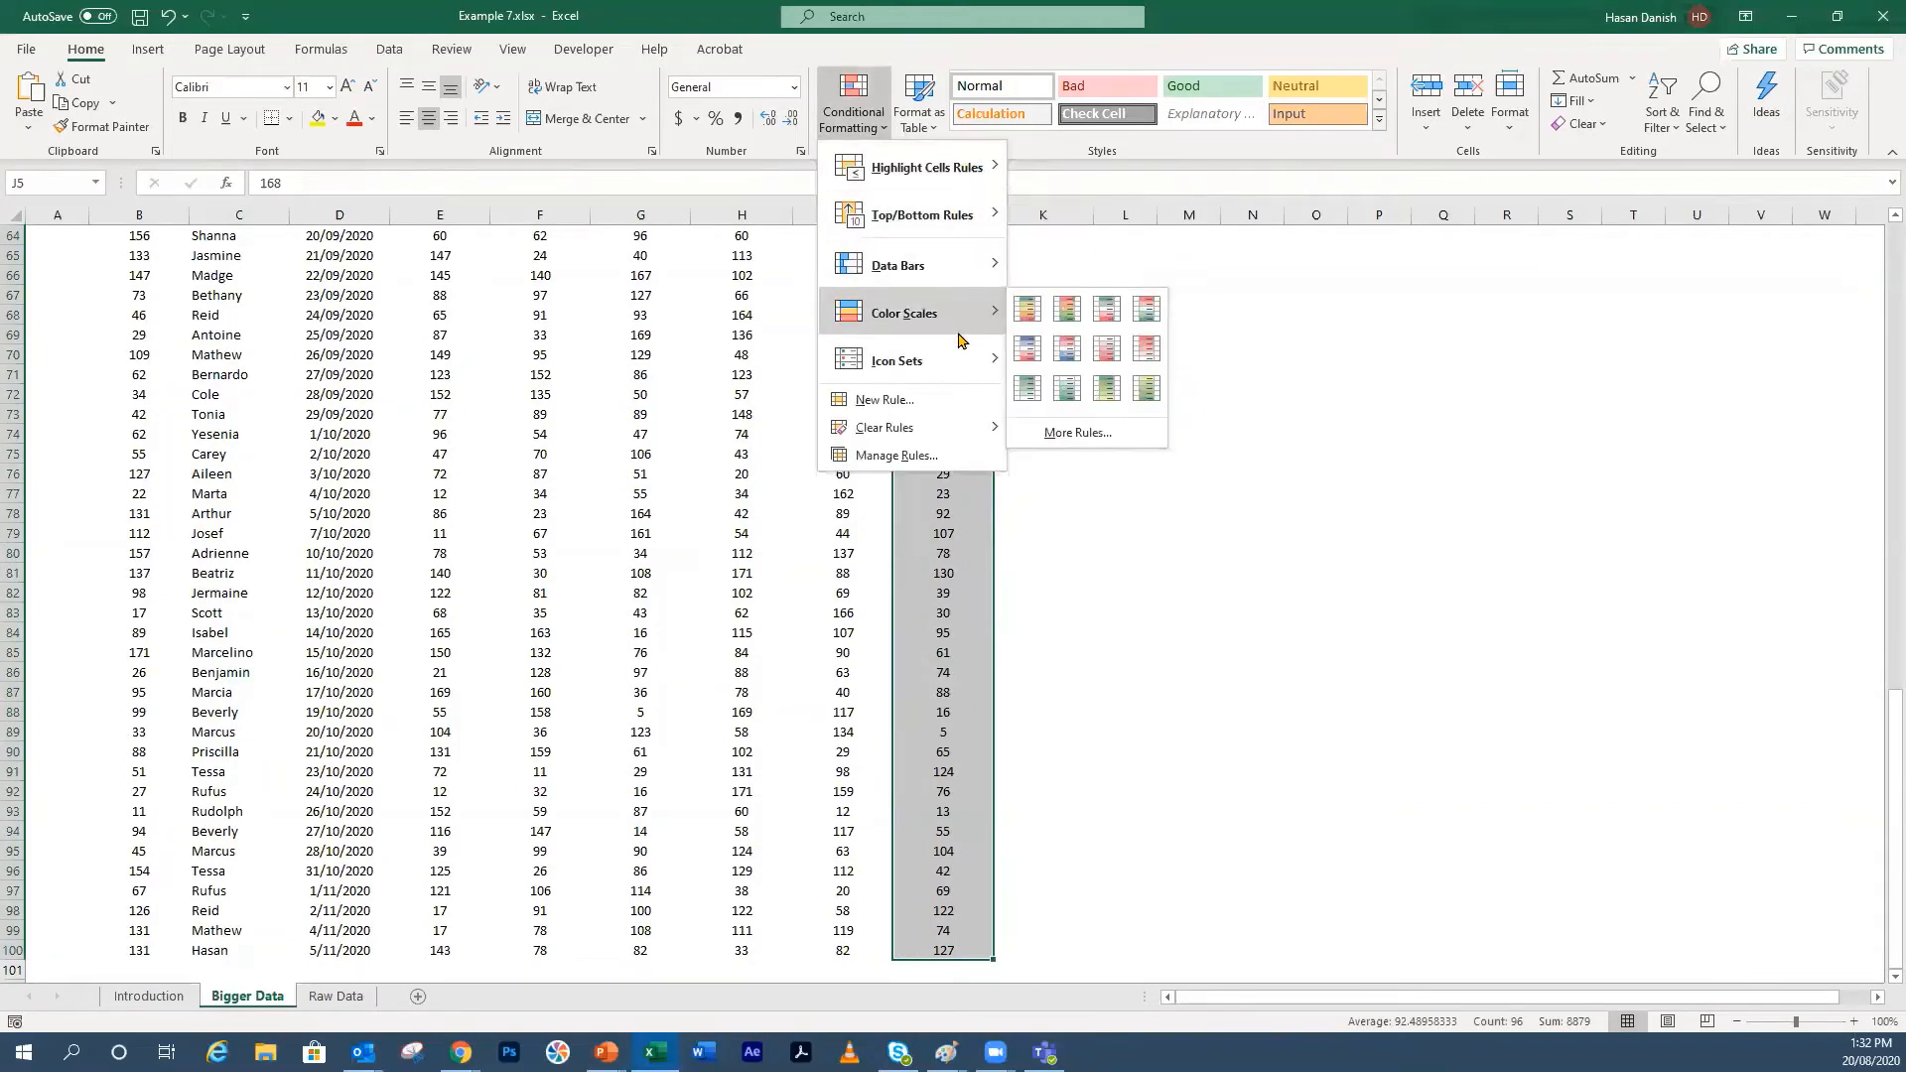
{"action": "mouse_move", "coordinate": [963, 371]}
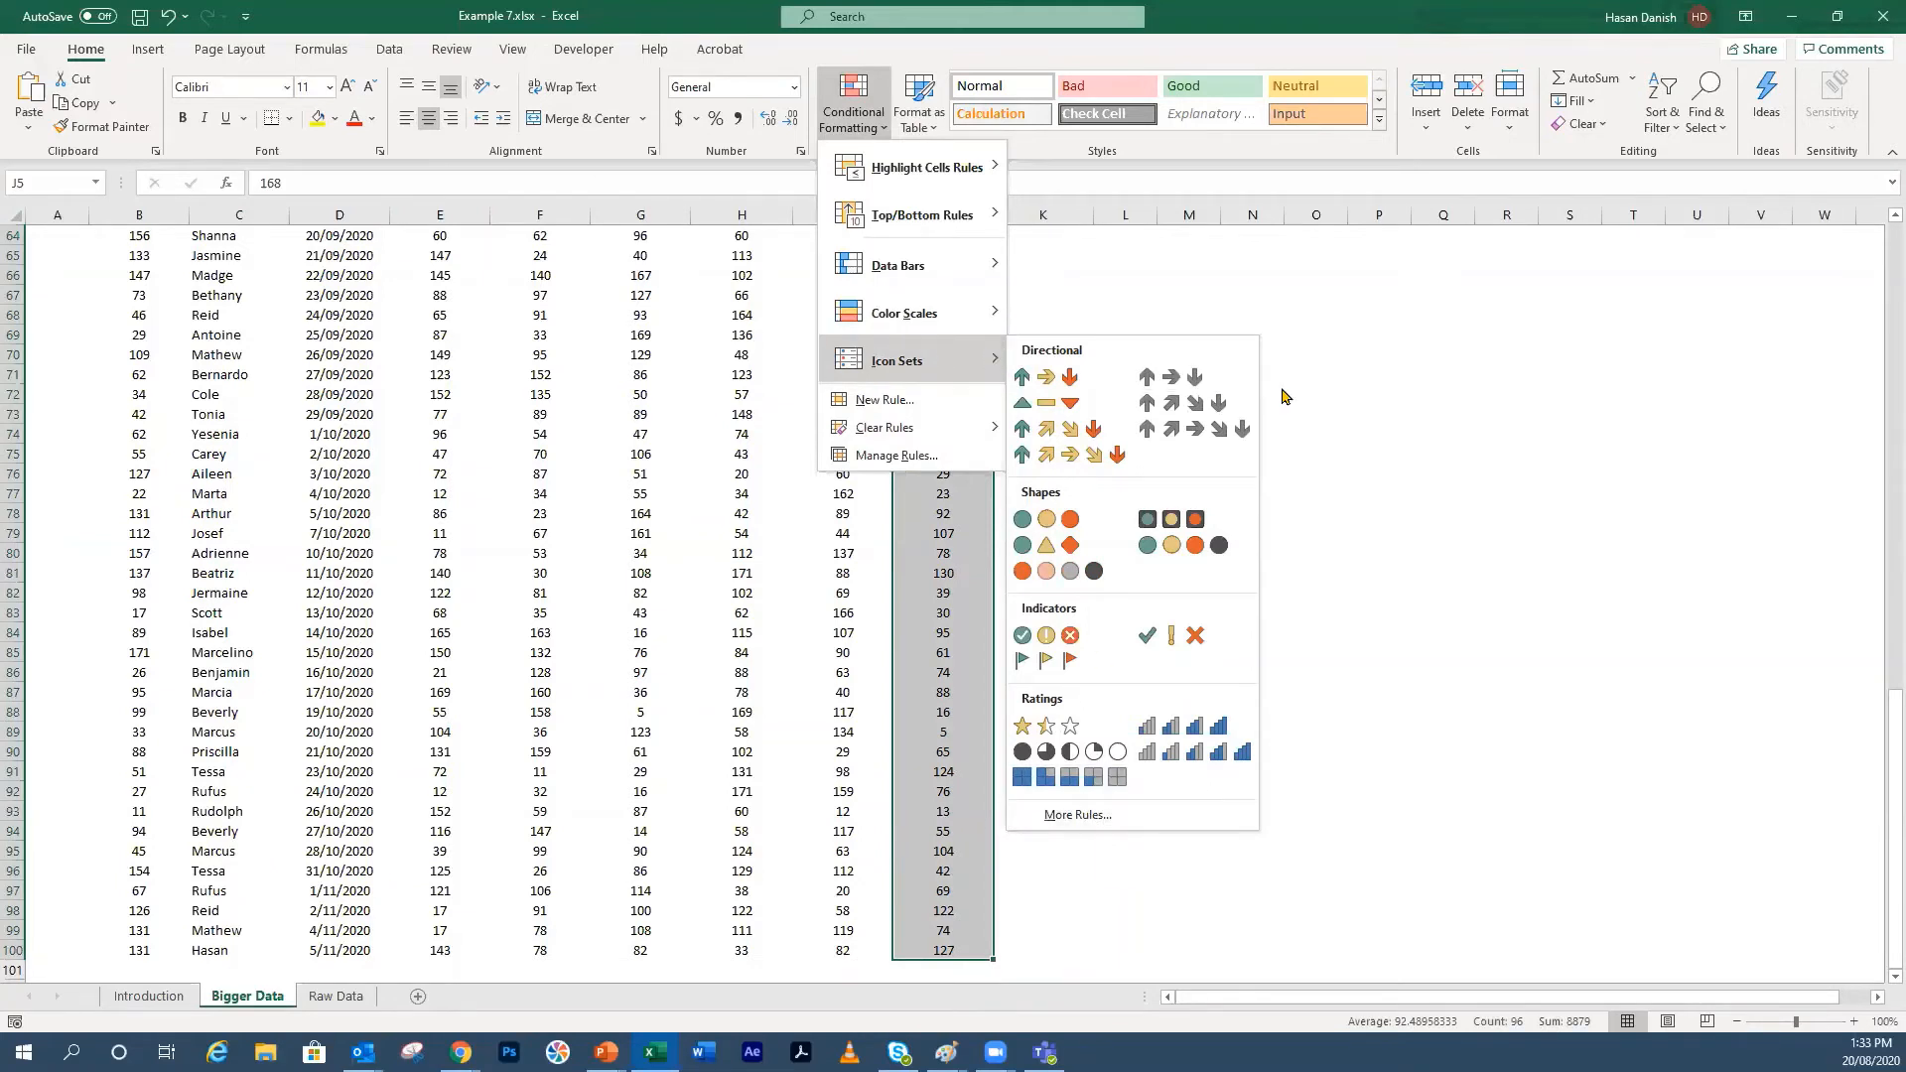
{"action": "key", "text": "Escape"}
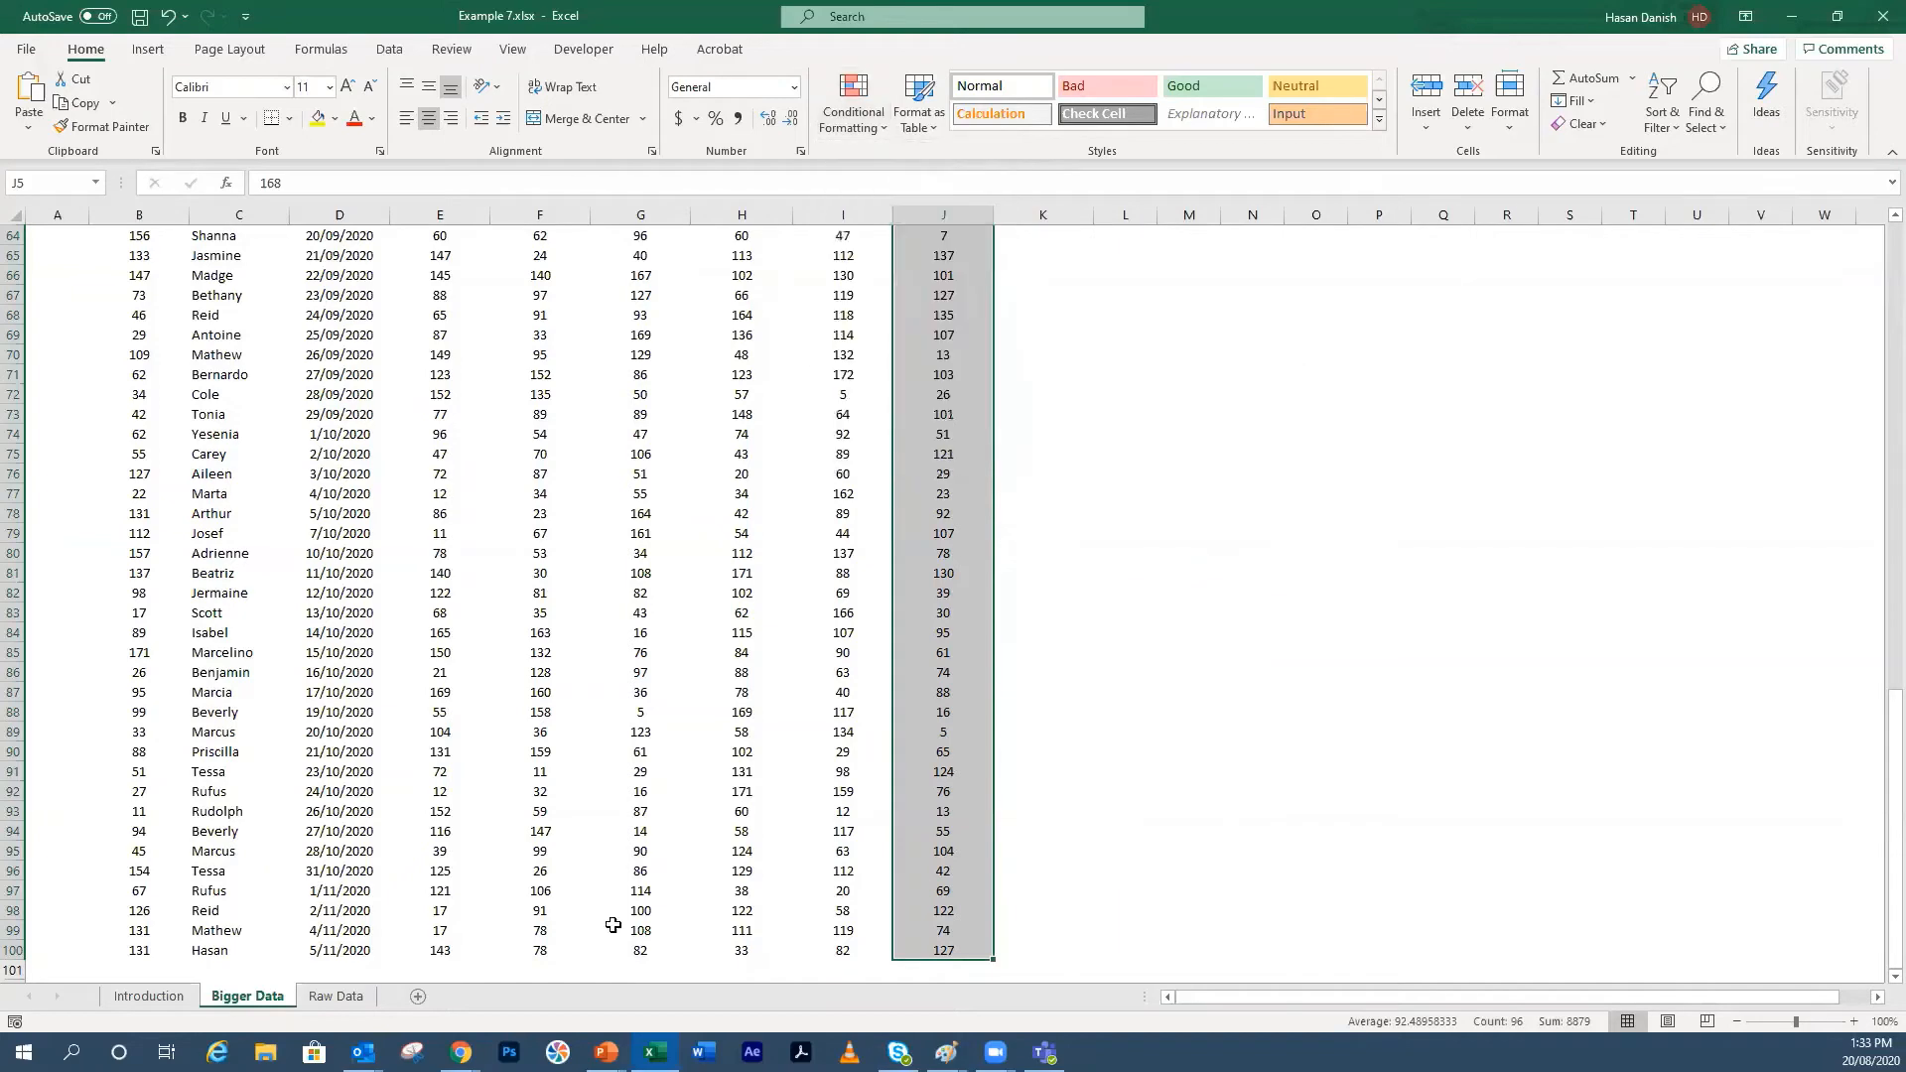
Step: Switch to the PowerPoint slide show and review the TODAY'S Learning overview beyond Icon Sets
{"action": "mouse_move", "coordinate": [606, 1052]}
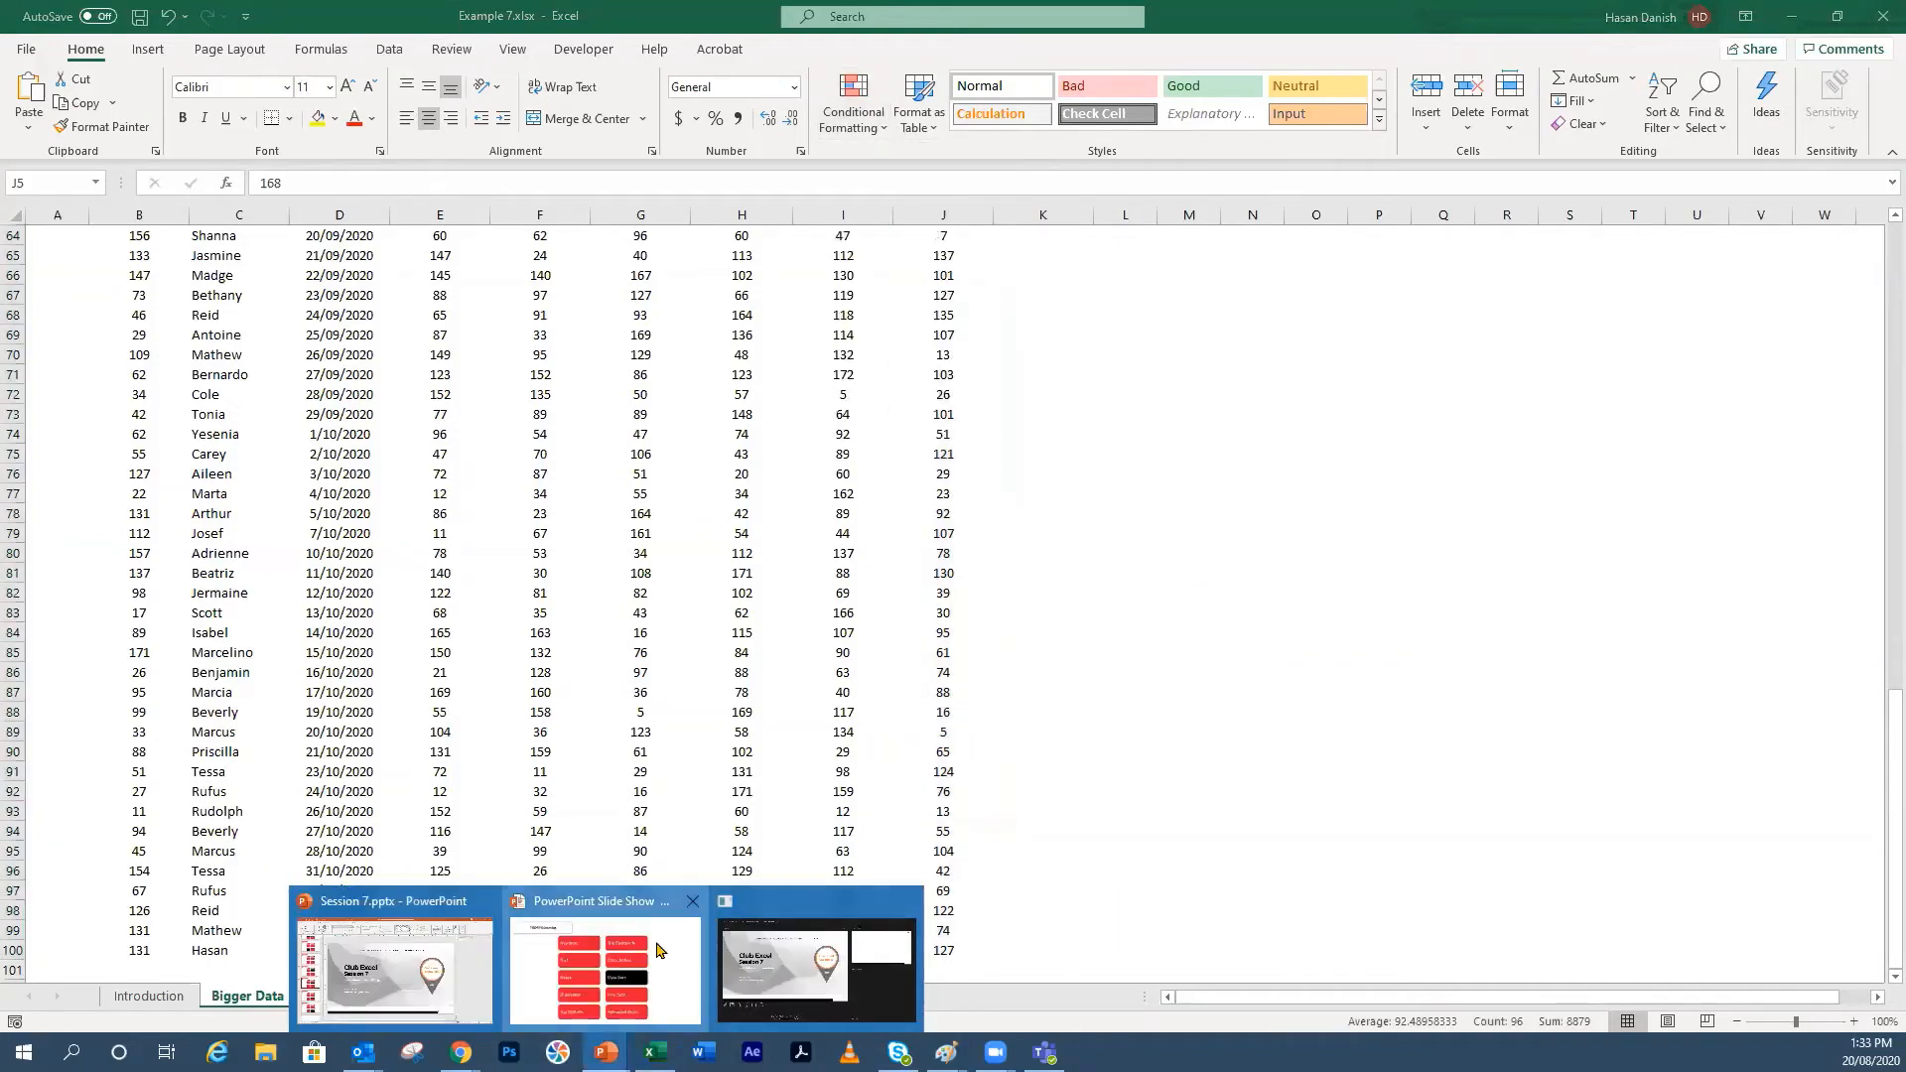
{"action": "left_click", "coordinate": [660, 944]}
{"action": "left_click", "coordinate": [1440, 684]}
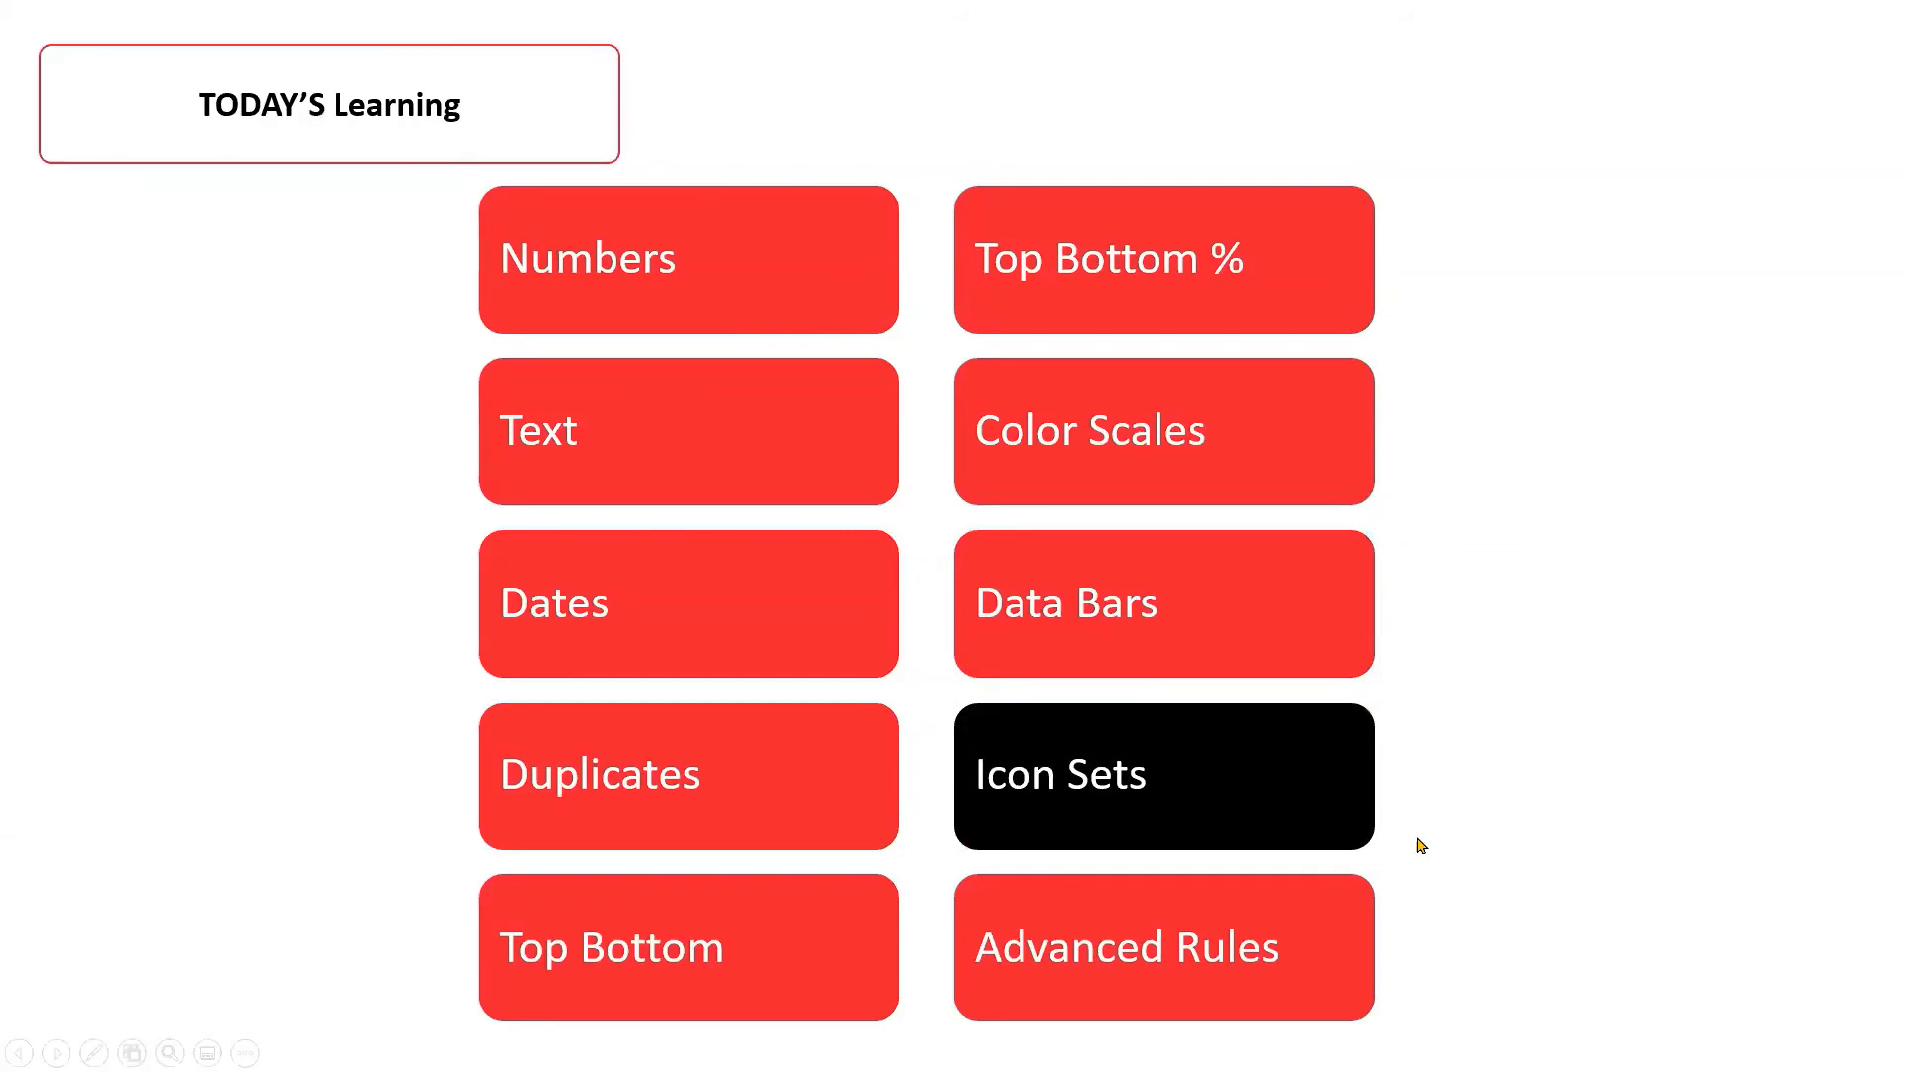
{"action": "left_click", "coordinate": [1486, 729]}
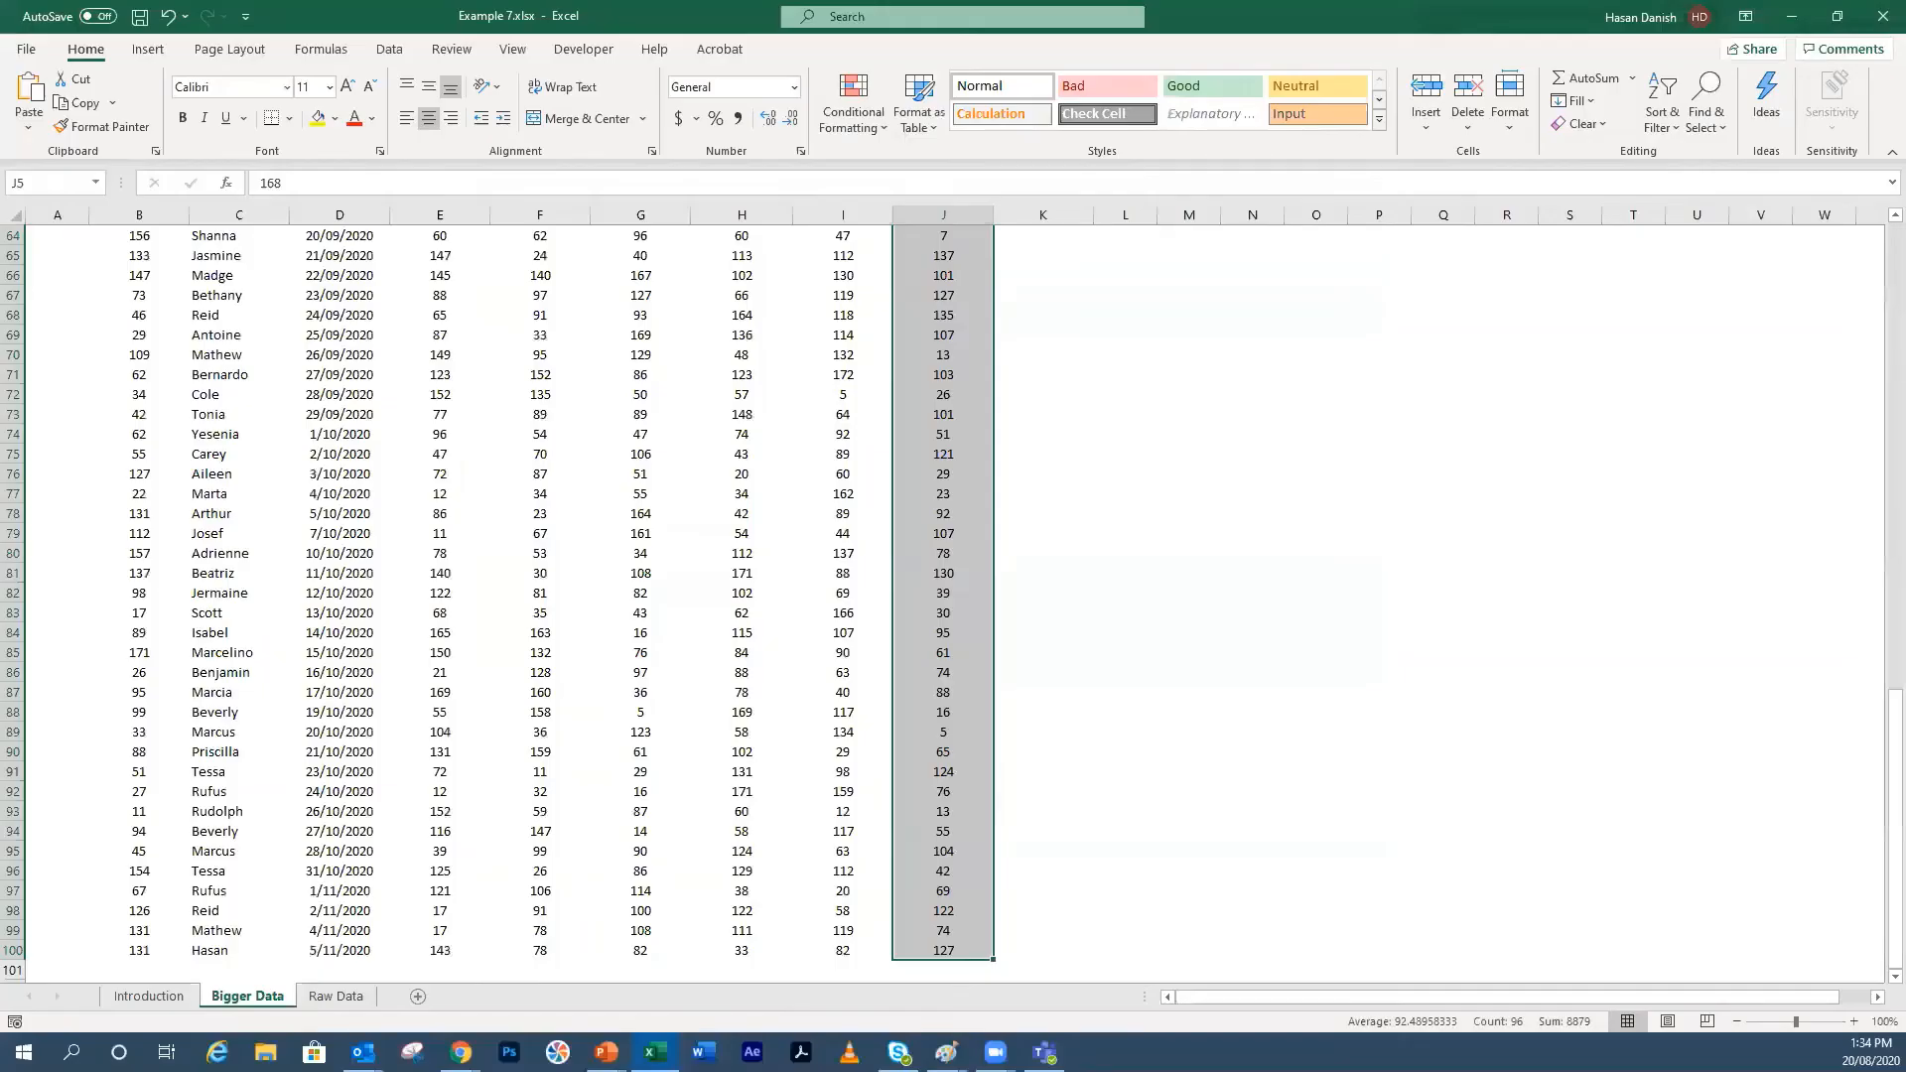
Step: Back in Excel, open the Raw Data sheet and hide its gridlines
{"action": "left_click", "coordinate": [759, 495]}
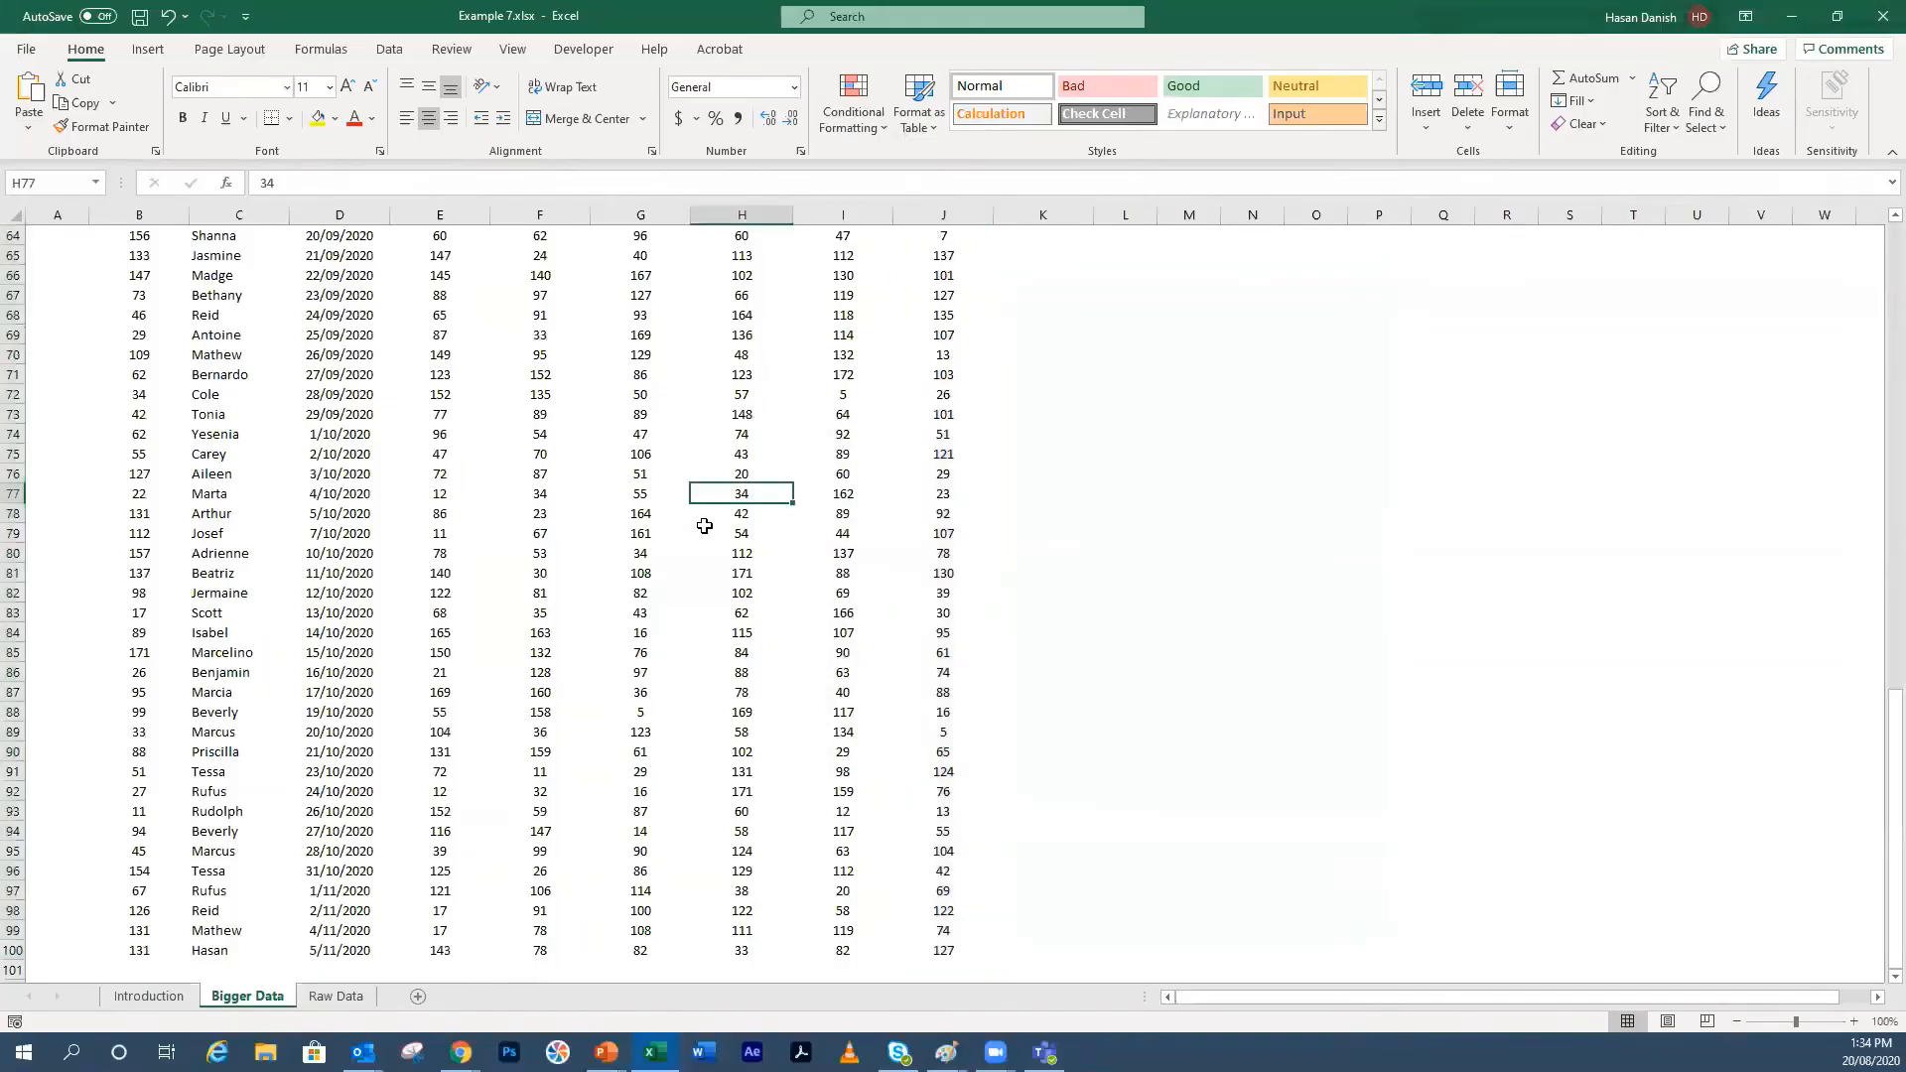
{"action": "scroll", "coordinate": [372, 703], "scroll_direction": "up", "scroll_amount": 14}
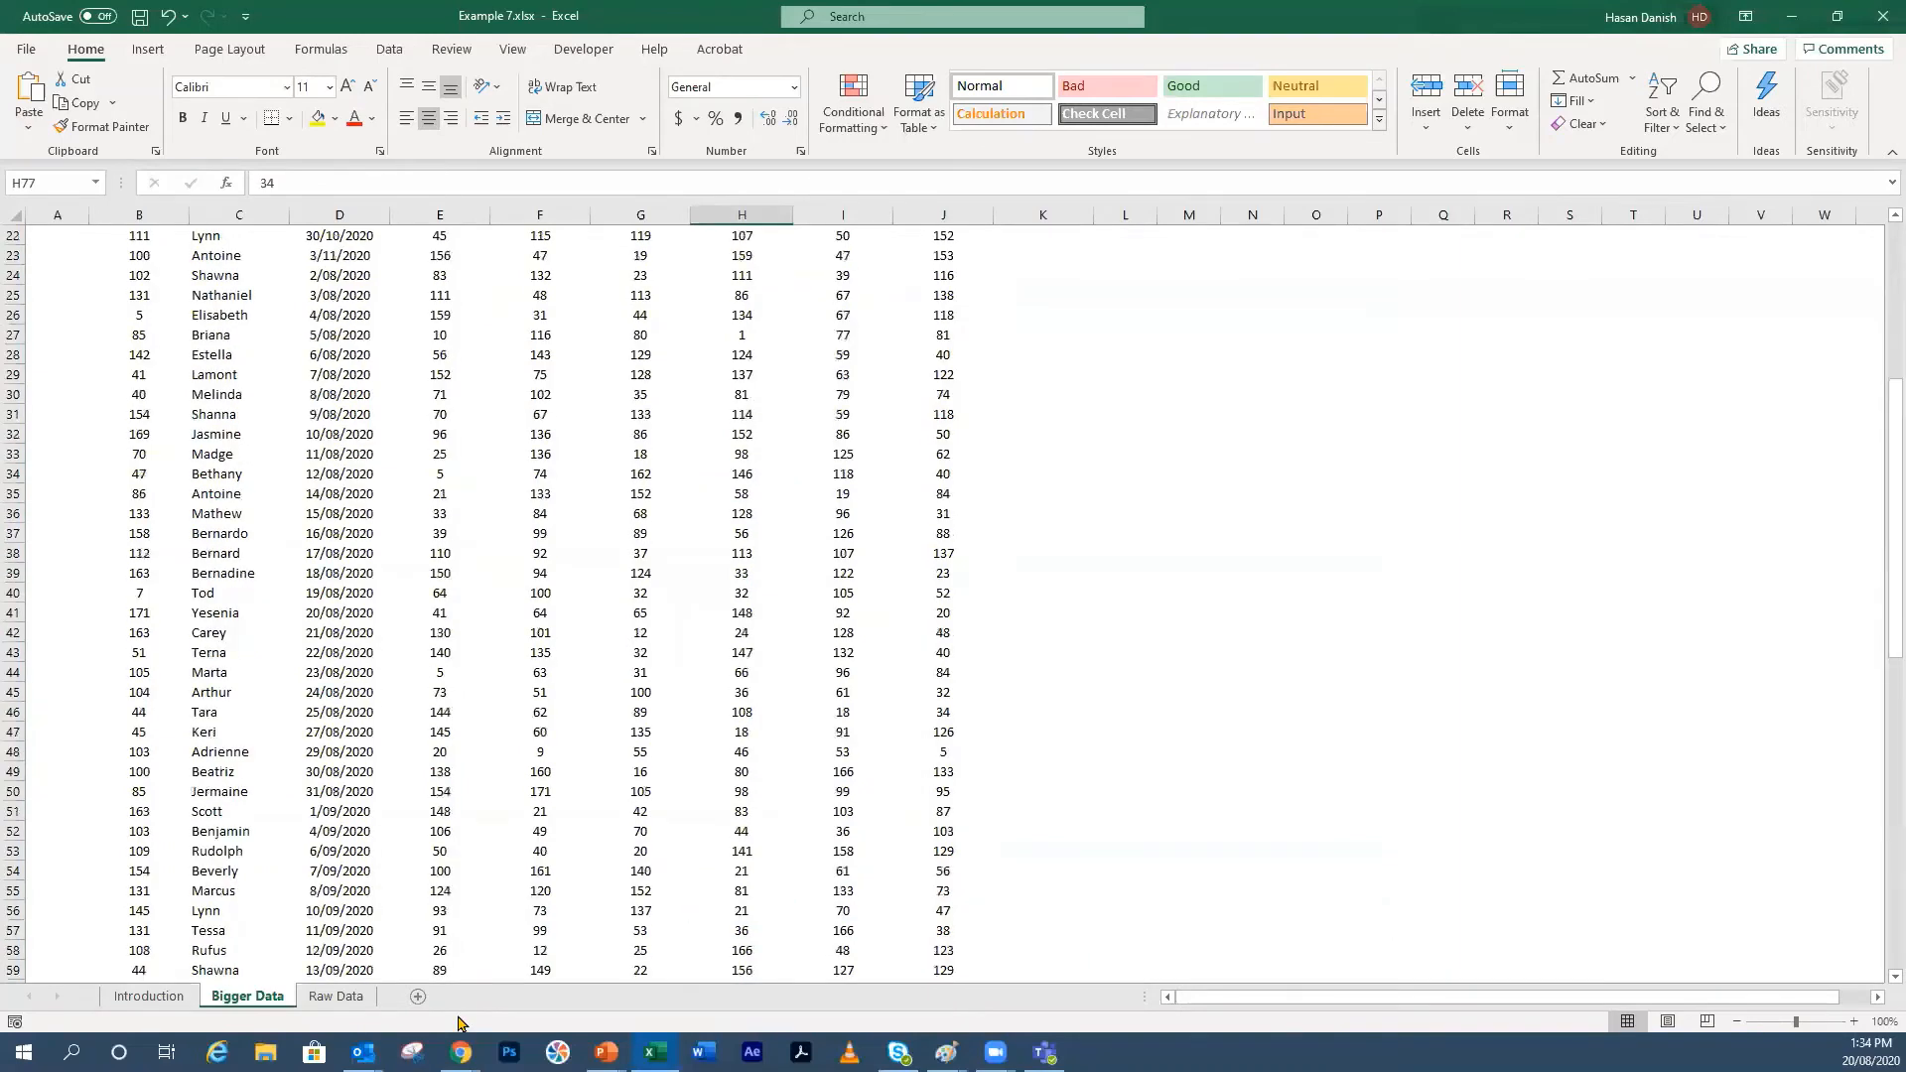
{"action": "left_click", "coordinate": [336, 997]}
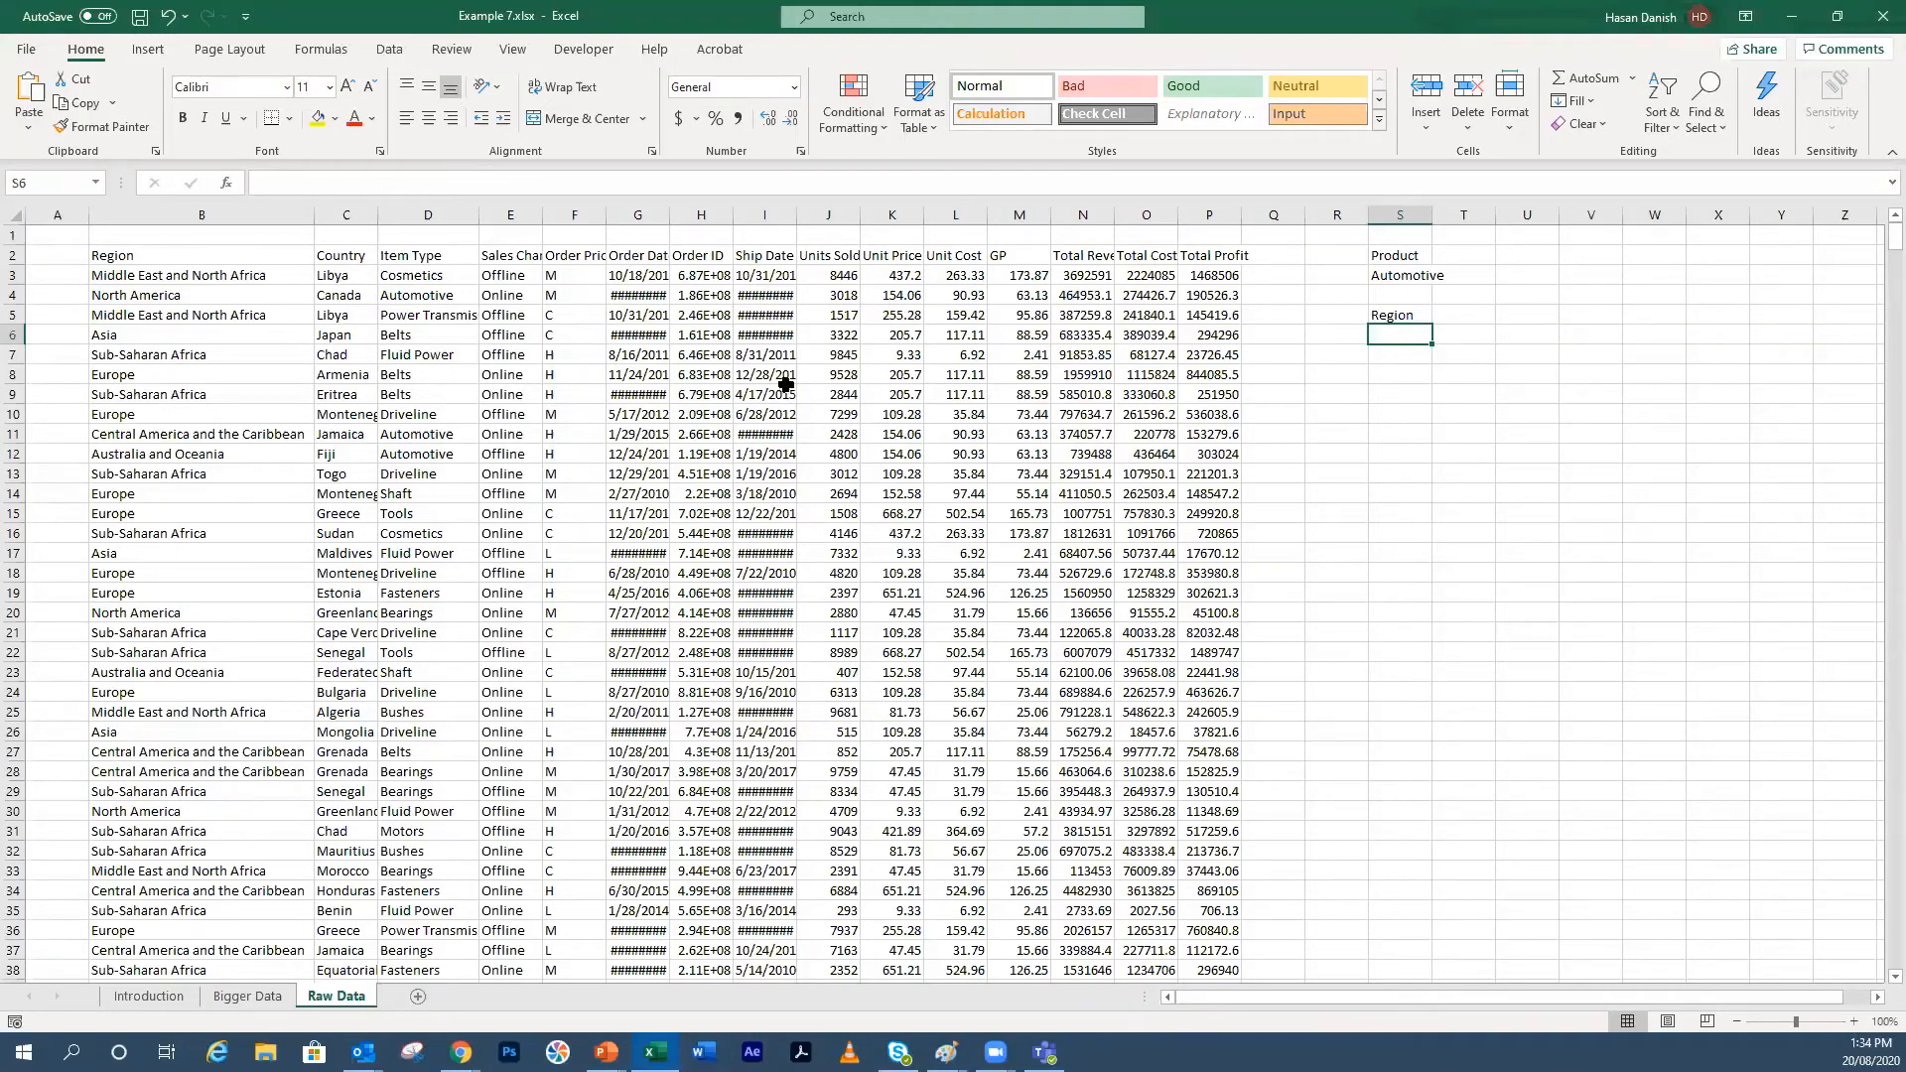
{"action": "left_click", "coordinate": [584, 317]}
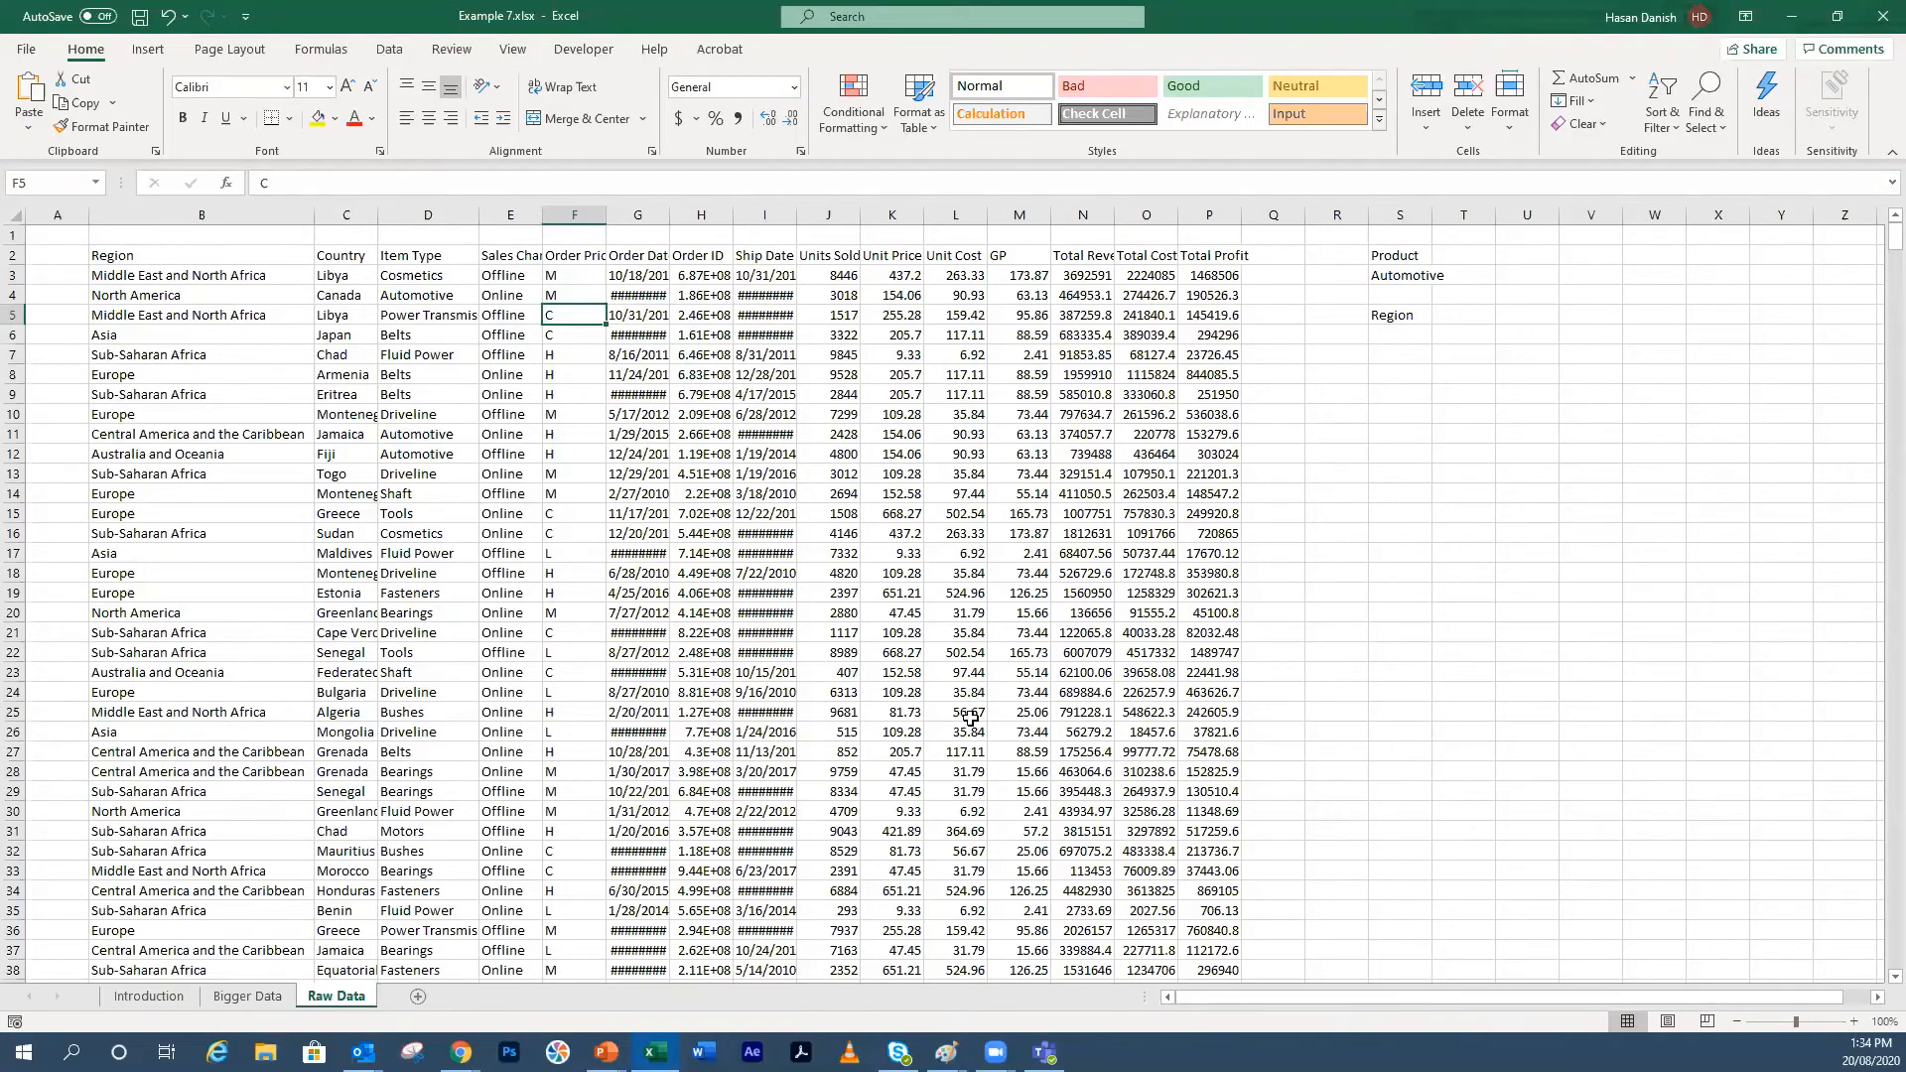
{"action": "scroll", "coordinate": [962, 718], "scroll_direction": "down", "scroll_amount": 13}
{"action": "scroll", "coordinate": [962, 718], "scroll_direction": "up", "scroll_amount": 13}
{"action": "left_click", "coordinate": [518, 50]}
{"action": "left_click", "coordinate": [471, 118]}
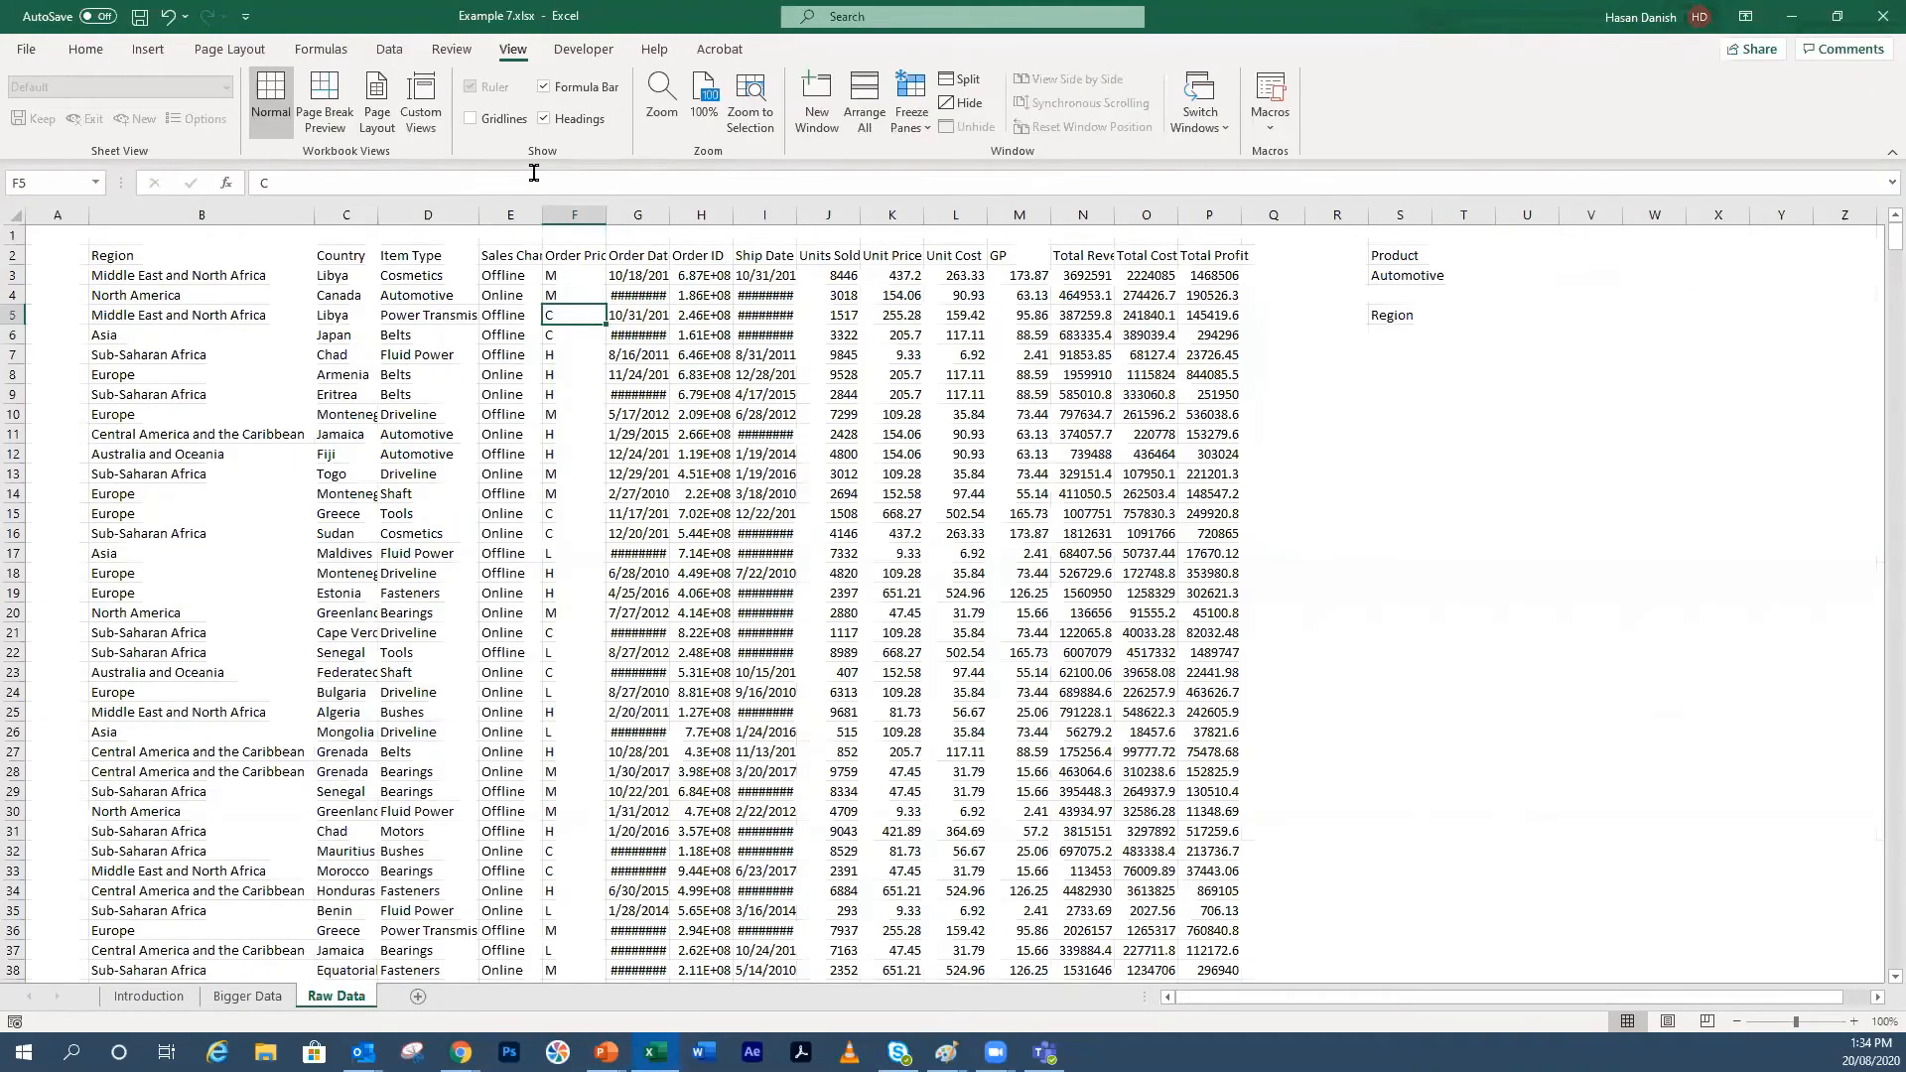
Step: Format the Raw Data header row B2:P2 with a yellow fill, bold text and centered alignment
{"action": "left_click_drag", "start_coordinate": [79, 256], "coordinate": [1213, 258]}
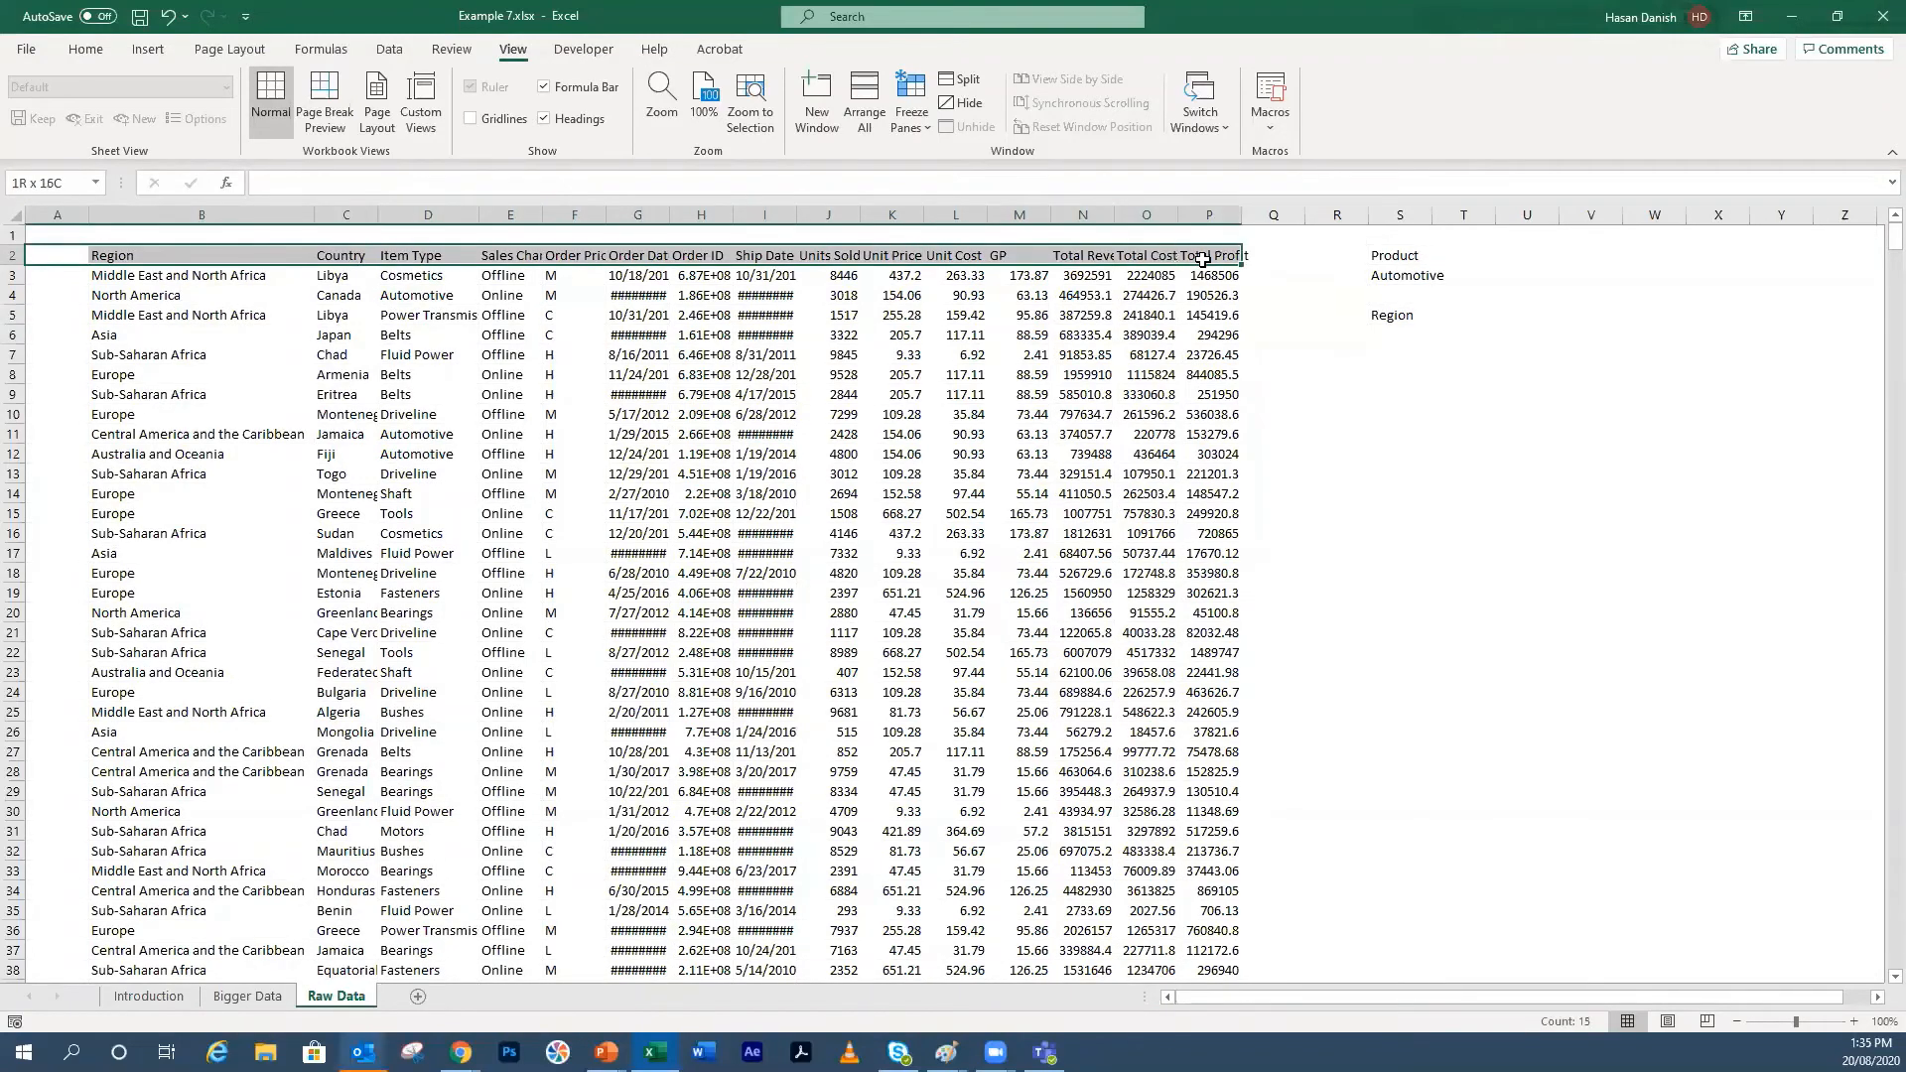
{"action": "left_click", "coordinate": [87, 49]}
{"action": "left_click_drag", "start_coordinate": [110, 256], "coordinate": [1213, 256]}
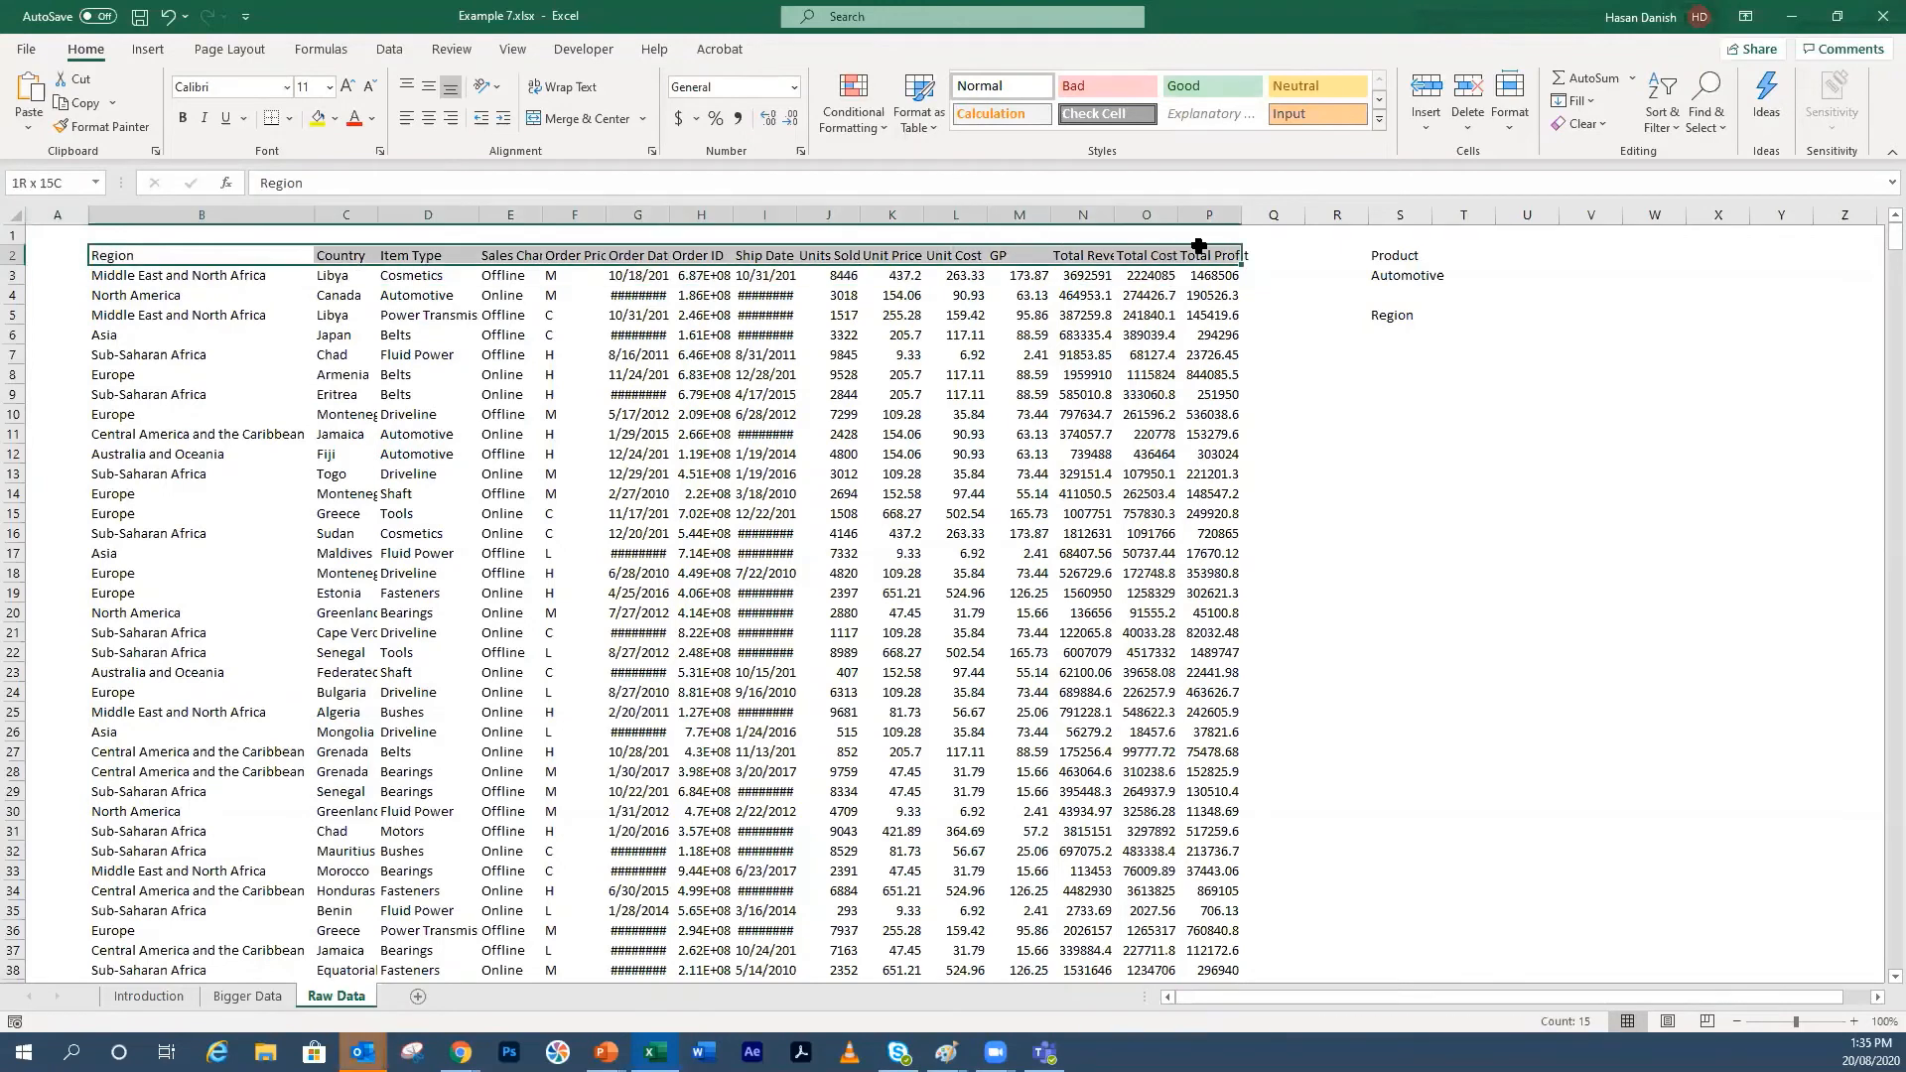
{"action": "left_click", "coordinate": [317, 118]}
{"action": "left_click", "coordinate": [180, 120]}
{"action": "left_click", "coordinate": [428, 118]}
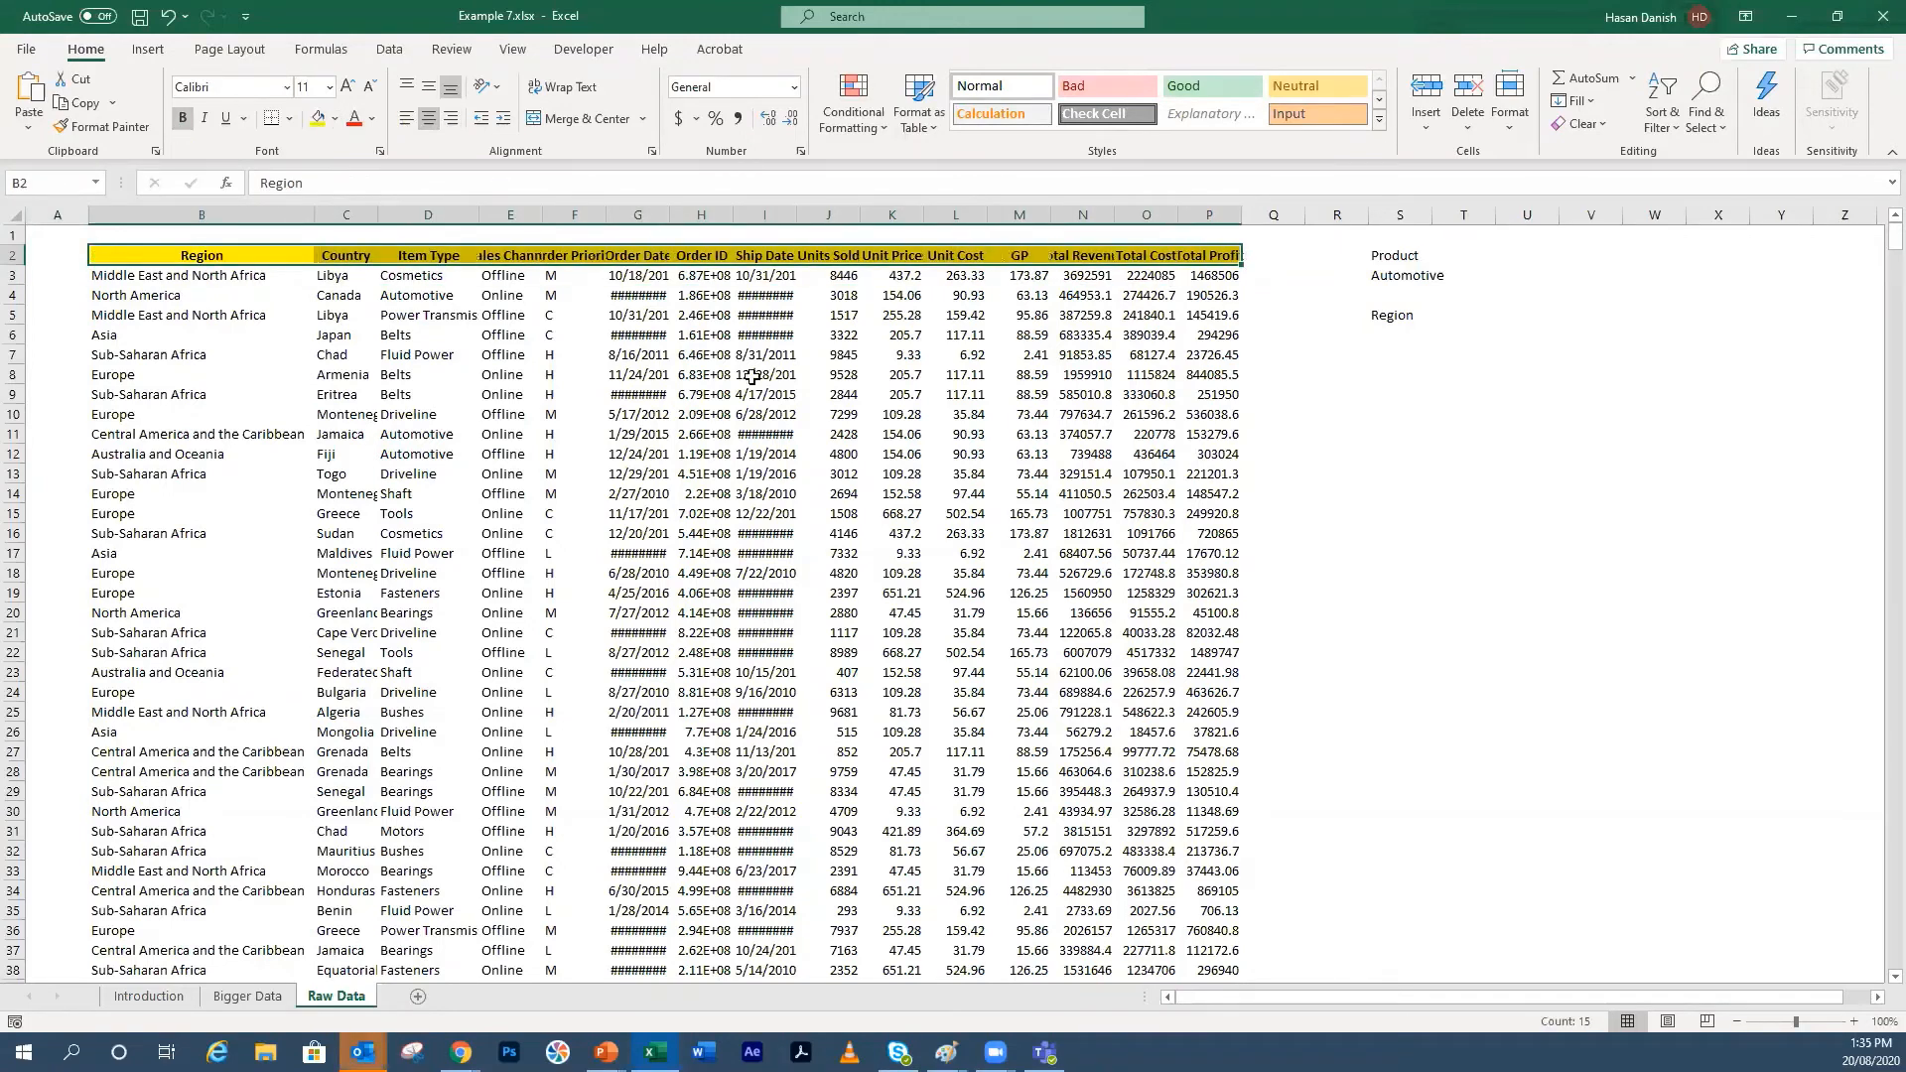
Step: Autofit the widths of columns B through P to their contents
{"action": "left_click_drag", "start_coordinate": [298, 214], "coordinate": [1237, 203]}
{"action": "double_click", "coordinate": [1241, 215]}
{"action": "left_click", "coordinate": [228, 313]}
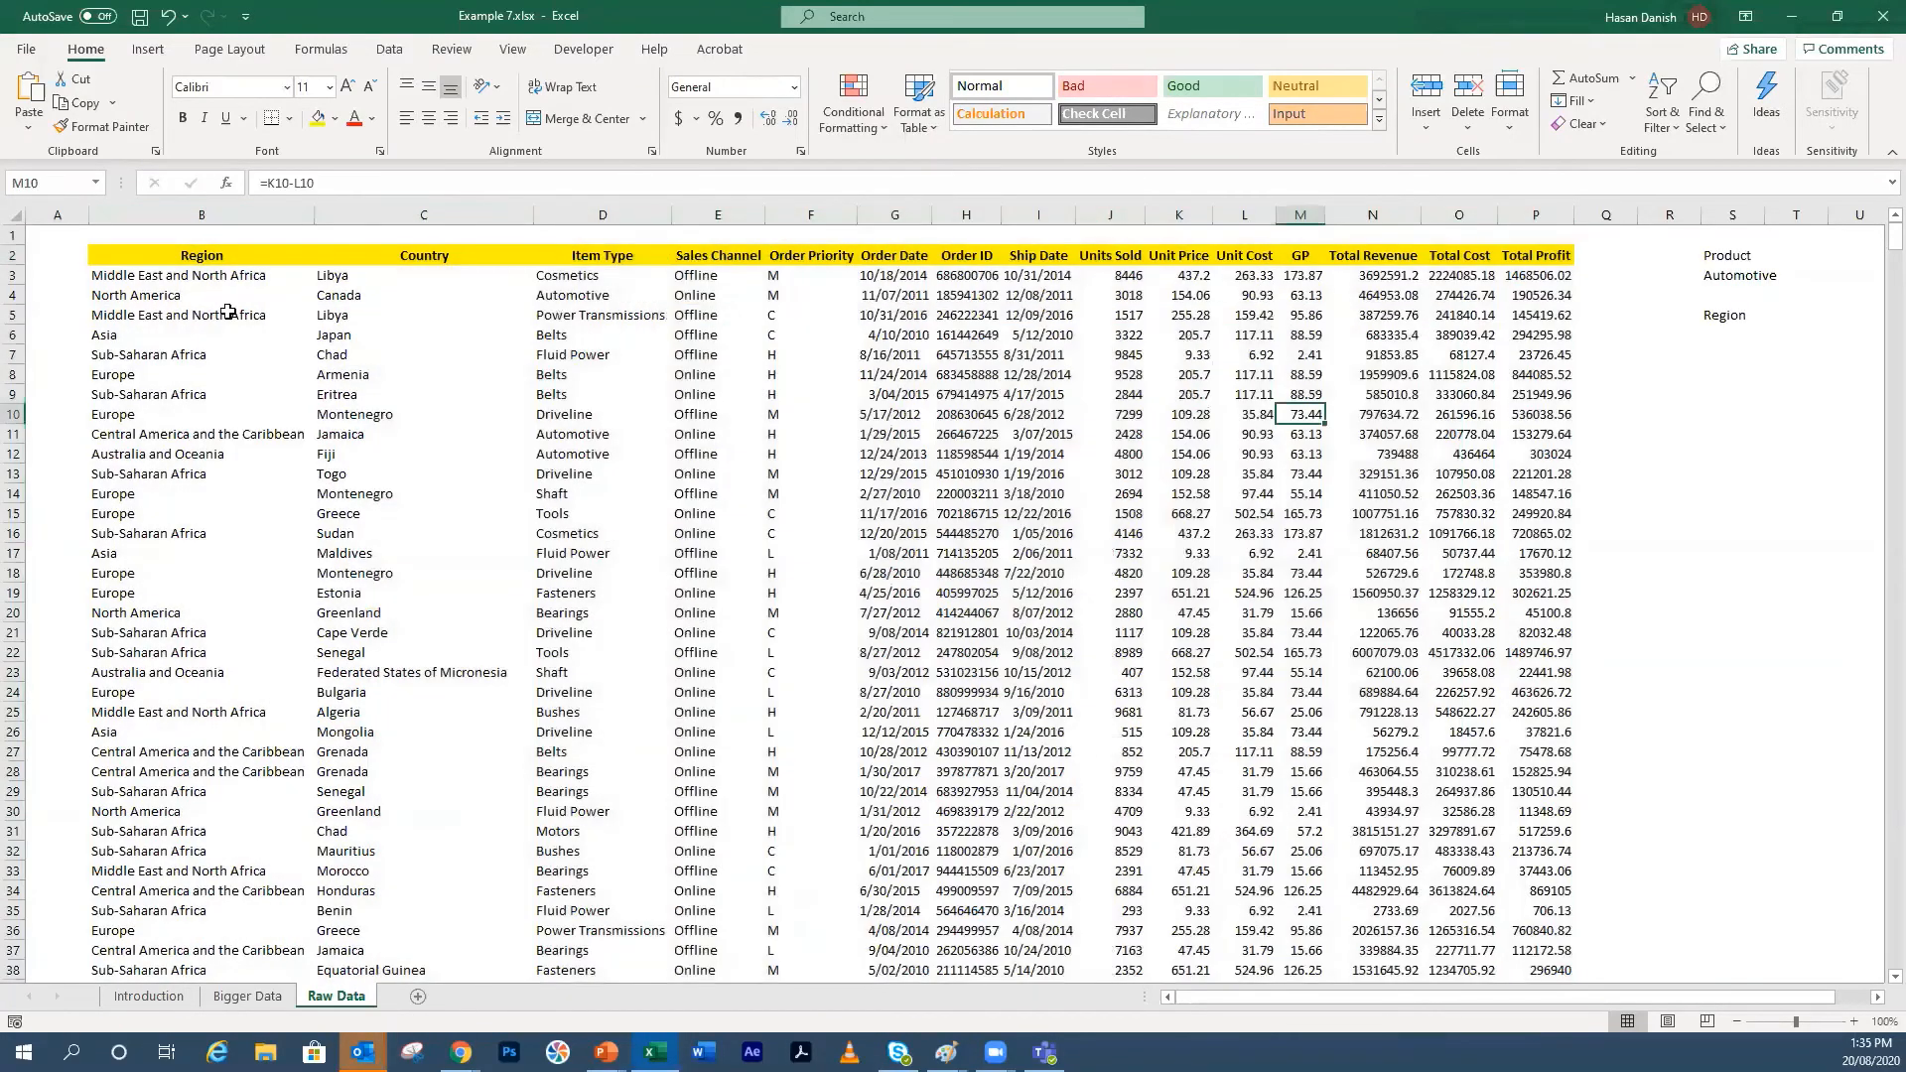
Step: Apply all borders to the Raw Data records in B3:P1002
{"action": "left_click_drag", "start_coordinate": [176, 276], "coordinate": [1548, 1003]}
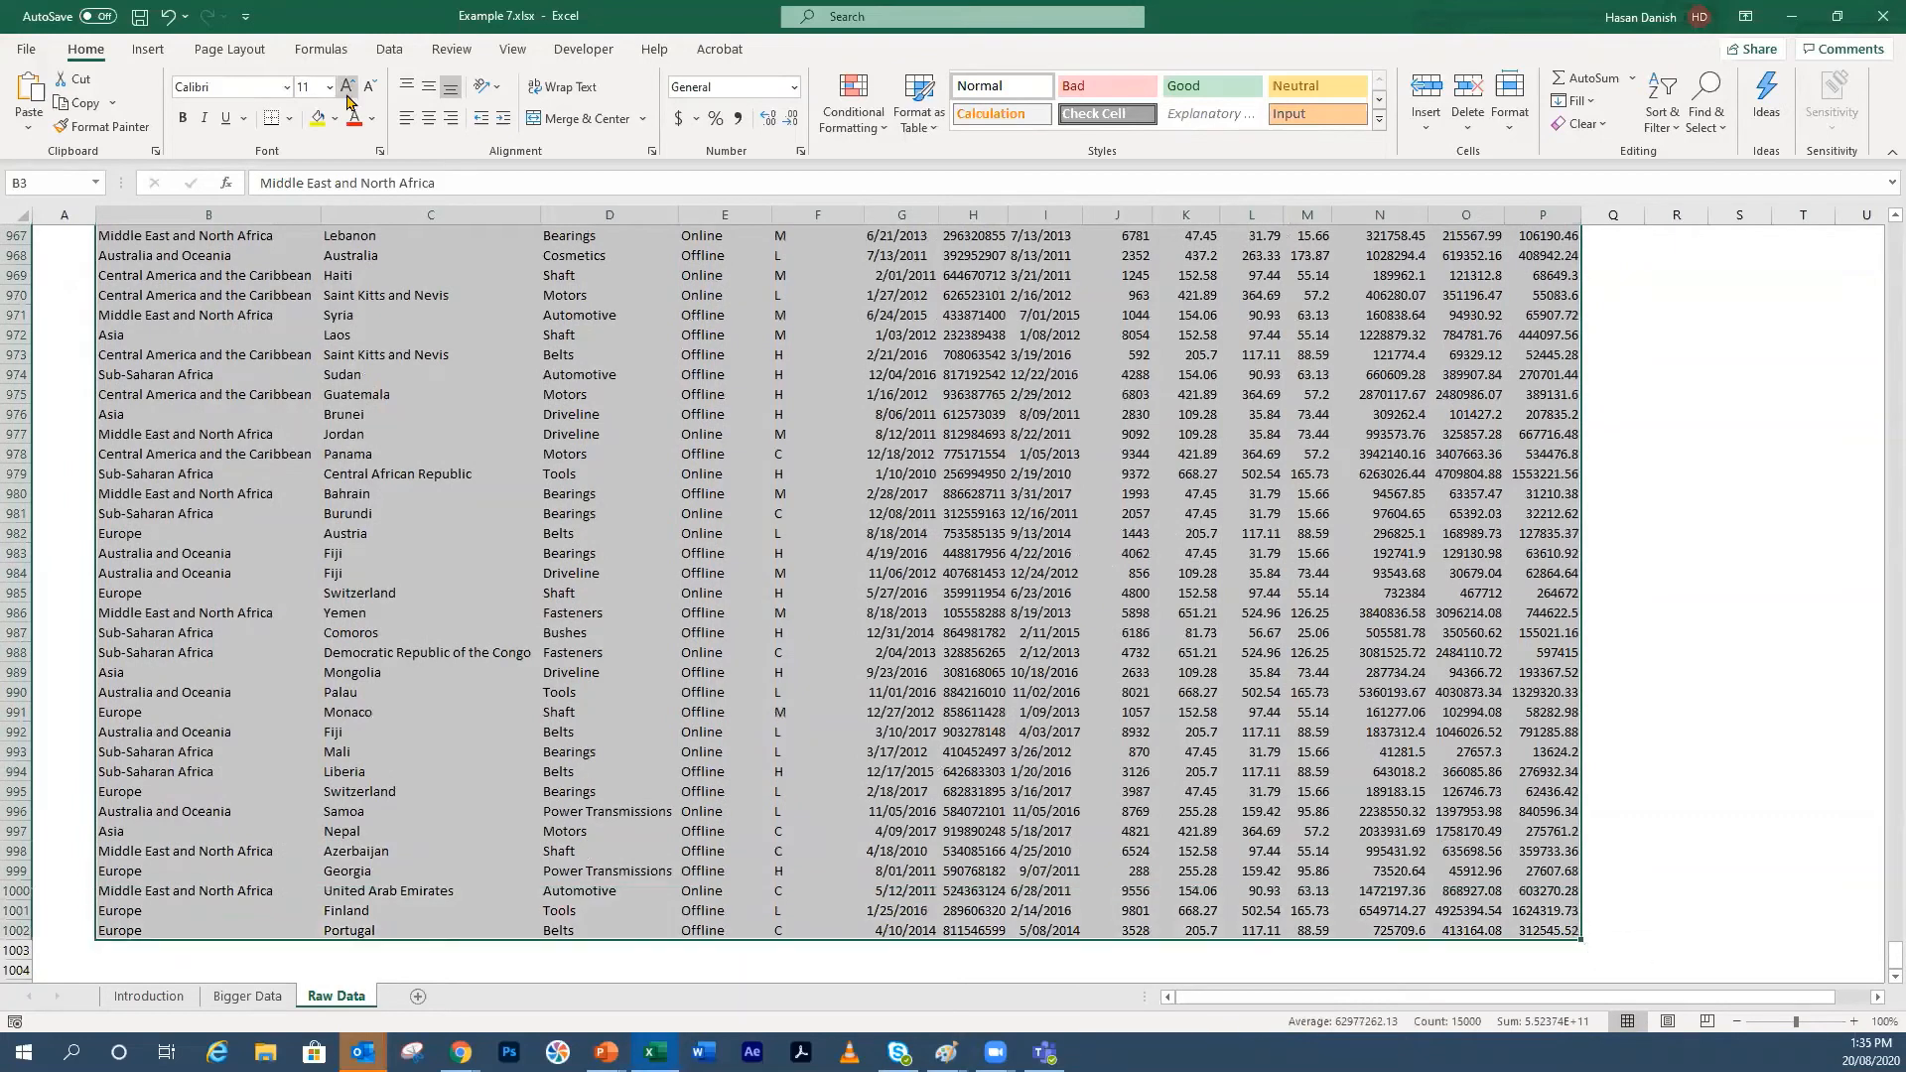
{"action": "left_click", "coordinate": [289, 118]}
{"action": "left_click", "coordinate": [330, 321]}
{"action": "key", "text": "ctrl+BackSpace"}
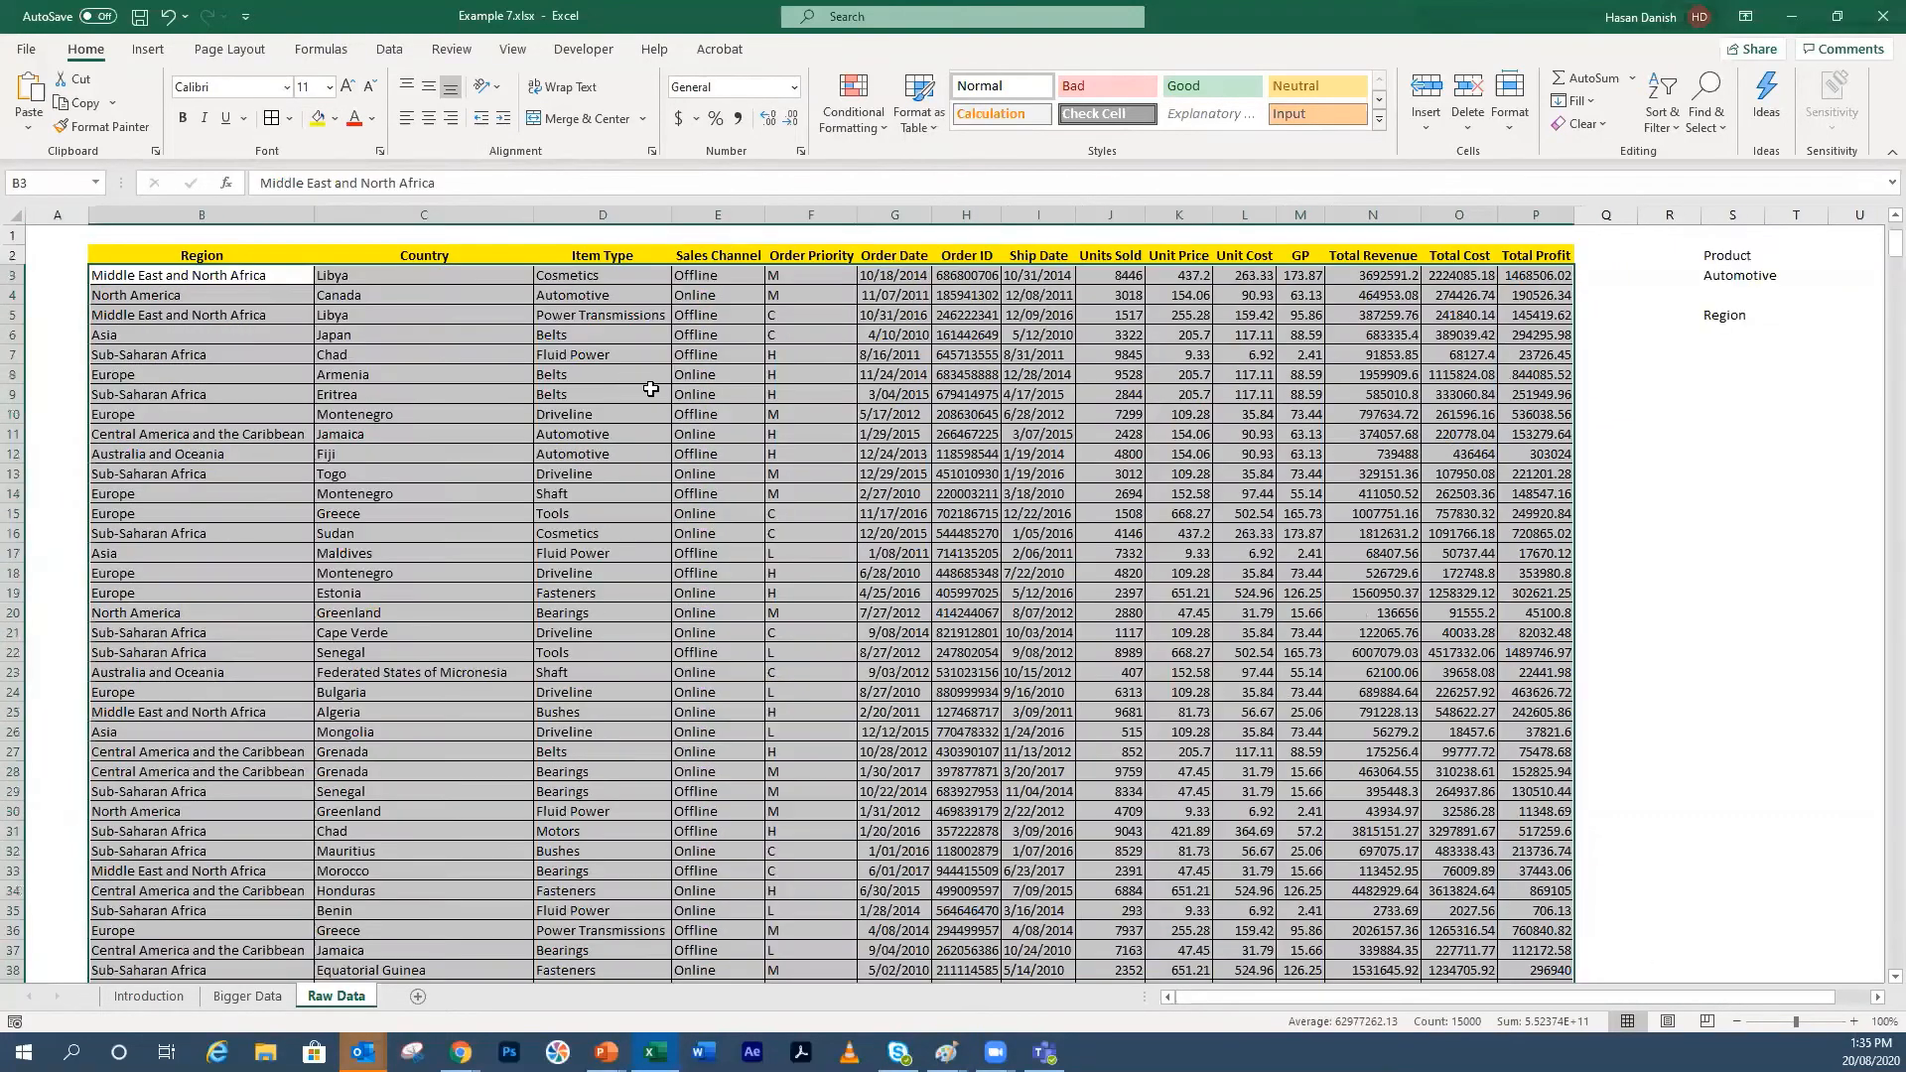
Step: Apply all borders to the header row from Region to Total Profit
{"action": "left_click", "coordinate": [688, 411]}
{"action": "left_click_drag", "start_coordinate": [274, 253], "coordinate": [1525, 256]}
{"action": "left_click", "coordinate": [271, 121]}
{"action": "left_click", "coordinate": [919, 551]}
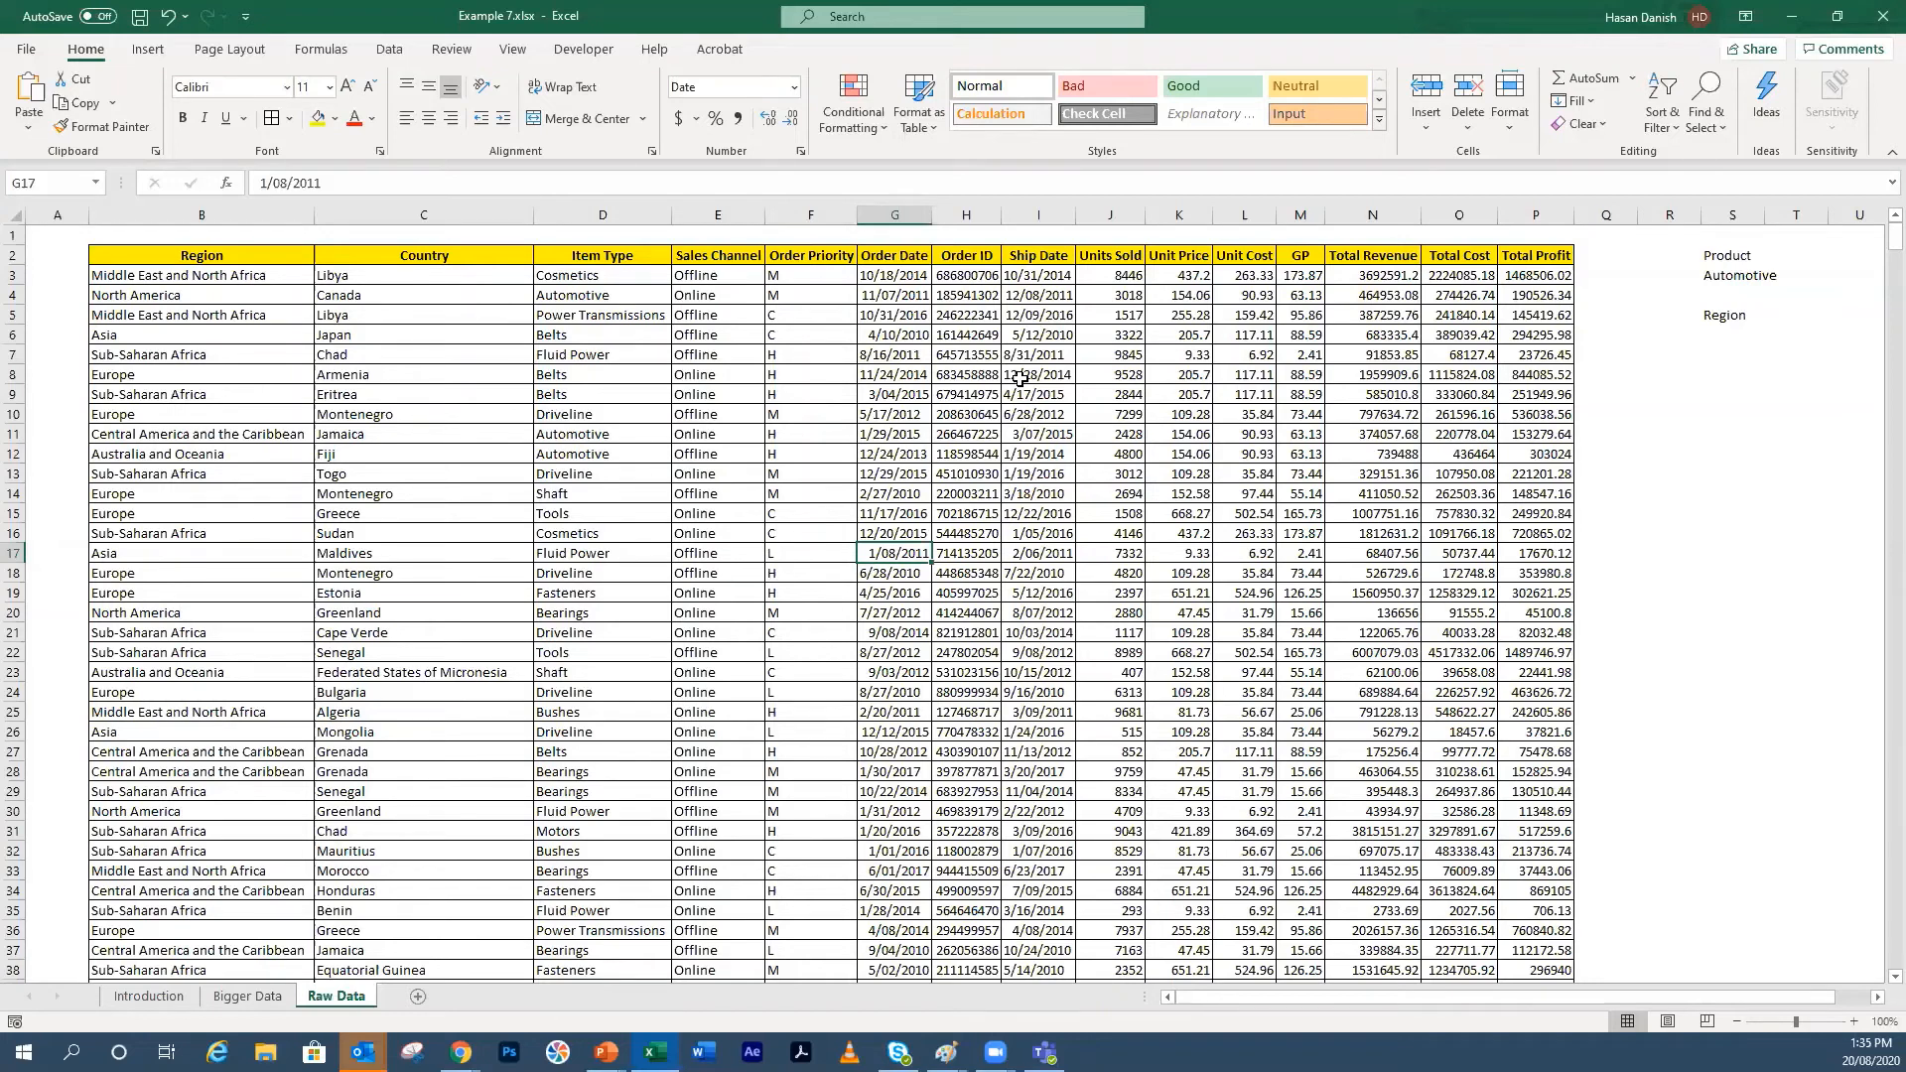
Step: Examine the Product criterion Automotive in S3 and compare it with the entries in the Item Type column
{"action": "left_click", "coordinate": [1745, 274]}
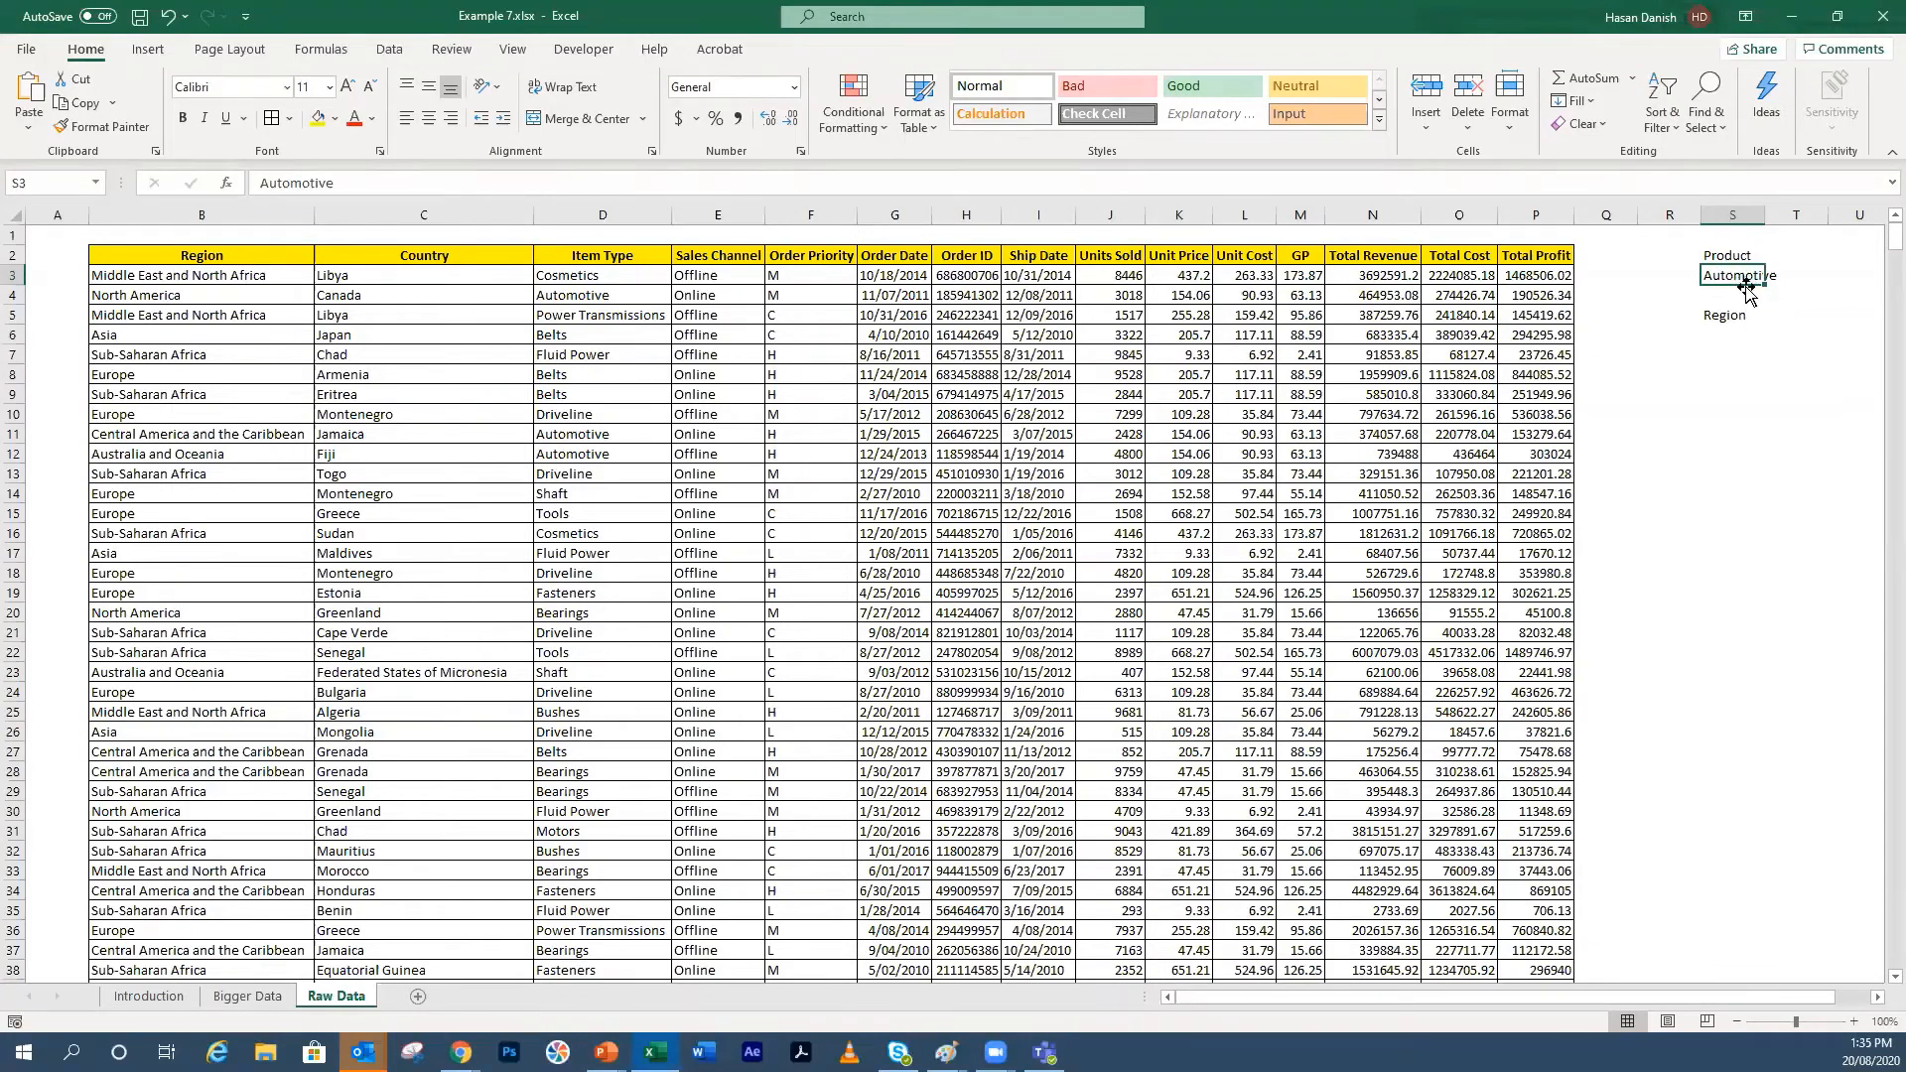
{"action": "left_click", "coordinate": [1752, 293]}
{"action": "left_click", "coordinate": [1751, 275]}
{"action": "left_click_drag", "start_coordinate": [586, 275], "coordinate": [616, 907]}
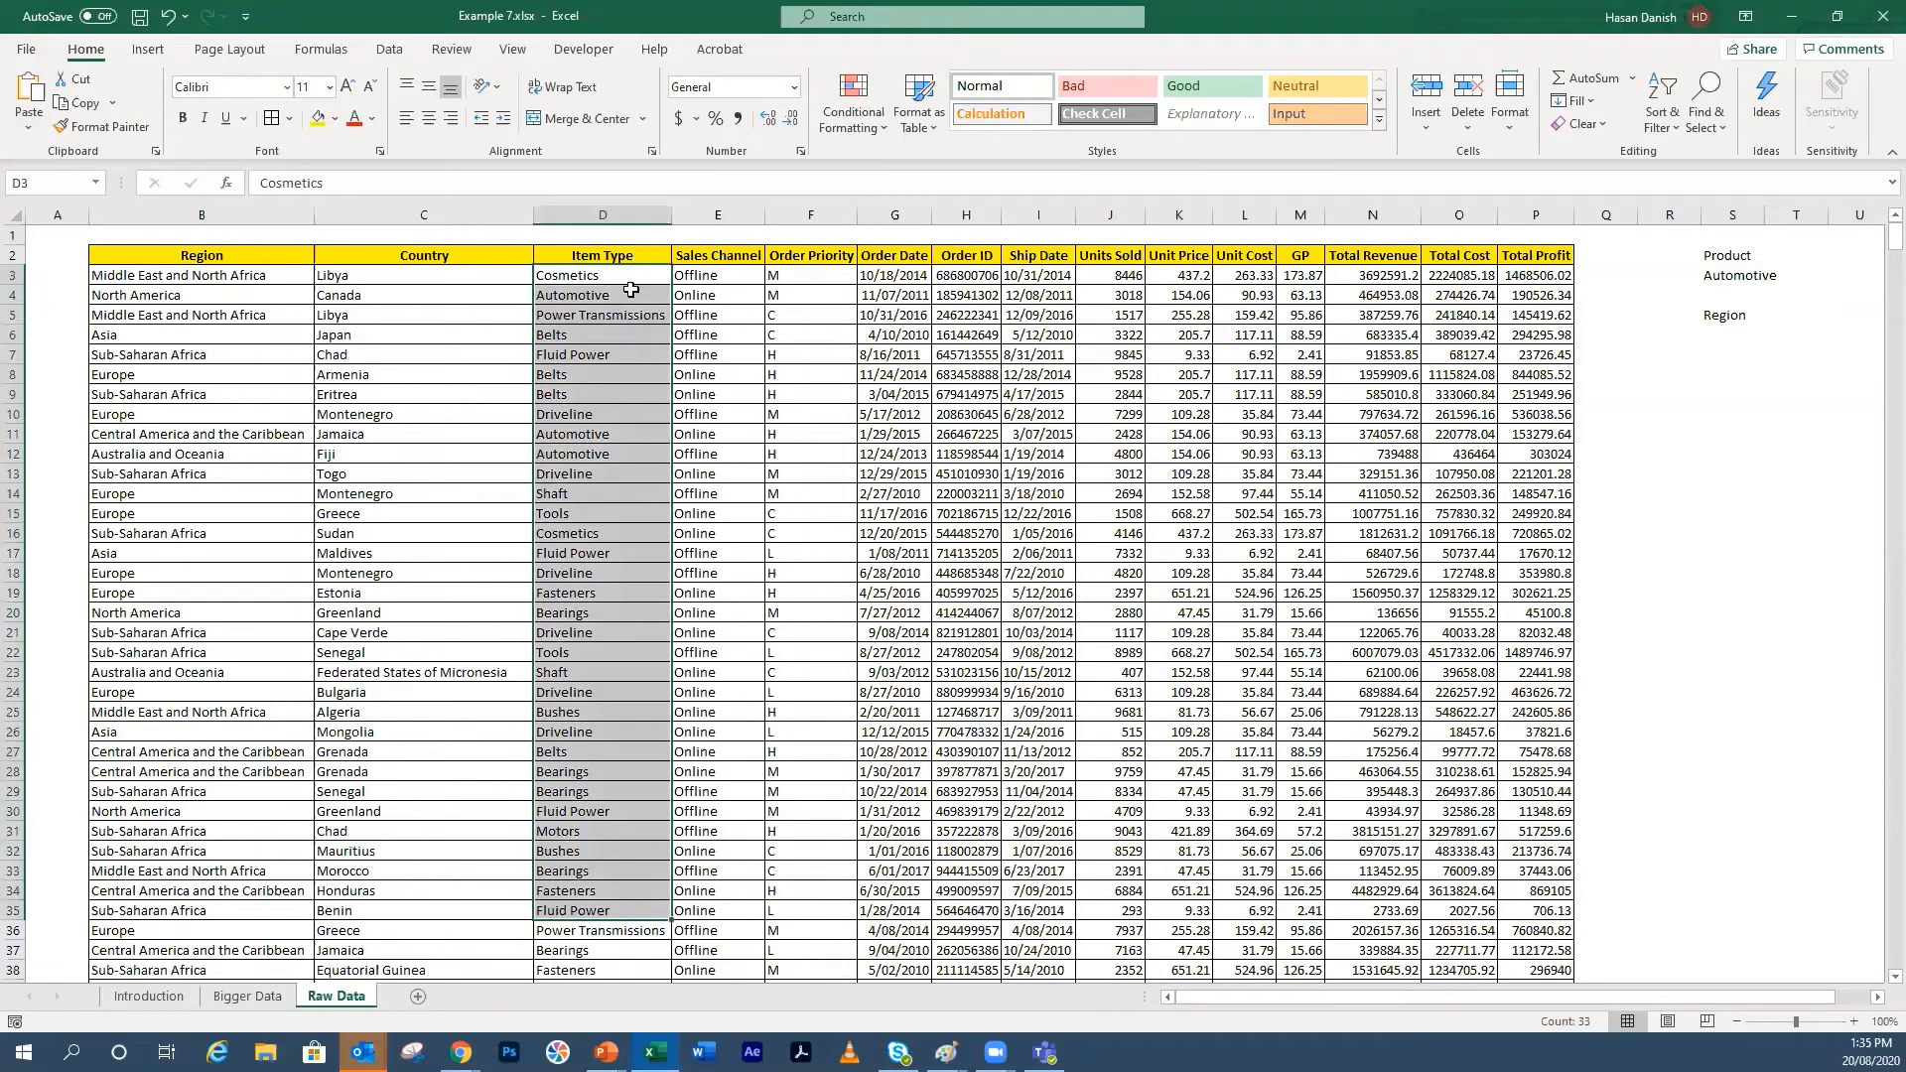
{"action": "left_click", "coordinate": [618, 333]}
{"action": "left_click", "coordinate": [584, 437]}
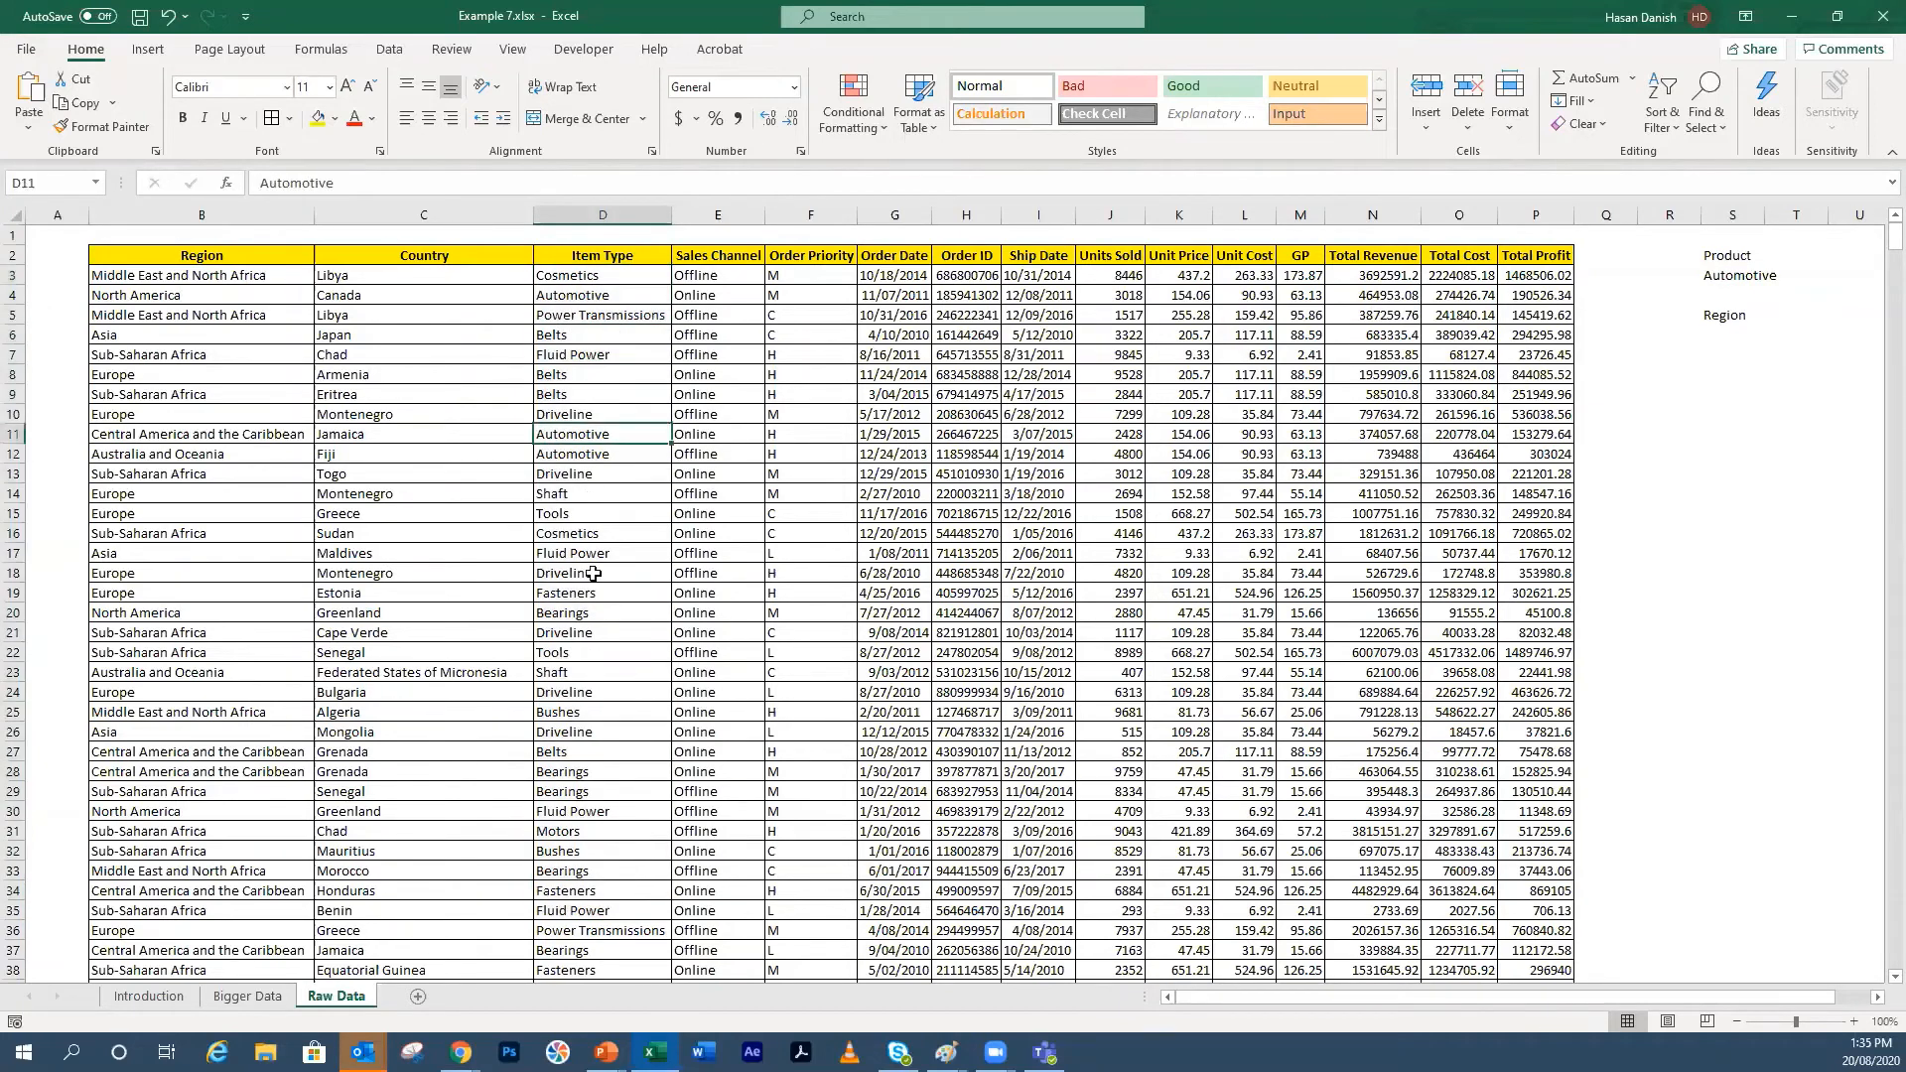
{"action": "left_click", "coordinate": [593, 575]}
{"action": "left_click", "coordinate": [596, 594]}
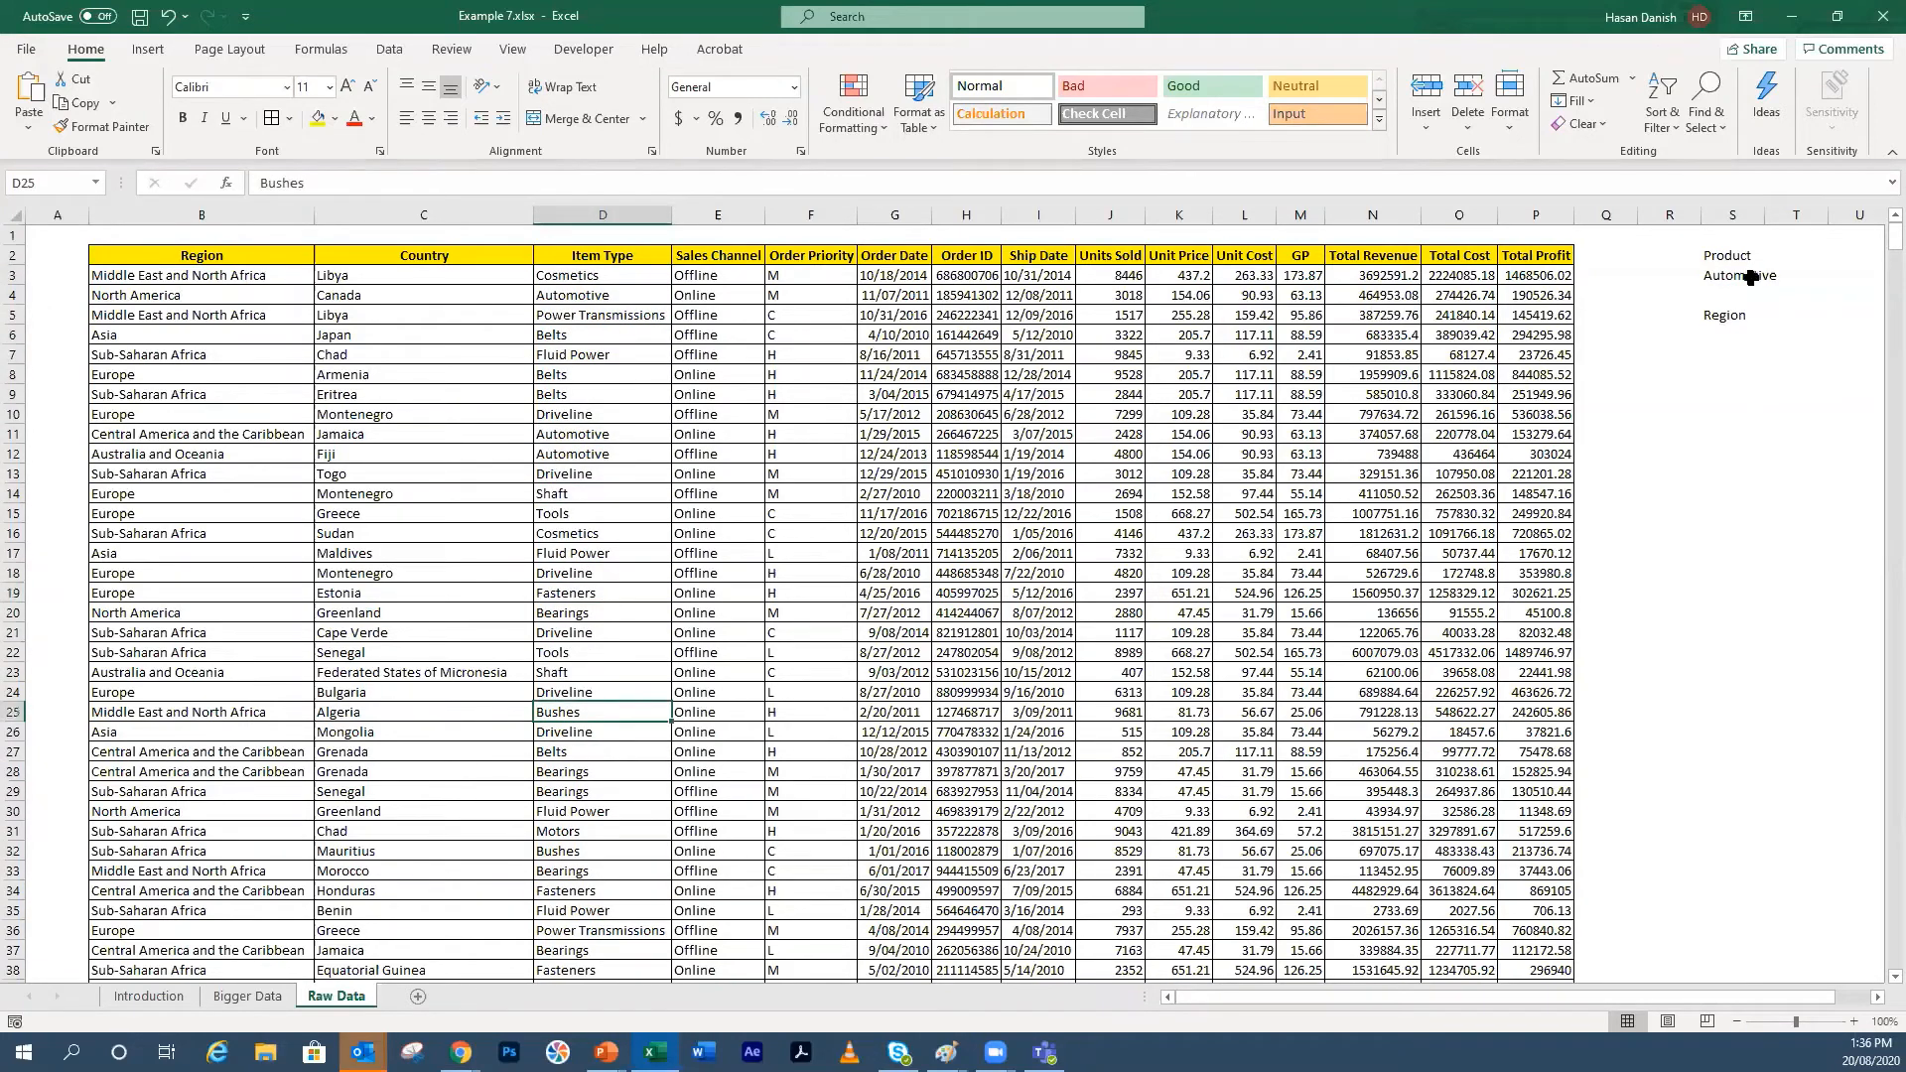
{"action": "left_click", "coordinate": [1750, 277]}
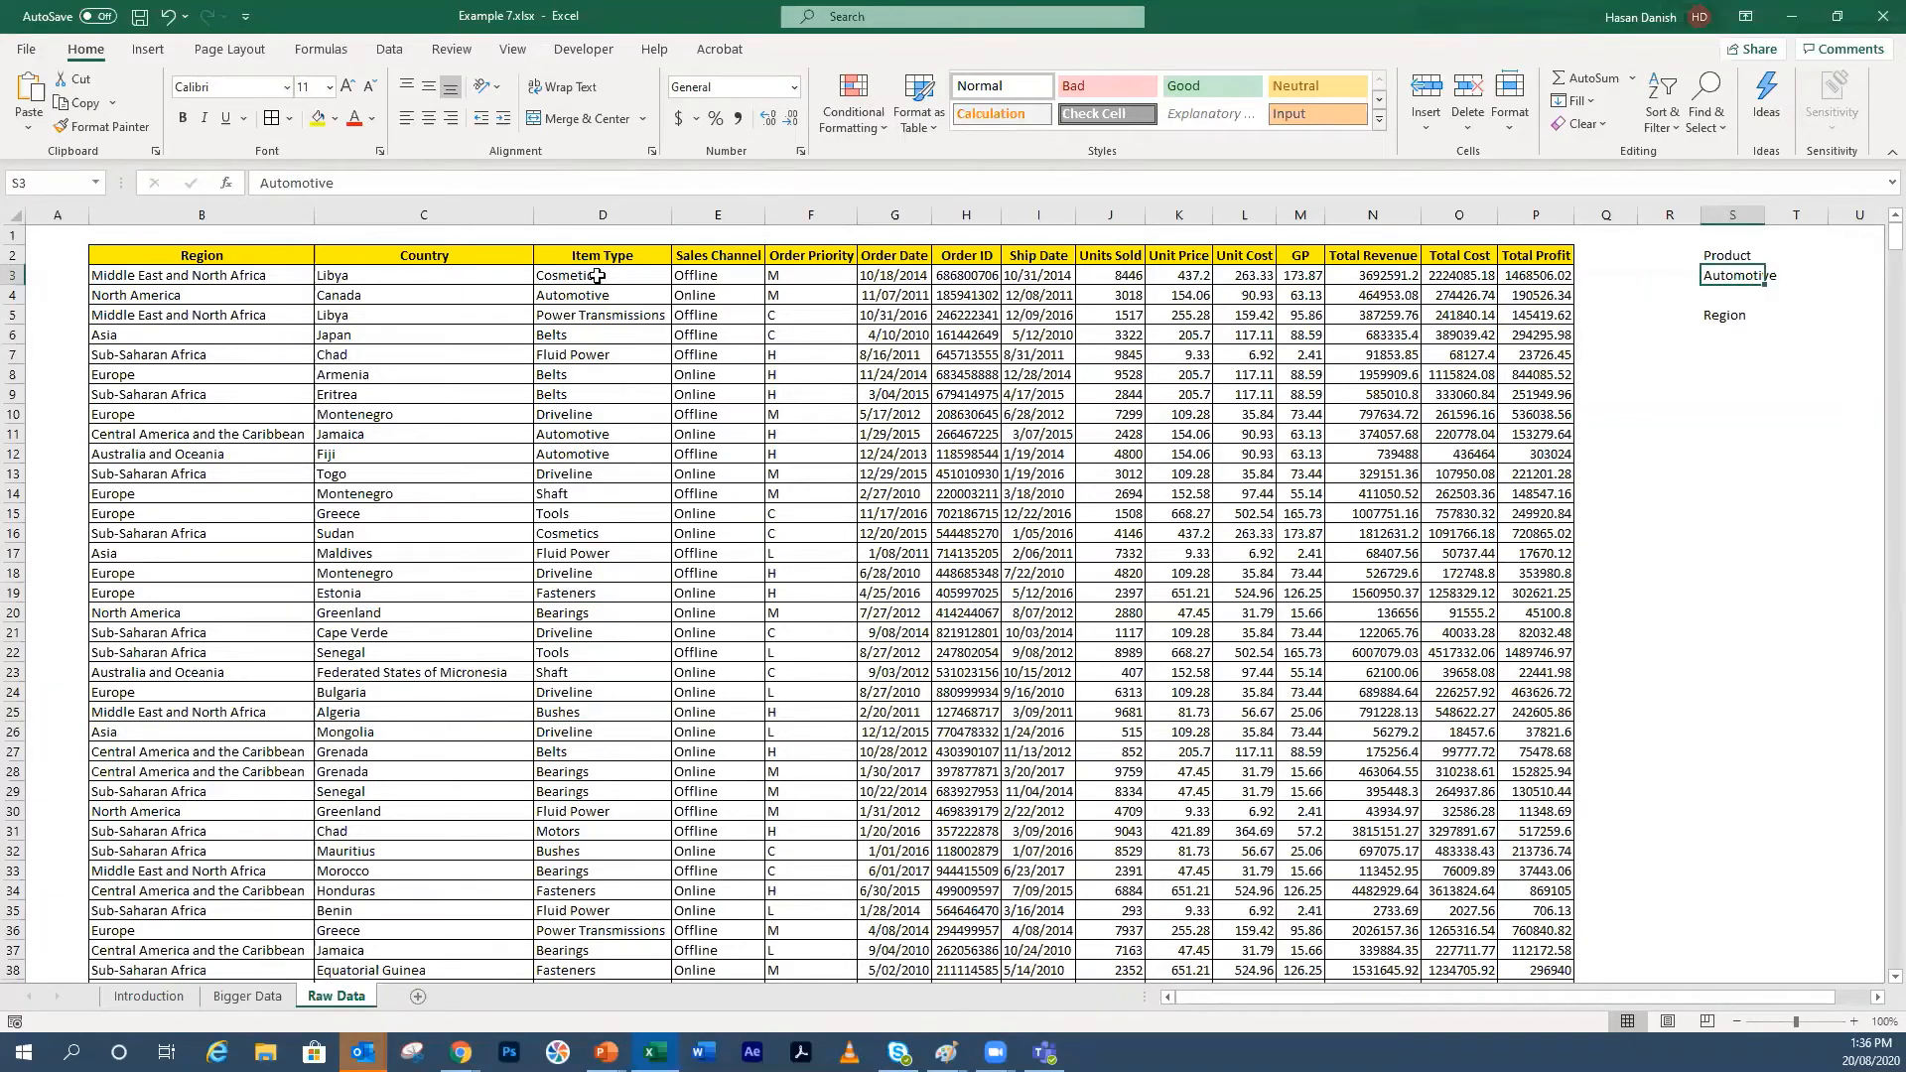
Step: Start a new formula-based conditional formatting rule for the Item Type values in D3:D1002
{"action": "left_click_drag", "start_coordinate": [597, 277], "coordinate": [623, 953]}
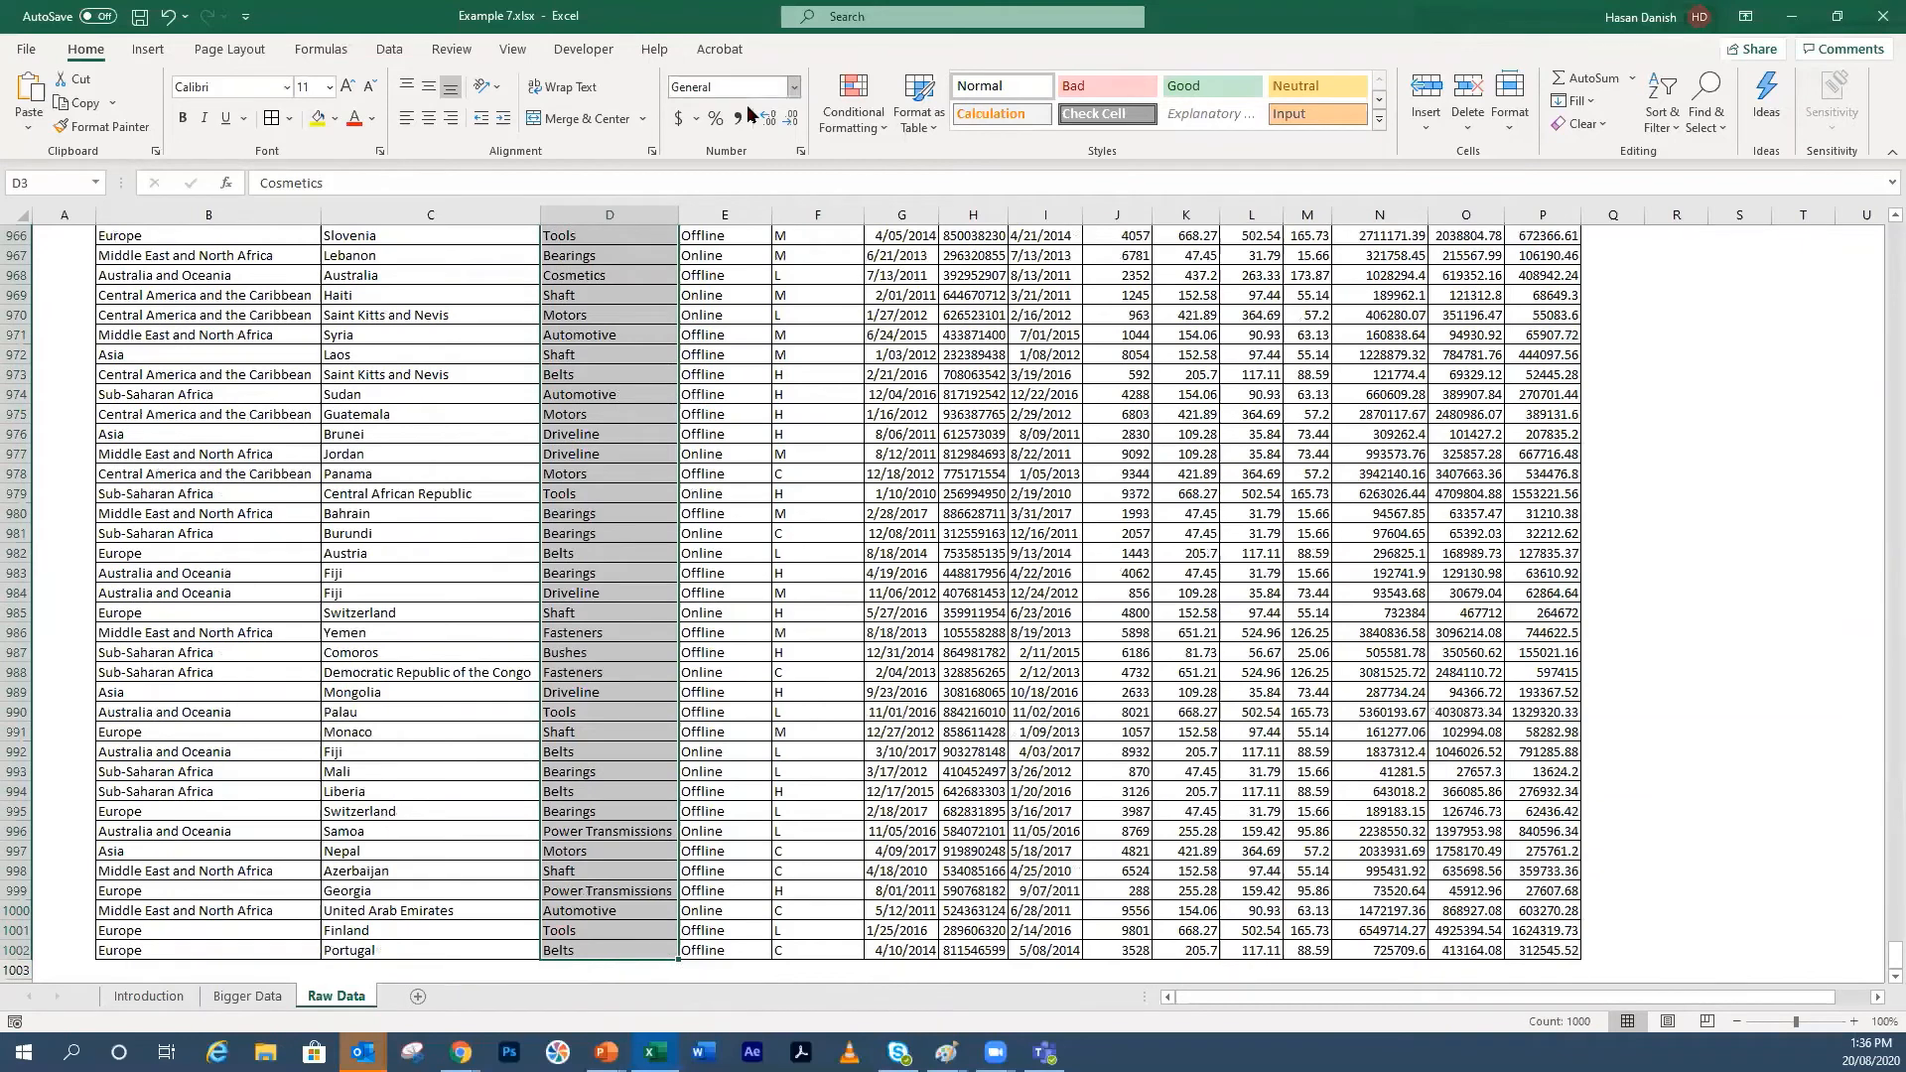
{"action": "left_click", "coordinate": [856, 111]}
{"action": "mouse_move", "coordinate": [890, 179]}
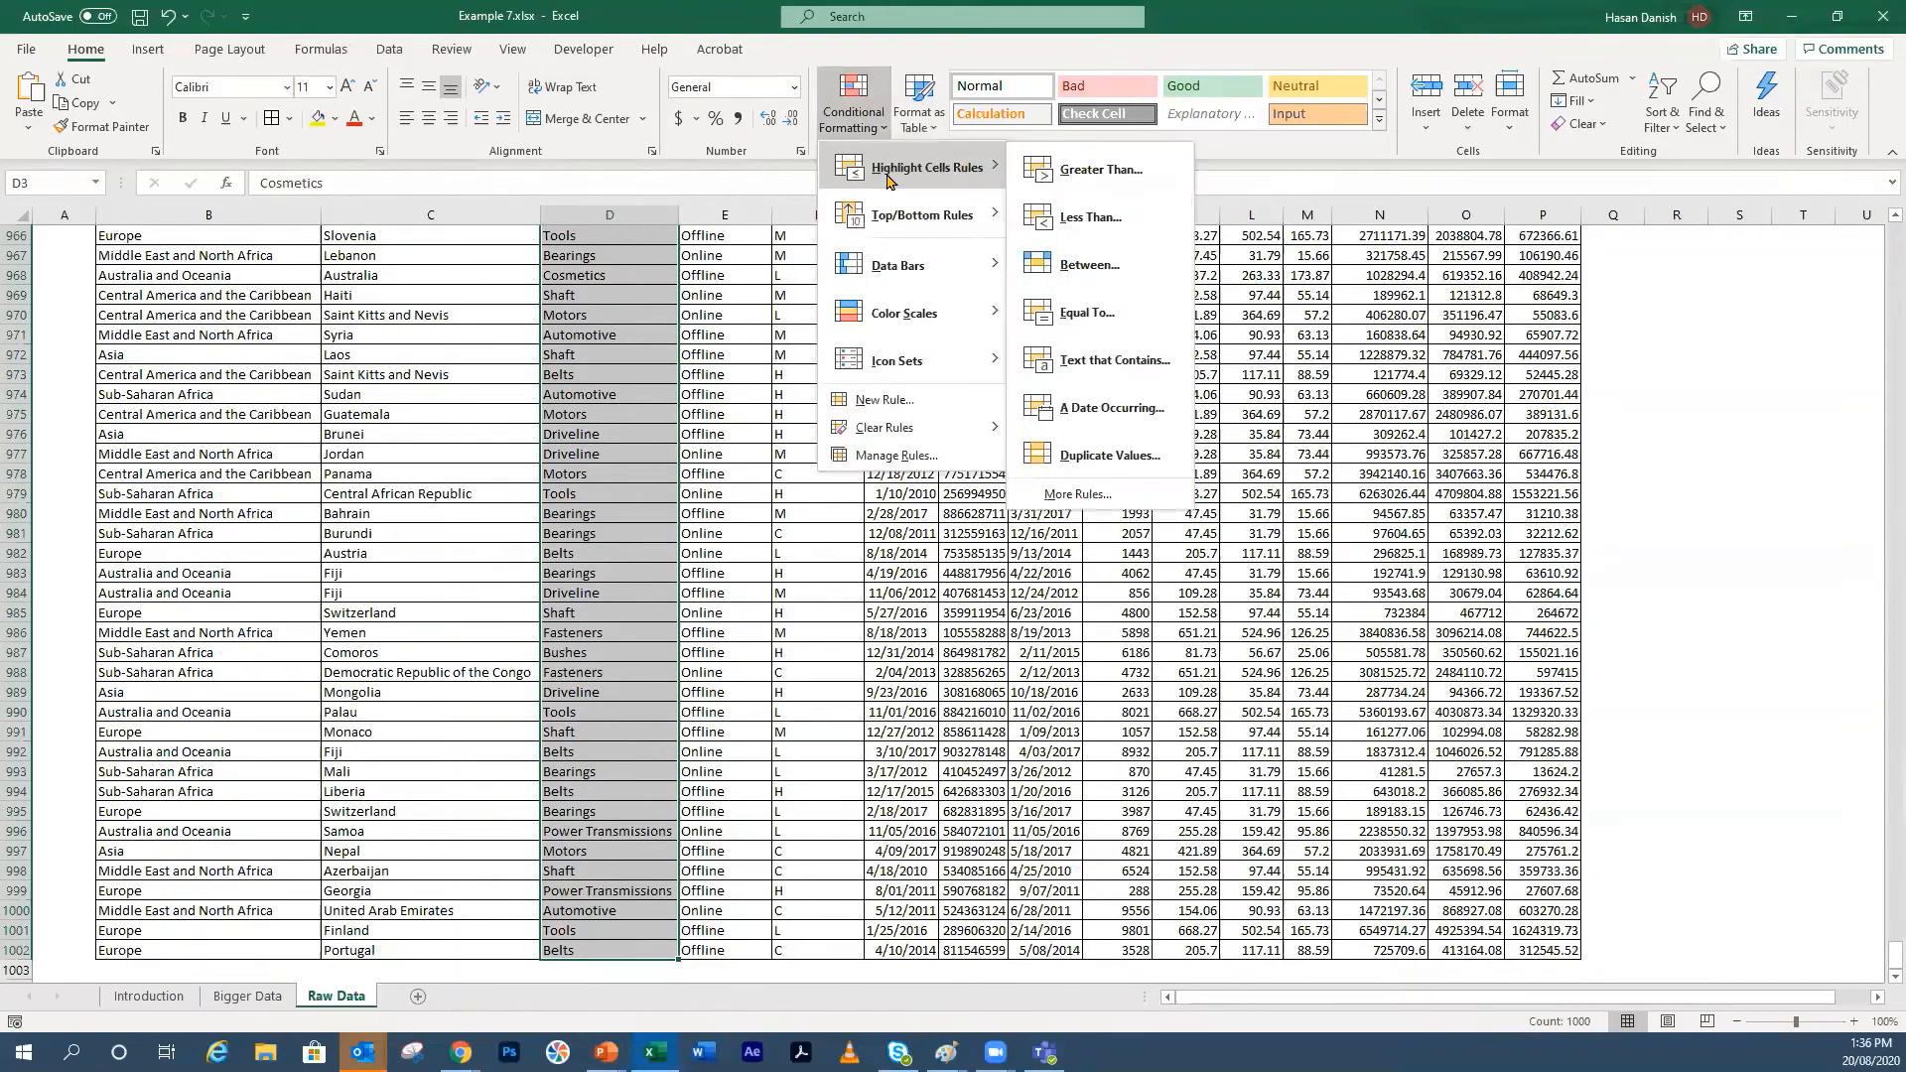
{"action": "left_click", "coordinate": [921, 407]}
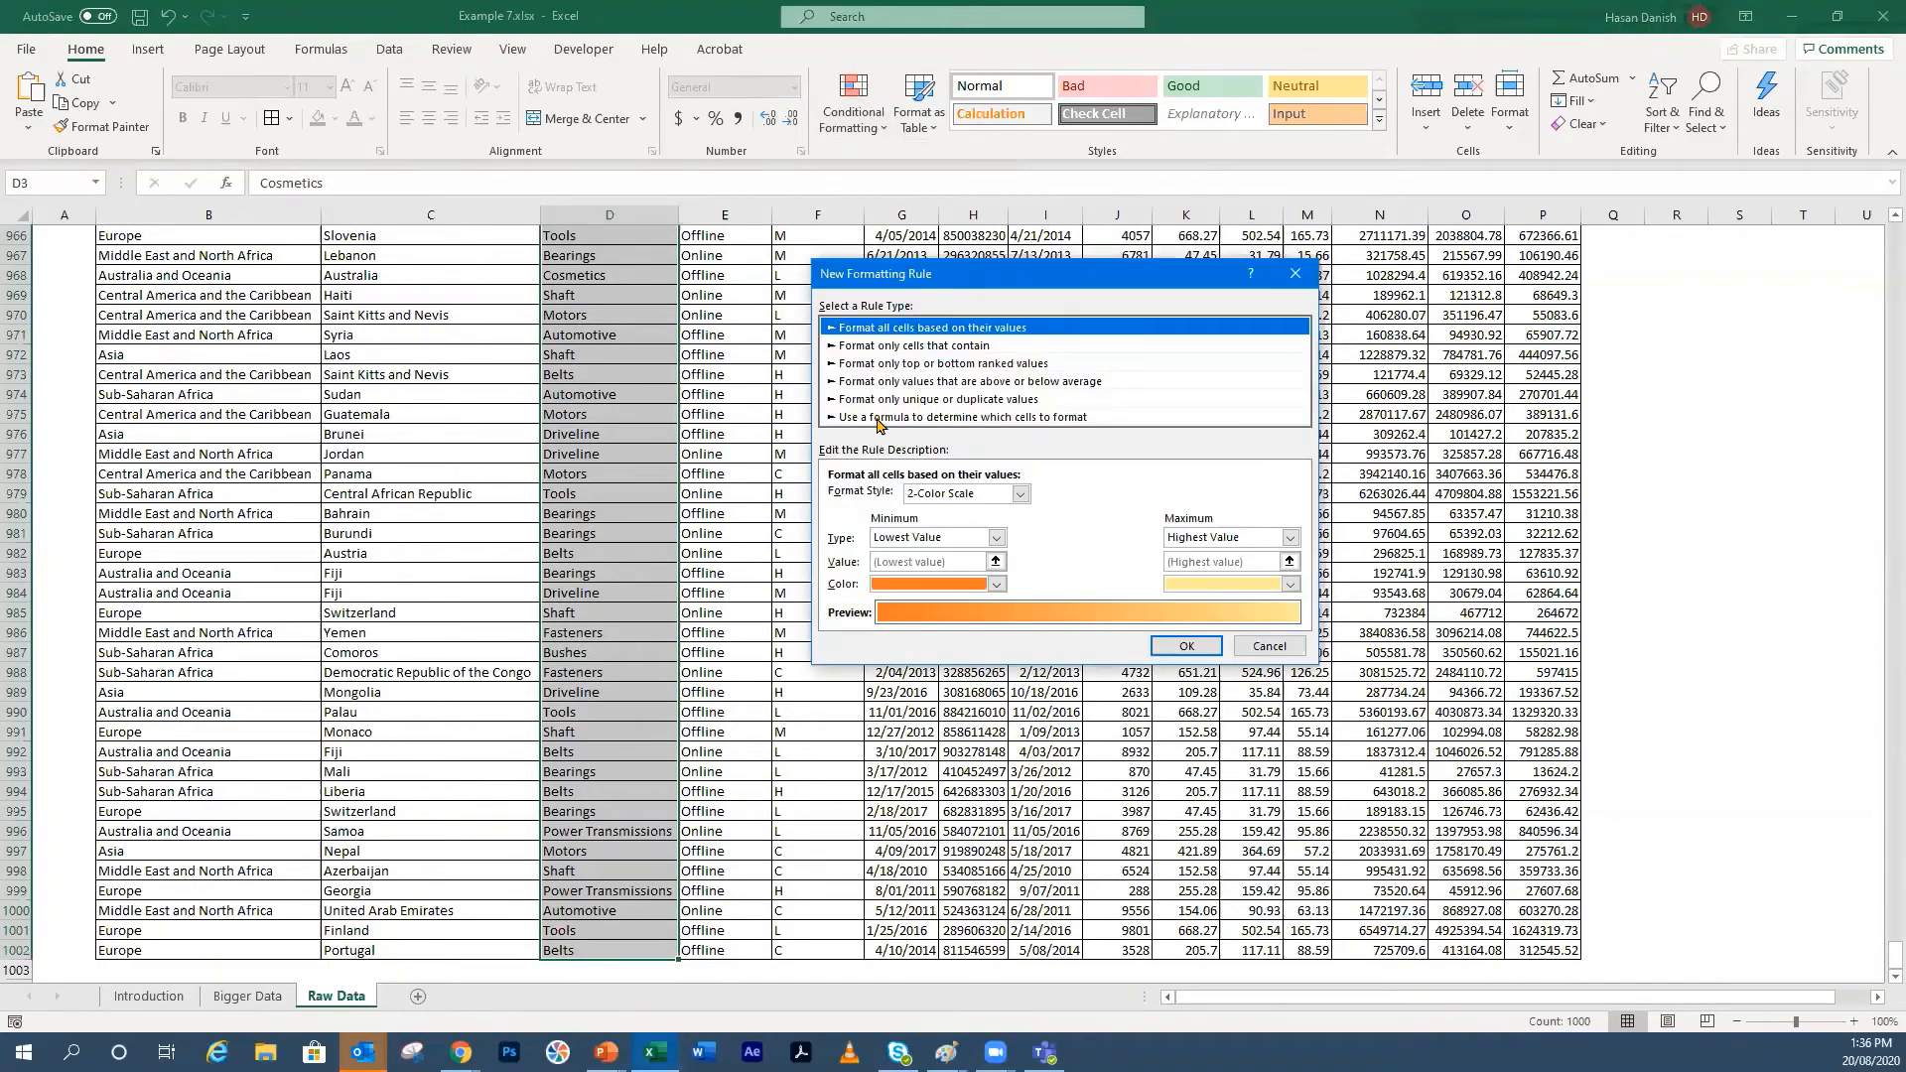
{"action": "left_click", "coordinate": [880, 417]}
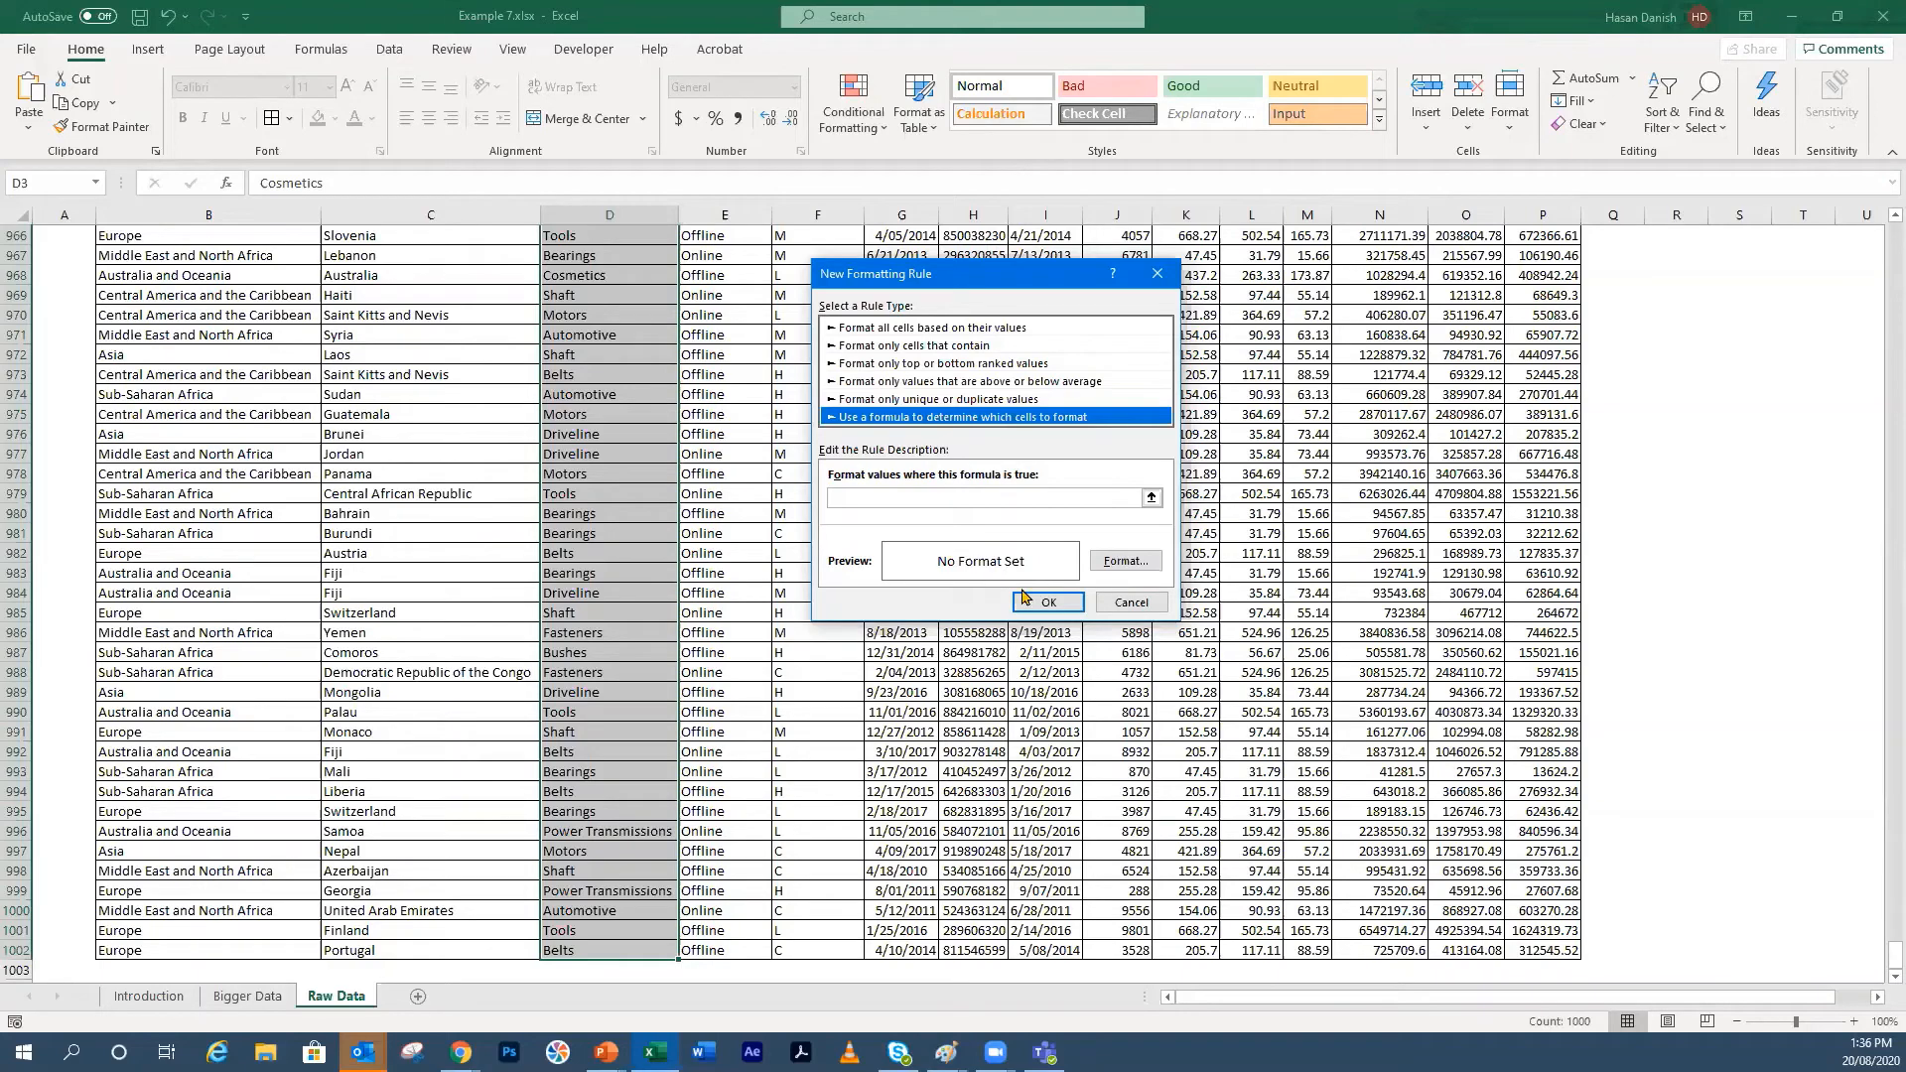
Step: Reference the first Item Type cell, D3, in the formula of the new formatting rule
{"action": "left_click", "coordinate": [1059, 497]}
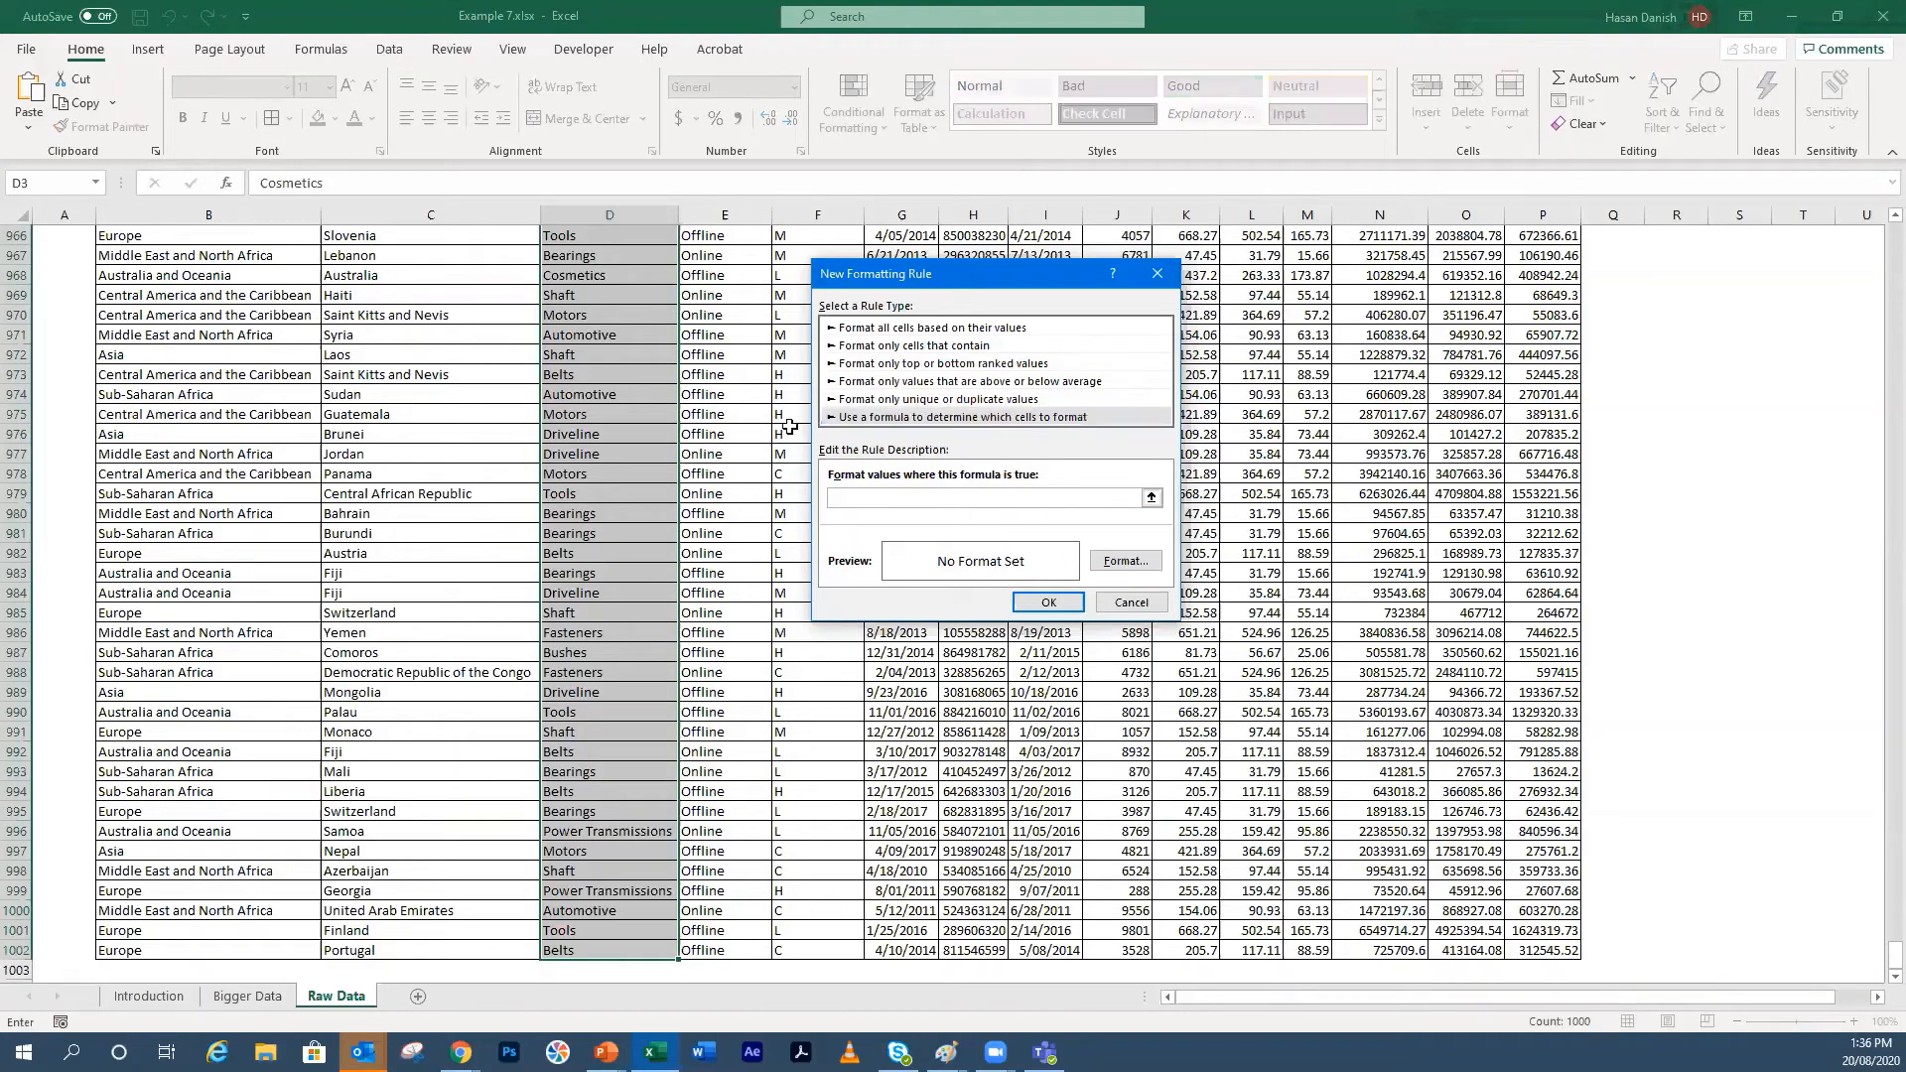
{"action": "scroll", "coordinate": [694, 272], "scroll_direction": "up", "scroll_amount": 20}
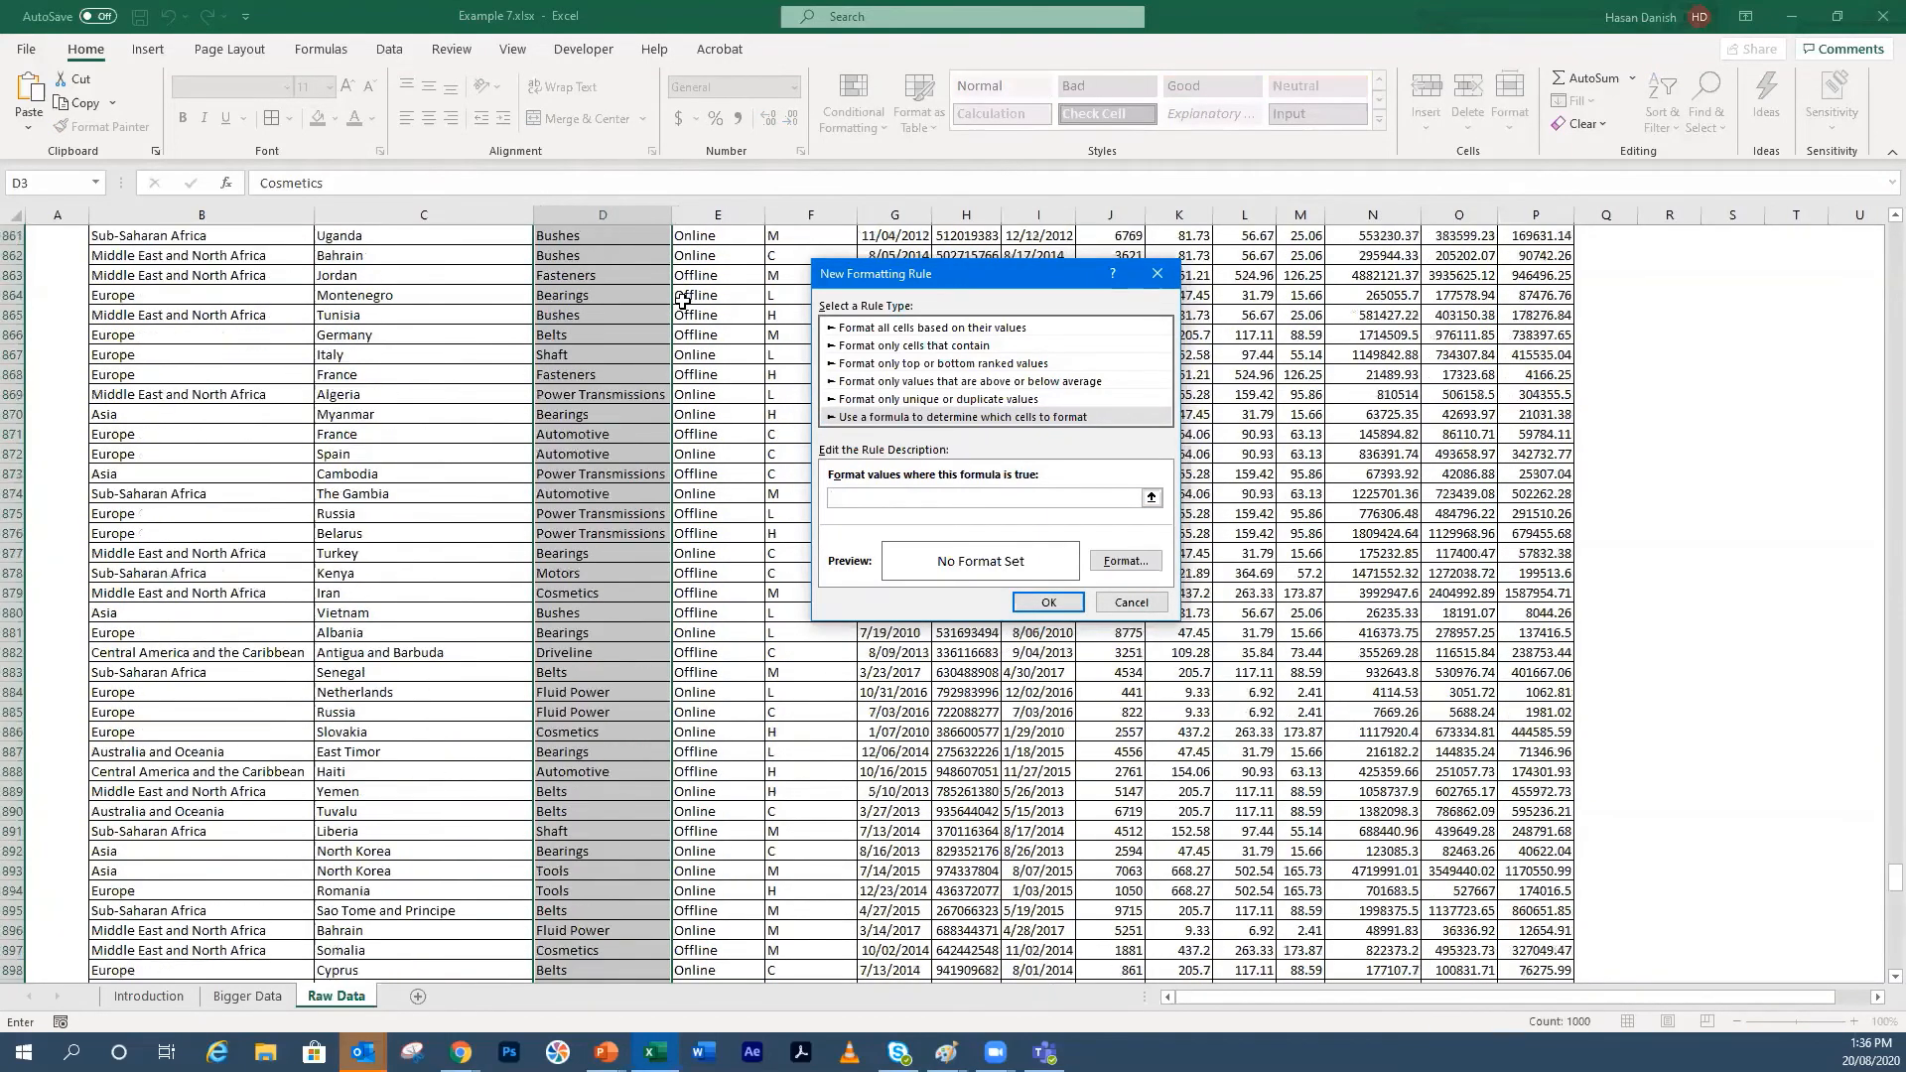
{"action": "scroll", "coordinate": [683, 301], "scroll_direction": "up", "scroll_amount": 20}
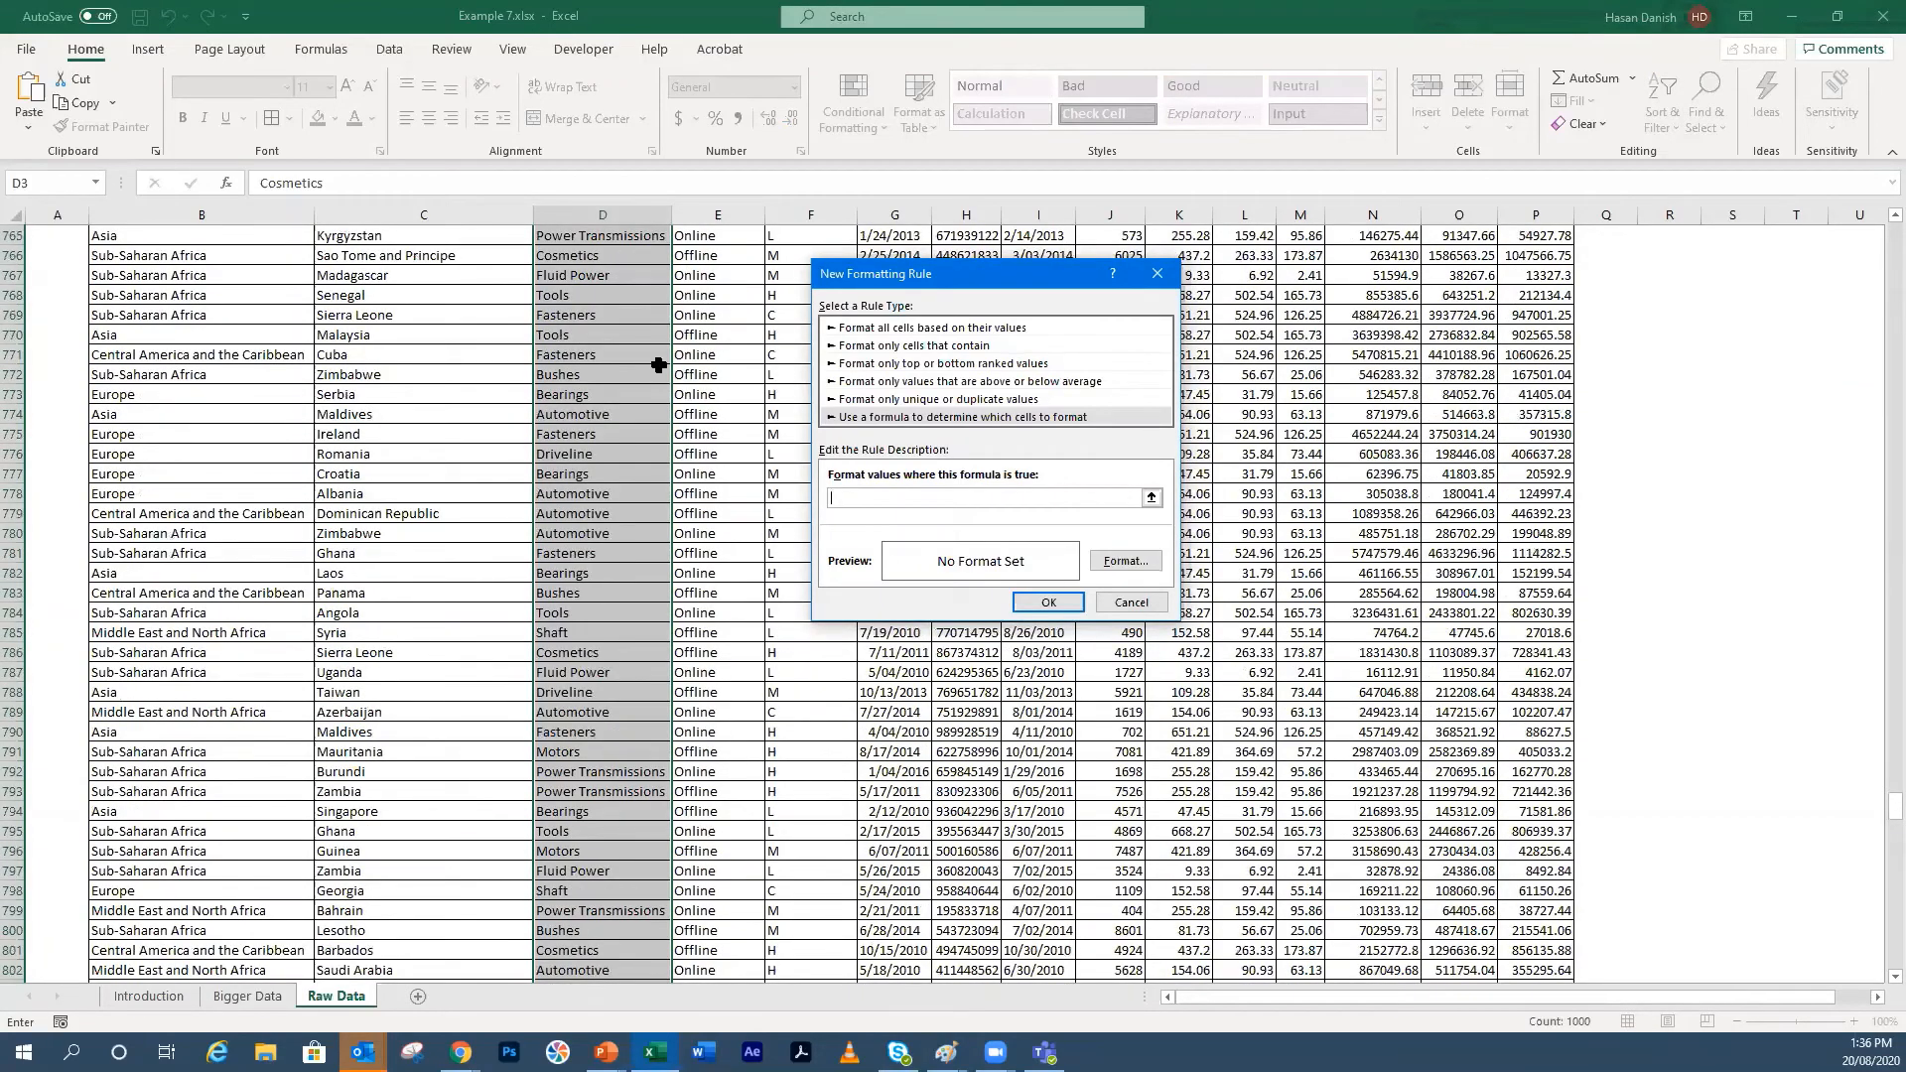
{"action": "scroll", "coordinate": [659, 365], "scroll_direction": "up", "scroll_amount": 20}
{"action": "left_click", "coordinate": [659, 365]}
{"action": "scroll", "coordinate": [670, 368], "scroll_direction": "up", "scroll_amount": 20}
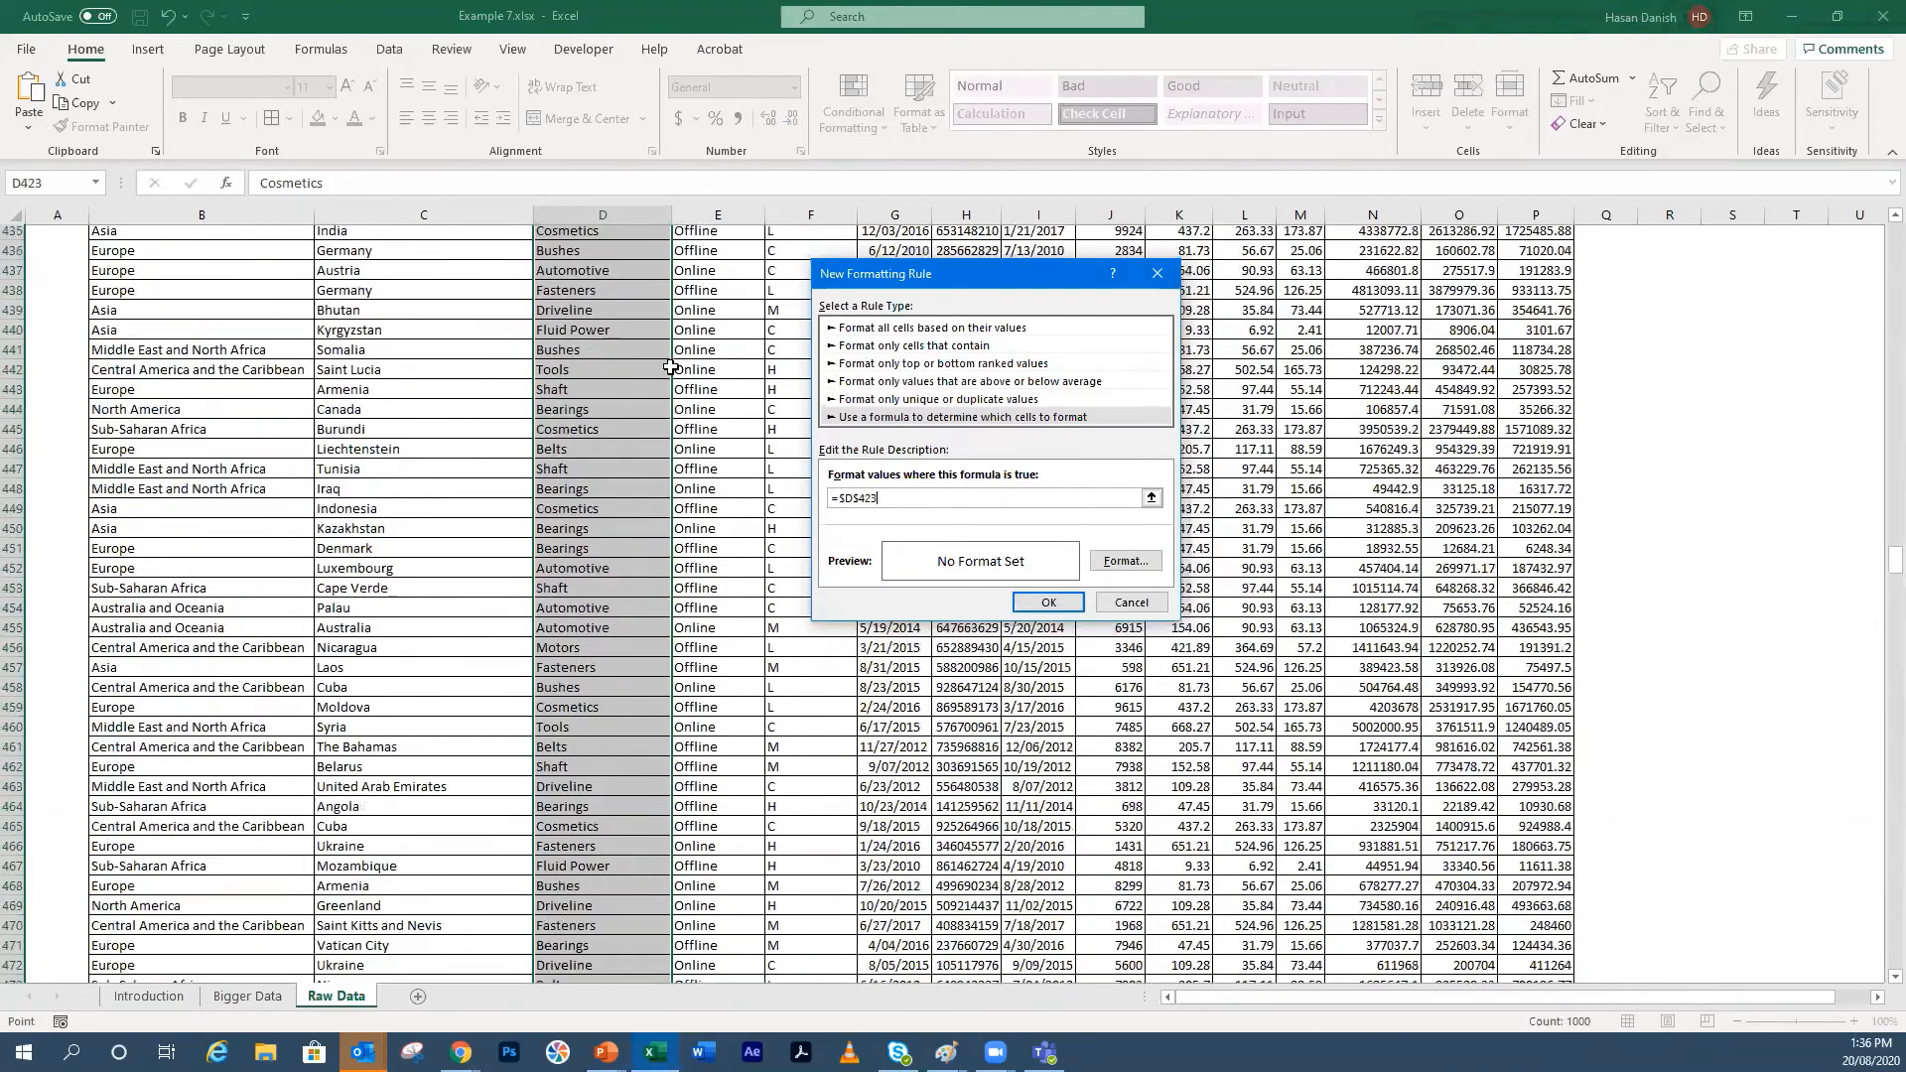
{"action": "left_click", "coordinate": [670, 369]}
{"action": "key", "text": "Page_Up"}
{"action": "key", "text": "Page_Up"}
{"action": "key", "text": "Page_Up"}
{"action": "key", "text": "Page_Up"}
{"action": "key", "text": "Page_Up"}
{"action": "key", "text": "Page_Up"}
{"action": "key", "text": "Page_Up"}
{"action": "key", "text": "Page_Up"}
{"action": "key", "text": "Page_Up"}
{"action": "key", "text": "Page_Up"}
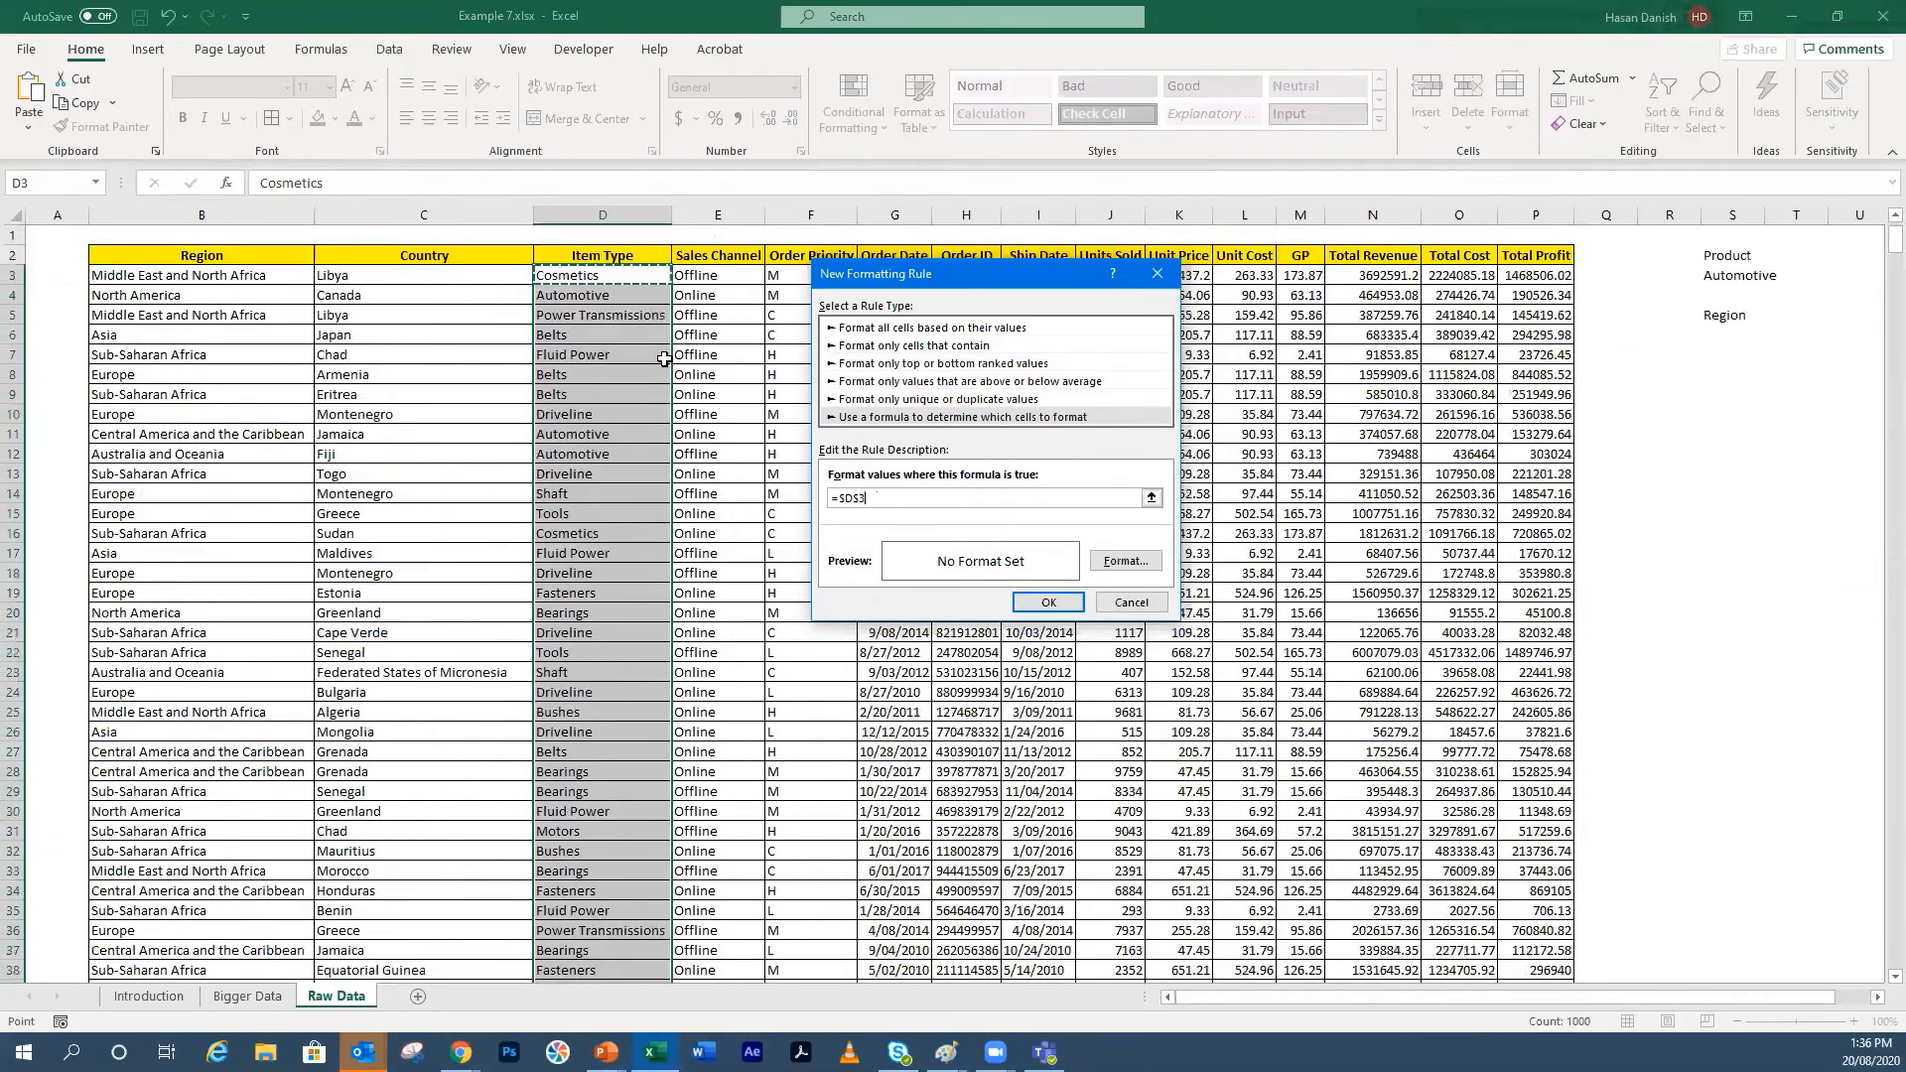
{"action": "left_click", "coordinate": [628, 299]}
{"action": "key", "text": "Up"}
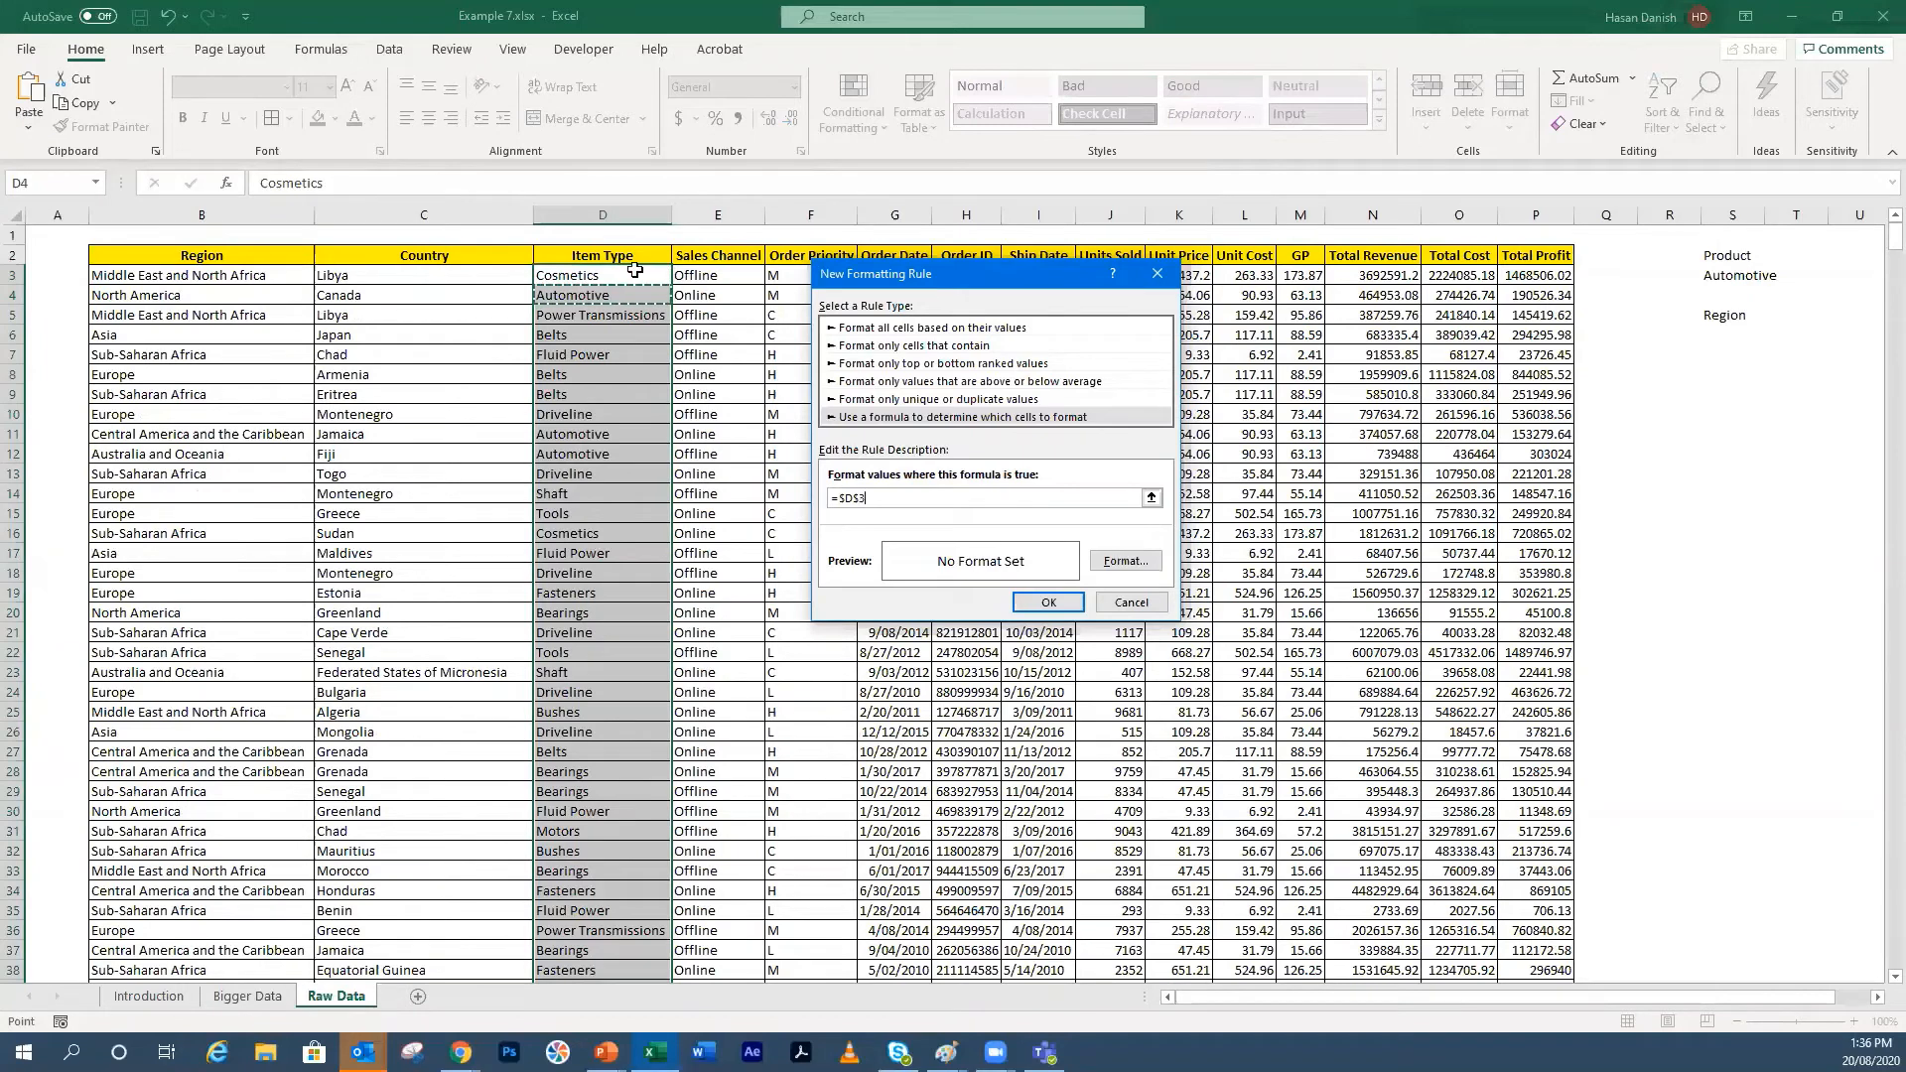
Step: Make the D3 reference relative and compare it with the Product criterion, completing the rule formula as =D3=$S$3
{"action": "left_click", "coordinate": [847, 497]}
{"action": "key", "text": "BackSpace"}
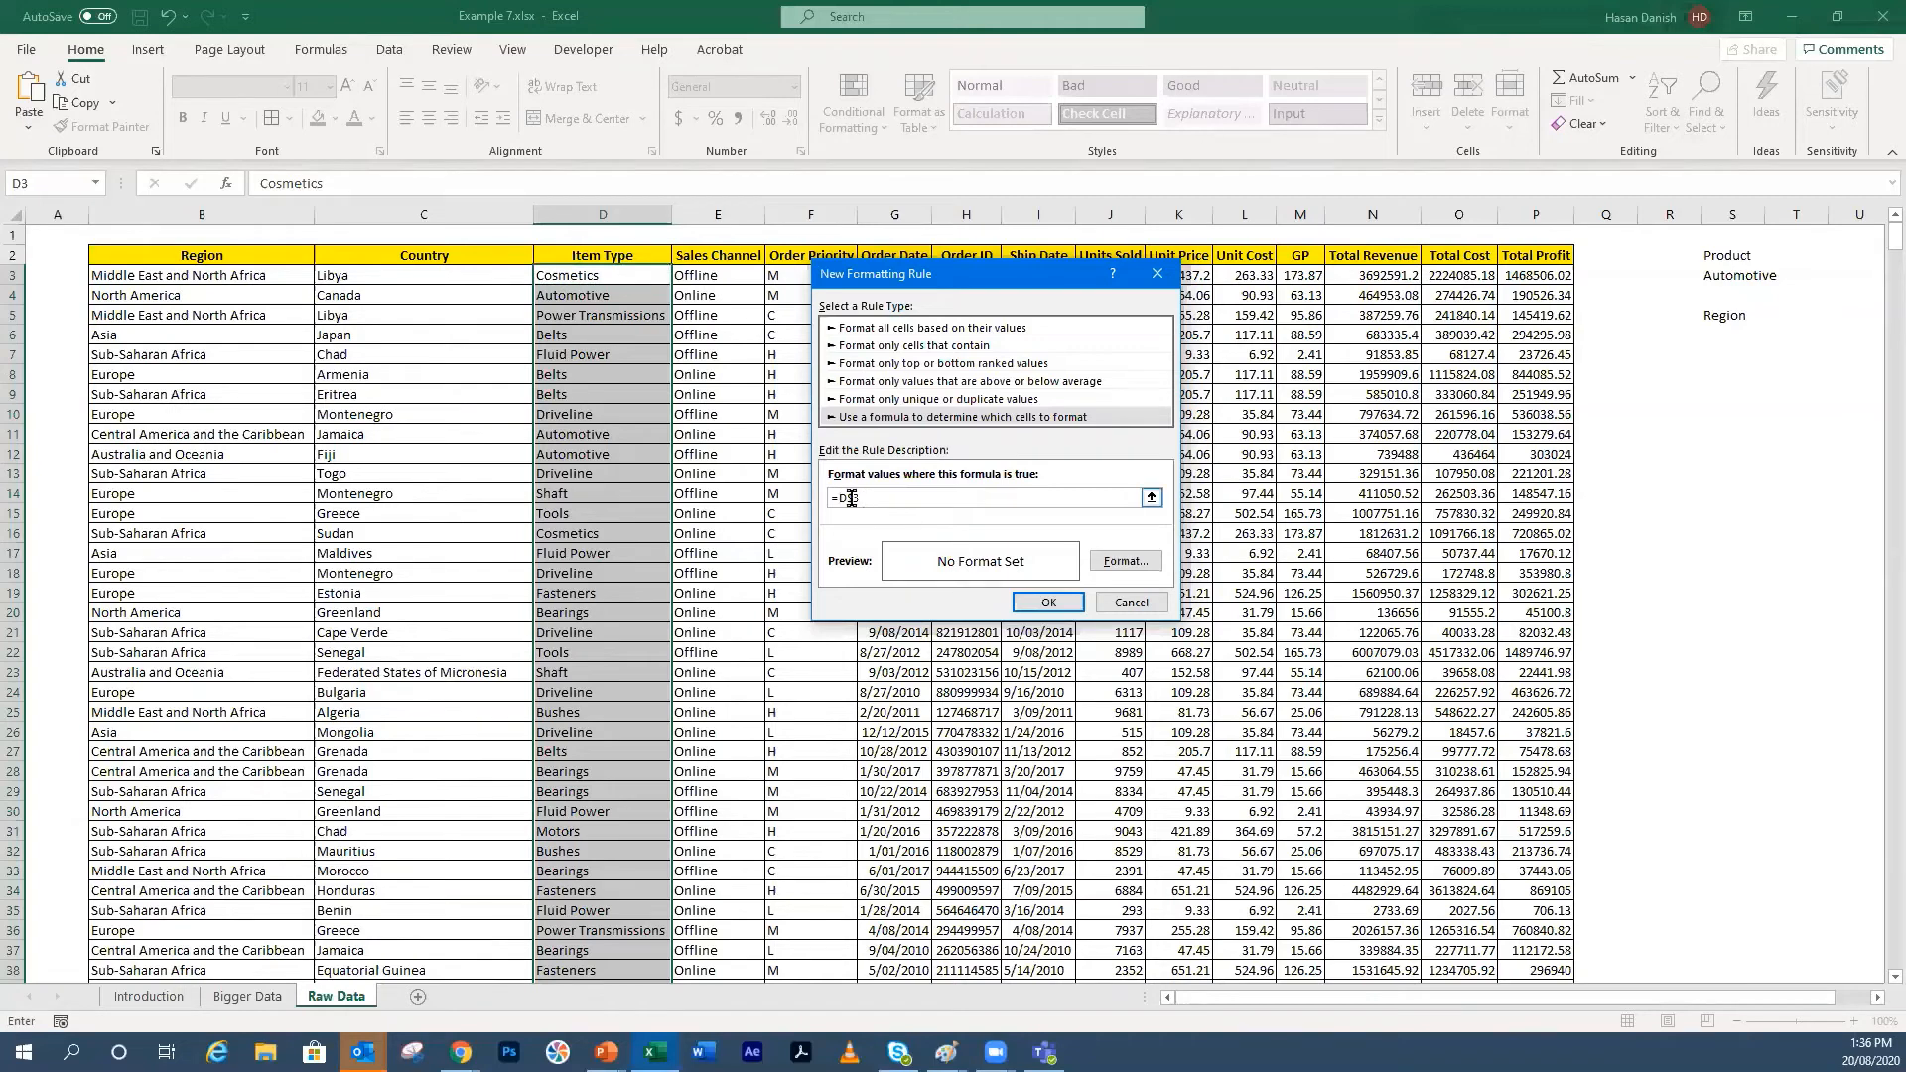
{"action": "key", "text": "Right"}
{"action": "key", "text": "Delete"}
{"action": "type", "text": "="}
{"action": "left_click", "coordinate": [1749, 273]}
Step: Give the rule a yellow fill and apply it to the Item Type column
{"action": "left_click", "coordinate": [1126, 561]}
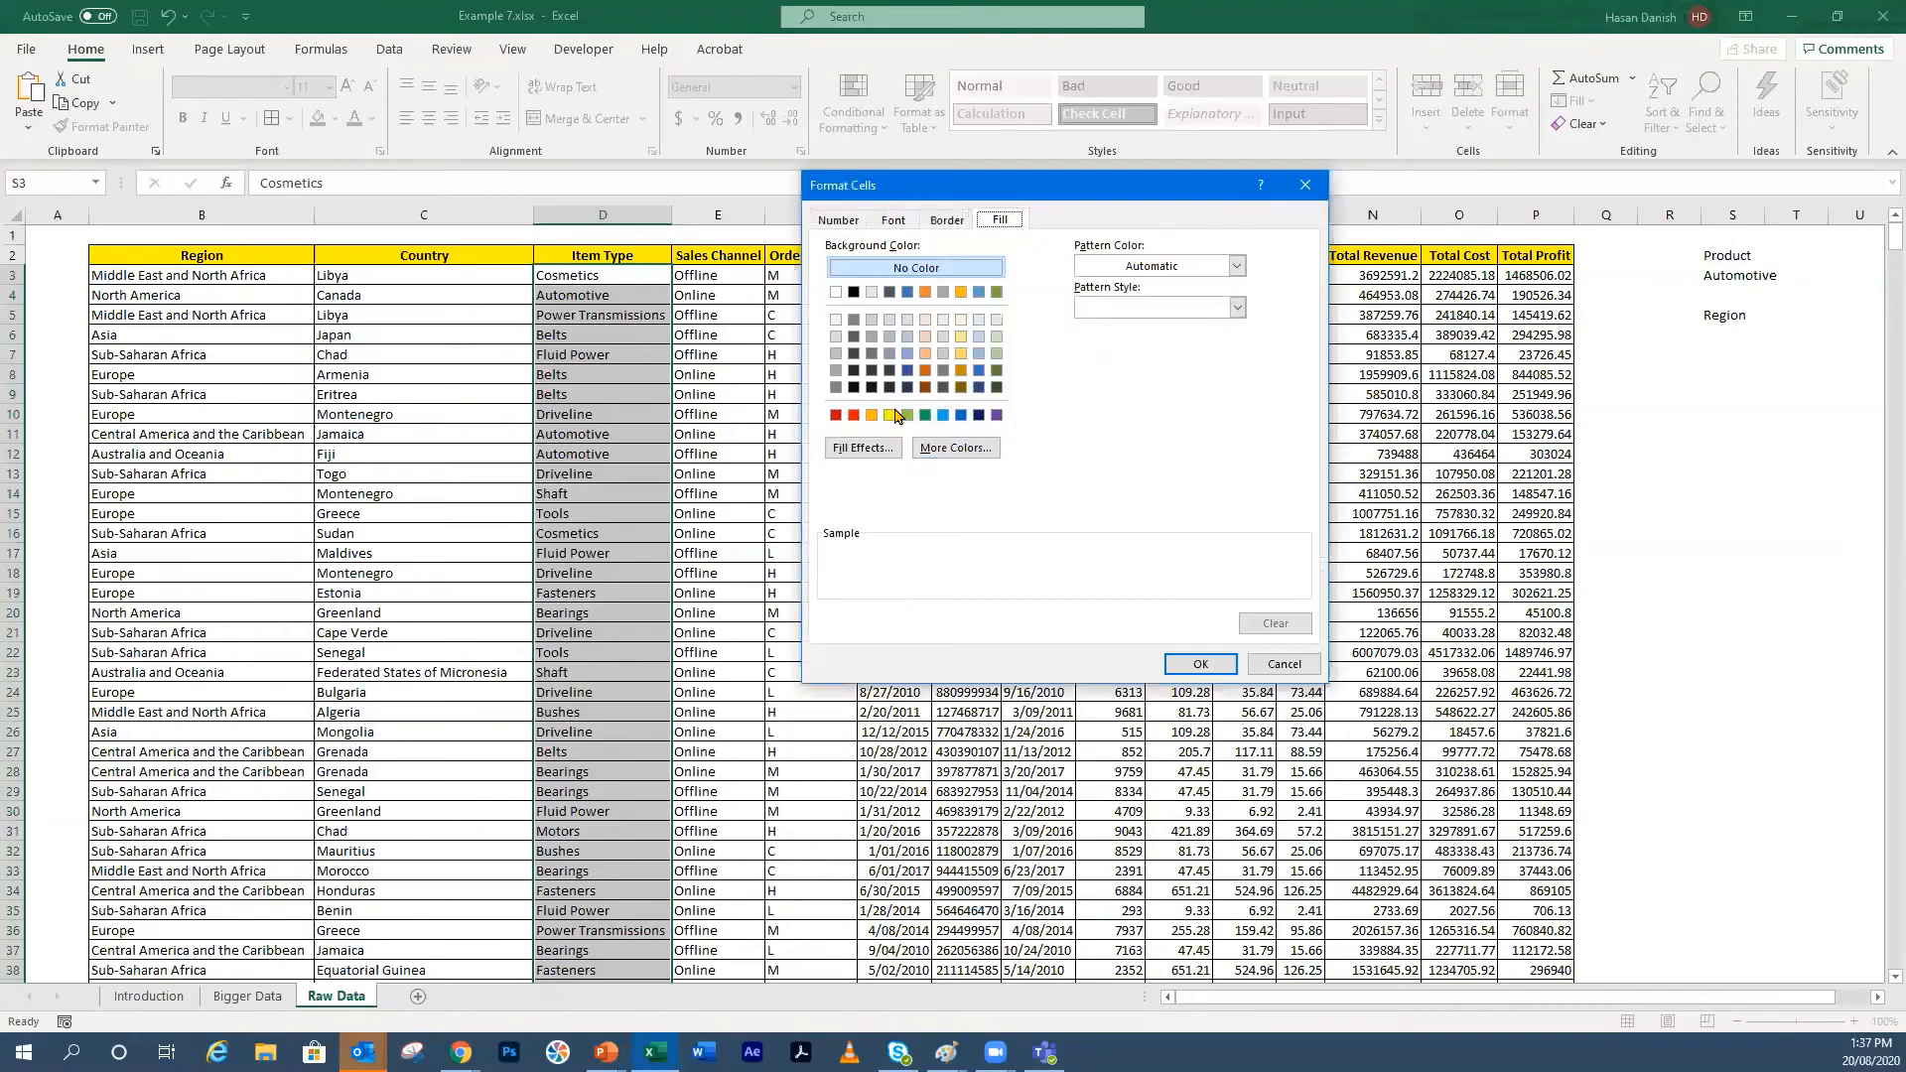
{"action": "left_click", "coordinate": [889, 415]}
{"action": "left_click", "coordinate": [1194, 661]}
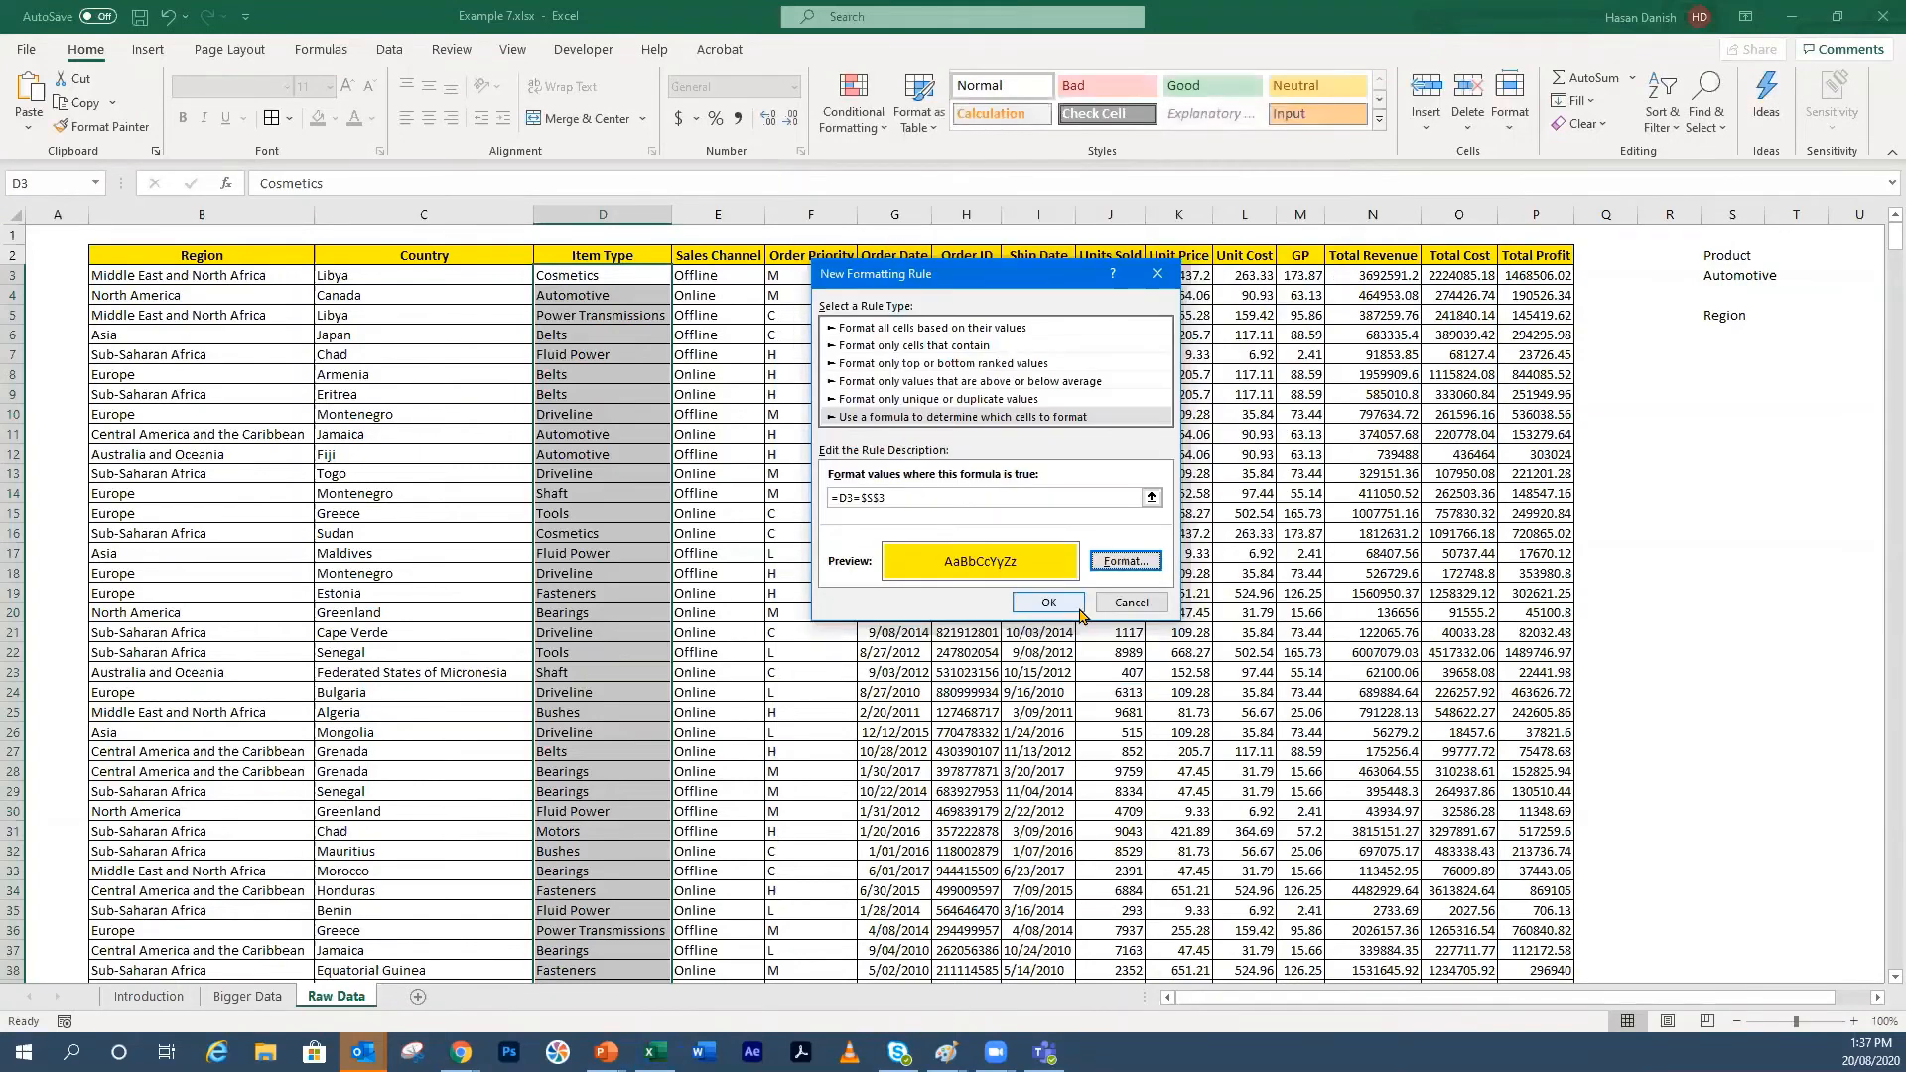
{"action": "left_click", "coordinate": [1050, 602]}
{"action": "left_click", "coordinate": [1303, 495]}
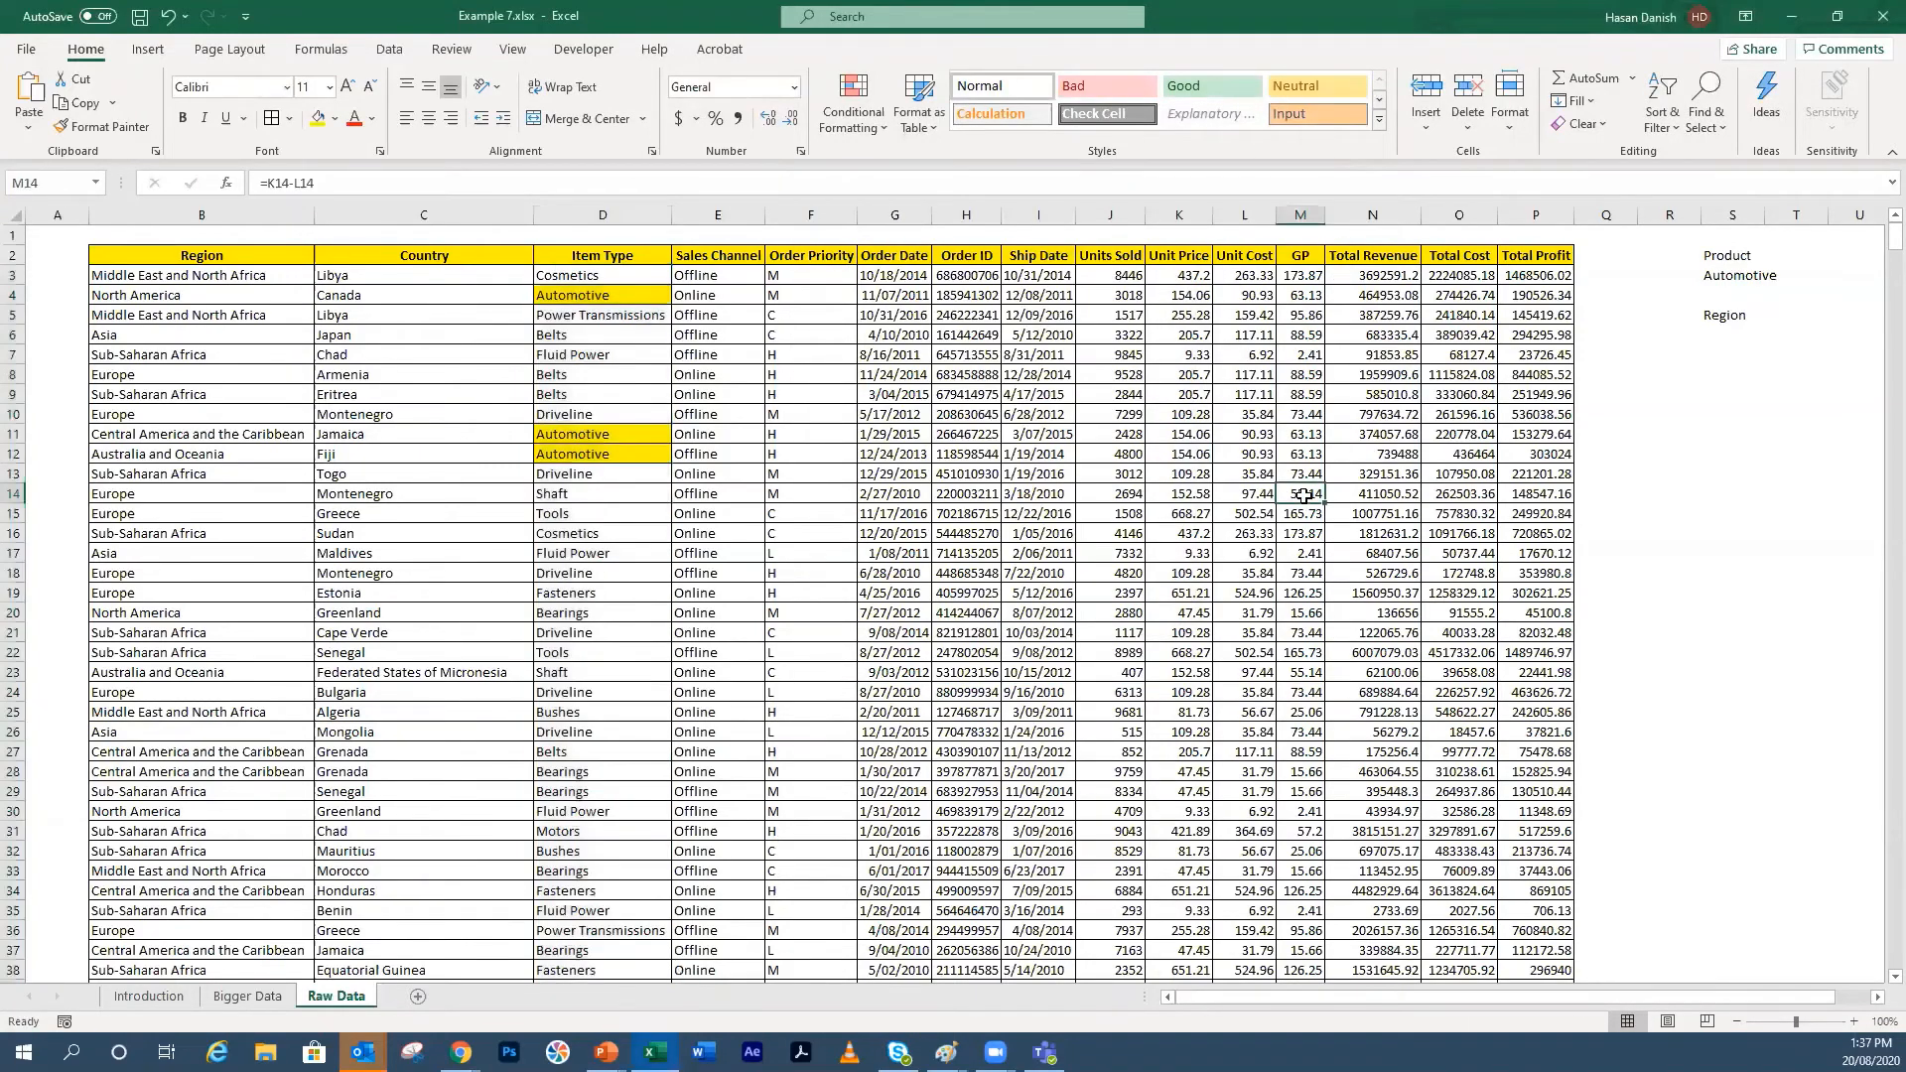
Step: Add a thick outside border to the Product criterion cell S3 and widen column S to fit its text
{"action": "left_click", "coordinate": [1708, 281]}
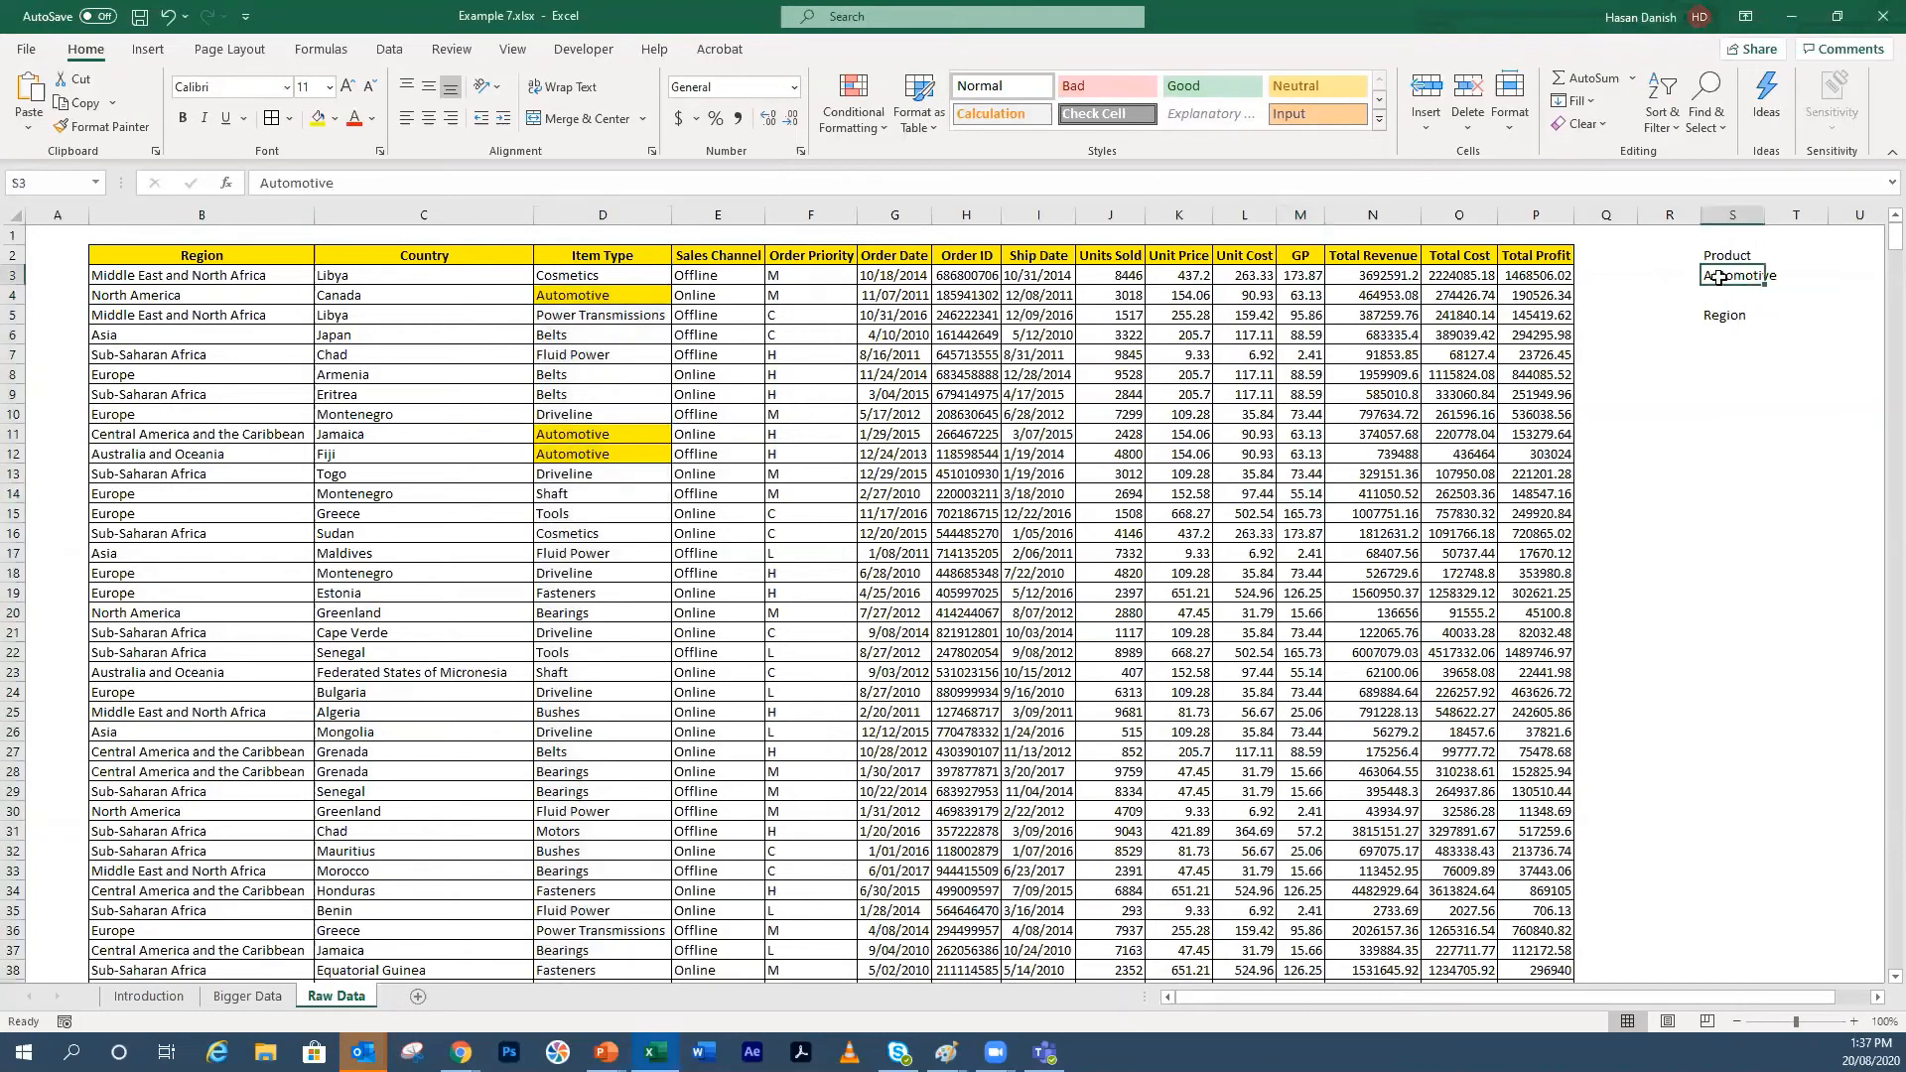
{"action": "left_click", "coordinate": [289, 118]}
{"action": "left_click", "coordinate": [356, 371]}
{"action": "left_click", "coordinate": [1733, 395]}
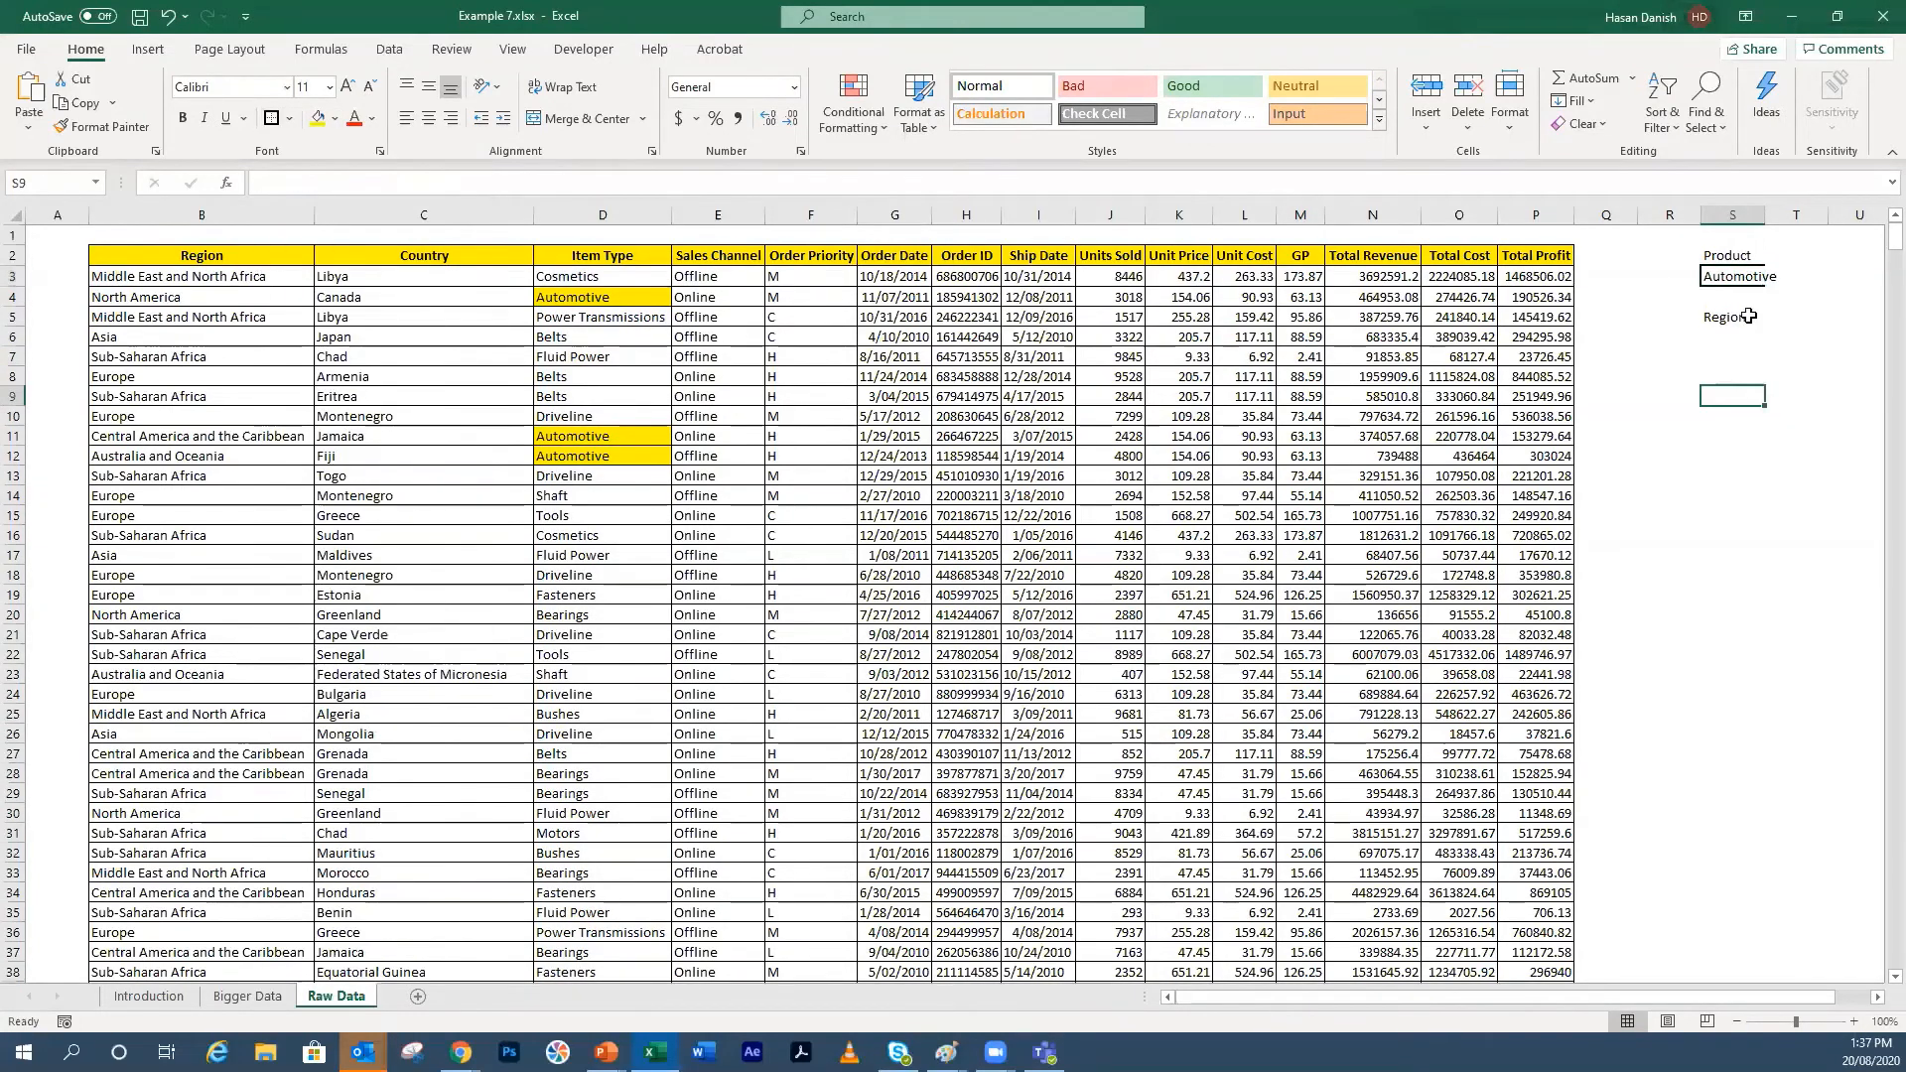
{"action": "left_click_drag", "start_coordinate": [1765, 214], "coordinate": [1842, 214]}
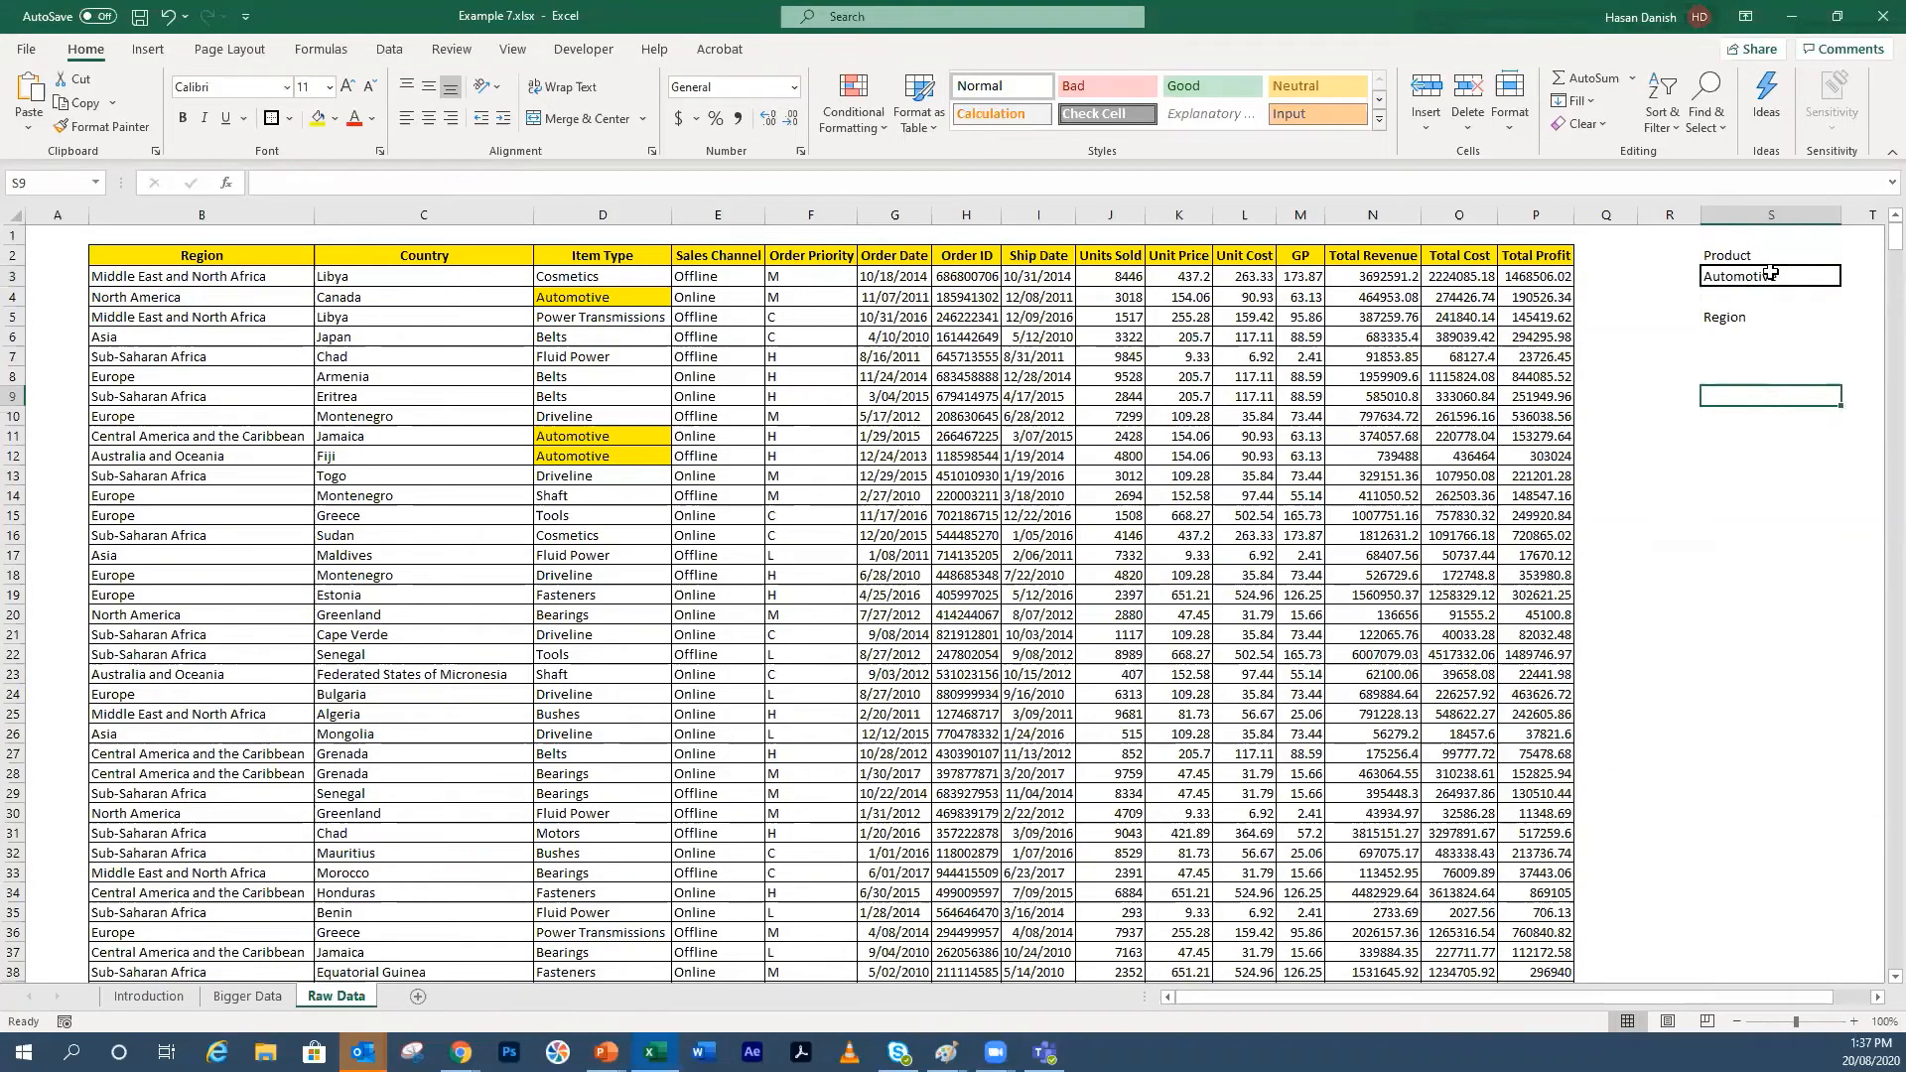
Step: Check the highlighted Automotive entries in the Item Type column, and change the Product criterion in S3 to Belts
{"action": "left_click", "coordinate": [1773, 276]}
{"action": "scroll", "coordinate": [593, 735], "scroll_direction": "down", "scroll_amount": 13}
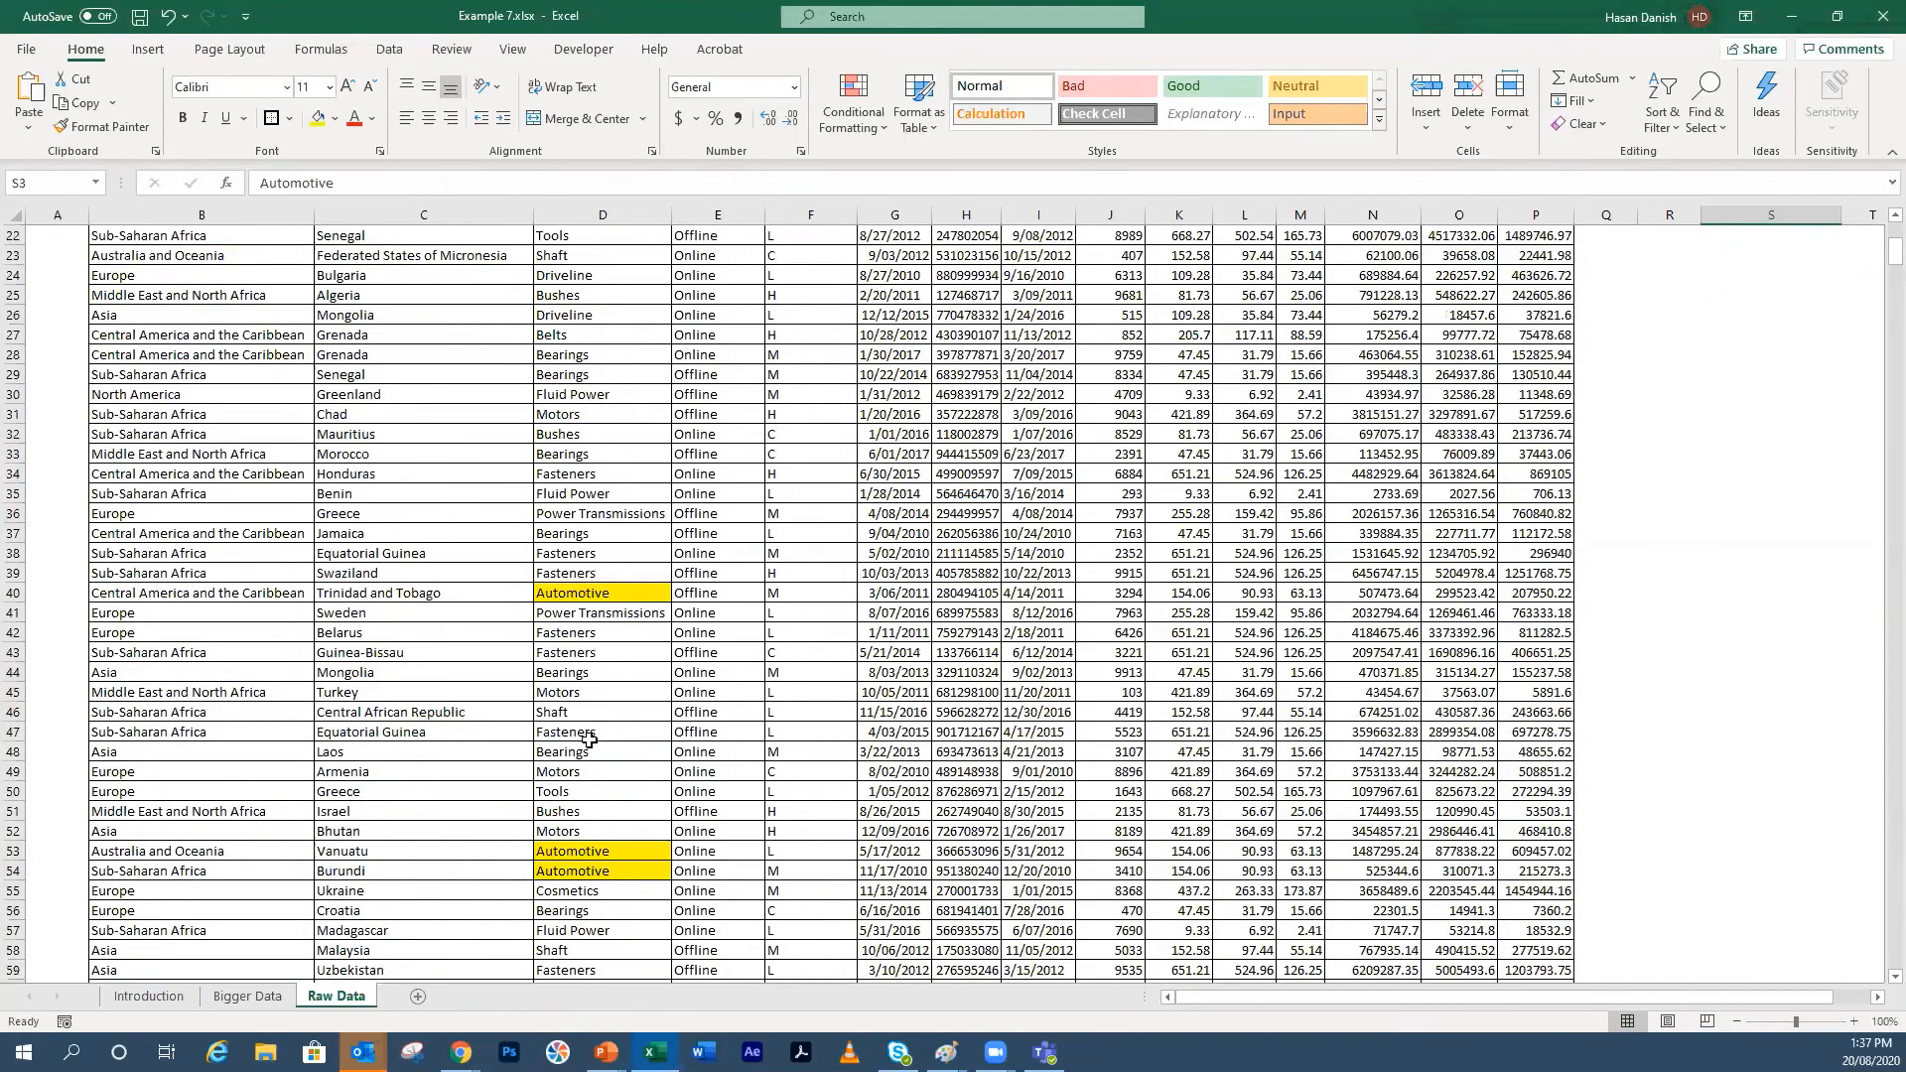
{"action": "scroll", "coordinate": [595, 757], "scroll_direction": "down", "scroll_amount": 20}
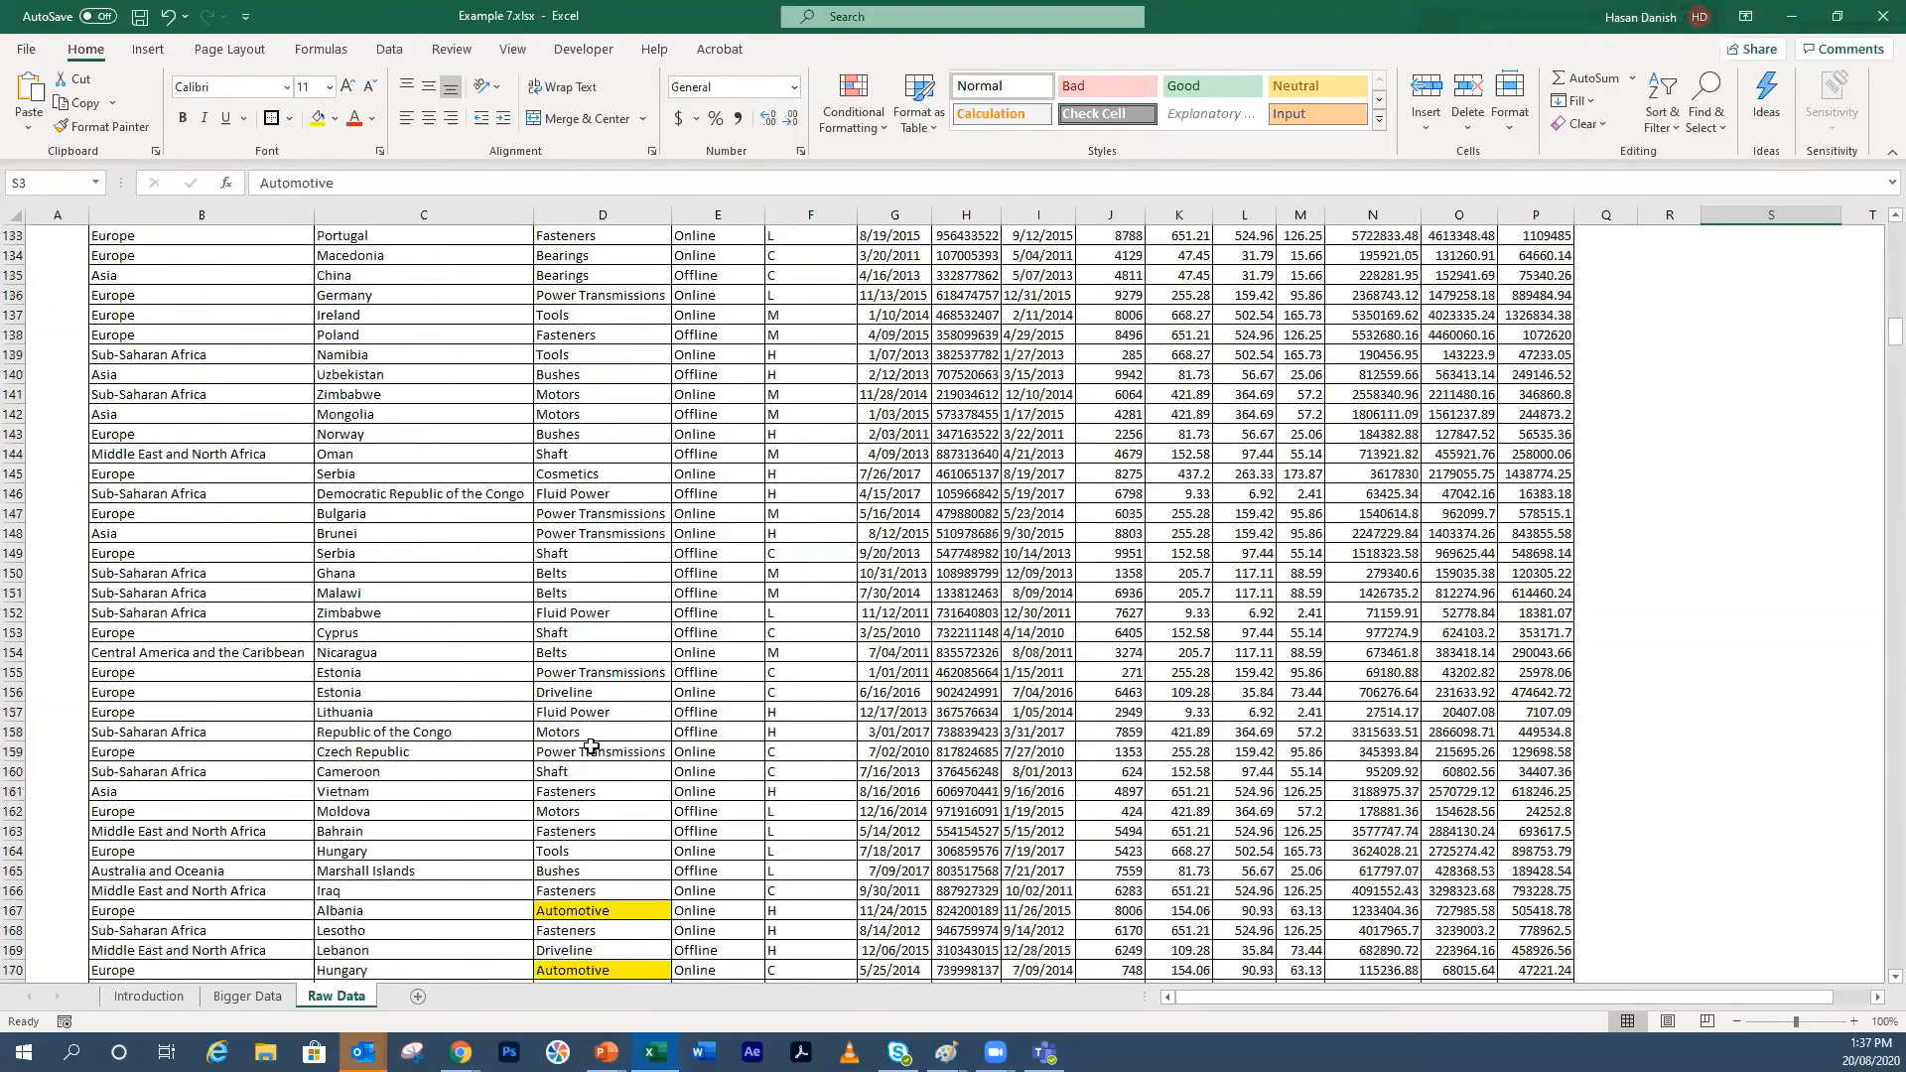
{"action": "scroll", "coordinate": [592, 747], "scroll_direction": "up", "scroll_amount": 20}
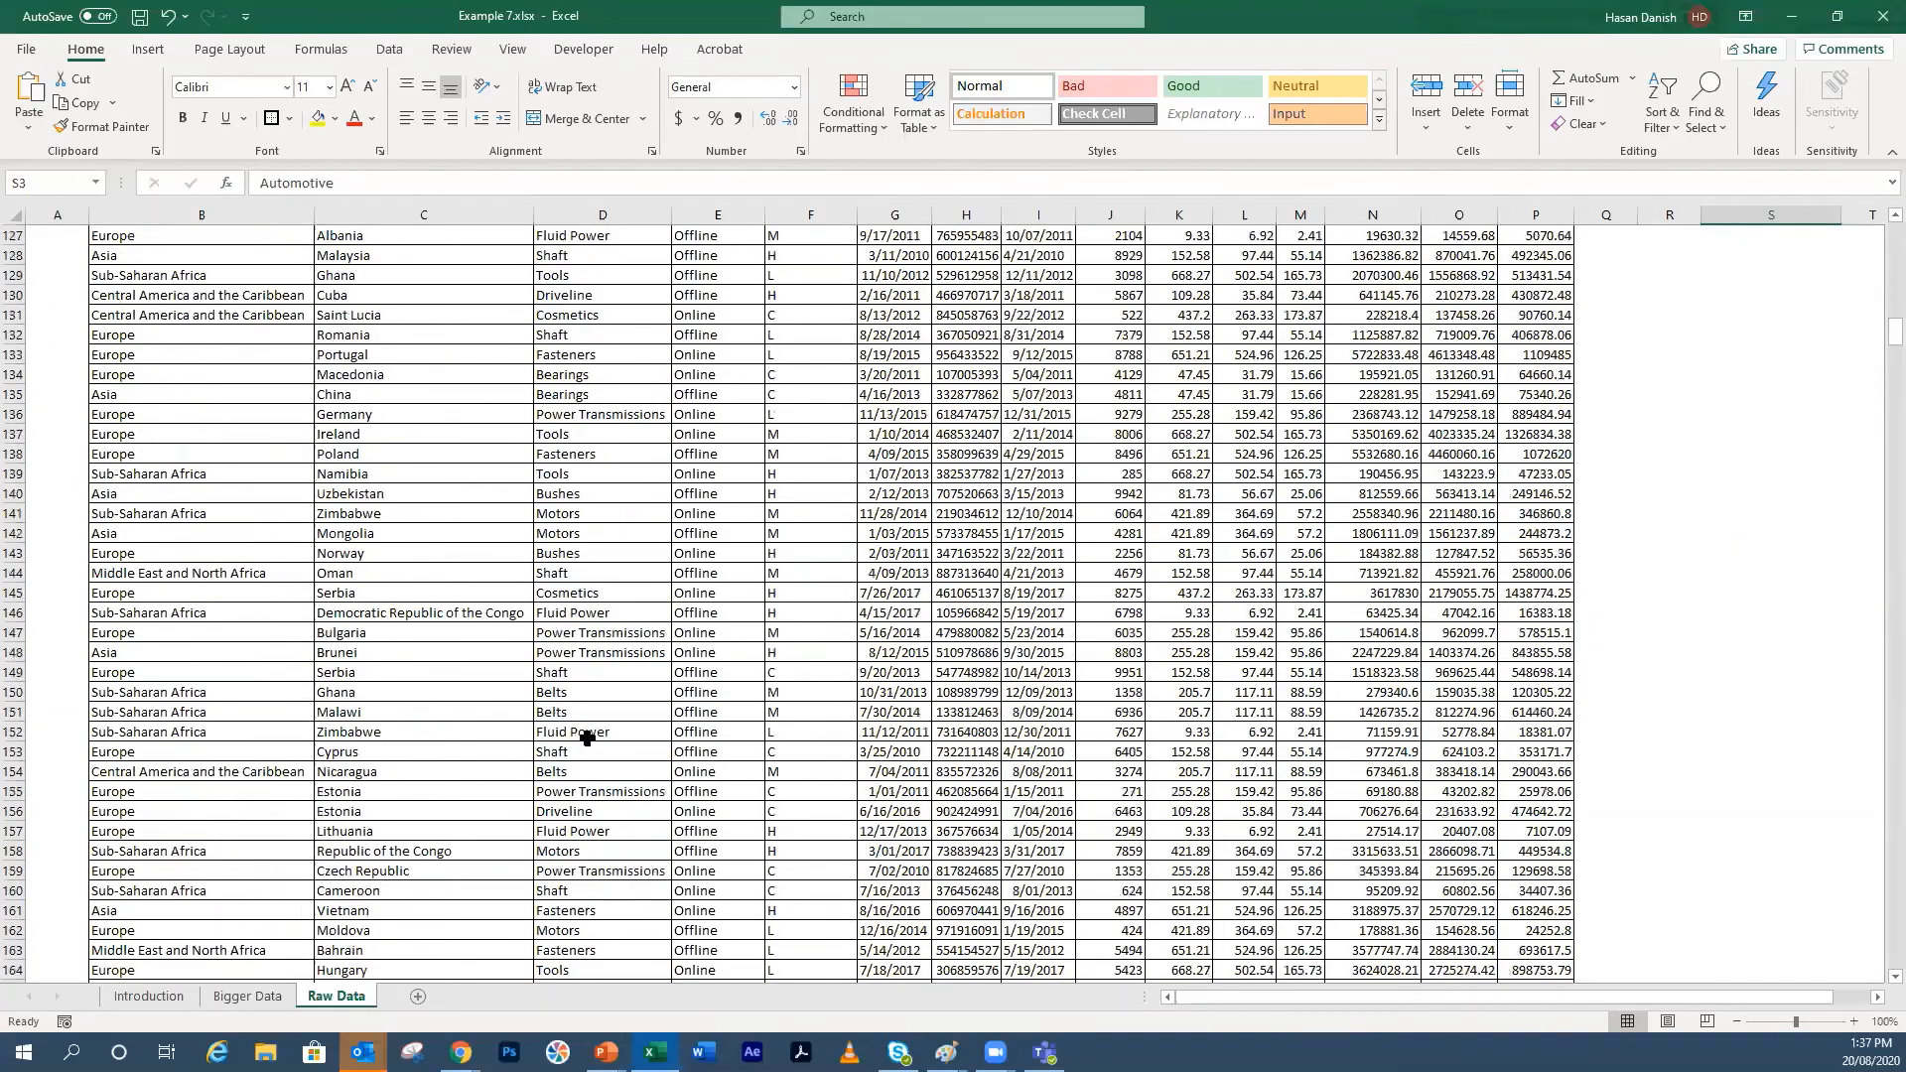
{"action": "scroll", "coordinate": [565, 716], "scroll_direction": "up", "scroll_amount": 20}
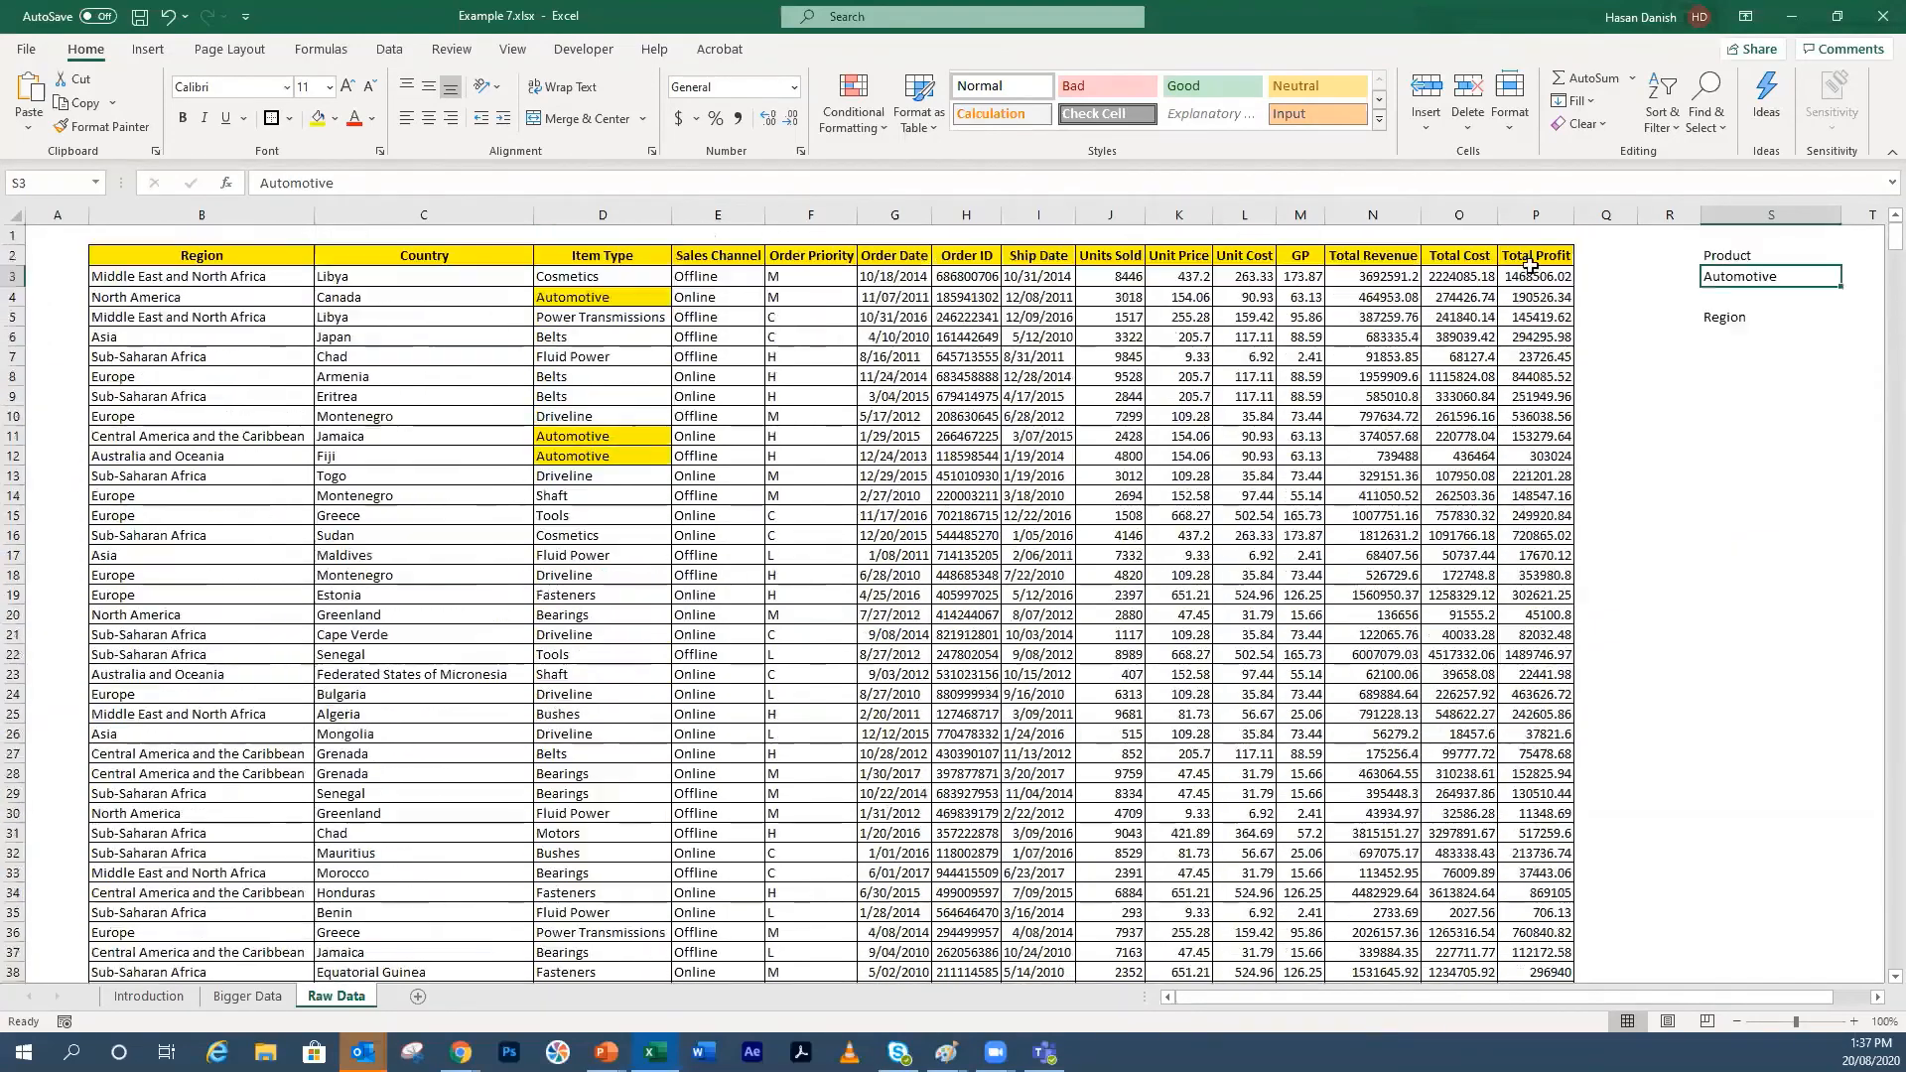
{"action": "double_click", "coordinate": [1776, 275]}
{"action": "left_click_drag", "start_coordinate": [1780, 277], "coordinate": [1633, 271]}
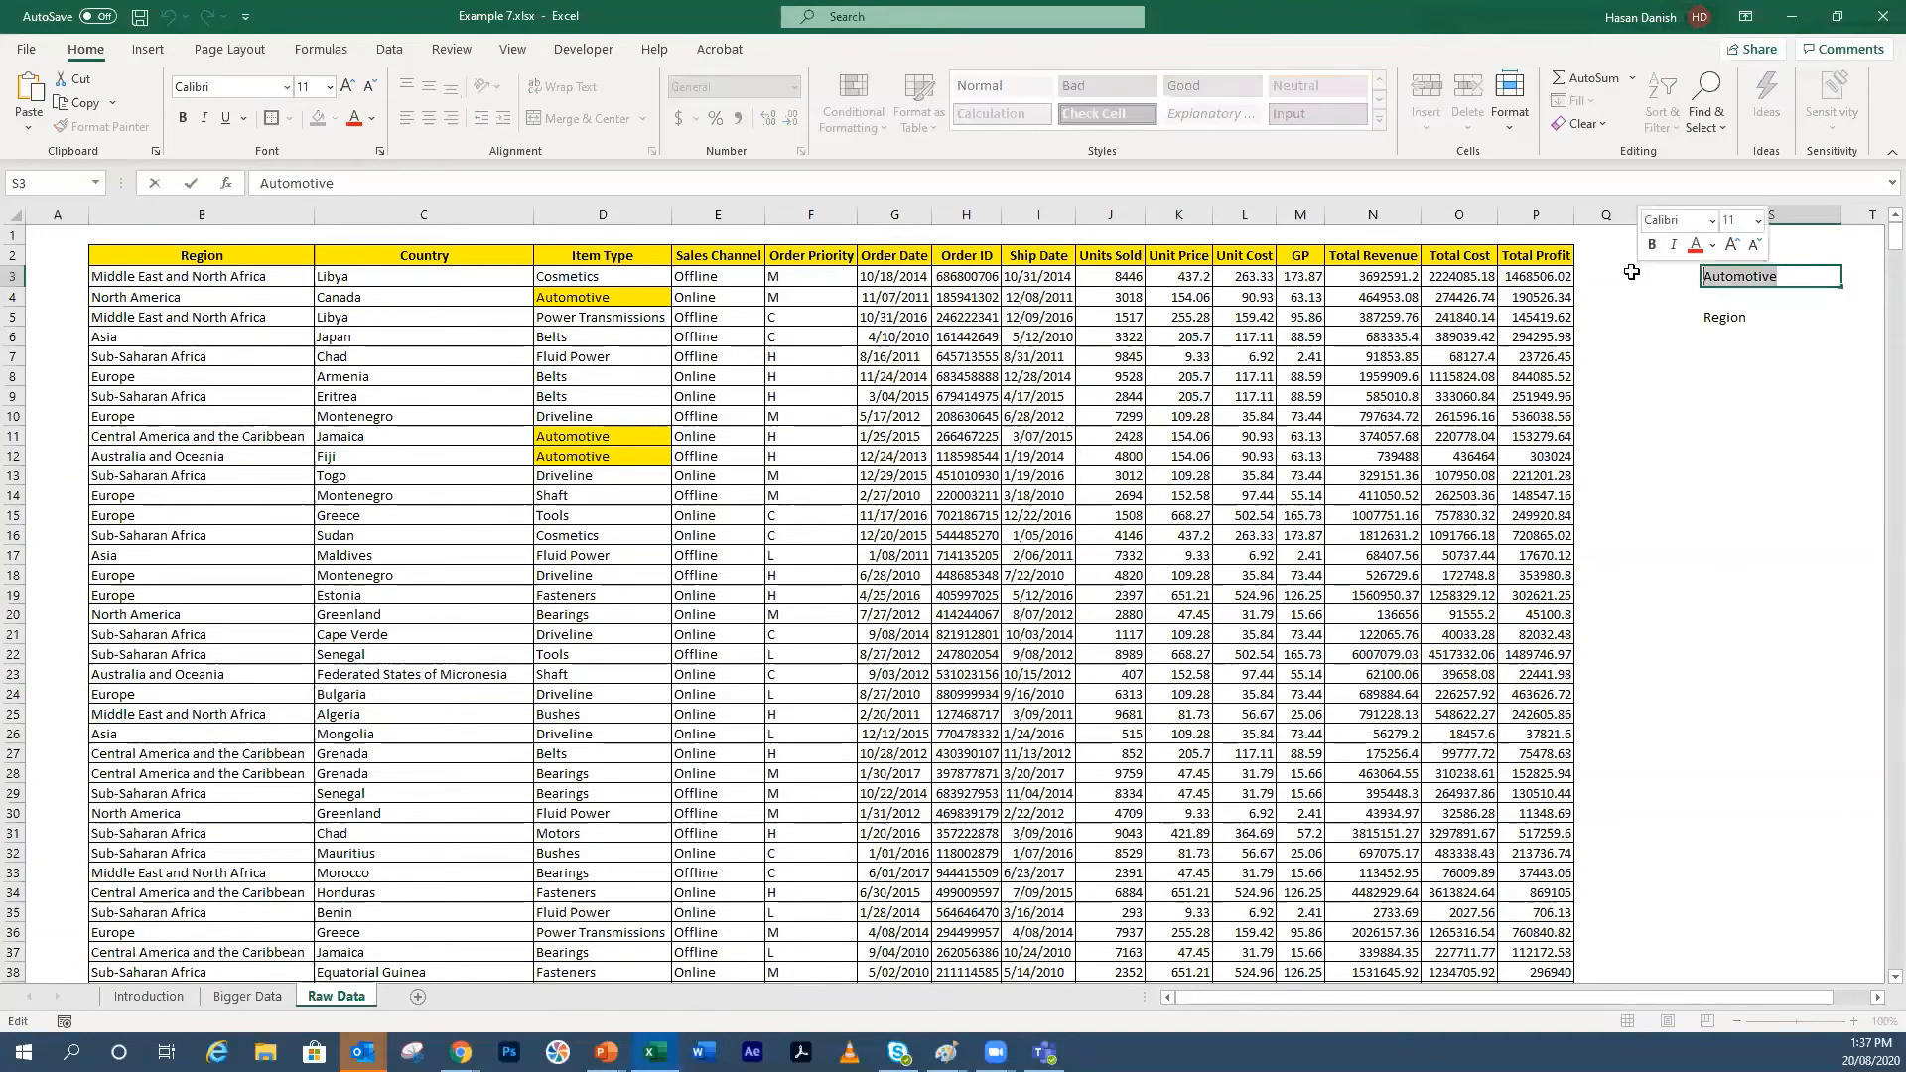
{"action": "type", "text": "Be"}
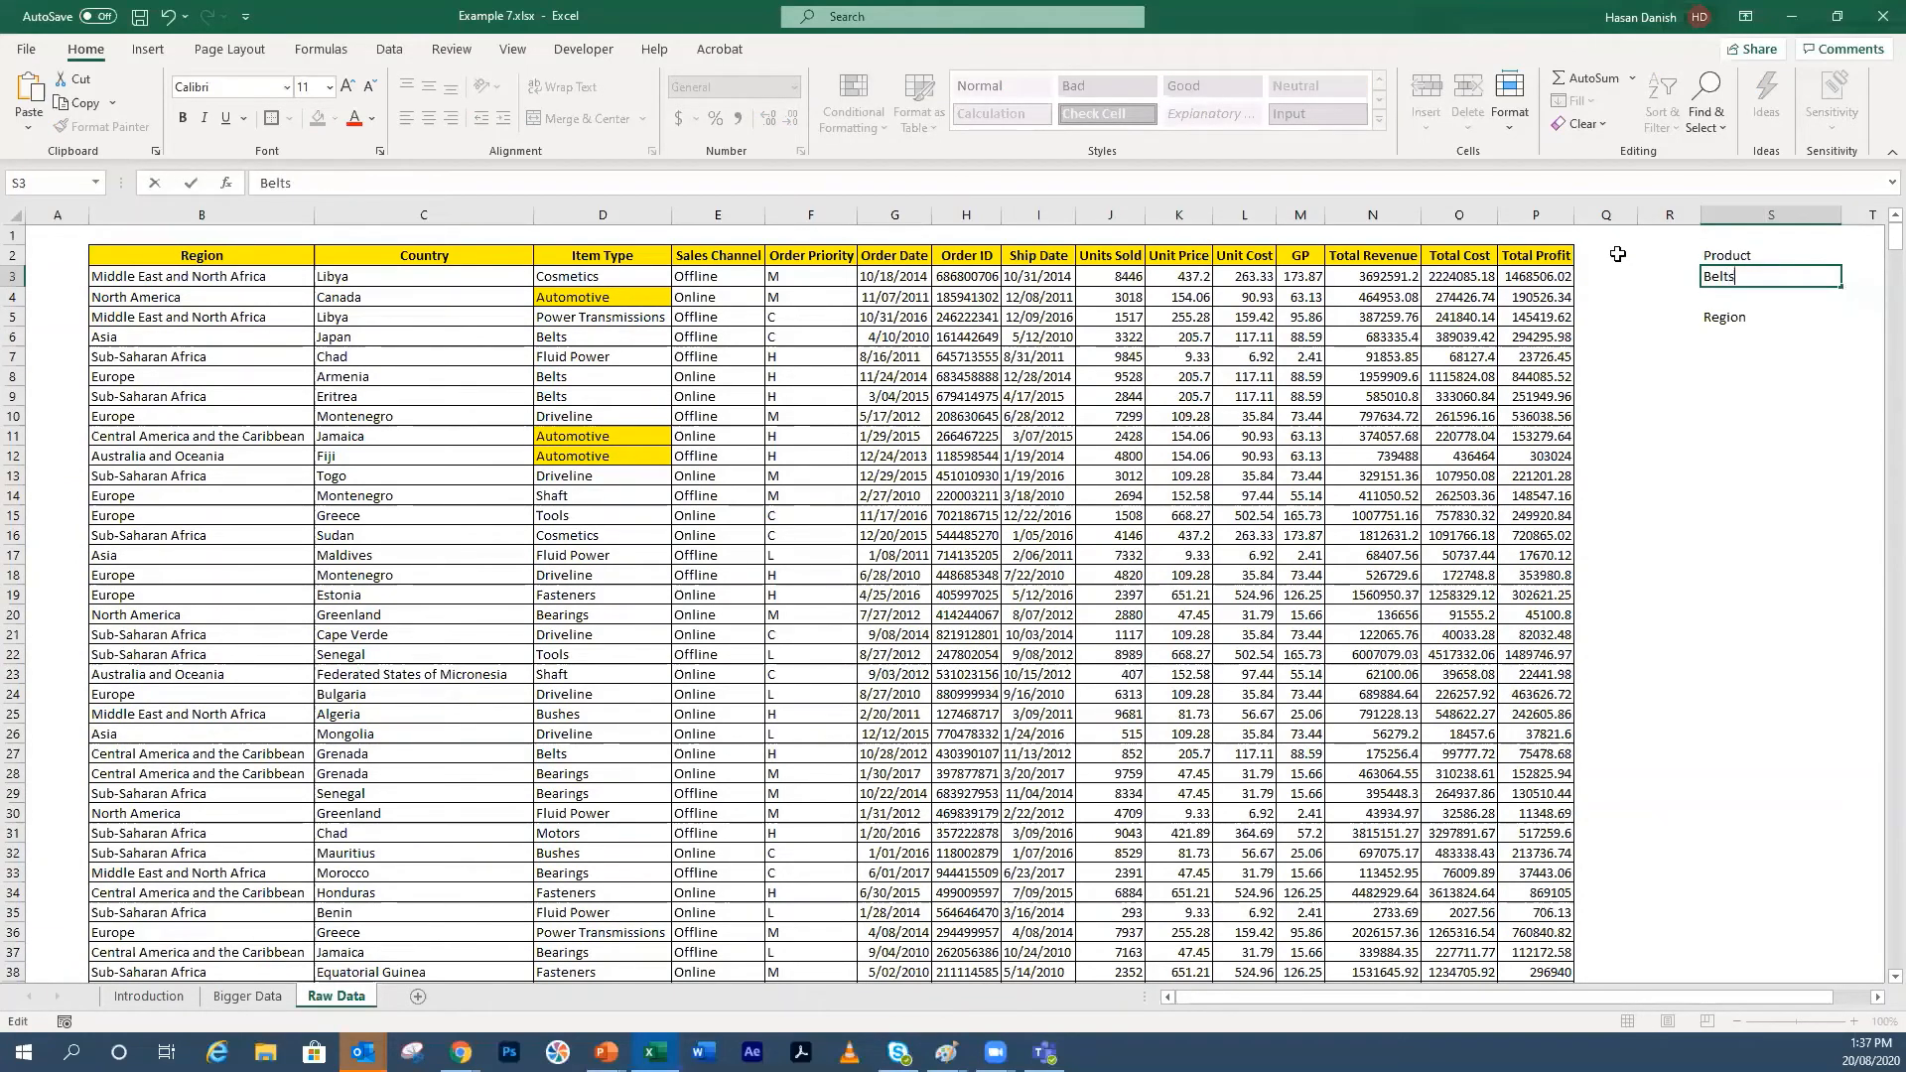
{"action": "type", "text": "lts"}
{"action": "key", "text": "Return"}
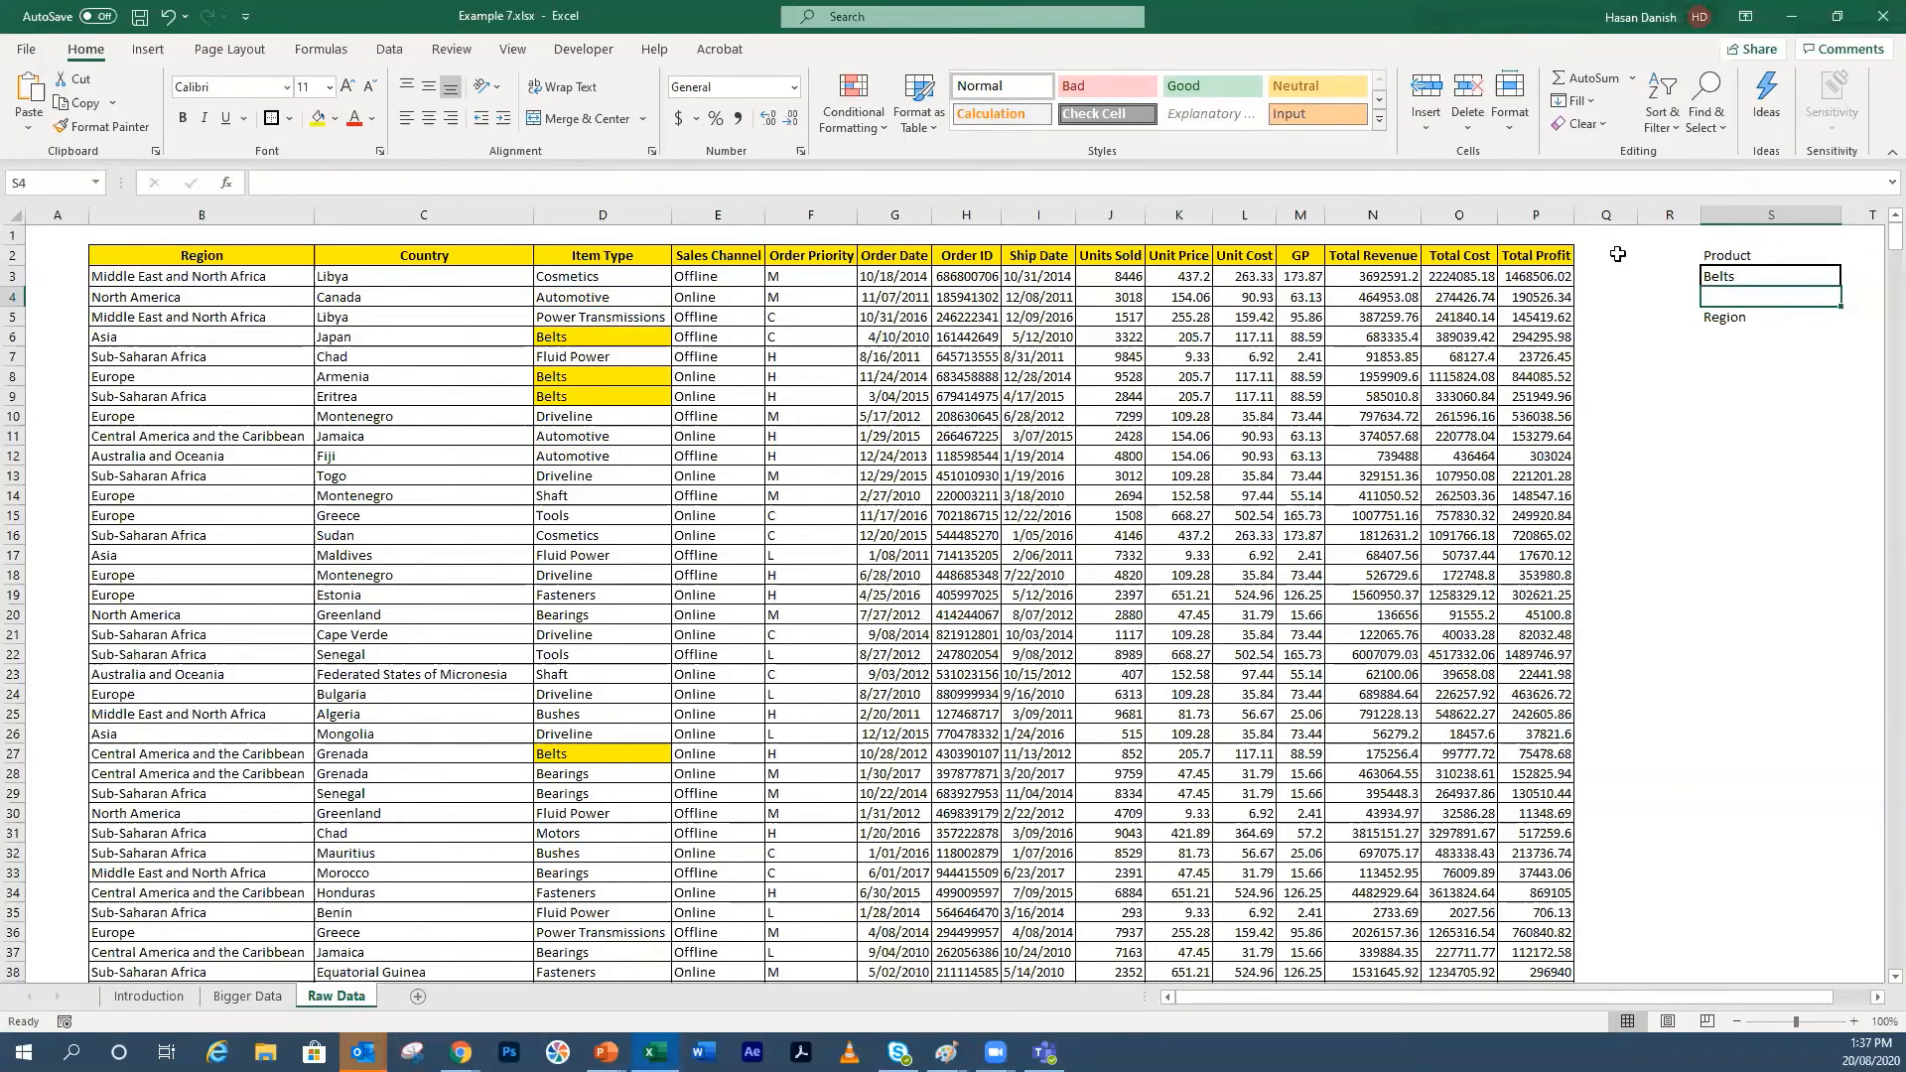
Step: Change the Product criterion in S3 to Tools
{"action": "left_click", "coordinate": [1782, 277]}
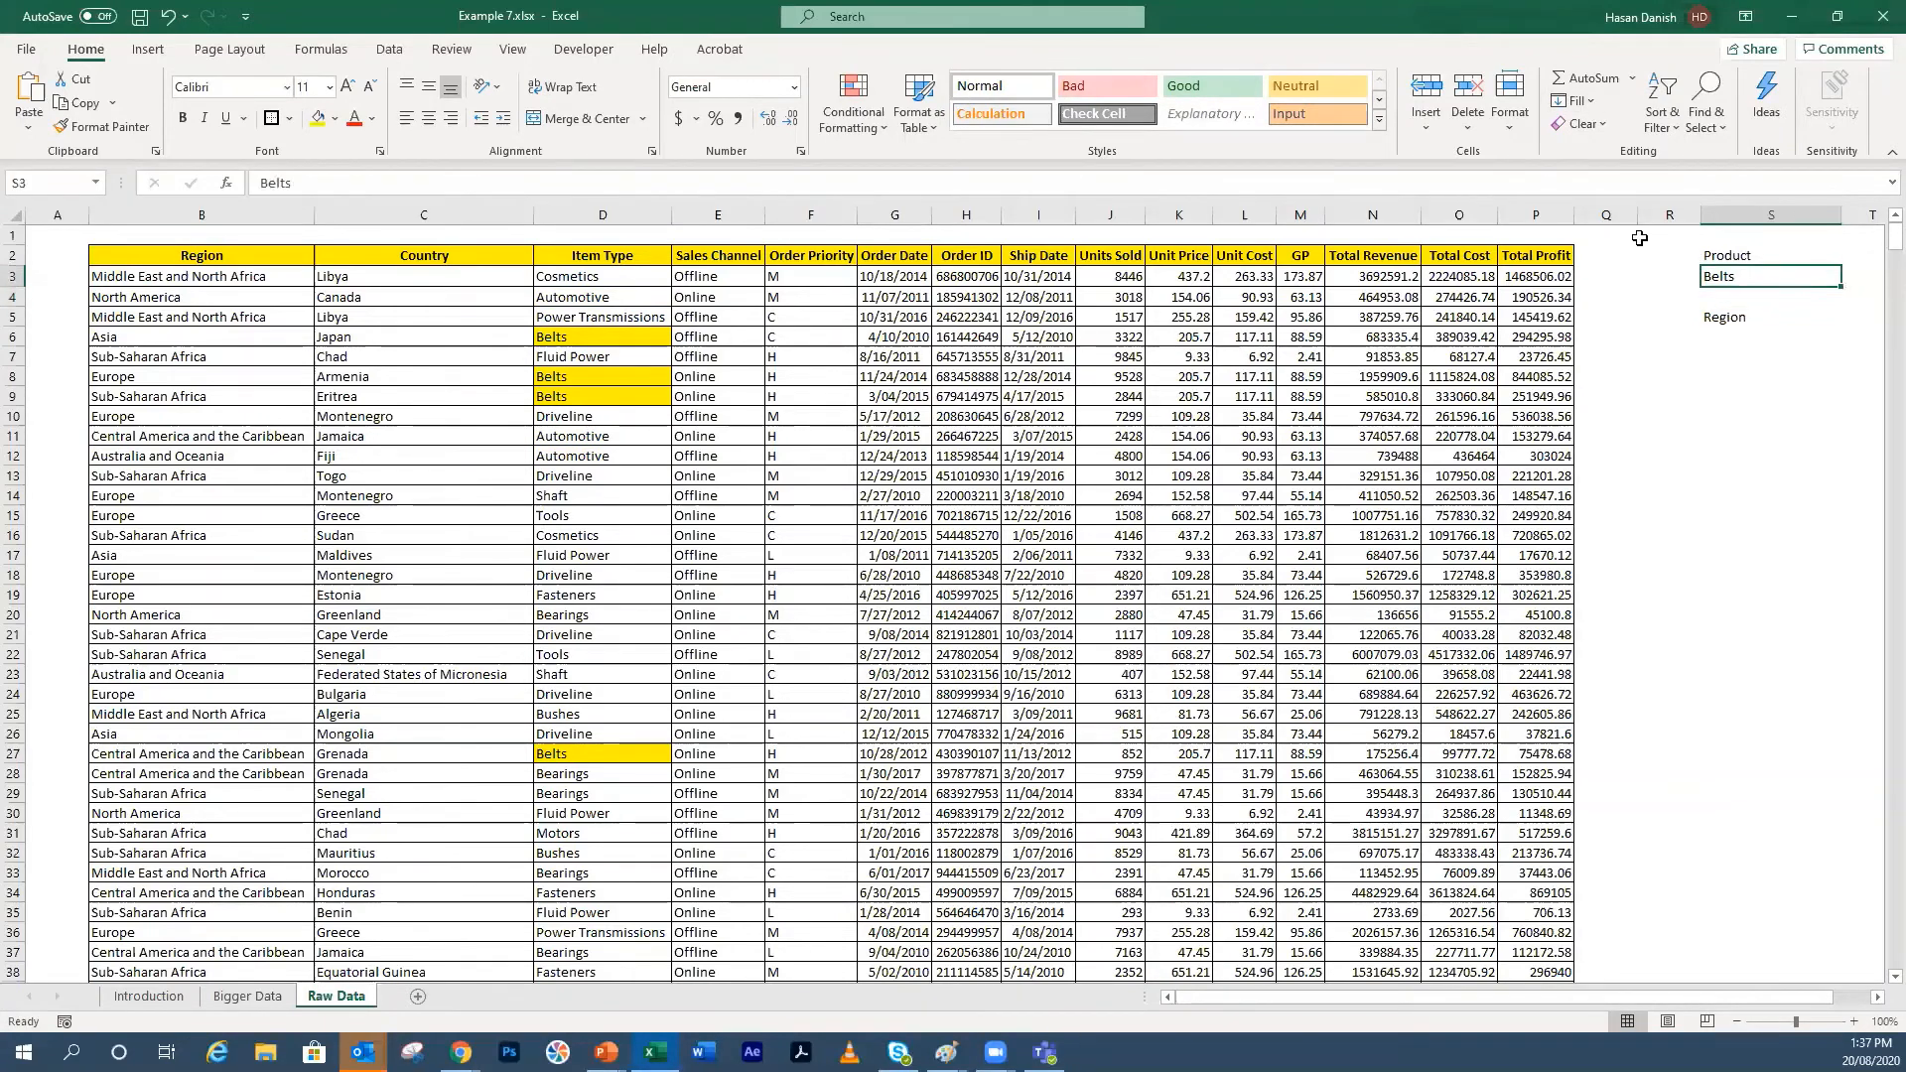
{"action": "type", "text": "Tools"}
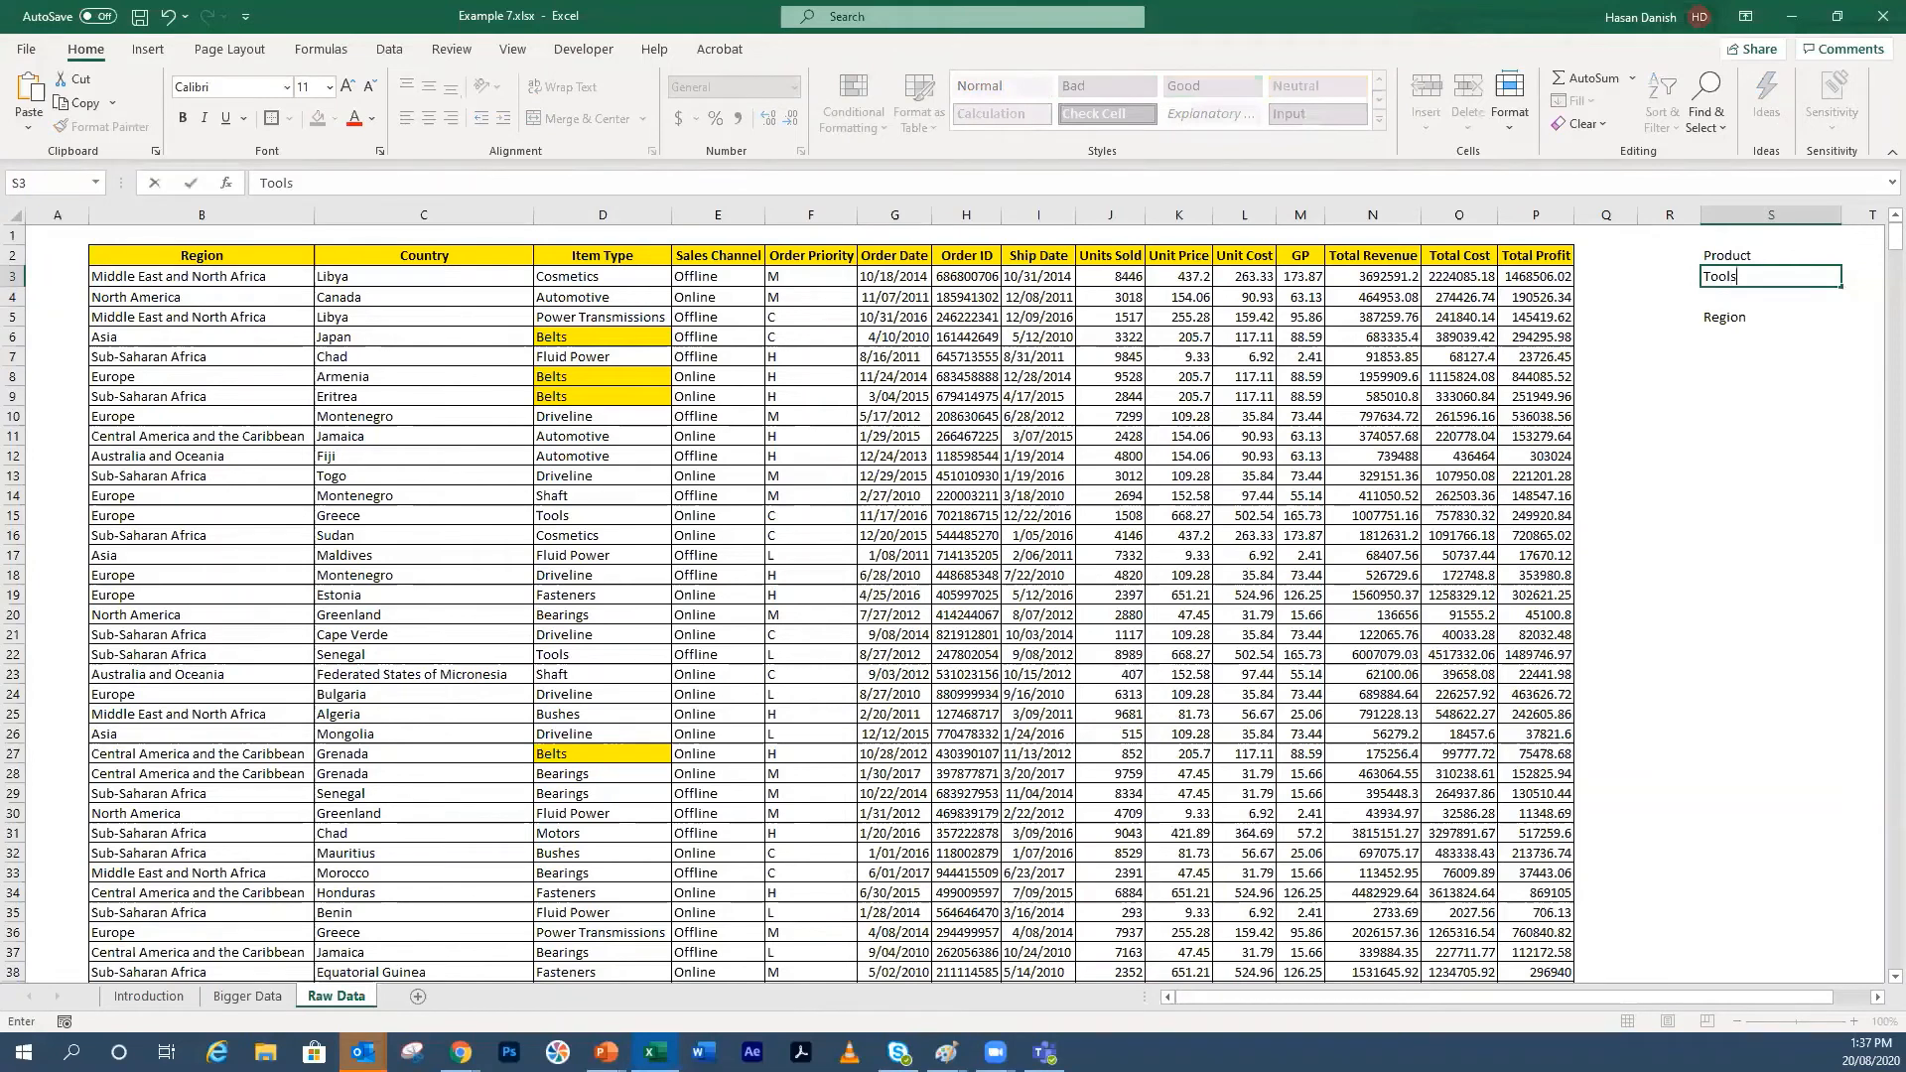
{"action": "key", "text": "Up"}
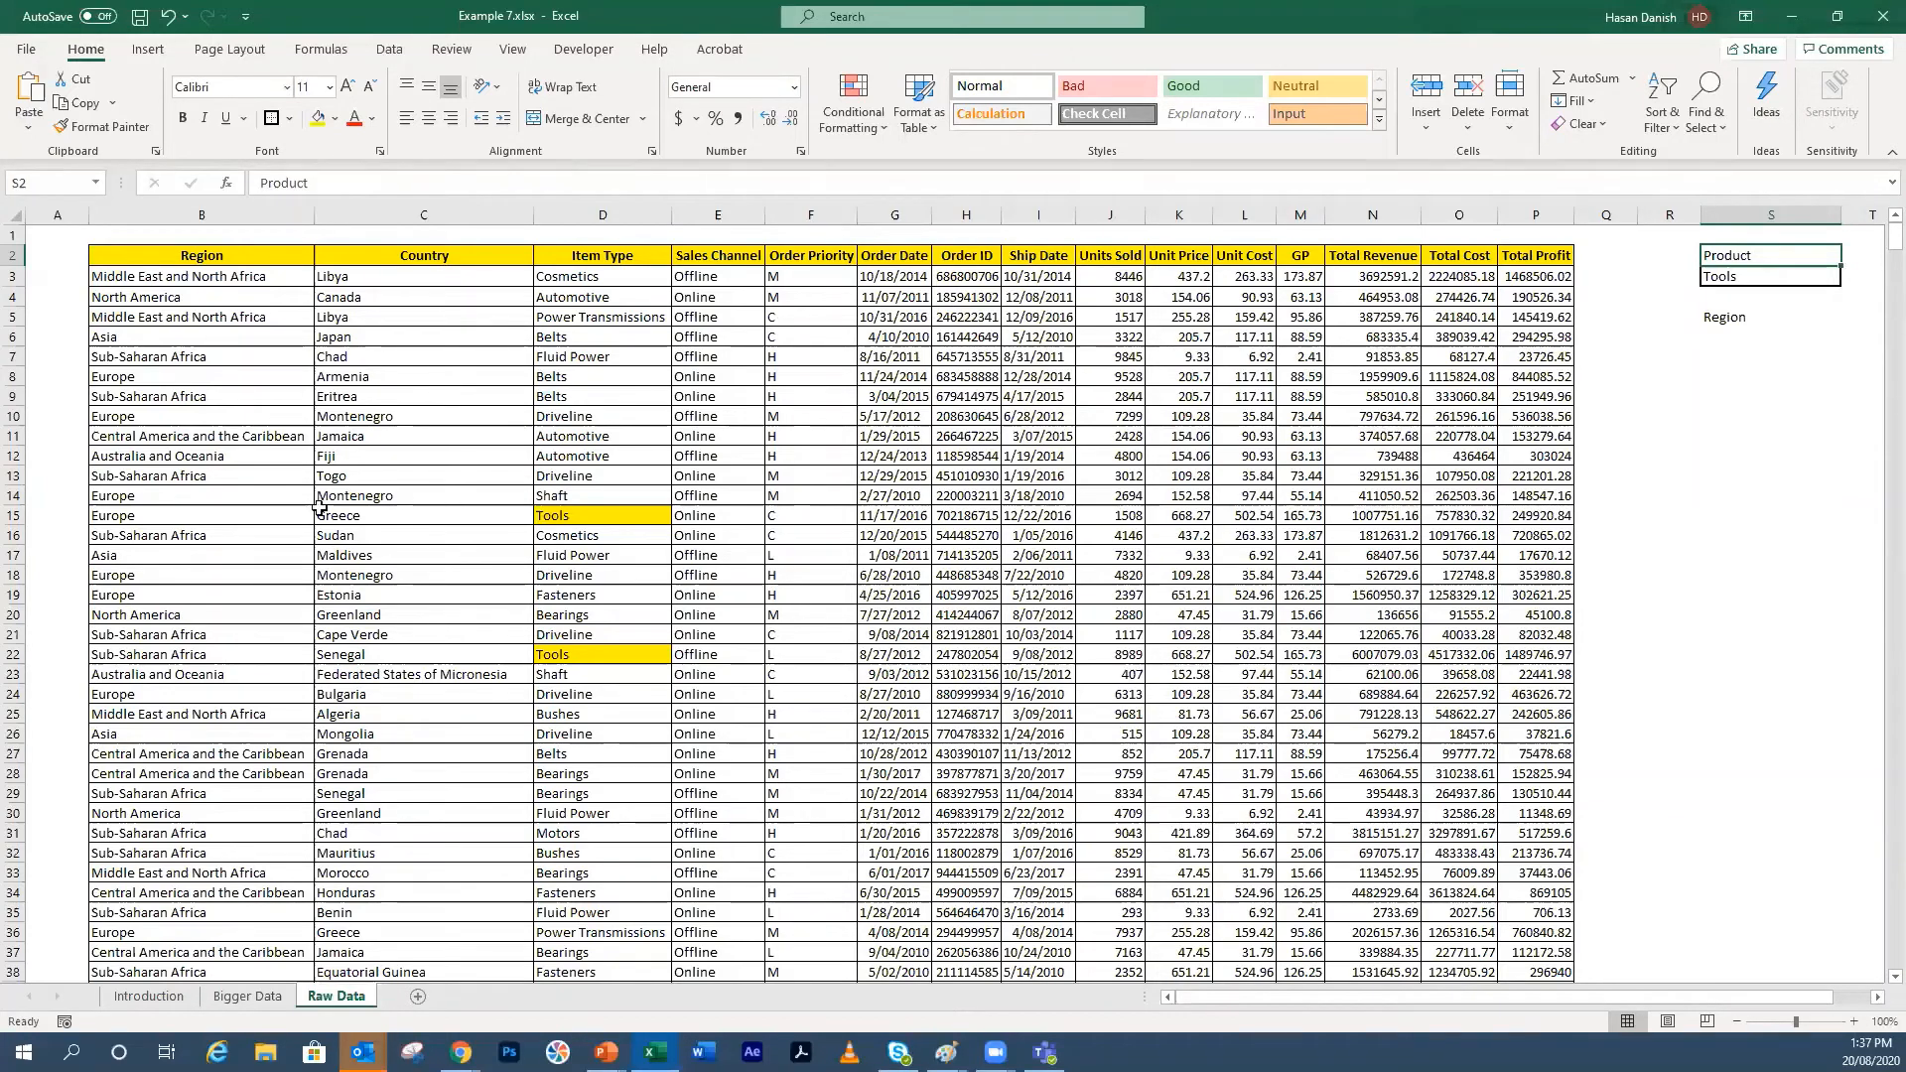
Step: Clear the conditional formatting rules from the entire Raw Data sheet
{"action": "left_click_drag", "start_coordinate": [202, 512], "coordinate": [1541, 514]}
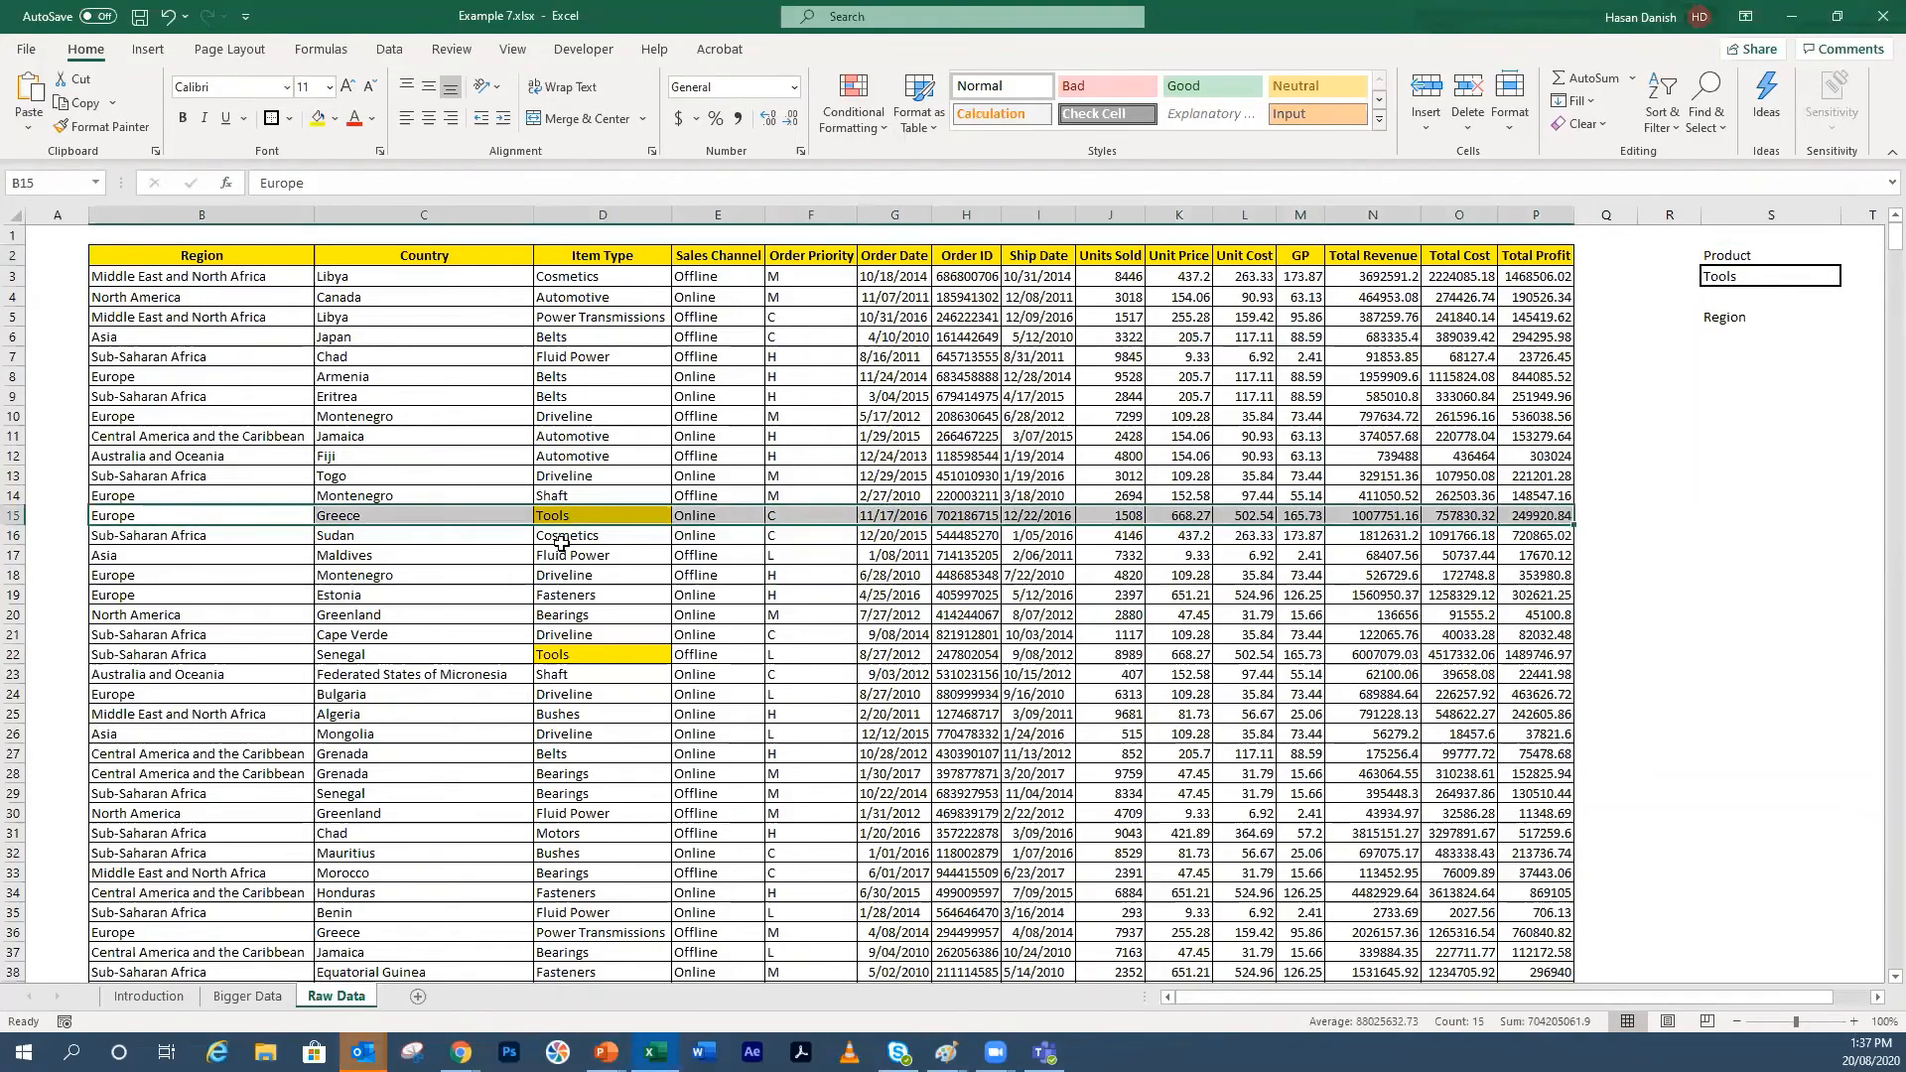
{"action": "left_click", "coordinate": [586, 517]}
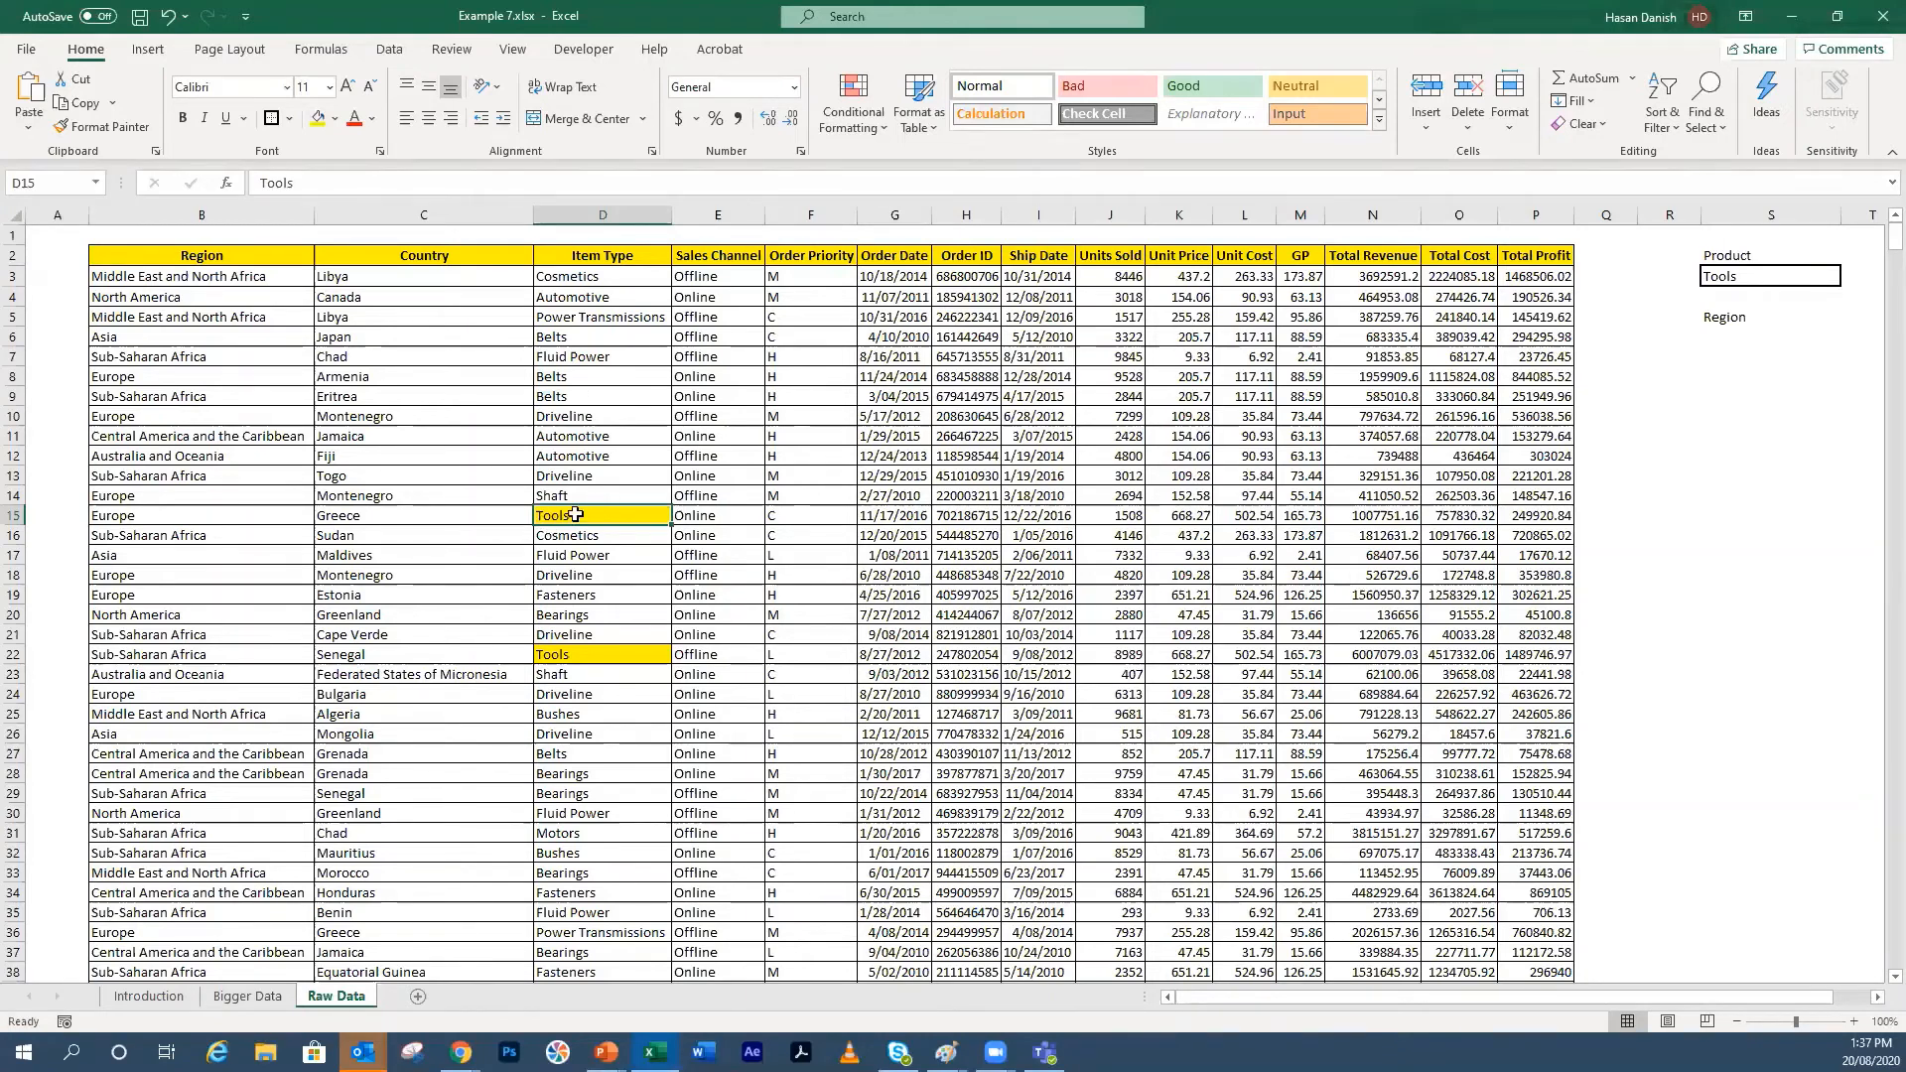
{"action": "left_click_drag", "start_coordinate": [214, 515], "coordinate": [1568, 515]}
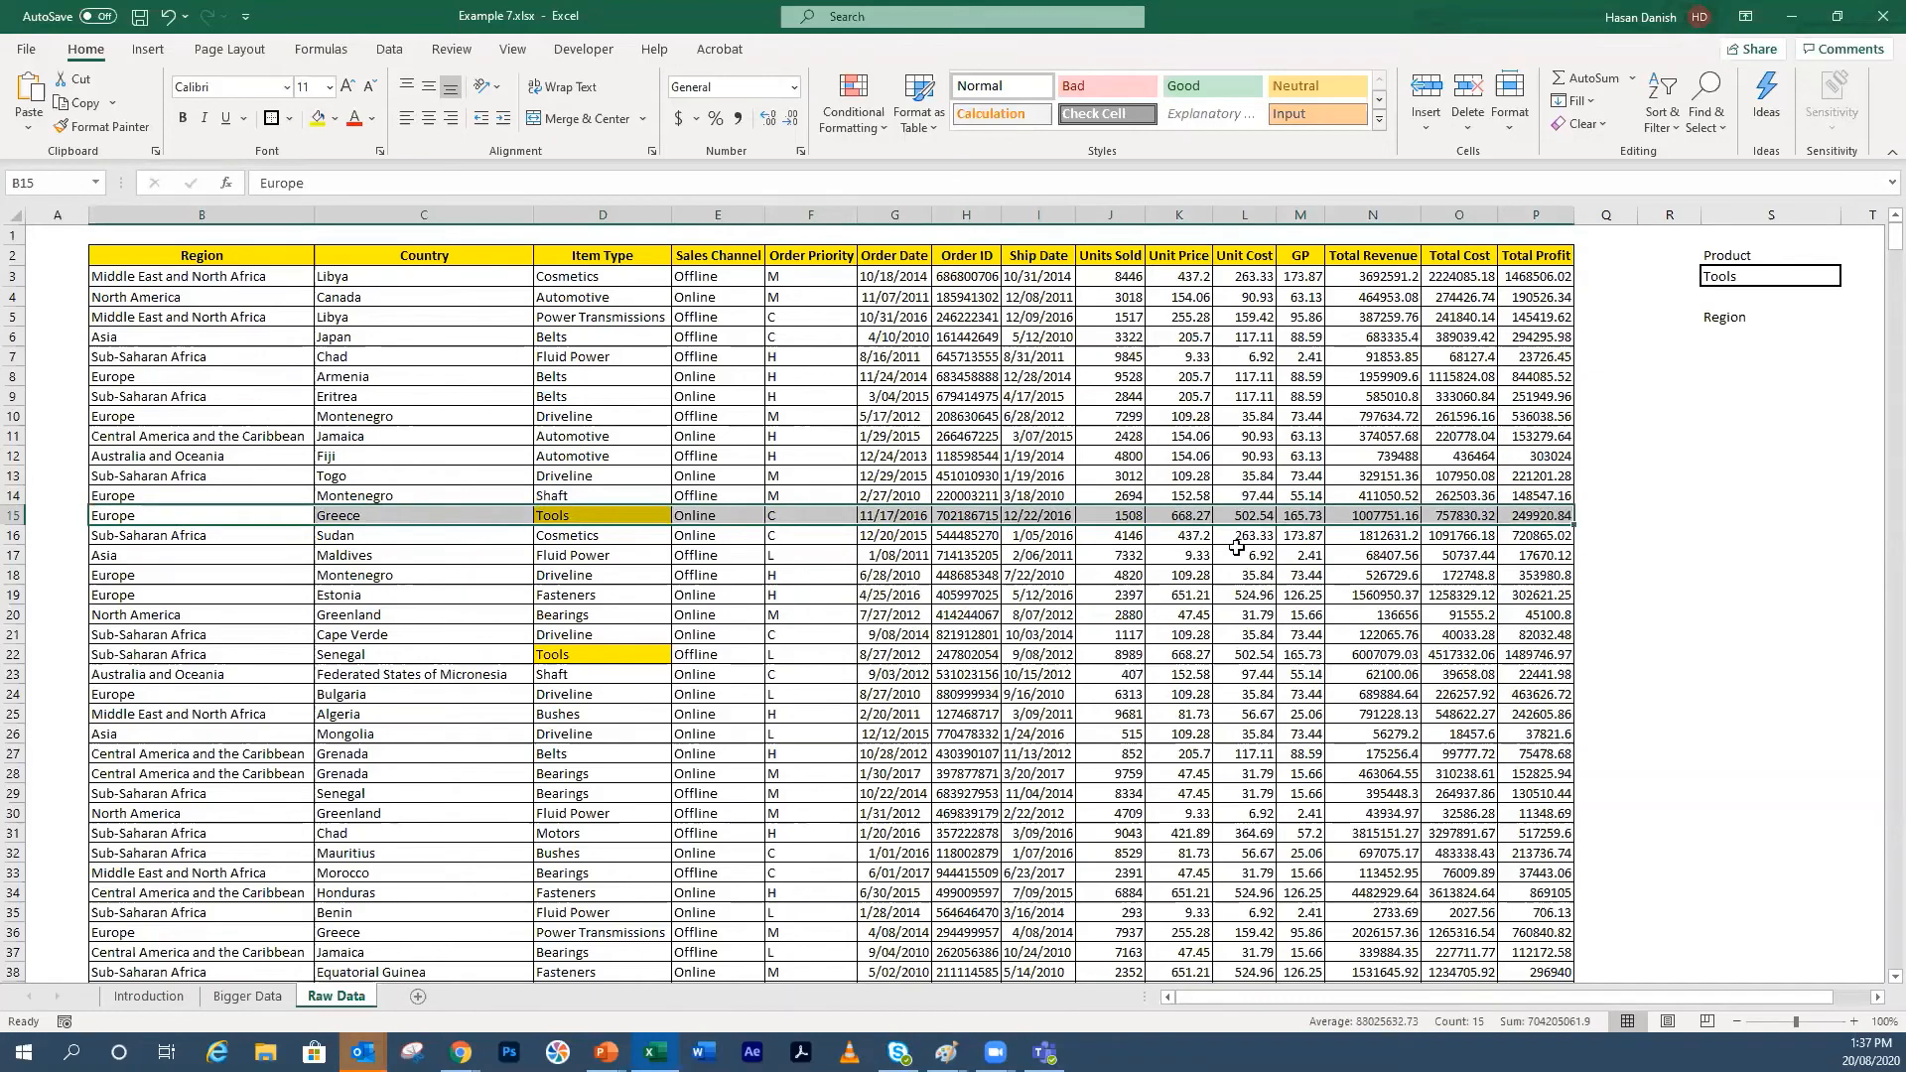
{"action": "left_click", "coordinate": [852, 112]}
{"action": "left_click", "coordinate": [929, 465]}
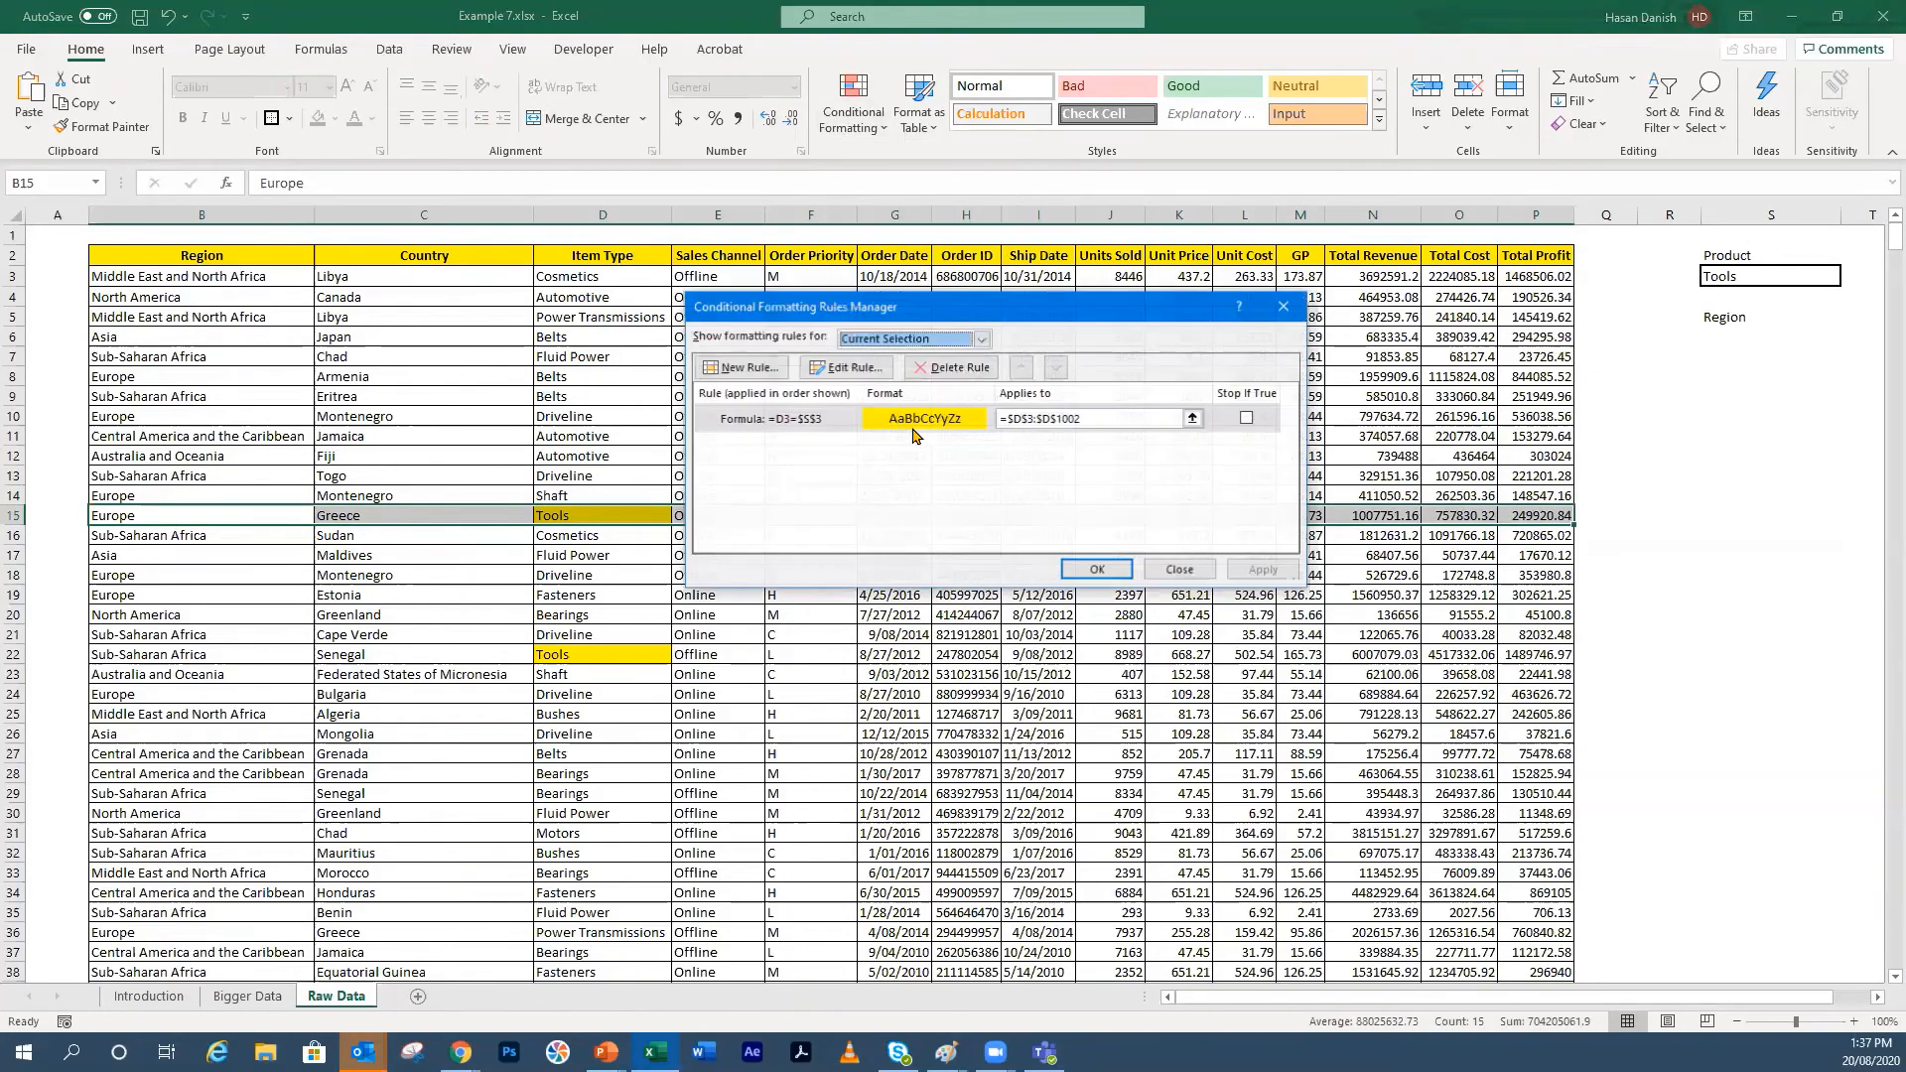
{"action": "left_click", "coordinate": [1285, 305]}
{"action": "left_click", "coordinate": [852, 111]}
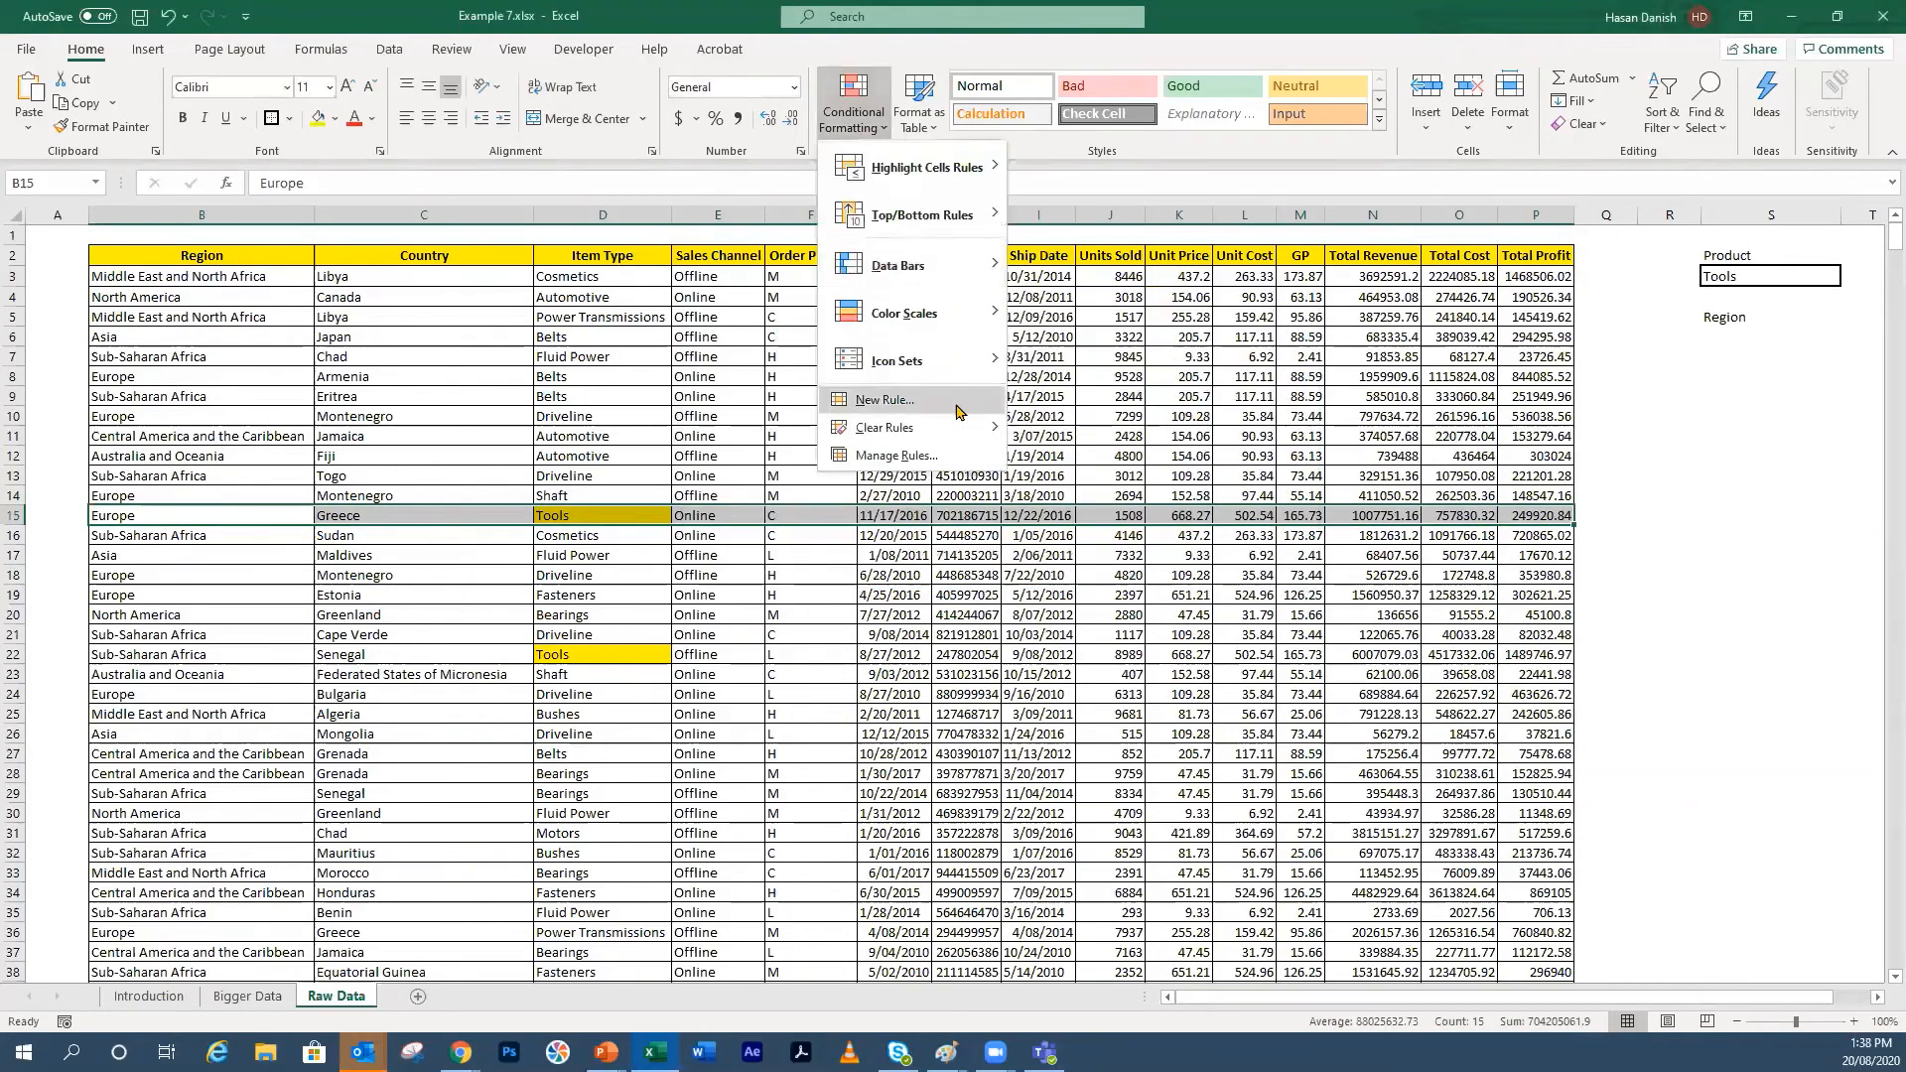
{"action": "mouse_move", "coordinate": [944, 428]}
{"action": "left_click", "coordinate": [1118, 457]}
{"action": "left_click", "coordinate": [506, 468]}
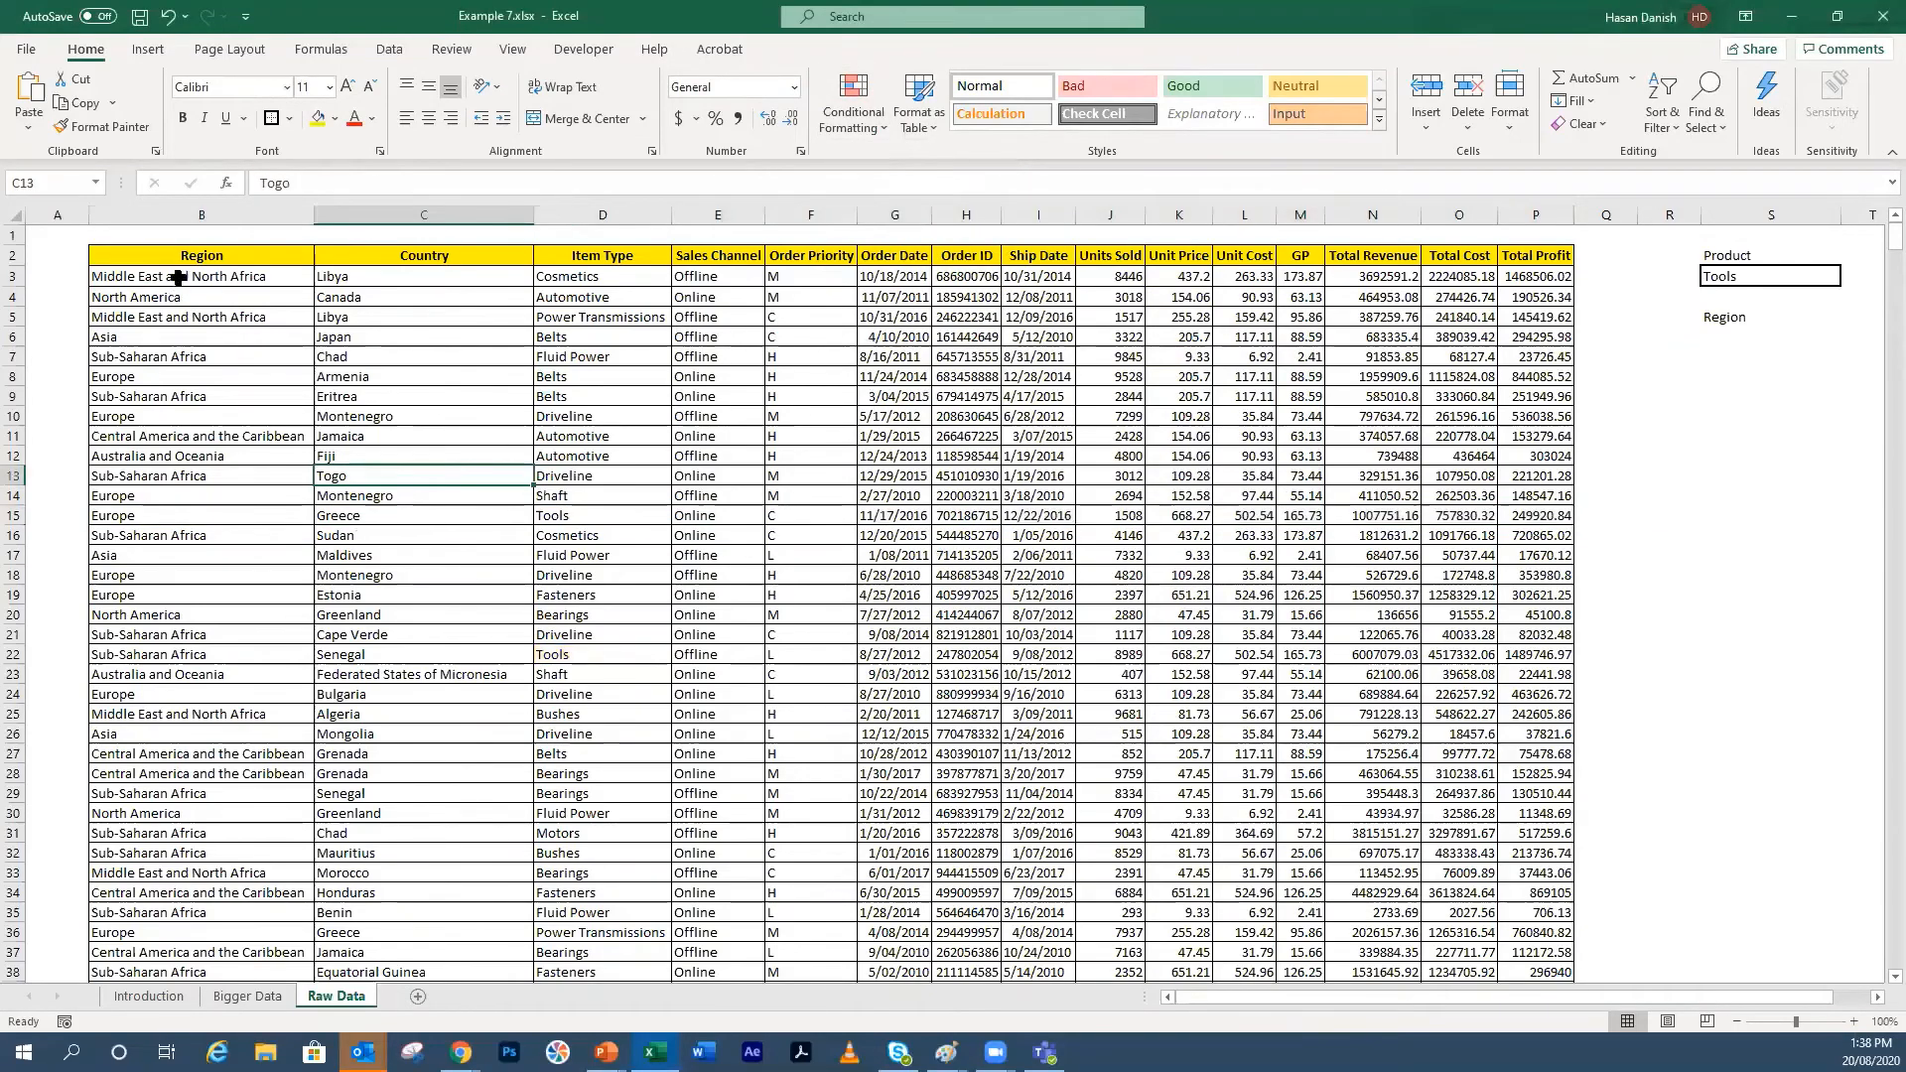
Step: Select the records in B3:P85 and start a new conditional formatting rule that uses a formula to determine which cells to format
{"action": "left_click_drag", "start_coordinate": [177, 278], "coordinate": [1558, 928]}
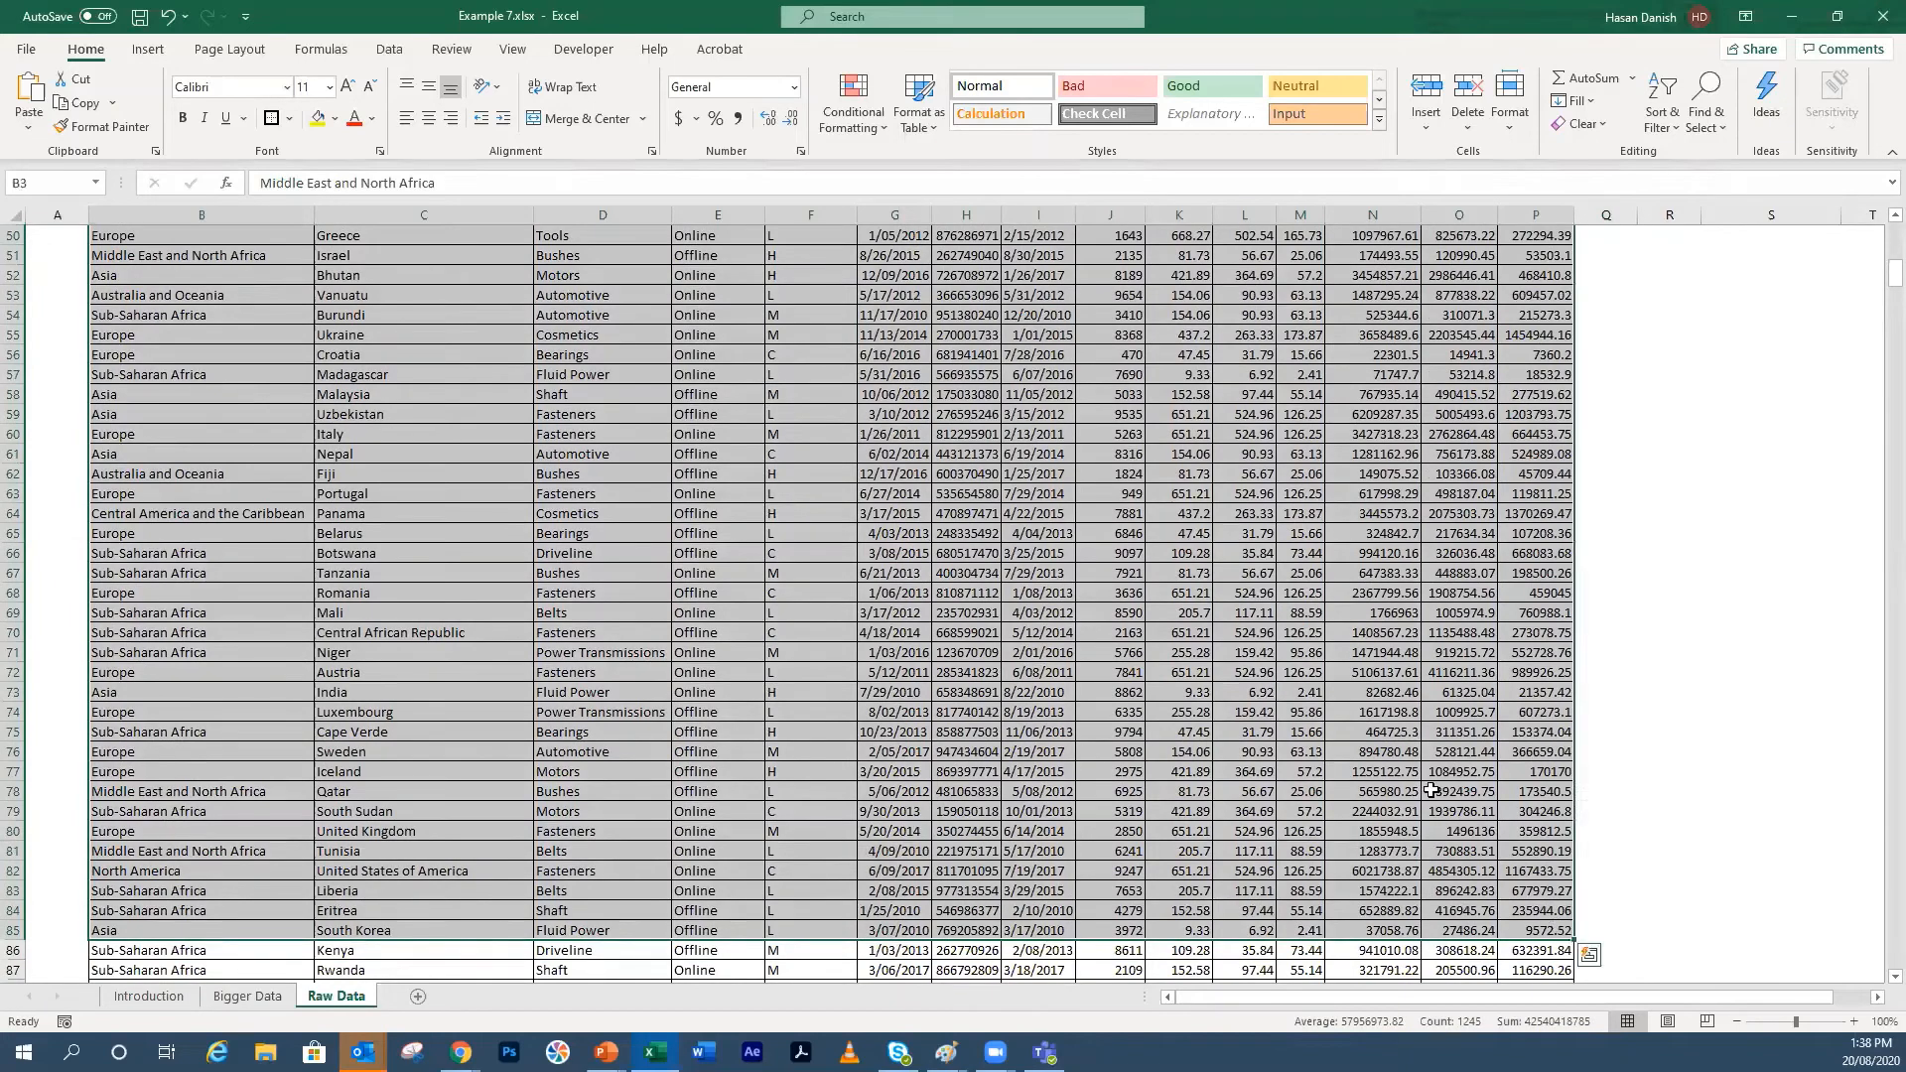
{"action": "scroll", "coordinate": [1382, 709], "scroll_direction": "up", "scroll_amount": 8}
{"action": "scroll", "coordinate": [1382, 708], "scroll_direction": "up", "scroll_amount": 8}
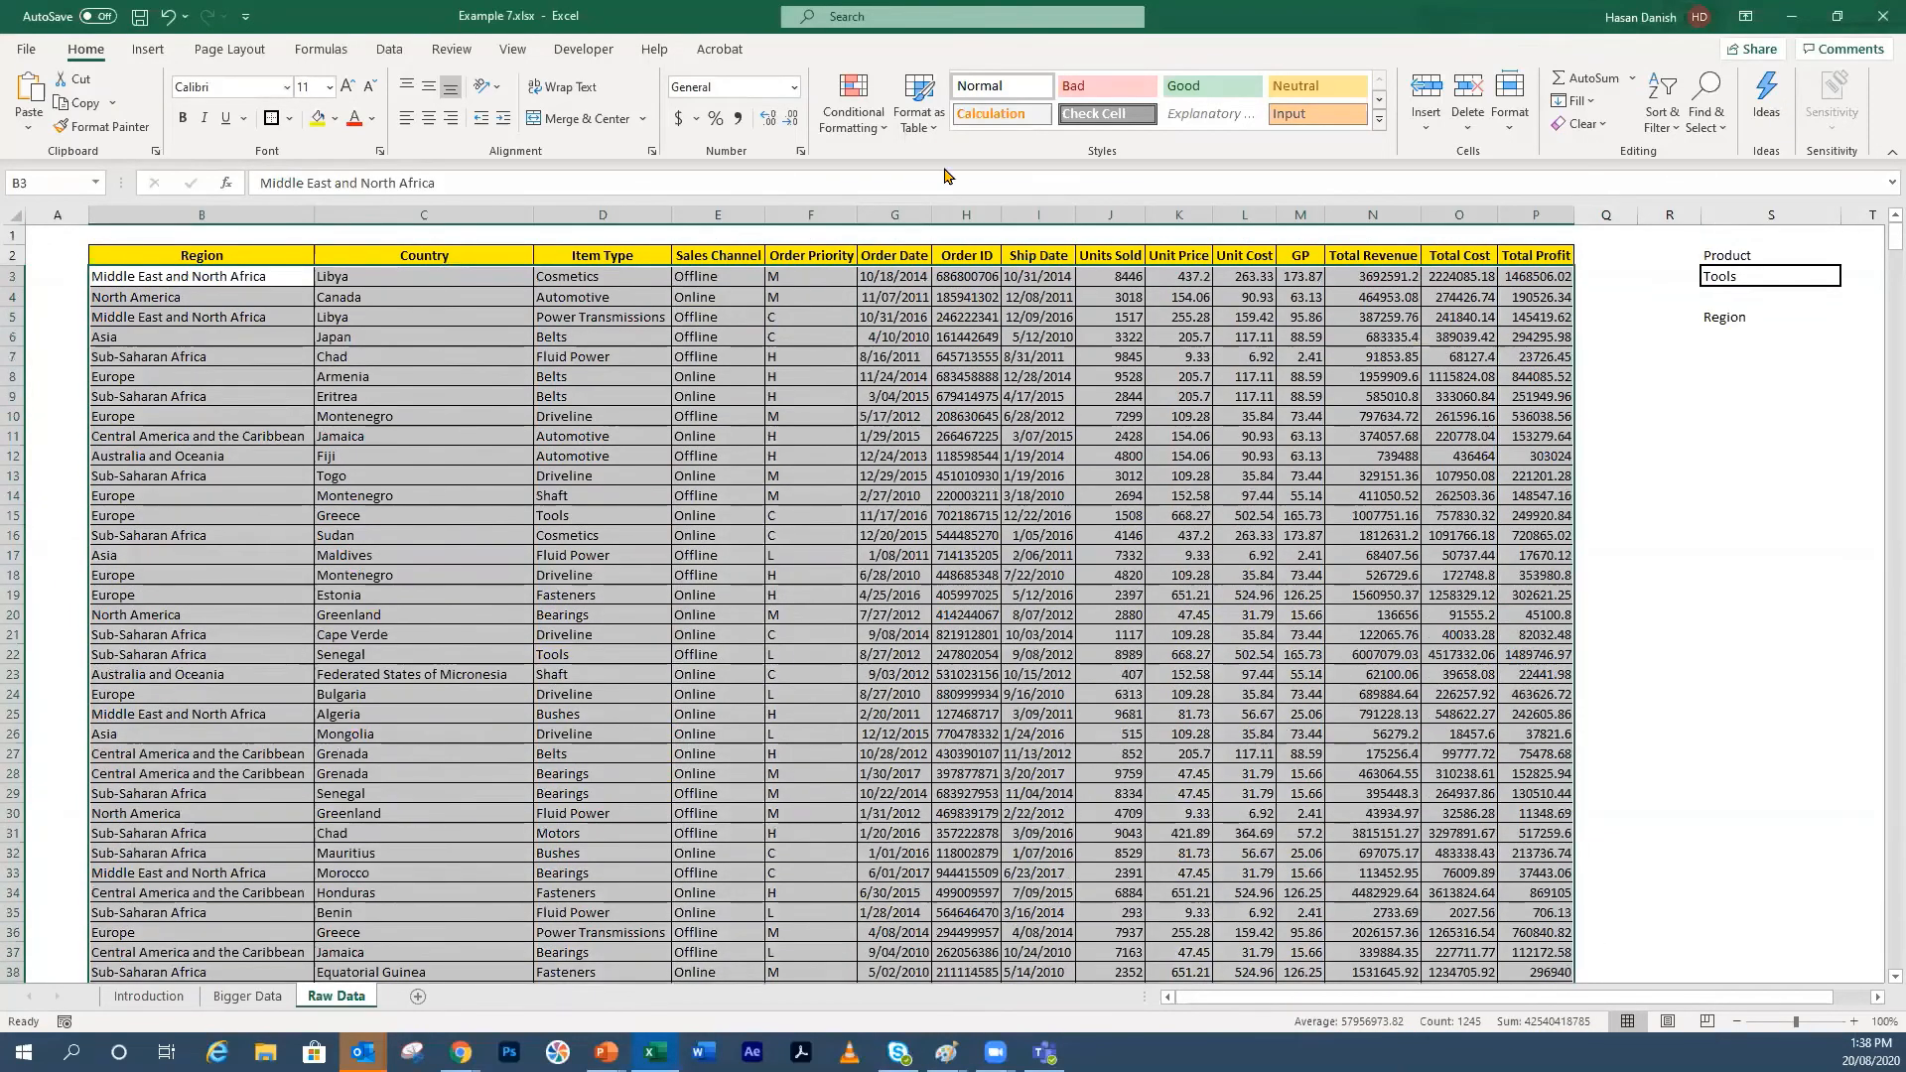
{"action": "left_click", "coordinate": [854, 125]}
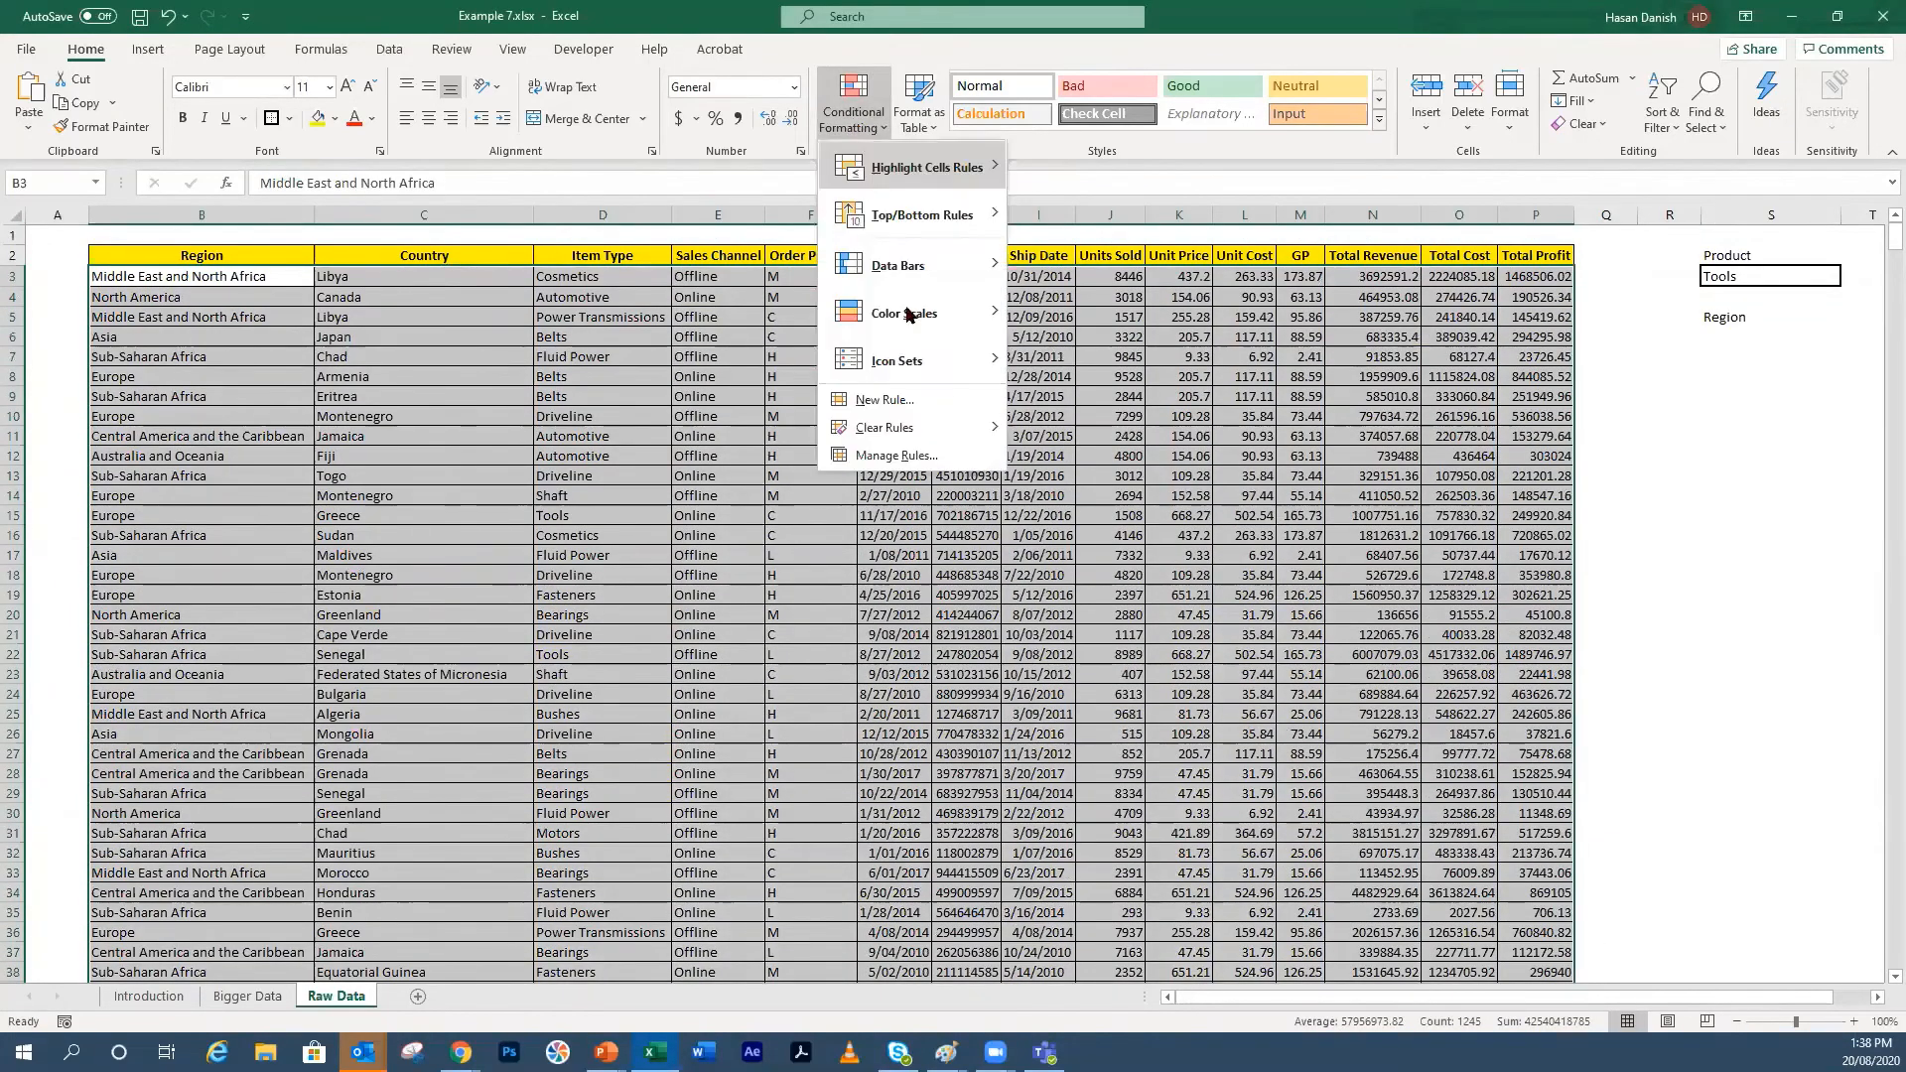
{"action": "left_click", "coordinate": [908, 400]}
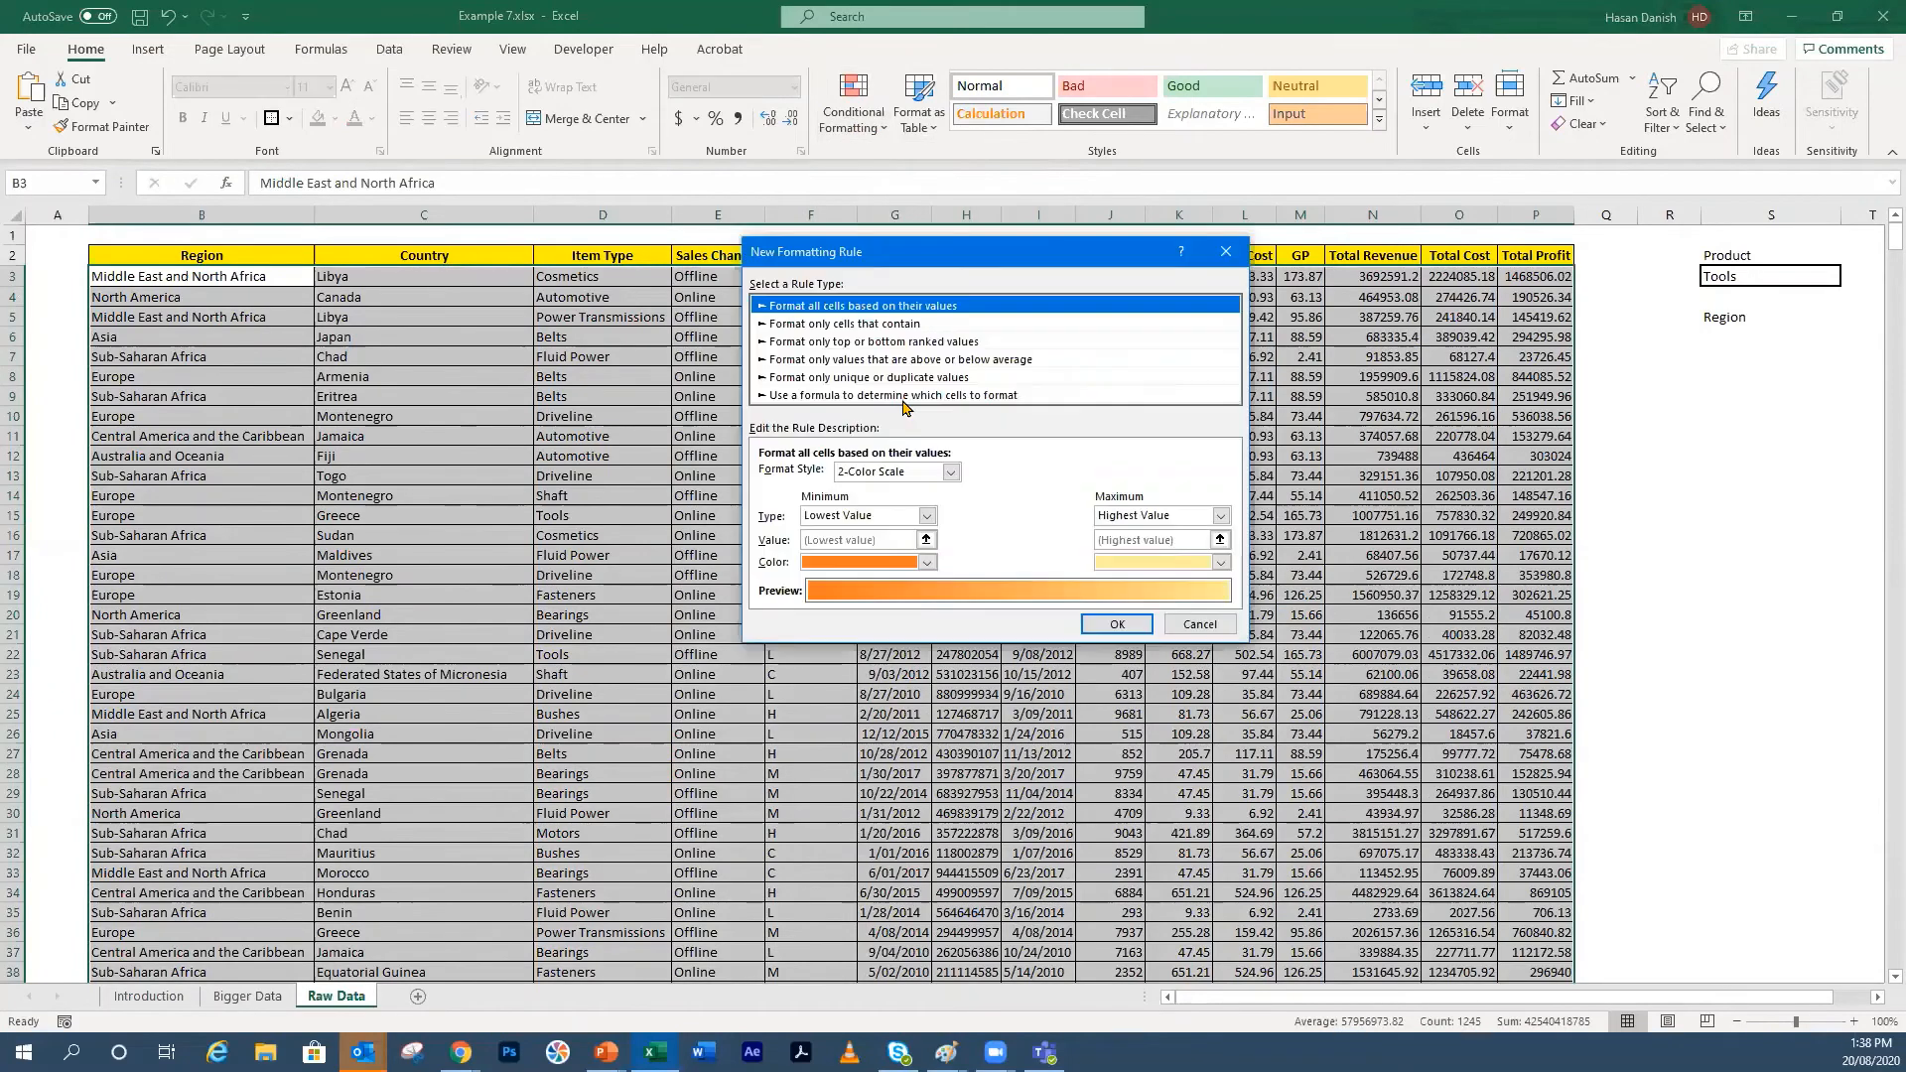
{"action": "left_click", "coordinate": [798, 395]}
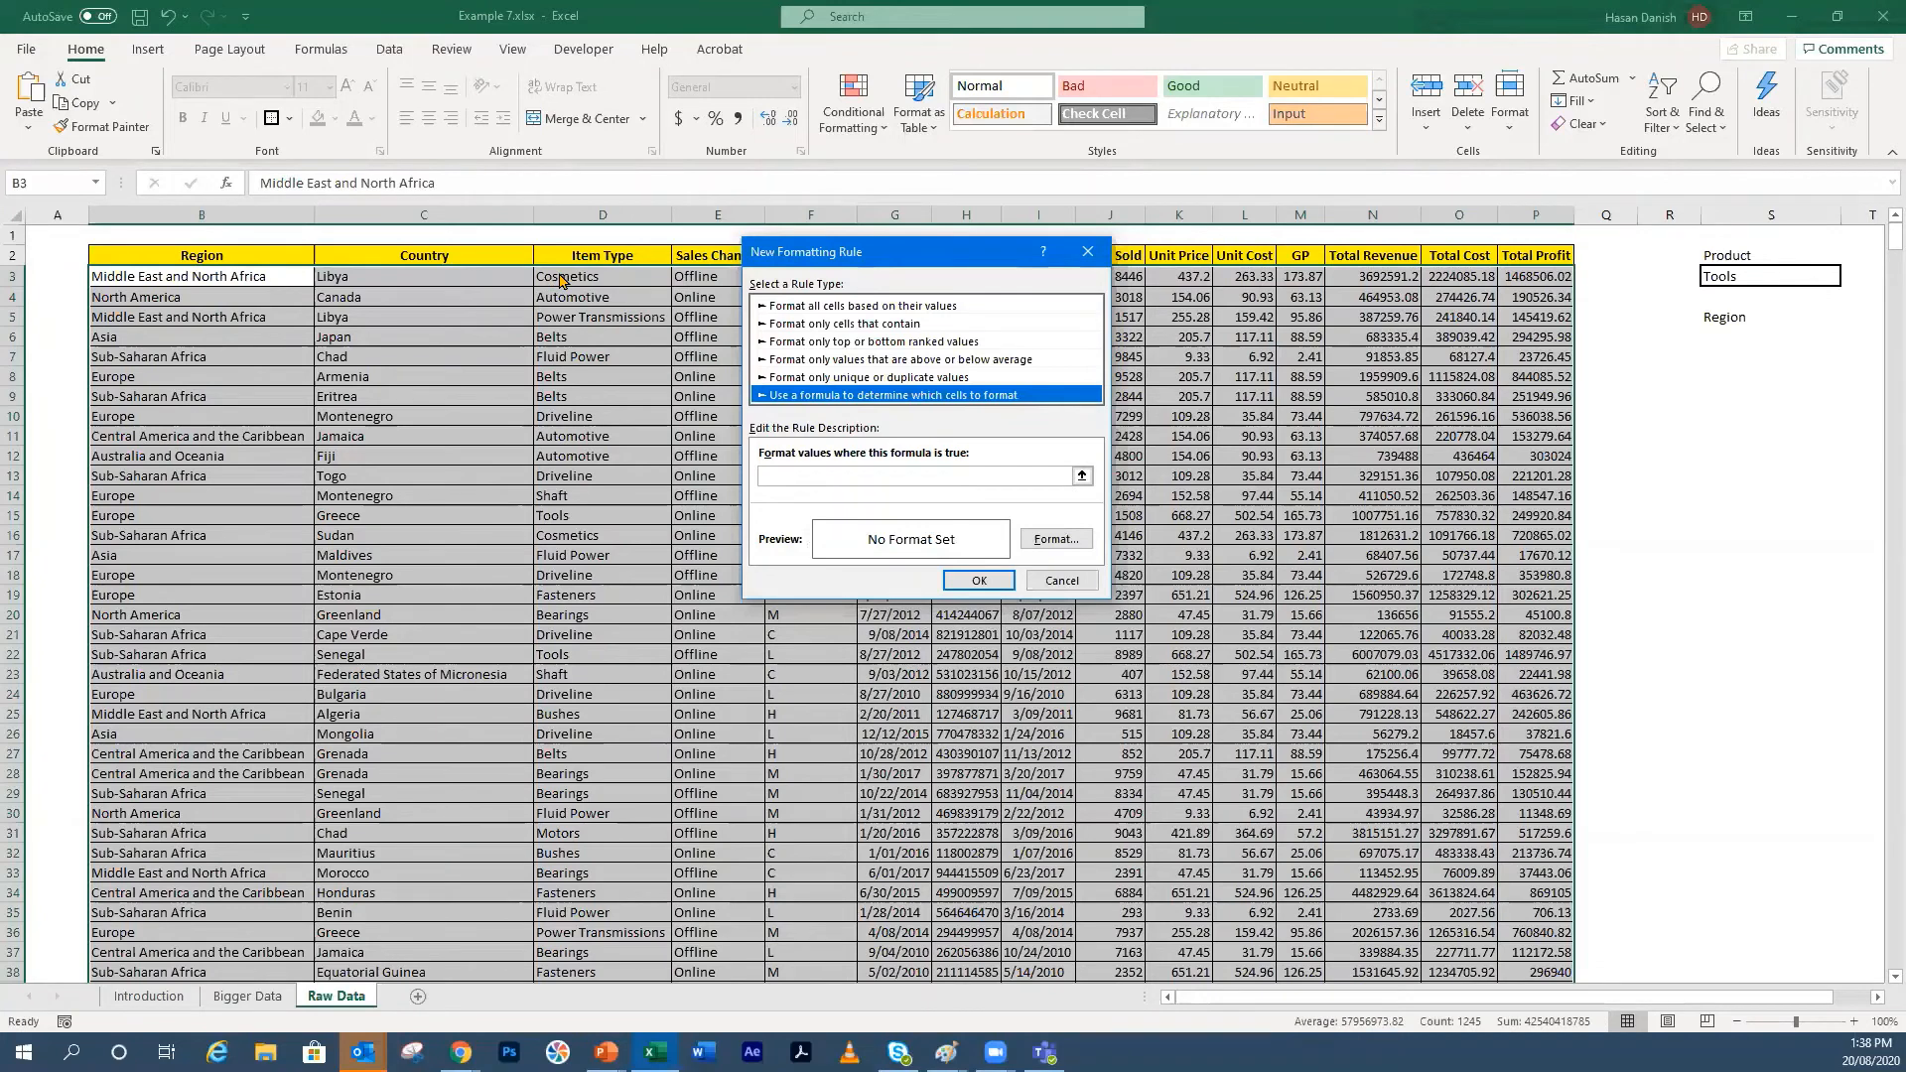
Step: Enter the Item Type range as =$D3:$D85 in the rule's formula, locking only the column
{"action": "left_click", "coordinate": [791, 476]}
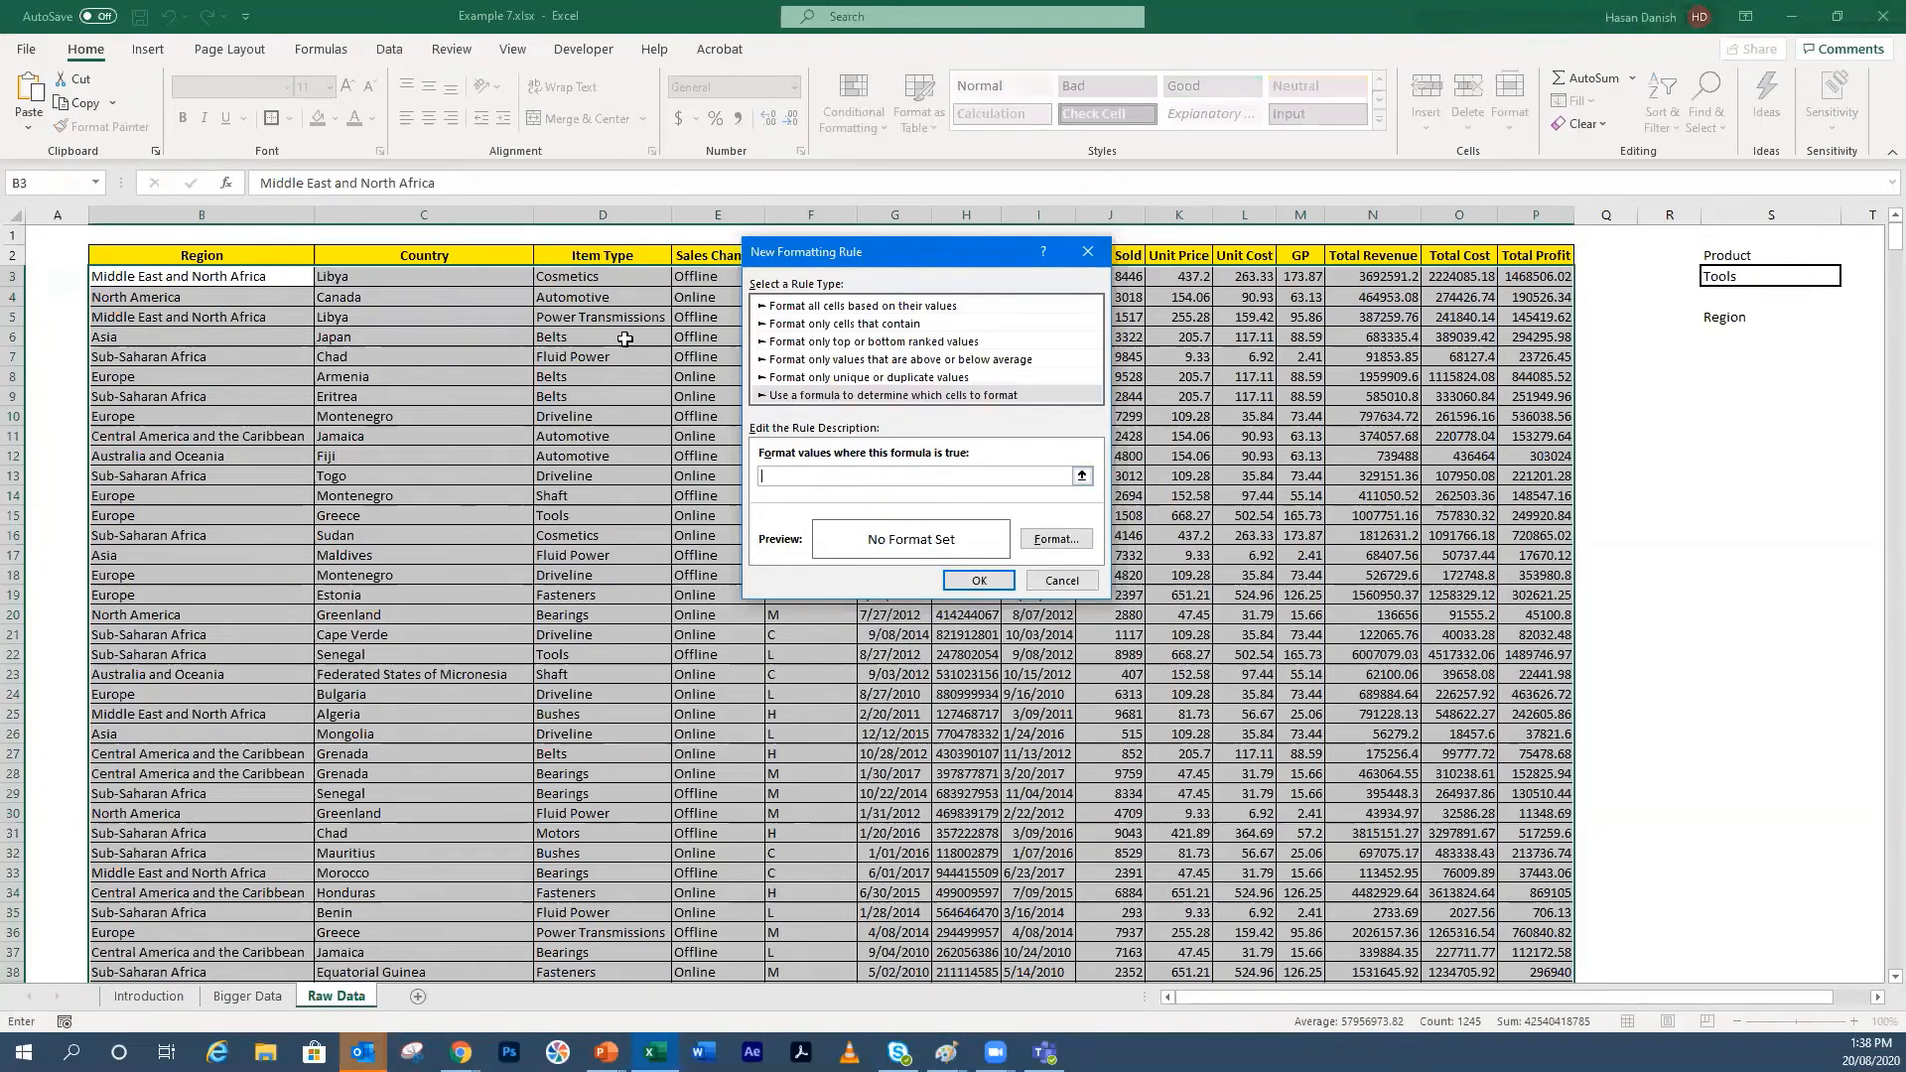
{"action": "left_click", "coordinate": [609, 279]}
{"action": "left_click_drag", "start_coordinate": [609, 279], "coordinate": [598, 834]}
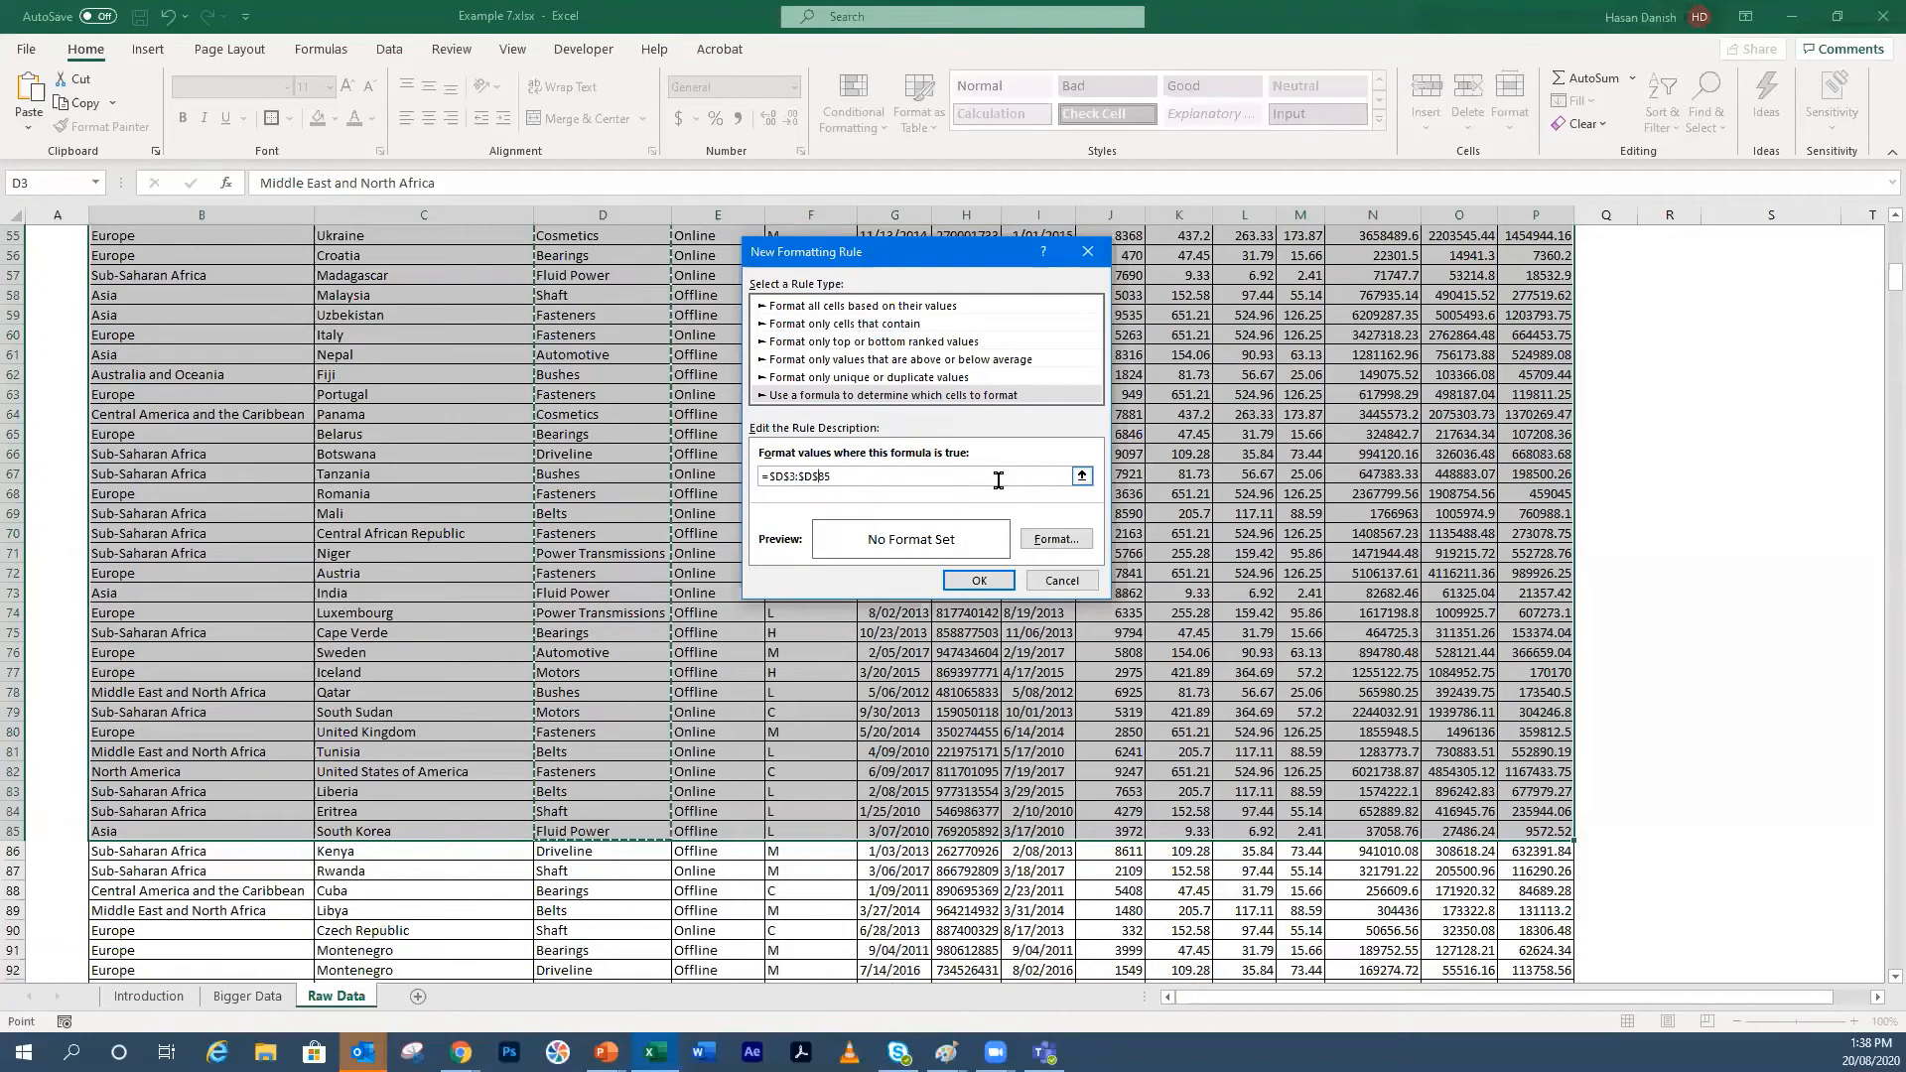
{"action": "key", "text": "BackSpace"}
{"action": "type", "text": "+"}
{"action": "key", "text": "Left"}
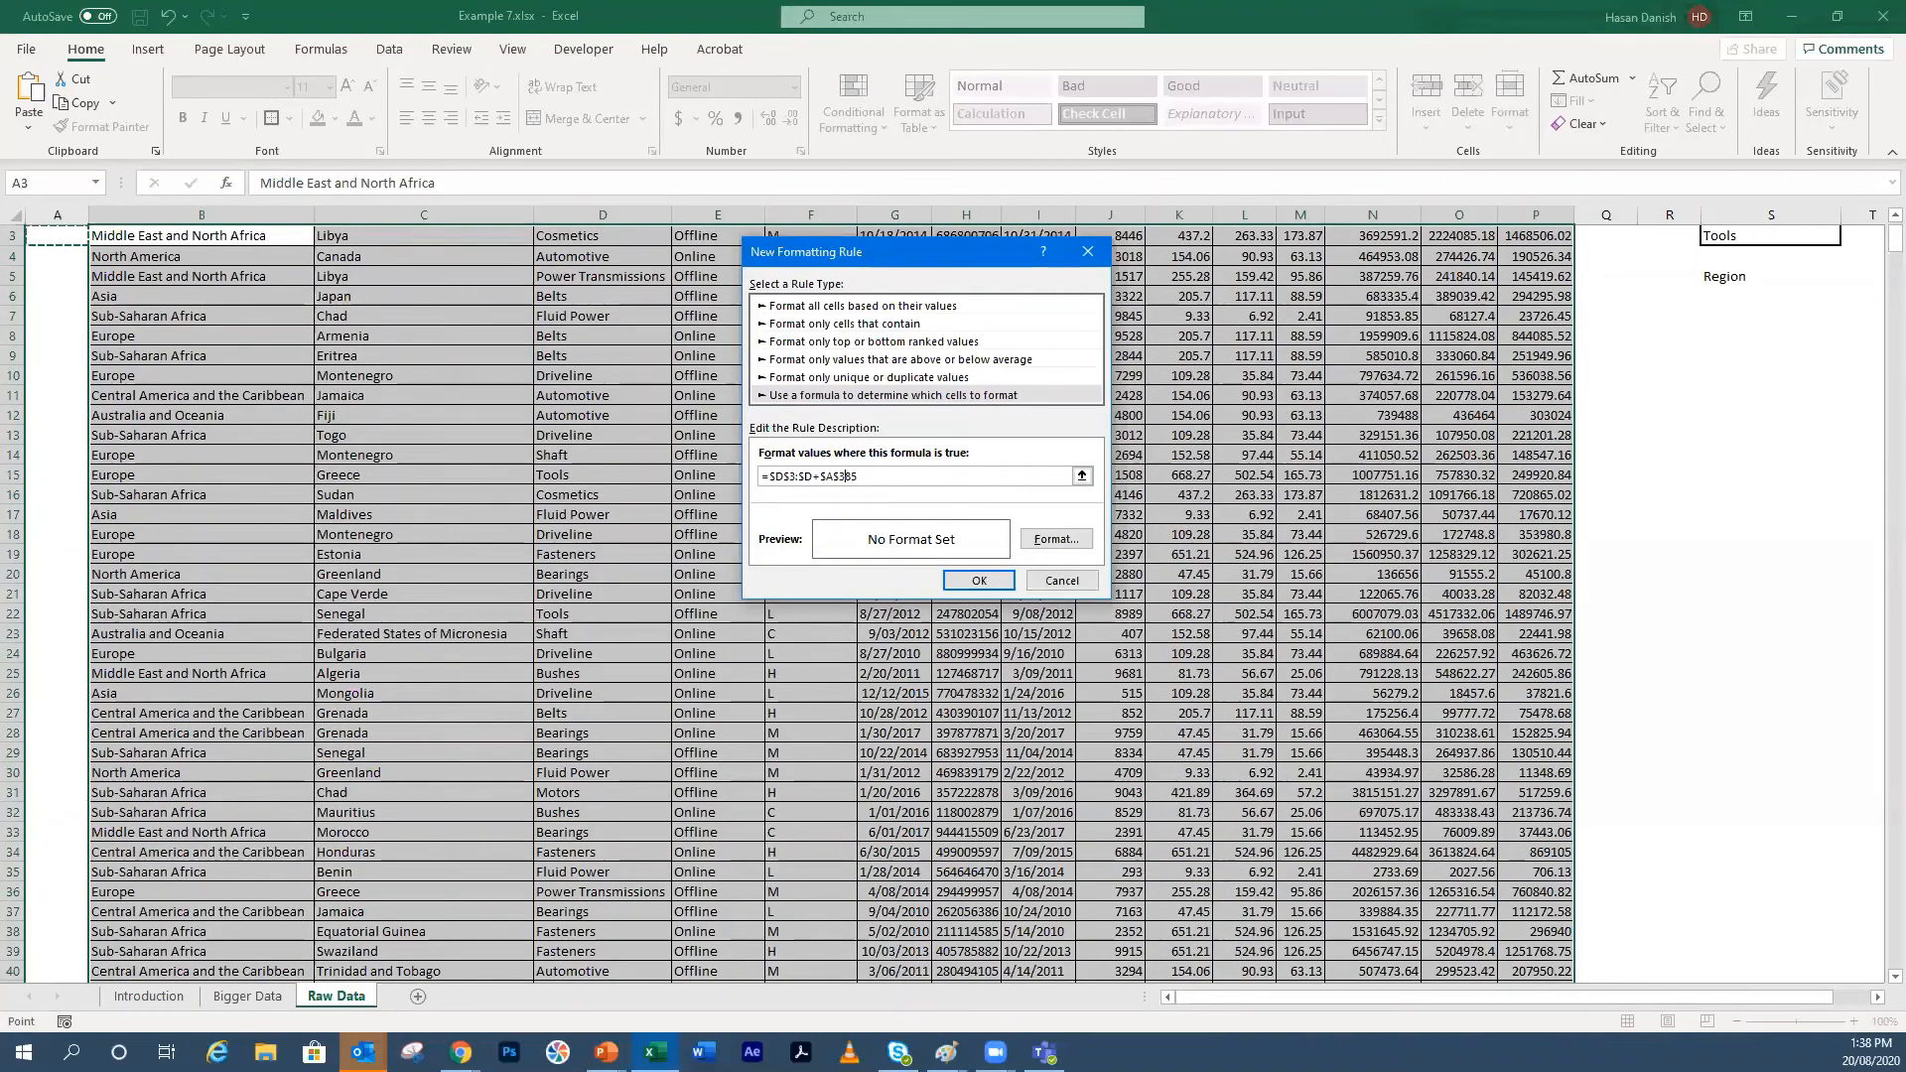
{"action": "key", "text": "BackSpace"}
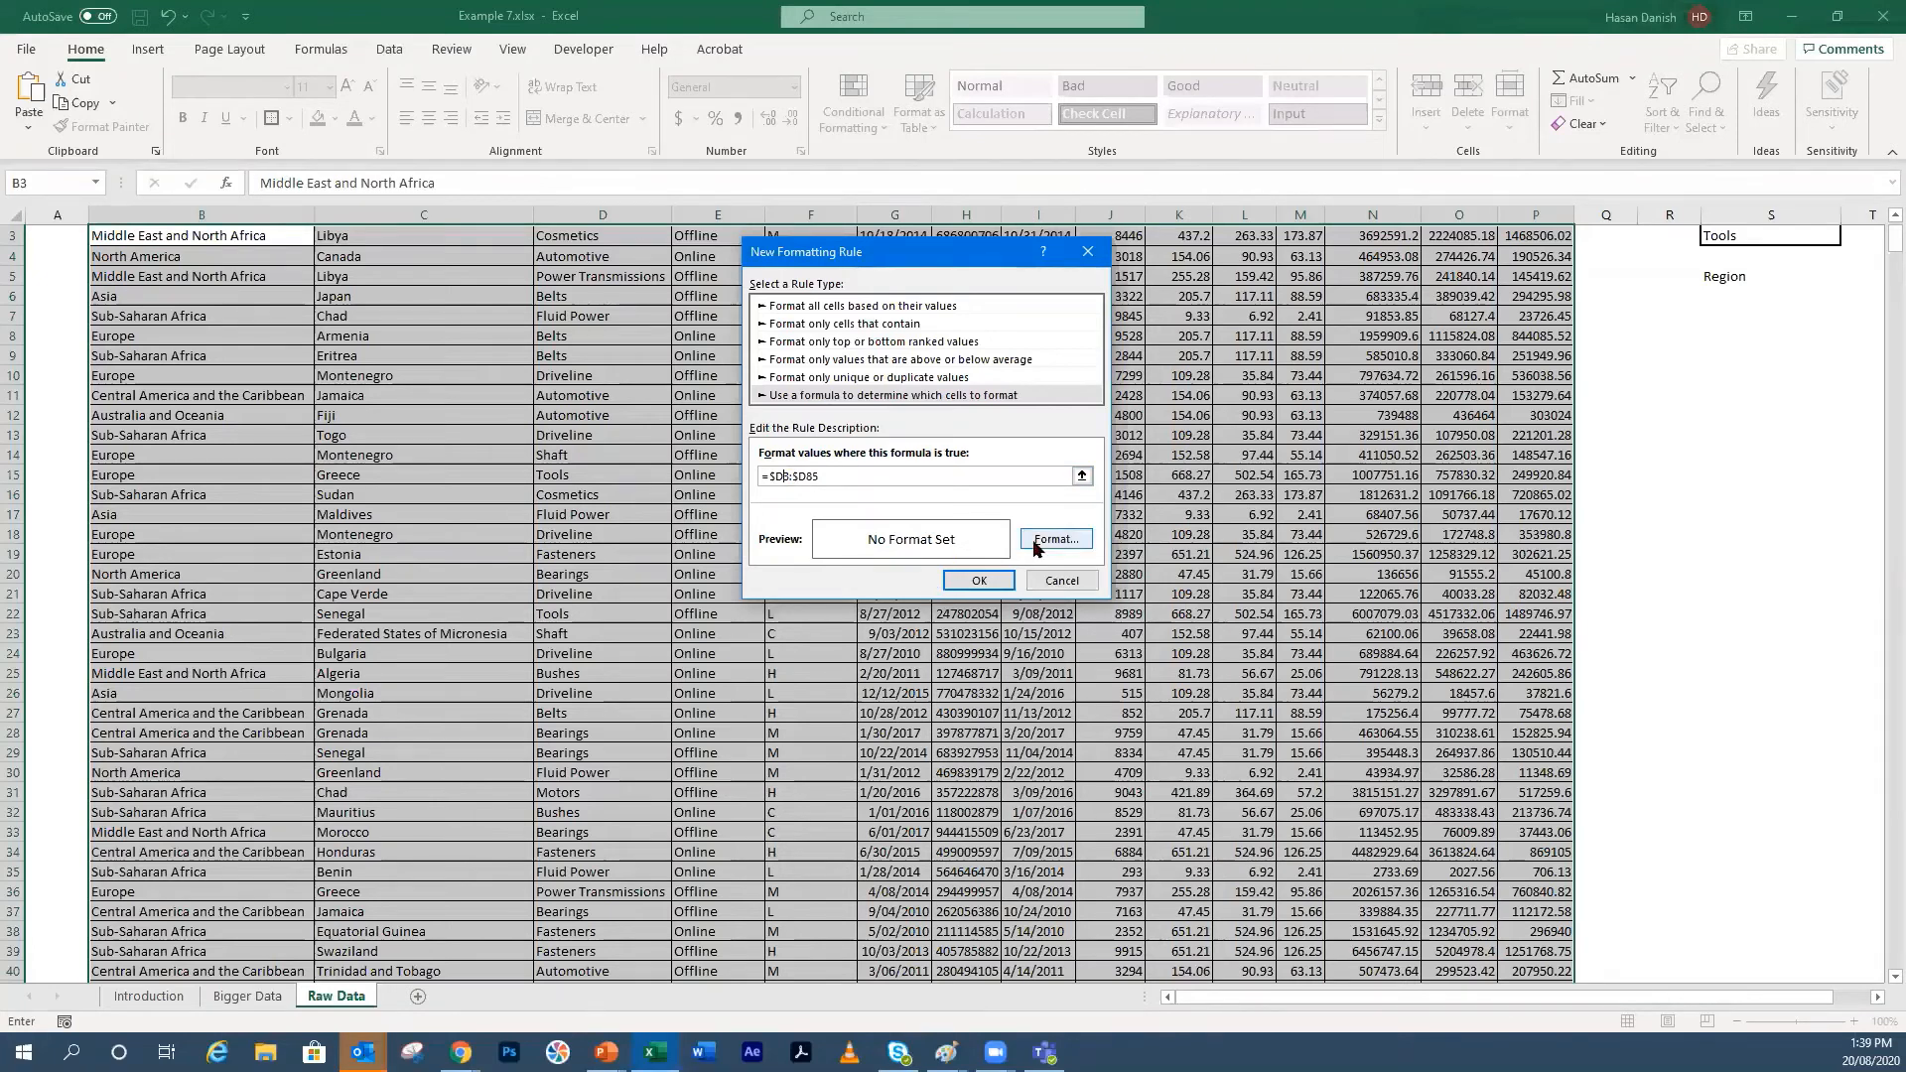
Step: Set the rule's format to a bright blue background fill
{"action": "left_click", "coordinate": [1055, 539]}
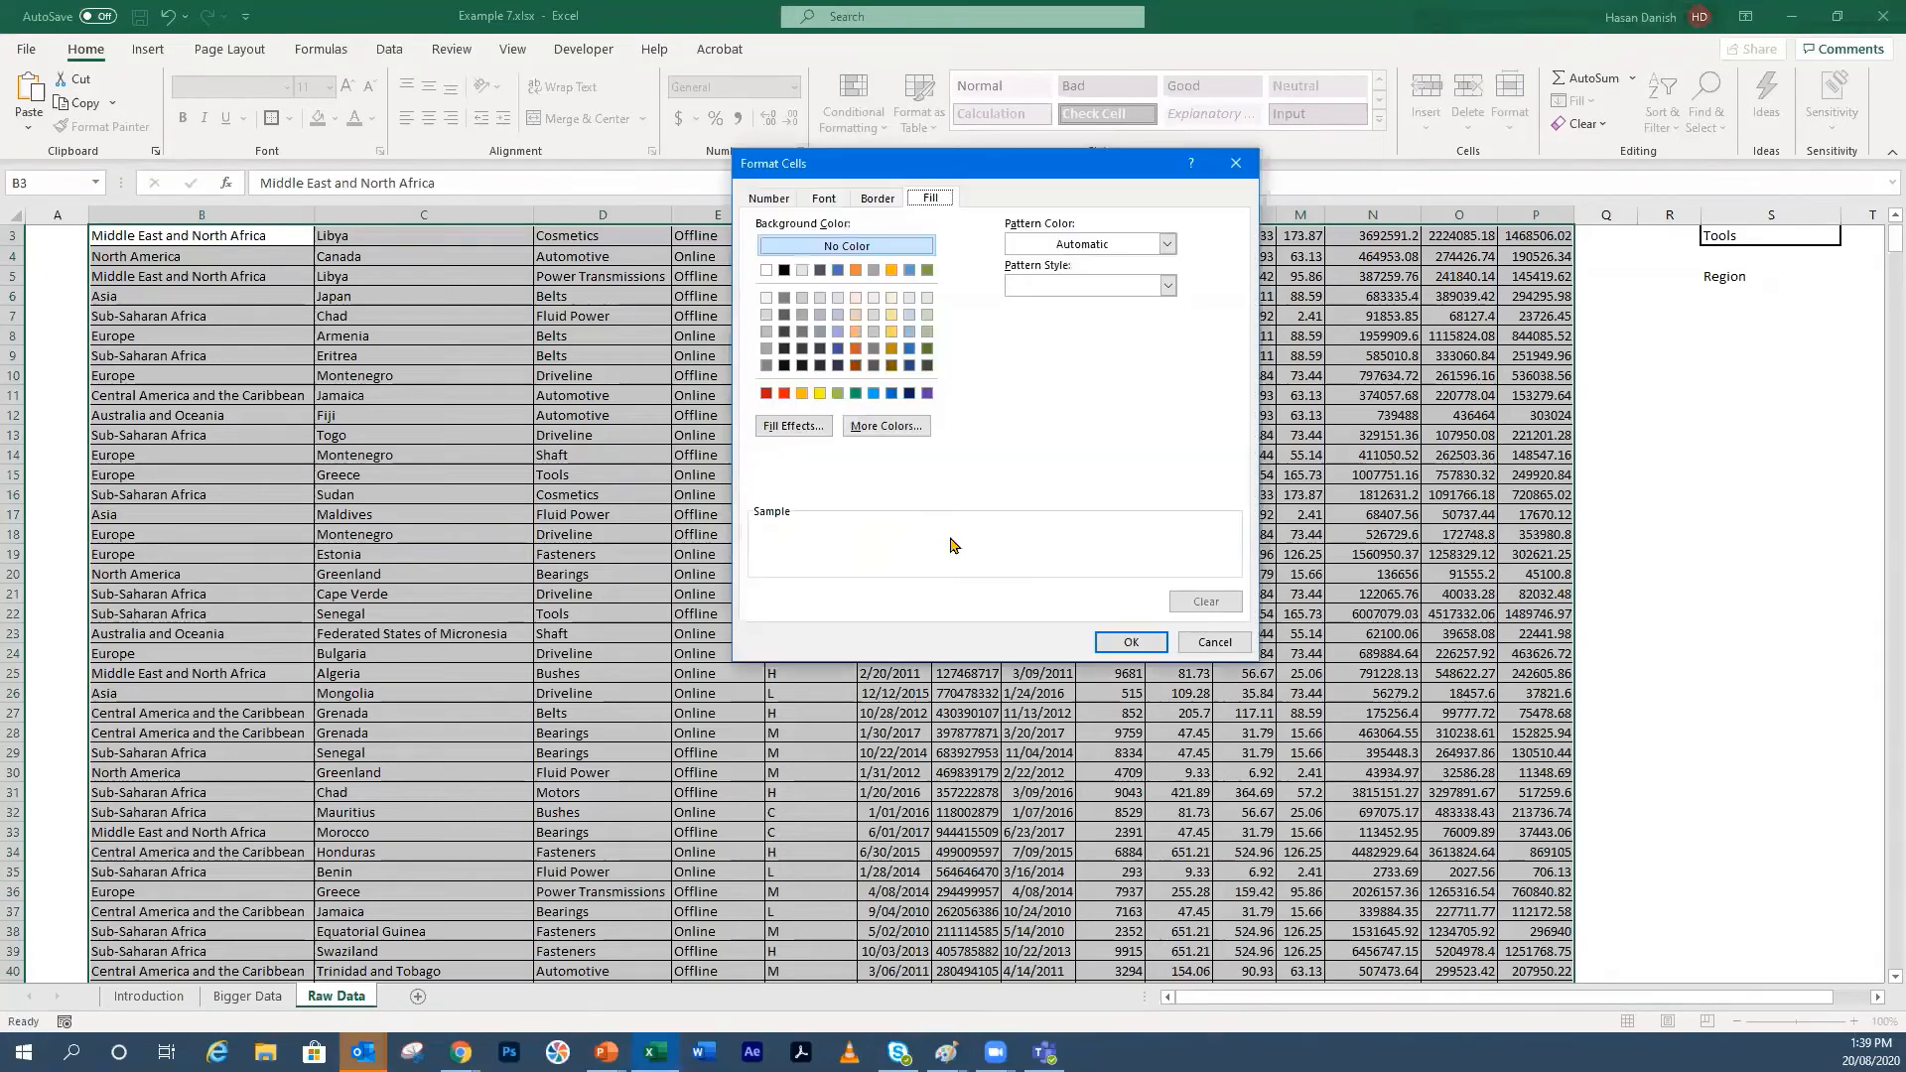
{"action": "left_click", "coordinate": [874, 394]}
{"action": "left_click", "coordinate": [1131, 641]}
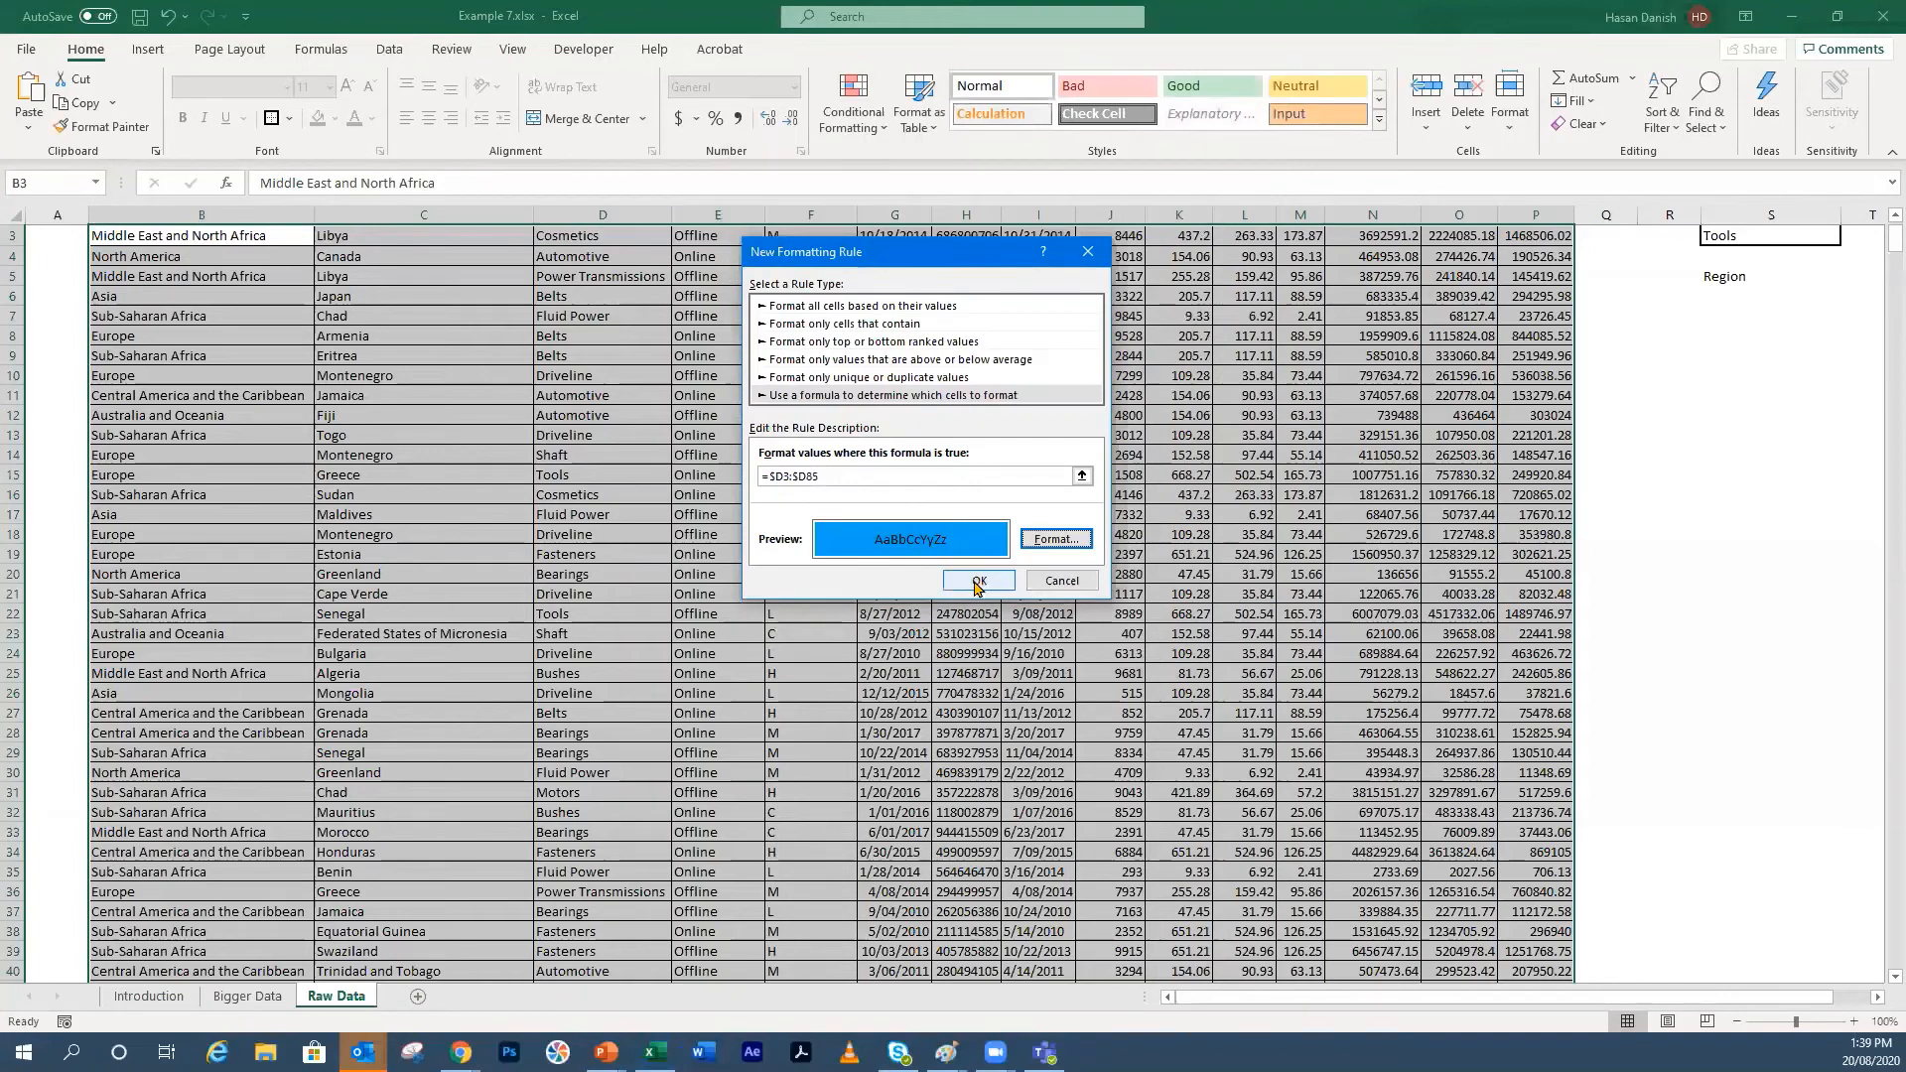
Step: Try to apply the rule with only the range reference =$D3:$D85 as its formula
{"action": "left_click", "coordinate": [976, 585]}
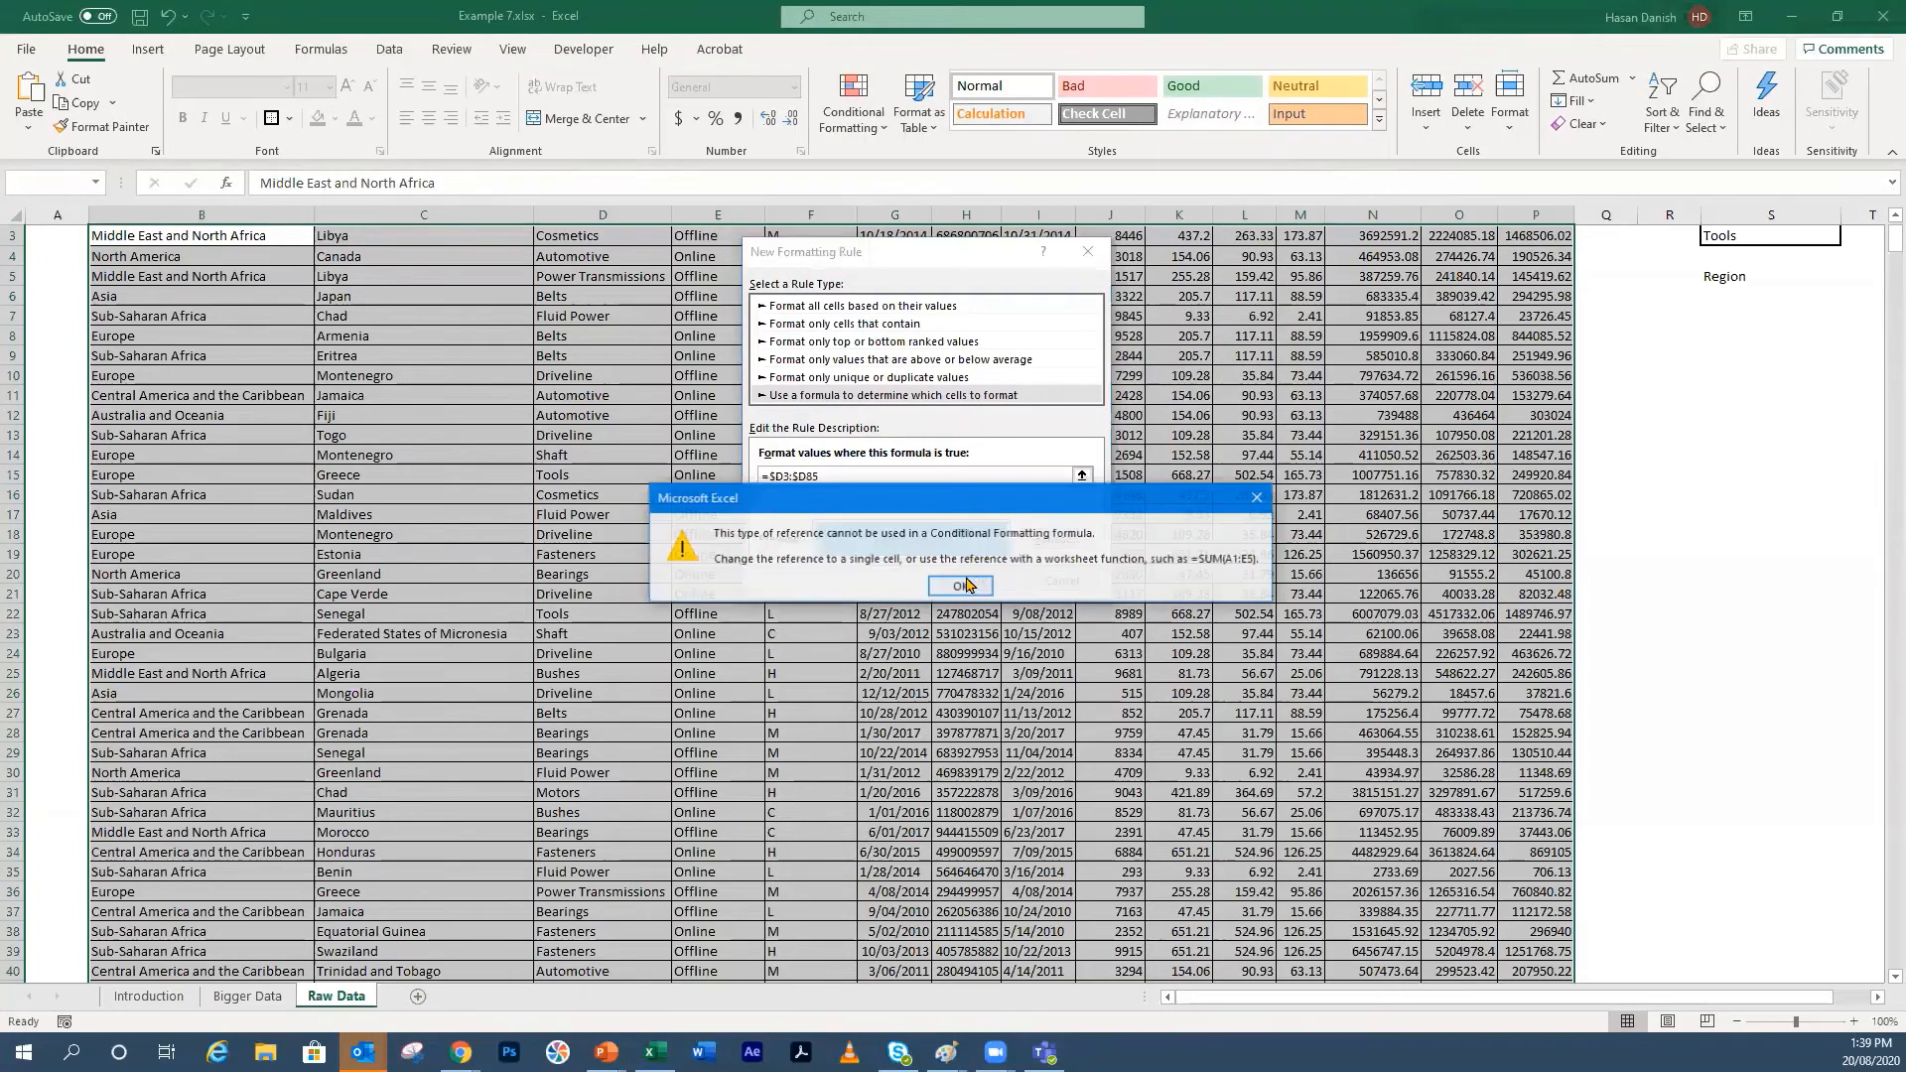
{"action": "left_click", "coordinate": [959, 587]}
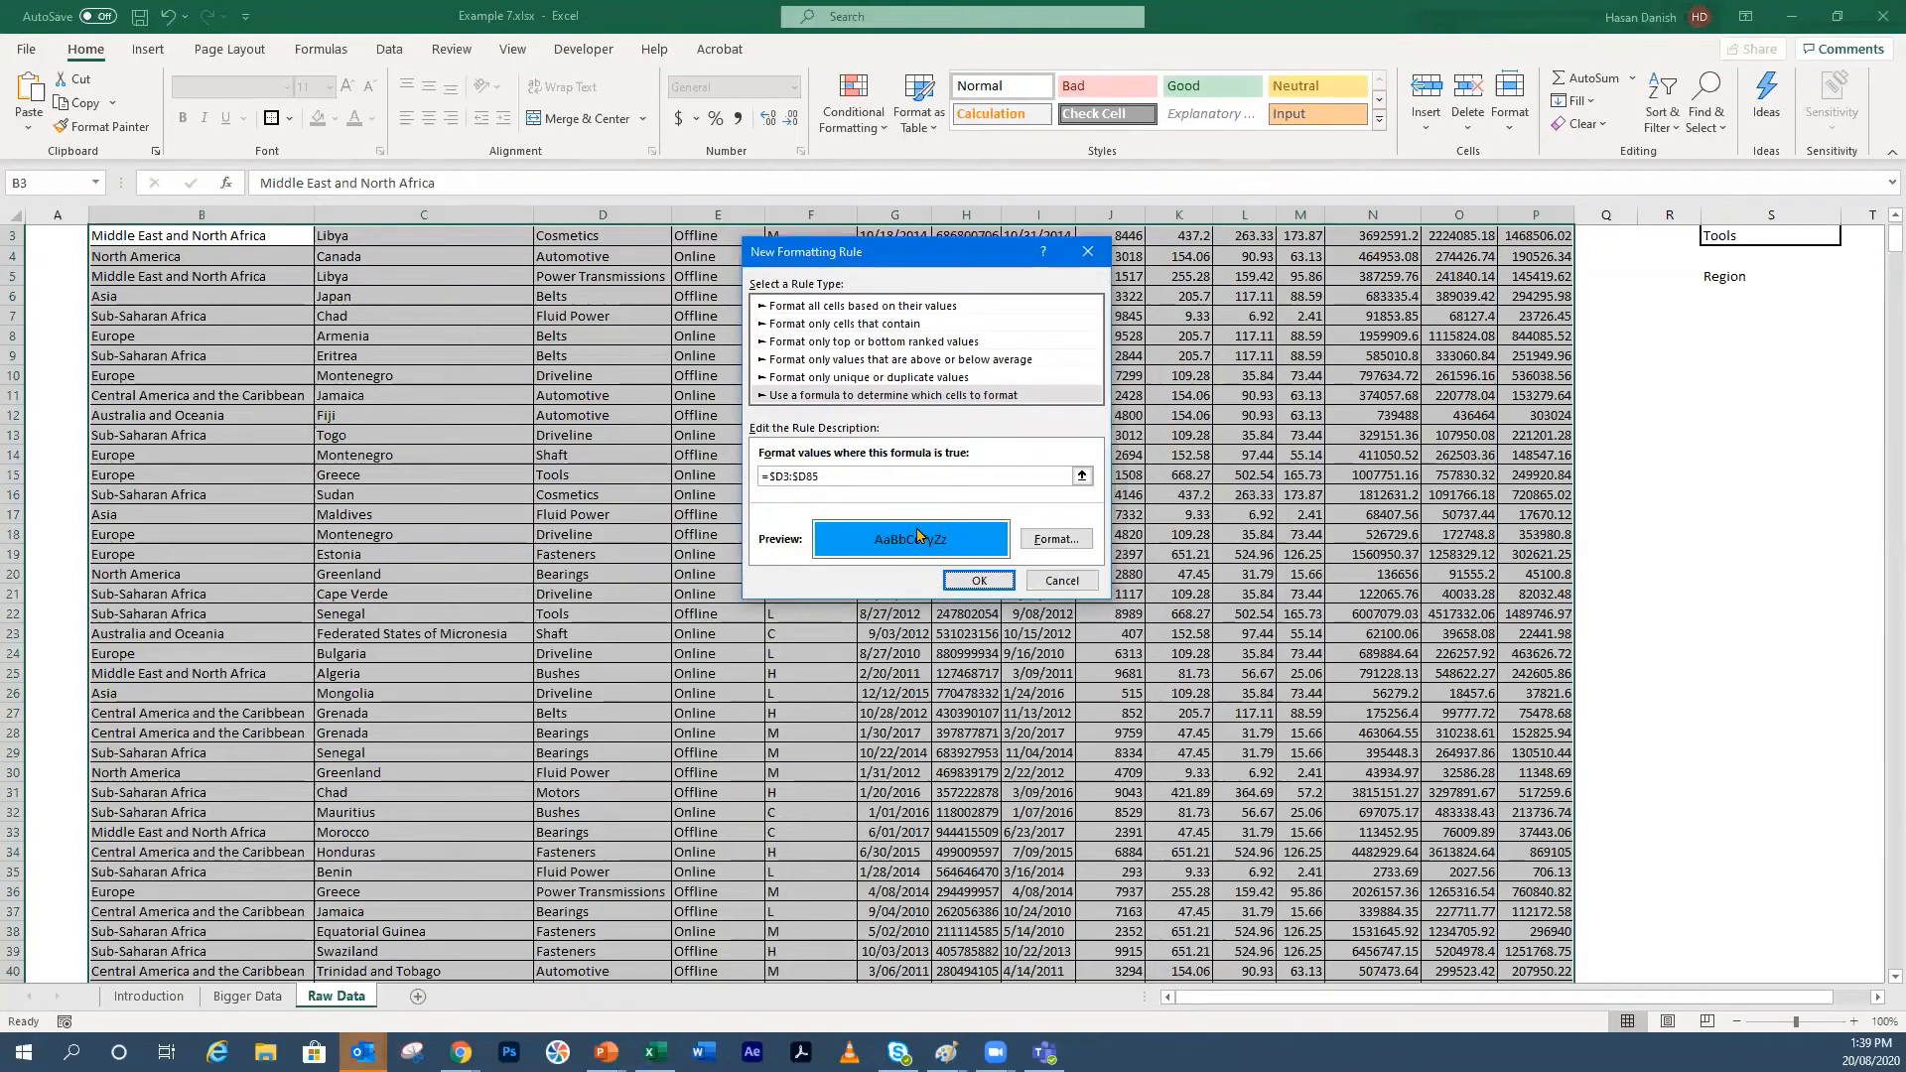
{"action": "left_click", "coordinate": [978, 581]}
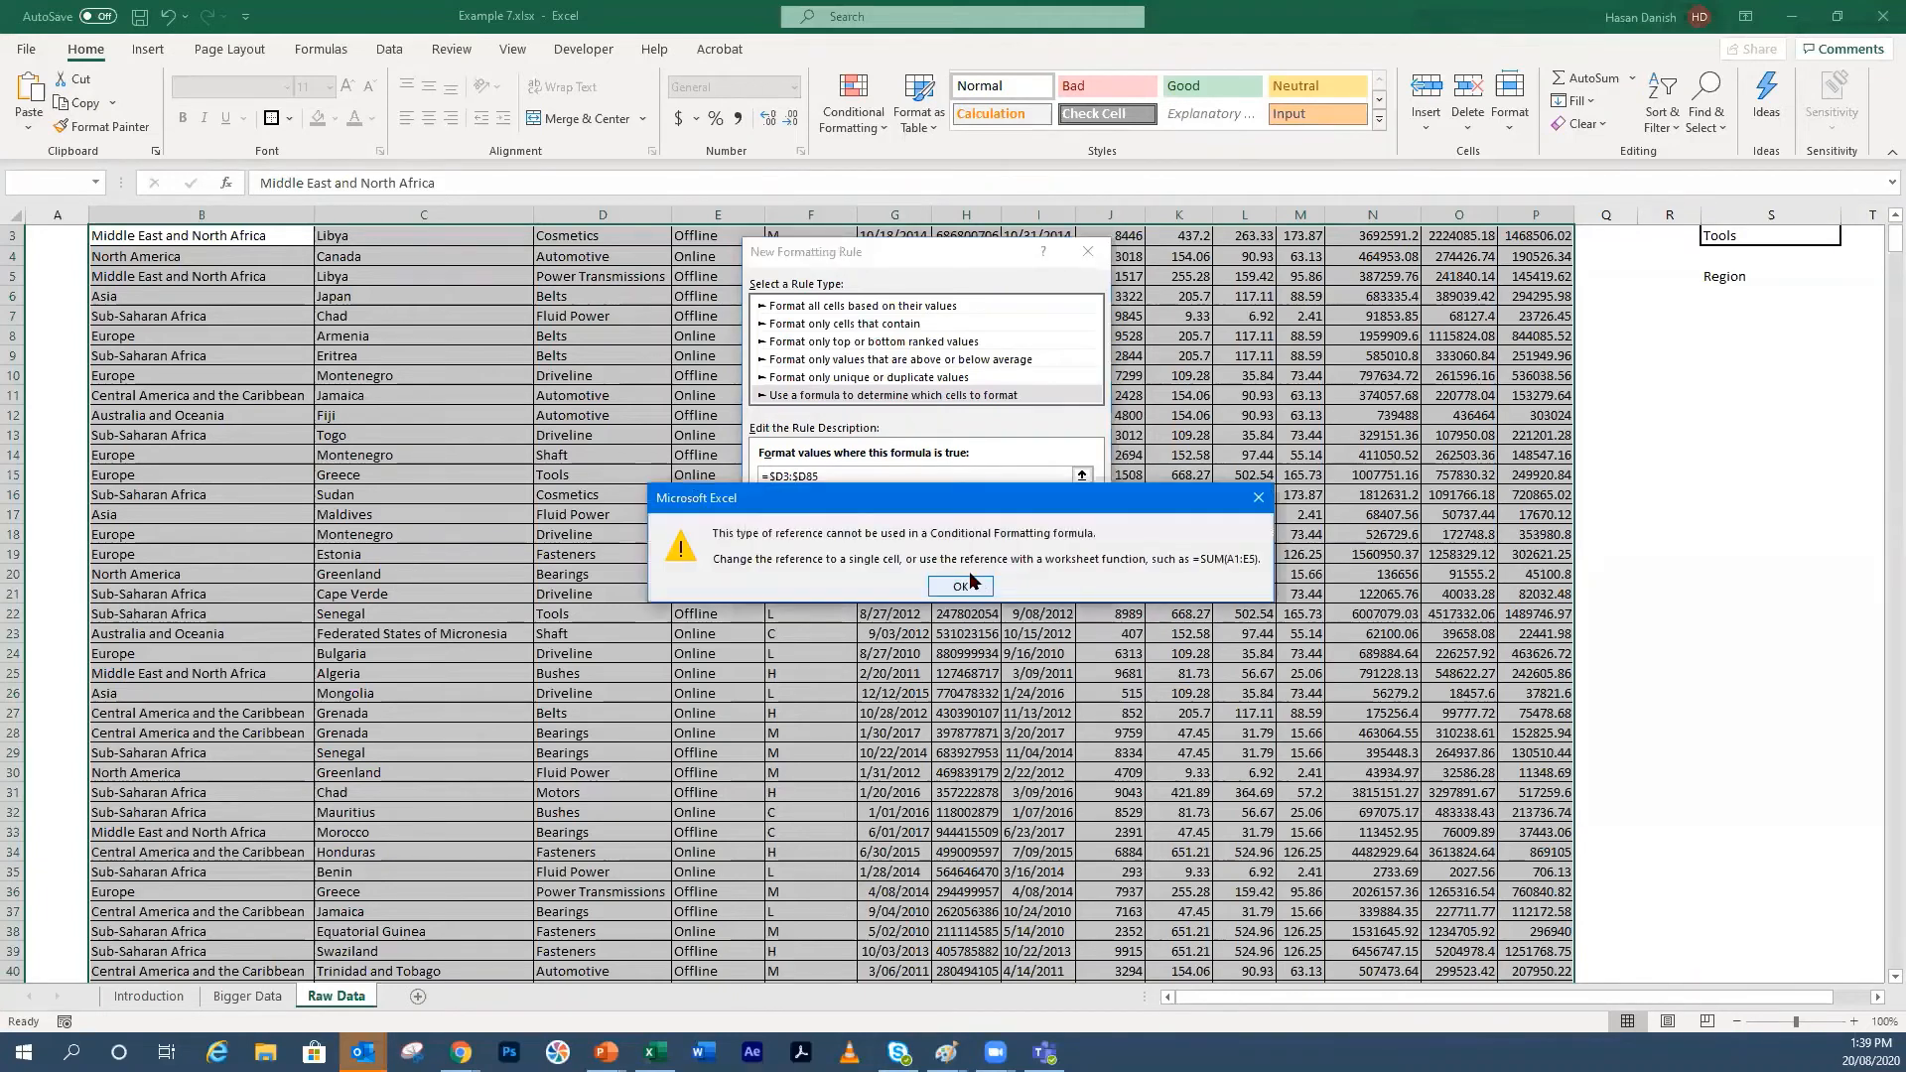
{"action": "left_click", "coordinate": [979, 586]}
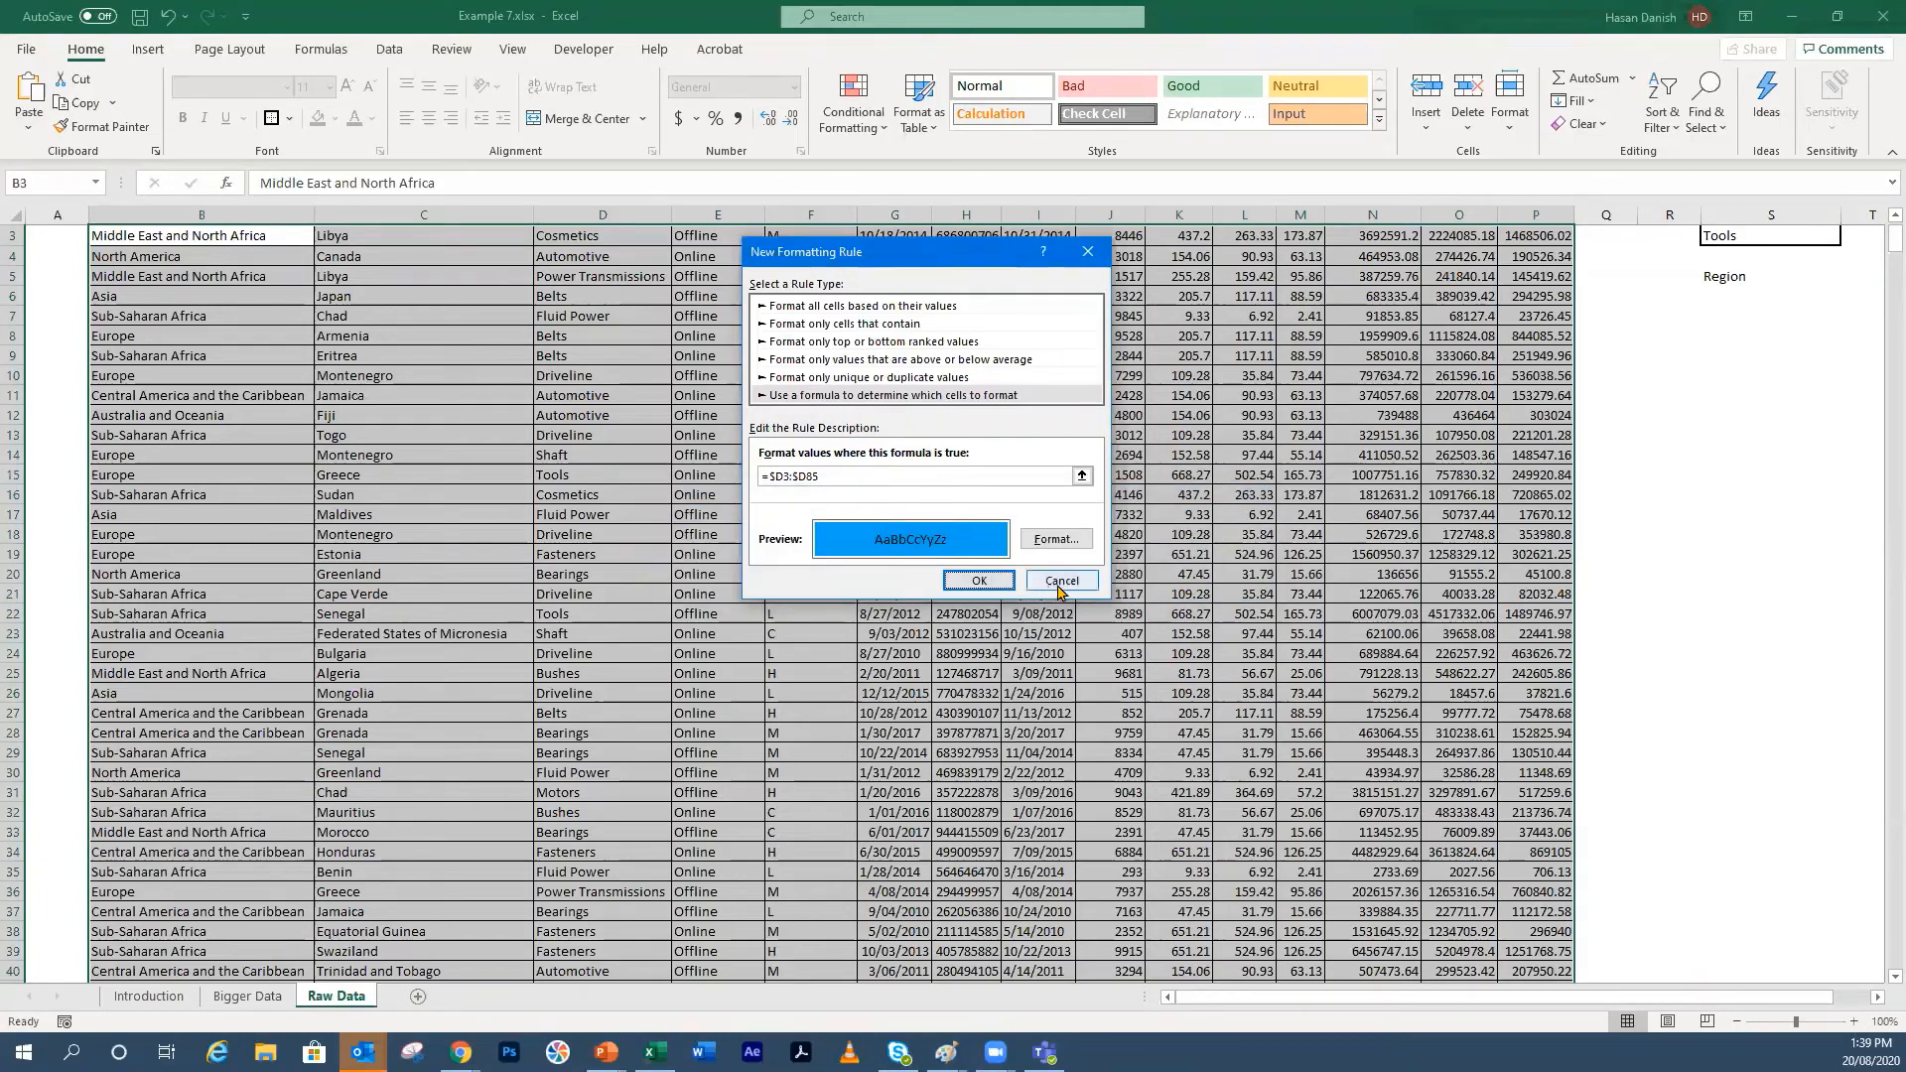
Step: Complete the rule's formula so that =$D3:$D85 is compared with the Product criterion in S3, and apply the rule
{"action": "left_click", "coordinate": [921, 477]}
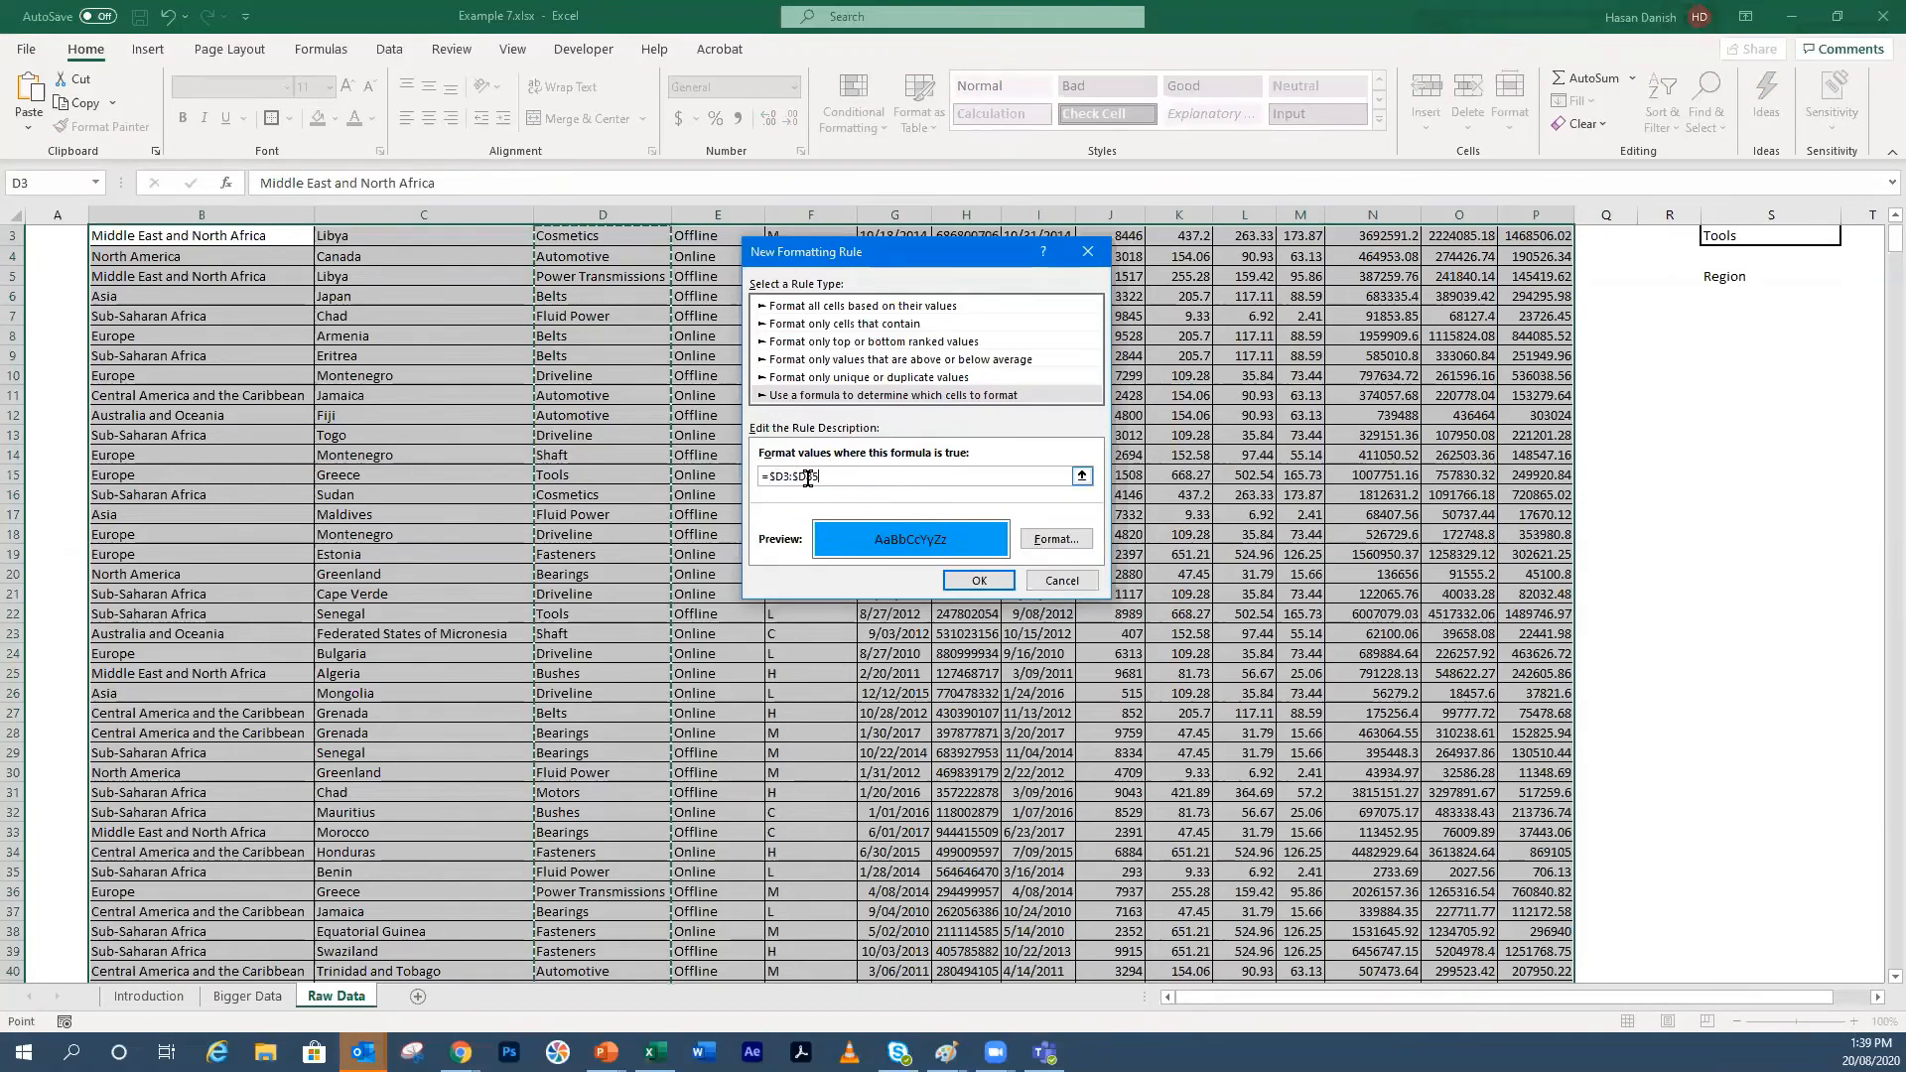
{"action": "type", "text": "="}
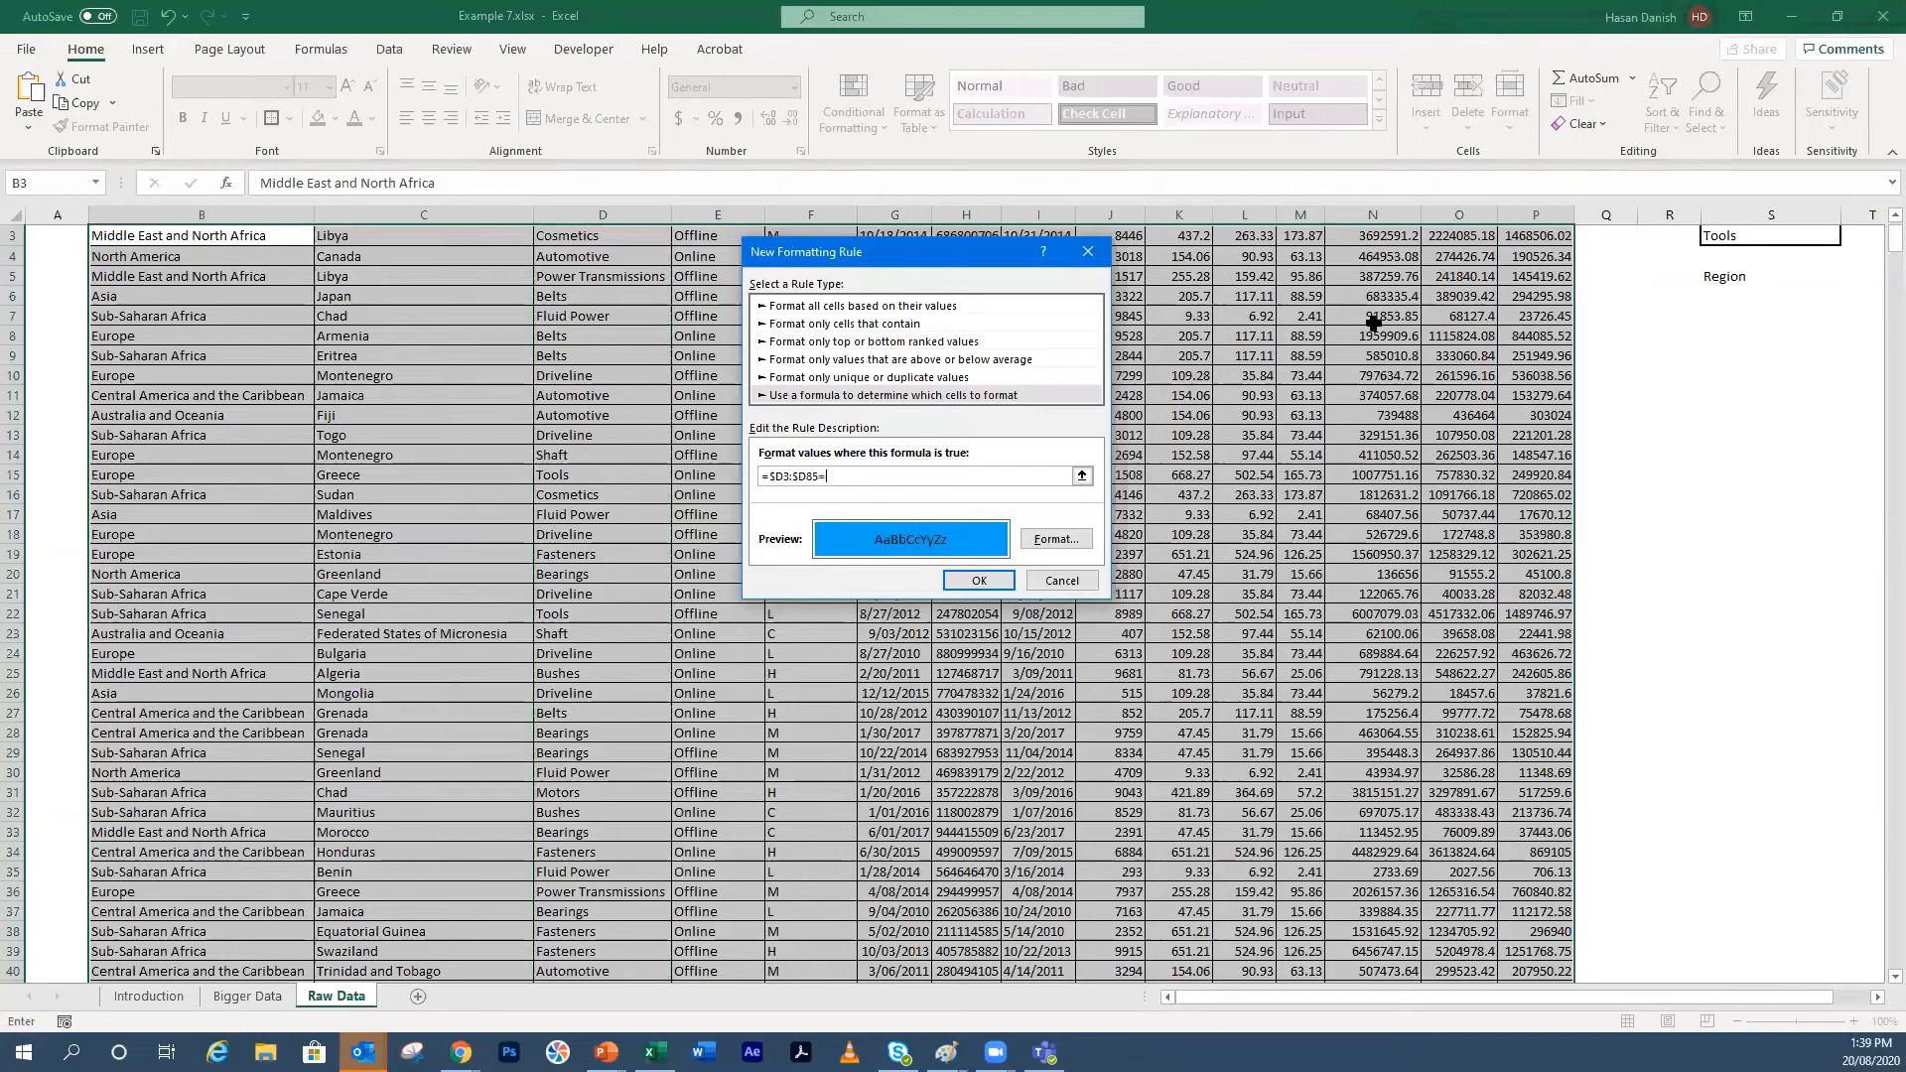
{"action": "left_click", "coordinate": [1778, 239]}
{"action": "left_click", "coordinate": [979, 580]}
{"action": "scroll", "coordinate": [1633, 405], "scroll_direction": "up", "scroll_amount": 1}
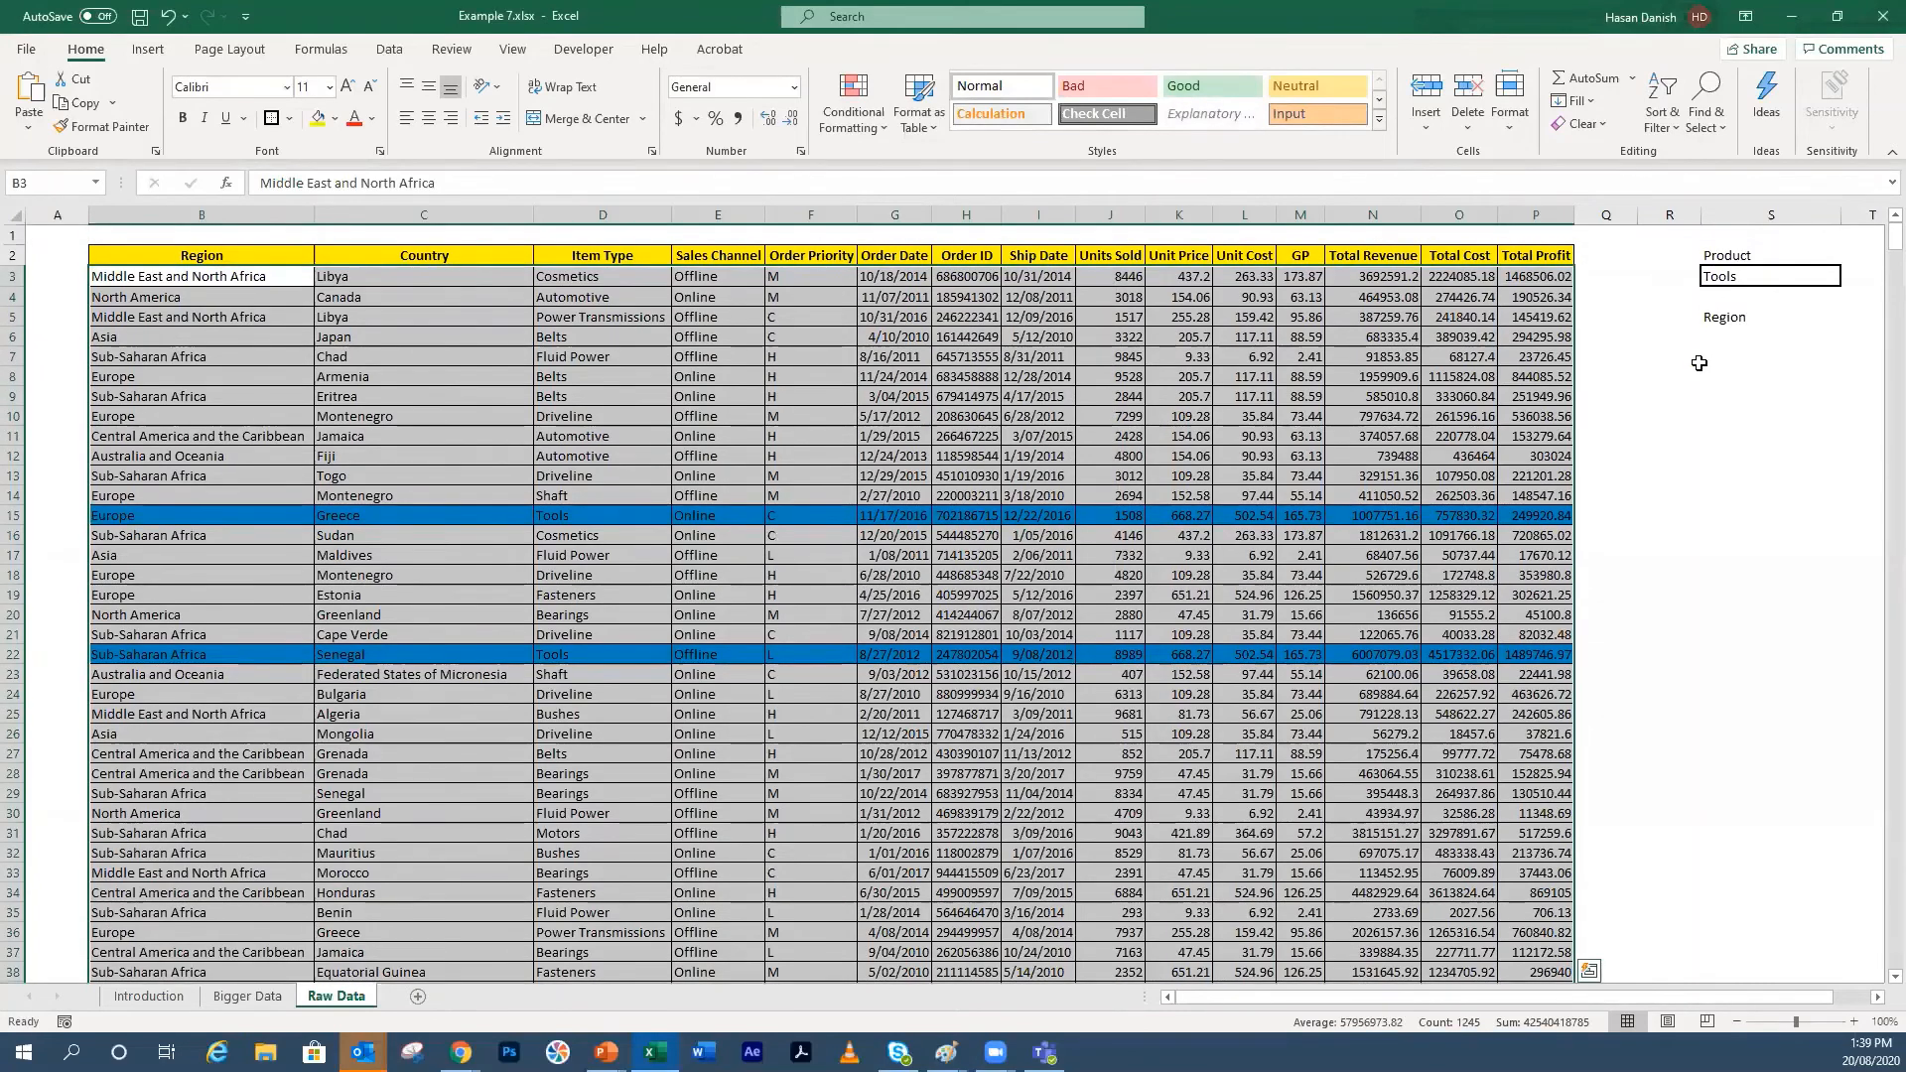
Step: Check the highlighted Tools records against the Product criterion, including the records below row 85
{"action": "left_click", "coordinate": [1760, 273]}
{"action": "left_click", "coordinate": [596, 515]}
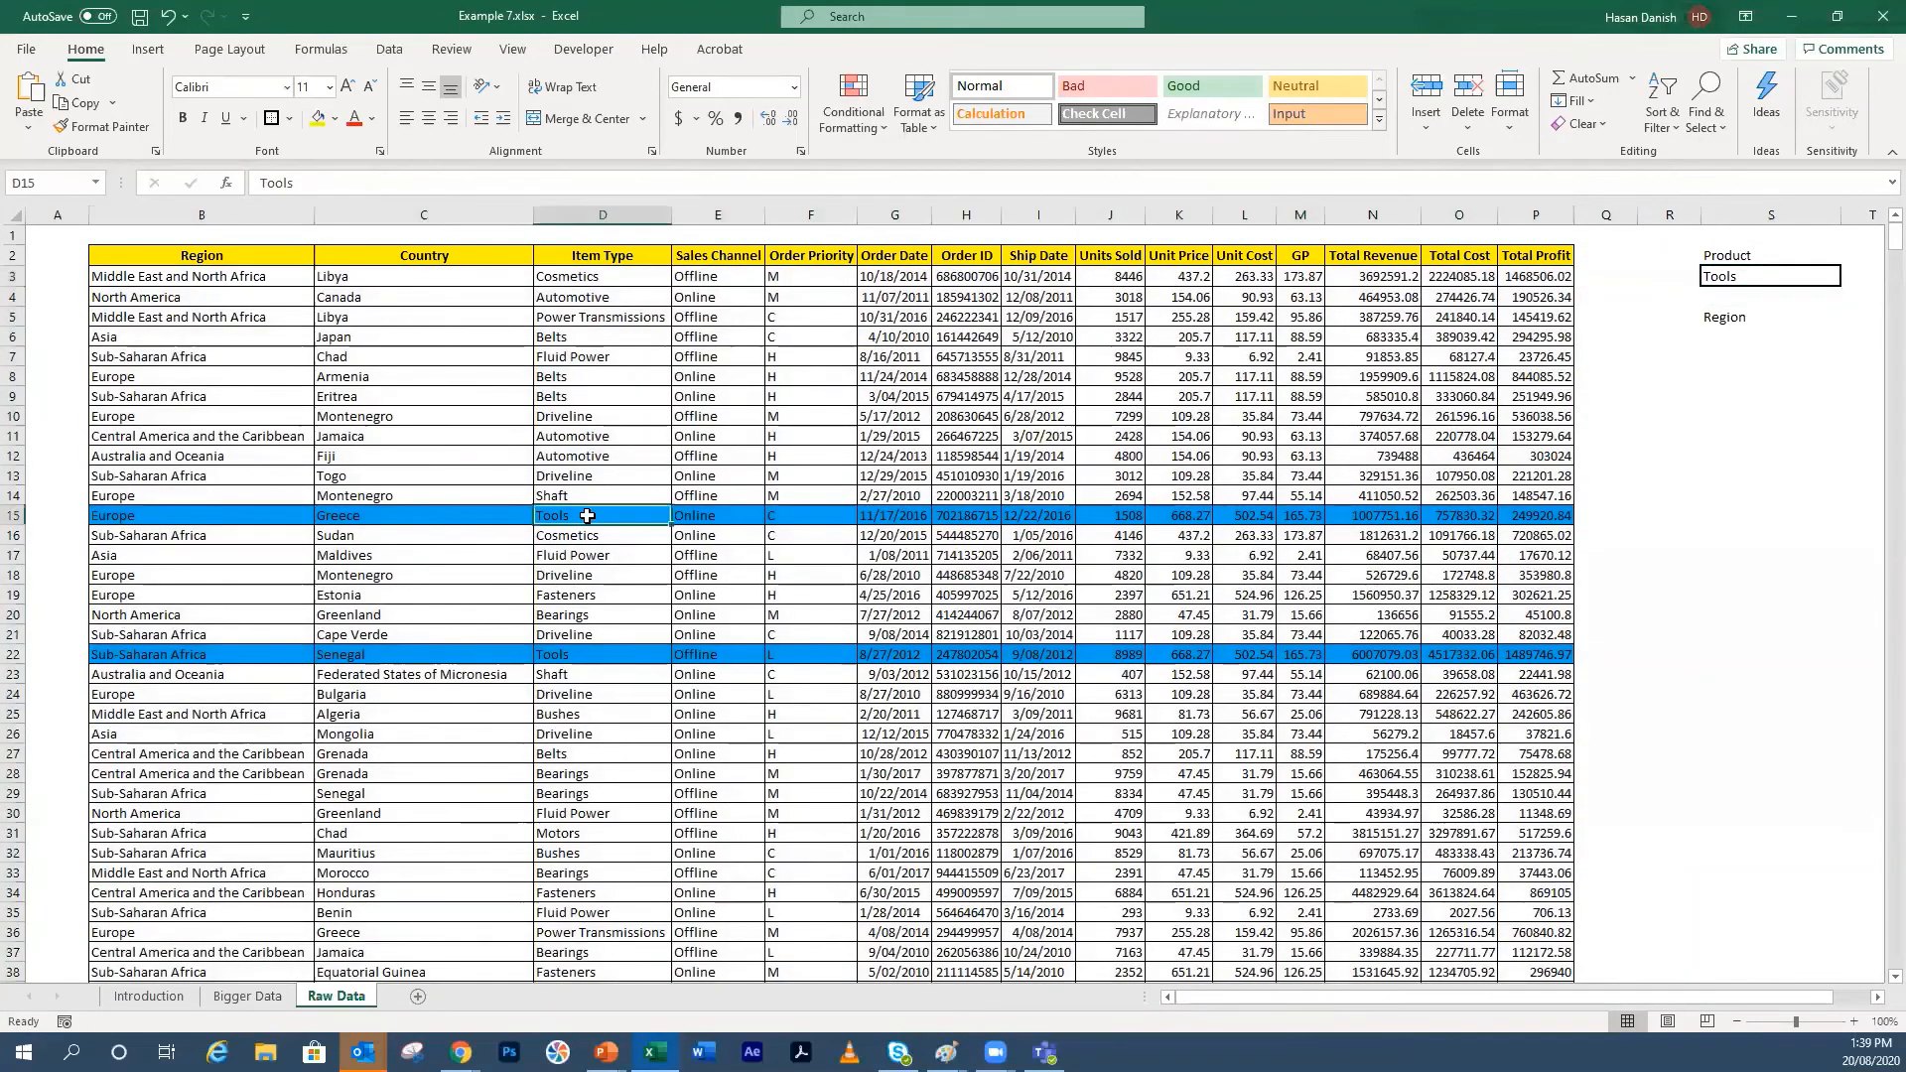
{"action": "left_click", "coordinate": [596, 648]}
{"action": "scroll", "coordinate": [611, 844], "scroll_direction": "down", "scroll_amount": 6}
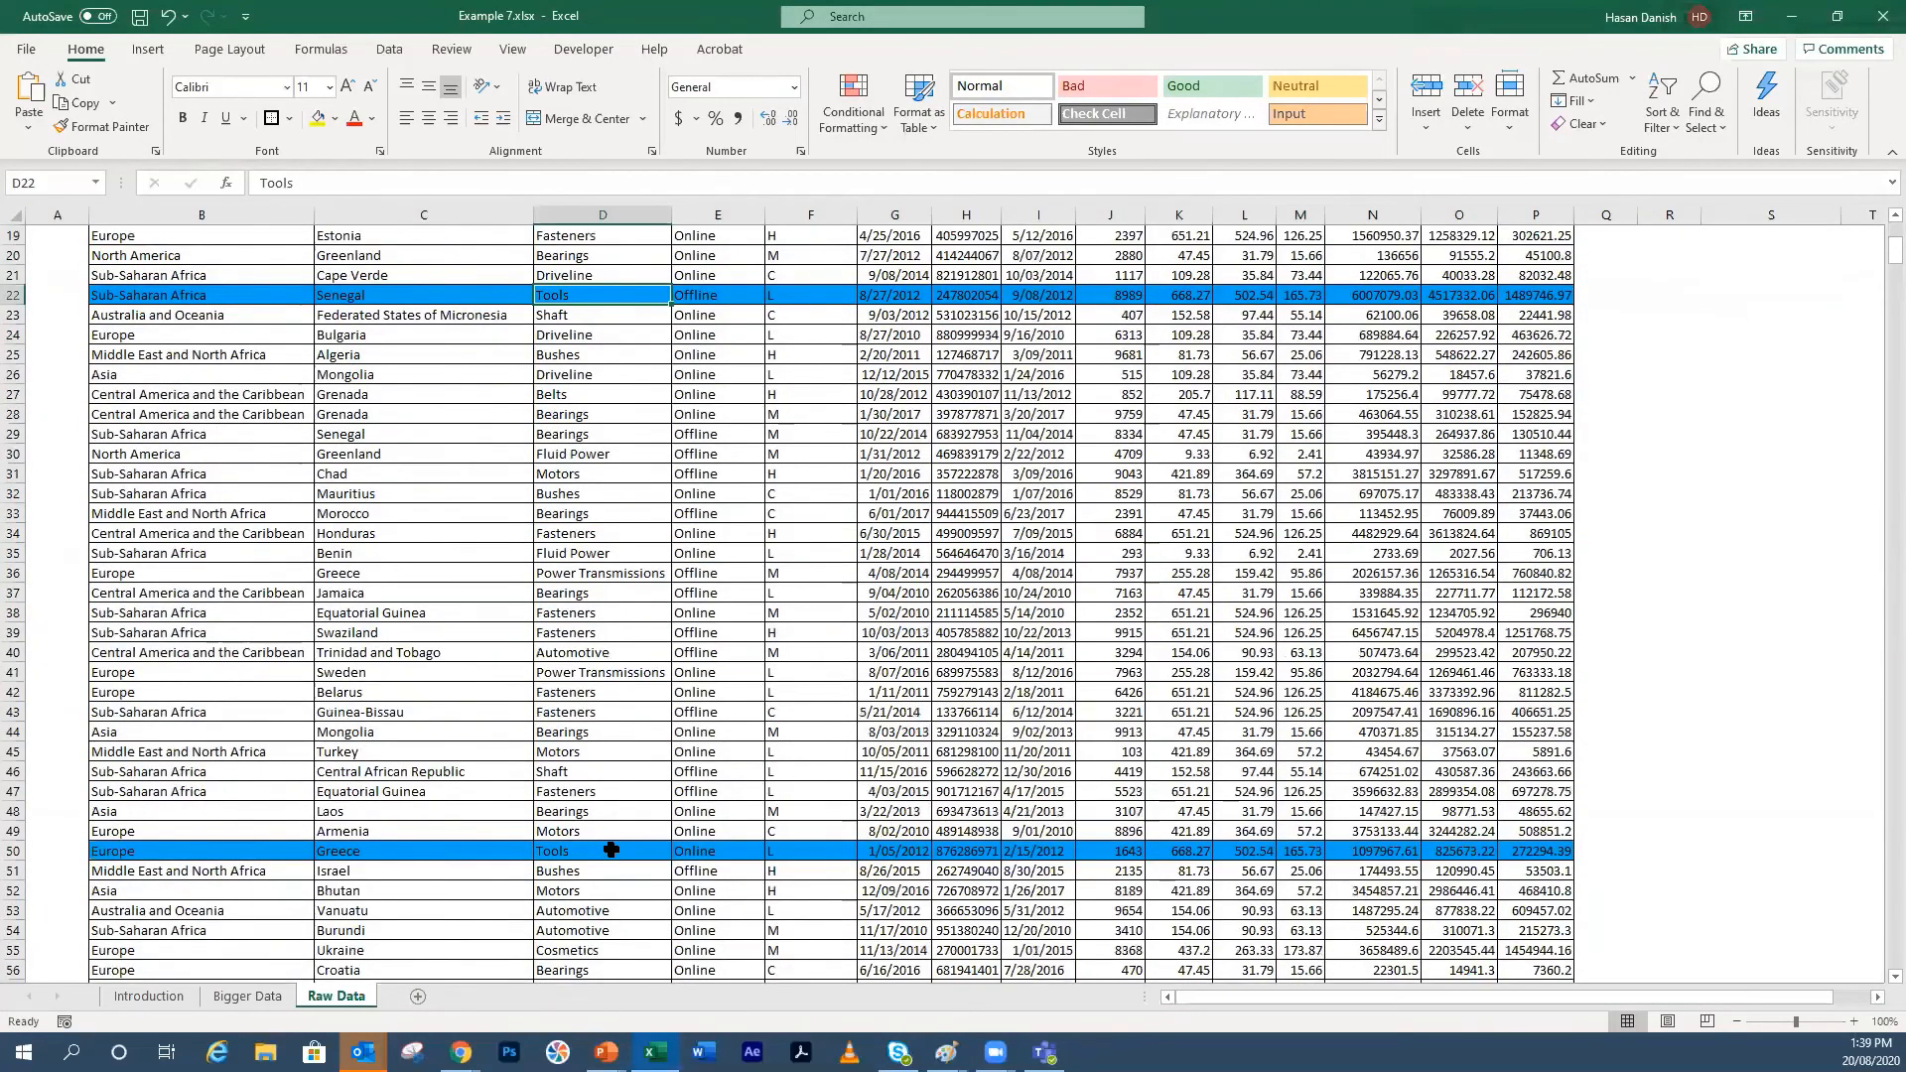
{"action": "left_click", "coordinate": [608, 850]}
{"action": "scroll", "coordinate": [789, 914], "scroll_direction": "down", "scroll_amount": 9}
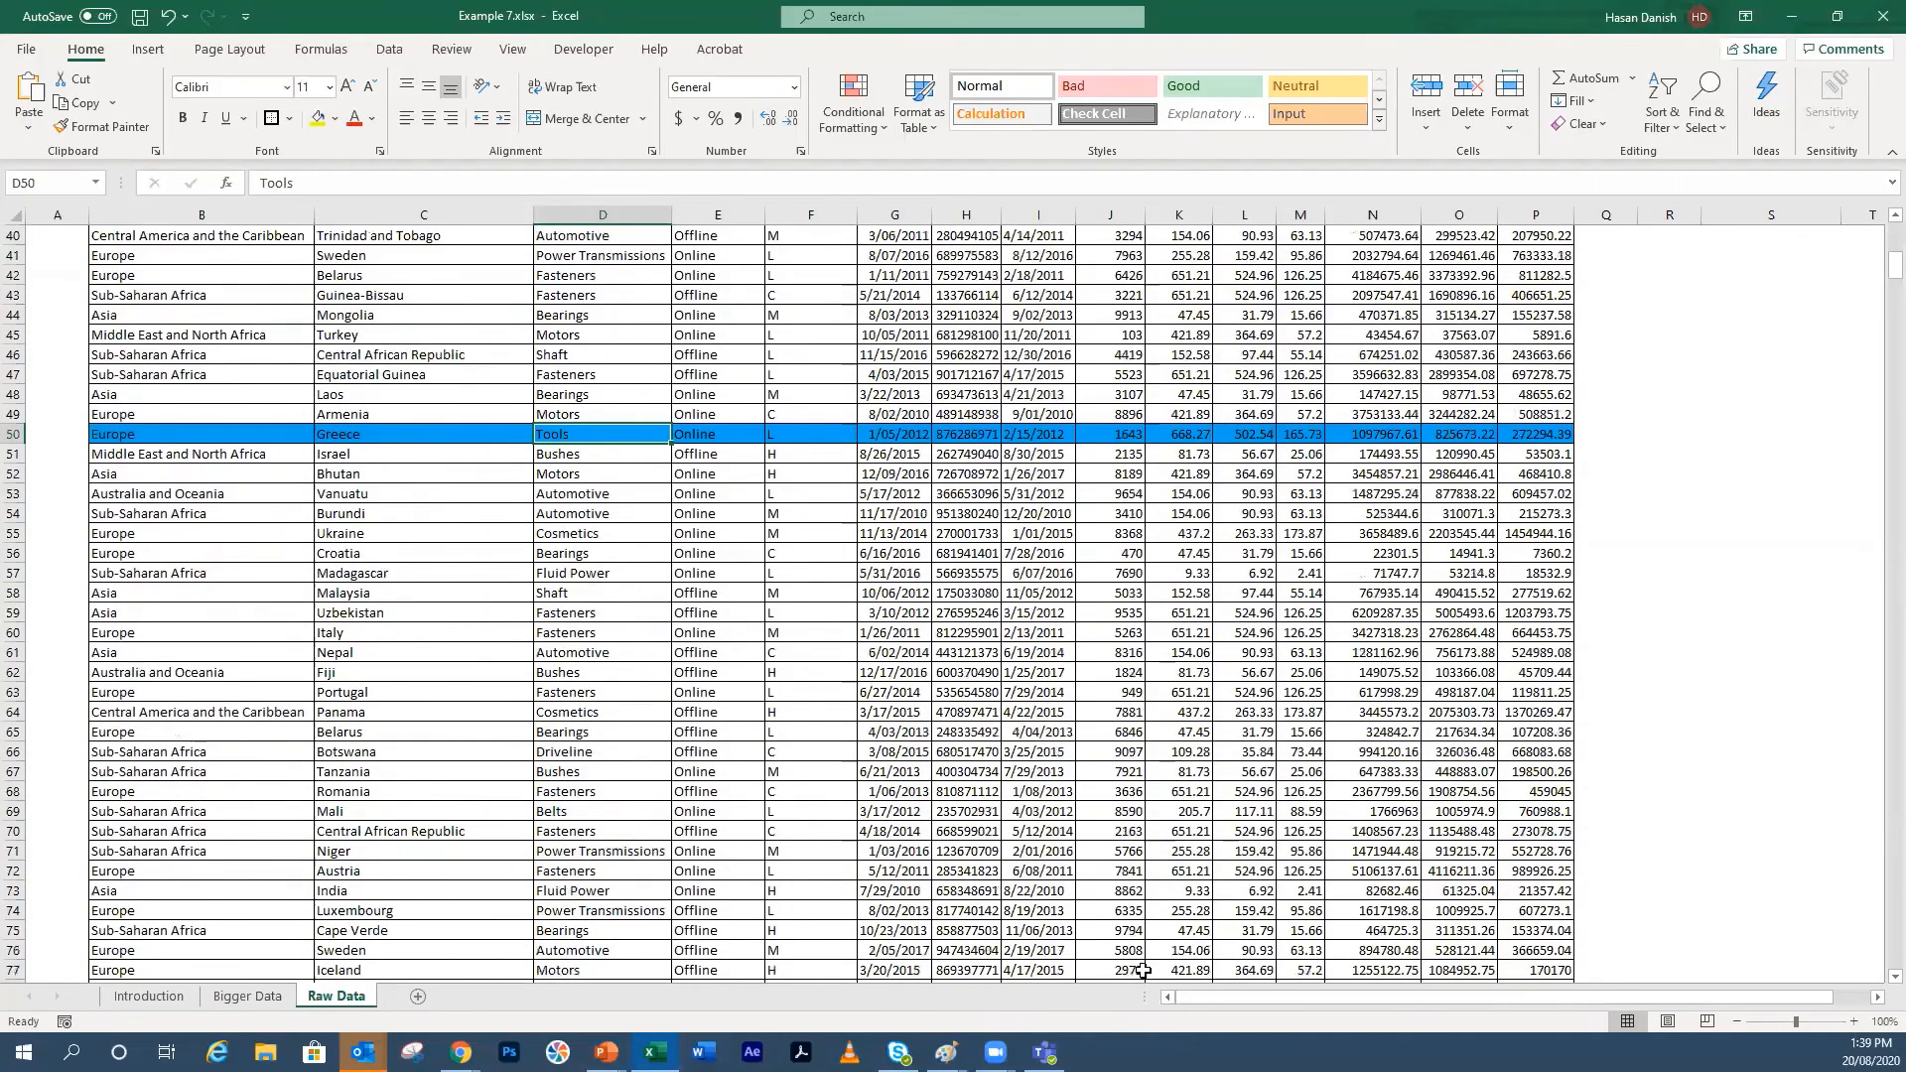
{"action": "scroll", "coordinate": [630, 872], "scroll_direction": "down", "scroll_amount": 18}
{"action": "scroll", "coordinate": [629, 854], "scroll_direction": "up", "scroll_amount": 10}
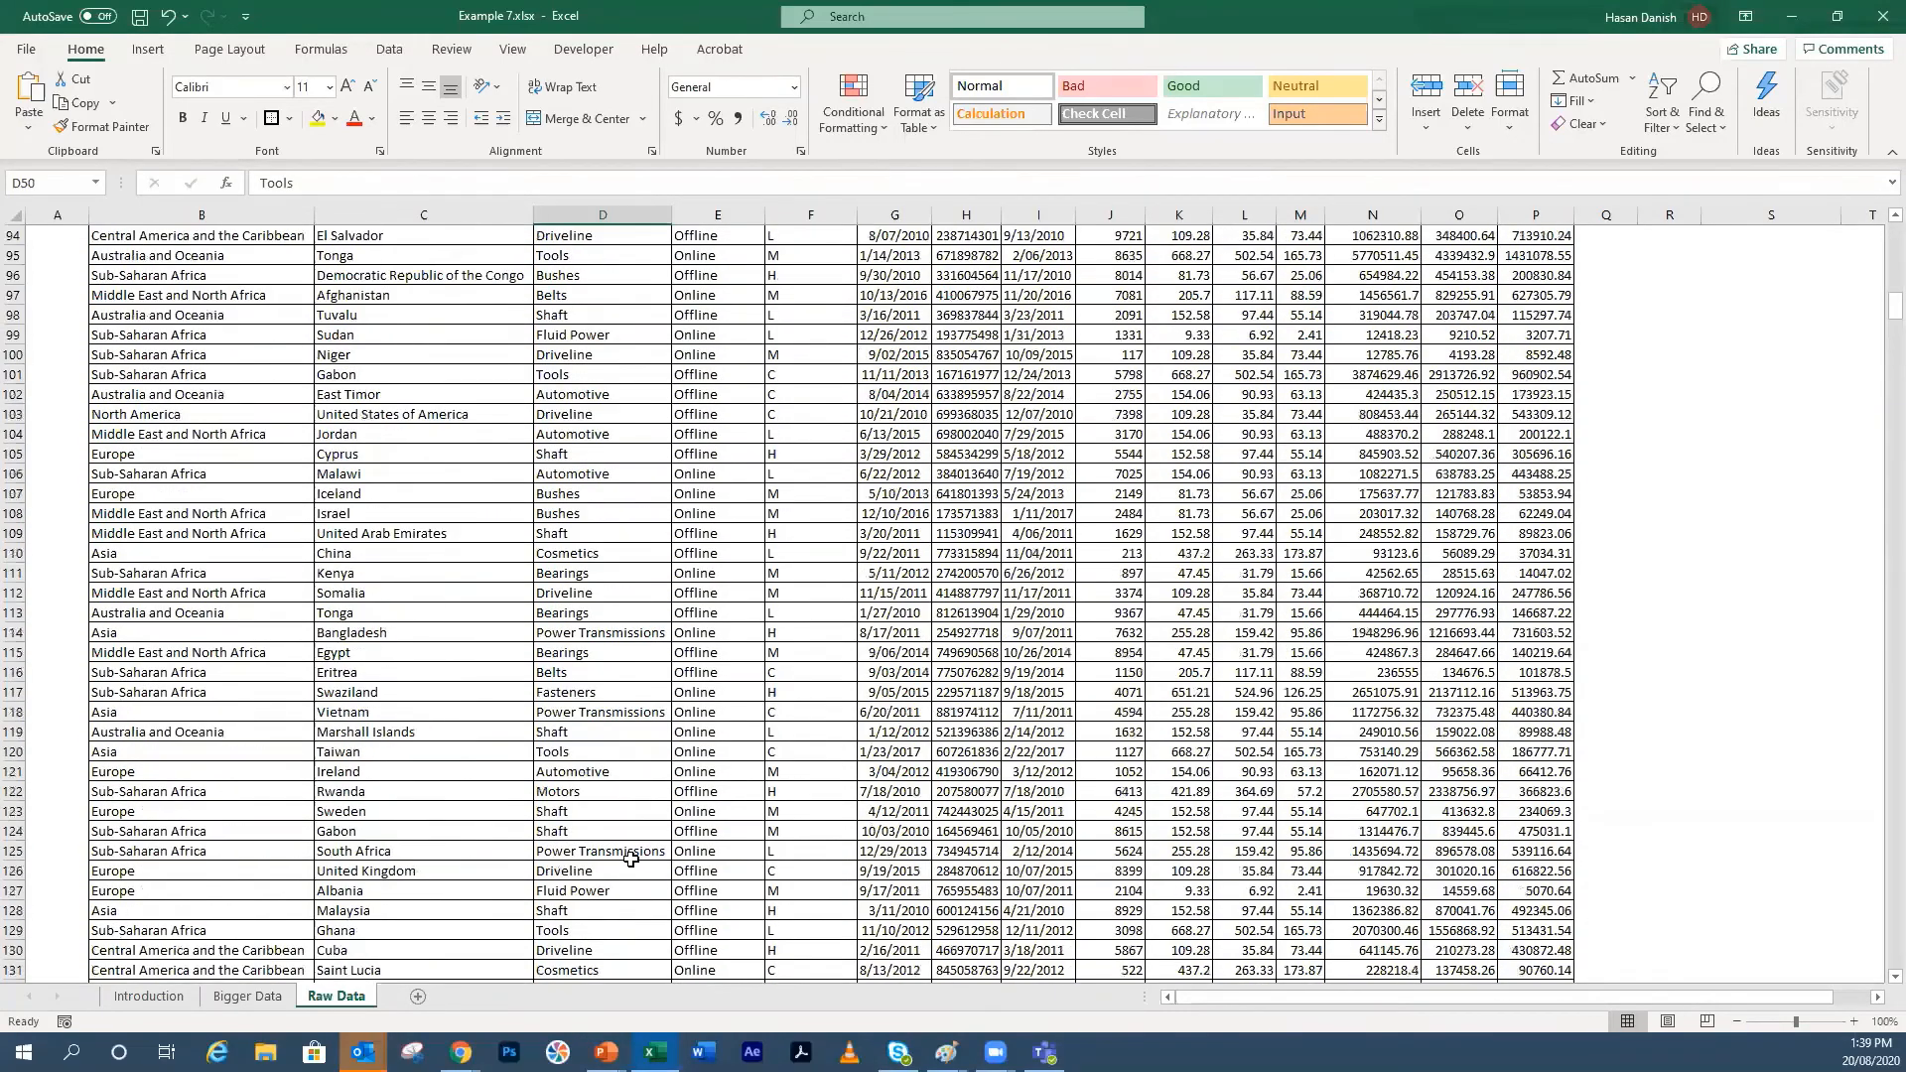
{"action": "scroll", "coordinate": [630, 857], "scroll_direction": "up", "scroll_amount": 17}
{"action": "scroll", "coordinate": [539, 733], "scroll_direction": "up", "scroll_amount": 6}
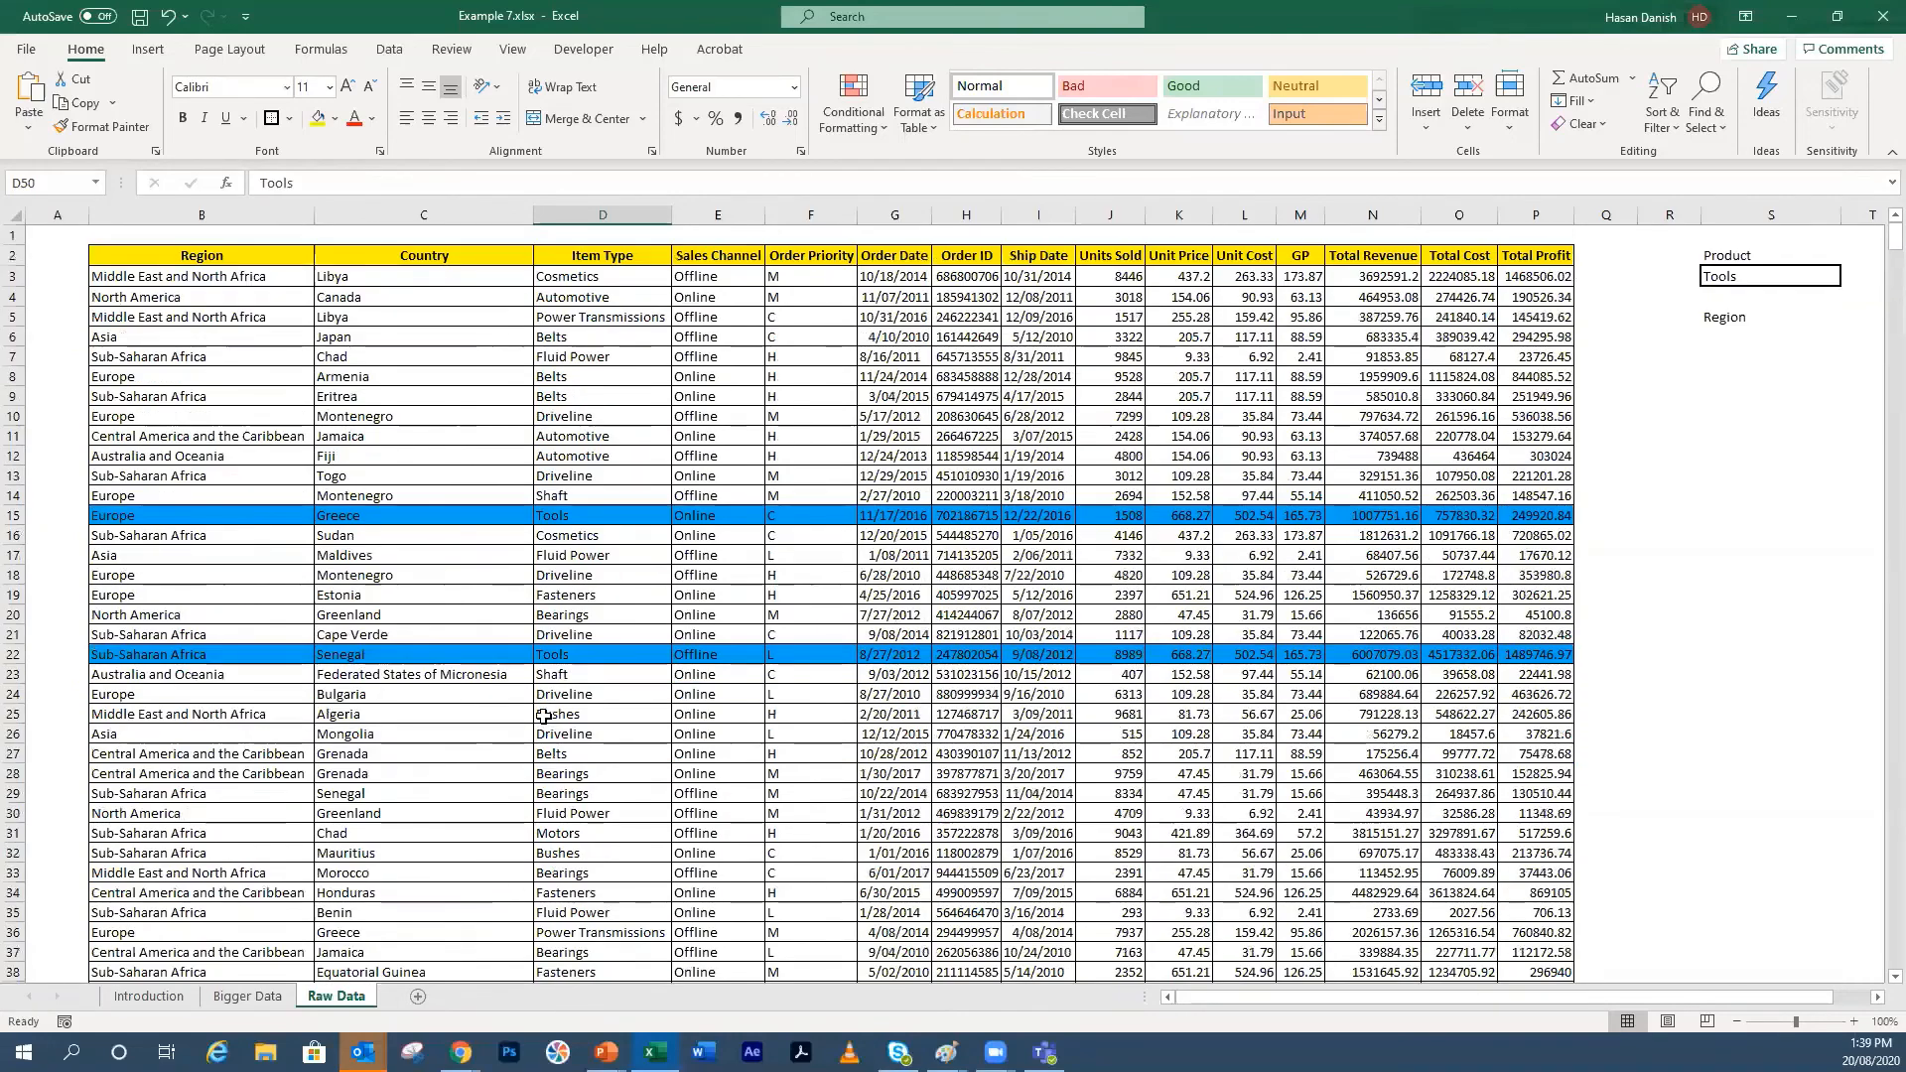
Step: Check how far the records extend and change the blue rule's applied range to =$B$3:$P$1002
{"action": "left_click", "coordinate": [853, 111]}
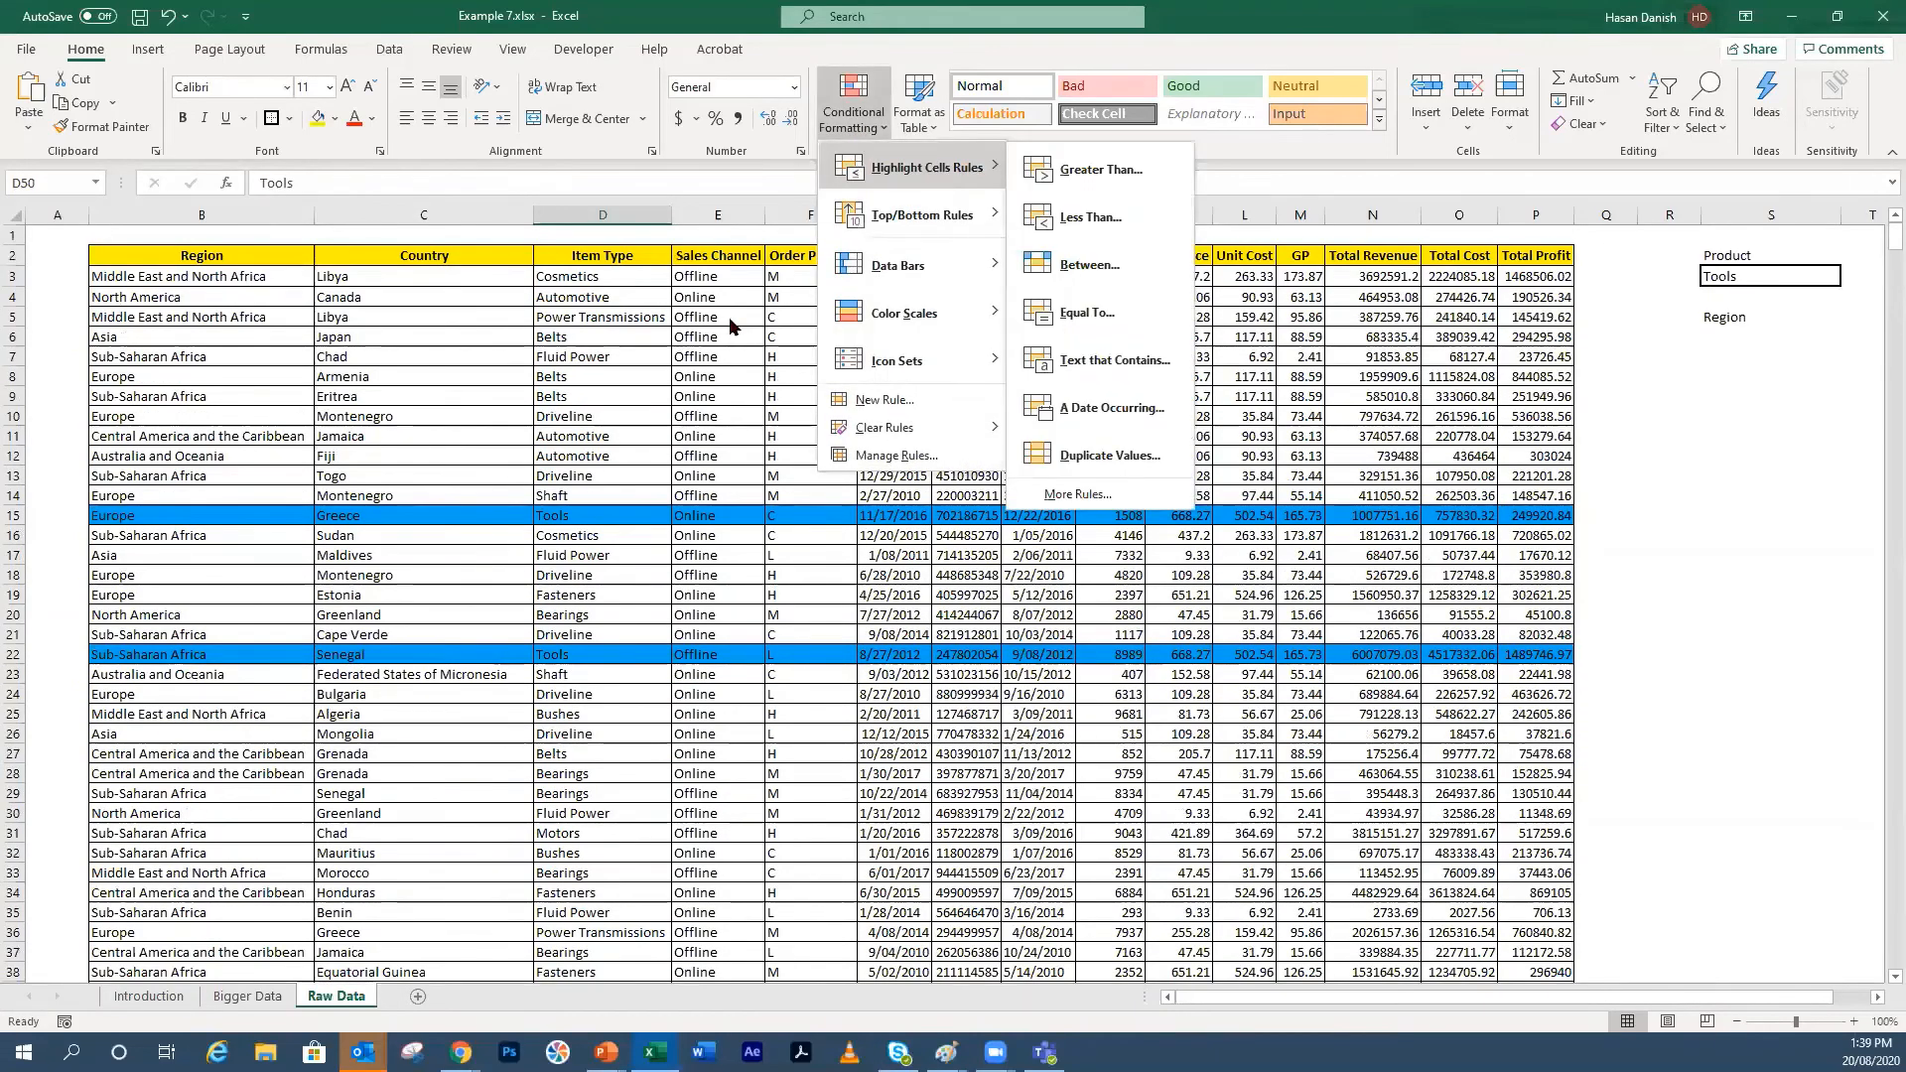
{"action": "left_click", "coordinate": [1875, 370]}
{"action": "left_click_drag", "start_coordinate": [1894, 238], "coordinate": [1876, 714]}
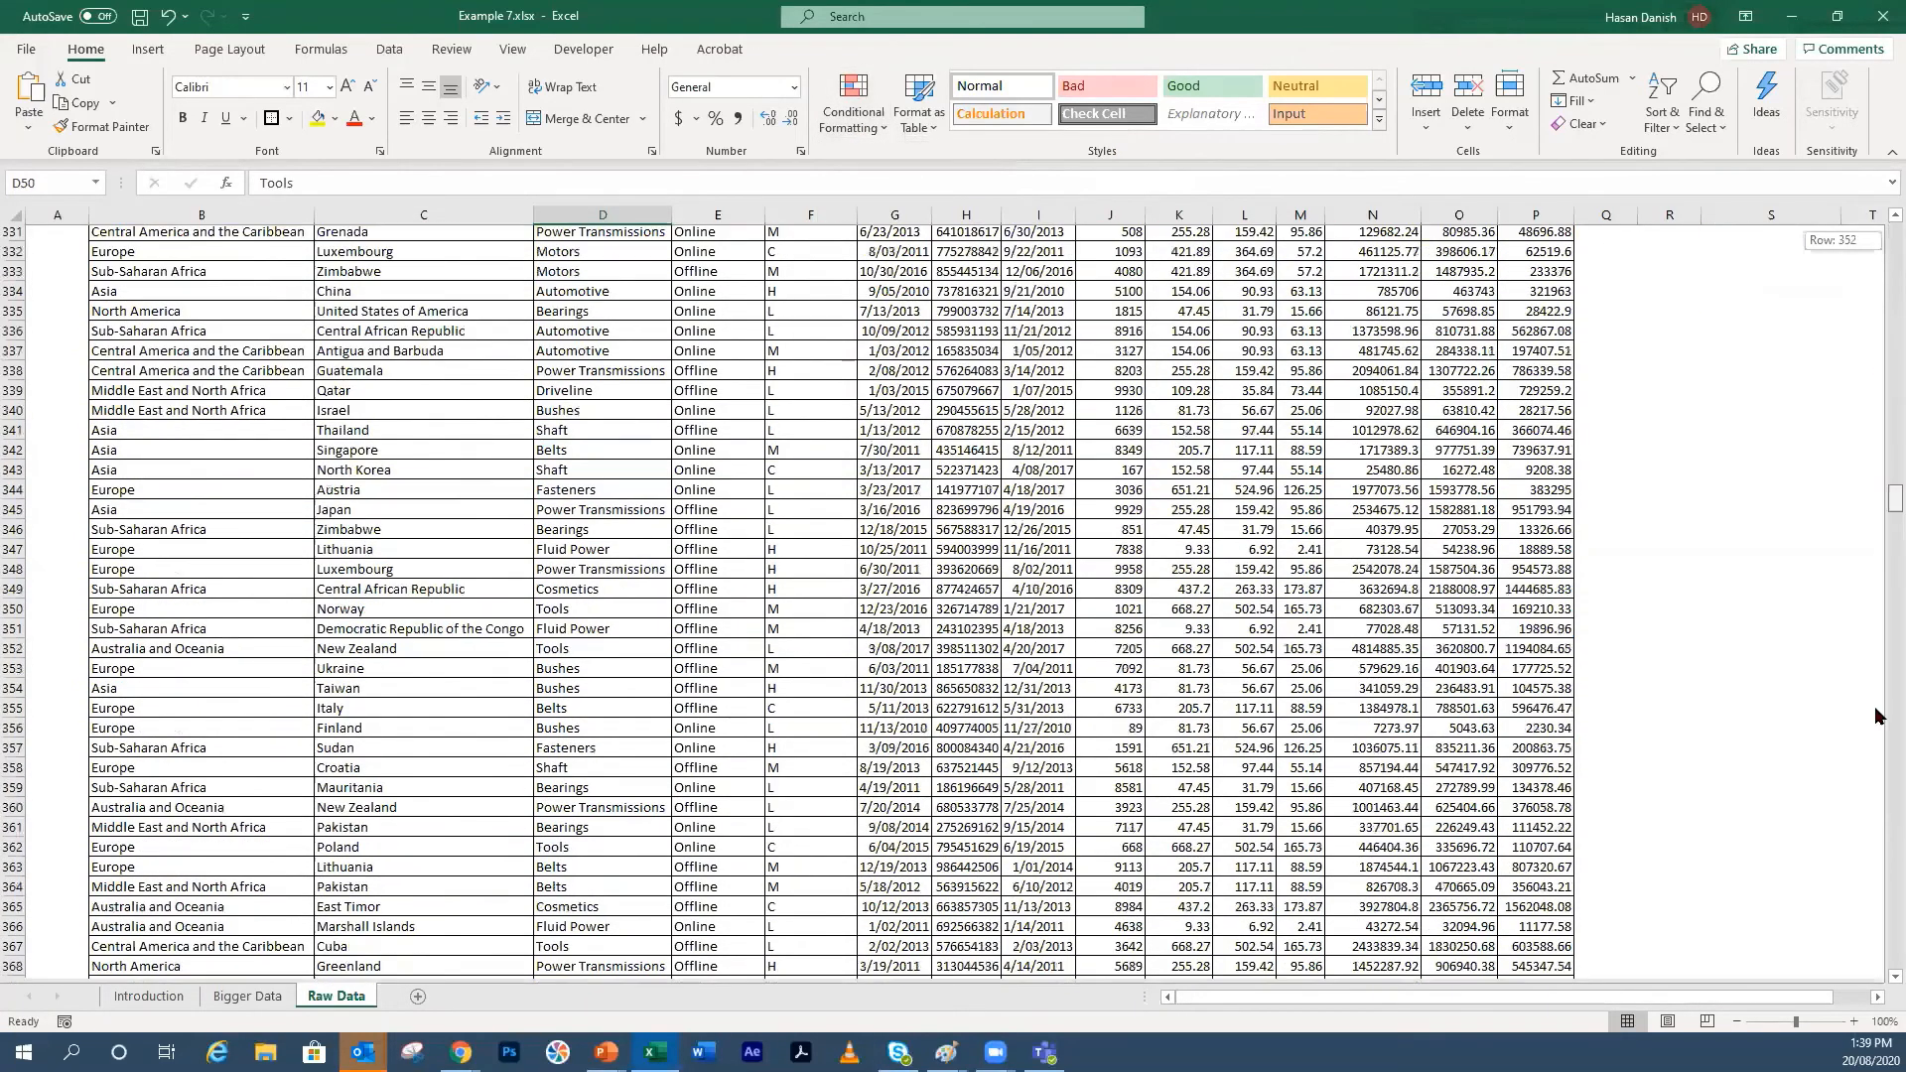
{"action": "left_click_drag", "start_coordinate": [1877, 909], "coordinate": [1880, 35]}
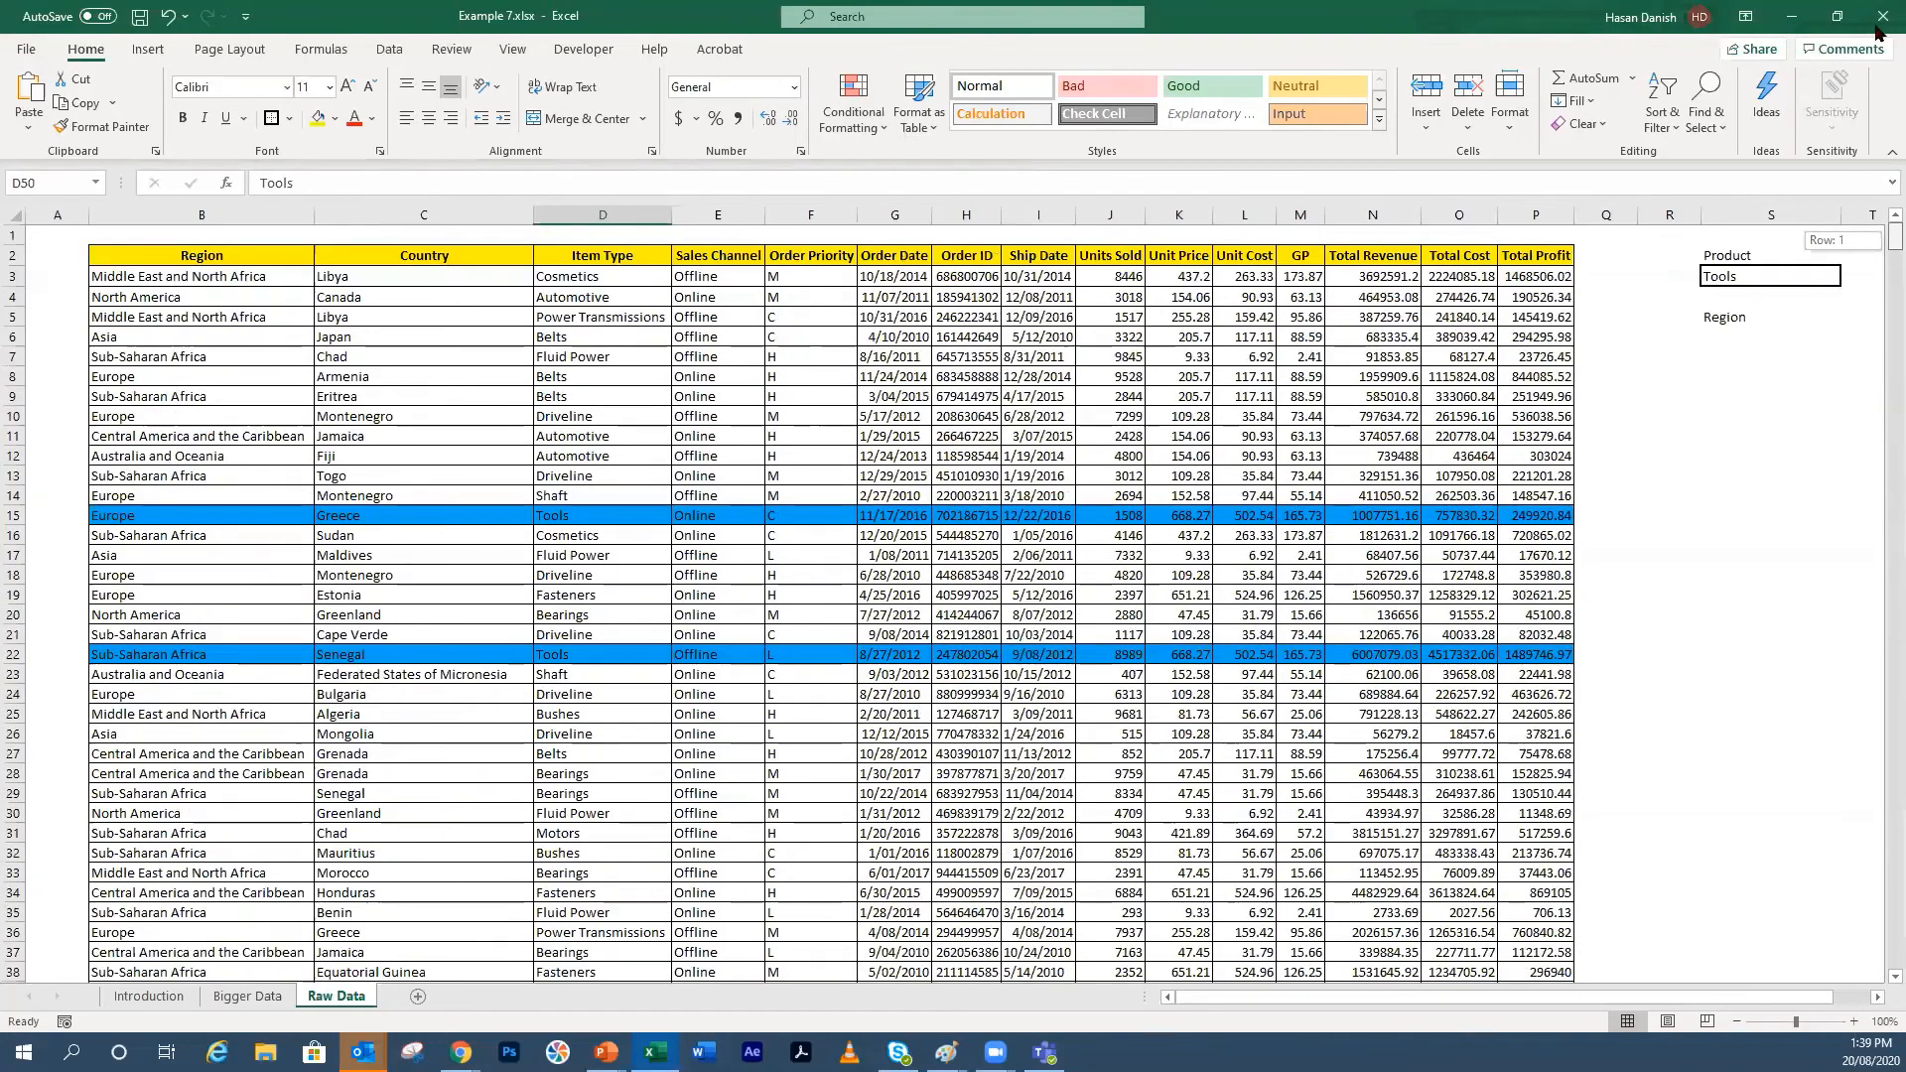
{"action": "left_click", "coordinate": [725, 295]}
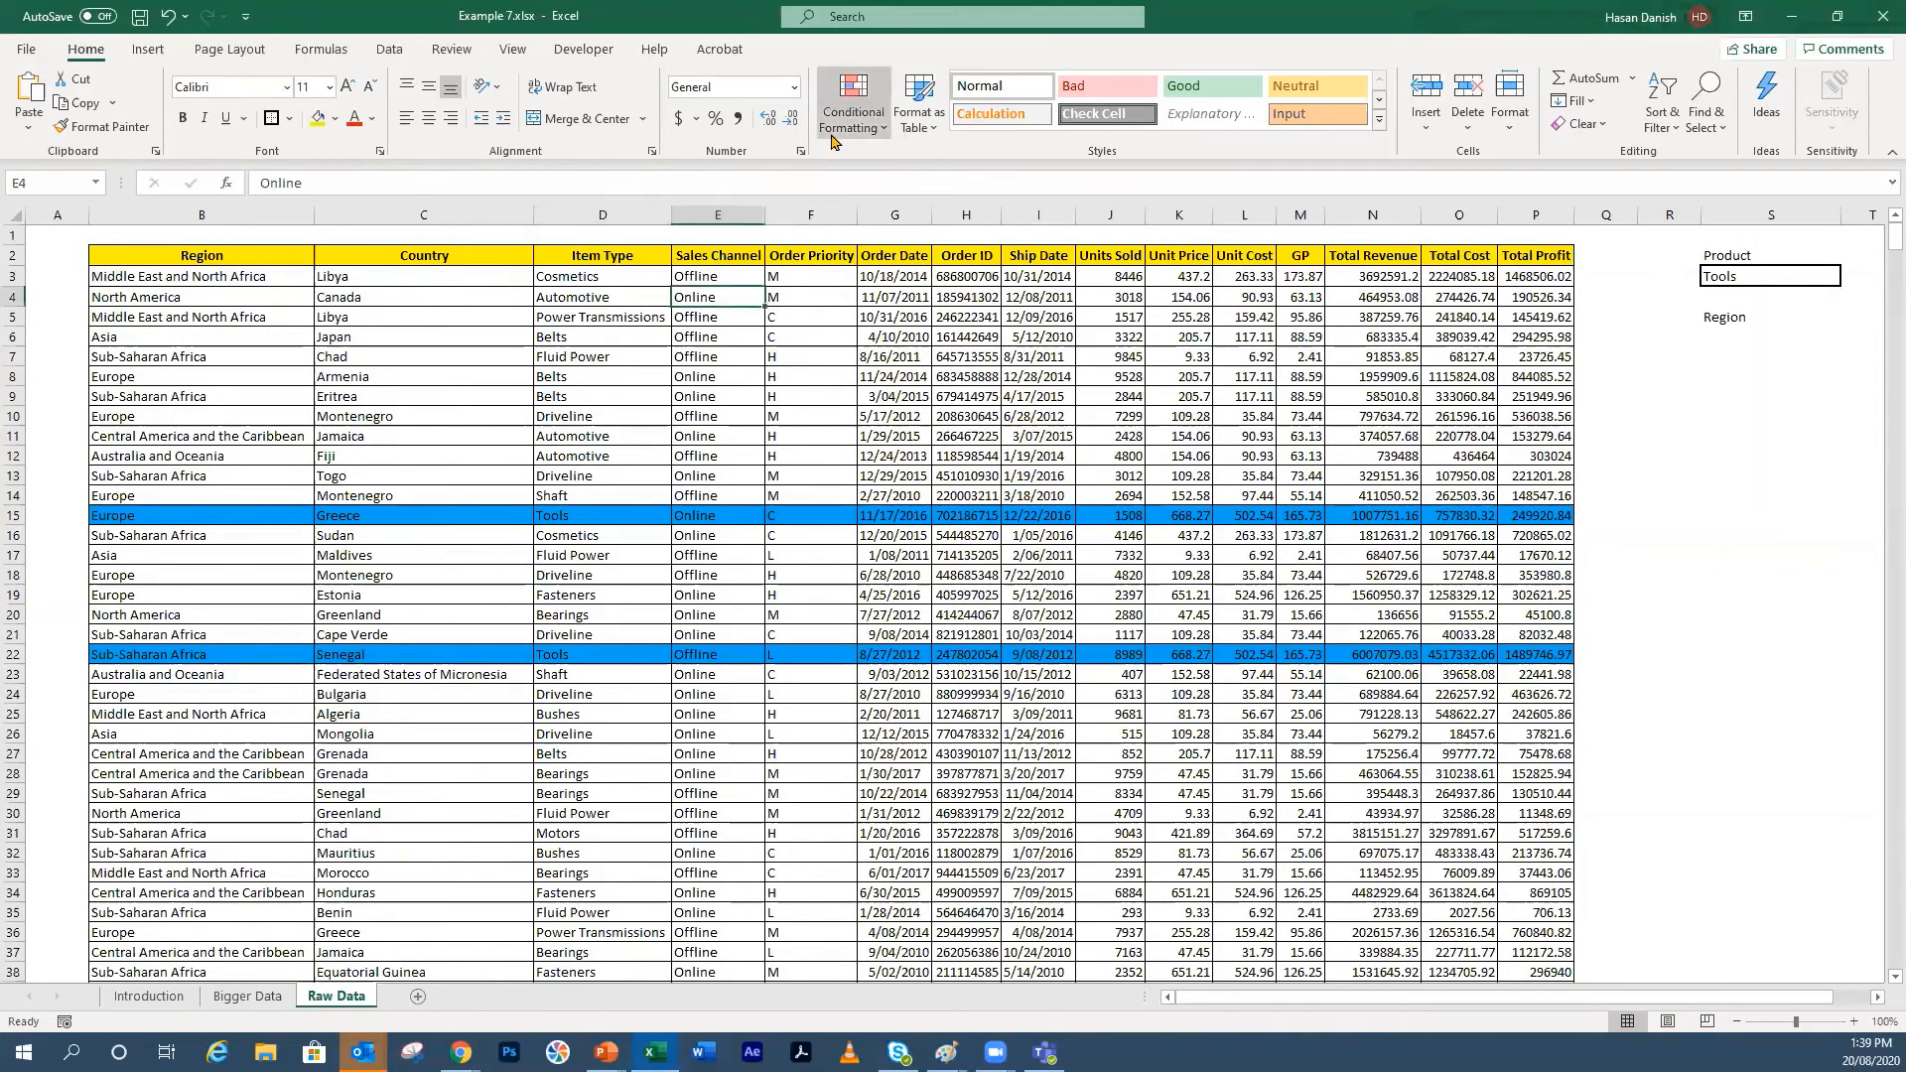
{"action": "left_click", "coordinate": [836, 134]}
{"action": "left_click", "coordinate": [893, 456]}
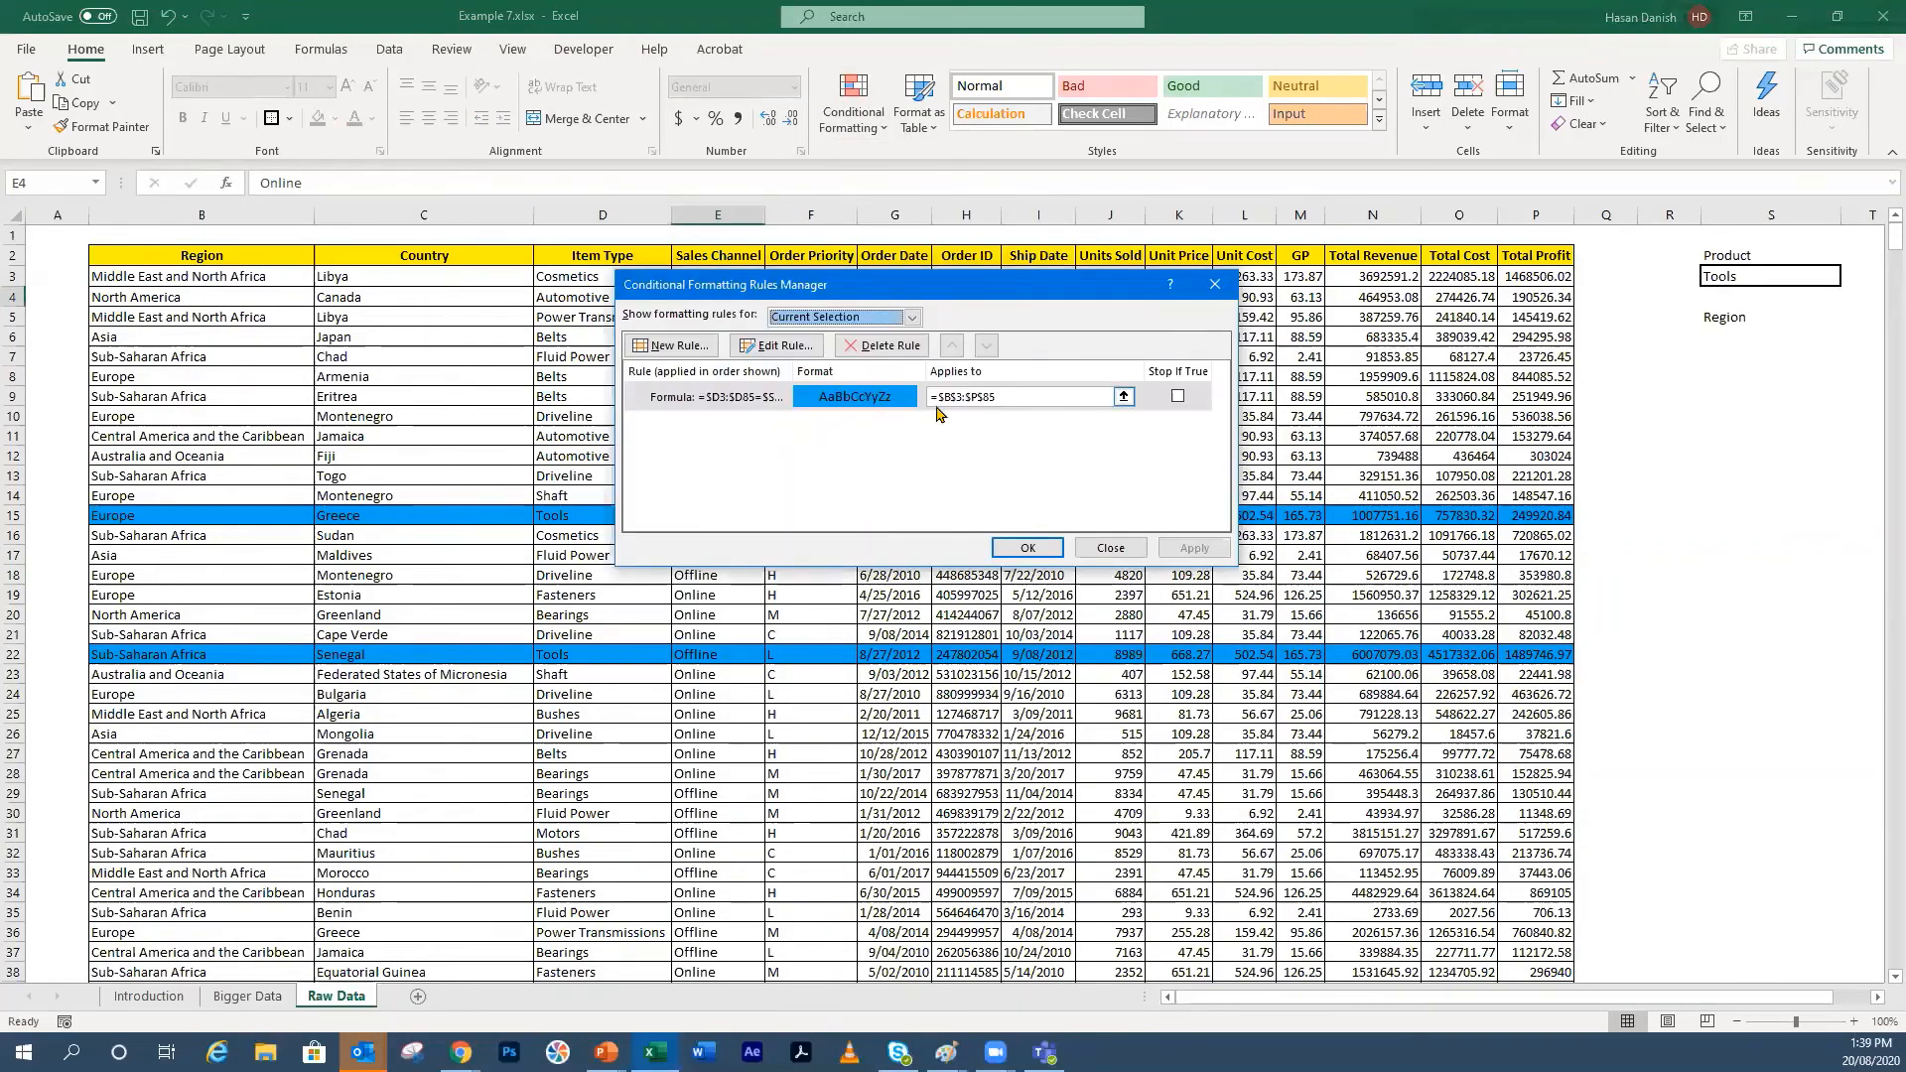
{"action": "left_click", "coordinate": [993, 393]}
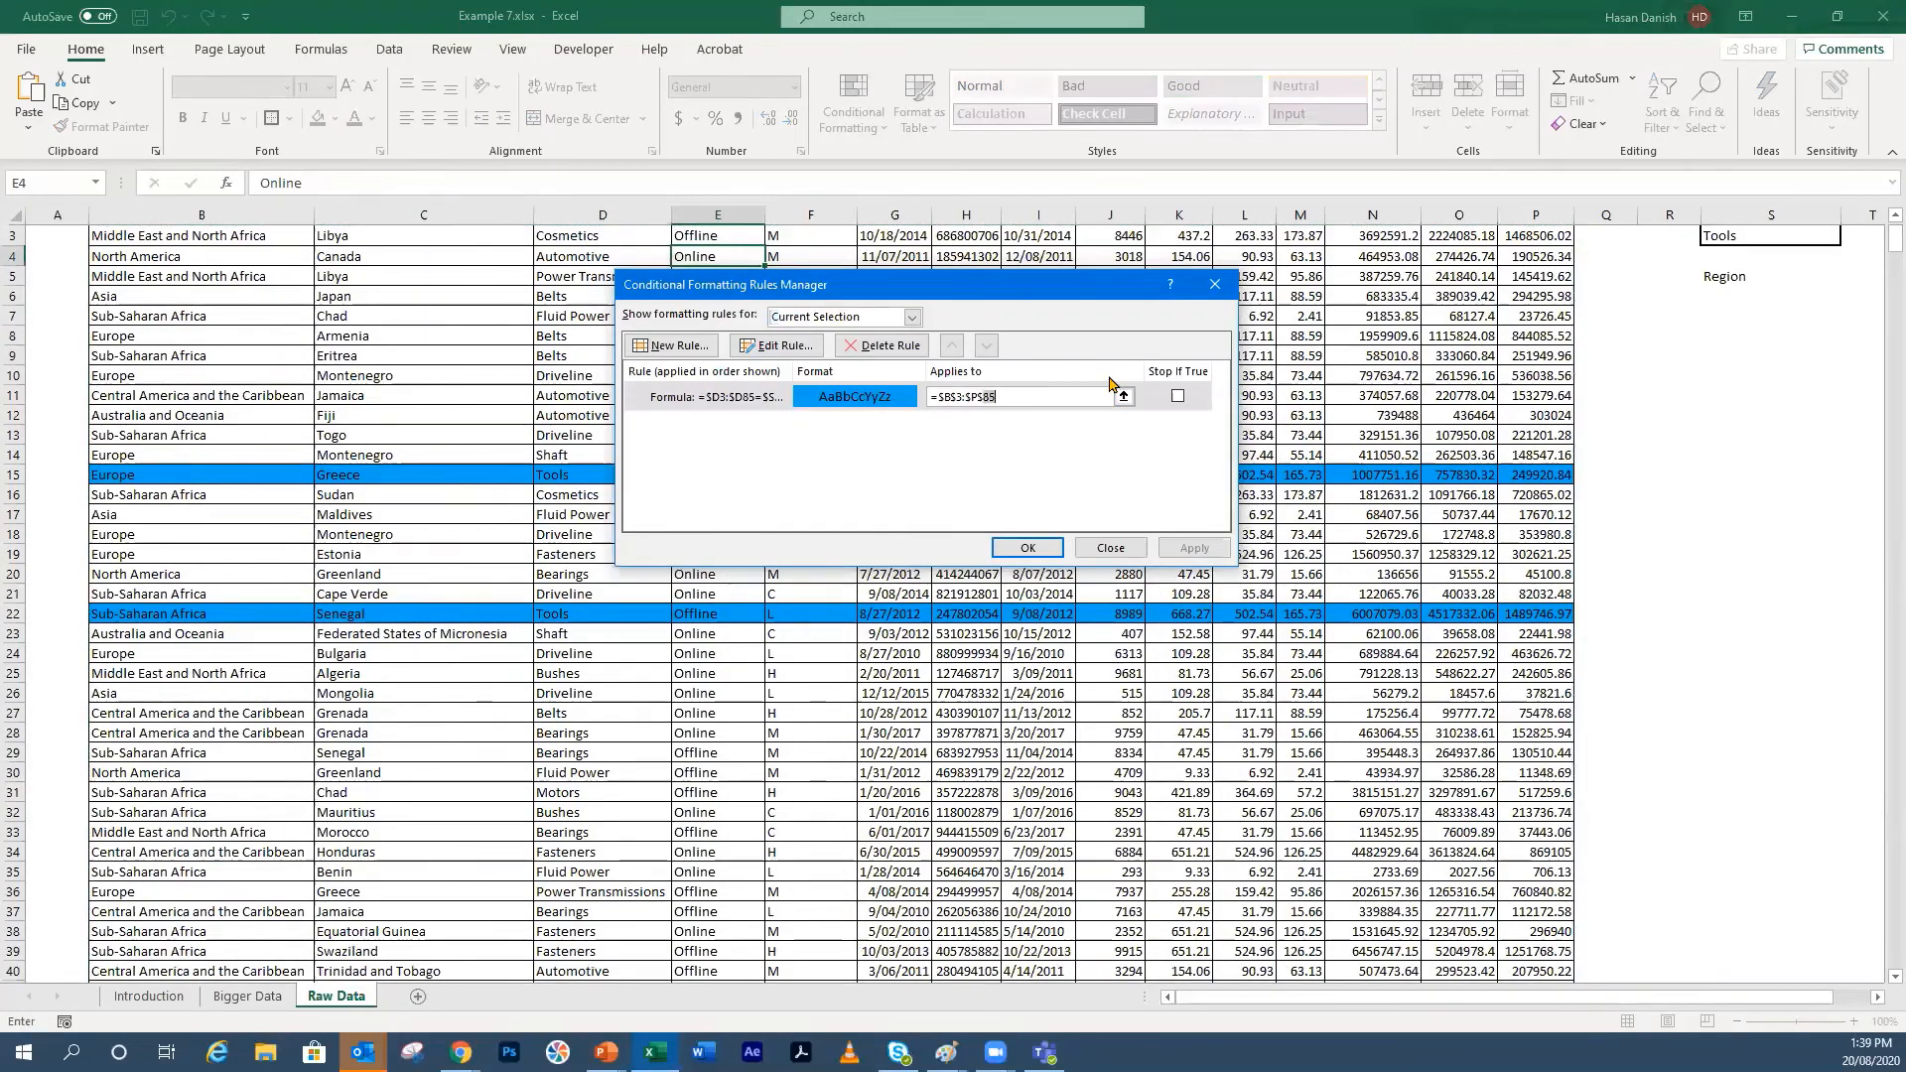
{"action": "key", "text": "BackSpace"}
{"action": "key", "text": "BackSpace"}
{"action": "type", "text": "1002"}
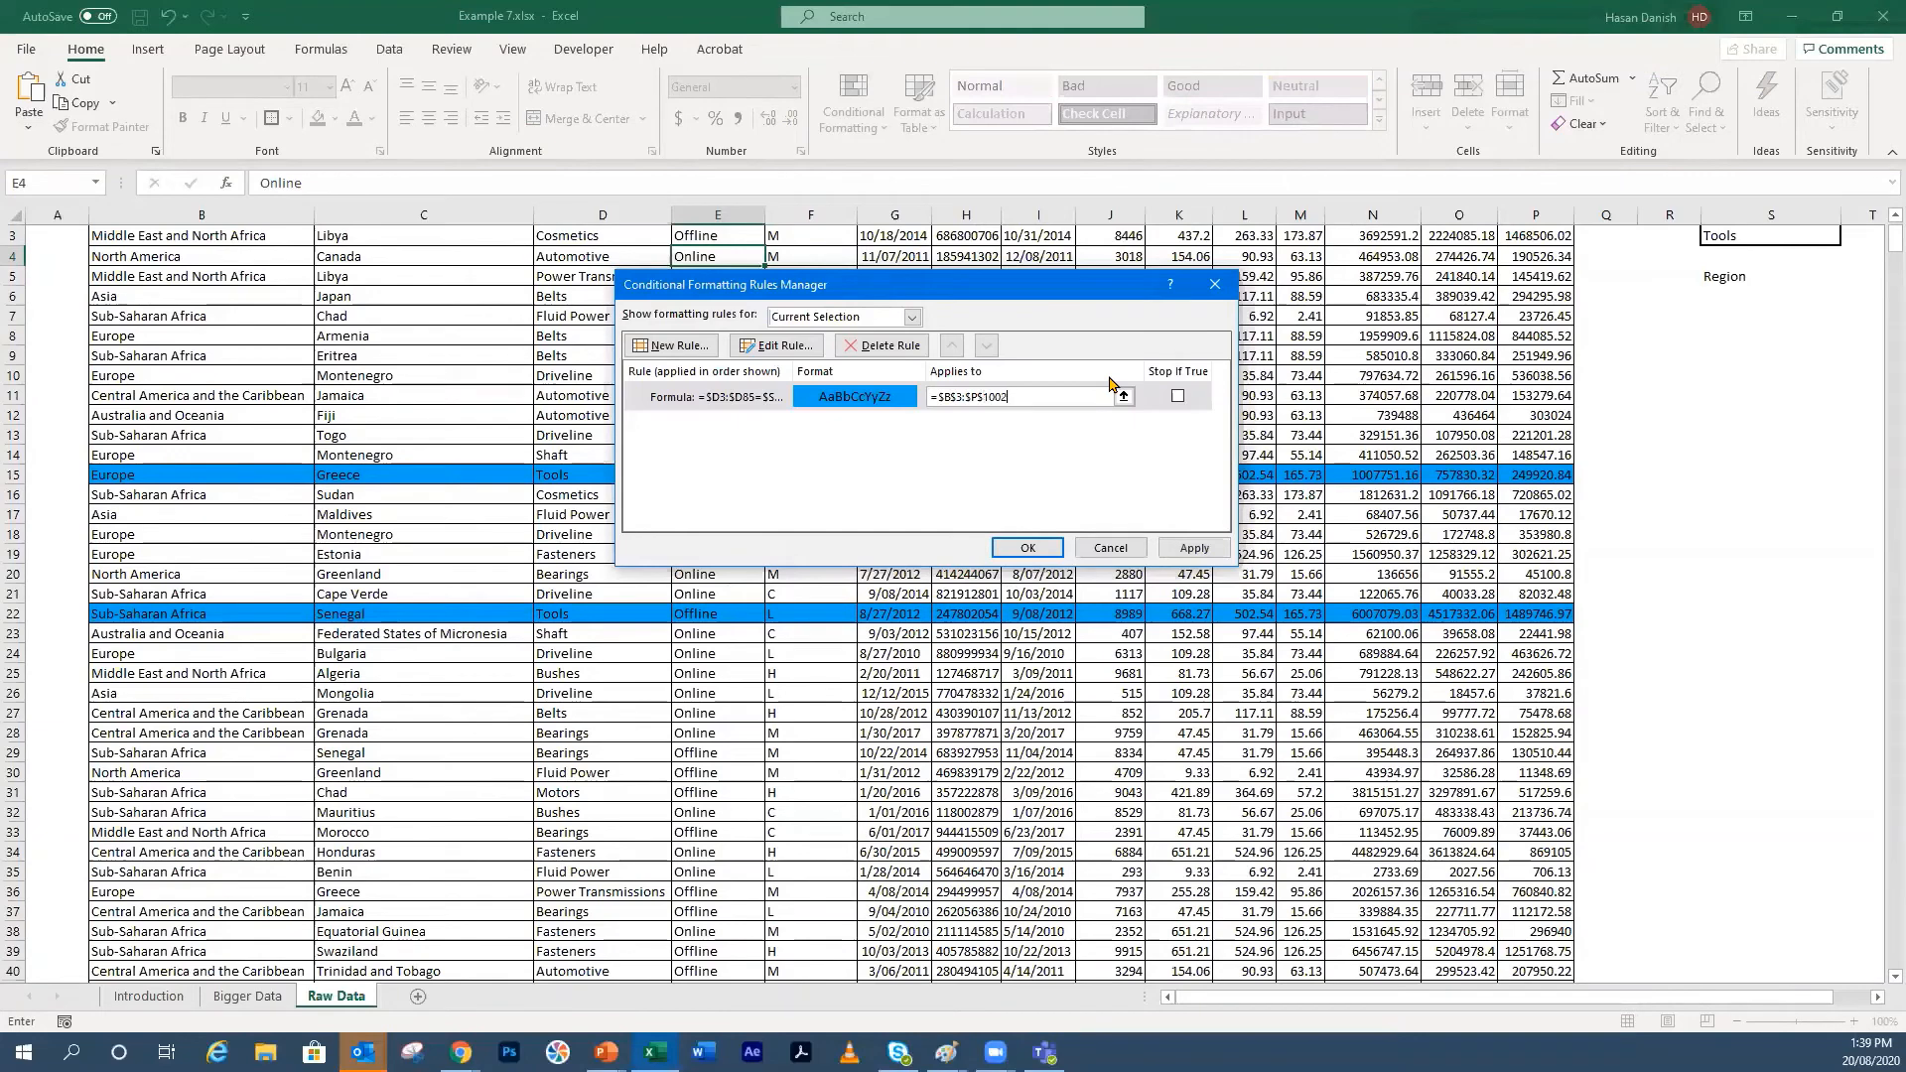
{"action": "left_click", "coordinate": [1028, 547]}
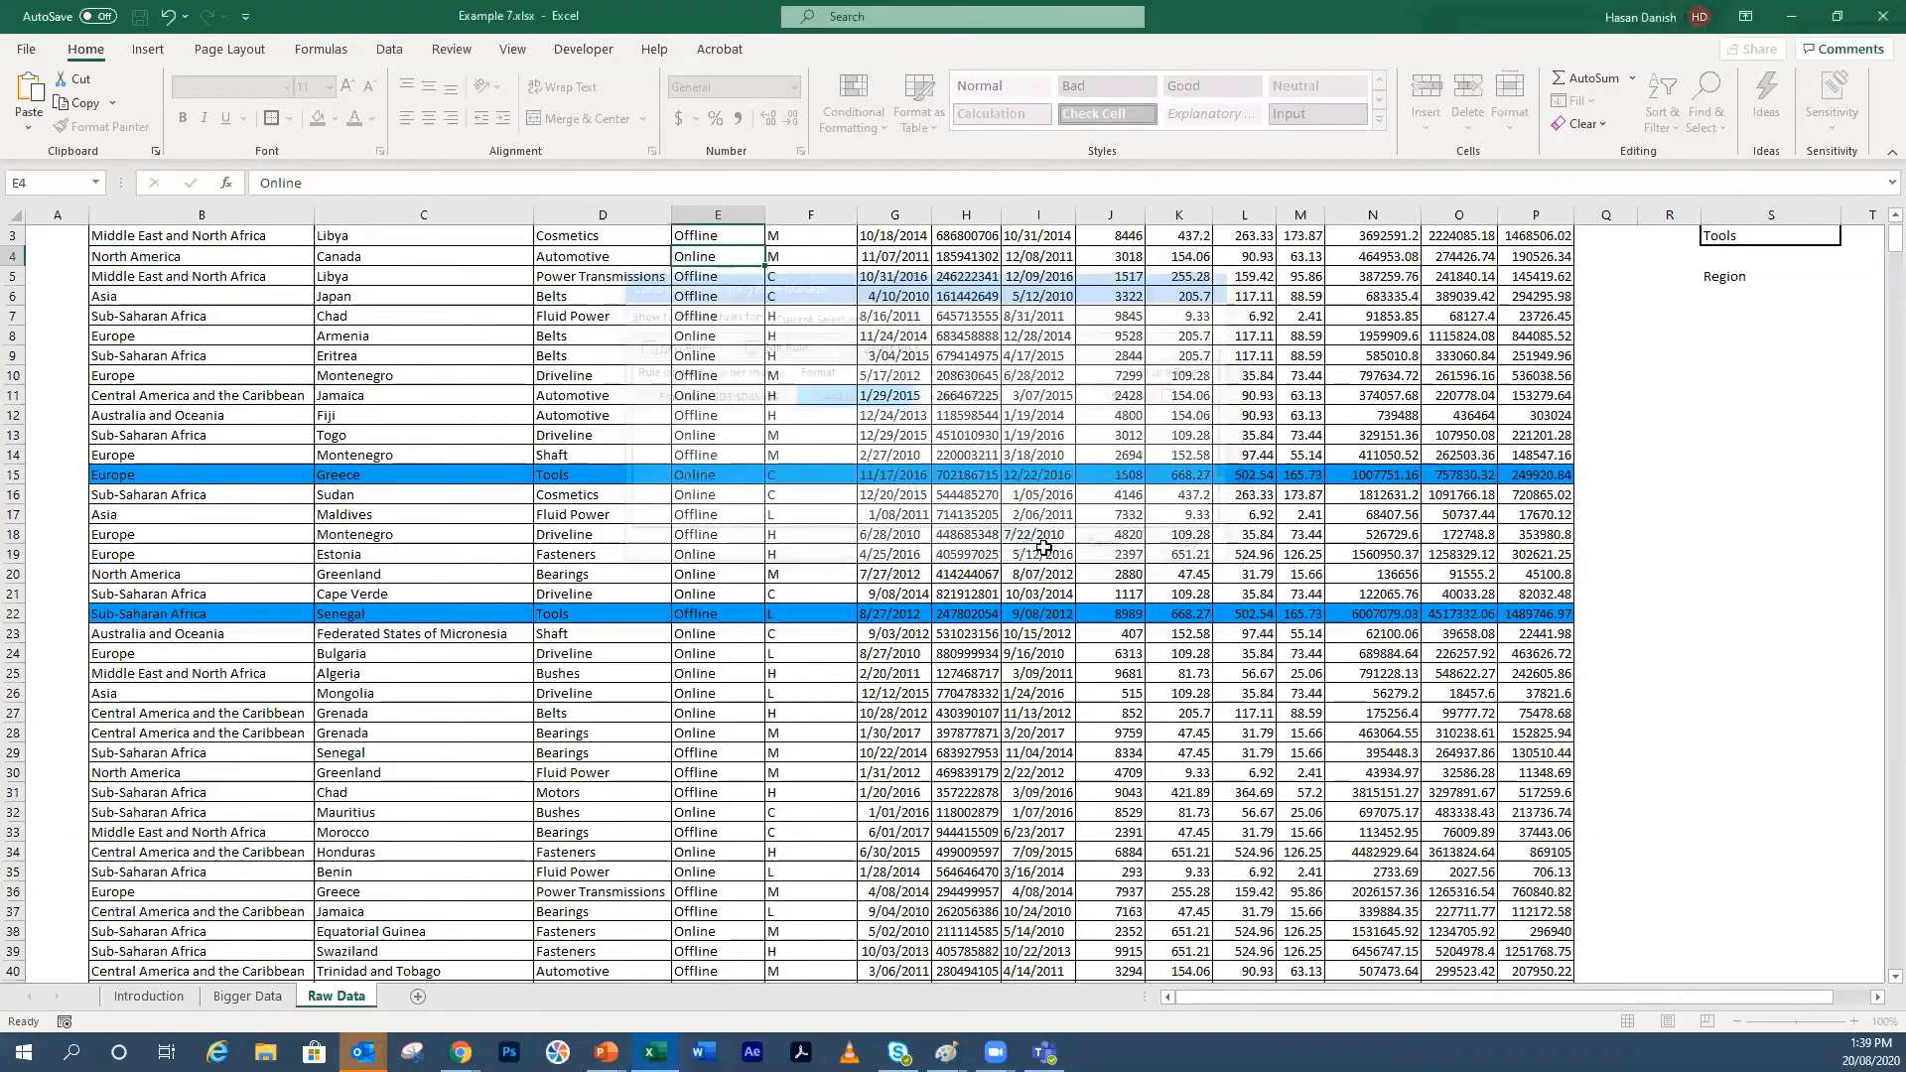
Step: Examine the highlighting of Tools records further down the Raw Data sheet and return to the first row
{"action": "left_click", "coordinate": [1005, 527]}
{"action": "scroll", "coordinate": [1345, 588], "scroll_direction": "down", "scroll_amount": 20}
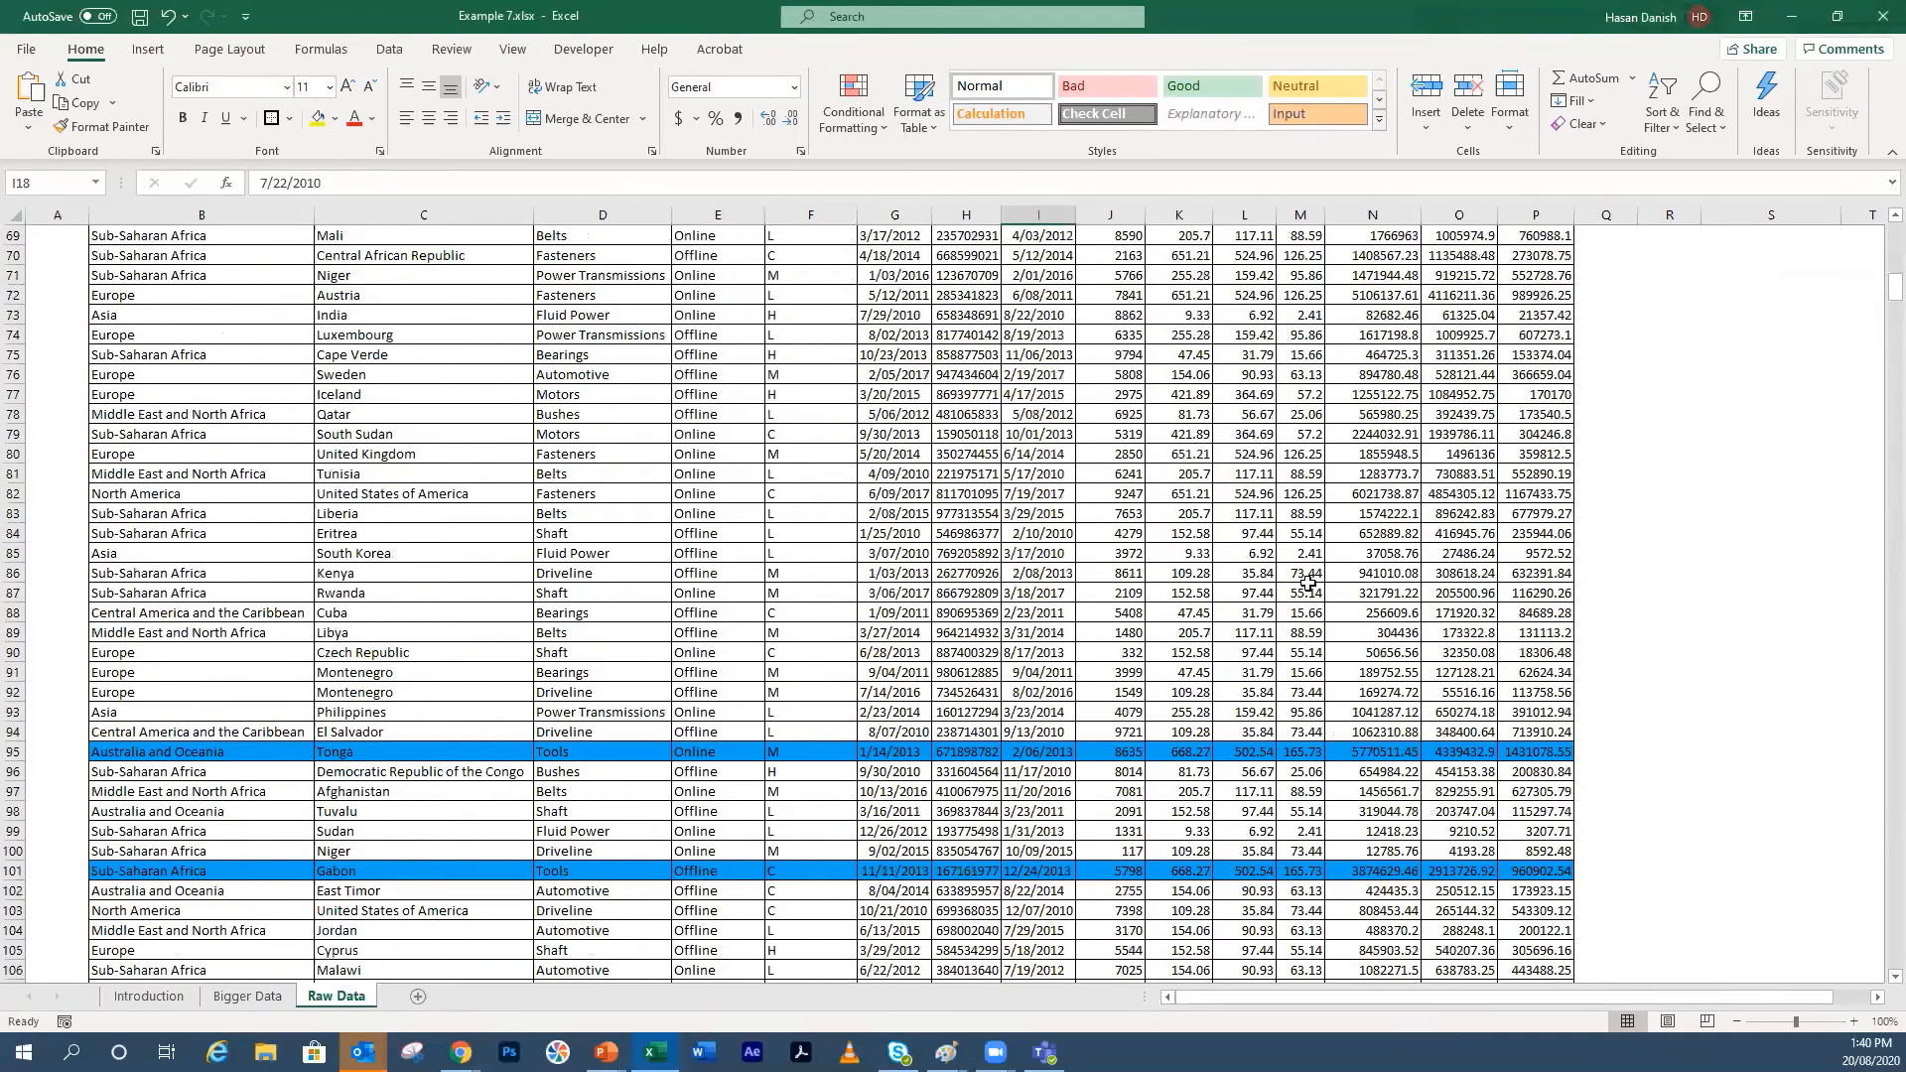
{"action": "scroll", "coordinate": [1306, 581], "scroll_direction": "down", "scroll_amount": 7}
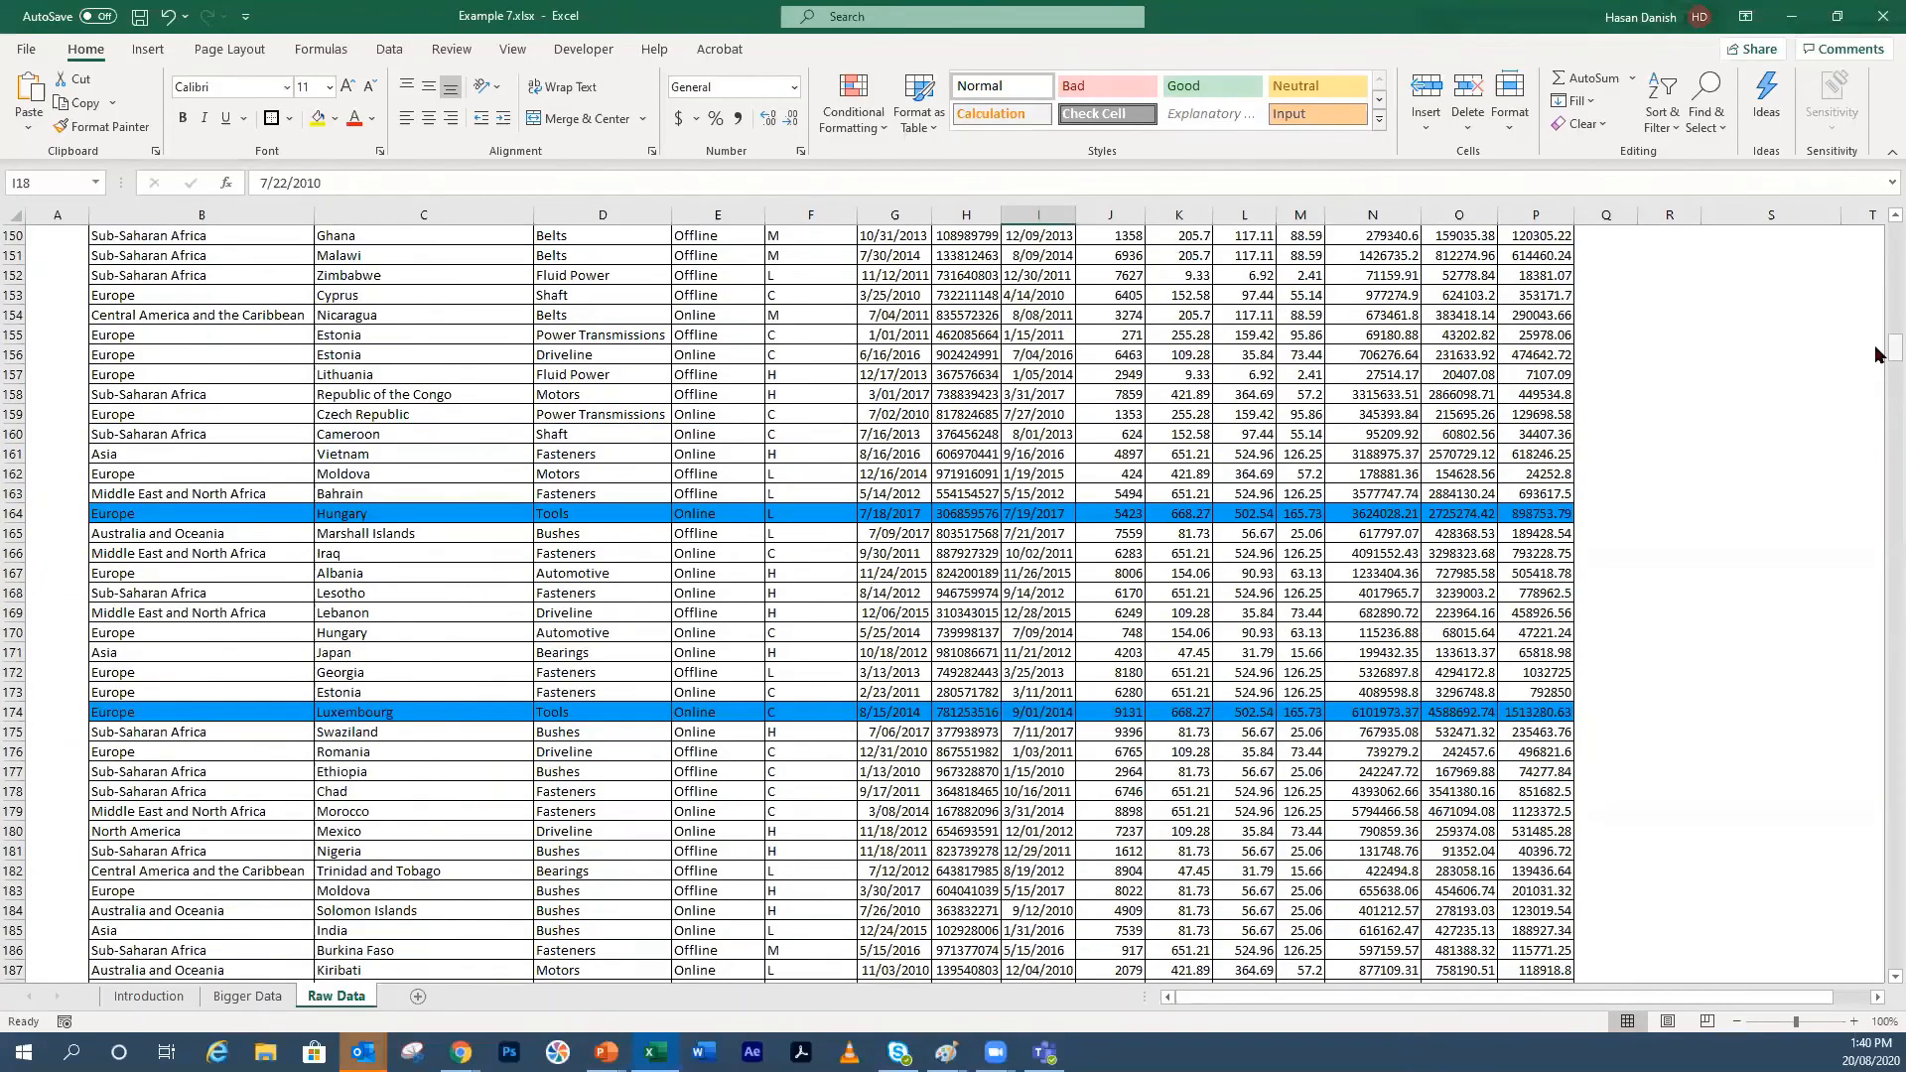
{"action": "left_click_drag", "start_coordinate": [1894, 350], "coordinate": [1879, 568]}
{"action": "scroll", "coordinate": [1281, 770], "scroll_direction": "down", "scroll_amount": 17}
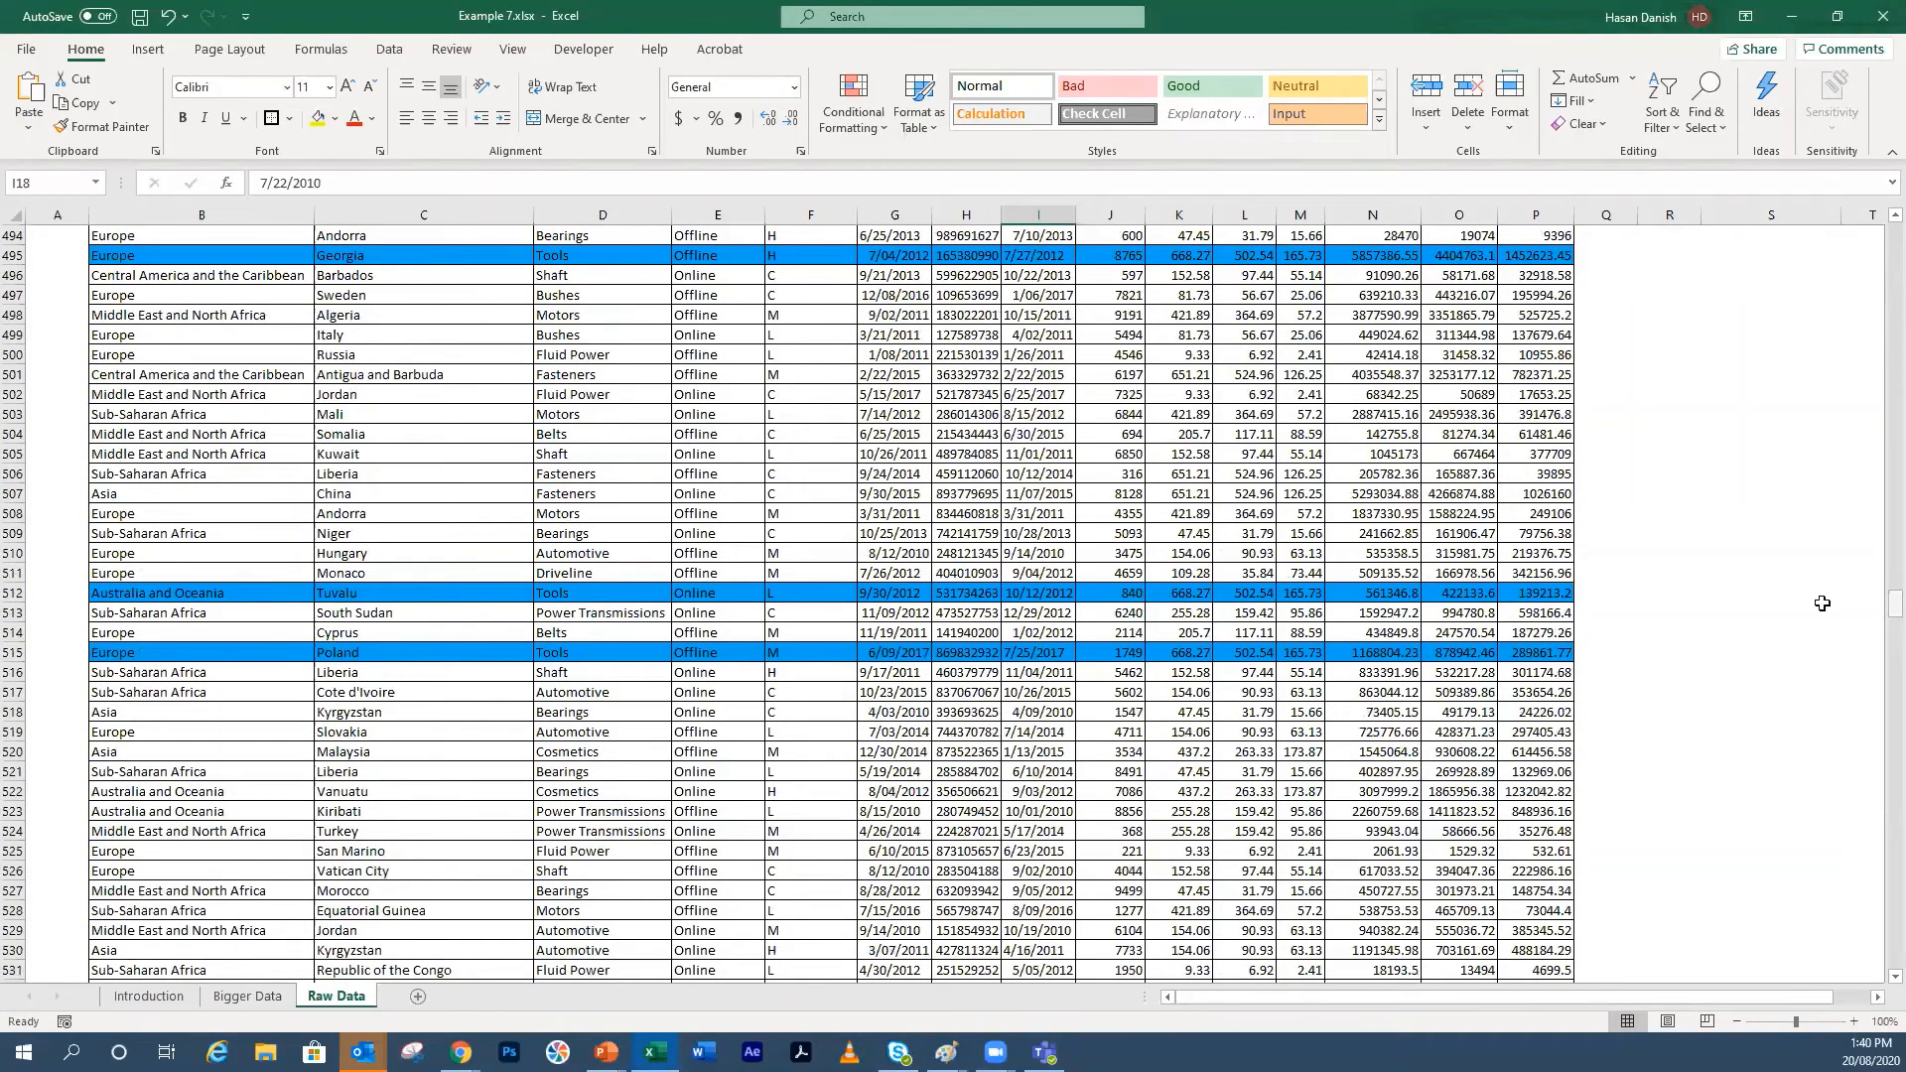
{"action": "left_click_drag", "start_coordinate": [1876, 593], "coordinate": [1880, 233]}
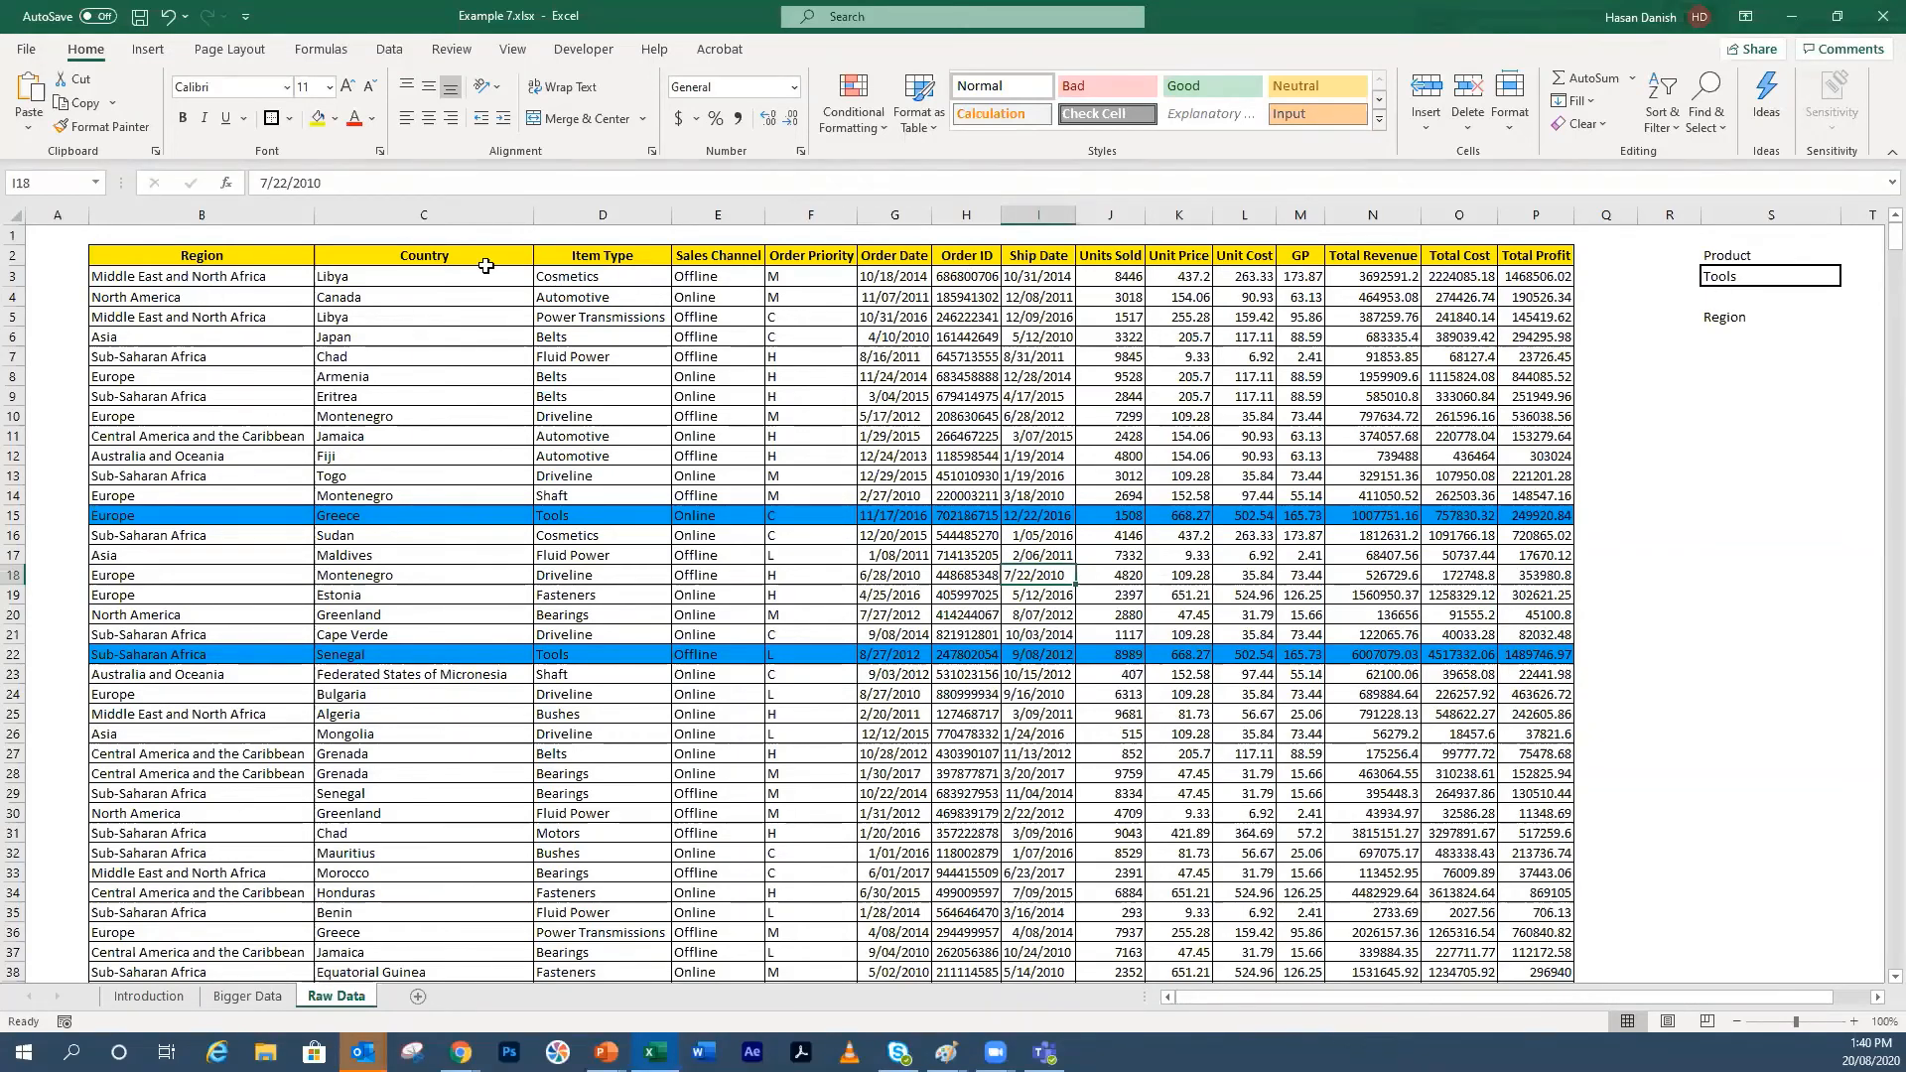
Step: Clear the conditional formatting rules from the entire Raw Data sheet
{"action": "left_click_drag", "start_coordinate": [204, 278], "coordinate": [230, 734]}
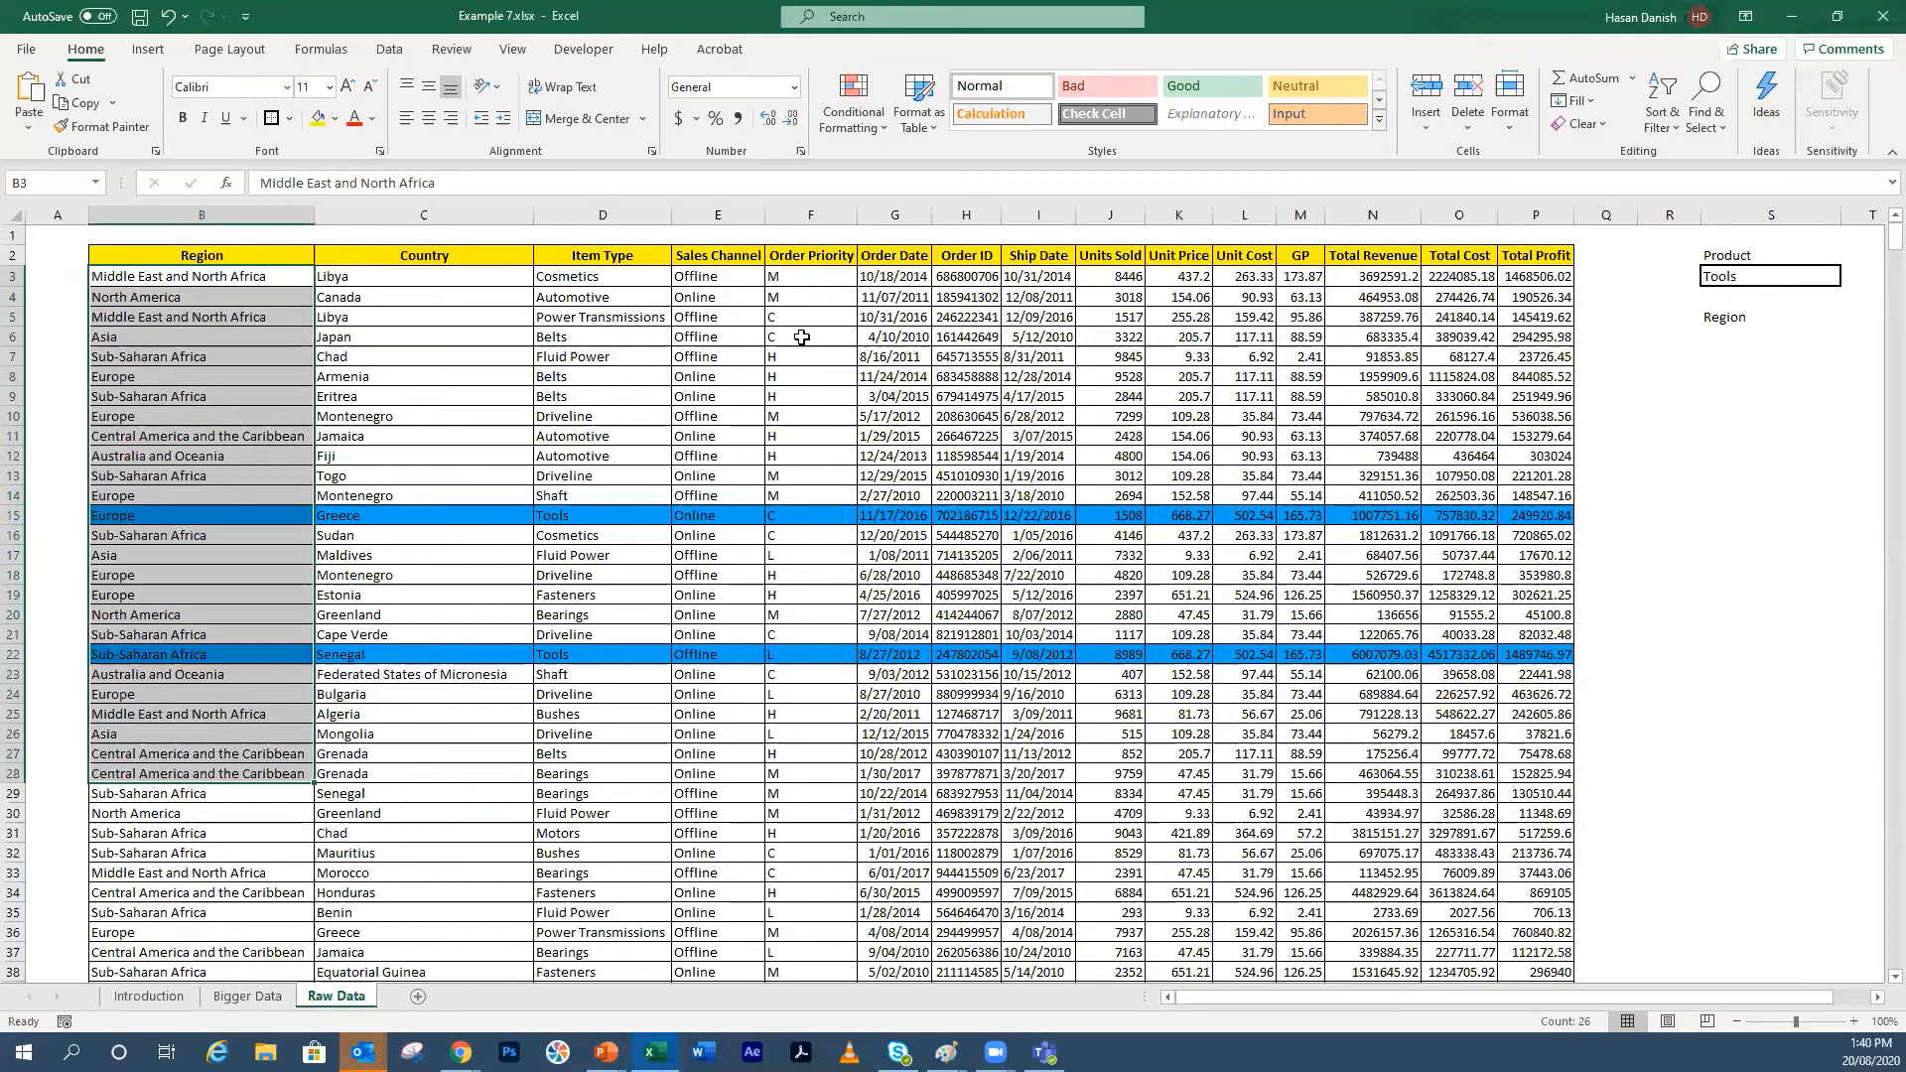
{"action": "left_click", "coordinate": [853, 99]}
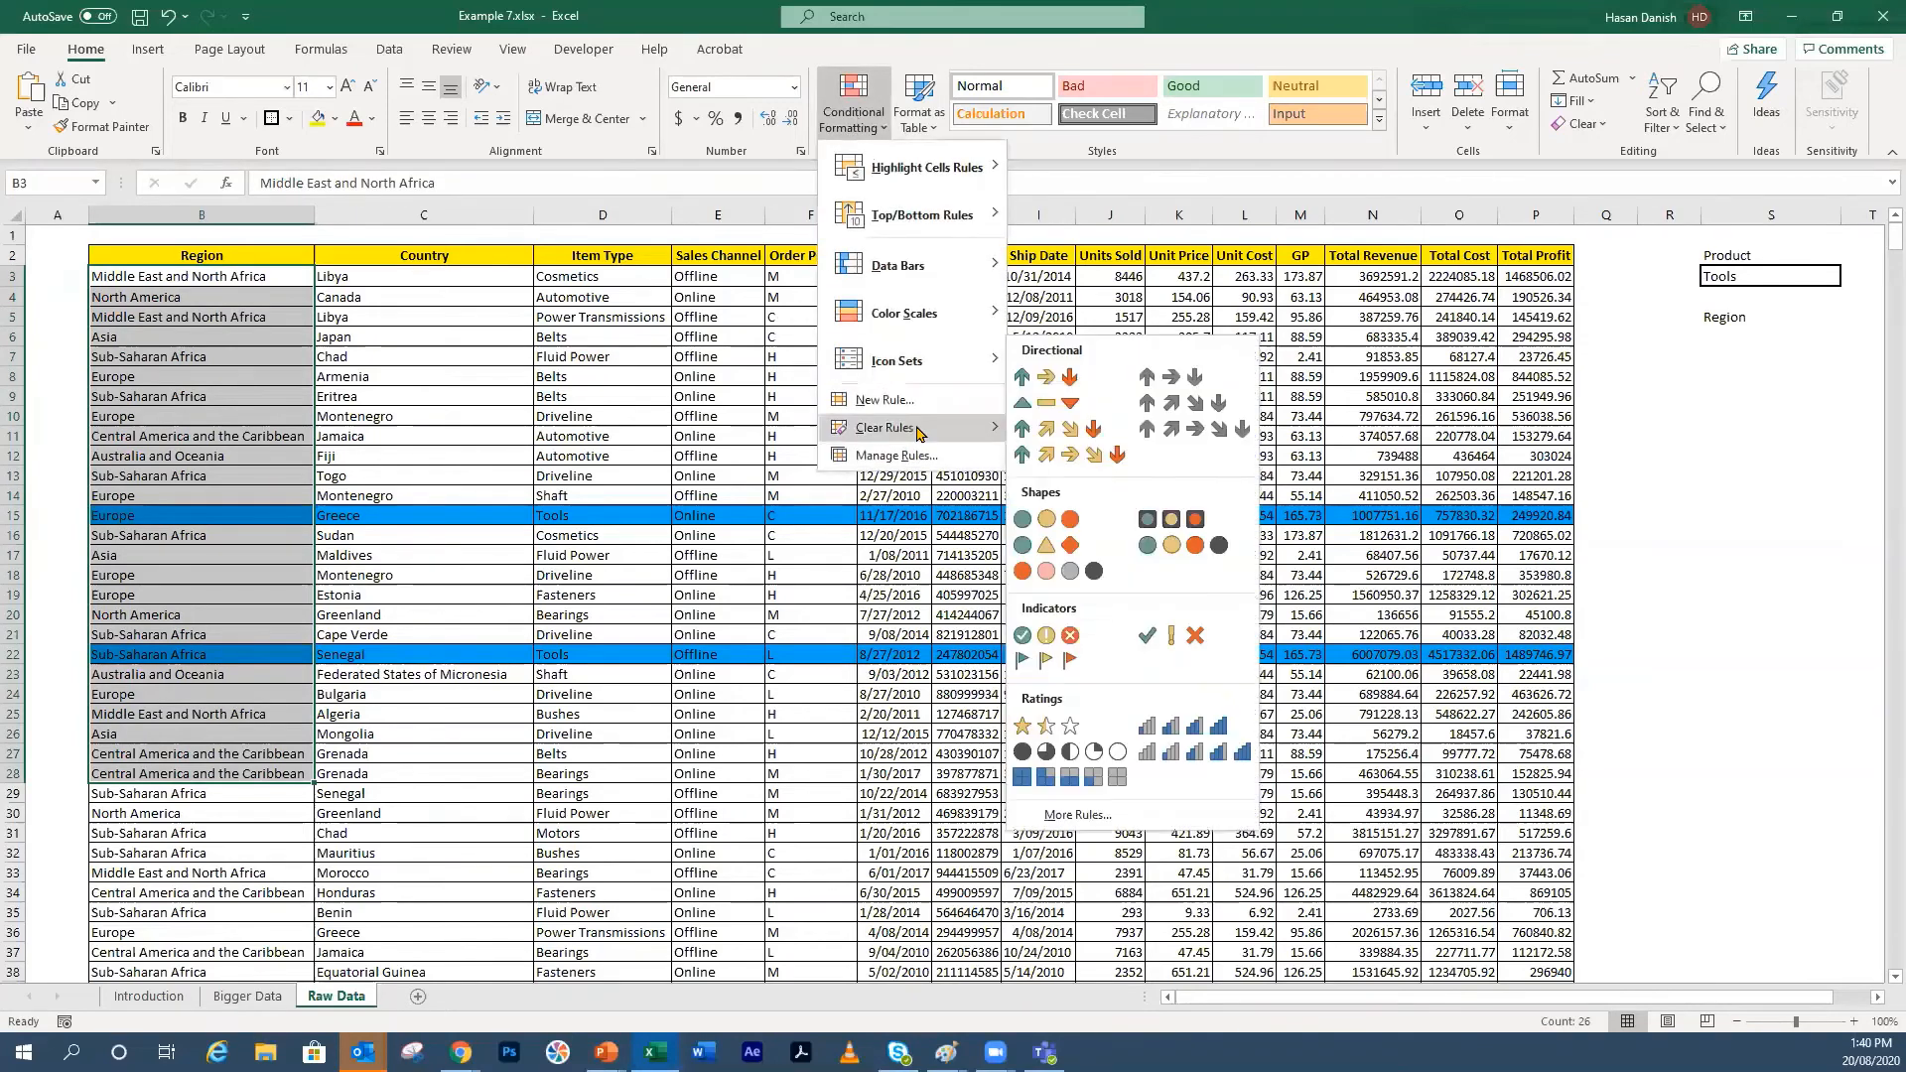
{"action": "mouse_move", "coordinate": [894, 426]}
{"action": "left_click", "coordinate": [1086, 457]}
{"action": "left_click", "coordinate": [1487, 377]}
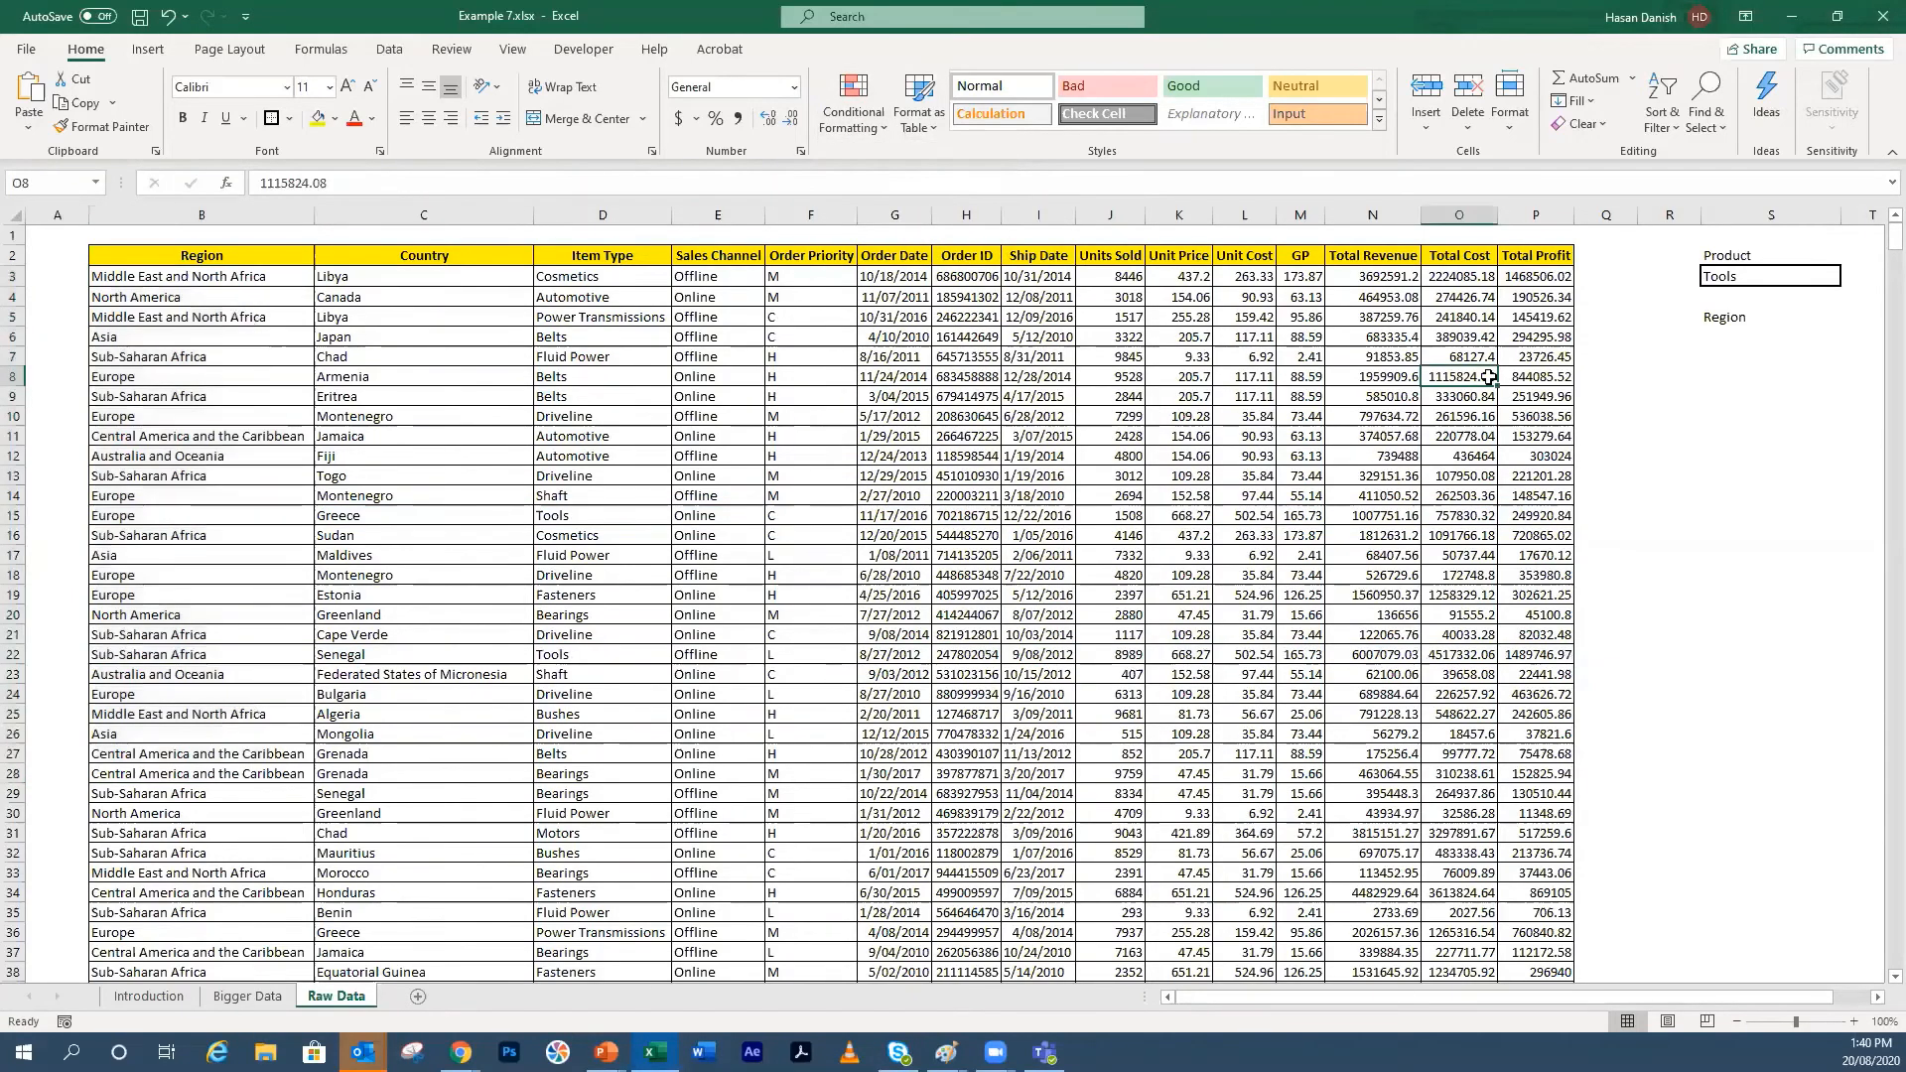
{"action": "left_click", "coordinate": [1760, 328]}
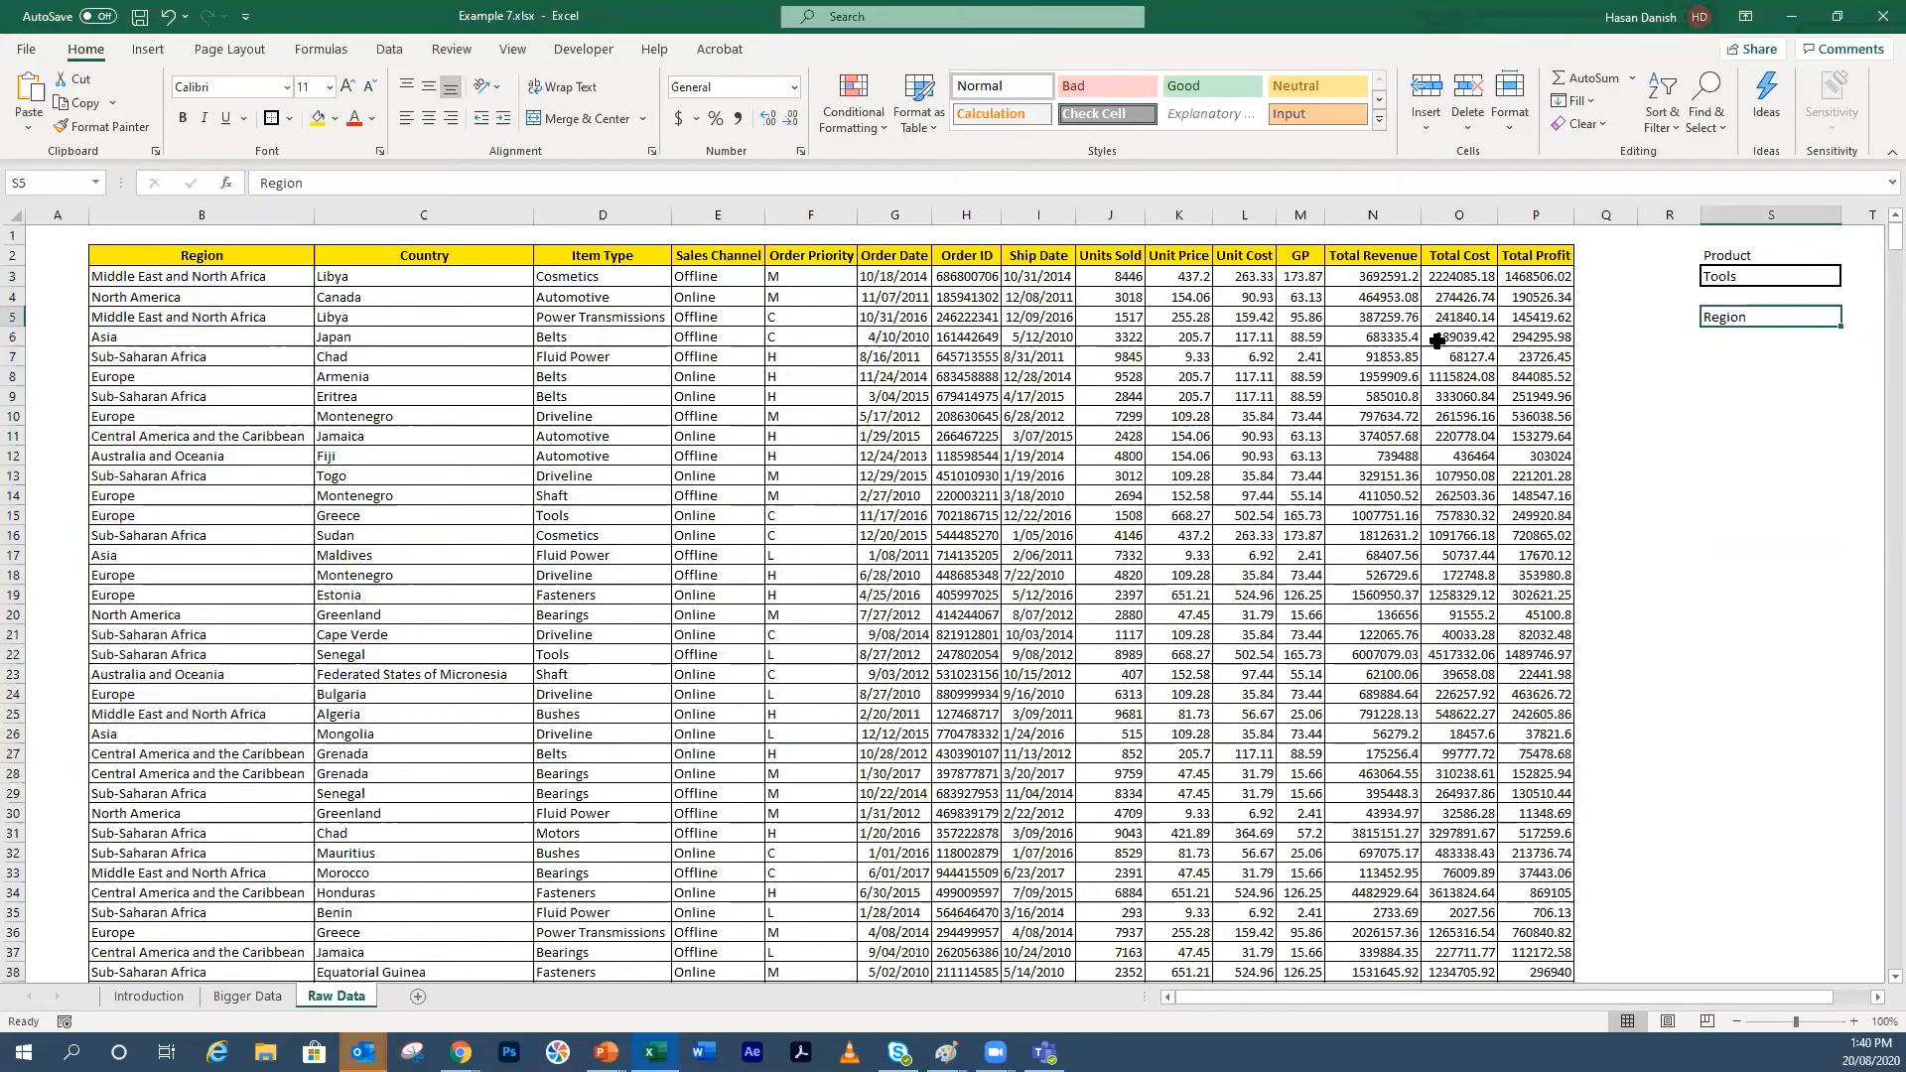
Step: Select all records in B3:P1002 and create a new conditional formatting rule that uses a formula
{"action": "left_click", "coordinate": [261, 278]}
{"action": "left_click_drag", "start_coordinate": [261, 278], "coordinate": [1541, 950]}
{"action": "key", "text": "ctrl+BackSpace"}
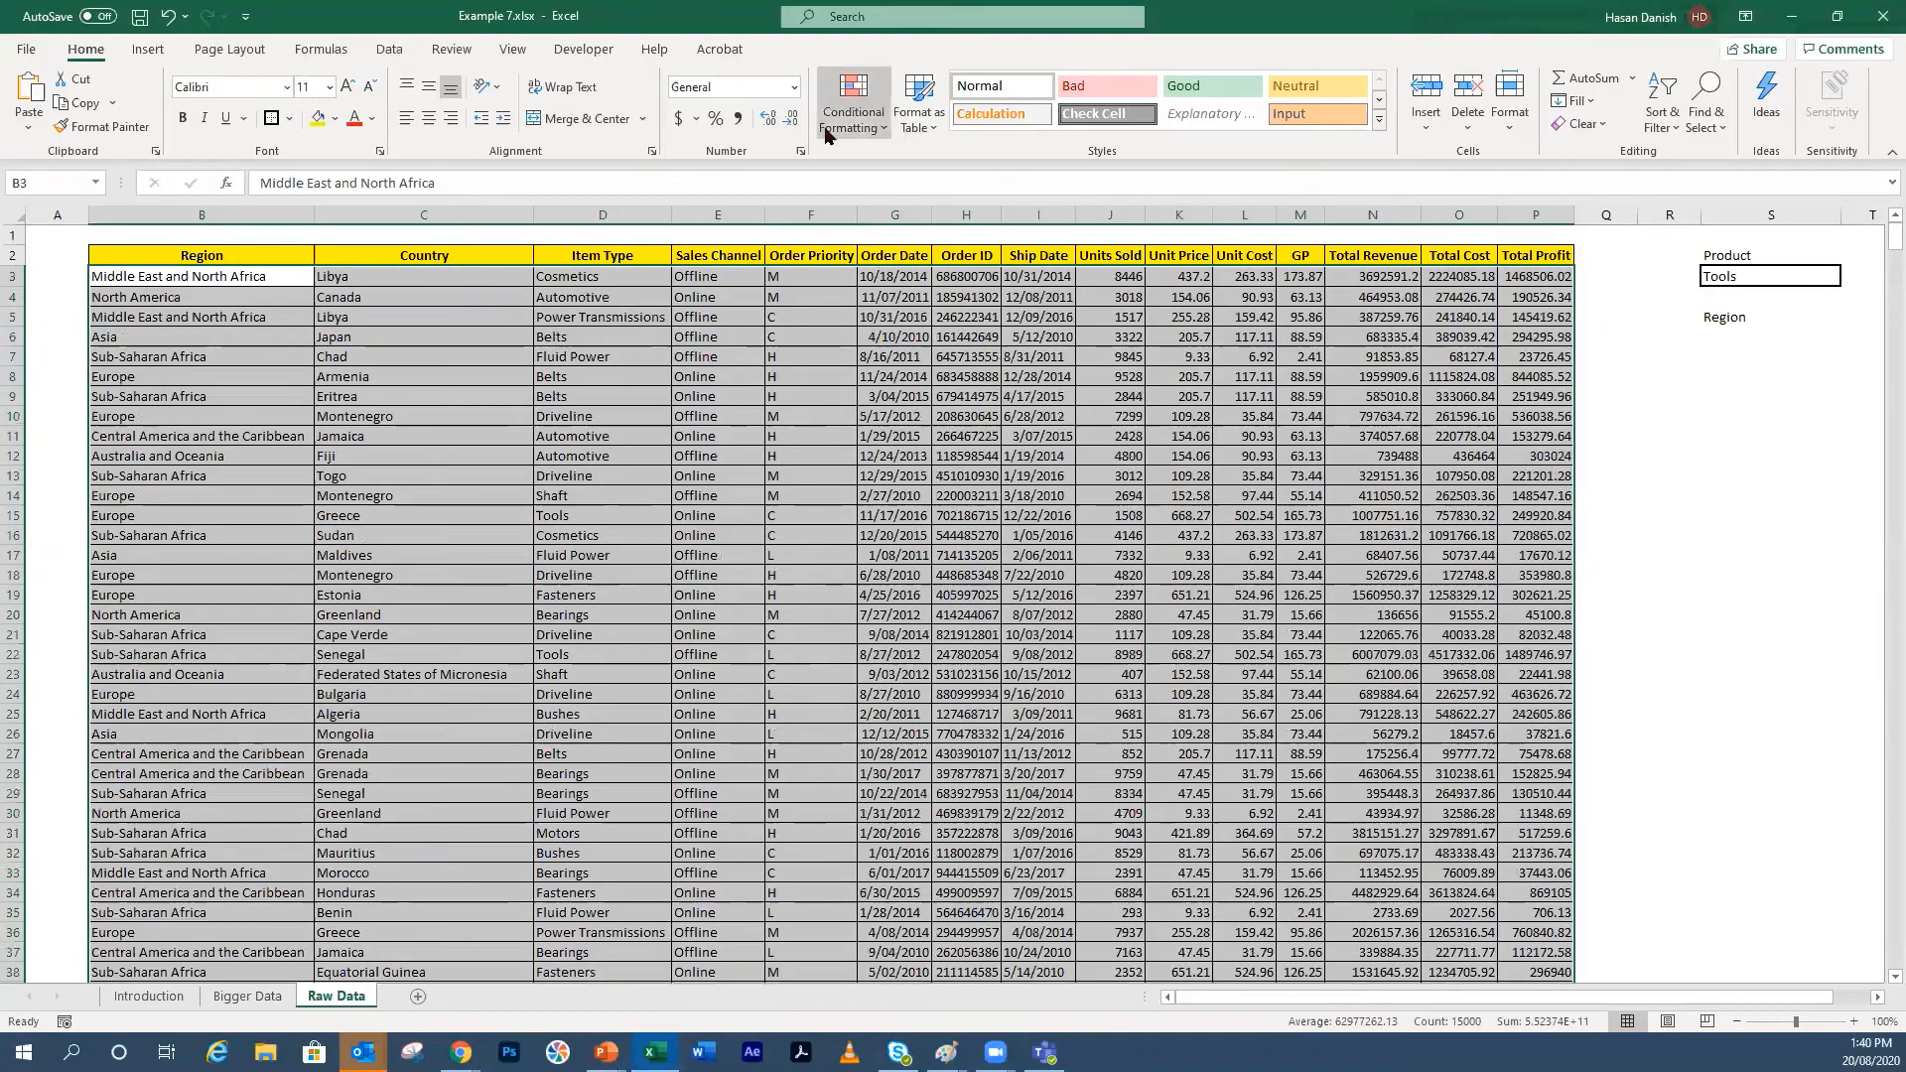
{"action": "left_click", "coordinate": [854, 111]}
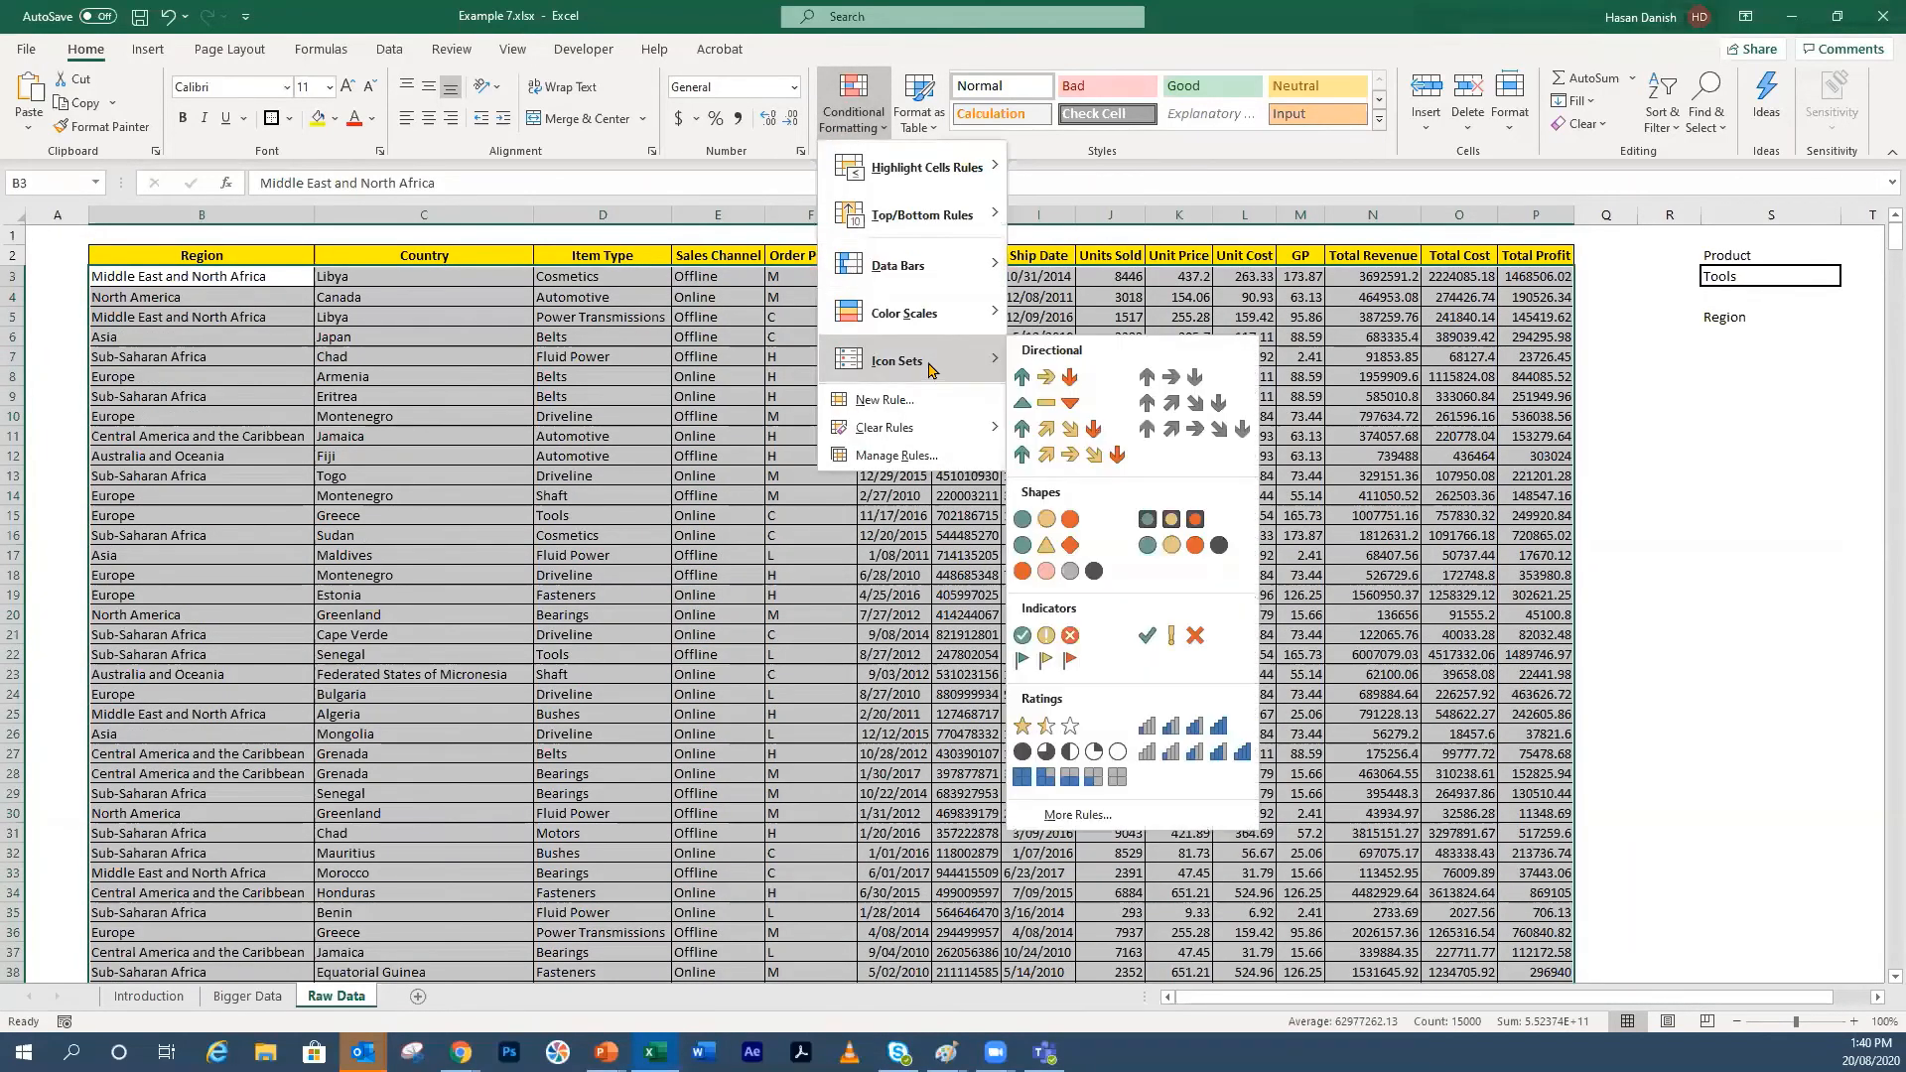
{"action": "left_click", "coordinate": [932, 401]}
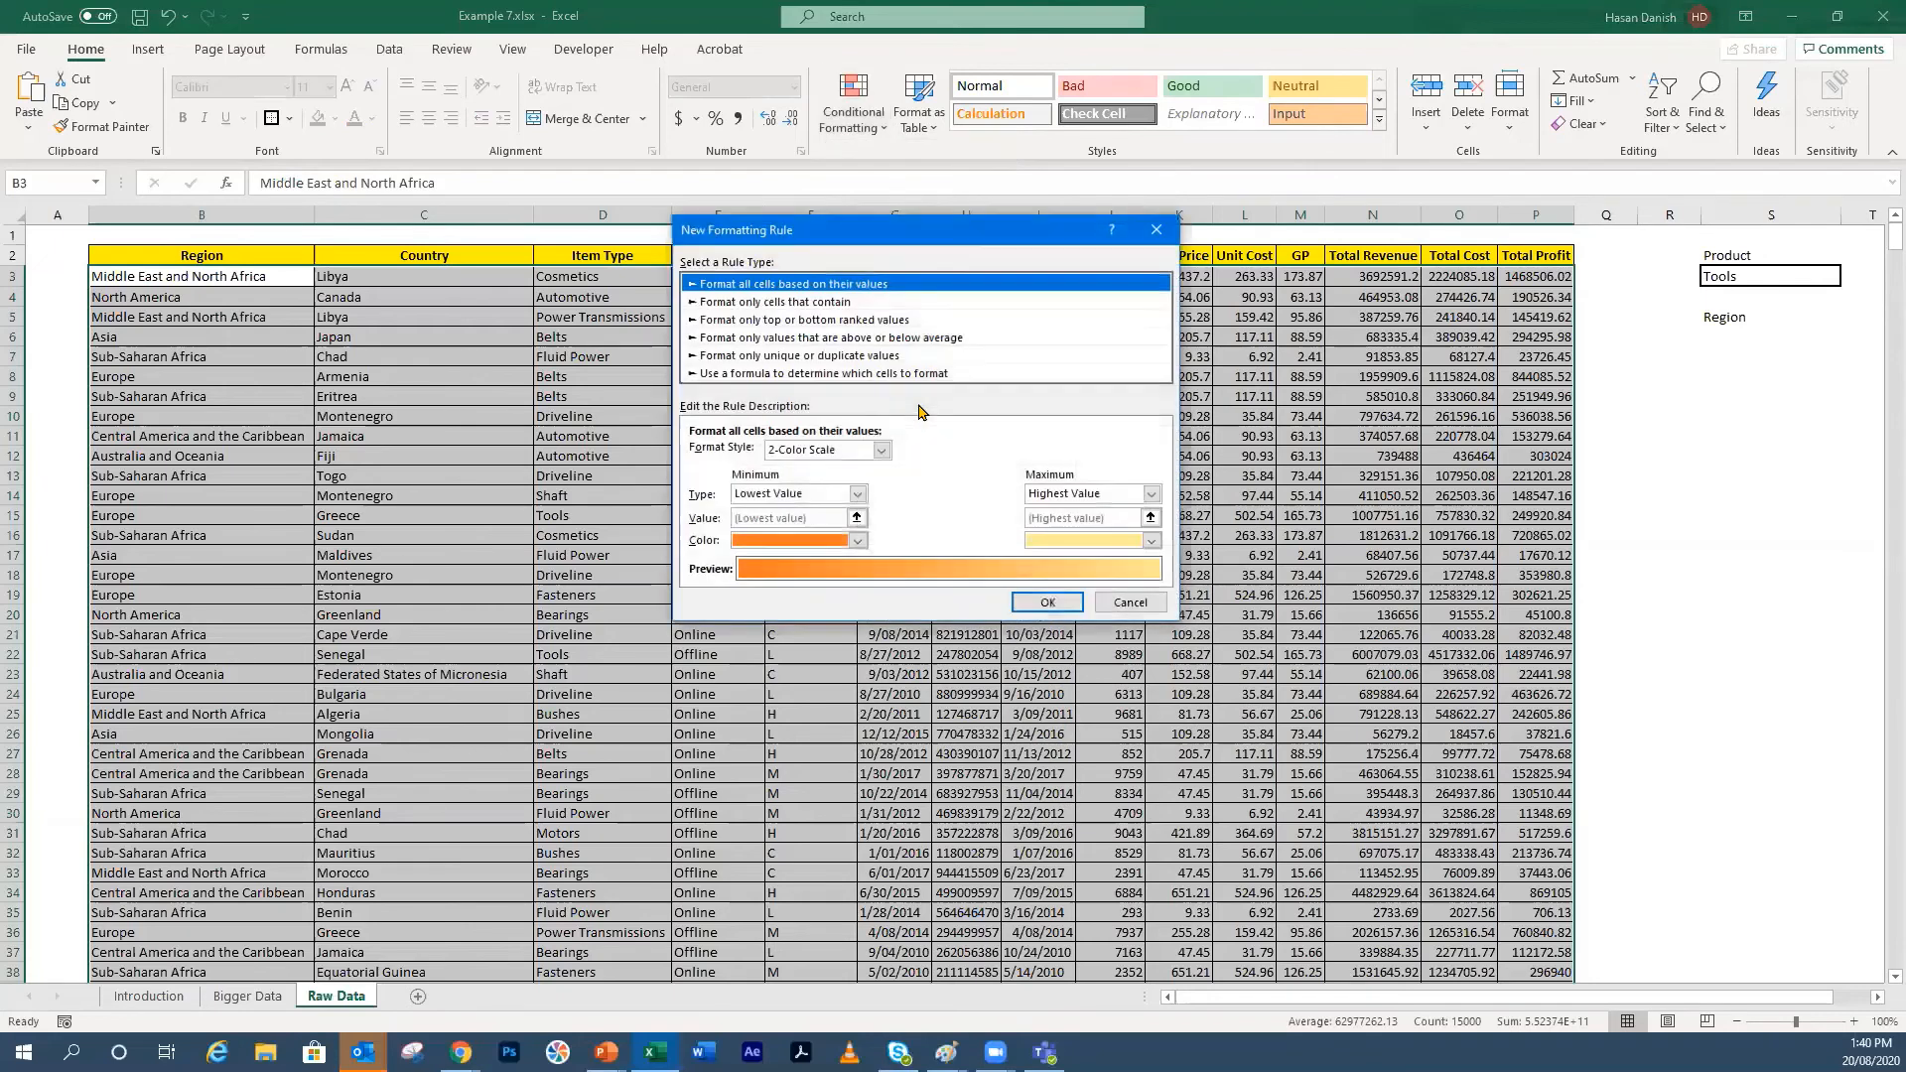
{"action": "left_click", "coordinate": [776, 375]}
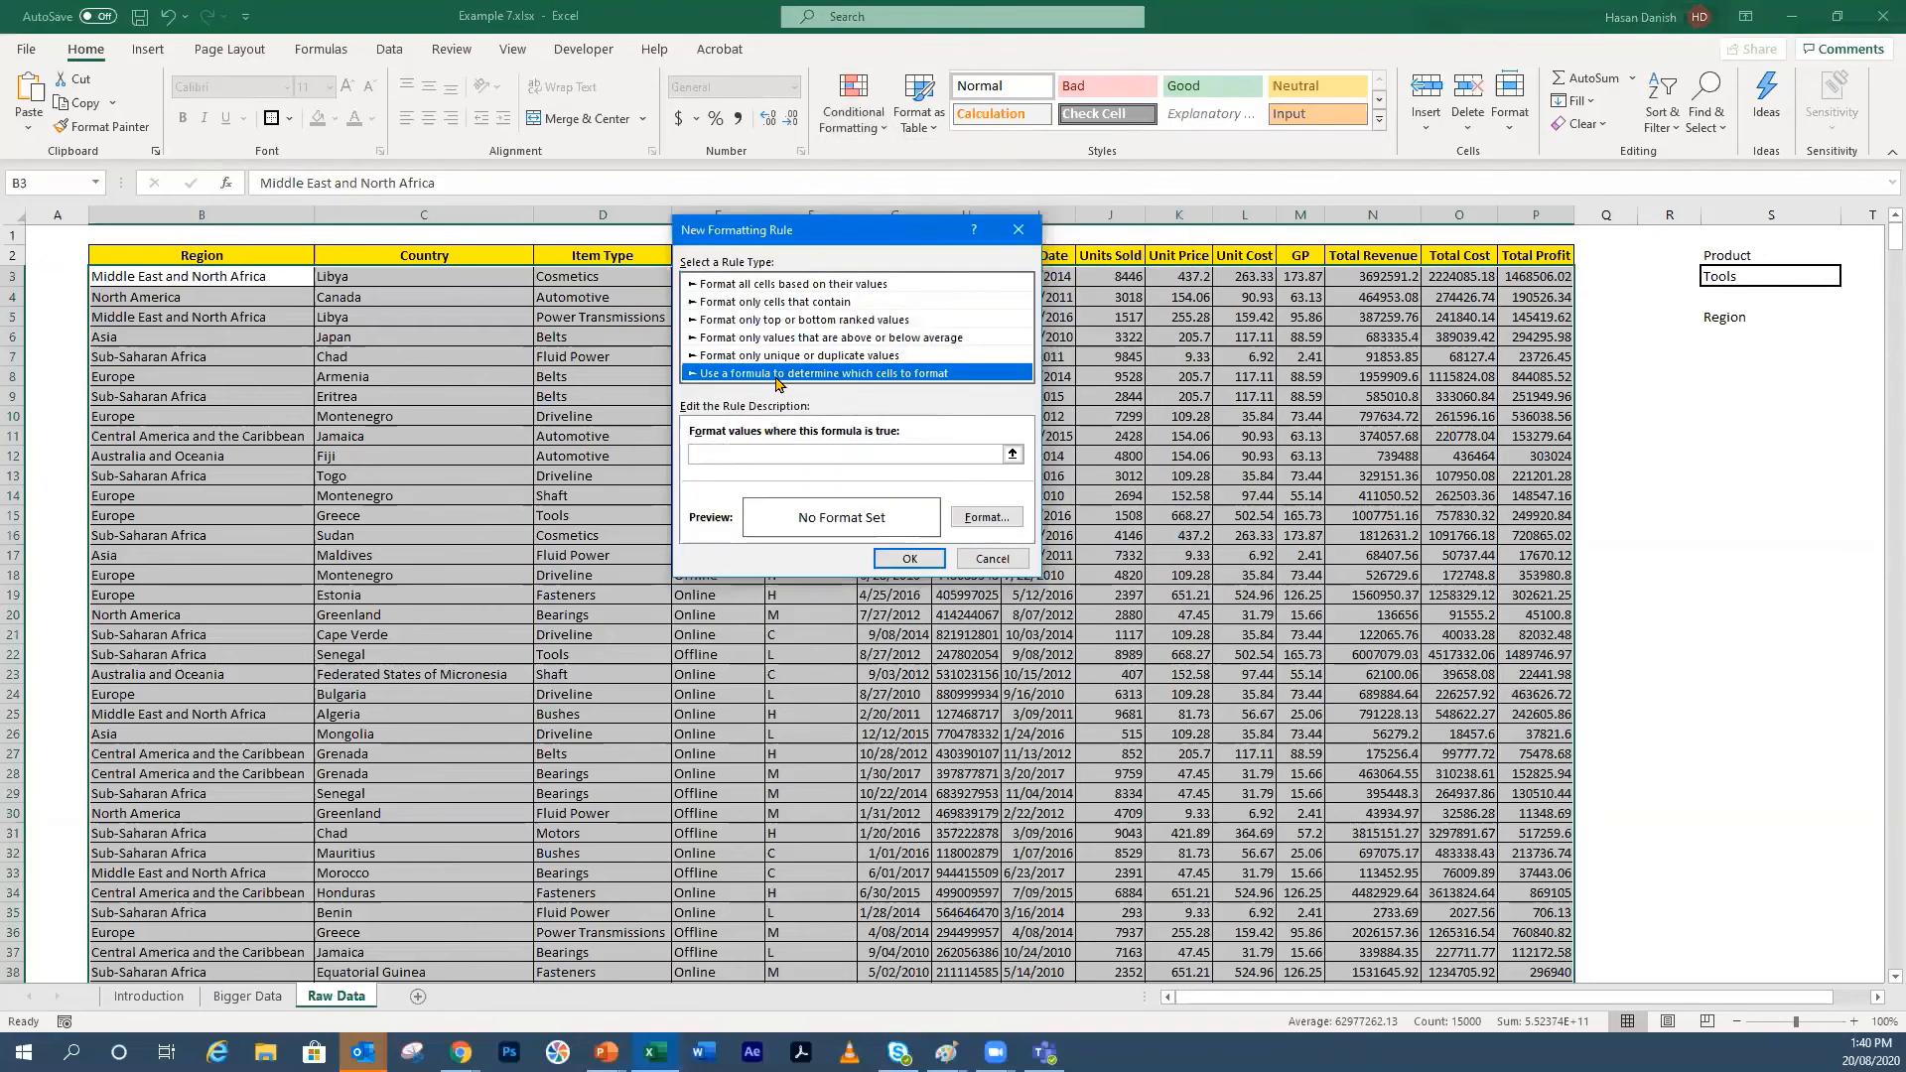
Step: Begin the rule's formula with =$B3:$B1002 so that it refers to the Region column
{"action": "left_click", "coordinate": [743, 451]}
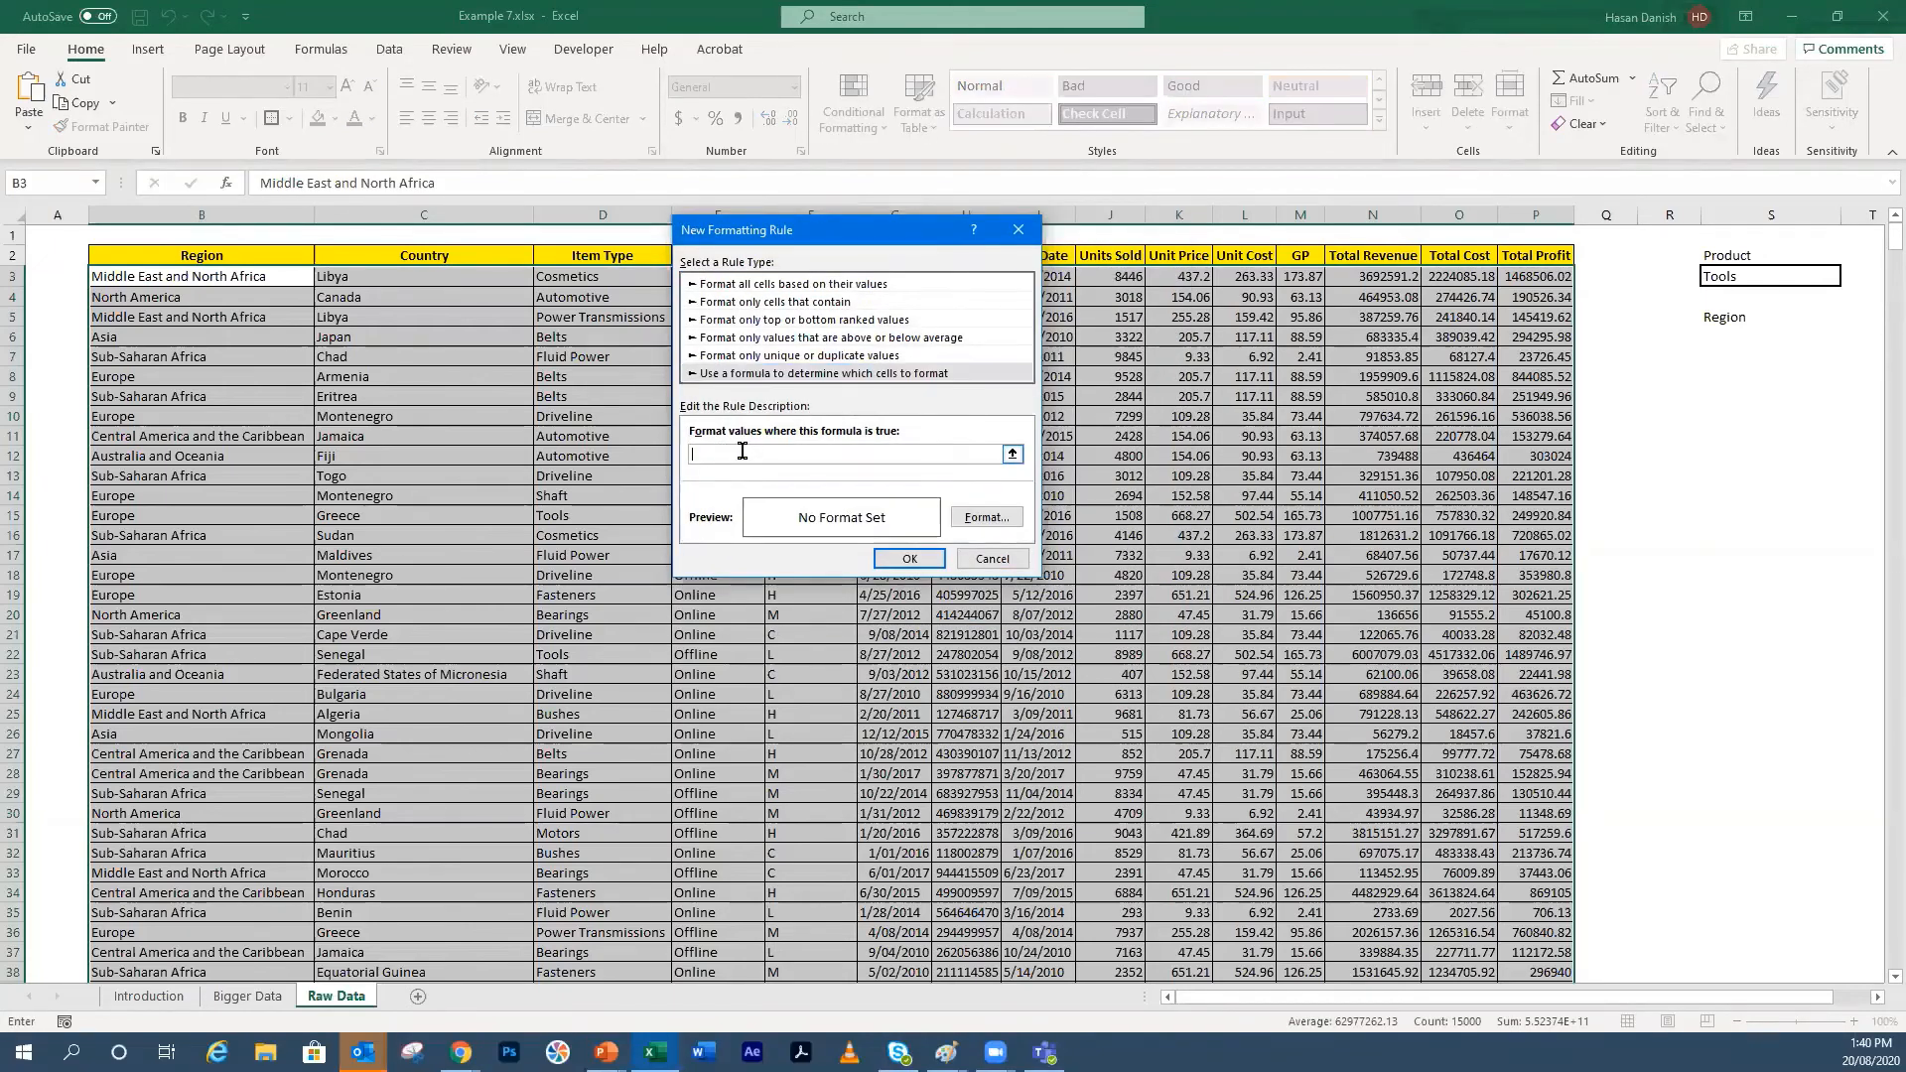
{"action": "left_click", "coordinate": [282, 276]}
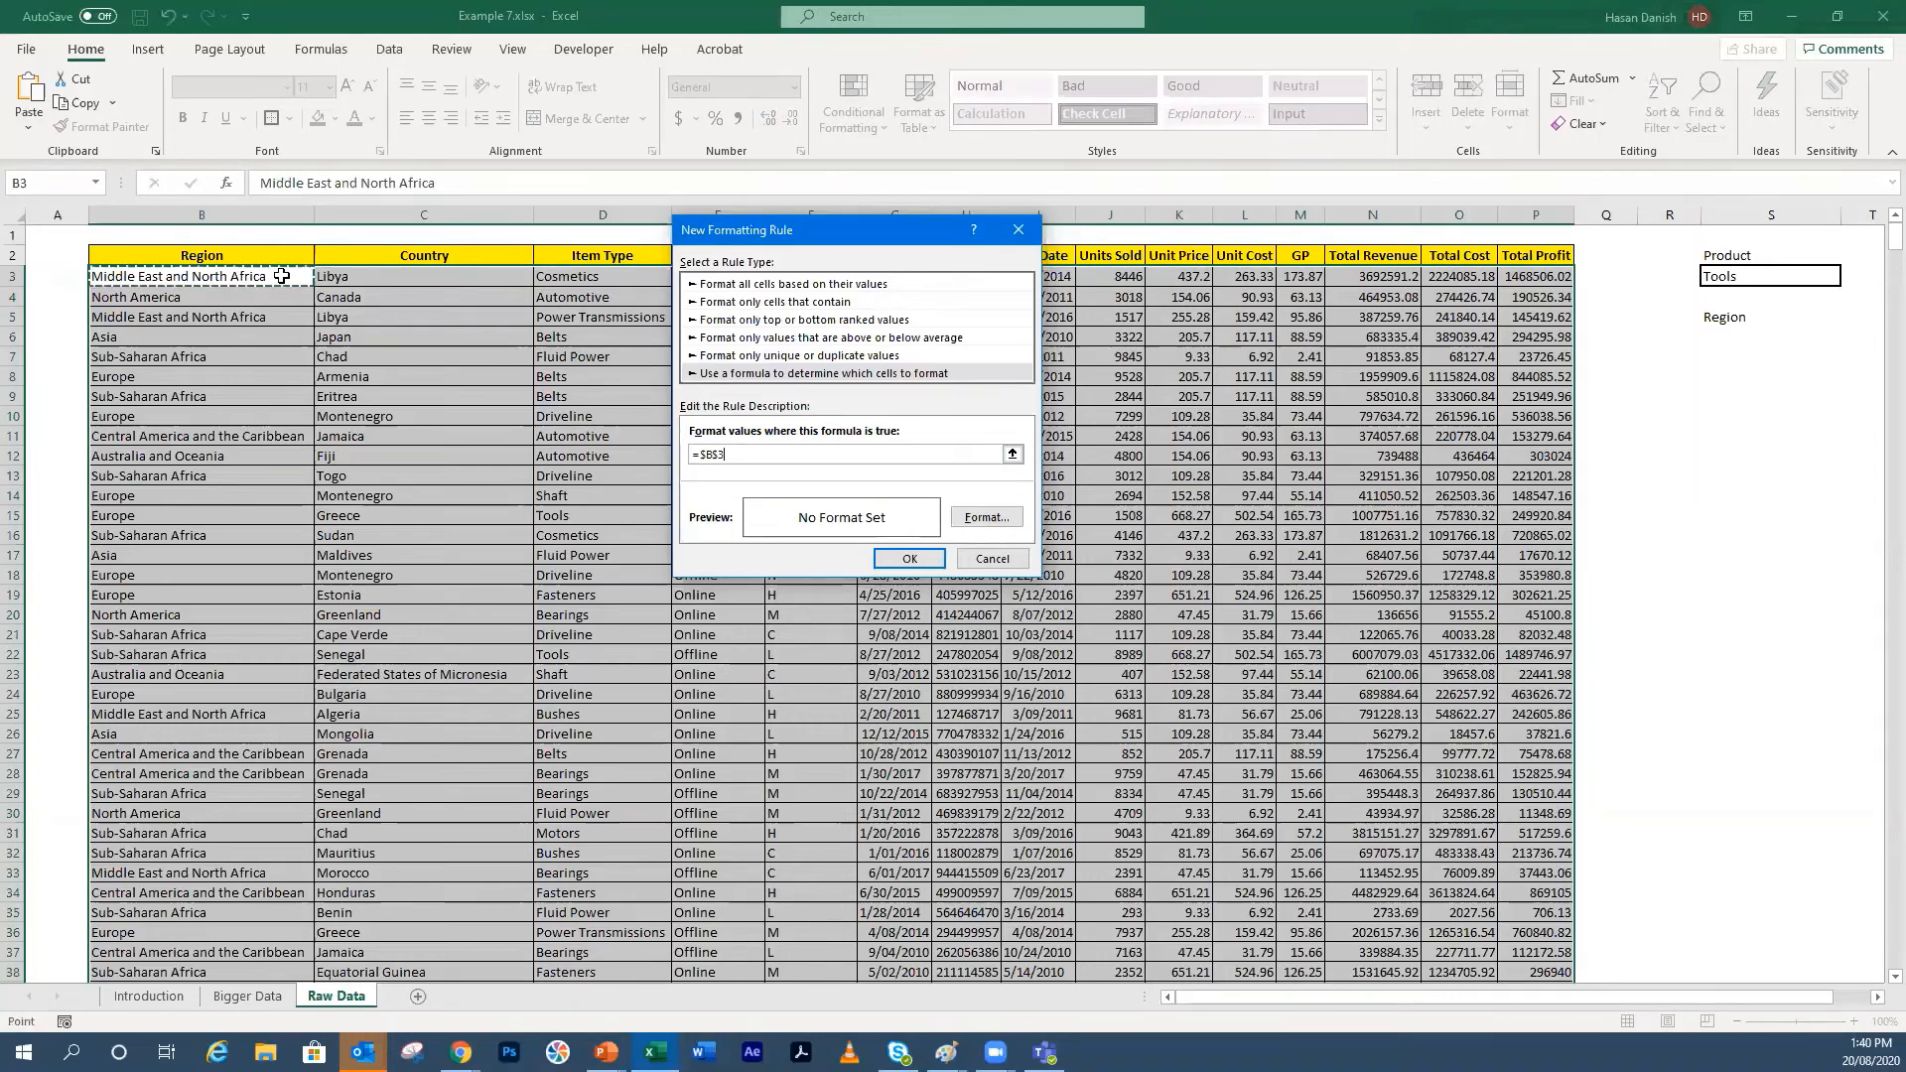
{"action": "left_click", "coordinate": [716, 454]}
{"action": "key", "text": "BackSpace"}
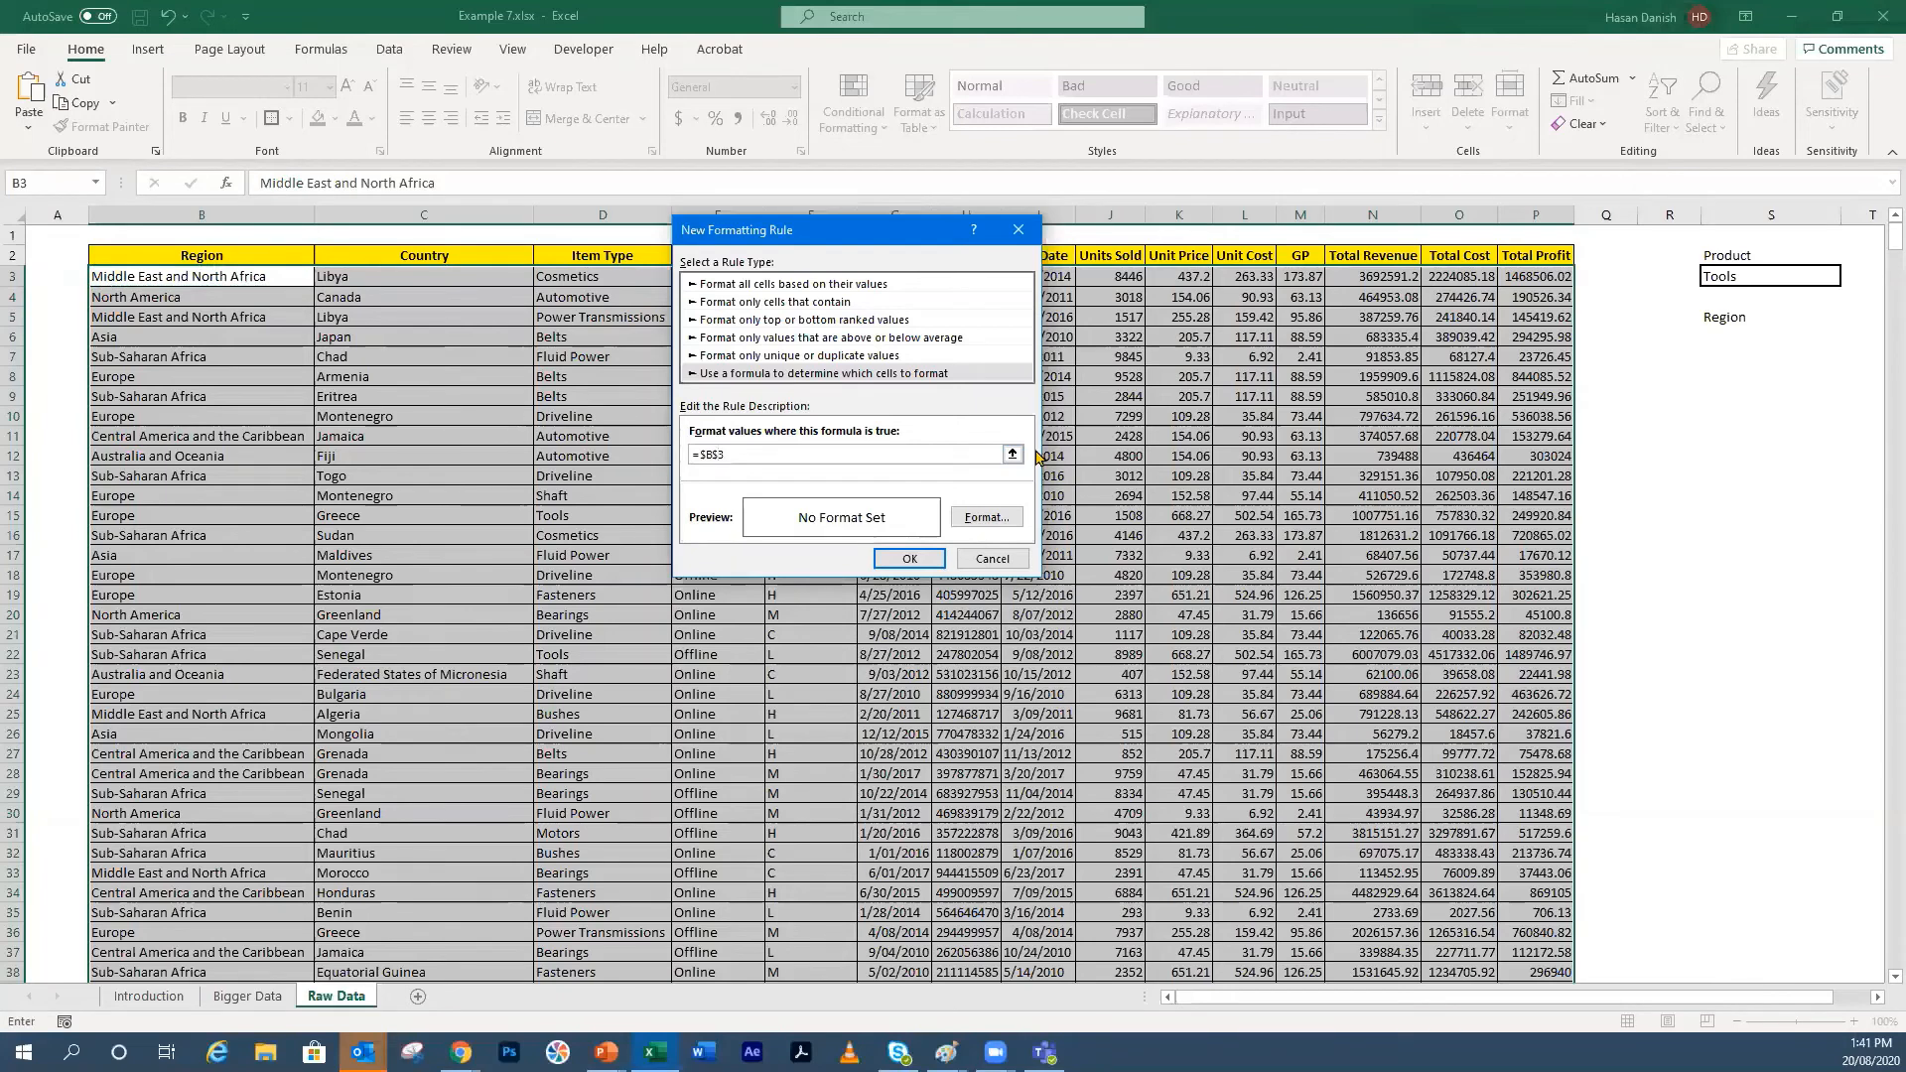
{"action": "type", "text": "="}
{"action": "left_click", "coordinate": [424, 276]}
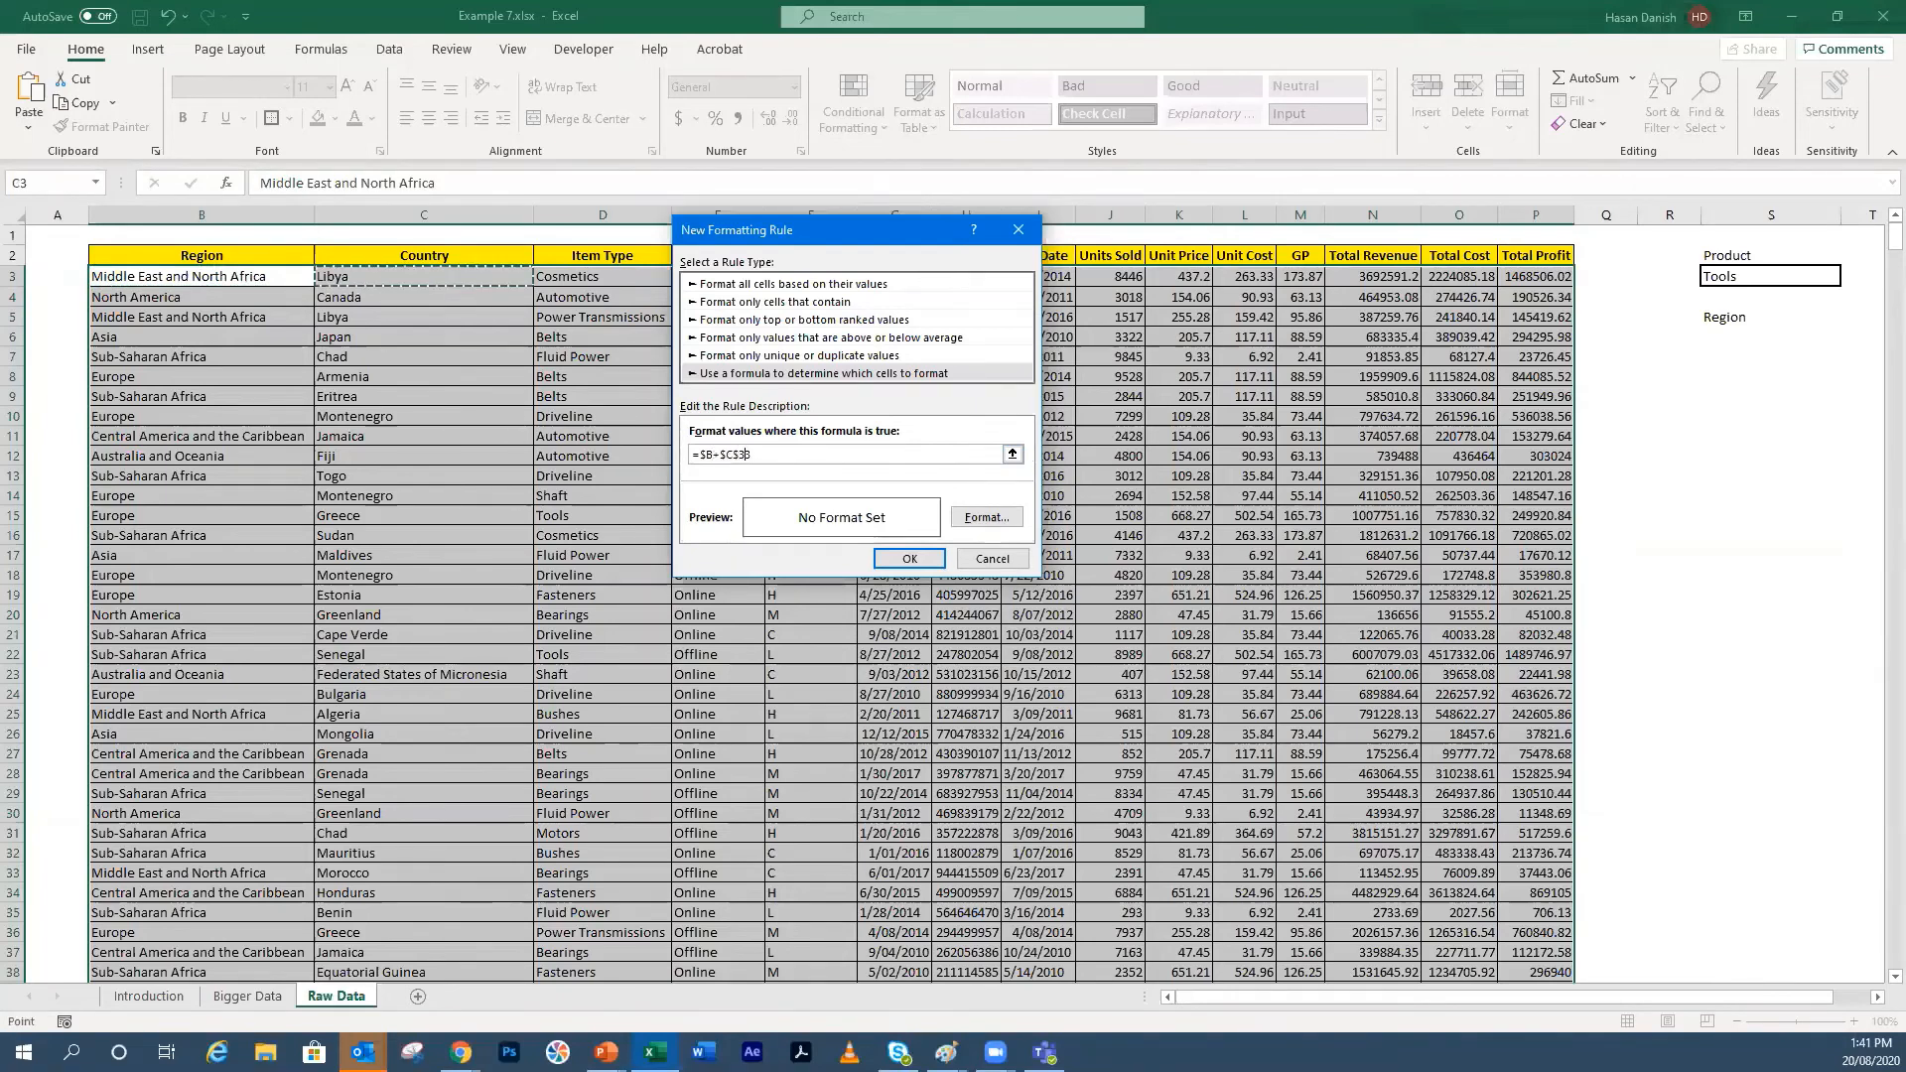
{"action": "left_click", "coordinate": [736, 455]}
{"action": "key", "text": "BackSpace"}
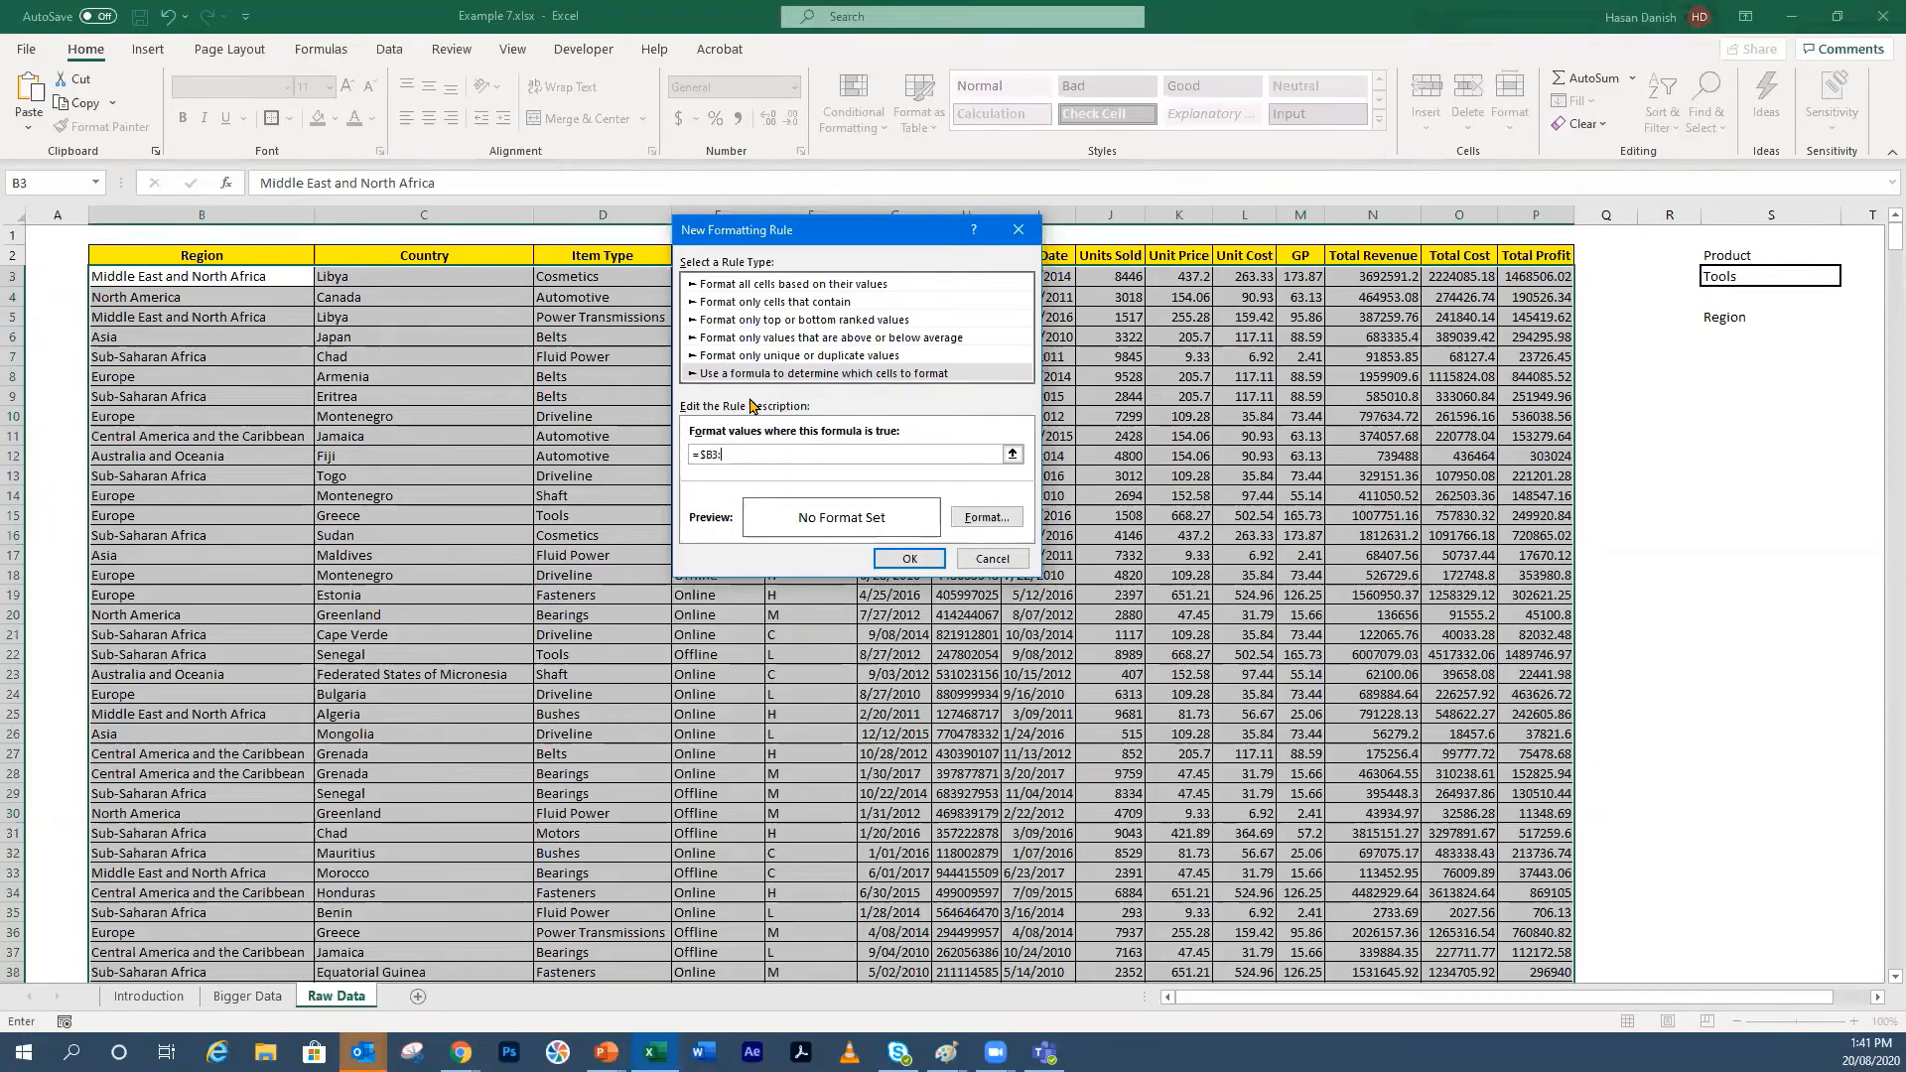
{"action": "type", "text": "B"}
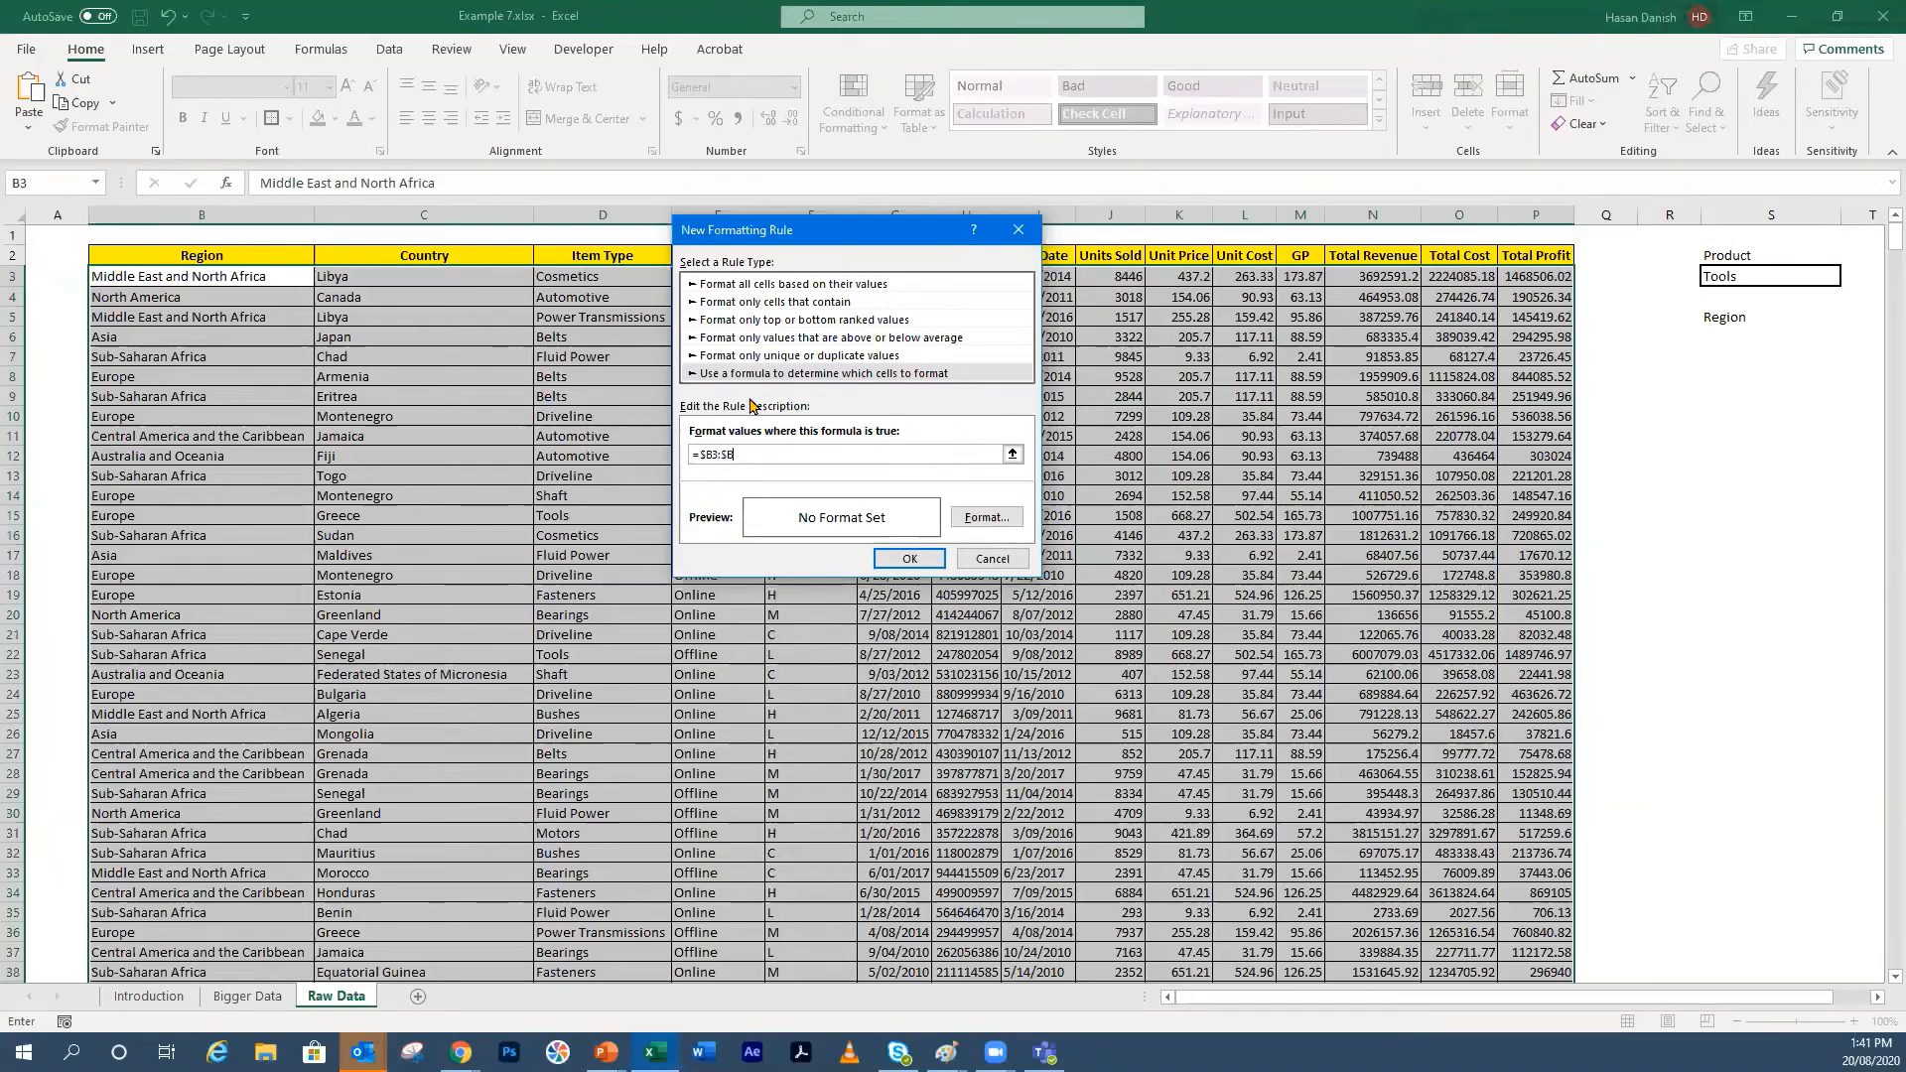
{"action": "type", "text": "1002"}
Step: Give the rule a light green fill as its format
{"action": "left_click", "coordinate": [993, 517]}
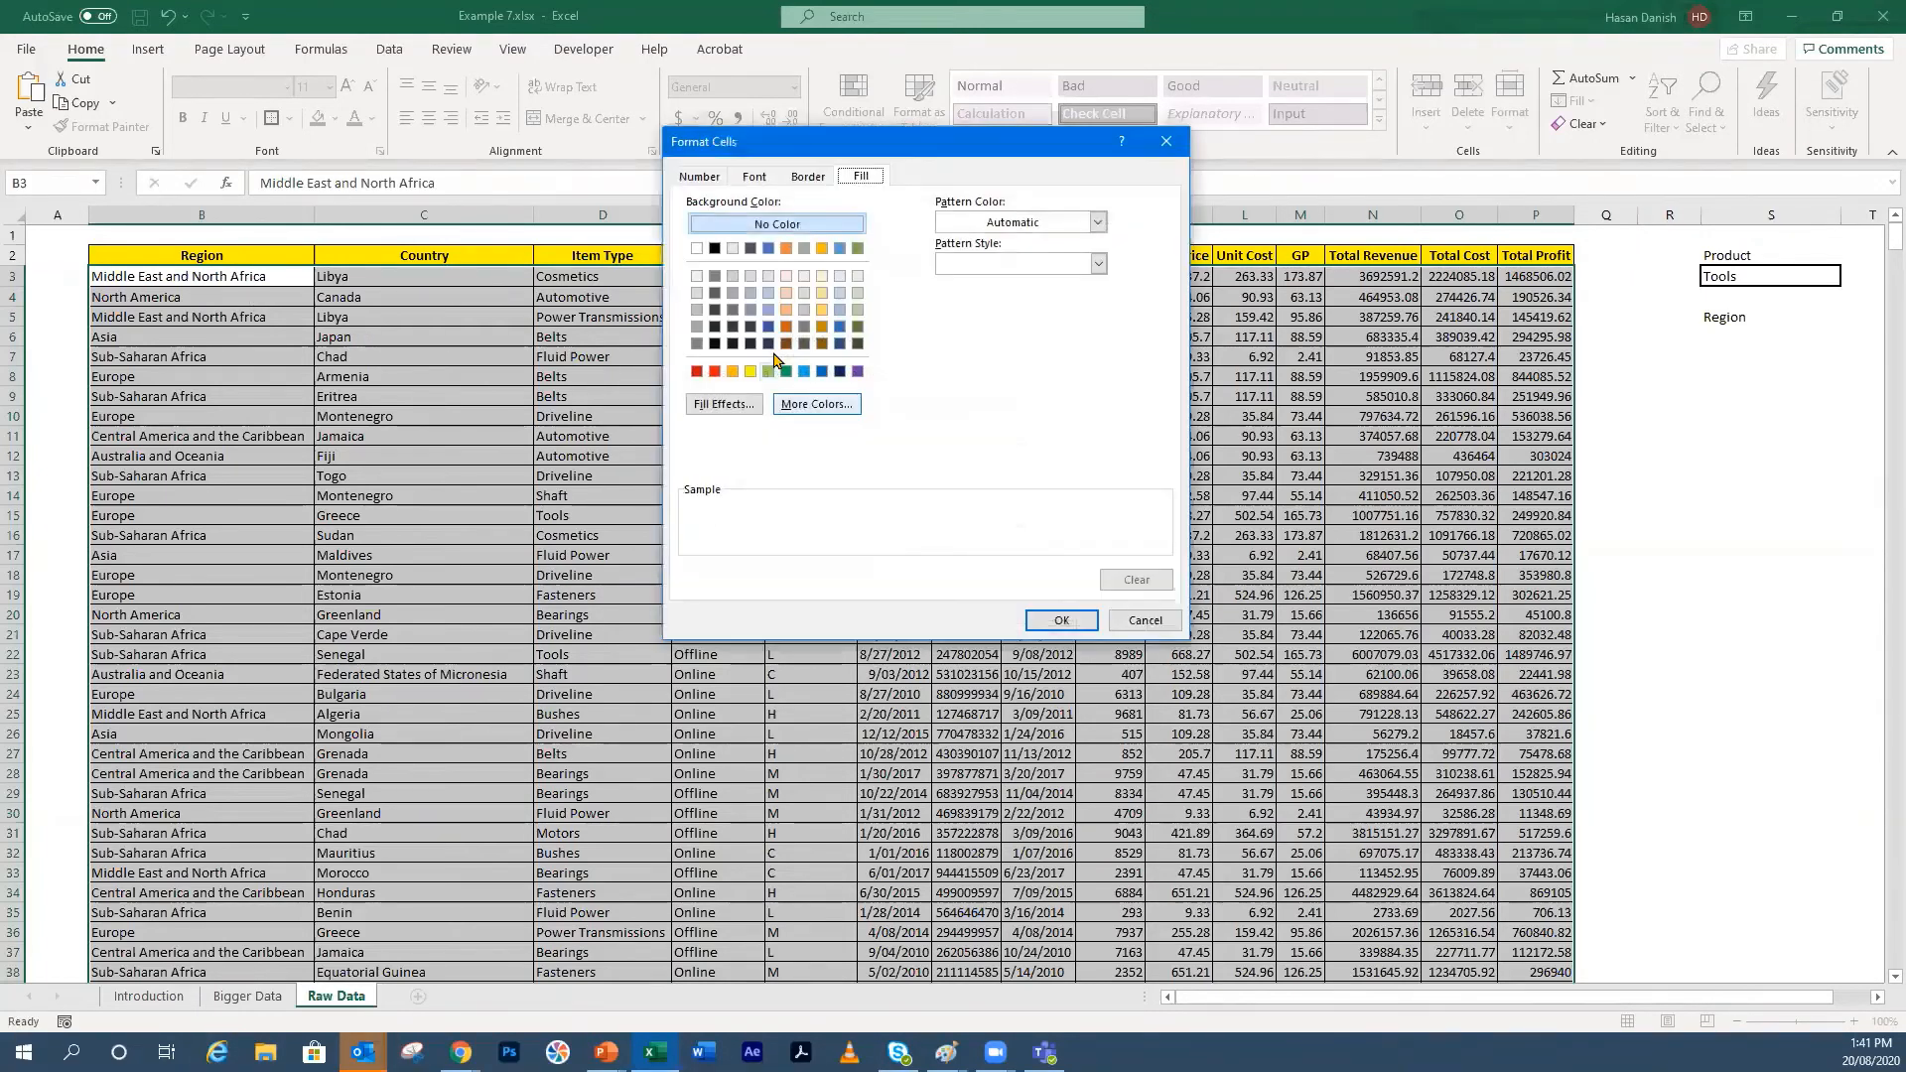
{"action": "left_click", "coordinate": [768, 372]}
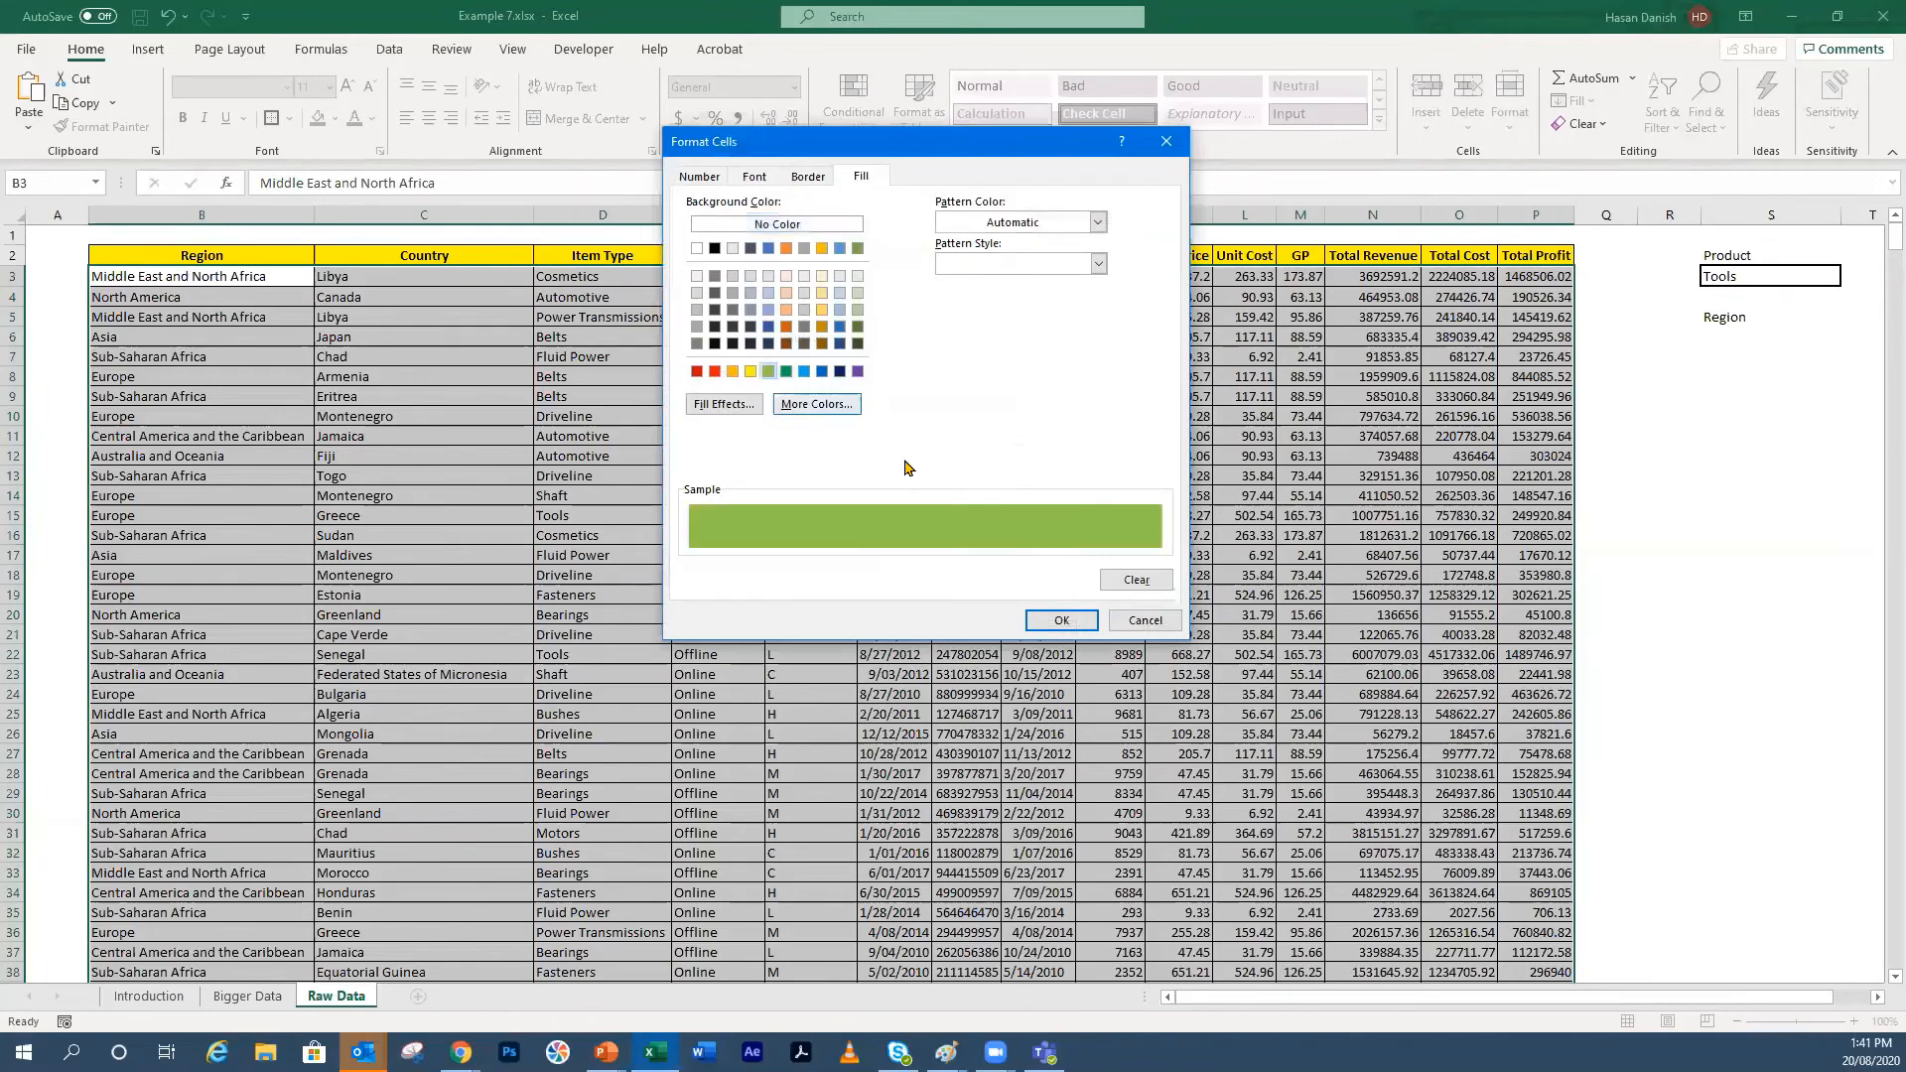
{"action": "left_click", "coordinate": [1058, 620]}
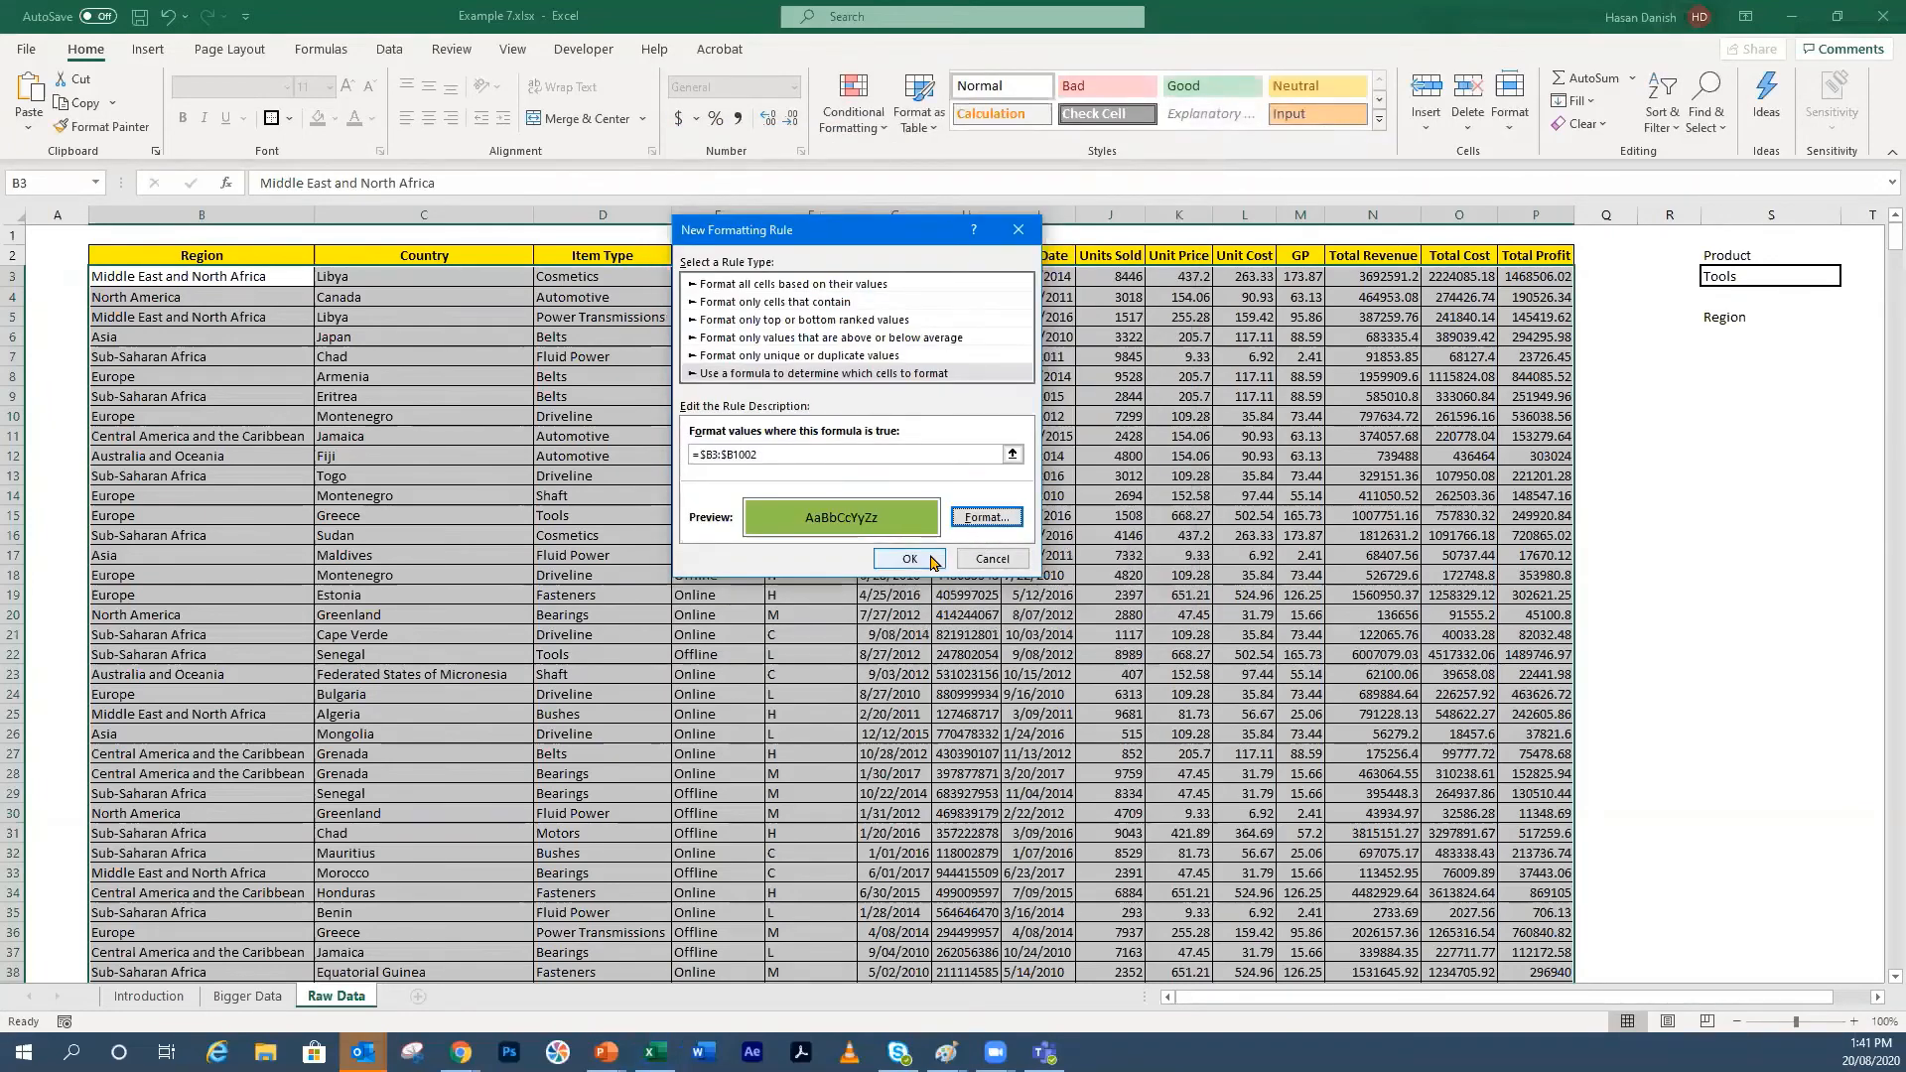
Step: Complete the rule's formula as =$B3:$B1002=$S$6 so it compares with the Region criterion cell, and apply the rule
{"action": "left_click", "coordinate": [784, 454]}
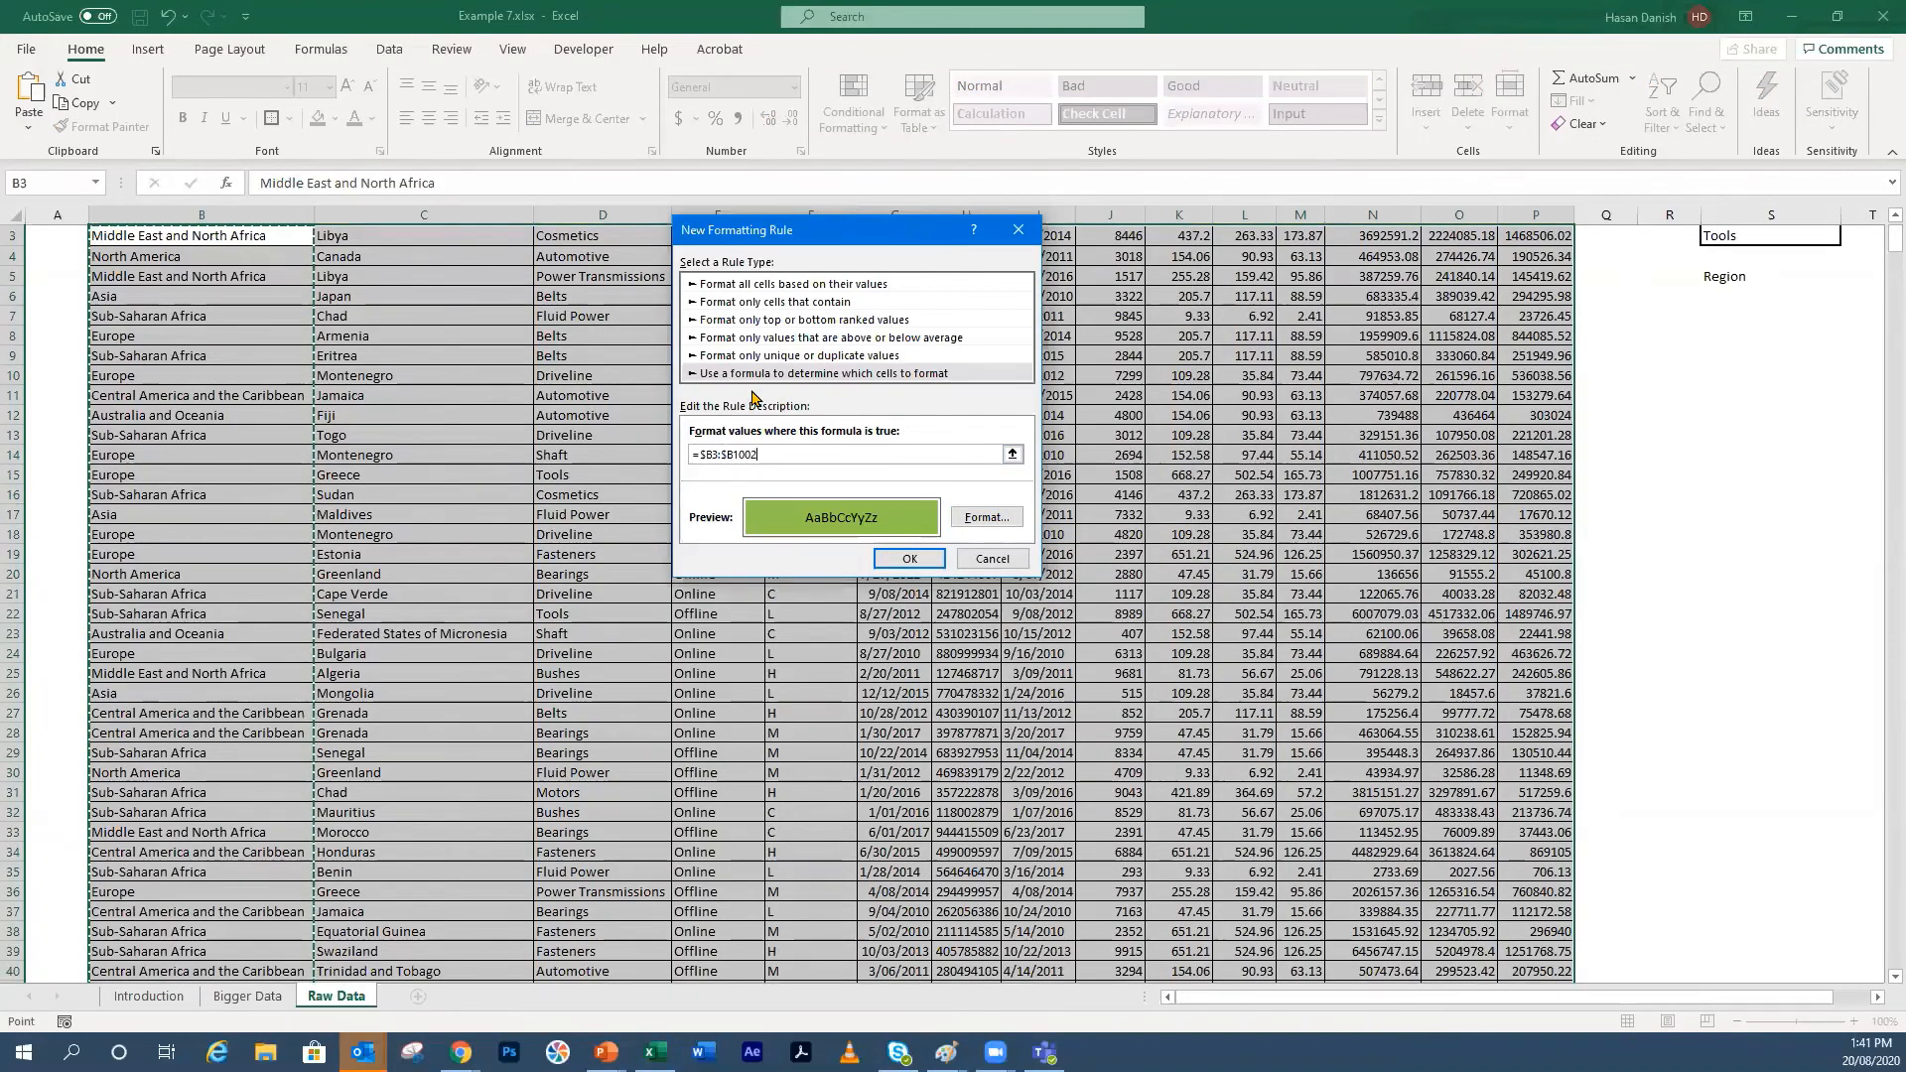
{"action": "type", "text": "="}
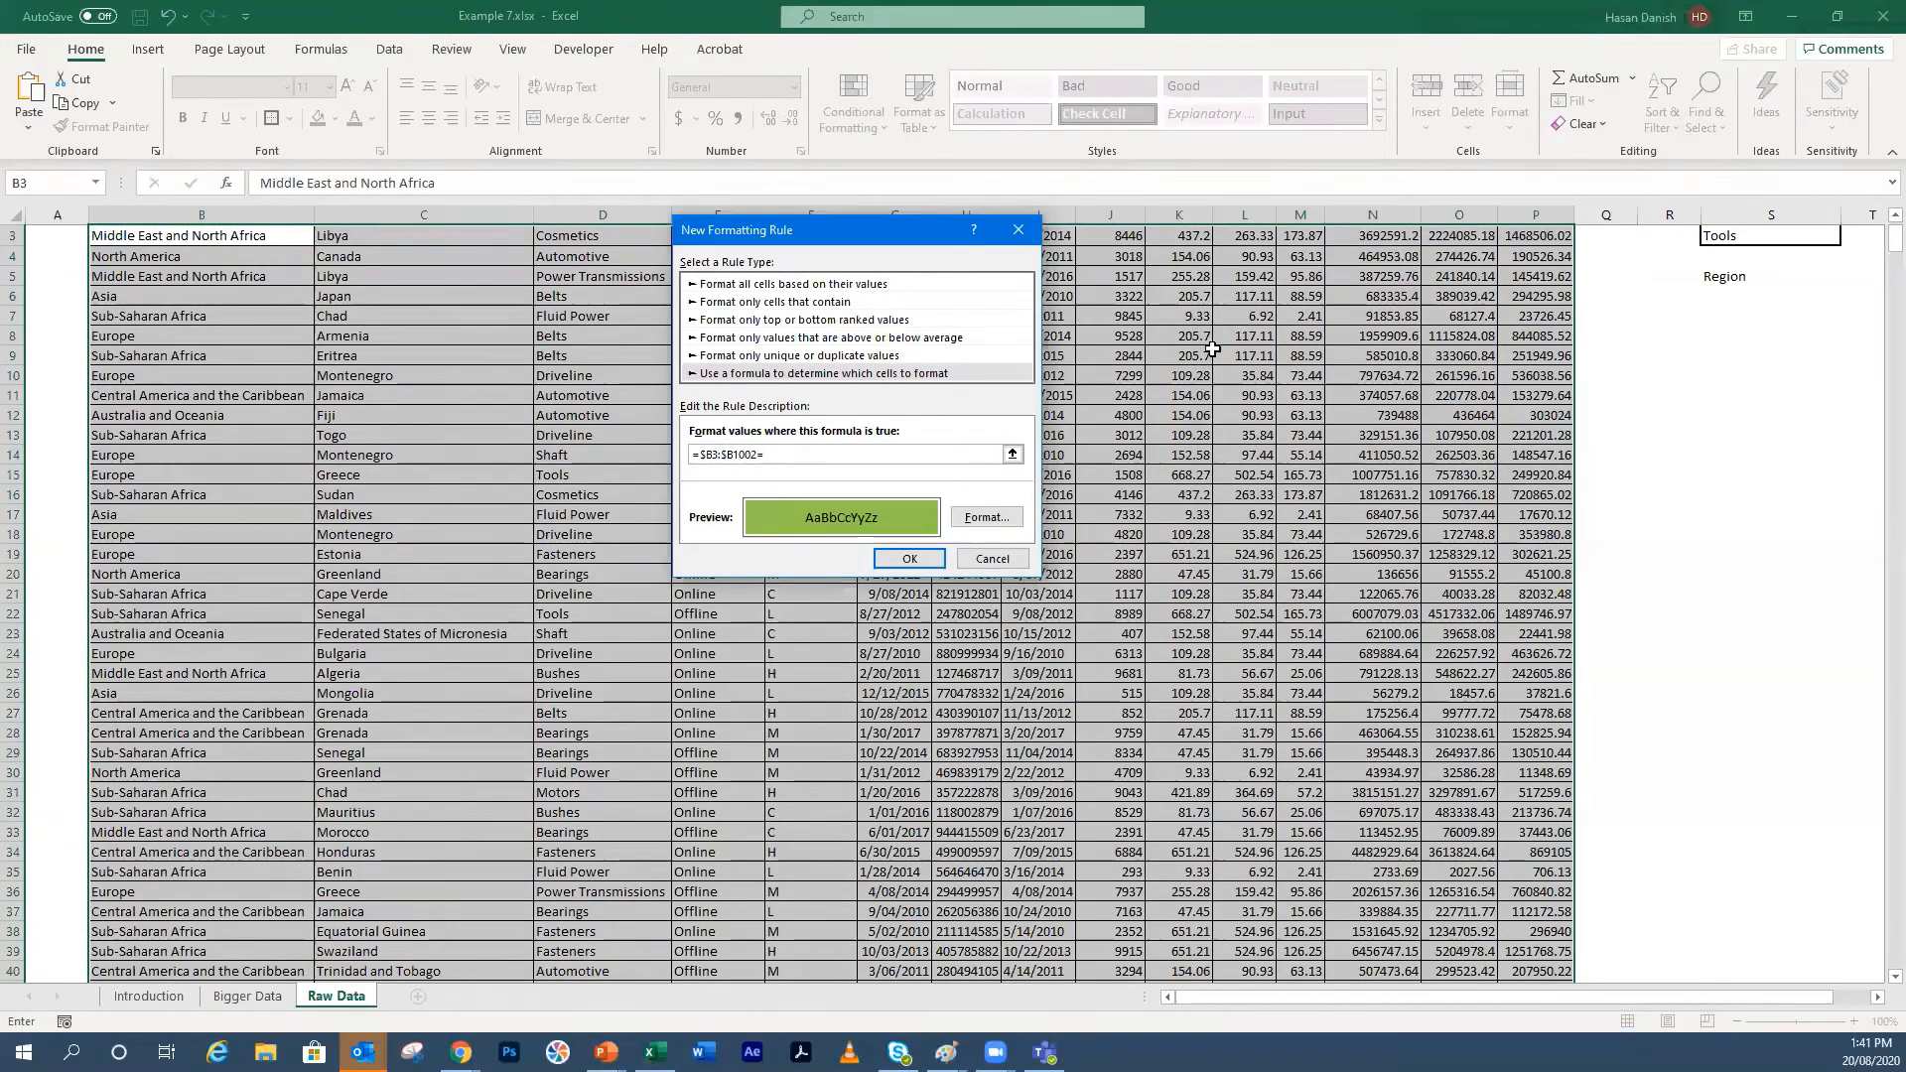
{"action": "left_click", "coordinate": [1739, 296]}
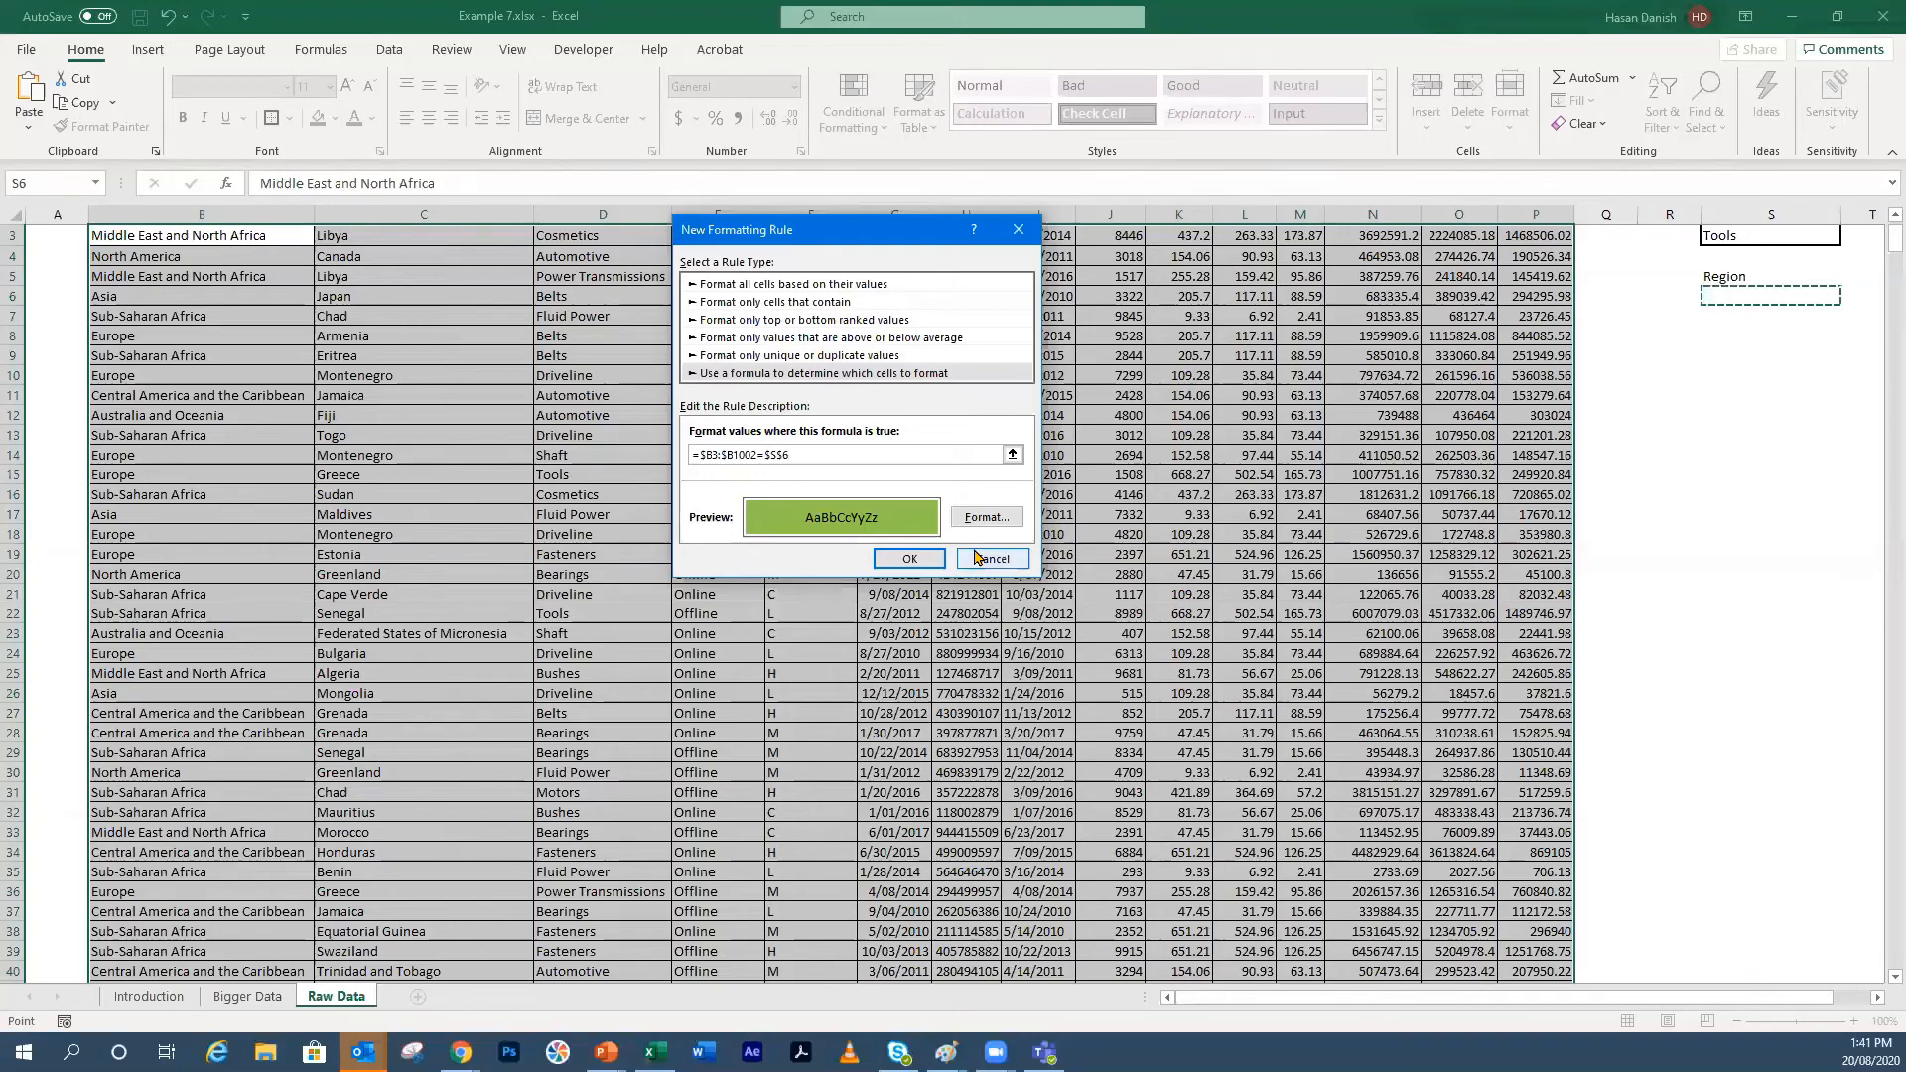
{"action": "left_click", "coordinate": [910, 559]}
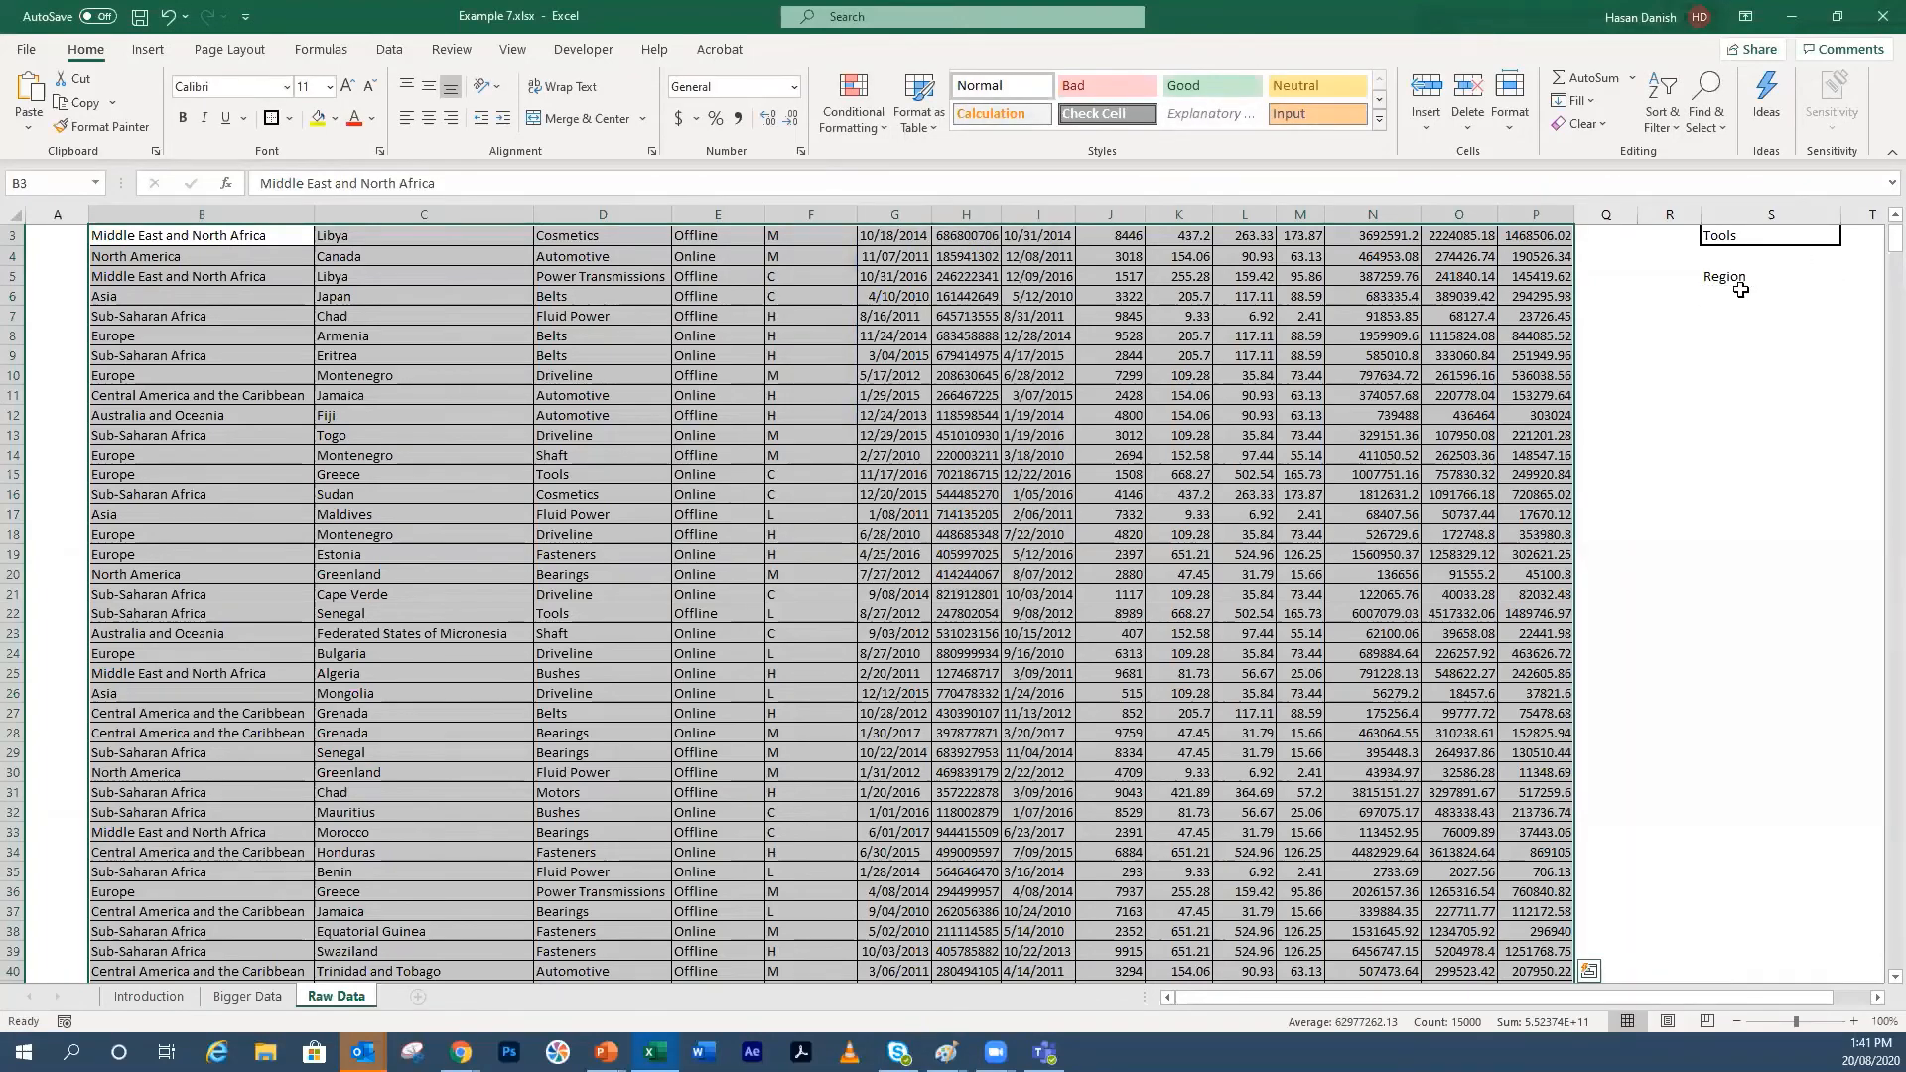
Step: Format the Region criterion cell S6 with an outside border and a yellow fill
{"action": "left_click", "coordinate": [1817, 293]}
{"action": "left_click", "coordinate": [271, 119]}
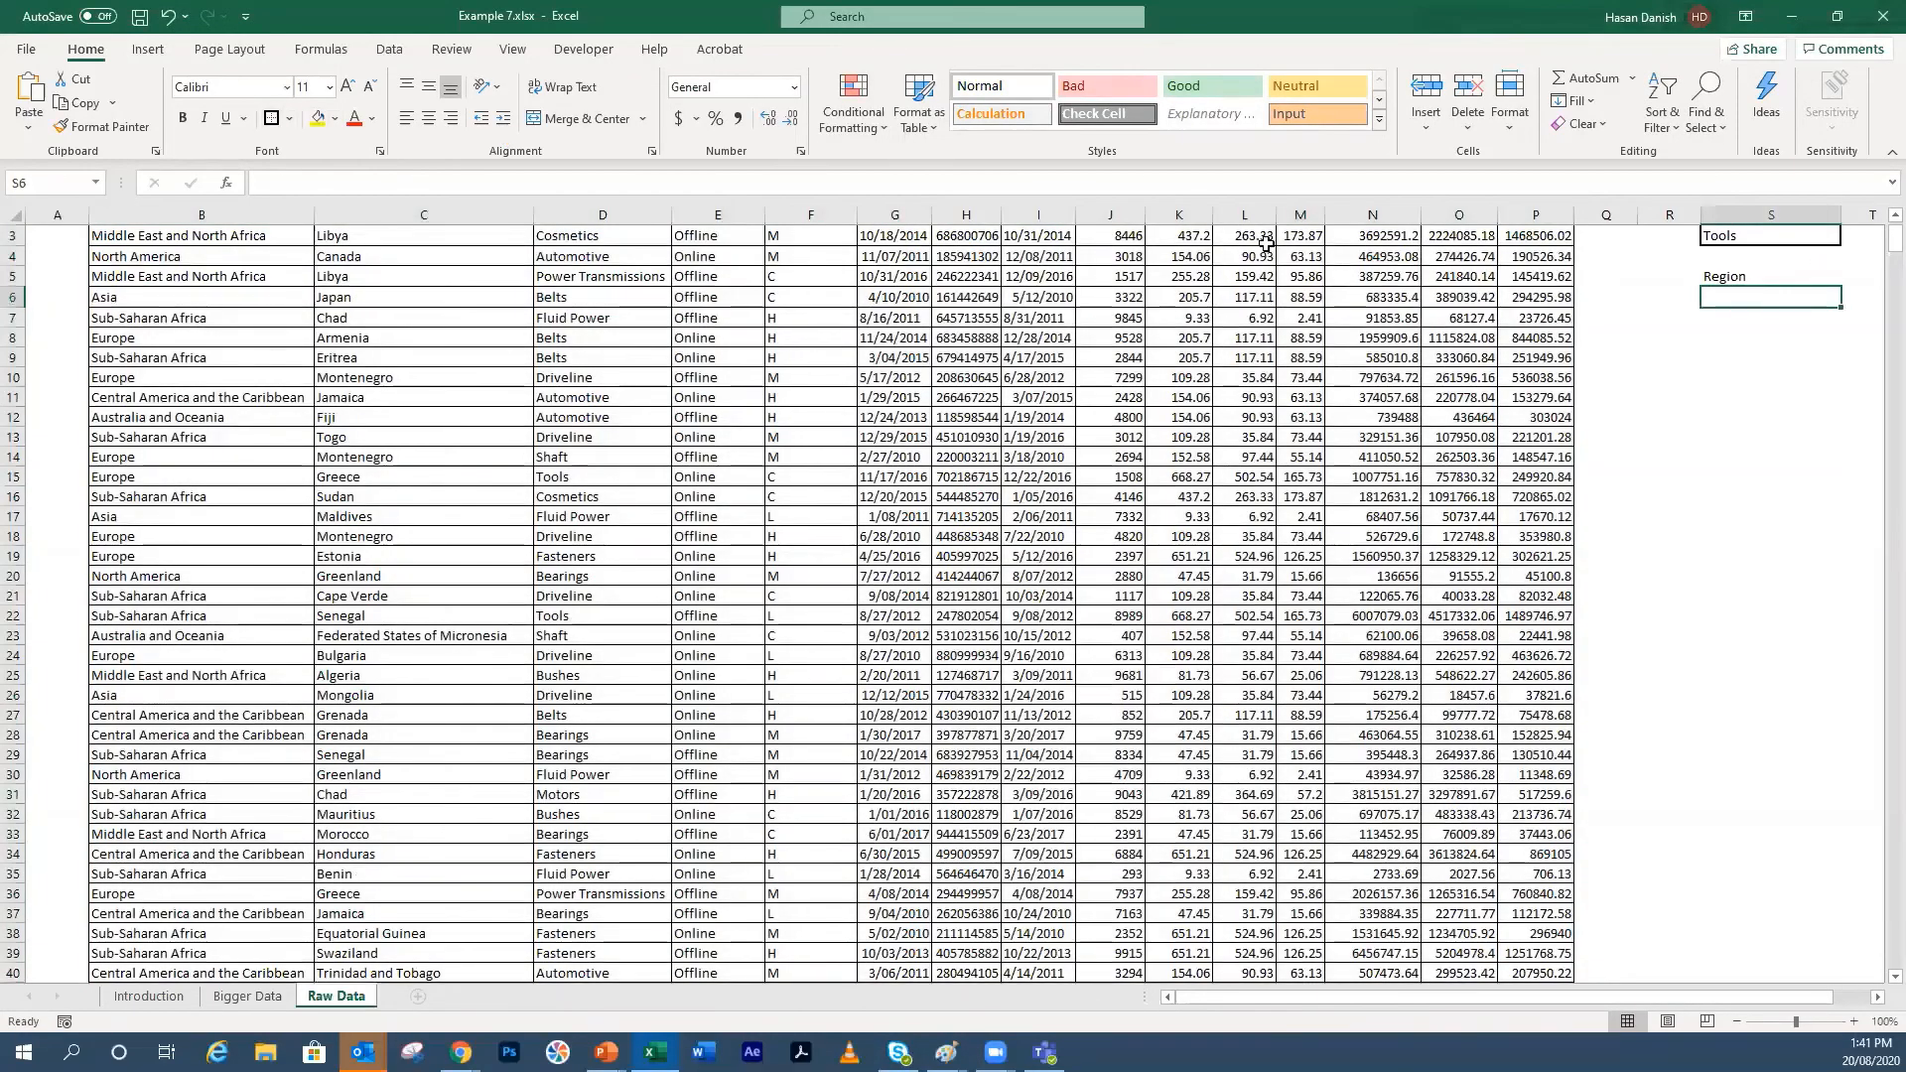
{"action": "left_click", "coordinate": [1762, 358]}
{"action": "left_click", "coordinate": [1760, 294]}
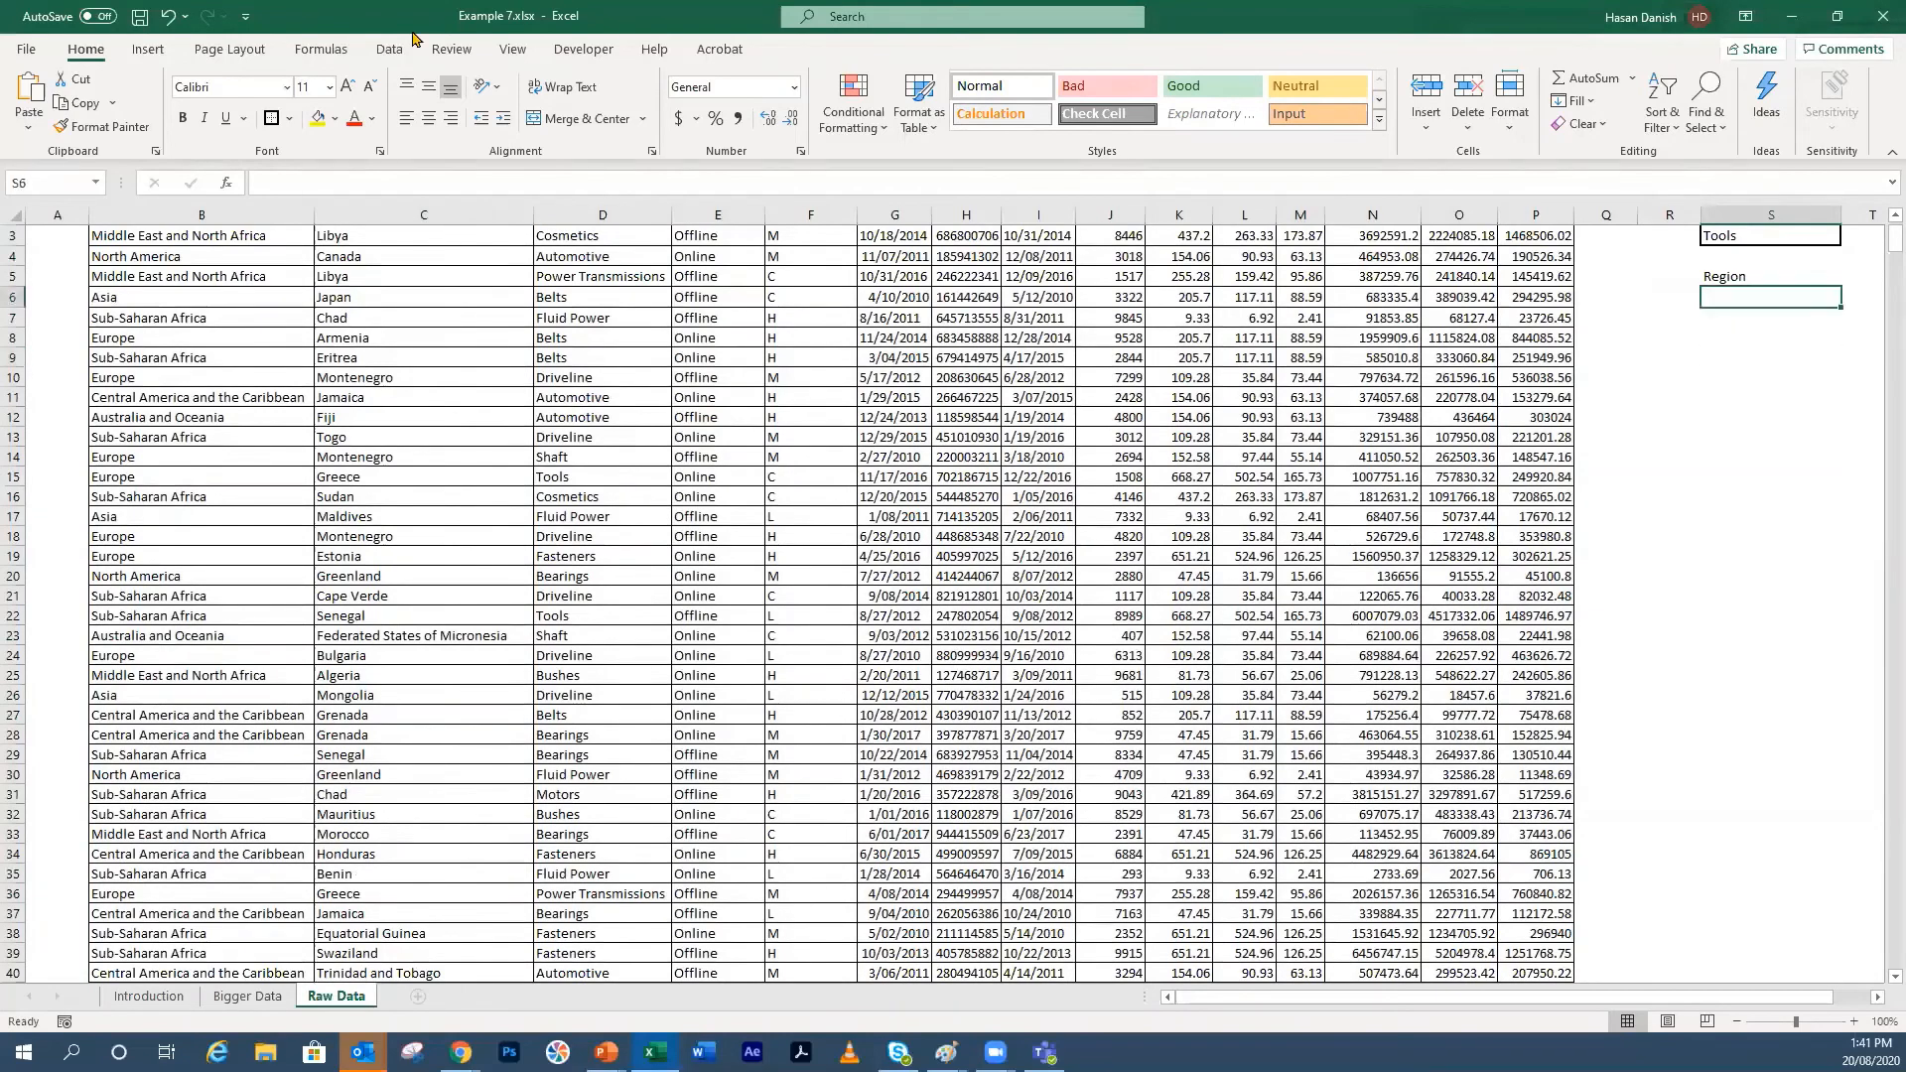
{"action": "left_click", "coordinate": [318, 118]}
{"action": "left_click", "coordinate": [1788, 331]}
{"action": "left_click", "coordinate": [1772, 295]}
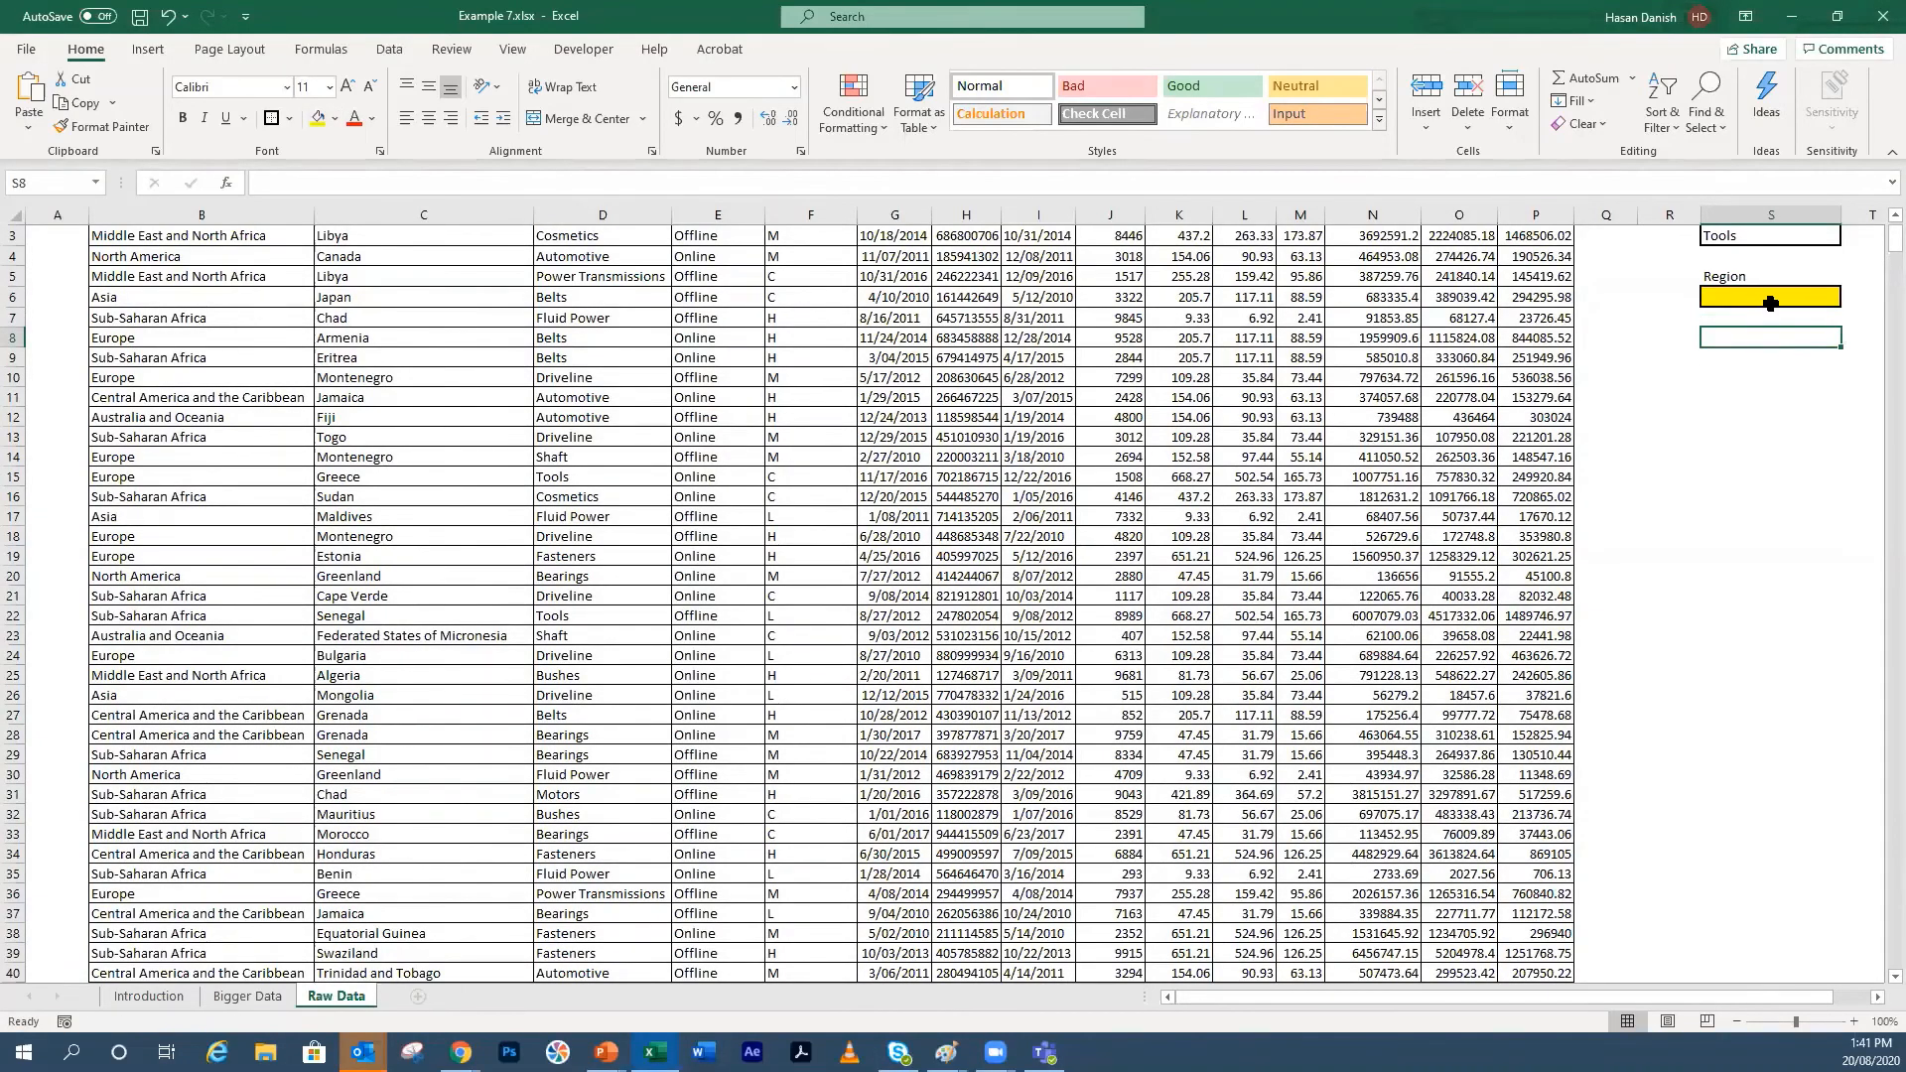
Step: Test the region highlighting by entering Europe as the Region criterion in S6 and replacing it with Asia
{"action": "scroll", "coordinate": [297, 377], "scroll_direction": "up", "scroll_amount": 1}
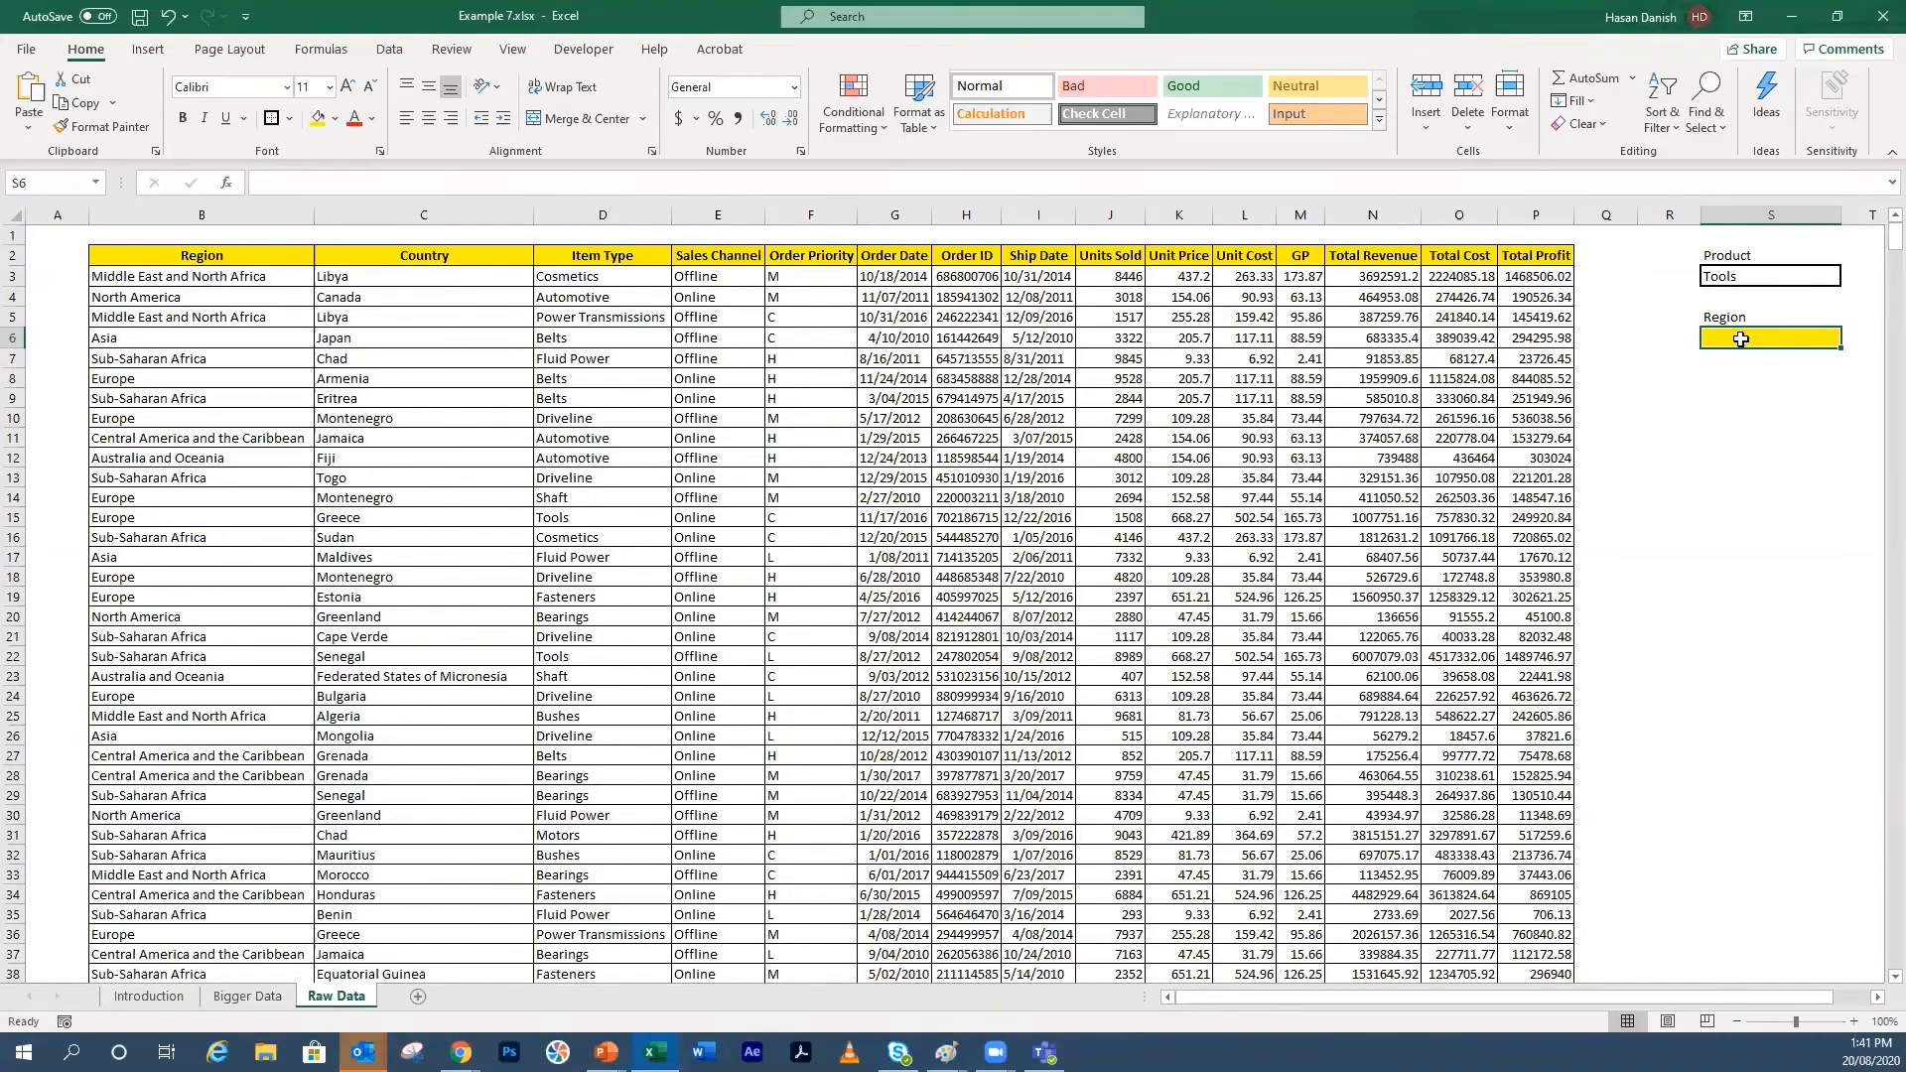
{"action": "type", "text": "Europe"}
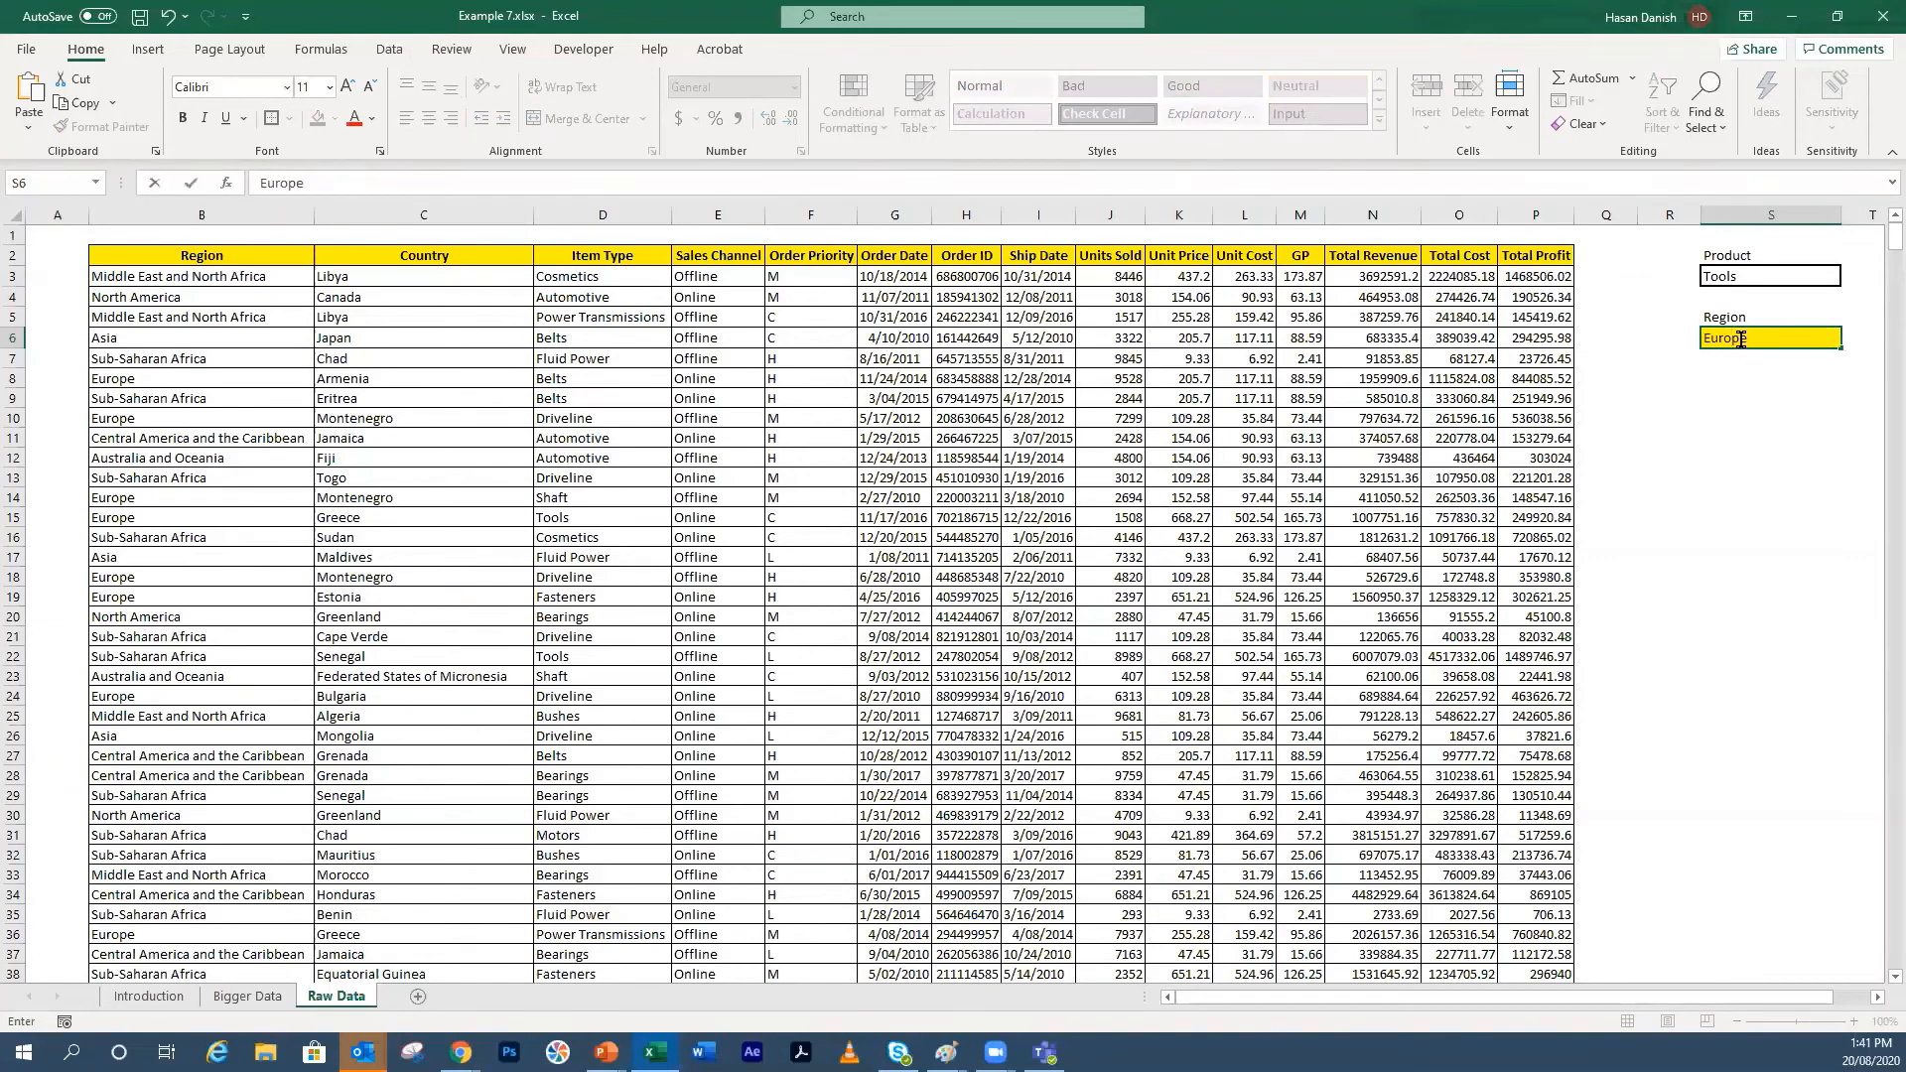
{"action": "key", "text": "Return"}
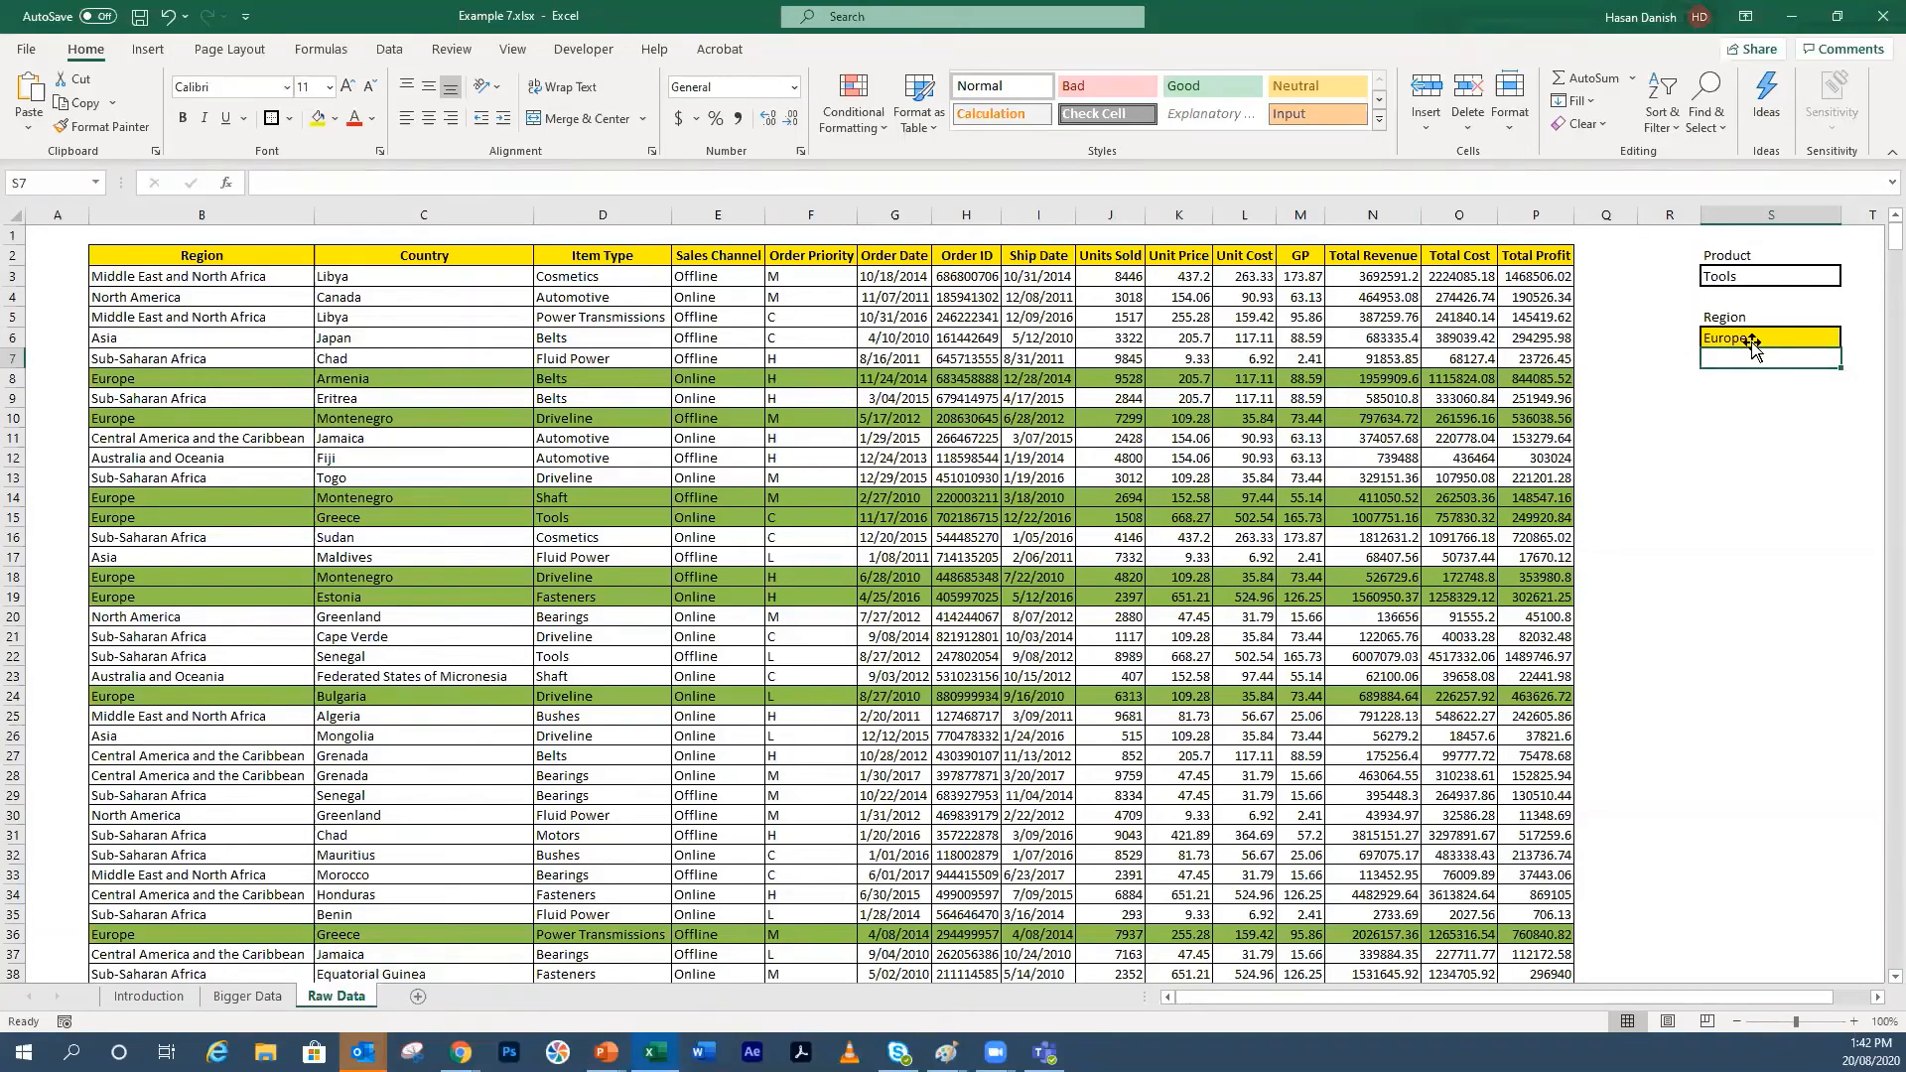
{"action": "type", "text": "Asi"}
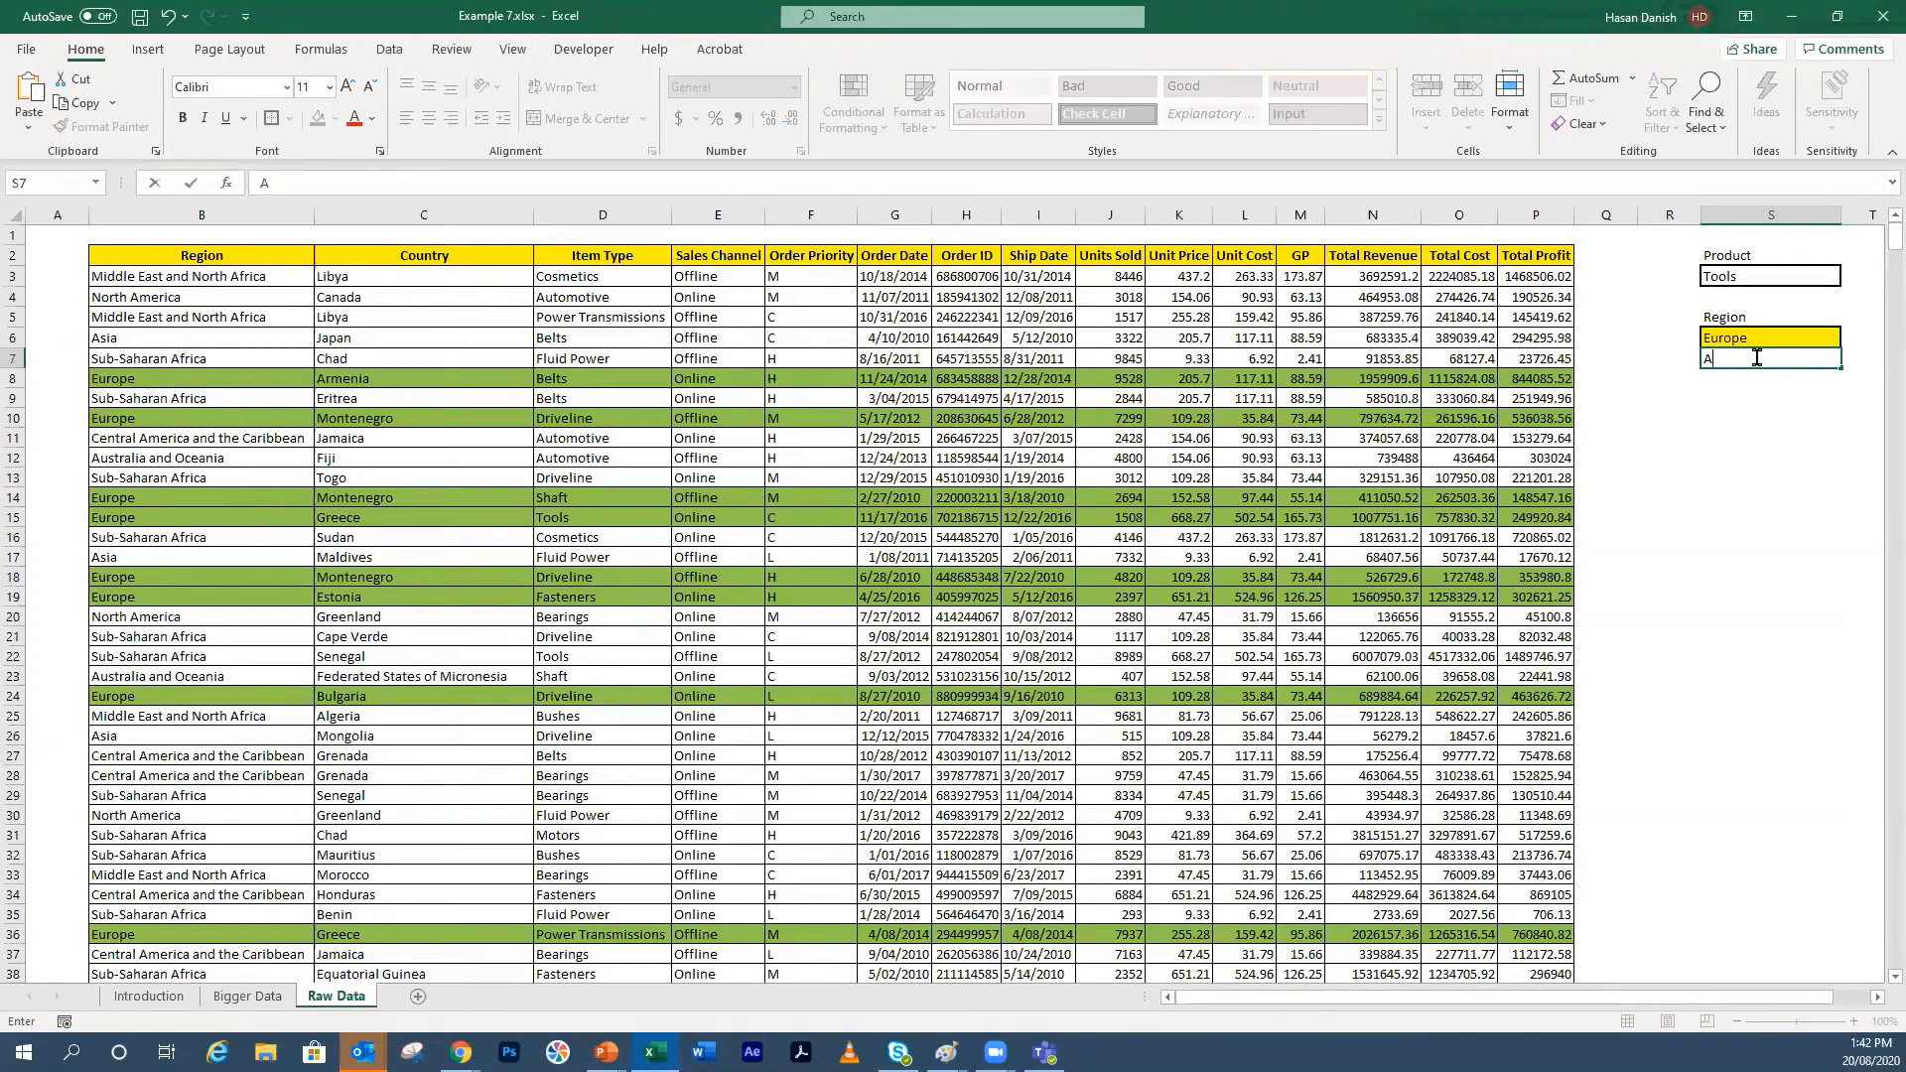
{"action": "key", "text": "Up"}
{"action": "type", "text": "As"}
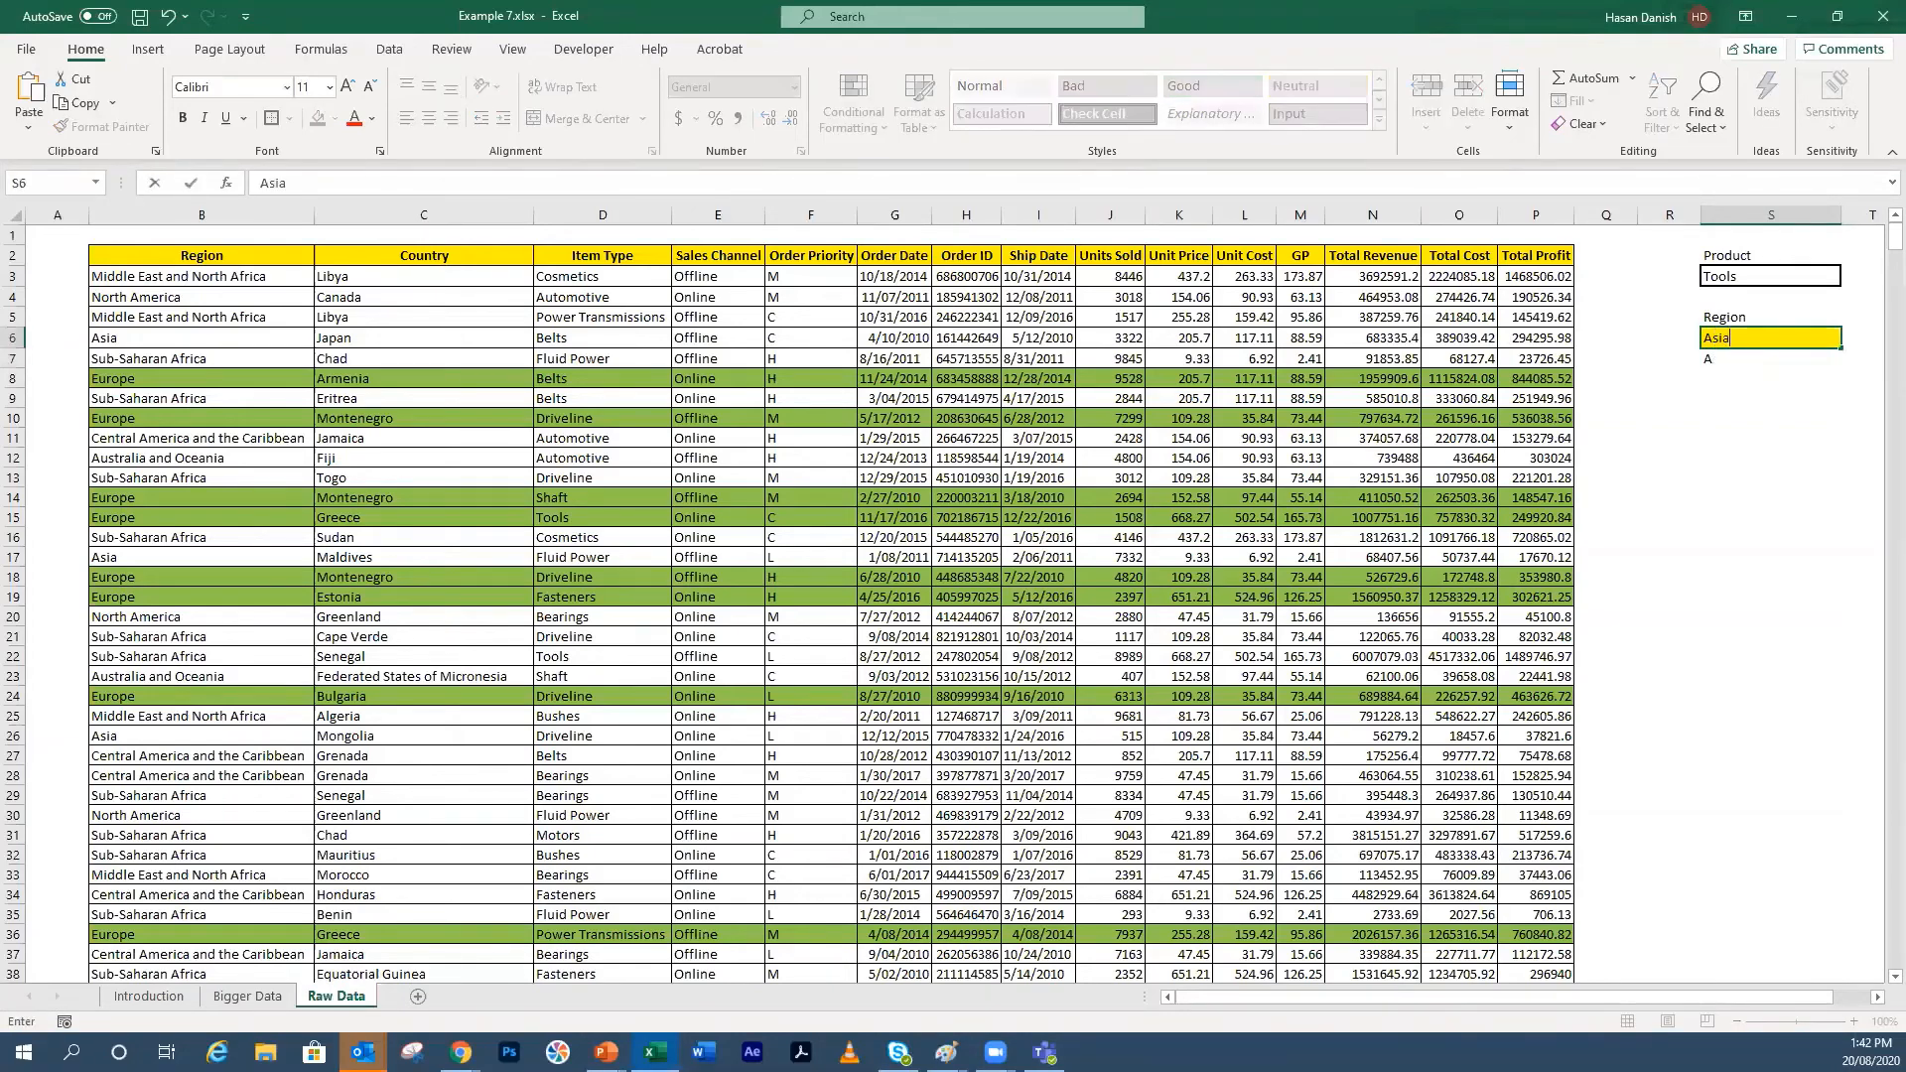
{"action": "key", "text": "Return"}
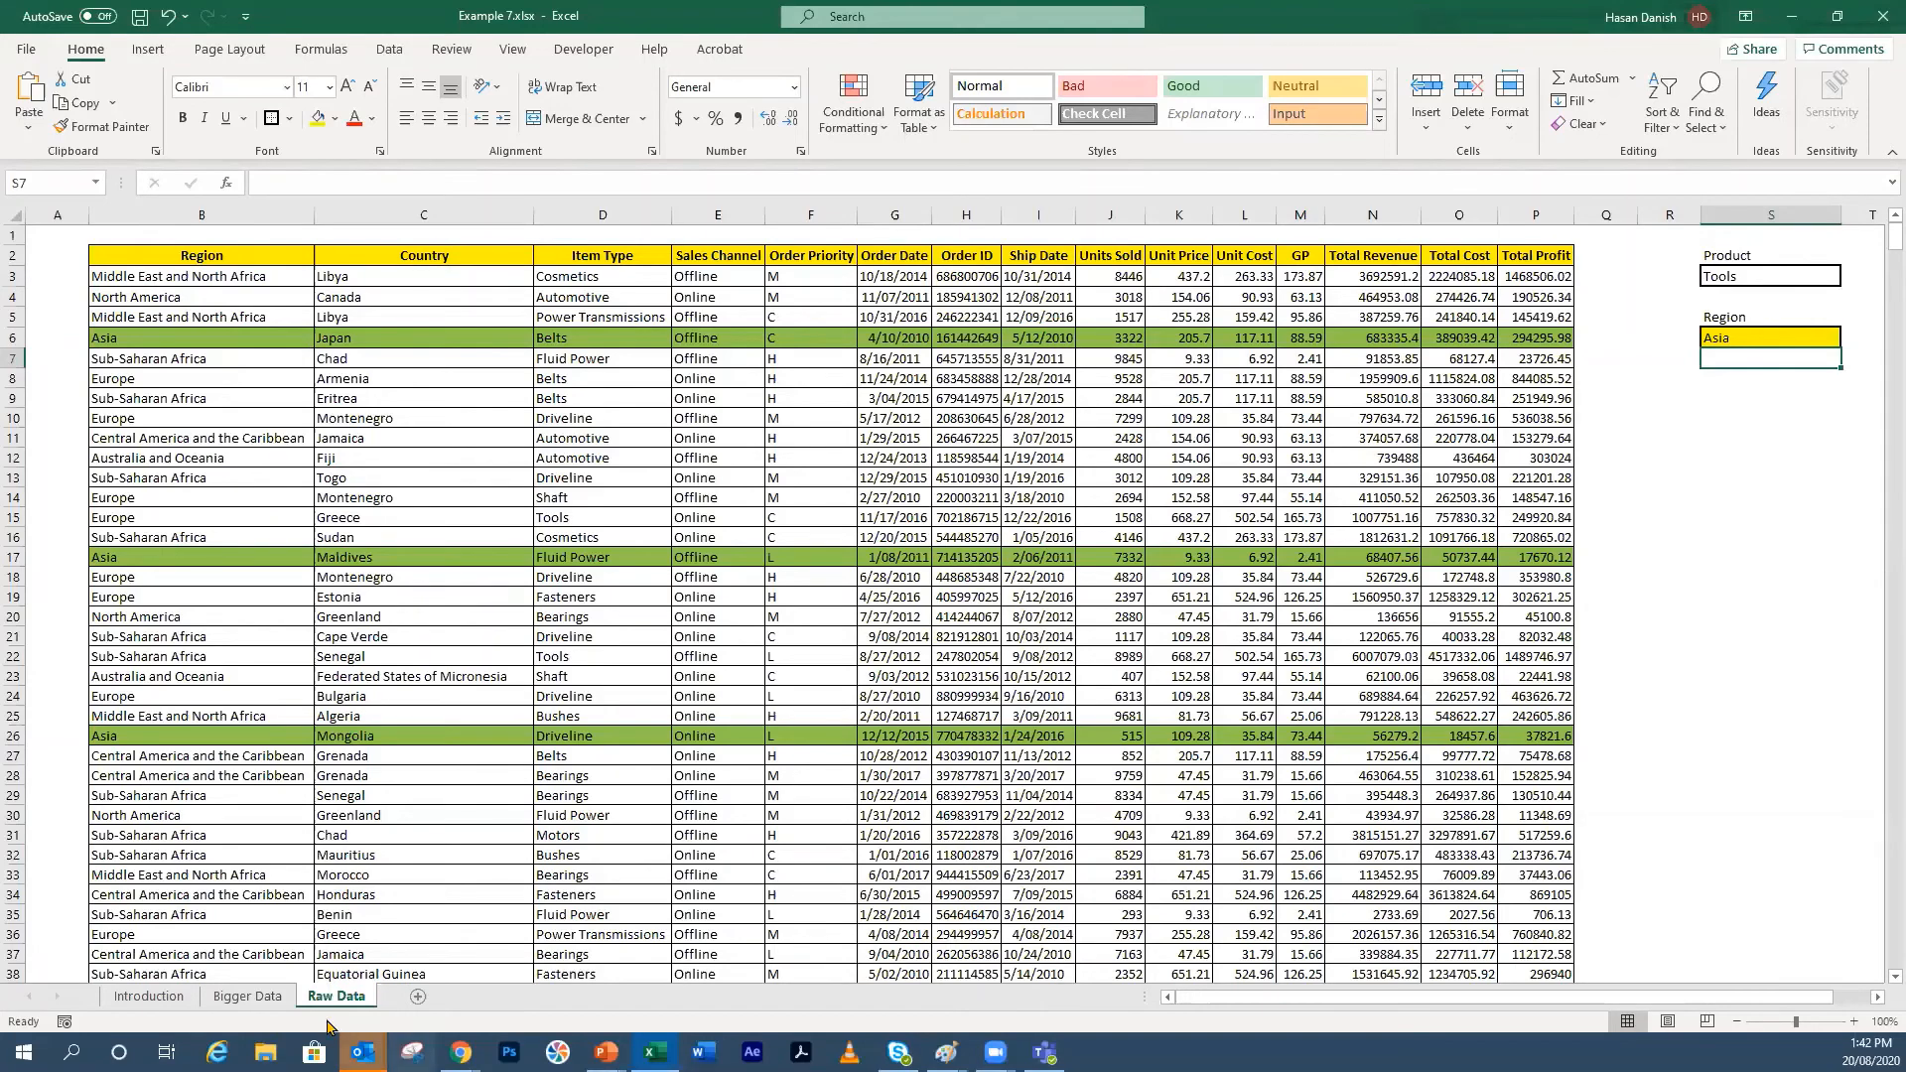
Step: Switch to the Bigger Data sheet and clear the conditional formatting rules from the entire sheet
{"action": "left_click", "coordinate": [247, 995]}
{"action": "scroll", "coordinate": [311, 631], "scroll_direction": "up", "scroll_amount": 15}
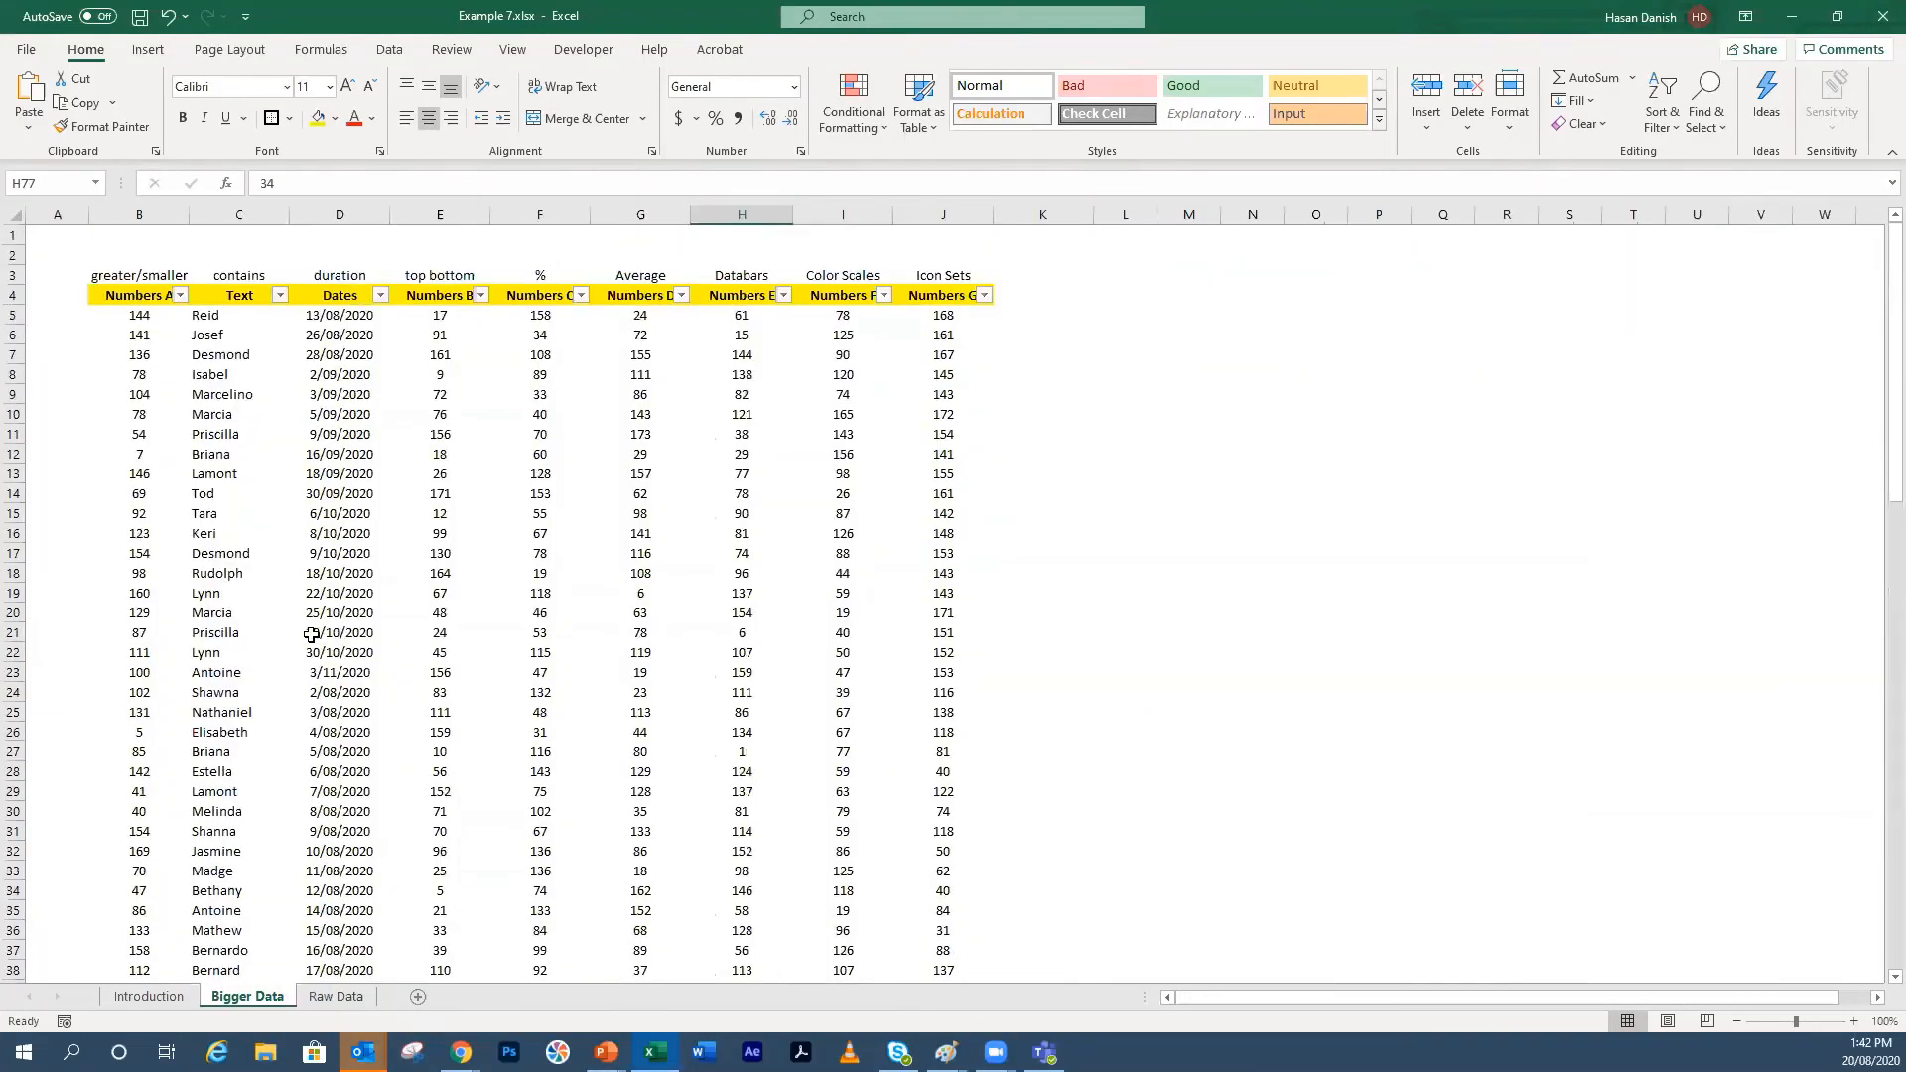
{"action": "left_click", "coordinate": [139, 315]}
{"action": "left_click", "coordinate": [852, 109]}
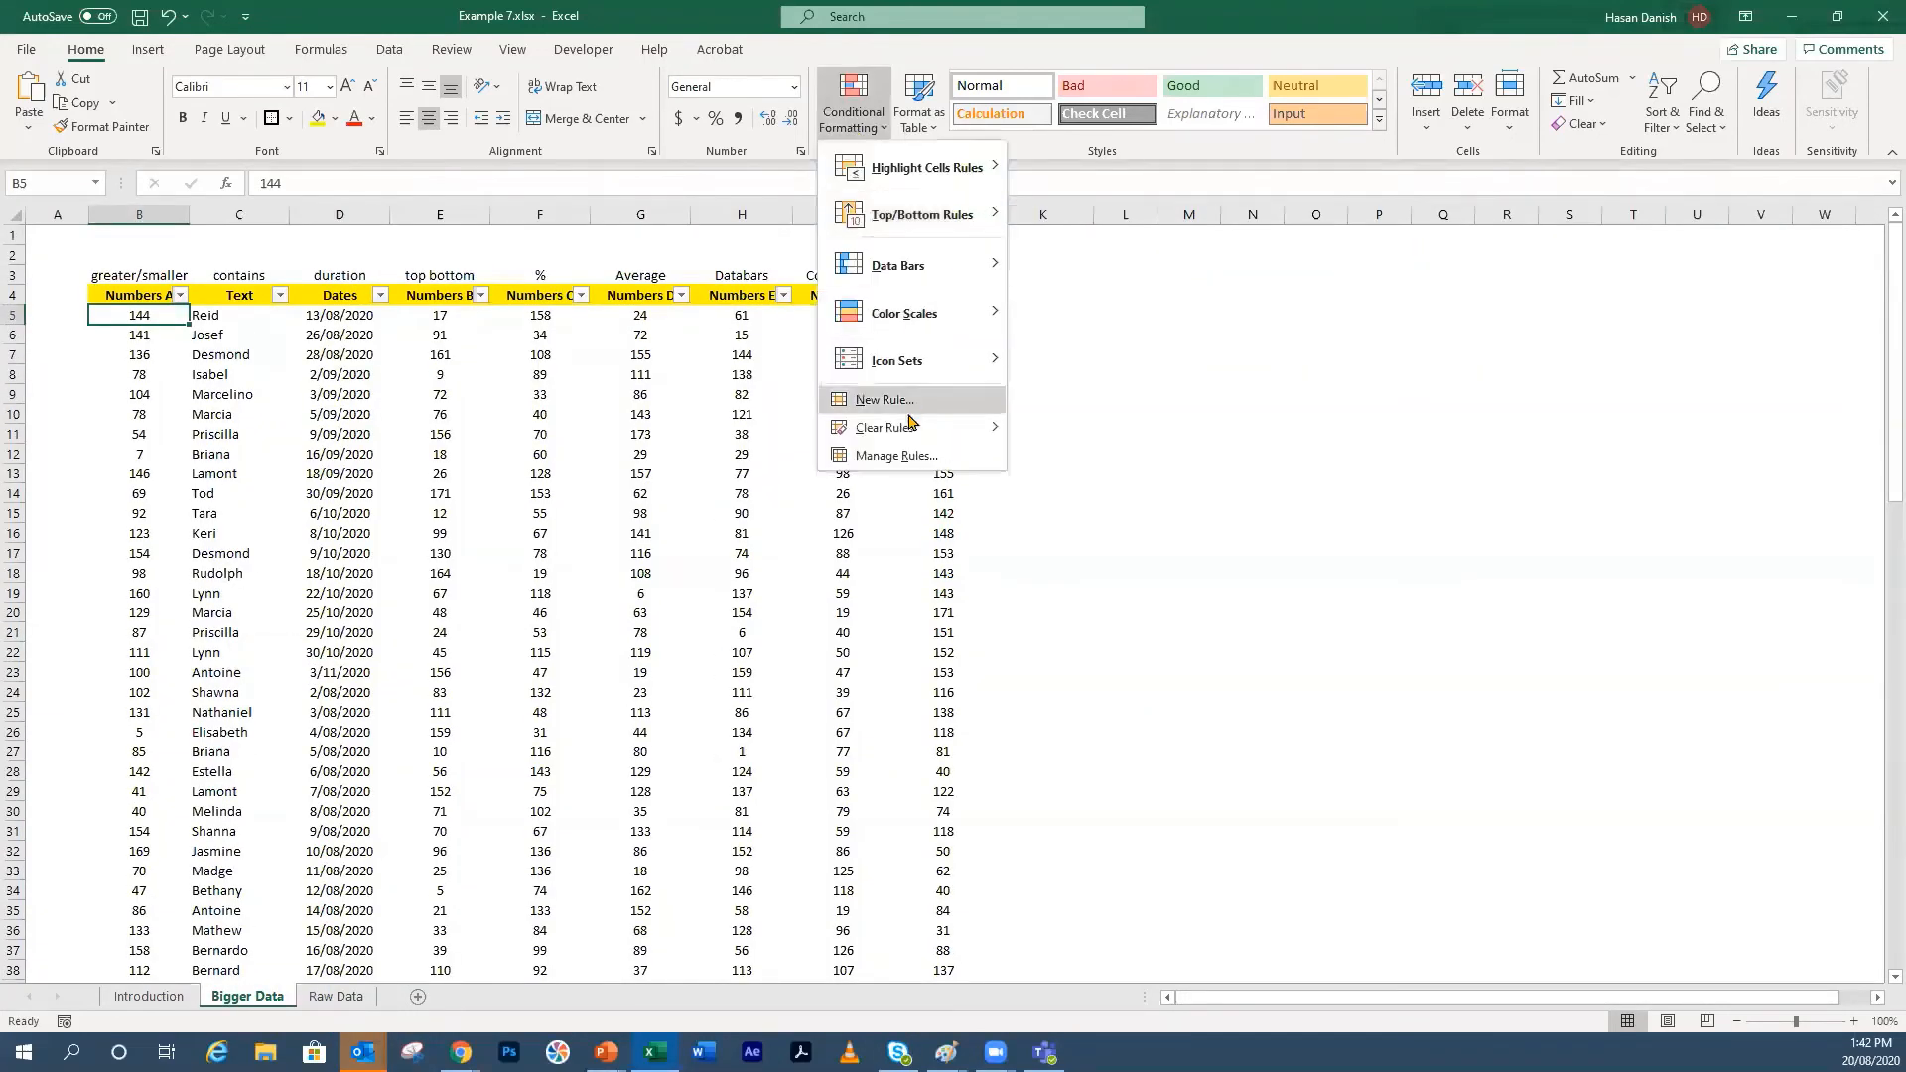
{"action": "mouse_move", "coordinate": [879, 427]}
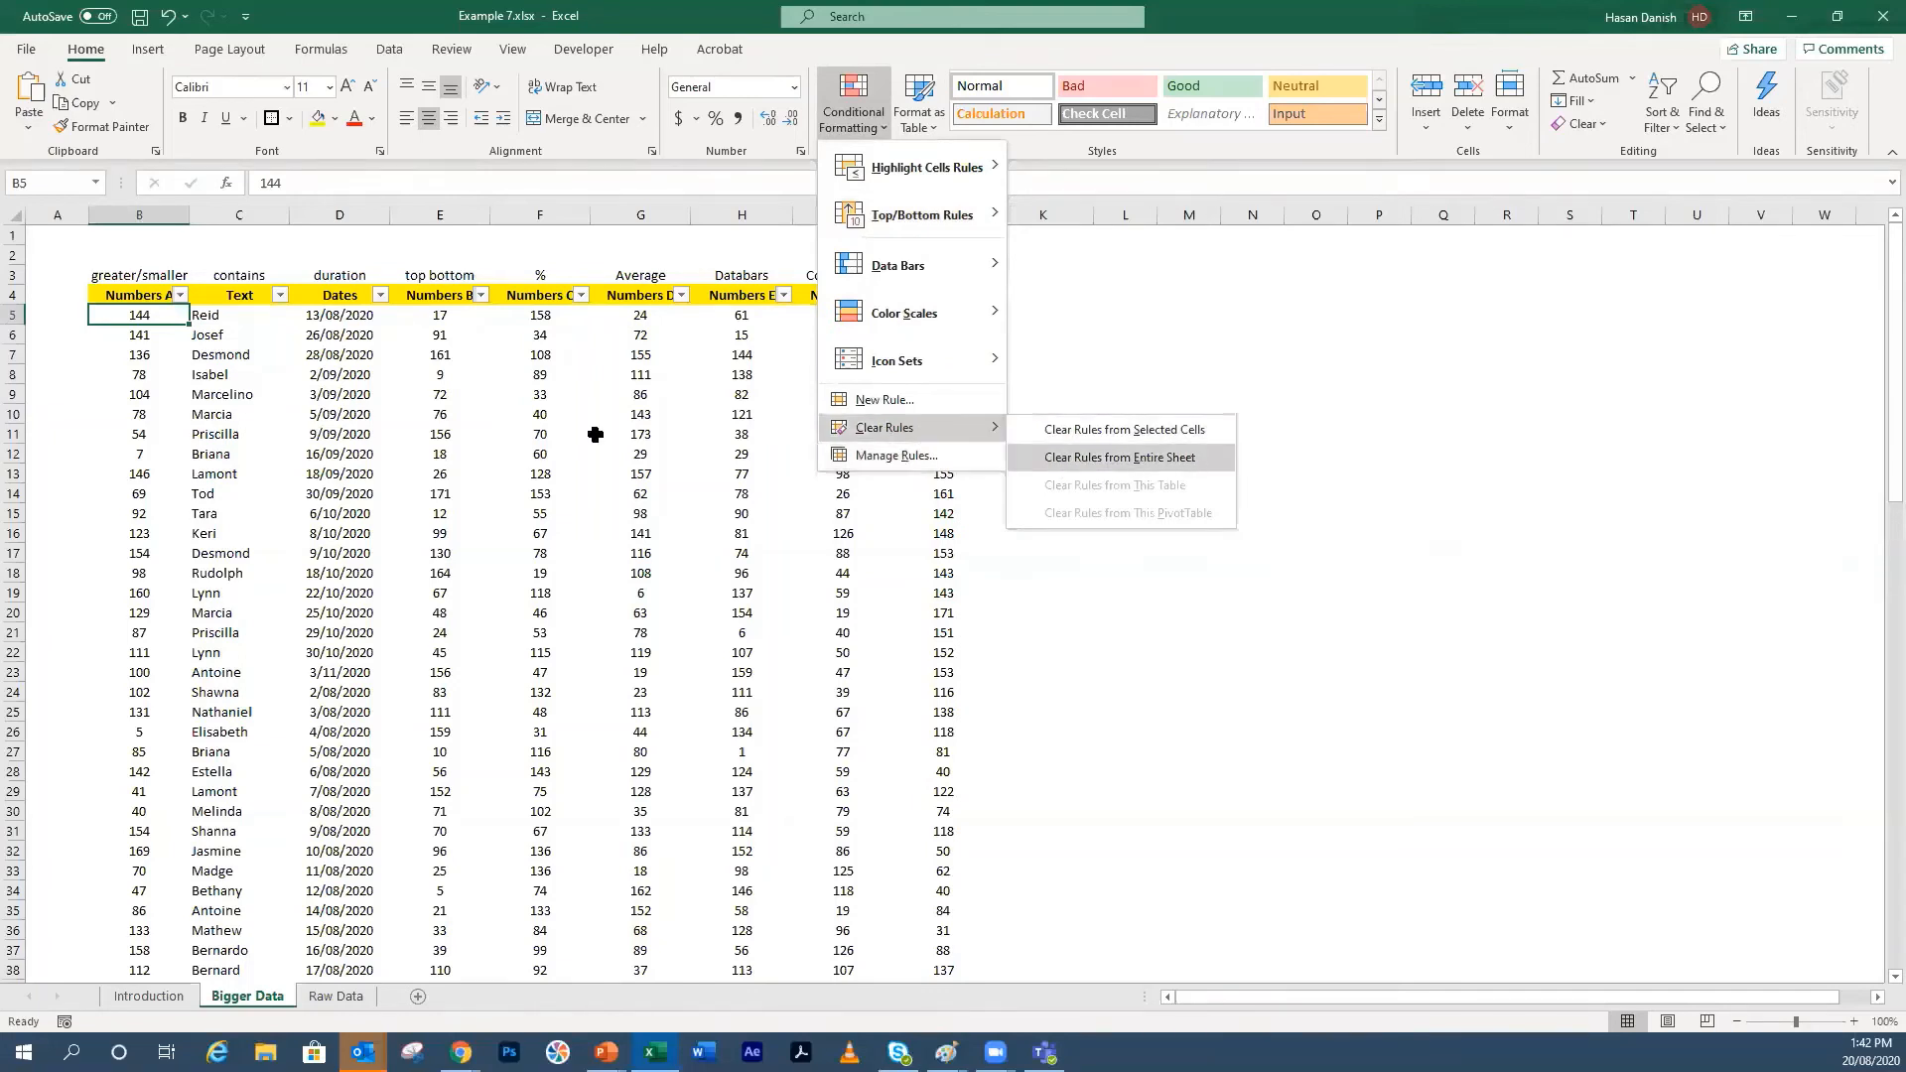
{"action": "left_click", "coordinate": [307, 358]}
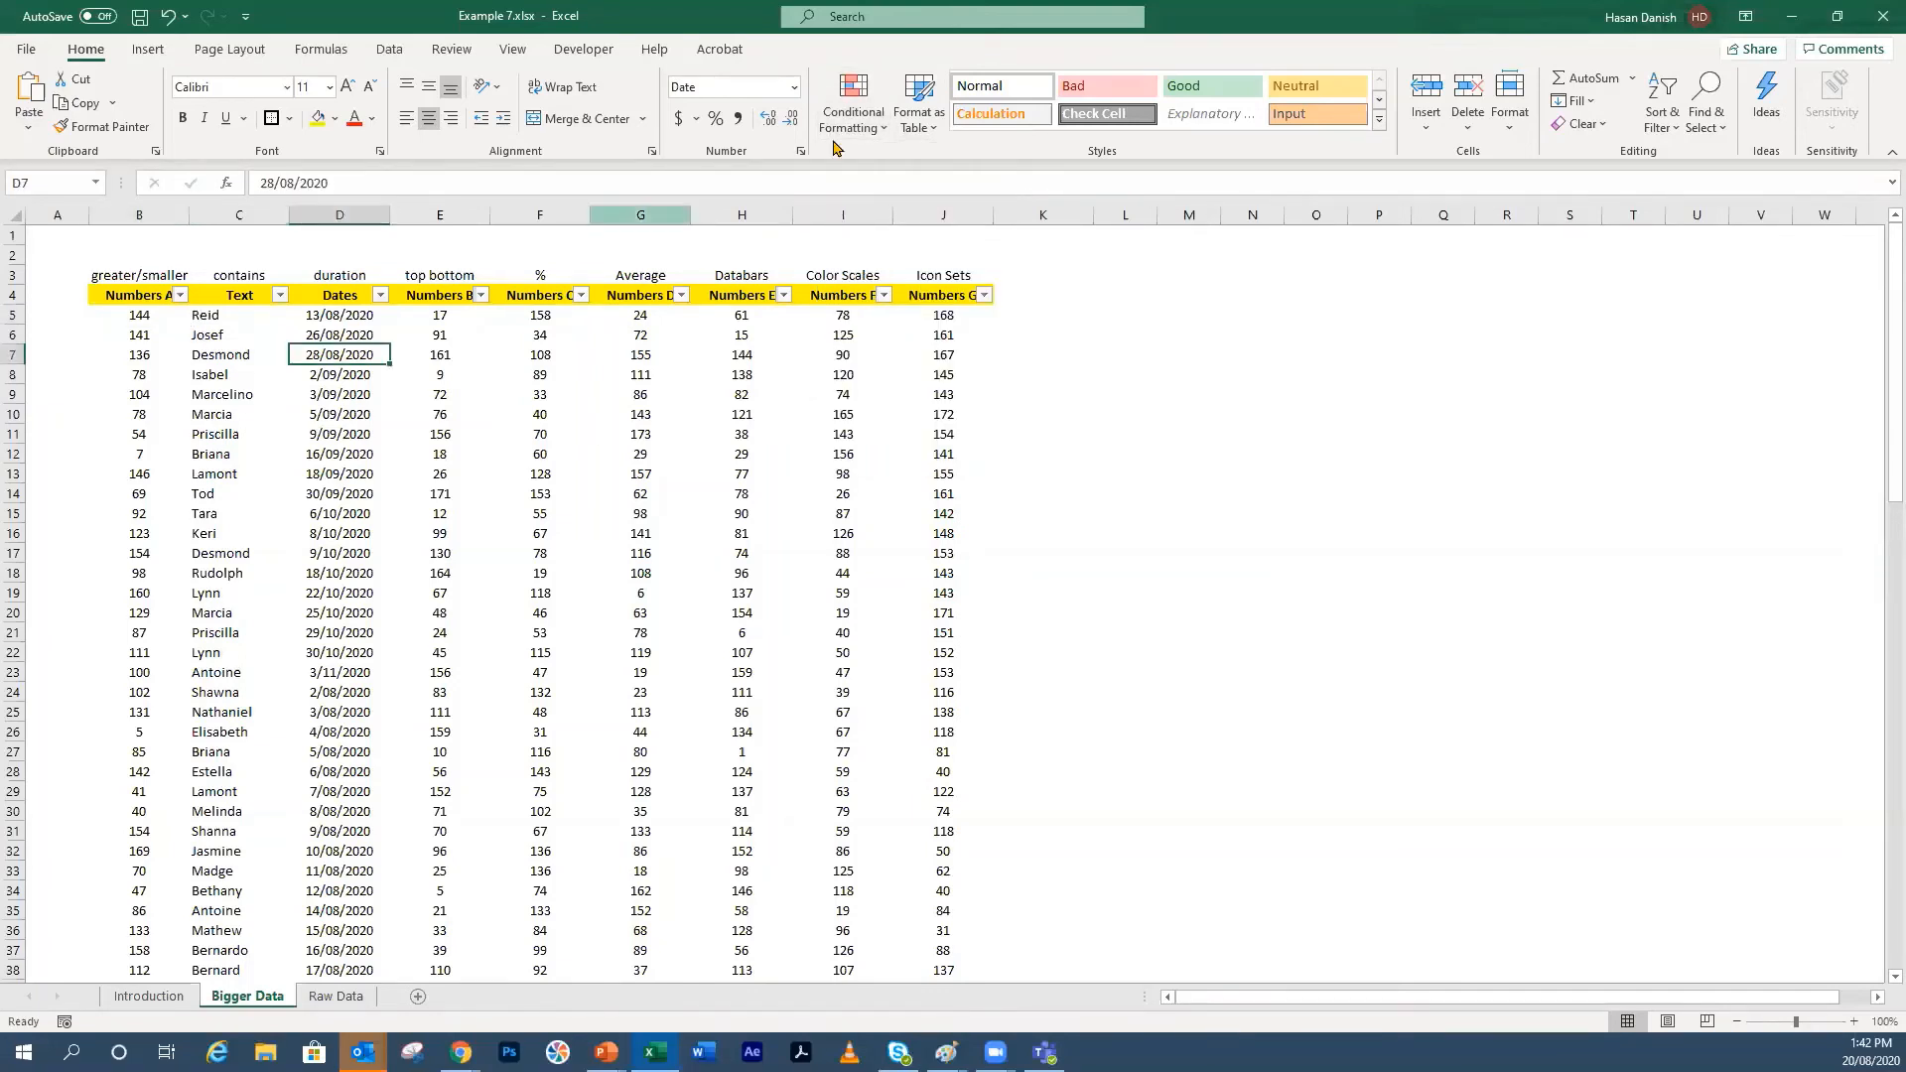
{"action": "left_click", "coordinate": [198, 311]}
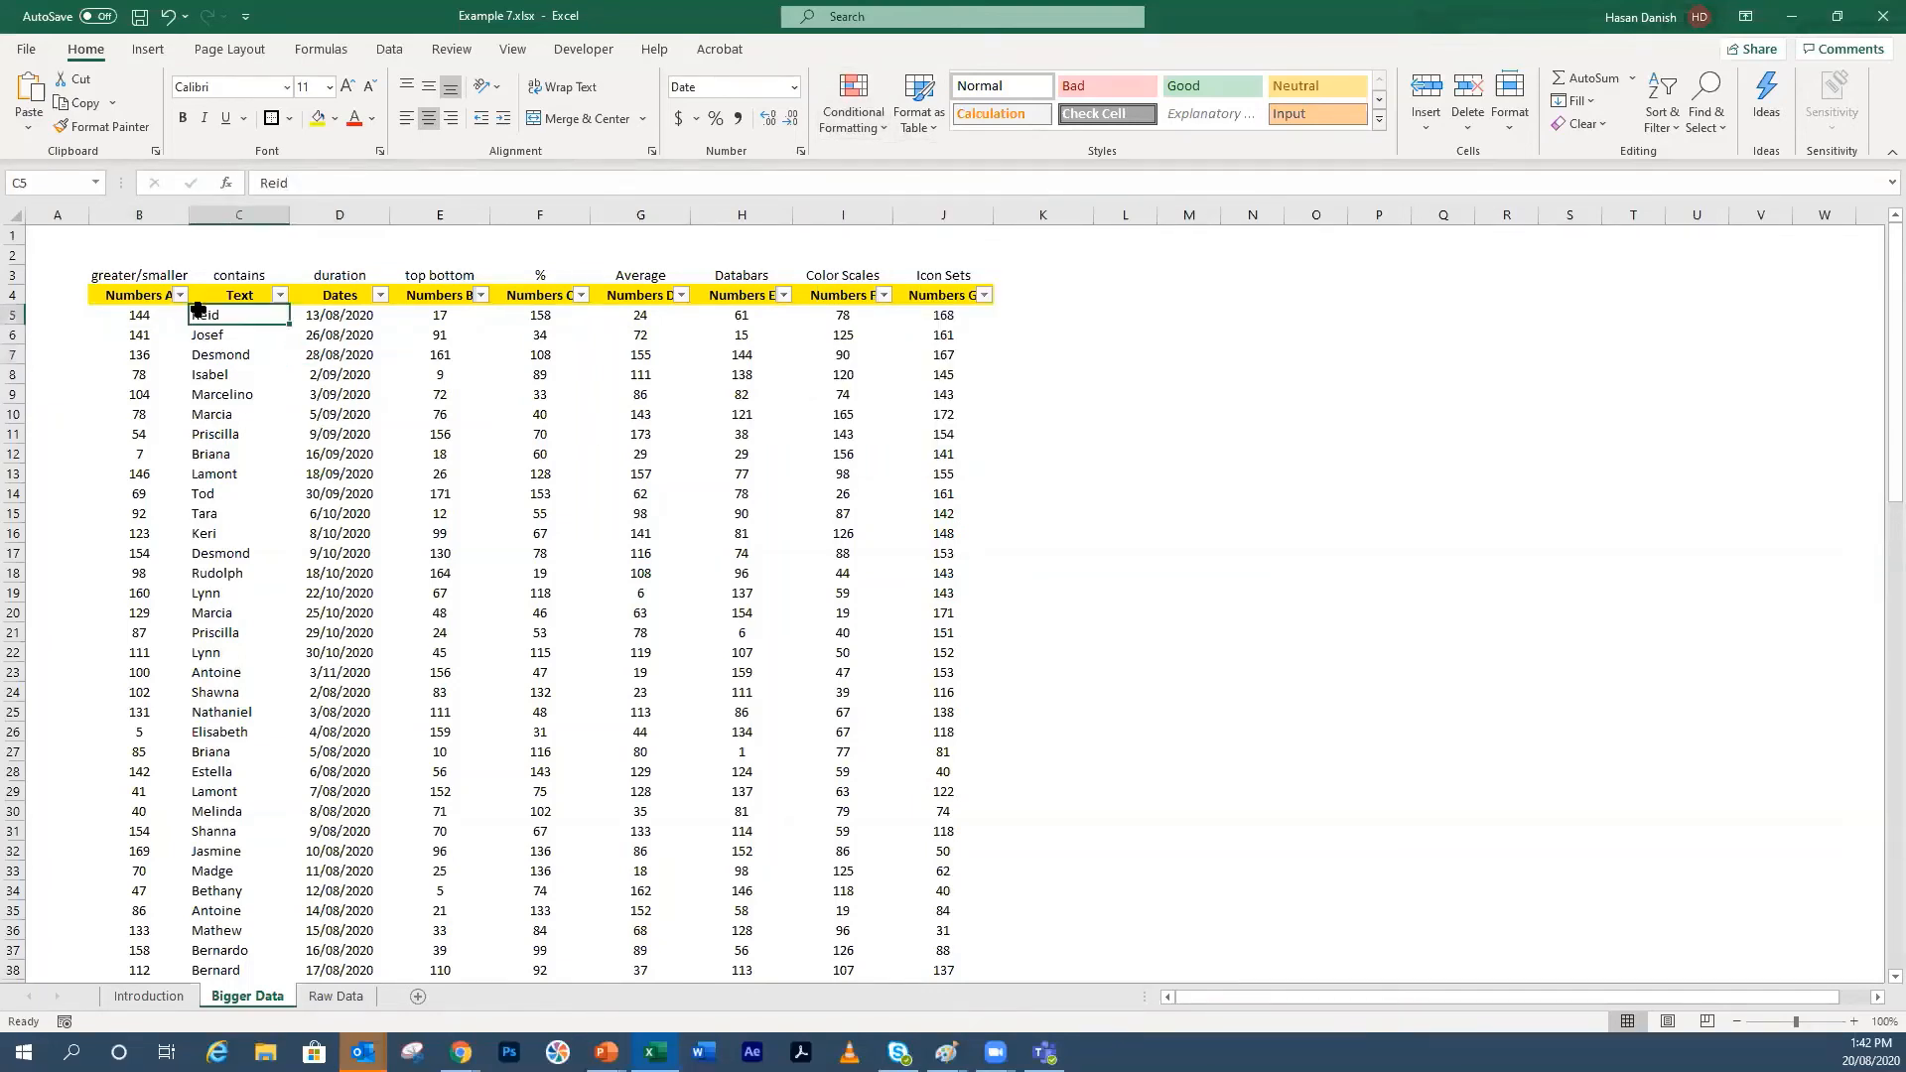
{"action": "left_click_drag", "start_coordinate": [150, 309], "coordinate": [944, 955]}
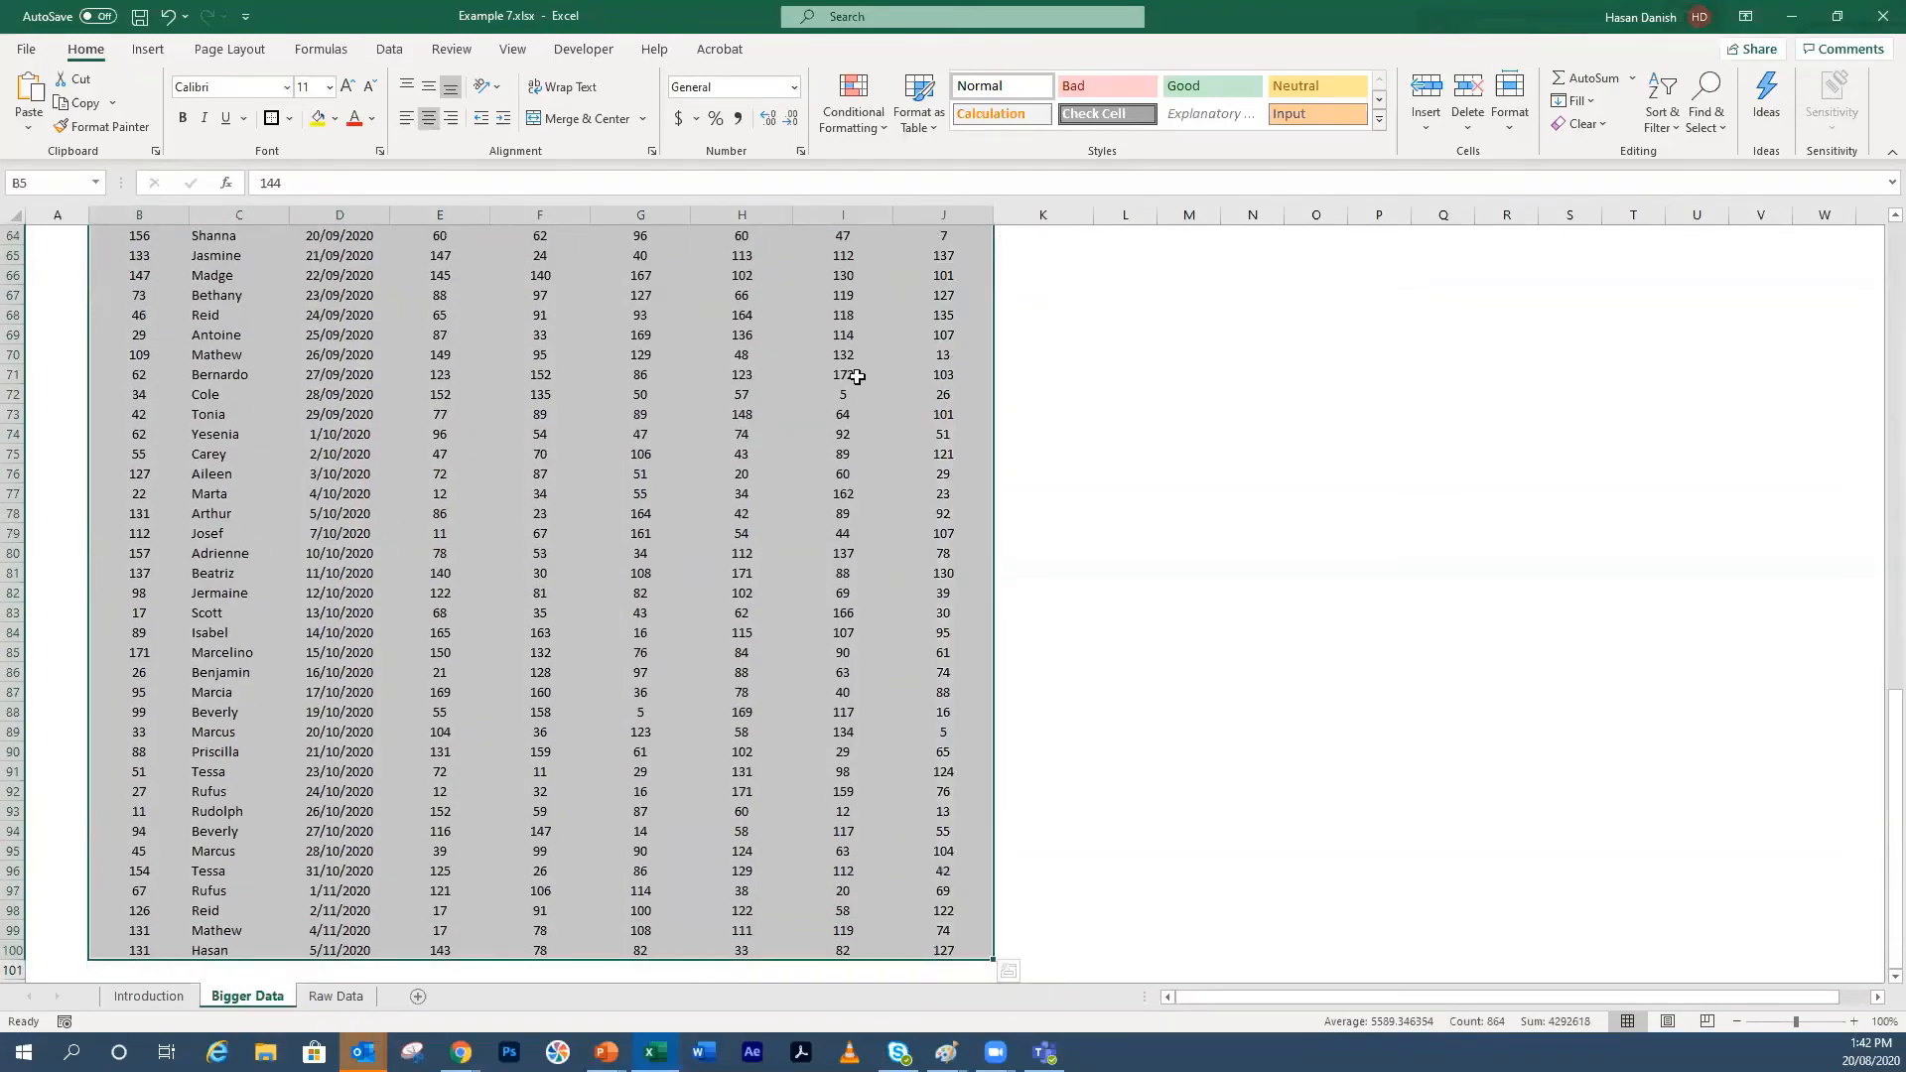
{"action": "left_click", "coordinate": [854, 111]}
{"action": "left_click", "coordinate": [941, 402]}
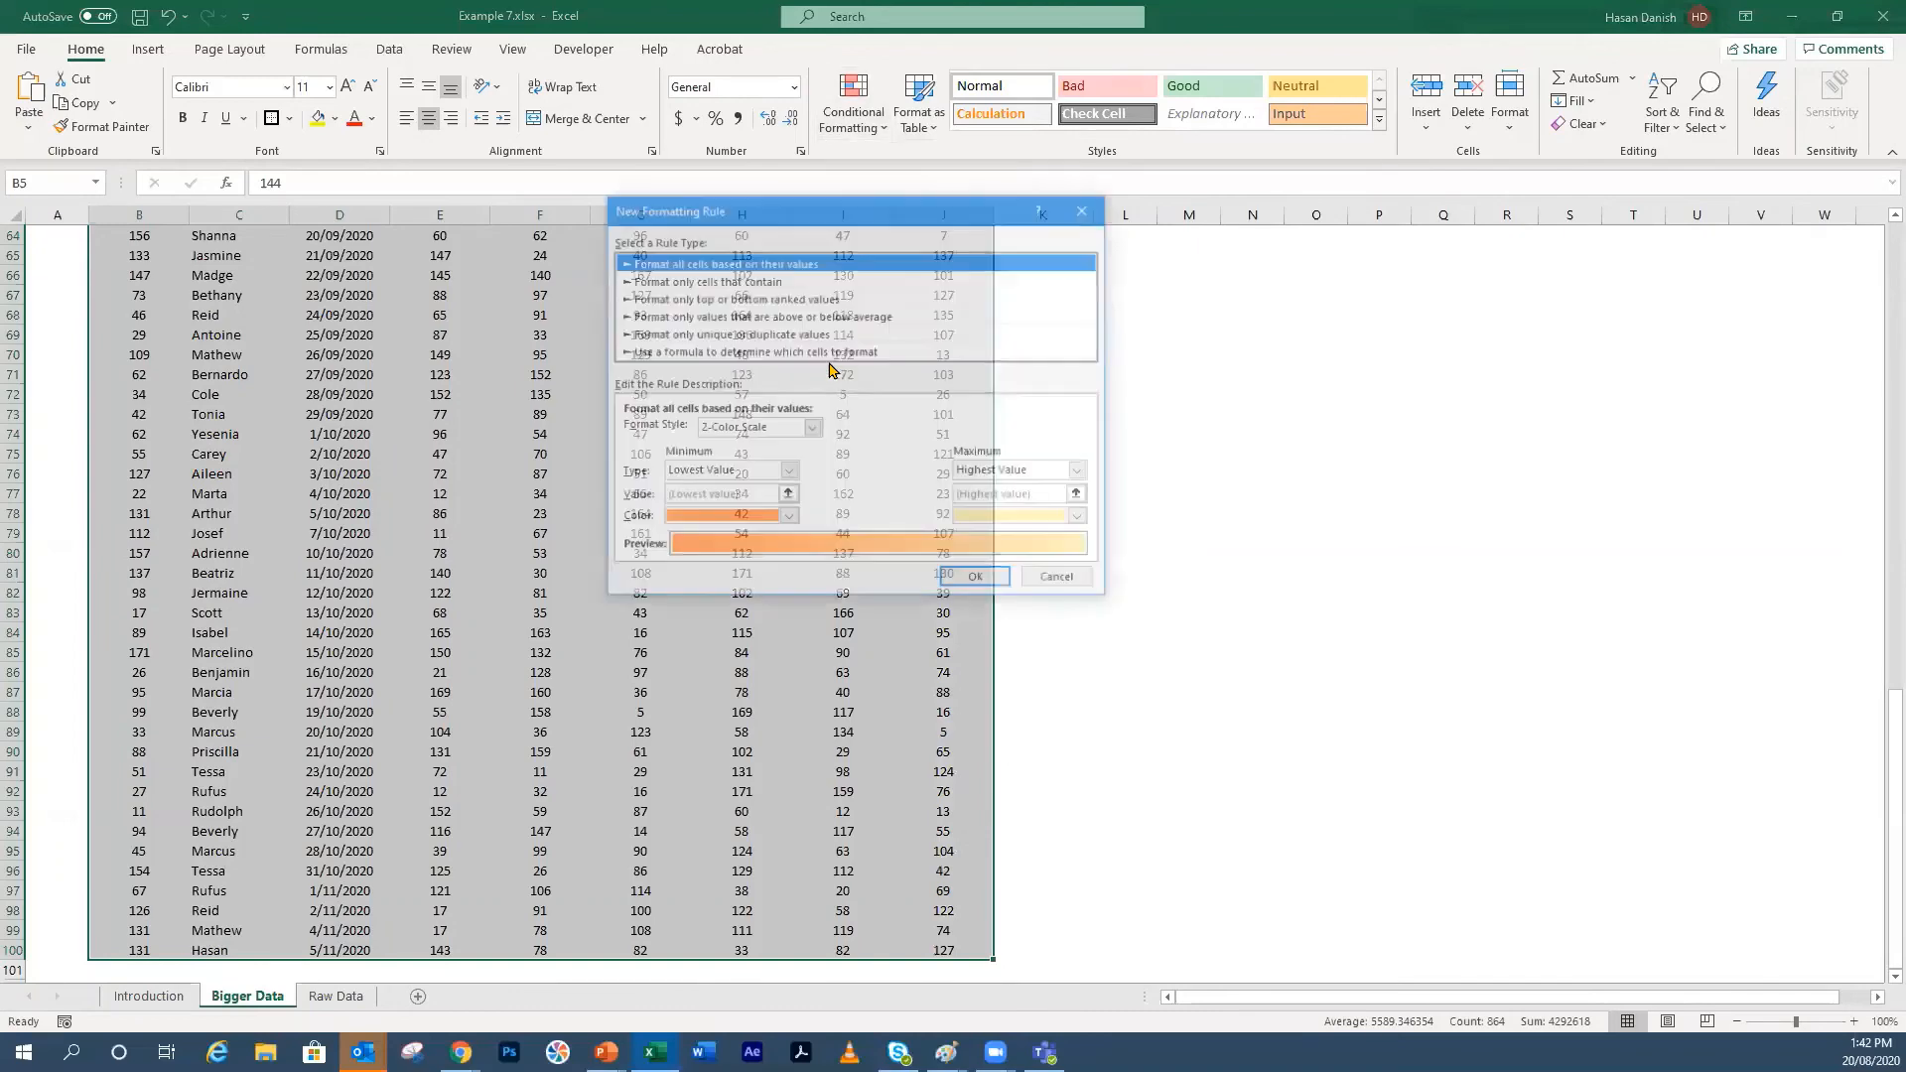
{"action": "left_click", "coordinate": [708, 354]}
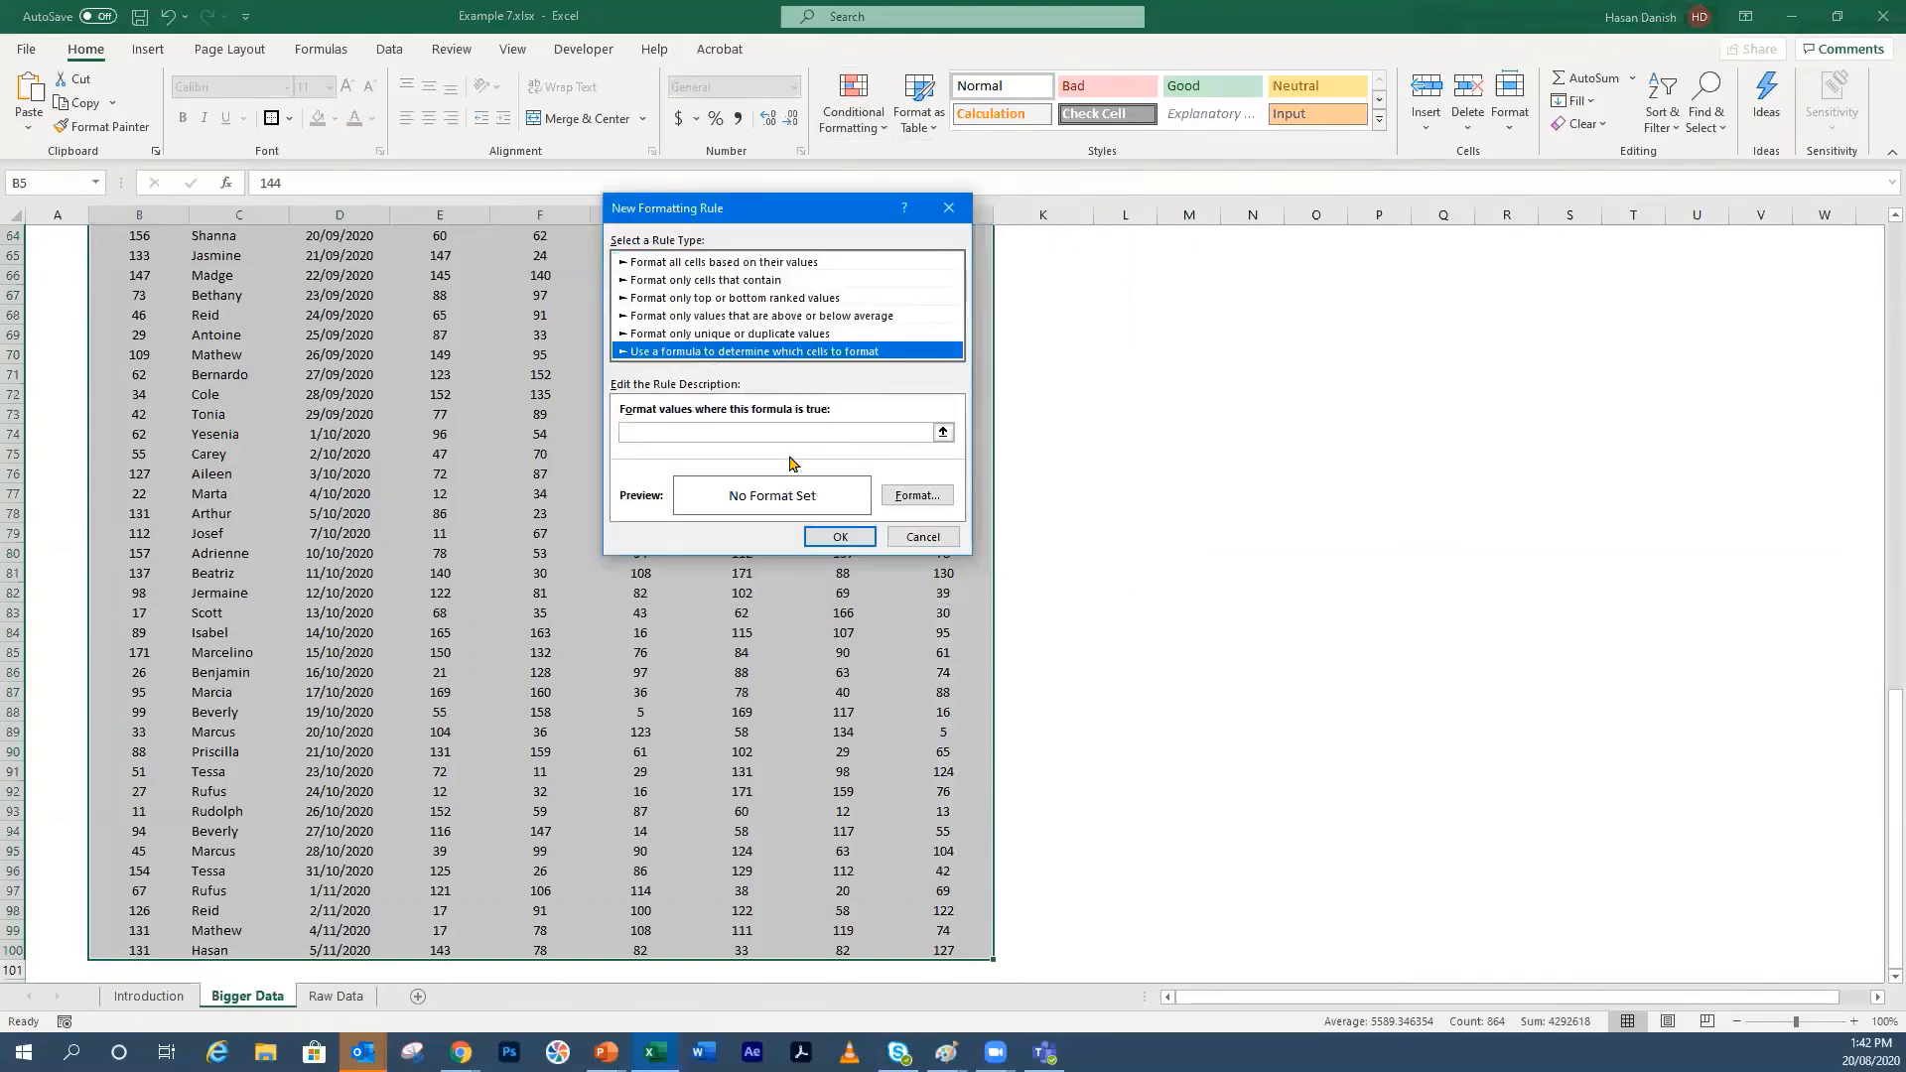
{"action": "left_click", "coordinate": [740, 432]}
{"action": "scroll", "coordinate": [440, 418], "scroll_direction": "up", "scroll_amount": 20}
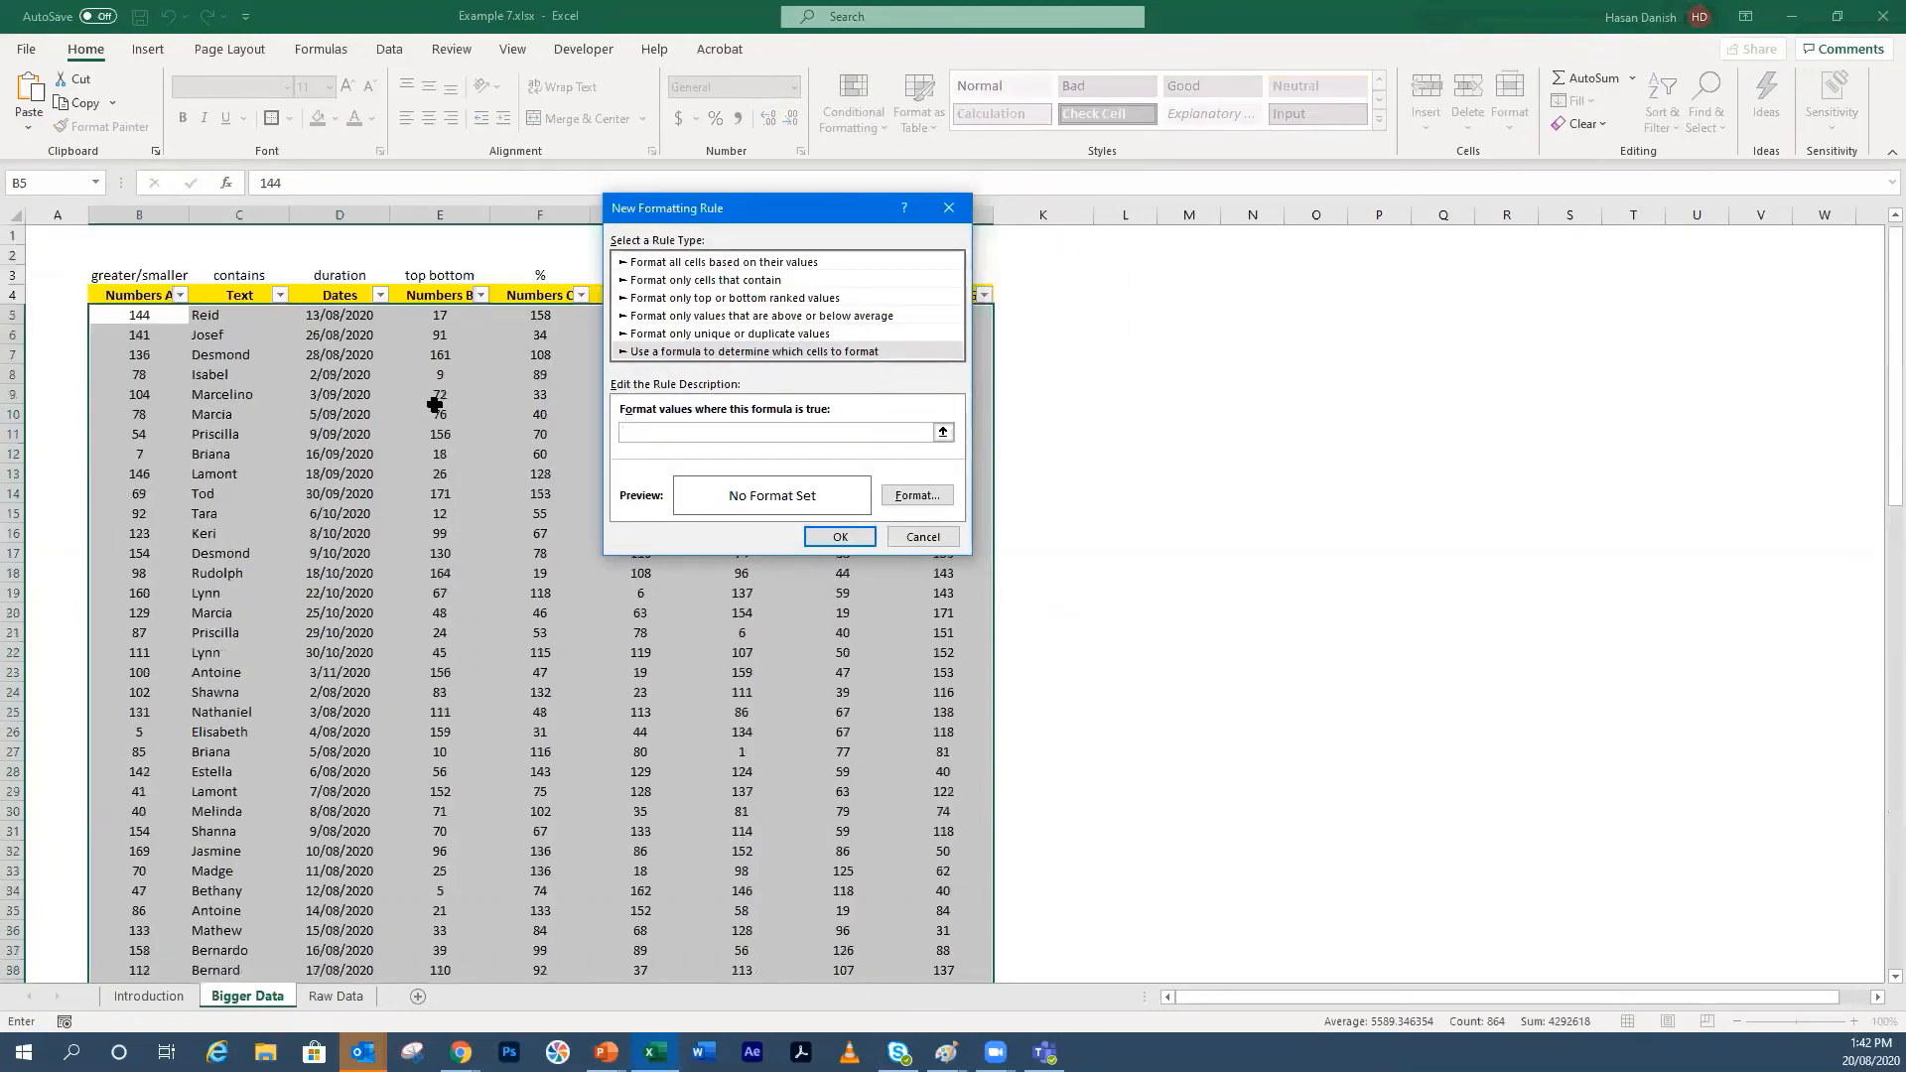
{"action": "left_click_drag", "start_coordinate": [257, 314], "coordinate": [267, 951]}
{"action": "left_click", "coordinate": [681, 432]}
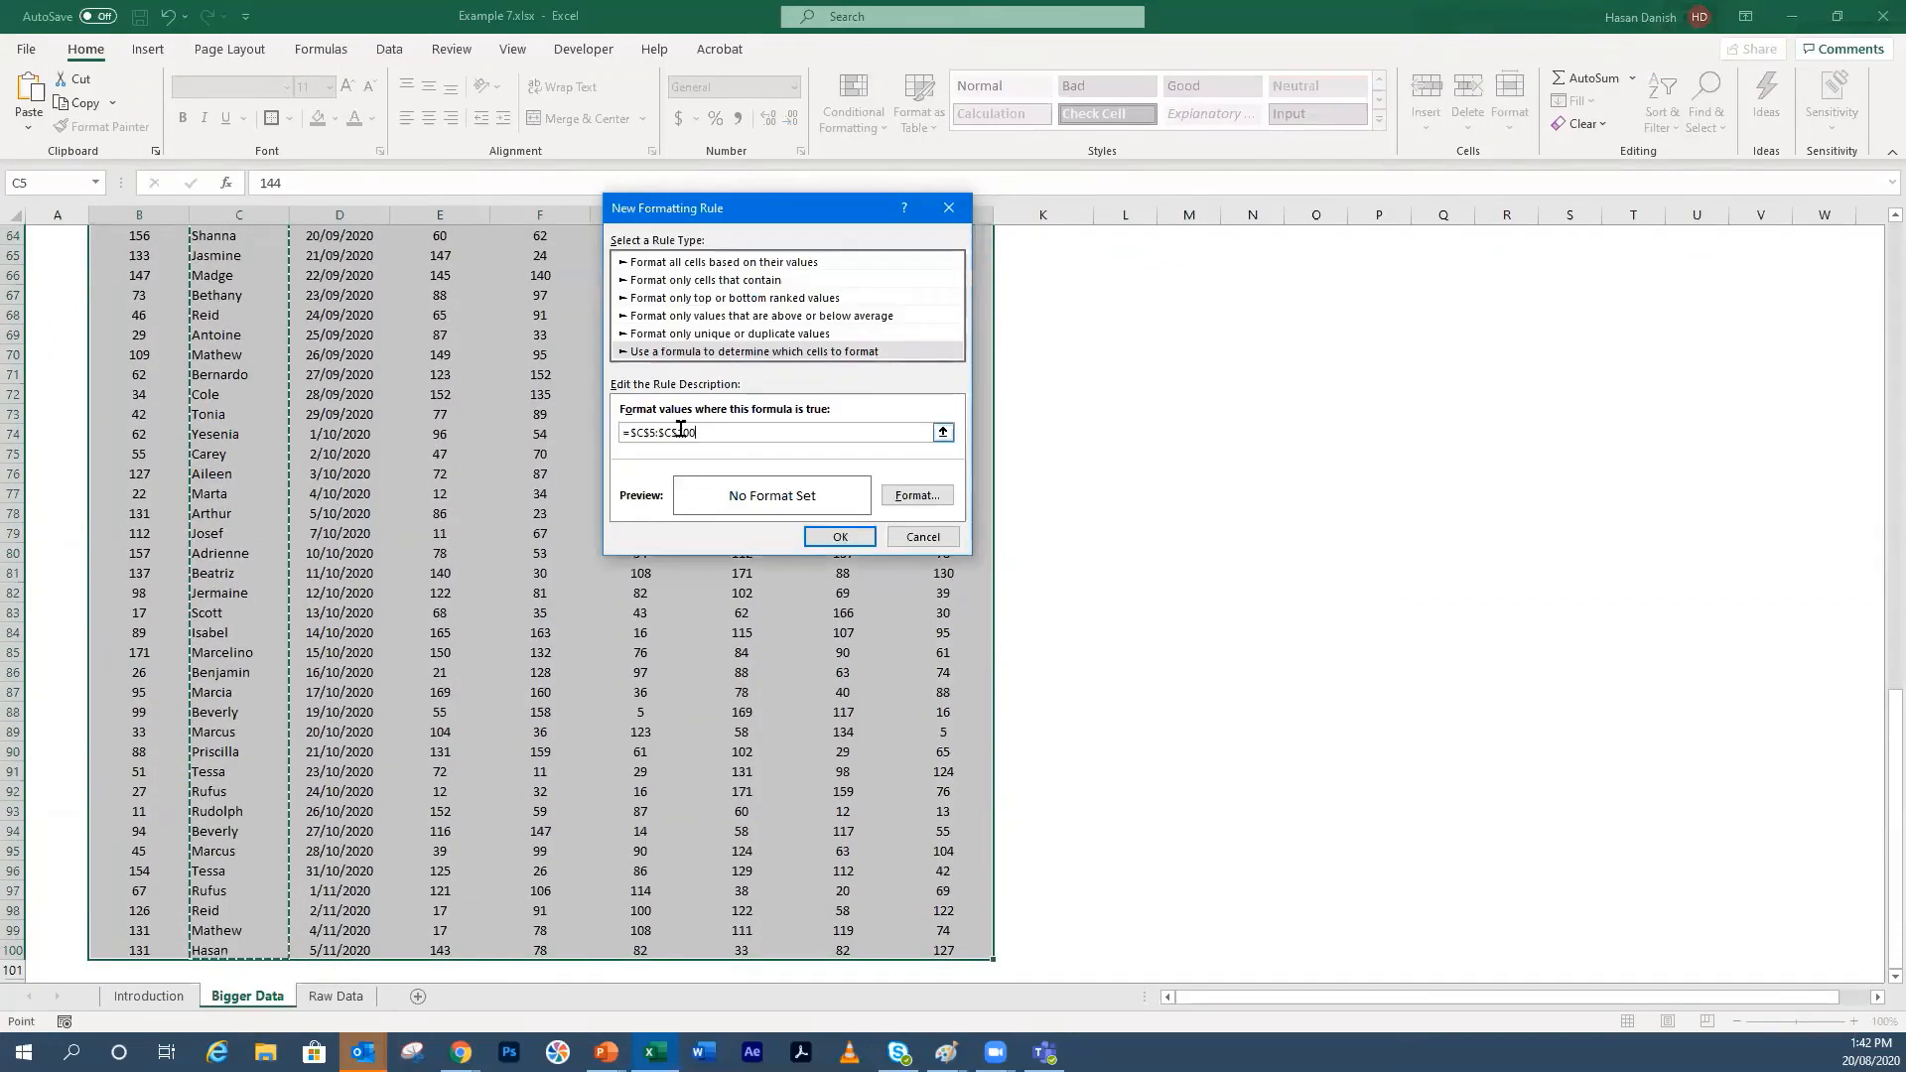
{"action": "key", "text": "Left"}
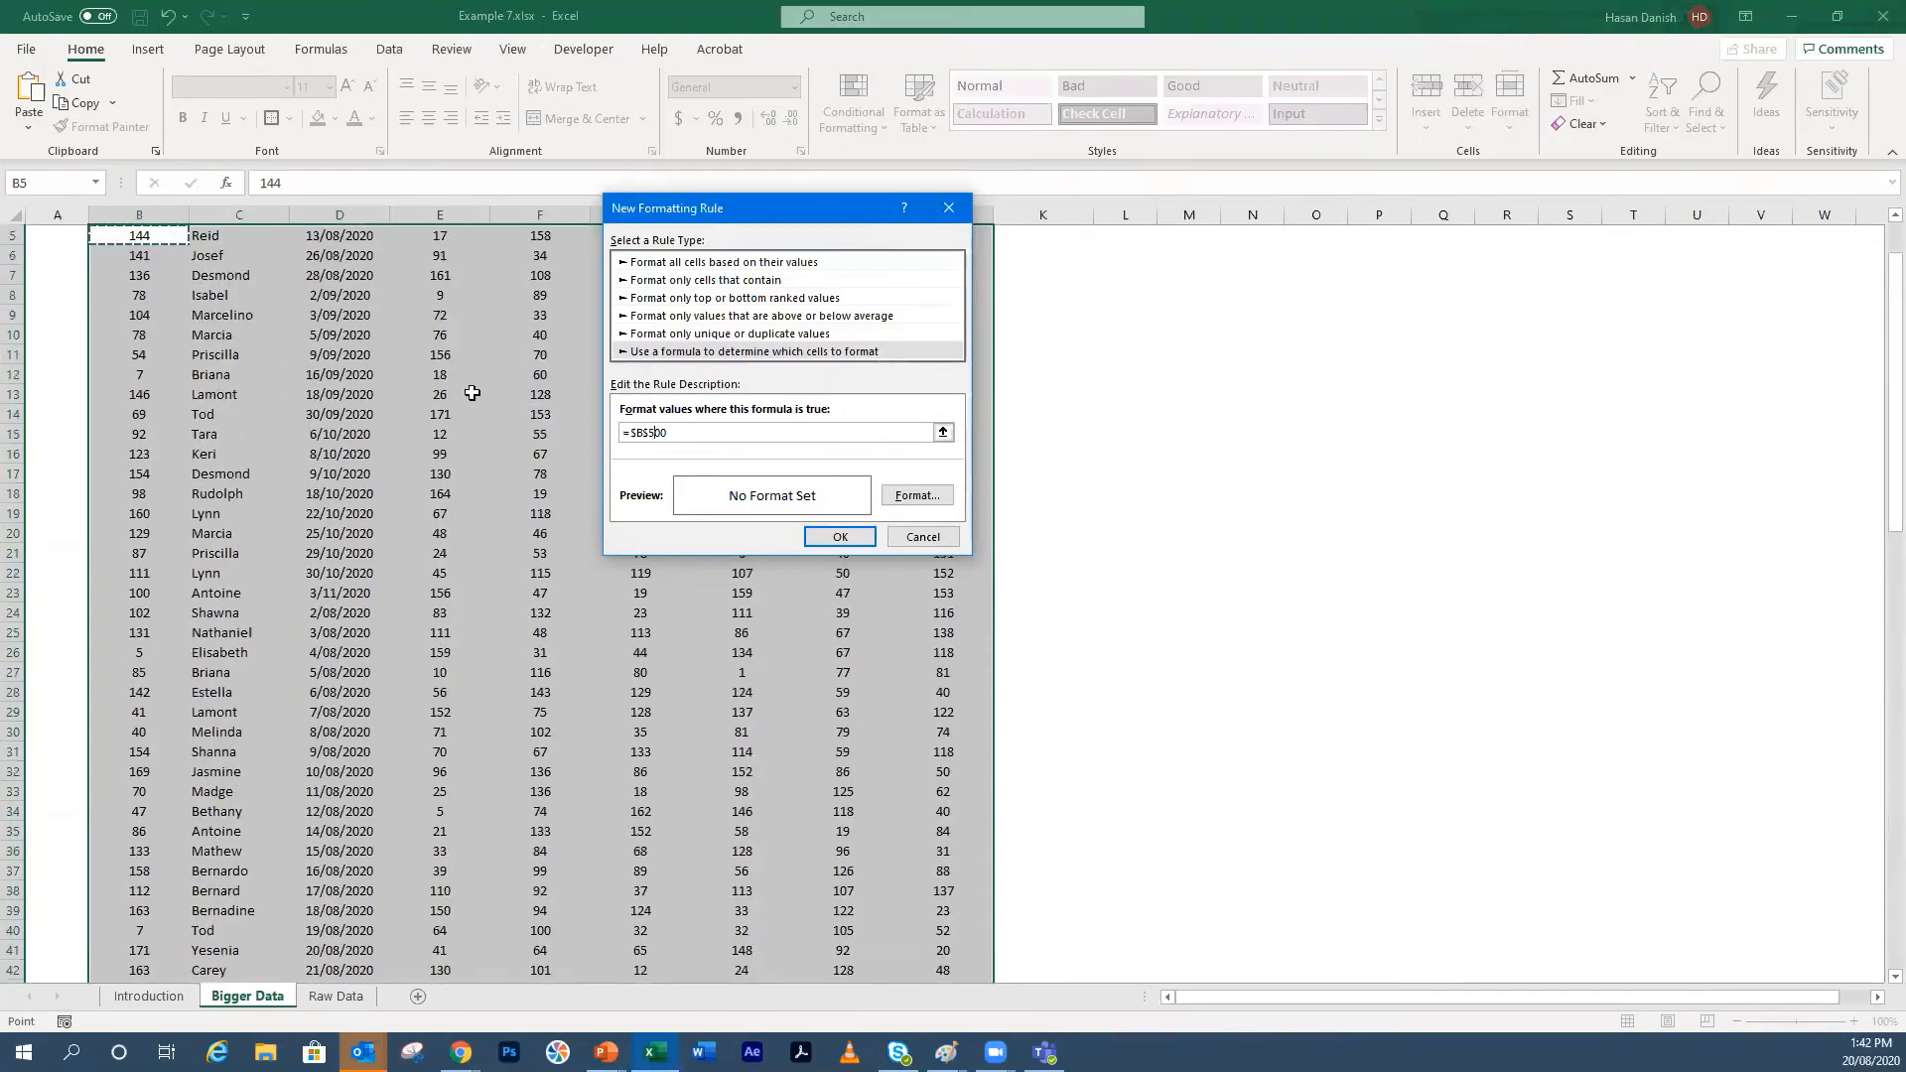
{"action": "left_click_drag", "start_coordinate": [274, 244], "coordinate": [205, 989]}
{"action": "key", "text": "Return"}
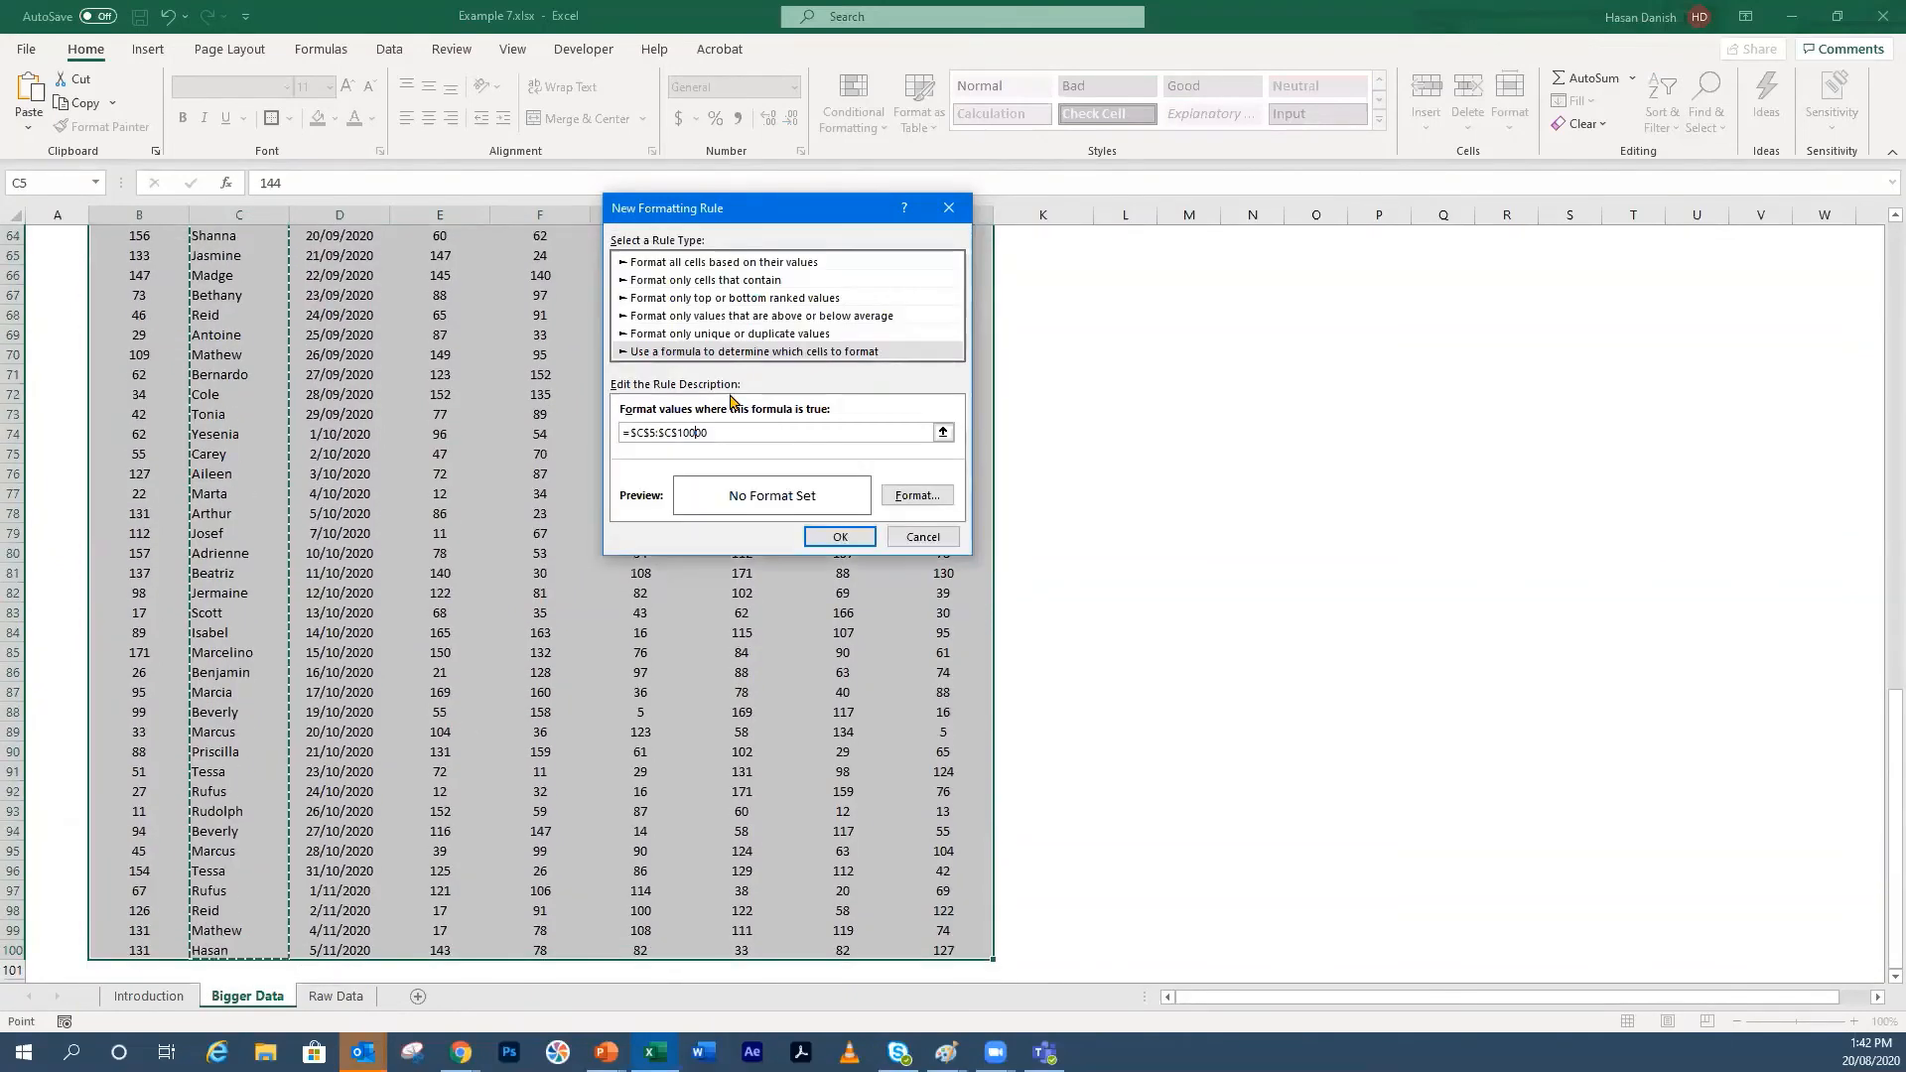
{"action": "left_click", "coordinate": [919, 536]}
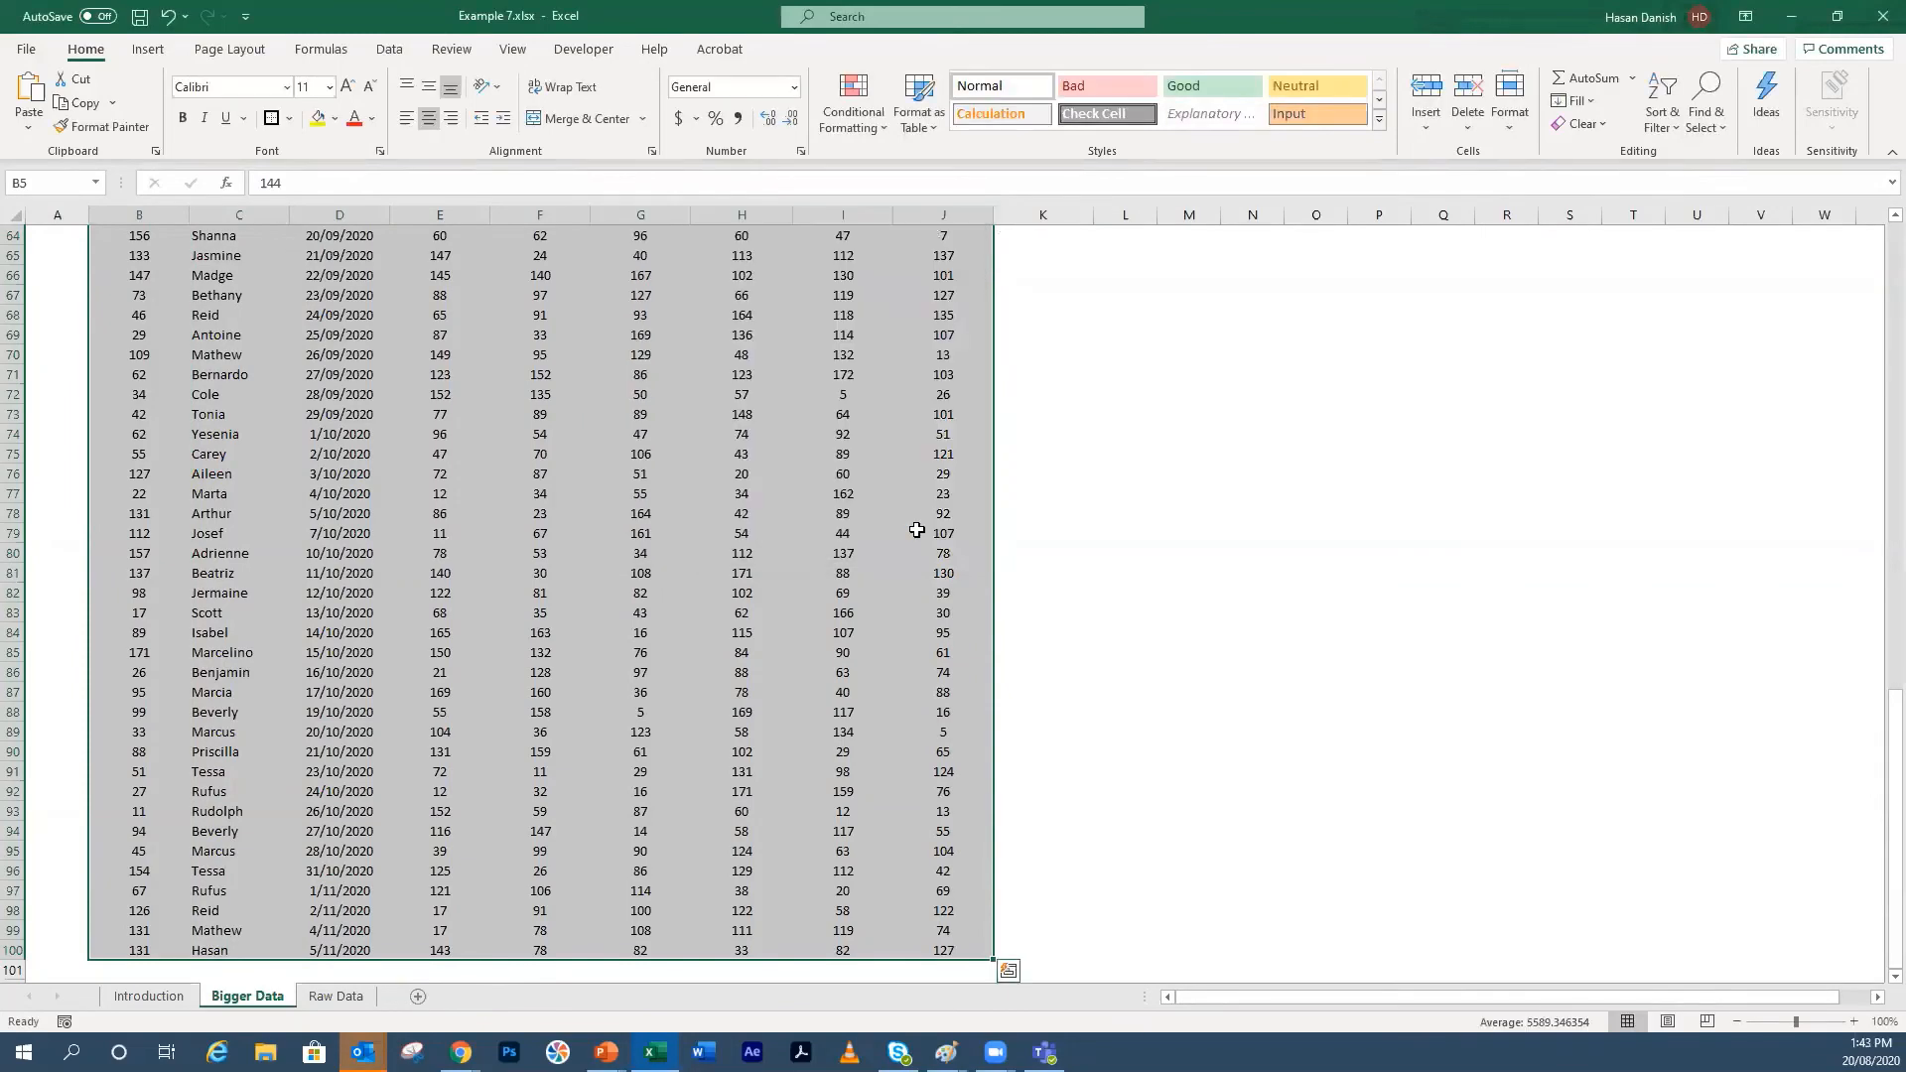
{"action": "left_click", "coordinate": [850, 117]}
{"action": "left_click", "coordinate": [884, 399]}
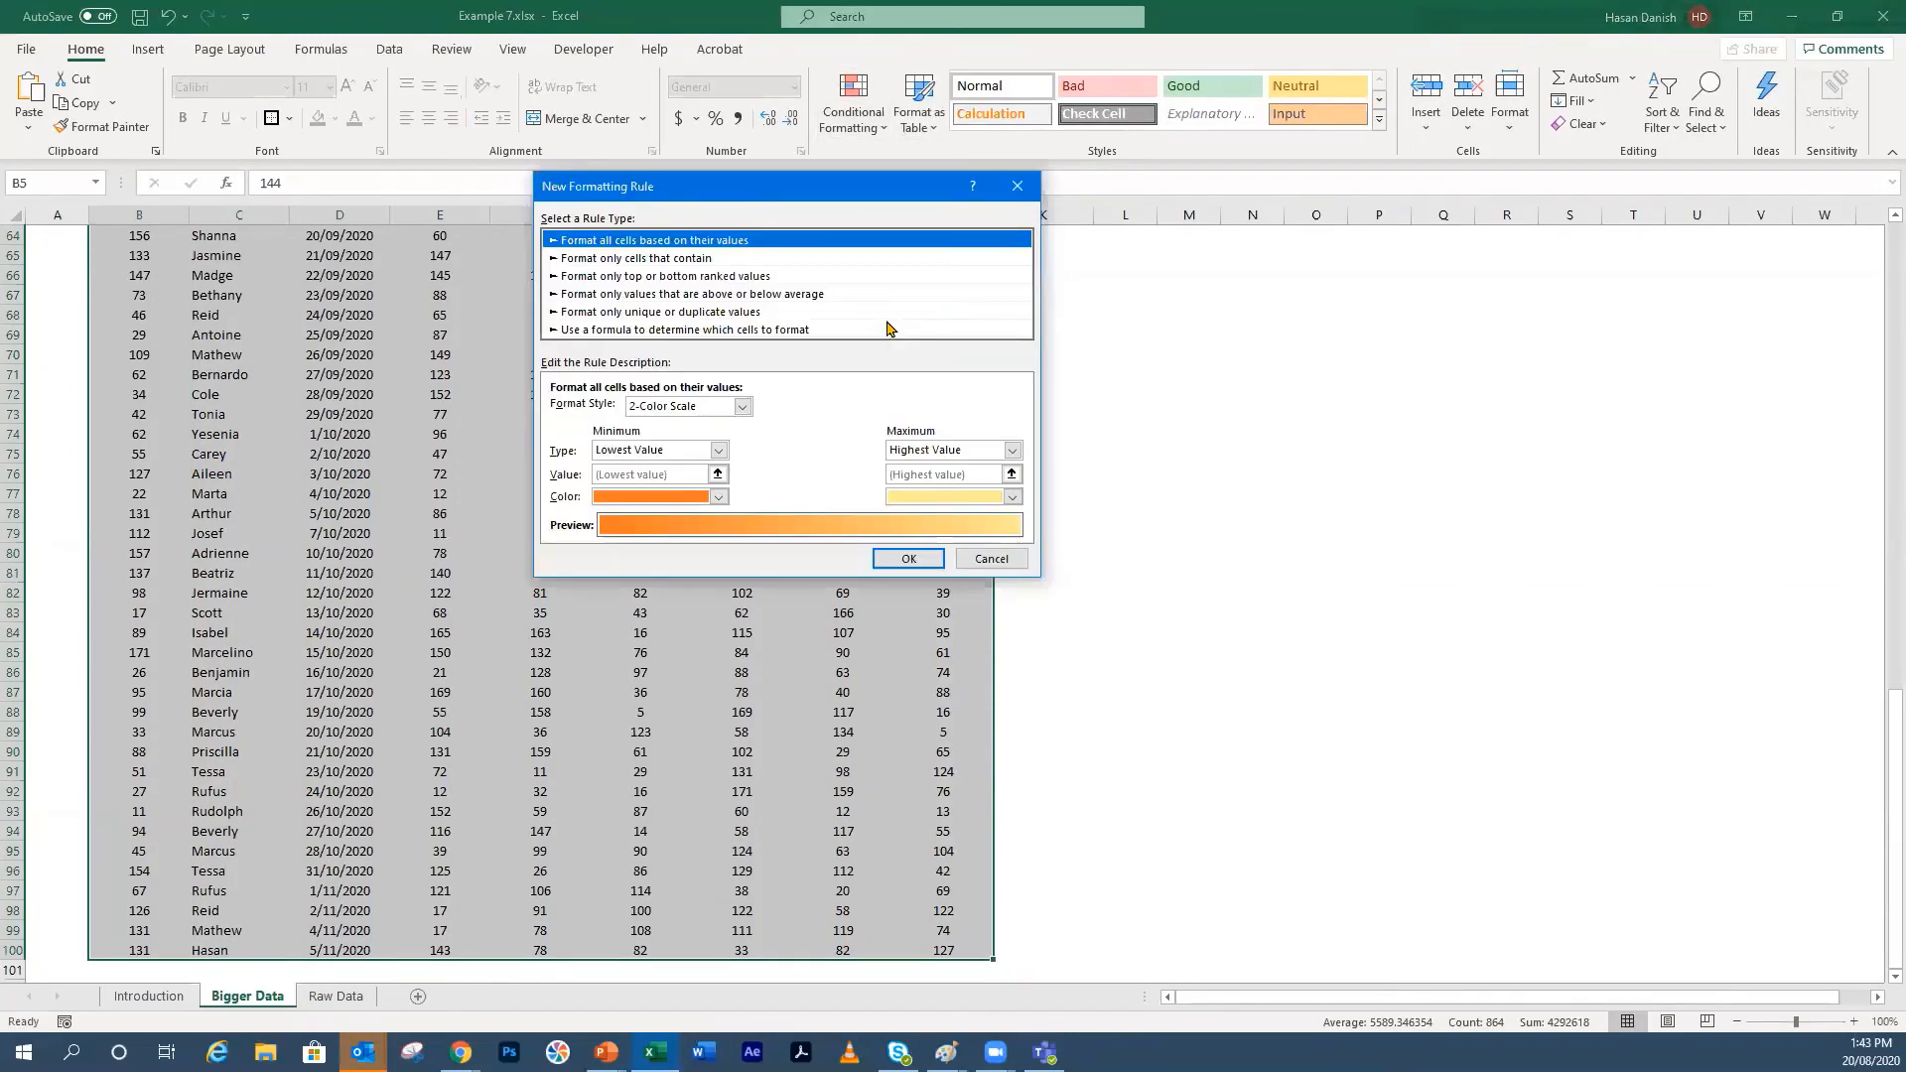
{"action": "left_click", "coordinate": [889, 329]}
{"action": "left_click", "coordinate": [643, 410]}
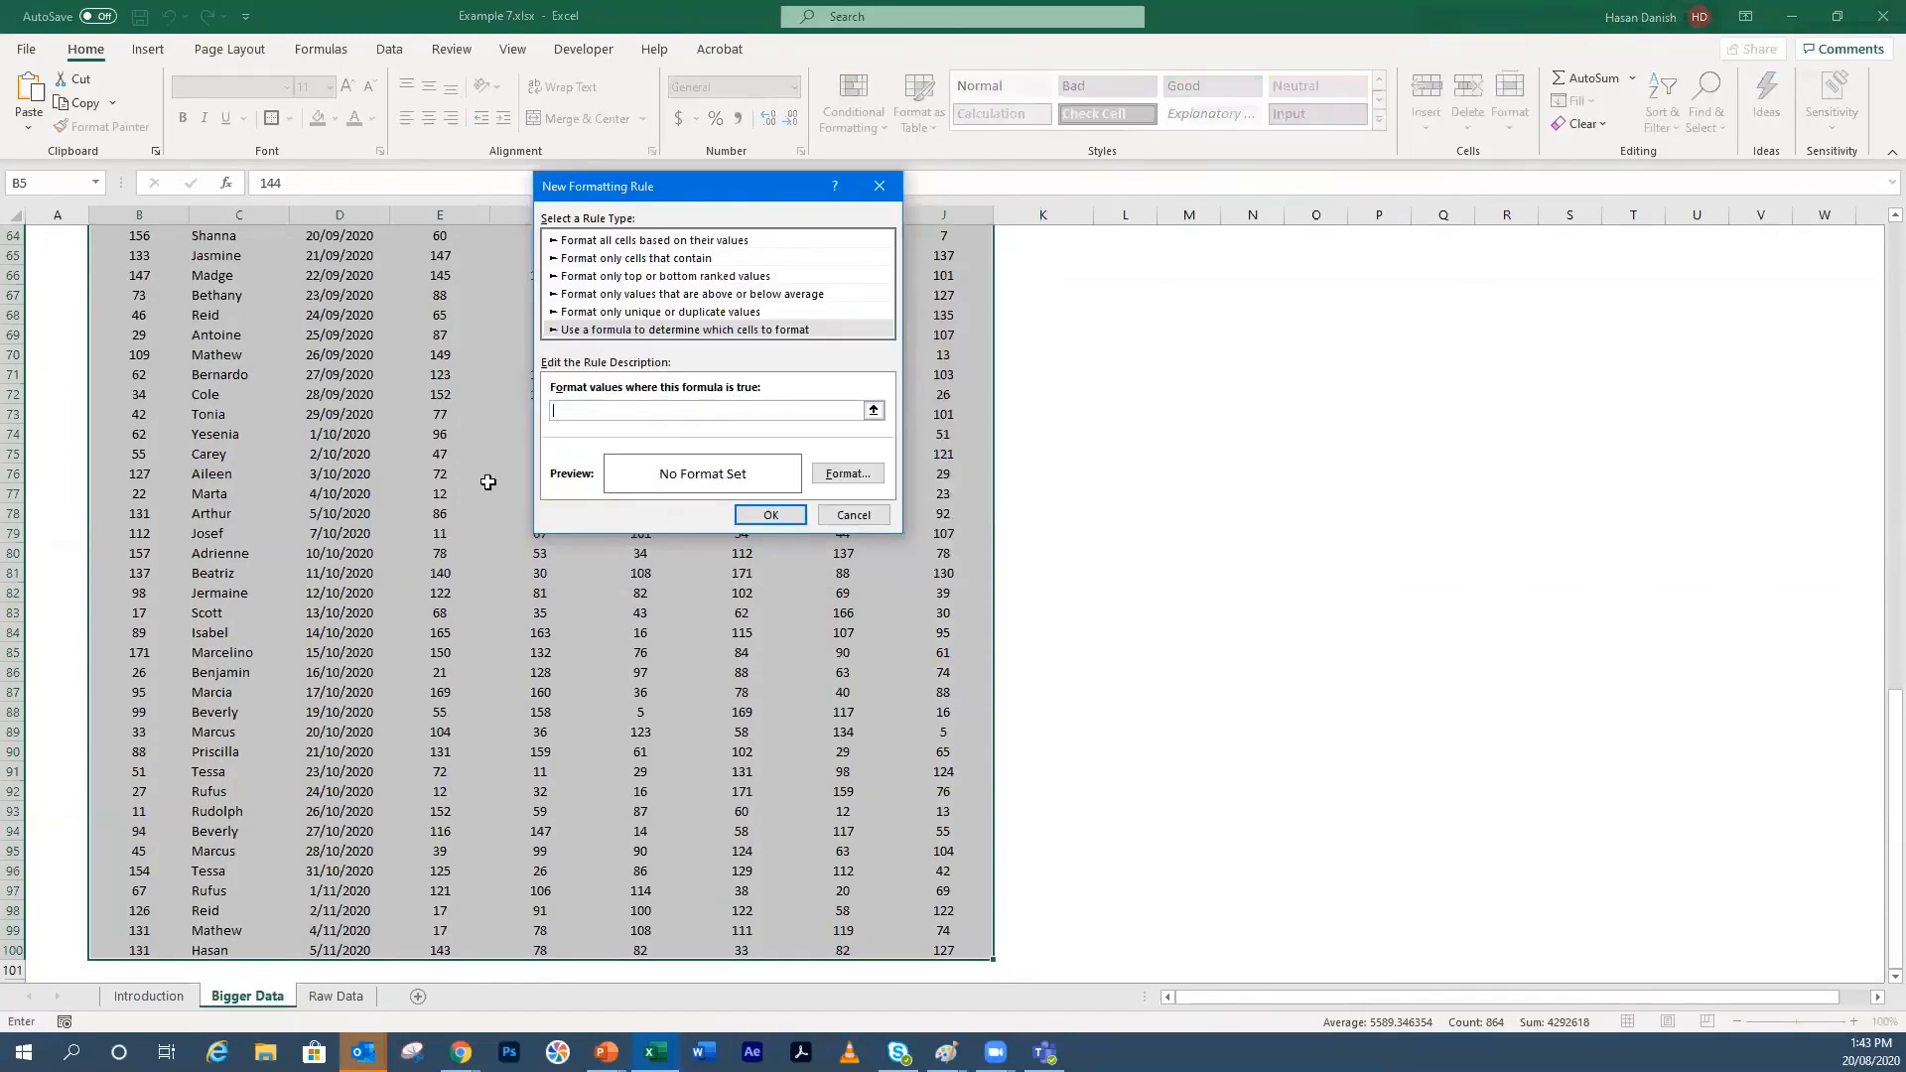
{"action": "left_click_drag", "start_coordinate": [228, 948], "coordinate": [205, 298]}
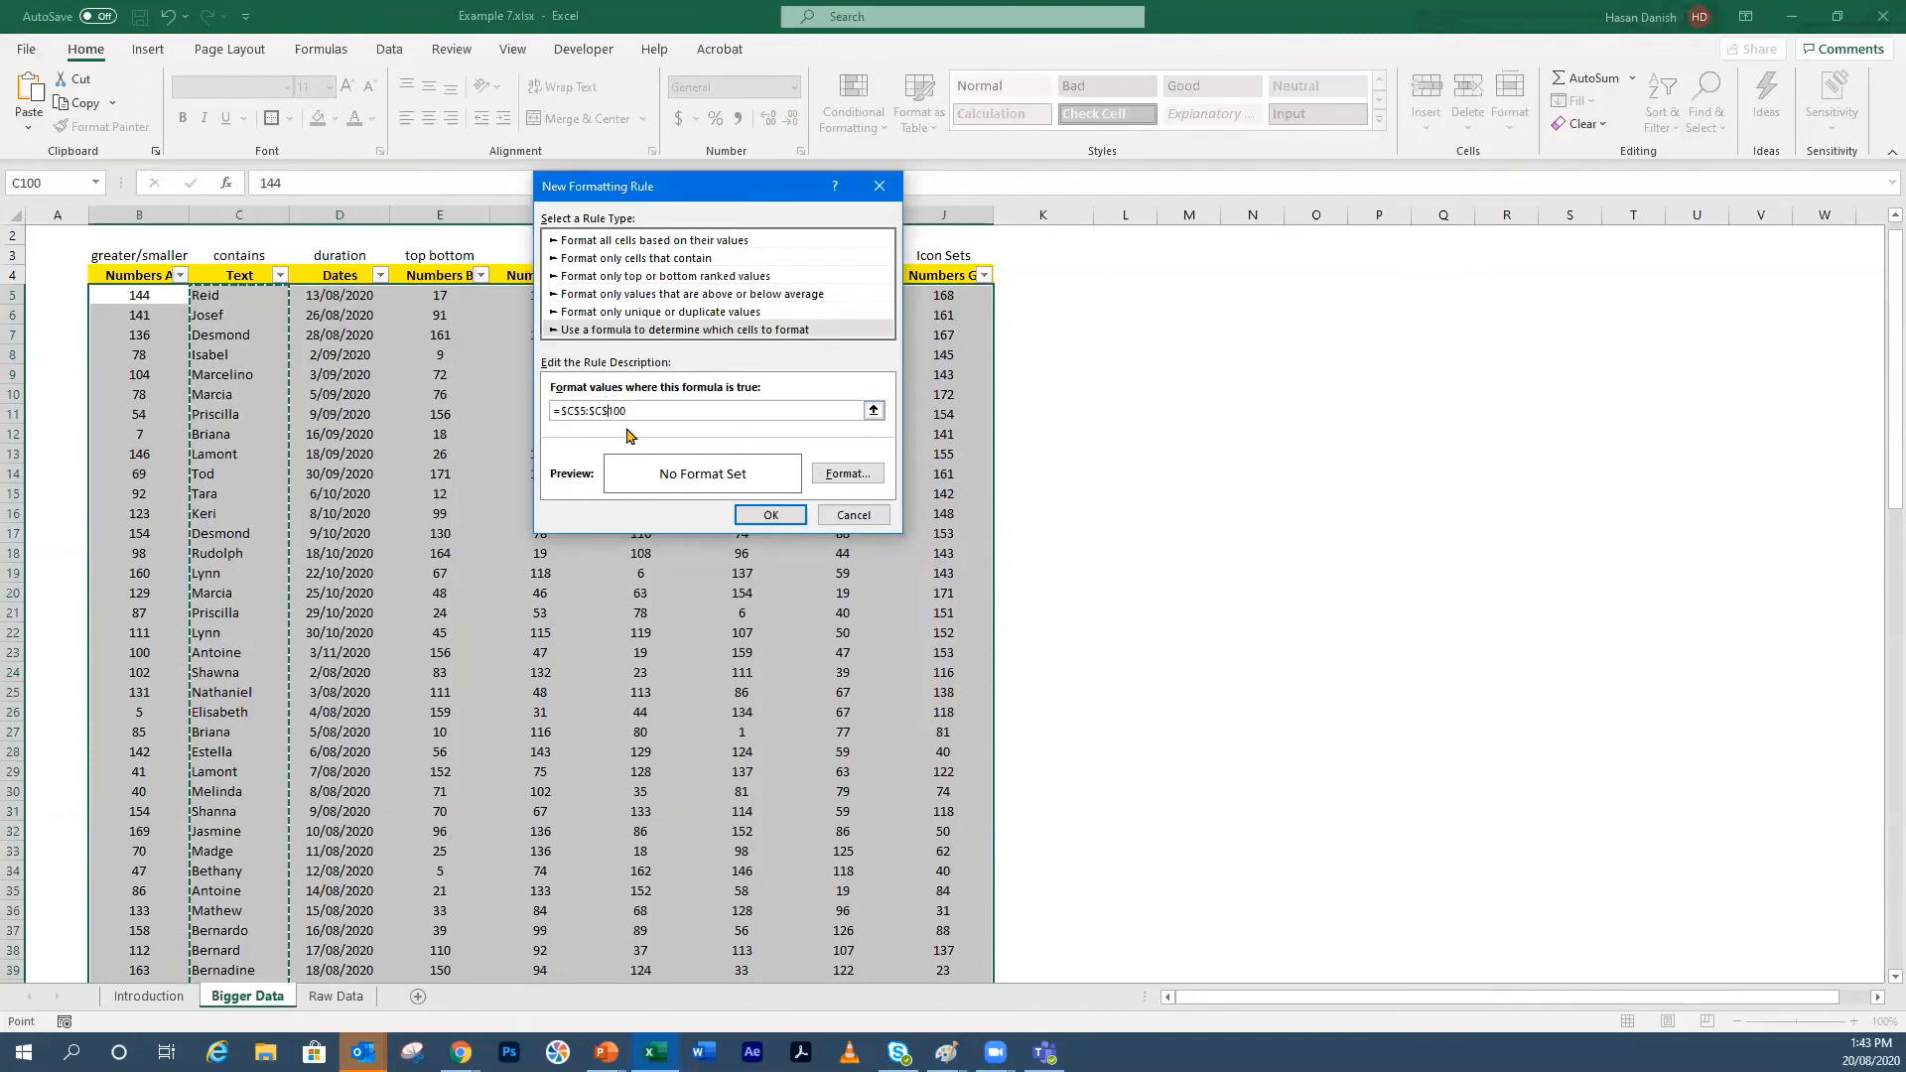
{"action": "key", "text": "F4"}
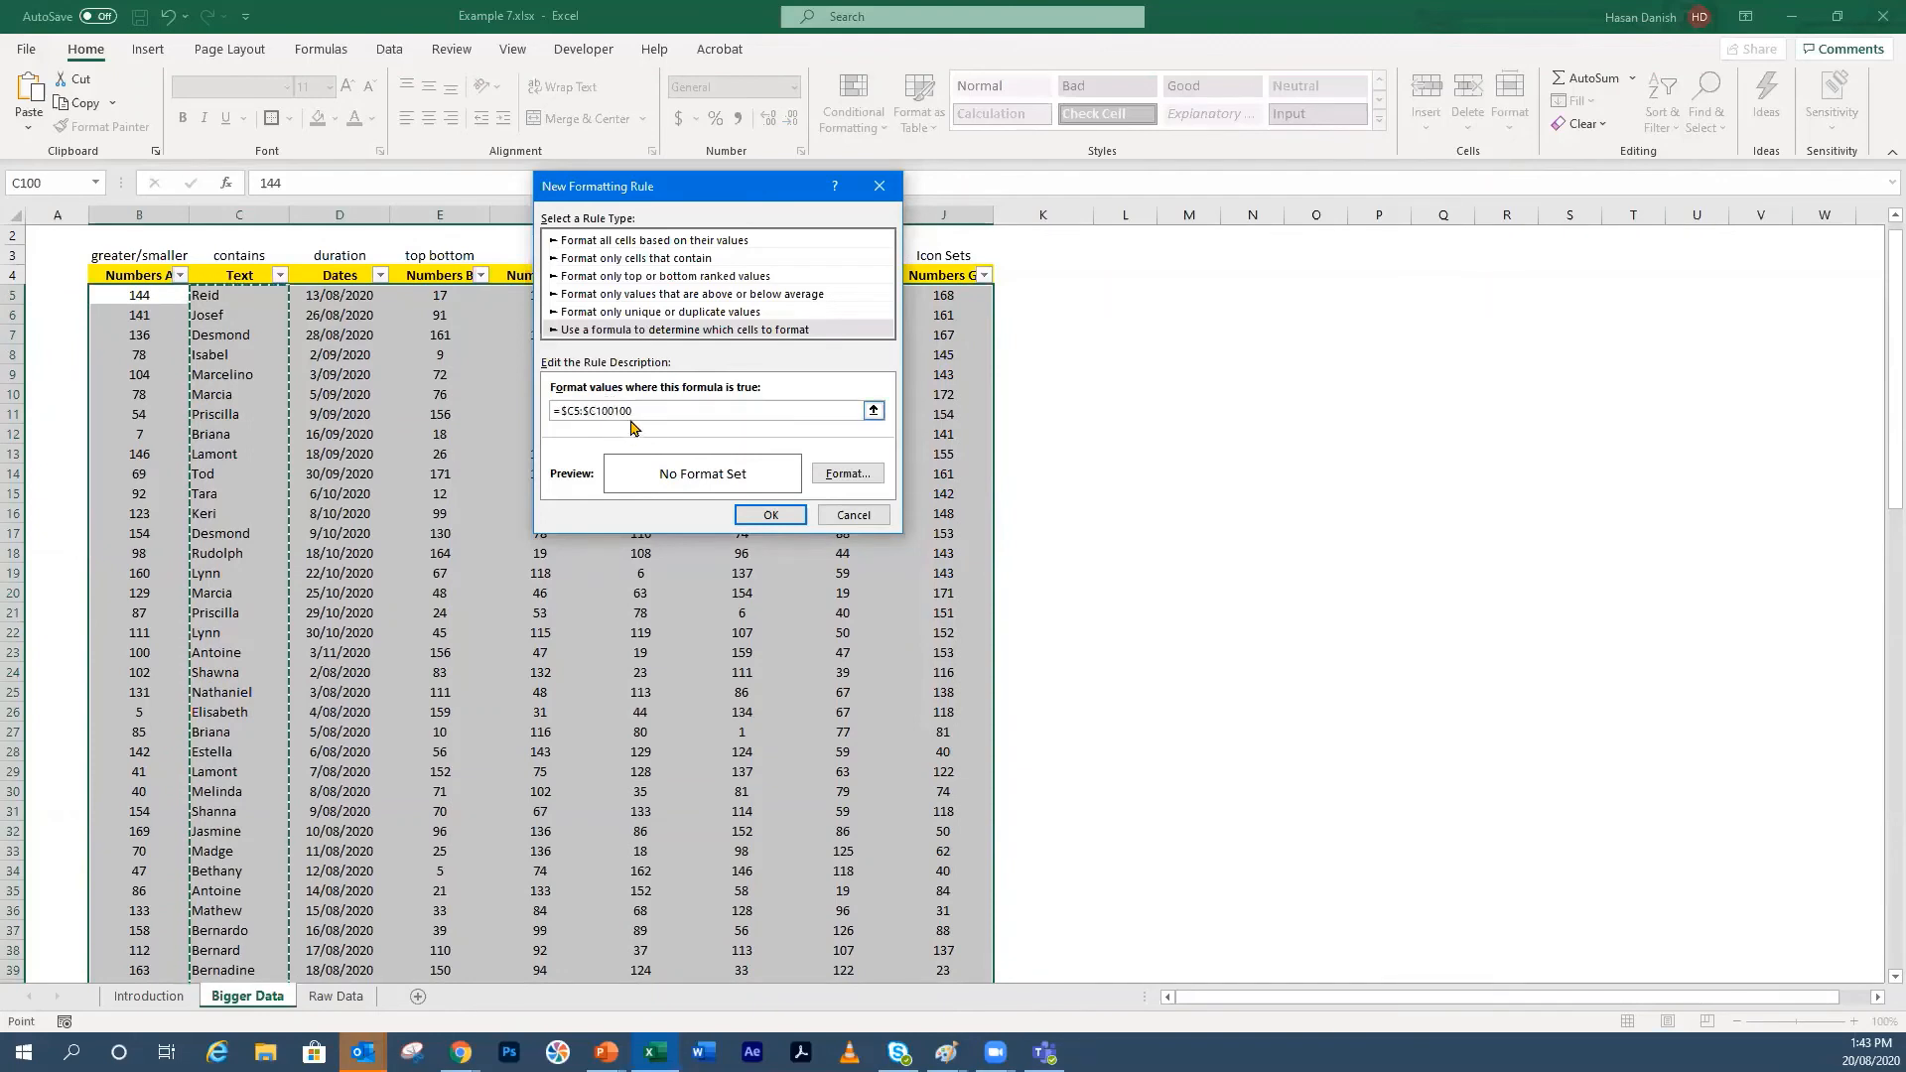
{"action": "key", "text": "F4"}
{"action": "key", "text": "F4"}
{"action": "key", "text": "F4"}
{"action": "key", "text": "ctrl+z"}
{"action": "key", "text": "ctrl+z"}
{"action": "key", "text": "ctrl+z"}
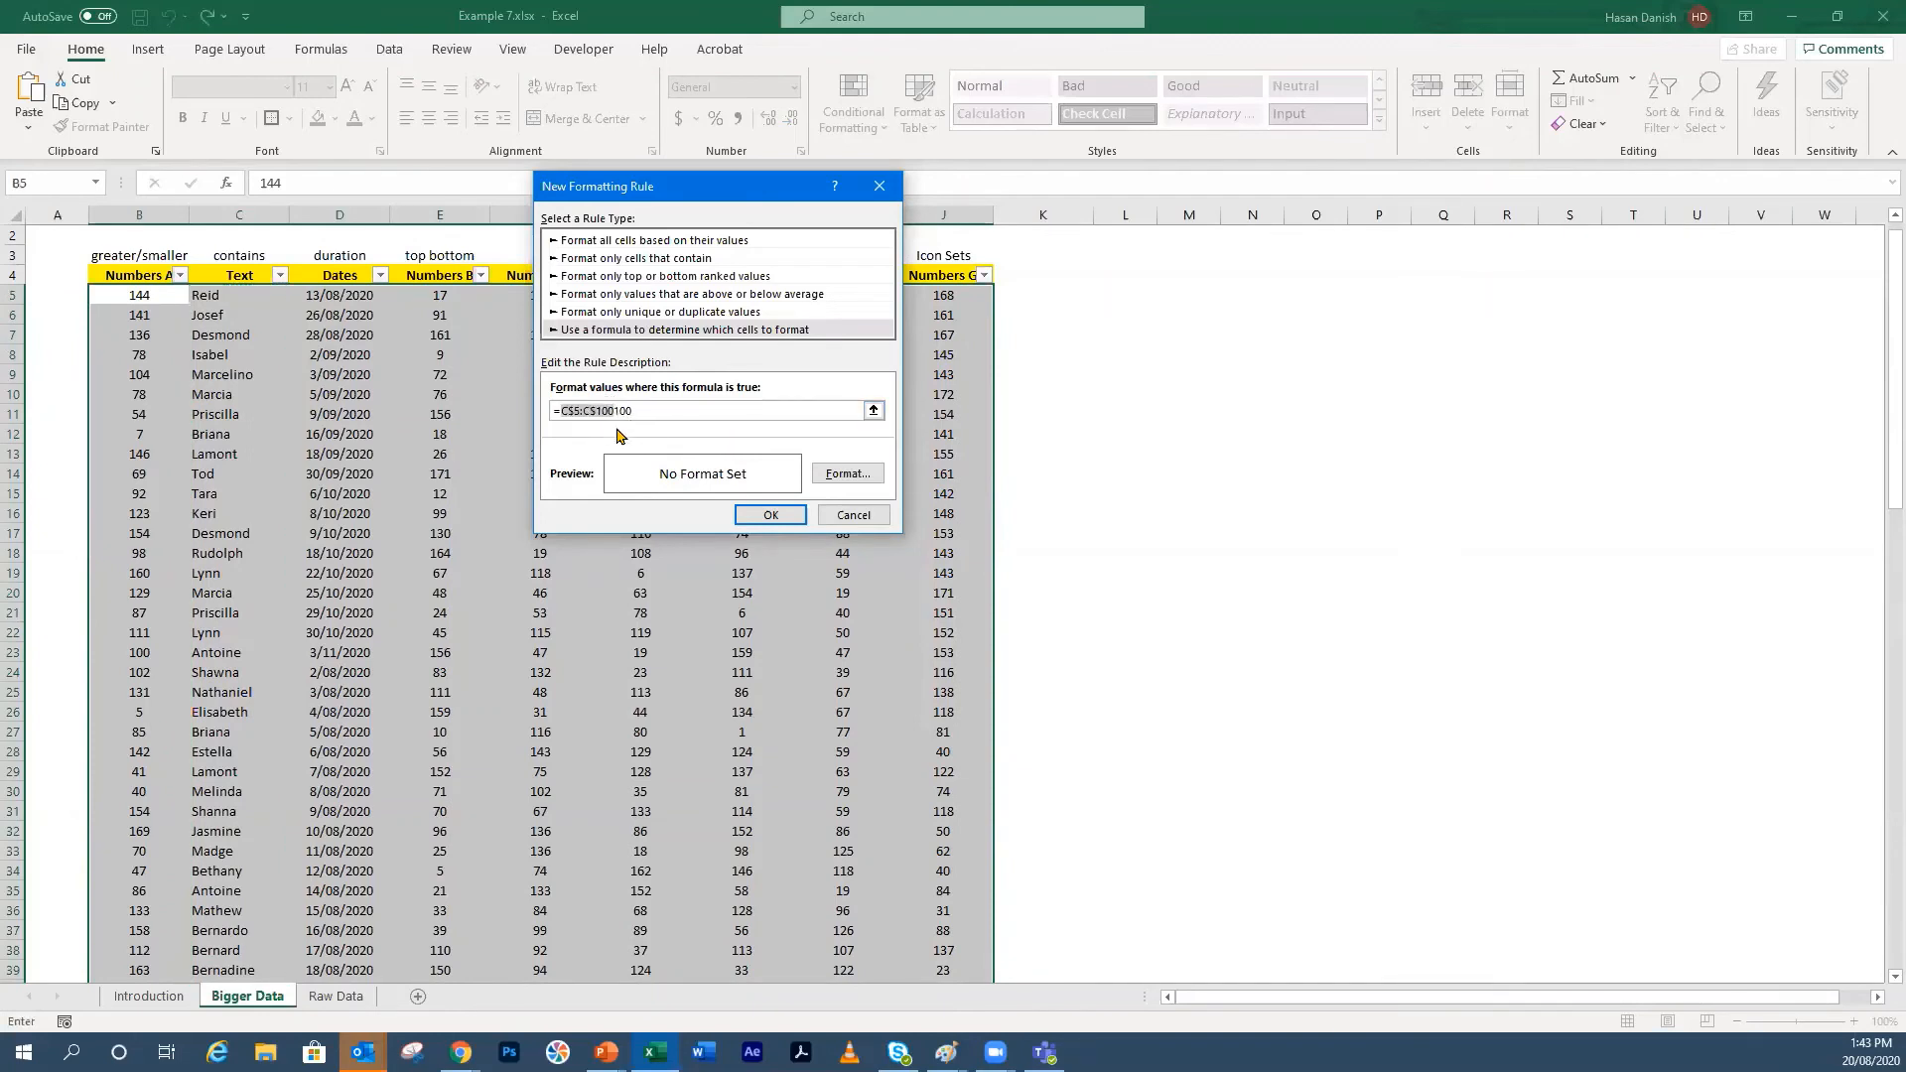
{"action": "left_click", "coordinate": [651, 408]}
{"action": "key", "text": "BackSpace"}
{"action": "key", "text": "BackSpace"}
{"action": "key", "text": "BackSpace"}
{"action": "key", "text": "BackSpace"}
{"action": "key", "text": "BackSpace"}
{"action": "key", "text": "BackSpace"}
{"action": "key", "text": "BackSpace"}
{"action": "key", "text": "BackSpace"}
{"action": "left_click", "coordinate": [854, 515]}
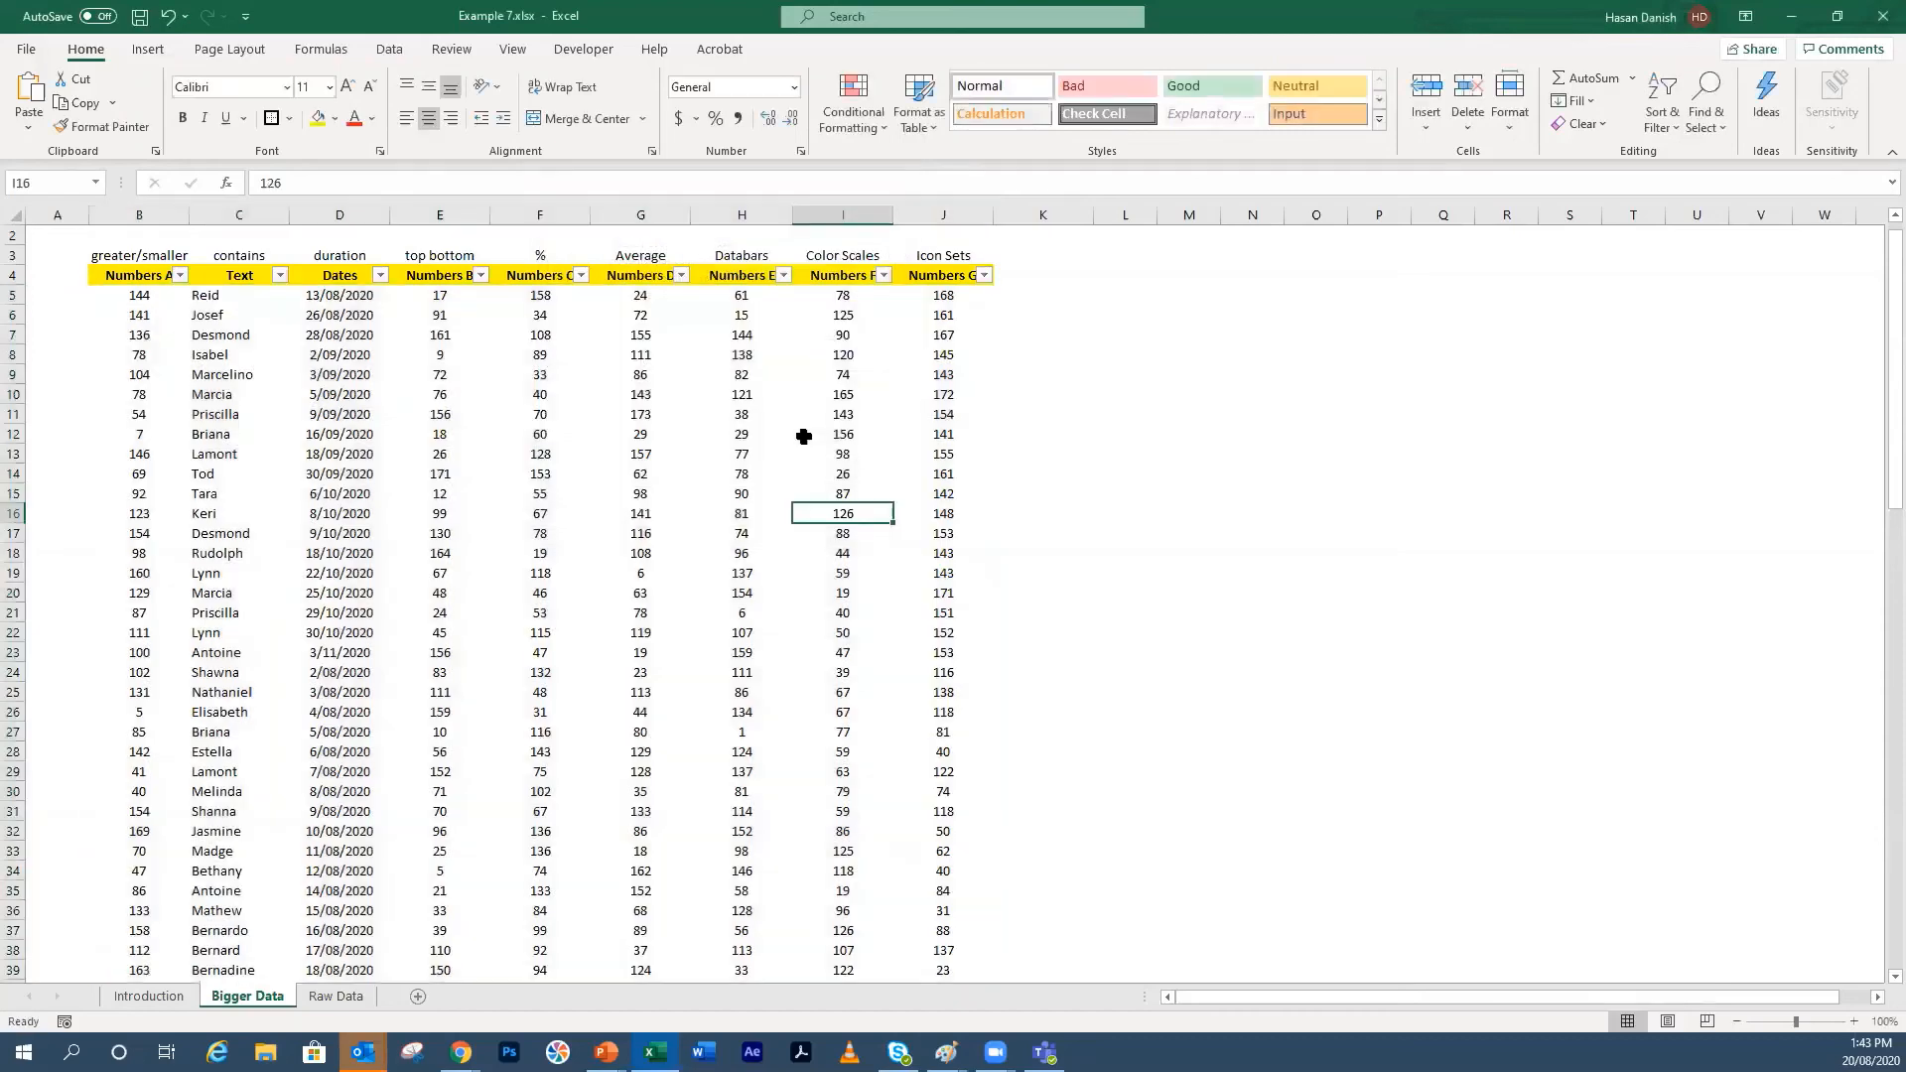
{"action": "left_click_drag", "start_coordinate": [244, 295], "coordinate": [239, 970]}
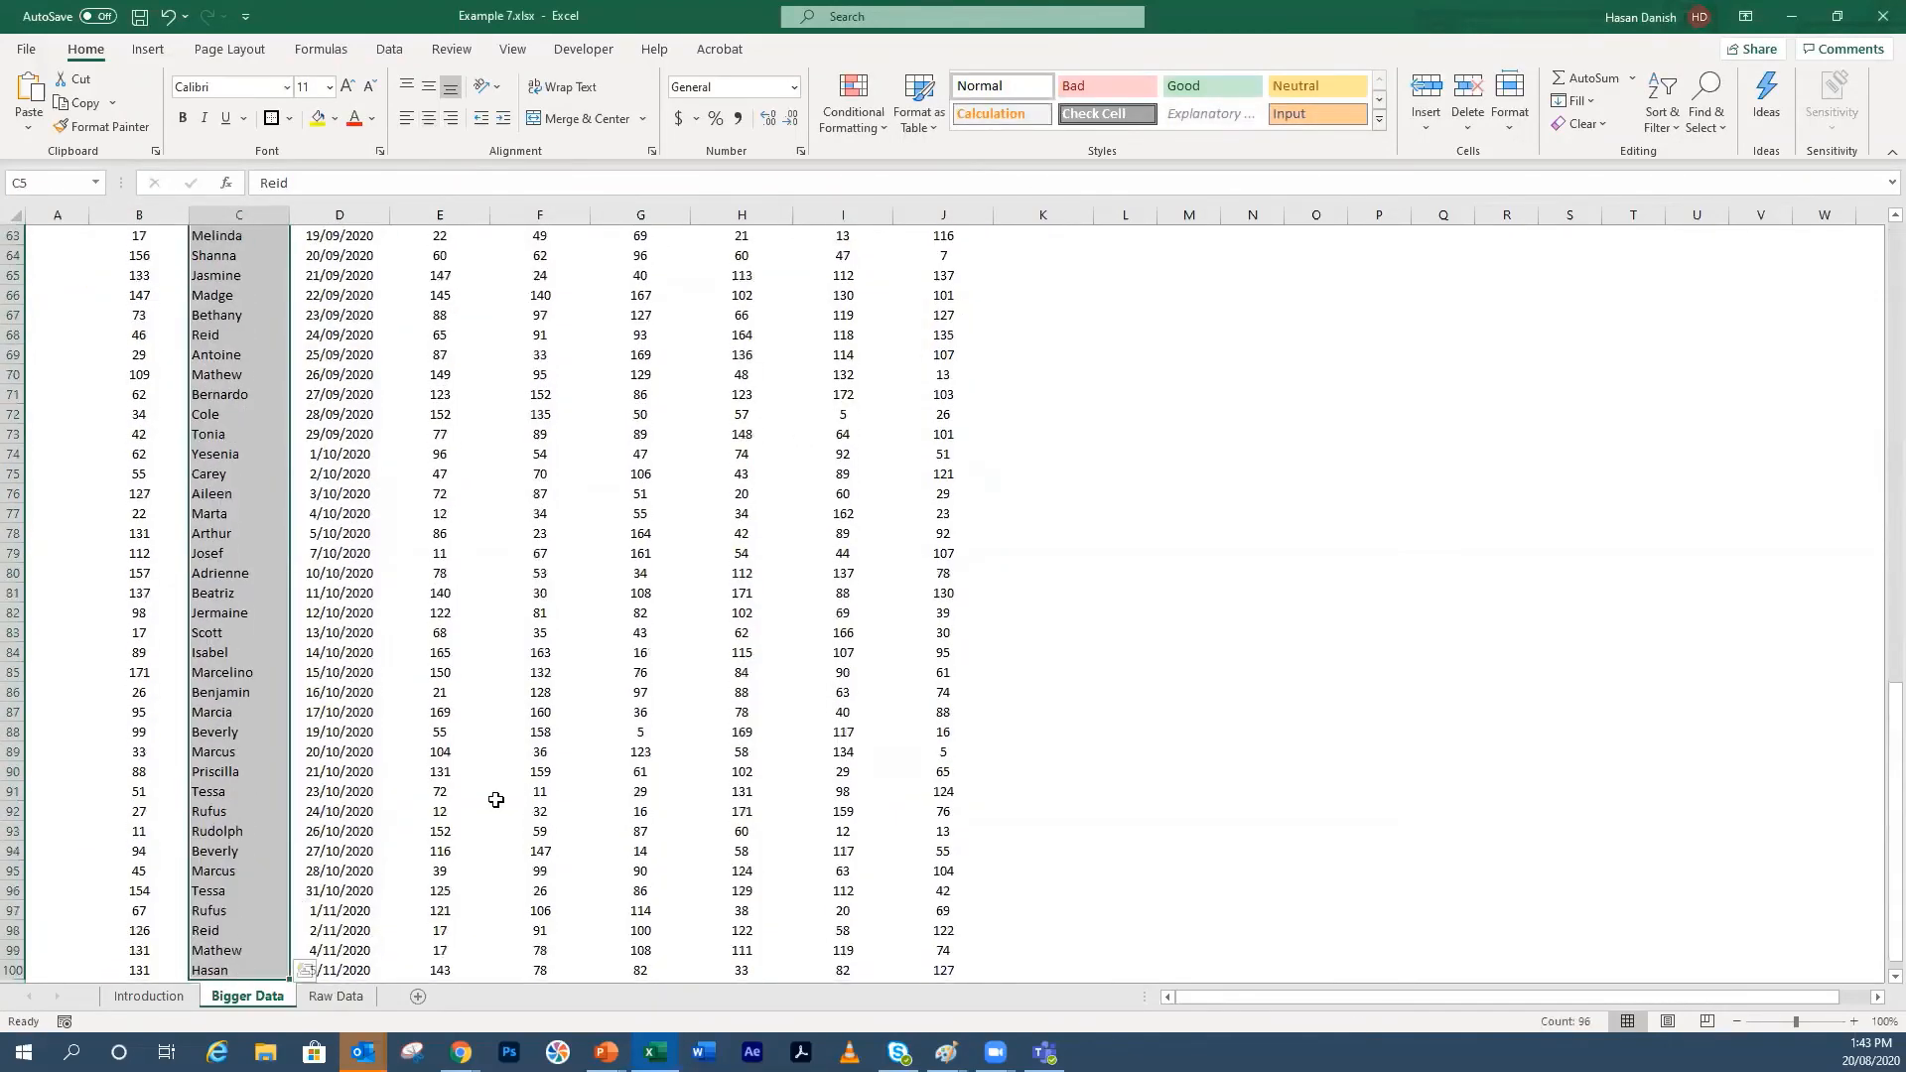
{"action": "left_click", "coordinate": [497, 800]}
Step: Start a formula-based conditional formatting rule for B5:J100 and enter the Text column reference as =$C5:$C100
{"action": "scroll", "coordinate": [852, 826], "scroll_direction": "down", "scroll_amount": 4}
{"action": "left_click_drag", "start_coordinate": [928, 729], "coordinate": [157, 282]}
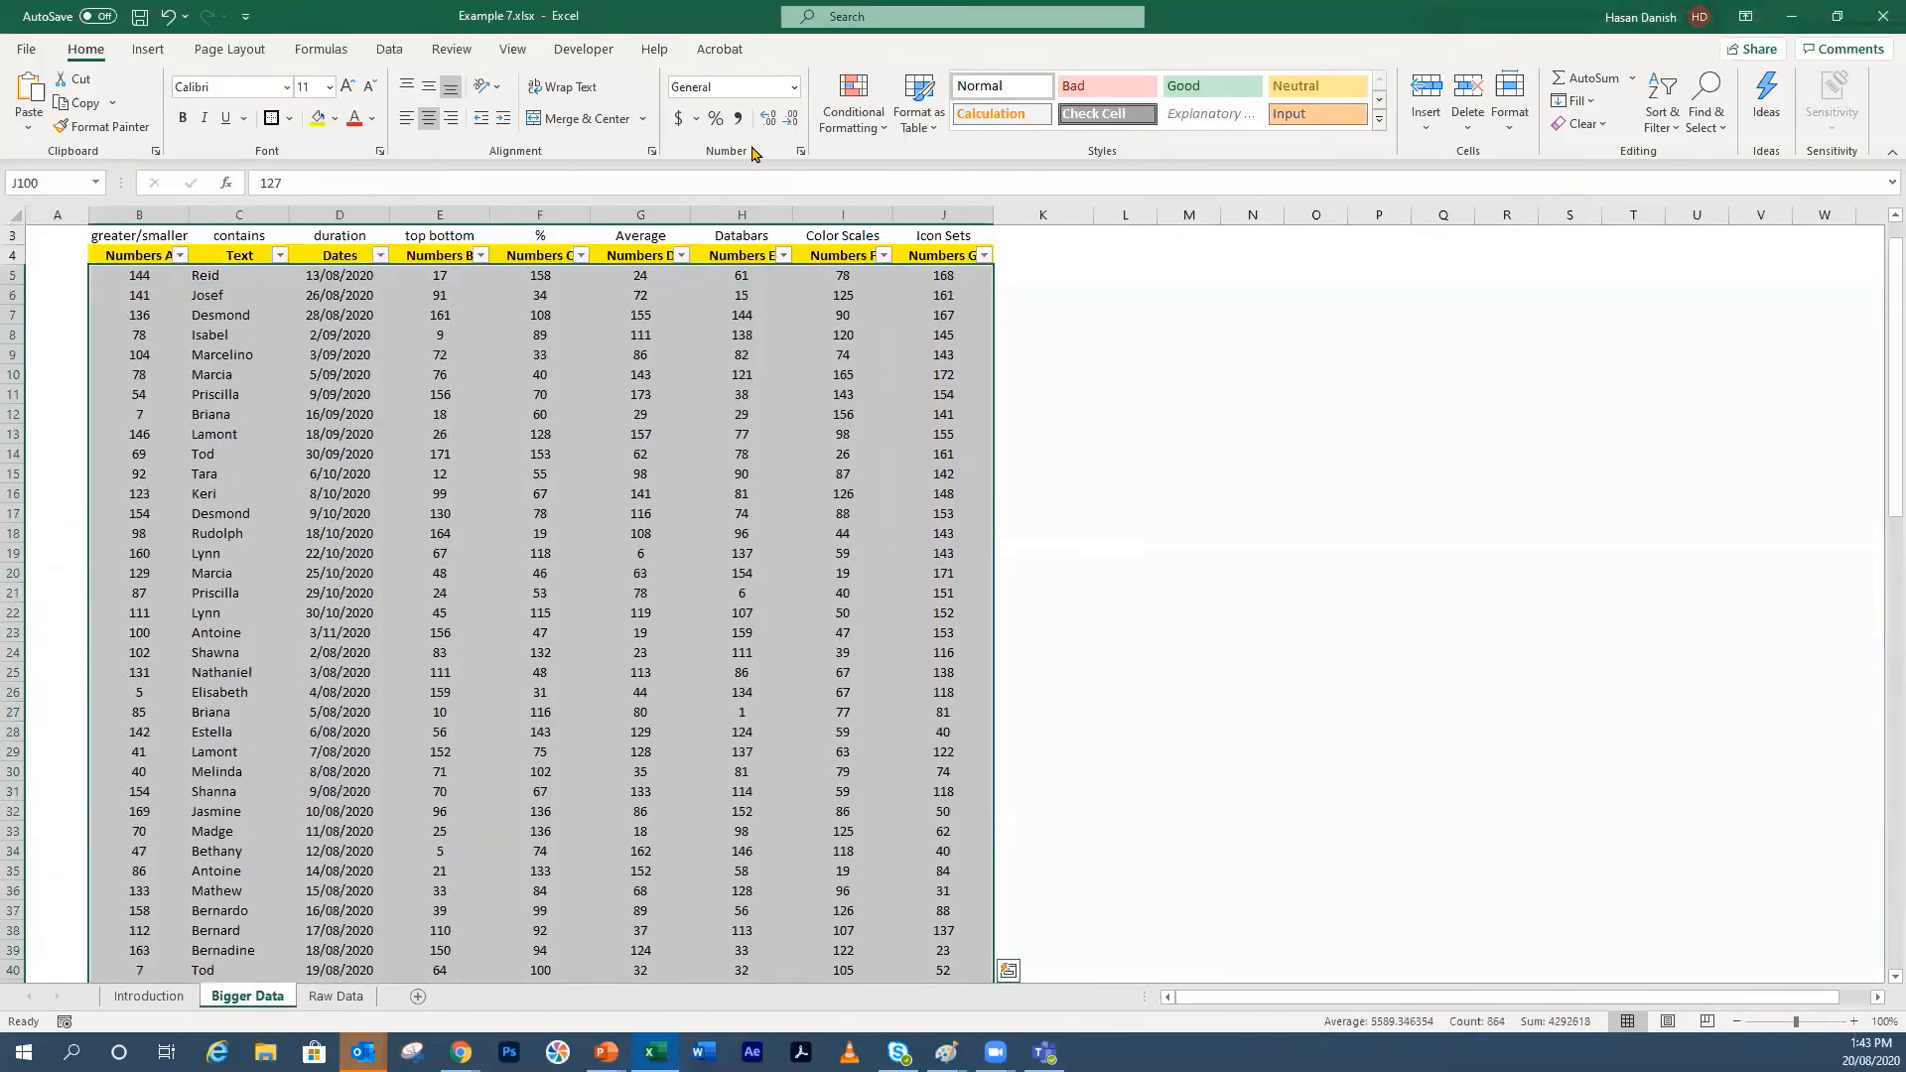
{"action": "left_click", "coordinate": [853, 105]}
{"action": "left_click", "coordinate": [915, 405]}
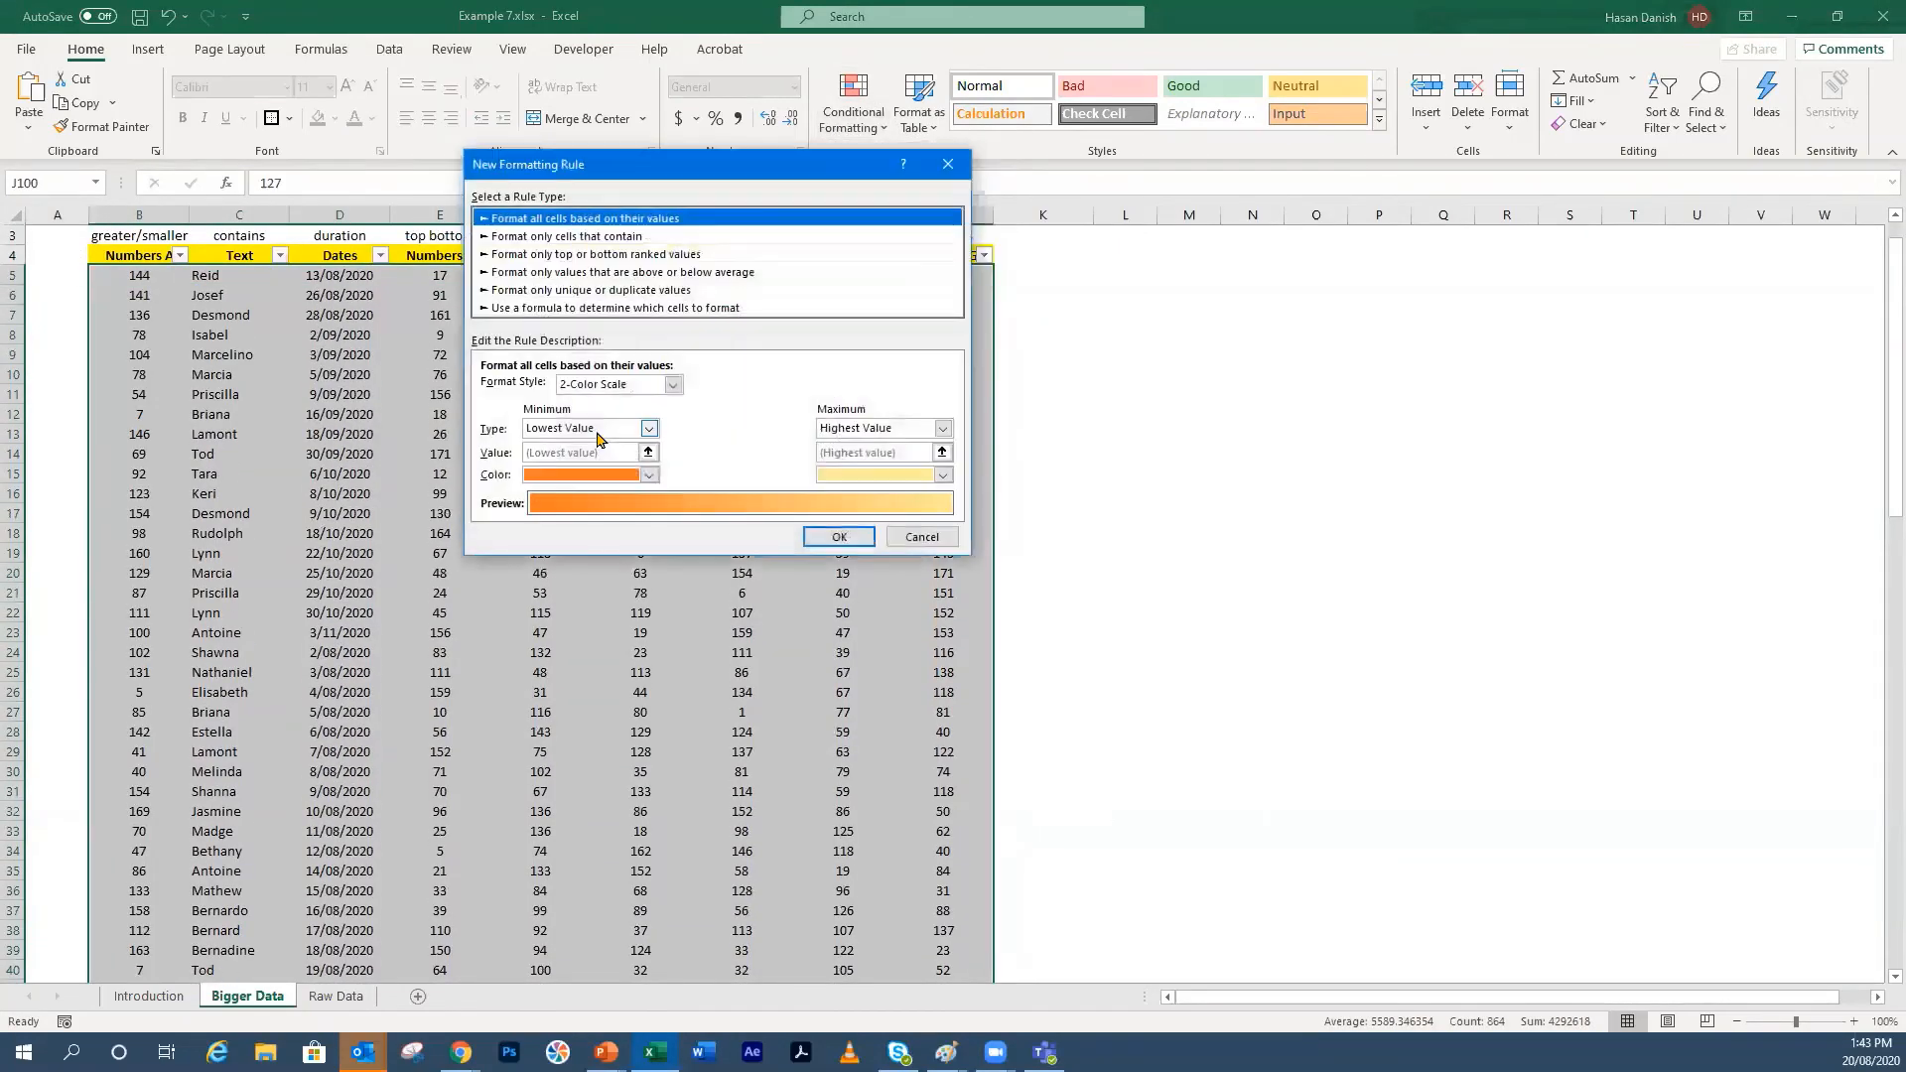
{"action": "left_click", "coordinate": [581, 308]}
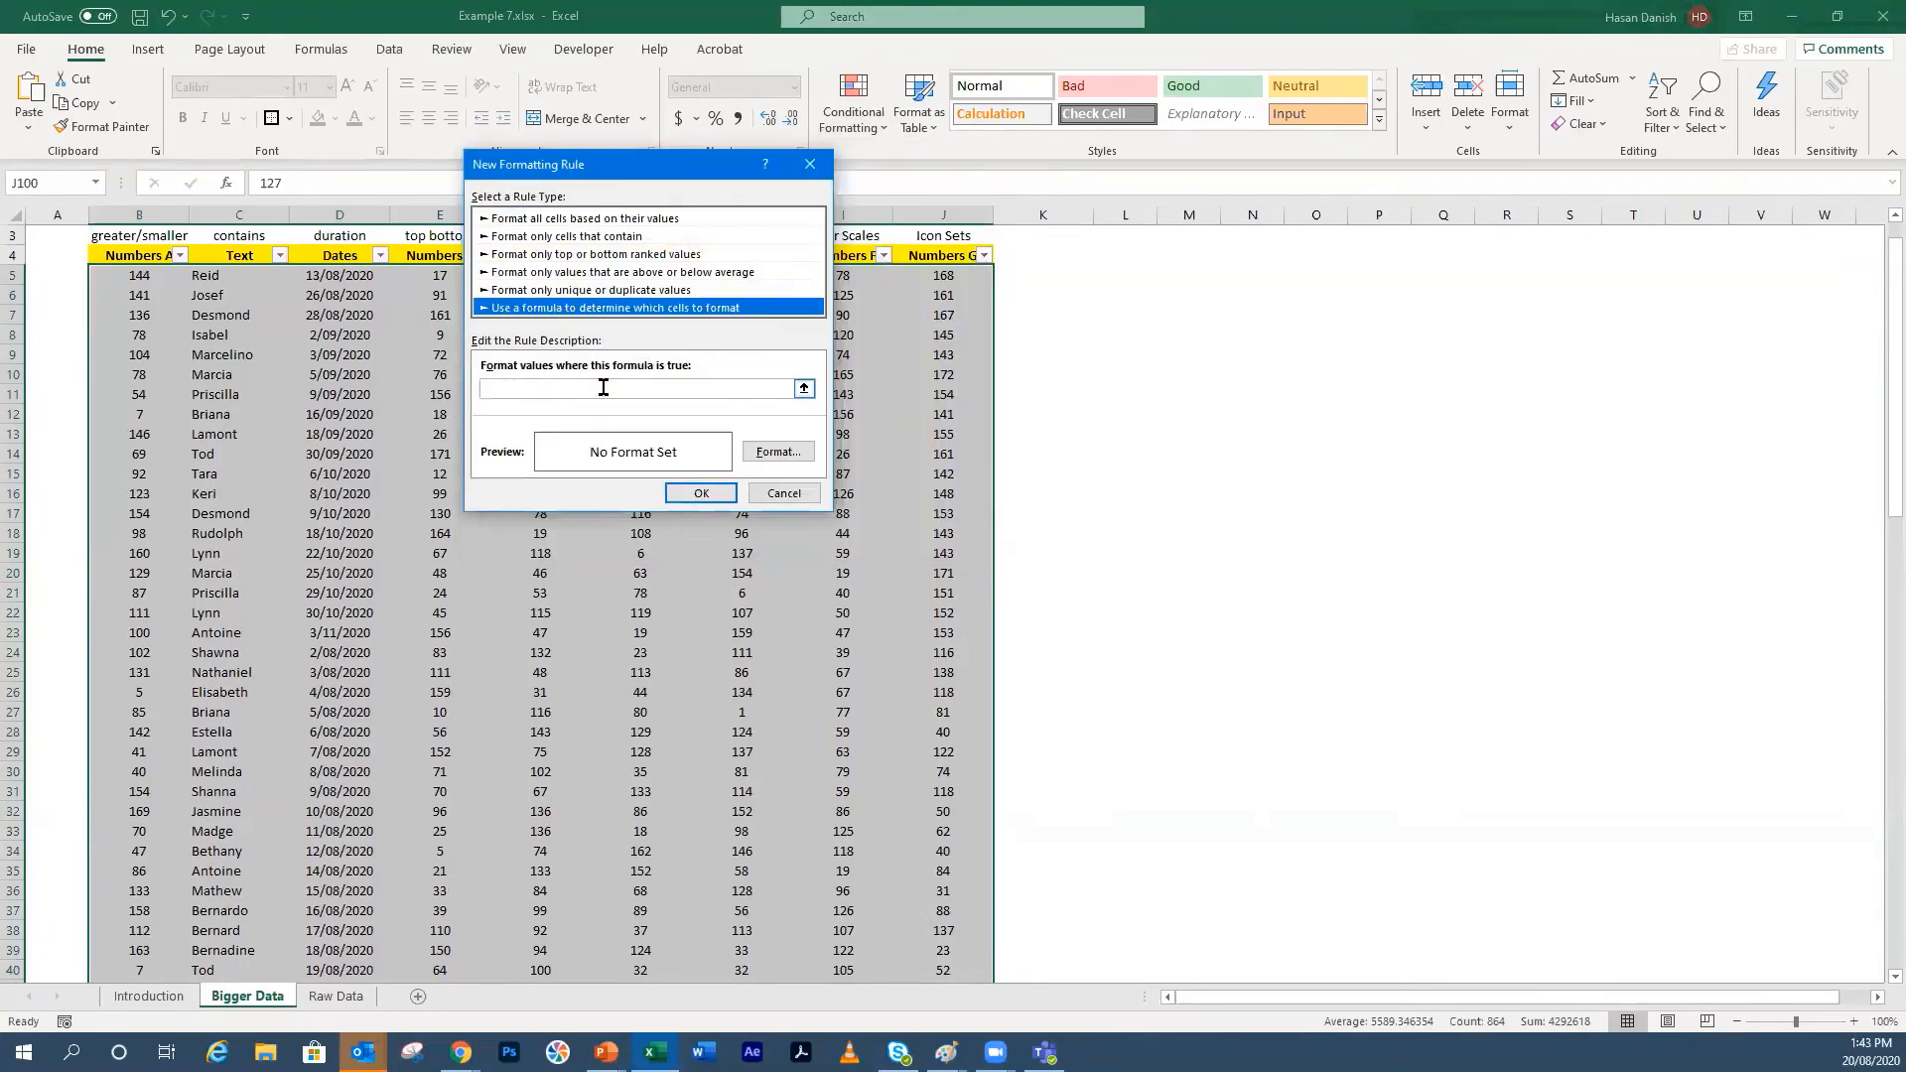
{"action": "left_click_drag", "start_coordinate": [243, 278], "coordinate": [239, 951]}
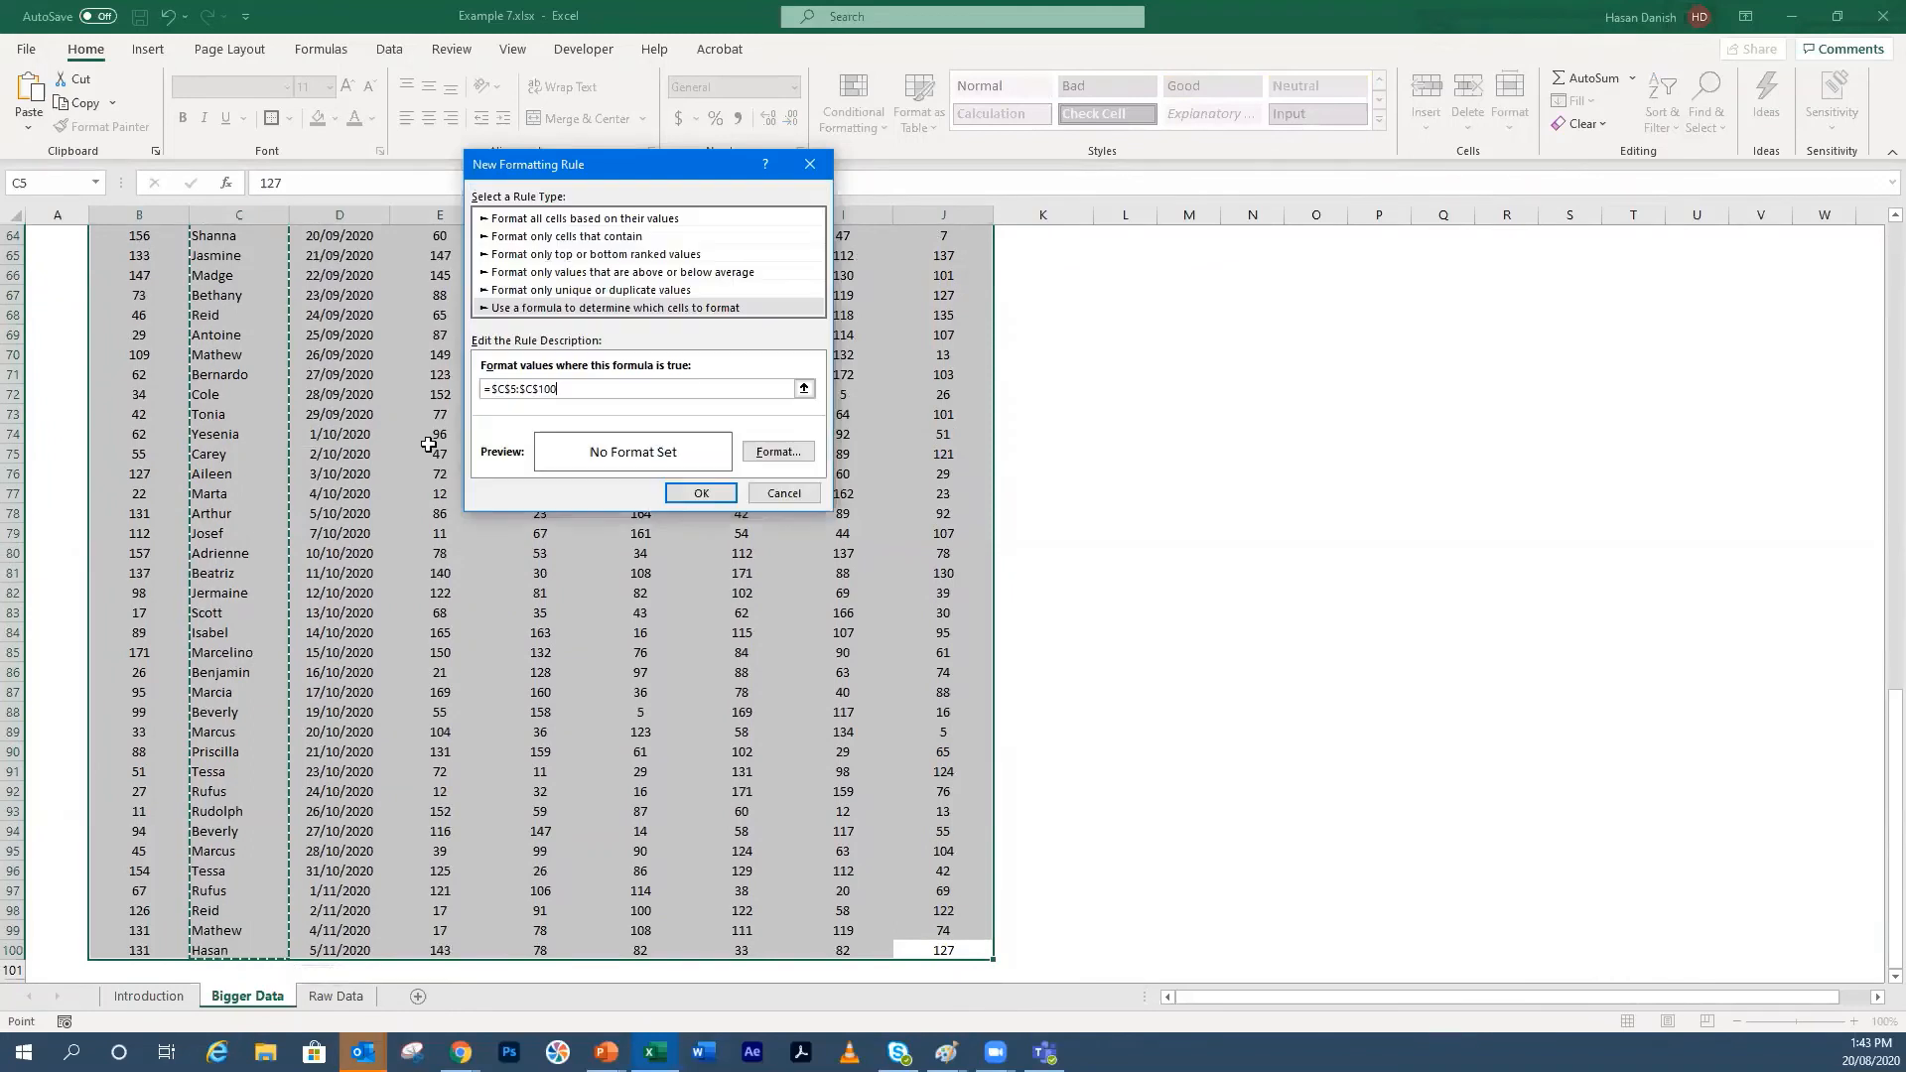
{"action": "left_click", "coordinate": [543, 388]}
{"action": "key", "text": "BackSpace"}
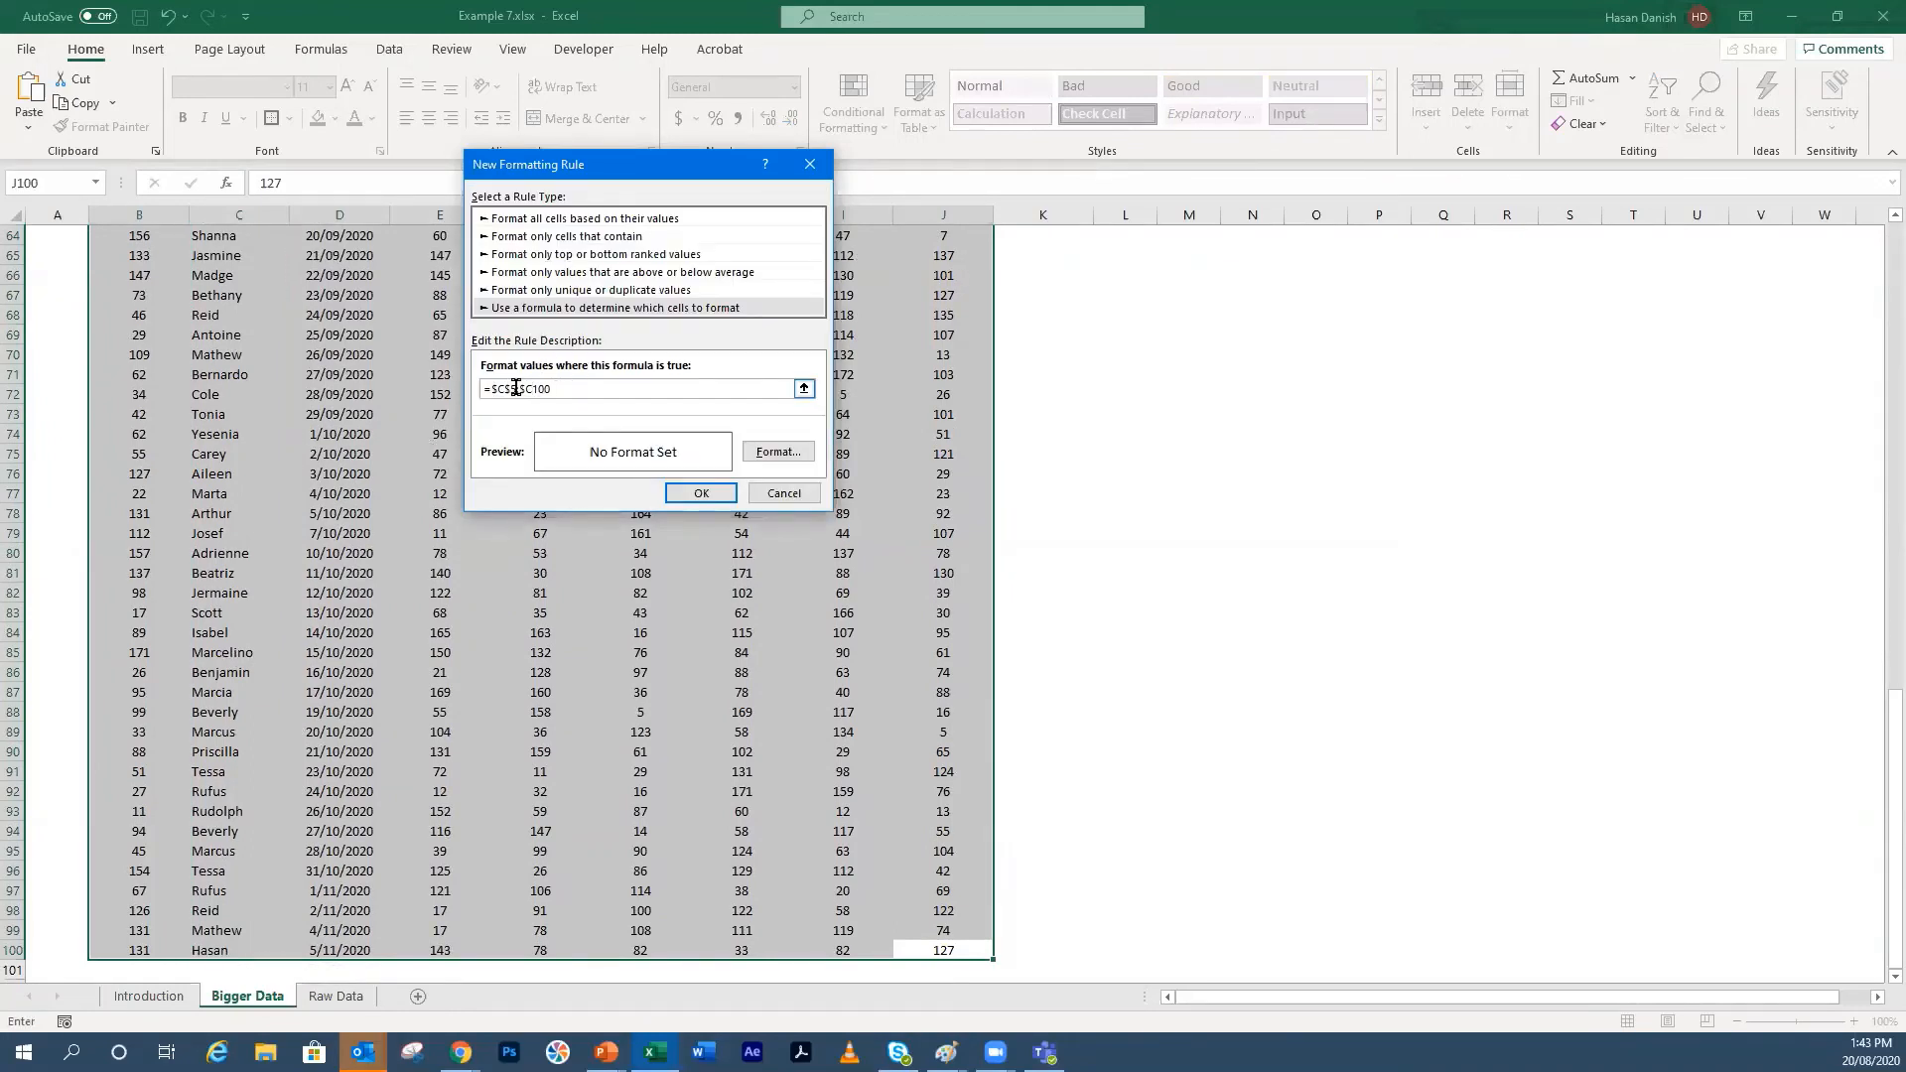
{"action": "left_click", "coordinate": [512, 388]}
{"action": "key", "text": "BackSpace"}
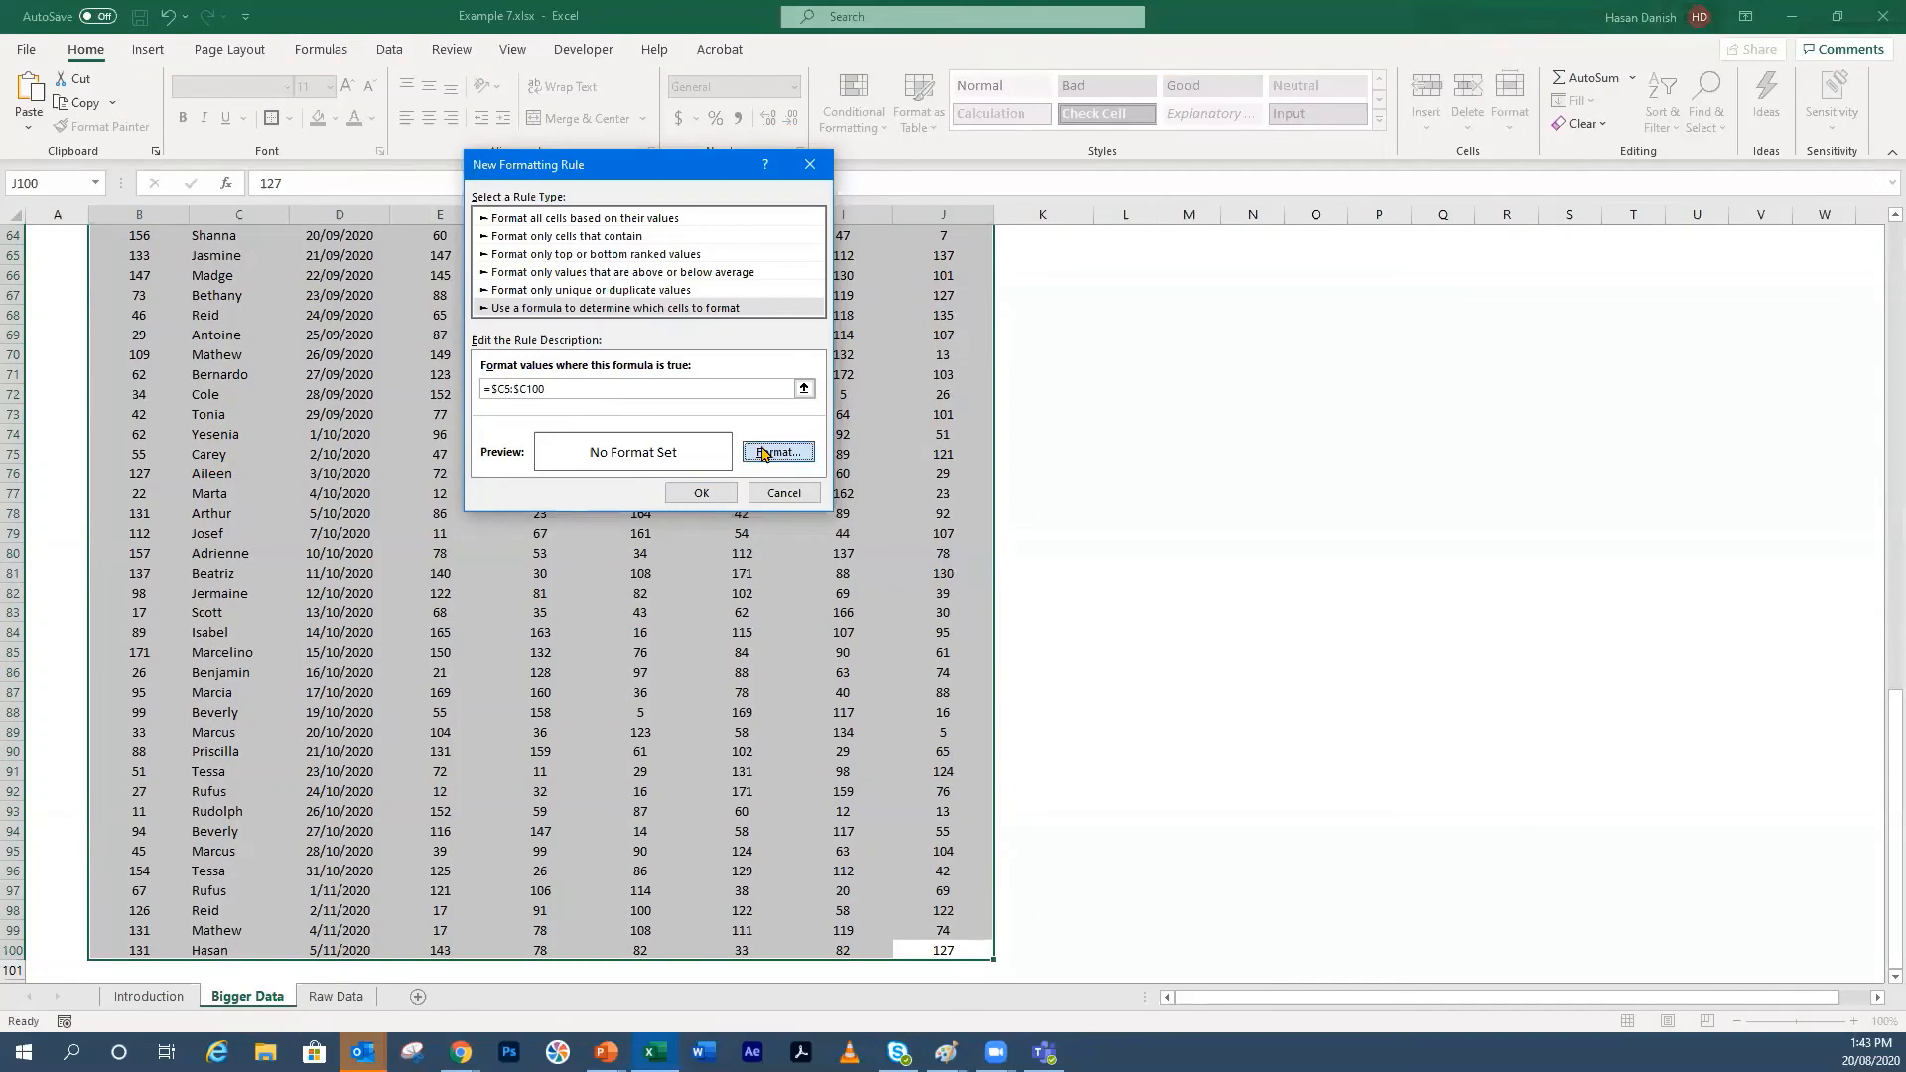
Step: Give the rule an orange fill format and try to apply it
{"action": "left_click", "coordinate": [777, 452]}
{"action": "left_click", "coordinate": [524, 304]}
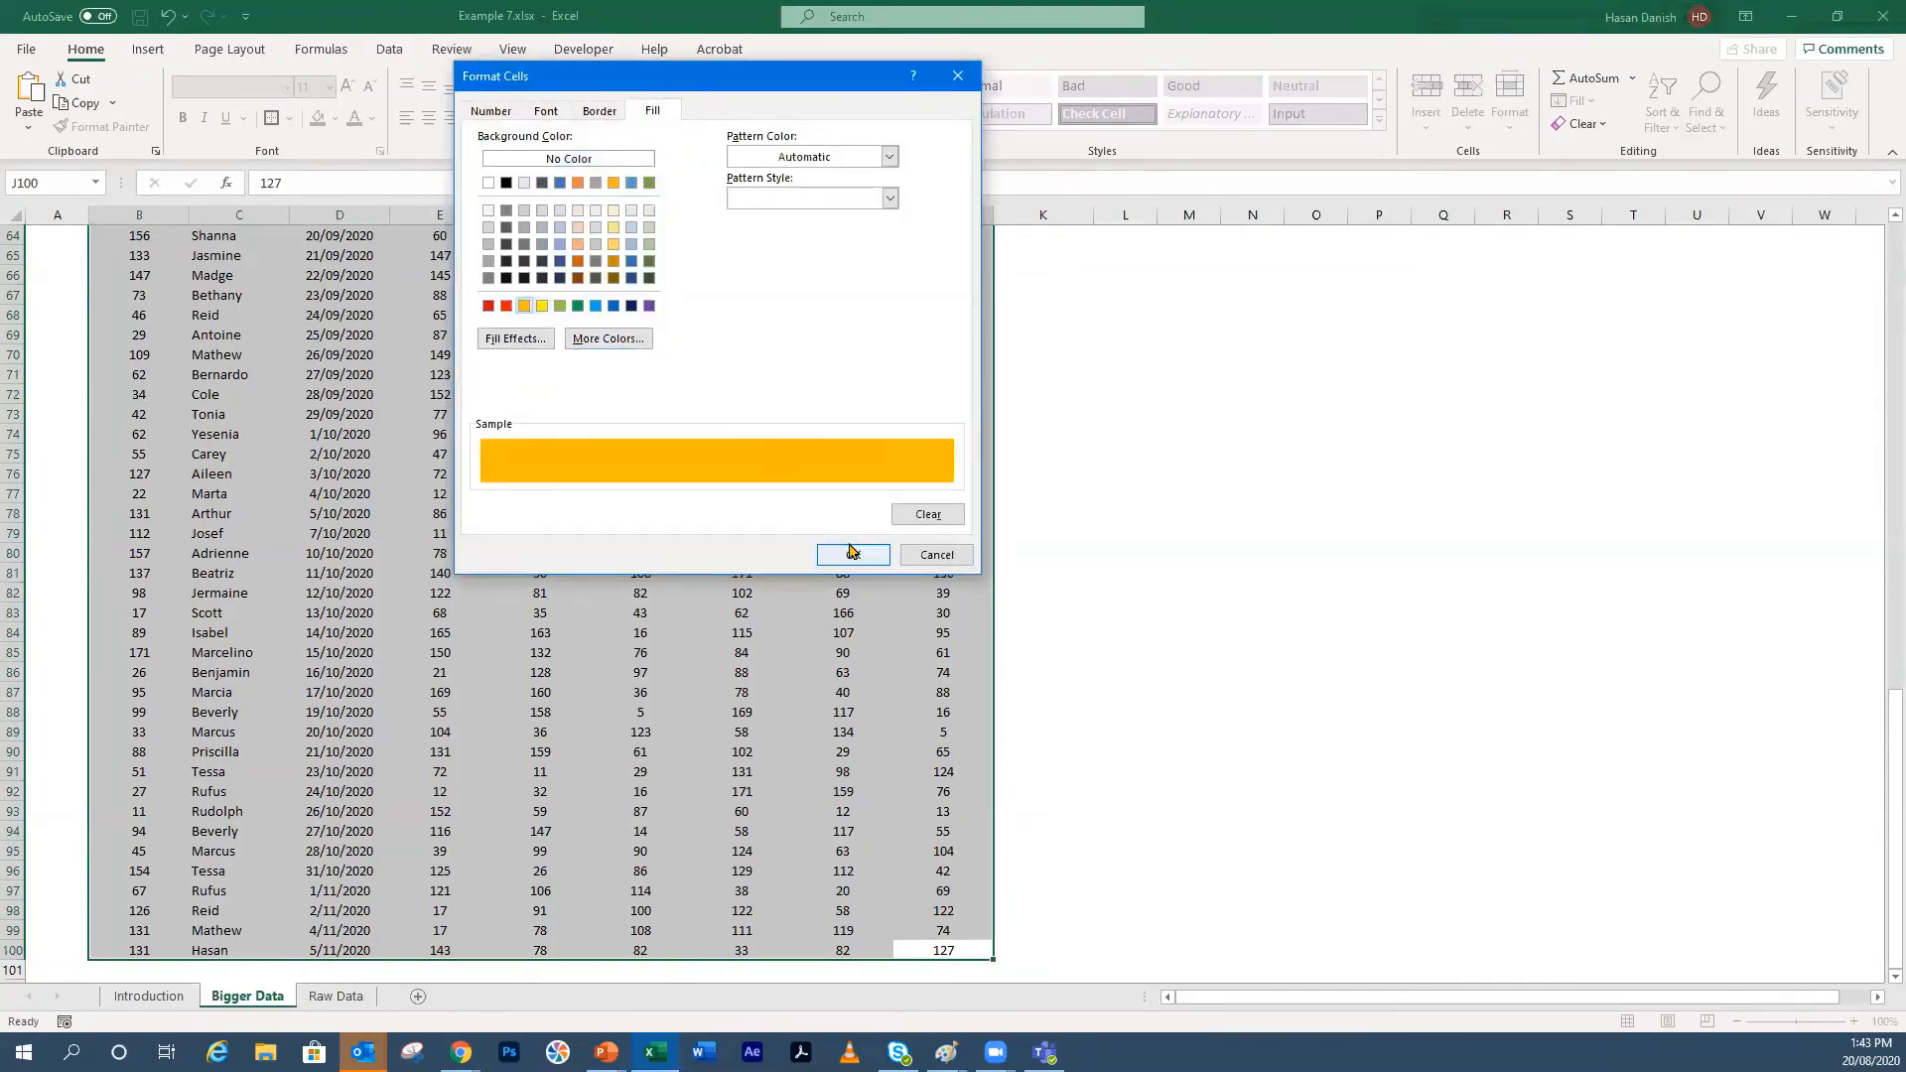
{"action": "left_click", "coordinate": [853, 554]}
{"action": "left_click", "coordinate": [734, 491]}
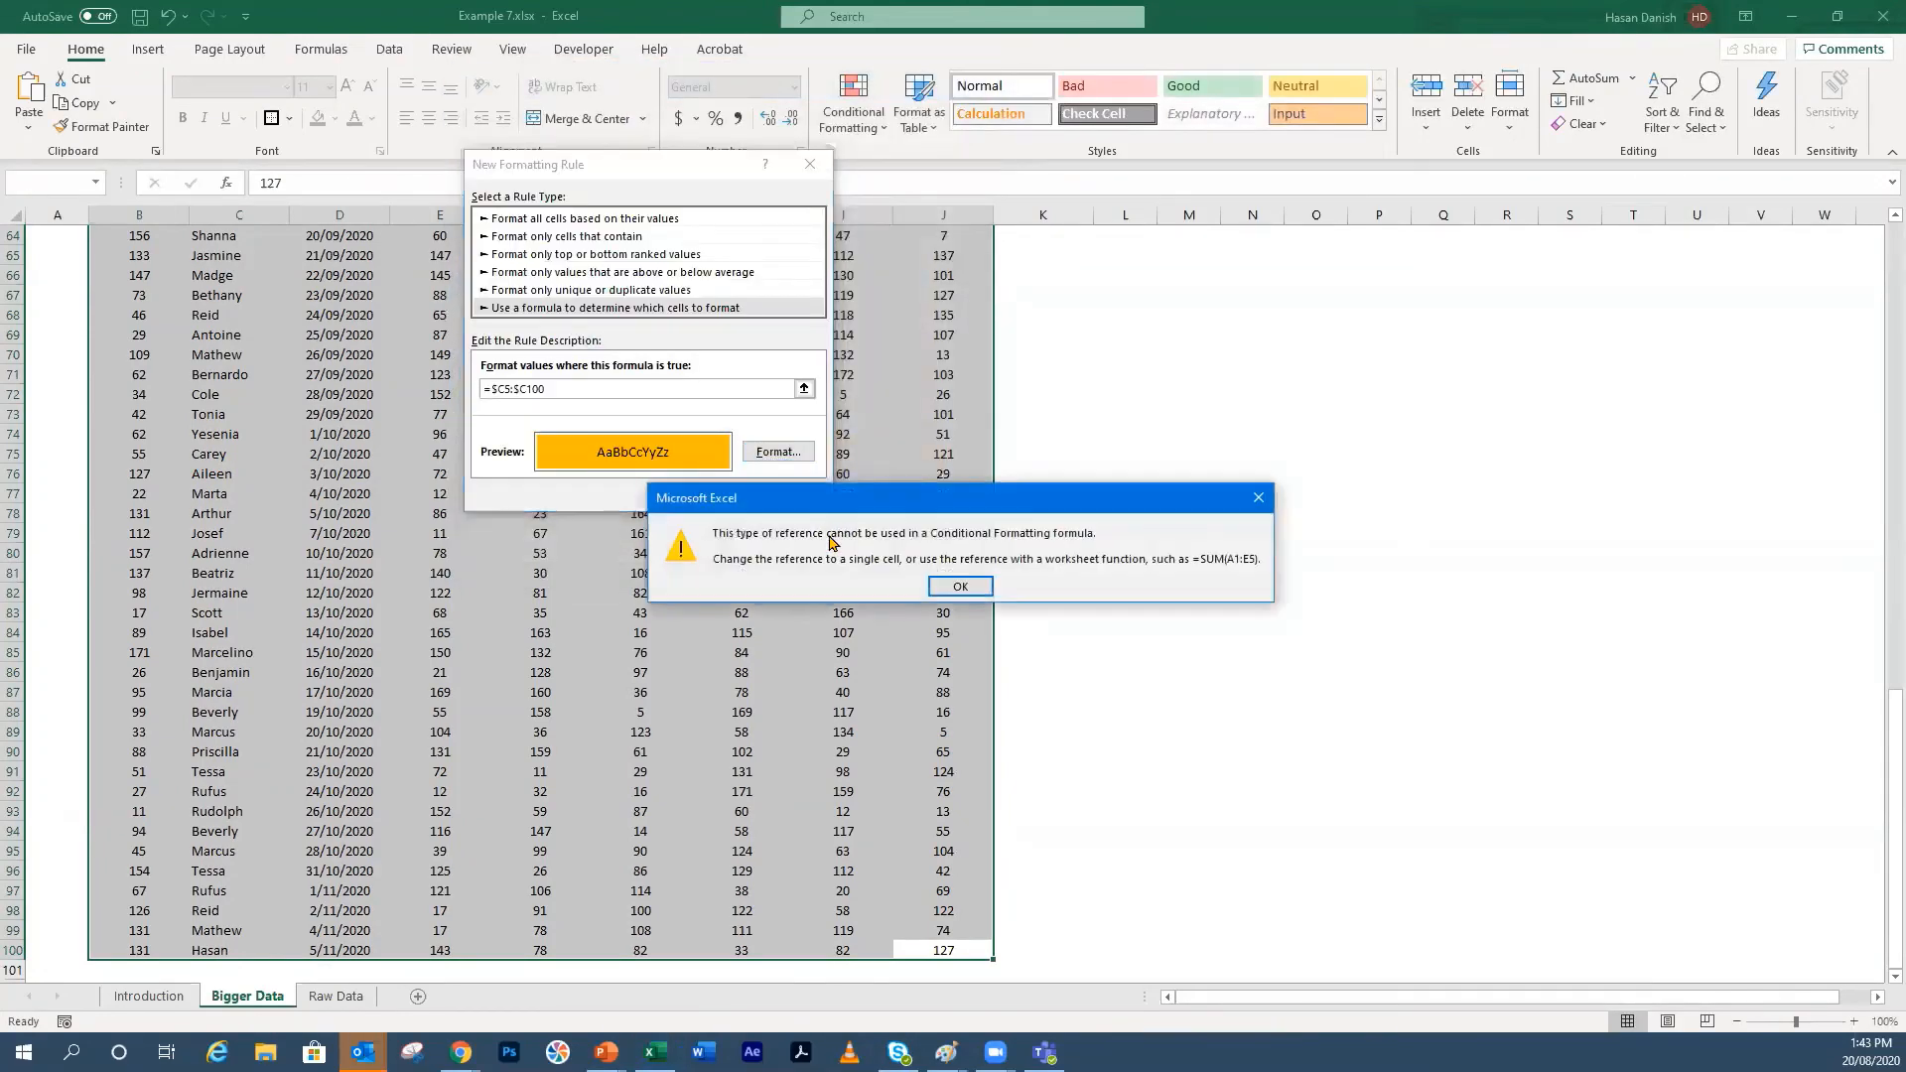
{"action": "left_click", "coordinate": [960, 585]}
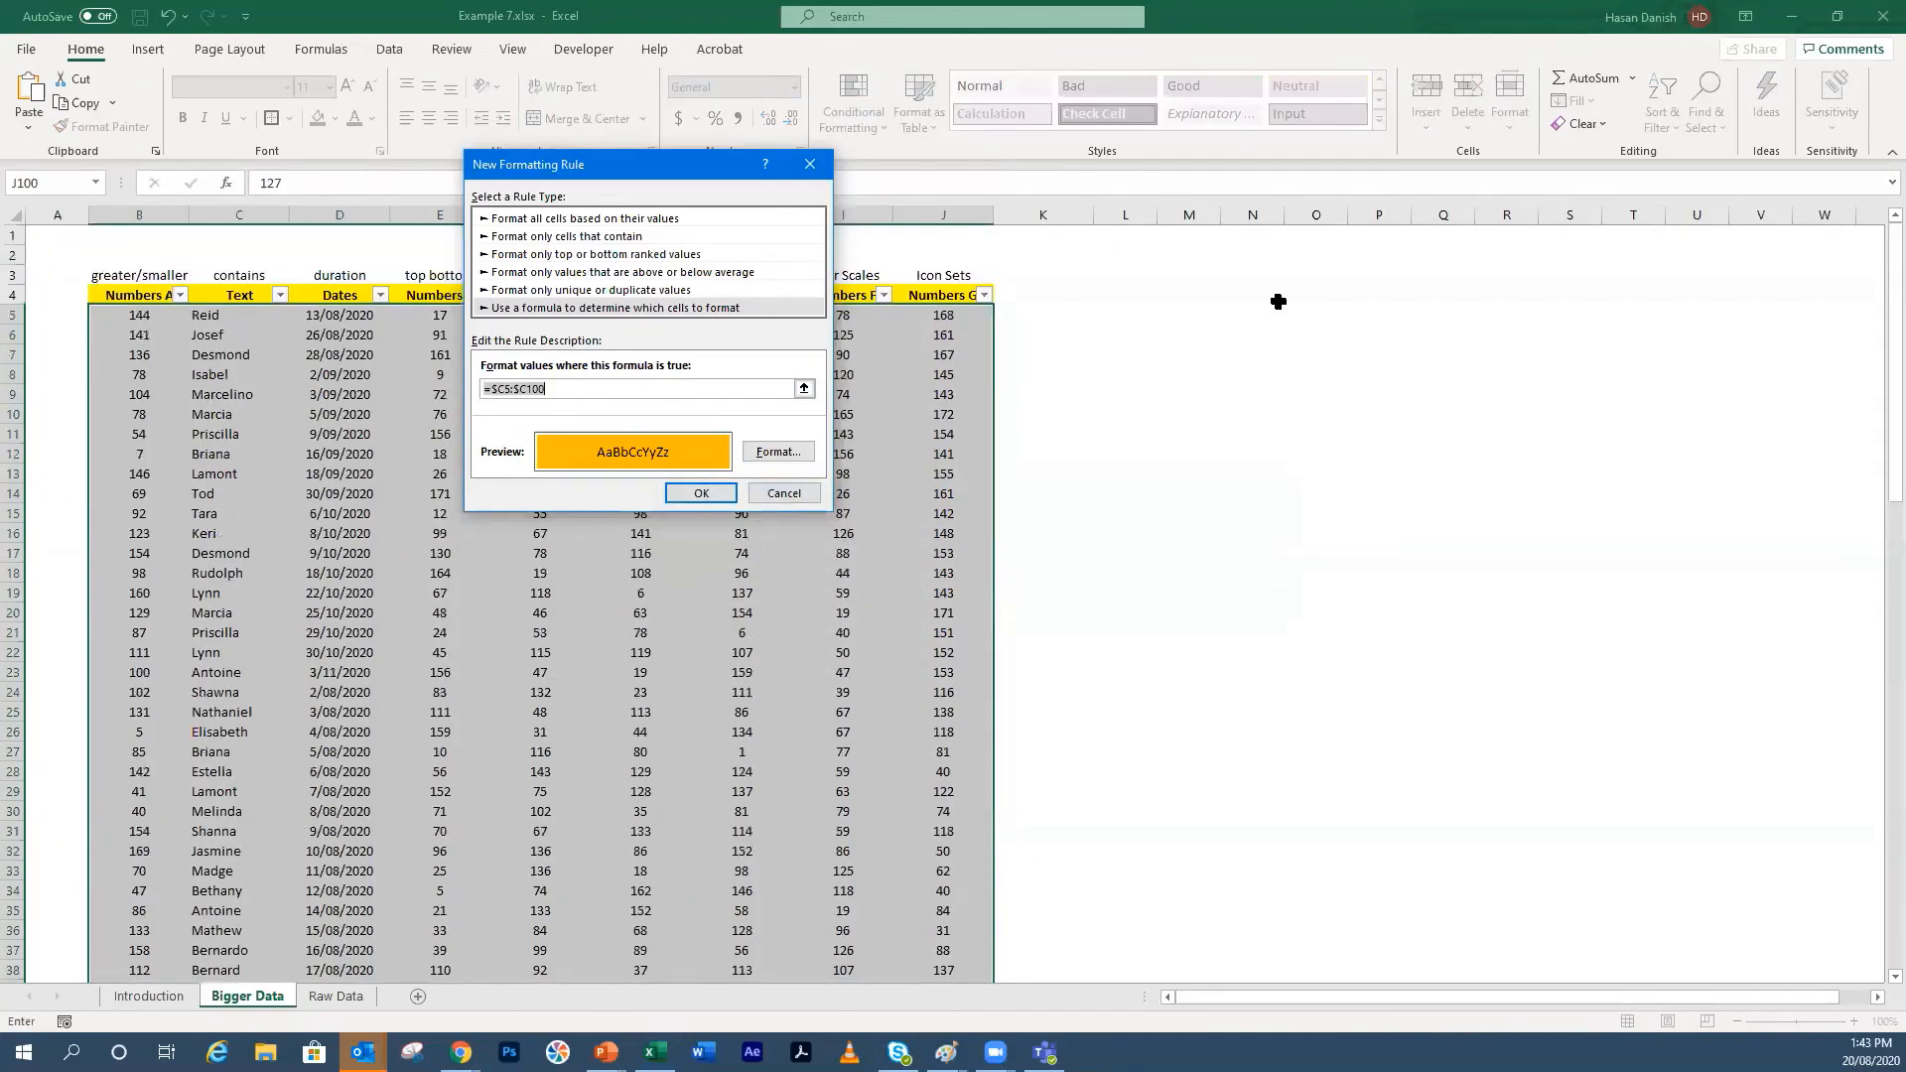
Step: Complete the rule's formula as =$C5:$C100=$M$4 so it compares the Text column with cell M4, and apply the rule
{"action": "left_click", "coordinate": [736, 387]}
{"action": "left_click", "coordinate": [1180, 303]}
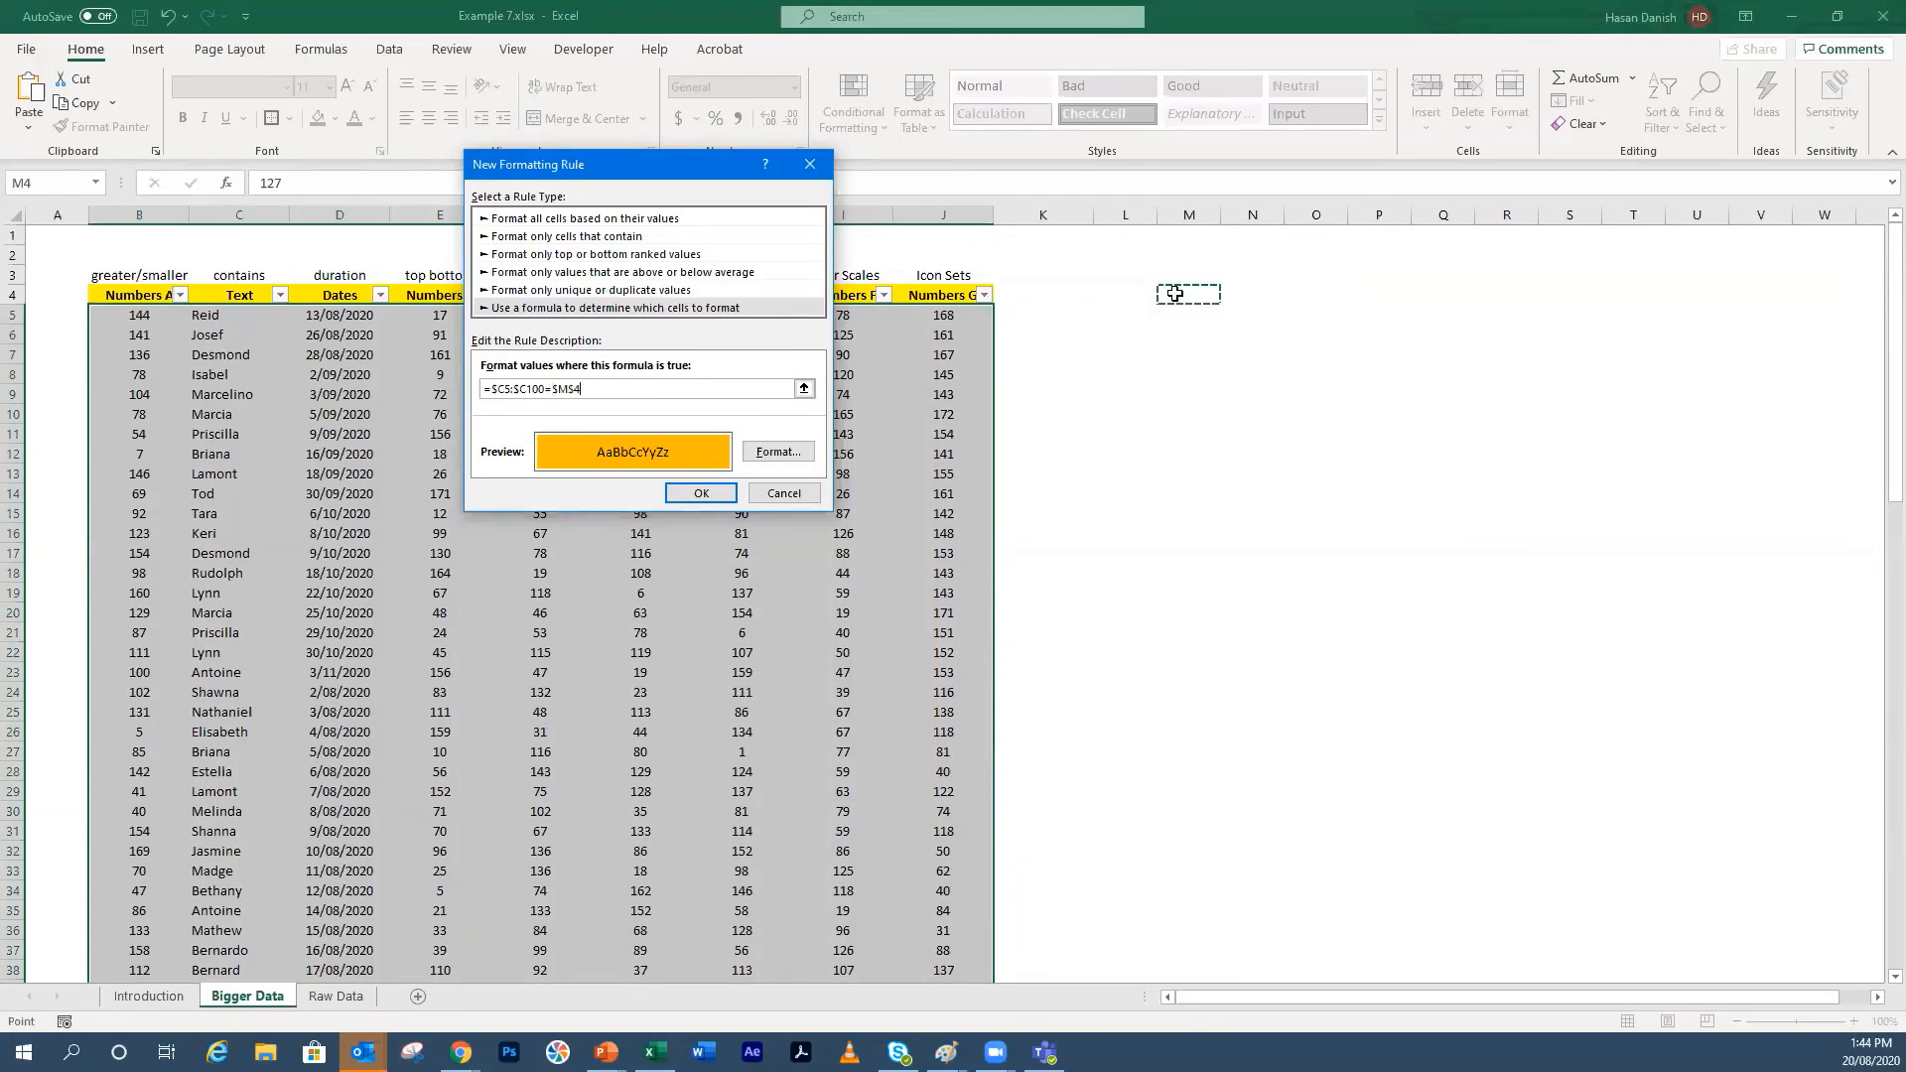
{"action": "left_click", "coordinate": [698, 493]}
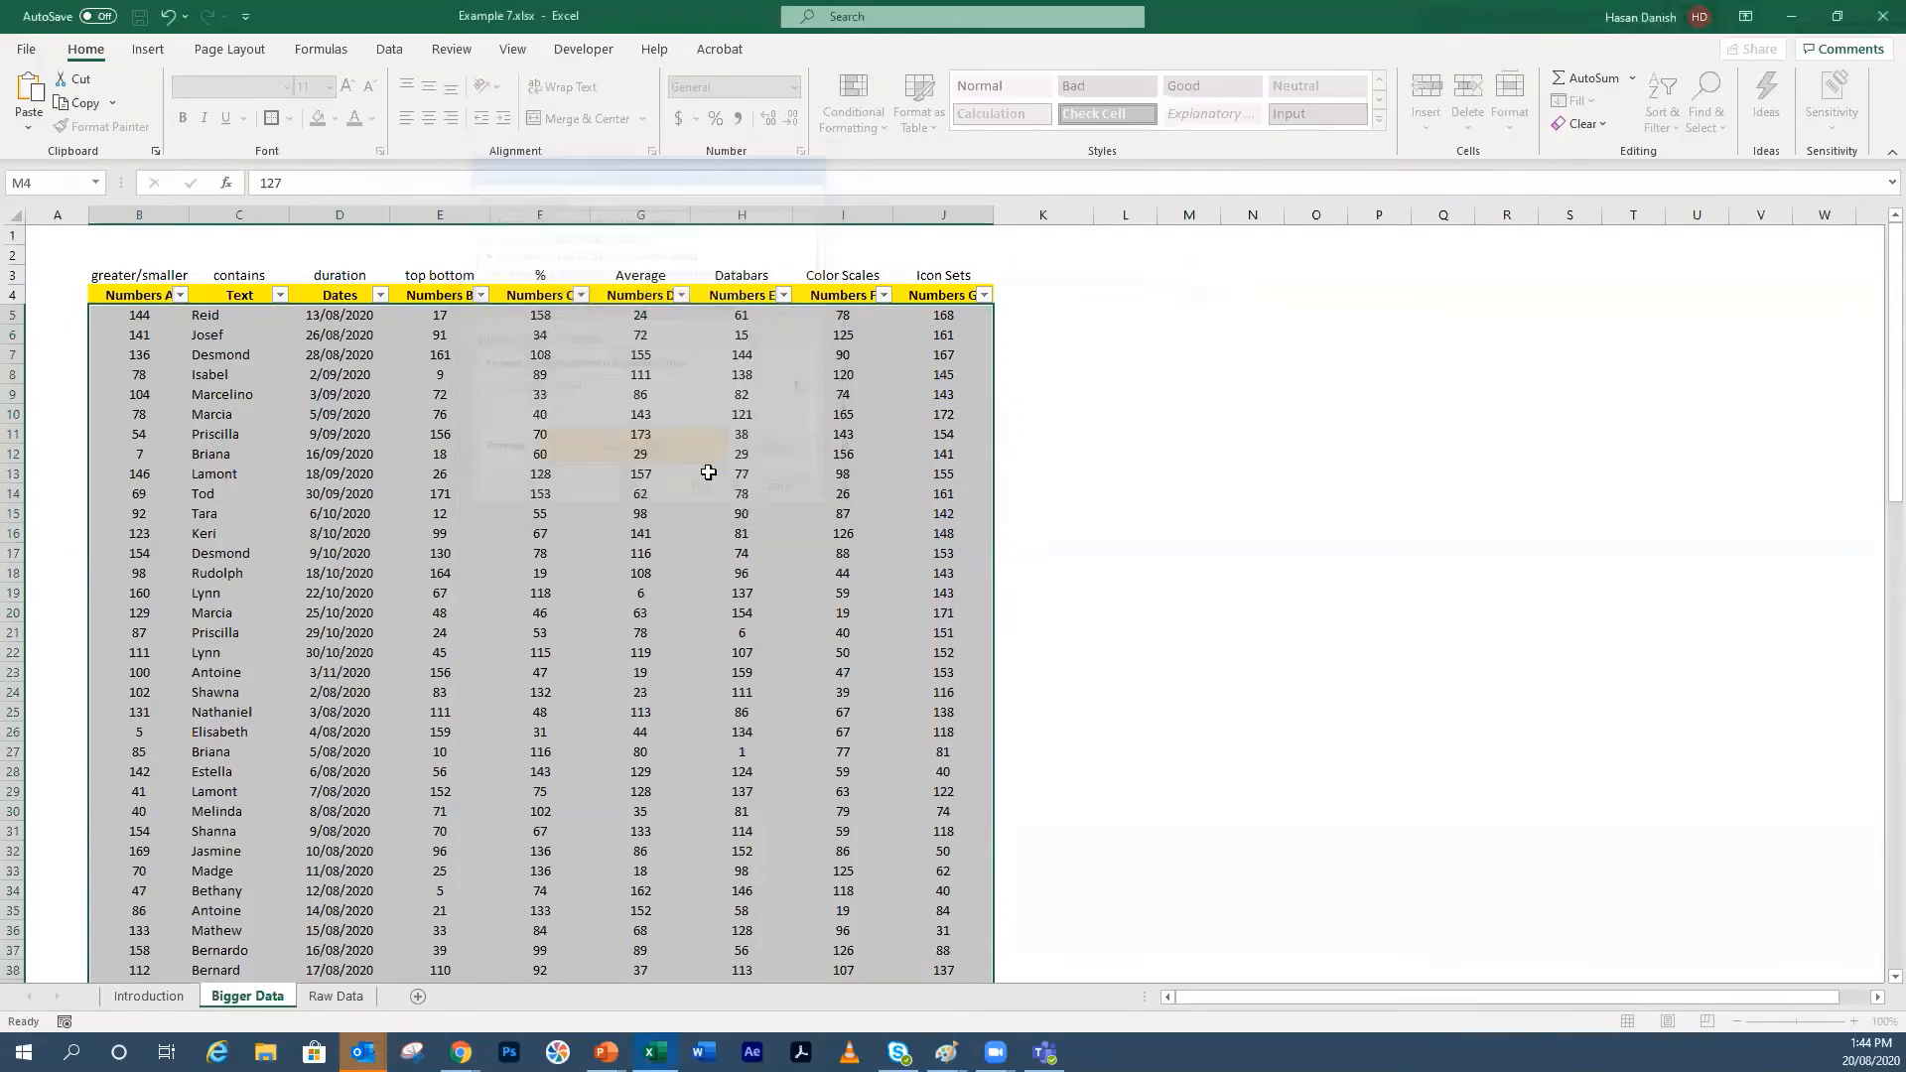
Step: Fill the criterion cell M4 with yellow
{"action": "left_click", "coordinate": [1182, 292]}
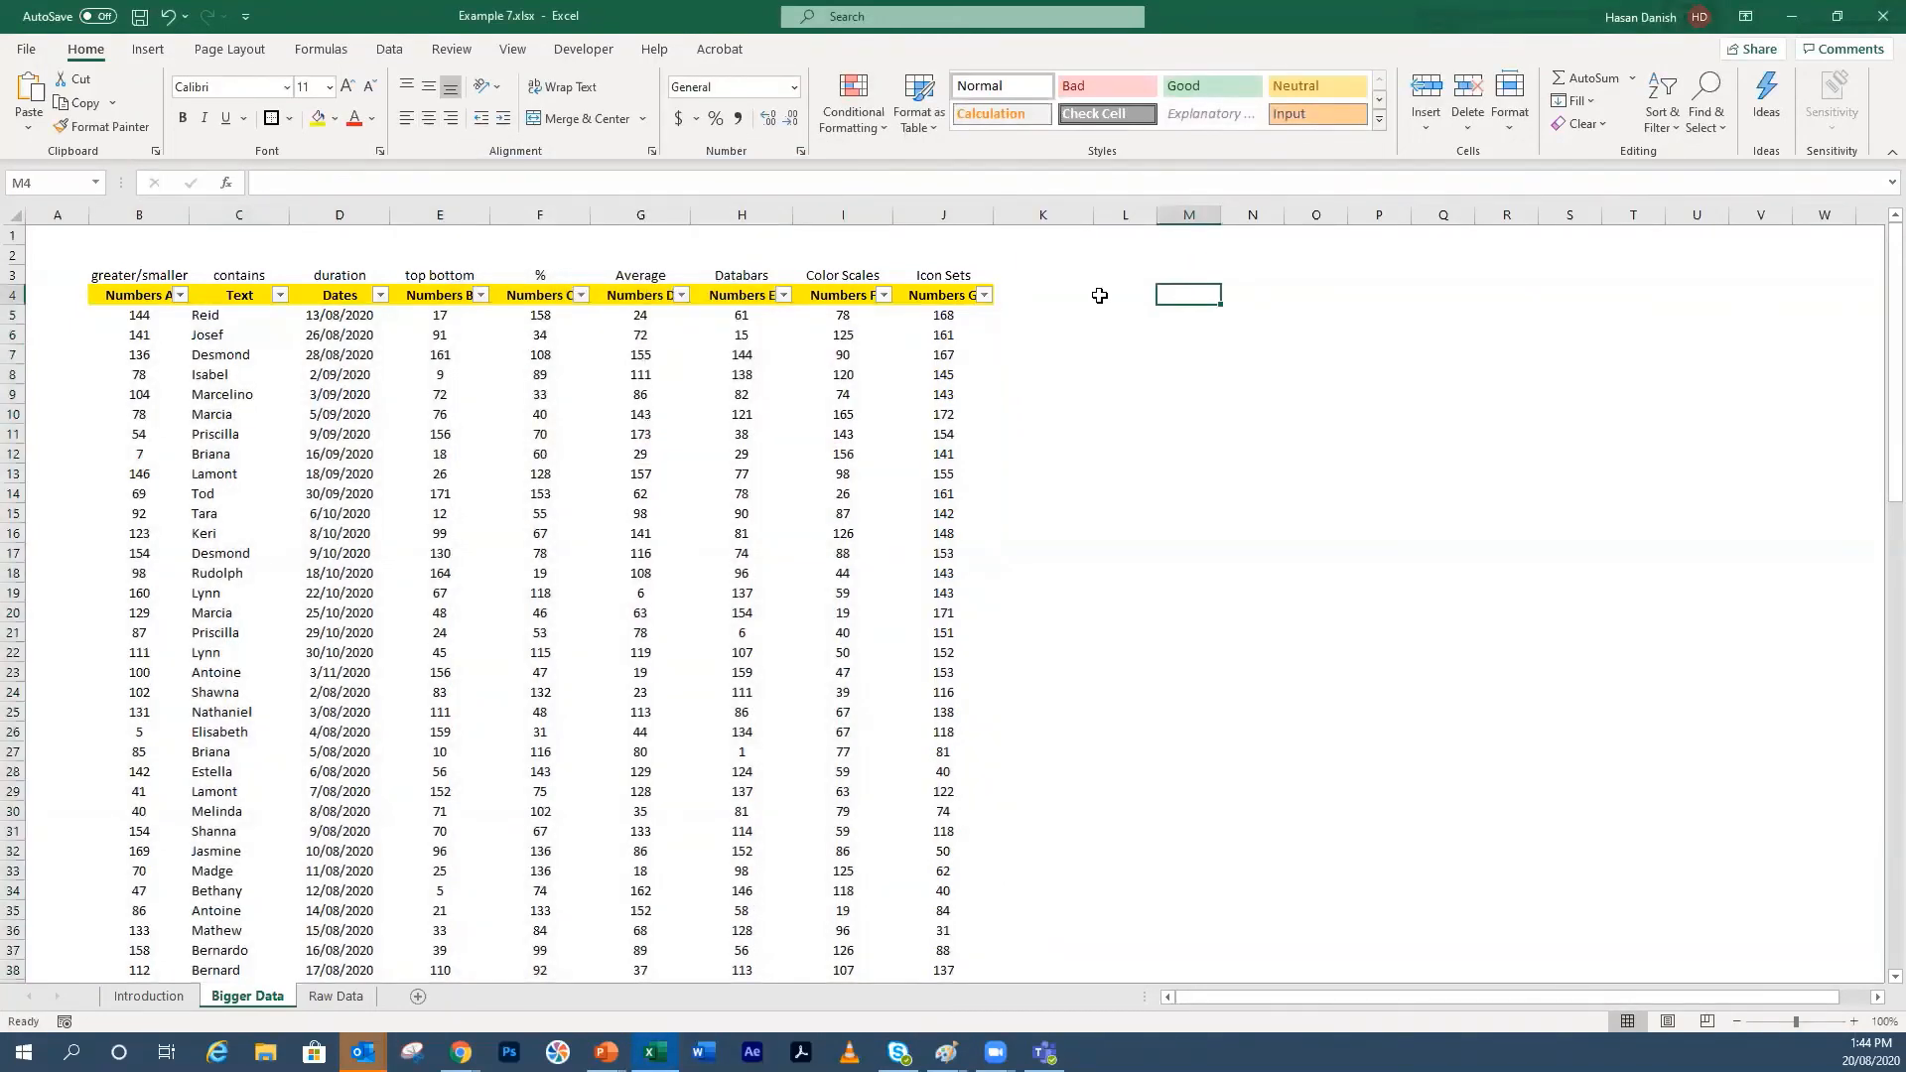
{"action": "left_click", "coordinate": [322, 116]}
{"action": "left_click", "coordinate": [1182, 329]}
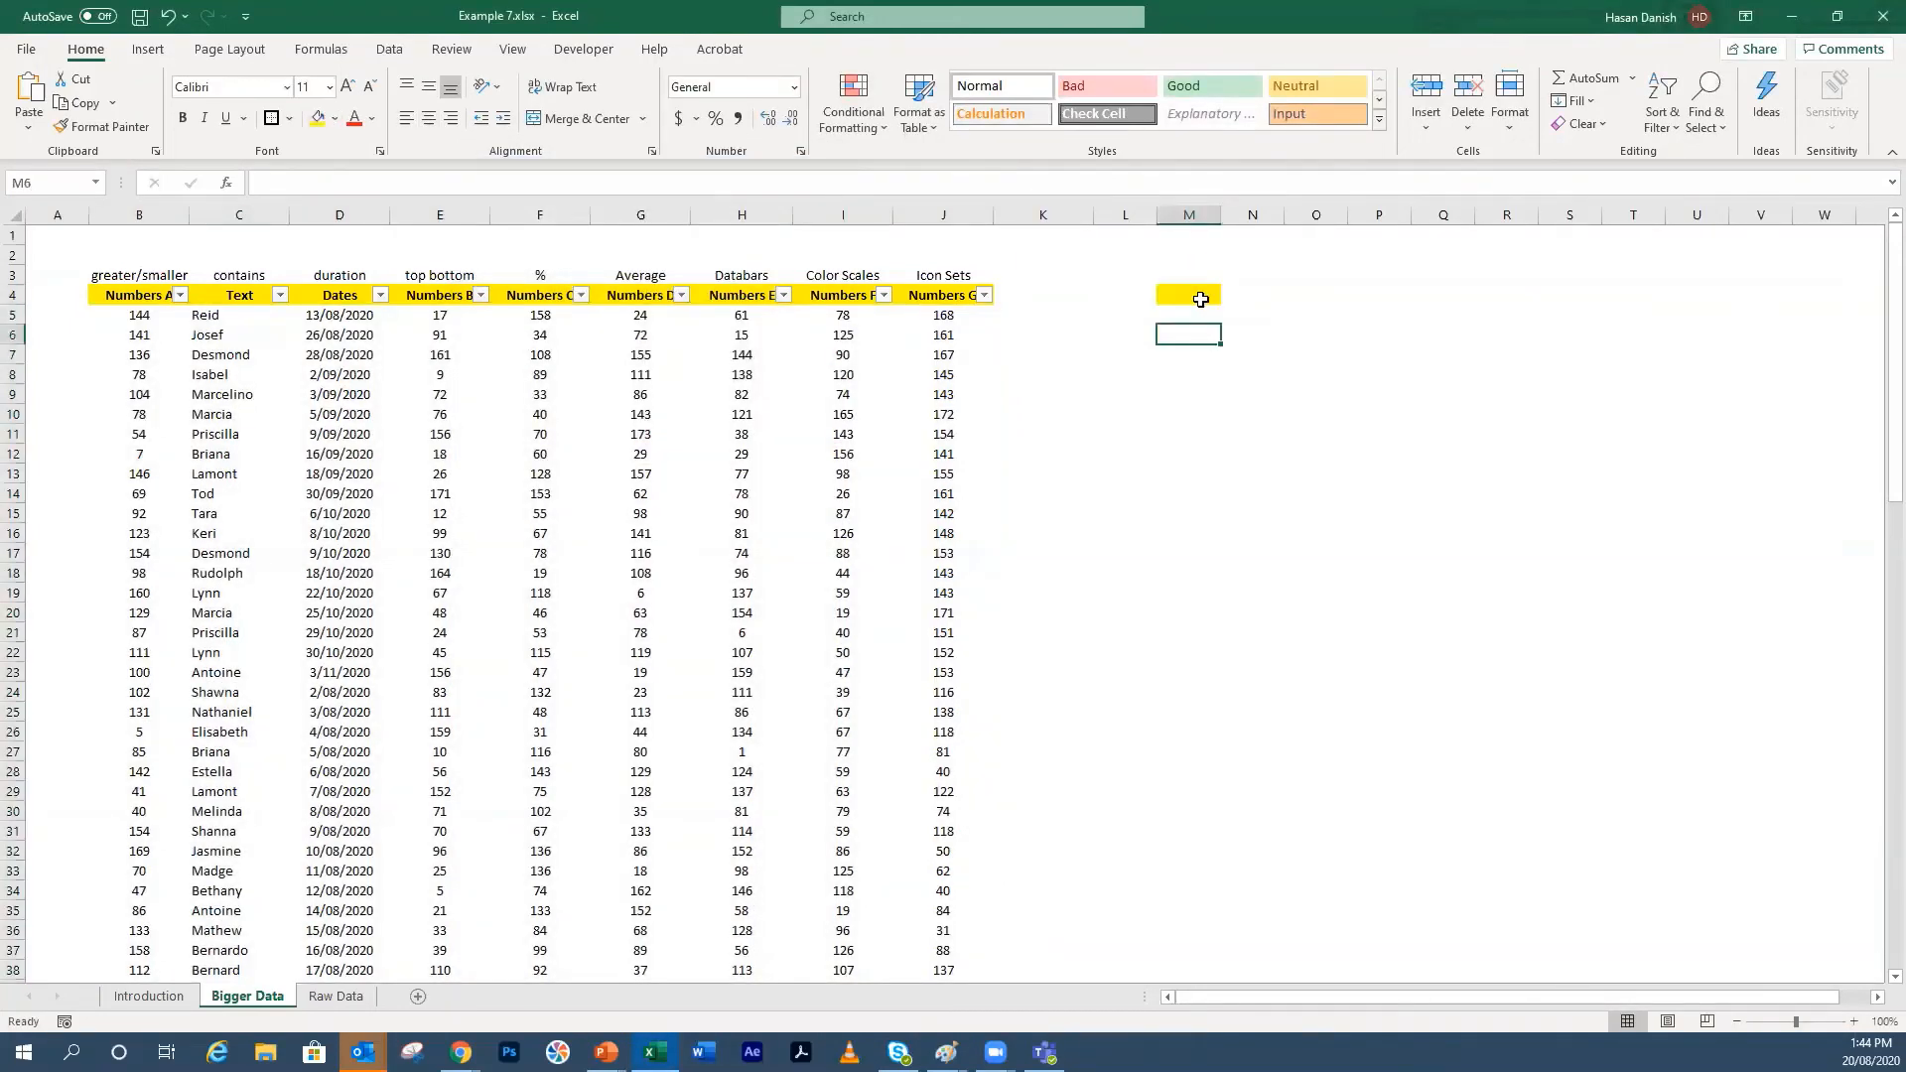
Step: Enter a first name from the Text column in criterion cell M4 and check the highlighted records down to row 100
{"action": "left_click", "coordinate": [1200, 300]}
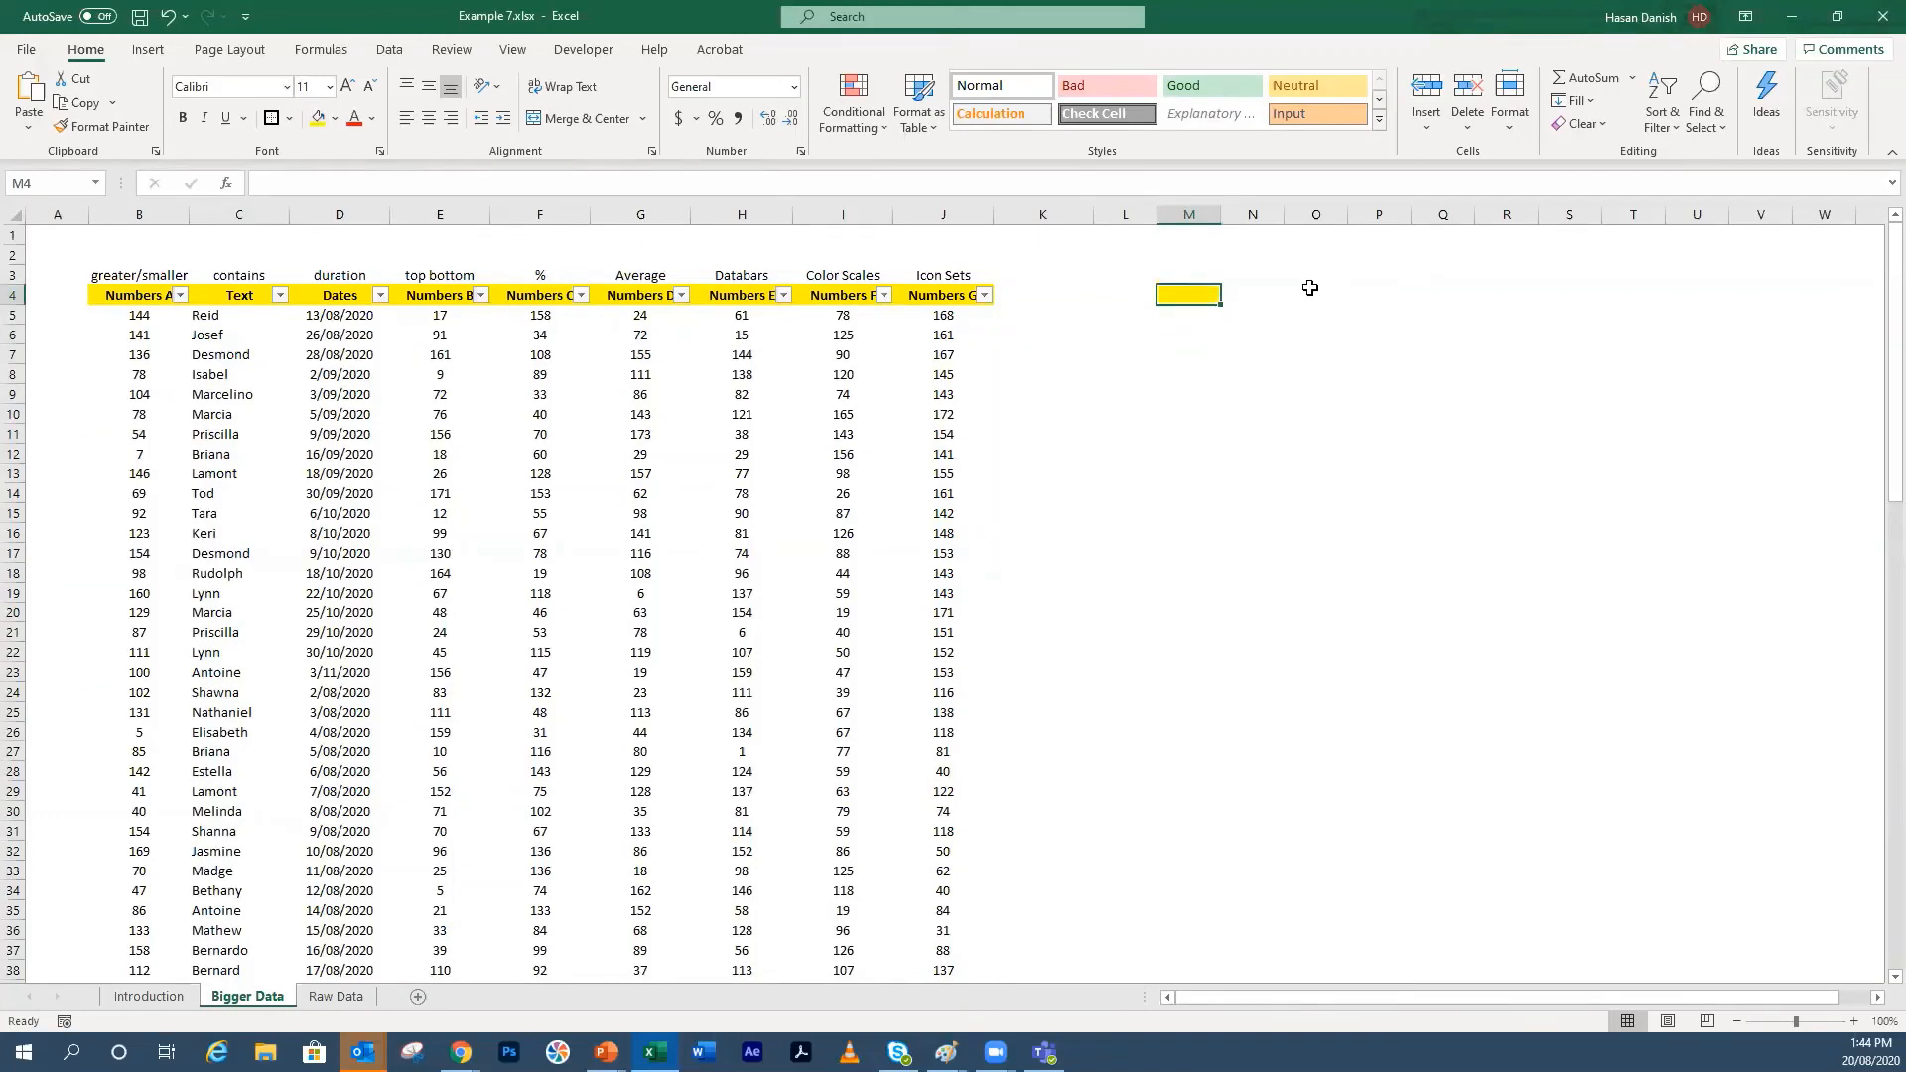
{"action": "type", "text": "Marcia"}
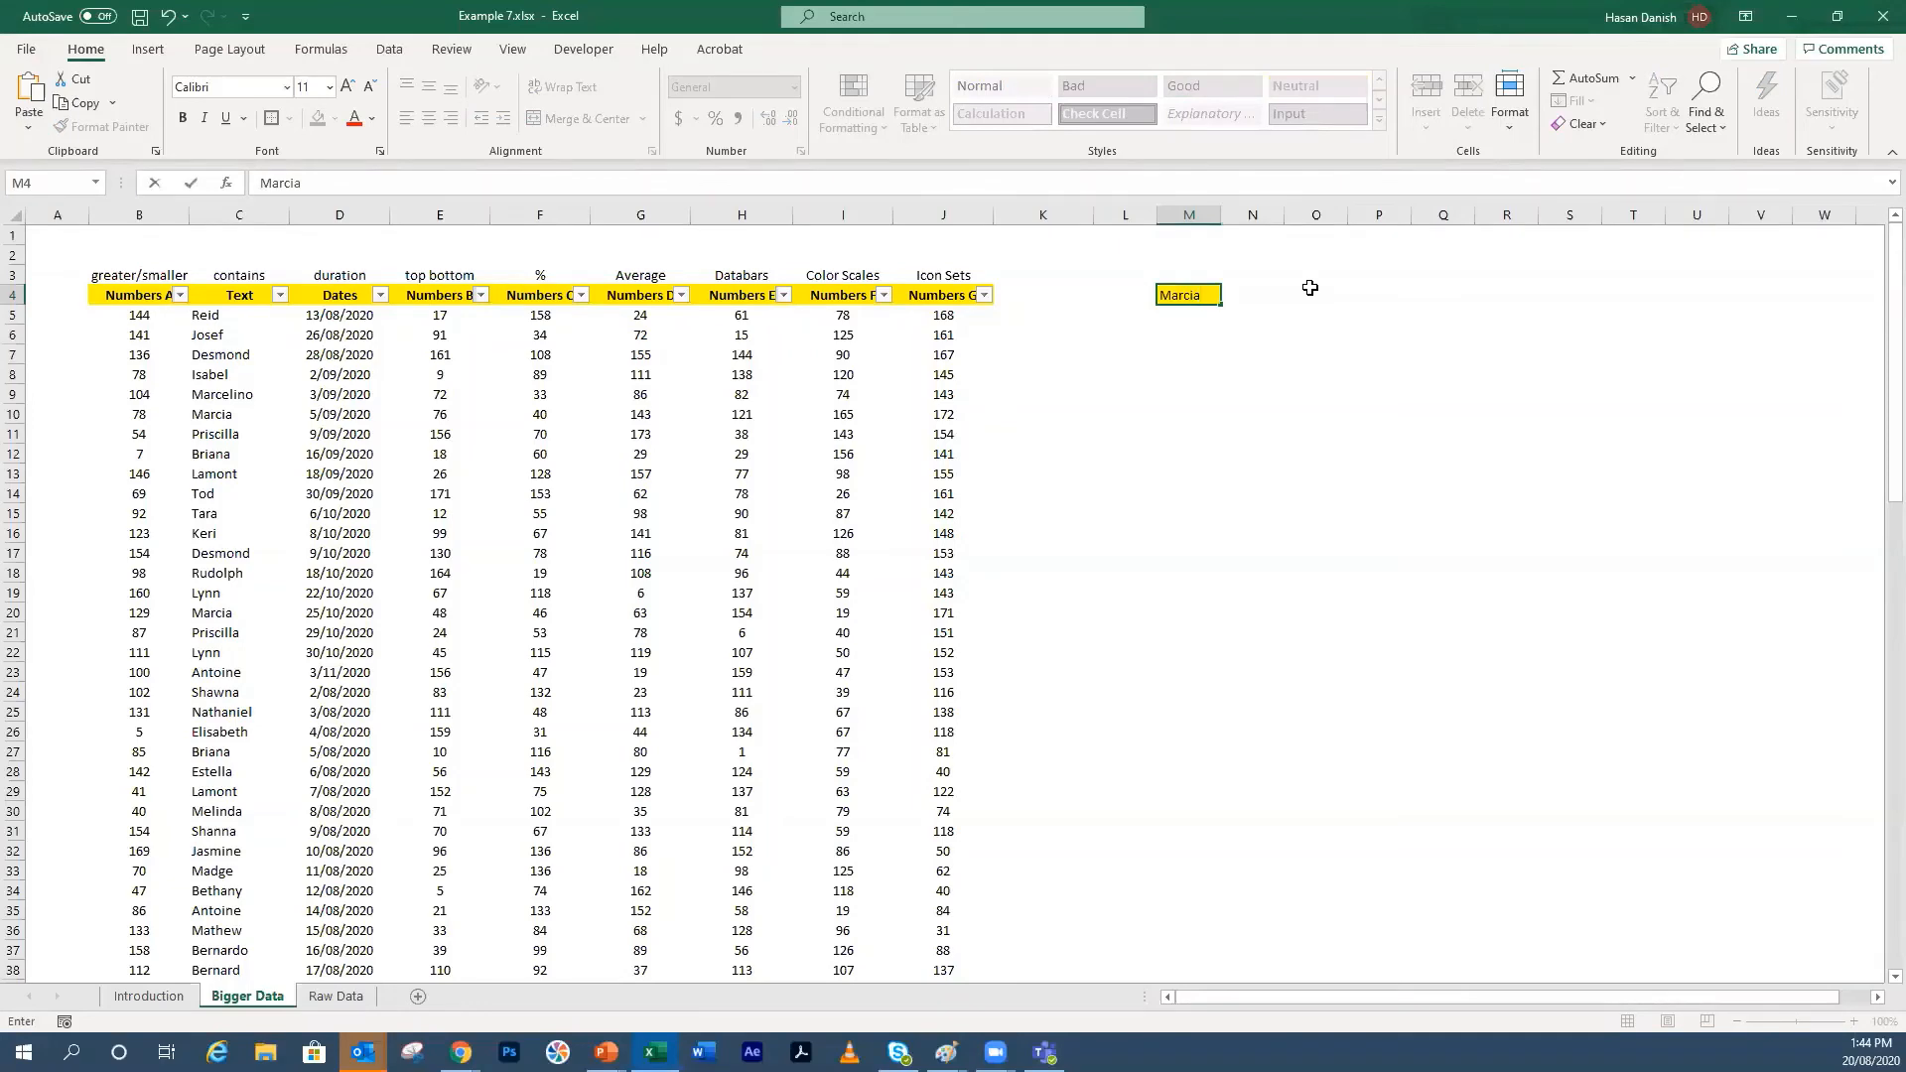
{"action": "key", "text": "Return"}
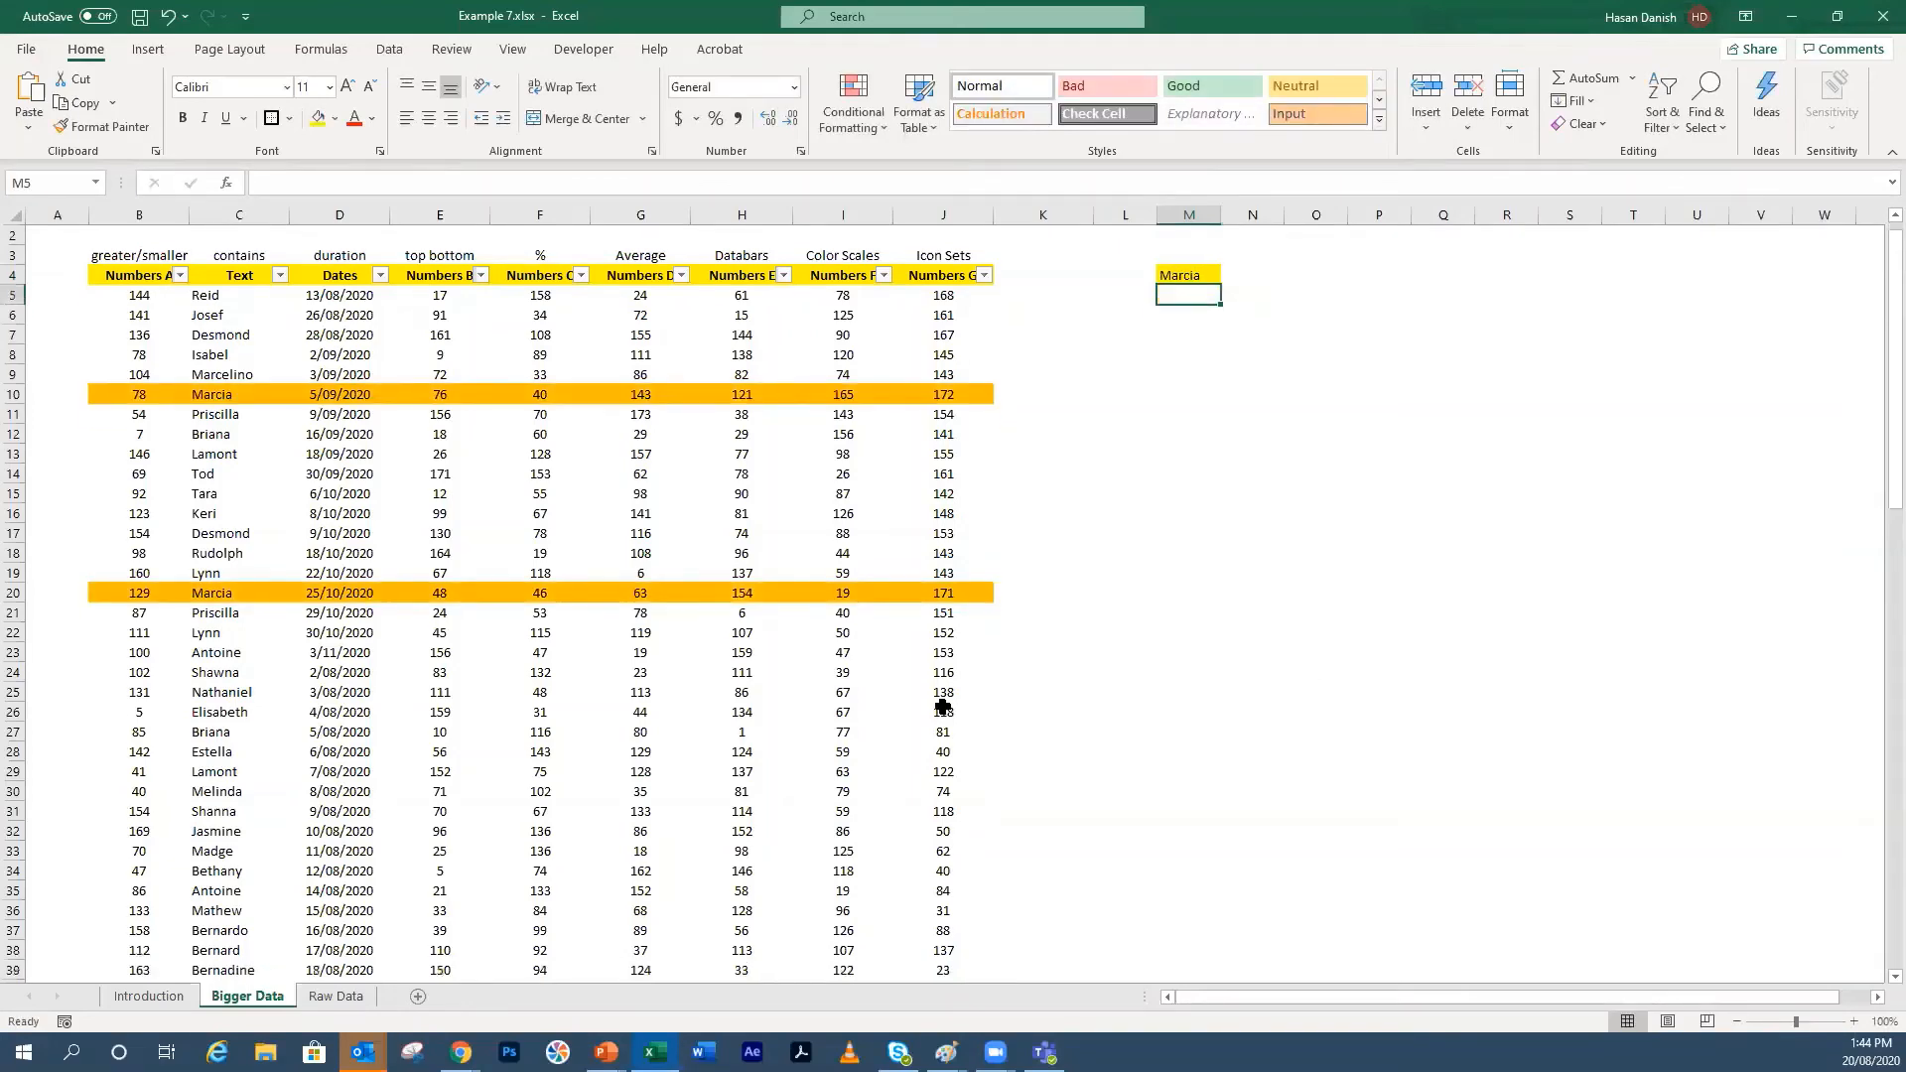
{"action": "scroll", "coordinate": [877, 702], "scroll_direction": "down", "scroll_amount": 11}
{"action": "scroll", "coordinate": [616, 648], "scroll_direction": "up", "scroll_amount": 7}
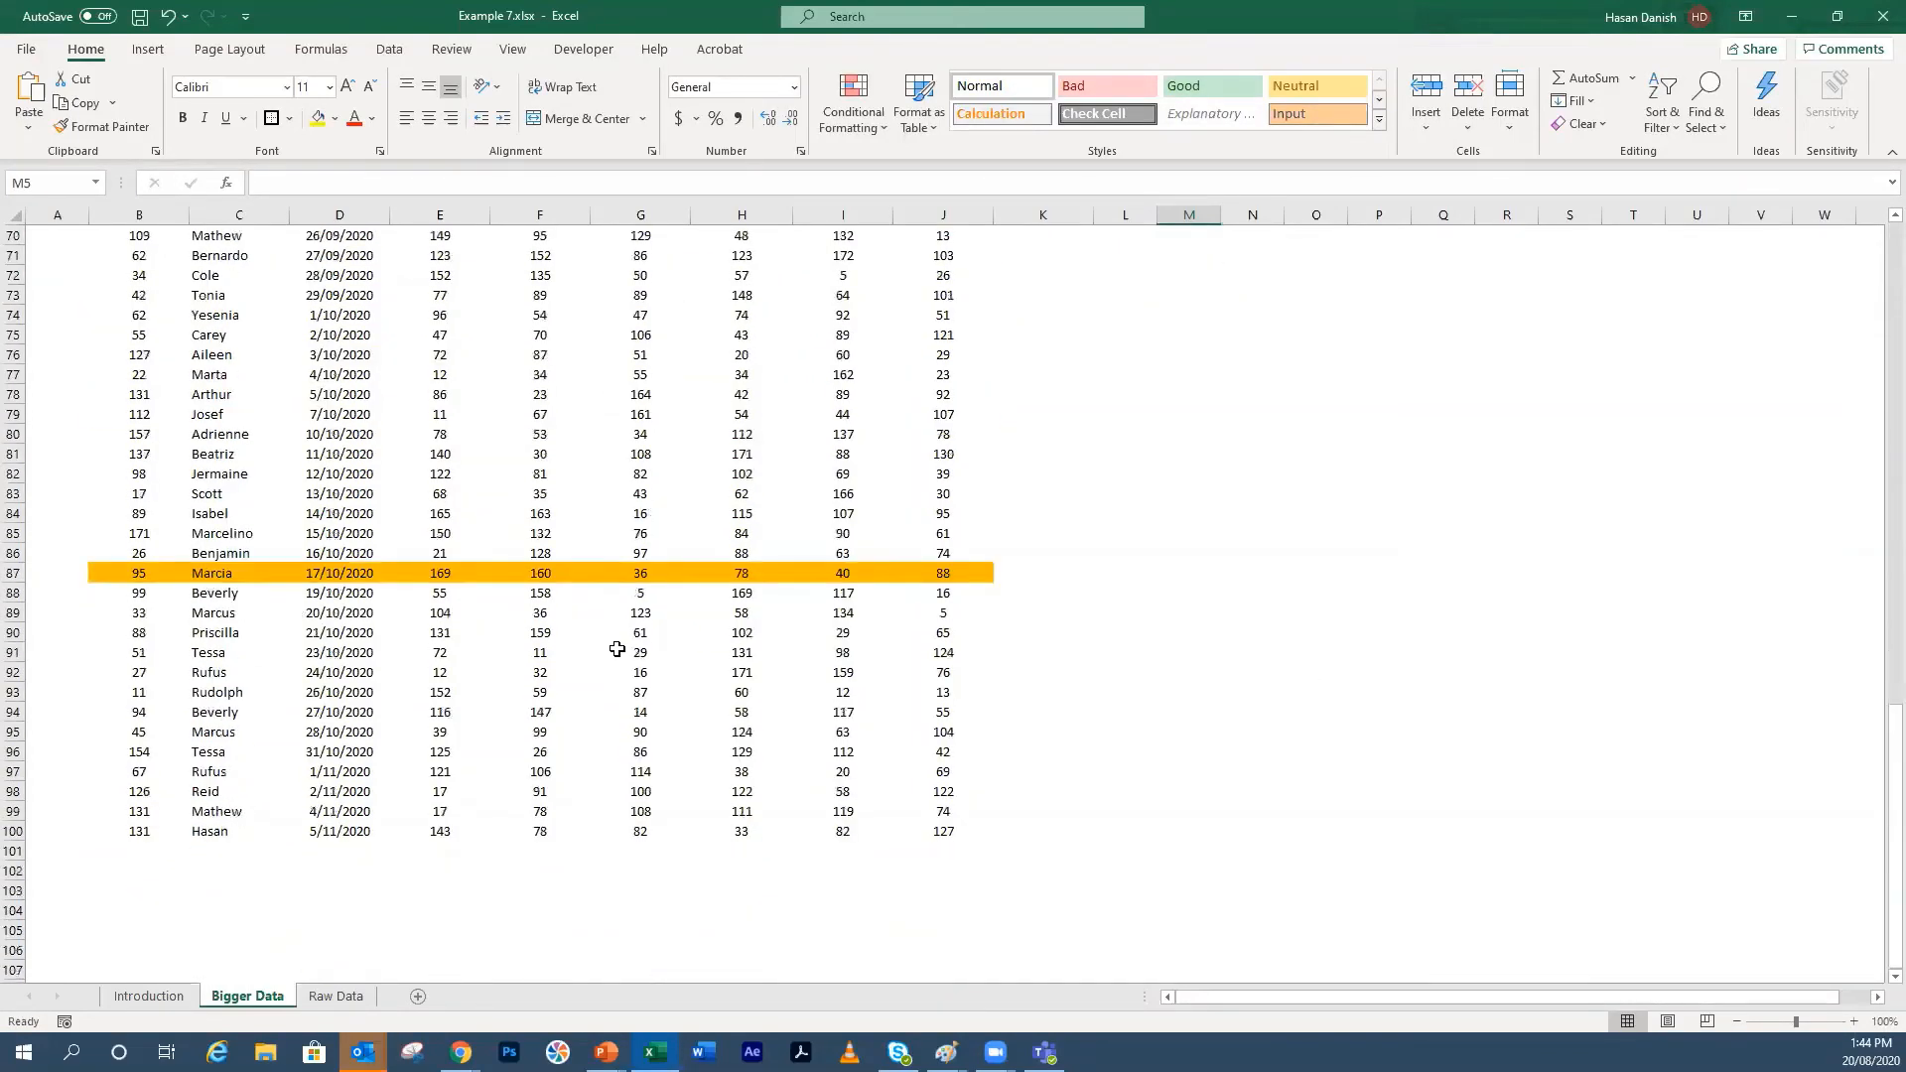
{"action": "scroll", "coordinate": [617, 648], "scroll_direction": "down", "scroll_amount": 4}
{"action": "scroll", "coordinate": [617, 649], "scroll_direction": "up", "scroll_amount": 8}
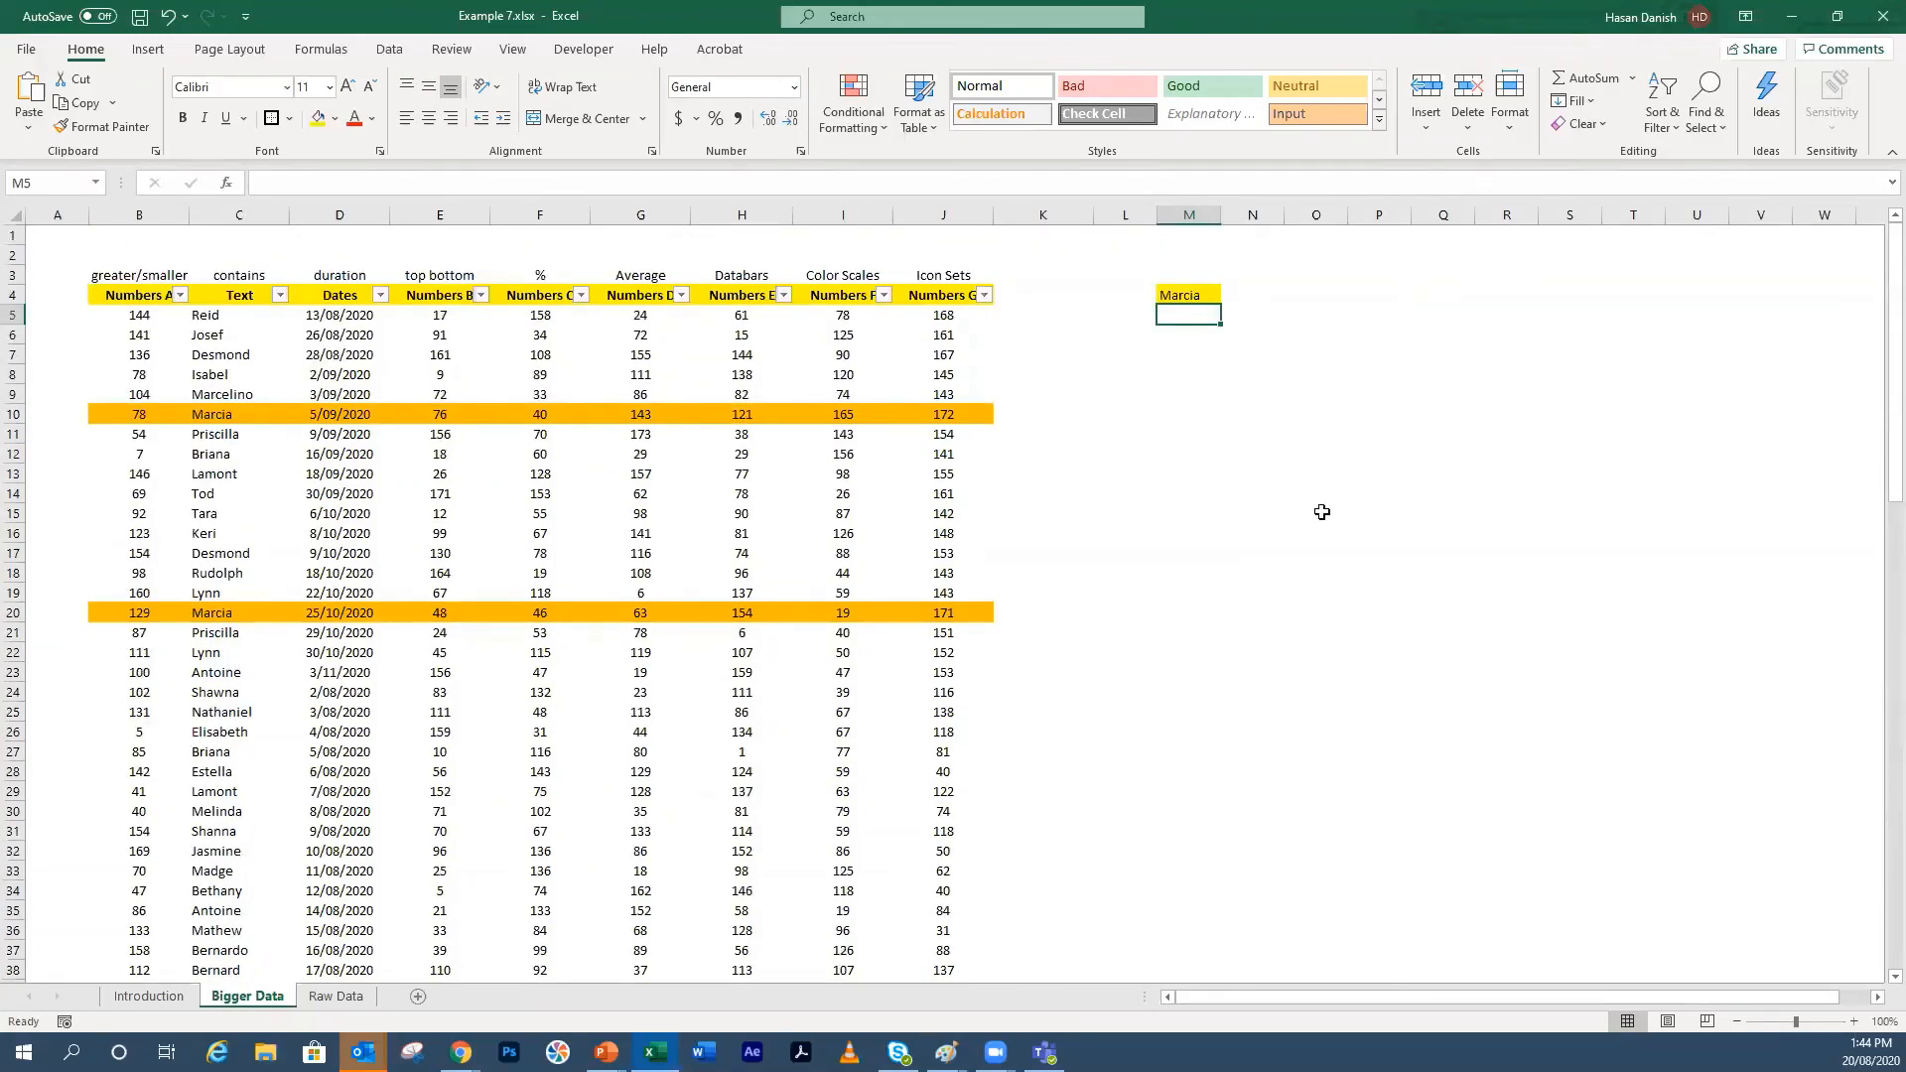
Step: Replace the name in criterion cell M4 with a different first name from the Text column
{"action": "left_click", "coordinate": [1194, 293]}
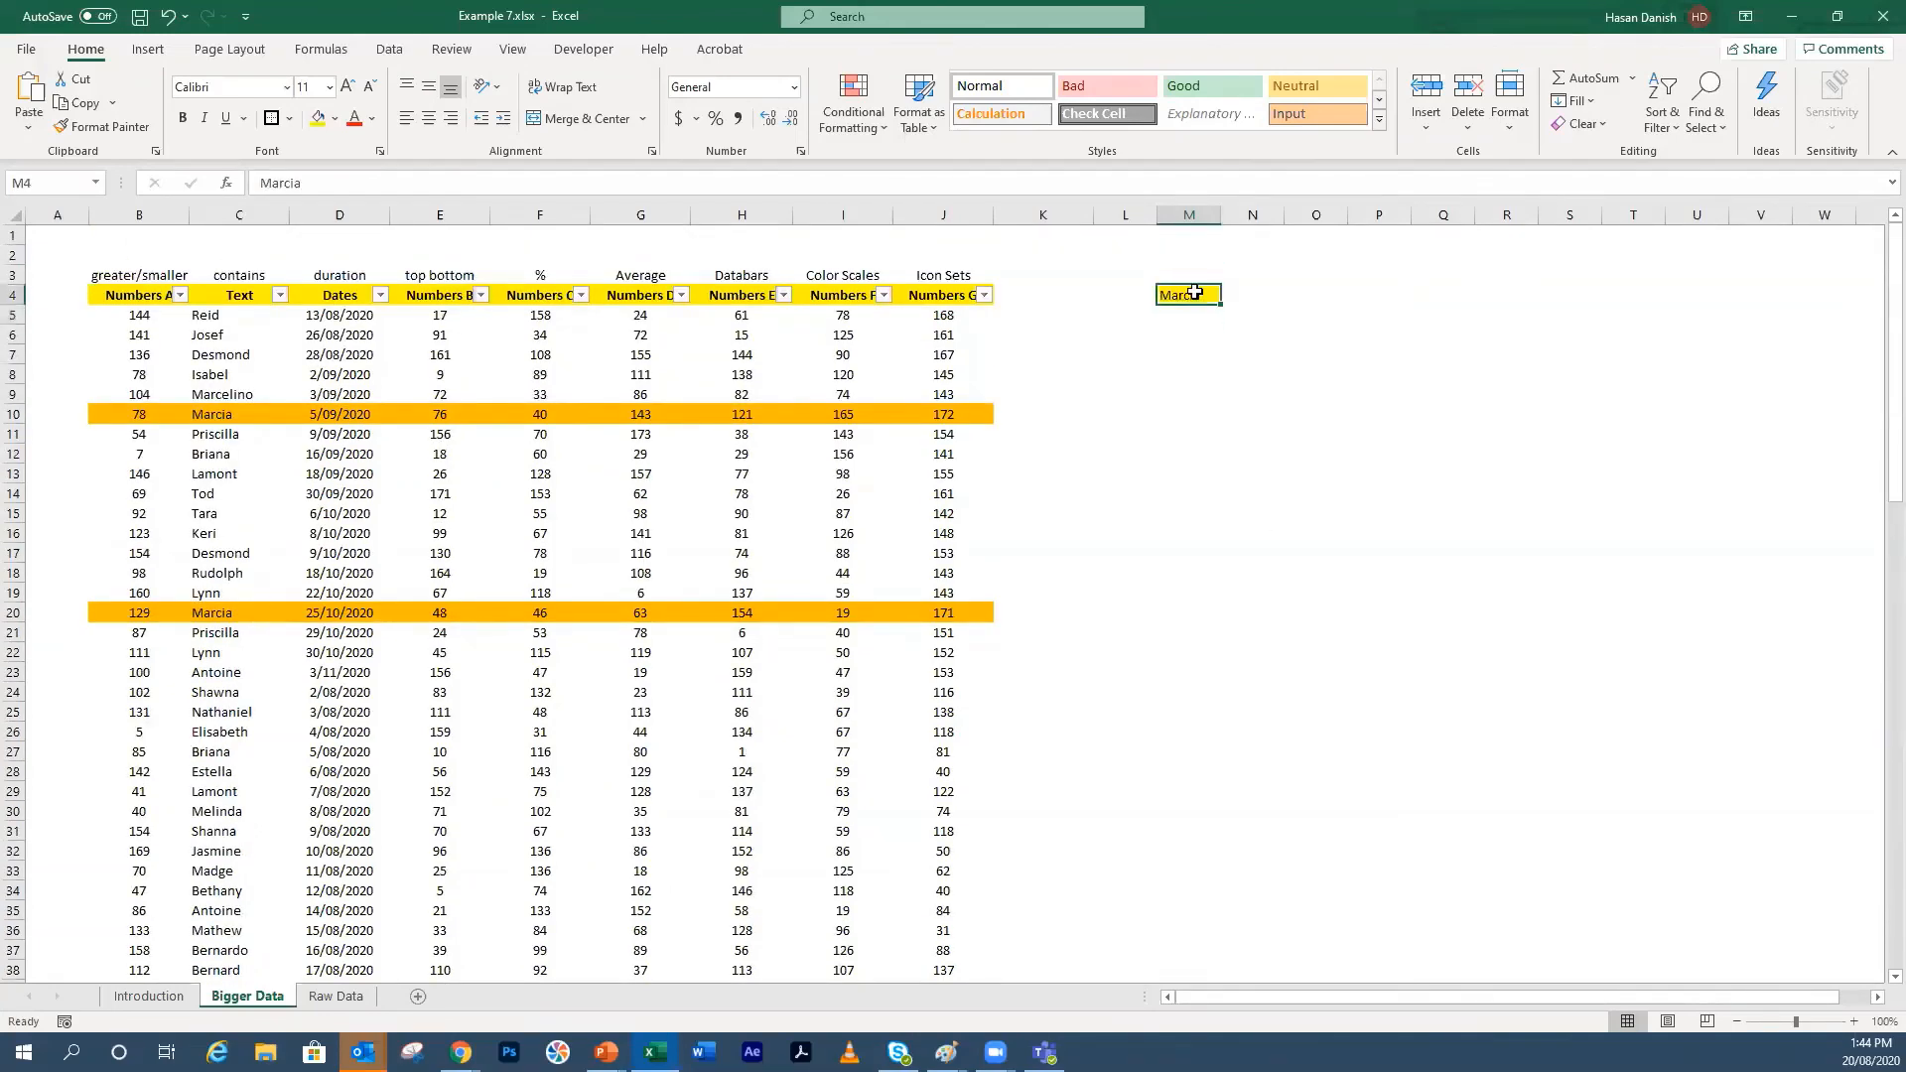
{"action": "type", "text": "L"}
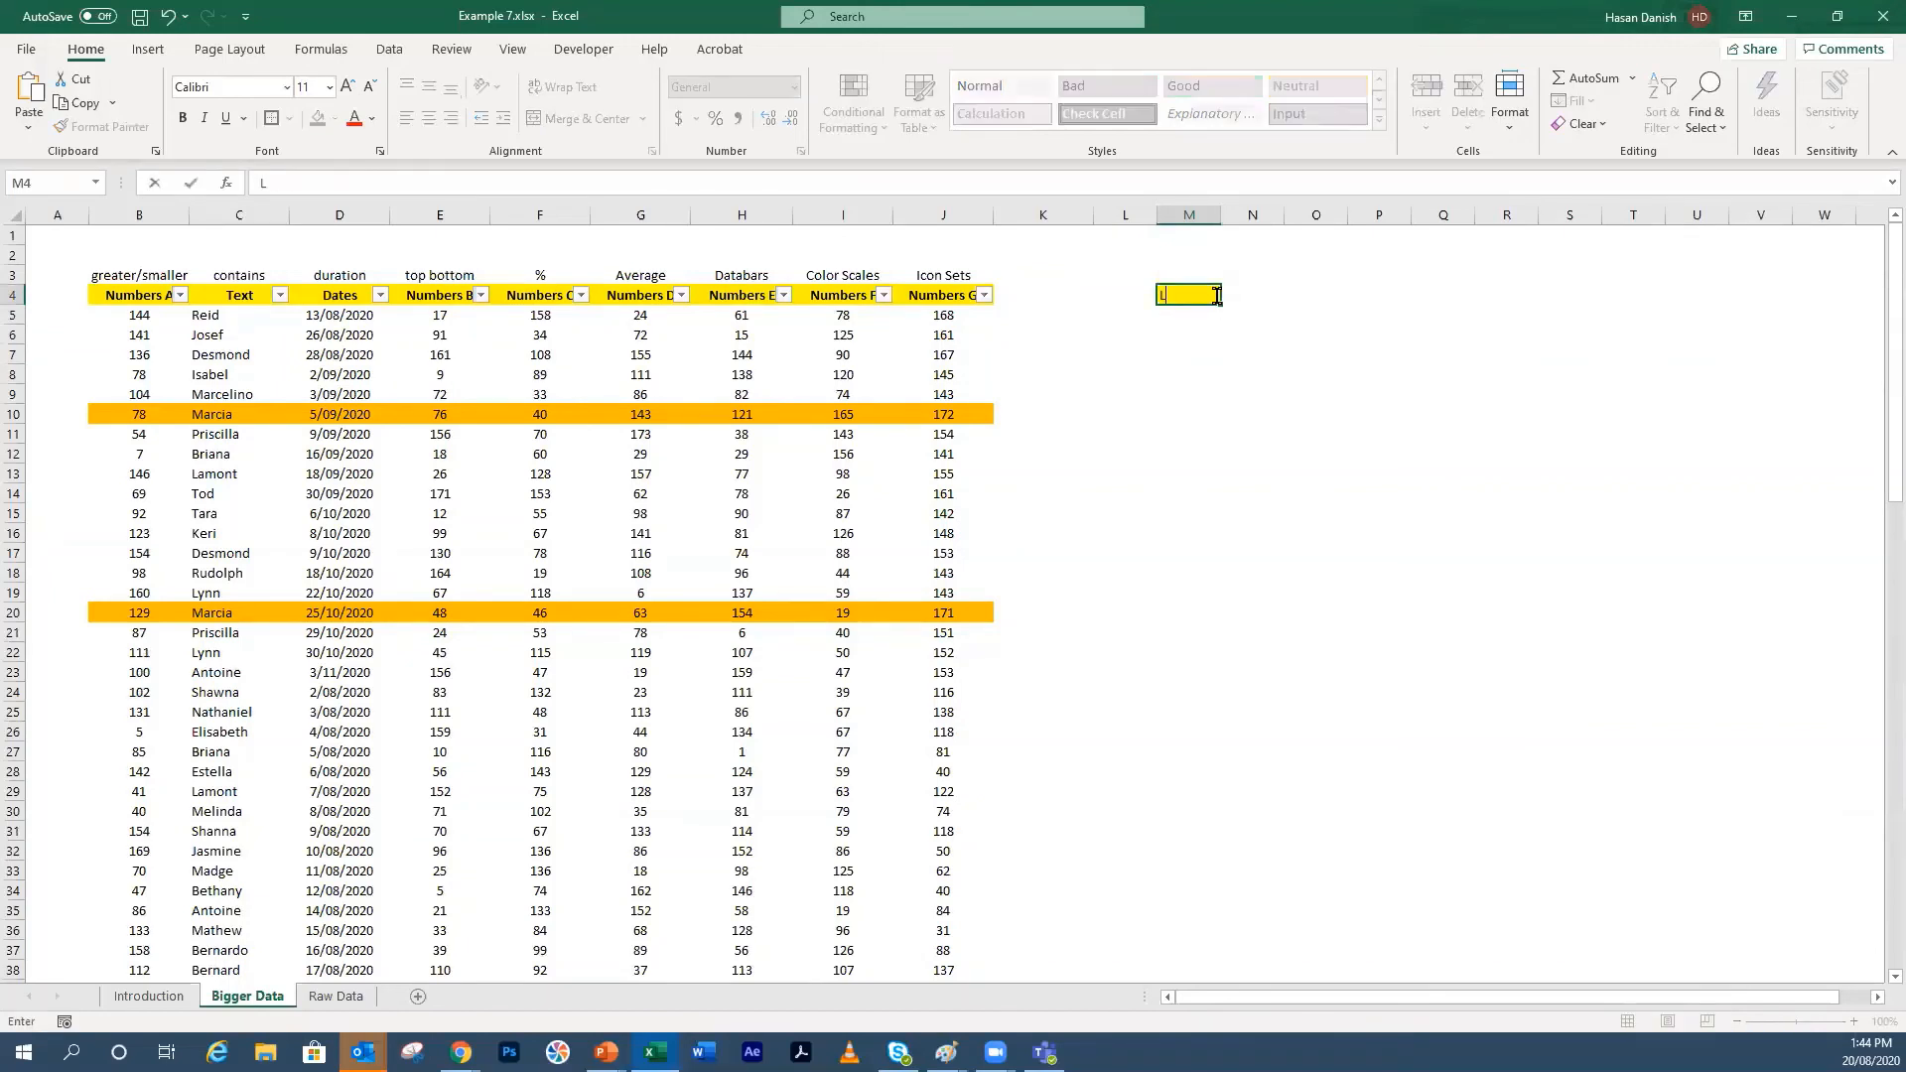
{"action": "type", "text": "ynn"}
{"action": "key", "text": "Return"}
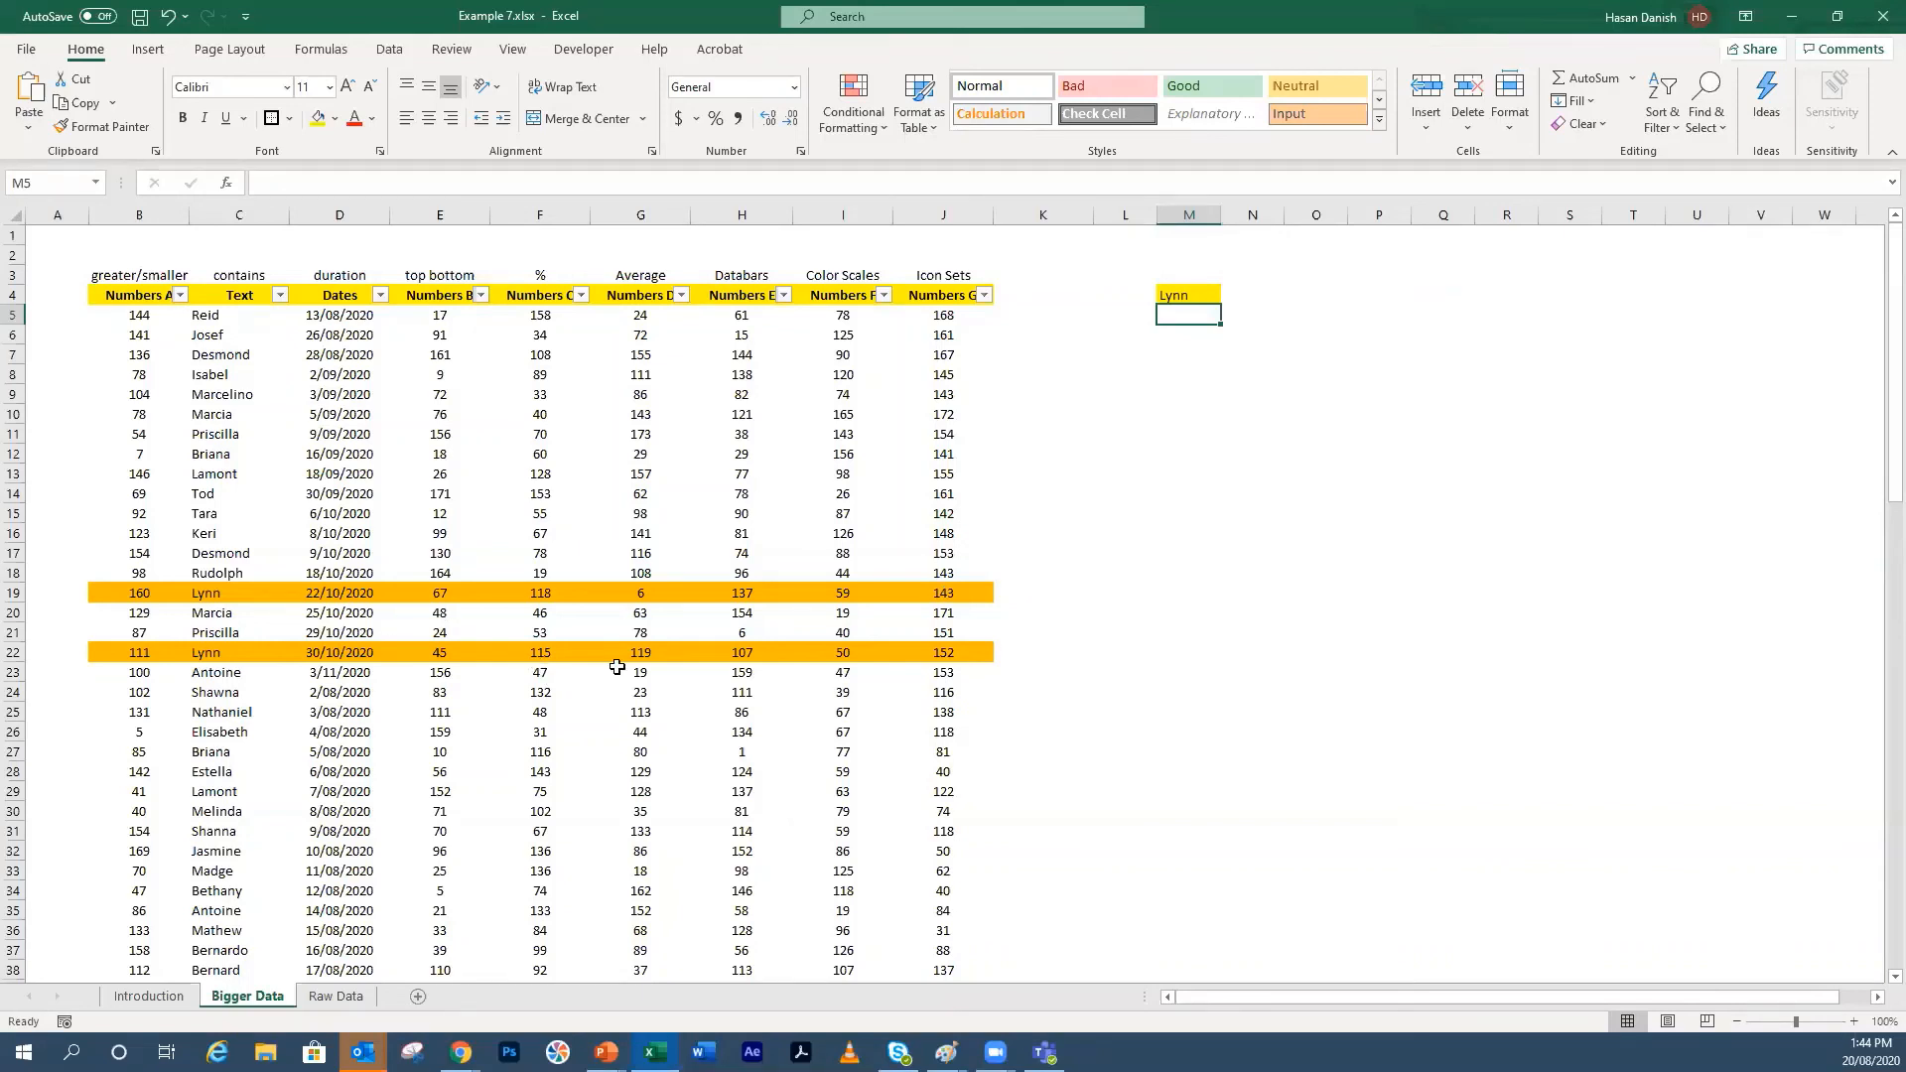
Step: Switch to the PowerPoint slide show and advance to the Shortcut of the month slide about Find and Replace
{"action": "mouse_move", "coordinate": [605, 1052]}
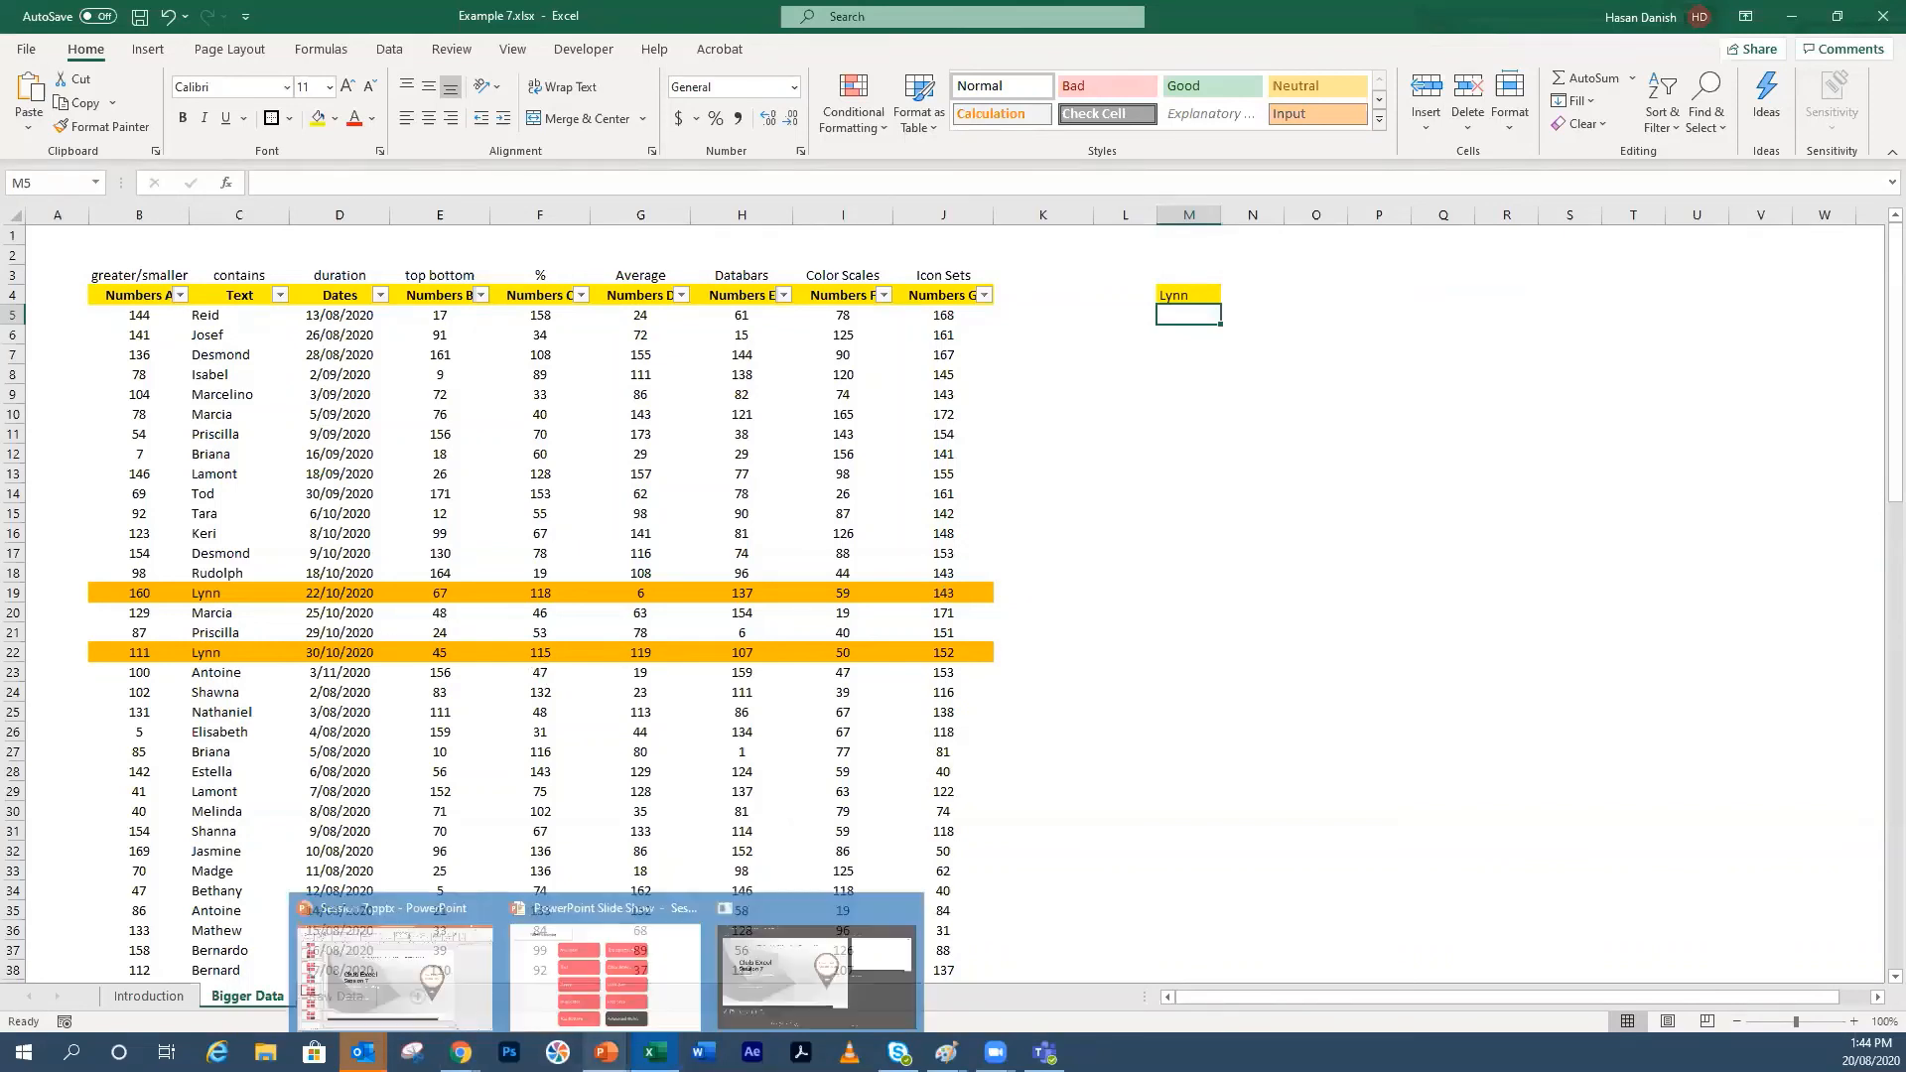
{"action": "left_click", "coordinate": [605, 978]}
{"action": "left_click", "coordinate": [1557, 714]}
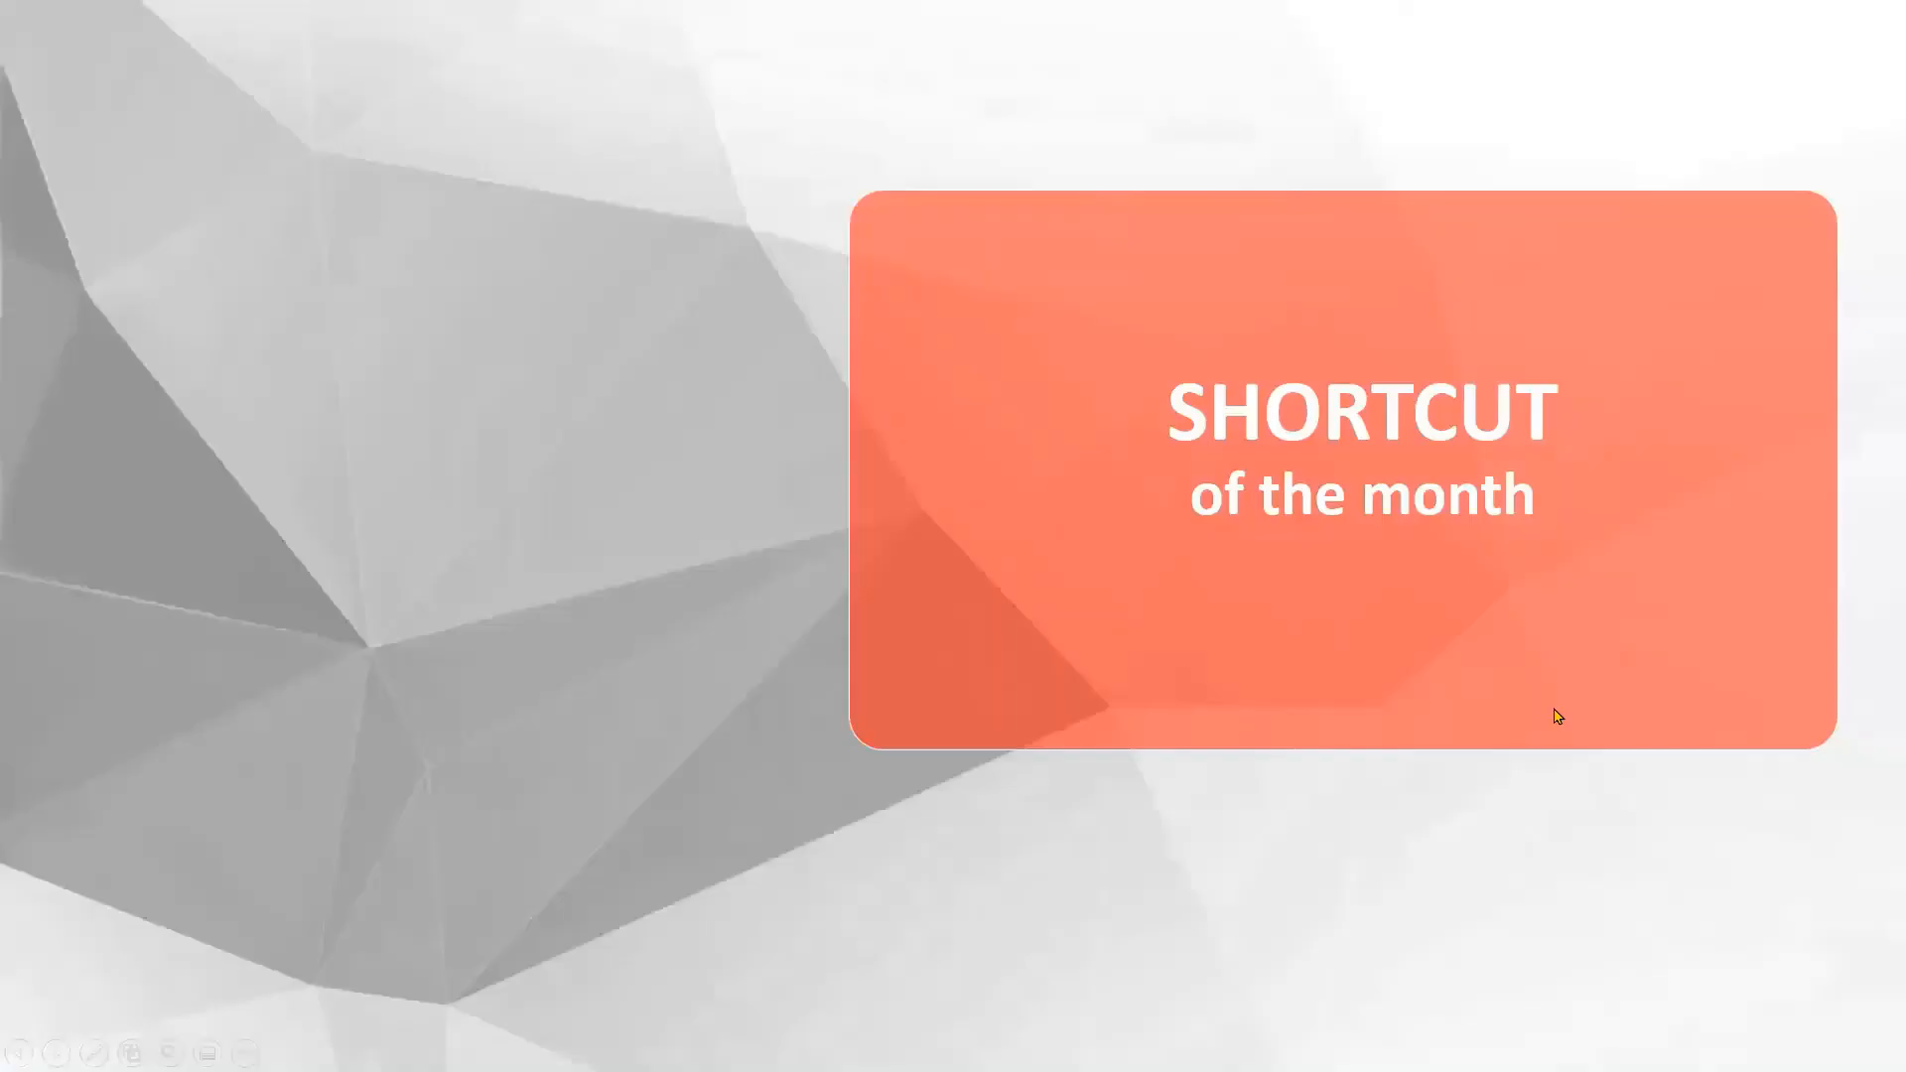
{"action": "left_click", "coordinate": [1491, 717]}
{"action": "key", "text": "Left"}
{"action": "left_click", "coordinate": [1483, 713]}
{"action": "key", "text": "Left"}
{"action": "left_click", "coordinate": [1318, 813]}
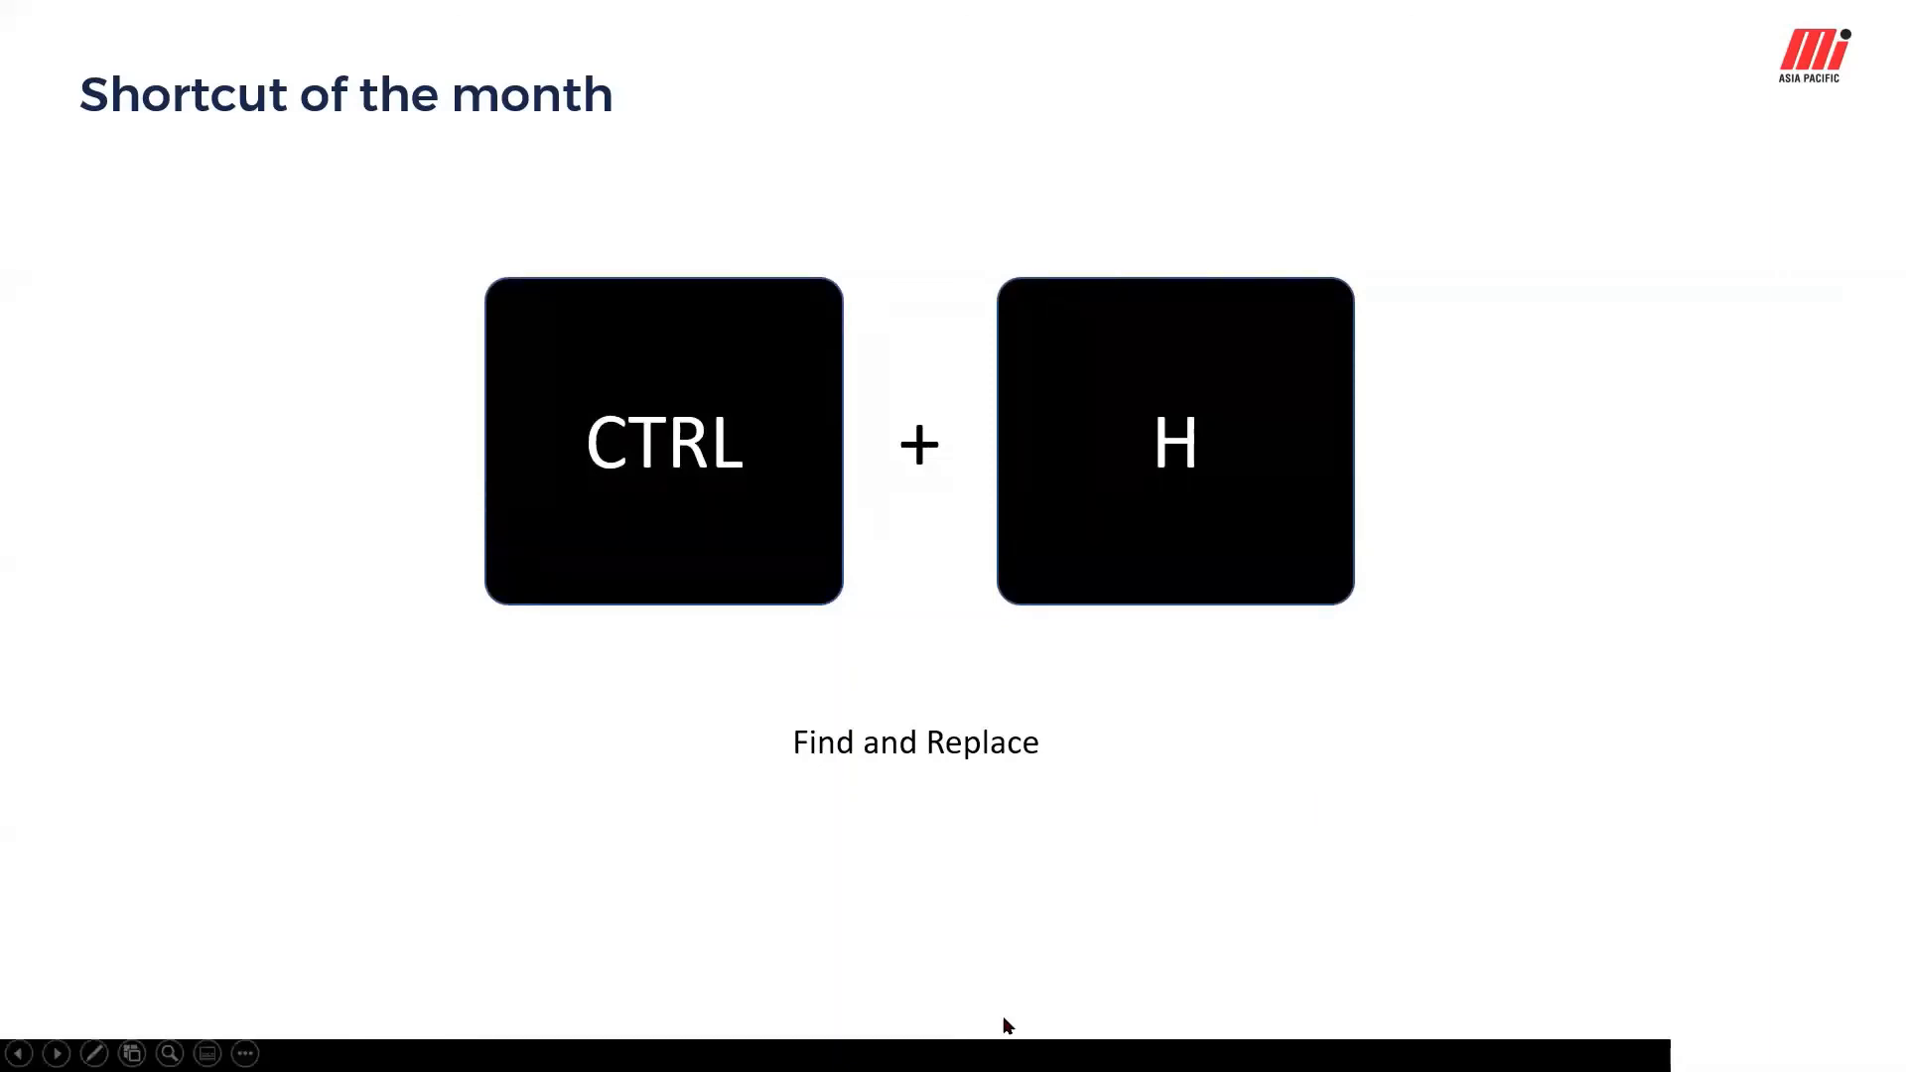
Step: Switch back to Excel and clear the conditional formatting rules from the entire Raw Data sheet
{"action": "key", "text": "alt+Tab"}
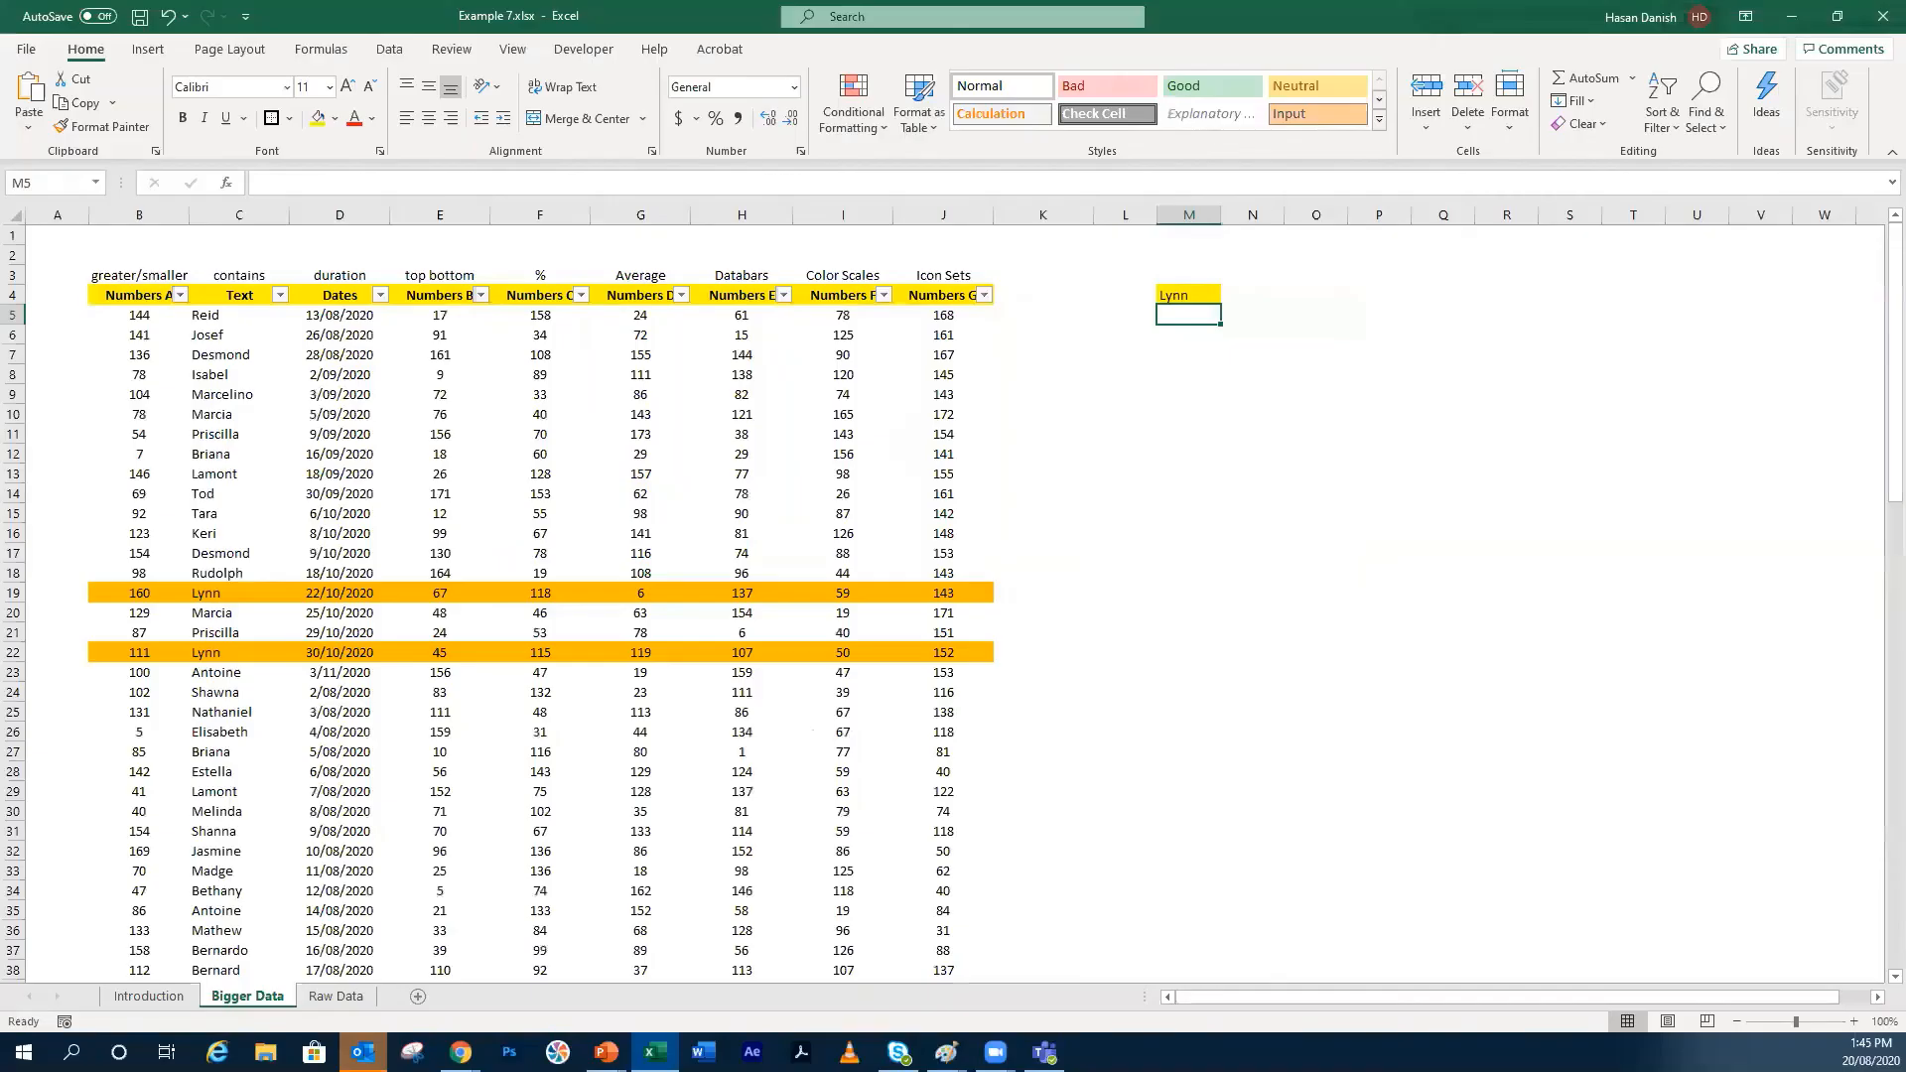
{"action": "left_click", "coordinate": [706, 429]}
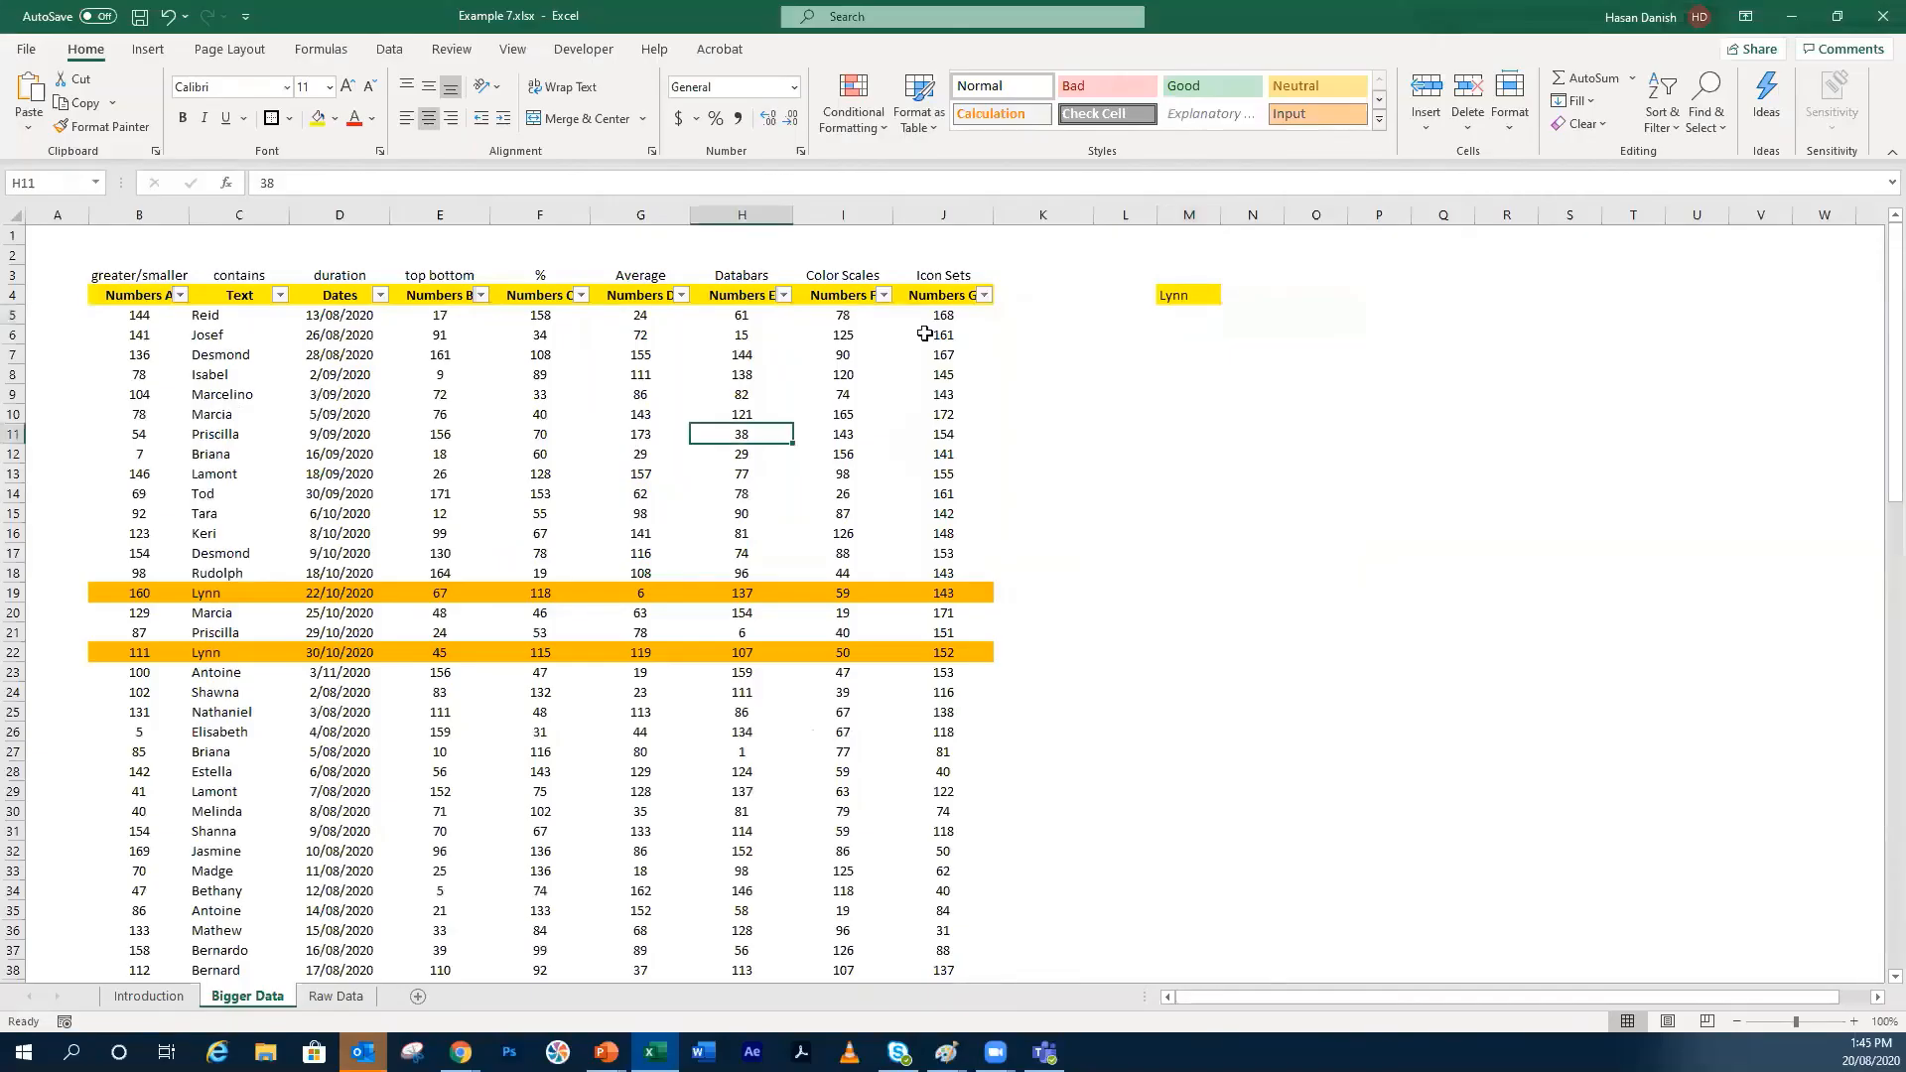
{"action": "left_click", "coordinate": [334, 995]}
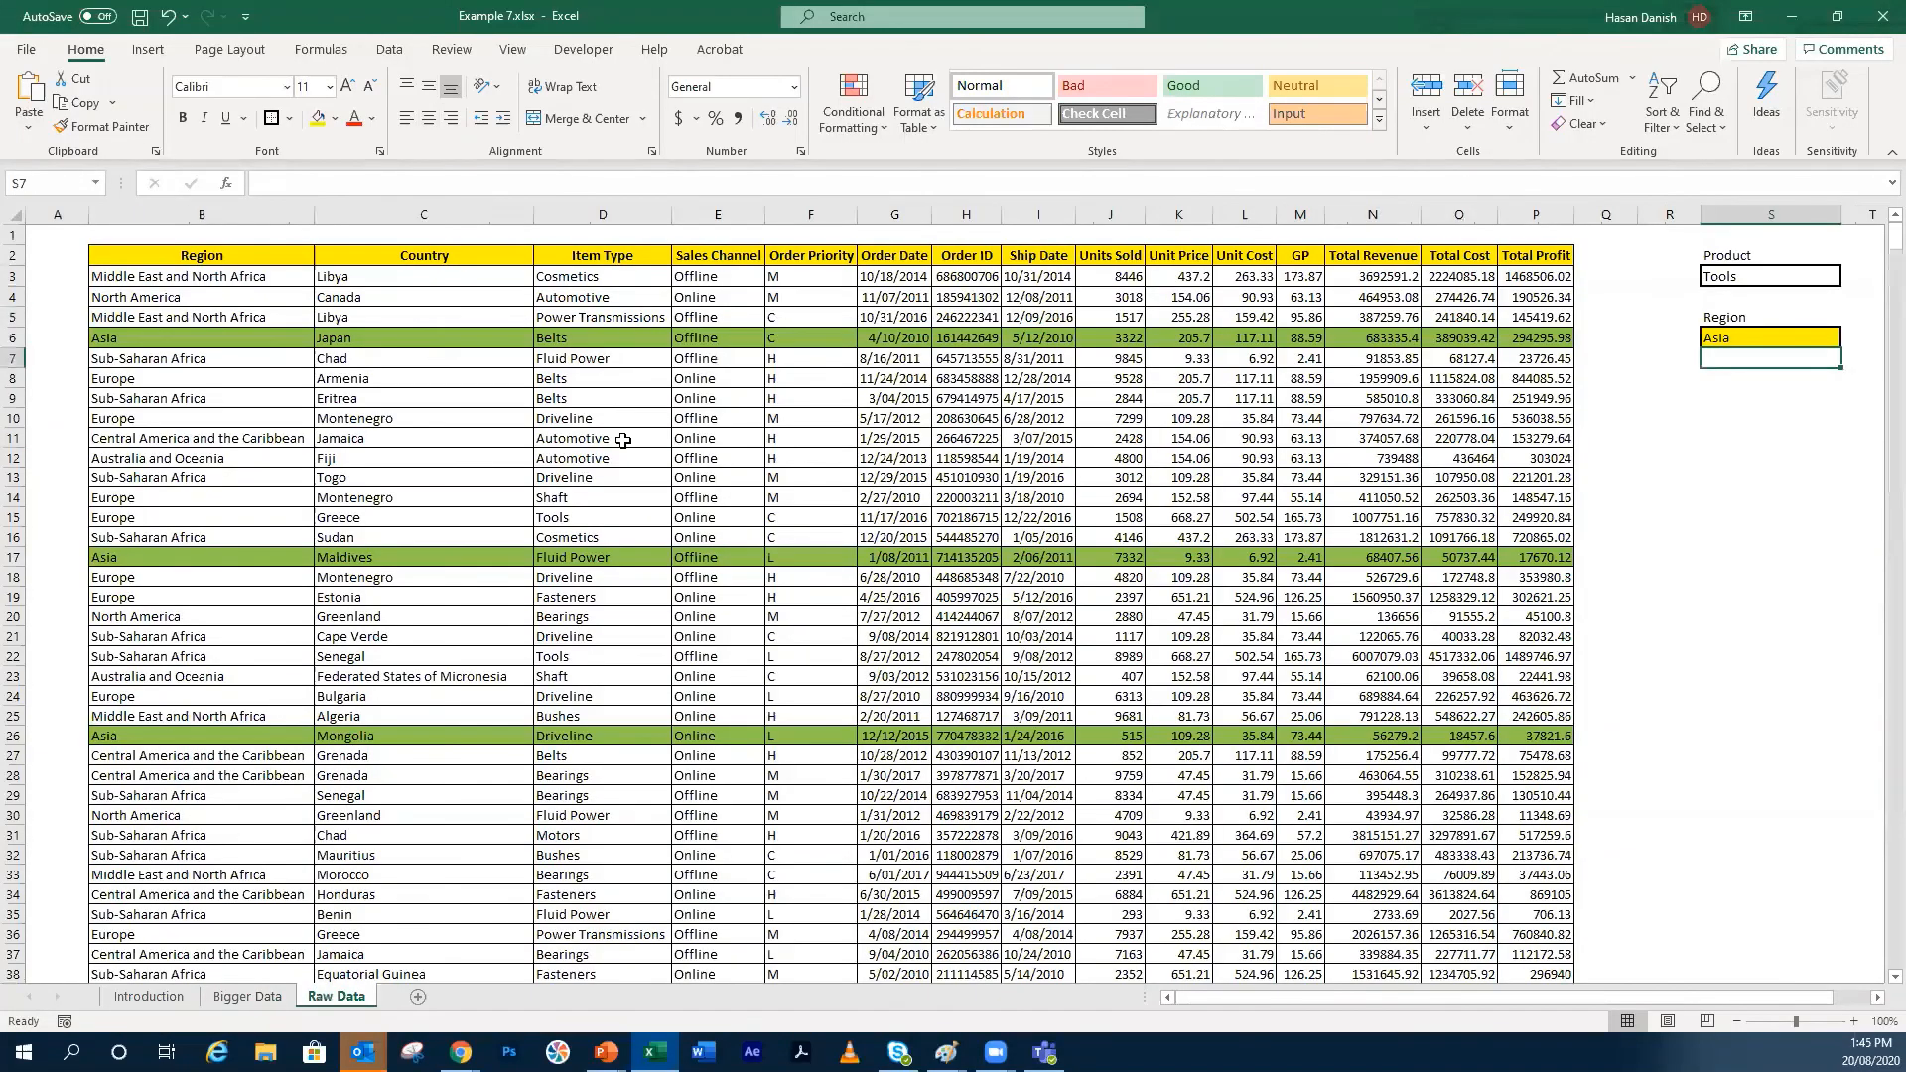
{"action": "left_click", "coordinate": [852, 104]}
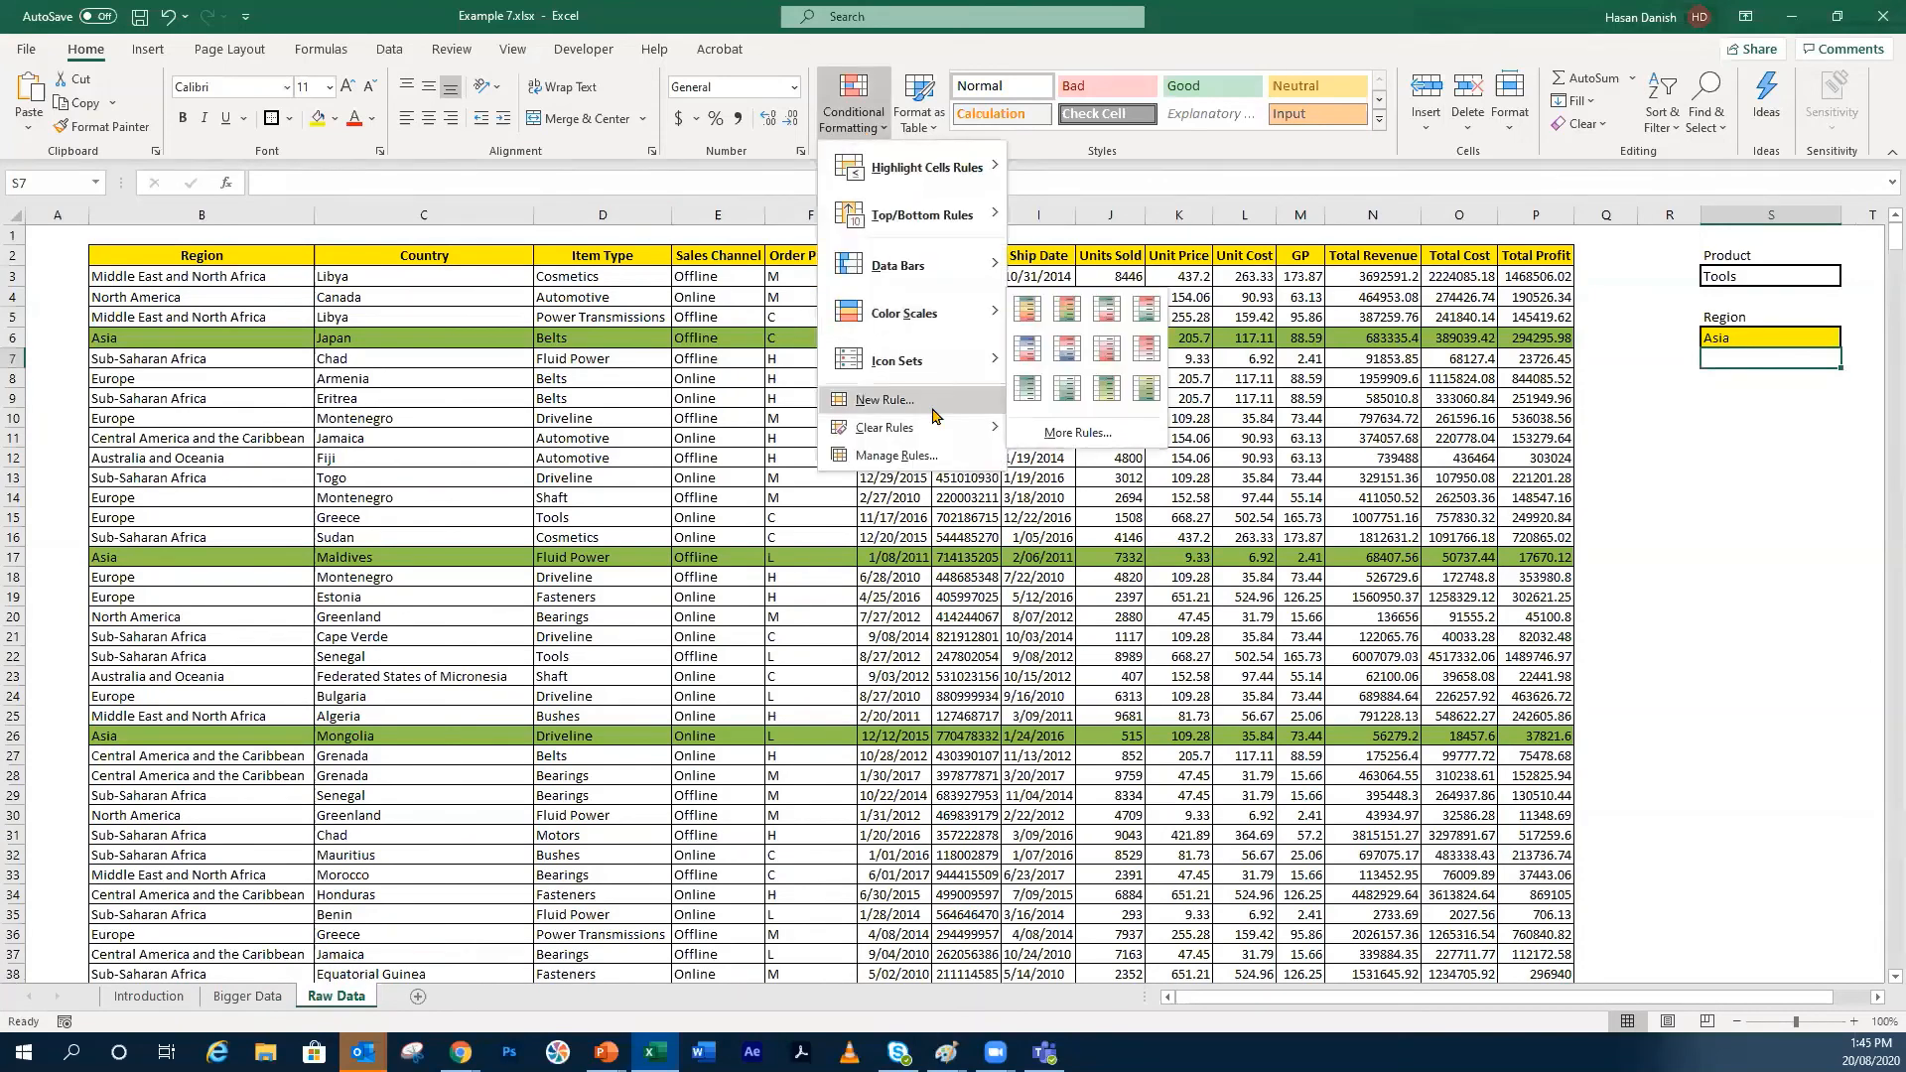
{"action": "mouse_move", "coordinate": [943, 427]}
{"action": "left_click", "coordinate": [1120, 457]}
{"action": "left_click", "coordinate": [735, 479]}
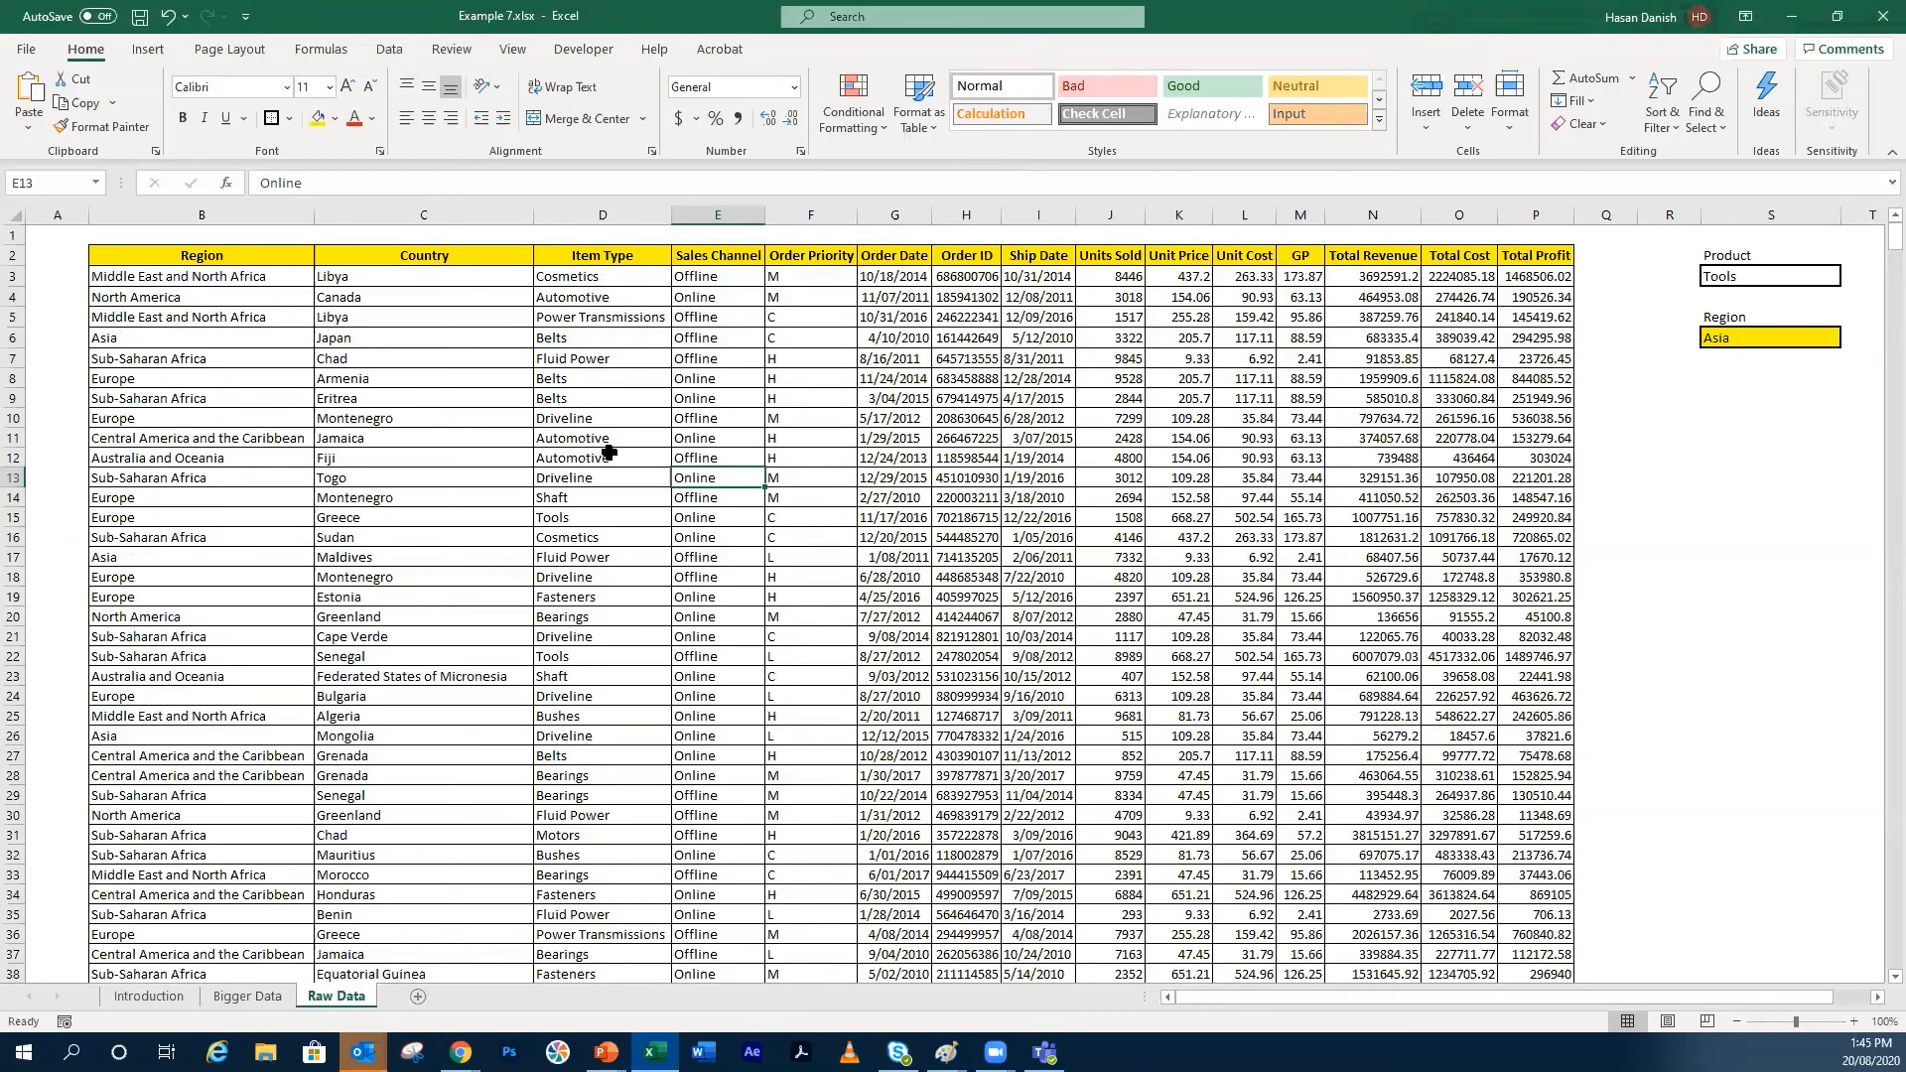
{"action": "left_click", "coordinate": [581, 698]}
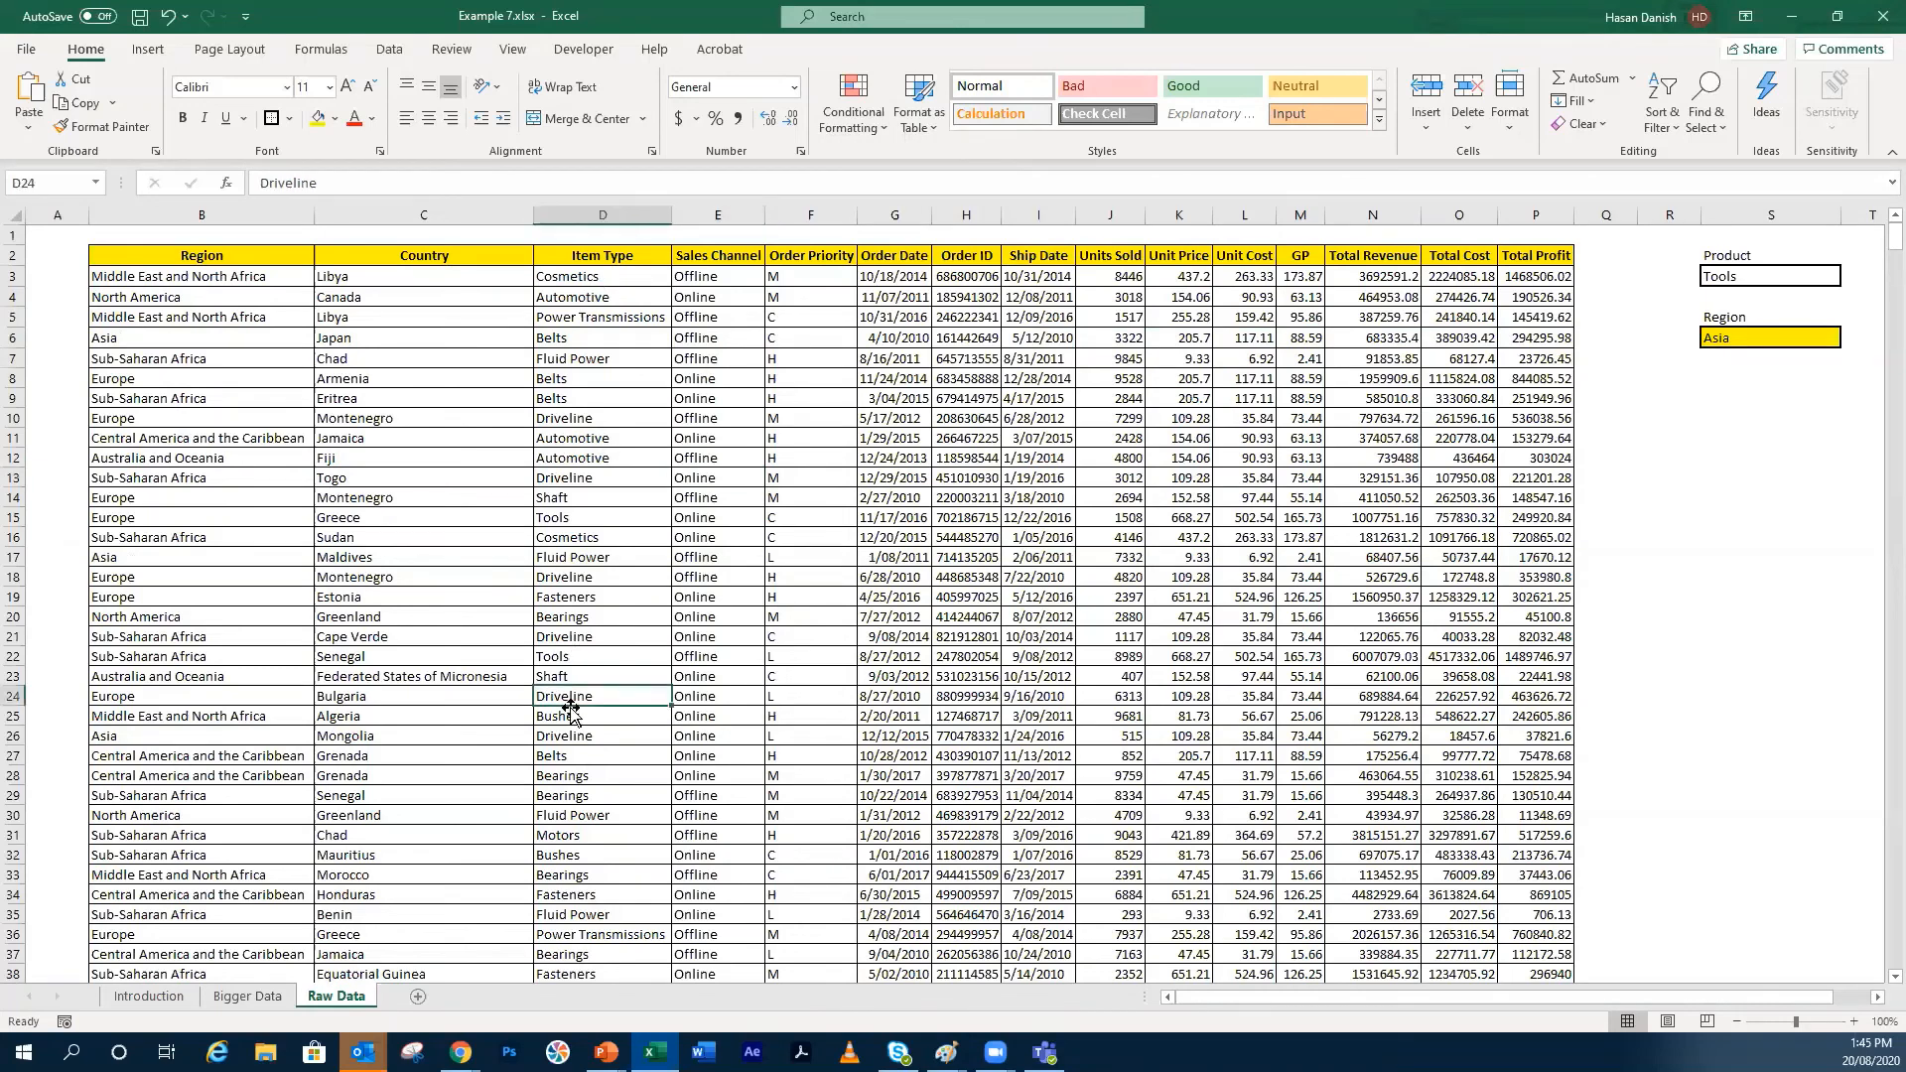
{"action": "left_click", "coordinate": [572, 717]}
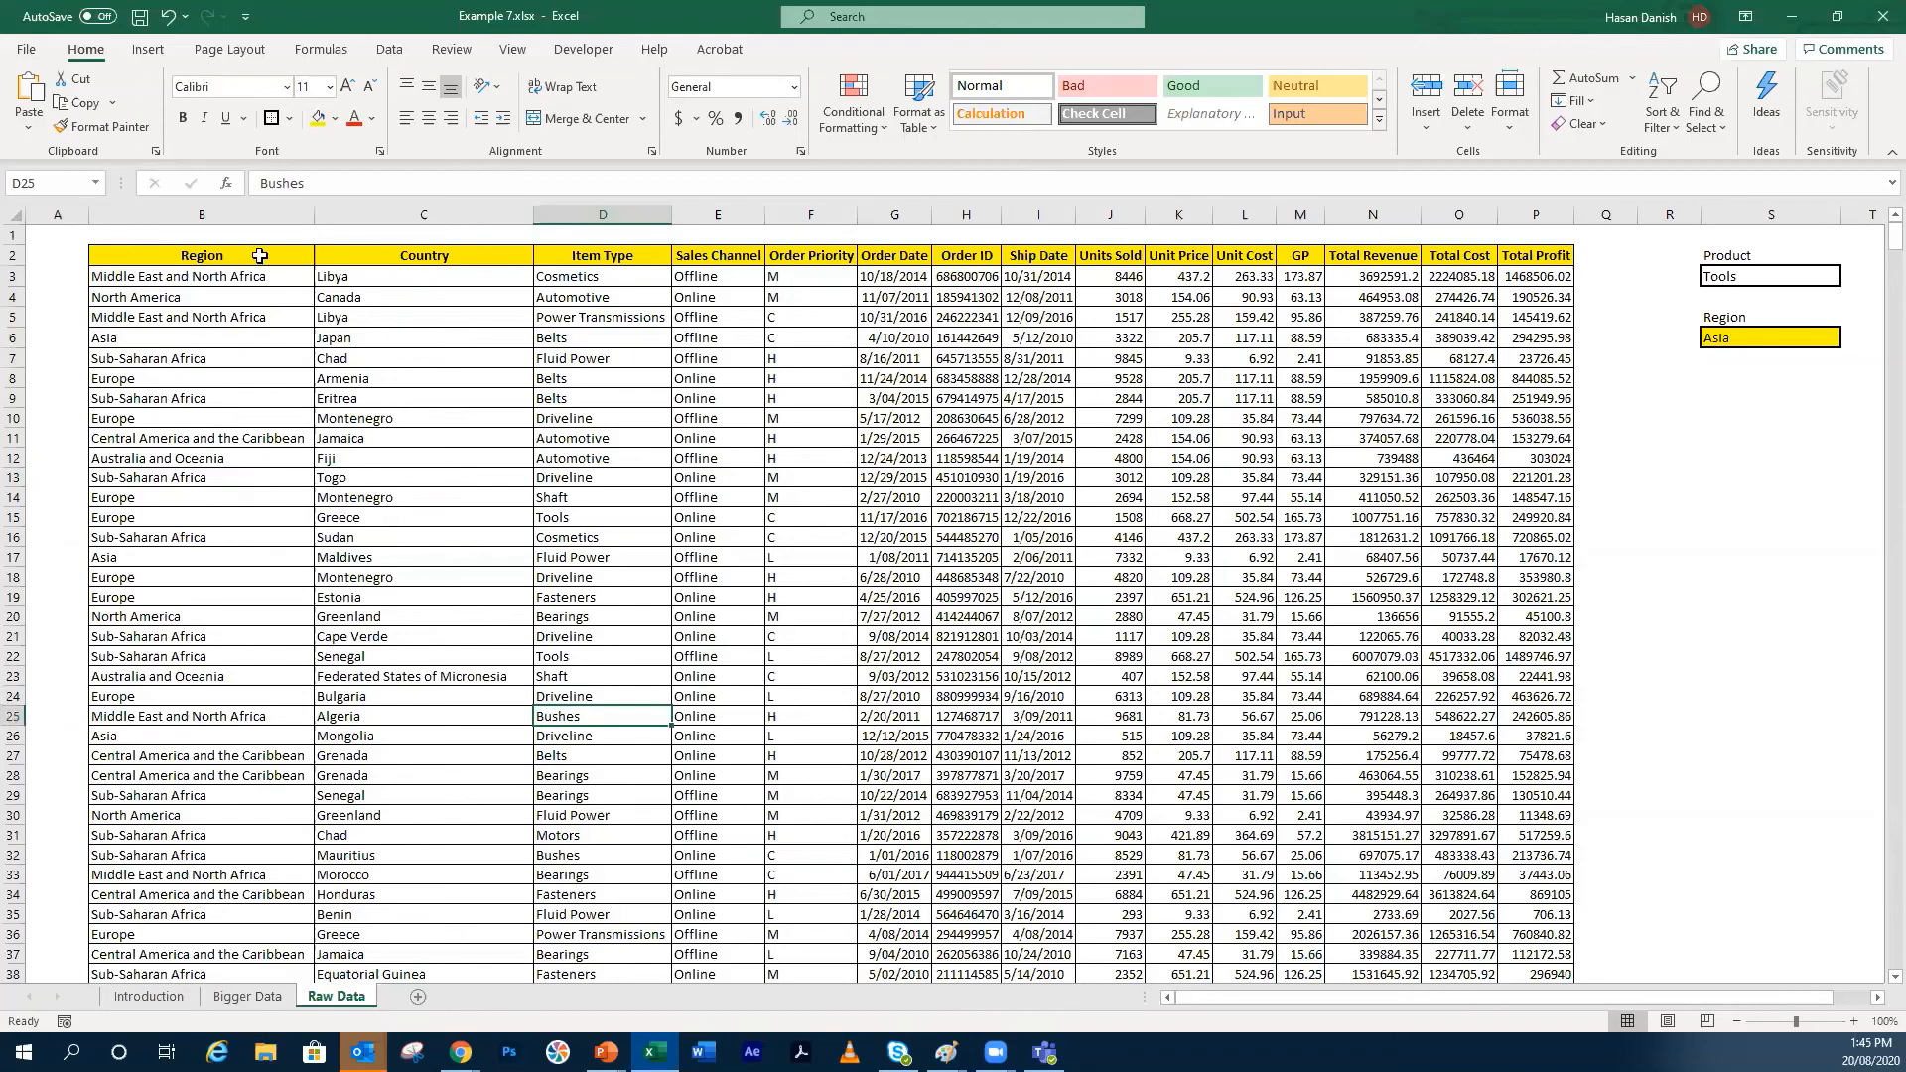
Step: Replace all occurrences of Japan with Singapore on Raw Data and check the Country column
{"action": "left_click", "coordinate": [375, 337]}
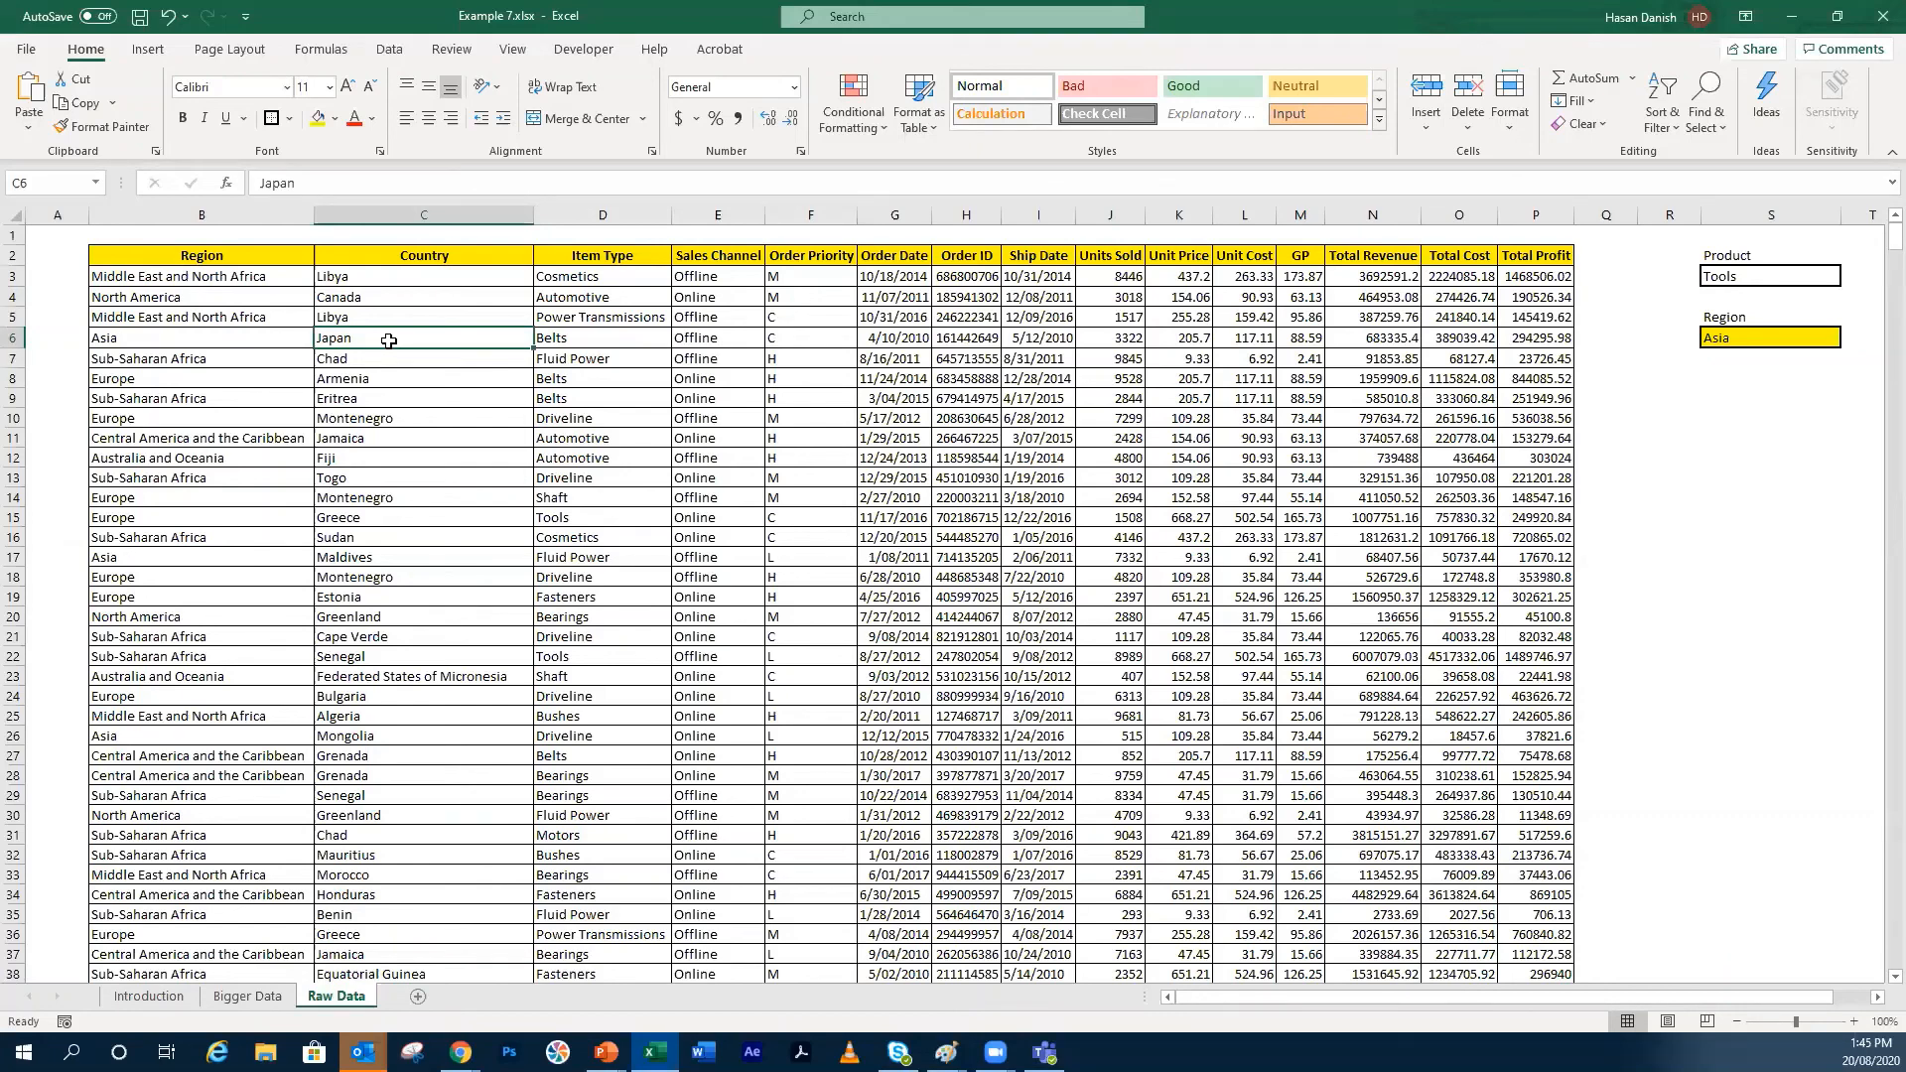
{"action": "key", "text": "ctrl+h"}
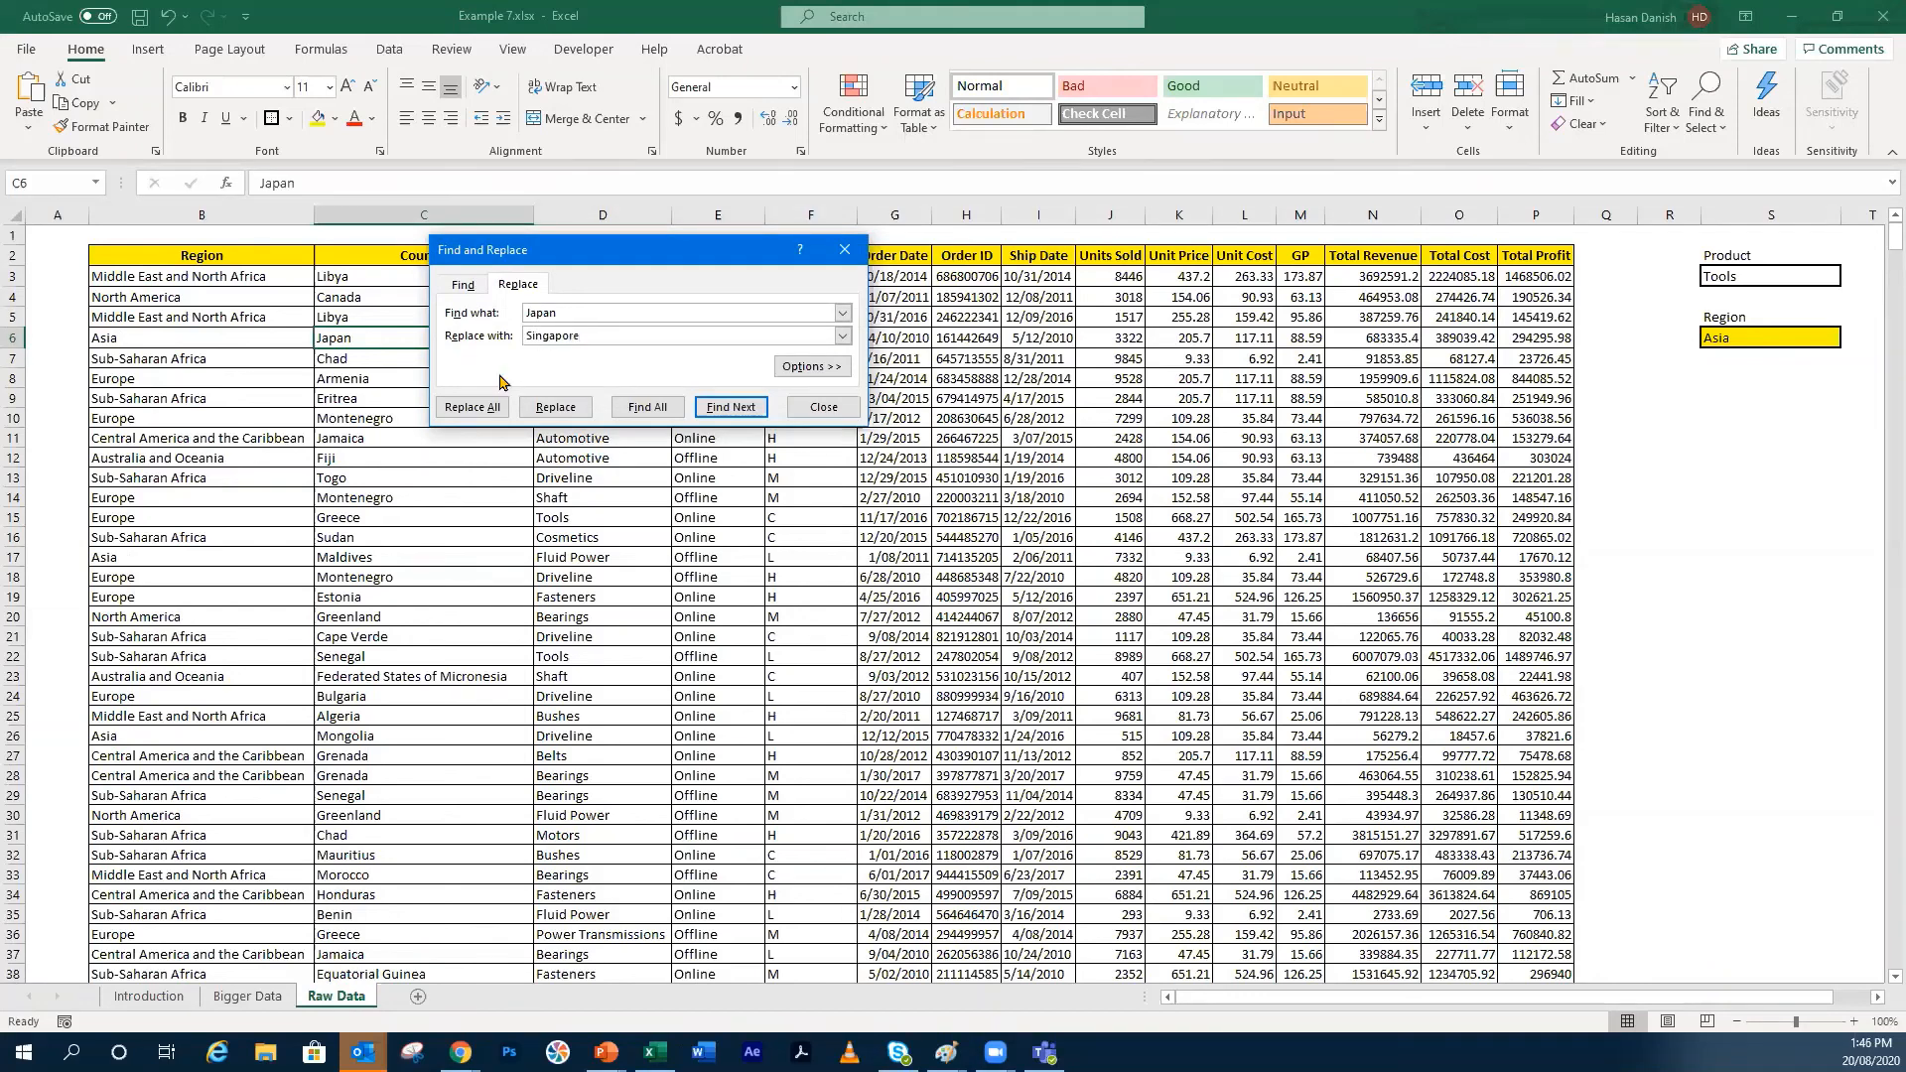
{"action": "left_click", "coordinate": [469, 407]}
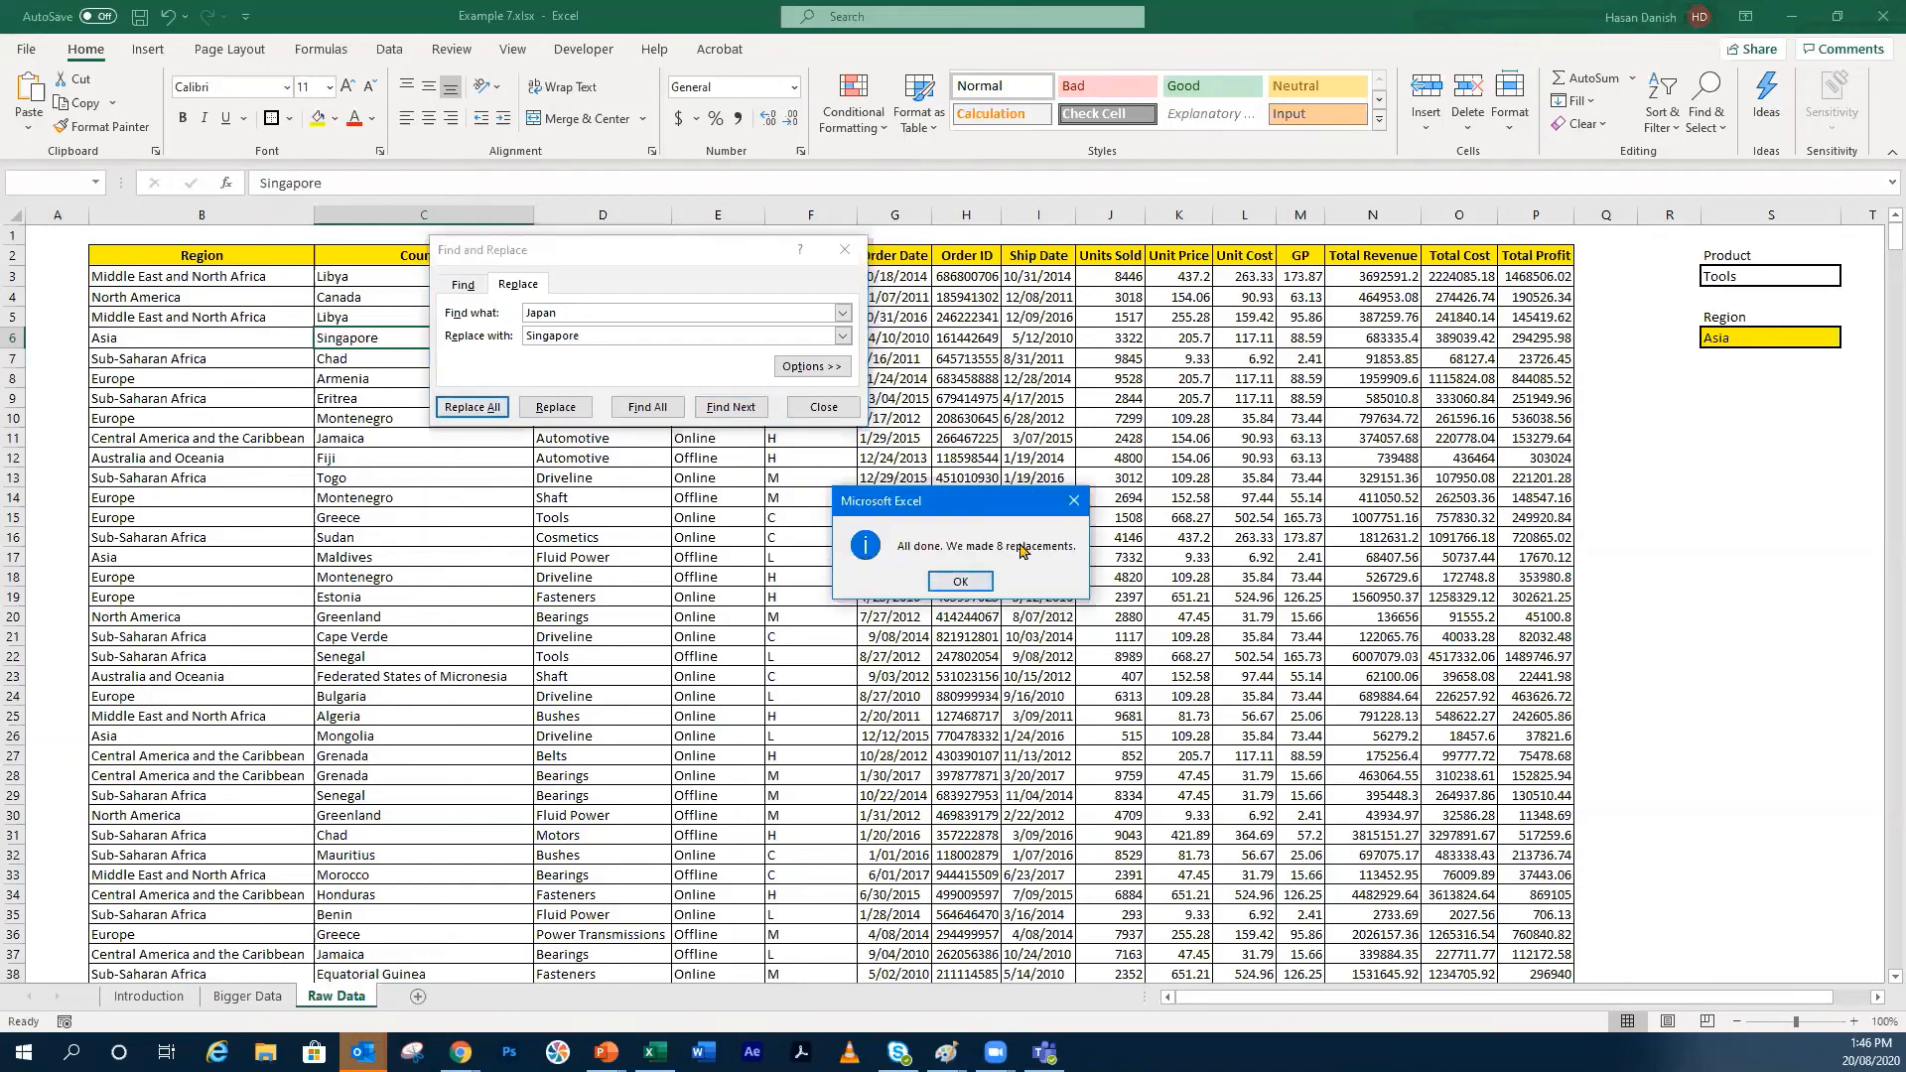
{"action": "left_click", "coordinate": [960, 582]}
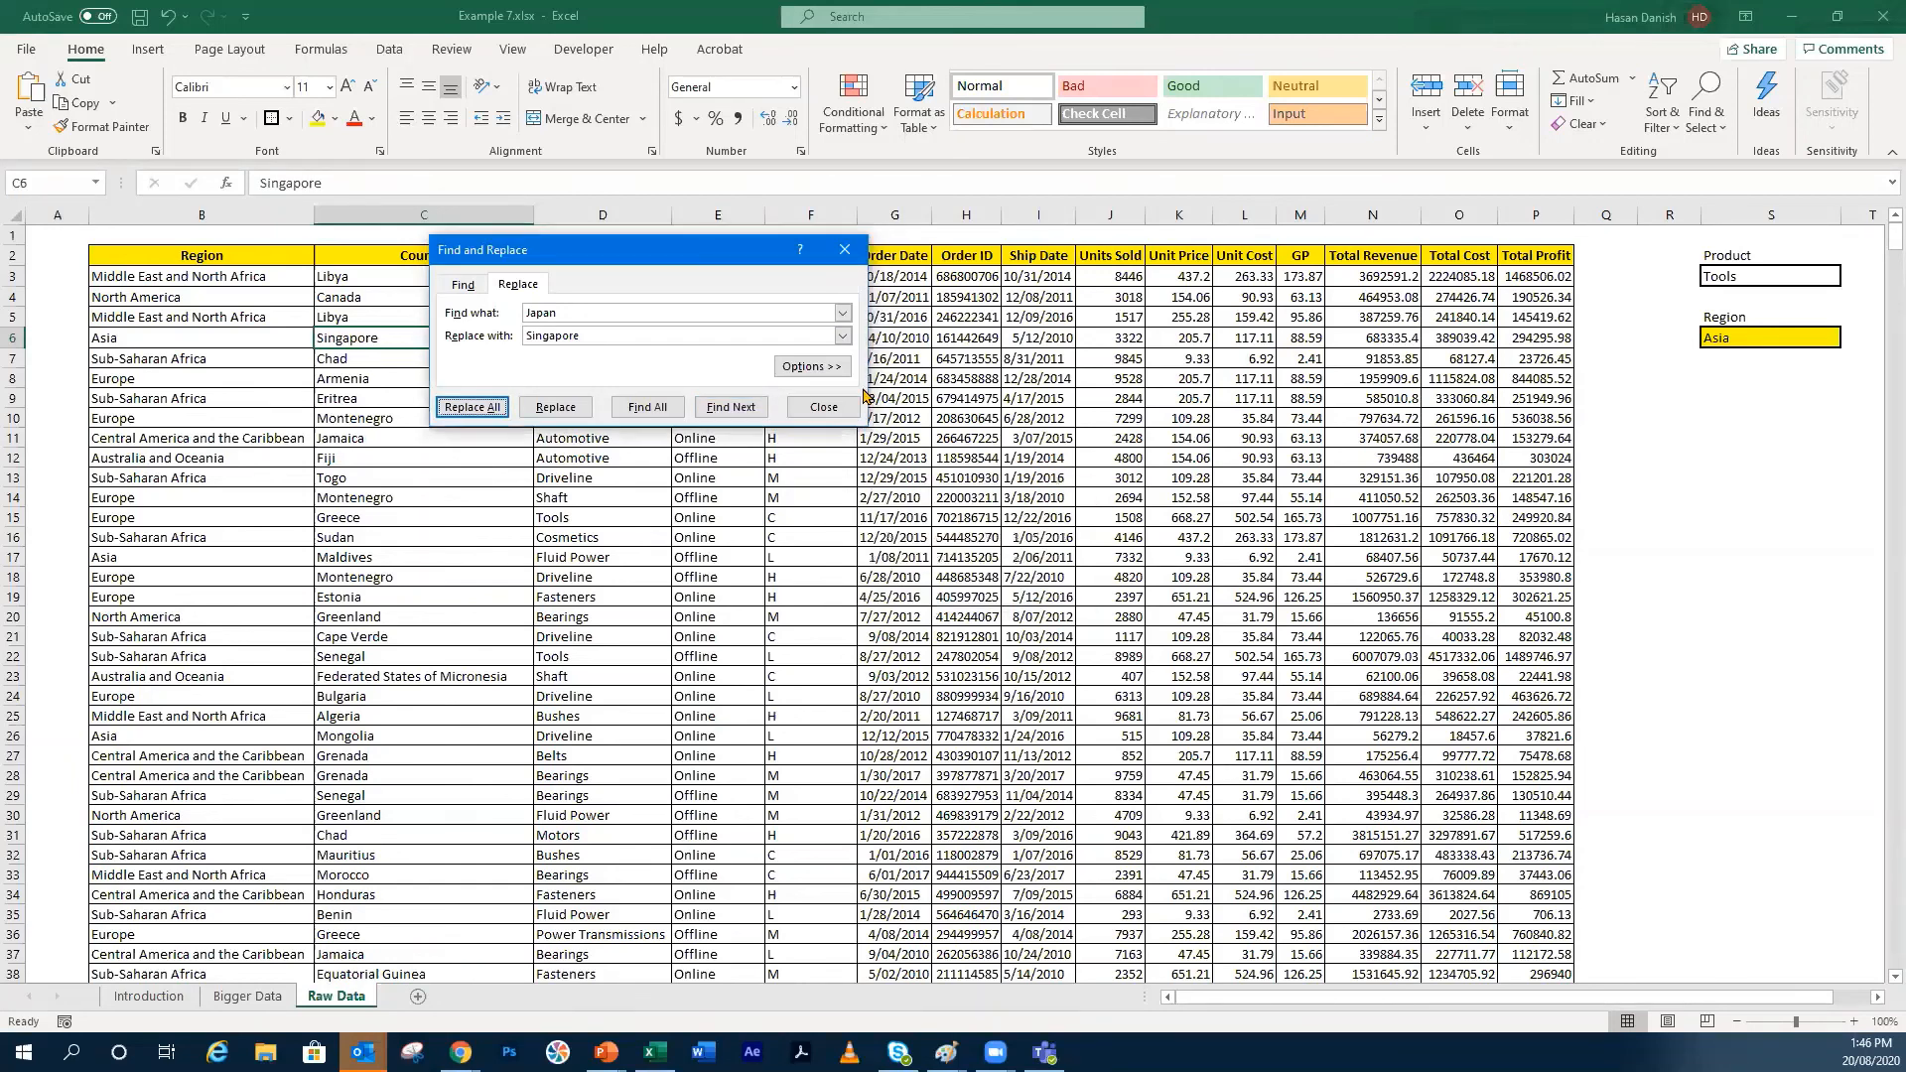
{"action": "left_click", "coordinate": [823, 407]}
{"action": "left_click", "coordinate": [544, 373]}
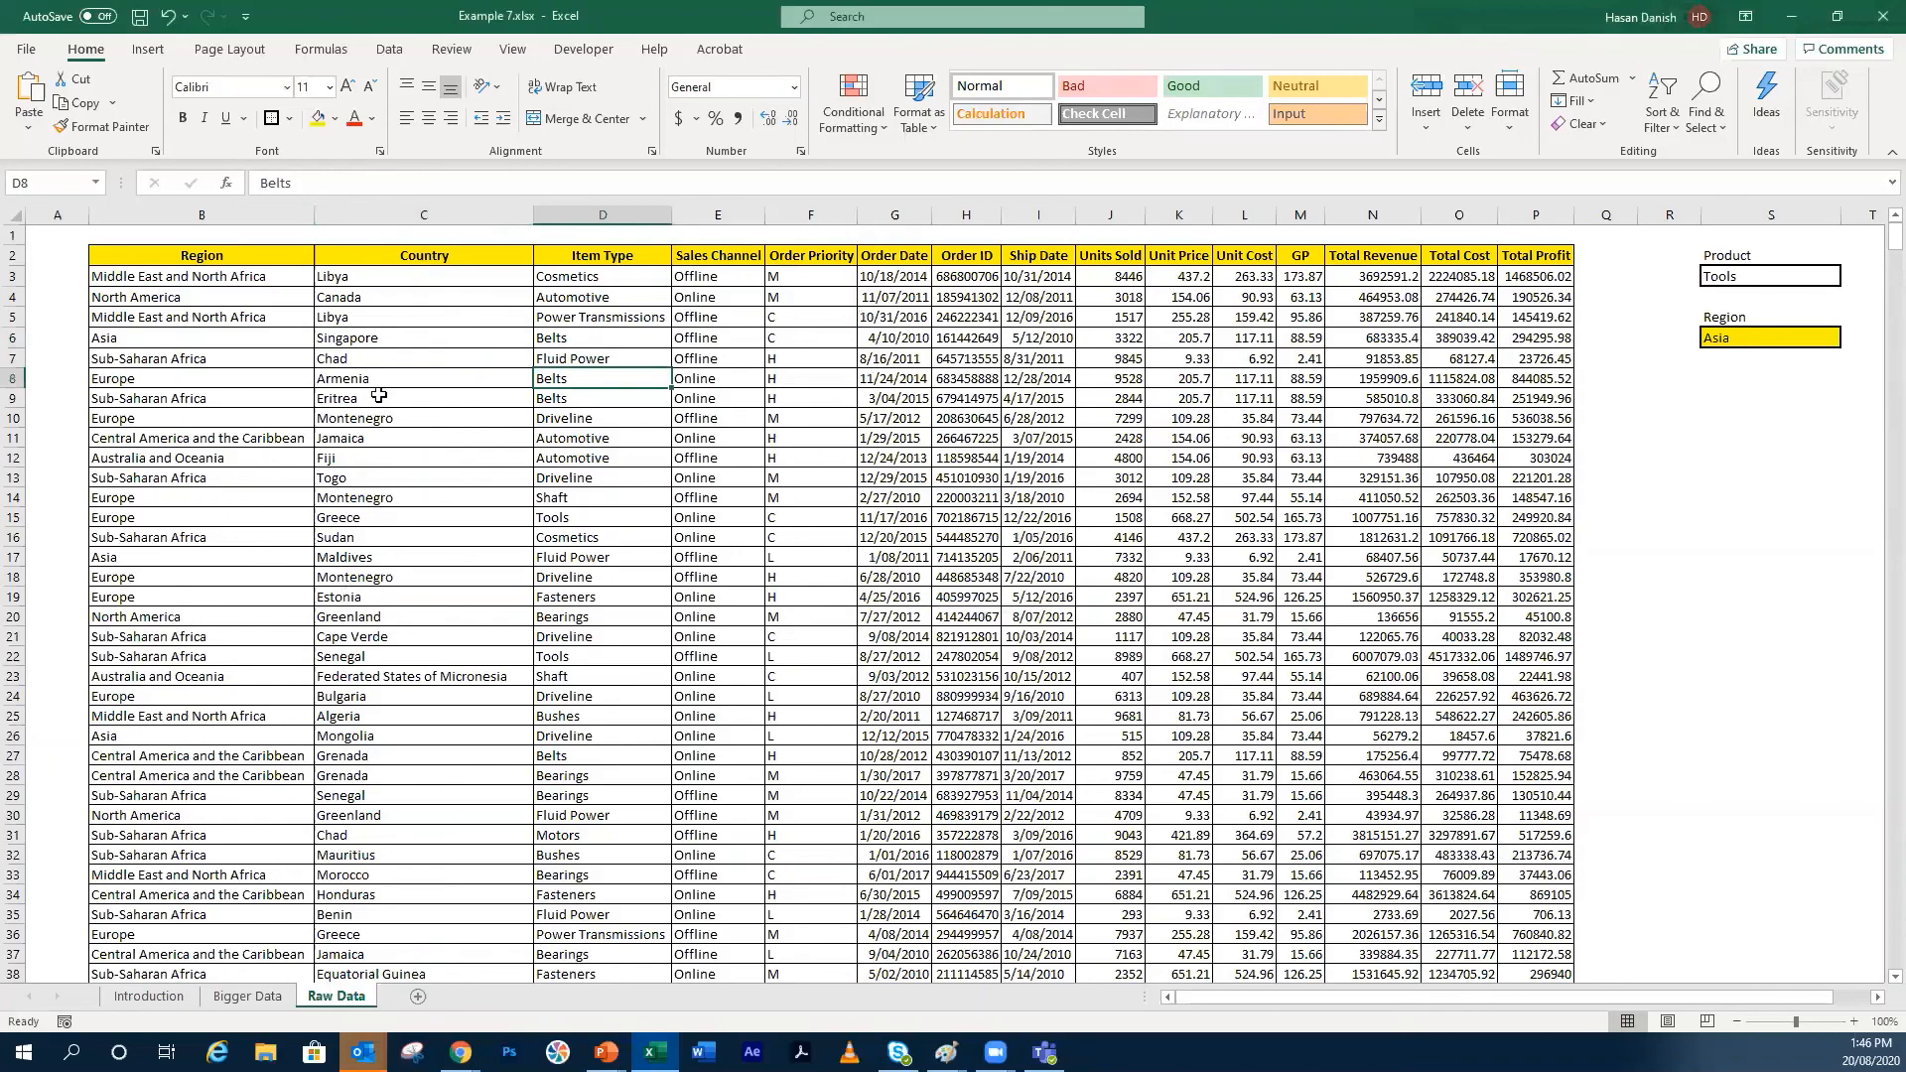
{"action": "left_click", "coordinate": [378, 344]}
{"action": "scroll", "coordinate": [378, 874], "scroll_direction": "down", "scroll_amount": 3}
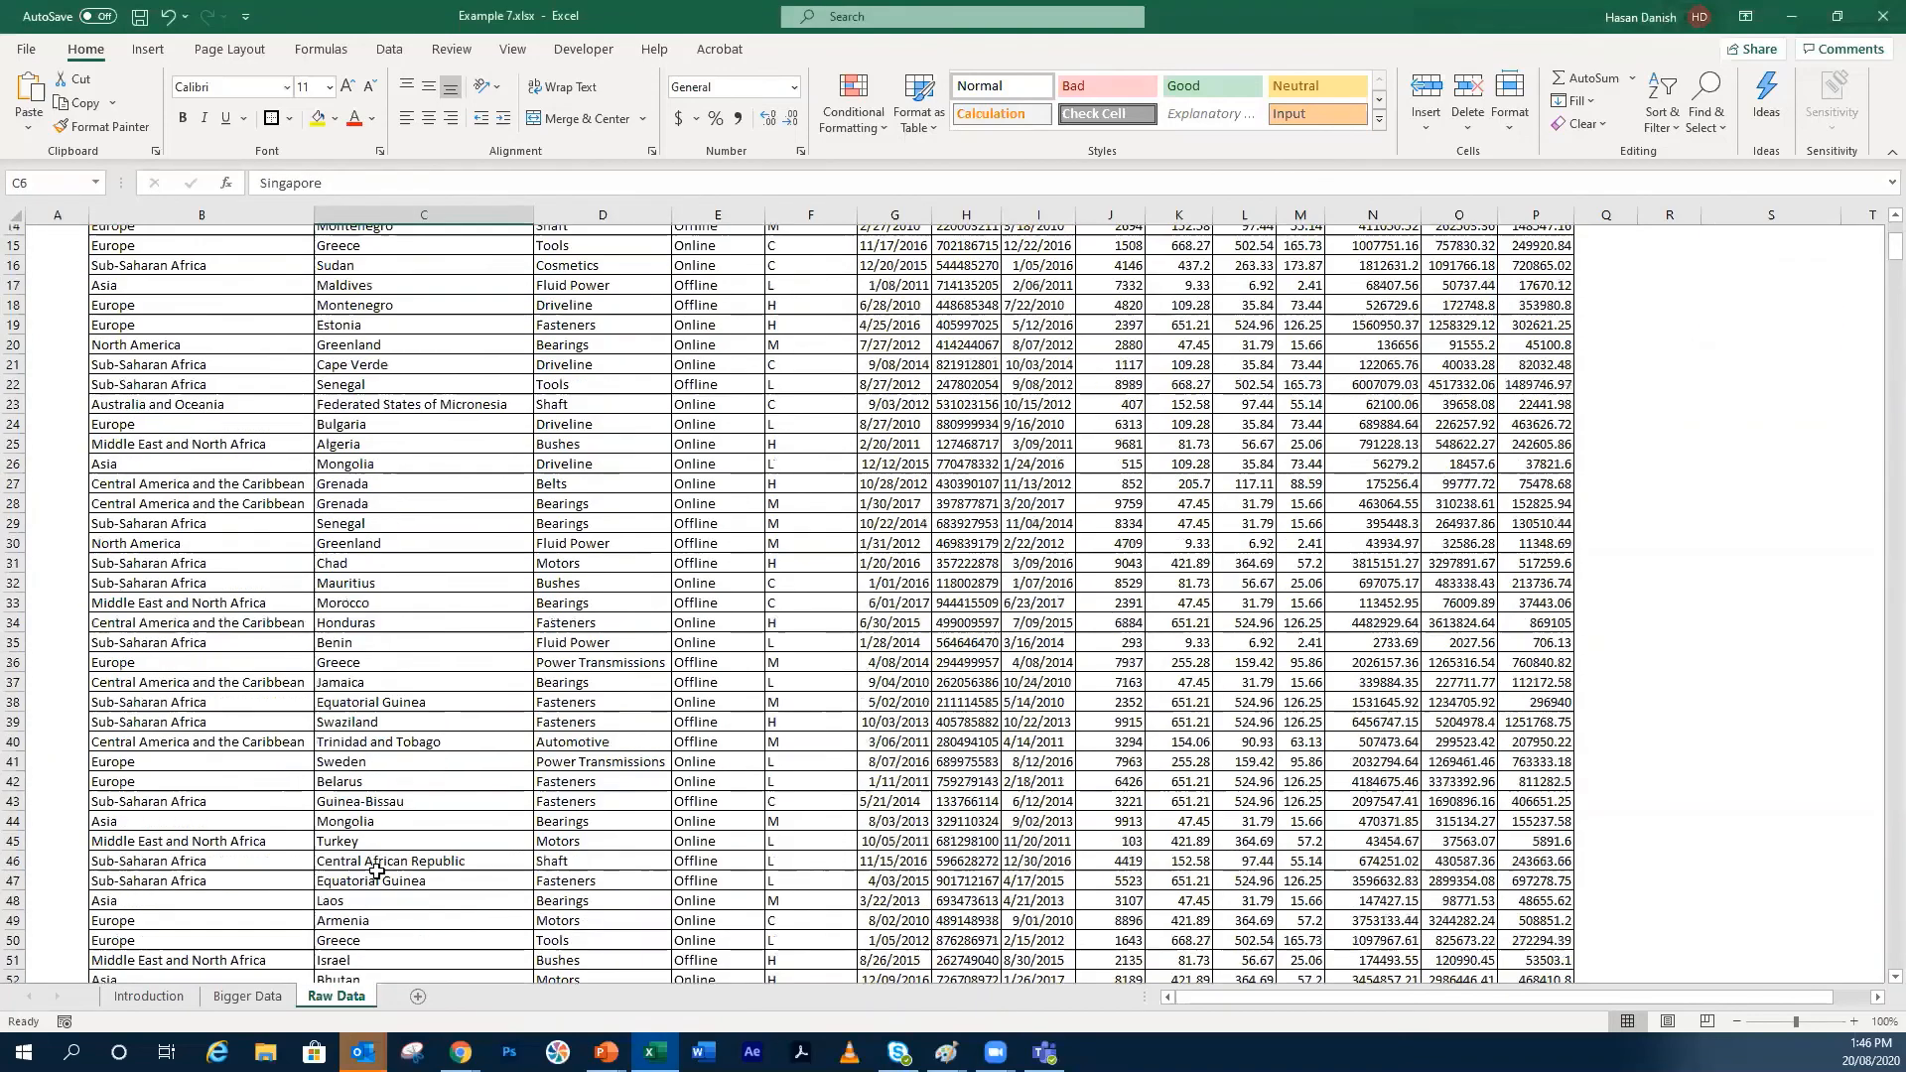
{"action": "scroll", "coordinate": [377, 869], "scroll_direction": "up", "scroll_amount": 3}
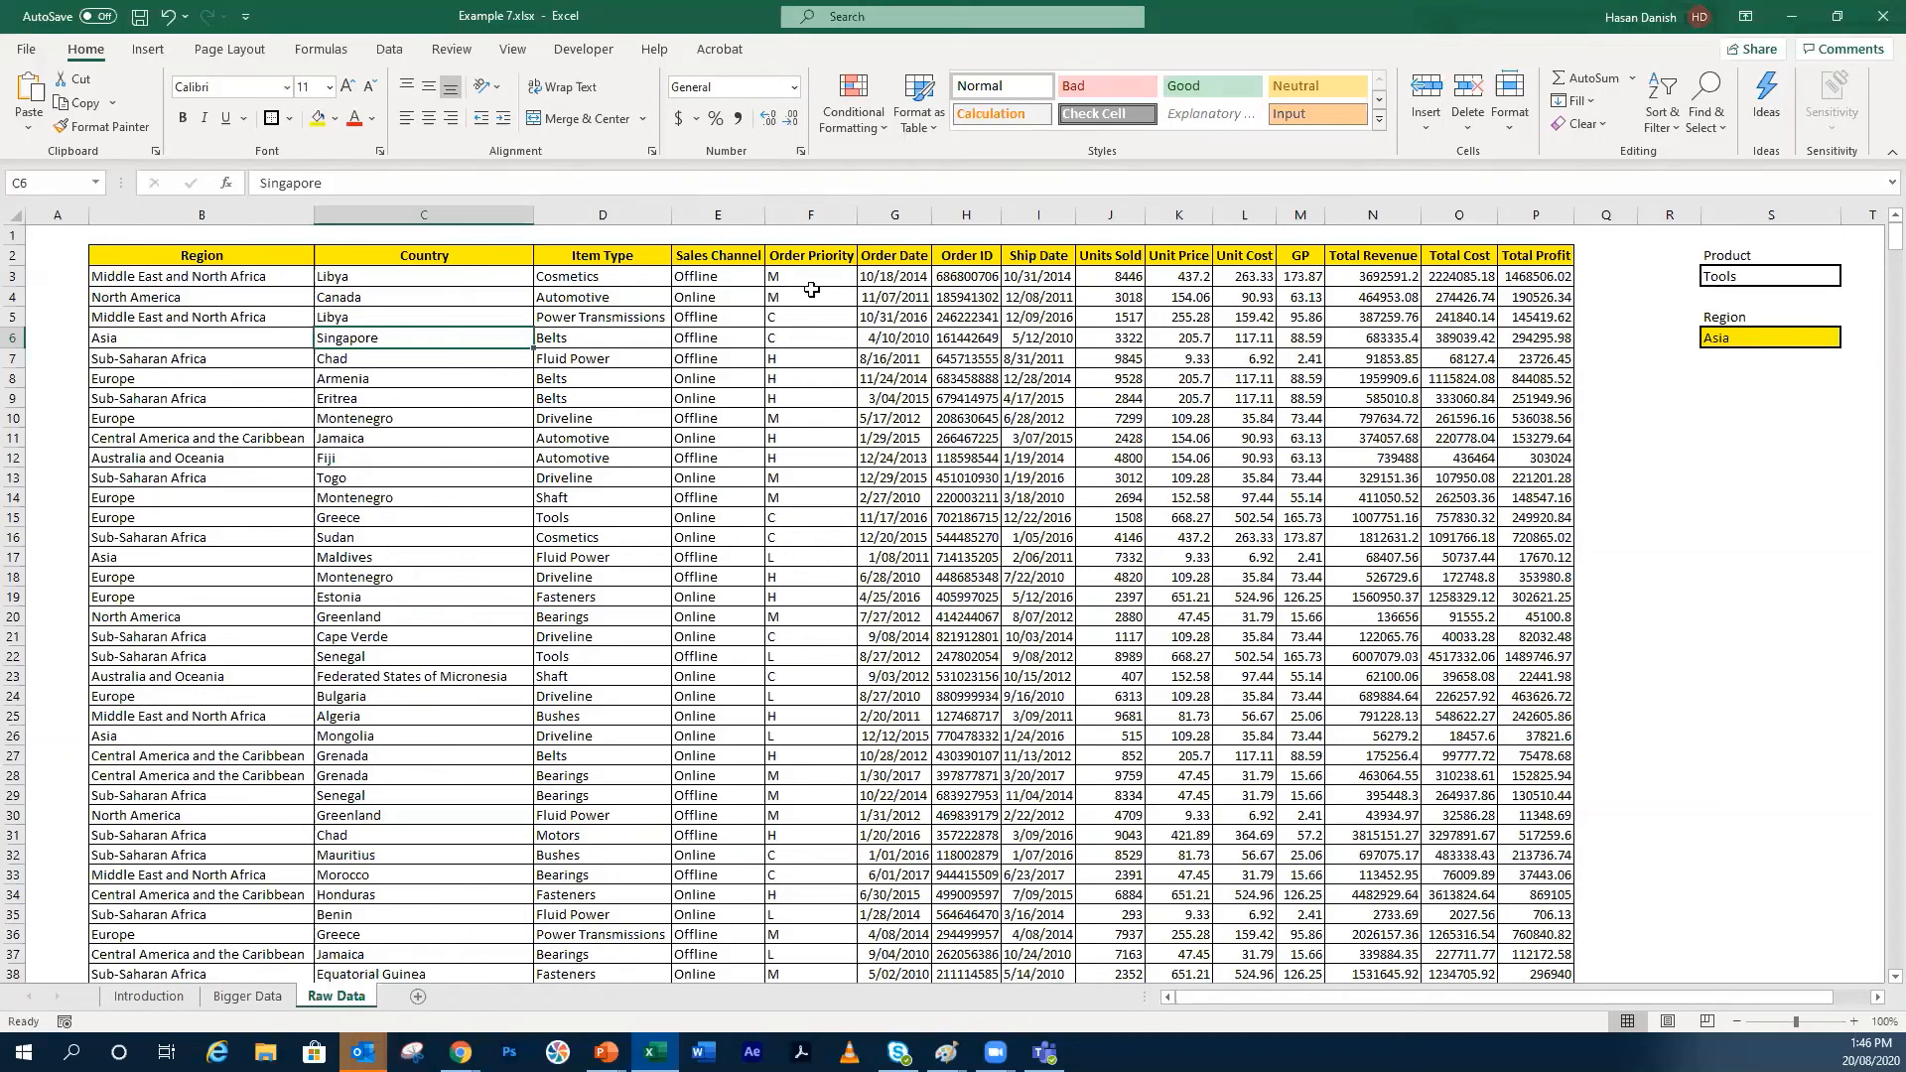
Step: Select the Order Priority values from F3 down to the last record, replace every M with W, and check the changed cells
{"action": "left_click_drag", "start_coordinate": [813, 282], "coordinate": [804, 816]}
{"action": "left_click", "coordinate": [798, 695]}
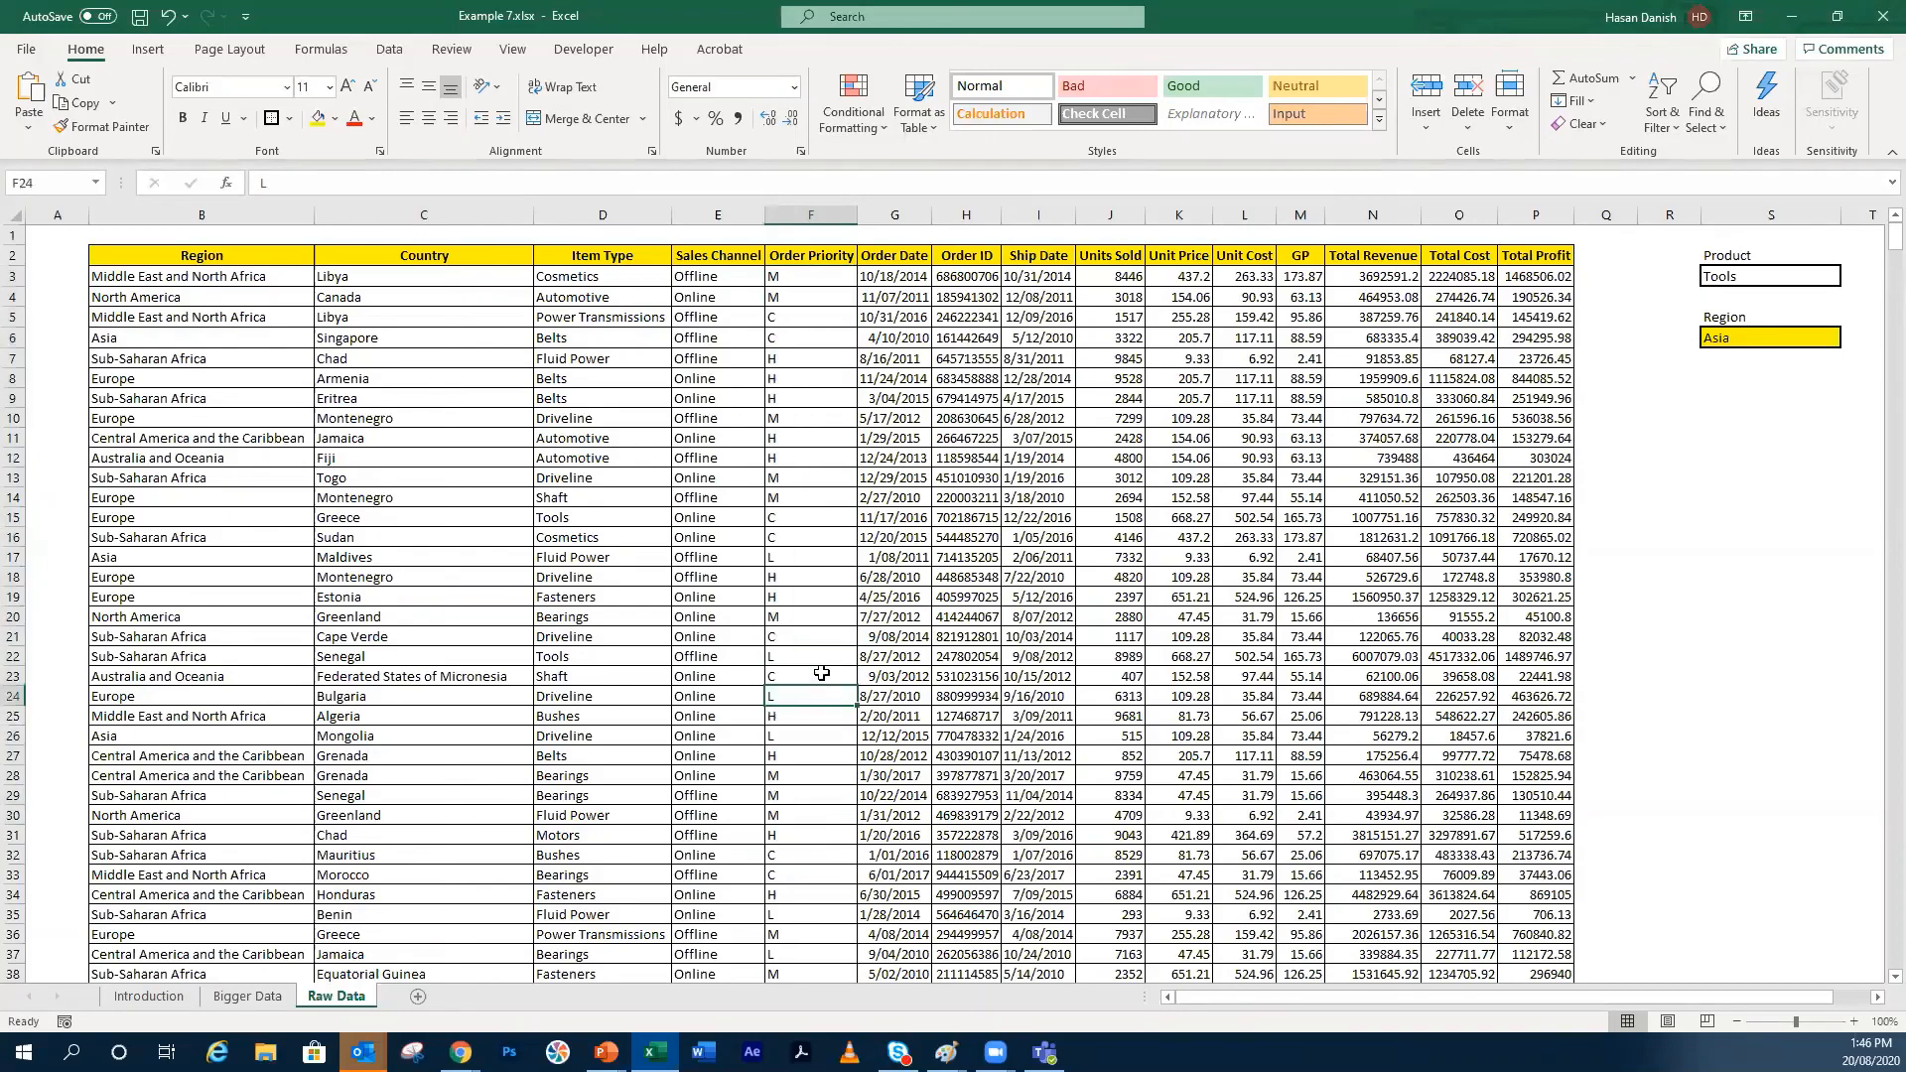
{"action": "left_click", "coordinate": [799, 270]}
{"action": "left_click_drag", "start_coordinate": [800, 268], "coordinate": [812, 951]}
{"action": "scroll", "coordinate": [824, 694], "scroll_direction": "up", "scroll_amount": 20}
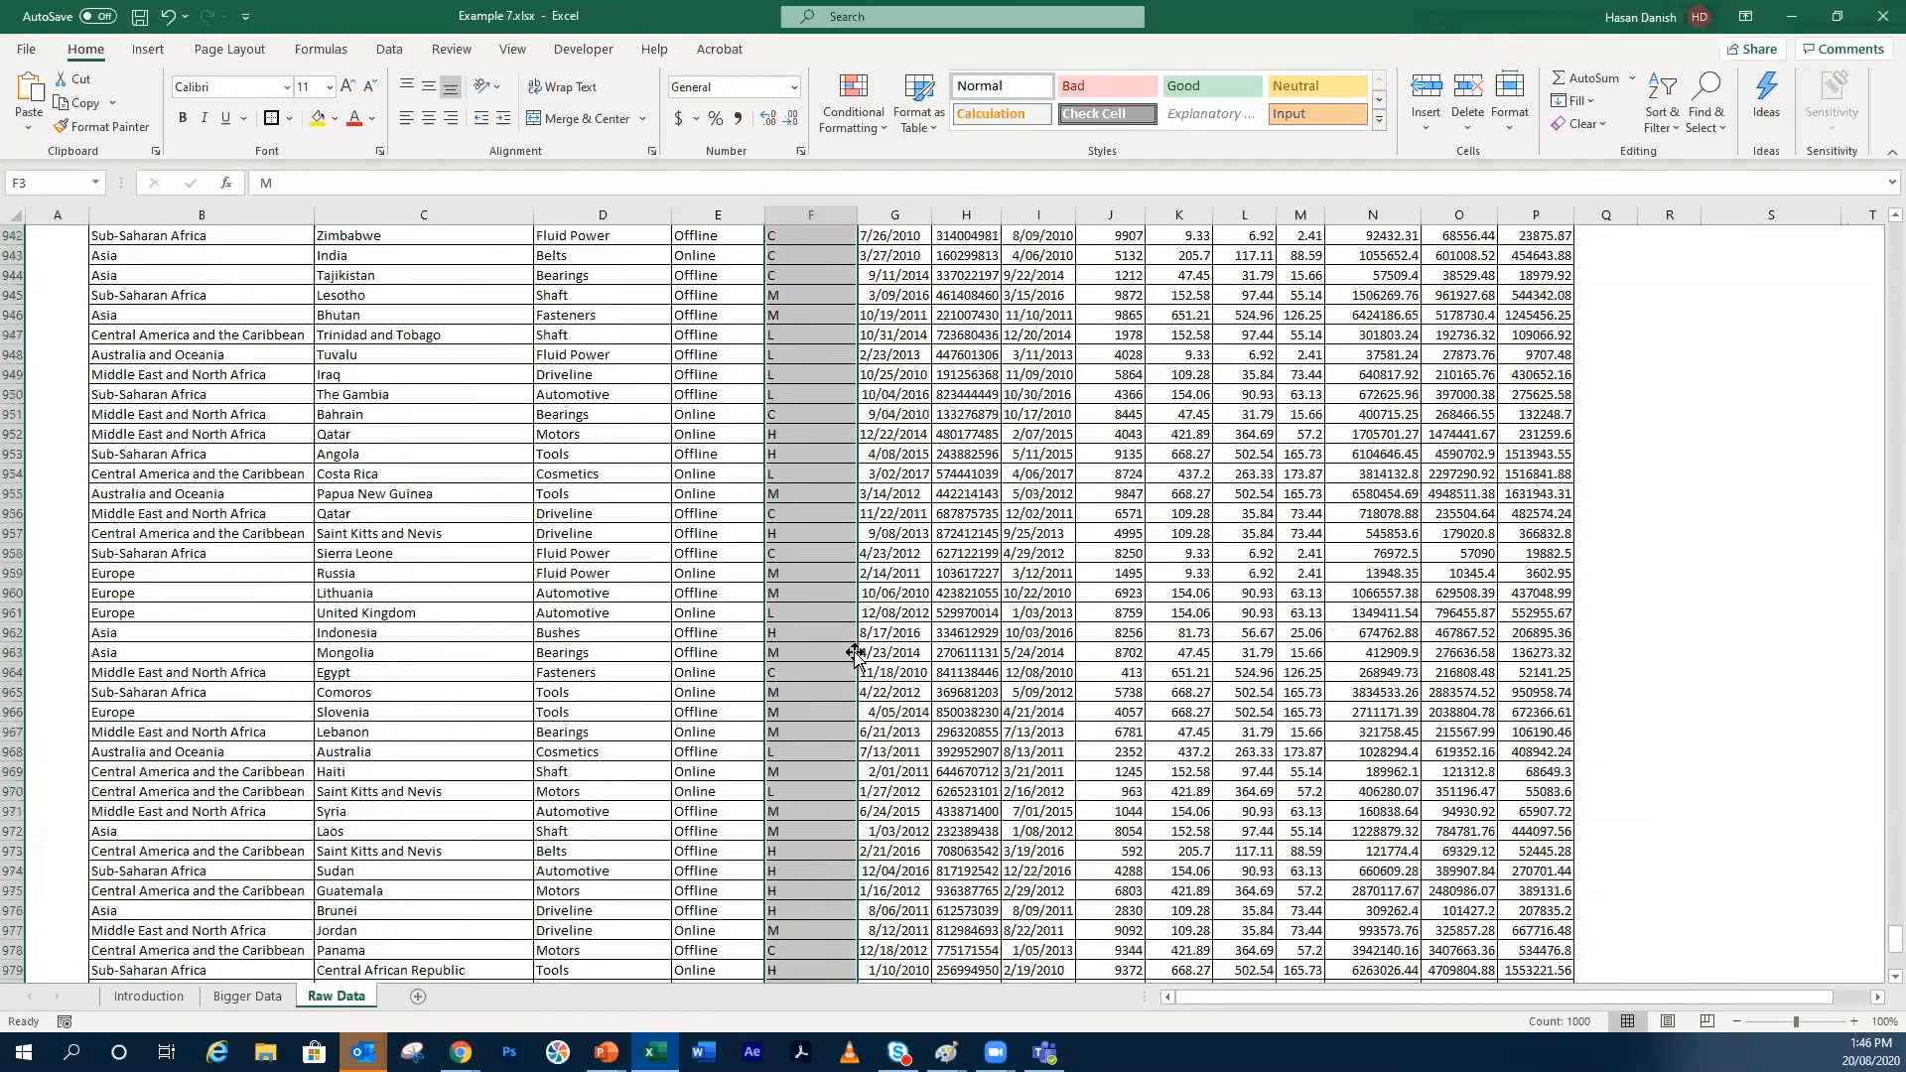
{"action": "scroll", "coordinate": [836, 632], "scroll_direction": "up", "scroll_amount": 20}
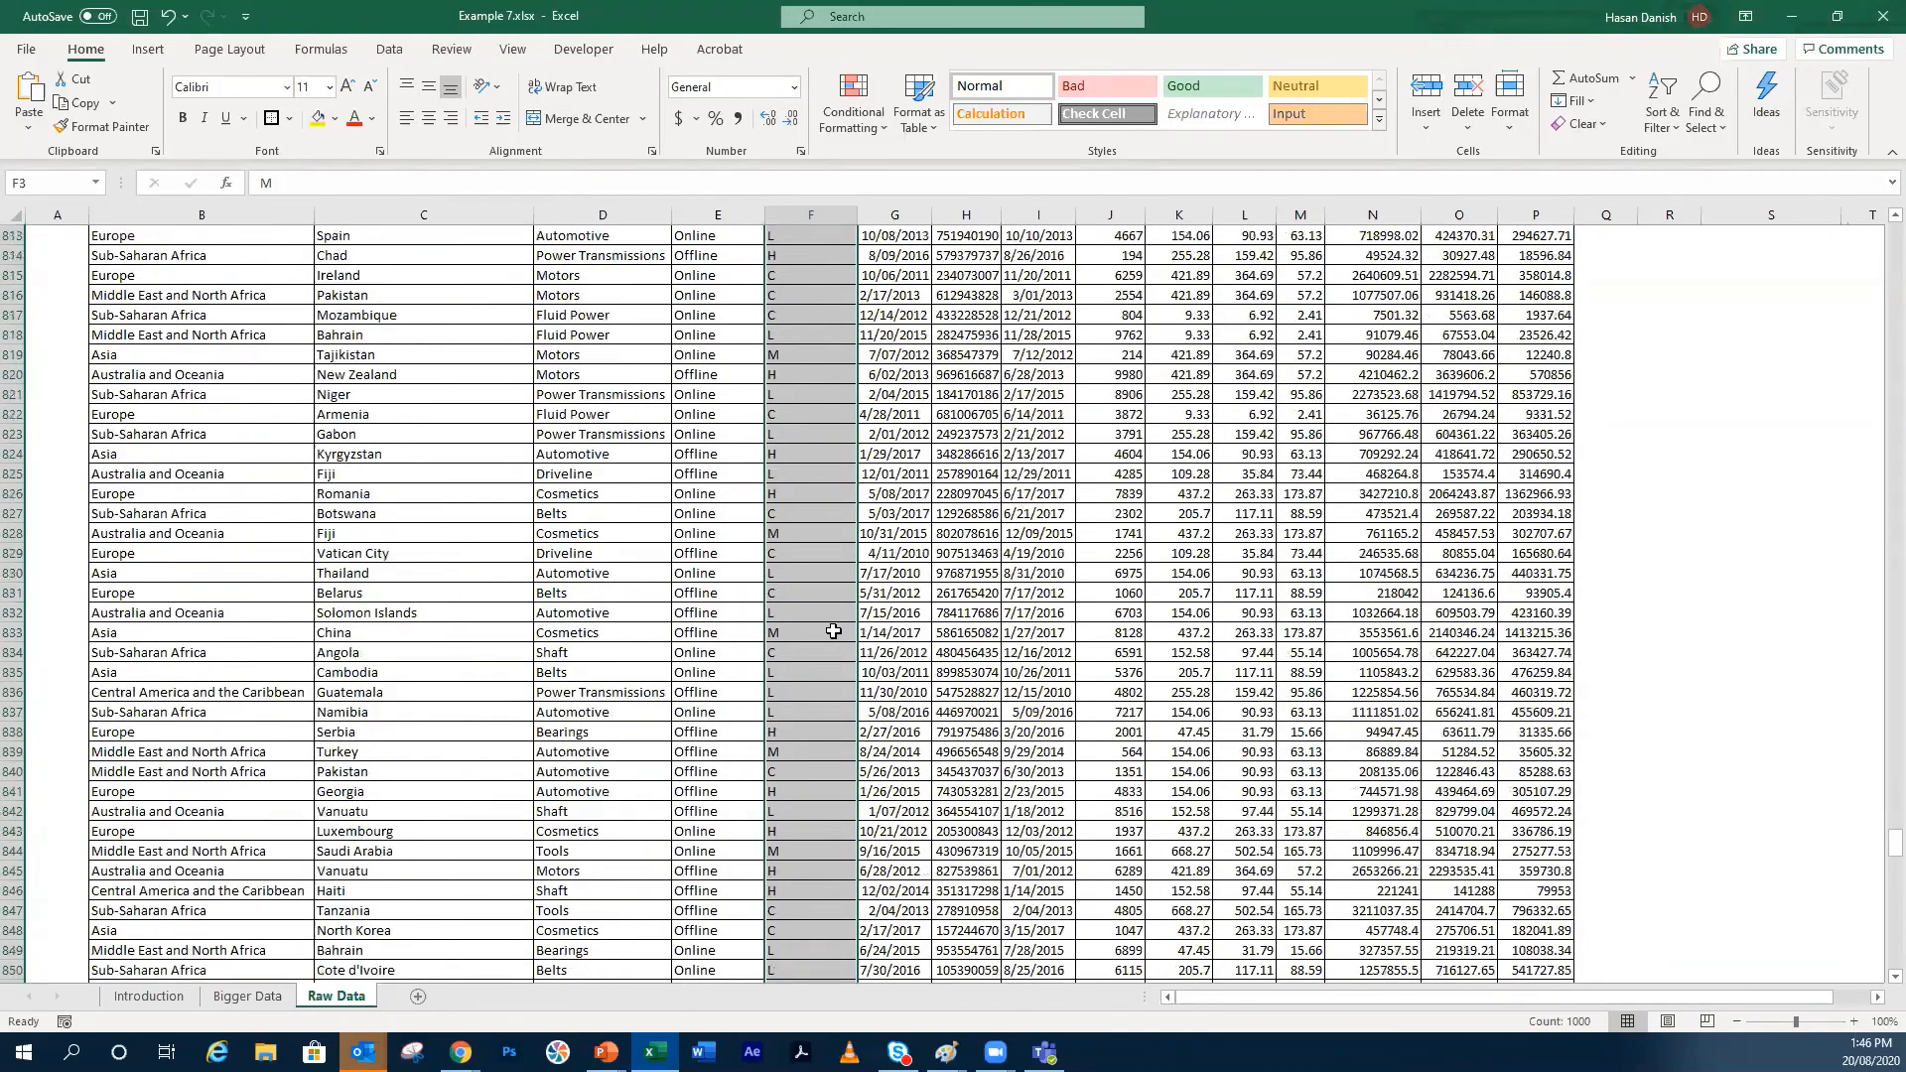
{"action": "scroll", "coordinate": [829, 629], "scroll_direction": "up", "scroll_amount": 7}
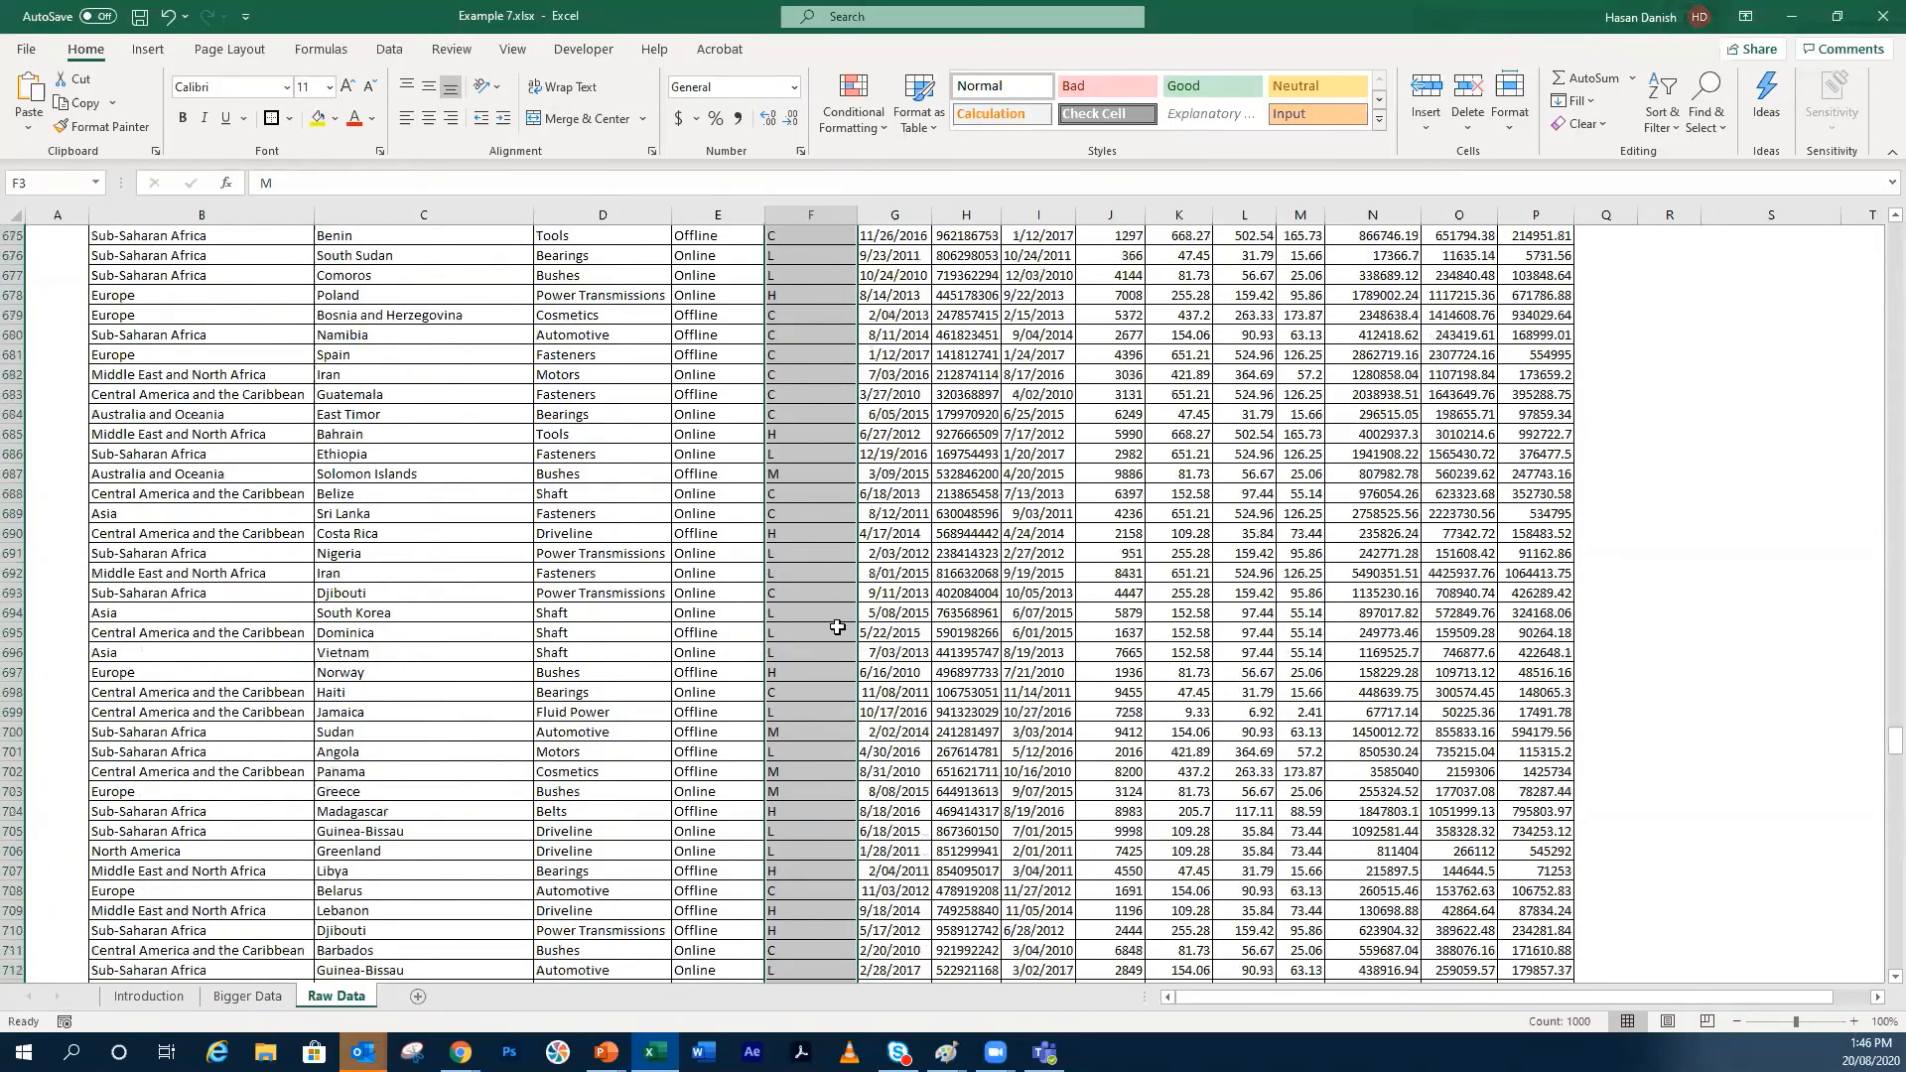
{"action": "key", "text": "ctrl+h"}
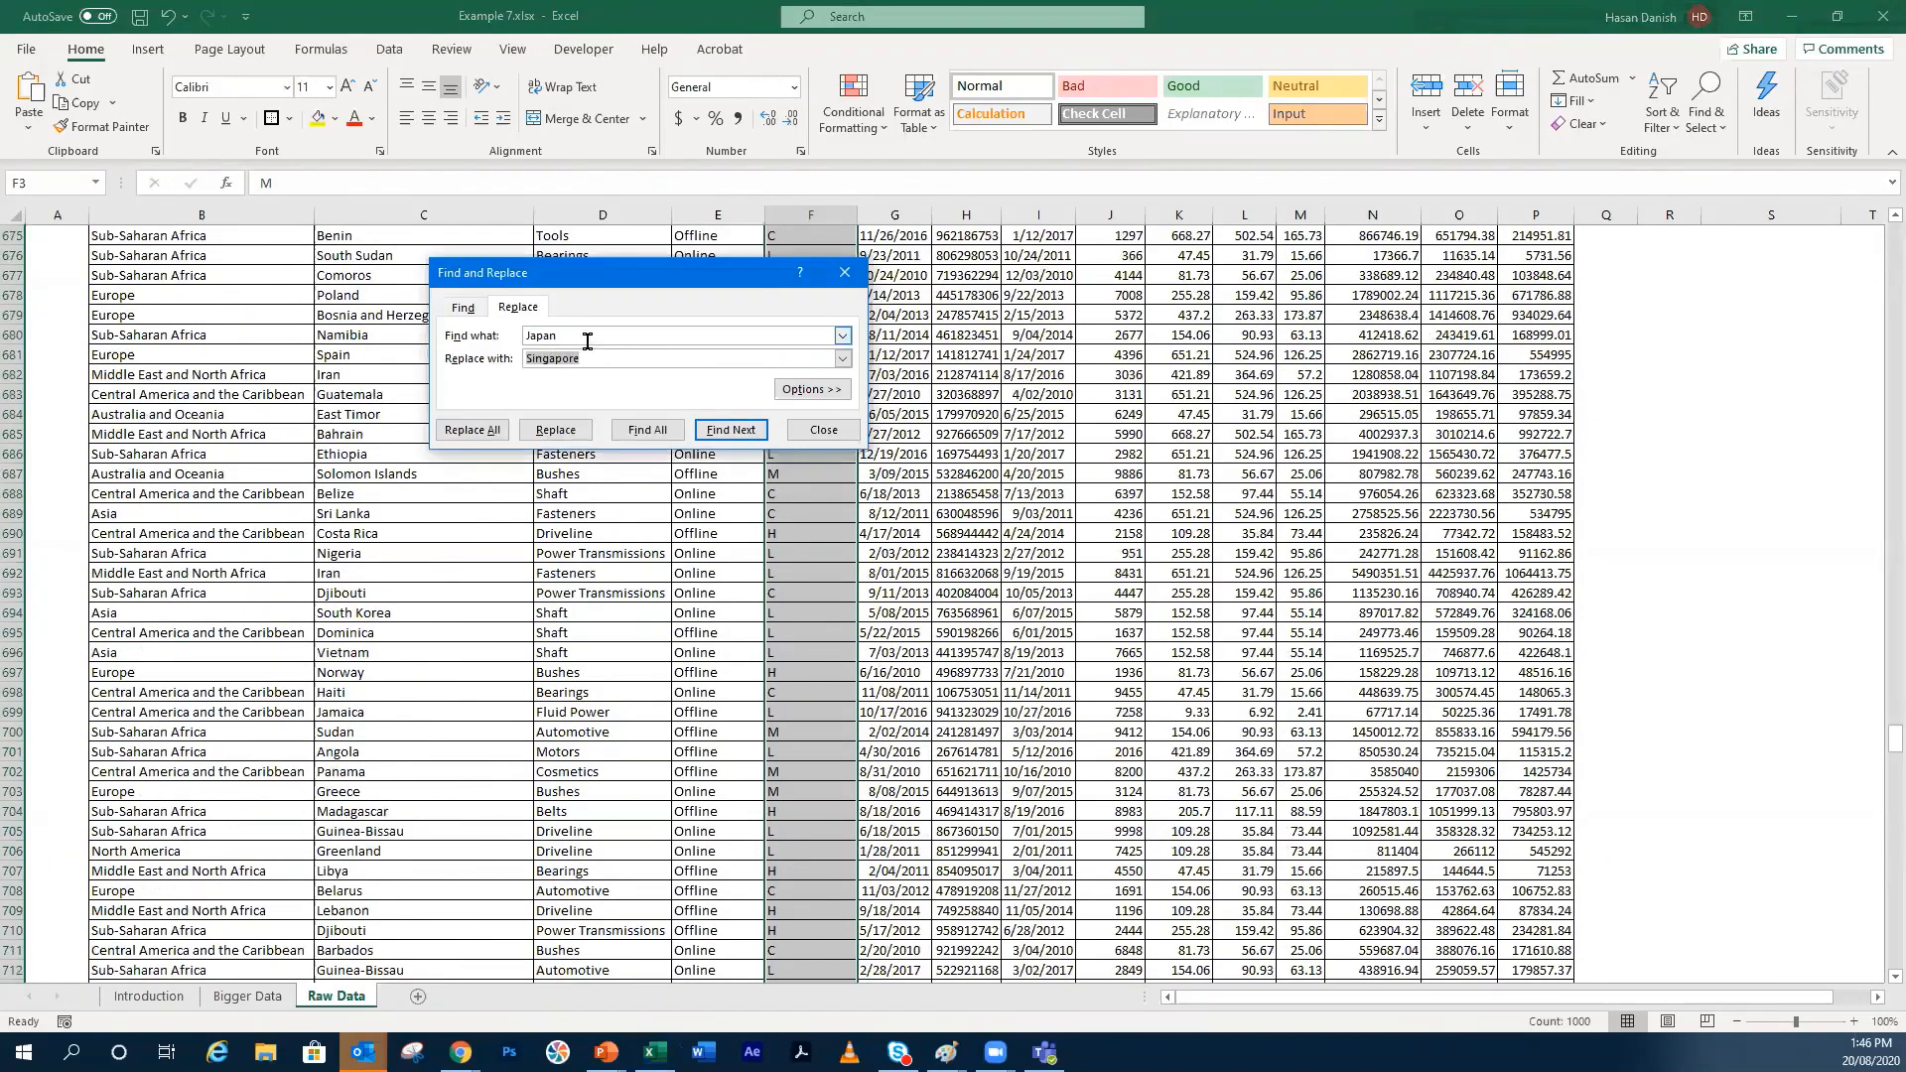
{"action": "type", "text": "M"}
{"action": "key", "text": "Tab"}
{"action": "type", "text": "W"}
{"action": "left_click", "coordinate": [488, 438]}
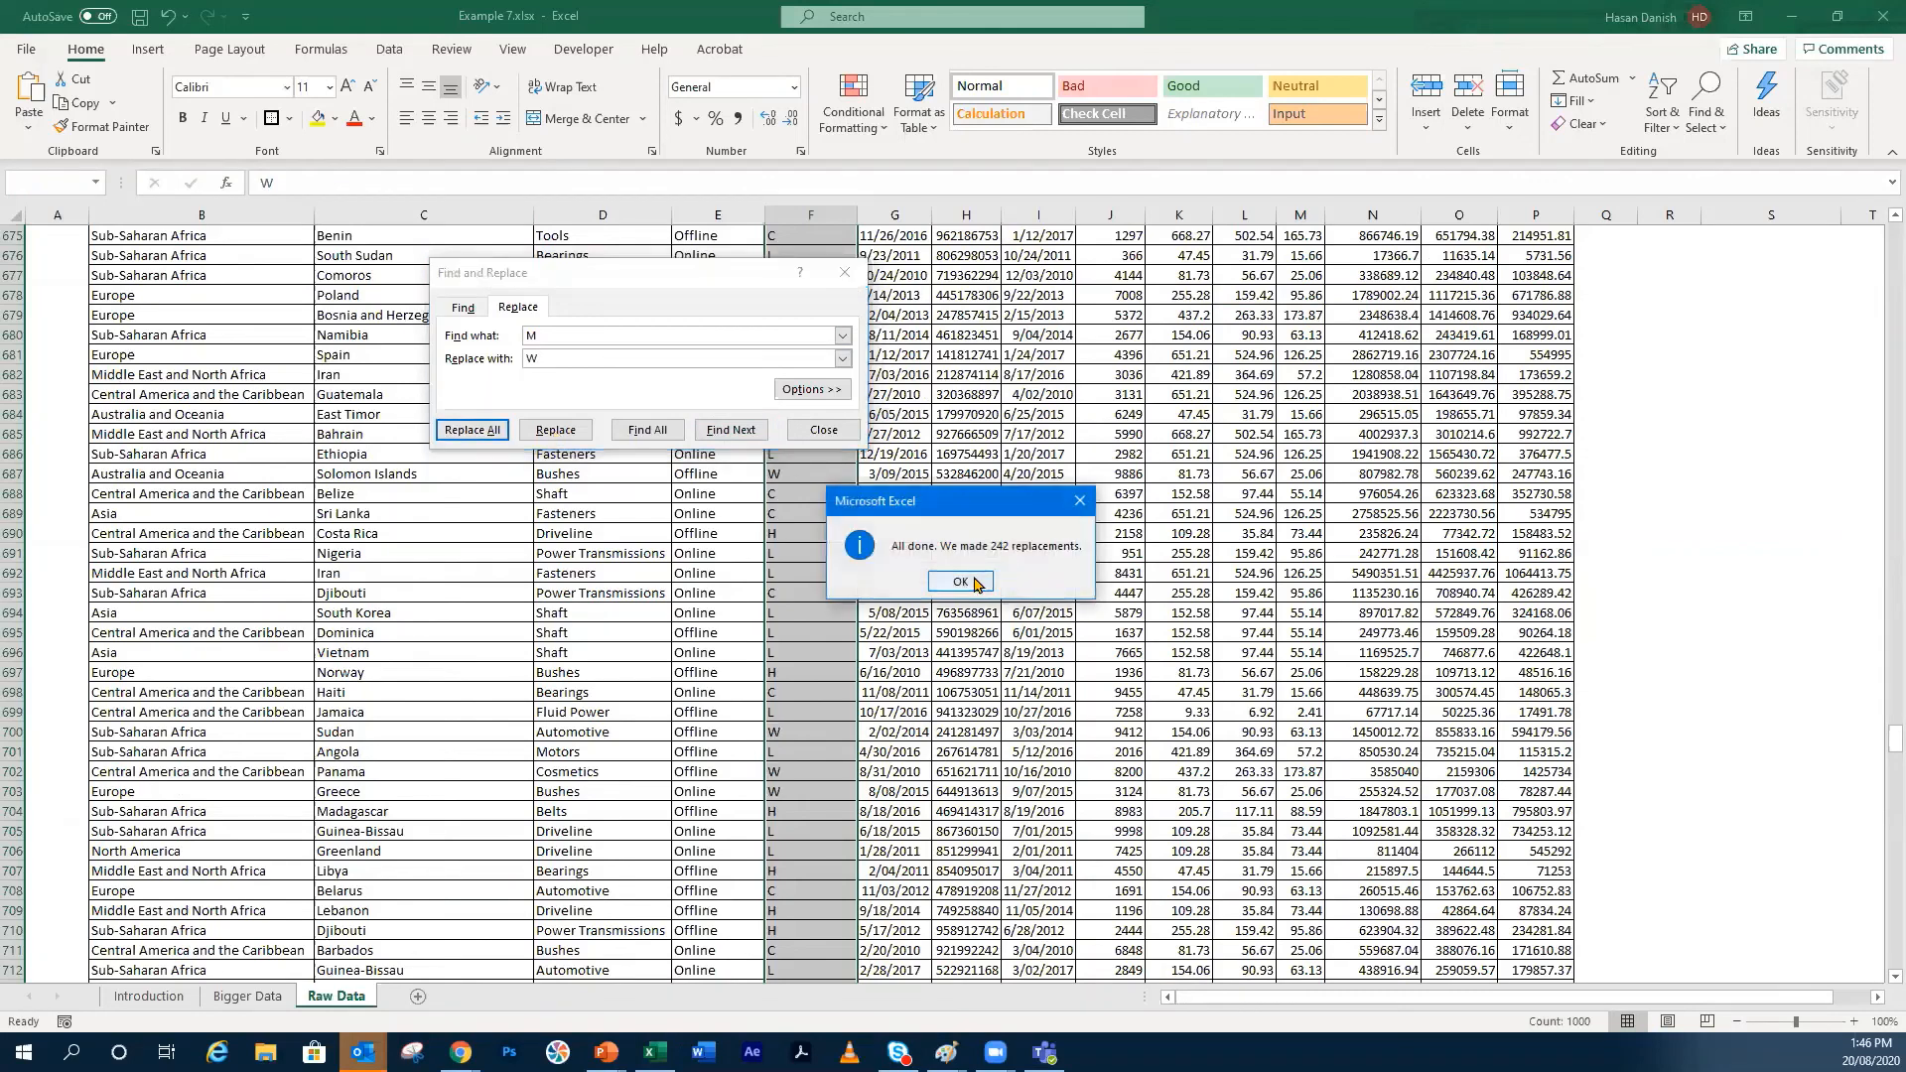
{"action": "left_click", "coordinate": [960, 582]}
{"action": "left_click", "coordinate": [824, 430]}
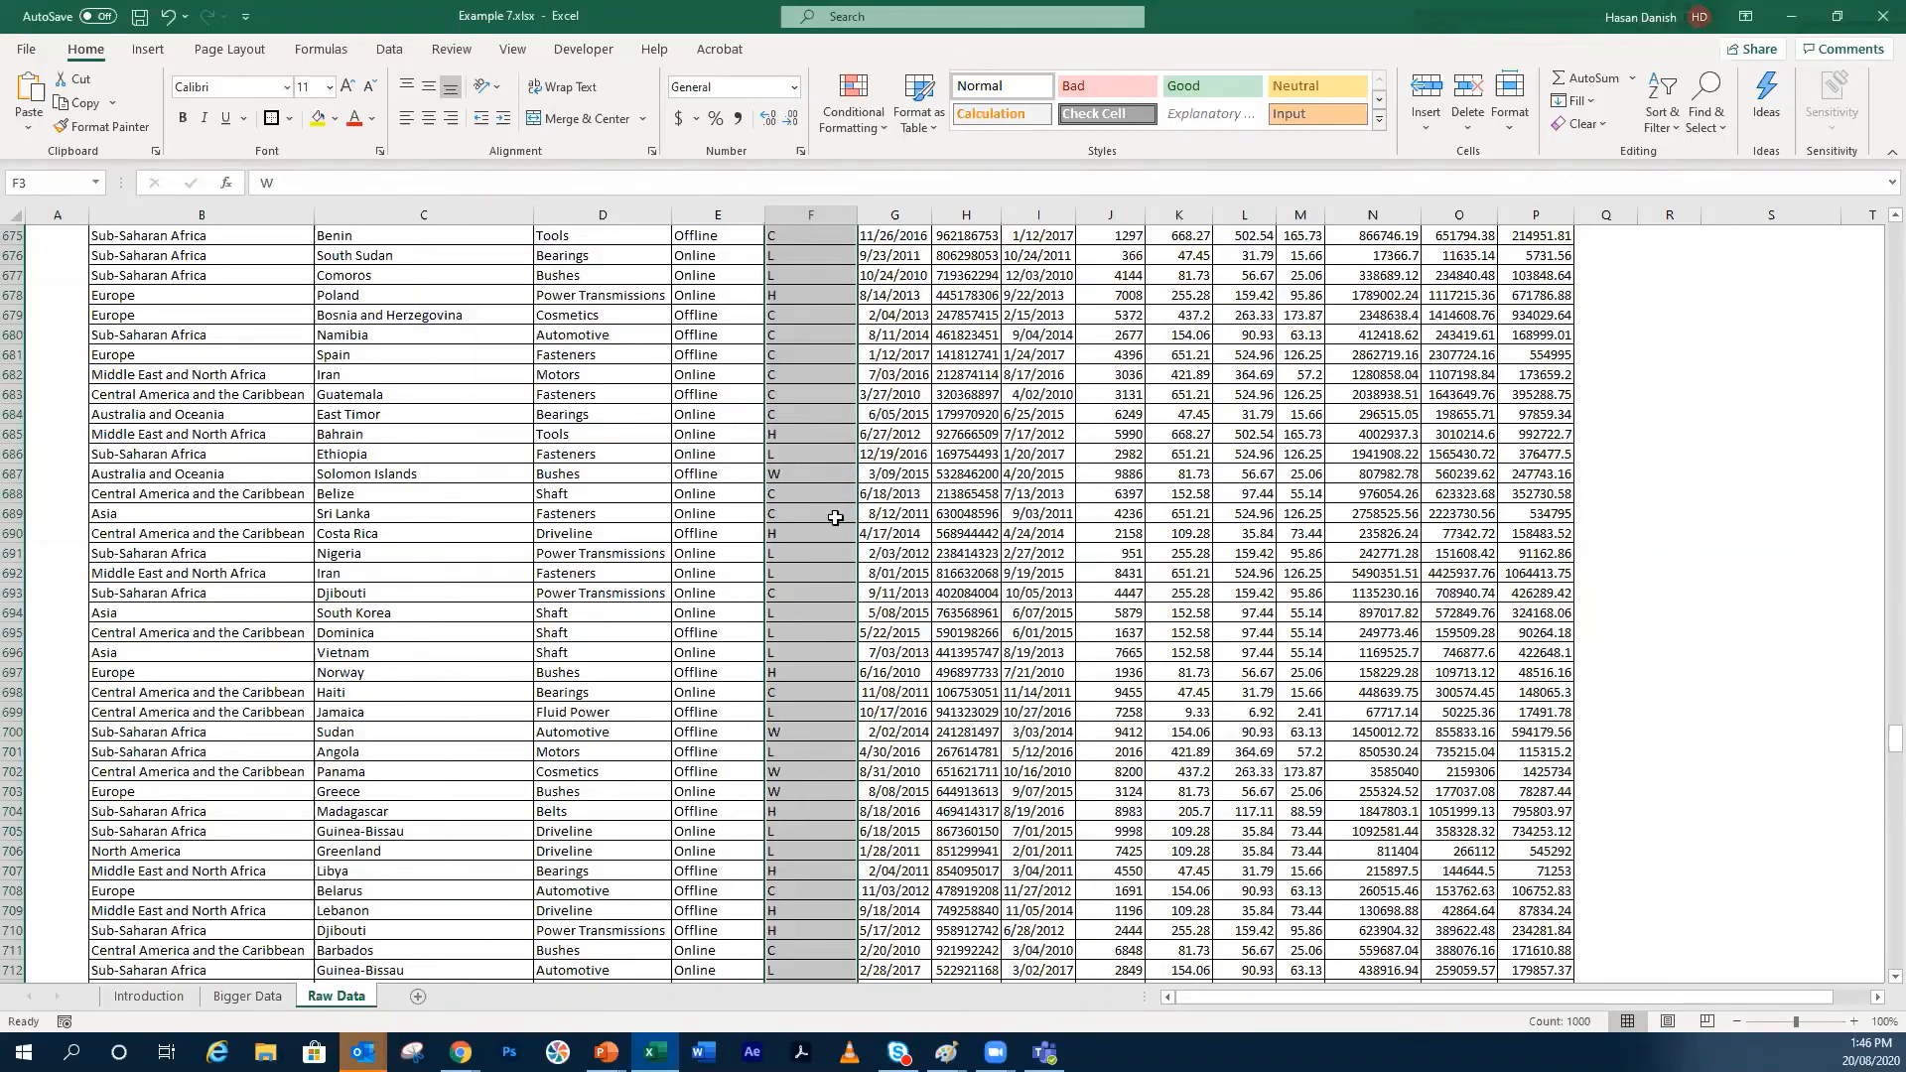
{"action": "left_click", "coordinate": [834, 514]}
{"action": "left_click", "coordinate": [788, 472]}
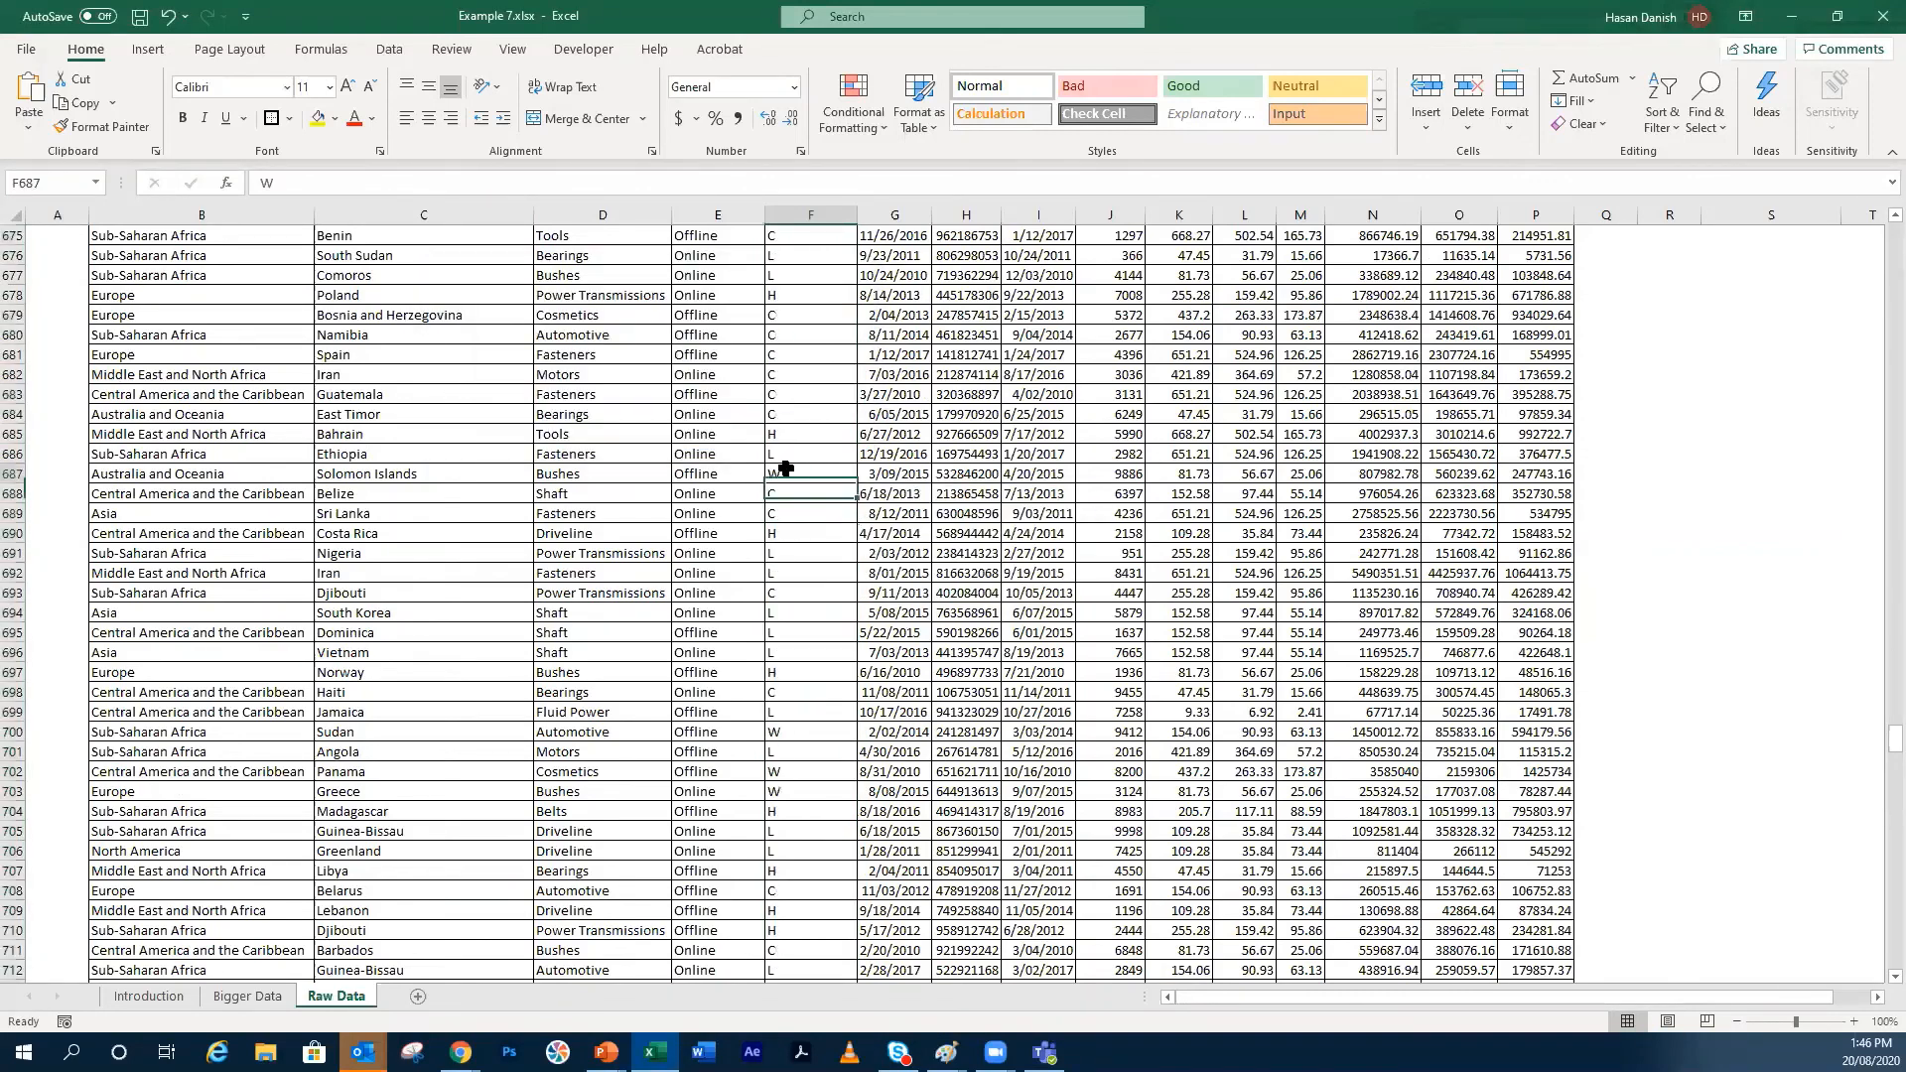
{"action": "left_click", "coordinate": [818, 729]}
{"action": "left_click", "coordinate": [815, 772]}
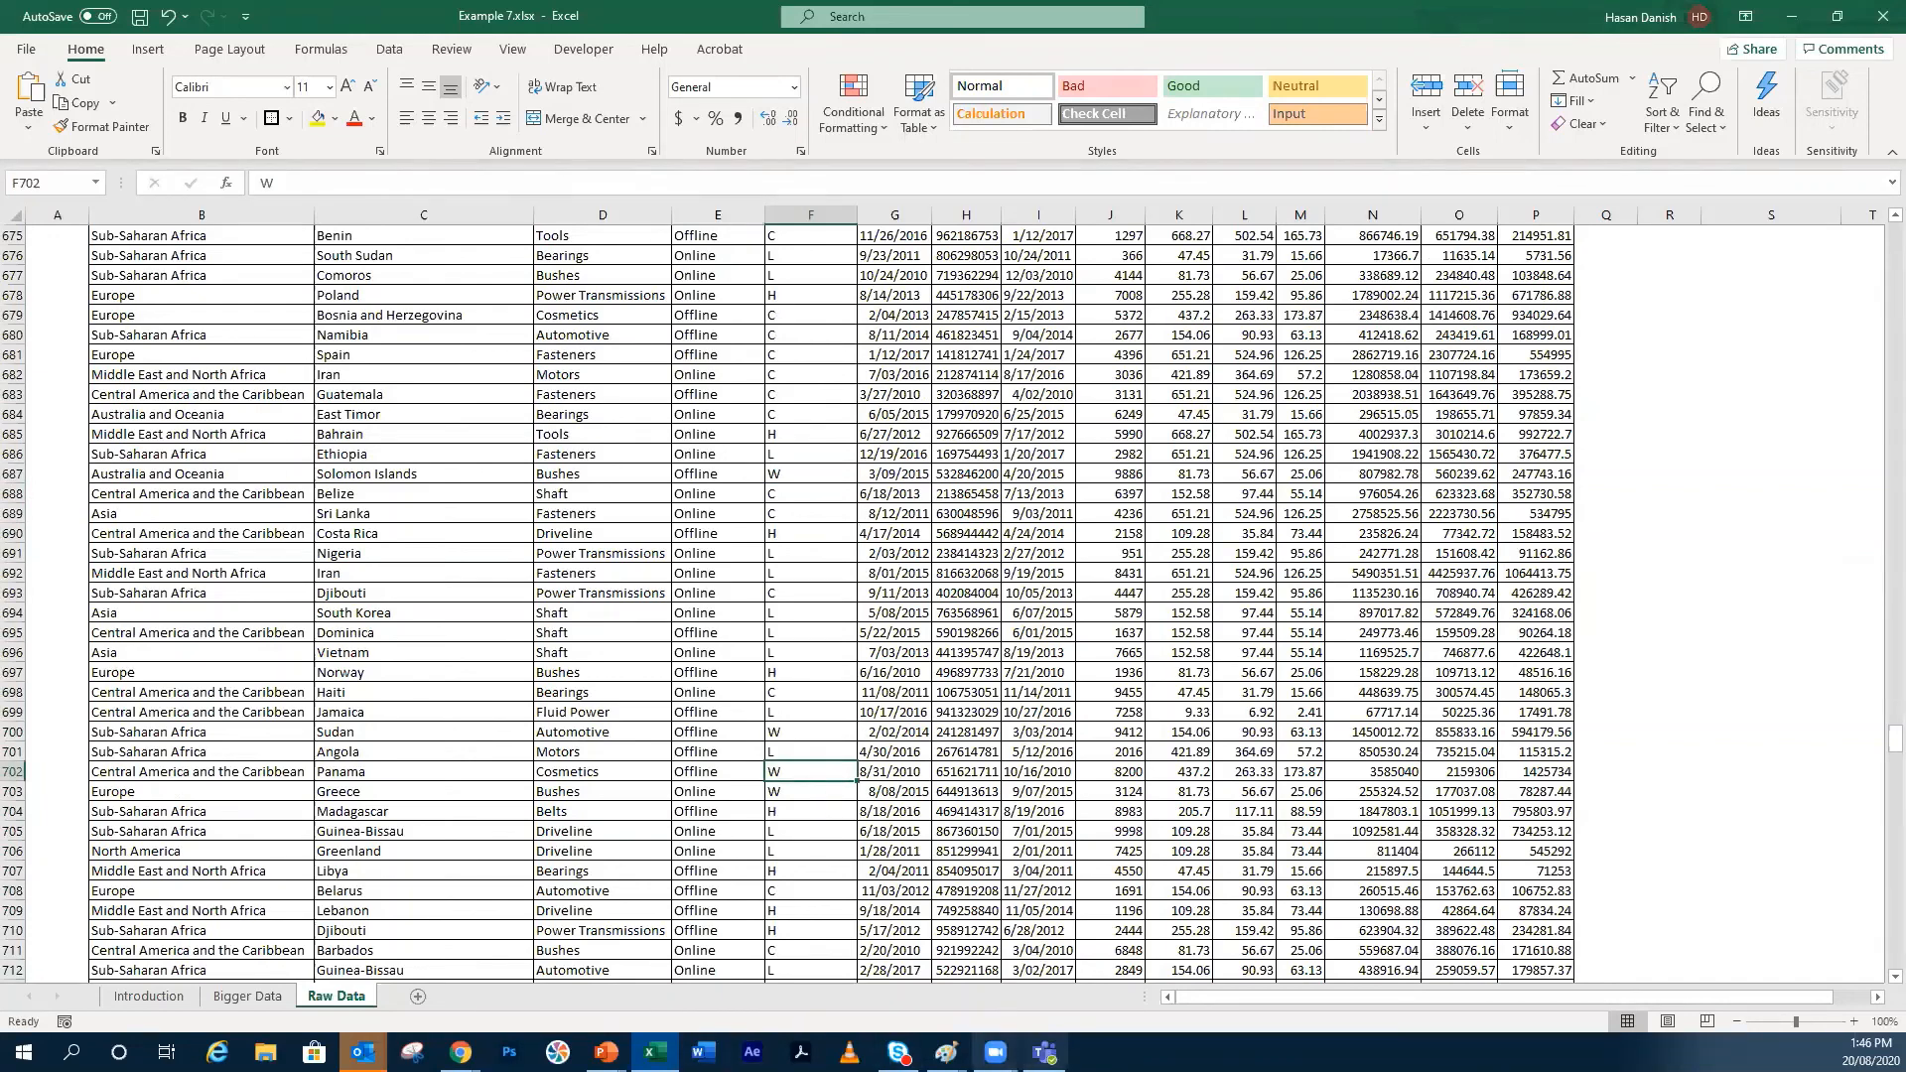
Step: Switch to the PowerPoint slide show and advance to the TODAY'S Learning slide
{"action": "mouse_move", "coordinate": [996, 1052]}
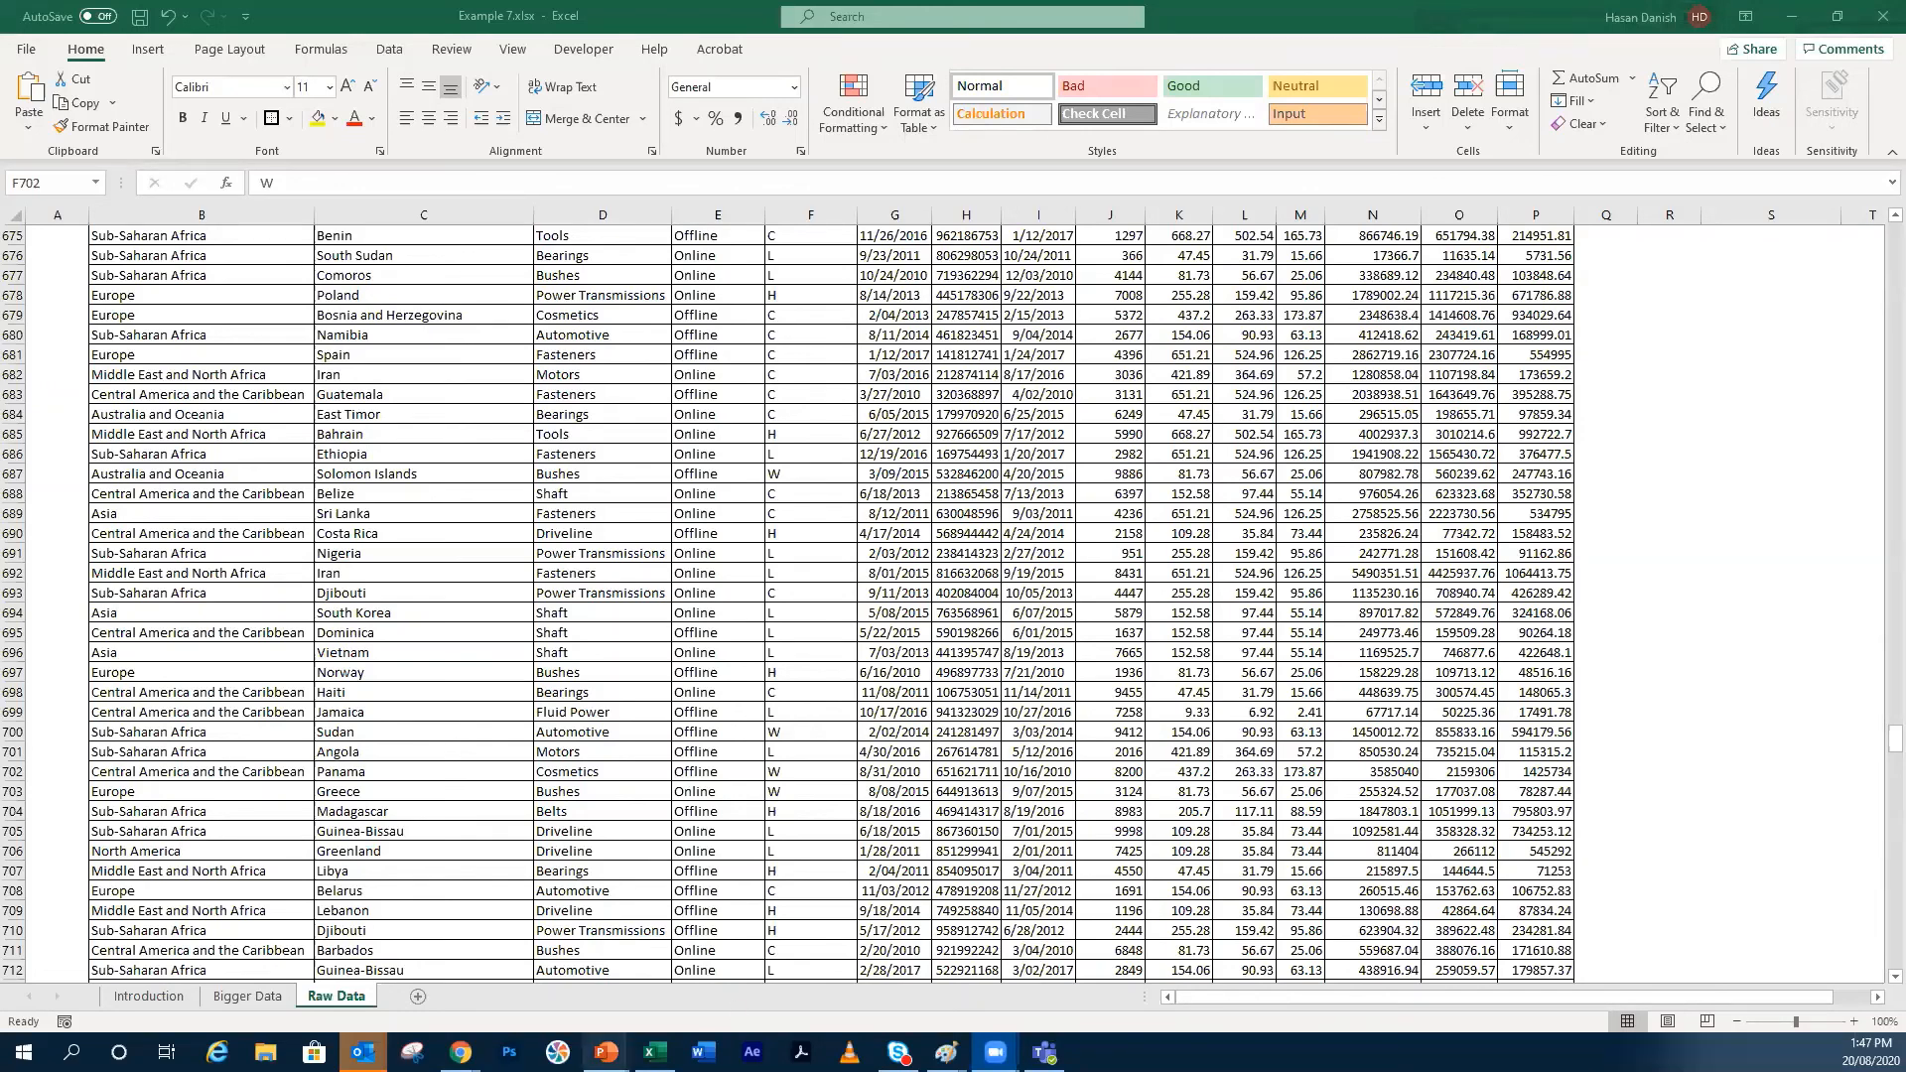
{"action": "mouse_move", "coordinate": [606, 1053]}
{"action": "left_click", "coordinate": [635, 963]}
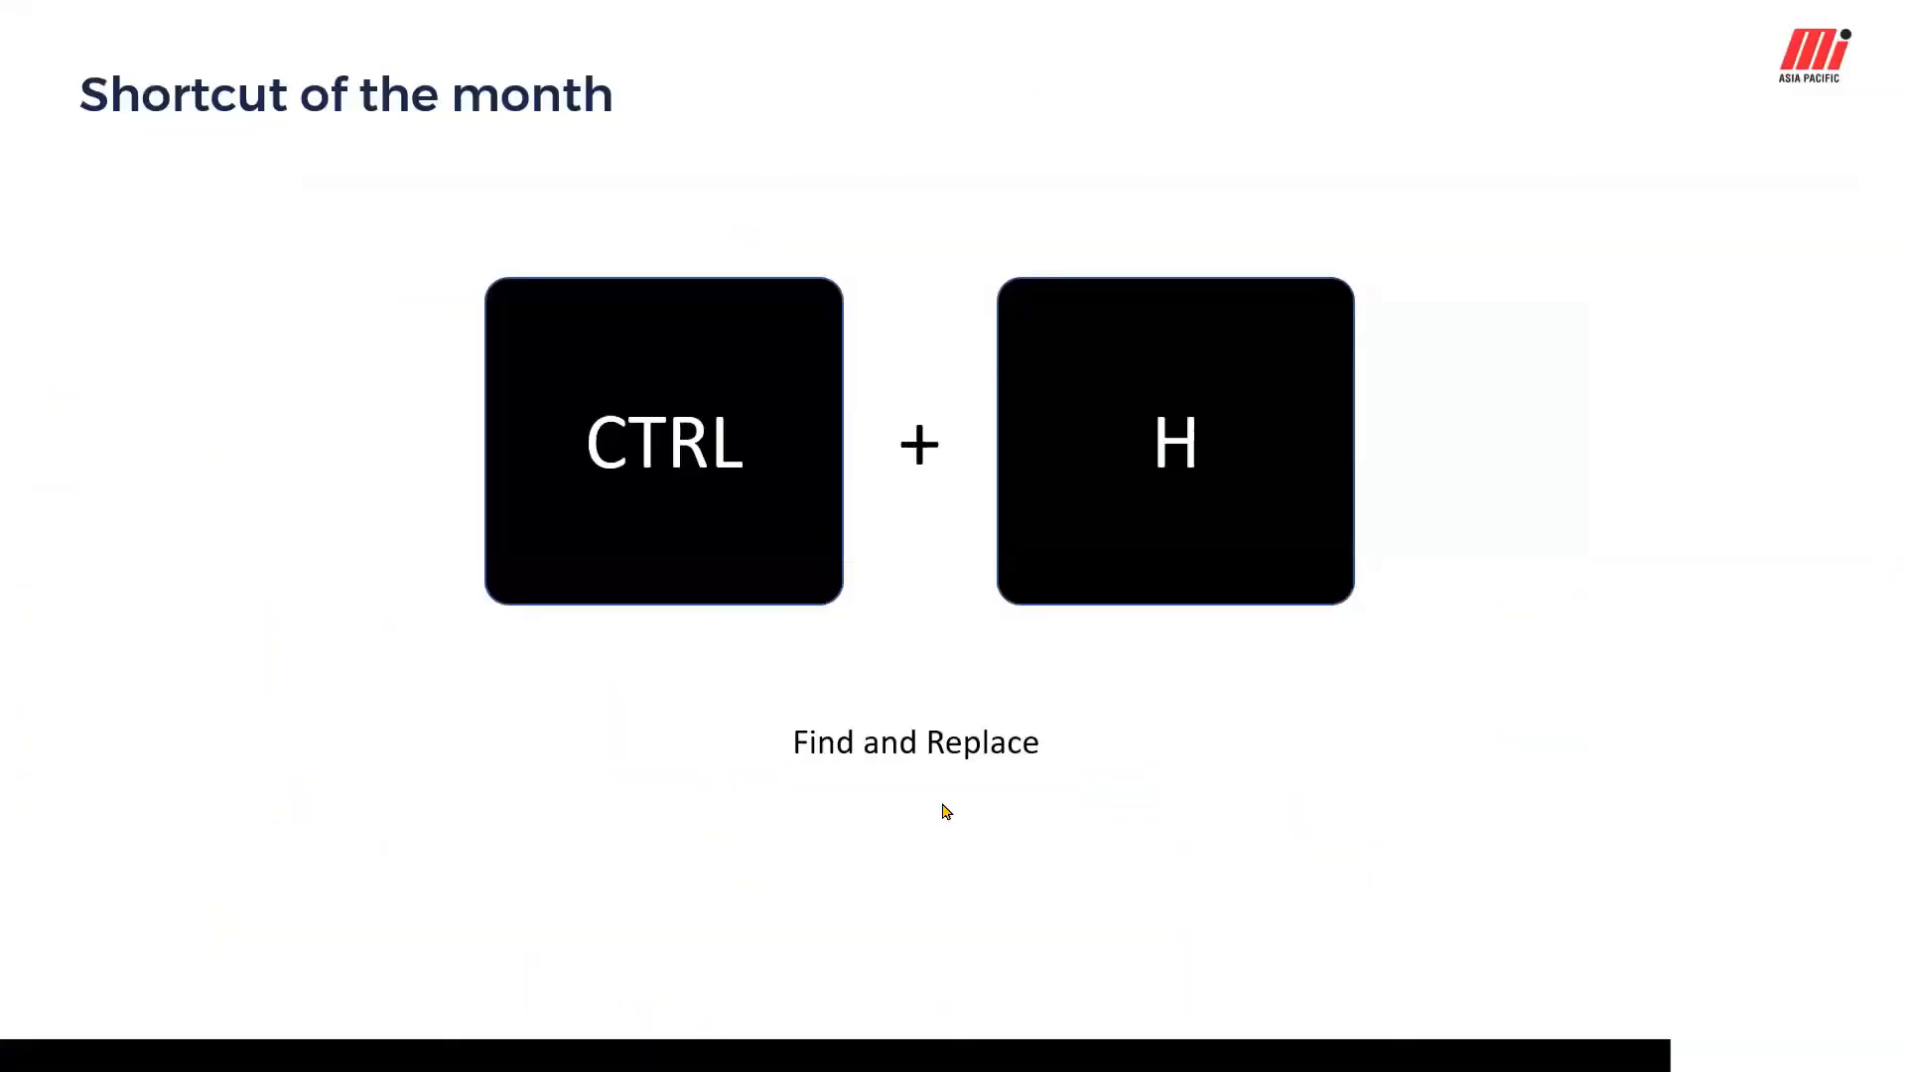
{"action": "left_click", "coordinate": [1354, 820]}
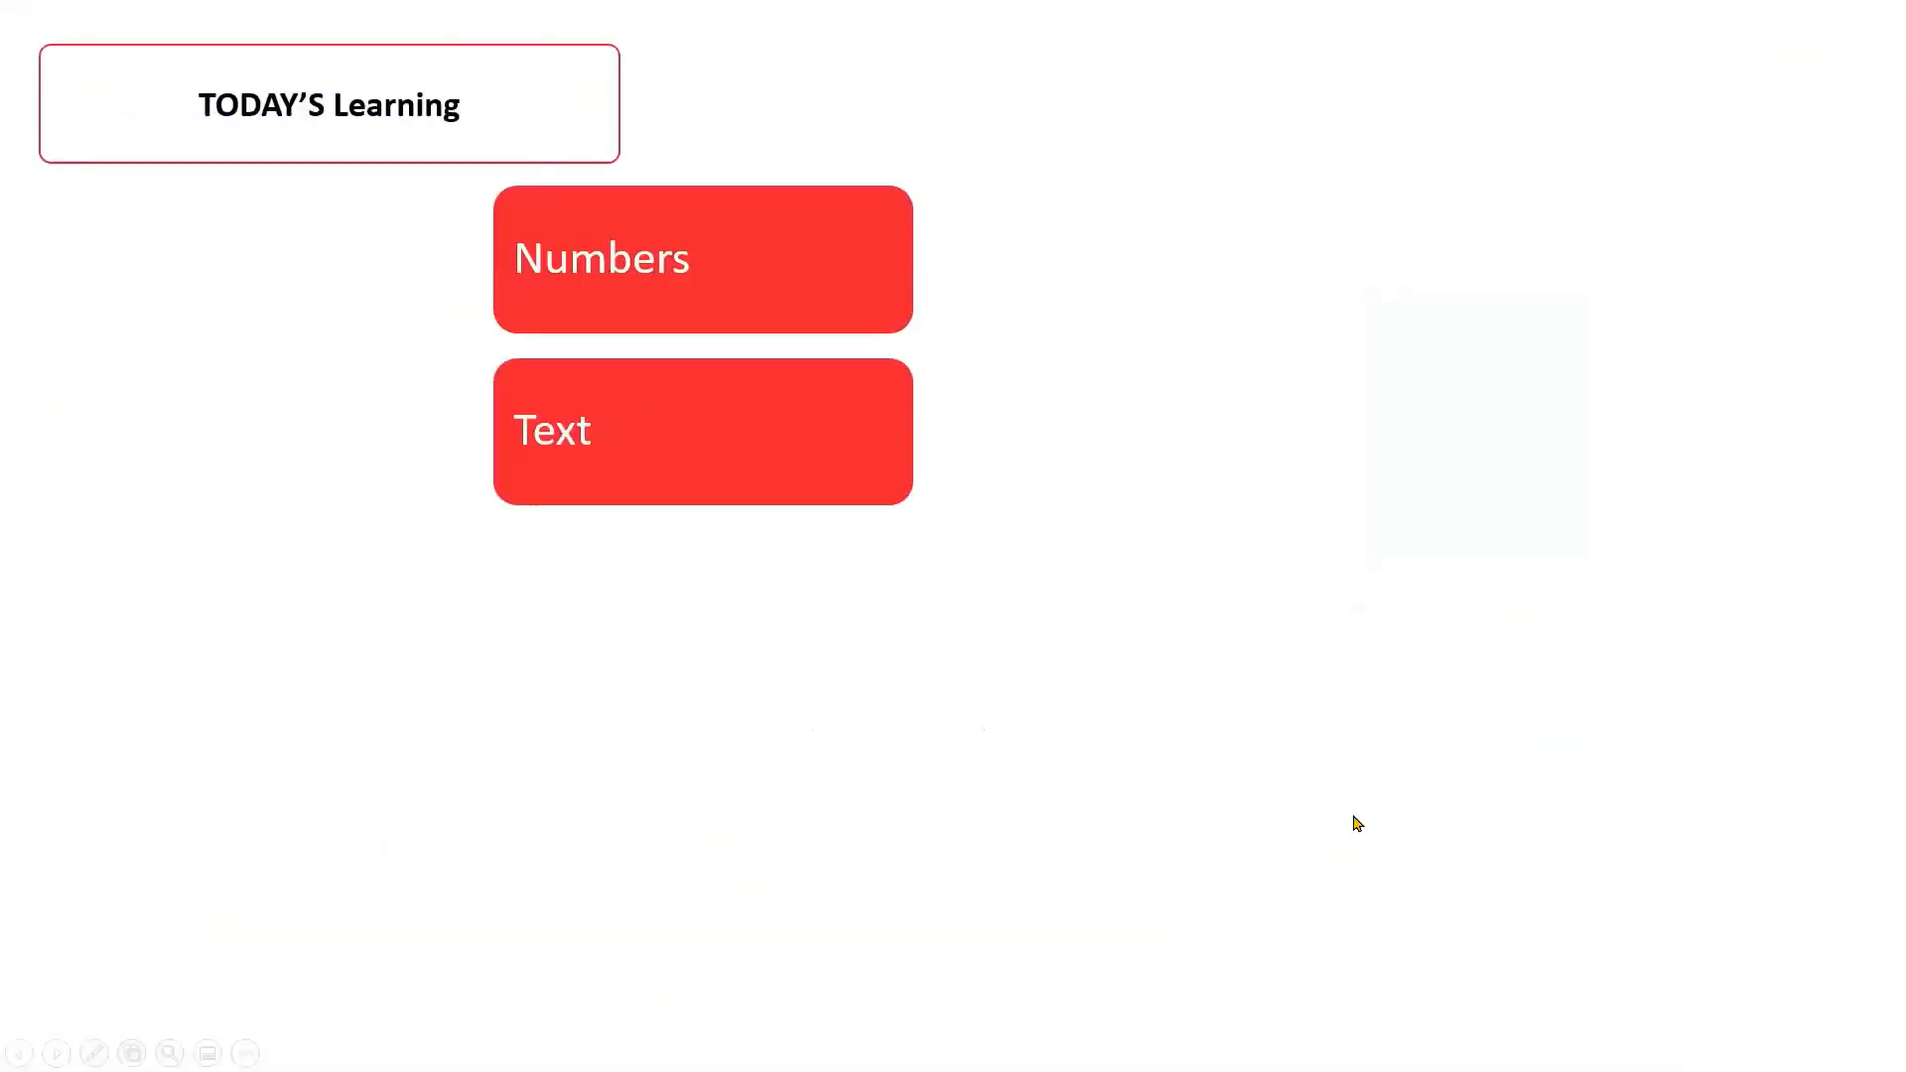